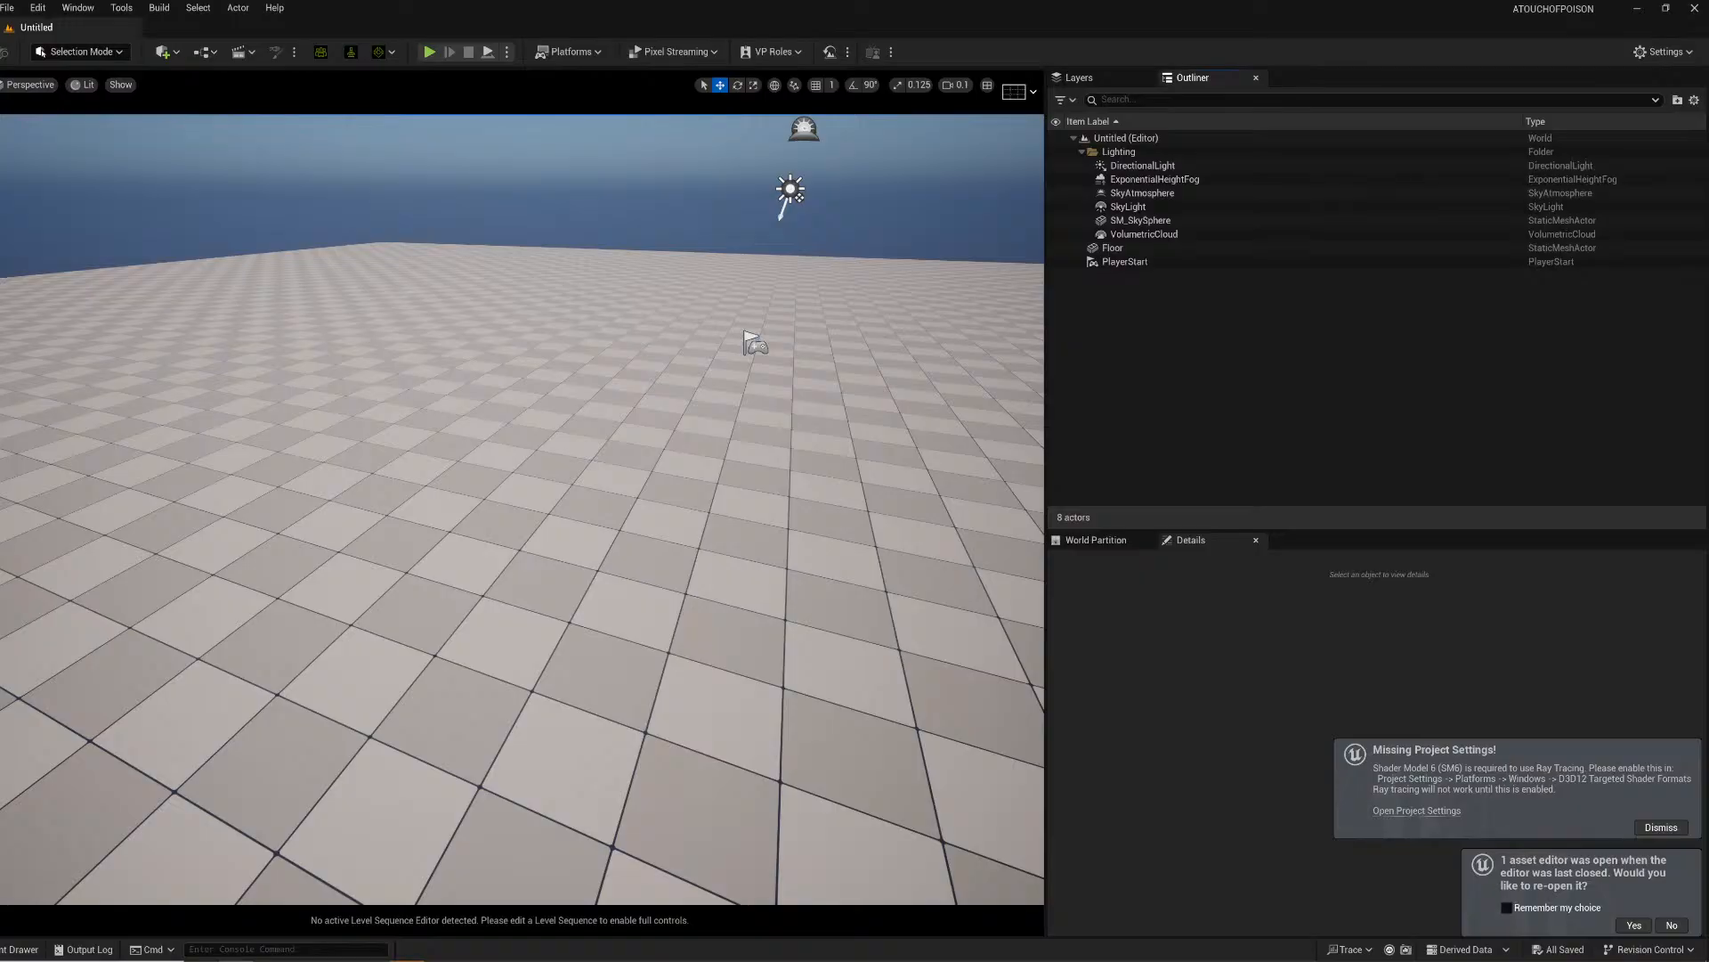
right_click_drag(522, 509, 546, 452)
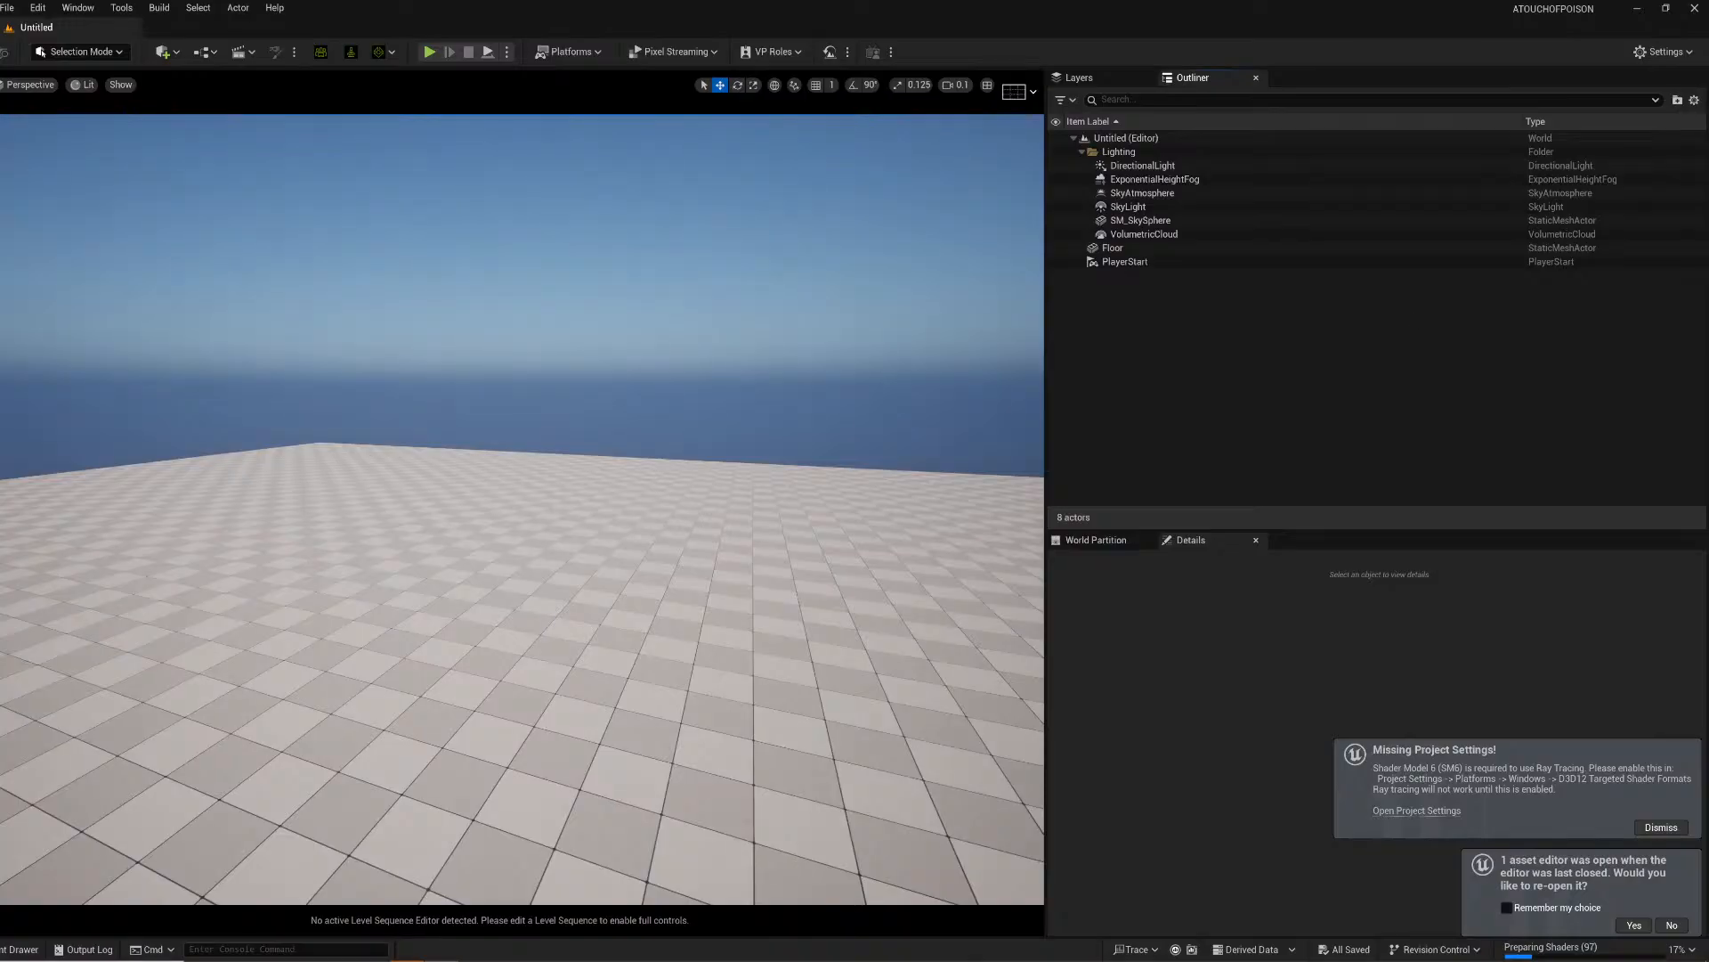
right_click_drag(456, 378, 447, 310)
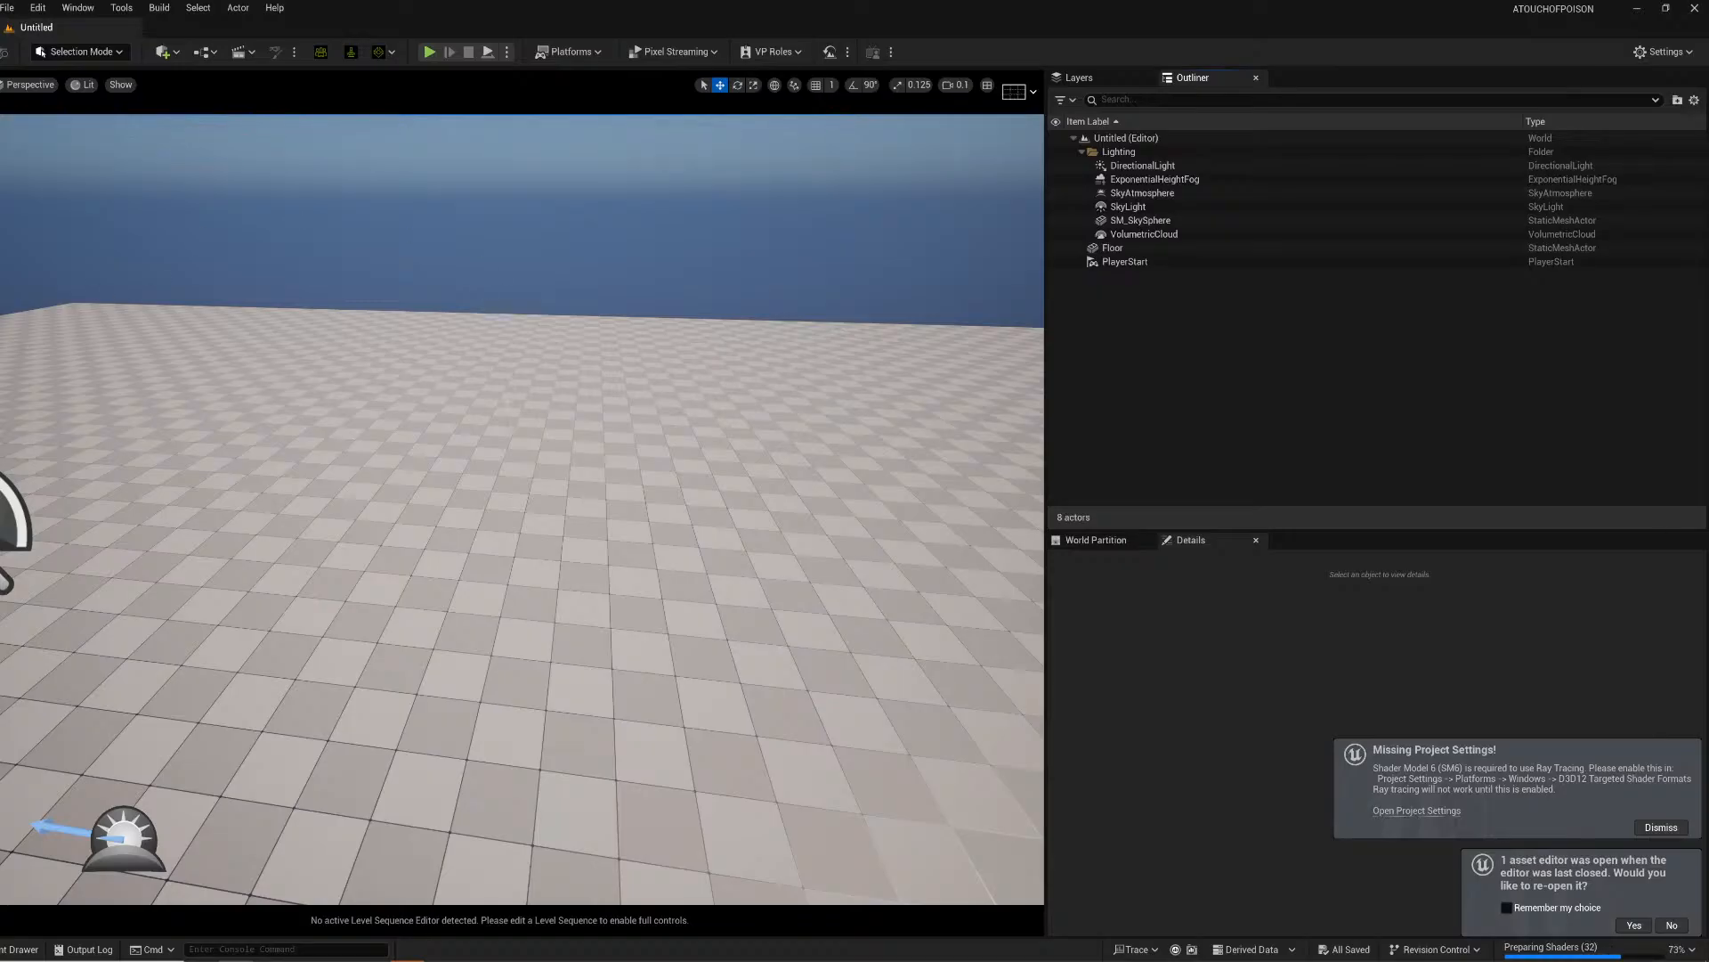
right_click_drag(522, 509, 381, 506)
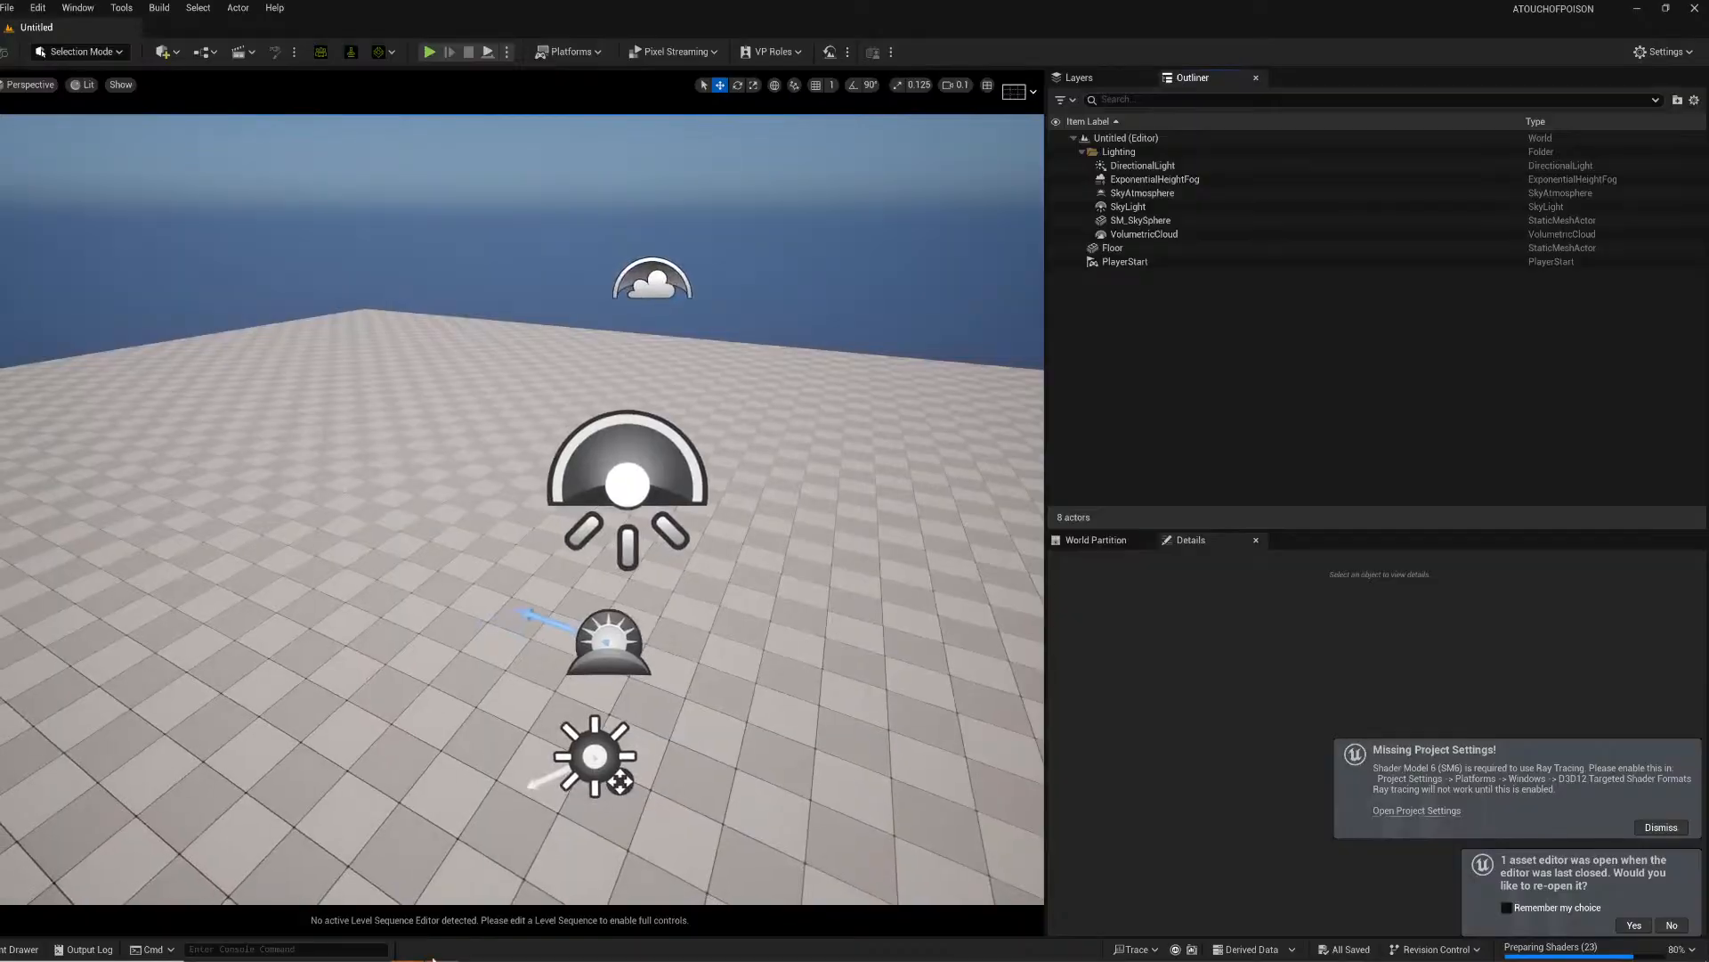
Step: Open the Structure folder inside PoliceDepartment's Meshes in the project content
left_click(18, 949)
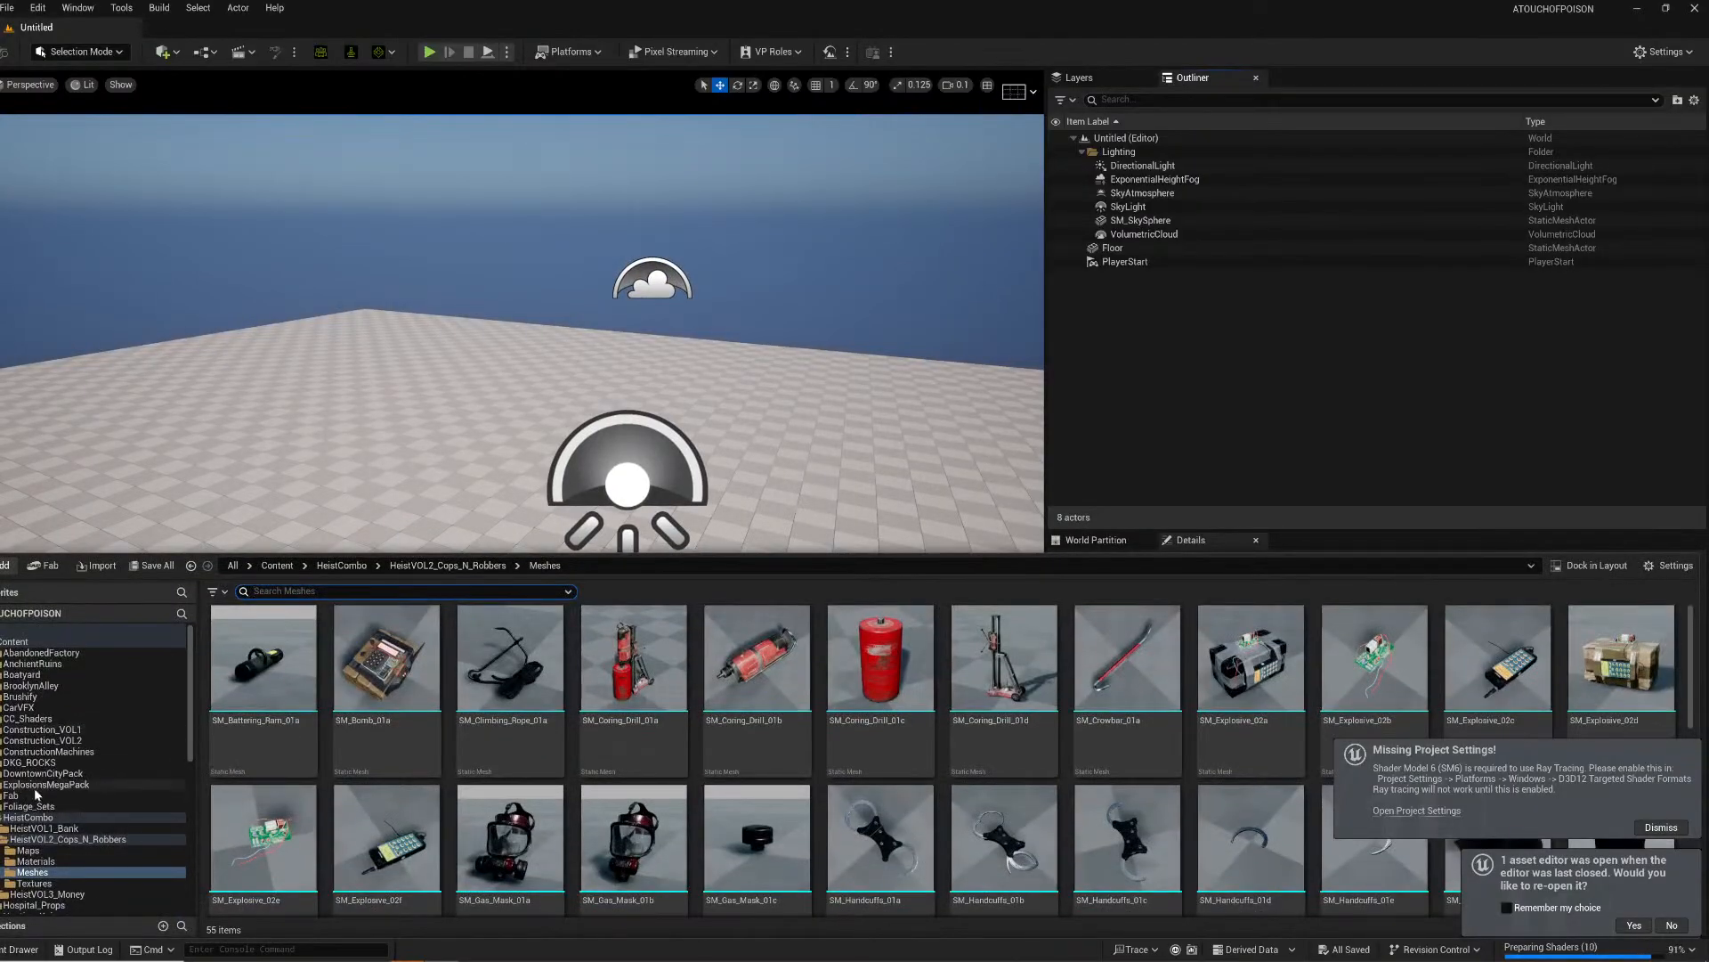
scroll(40, 801, "down", 2)
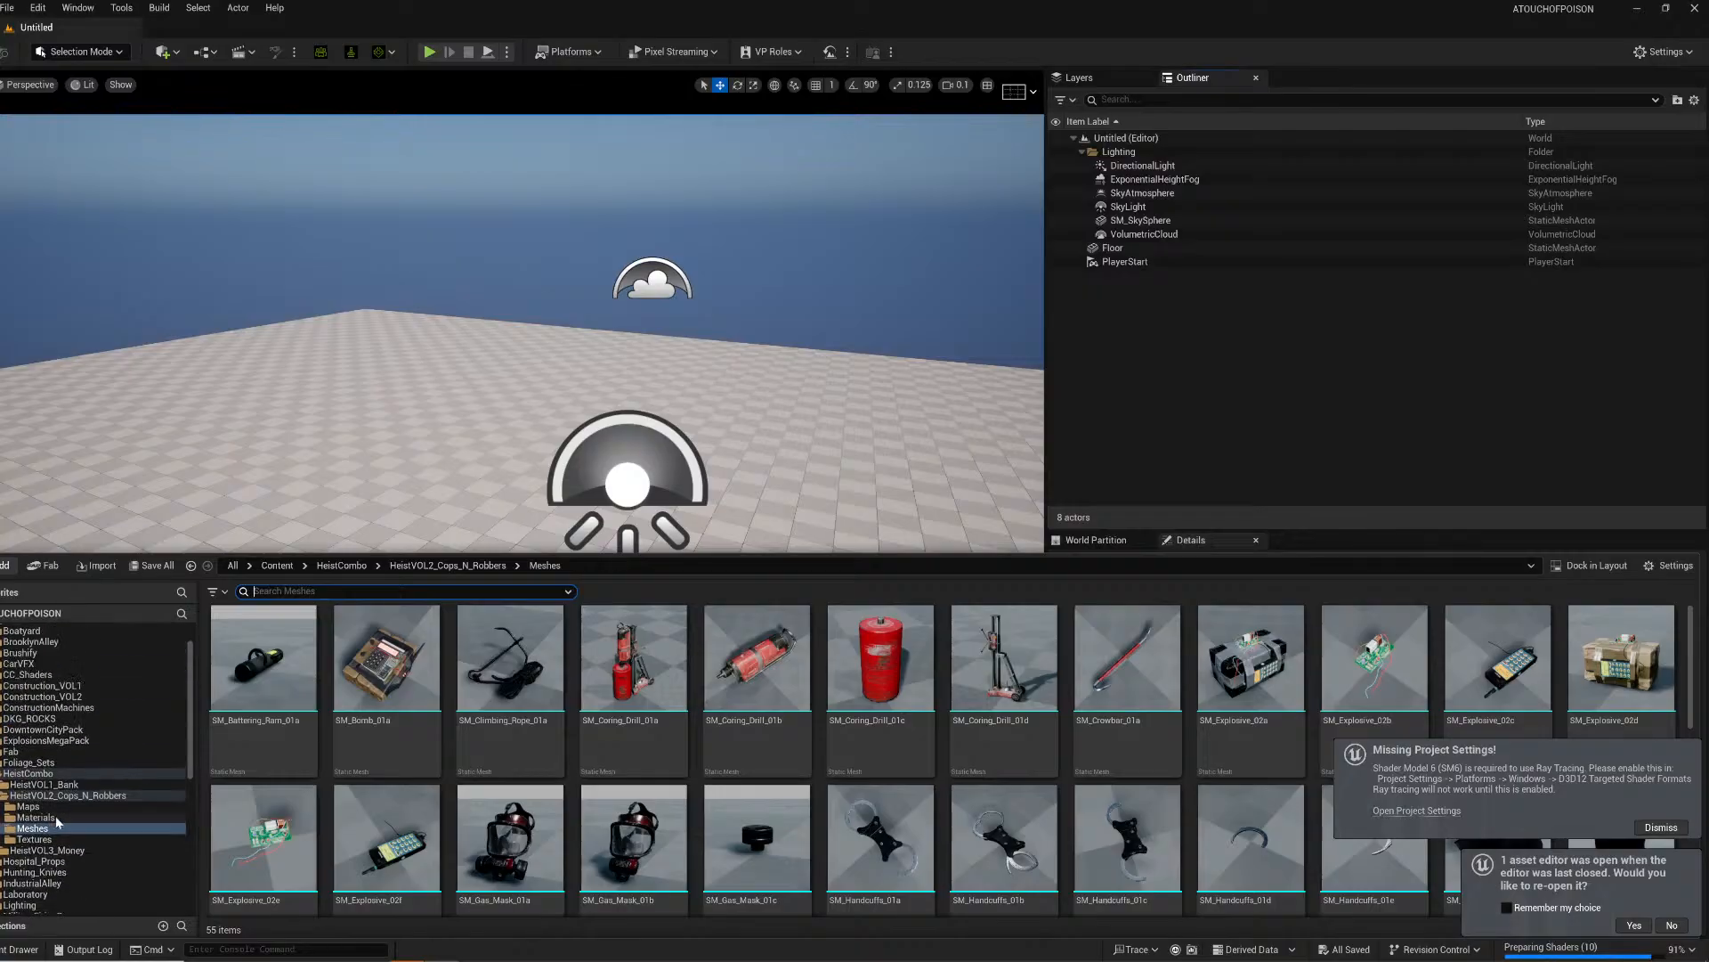
scroll(56, 806, "up", 2)
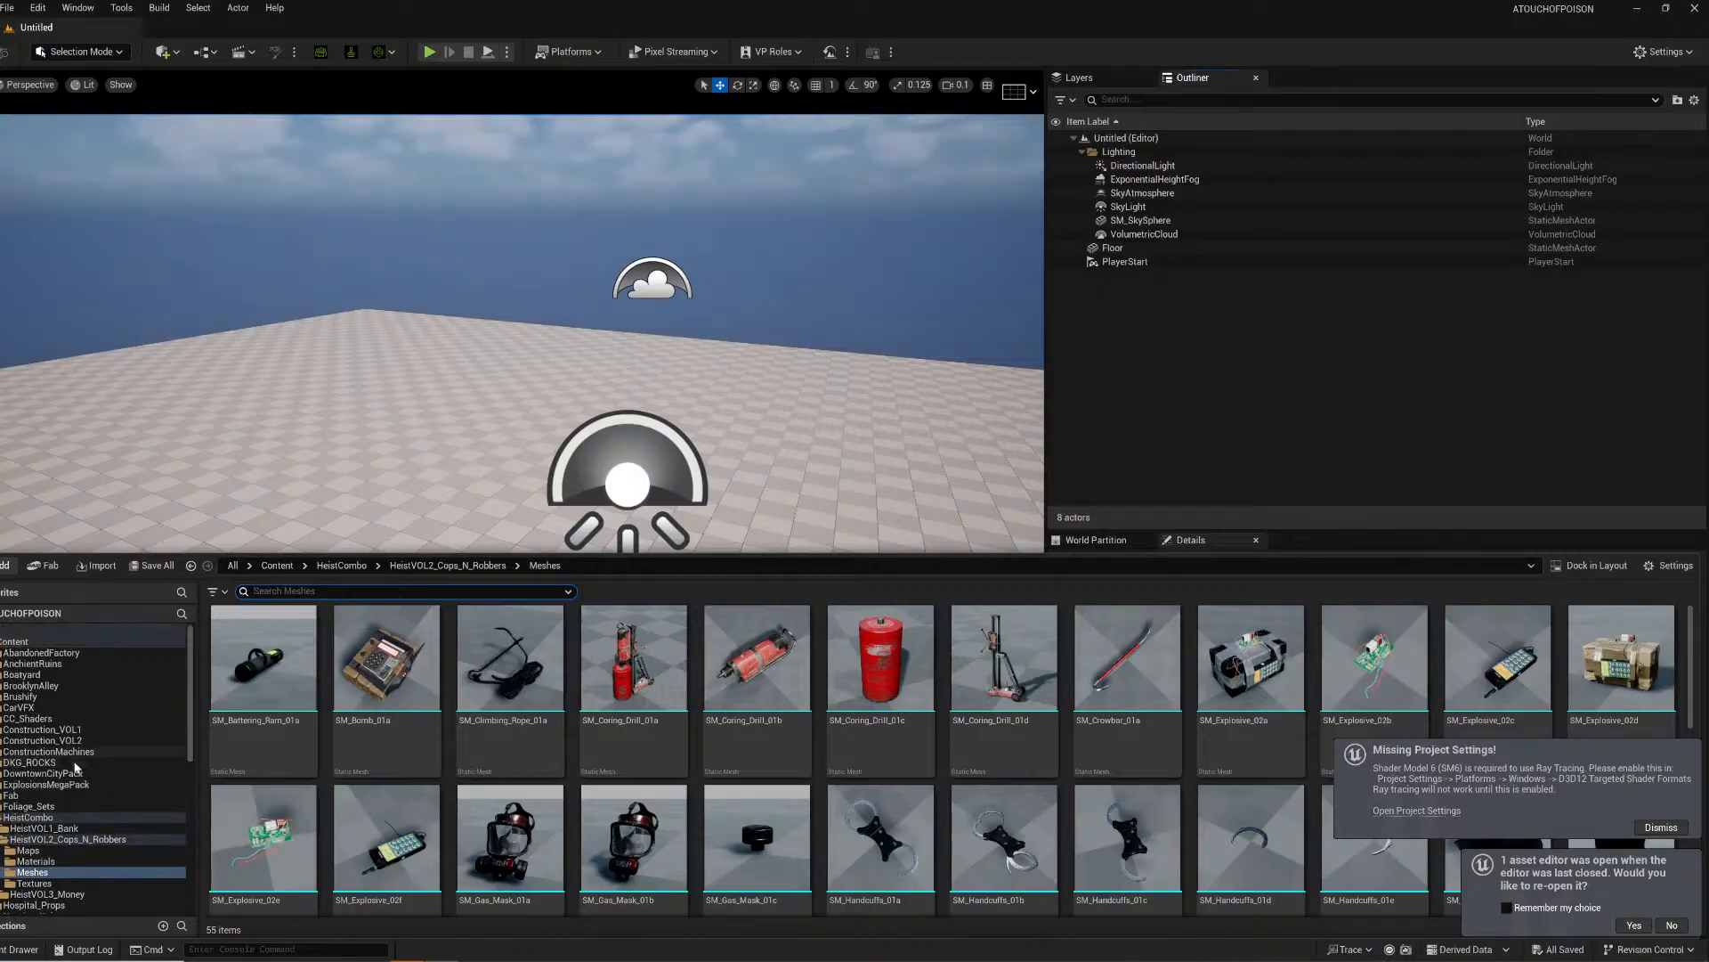
scroll(75, 768, "down", 8)
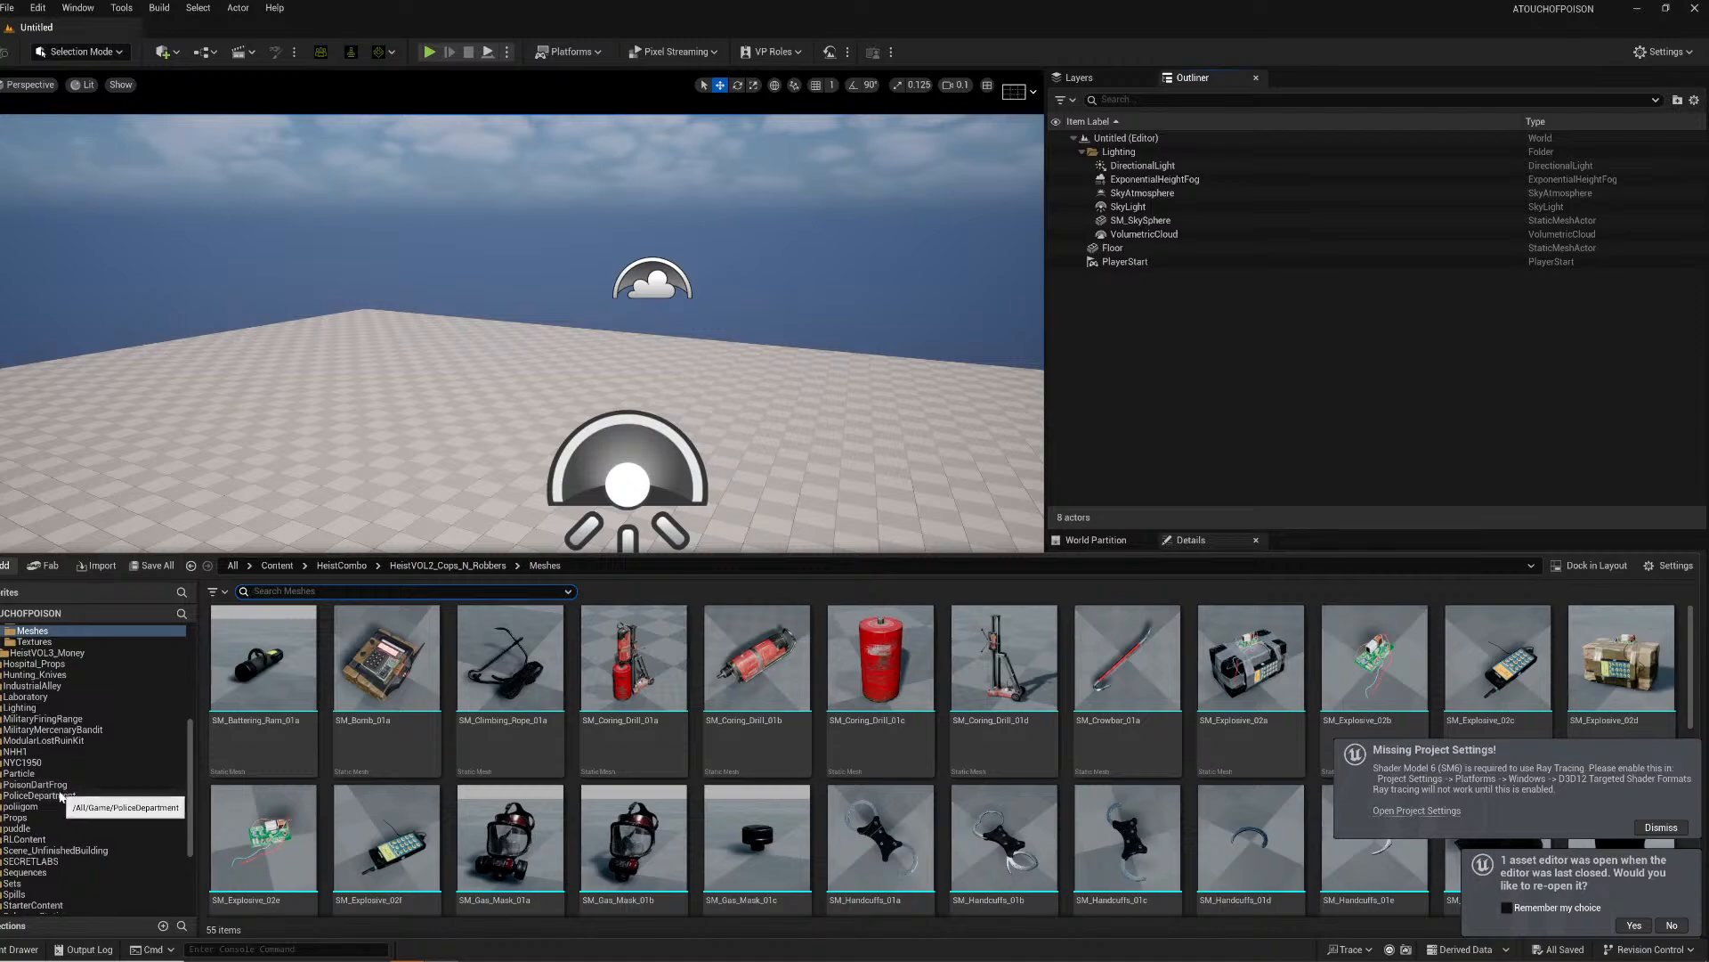
left_click(60, 795)
double_click(647, 694)
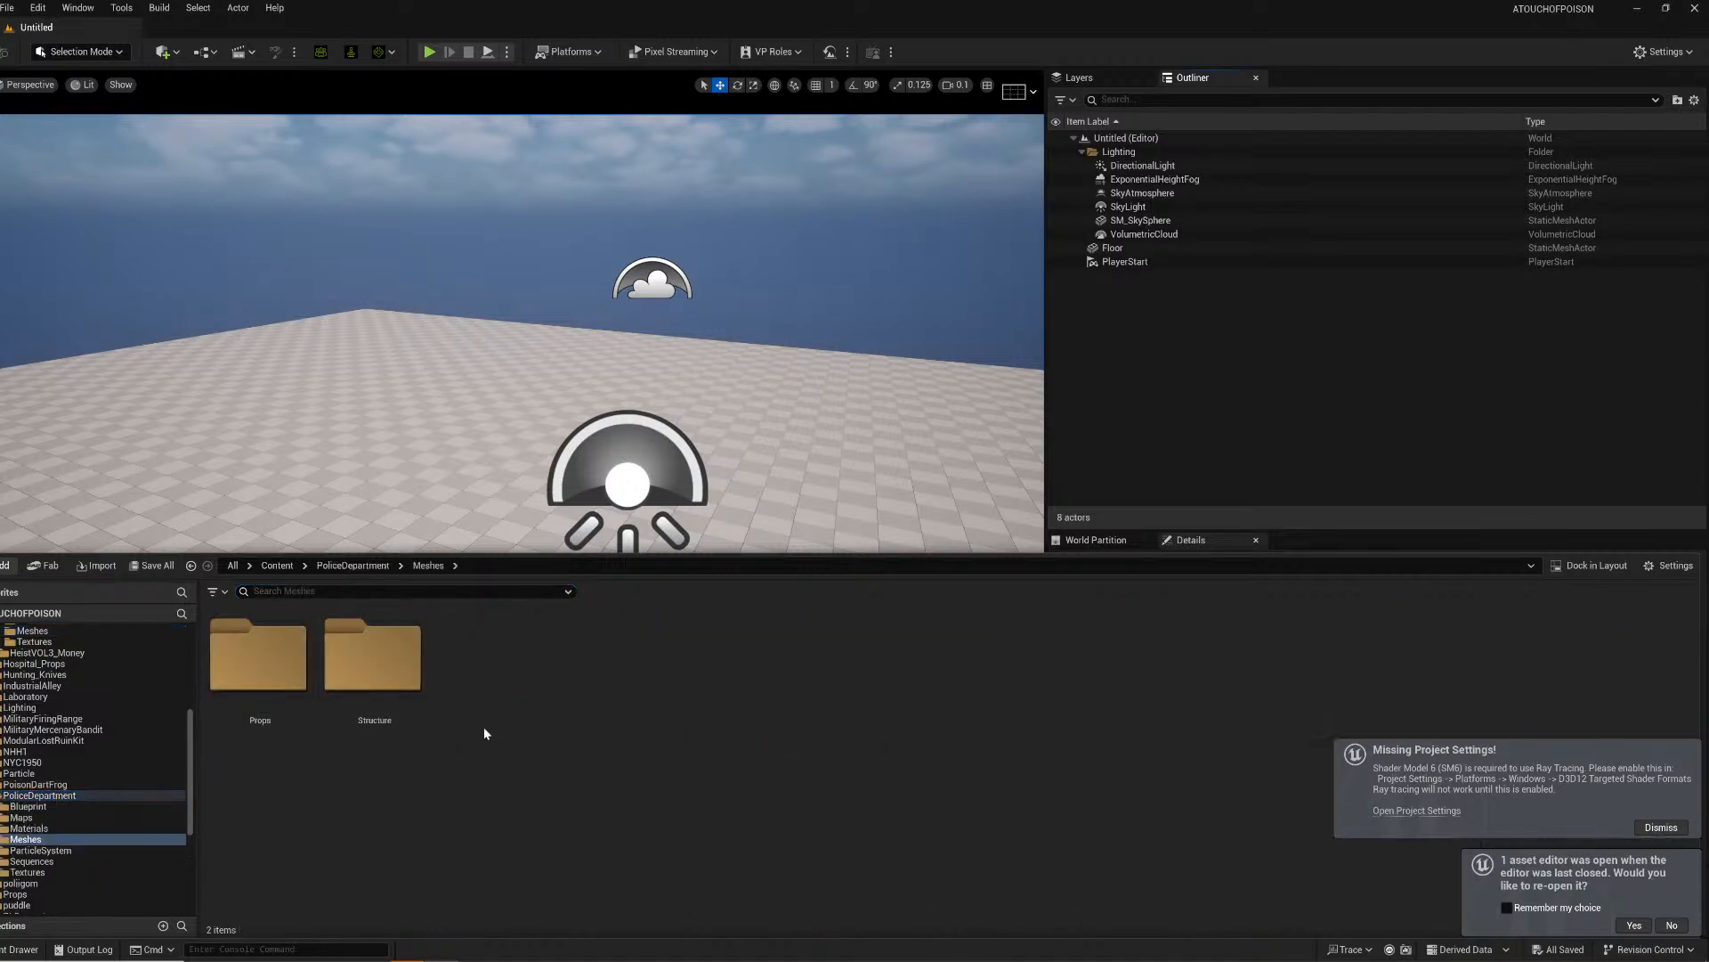
double_click(373, 663)
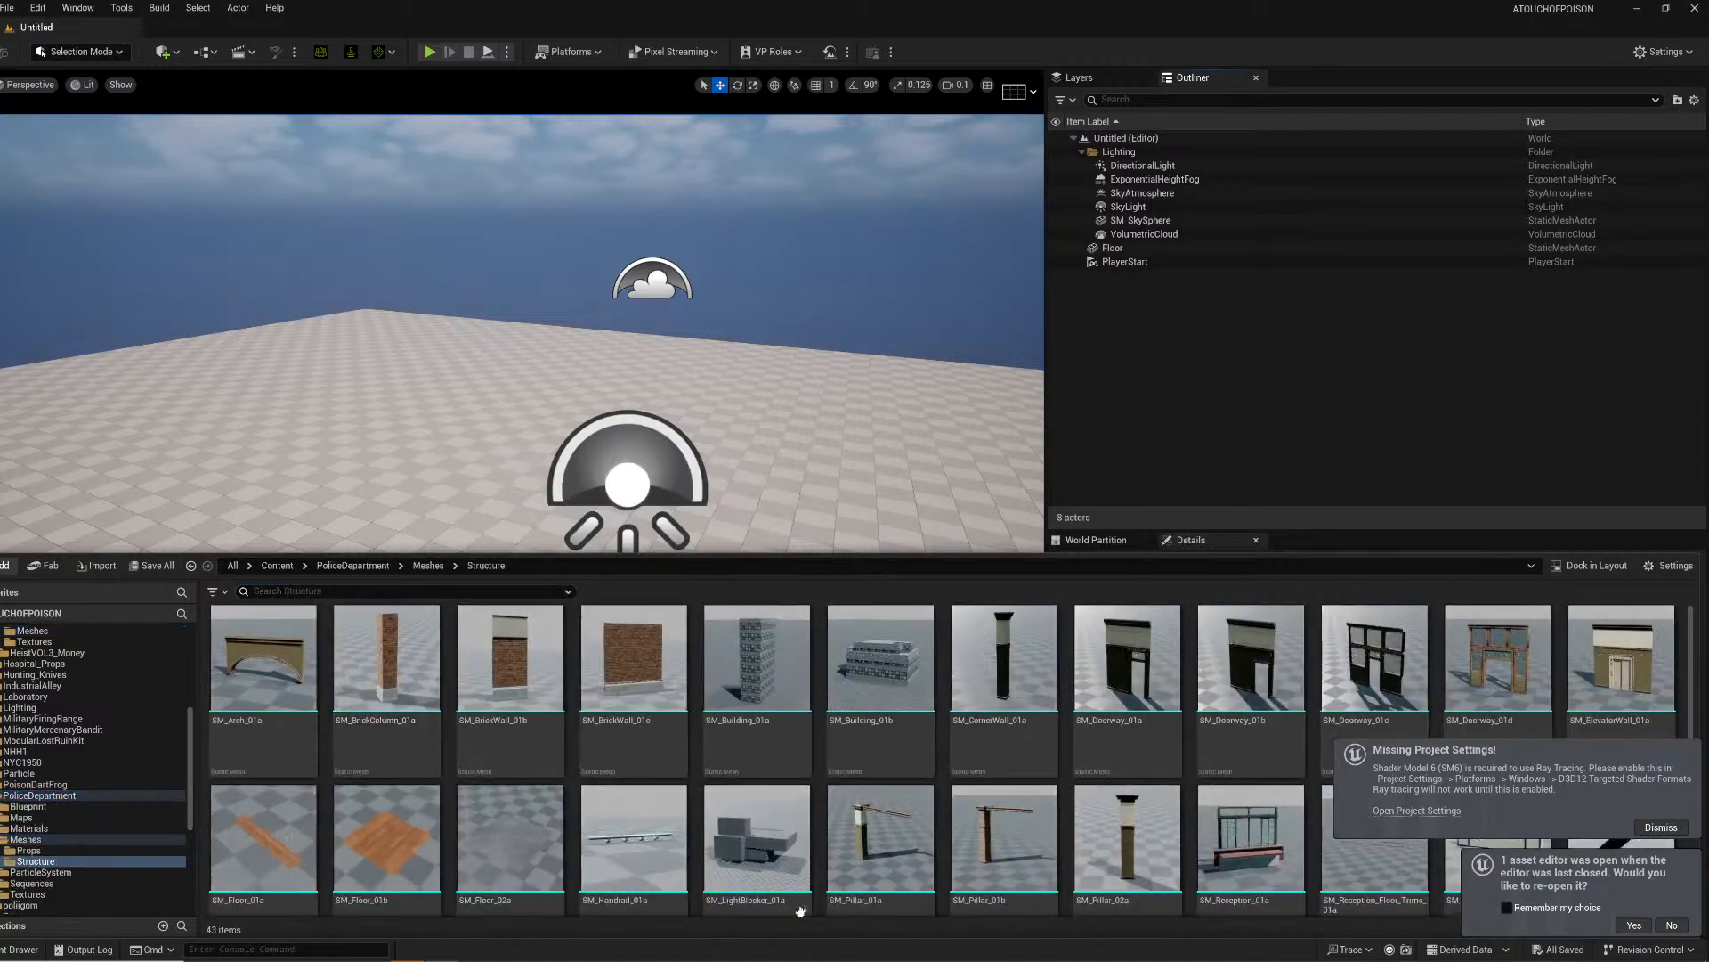
Step: Look through the structure meshes and place SM_Window_01a on the floor of the untitled level
scroll(1013, 767, "down", 1)
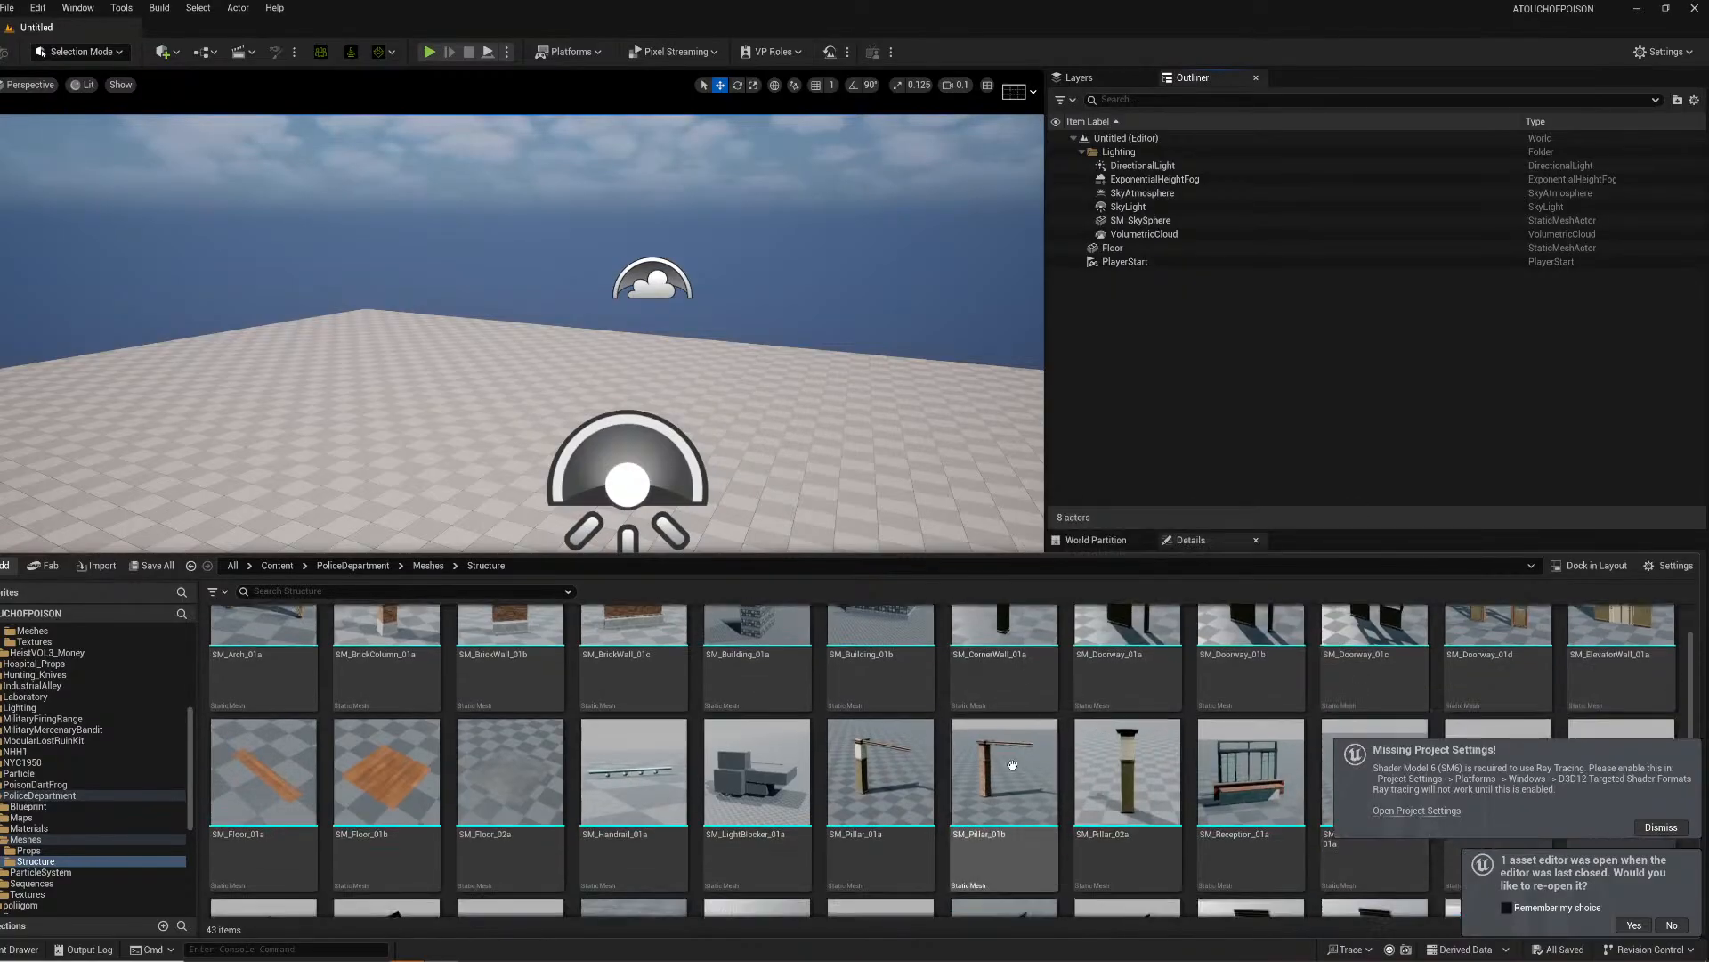
scroll(1012, 765, "up", 1)
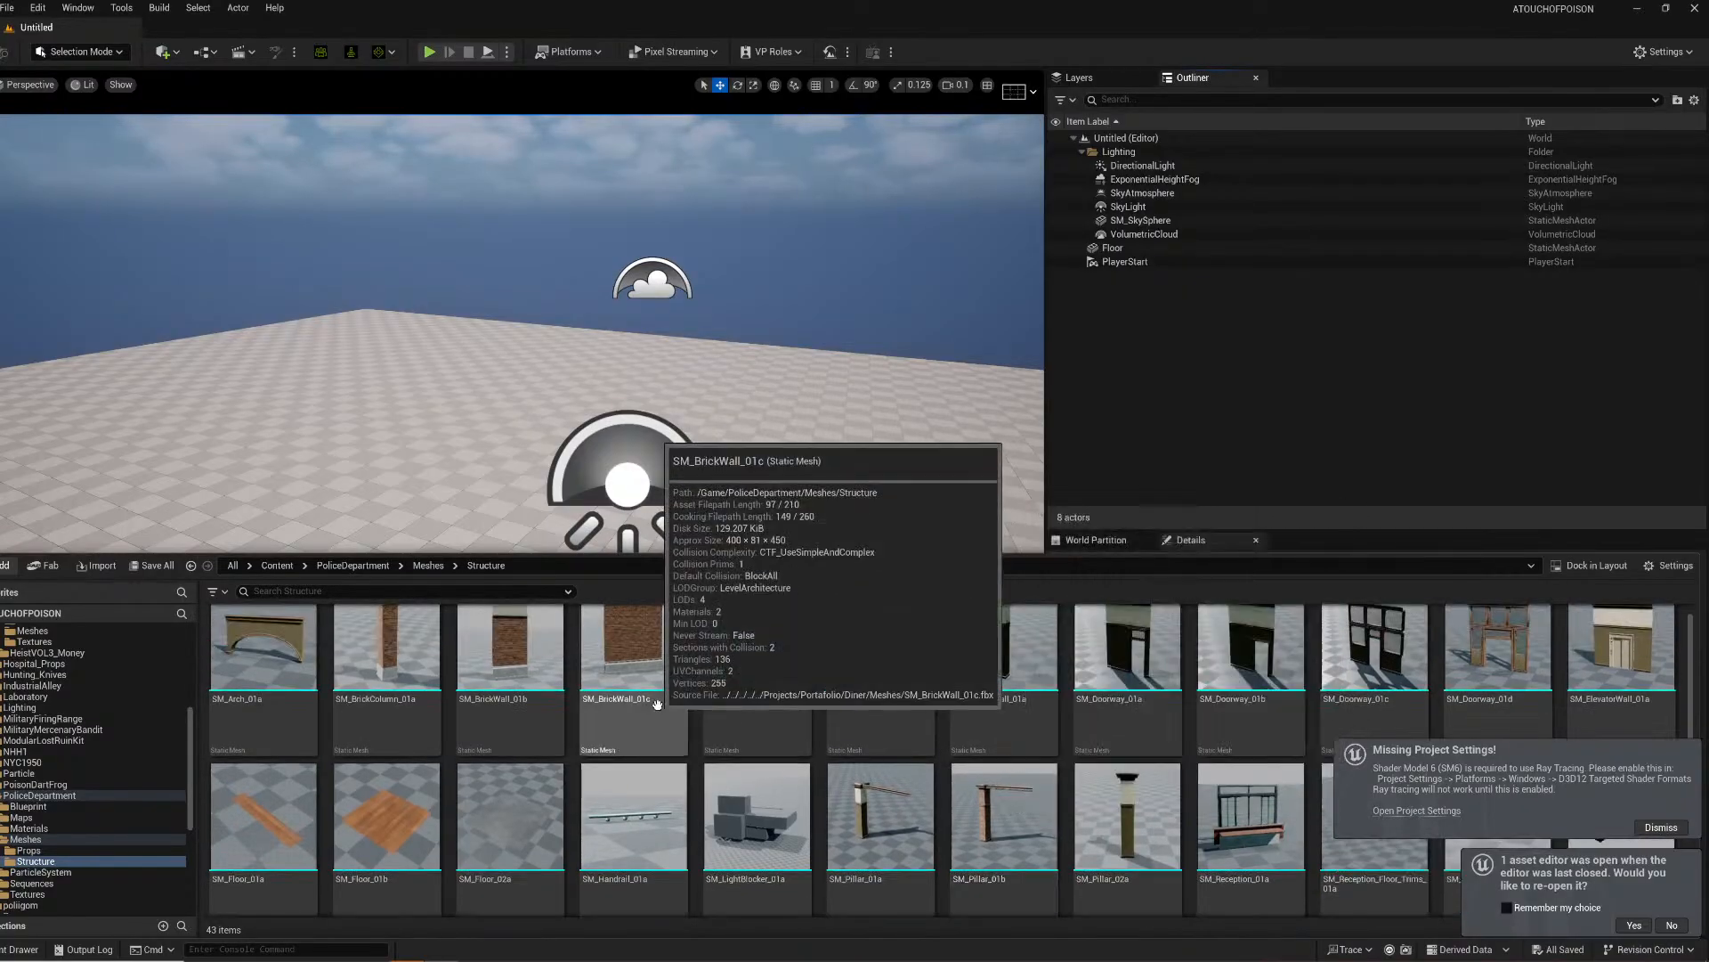
scroll(851, 767, "down", 2)
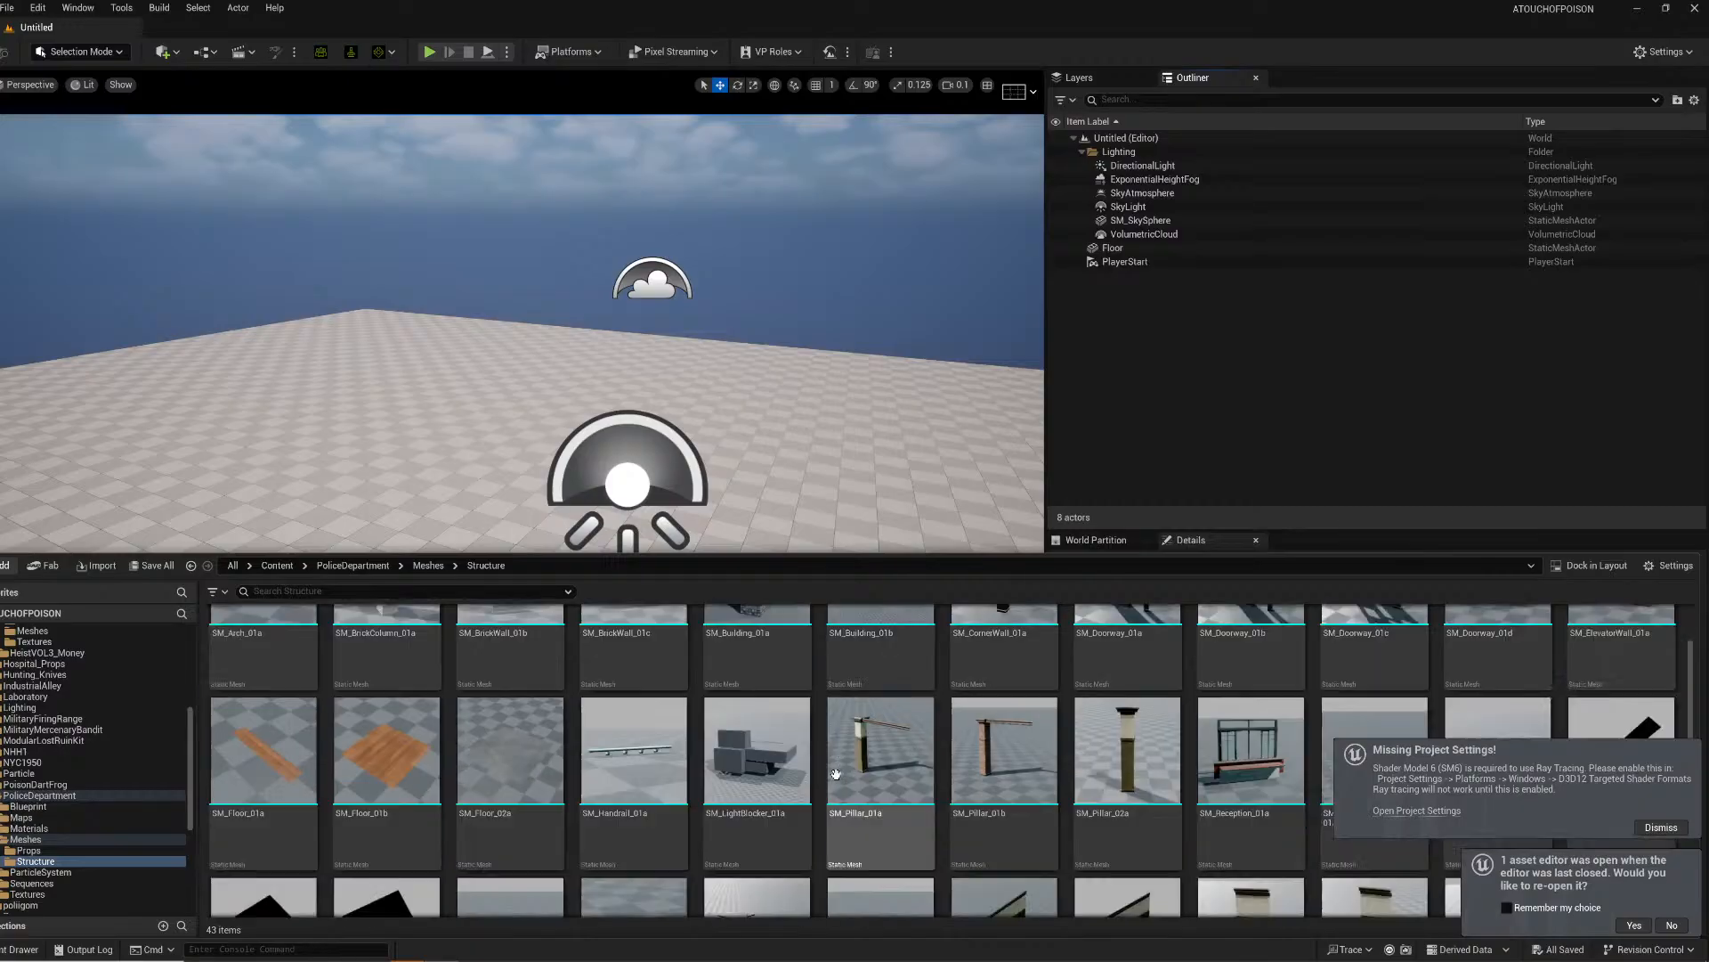
scroll(851, 768, "down", 3)
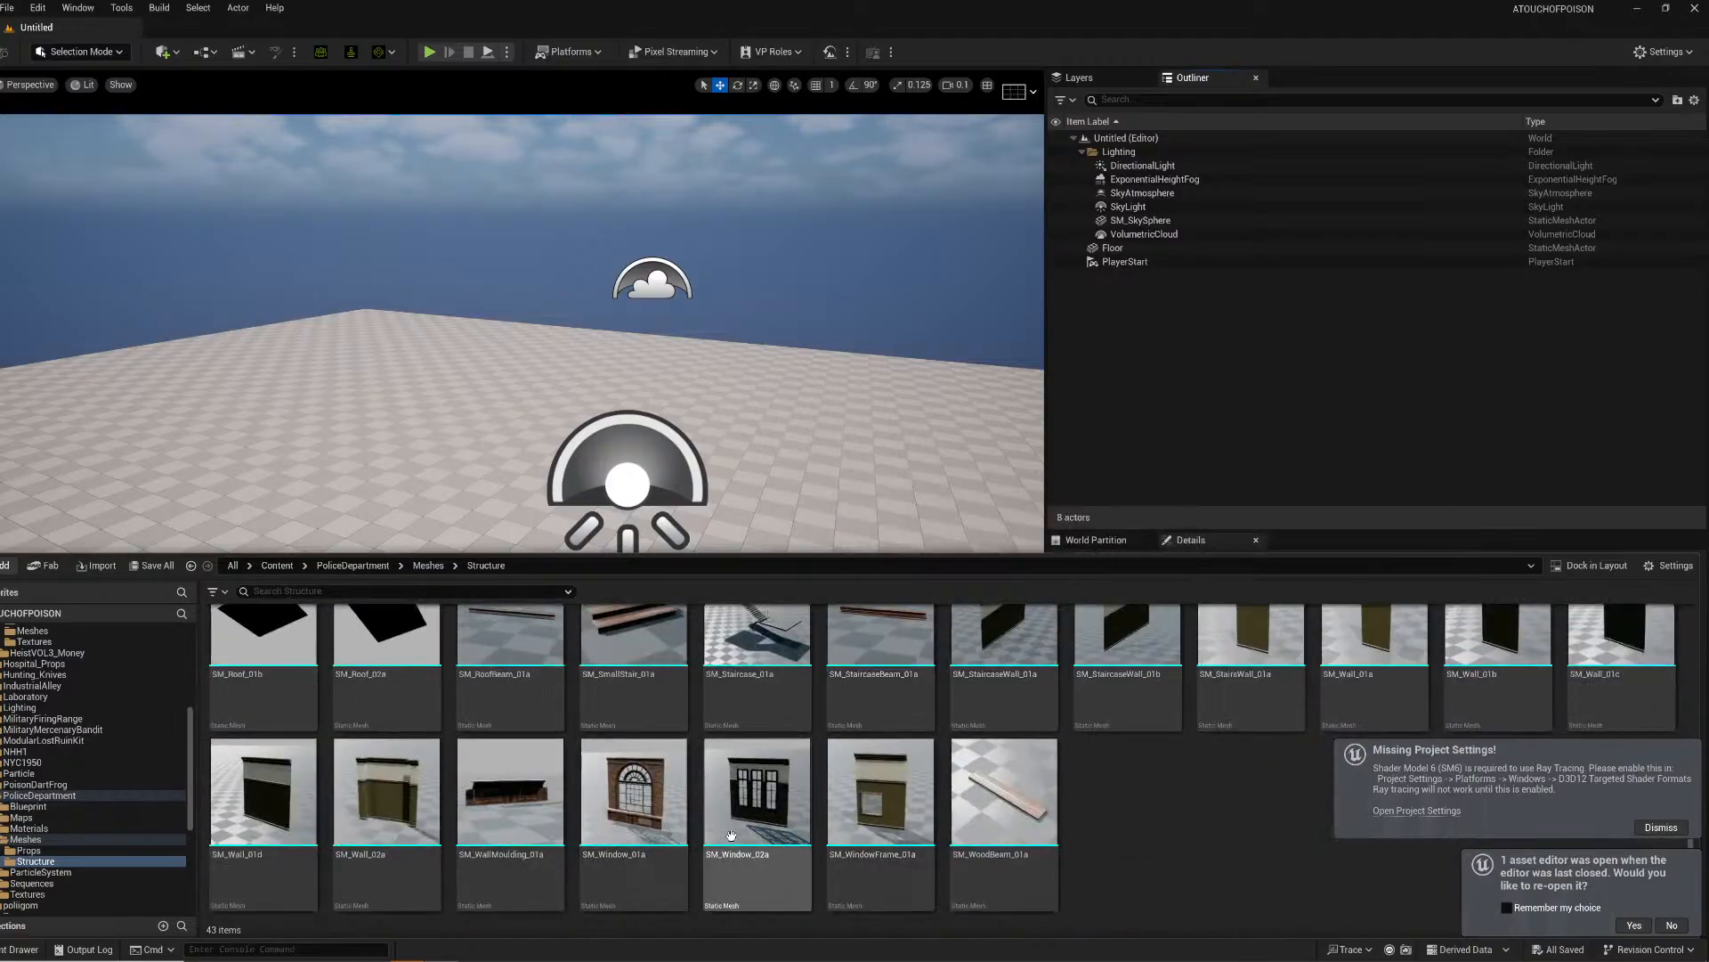
left_click_drag(663, 801, 726, 579)
right_click_drag(726, 578, 915, 534)
Step: Place the SM_Pillar_01b mesh near the arched window as a trial
key("ctrl+space")
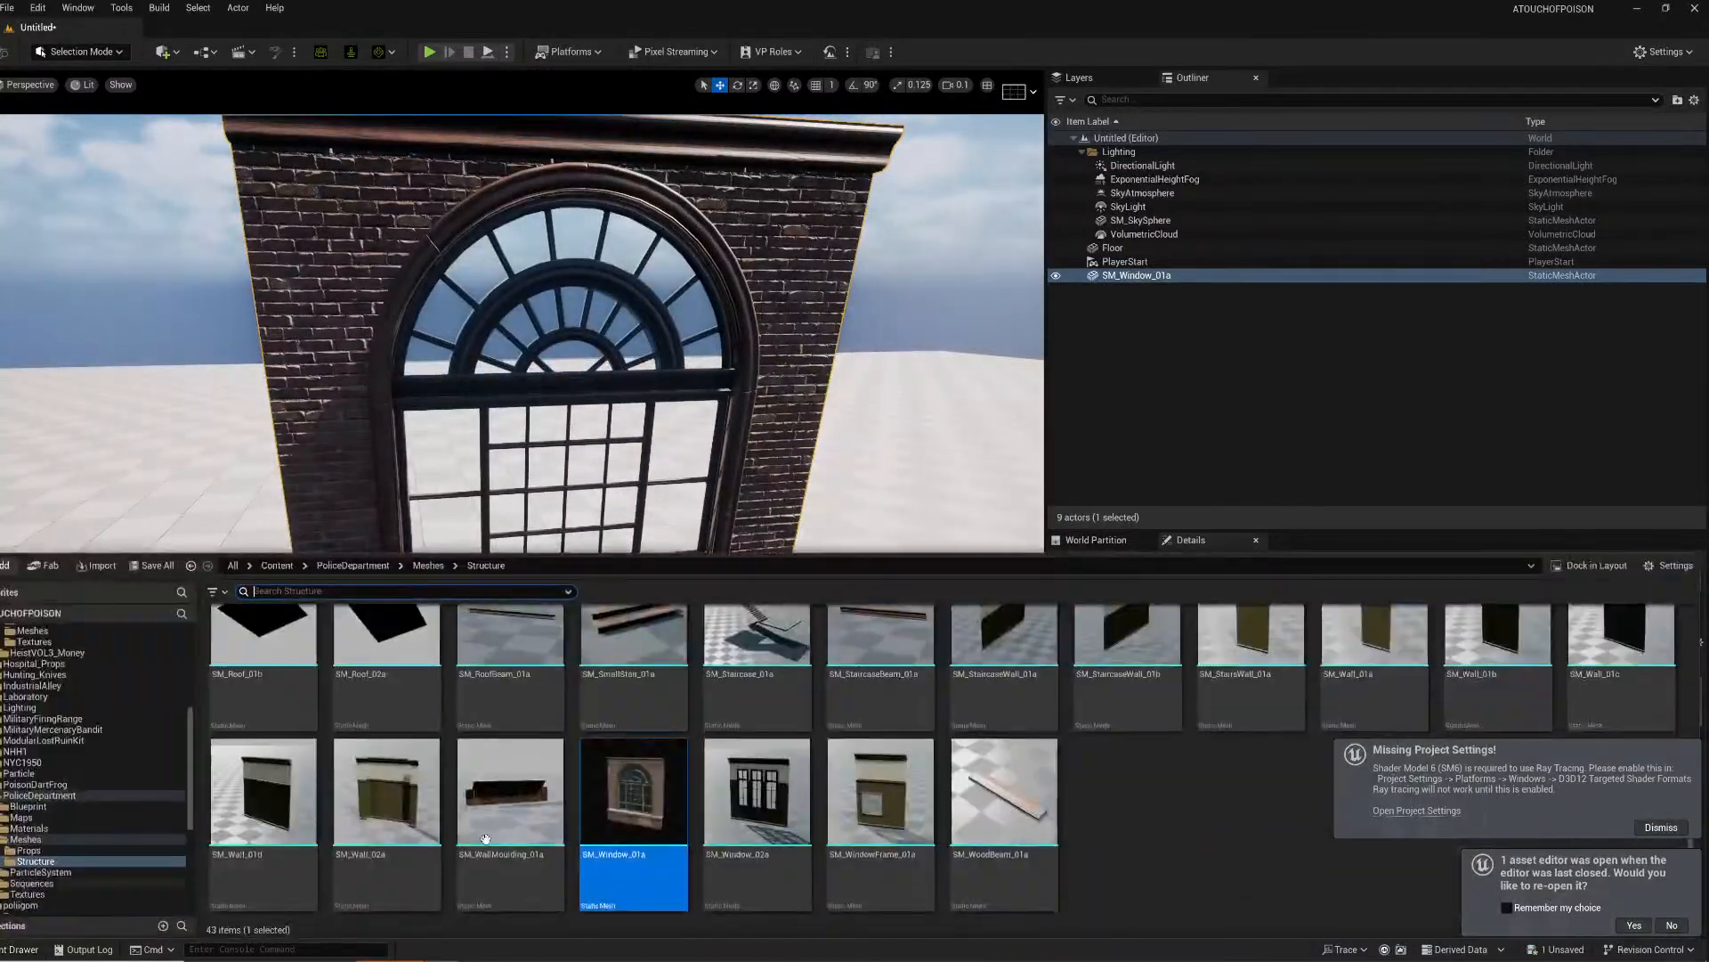
scroll(1129, 855, "up", 2)
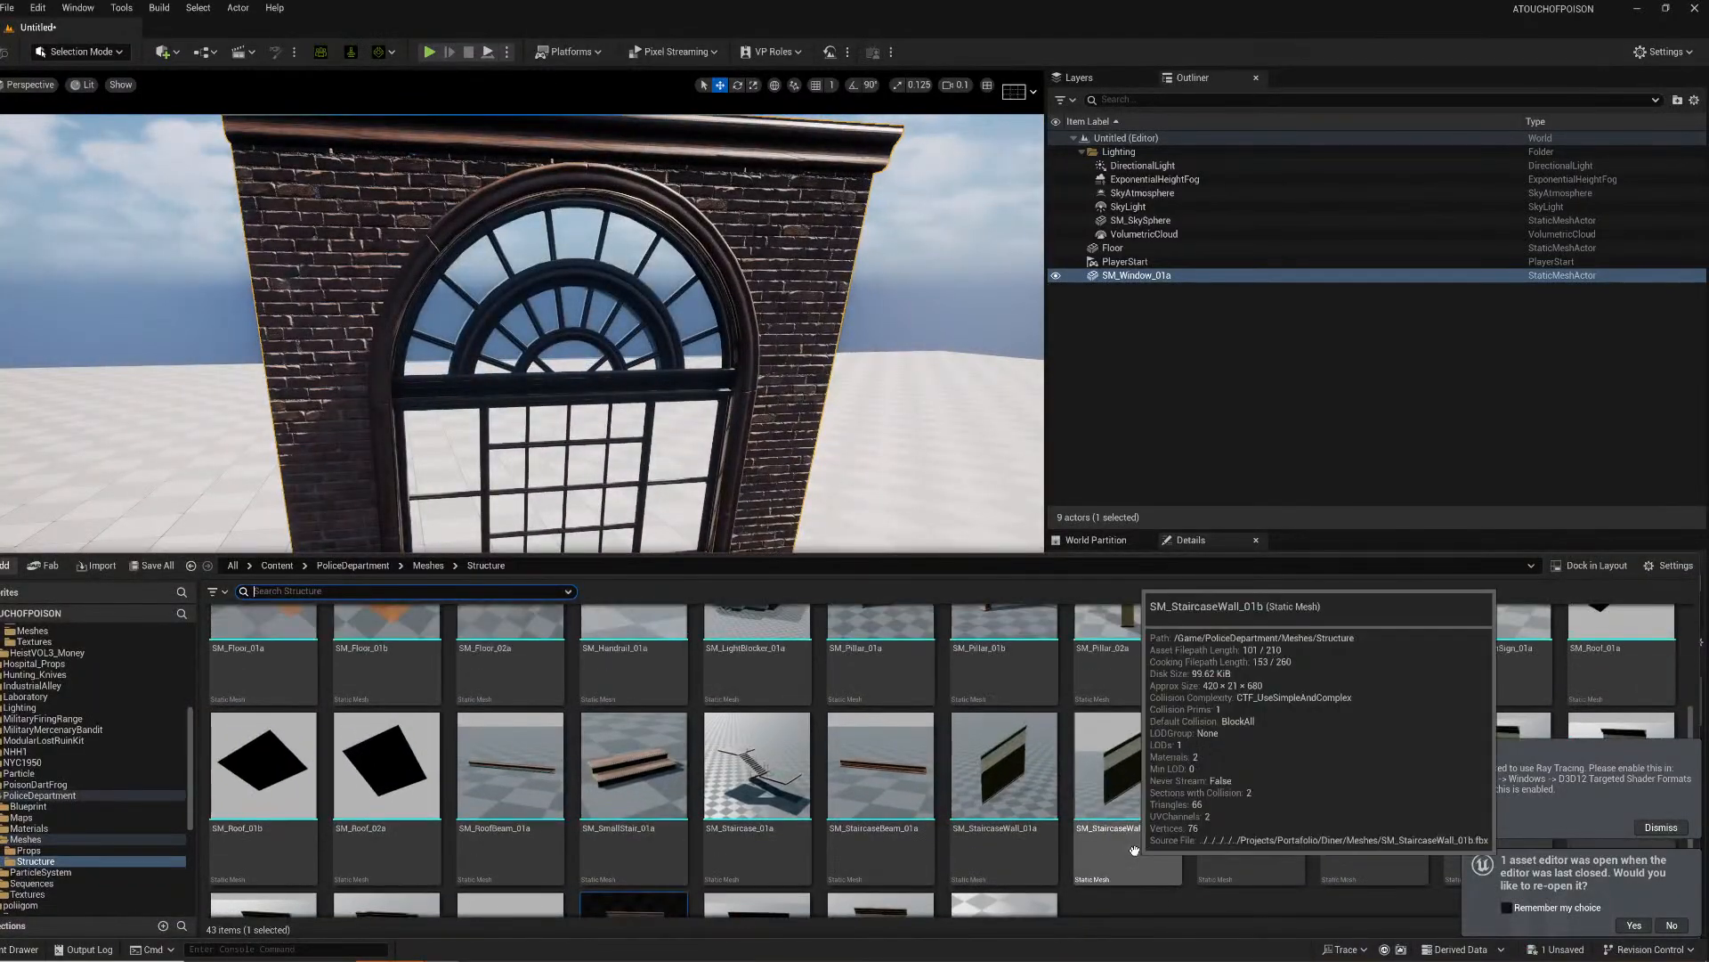
scroll(1134, 851, "up", 1)
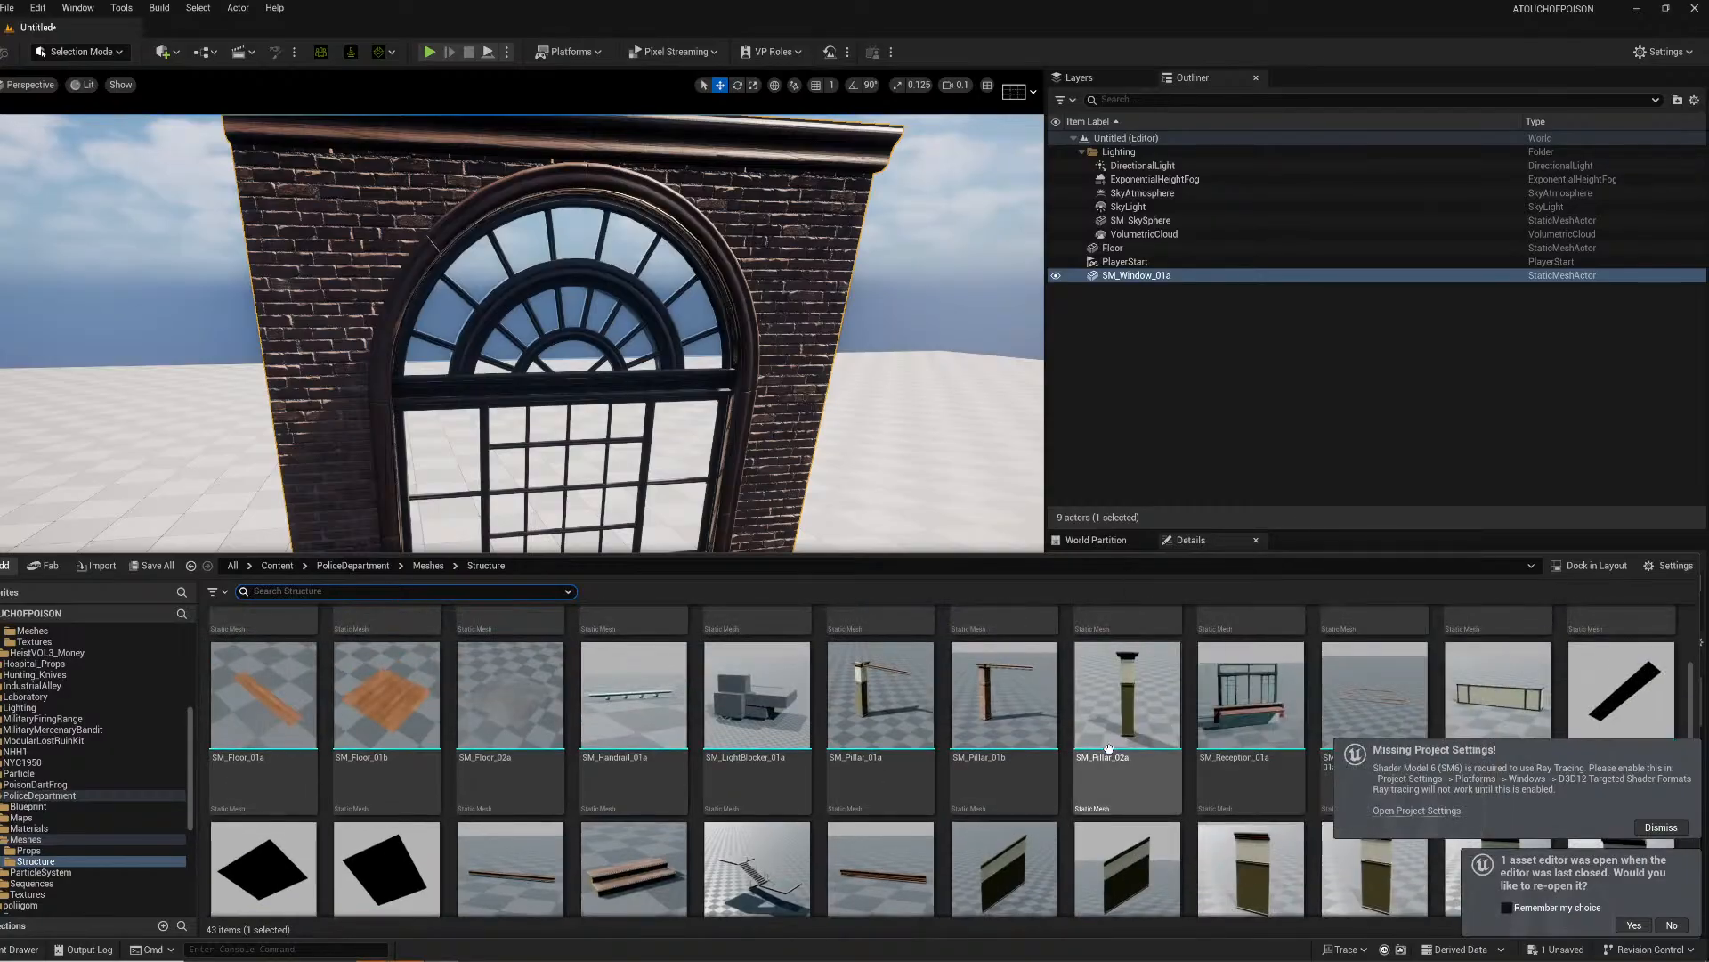
left_click_drag(1004, 703, 777, 674)
right_click_drag(777, 674, 970, 628)
right_click_drag(733, 496, 649, 489)
Step: Delete the trial pillar and the arched brick window from the level
key("Delete")
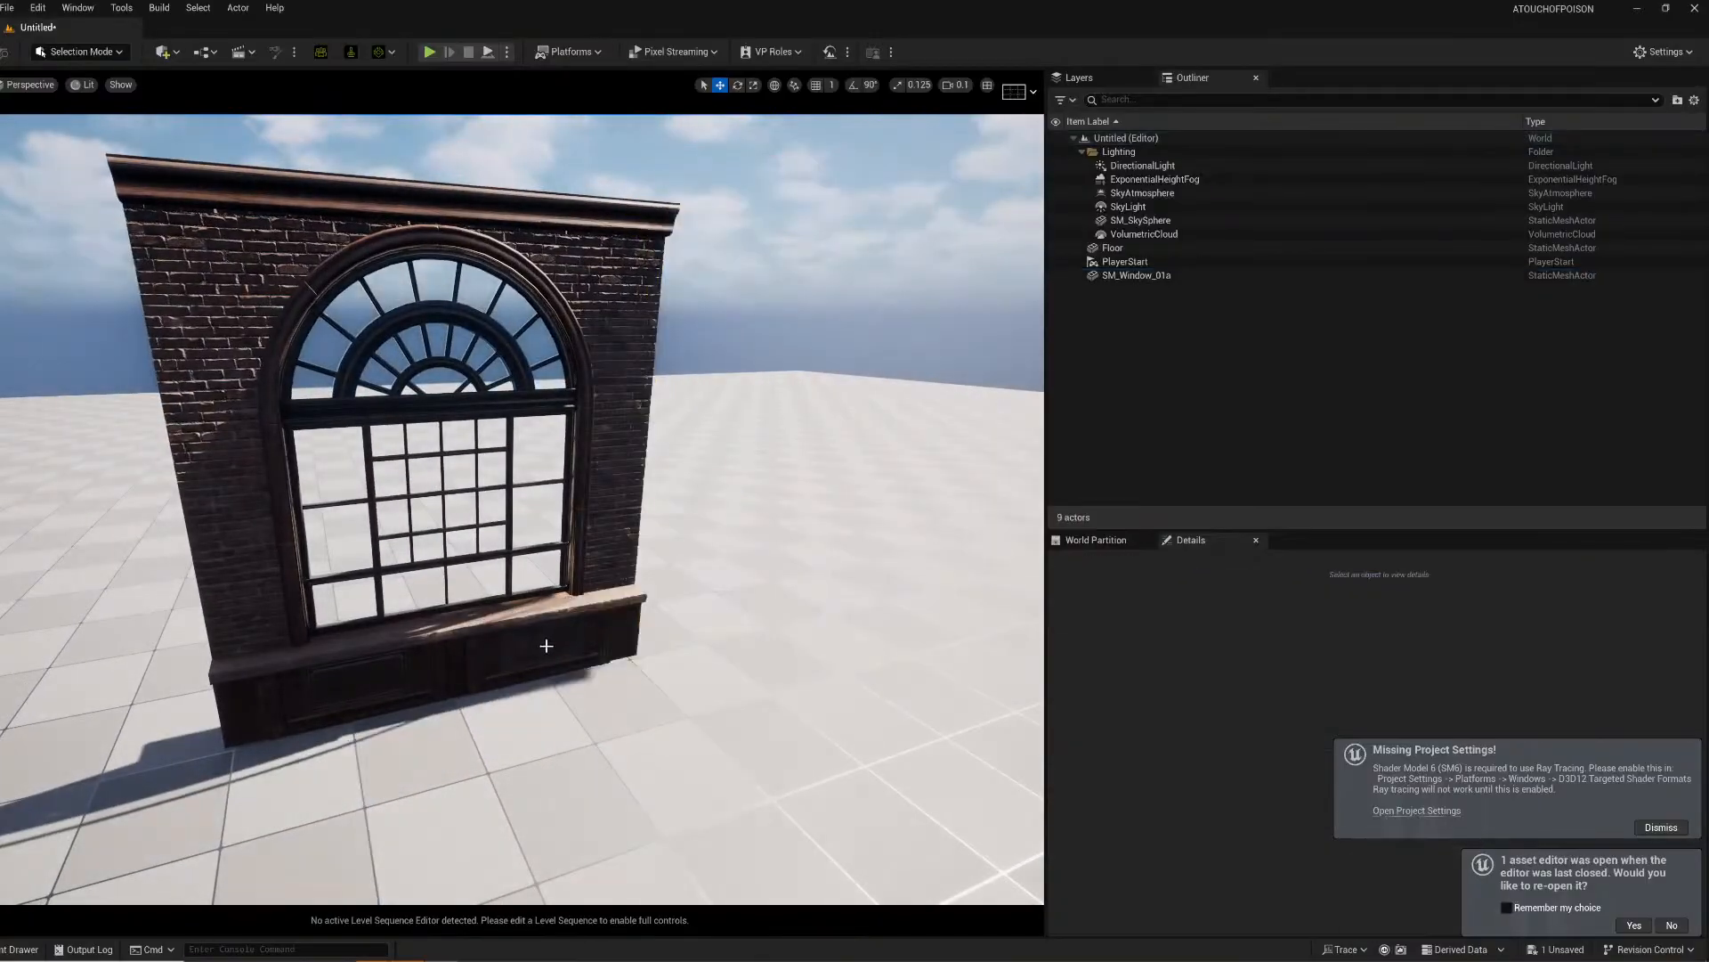
left_click(546, 644)
key("Delete")
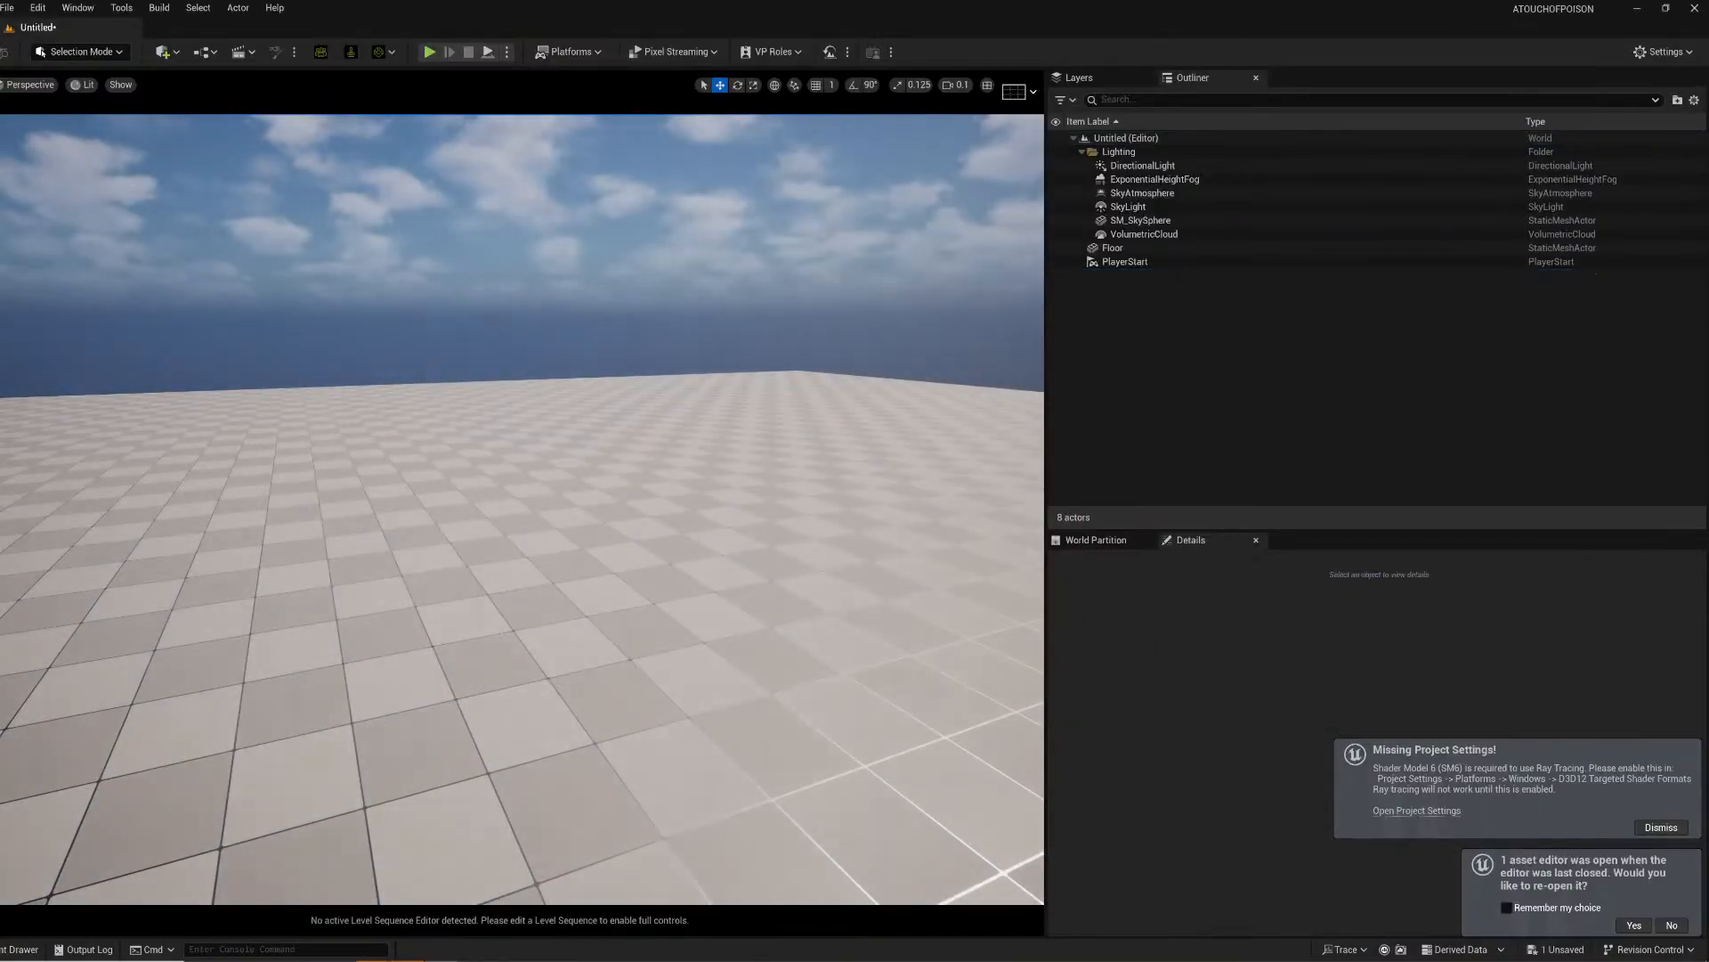
left_click(7, 8)
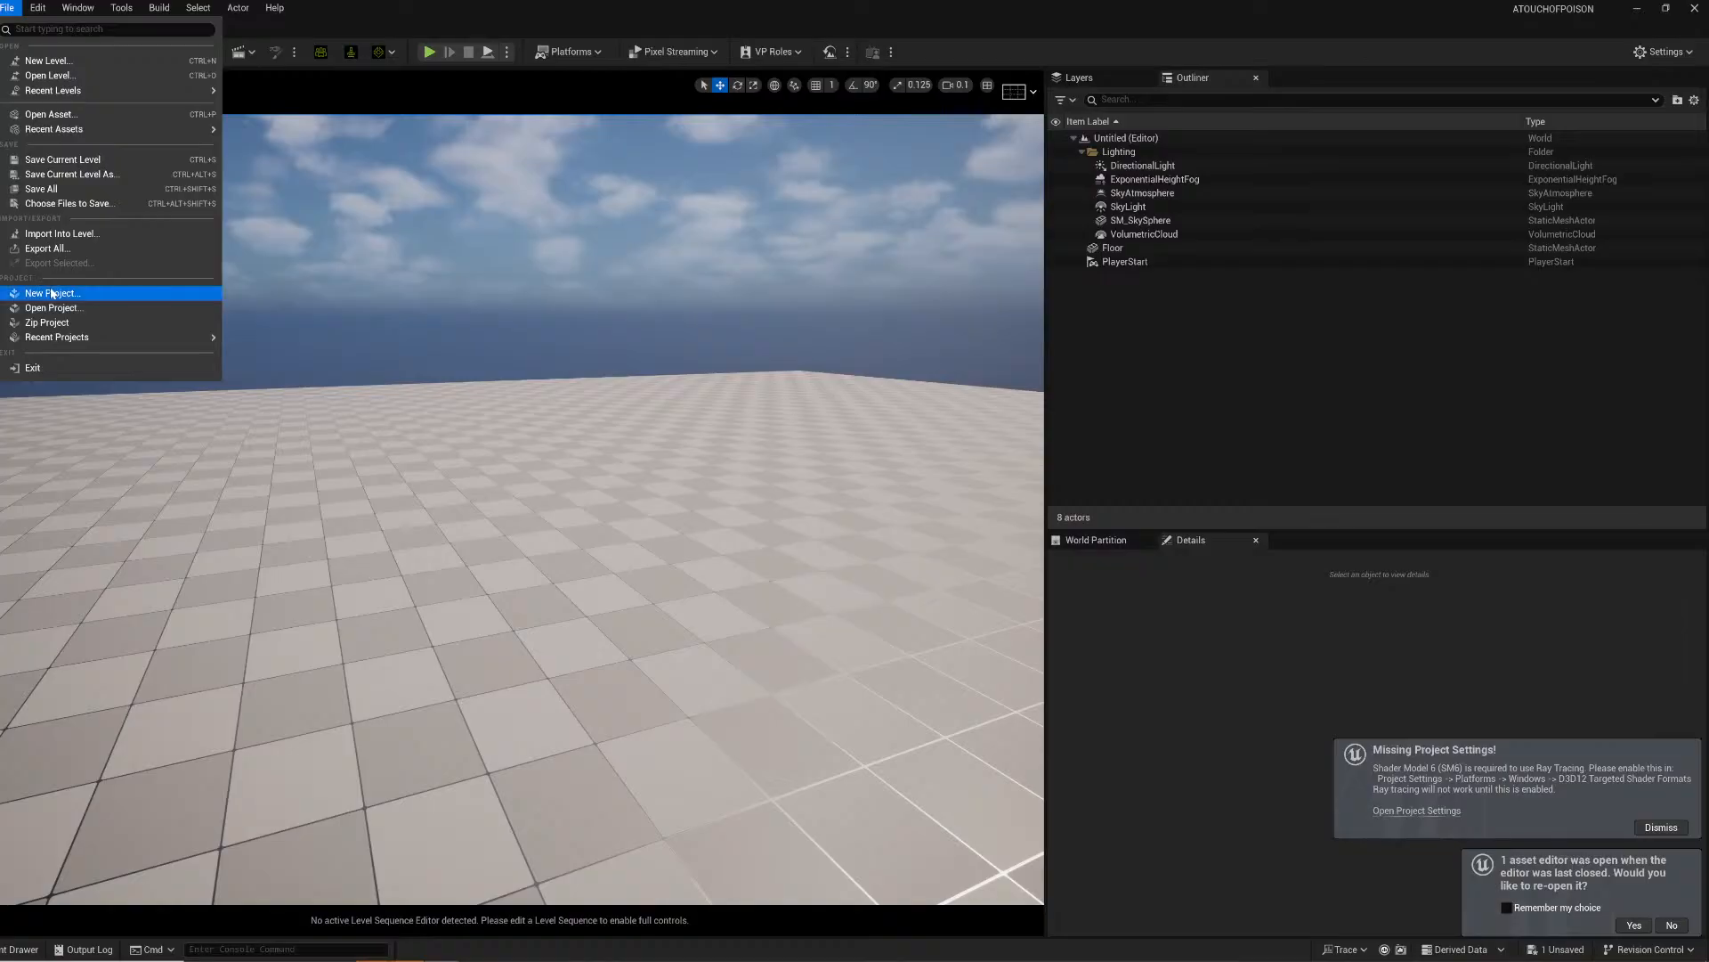
left_click(57, 293)
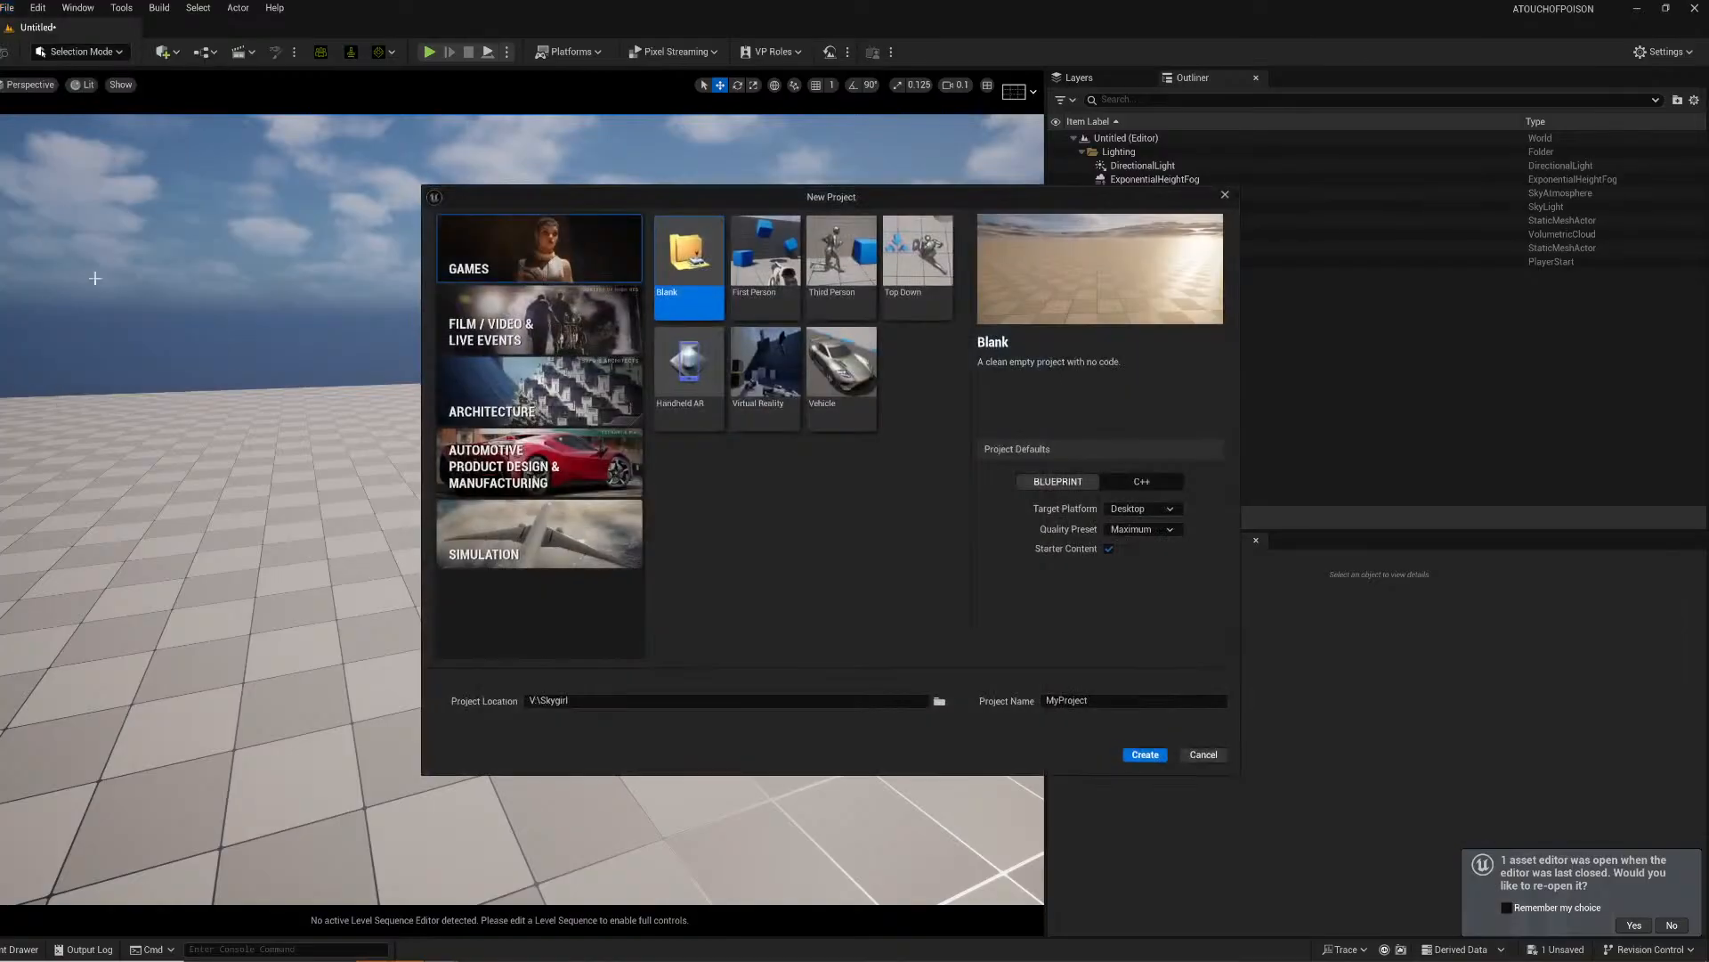
left_click(1186, 754)
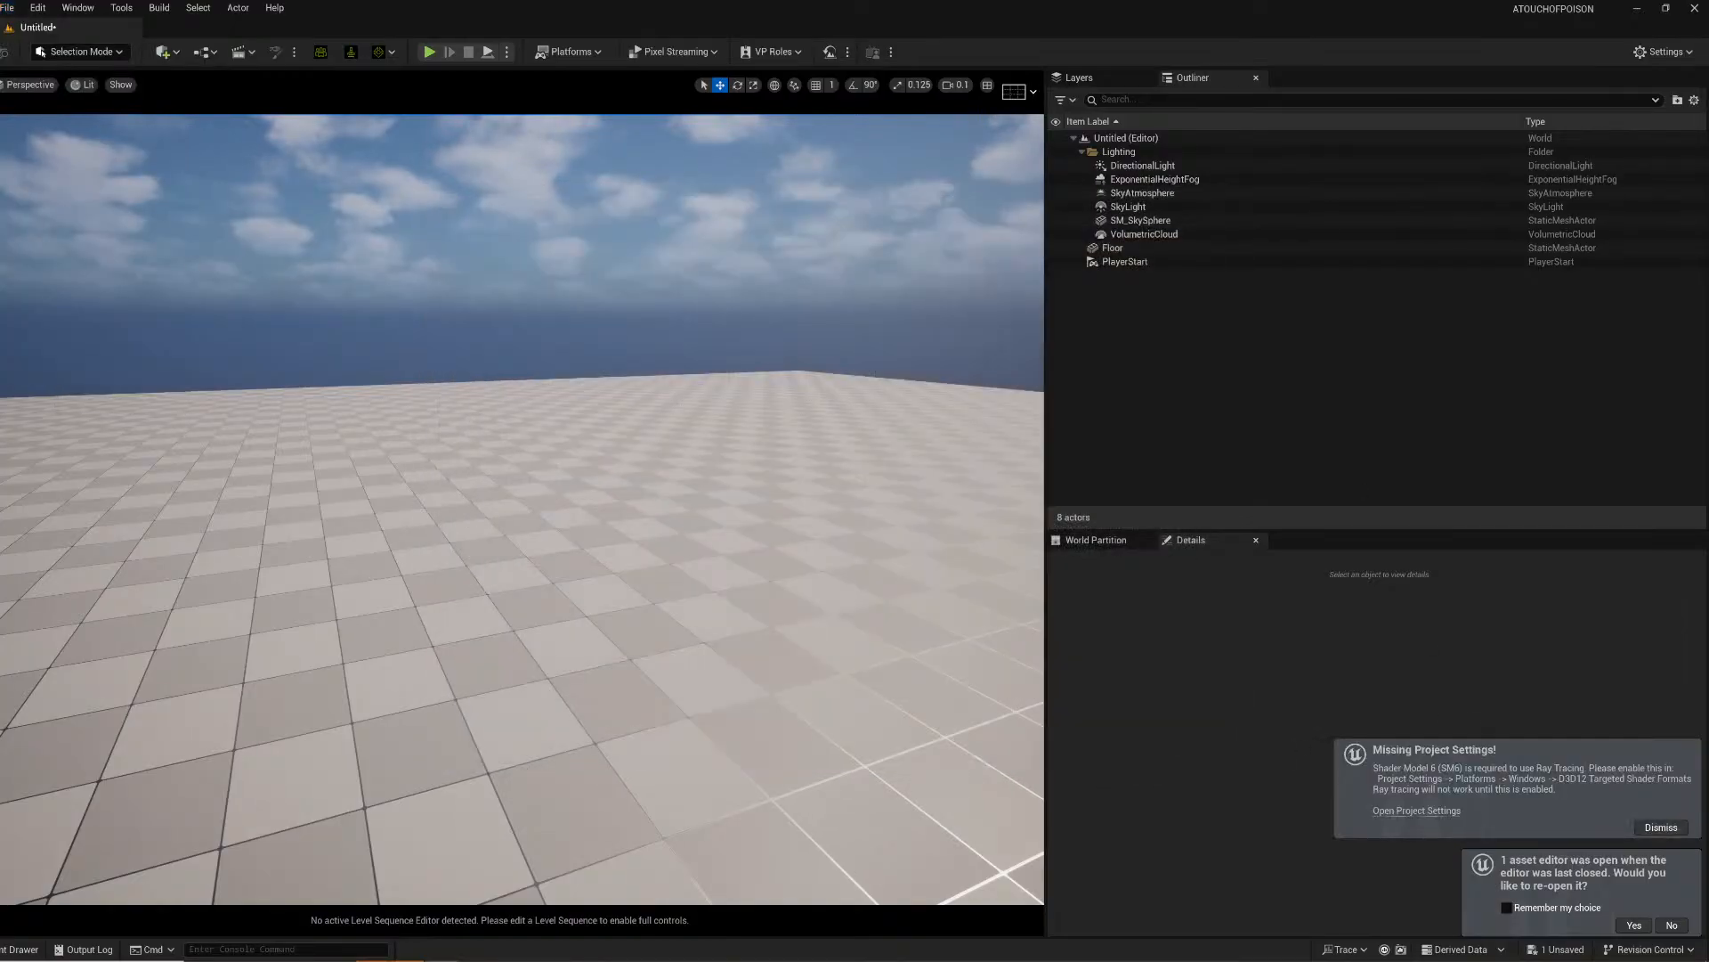
Step: Create a new level from the Empty Level template, discarding the unsaved changes in the untitled level
left_click(7, 8)
left_click(46, 60)
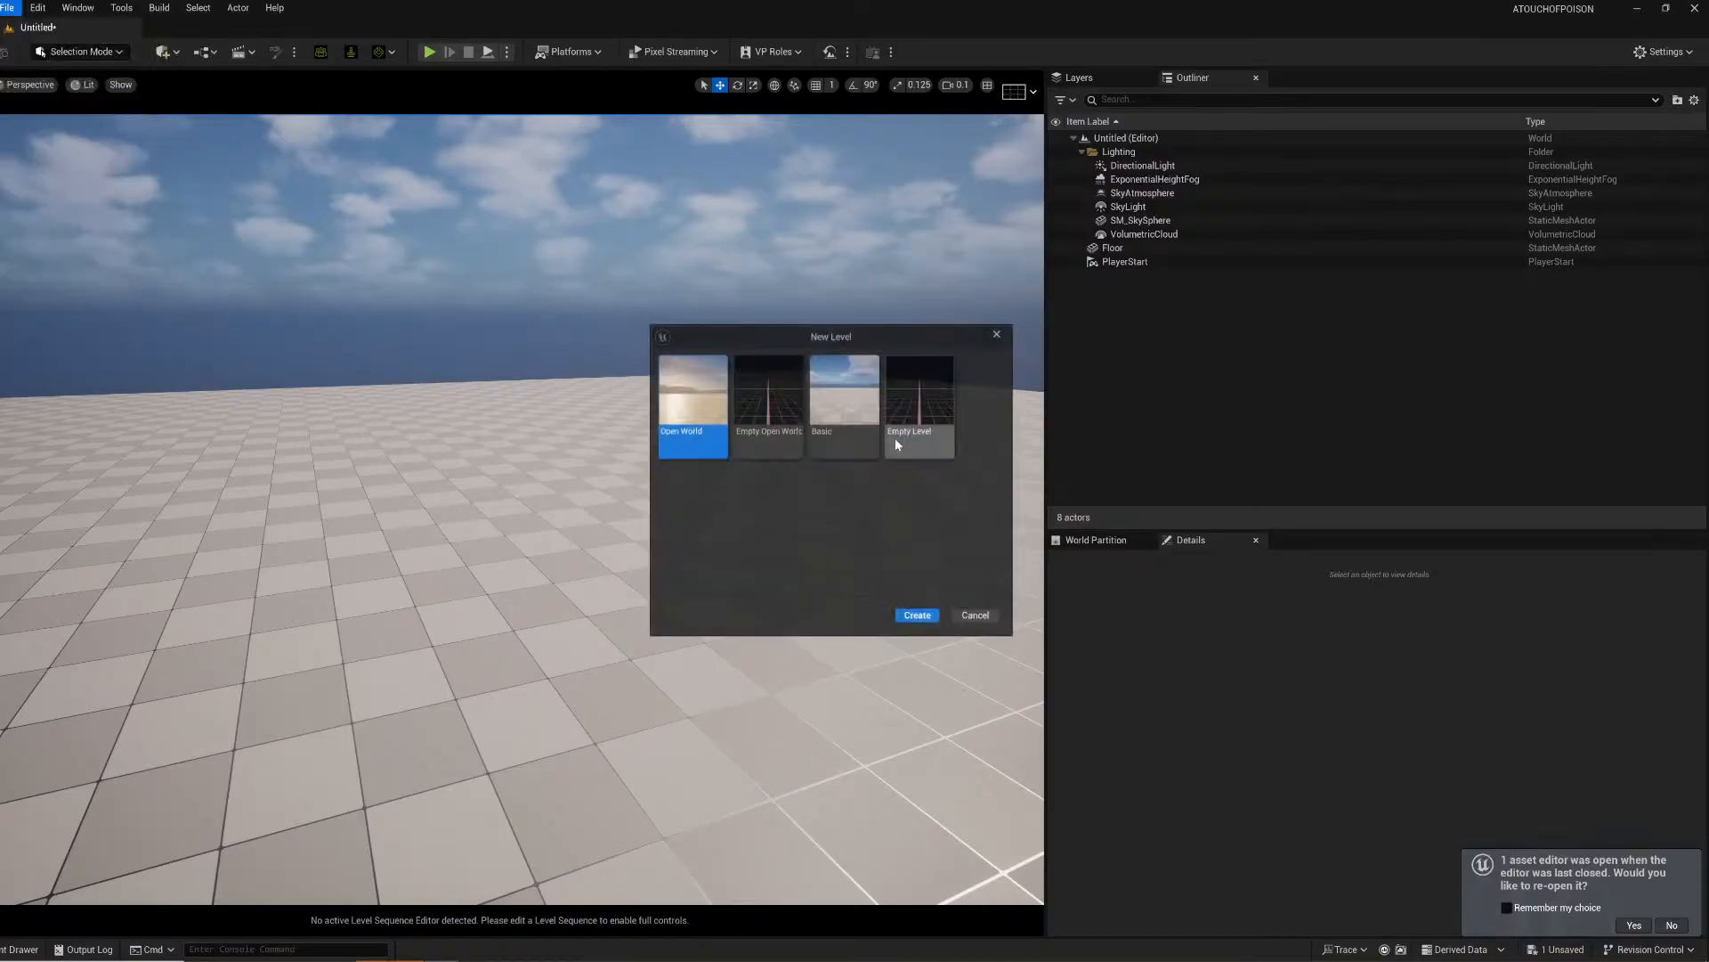
left_click(909, 398)
left_click(918, 617)
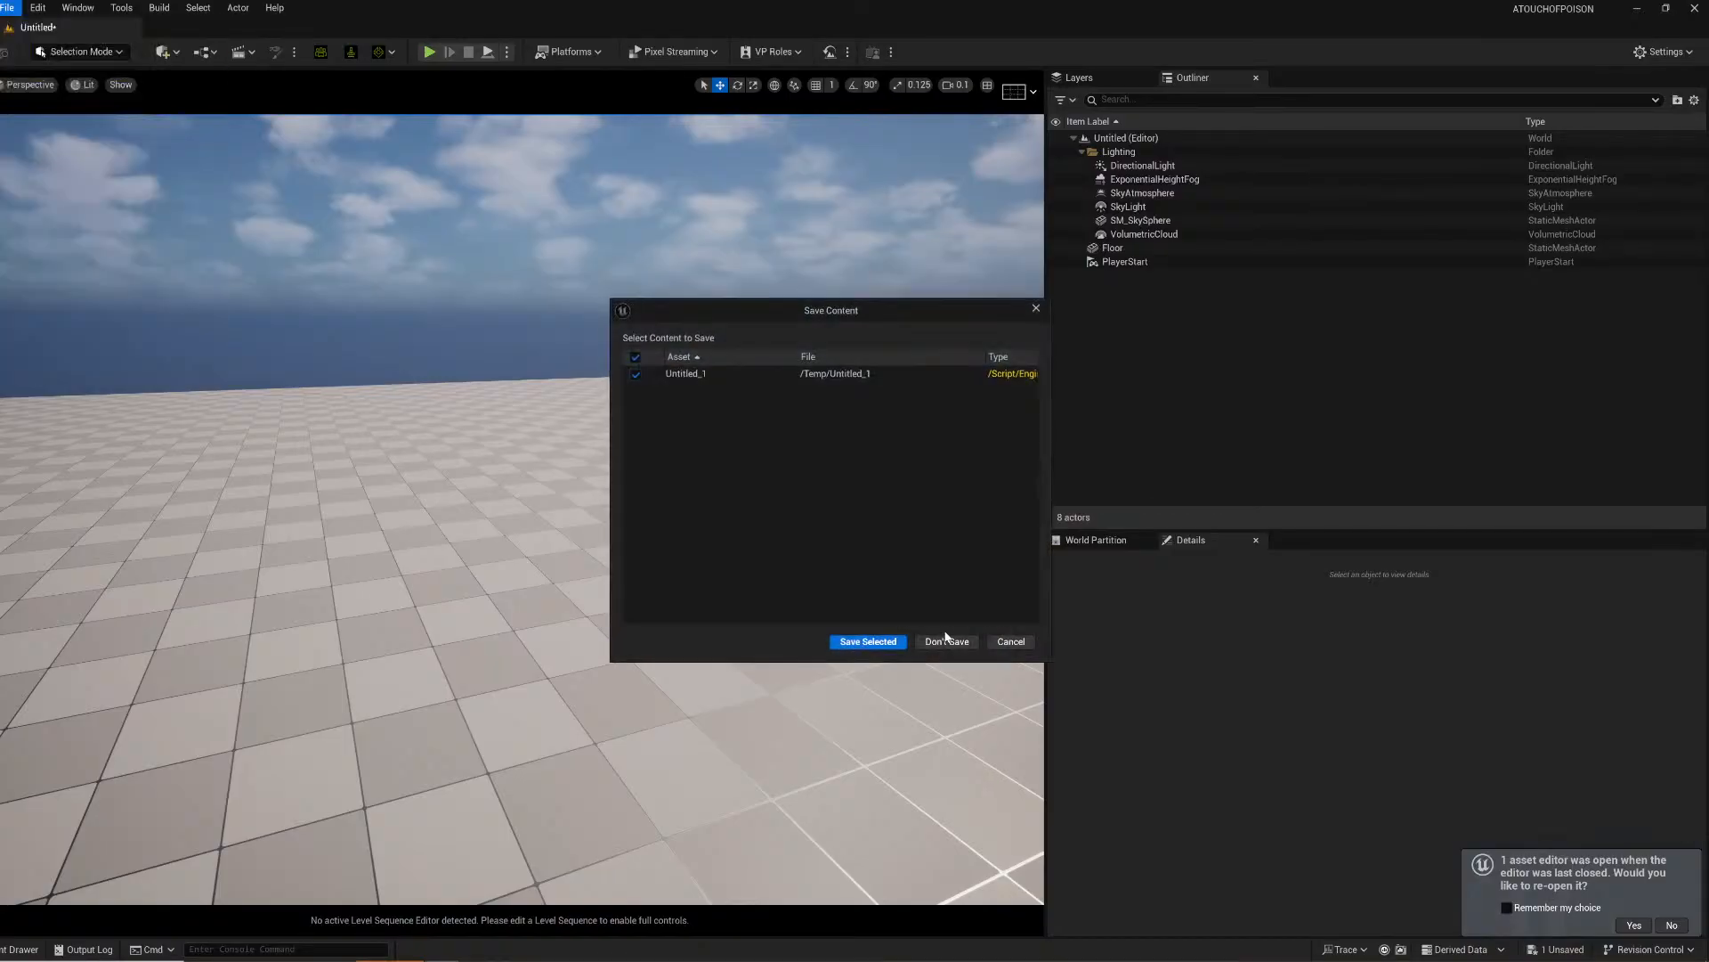
left_click(946, 640)
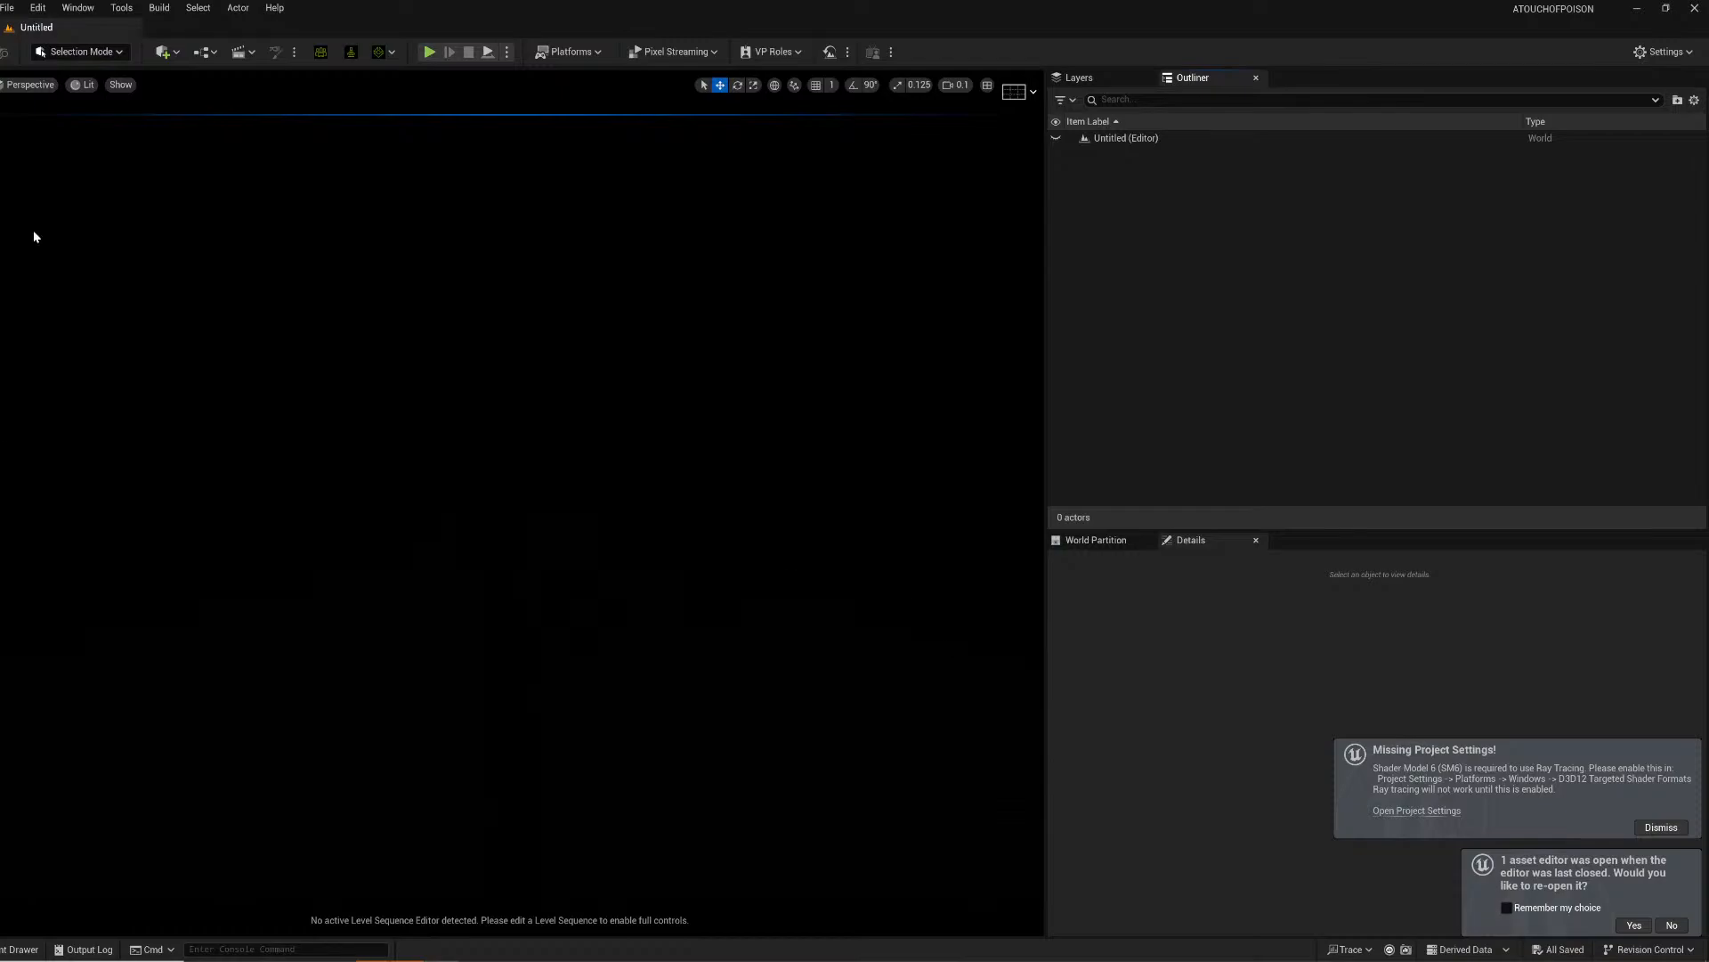
Step: Save the new empty level as FALCONEOFFICE in the Sets folder
left_click(4, 7)
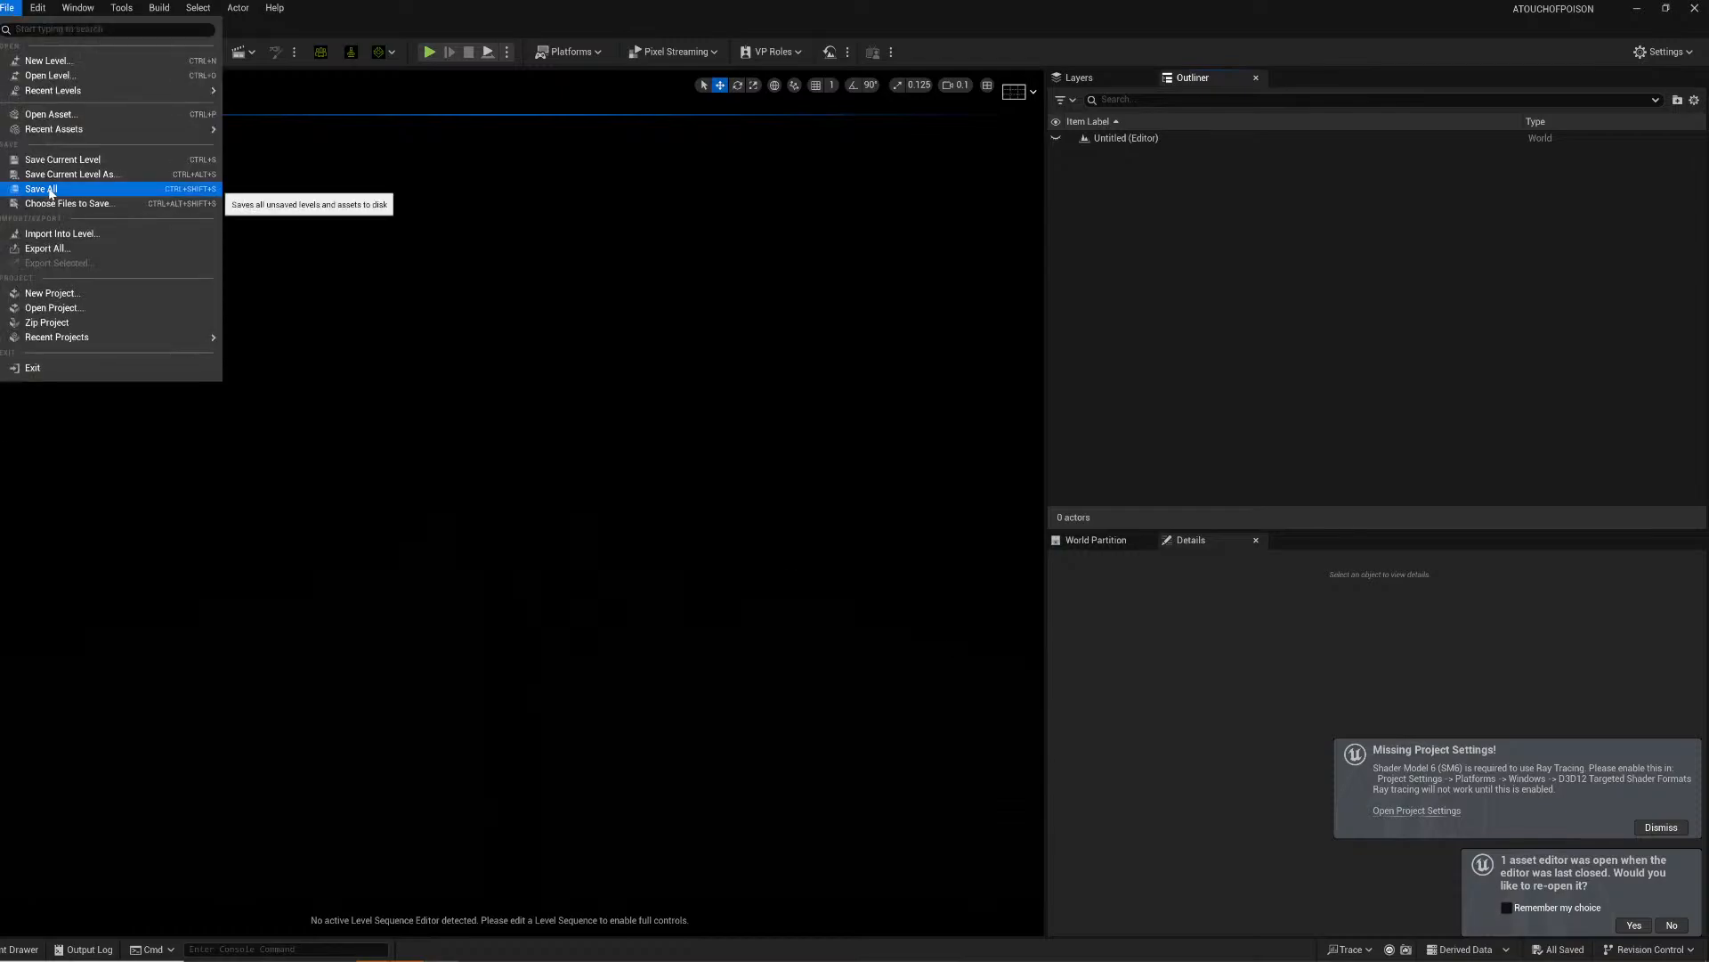
left_click(88, 176)
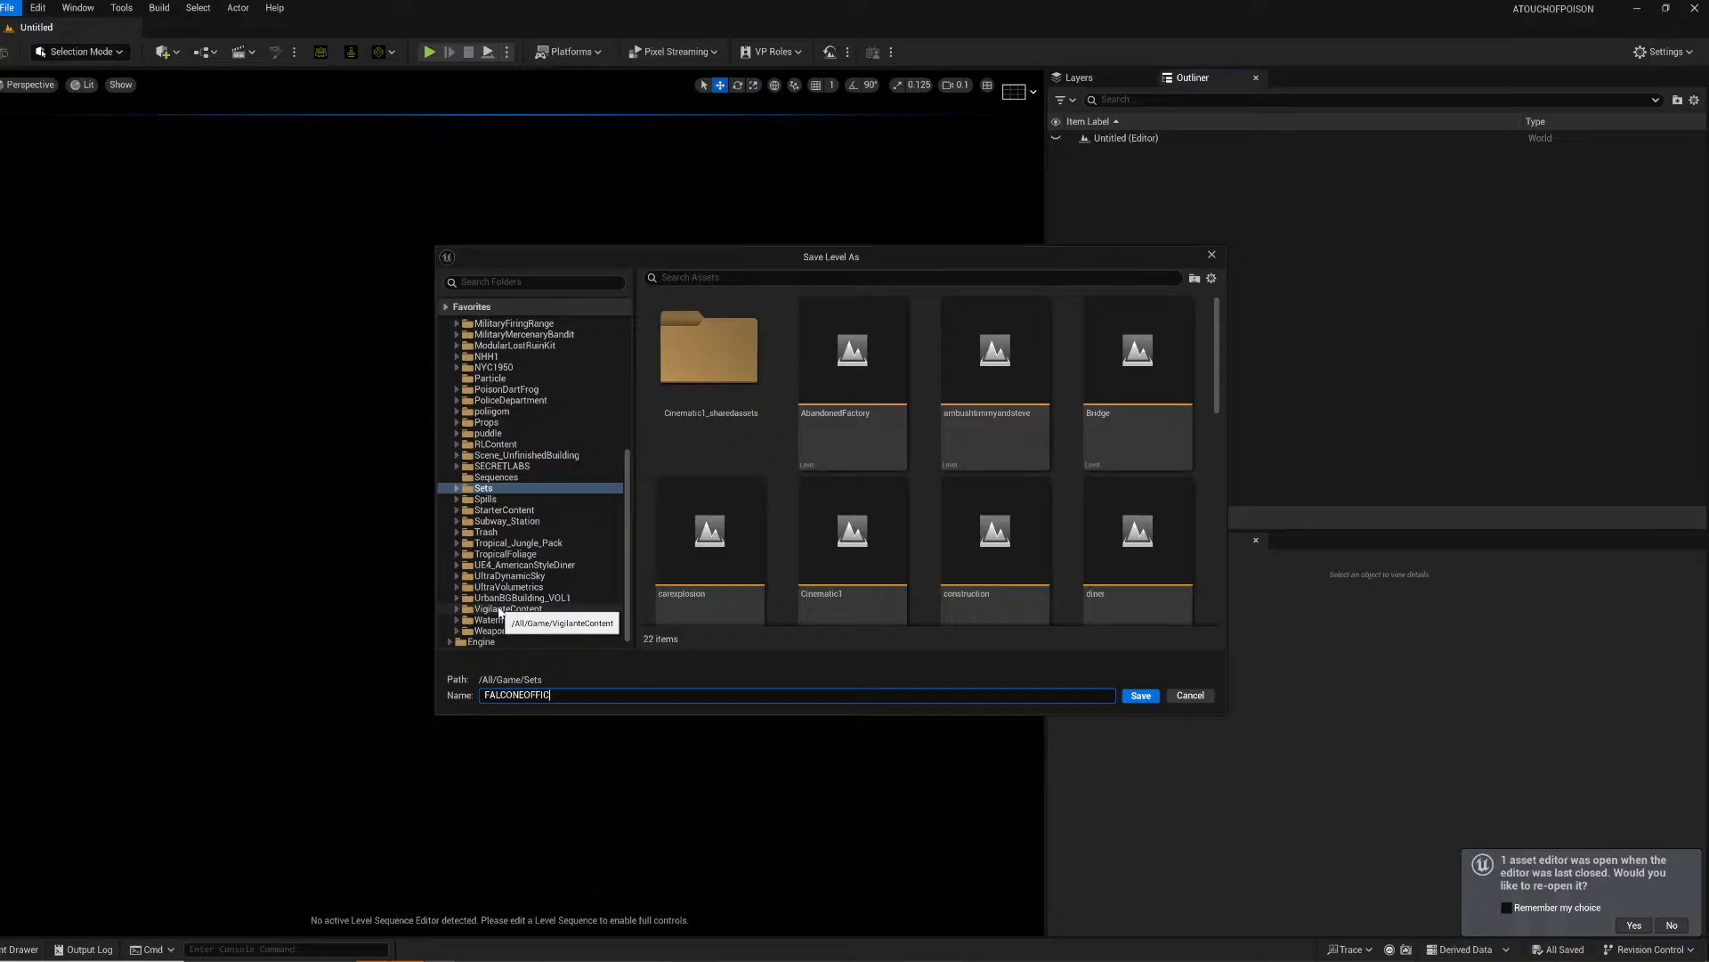
type("E")
key("Return")
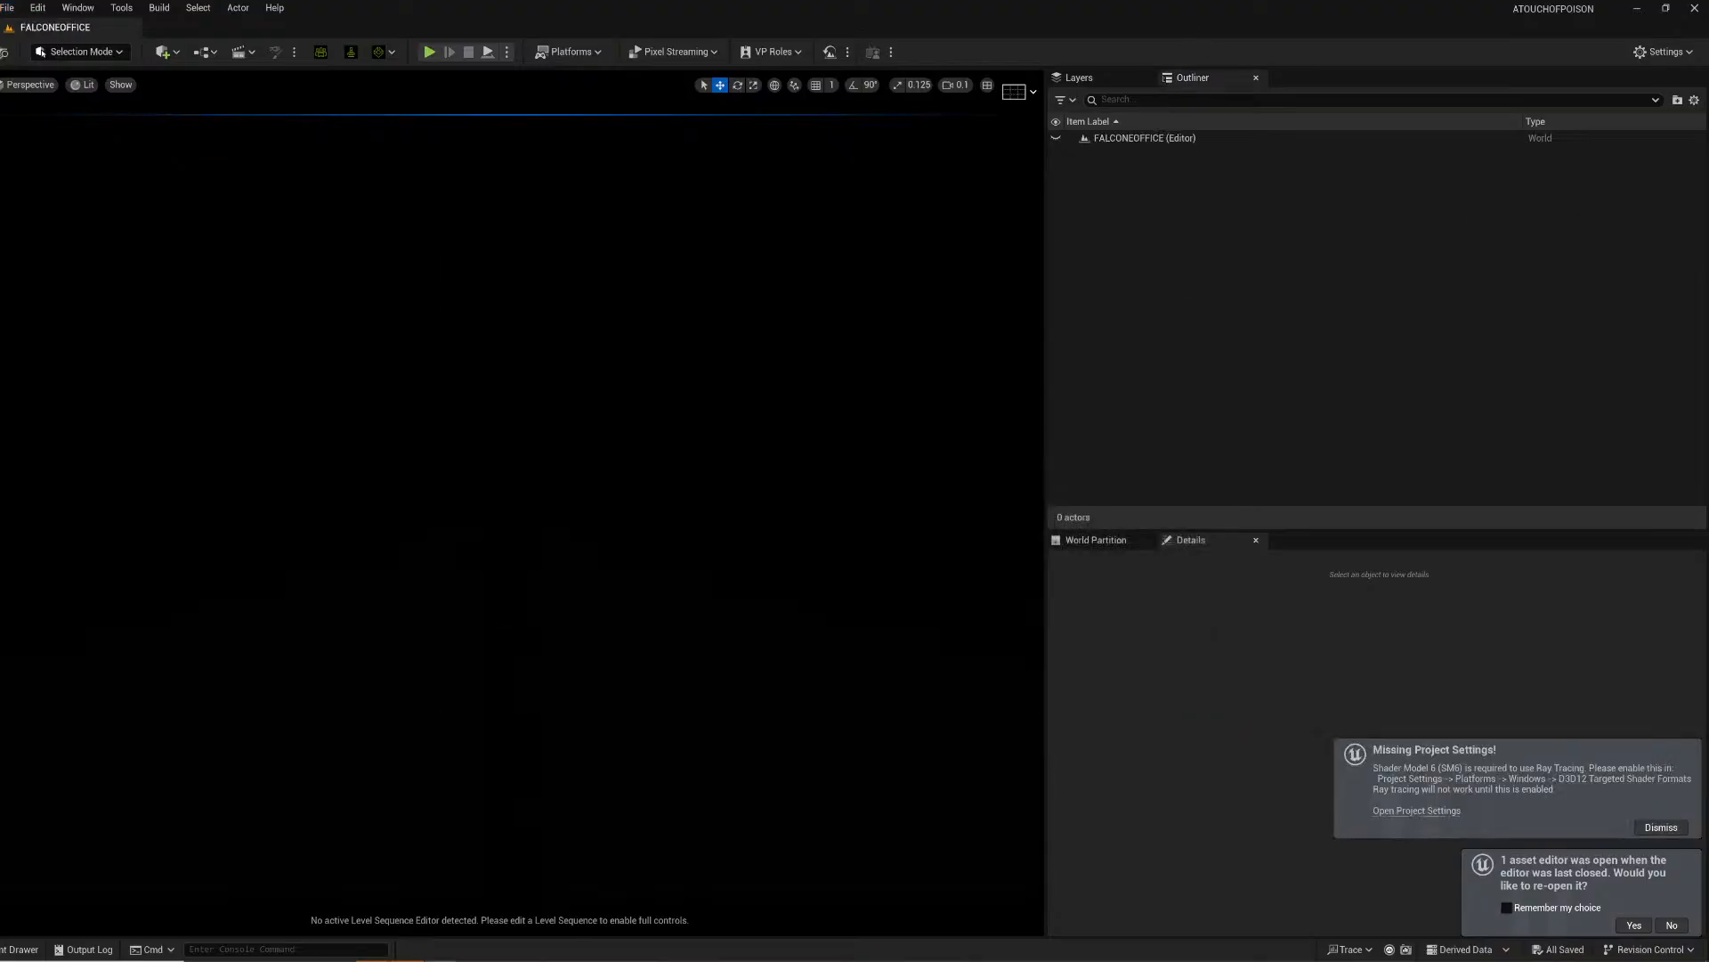
mouse_move(390, 960)
left_click(431, 914)
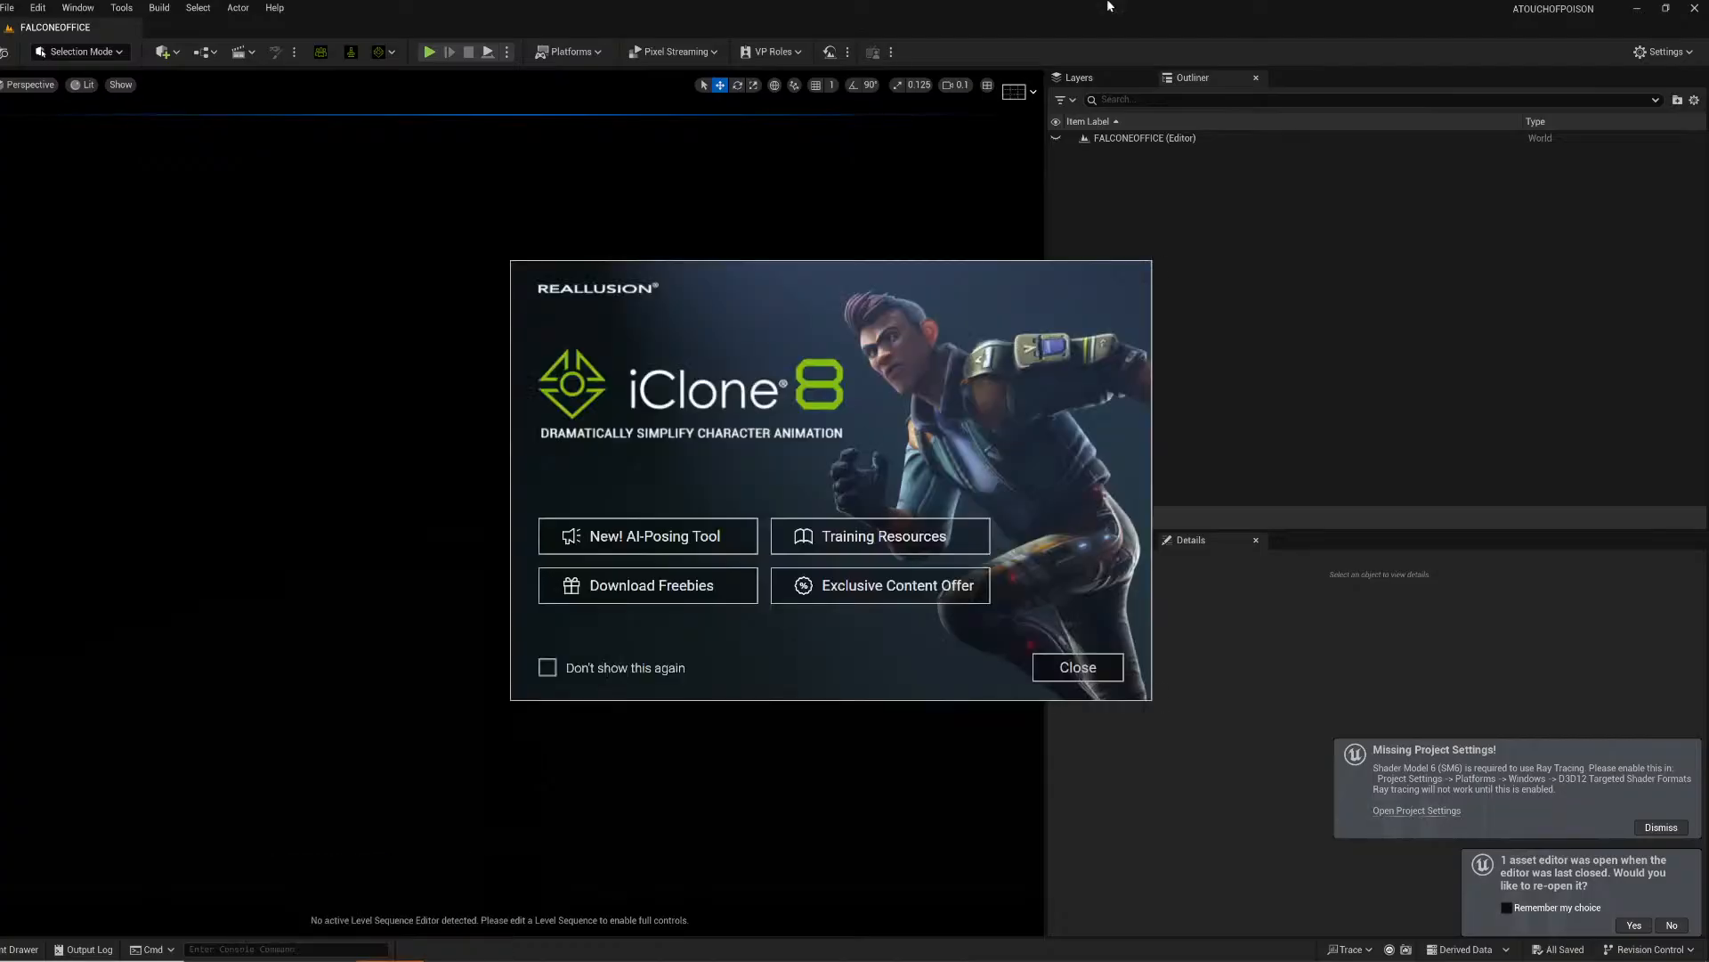
left_click(1078, 667)
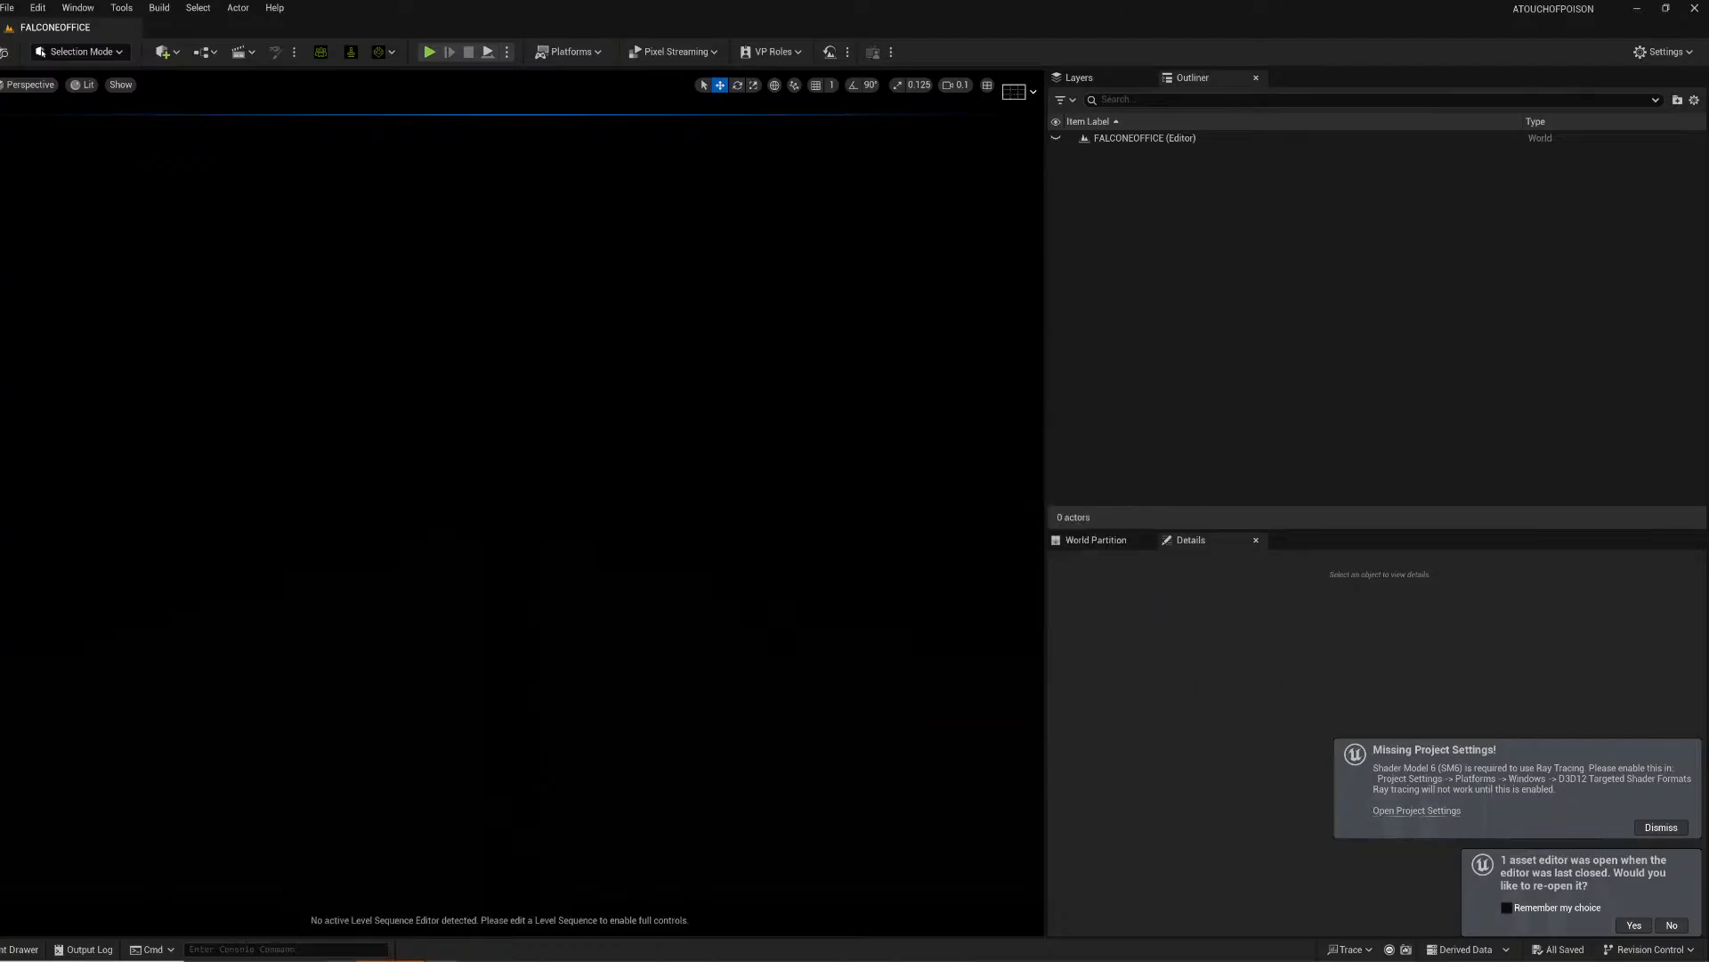
left_click(1637, 8)
Step: Place the SM_Window_01a mesh from the PoliceDepartment Structure folder in the empty level
left_click(2, 950)
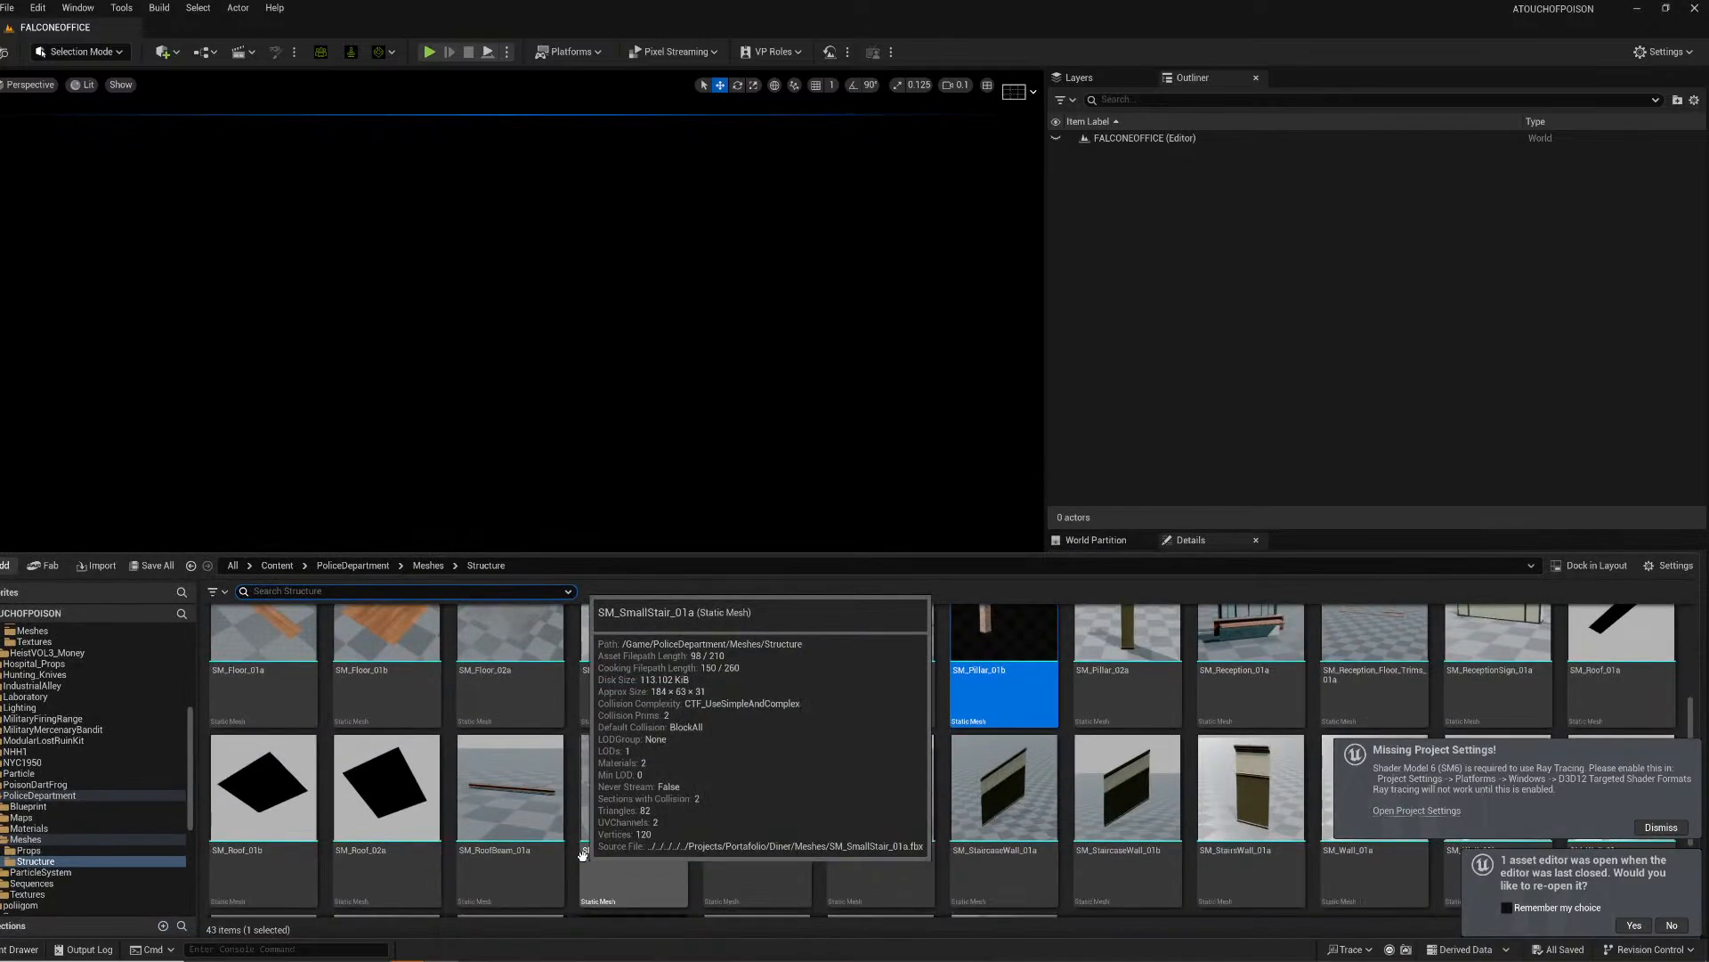
scroll(893, 829, "up", 2)
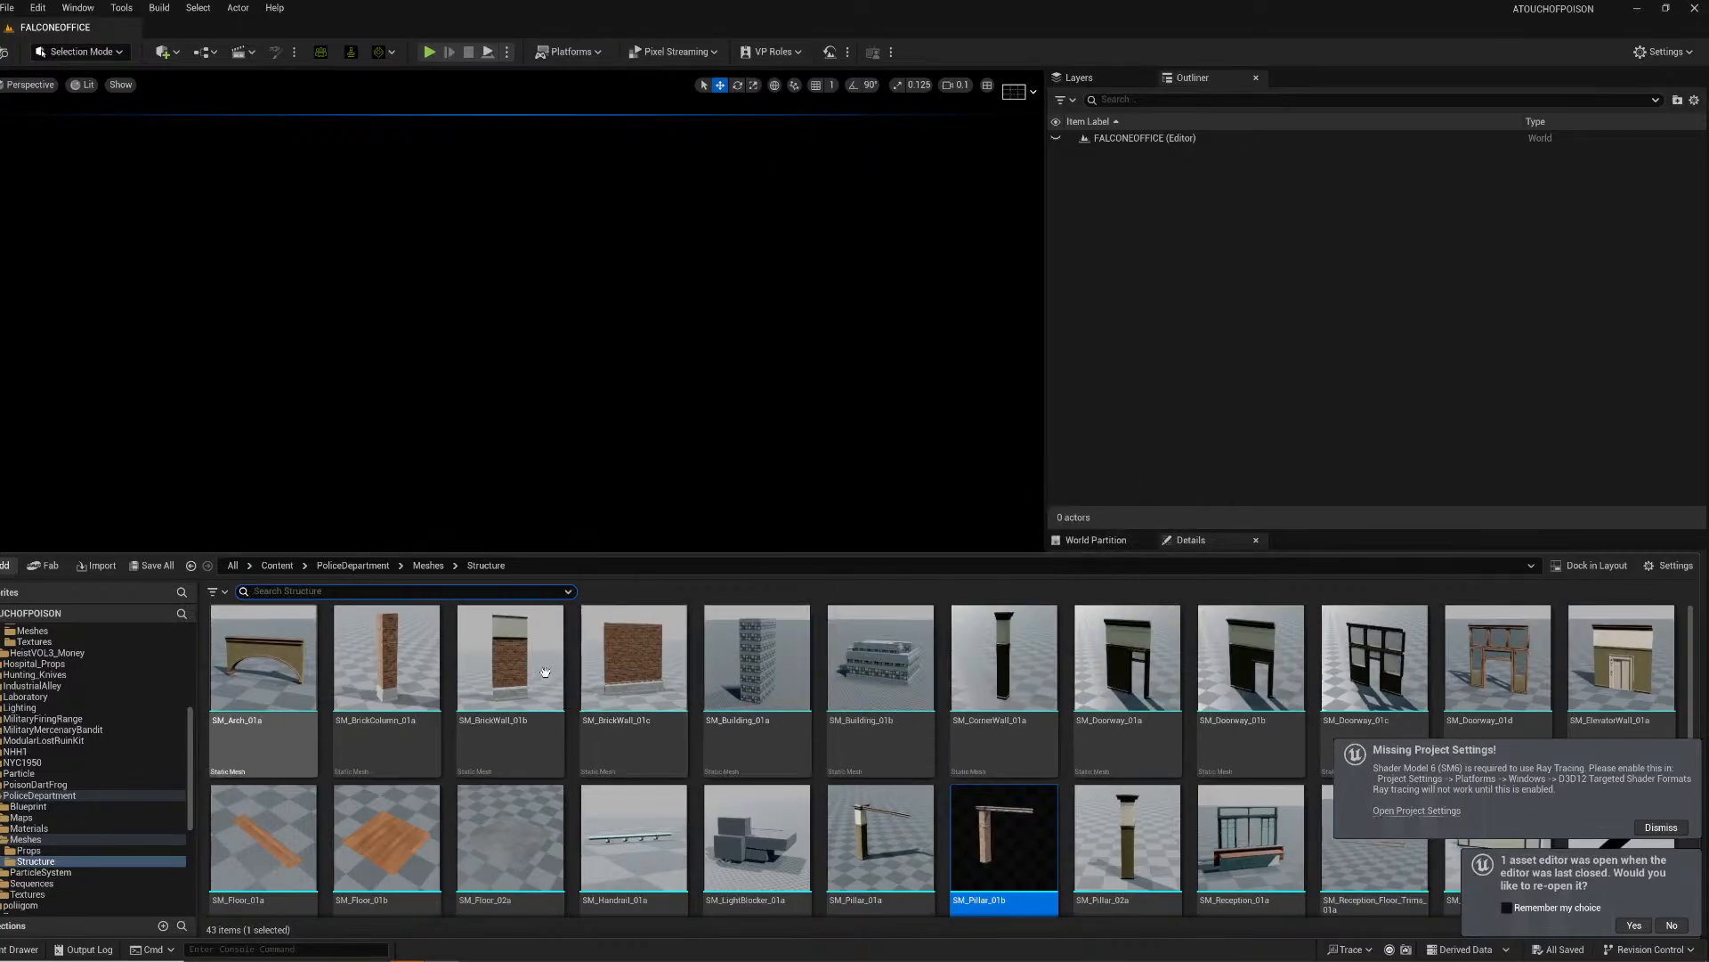
scroll(979, 757, "down", 3)
scroll(1075, 773, "down", 3)
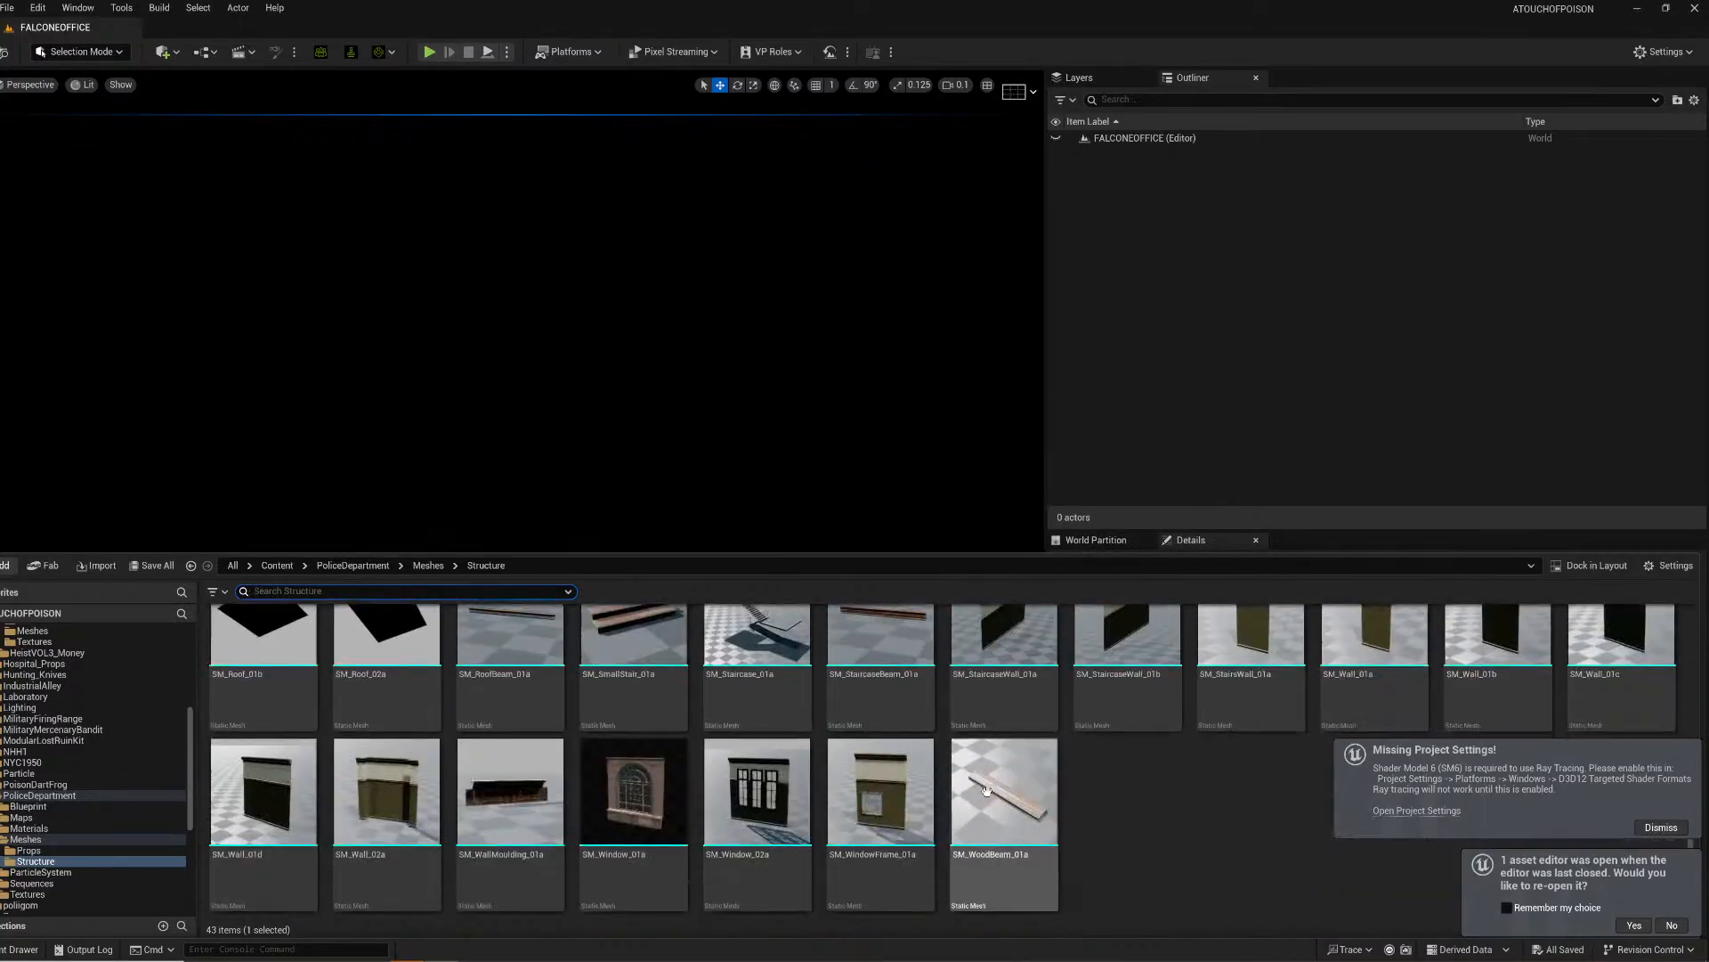
left_click_drag(634, 775, 458, 645)
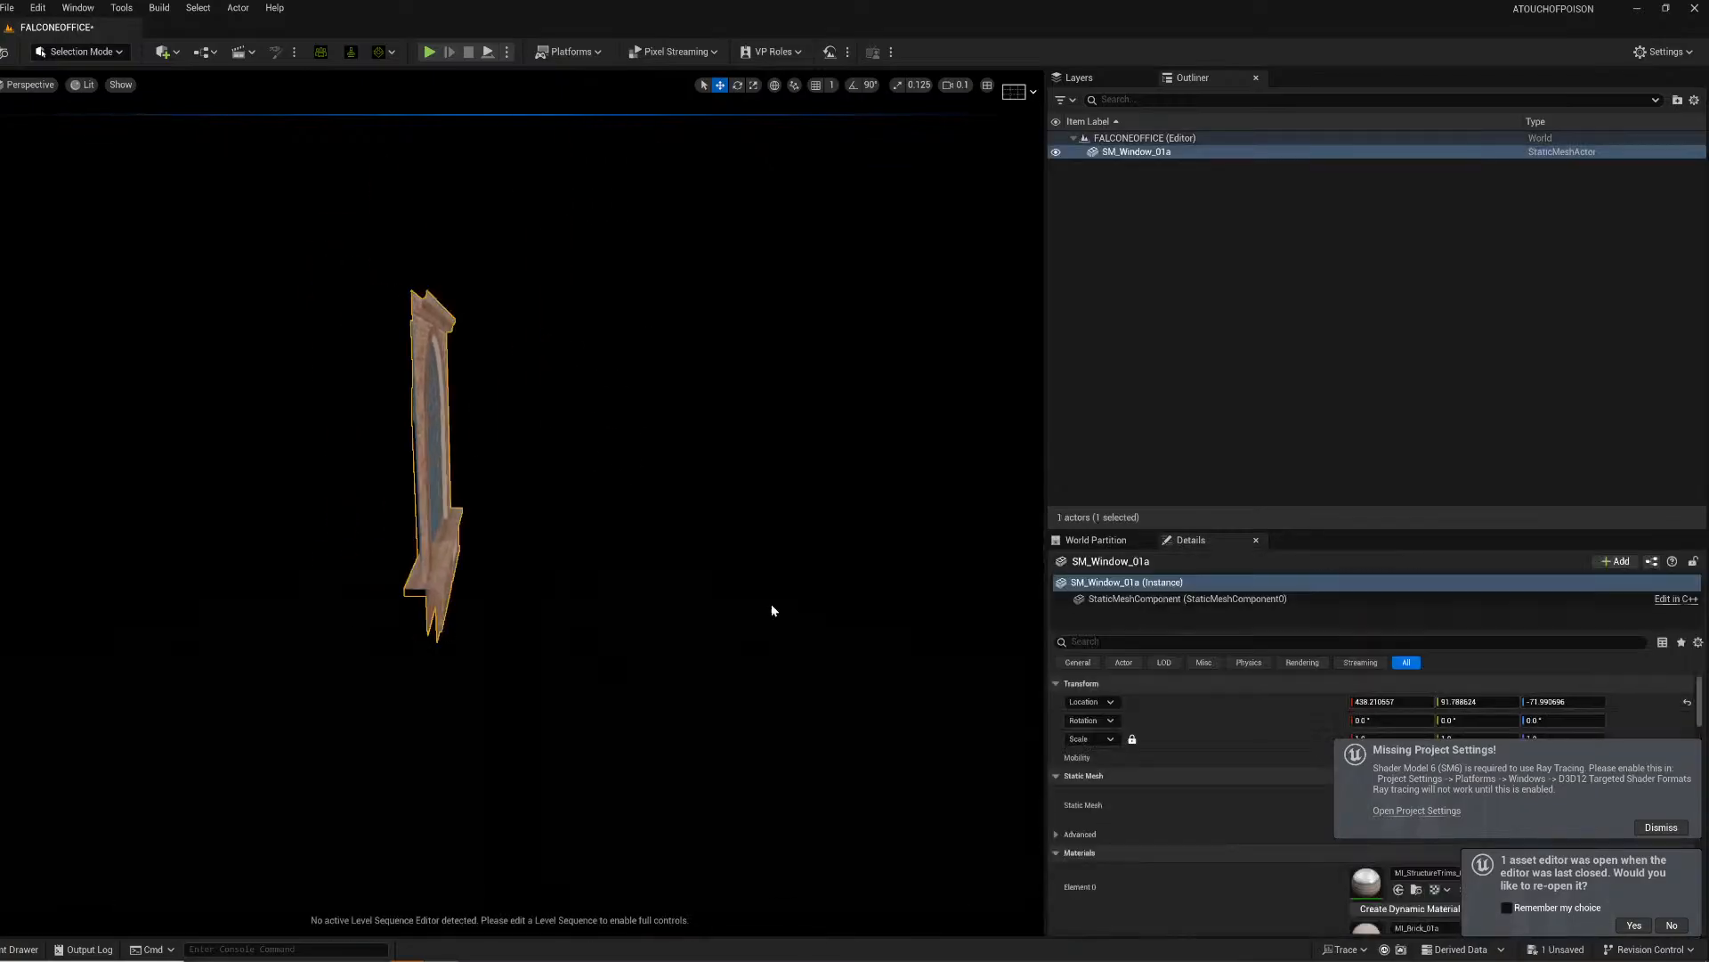
Step: Set the arched window's location to 0, 0, 0 so it sits at the world origin
type("0")
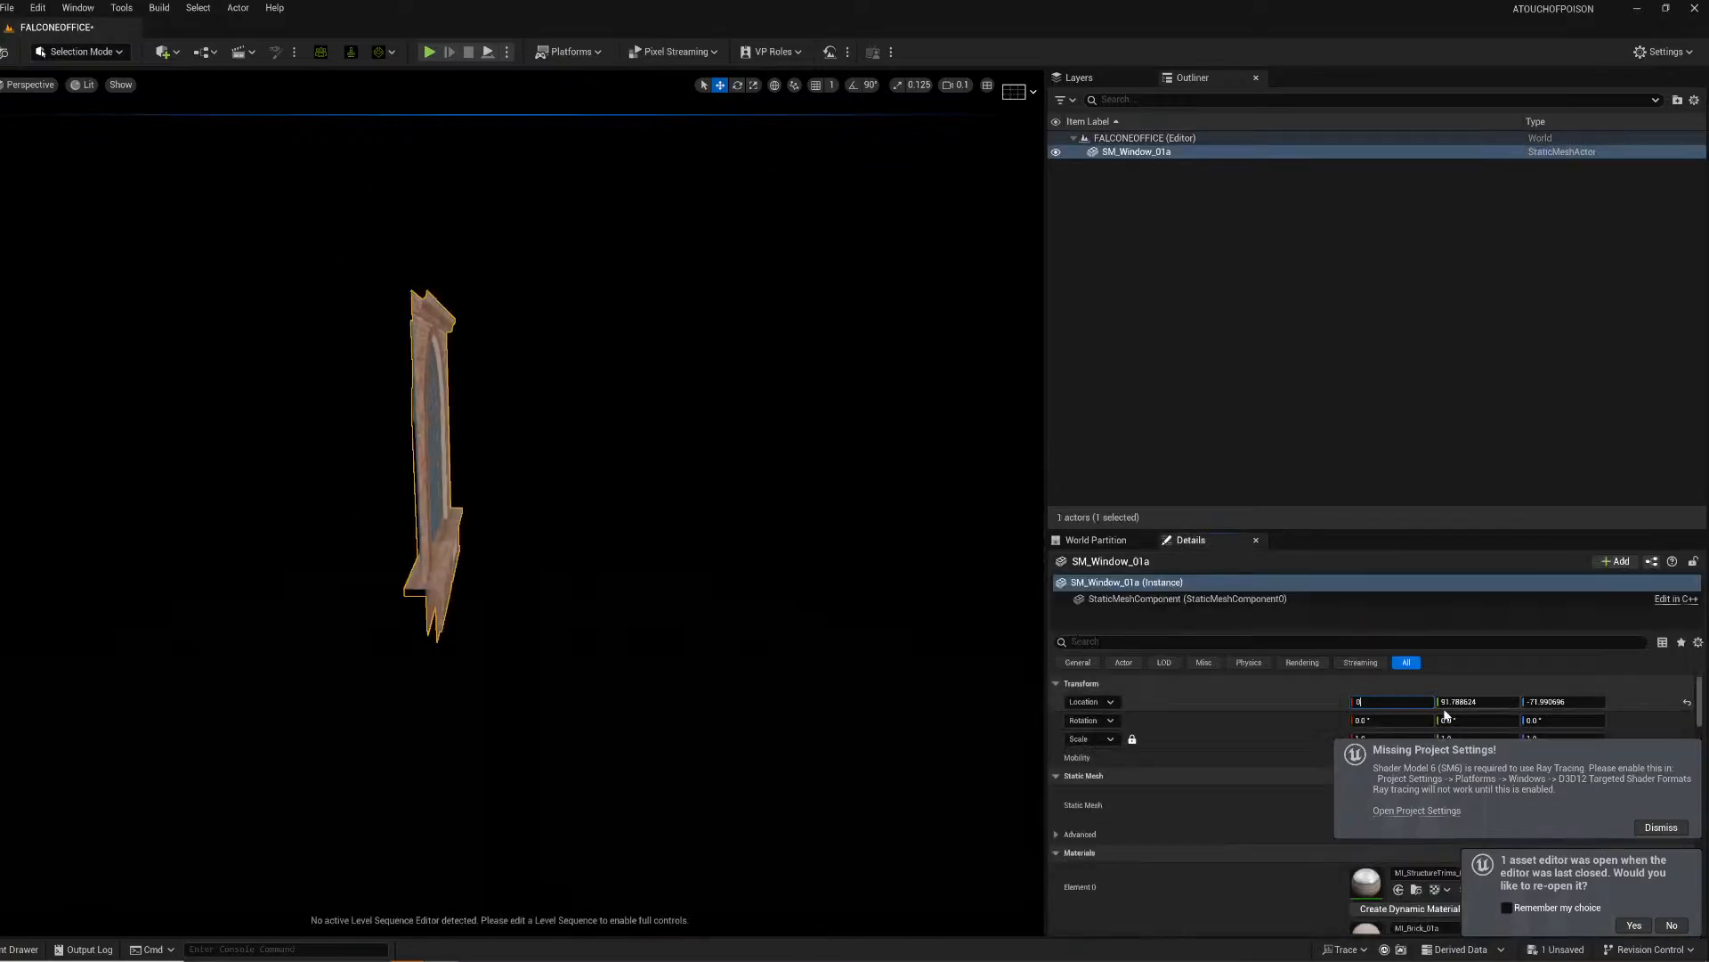
left_click(1470, 704)
type("0")
left_click(1555, 703)
type("0")
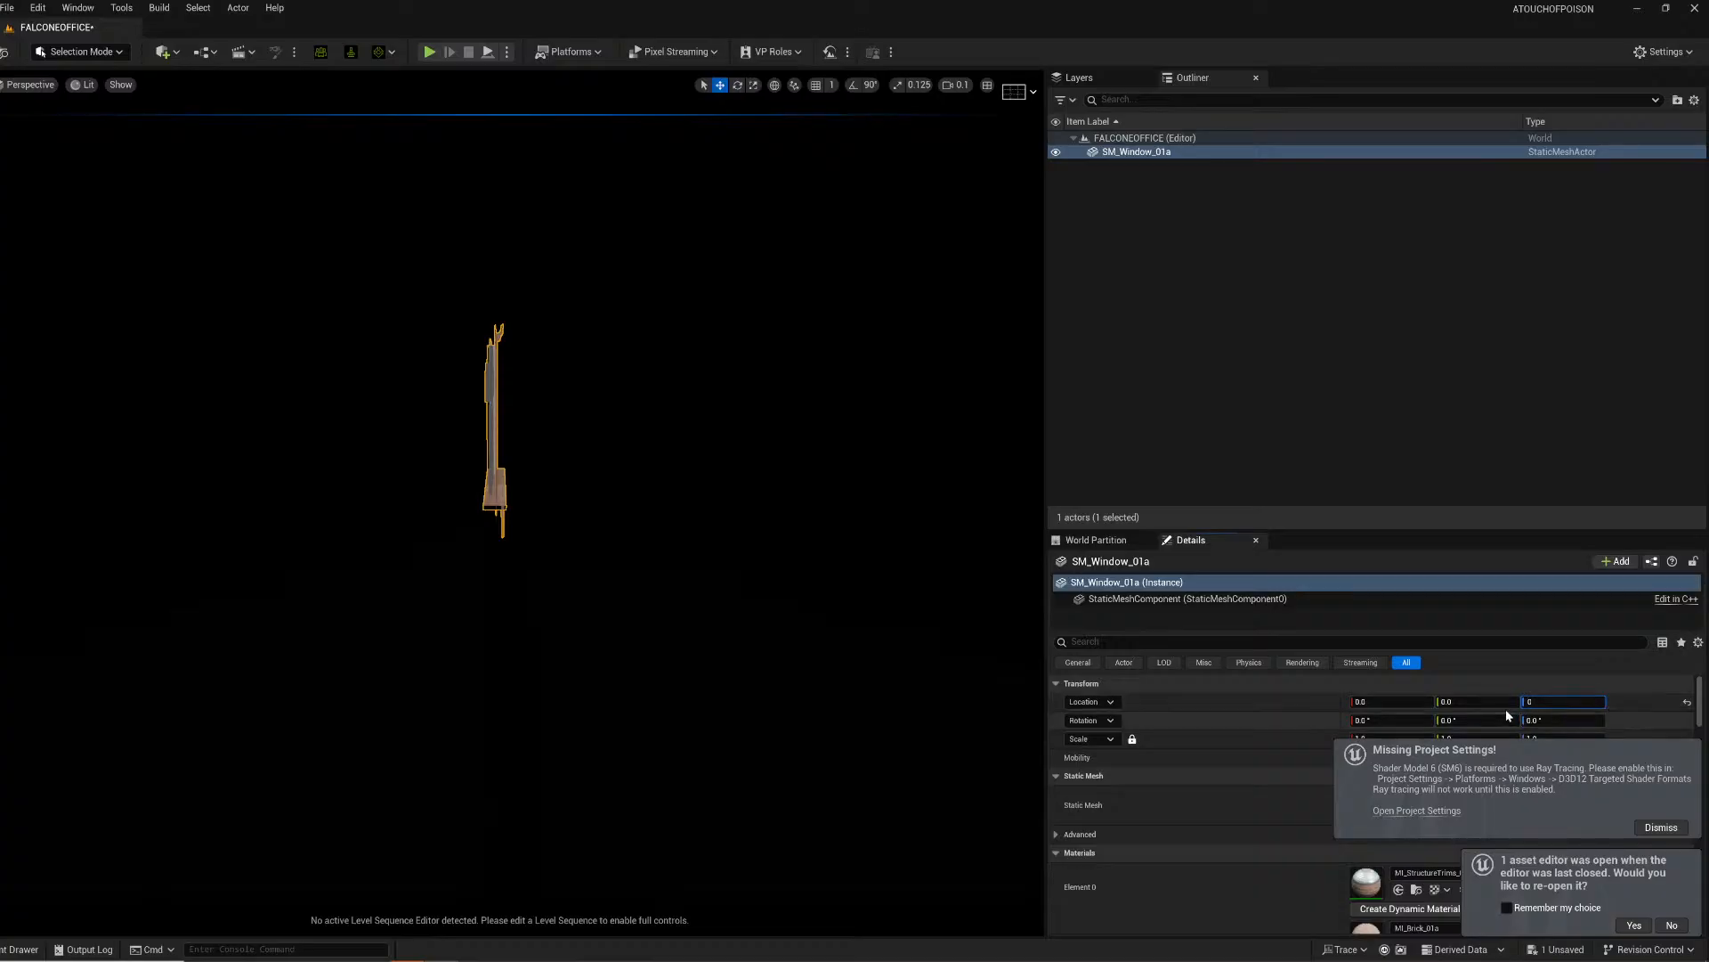
Step: Turn on grid snapping for moving objects and set the grid snap size to 50
key("Return")
right_click_drag(586, 520, 672, 442)
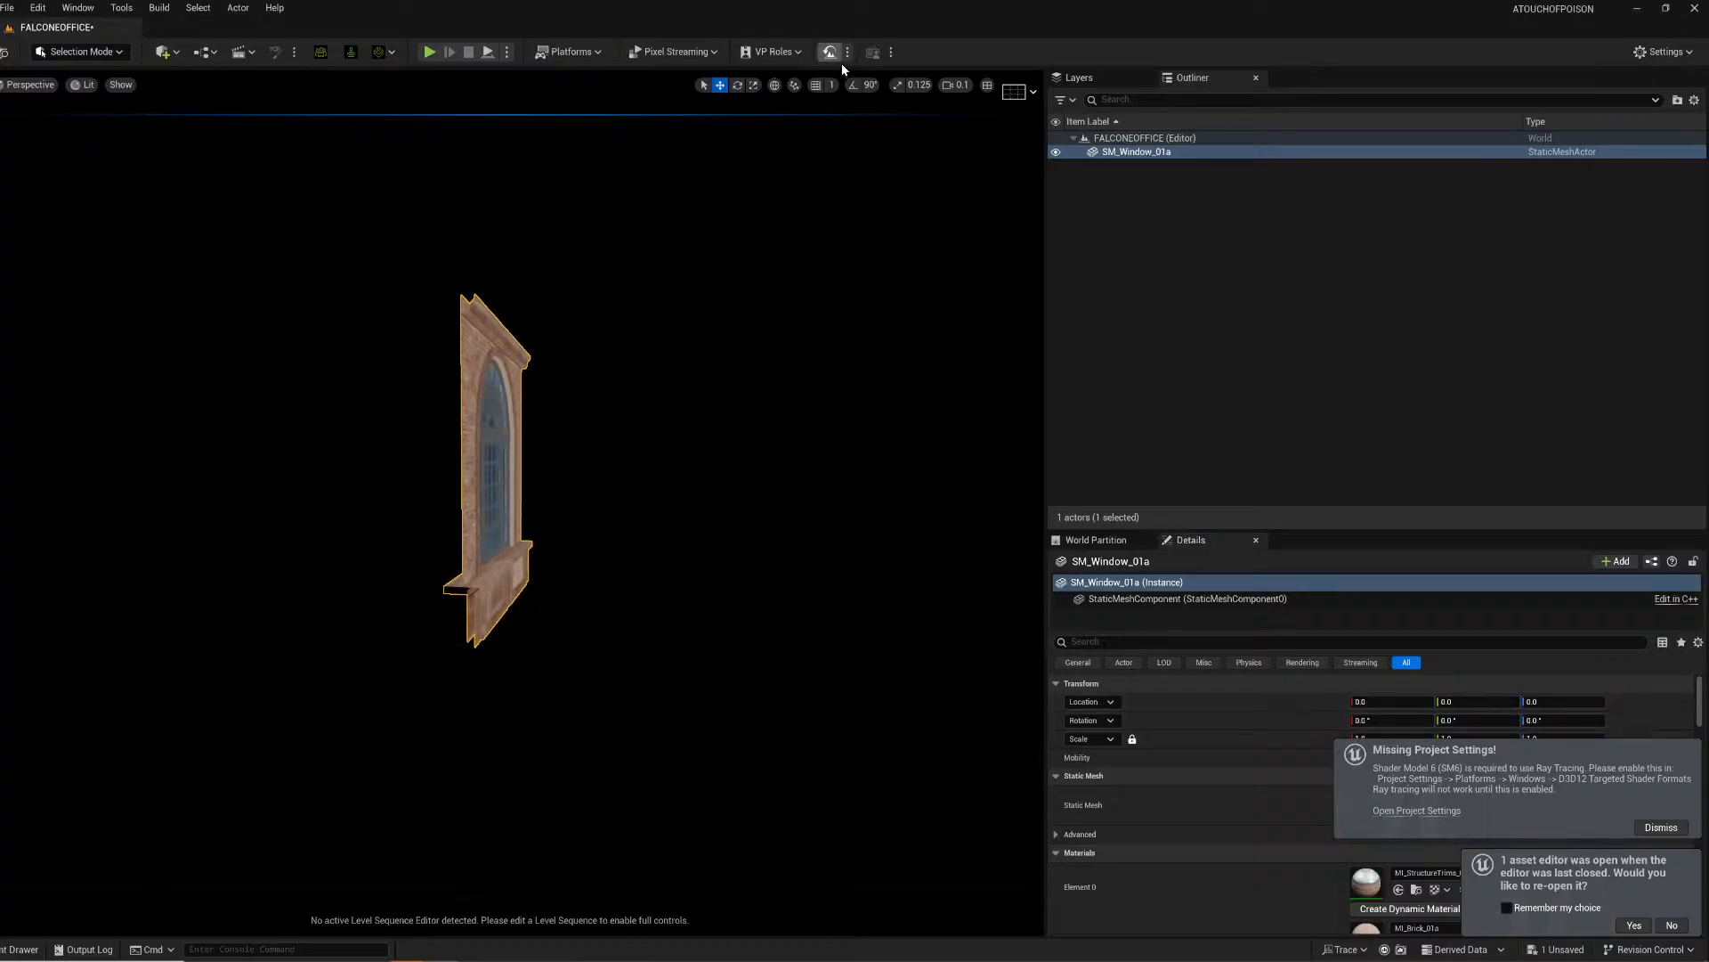
left_click(831, 88)
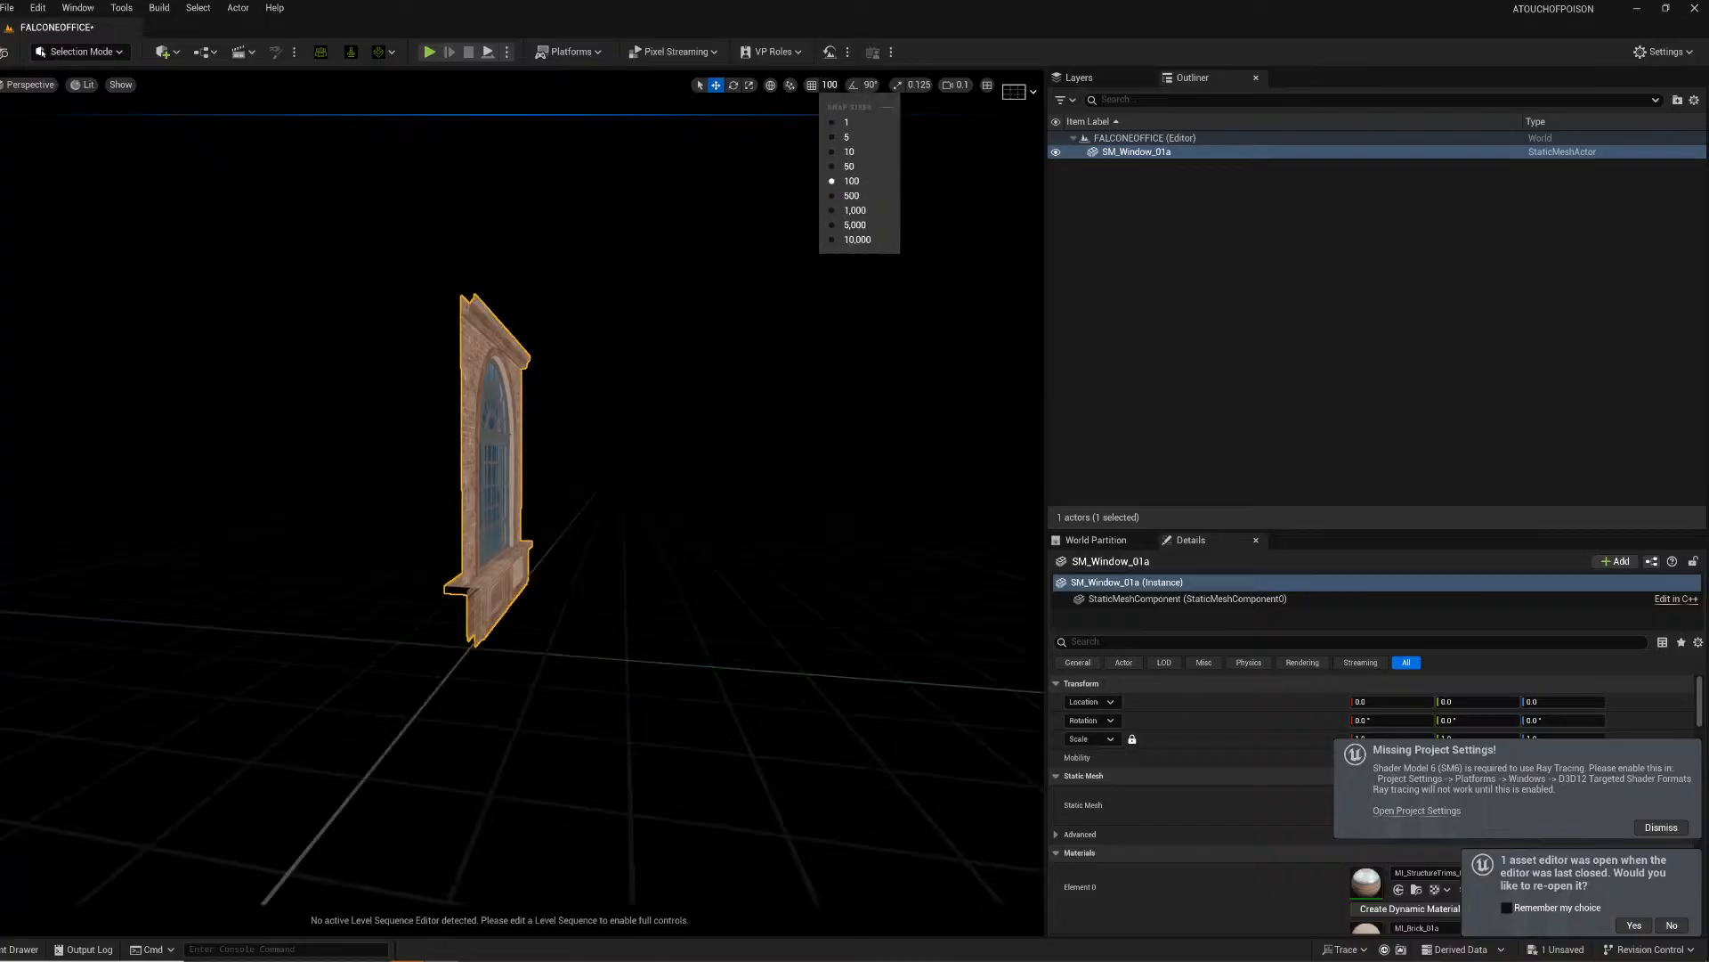
left_click(19, 949)
left_click(633, 797)
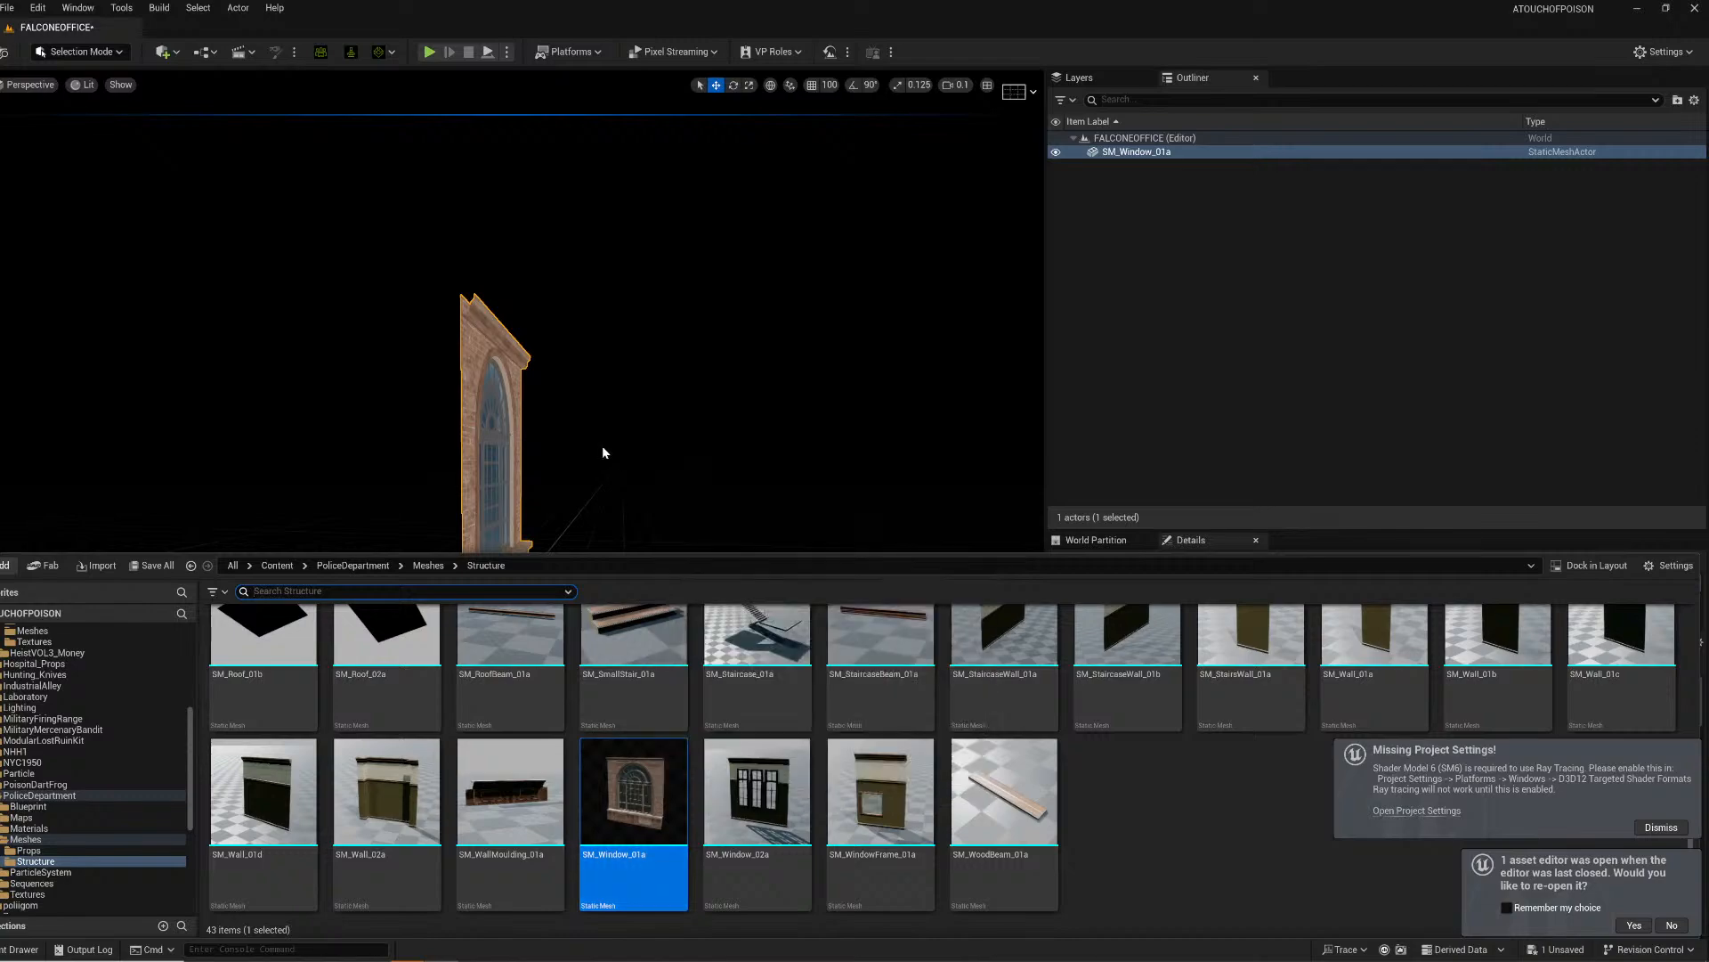
key("w")
key("d")
right_click_drag(602, 445, 948, 7)
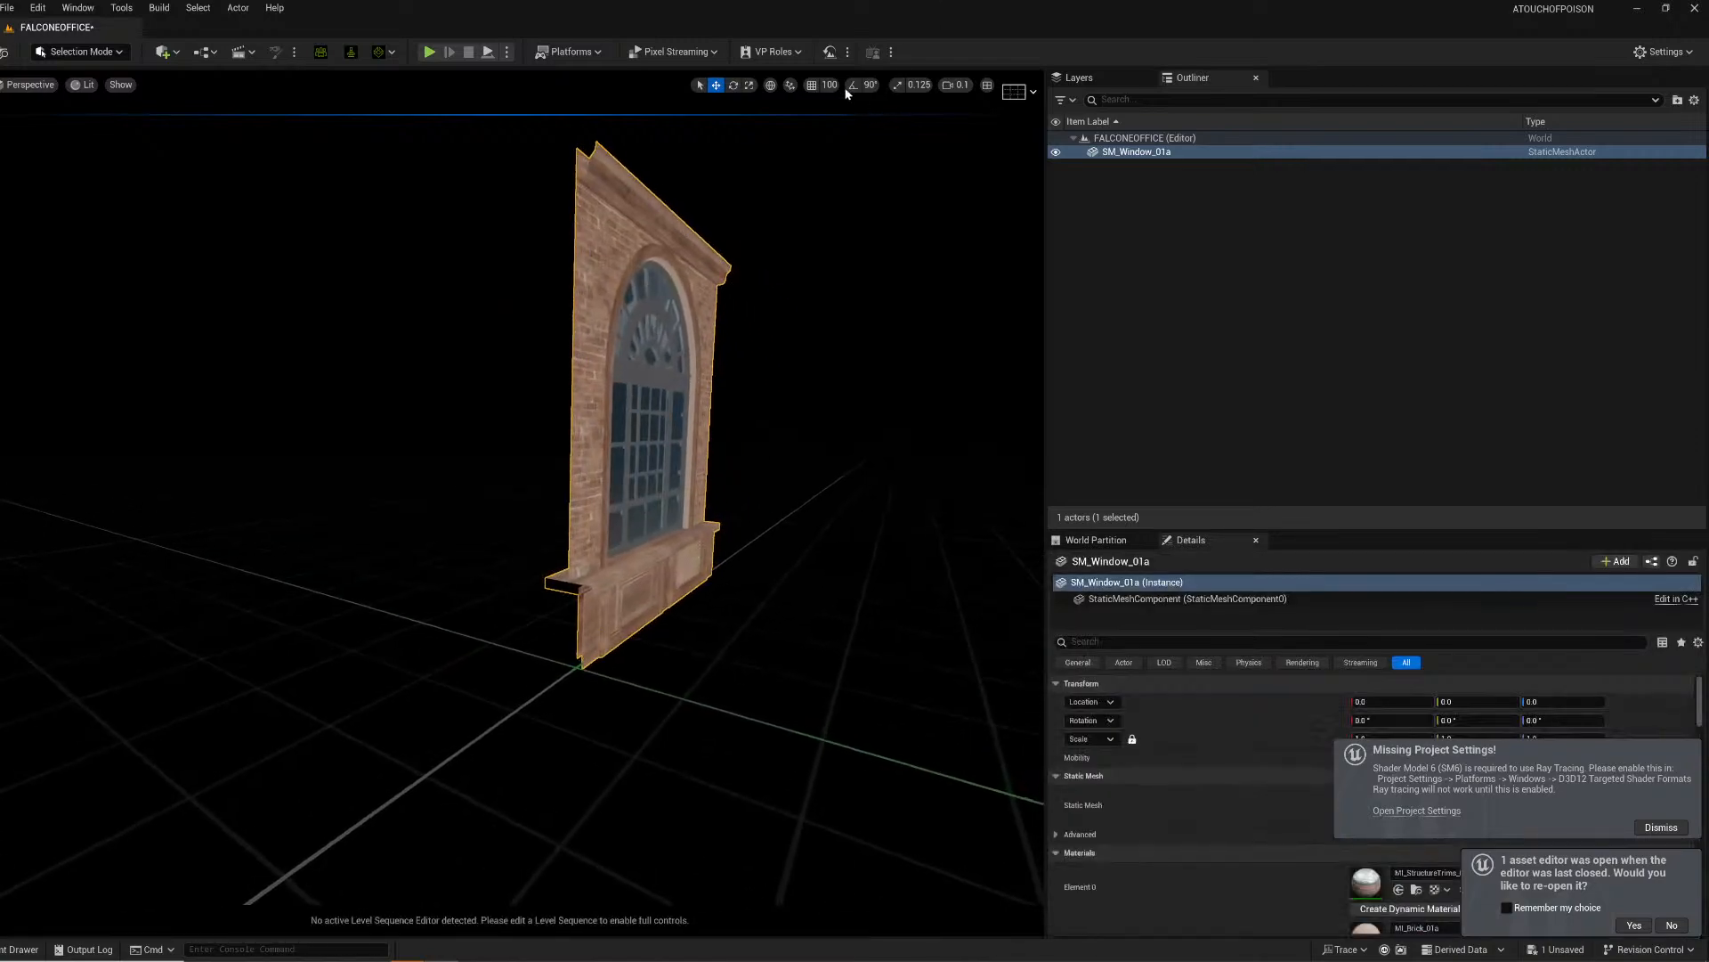
left_click(829, 85)
left_click(828, 85)
left_click(830, 89)
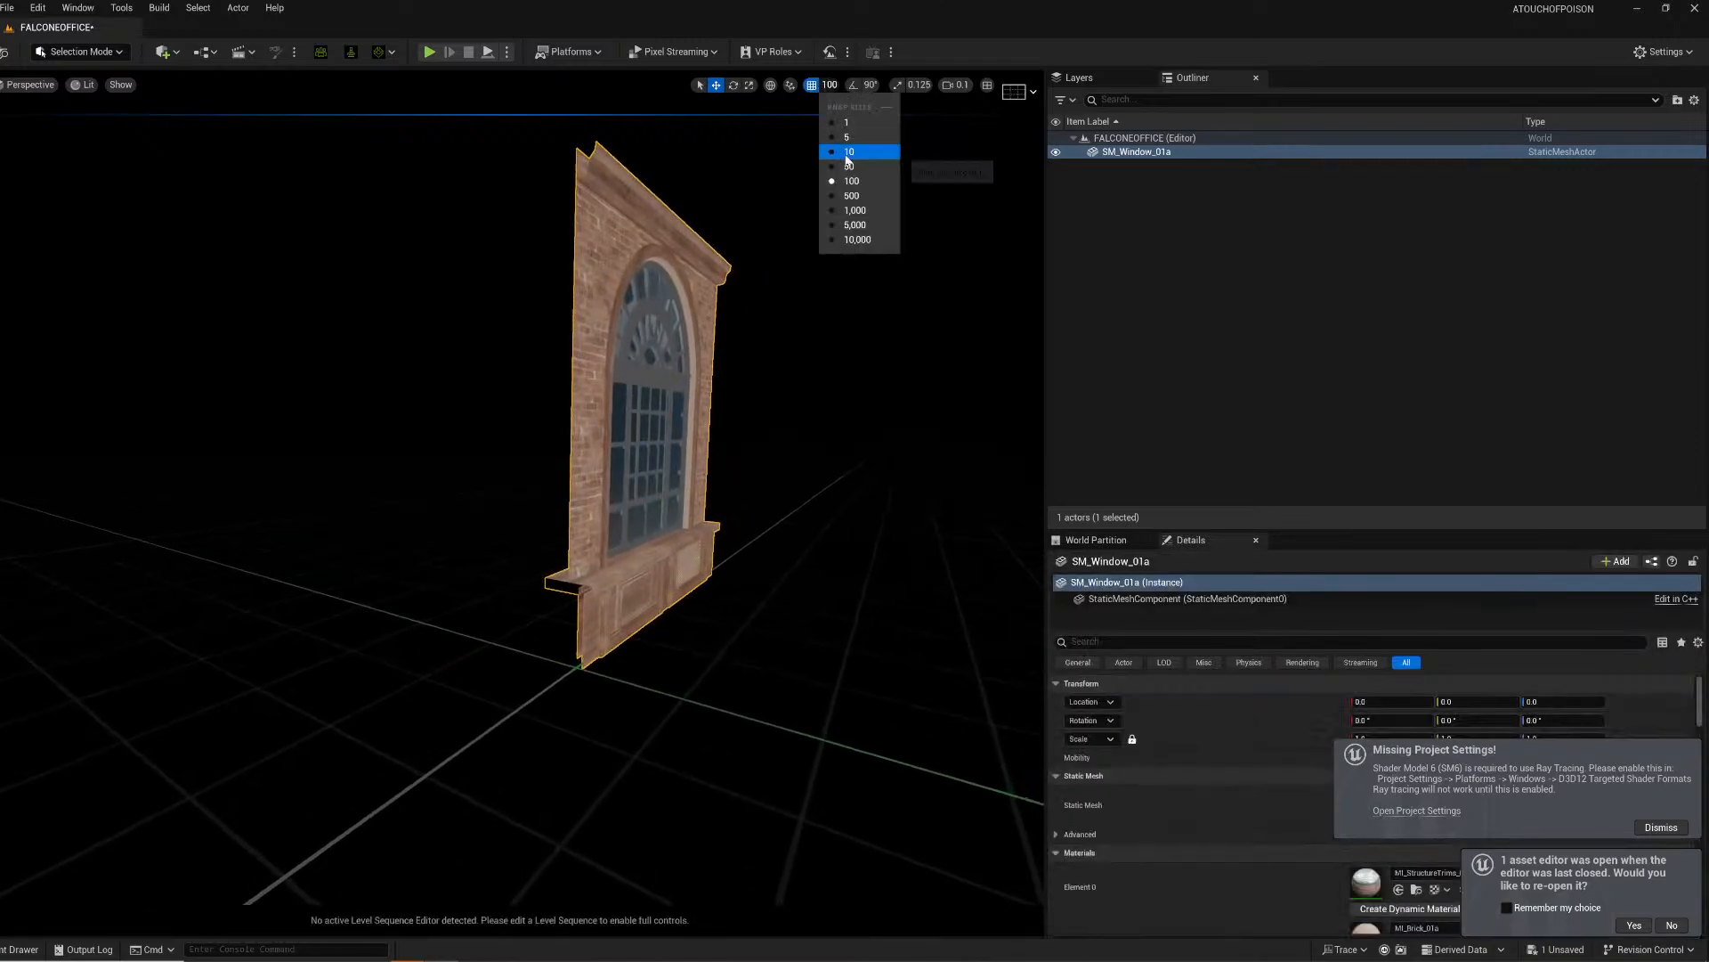
left_click(847, 155)
Step: Place the SM_BrickColumn_01a mesh from the PoliceDepartment Structure folder in front of the arched window wall
right_click_drag(824, 180, 730, 222)
key("s")
key("w")
key("d")
right_click_drag(614, 579, 564, 583)
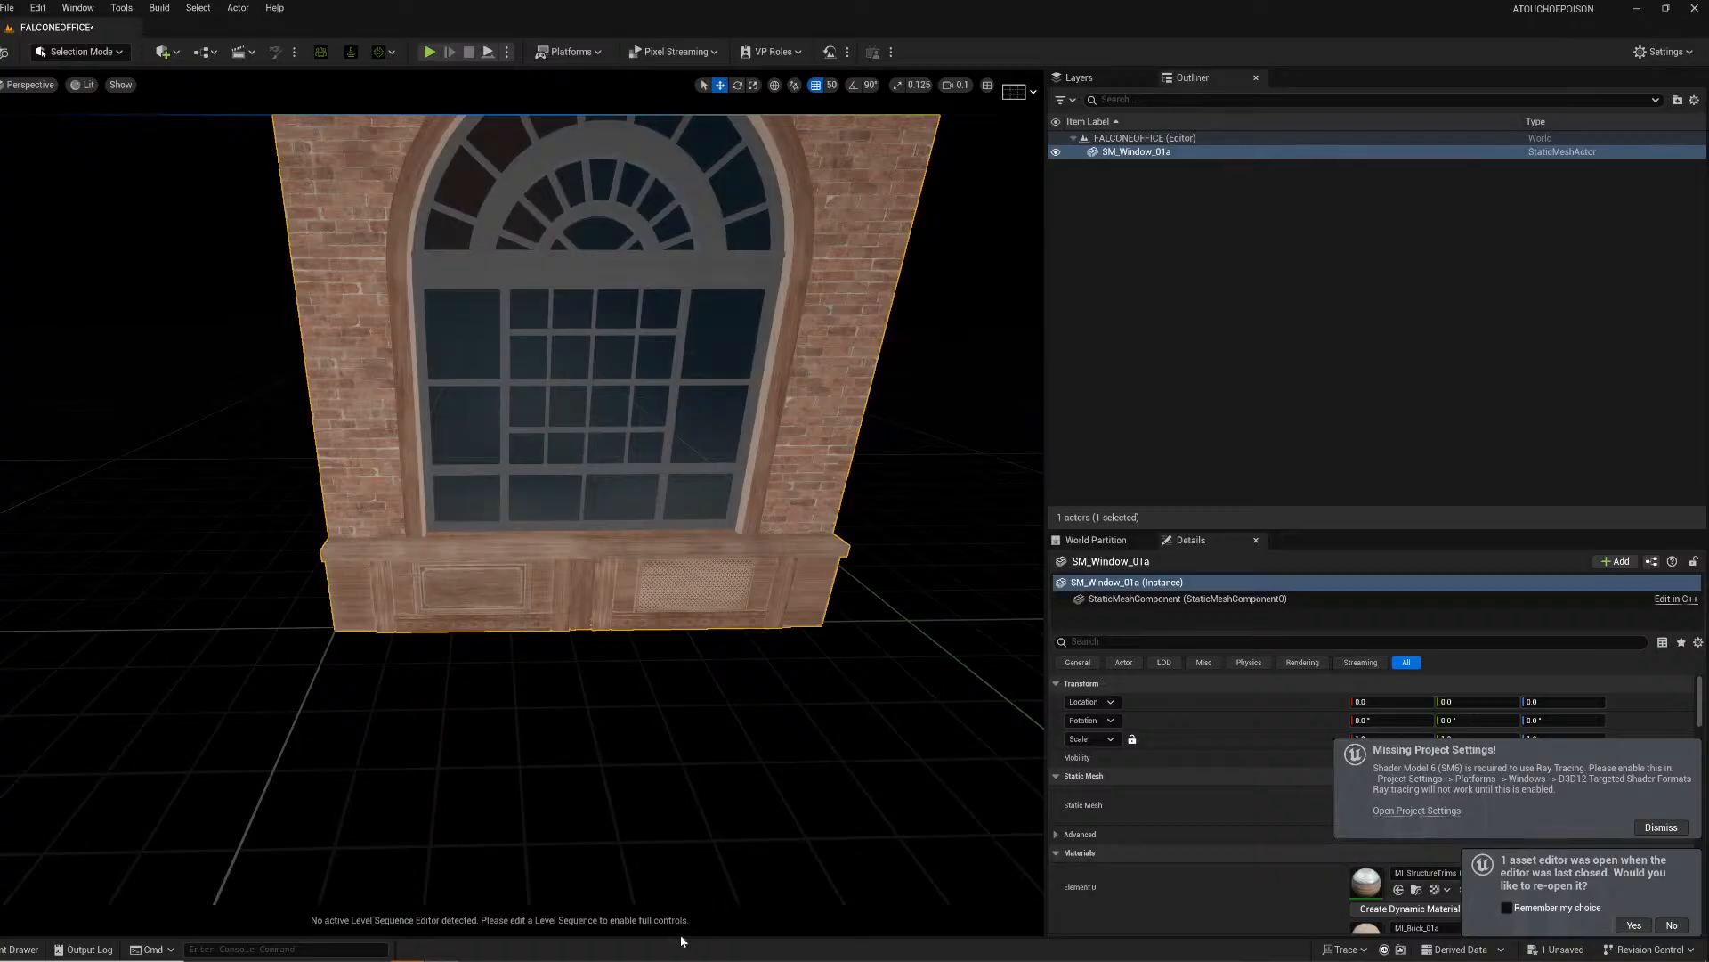
left_click(19, 950)
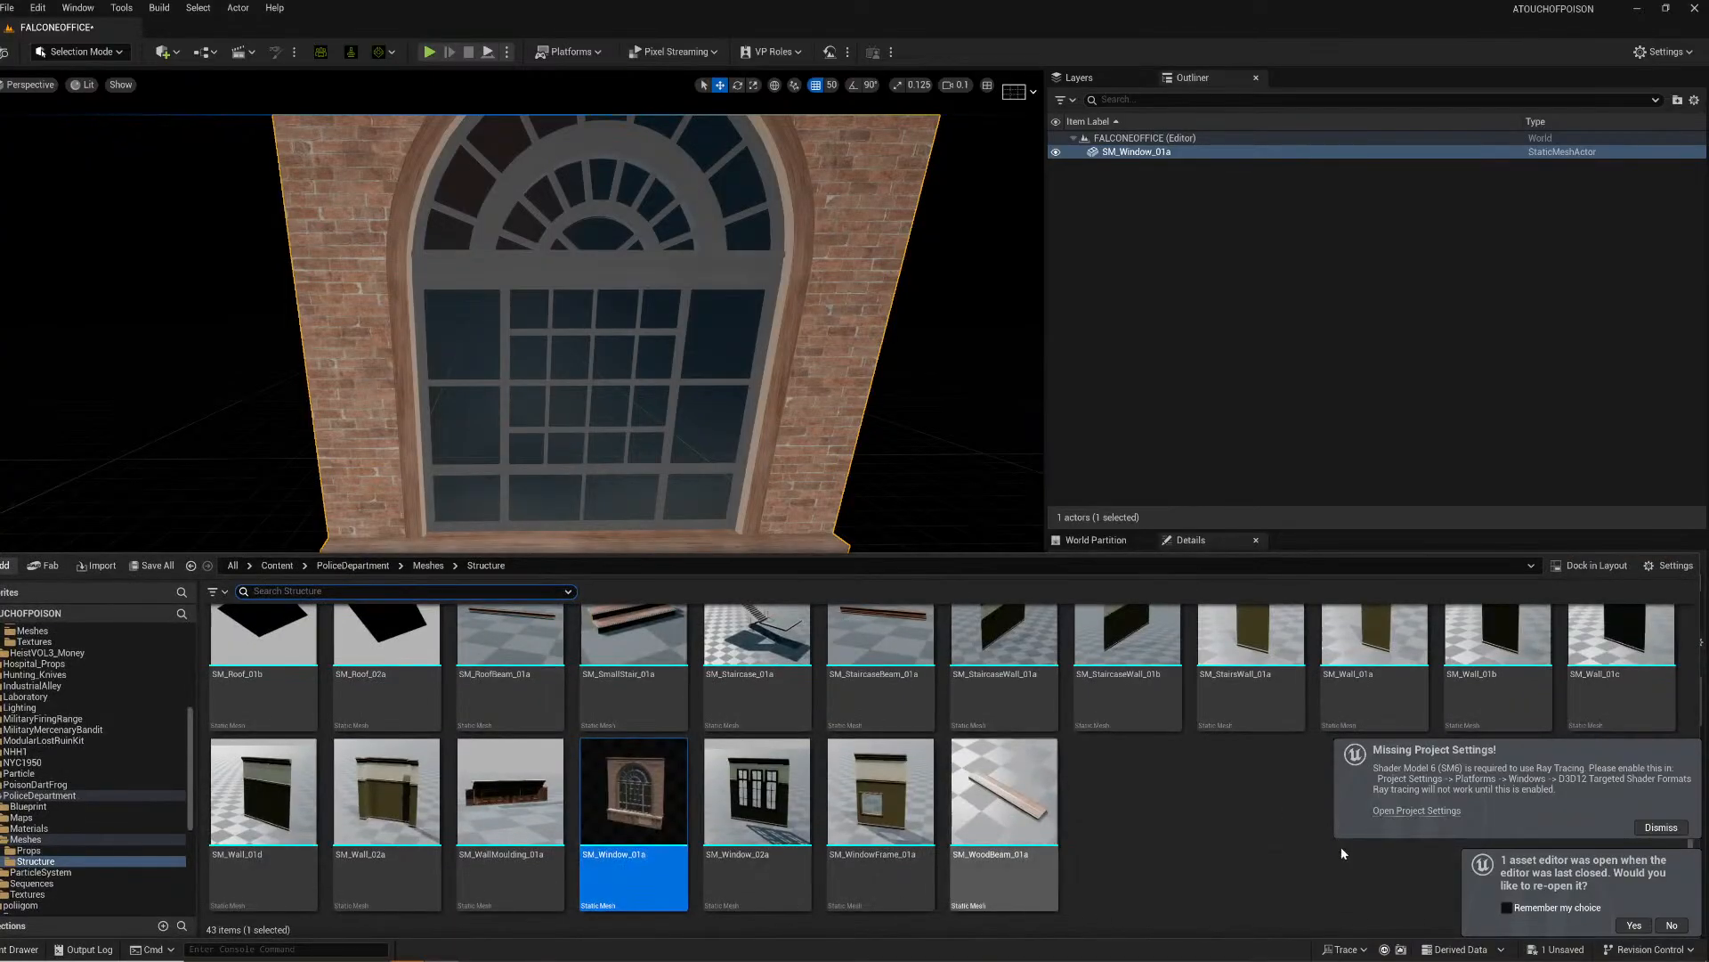
scroll(1103, 879, "up", 1)
scroll(1096, 882, "up", 2)
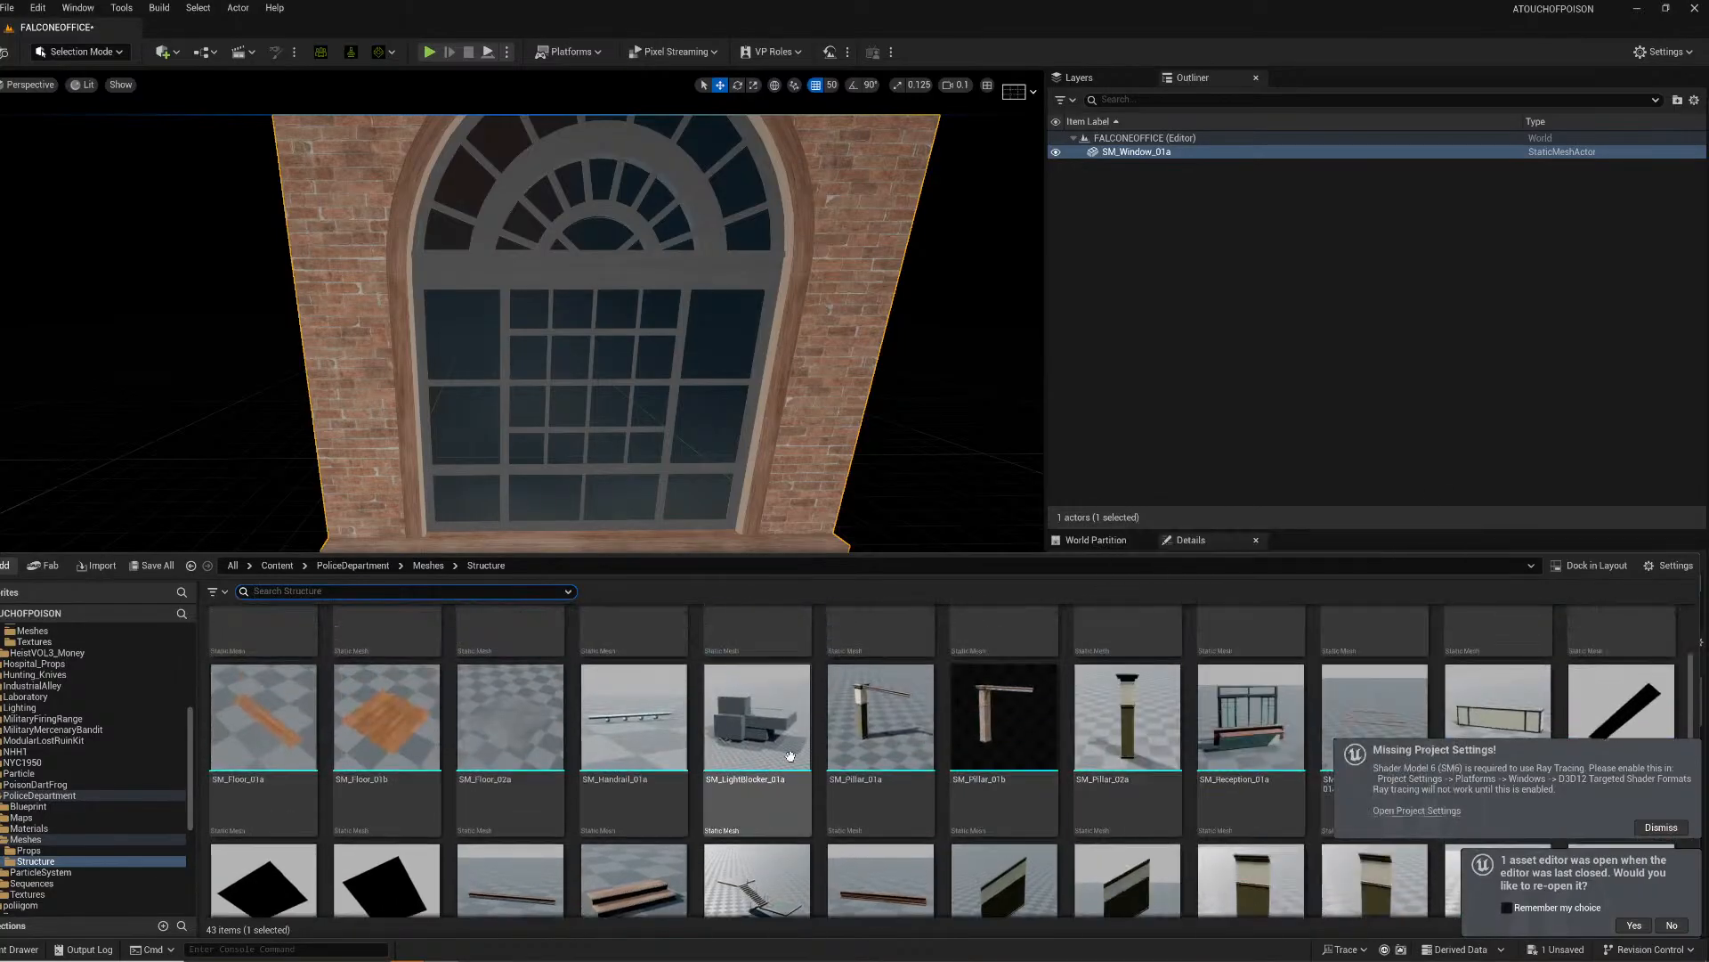
scroll(730, 748, "up", 2)
left_click_drag(391, 682, 401, 606)
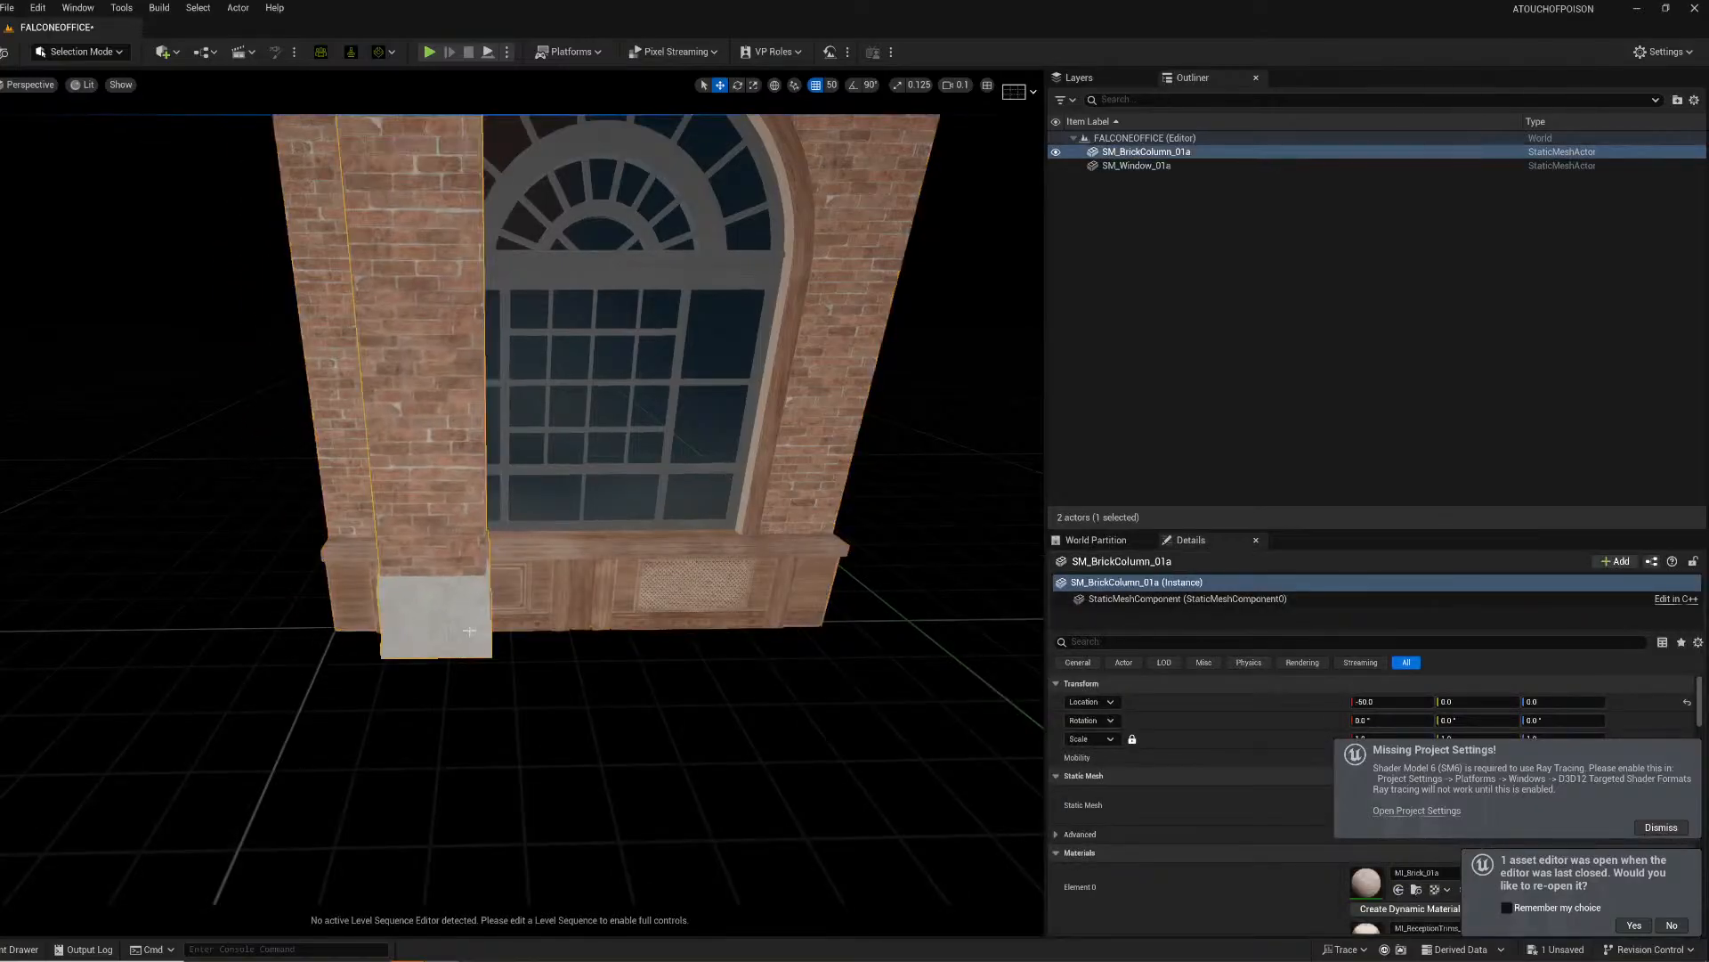
Step: Set the brick column's X location to 0 so it lines up with the window wall's origin edge
mouse_move(400, 606)
right_mouse_down()
mouse_move(525, 603)
mouse_move(428, 615)
mouse_move(361, 598)
mouse_move(428, 602)
right_mouse_up()
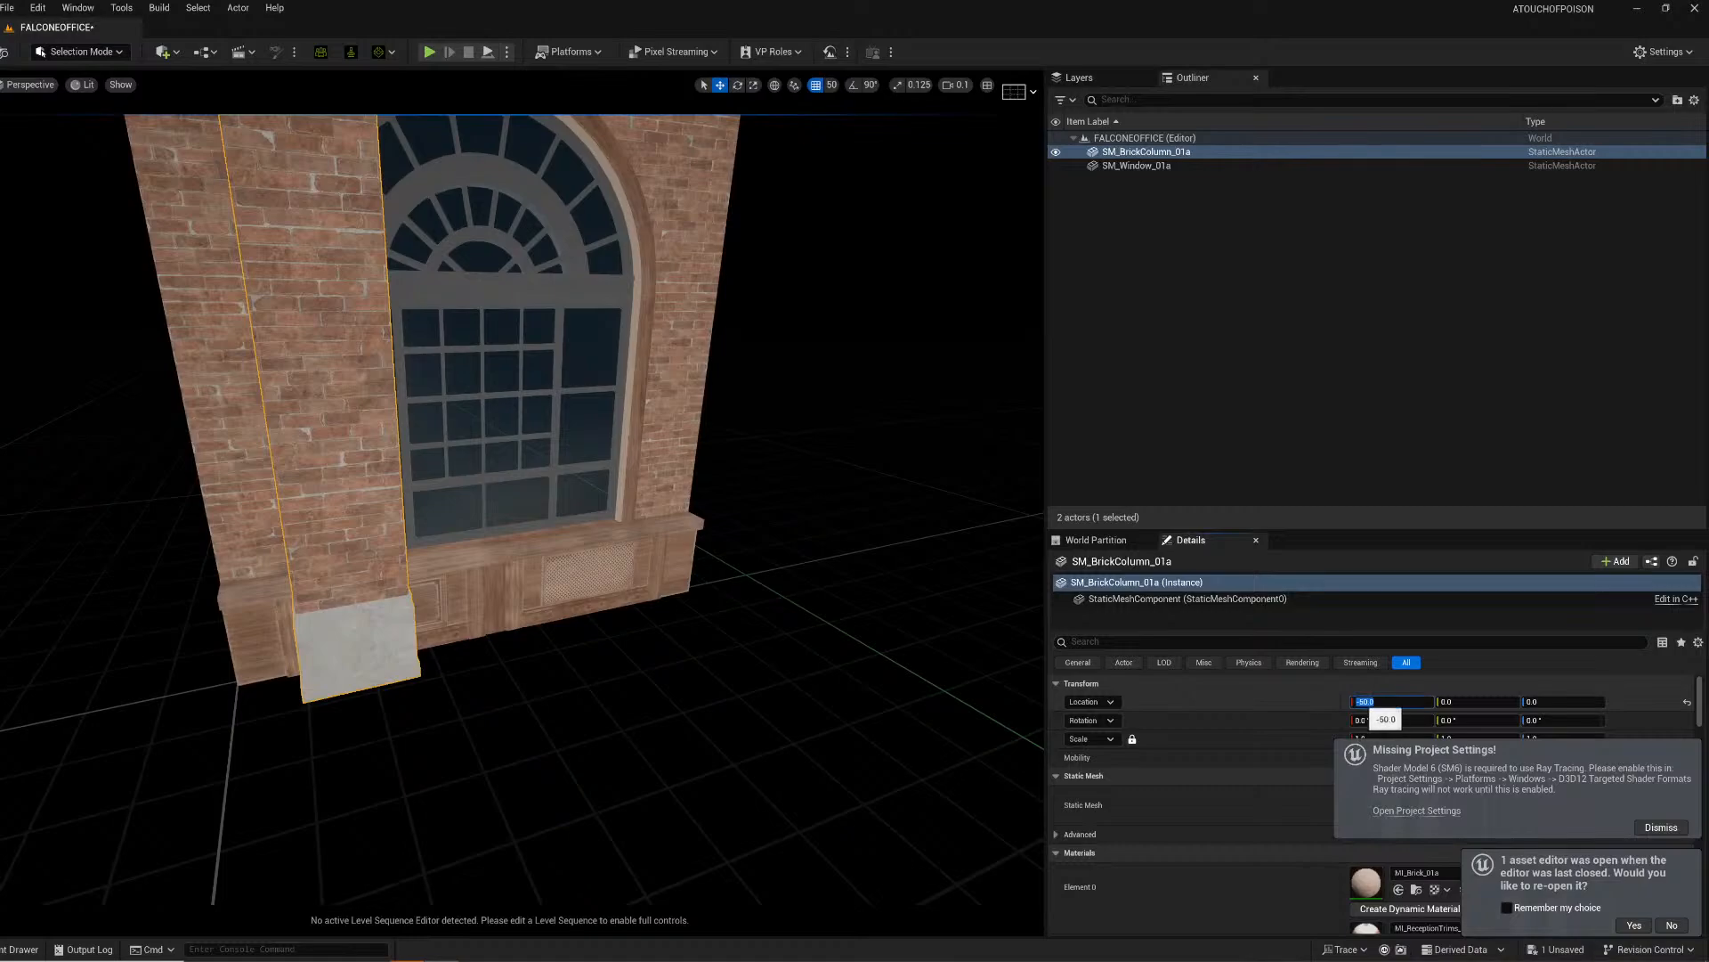
type("0")
key("Return")
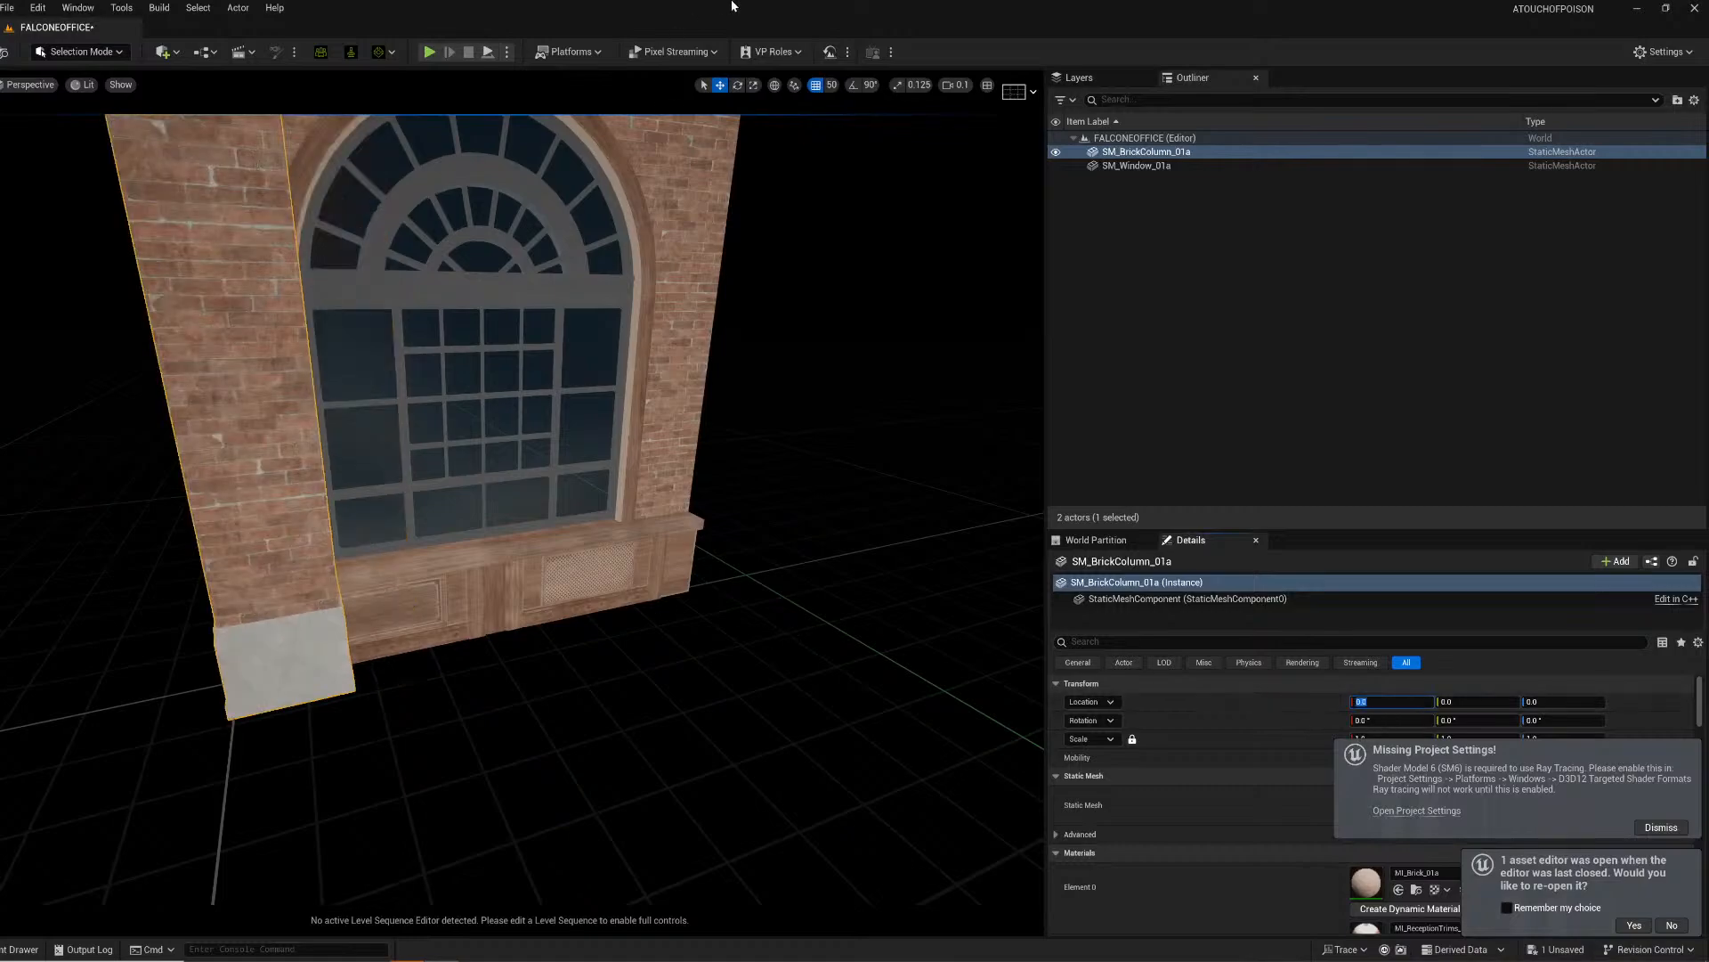
Step: Select the brick column and change the viewport type from cinematic to Default Viewport
left_click(728, 91)
right_click_drag(483, 391, 527, 378)
left_click(601, 570)
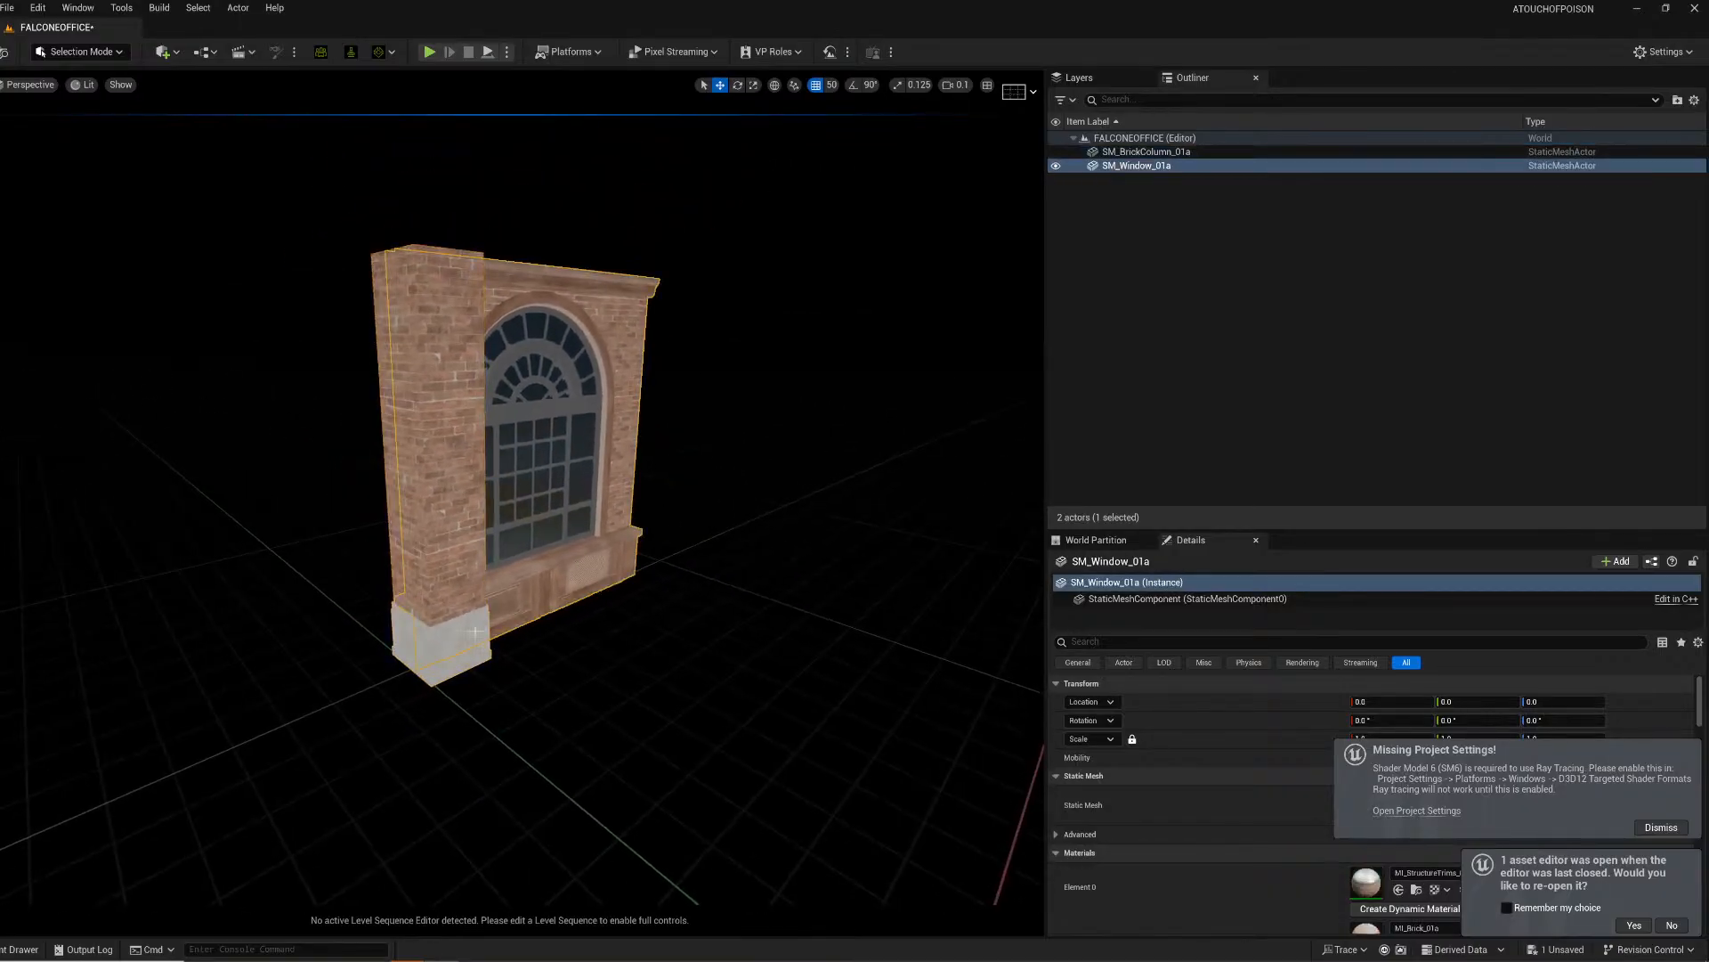
left_click(465, 631)
left_click(2, 92)
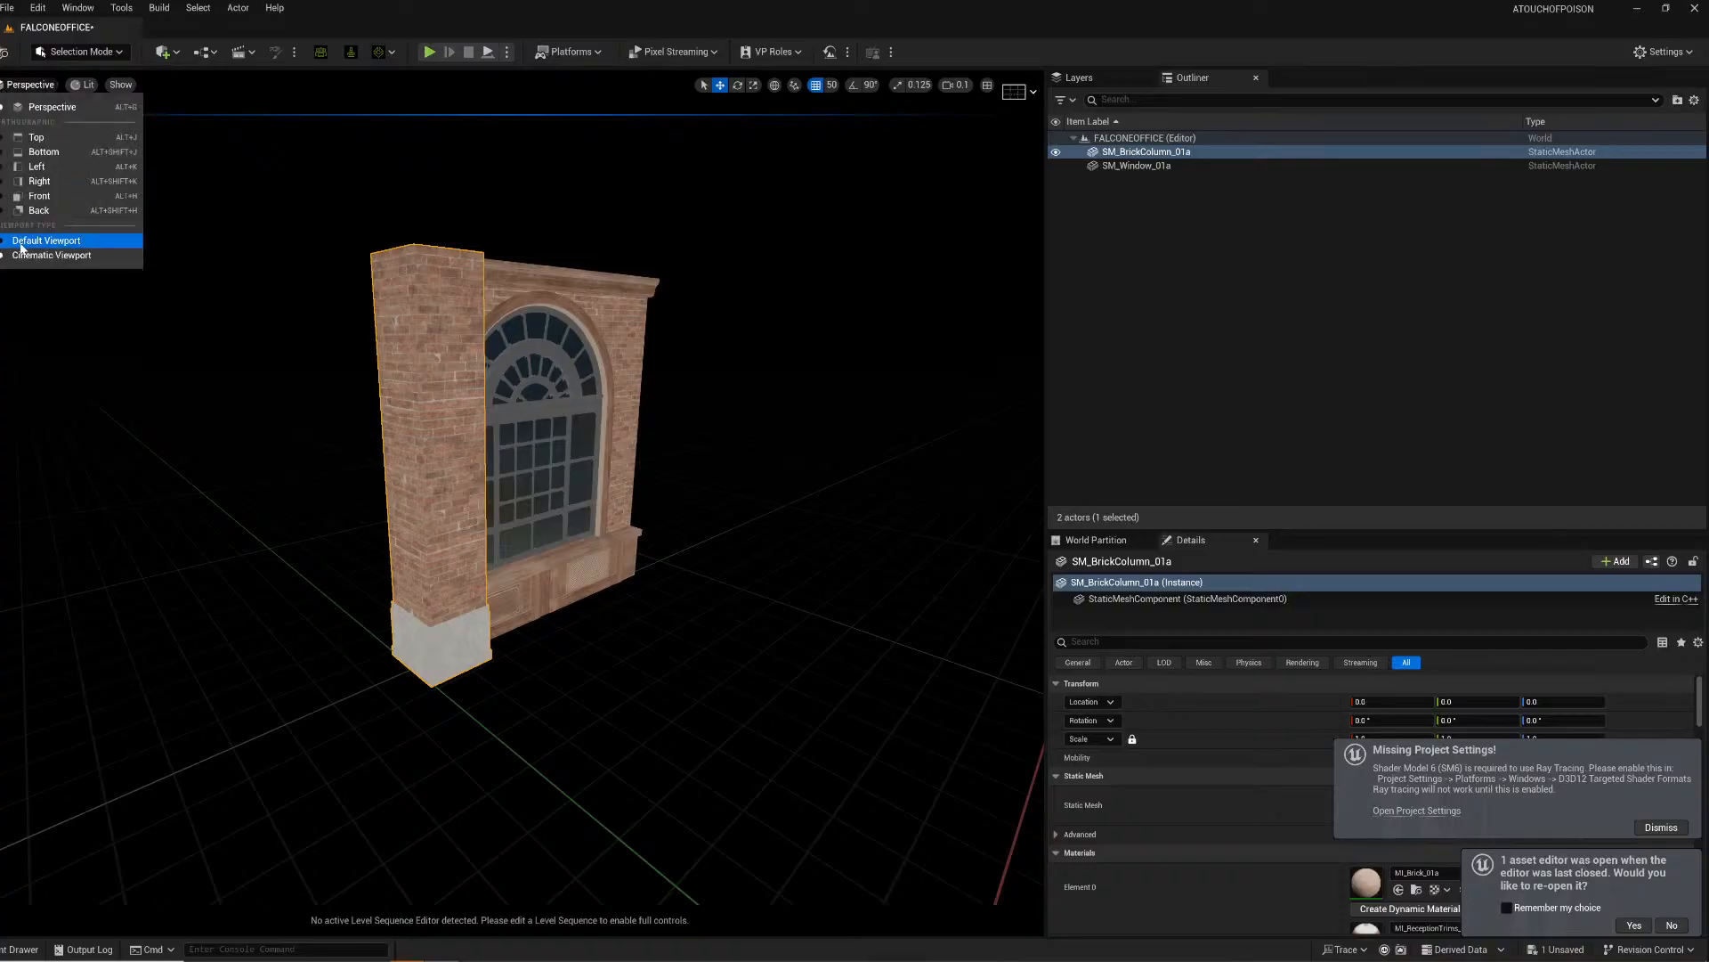
left_click(22, 245)
Step: Add a directional light to the level and rotate it so it lights the front of the arched window wall
right_click_drag(580, 523, 574, 485)
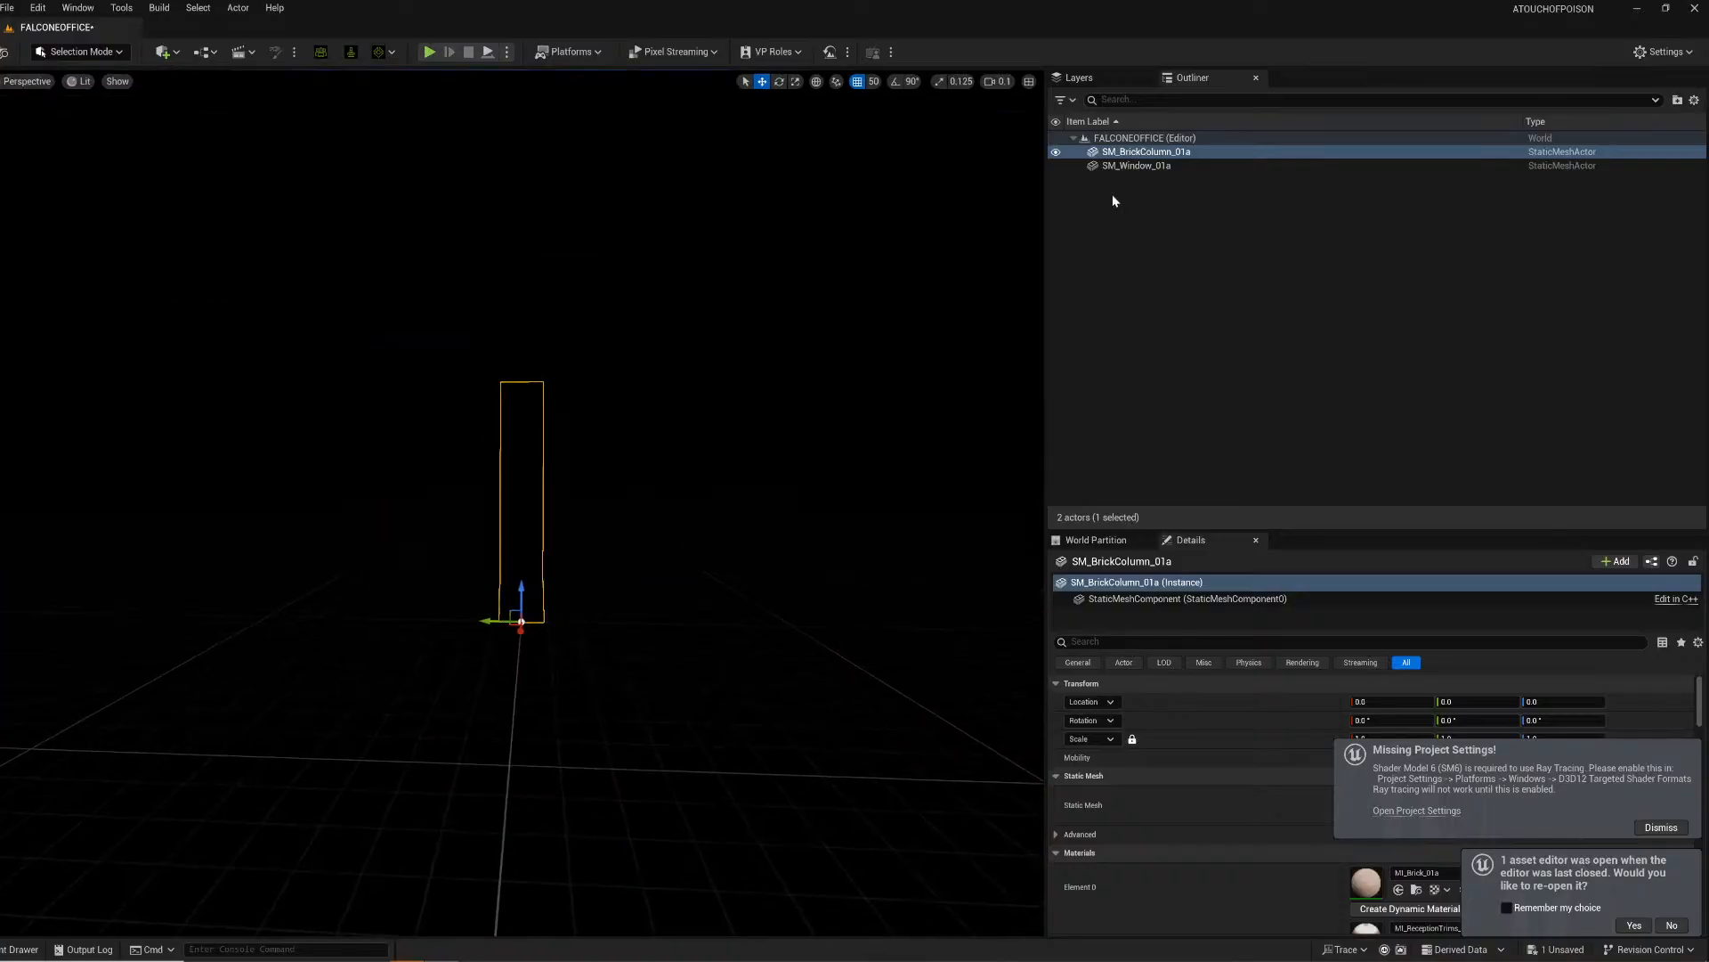
double_click(1134, 154)
mouse_move(836, 371)
right_mouse_down()
mouse_move(766, 419)
mouse_move(836, 425)
mouse_move(721, 424)
mouse_move(868, 413)
mouse_move(855, 387)
right_mouse_up()
left_click(166, 51)
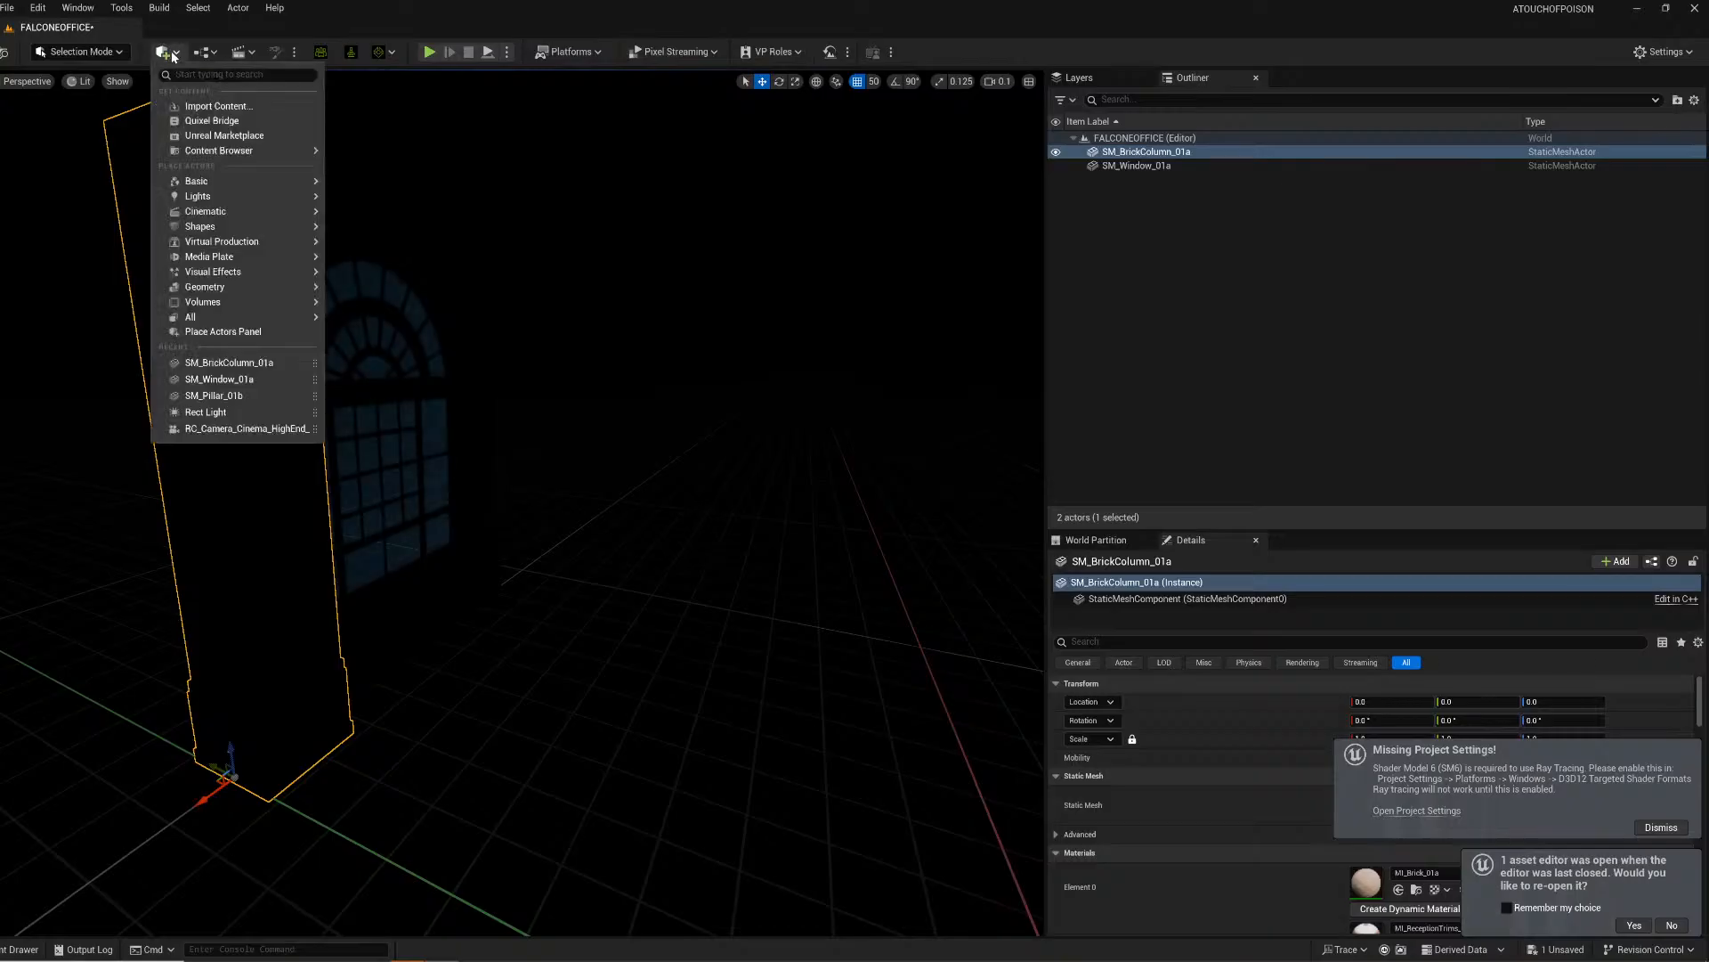
mouse_move(223, 196)
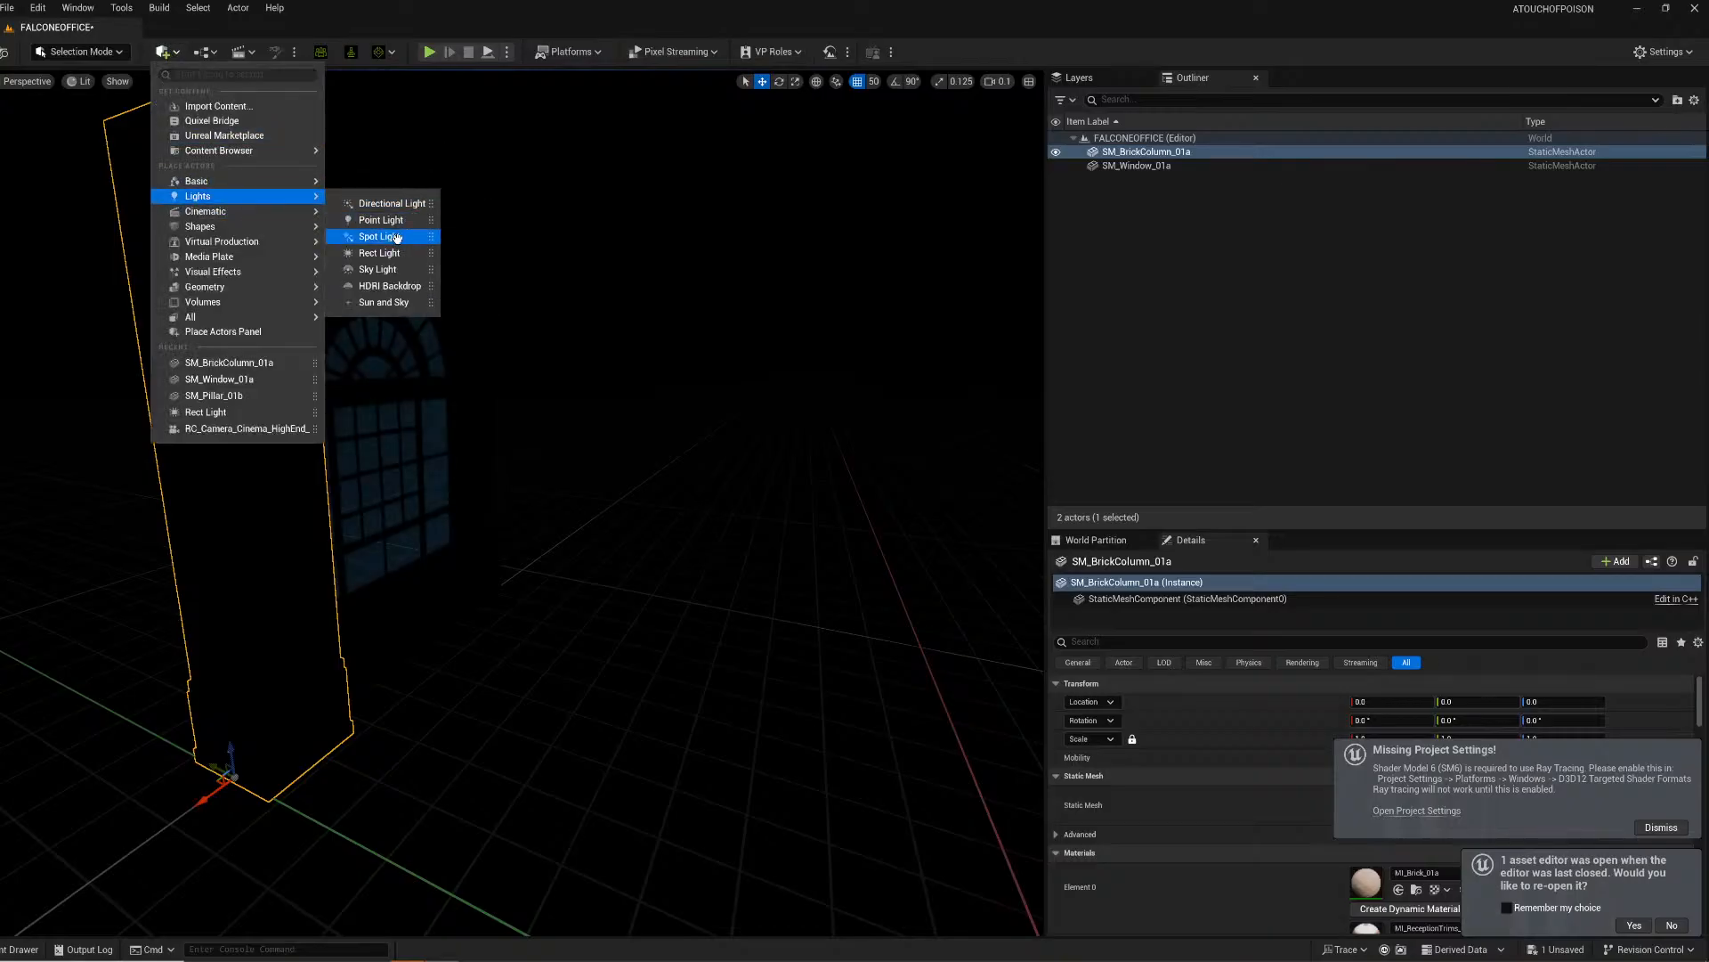
left_click(365, 204)
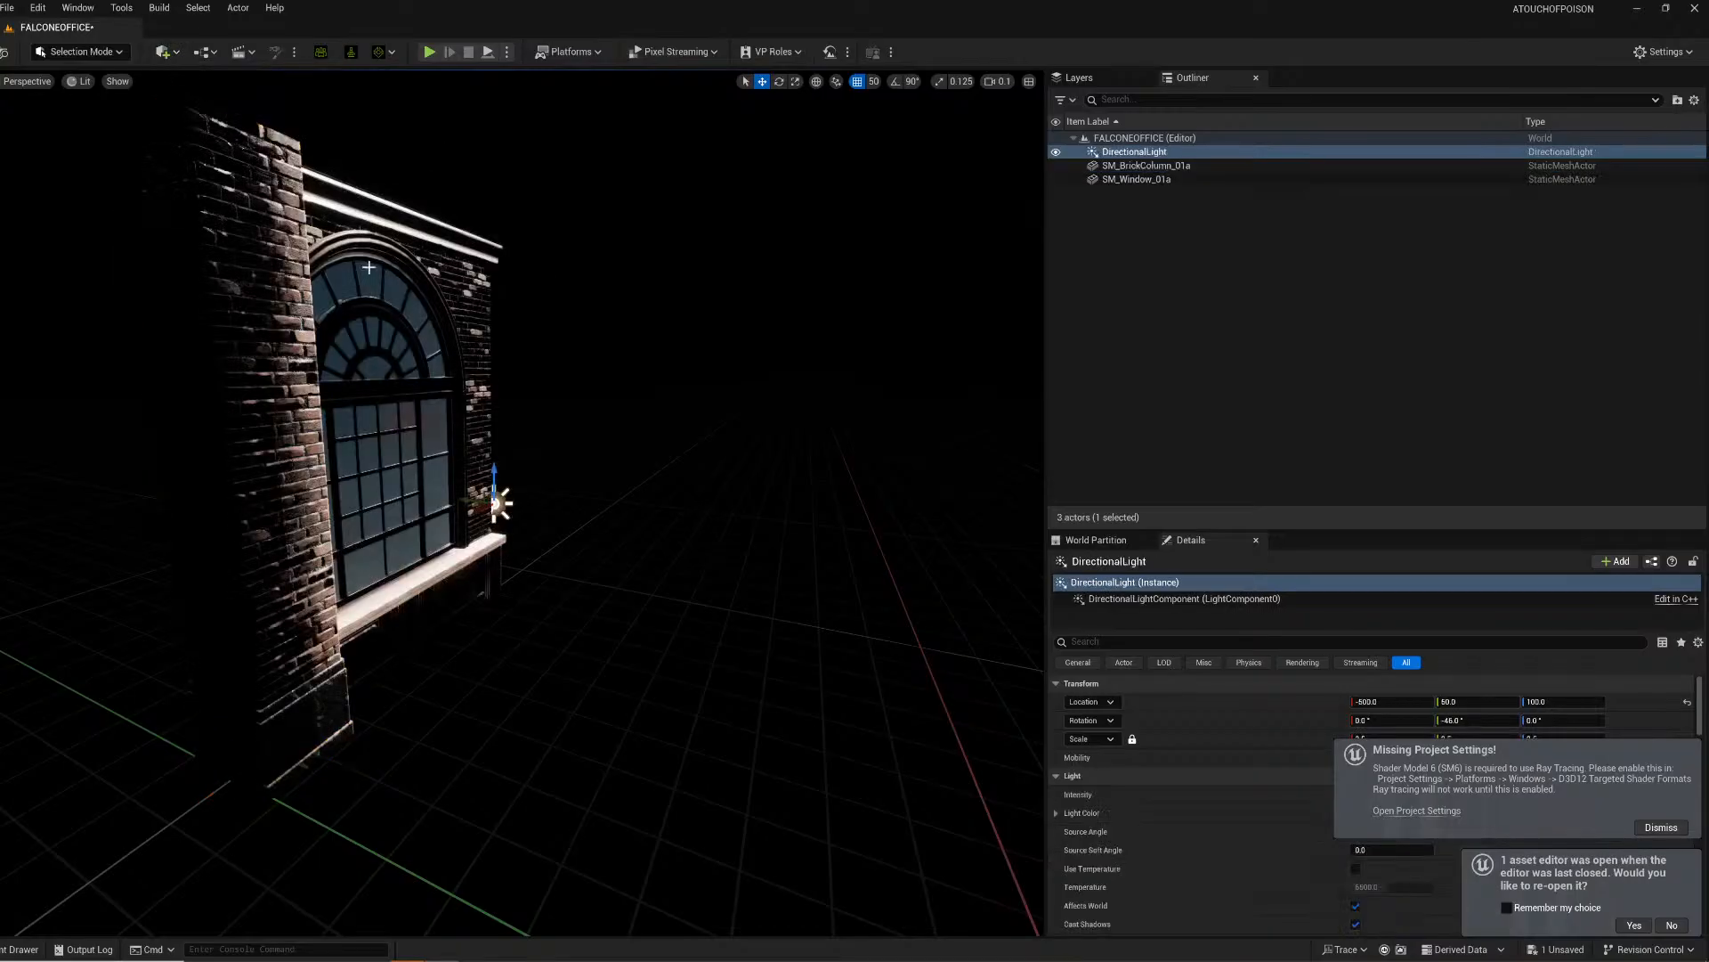
key("e")
left_click_drag(522, 512, 427, 514)
right_click_drag(522, 512, 187, 550)
Step: Move the brick column along the X axis to 50, so it stands beside the window wall
left_click(581, 644)
key("w")
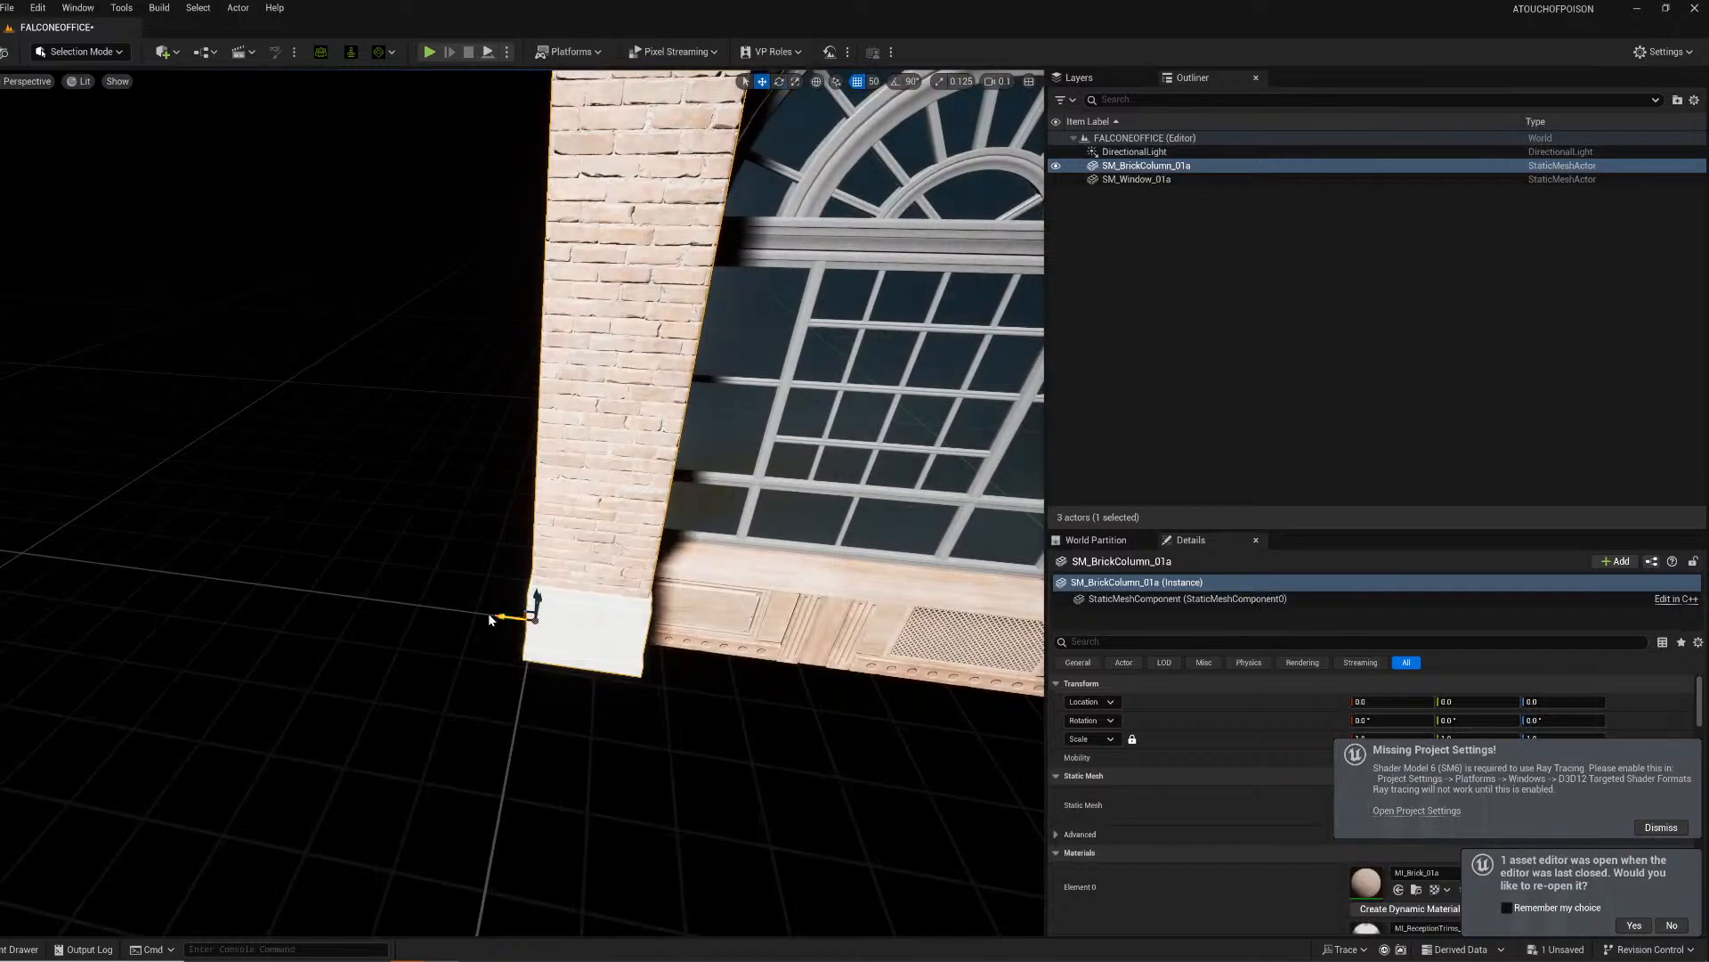
left_click_drag(504, 616, 423, 601)
right_click_drag(423, 601, 607, 627)
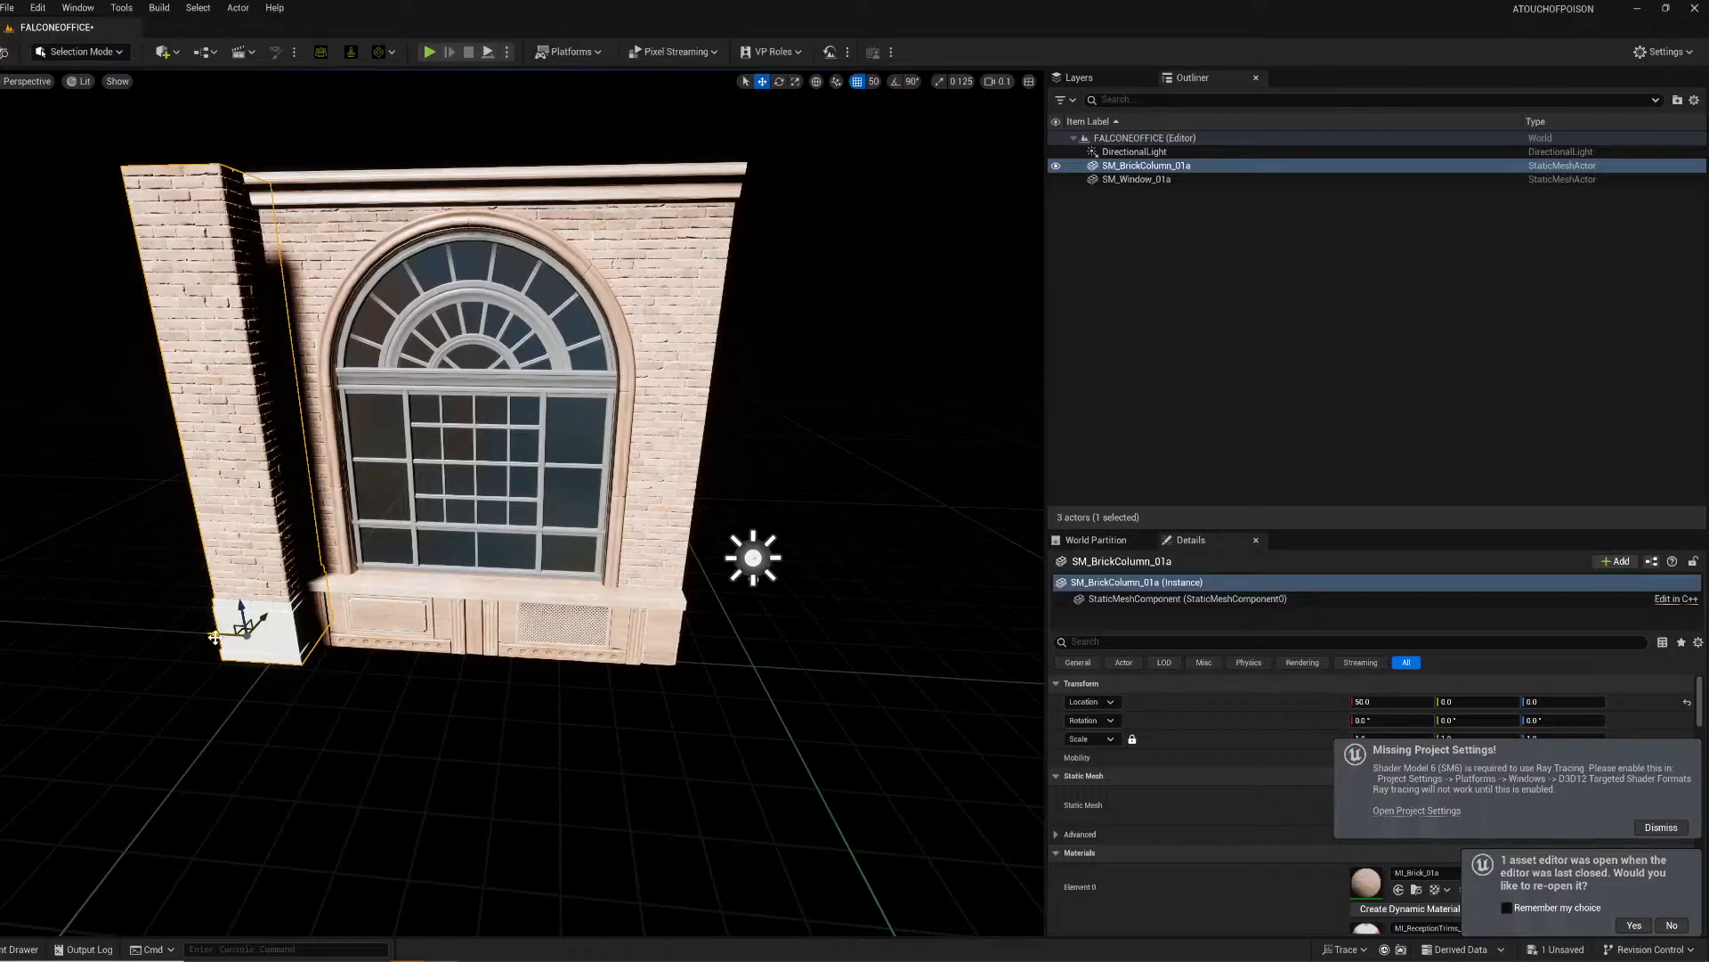
Step: Duplicate the brick column past the window's opposite side, and shift the original column farther away from the window wall
left_click_drag(215, 636, 952, 669, "alt")
left_click(279, 607)
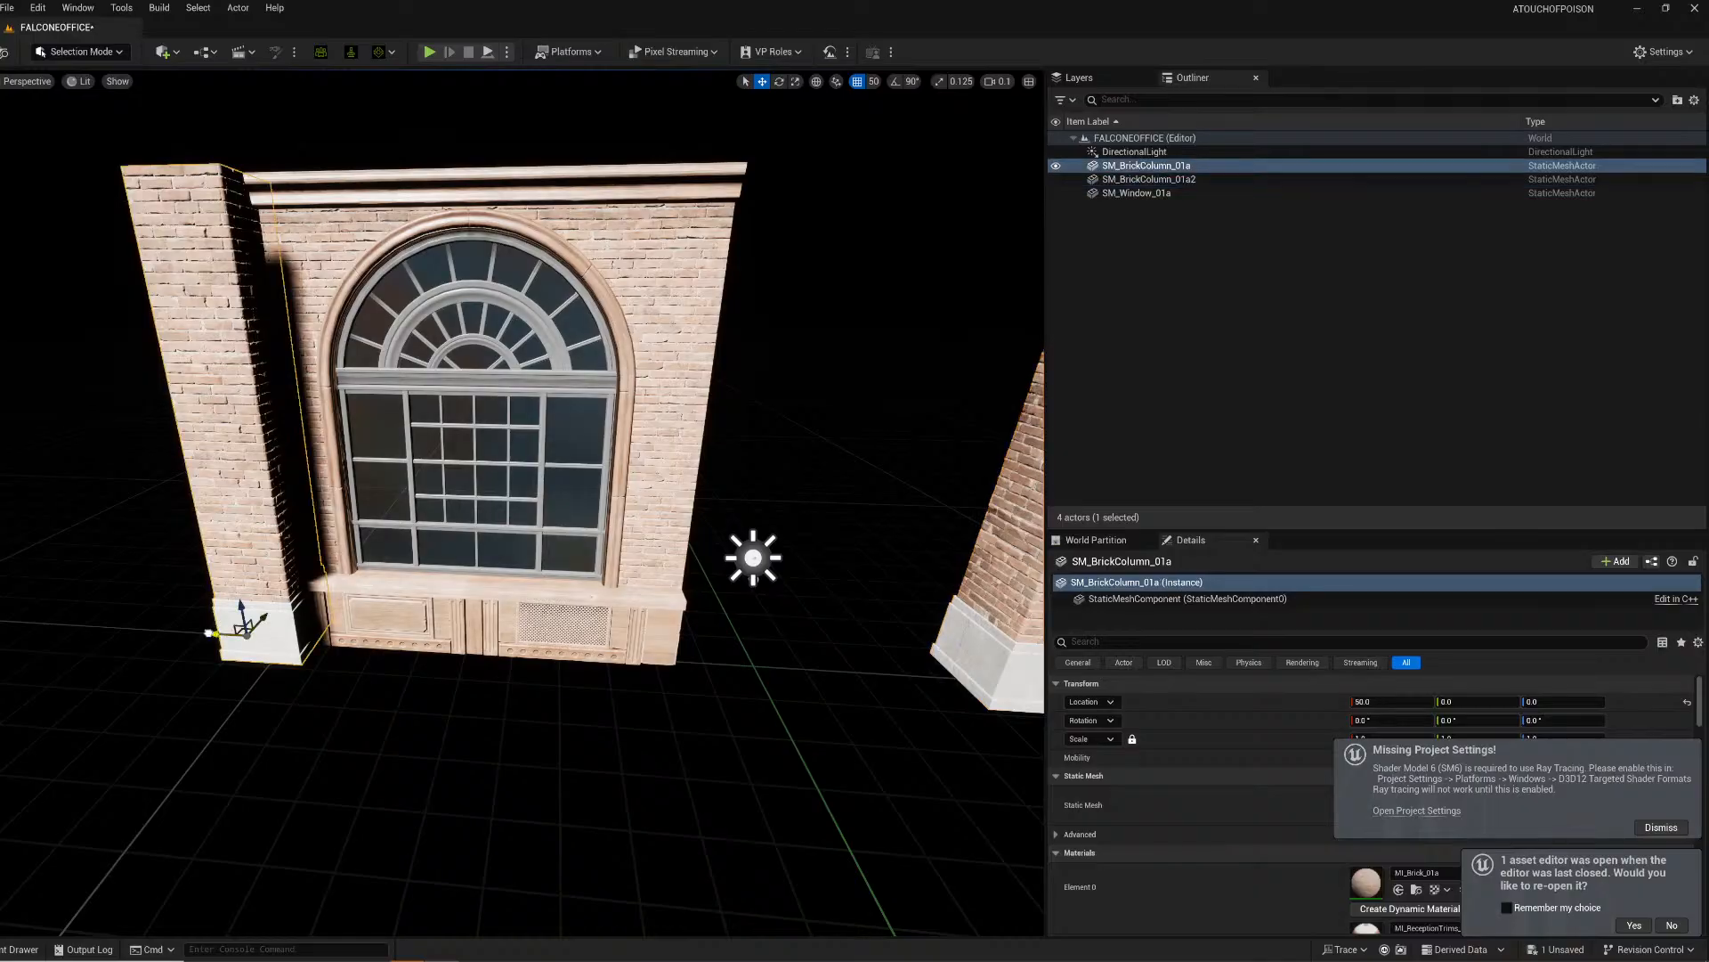
left_click_drag(209, 633, 32, 619)
right_click_drag(32, 619, 6, 619)
Step: Try out the SM_BrickWall_01b and SM_BrickWall_01c meshes beside the arched window, deleting each one
left_click(20, 949)
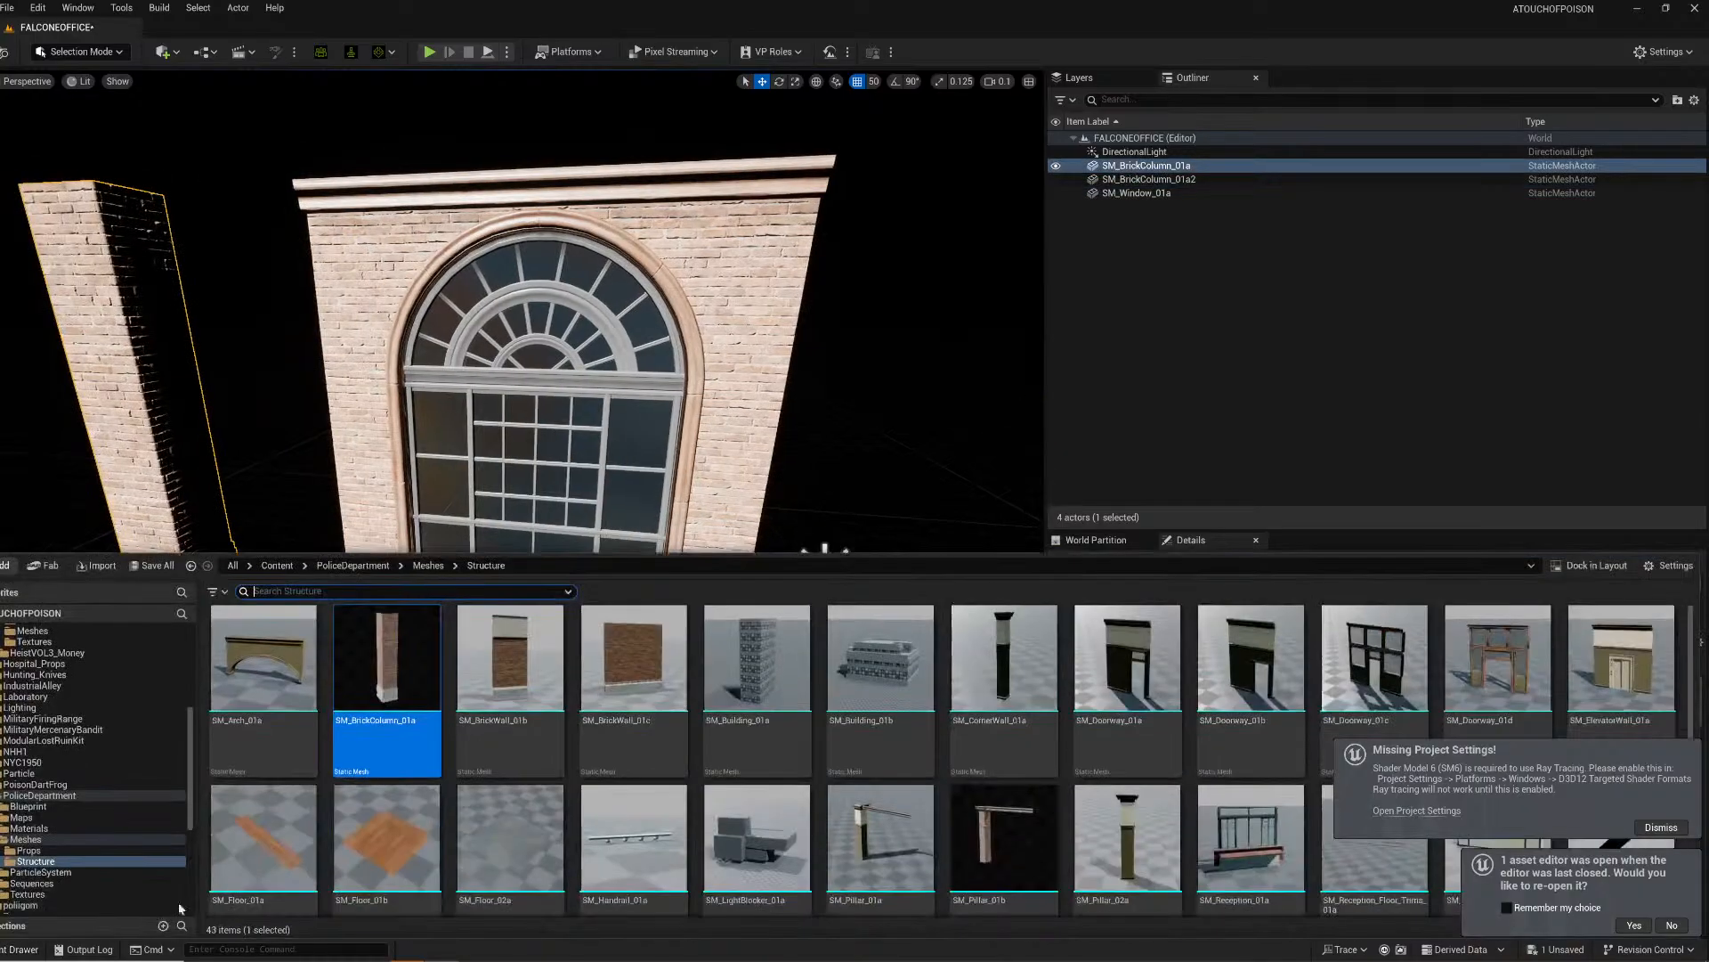
left_click_drag(510, 676, 719, 678)
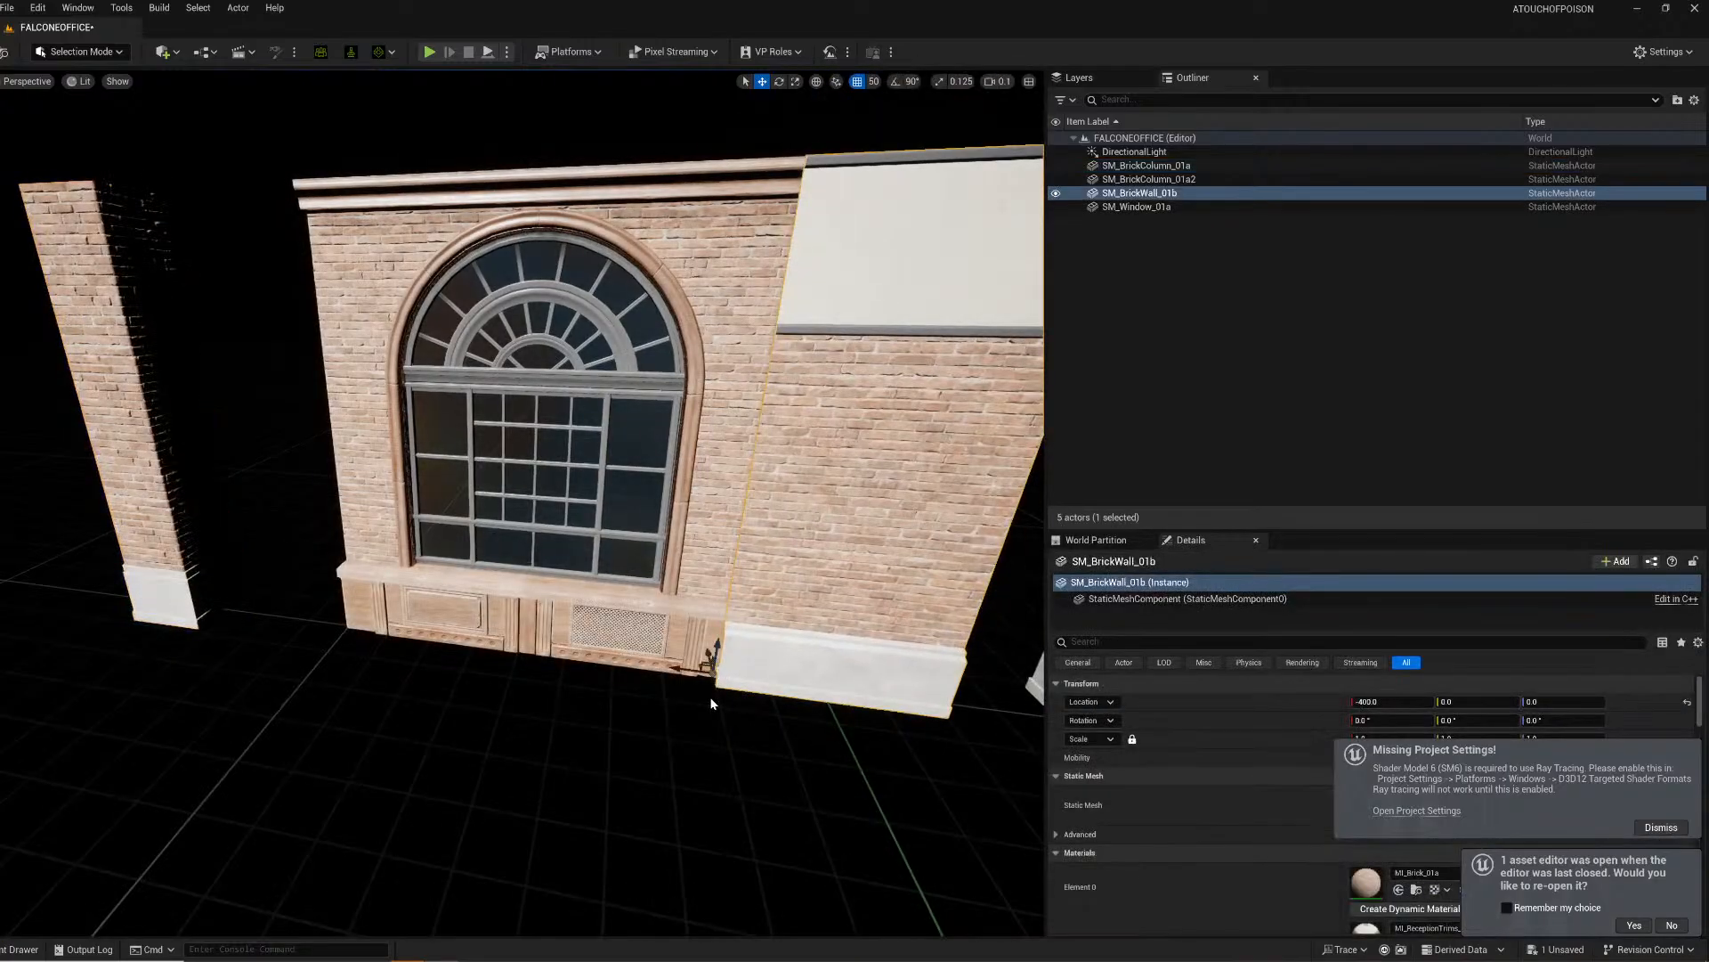
key("Delete")
left_click(13, 950)
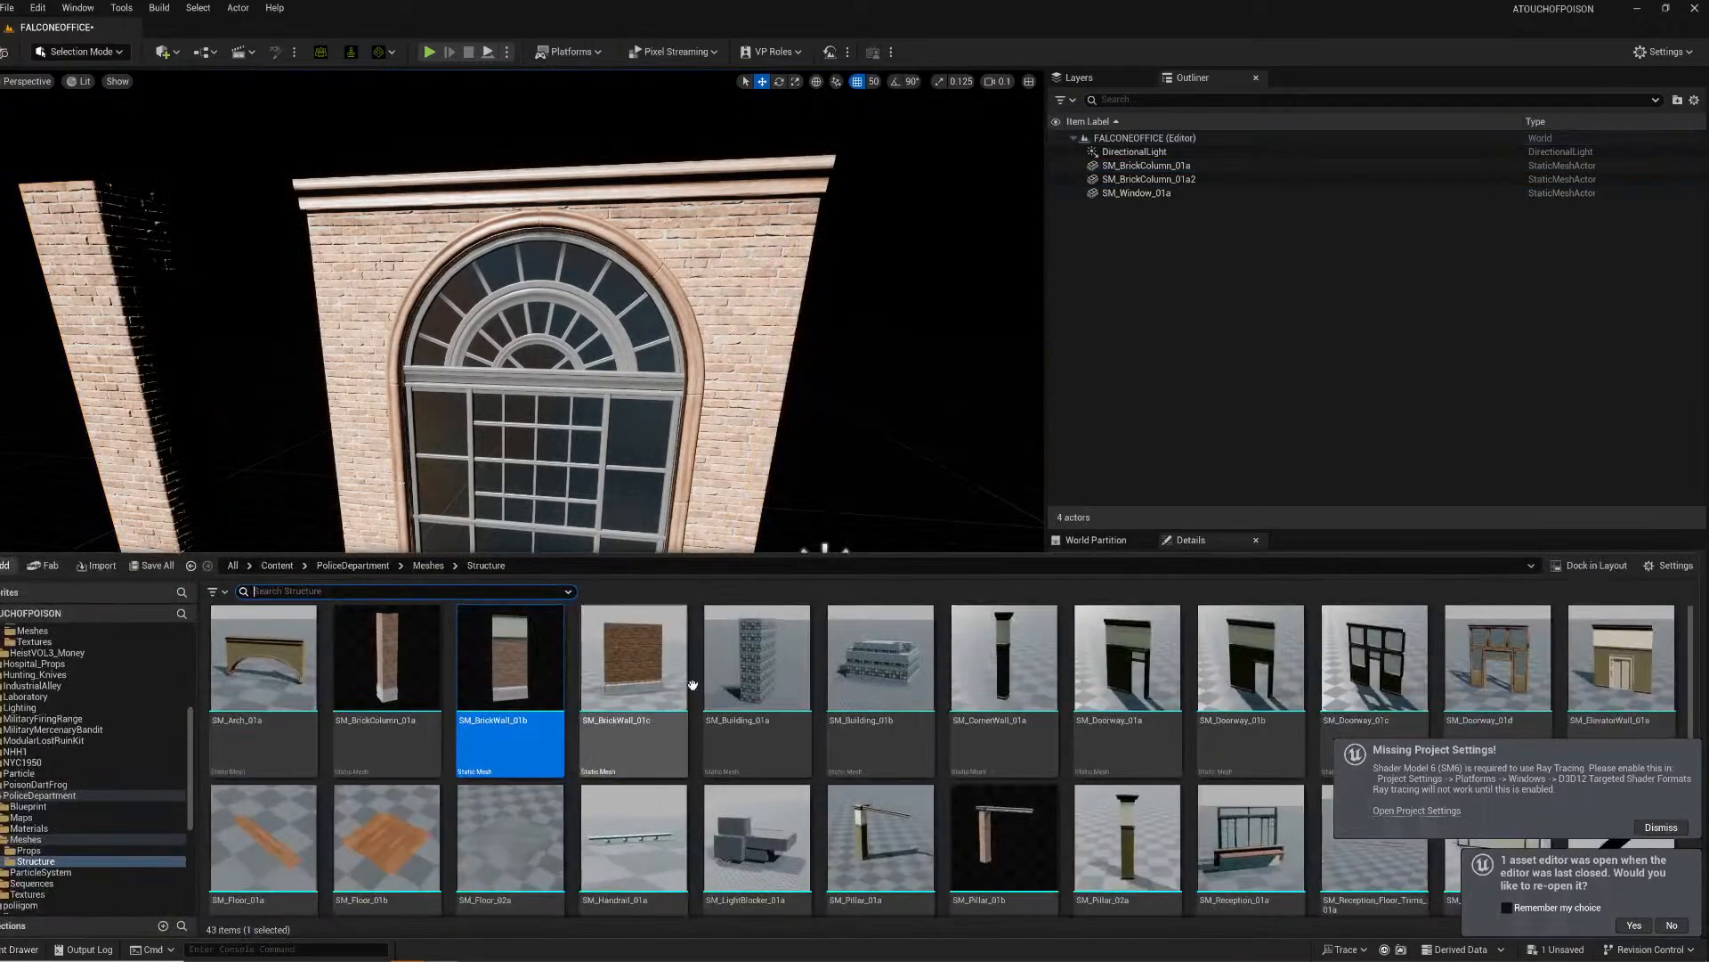
left_click_drag(634, 735, 693, 669)
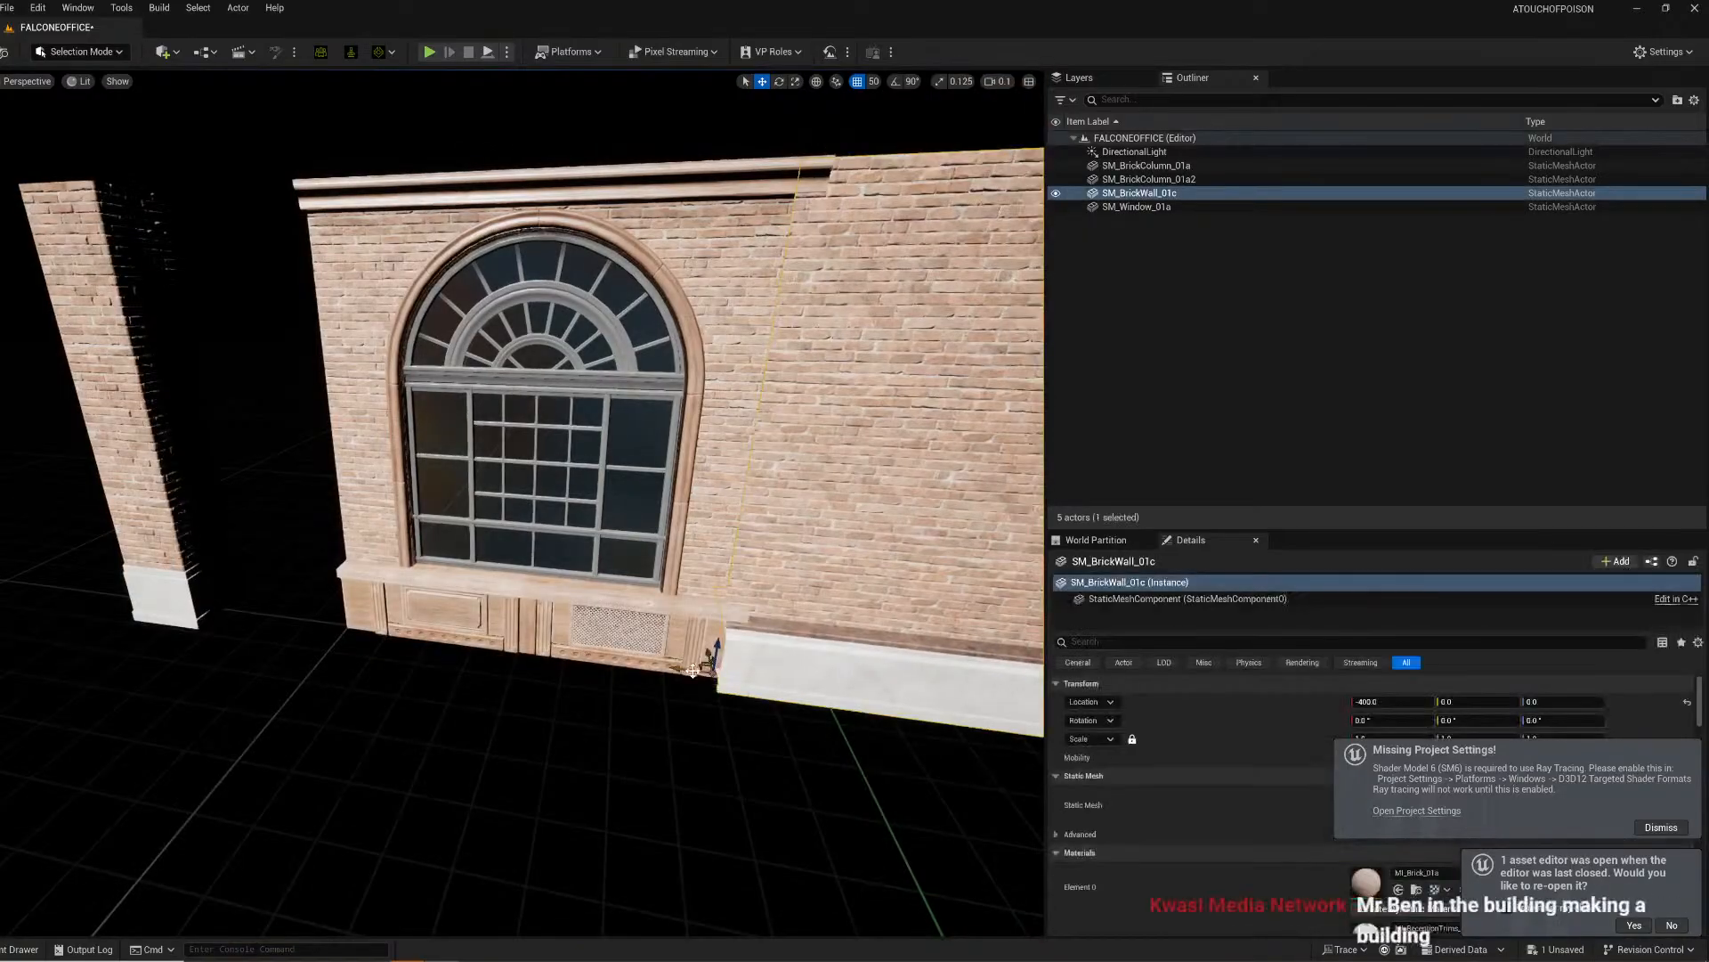
key("Delete")
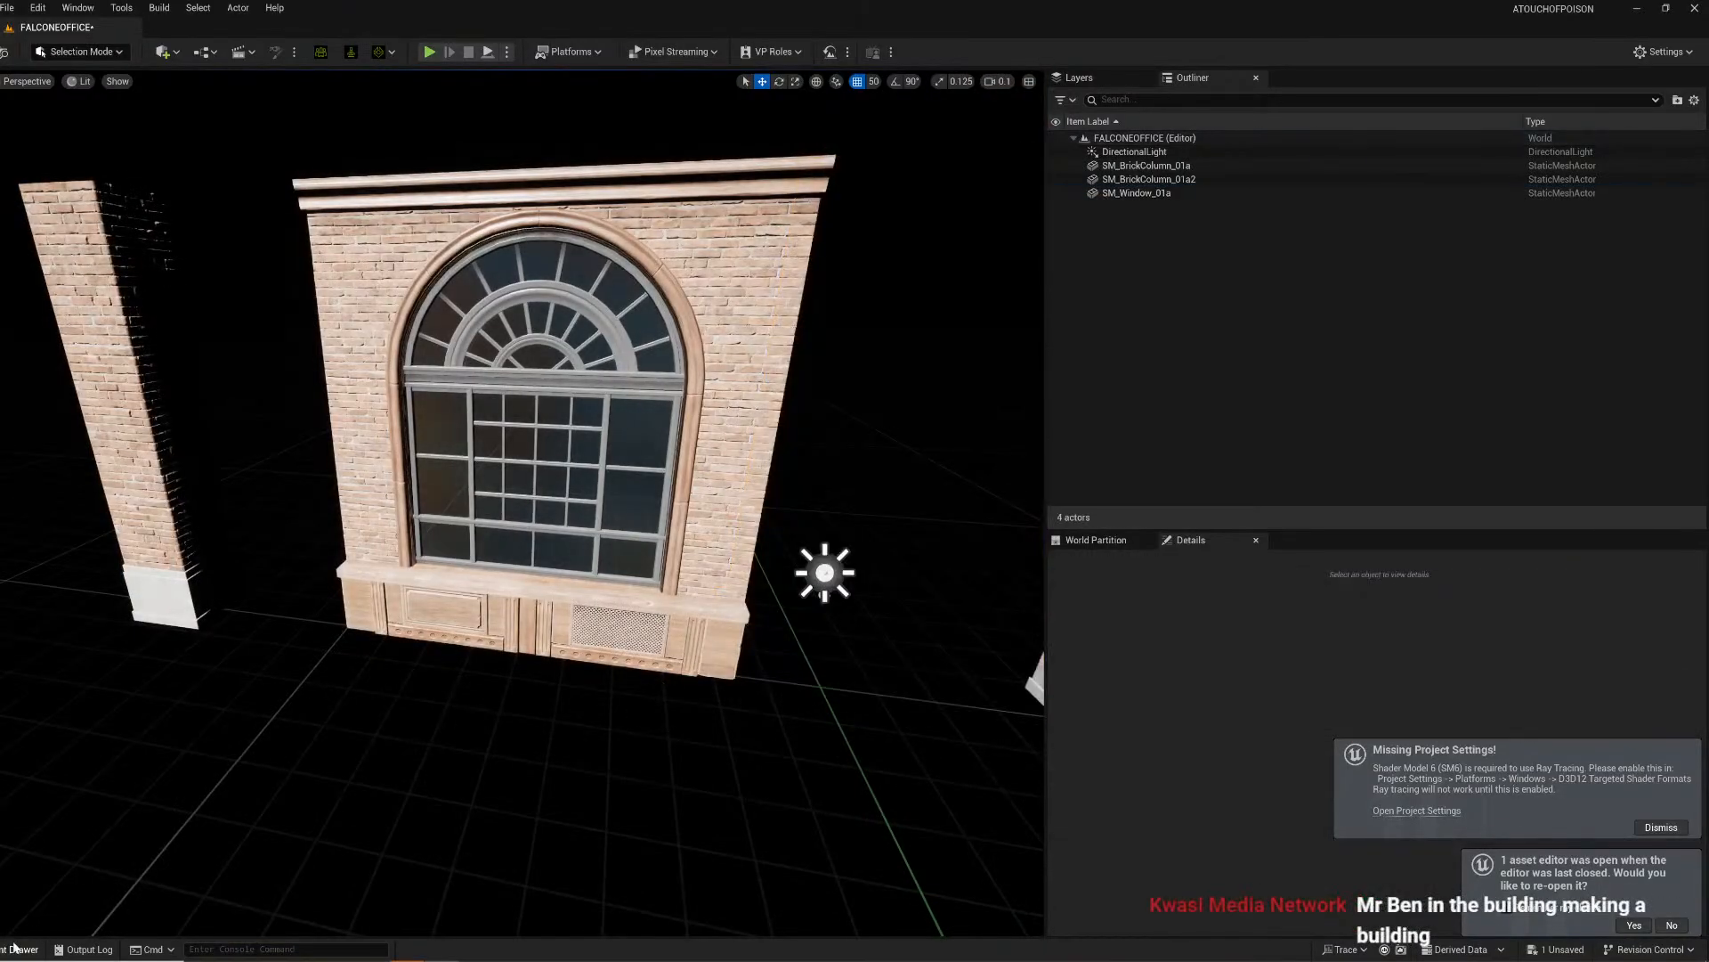
Step: Try out the SM_Wall_01d mesh beside the arched window and delete it
left_click(12, 950)
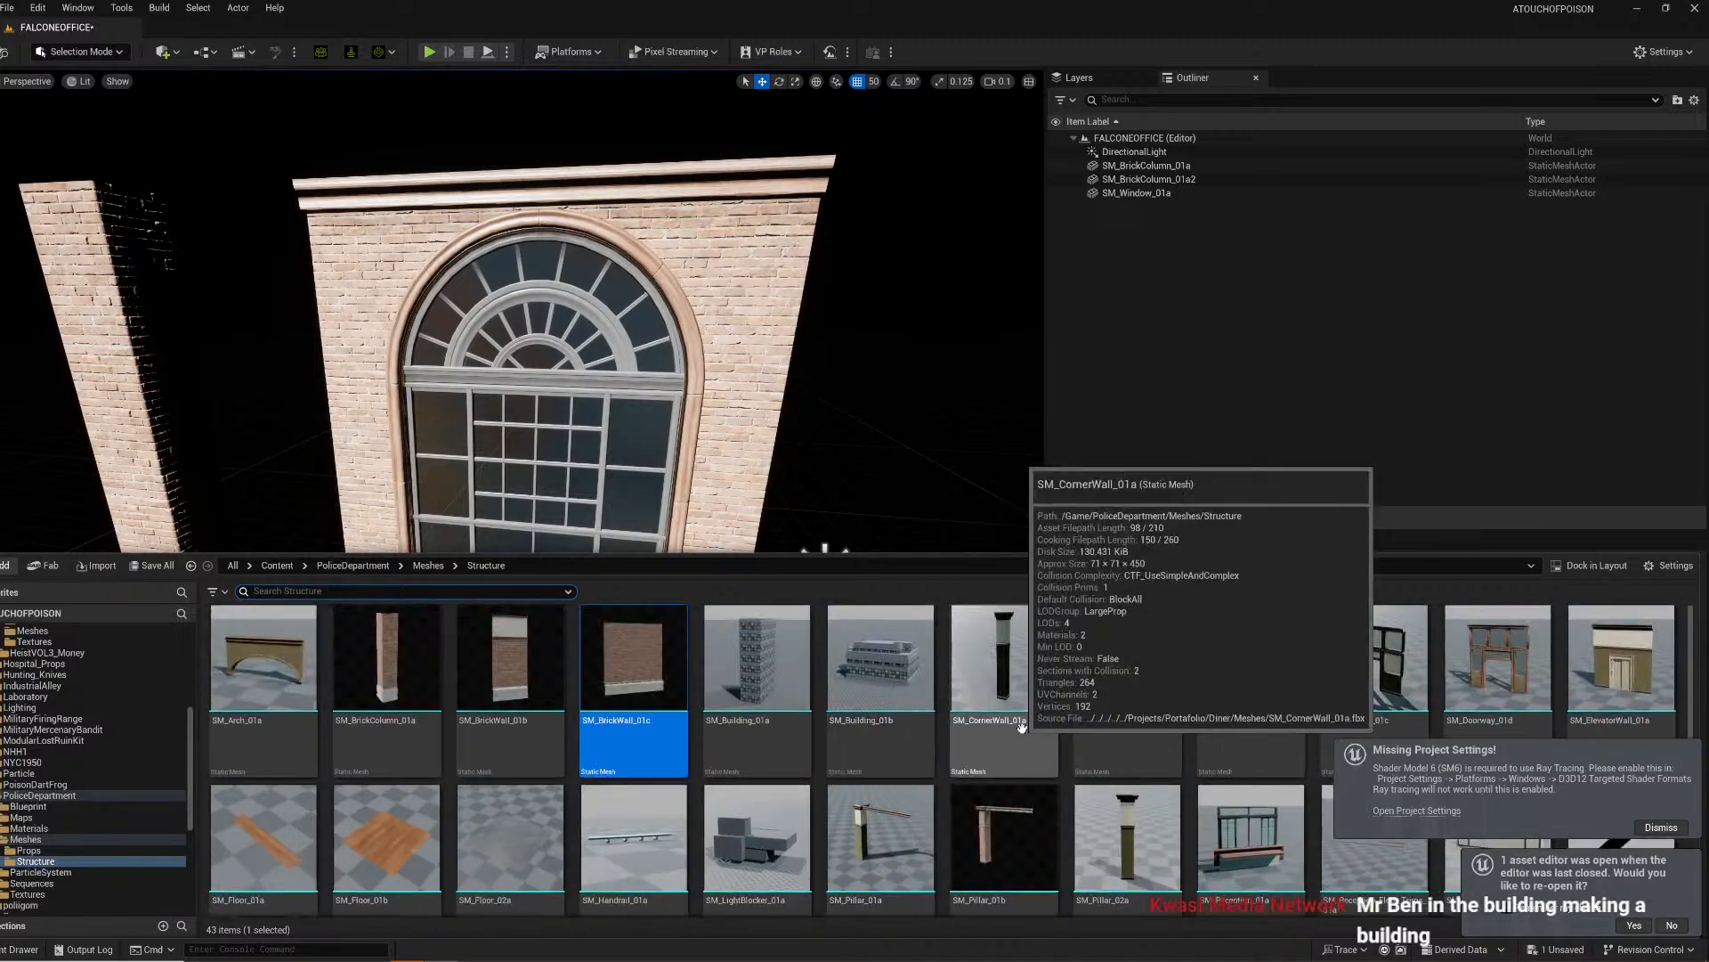
scroll(1021, 727, "down", 6)
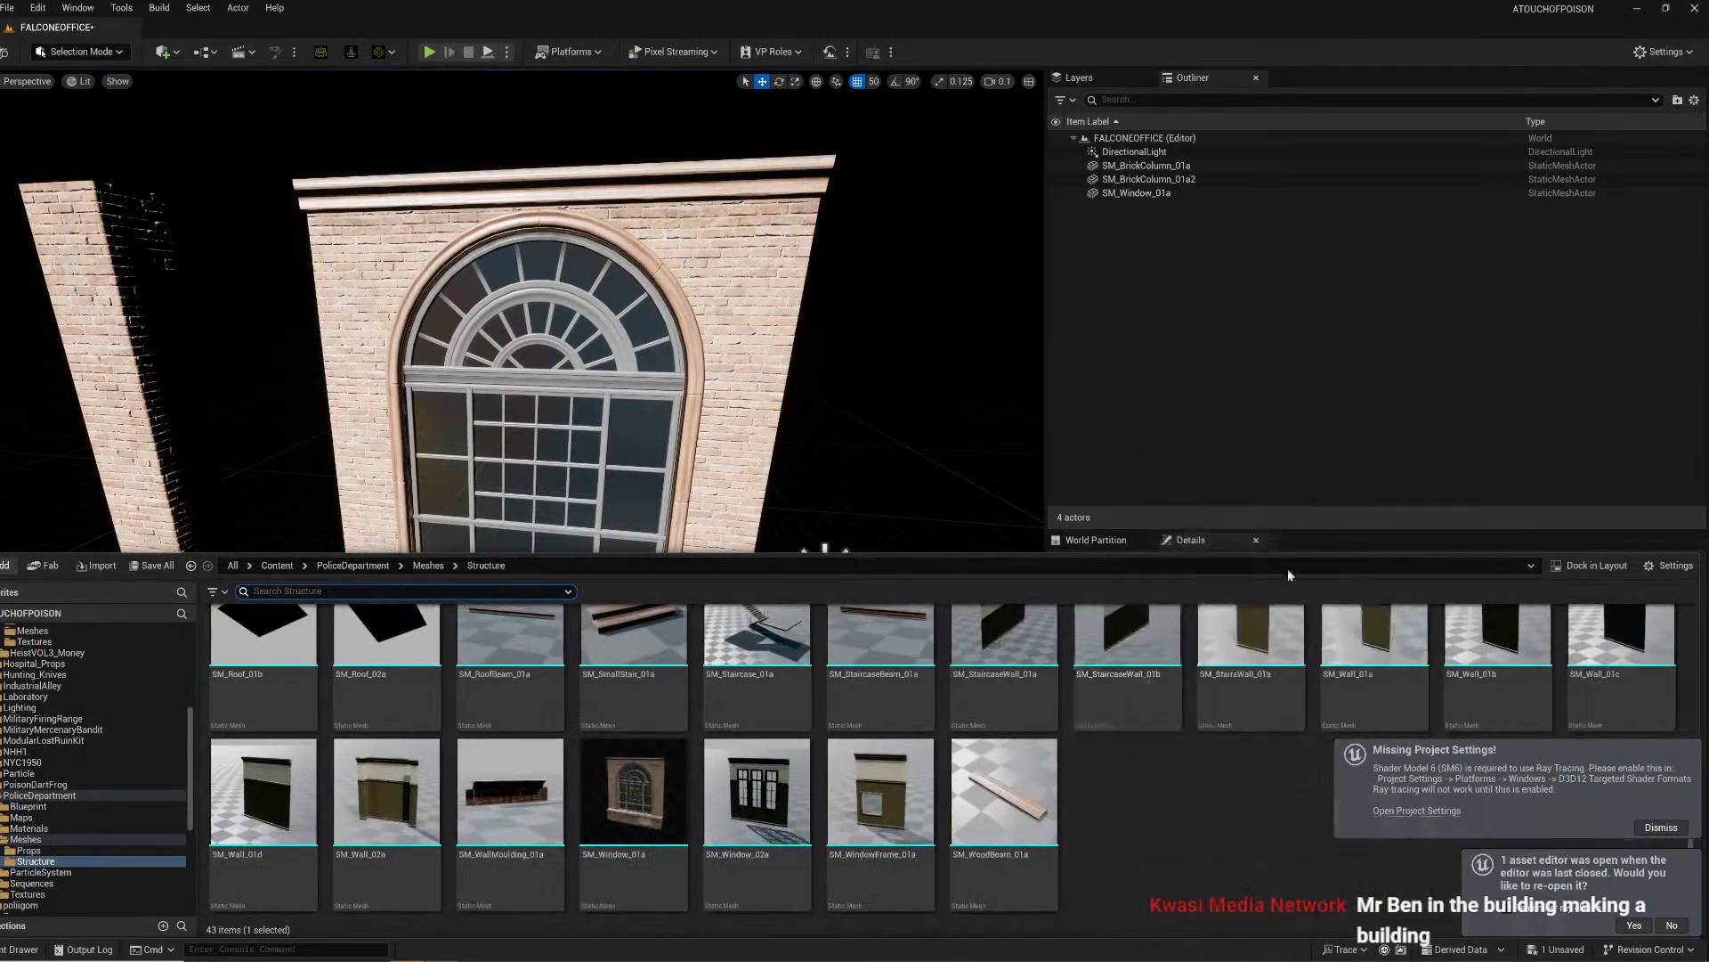
left_click_drag(264, 790, 723, 679)
right_click_drag(723, 680, 799, 548)
key("Delete")
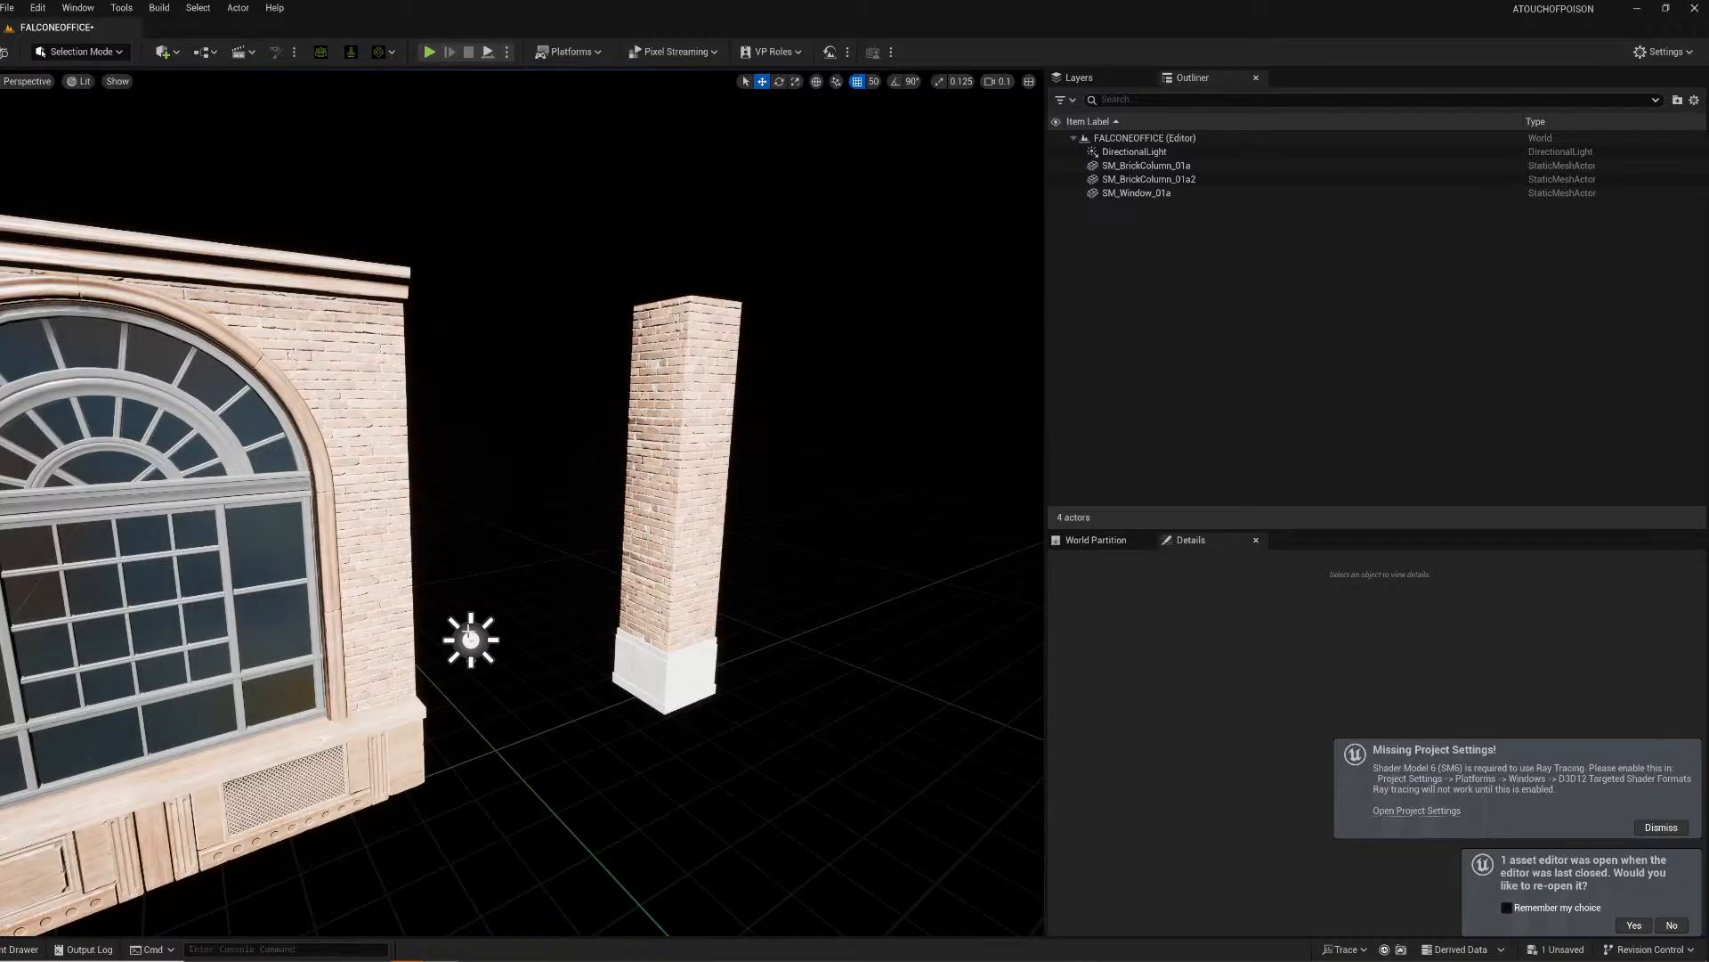
Step: Save the FALCONEOFFICE level and open the Demonstration level from the PoliceDepartment Maps folder
key("ctrl+s")
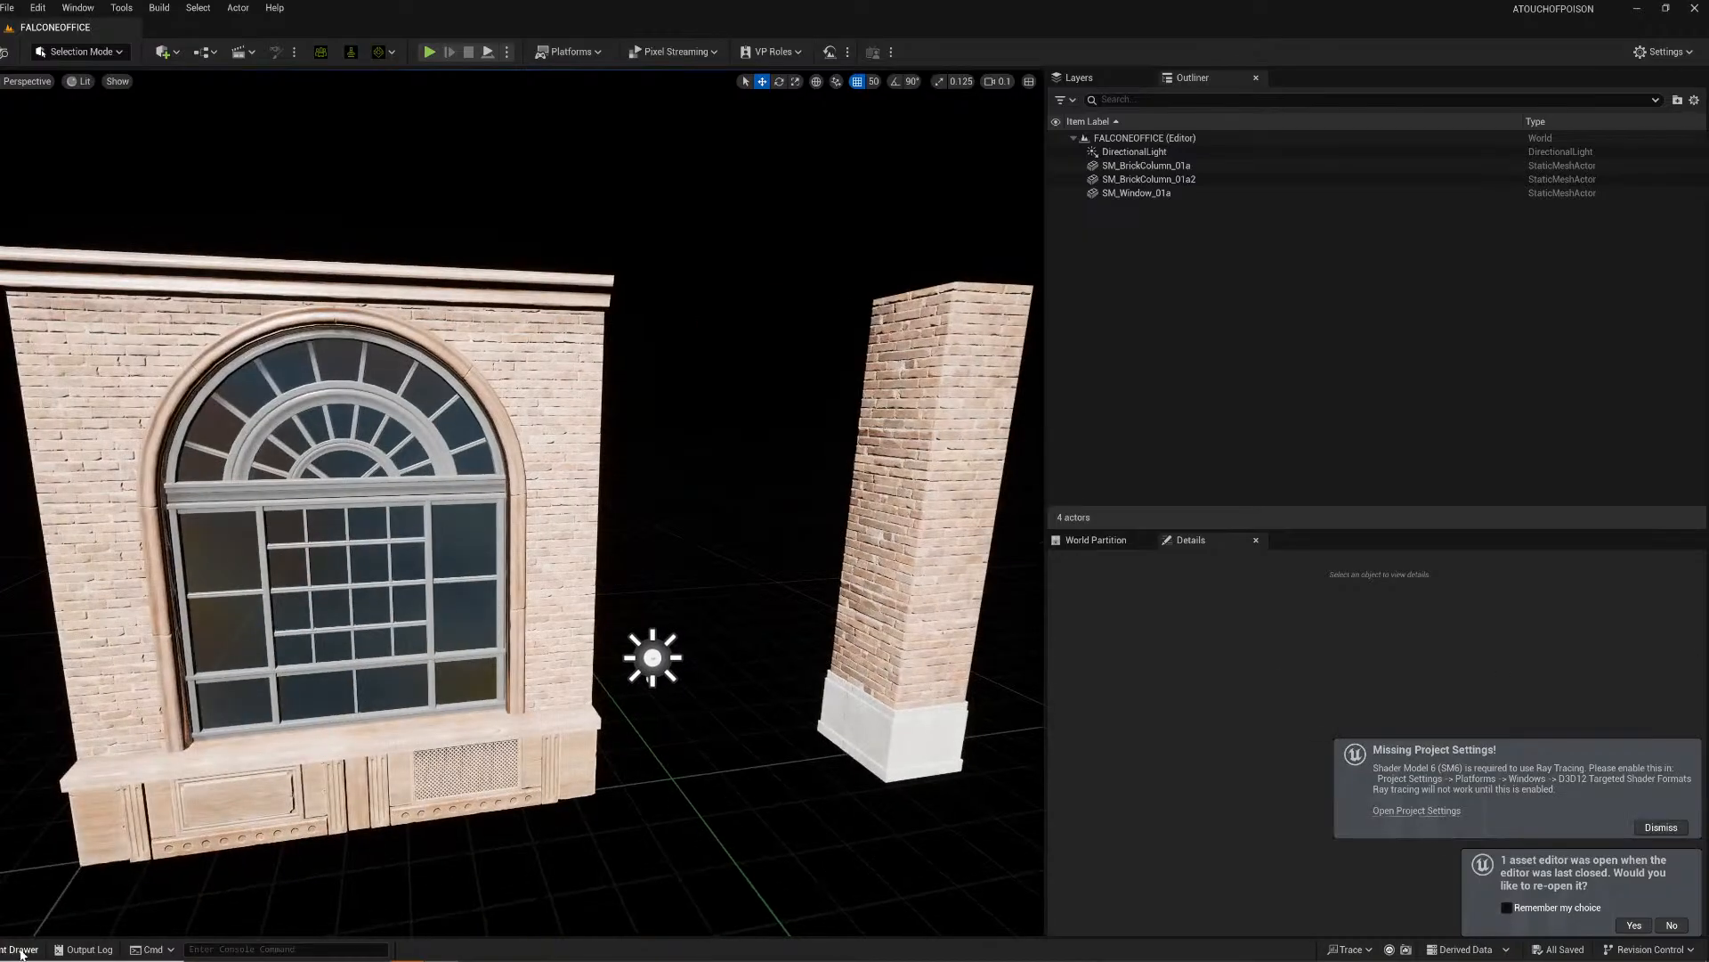
left_click(21, 950)
scroll(46, 826, "up", 2)
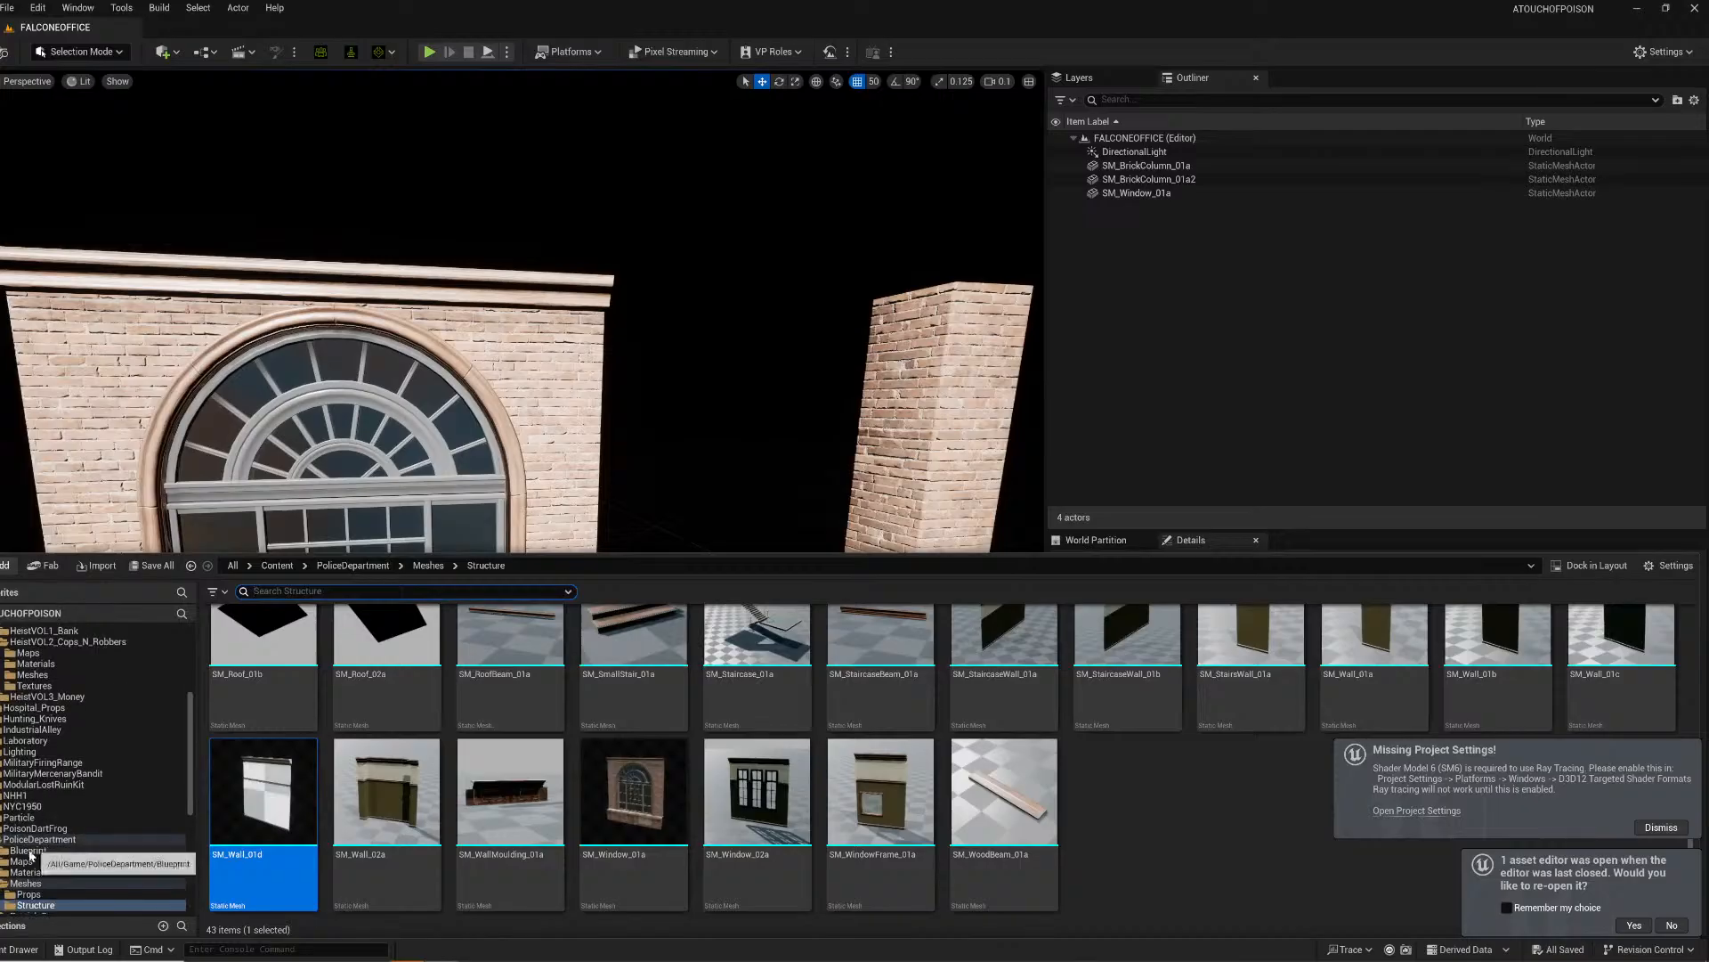
left_click(21, 861)
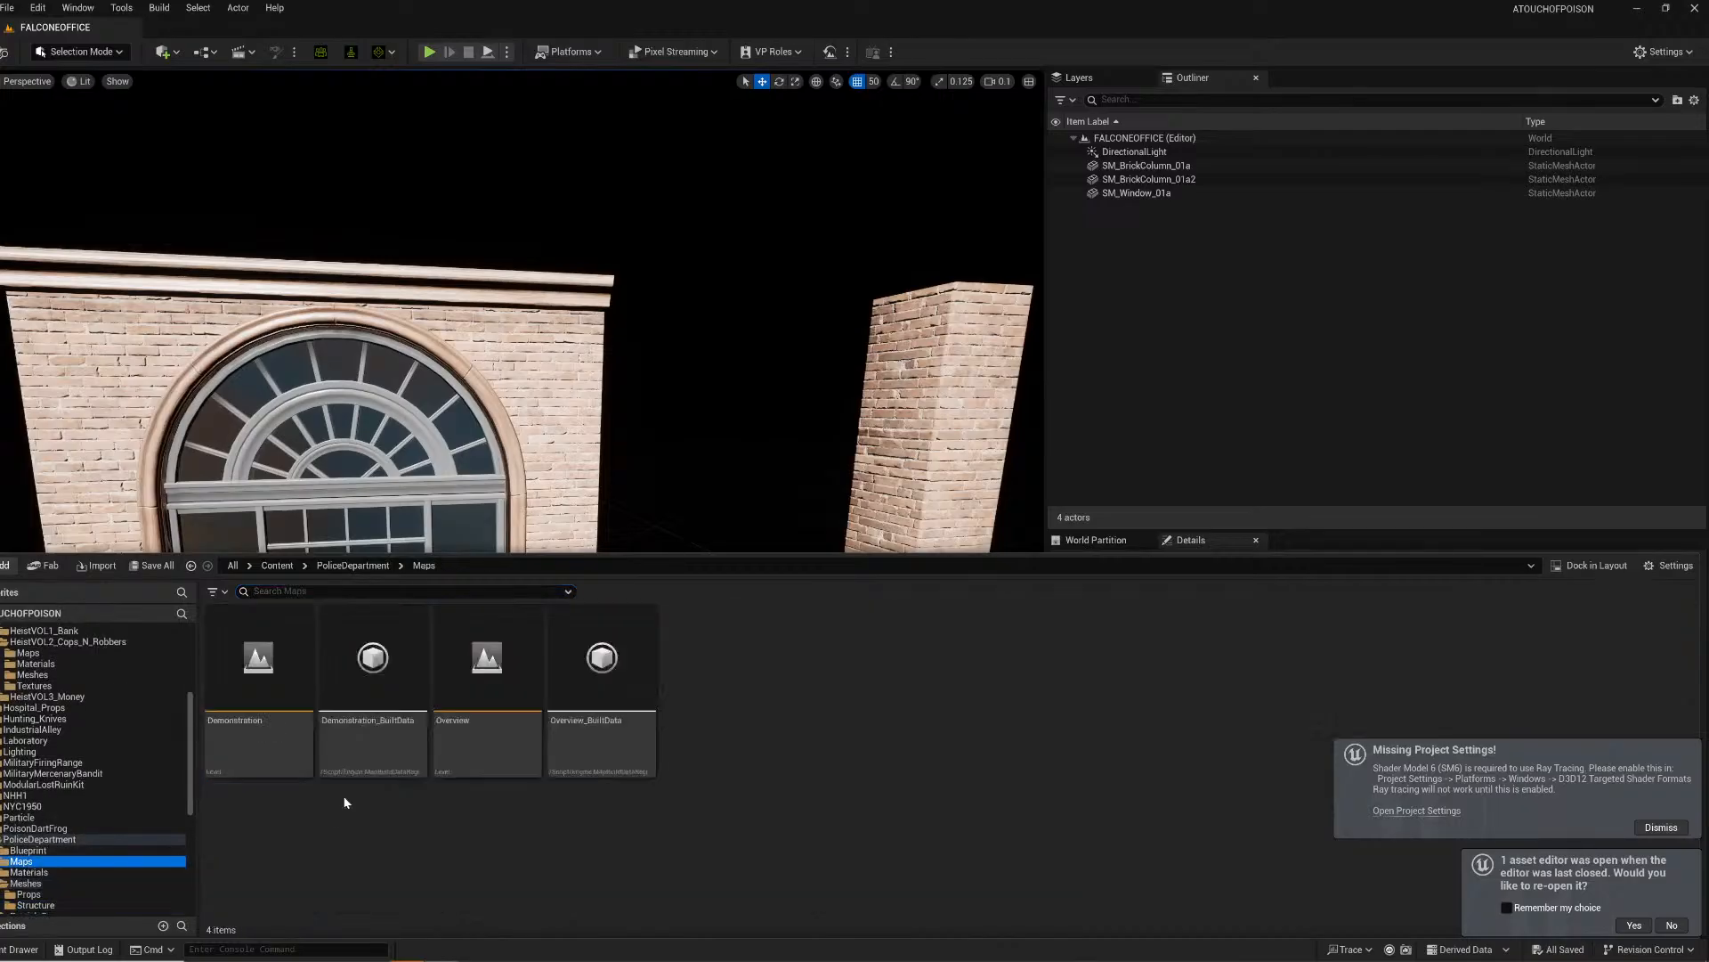
left_click(243, 699)
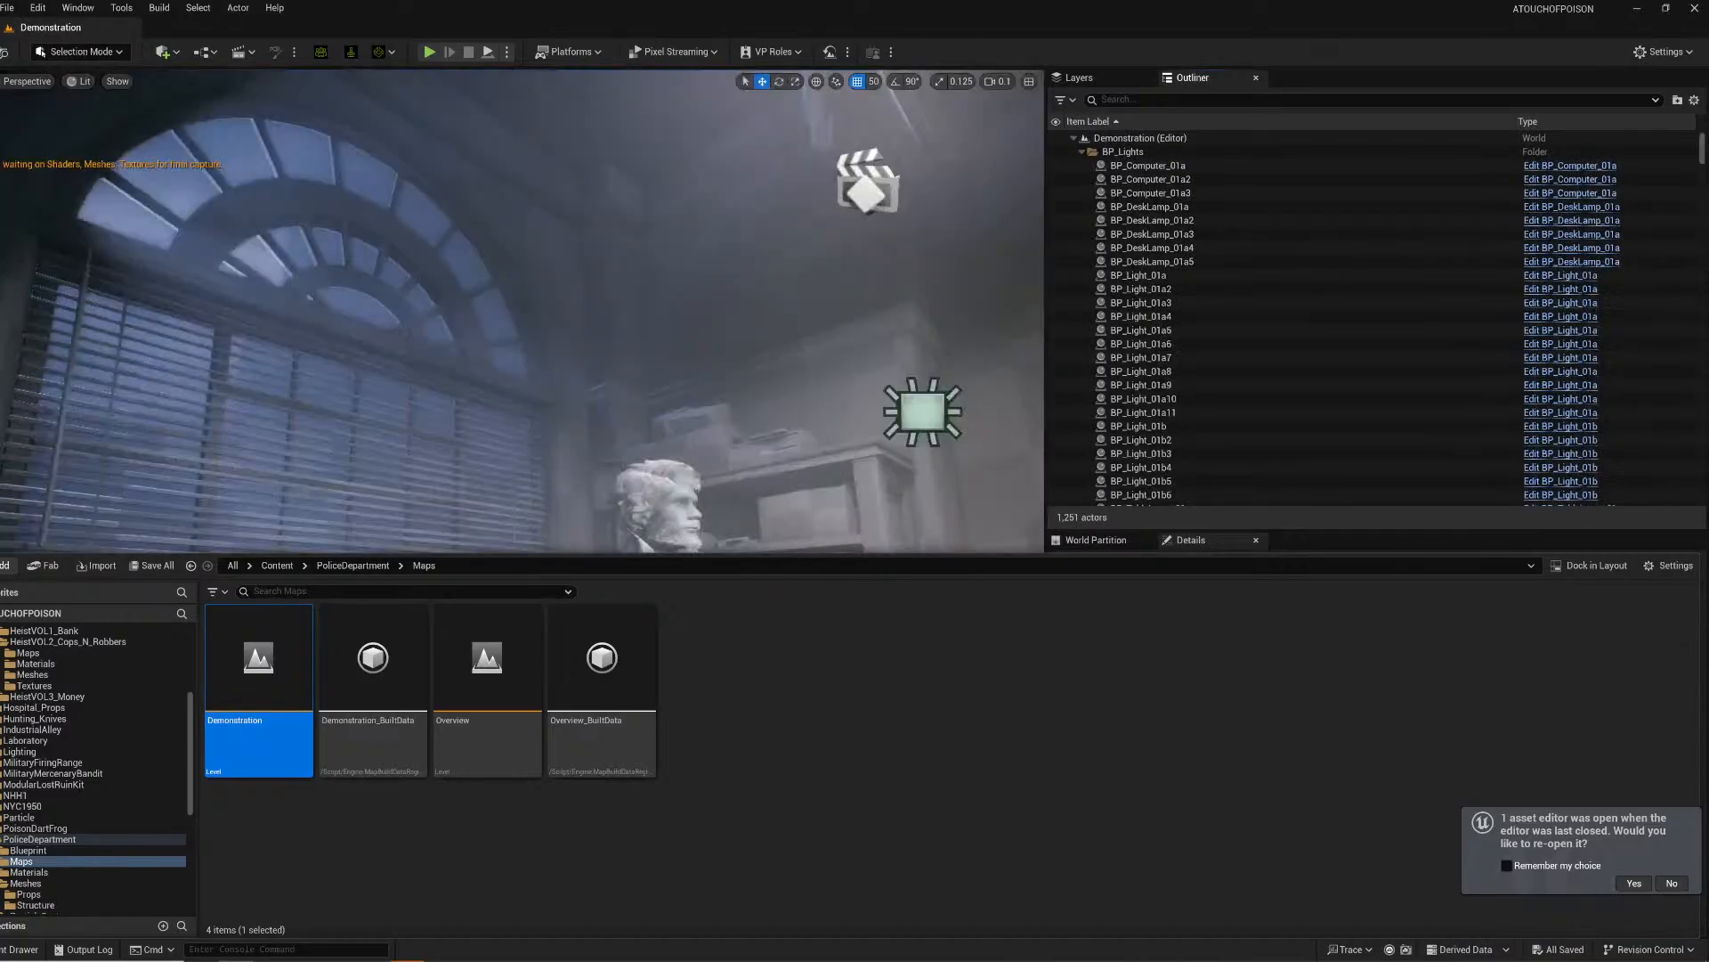
Step: Select the walls and the corner piece beside the arched window in the demo office to identify which meshes they use
right_click_drag(618, 363, 472, 403)
left_click(605, 431)
left_click(478, 424)
scroll(1259, 874, "down", 1)
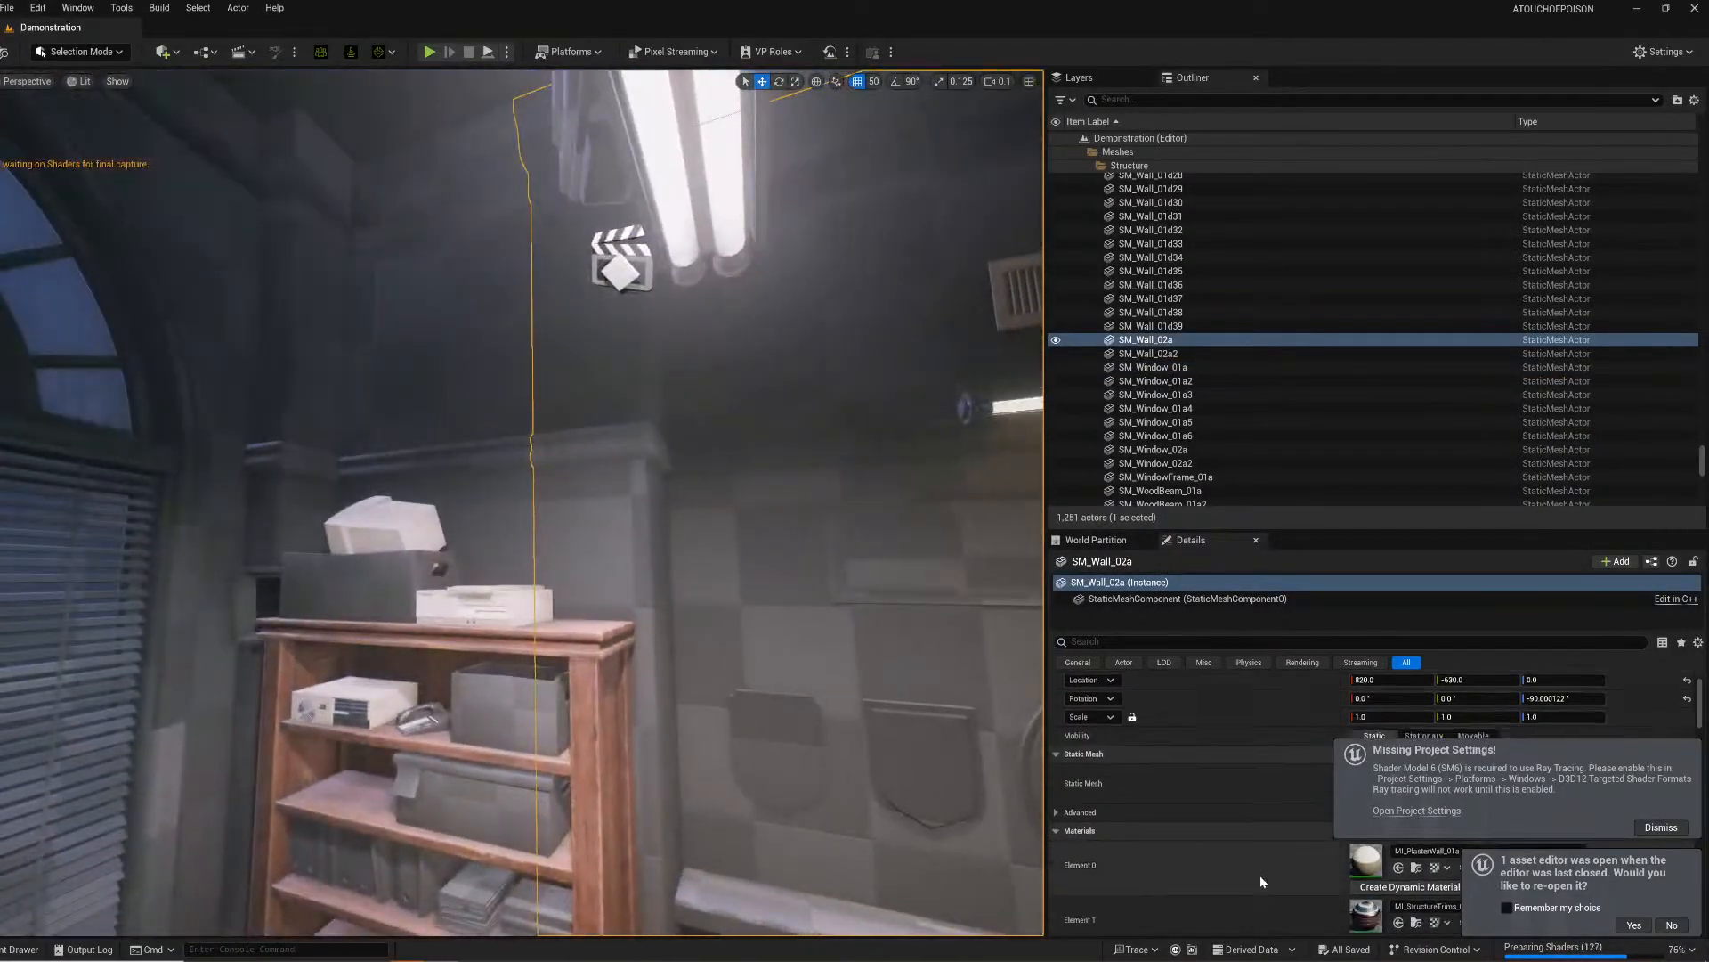
scroll(1259, 874, "down", 2)
left_click(454, 317)
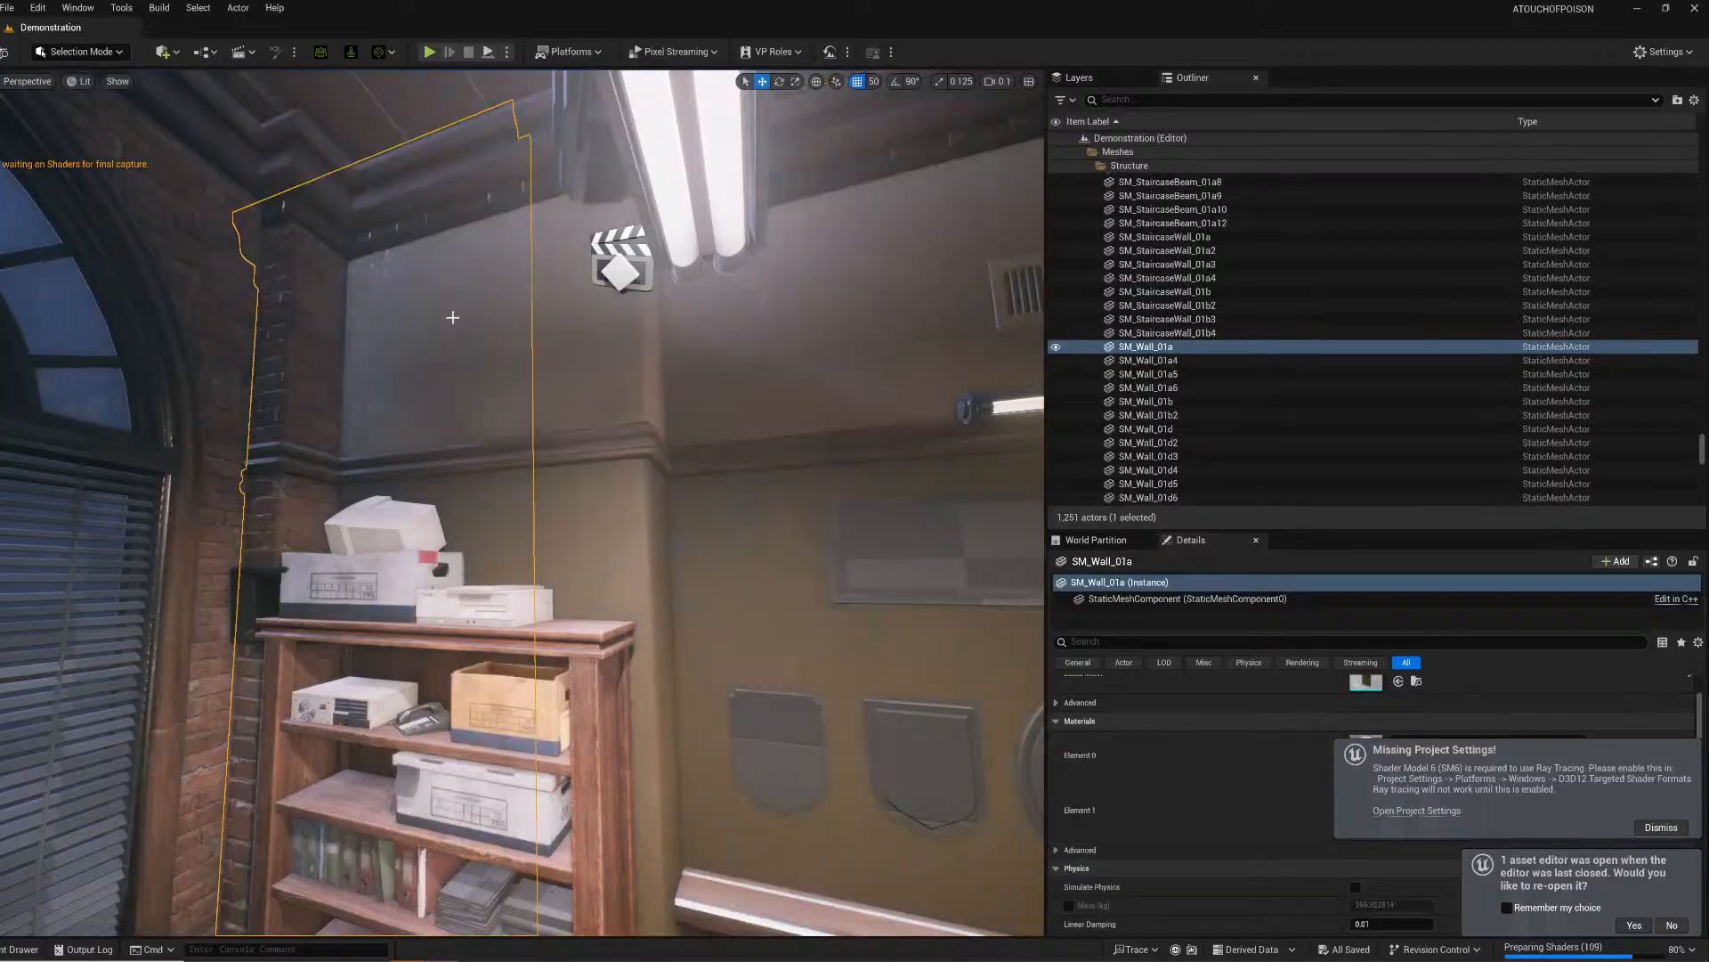
left_click(310, 335)
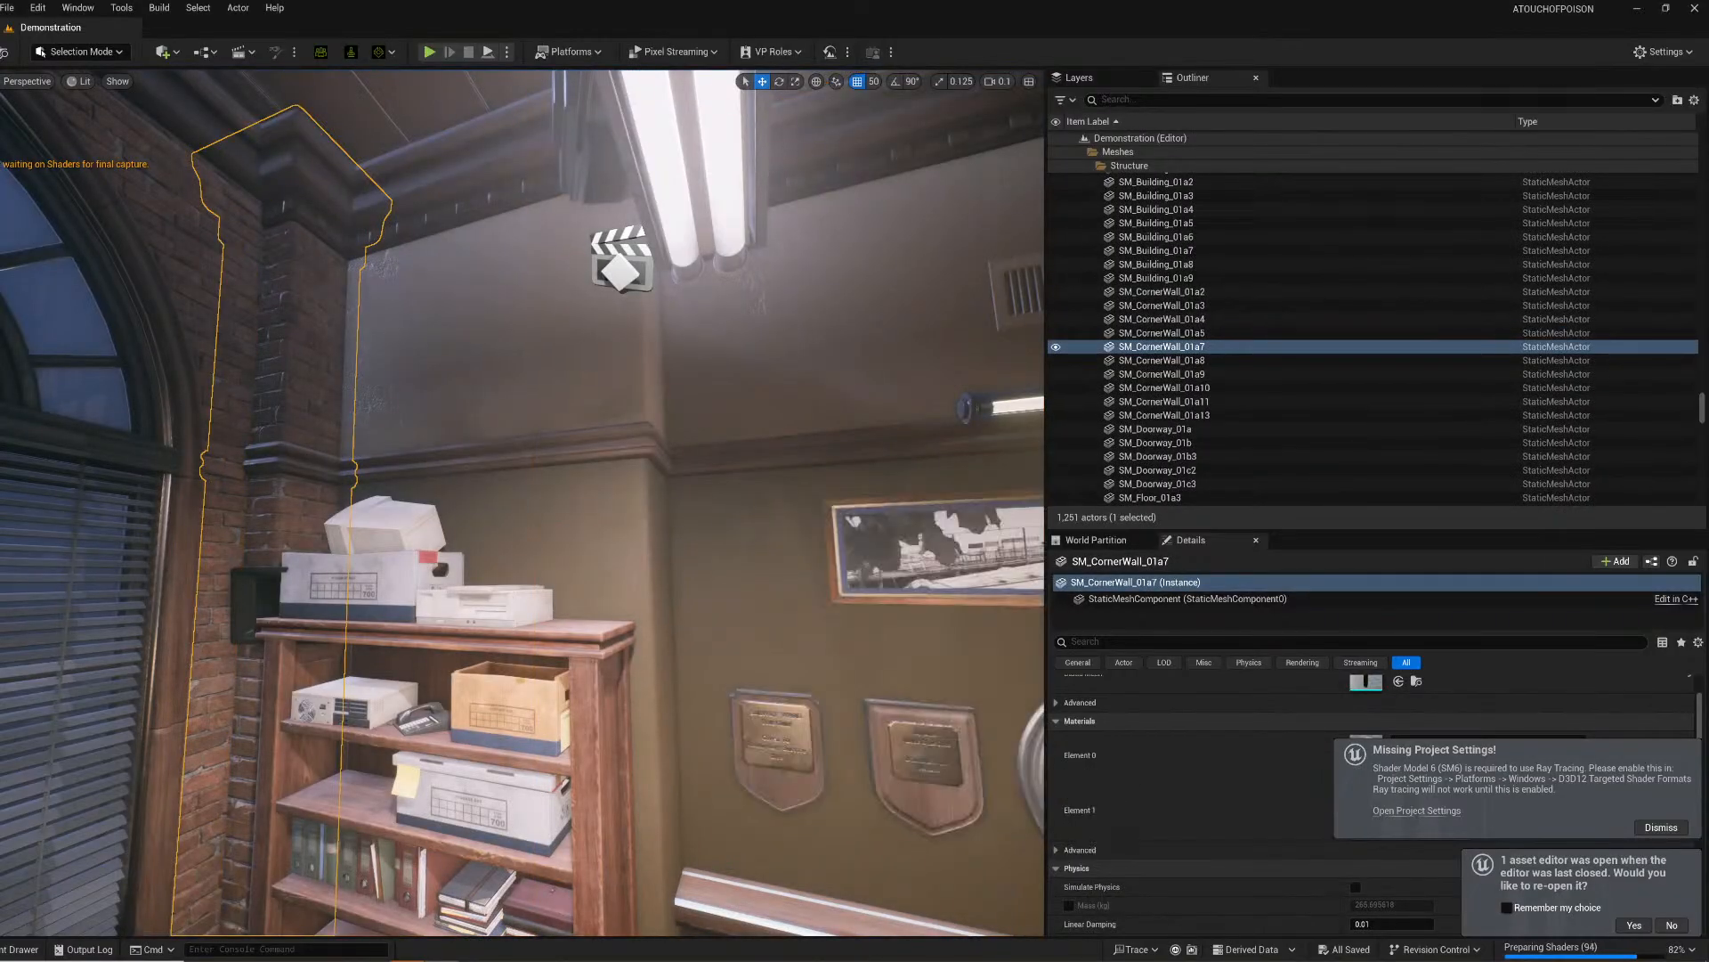
Step: Select the plaster wall sections next to the corner piece in the demo office to identify which meshes they use
left_click(458, 342)
key("s")
right_click_drag(457, 342, 499, 334)
right_click_drag(570, 416, 169, 354)
left_click(530, 415)
key("w")
key("s")
key("a")
key("w")
right_click_drag(759, 248, 743, 248)
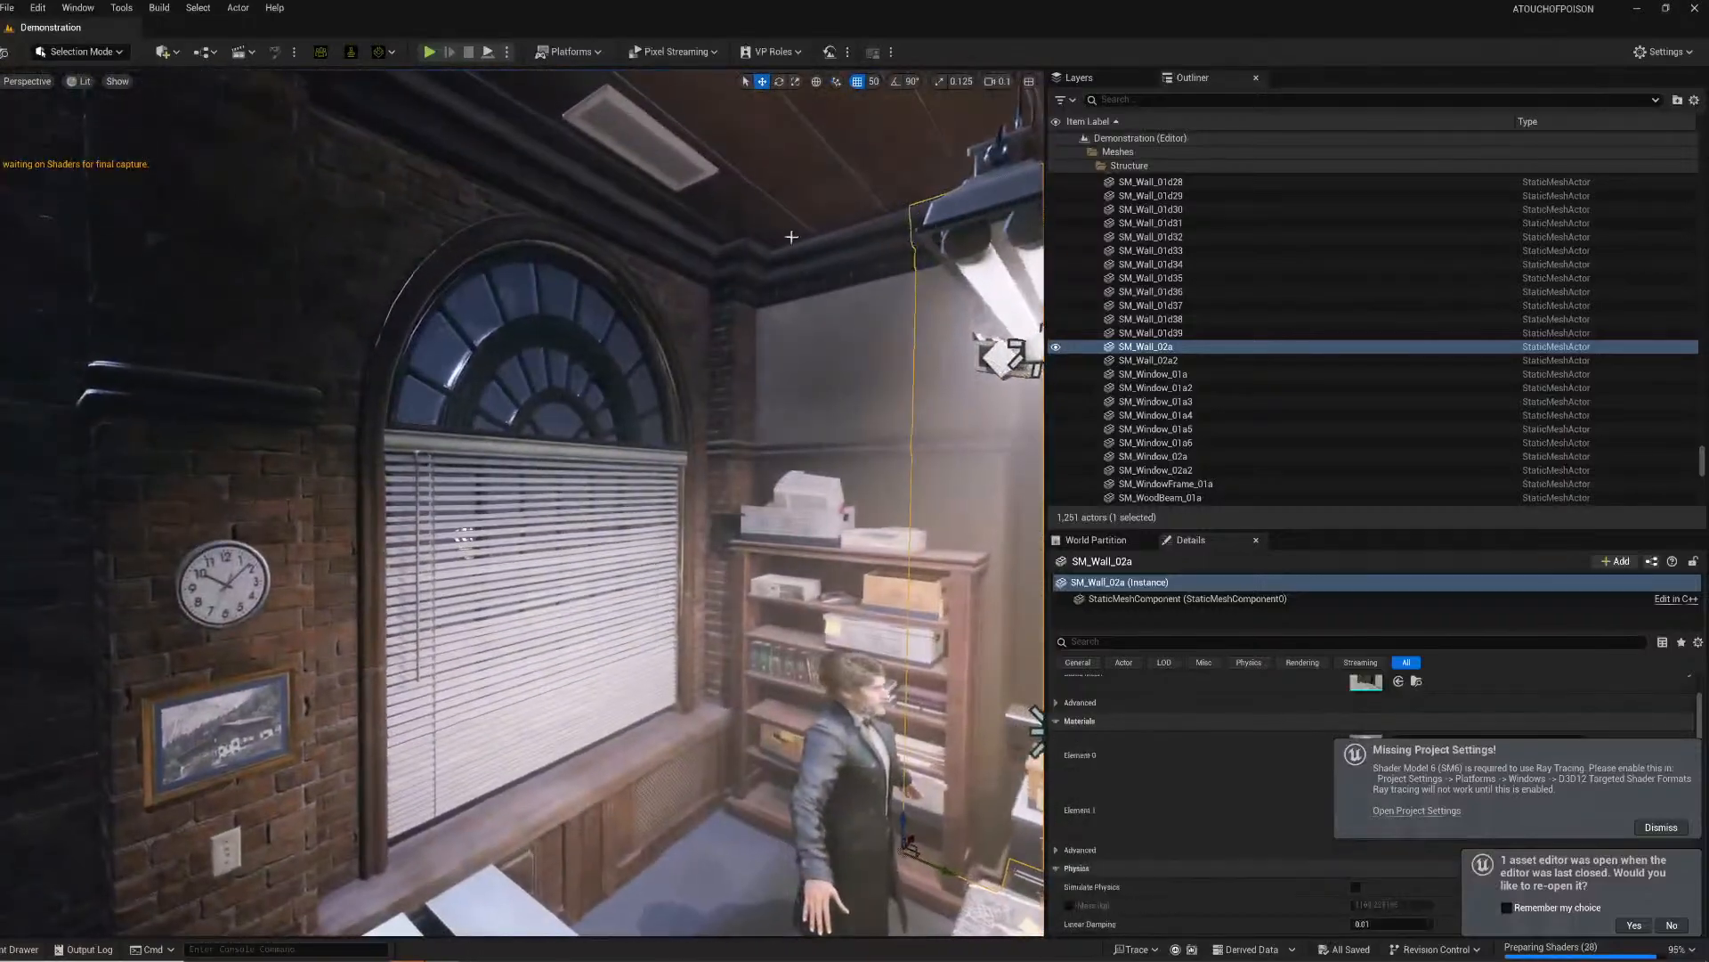
Step: Select the brick corner piece beside the arched window and review its transform and material assignments
left_click(752, 266)
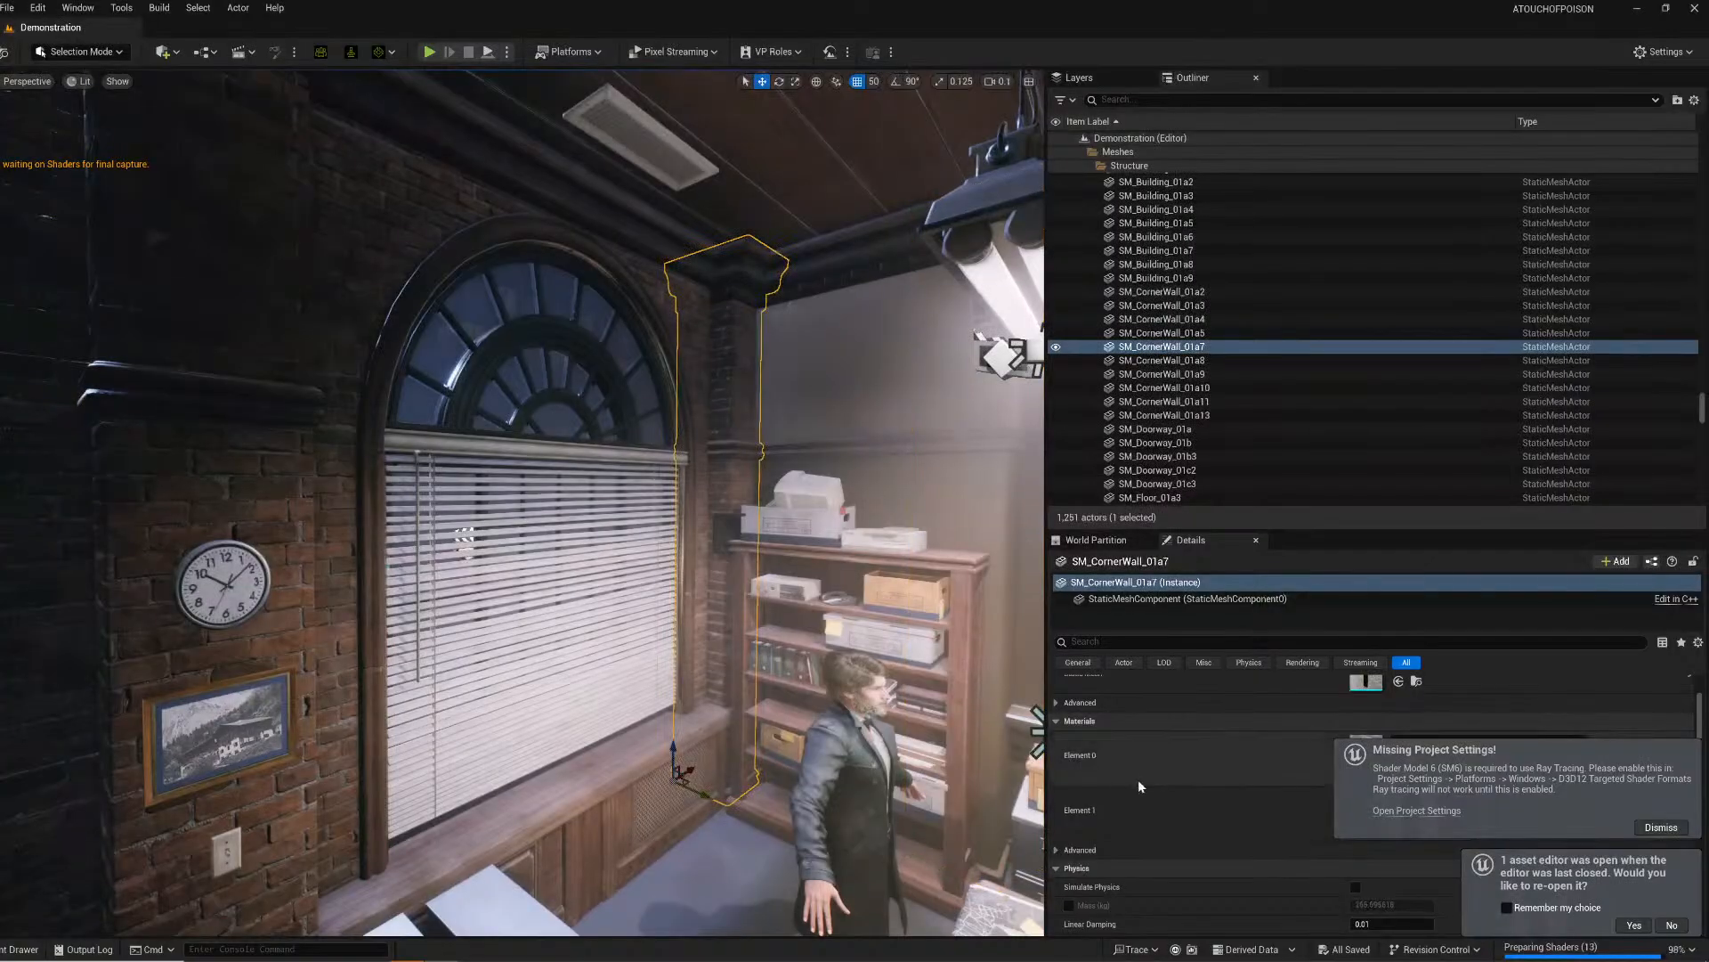
scroll(1134, 759, "up", 3)
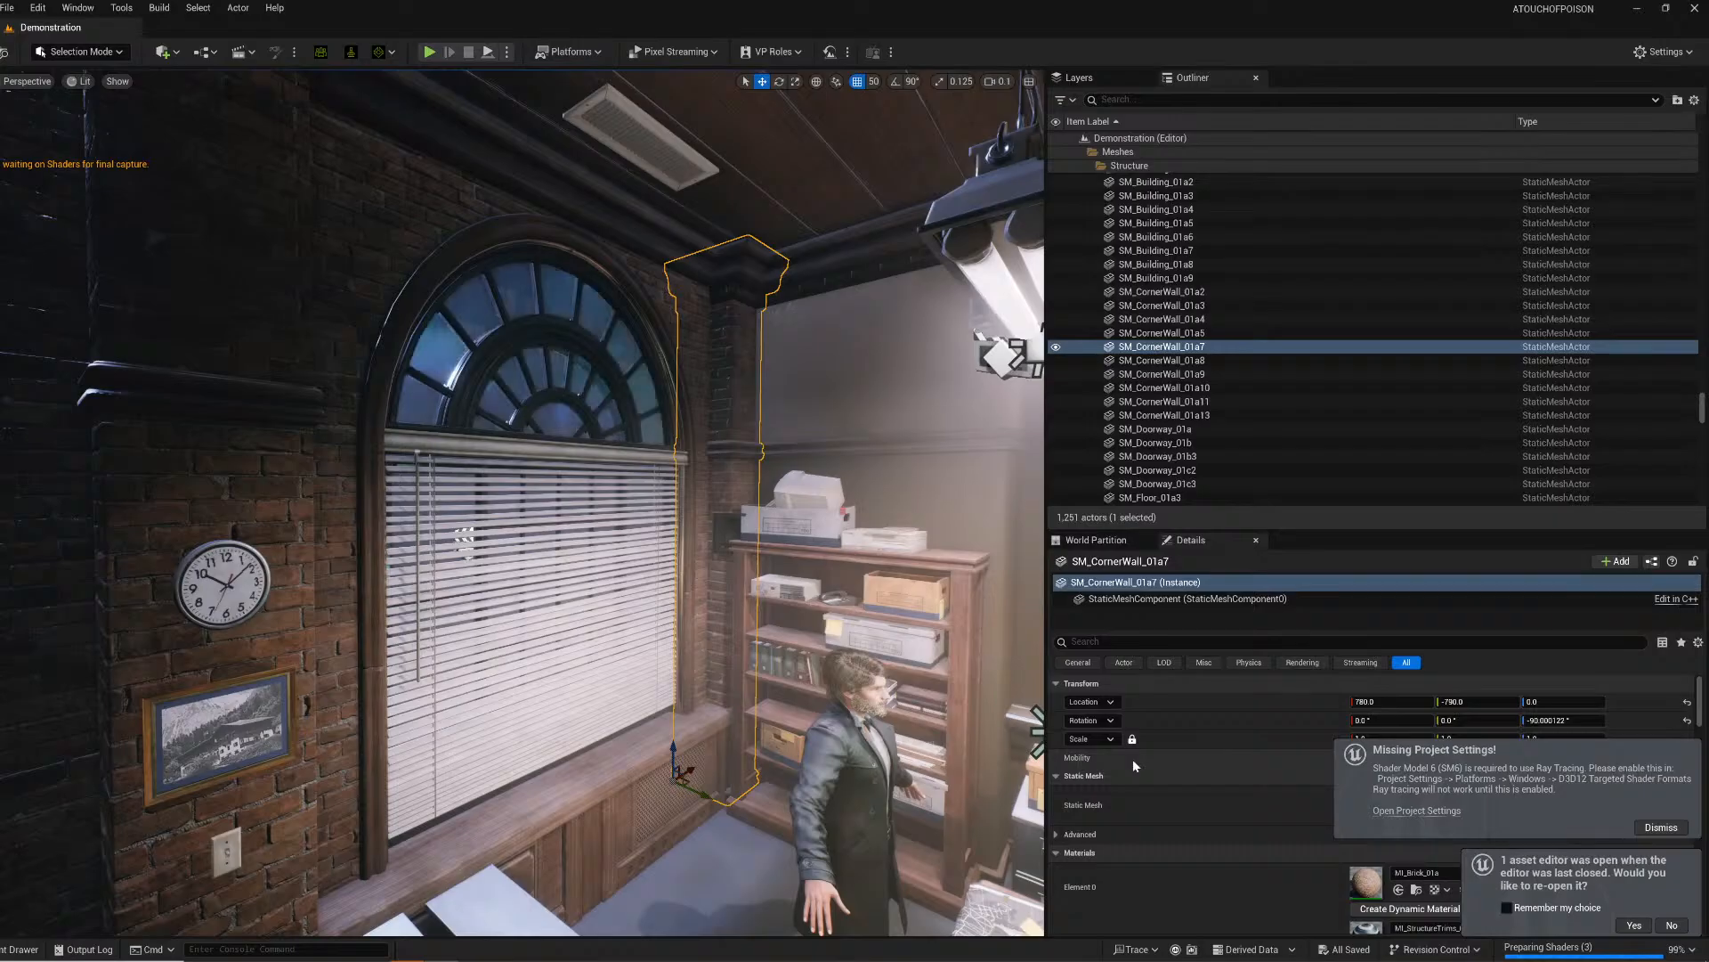
scroll(1133, 760, "down", 3)
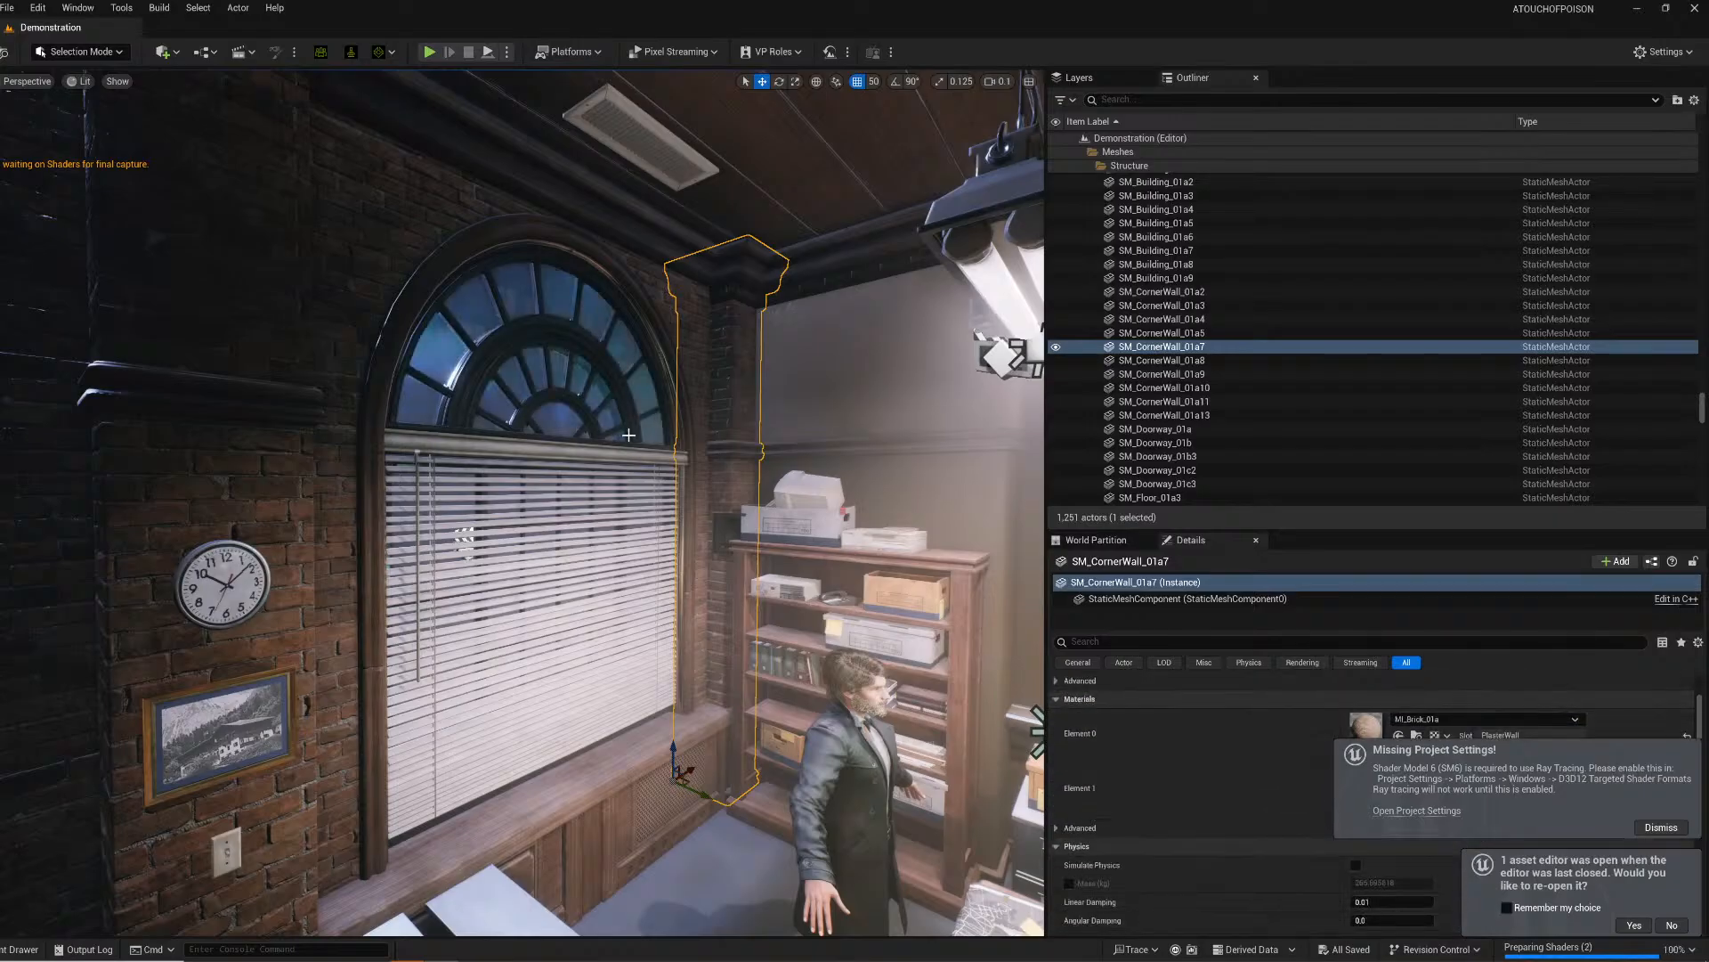
Step: Select the brick pillar between the two arched windows and check its mesh, placement and relation to the ceiling beam
right_click_drag(629, 436, 549, 366)
left_click(549, 366)
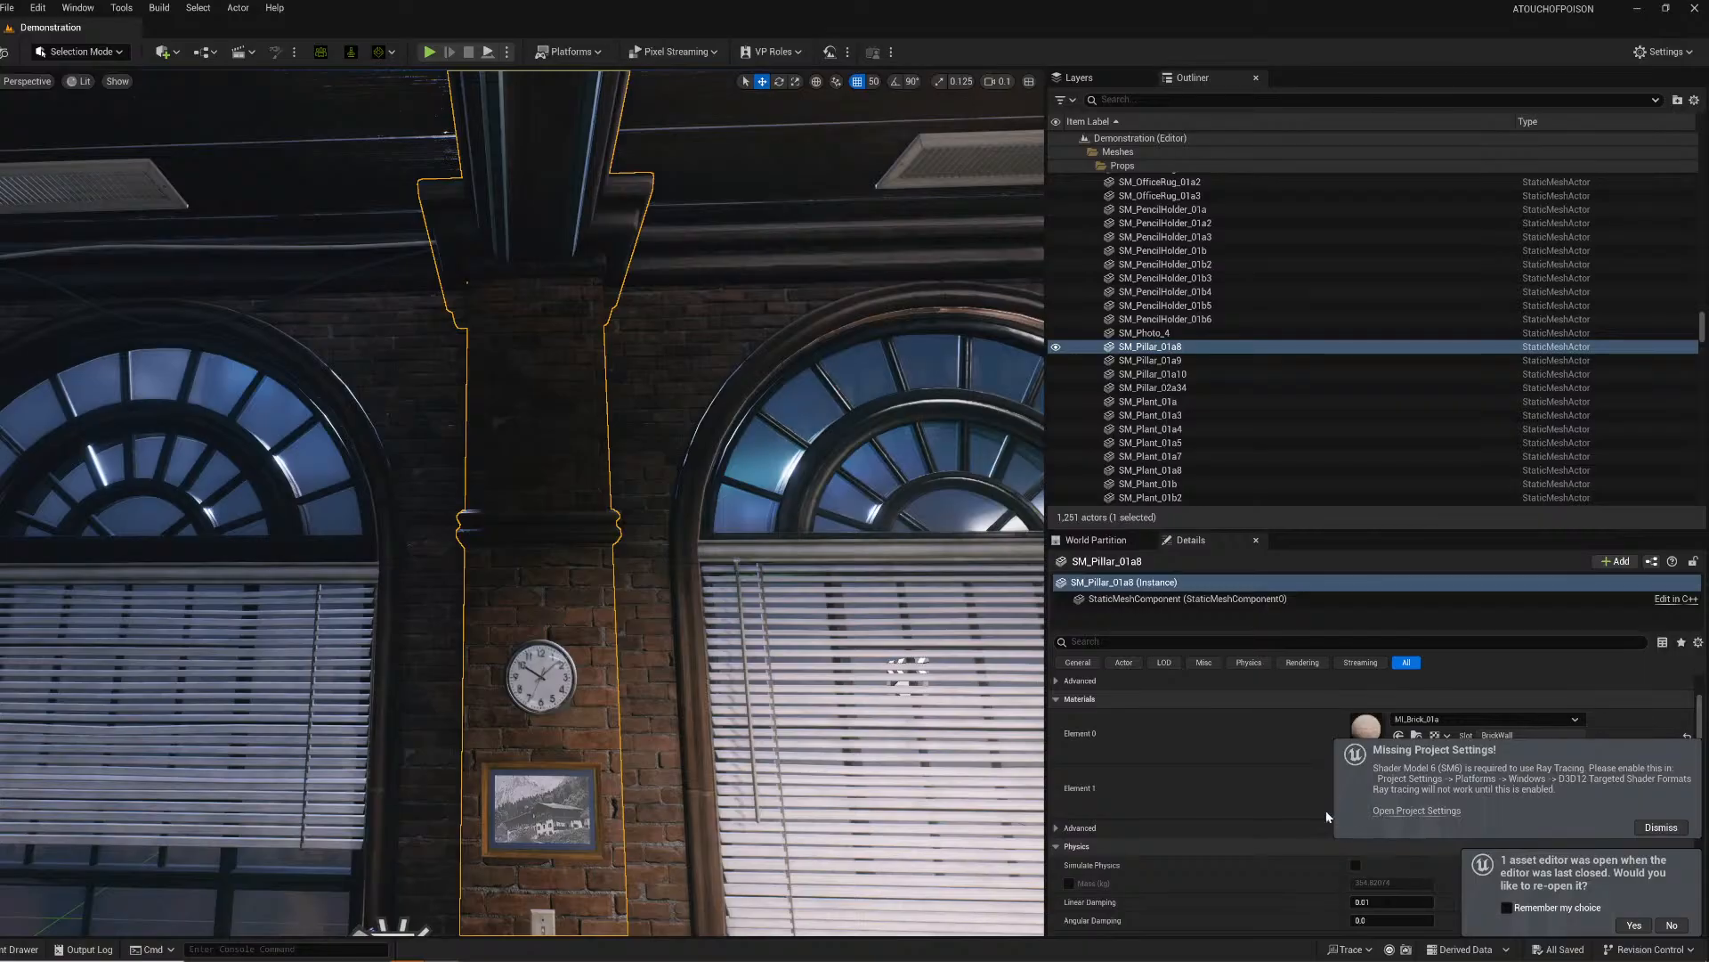
scroll(1252, 788, "up", 4)
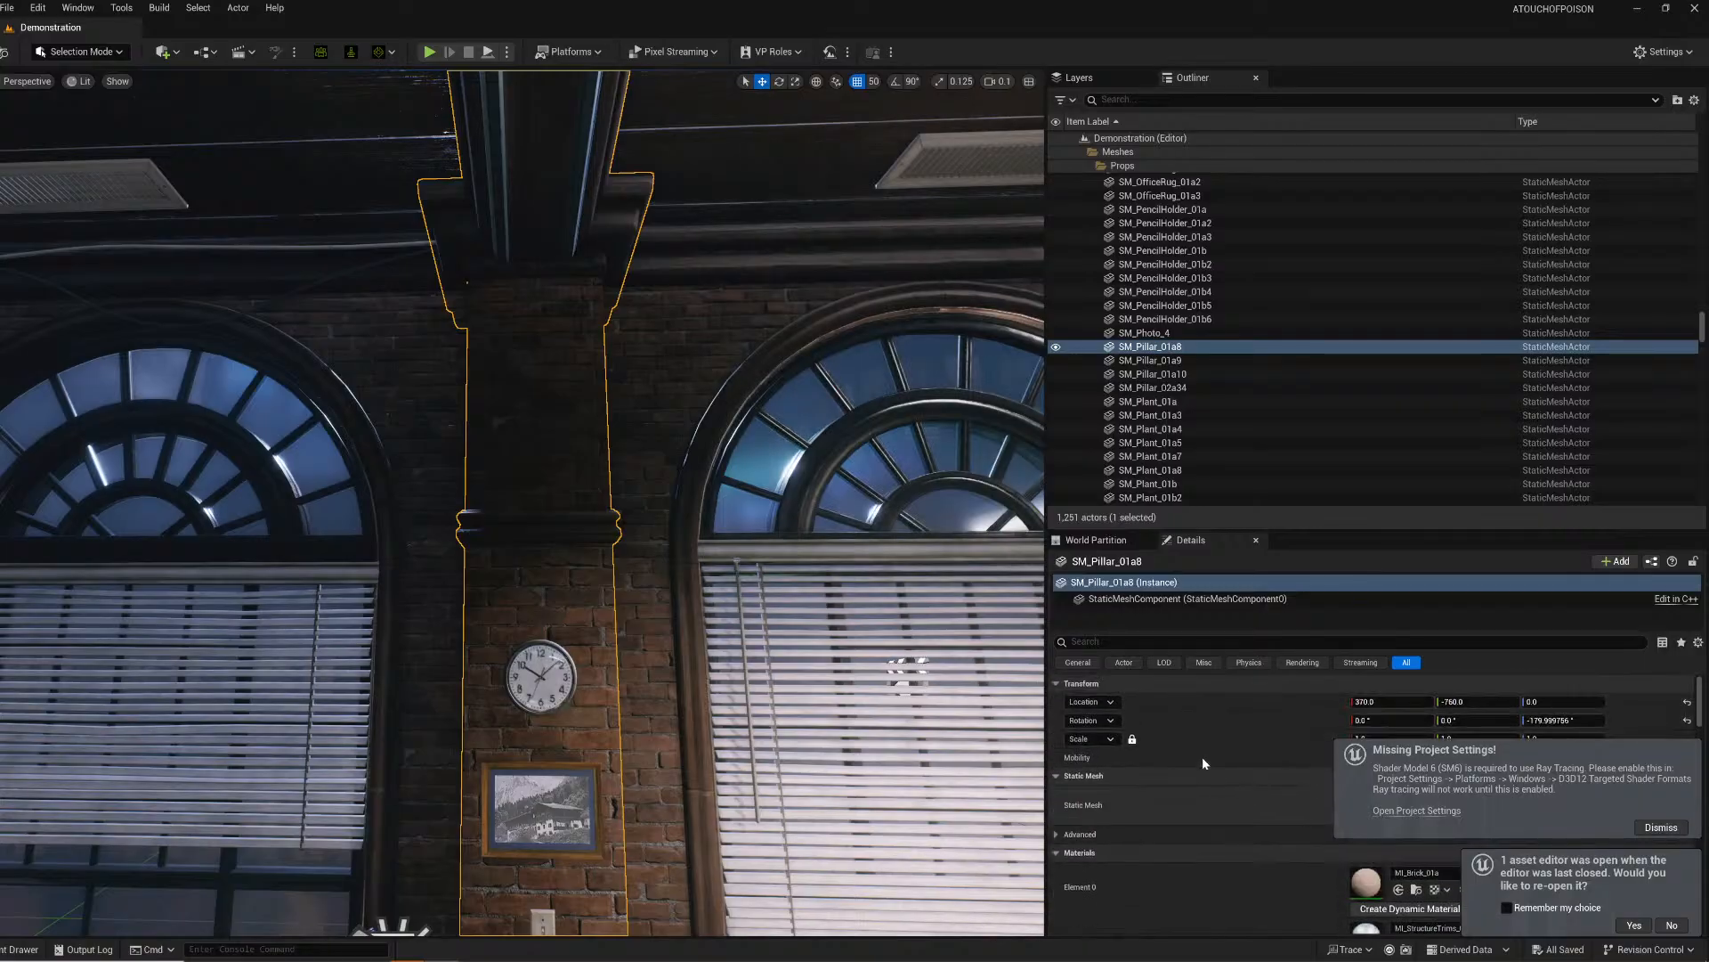
right_click_drag(730, 569, 520, 547)
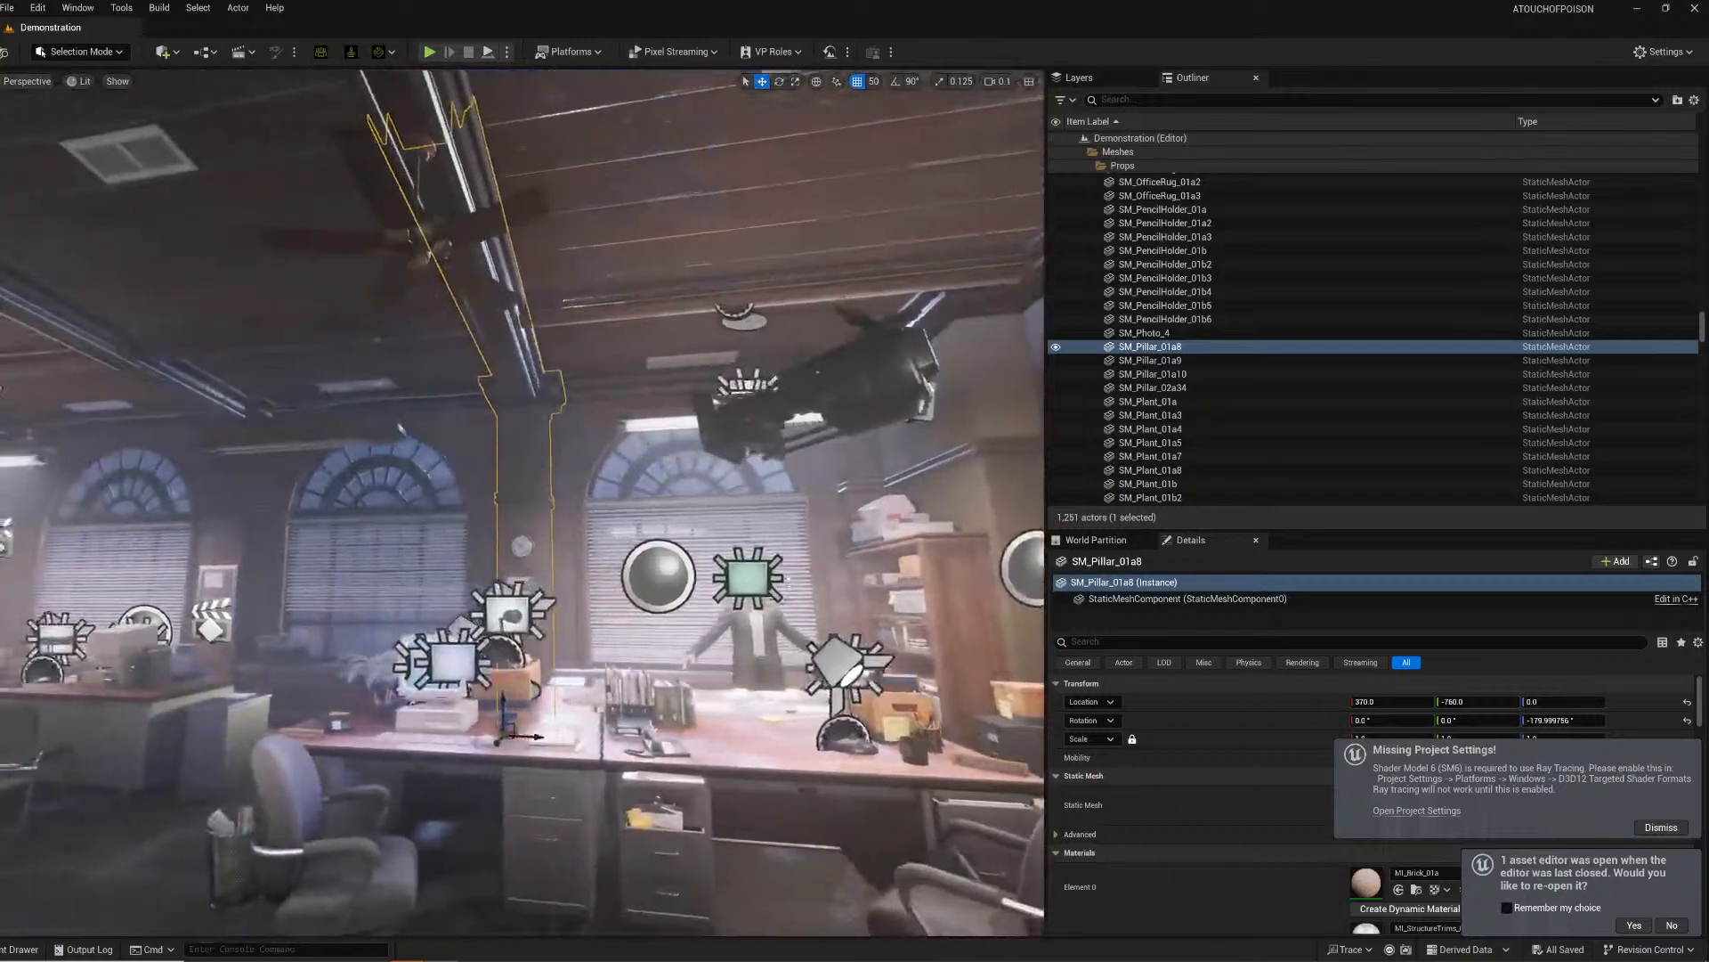
right_click_drag(603, 492, 601, 490)
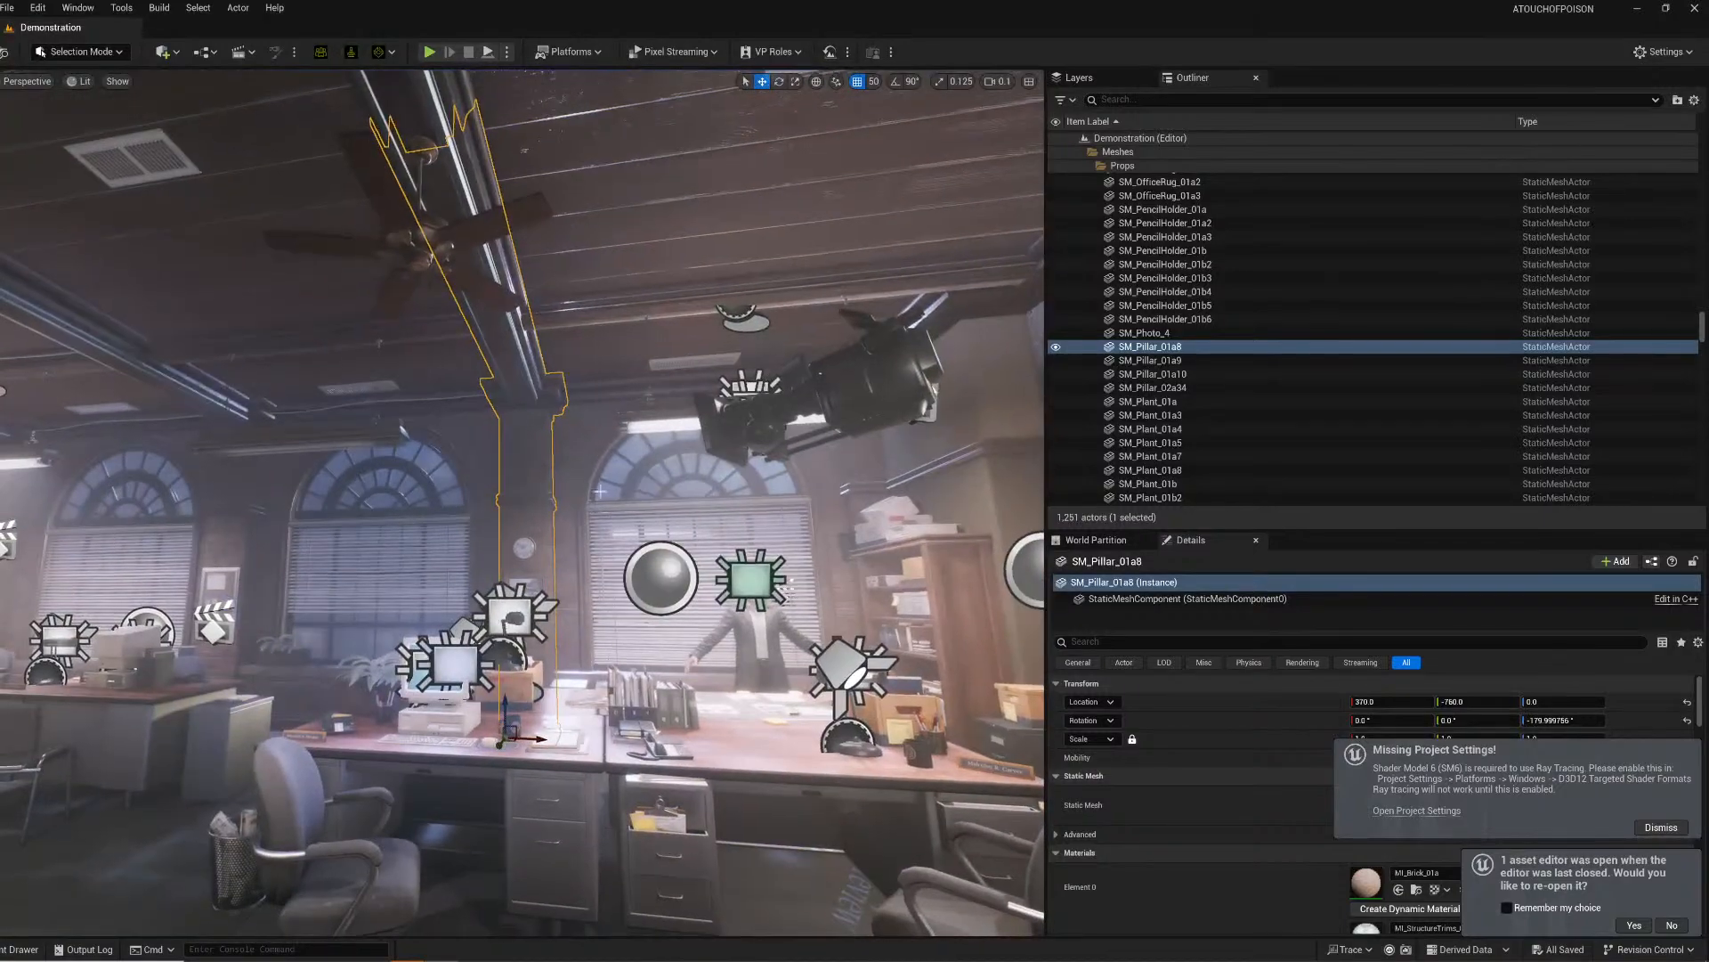
Step: Reopen the FALCONEOFFICE level from the Sets folder
left_click(19, 949)
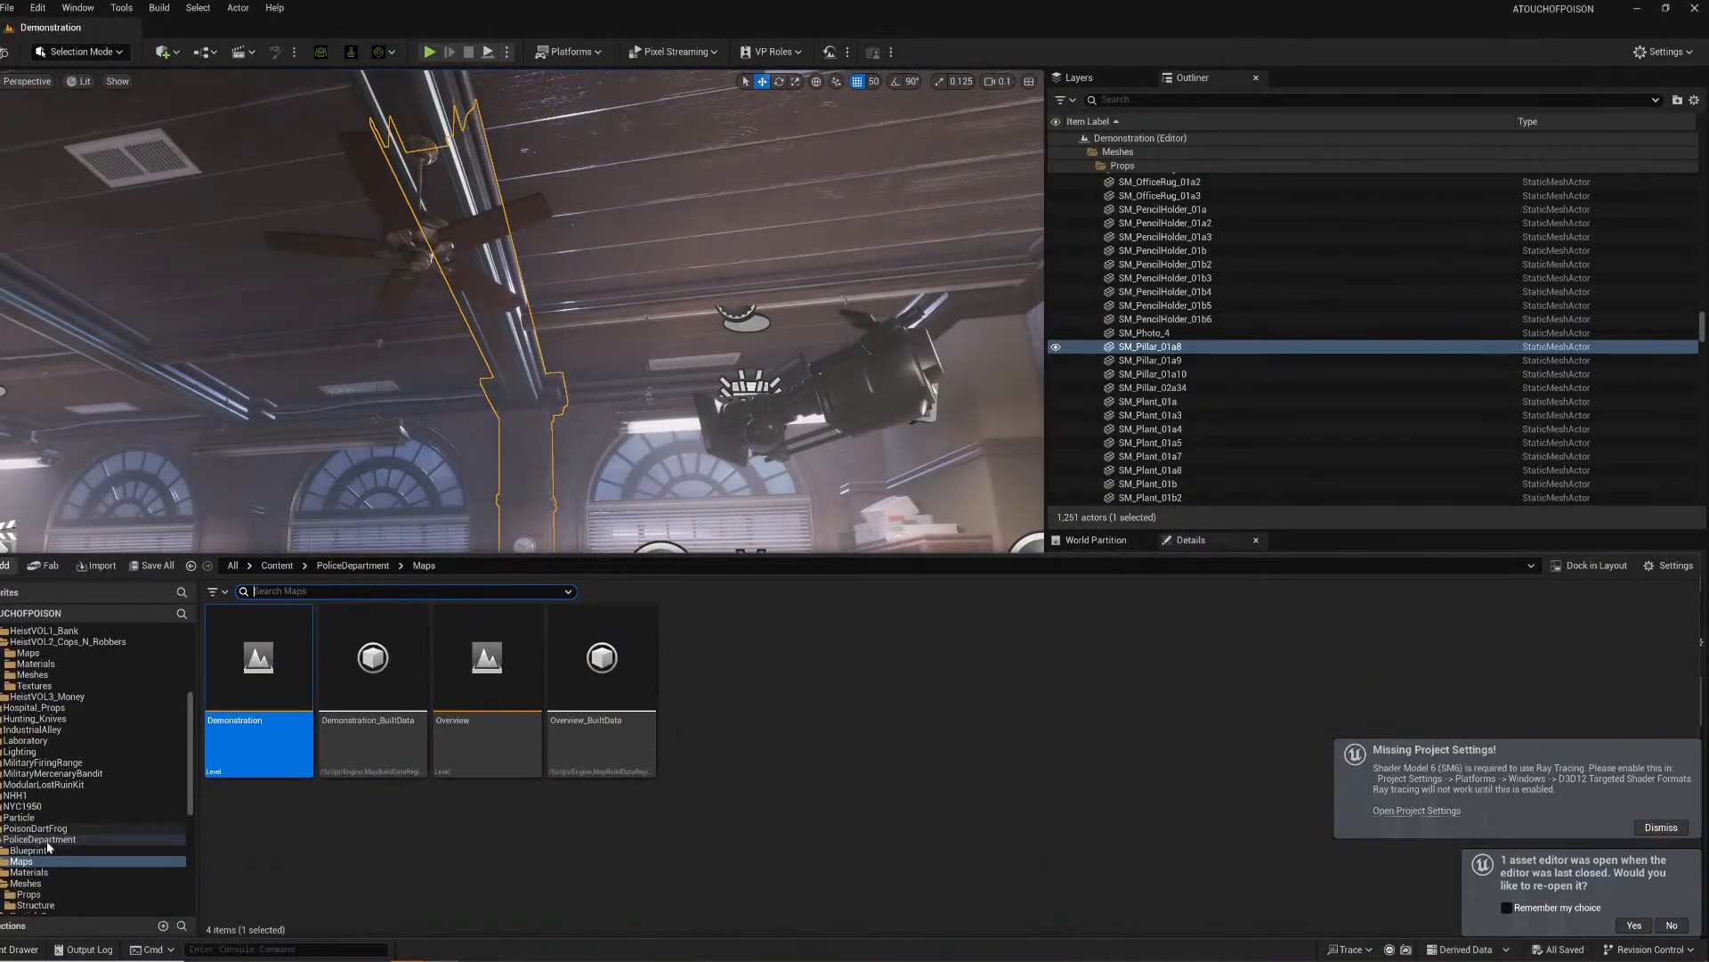
scroll(78, 826, "down", 10)
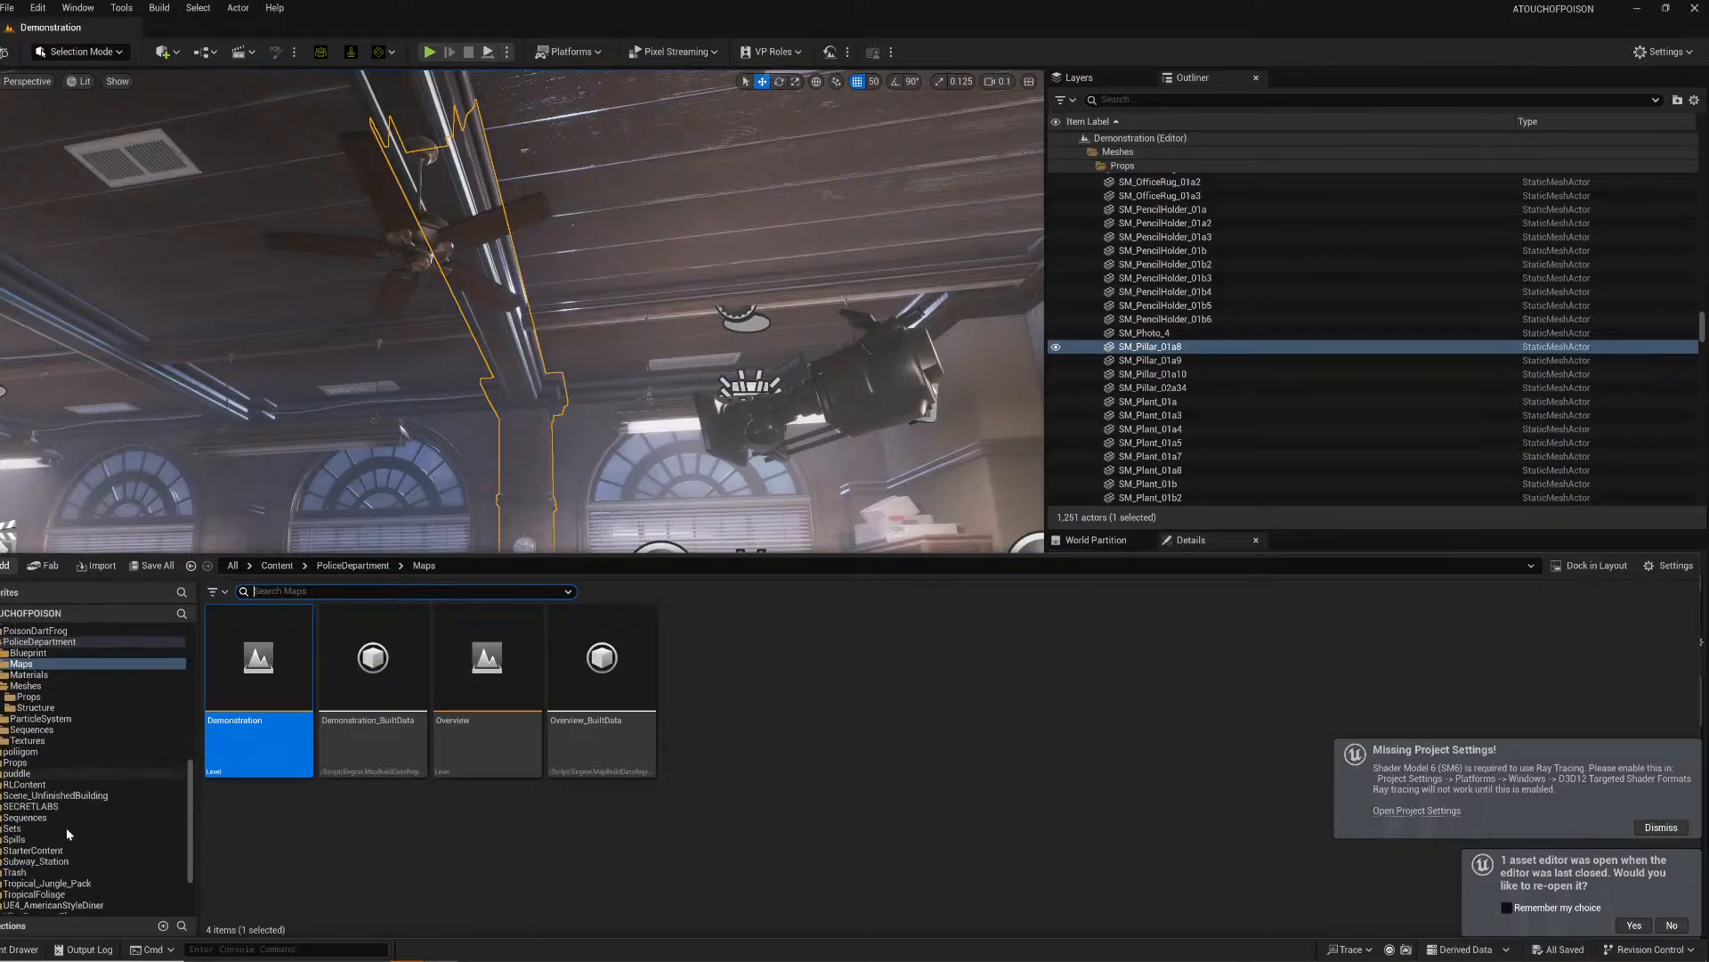
left_click(11, 763)
scroll(1277, 722, "down", 3)
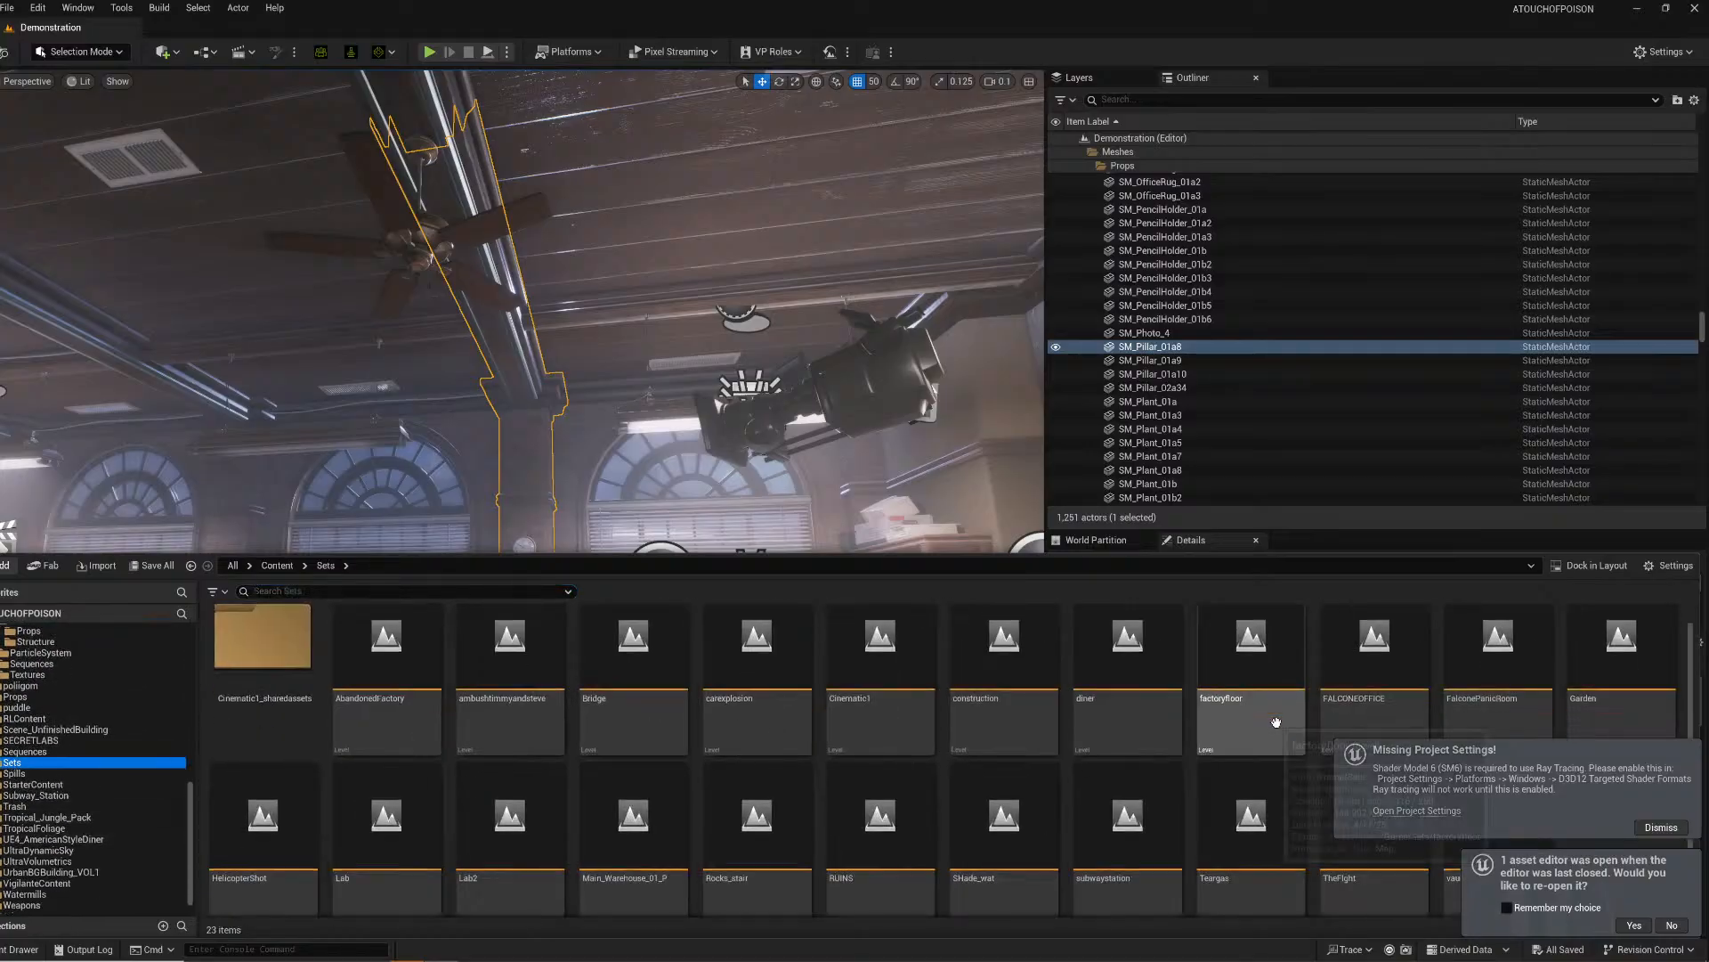
left_click(1468, 659)
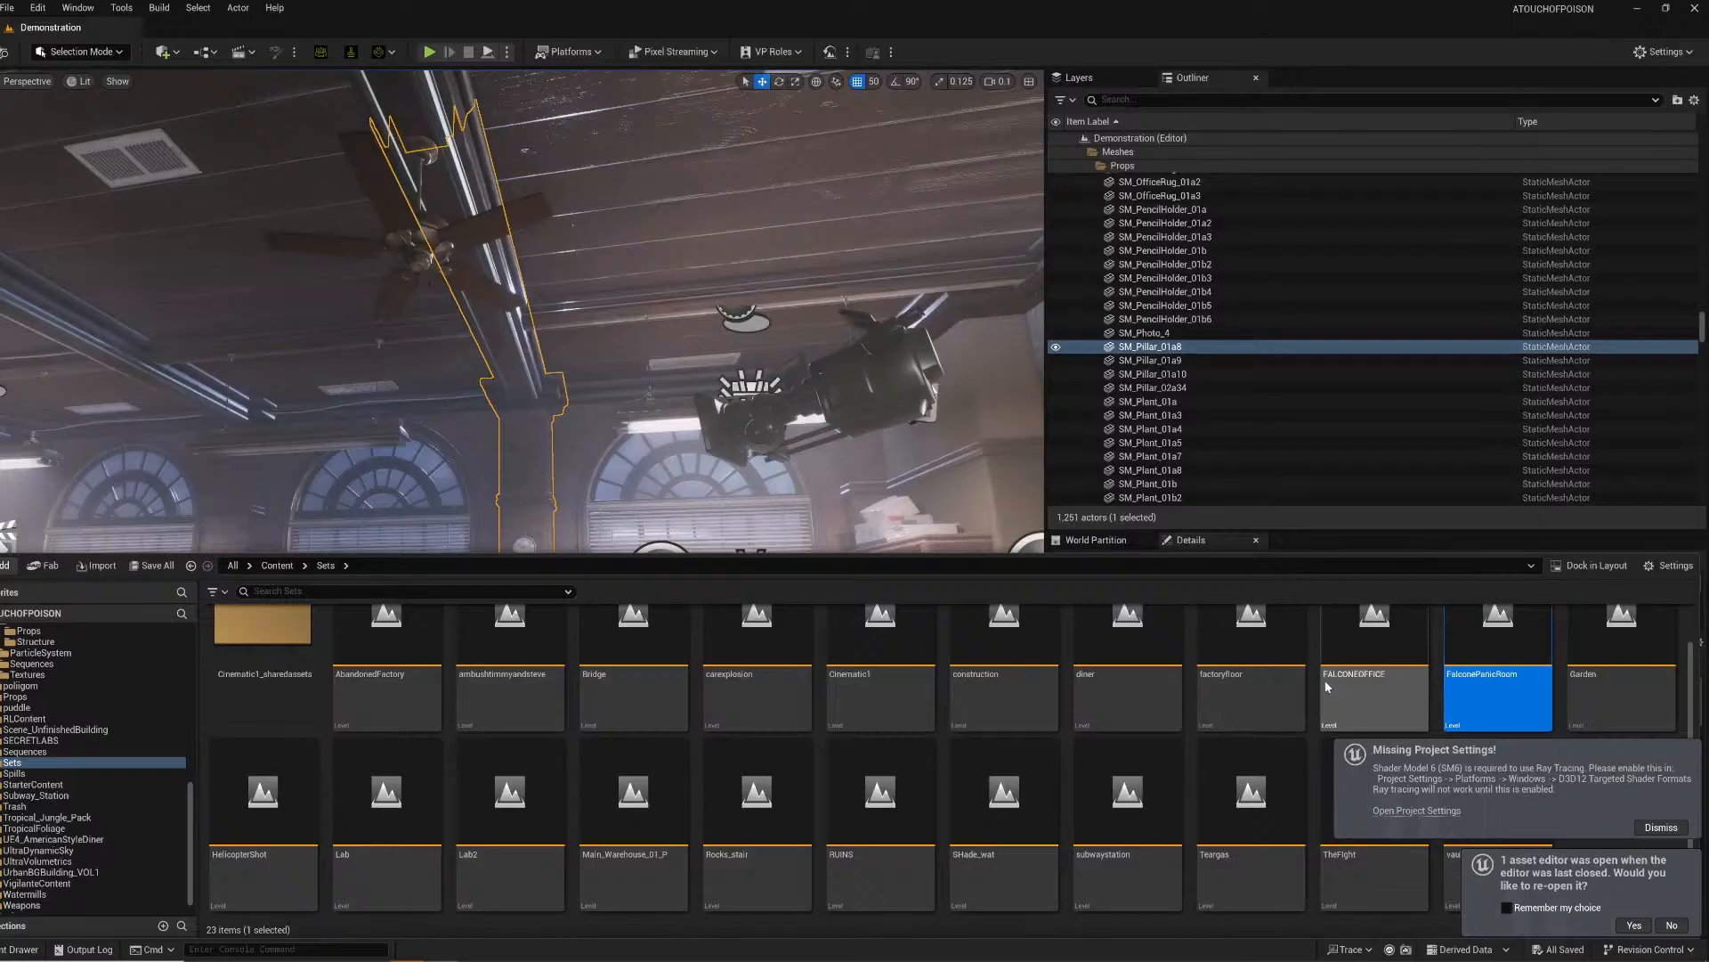
double_click(1367, 662)
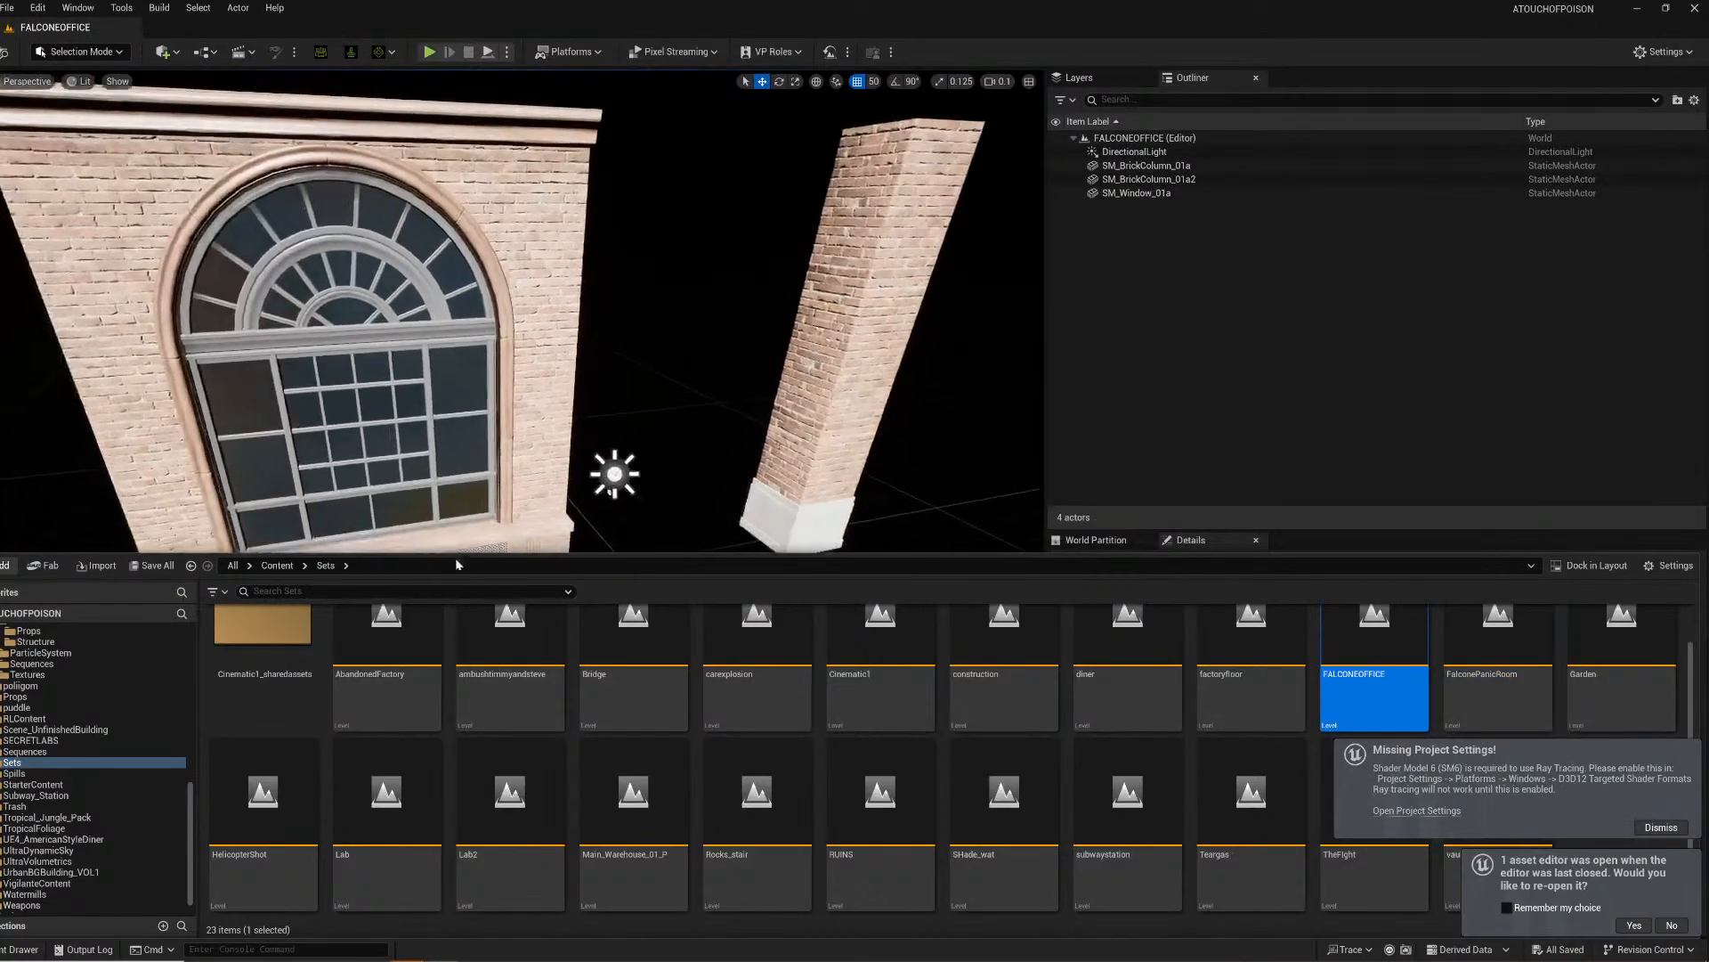
Step: Delete the freestanding brick column SM_BrickColumn_01a2 and place SM_CornerWall_01a from the PoliceDepartment Structure meshes beside the arched window
left_click(788, 375)
key("Delete")
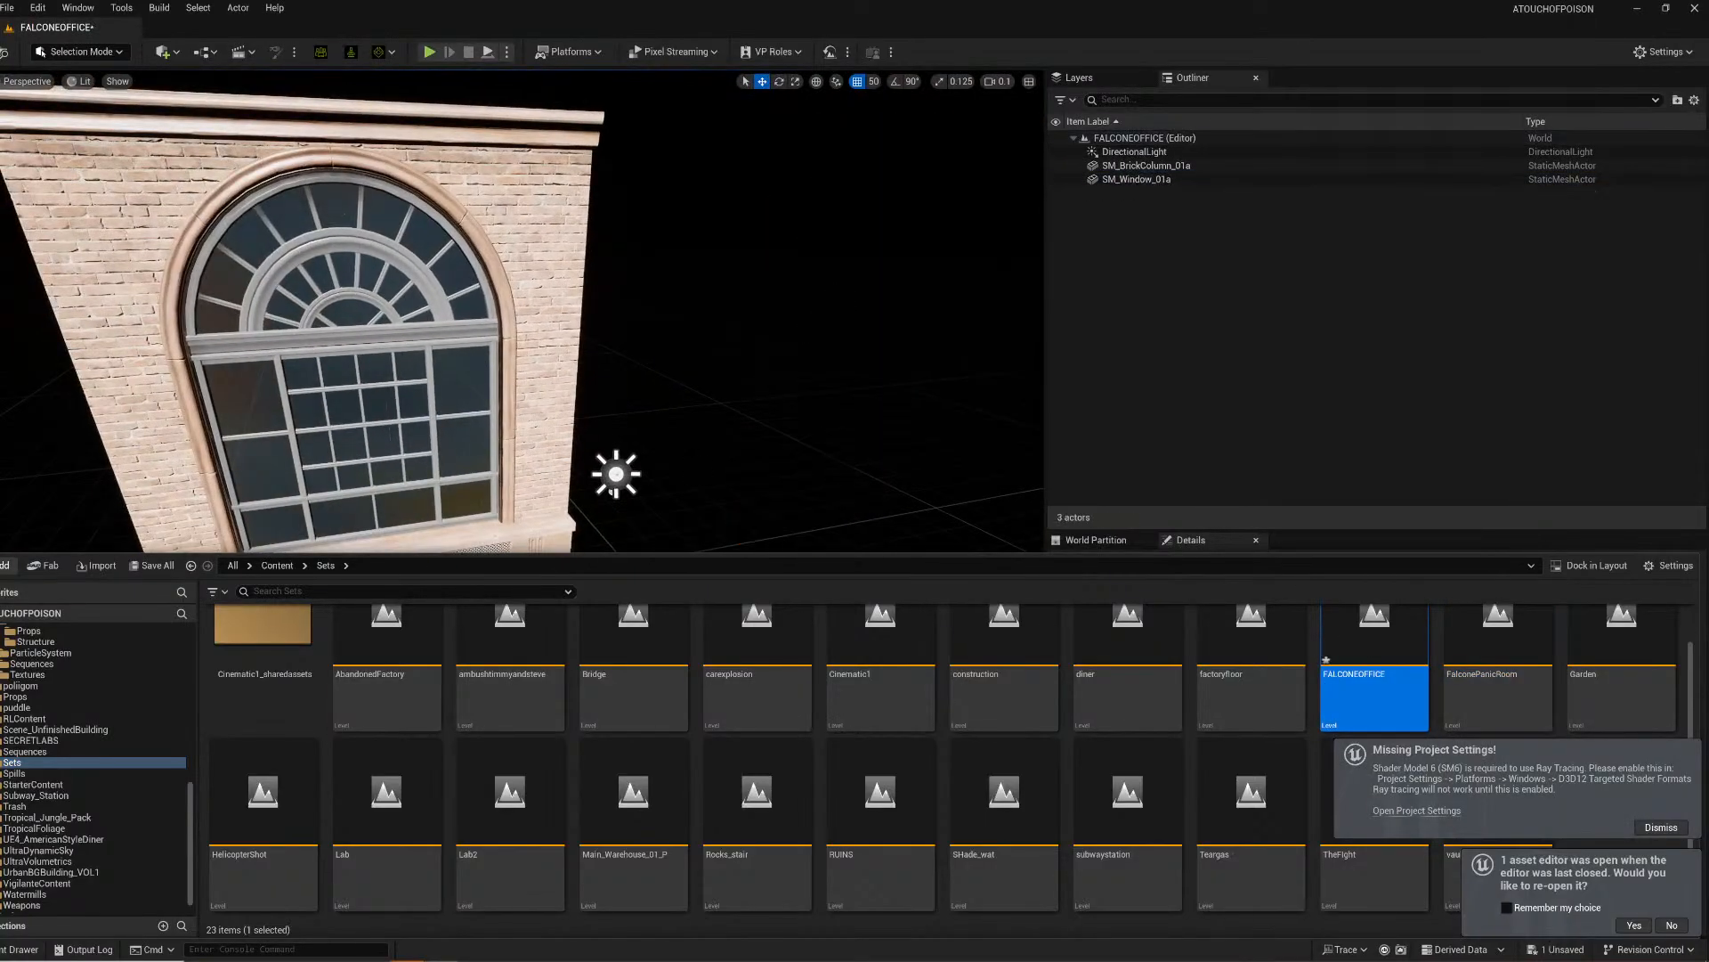
left_click(2, 951)
left_click(13, 950)
scroll(89, 801, "up", 3)
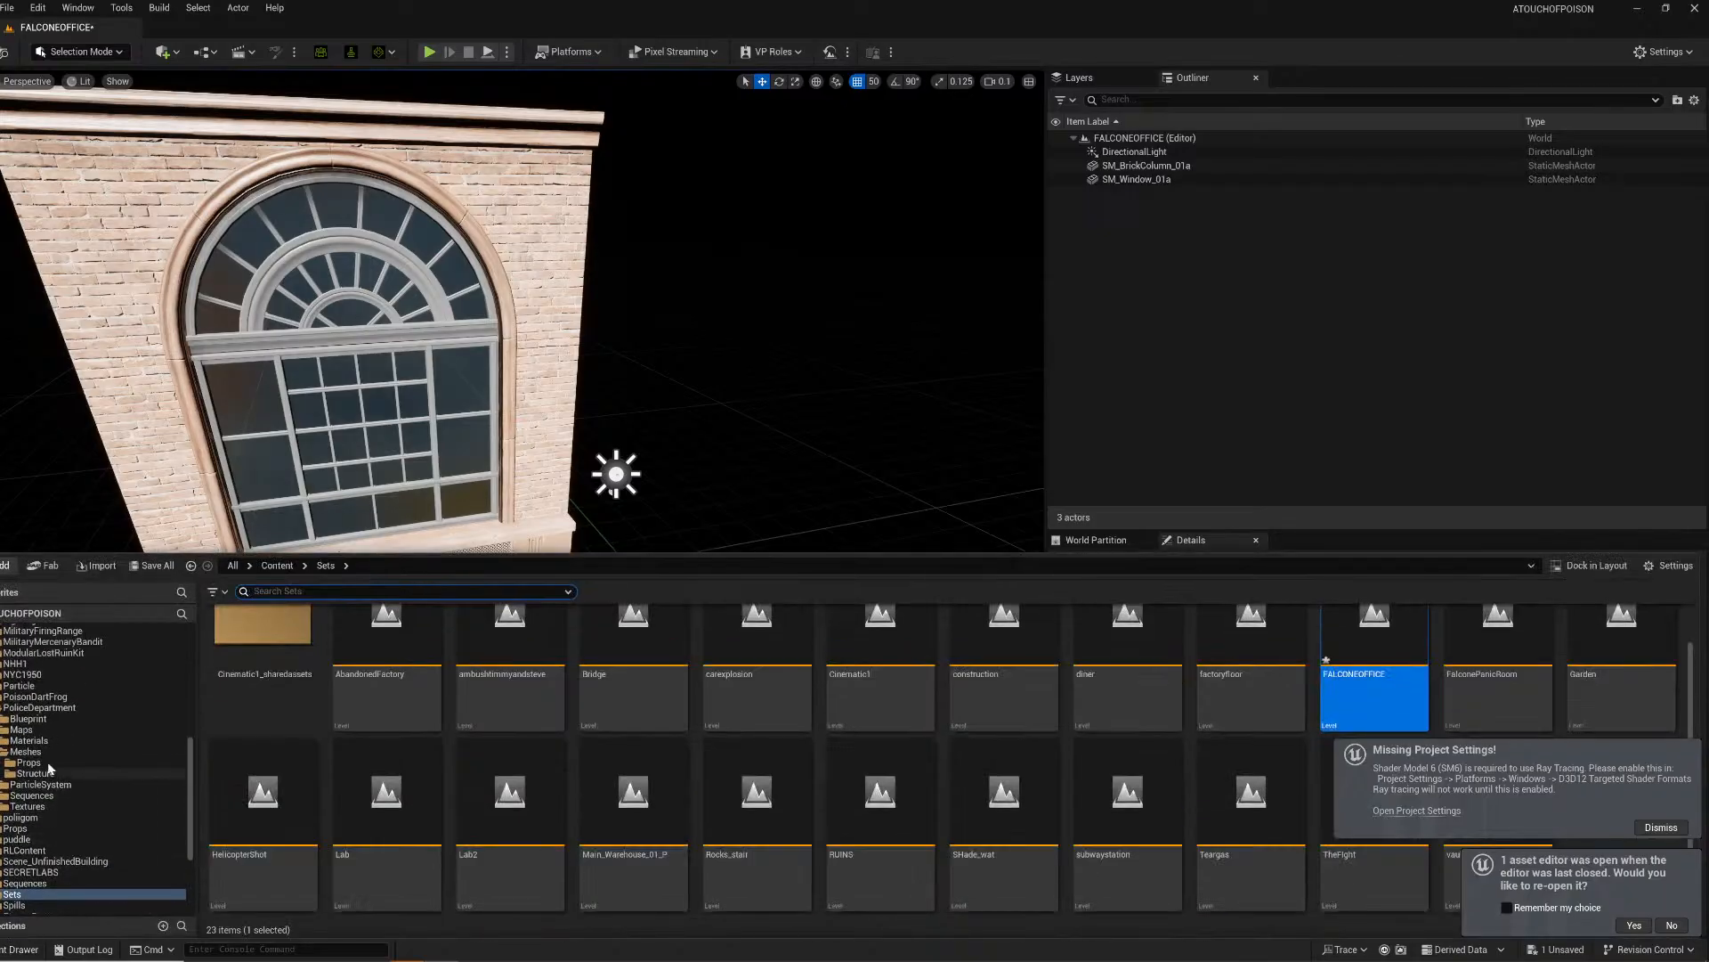
left_click(36, 773)
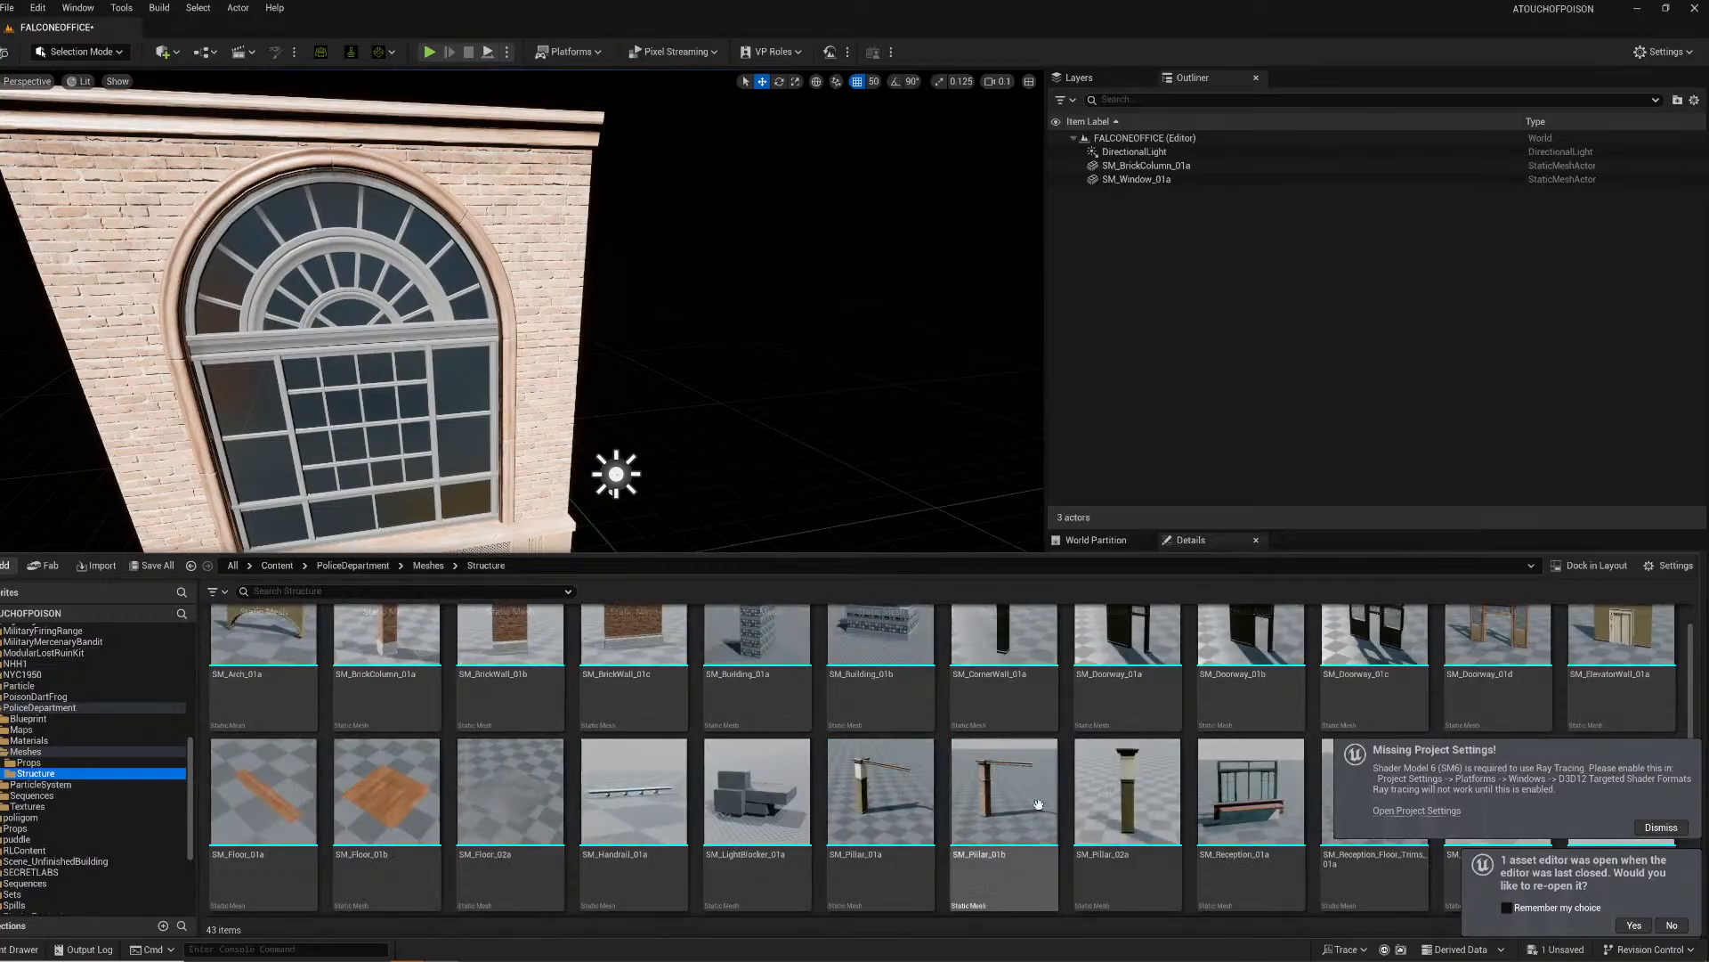
scroll(1140, 749, "down", 1)
scroll(1140, 750, "down", 1)
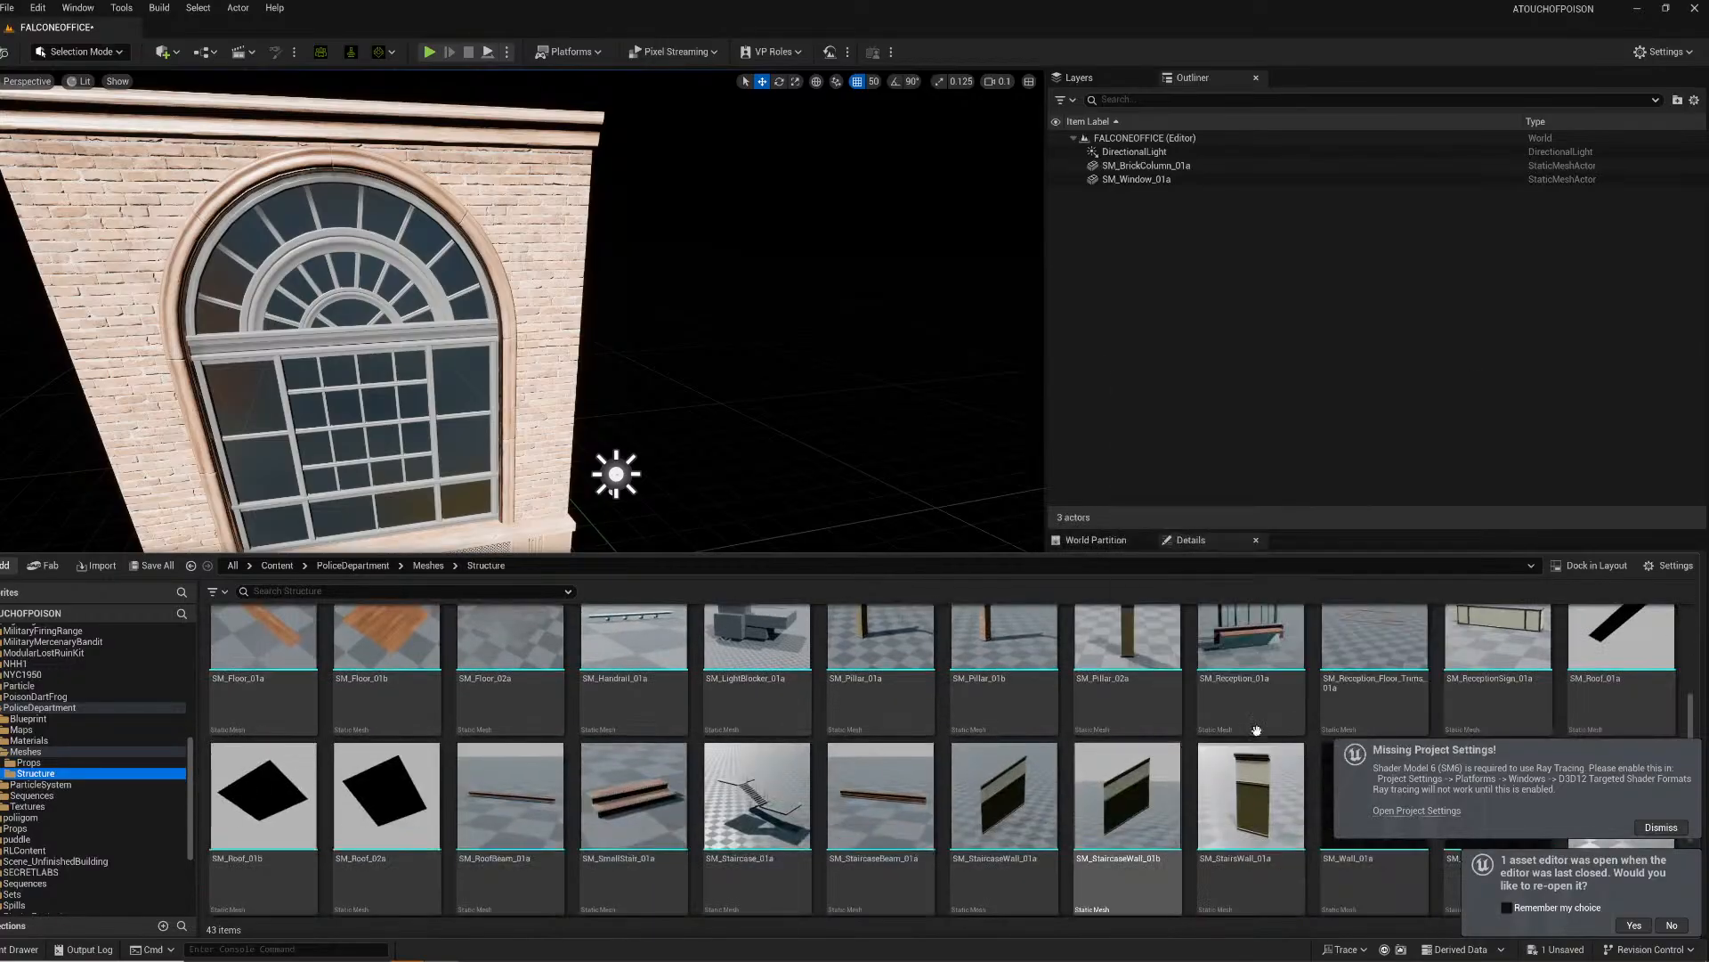
scroll(1200, 741, "up", 2)
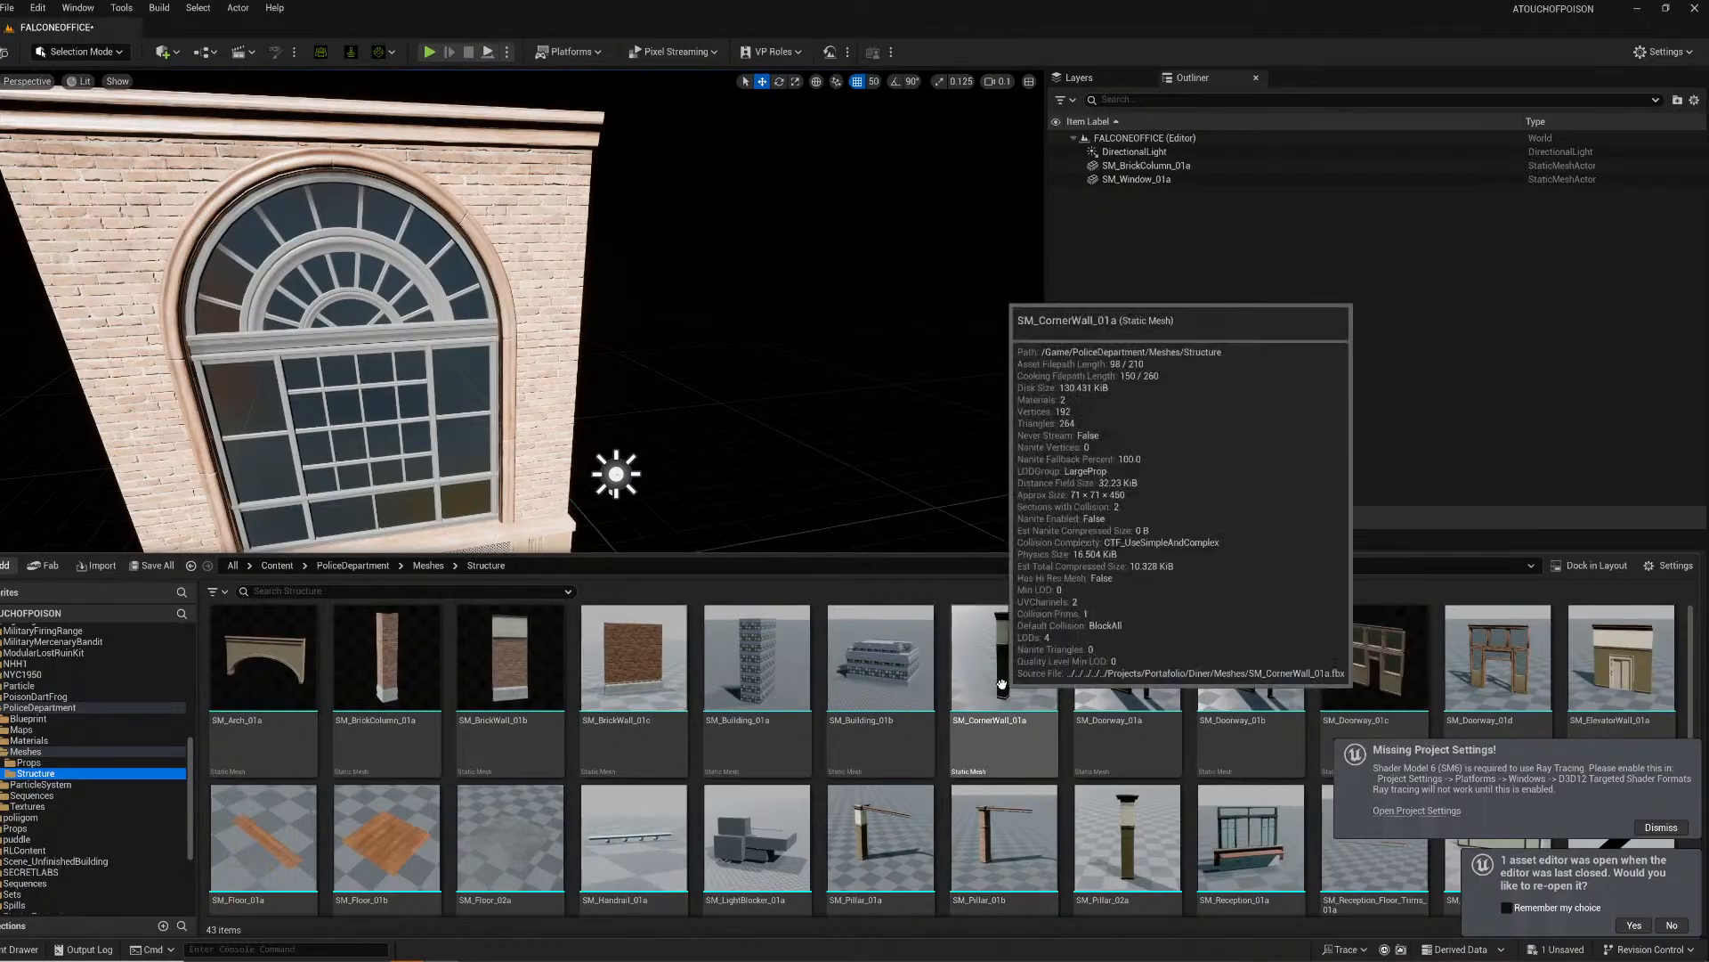
left_click_drag(1004, 672, 549, 589)
right_click_drag(549, 588, 521, 800)
key("e")
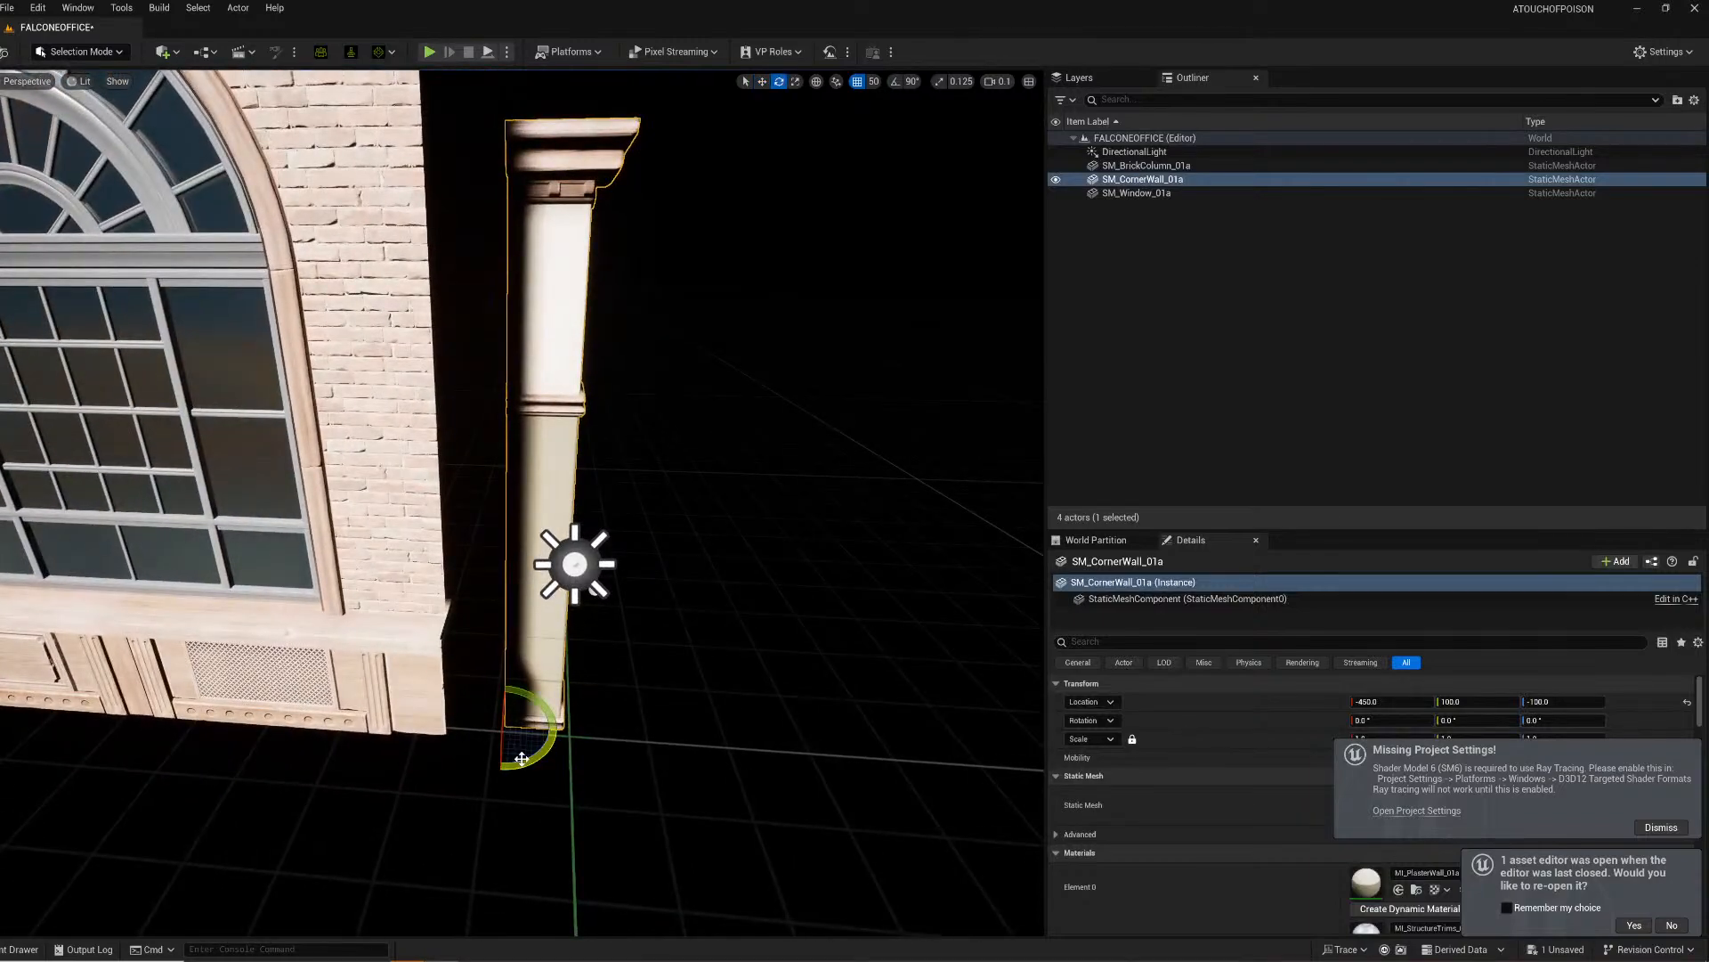
left_click_drag(522, 757, 522, 680)
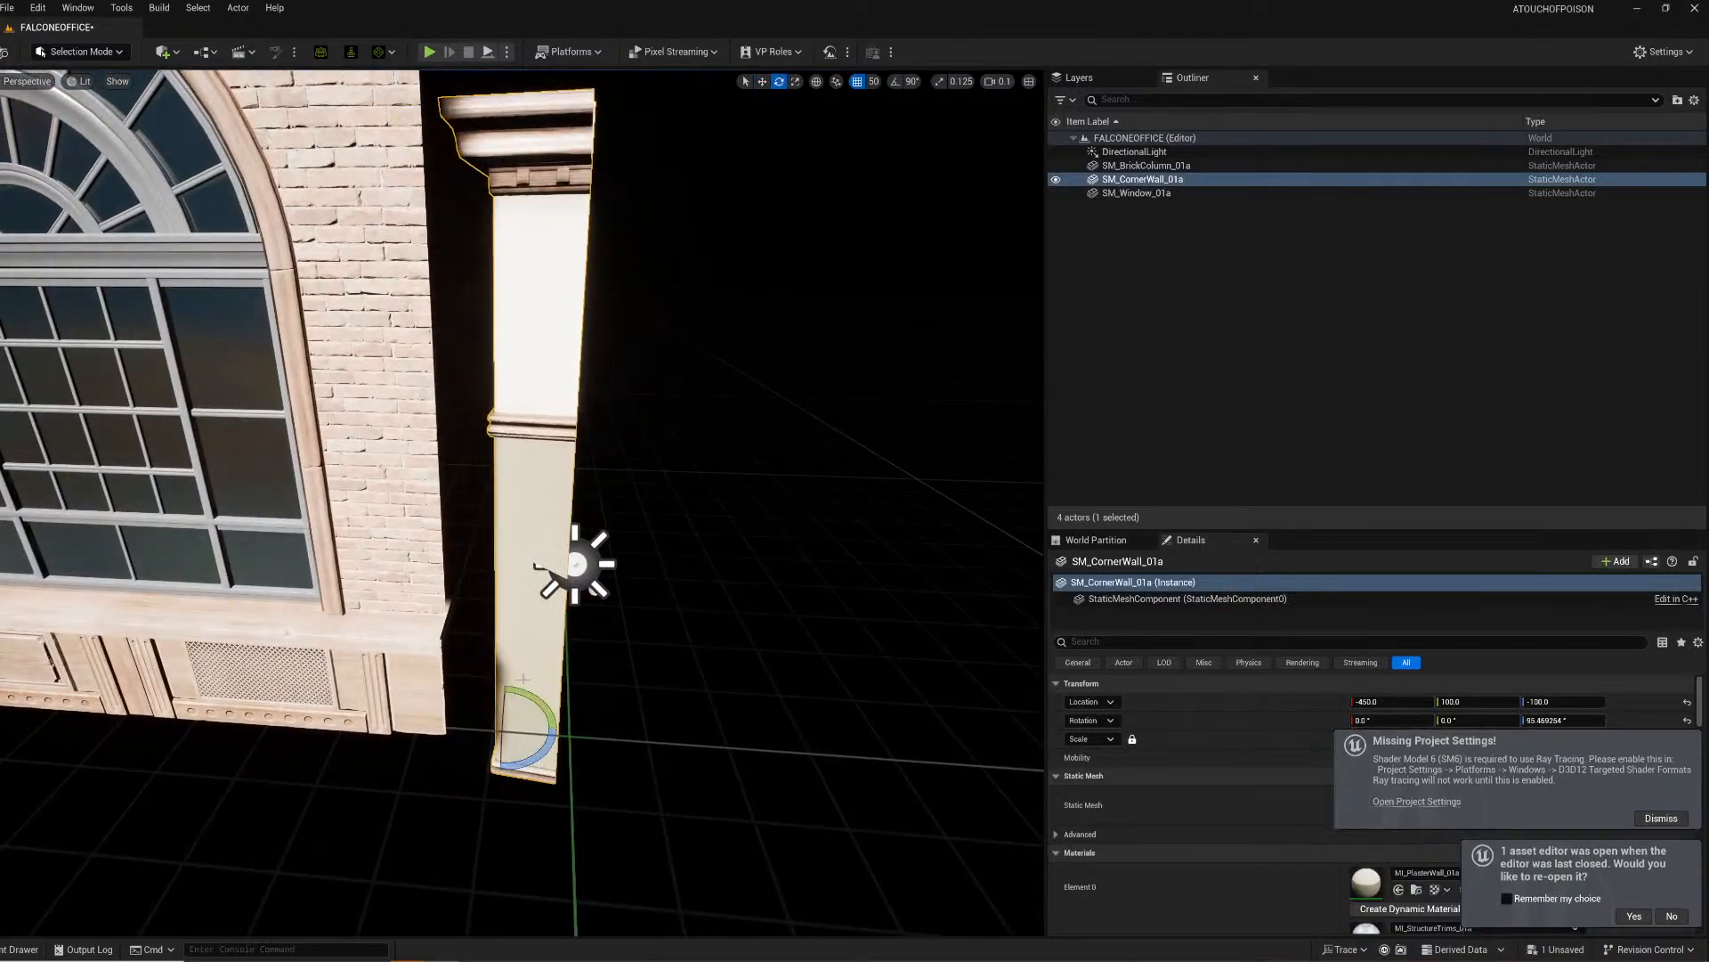
key("ctrl+z")
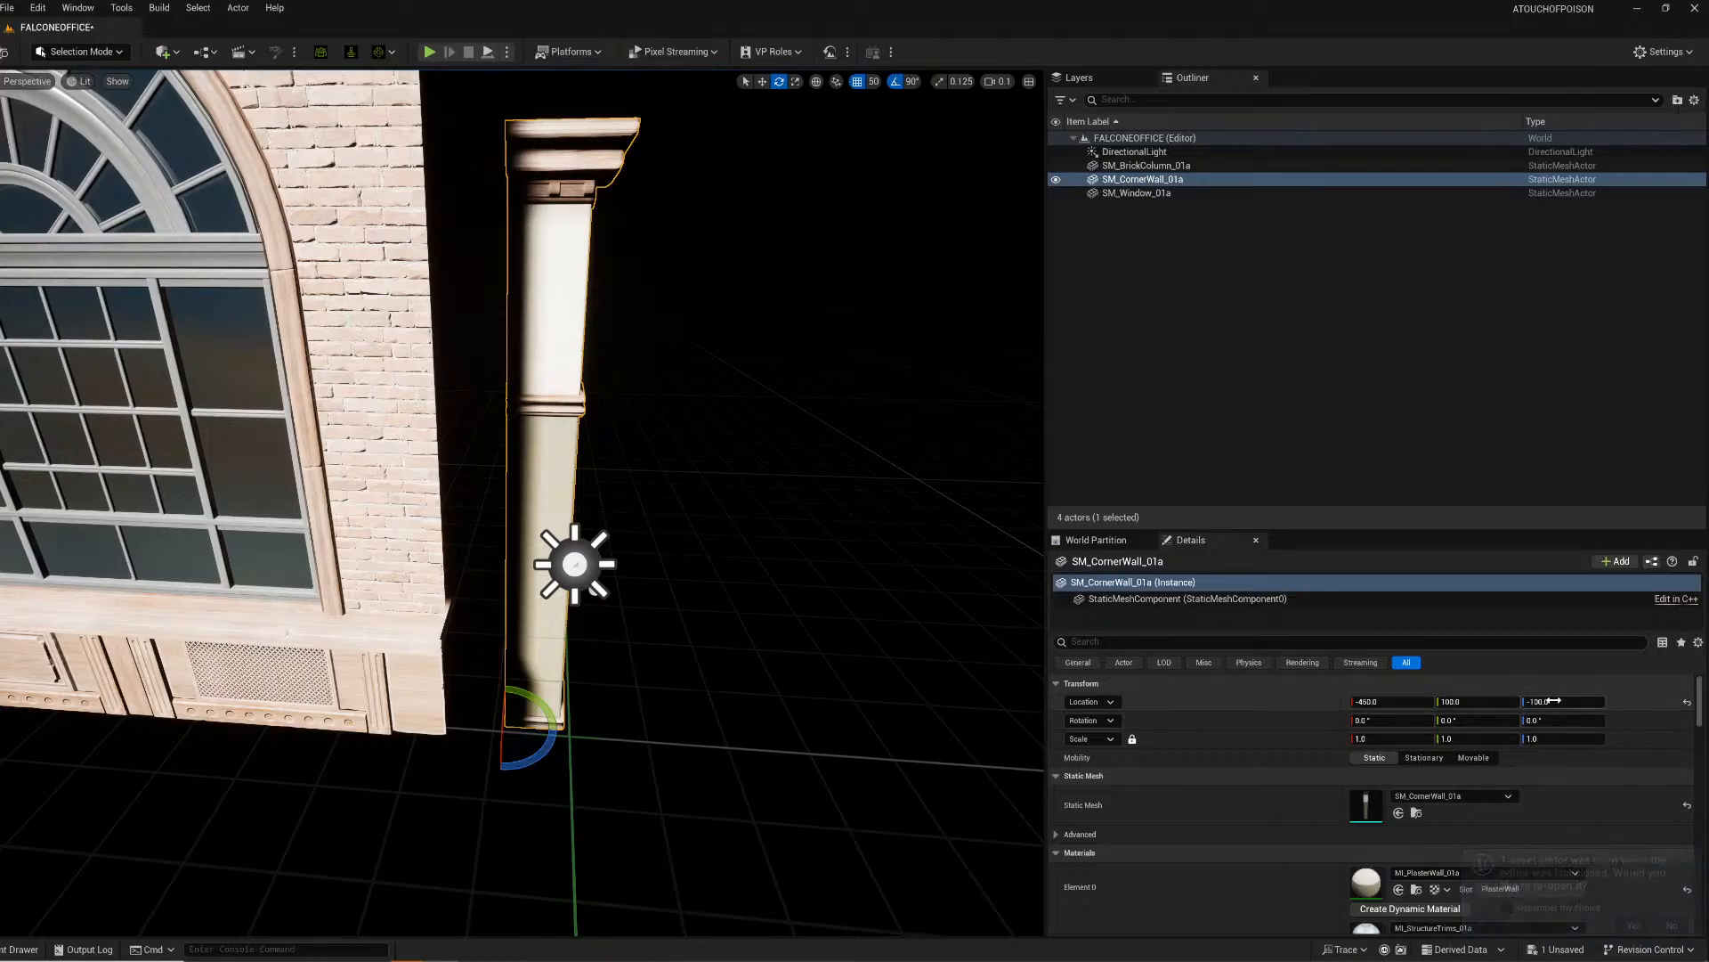
Step: Set the corner wall's Z location to 0 and rotate it 90 degrees about the vertical axis
key("Return")
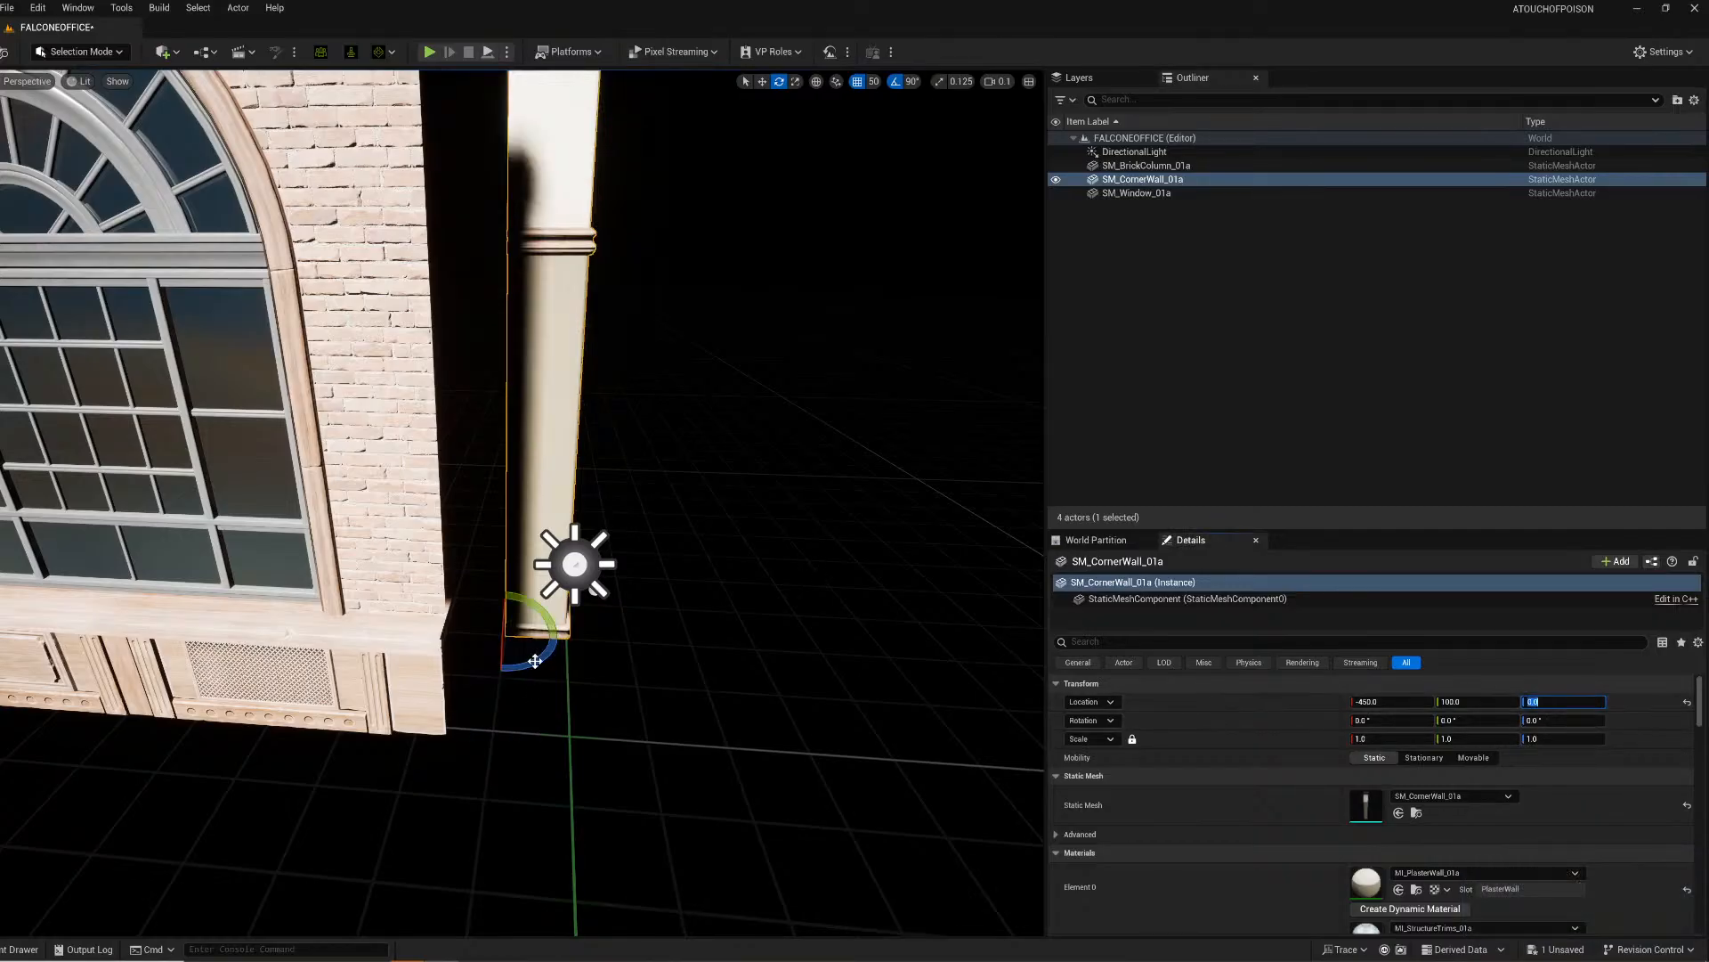
left_click_drag(454, 634, 508, 609)
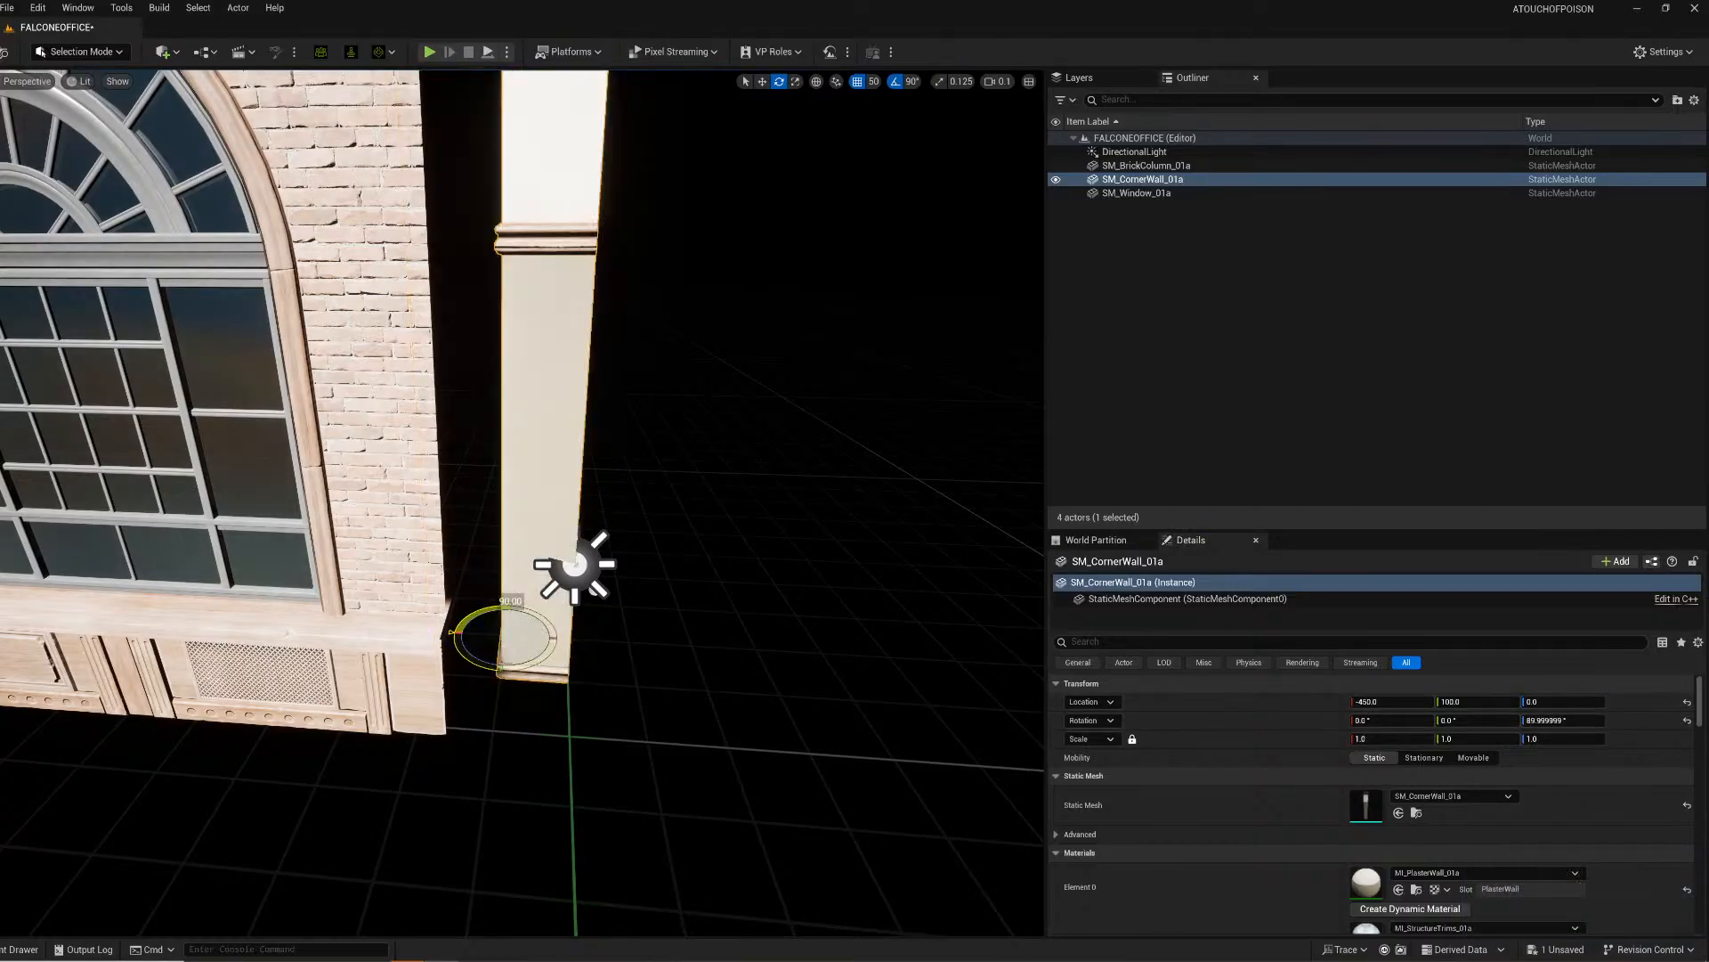
right_click_drag(508, 609, 501, 671)
Step: Move the corner wall against the edge of the arched window wall, at X -400 and Y 0
key("w")
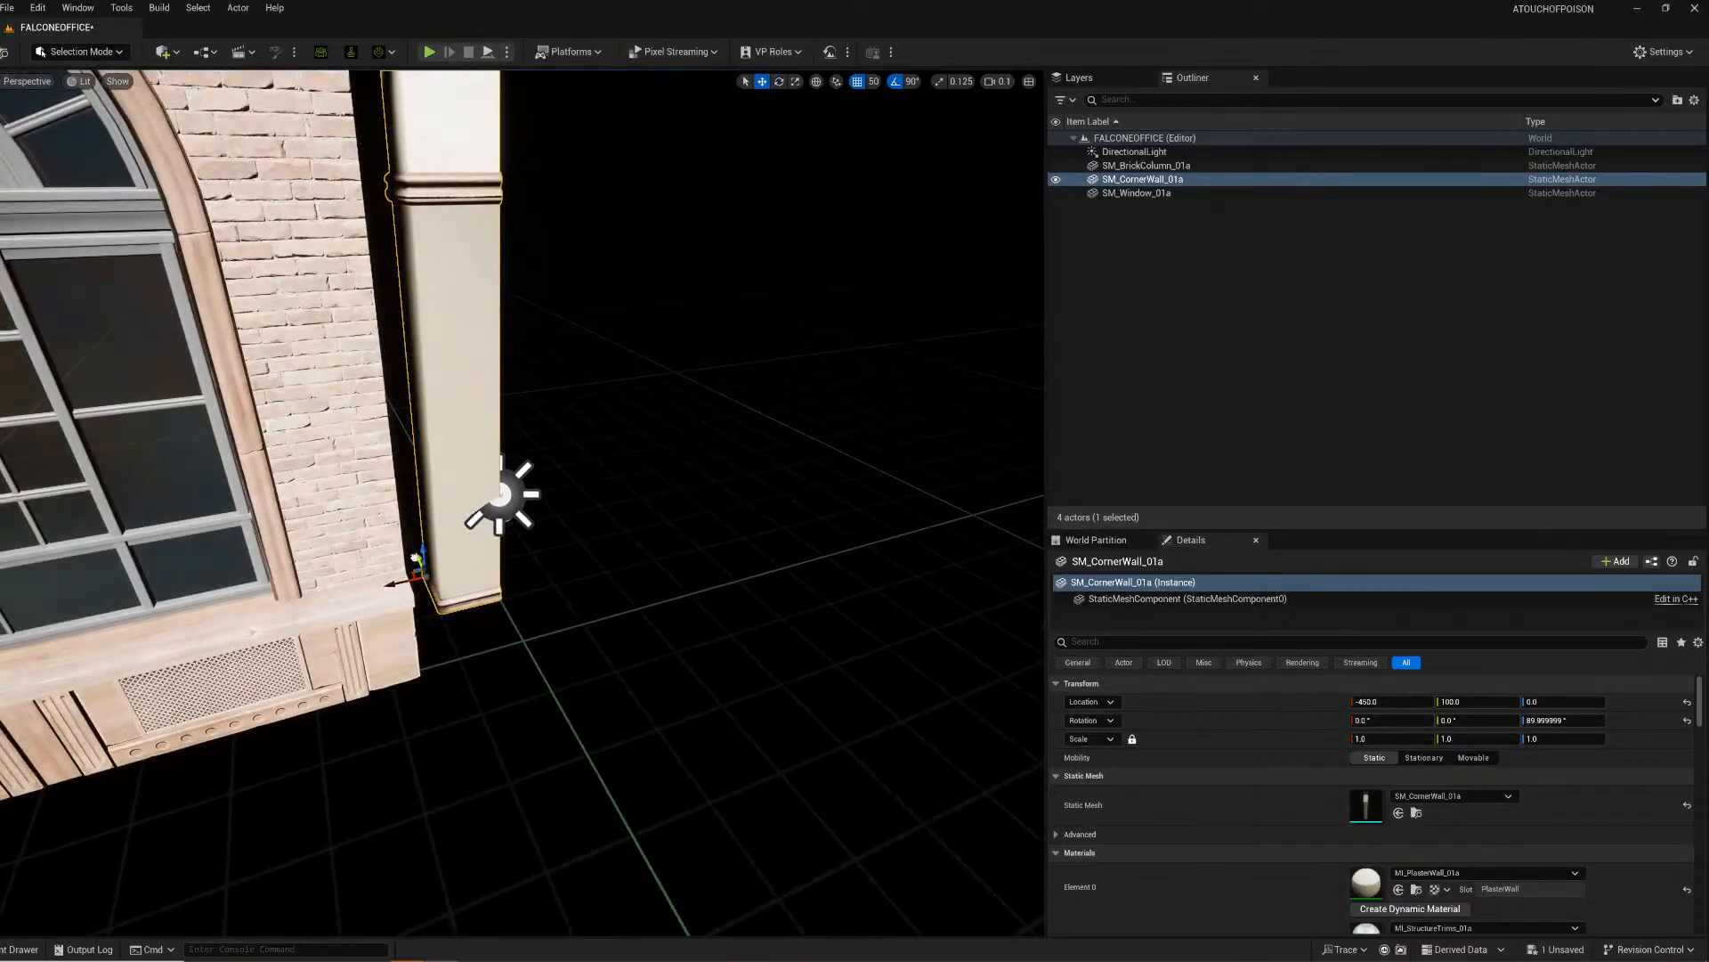
left_click_drag(415, 557, 363, 678)
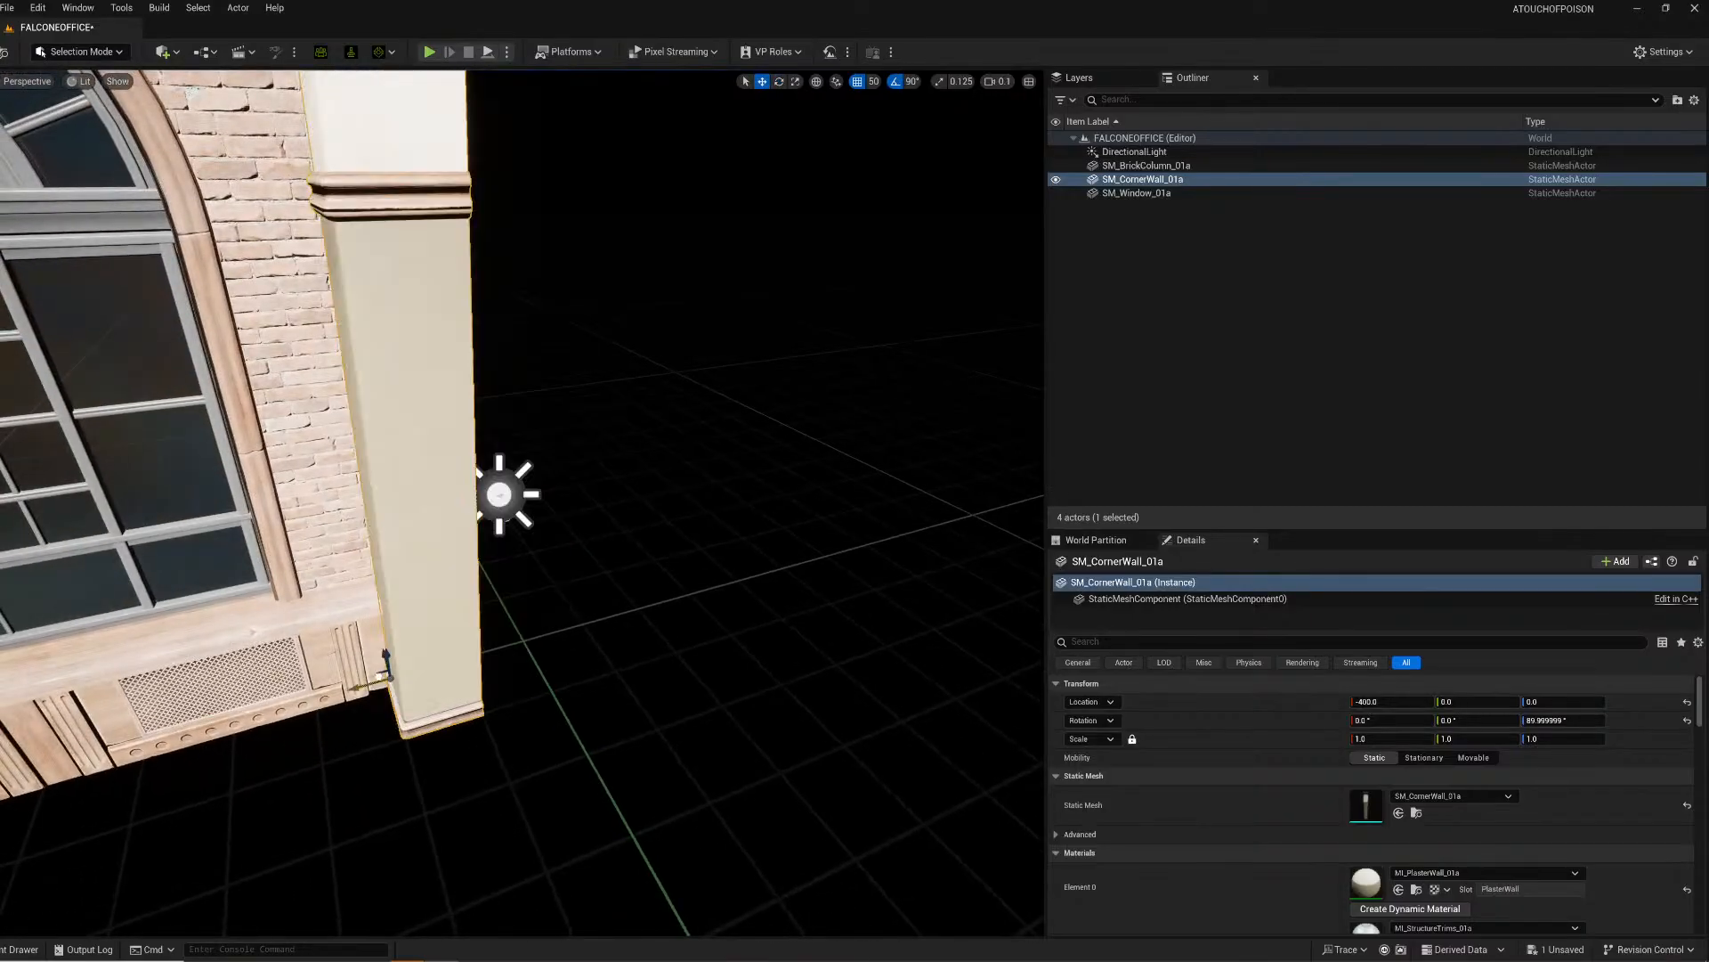
right_click_drag(363, 678, 343, 557)
right_click_drag(437, 708, 397, 711)
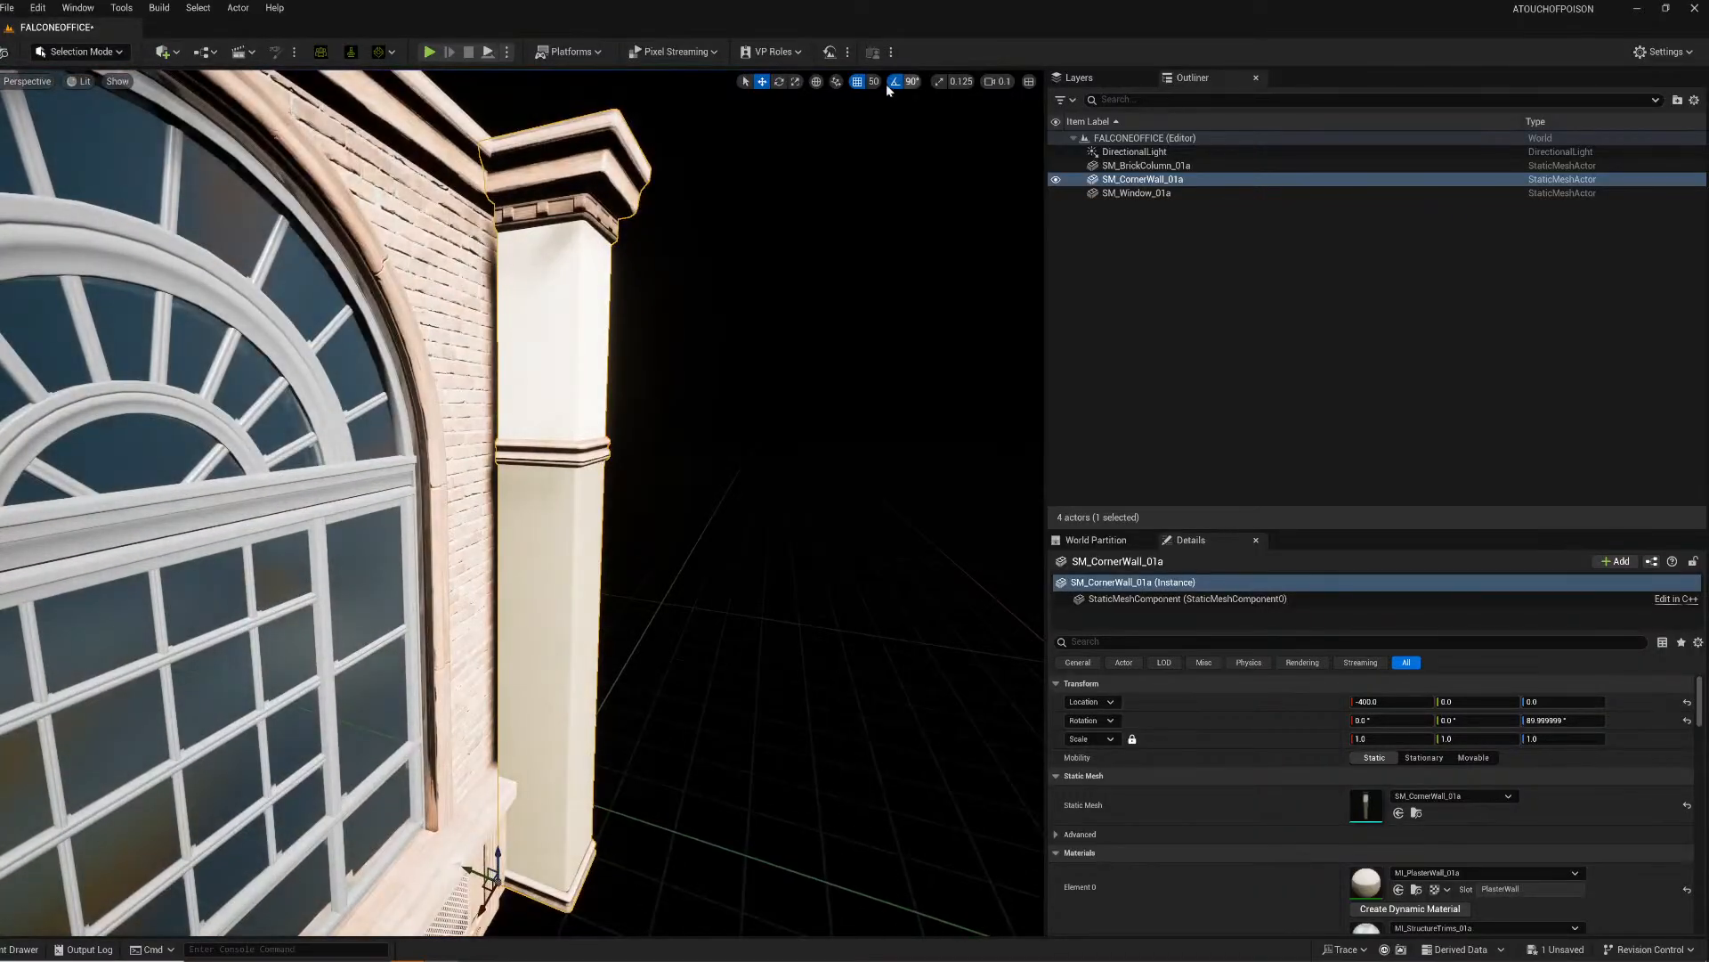
Step: Set the position grid snap to 5 and shift the corner wall to Y 10 so it meets the window wall
left_click(886, 134)
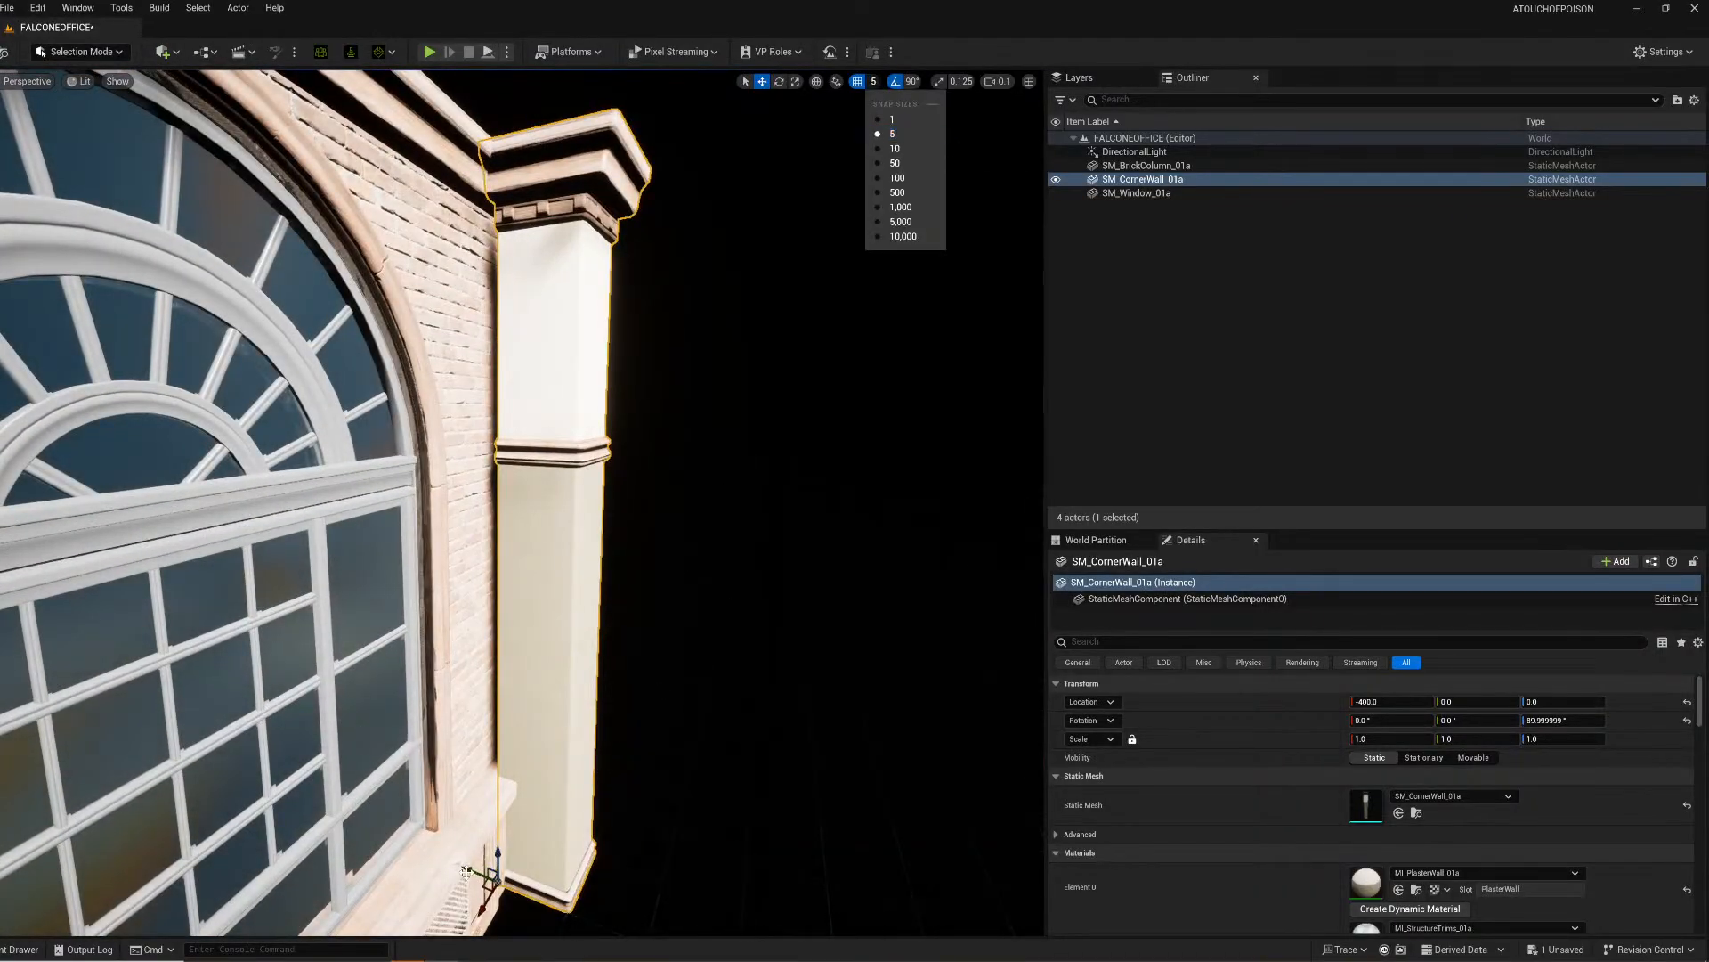
left_click_drag(472, 868, 455, 863)
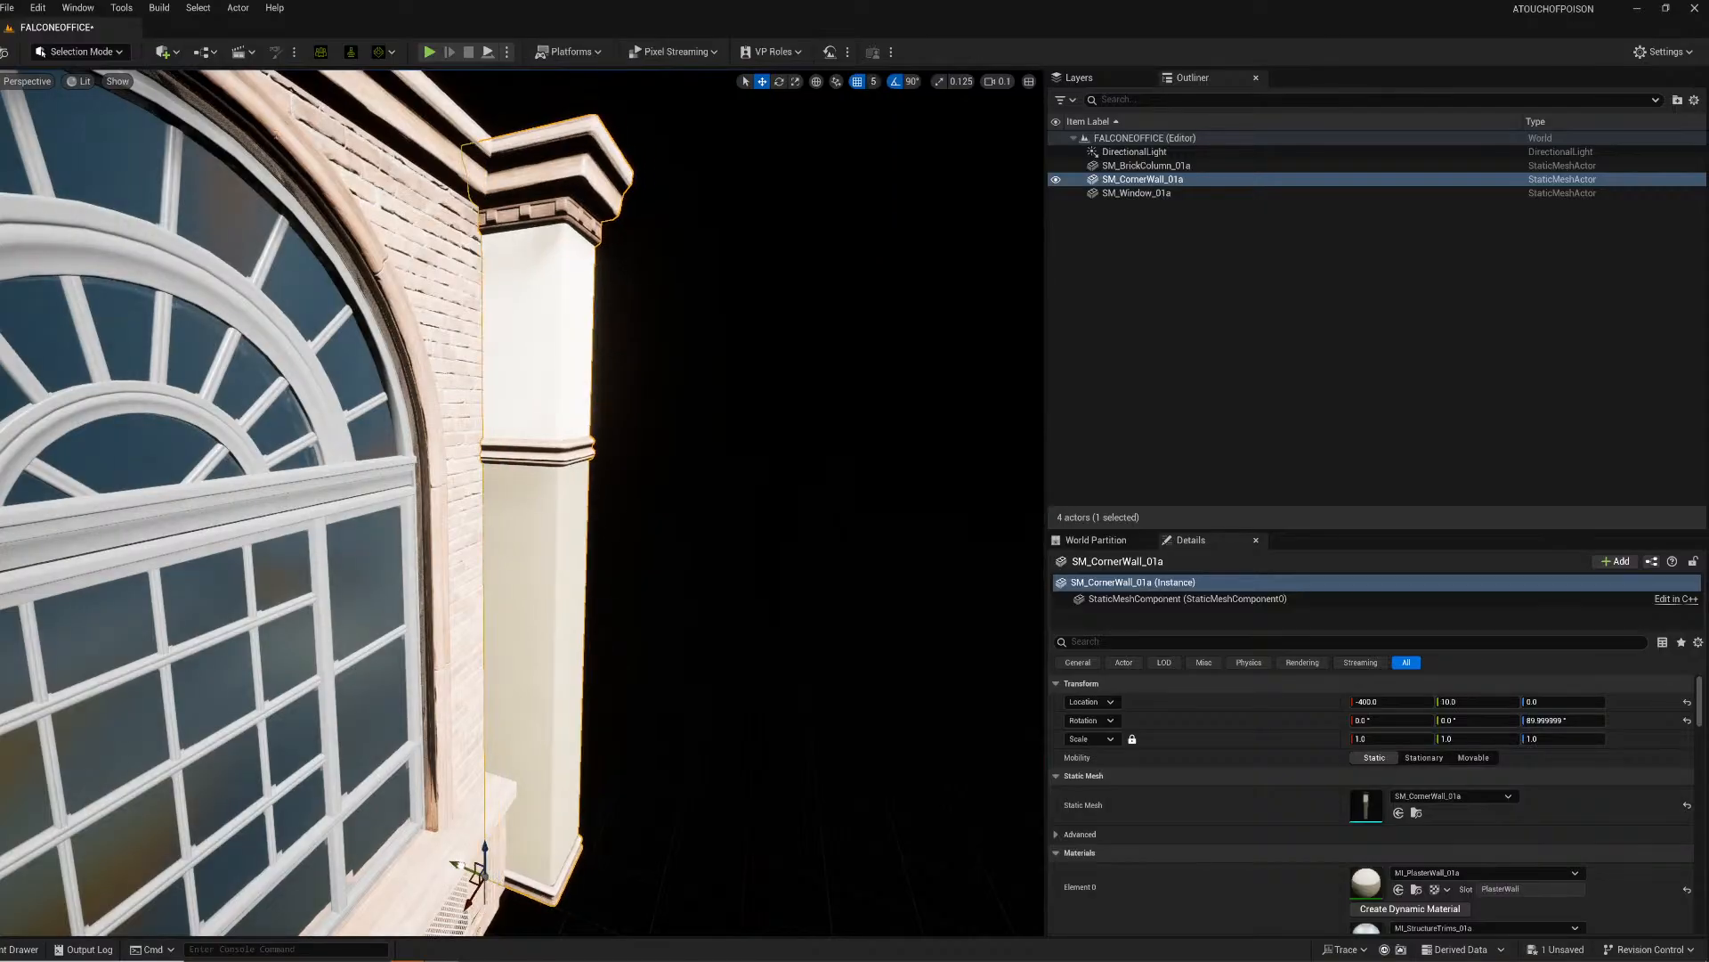
right_click_drag(650, 784, 498, 812)
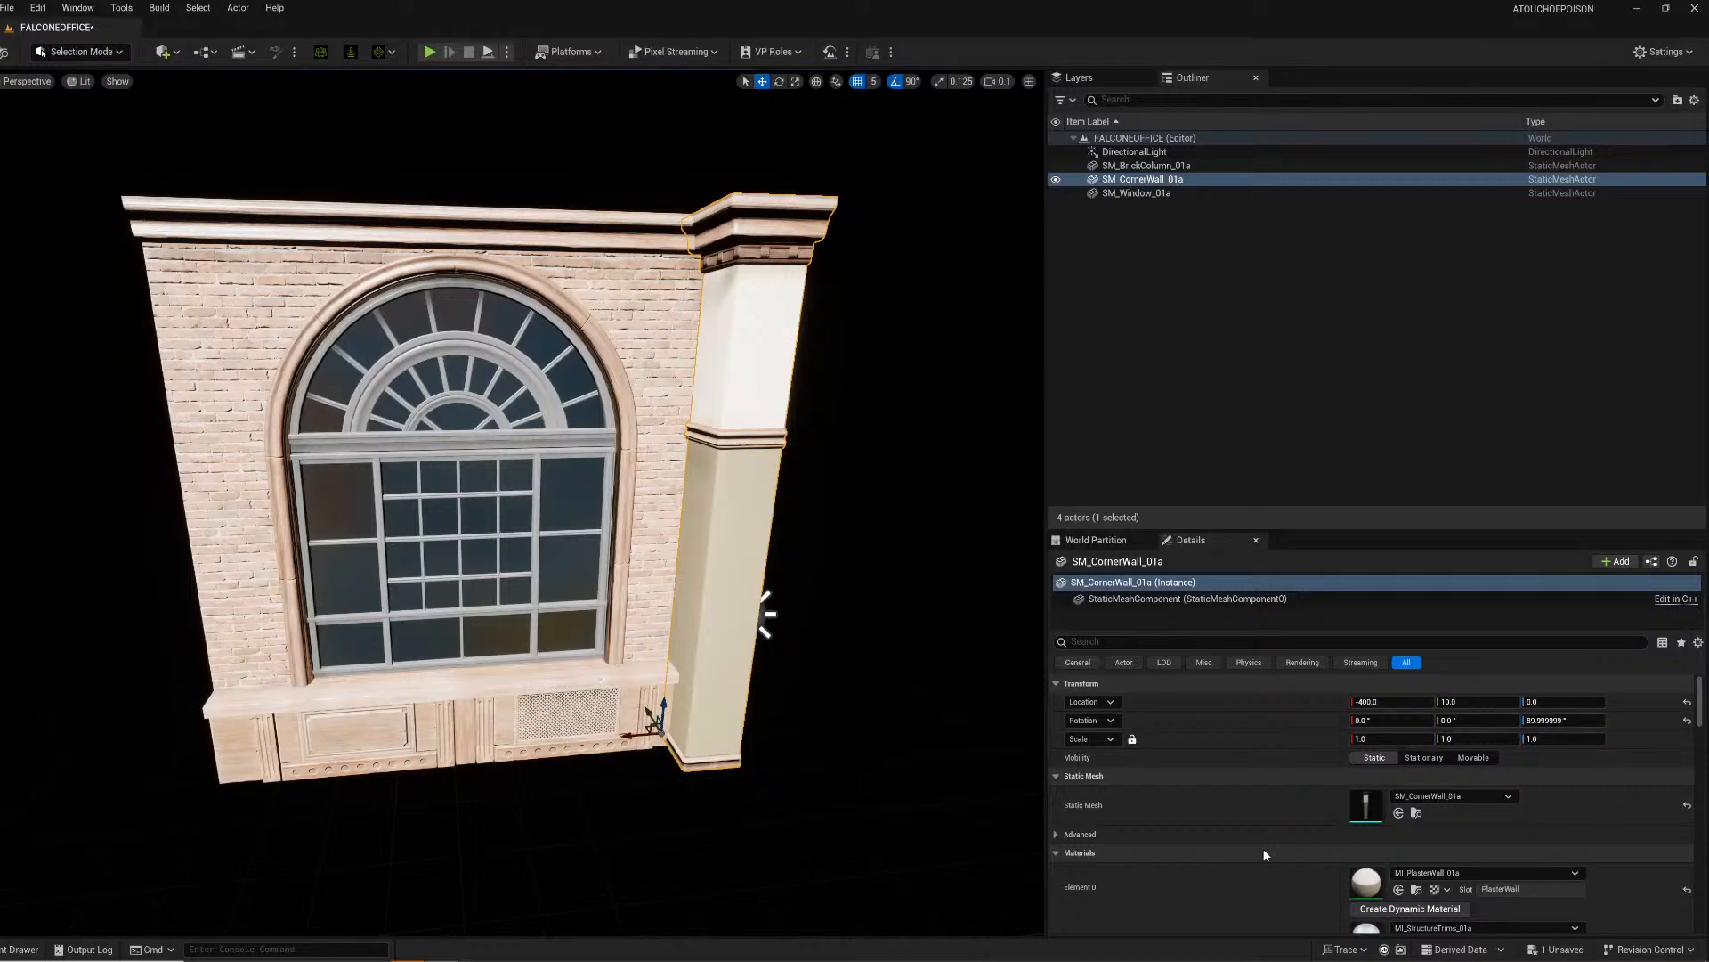
Step: Open the material choices for Element 0 of the corner wall
scroll(1415, 850, "down", 2)
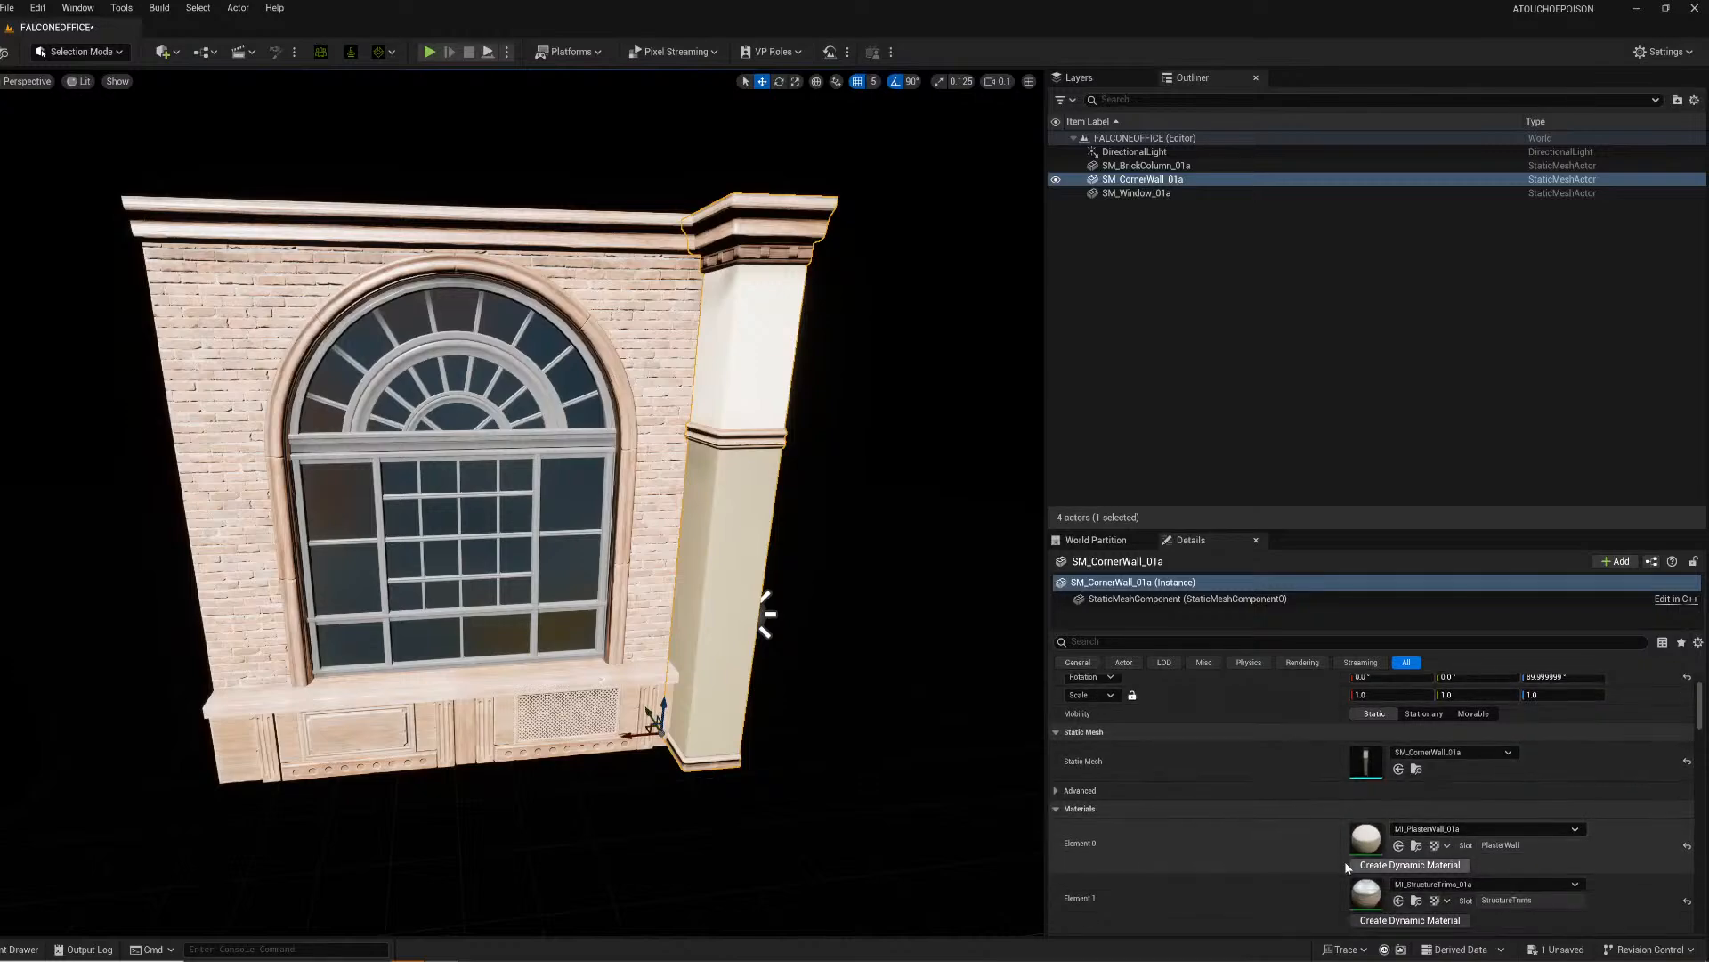
left_click(1489, 840)
left_click(1291, 783)
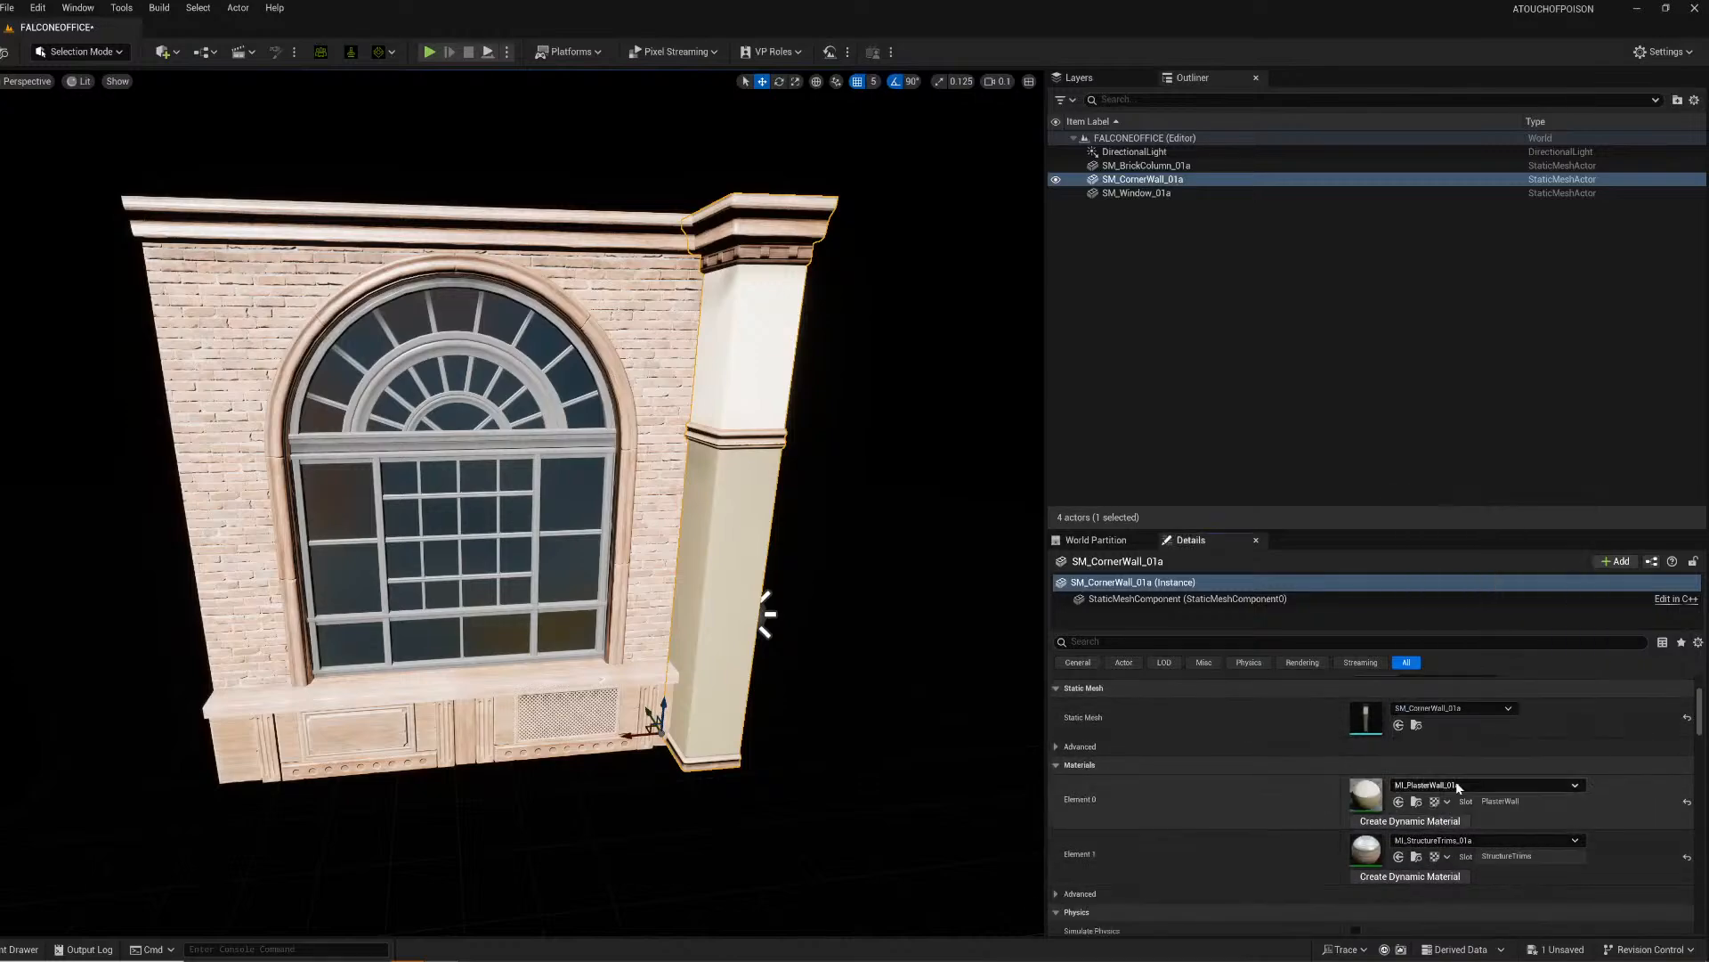
left_click(1455, 784)
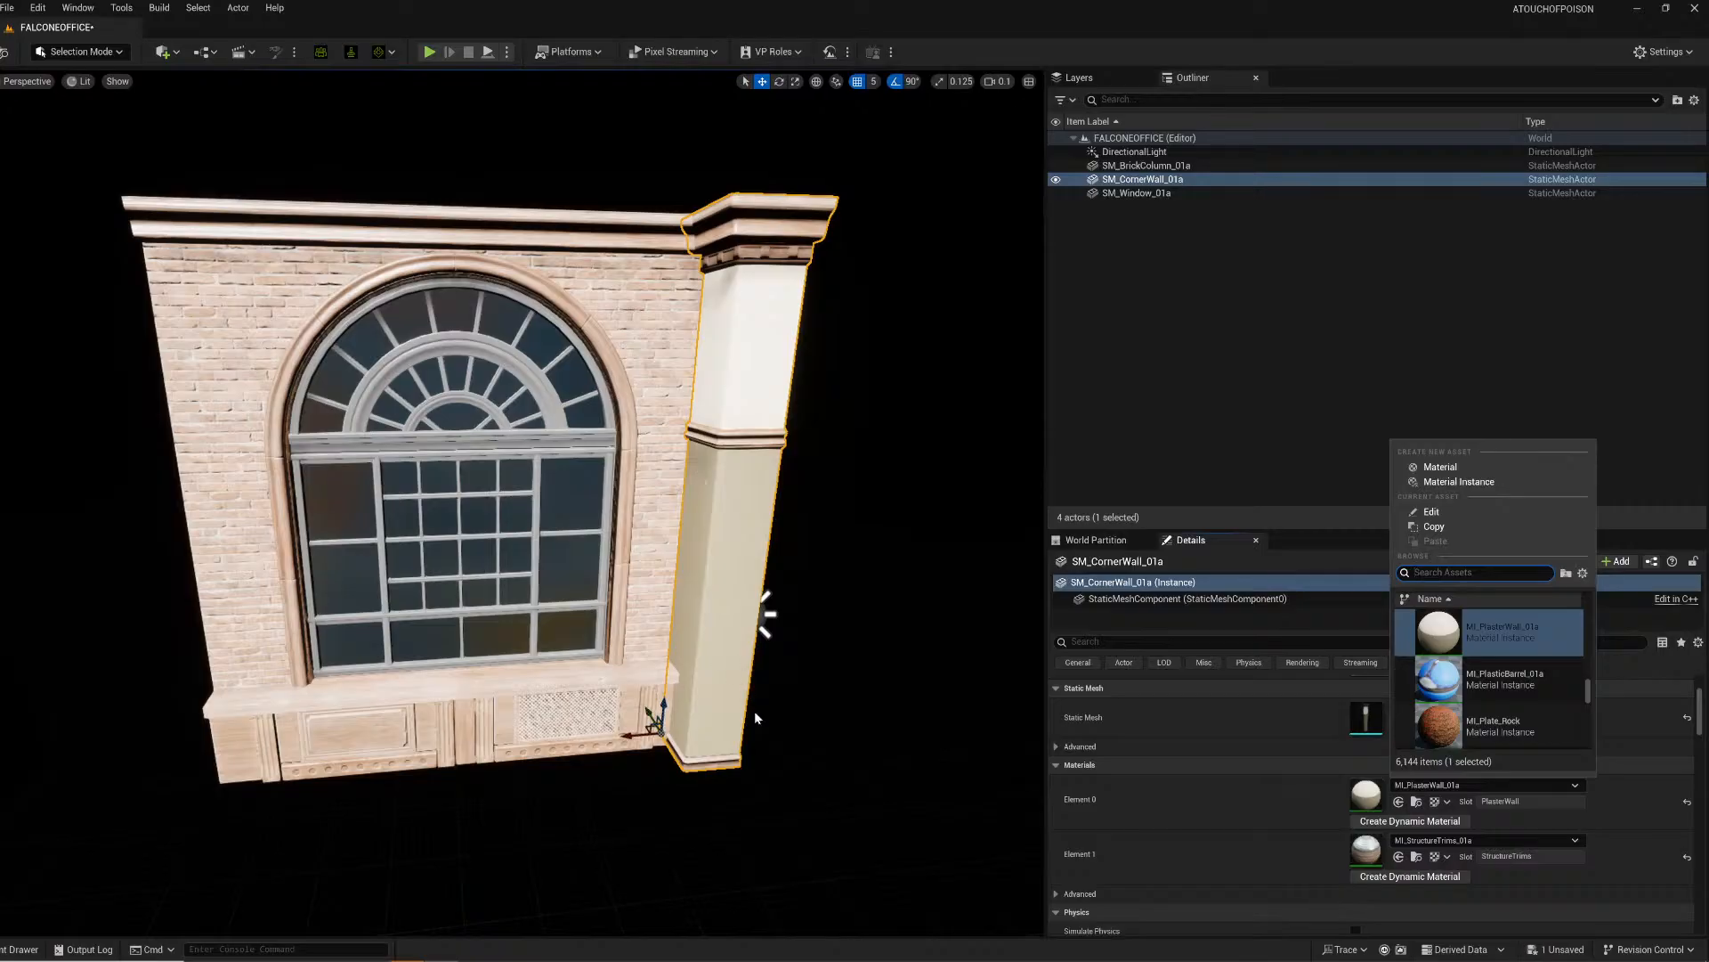
Step: Delete the brick column standing apart from the arched window wall
right_click_drag(717, 677, 659, 752)
key("e")
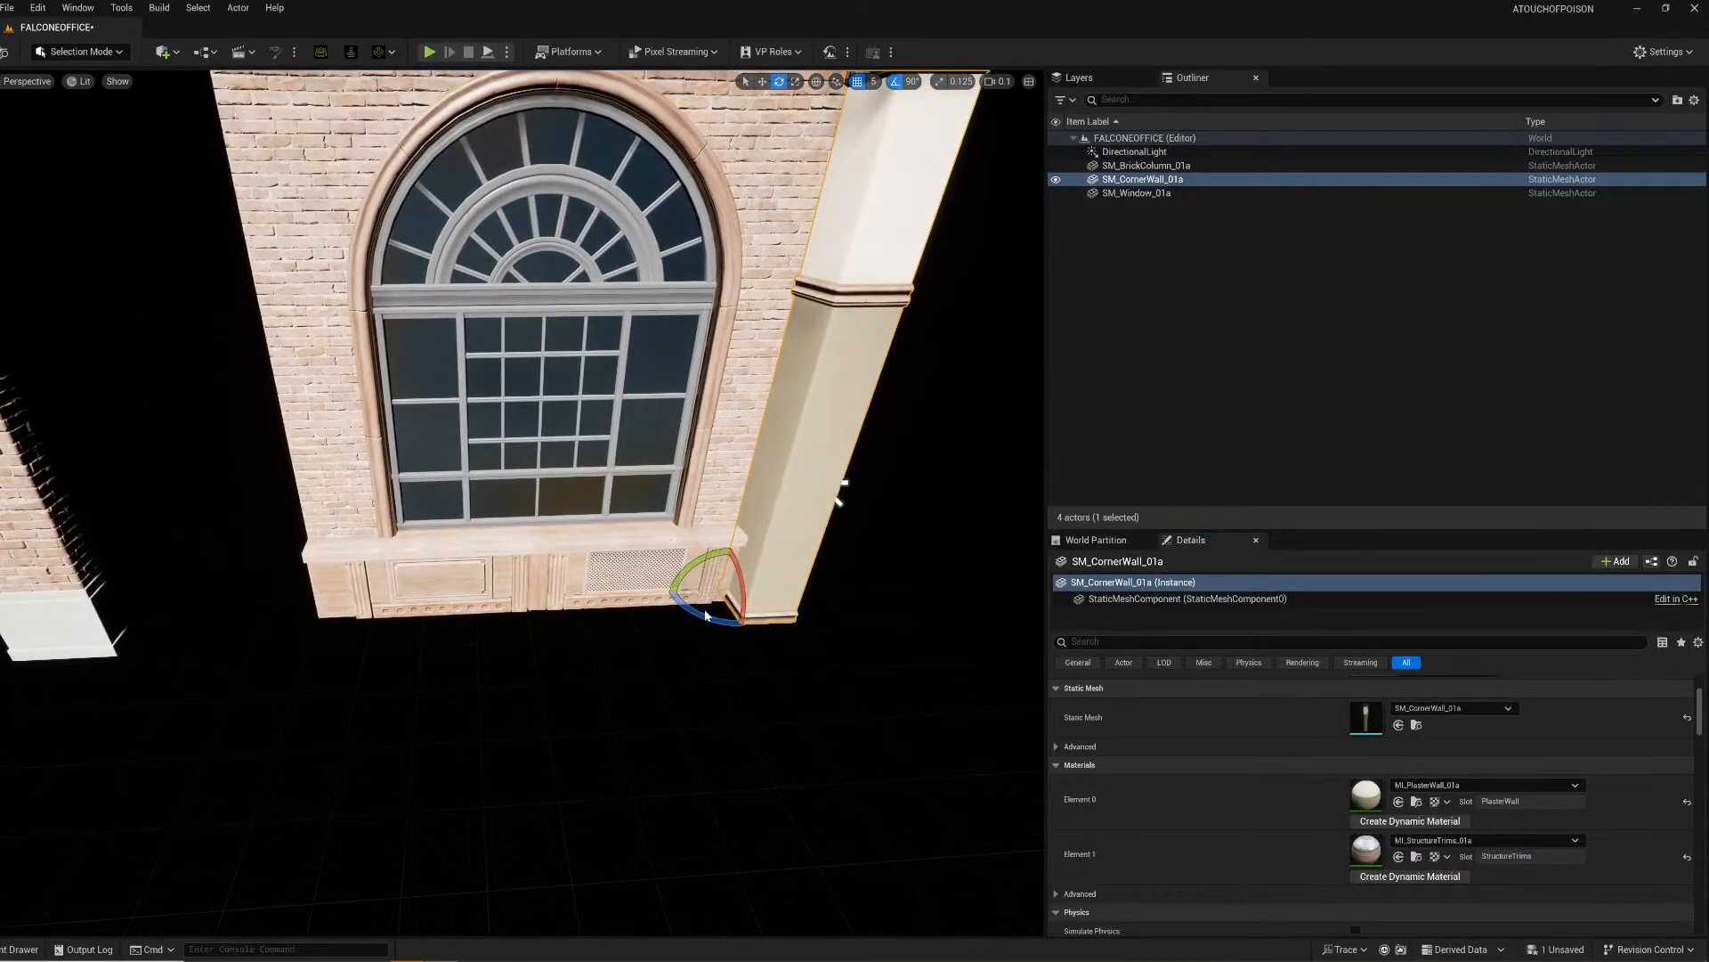
left_click_drag(835, 485, 876, 472, "alt")
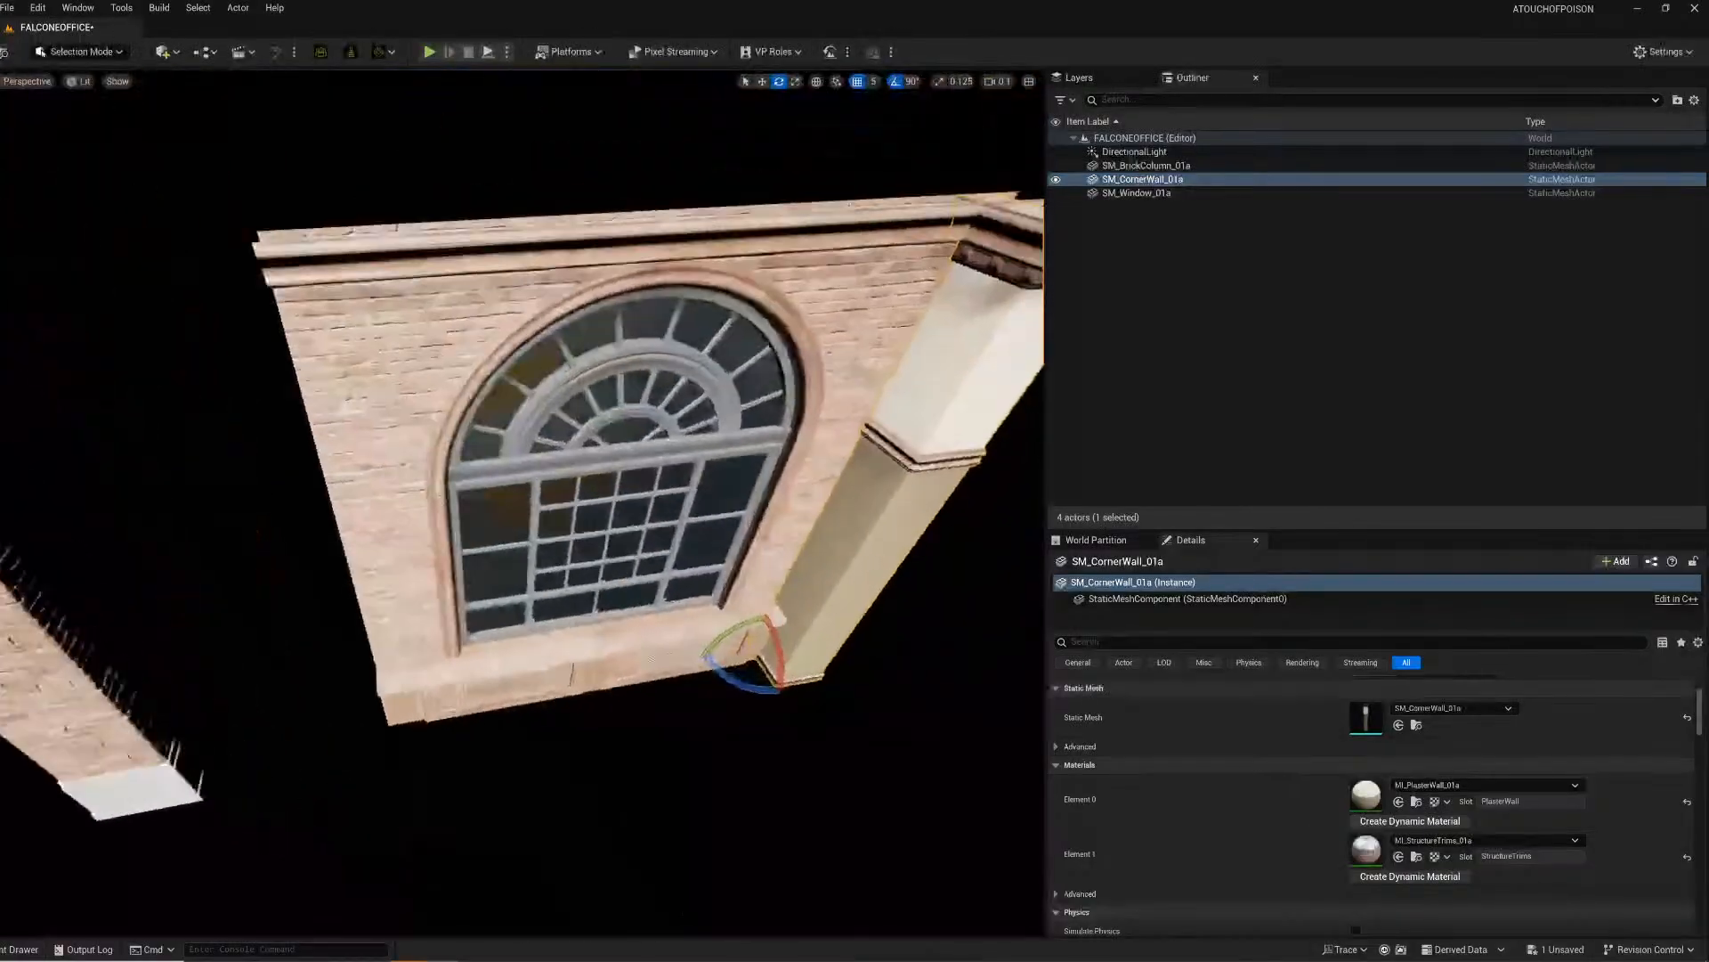
left_click(175, 690)
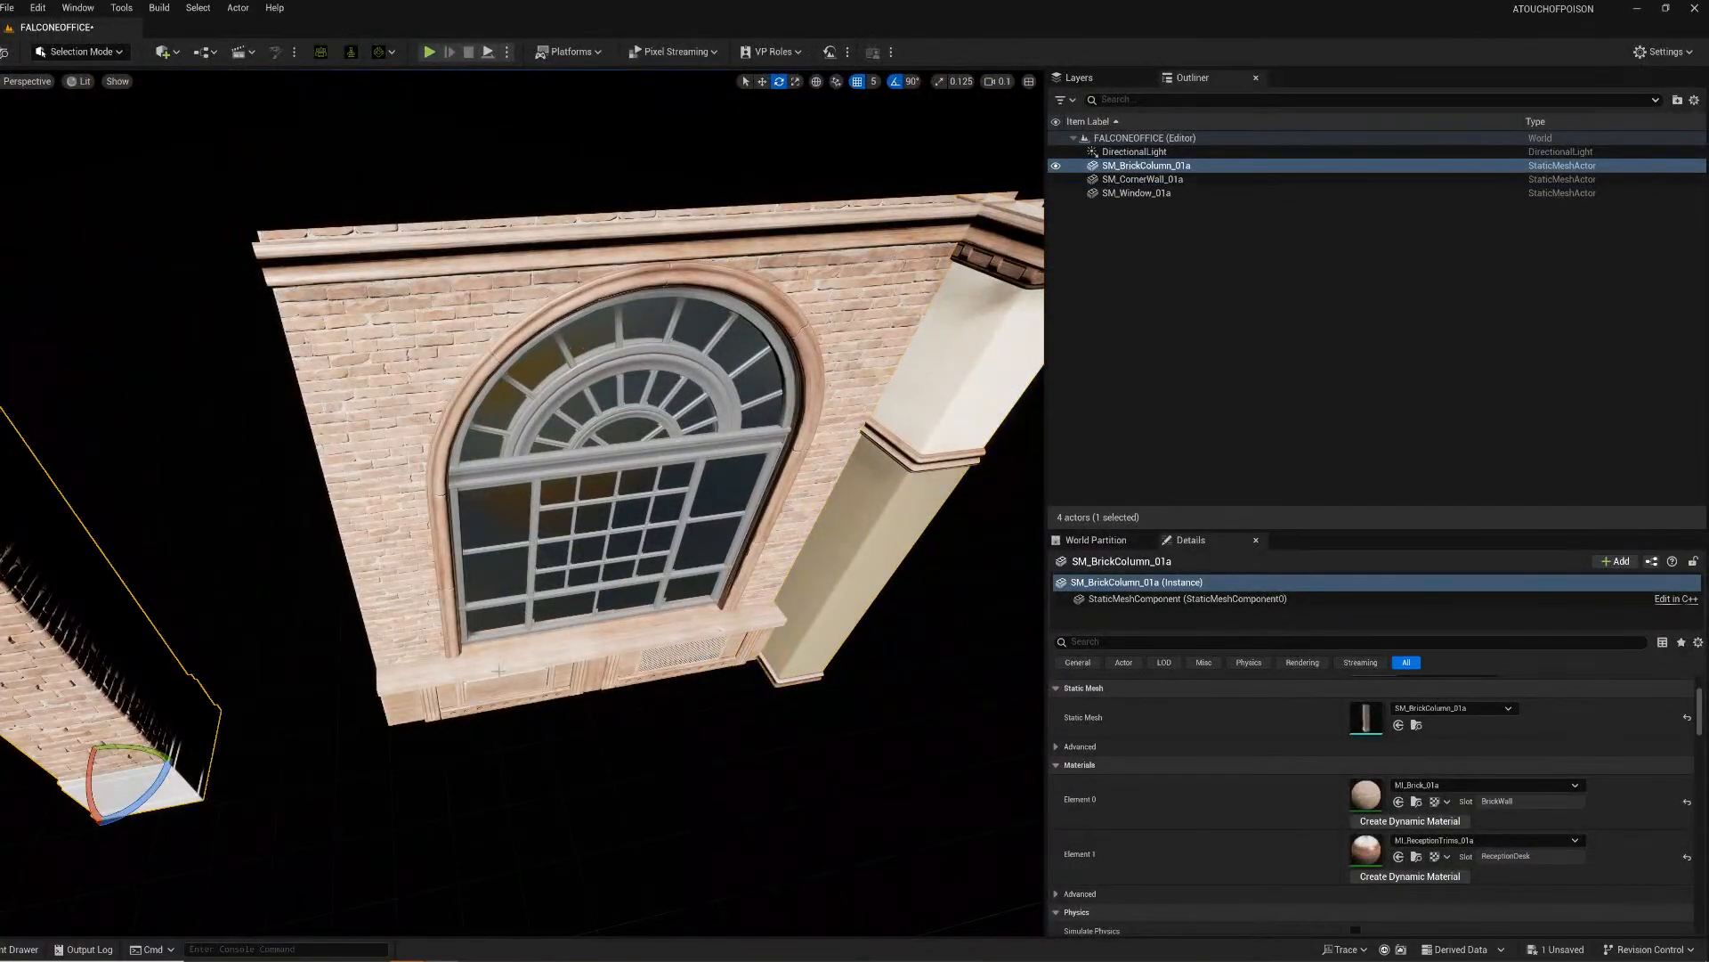
key("Delete")
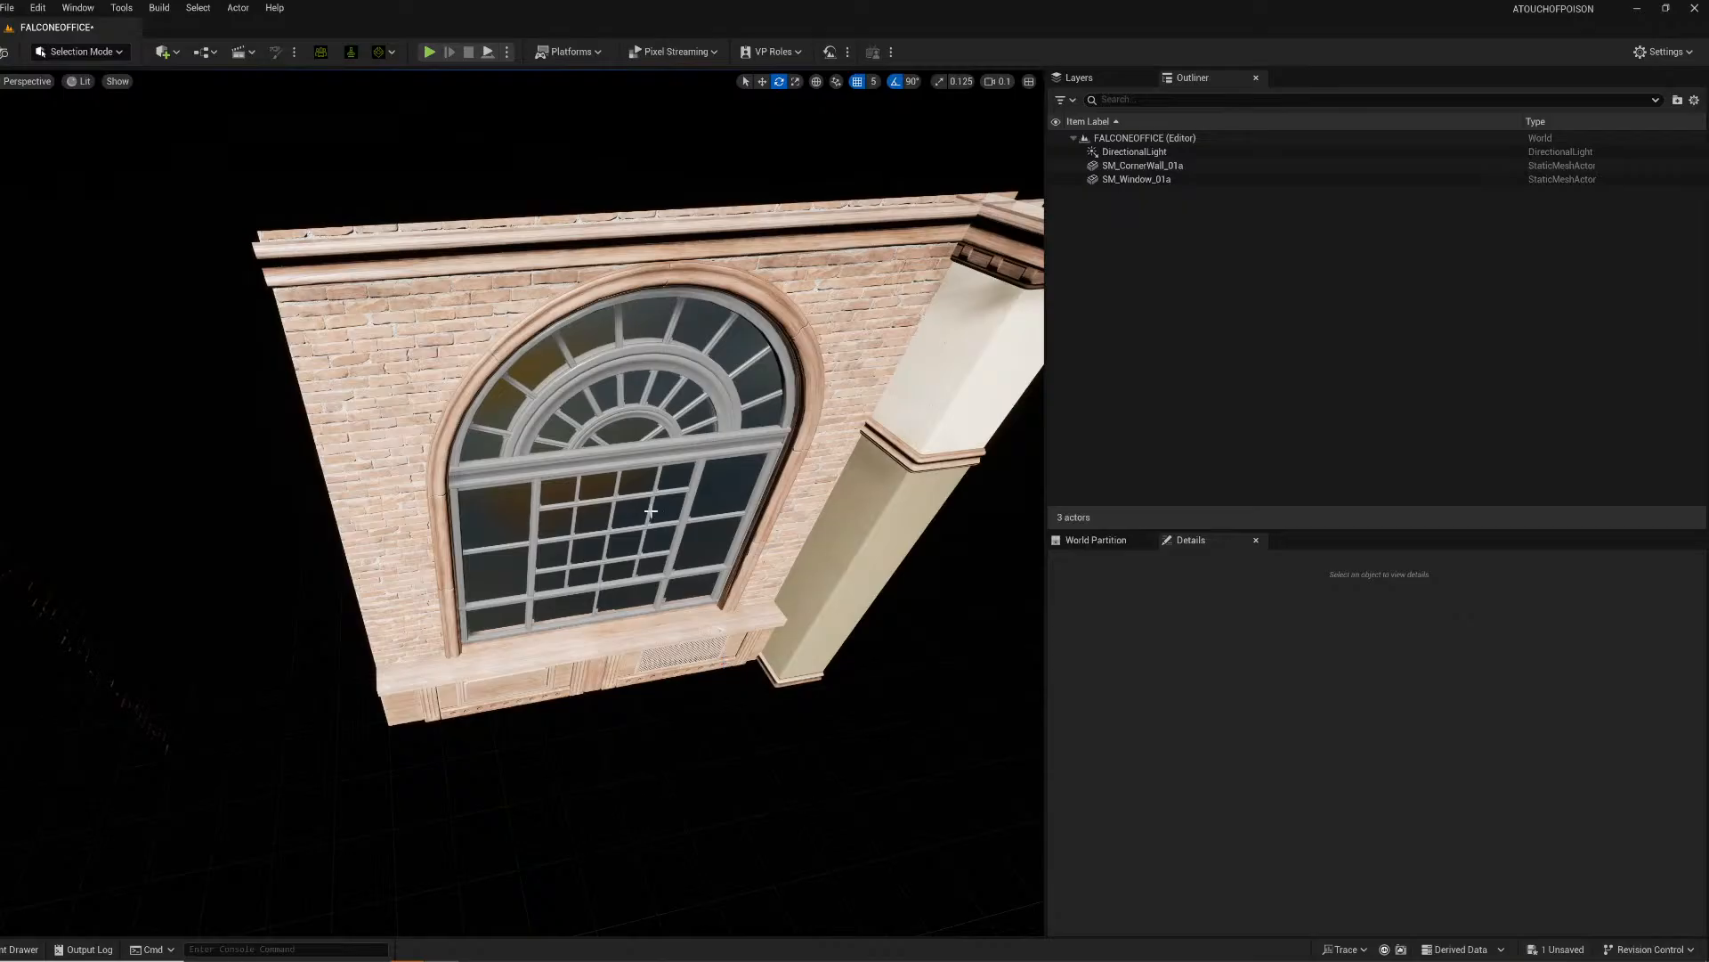
Step: Duplicate the corner wall rotated to 0 degrees about the vertical axis and move the copy to the window wall's opposite edge
left_click(817, 612)
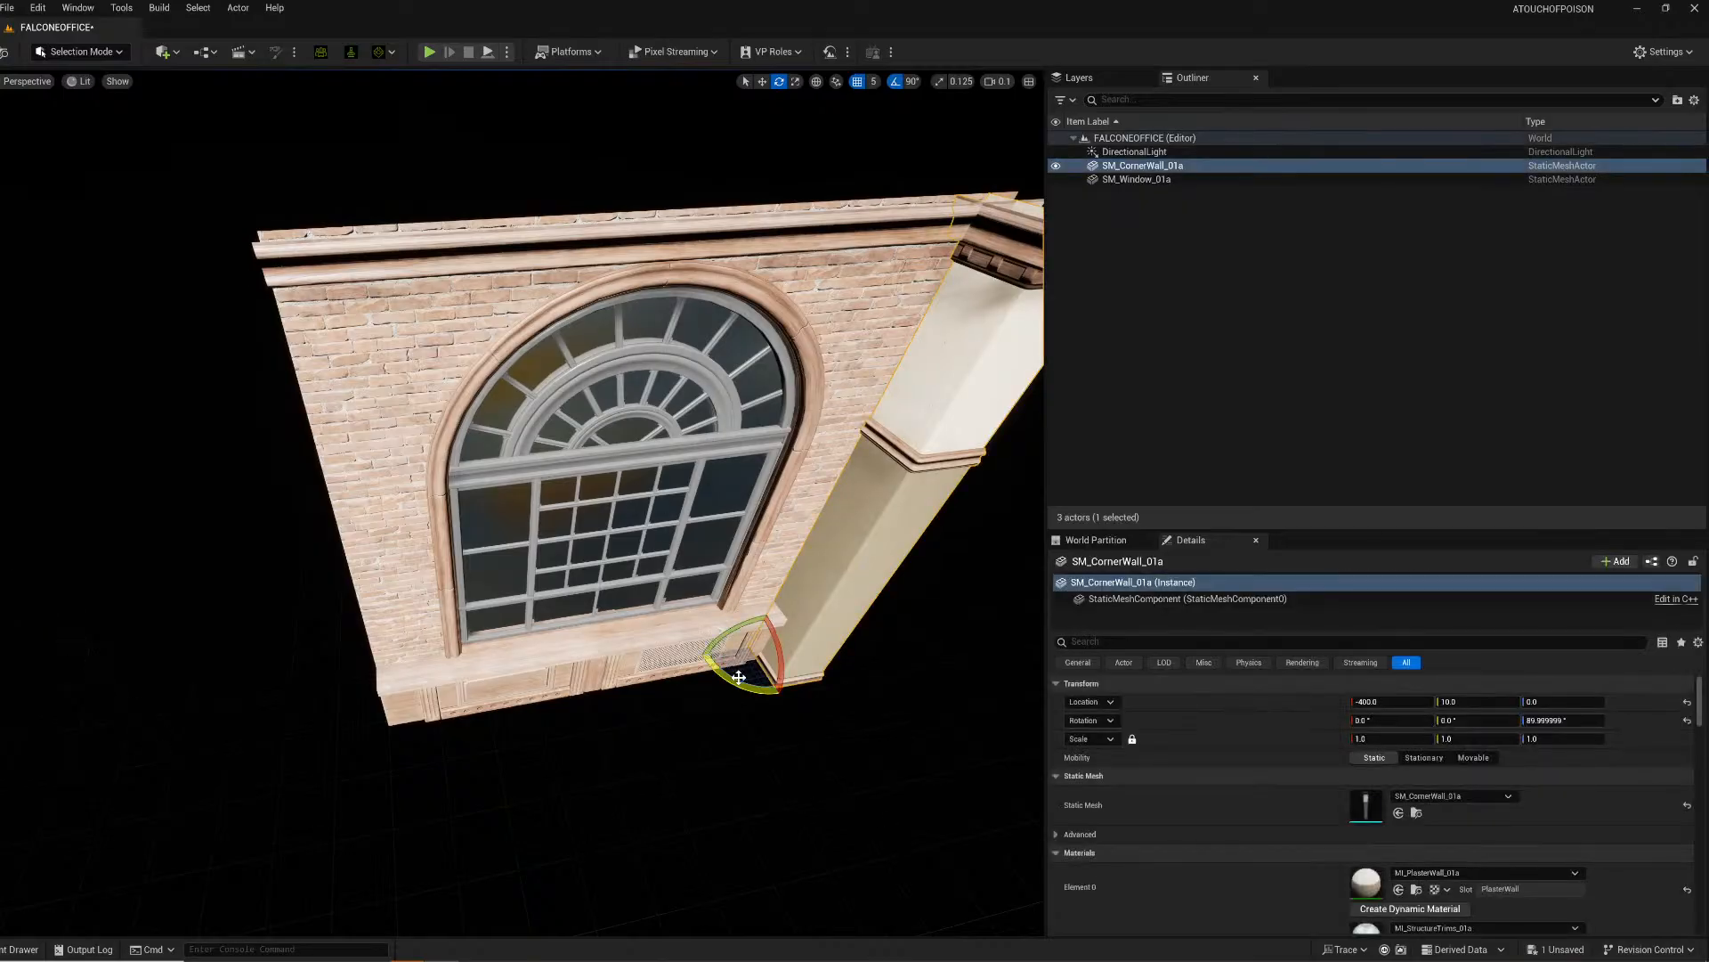
left_click_drag(705, 656, 780, 694, "alt")
right_click_drag(797, 537, 837, 552)
key("w")
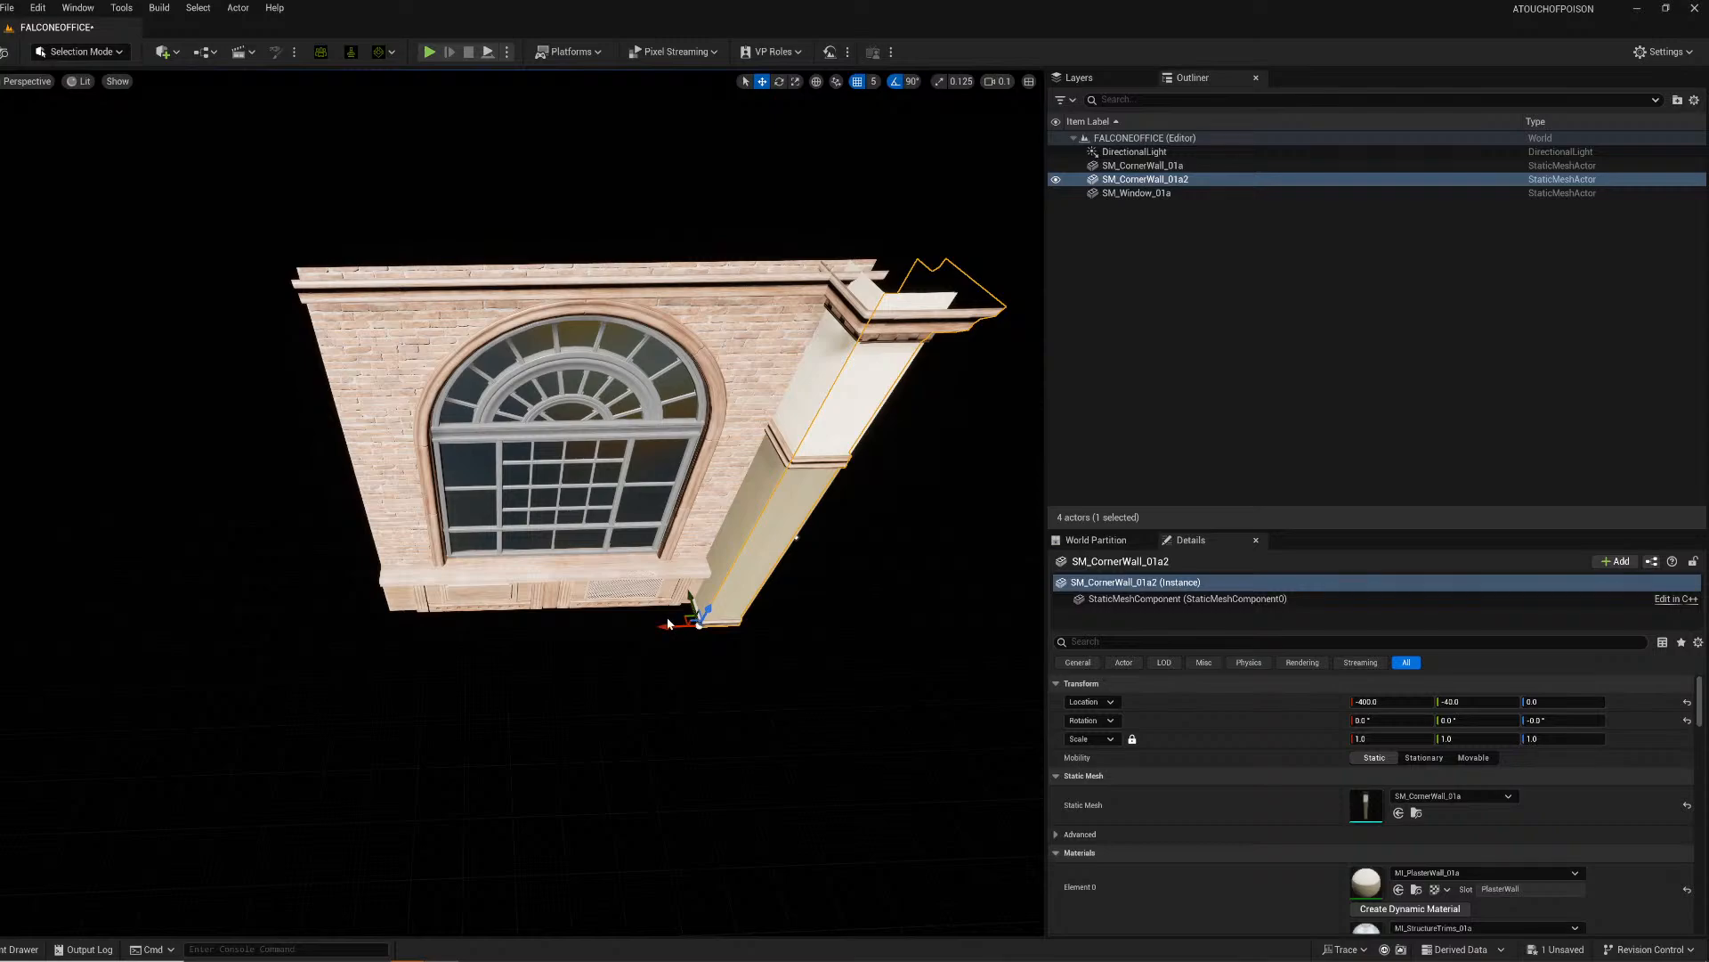
left_click_drag(666, 623, 318, 635)
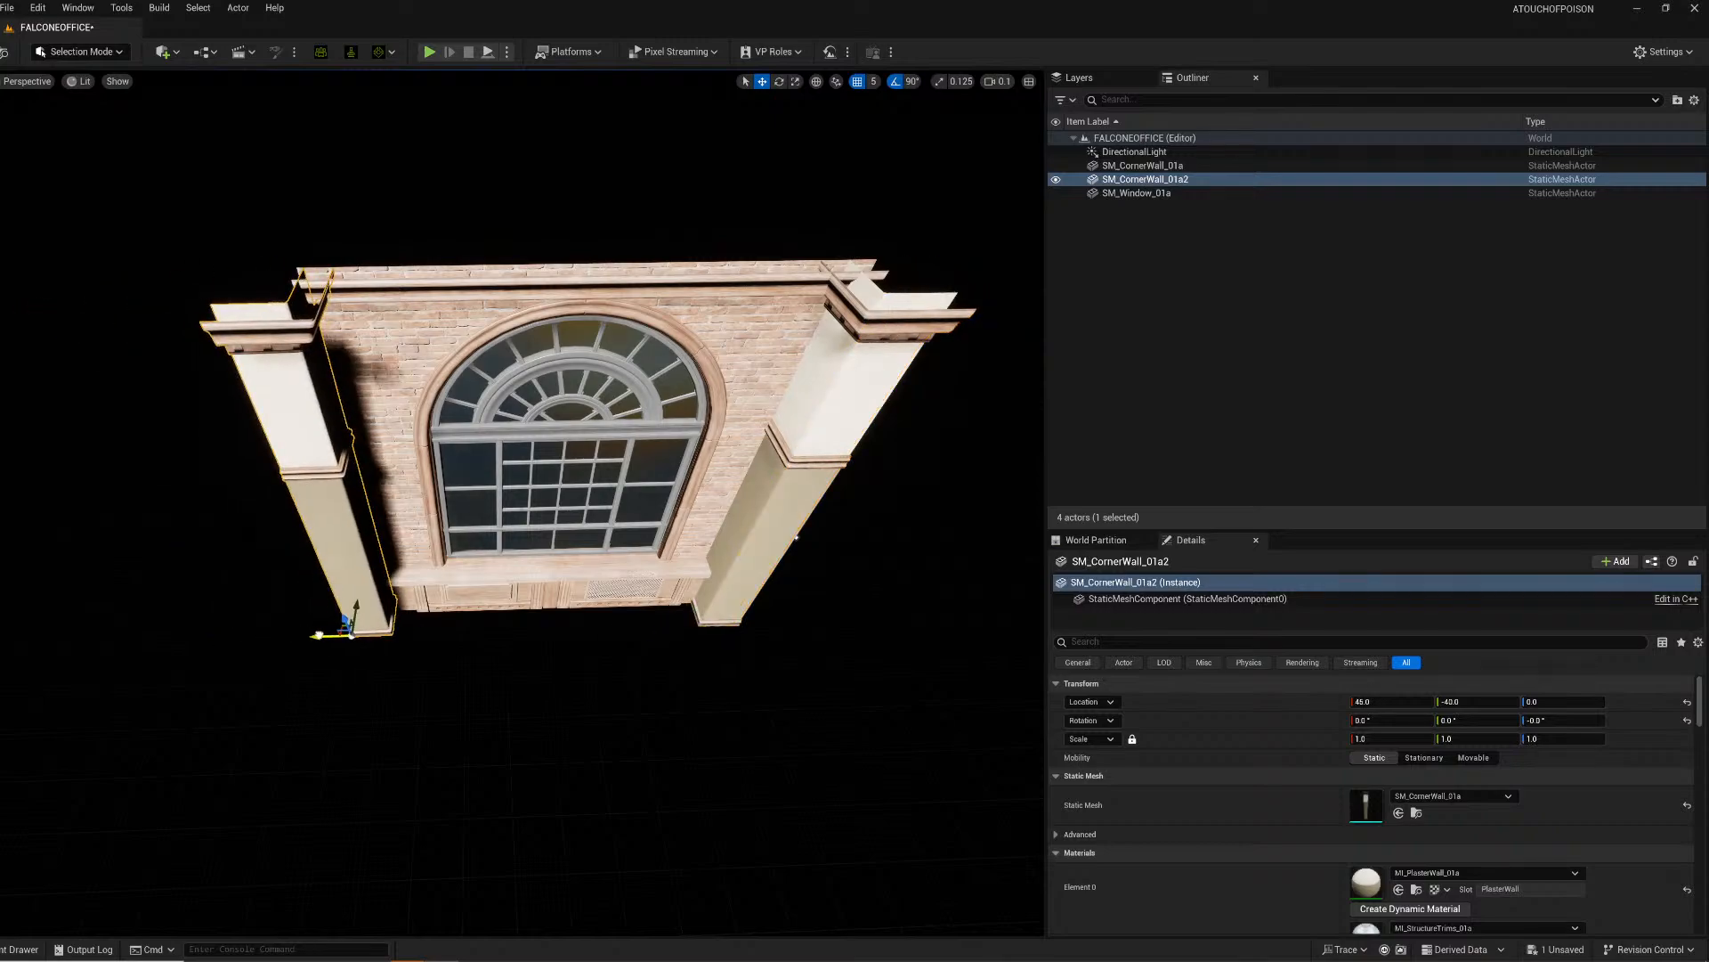
left_click(465, 790)
Step: Try the SM_WallMoulding_01a mesh on the paneling below the arched window, lowered to Z -5, and remove it
right_click_drag(465, 791, 328, 832)
left_click(21, 949)
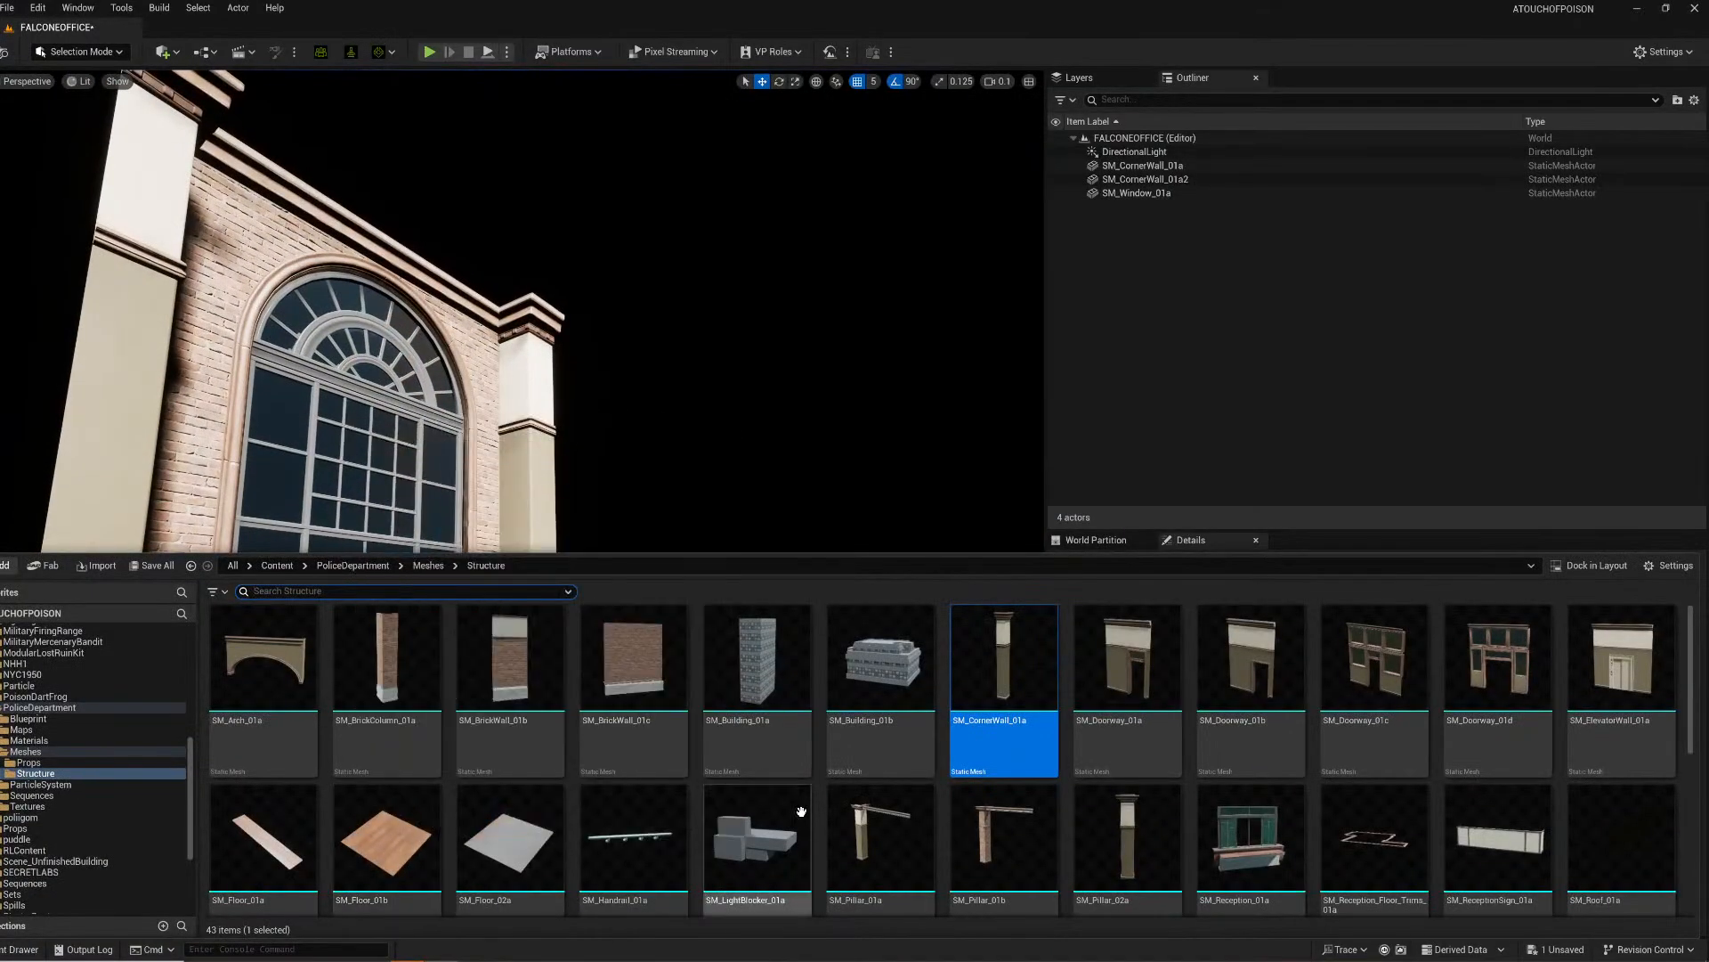
scroll(784, 801, "down", 2)
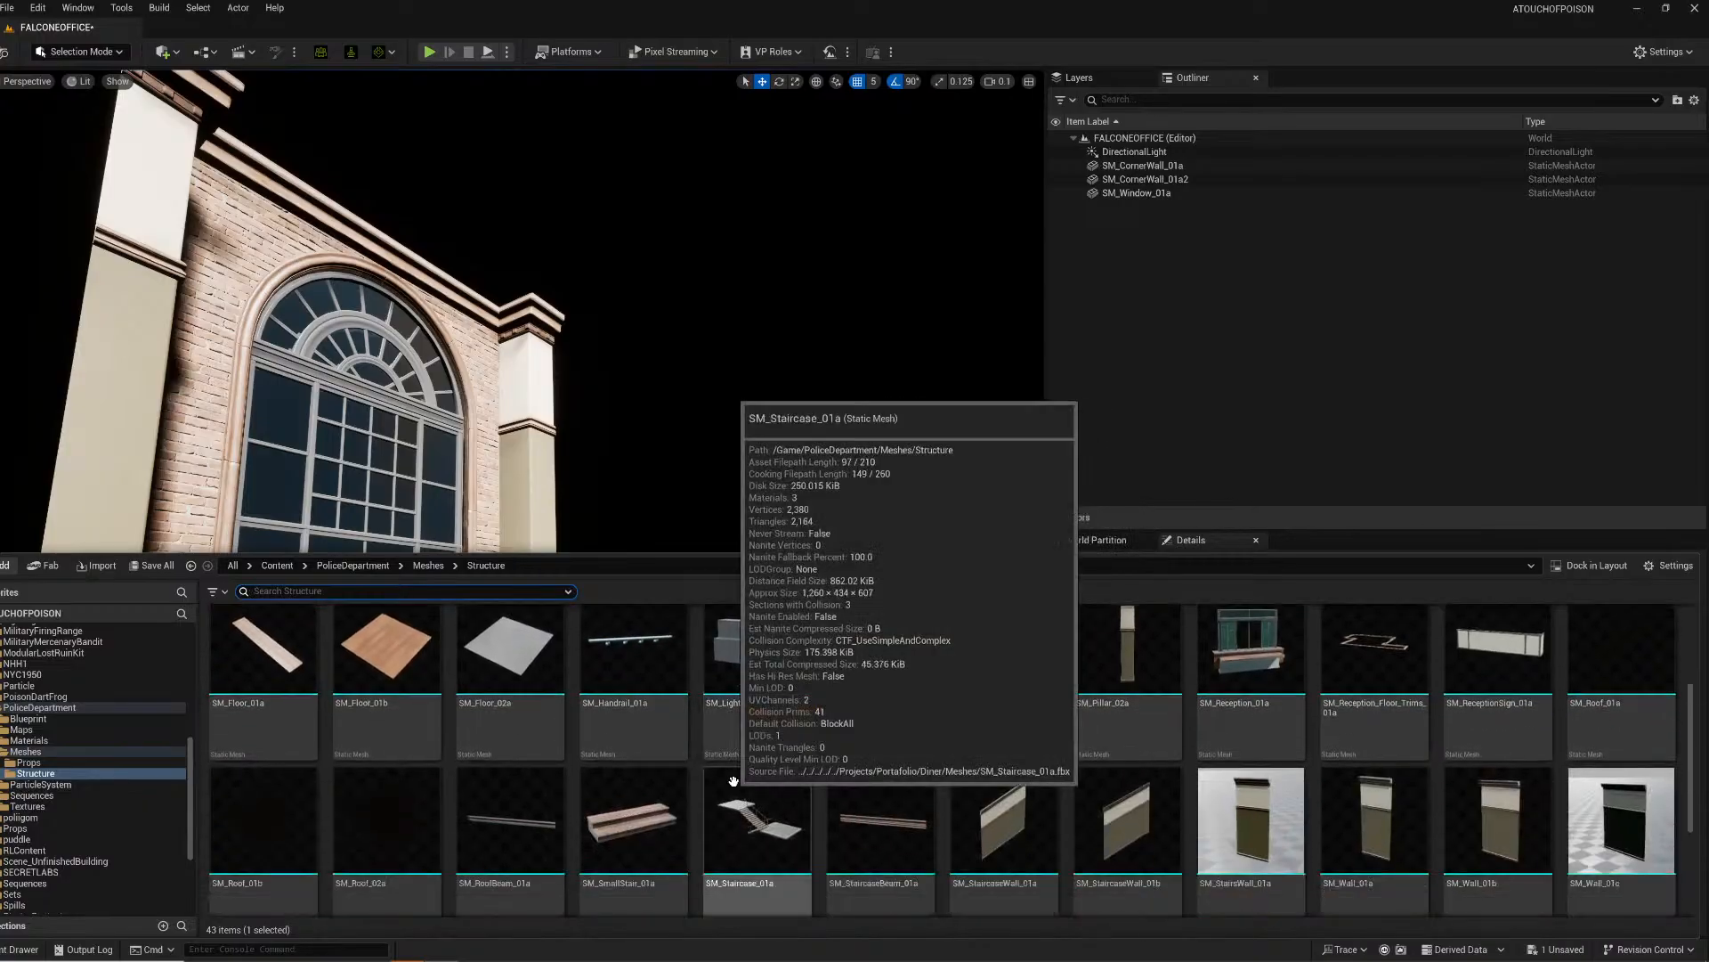
scroll(732, 781, "down", 3)
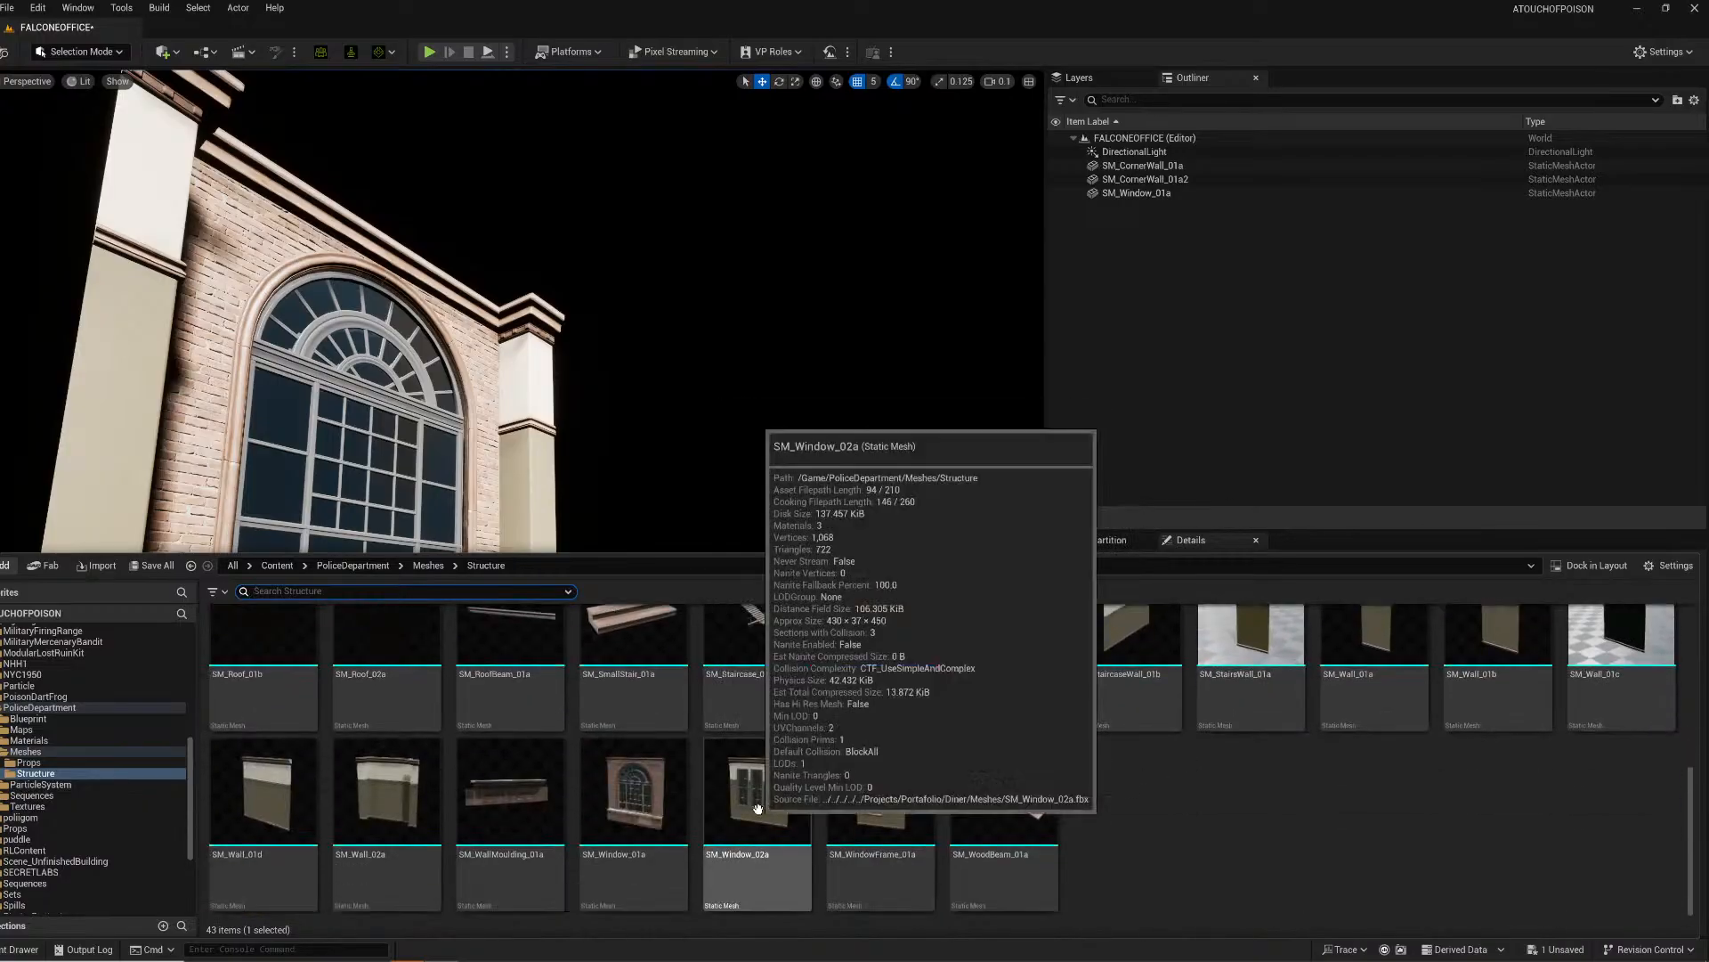
left_click_drag(505, 803, 398, 666)
right_click_drag(398, 666, 223, 694)
key("w")
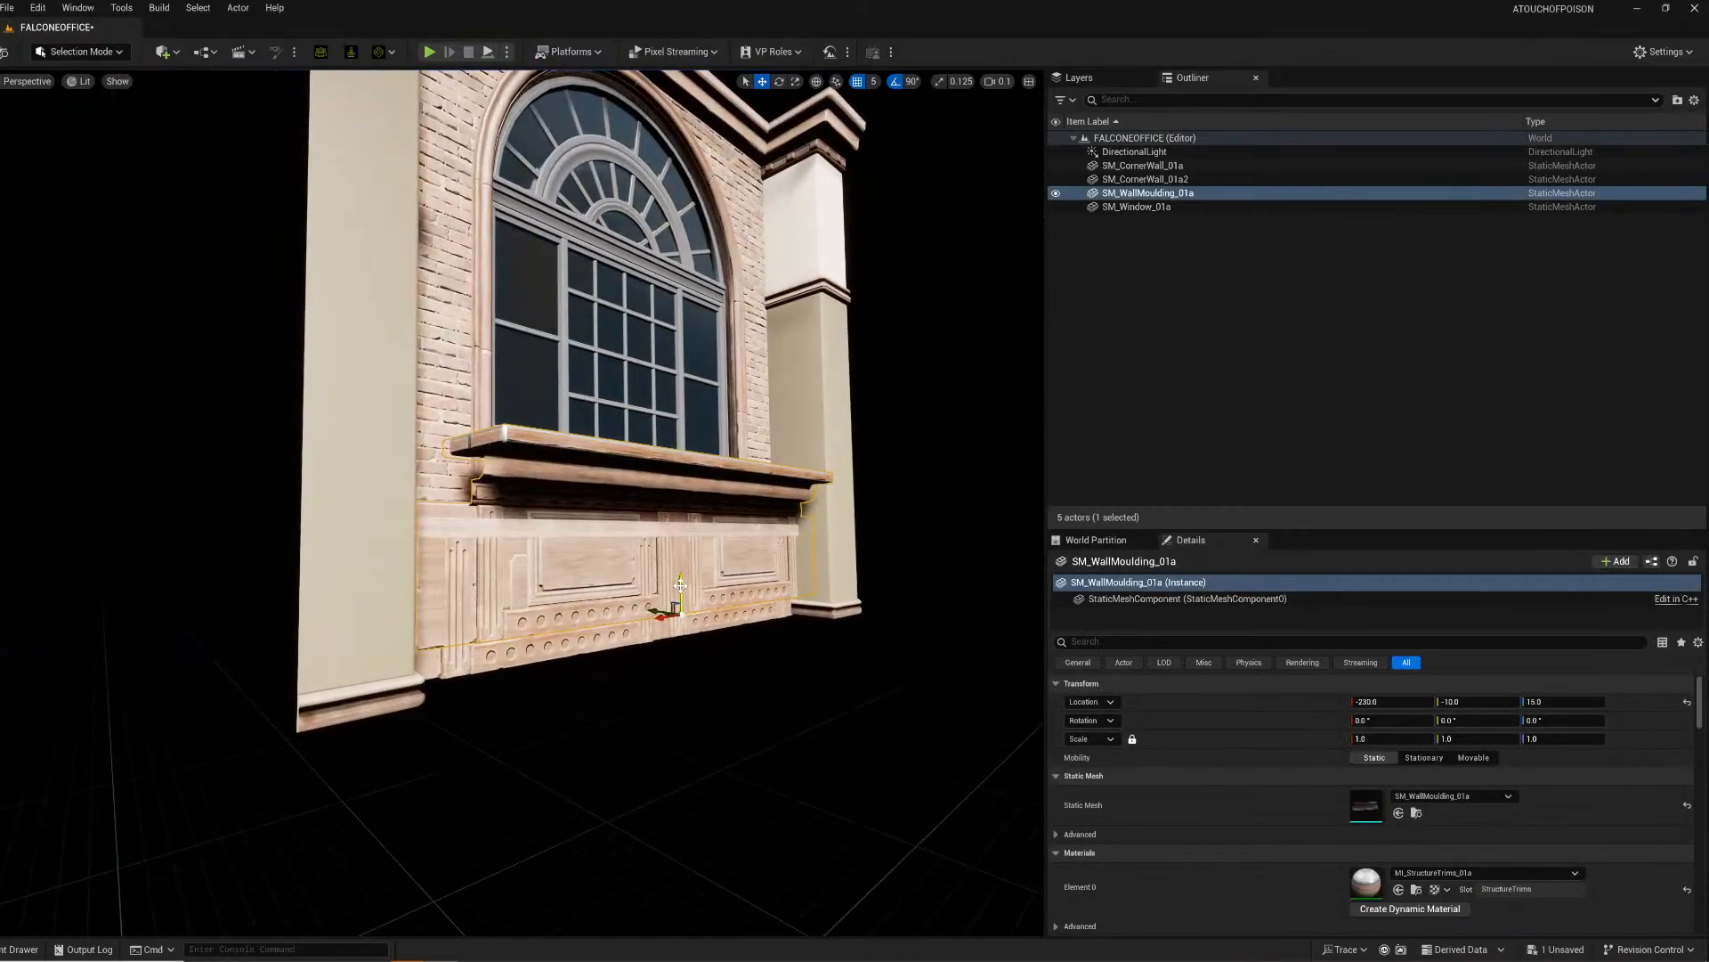
mouse_move(680, 585)
left_mouse_down()
mouse_move(682, 614)
mouse_move(681, 592)
mouse_move(697, 614)
left_mouse_up()
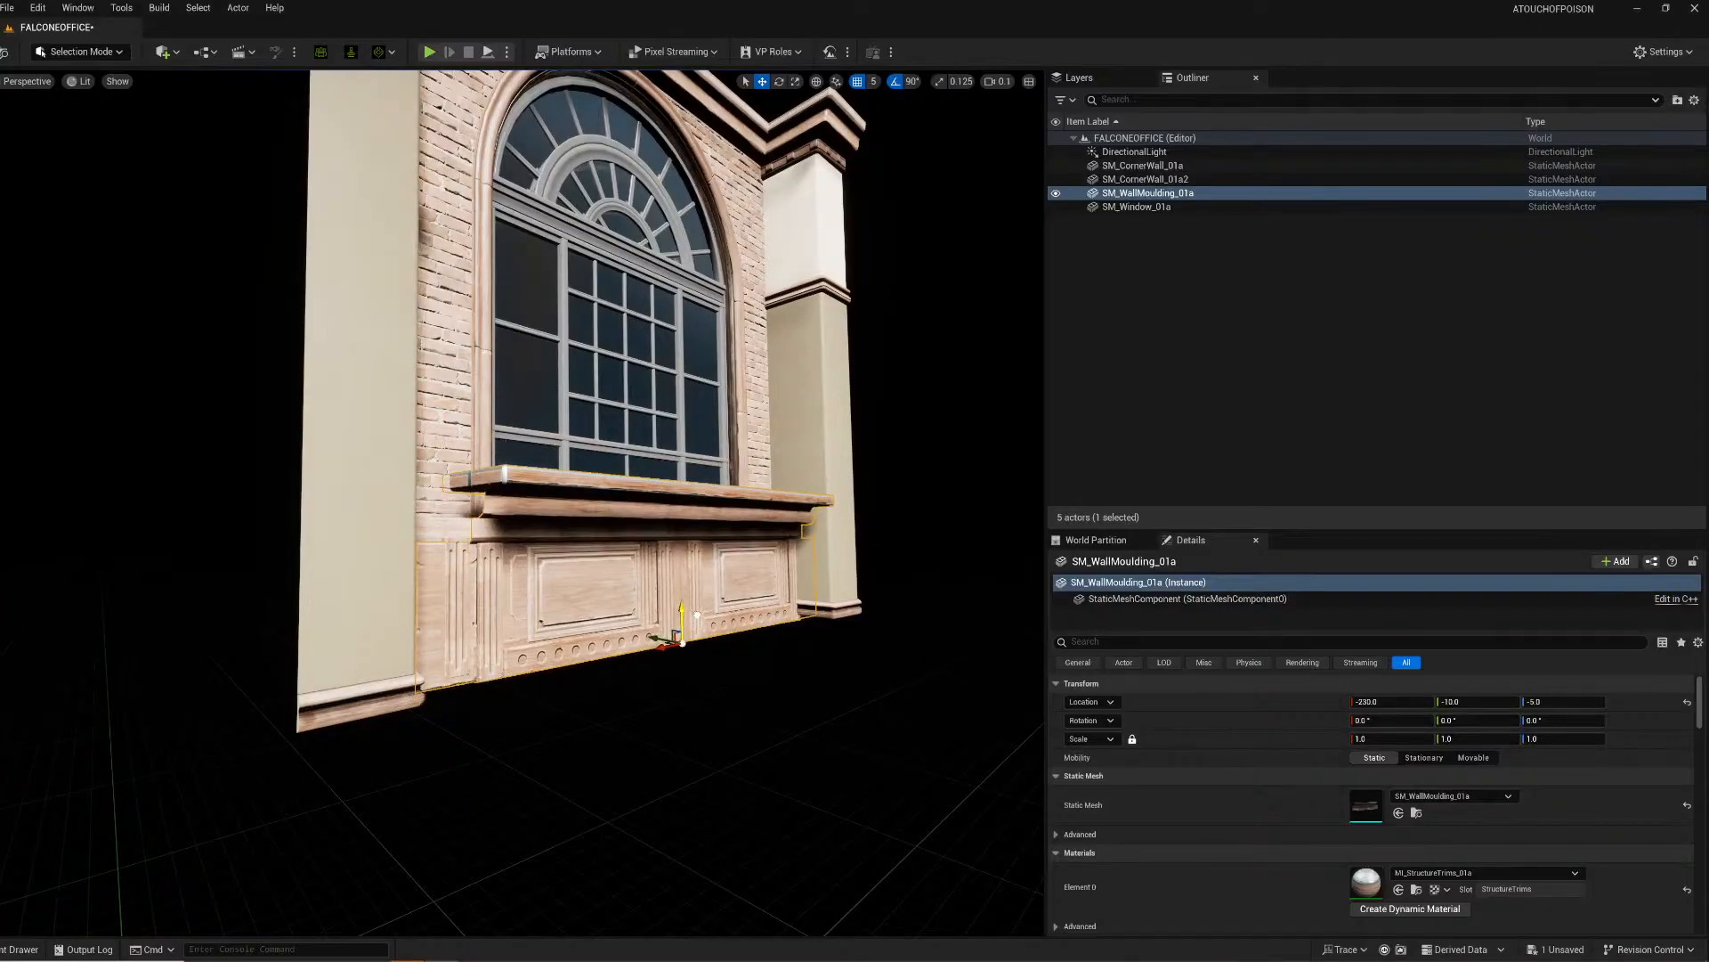
key("w")
right_click_drag(697, 614, 668, 664)
key("Delete")
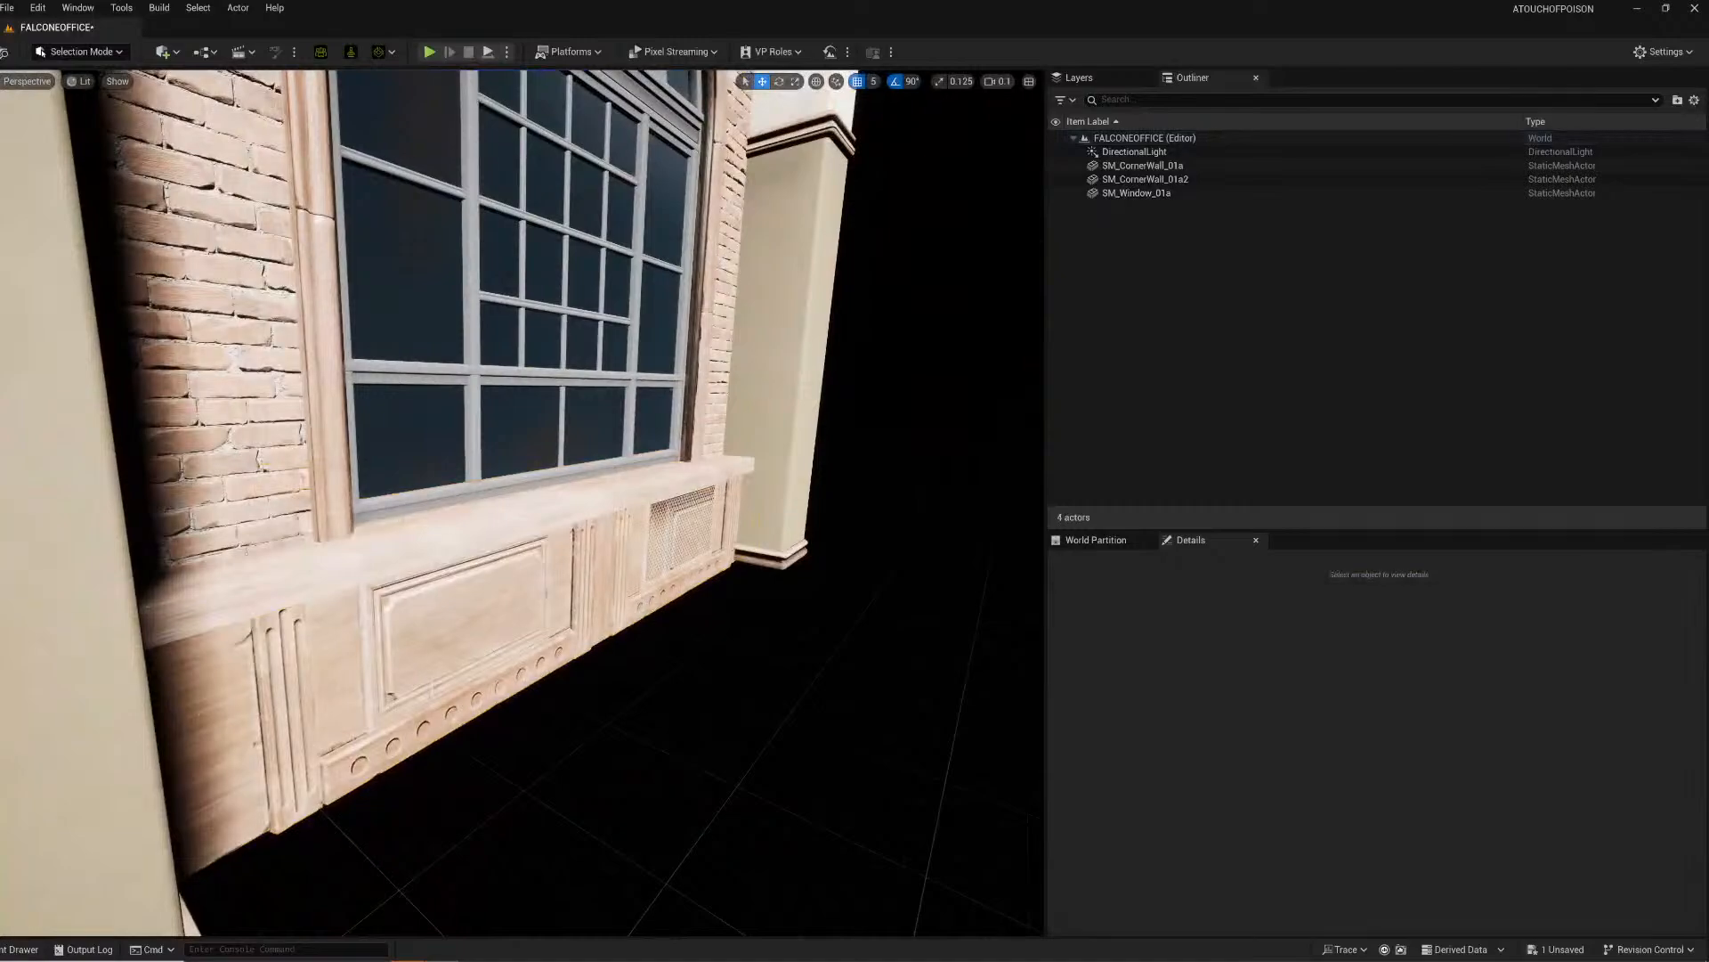
Step: Place the SM_Wall_02a structure mesh beside the window wall, rotated 90 degrees about the vertical axis with its Z location at 0
left_click(7, 949)
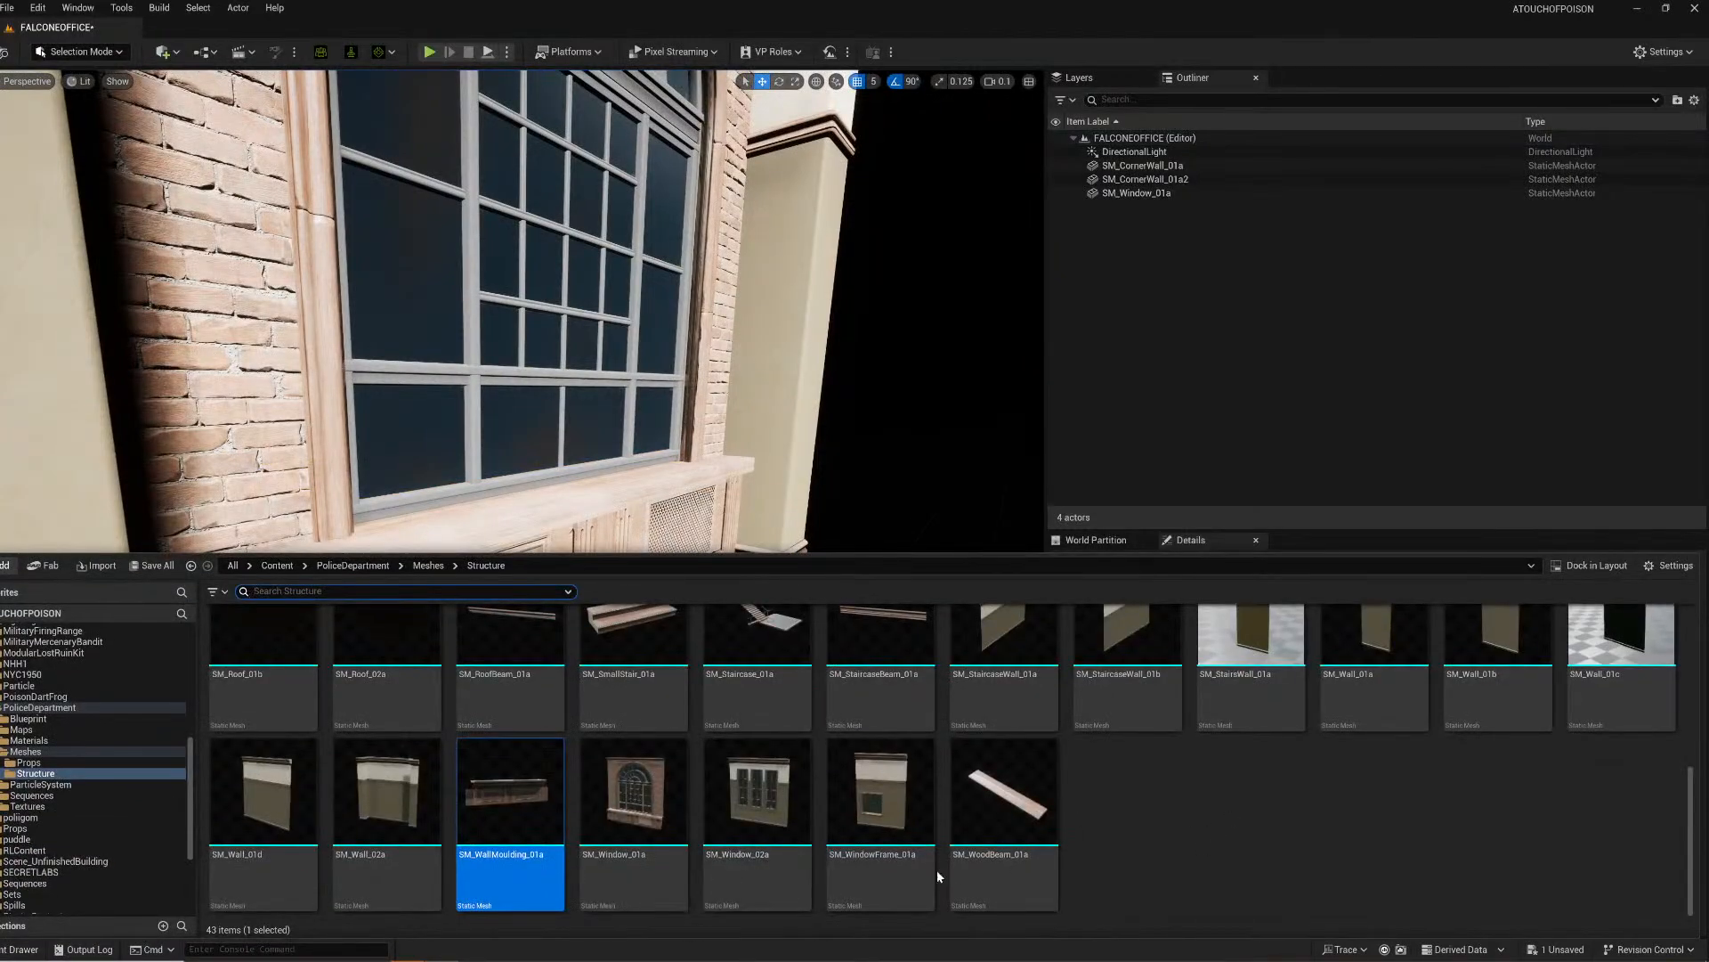
scroll(1068, 859, "up", 1)
left_click_drag(383, 882, 980, 584)
right_click_drag(980, 584, 1073, 556)
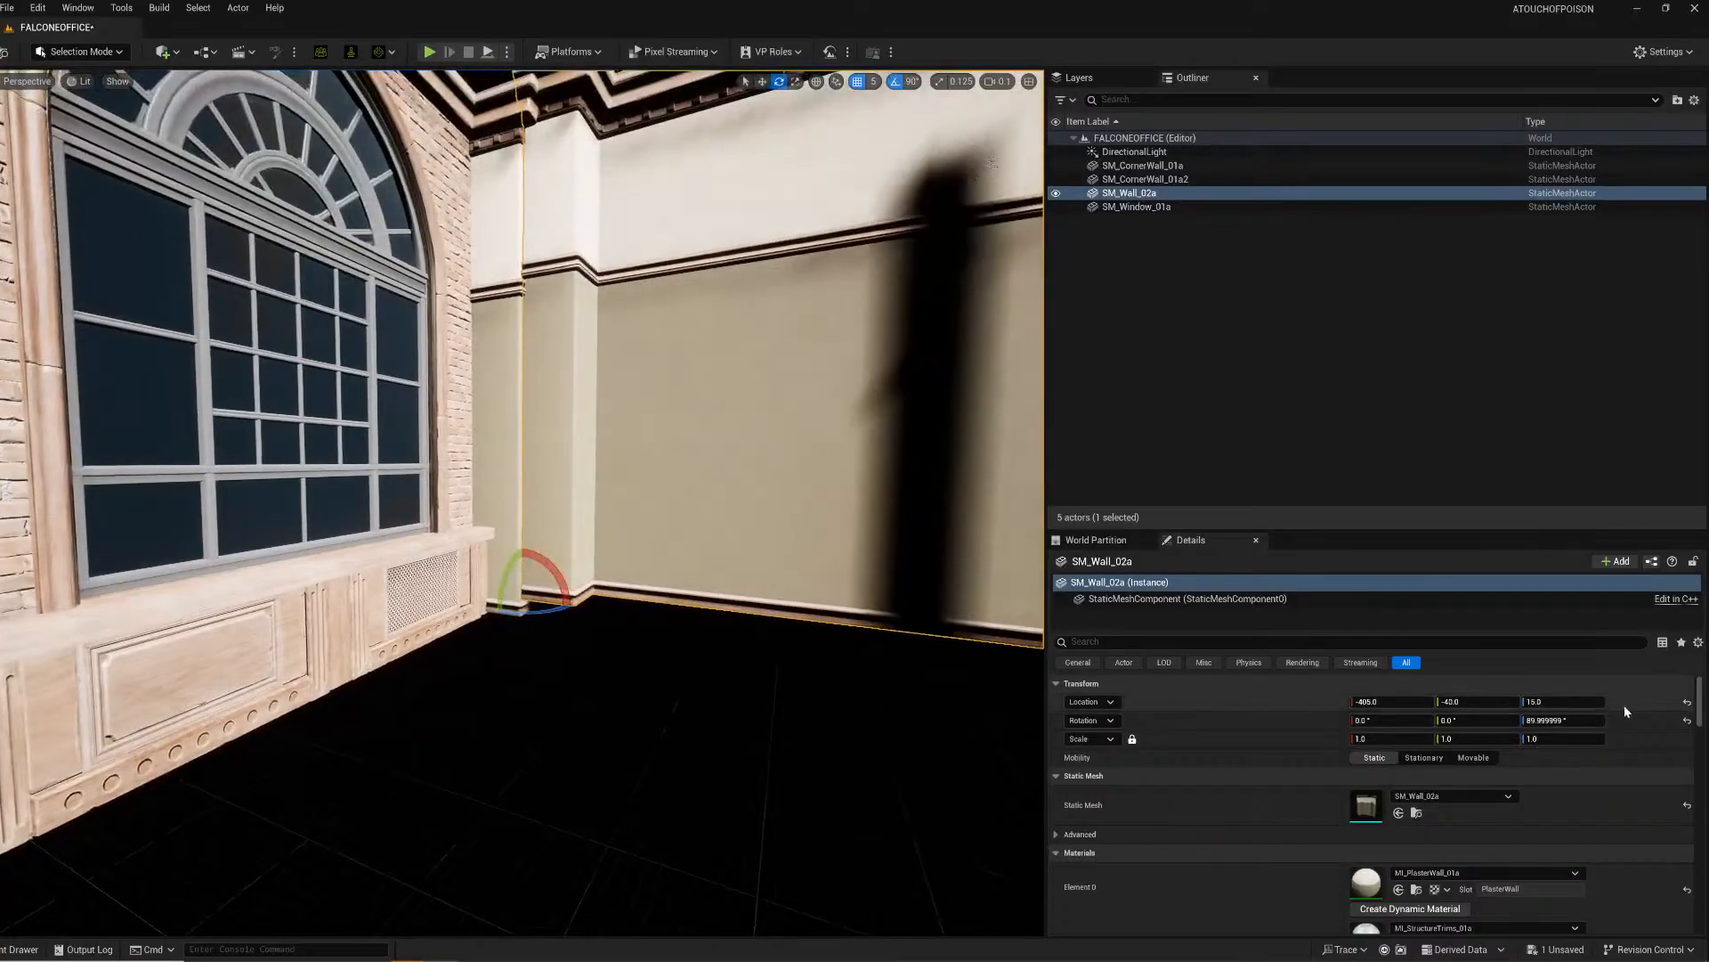
key("Return")
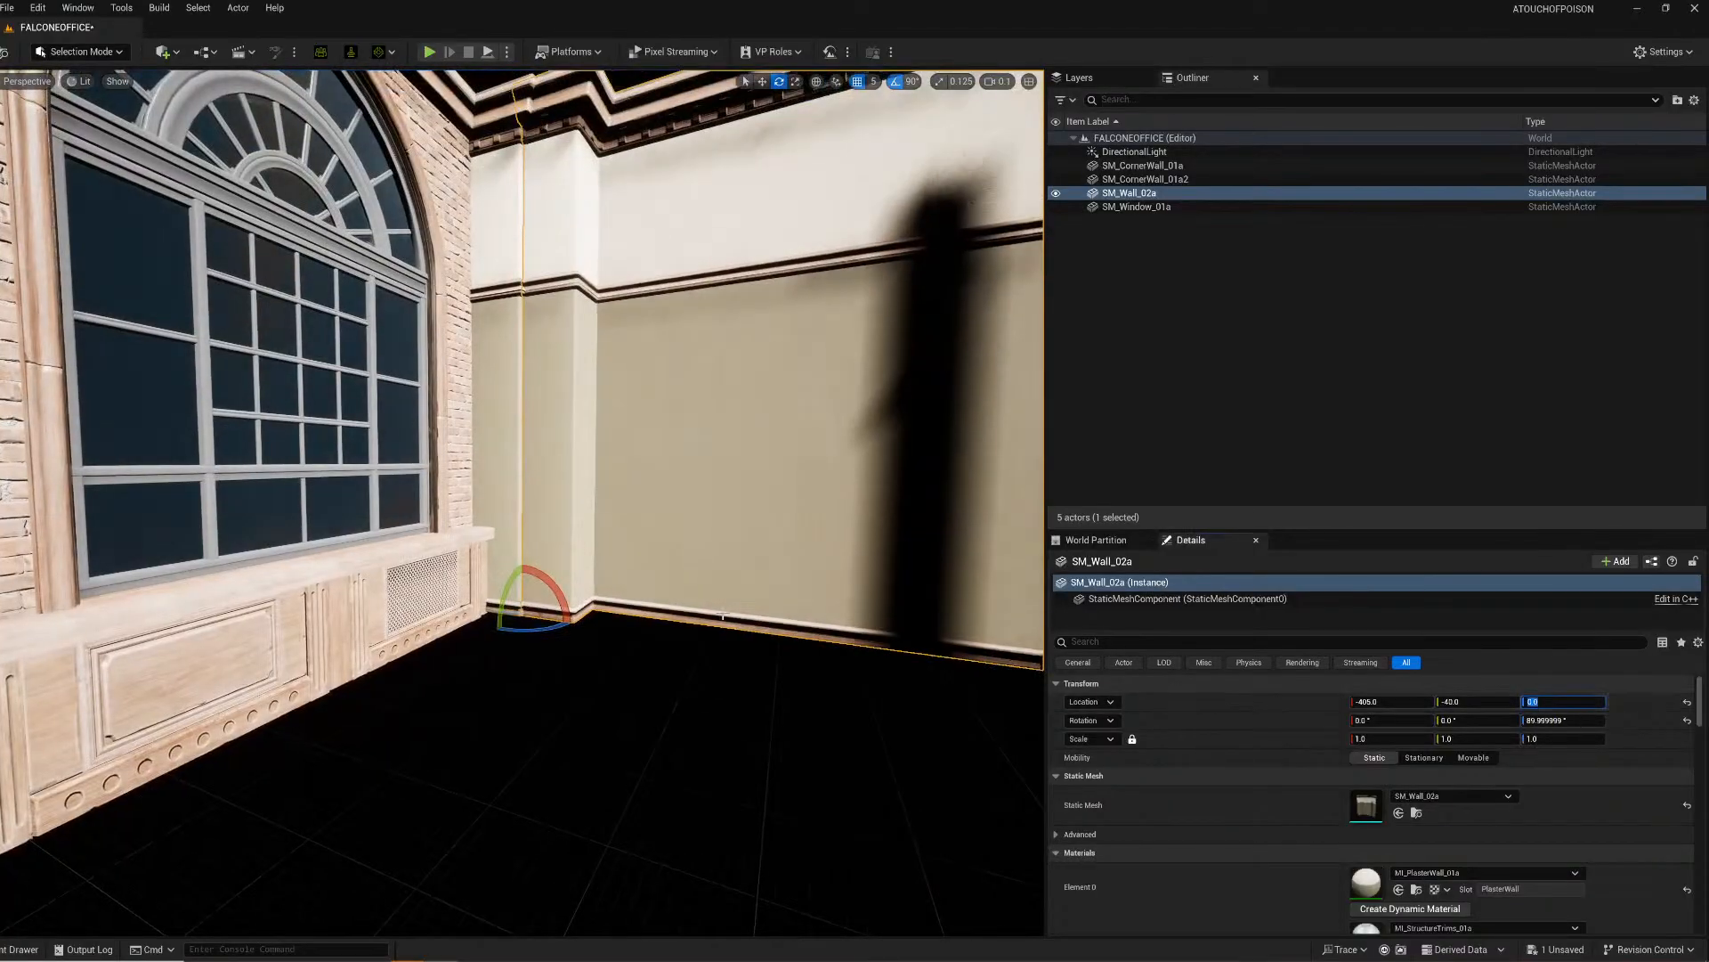
right_click_drag(890, 605, 953, 507)
right_click_drag(499, 570, 495, 627)
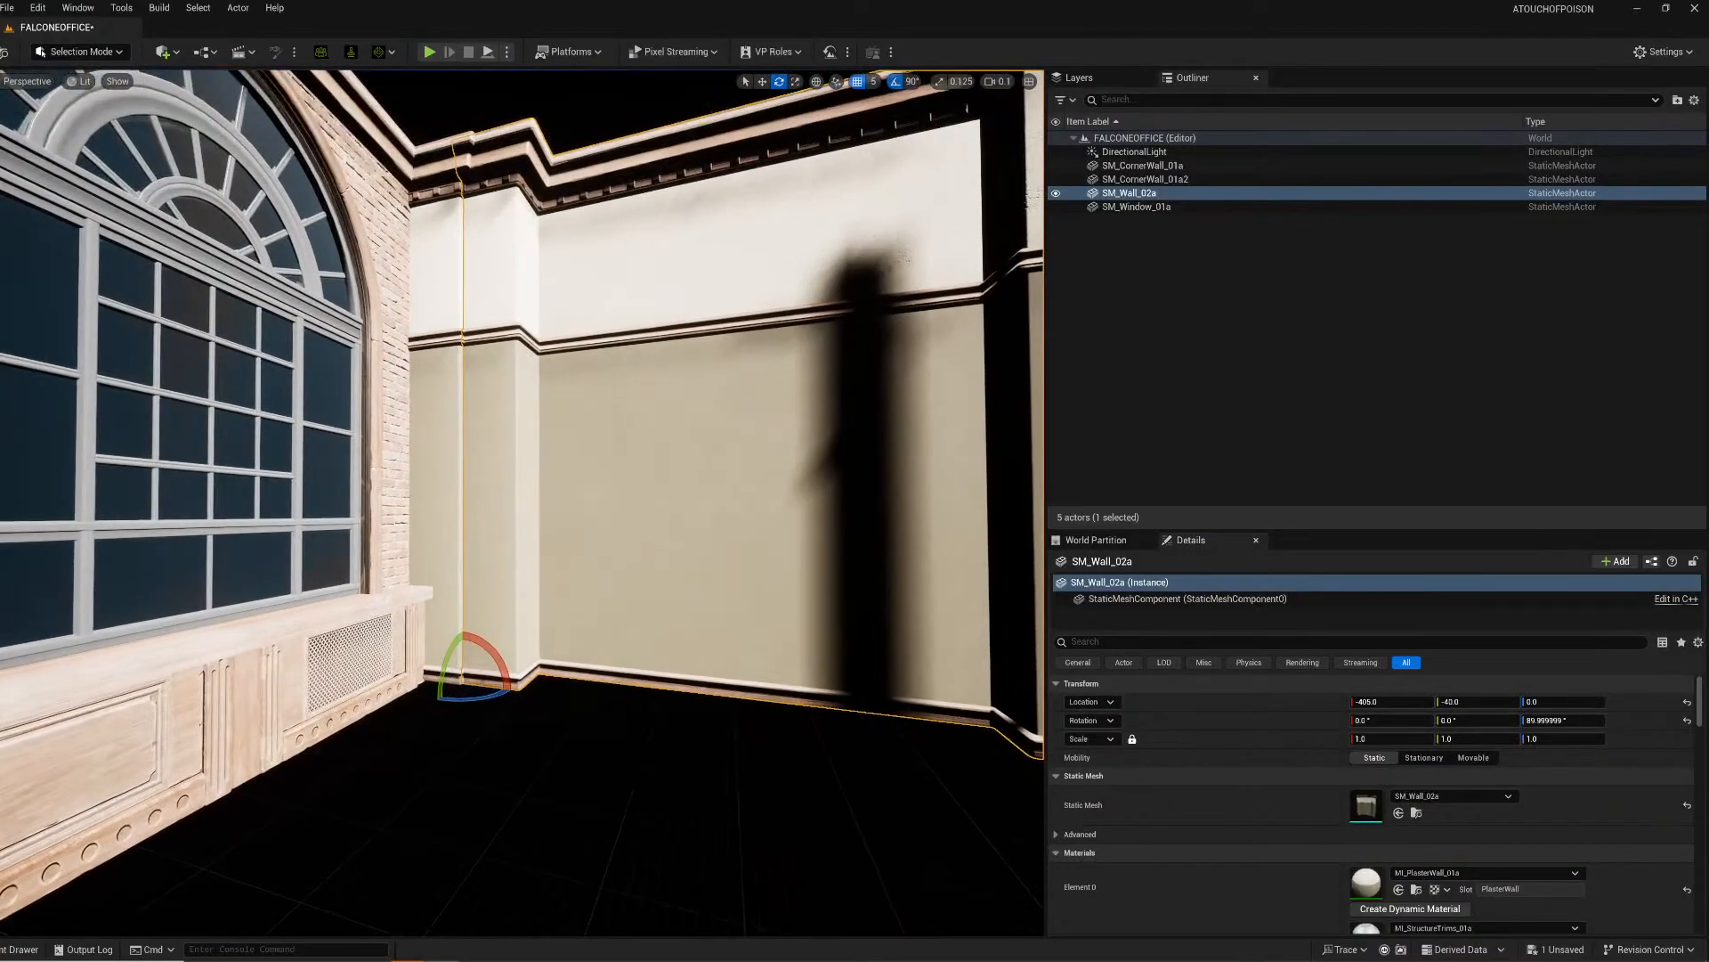
Step: Delete the corner wall beside SM_Wall_02a and move that wall against the window wall at X -415 and Y 25
left_click(452, 603)
key("Delete")
left_click(500, 589)
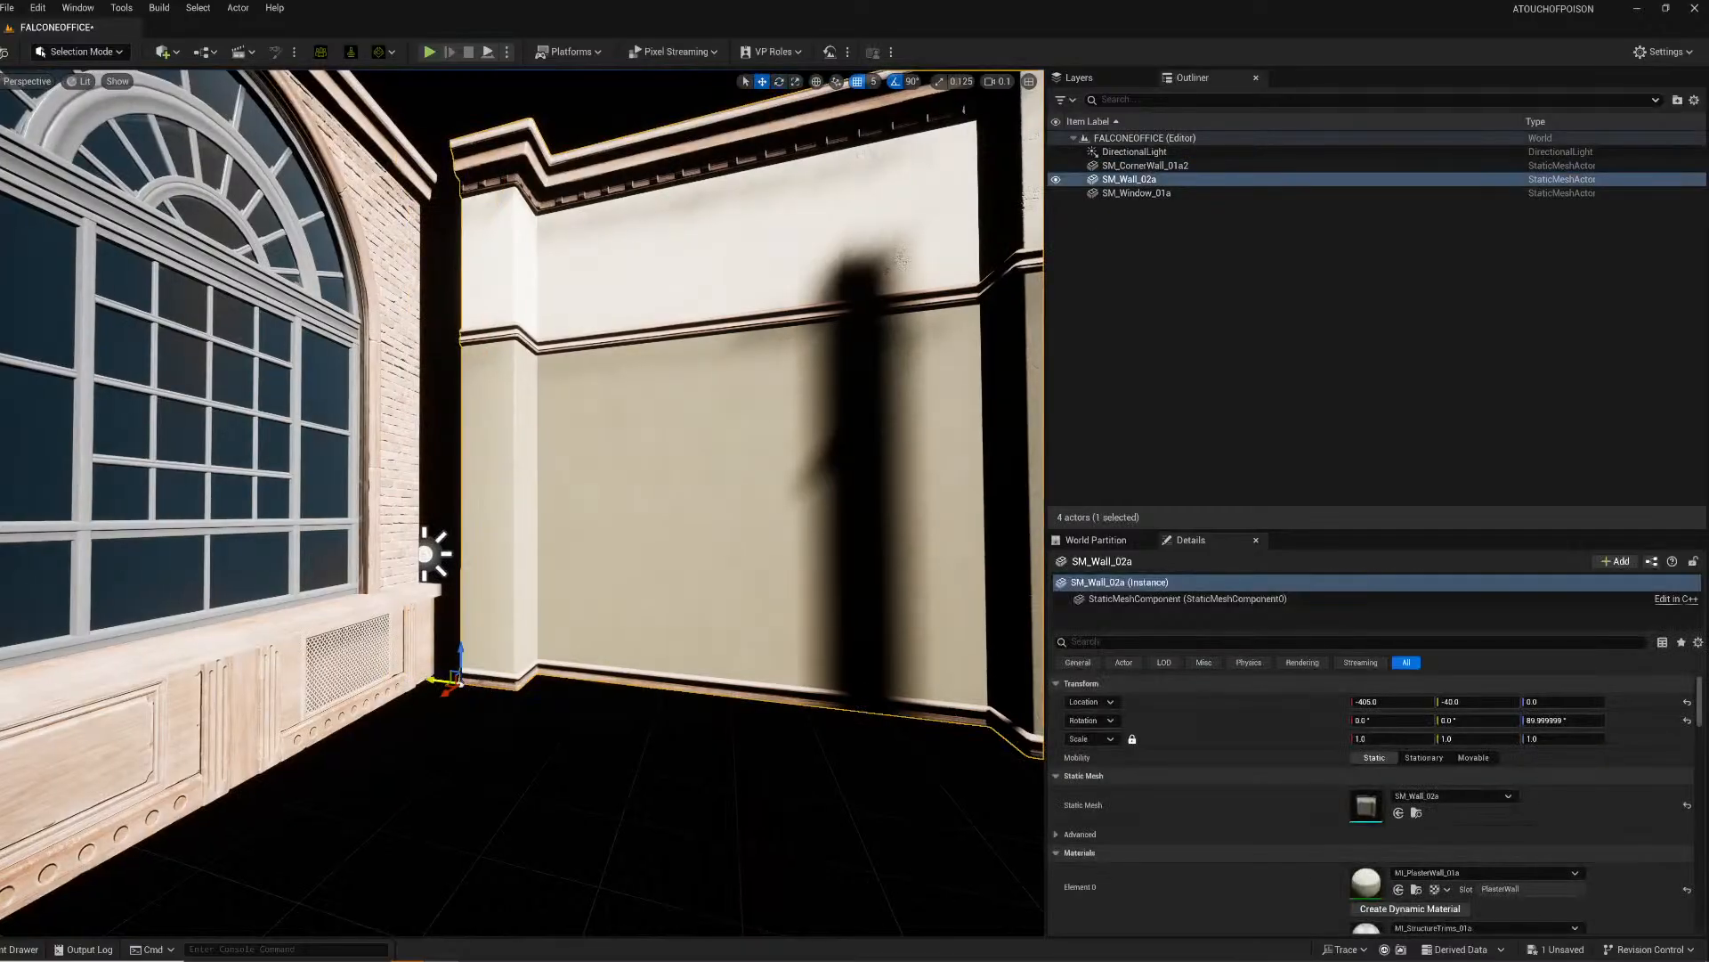
left_click_drag(436, 680, 374, 670)
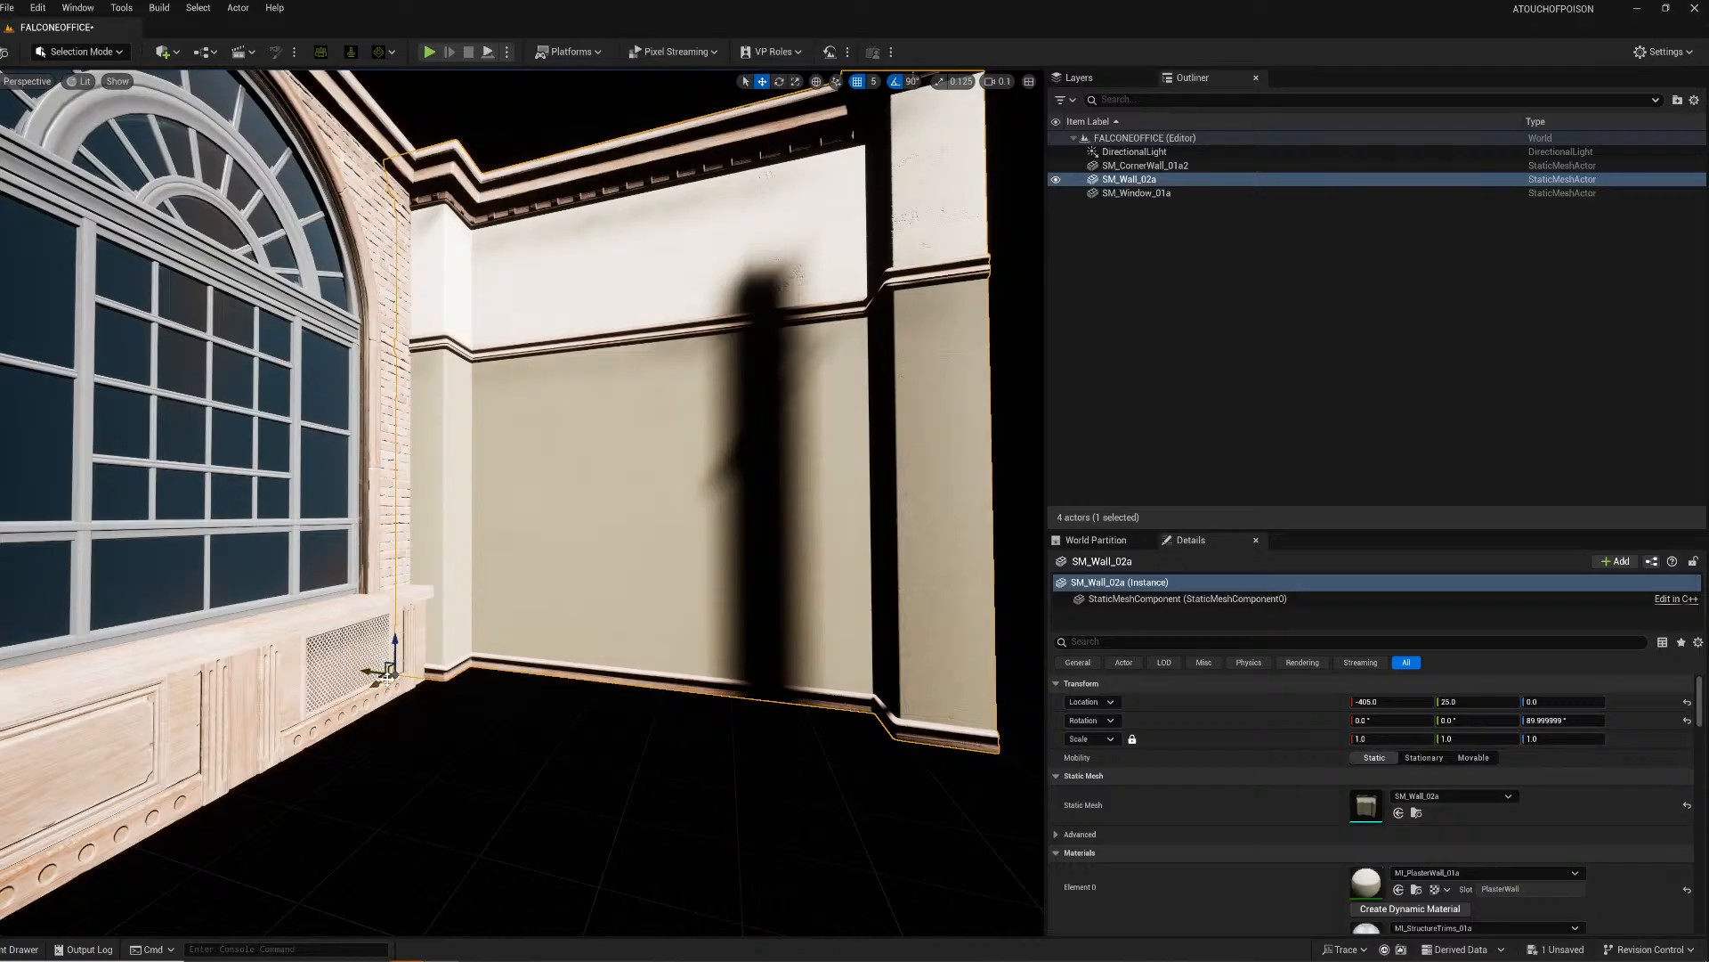
mouse_move(385, 674)
left_mouse_down()
mouse_move(370, 682)
mouse_move(419, 666)
mouse_move(391, 673)
left_mouse_up()
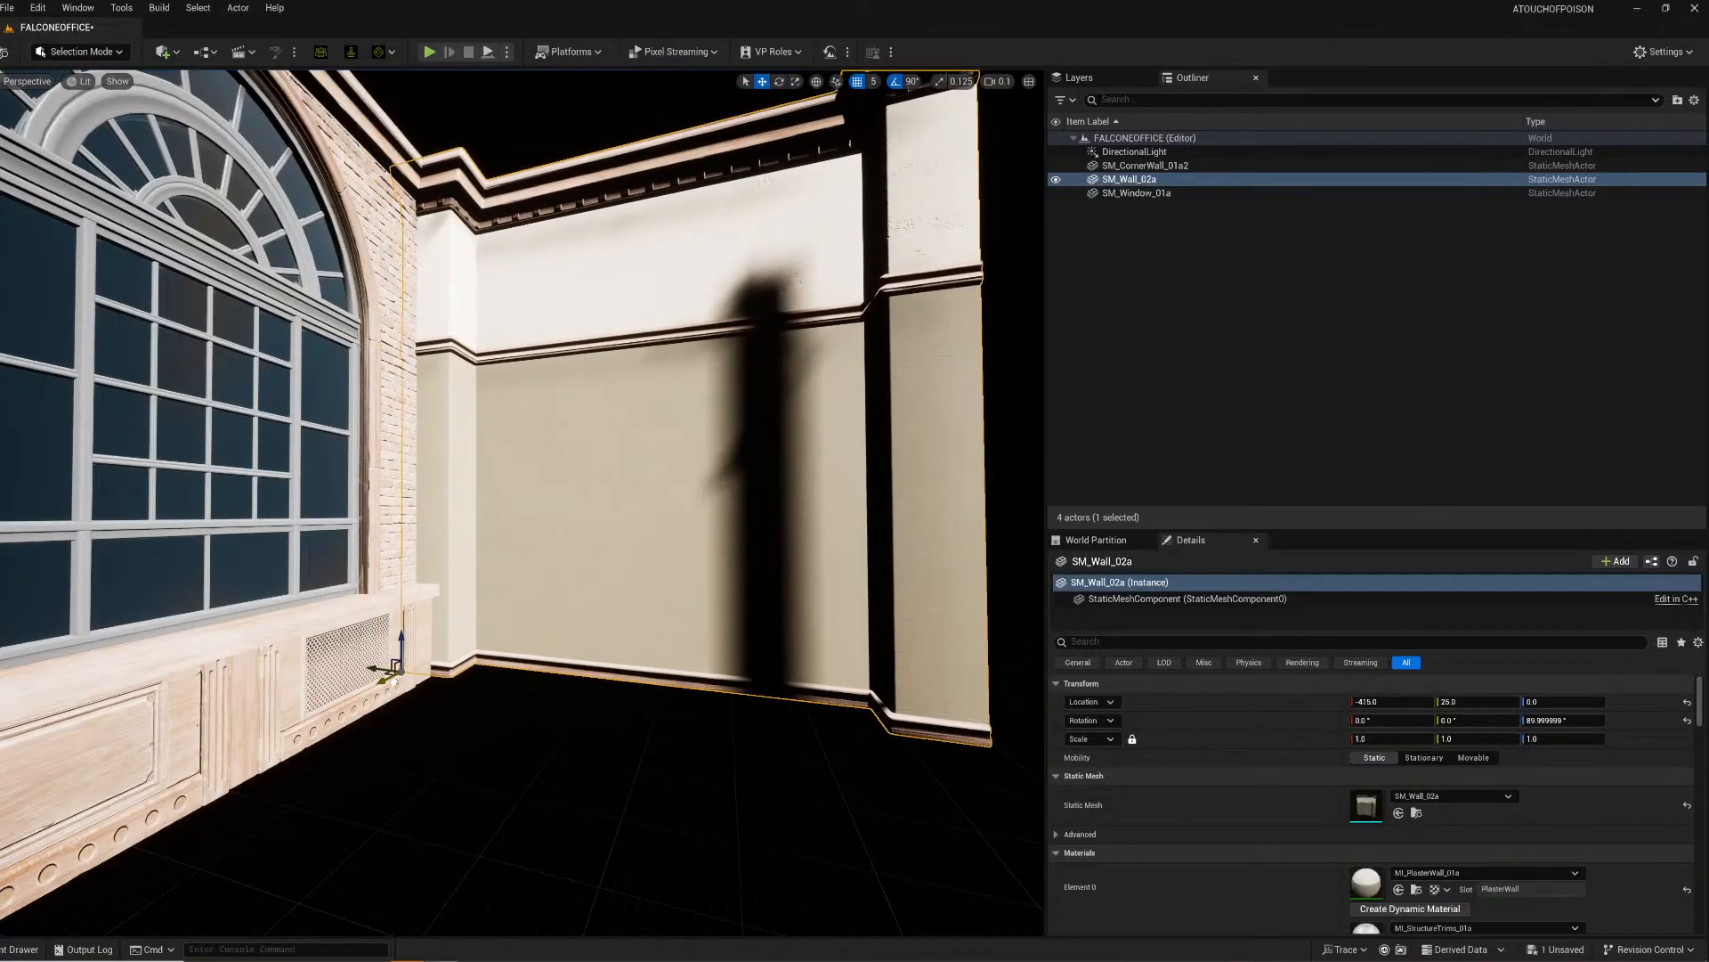
Step: Delete the remaining corner wall at the other edge of the window wall
key("s")
right_click_drag(349, 613, 254, 609)
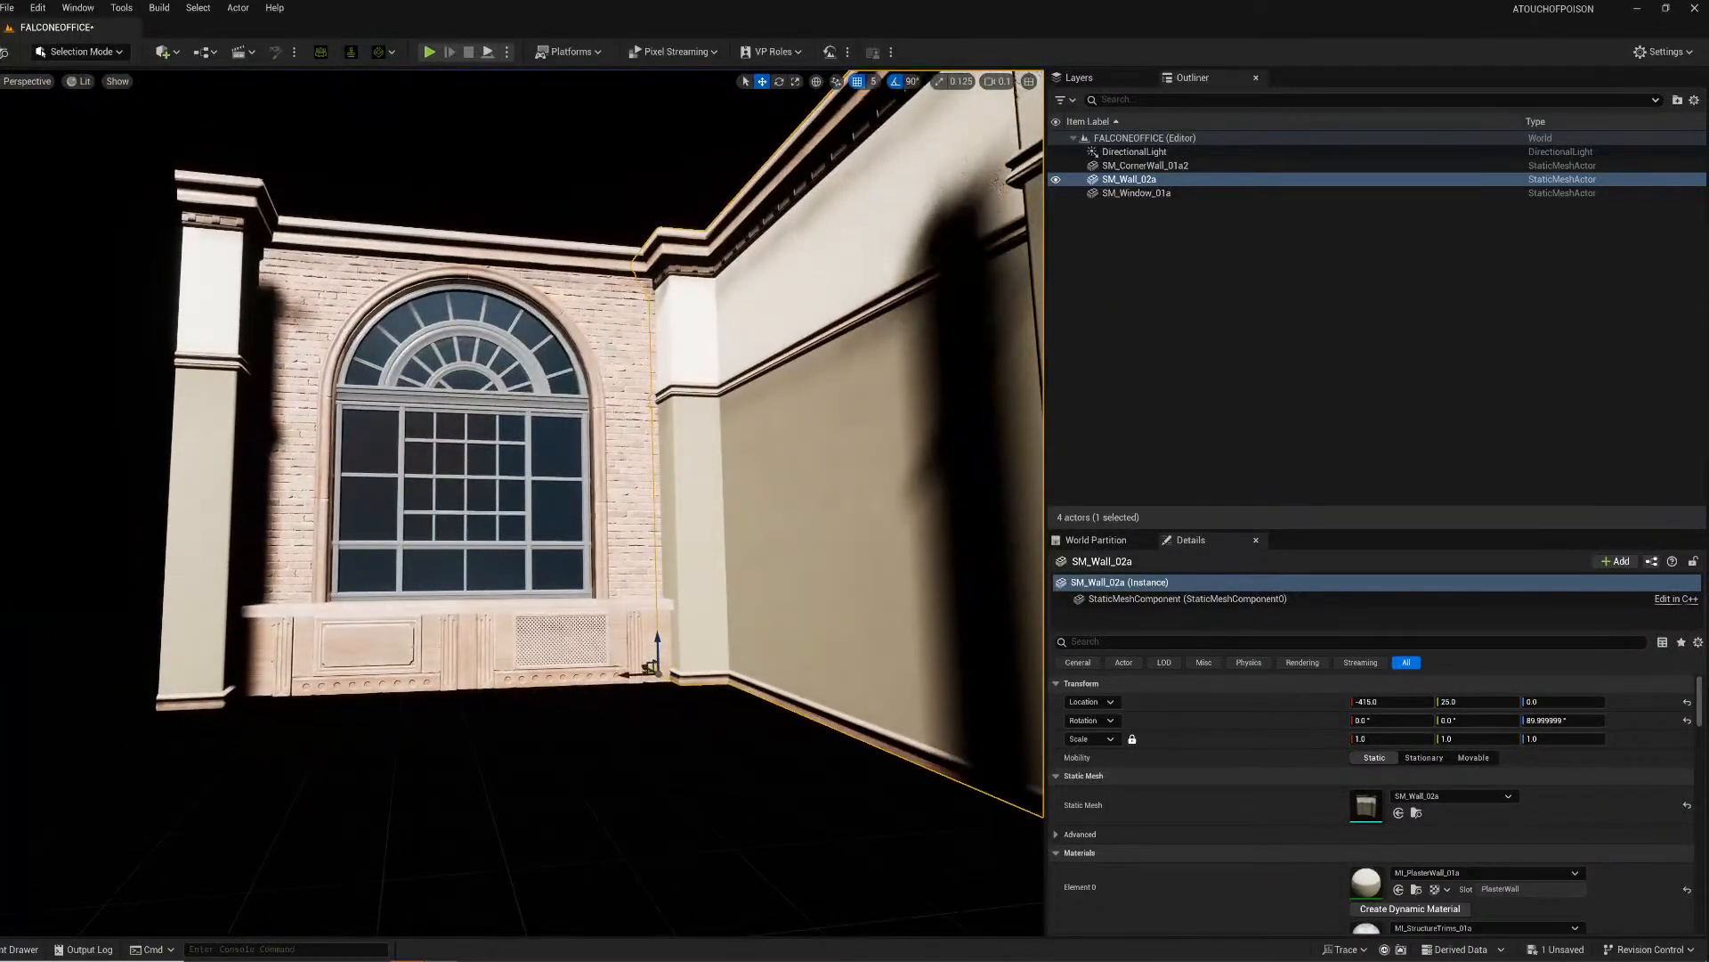
left_click(260, 542)
key("Delete")
Step: Duplicate the SM_Wall_02a wall with the copy rotated to -90 degrees about the vertical axis
left_click(736, 555)
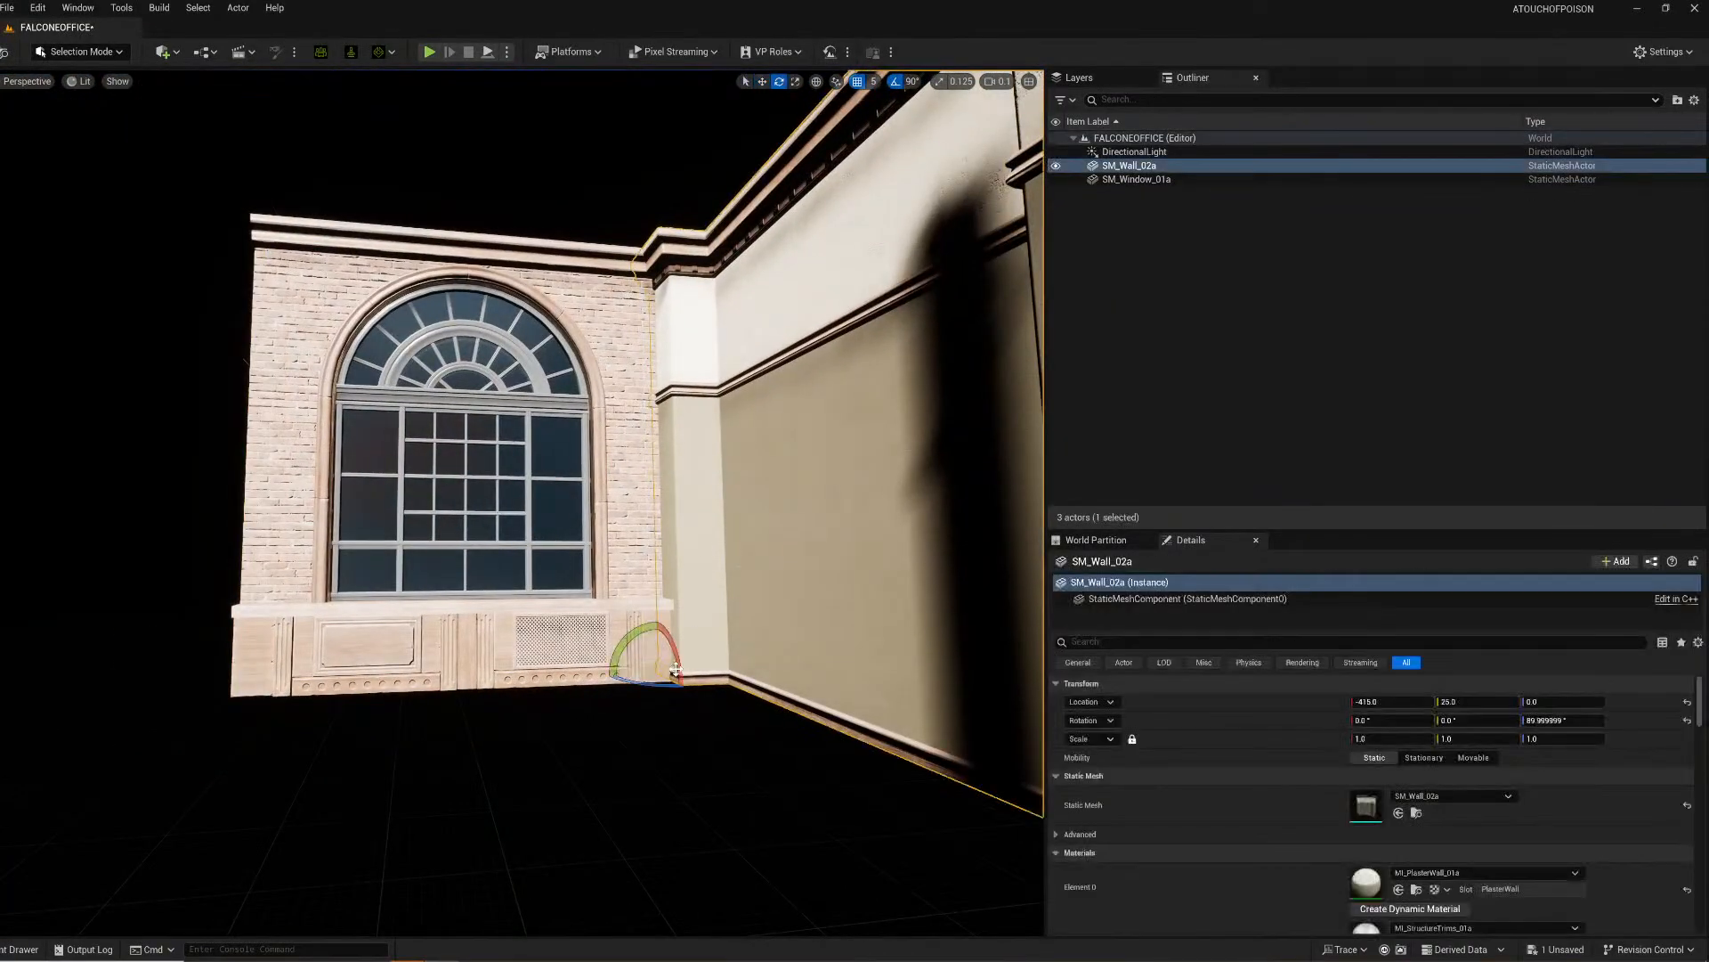
left_click_drag(605, 675, 712, 675, "alt")
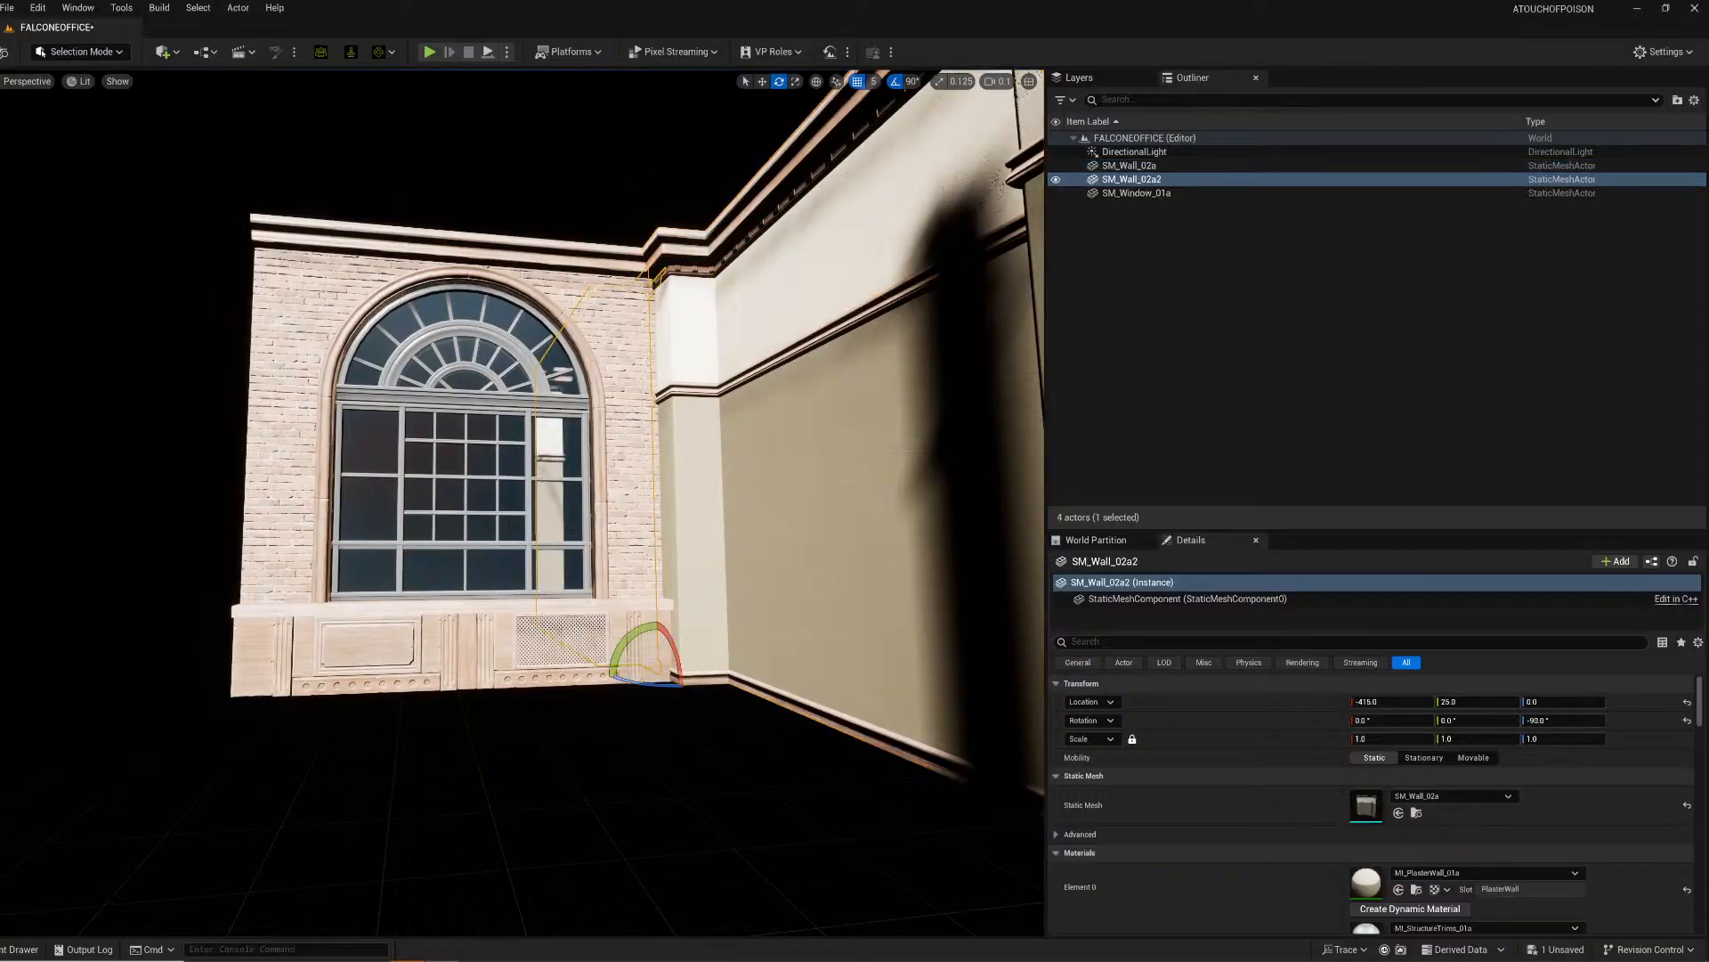
key("d")
right_click_drag(592, 665, 512, 708)
key("w")
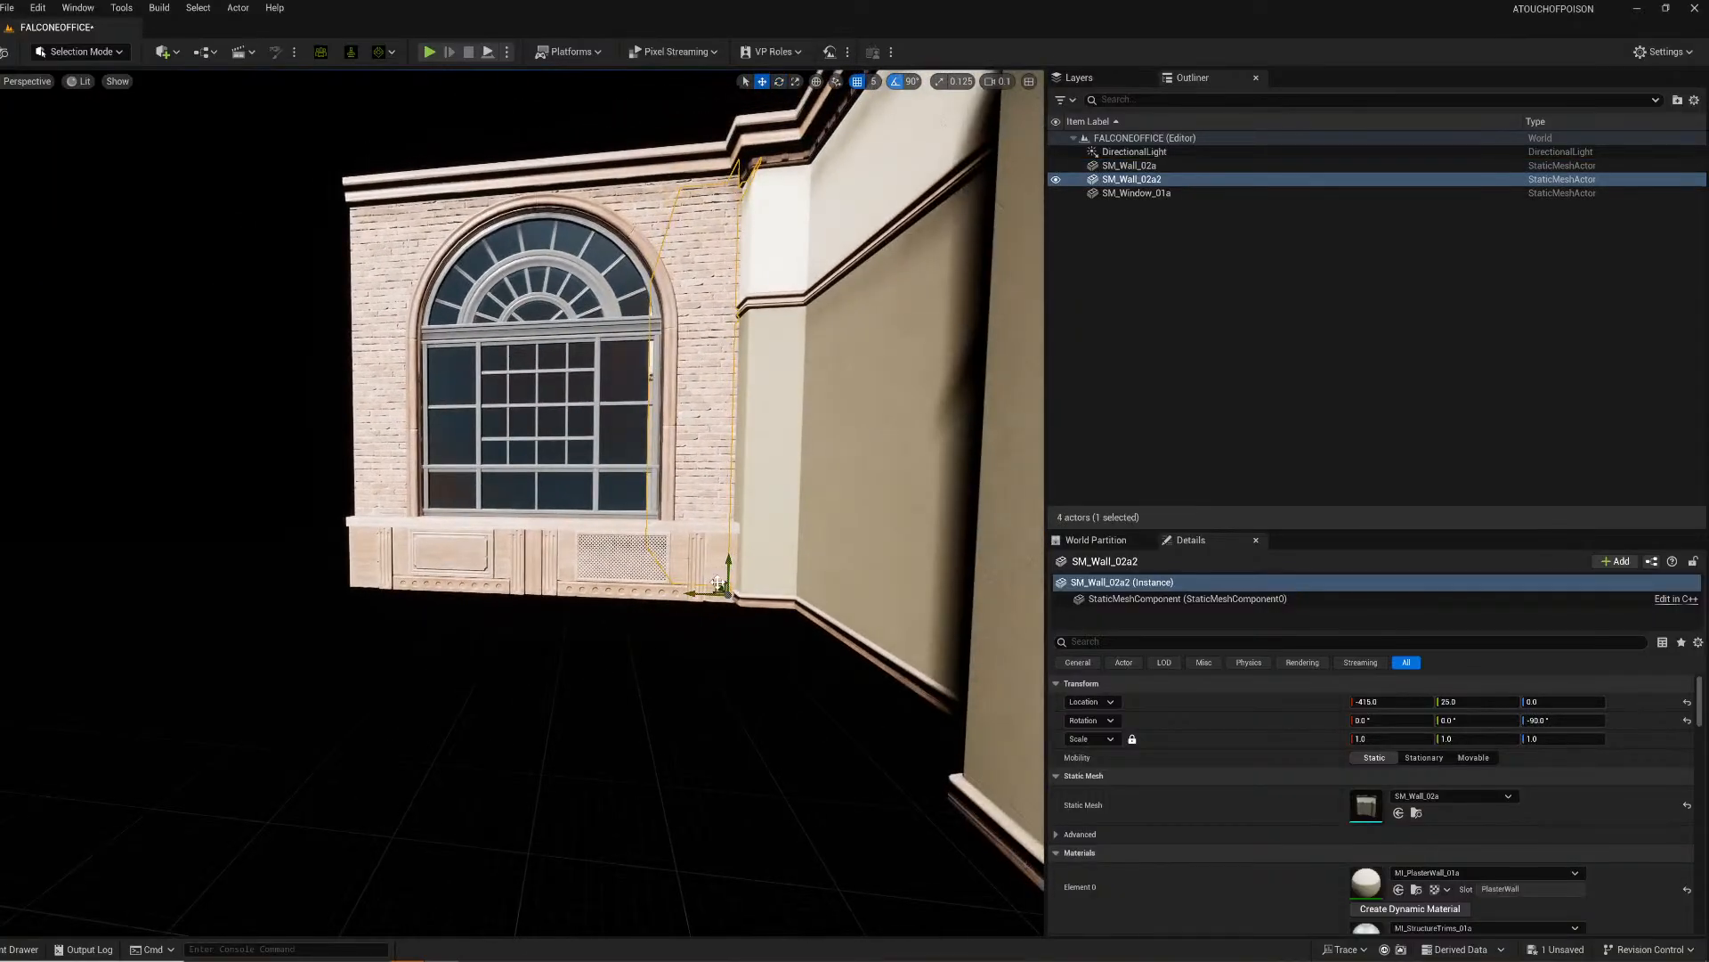
left_click_drag(735, 615, 719, 612)
right_click_drag(685, 617, 623, 654)
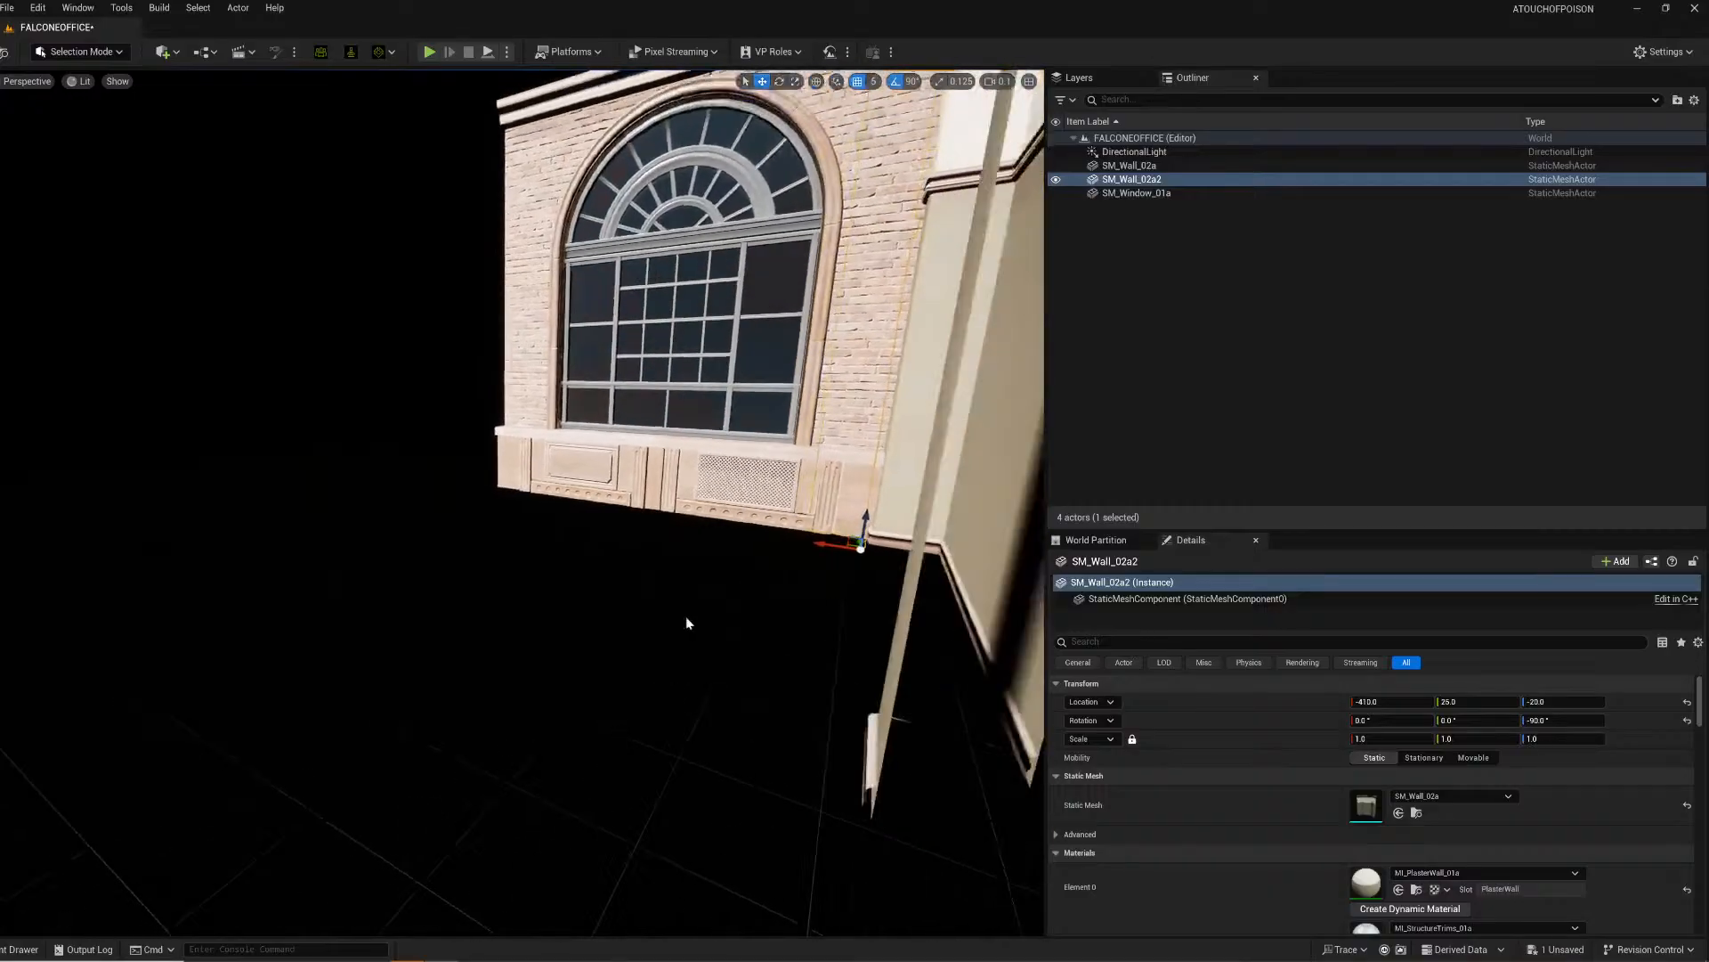
key("ctrl+z")
Step: Move the duplicated wall across the room to the window wall's opposite edge so it faces the first wall
mouse_move(820, 569)
right_mouse_down()
mouse_move(801, 570)
mouse_move(841, 566)
right_mouse_up()
key("d")
left_click_drag(755, 517, 595, 628)
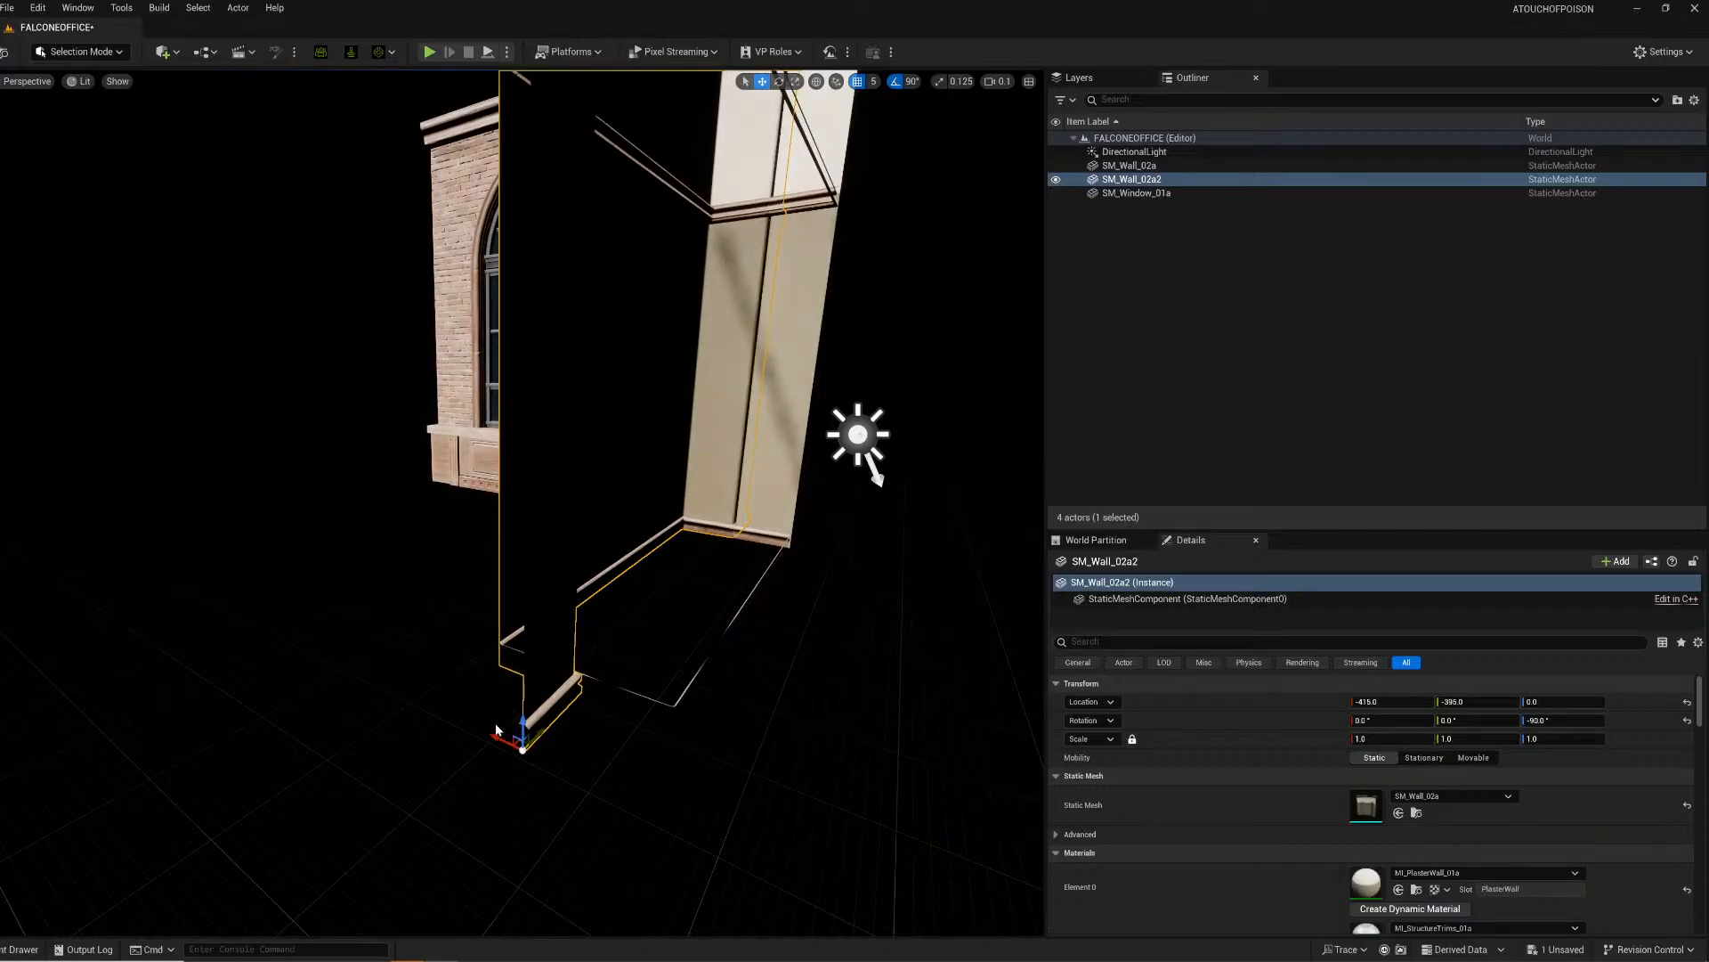
left_click_drag(523, 750, 143, 631)
left_click(279, 720)
Step: Place the SM_Roof_02a structure mesh in the room in front of the arched window
key("a")
right_click_drag(280, 720, 583, 429)
key("w")
key("s")
right_click_drag(599, 327, 3, 931)
key("d")
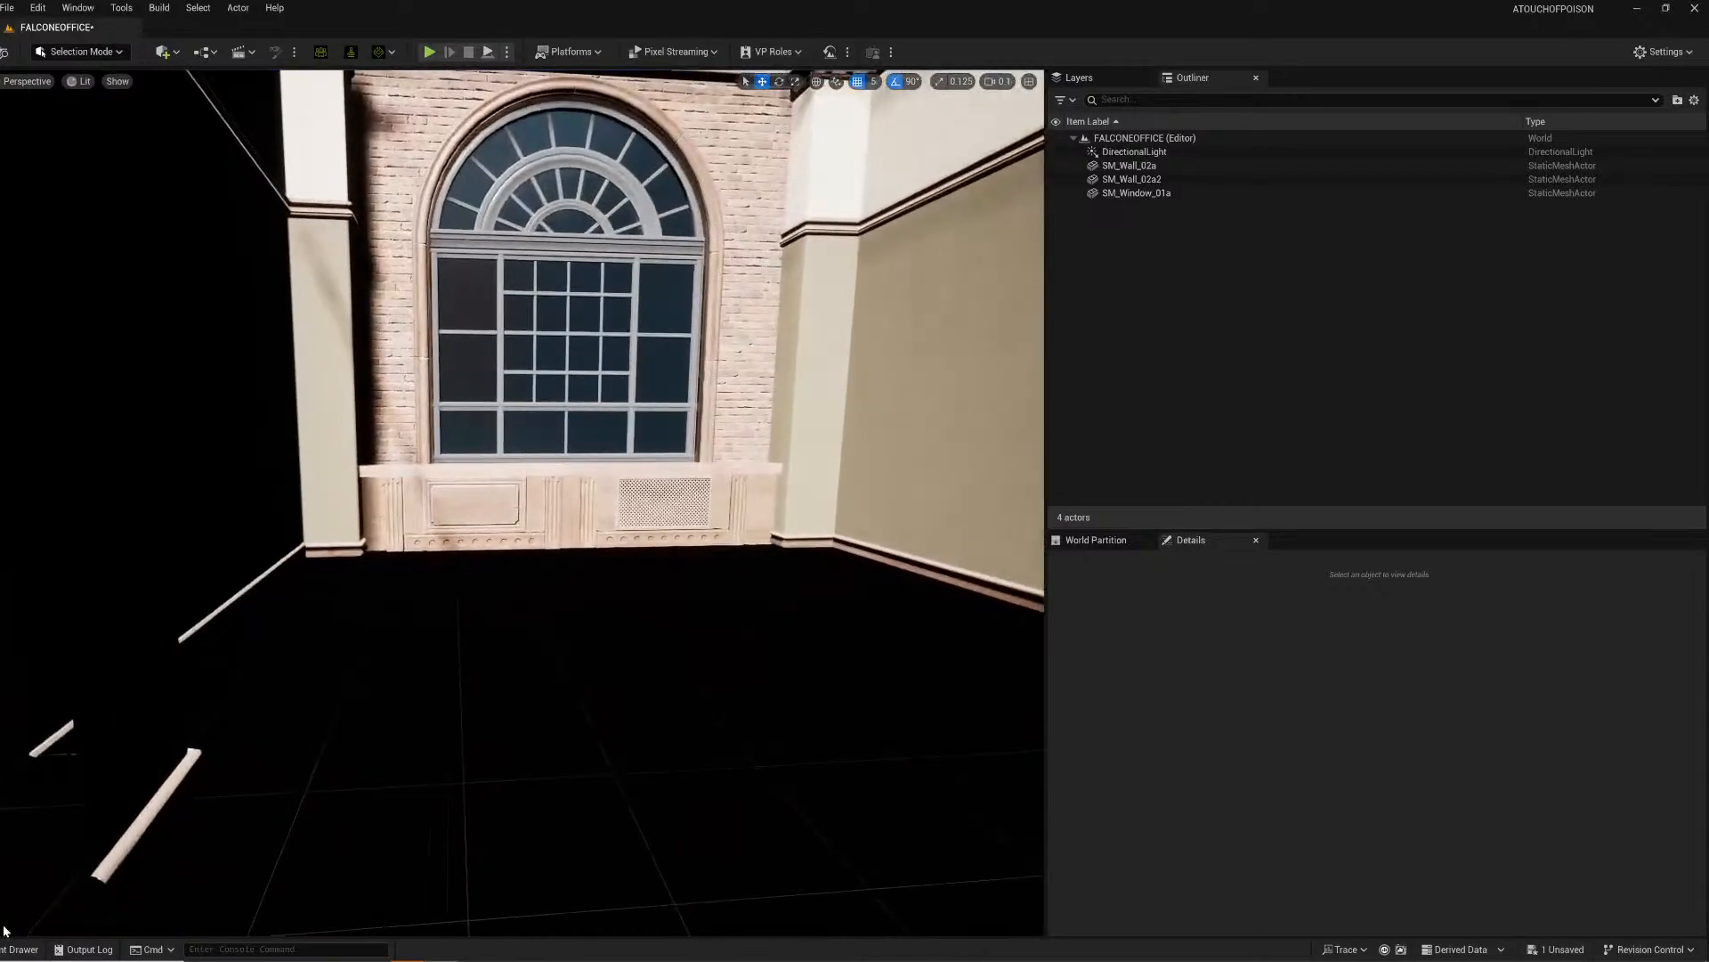
key("ctrl+space")
scroll(489, 839, "up", 1)
left_click_drag(386, 762, 597, 599)
left_click_drag(818, 360, 816, 359)
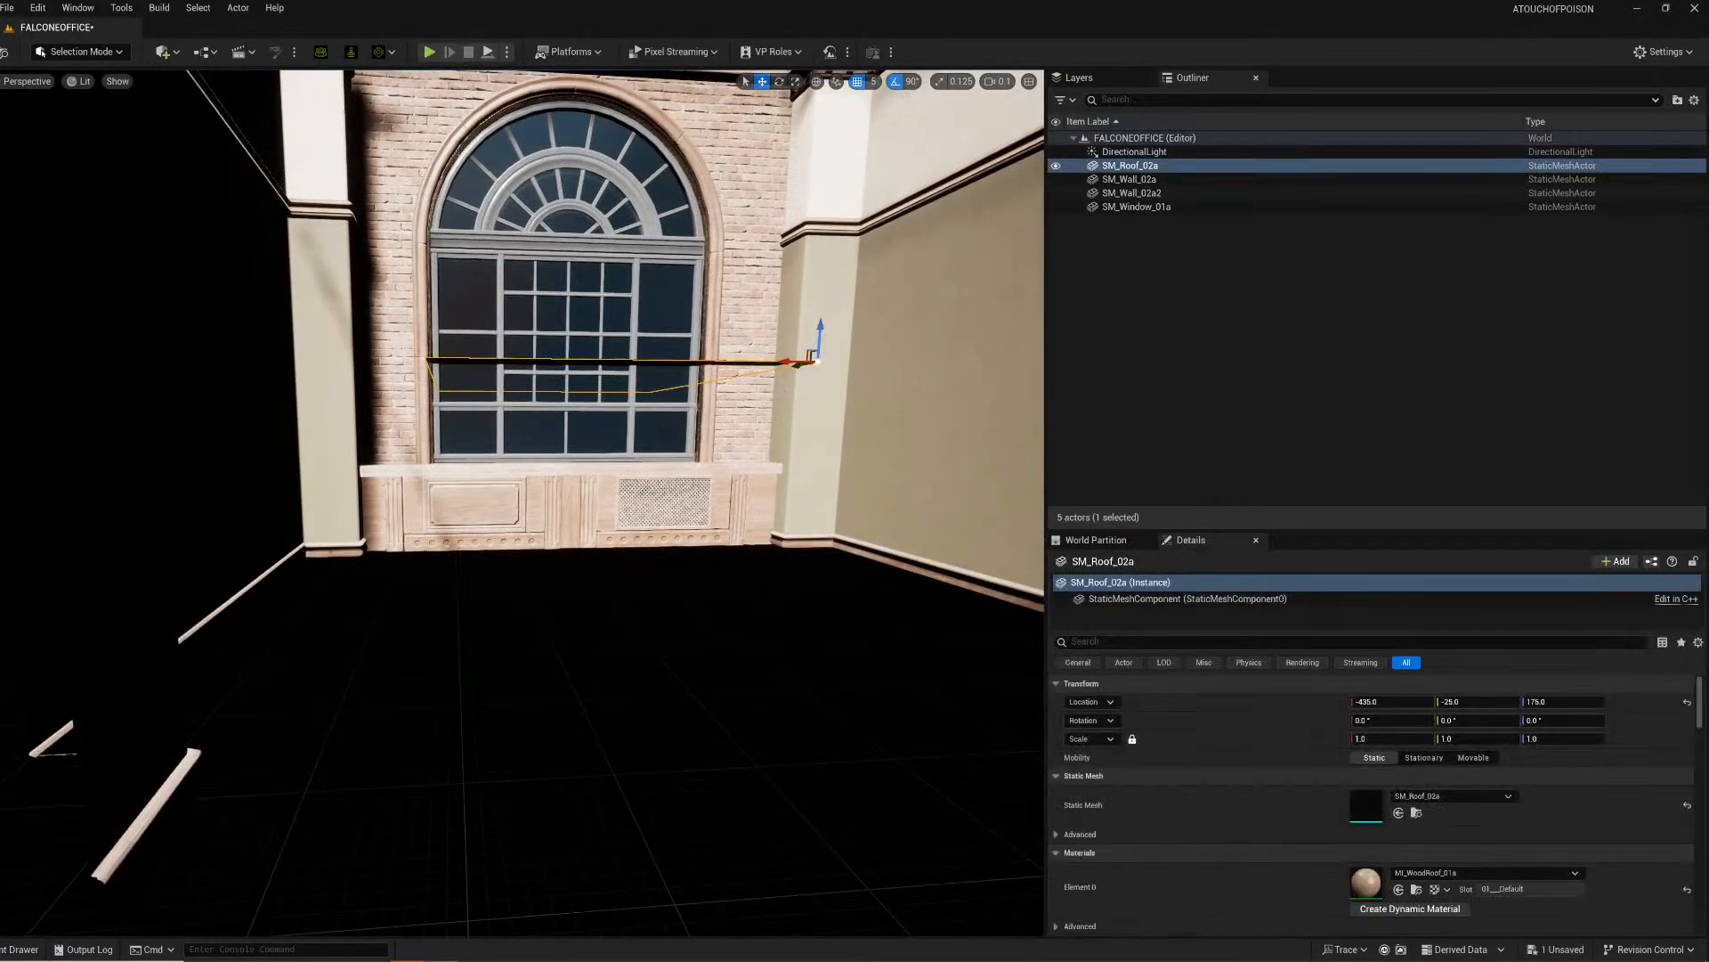
Step: Raise the roof panel to Z 450 above the walls and shift it to Y -430
right_click_drag(816, 360, 926, 285)
key("w")
key("a")
key("s")
left_click_drag(696, 486, 710, 195)
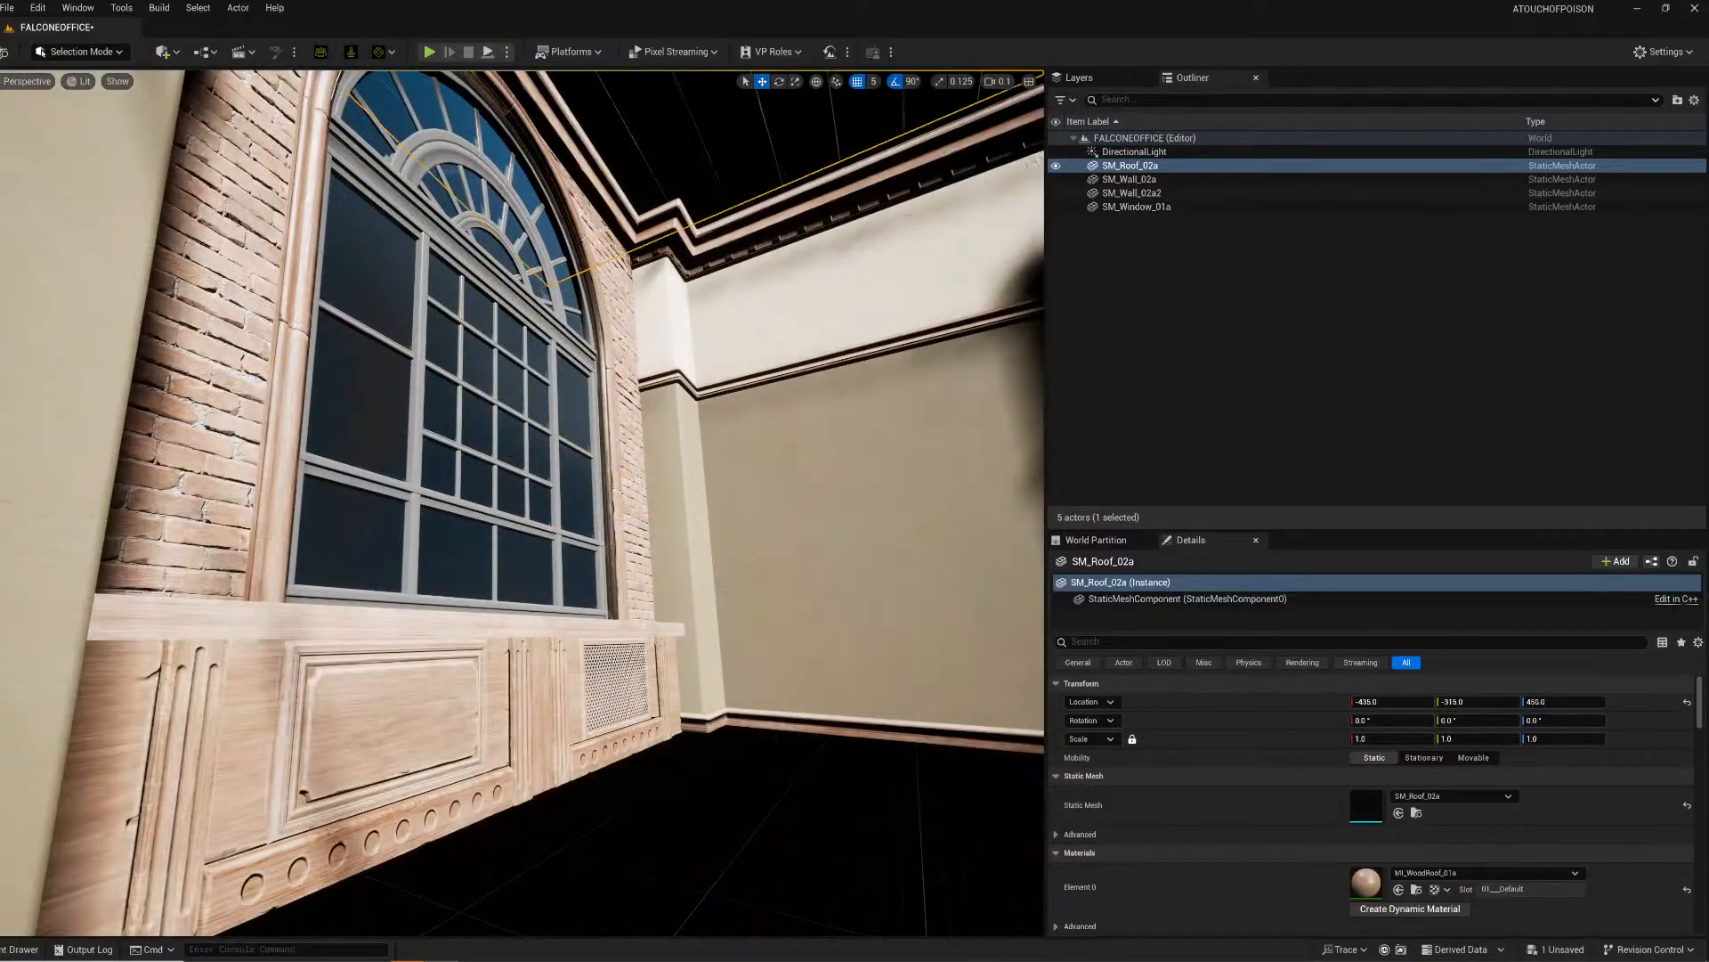
mouse_move(582, 292)
right_mouse_down()
mouse_move(575, 534)
mouse_move(575, 312)
mouse_move(694, 276)
mouse_move(699, 254)
right_mouse_up()
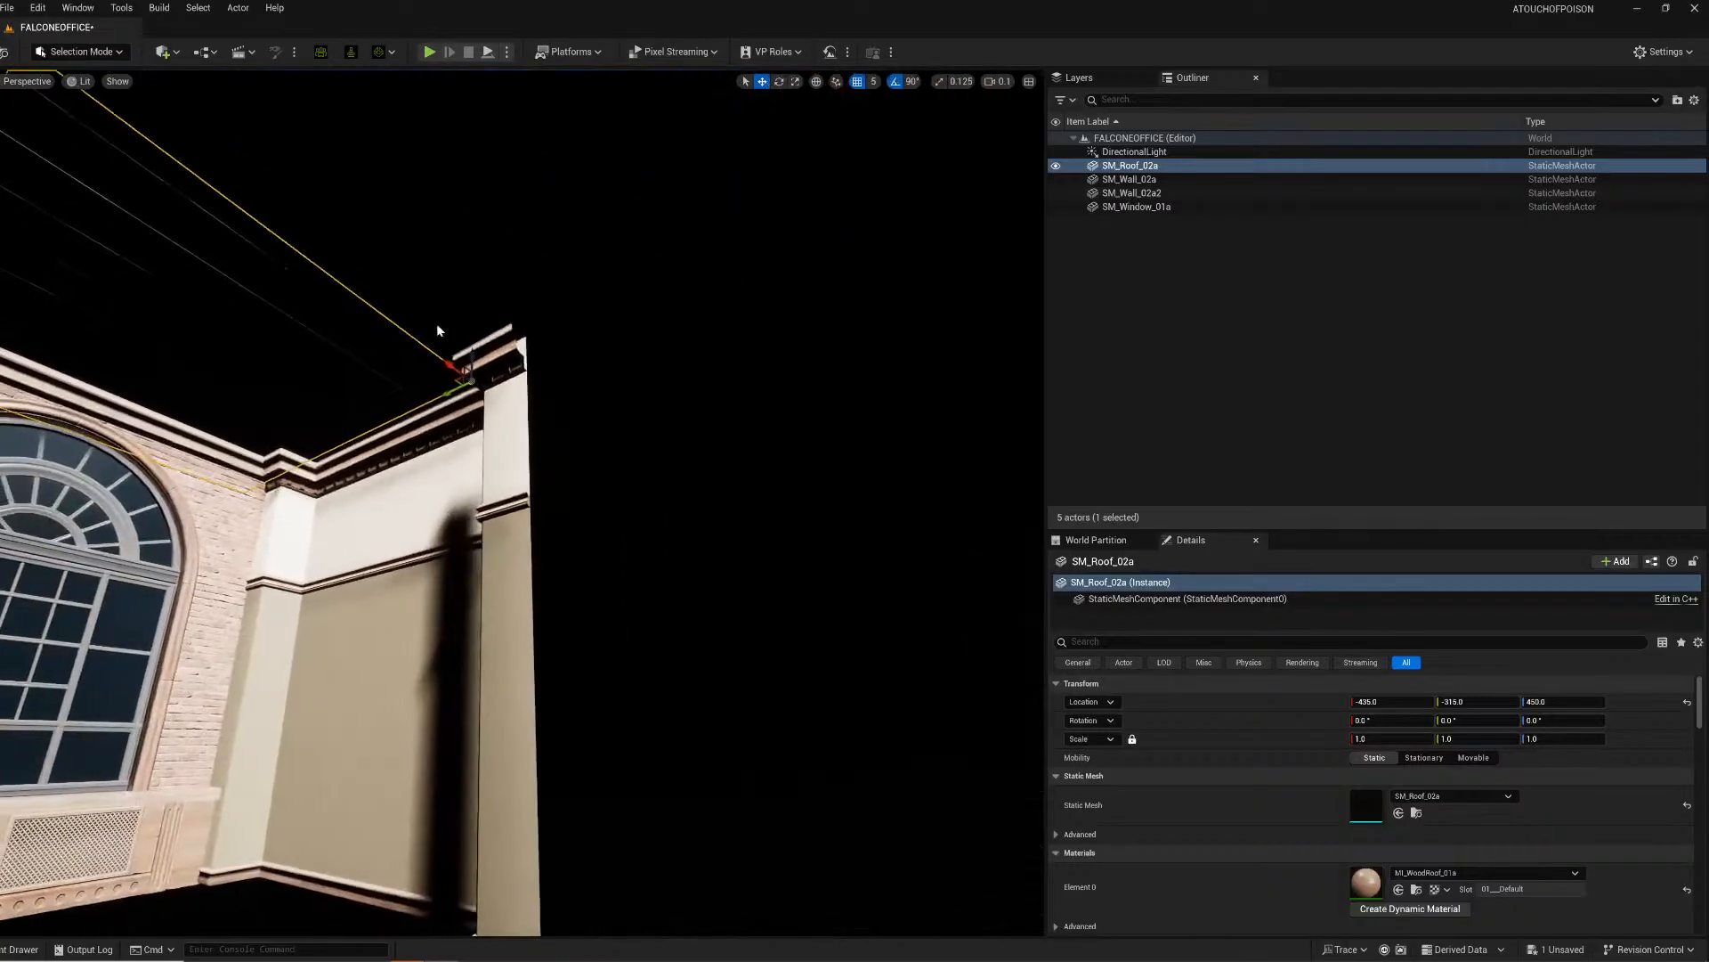
left_click_drag(458, 389, 548, 385)
Step: Duplicate the roof panel along the X axis and set the copy beside the first to extend the ceiling
key("s")
right_click_drag(523, 385, 481, 386)
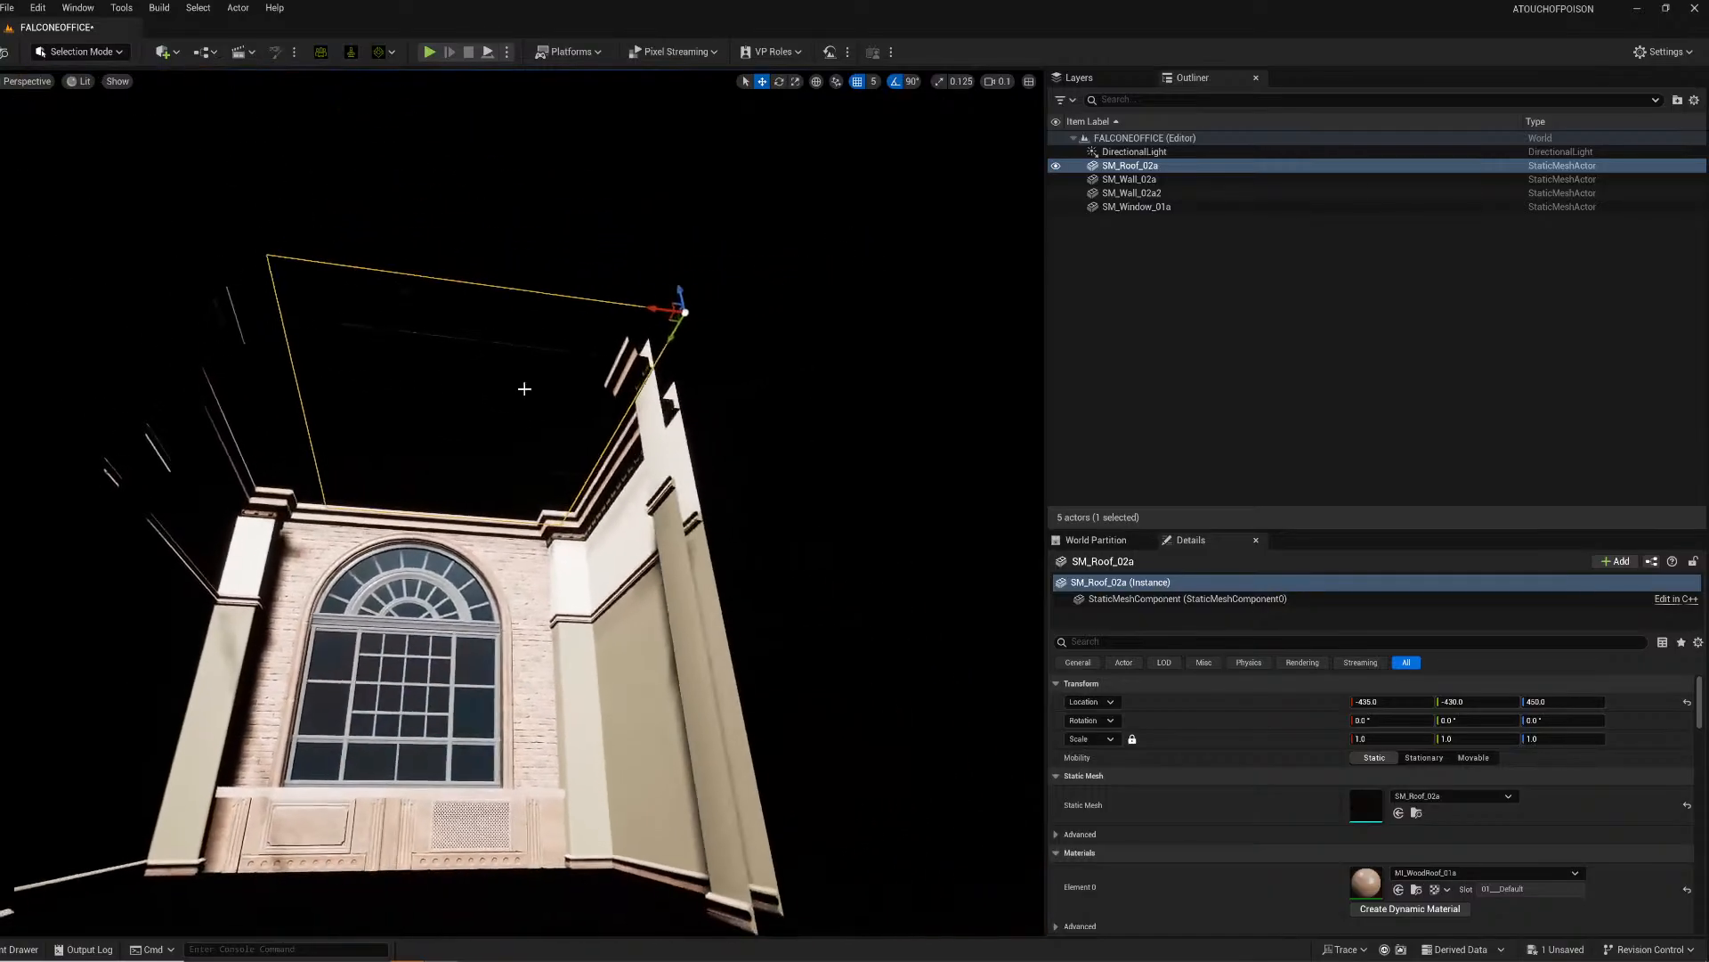
left_click_drag(648, 313, 142, 349, "alt")
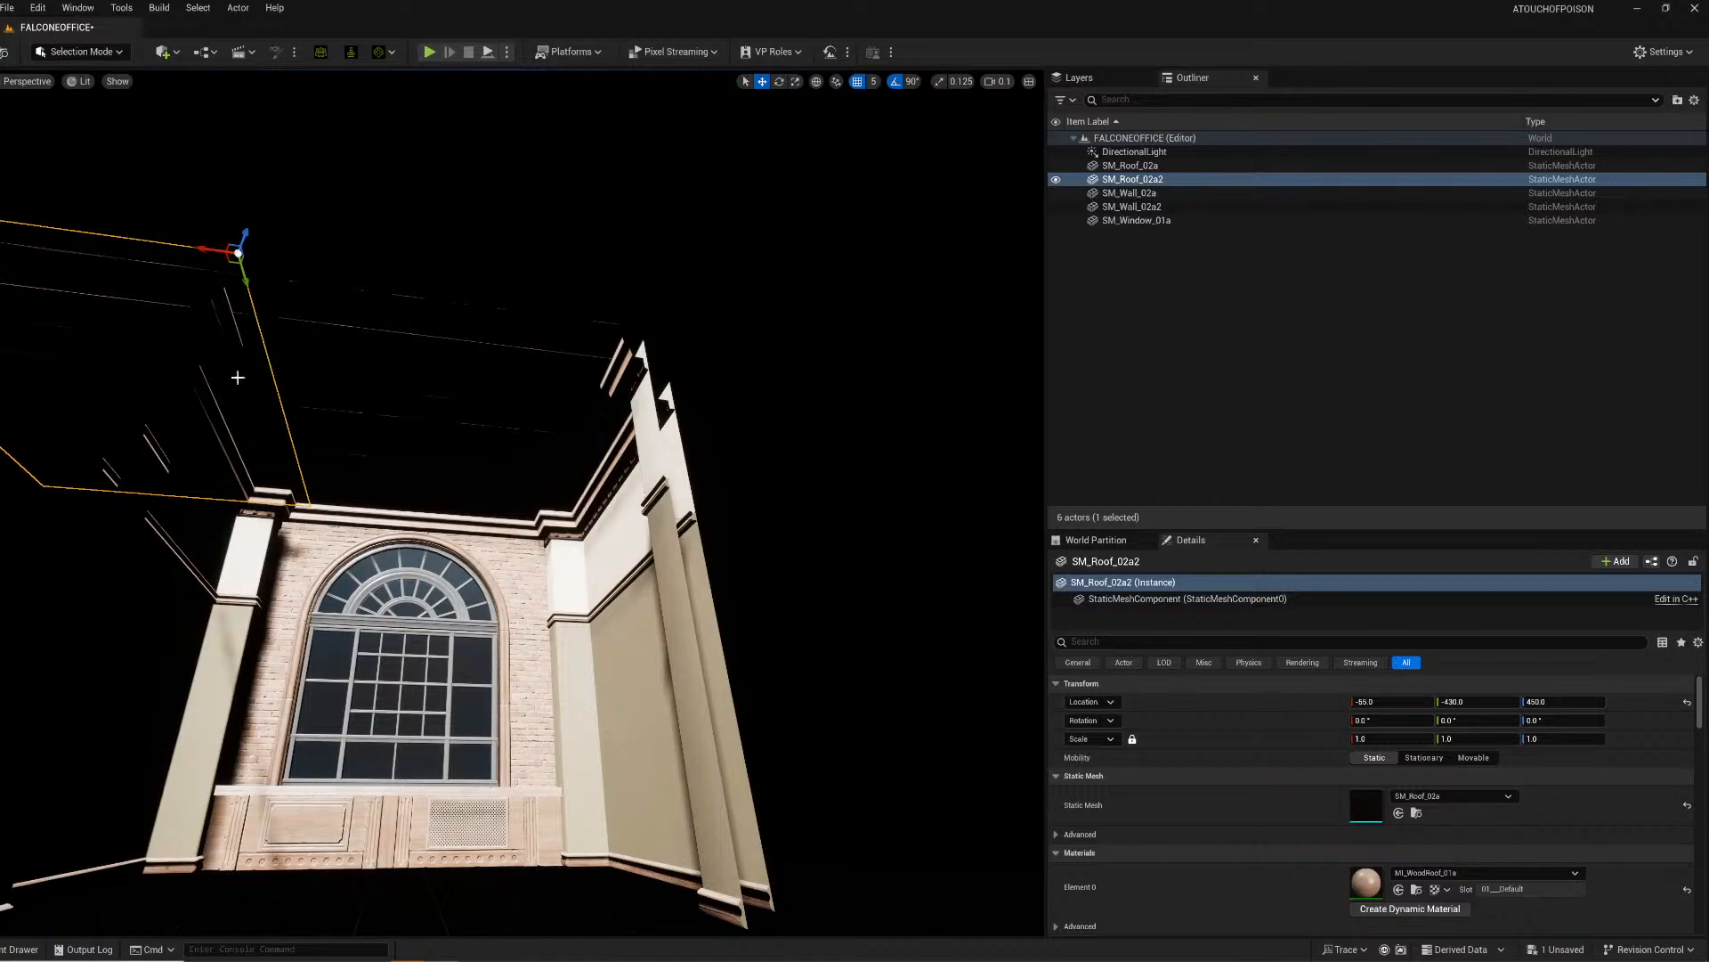
key("Escape")
Step: Add the Ultra_Dynamic_Sky blueprint from the UltraDynamicSky content to the level and delete the DirectionalLight
left_click(43, 956)
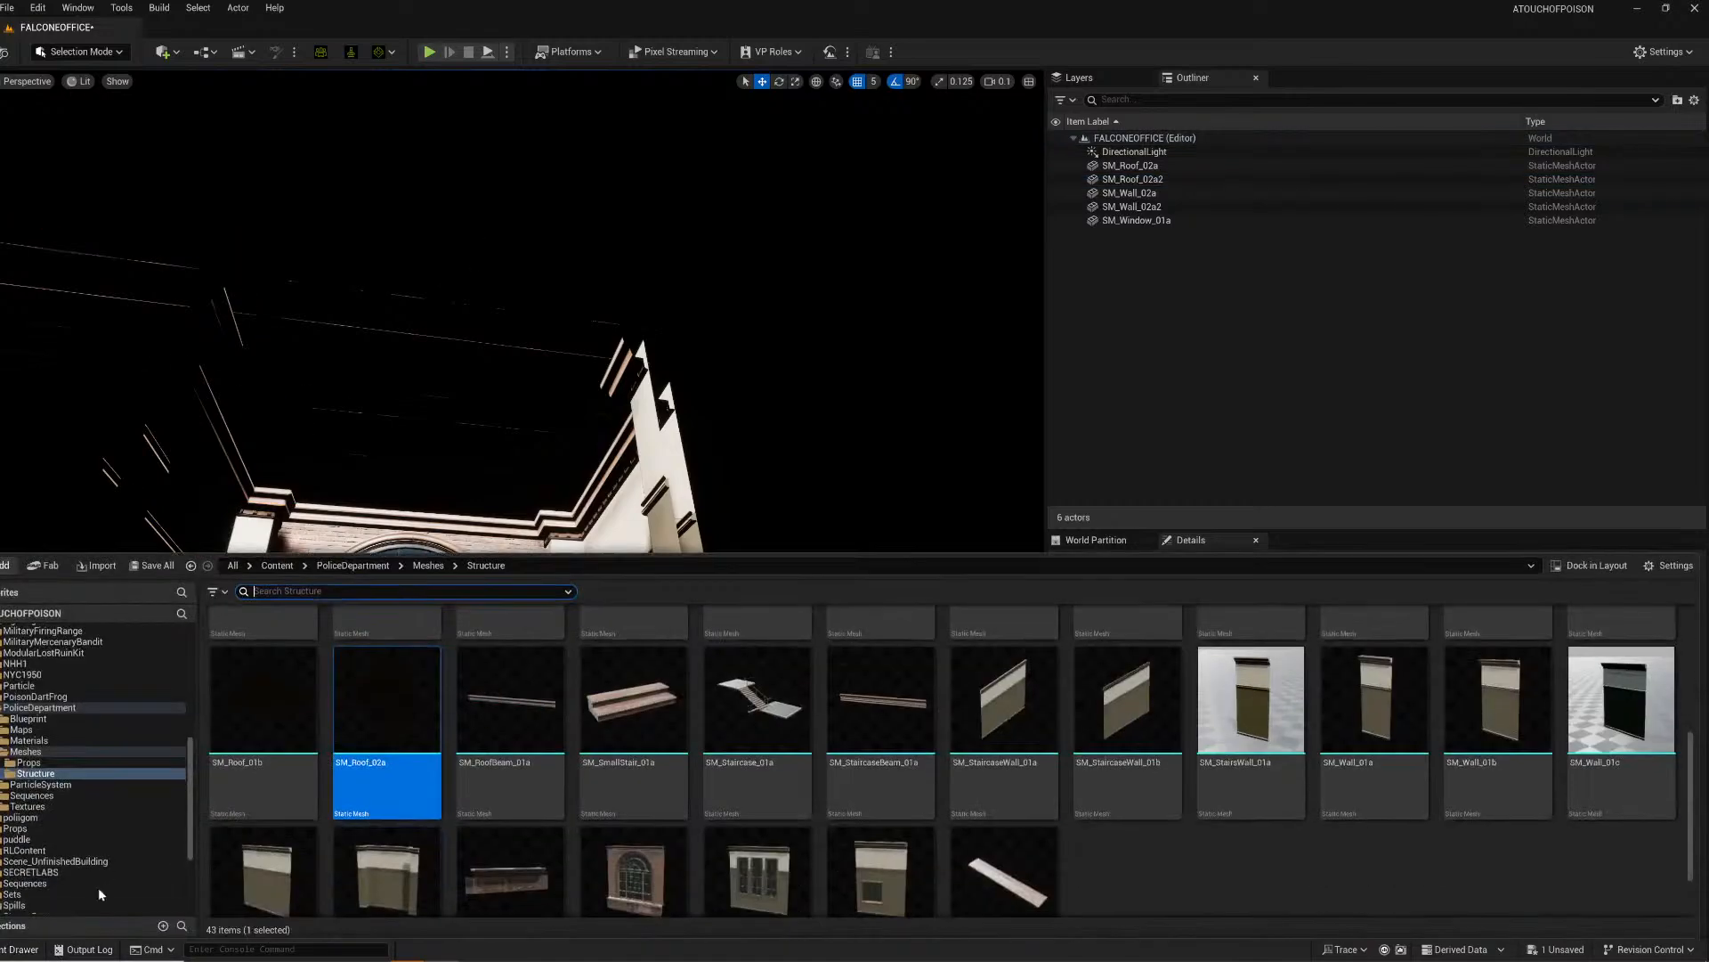
scroll(93, 871, "down", 5)
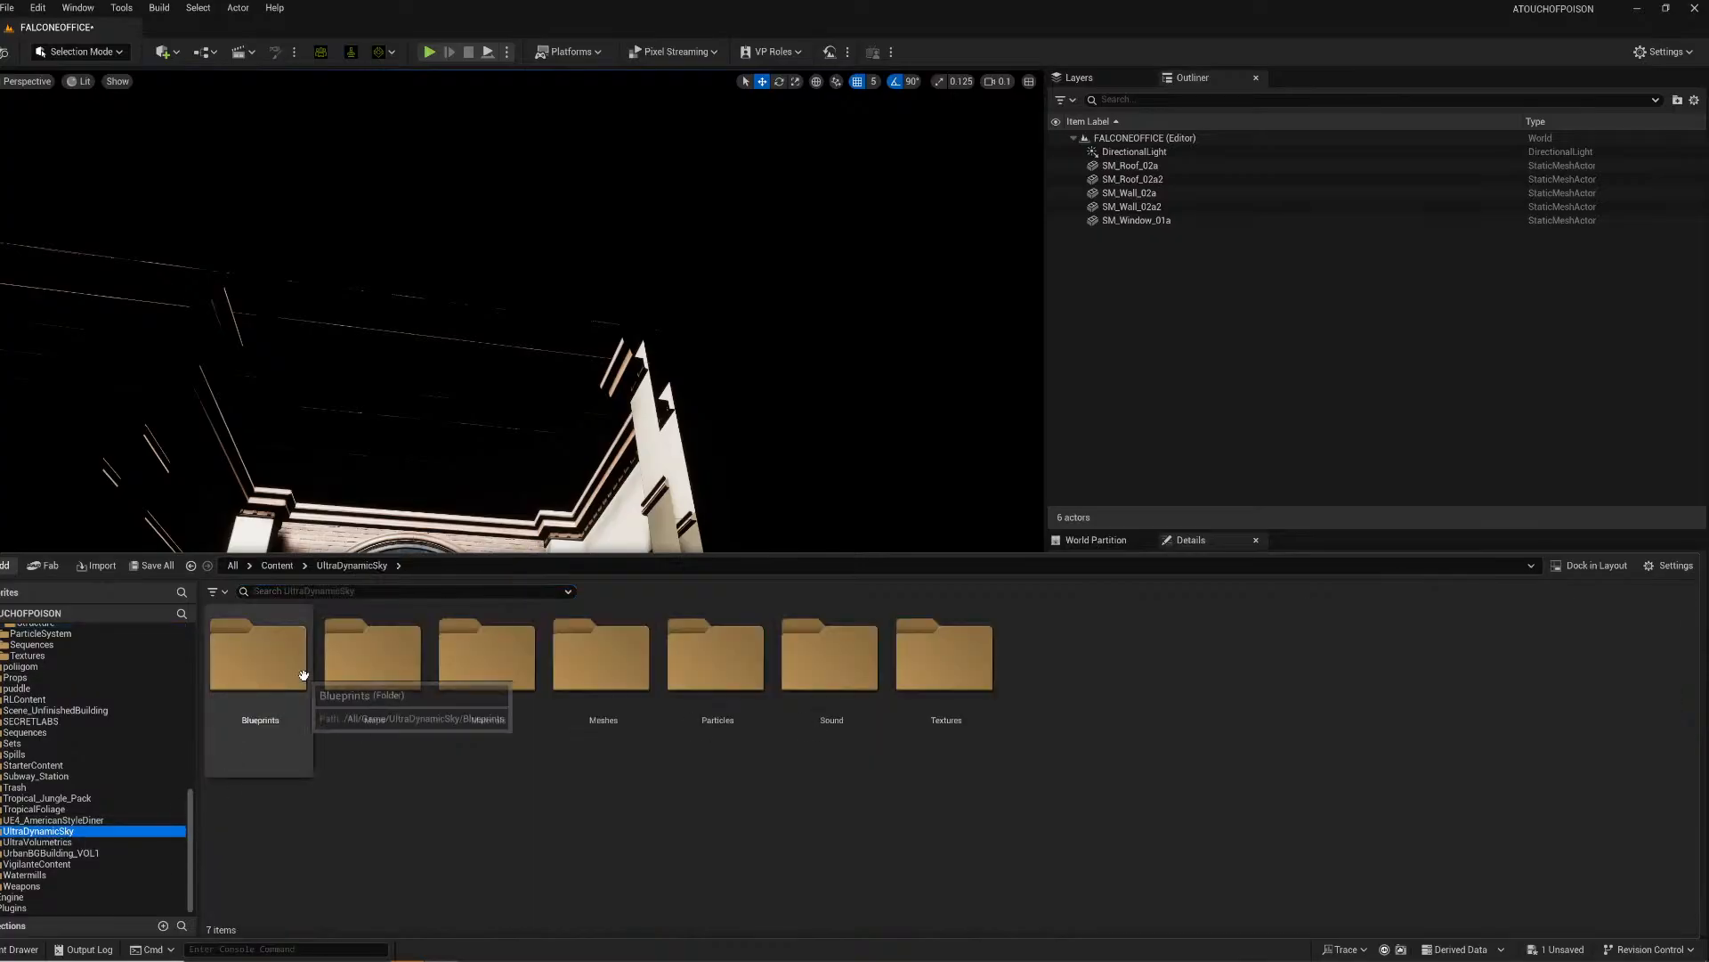
double_click(267, 663)
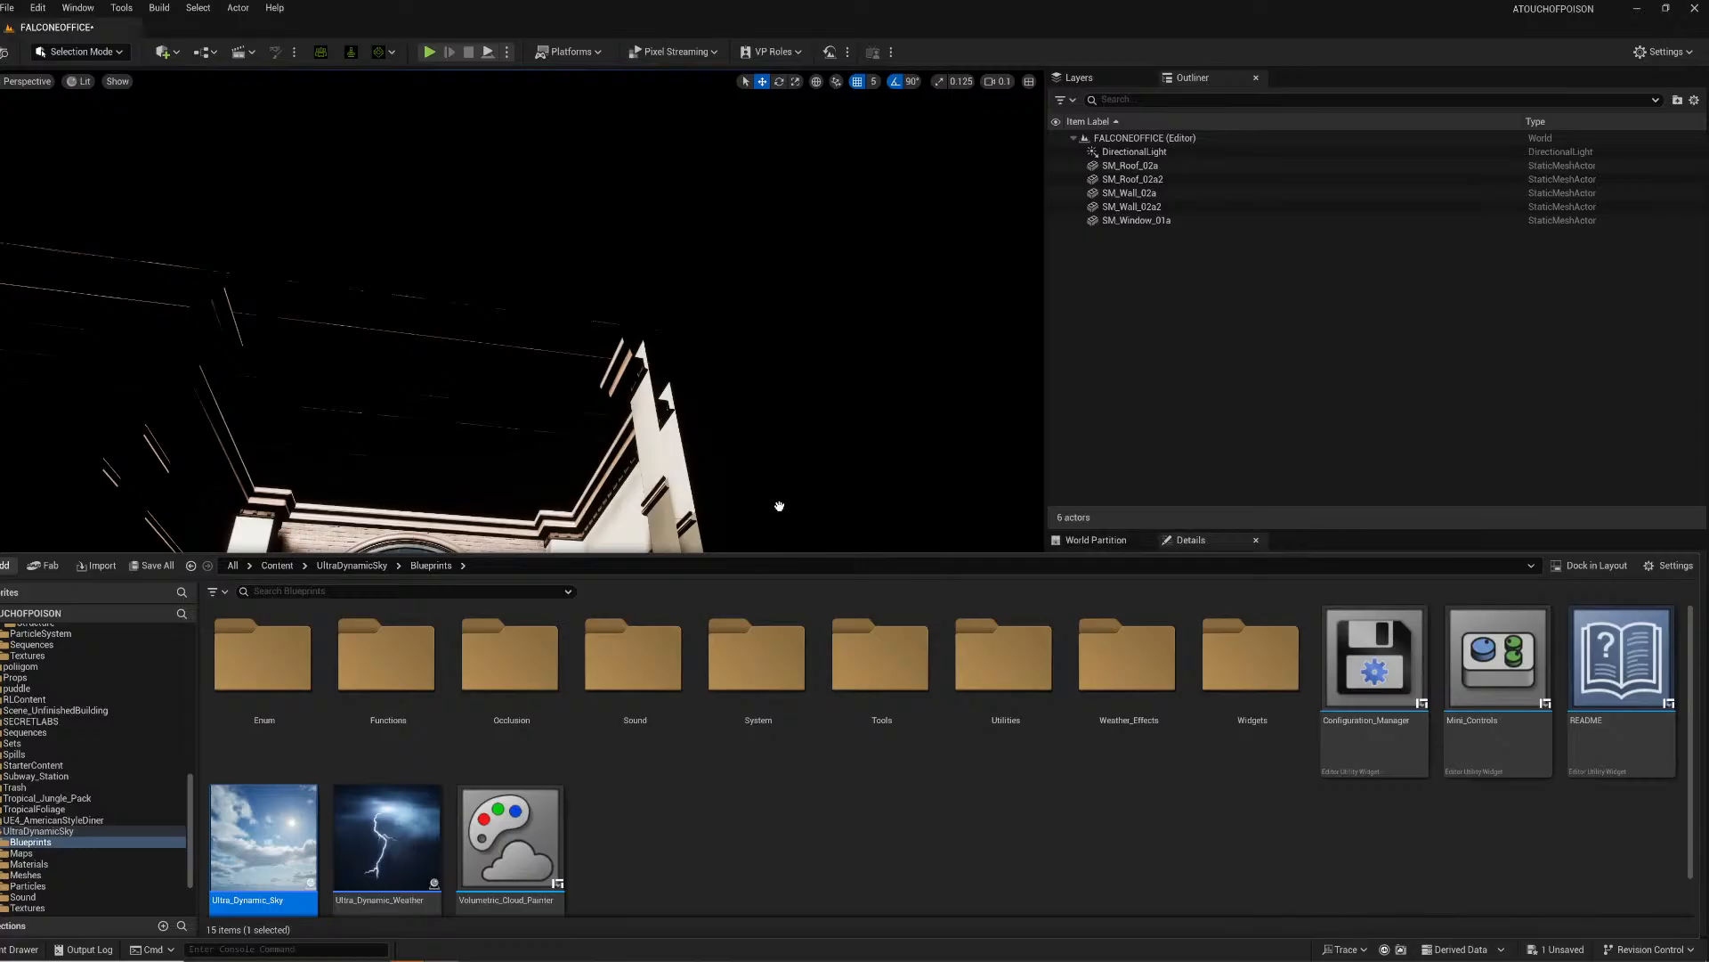
left_click_drag(787, 501, 789, 508)
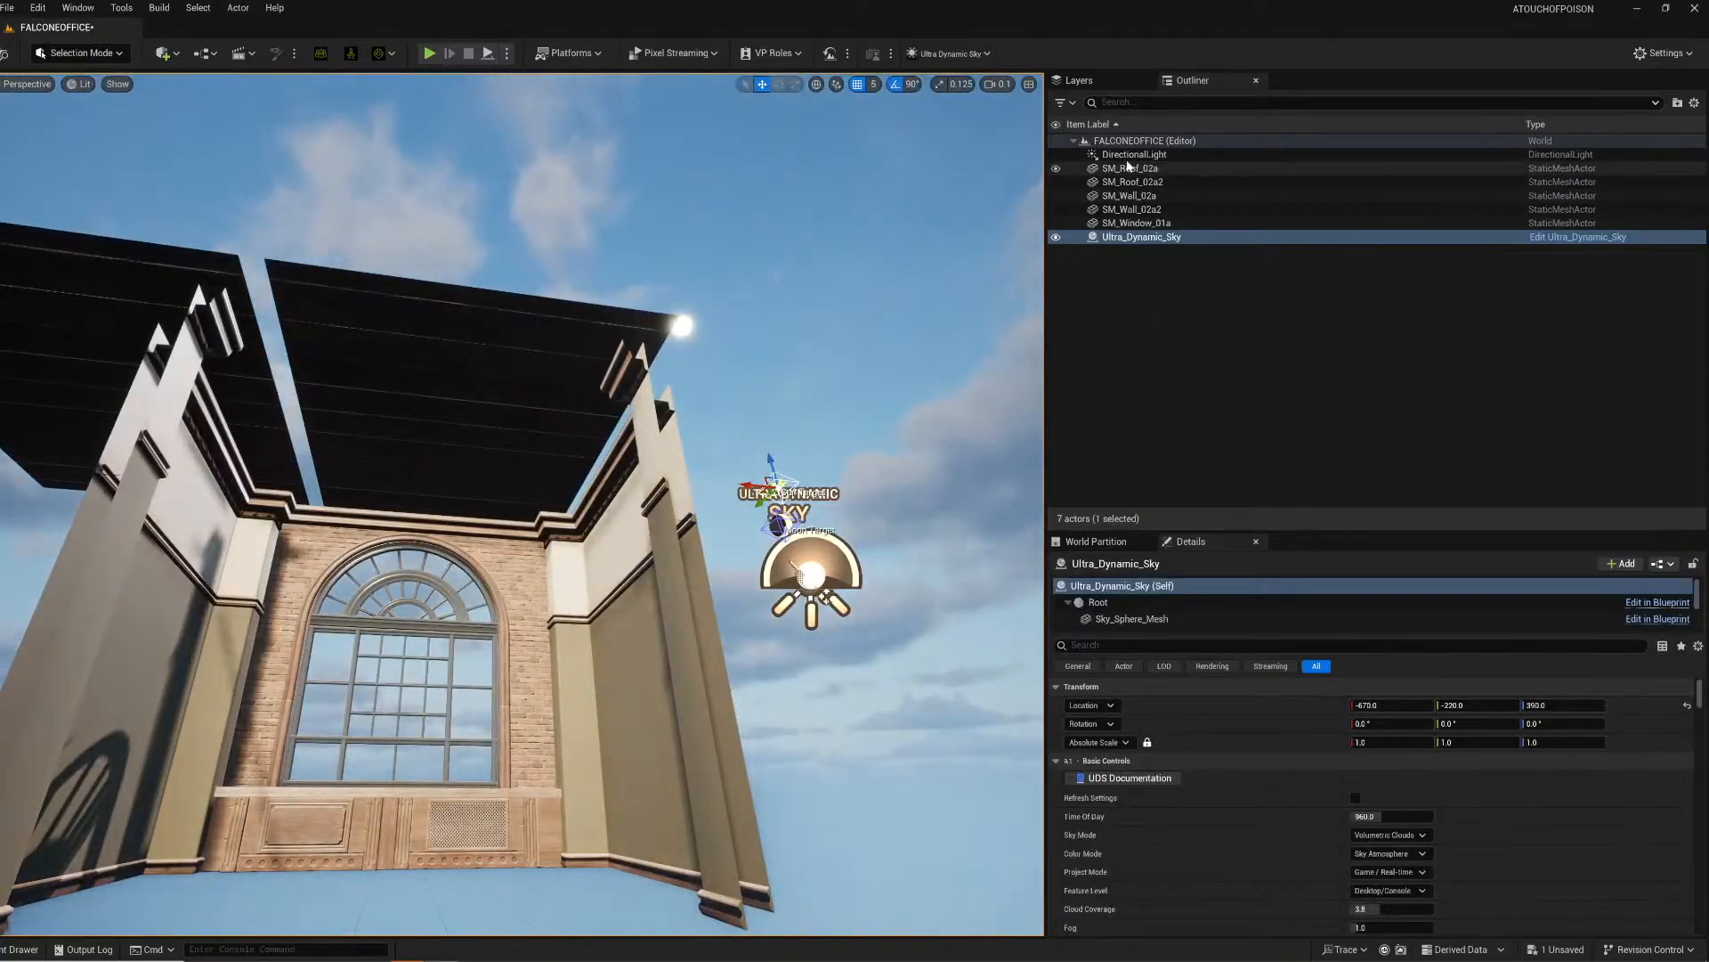
left_click(1127, 156)
key("Delete")
Step: Close the gap between the two roof panels by moving the copy to X -75, and shift both along X over the room
left_click(336, 366)
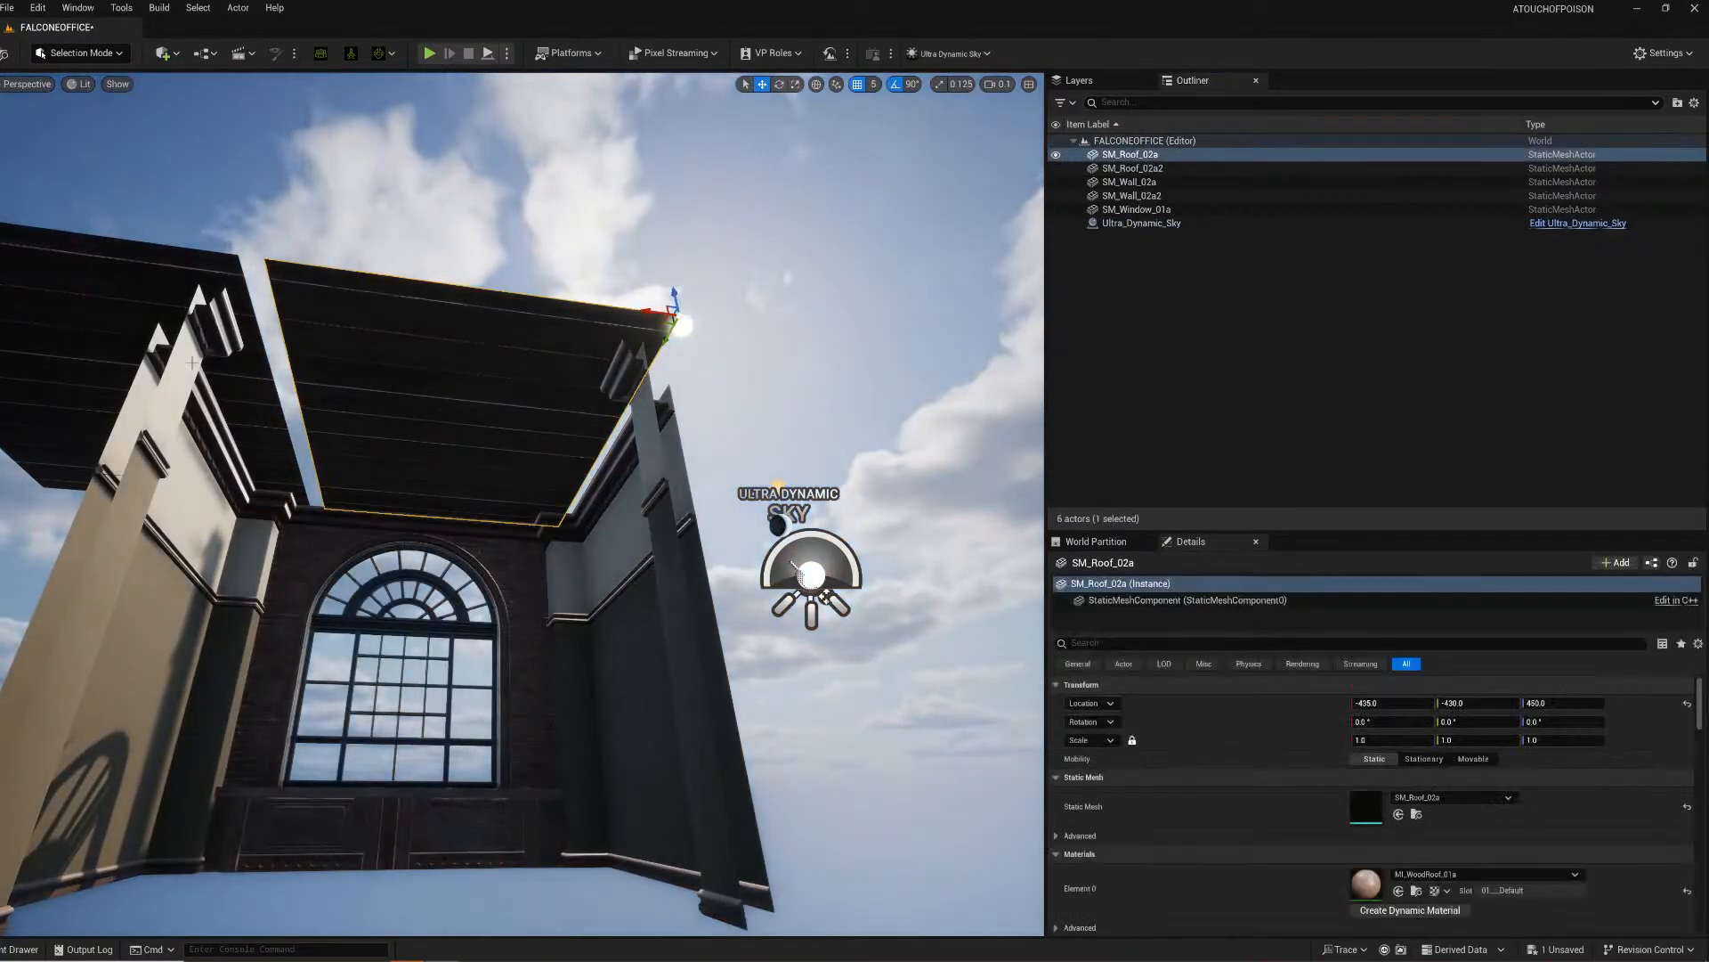
left_click(183, 350)
left_click(141, 318)
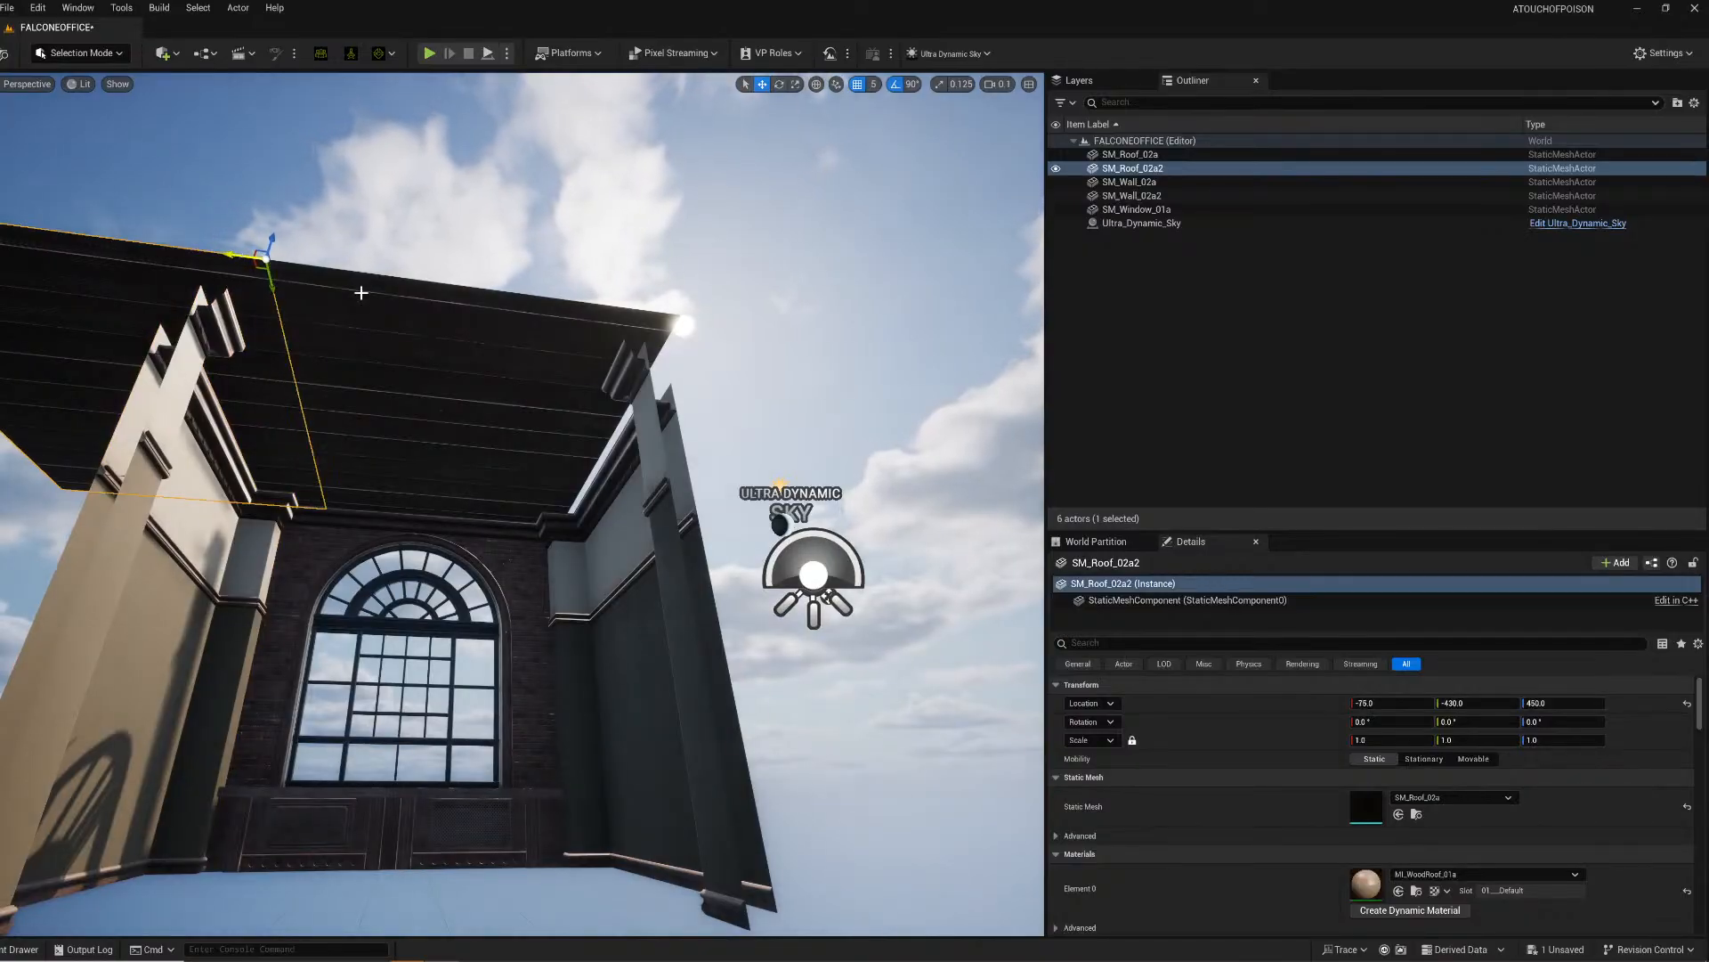
left_click(421, 307, "ctrl")
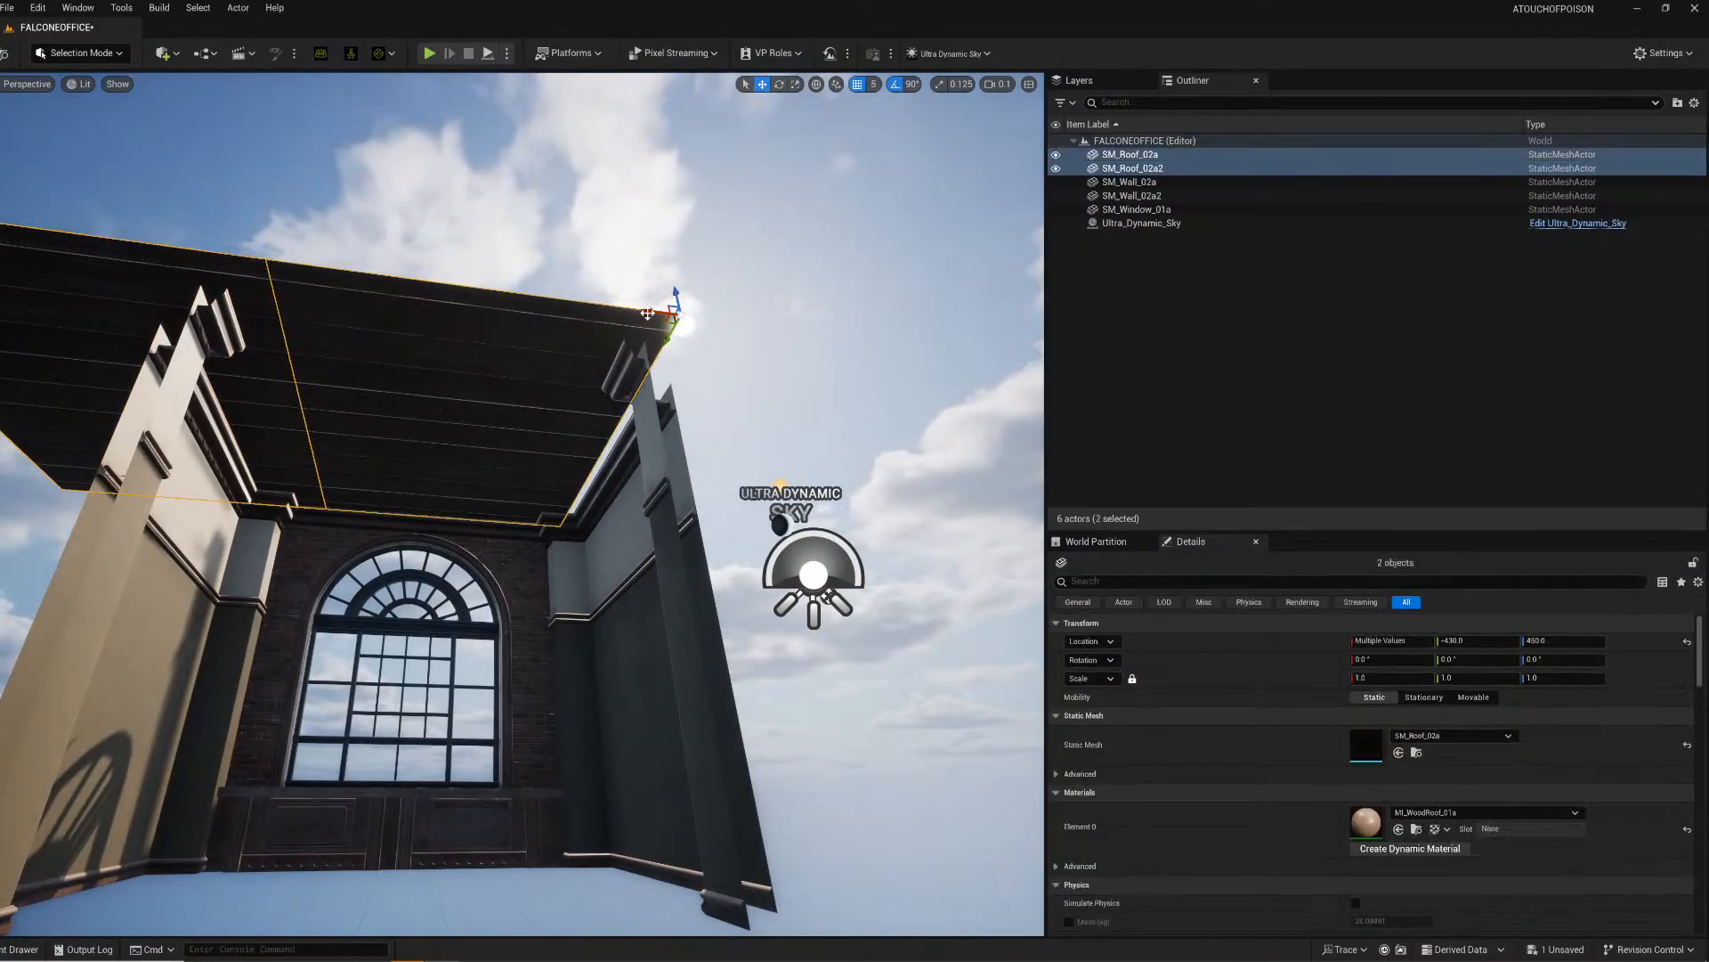
left_click_drag(647, 314, 788, 331)
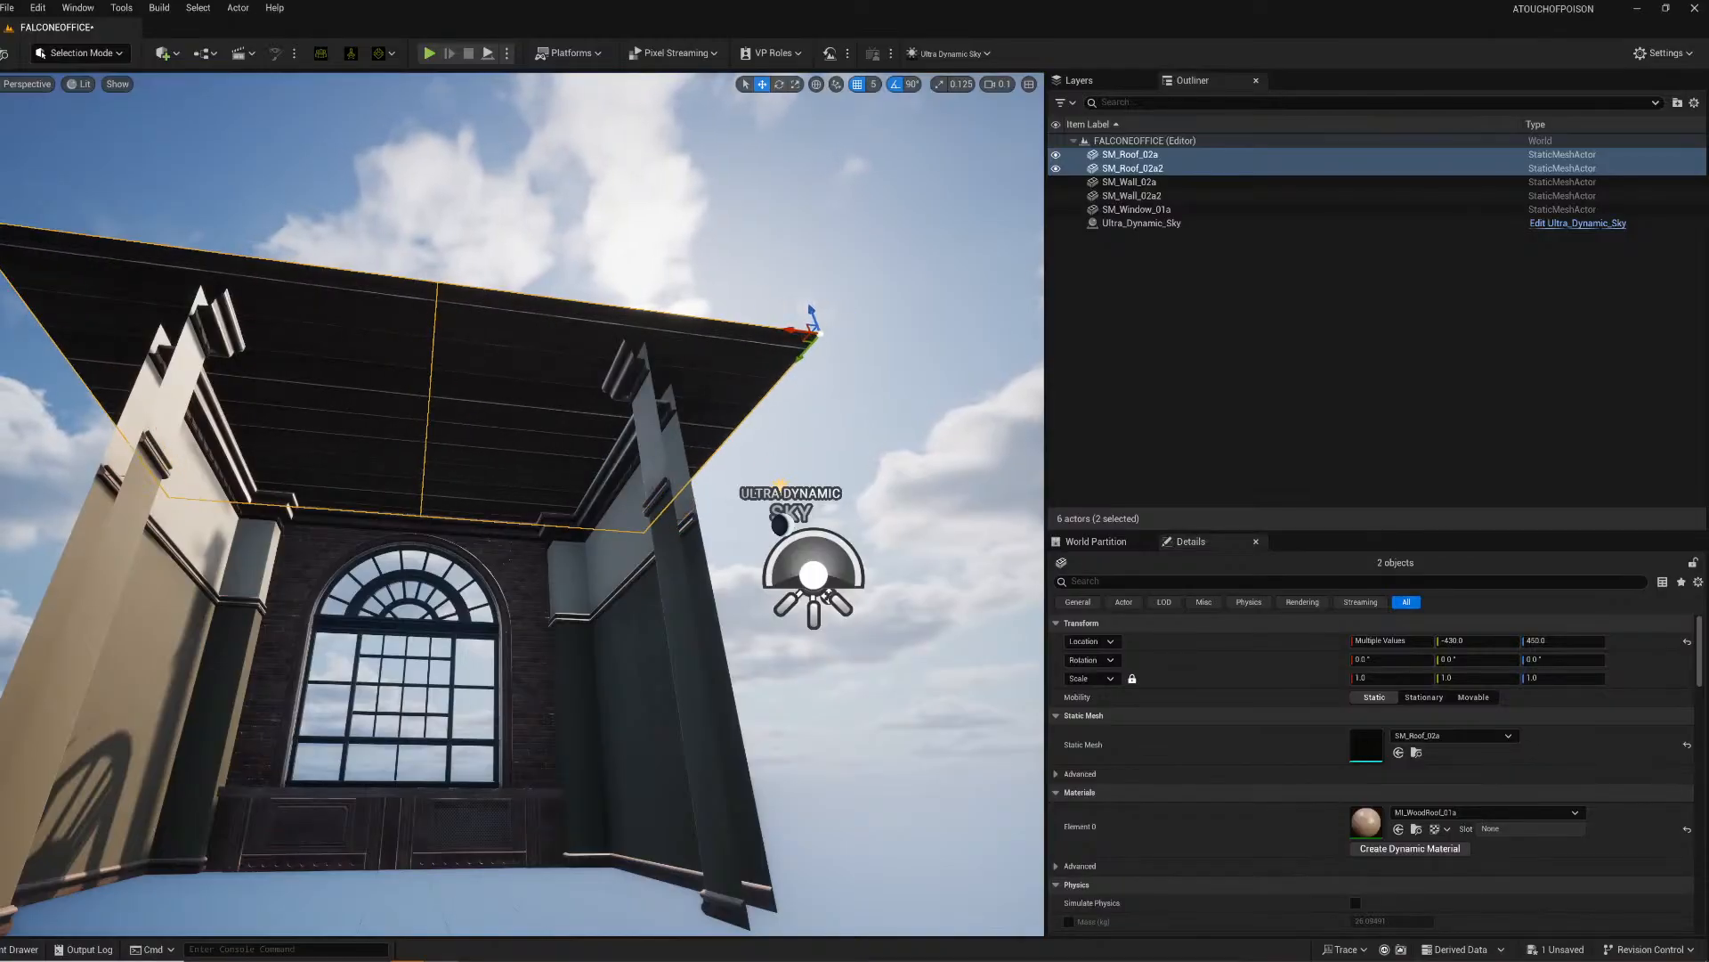
Step: Try the SM_Roof_01b and SM_Roof_01a meshes as alternative ceiling pieces, and delete them again
left_click(814, 577)
key("f")
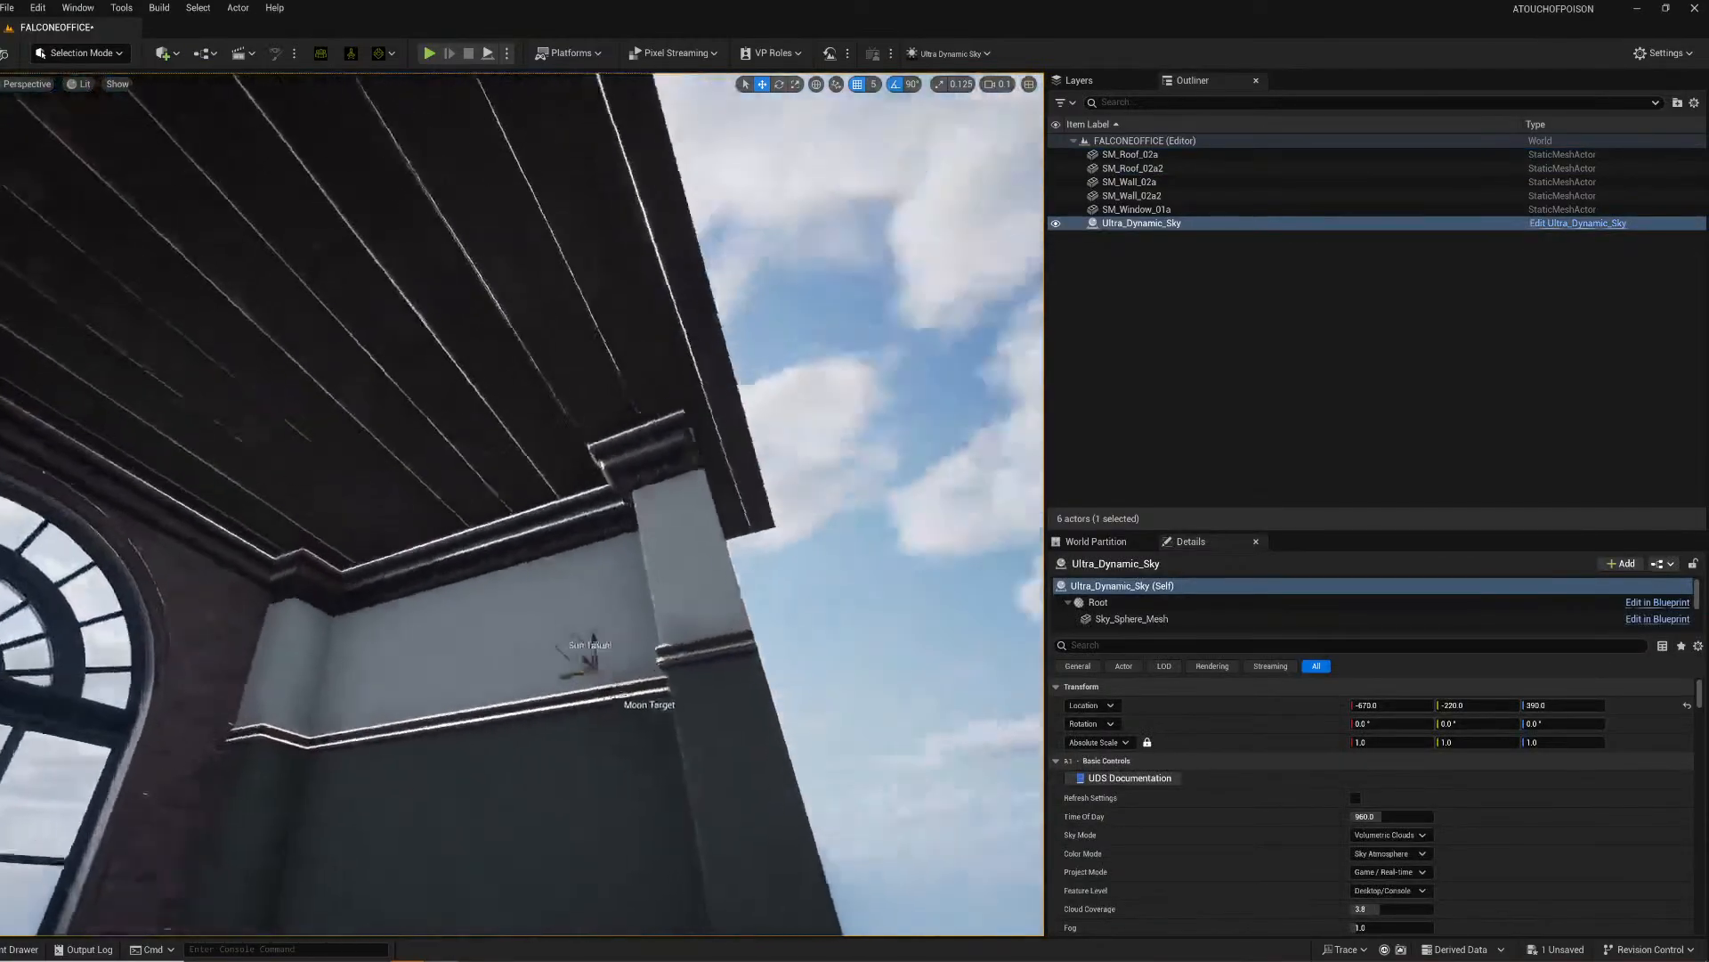
right_click_drag(813, 576, 756, 454)
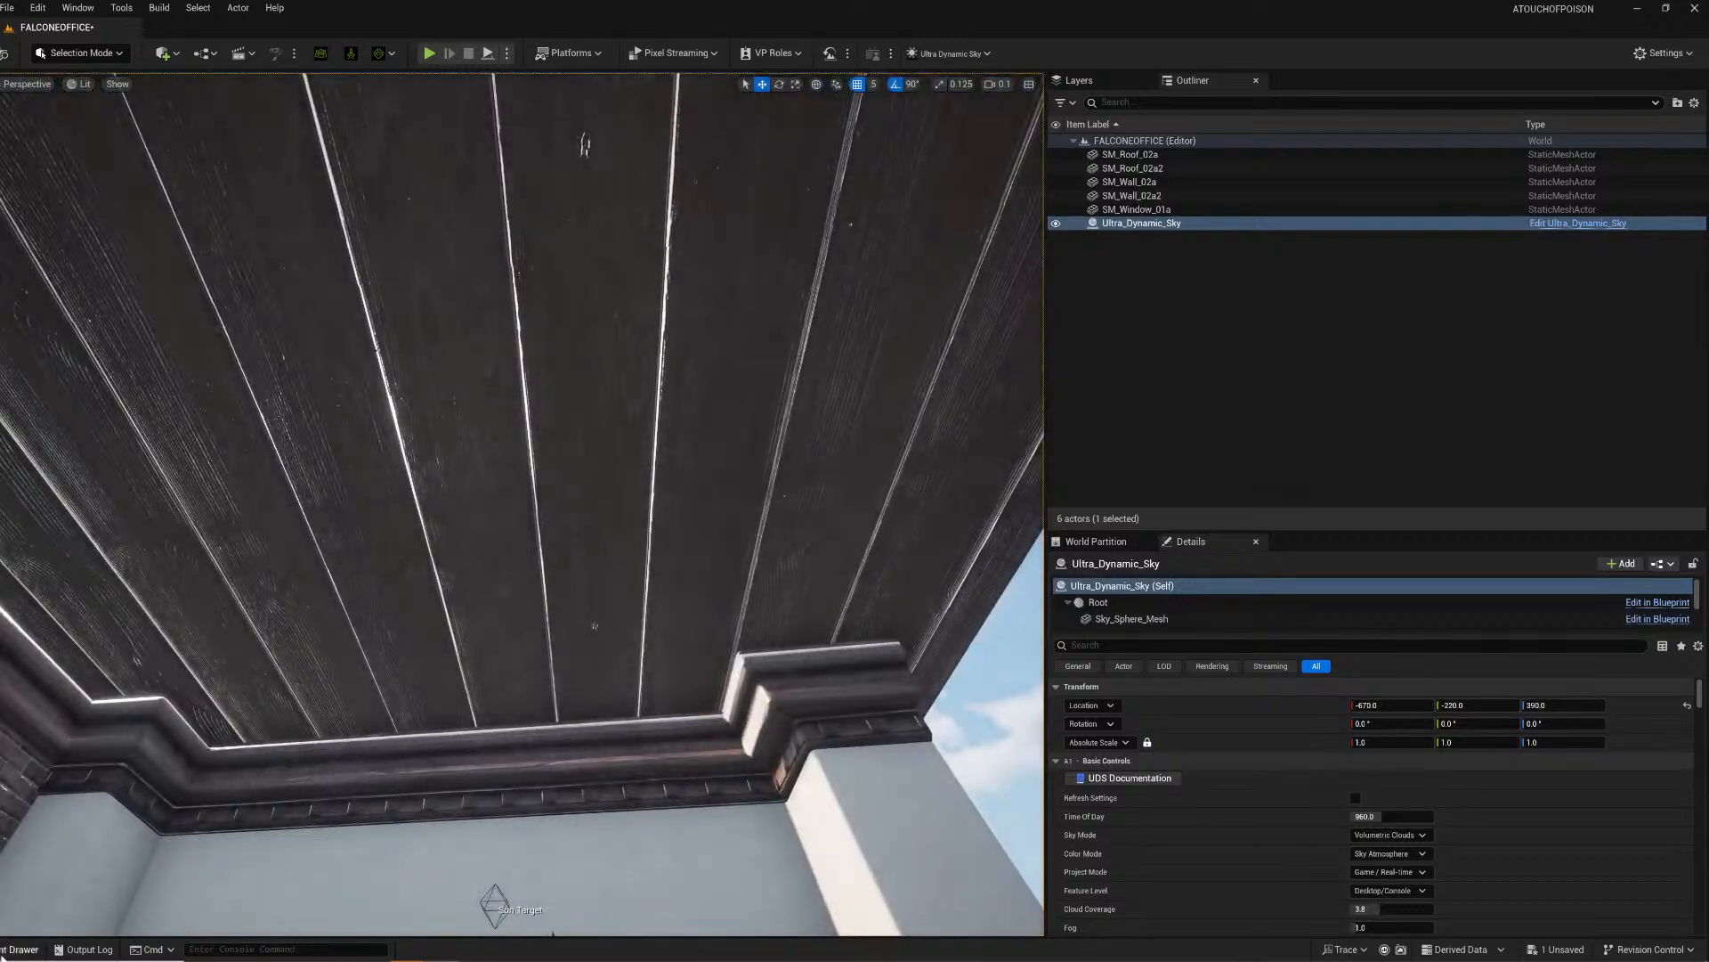
key("ctrl+space")
left_click(339, 388)
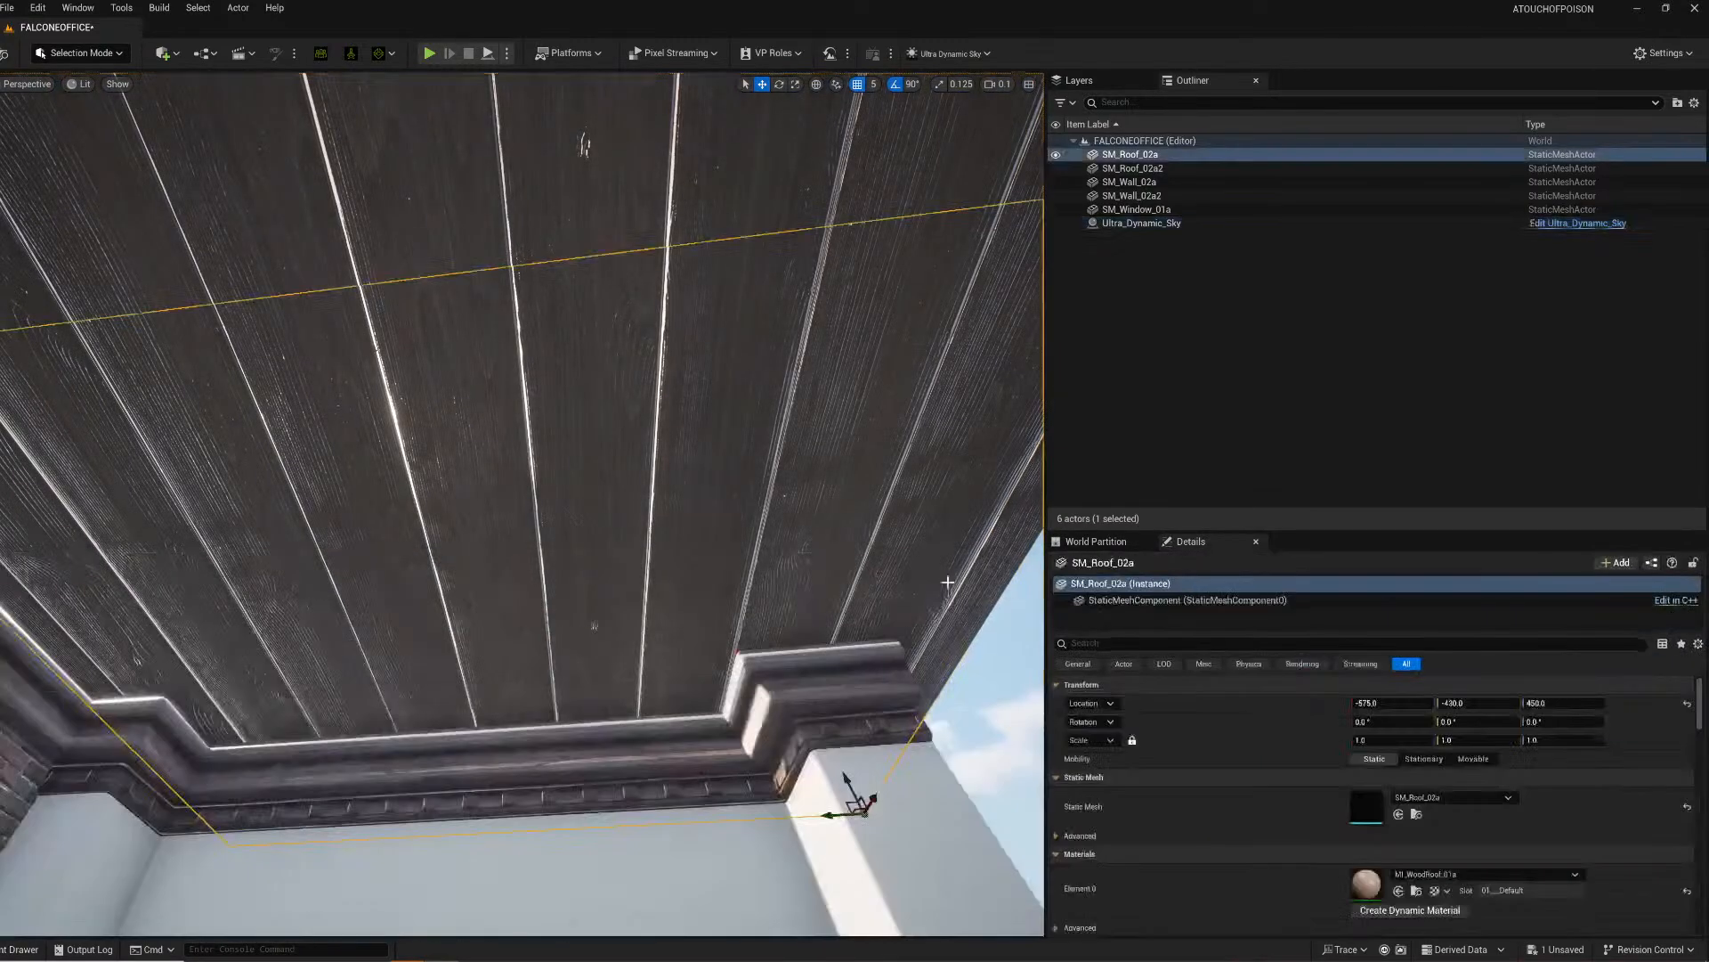
left_click(1416, 814)
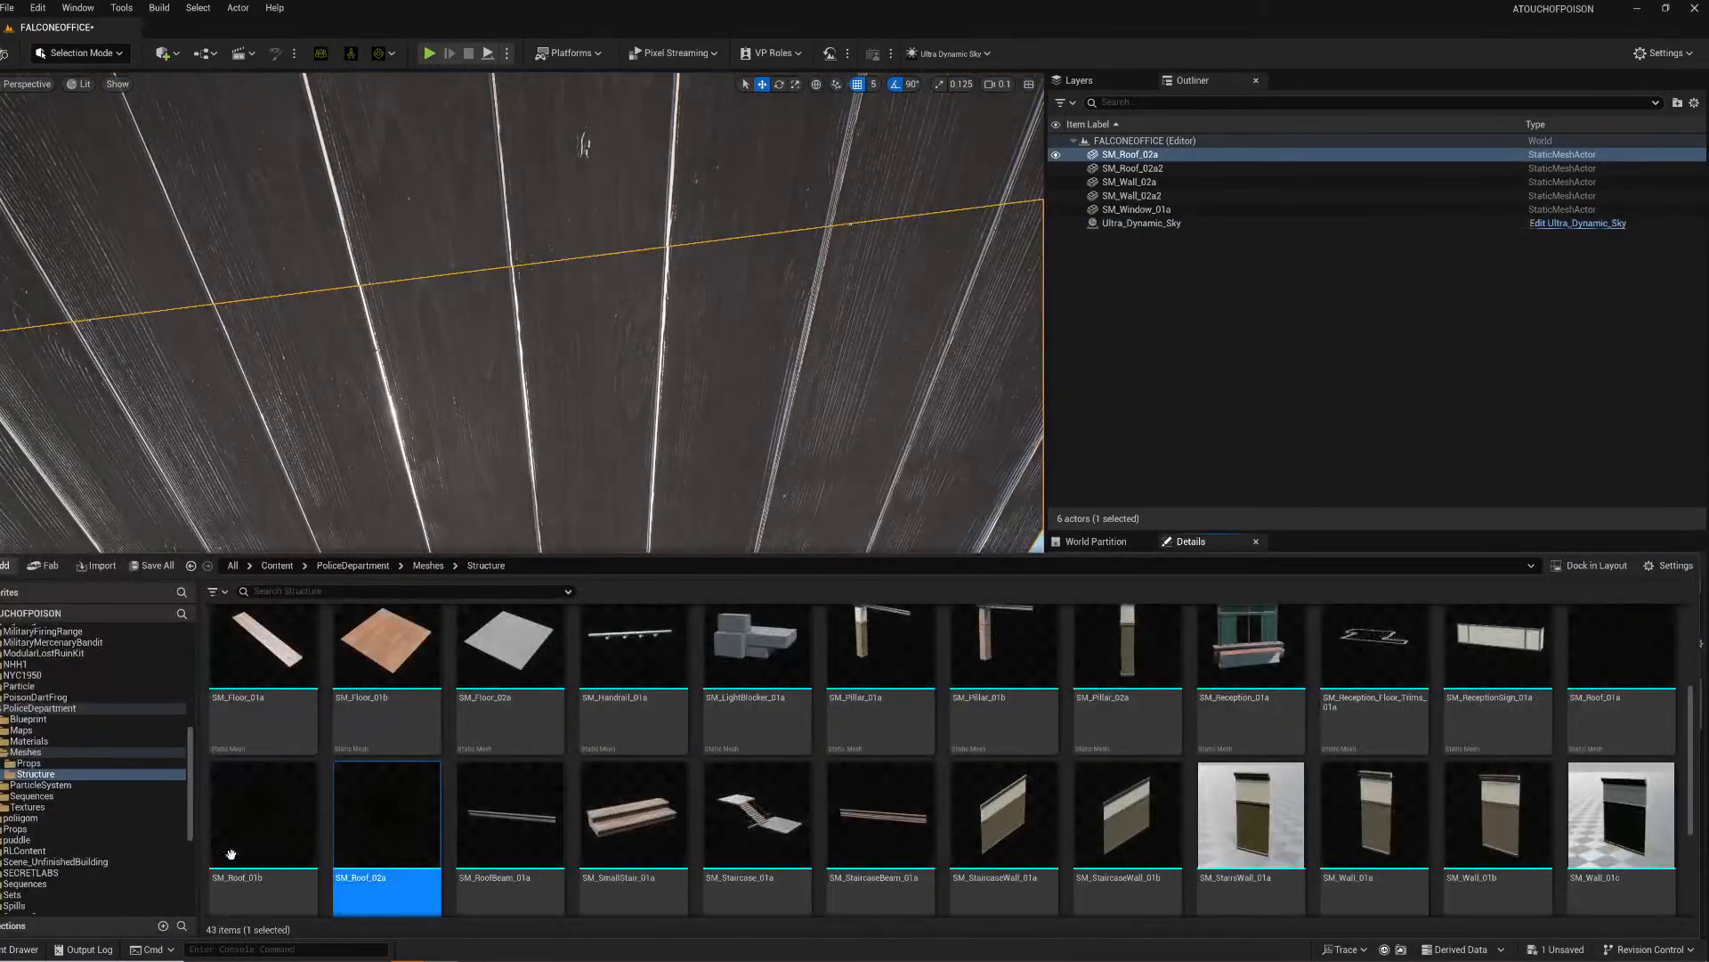
left_click_drag(505, 650, 848, 549)
key("Delete")
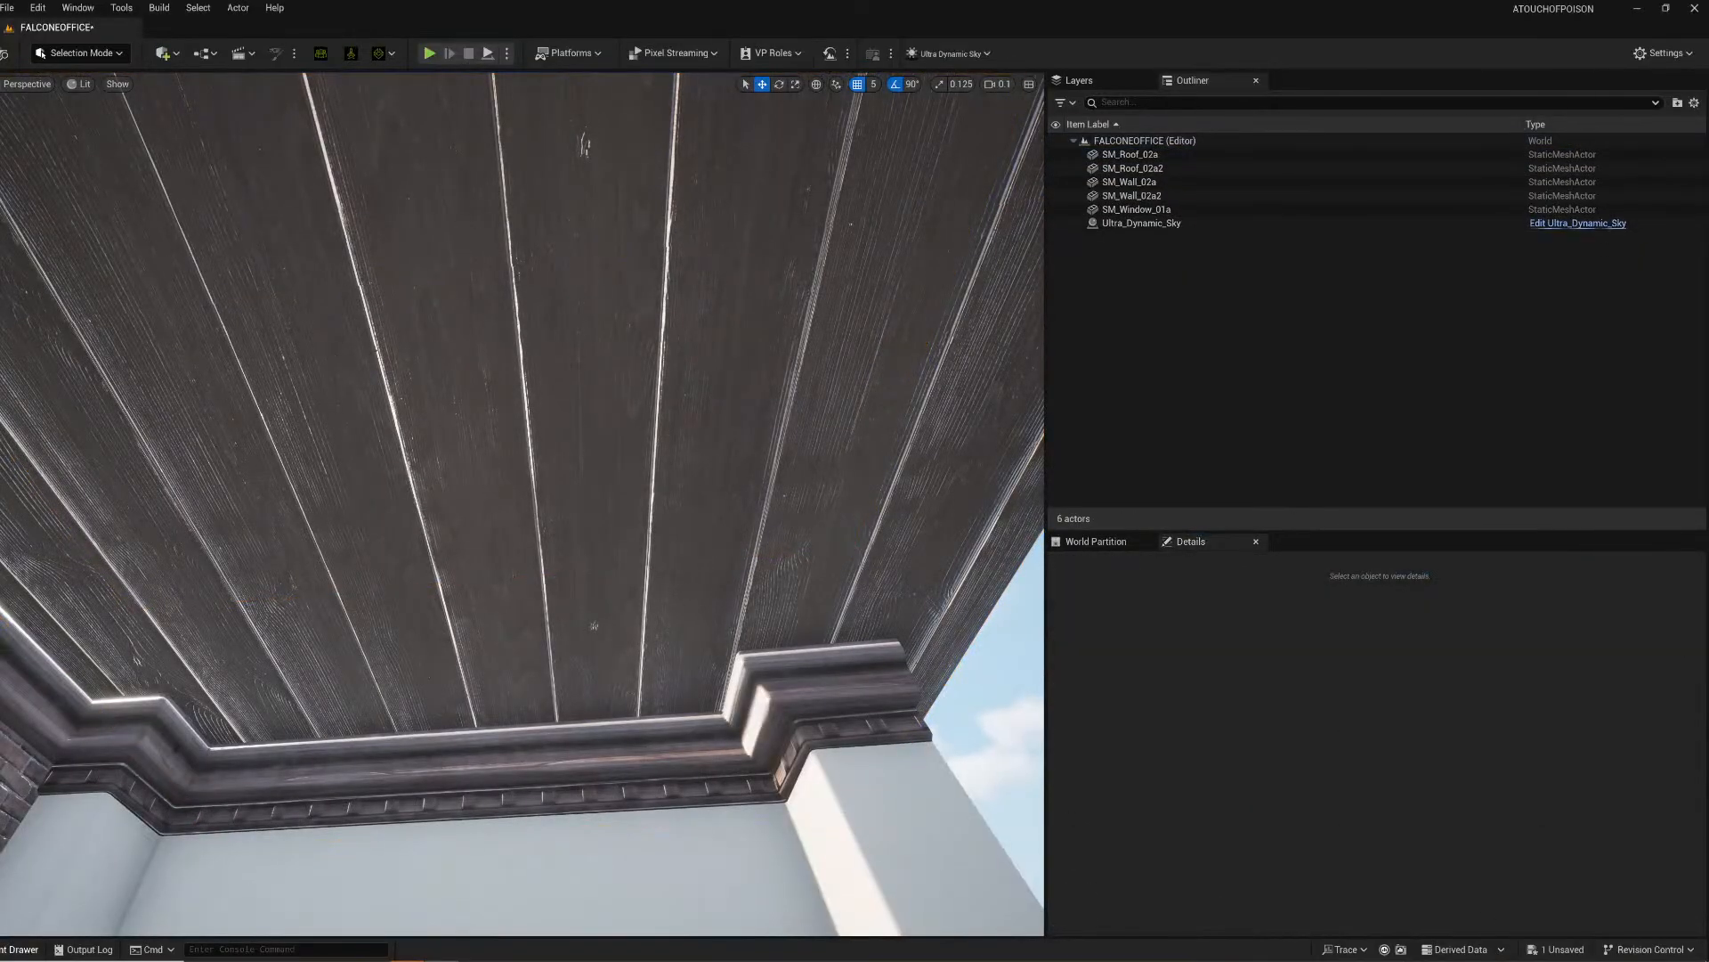
key("ctrl+space")
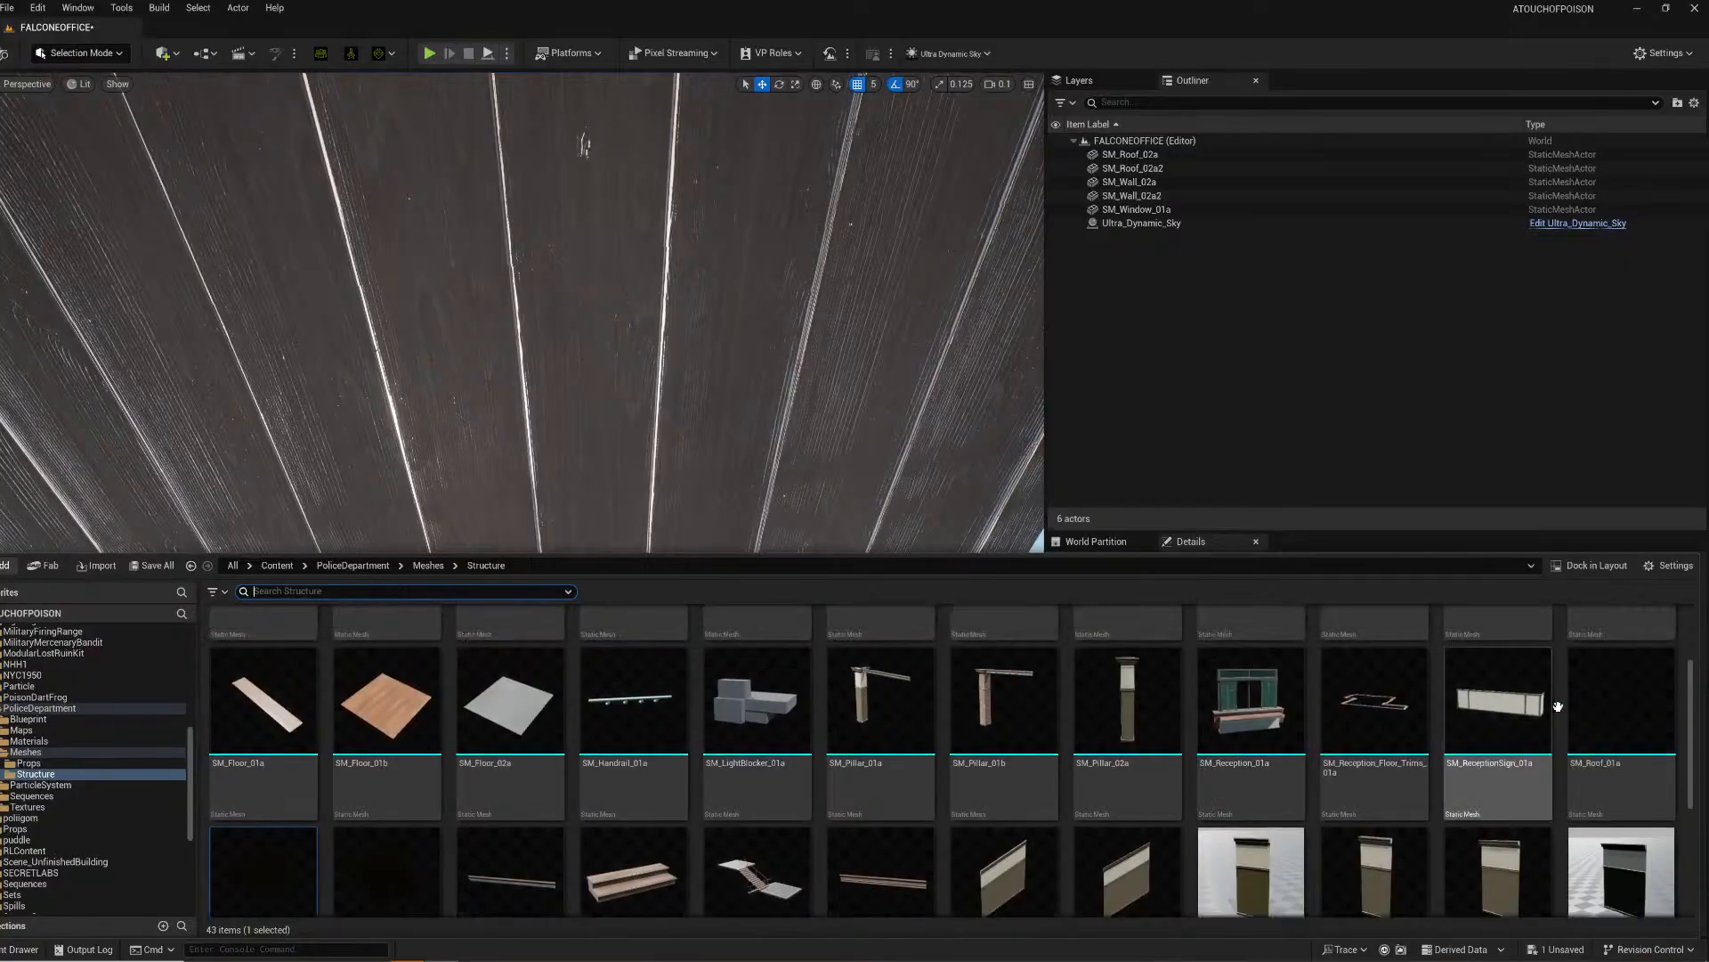
left_click_drag(1576, 708, 839, 375)
left_click(828, 507)
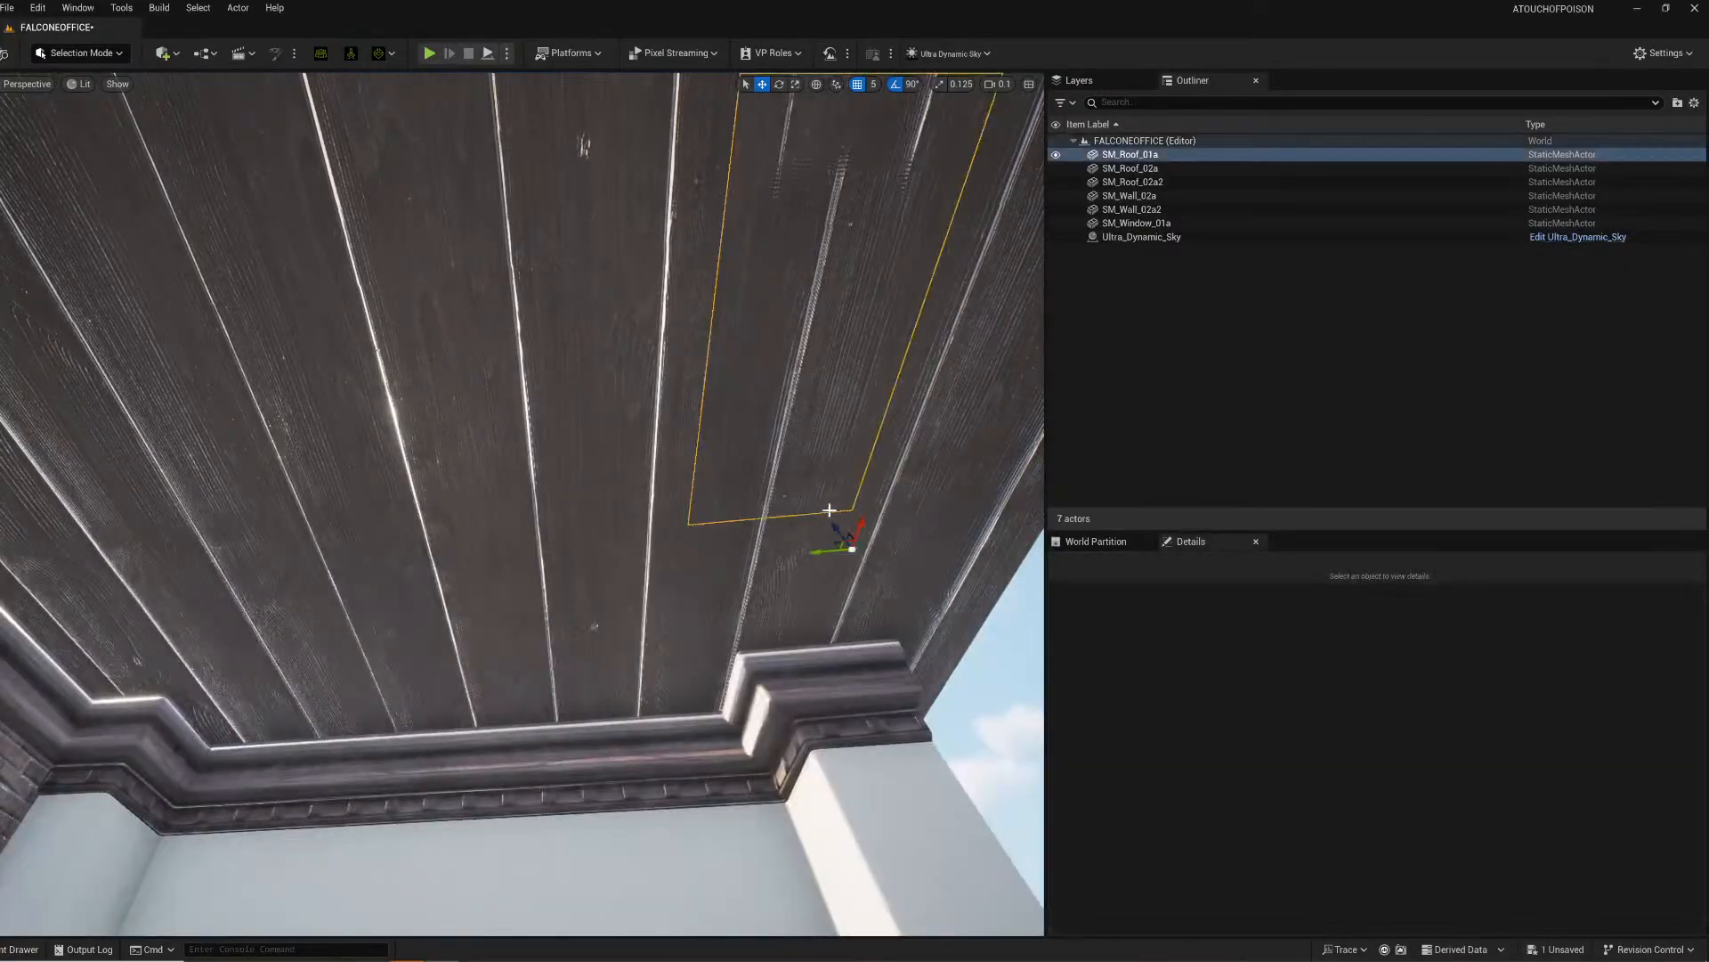
key("Delete")
Step: Duplicate both side walls together along the Y axis, away from the window
right_click_drag(718, 580, 590, 429)
left_click(481, 483)
left_click(630, 445)
left_click(590, 429)
scroll(1440, 812, "down", 1)
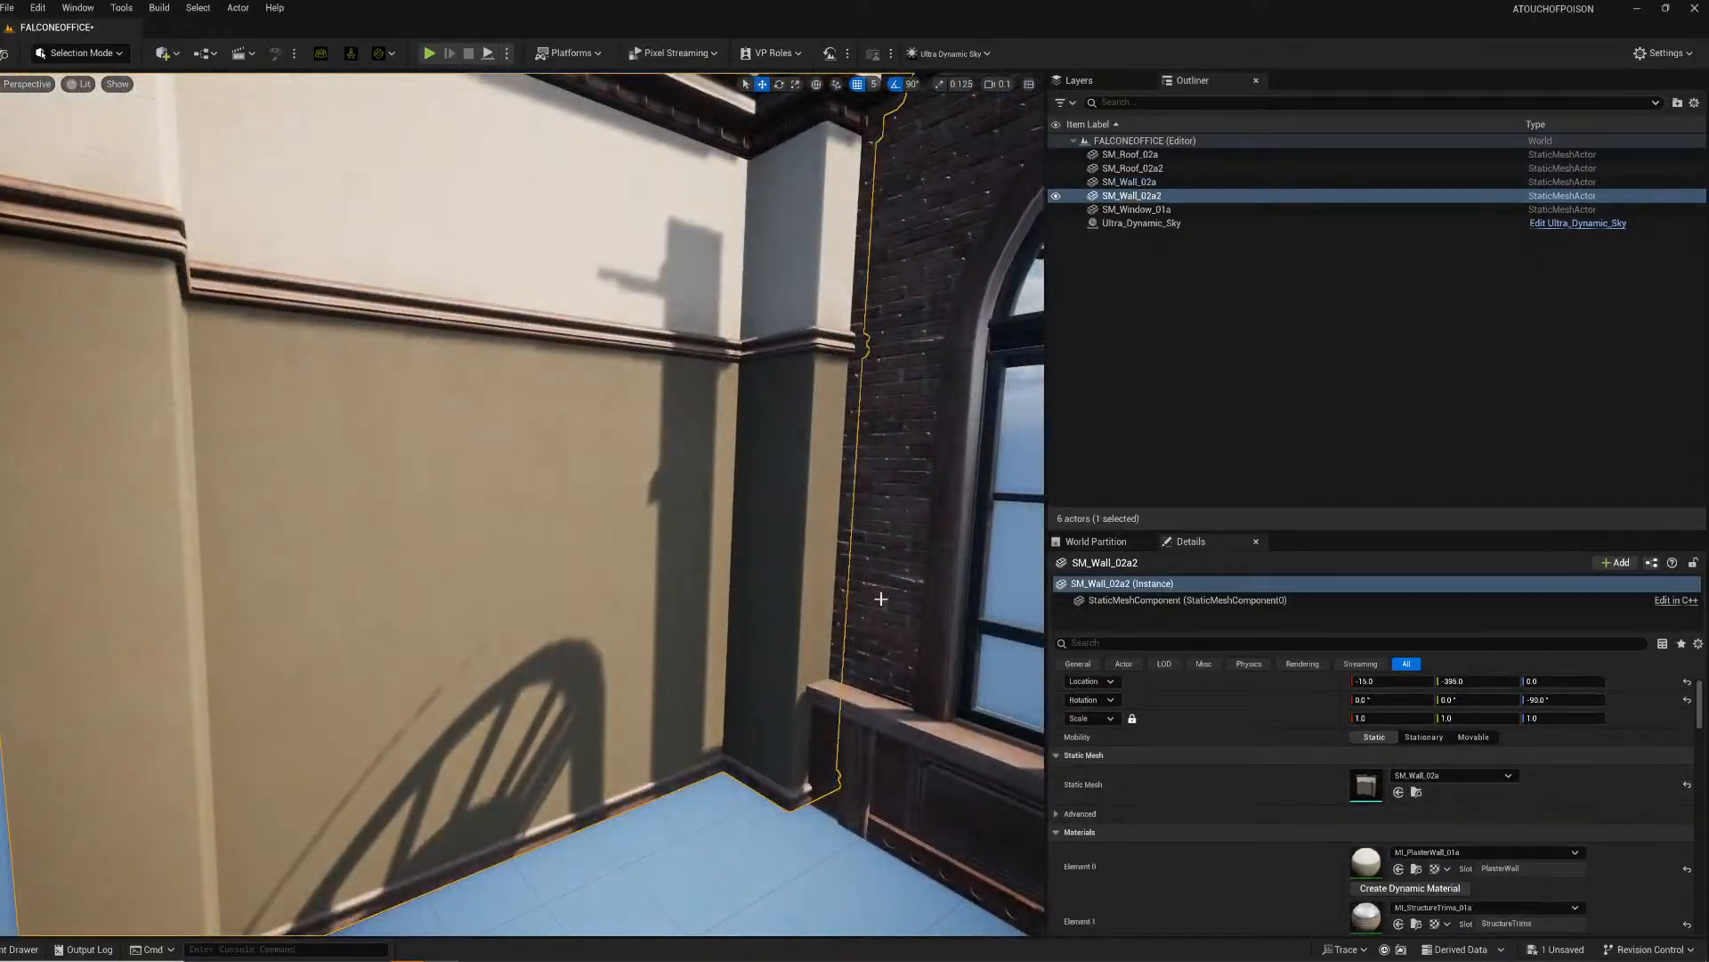
right_click_drag(878, 596, 1033, 543)
right_click_drag(878, 552, 744, 401)
left_click(744, 401)
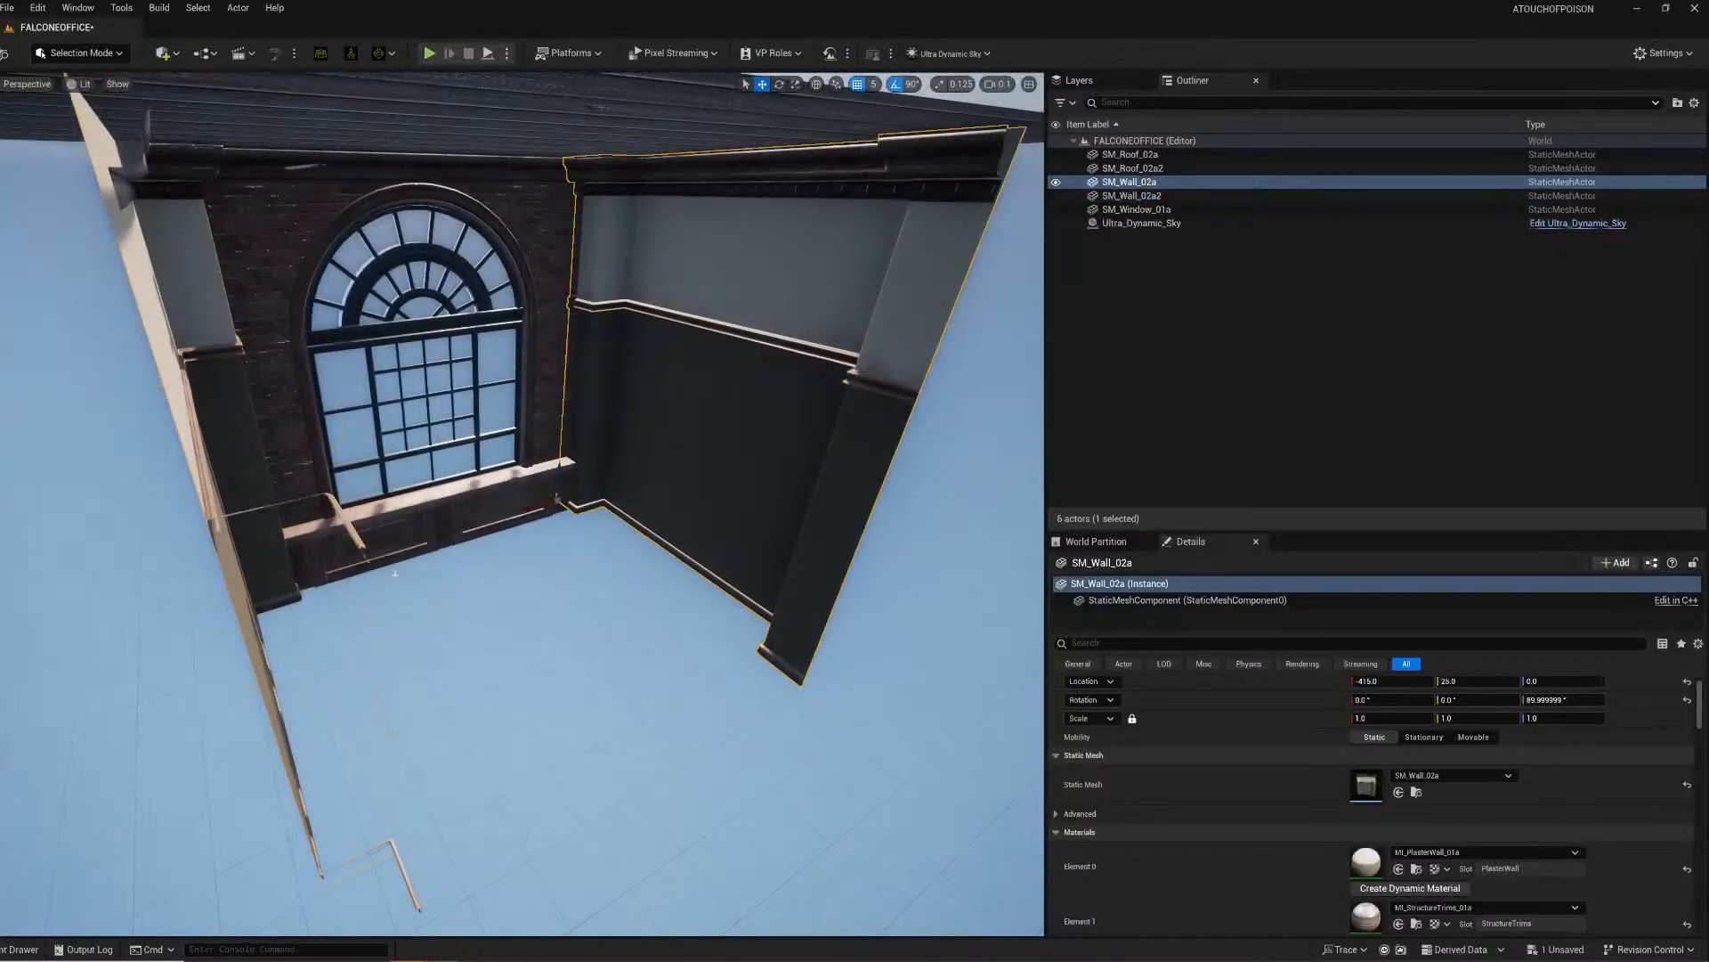
left_click(226, 613)
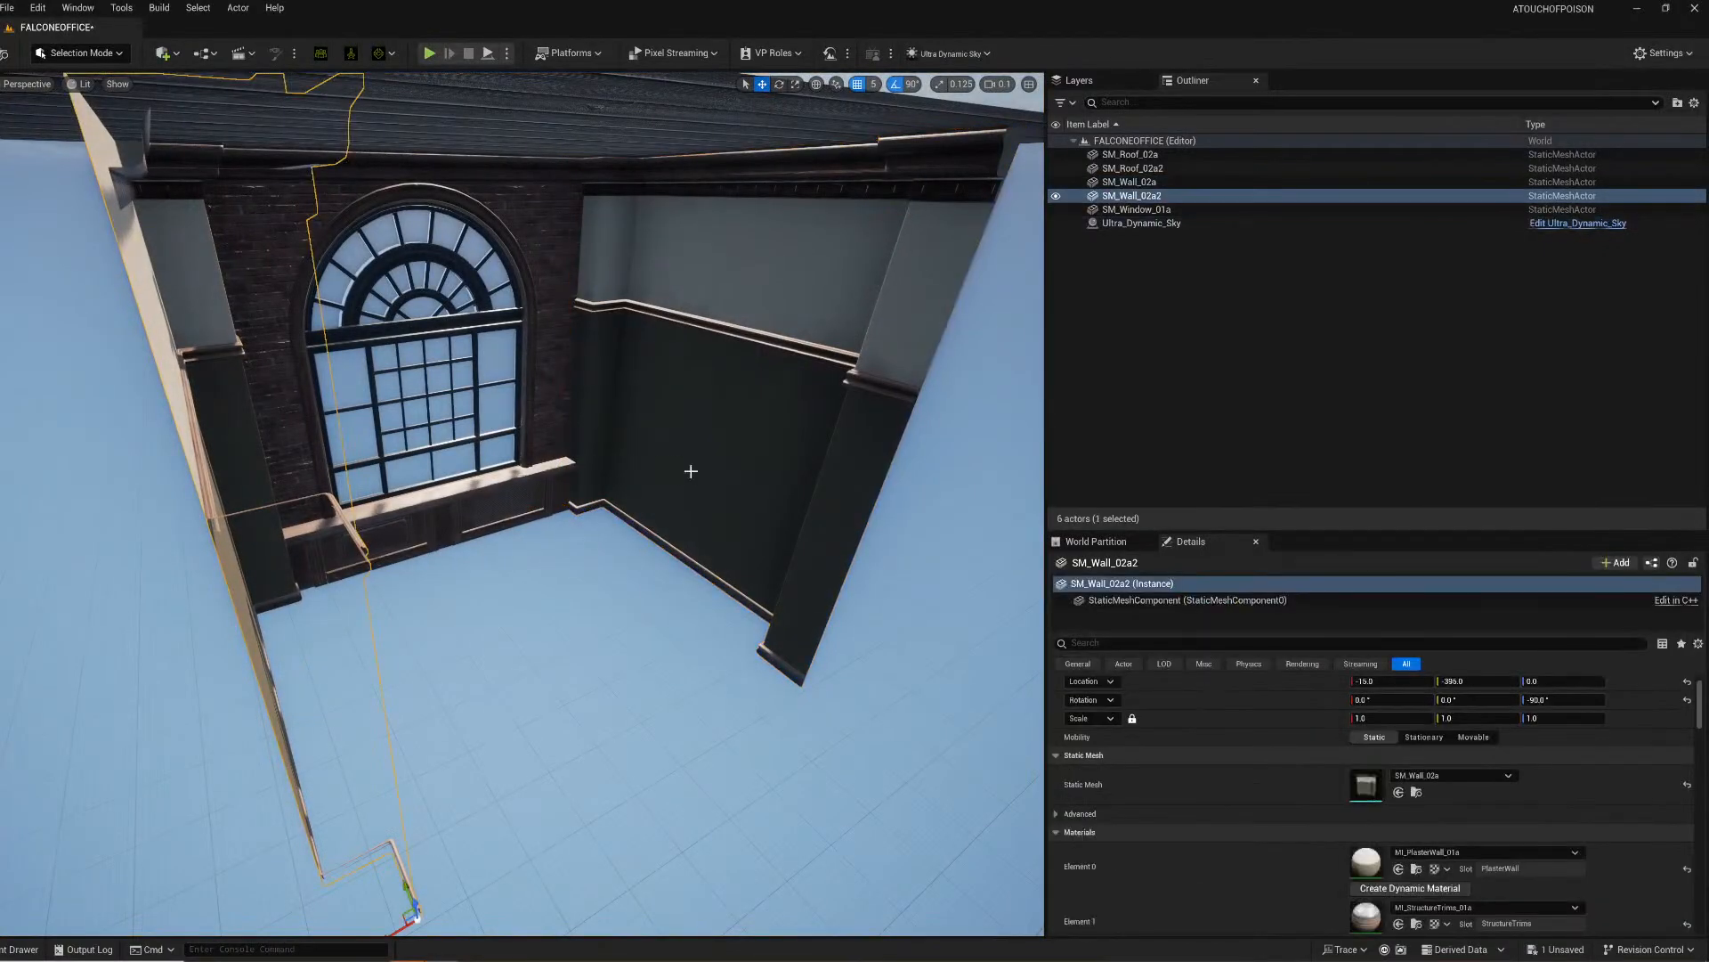
left_click(690, 471, "ctrl")
right_click_drag(691, 471, 350, 526)
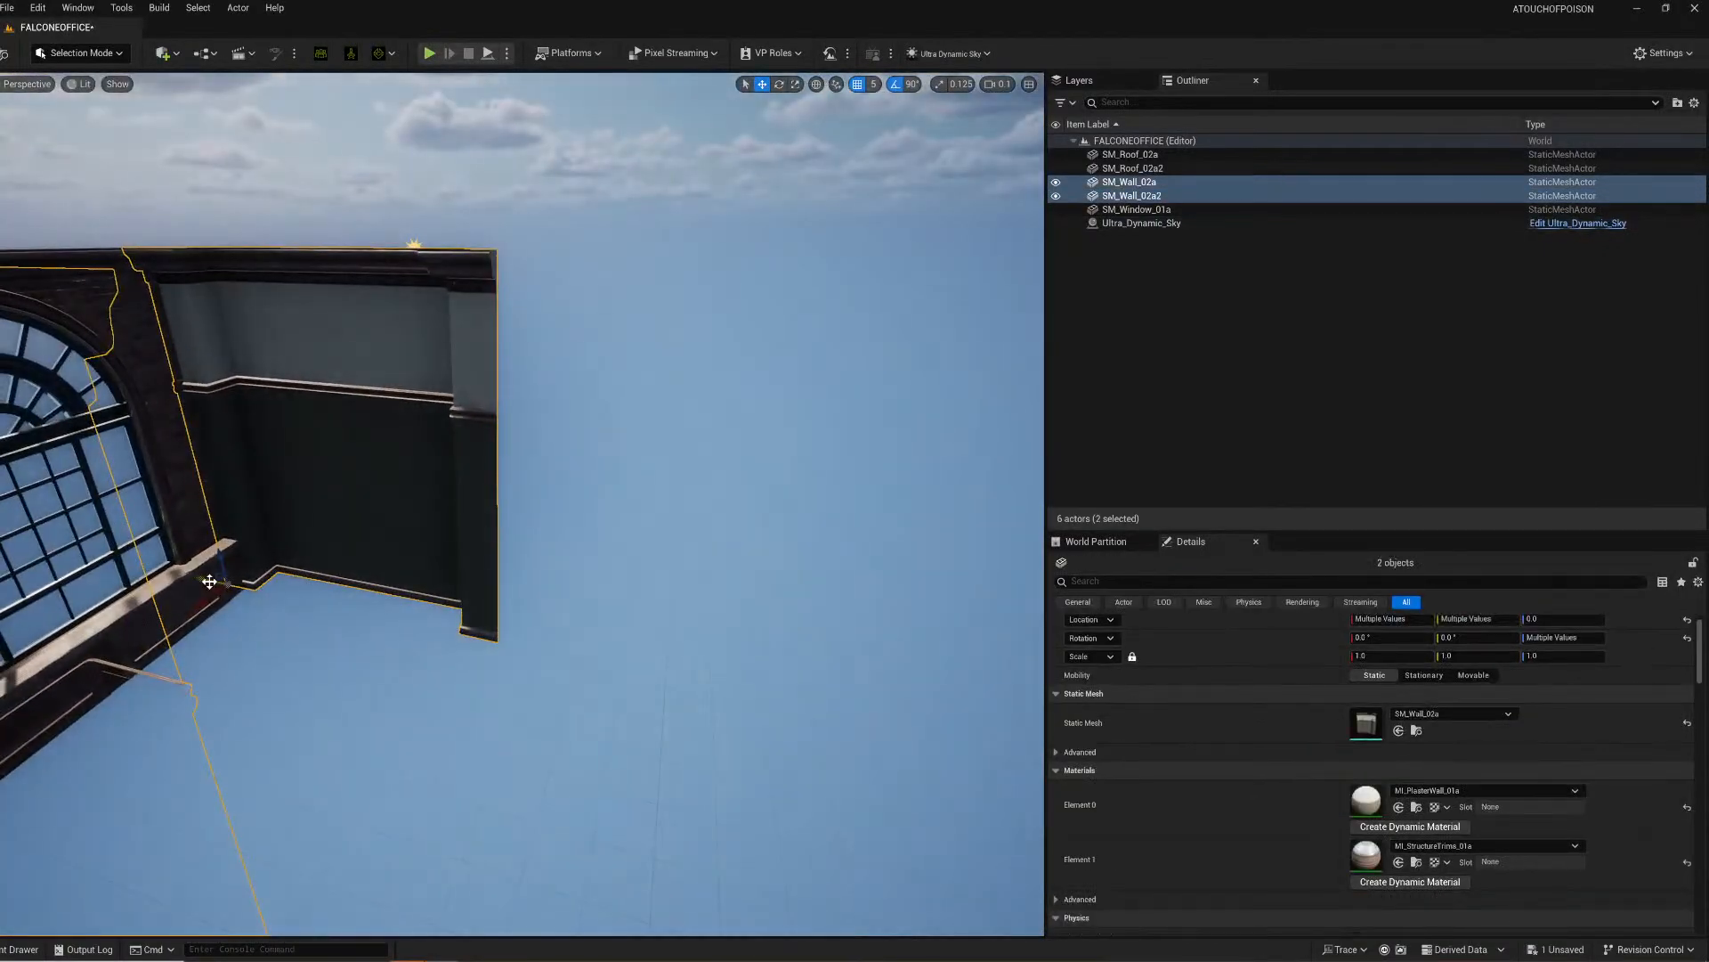
left_click_drag(209, 582, 712, 739, "alt")
Step: Slide the duplicated wall pair along Y until it lines up with the ends of the original walls
key("s")
right_click_drag(396, 580, 498, 579)
right_click_drag(302, 579, 286, 576)
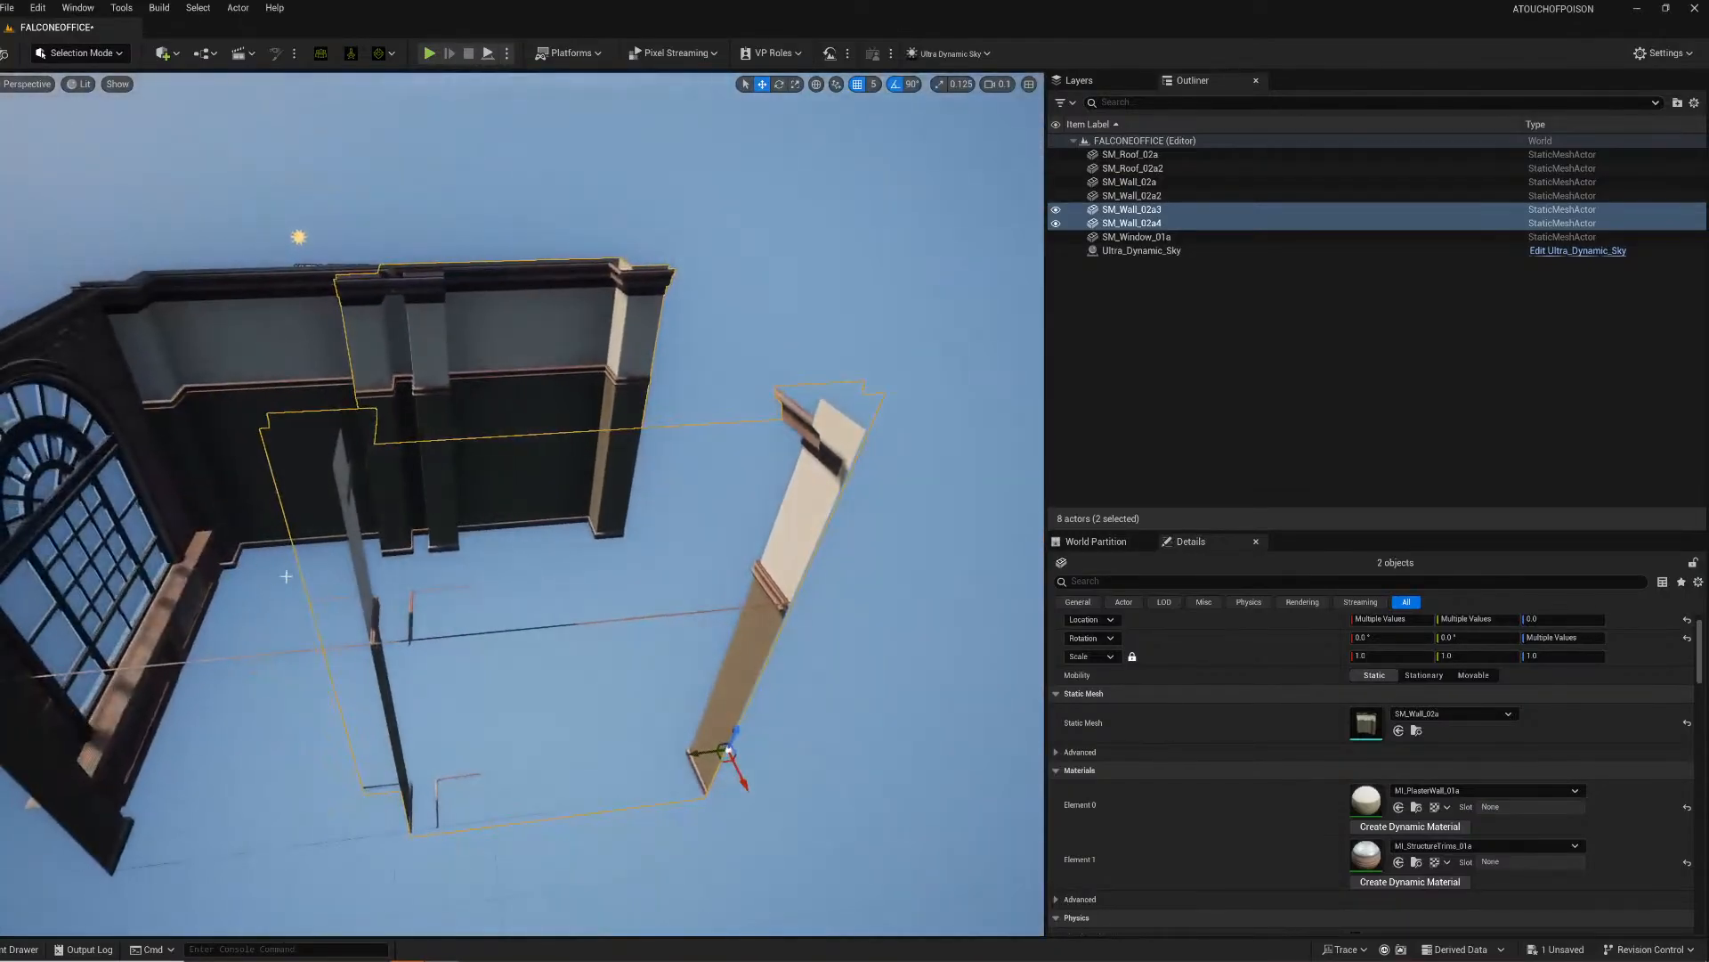
mouse_move(356, 508)
right_mouse_down()
mouse_move(218, 517)
mouse_move(372, 490)
right_mouse_up()
key("s")
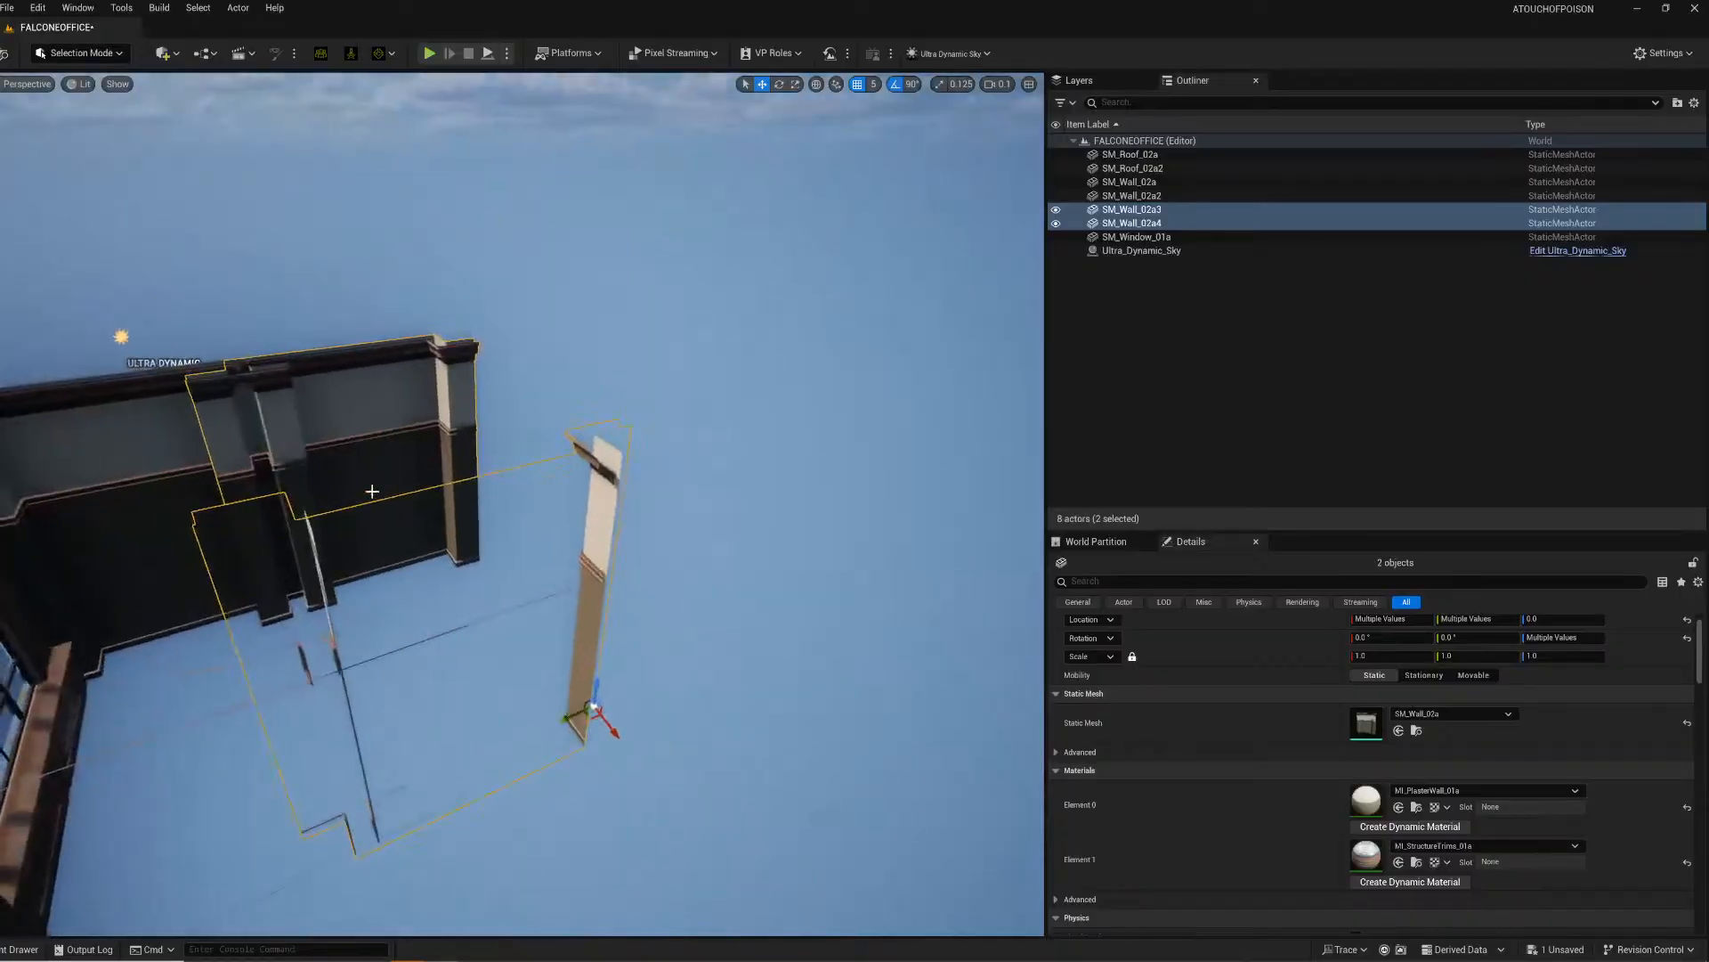
left_click_drag(570, 717, 634, 706)
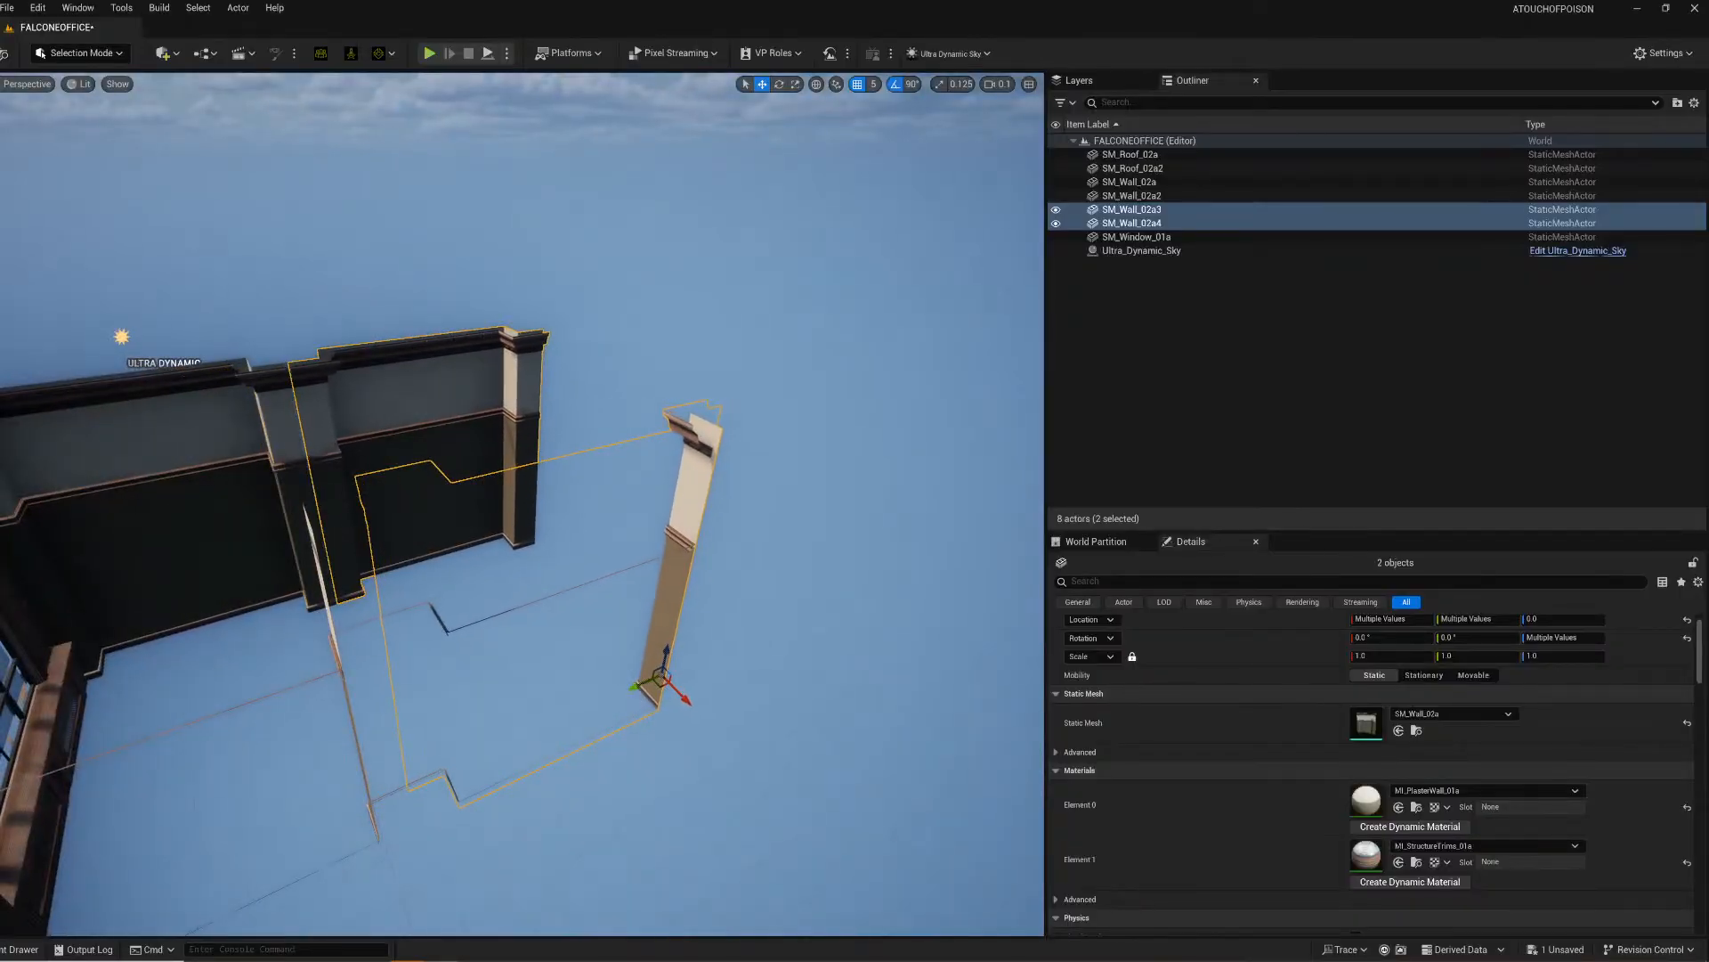
Step: Place the SM_Floor_01b structure mesh on the ground in front of the window's wood panelling
left_click(806, 606)
right_click_drag(805, 606, 613, 615)
key("w")
key("d")
key("w")
key("s")
key("w")
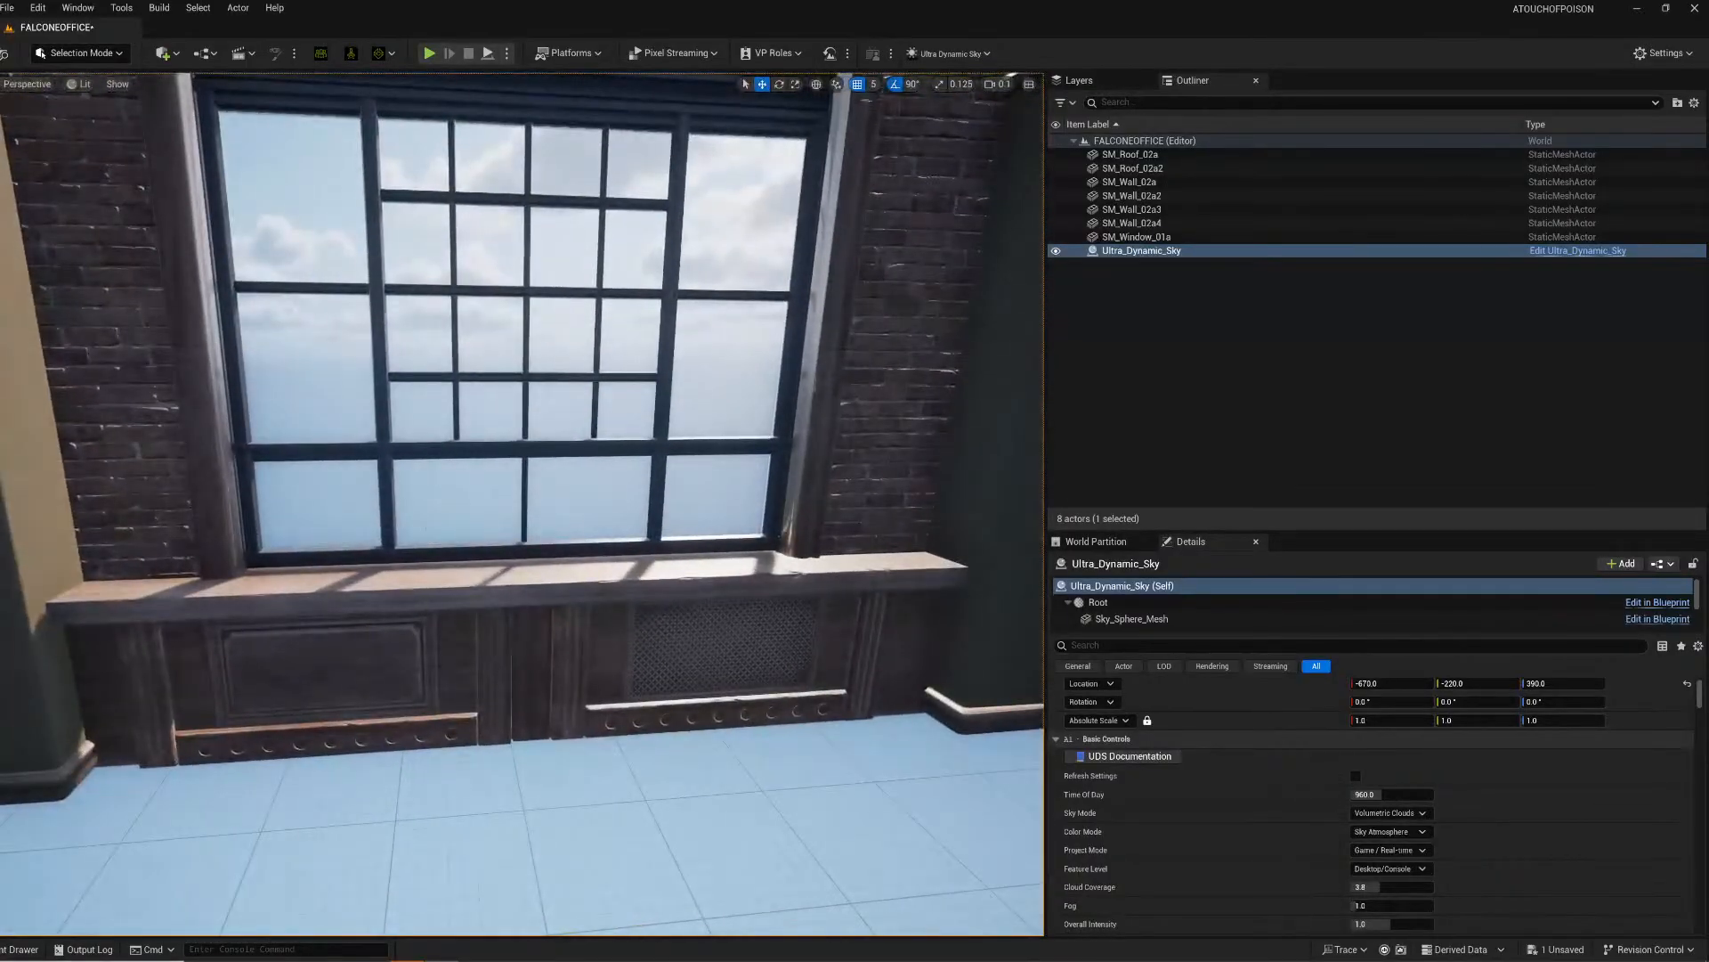
left_click(18, 950)
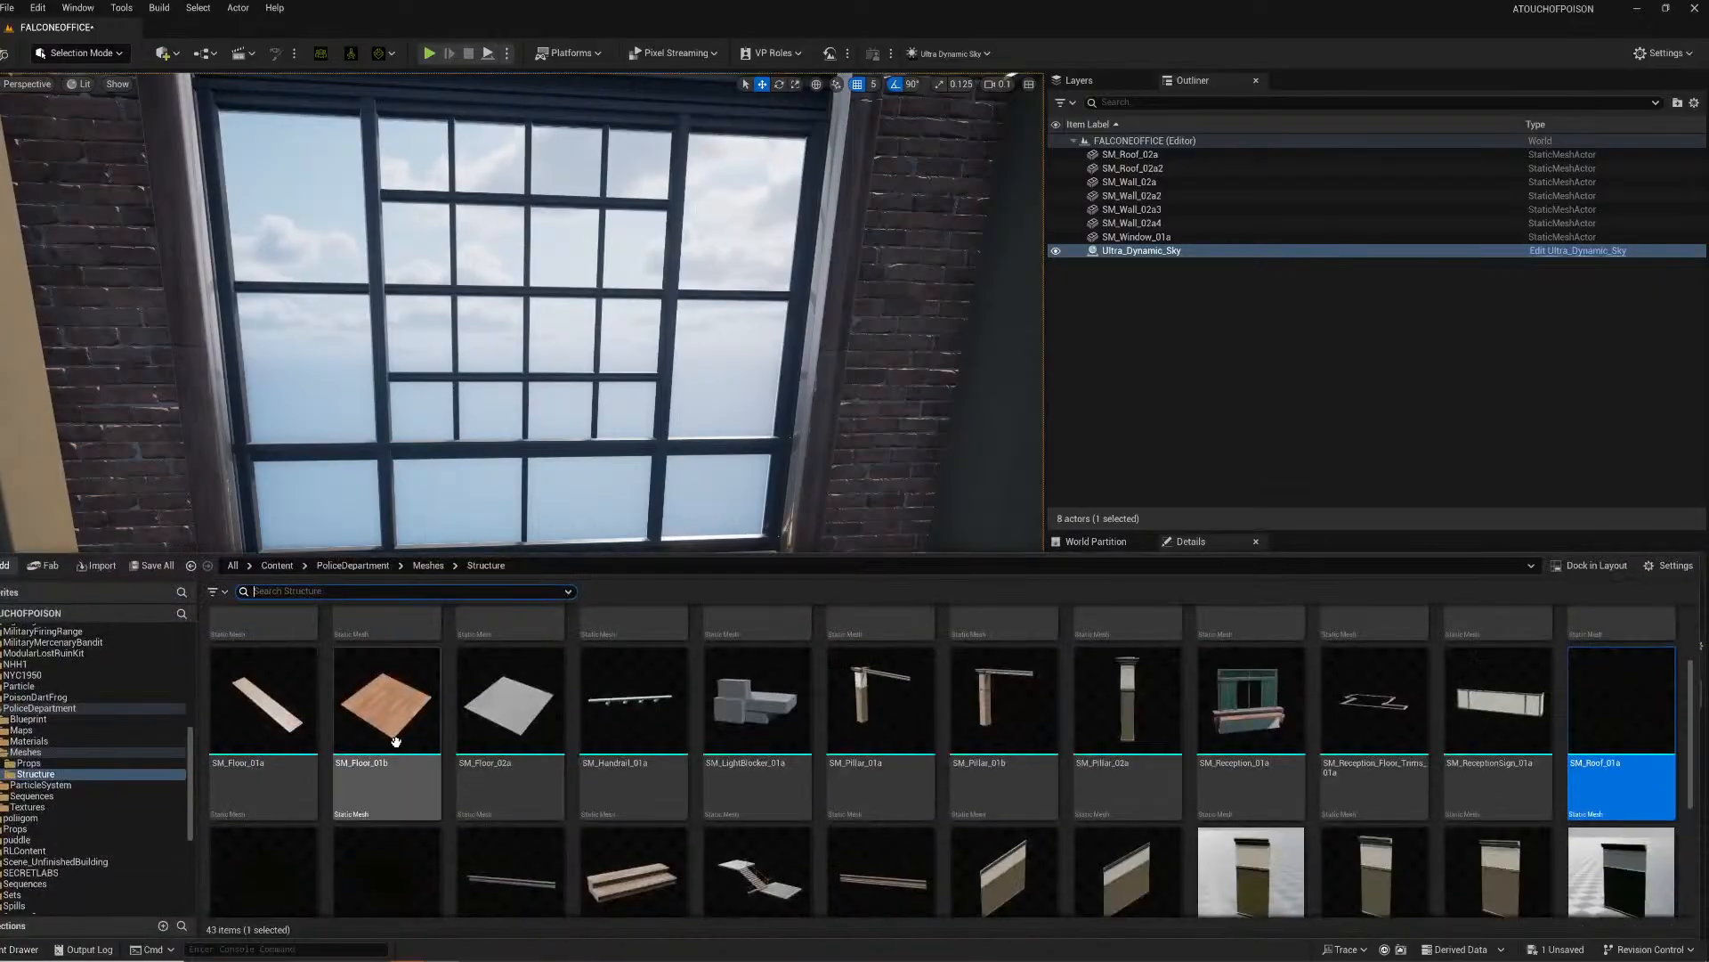
left_click_drag(388, 703, 887, 737)
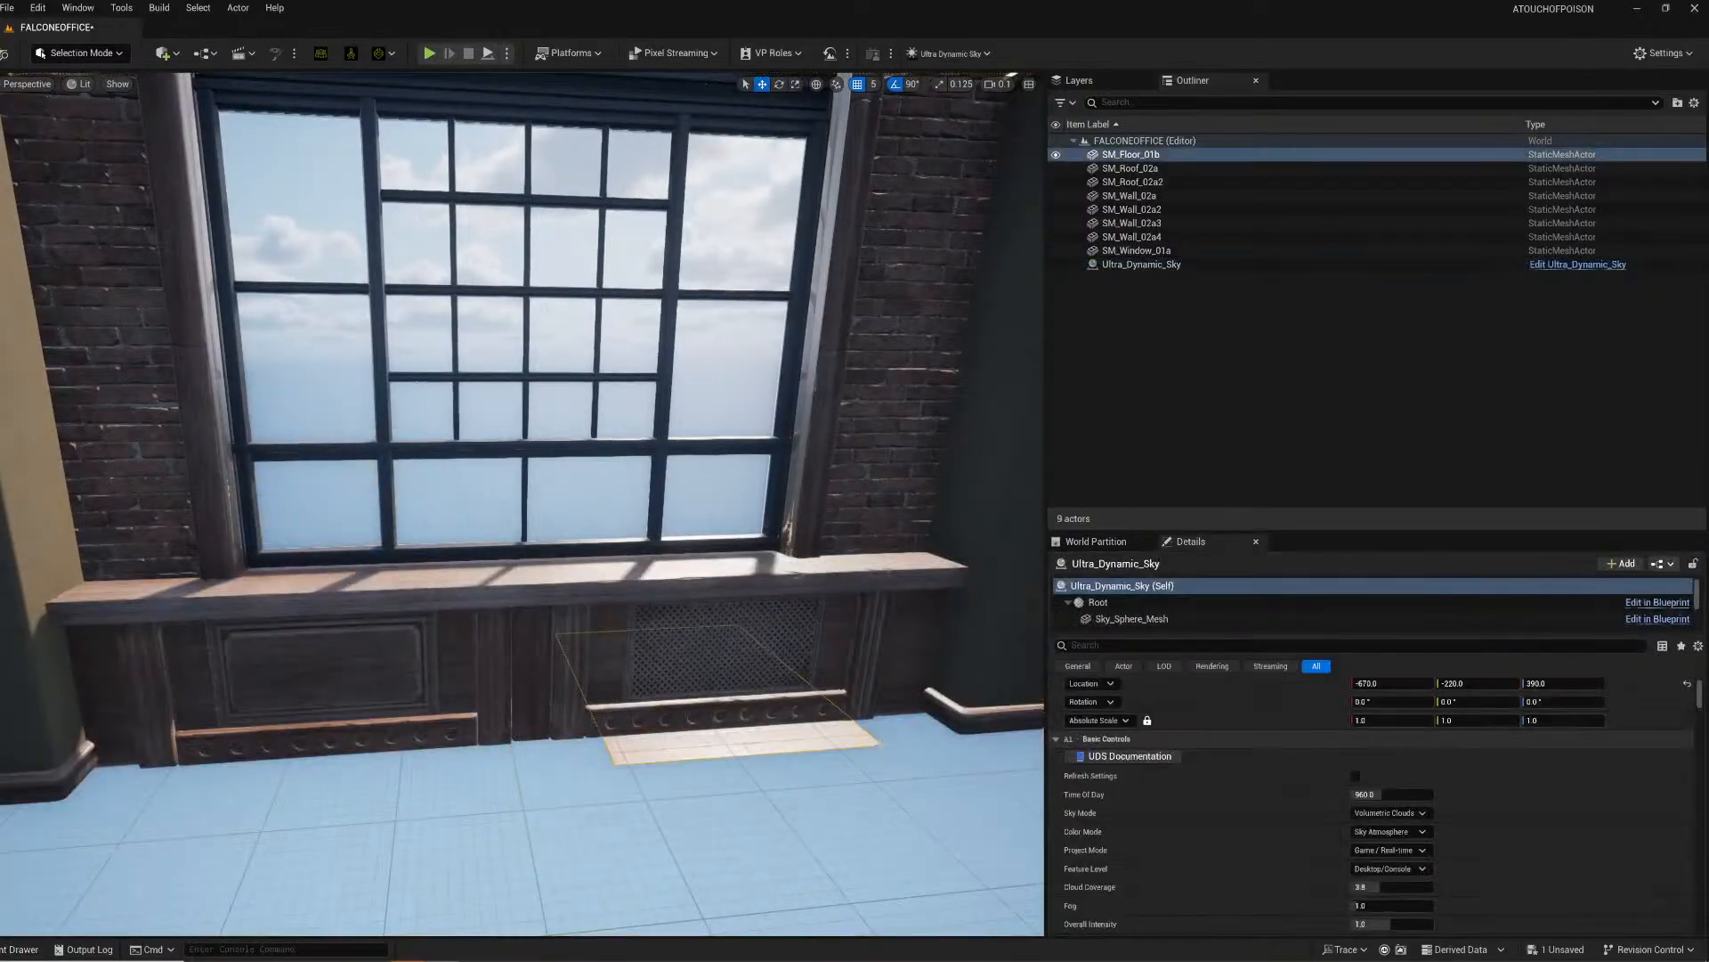
right_click_drag(887, 737, 1024, 739)
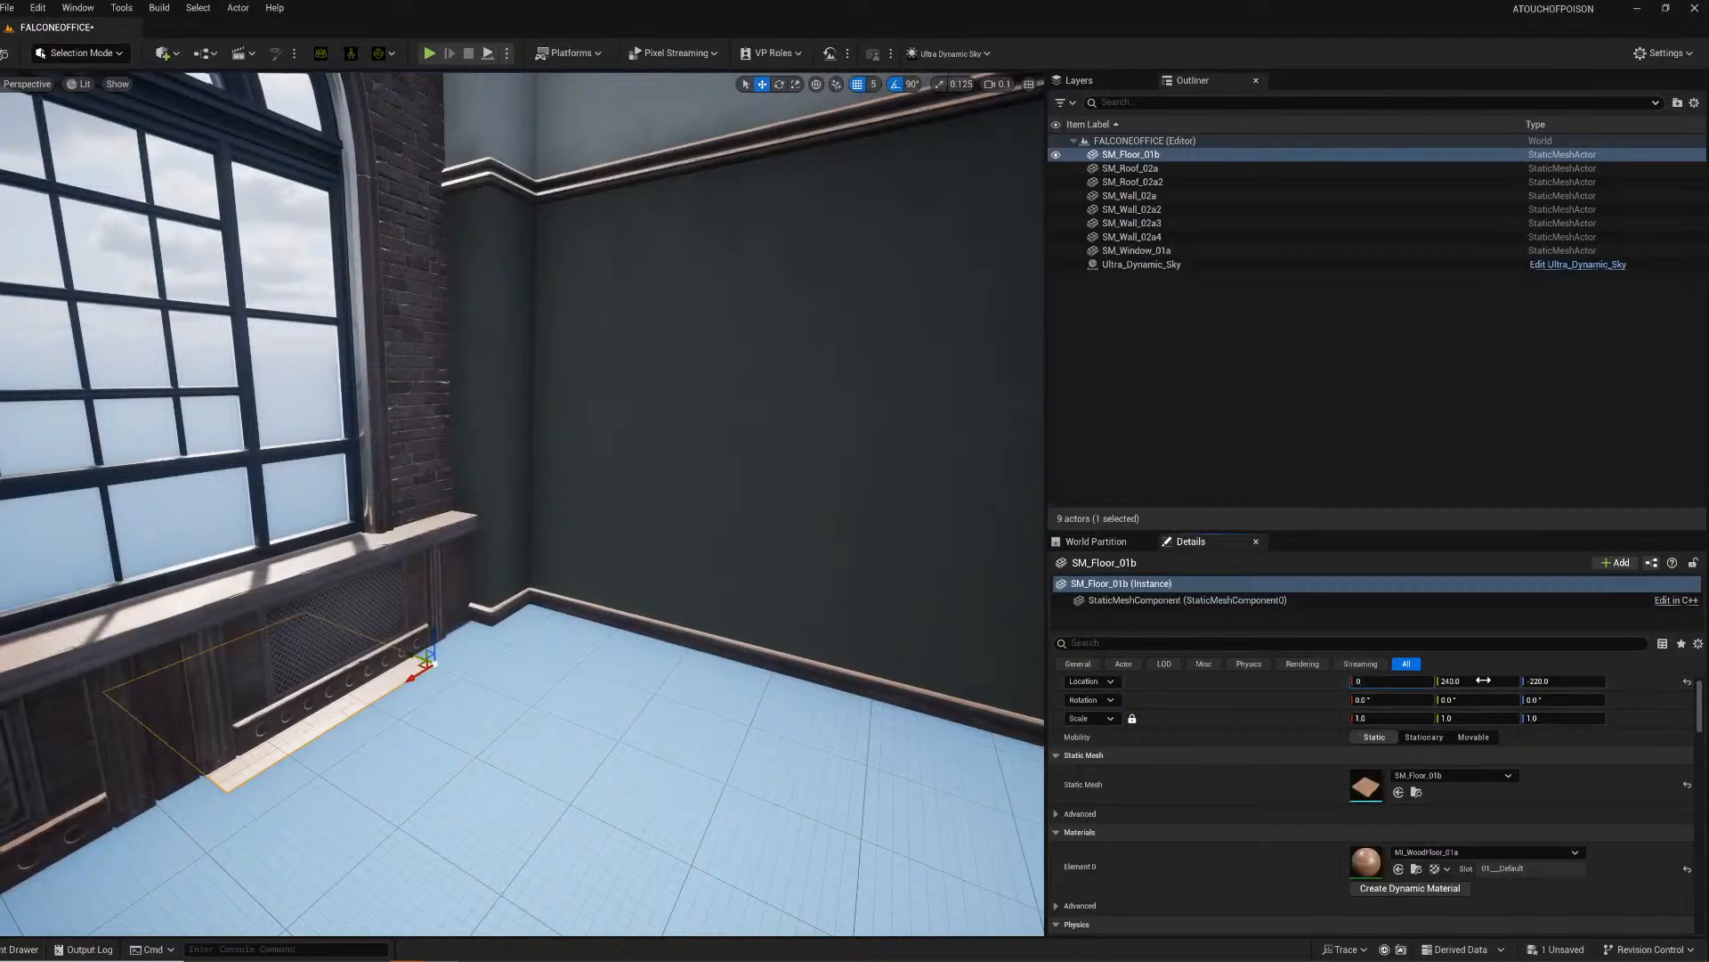
Step: Set the floor tile's location to 0, 0, 0
left_click(1483, 680)
type("0")
right_click_drag(891, 701, 944, 730)
mouse_move(355, 627)
right_mouse_down()
mouse_move(419, 624)
mouse_move(356, 627)
right_mouse_up()
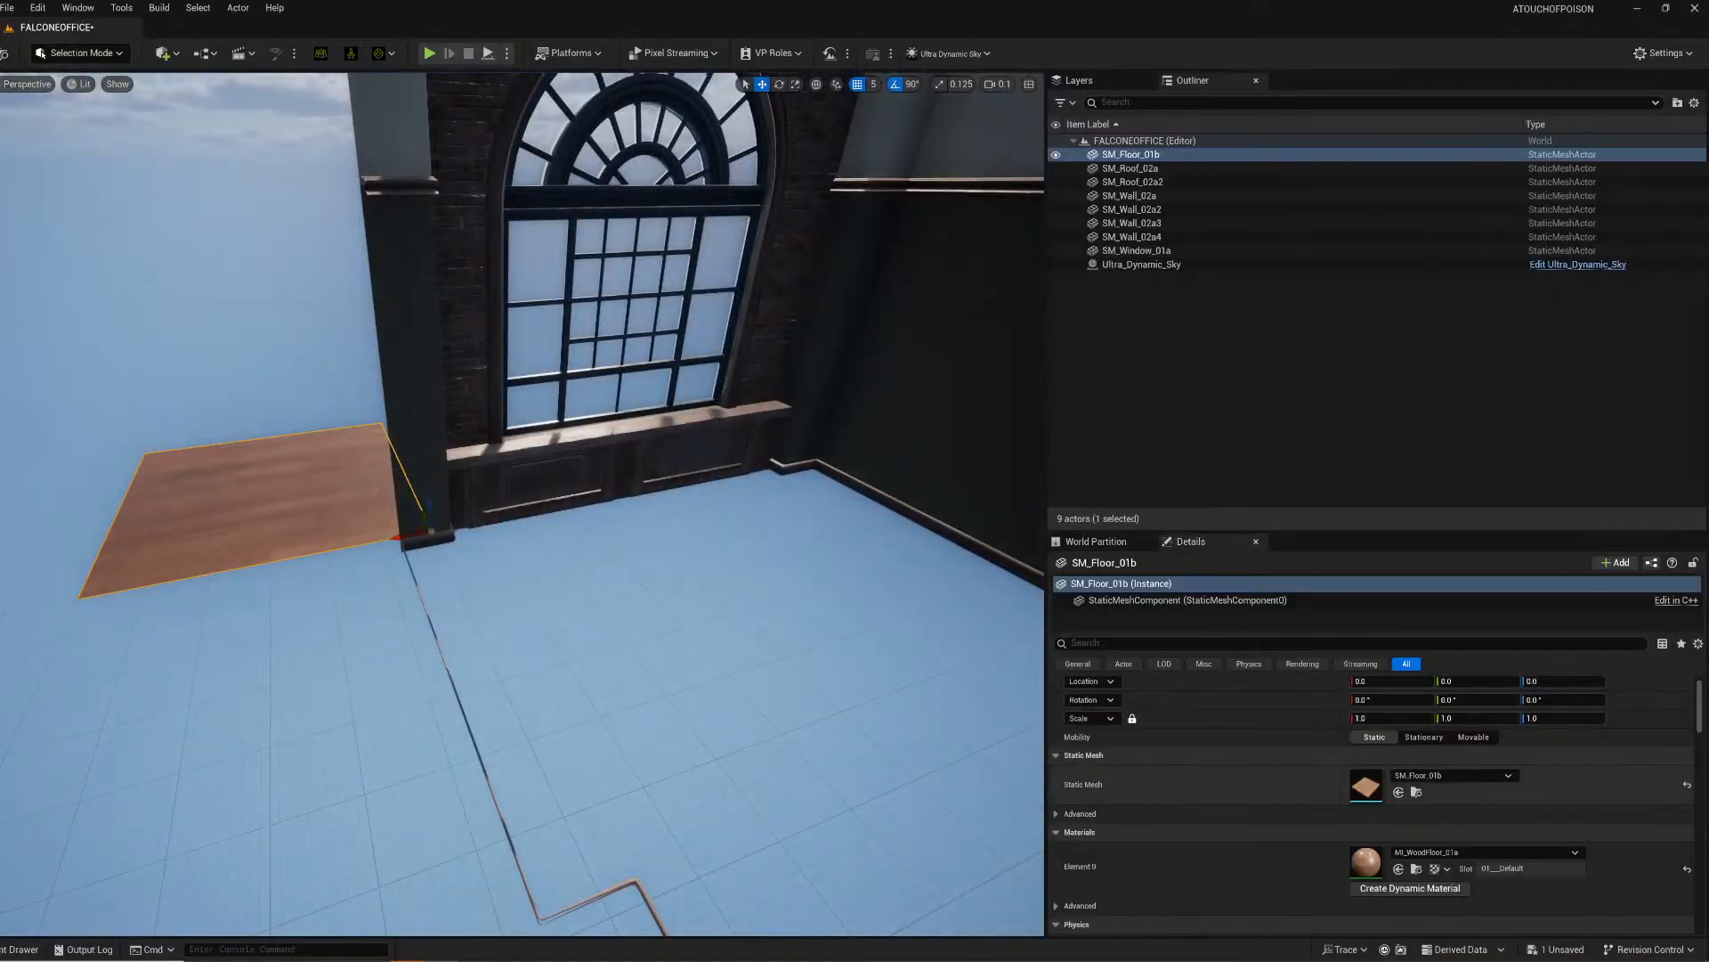
Step: Set the grid snap size to 100 and move the floor tile into the room beside the window, at Y -300
left_click(1416, 791)
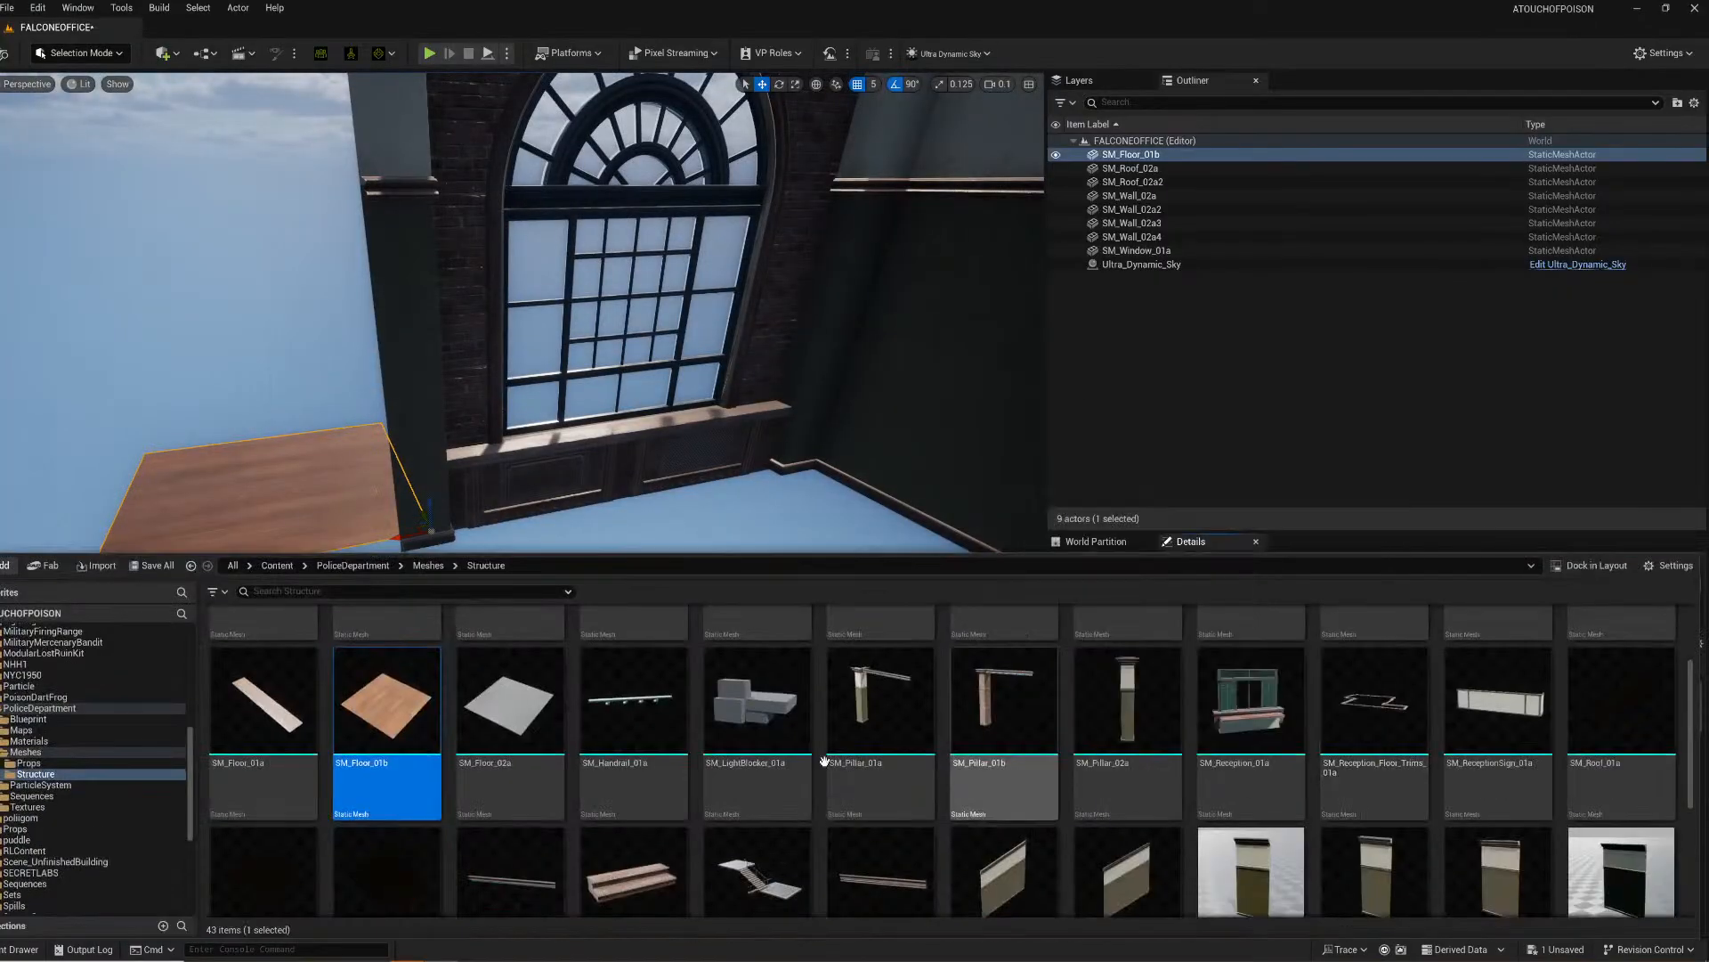
left_click(374, 523)
left_click(874, 84)
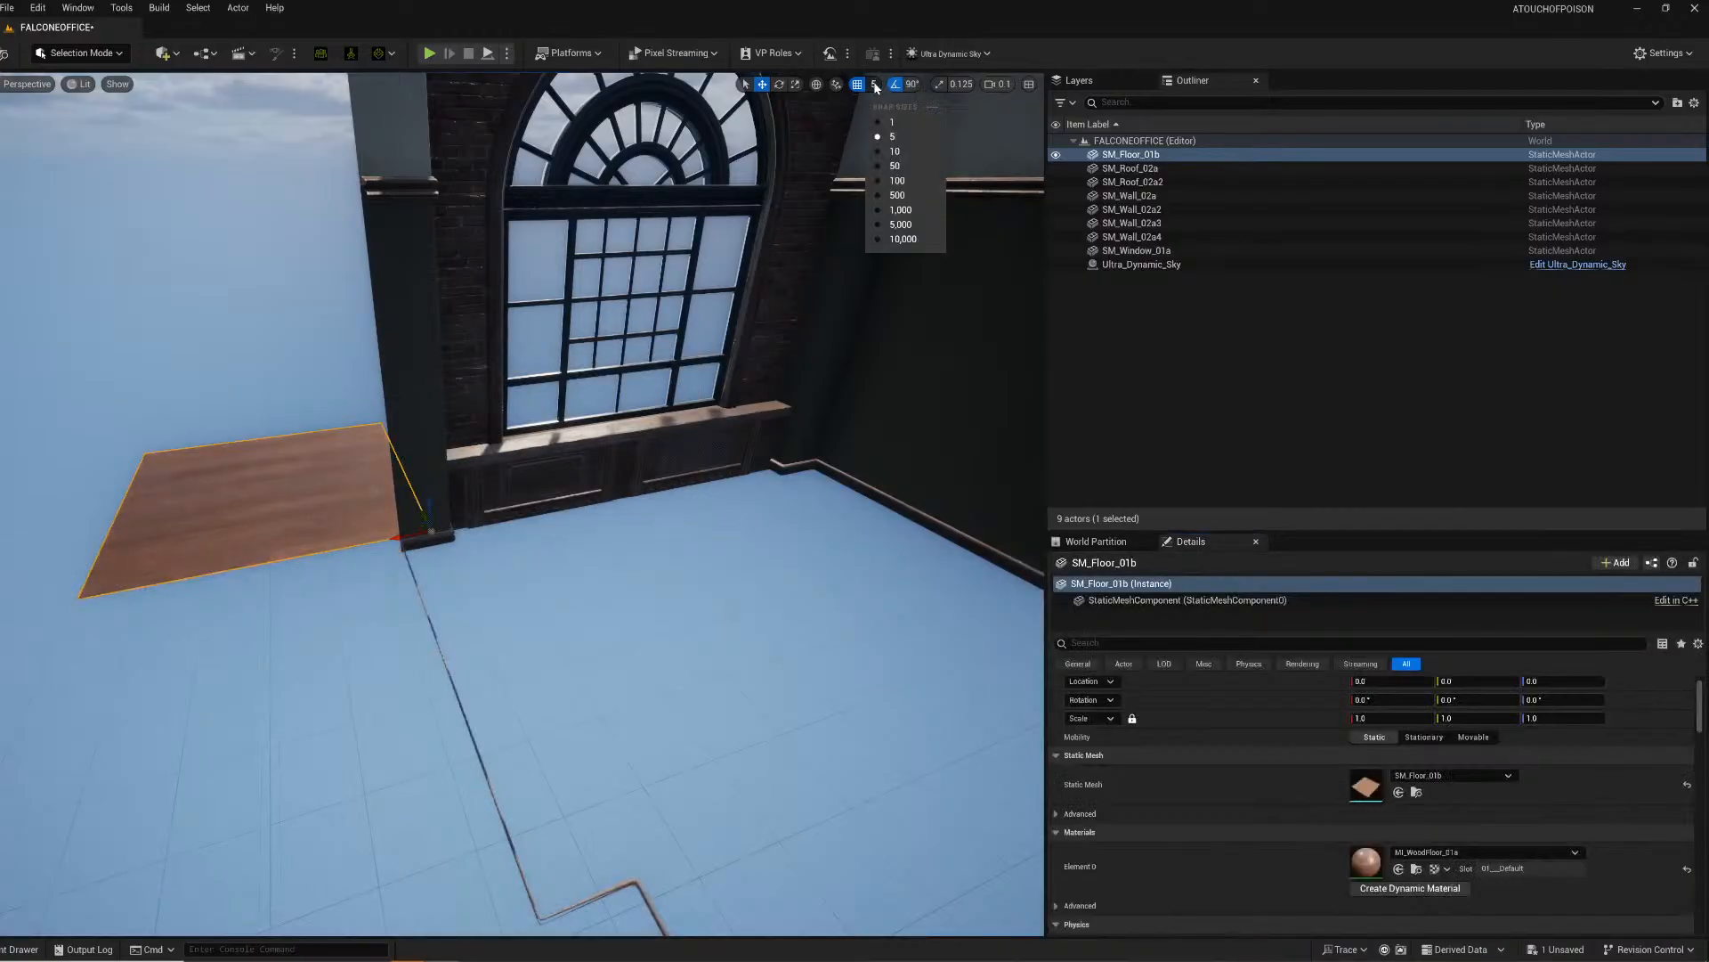
left_click(896, 179)
mouse_move(440, 491)
right_mouse_down()
mouse_move(605, 499)
mouse_move(440, 490)
right_mouse_up()
left_click_drag(482, 504, 622, 729)
left_click_drag(580, 784, 795, 672)
Step: Duplicate the floor tile along the X axis to X -500 so the copy reaches the opposite side wall
right_click_drag(796, 673, 539, 710)
left_click_drag(518, 716, 1005, 617, "alt")
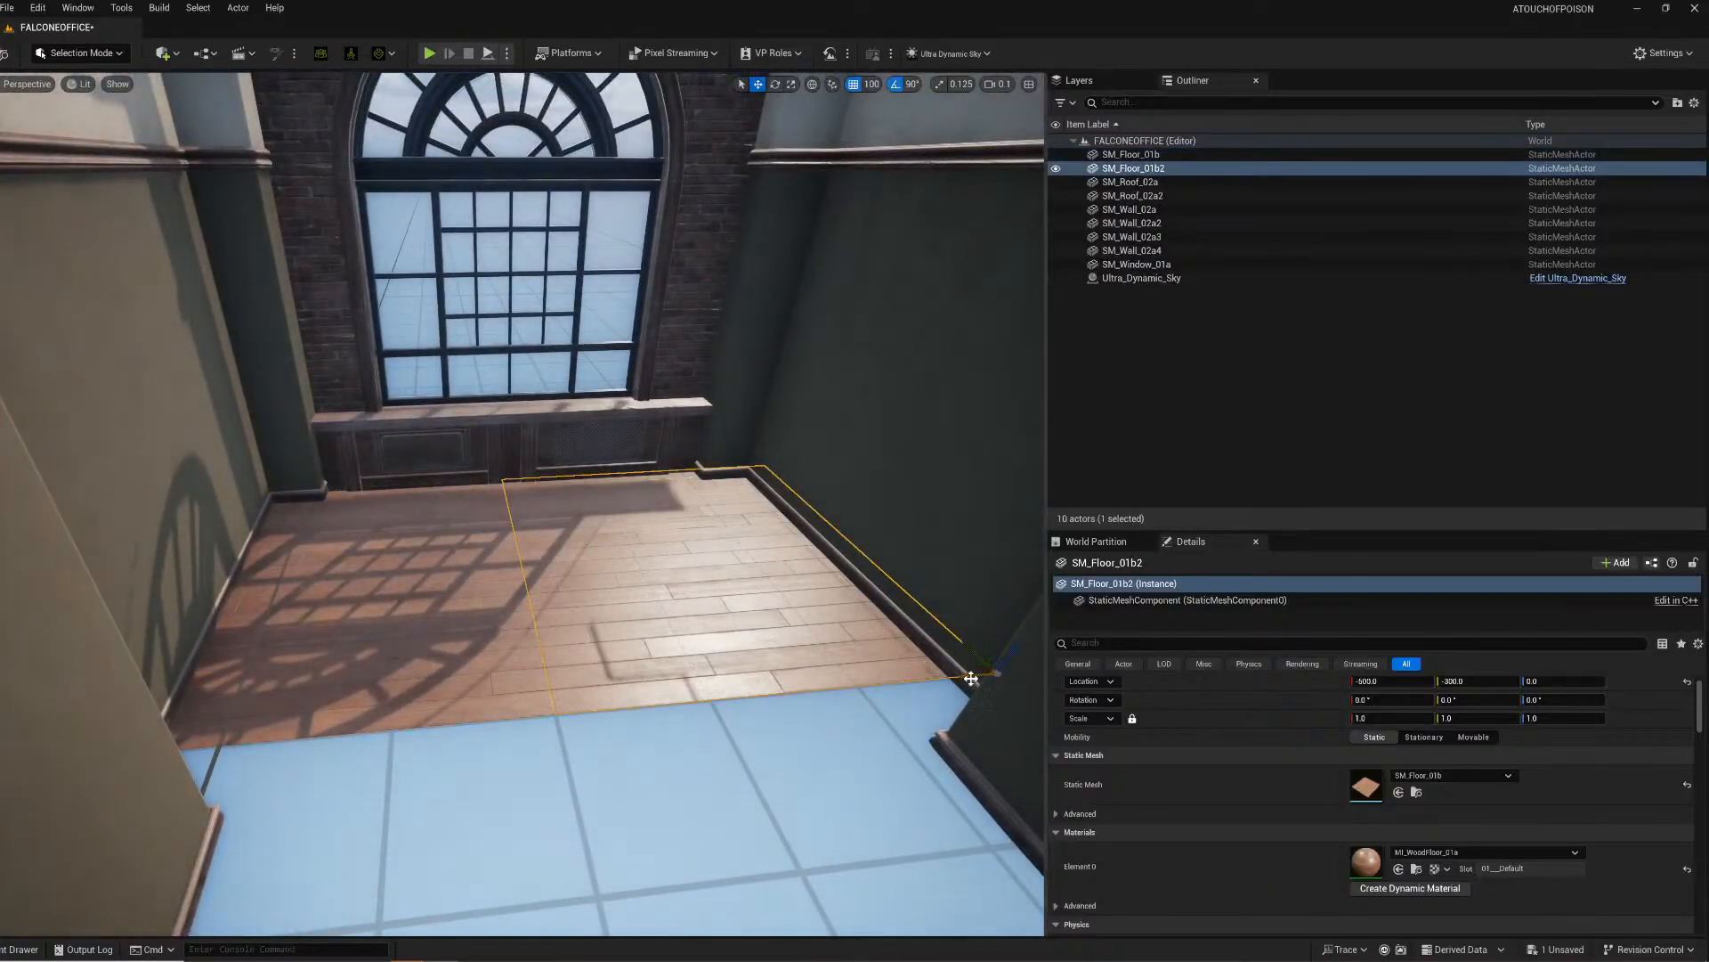
mouse_move(990, 674)
left_mouse_down()
mouse_move(1130, 661)
mouse_move(990, 674)
left_mouse_up()
Step: Duplicate the pair of floor tiles along Y twice, with the first copy at Y -600, to extend the floor
left_click(515, 613, "shift")
right_click_drag(515, 612, 451, 675)
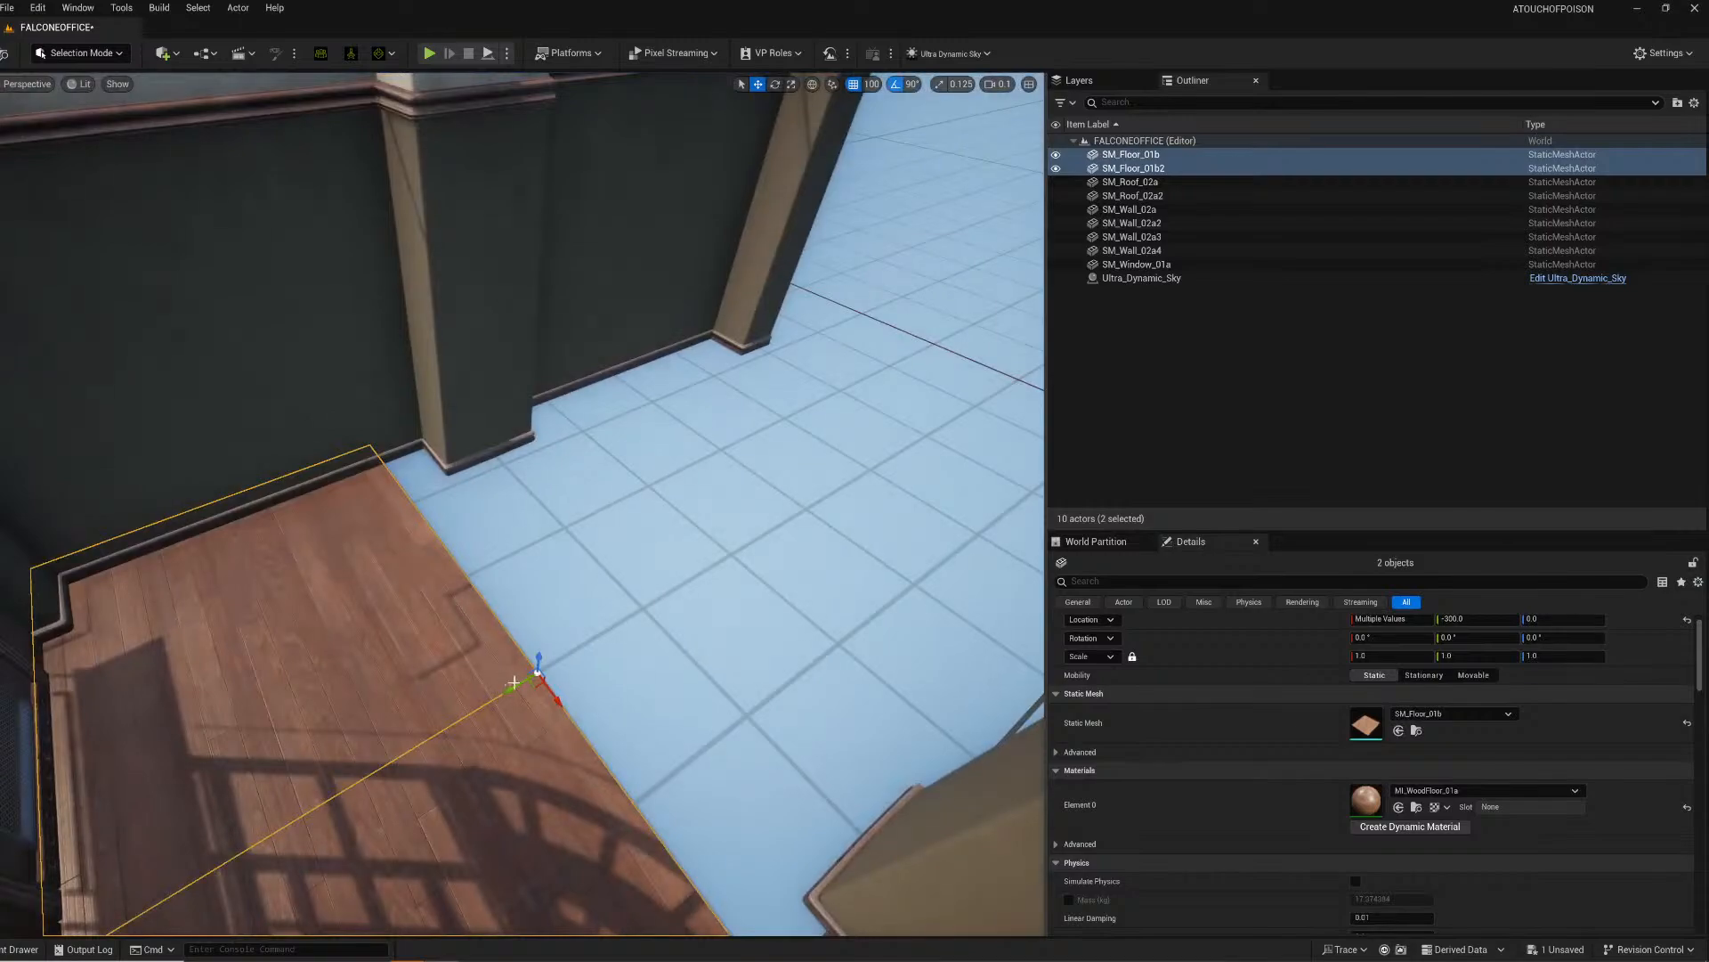
left_click_drag(516, 684, 785, 532, "alt")
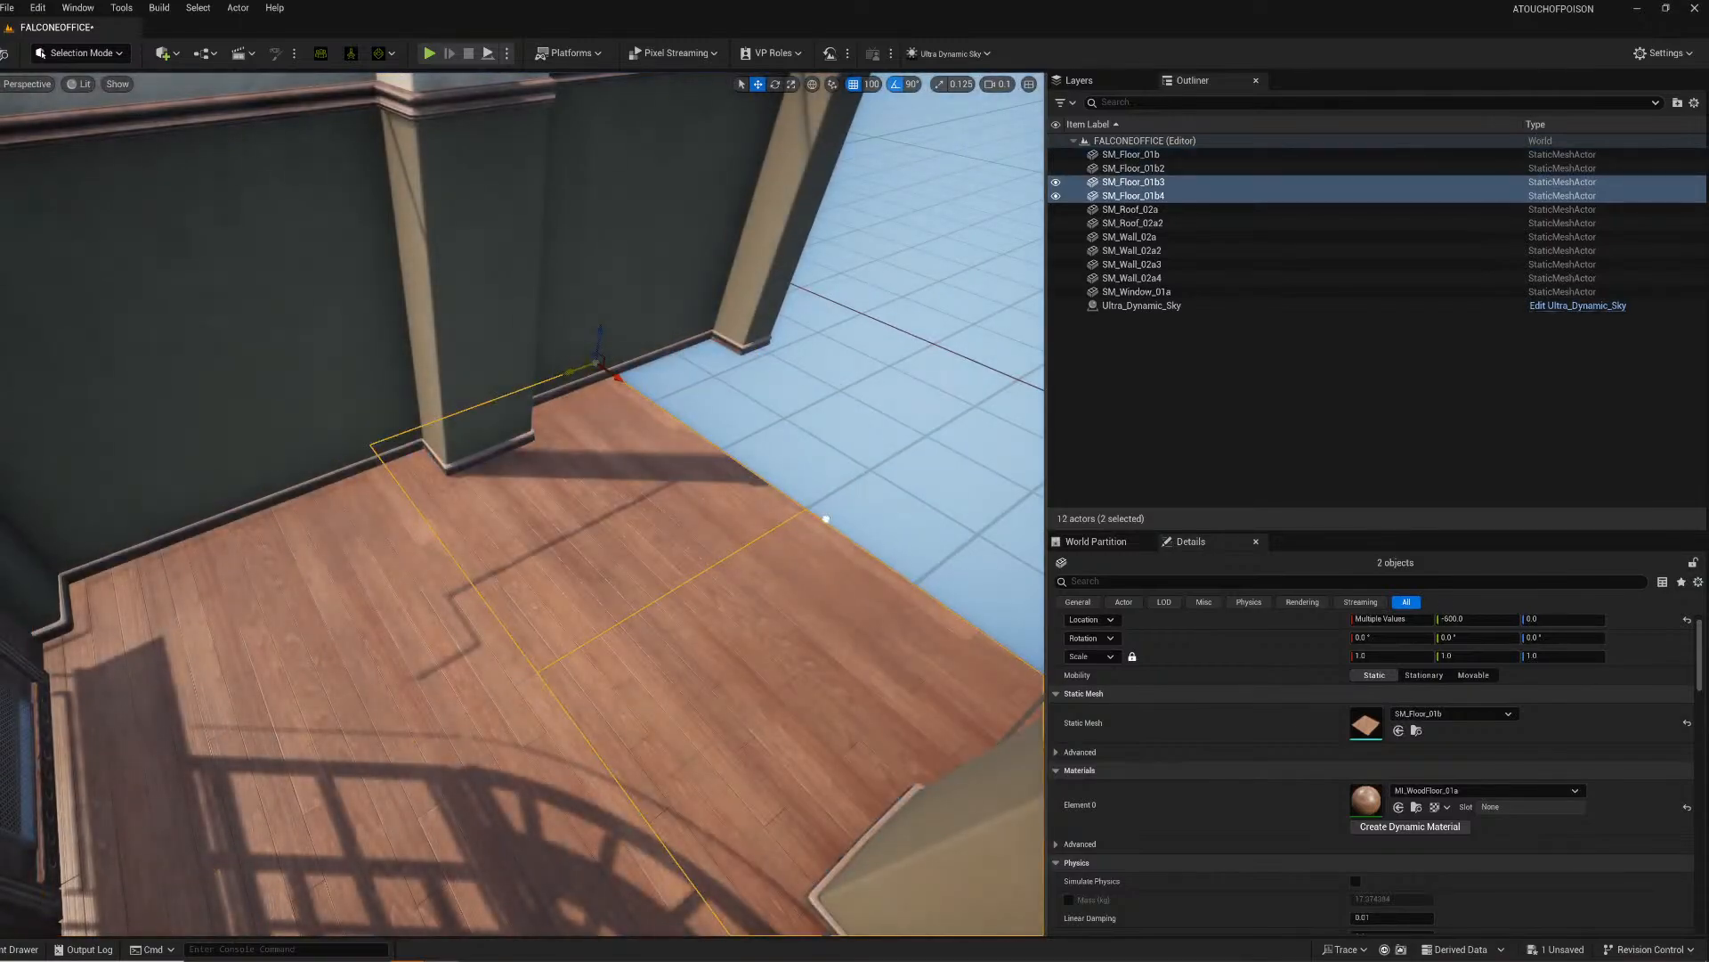
left_click_drag(568, 367, 821, 332, "alt")
Step: Duplicate both roof panels along Y and position the copies over the extended part of the room
left_click(891, 240)
right_click_drag(890, 240, 424, 370)
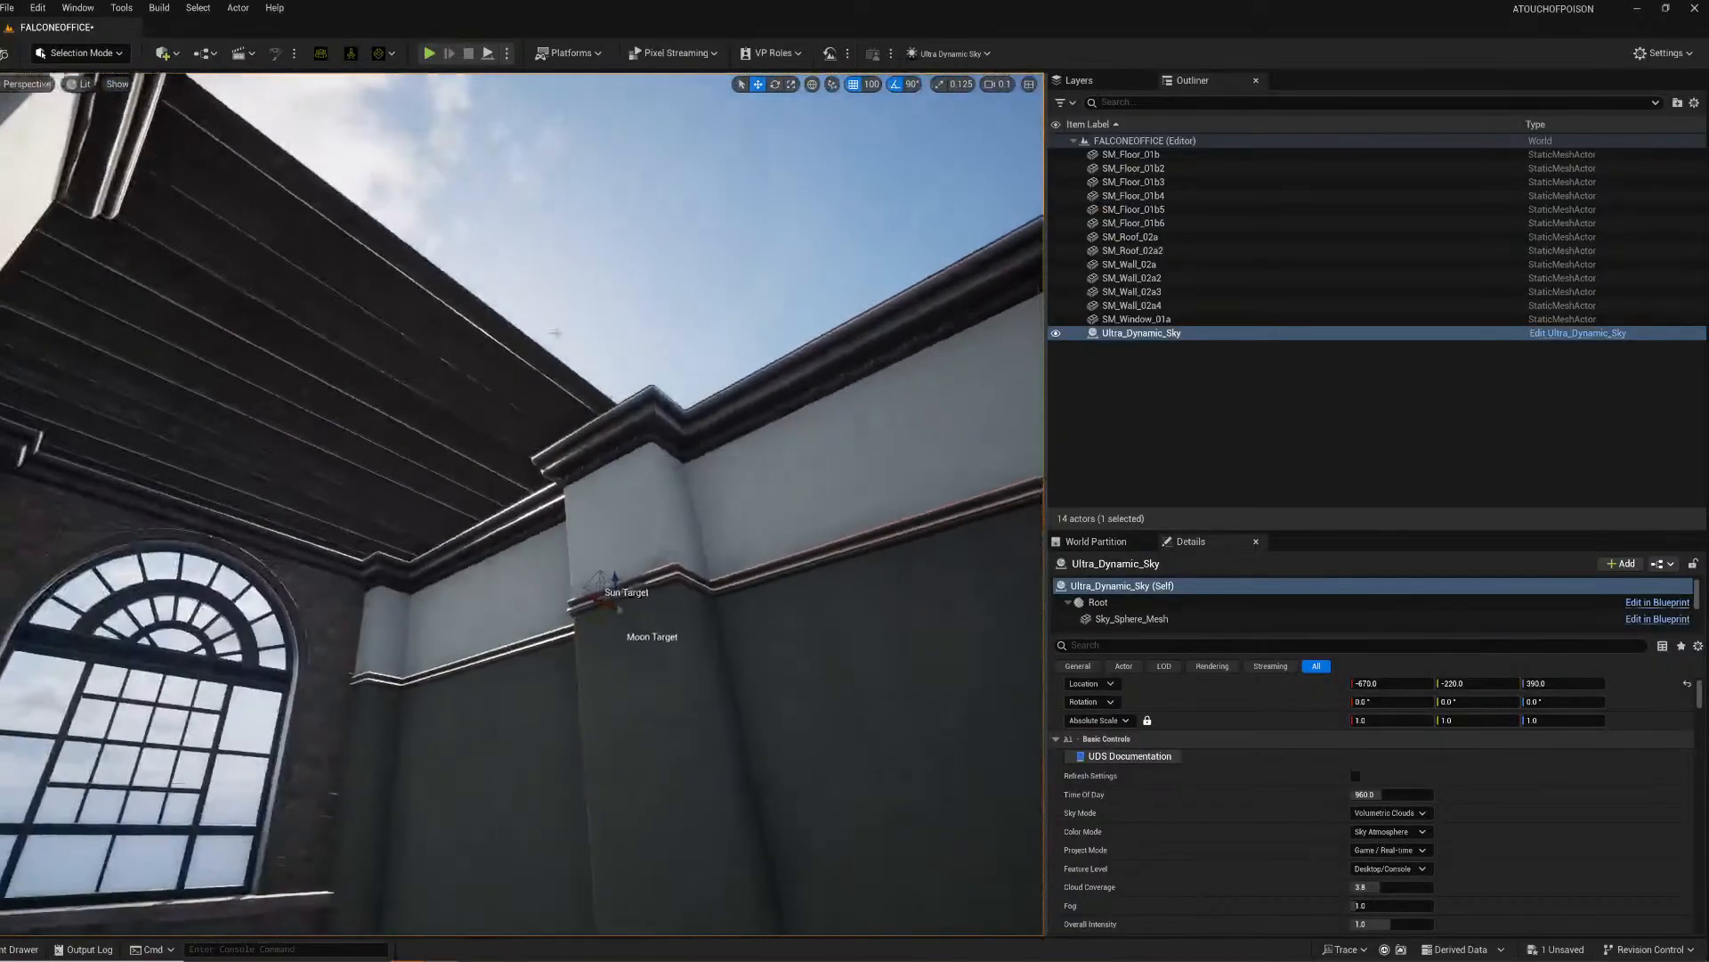
left_click(294, 322)
left_click(294, 321, "ctrl")
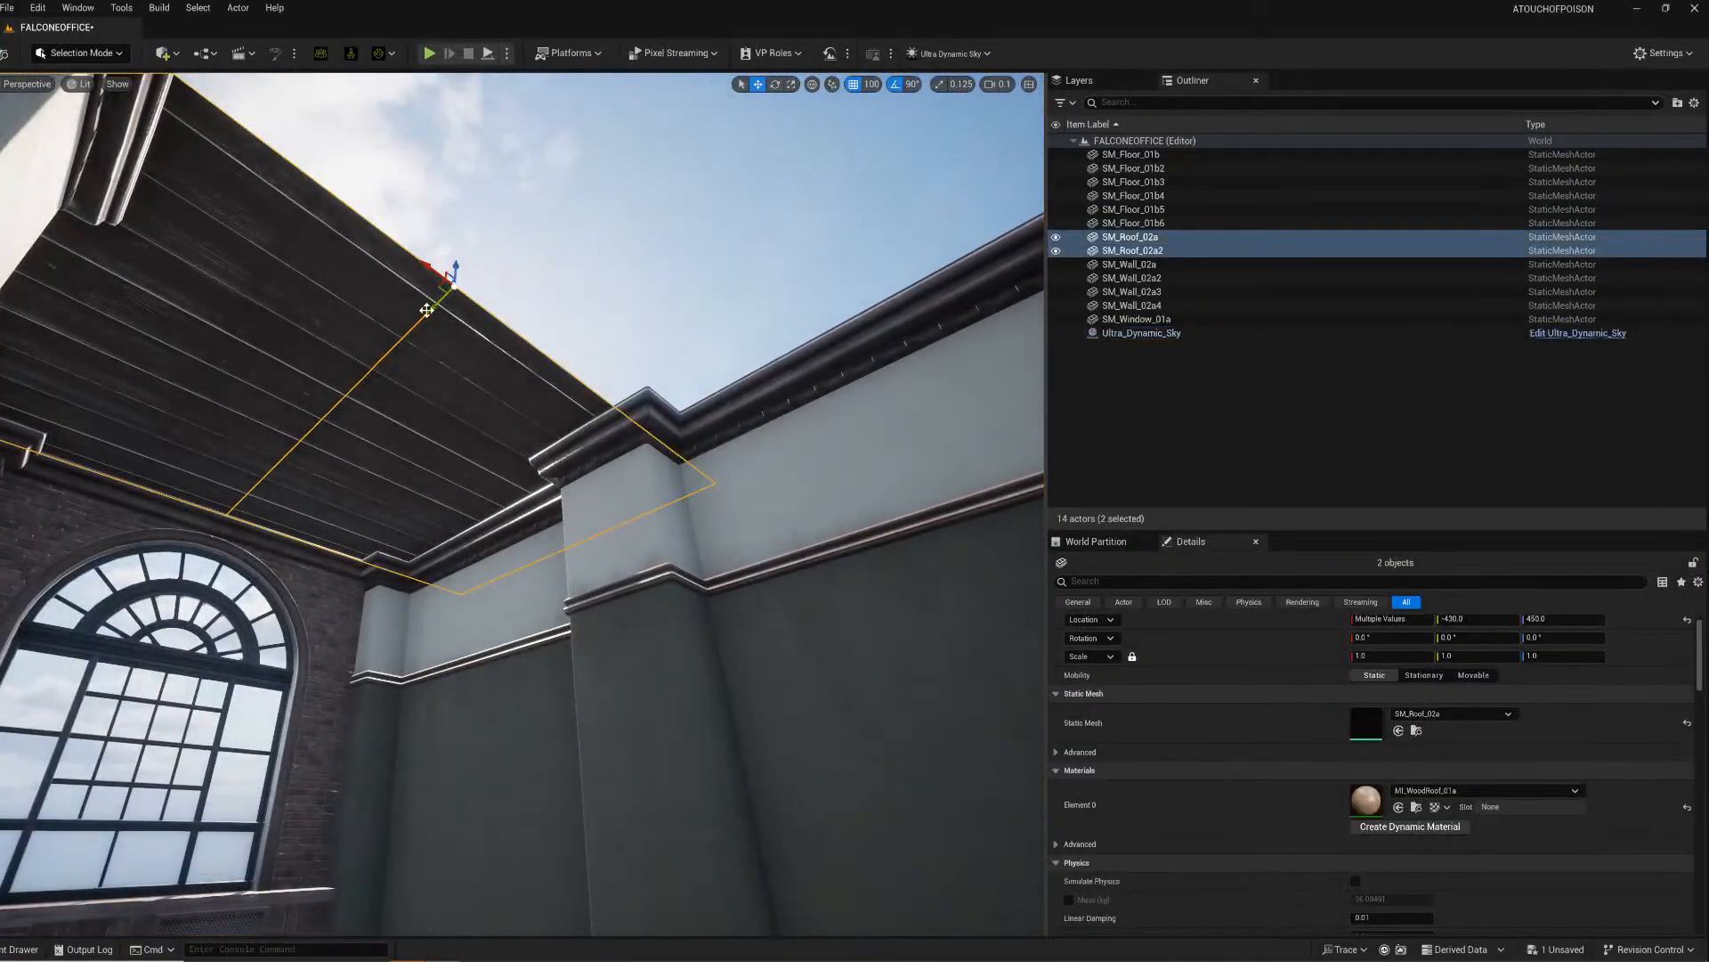
left_click_drag(441, 305, 897, 126, "alt")
right_click_drag(896, 125, 689, 379)
left_click_drag(711, 338, 901, 327)
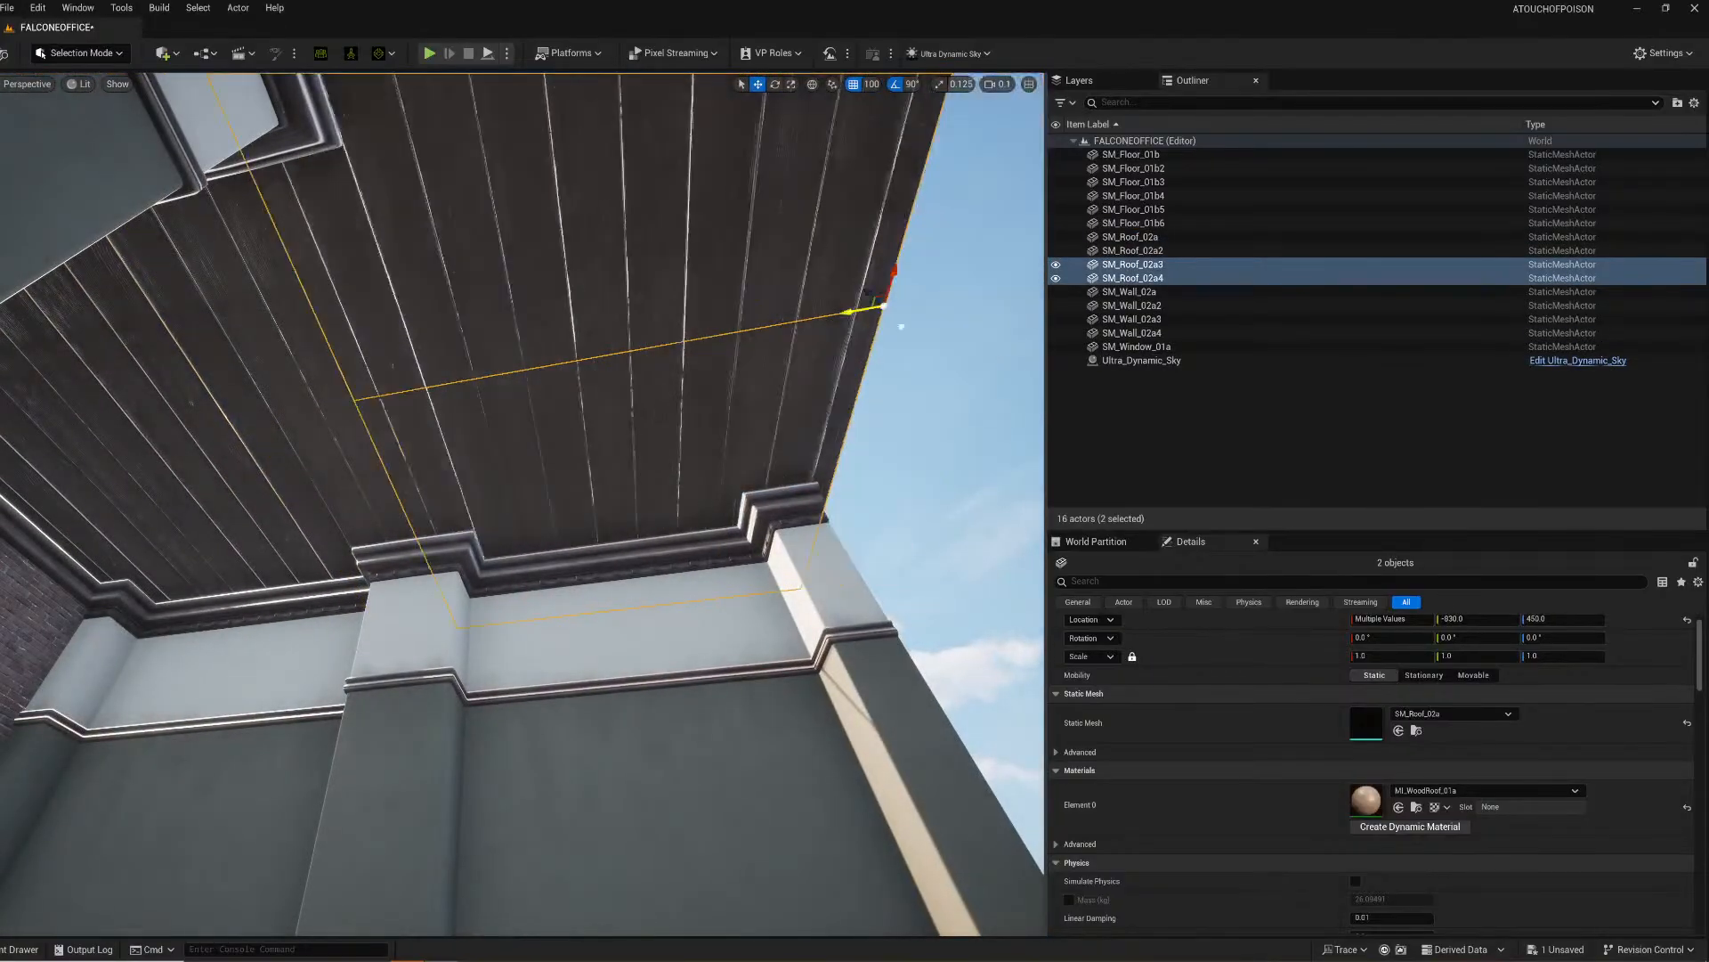
Step: Set the grid snap size to 5 and shift the two selected roof panels along Y to -805
left_click(870, 85)
left_click(872, 138)
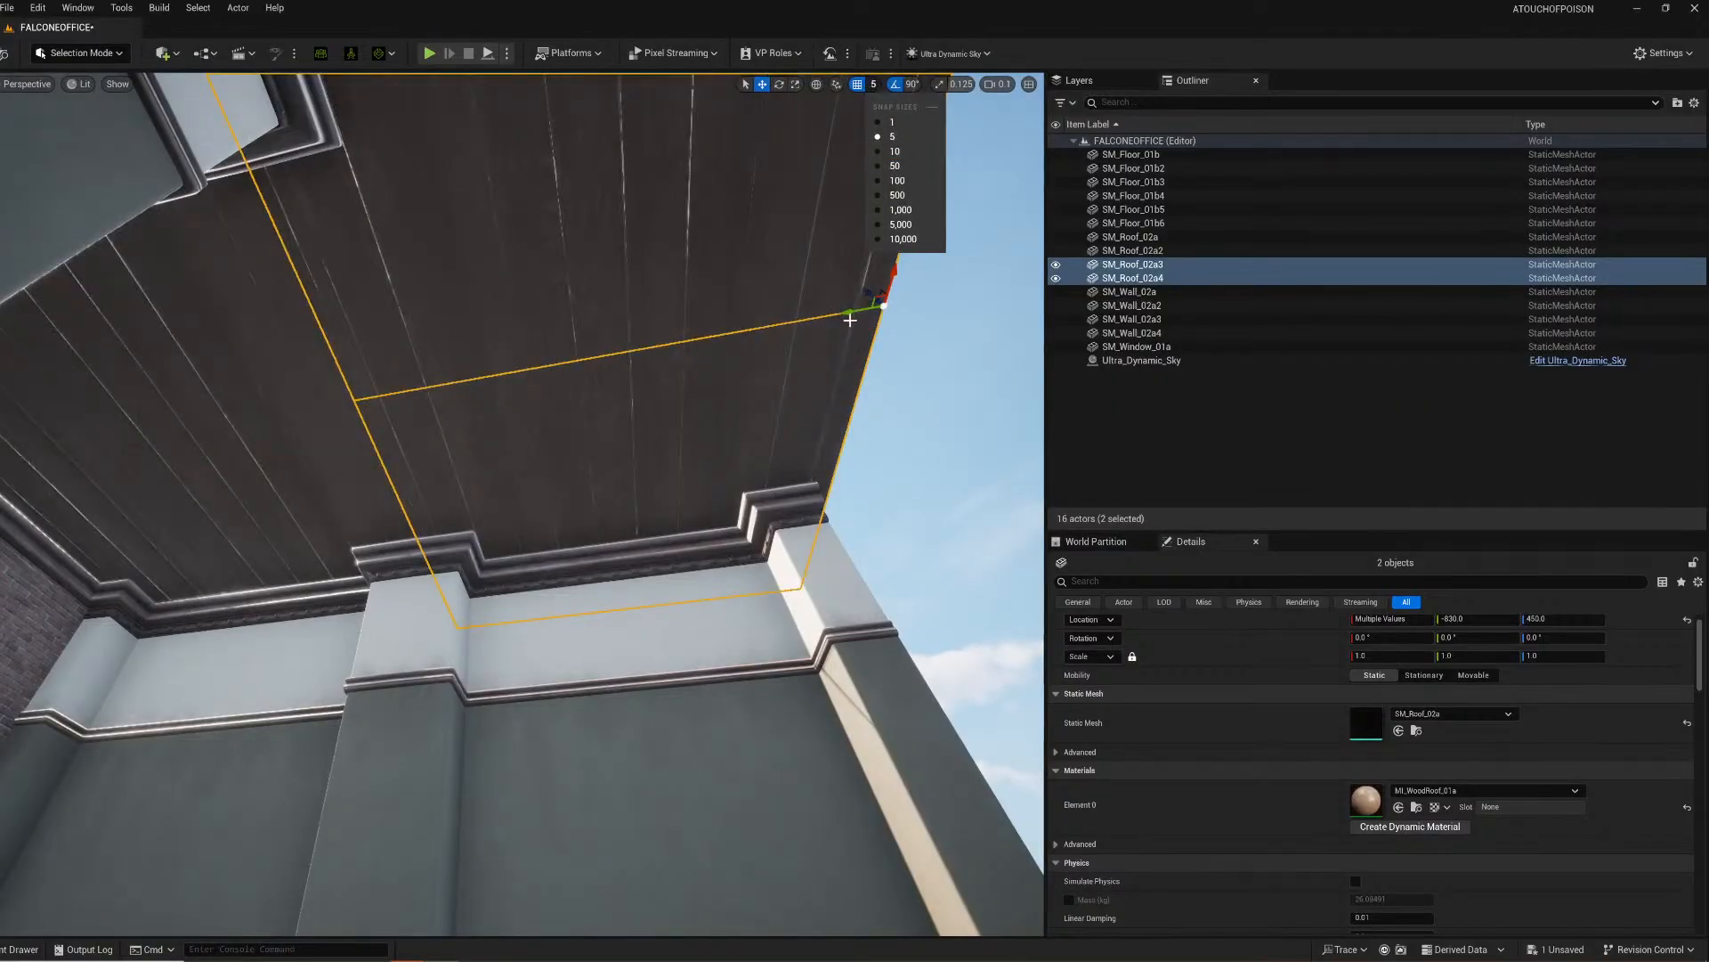
left_click_drag(847, 310, 889, 311)
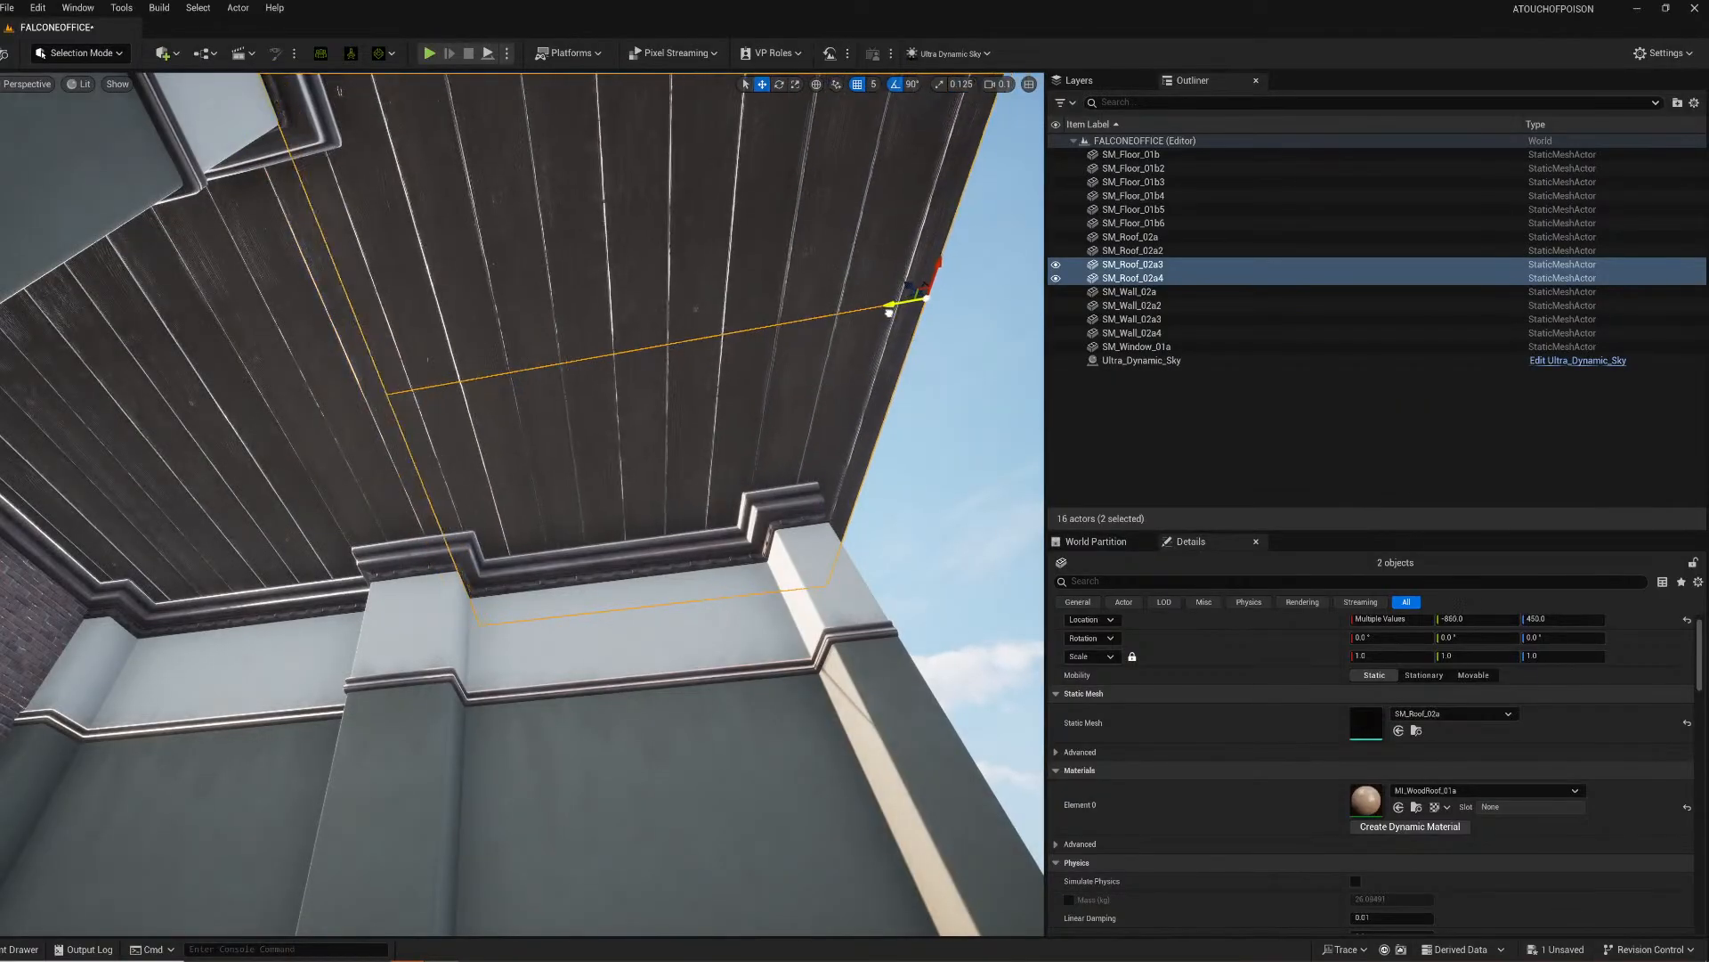
left_click(970, 383)
right_click_drag(970, 383, 694, 534)
key("s")
right_click_drag(944, 499, 932, 419)
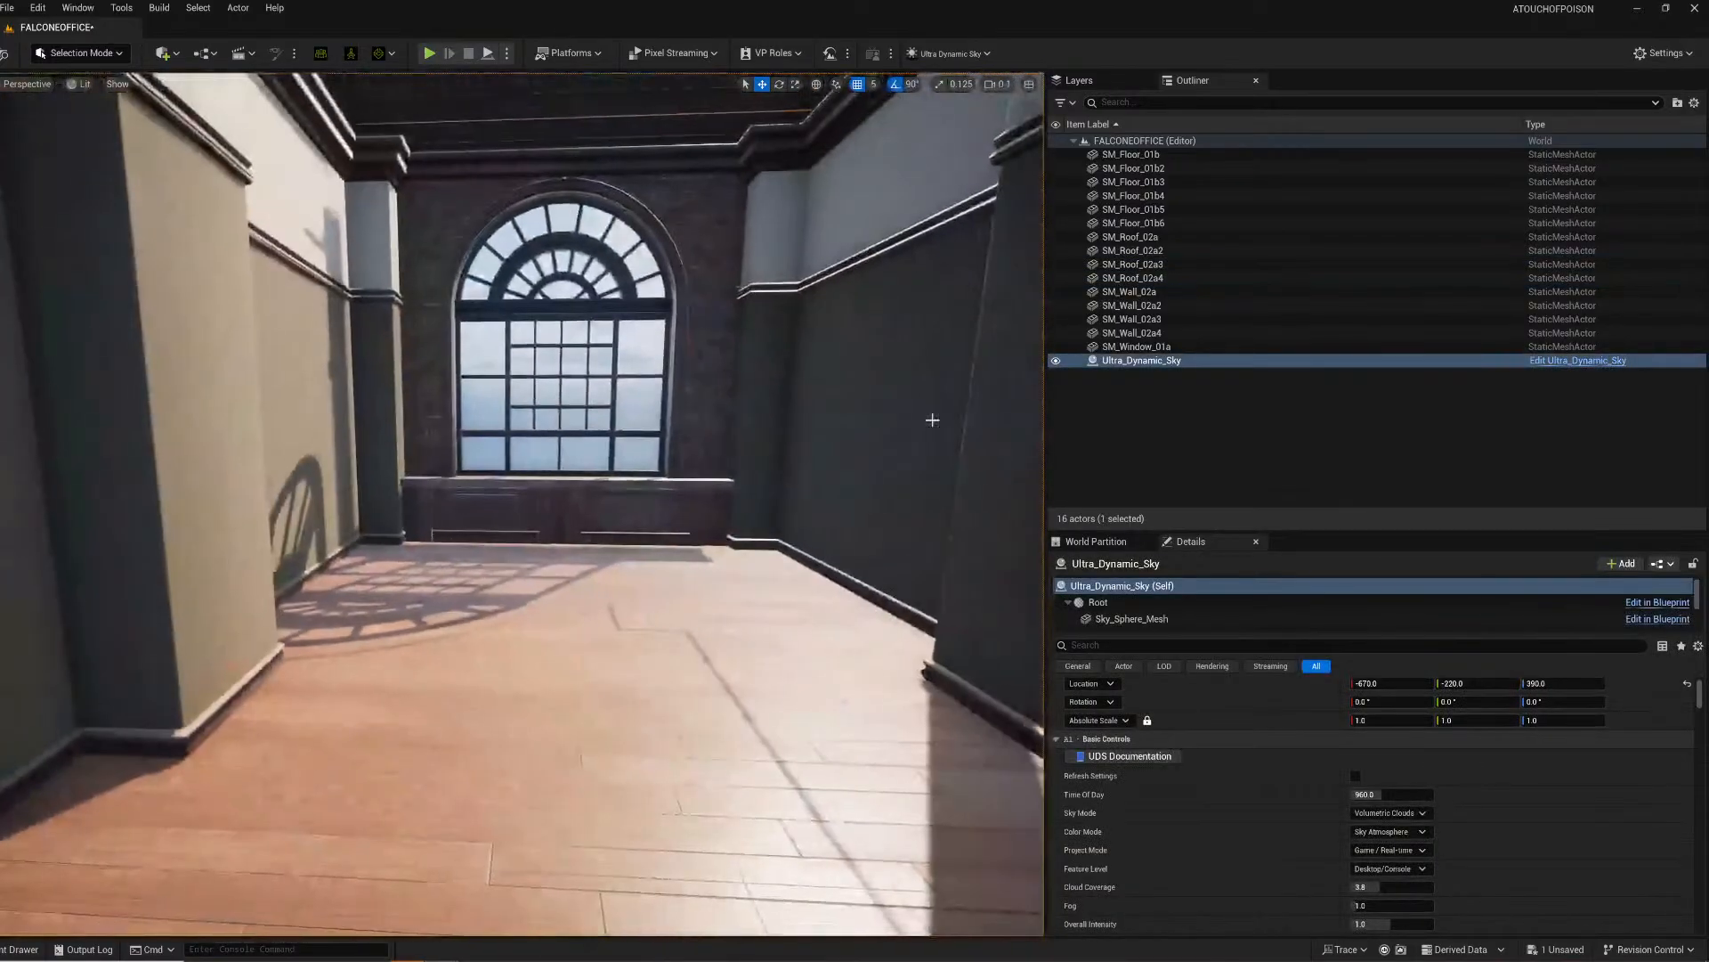
Step: Try placing the SM_LightBlocker_01a mesh in the room and undo the placement
left_click(22, 951)
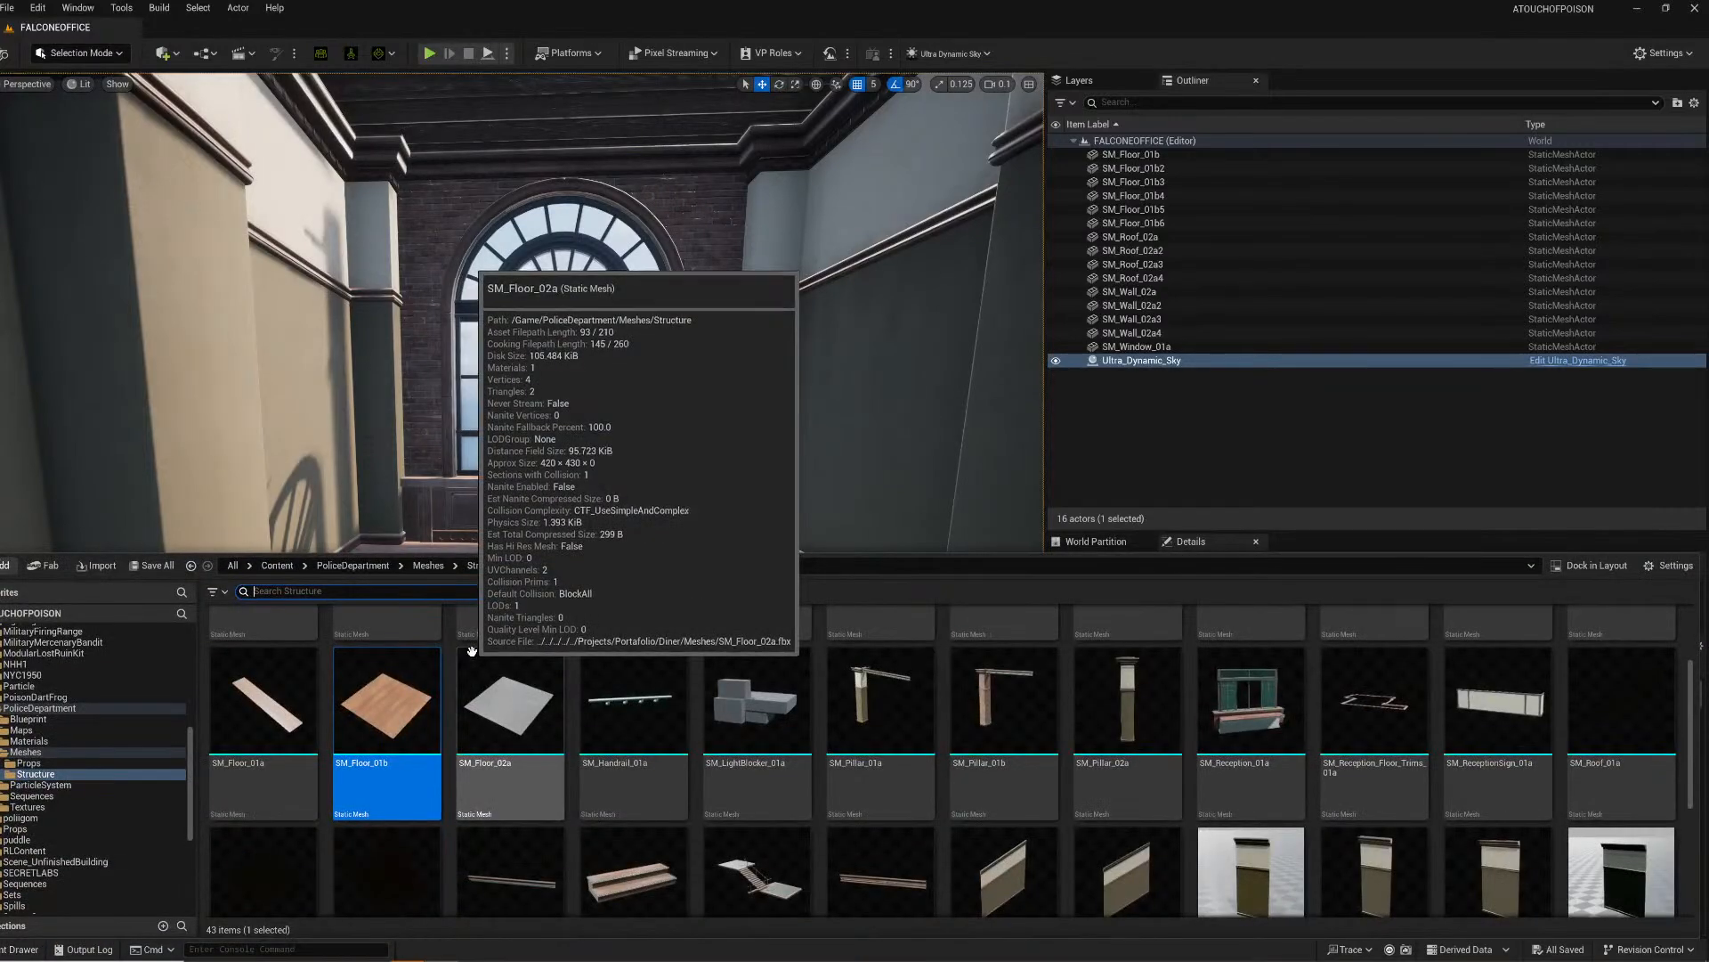
left_click_drag(768, 806, 563, 531)
key("ctrl+z")
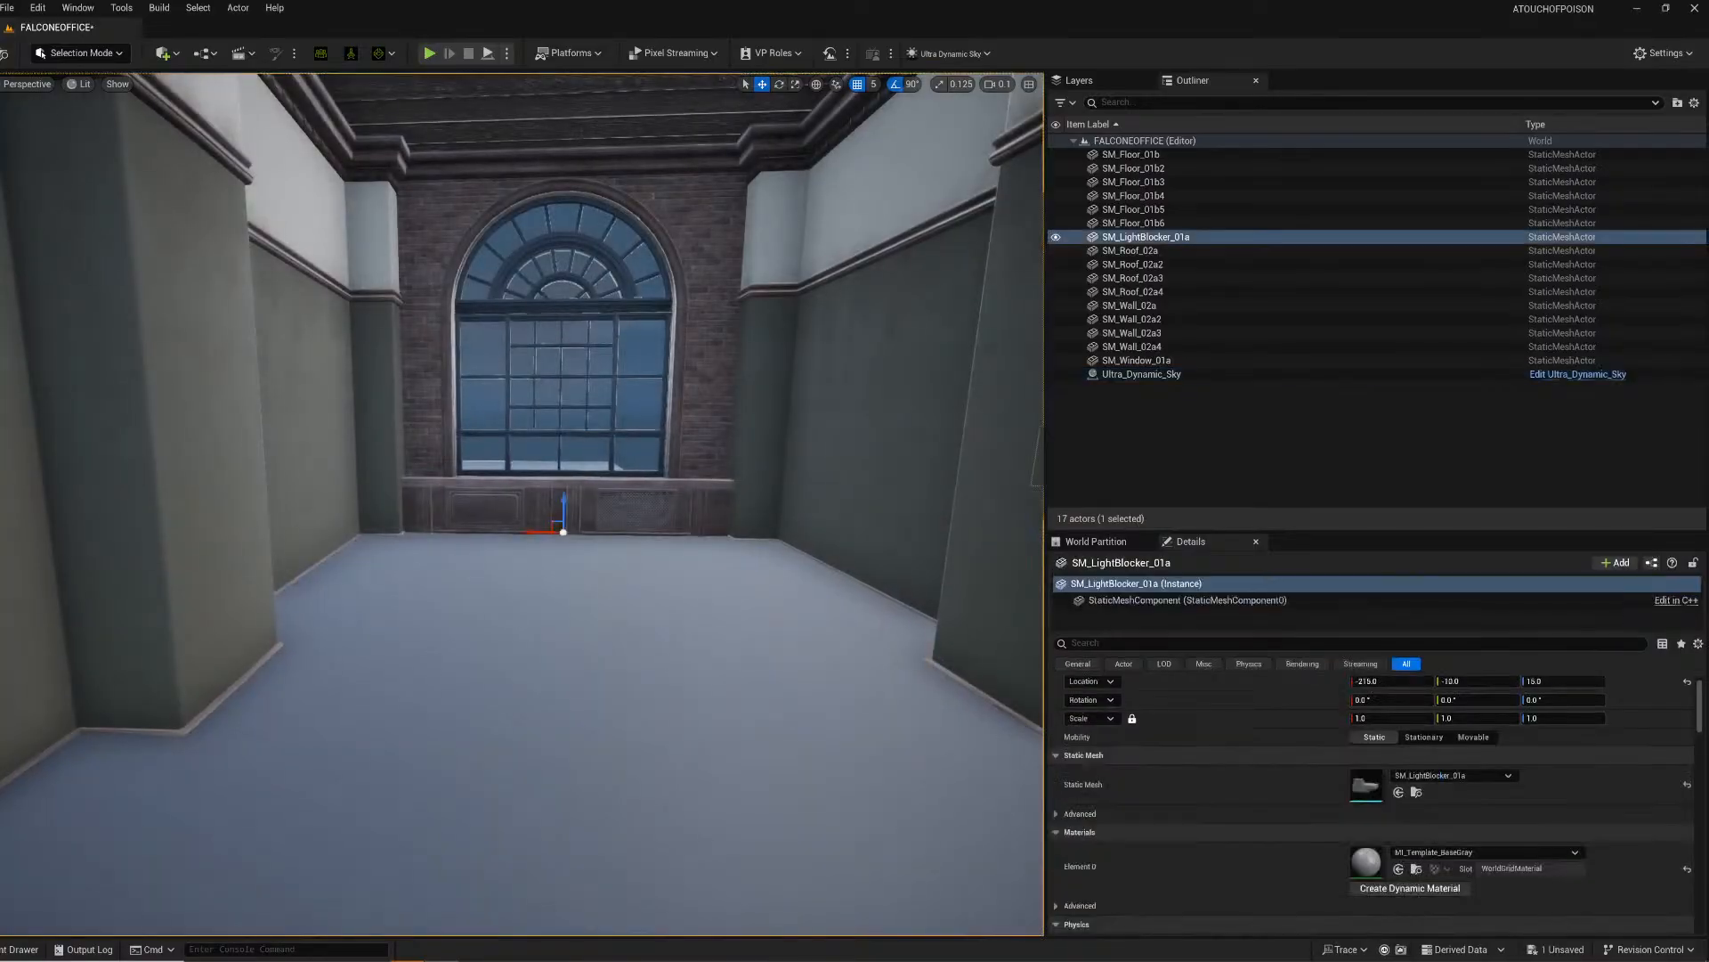
Step: Set the Time of Day of Ultra_Dynamic_Sky to 2260 for a night scene
right_click_drag(796, 601, 1019, 561)
left_click(805, 272)
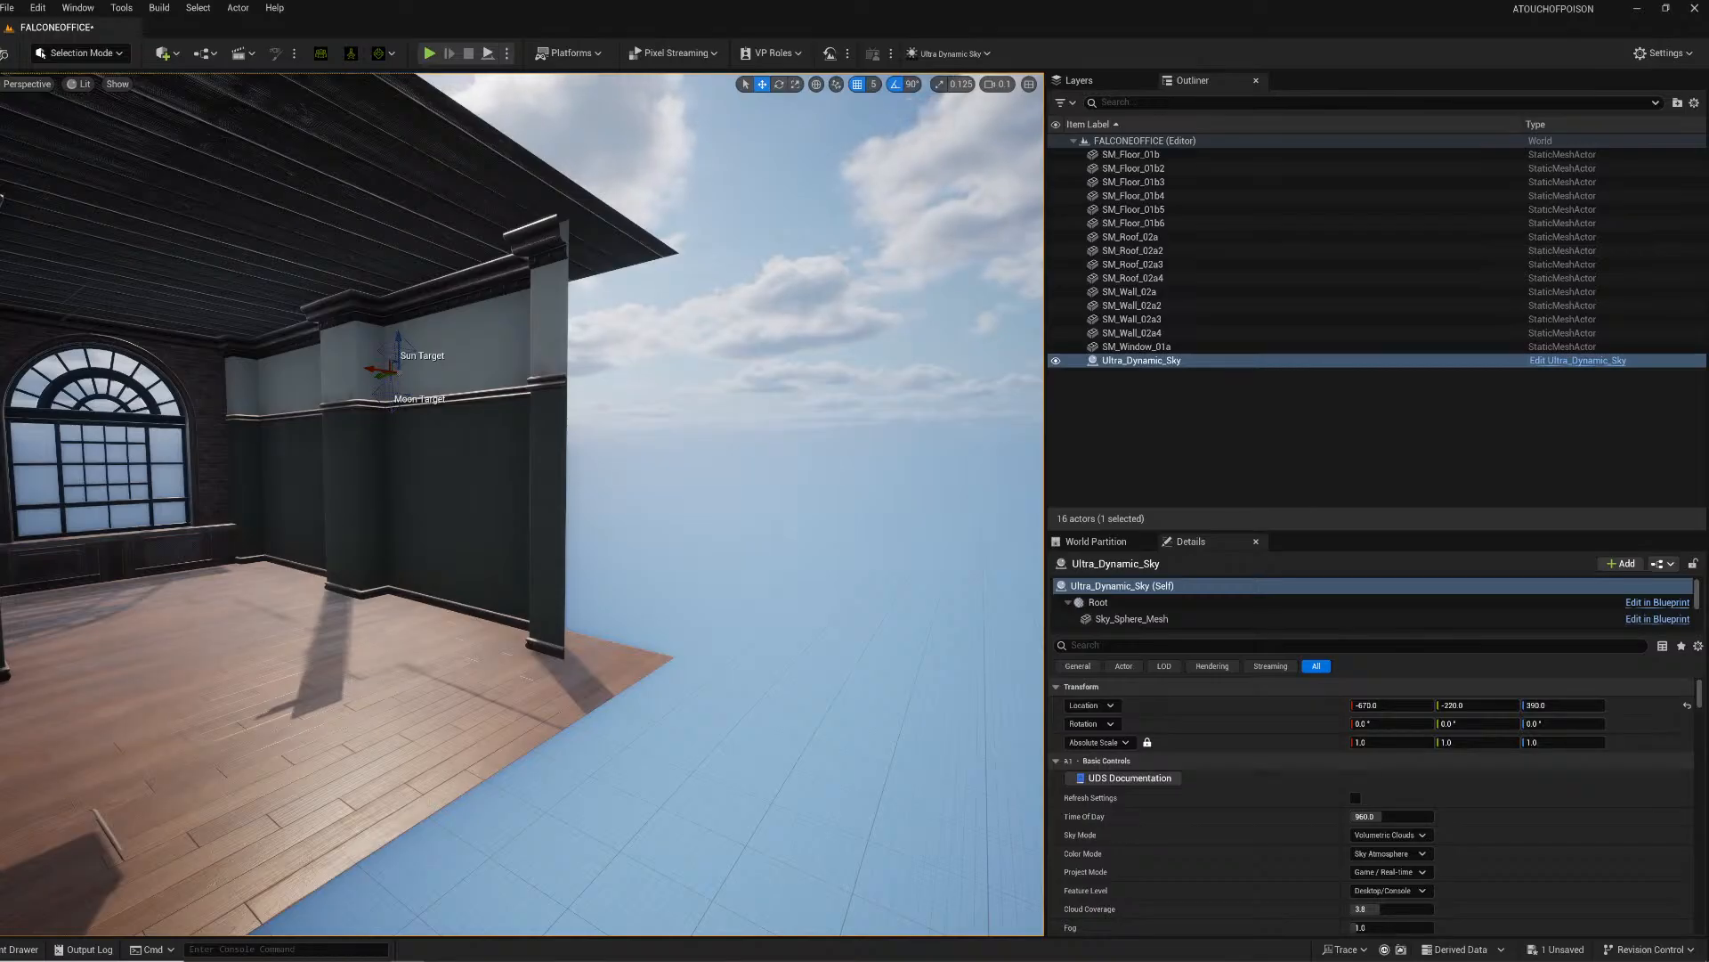
right_click_drag(473, 512, 526, 509)
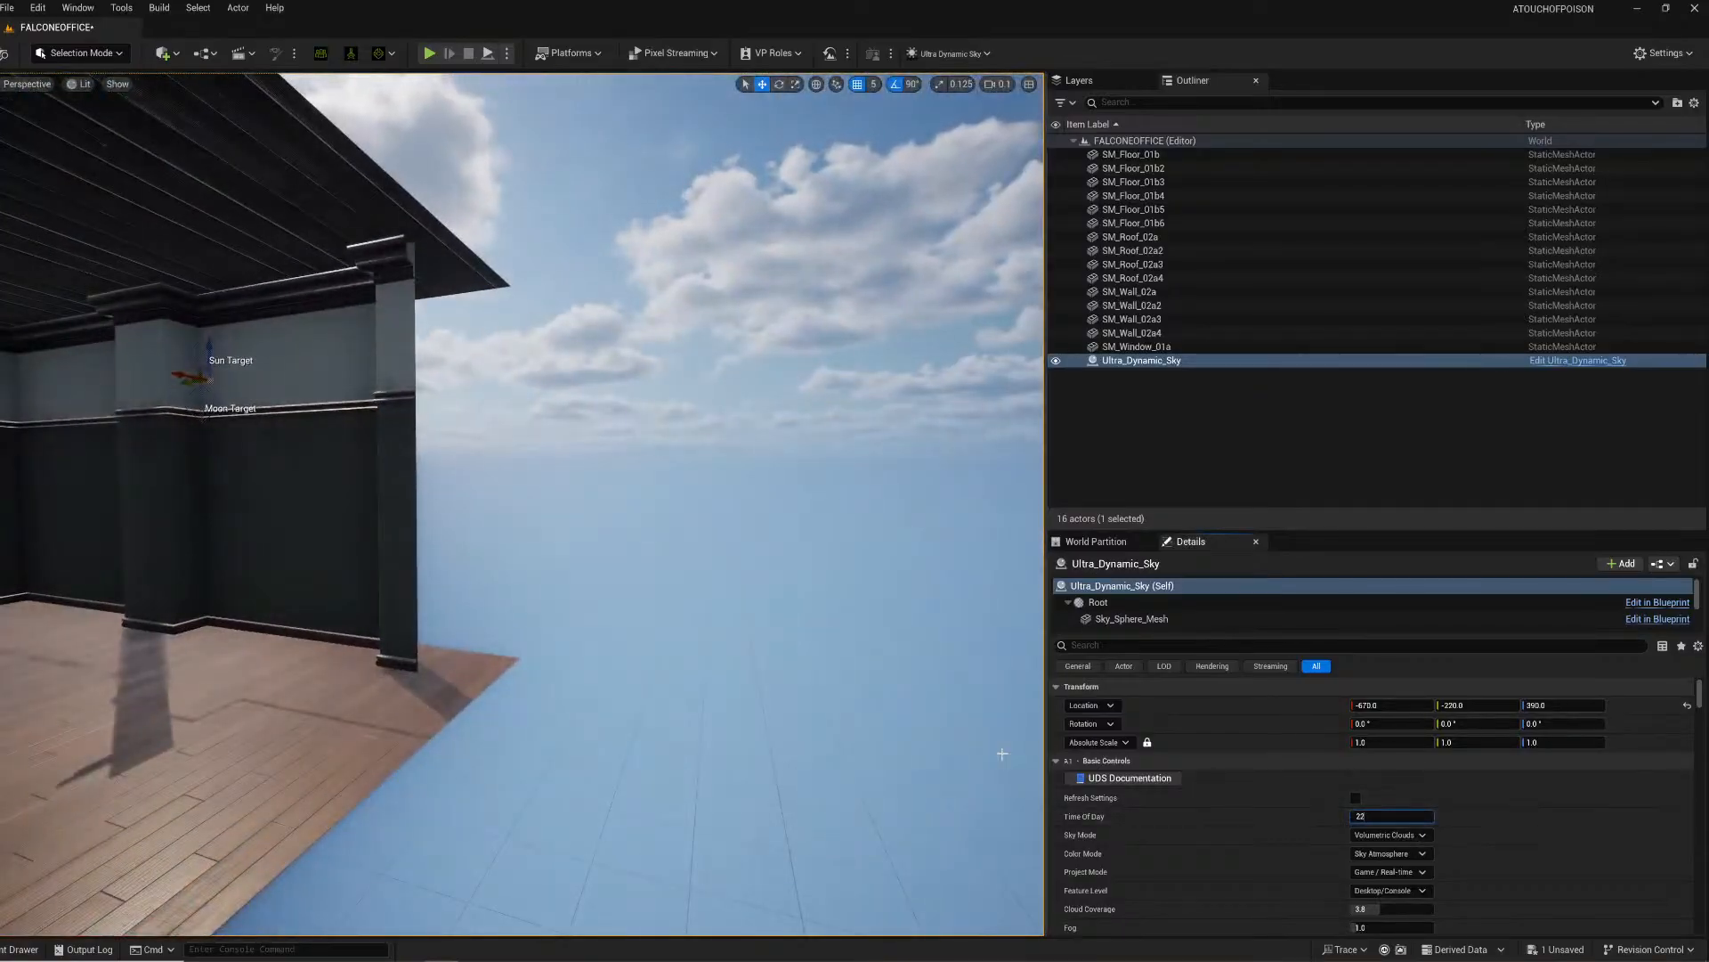
key("Return")
right_click_drag(562, 191, 441, 224)
key("w")
key("s")
right_click_drag(634, 465, 629, 467)
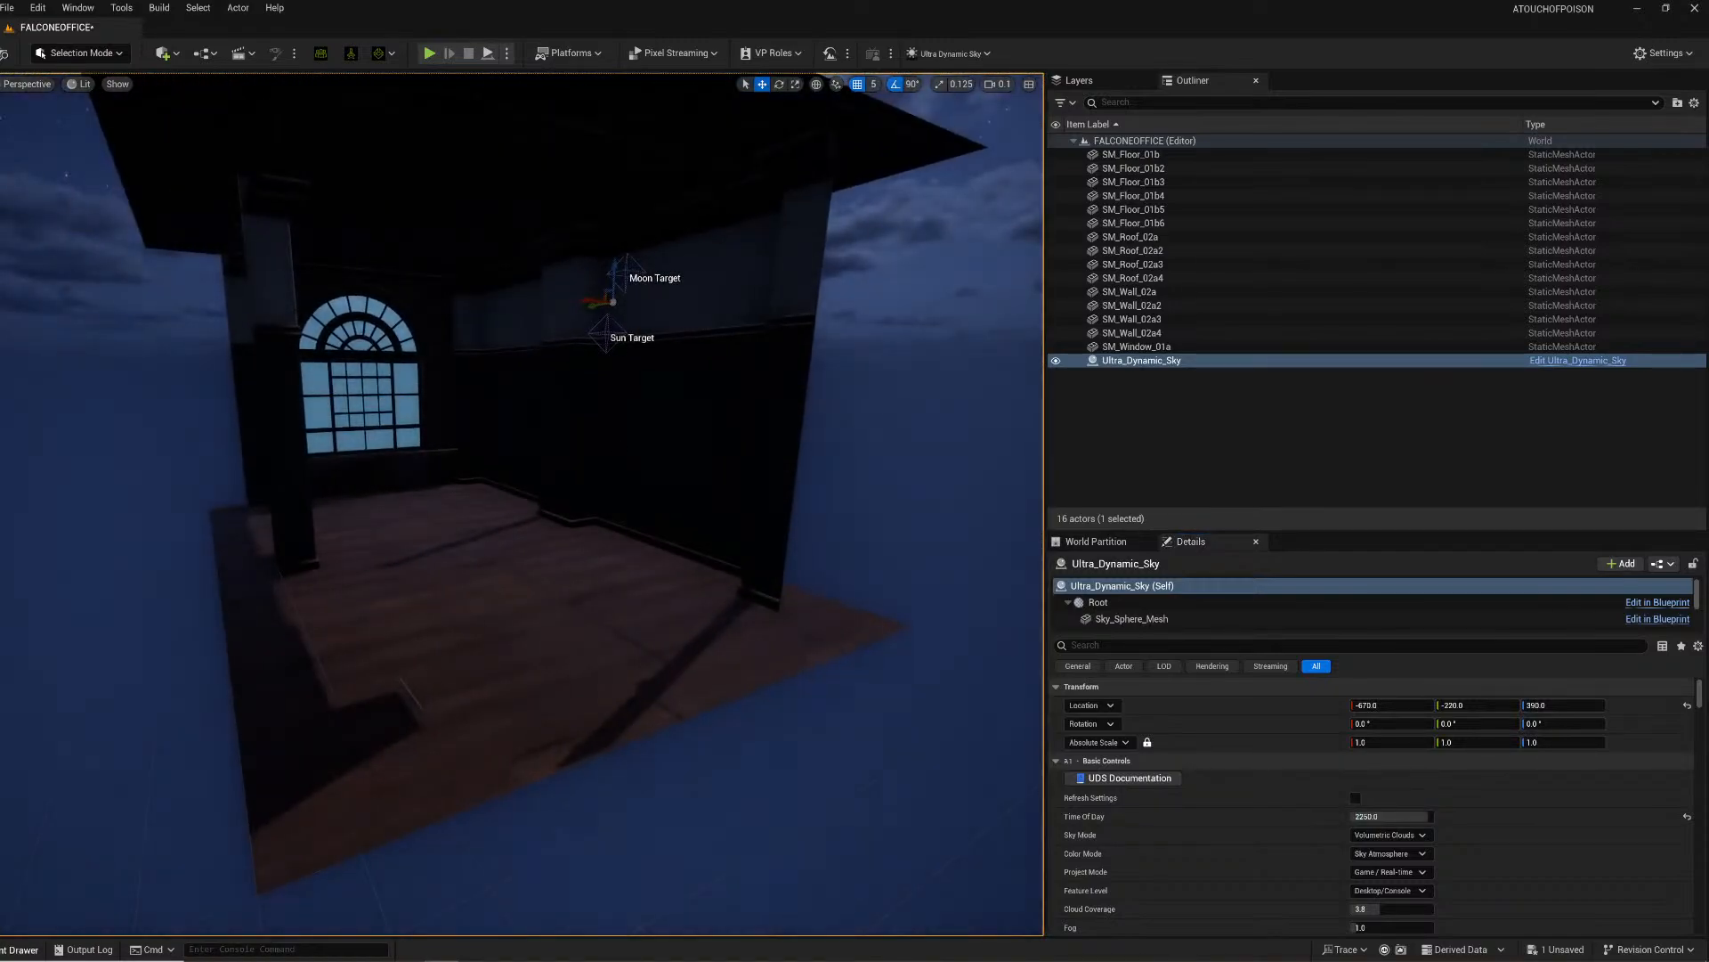
Step: Create a new material named BLACK in the Props content folder
key("ctrl+space")
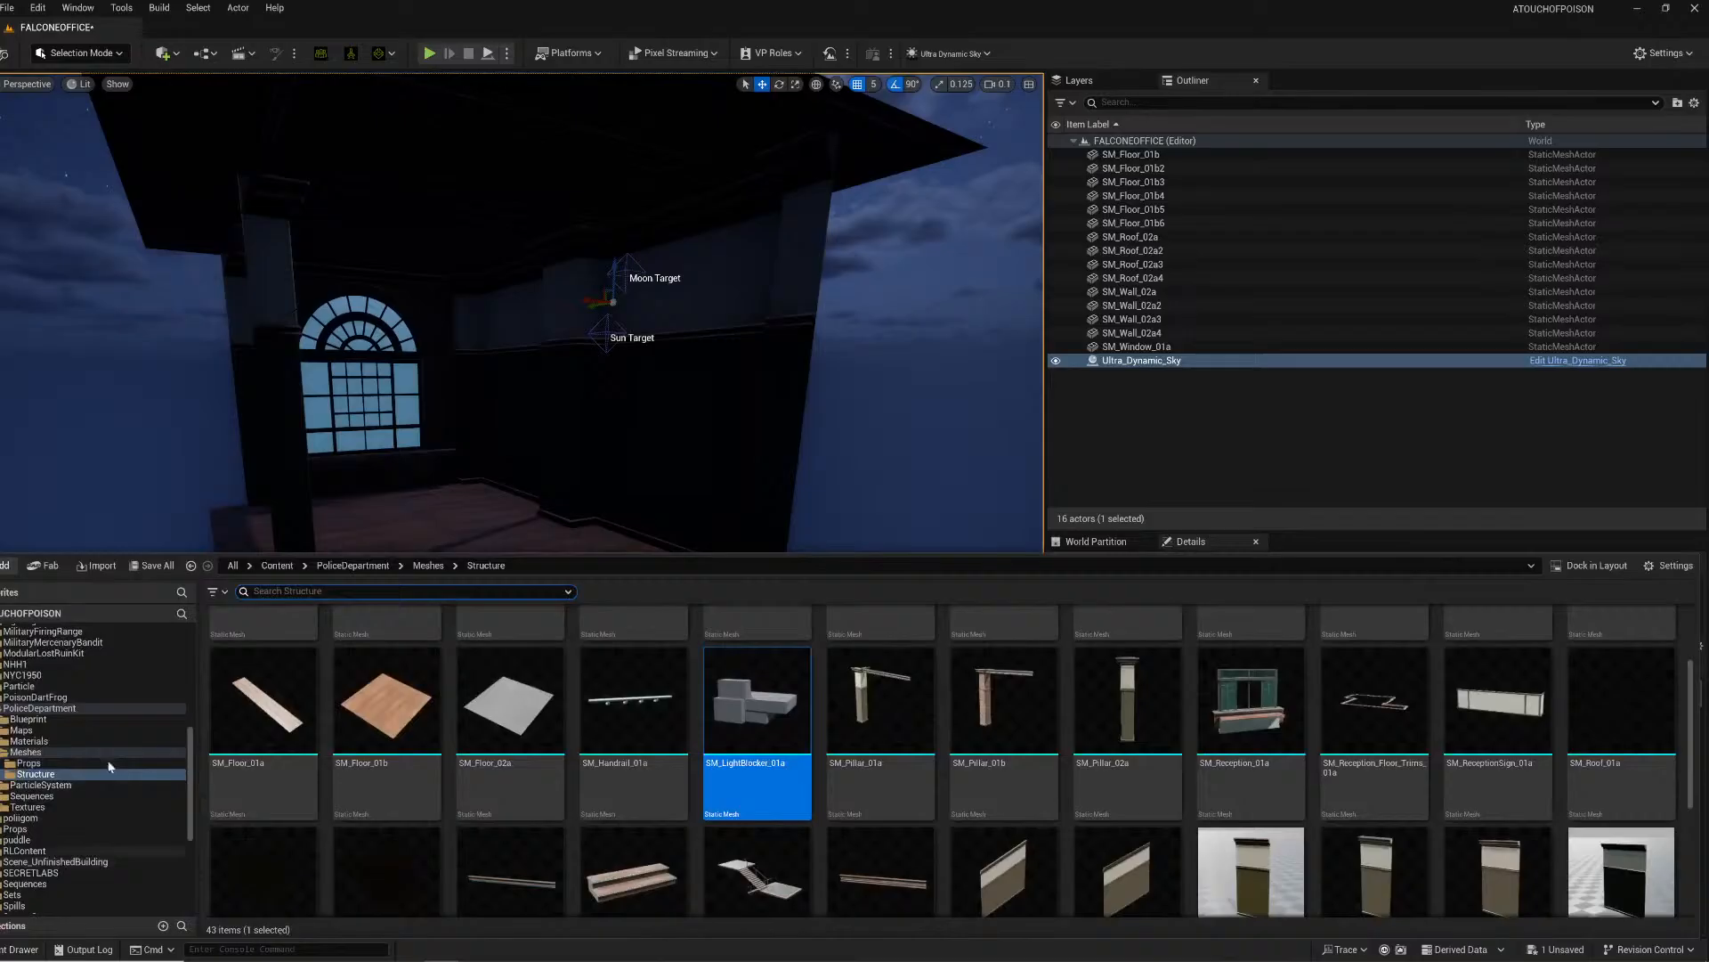
left_click(15, 829)
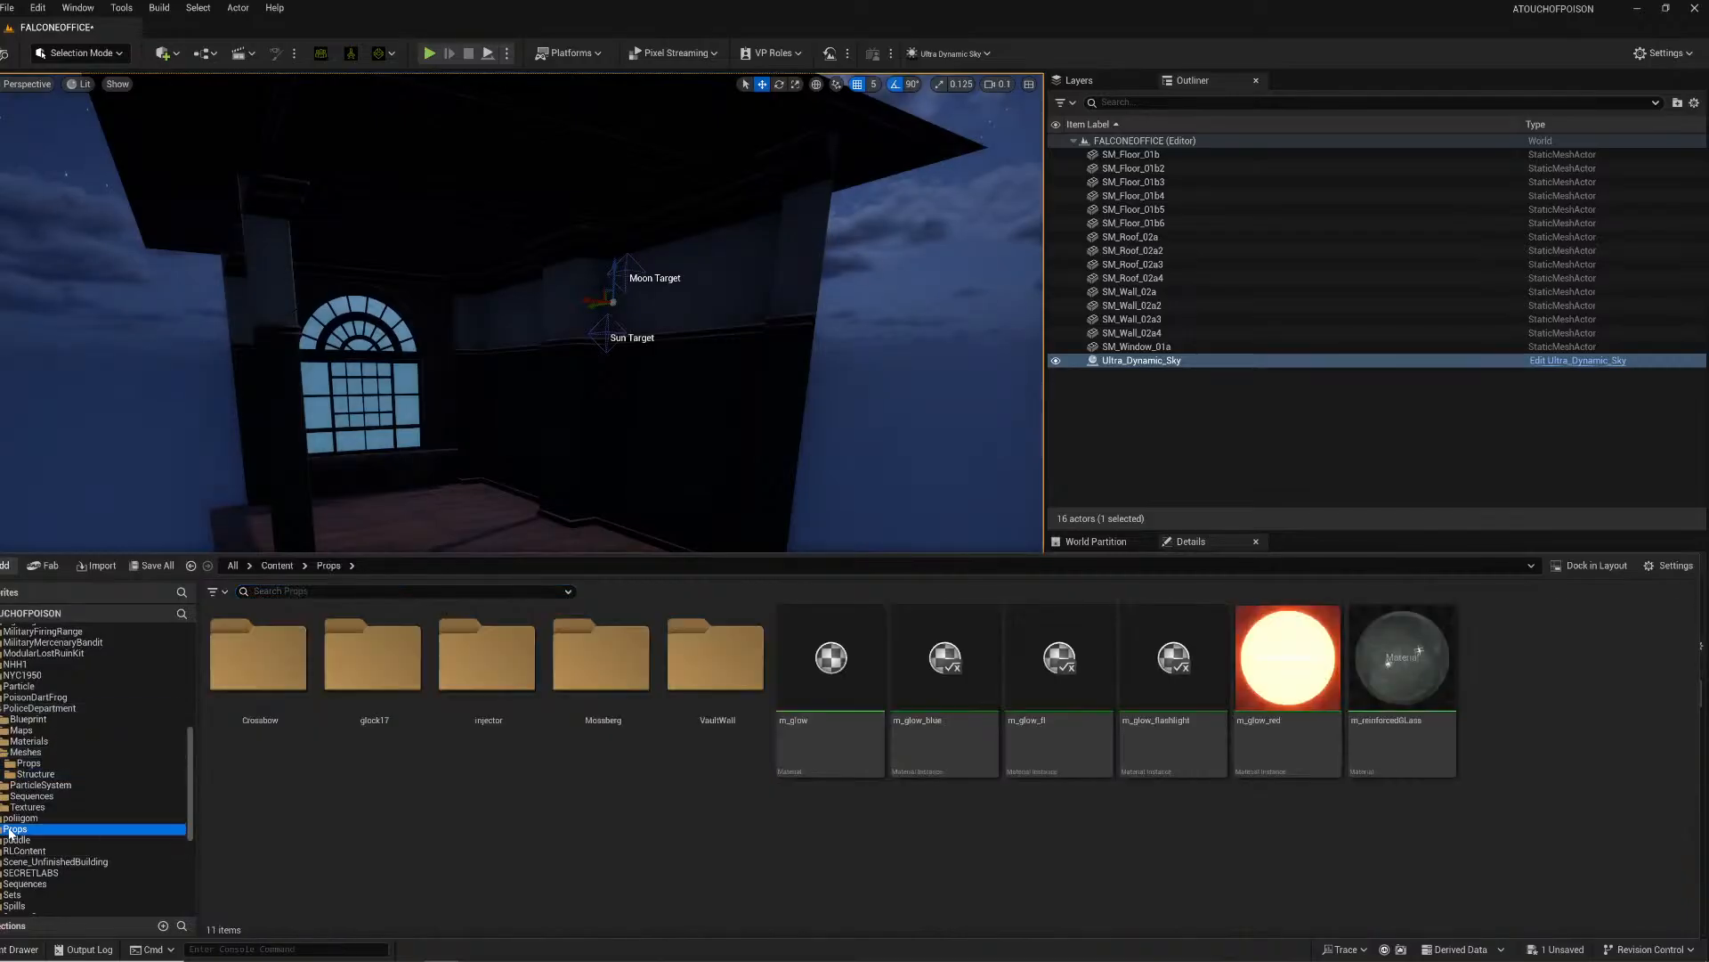
right_click(1522, 699)
left_click(1568, 488)
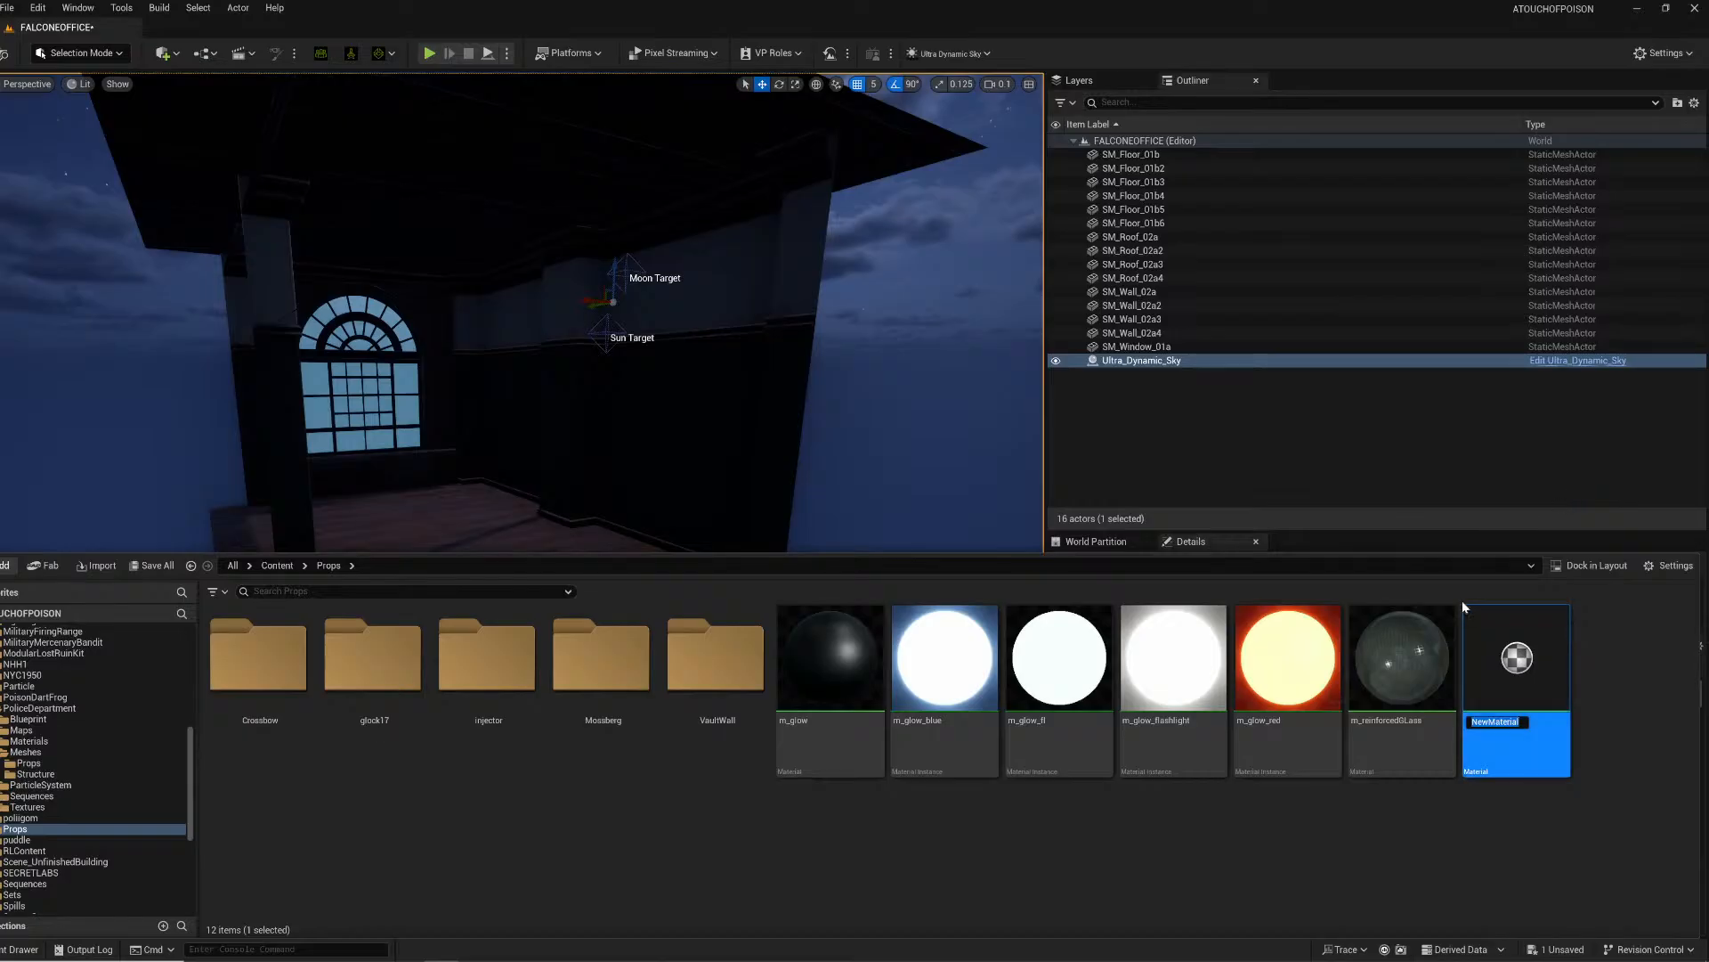
type("BLACK")
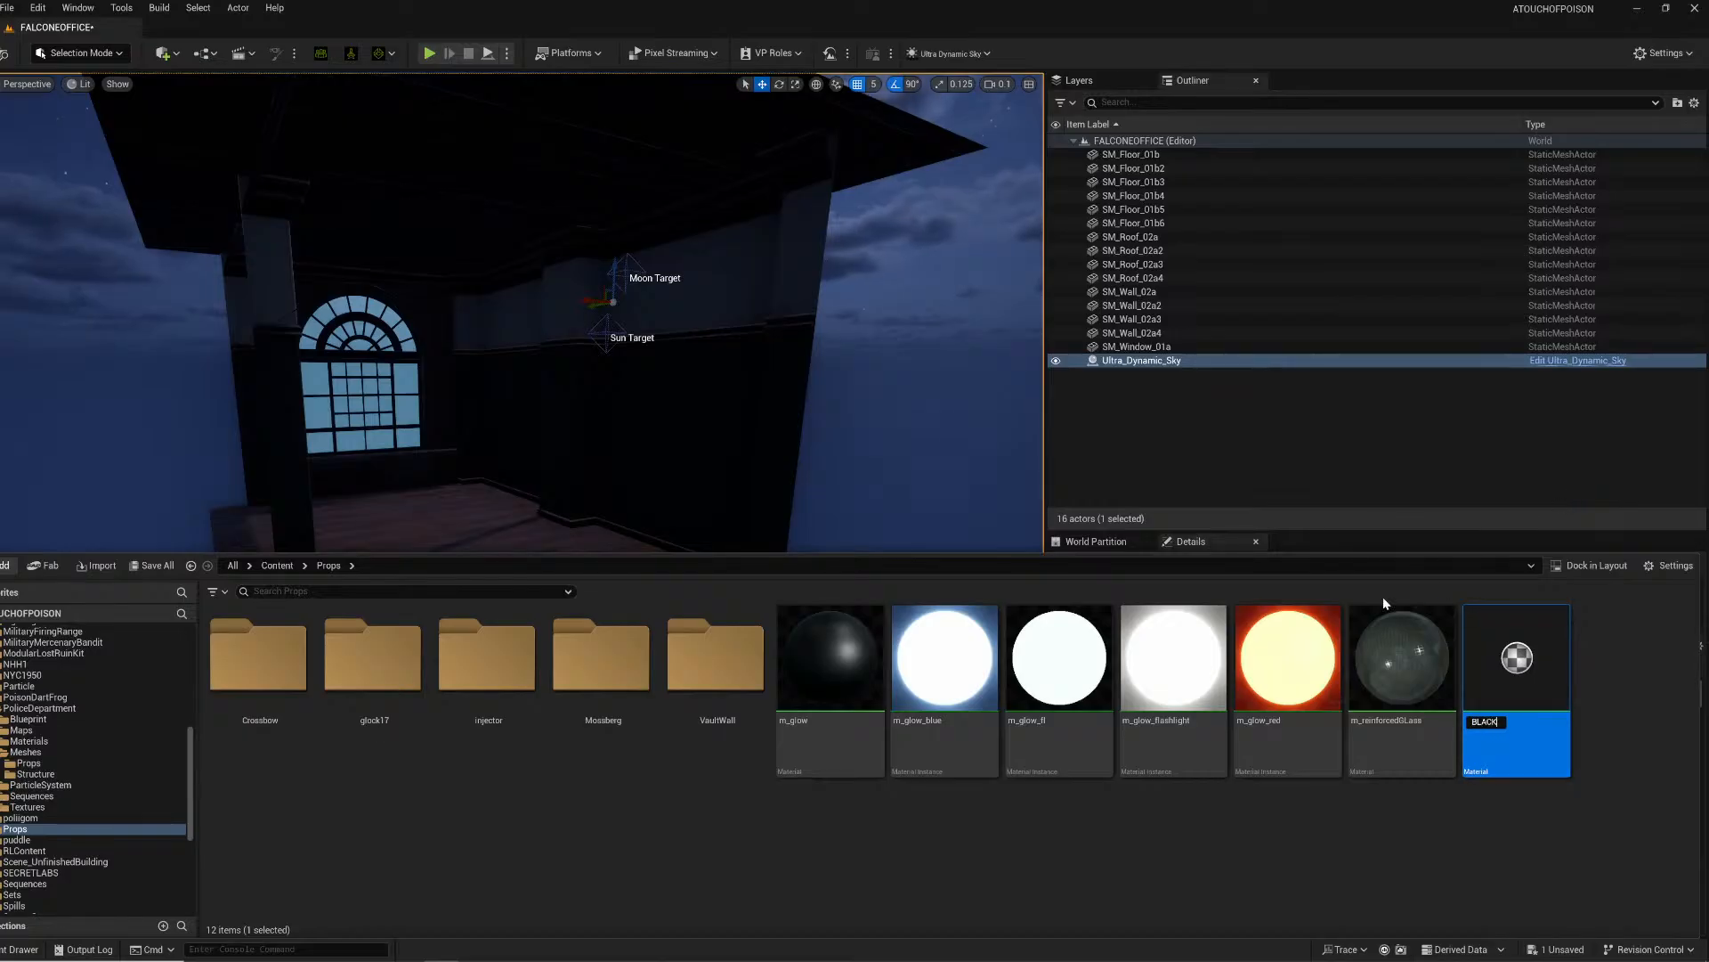
key("Return")
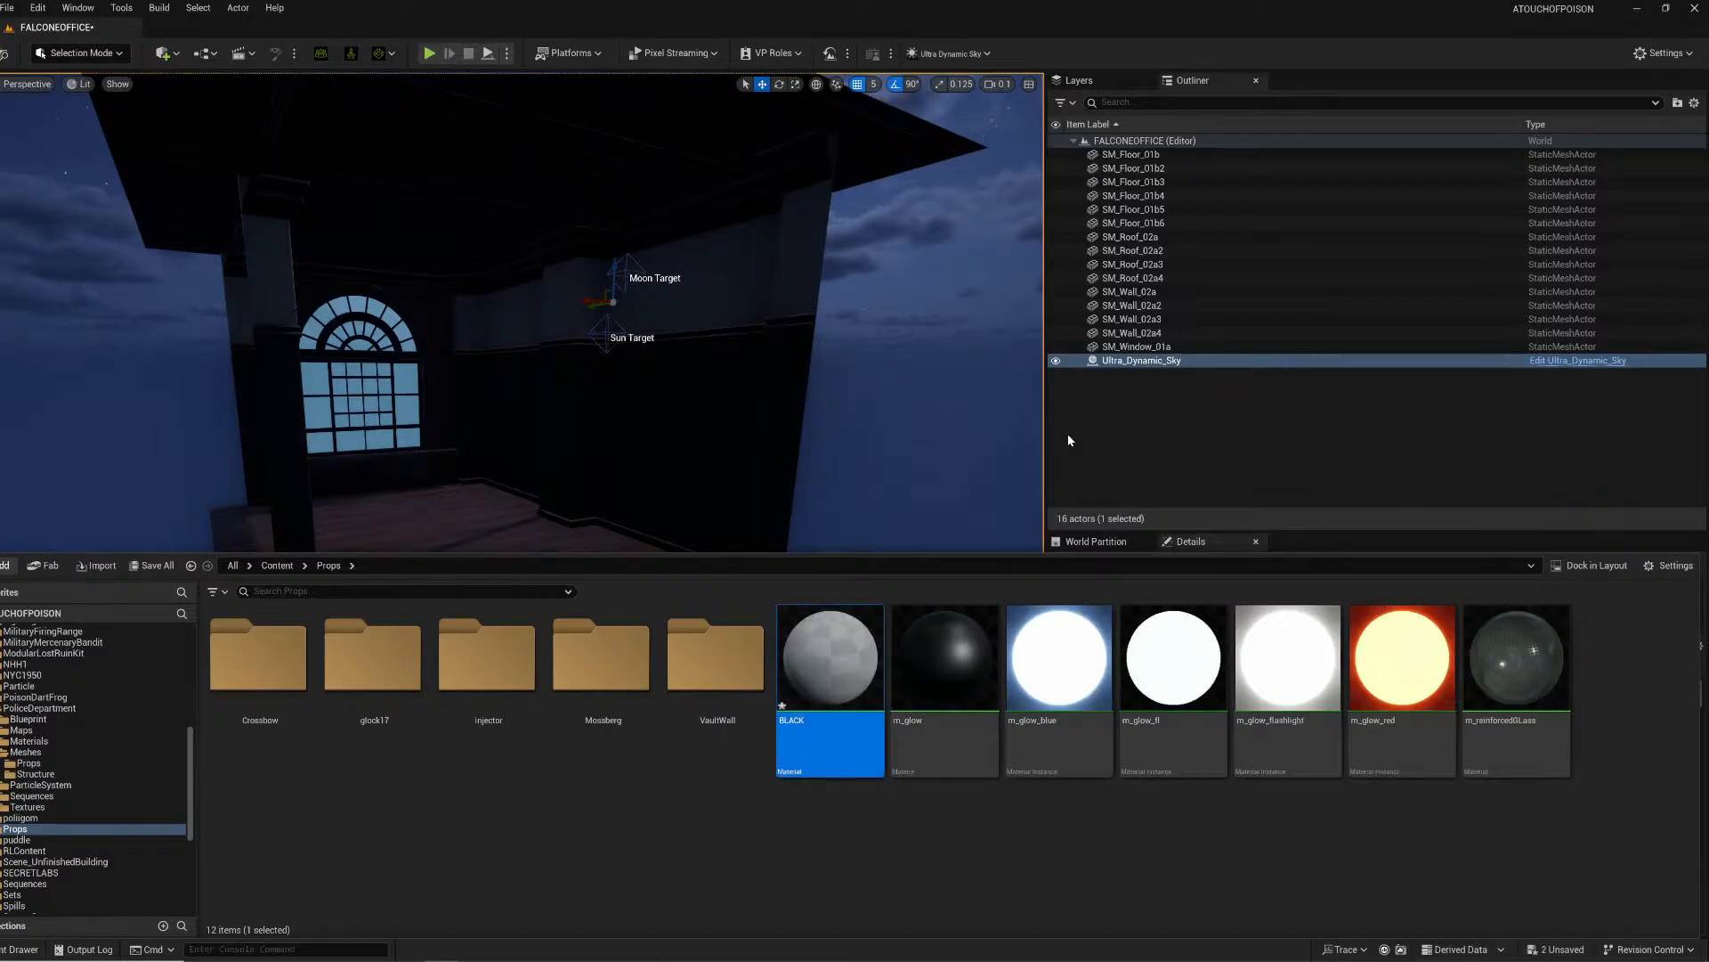
Step: Open the BLACK material and set its Base Color to pure black
double_click(812, 684)
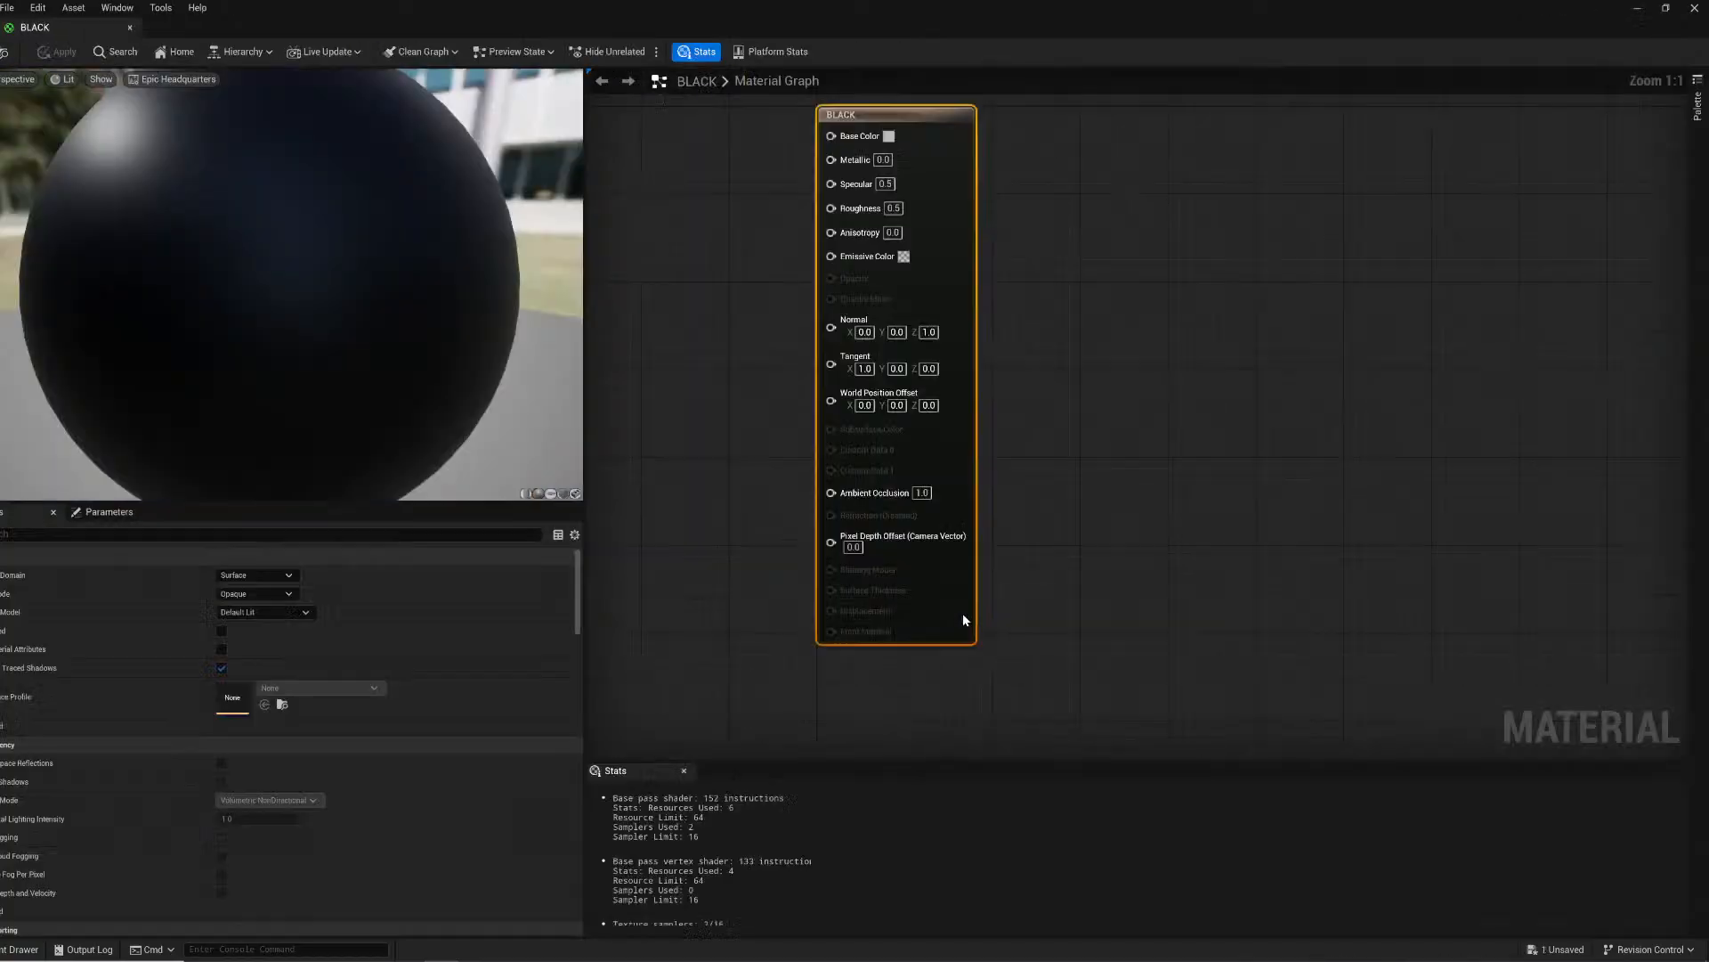
left_click(1130, 175)
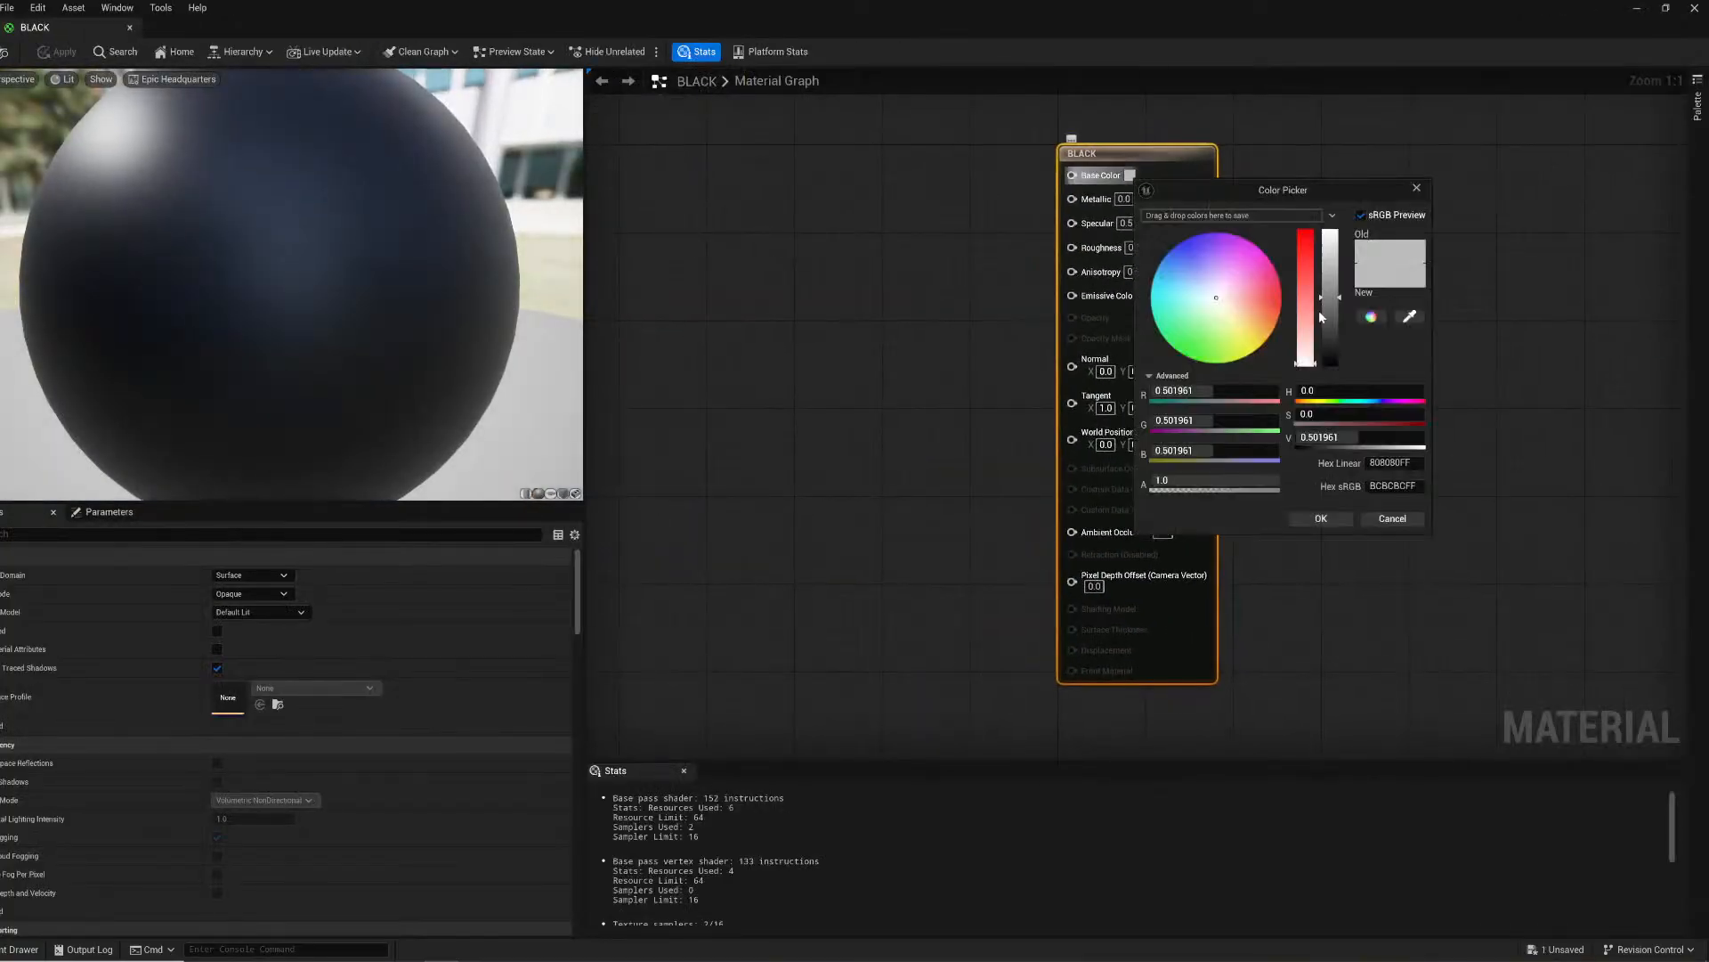
left_click_drag(1319, 314, 1332, 427)
left_click(1327, 516)
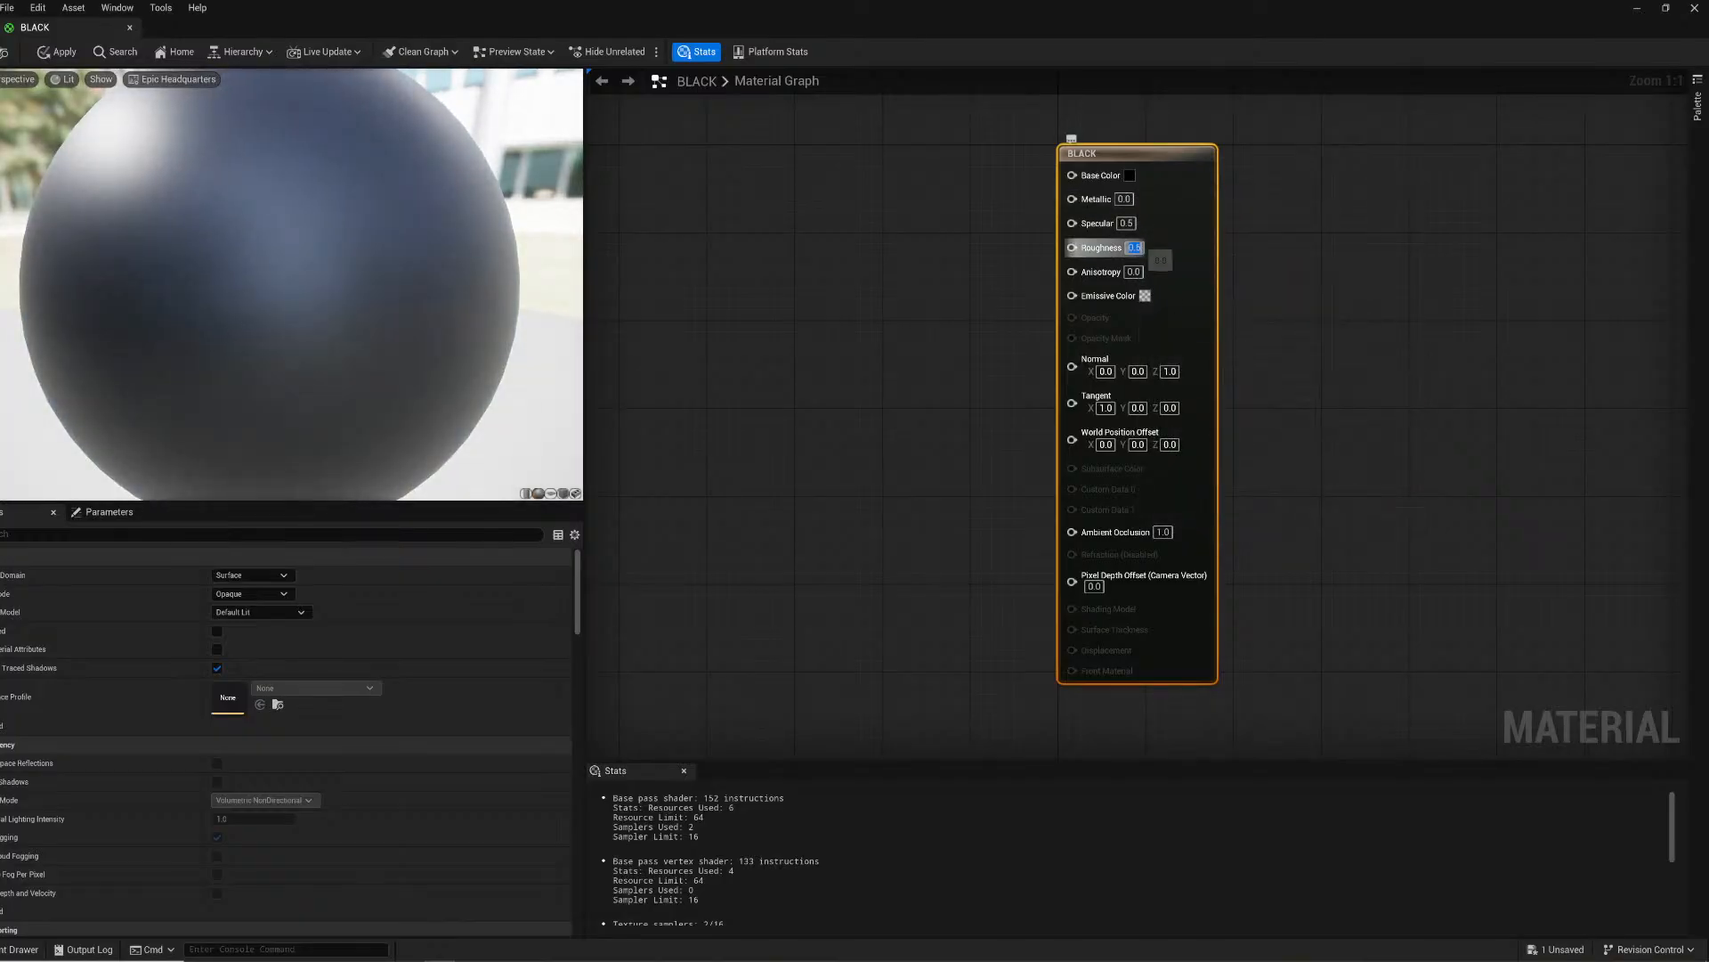
Step: Try a Roughness of 0 on the BLACK material, checking the preview sphere, and set it to 1 instead
key("Return")
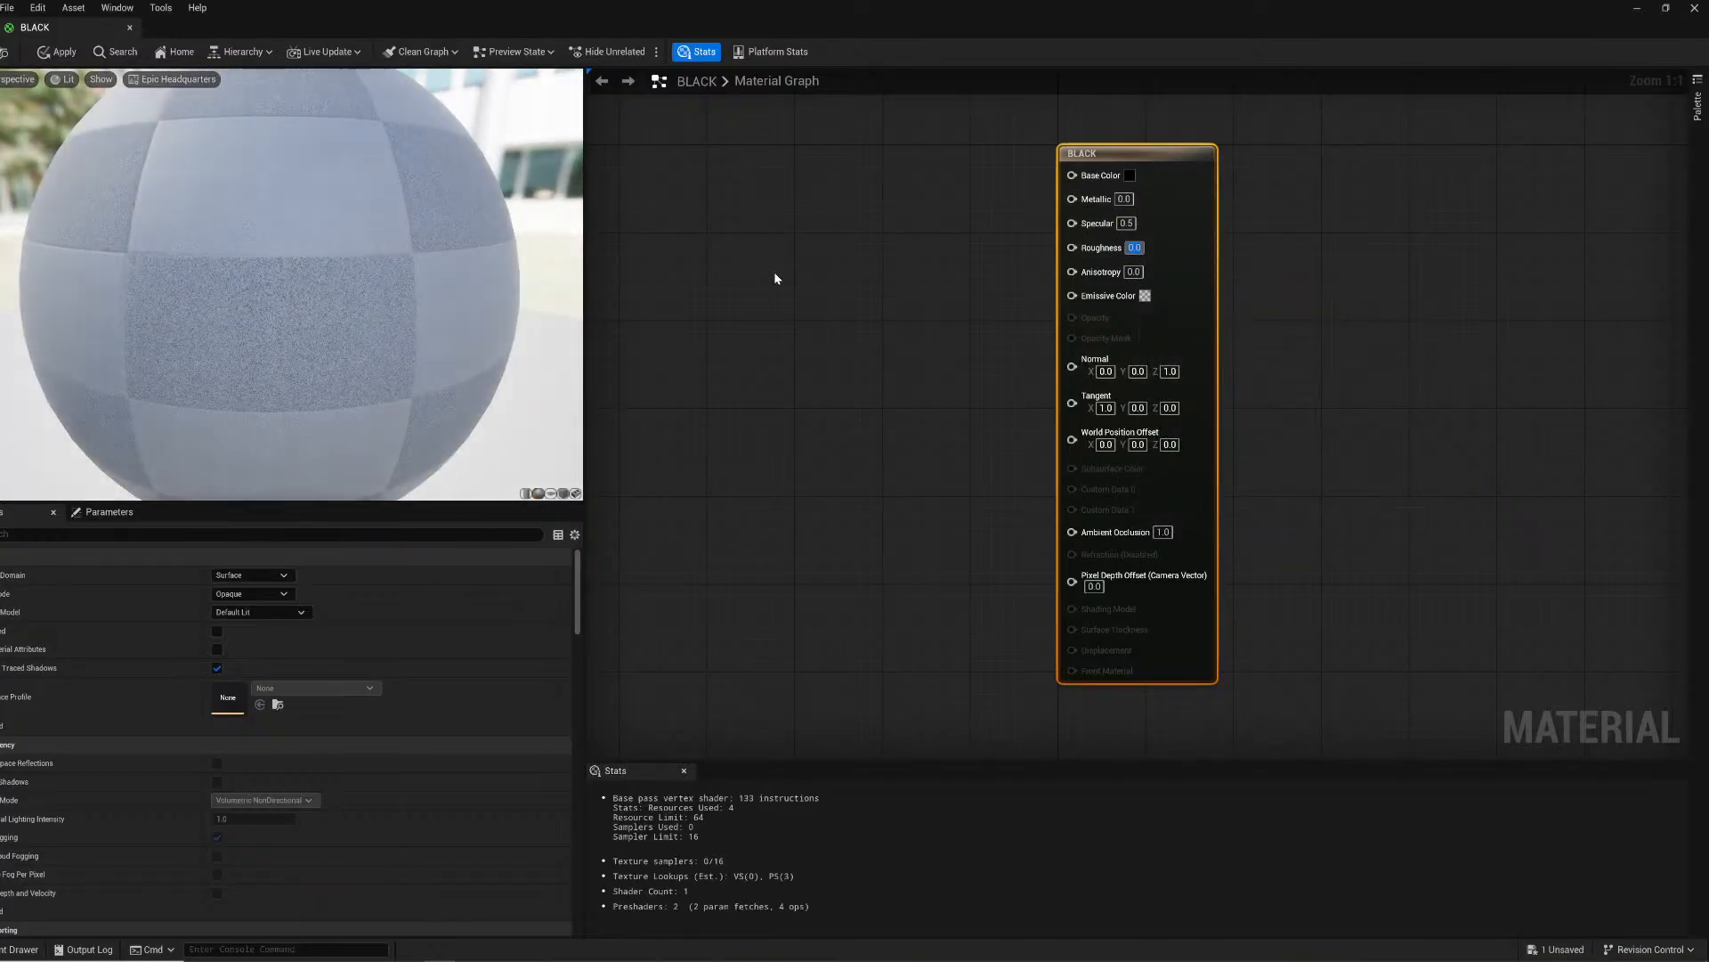
left_click_drag(526, 287, 576, 289)
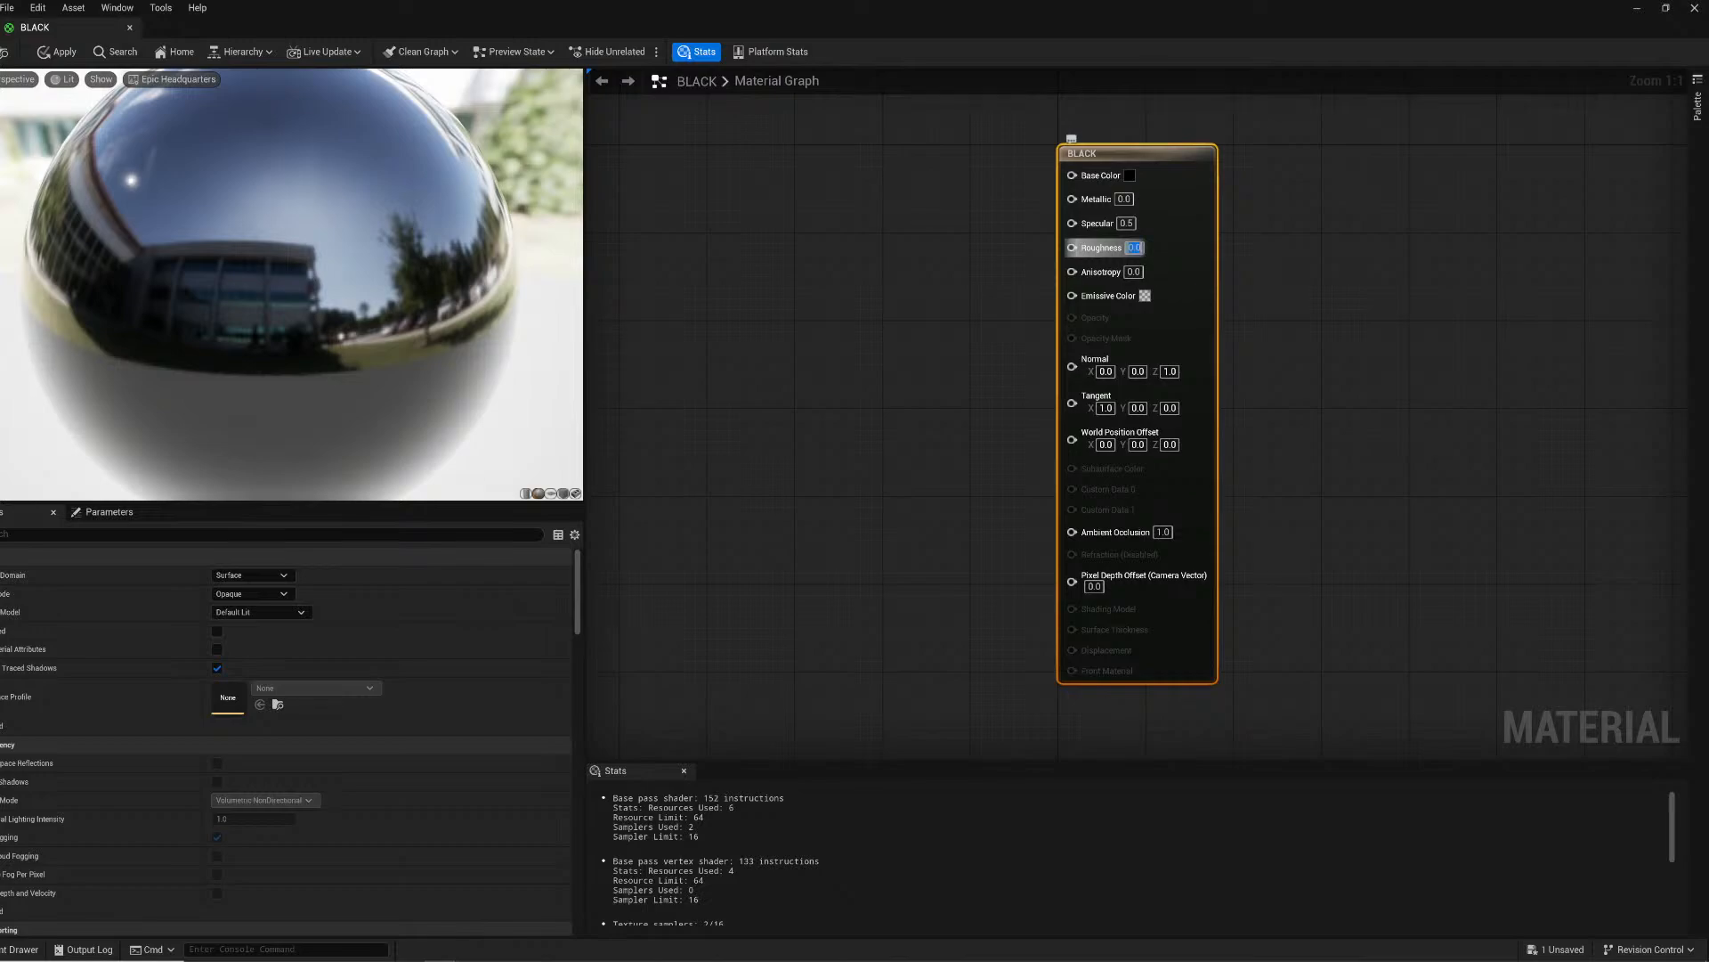
type("1")
key("Return")
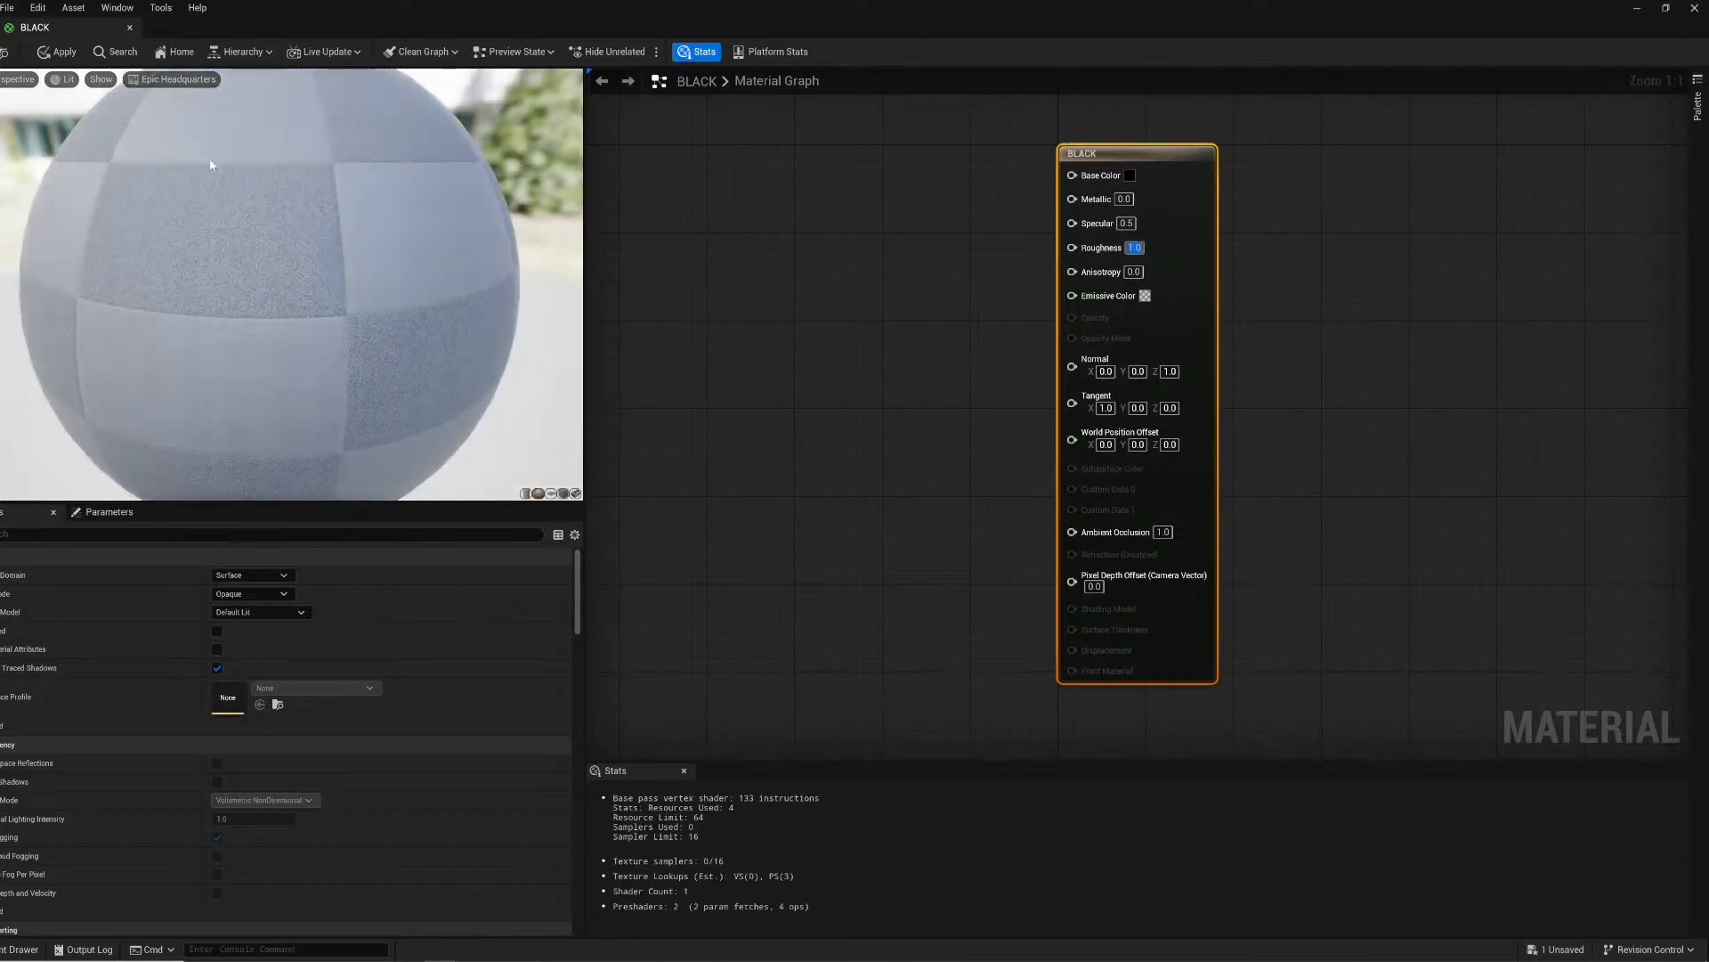
left_click_drag(295, 395, 295, 472)
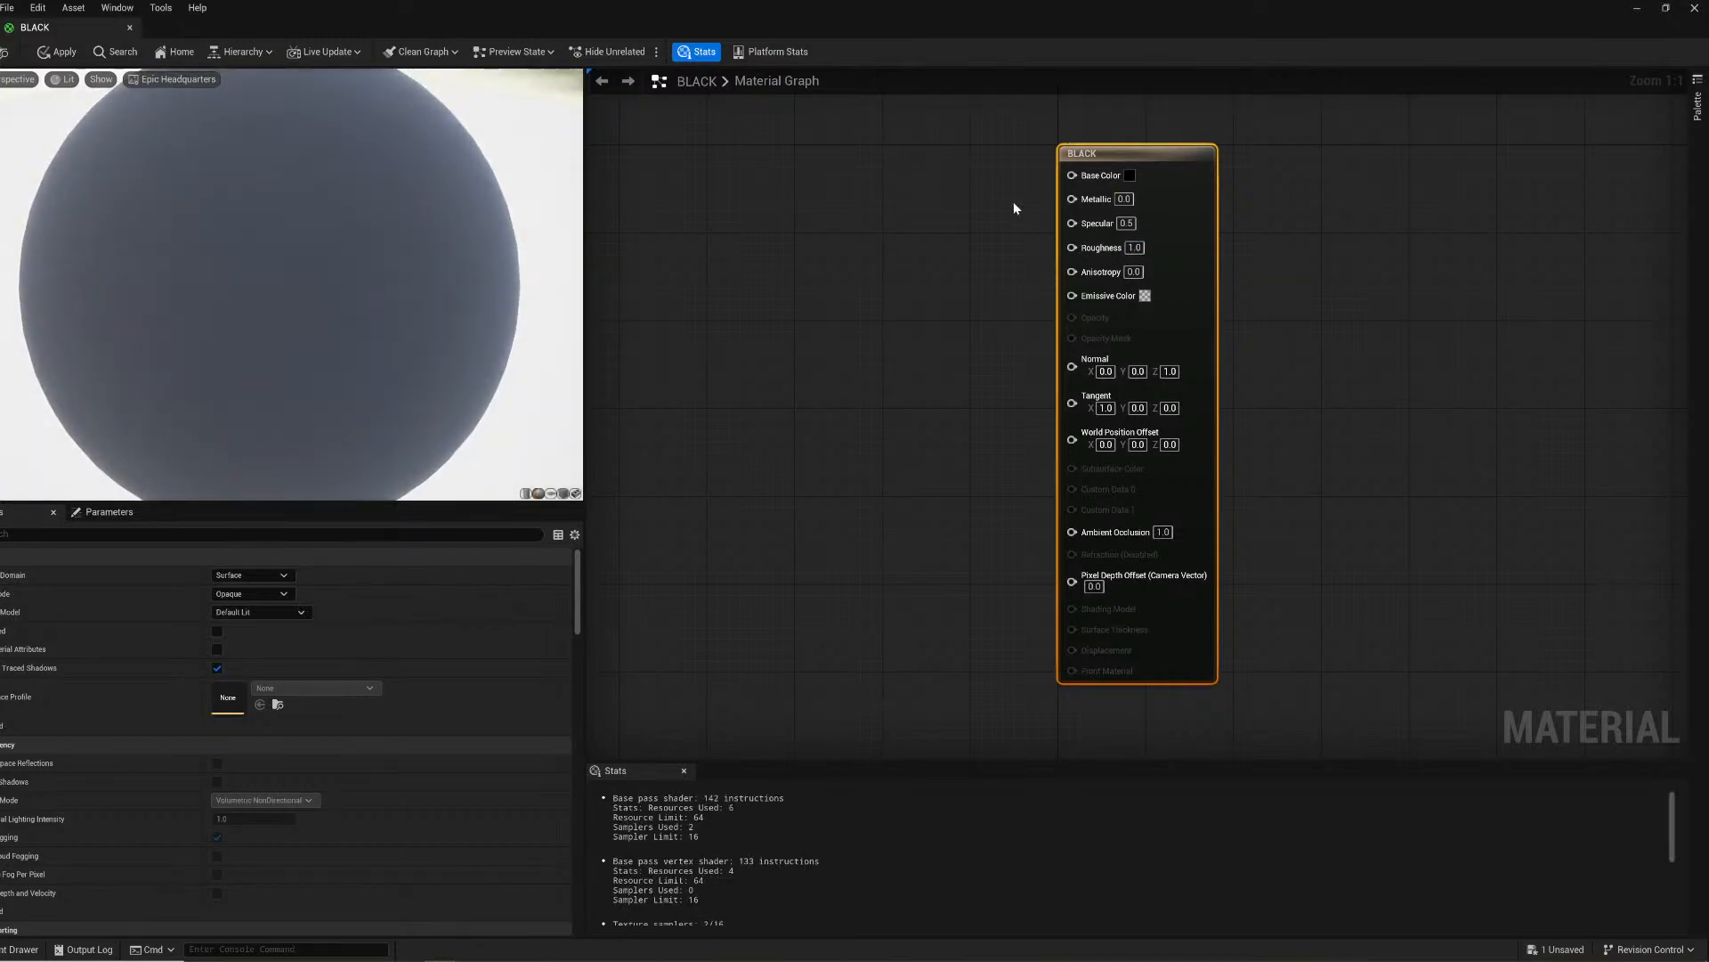
Step: Set the BLACK material's Specular to 0, save the material and close its editor
left_click(1126, 224)
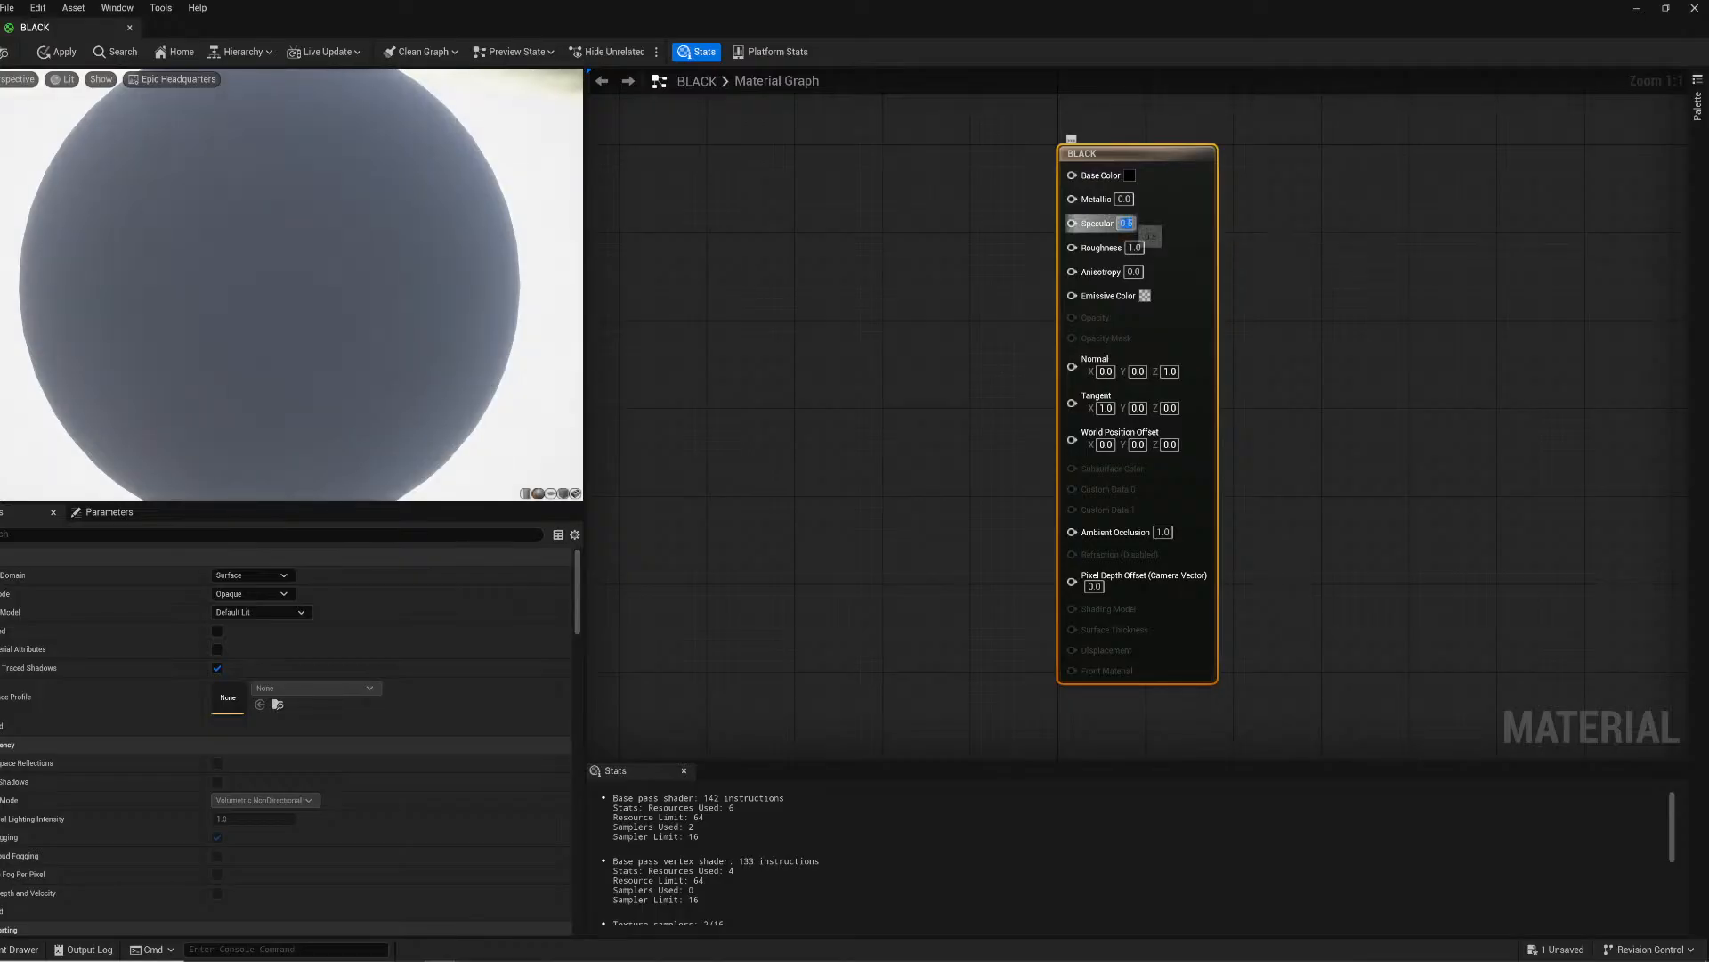
type("0")
key("Return")
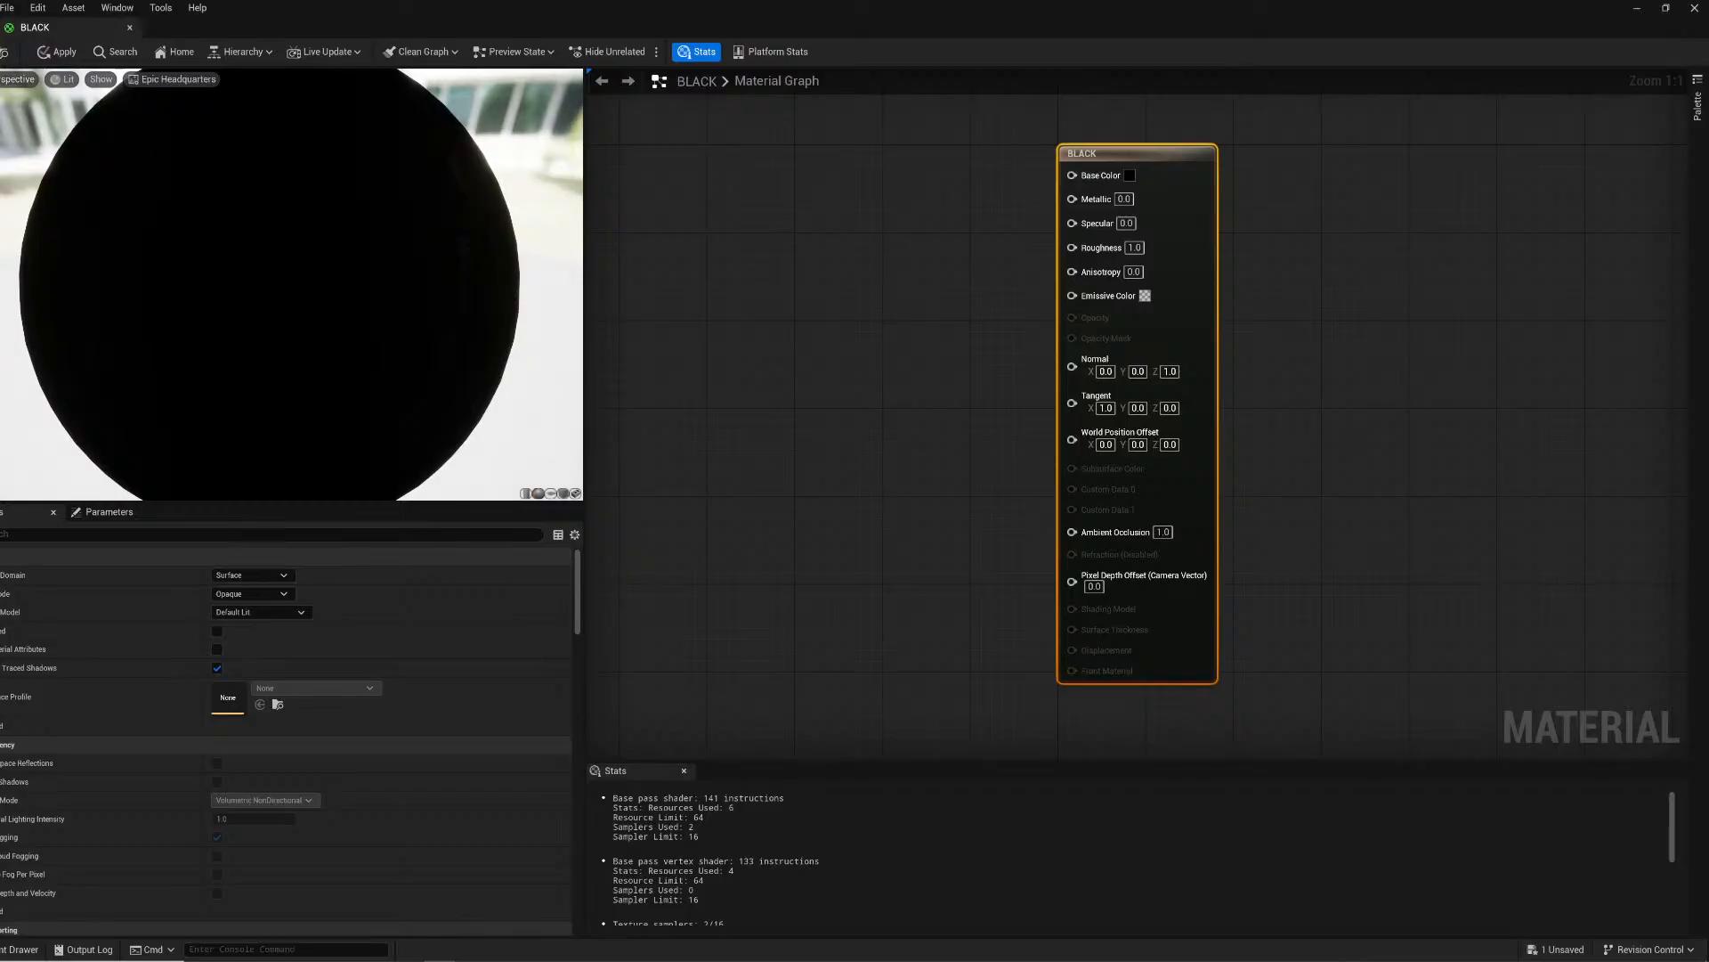
key("ctrl+s")
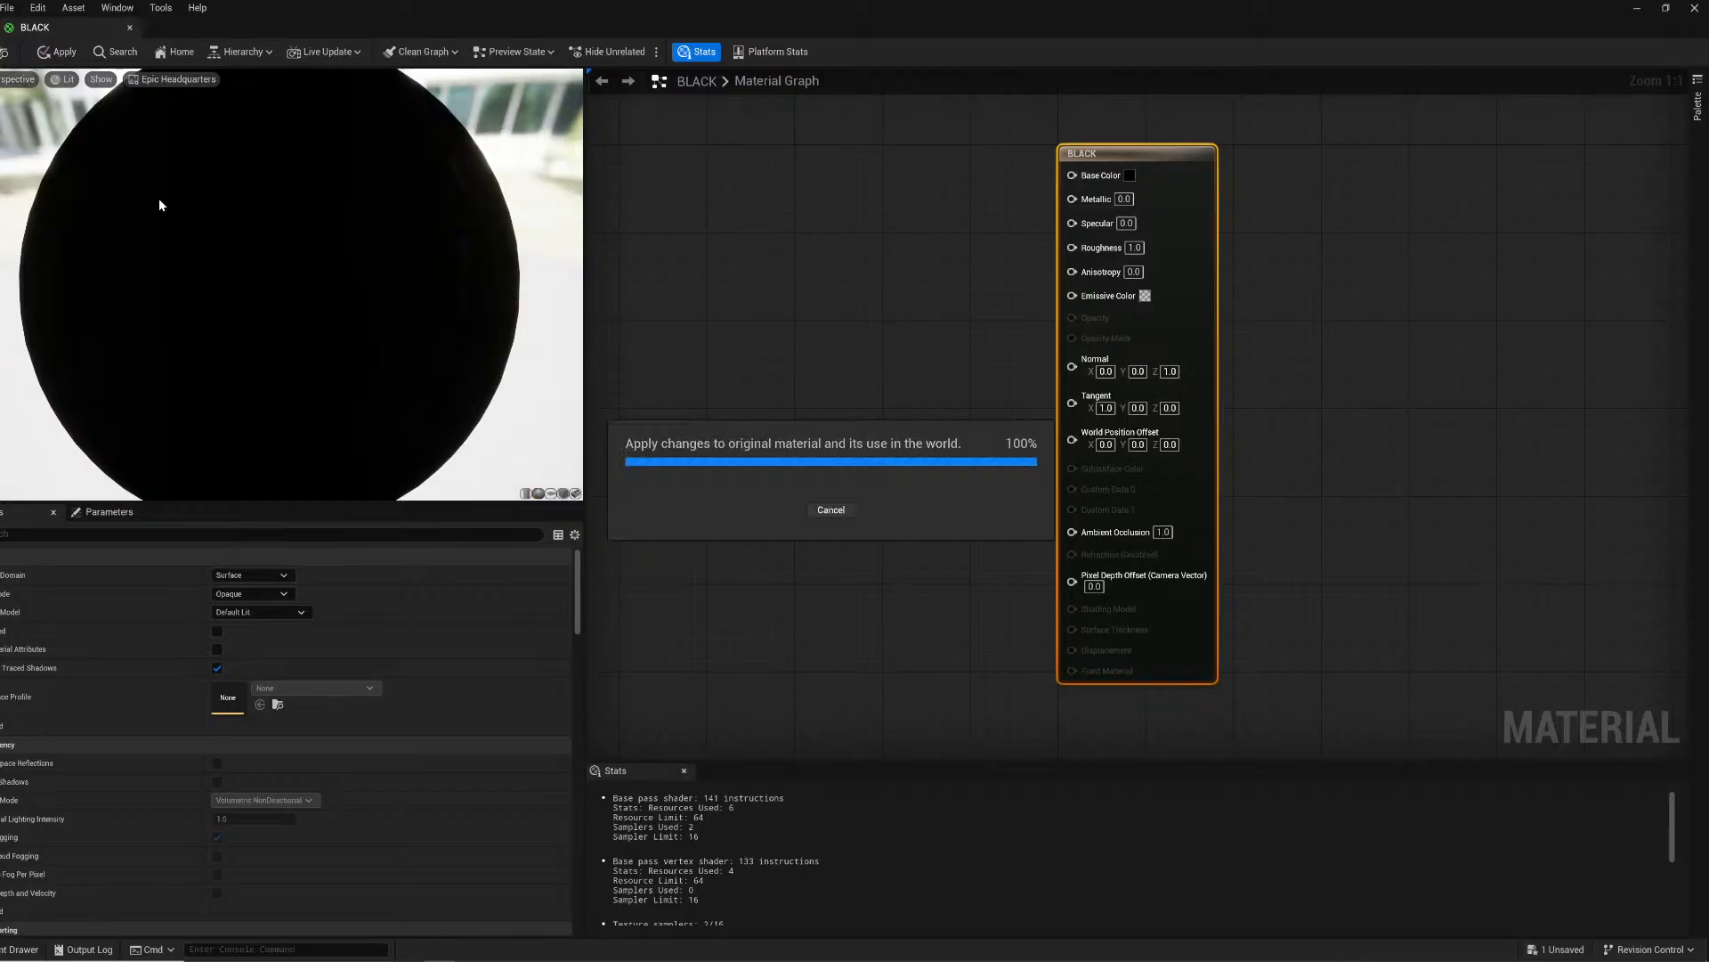
left_click(1695, 9)
Step: Add a cube shape to the level and set its location to 0, 0, 0
right_click_drag(281, 543, 259, 538)
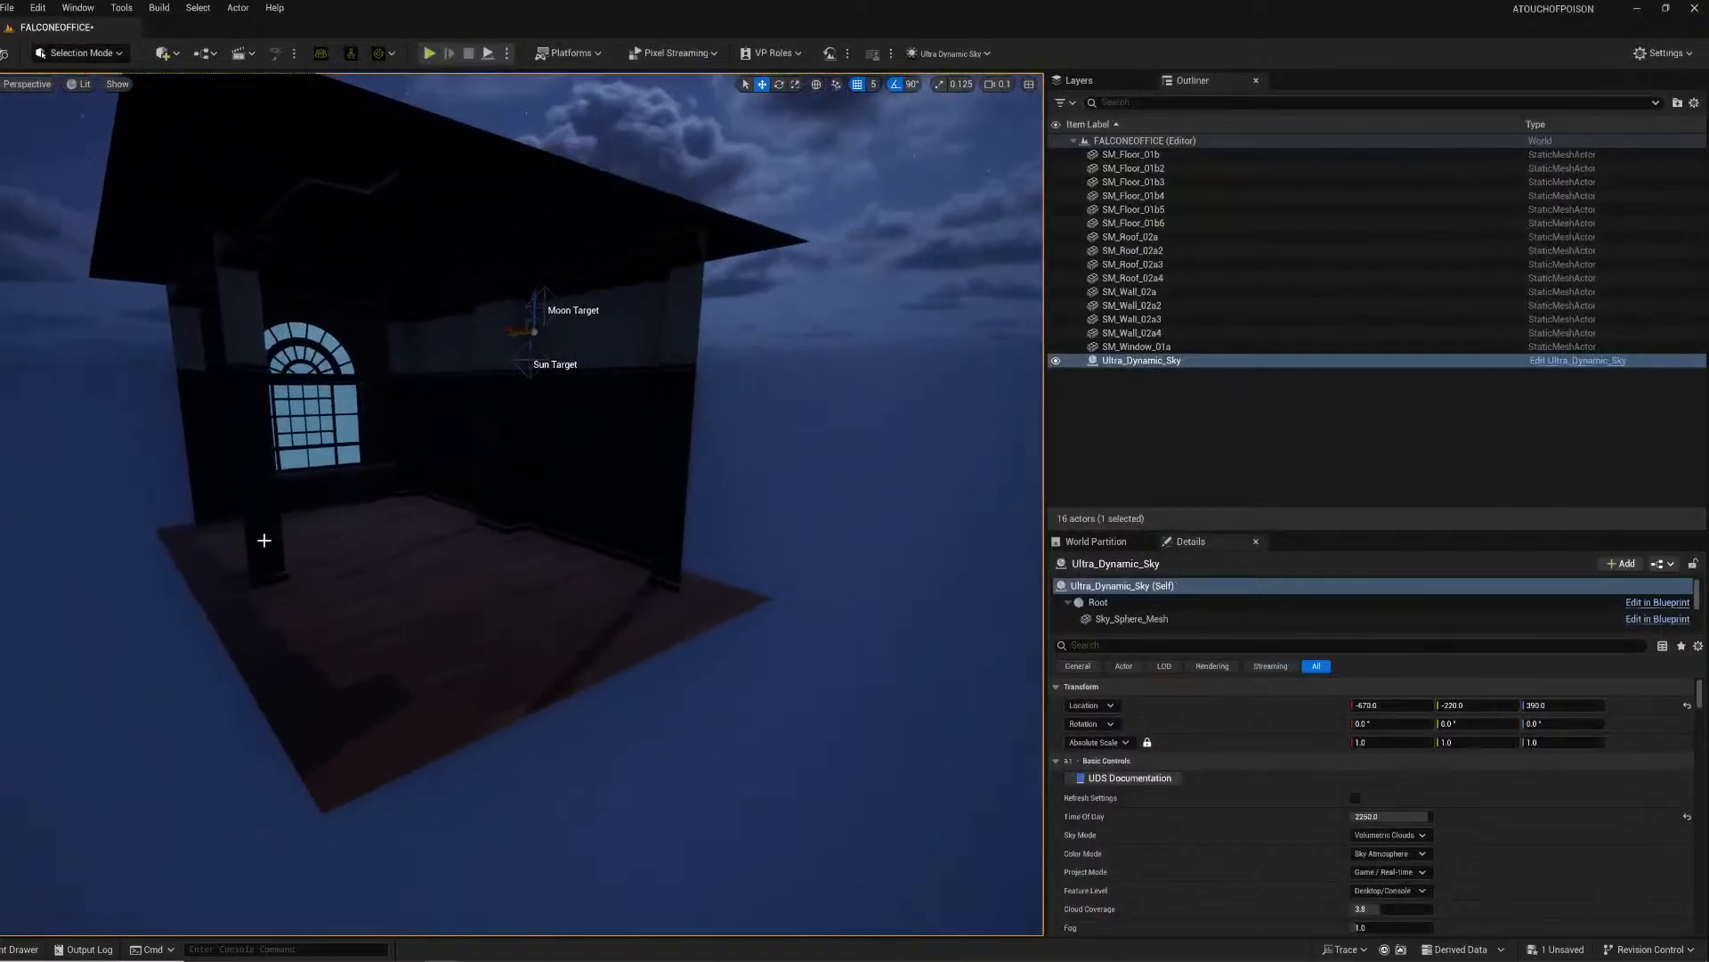
left_click(169, 53)
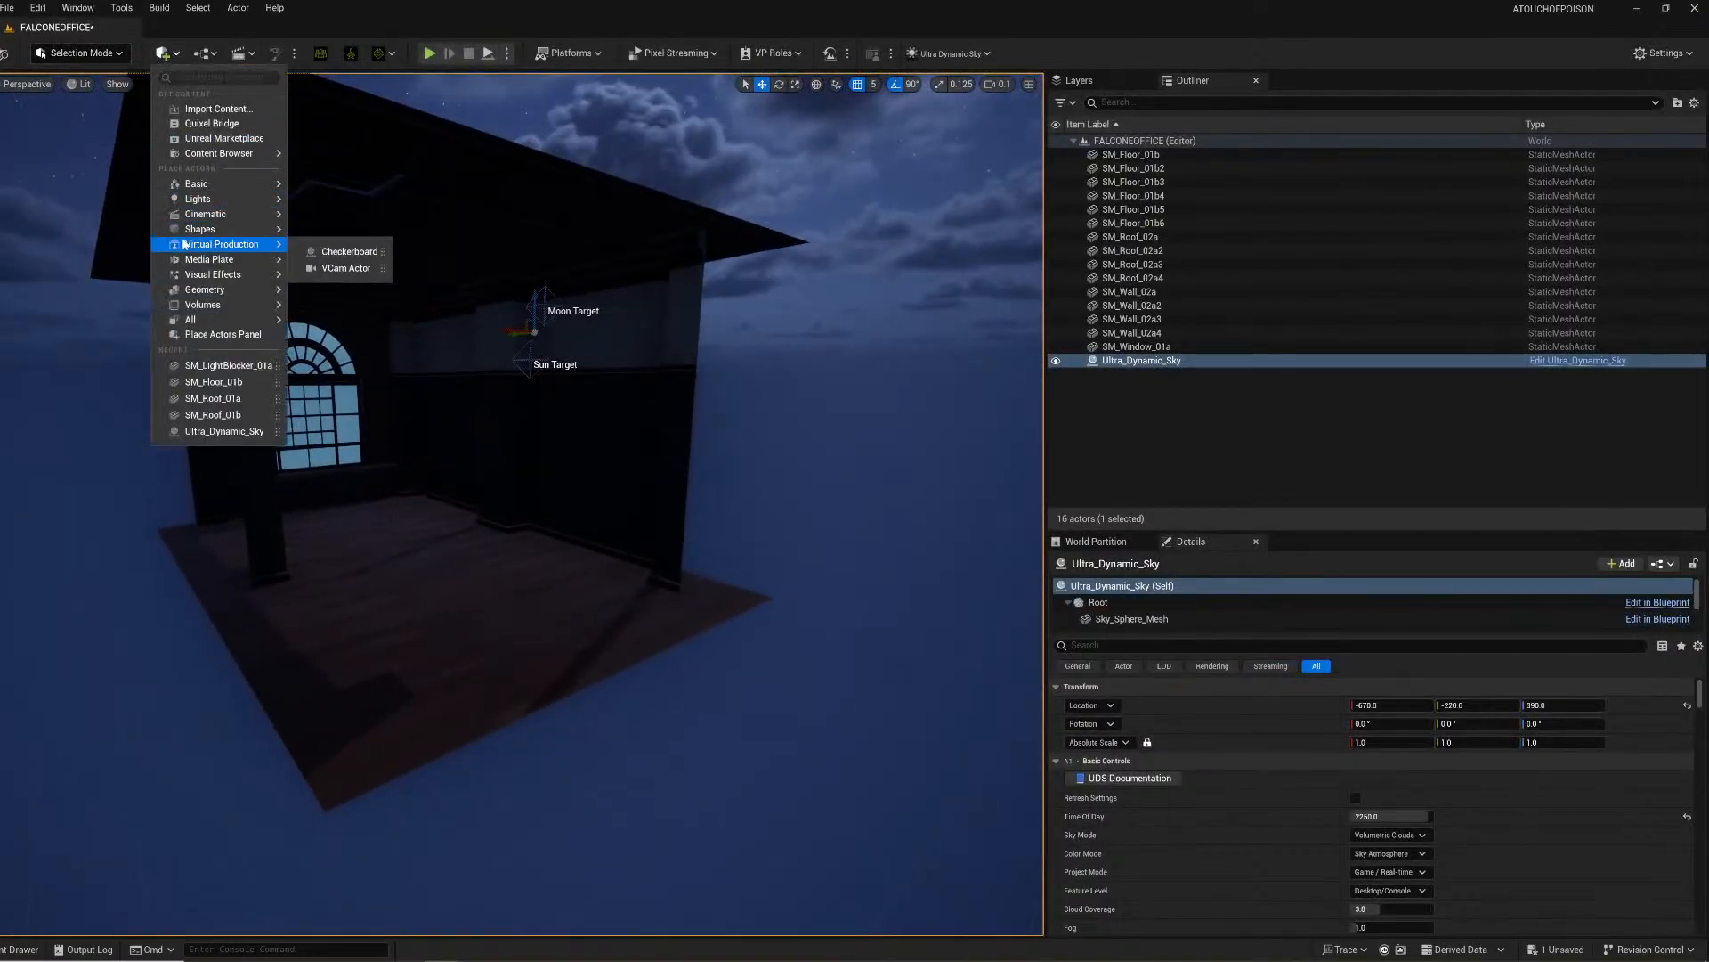
mouse_move(188, 234)
left_click(331, 235)
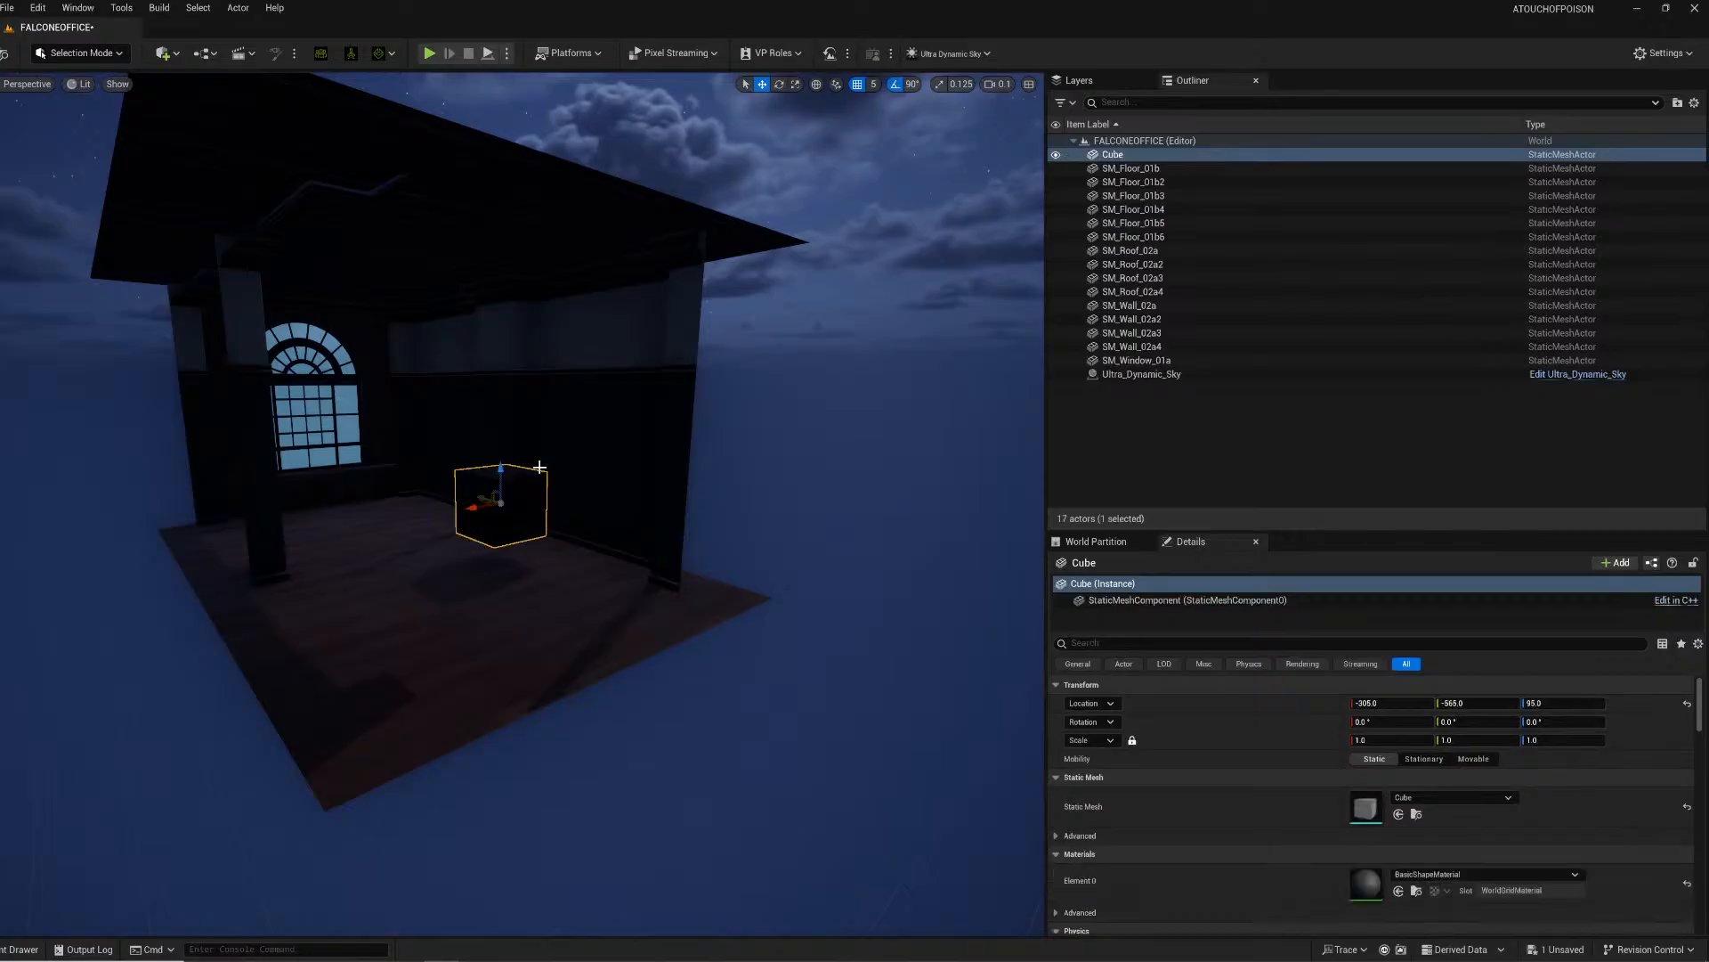
left_click(1390, 703)
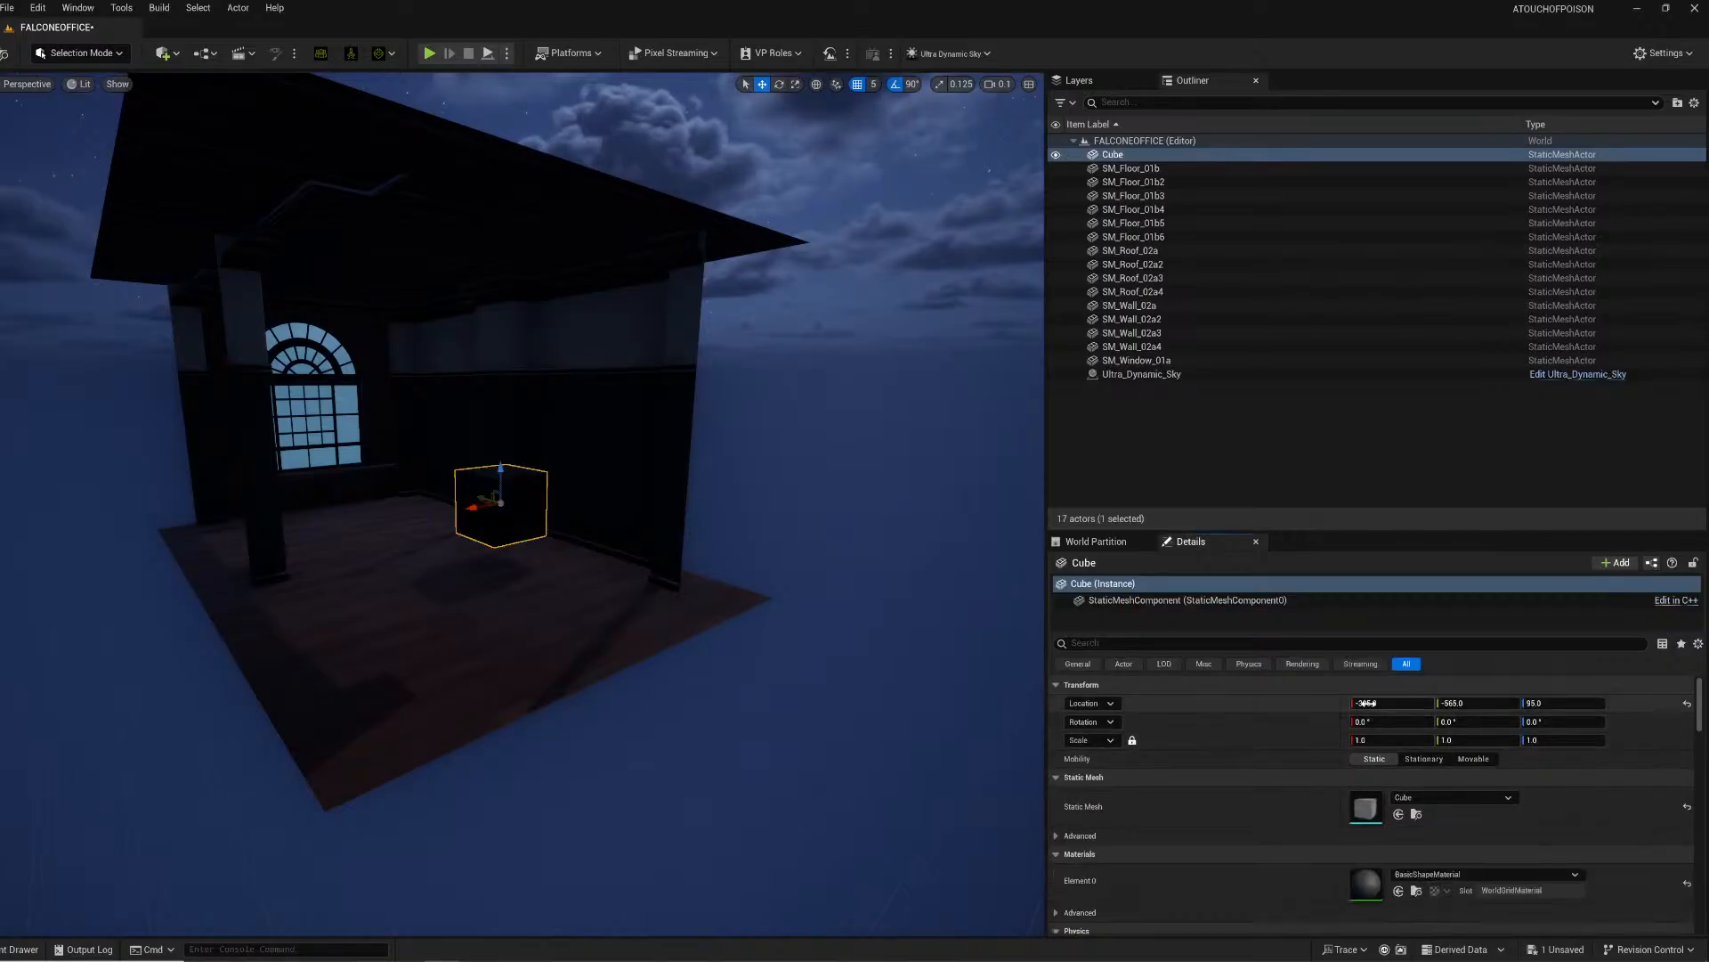
type("0")
left_click(1475, 704)
type("0")
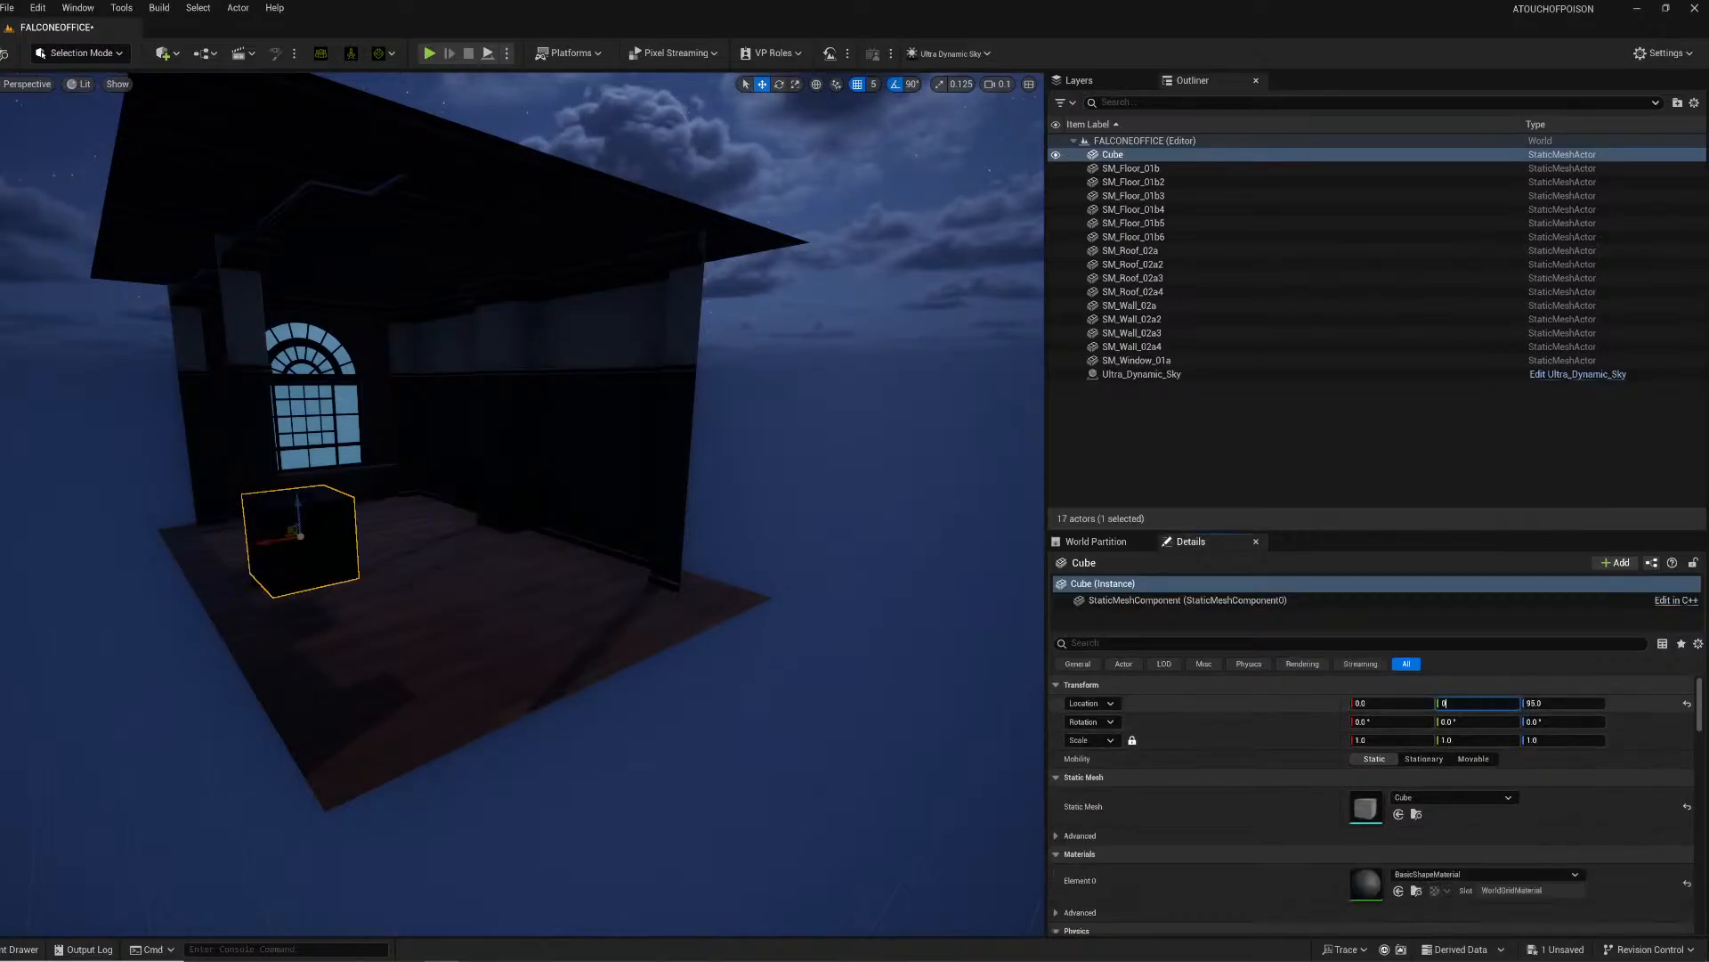
left_click(1552, 705)
type("0")
key("Return")
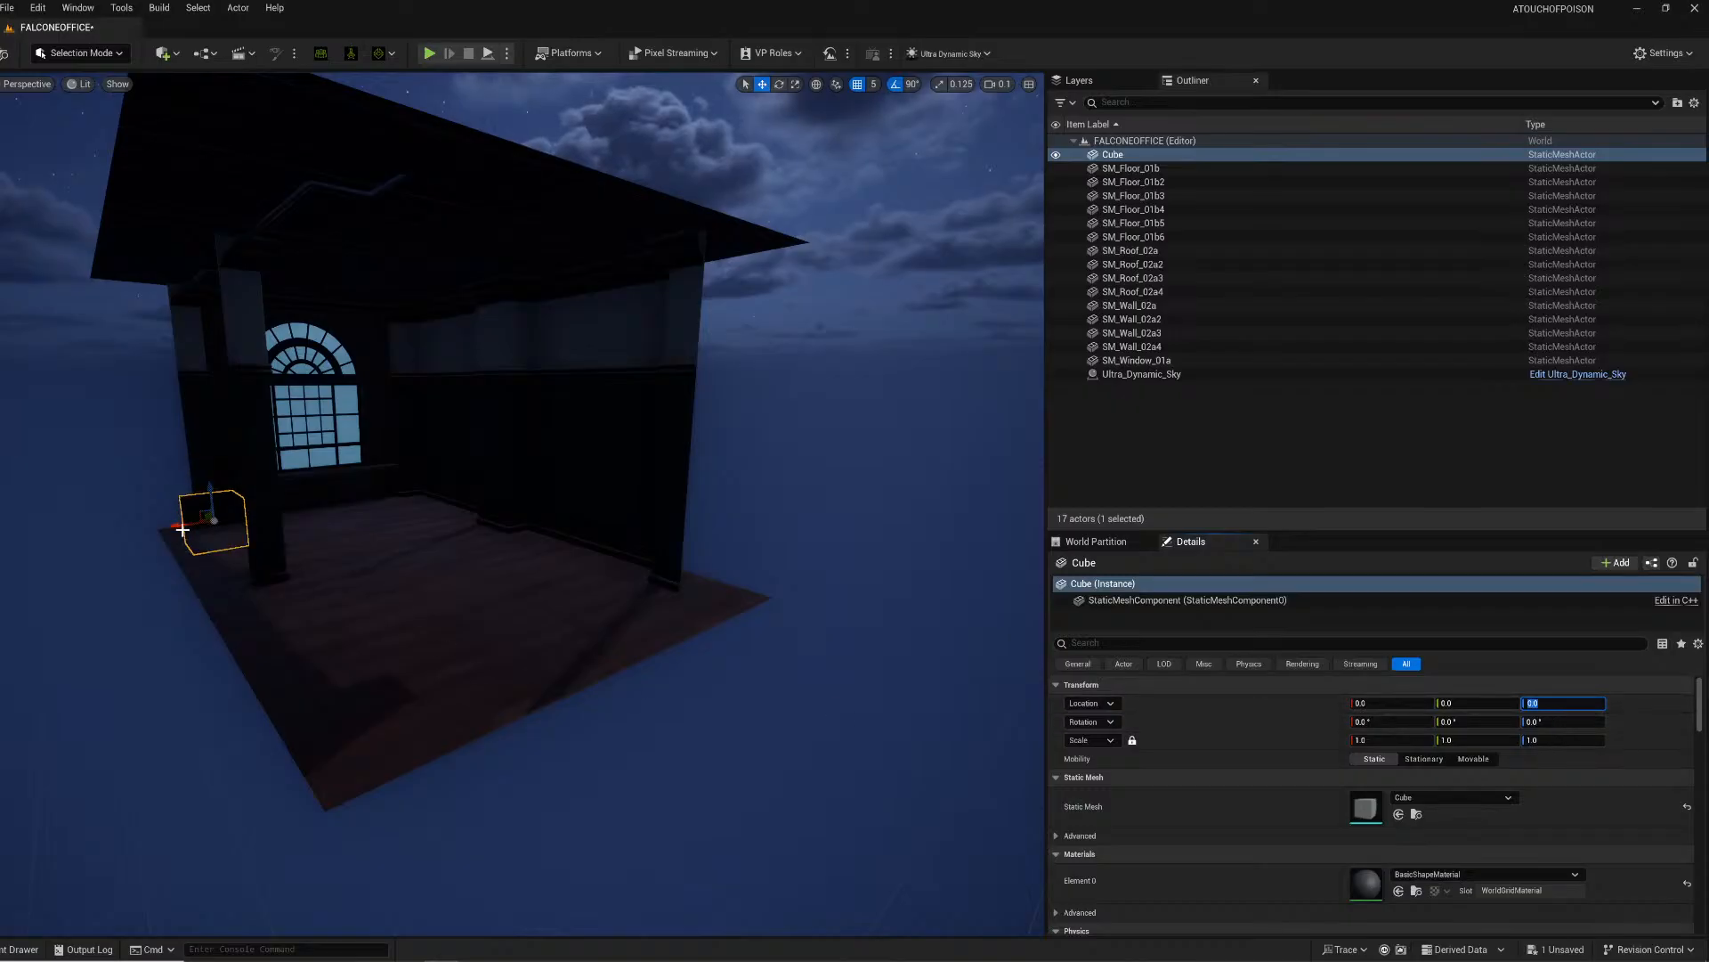
Step: Move the cube to X 100 and stretch it into a tall blocker, scaled about 21.4 in Y and 14.5 in Z
left_click_drag(182, 530, 132, 532)
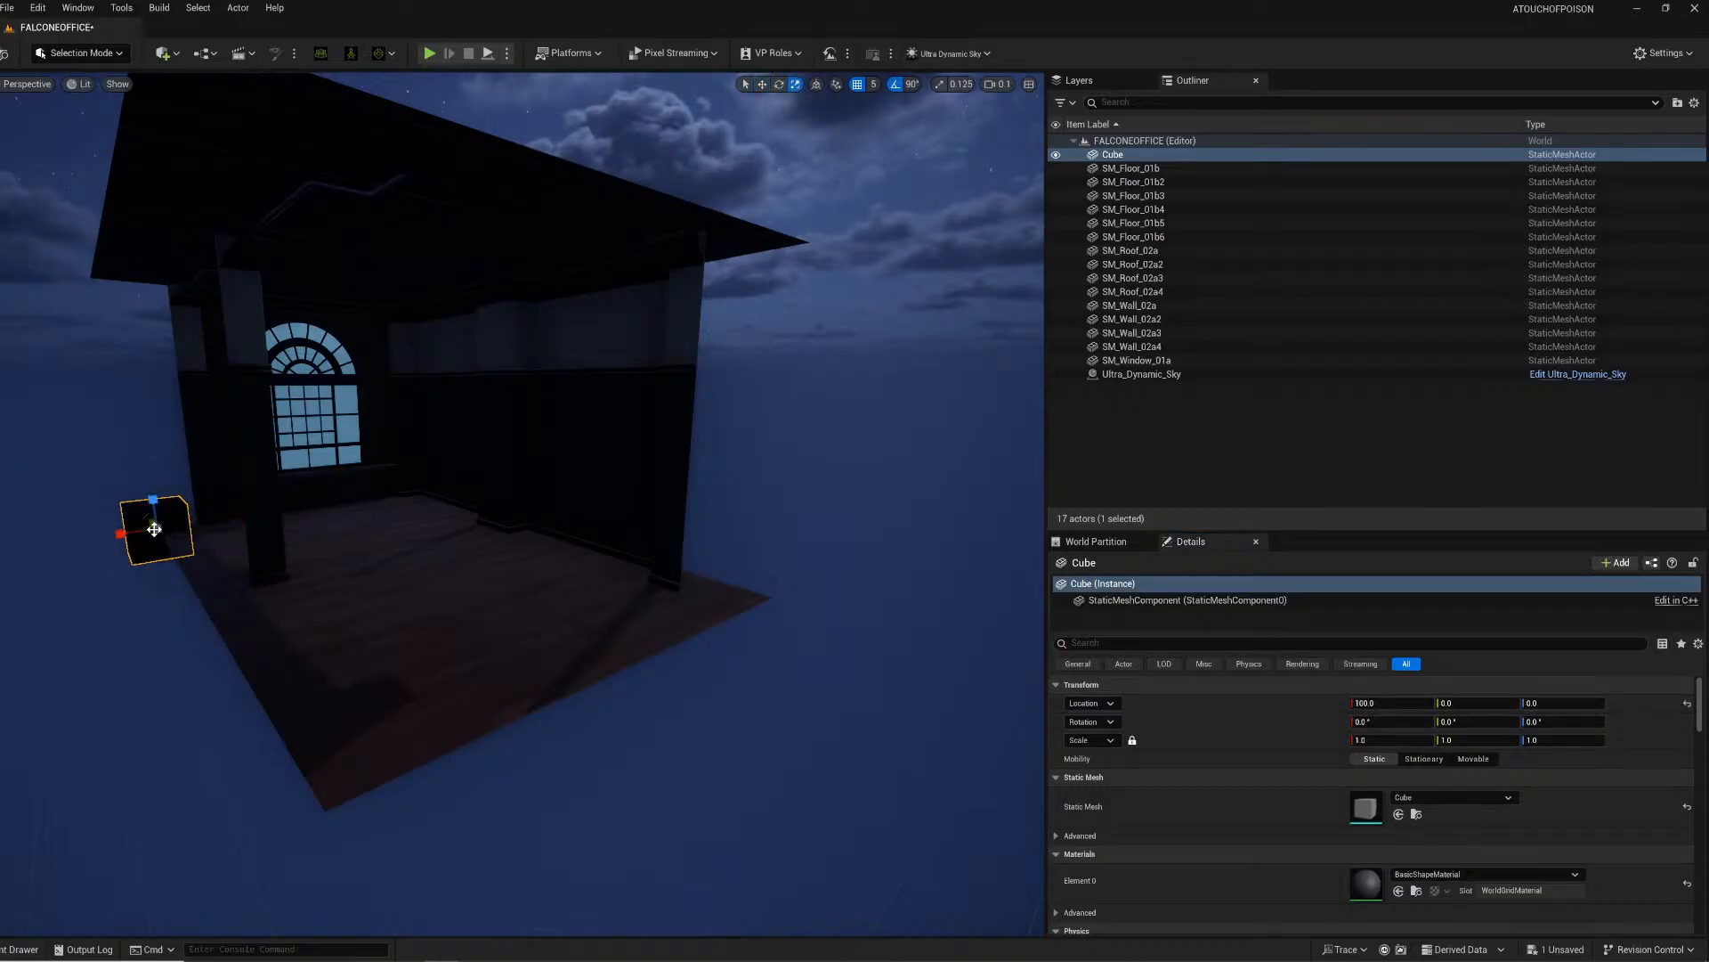
left_click_drag(1476, 740, 1549, 739)
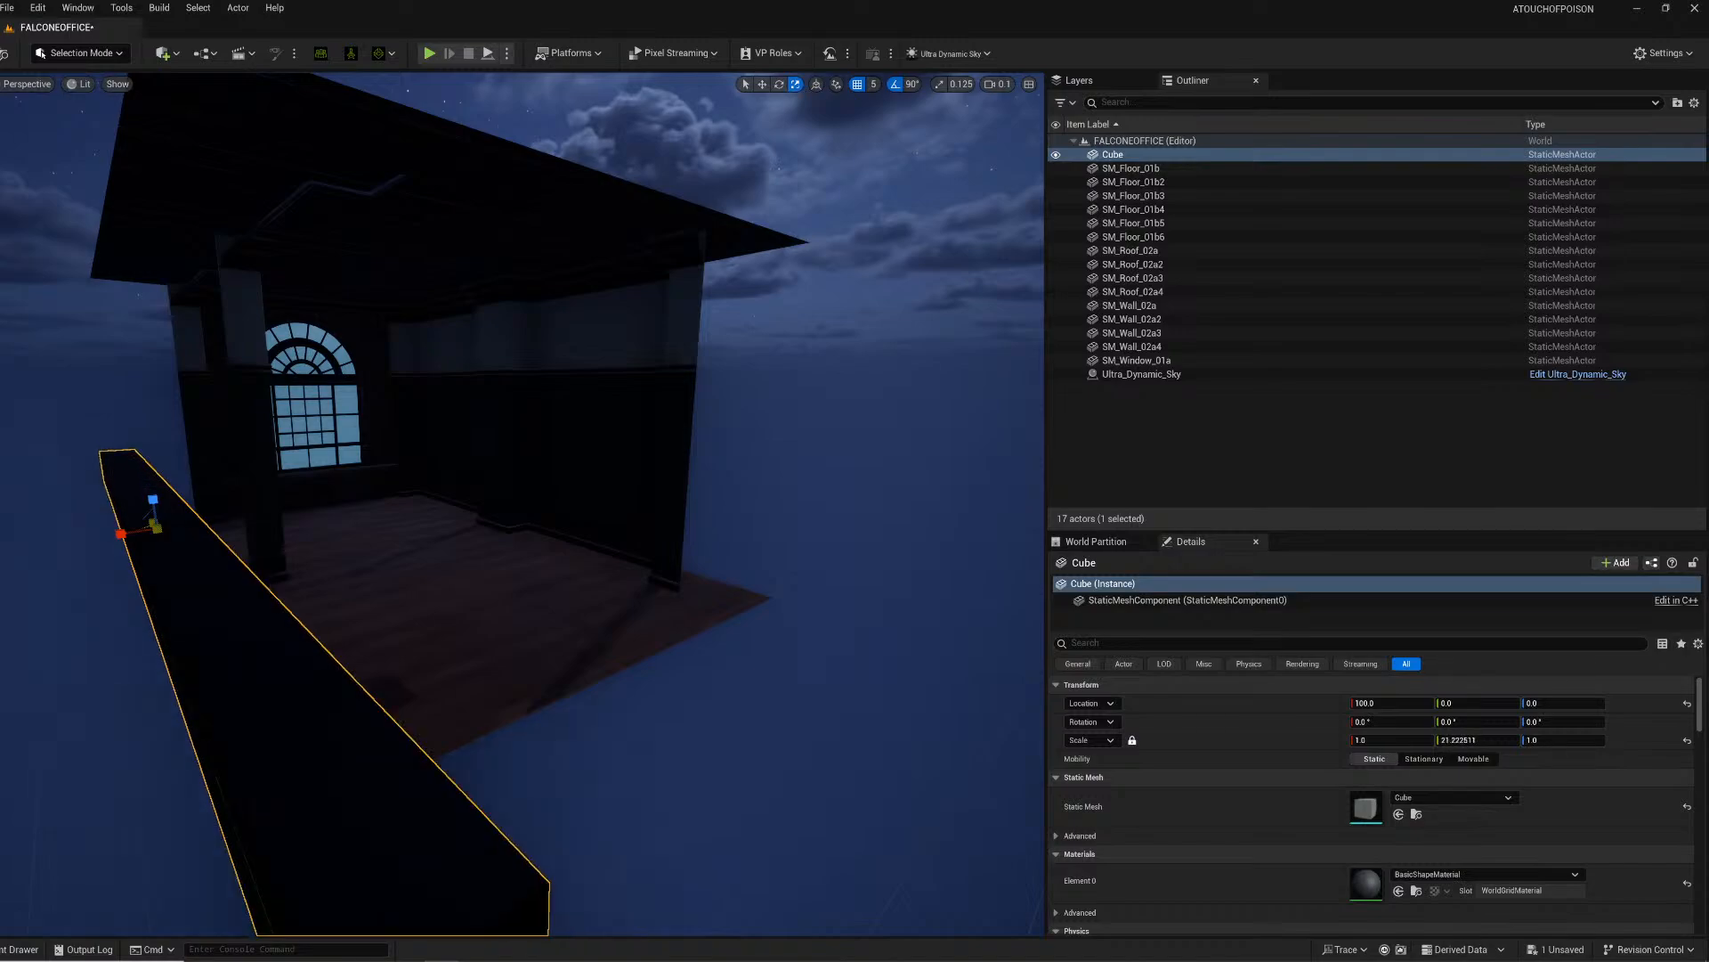
left_click_drag(154, 503, 155, 312)
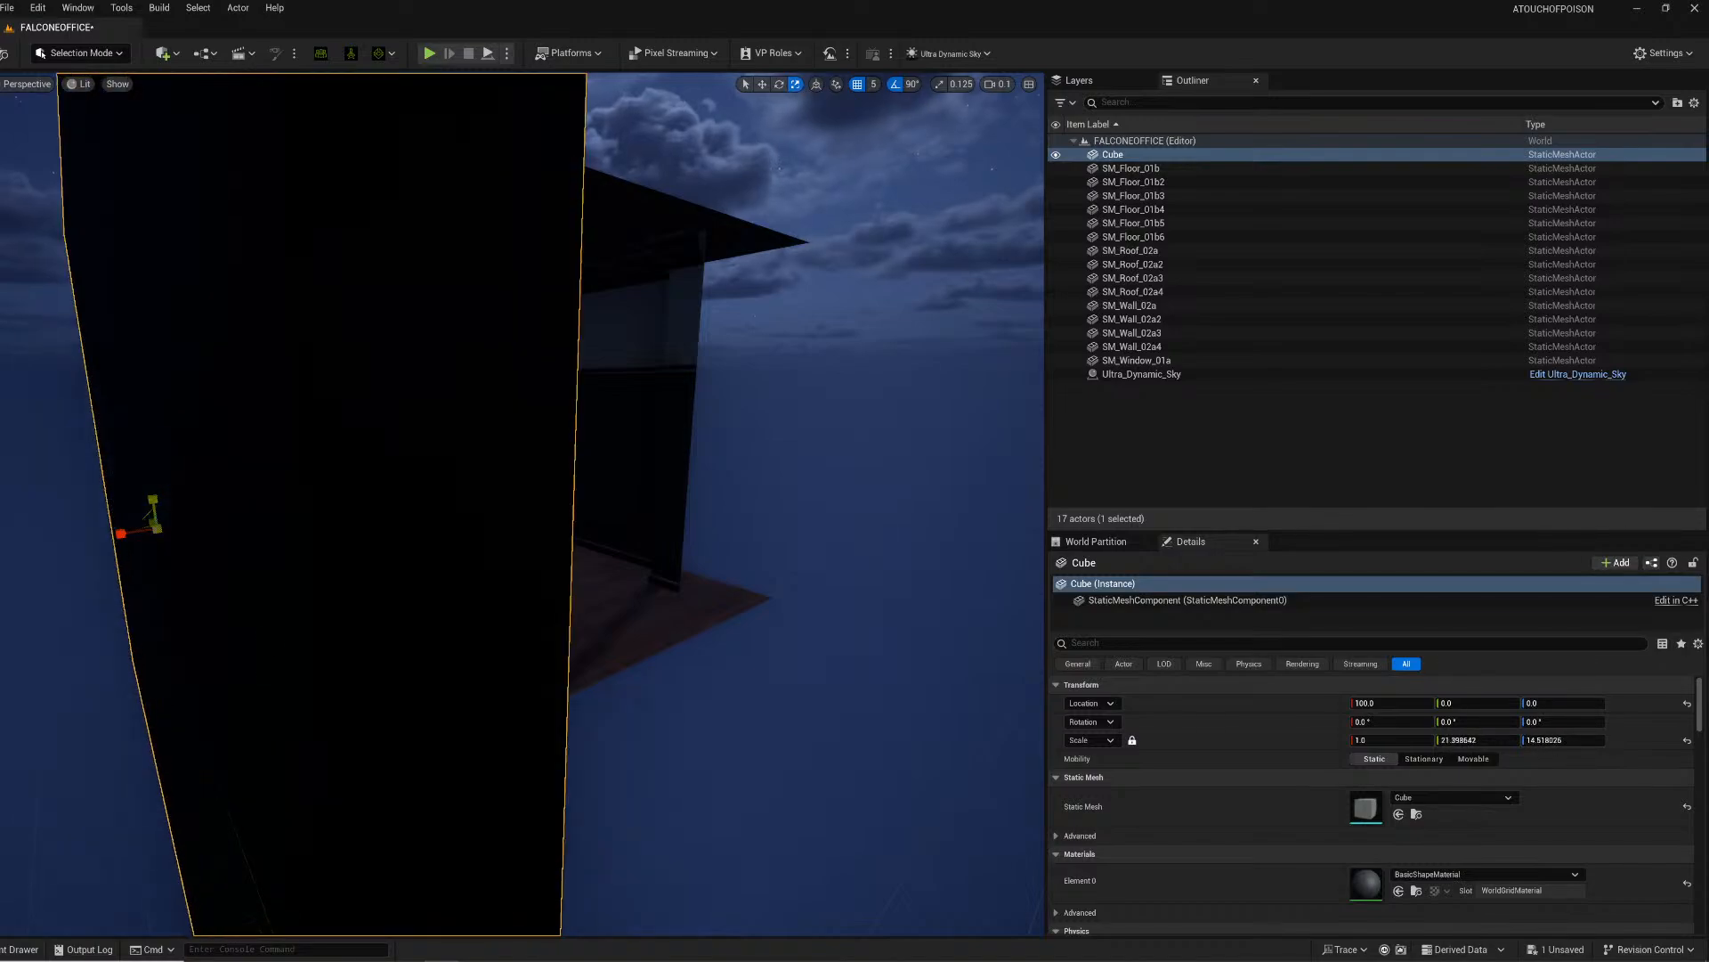
Step: Move the stretched cube along the Y axis to -970 so it runs beside the room
right_click_drag(154, 503, 26, 436)
key("d")
right_click_drag(378, 864, 466, 909)
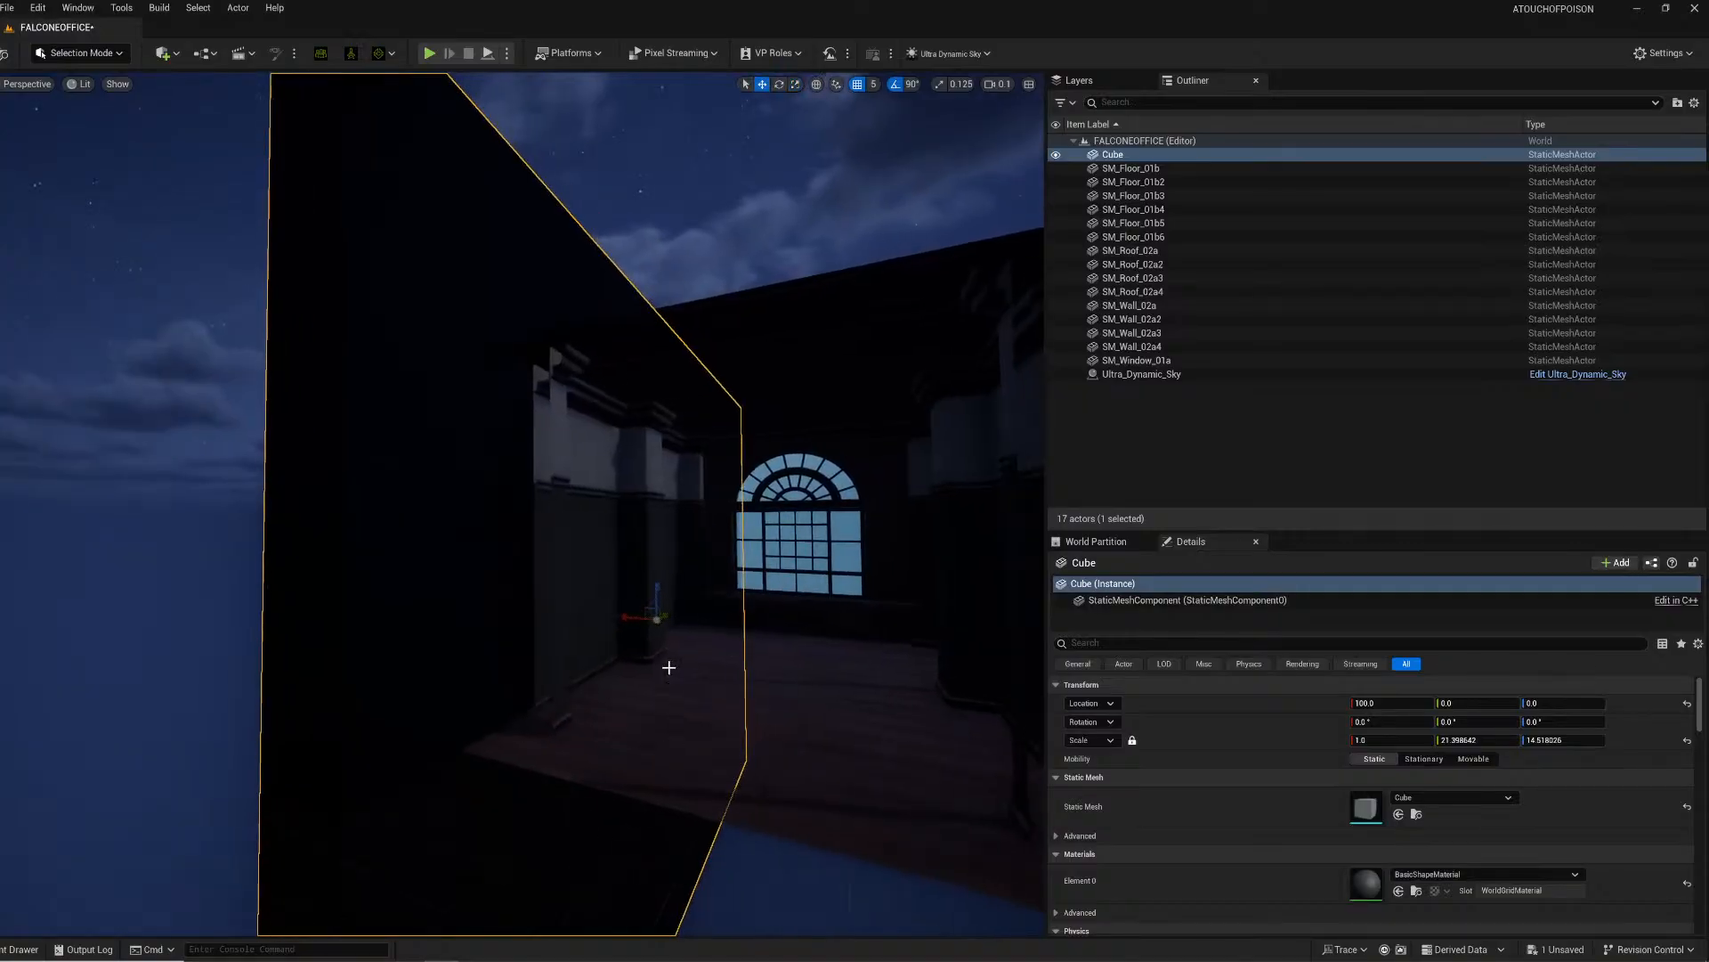
left_click_drag(668, 611, 748, 636)
key("s")
right_click_drag(701, 703, 739, 716)
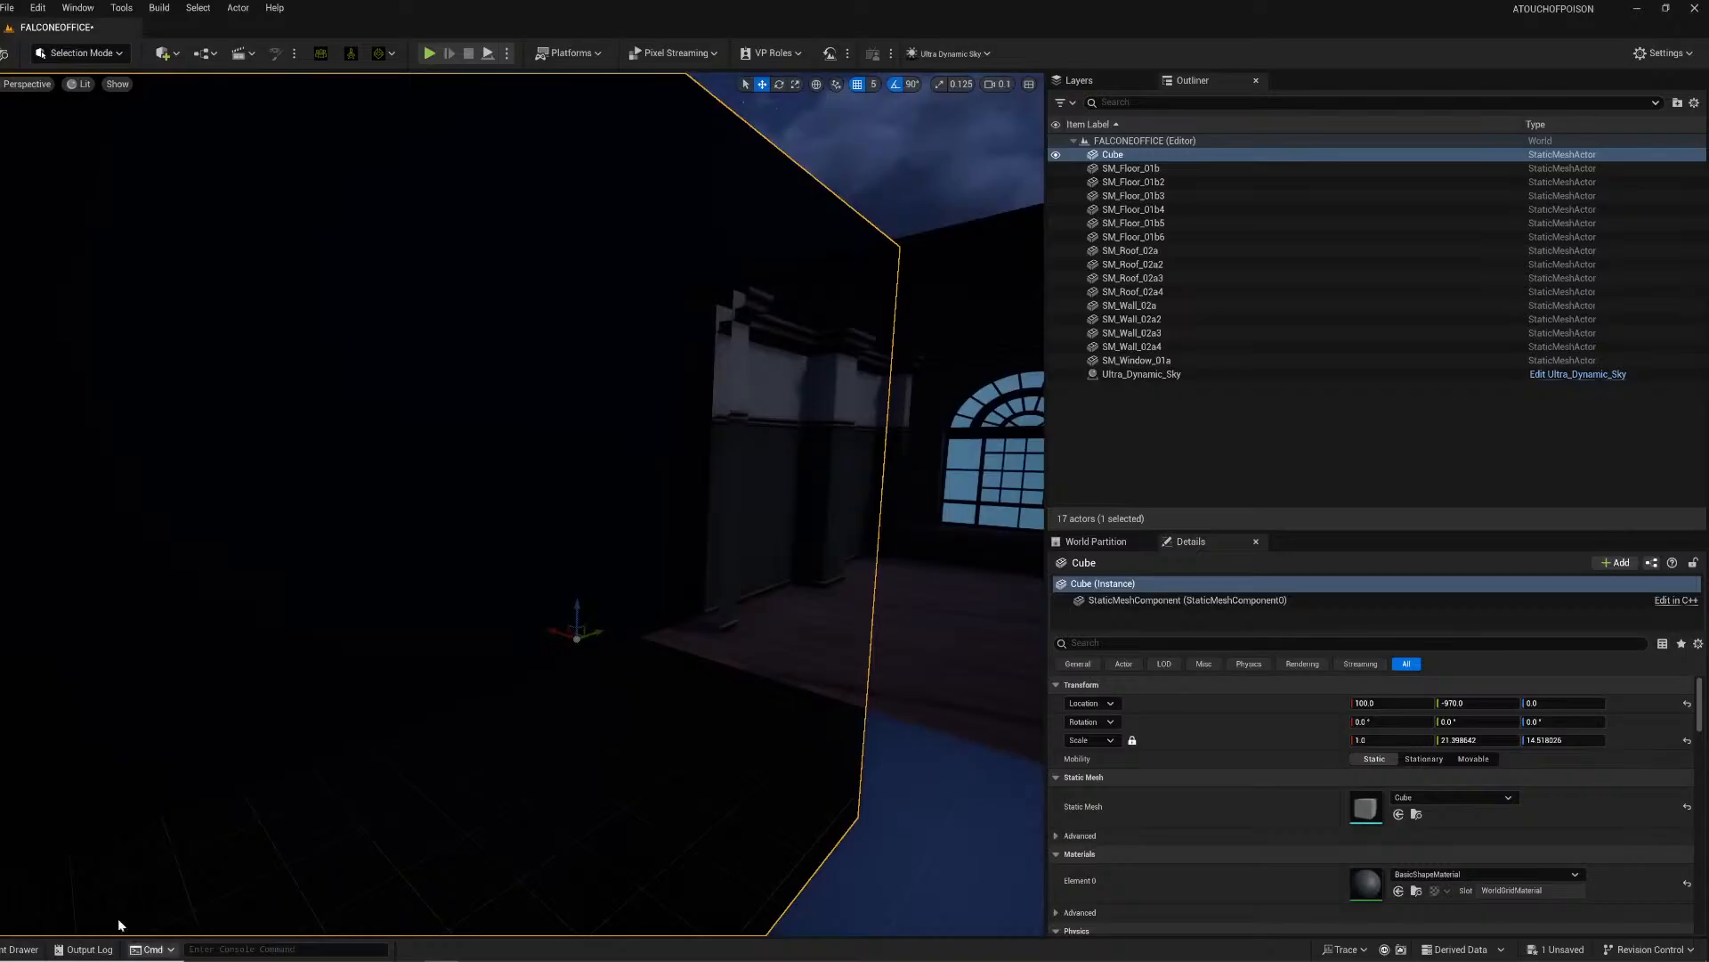
Step: Apply the BLACK material from the Props folder to the cube
left_click(39, 945)
left_click_drag(830, 677, 544, 236)
right_click_drag(556, 341, 556, 341)
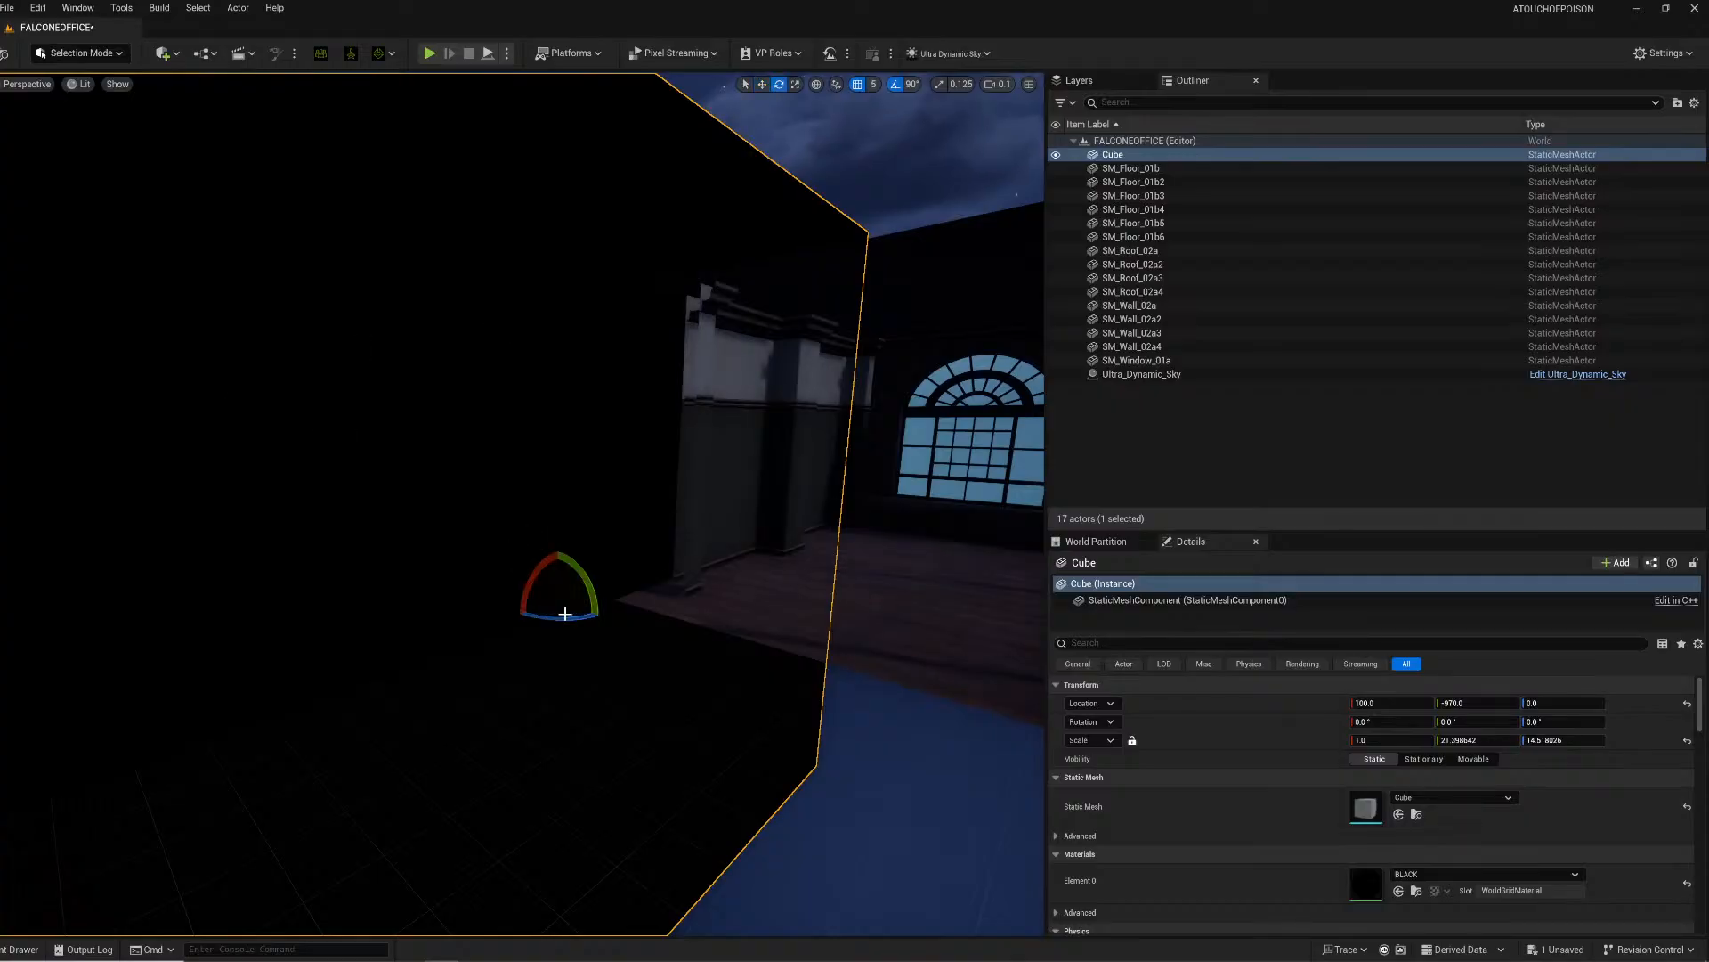
Step: Duplicate the black cube and rotate the copy -90° about Z to block another side of the room
left_click_drag(559, 615, 534, 616, "alt")
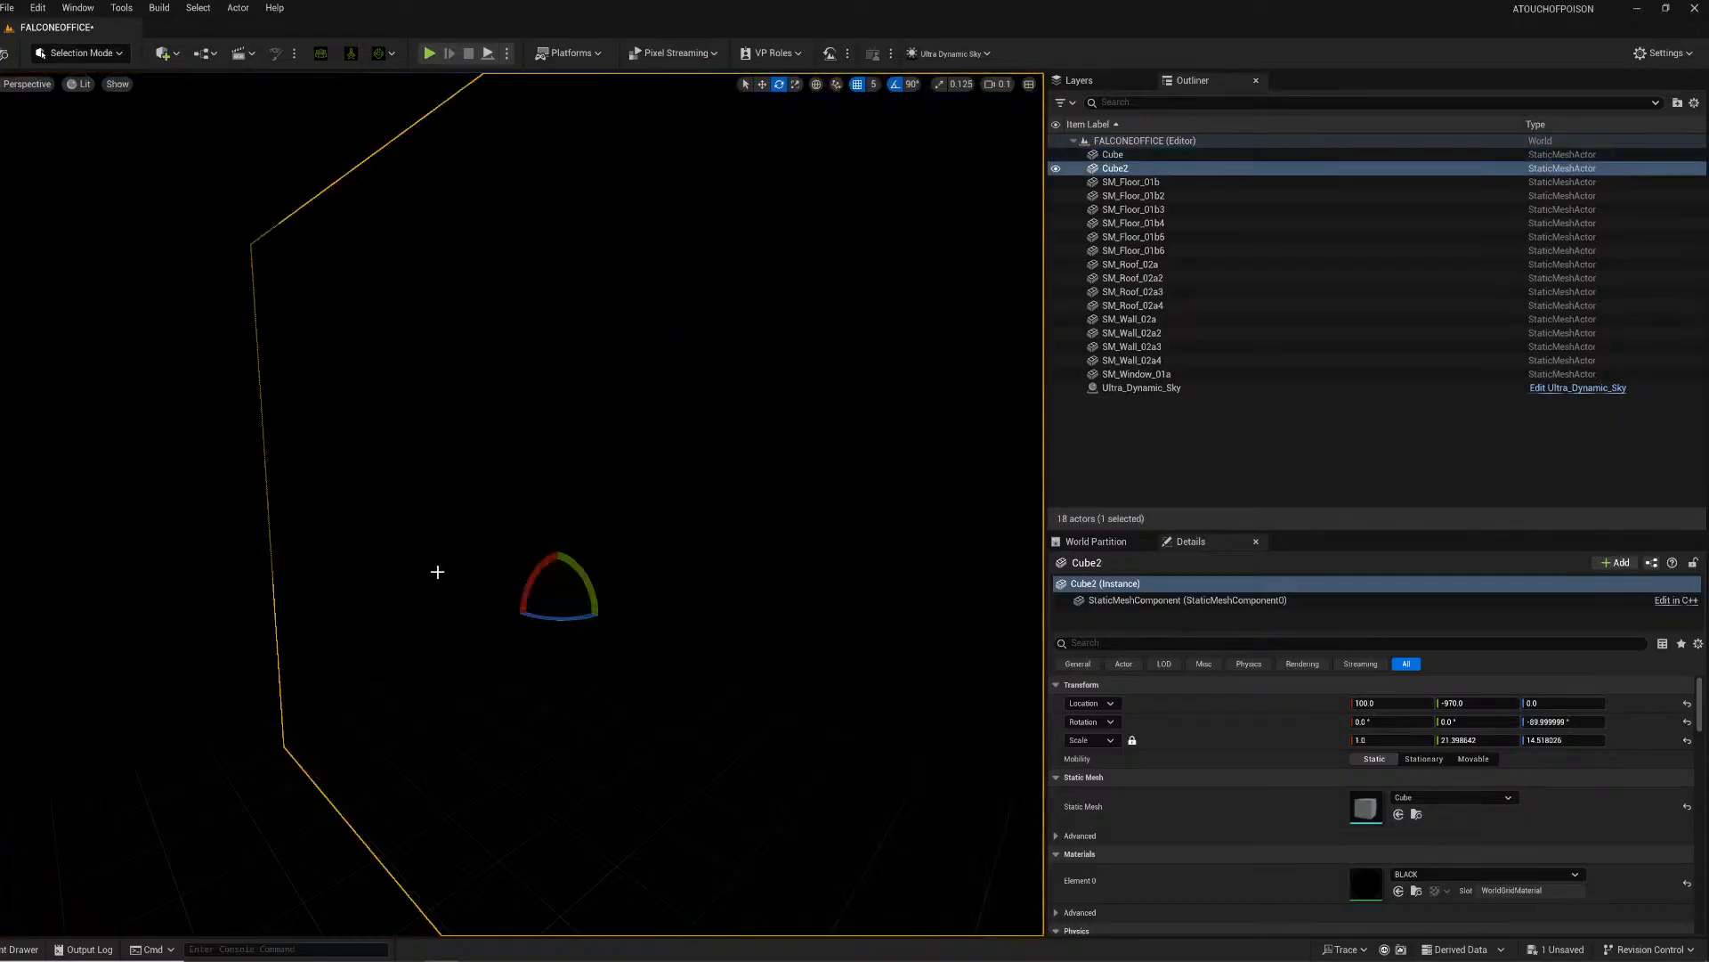
right_click_drag(437, 572, 438, 572)
right_click_drag(579, 657, 579, 657)
Step: Duplicate the black blocker as a horizontal cover above the roof at Z 975, stretched to about 26.8 in Z scale
left_click_drag(561, 628, 519, 262, "alt")
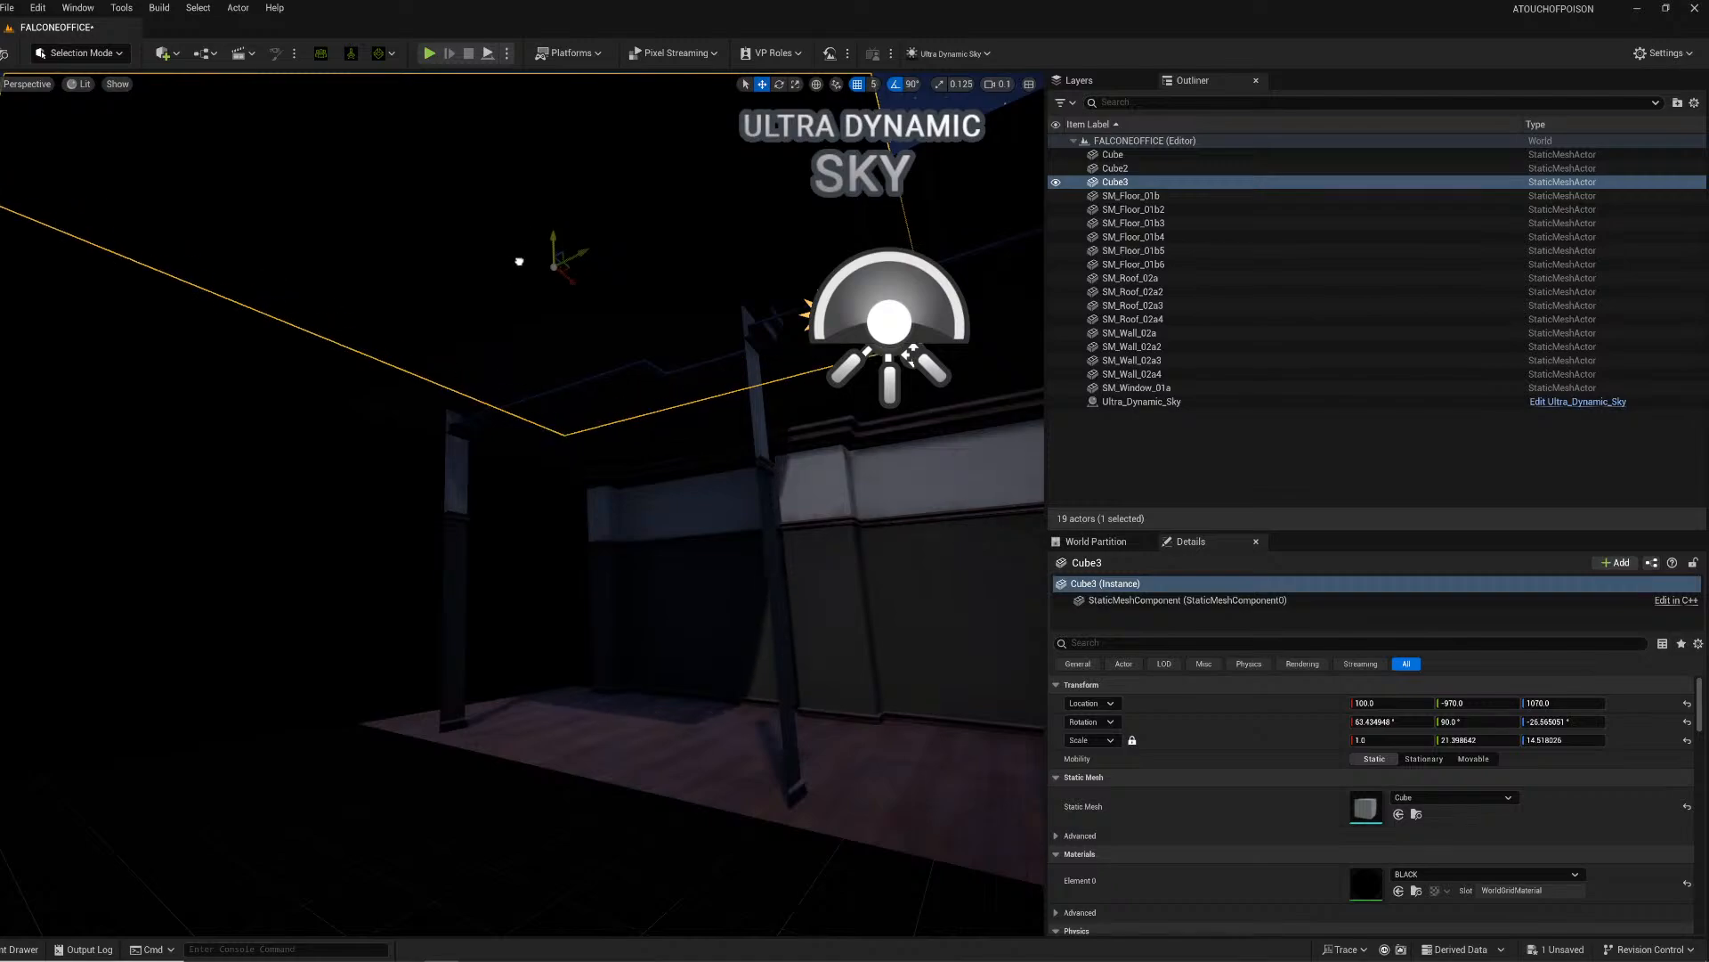
right_click_drag(519, 262, 526, 296)
key("r")
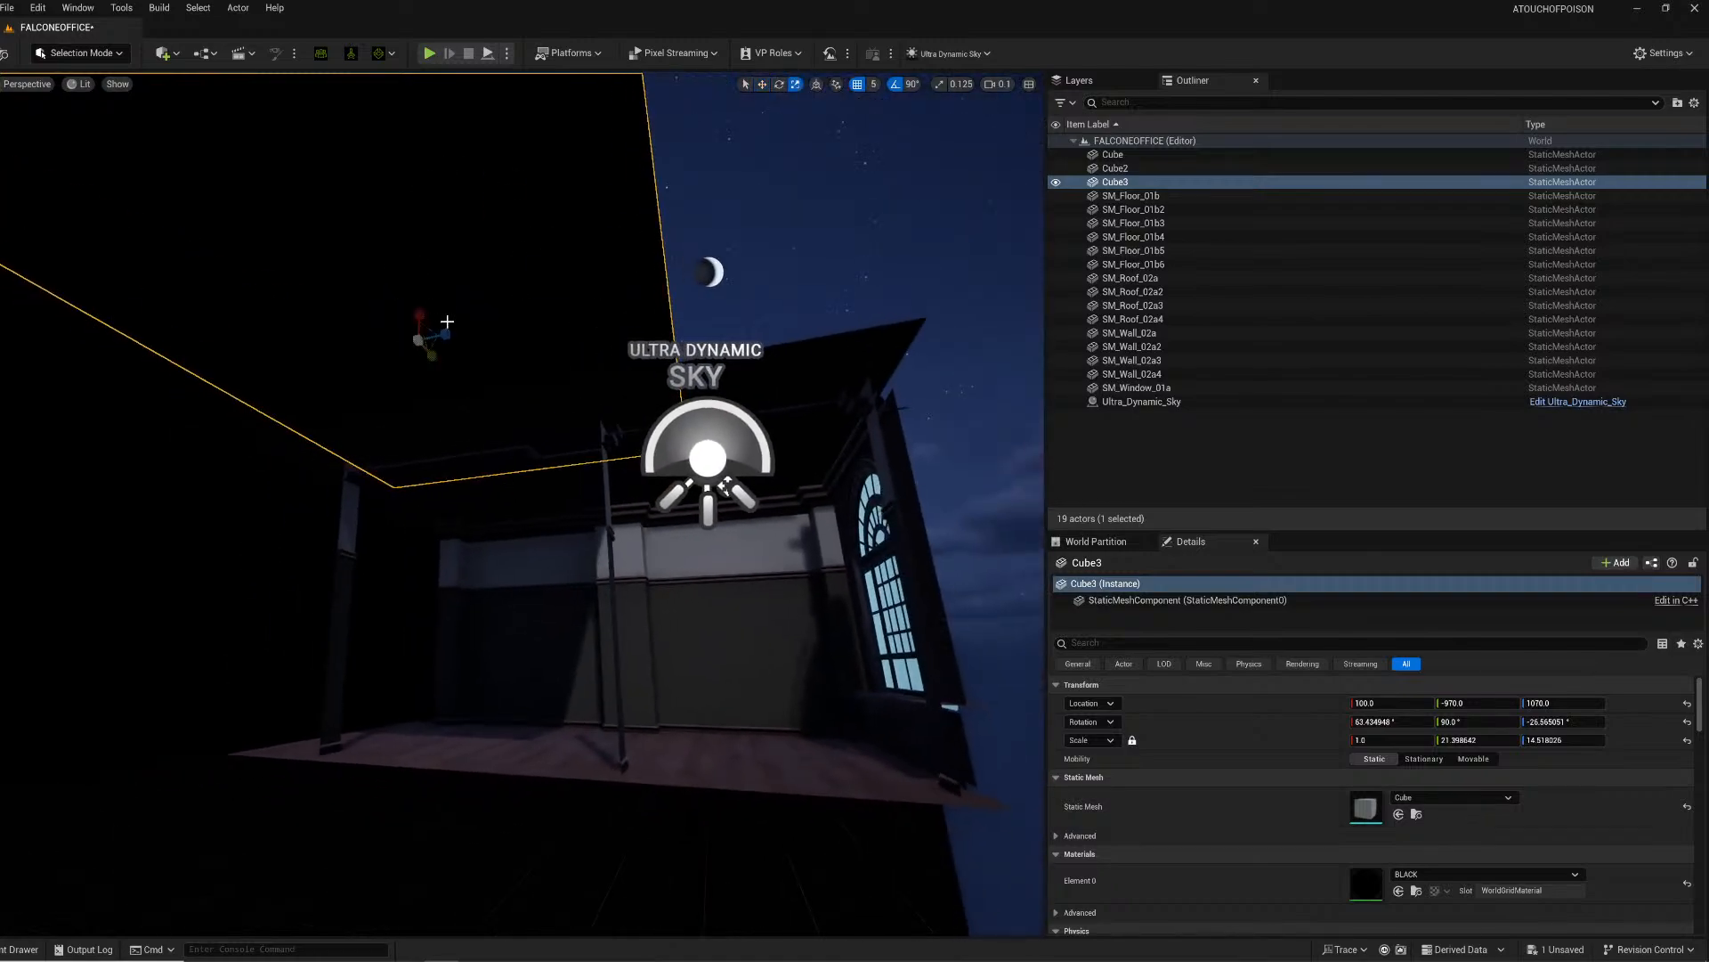
mouse_move(447, 331)
left_mouse_down()
mouse_move(410, 305)
mouse_move(416, 338)
left_mouse_up()
right_click_drag(413, 359, 413, 359)
key("d")
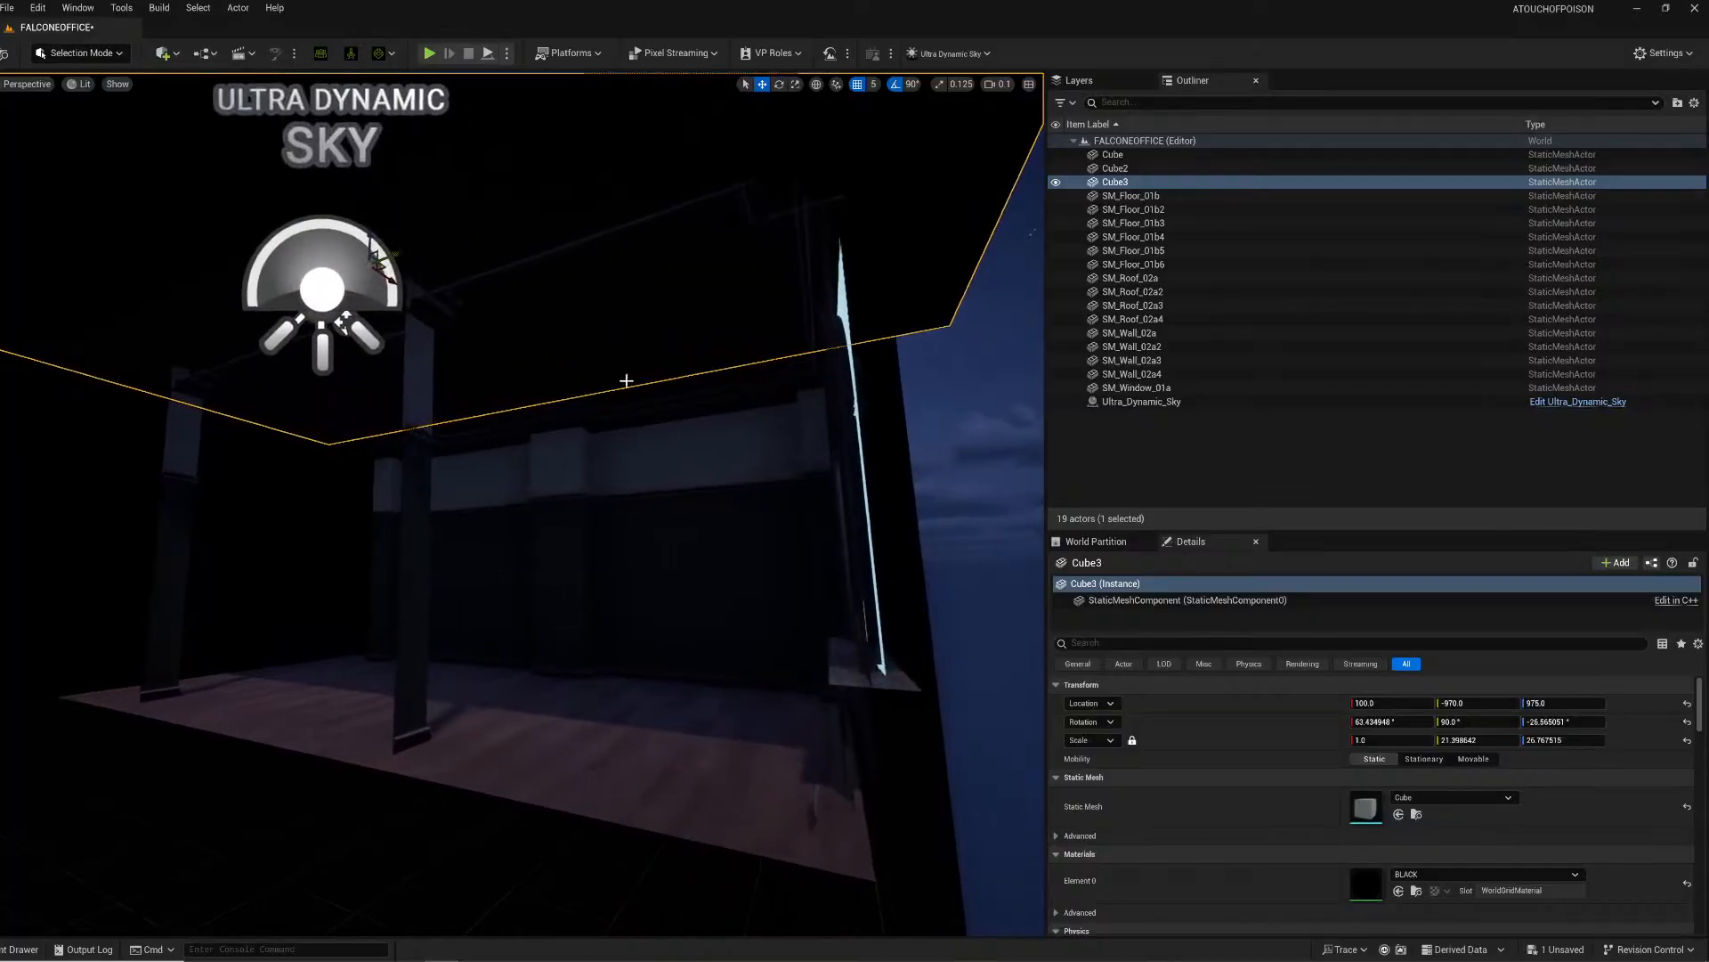
Step: Enable Two Sided in MM_Tile_01a, the parent of the four roof pieces' MI_WoodRoof_01a material, and save it
left_click(520, 362)
left_click(538, 386, "ctrl")
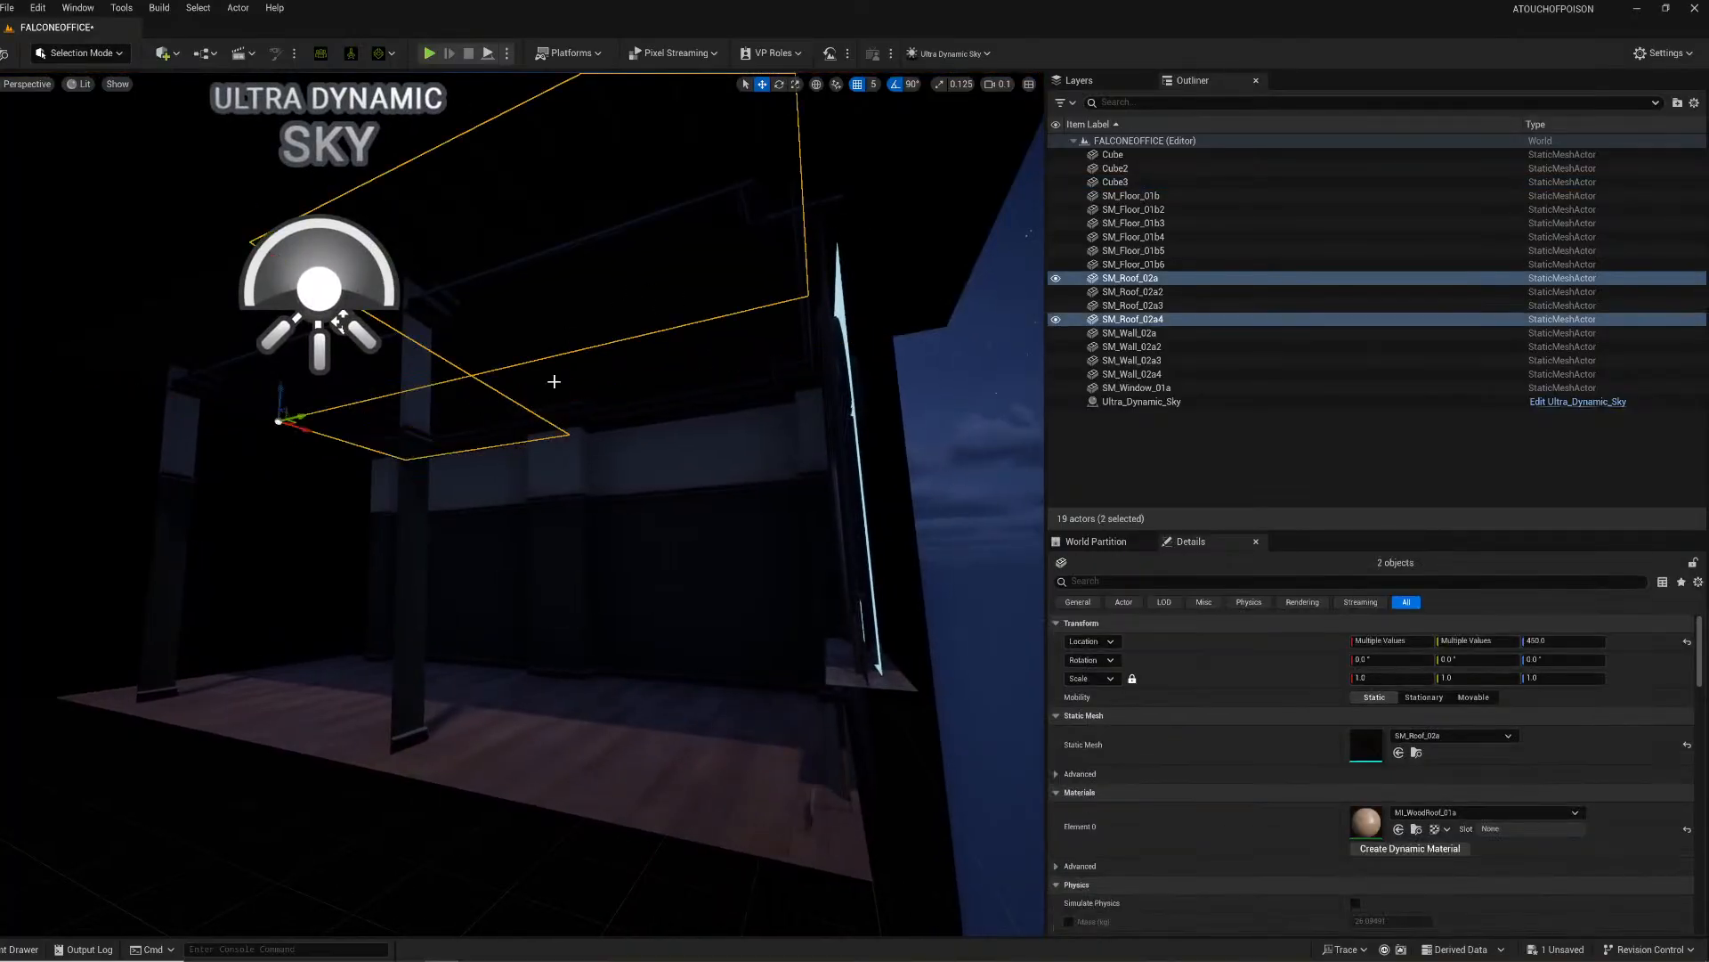
left_click(559, 384, "ctrl")
left_click(178, 356, "ctrl")
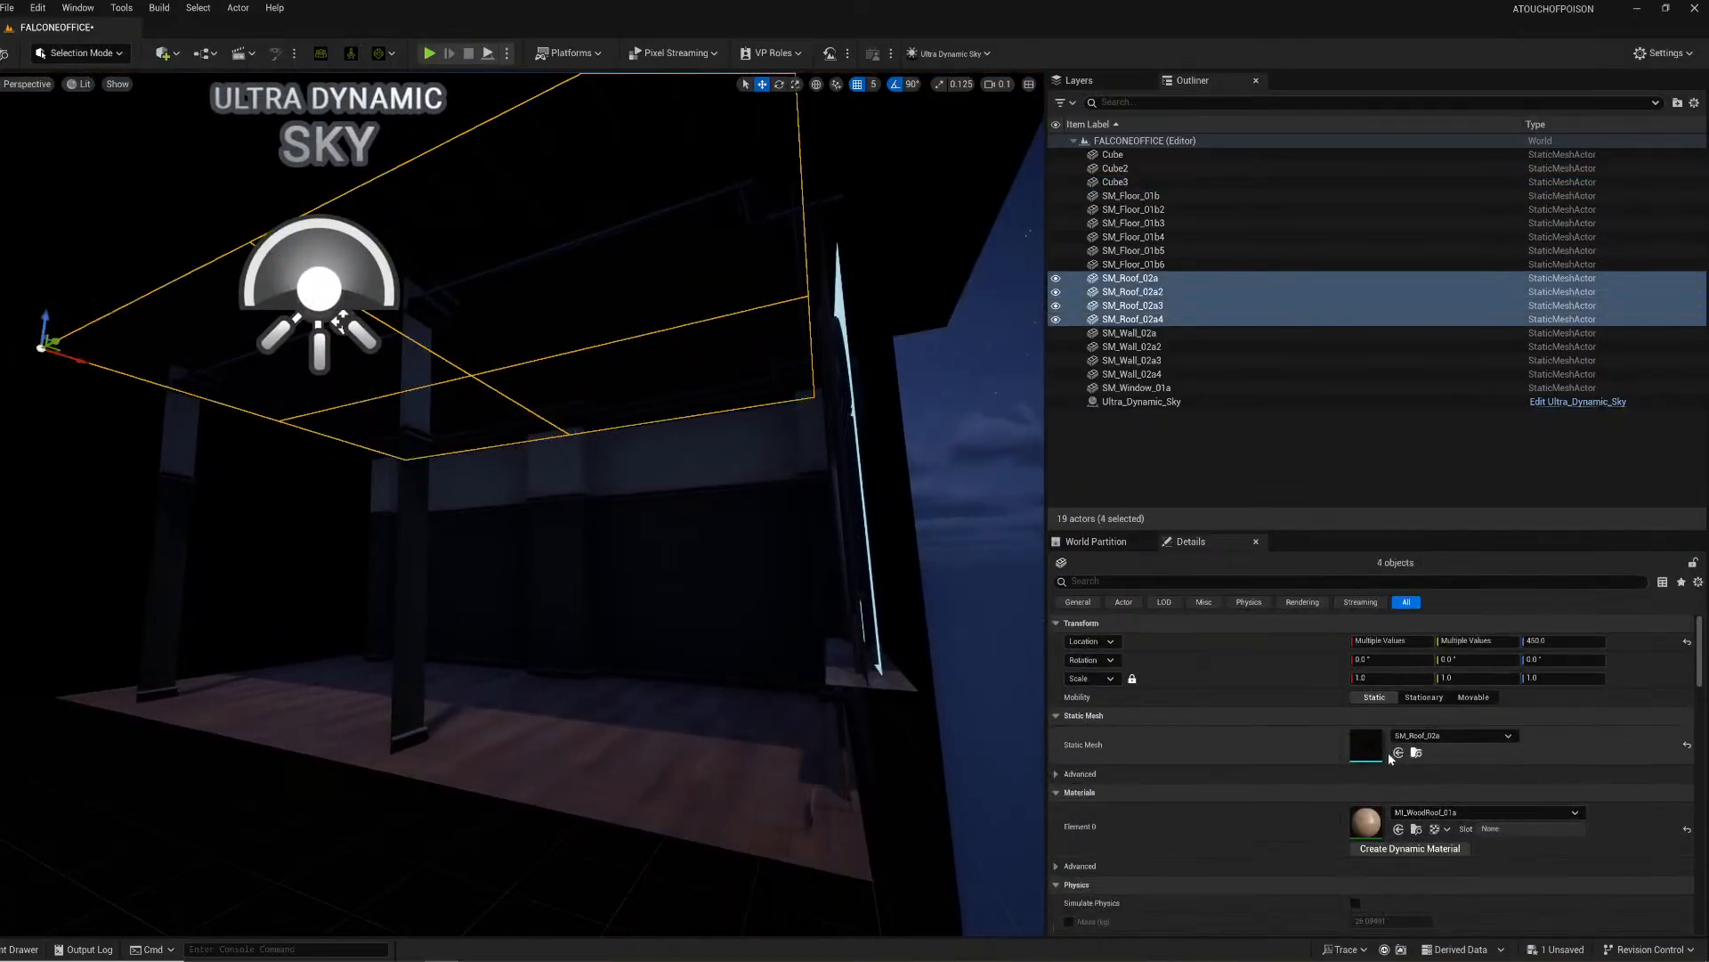
scroll(1375, 802, "down", 3)
scroll(1259, 784, "up", 3)
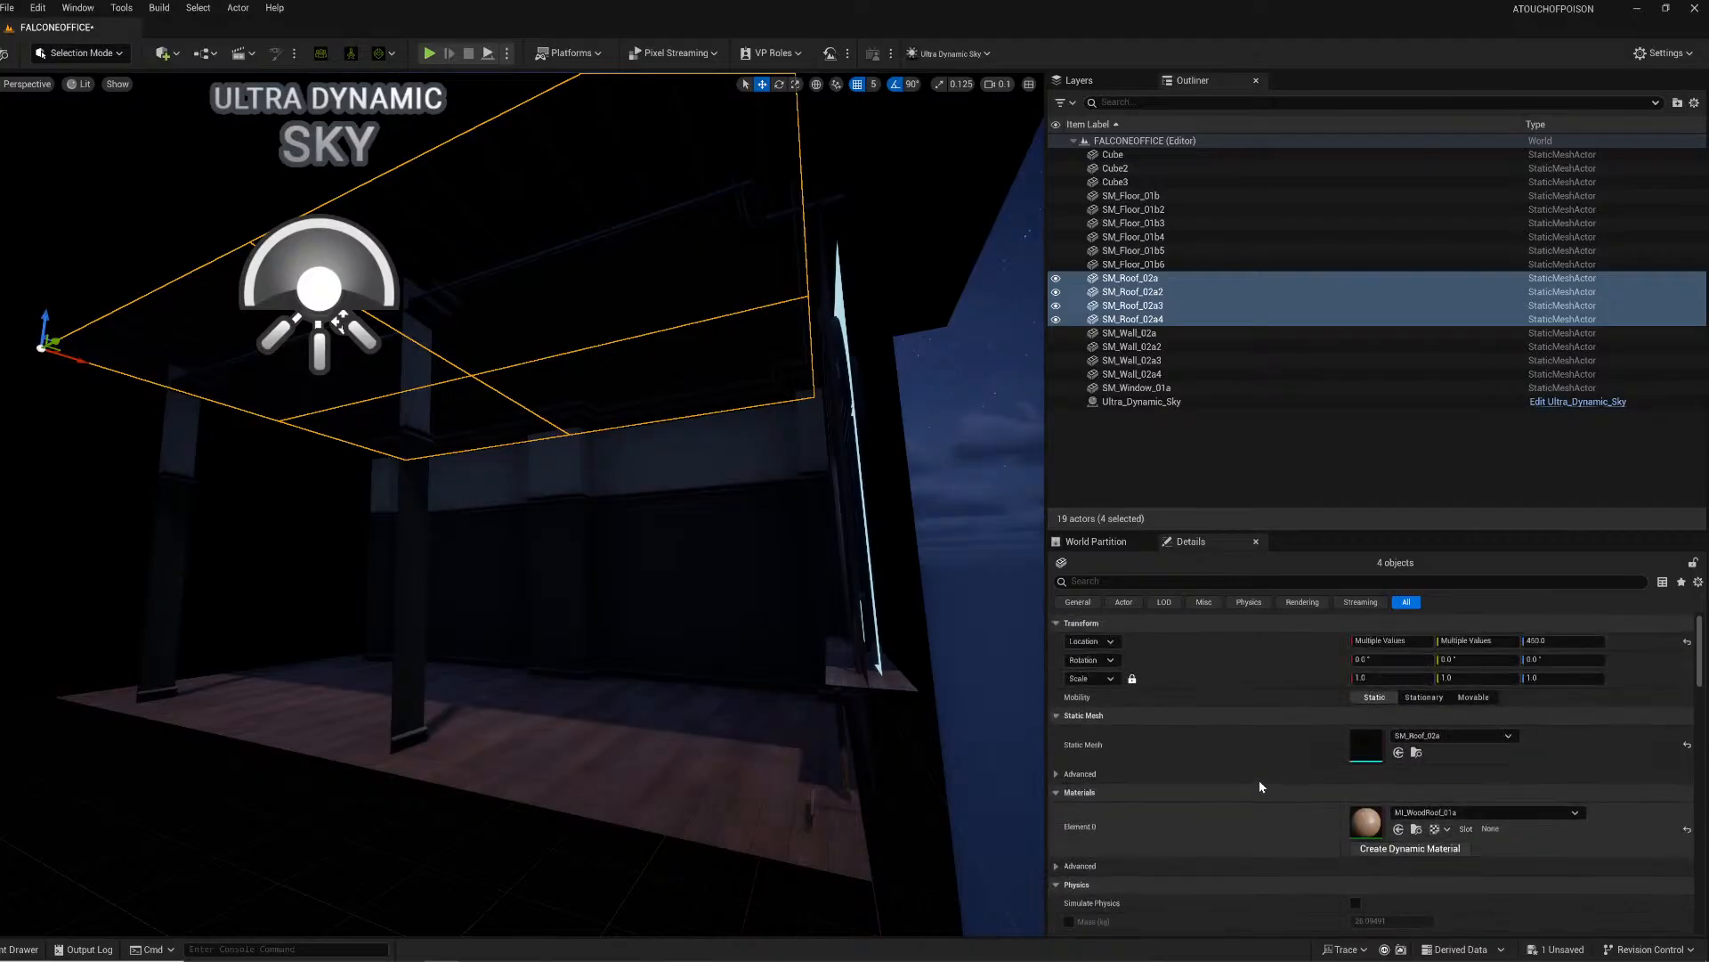
double_click(1366, 820)
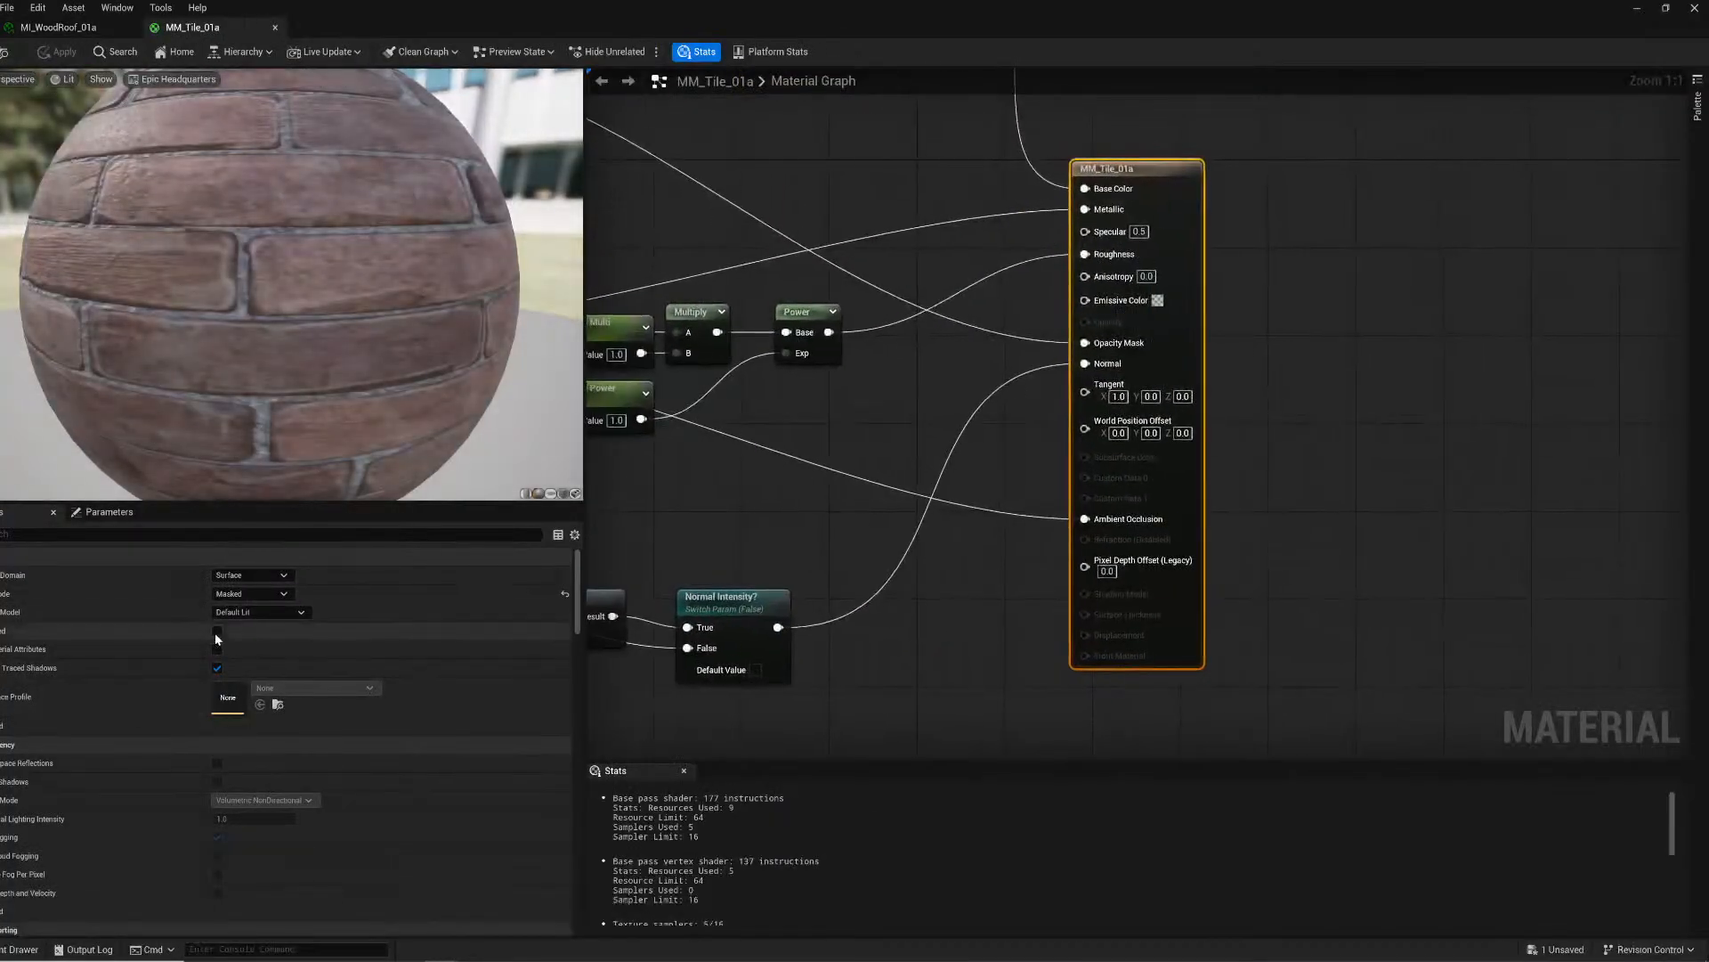
left_click(217, 631)
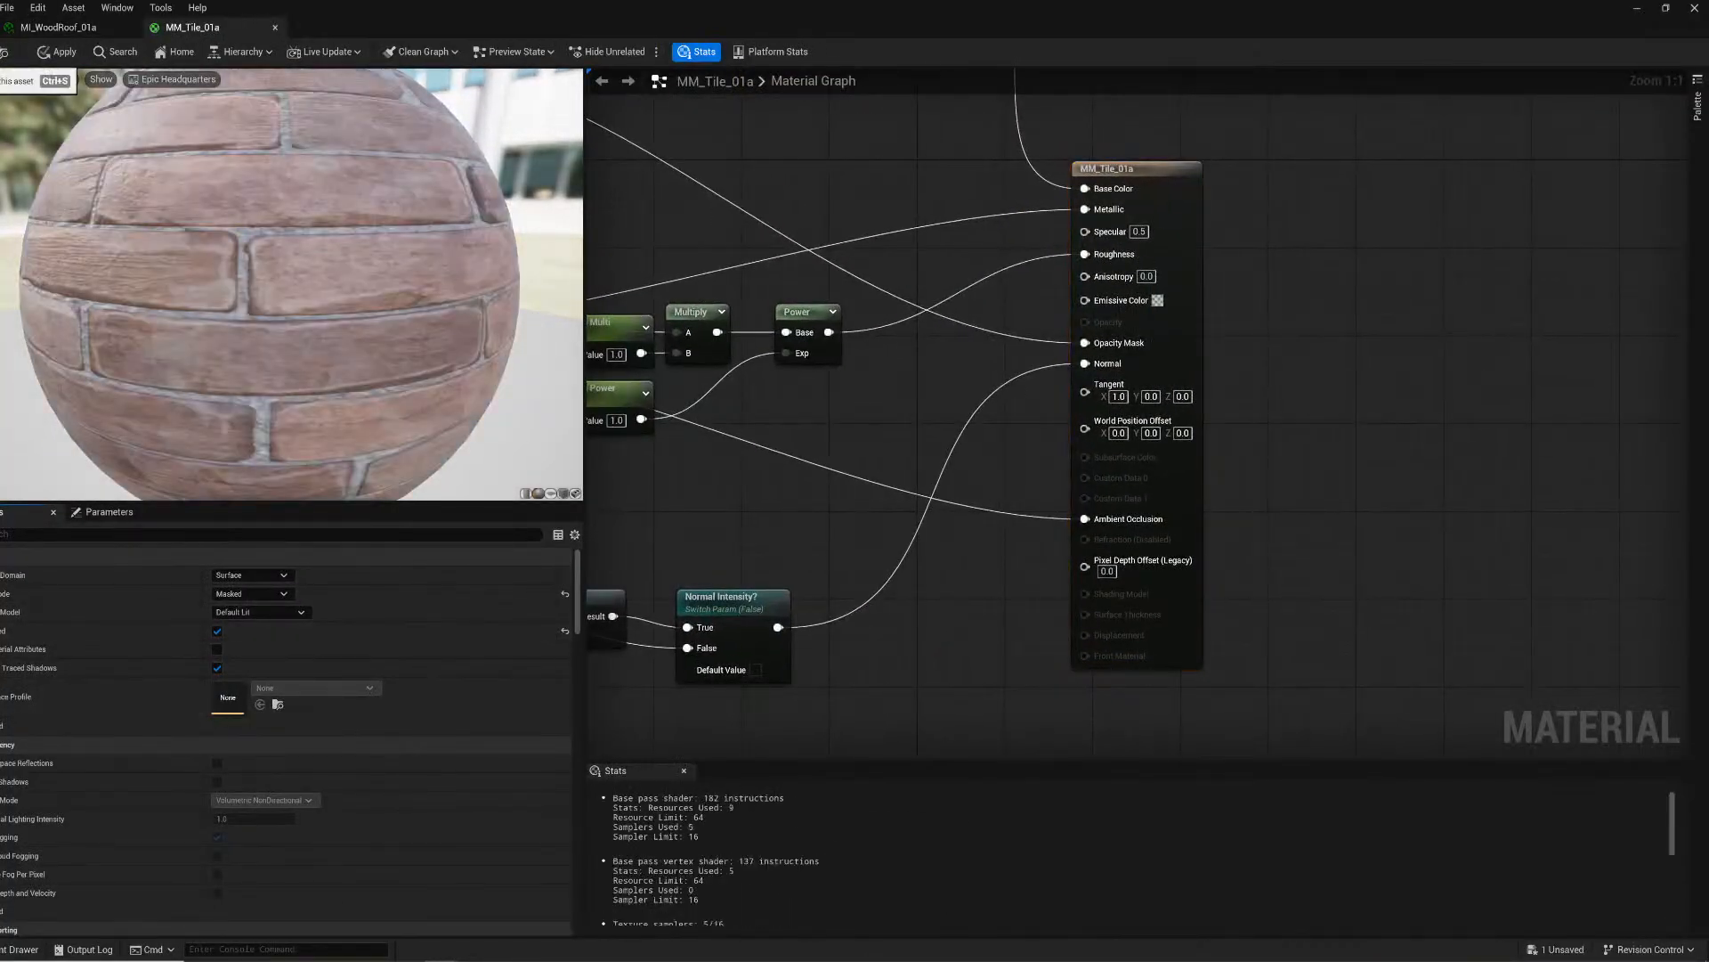
key("ctrl+s")
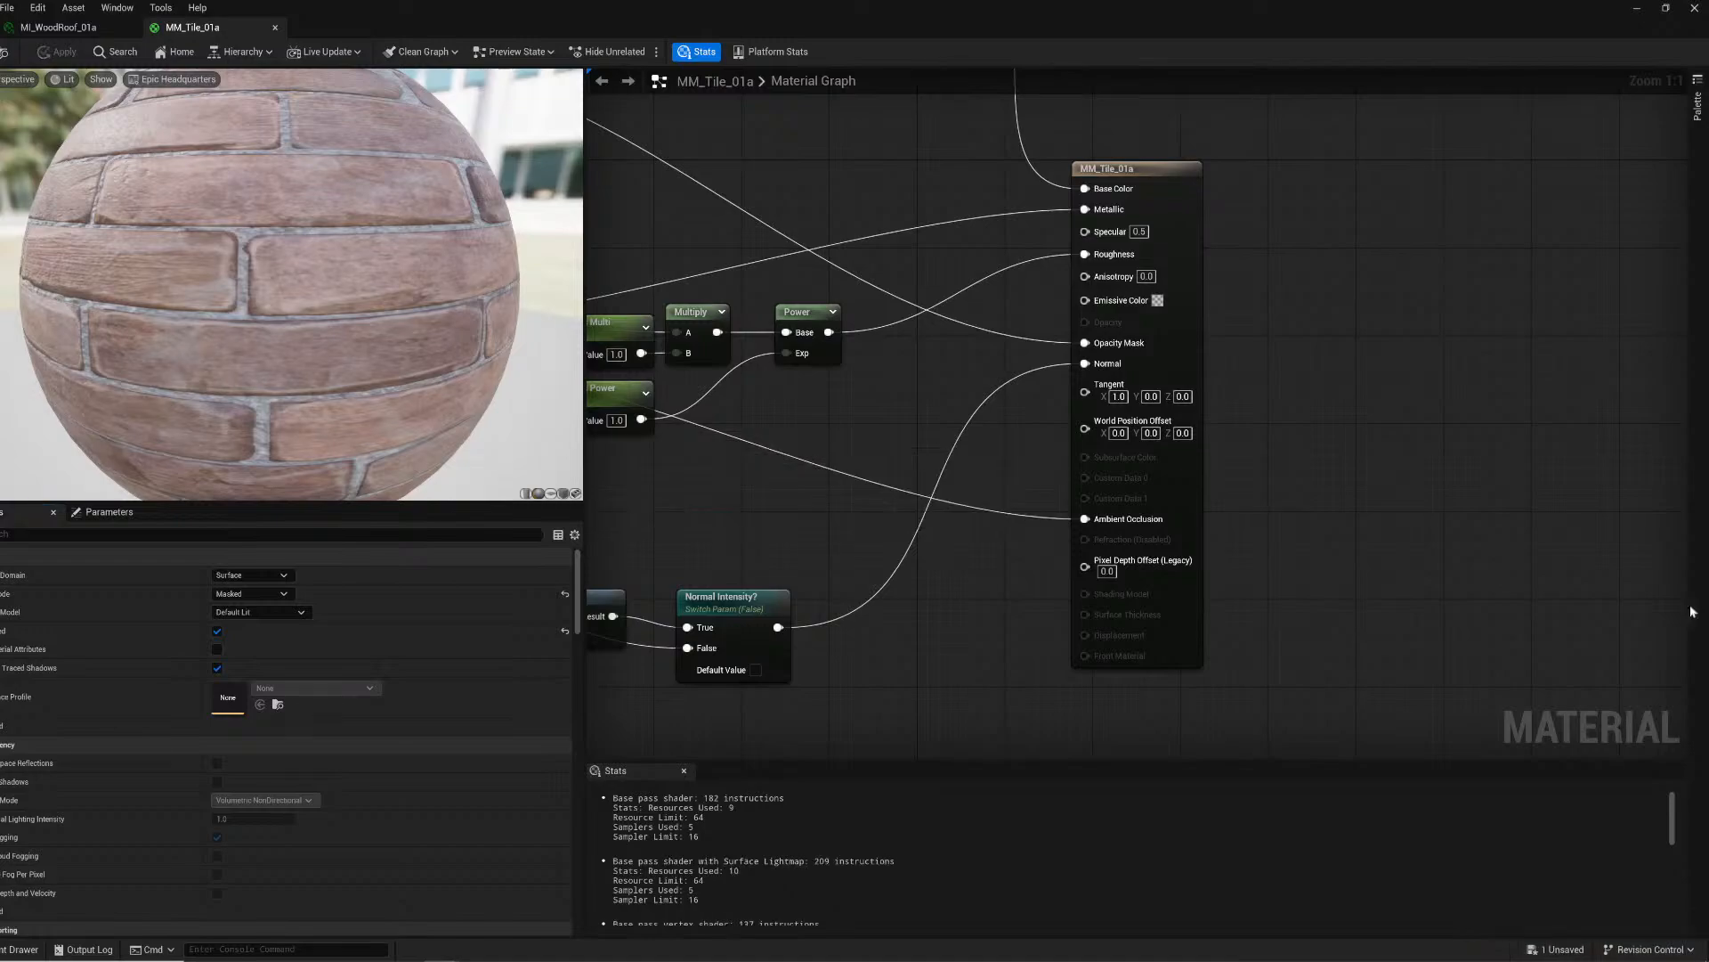
left_click(1694, 8)
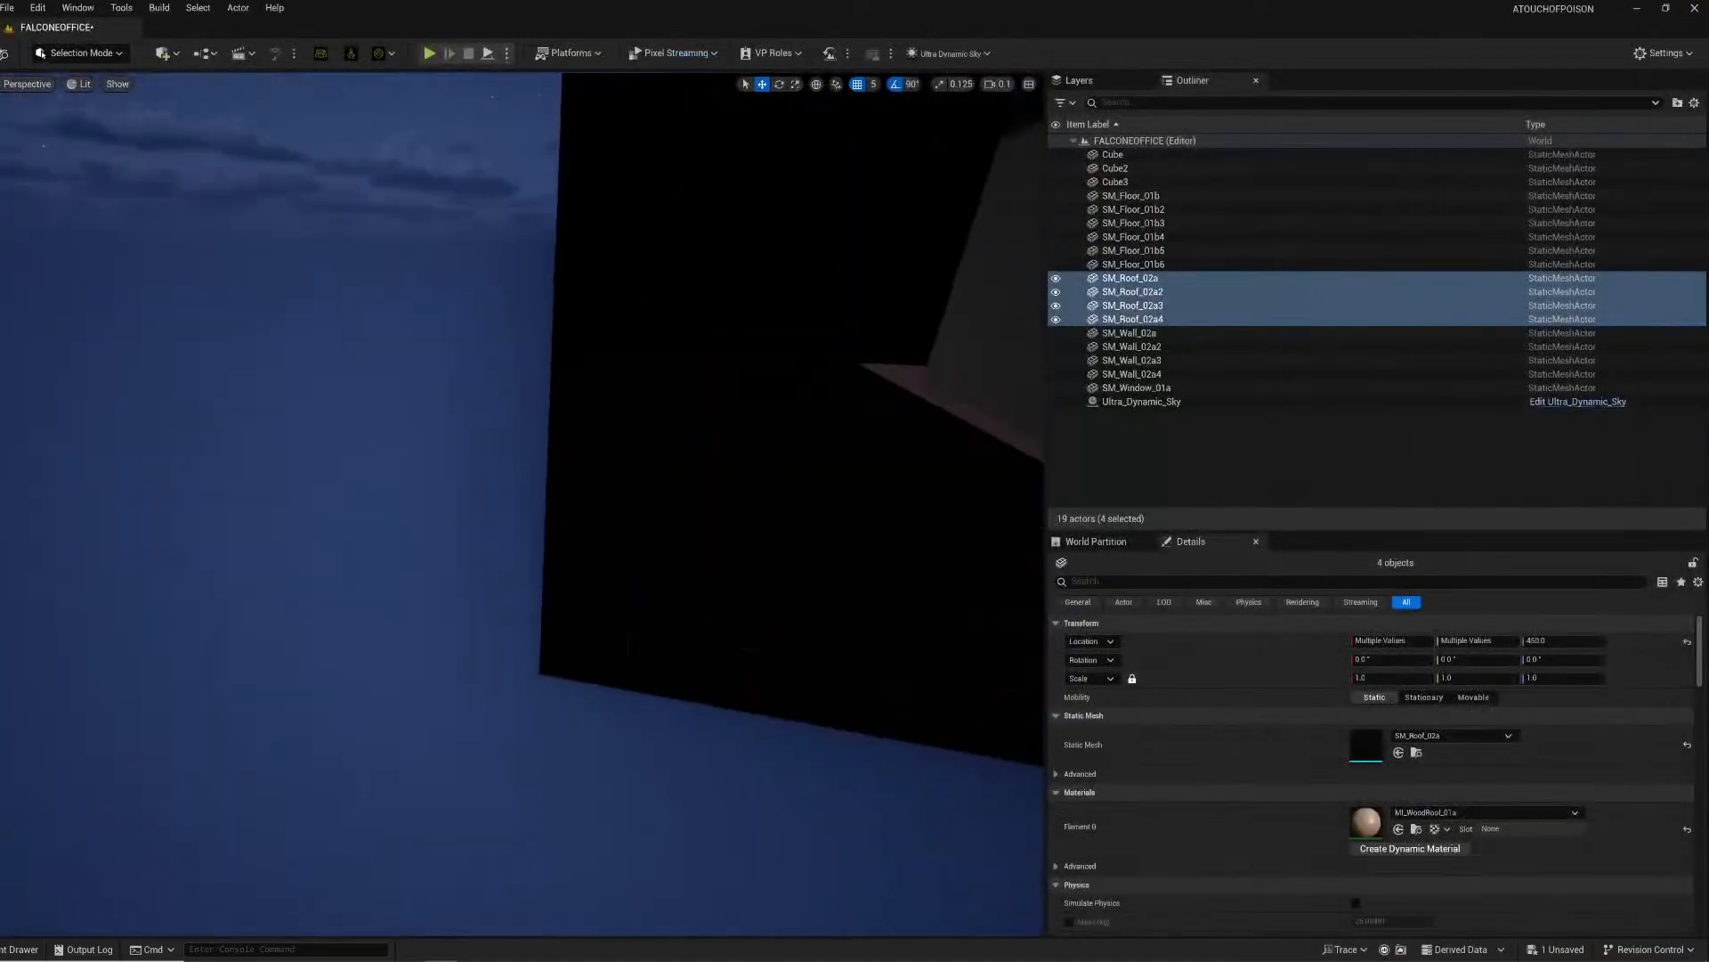
Step: Duplicate the first black cube and move the copy along X to -565, beside the wall on the room's opposite side
right_click_drag(999, 398, 1000, 397)
left_click(896, 375)
right_click_drag(763, 436, 763, 435)
right_click_drag(581, 506, 582, 506)
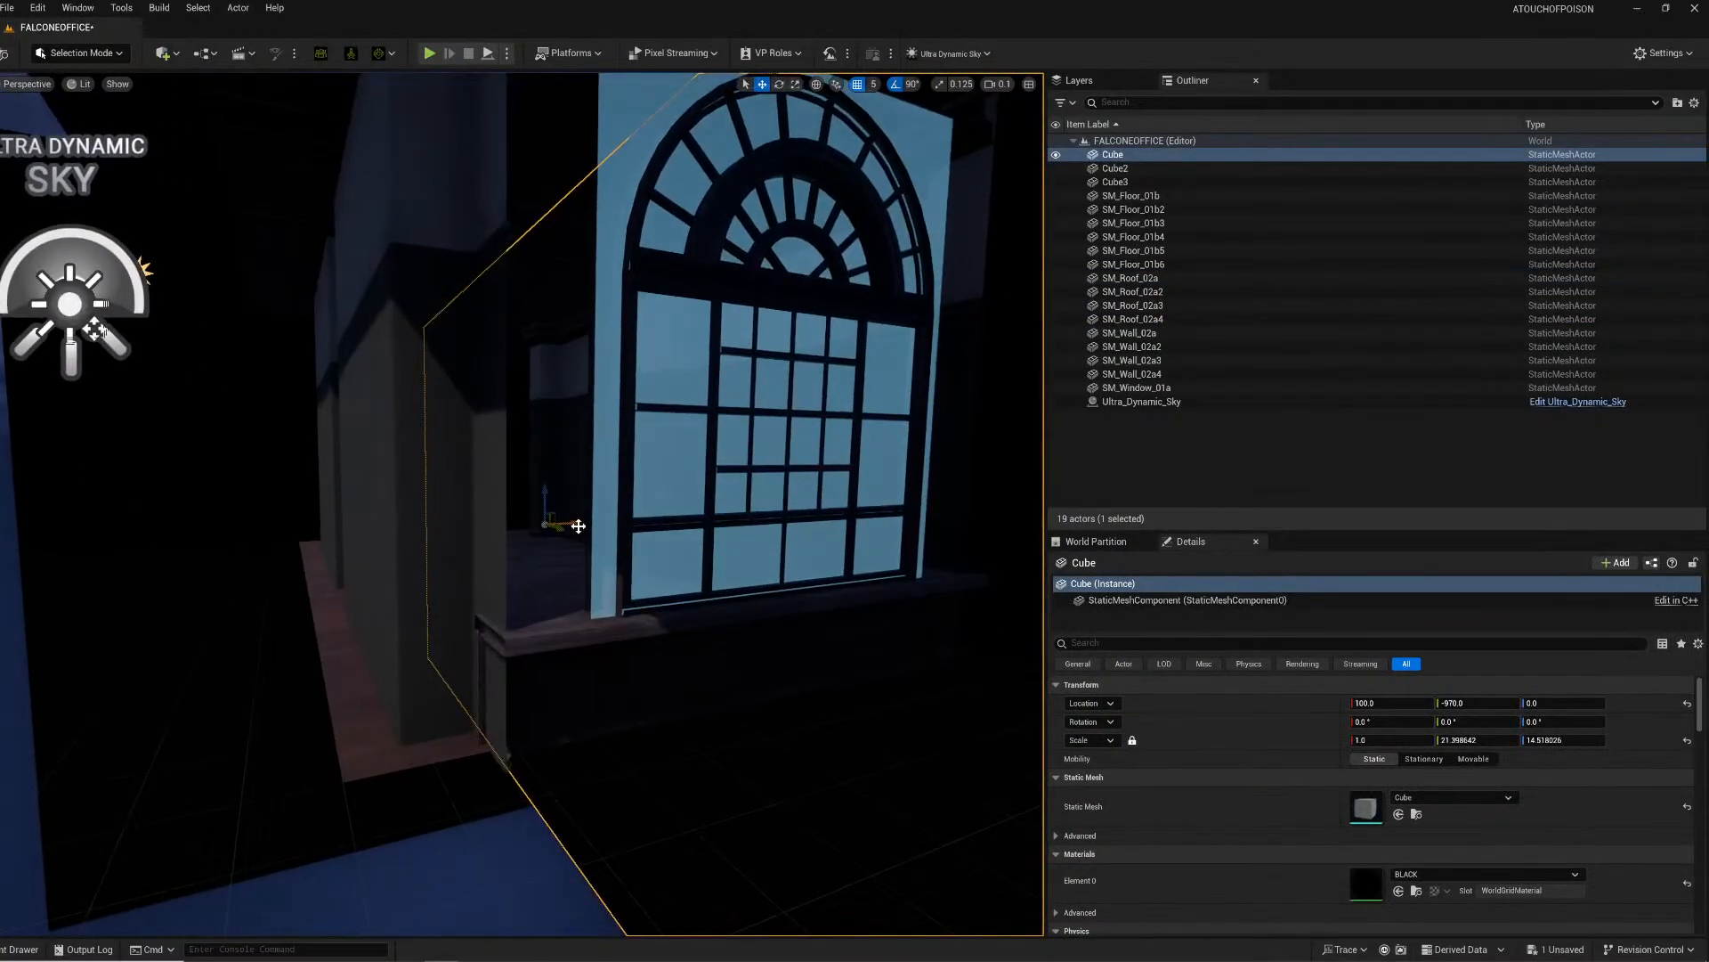
left_click_drag(579, 526, 317, 639, "alt")
Step: Inspect the walls, window and black blockers from inside and outside the room for remaining gaps
left_click(451, 590)
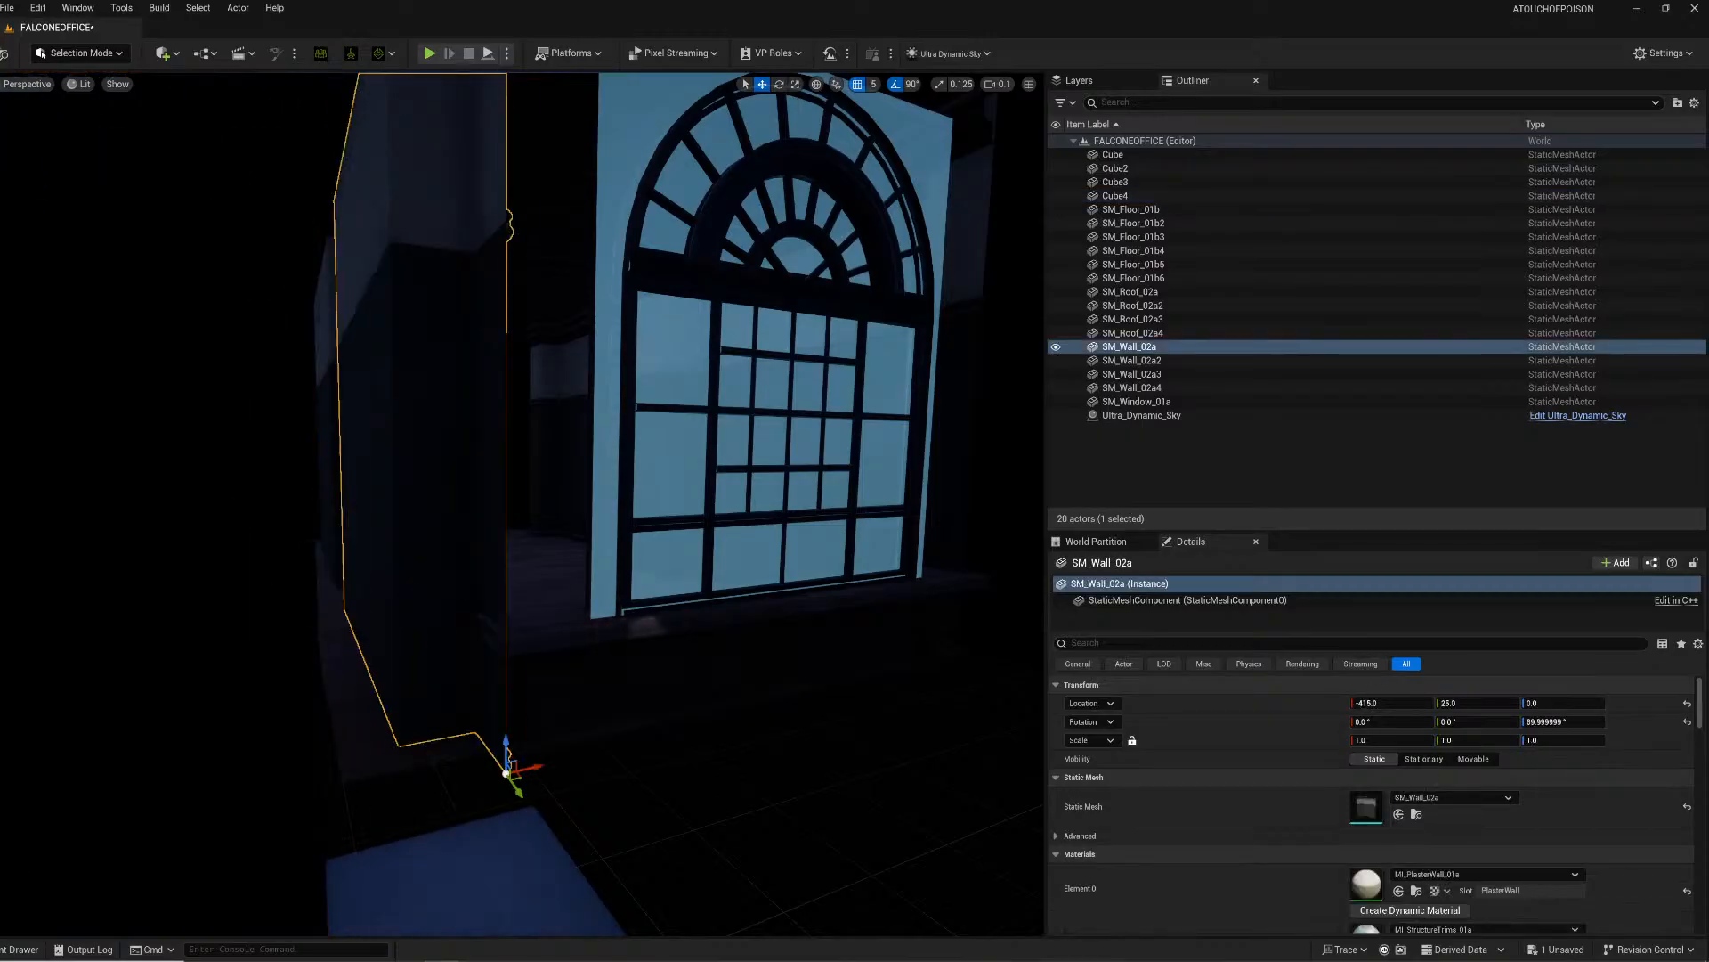
right_click_drag(451, 591, 494, 593)
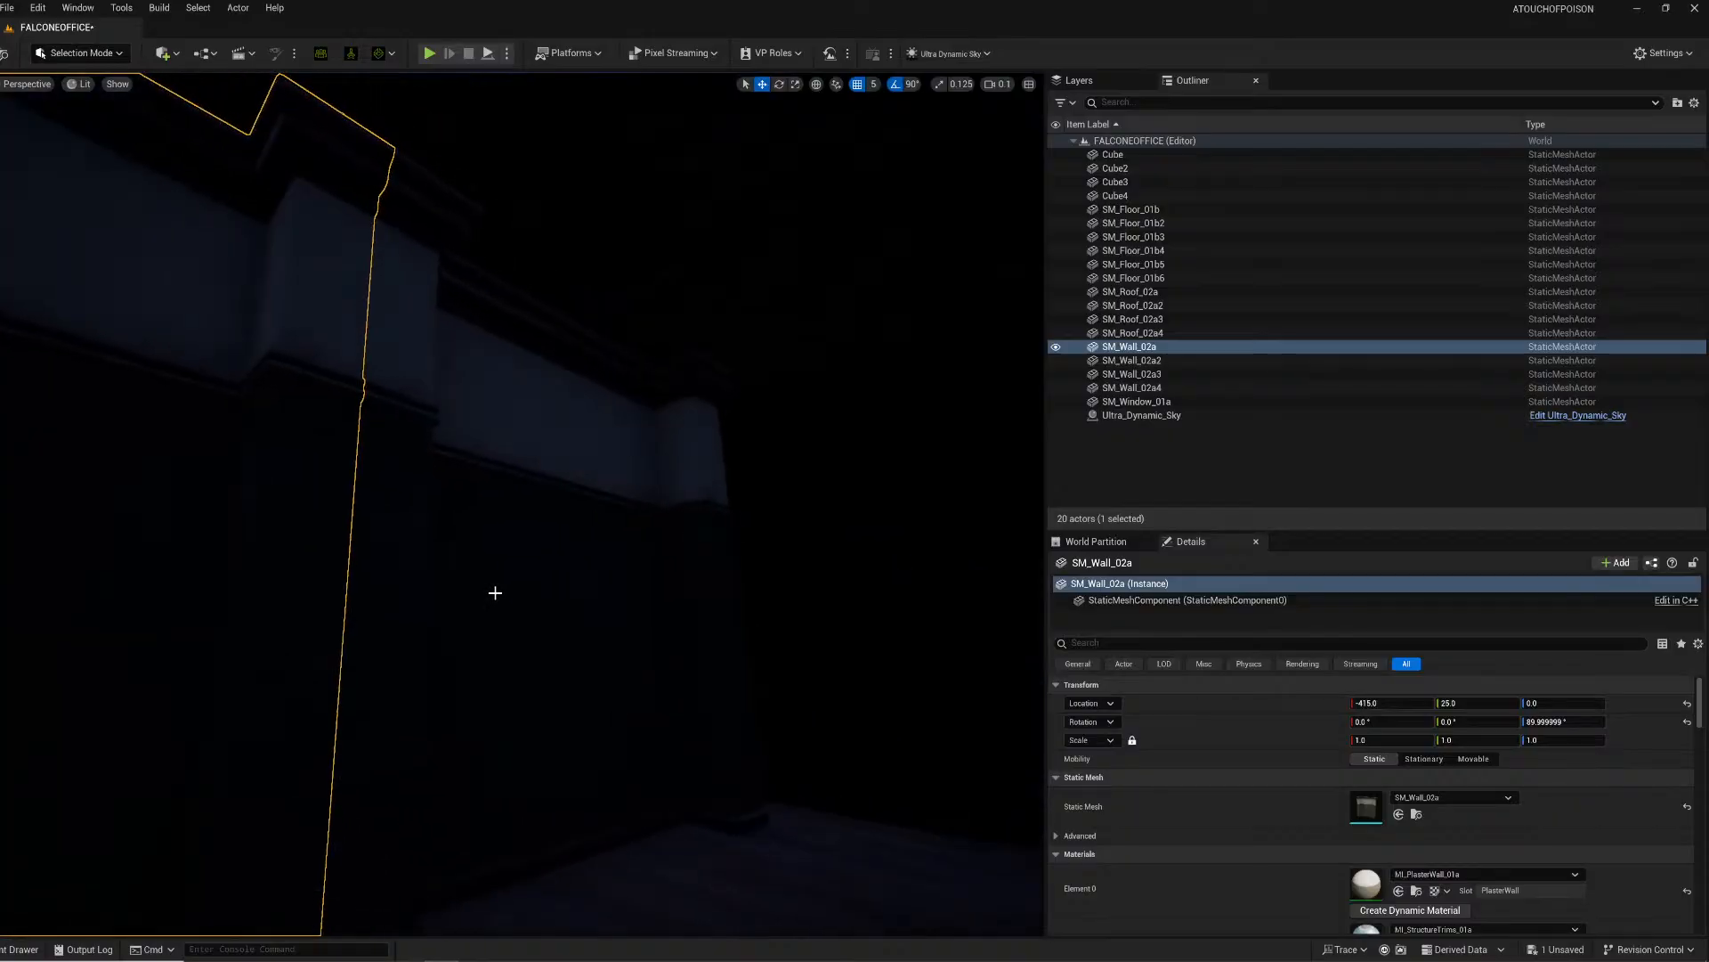
left_click(753, 509)
right_click_drag(753, 508, 753, 508)
right_click_drag(999, 474, 999, 474)
left_click(934, 454)
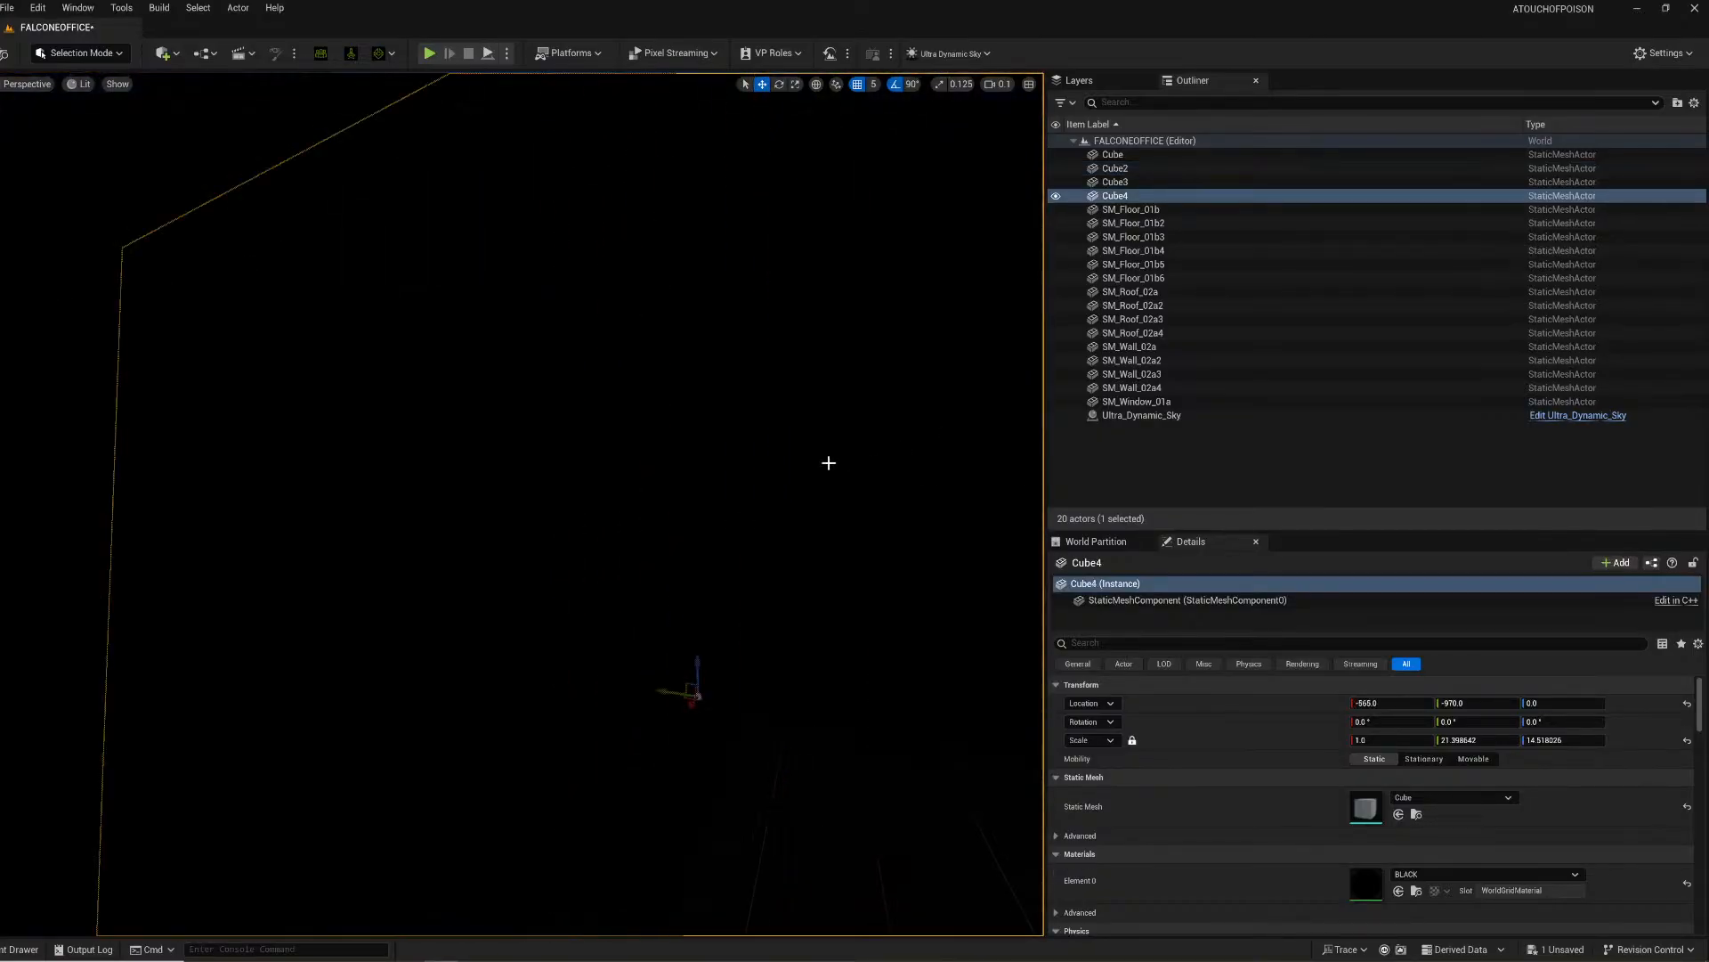
right_click_drag(828, 462, 757, 481)
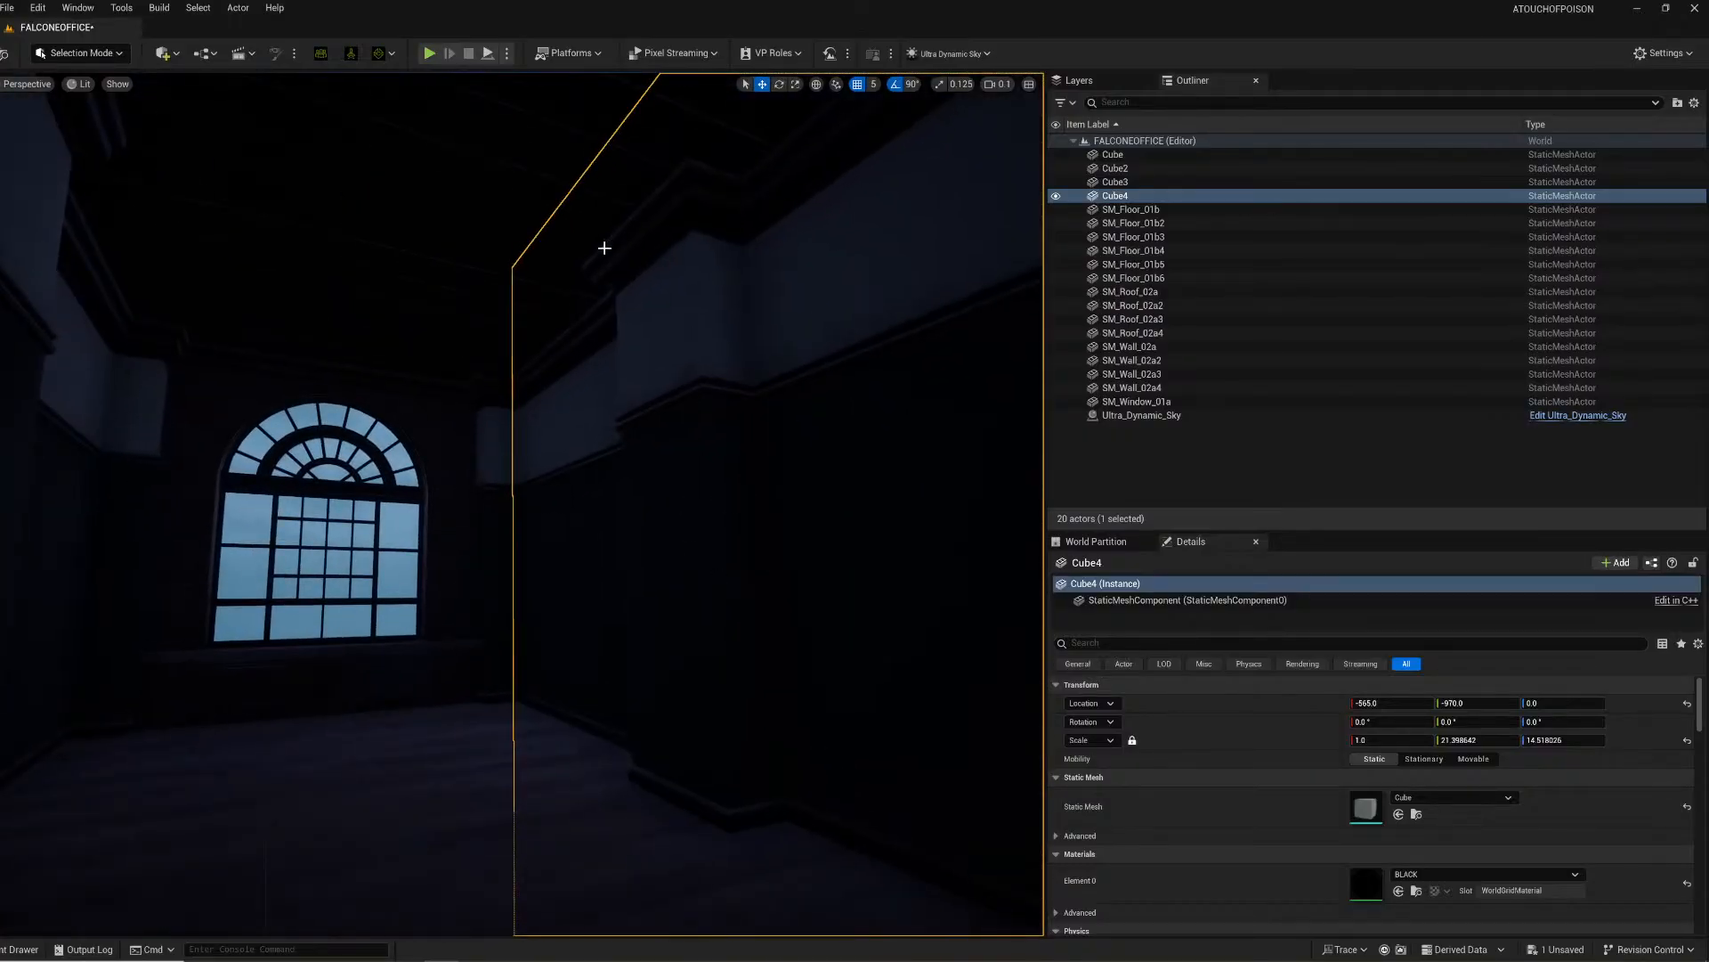
left_click(393, 570)
right_click_drag(393, 571, 393, 571)
right_click_drag(295, 409, 295, 409)
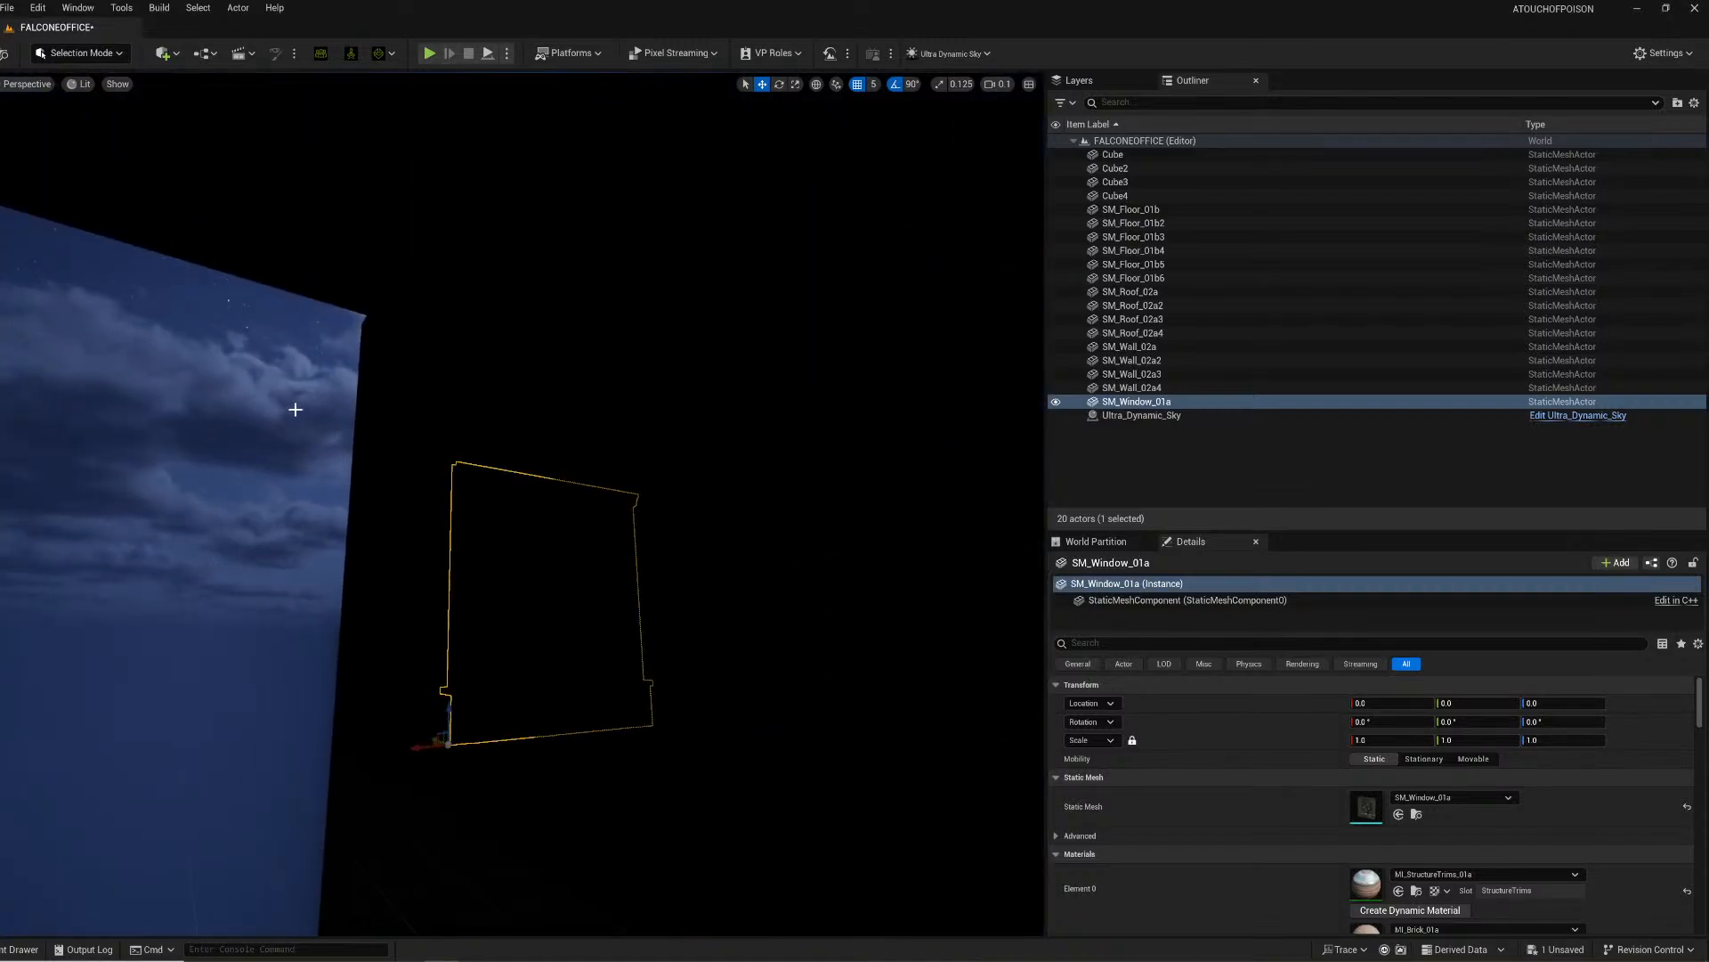
Step: Find the Night Brightness setting of the Ultra_Dynamic_Sky actor and set it to 0.25
left_click(206, 462)
right_click_drag(206, 462, 211, 466)
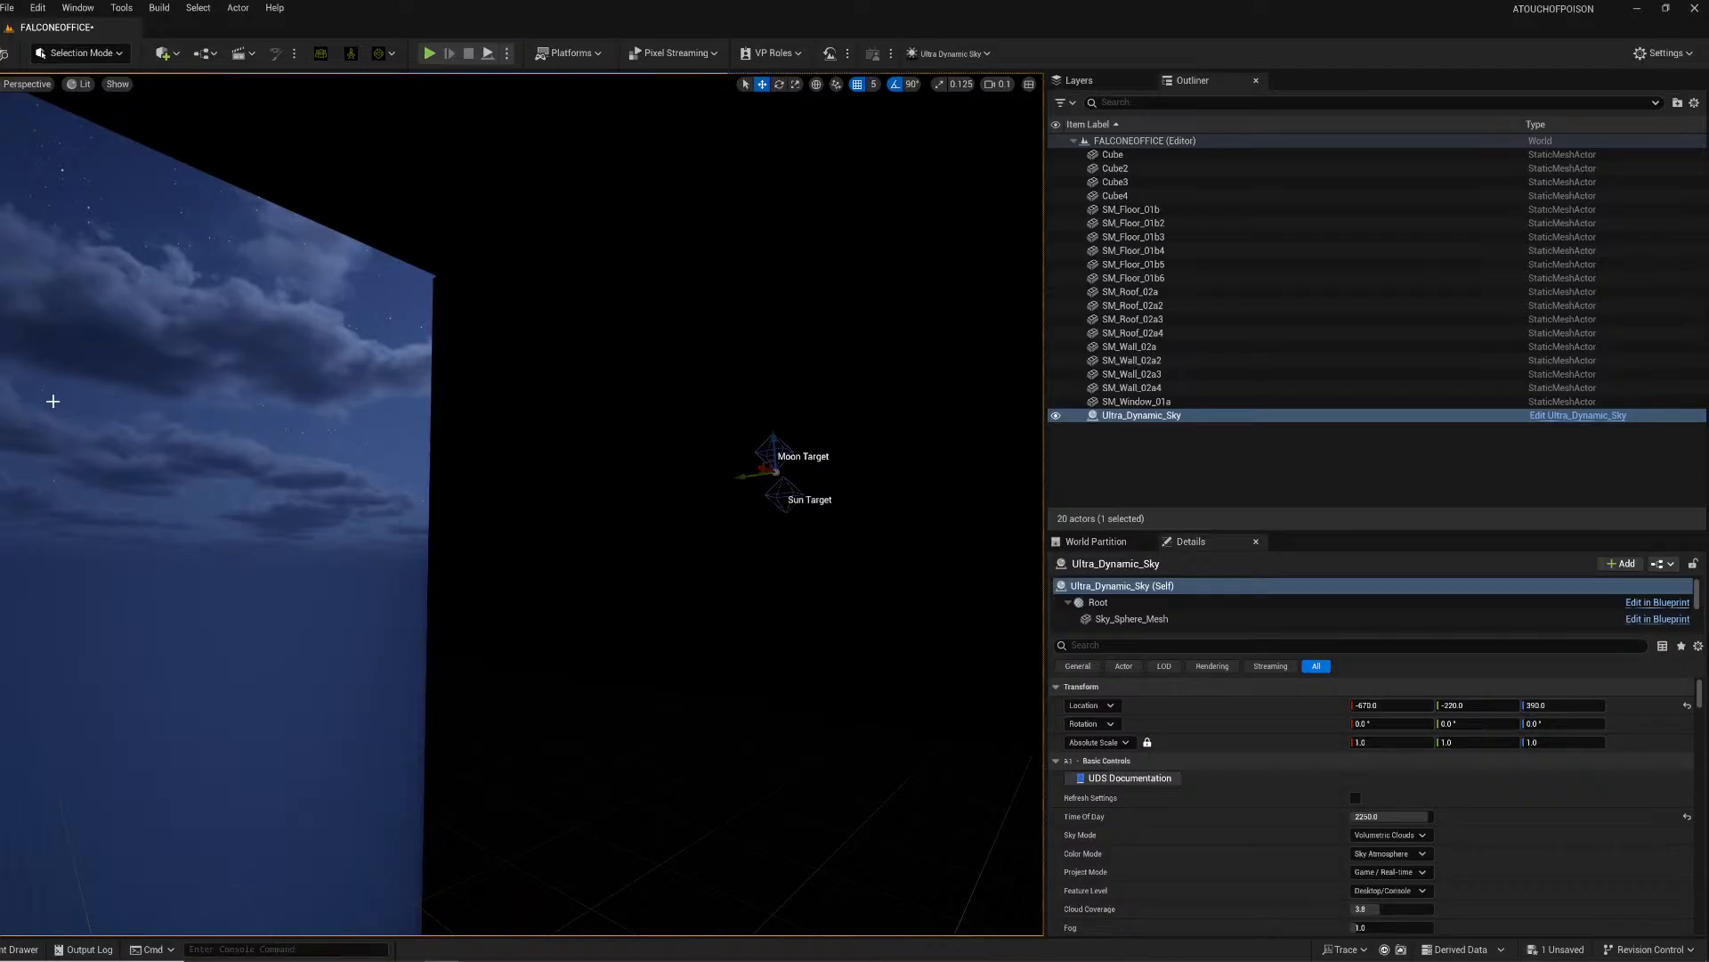
scroll(1336, 828, "down", 2)
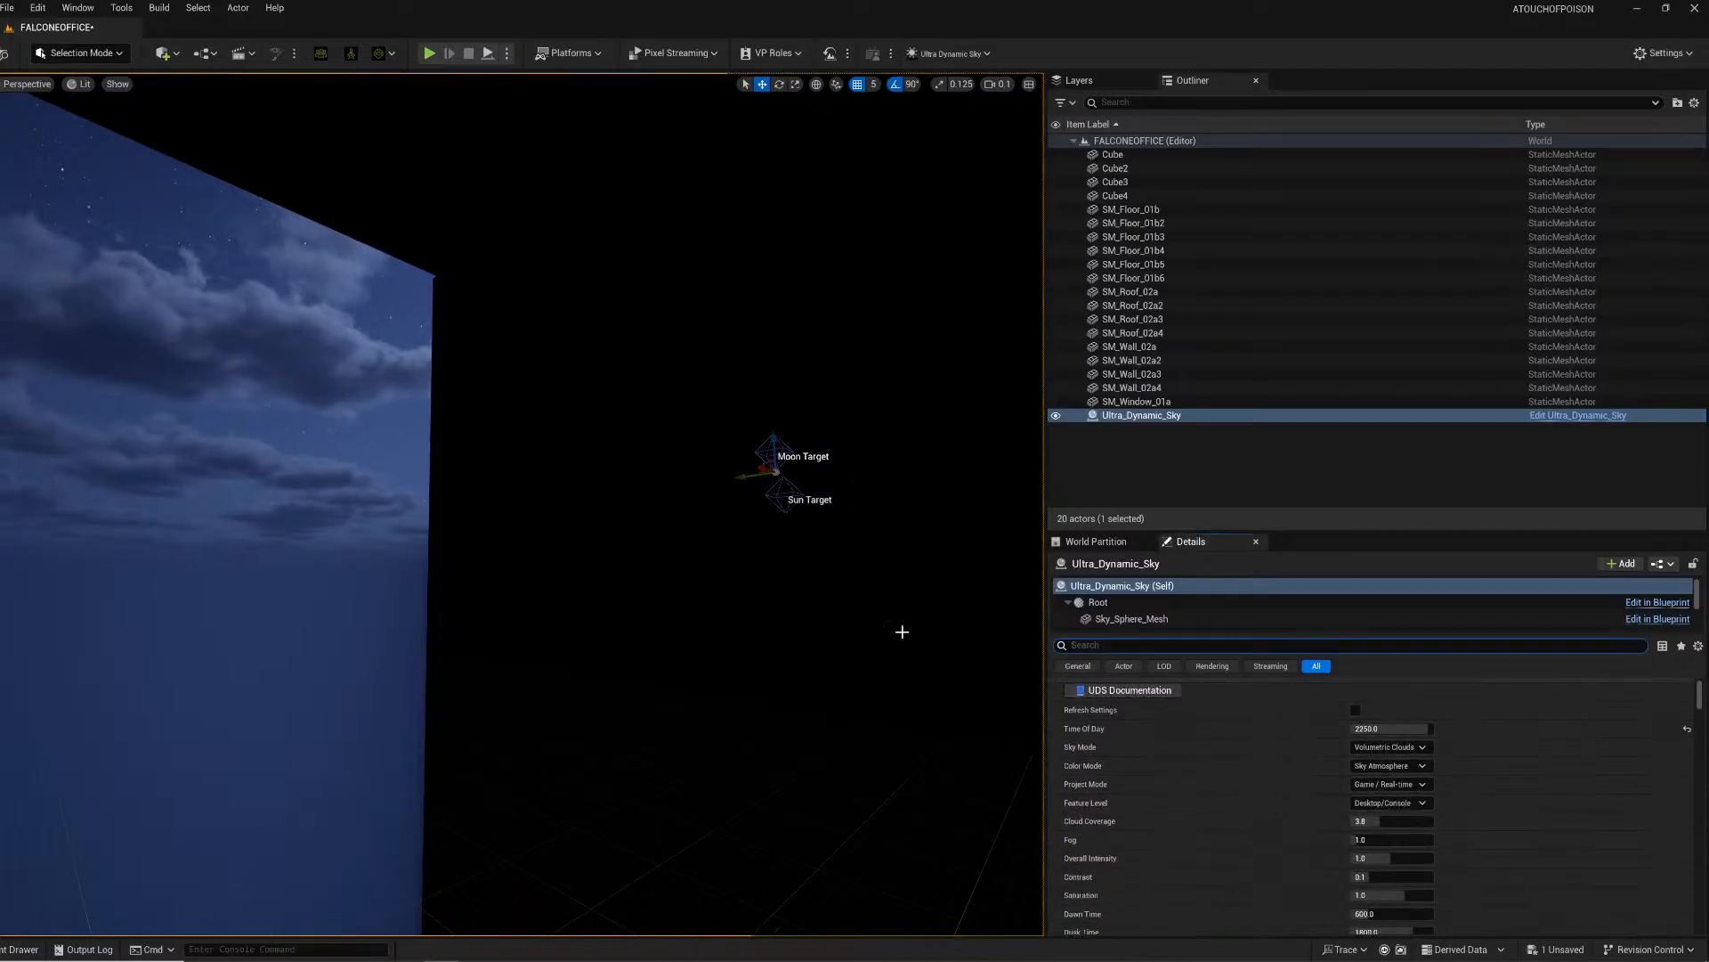
type("mno")
key("BackSpace")
key("BackSpace")
key("BackSpace")
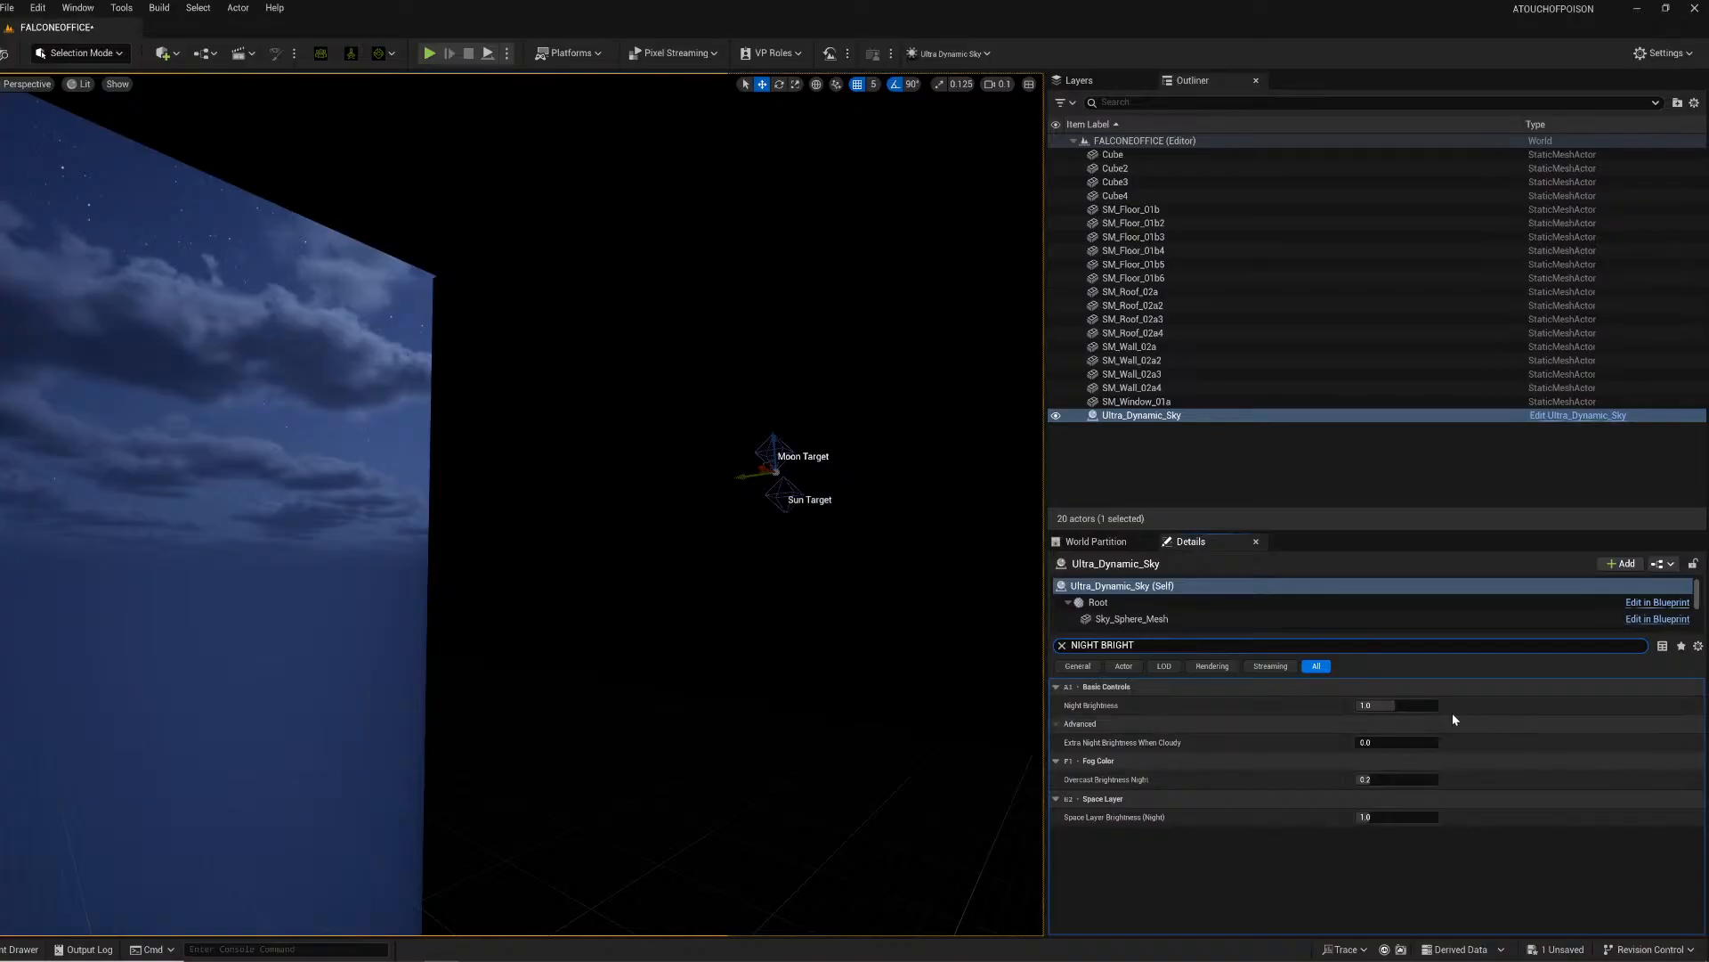
left_click(1407, 705)
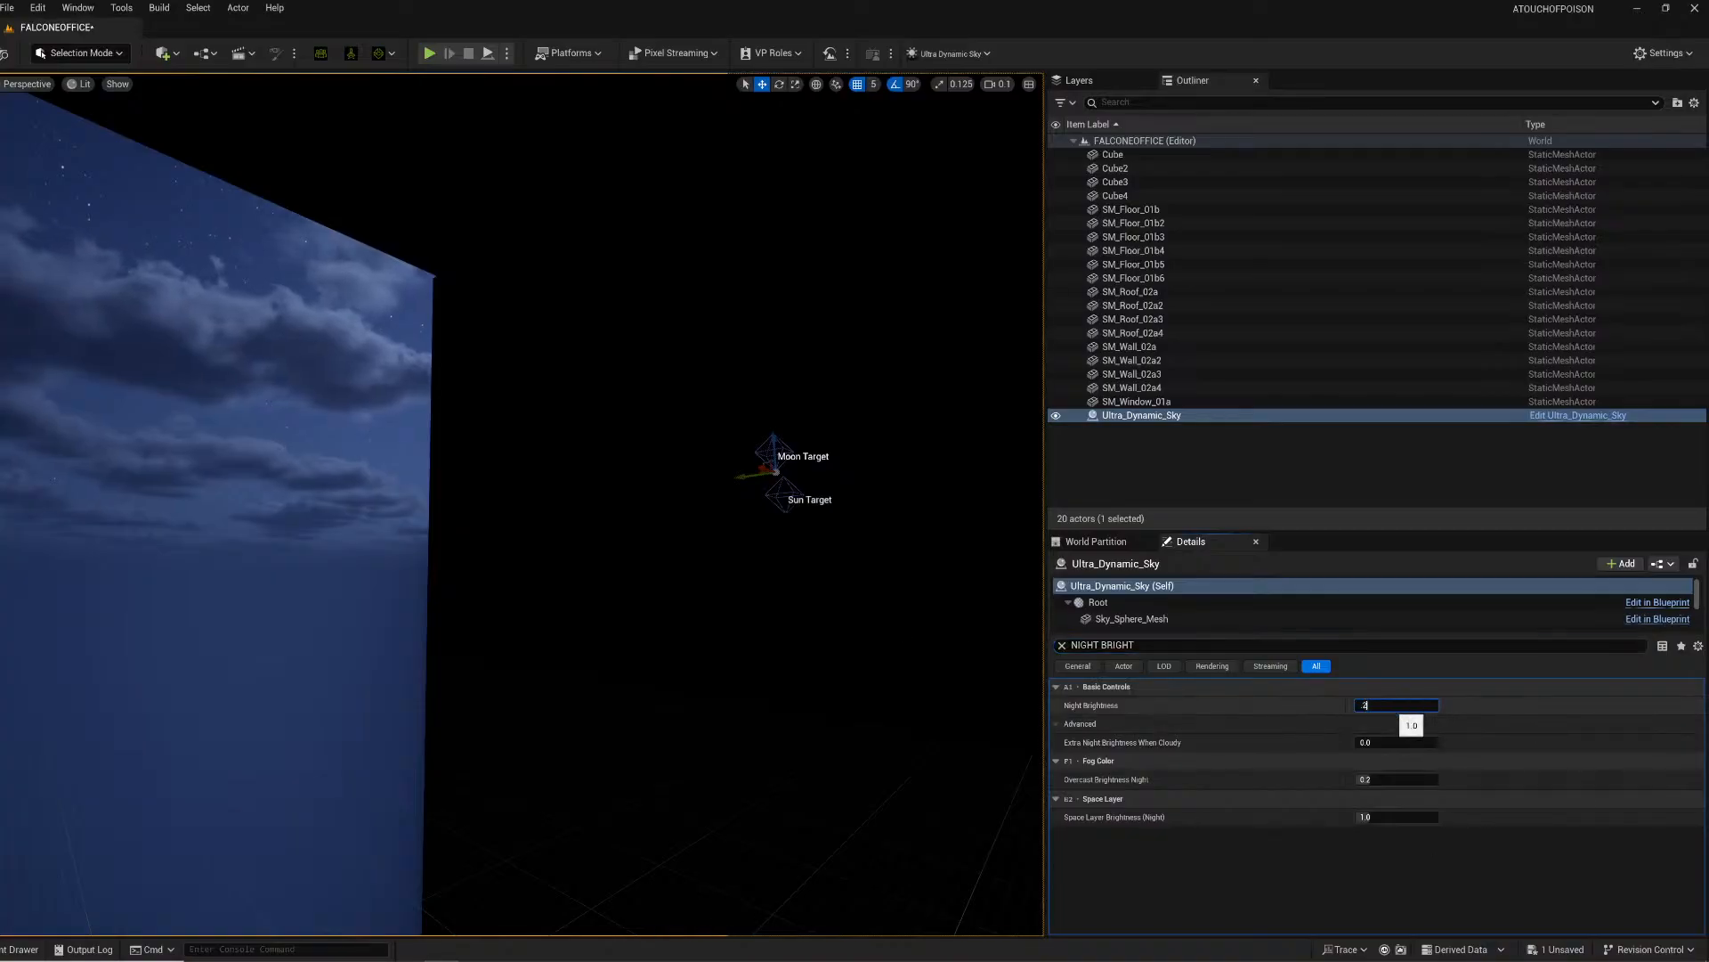
key("Return")
Step: Set GlowStrenght to 0.0 in the window's glass material MI_Glass_01c and save the material
right_click_drag(687, 425, 312, 471)
key("w")
key("w")
key("s")
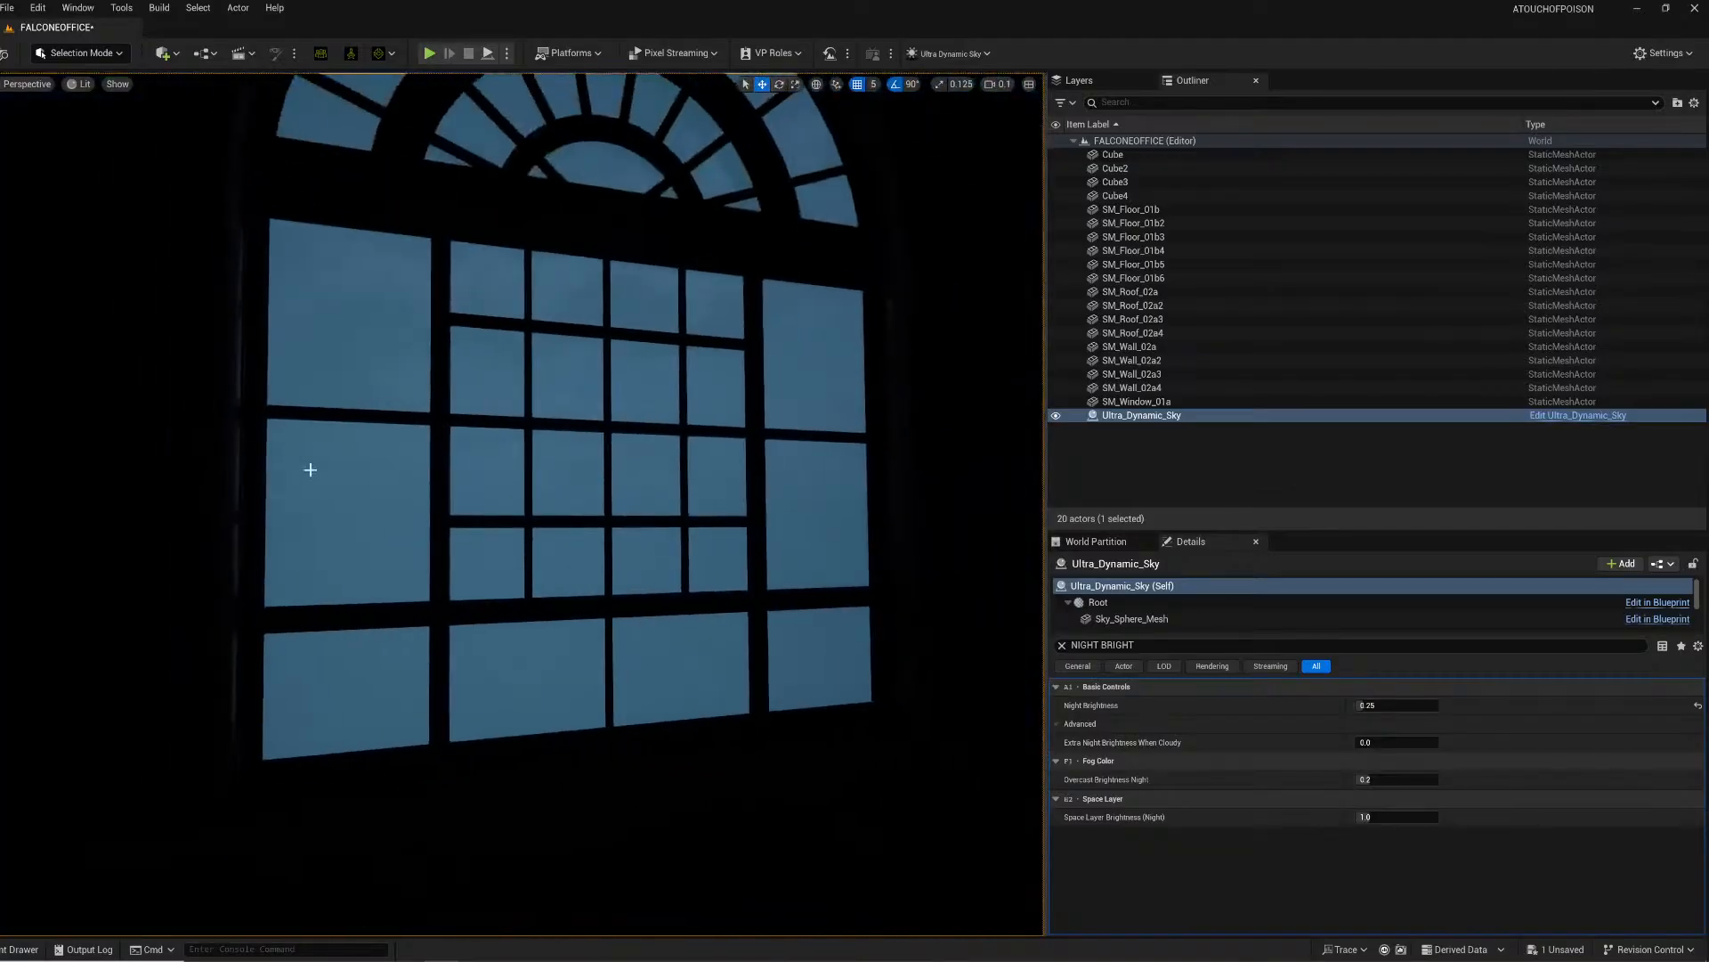
left_click(347, 434)
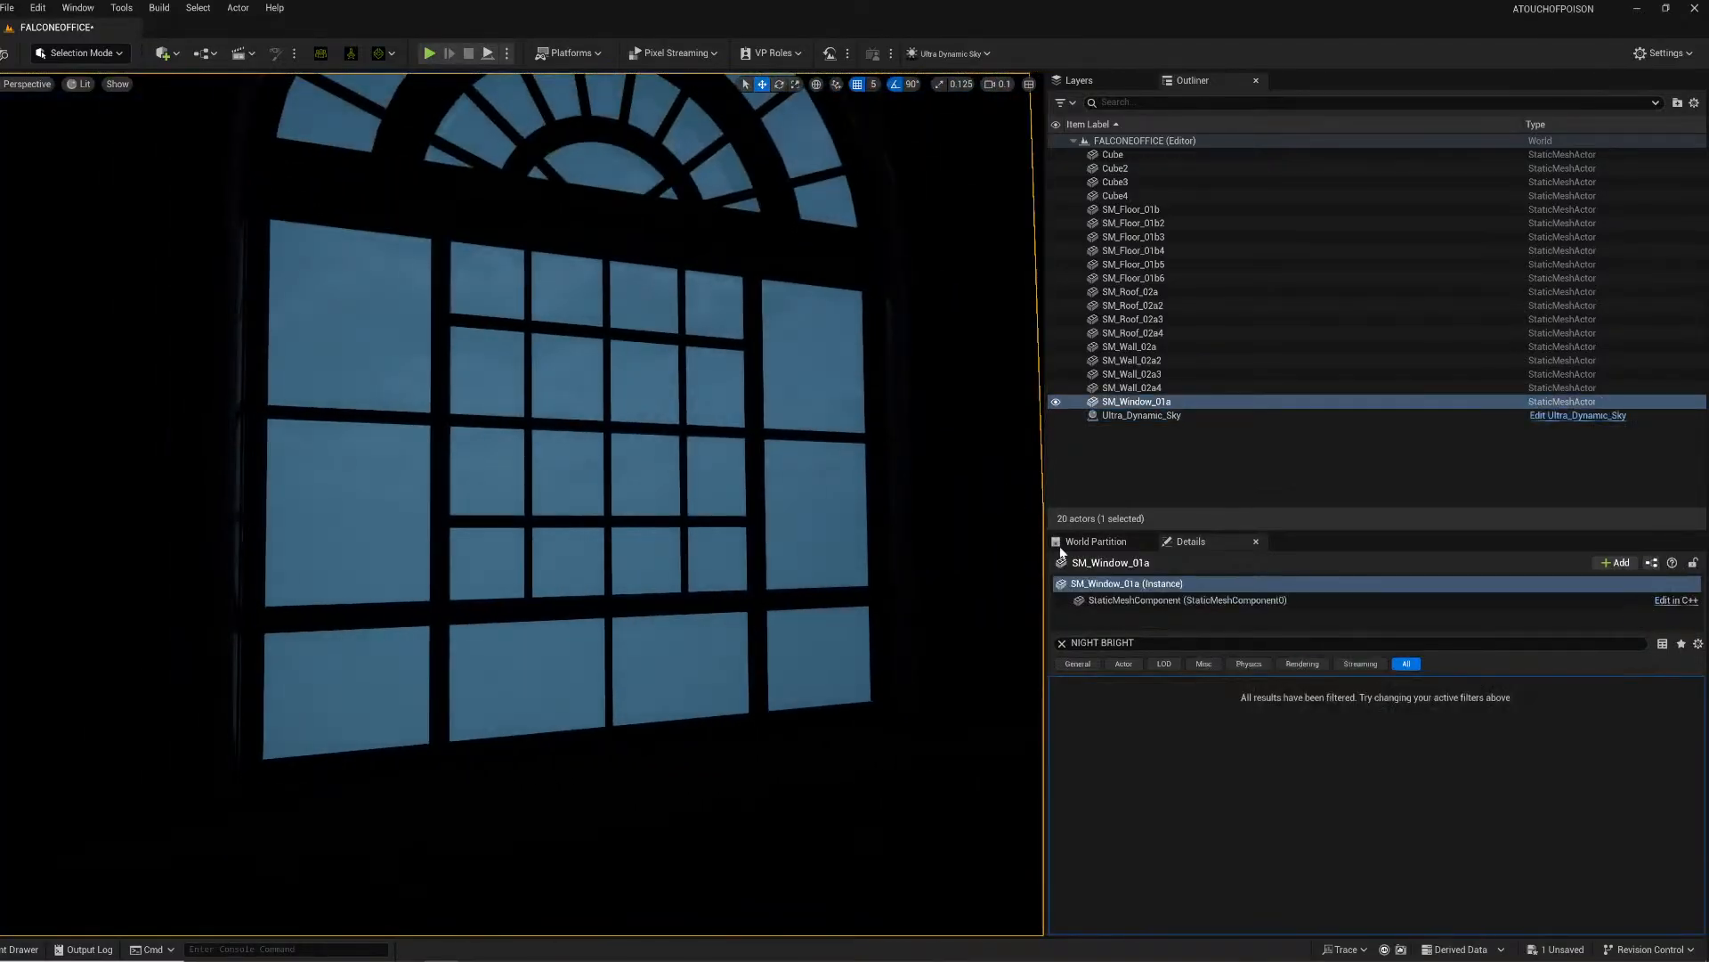
left_click(1062, 644)
scroll(1353, 819, "down", 2)
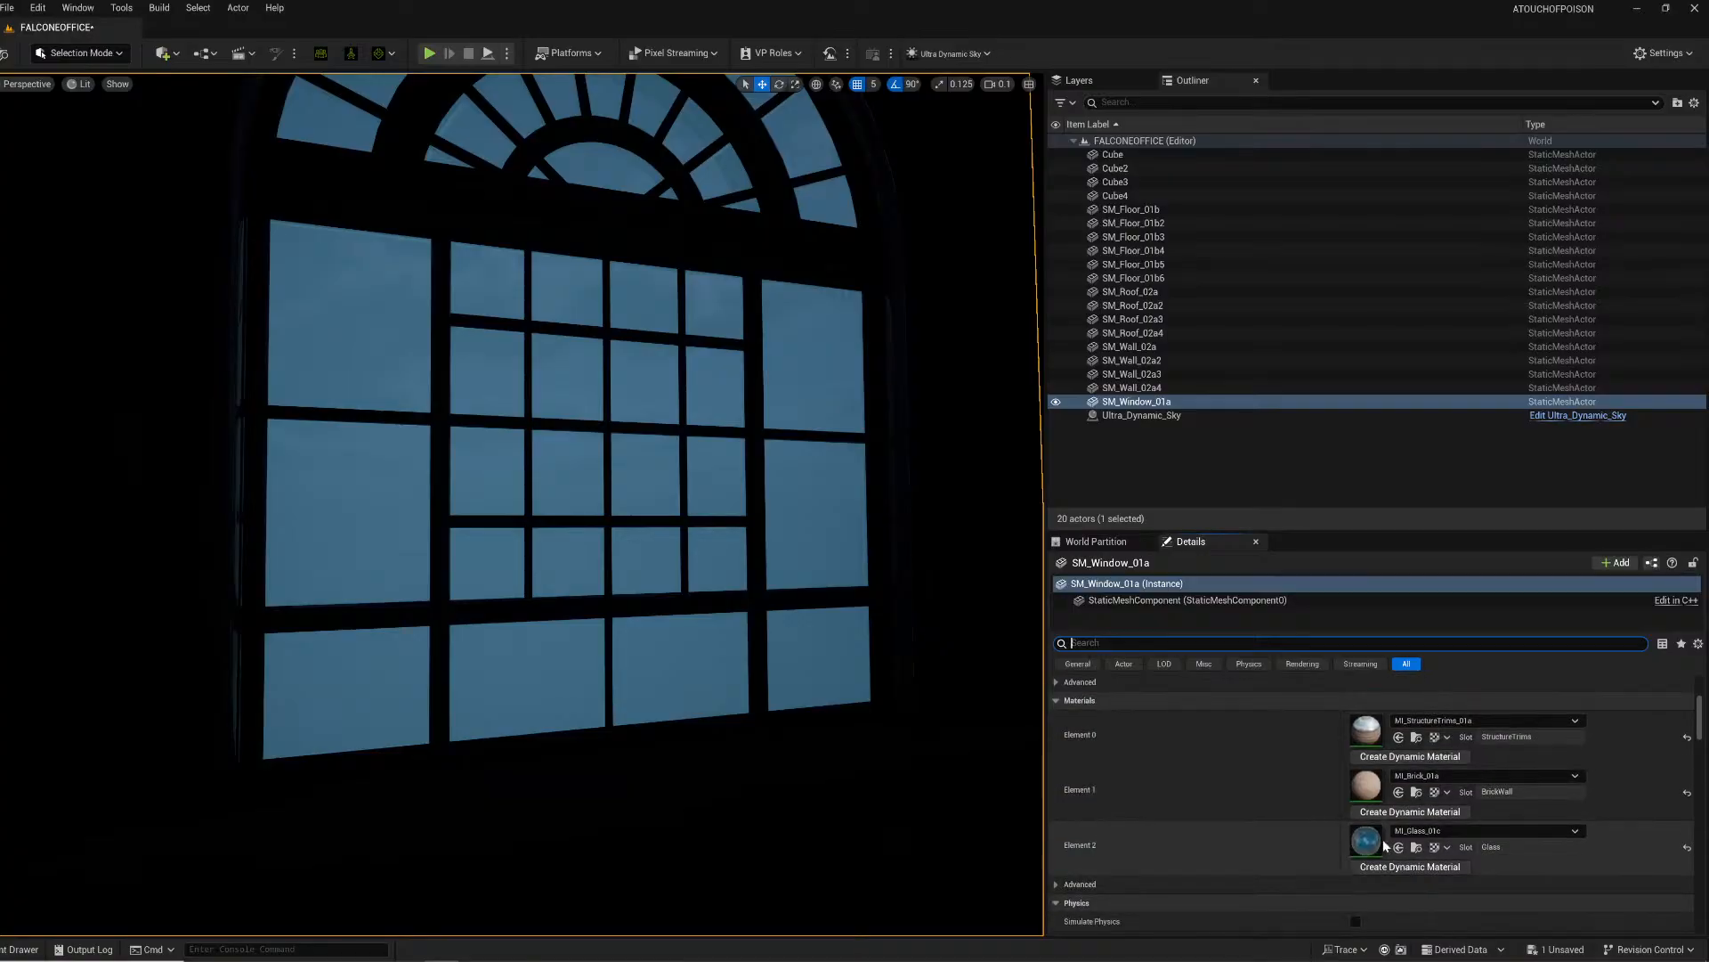
double_click(1367, 842)
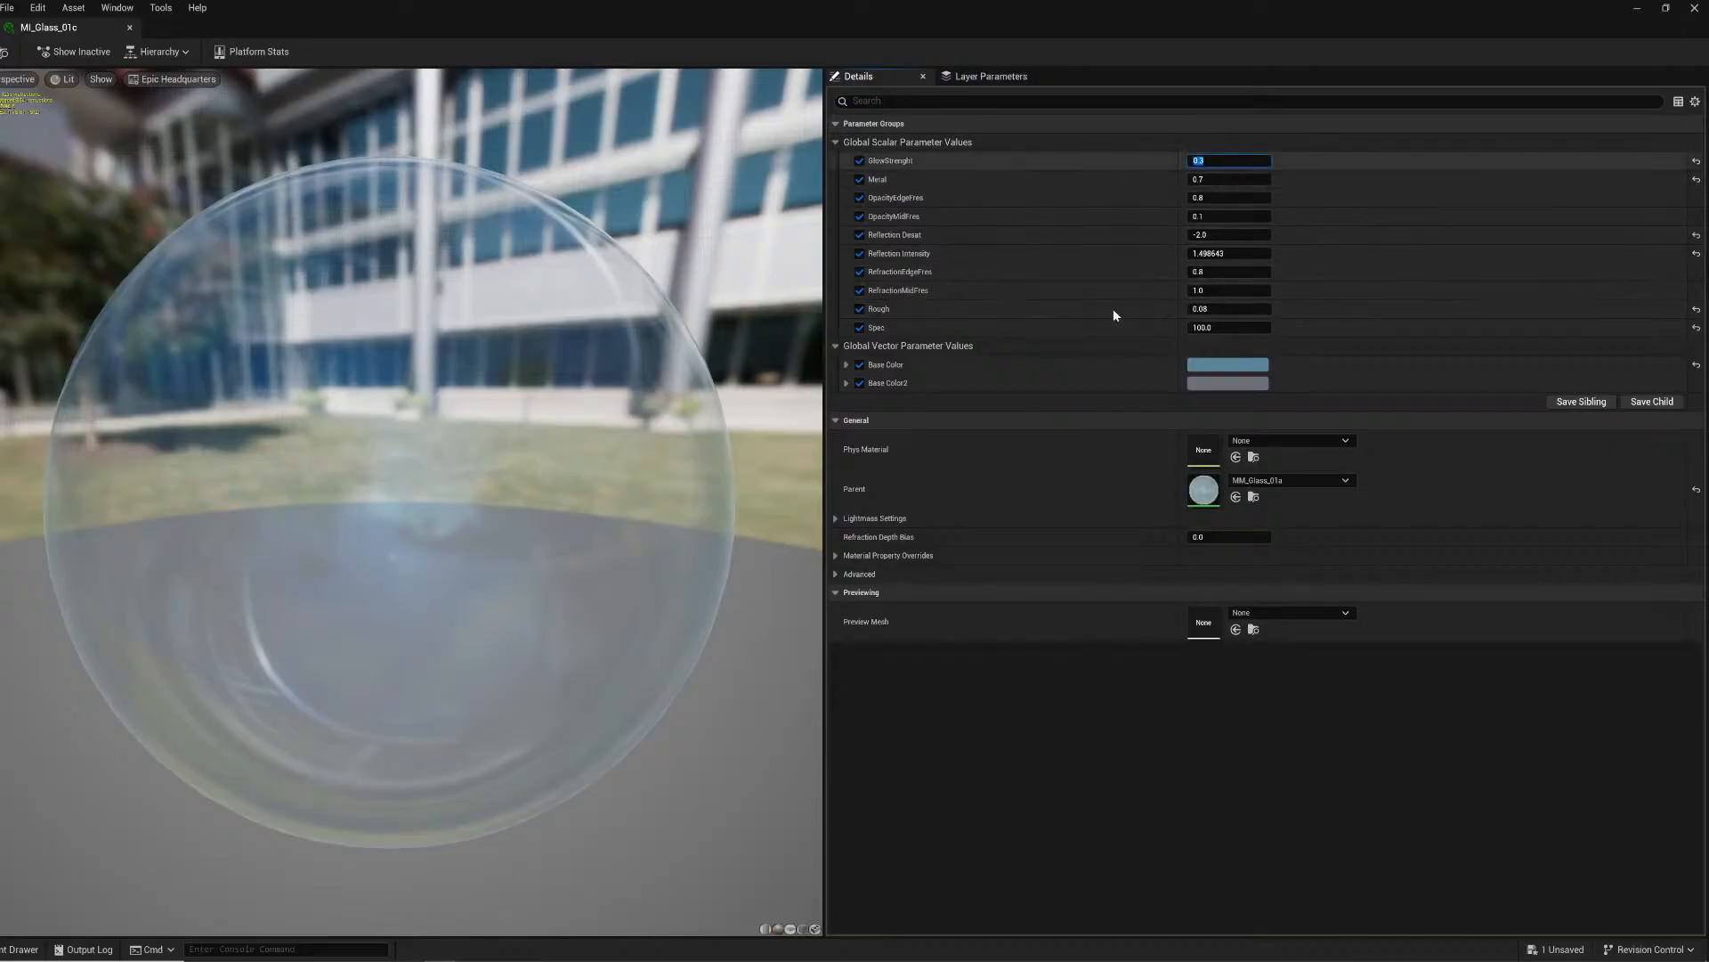
type(".")
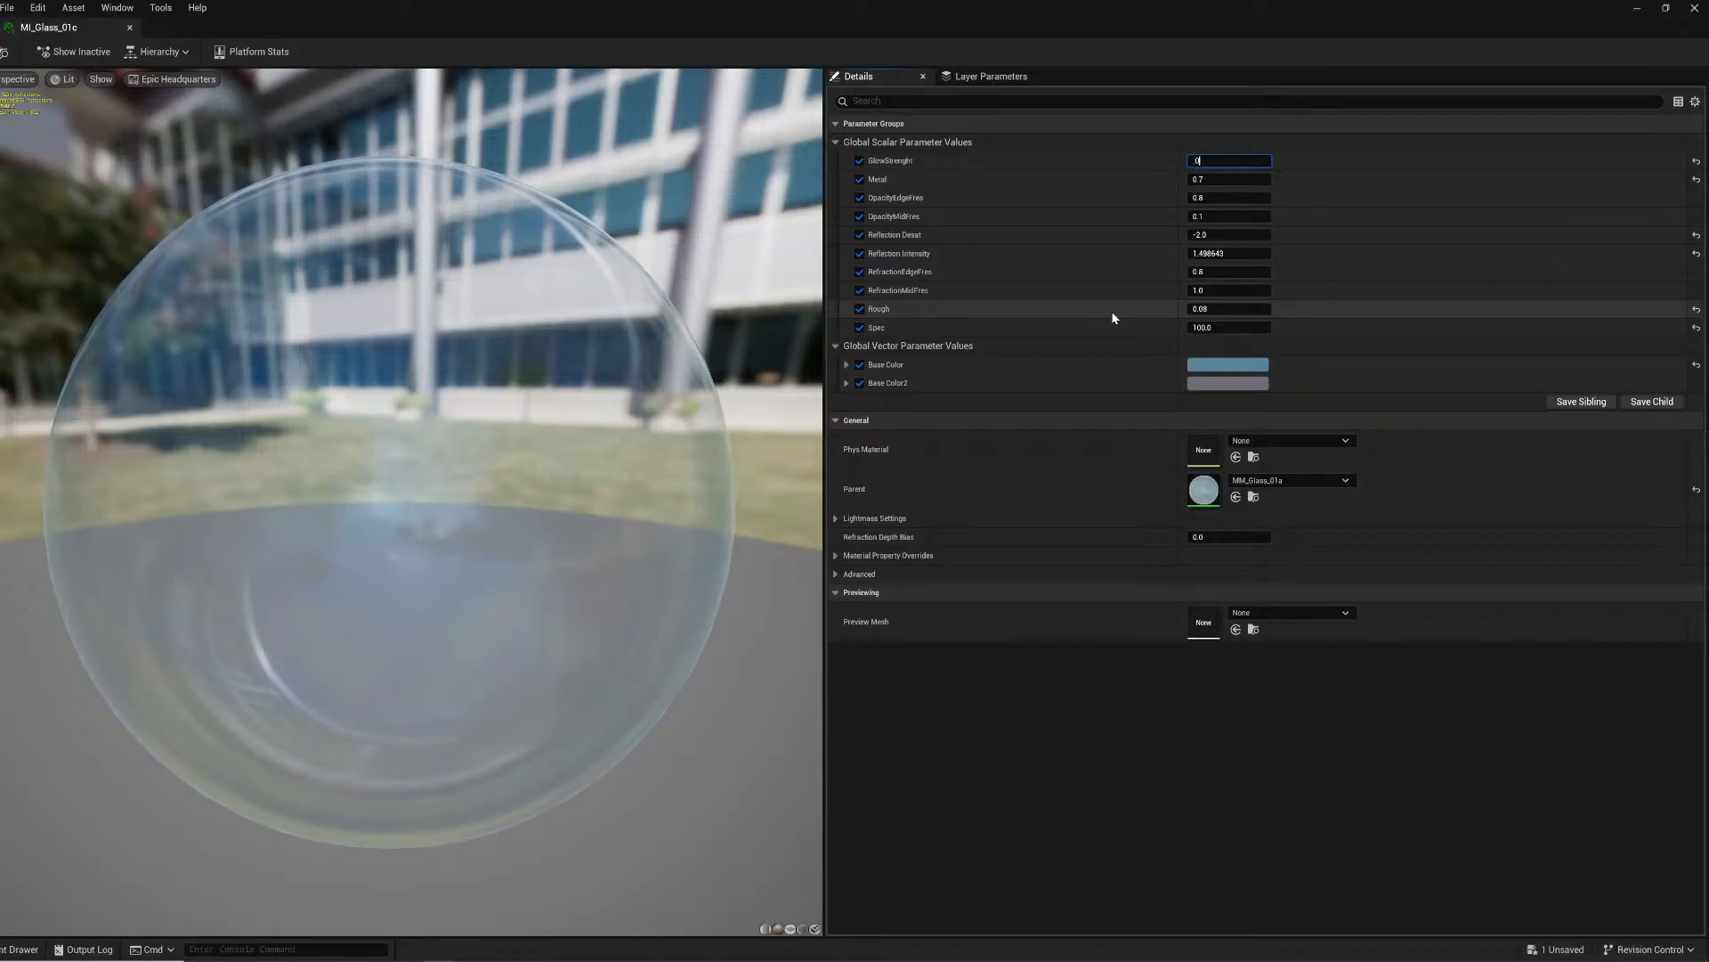
type("0")
key("Return")
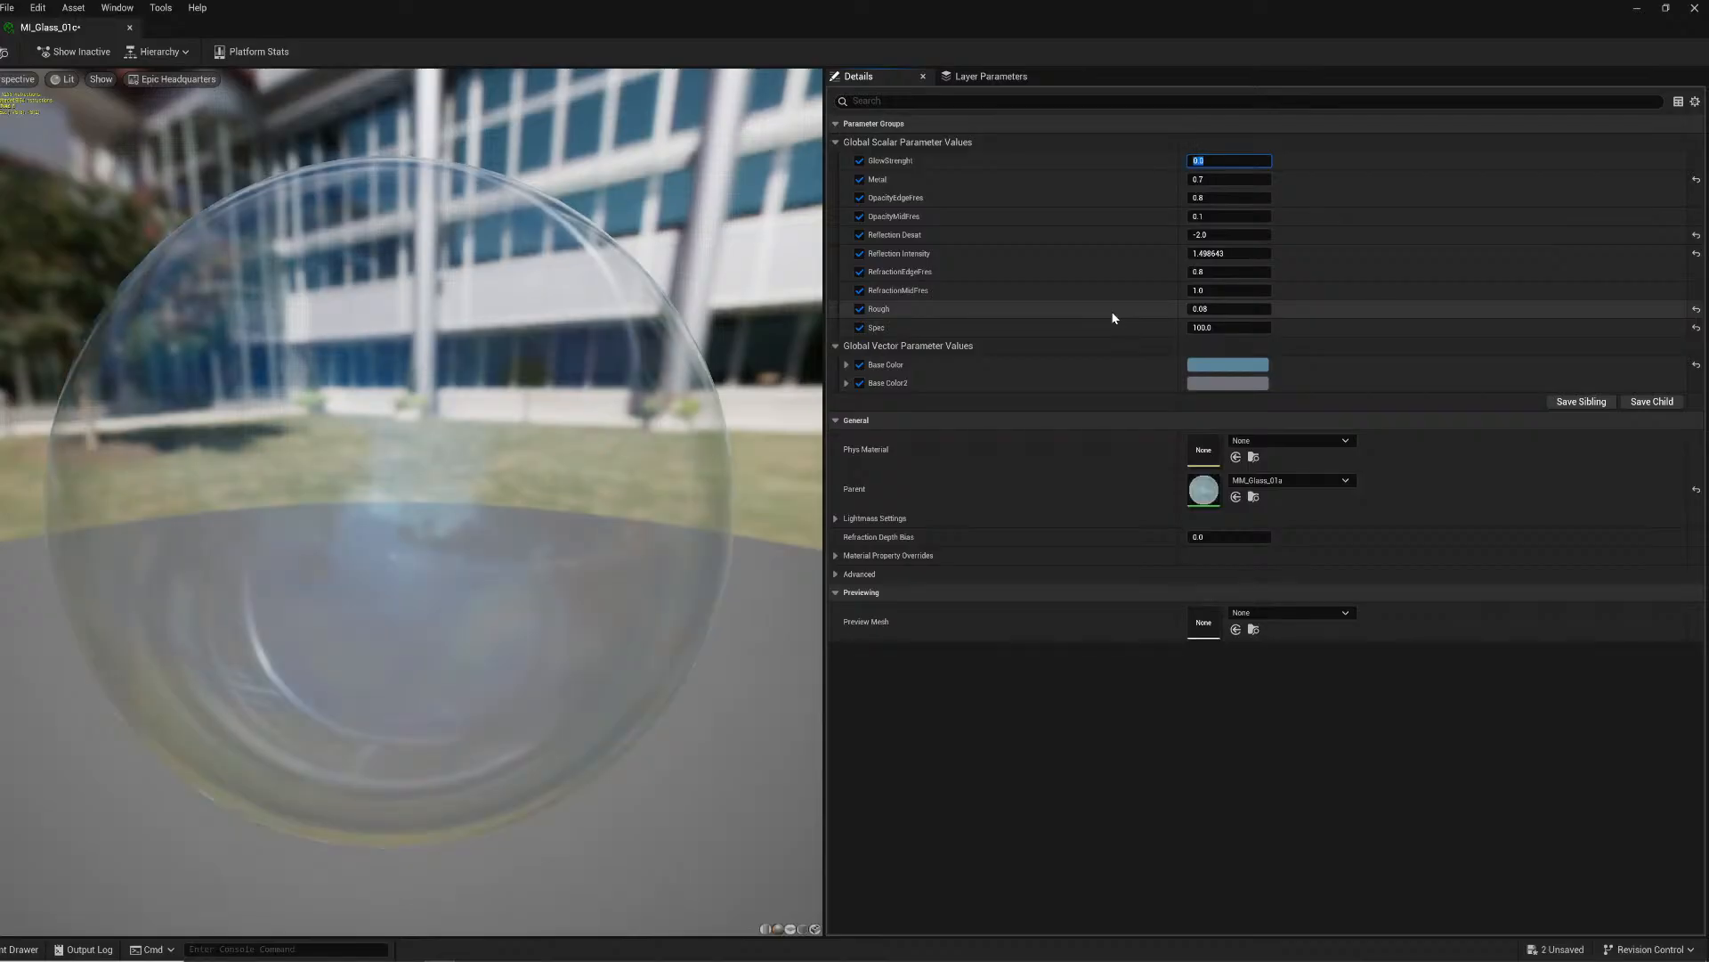
key("ctrl+s")
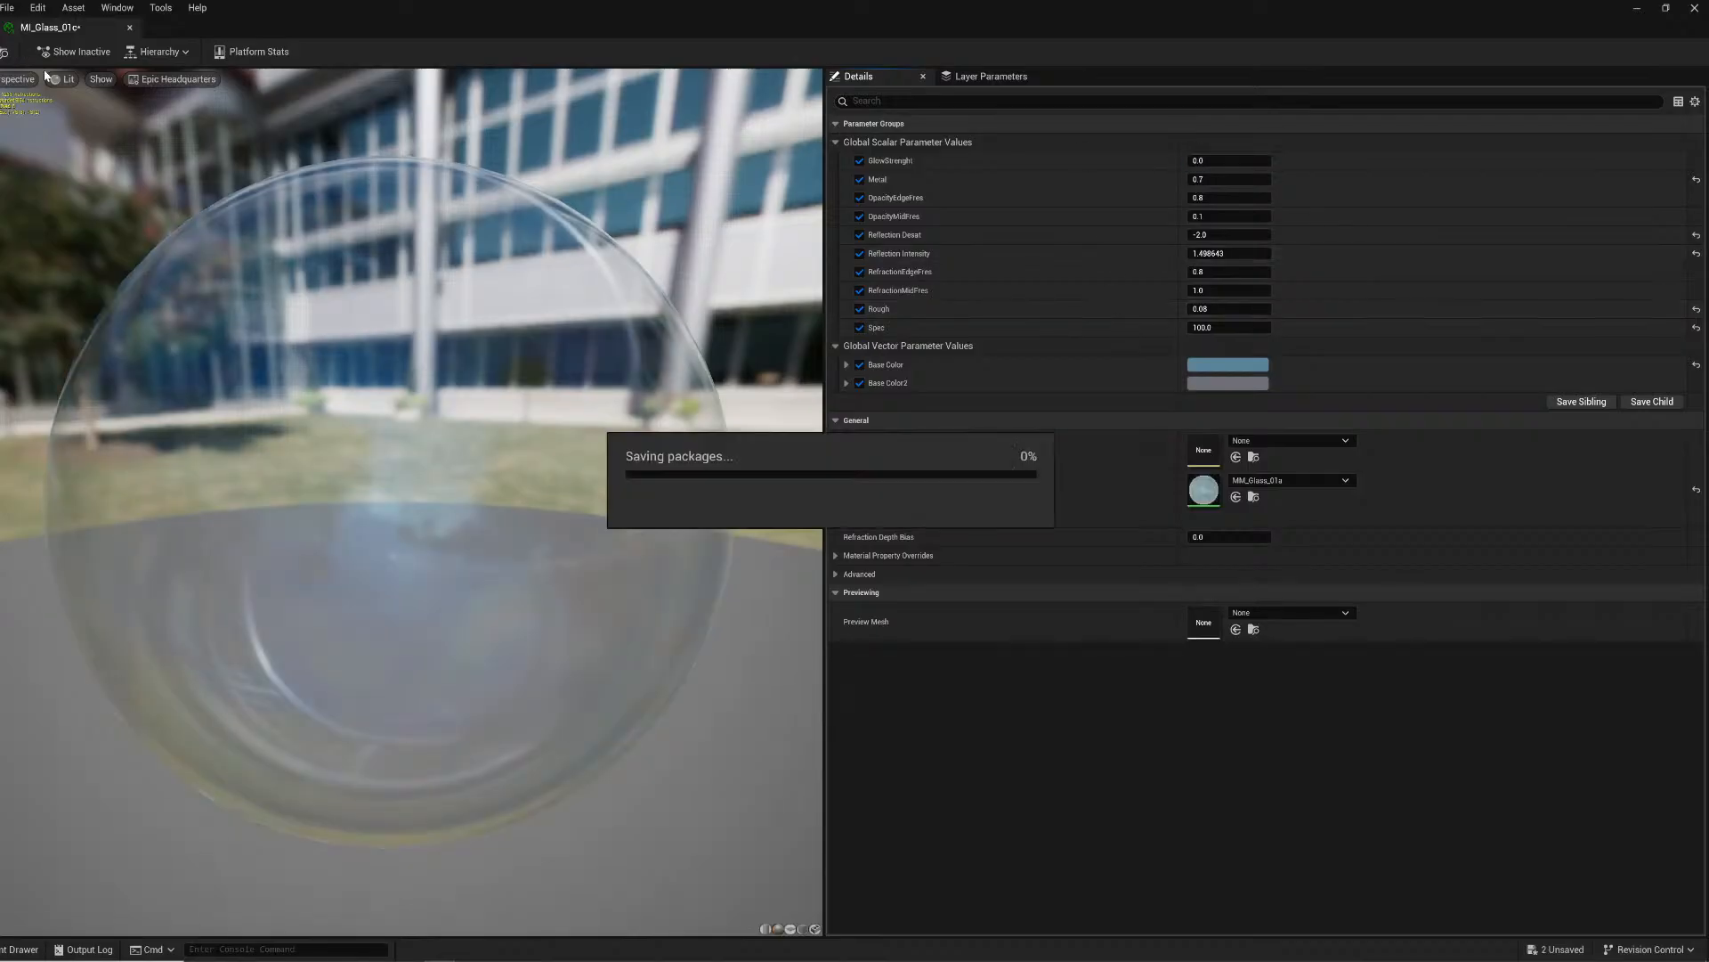
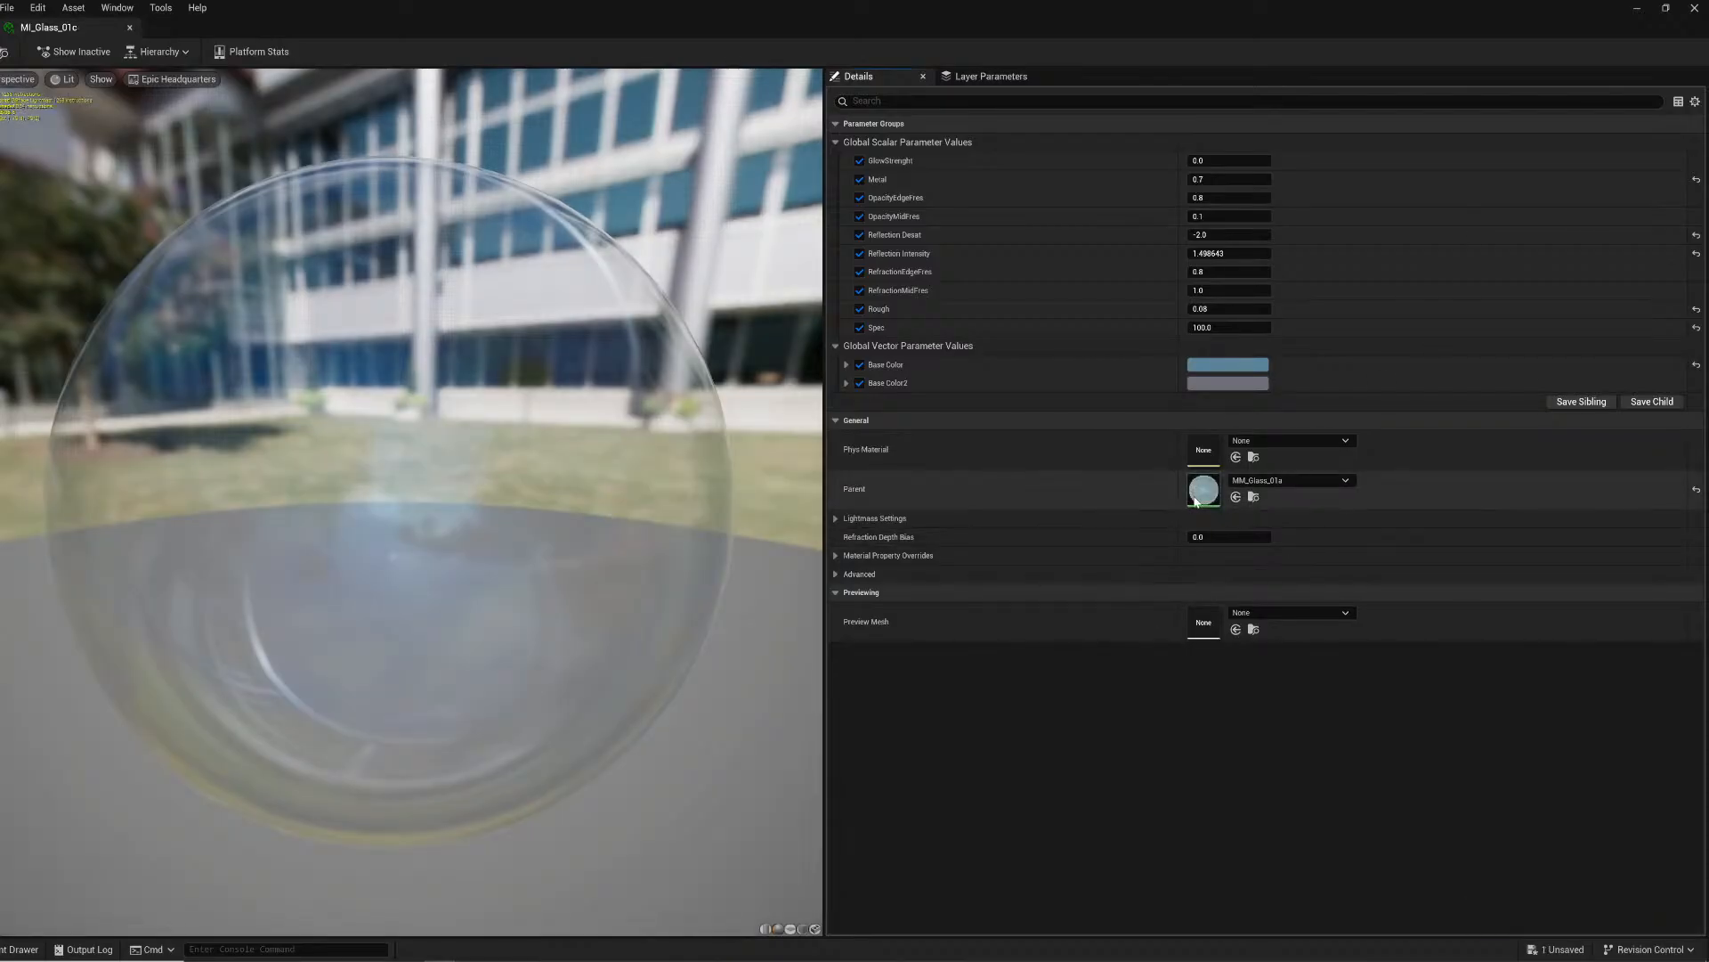
Step: Change the Translucency Pass of the glass parent material MM_Glass_01a to Before DOF, apply it and close the material editor
double_click(1197, 500)
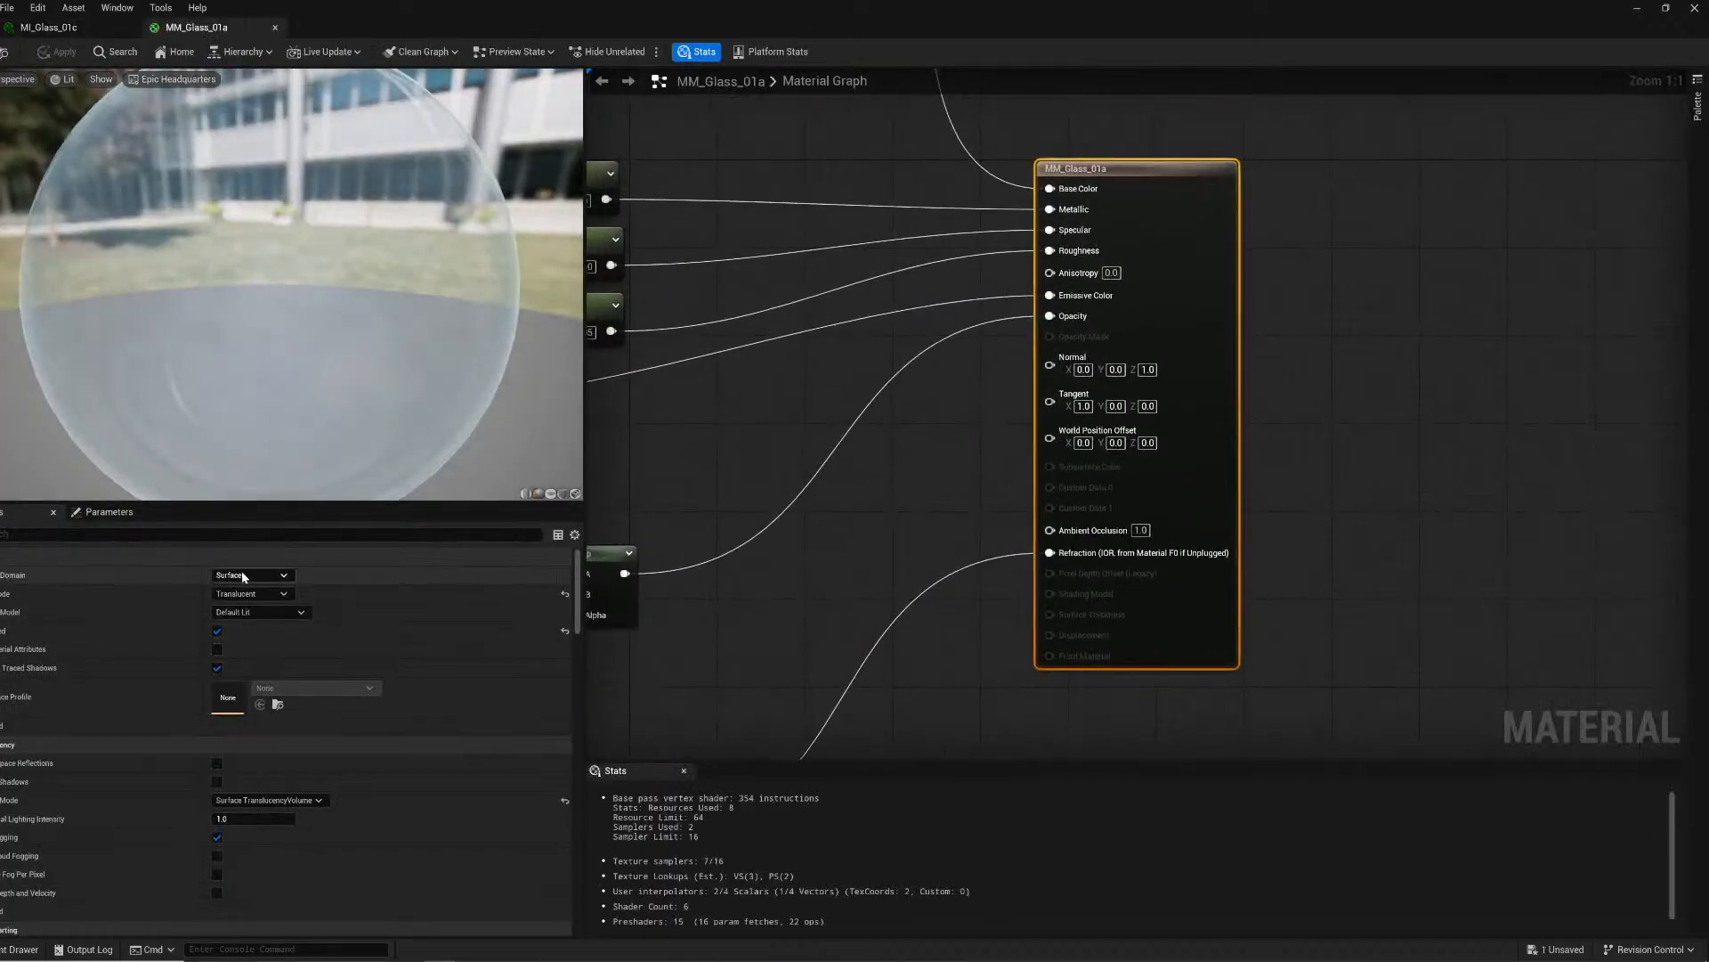
type("pass")
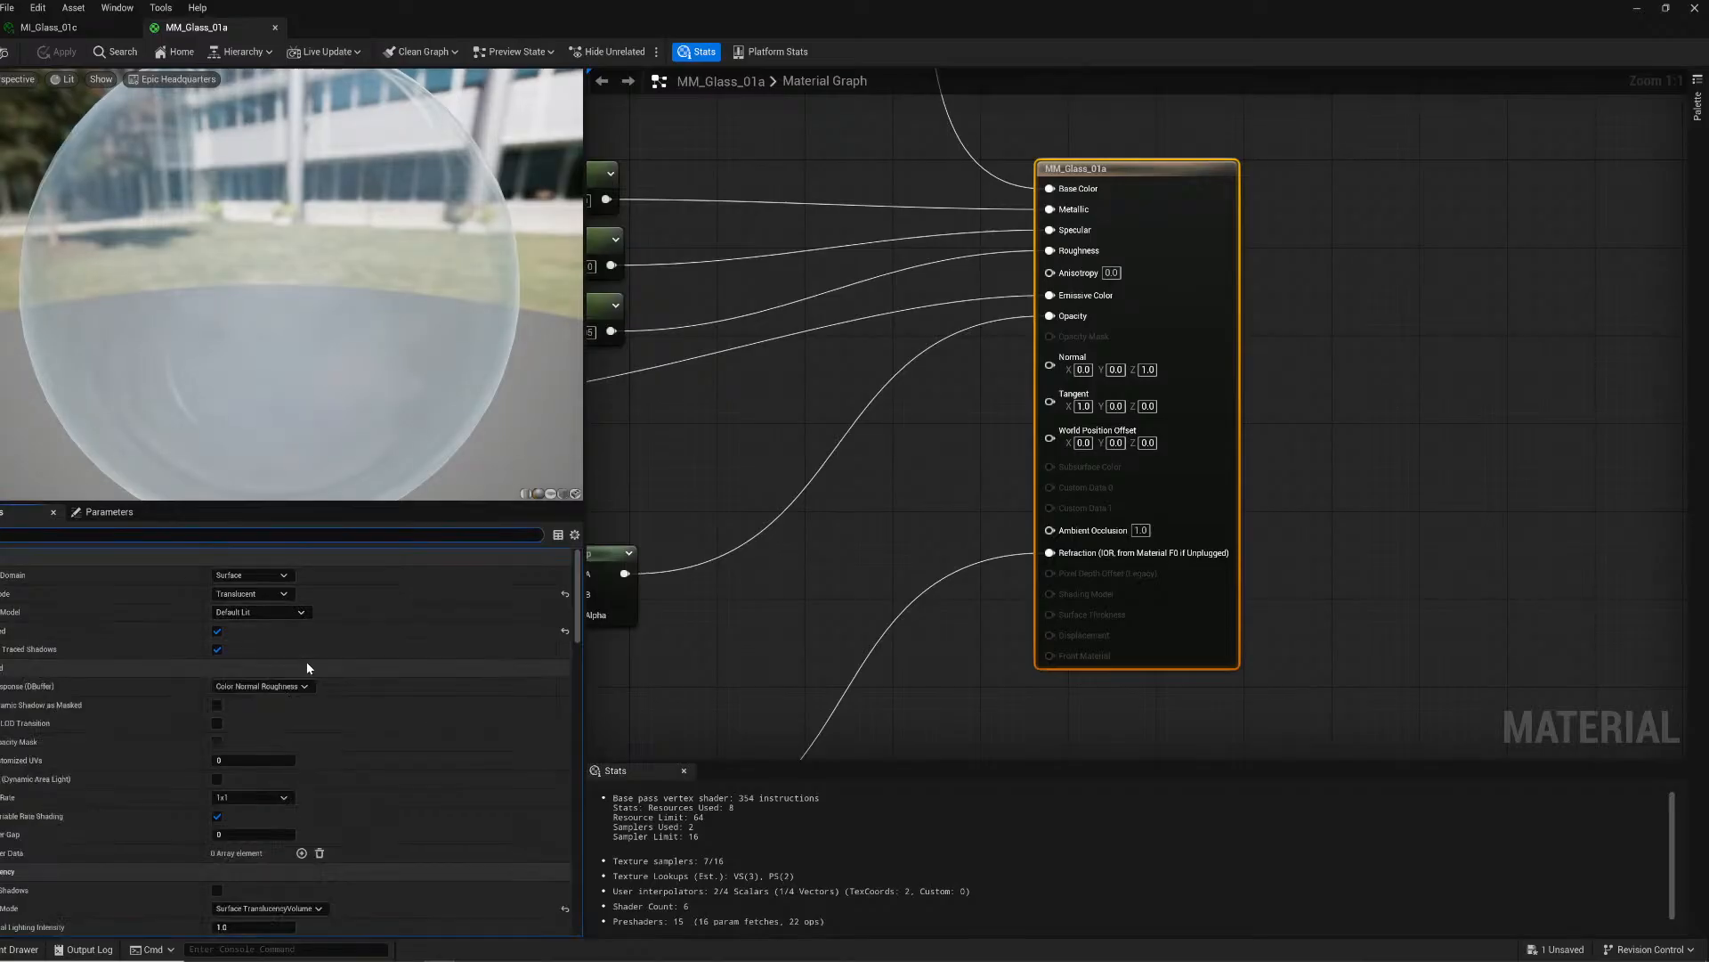
left_click(246, 619)
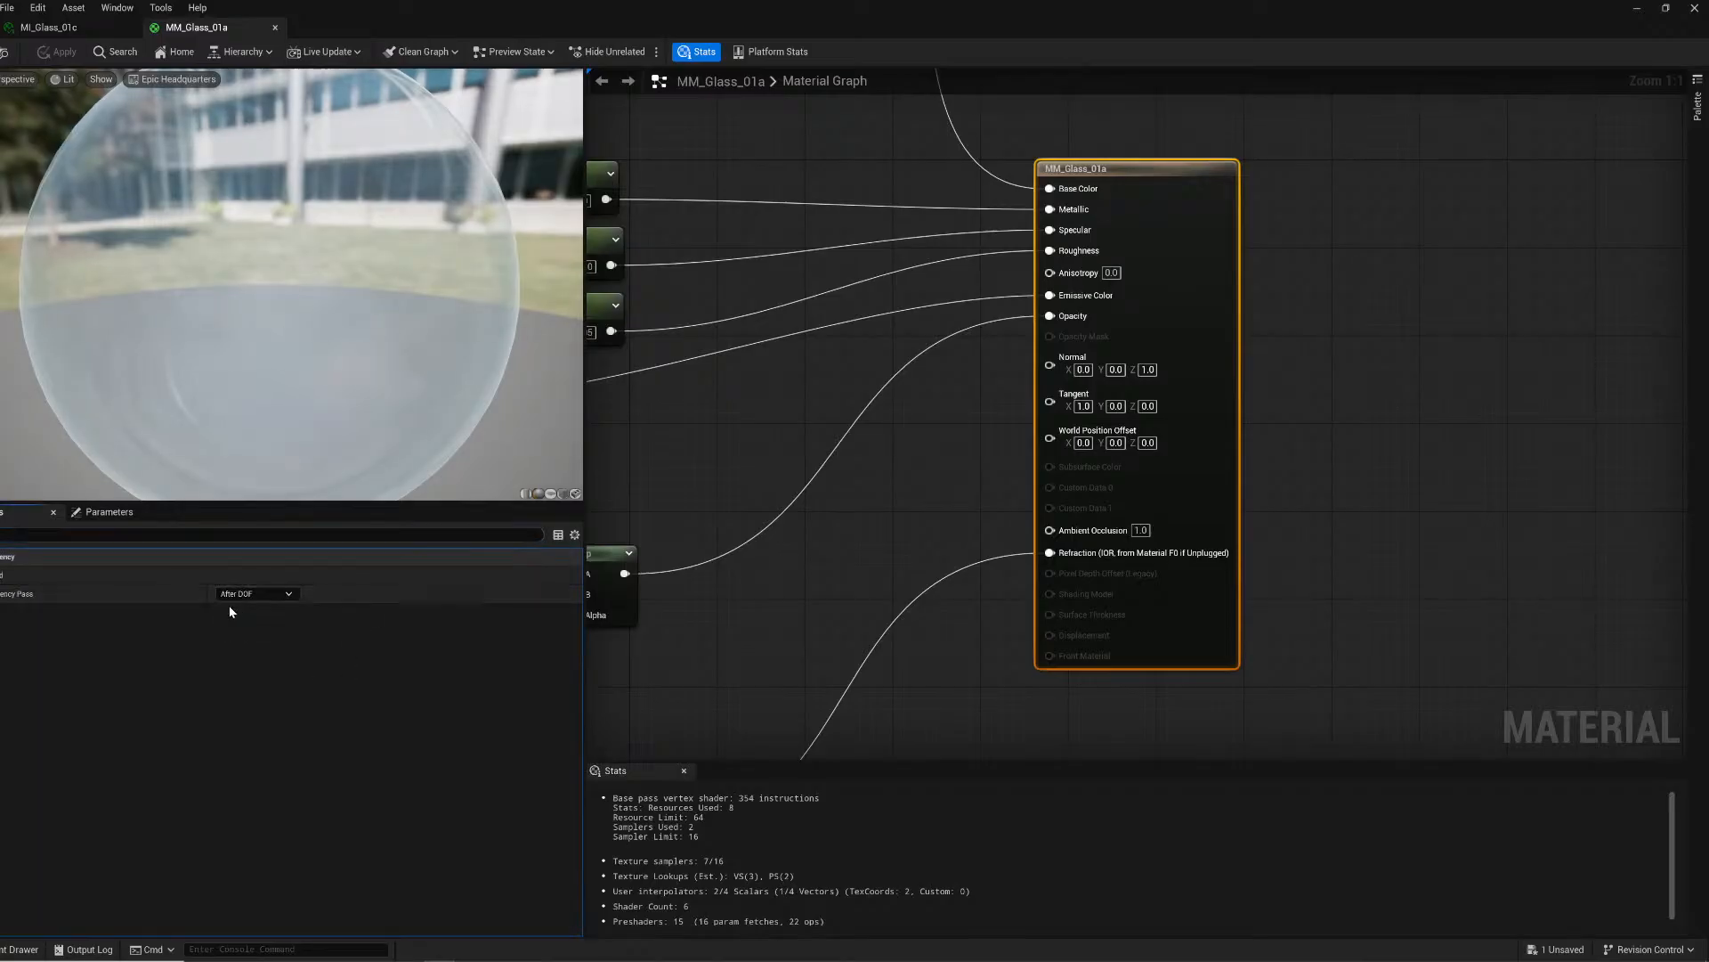
left_click(236, 607)
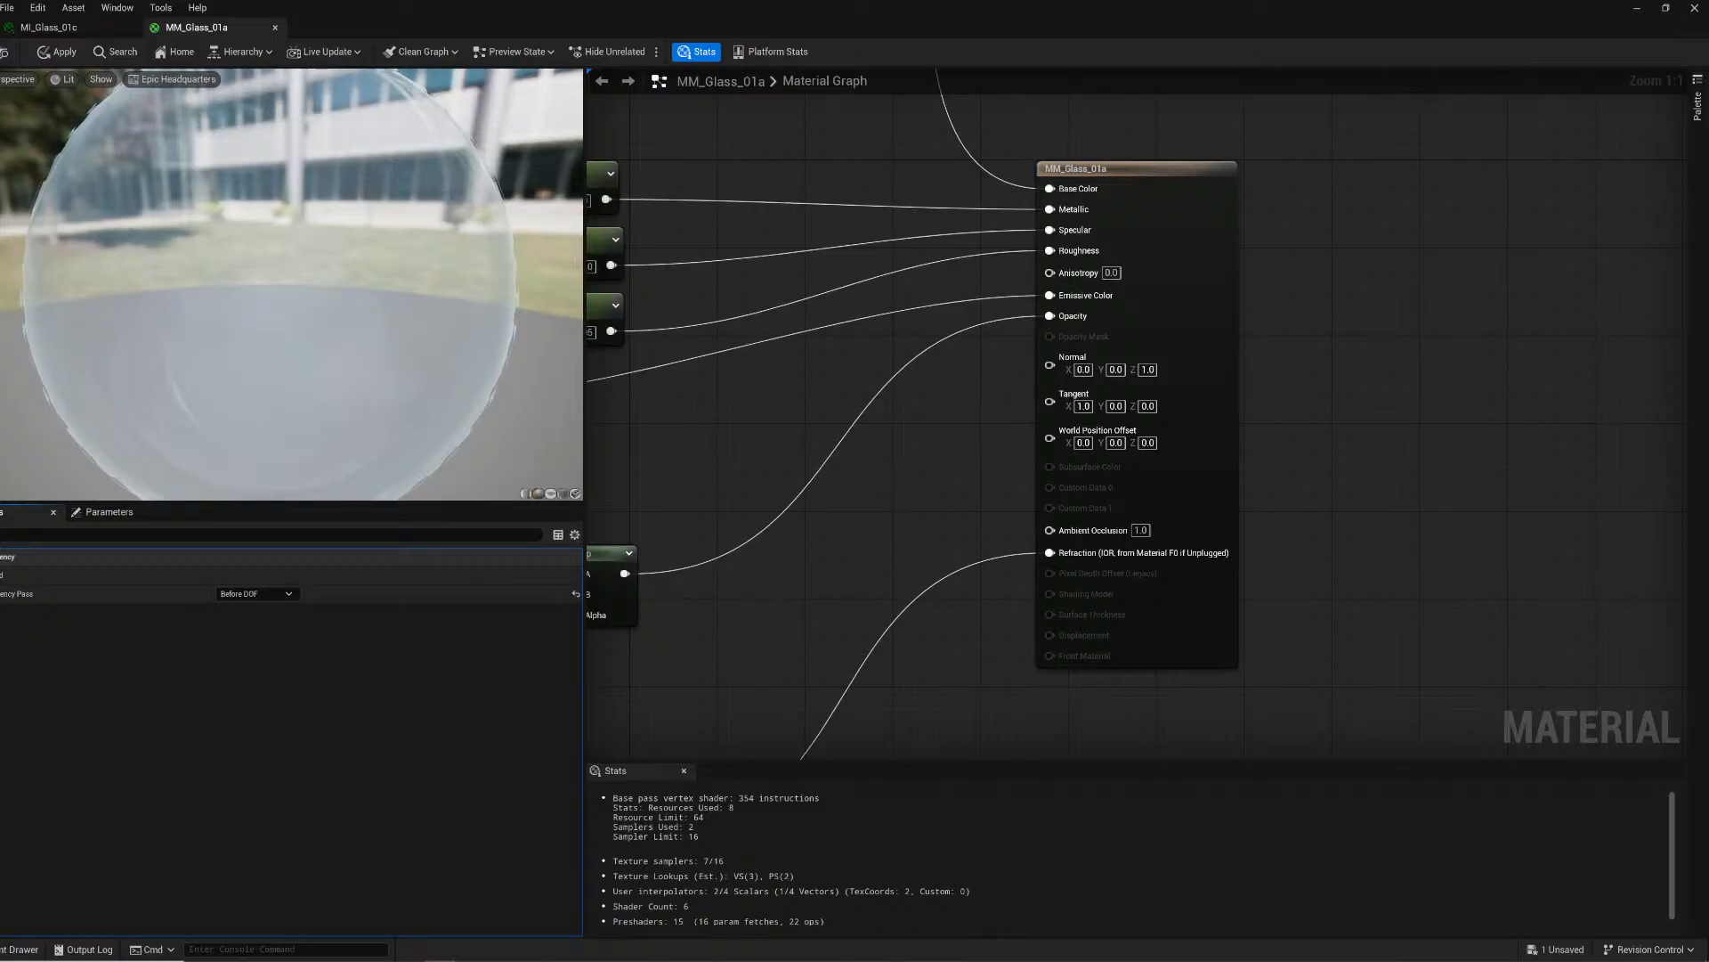
left_click(57, 51)
left_click(1697, 12)
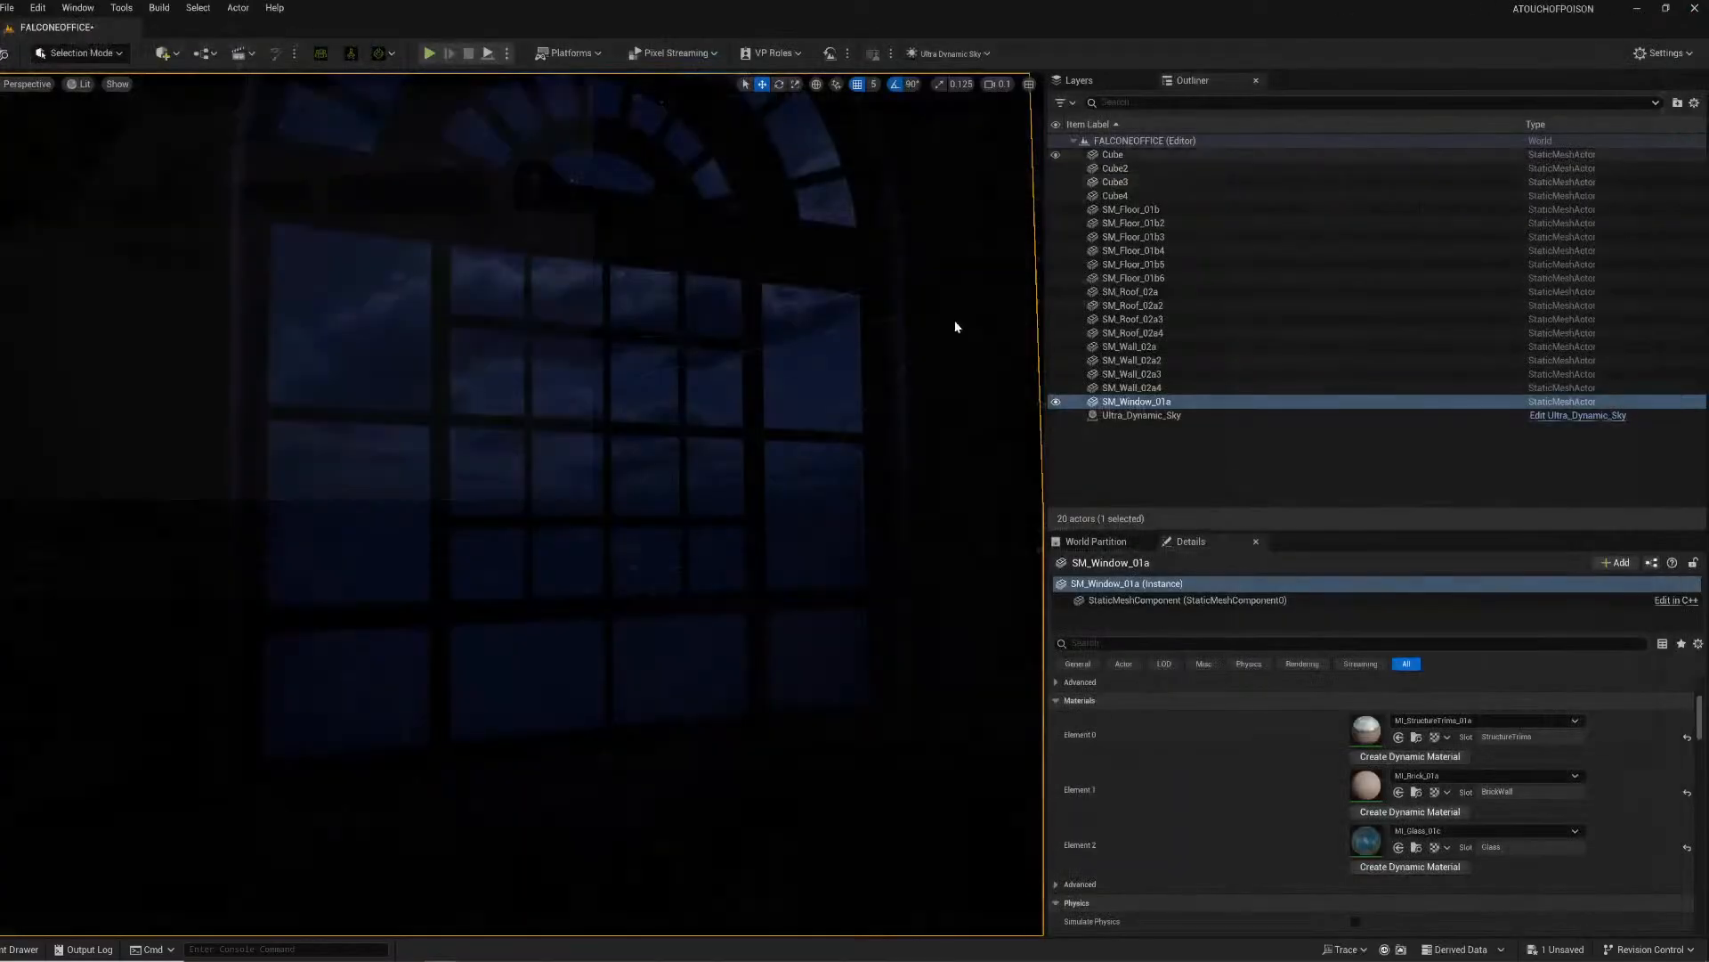
Step: Look through the NYC1950 Blueprints assets for something to place outside the window
right_click_drag(632, 486, 784, 517)
left_click(503, 416)
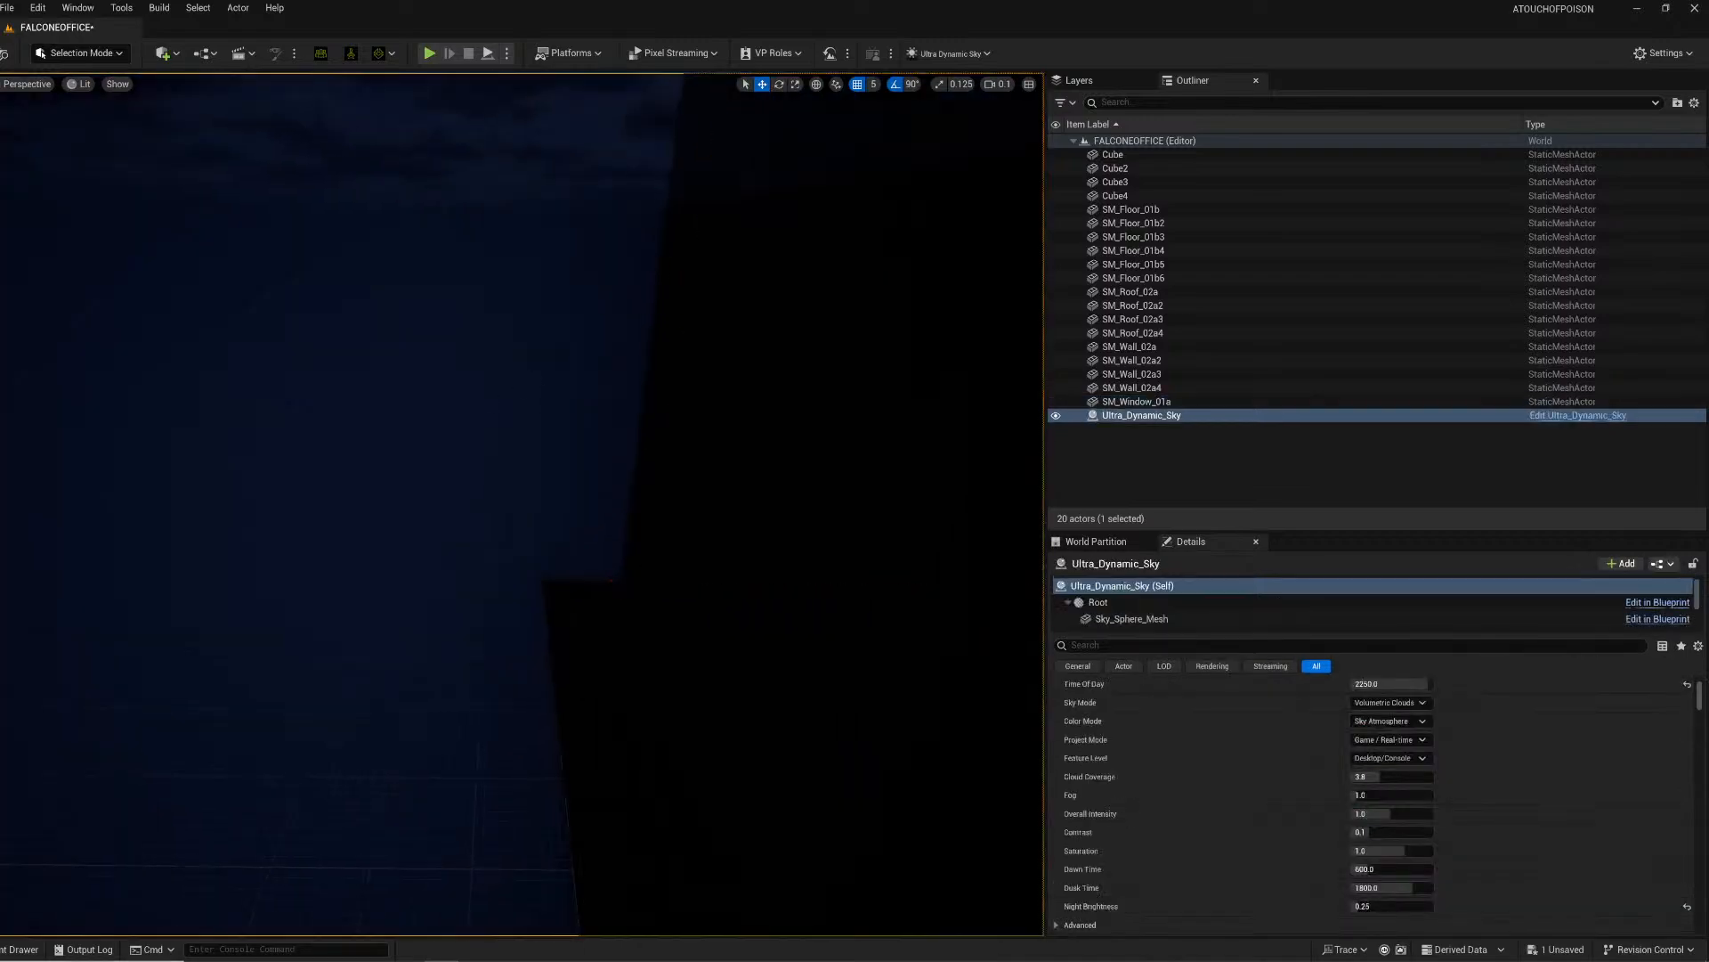
left_click(30, 947)
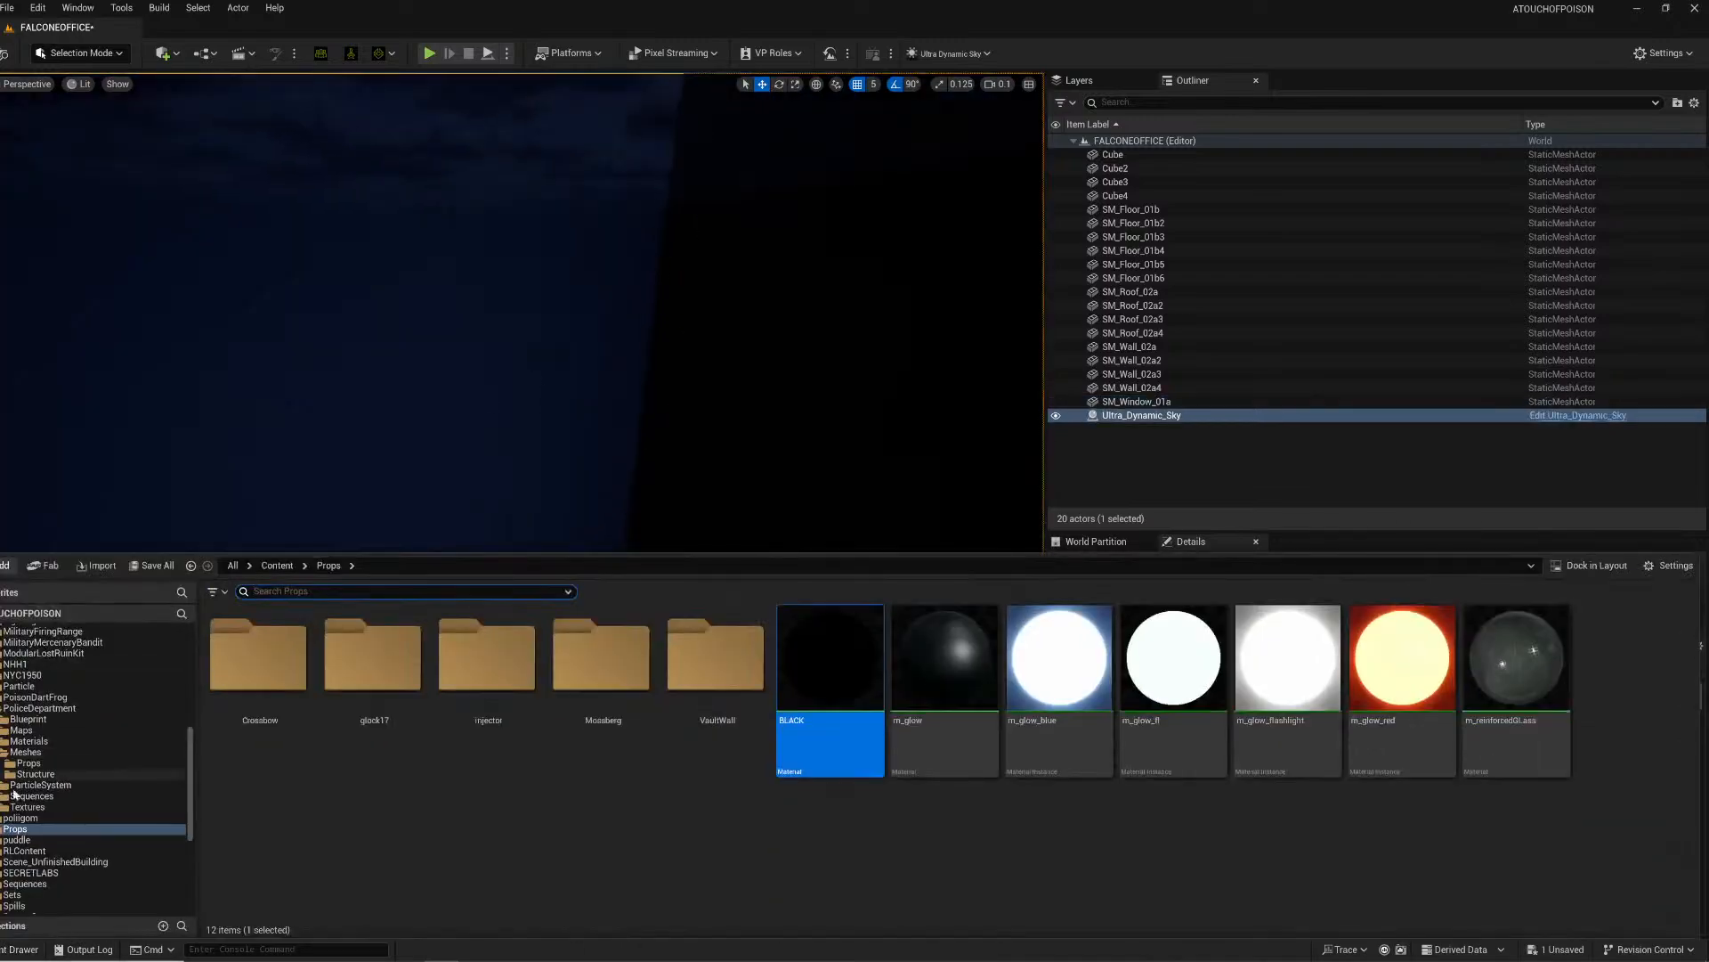
scroll(66, 823, "up", 2)
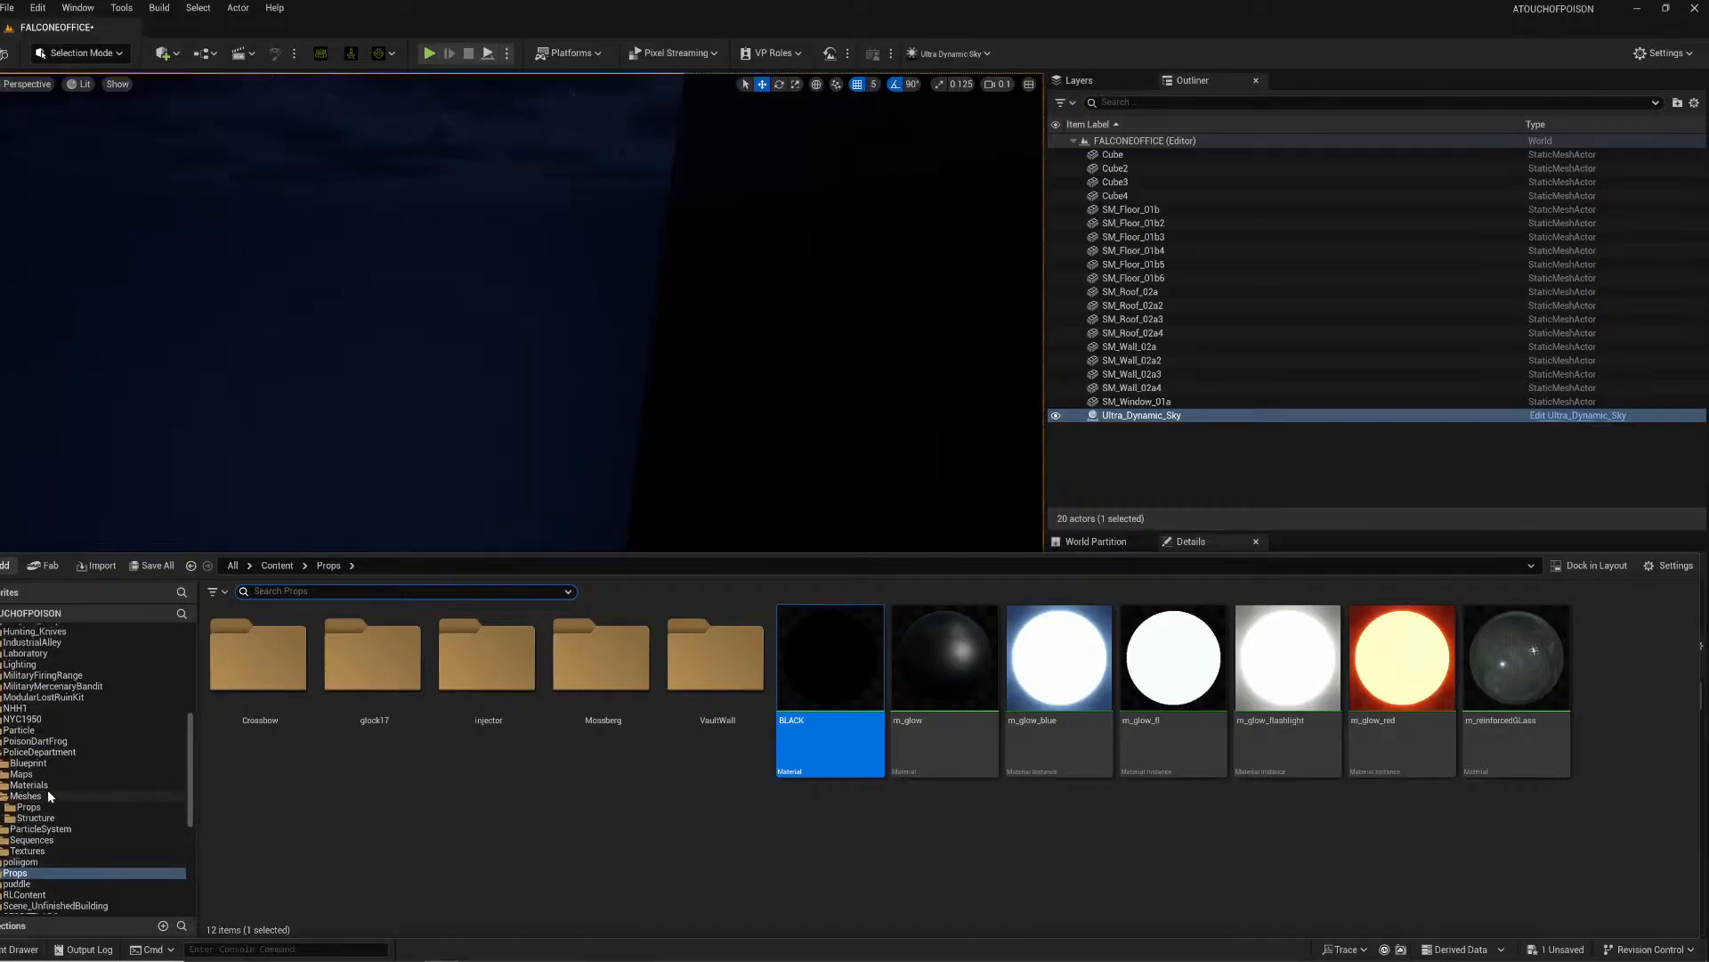
left_click(51, 721)
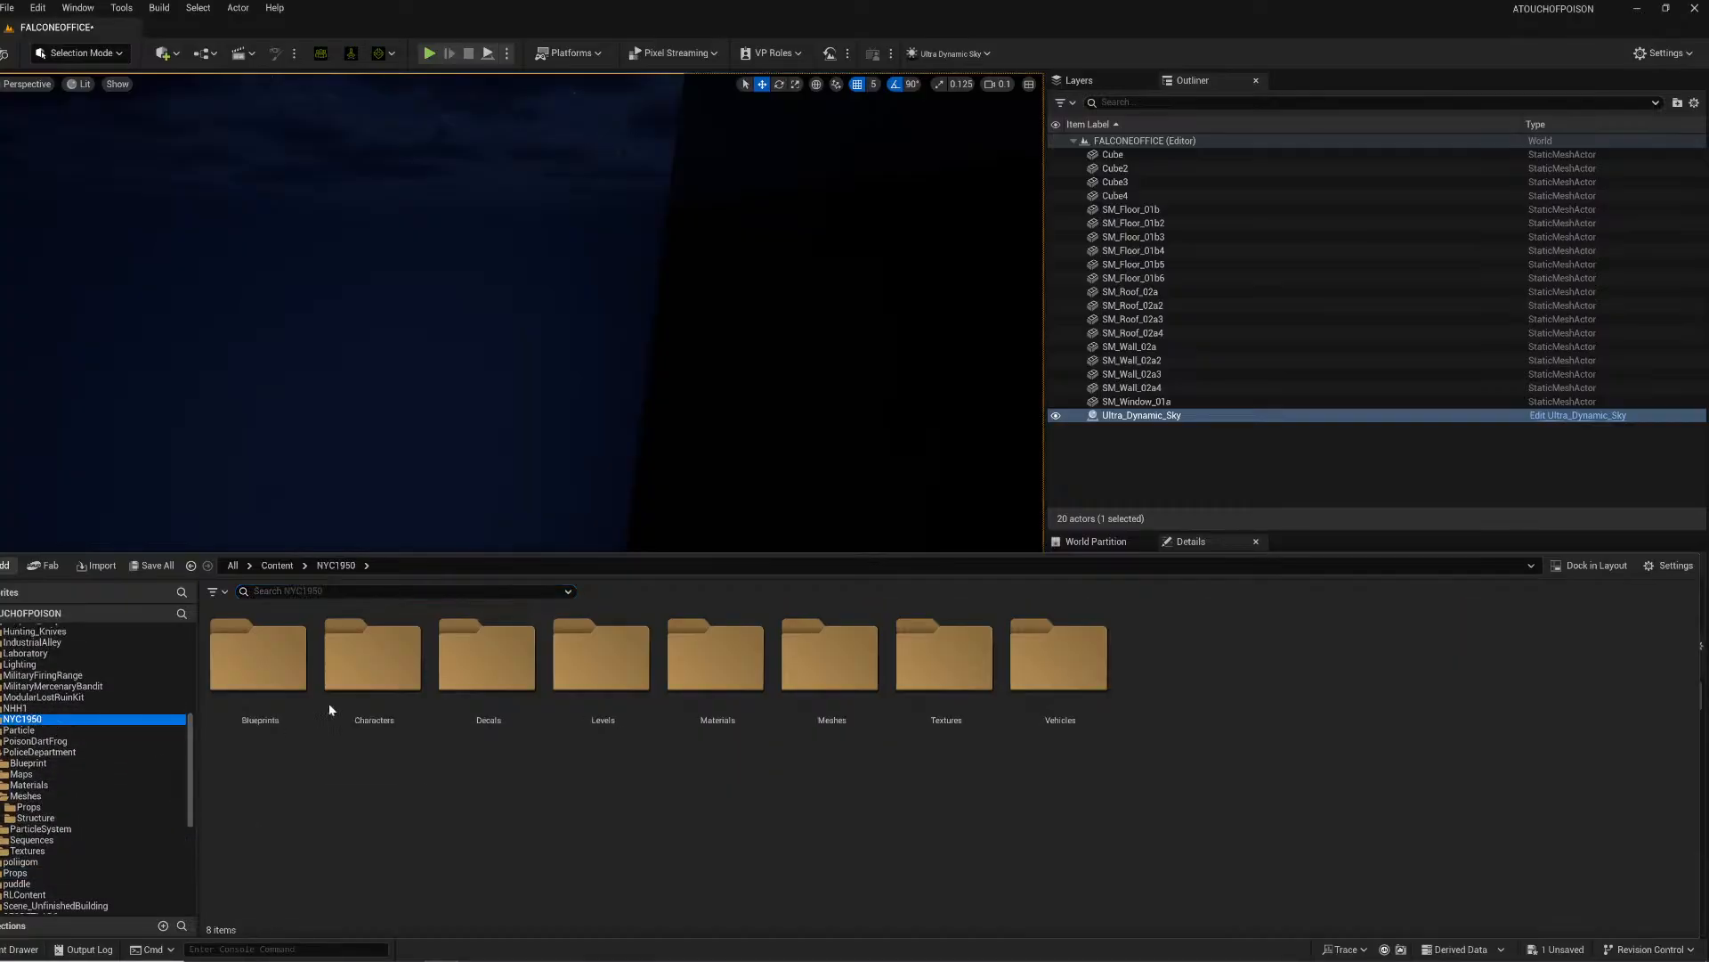
double_click(280, 686)
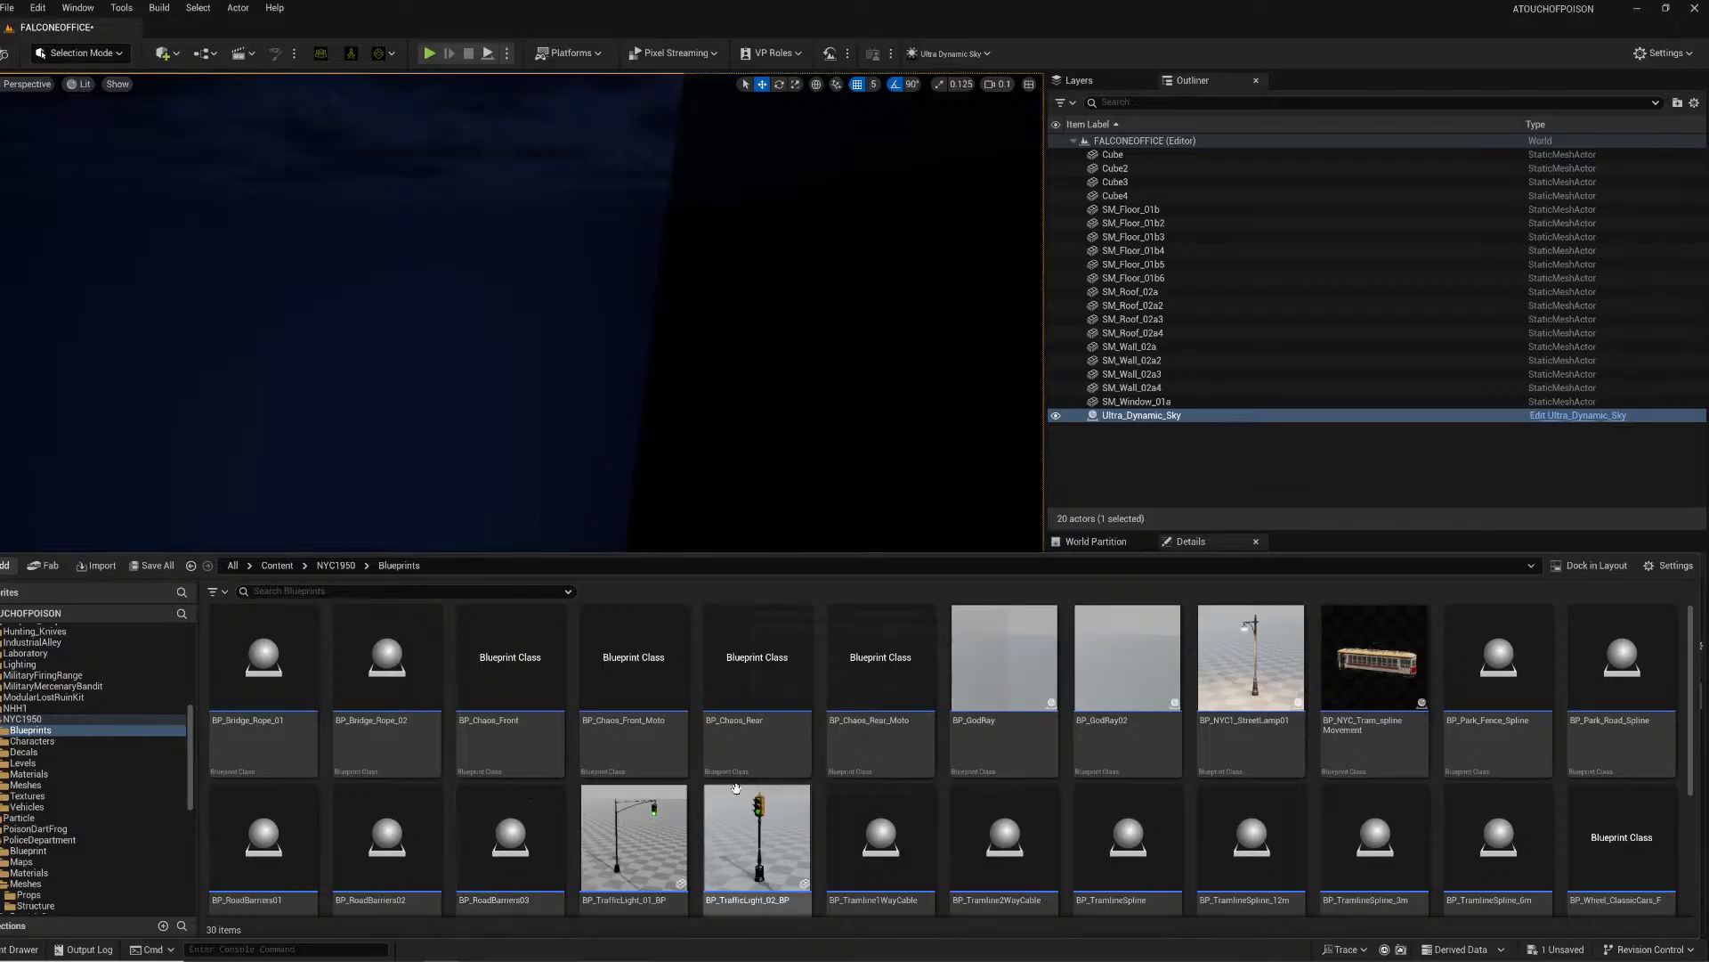
scroll(767, 817, "down", 2)
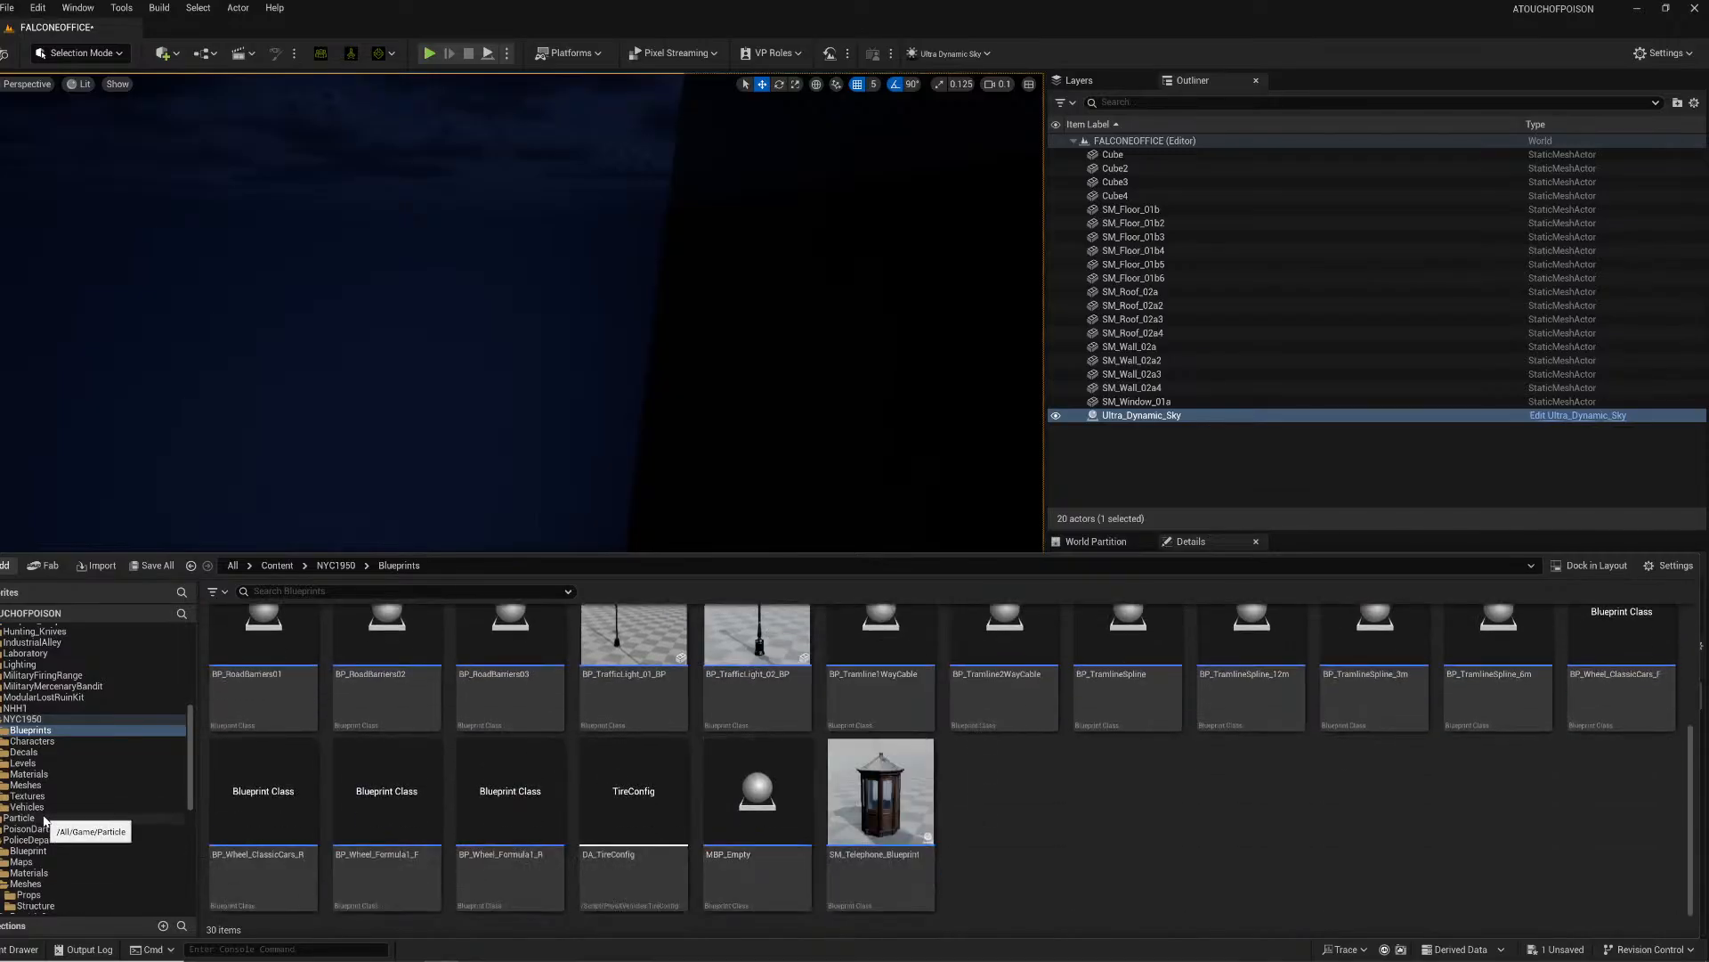
Step: Place the BP_BuildingGeneric blueprint from BrooklynAlley/Blueprints in the open area outside the office
scroll(88, 852, "up", 6)
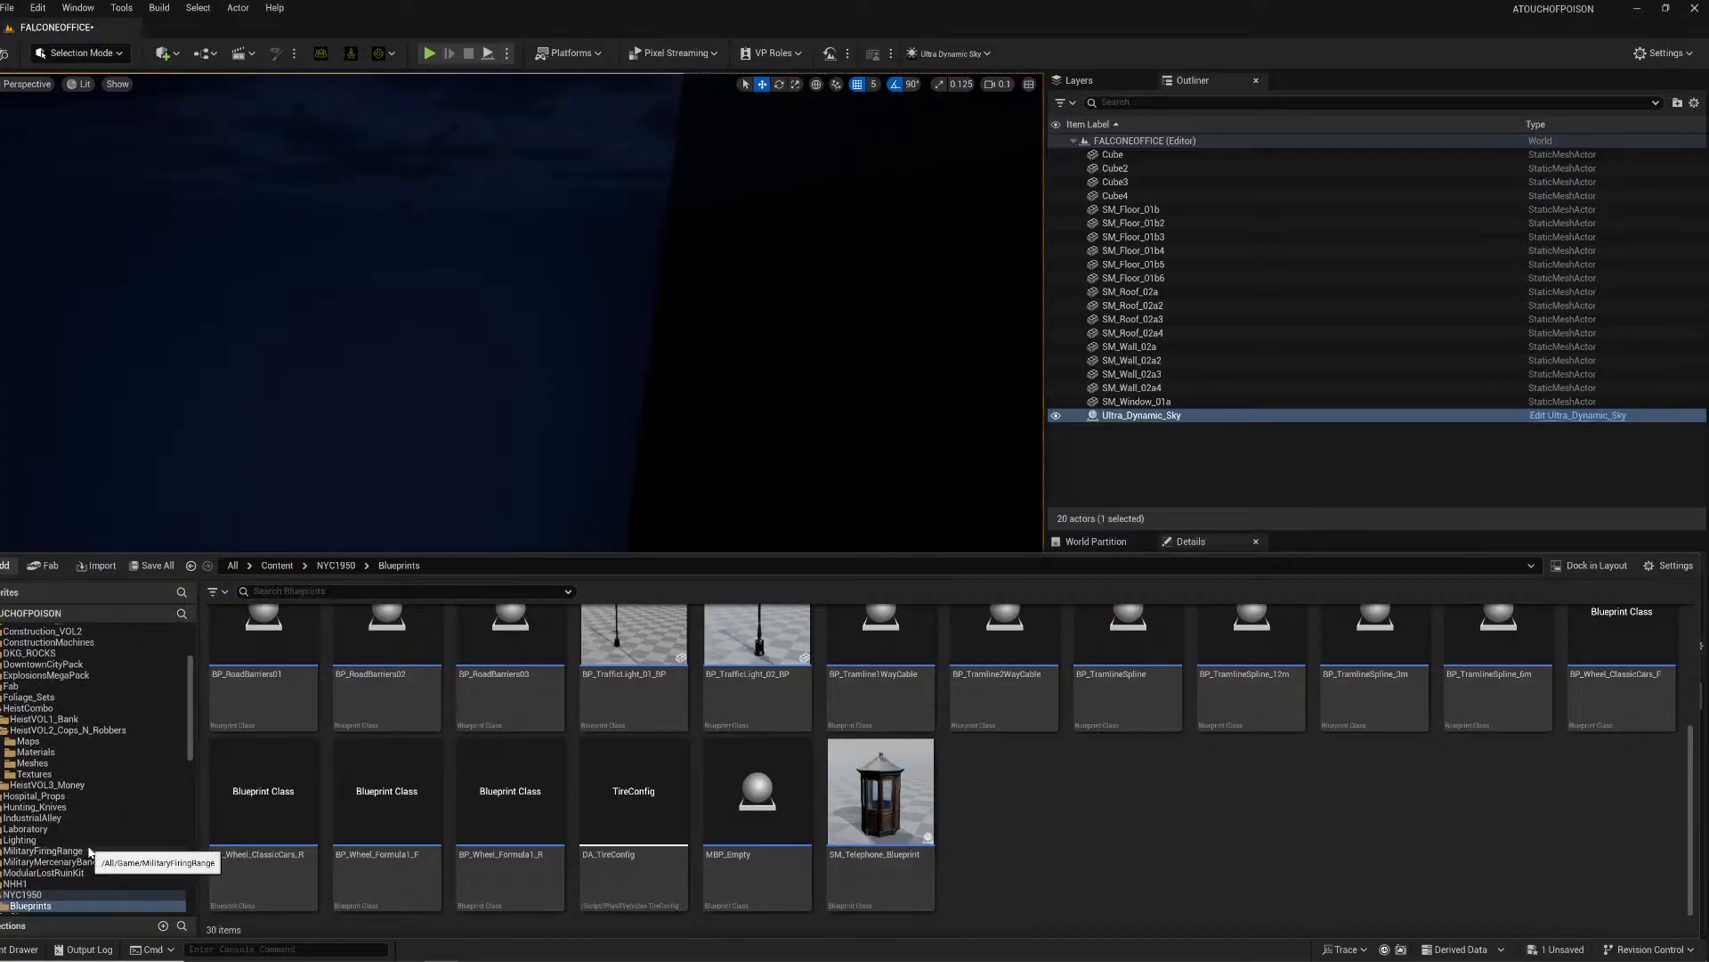
scroll(87, 846, "up", 2)
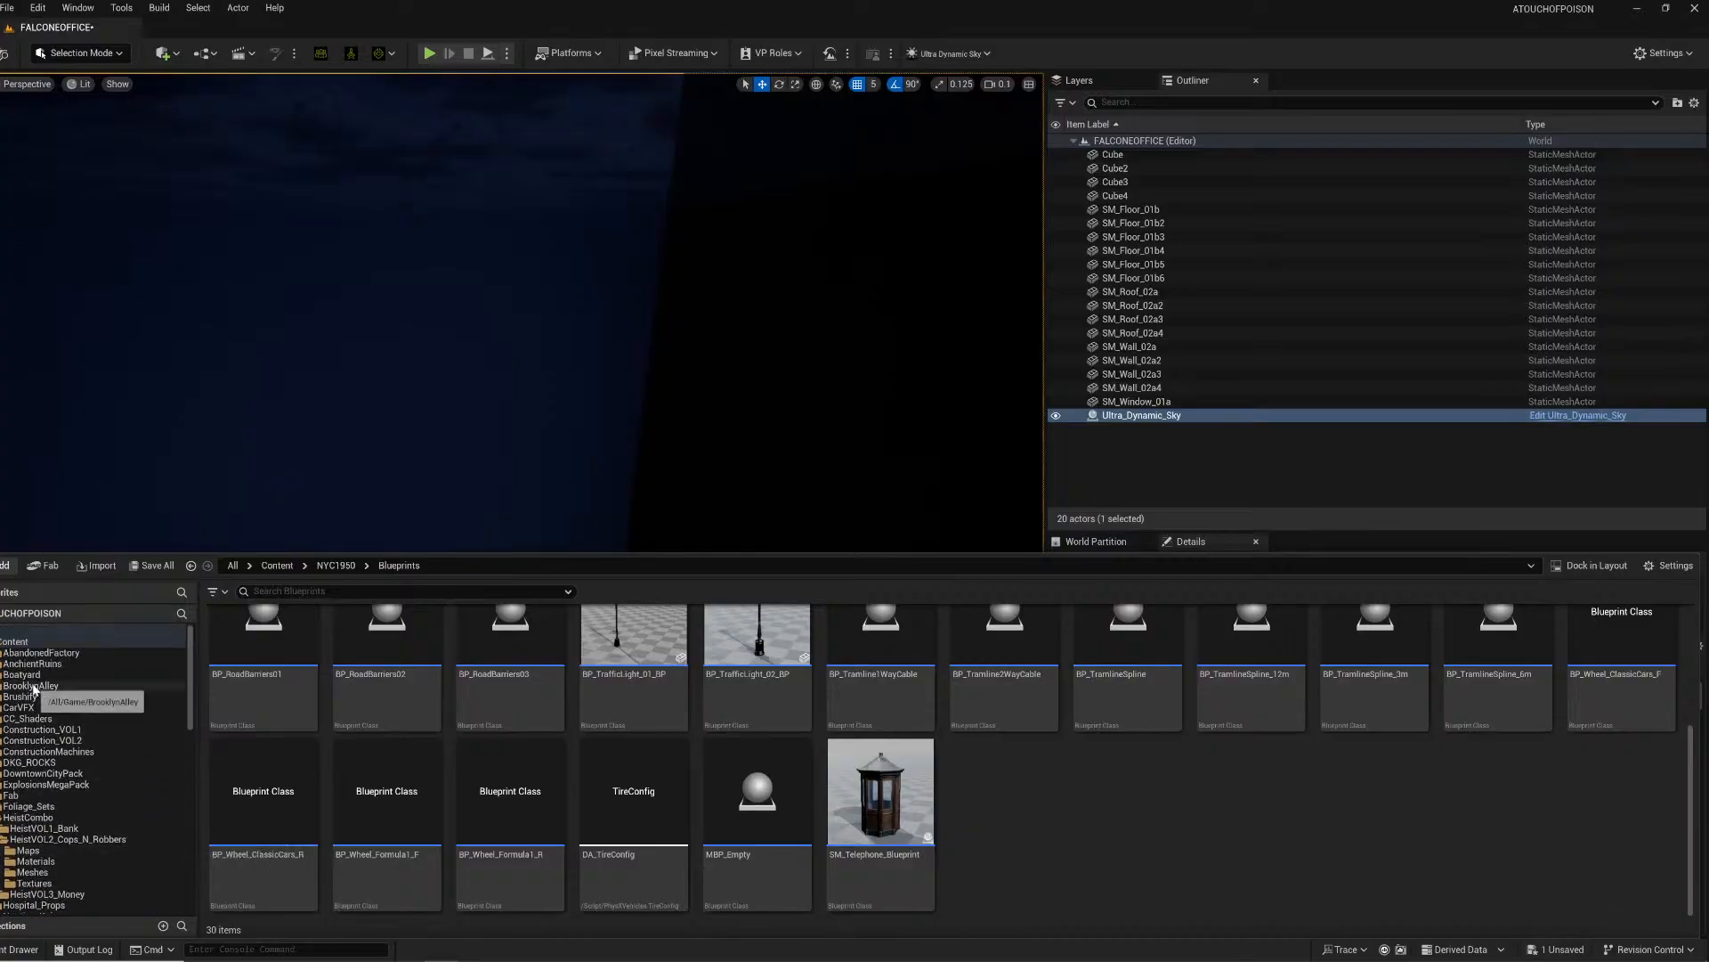
left_click(34, 688)
double_click(258, 650)
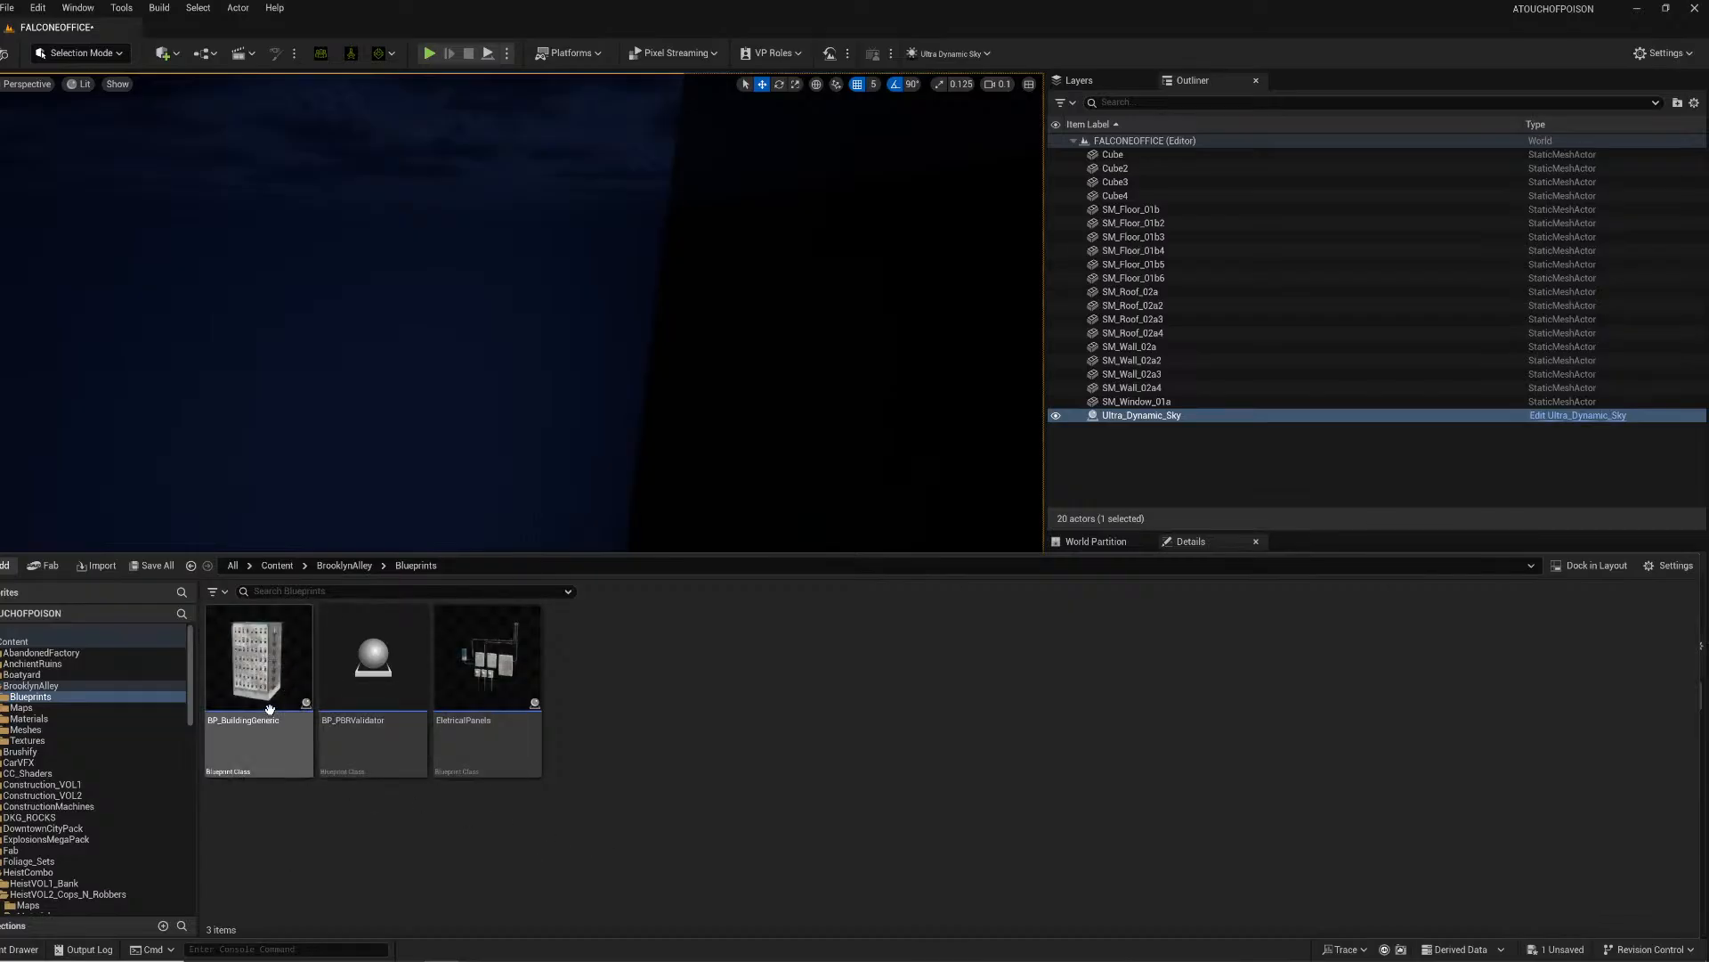
left_click_drag(269, 709, 561, 443)
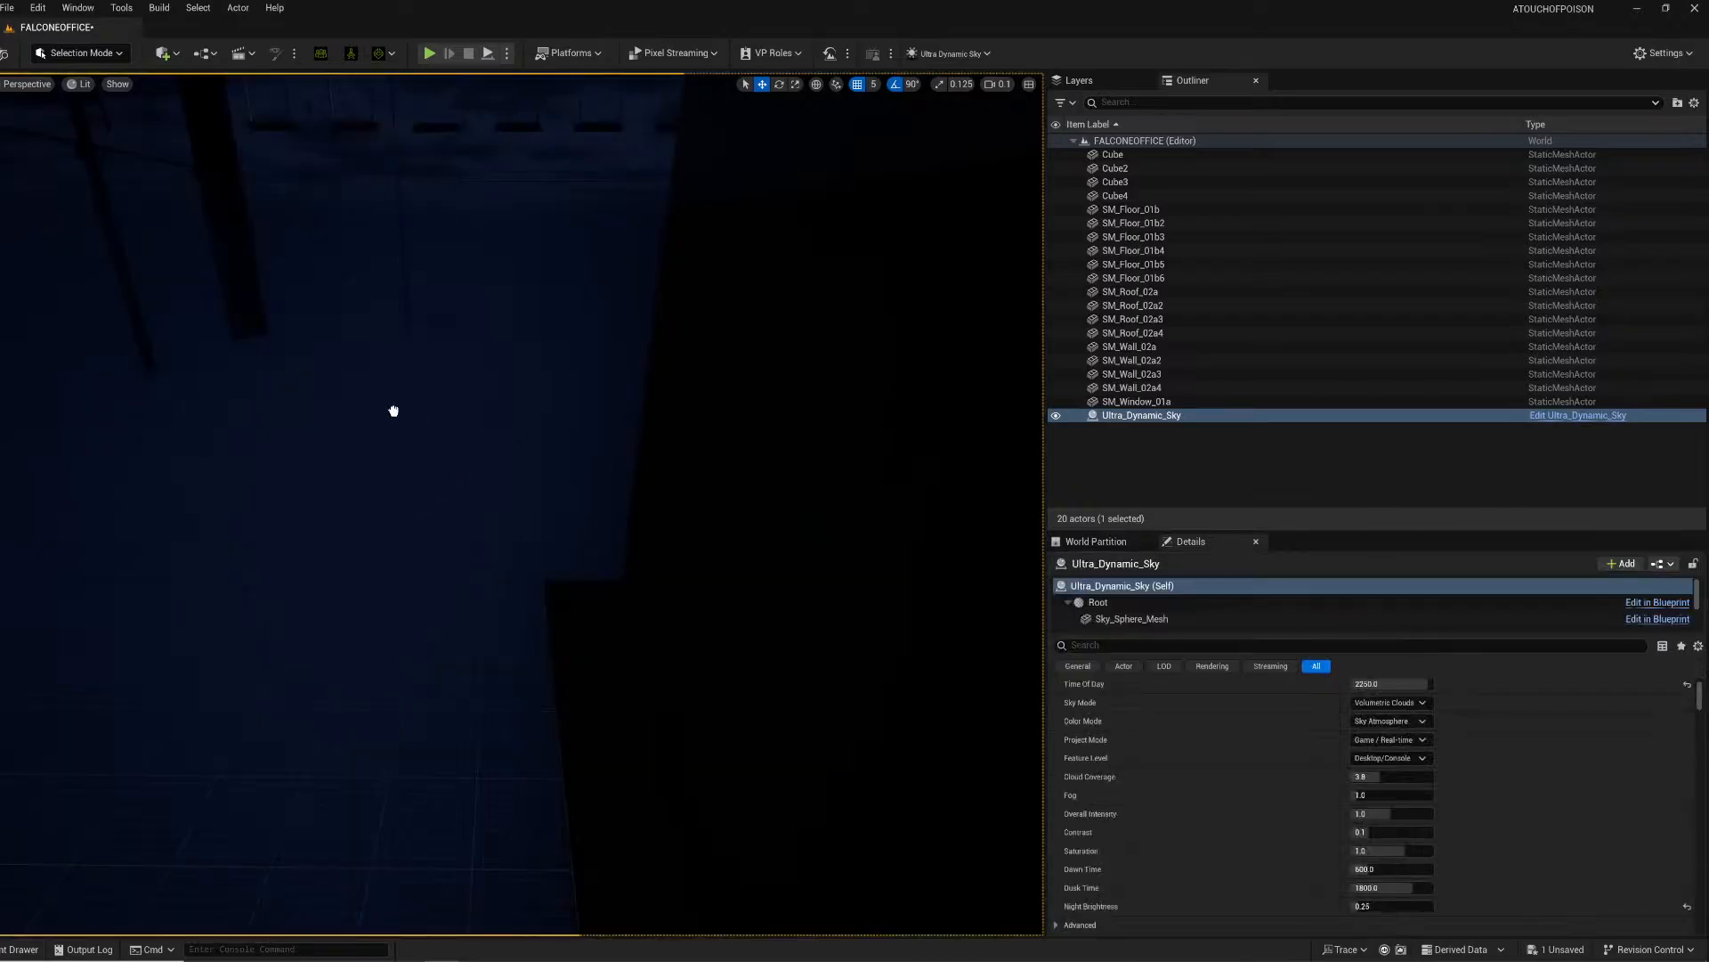
left_click_drag(393, 411, 393, 410)
right_click_drag(393, 411, 463, 437)
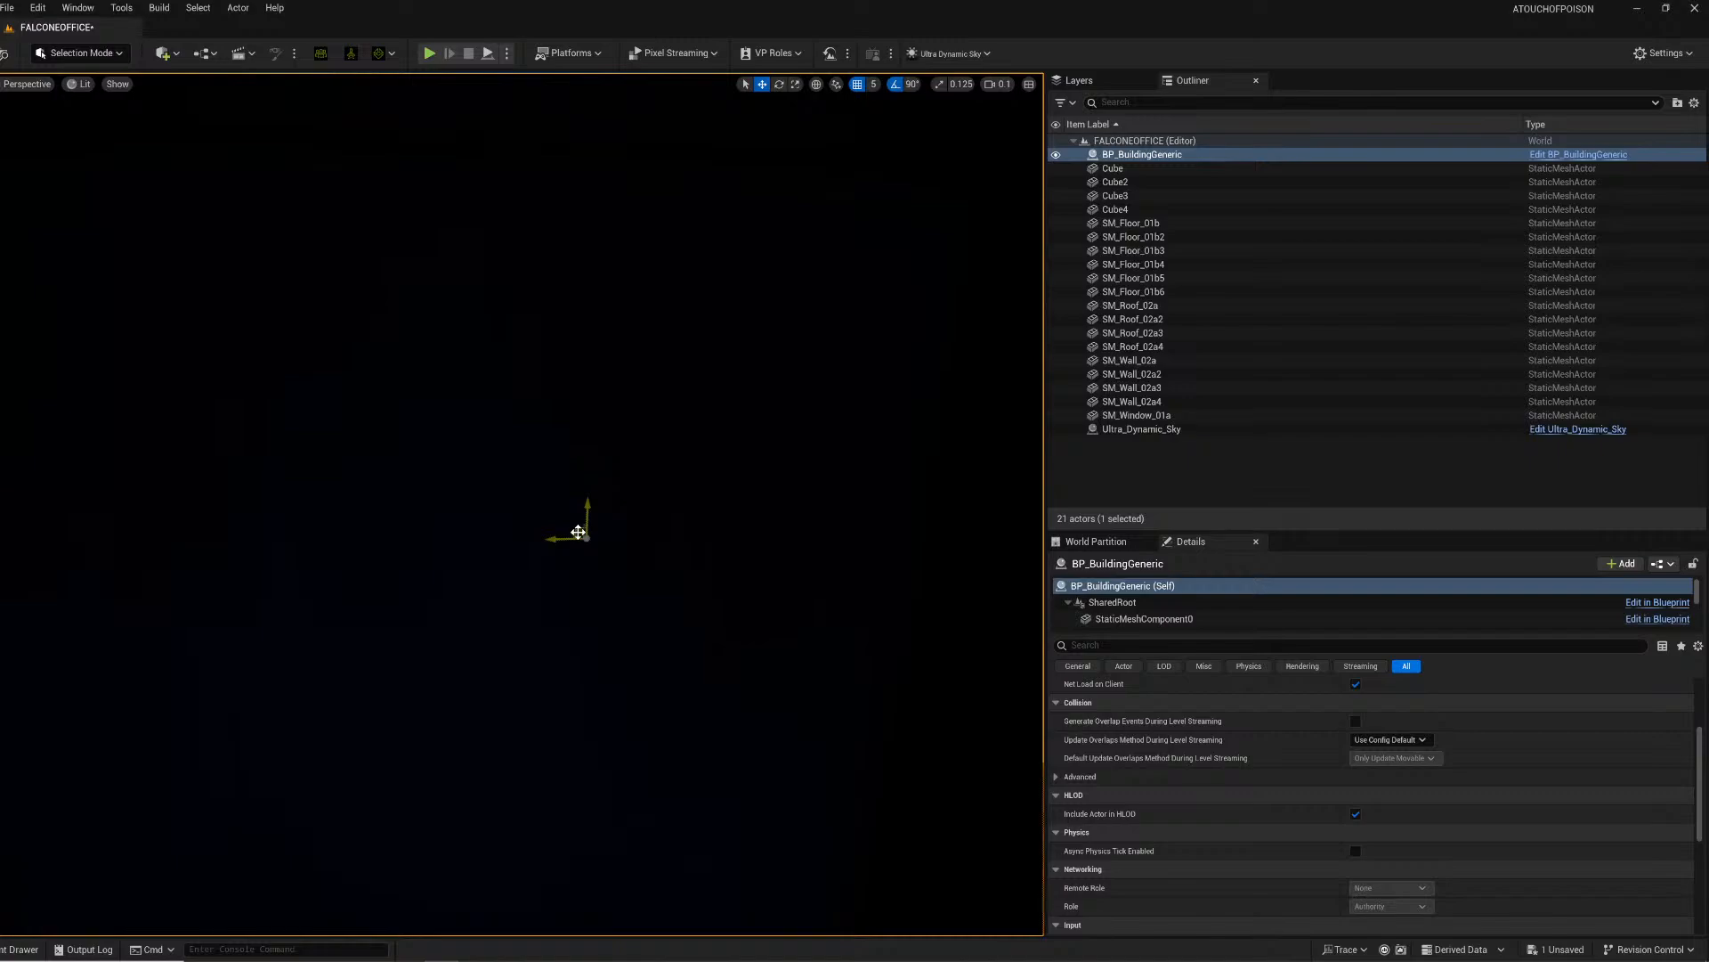
Step: Reposition BP_BuildingGeneric outside the office window and rotate it -90 degrees about its vertical axis
left_click_drag(581, 532, 535, 464)
key("e")
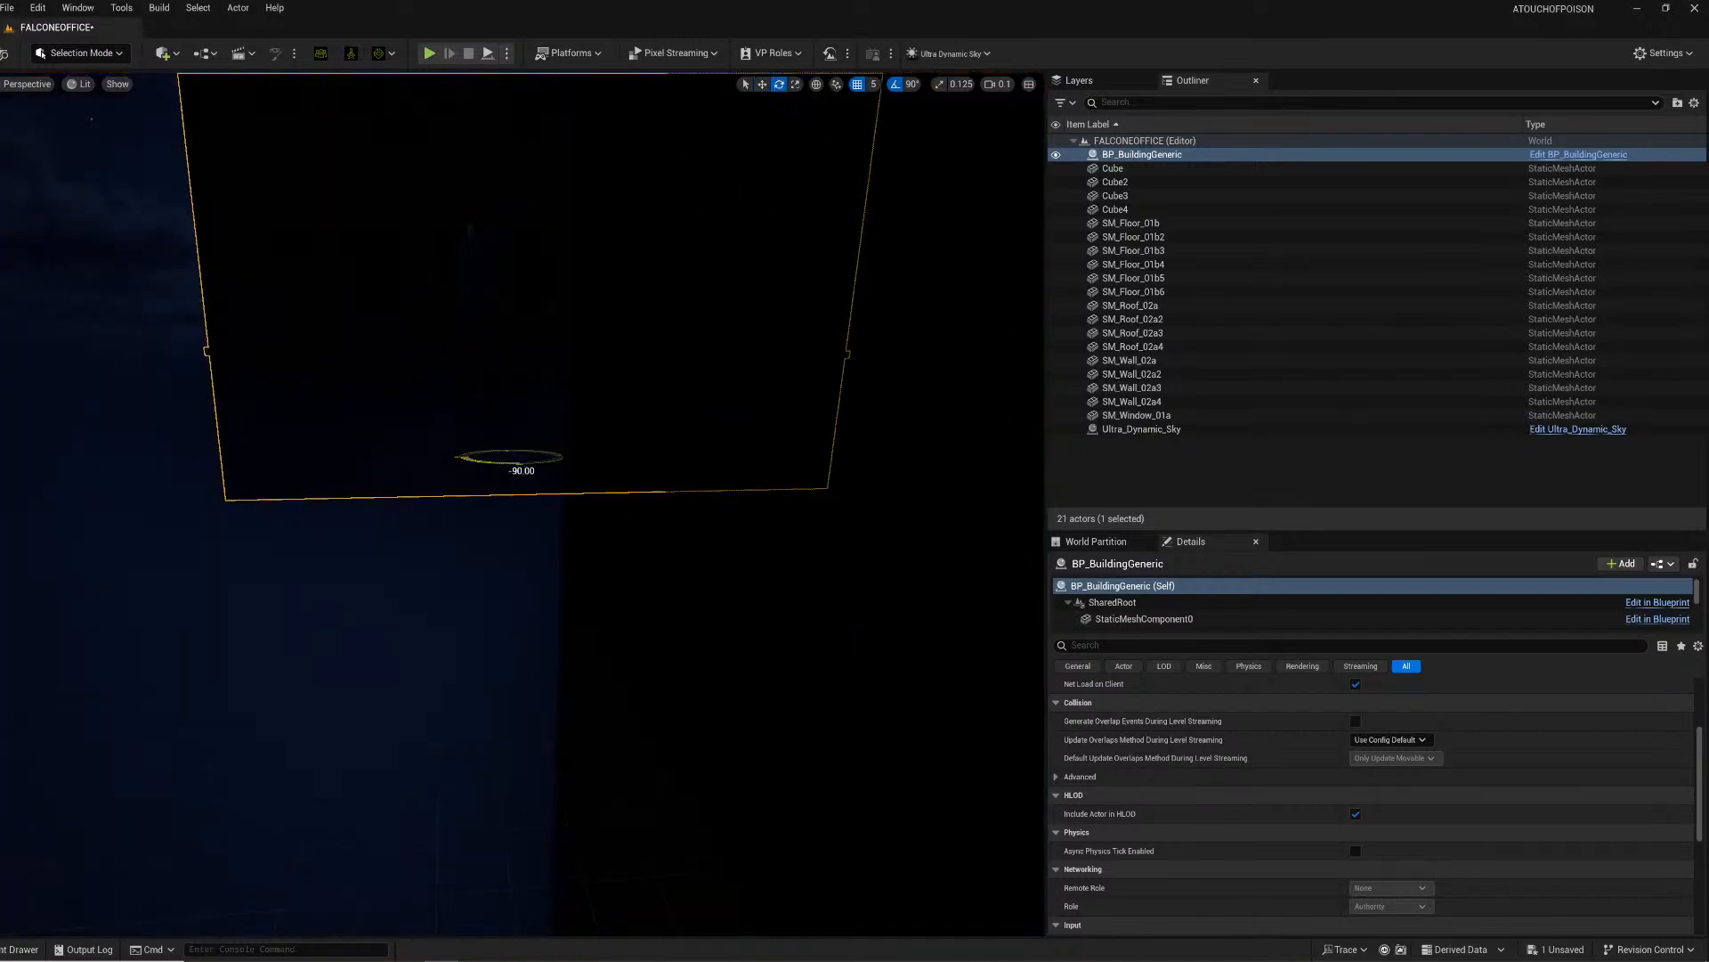
right_click_drag(302, 489, 329, 518)
key("w")
left_click_drag(300, 540, 277, 817)
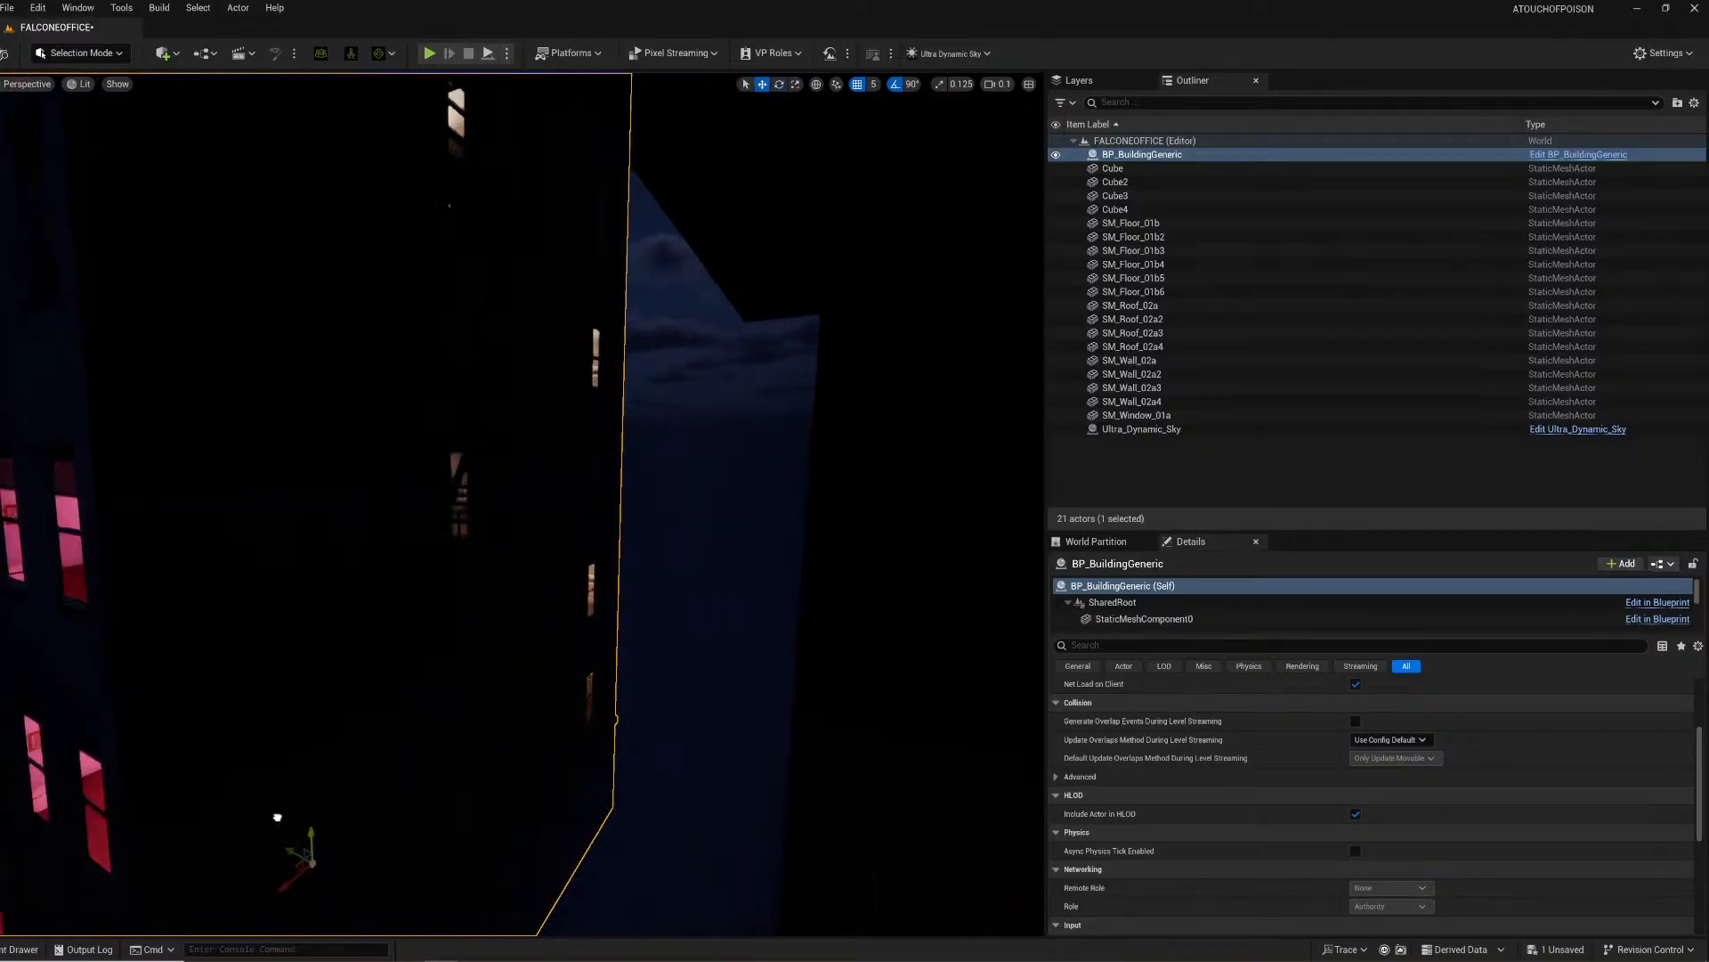
mouse_move(277, 816)
right_mouse_down()
mouse_move(342, 817)
mouse_move(305, 817)
right_mouse_up()
Step: Add the SM_ParkingSign mesh from BrooklynAlley/Meshes to the scene beside the building
key("ctrl+space")
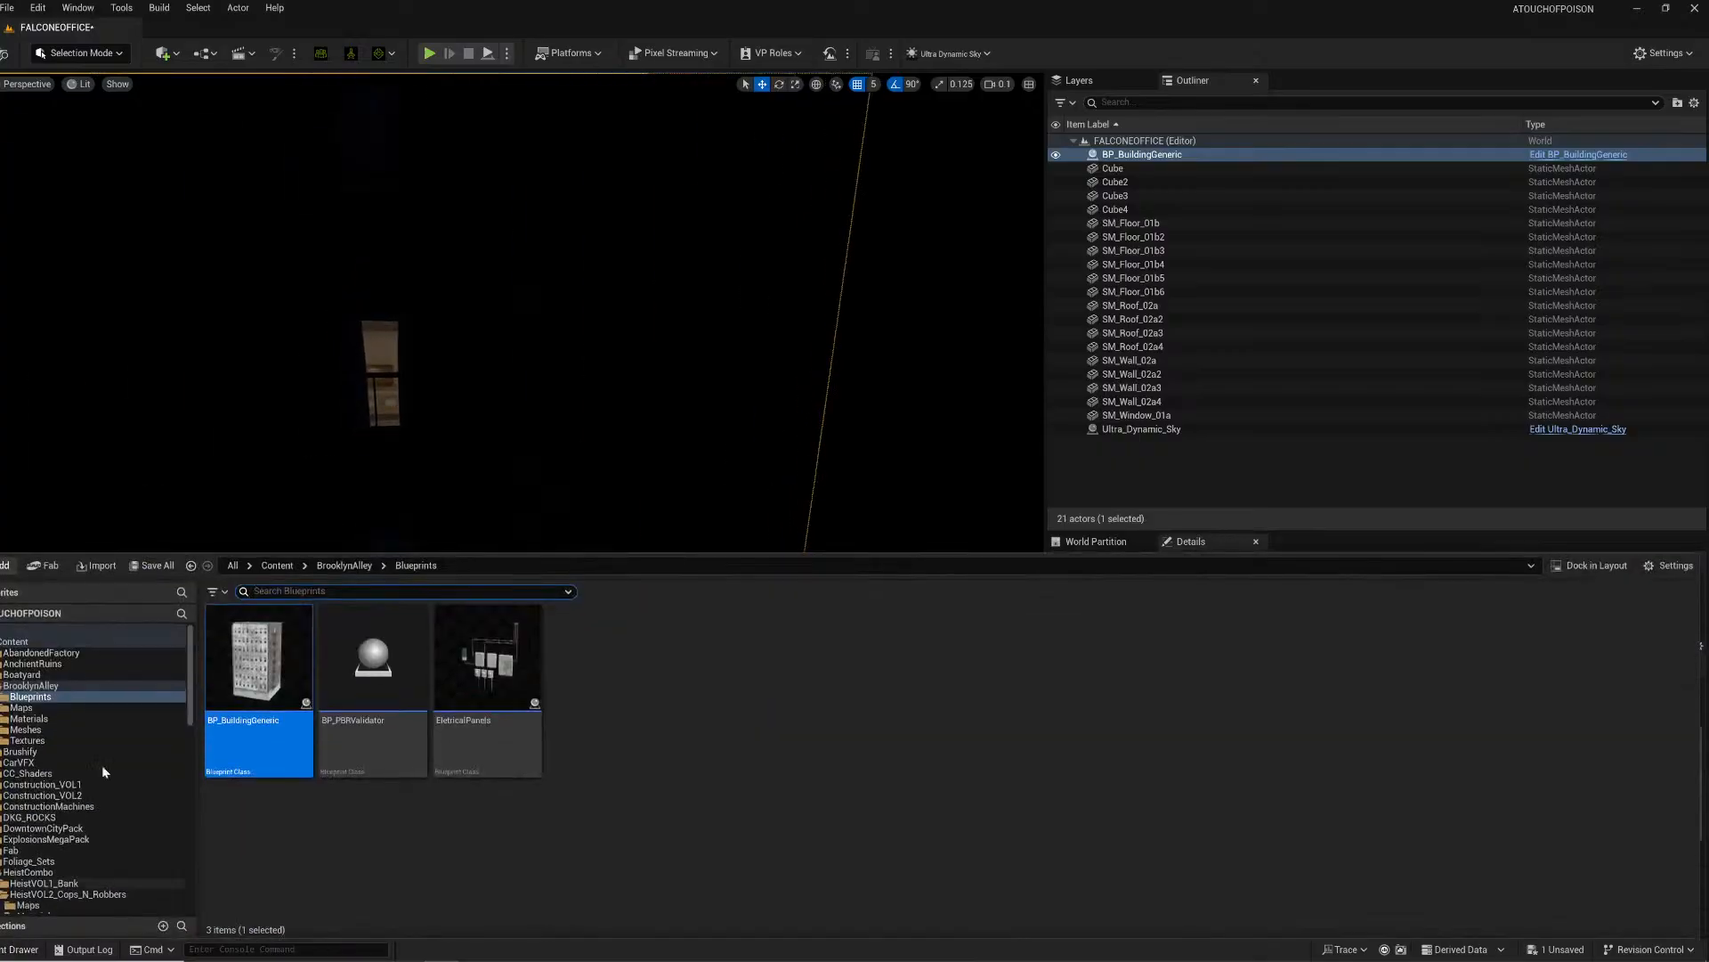
left_click(25, 730)
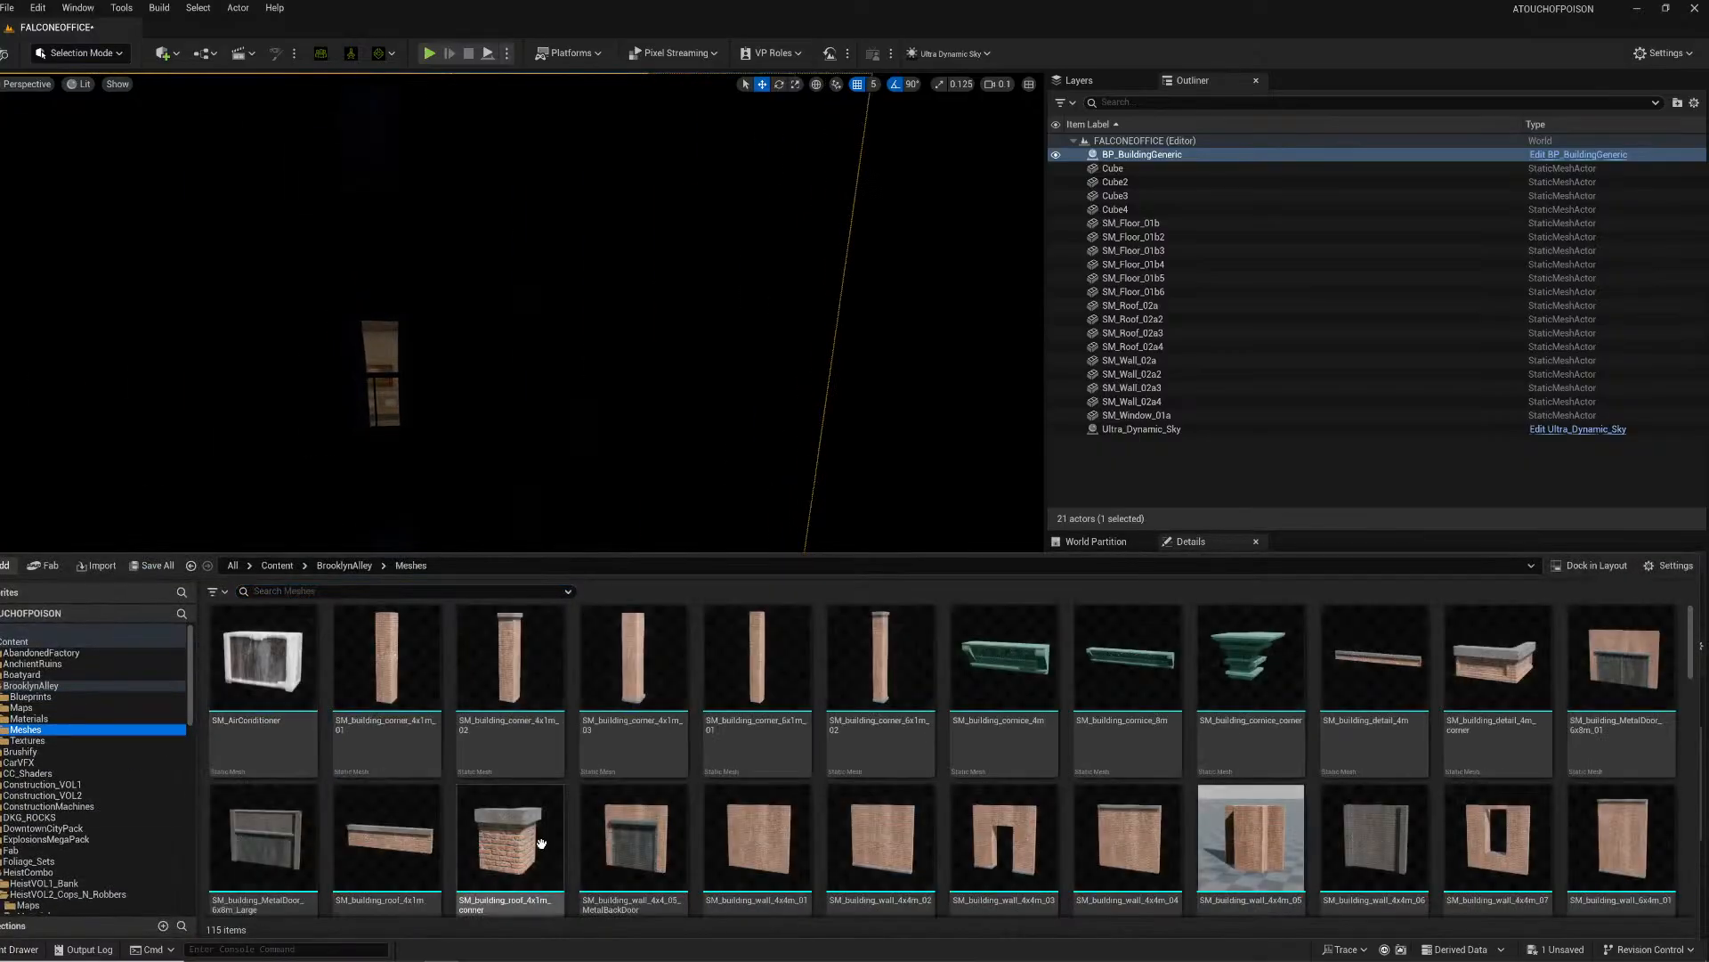
scroll(1064, 724, "down", 5)
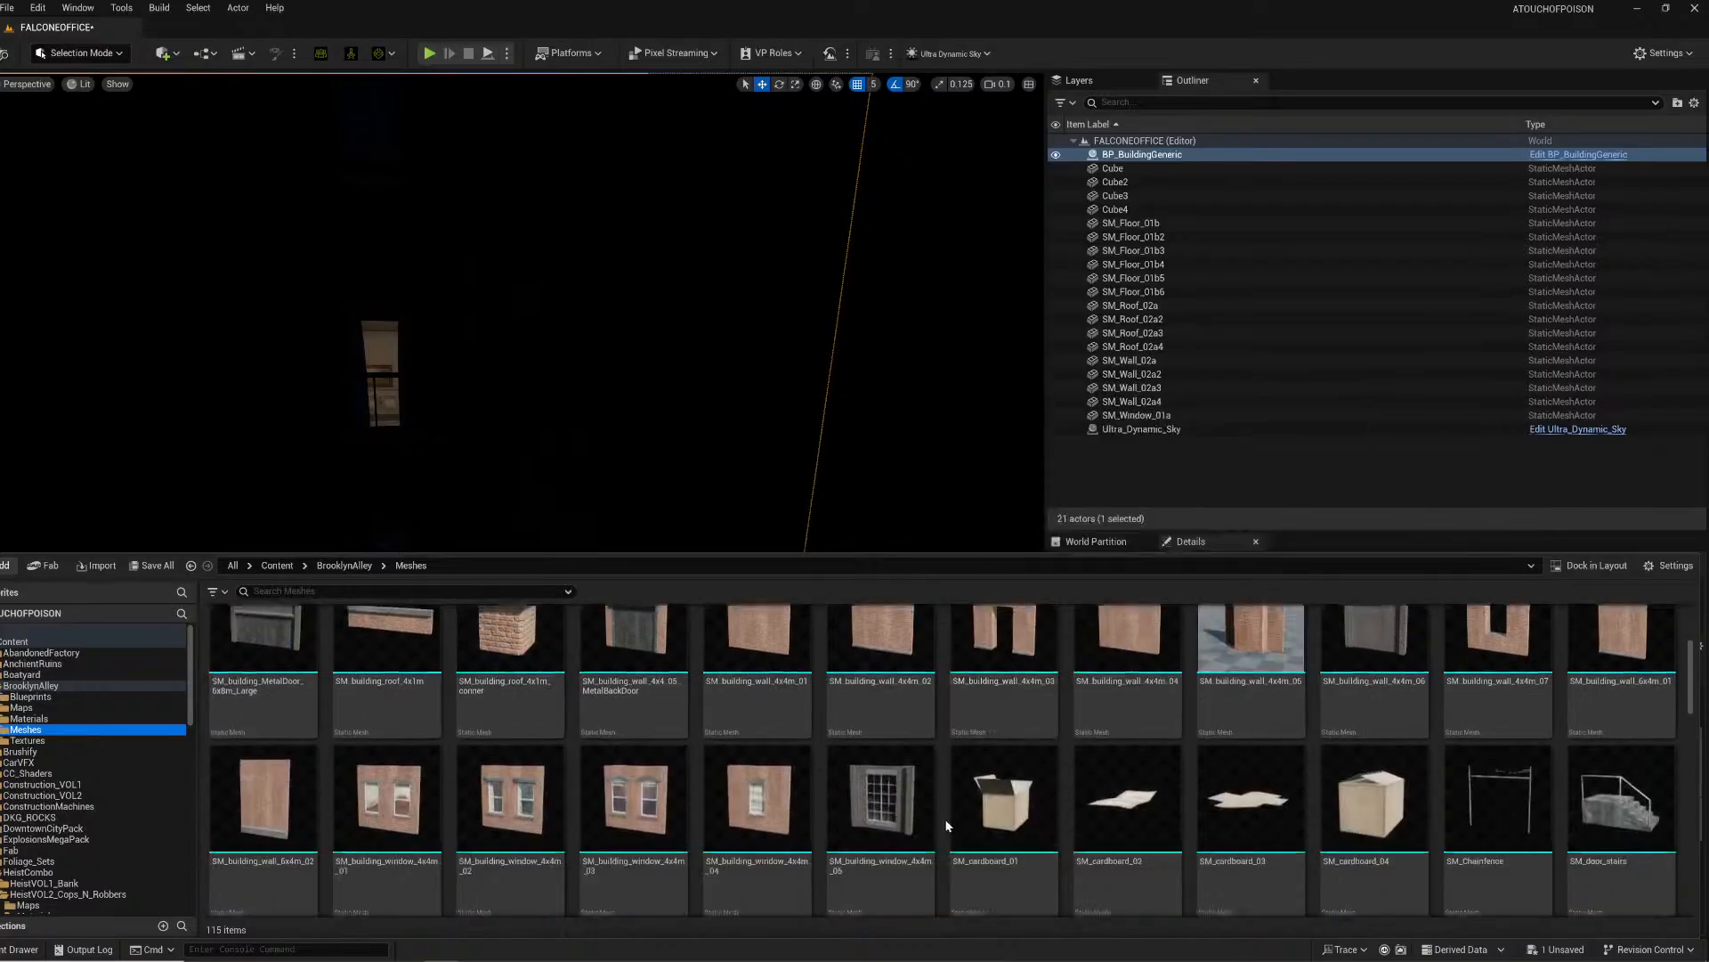
scroll(873, 762, "down", 6)
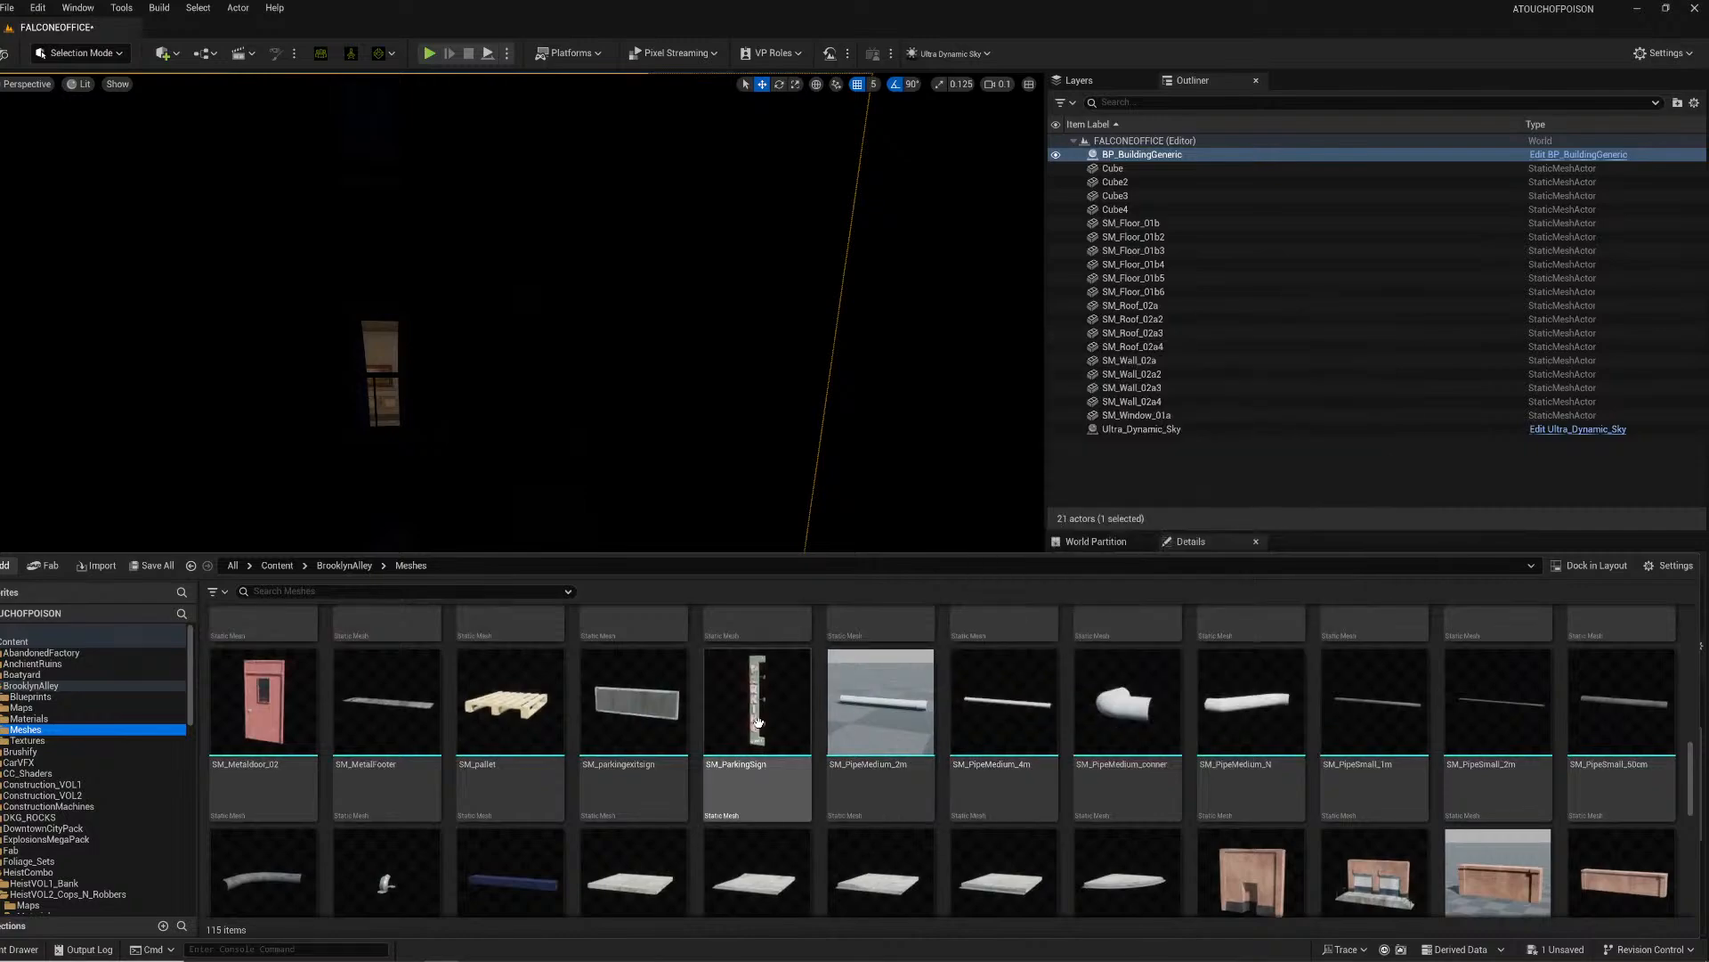
left_click_drag(757, 650, 618, 270)
right_click_drag(618, 270, 500, 390)
Step: Rotate SM_ParkingSign about its vertical axis so its mounting brackets face the building
key("e")
right_click_drag(236, 440, 116, 155)
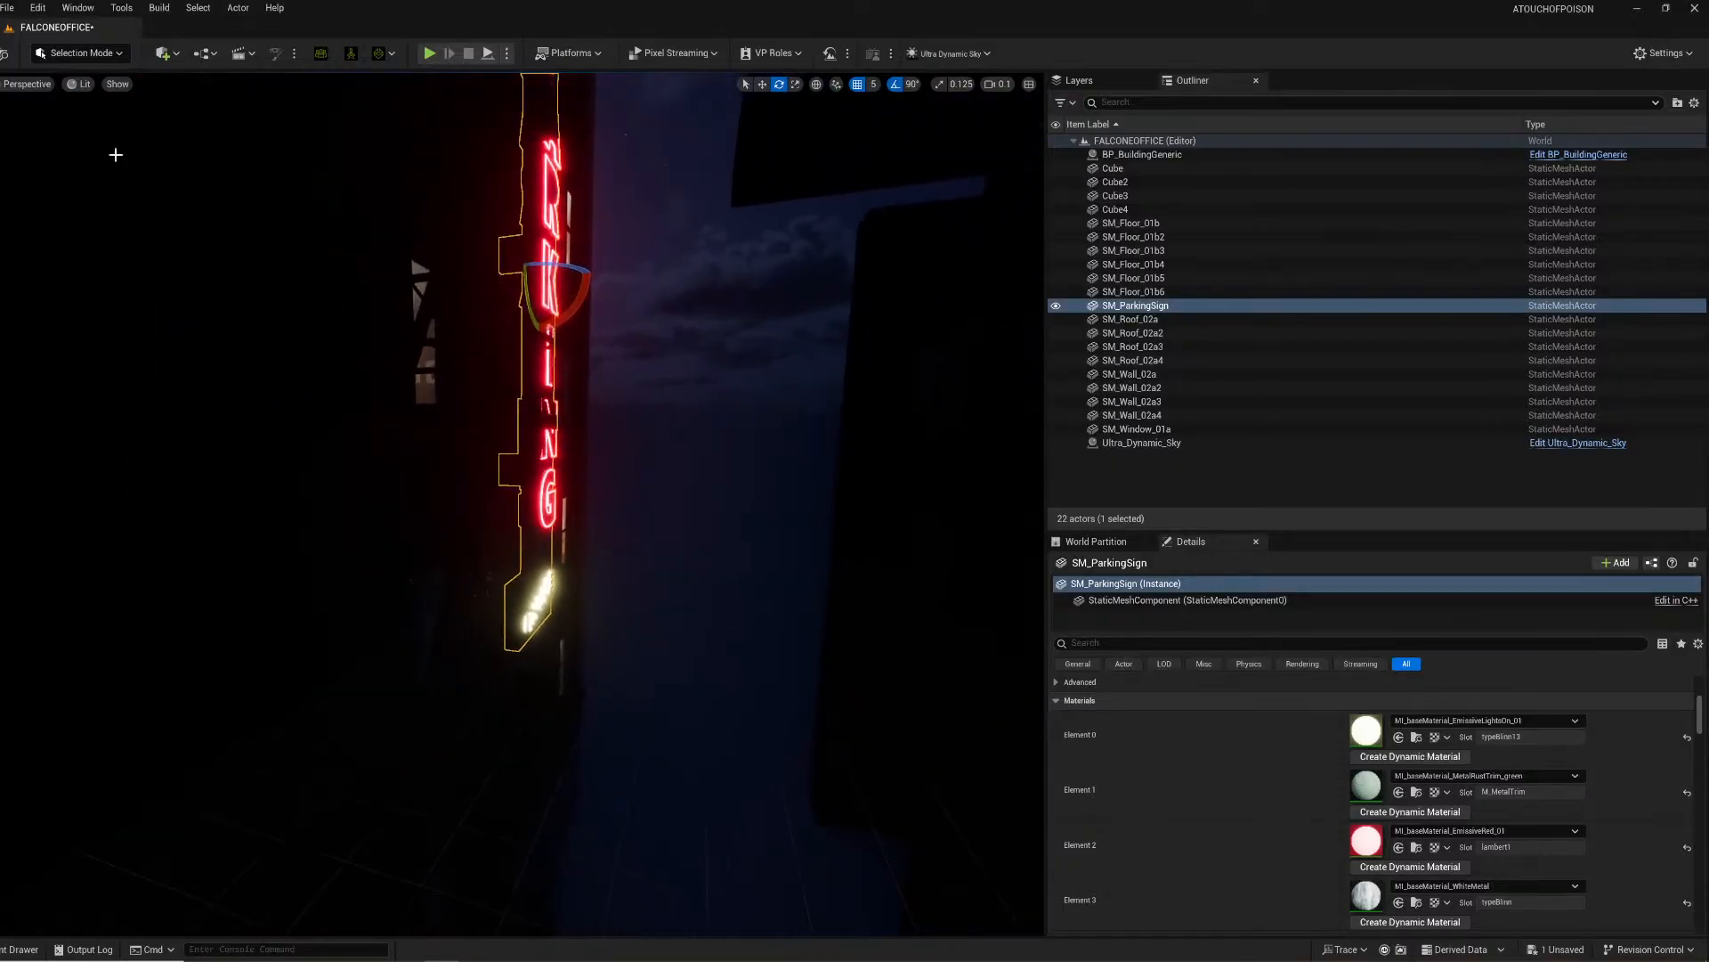
left_click(43, 83)
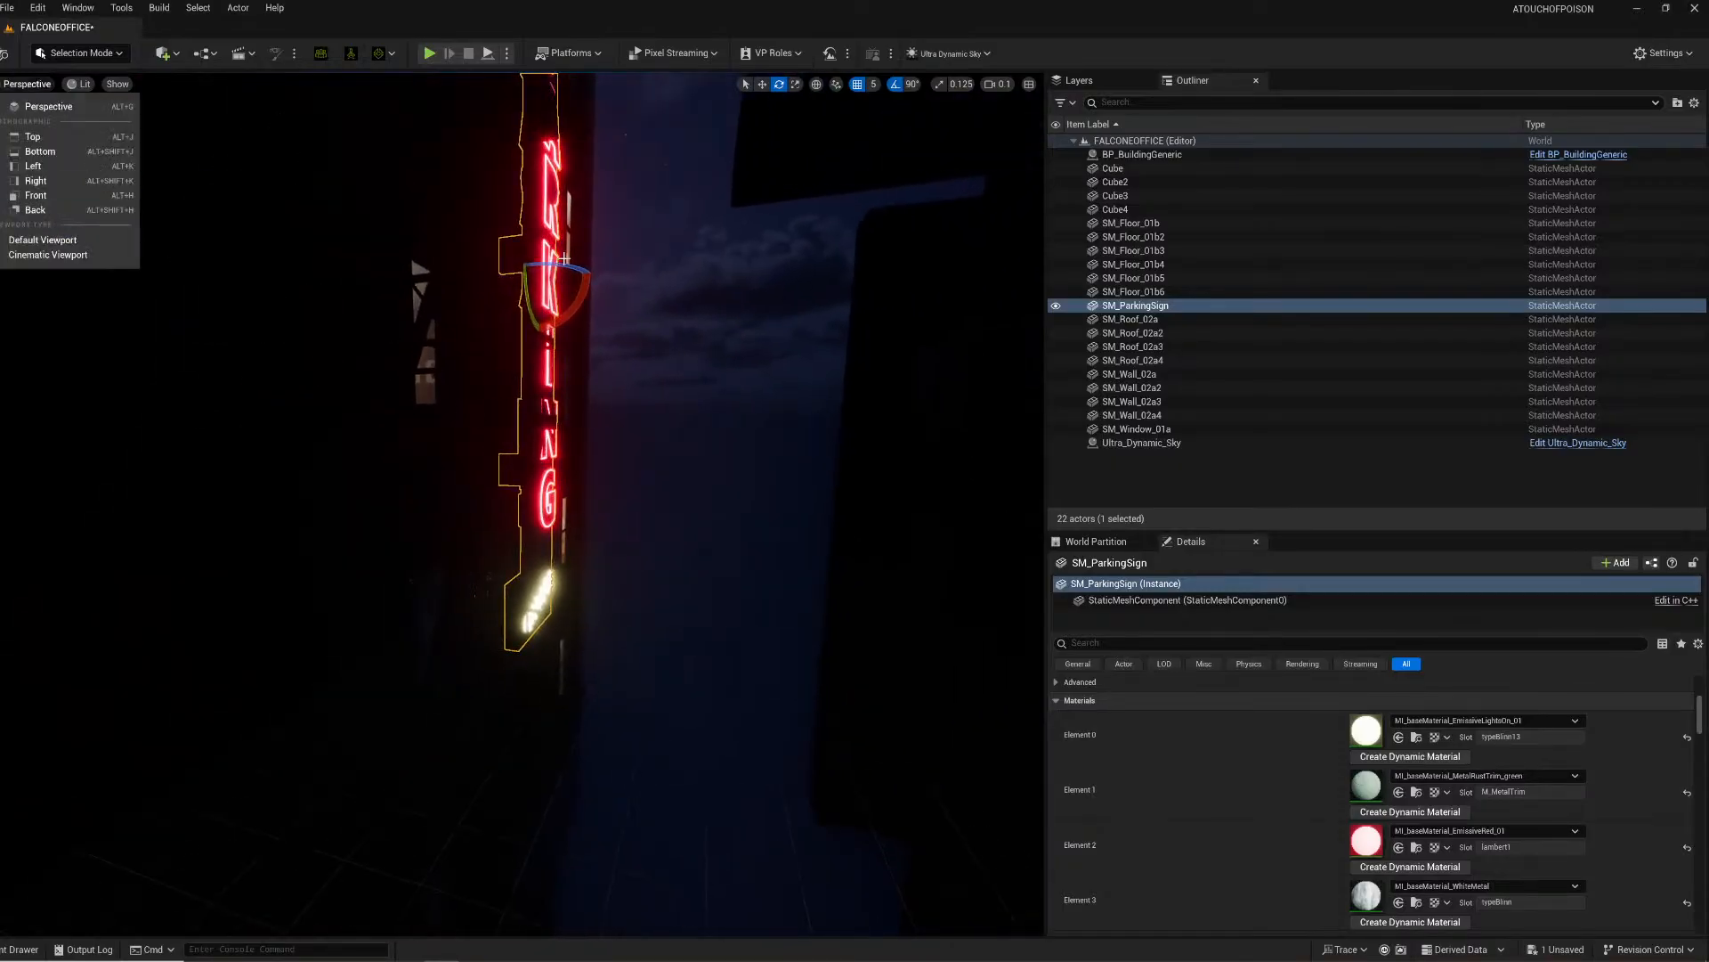
left_click_drag(570, 267, 499, 274)
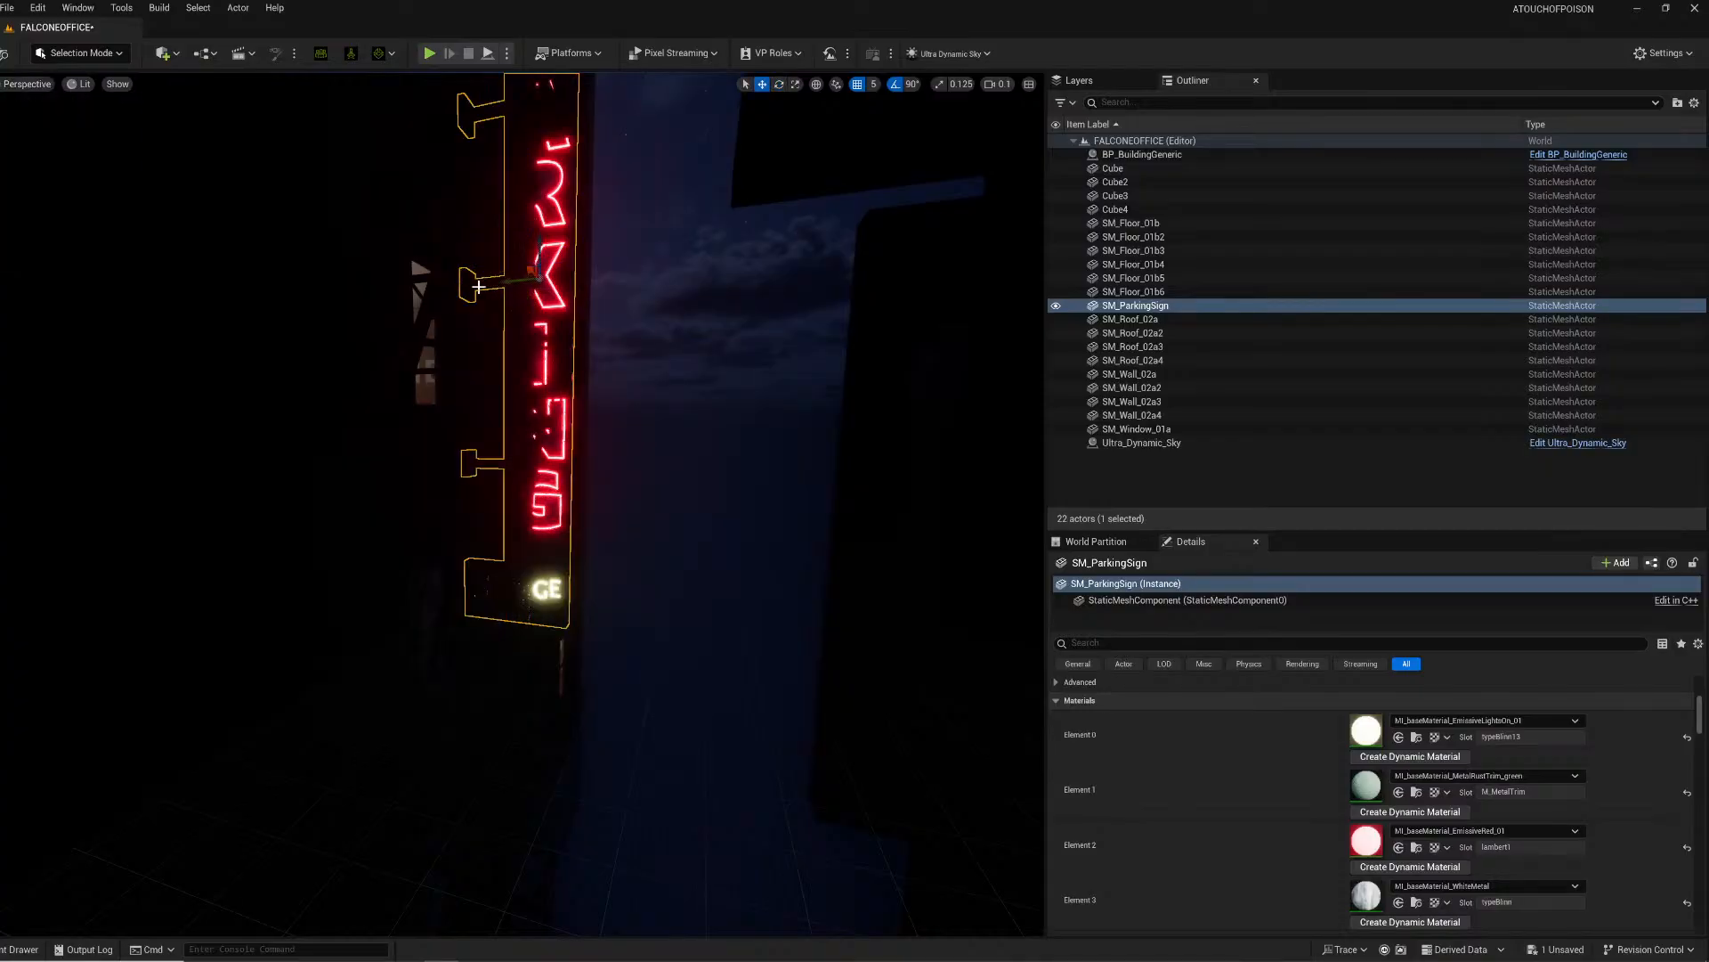
right_click_drag(517, 277, 364, 280)
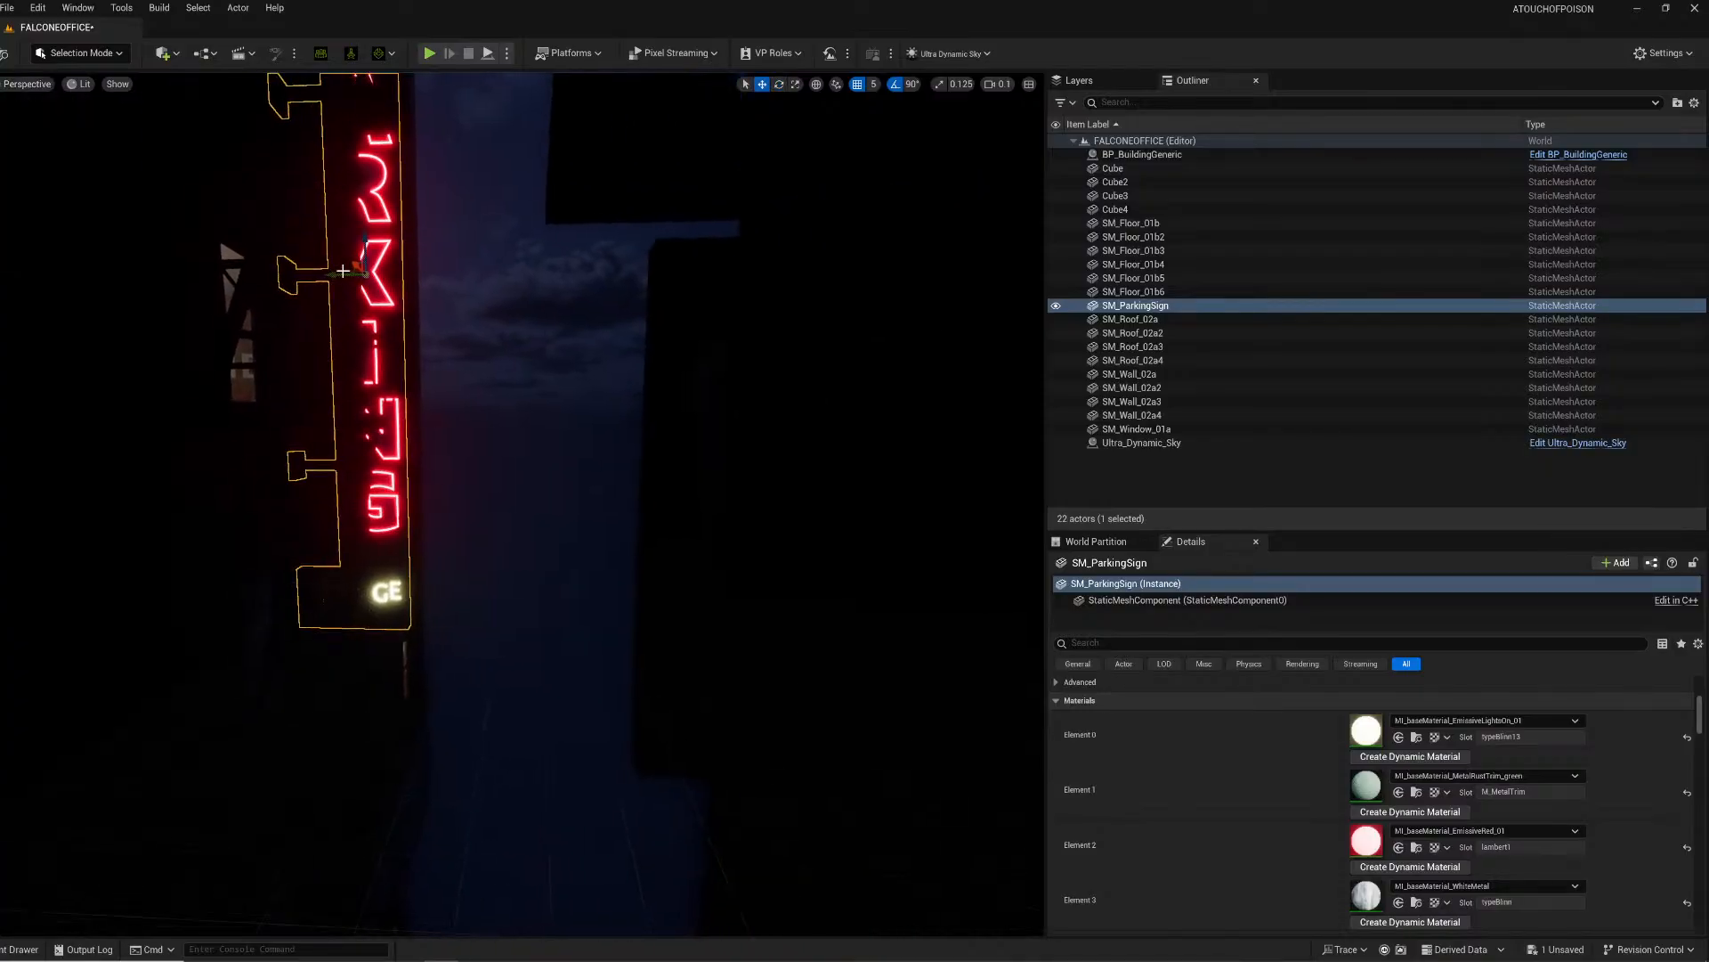
Step: Move the parking sign outward along the building so it hangs at the corner against the night sky
left_click_drag(340, 273, 389, 274)
right_click_drag(389, 273, 528, 313)
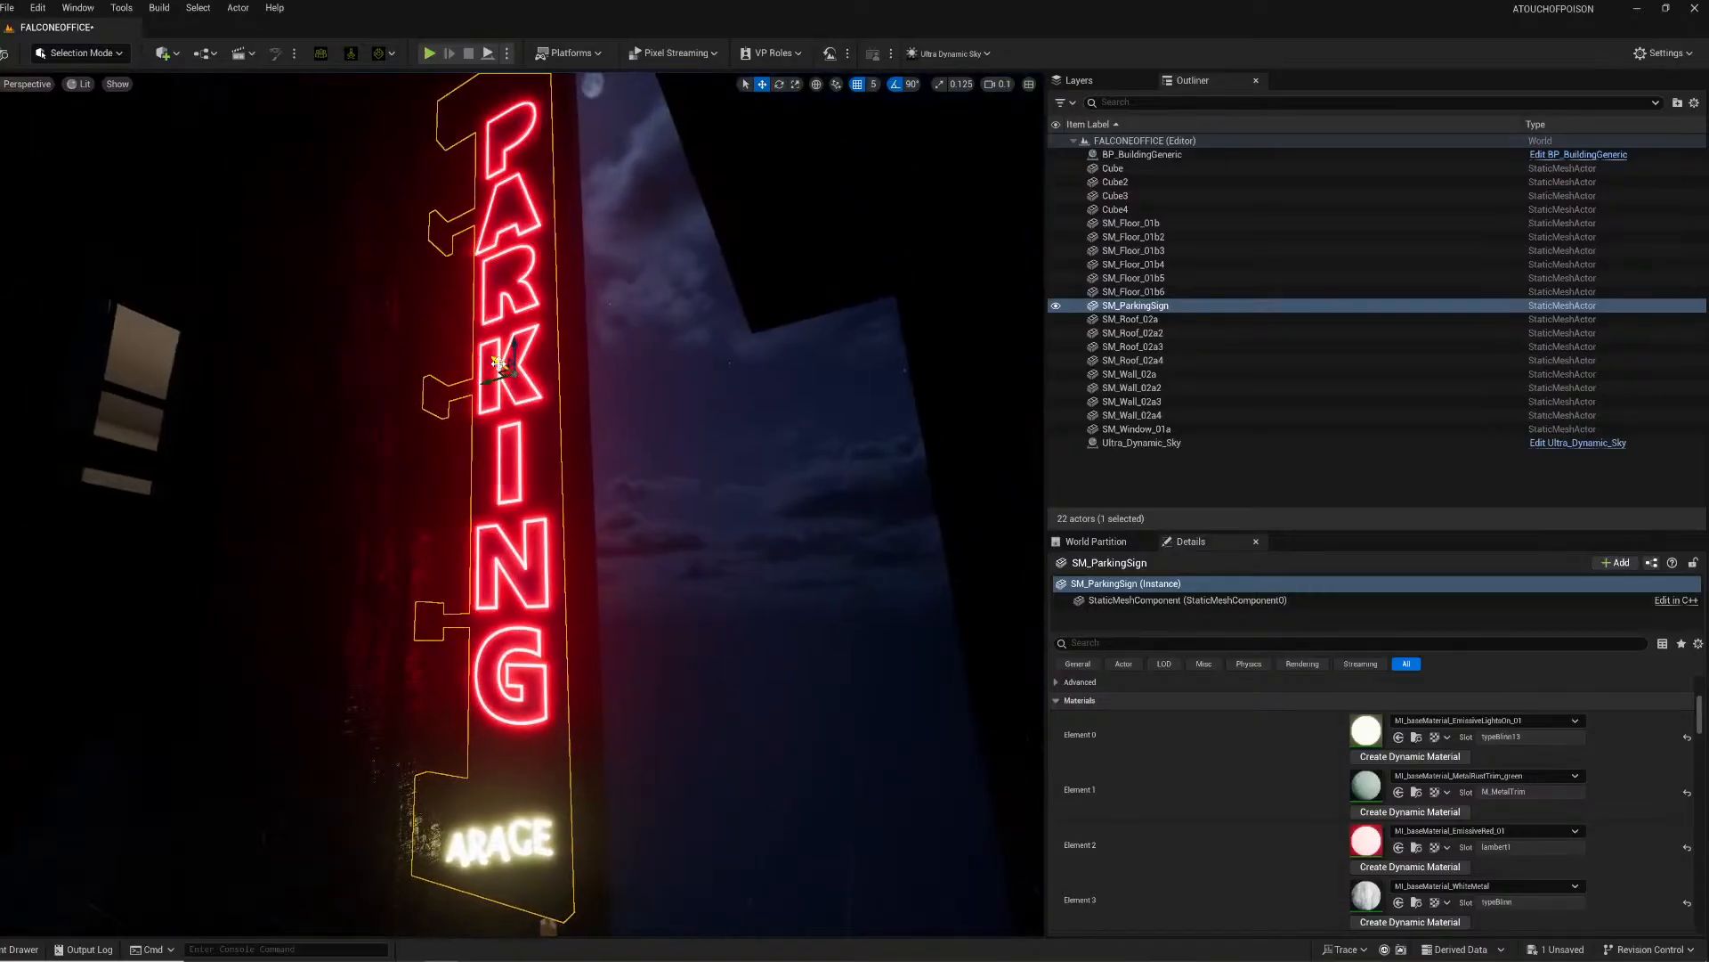
left_click_drag(499, 364, 612, 397)
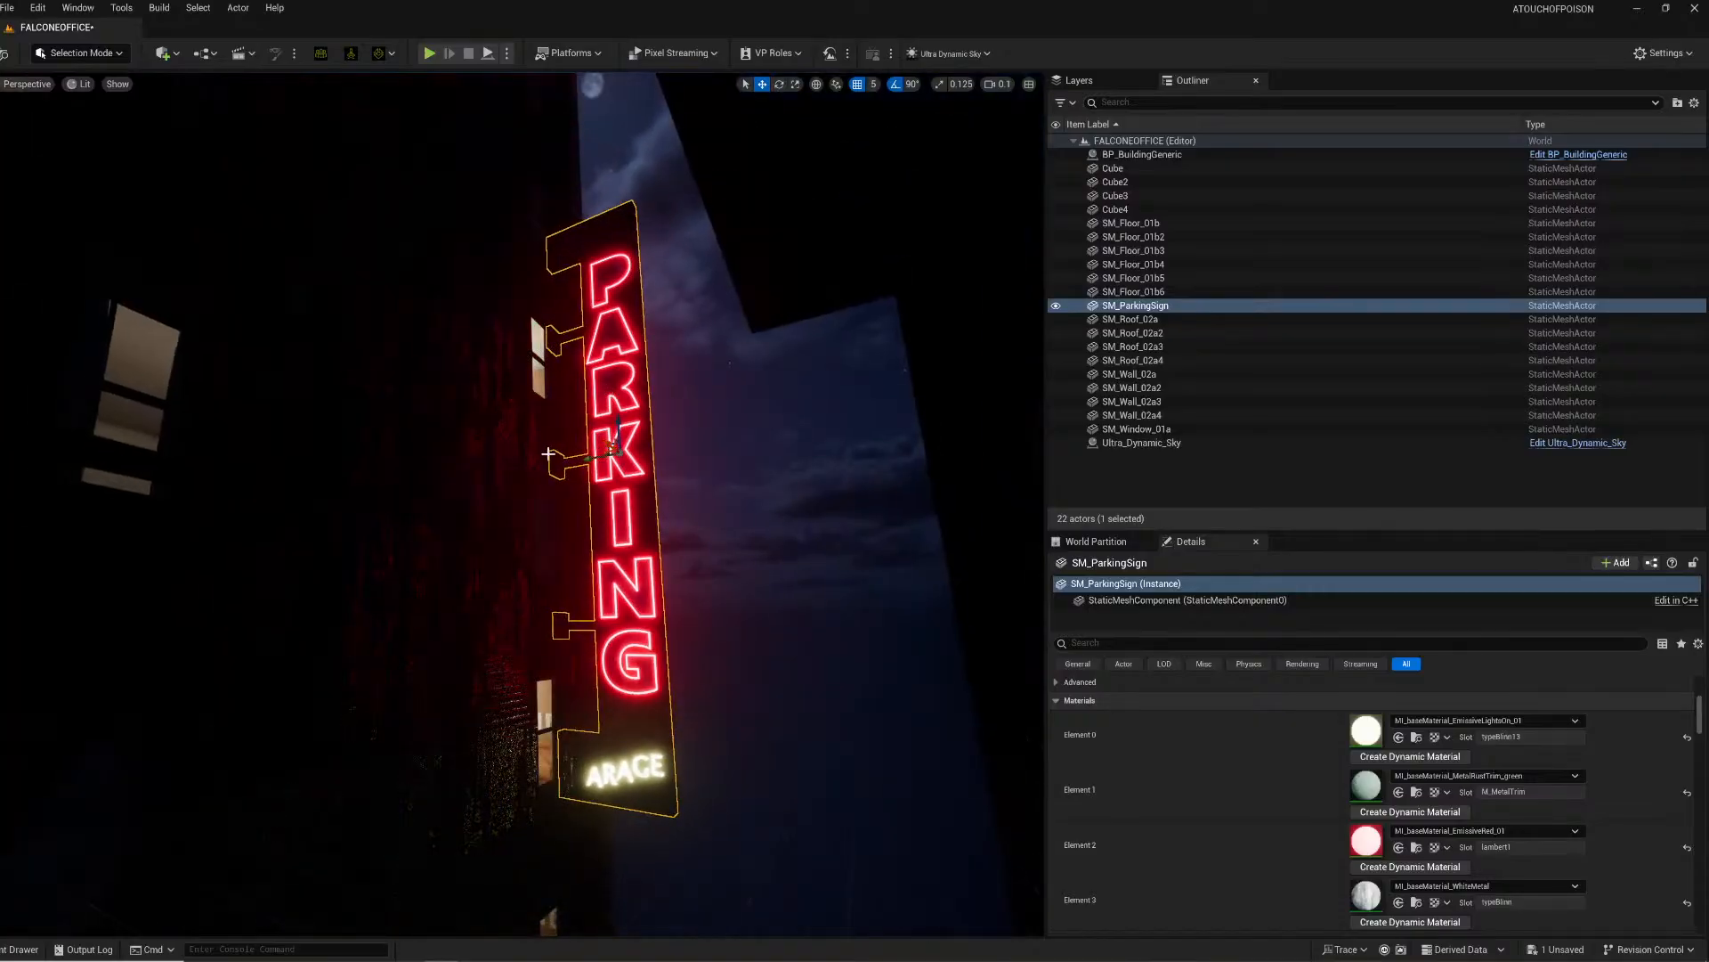
left_click_drag(587, 456, 634, 457)
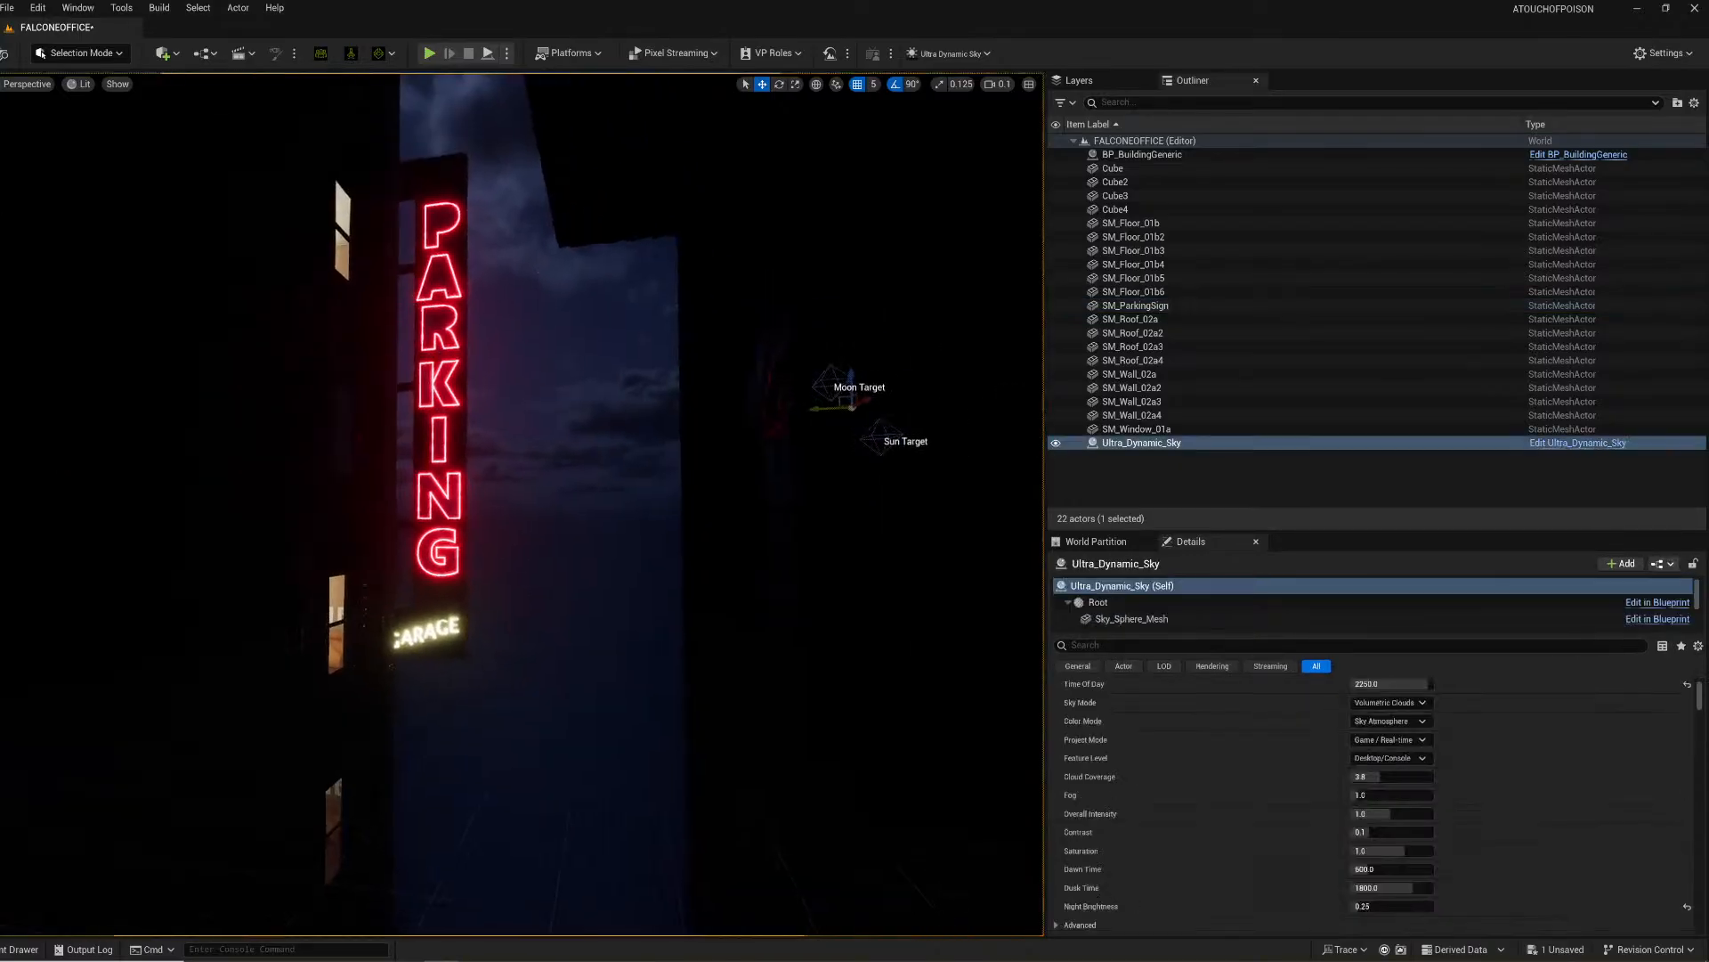
Step: Fine-tune the position of SM_ParkingSign so its brackets line up with the brick wall at the building's corner
right_click_drag(522, 504, 730, 570)
left_click(730, 624)
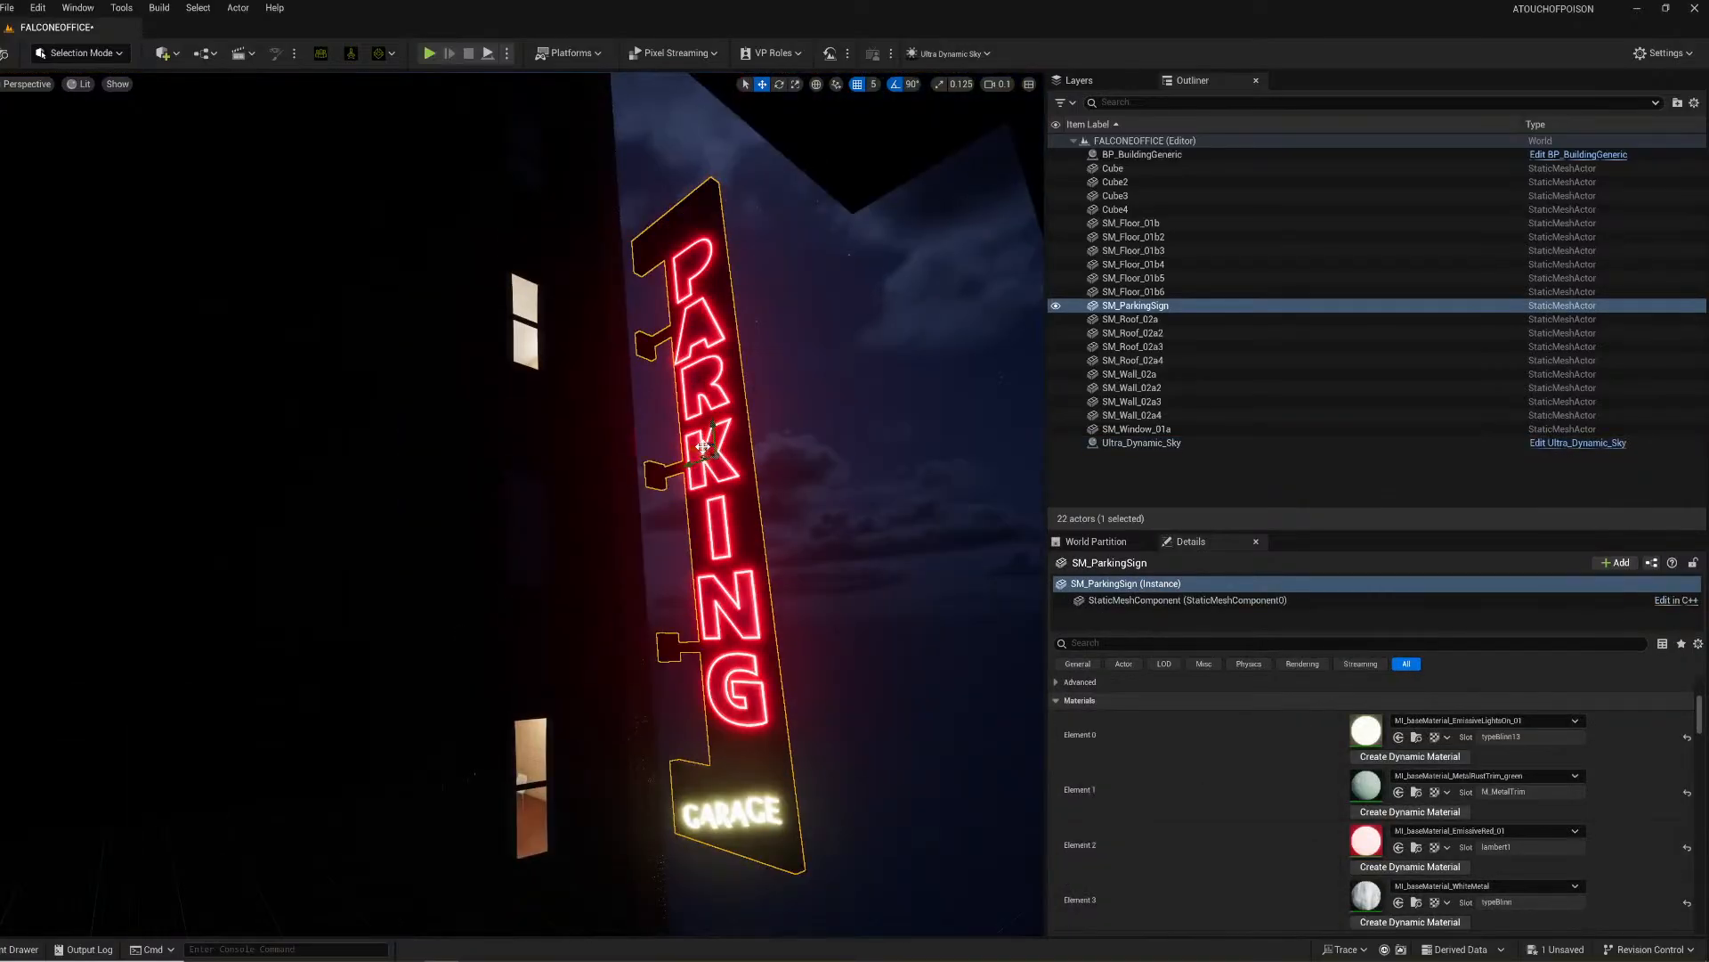
left_click_drag(700, 447, 639, 439)
right_click_drag(640, 442, 607, 523)
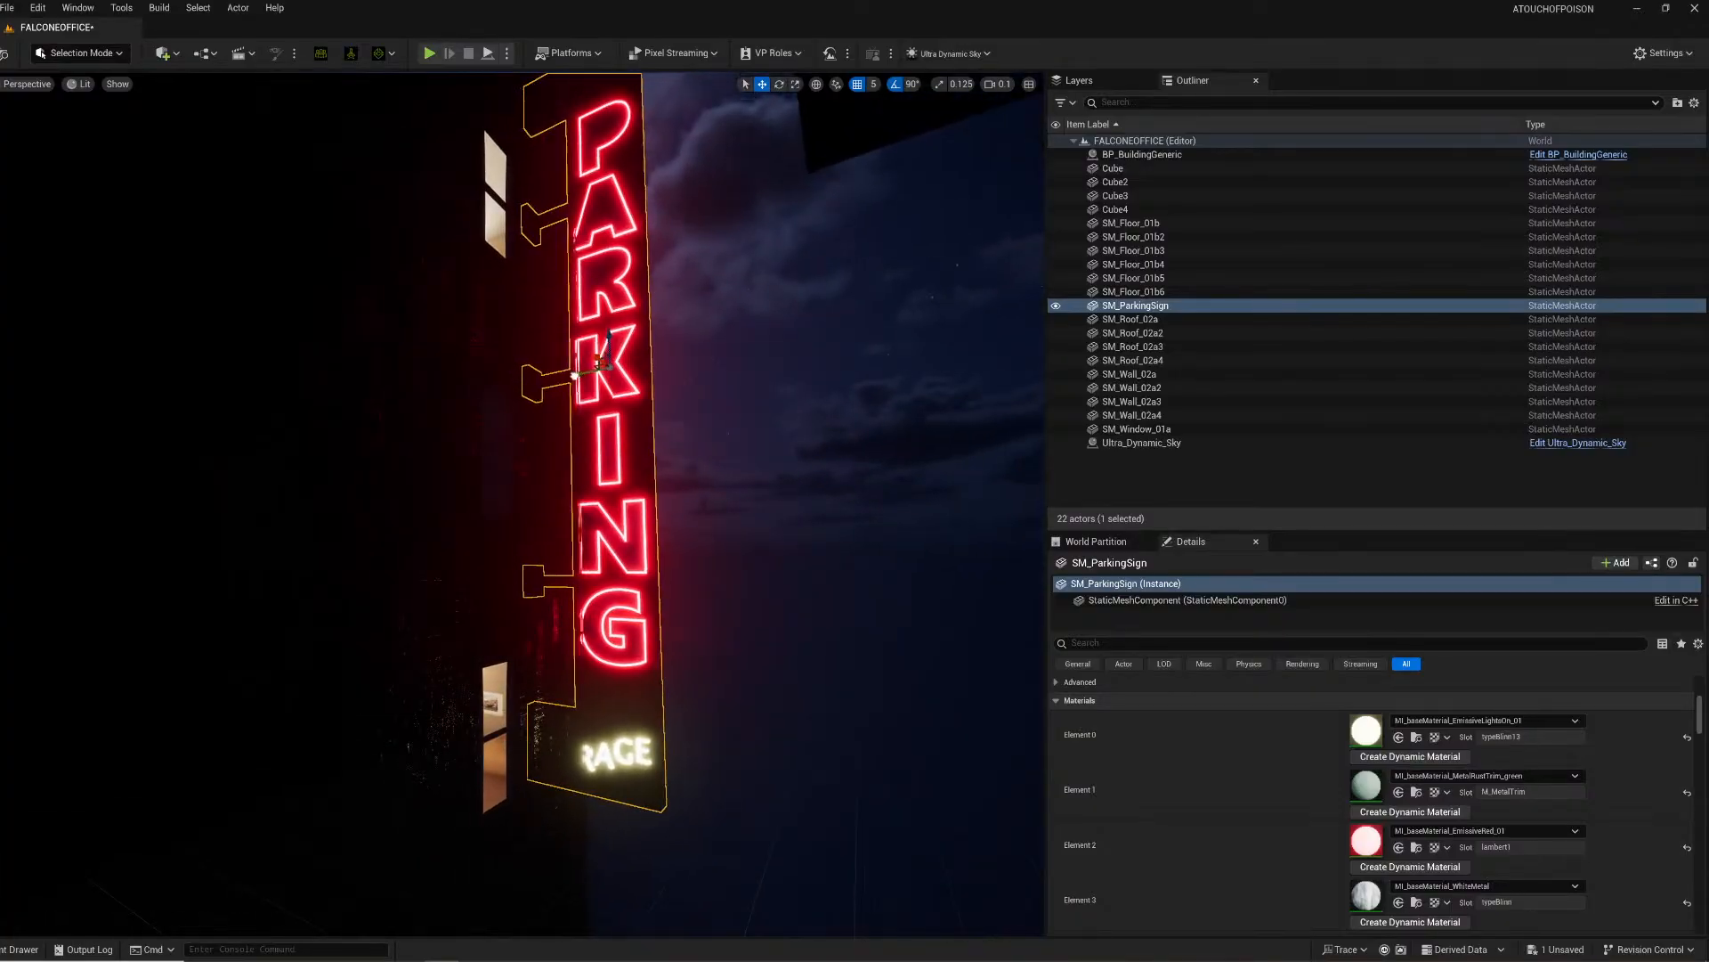
left_click_drag(574, 374, 634, 375)
right_click_drag(624, 343, 396, 385)
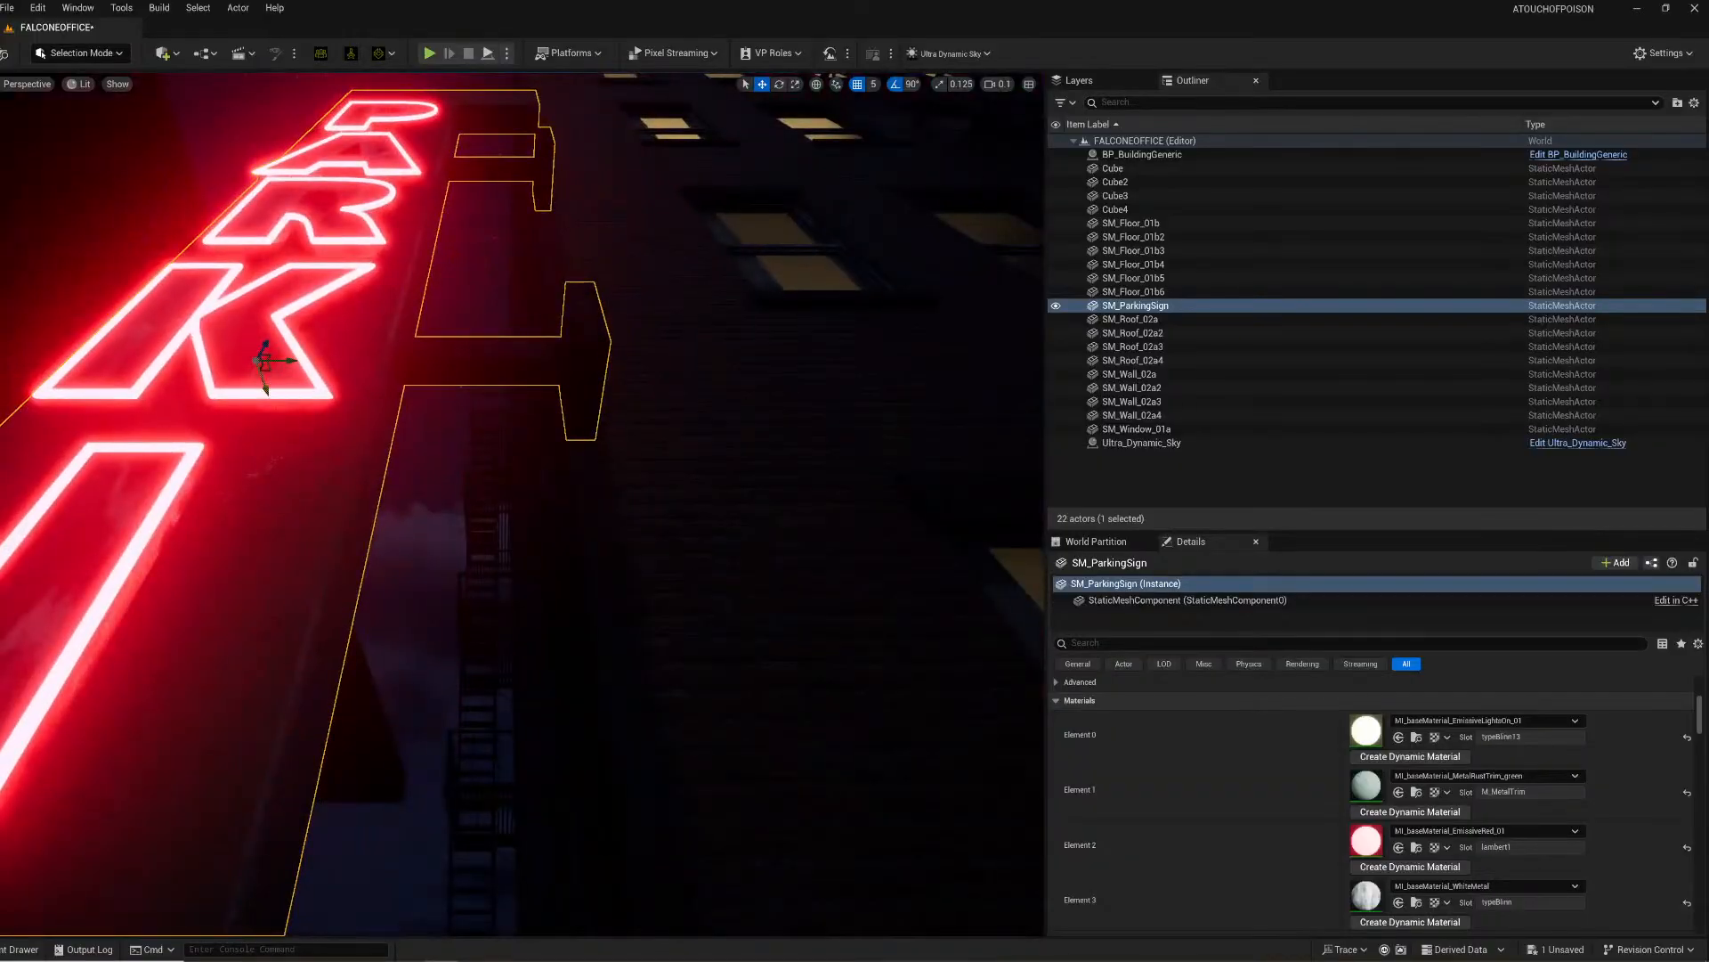
left_click_drag(267, 388, 334, 464)
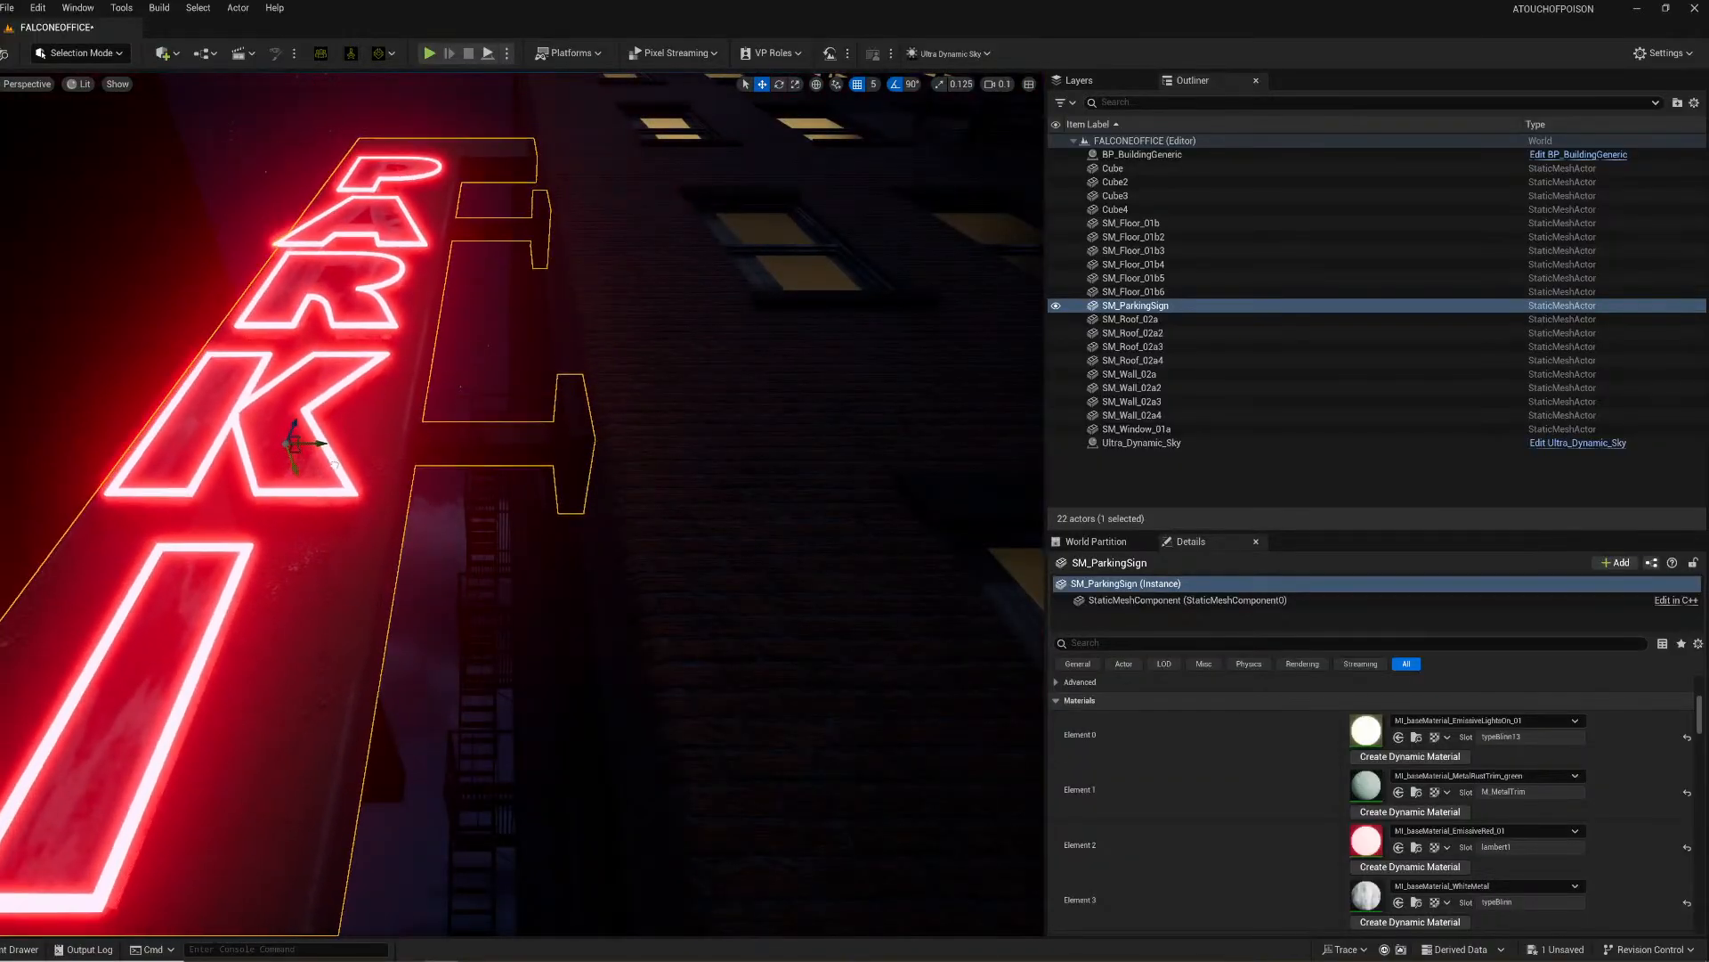
Step: Duplicate BP_BuildingGeneric to get a second building
right_click_drag(584, 370, 584, 370)
left_click(582, 388)
scroll(1155, 782, "up", 3)
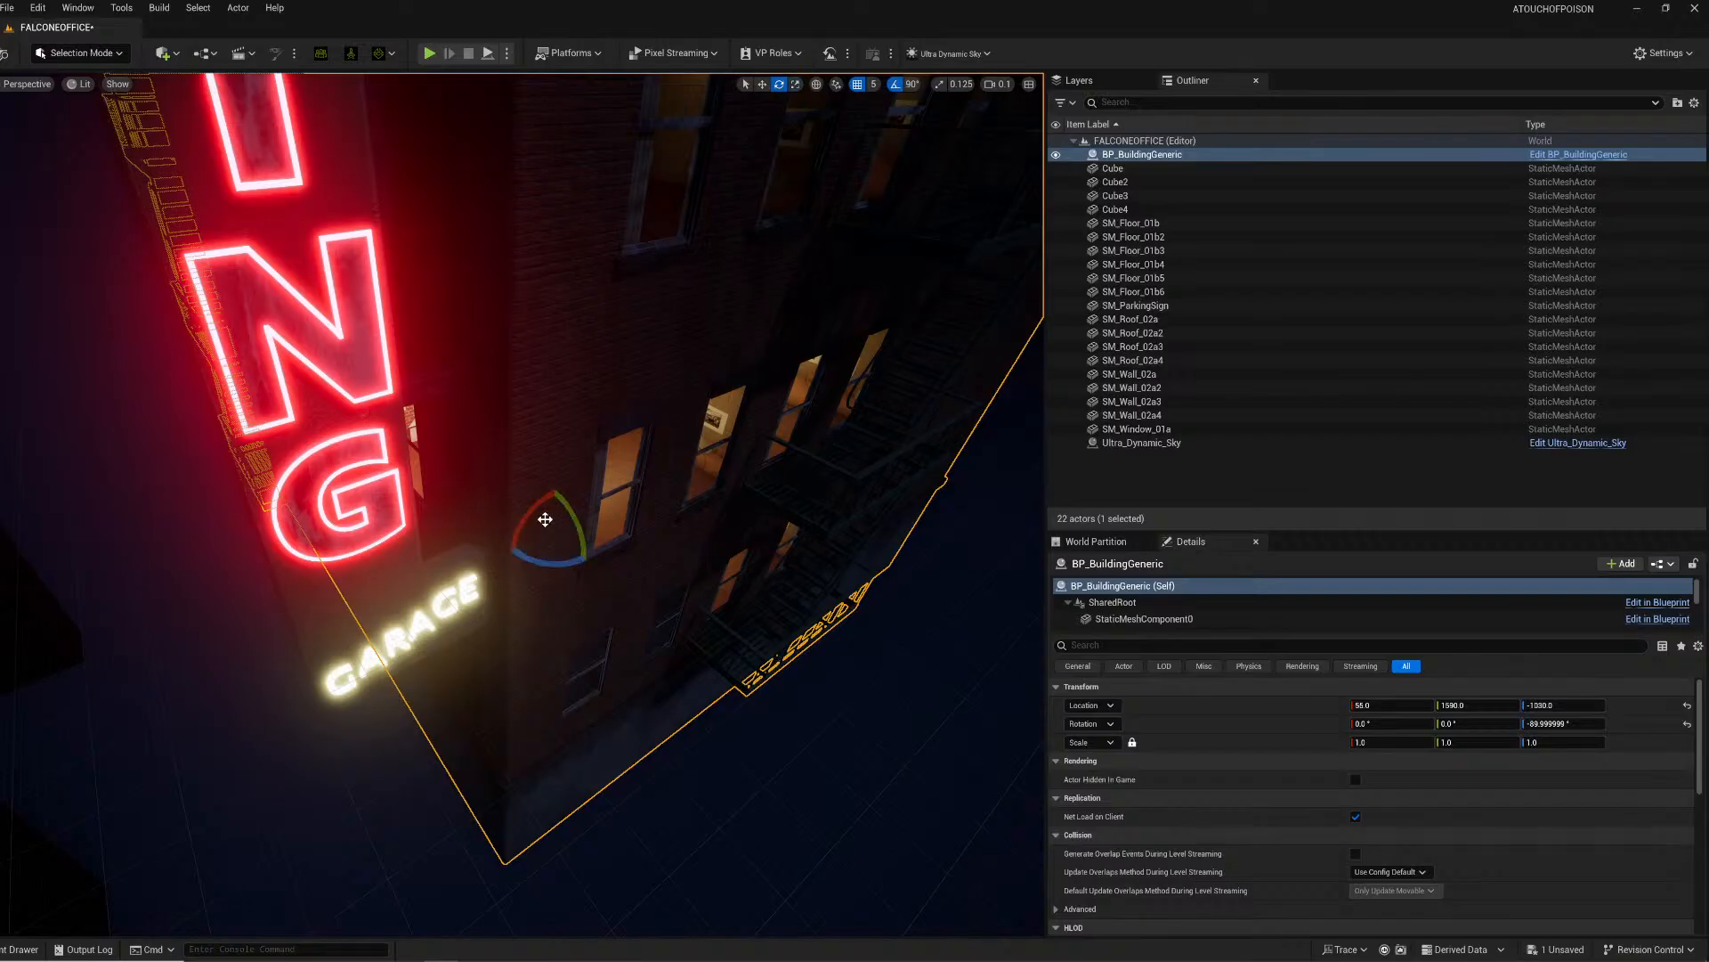
mouse_move(552, 499)
right_mouse_down()
mouse_move(392, 481)
mouse_move(525, 499)
right_mouse_up()
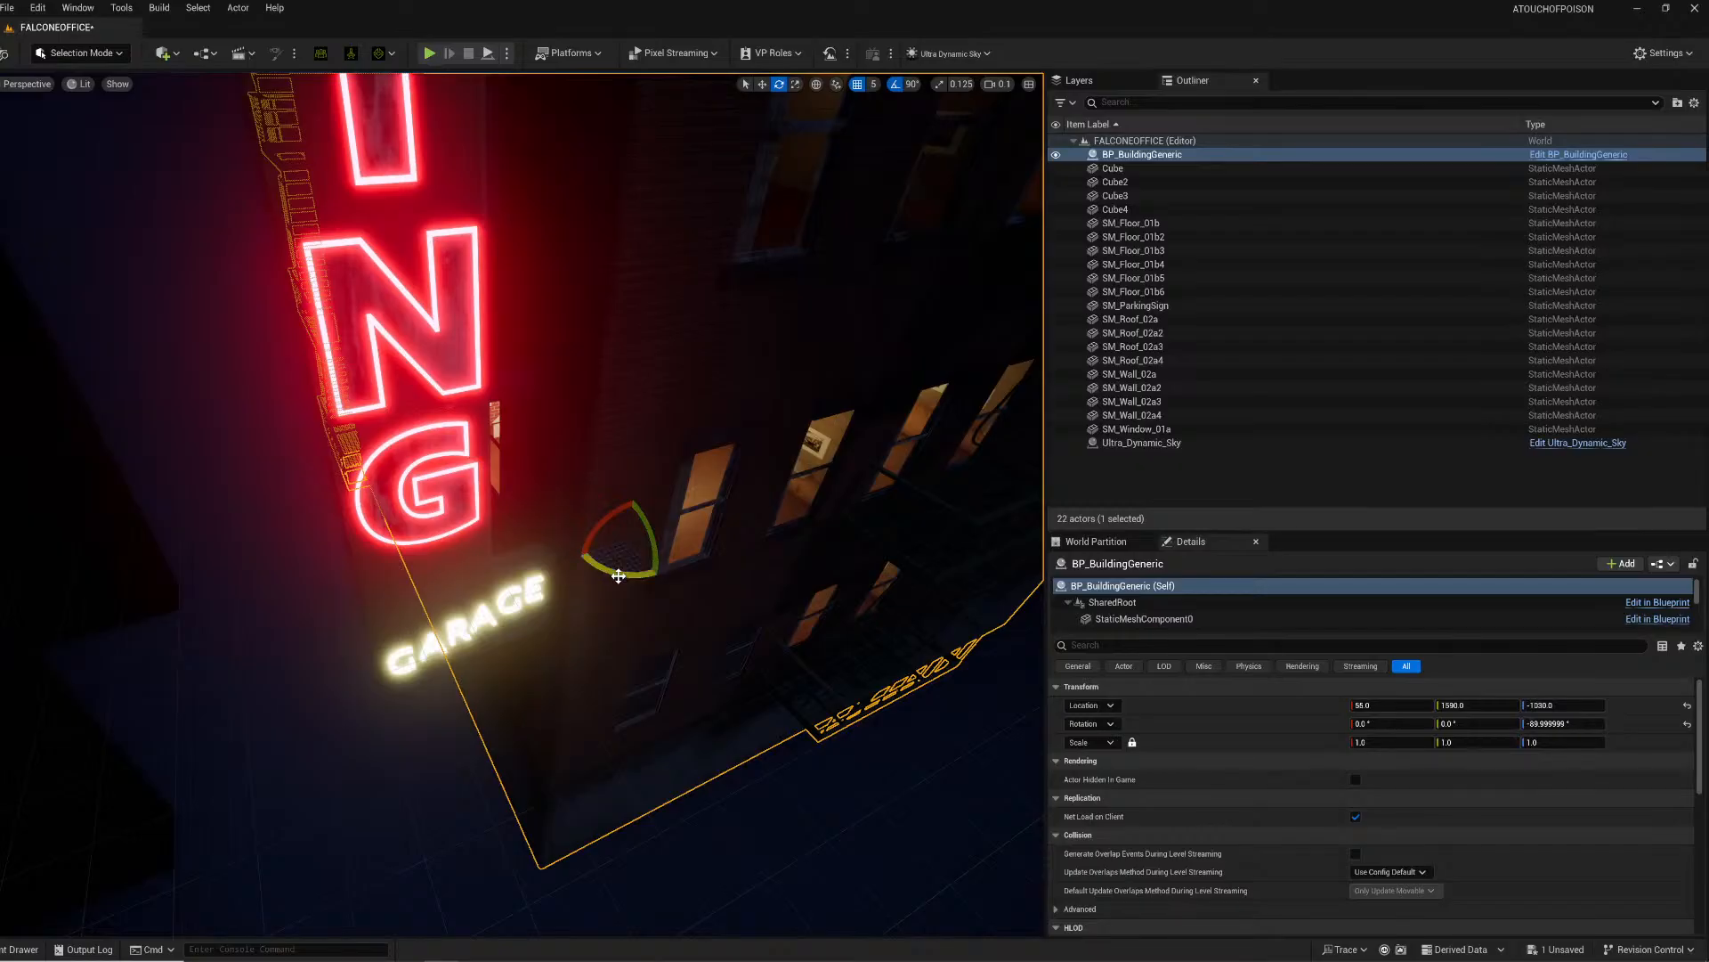
left_click_drag(594, 509, 669, 526, "alt")
right_click_drag(609, 545, 551, 538)
Step: Move the building copy away from the original and turn it to a vertical-axis rotation of about 90 degrees
key("w")
left_click_drag(611, 519, 433, 712)
right_click_drag(433, 712, 436, 763)
key("e")
left_click_drag(475, 518, 731, 453)
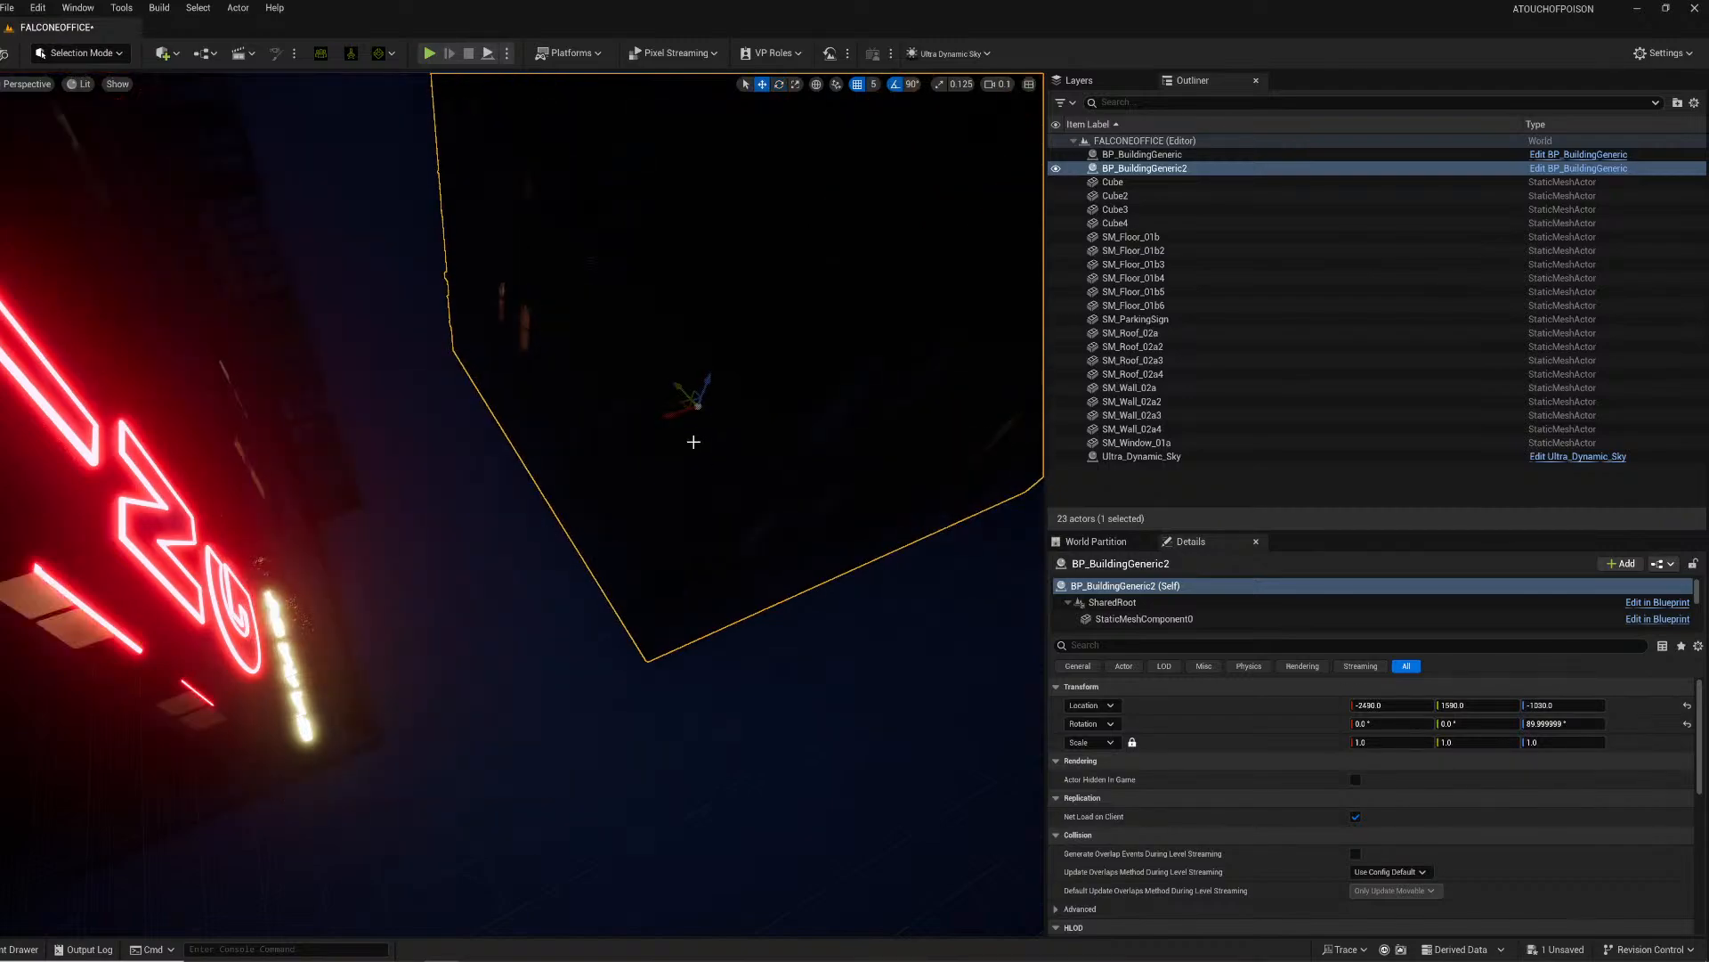
Step: Position the building copy behind the parking sign, at about Y 1305 and Z -1420
left_click_drag(701, 398, 525, 849)
right_click_drag(526, 848, 574, 663)
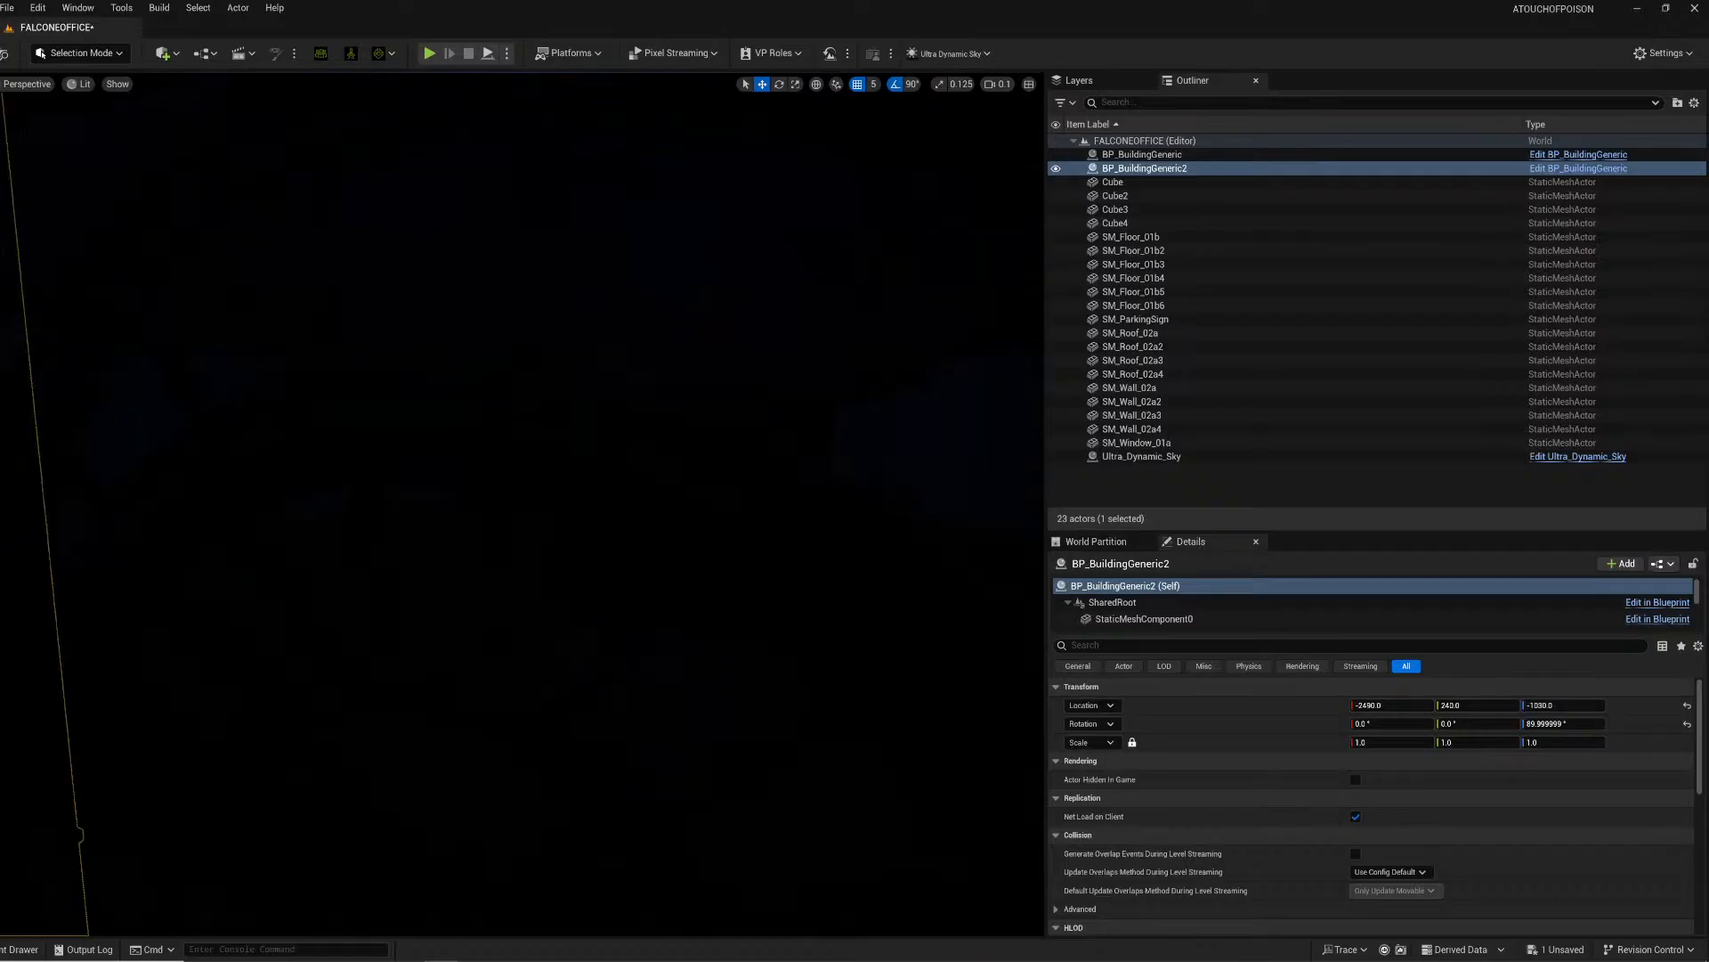
right_click_drag(522, 504, 706, 585)
left_click_drag(703, 588, 548, 591)
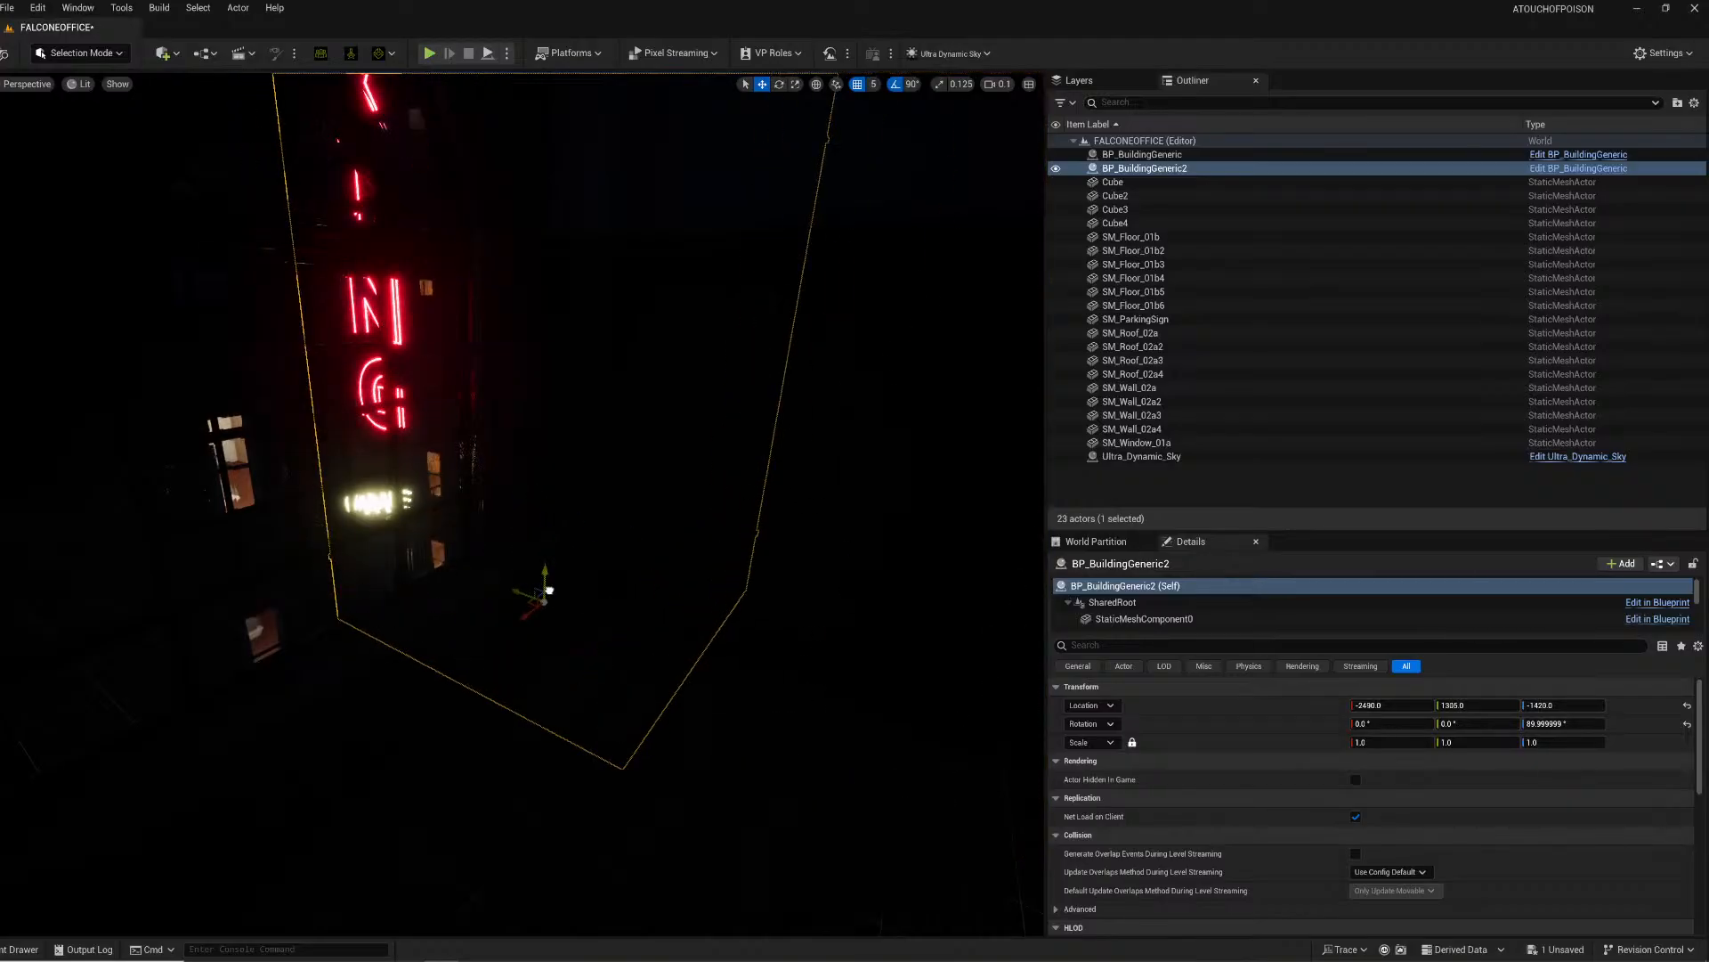
right_click_drag(310, 528, 202, 540)
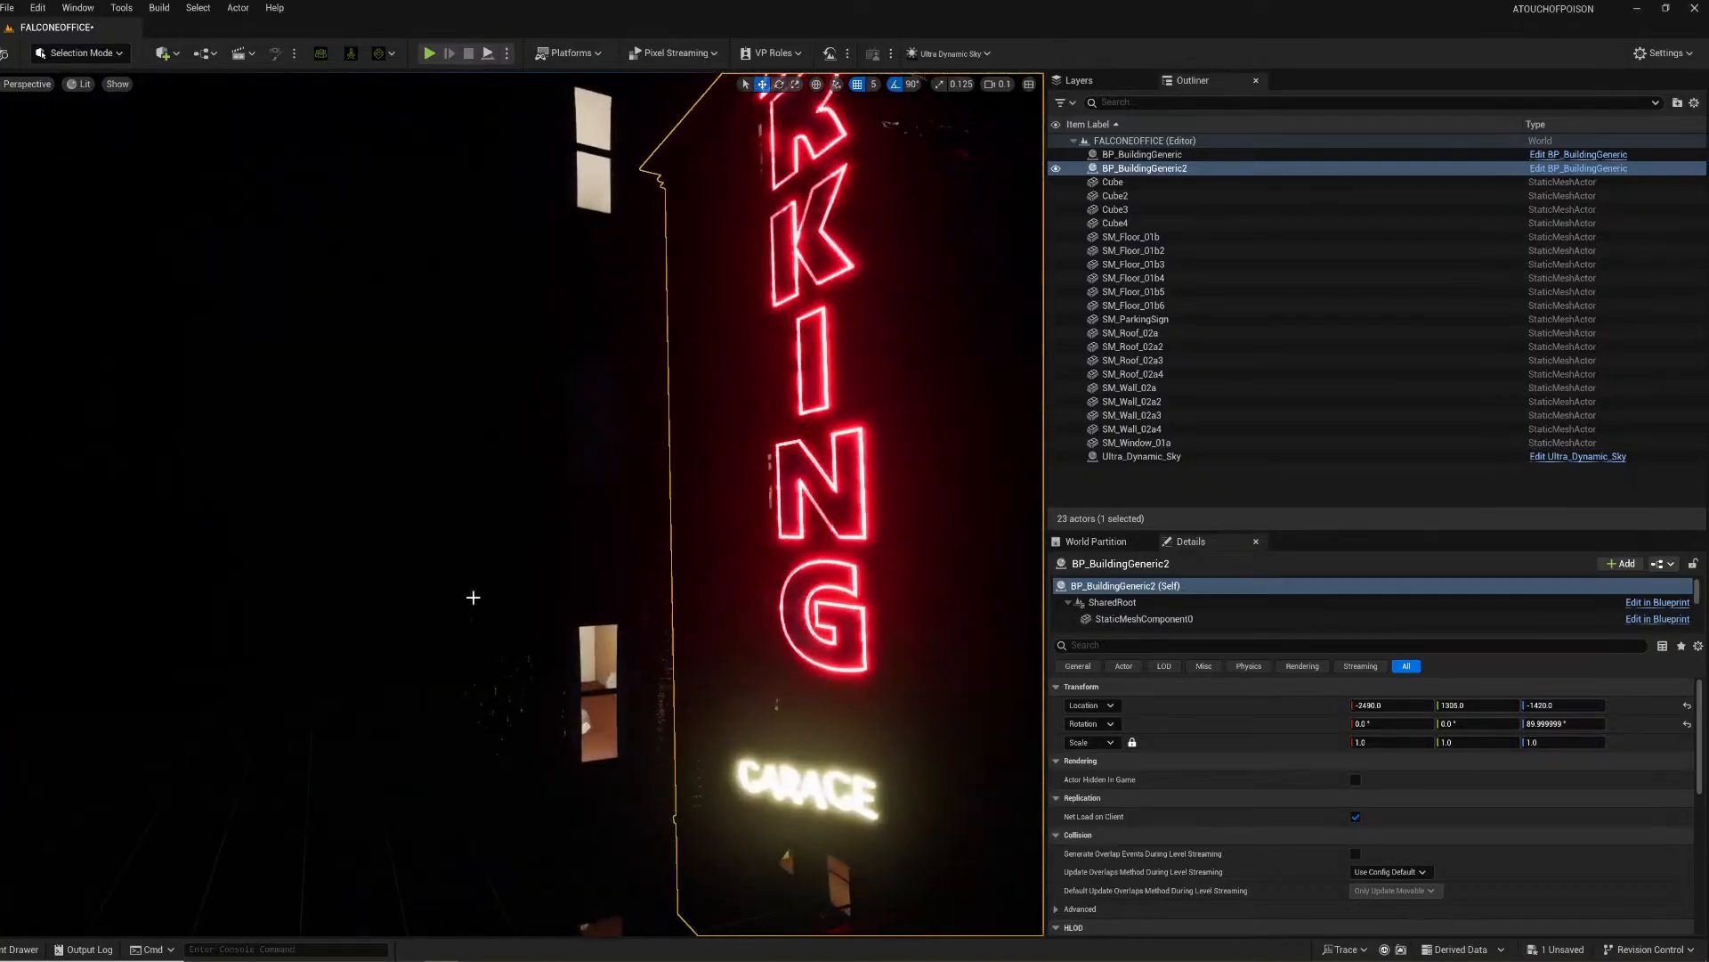
Step: Duplicate the building behind the parking sign and move the copy along the Y axis to about Y -565
left_click(809, 420)
left_click(576, 471, "ctrl")
key("f")
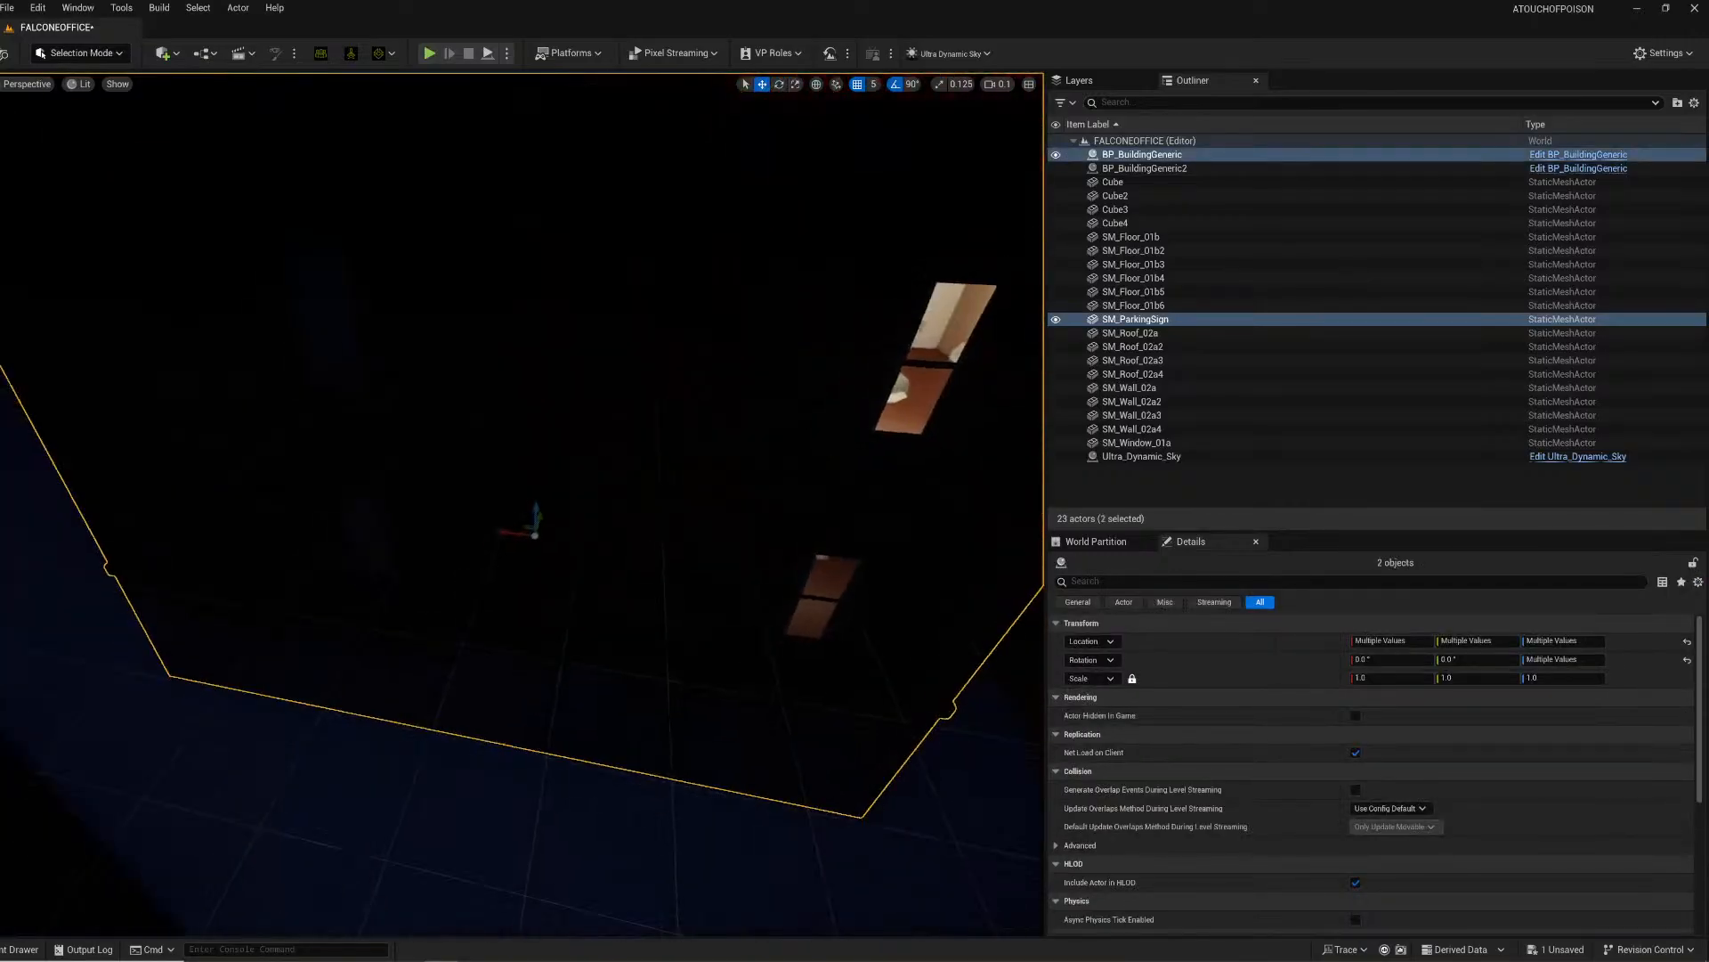
right_click_drag(413, 542, 563, 541)
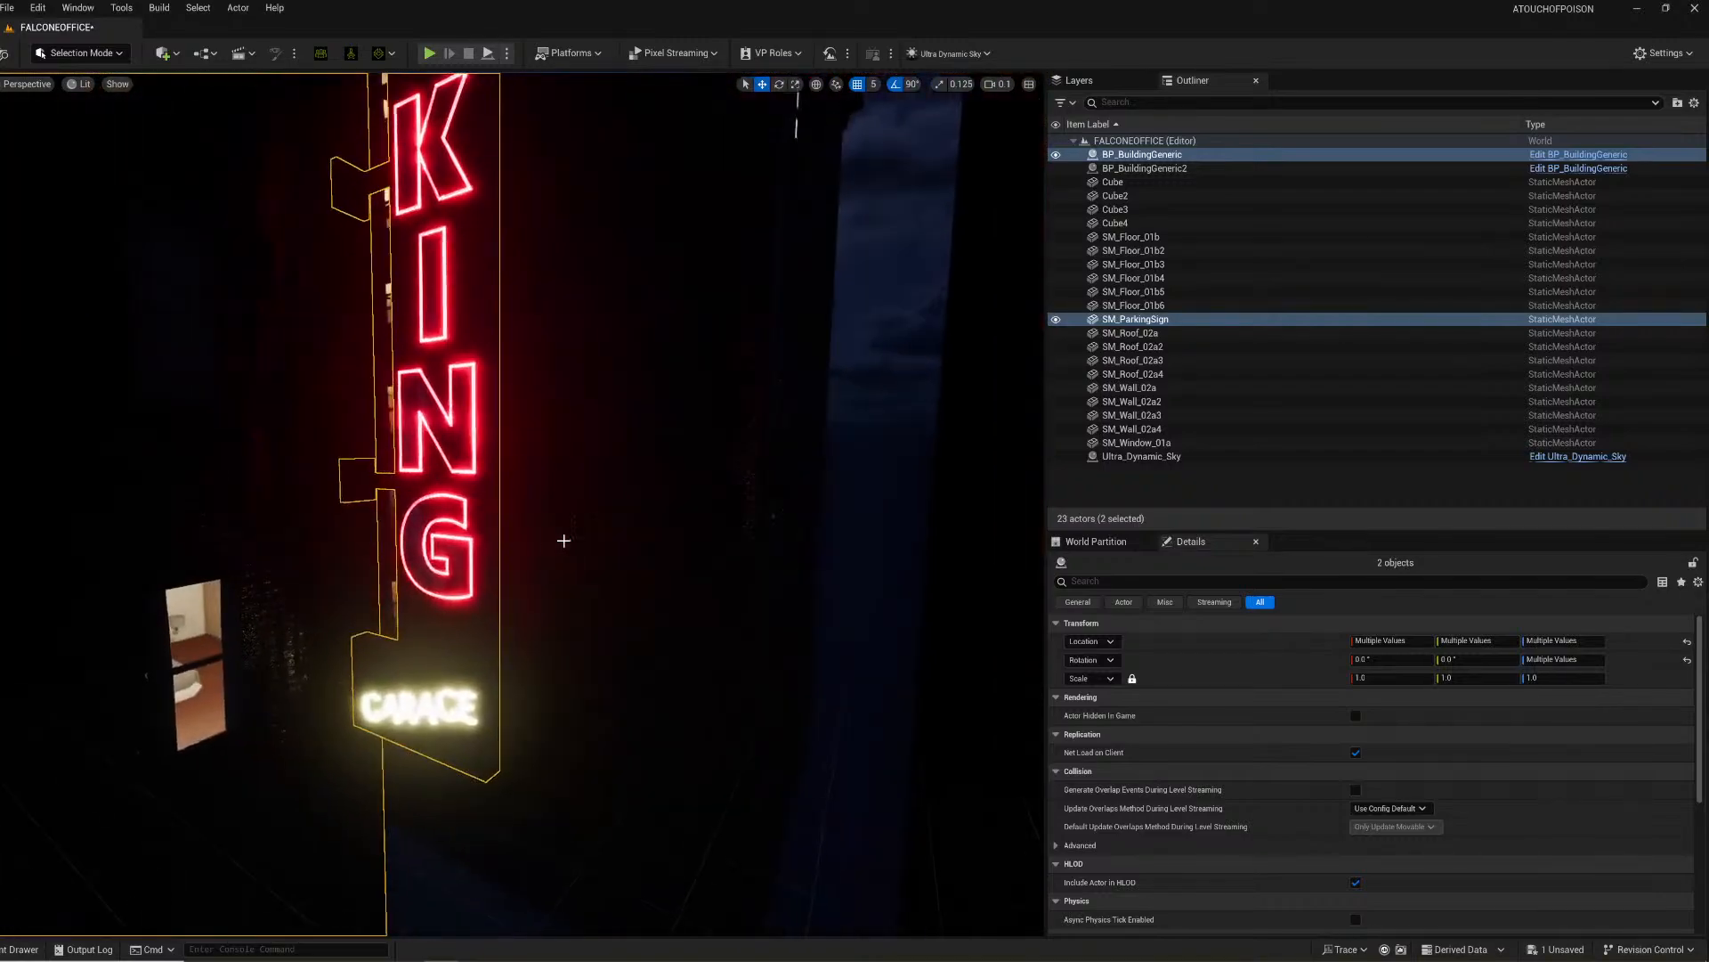
left_click(563, 541)
left_click_drag(557, 758, 797, 783)
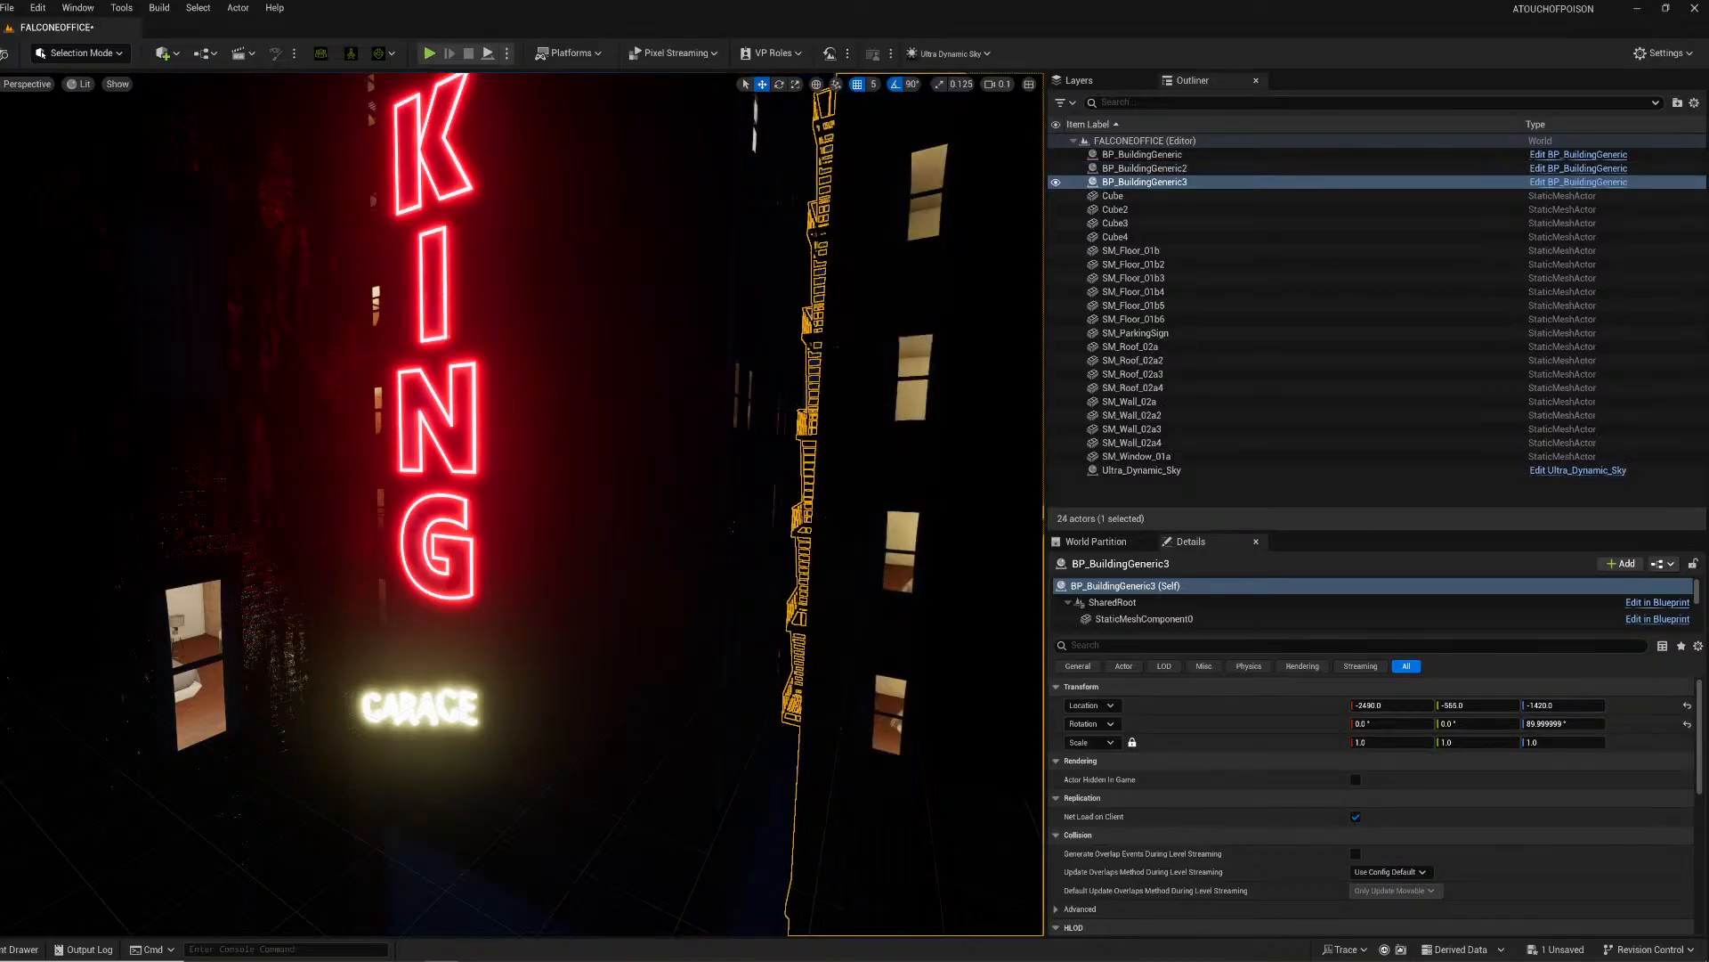
Step: Shift BP_BuildingGeneric2 behind the parking sign to about Y 1415
left_click(674, 645)
right_click_drag(674, 644, 544, 543)
mouse_move(441, 600)
right_mouse_down()
mouse_move(418, 592)
mouse_move(442, 600)
right_mouse_up()
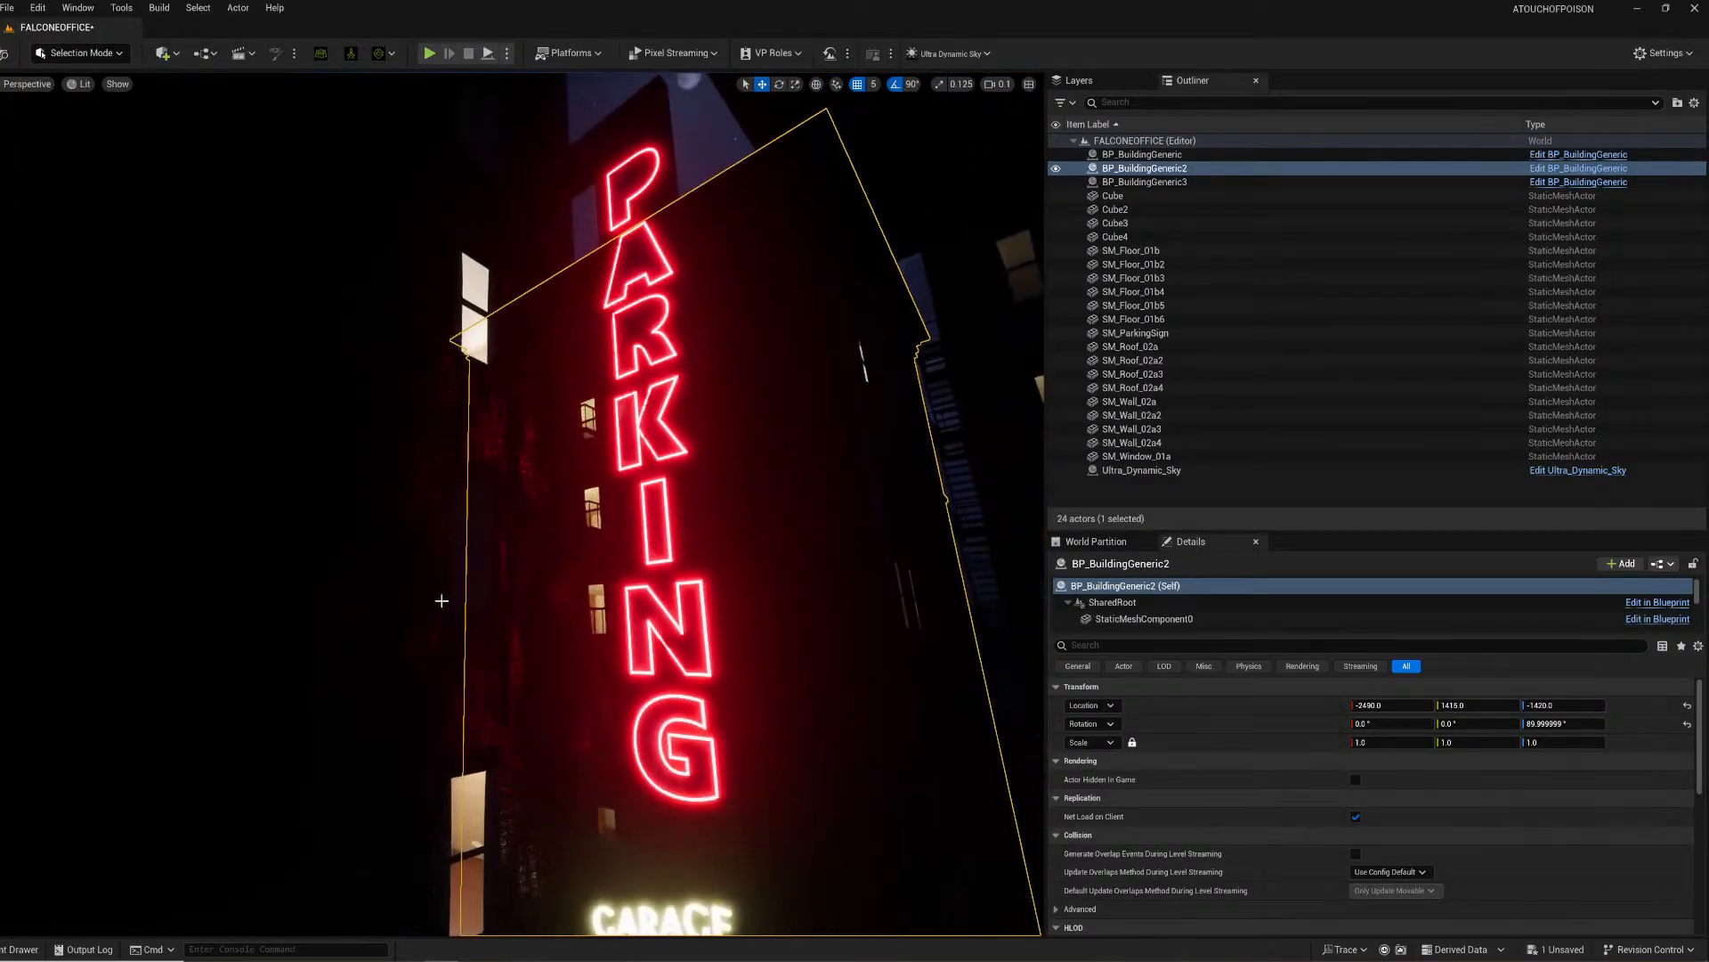
Step: Add a rect light and position it at the parking sign, at about X -565, Y 595, Z 435
left_click(169, 55)
mouse_move(201, 204)
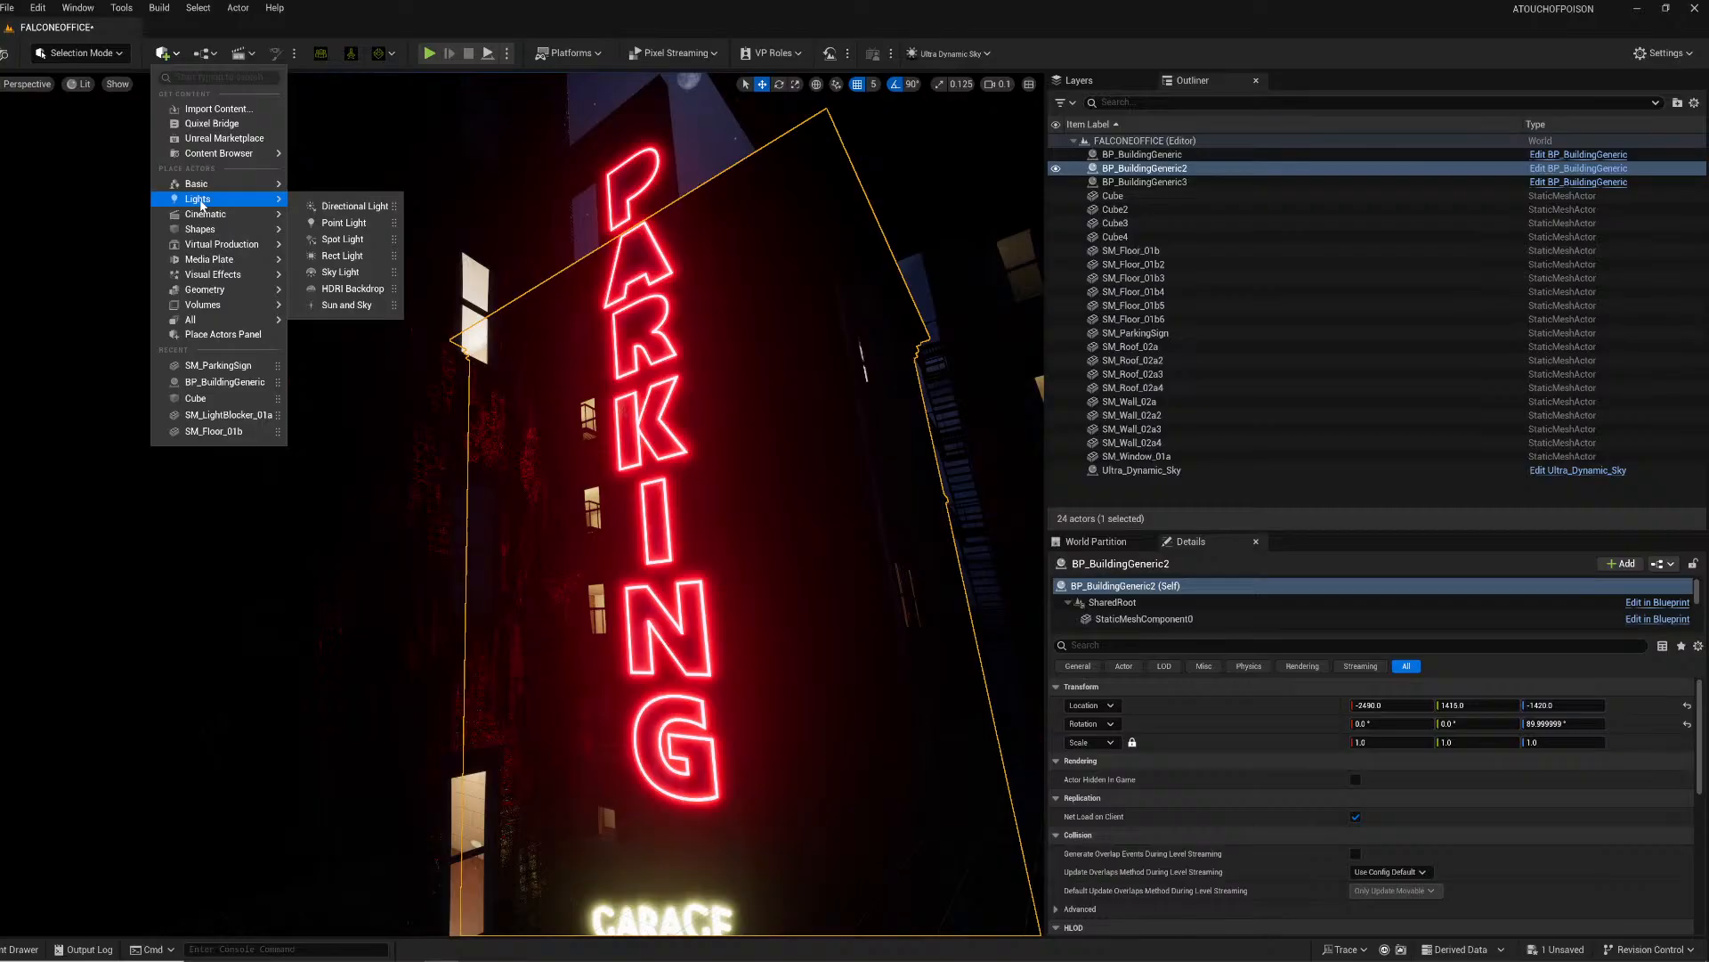
left_click(340, 256)
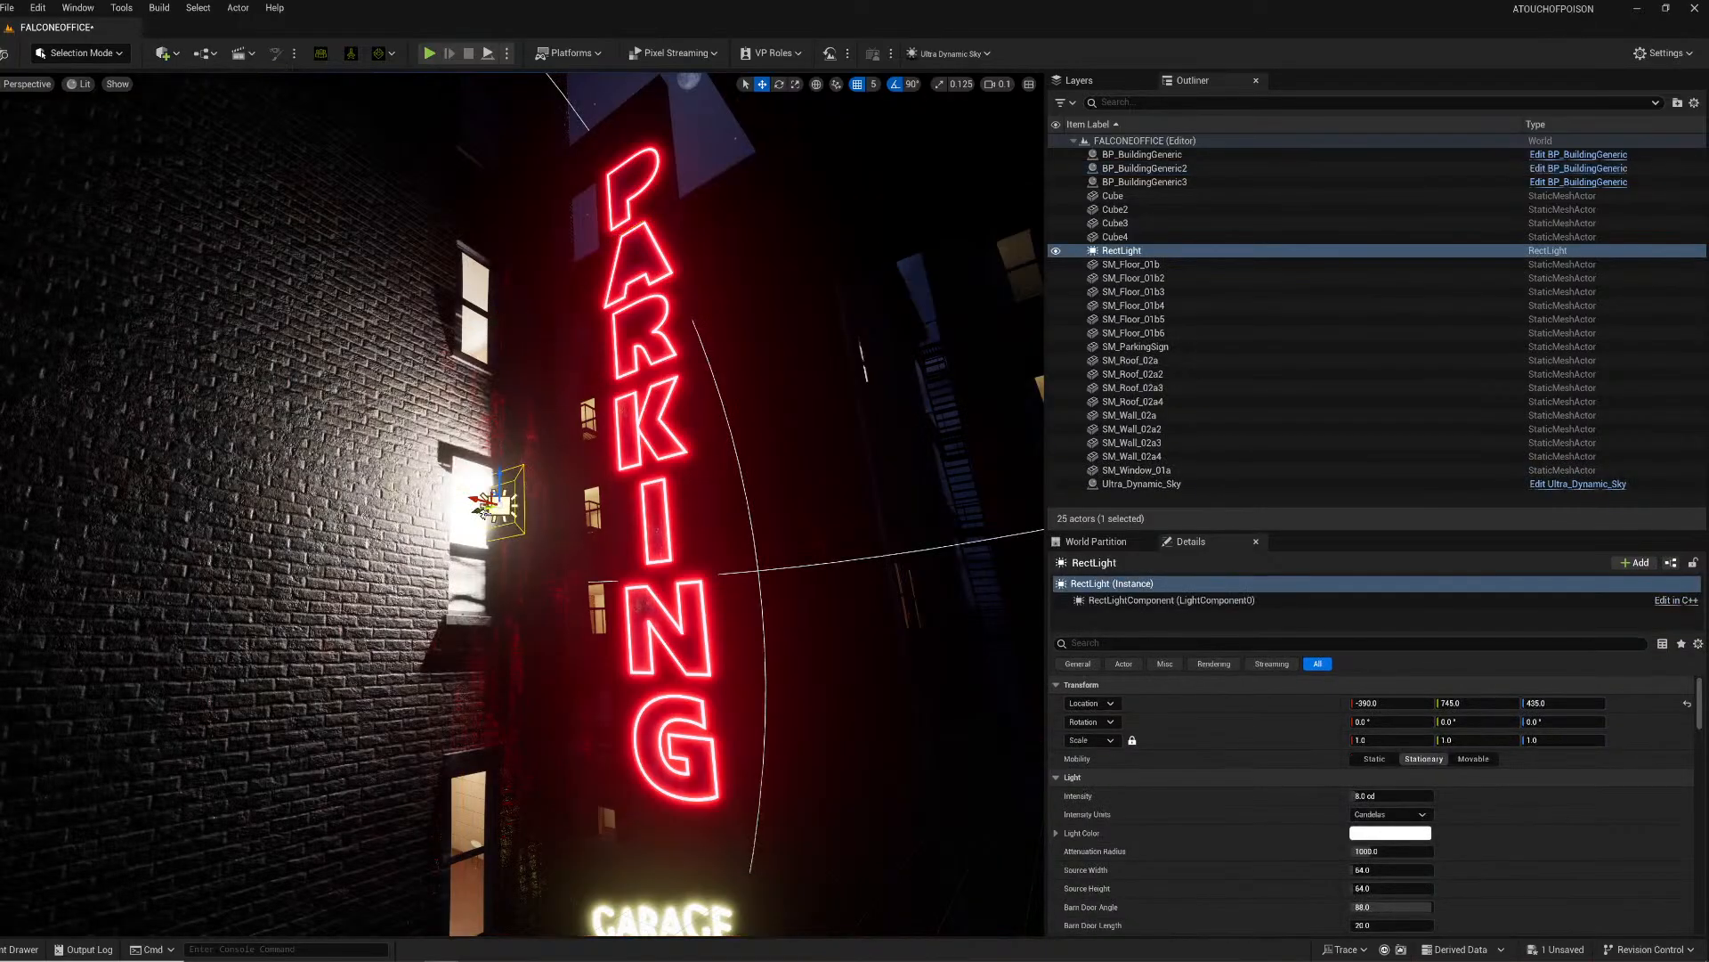
left_click_drag(488, 504, 627, 512)
right_click_drag(645, 521, 561, 519)
Step: Shape the rect light with source width about 133, barn door angle about 53 and length about 3.6, and colour it red
left_click_drag(1371, 870, 1362, 925)
right_click_drag(570, 499, 672, 472)
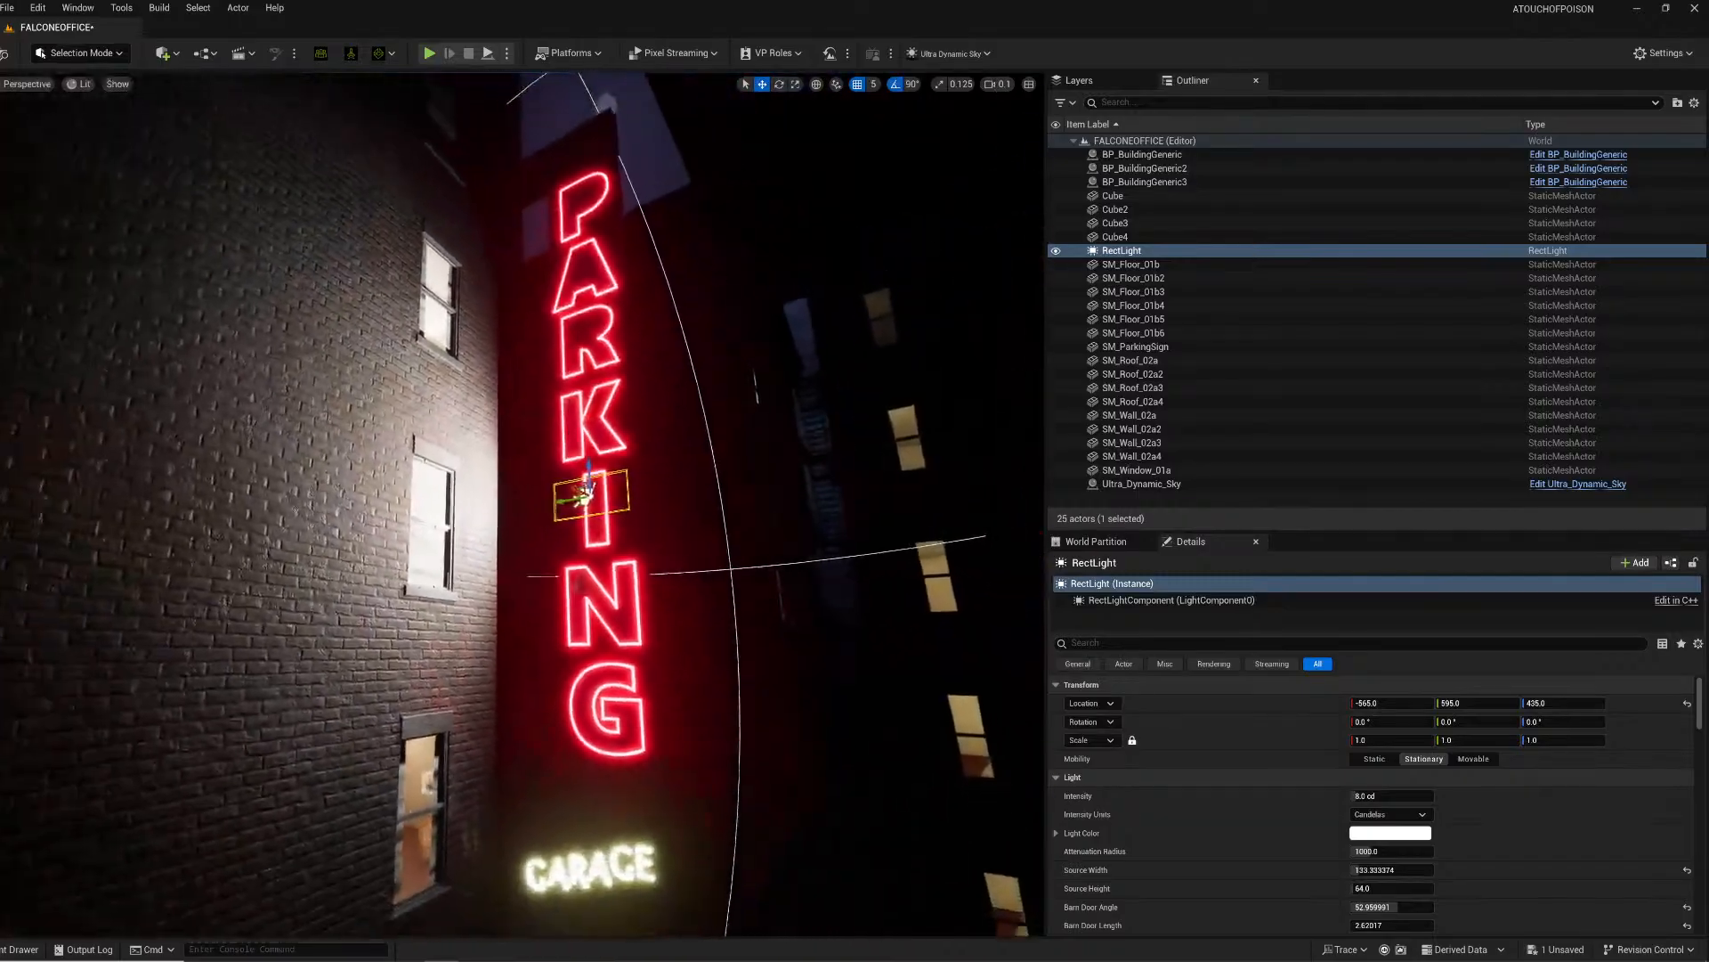
left_click(1385, 835)
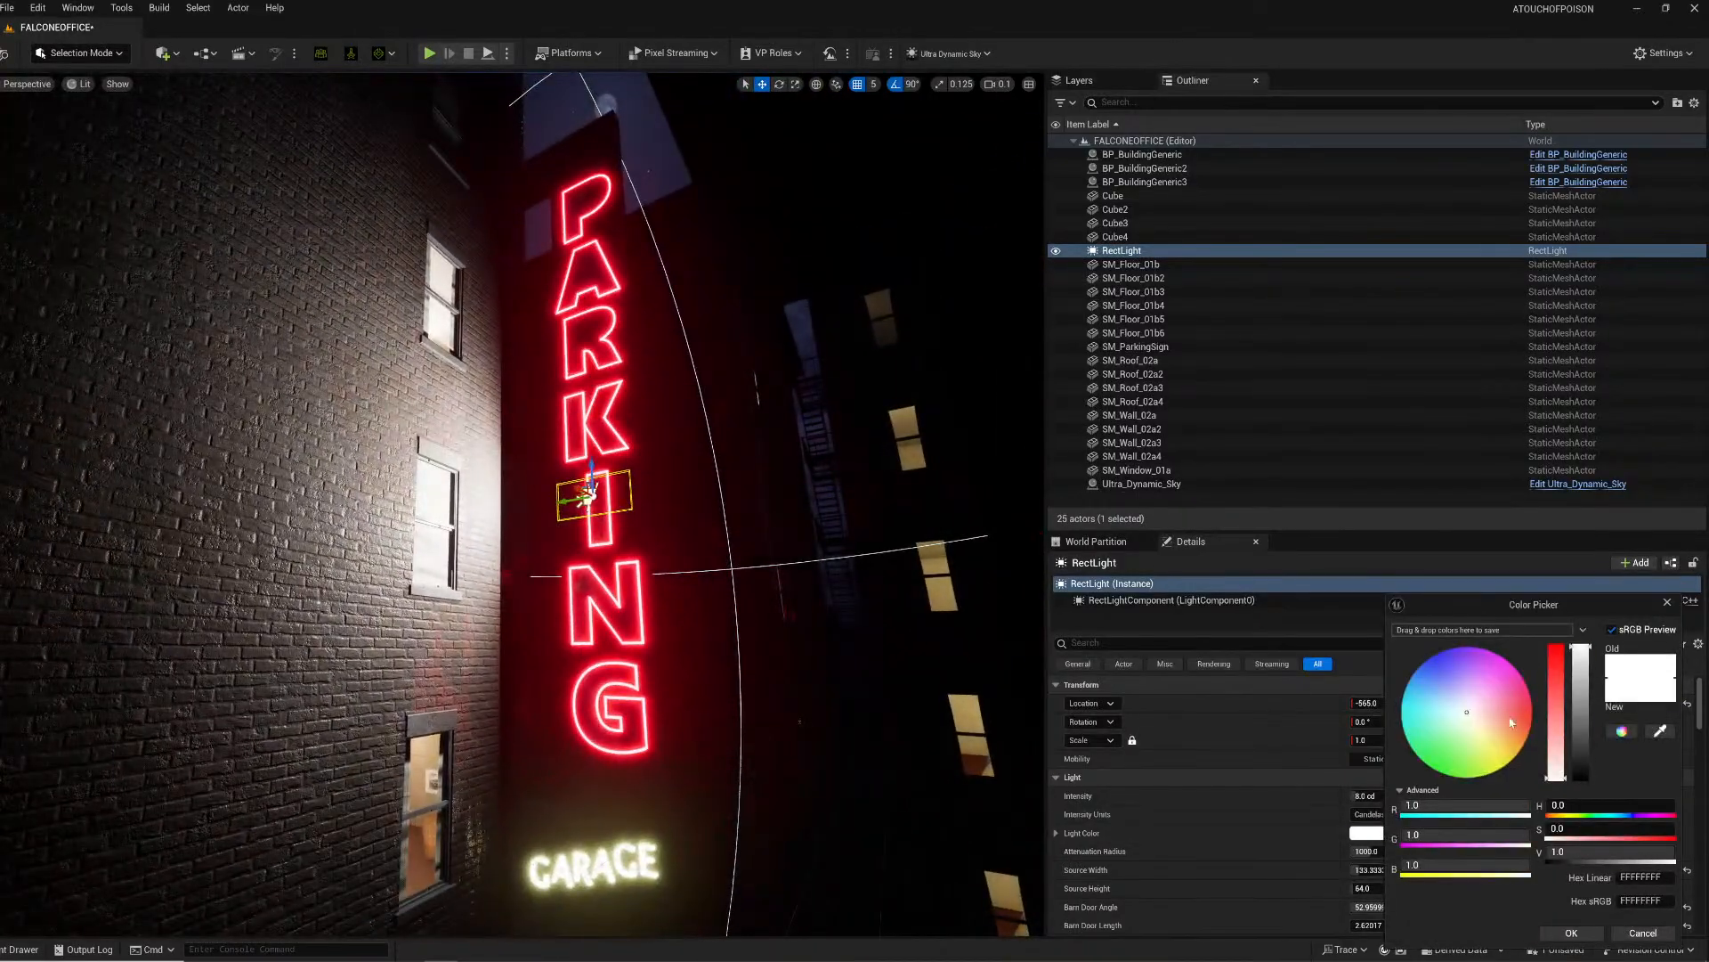
left_click_drag(1511, 723, 1537, 718)
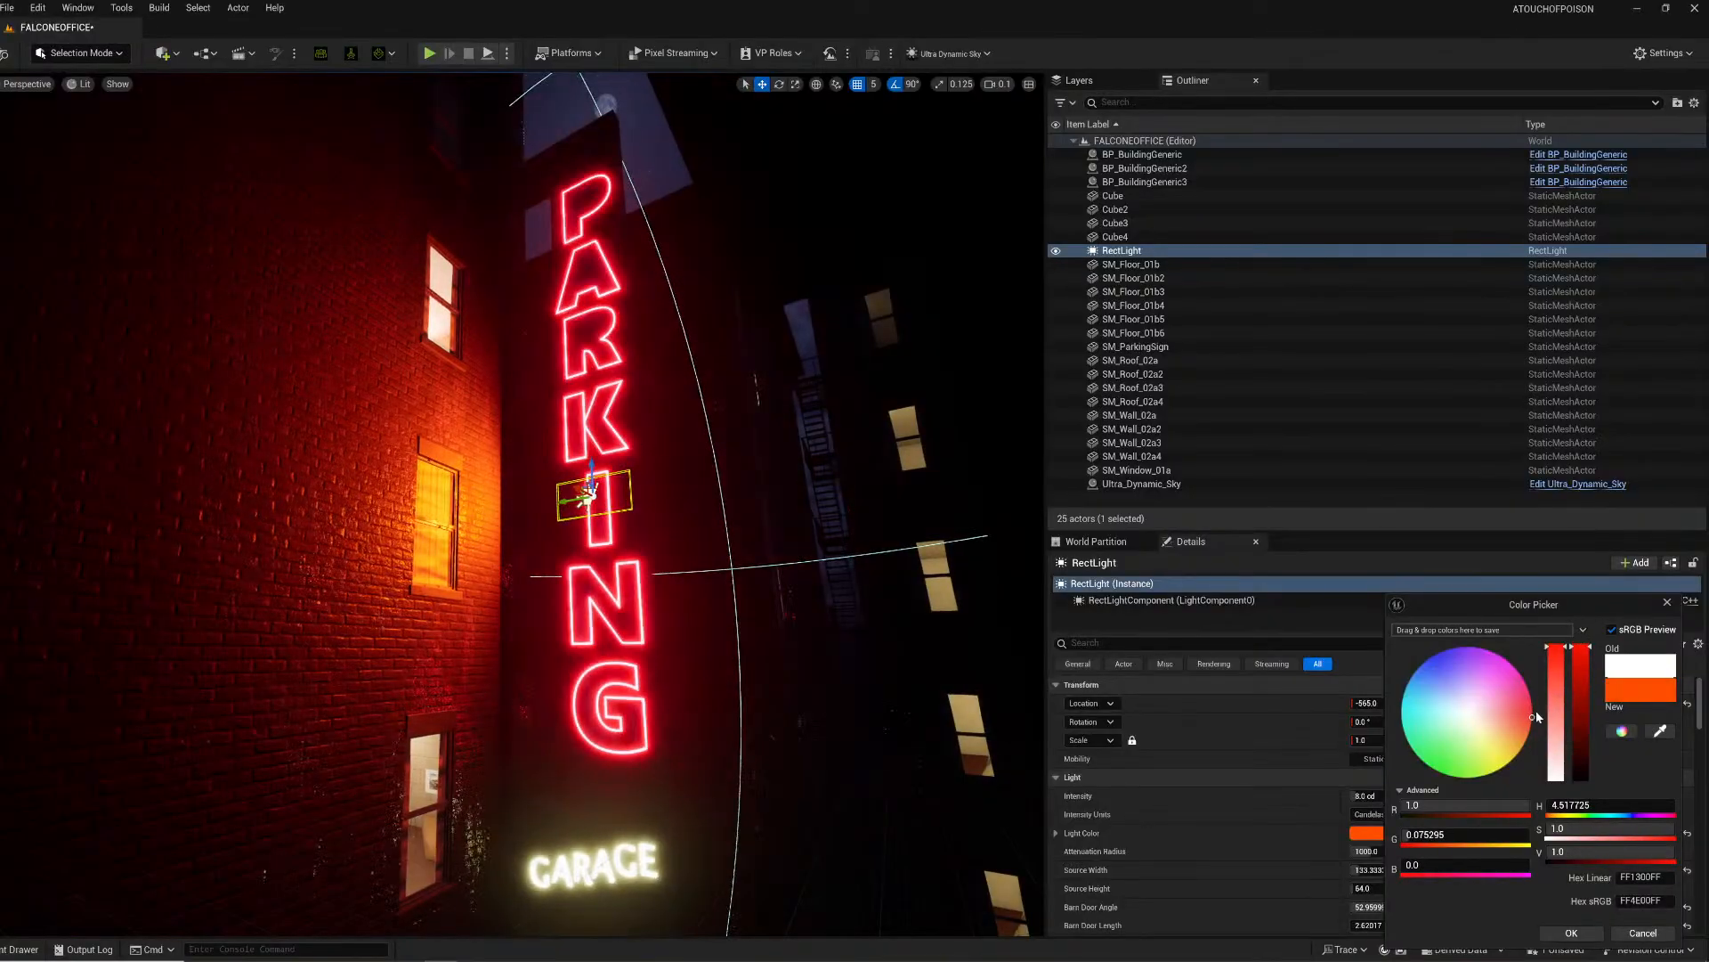
left_click_drag(1536, 716, 1538, 711)
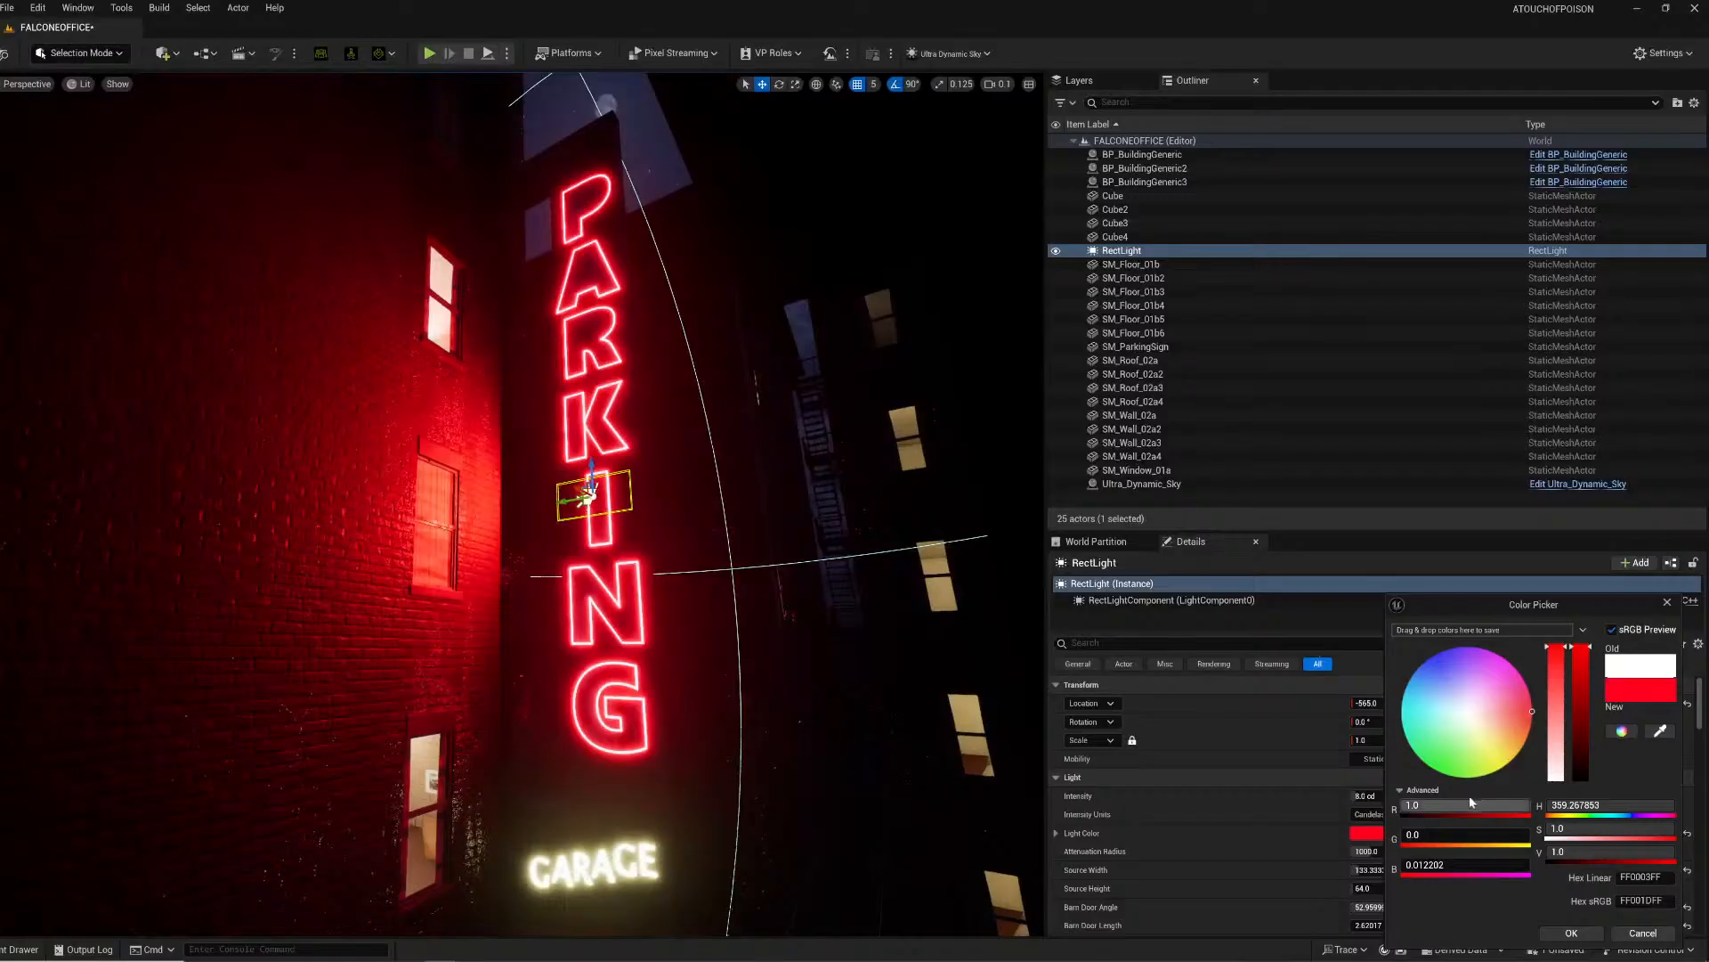
left_click(1596, 935)
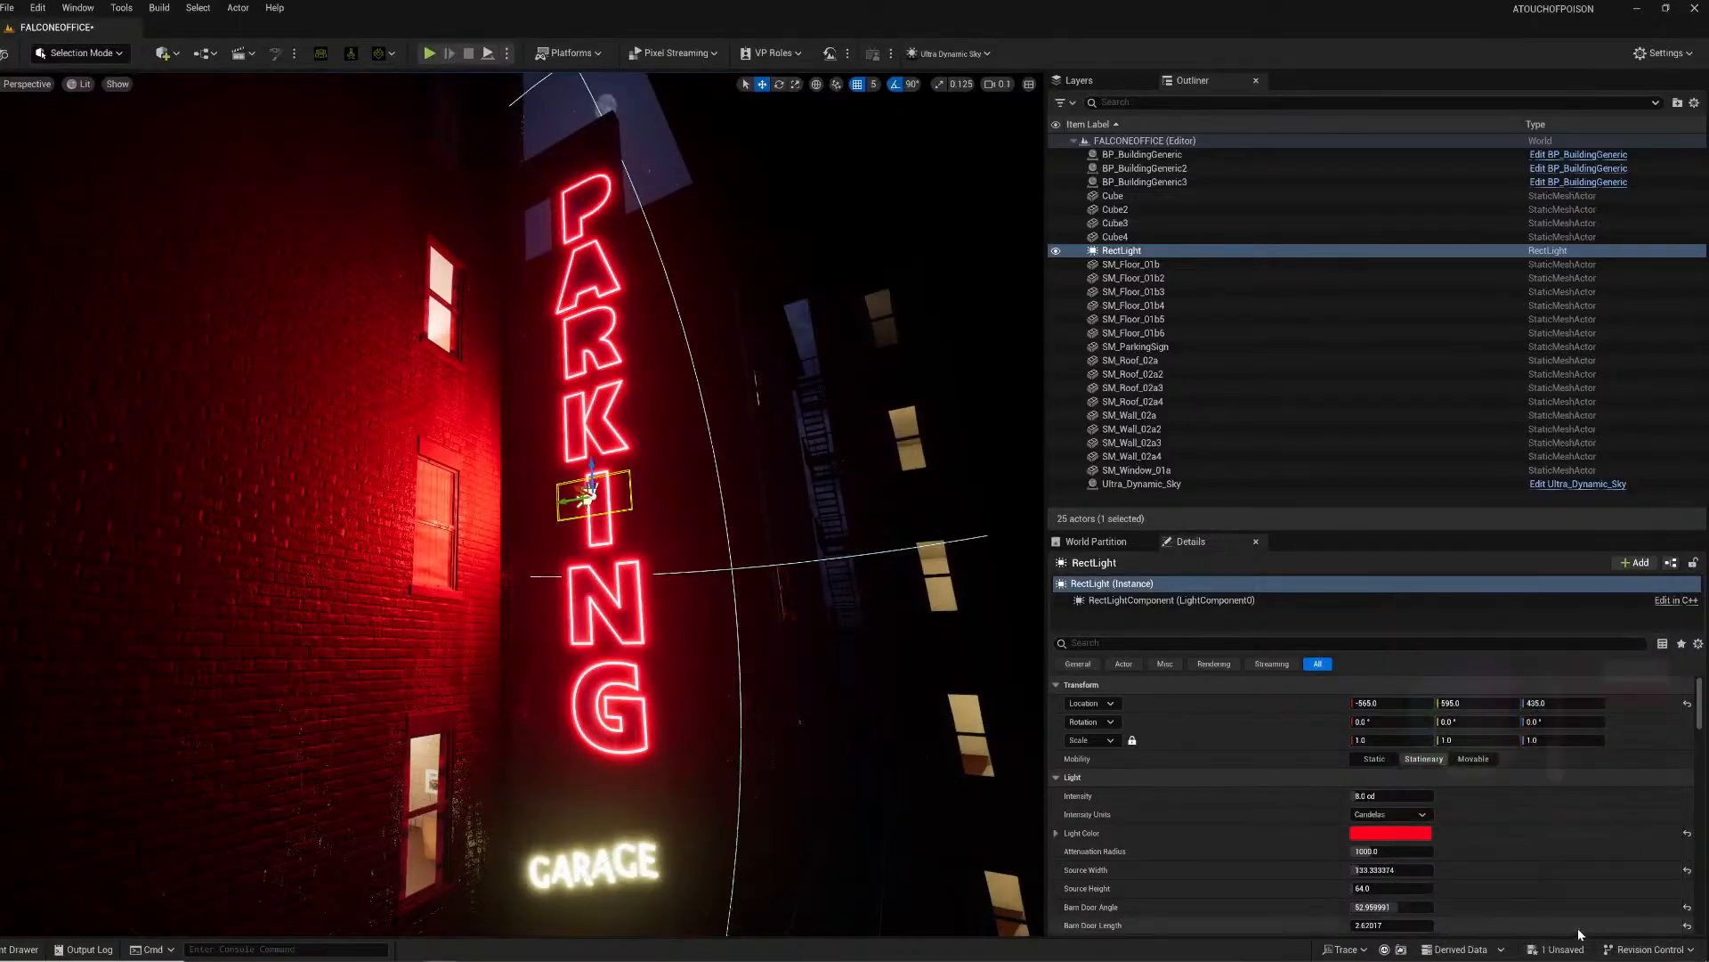
Step: Set the rect light's source height to 1250 and raise it to about Z 590 to line up with the PARKING letters
left_click(1363, 888)
type("1000")
key("Return")
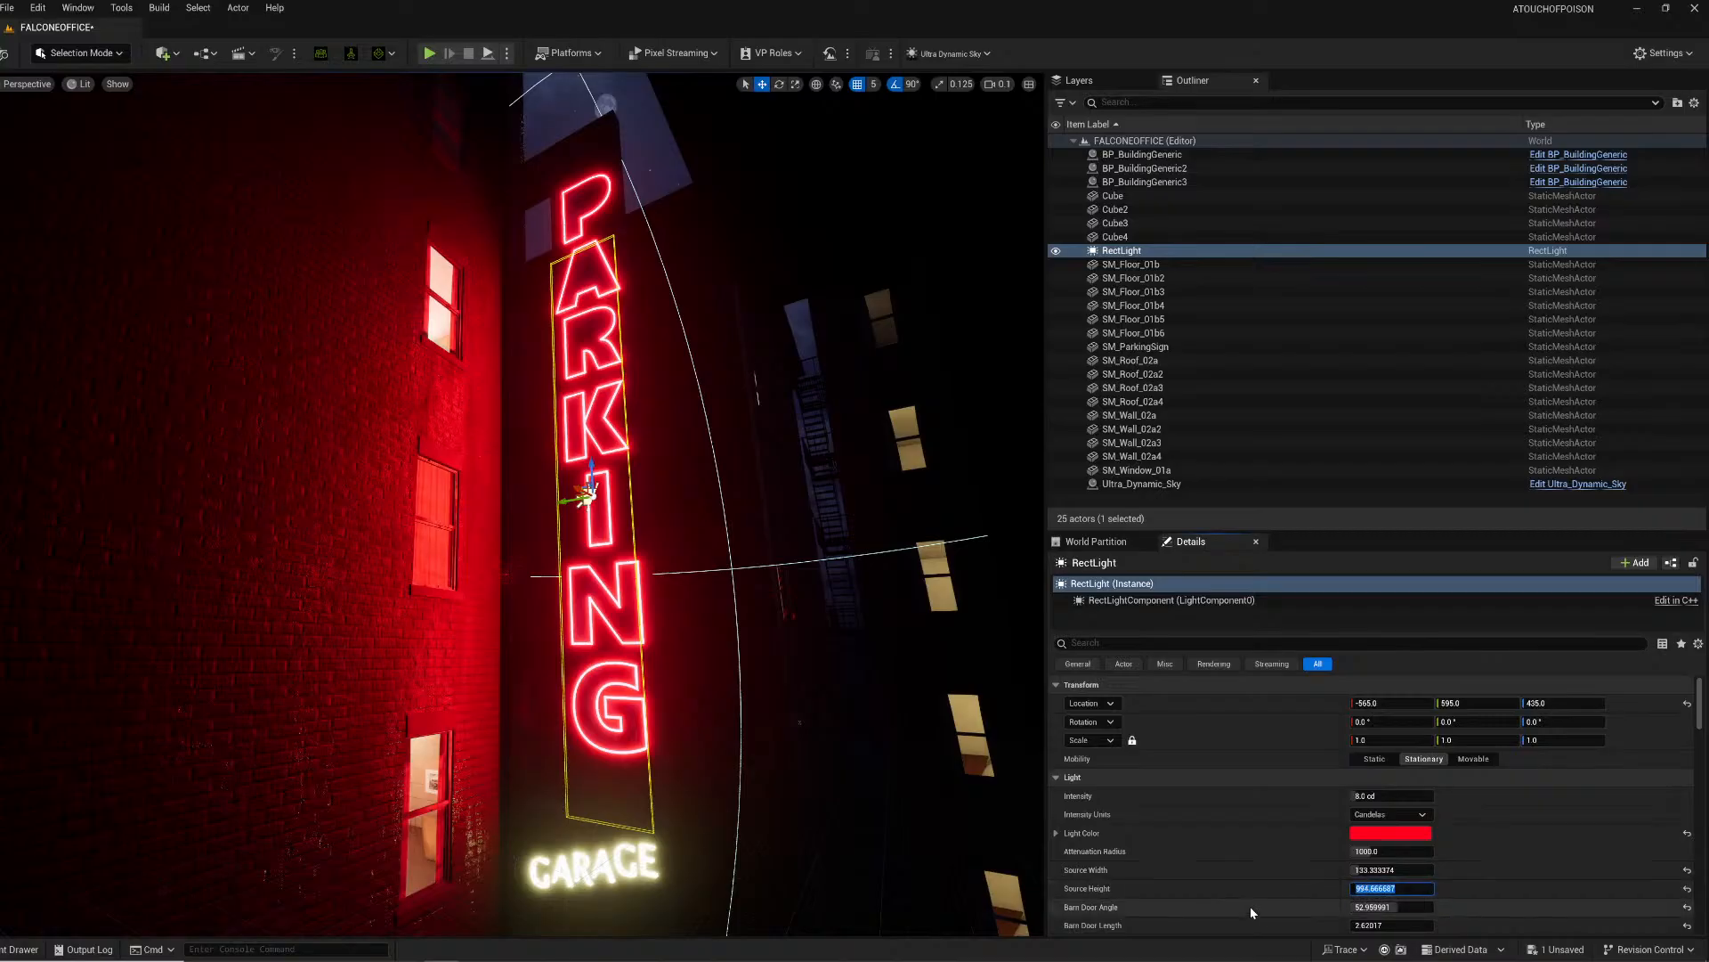
type("1250")
key("Return")
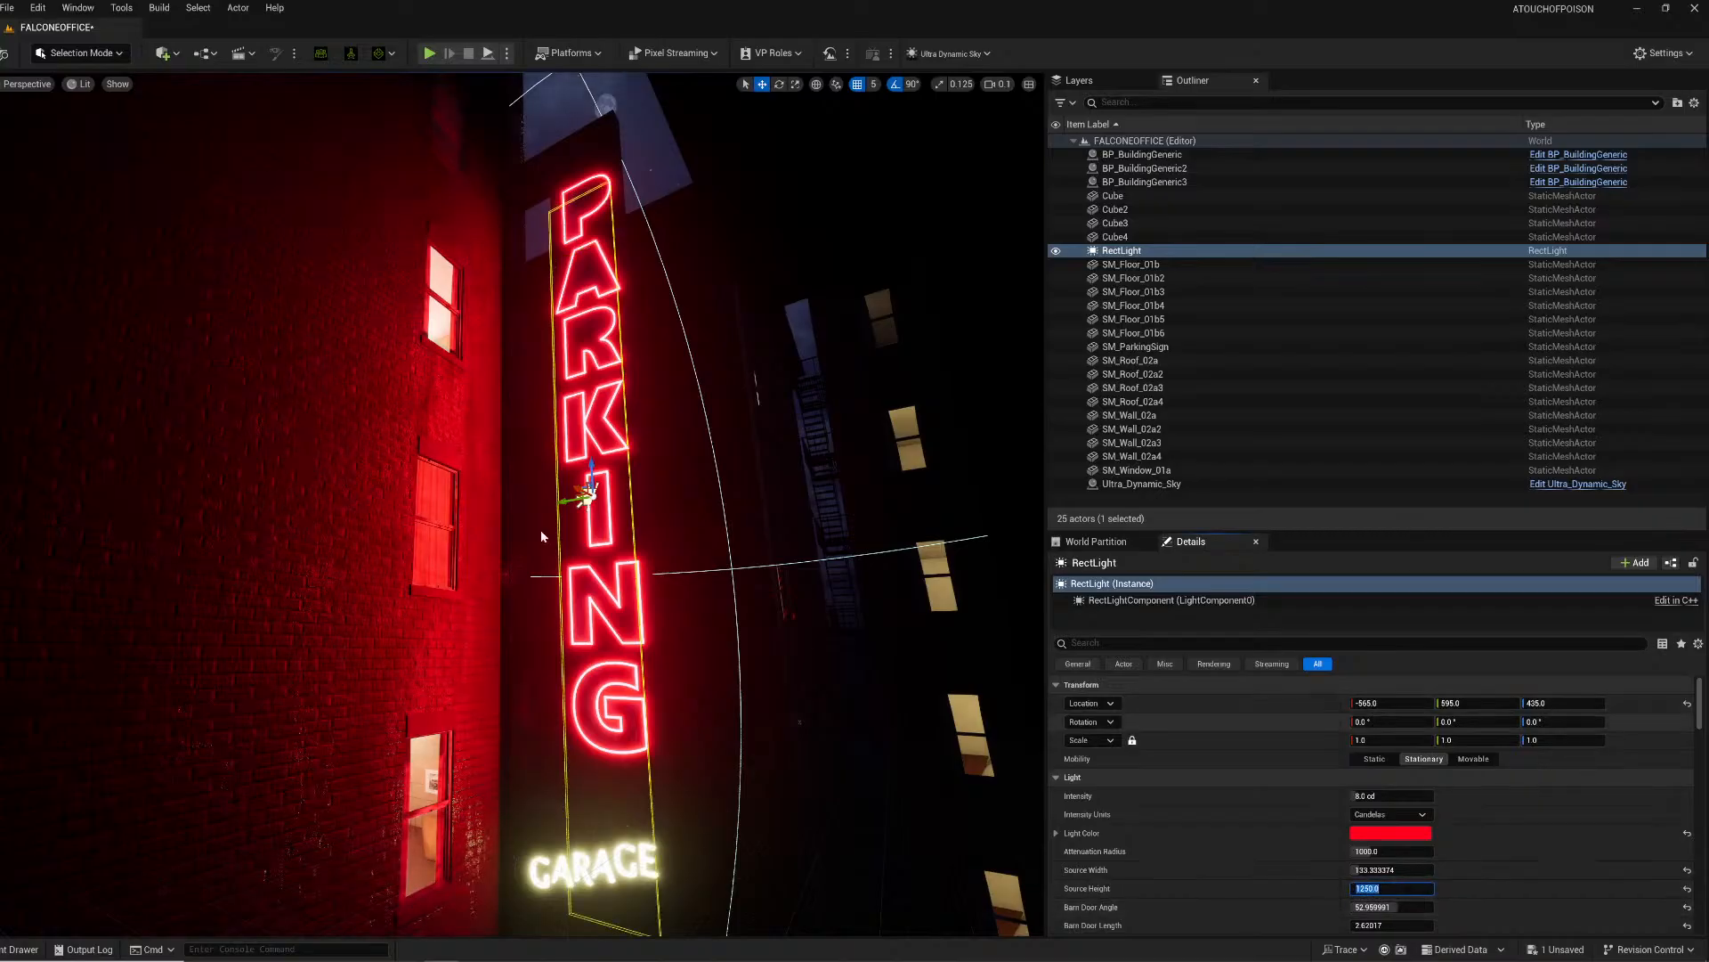
right_click_drag(580, 488, 613, 488)
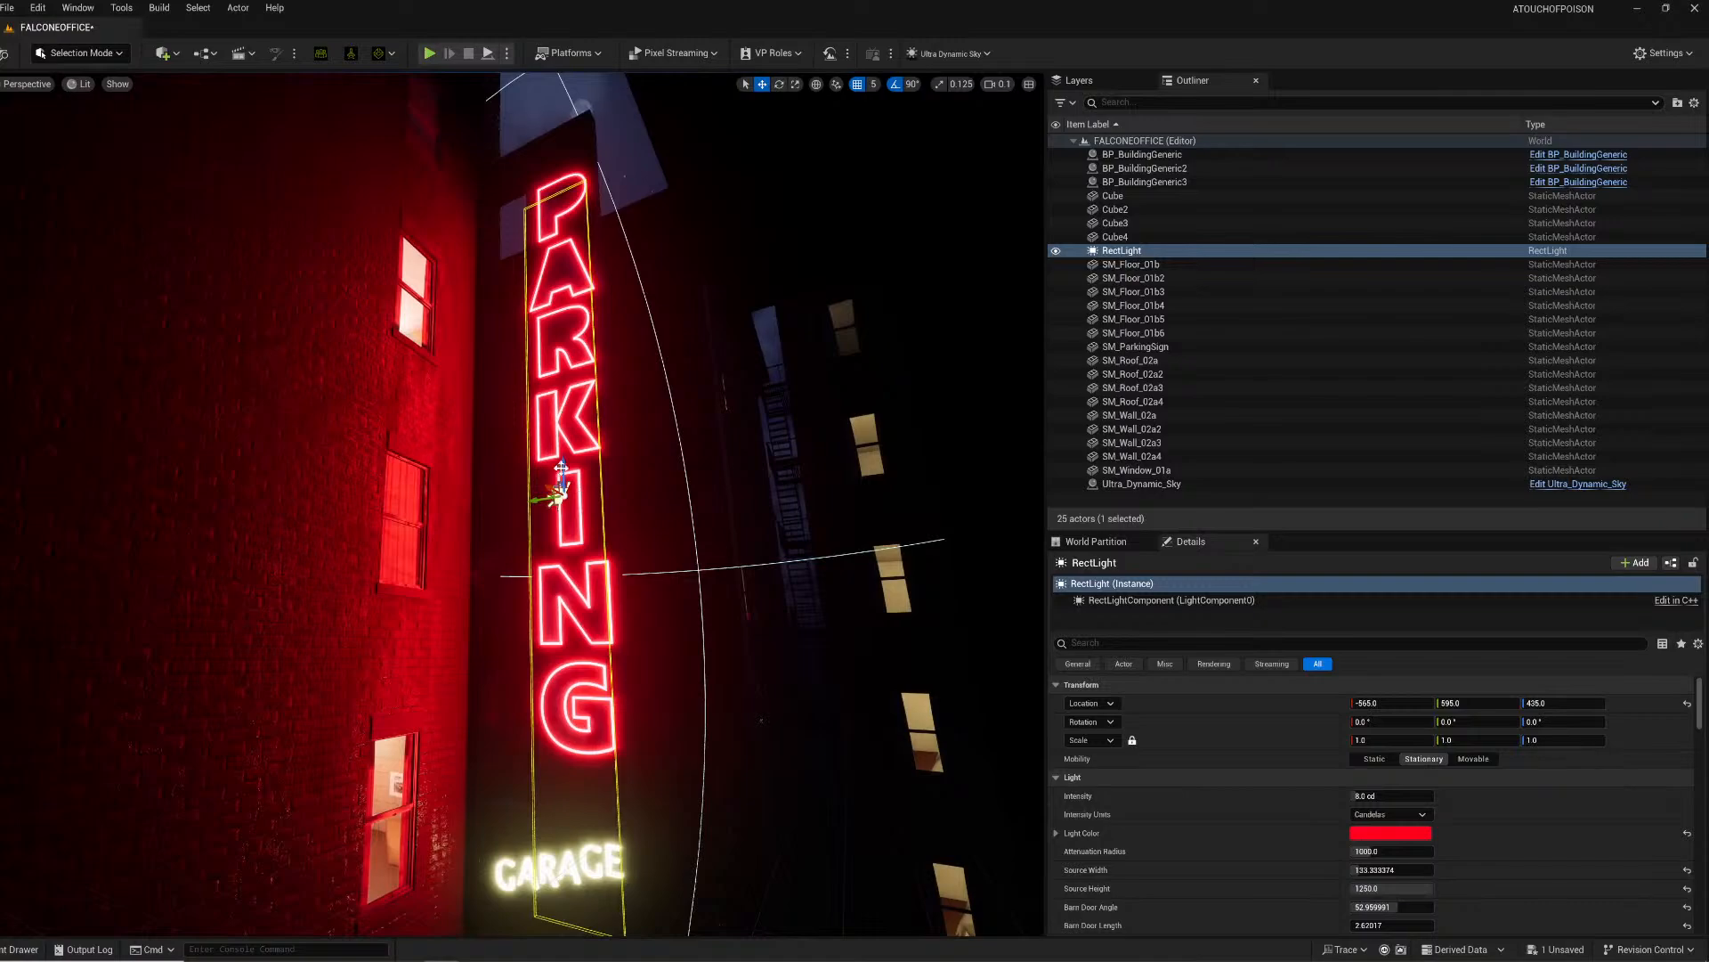
left_click_drag(566, 464, 560, 383)
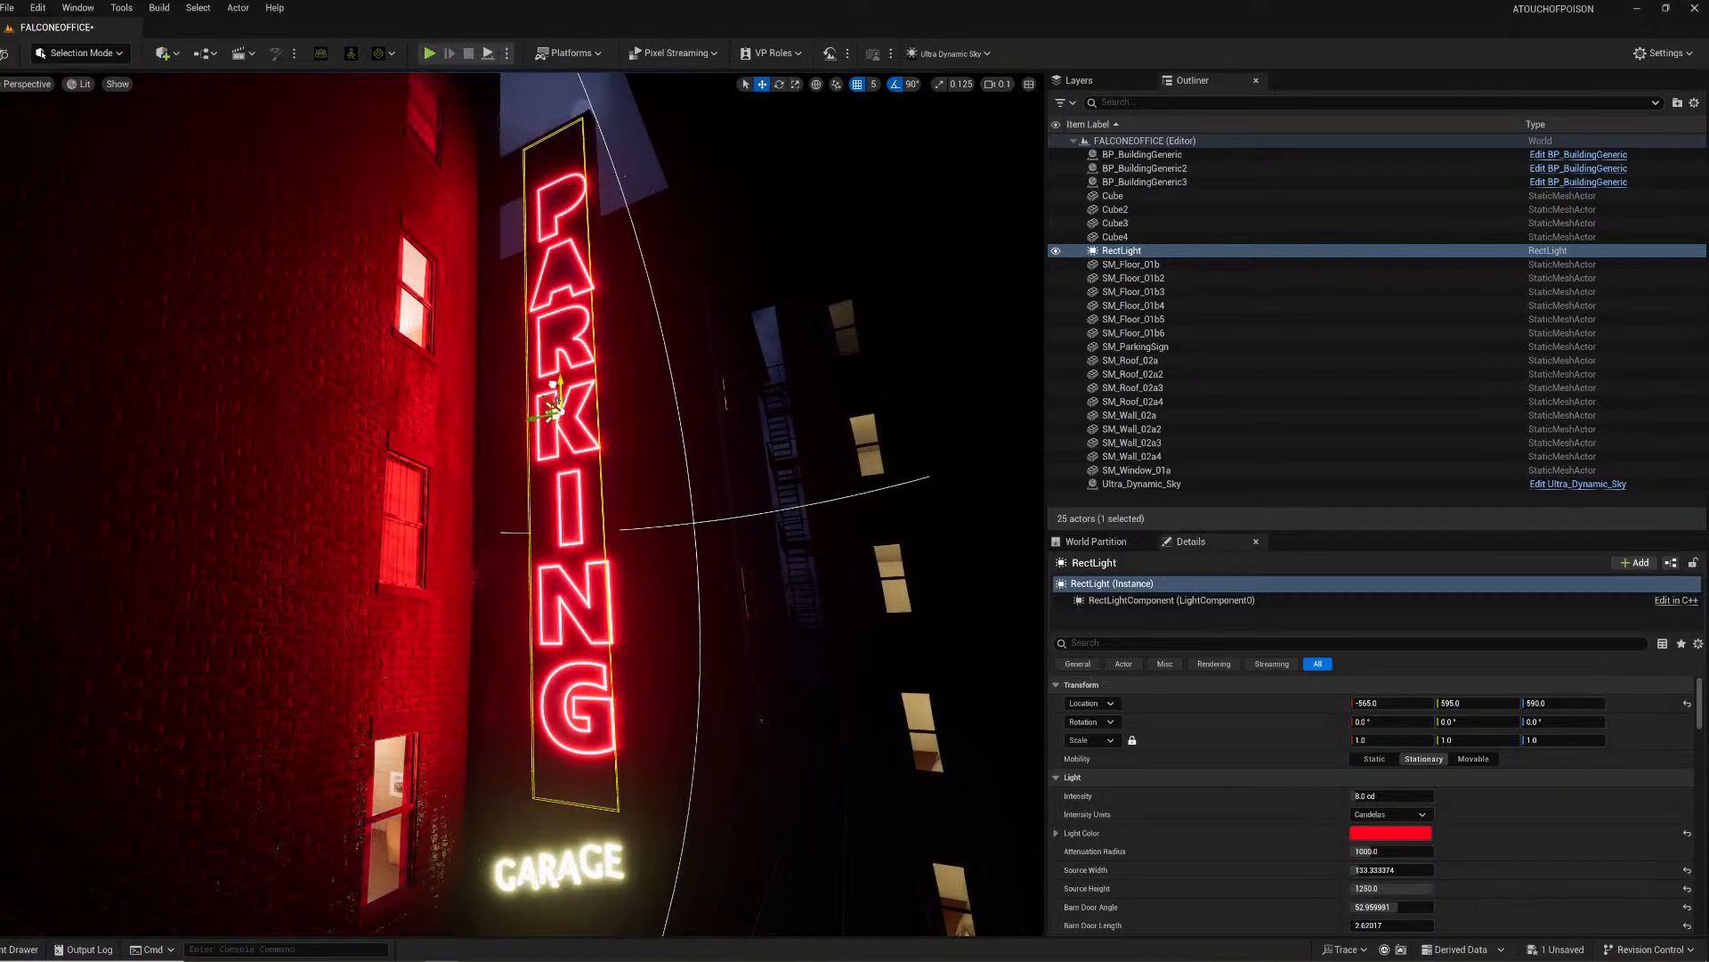
Step: Increase the rect light's attenuation radius to 16384
right_click_drag(549, 442, 508, 454)
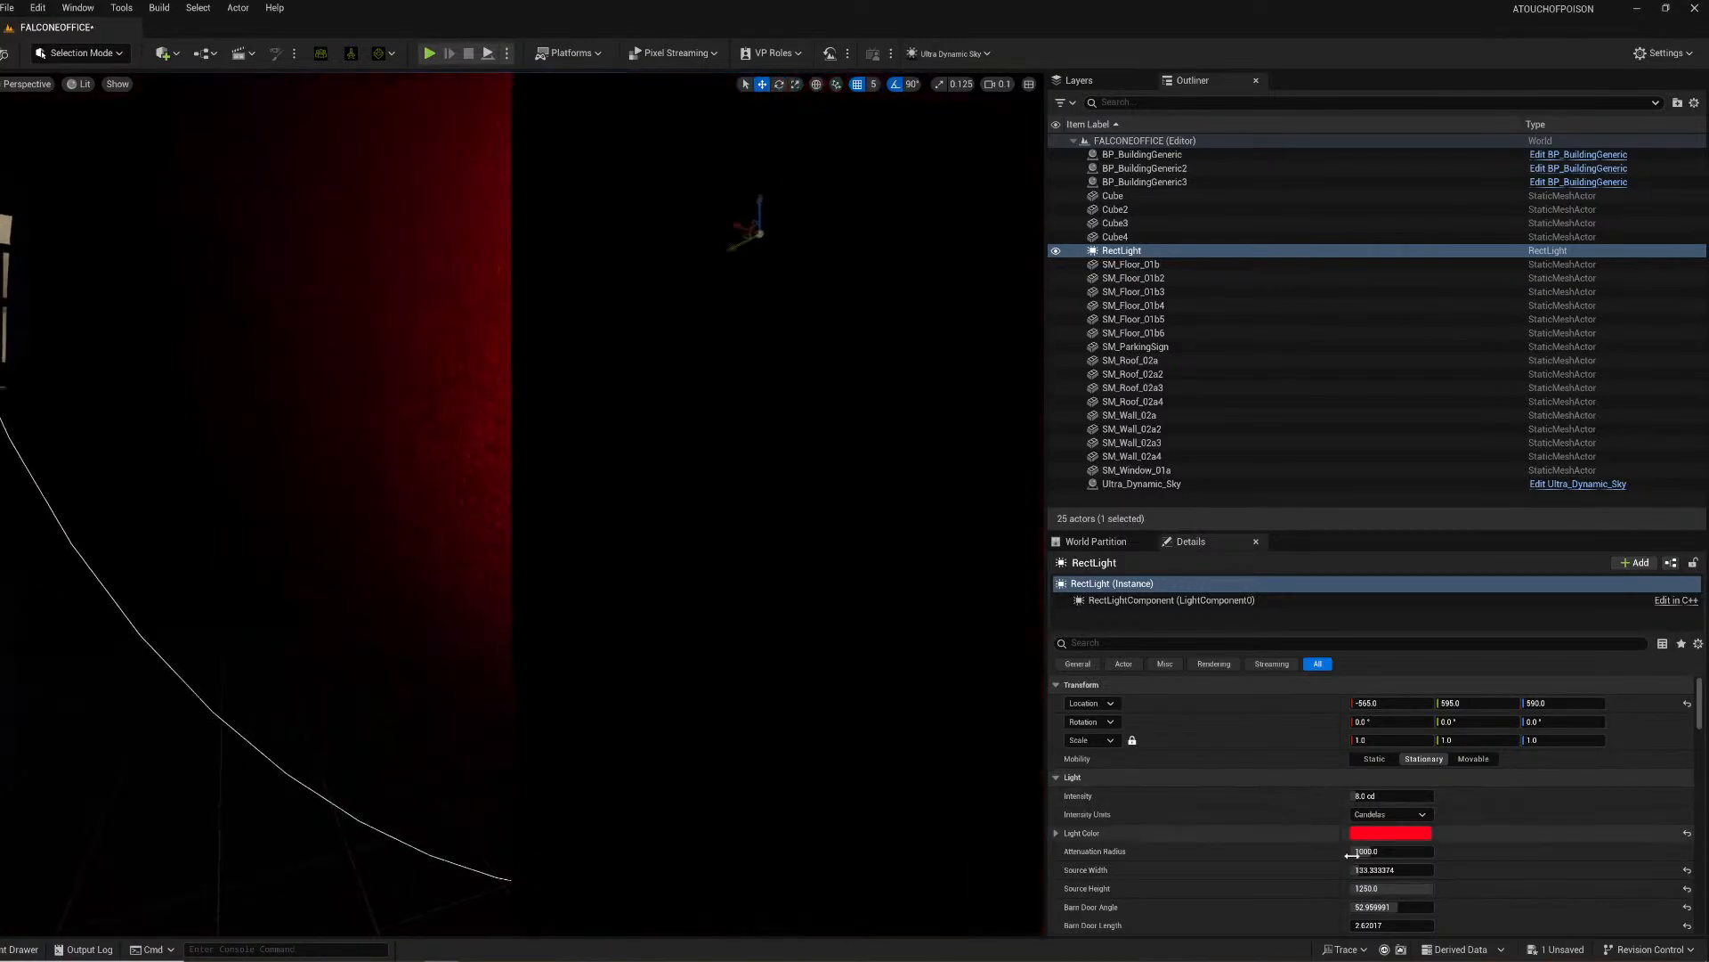
left_click_drag(1351, 855, 1425, 855)
right_click_drag(529, 479, 592, 468)
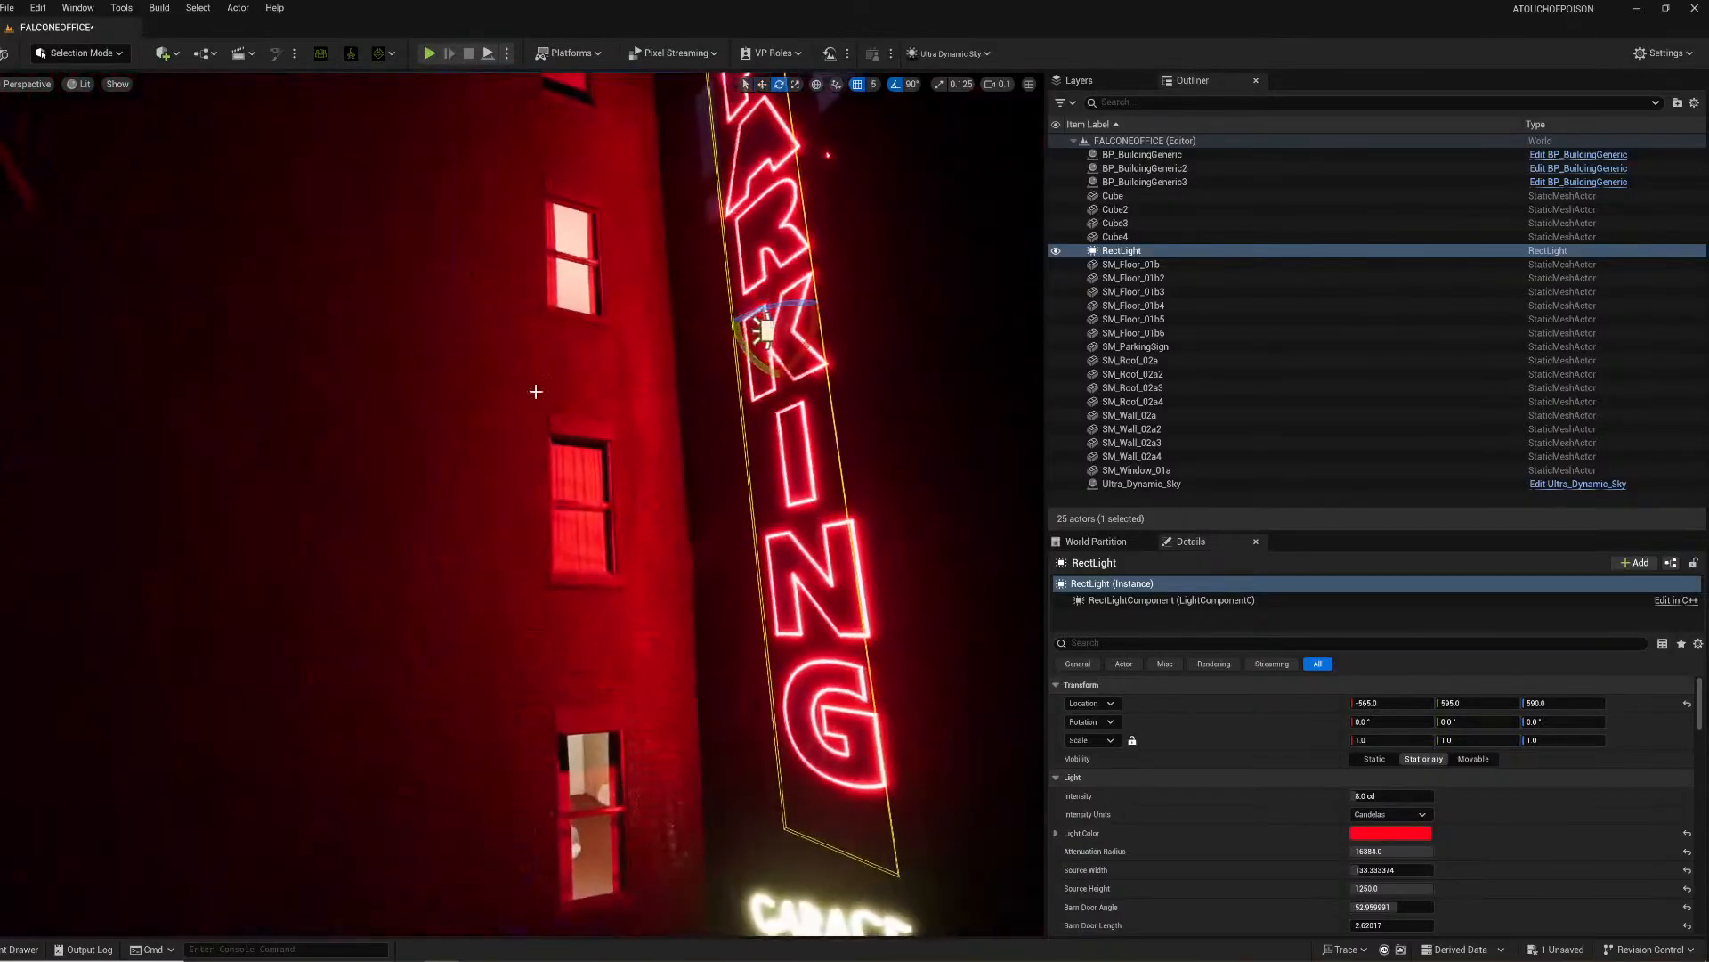
Step: Duplicate the red light with a rotation of about 90 degrees around the vertical axis and set the copy's mobility to Movable
key("e")
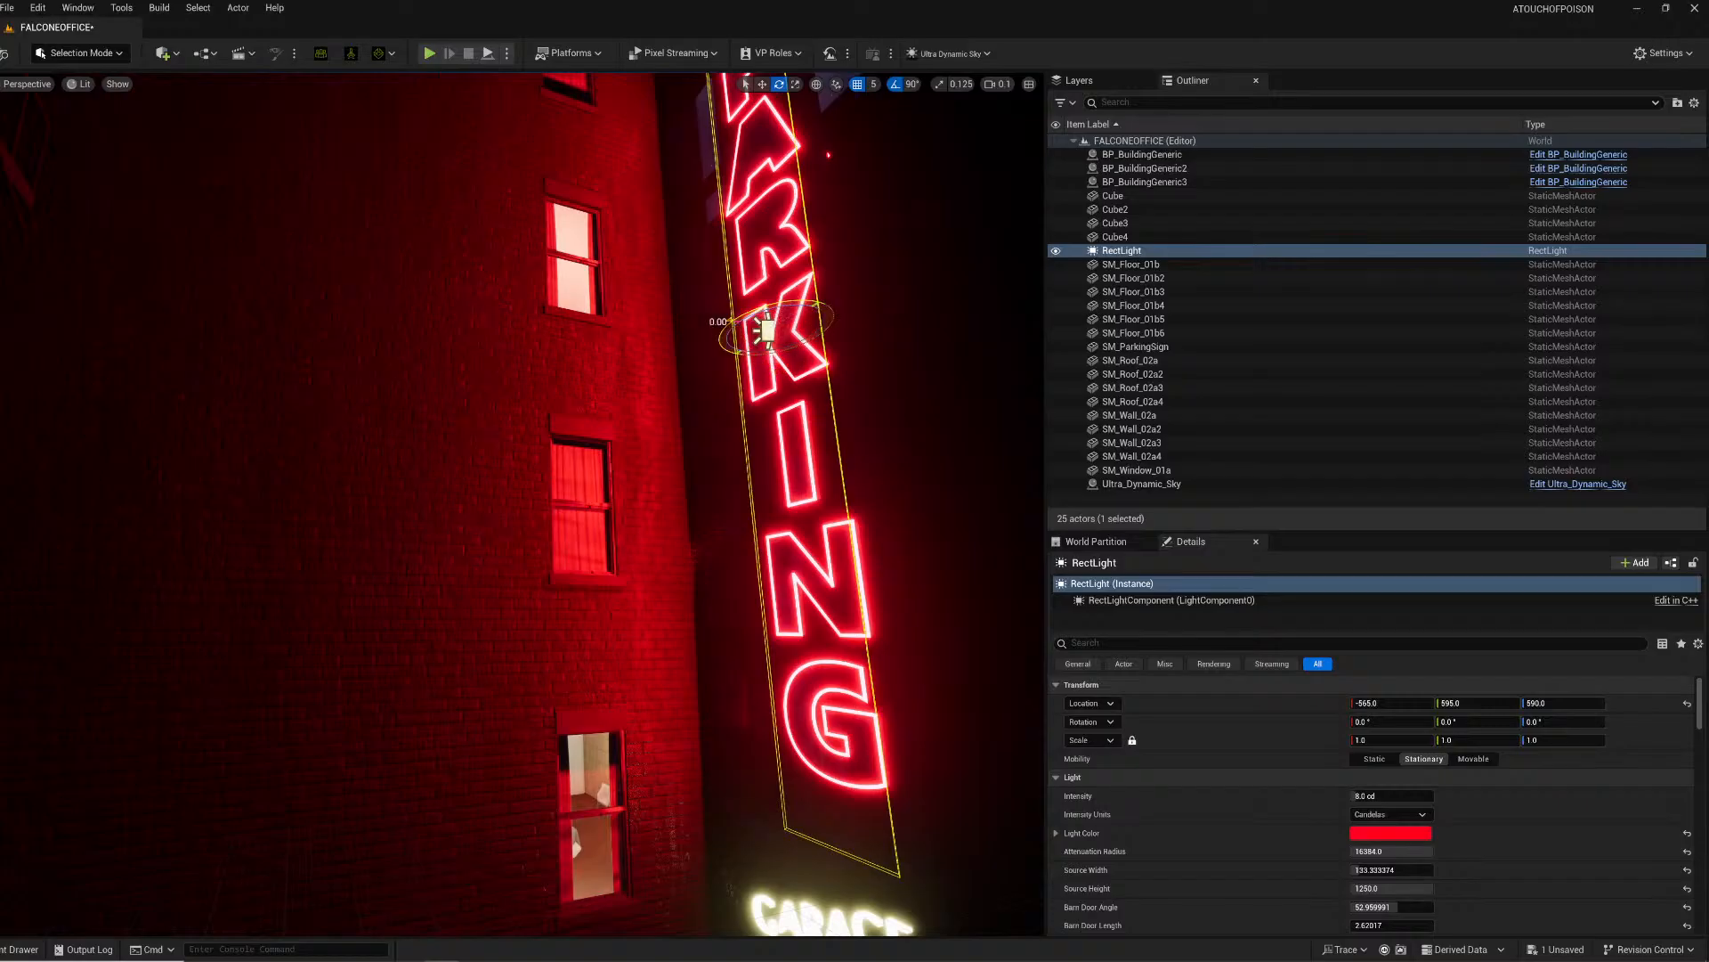
left_click_drag(728, 337, 725, 355, "alt")
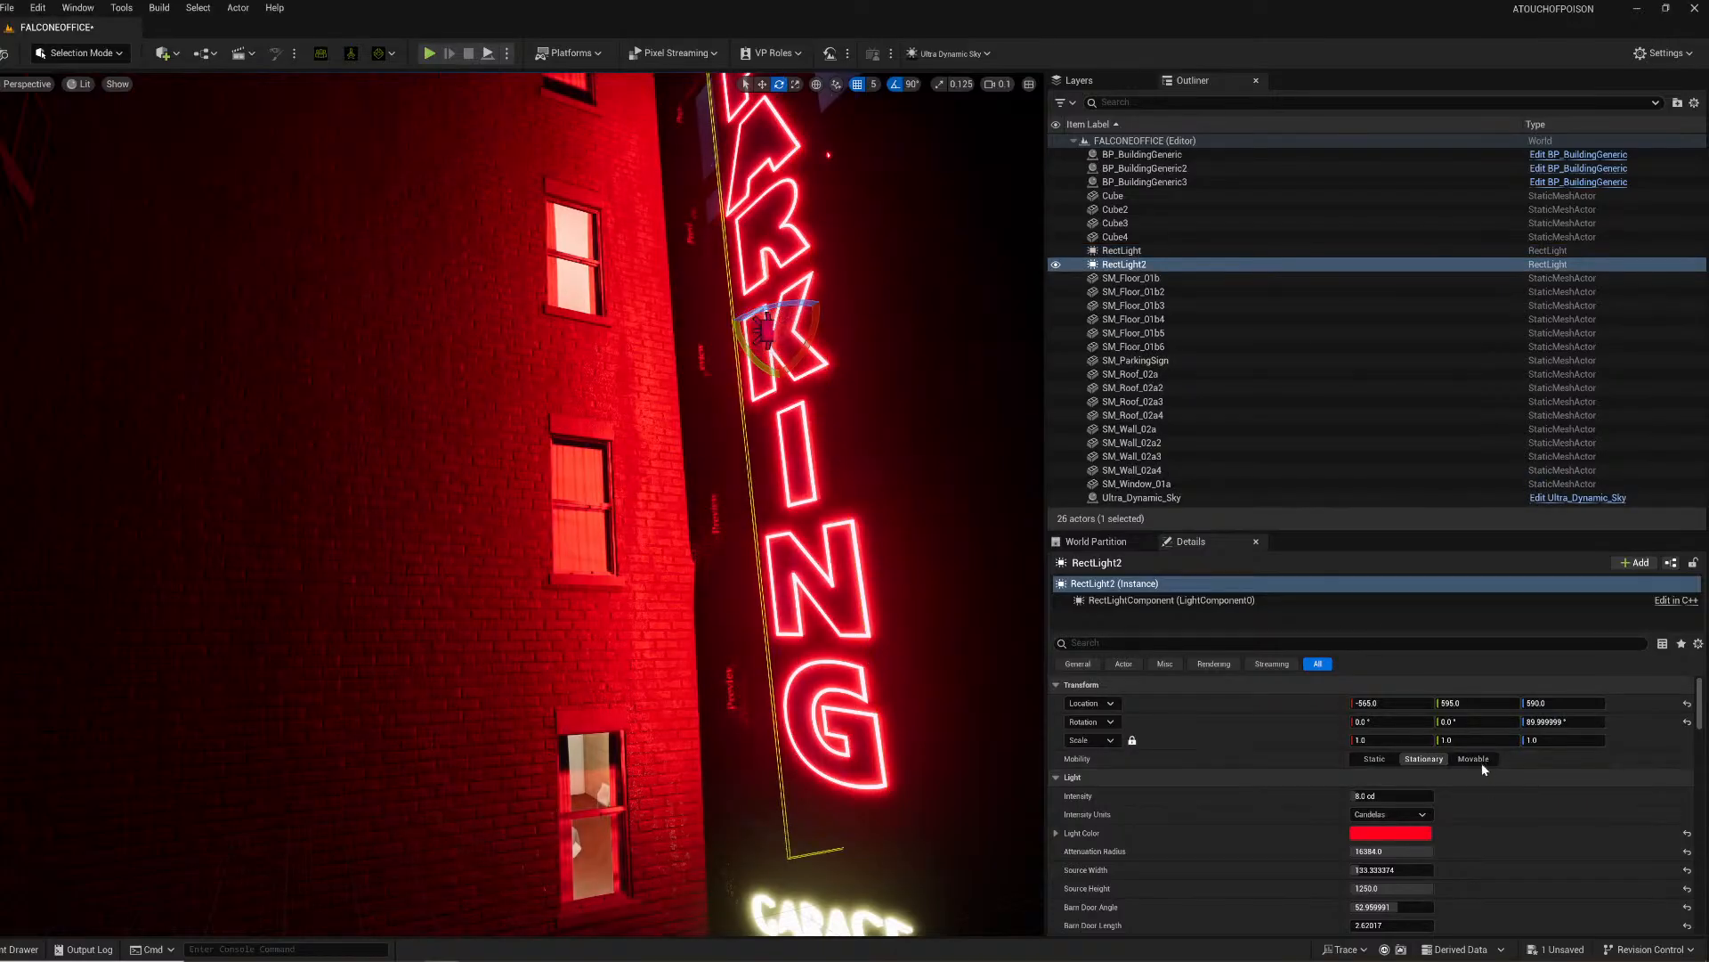
right_click_drag(813, 458, 837, 432)
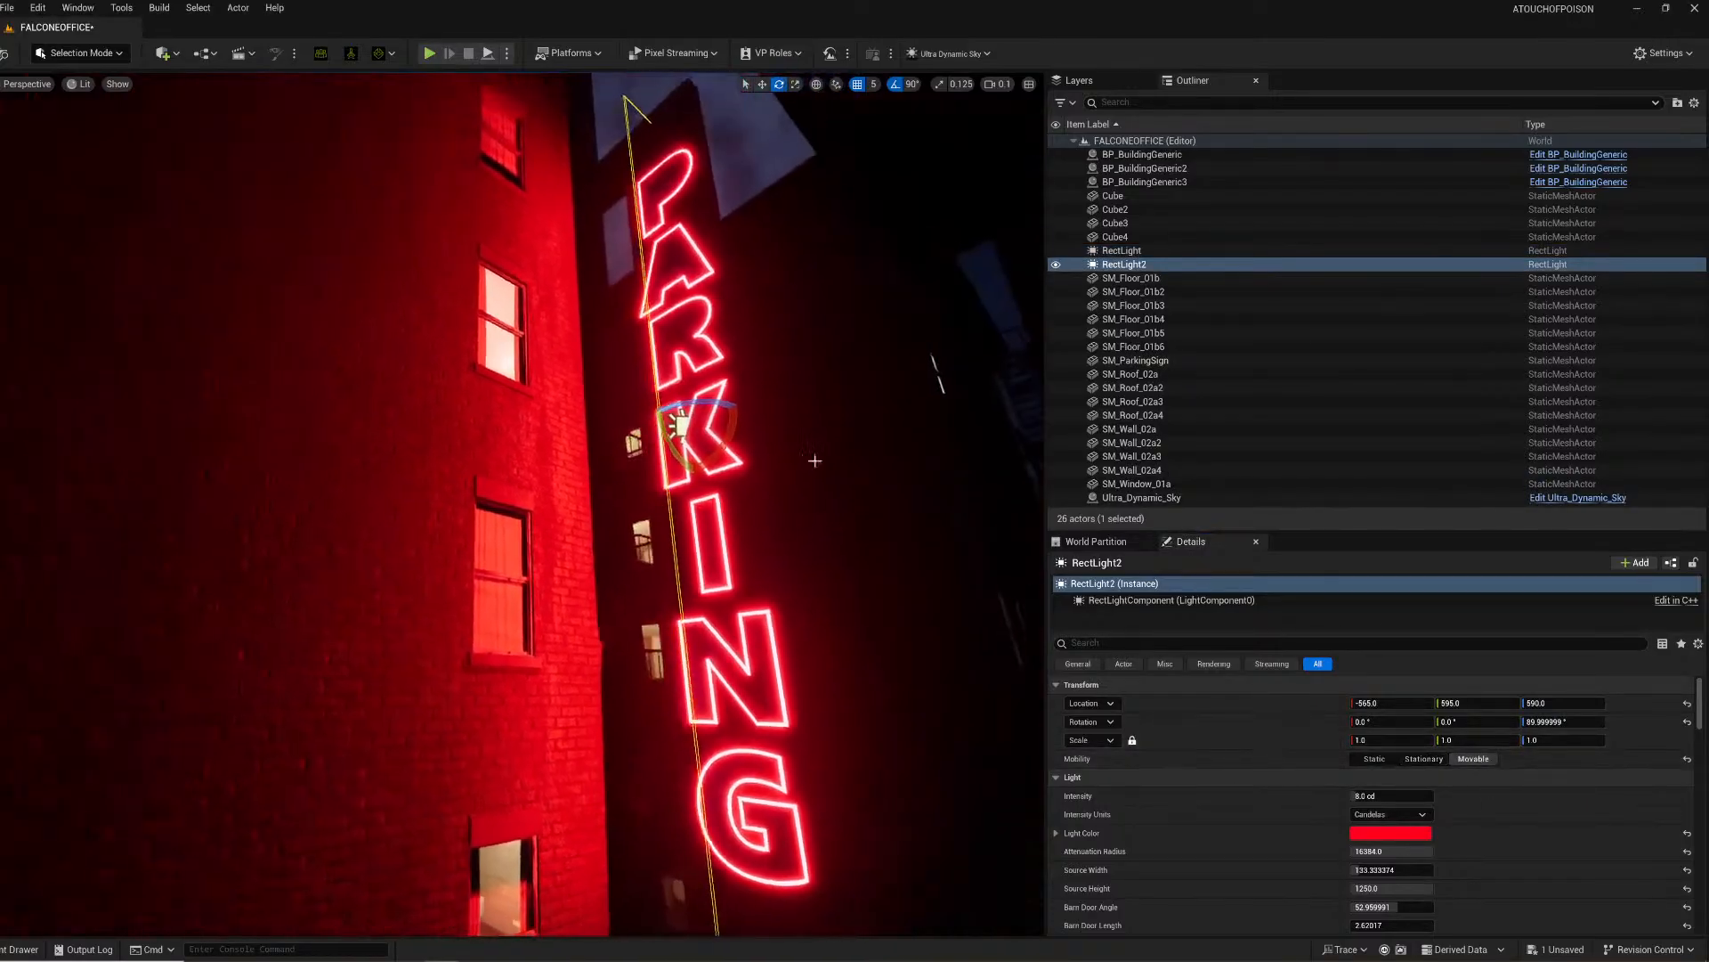
Step: Move the light copy out in front of the sign's face, to about X -330, Y 600
key("w")
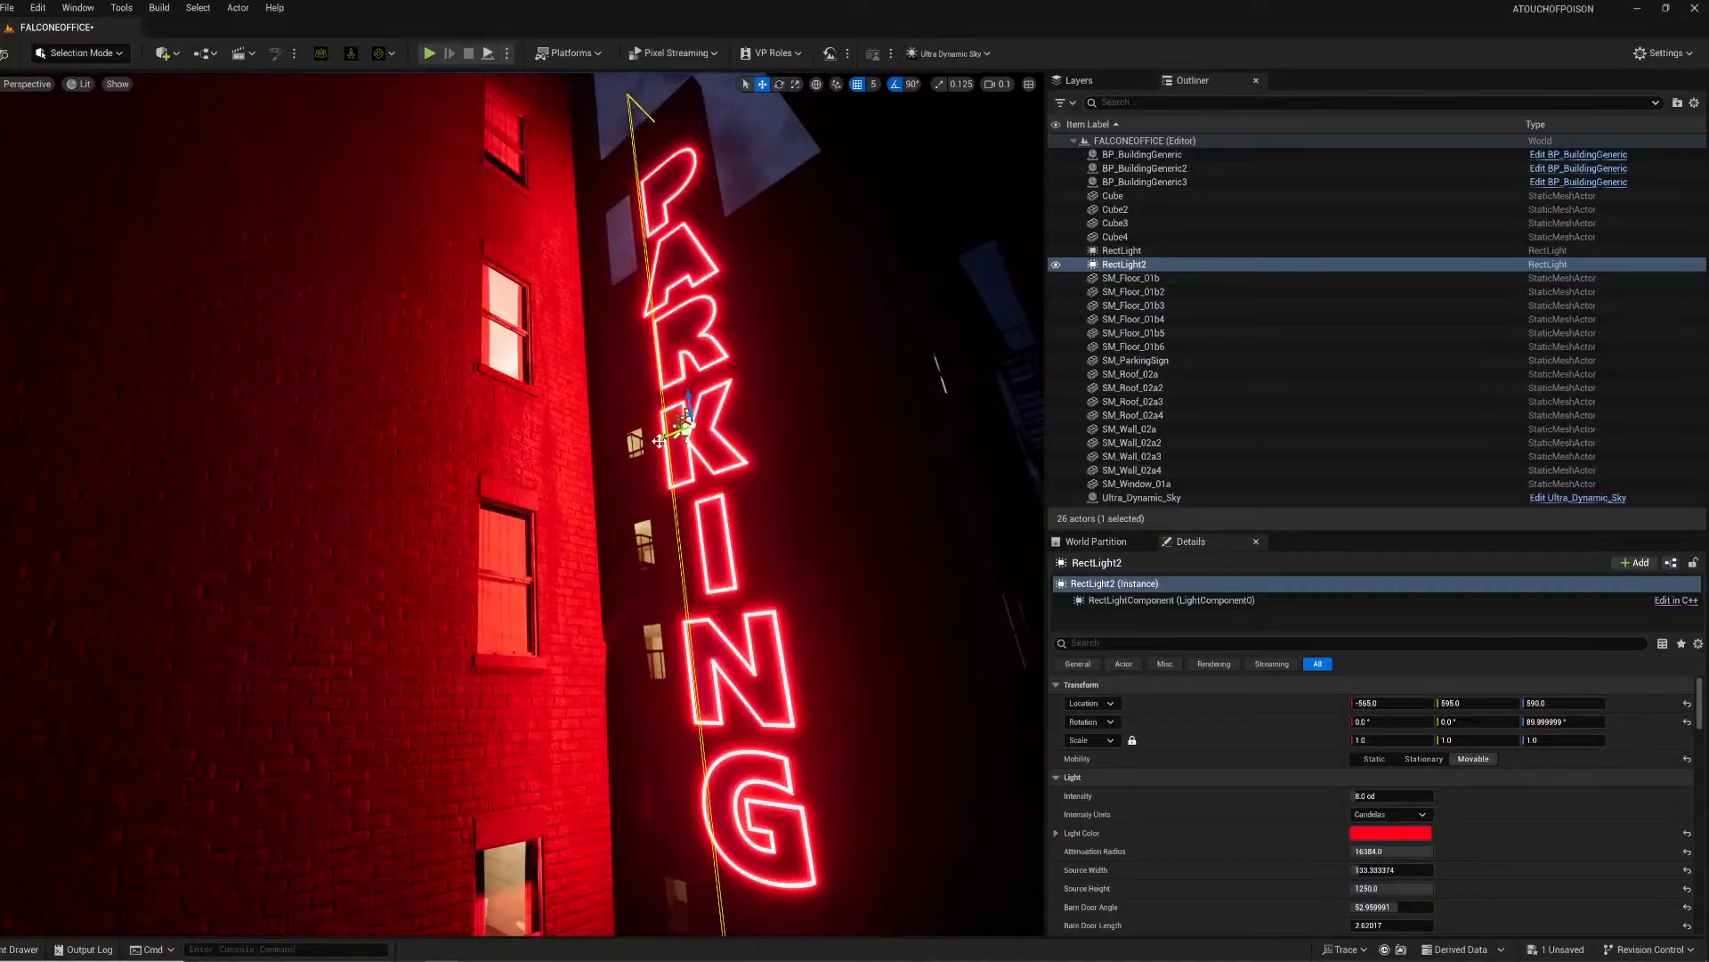
left_click_drag(674, 434, 643, 433)
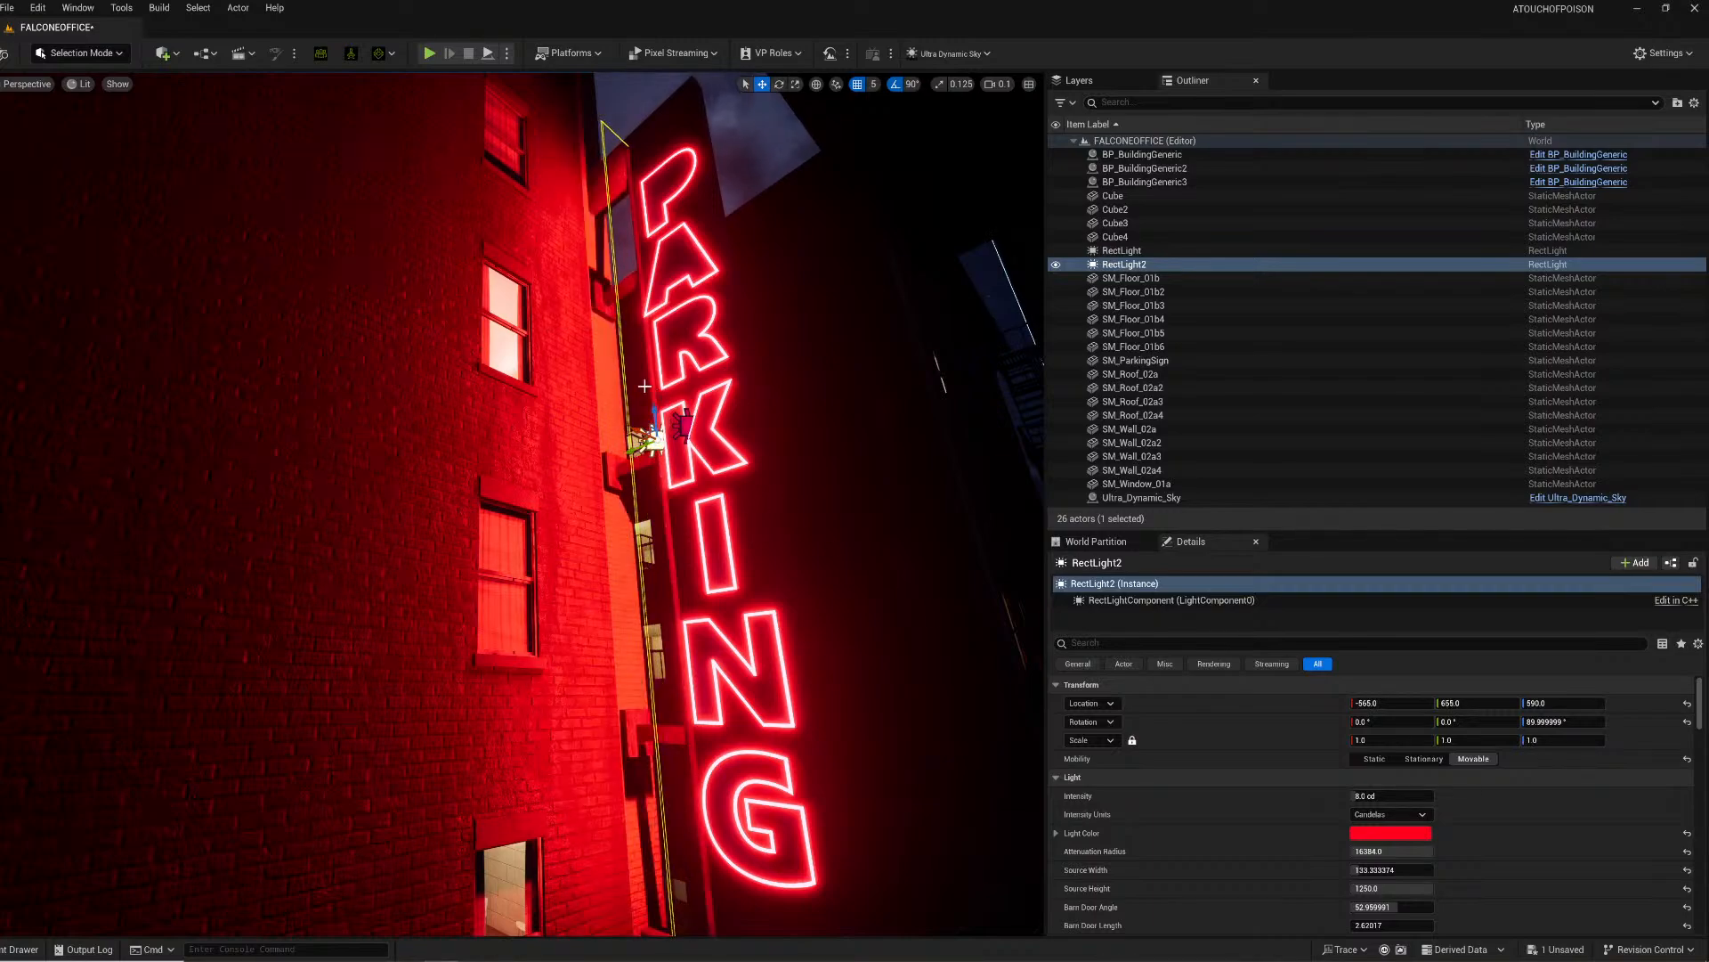
left_click_drag(634, 444, 538, 389)
Step: Set rotation snapping to 45 degrees and turn RectLight2 toward the sign, to about 135 degrees around the vertical axis
key("e")
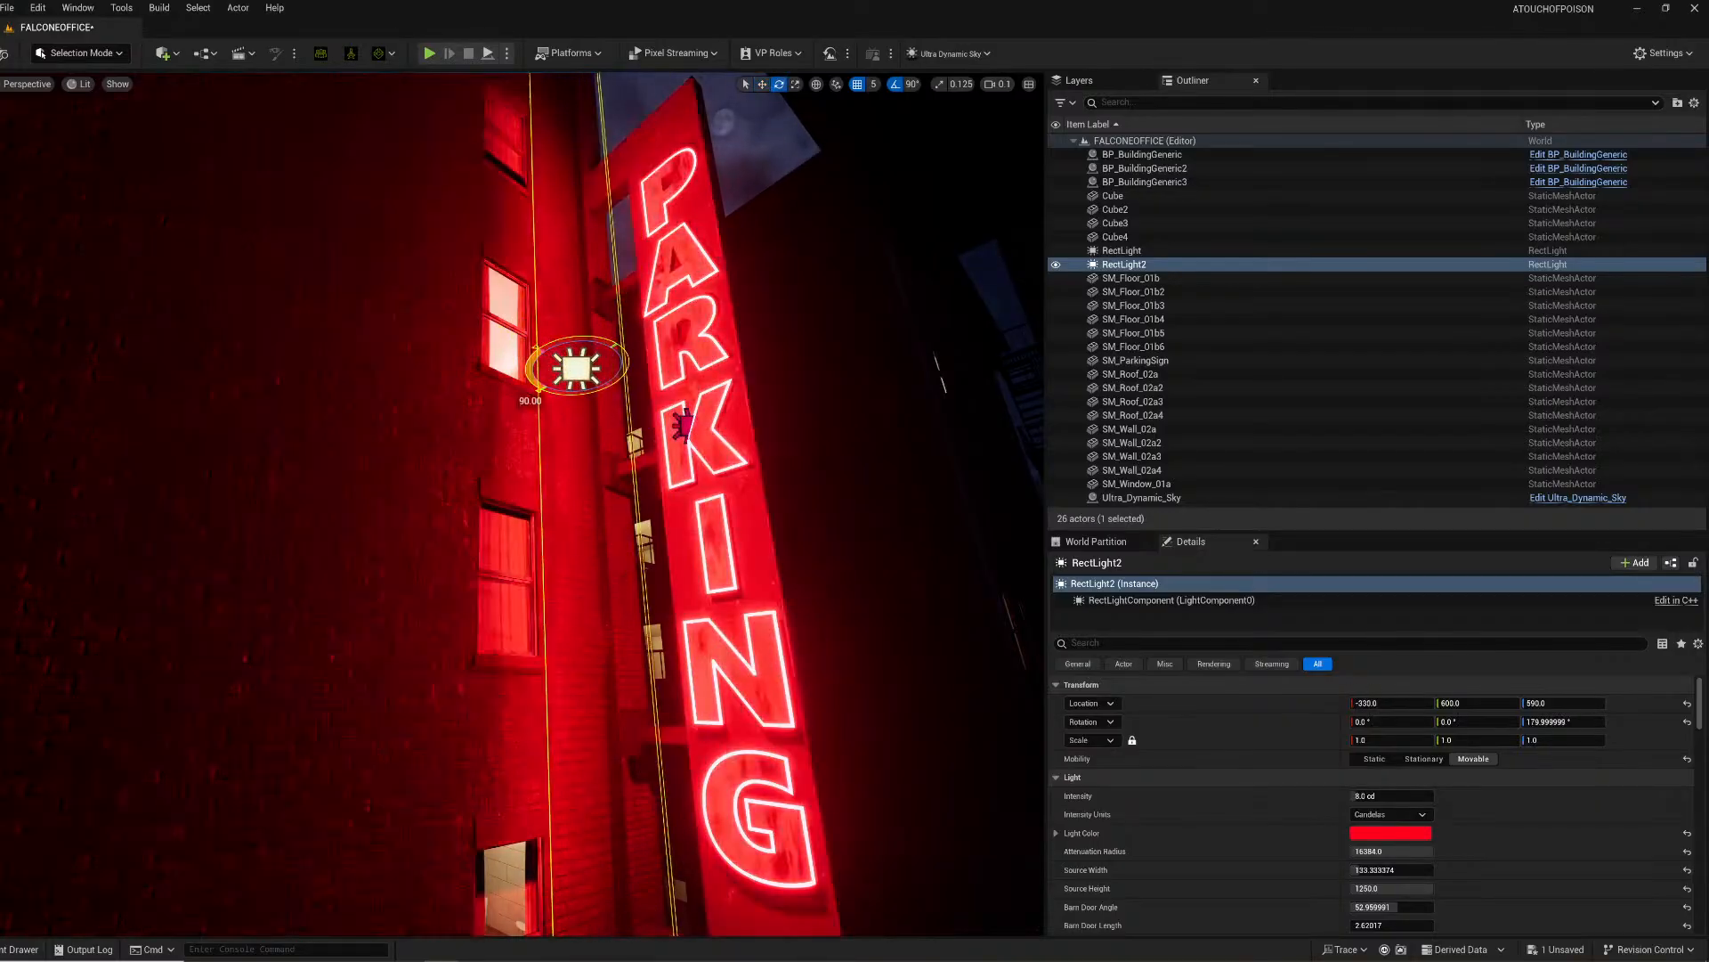
key("ctrl+z")
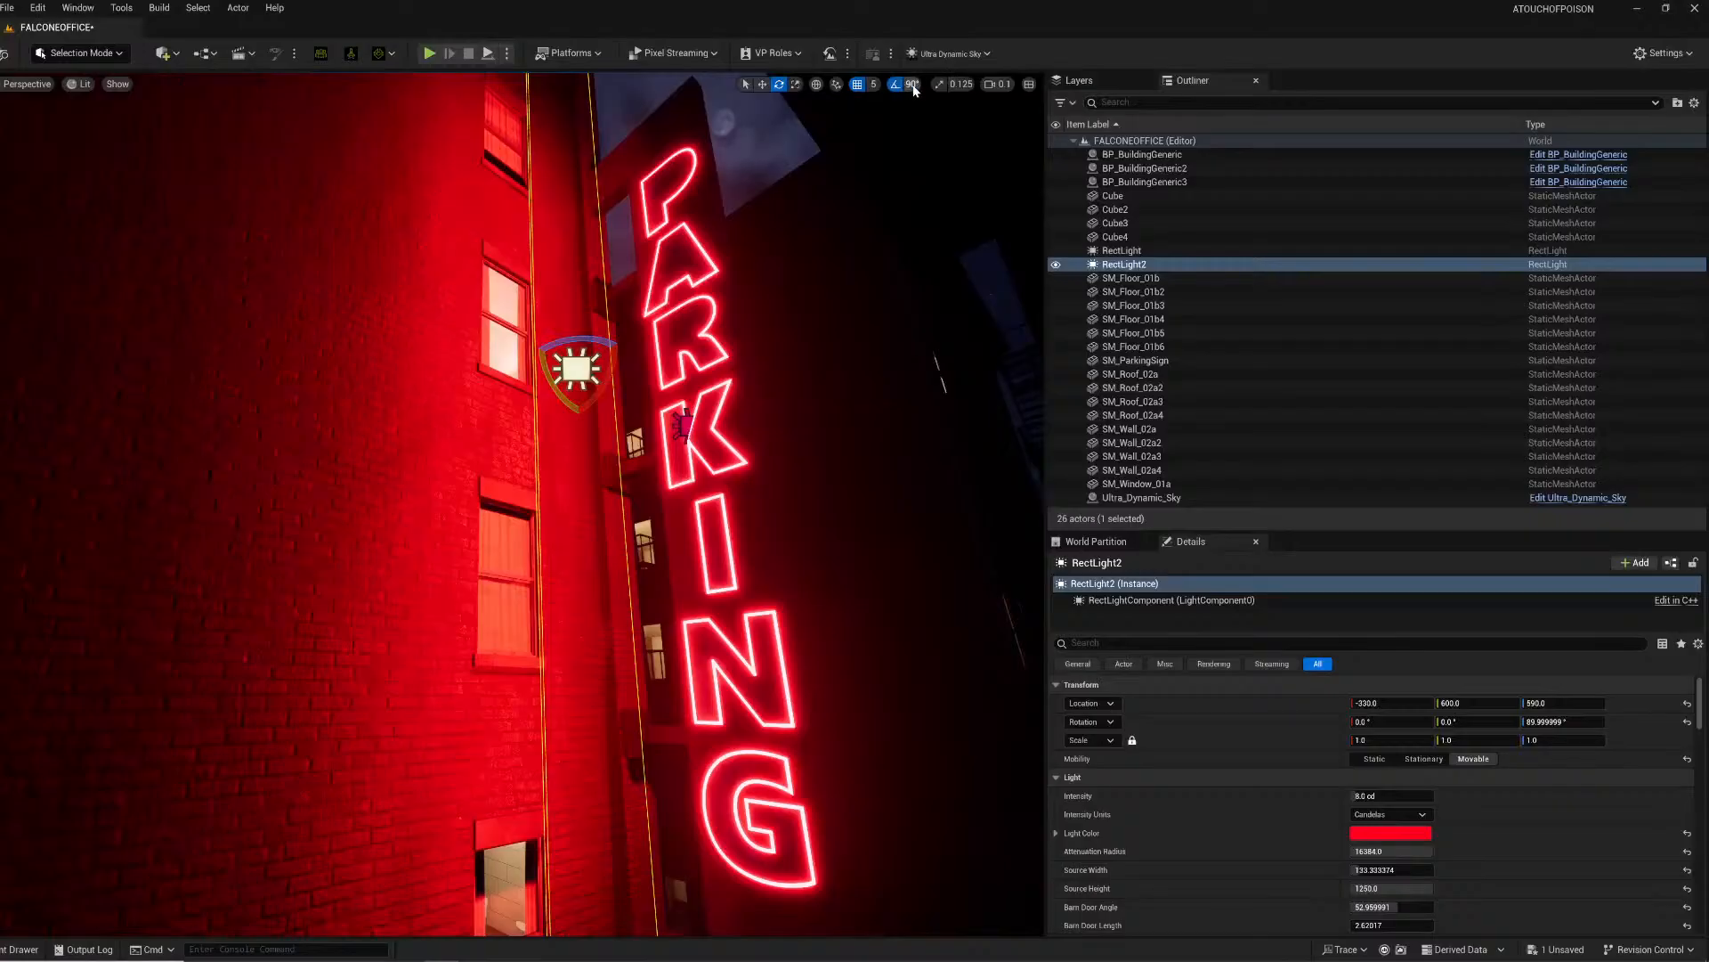
left_click(912, 84)
left_click(925, 181)
left_click_drag(592, 338, 530, 358)
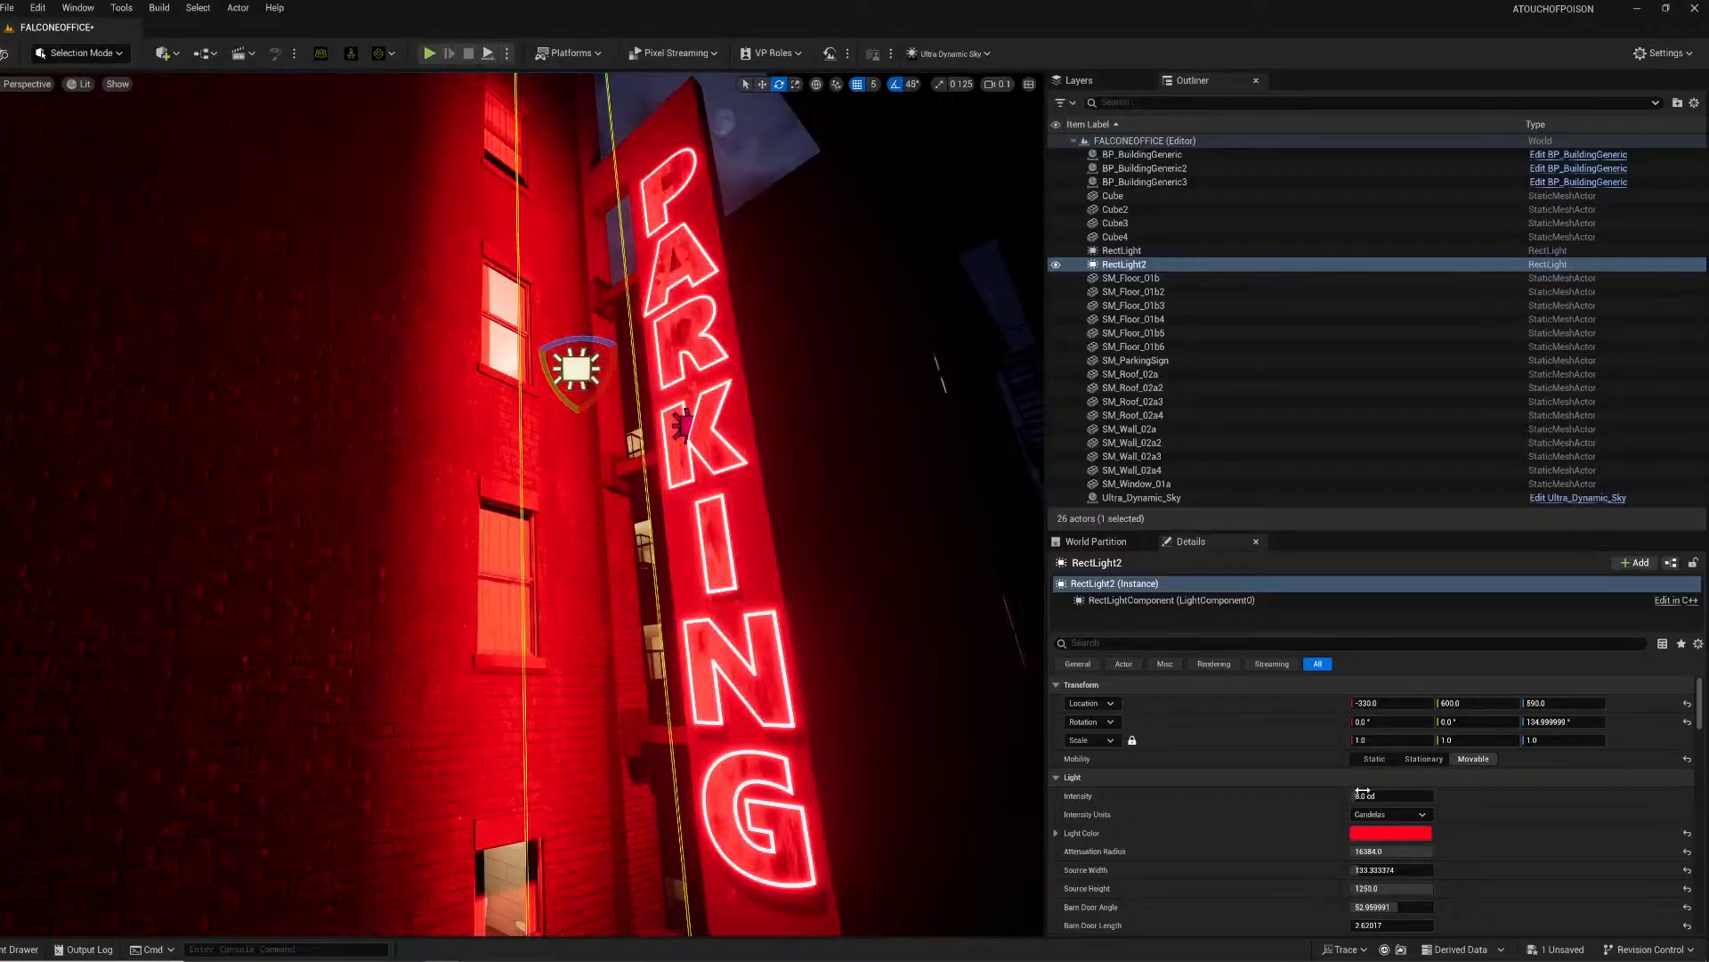
Step: Set RectLight2's intensity to 1 cd
mouse_move(1391, 796)
left_mouse_down()
mouse_move(1371, 796)
mouse_move(1392, 796)
left_mouse_up()
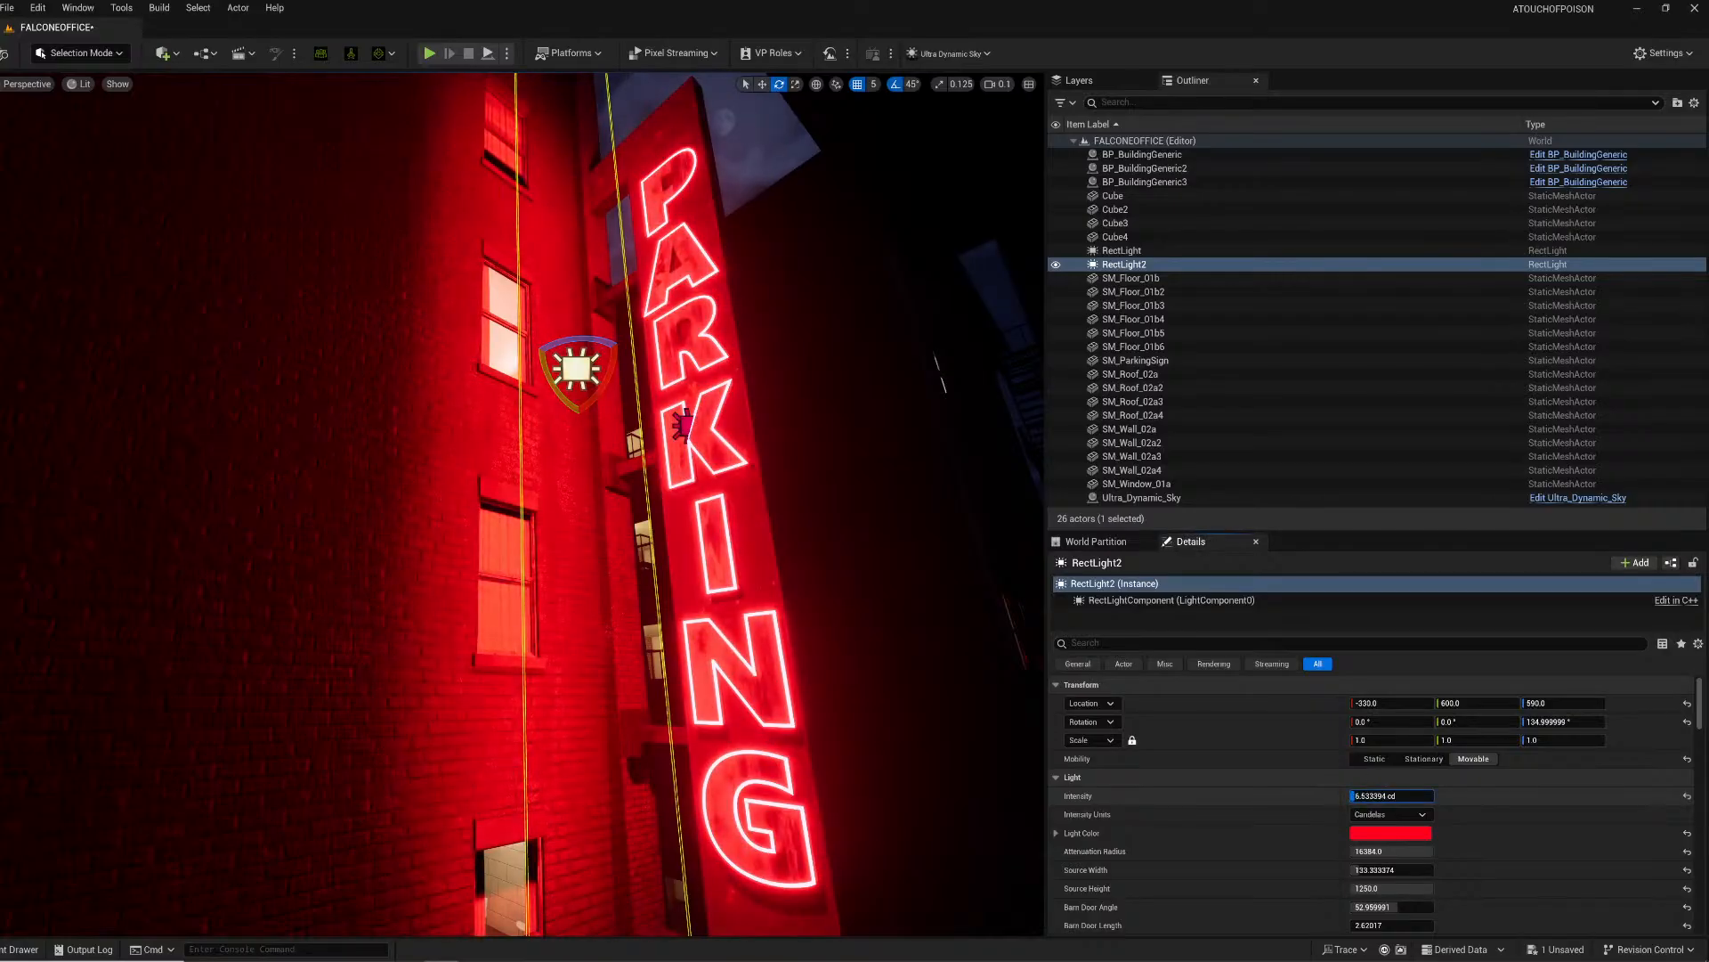
left_click(1367, 795)
type("1")
key("Return")
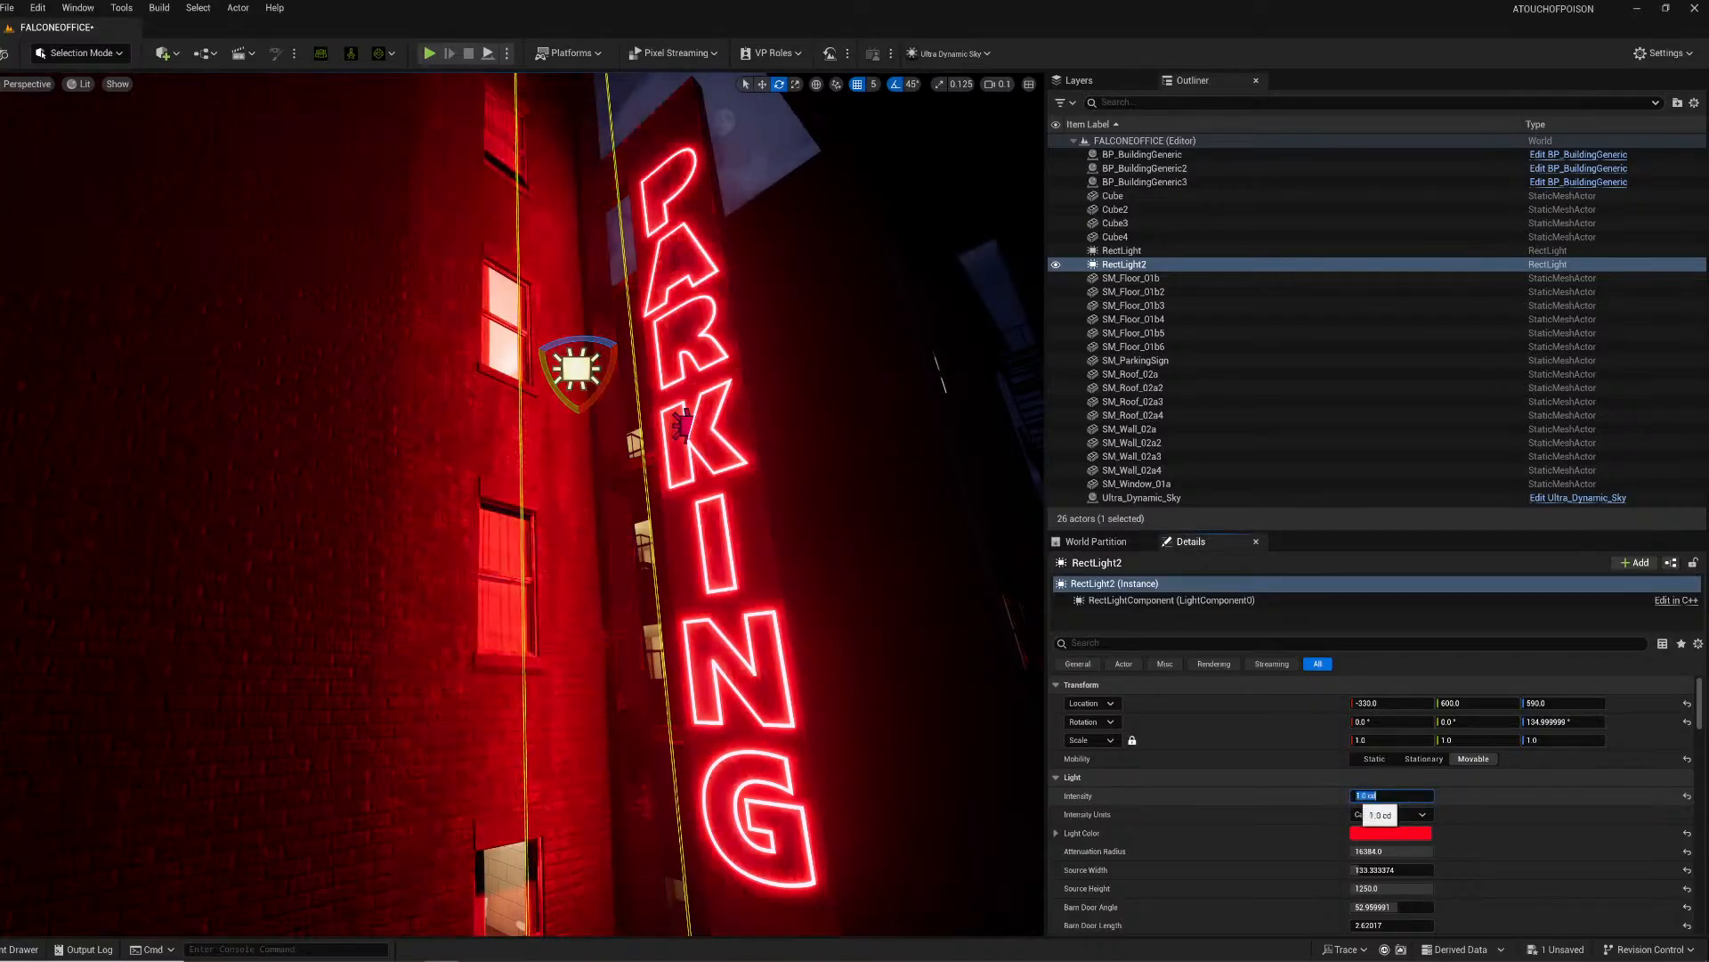
Step: Duplicate RectLight2 to the opposite side of the parking sign at about X -730 and raise the copy's intensity to about 3.6 cd
right_click_drag(969, 446, 1068, 451)
key("s")
key("s")
key("w")
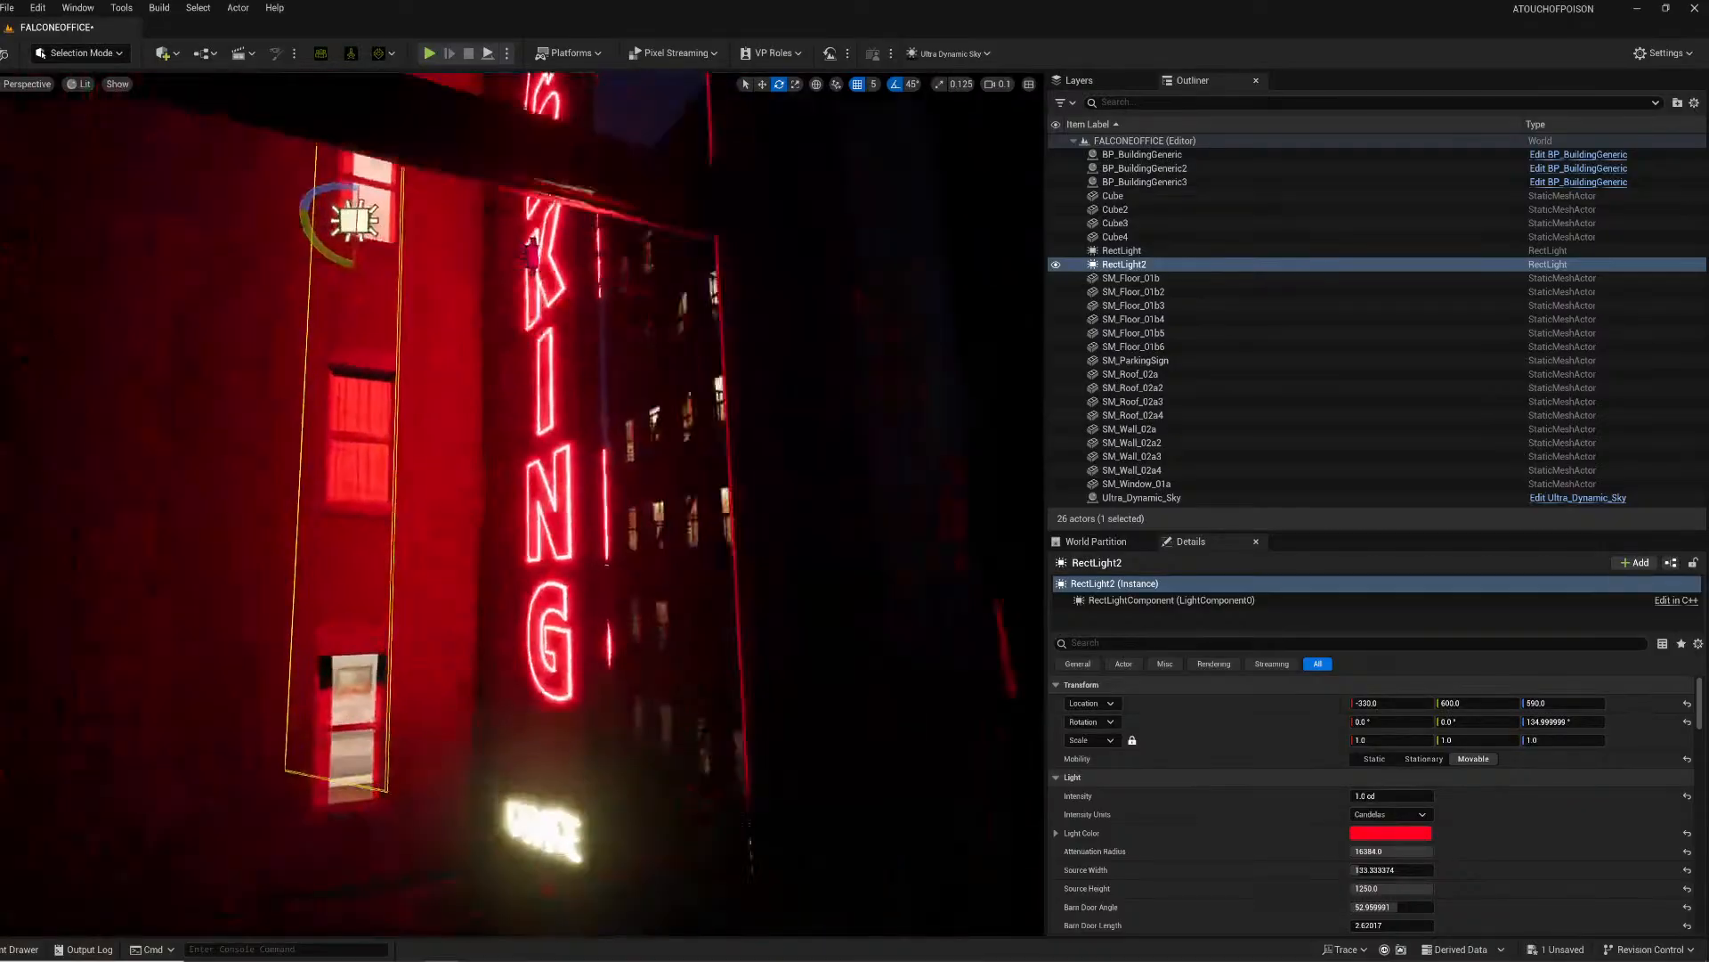
key("d")
right_click_drag(321, 489, 349, 485)
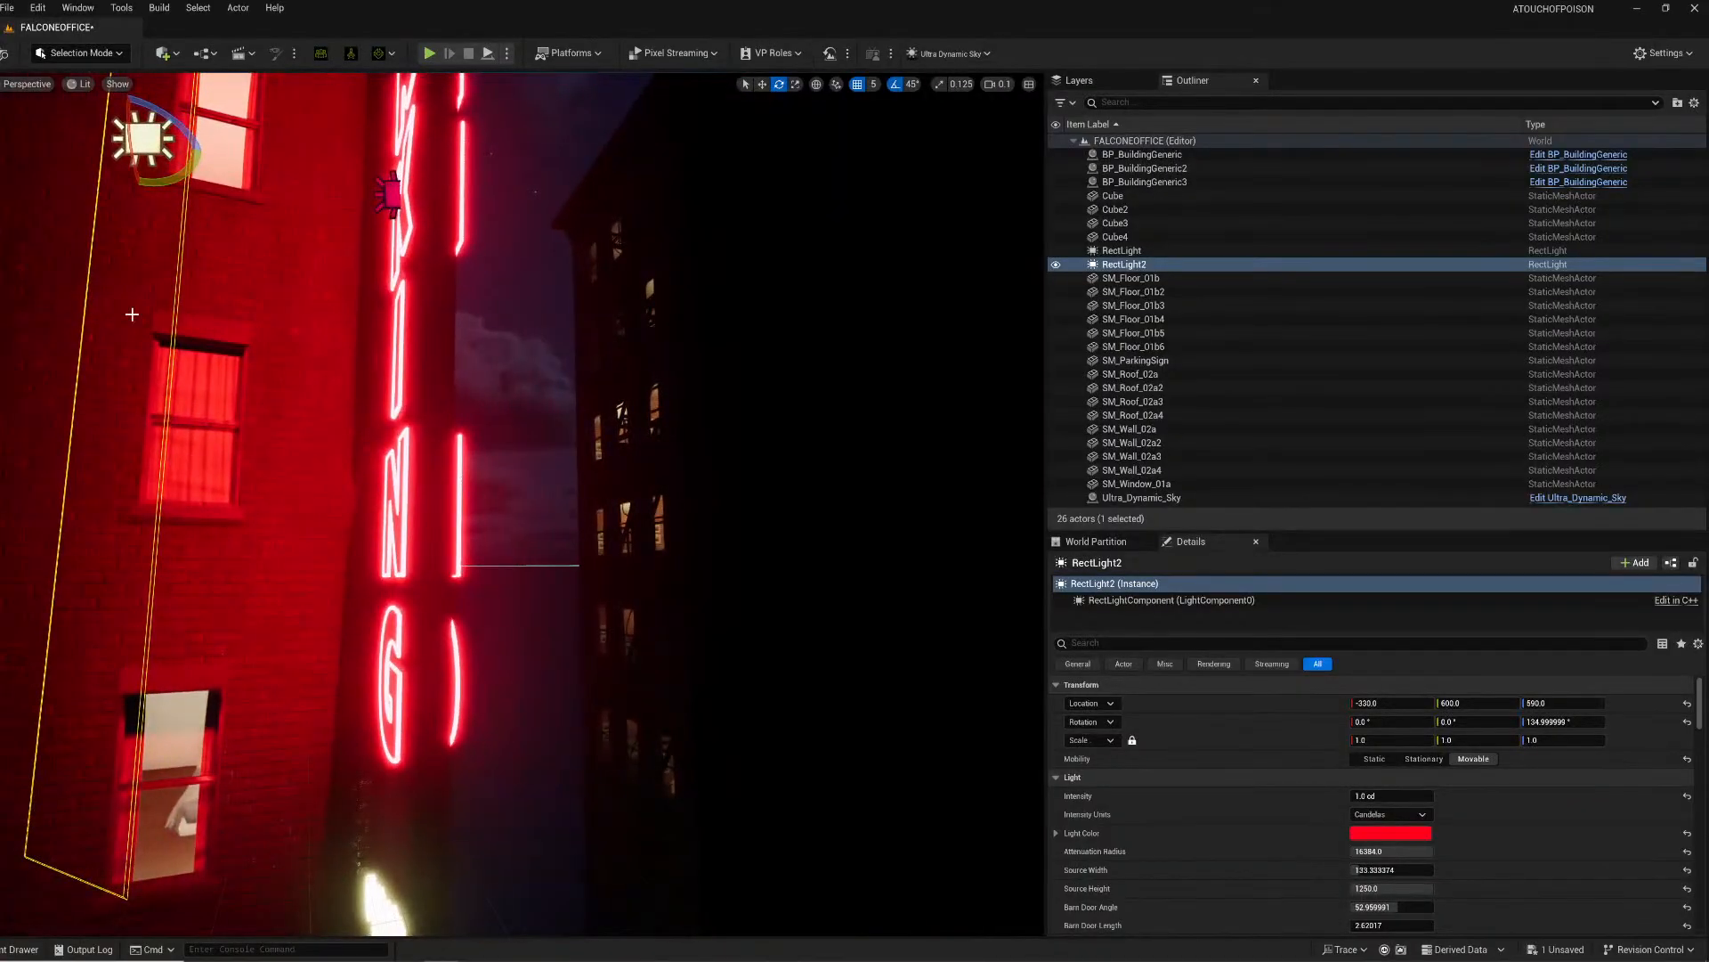
key("d")
right_click_drag(131, 315, 88, 292)
key("w")
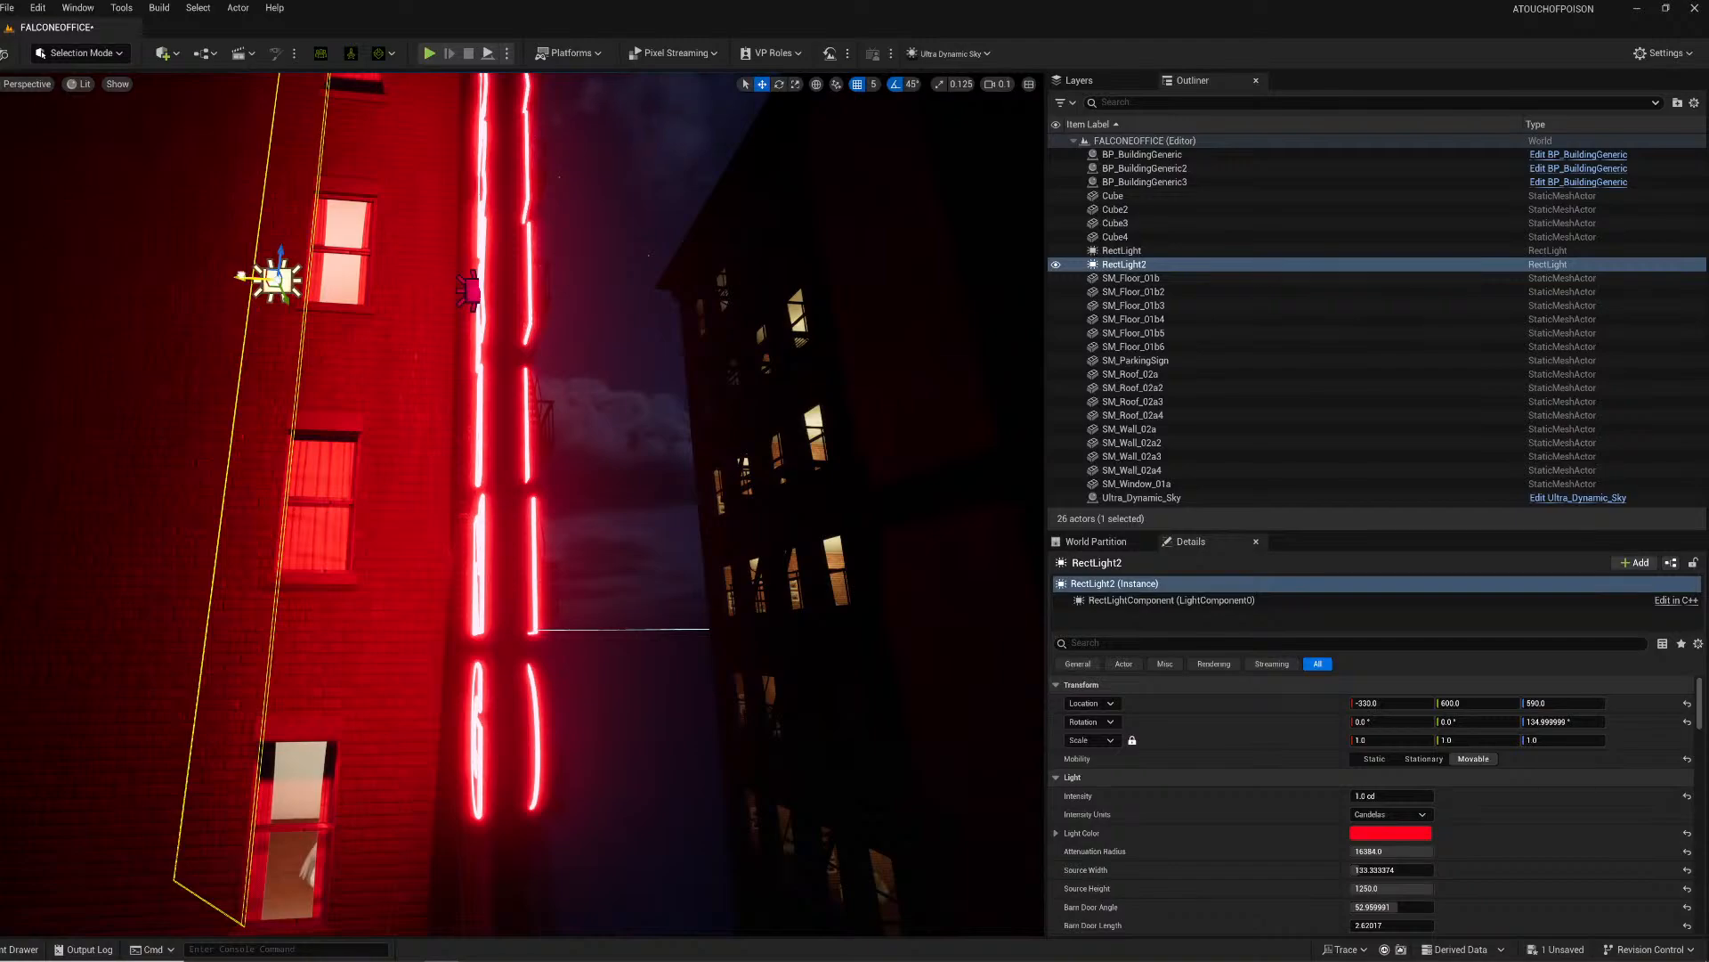
left_click_drag(241, 276, 584, 347, "alt")
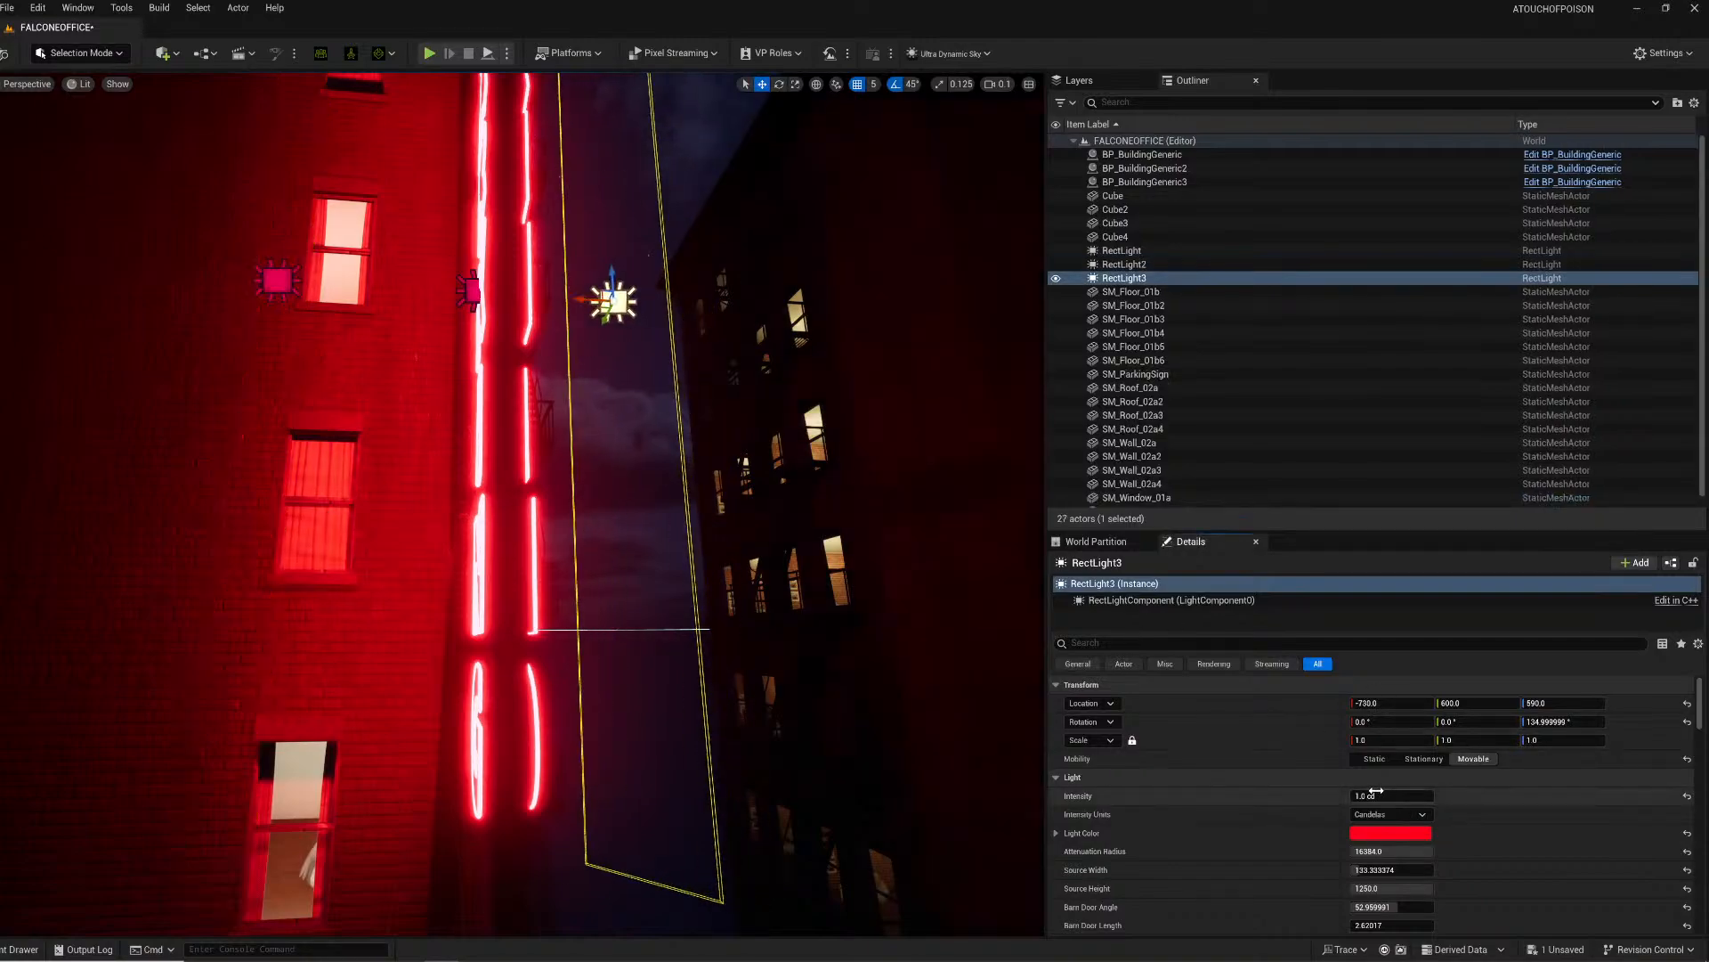
left_click_drag(1377, 791, 1391, 791)
Step: Add a rect light at the arched window at about X -280, Y 115, Z 285, turned about -90 degrees to shine into the office
key("s")
right_click_drag(783, 498, 687, 494)
key("a")
key("s")
right_click_drag(531, 492, 528, 471)
key("d")
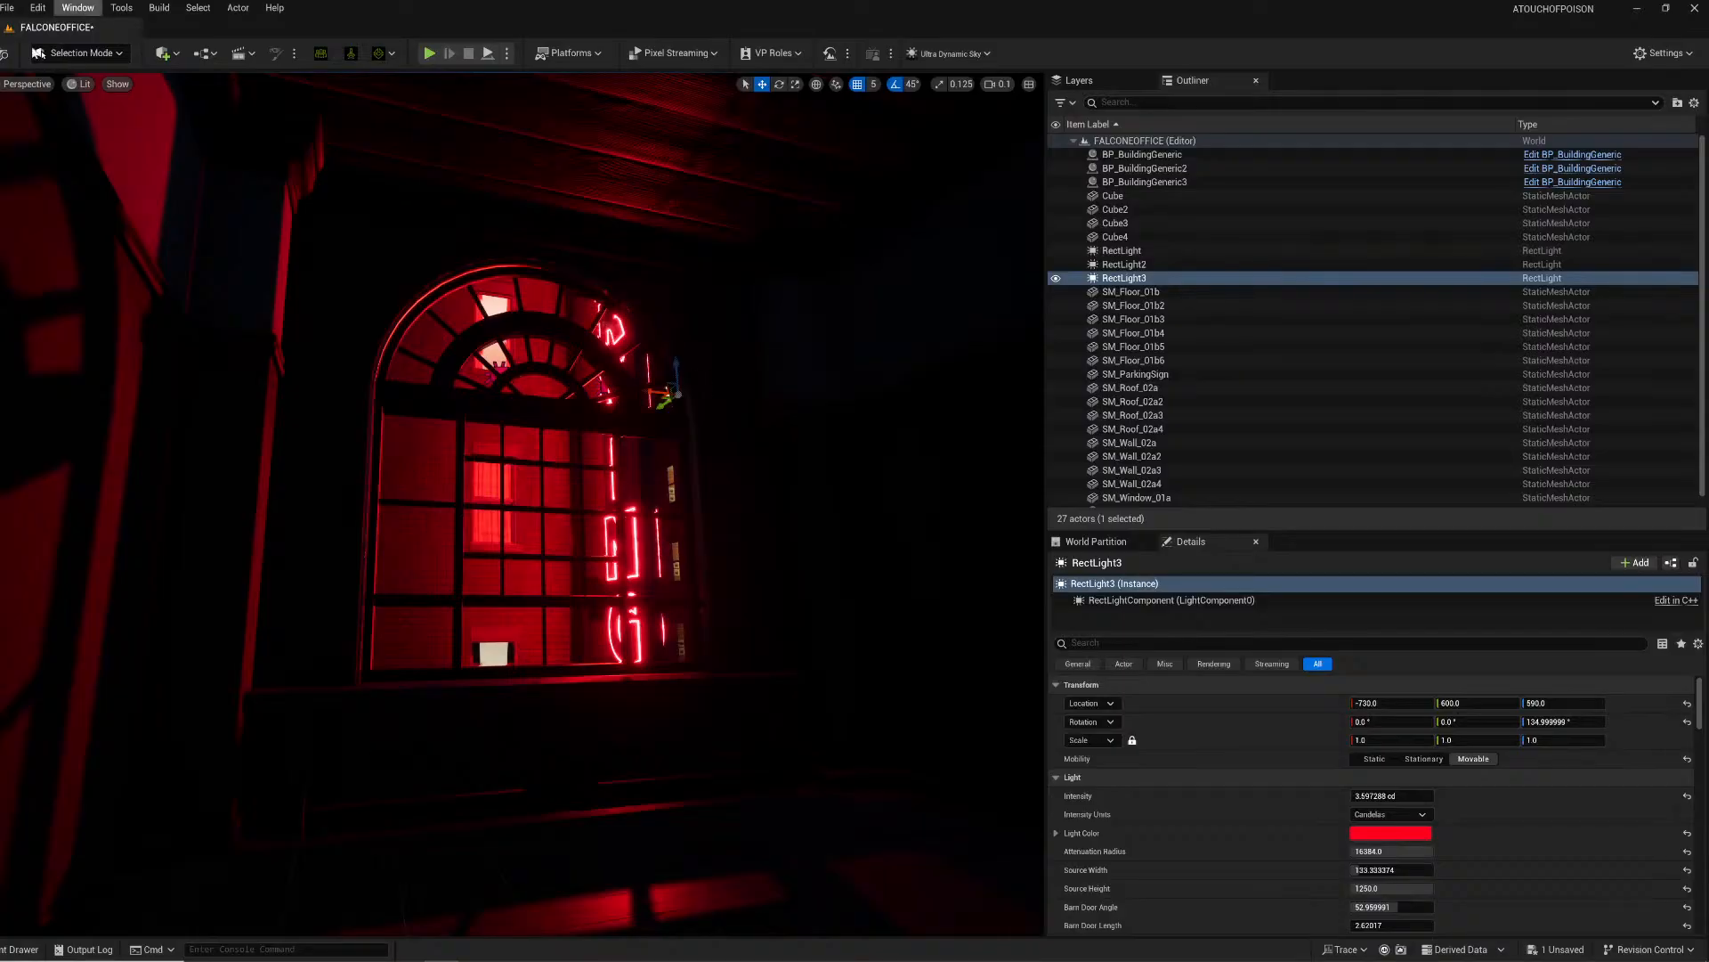
left_click(165, 52)
mouse_move(227, 199)
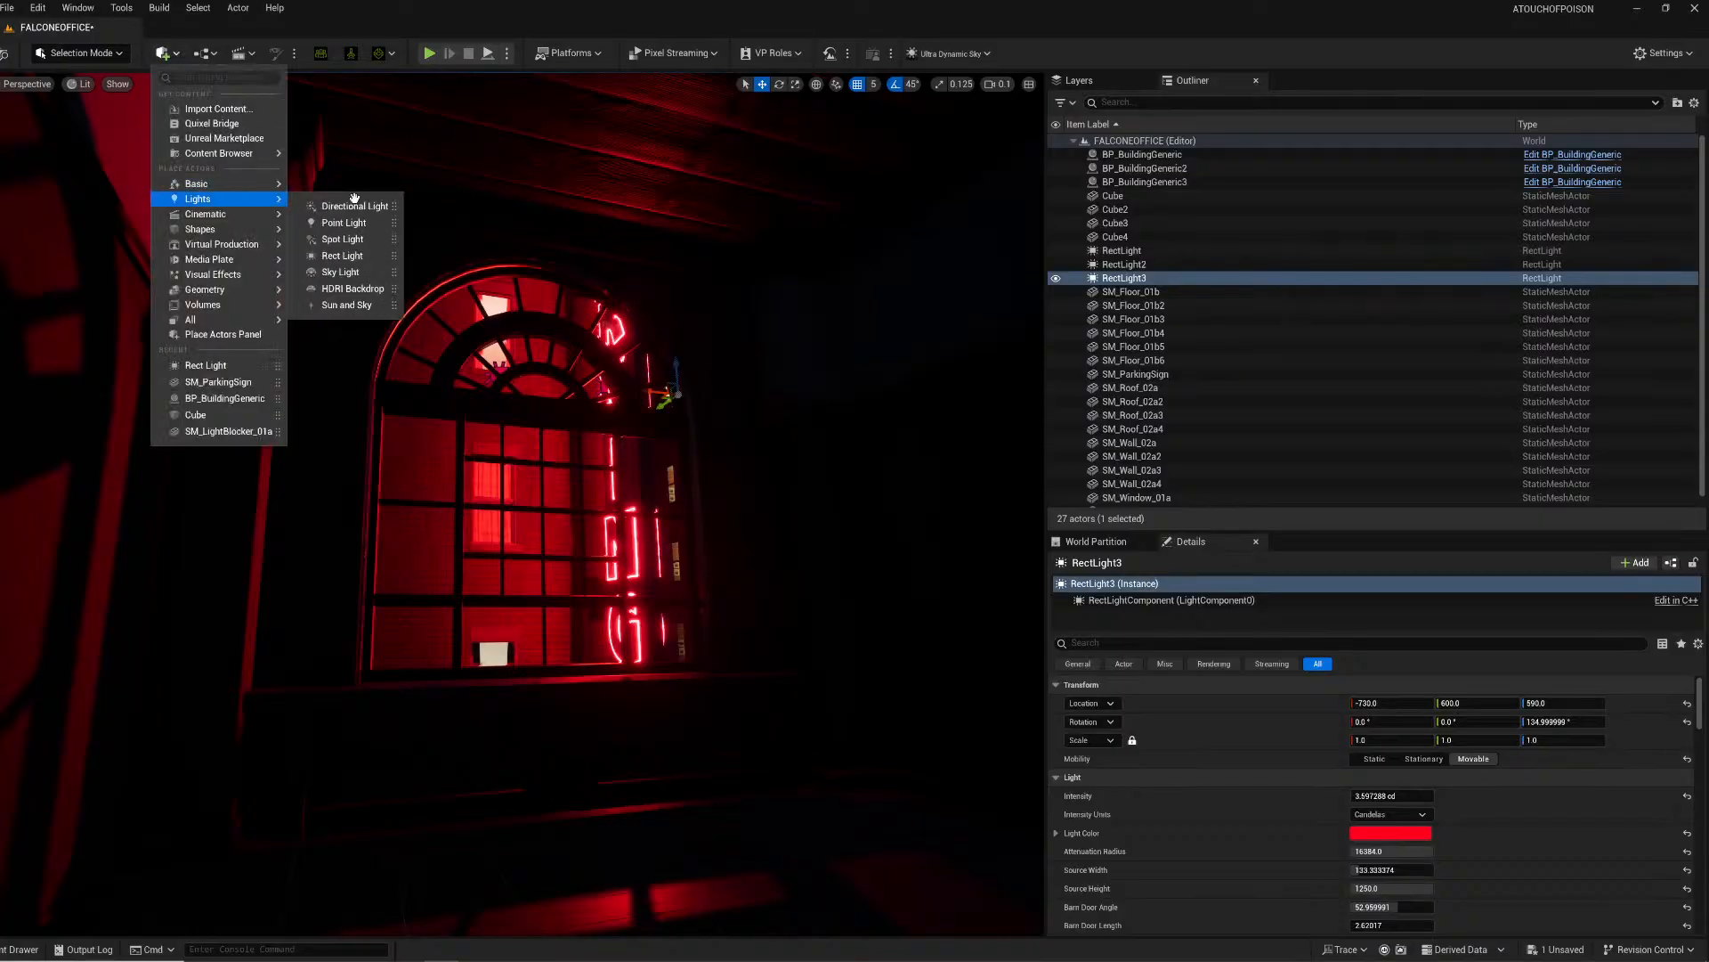
left_click(364, 253)
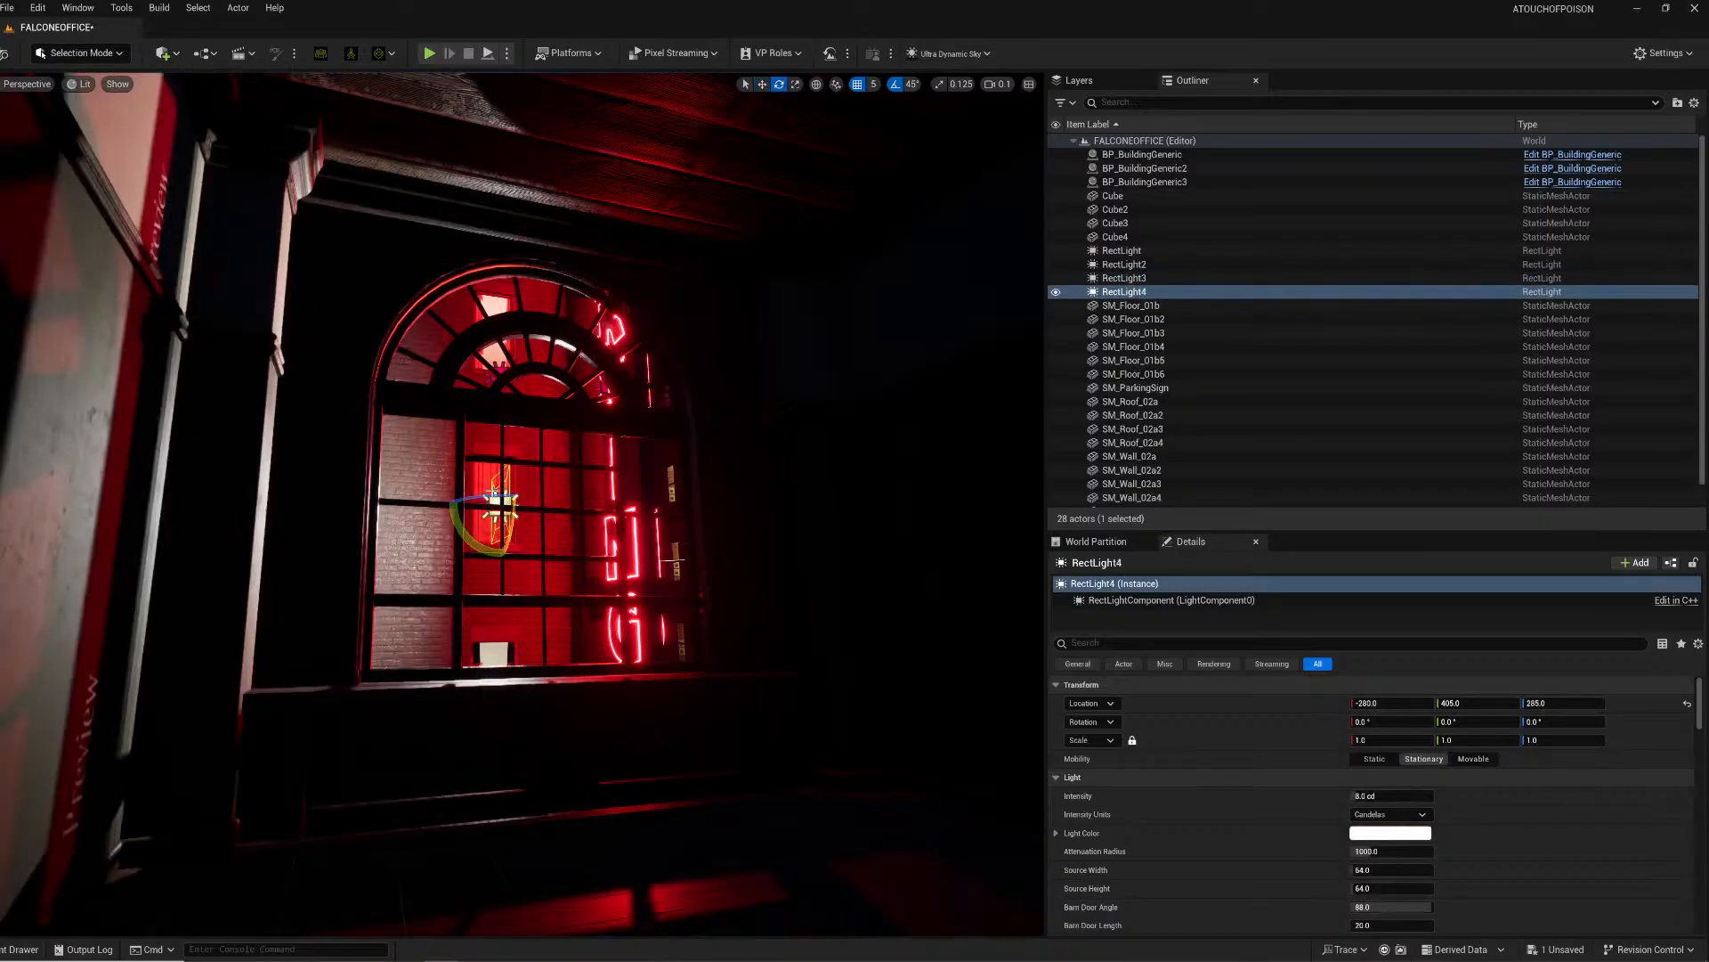
left_click_drag(472, 497, 571, 455)
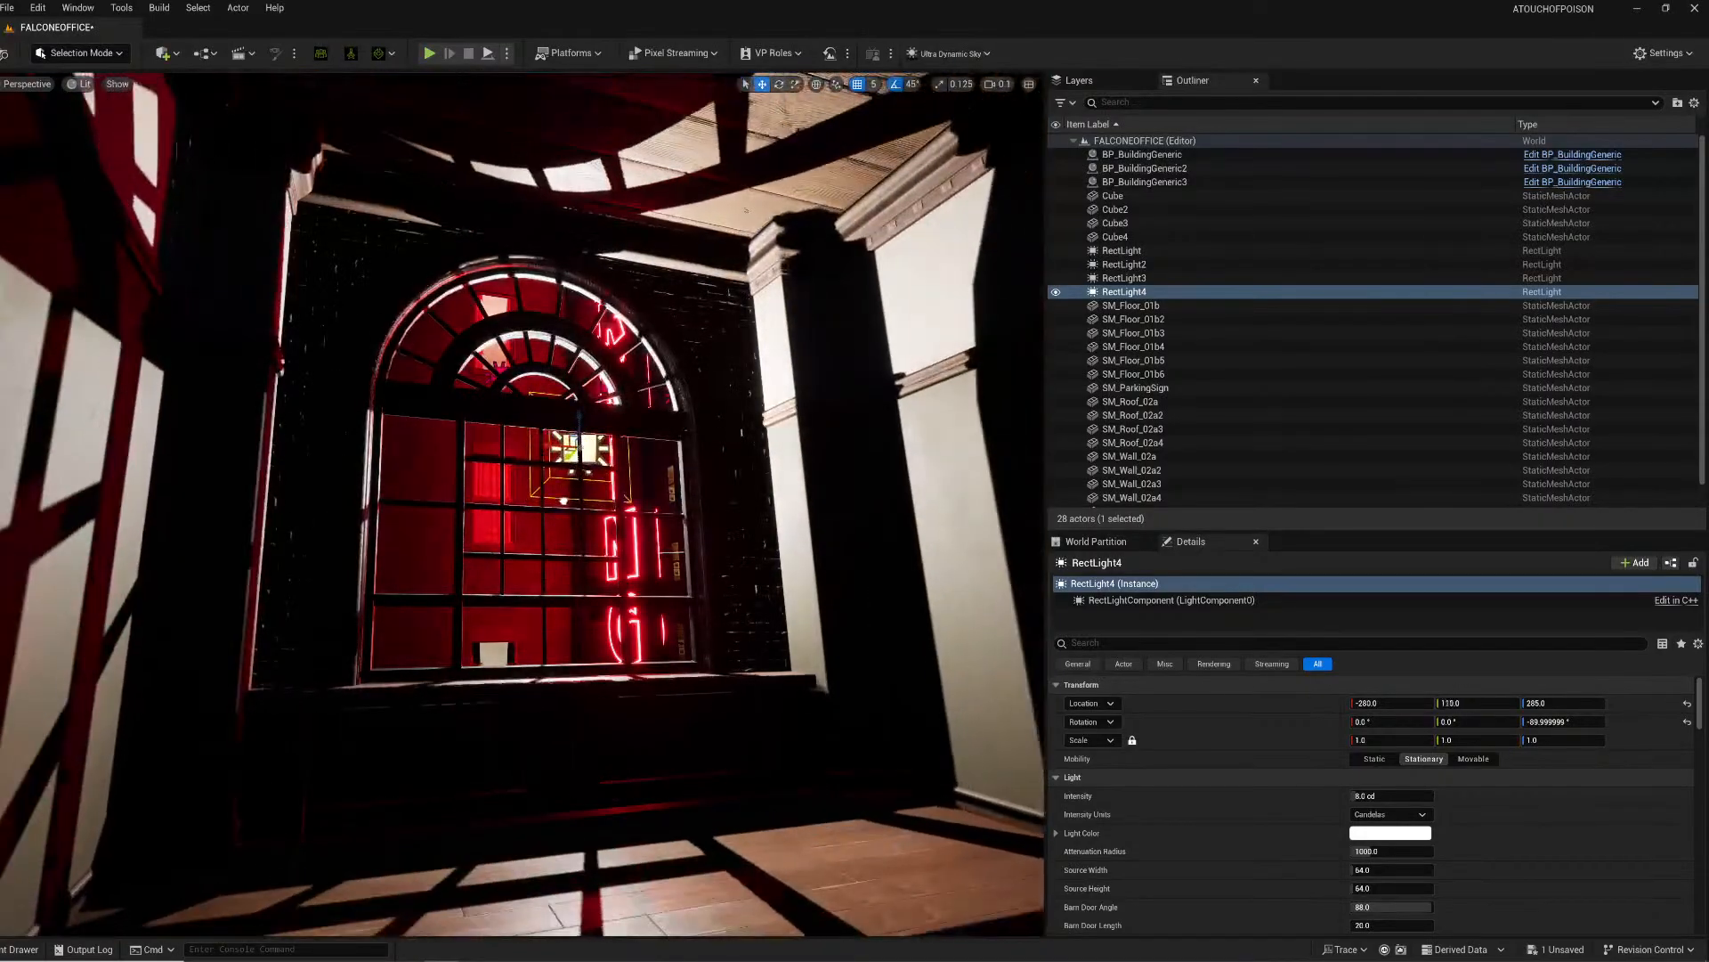
Step: Enlarge RectLight4's source to about 309 wide by 704 high and set its light colour to red, hex sRGB FF002F
left_click_drag(1365, 870, 1389, 887)
left_click(1375, 832)
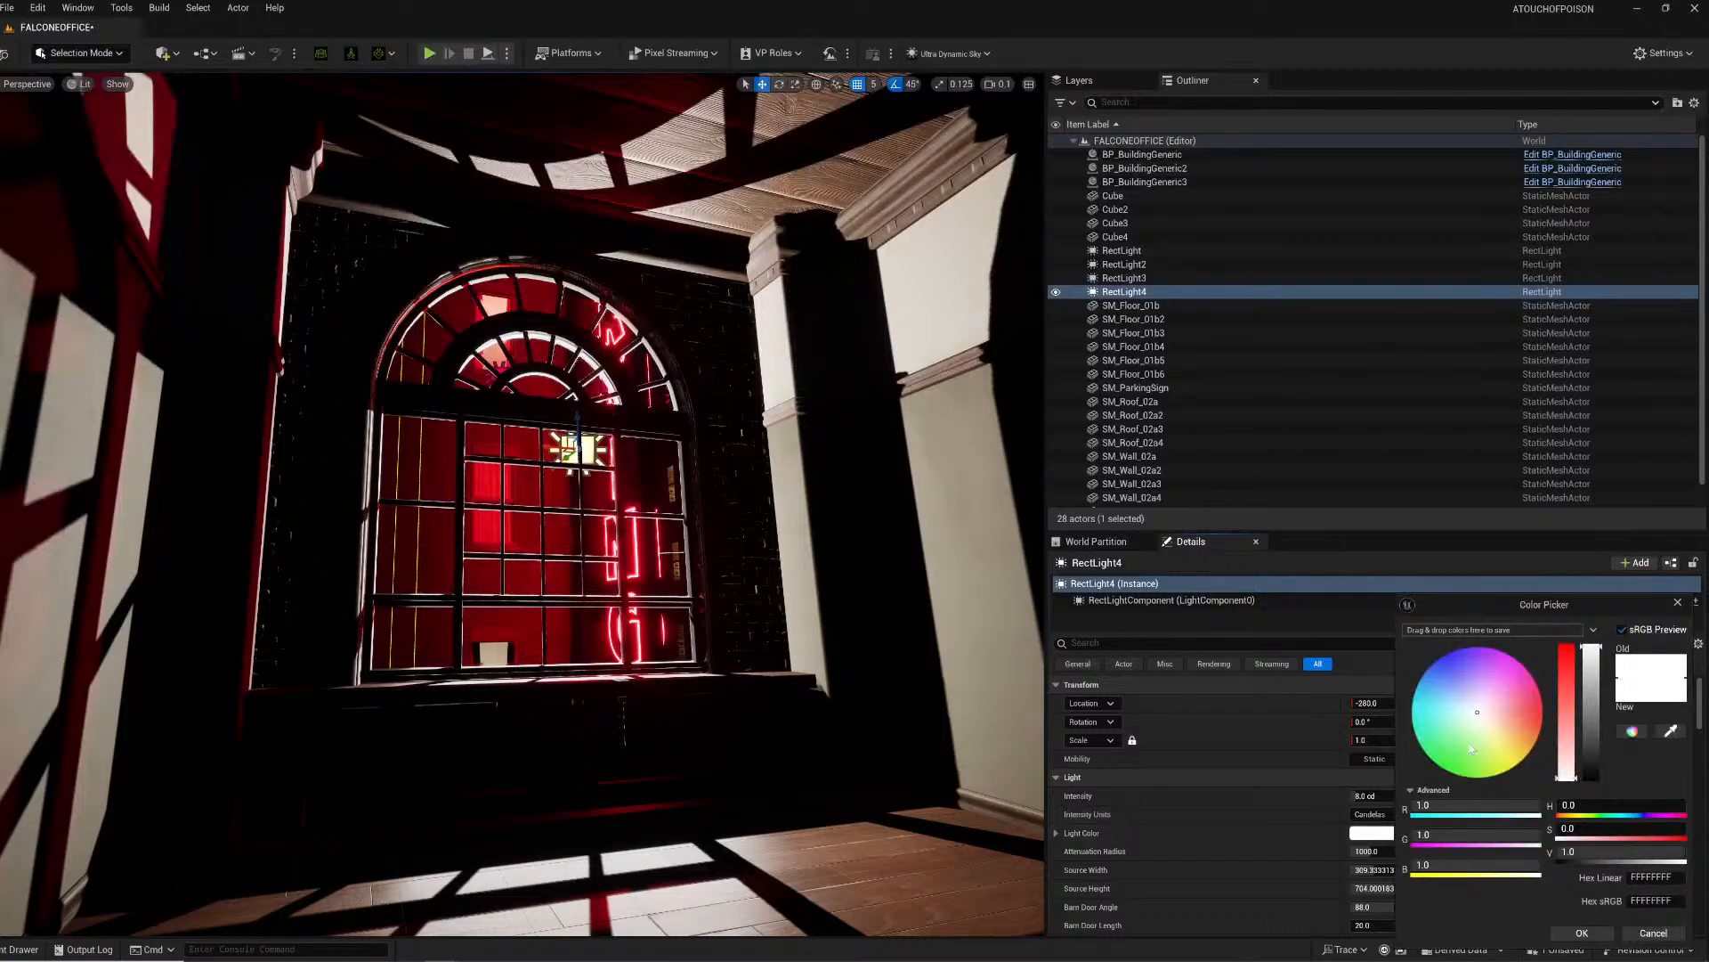
left_click_drag(1516, 721, 1543, 709)
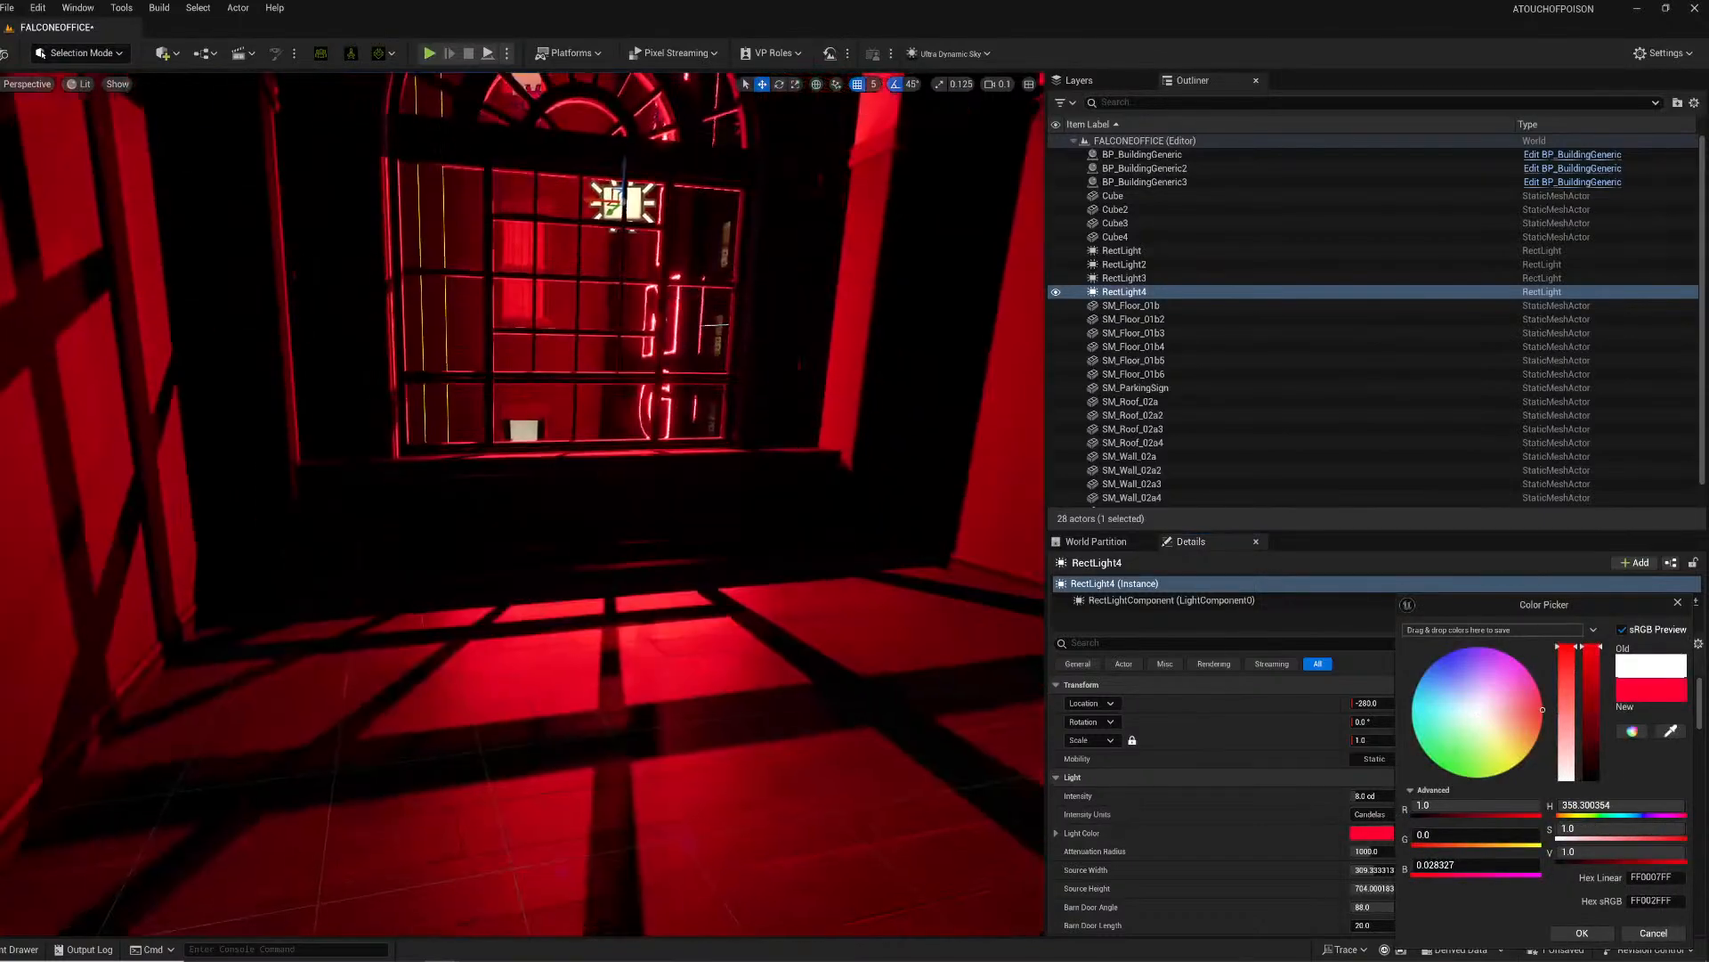
key("s")
right_click_drag(489, 414, 500, 345)
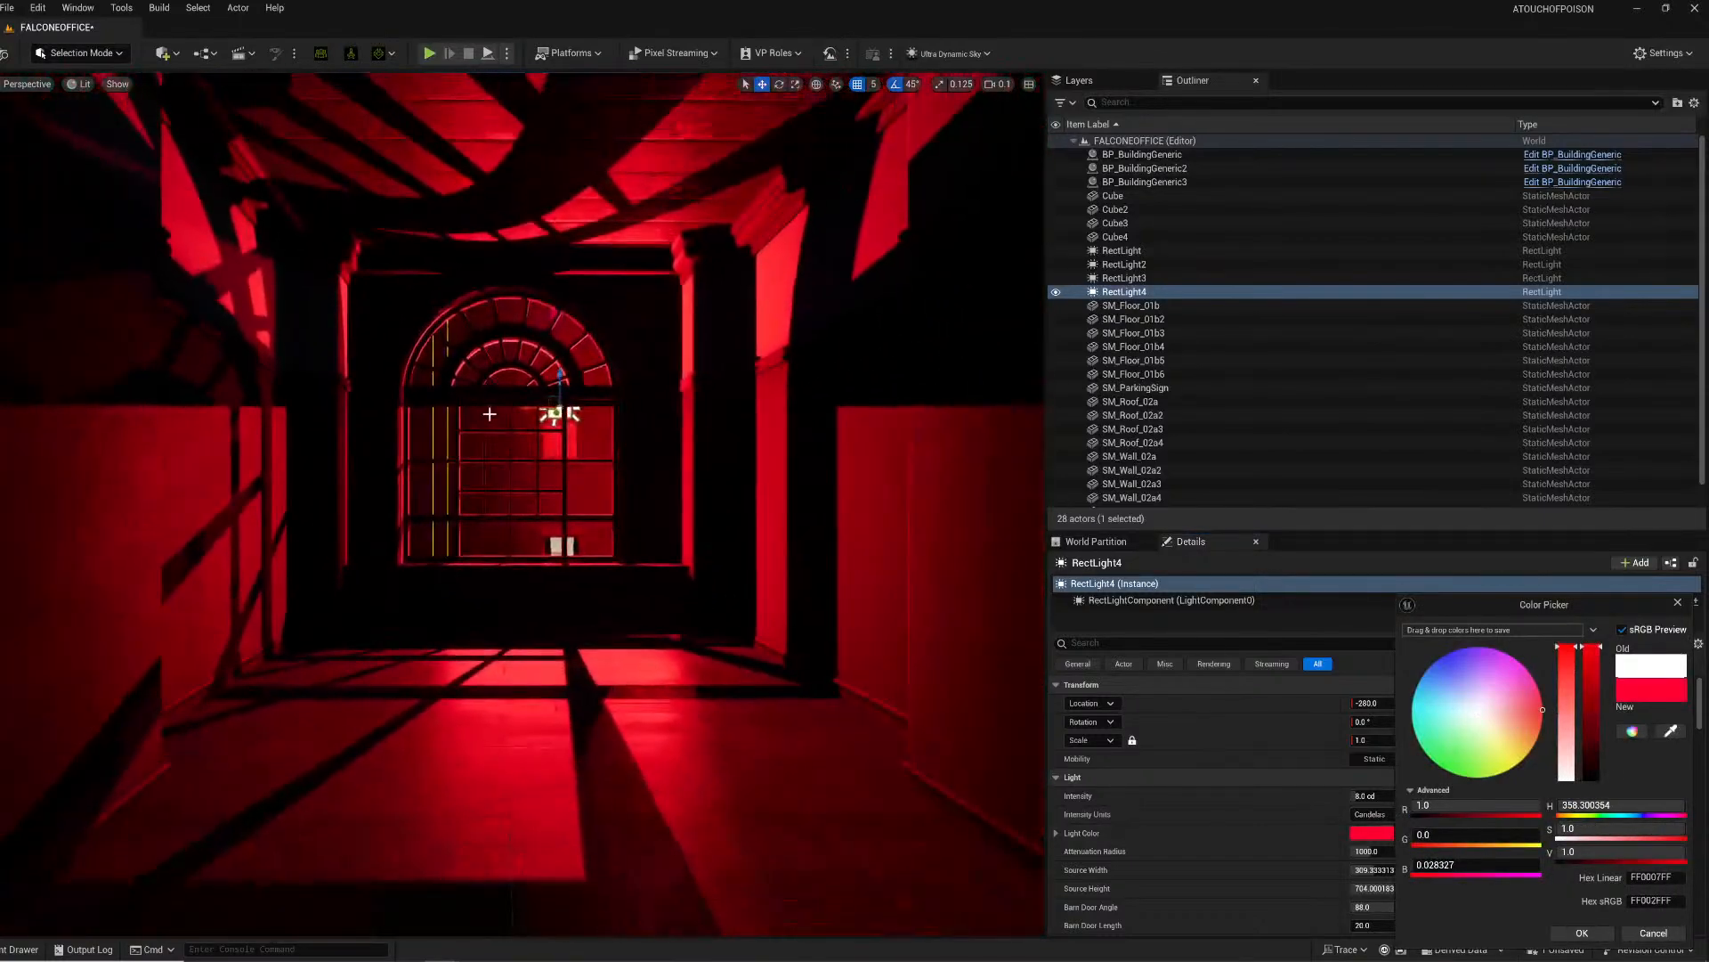
Step: Move RectLight4 to about X -490, Y 220, Z 285, turn it to -45 degrees around the vertical axis, and accept its colour
left_click_drag(527, 407, 485, 412)
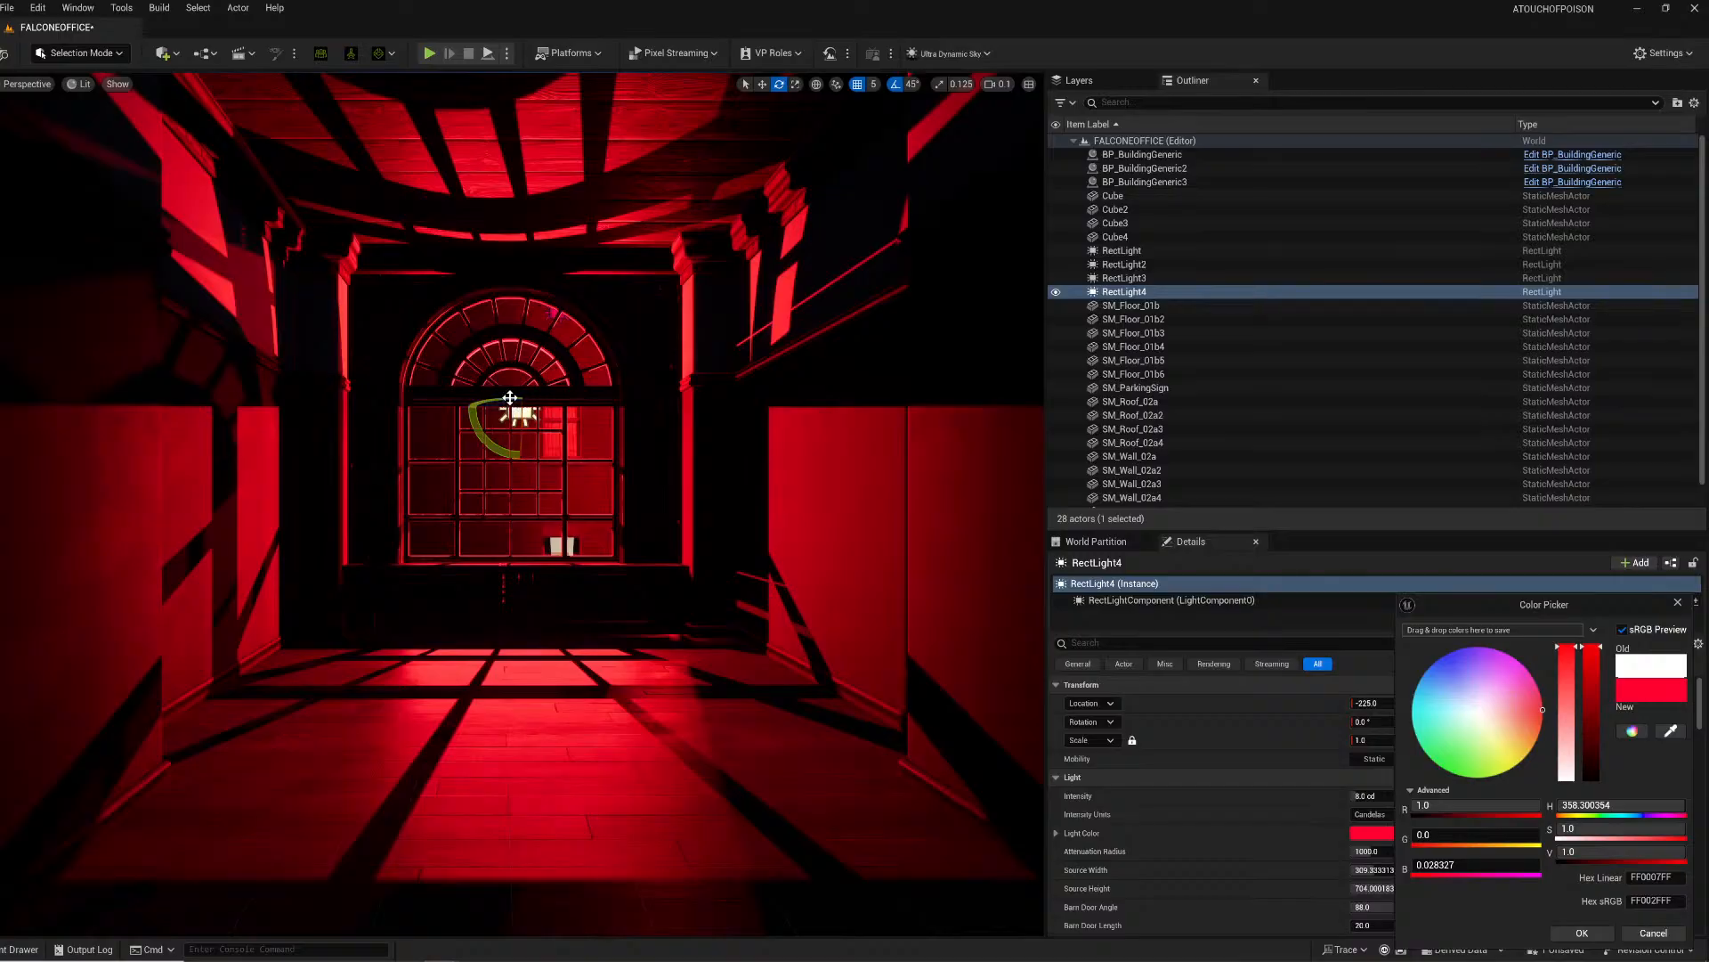
left_click_drag(507, 417, 539, 417)
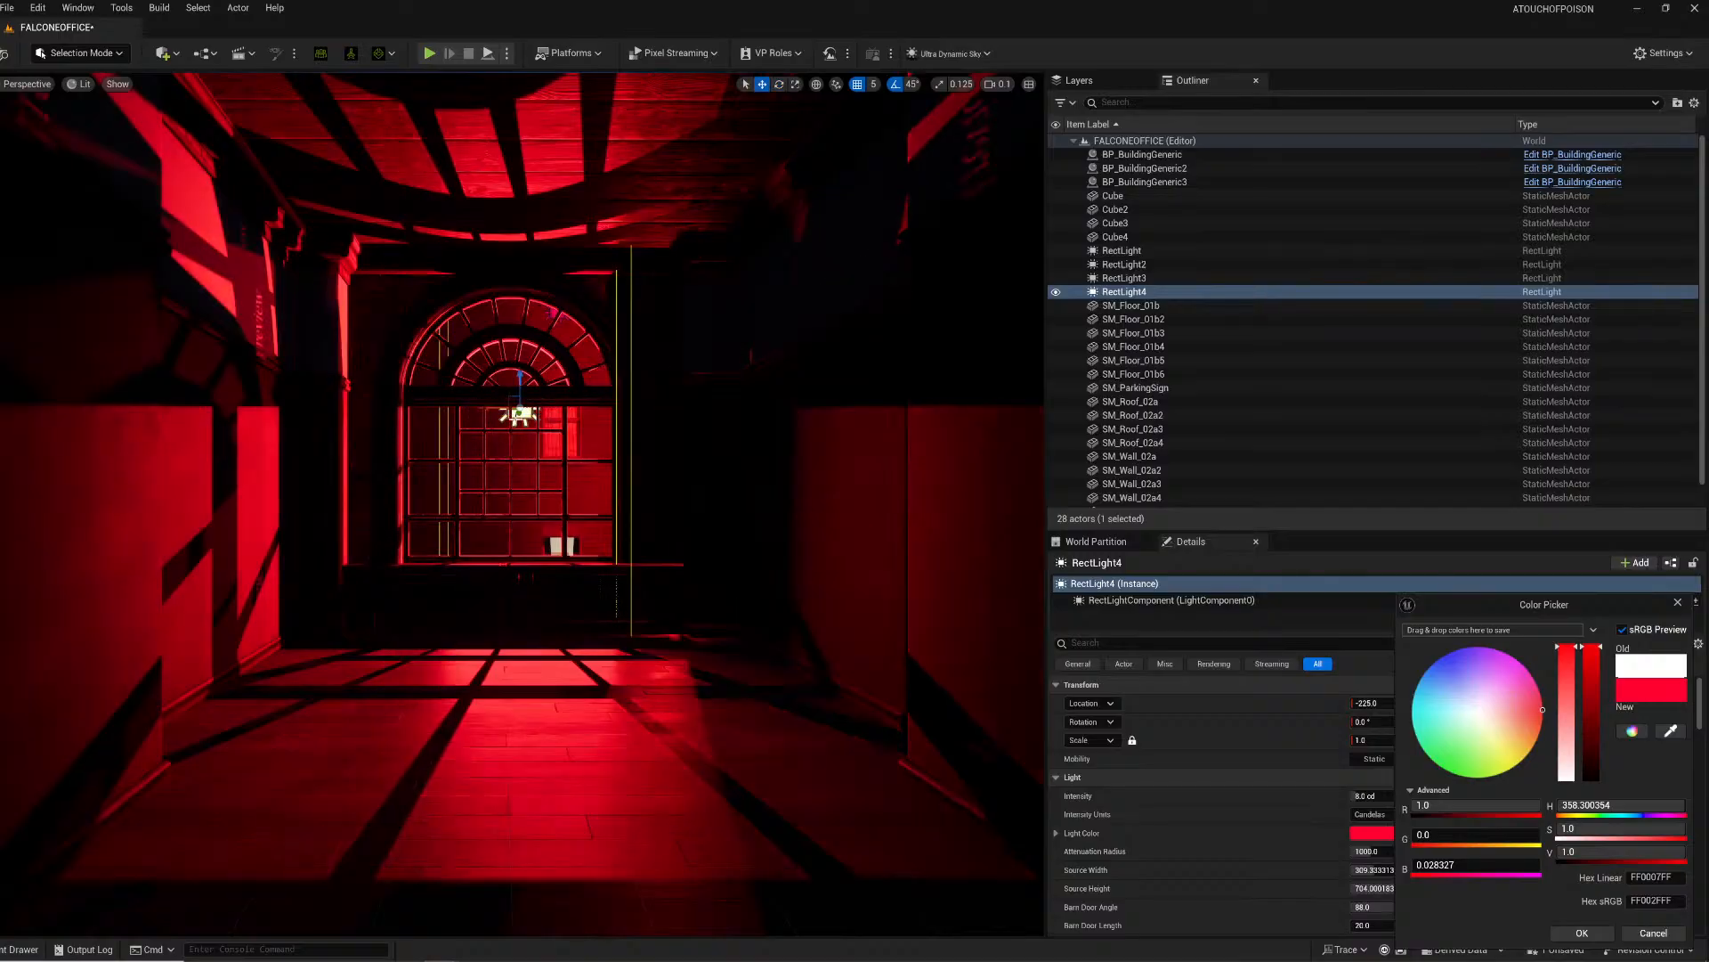
left_click_drag(519, 415, 653, 427)
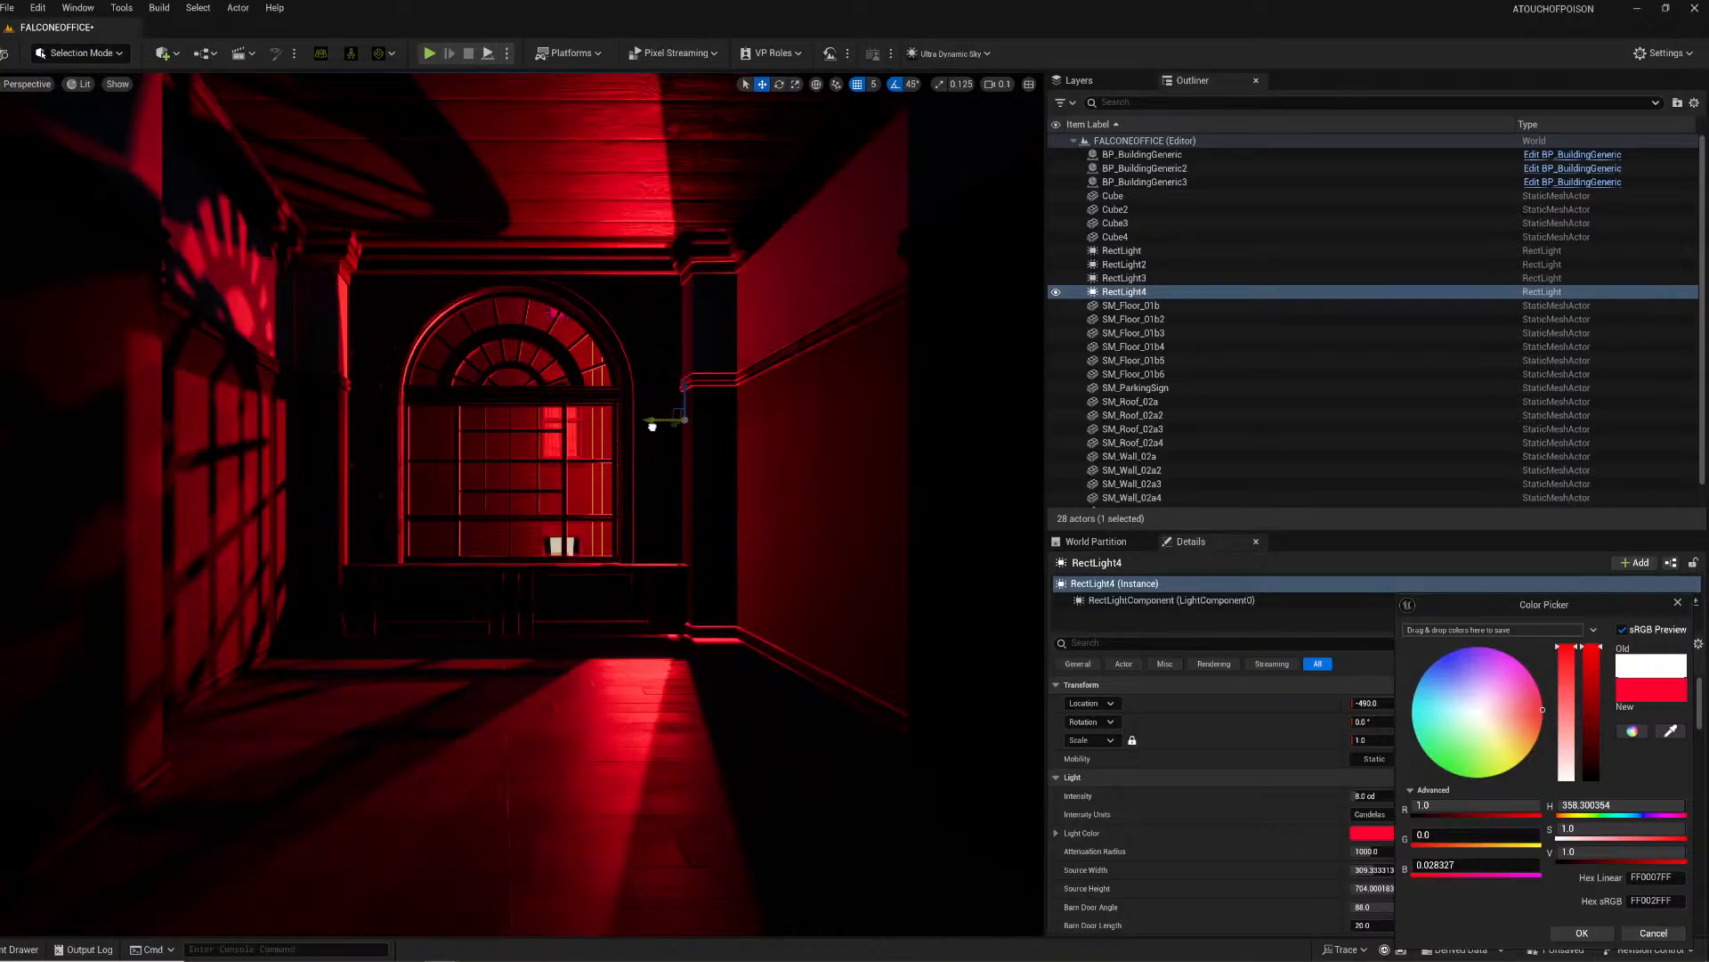
mouse_move(589, 404)
right_mouse_down()
mouse_move(570, 403)
mouse_move(655, 404)
mouse_move(579, 407)
right_mouse_up()
left_click(1583, 932)
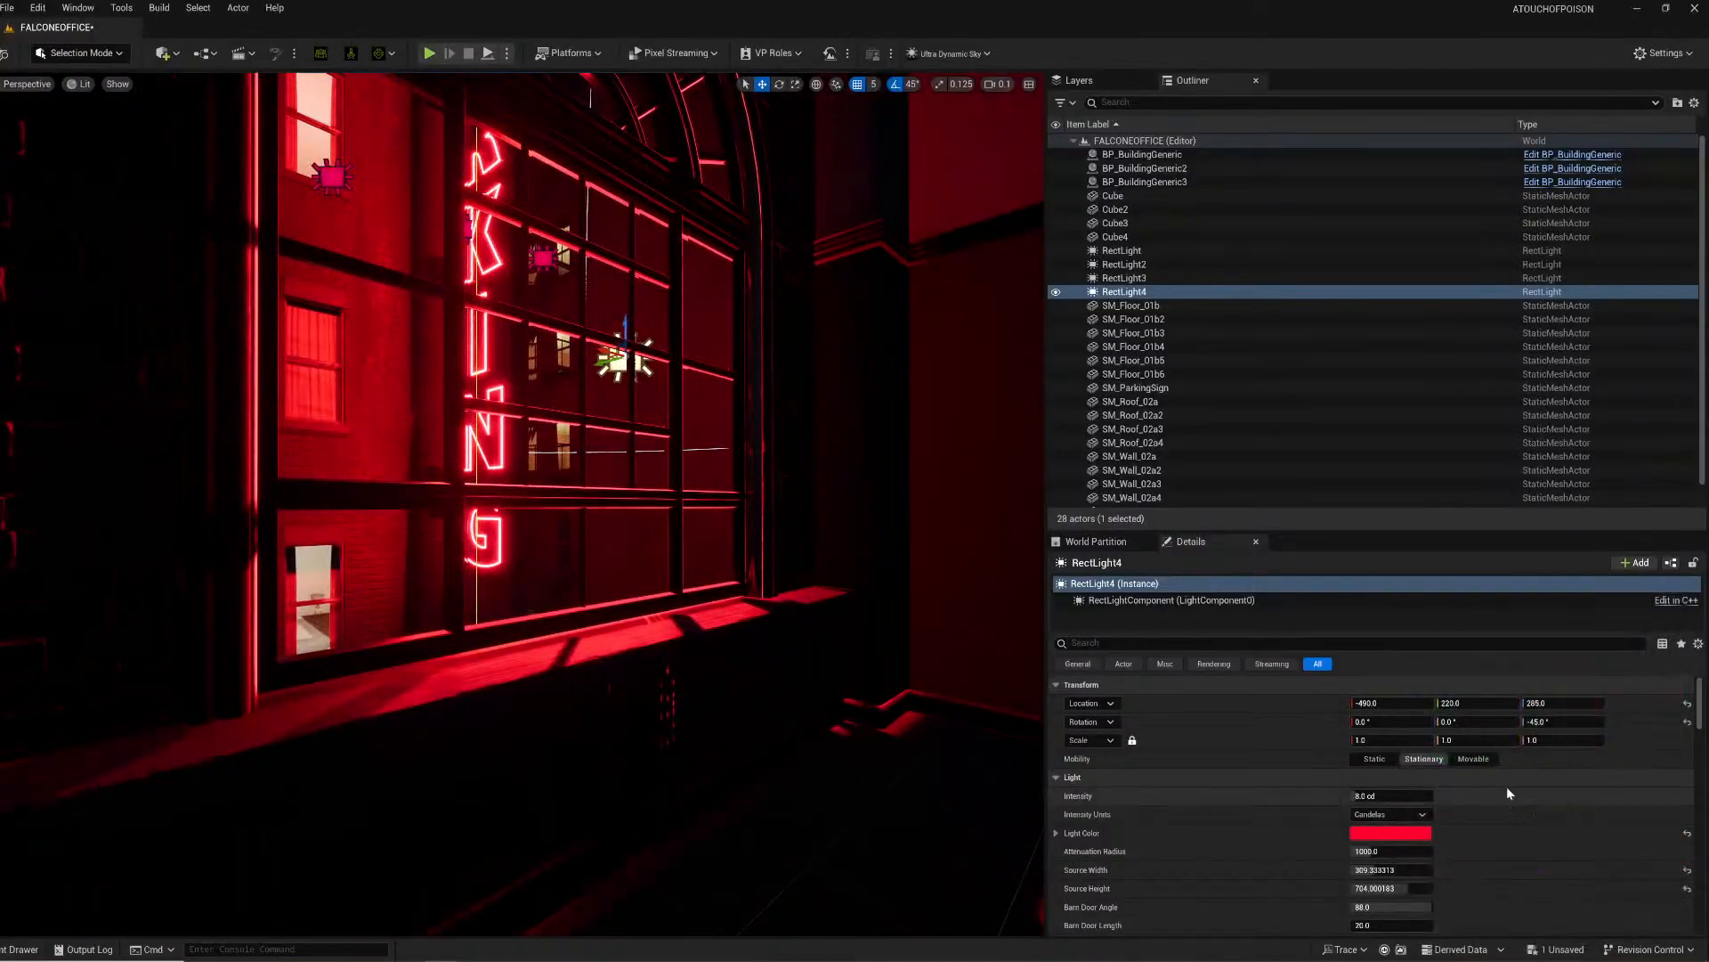
Step: Set RectLight4's mobility to Movable and check how its light falls through the window into the office
mouse_move(579, 405)
right_mouse_down()
mouse_move(605, 405)
mouse_move(547, 408)
right_mouse_up()
key("s")
right_click_drag(521, 503, 553, 485)
key("a")
key("w")
key("s")
key("d")
right_click_drag(753, 515, 753, 515)
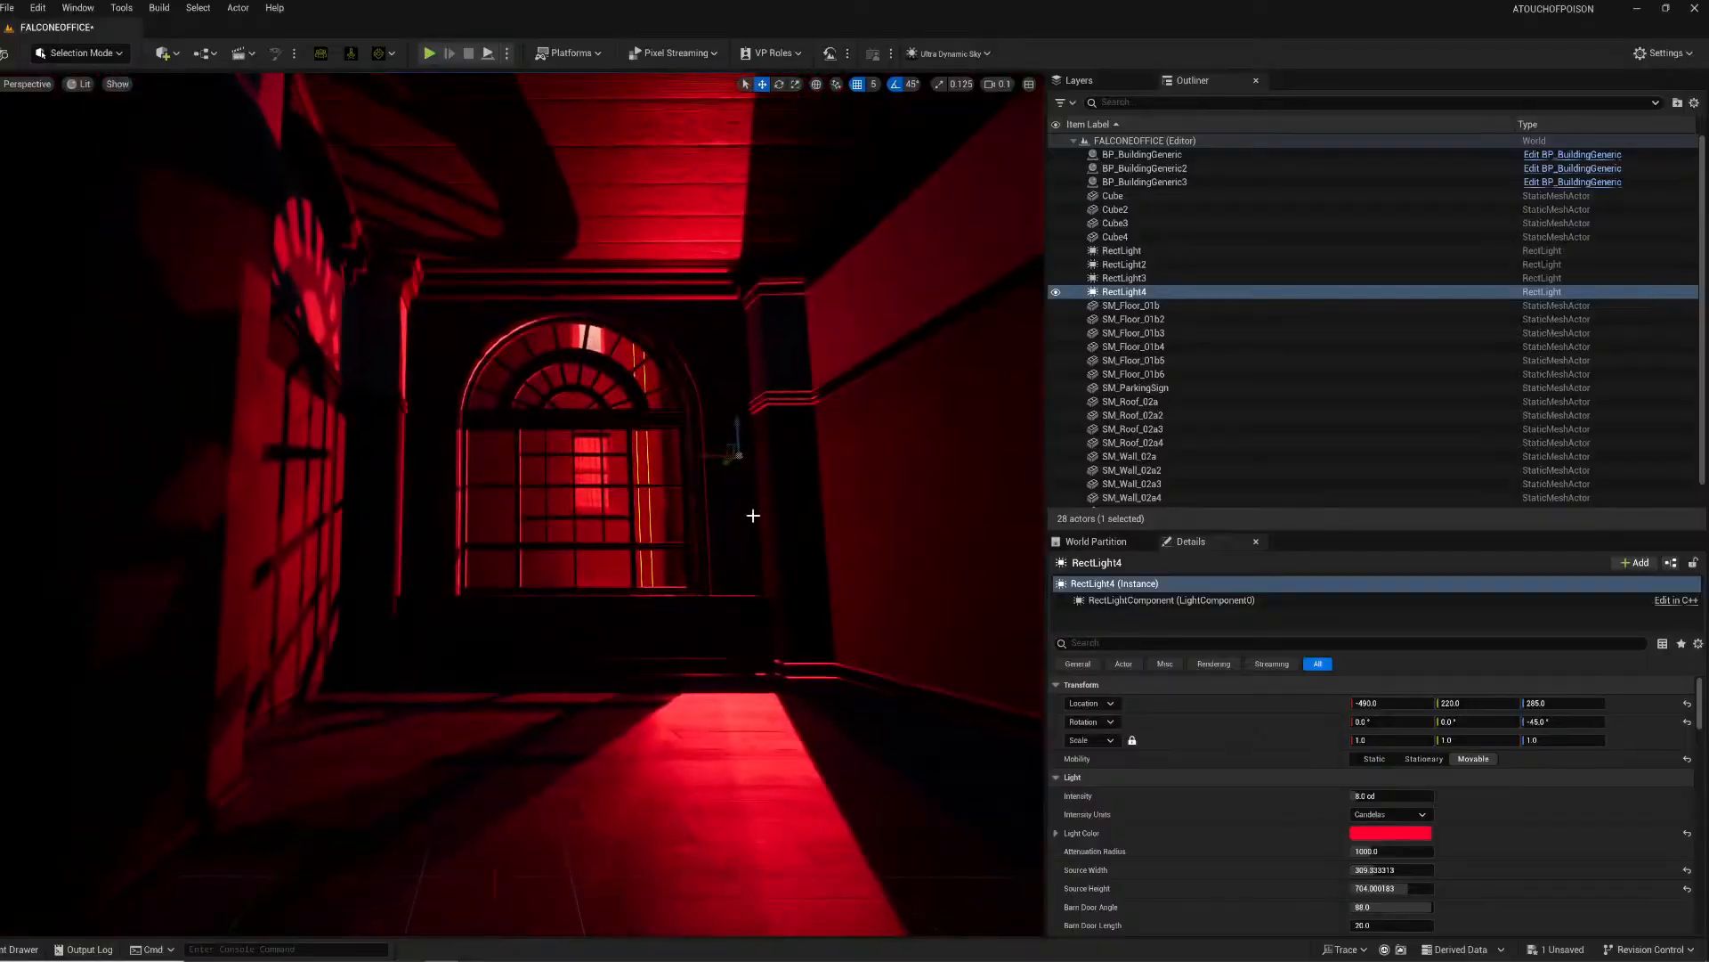
Step: Add a rect light inside the office at about X -125, Y -655, Z 210, pitched -45 degrees and turned to 90 degrees
left_click(176, 56)
mouse_move(196, 201)
left_click(352, 256)
right_click_drag(330, 519, 329, 519)
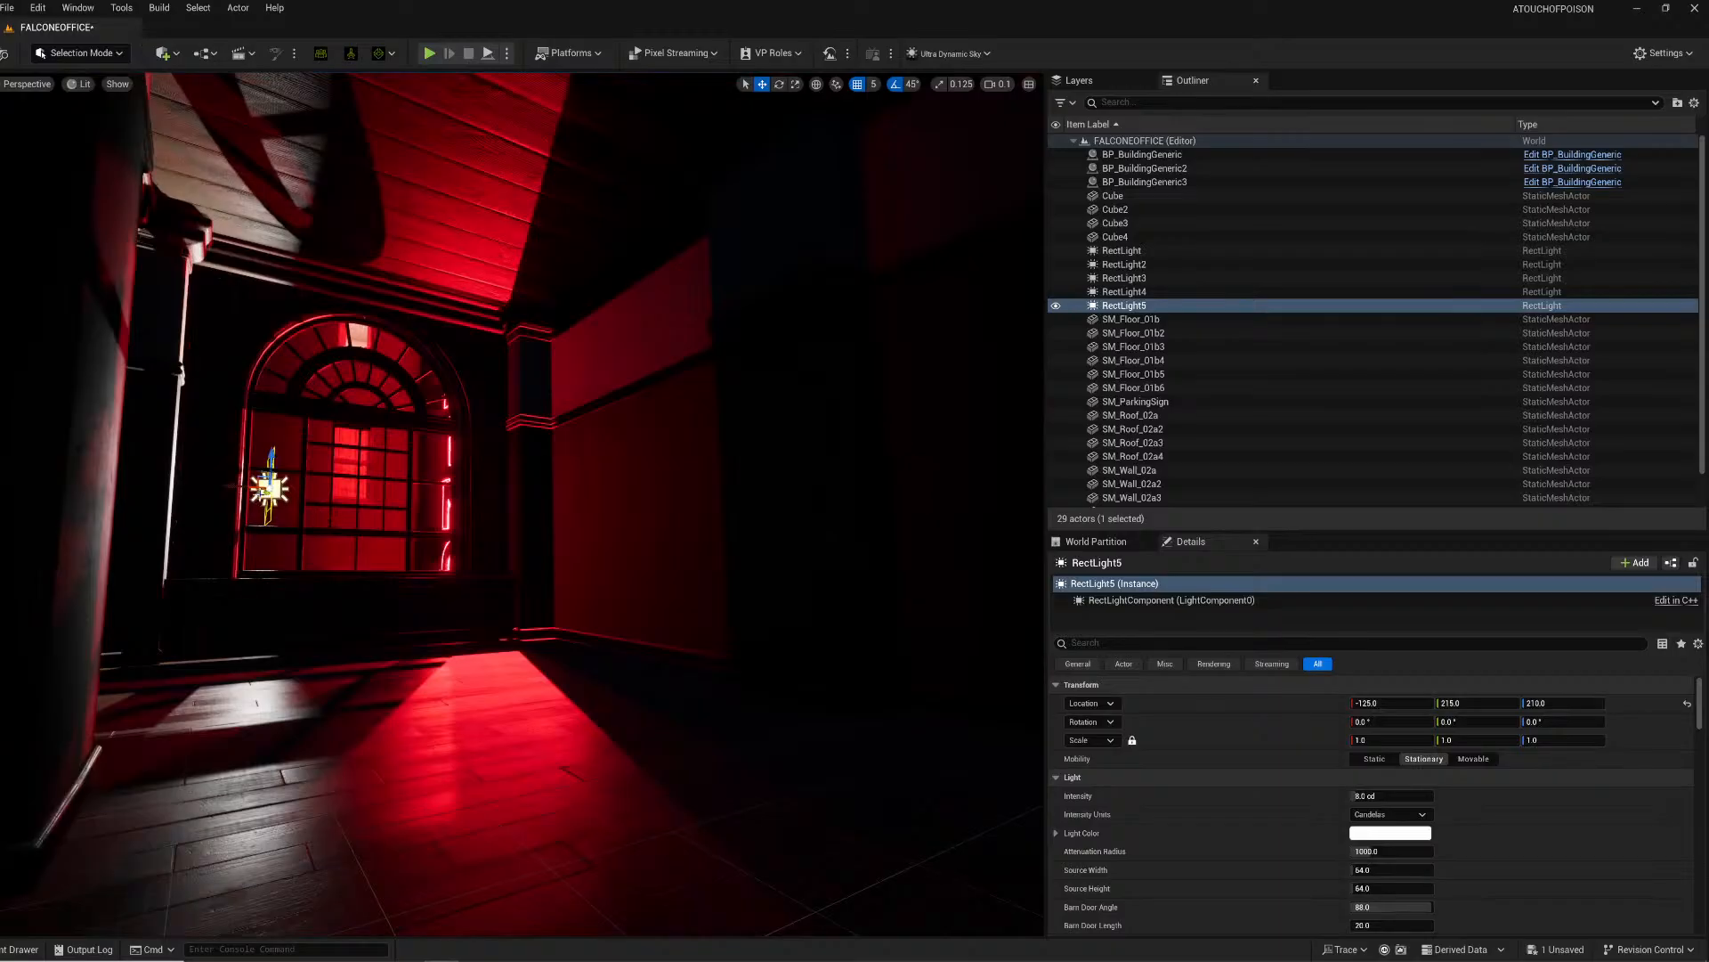
left_click_drag(266, 492, 454, 451)
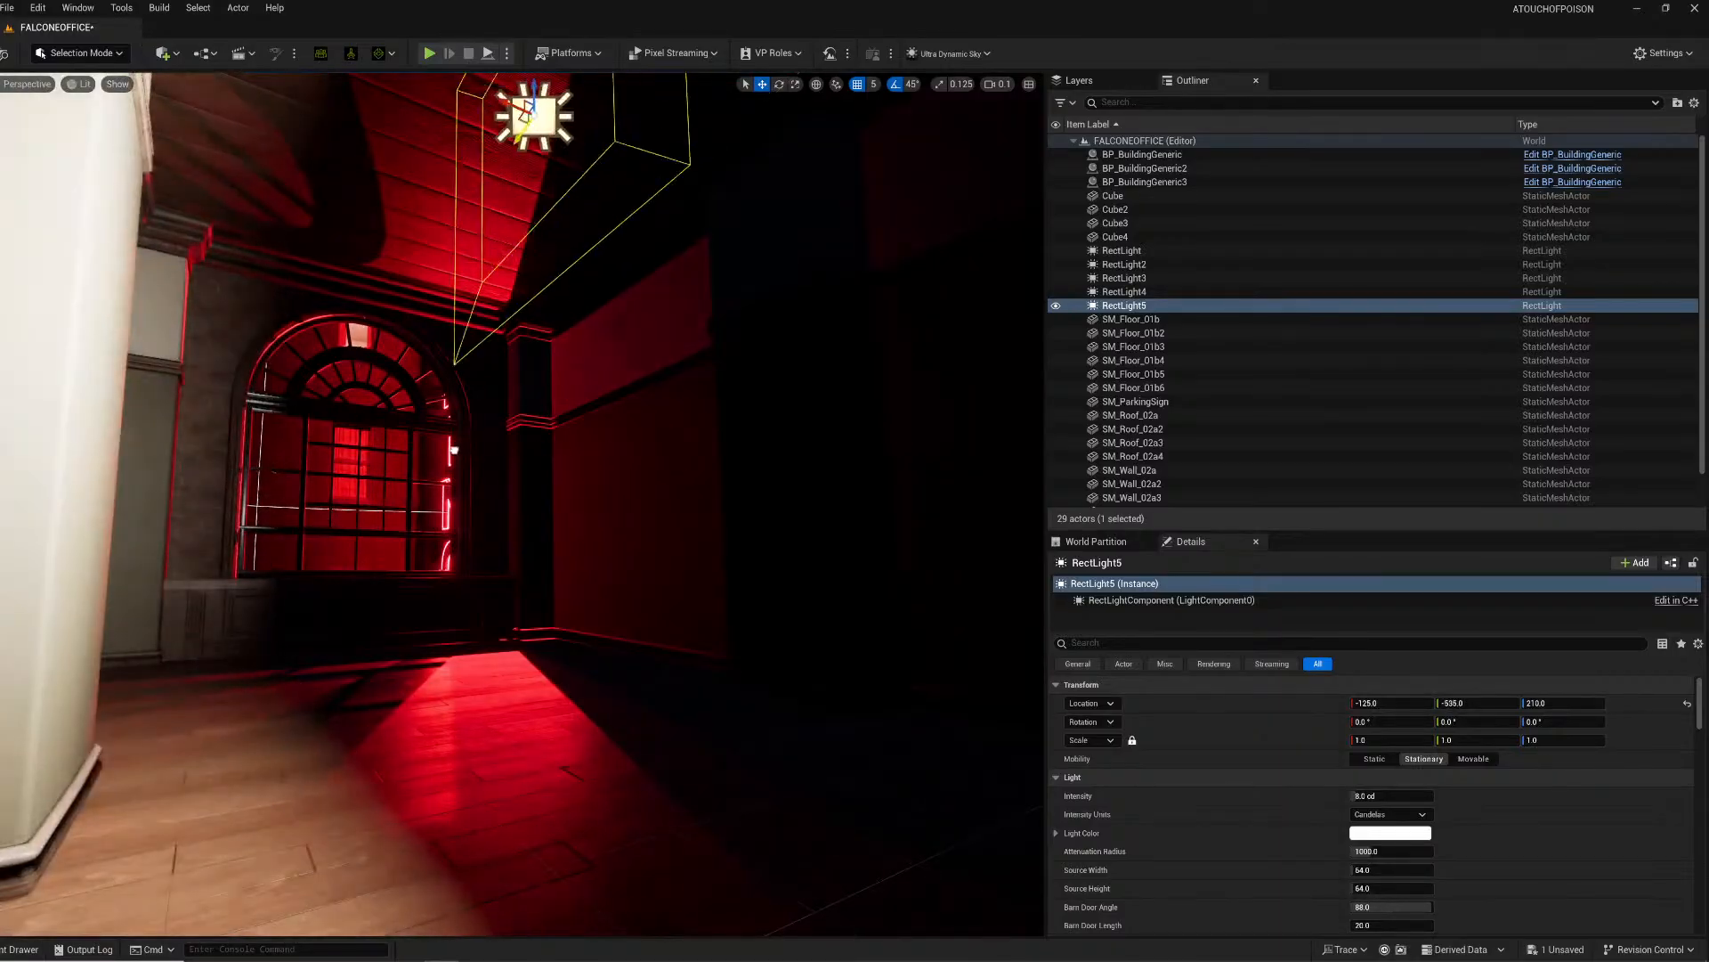
left_click_drag(514, 80, 506, 113)
right_click_drag(439, 385, 468, 337)
key("w")
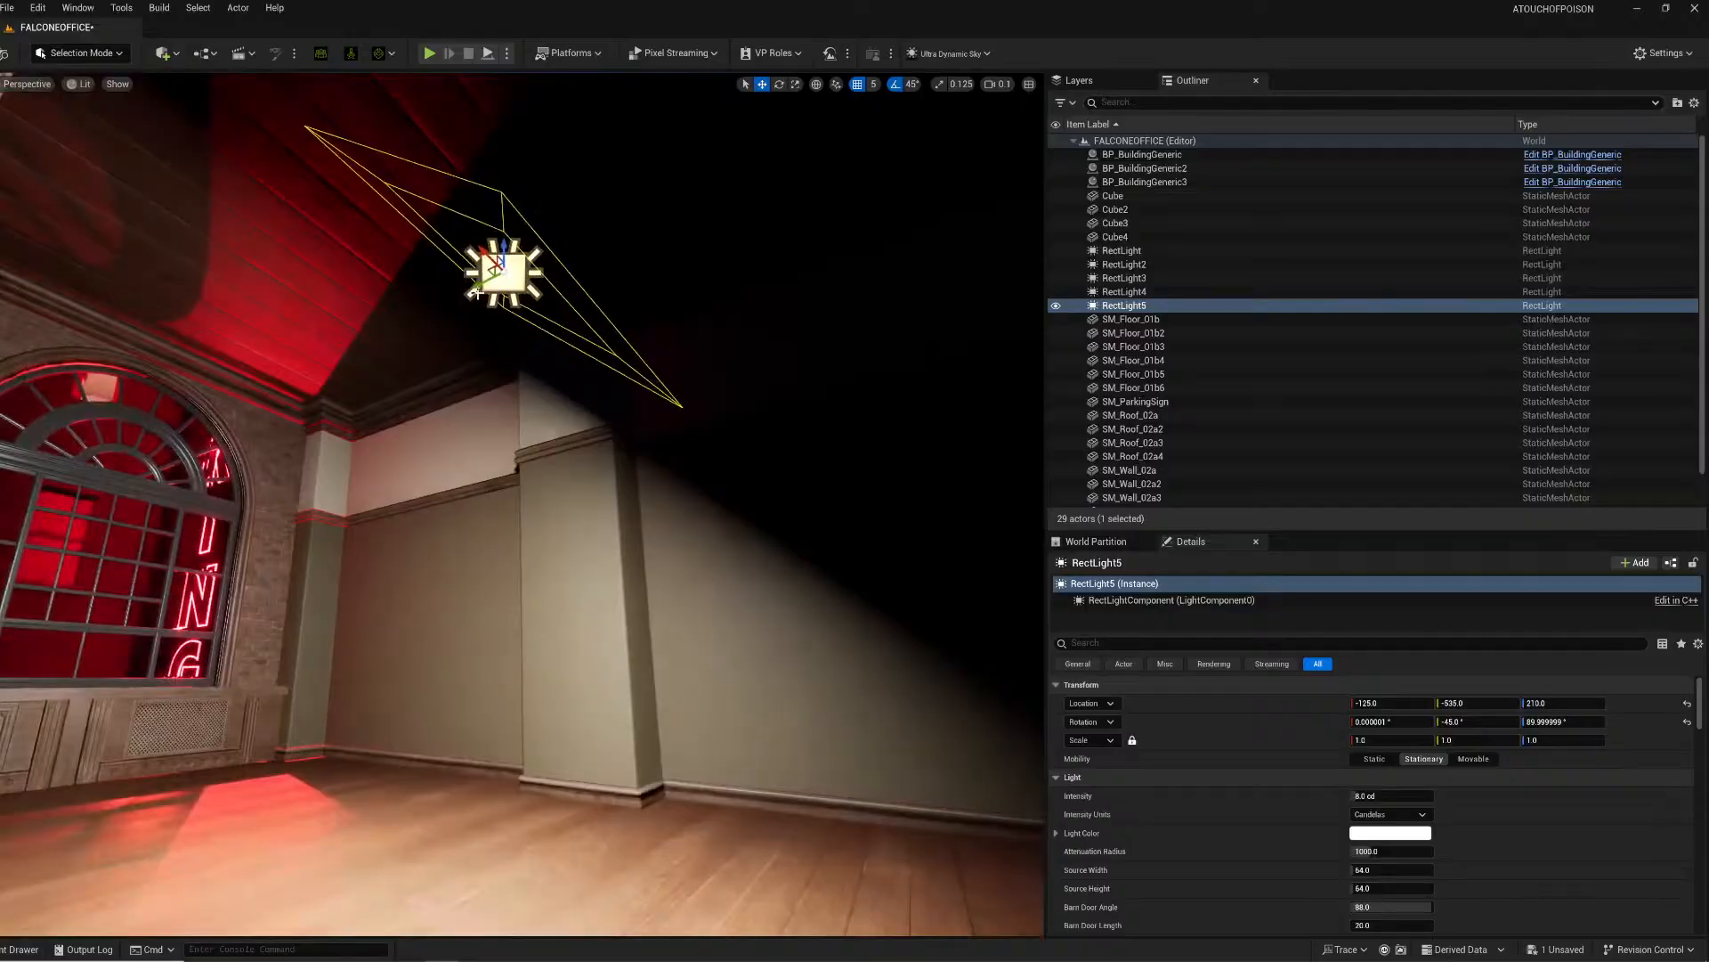
left_click_drag(481, 283, 961, 252)
mouse_move(962, 252)
right_mouse_down()
mouse_move(1033, 223)
mouse_move(935, 244)
right_mouse_up()
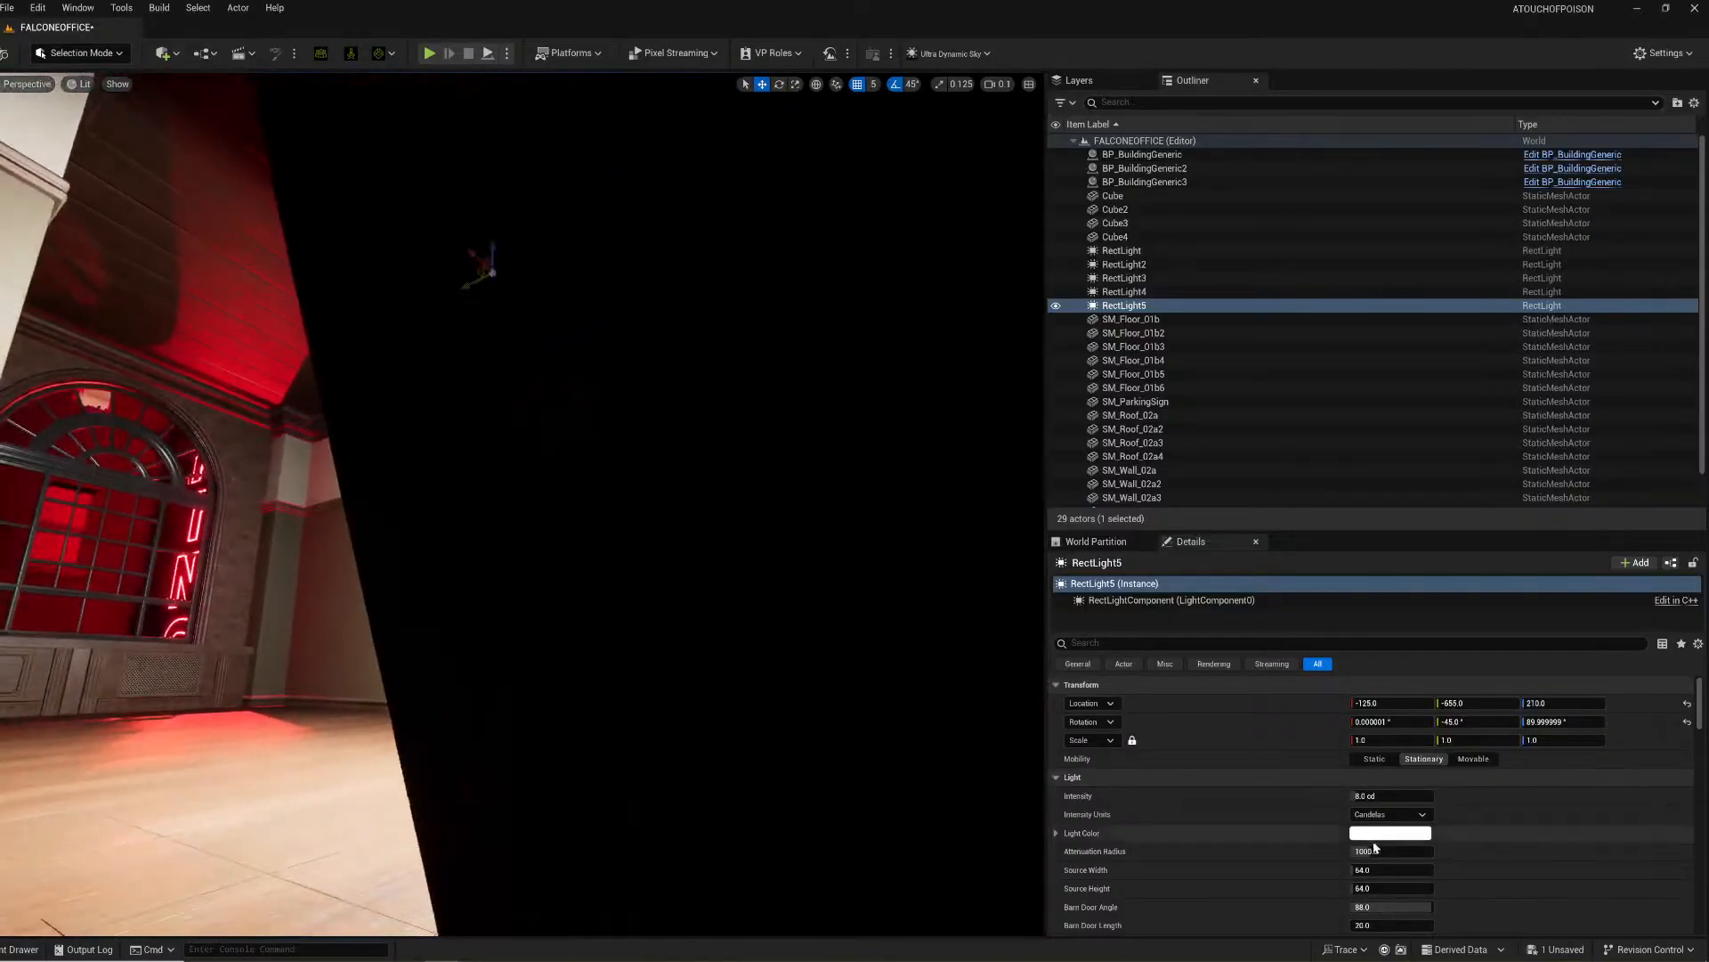
Step: Set RectLight5's light colour to dark blue with a brightness value of about 0.18
left_click(1390, 832)
left_click(1433, 671)
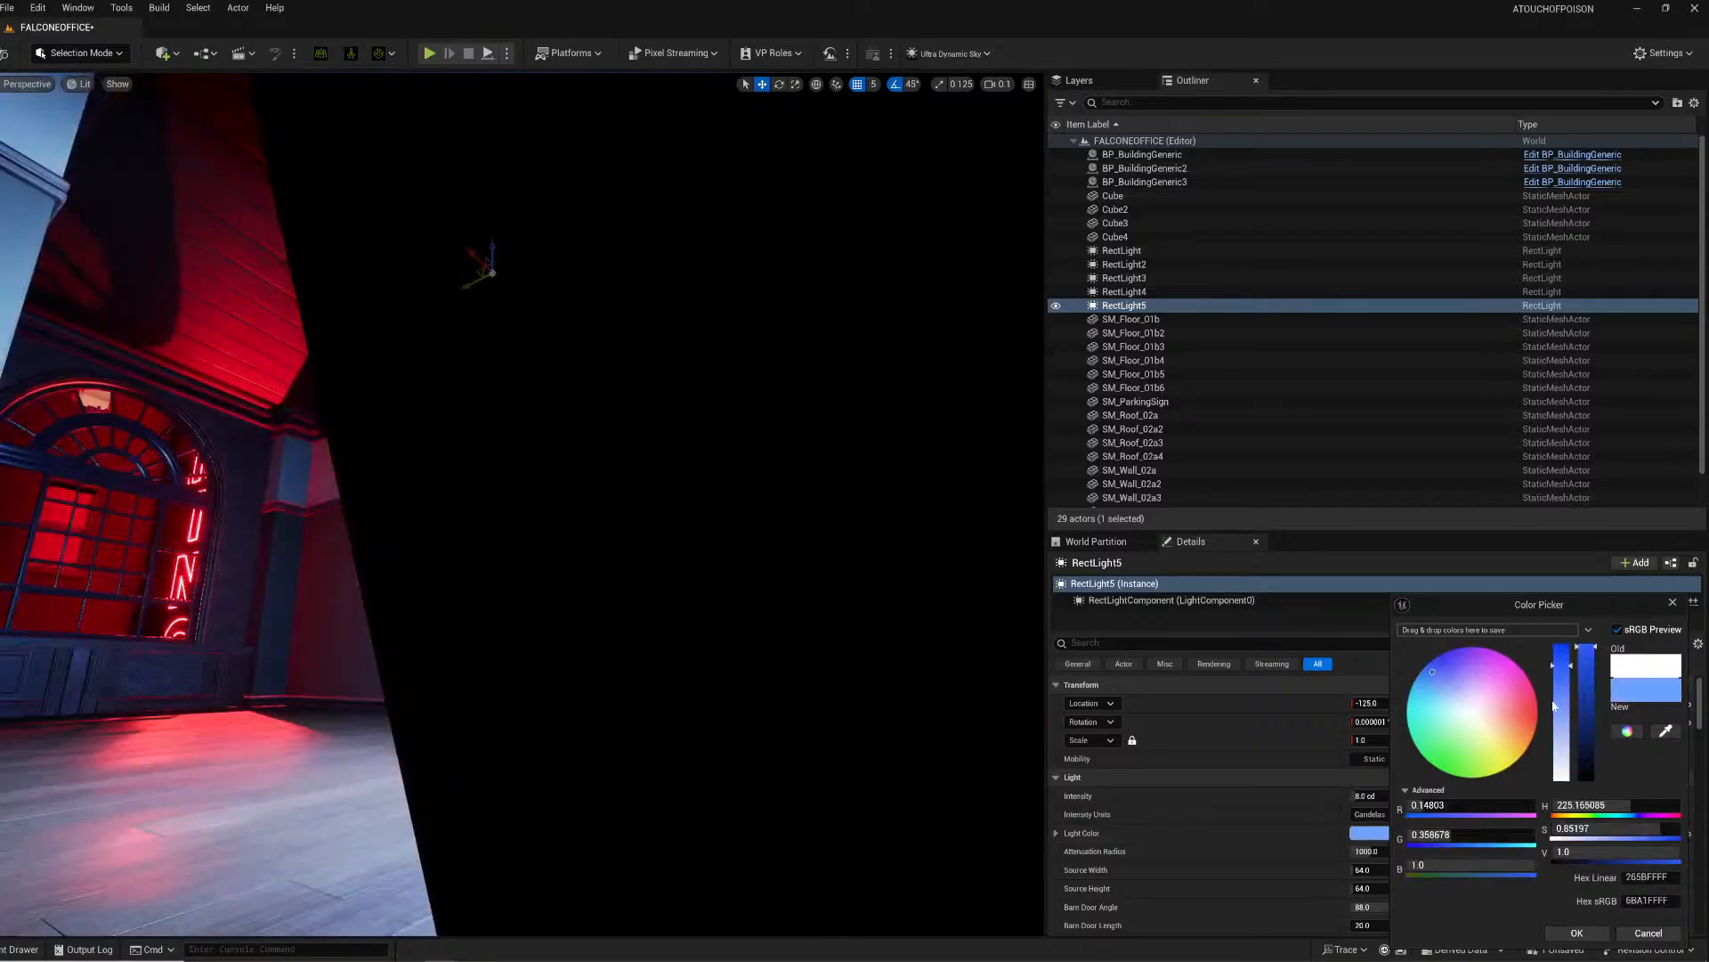
left_click_drag(1590, 725, 1598, 753)
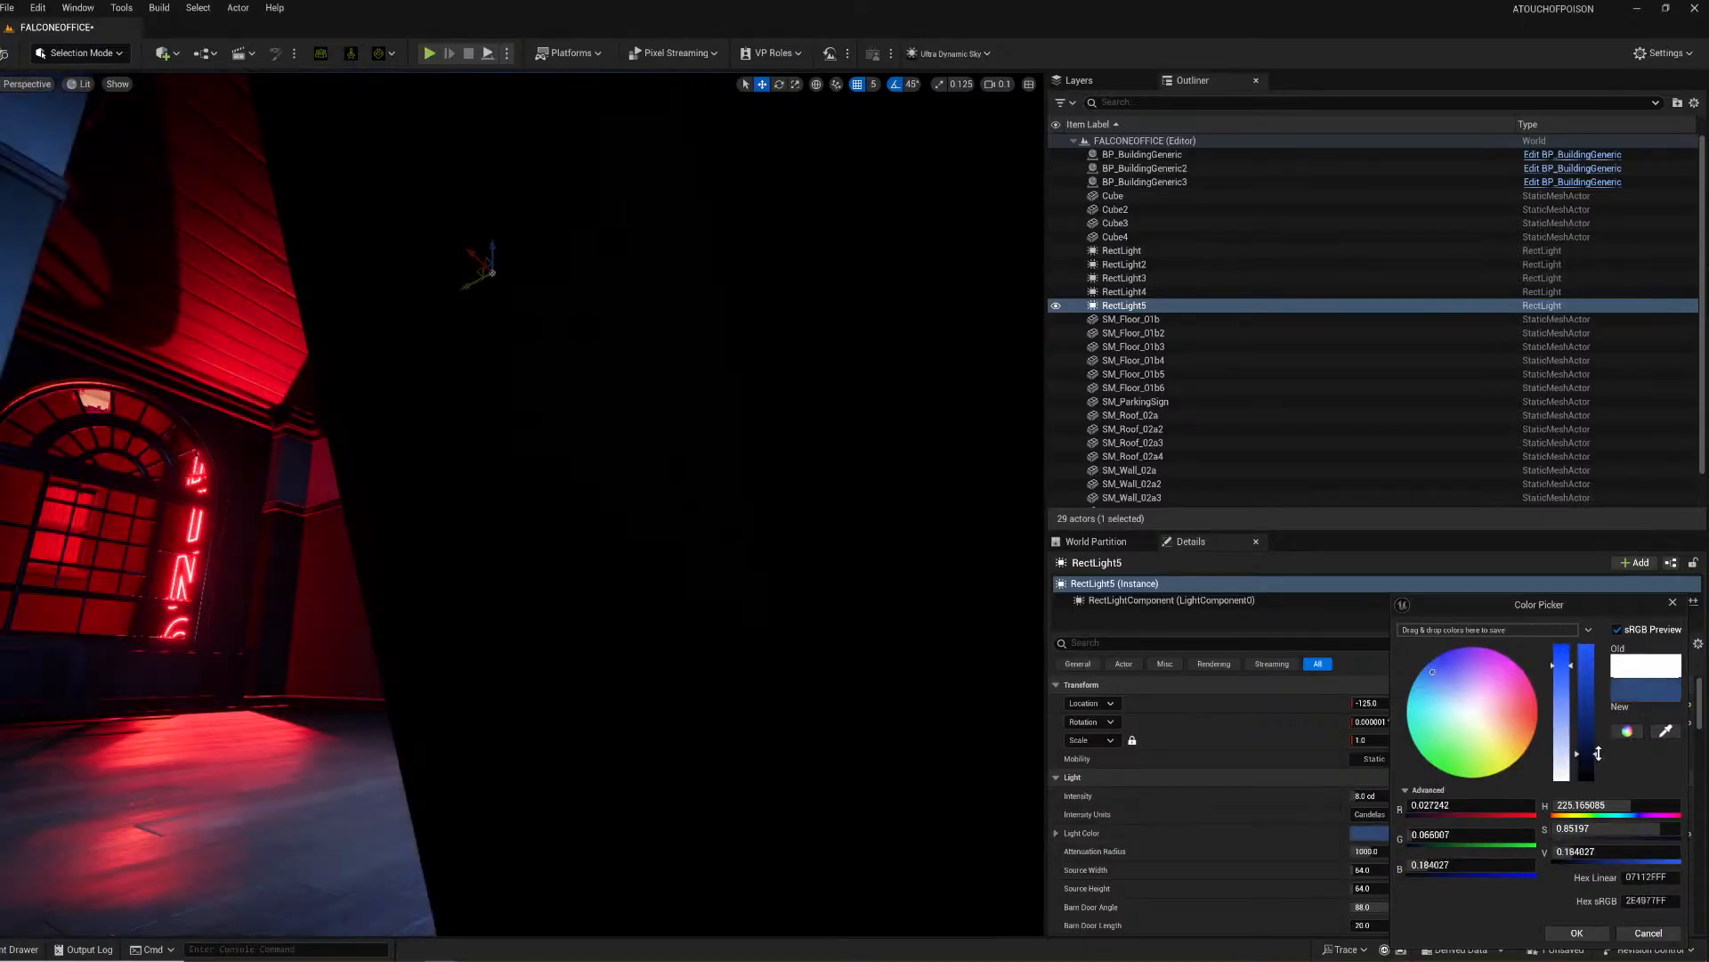
left_click(1595, 934)
right_click_drag(336, 432, 463, 410)
Step: Set rotation snapping to 15 degrees, pitch RectLight5 to -15 degrees and move it back to about Y -750
key("e")
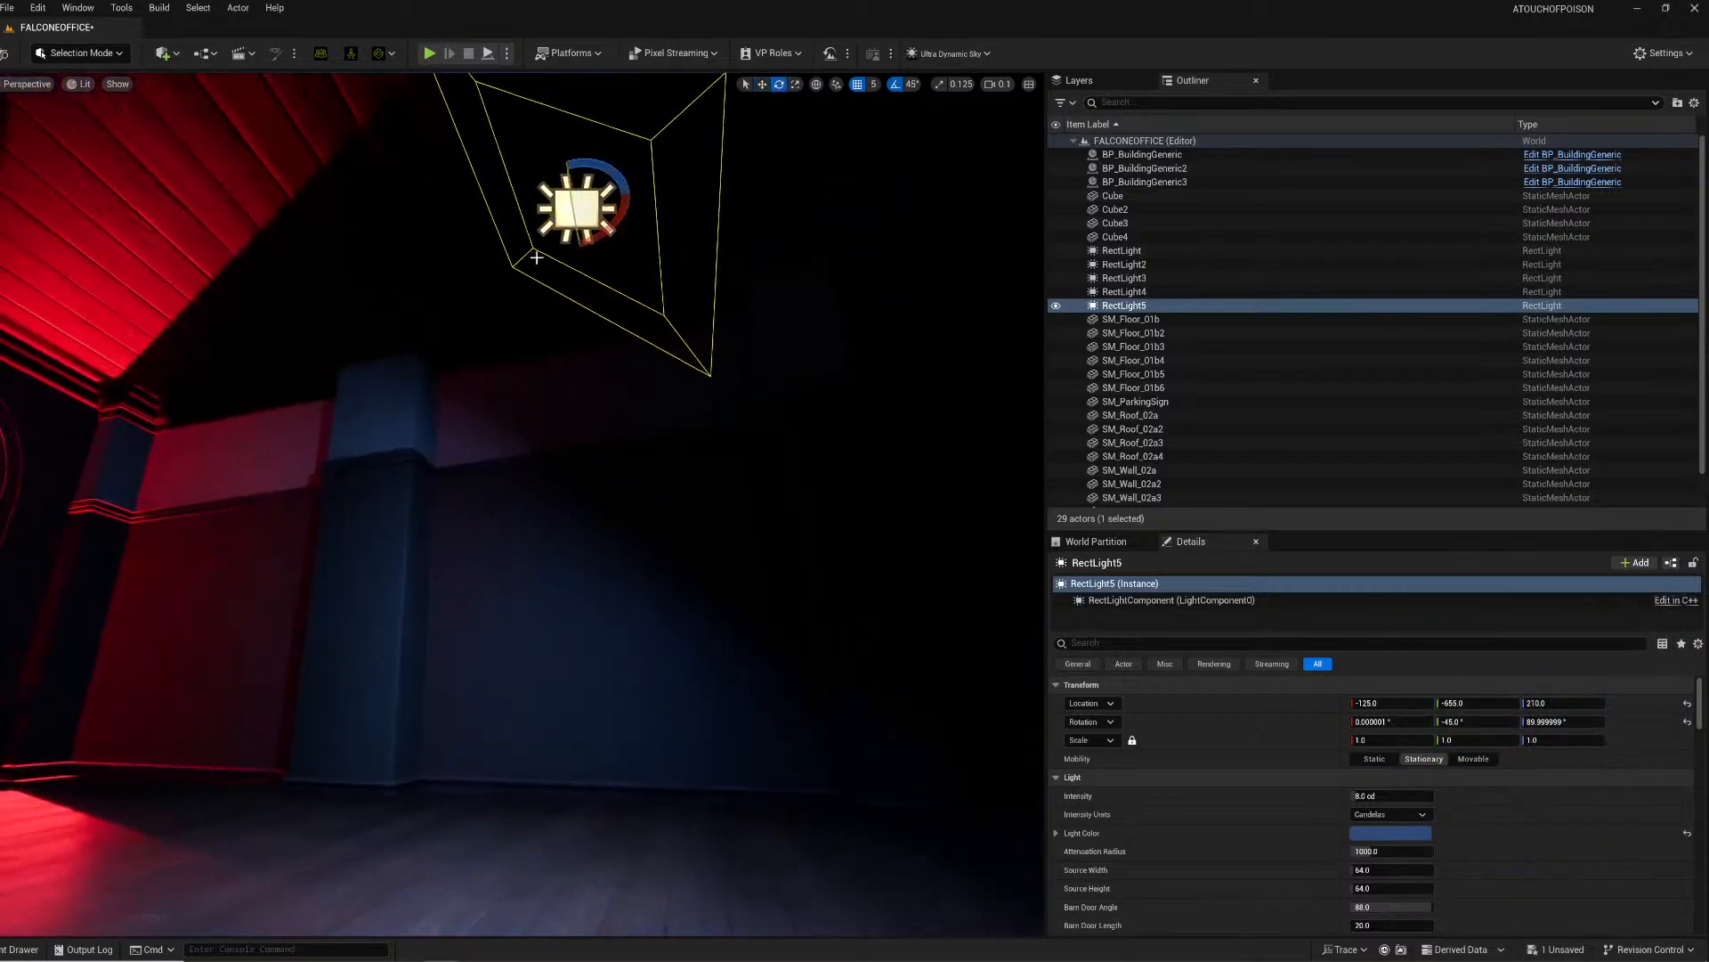
left_click(912, 84)
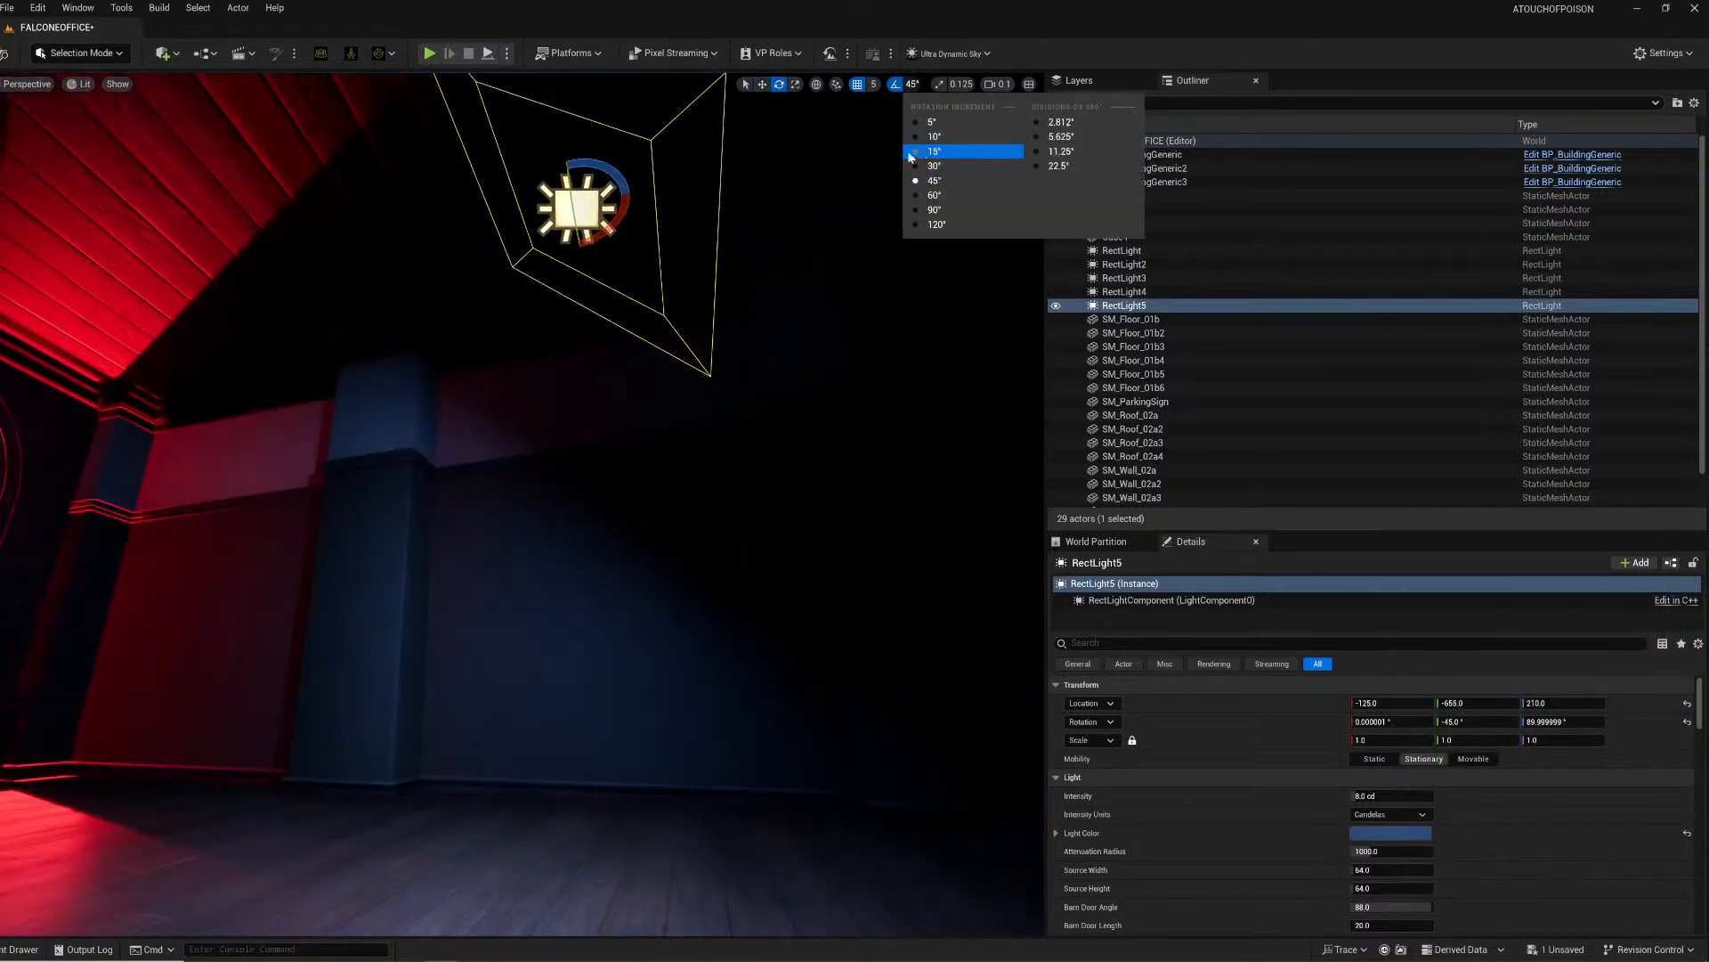
left_click(910, 152)
left_click_drag(614, 224, 922, 194)
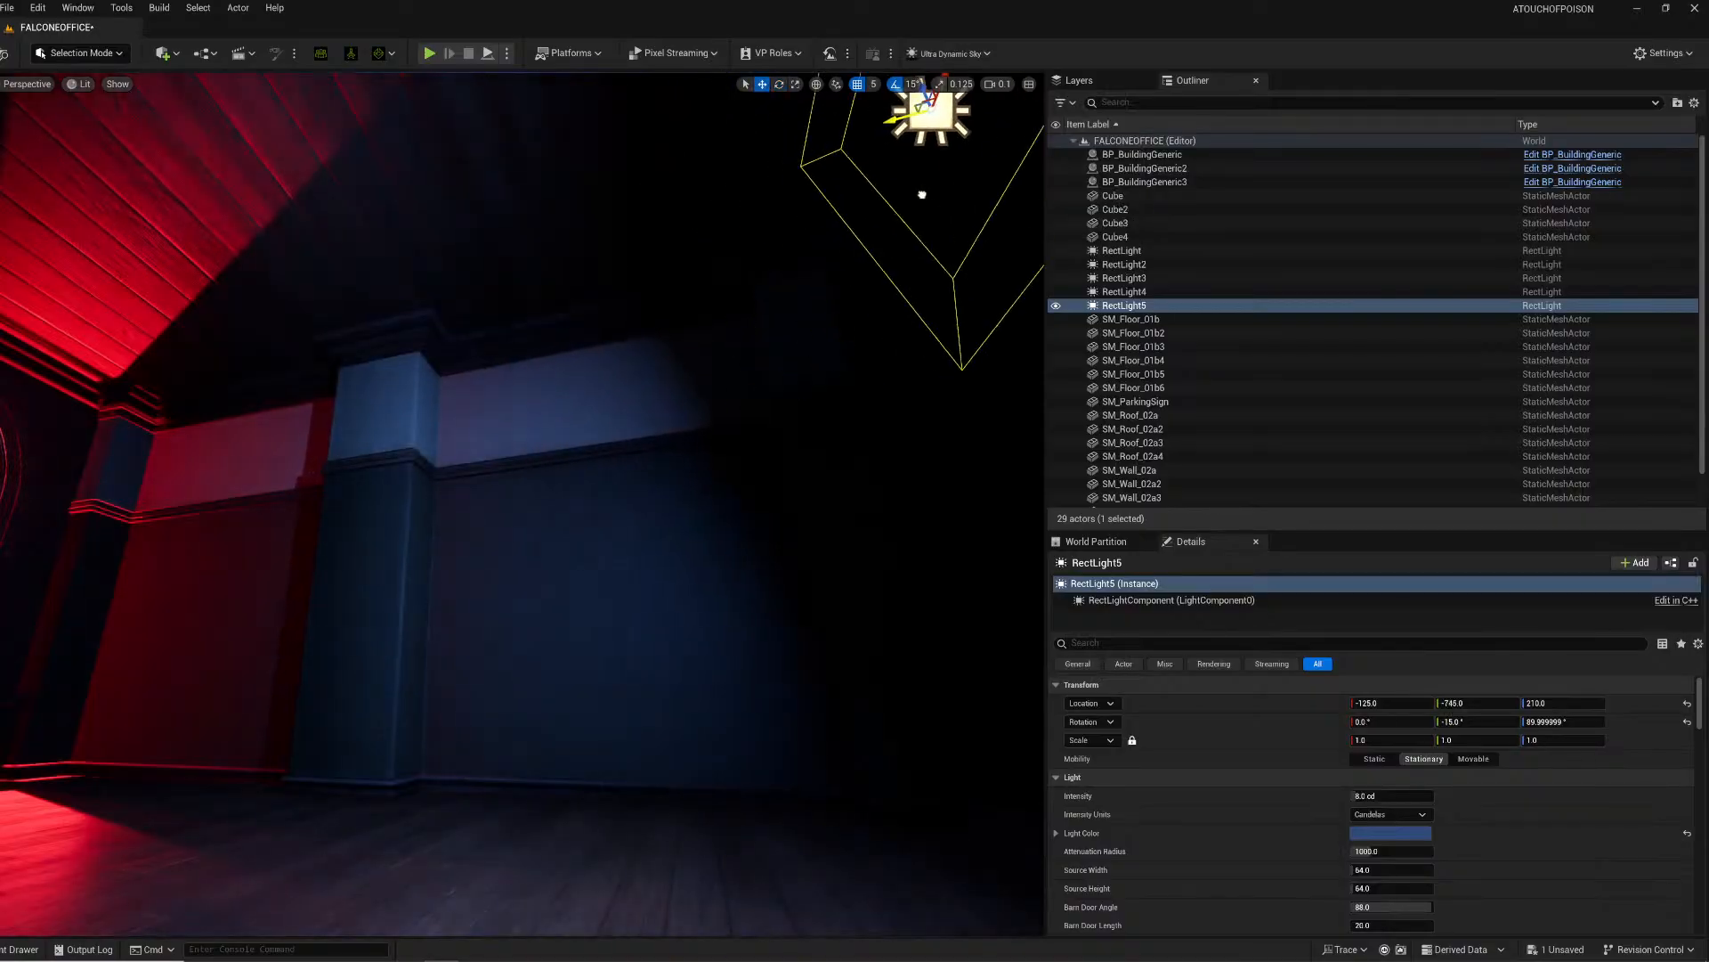
Step: Raise the attenuation radius of RectLight5 and RectLight4 to 16384
left_click_drag(1362, 851, 1424, 851)
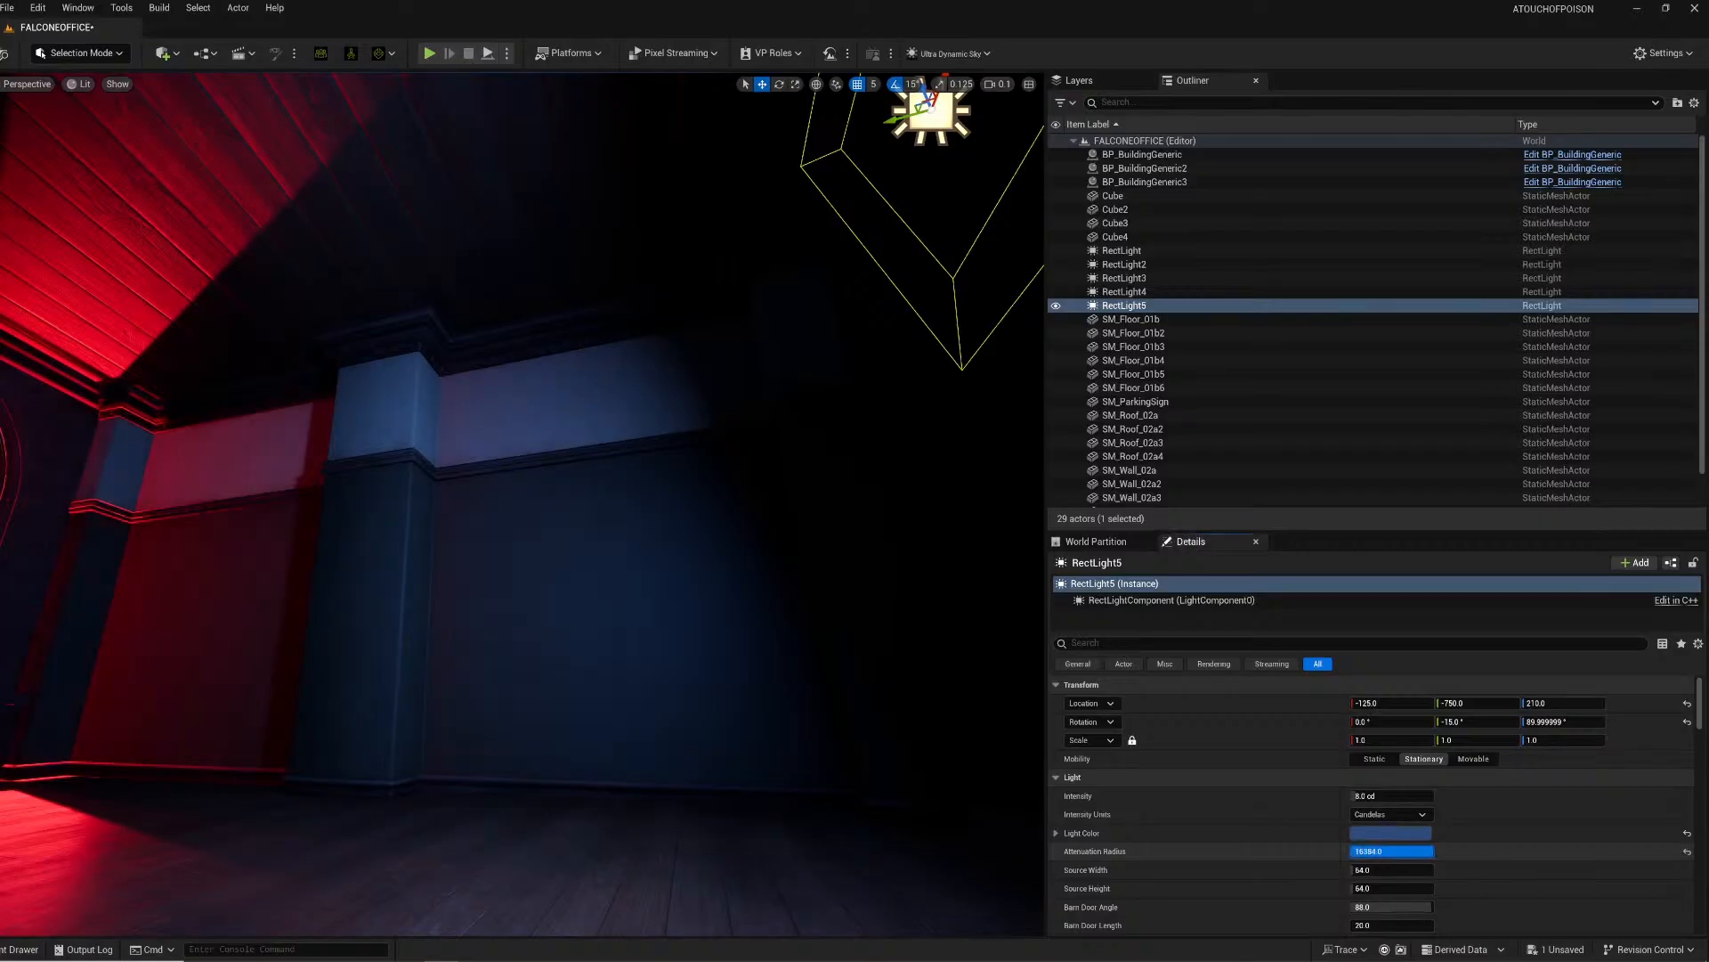
left_click(1125, 293)
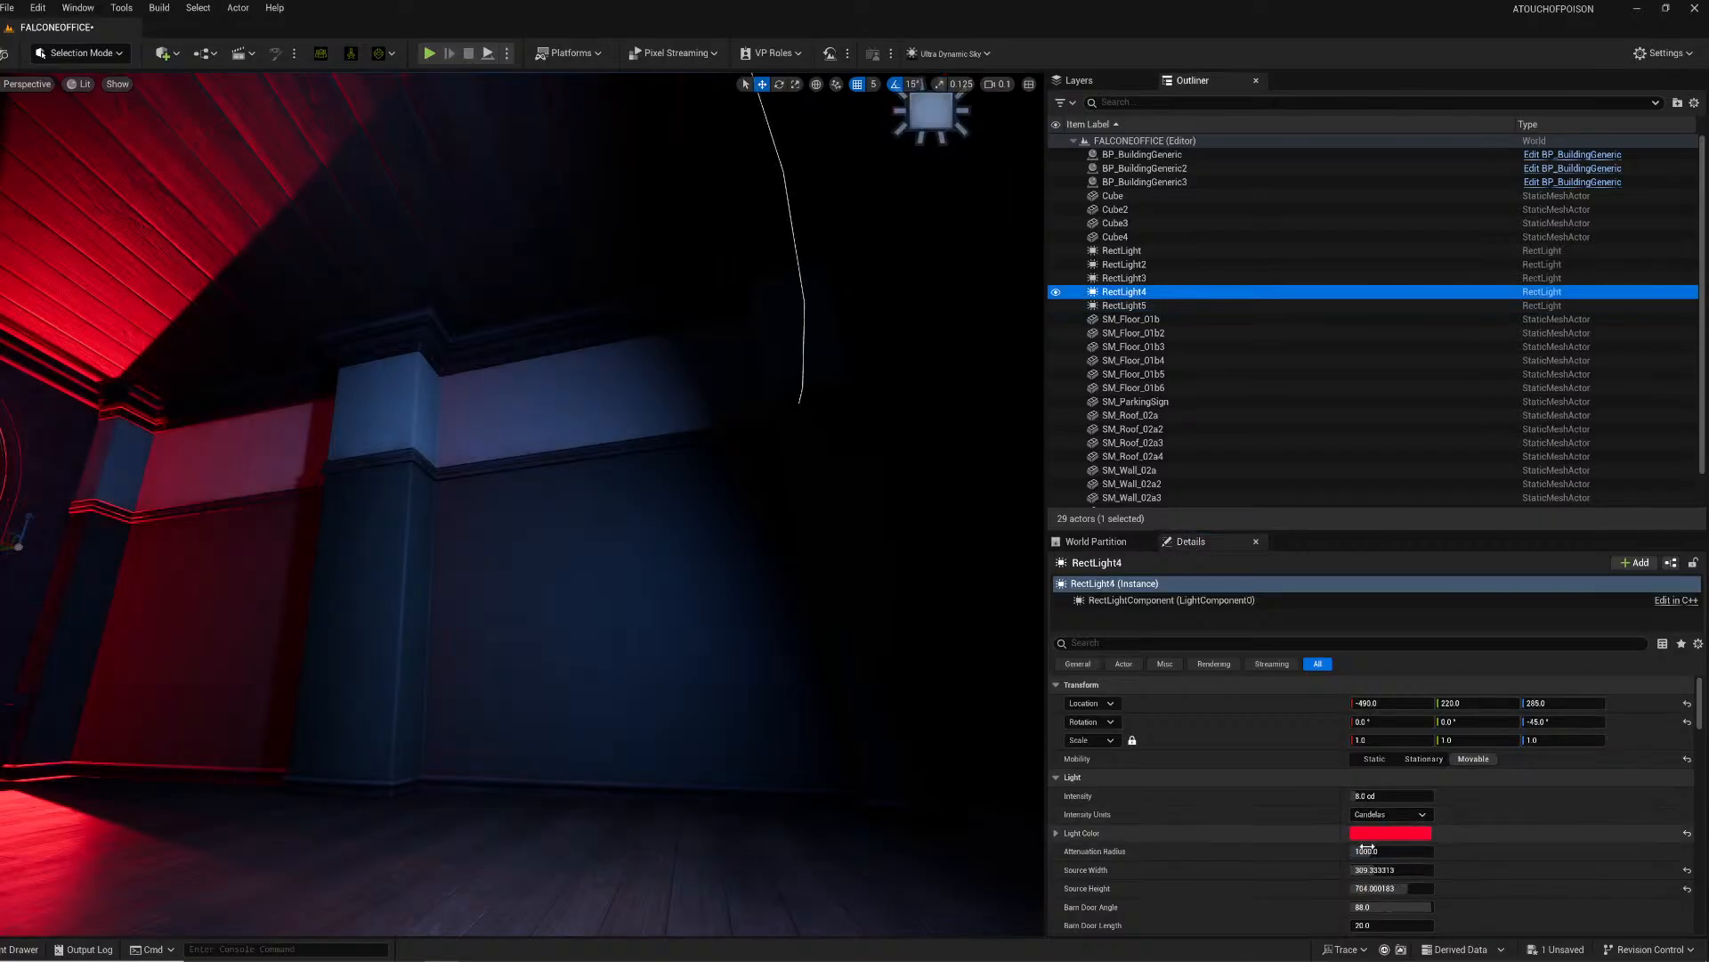
right_click_drag(802, 552, 474, 453)
key("w")
key("s")
Step: Delete the blue RectLight5 from the office
left_click(808, 416)
right_click_drag(808, 416, 671, 447)
key("s")
key("w")
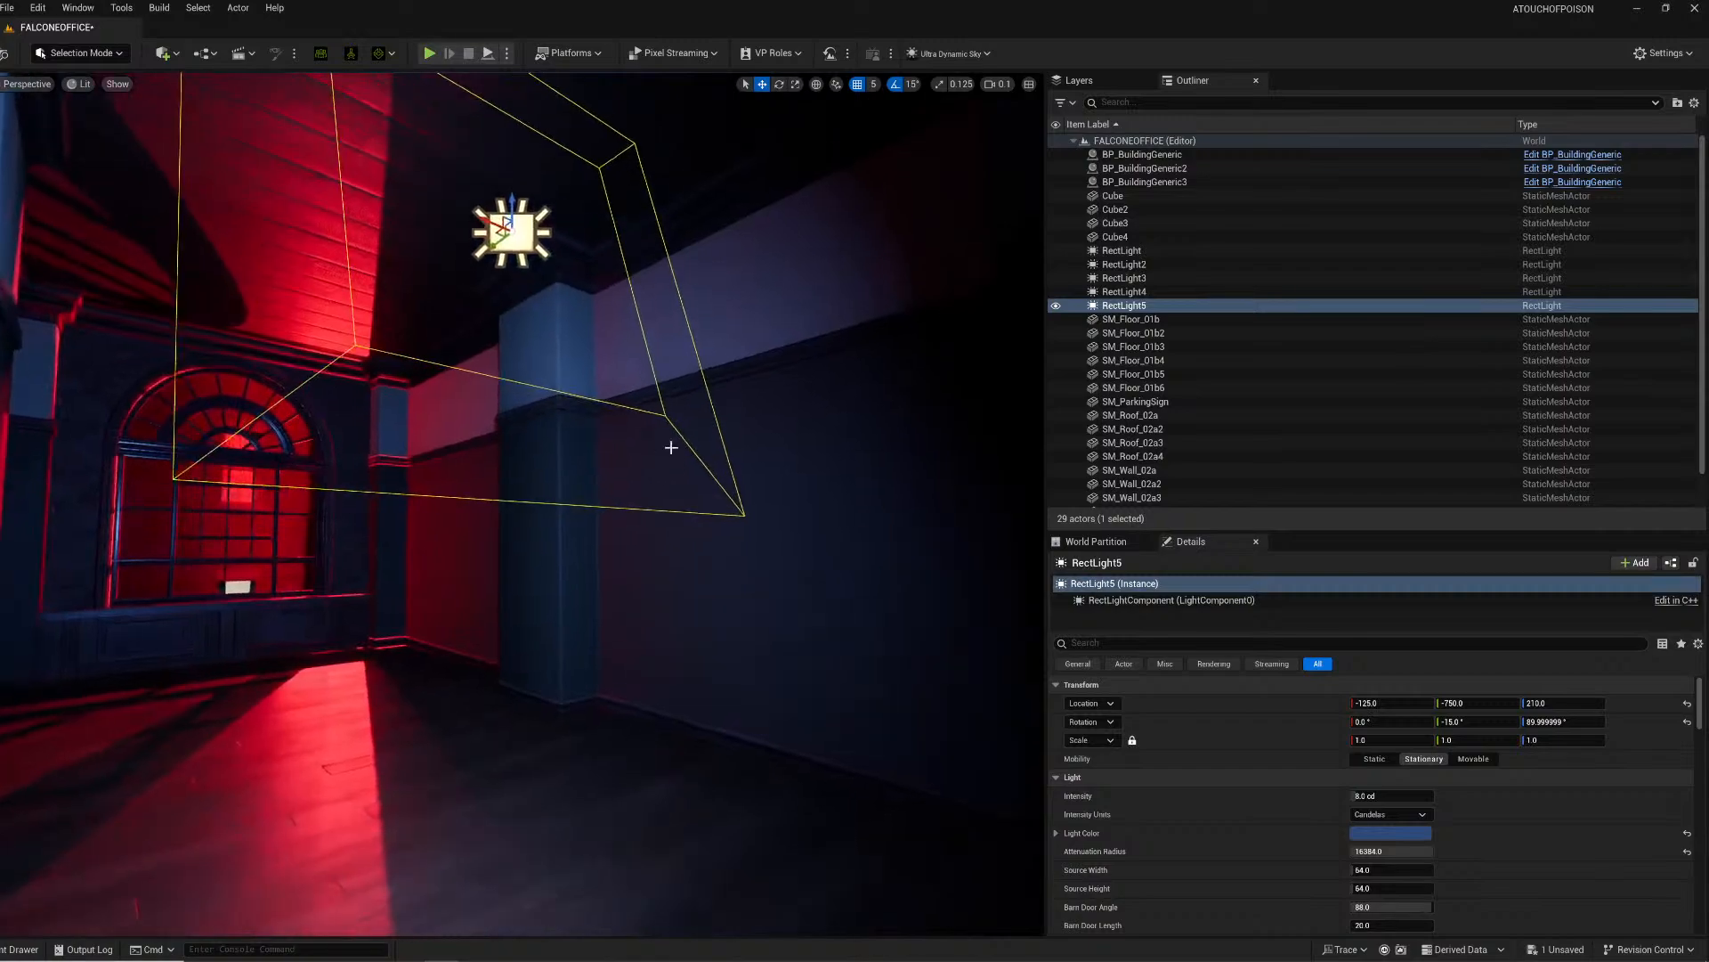
key("Delete")
Step: Add a point light inside the office at about X -250, Y -590, Z 220
left_click(164, 56)
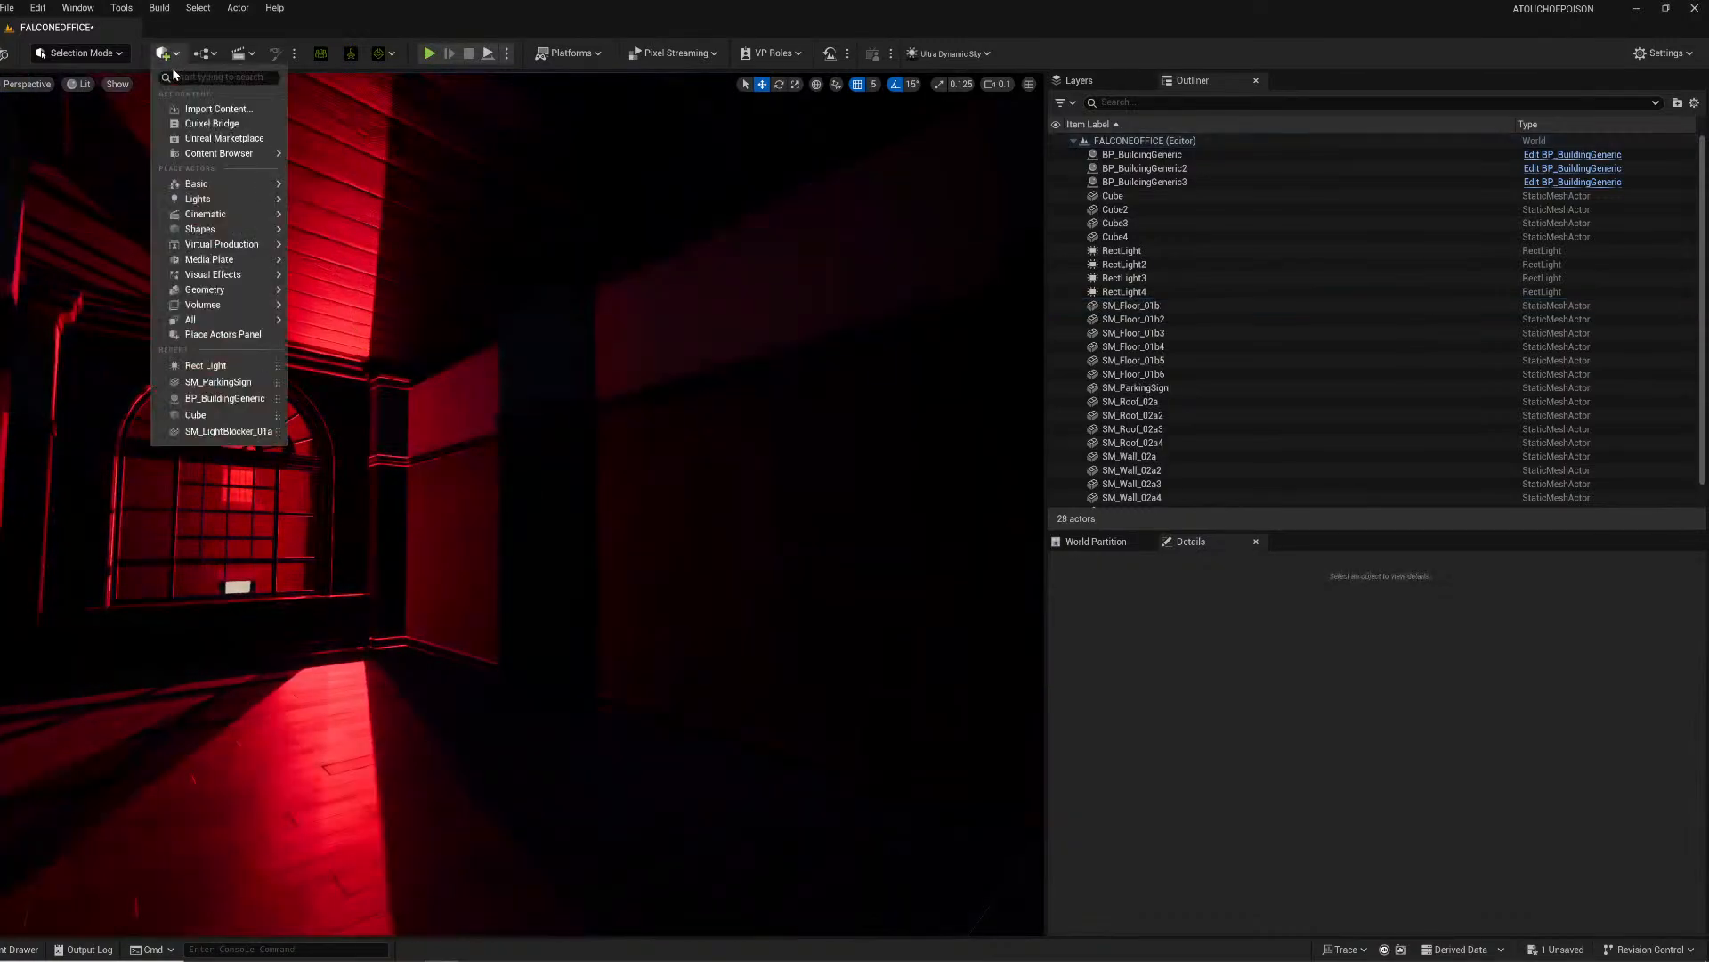
mouse_move(217, 202)
left_click(356, 222)
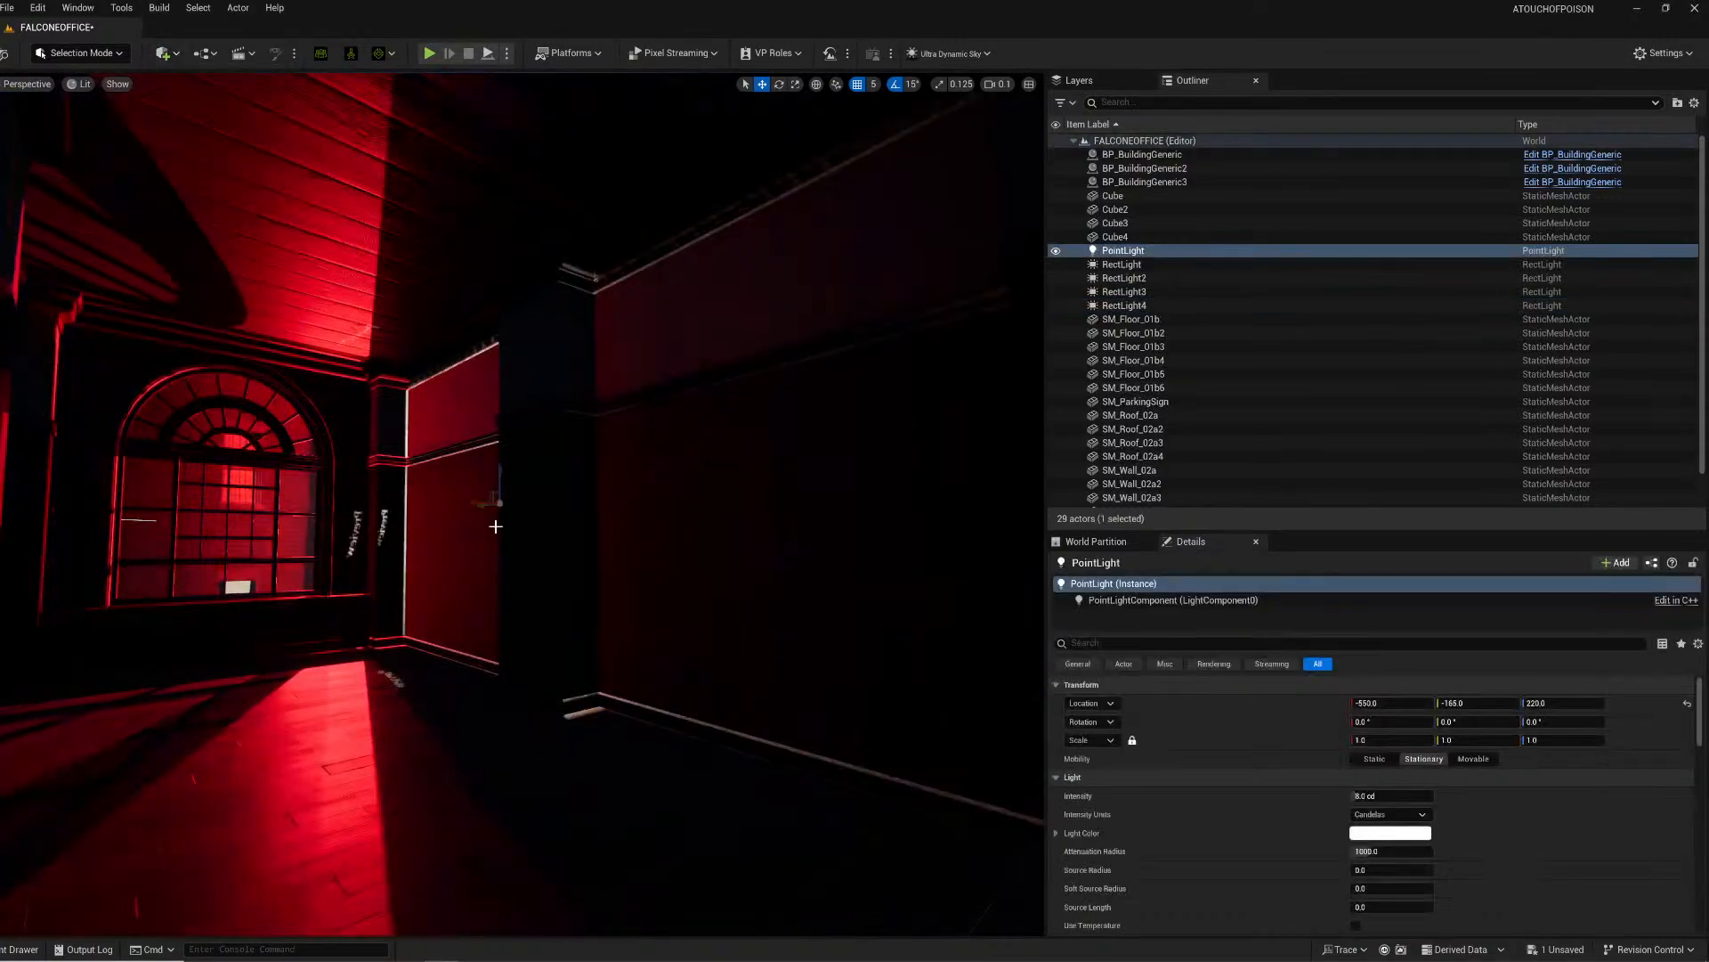
mouse_move(462, 501)
left_mouse_down()
mouse_move(227, 499)
mouse_move(472, 494)
left_mouse_up()
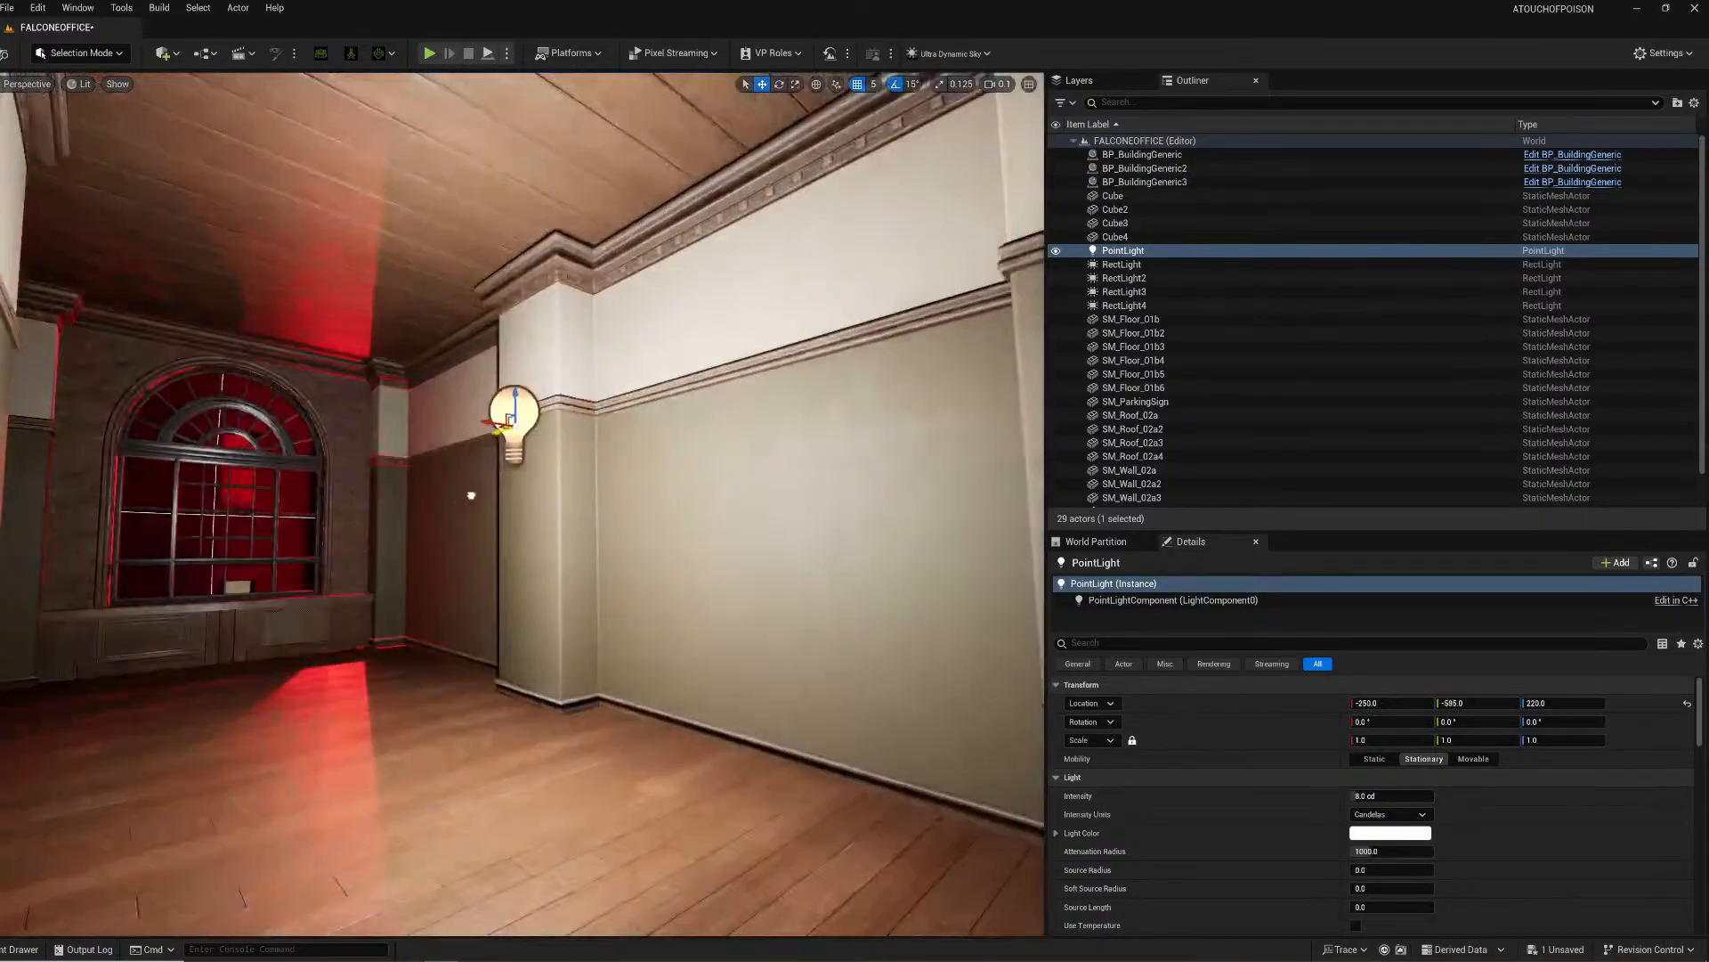
Step: Set the point light's colour to blue with a brightness value of 0.25
left_click(1389, 833)
left_click_drag(1461, 710, 1445, 679)
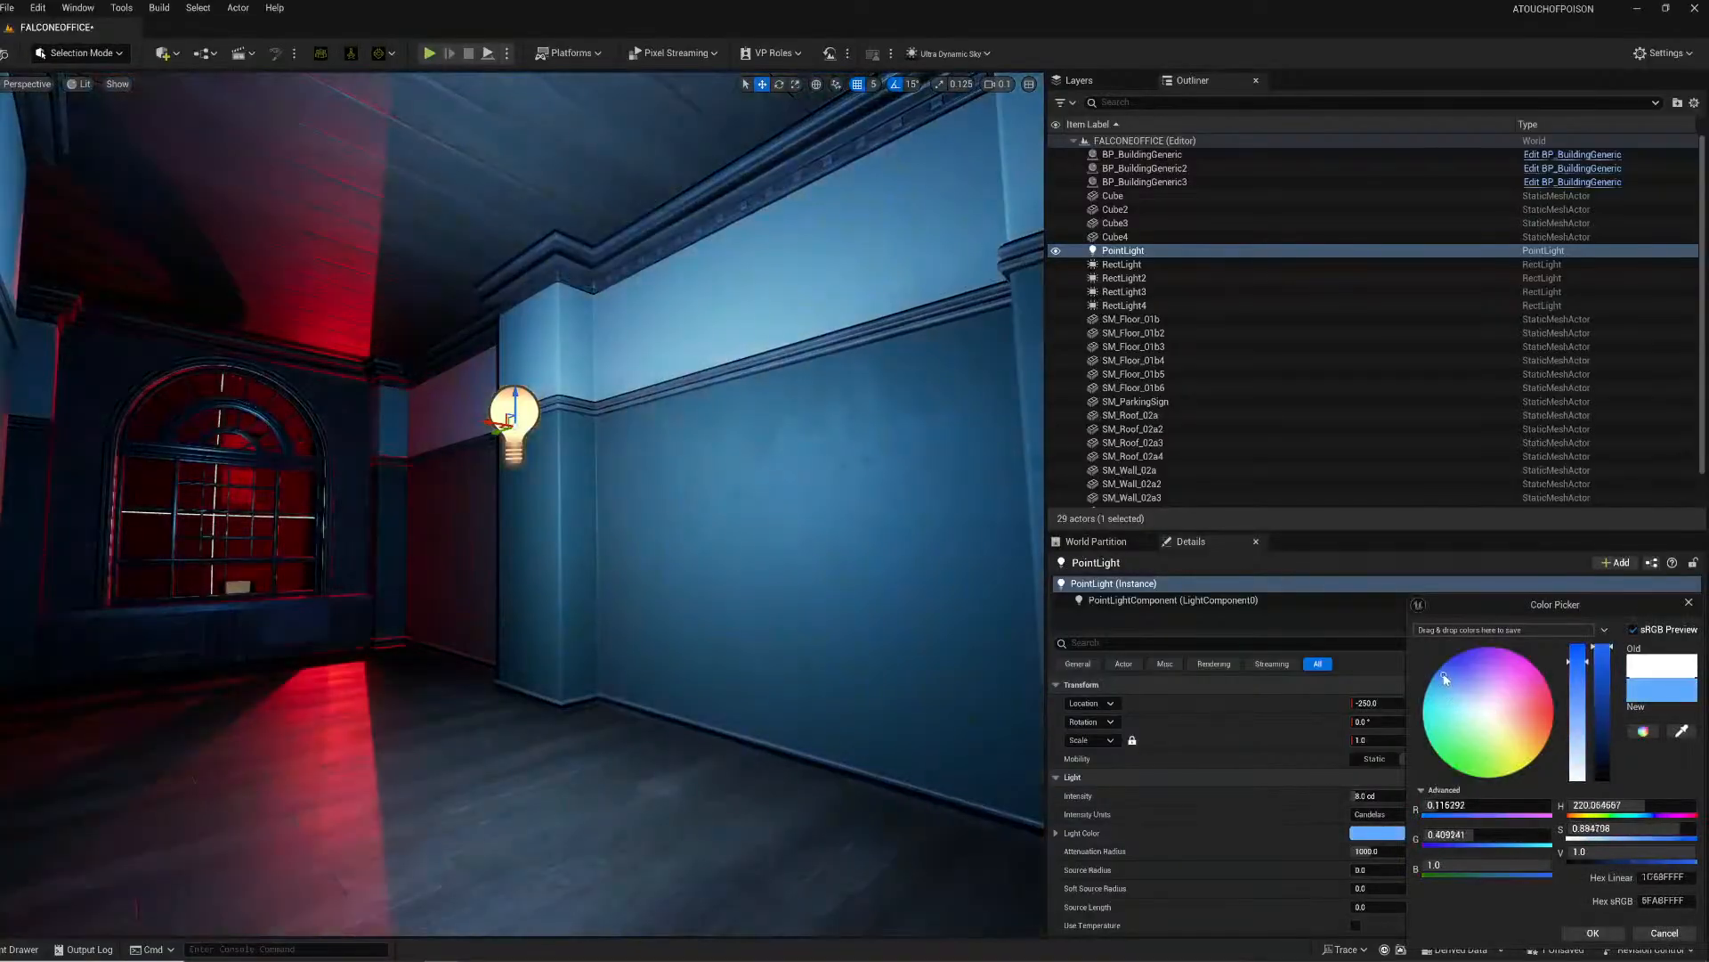
mouse_move(1597, 714)
left_mouse_down()
mouse_move(1601, 759)
mouse_move(1602, 744)
left_mouse_up()
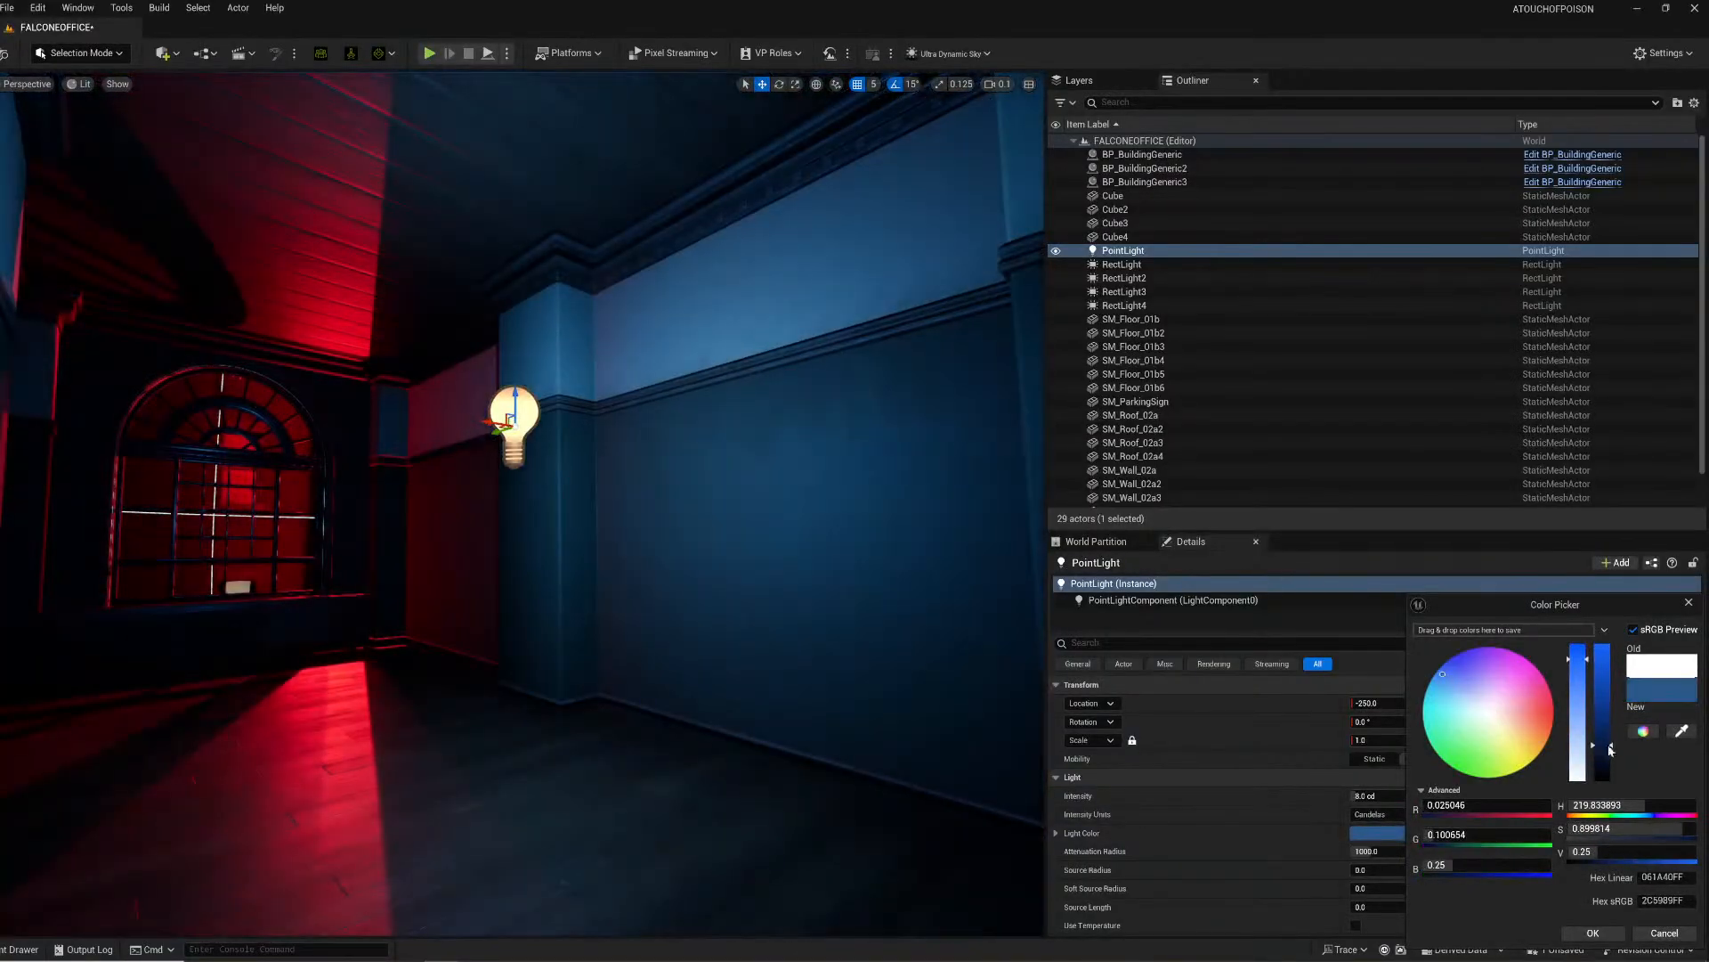
Step: Move the point light to about Y -765, Z 315 and set its attenuation radius to 16384
left_click_drag(516, 389, 543, 237)
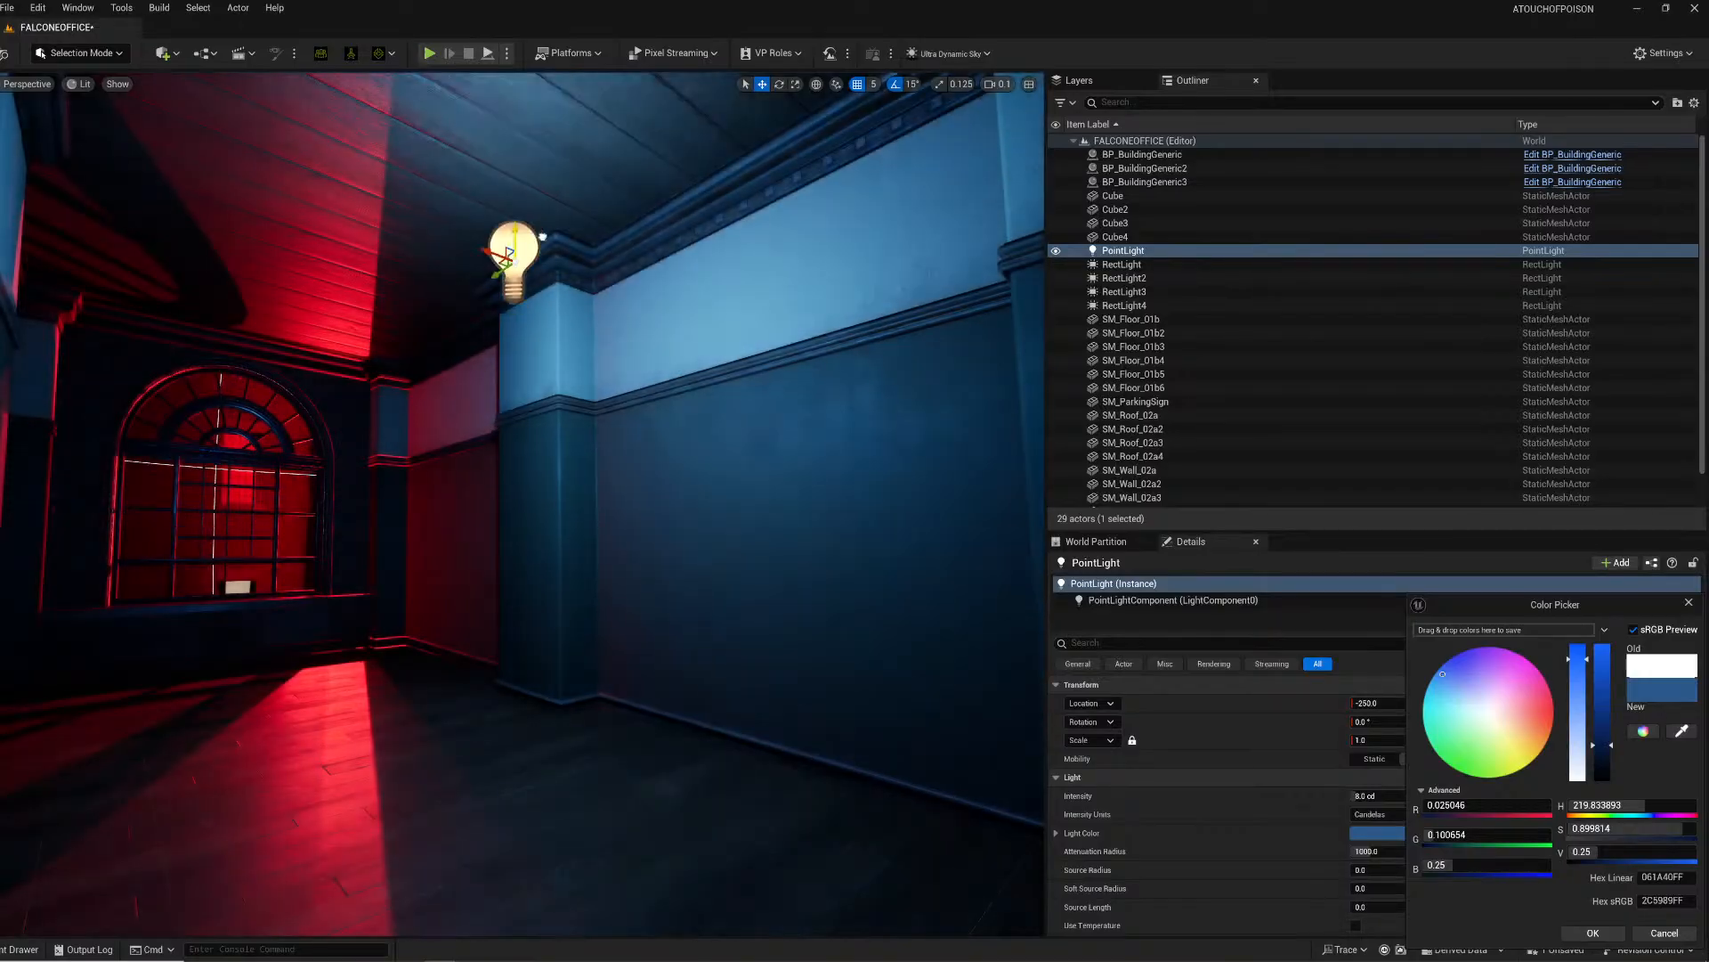
left_click(1581, 934)
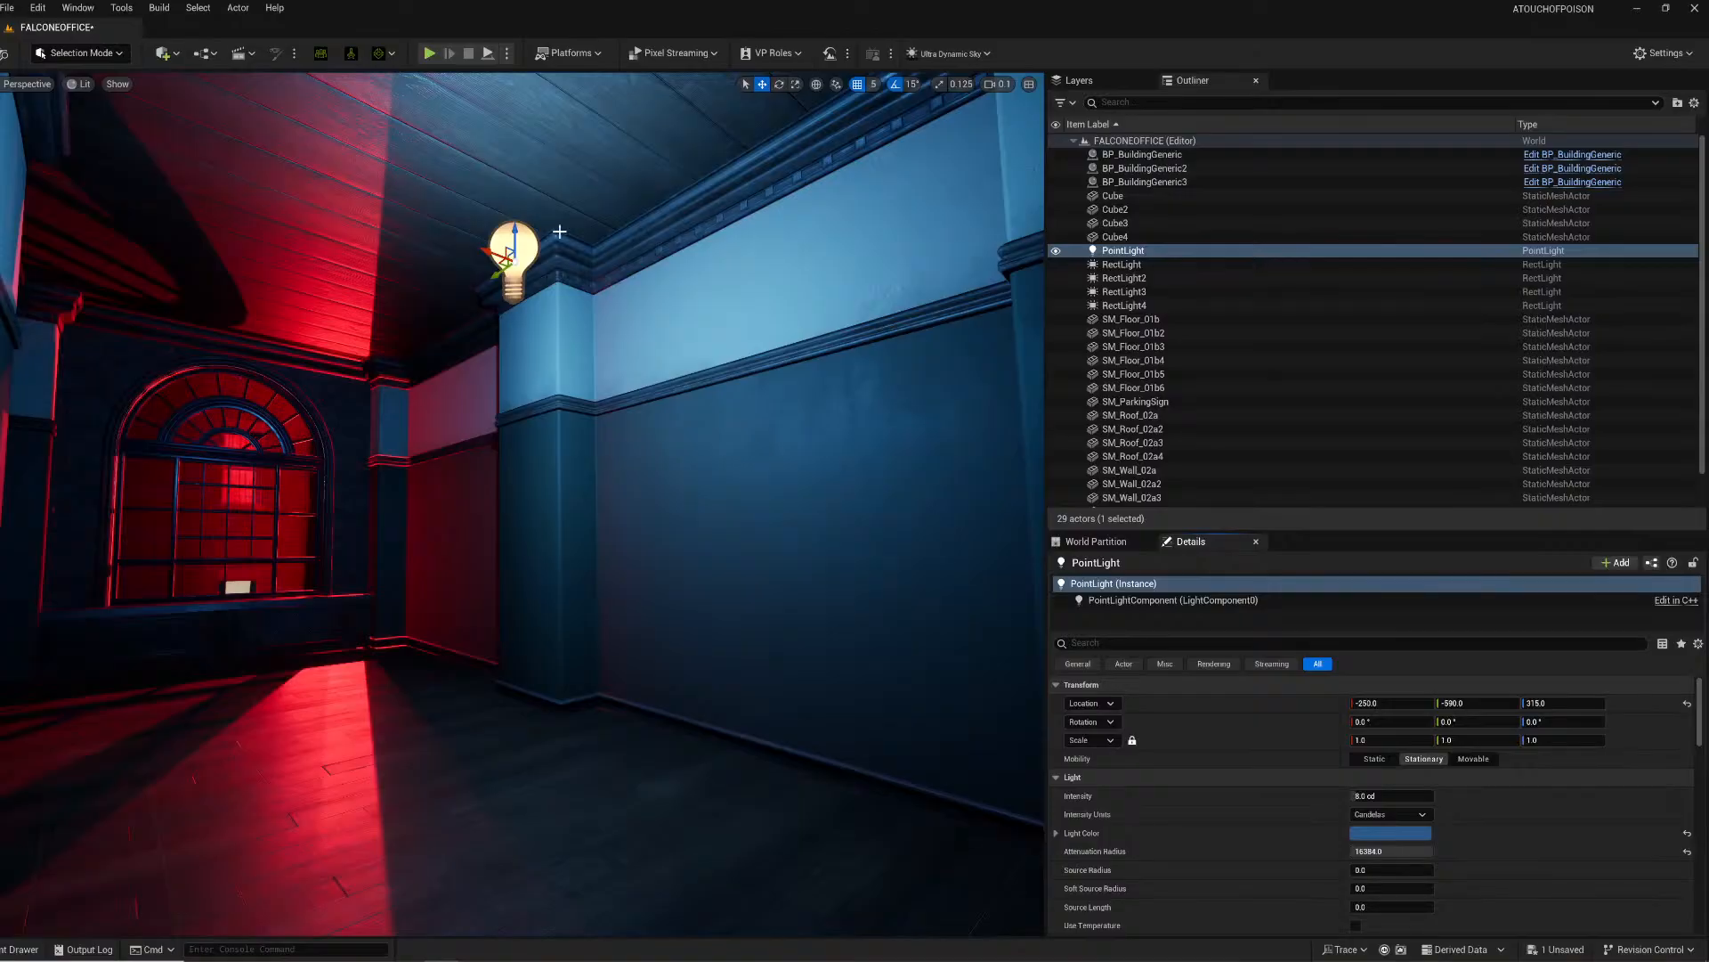
left_click_drag(499, 275, 825, 252)
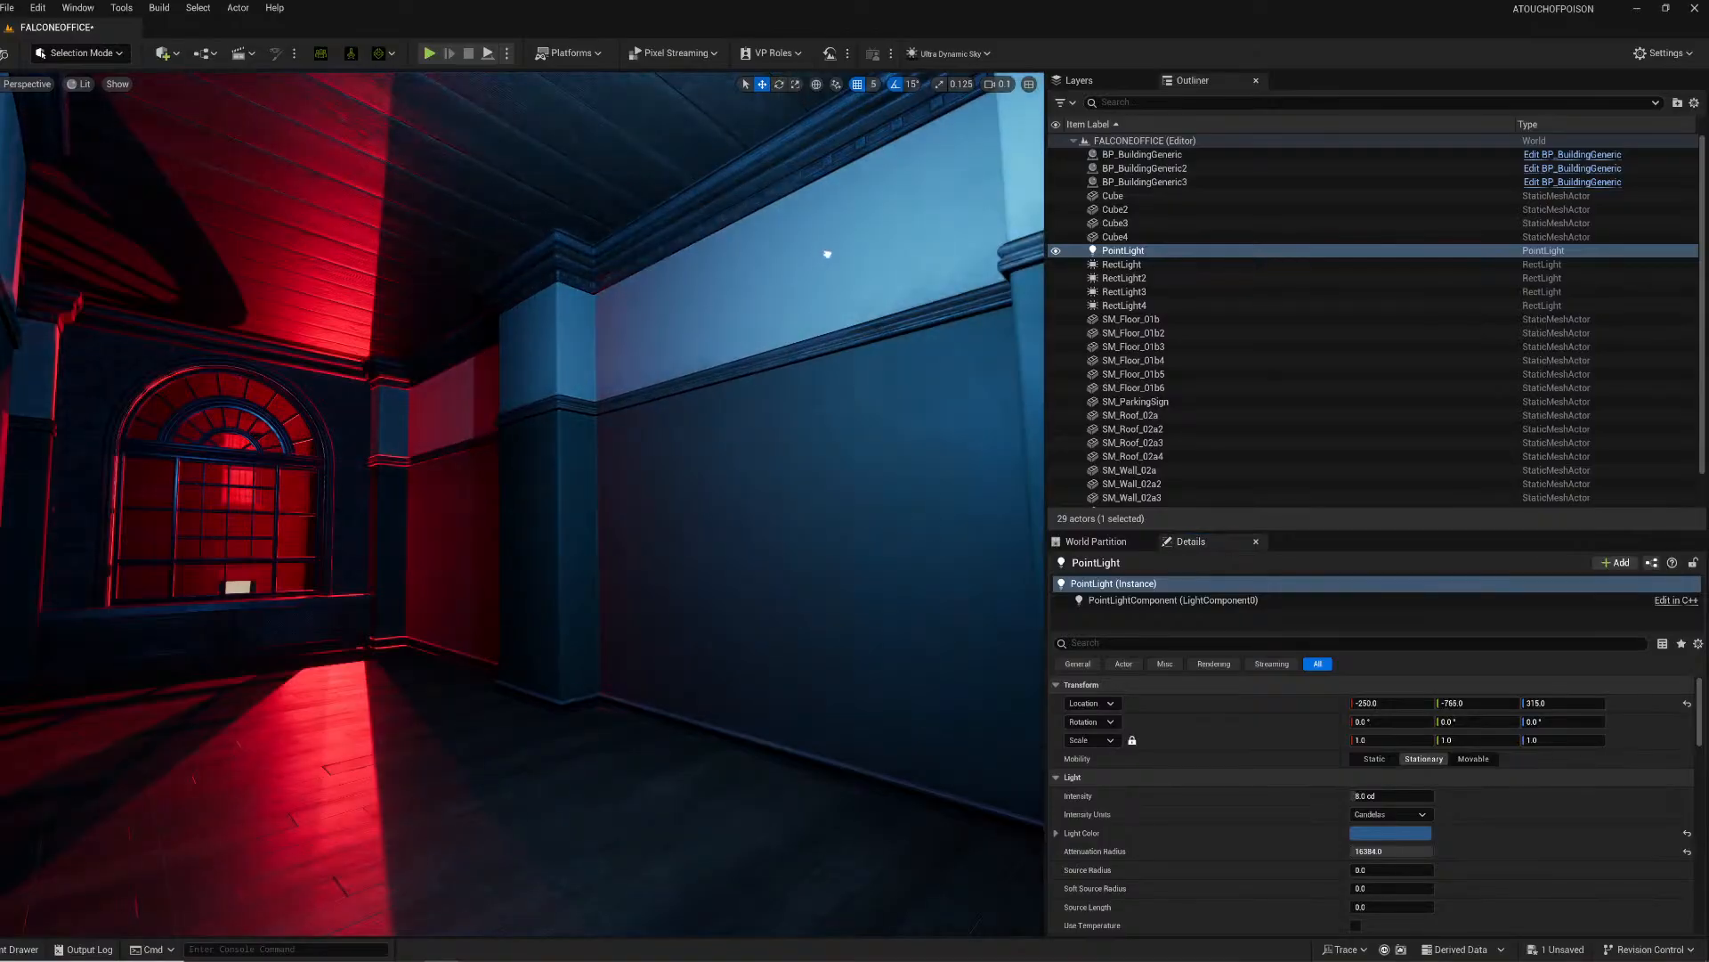
Step: Darken the point light's blue colour to a brightness value of about 0.13
left_click(1391, 833)
left_click_drag(1598, 771, 1603, 762)
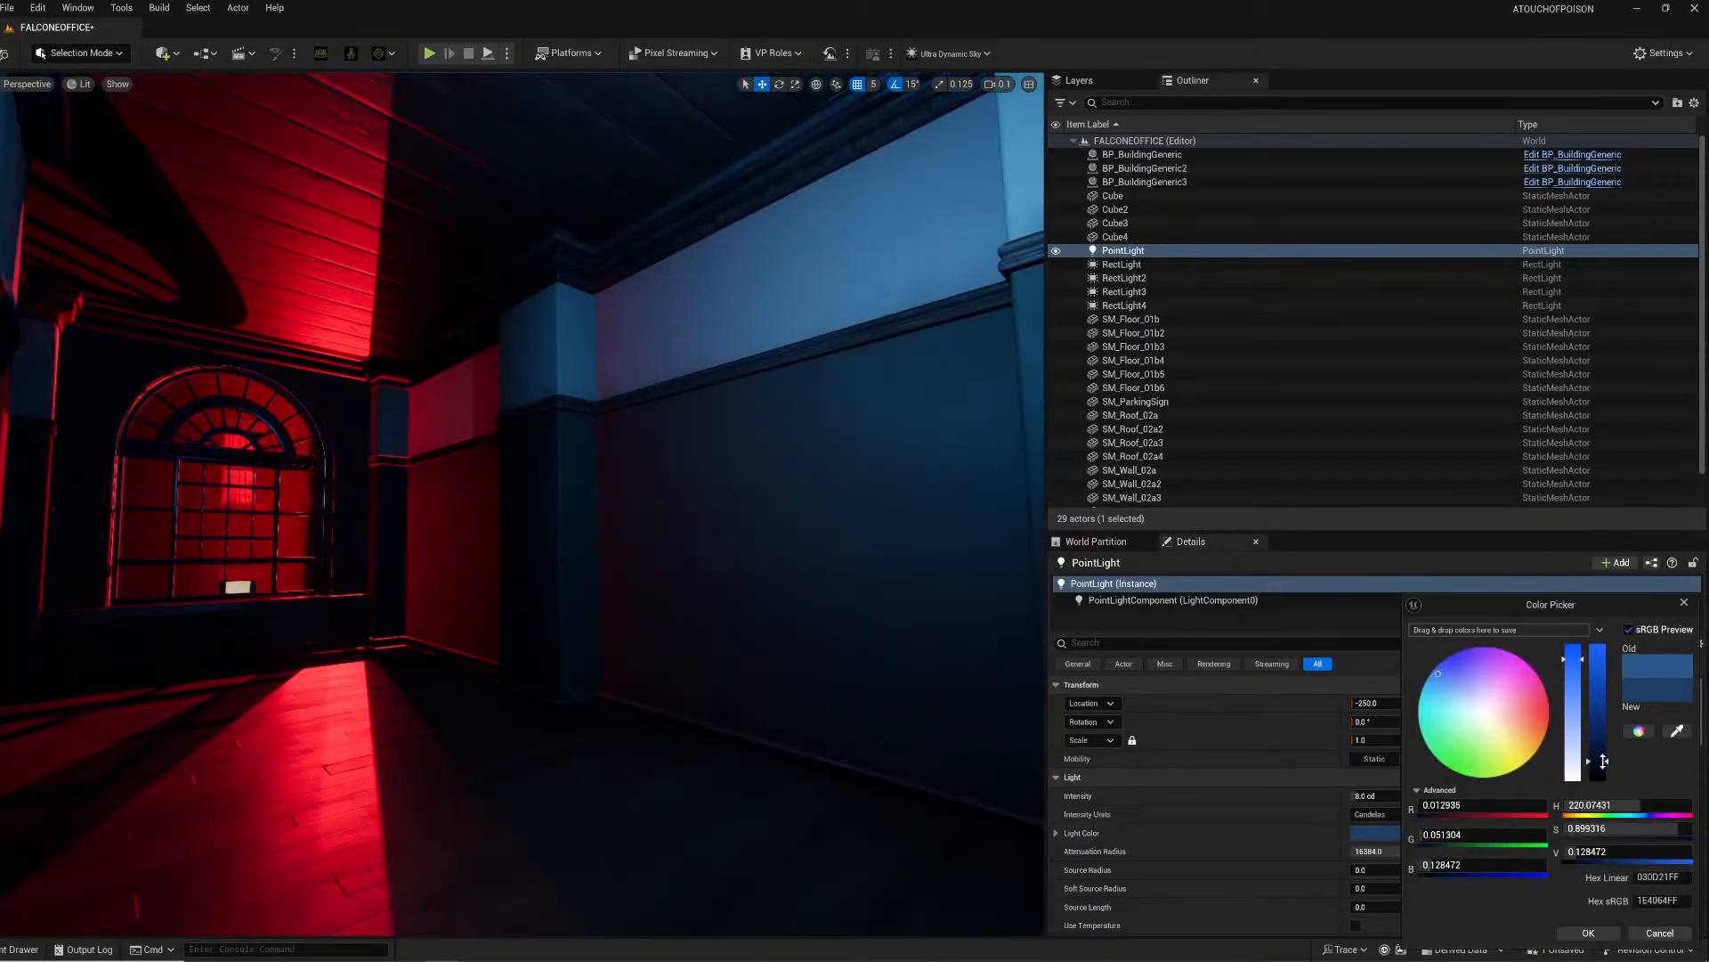
left_click(1590, 934)
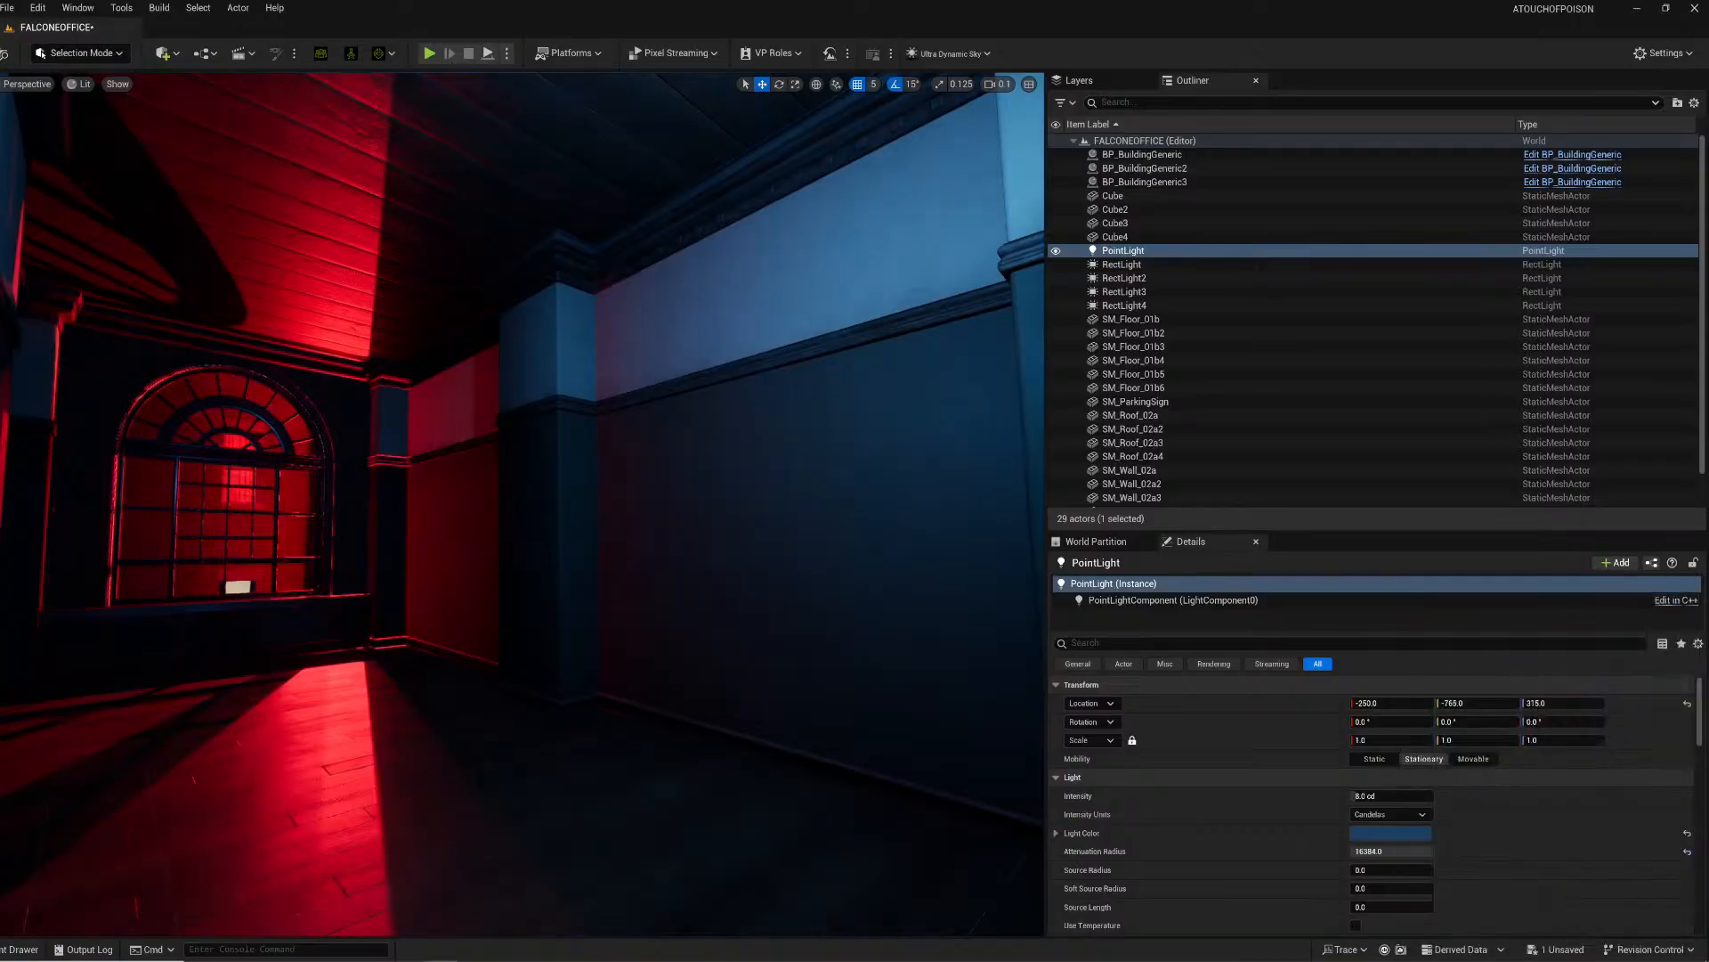
Step: Set the intensity of RectLight4, the red light outside the window, to 25 cd
right_click_drag(677, 481, 335, 284)
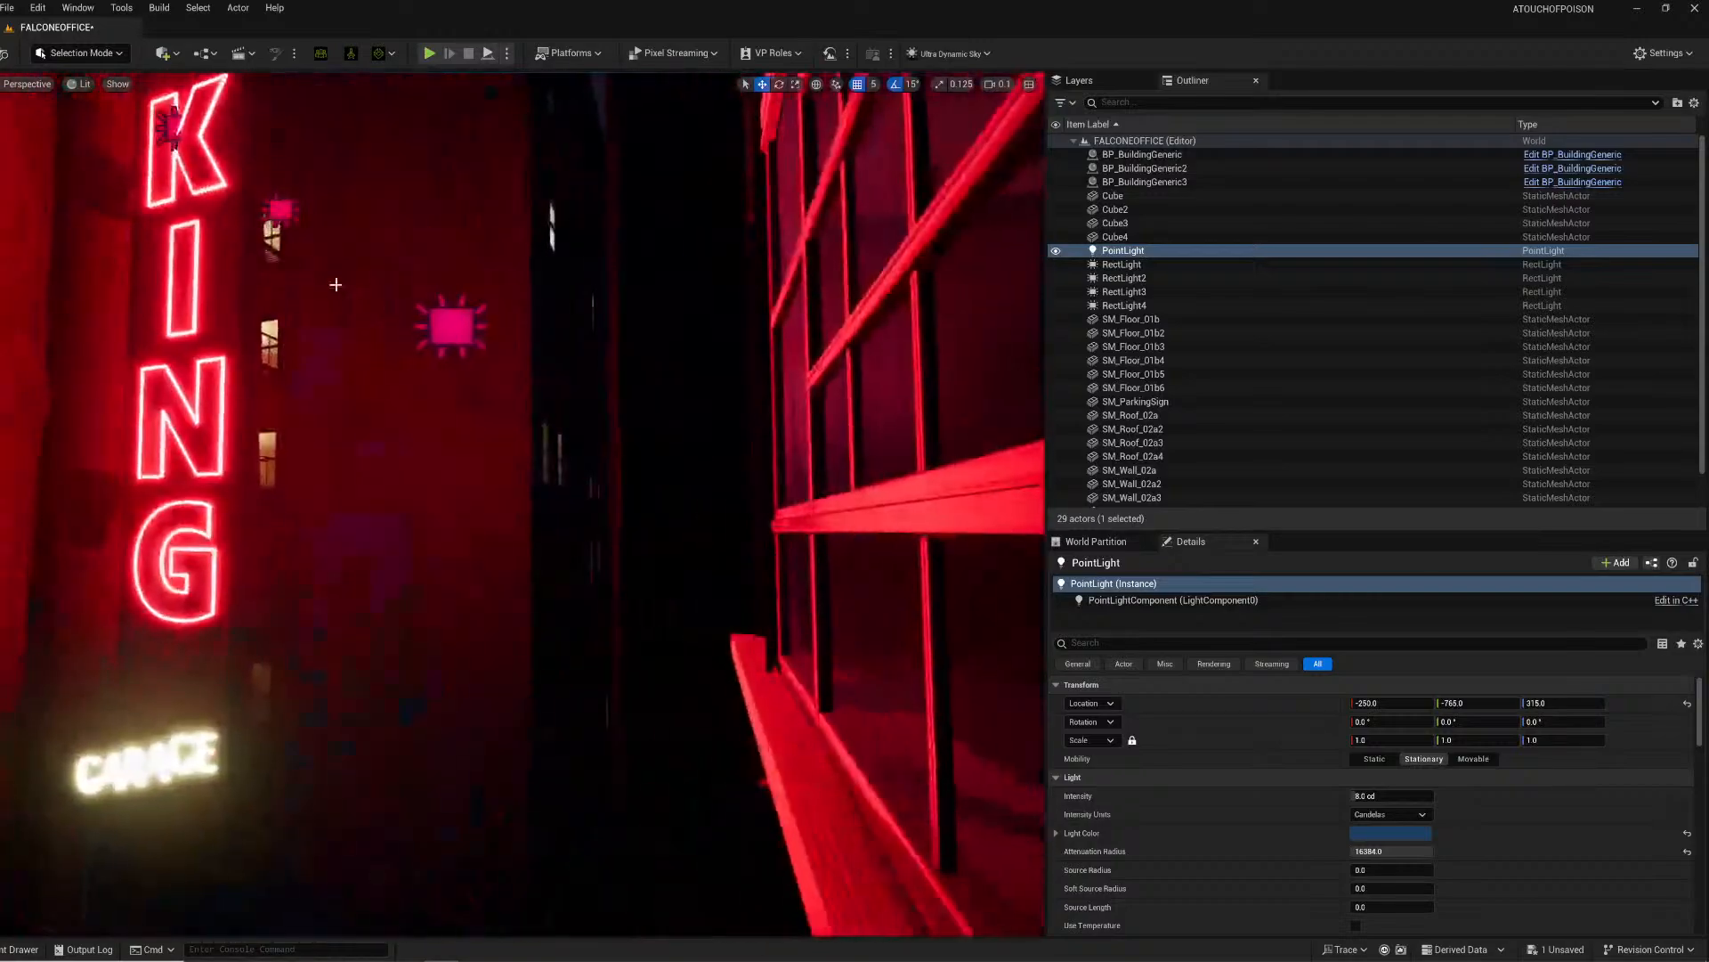
left_click(455, 324)
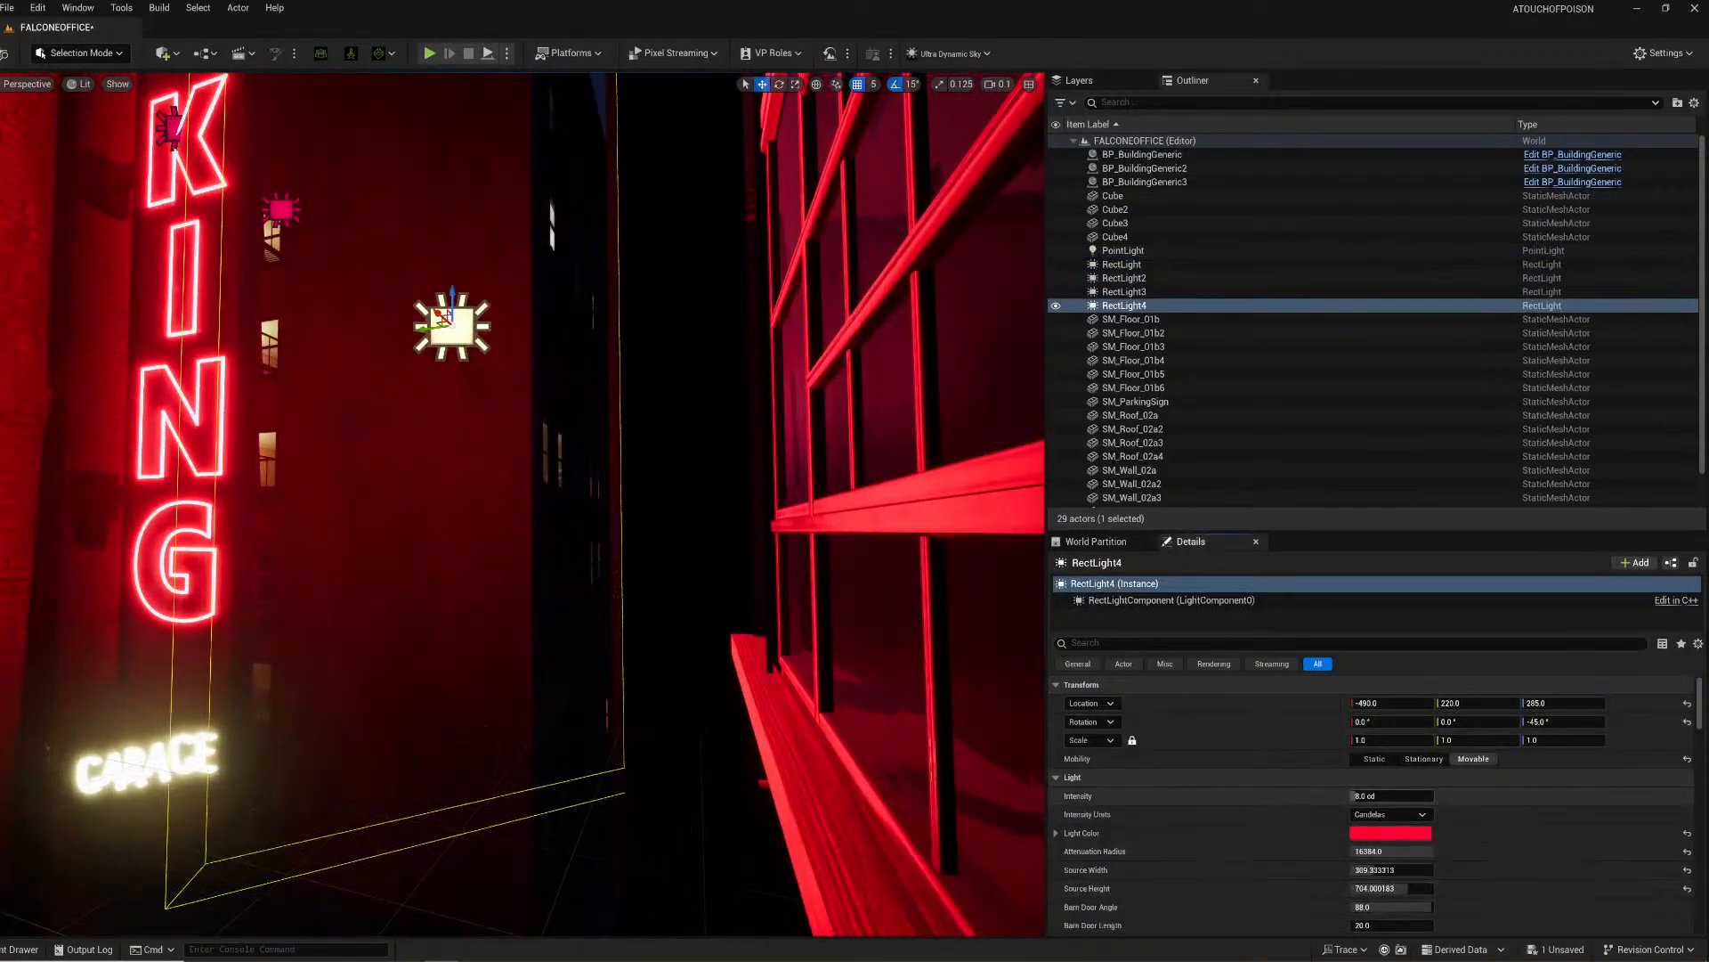
left_click(1375, 796)
type("25")
key("Return")
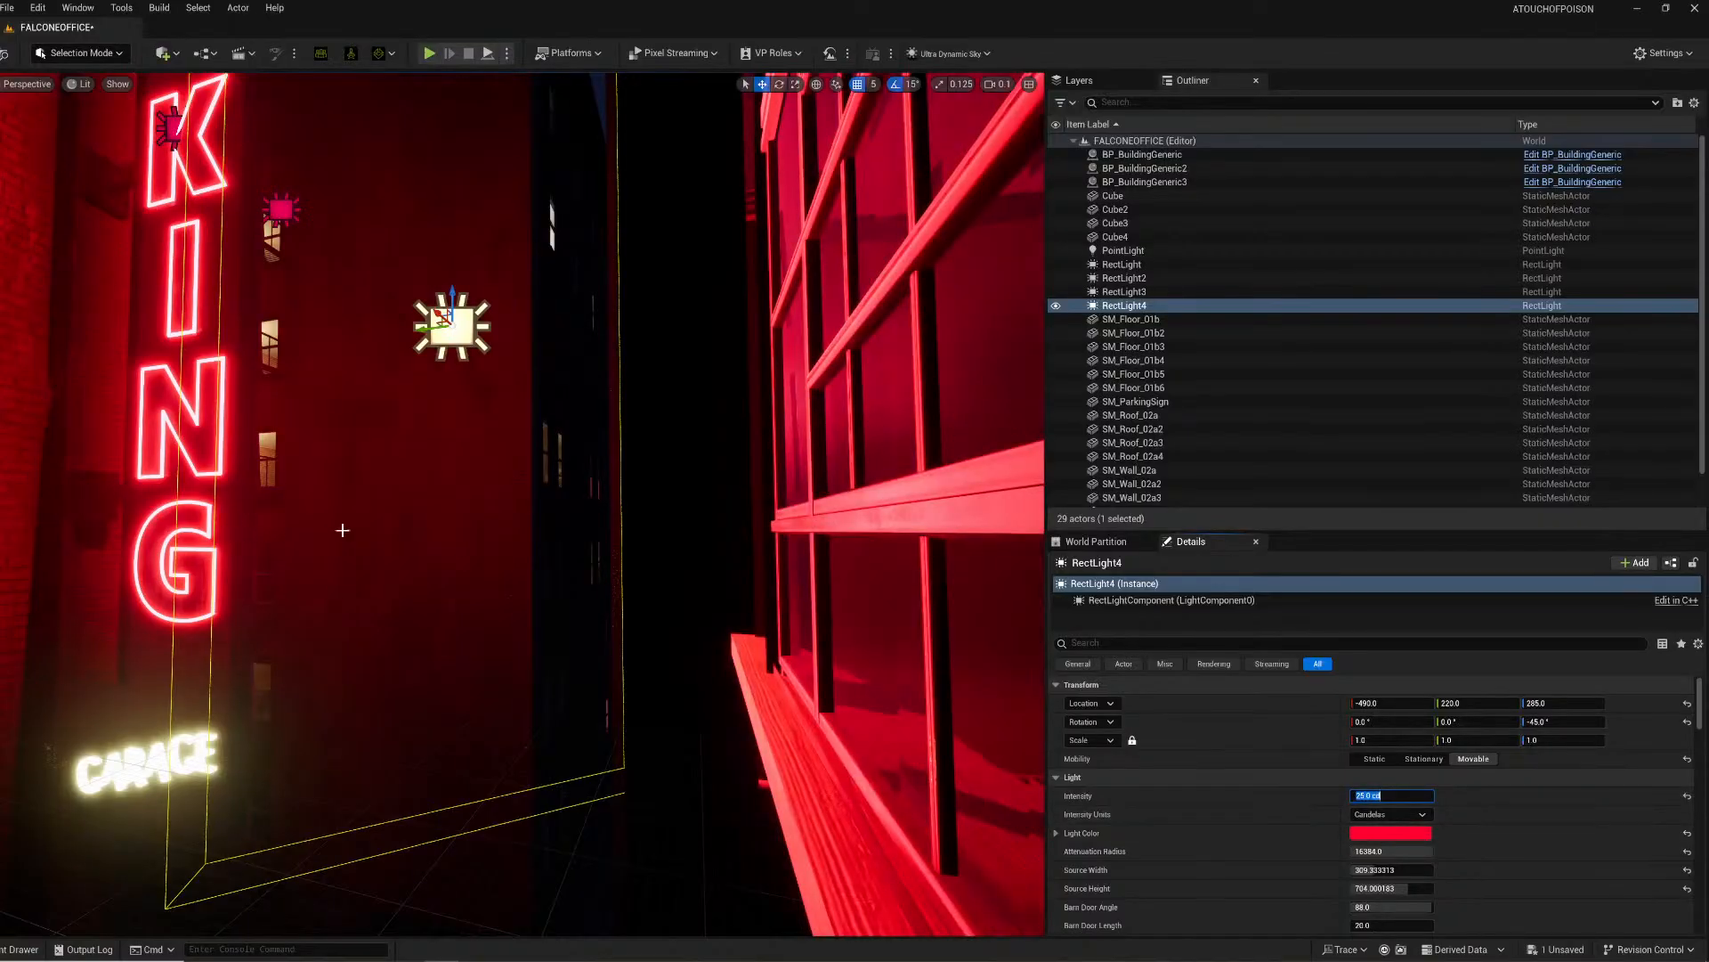
Step: Select the blue point light inside the office and set its intensity to 12 cd
right_click_drag(340, 531, 505, 512)
left_click(569, 334)
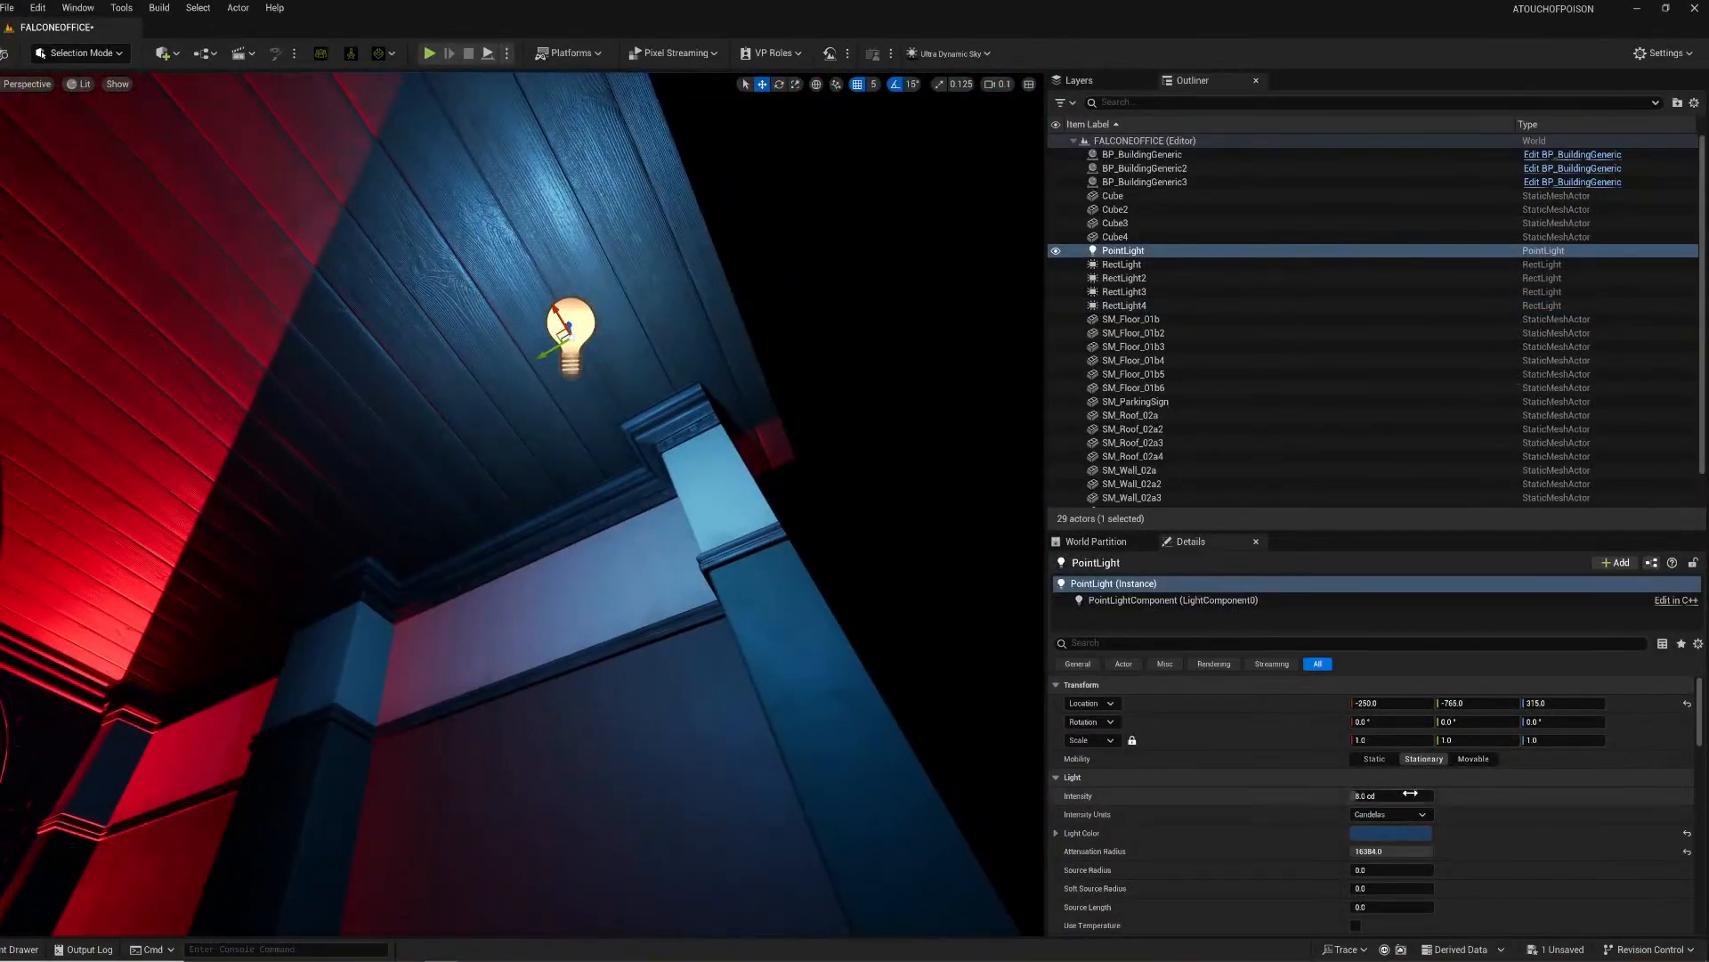
left_click(1058, 777)
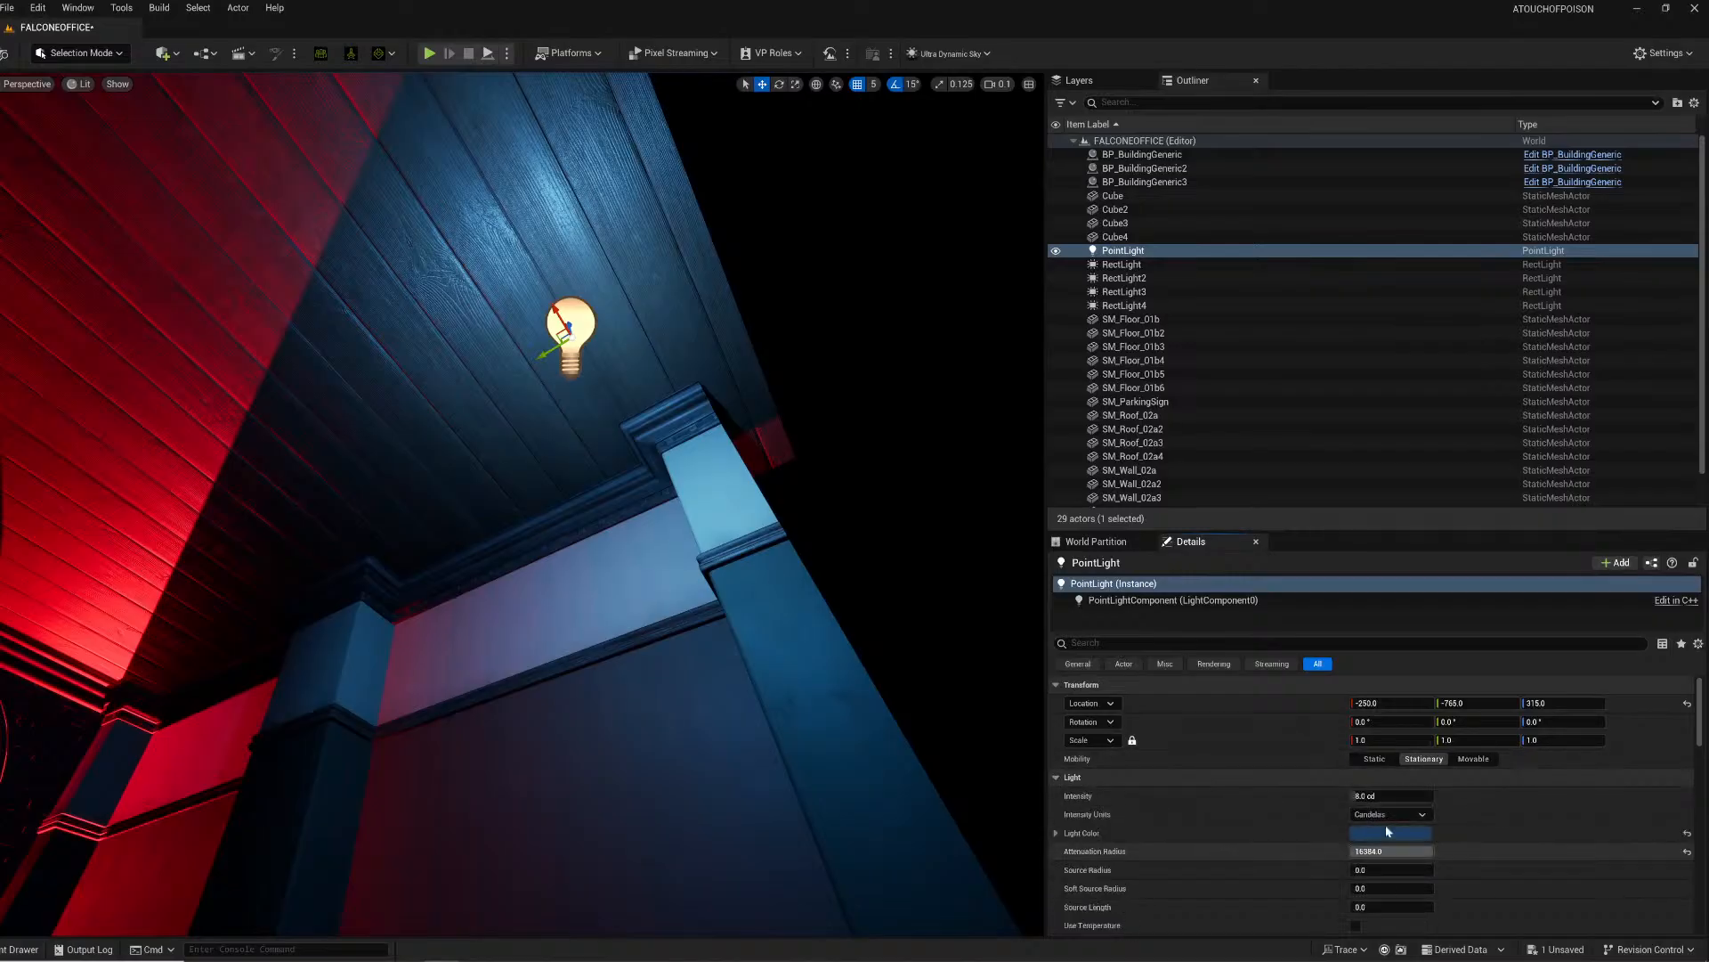
left_click(1371, 795)
type("12")
key("Return")
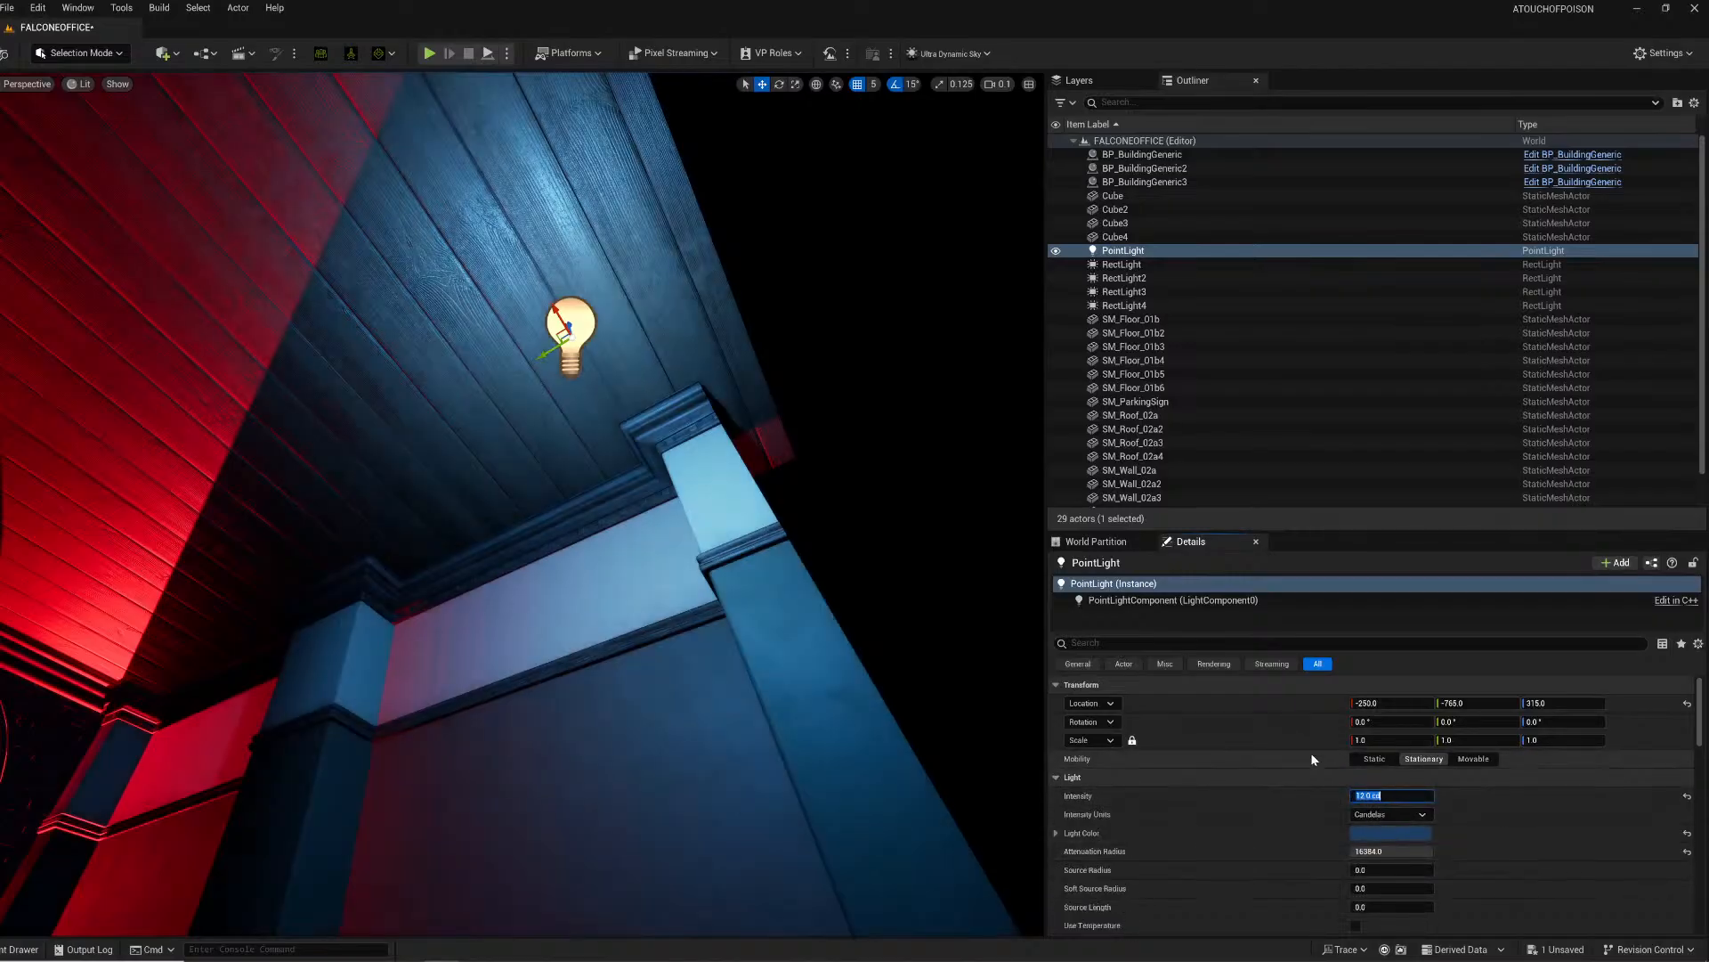
Step: Set the point light's source radius to about 256 and its soft source radius to 1000
left_click_drag(1388, 870, 1514, 870)
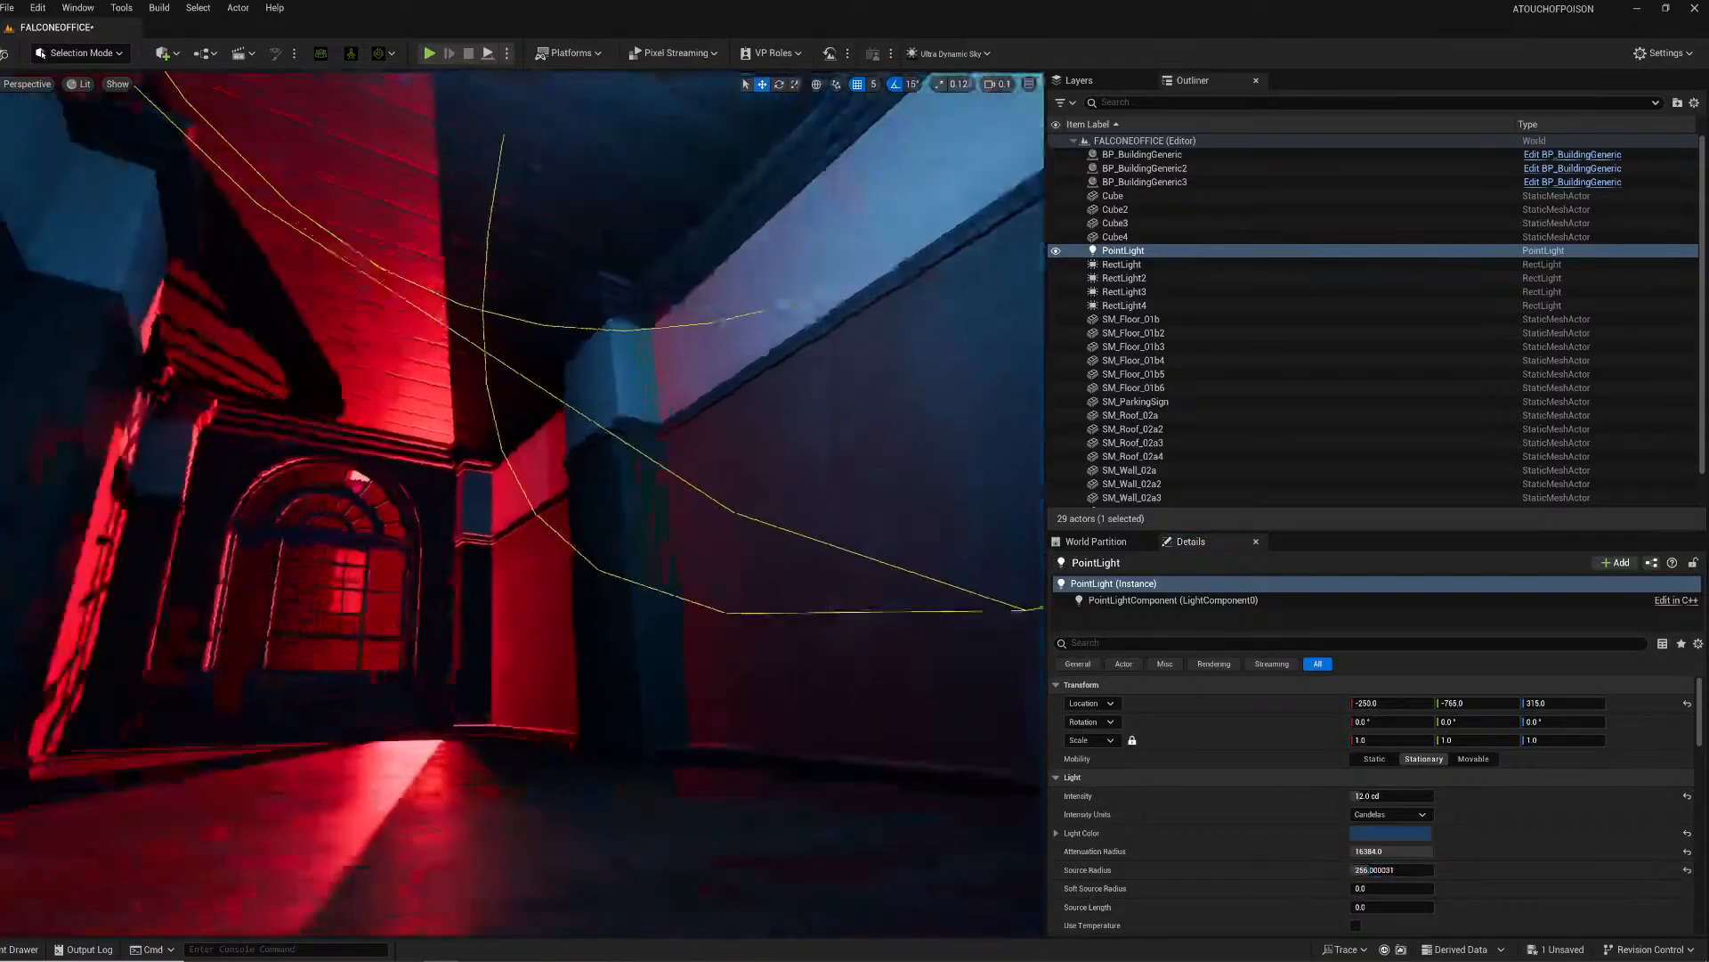
right_click_drag(570, 499, 570, 507)
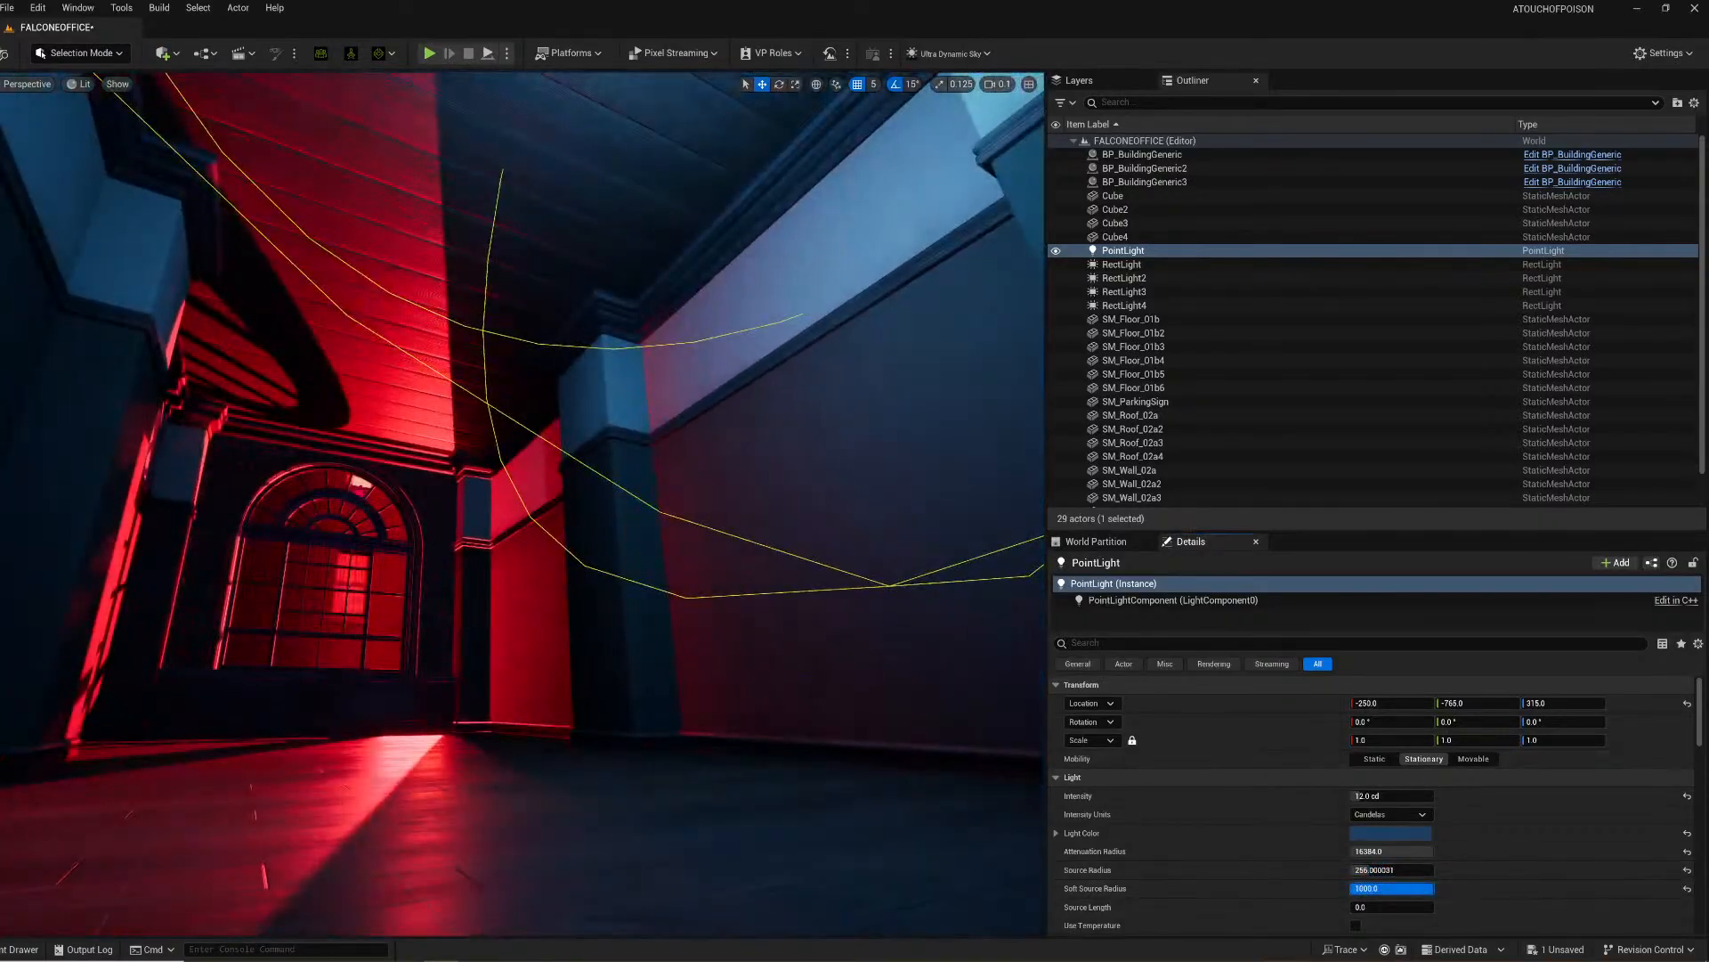
key("Return")
Step: Raise the point light's indirect lighting intensity to about 1.66 and check the light near the arched window
scroll(1298, 839, "down", 4)
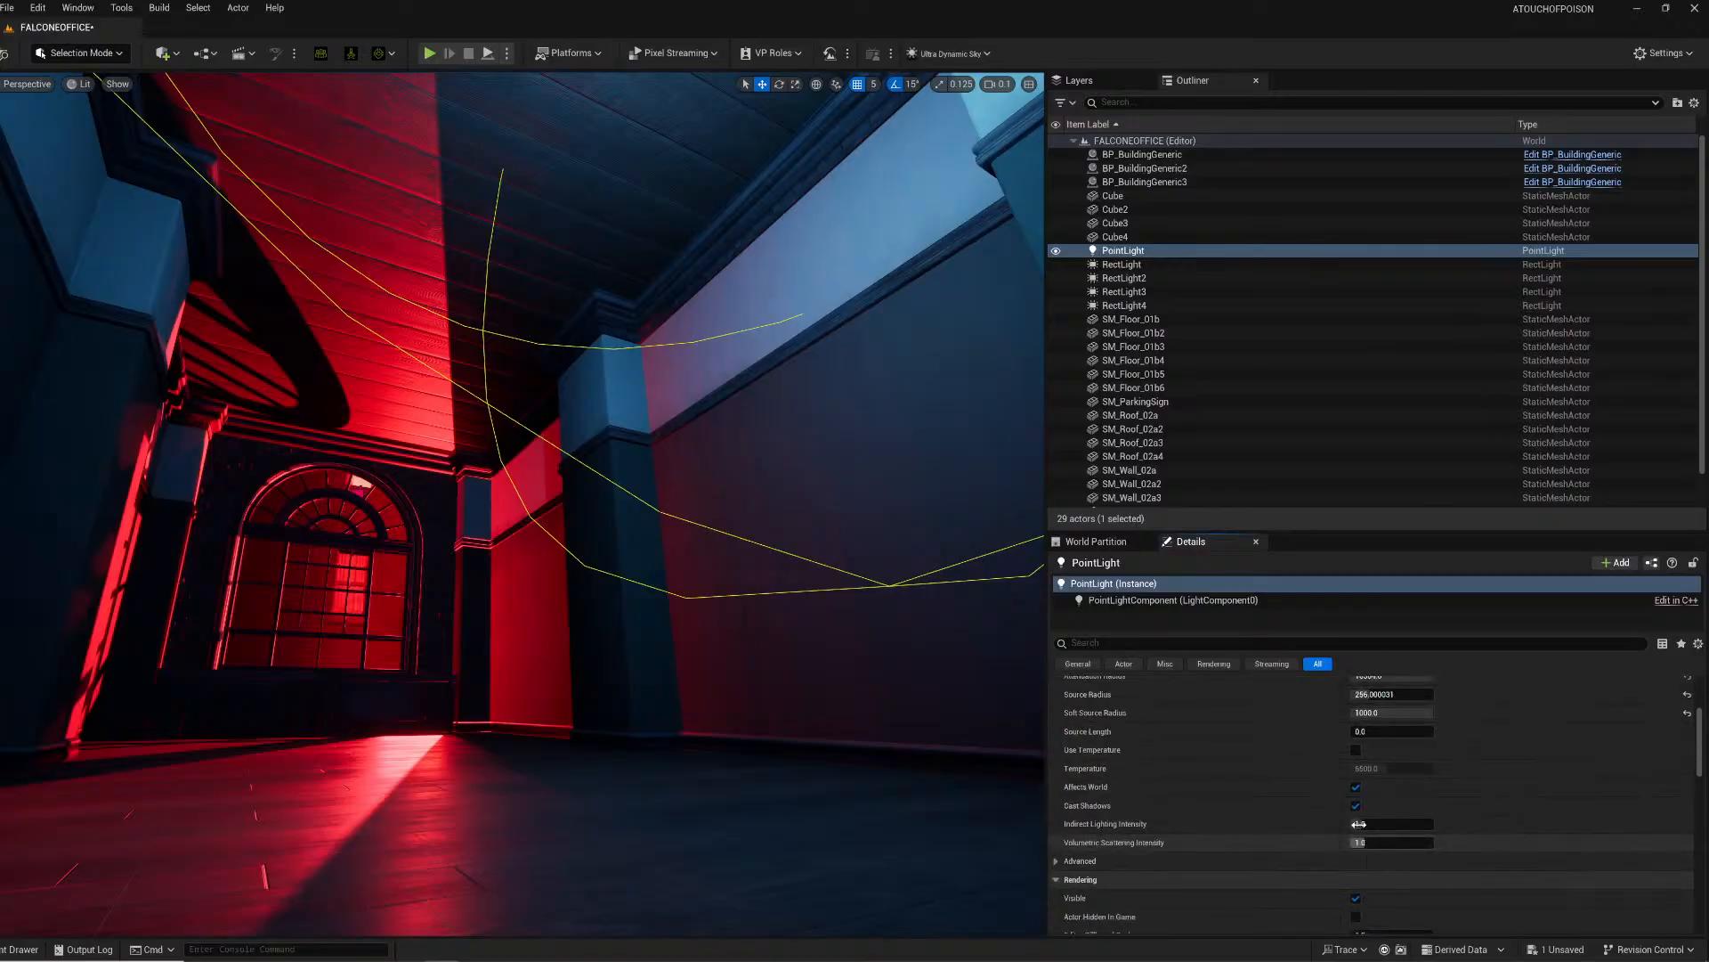
left_click_drag(1357, 824, 1388, 823)
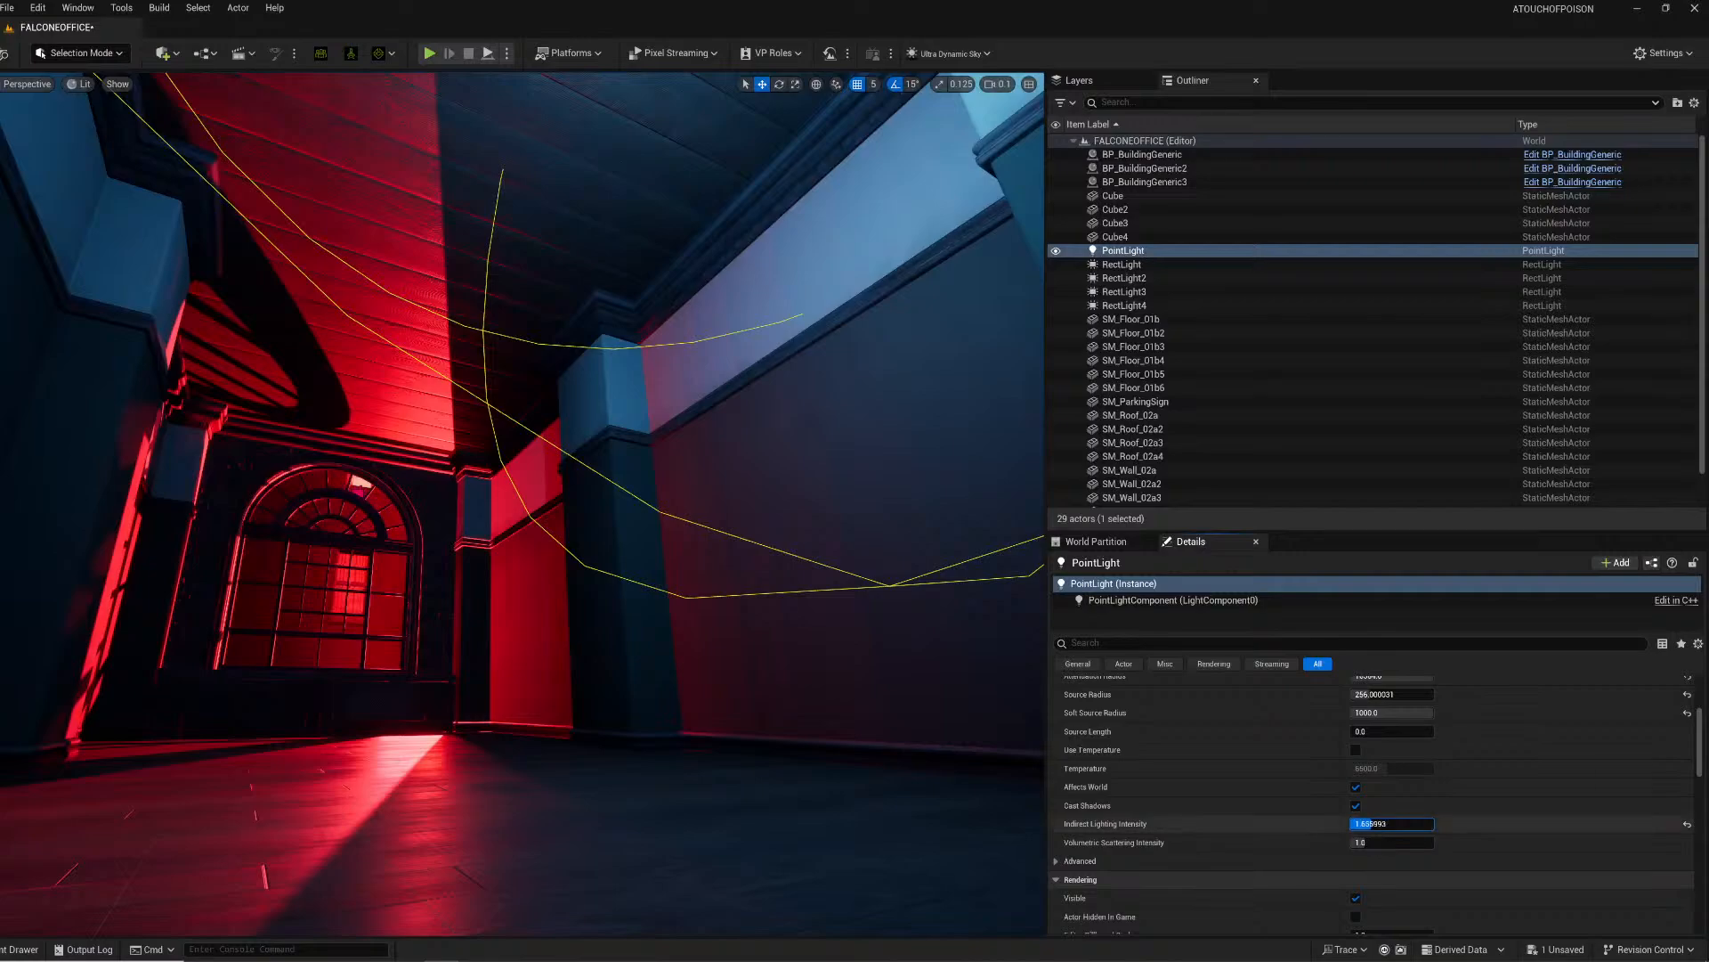
right_click_drag(570, 498, 598, 474)
key("w")
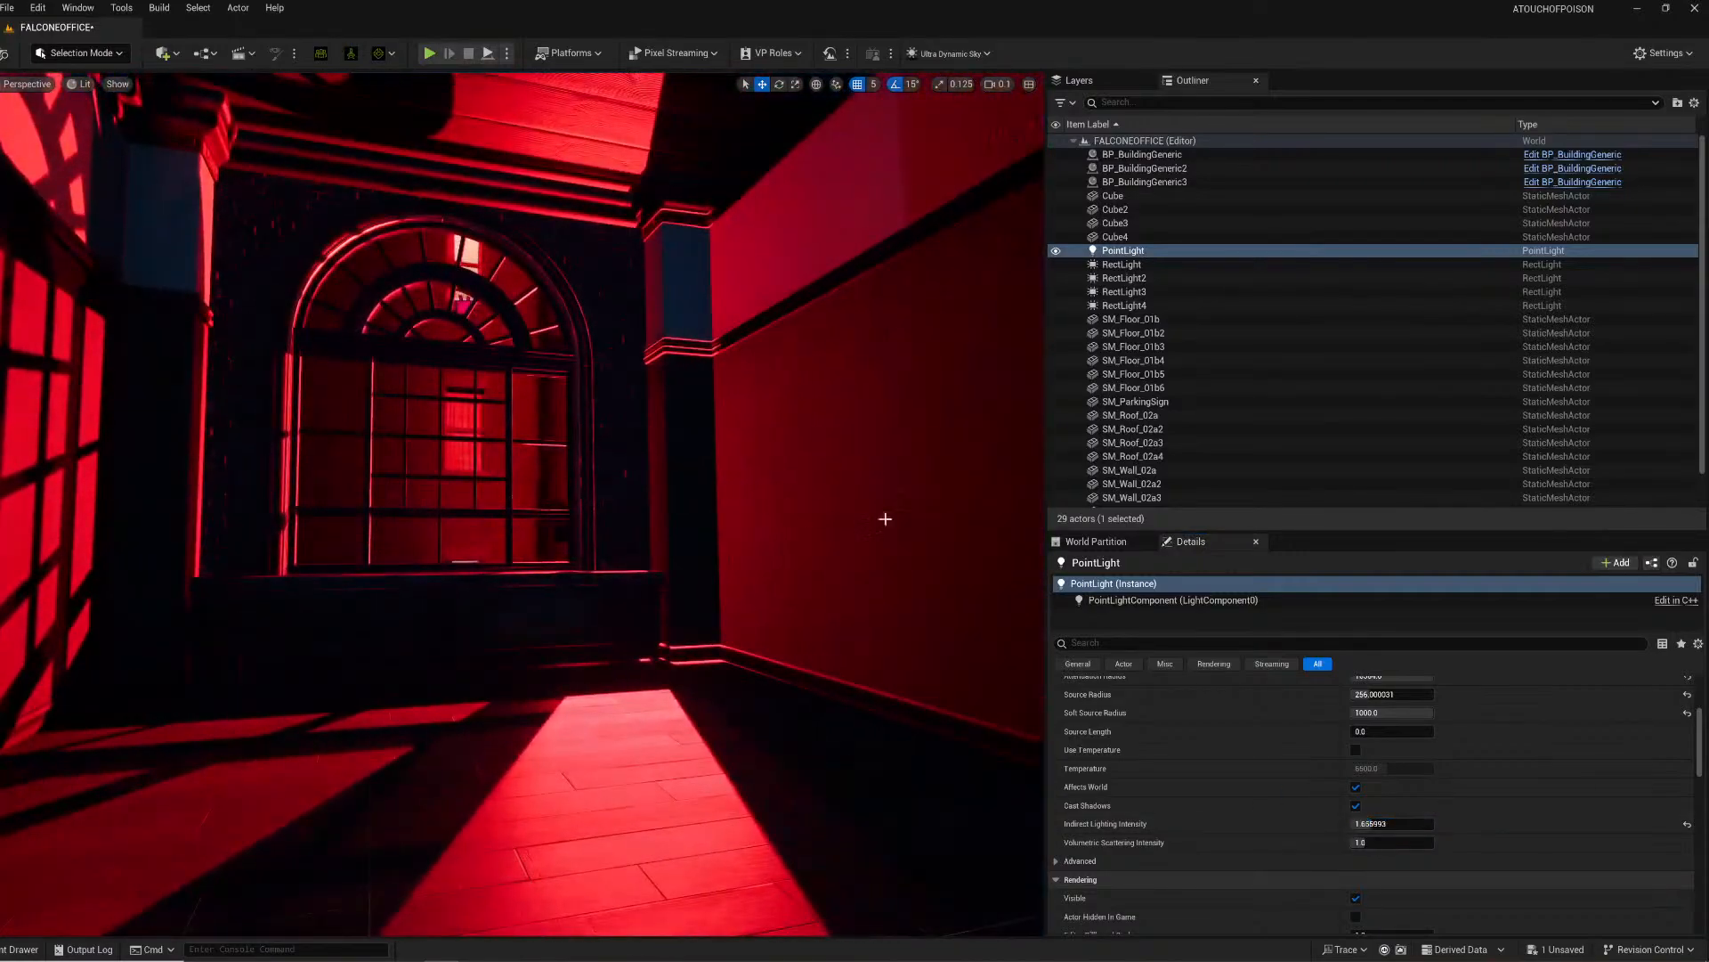
Step: Change the point light's colour to a dark teal with hue about 183, saturation 0.87 and brightness value 0.11
scroll(1273, 766, "up", 4)
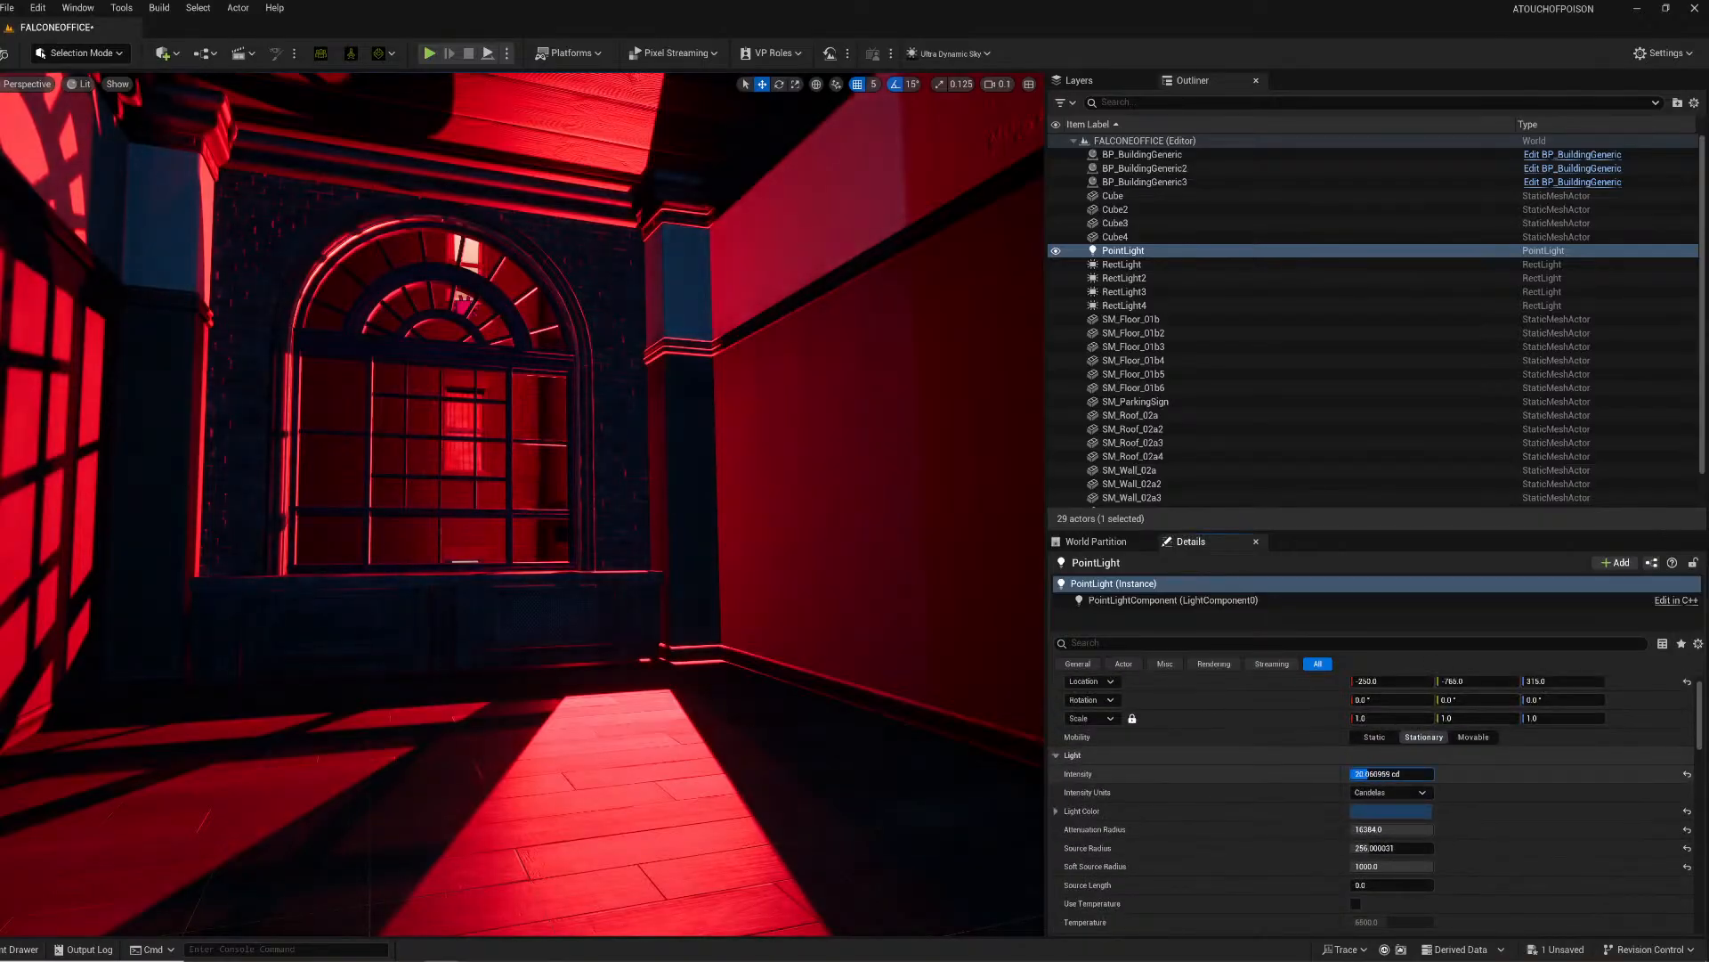
left_click(1378, 808)
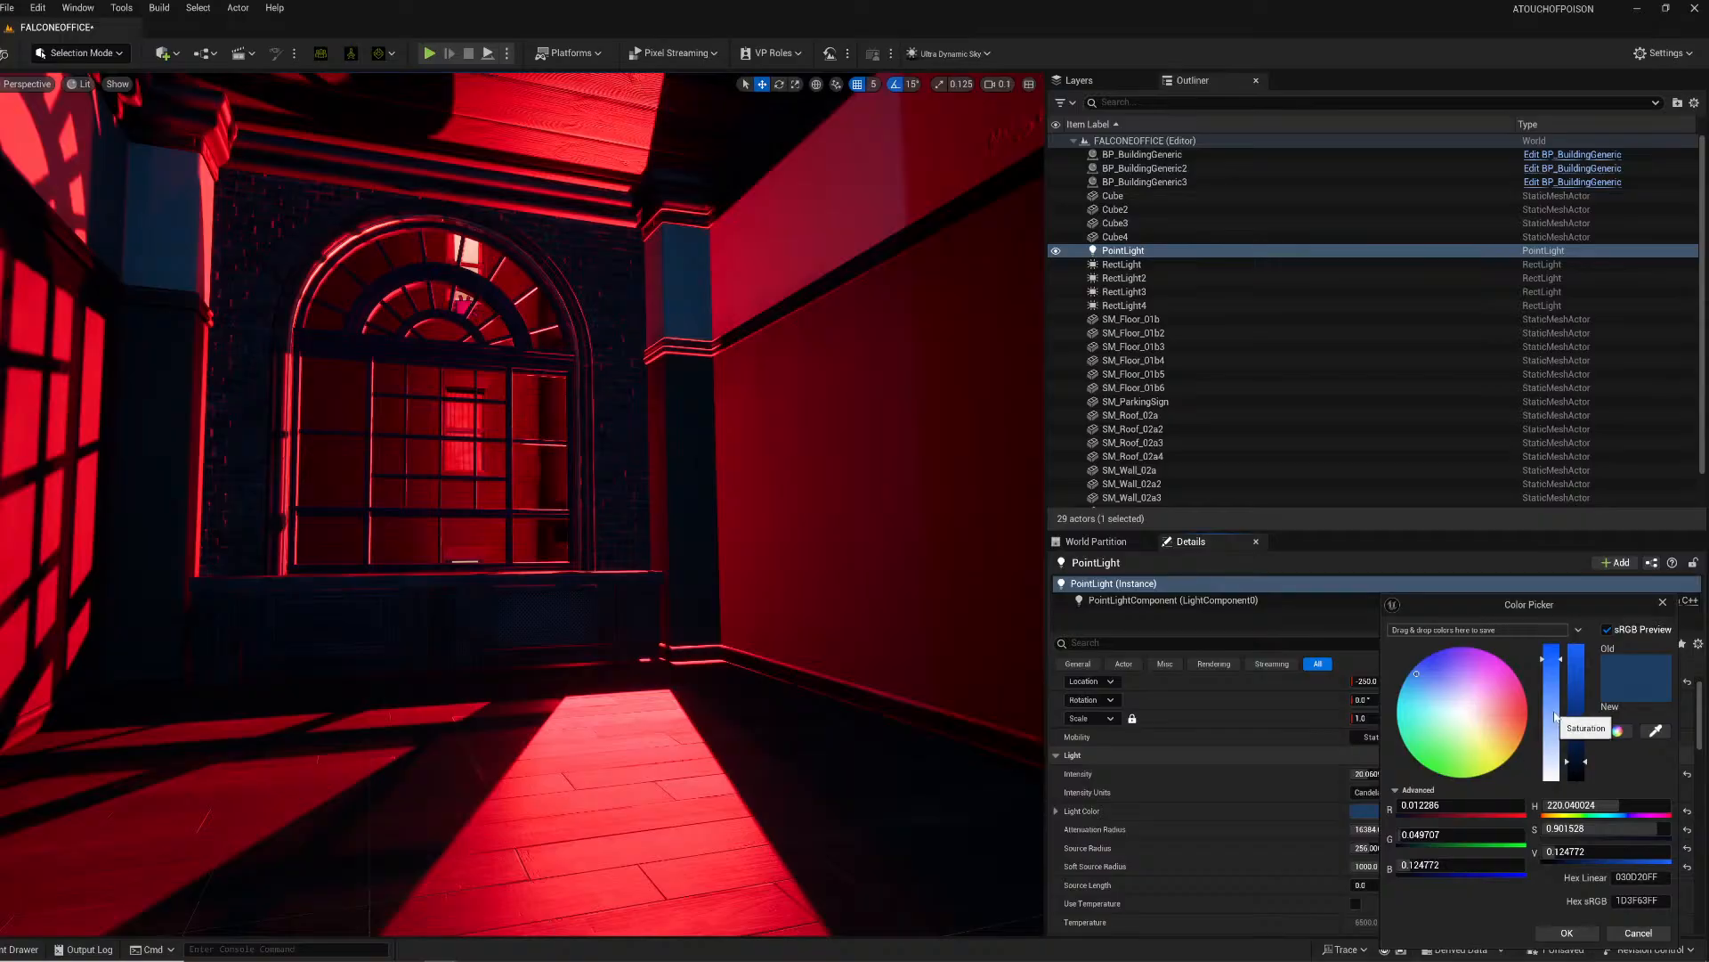
left_click_drag(1555, 715, 1579, 771)
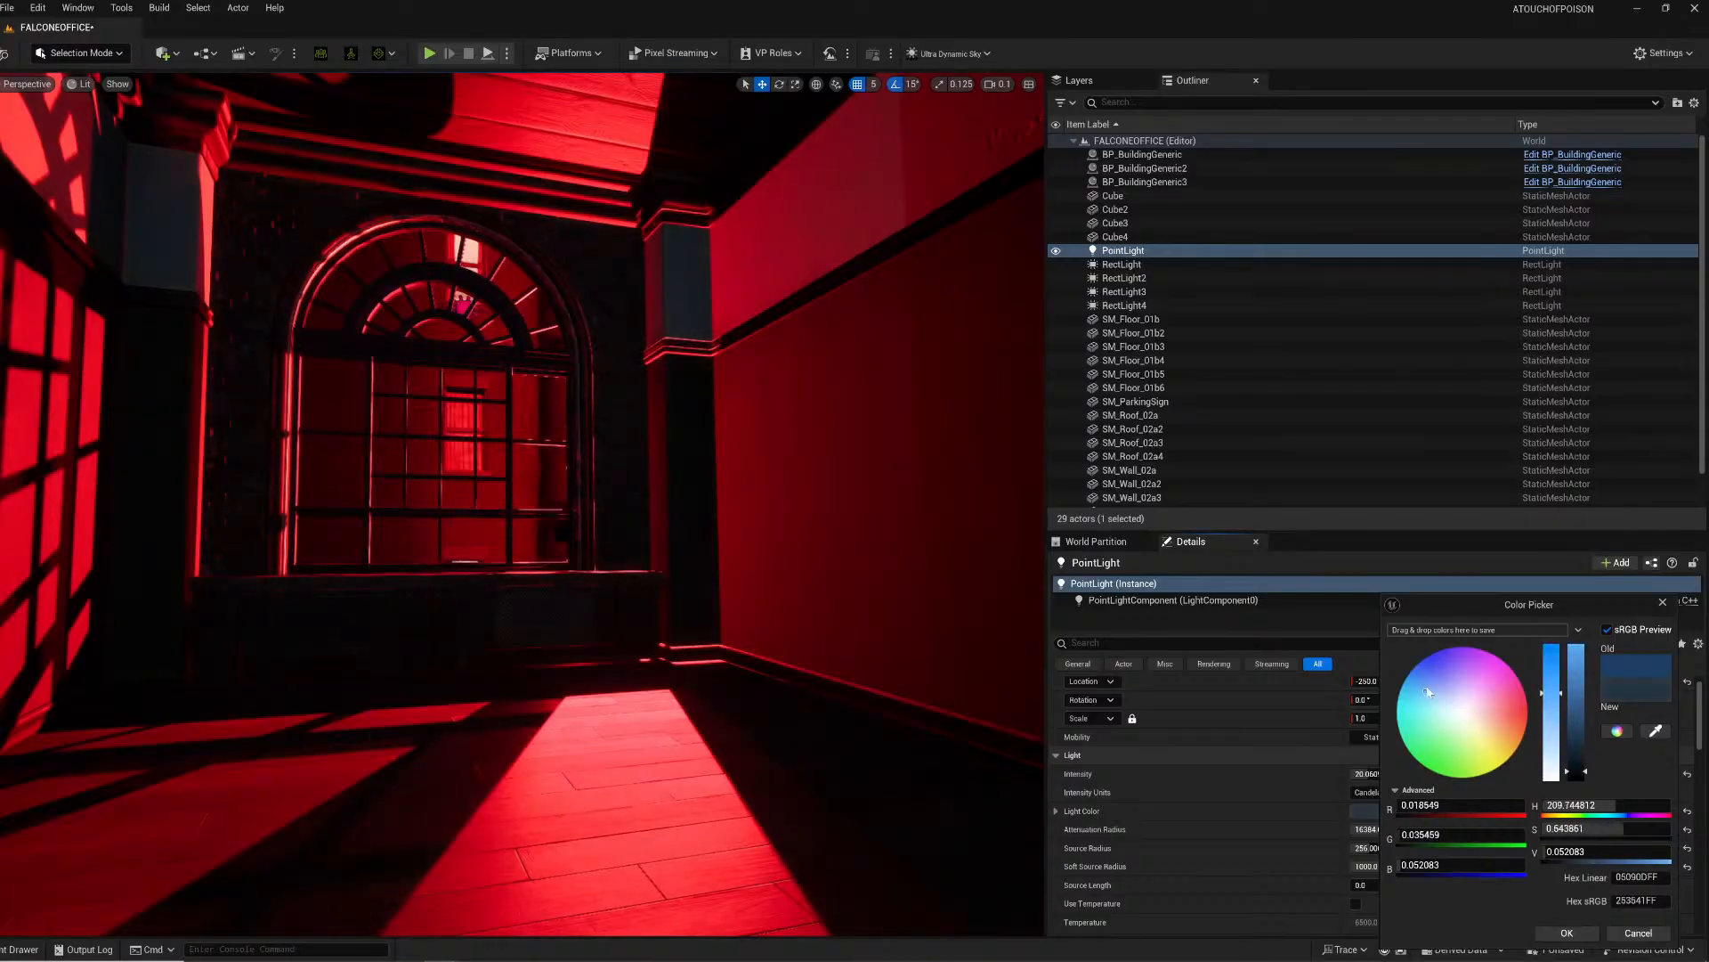
left_click_drag(1502, 718, 1461, 702)
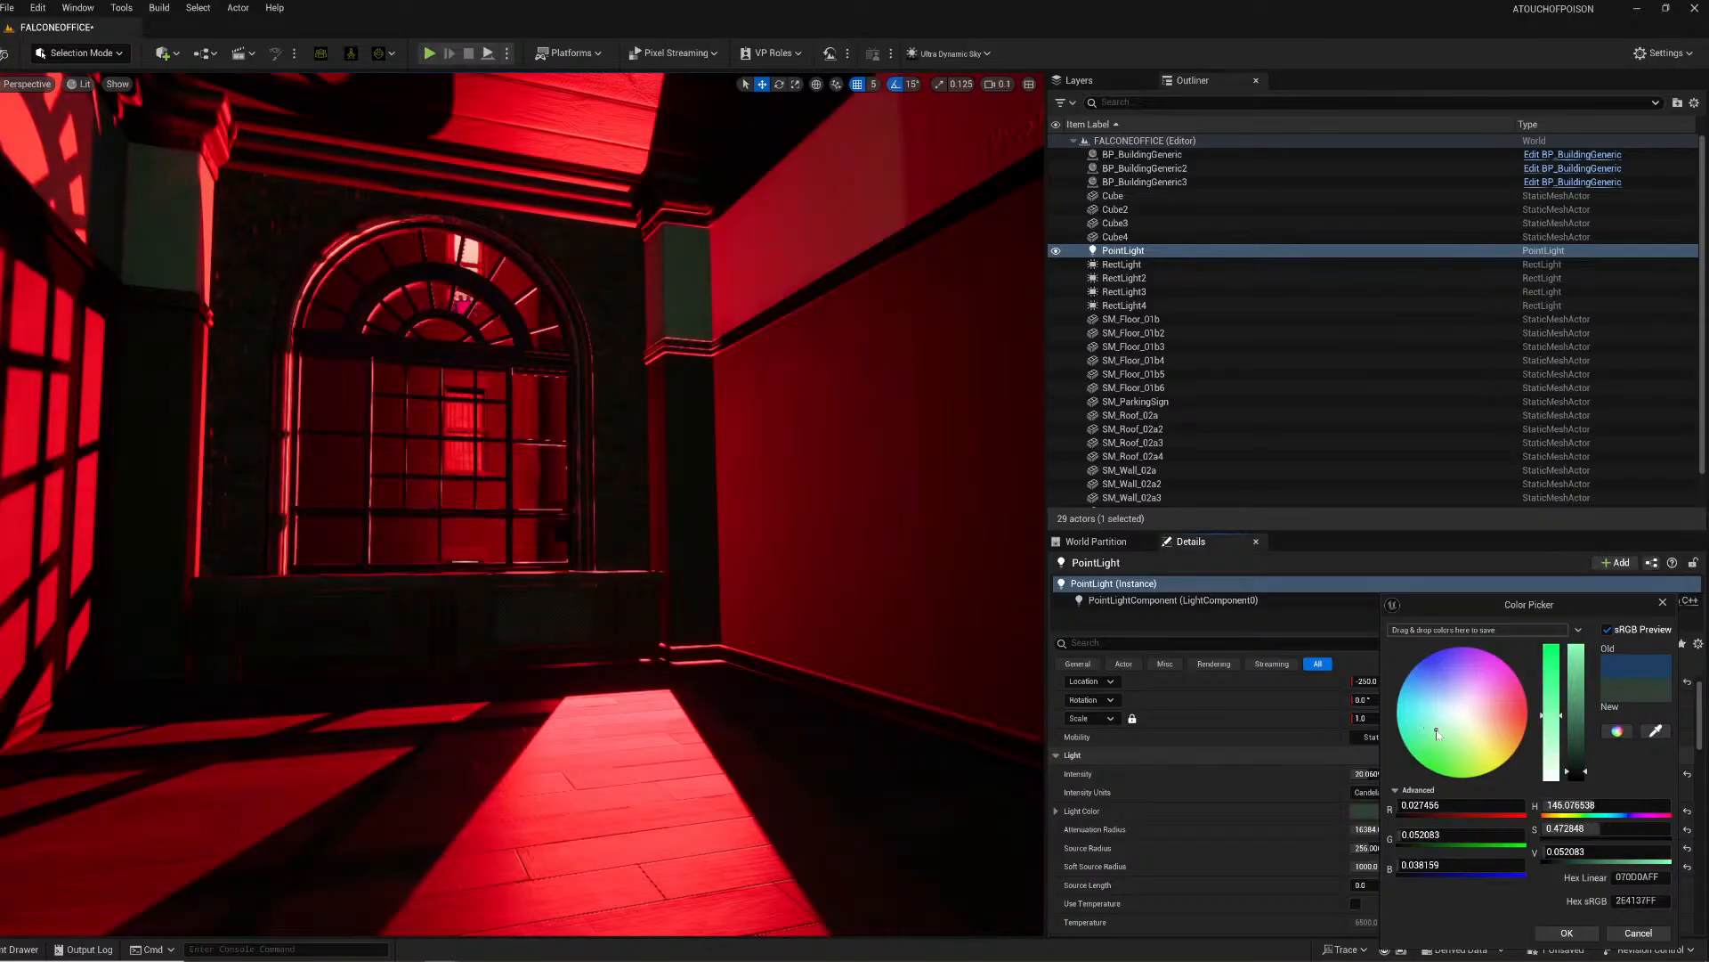
left_click_drag(1585, 743, 1549, 665)
left_click_drag(1579, 756, 1580, 771)
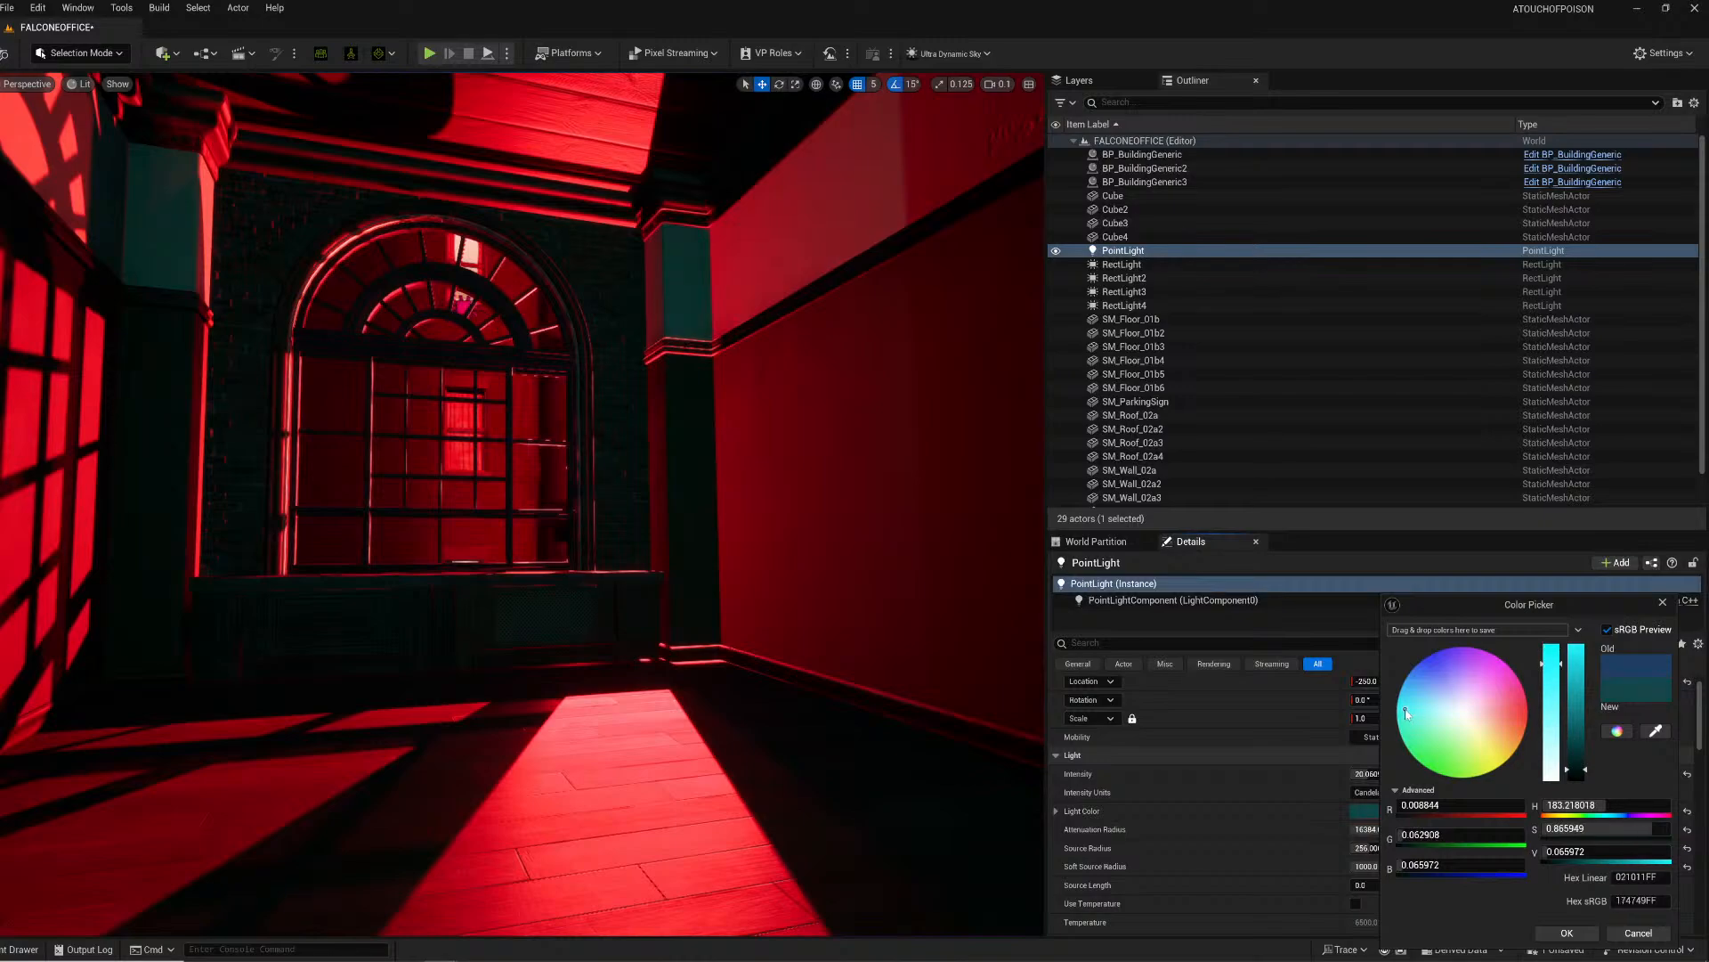
left_click_drag(1572, 729, 1574, 763)
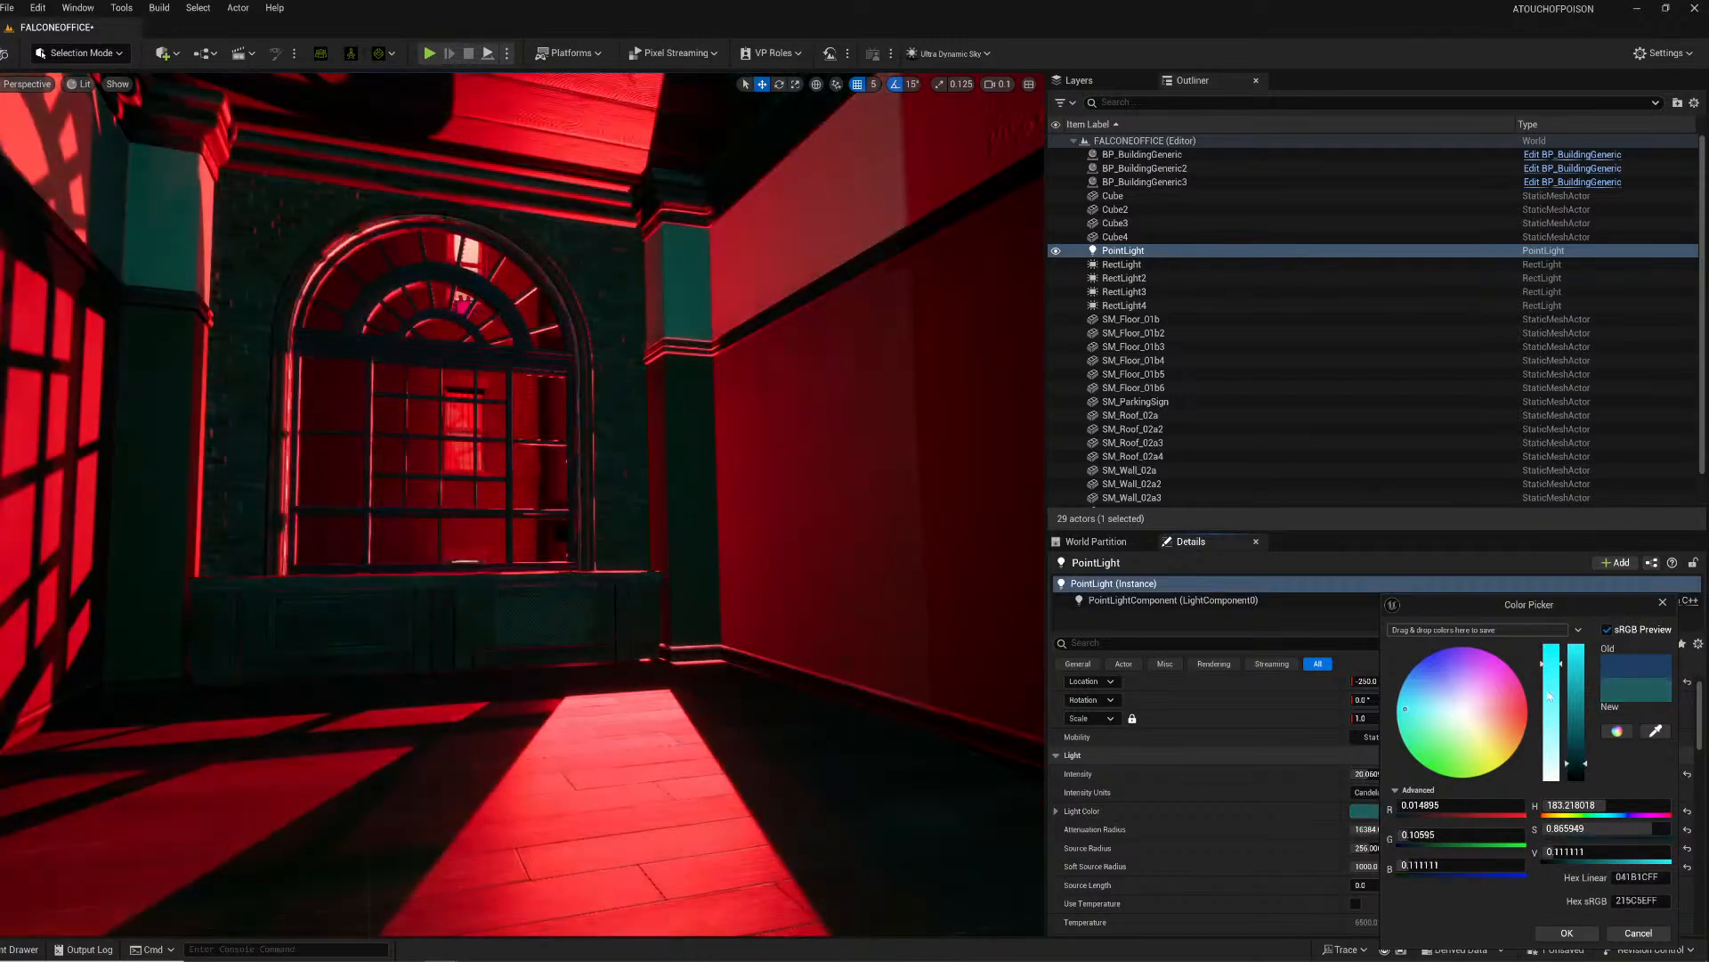
left_click(1570, 932)
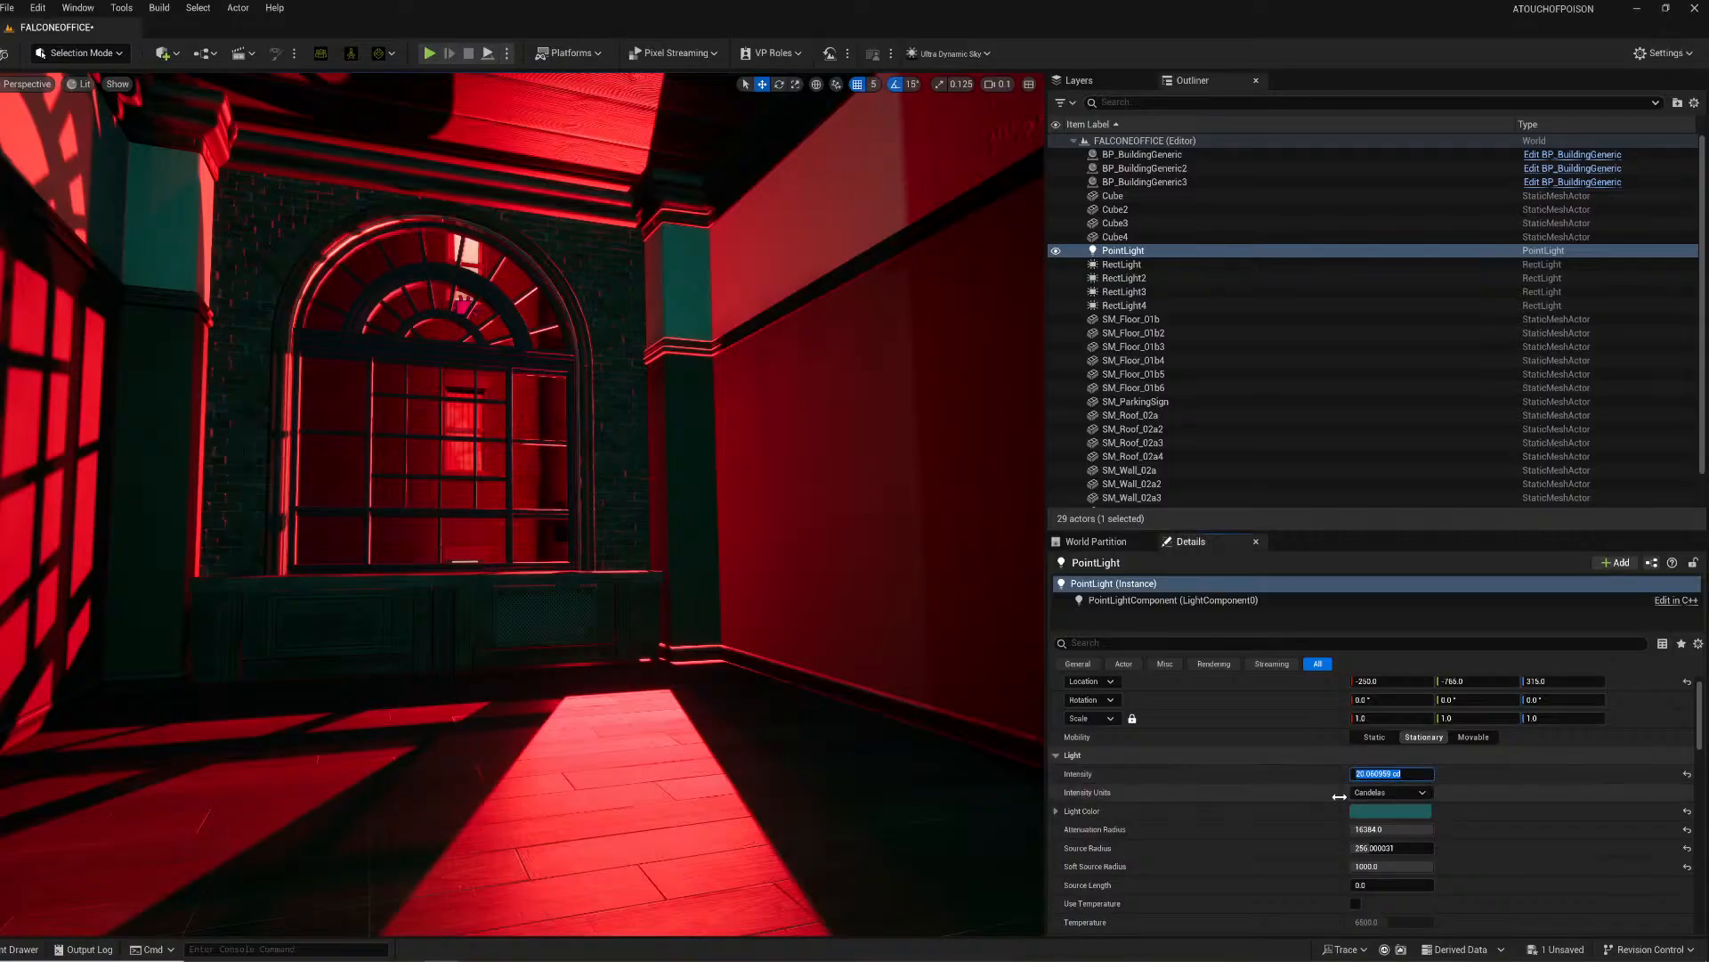
Step: Try a brighter intensity on the teal point light, settling on 12 cd
key("Return")
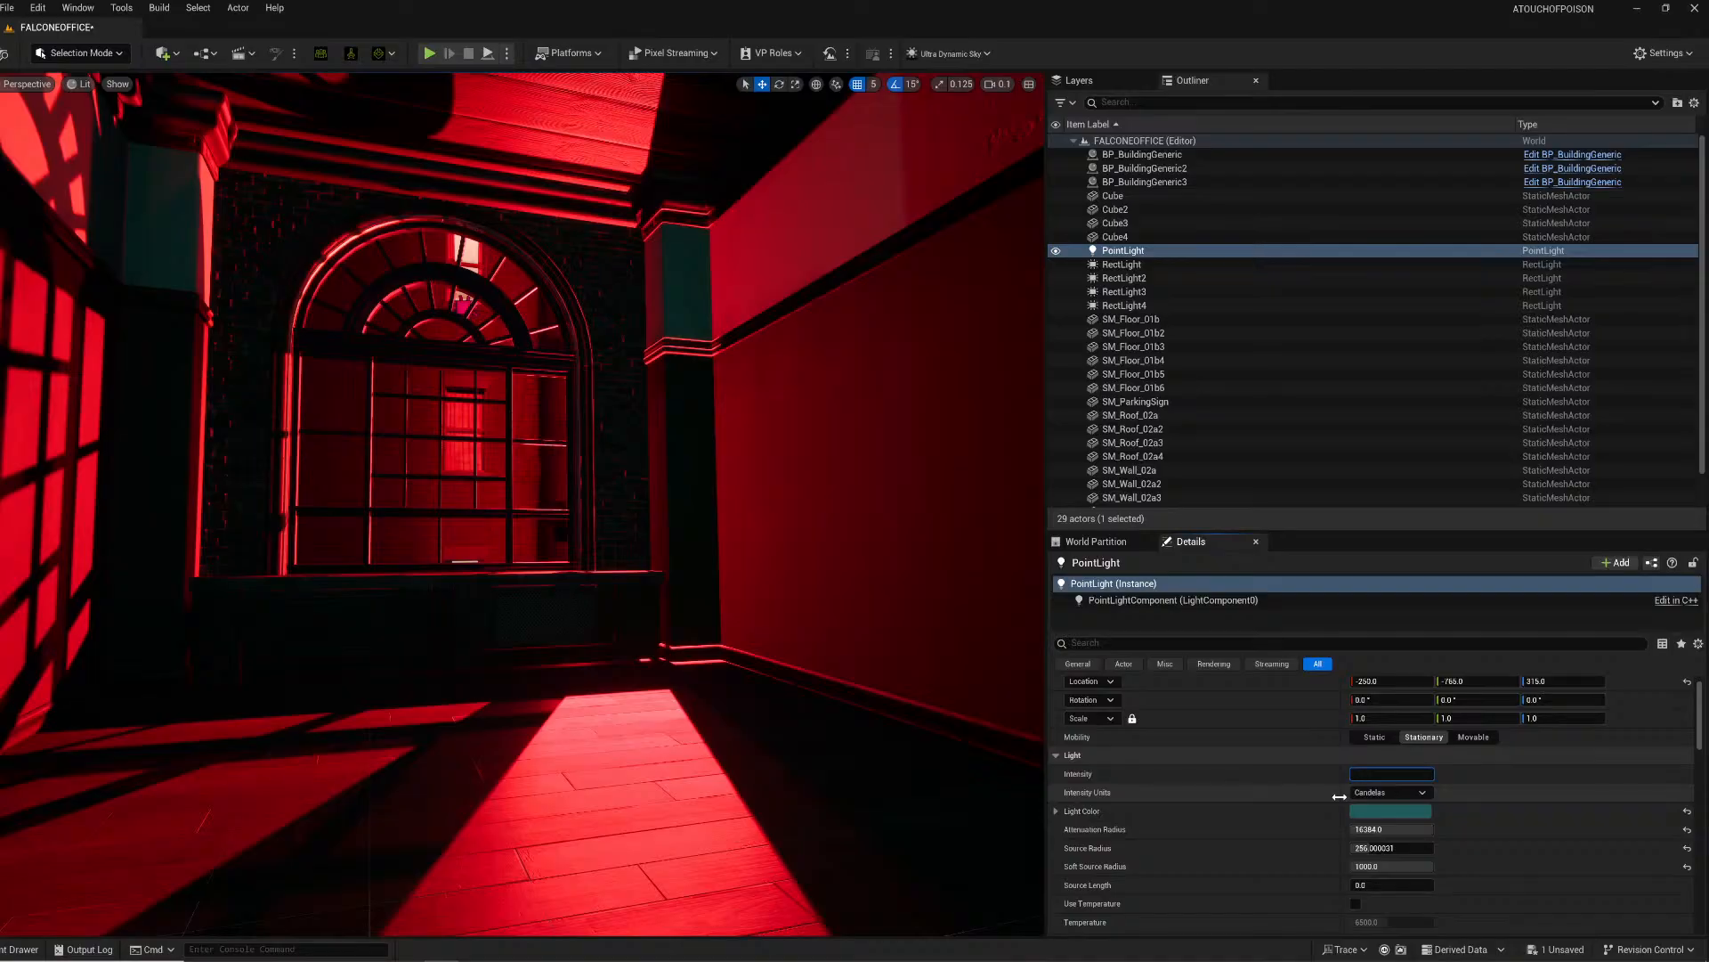
key("Return")
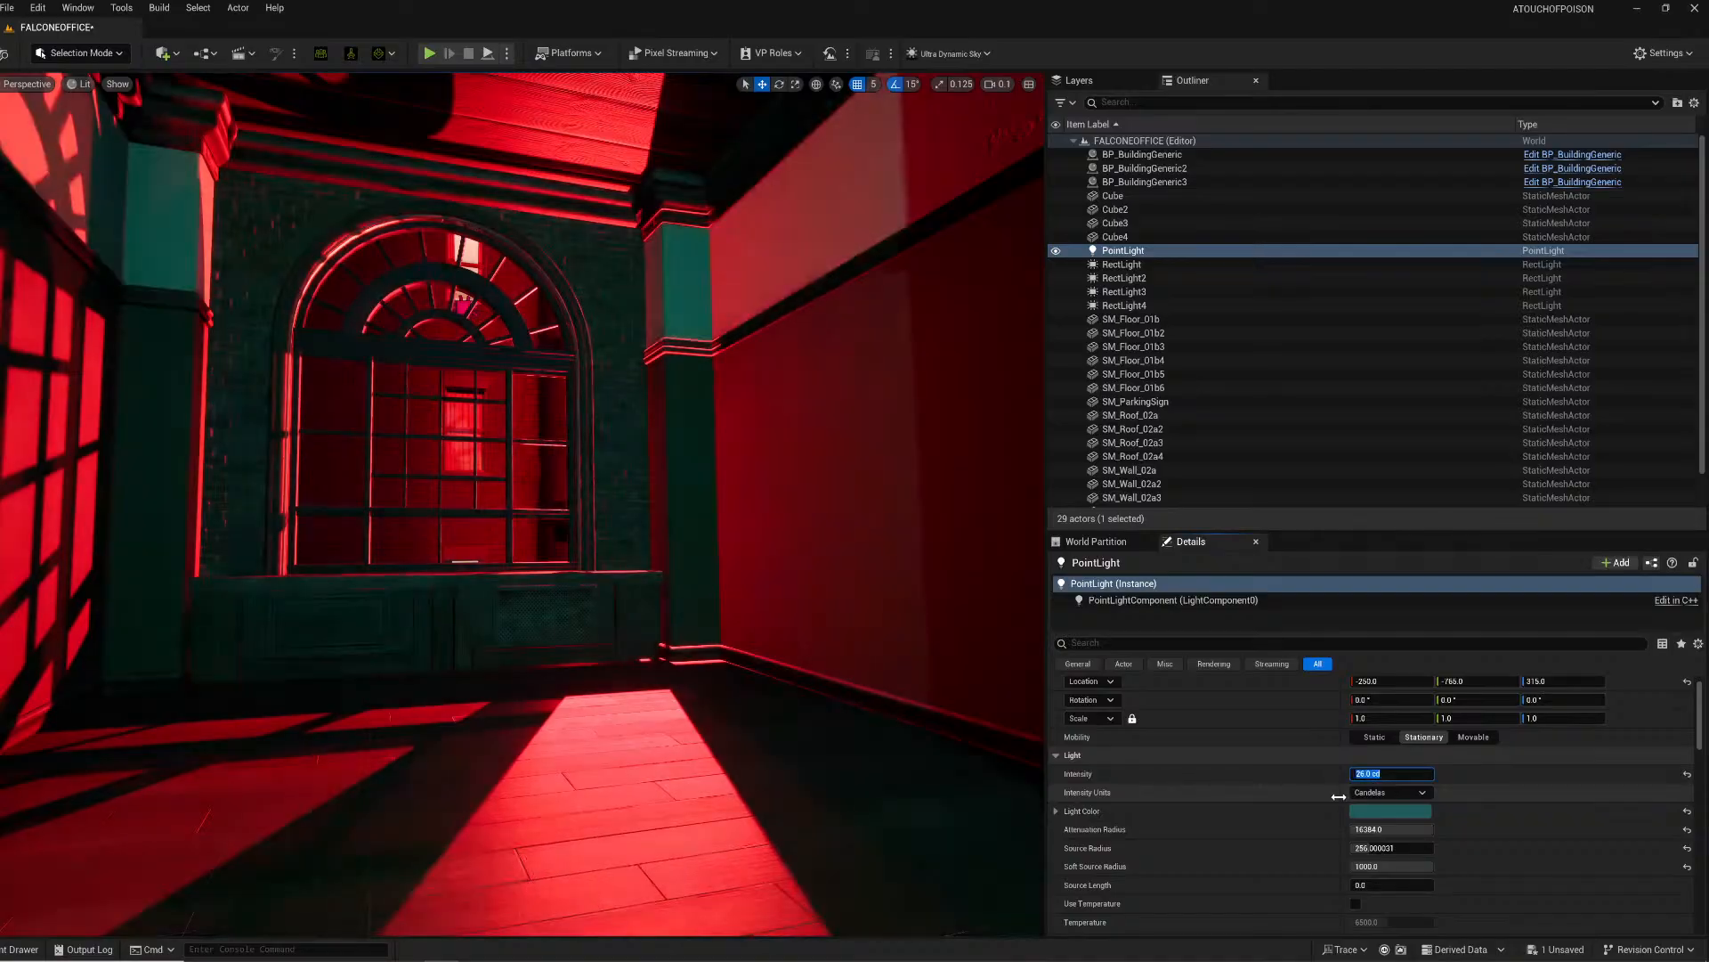
key("Return")
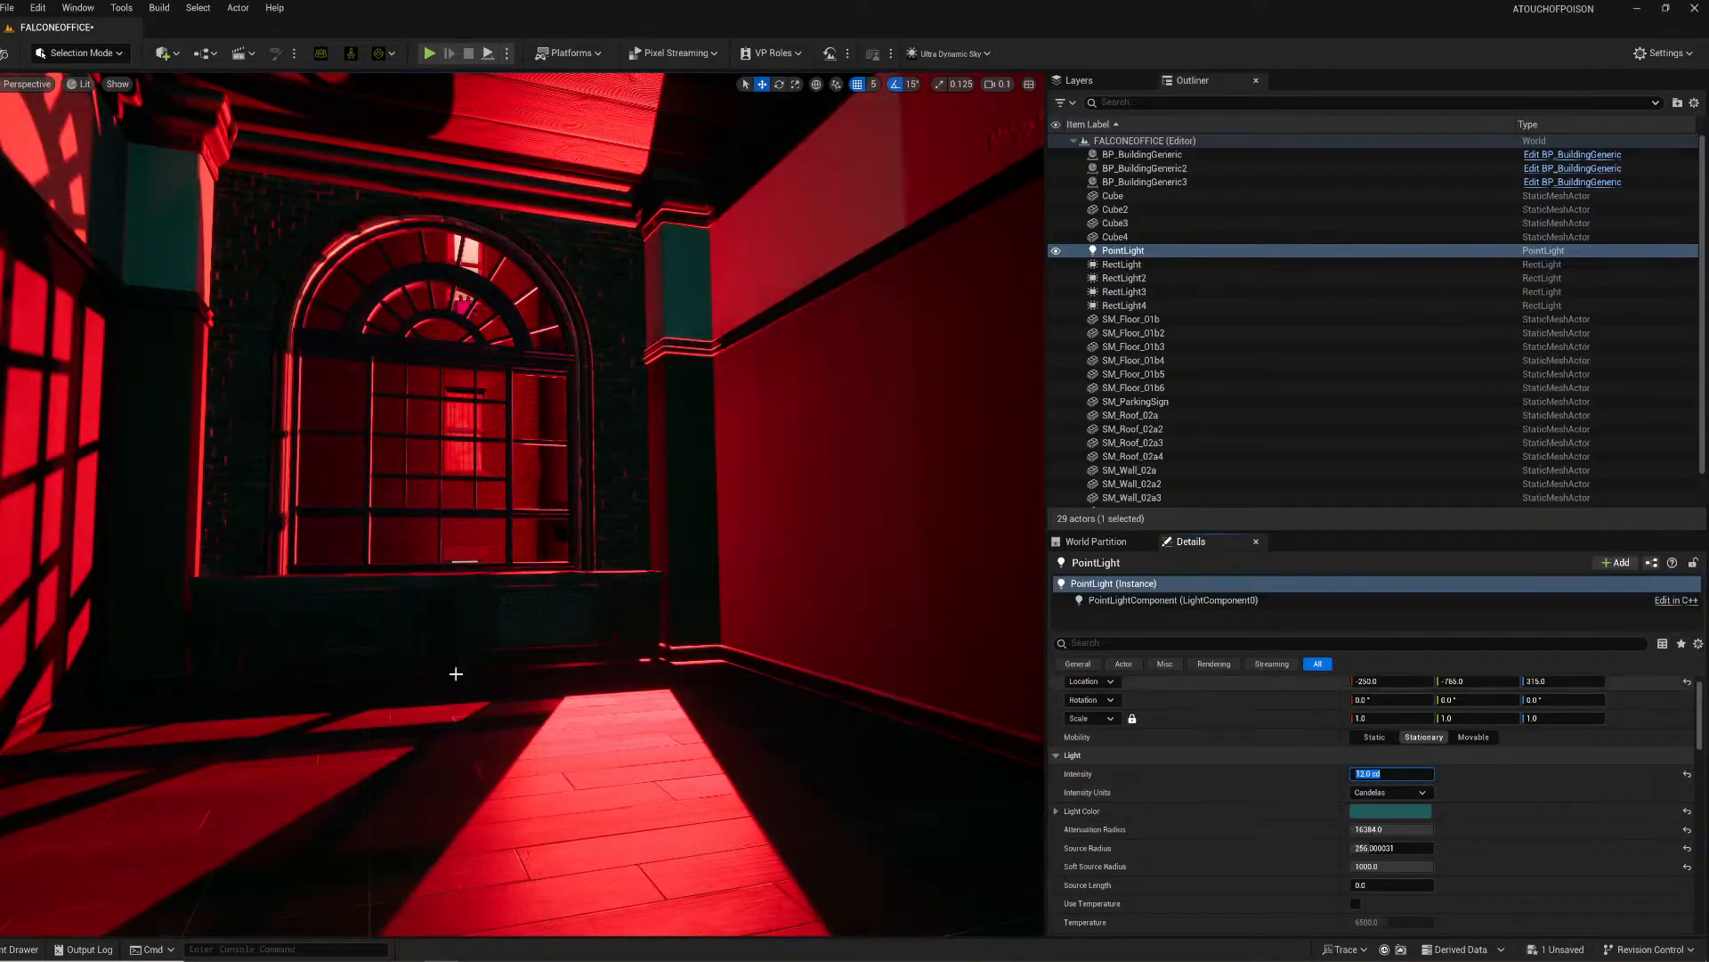
Step: Open the Props folder under PoliceDepartment > Meshes in the project content and browse its props
right_click_drag(454, 672, 198, 860)
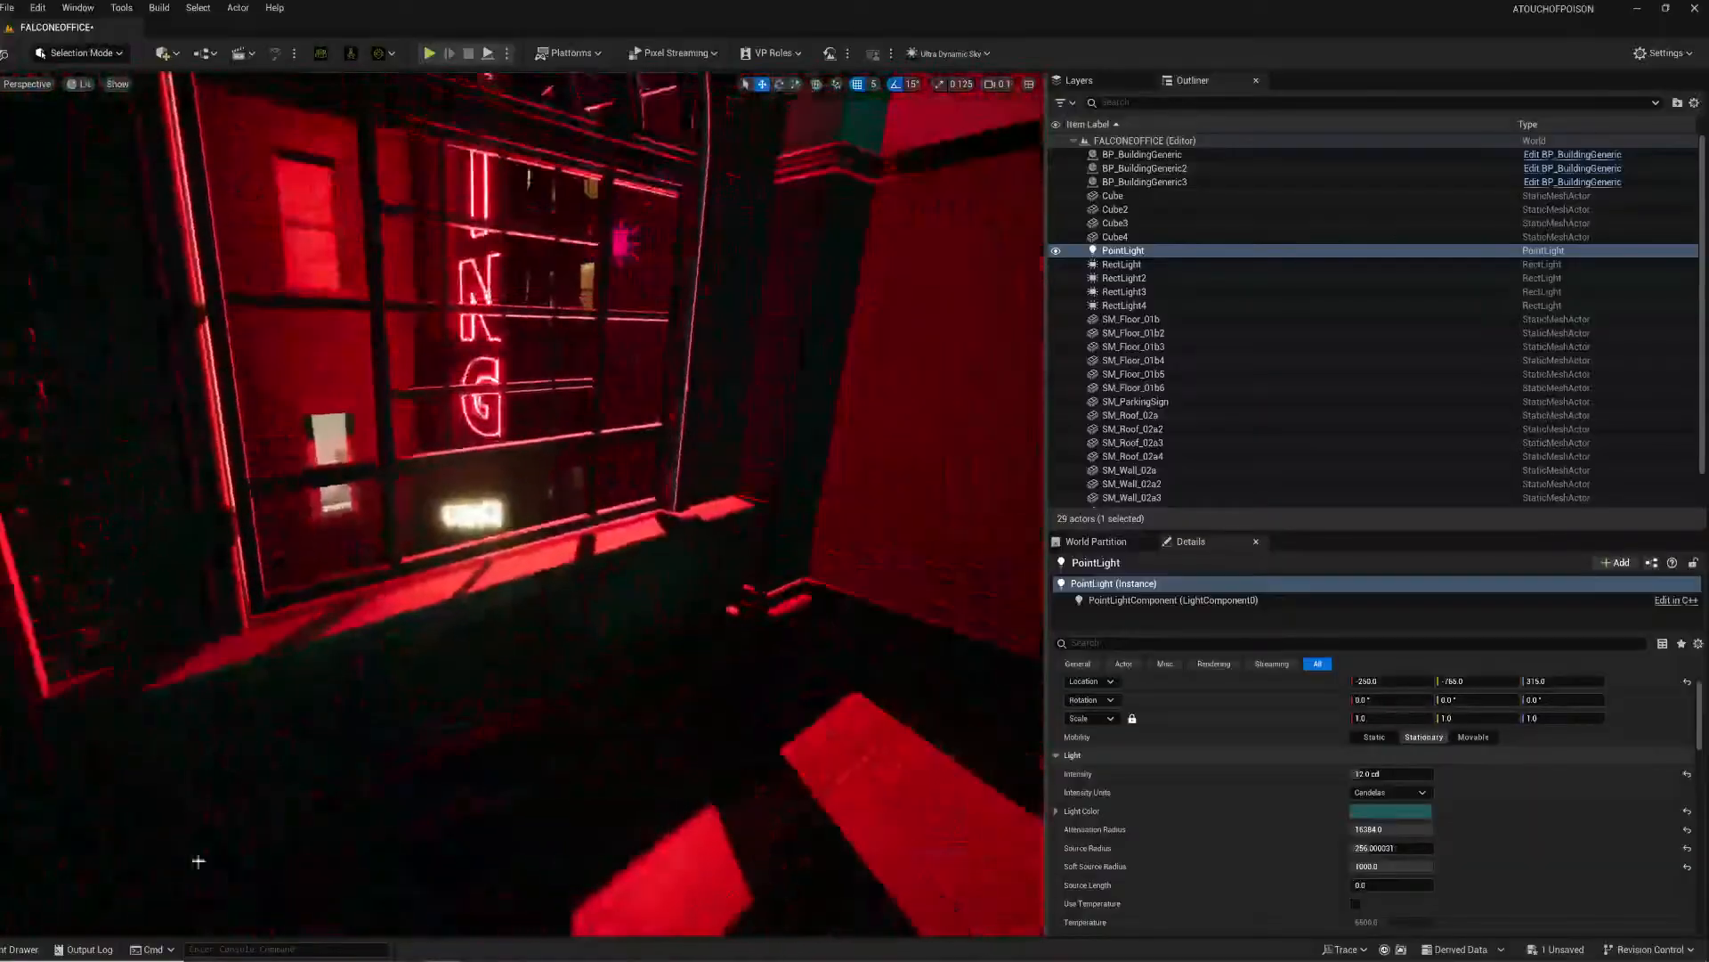
left_click(19, 949)
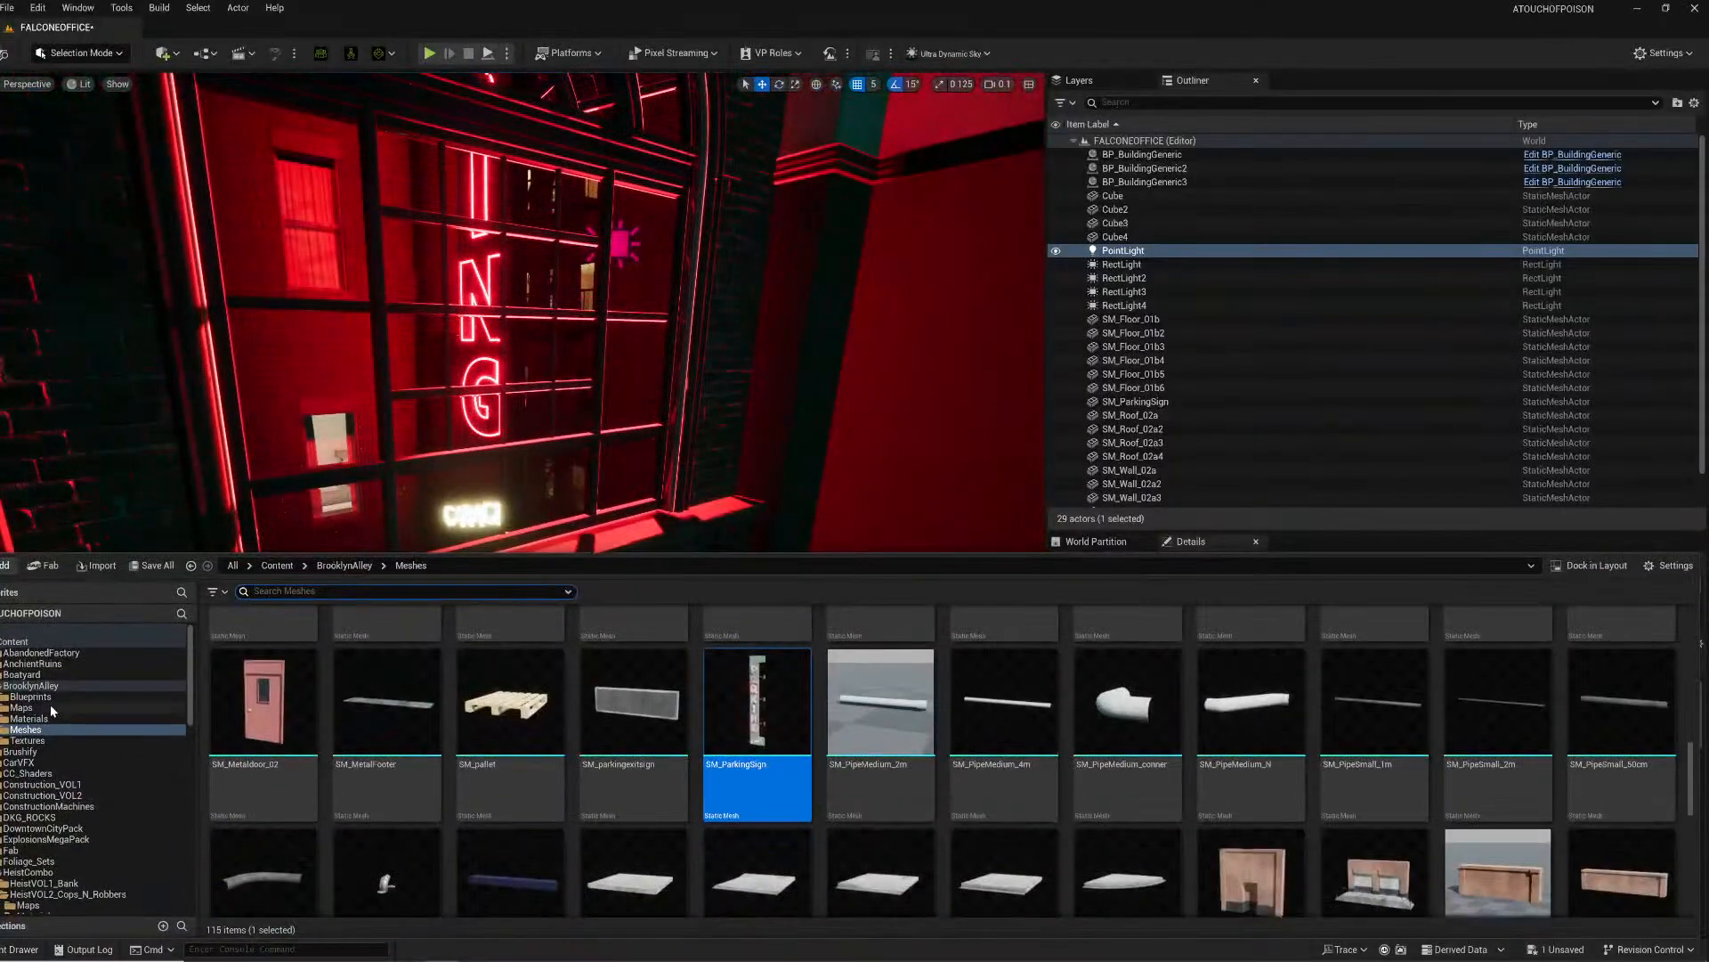
scroll(66, 839, "down", 10)
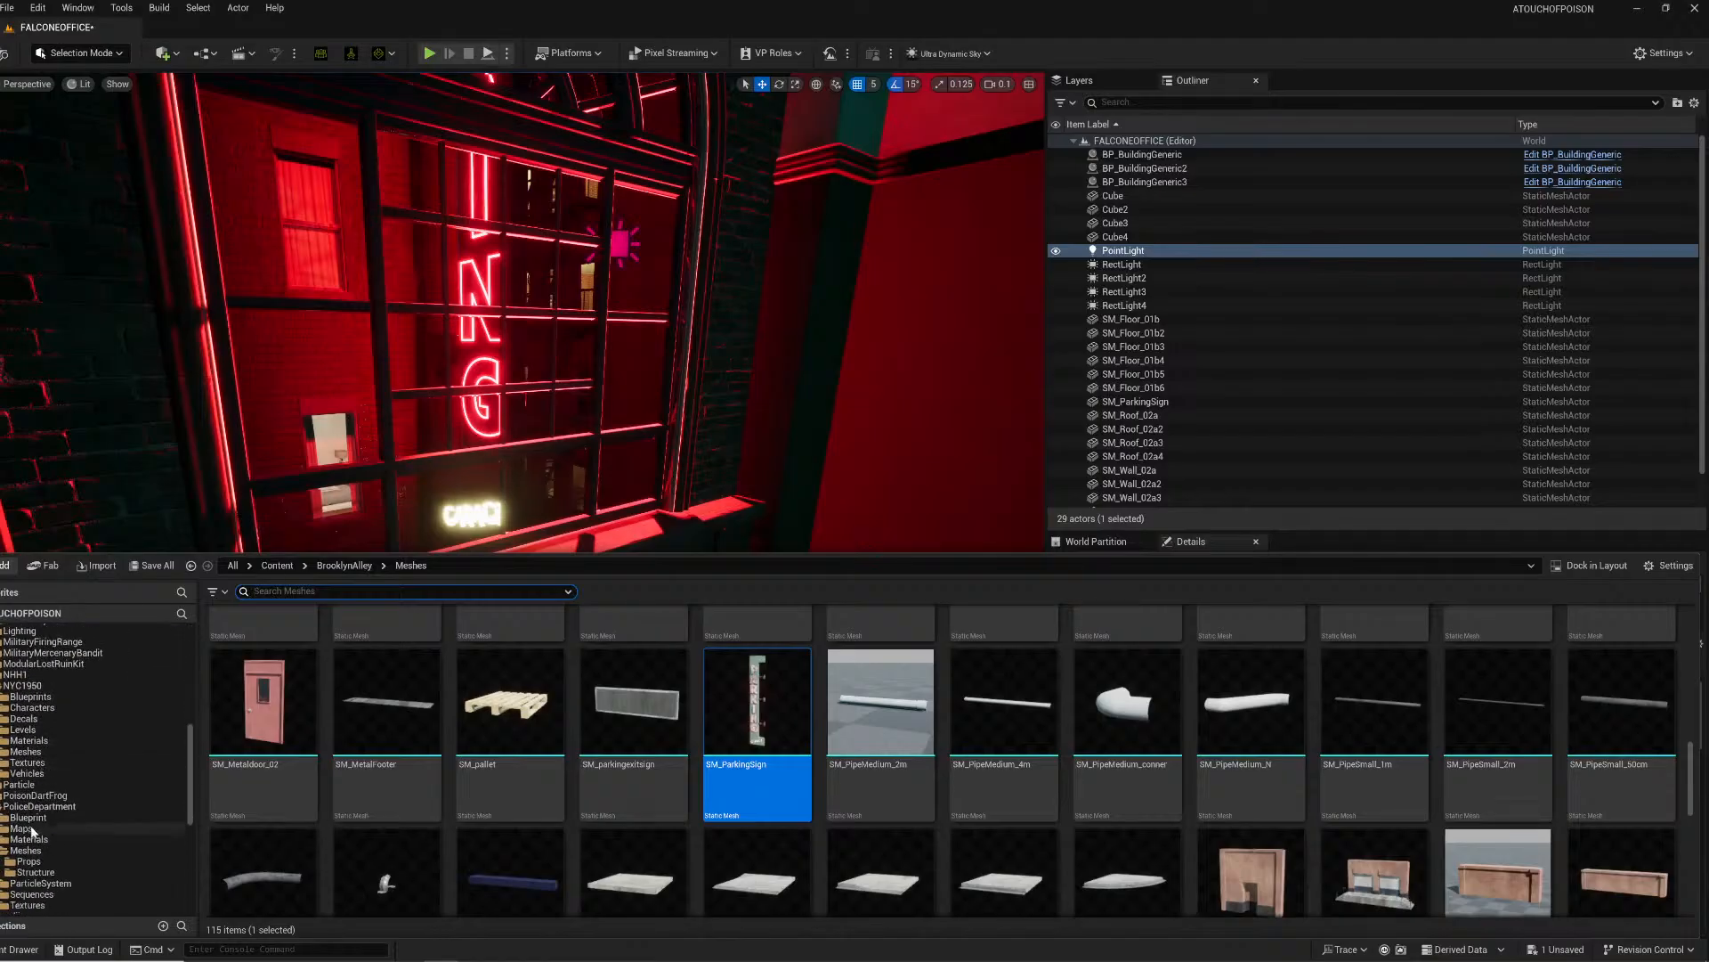
scroll(54, 847, "down", 2)
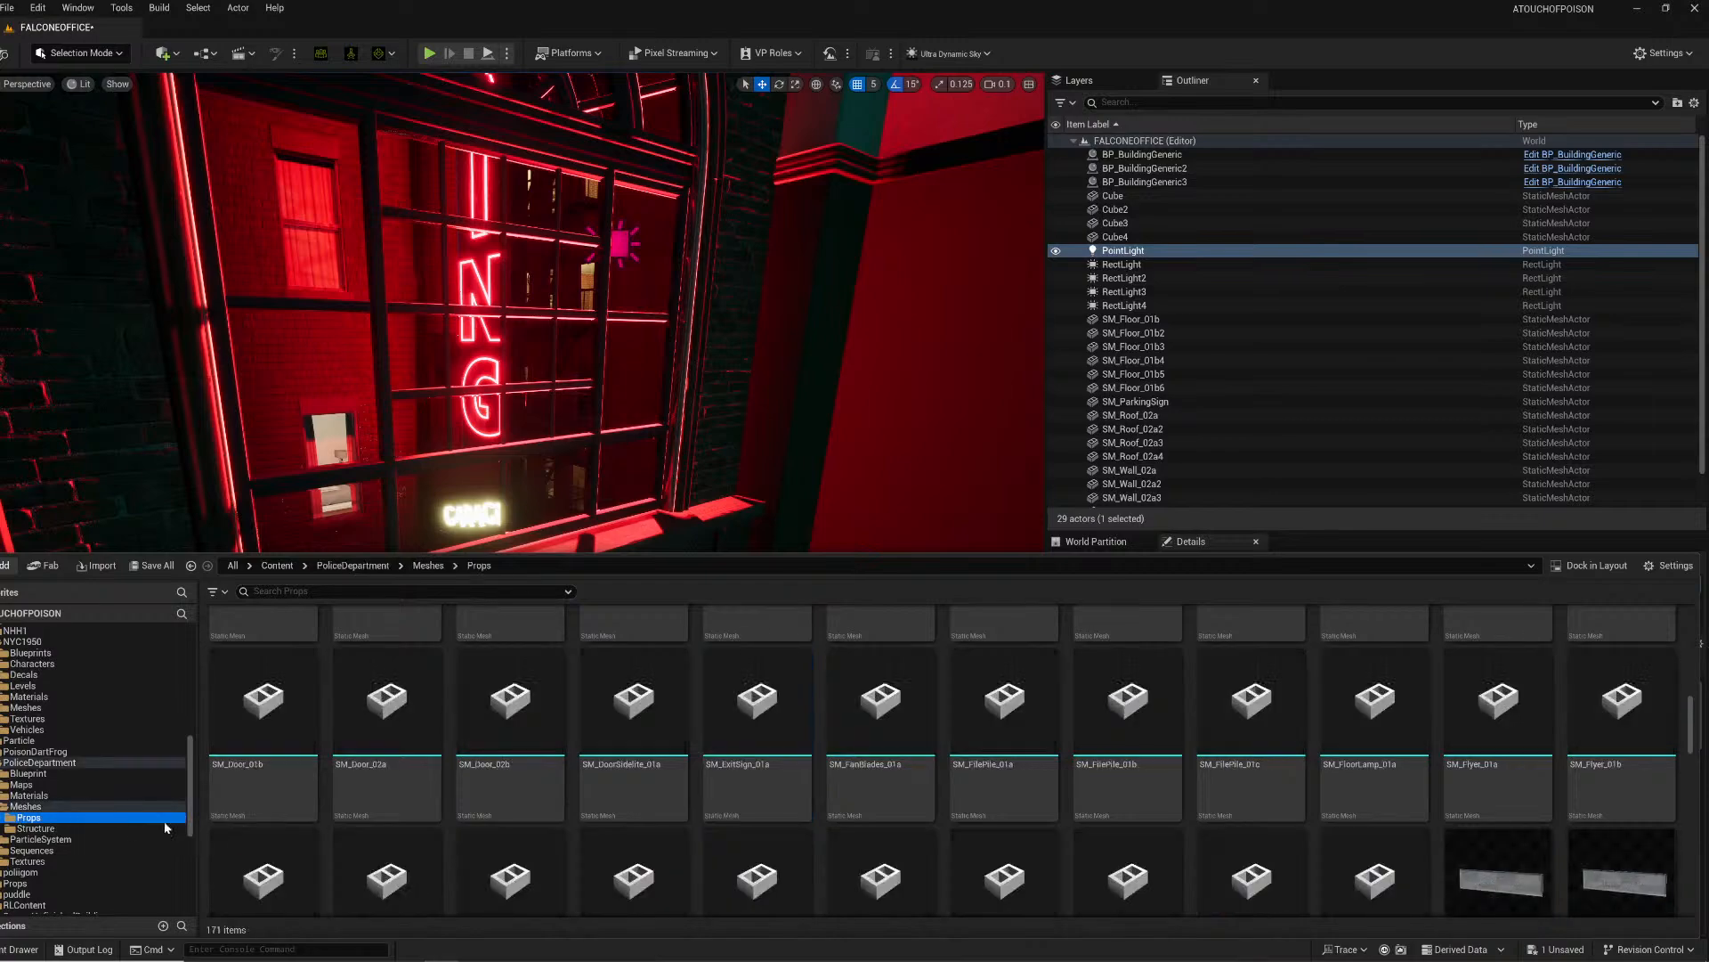
scroll(1115, 845, "up", 2)
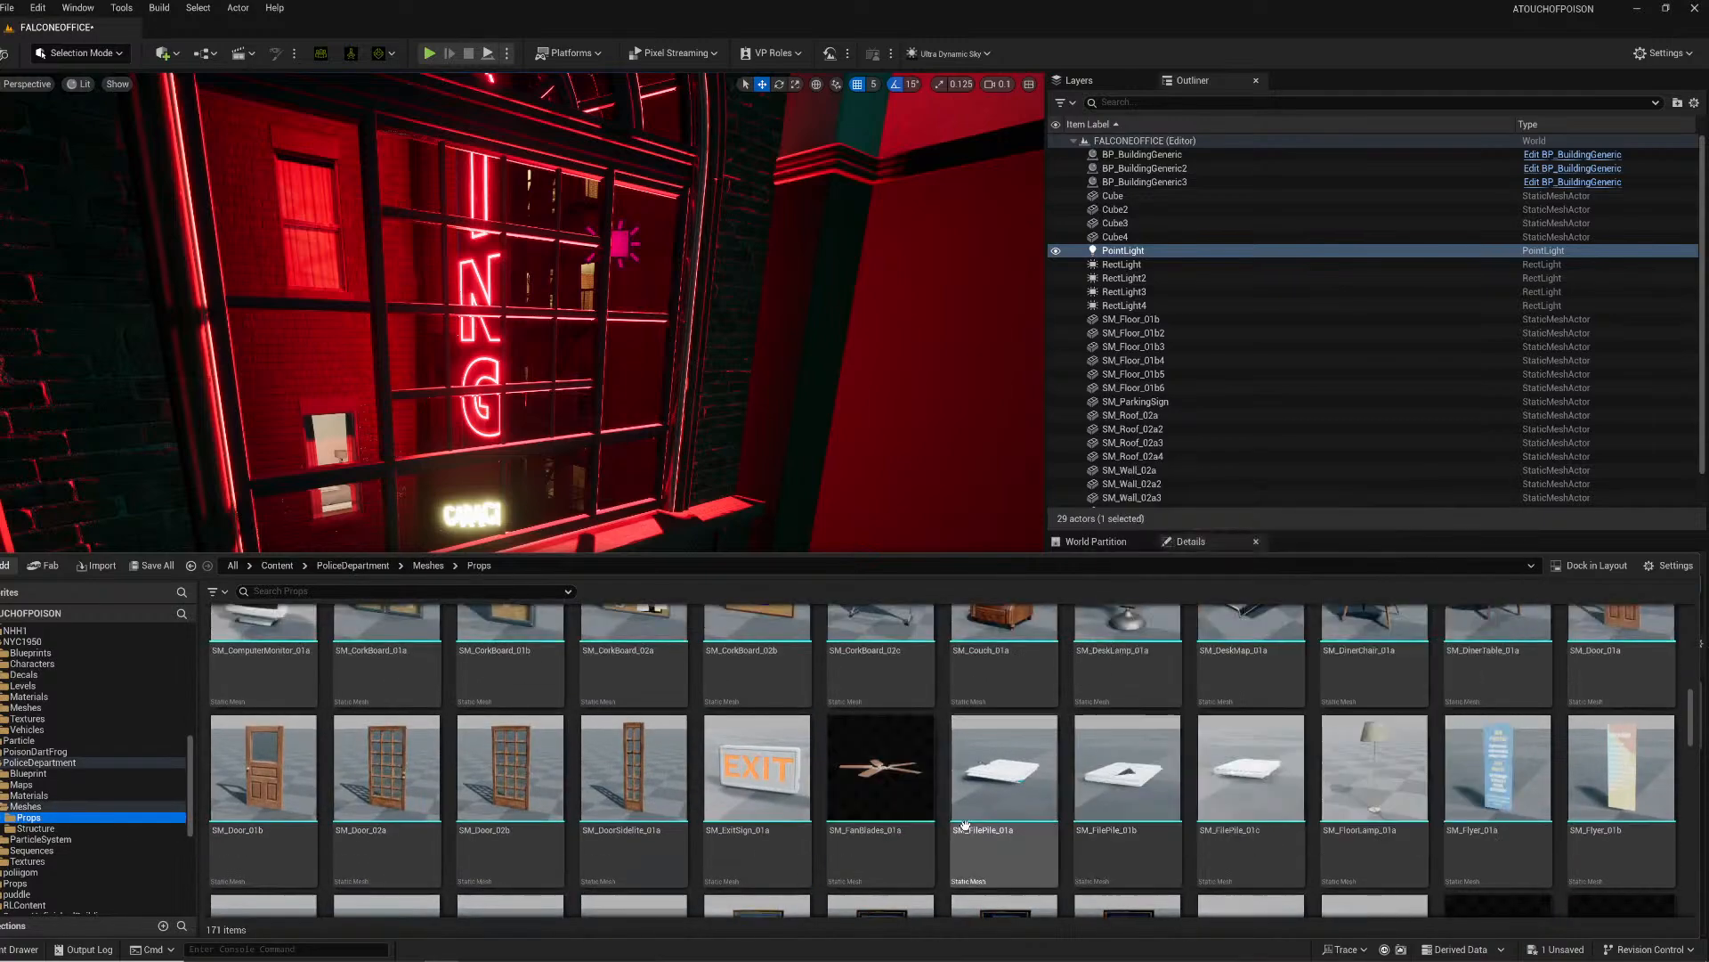
Step: Browse the PoliceDepartment Props meshes and Blueprint assets for items to furnish the office
mouse_move(875, 775)
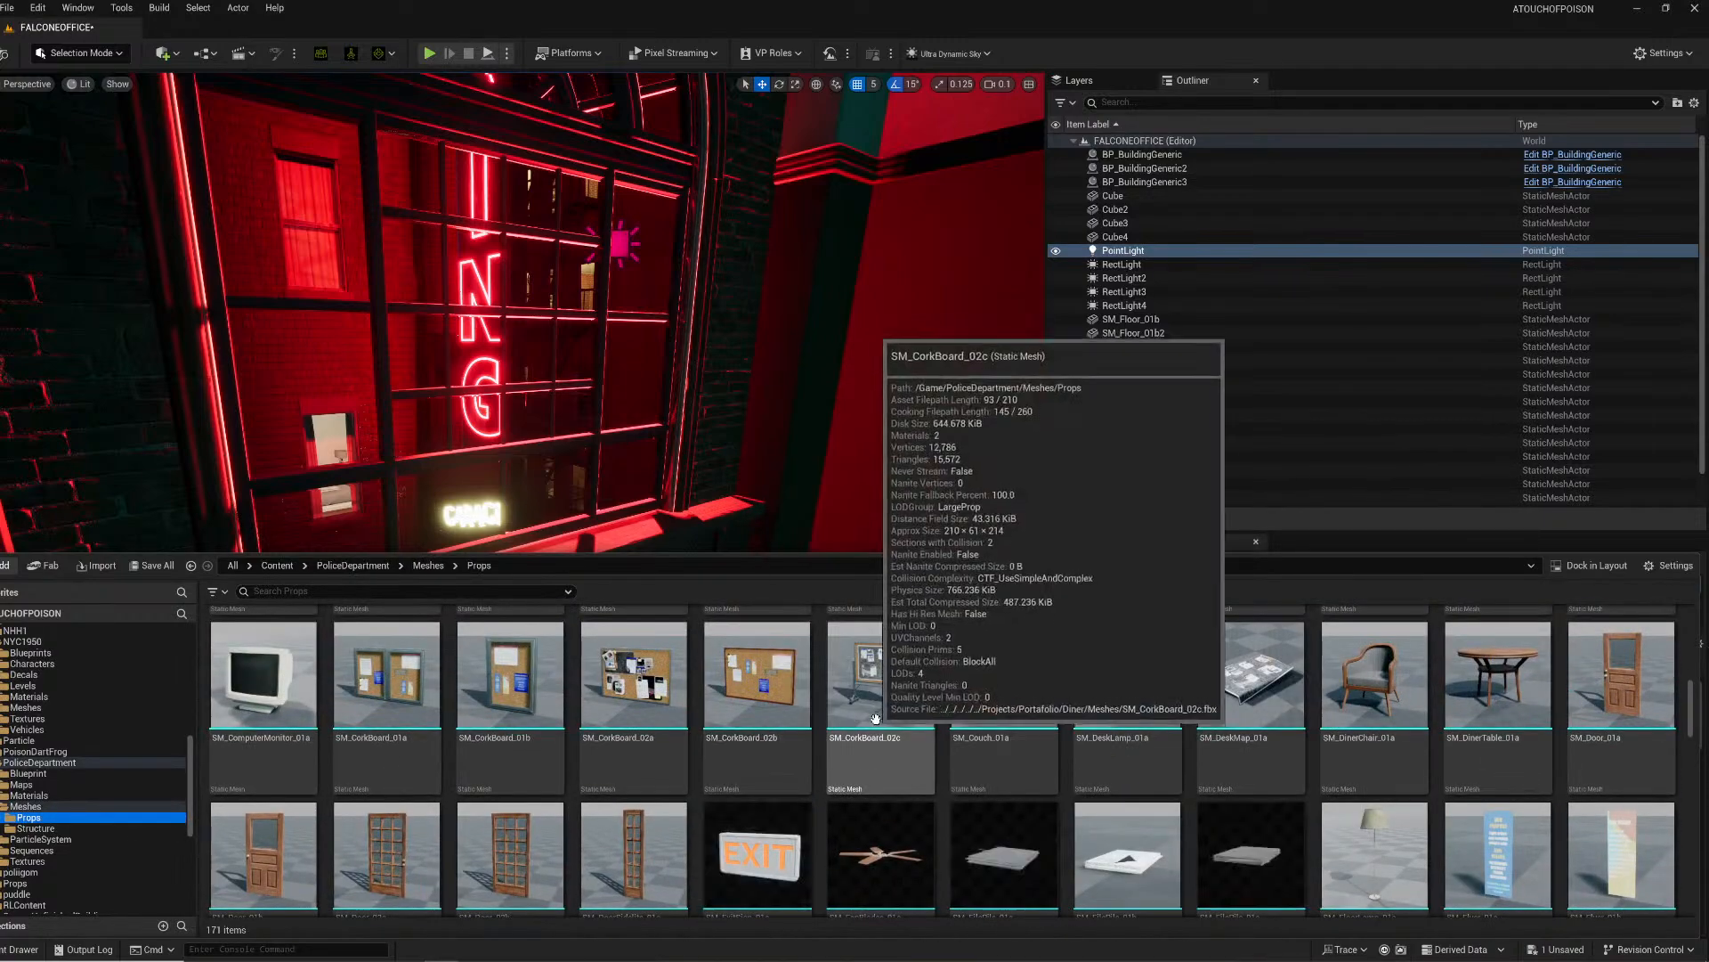
scroll(876, 718, "down", 1)
scroll(876, 717, "down", 4)
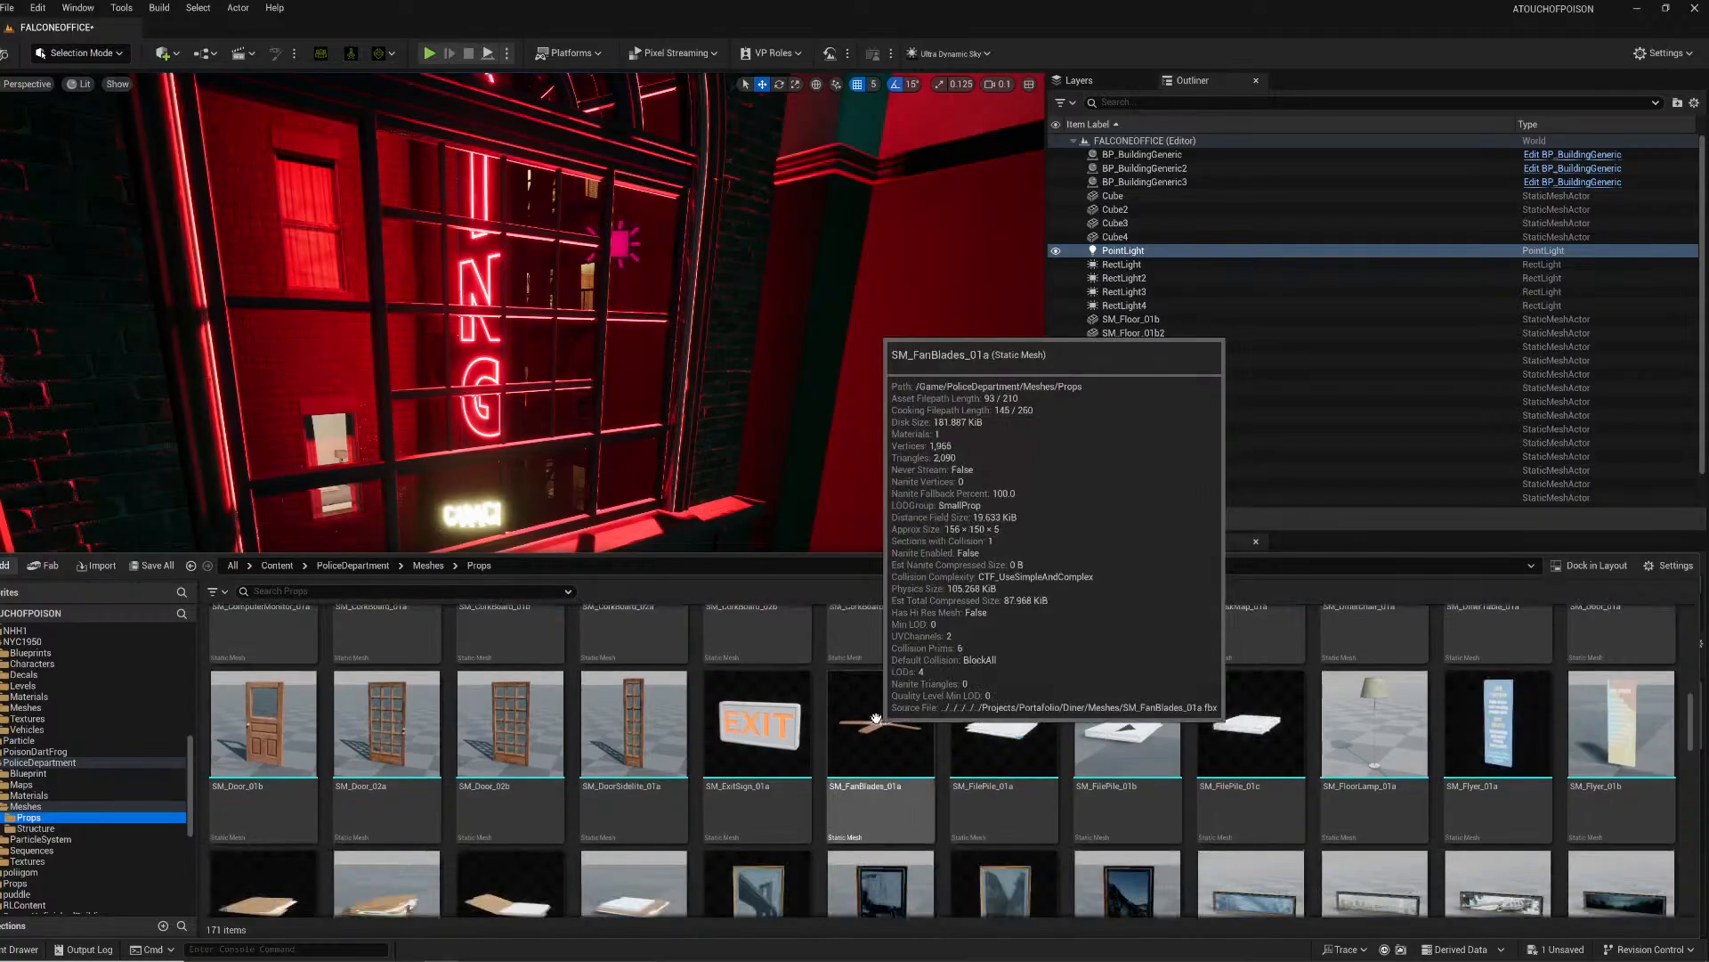
scroll(876, 718, "up", 3)
left_click(31, 773)
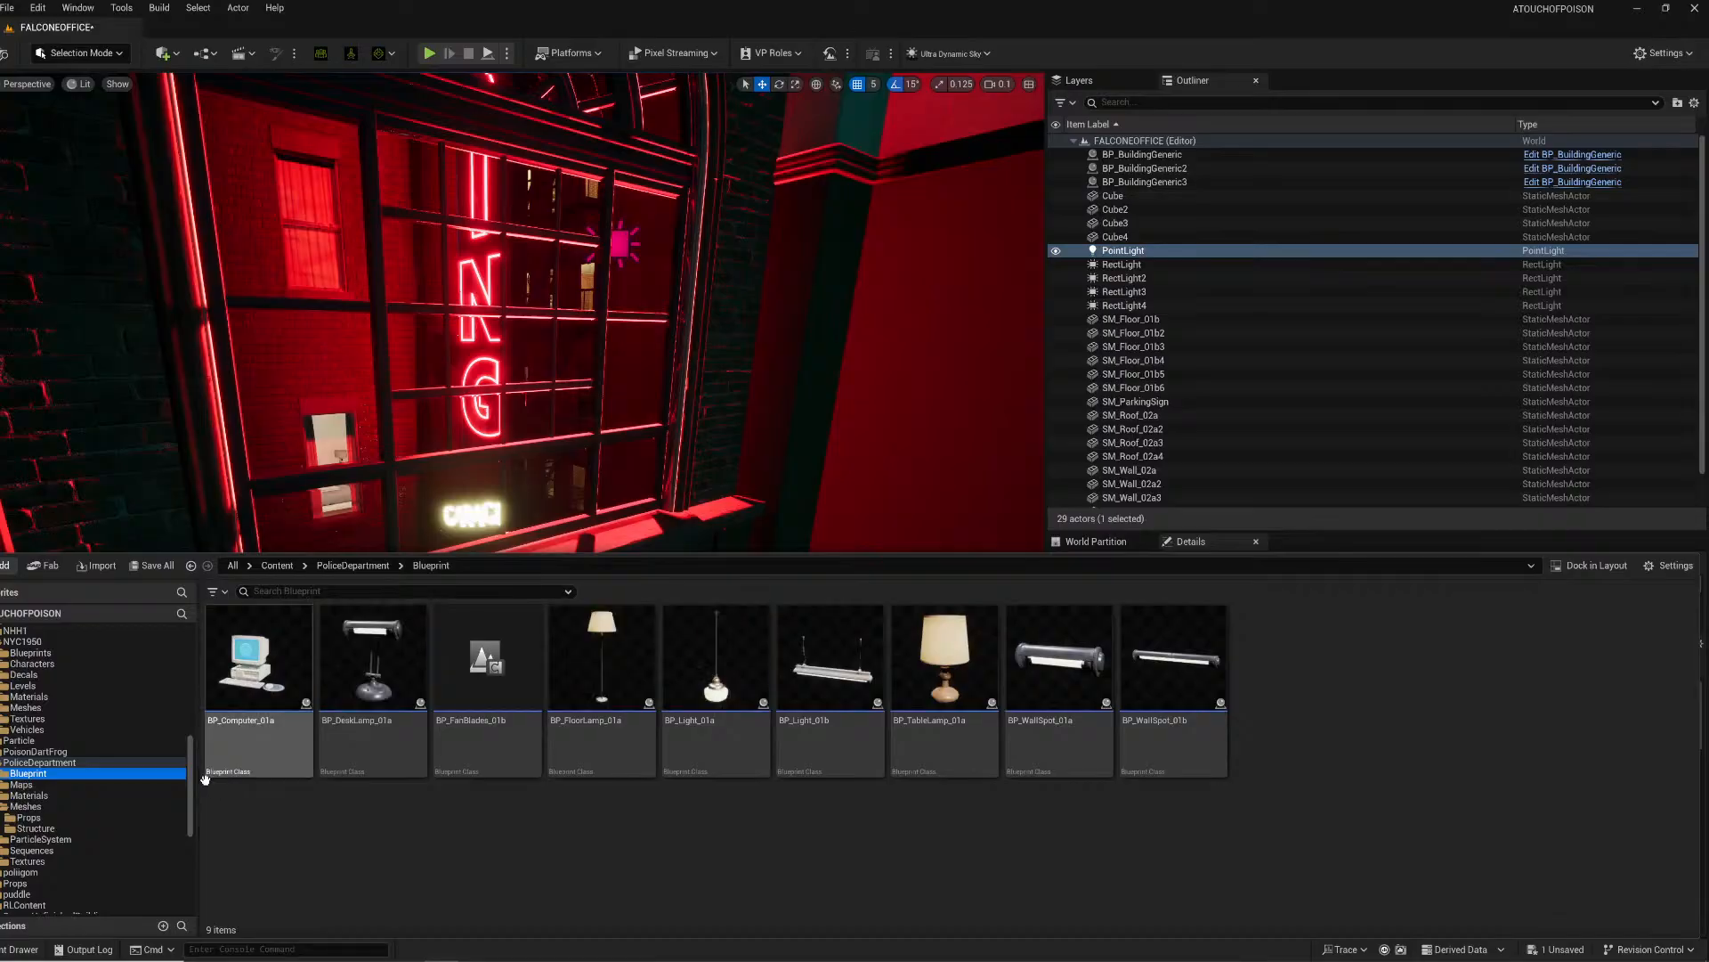
mouse_move(205, 778)
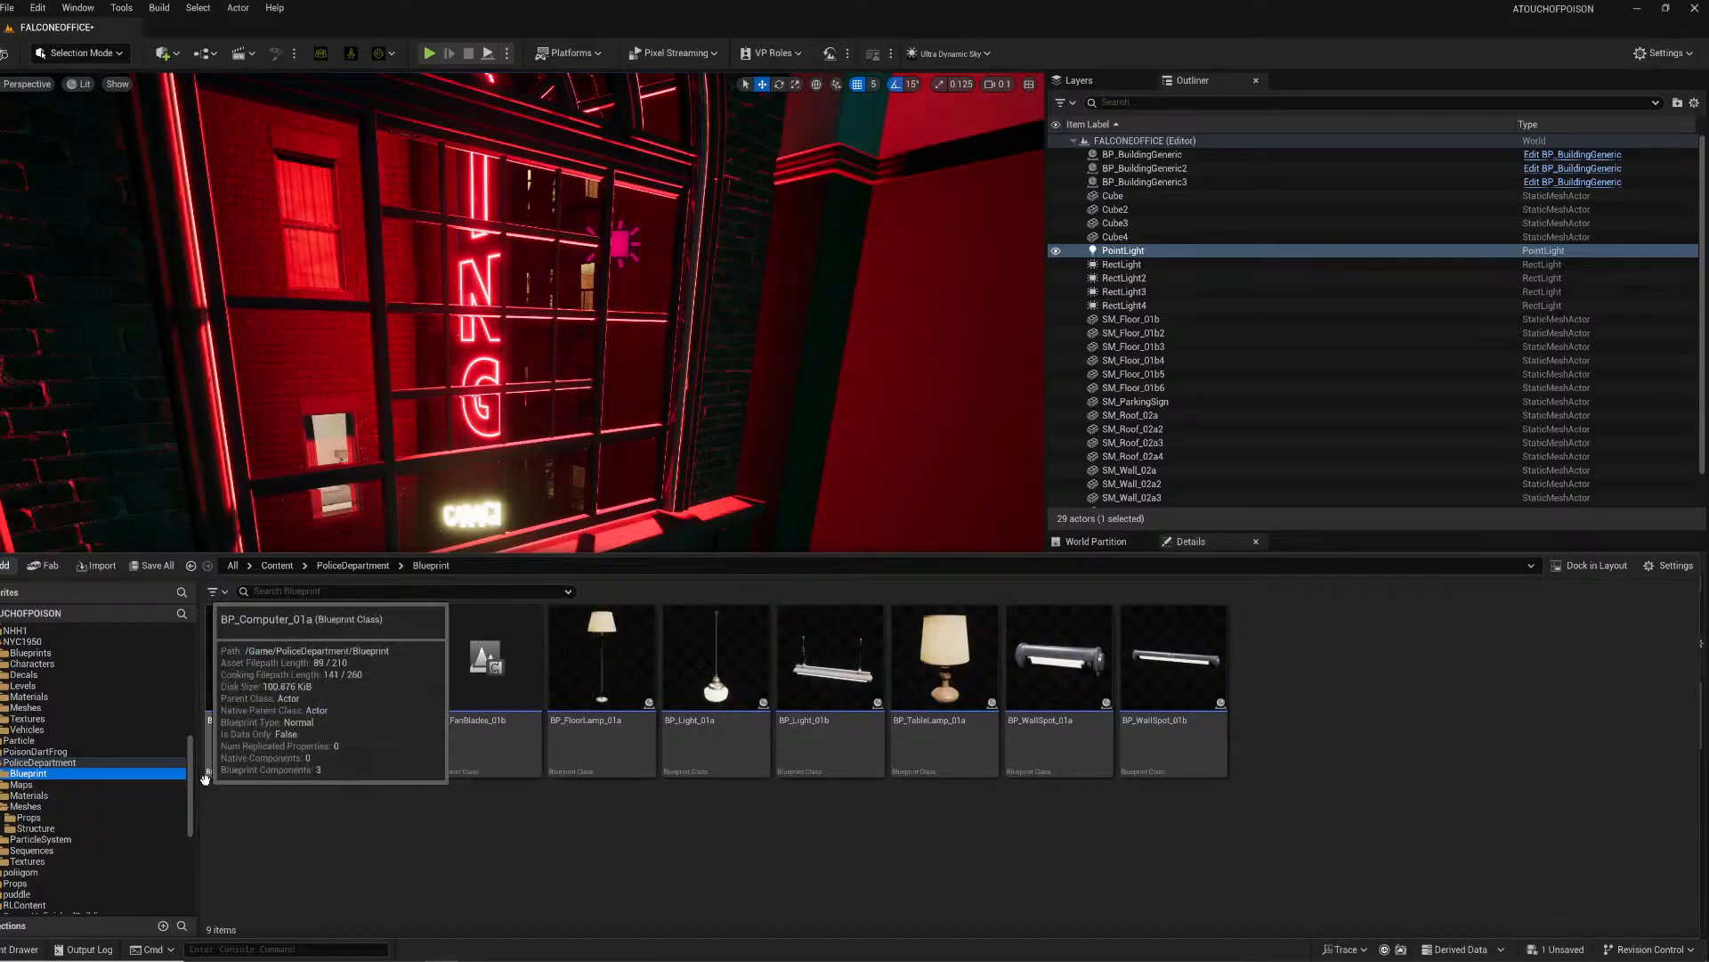
left_click(29, 818)
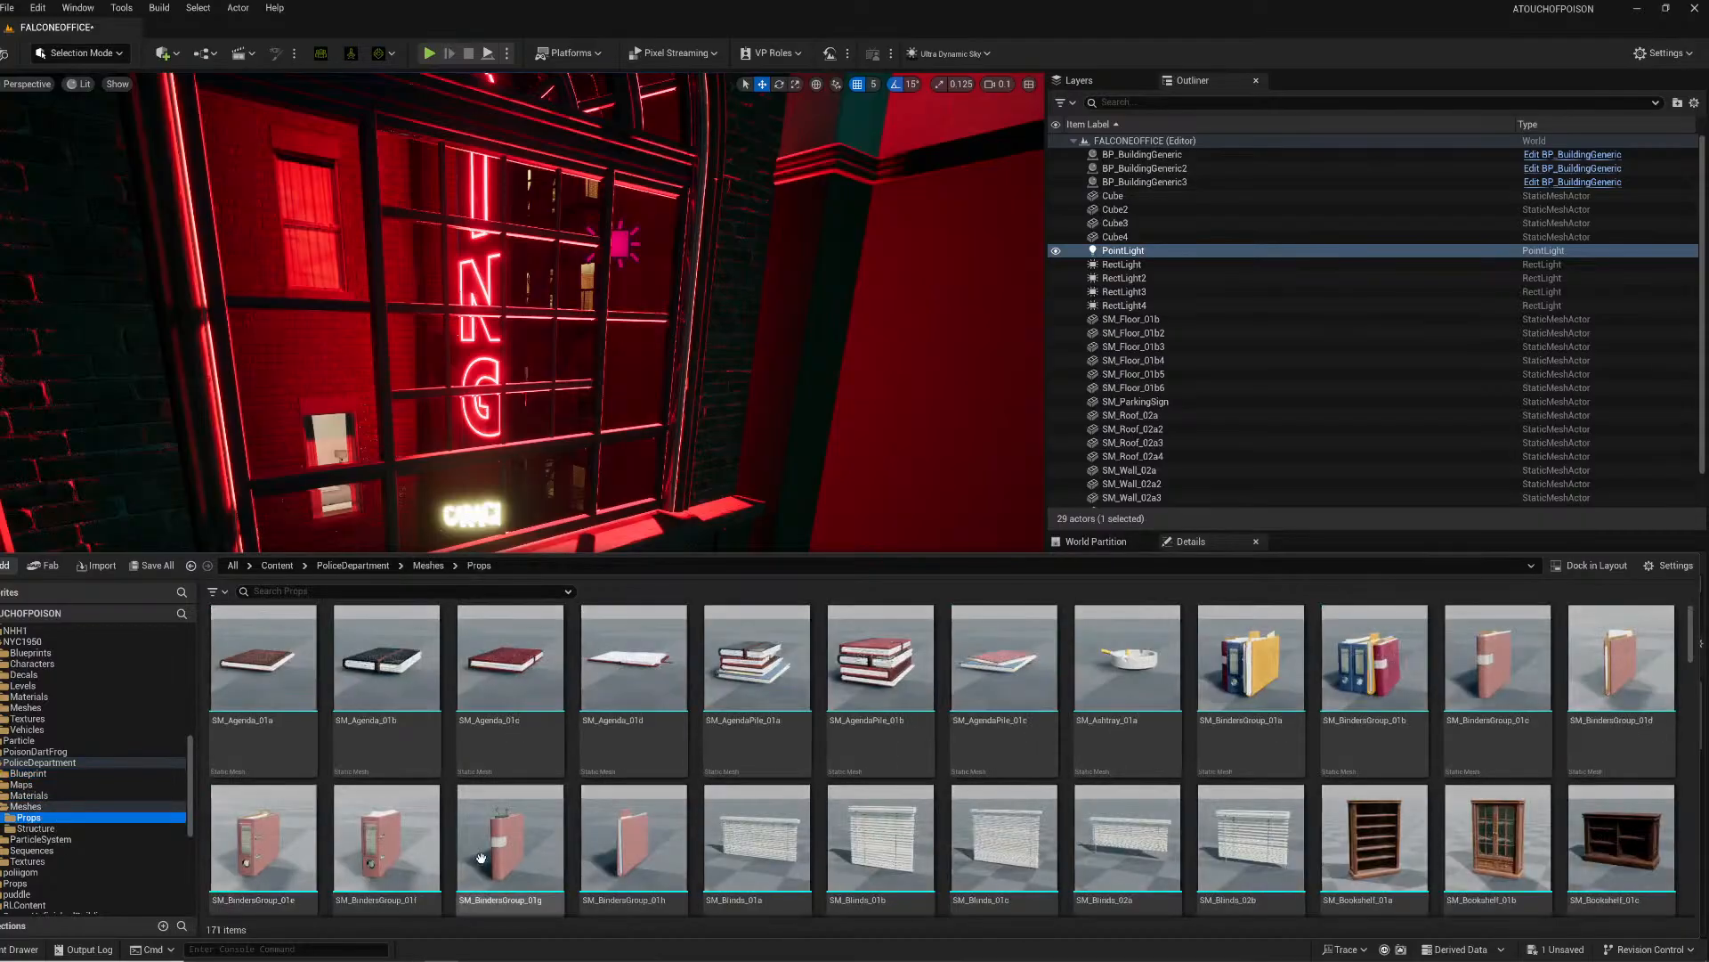
mouse_move(483, 837)
scroll(482, 837, "down", 5)
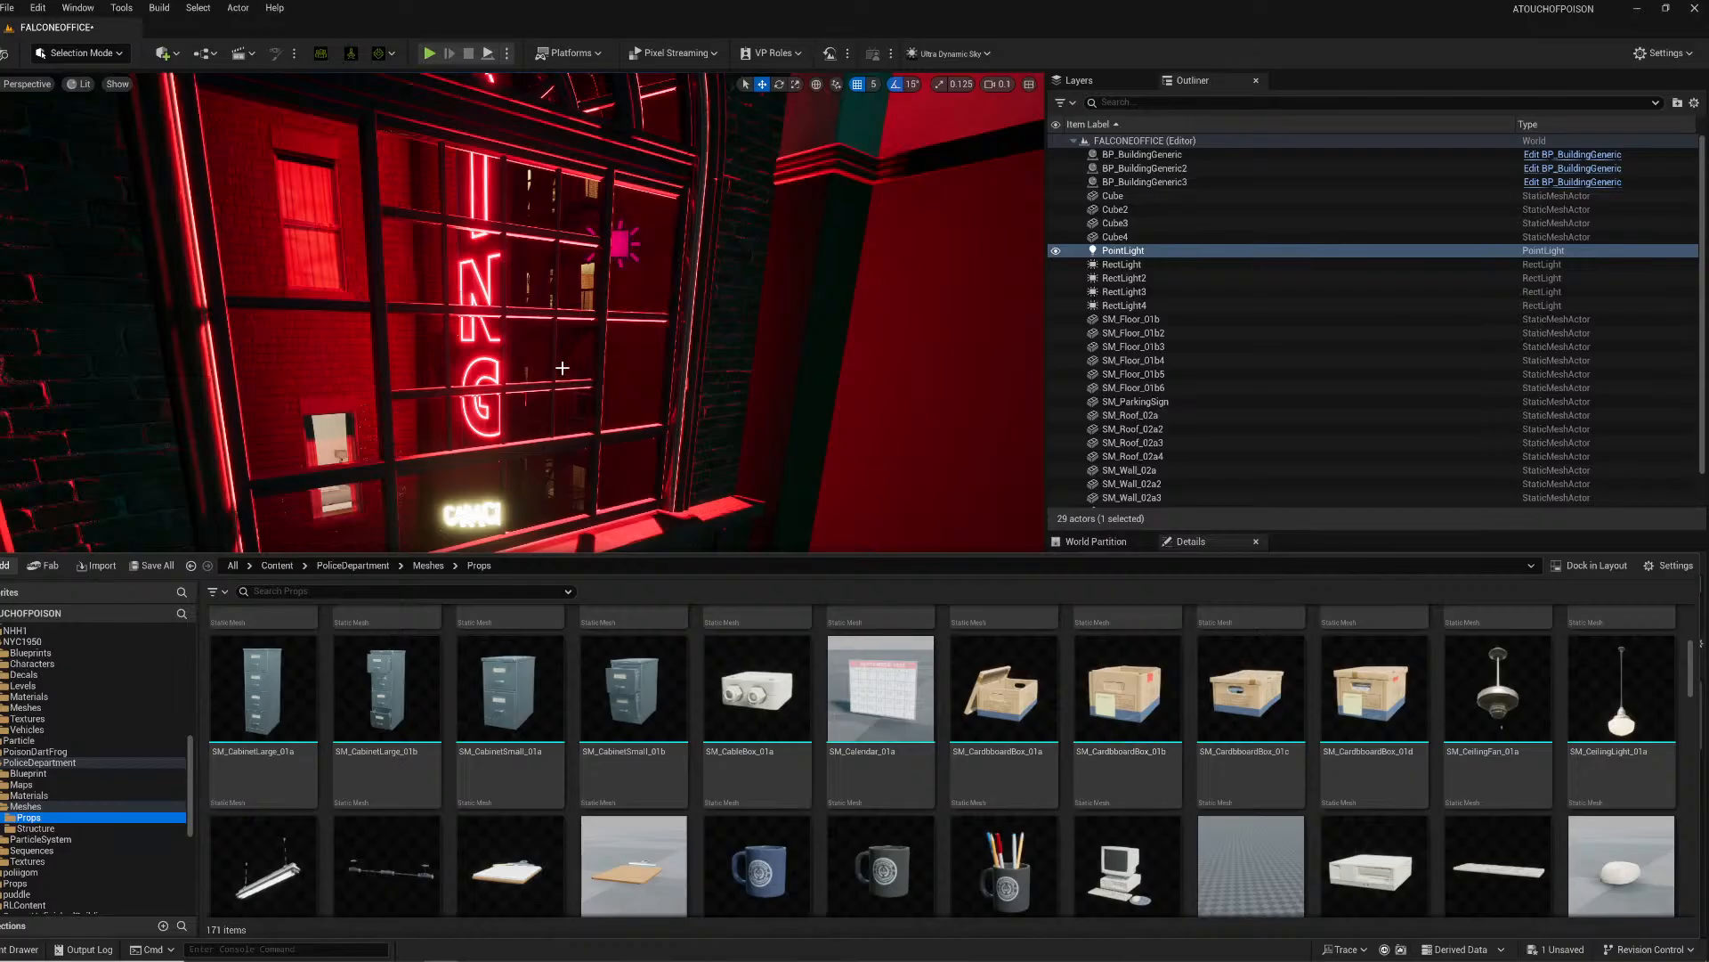
Step: Delete the selected point light from the office level
right_click_drag(562, 368, 562, 368)
key("Delete")
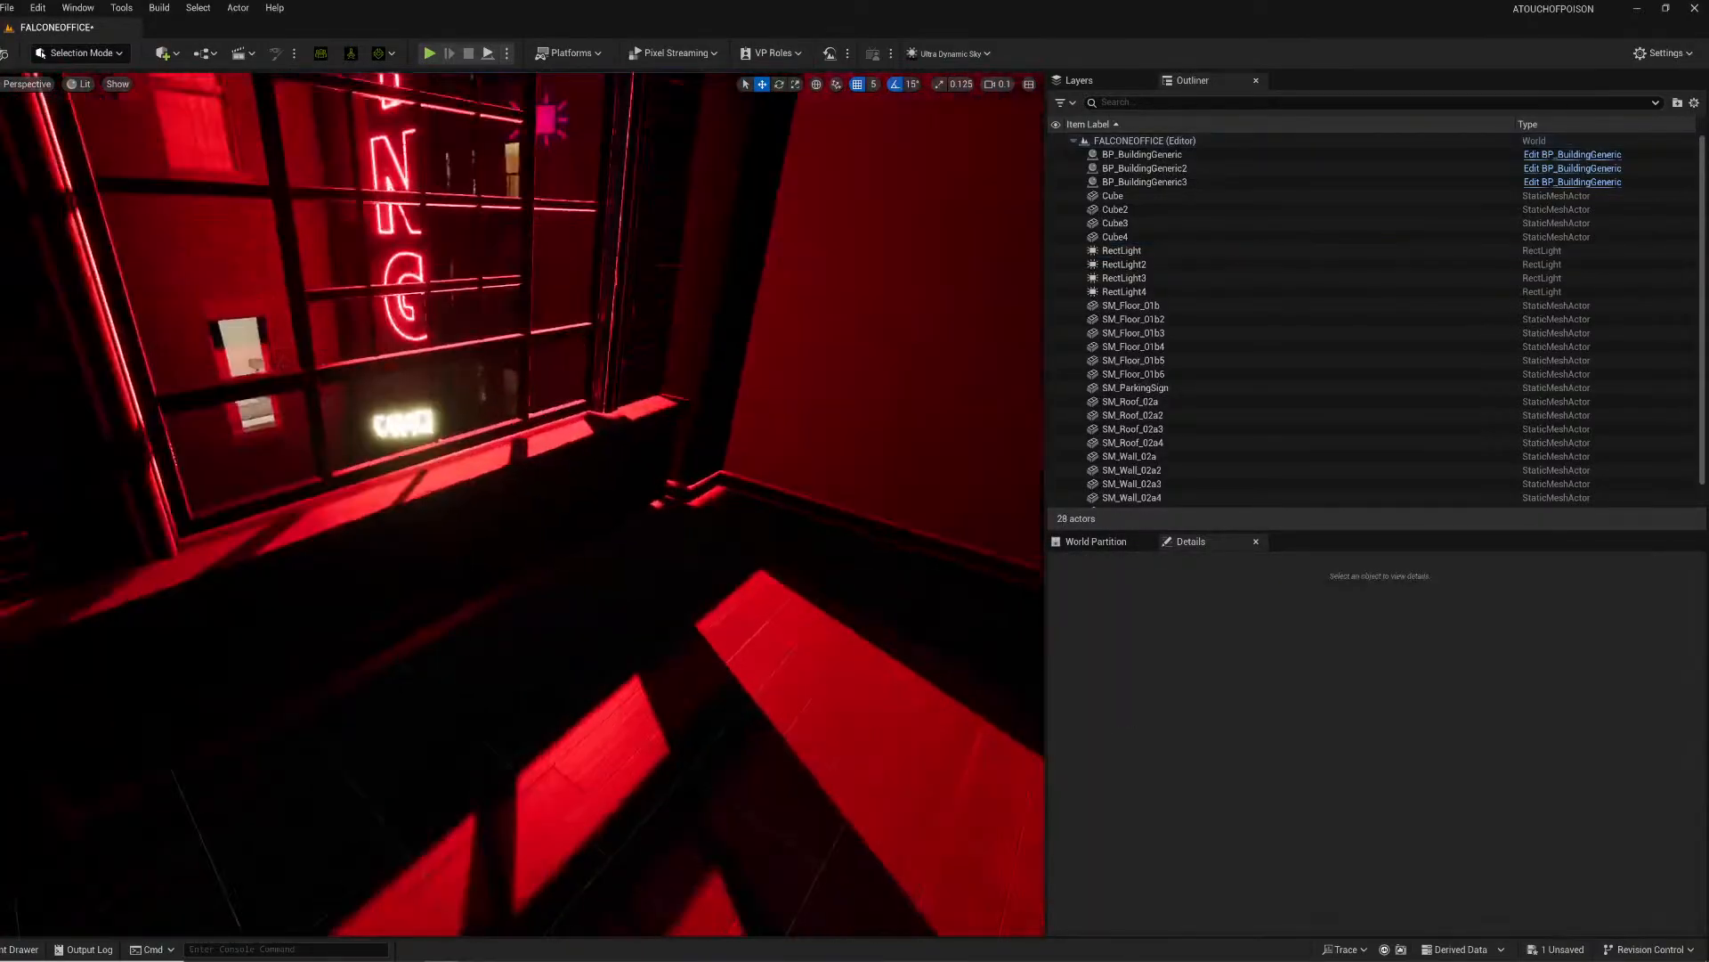
right_click_drag(99, 689, 99, 689)
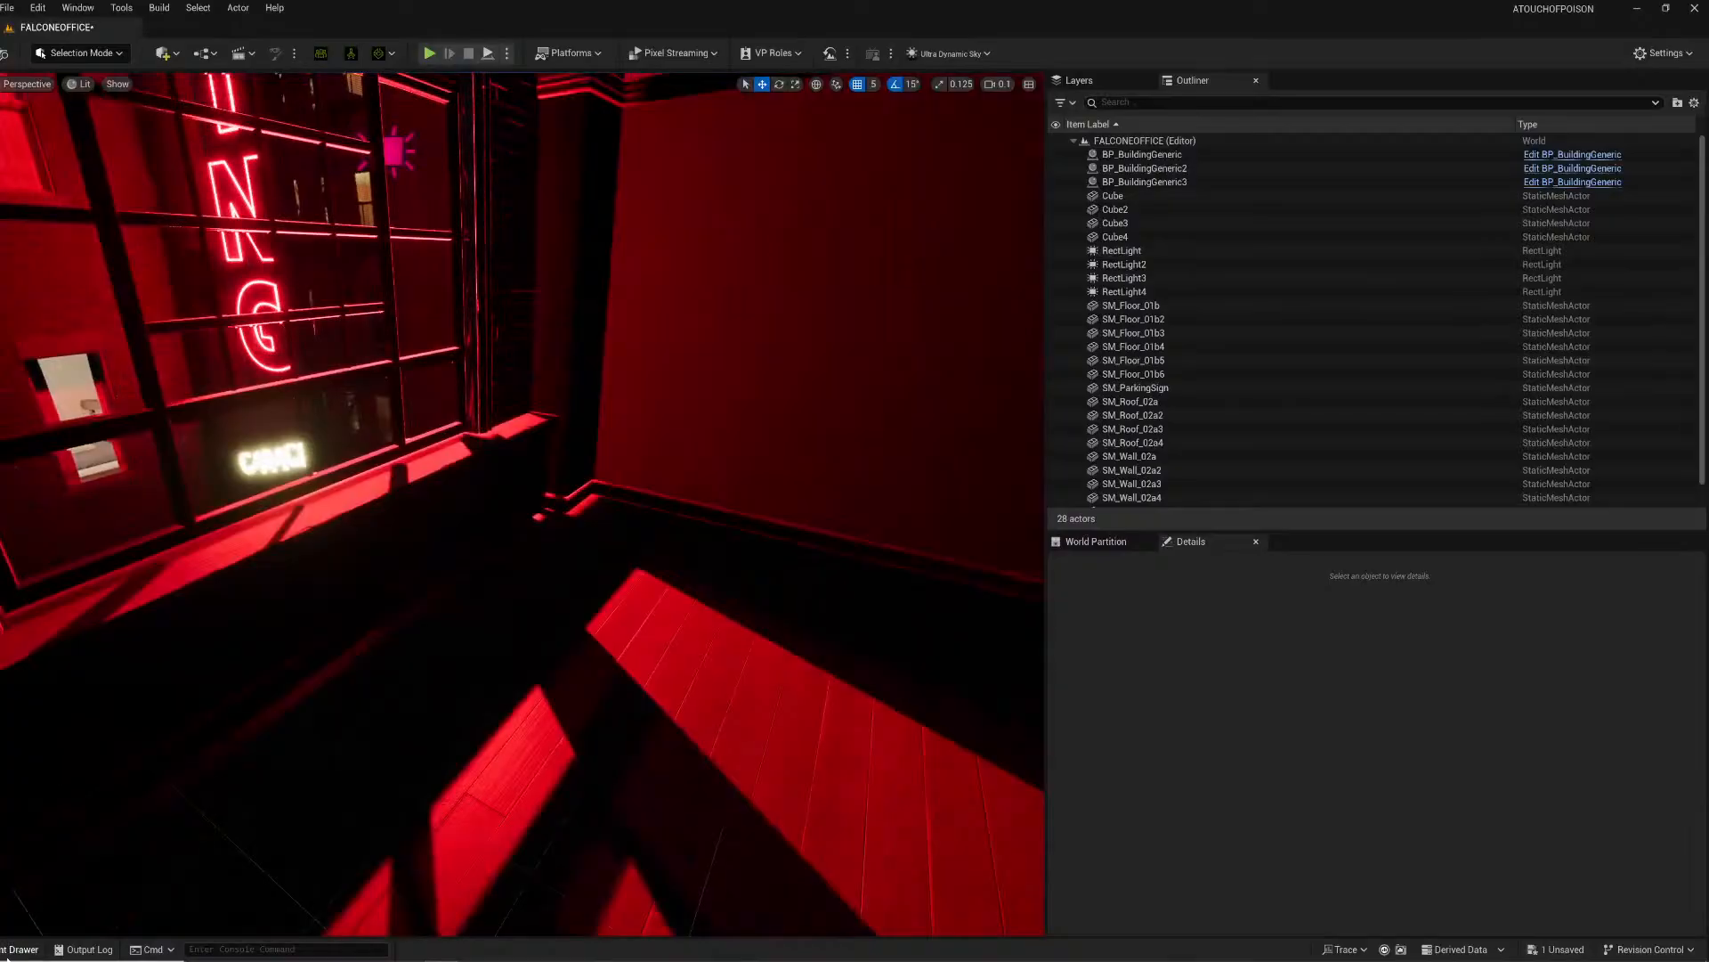
Step: Try the SM_Blinds_01b mesh from the PoliceDepartment props on the arched window and remove it
left_click(20, 949)
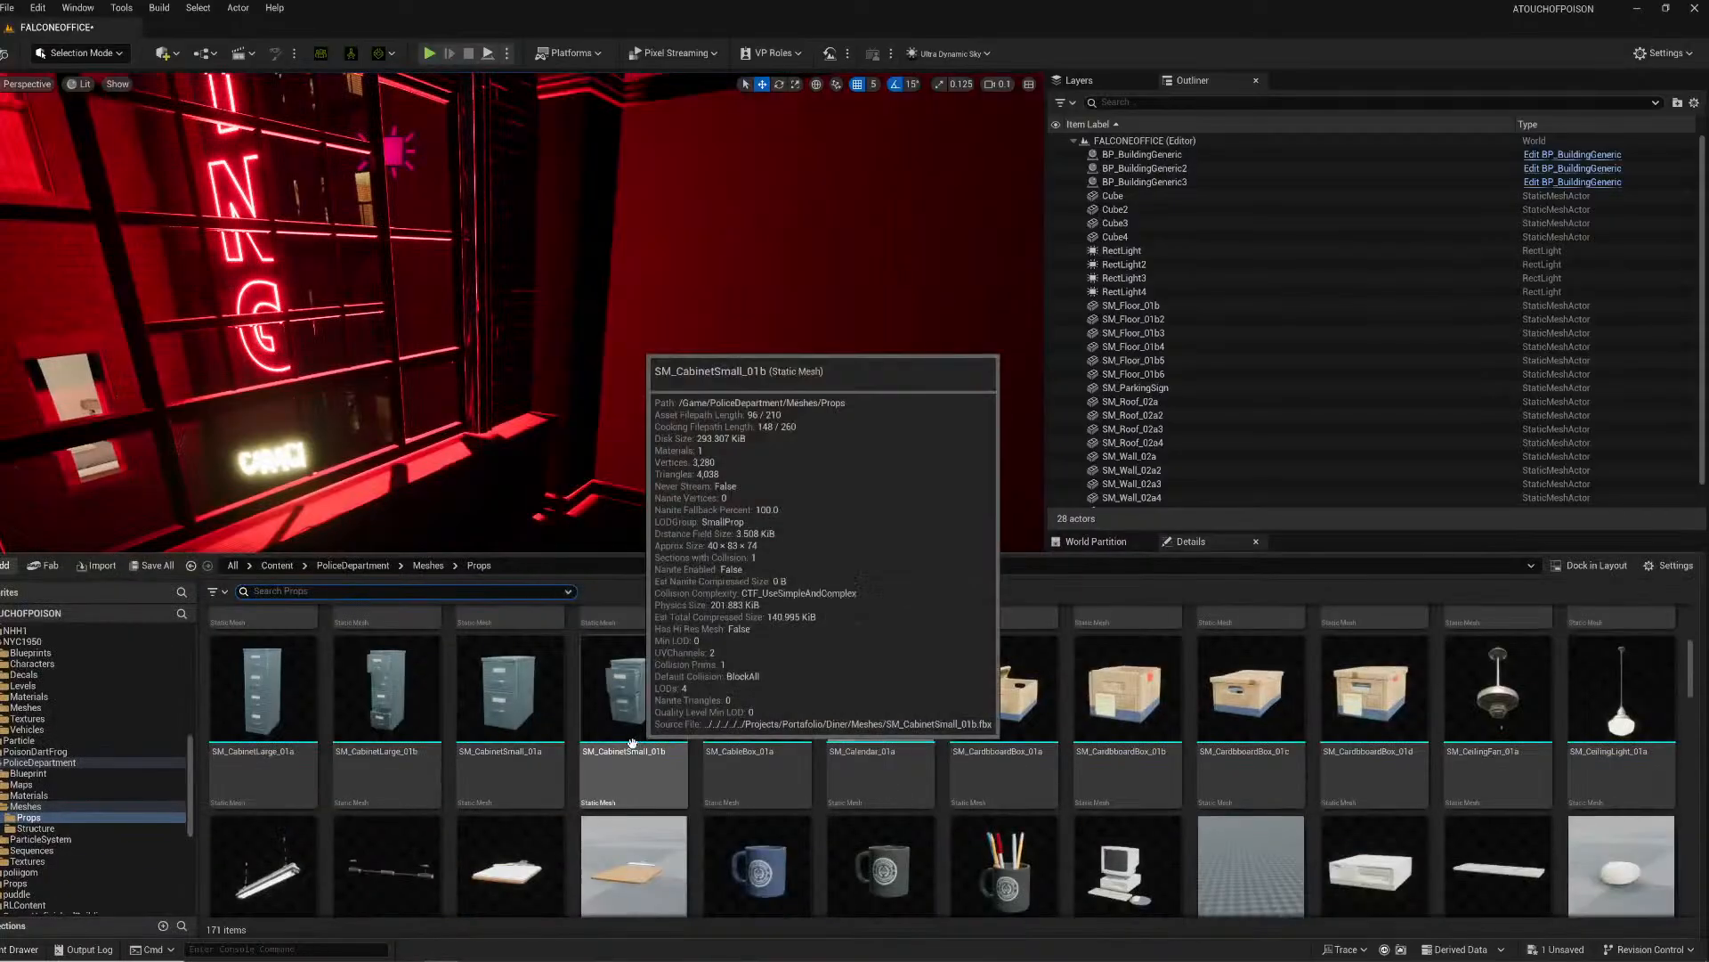
scroll(714, 680, "down", 1)
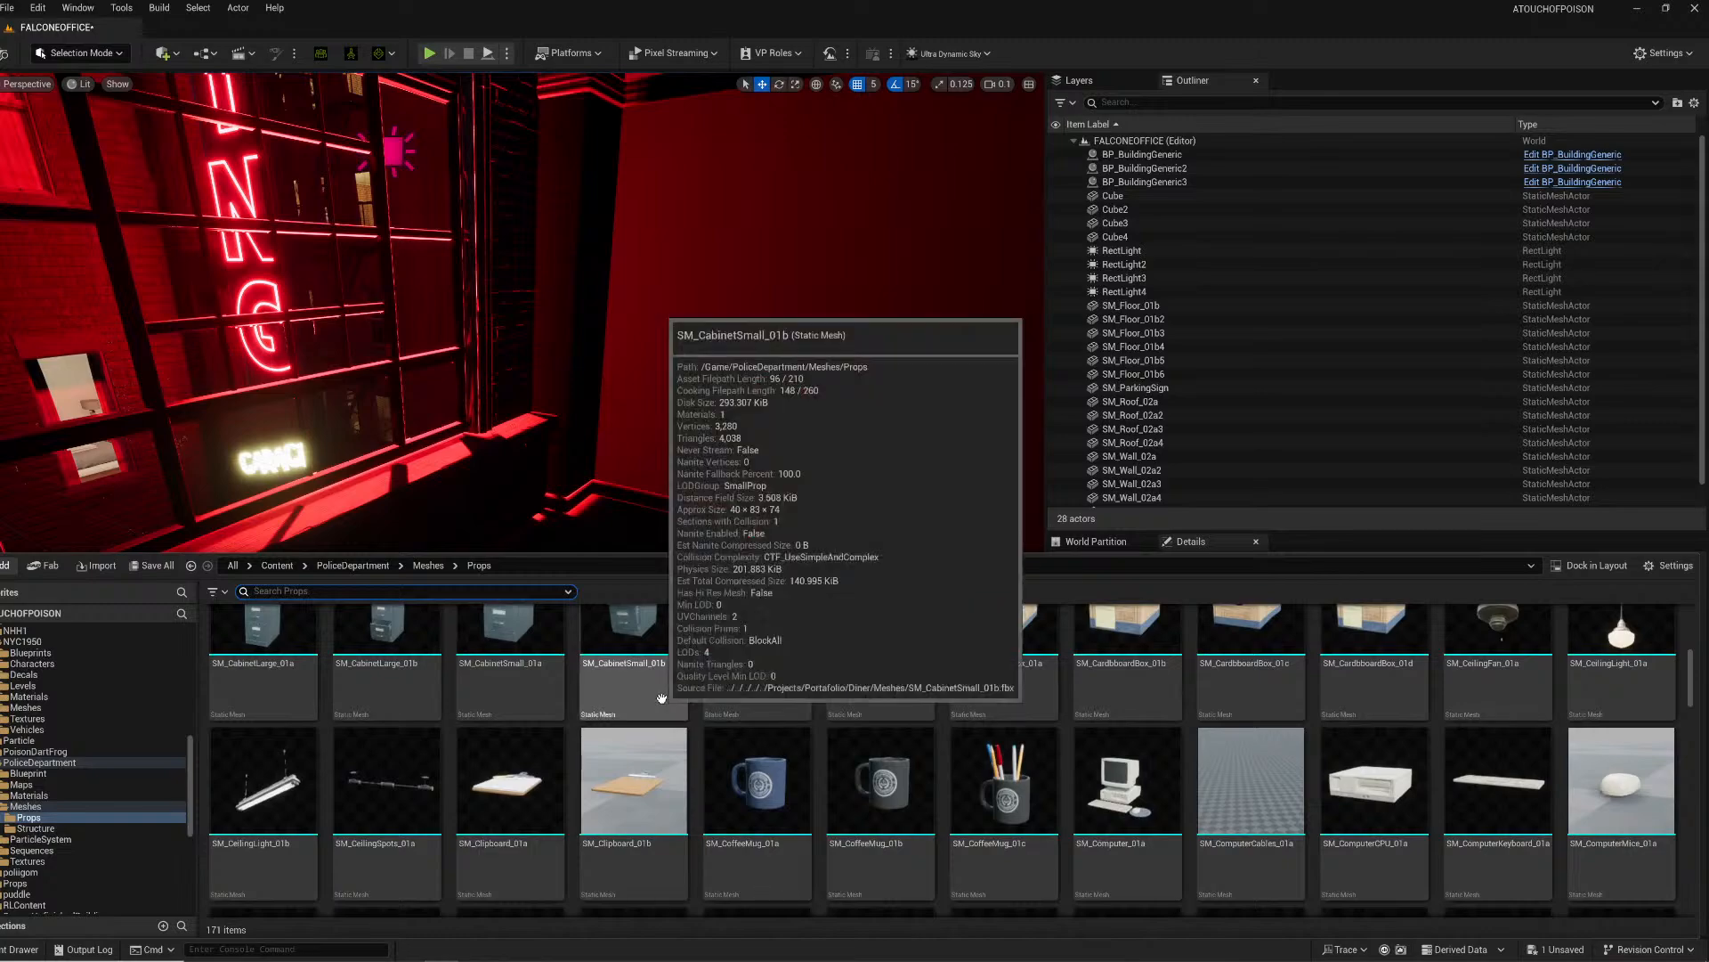
scroll(661, 697, "down", 1)
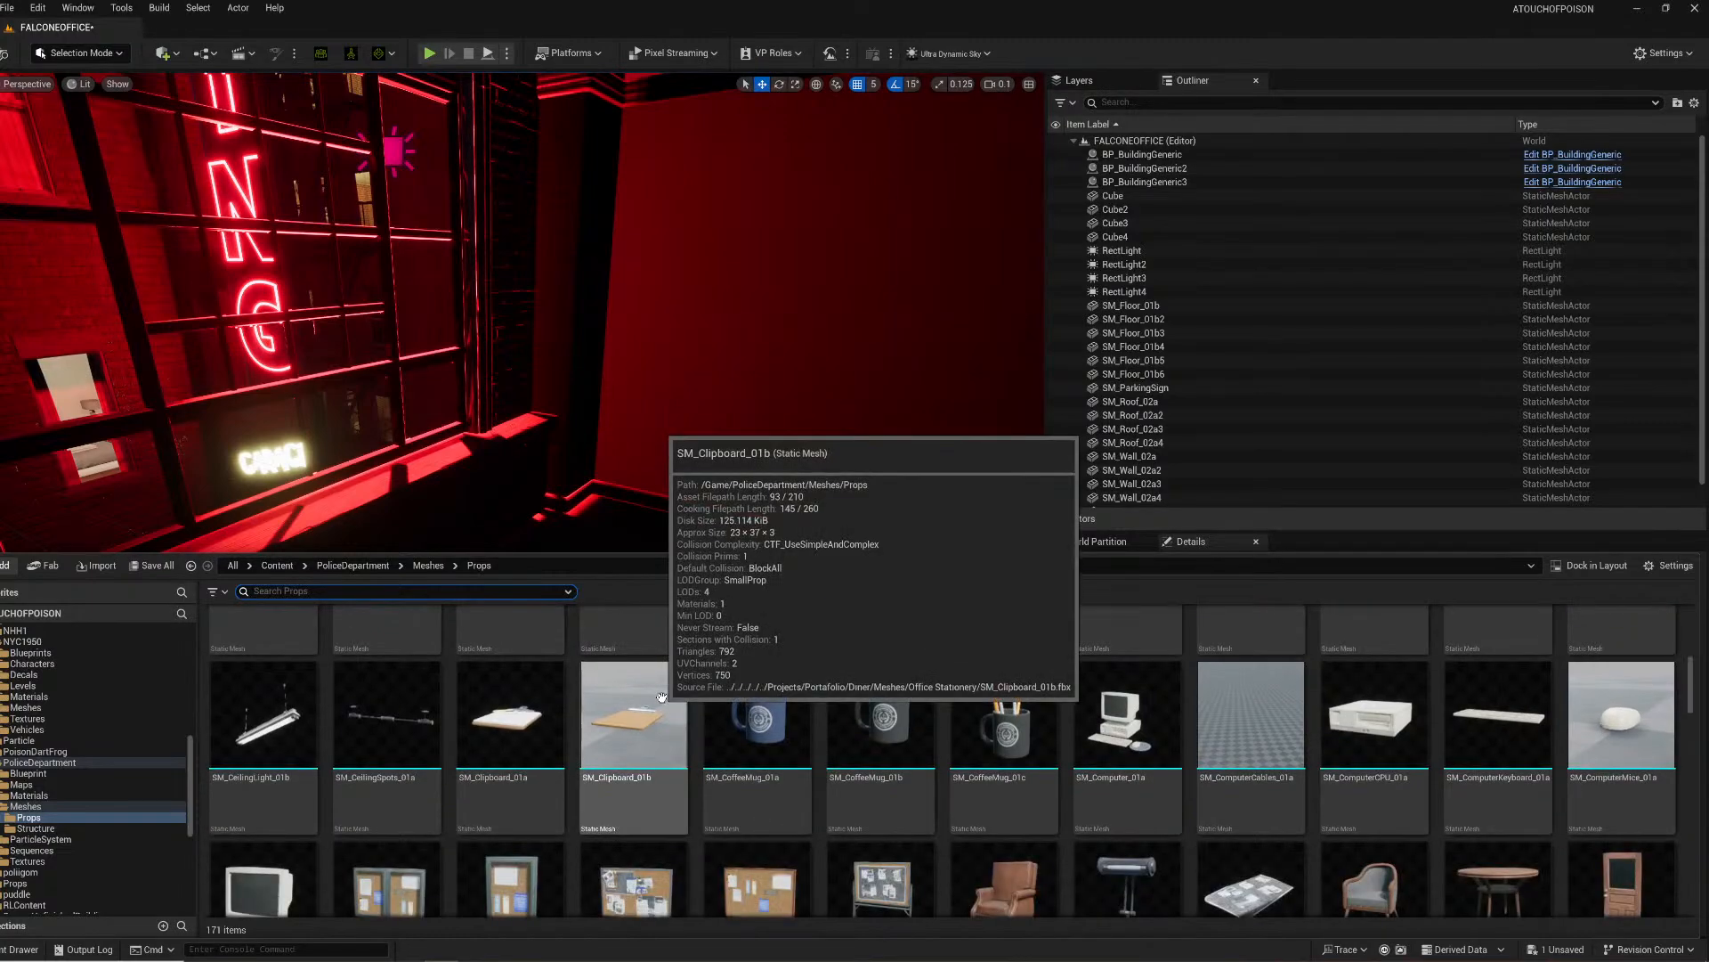
scroll(661, 697, "down", 1)
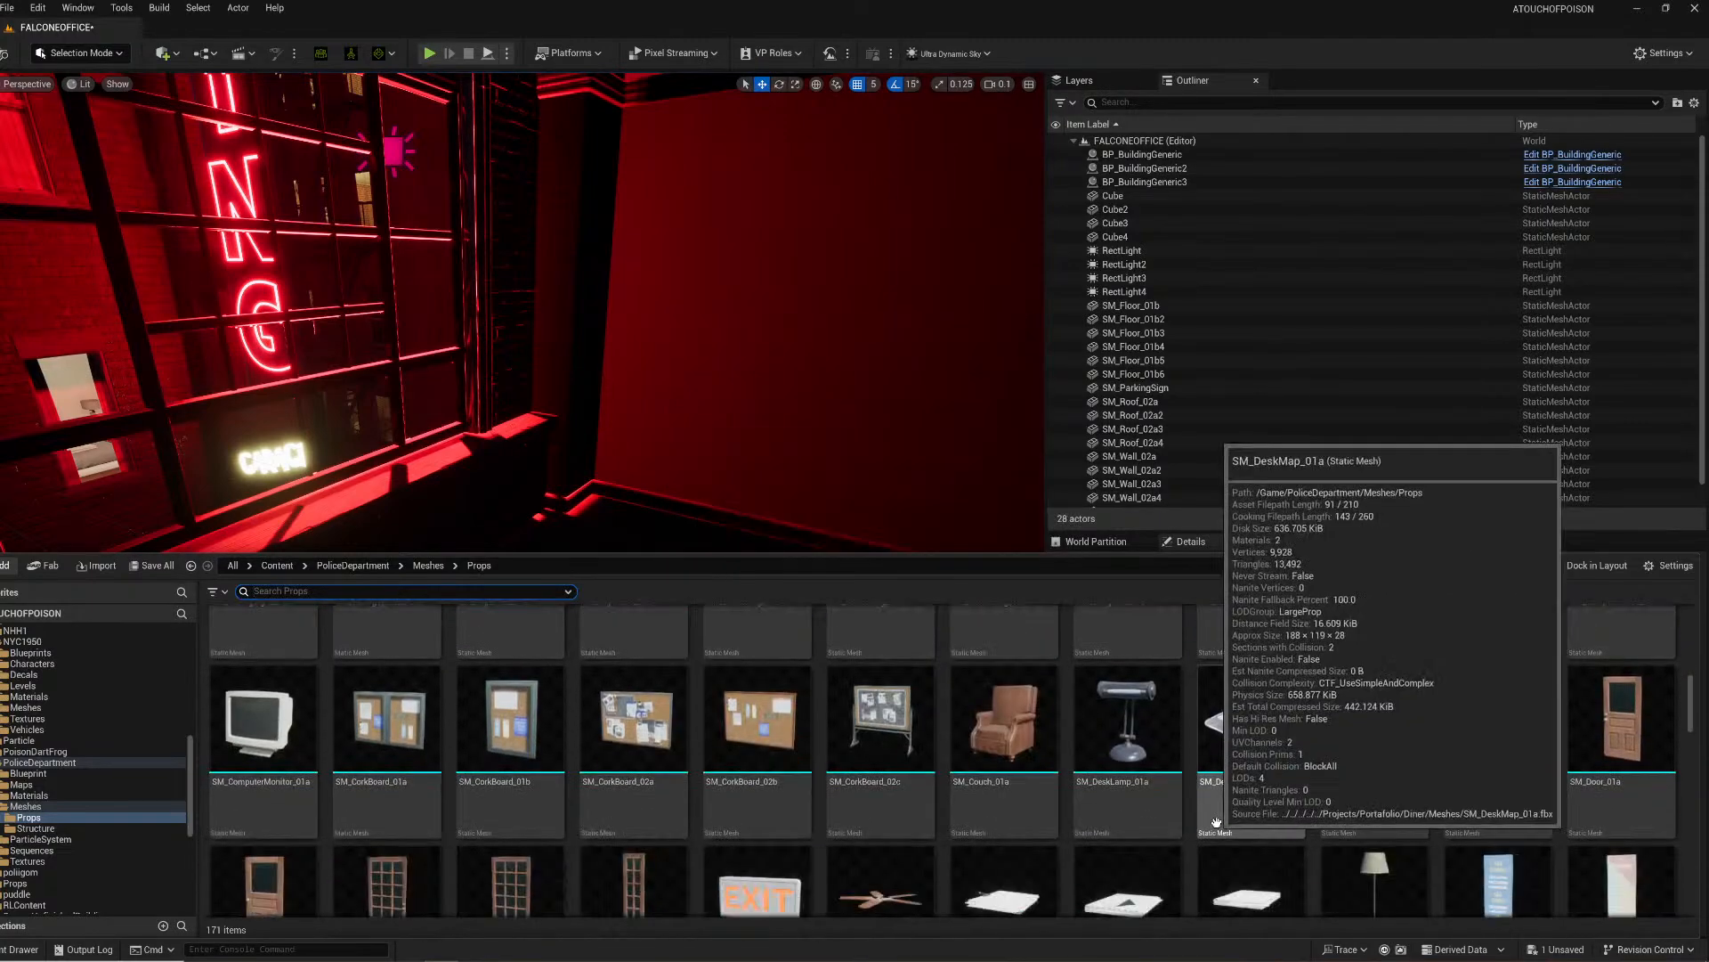
scroll(1238, 824, "up", 3)
scroll(1216, 816, "up", 2)
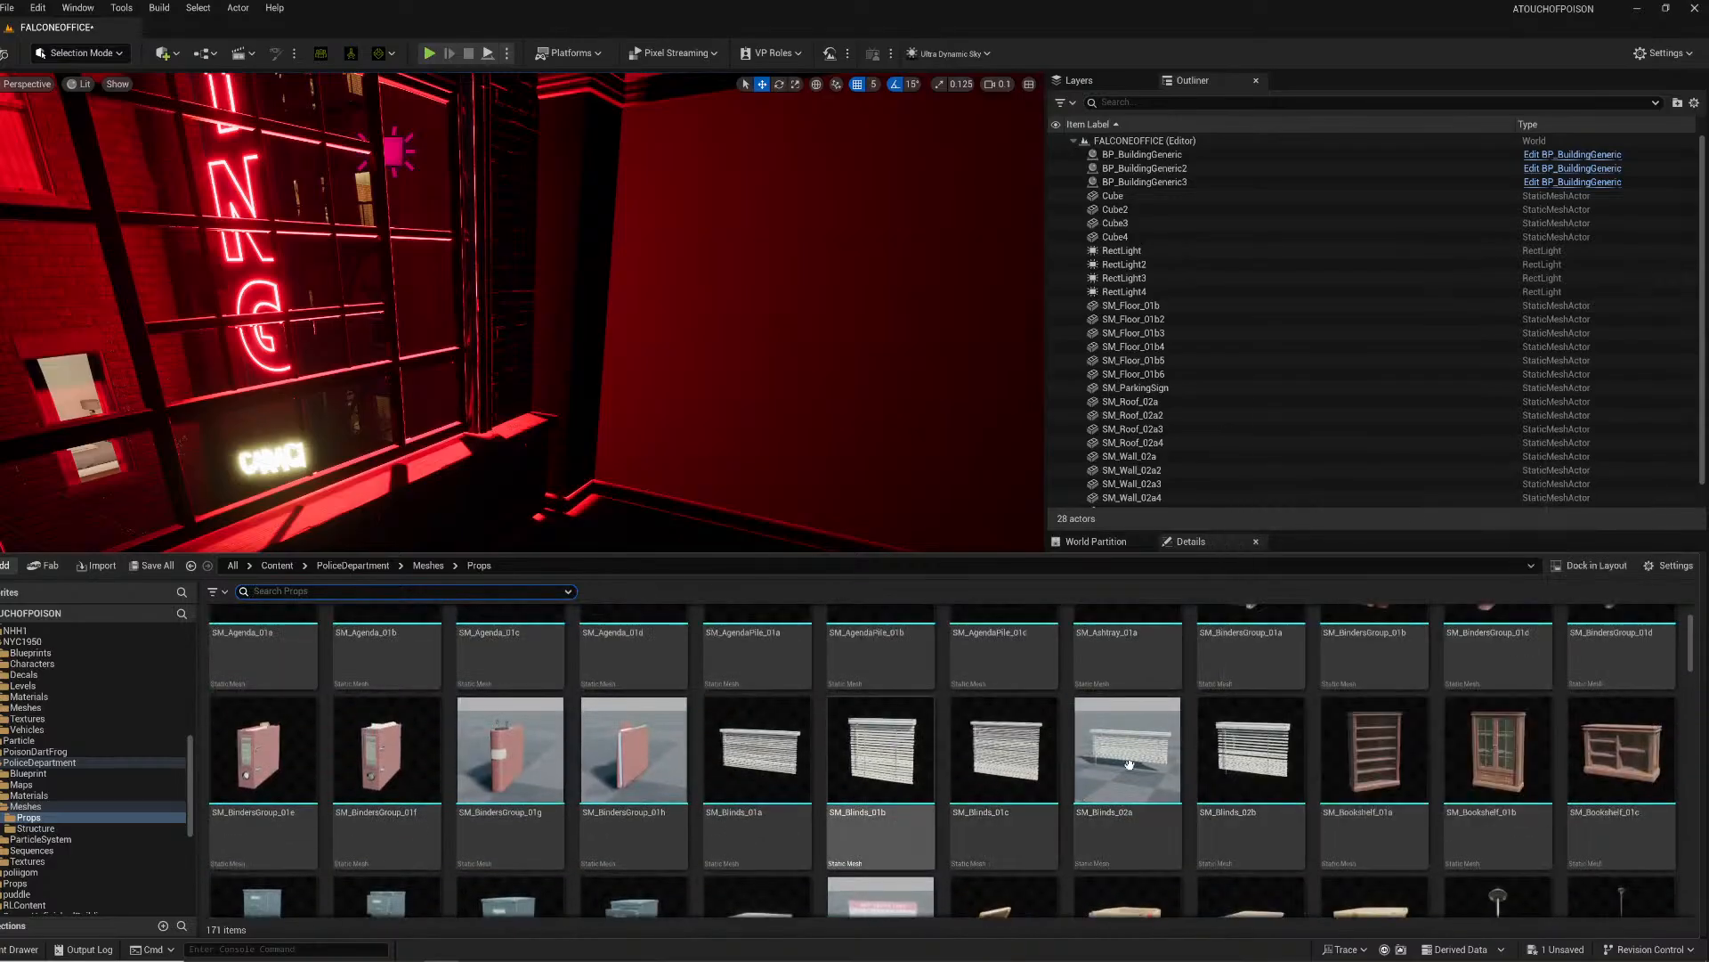
left_click_drag(864, 785, 249, 267)
key("f")
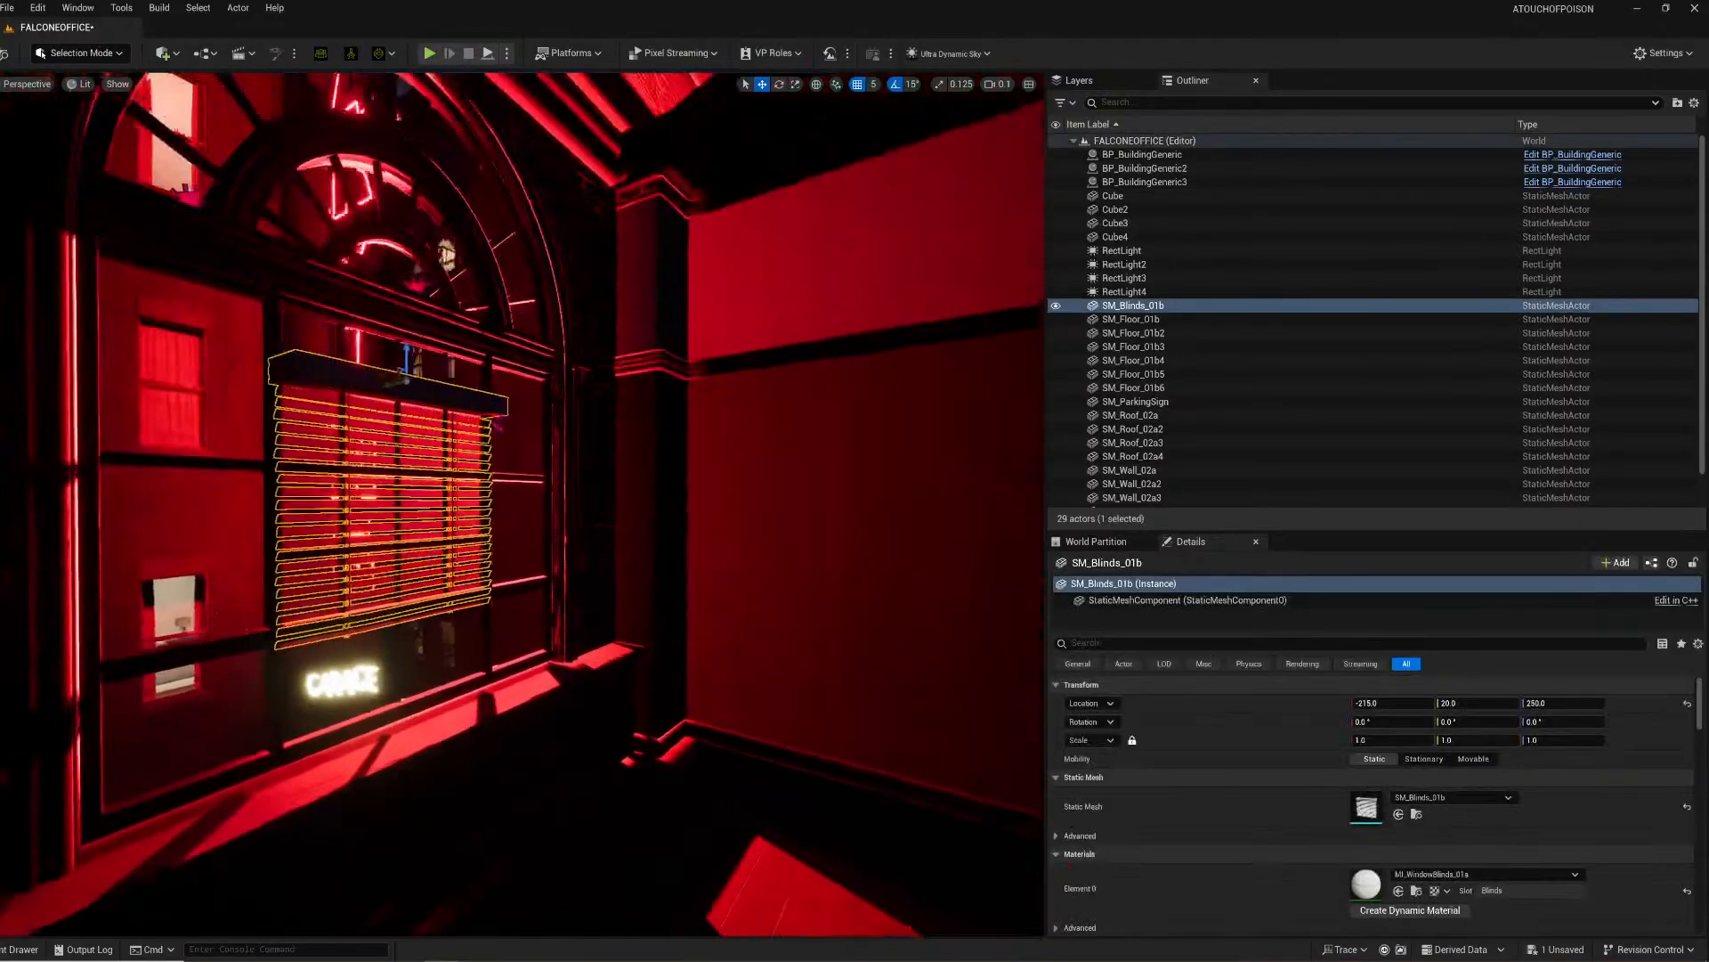
key("Delete")
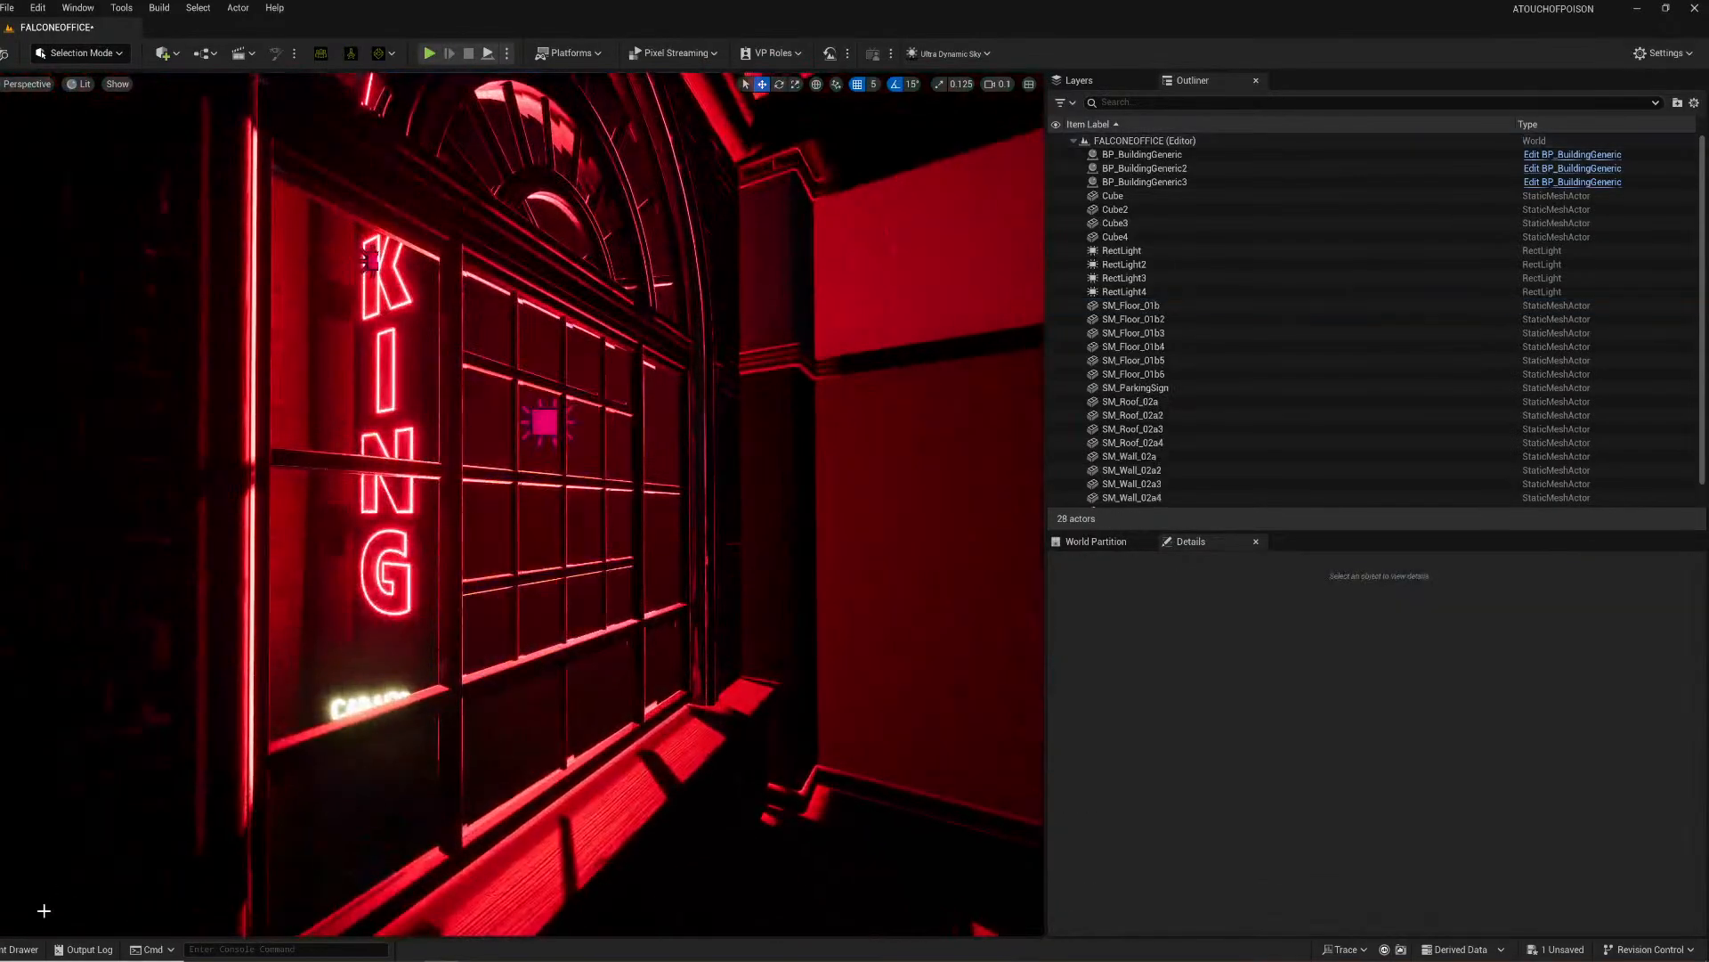
Step: Try the SM_Blinds_02b mesh on the arched window and delete it again
left_click(19, 949)
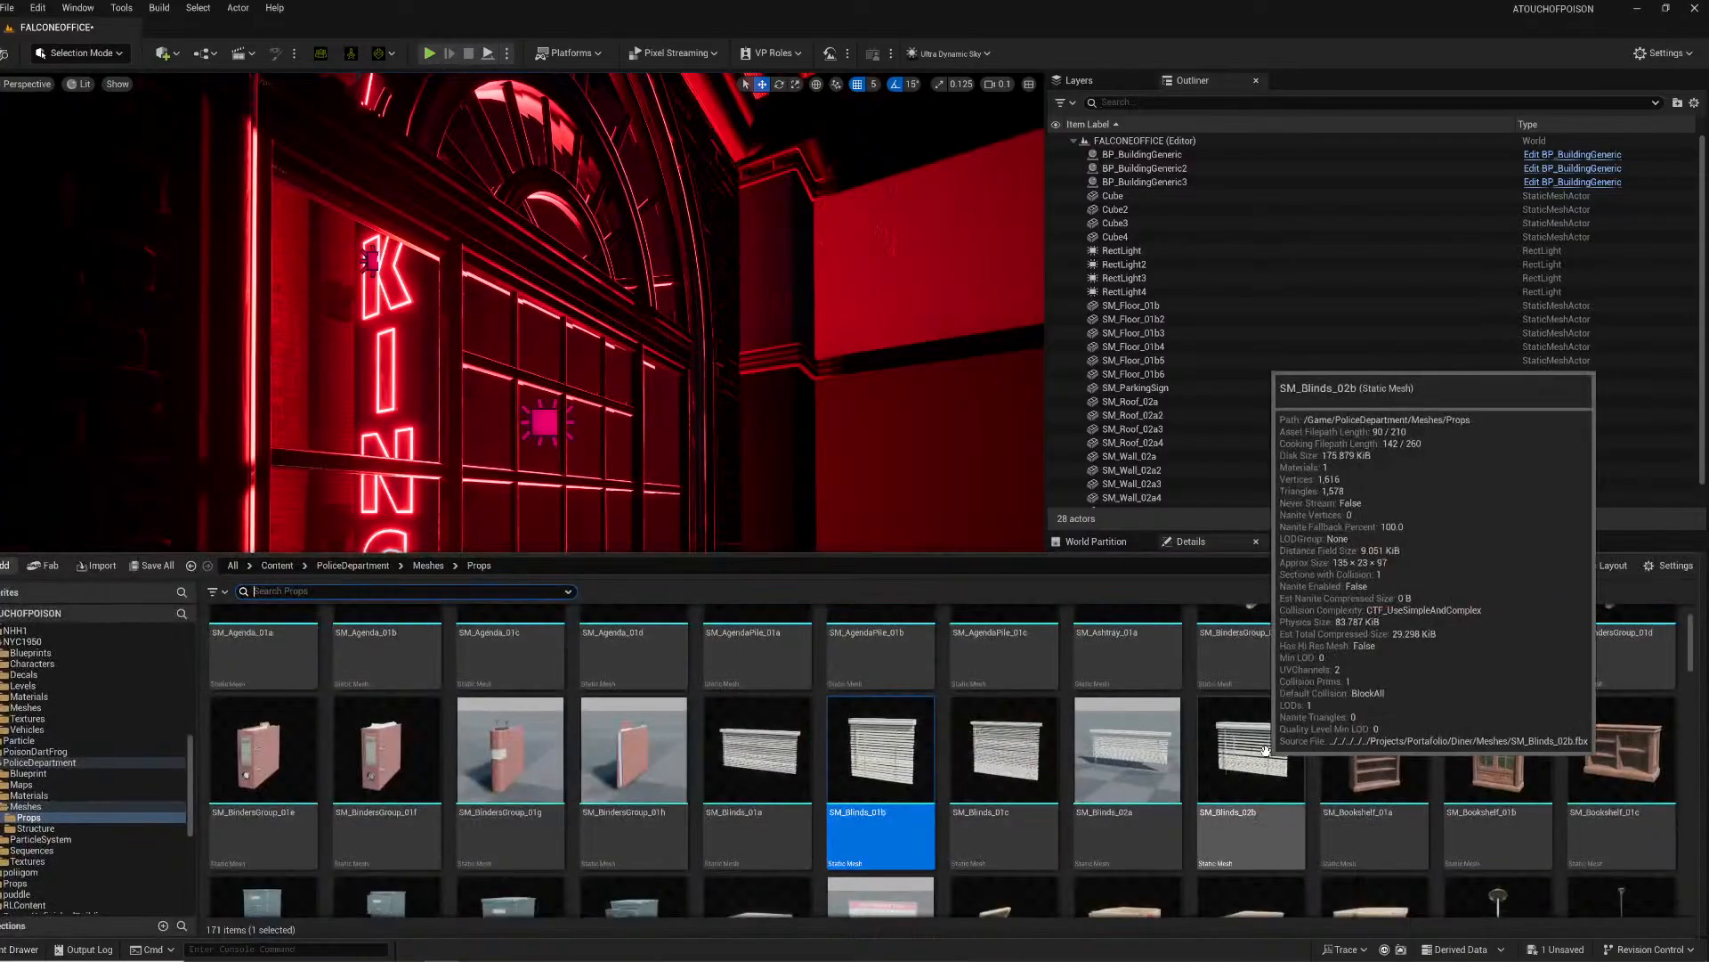
left_click_drag(1251, 748, 575, 273)
key("Delete")
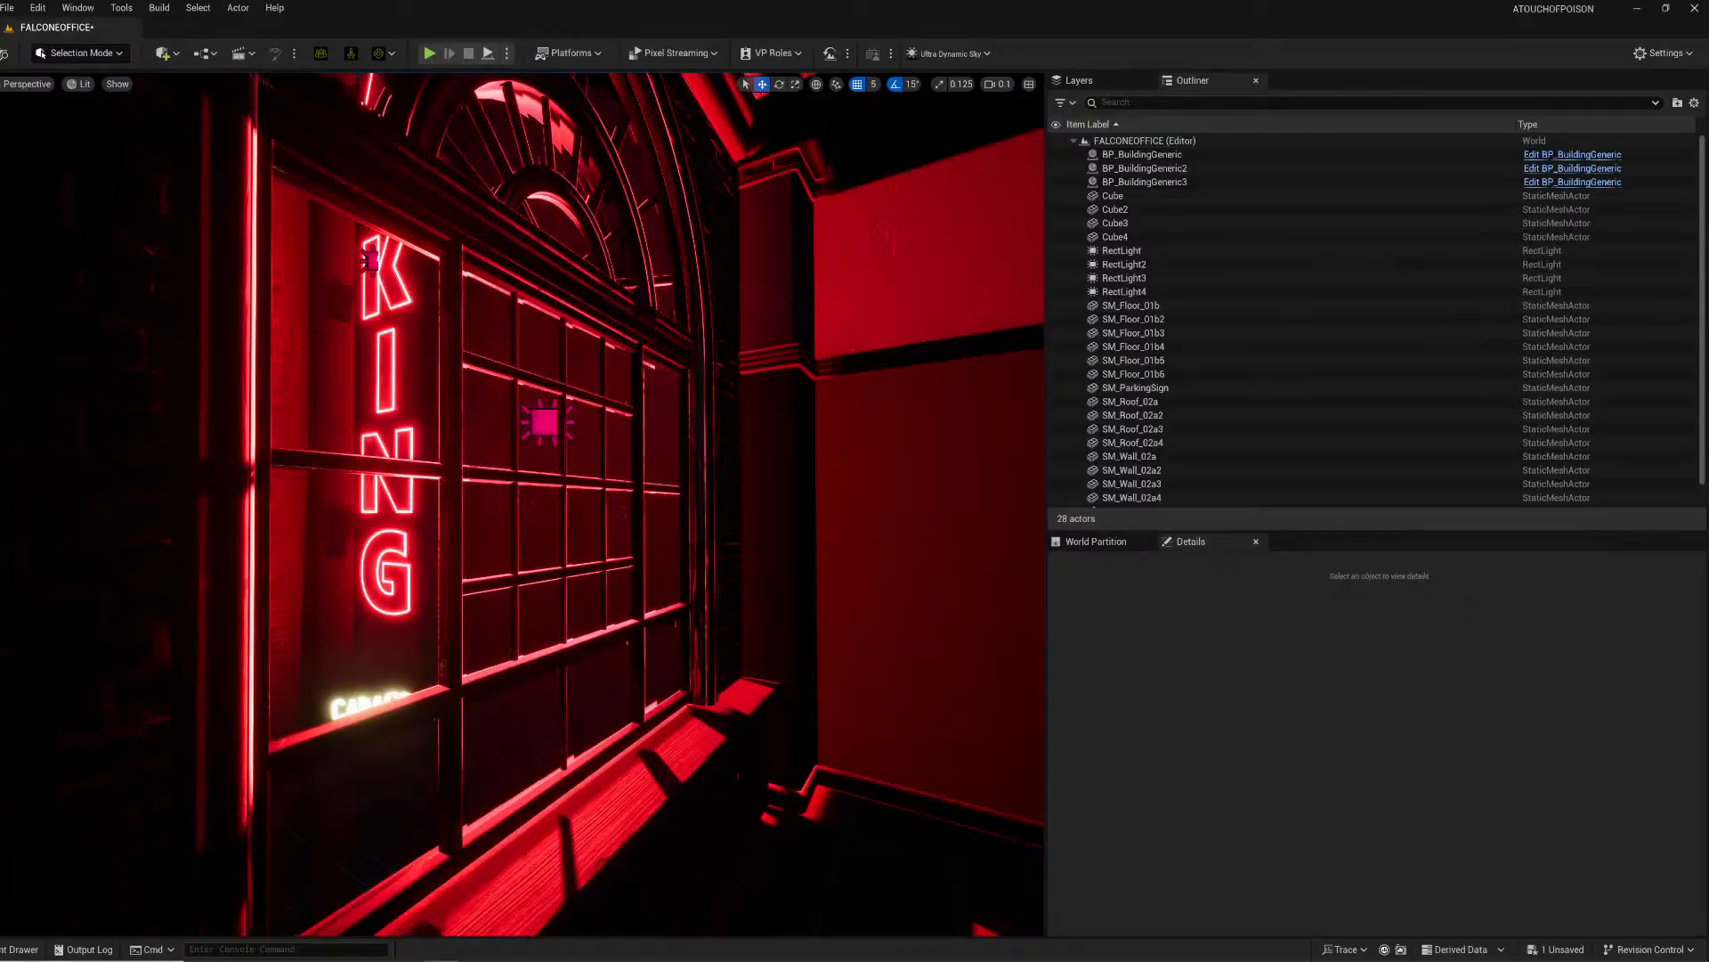
Step: Place the SM_Blinds_01a mesh on the arched window, turned 180° about the vertical axis and shifted against the window frame
left_click(20, 949)
scroll(837, 736, "down", 1)
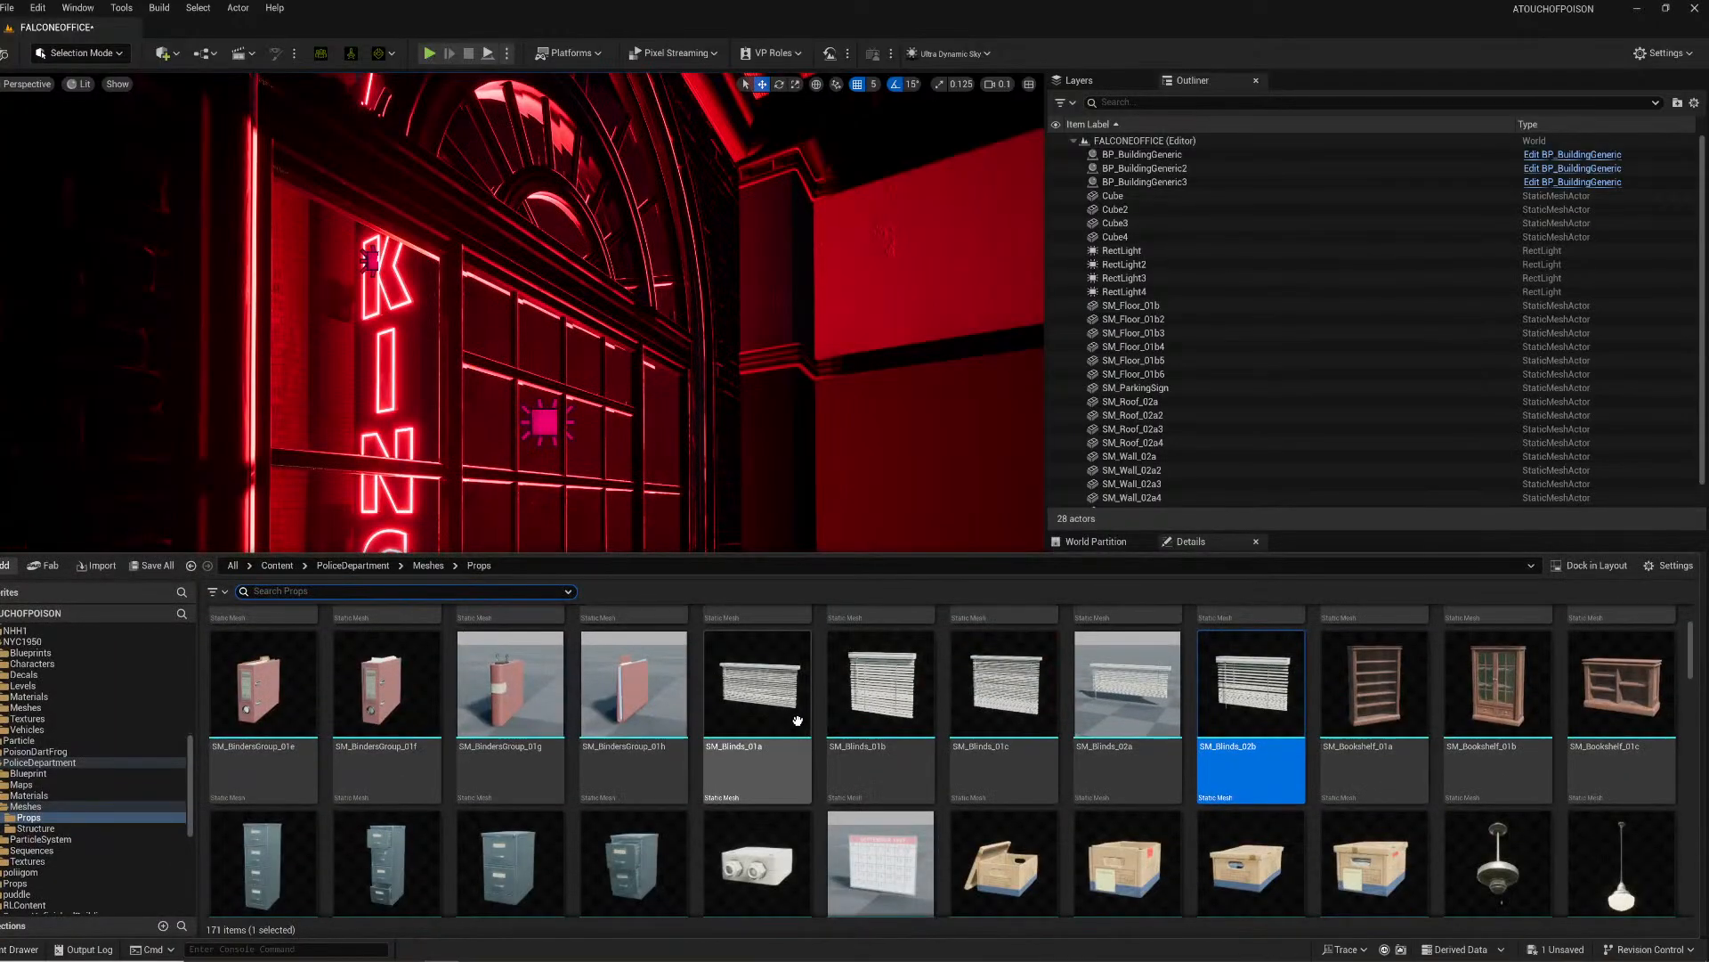
left_click_drag(797, 723, 542, 276)
right_click_drag(542, 276, 542, 336)
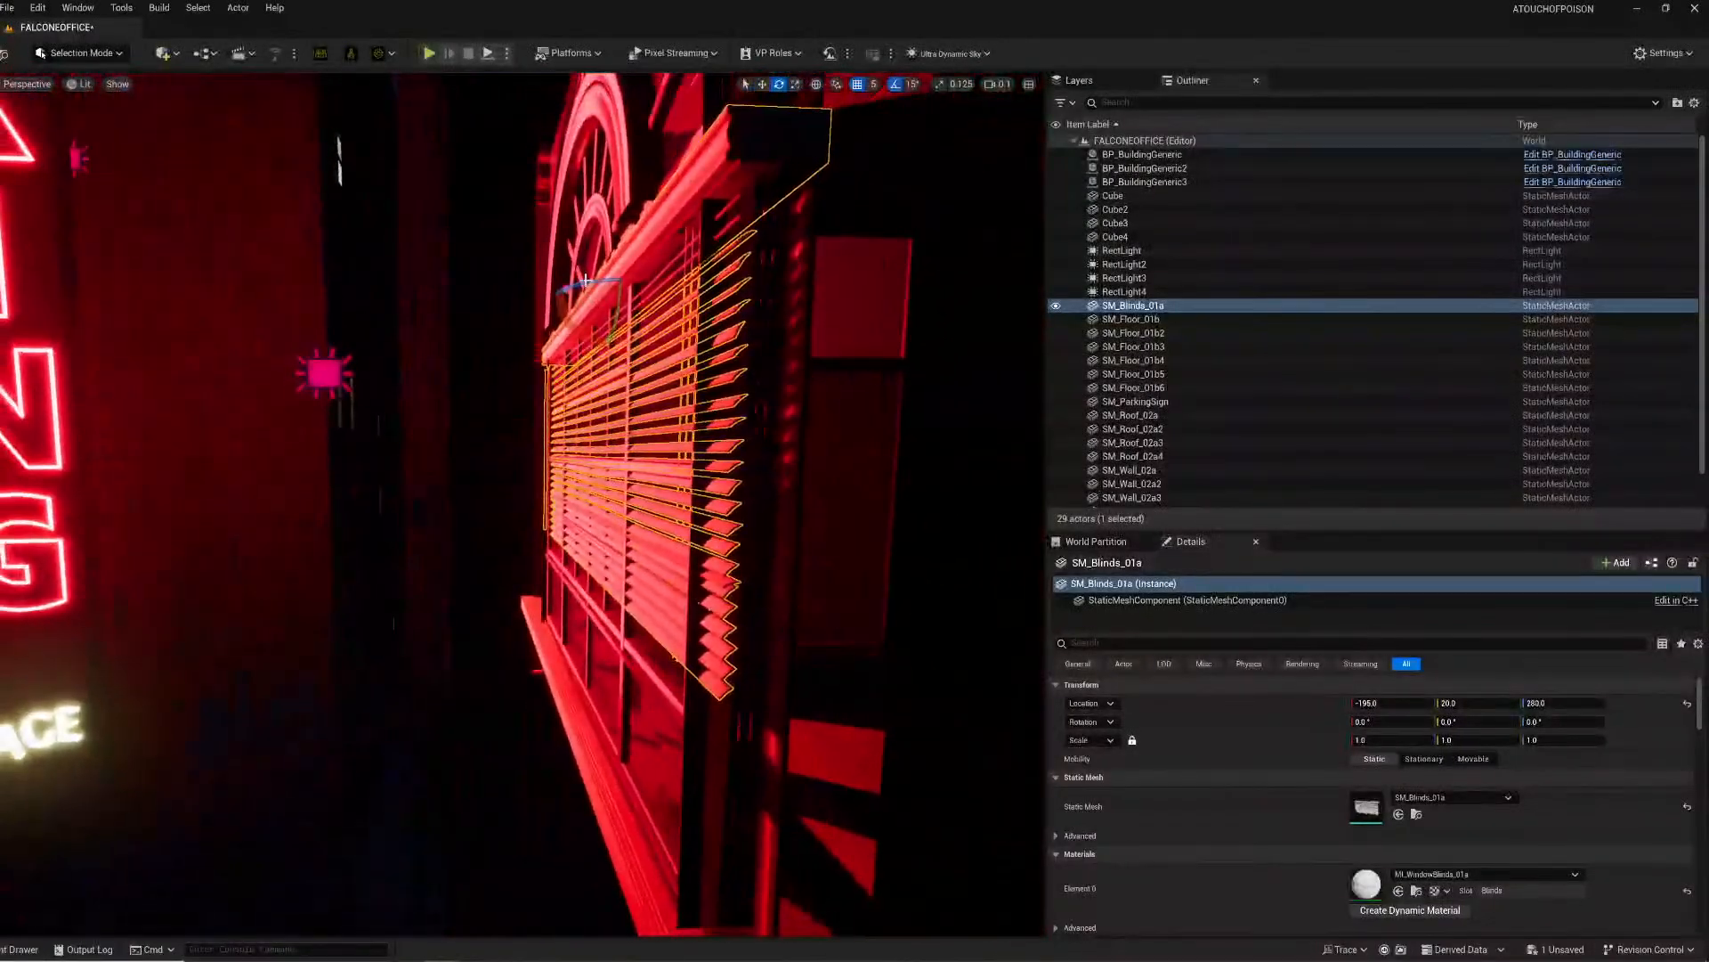
left_click_drag(566, 295, 711, 297)
right_click_drag(710, 296, 555, 310)
key("w")
left_click_drag(579, 349, 608, 356)
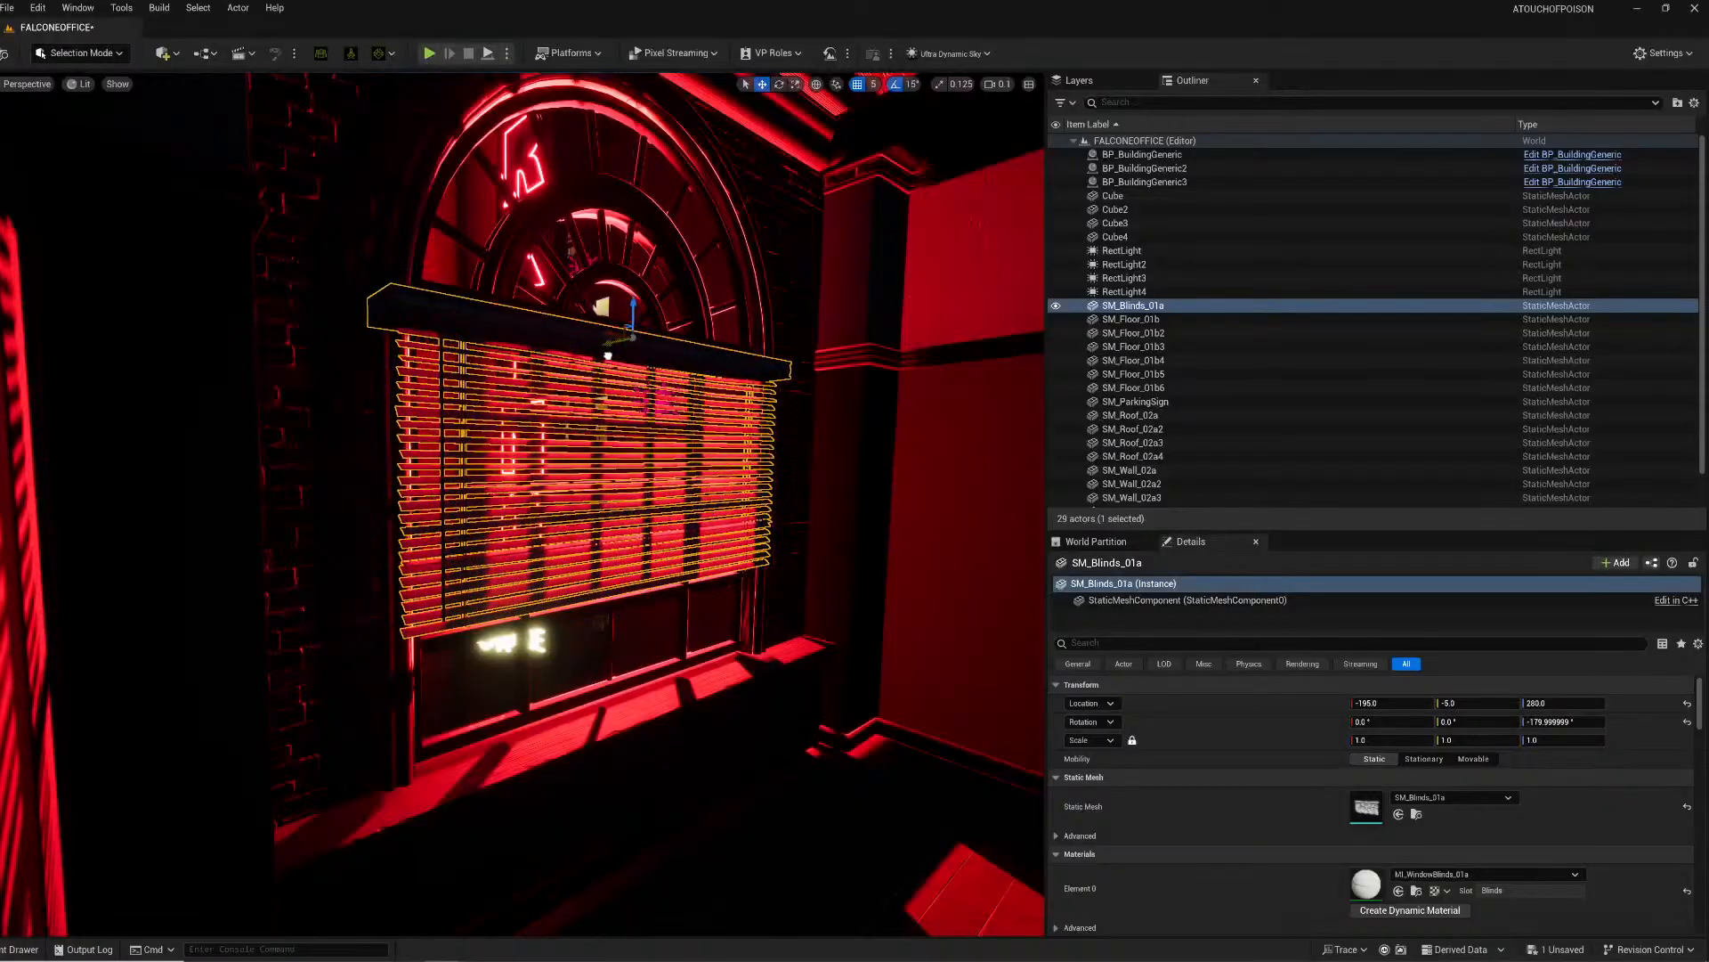
left_click(736, 803)
Step: Place the SM_Couch_01a armchair on the floor in front of the window and rotate it 180° about the vertical axis
right_click_drag(736, 804, 695, 761)
left_click(17, 949)
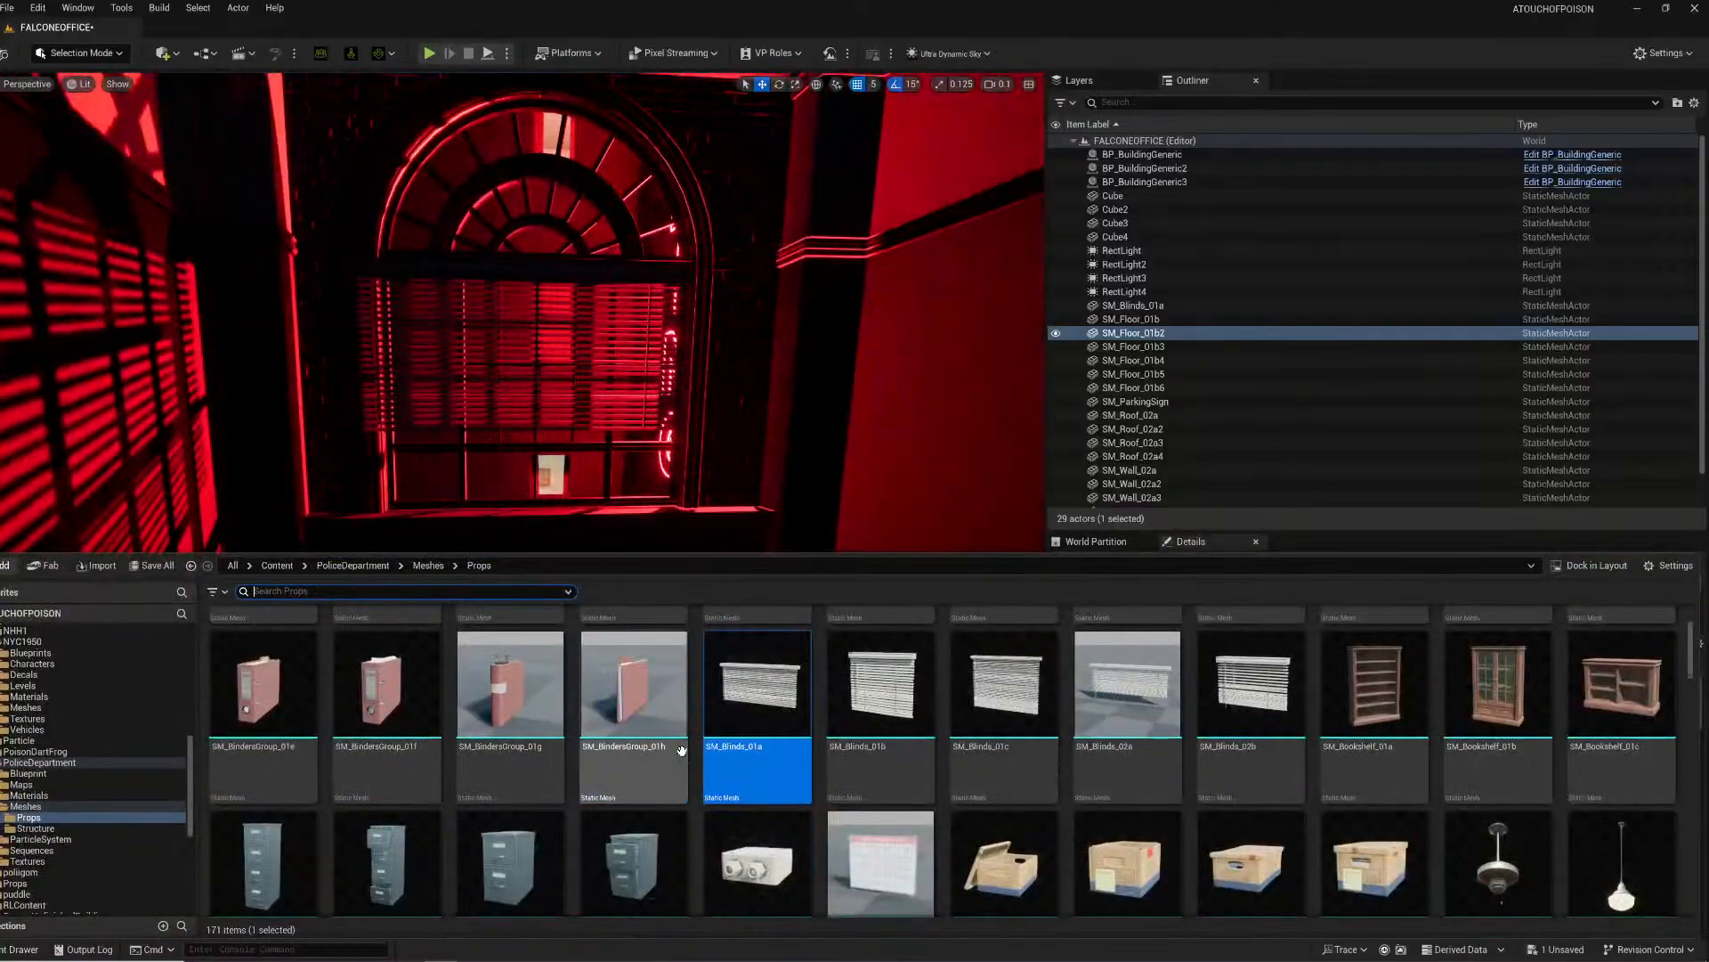
scroll(681, 750, "down", 5)
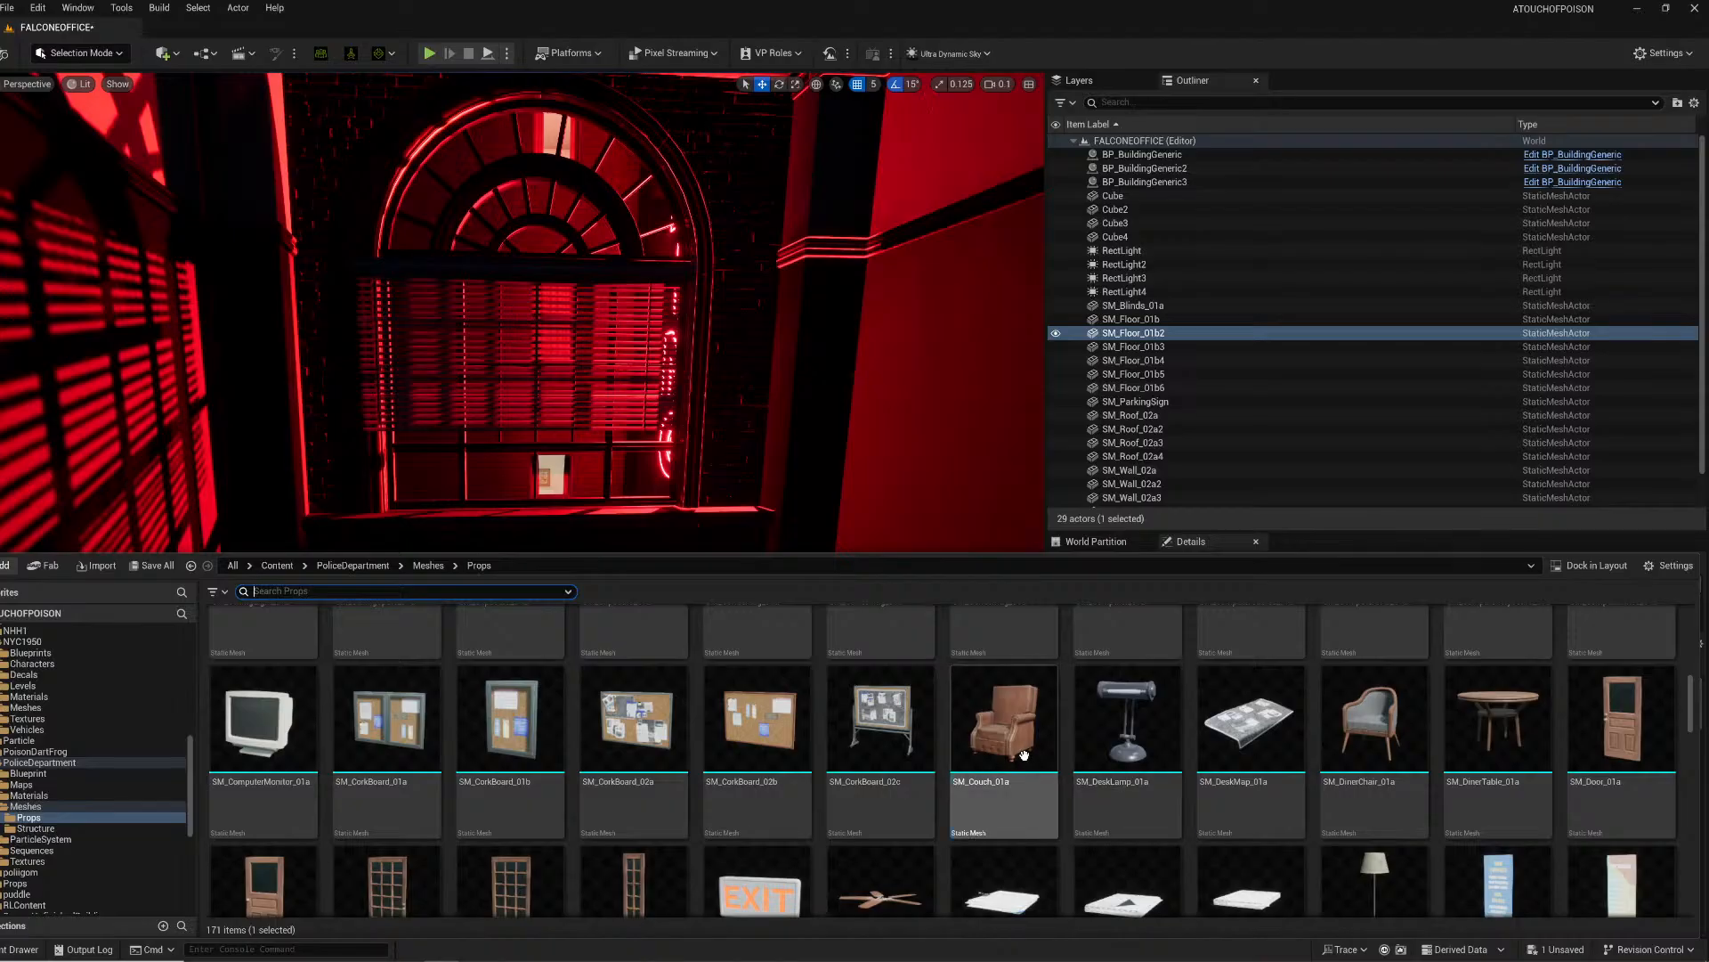
left_click_drag(1024, 755, 634, 673)
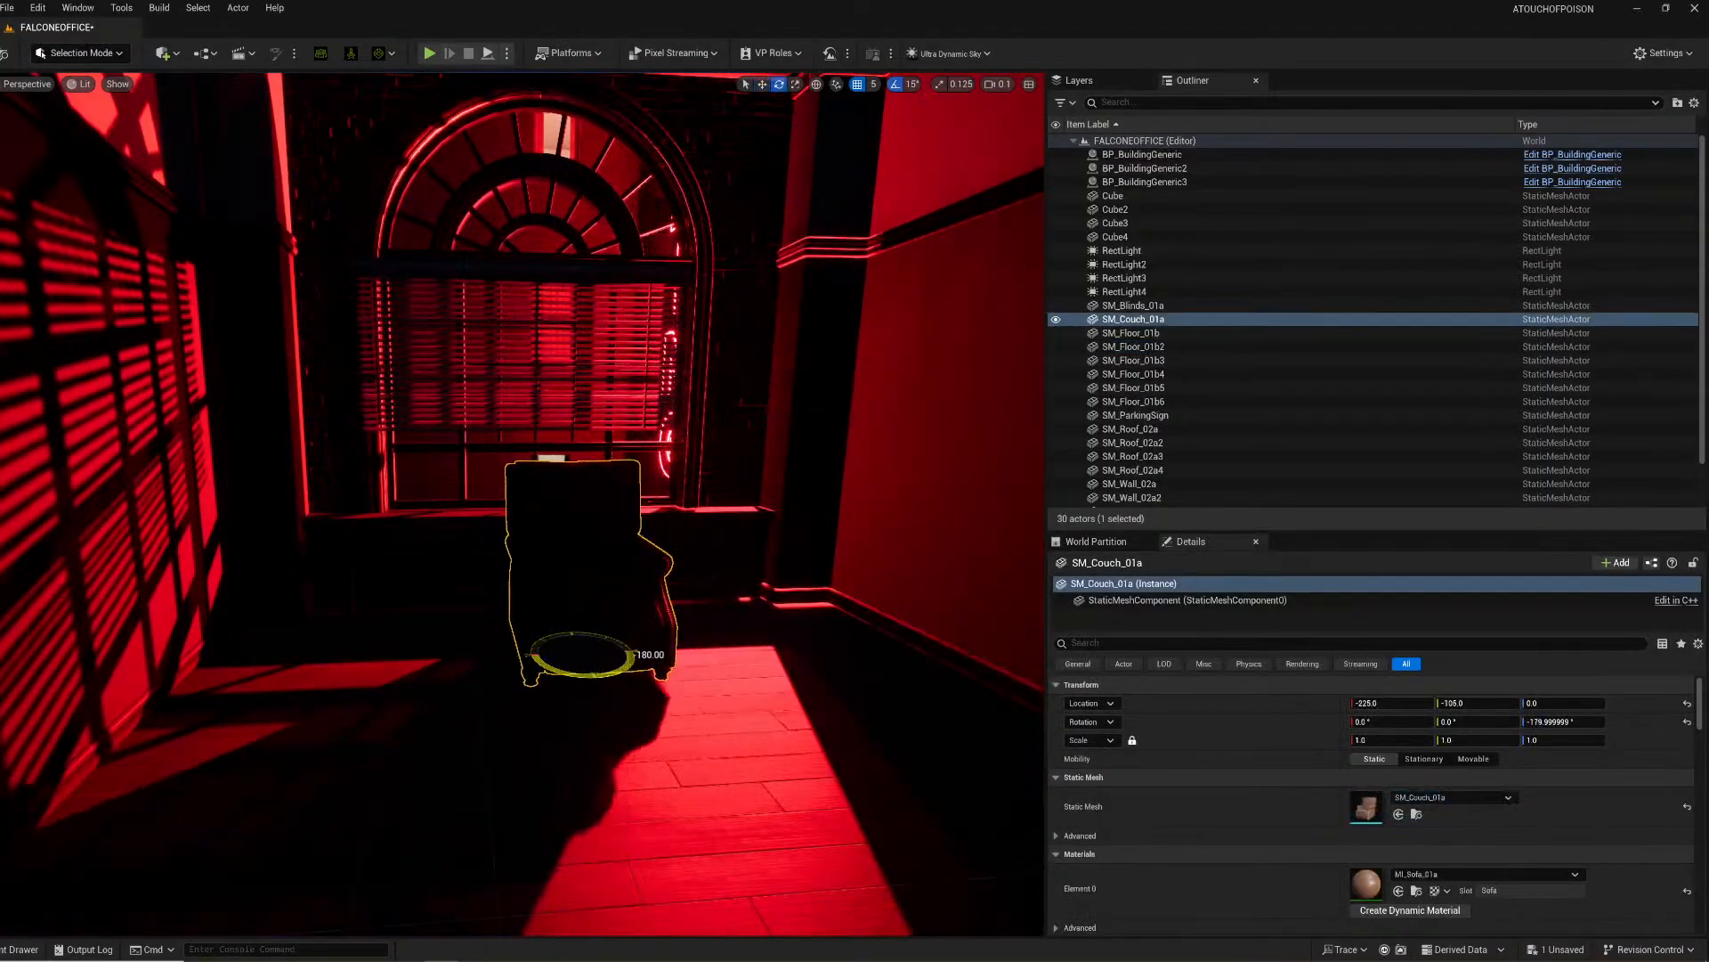
left_click(571, 679)
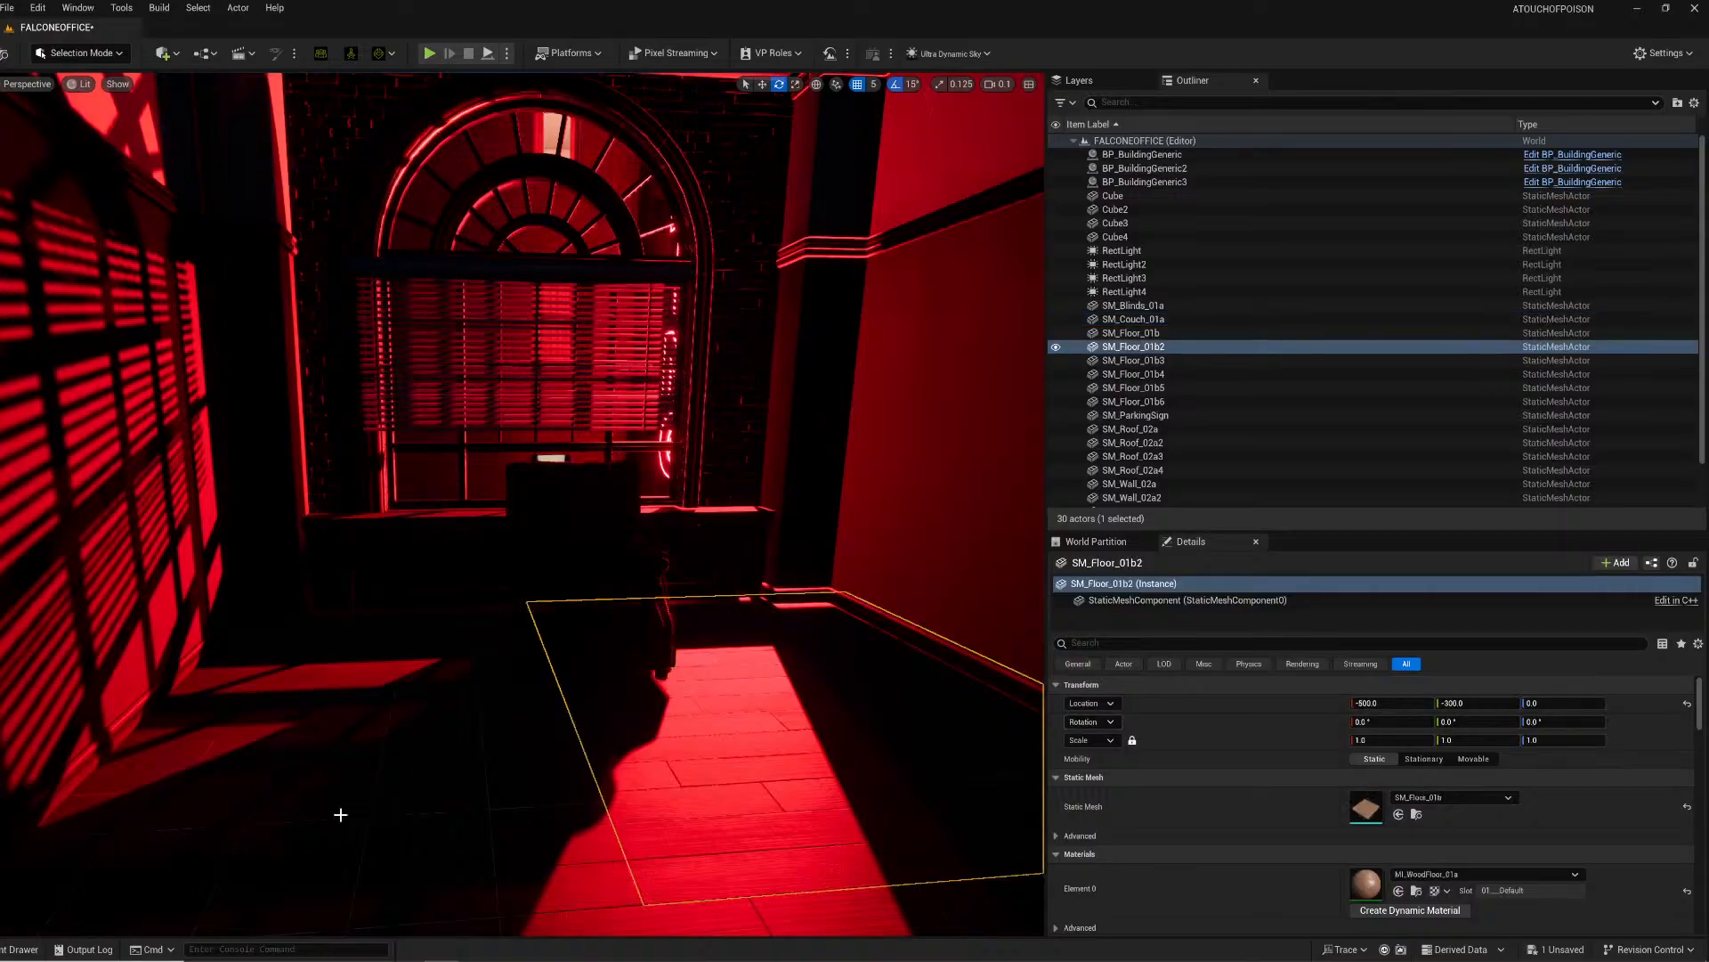
Step: Find the SM_OfficeDesk_01a mesh in the props and place it on the floor in front of the armchair
left_click(12, 951)
scroll(886, 752, "down", 3)
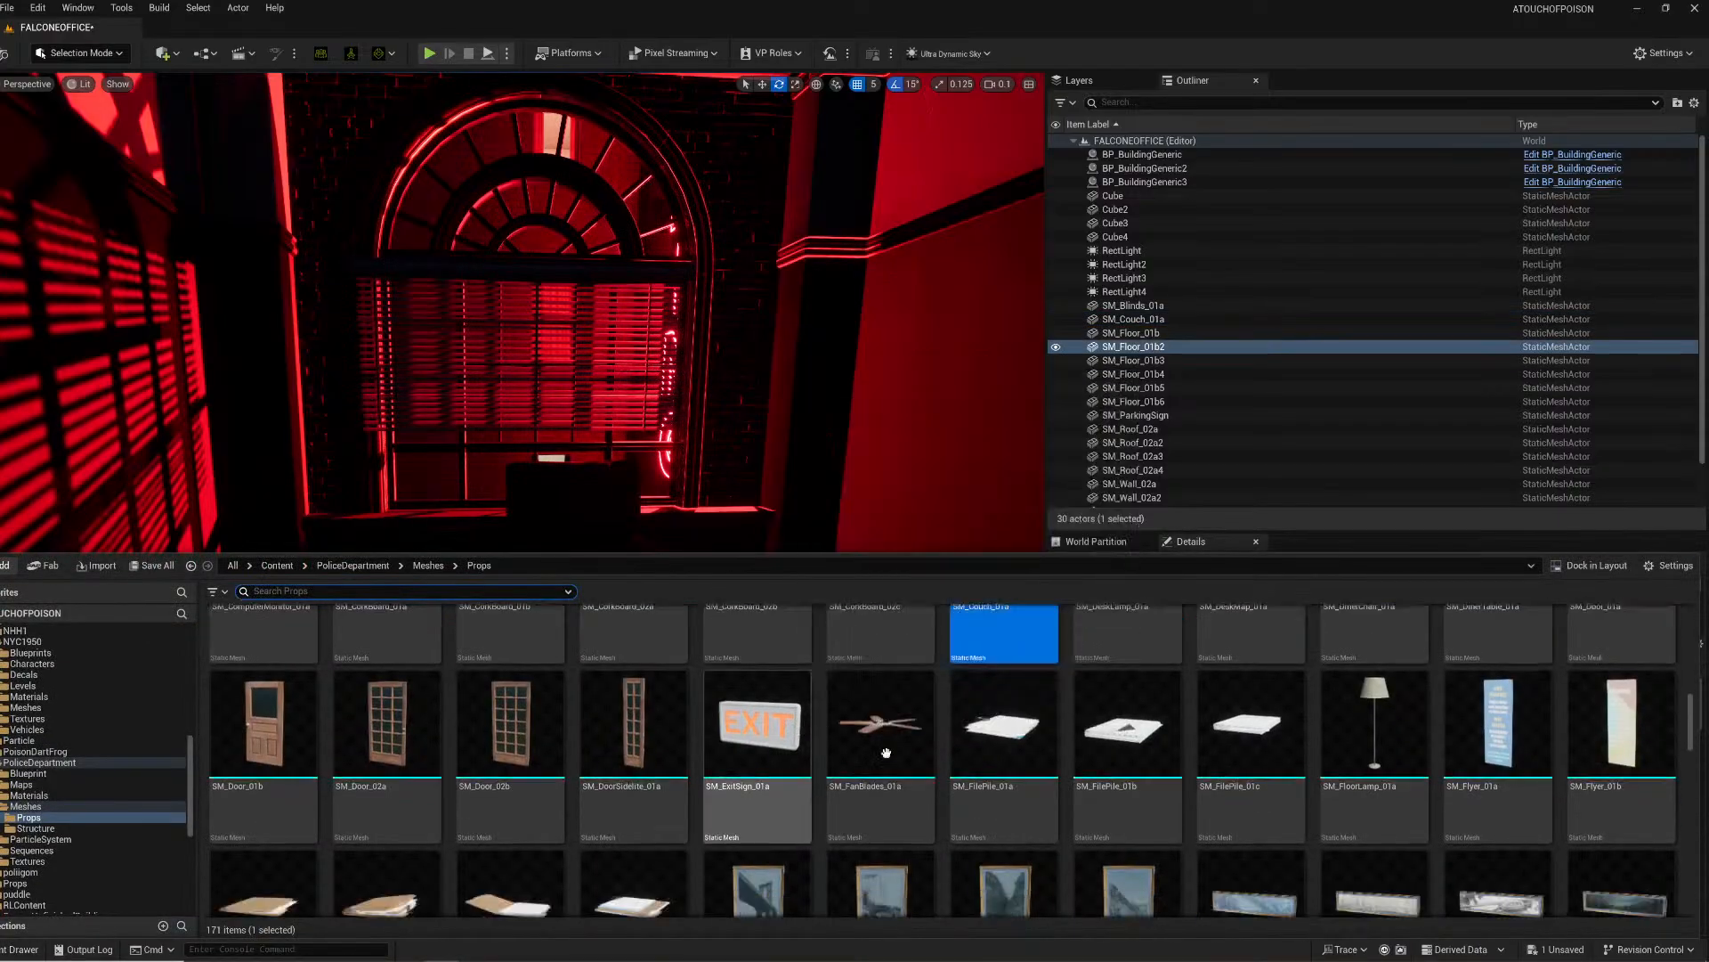
scroll(886, 752, "up", 1)
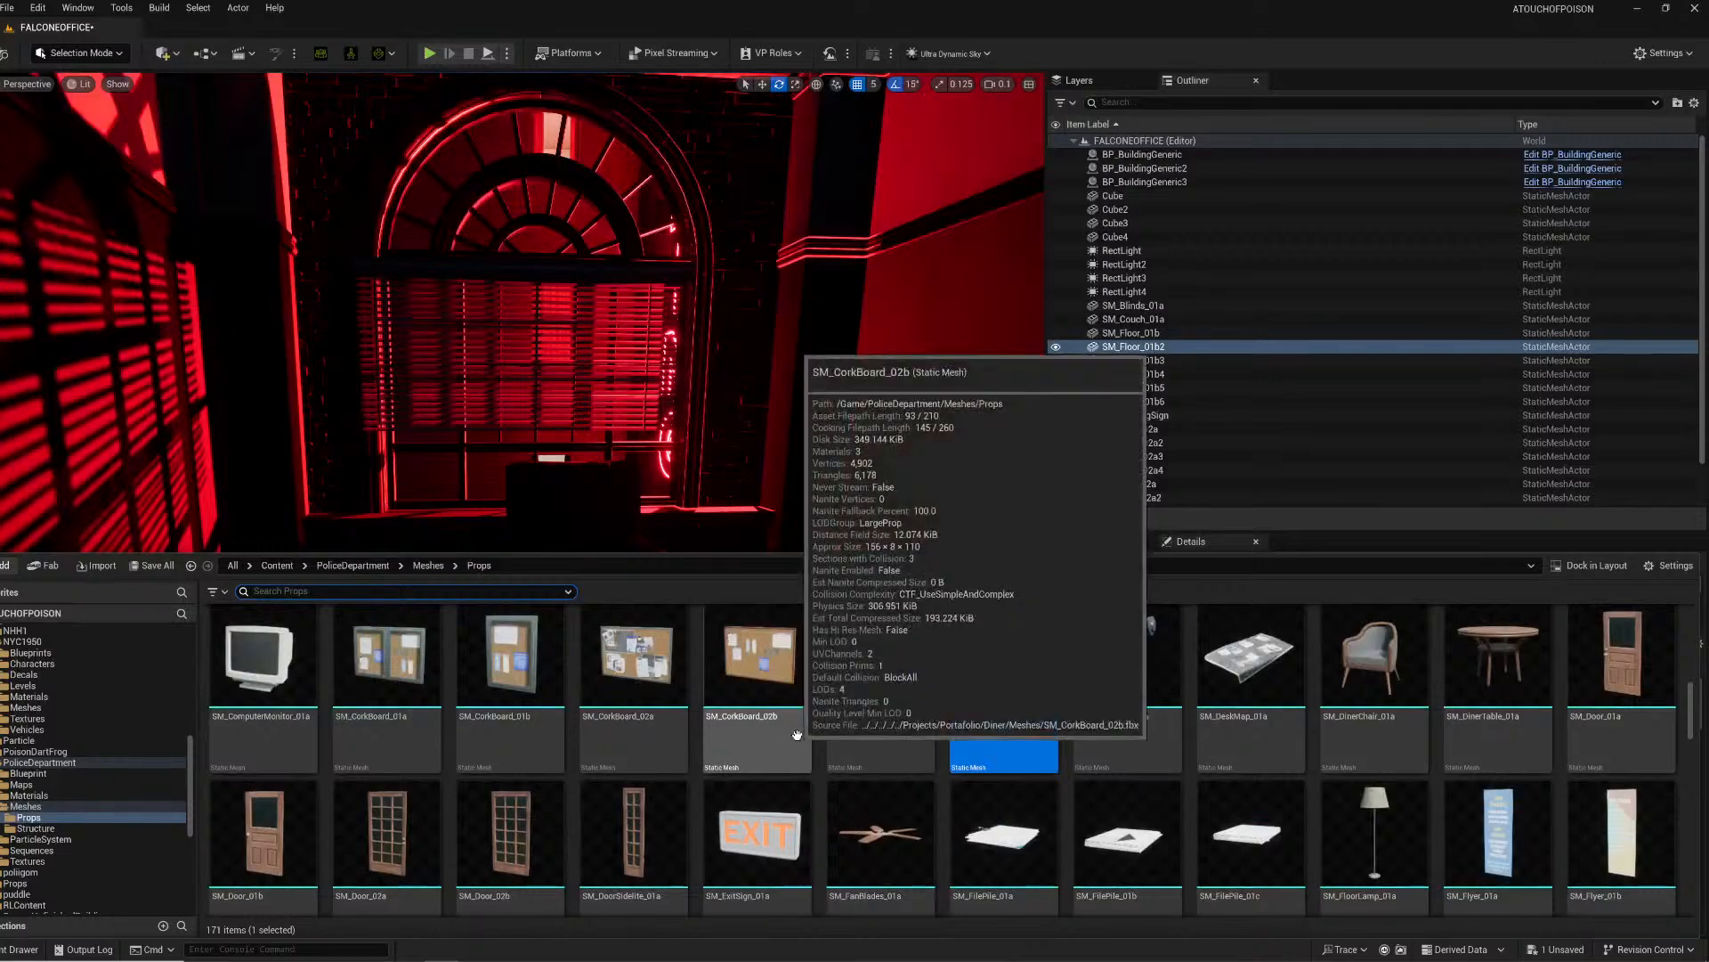
scroll(682, 723, "down", 7)
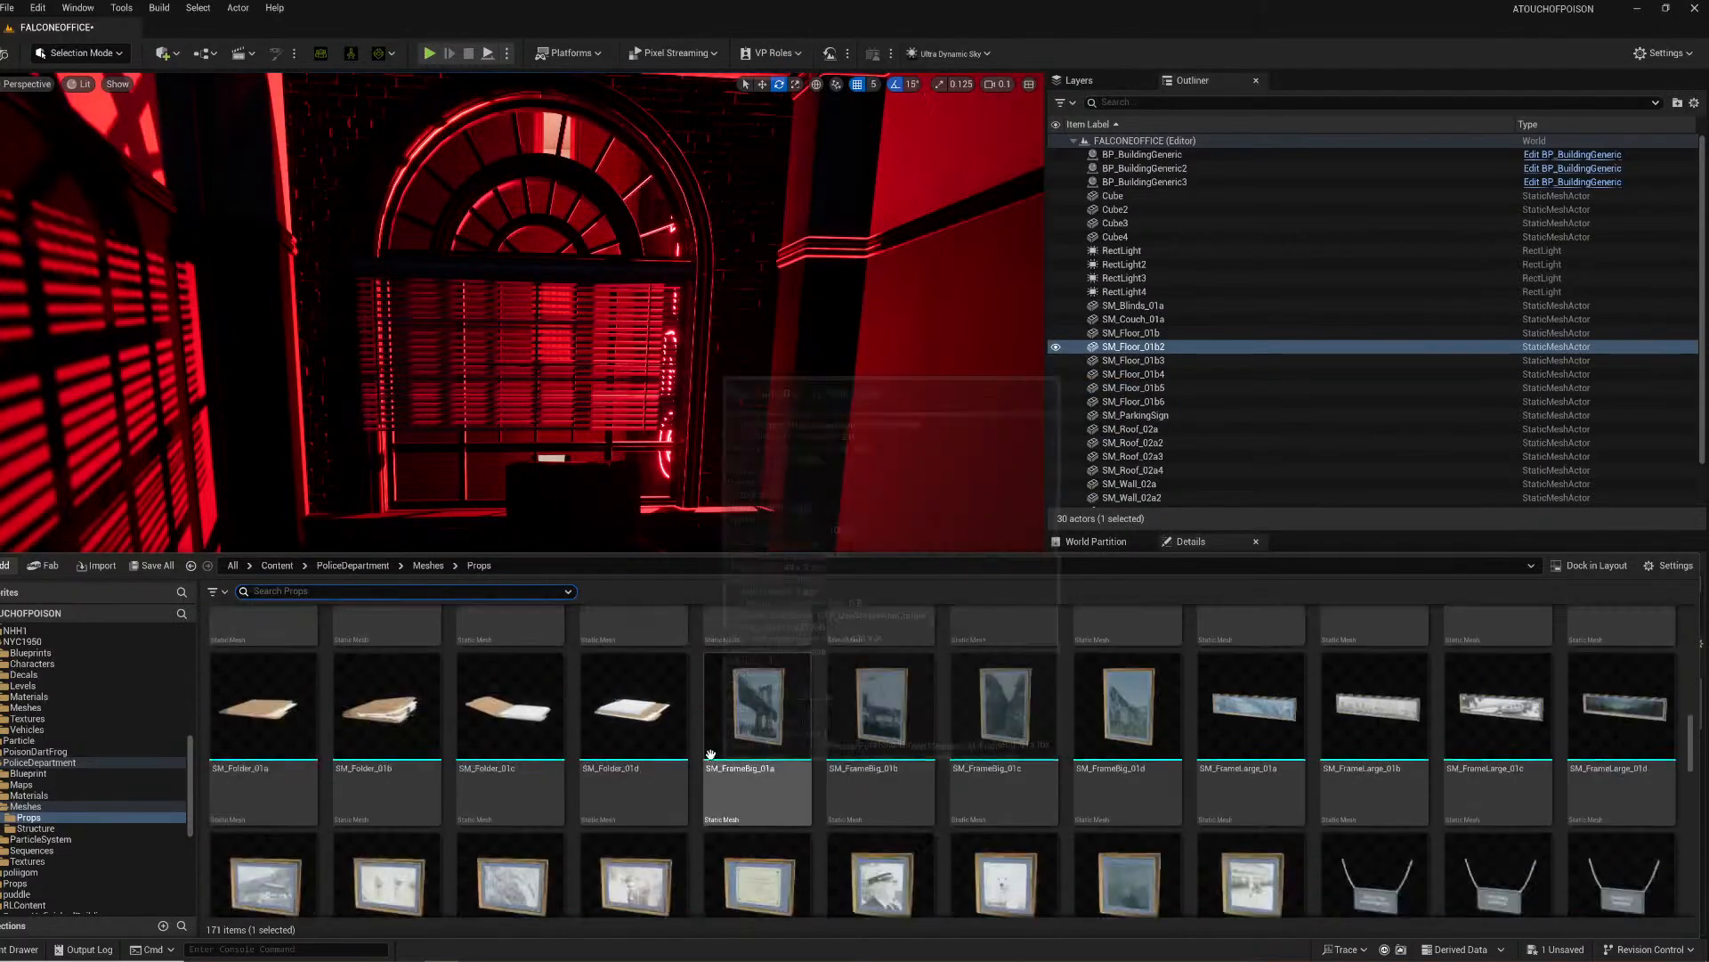
scroll(710, 754, "down", 4)
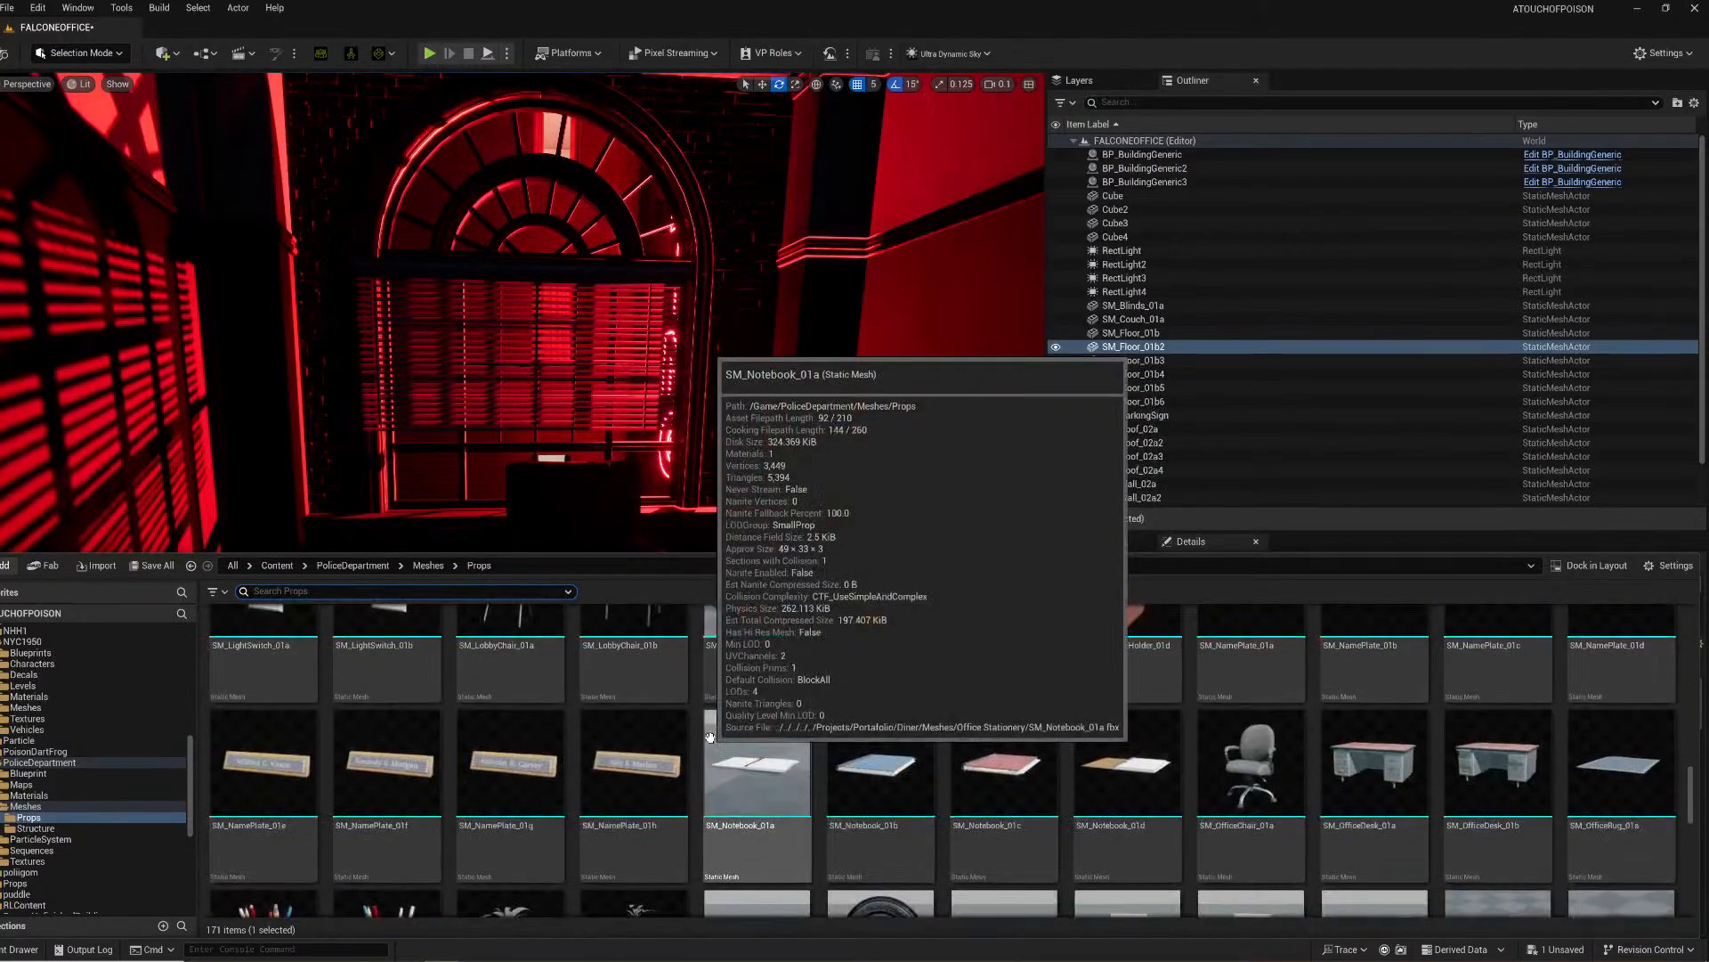
scroll(703, 717, "down", 8)
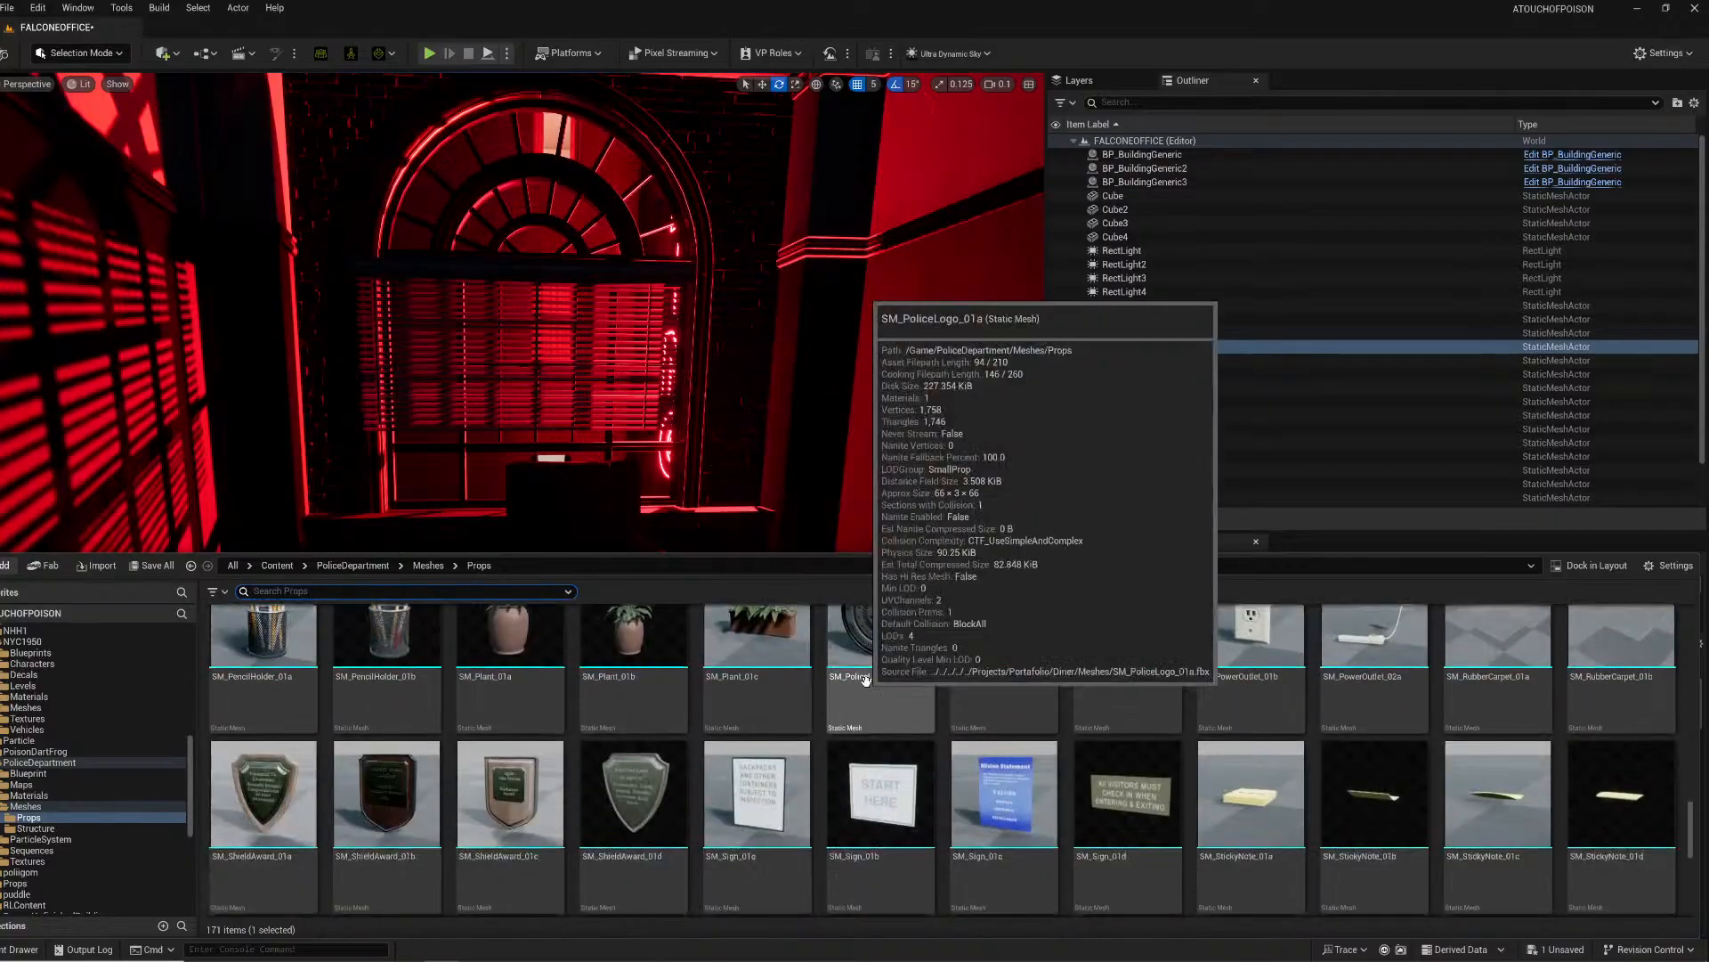
scroll(838, 700, "up", 8)
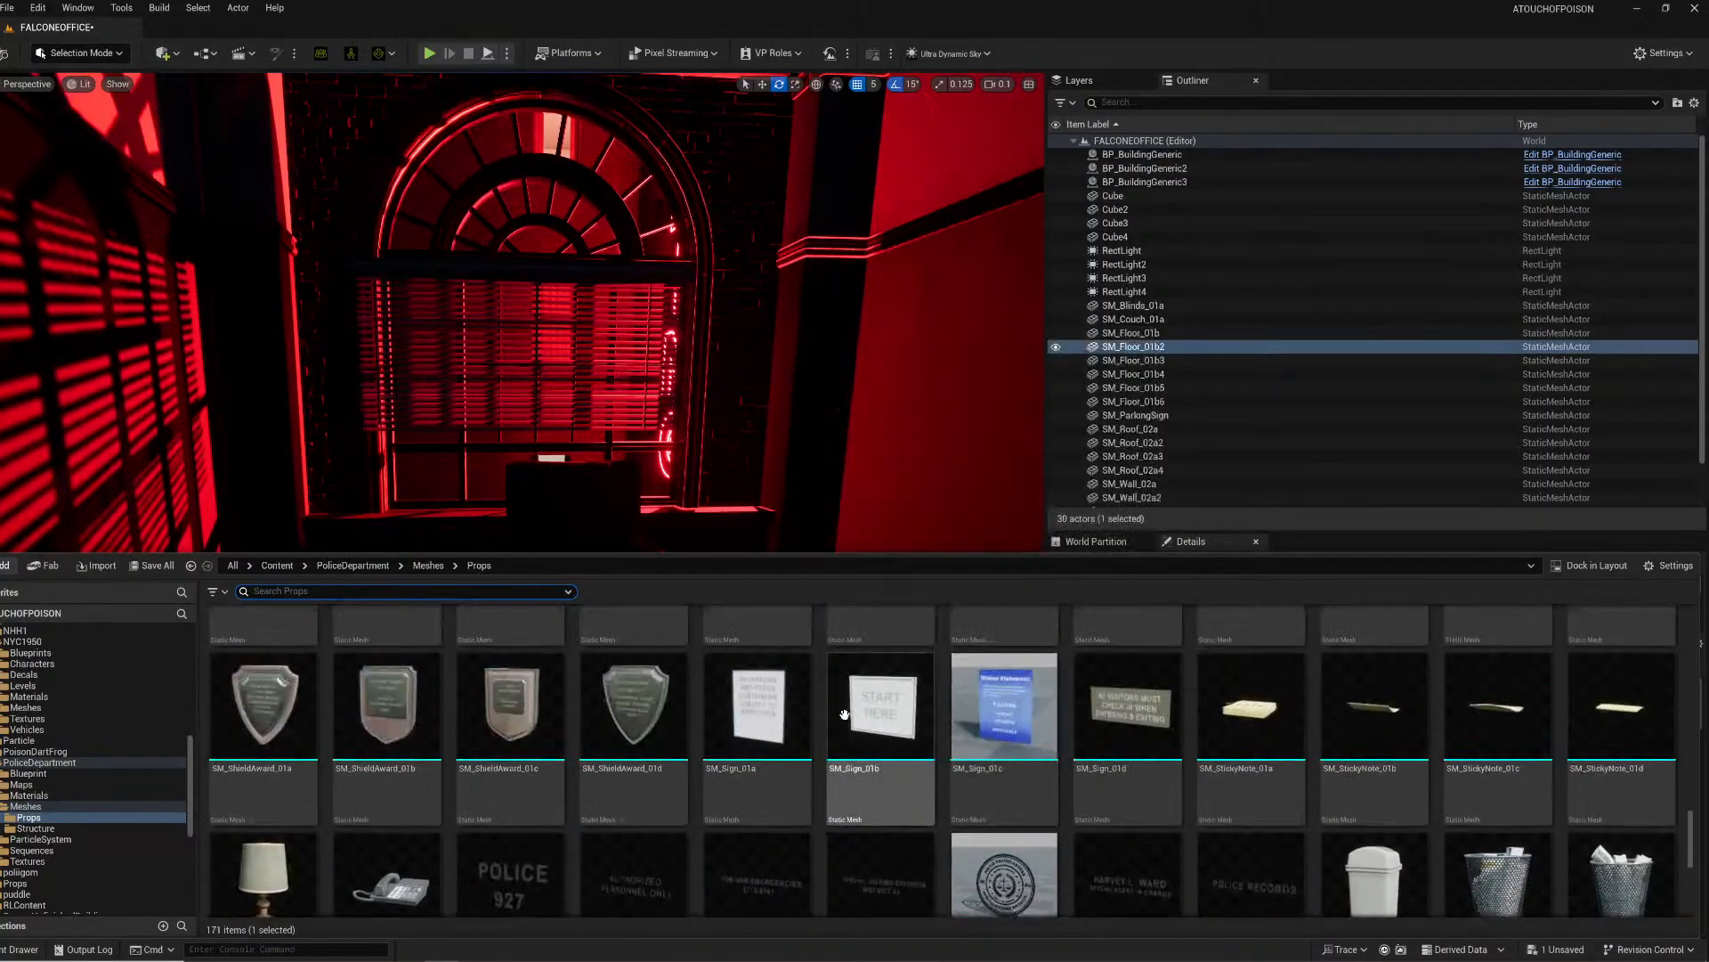
scroll(908, 703, "up", 1)
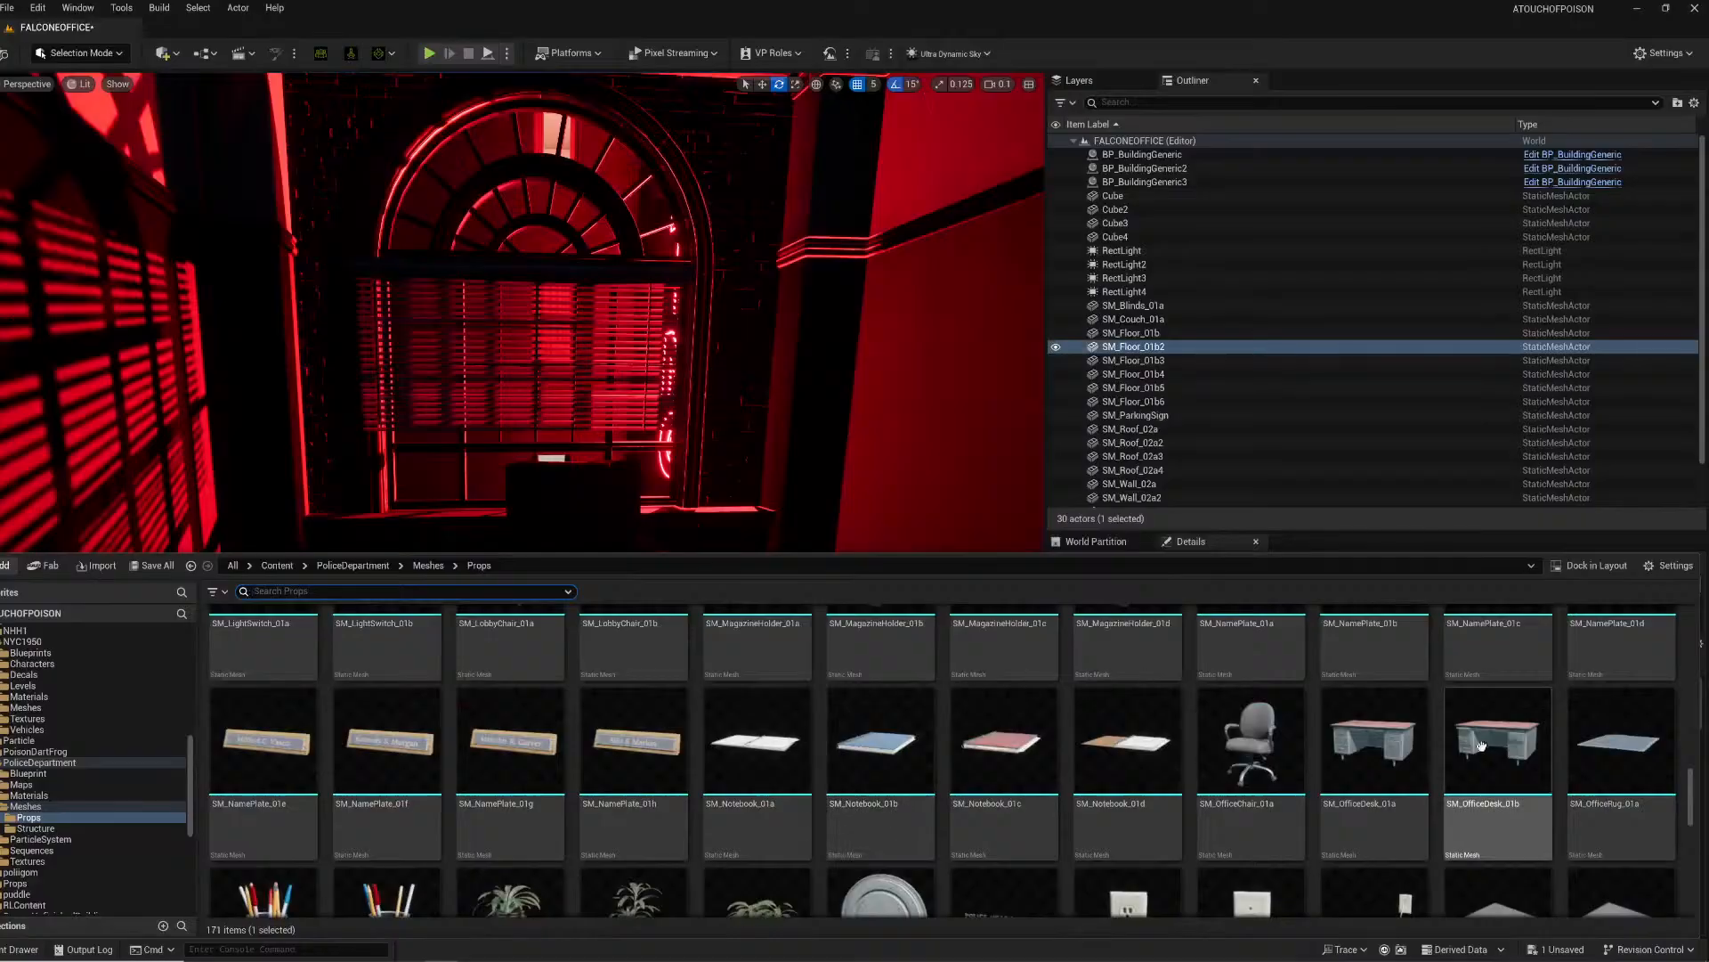
left_click_drag(1416, 739, 607, 748)
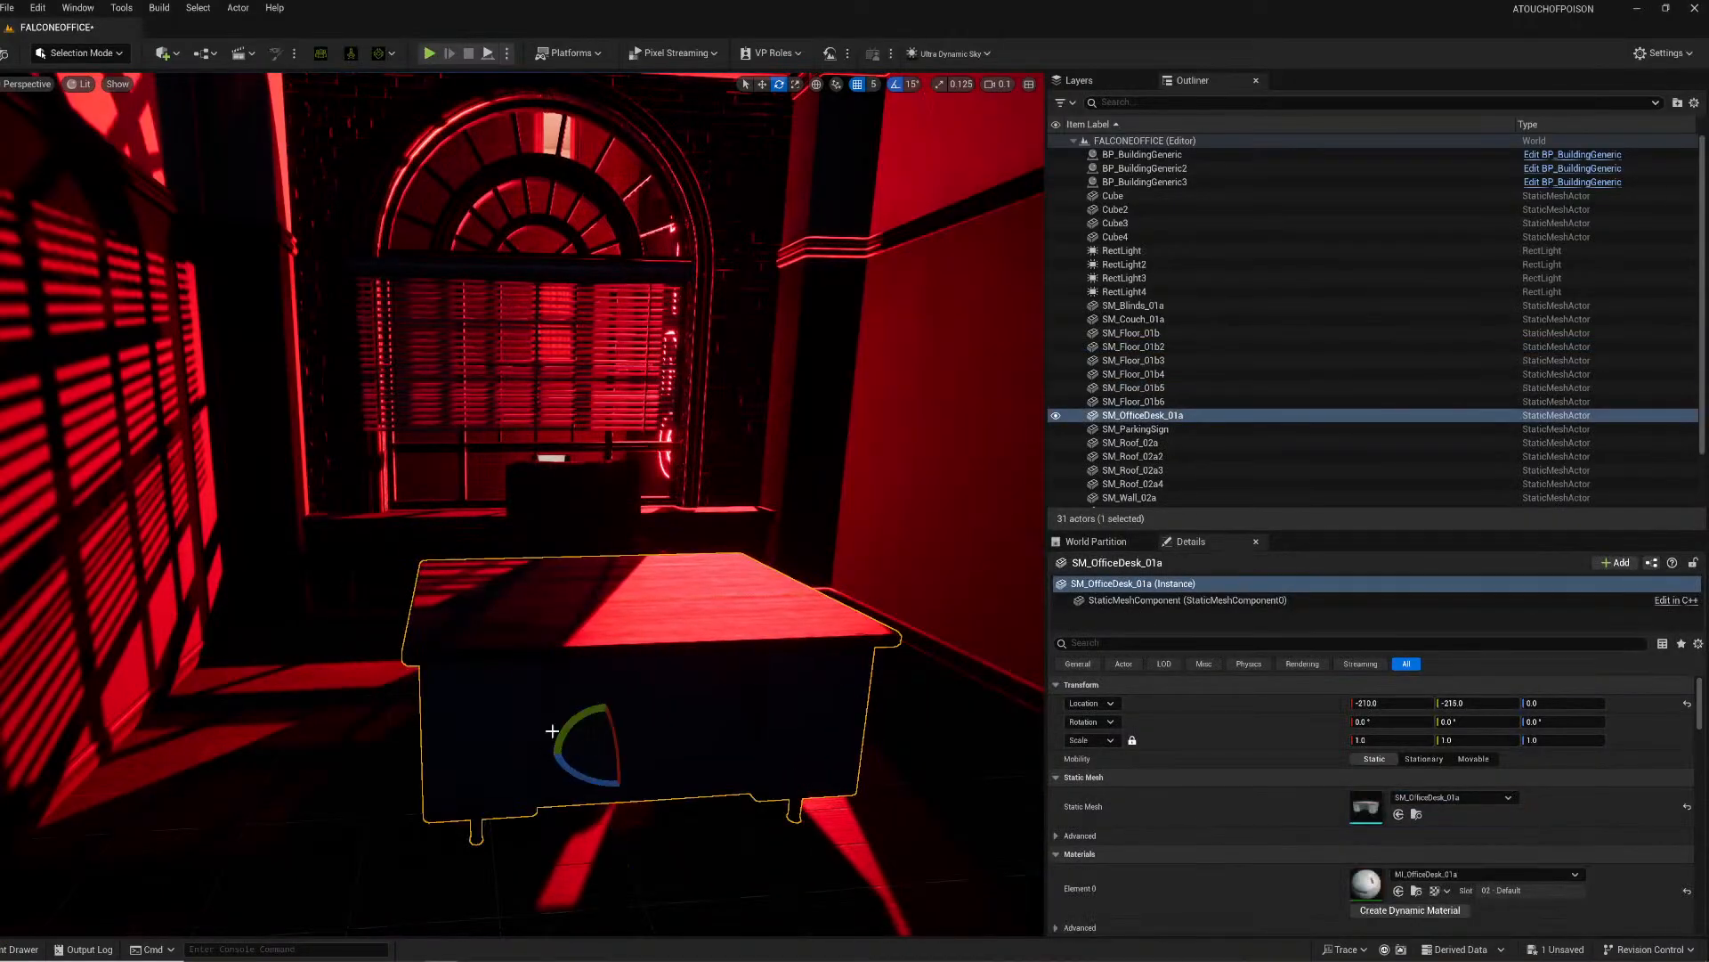
Step: Inspect the office desk from its drawer side and delete it from the level
key("w")
right_click_drag(607, 749, 837, 806)
mouse_move(705, 570)
right_mouse_down()
mouse_move(744, 636)
mouse_move(704, 570)
right_mouse_up()
key("w")
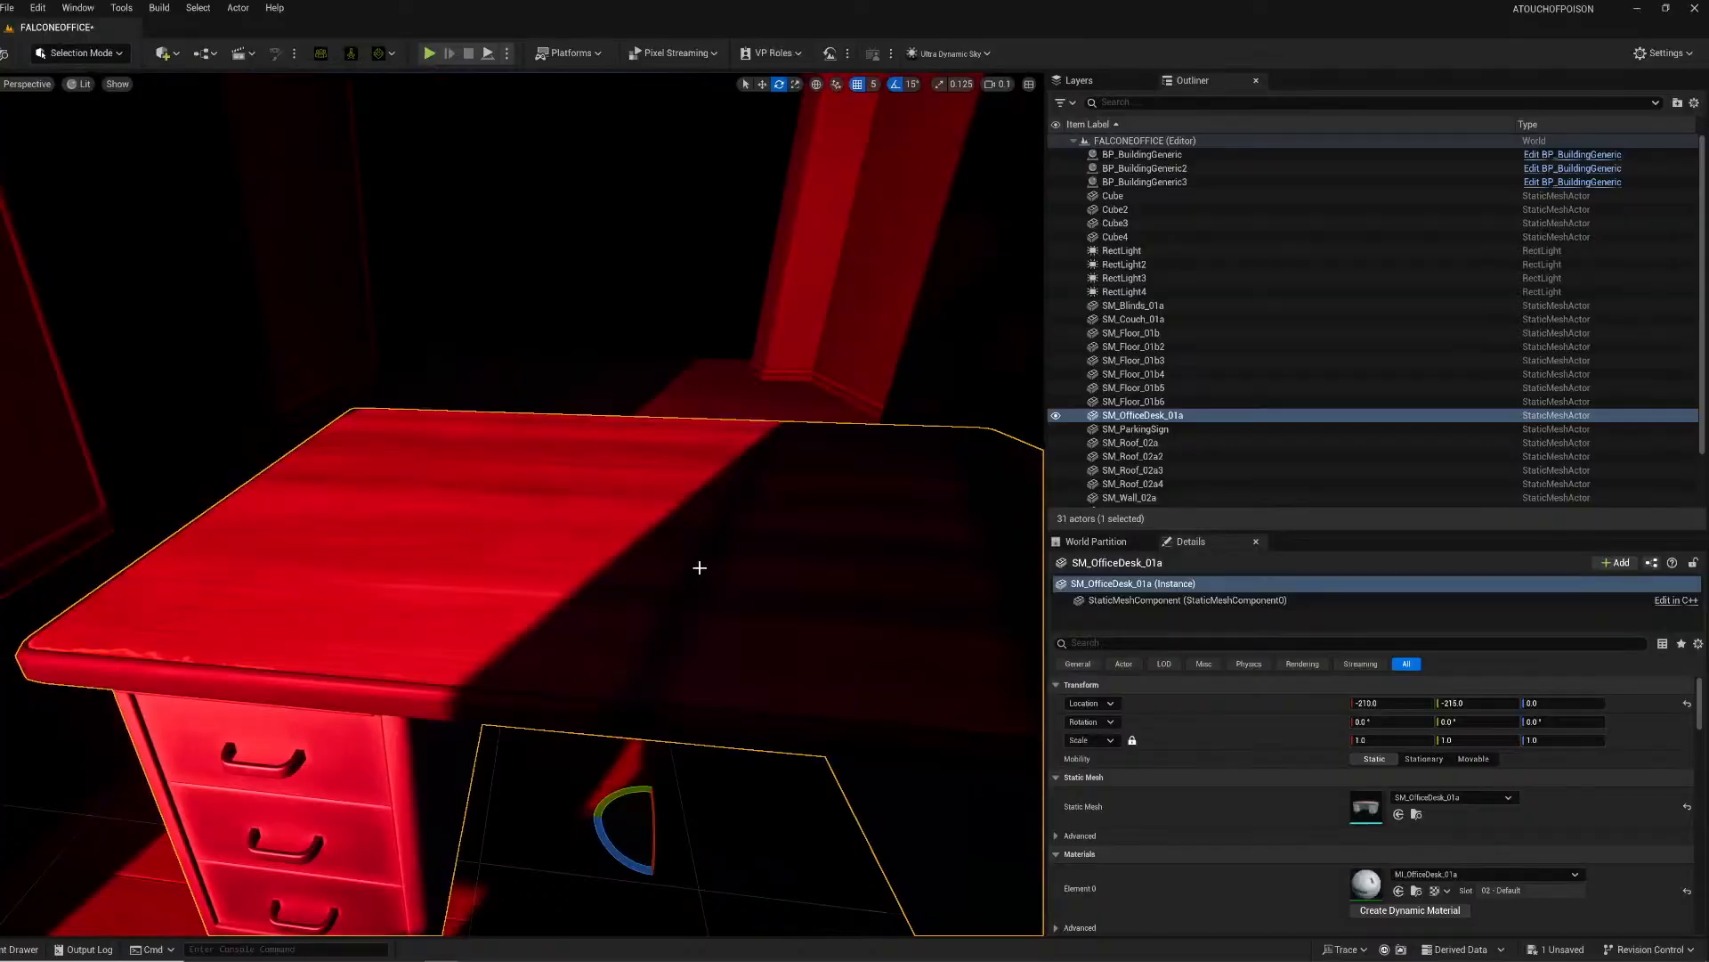
key("Delete")
Step: Look through the PoliceDepartment props, try the SM_RubberCarpet_01a mesh on the lit floor, and delete it from the level
left_click(19, 949)
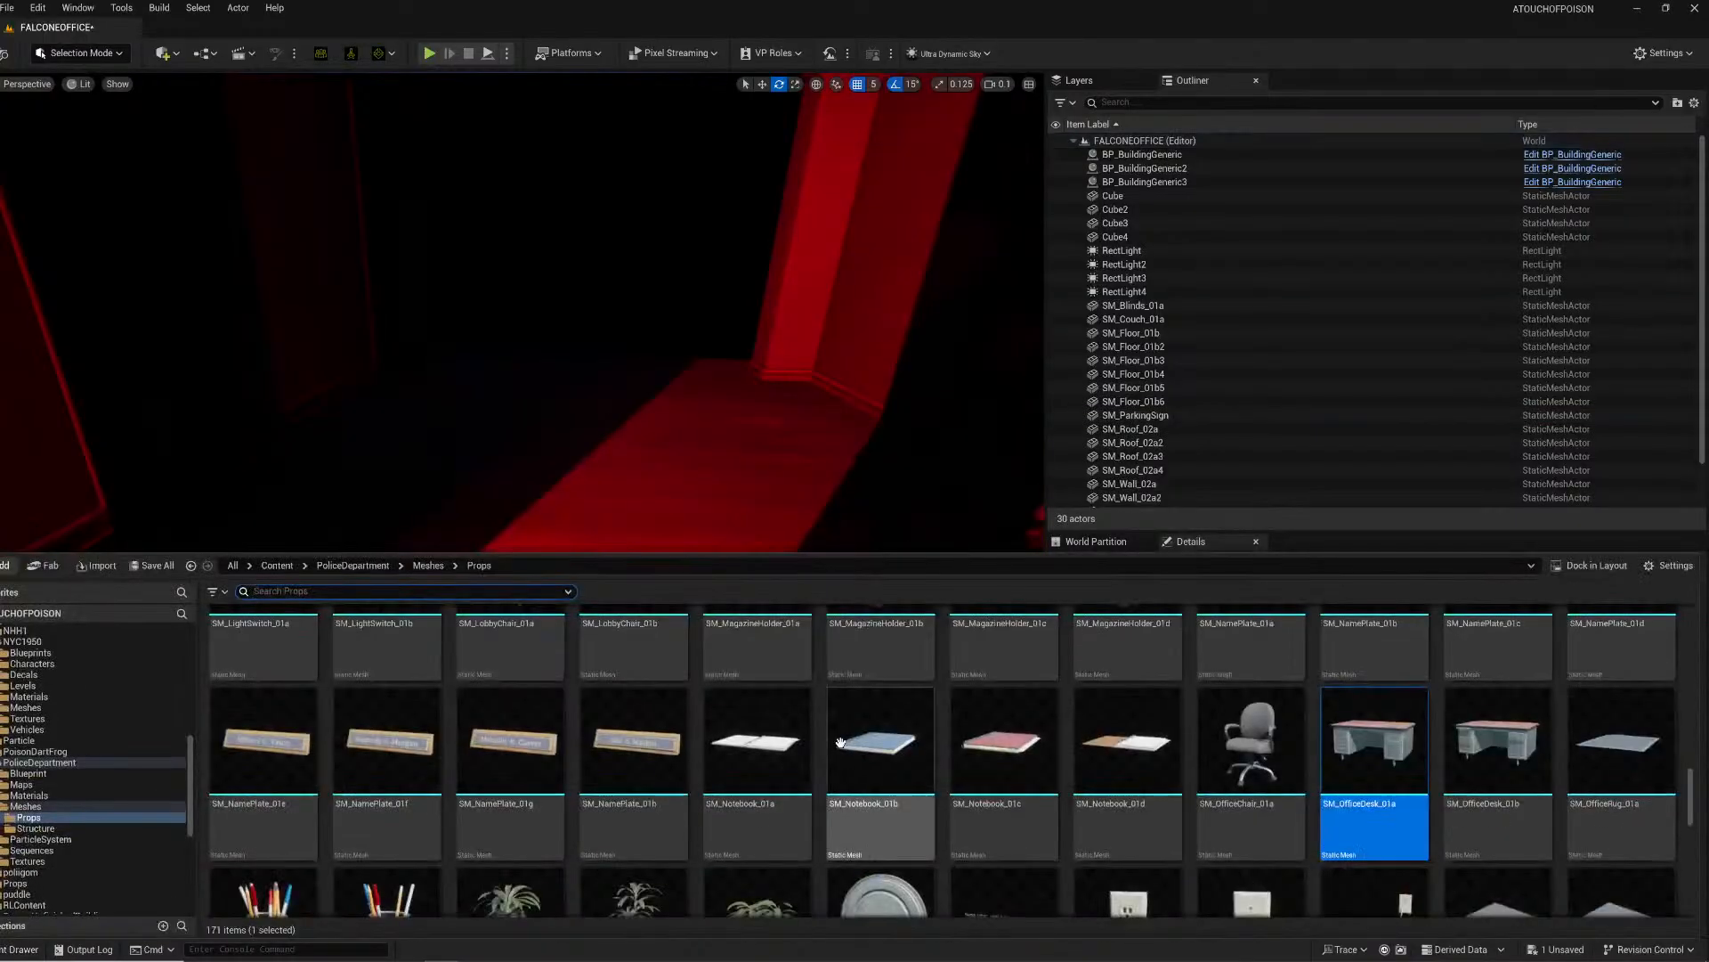
scroll(832, 748, "down", 5)
scroll(833, 748, "down", 5)
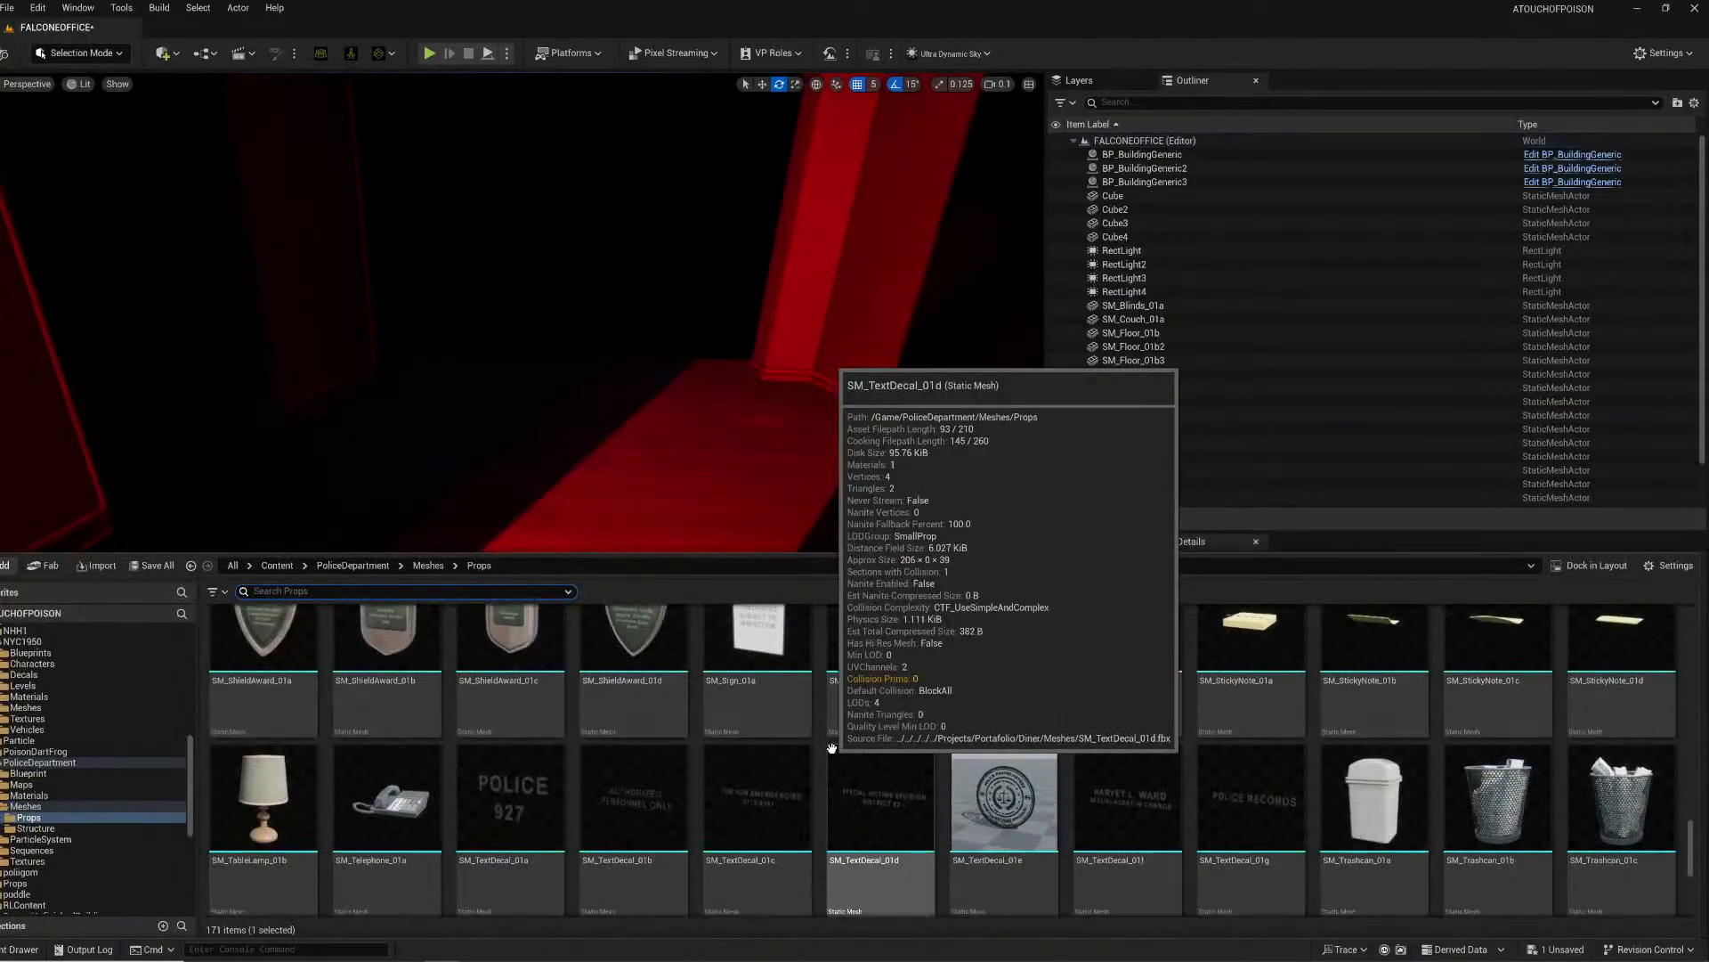
scroll(784, 698, "down", 3)
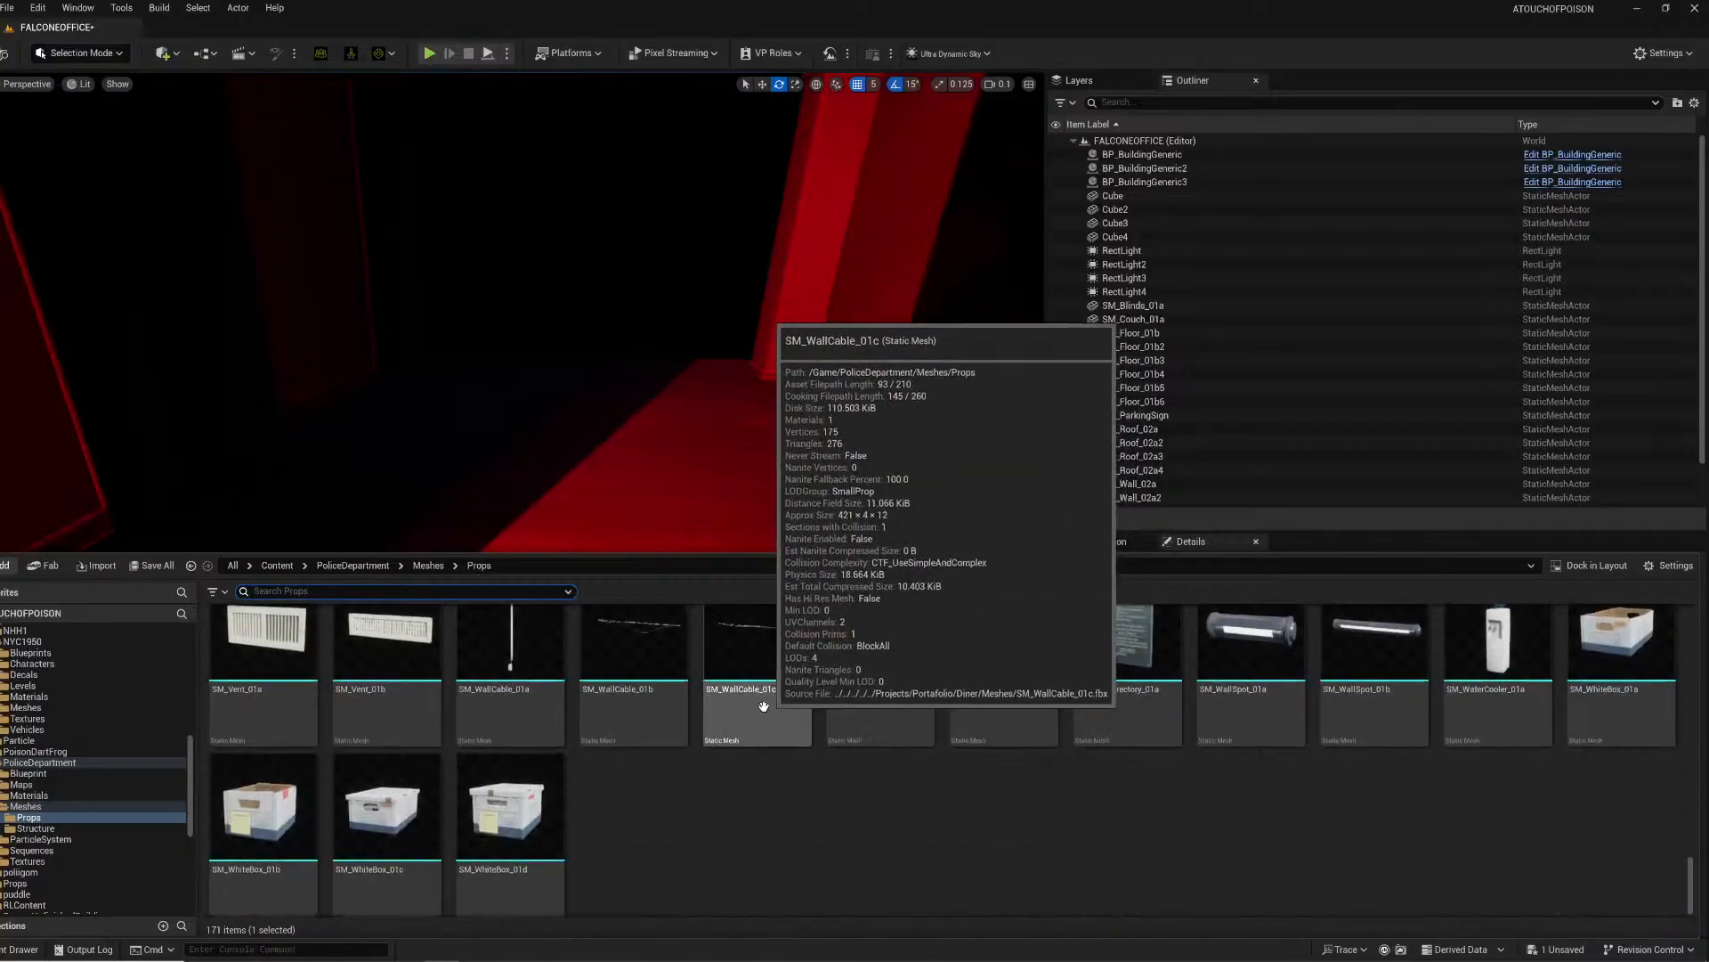
scroll(765, 712, "up", 5)
scroll(754, 721, "up", 8)
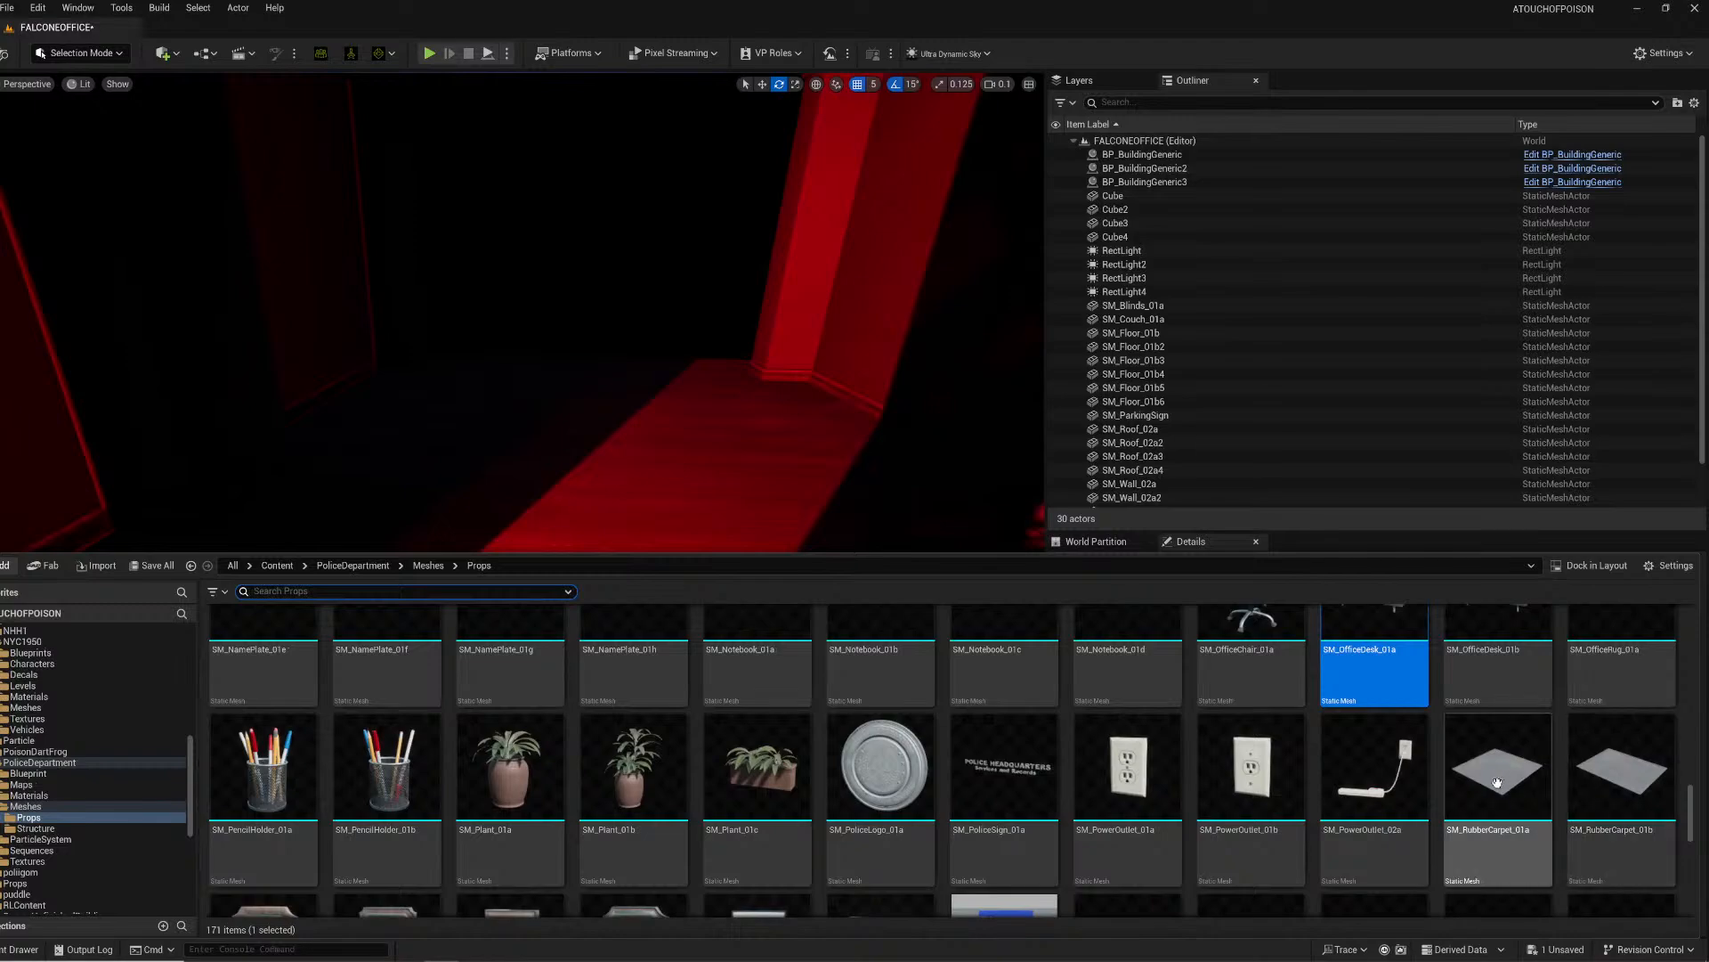
left_click_drag(1496, 783, 633, 556)
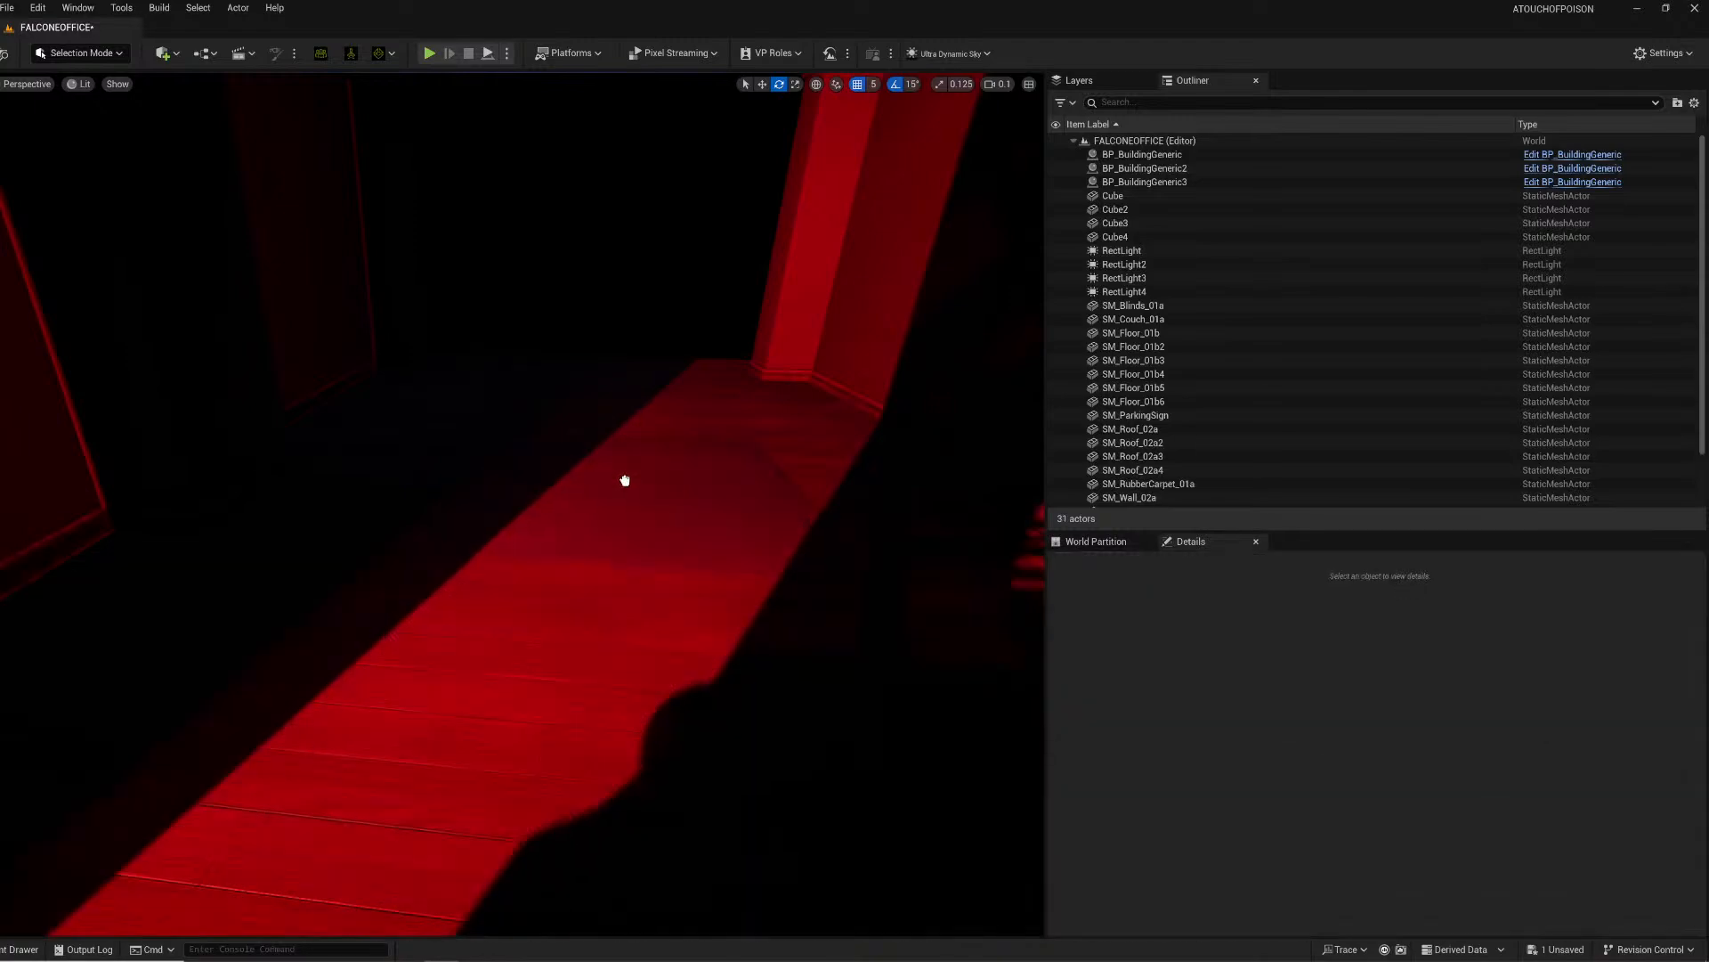
left_click_drag(625, 480, 624, 482)
key("Delete")
Step: Find the SM_Bookshelf_01b mesh in the props, place it on the floor, and rotate it -90° about the vertical axis
left_click(20, 948)
scroll(690, 772, "up", 10)
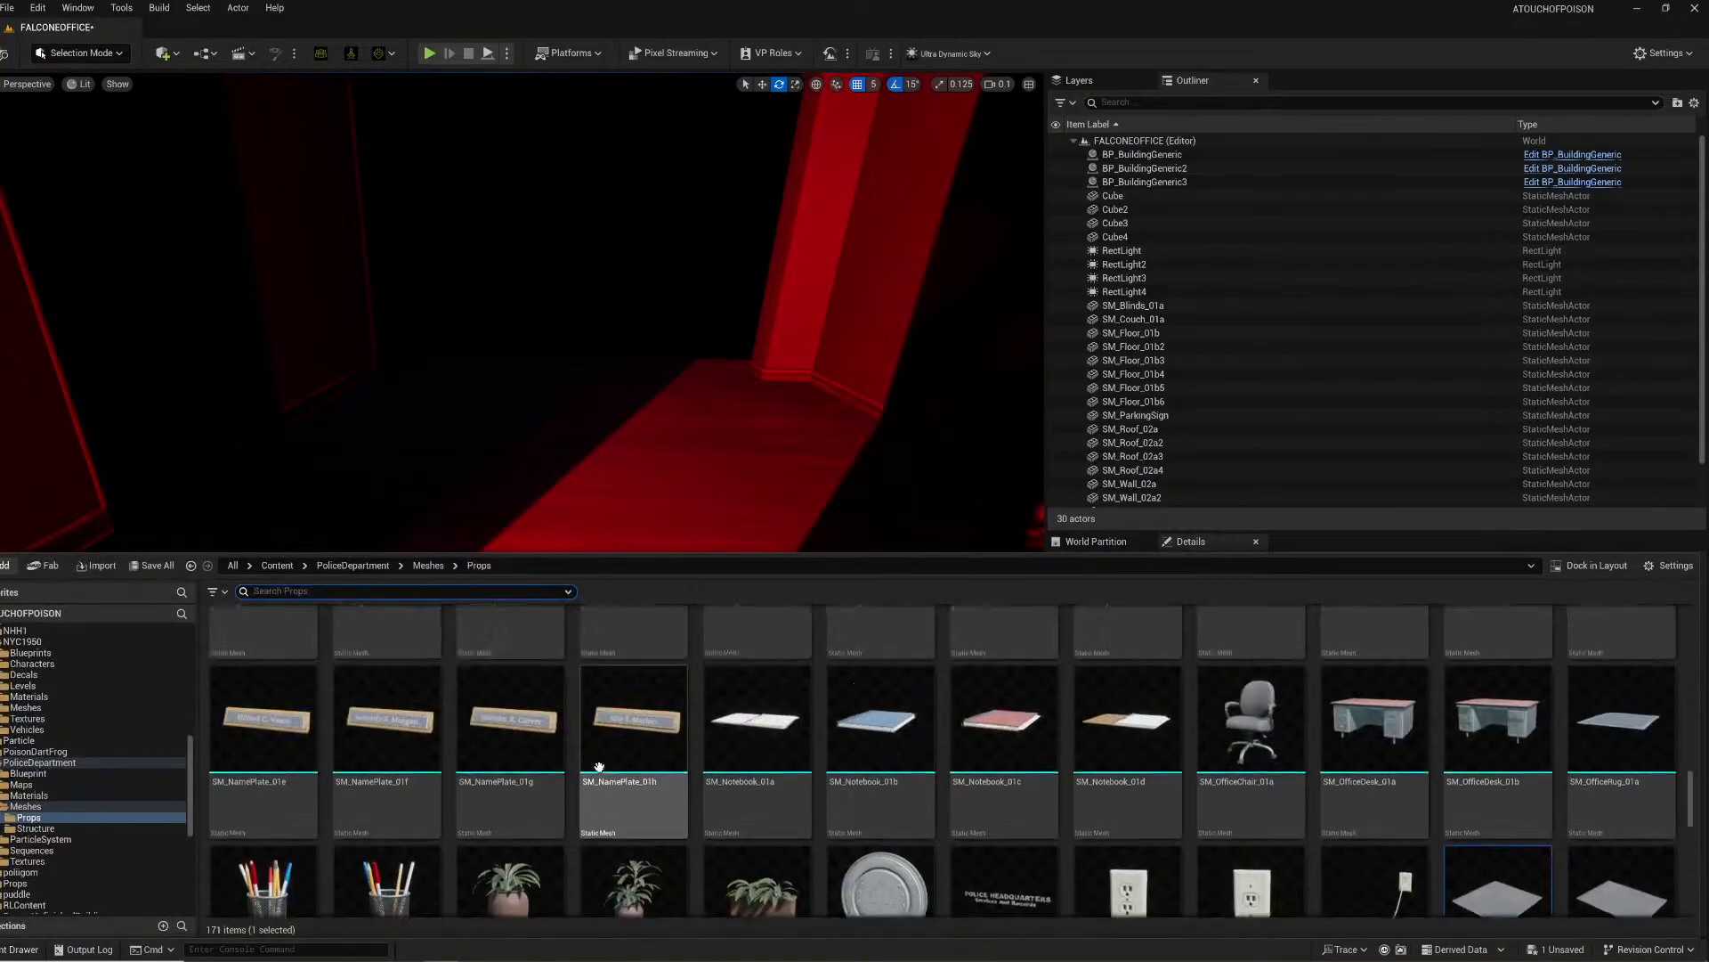
scroll(556, 777, "up", 2)
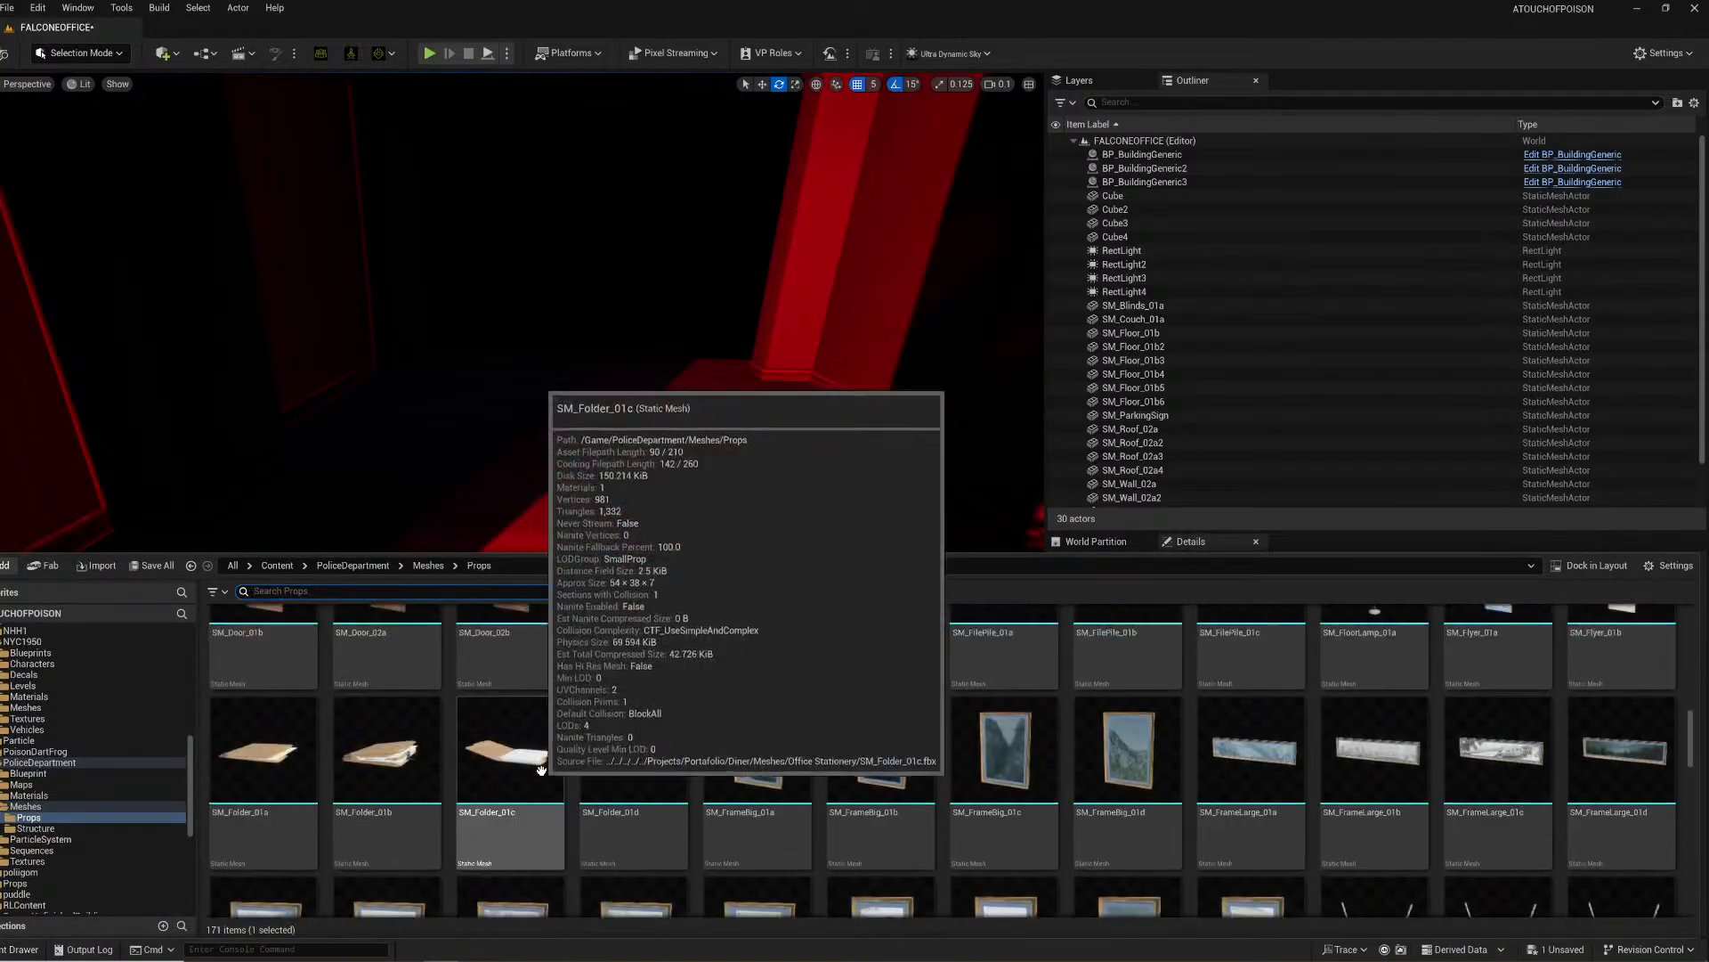
scroll(656, 838, "up", 2)
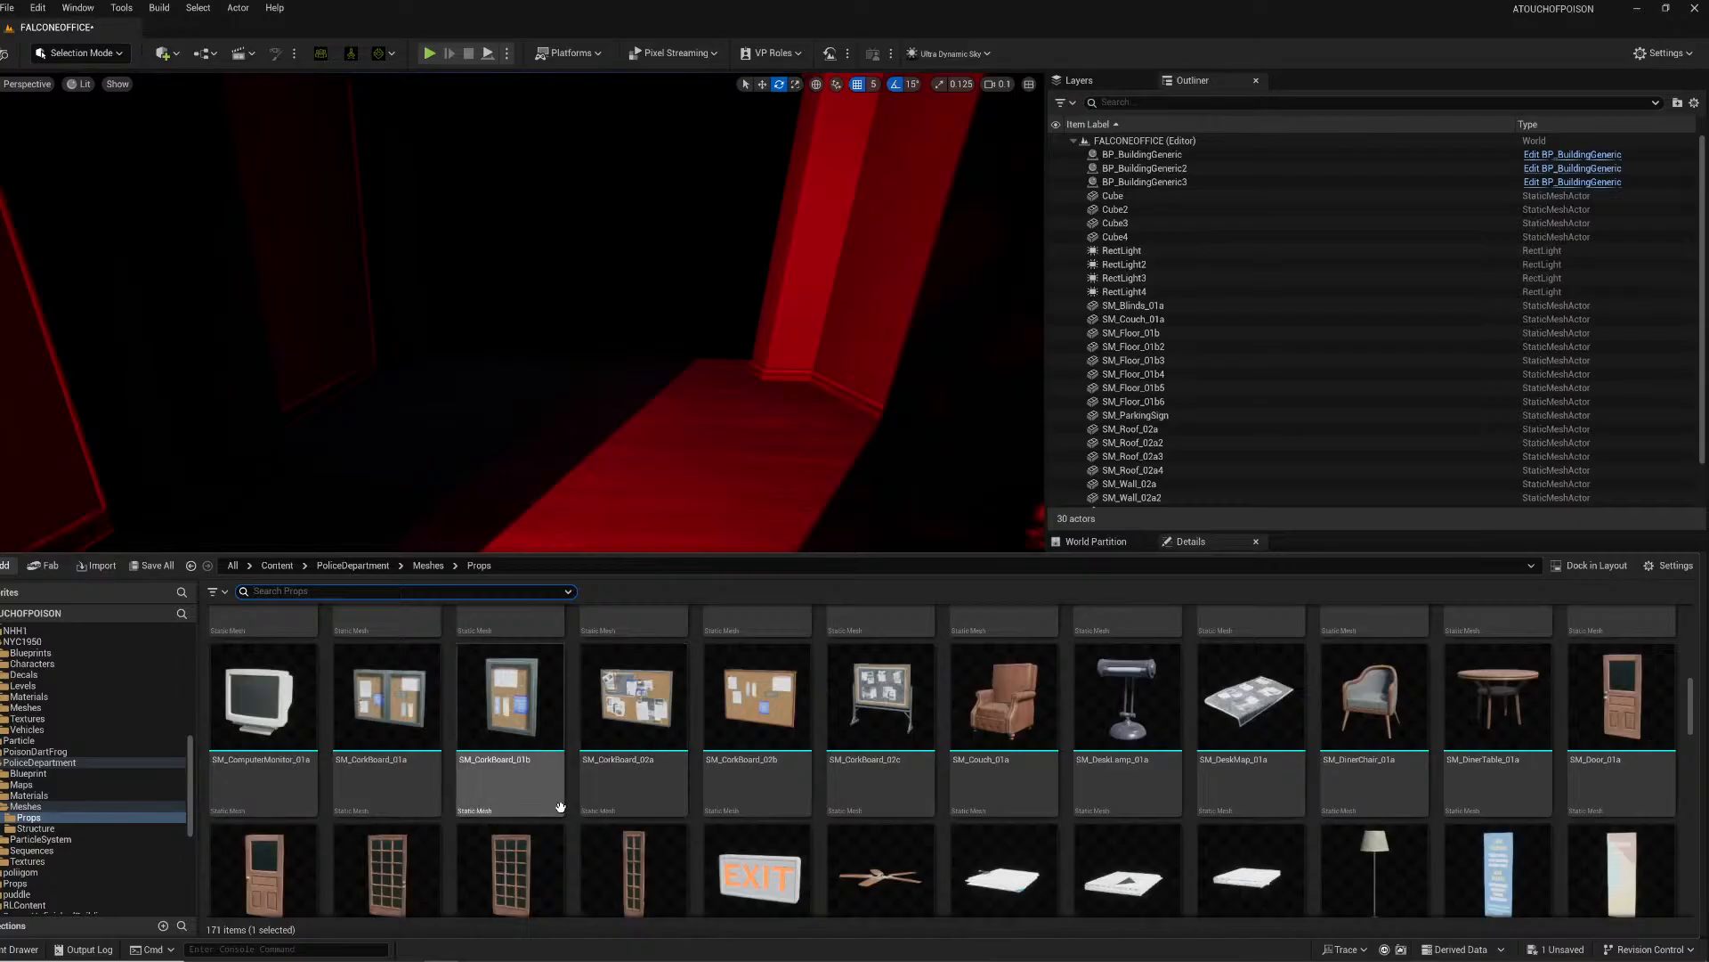
scroll(703, 743, "up", 1)
left_click(708, 742)
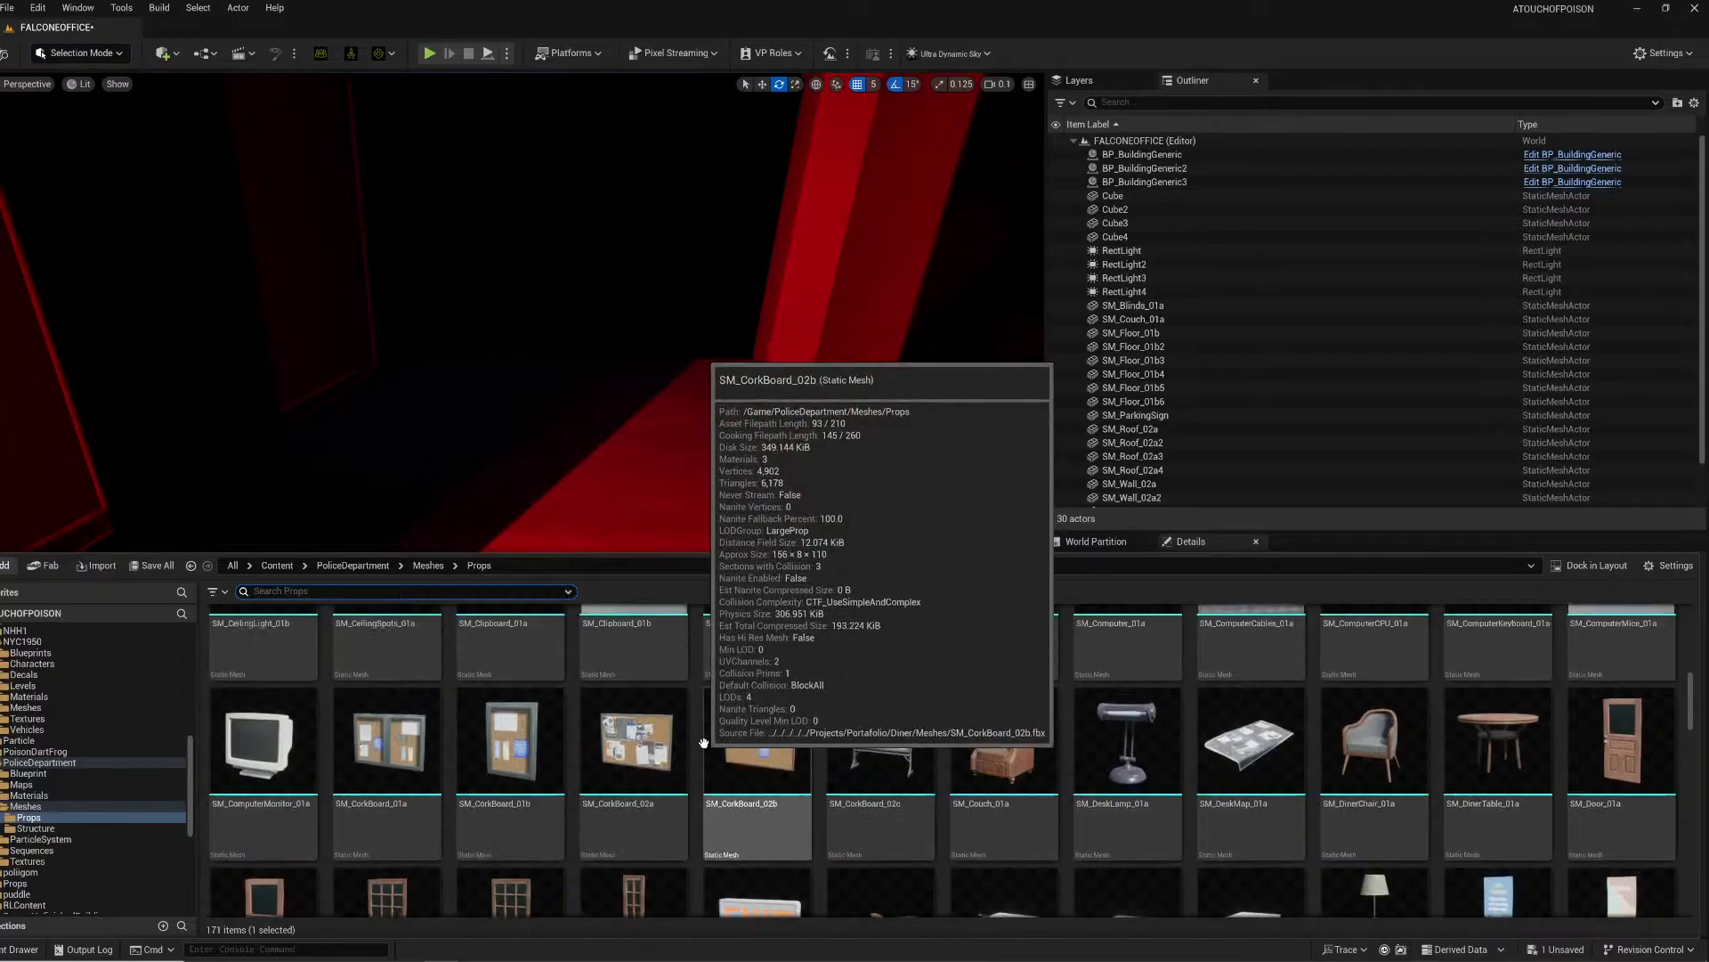
scroll(698, 742, "up", 3)
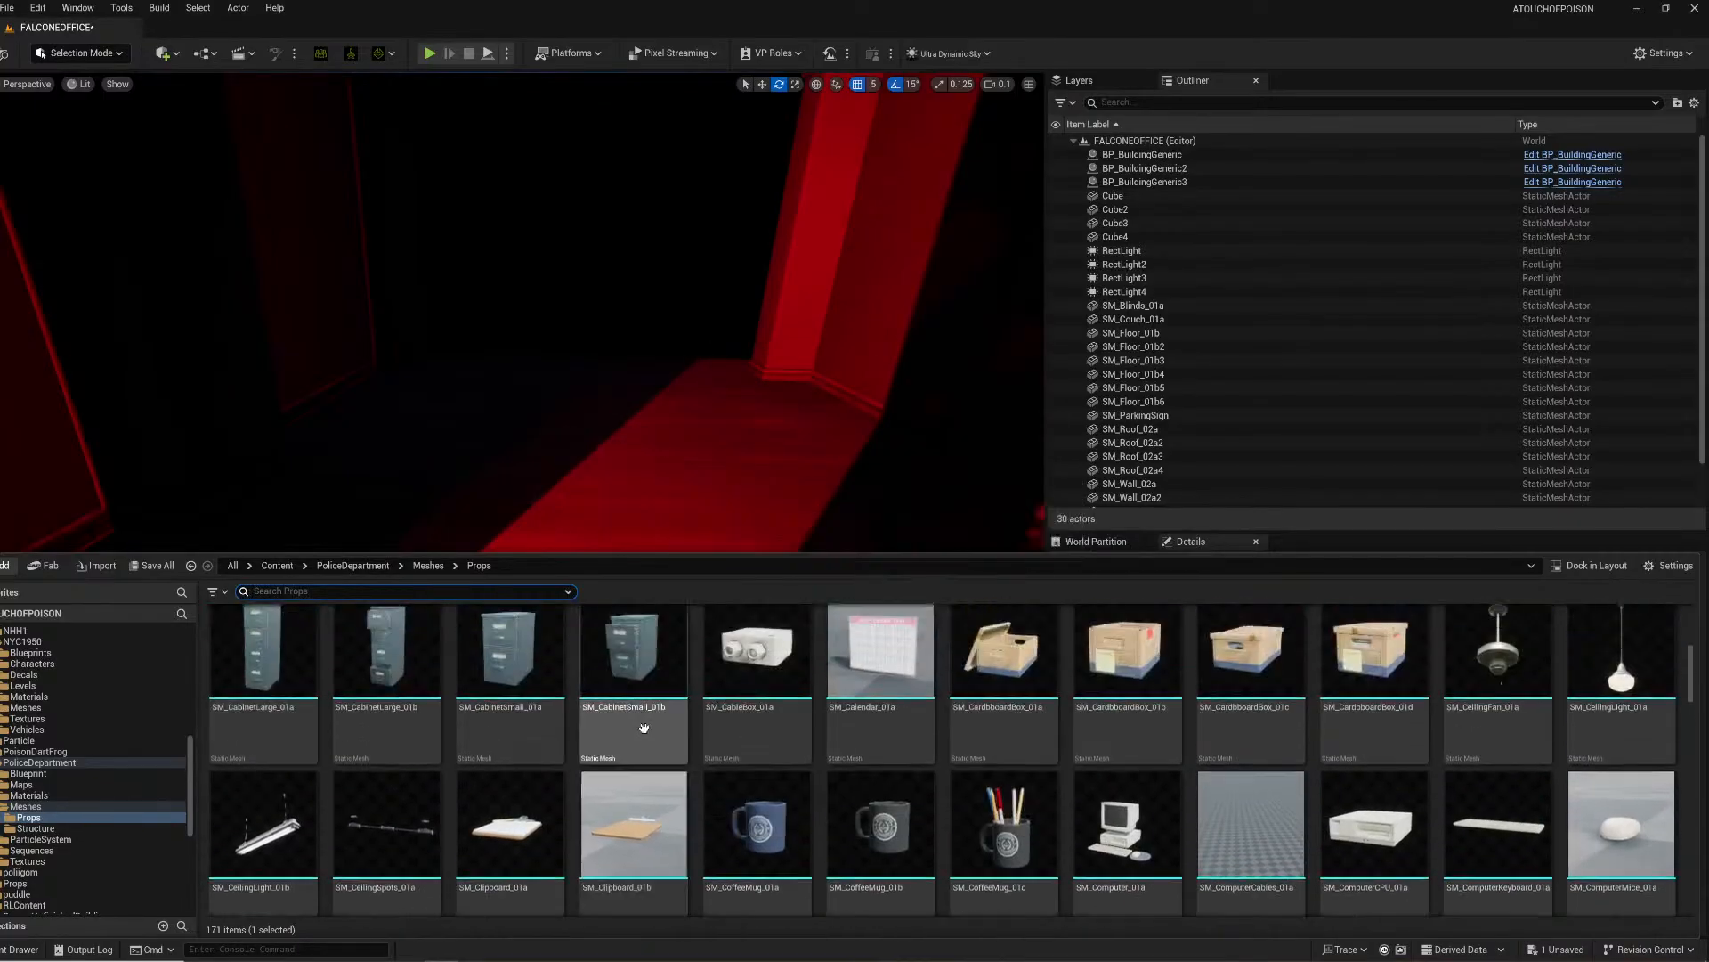
scroll(579, 705, "up", 5)
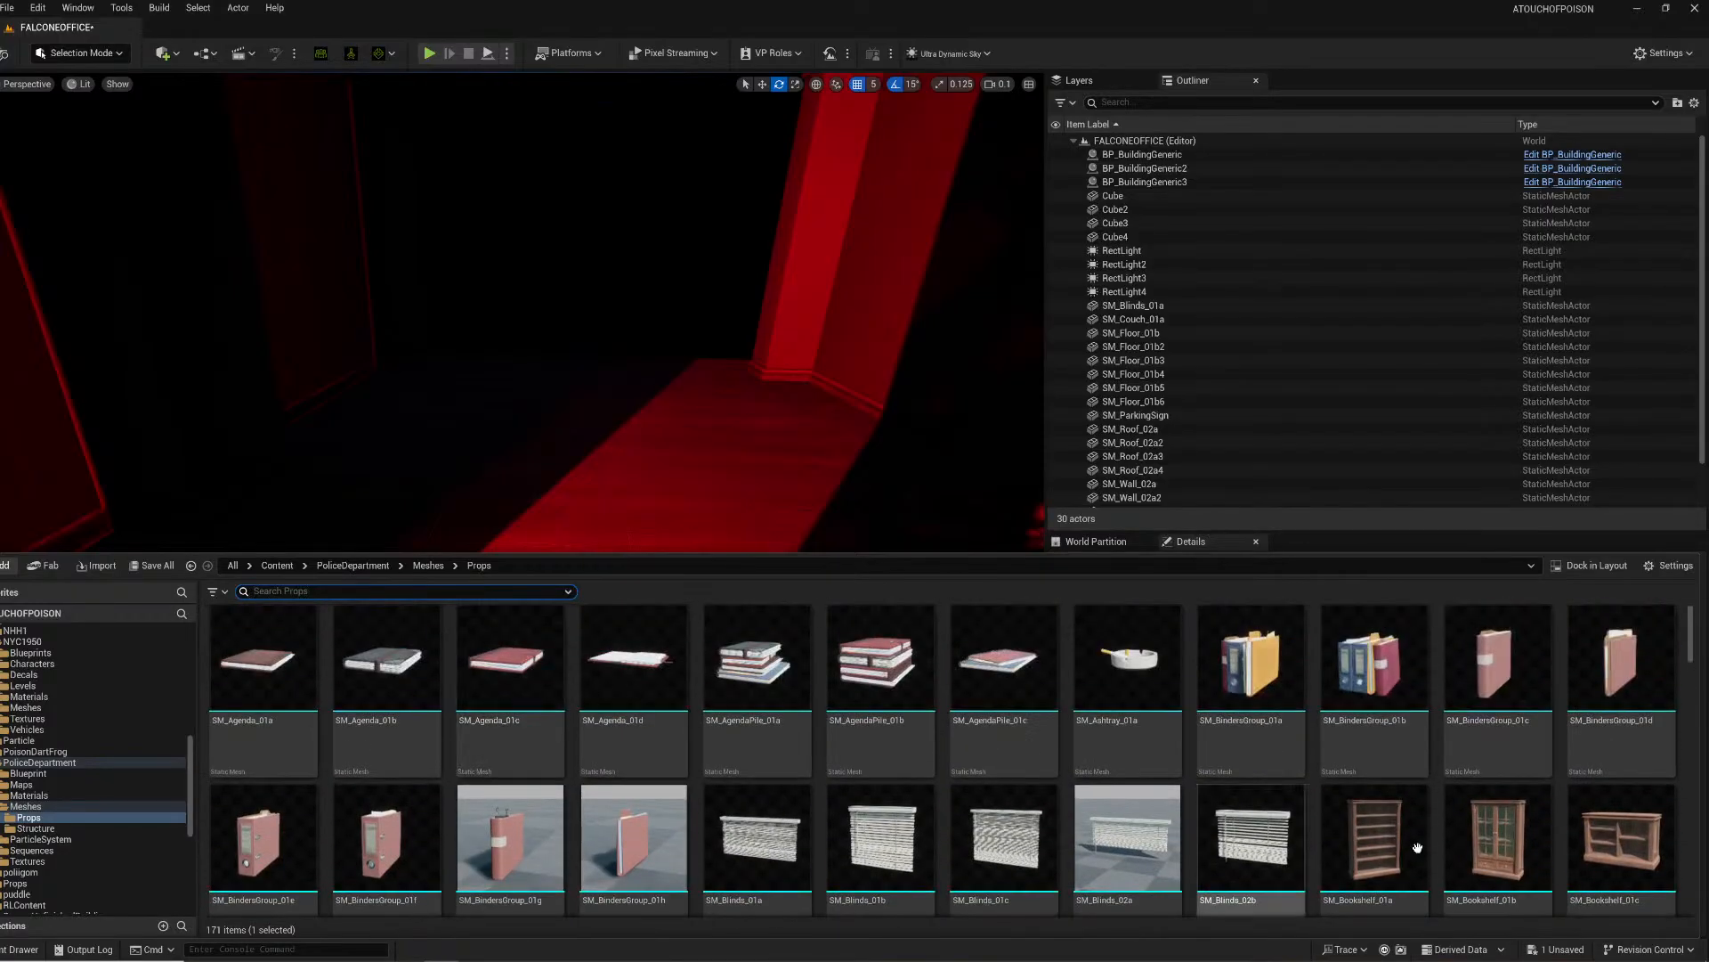
left_click_drag(1471, 846, 374, 602)
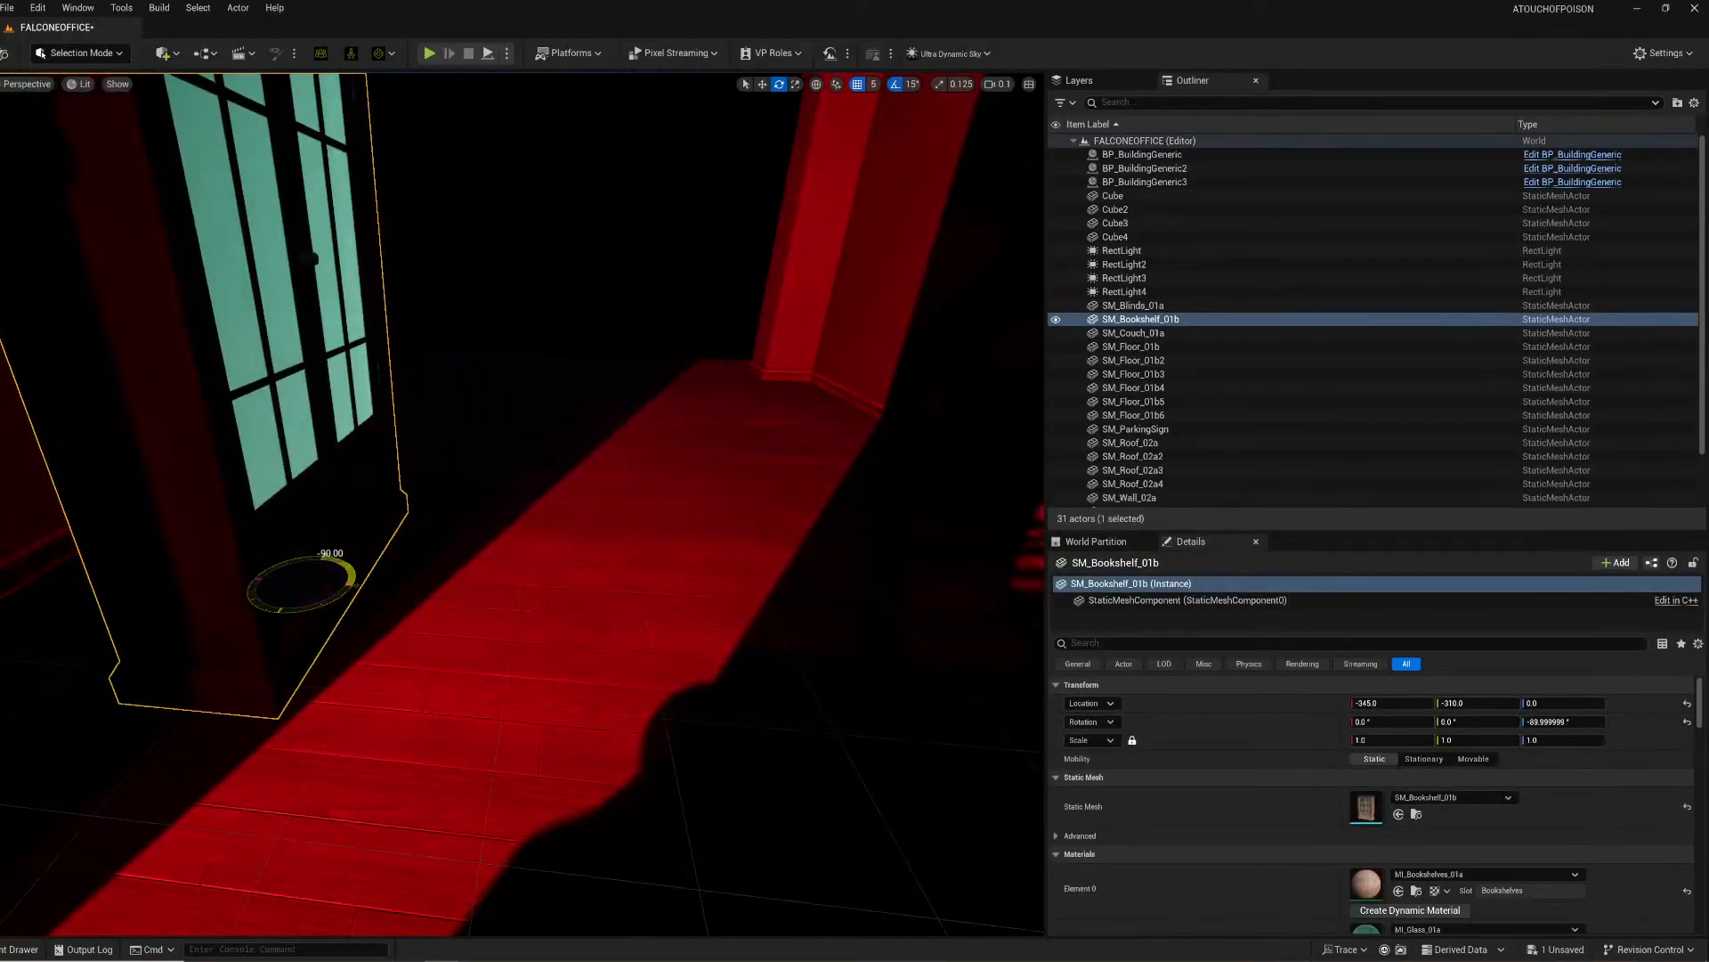
Step: Shift the glass-door bookshelf along X to -400 toward the side wall and delete it from the level
right_click_drag(374, 602, 445, 637)
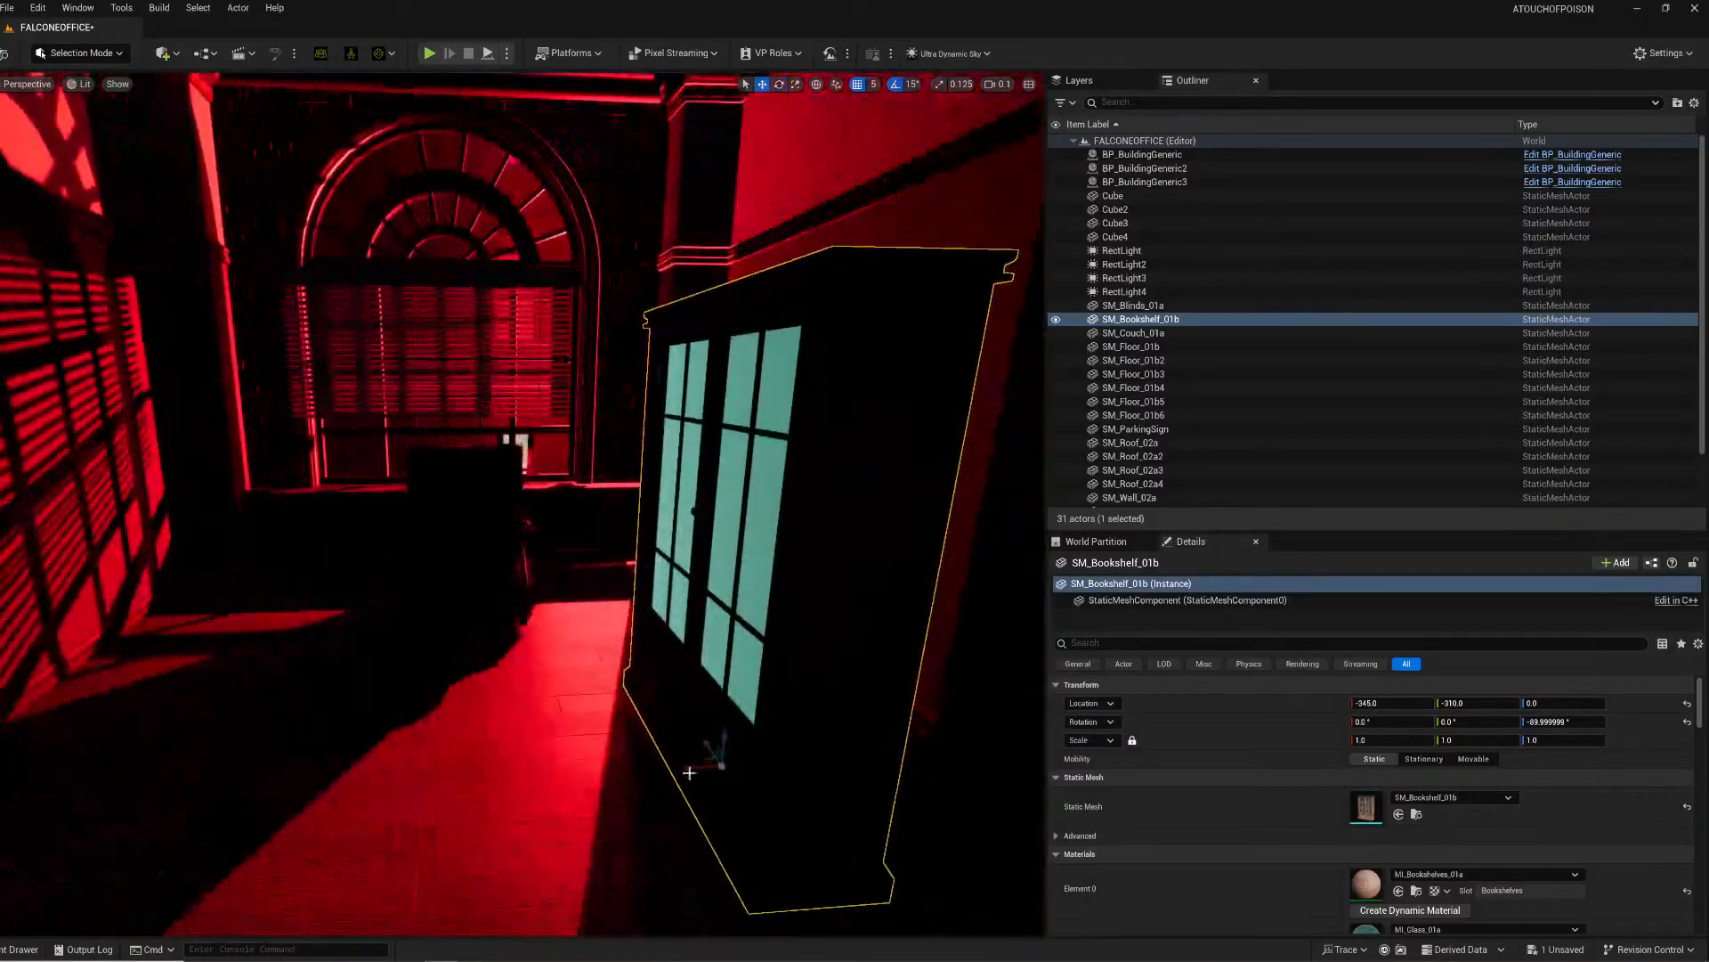
left_click_drag(691, 770, 800, 760)
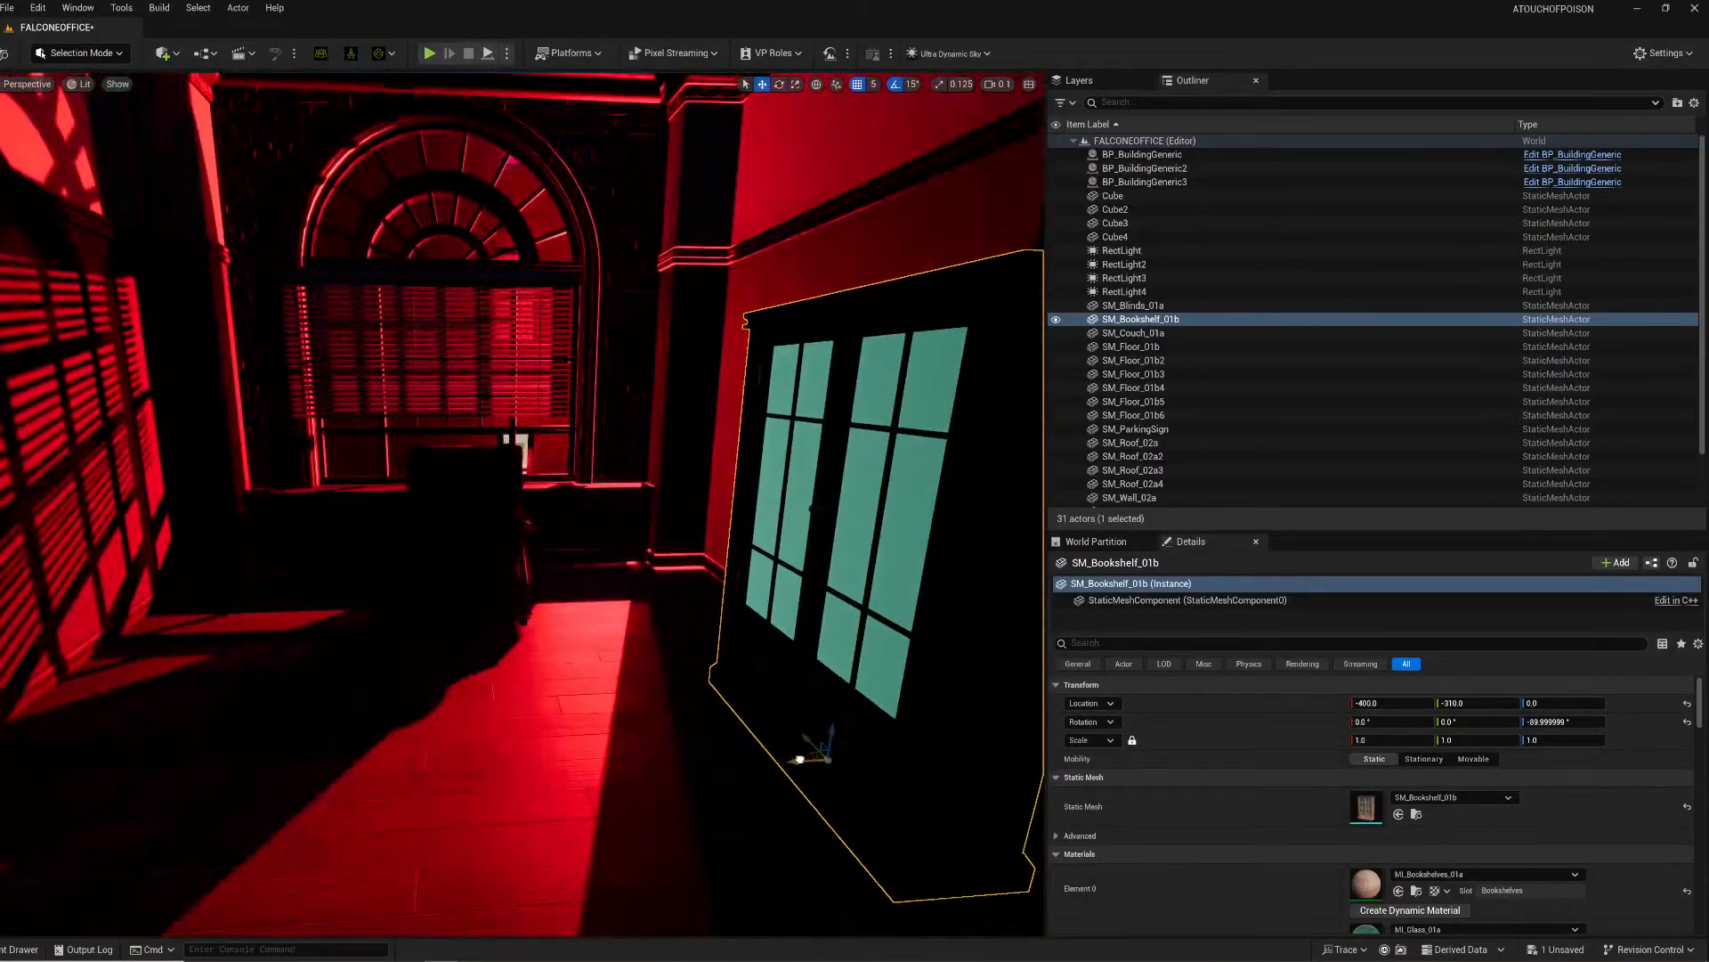
key("Delete")
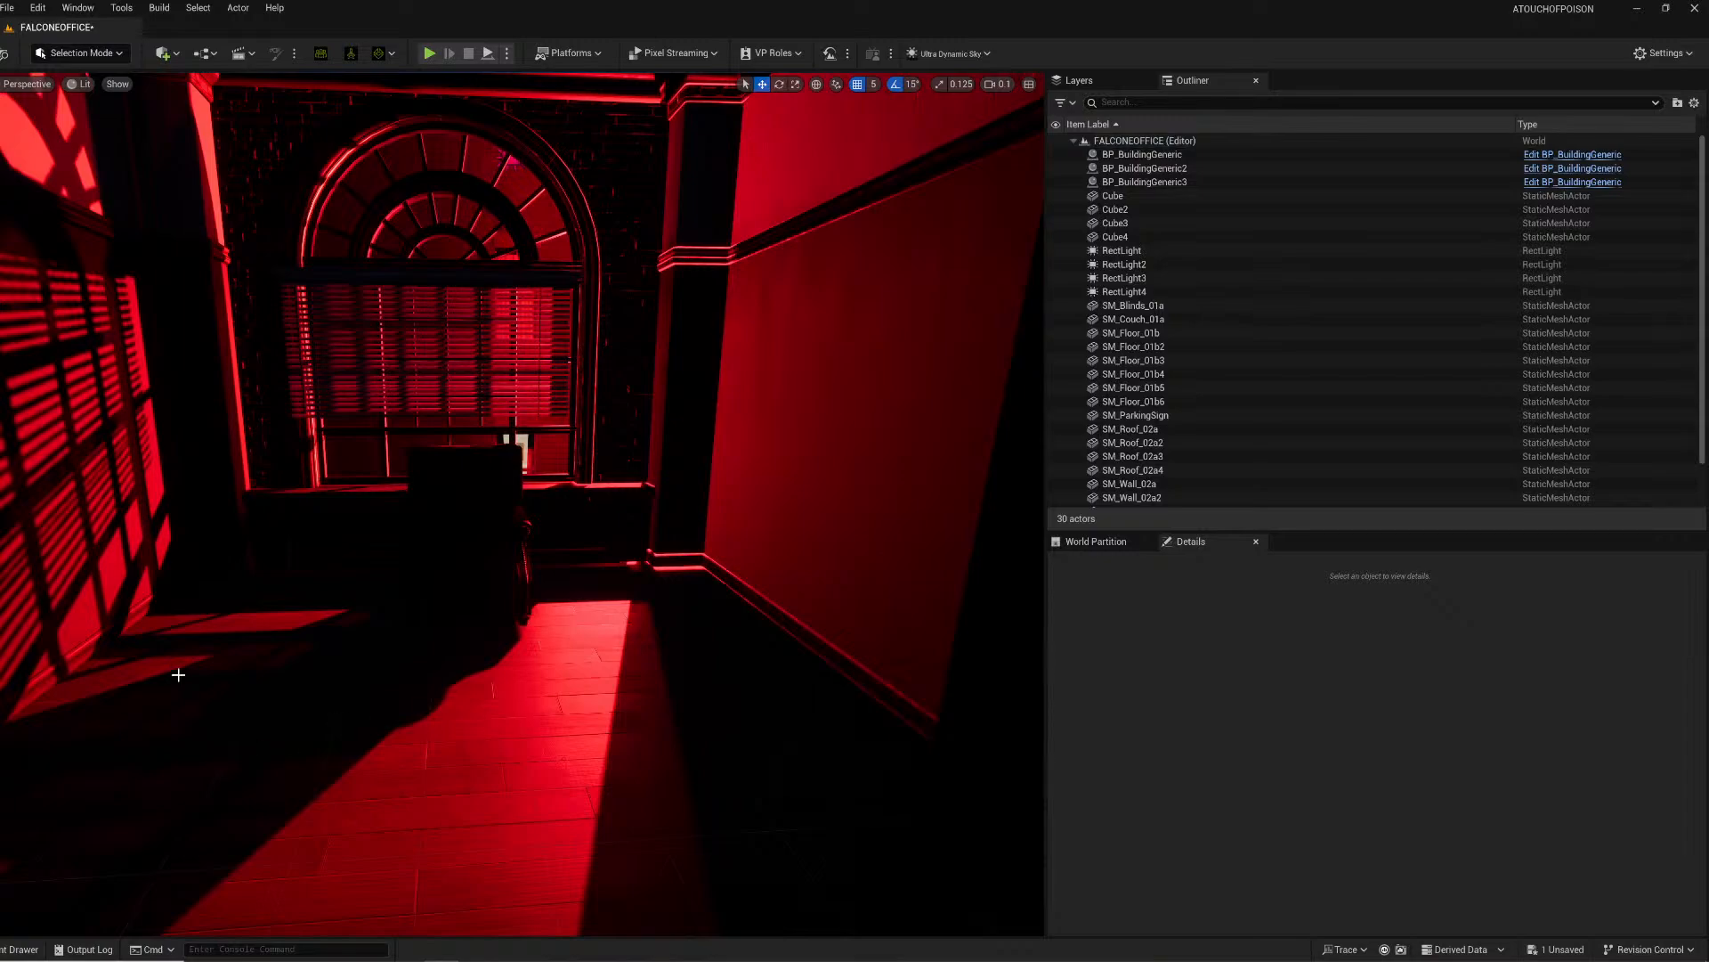
Step: Search My Library in Fab for OFFICE, add OLD OFFICE Interior (MODULAR) to the project, and return to the level editor
key("ctrl+space")
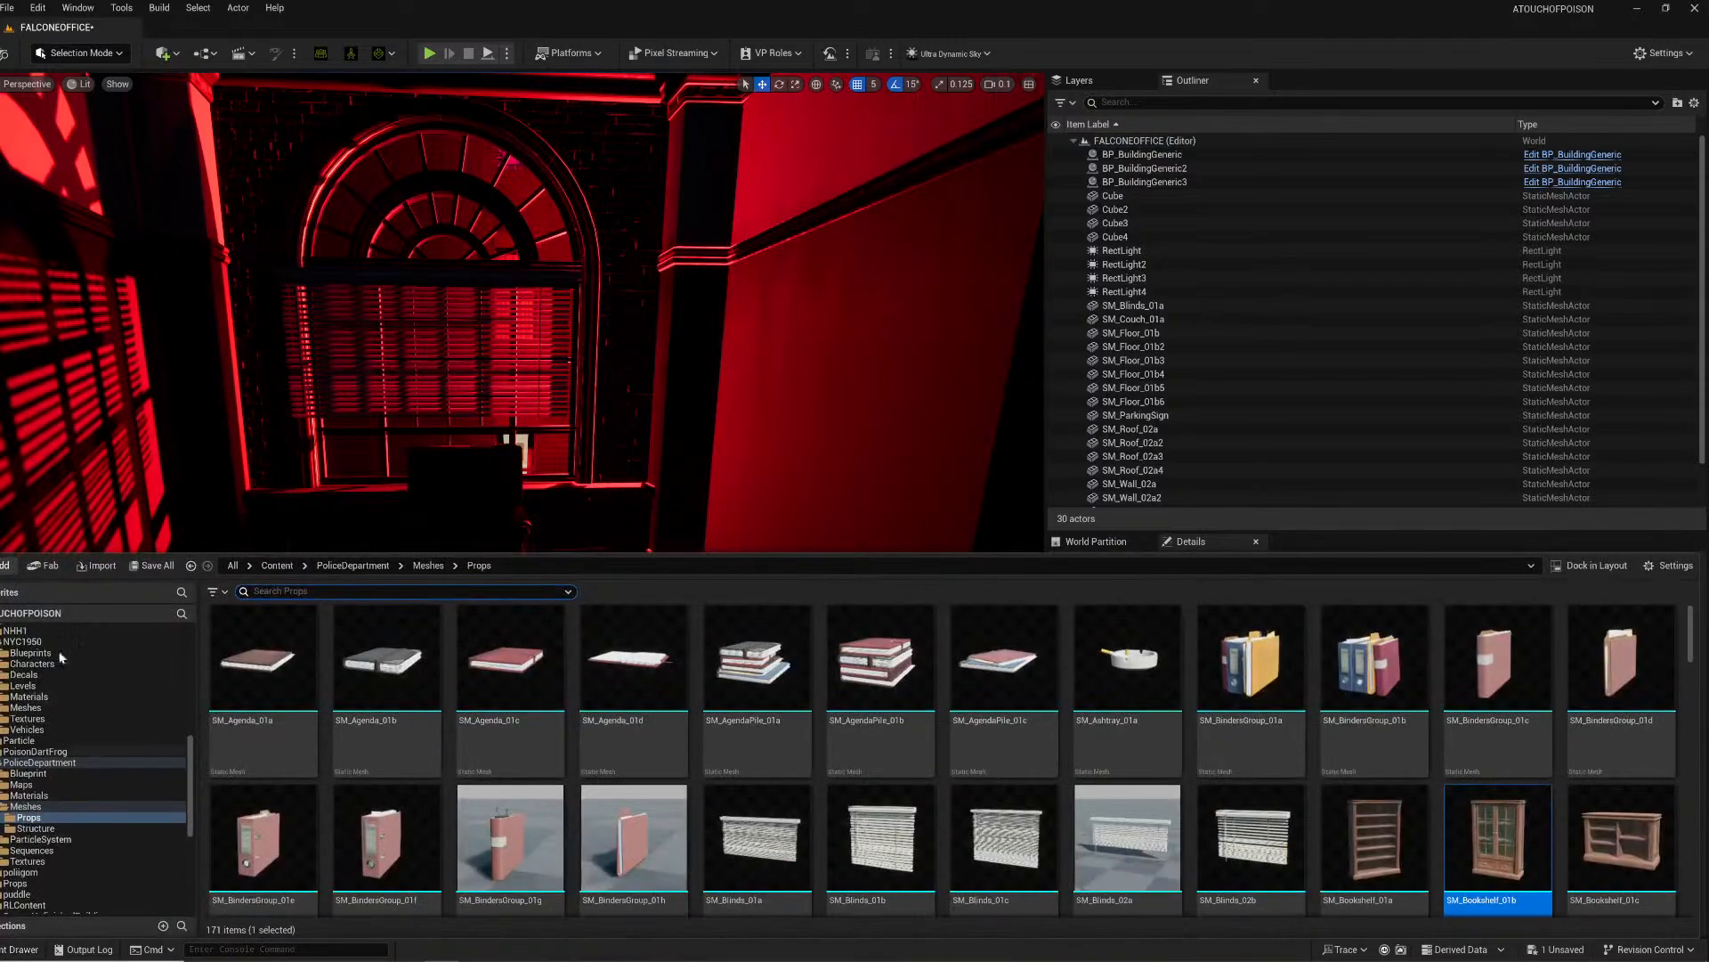
left_click(44, 567)
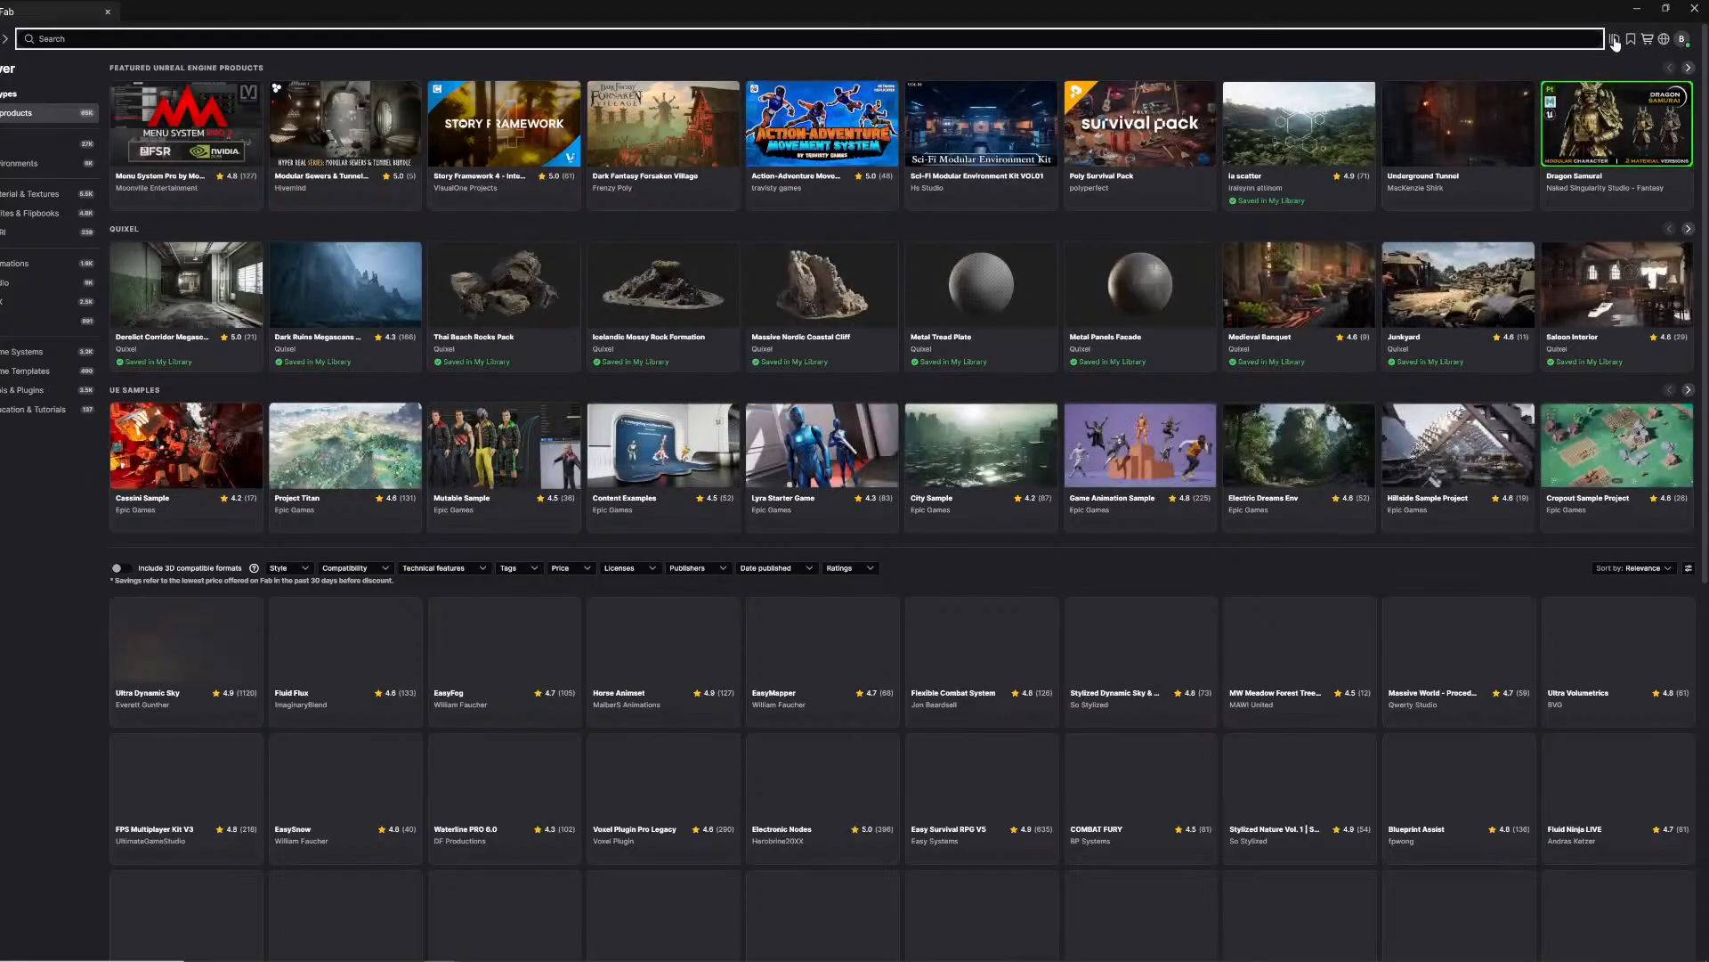
left_click(1613, 39)
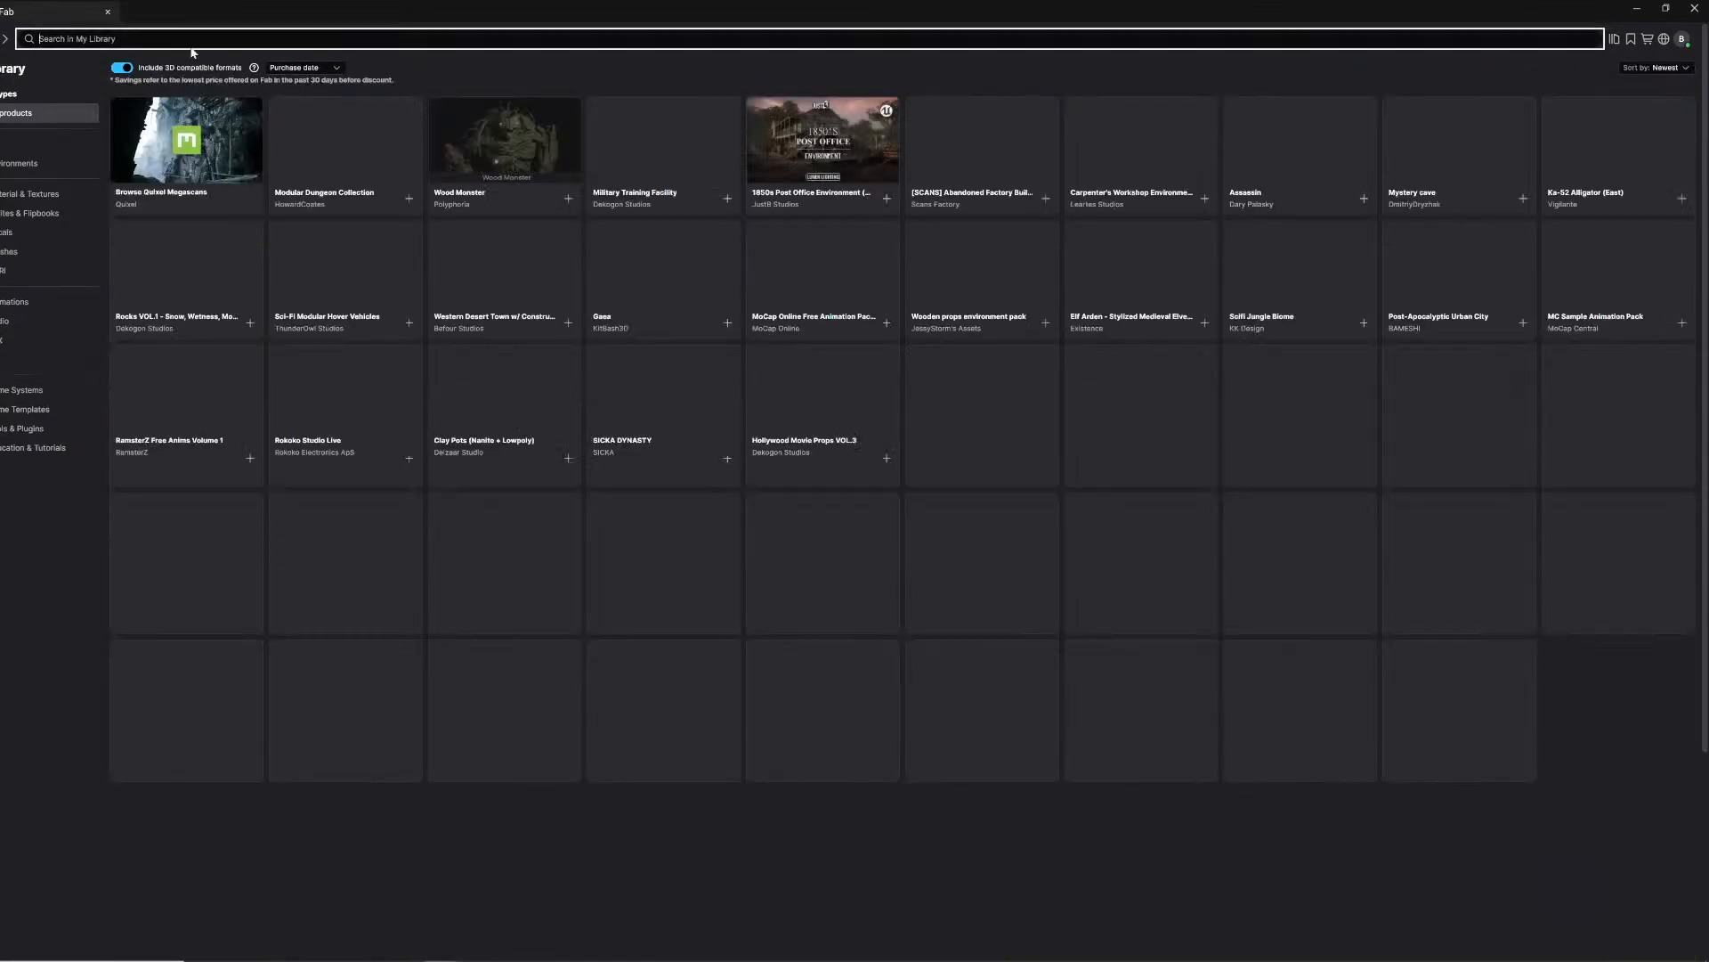
type("o")
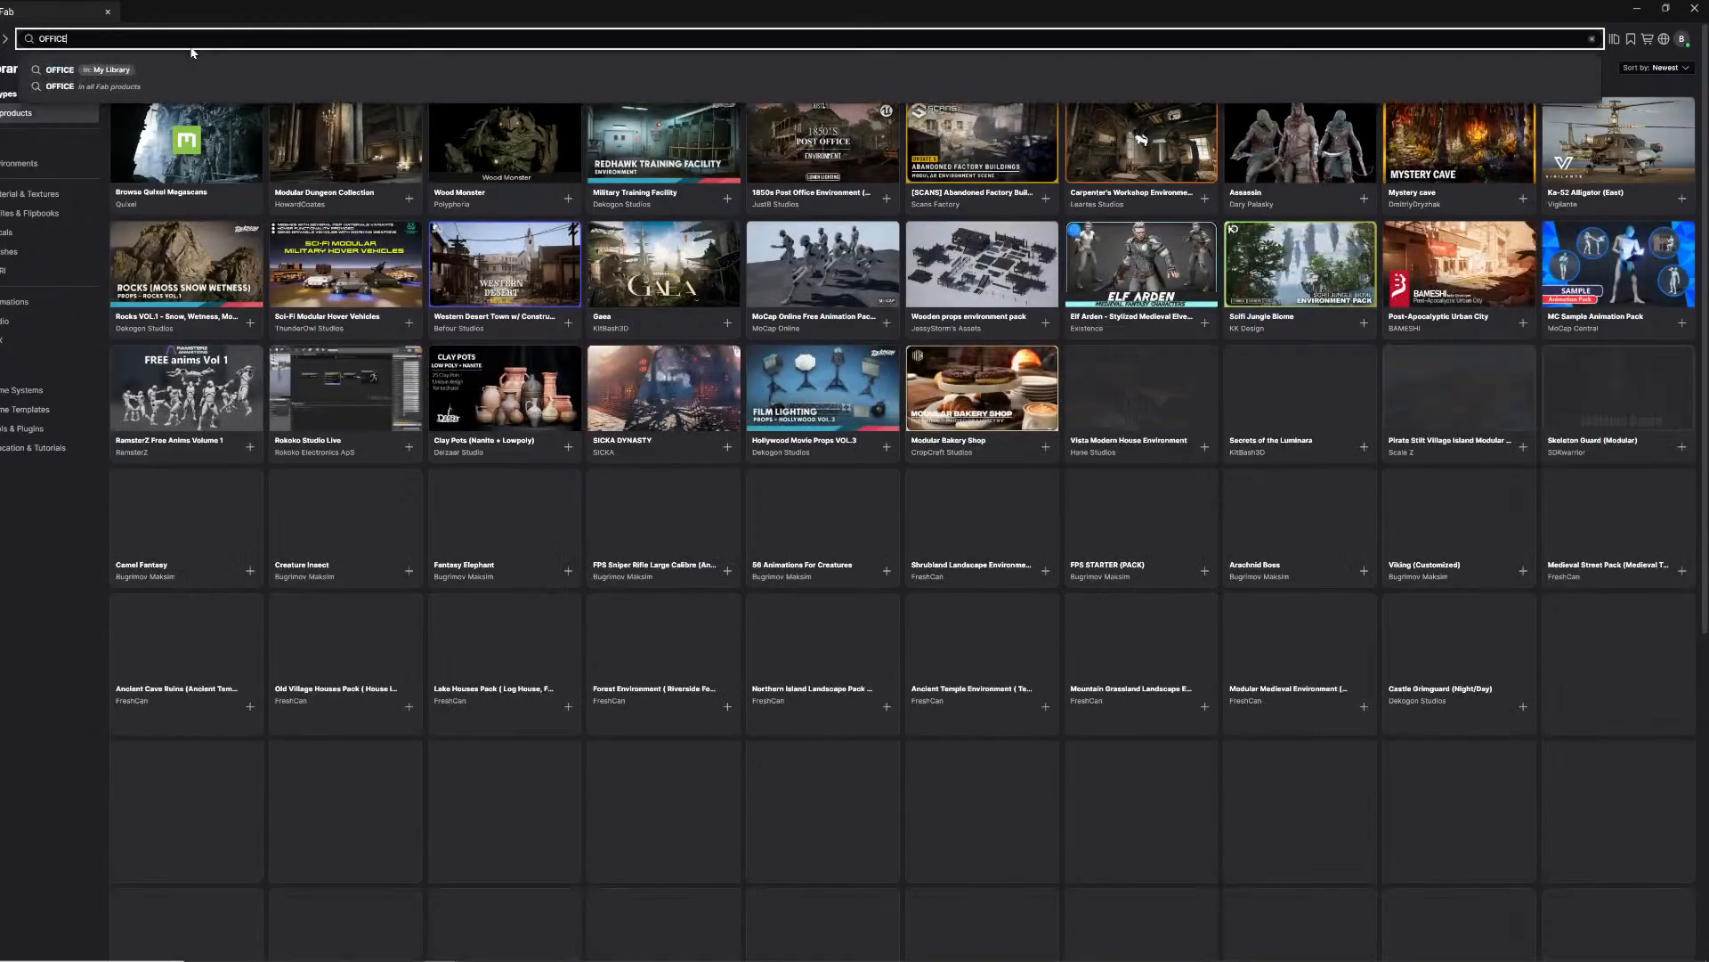
key("Return")
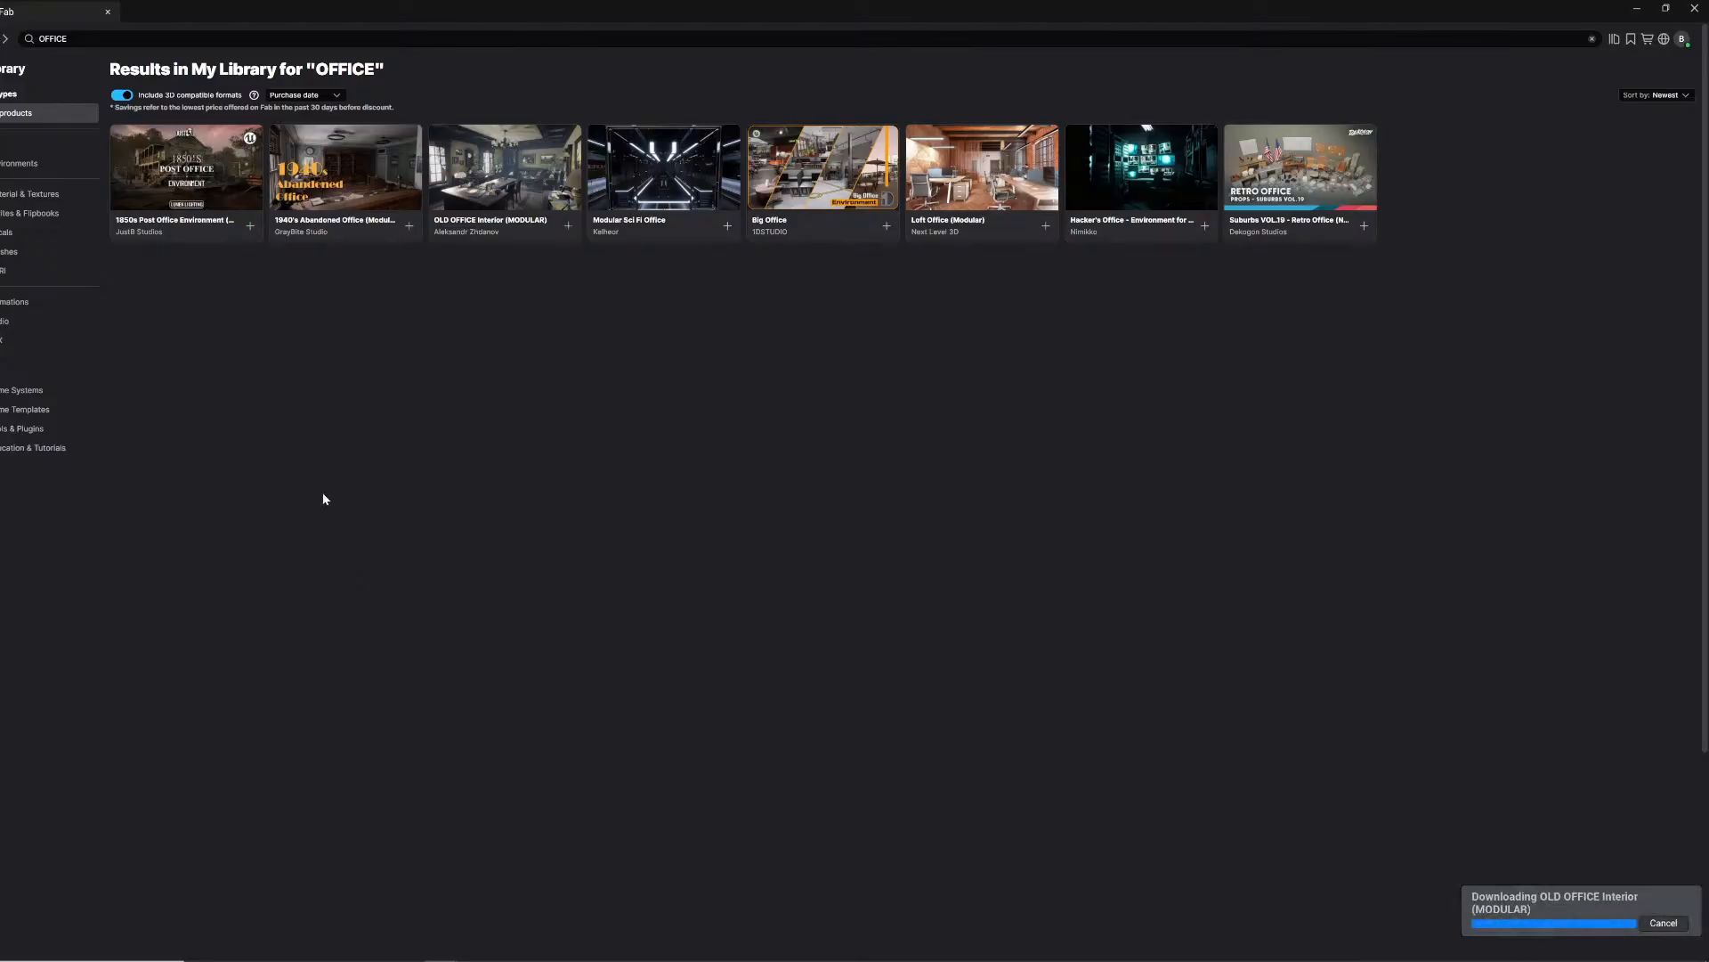
left_click(1639, 11)
Step: Select RectLight through RectLight4 together with SM_ParkingSign and shift them sideways outside the arched window
key("w")
mouse_move(522, 504)
right_mouse_down()
mouse_move(446, 574)
mouse_move(523, 476)
mouse_move(522, 423)
mouse_move(536, 499)
mouse_move(500, 499)
mouse_move(532, 501)
right_mouse_up()
key("s")
key("s")
key("w")
key("s")
key("a")
right_click_drag(655, 400, 655, 400)
key("w")
key("d")
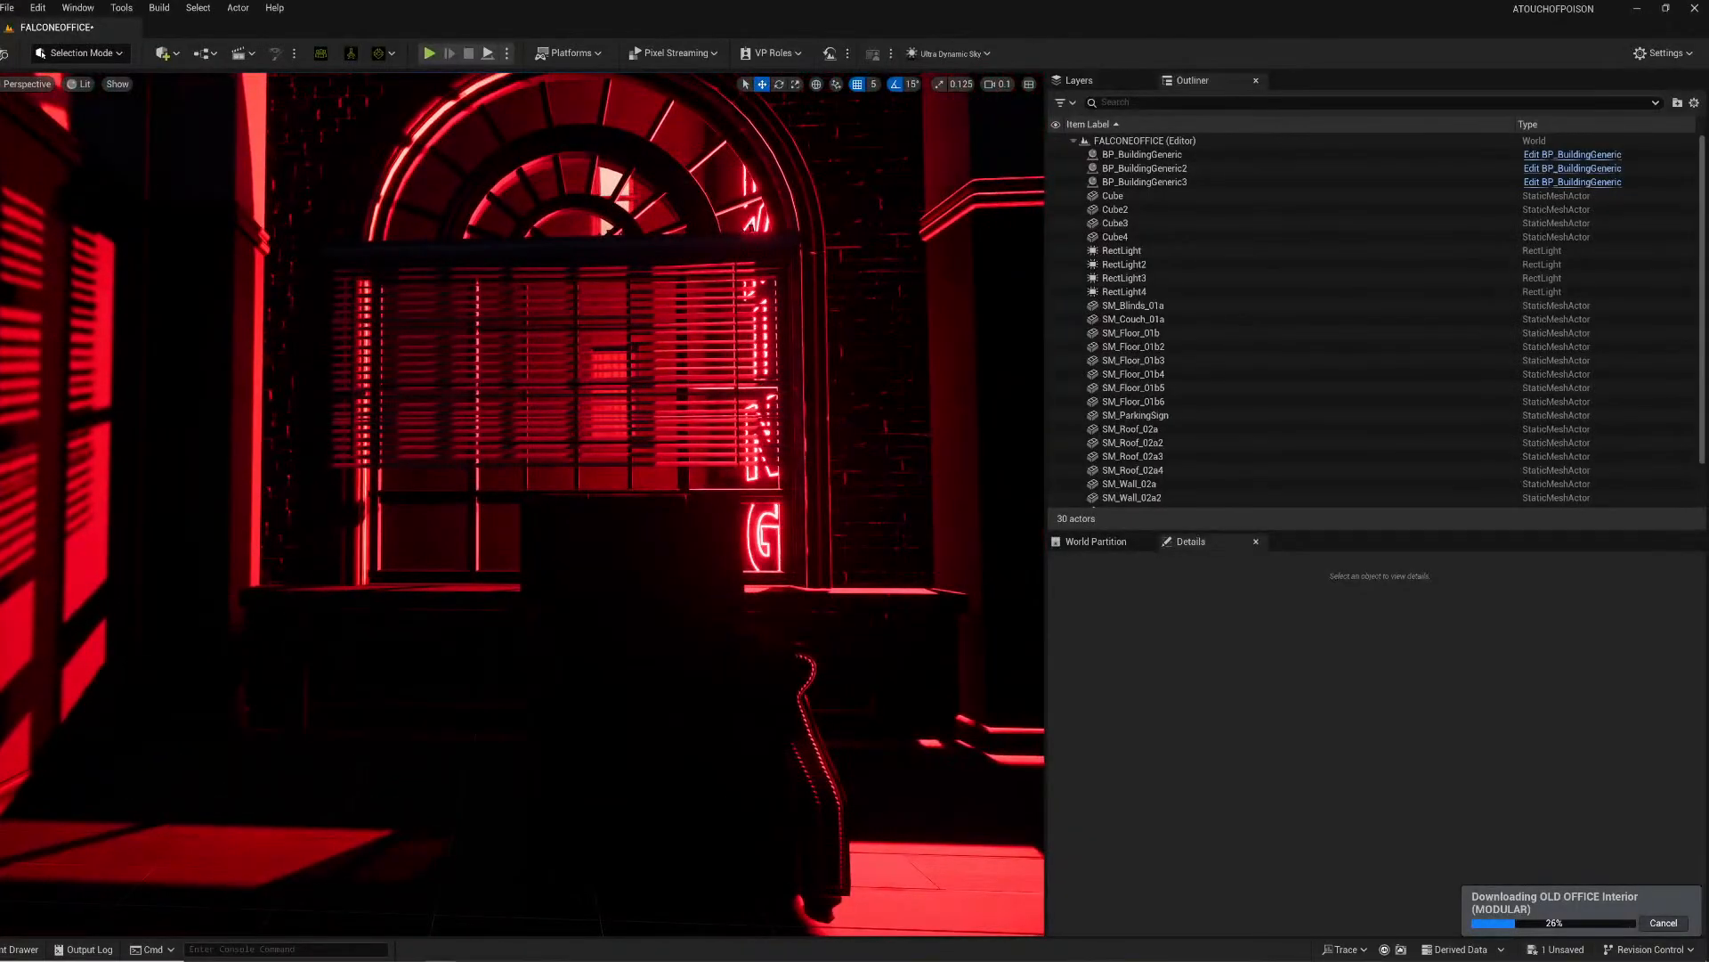
left_click(819, 236)
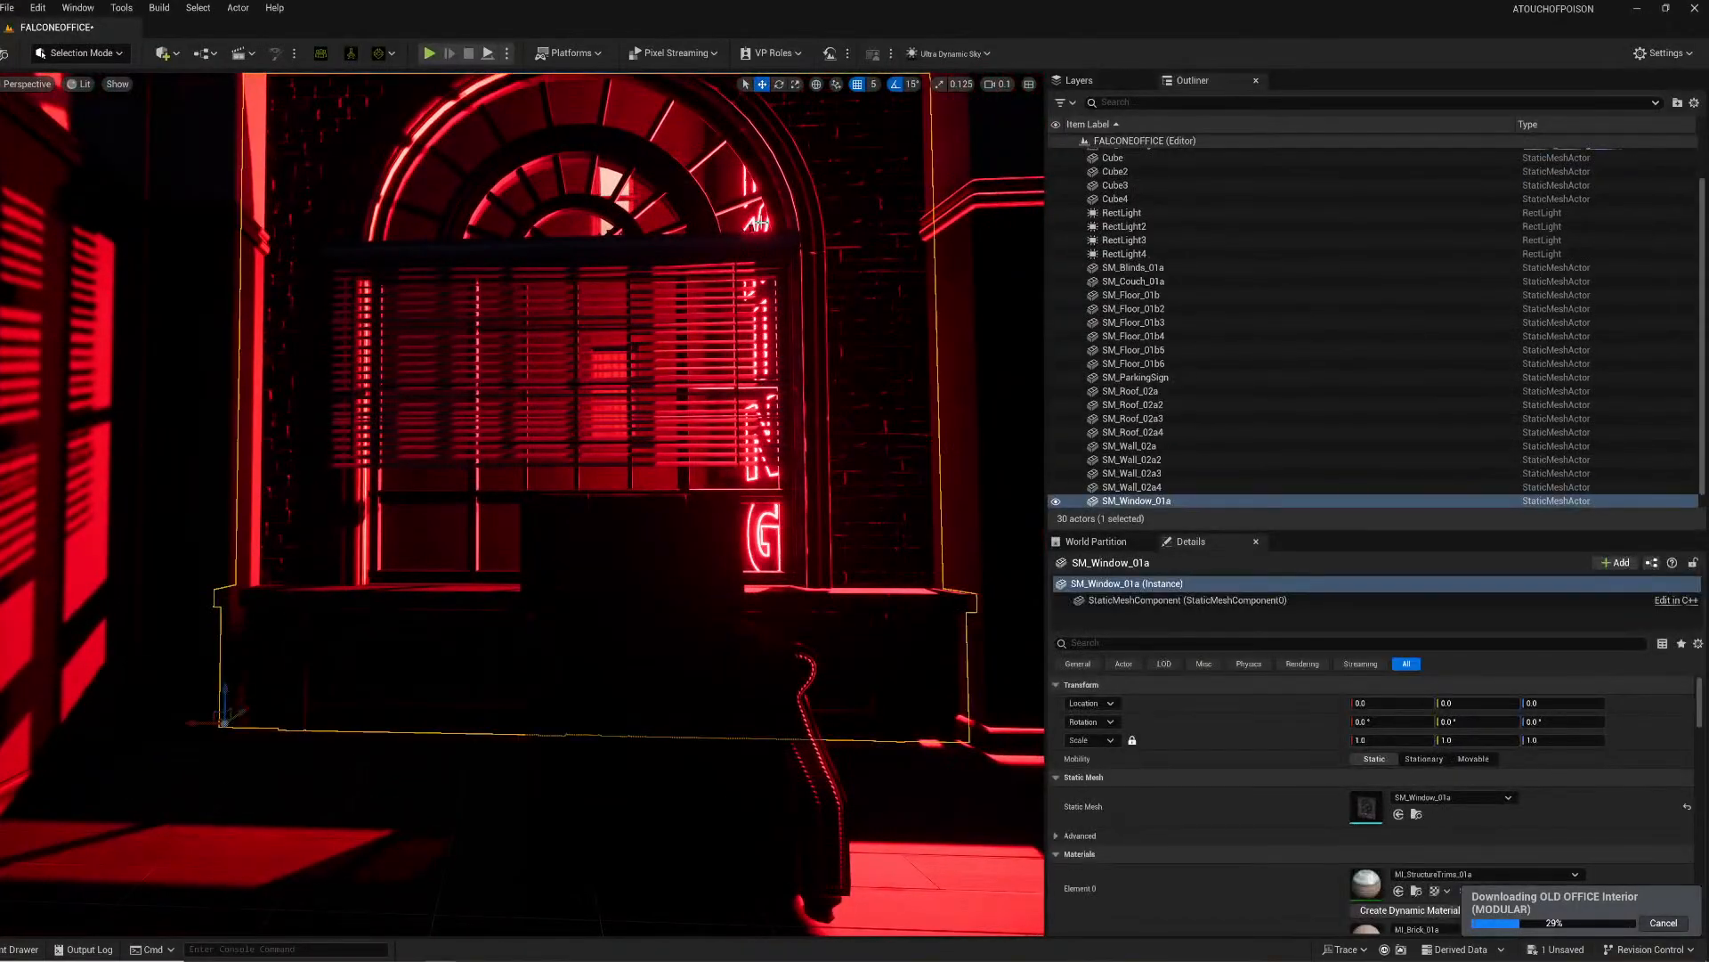
left_click(1122, 214)
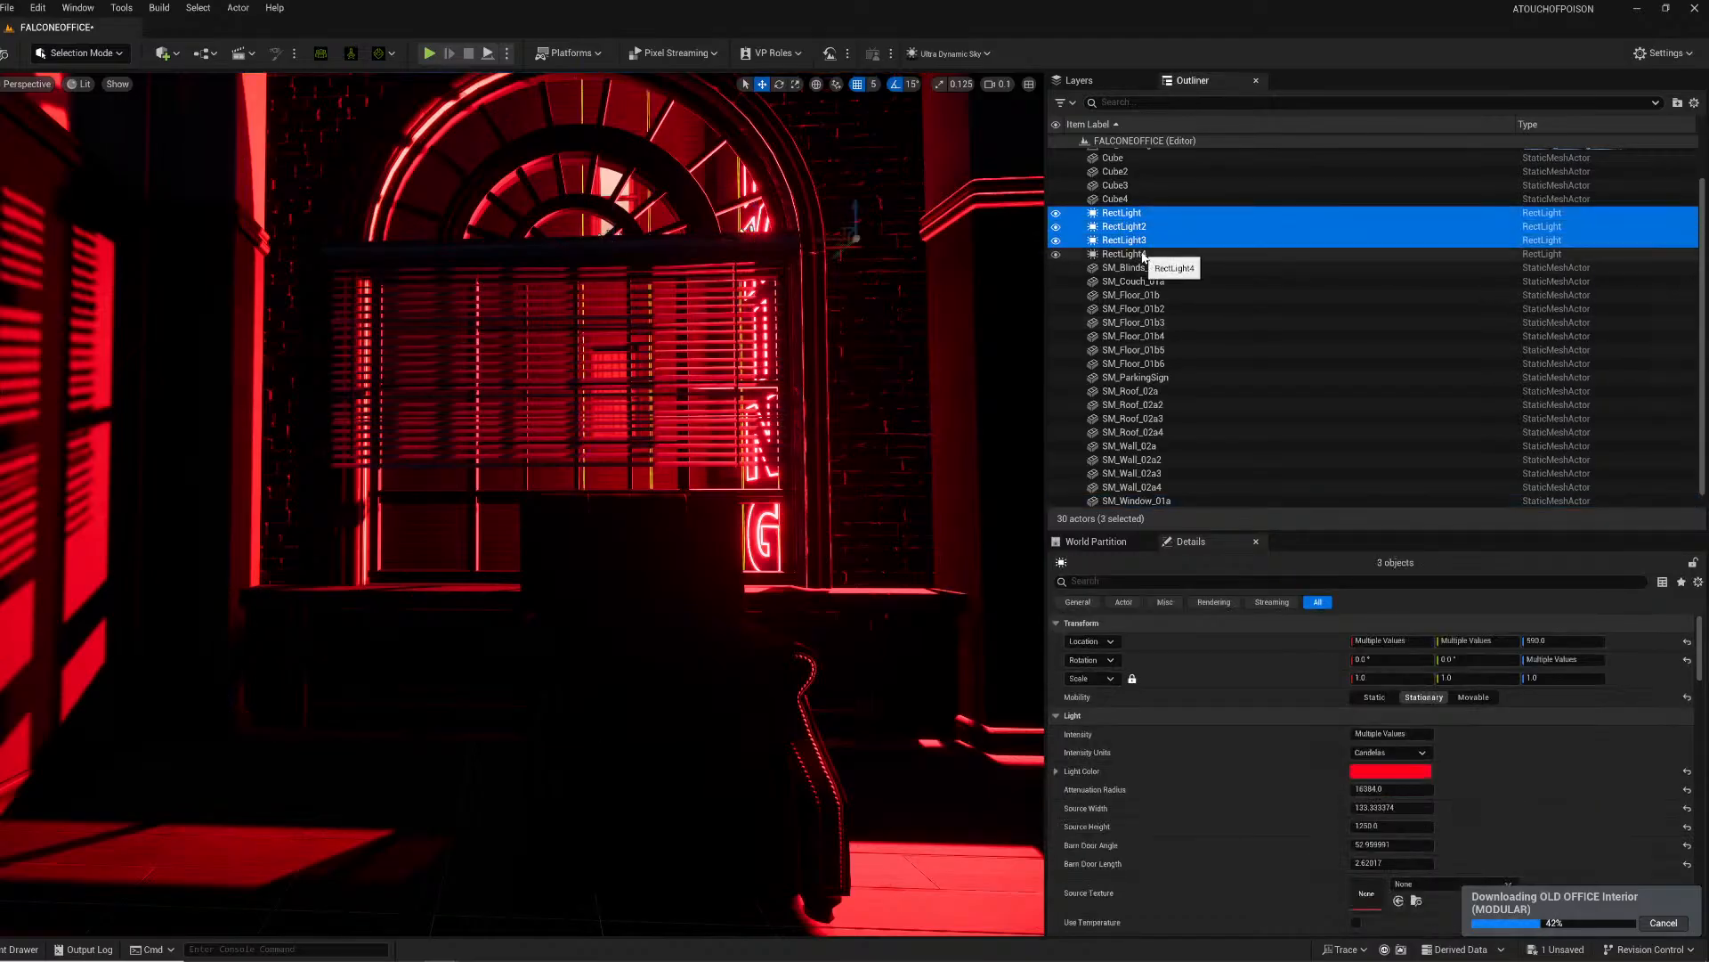
scroll(1194, 394, "up", 2)
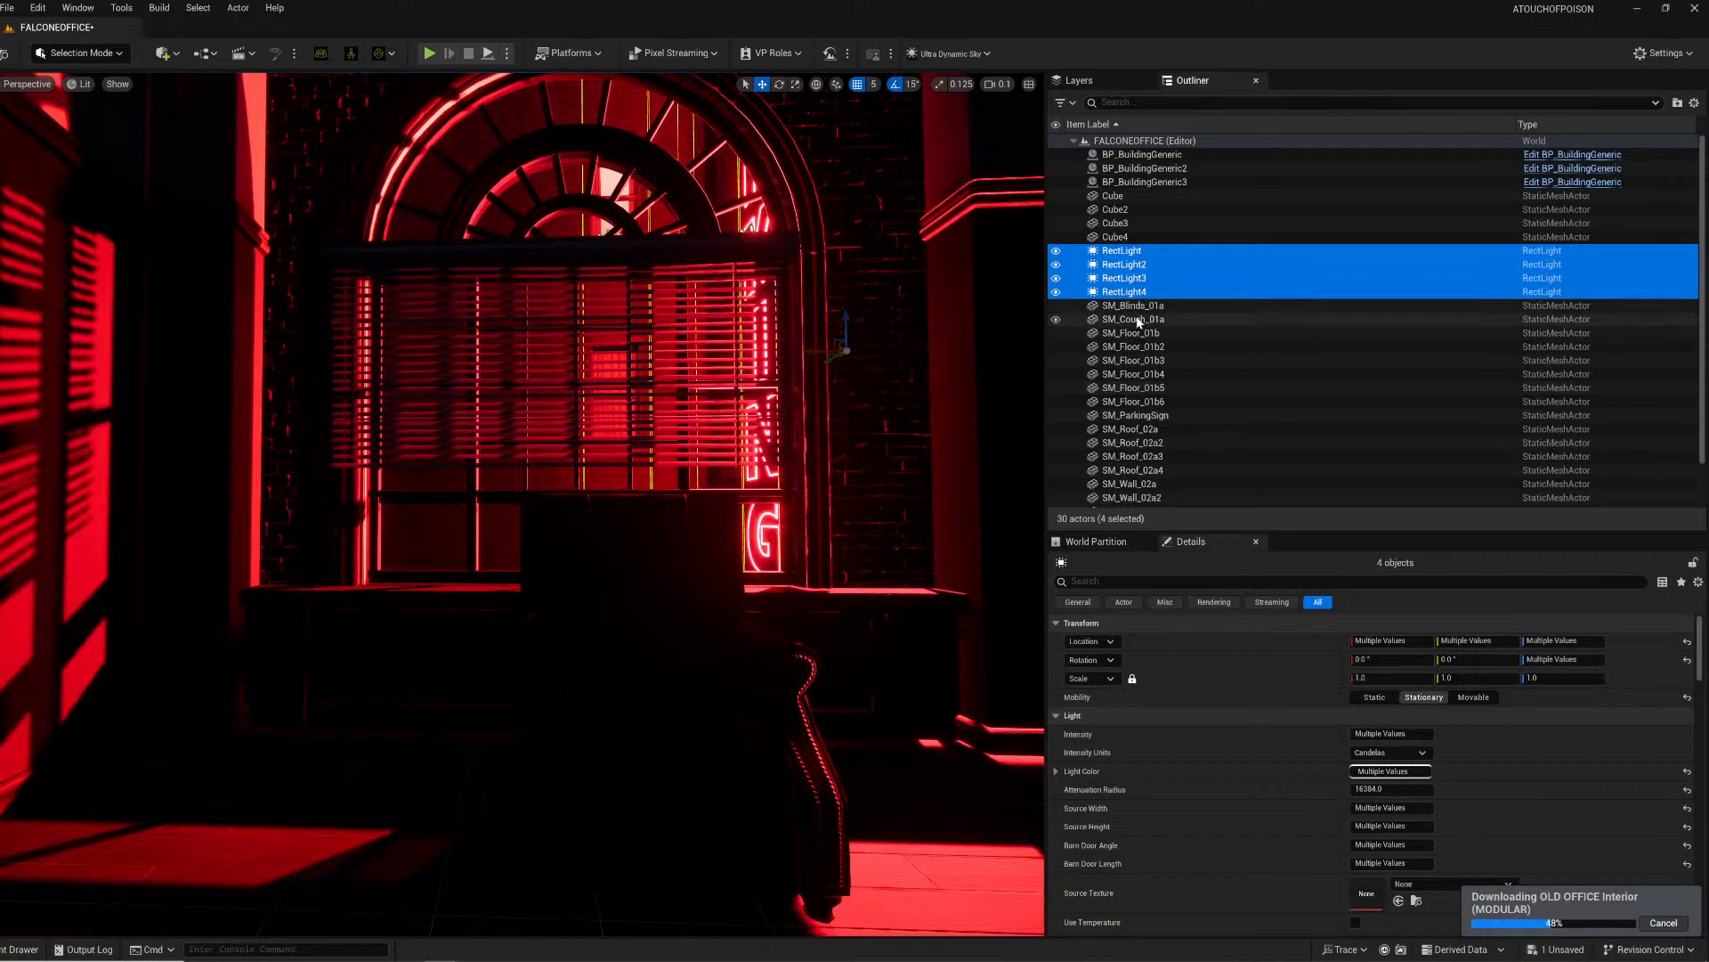
scroll(1156, 339, "down", 2)
left_click(1144, 363, "ctrl")
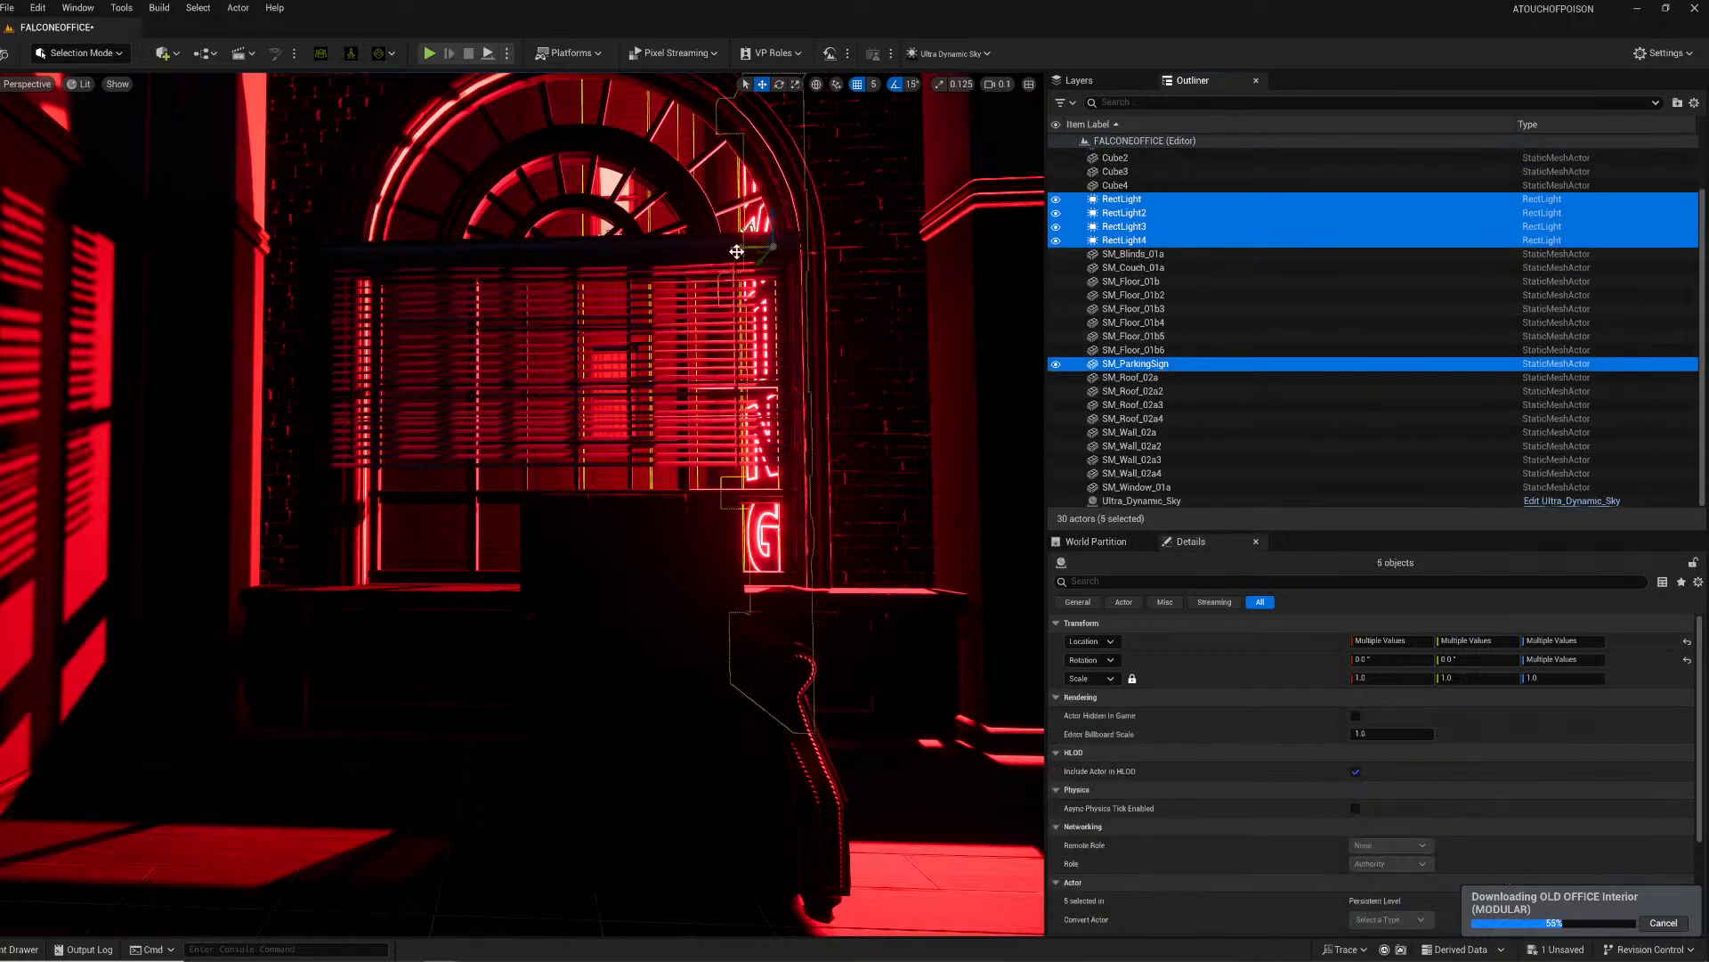
left_click_drag(736, 252, 706, 248)
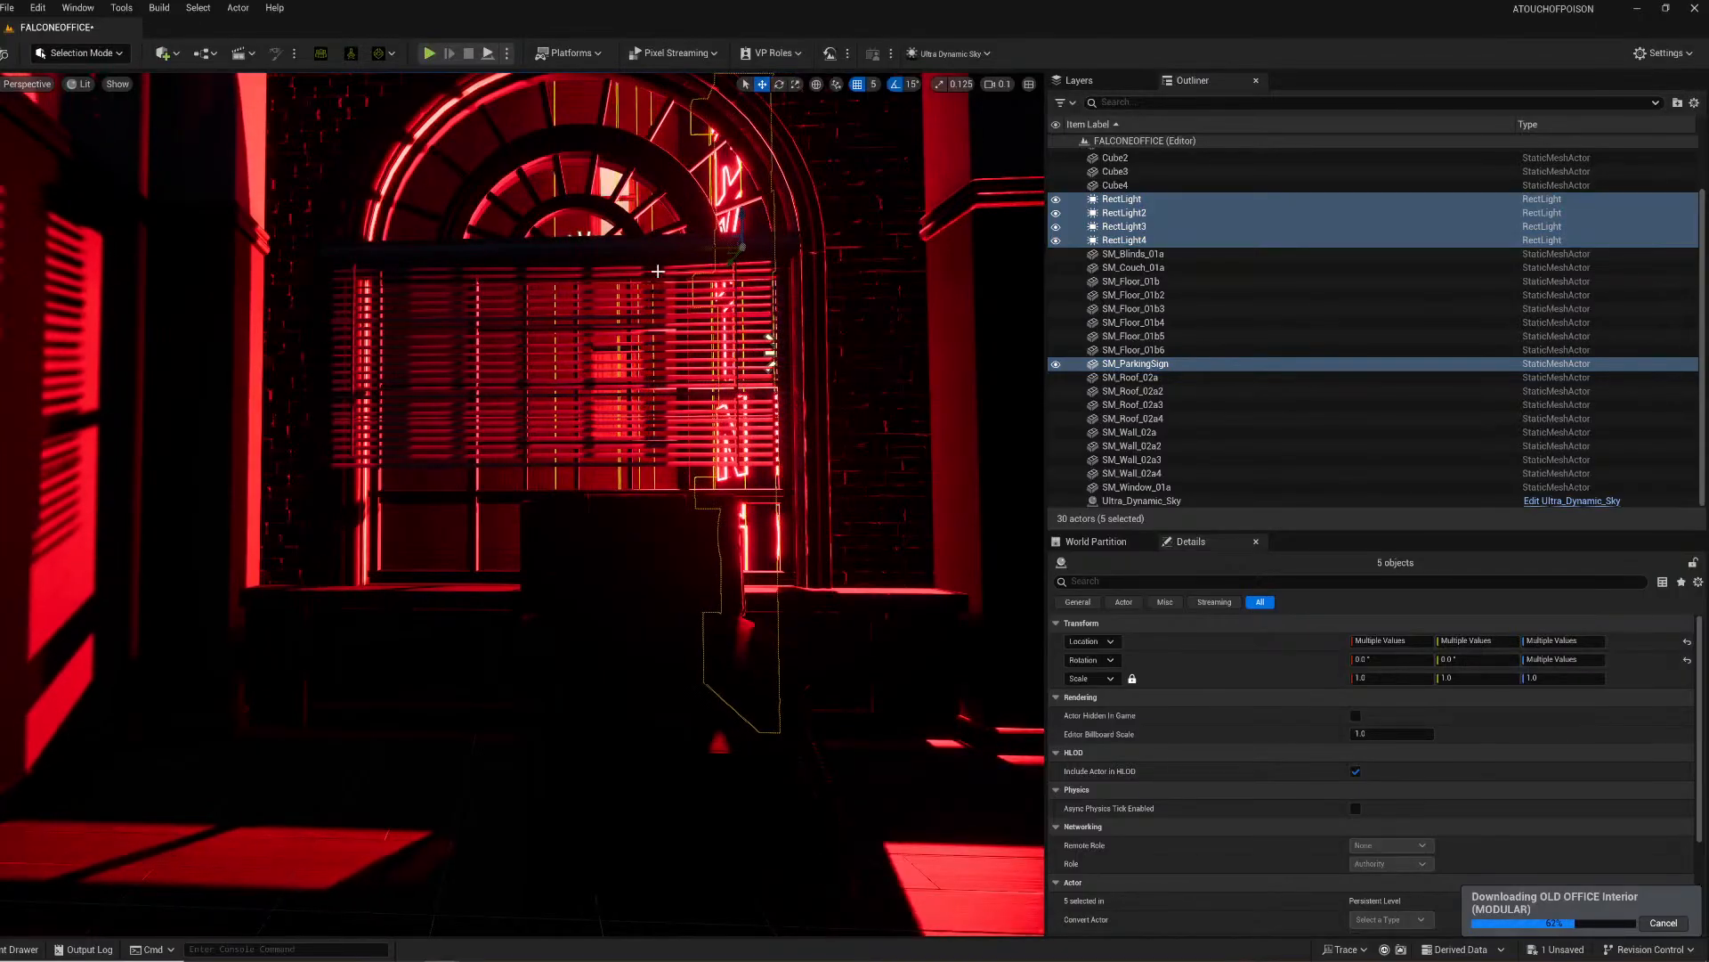
Step: Check the moved neon sign and its light through the blinds from several viewpoints and save the level
key("s")
key("d")
right_click_drag(658, 272, 658, 272)
key("a")
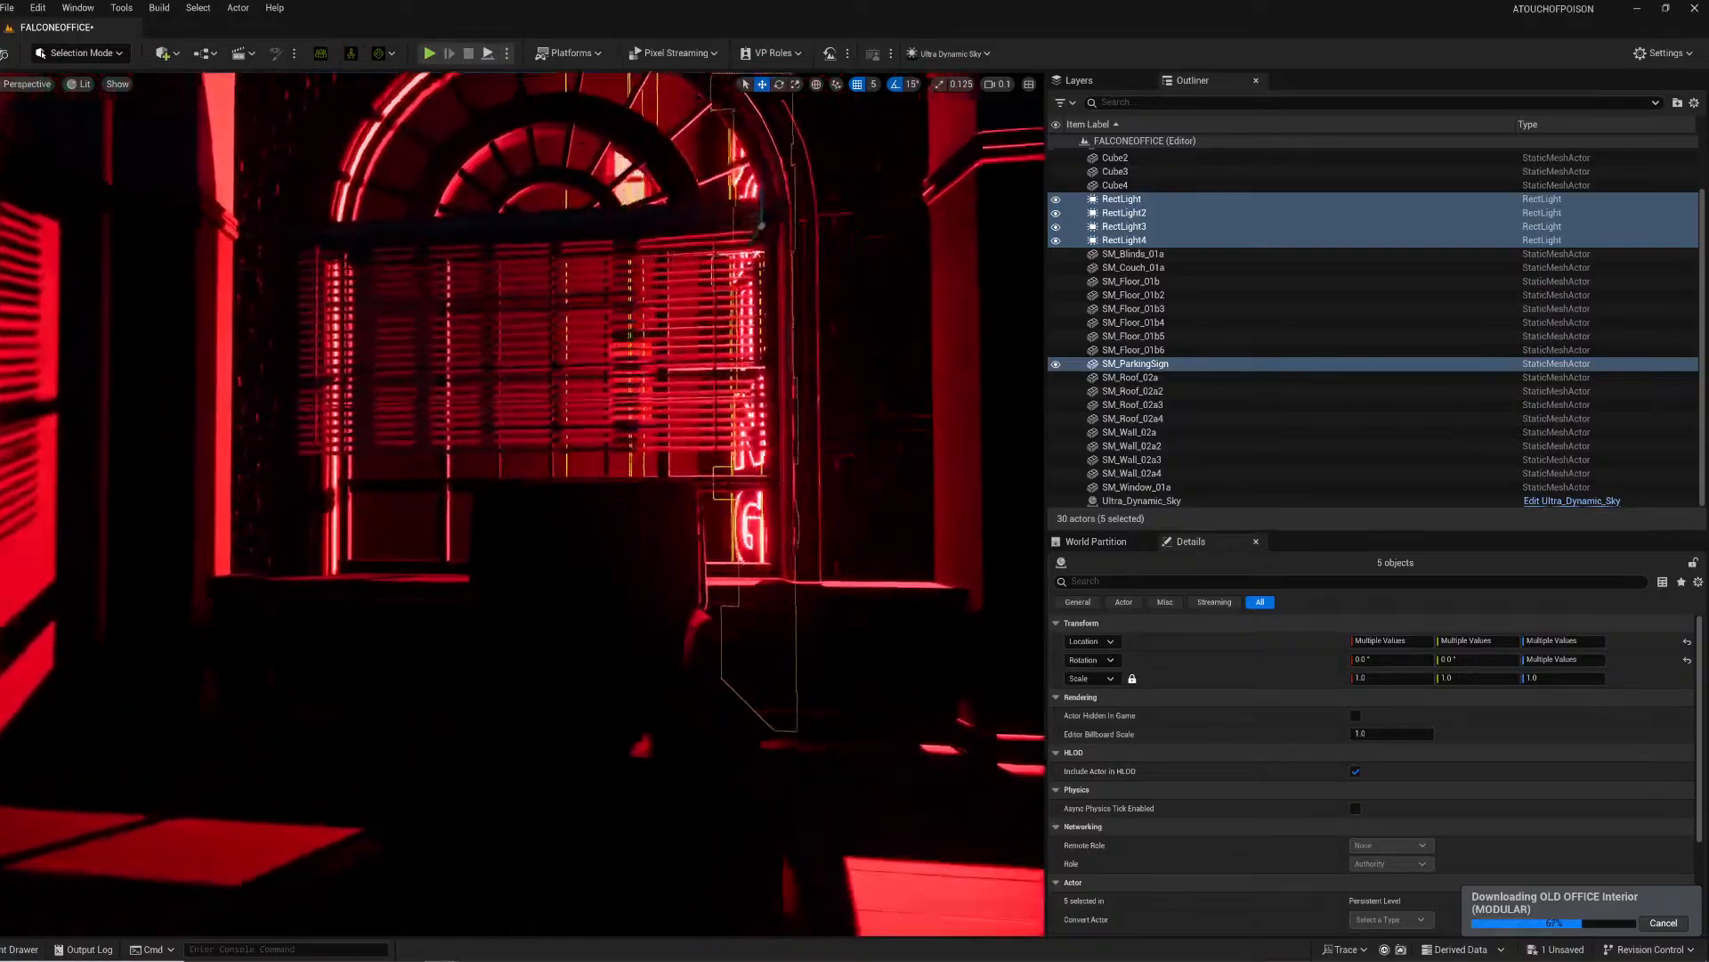
key("d")
mouse_move(656, 289)
right_mouse_down()
mouse_move(650, 356)
mouse_move(668, 321)
mouse_move(656, 288)
right_mouse_up()
key("w")
key("s")
key("ctrl+s")
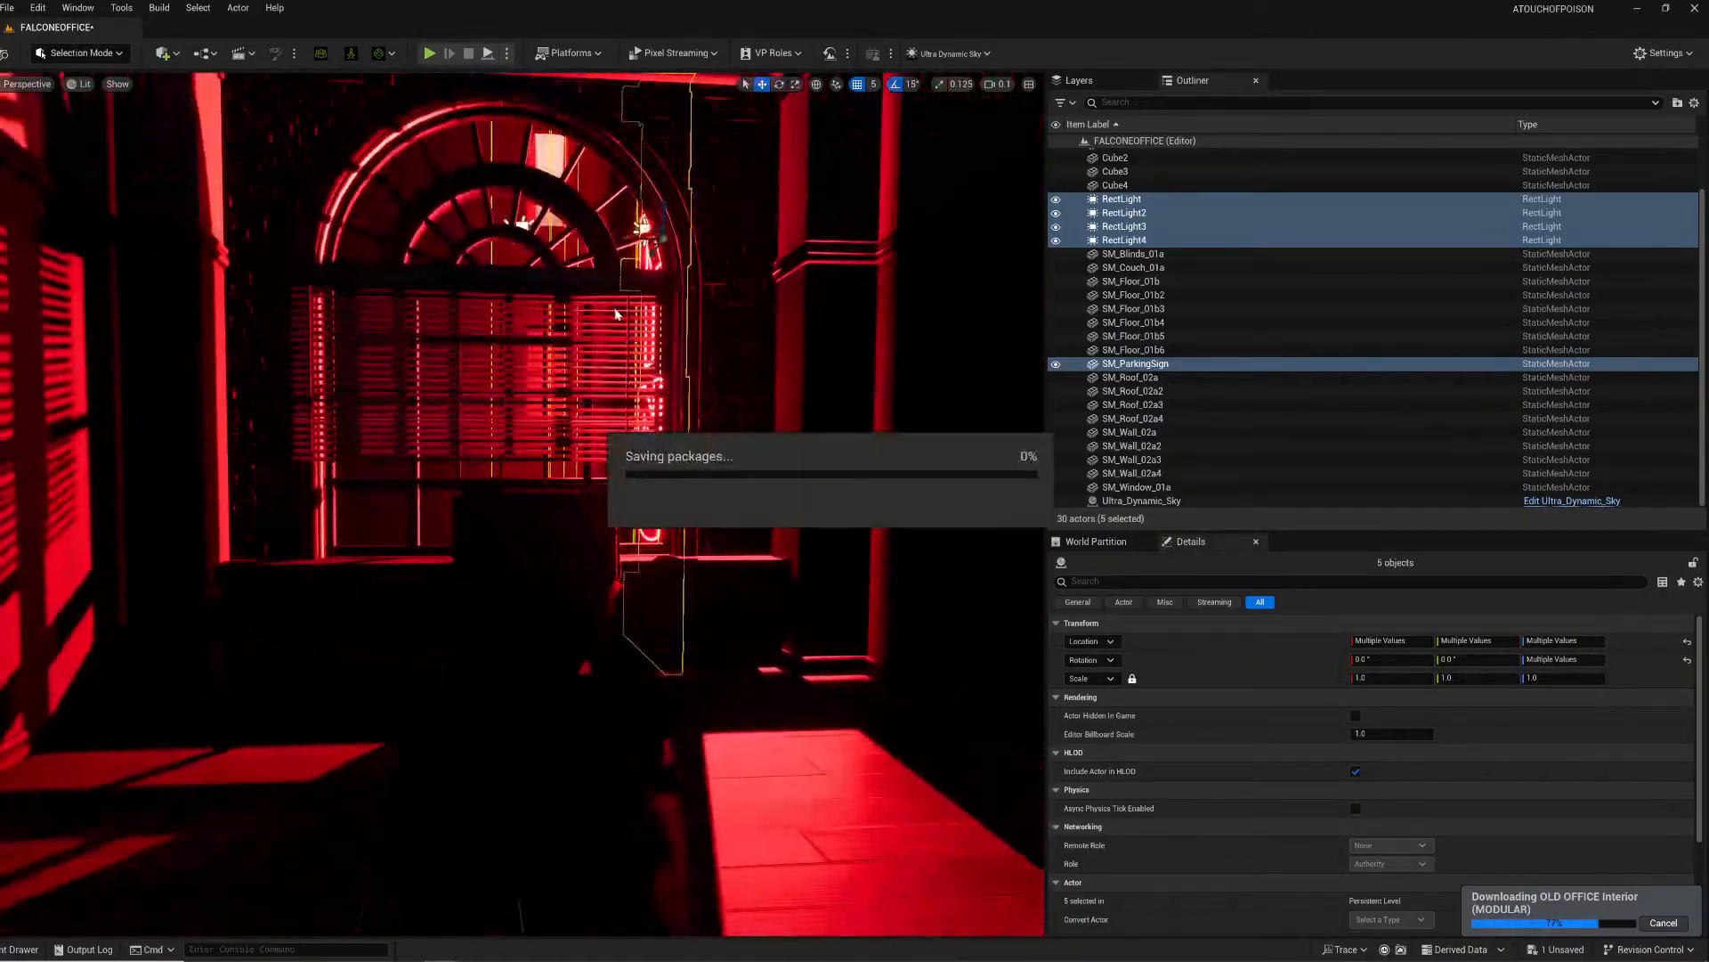
Step: Open the Furniture meshes folder of the Classic_Office pack in the project content
left_click(674, 544)
key("f")
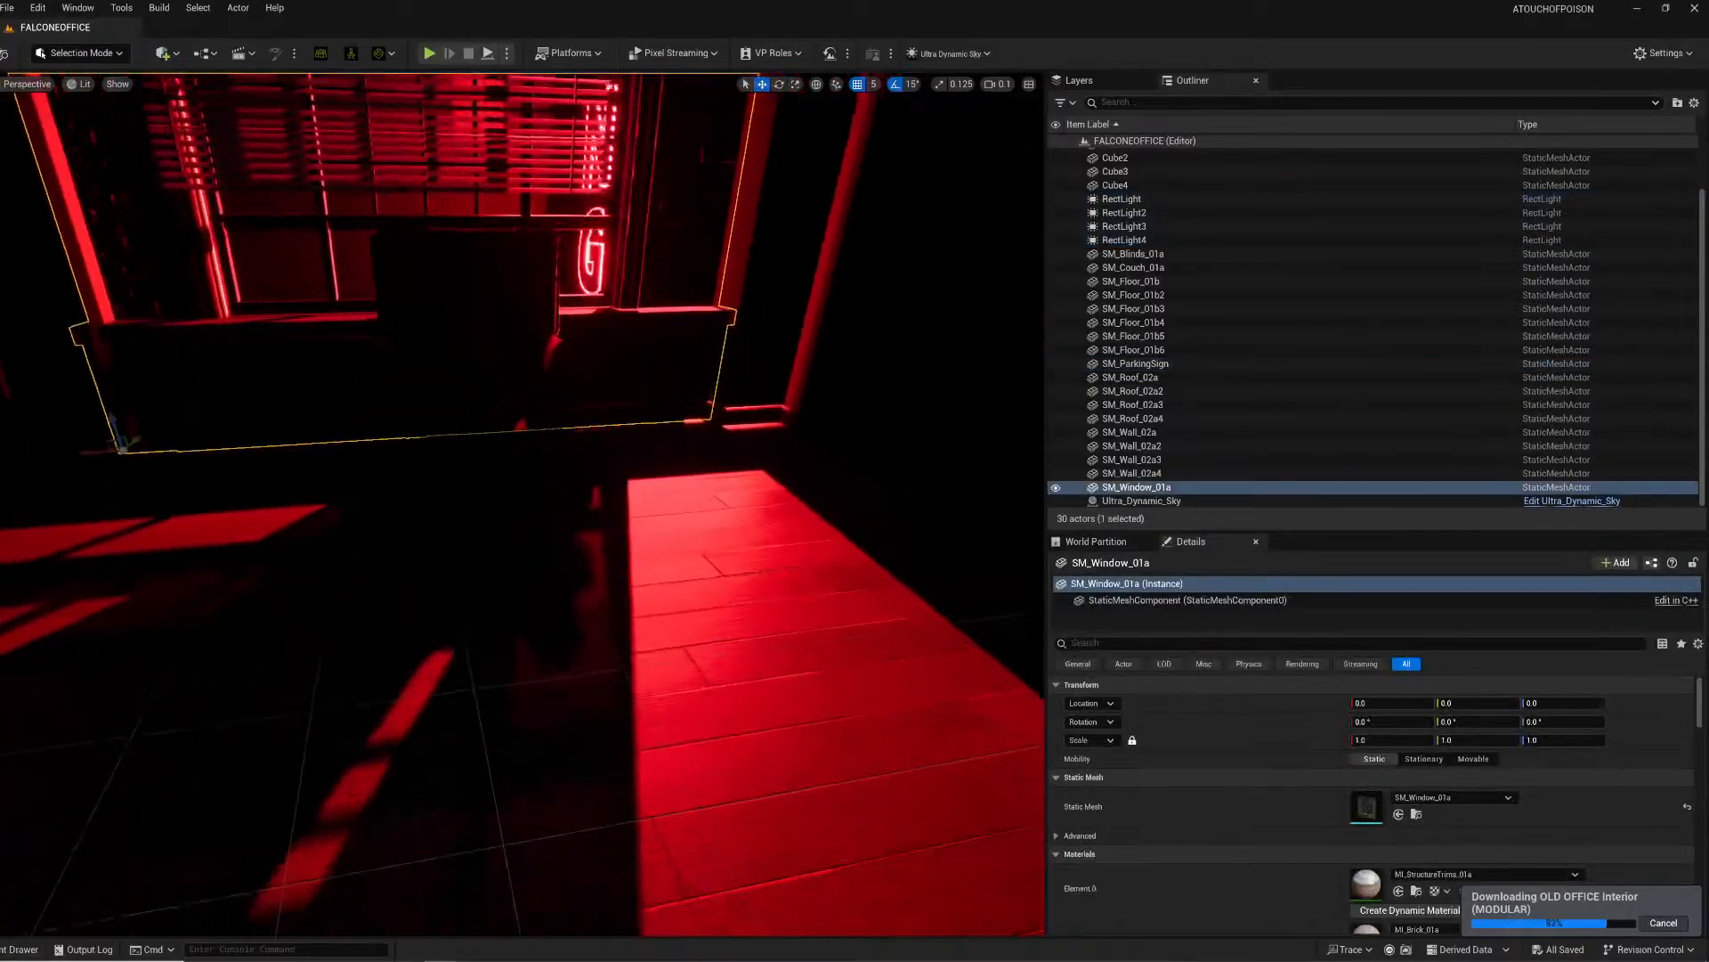
right_click_drag(674, 544, 579, 682)
key("w")
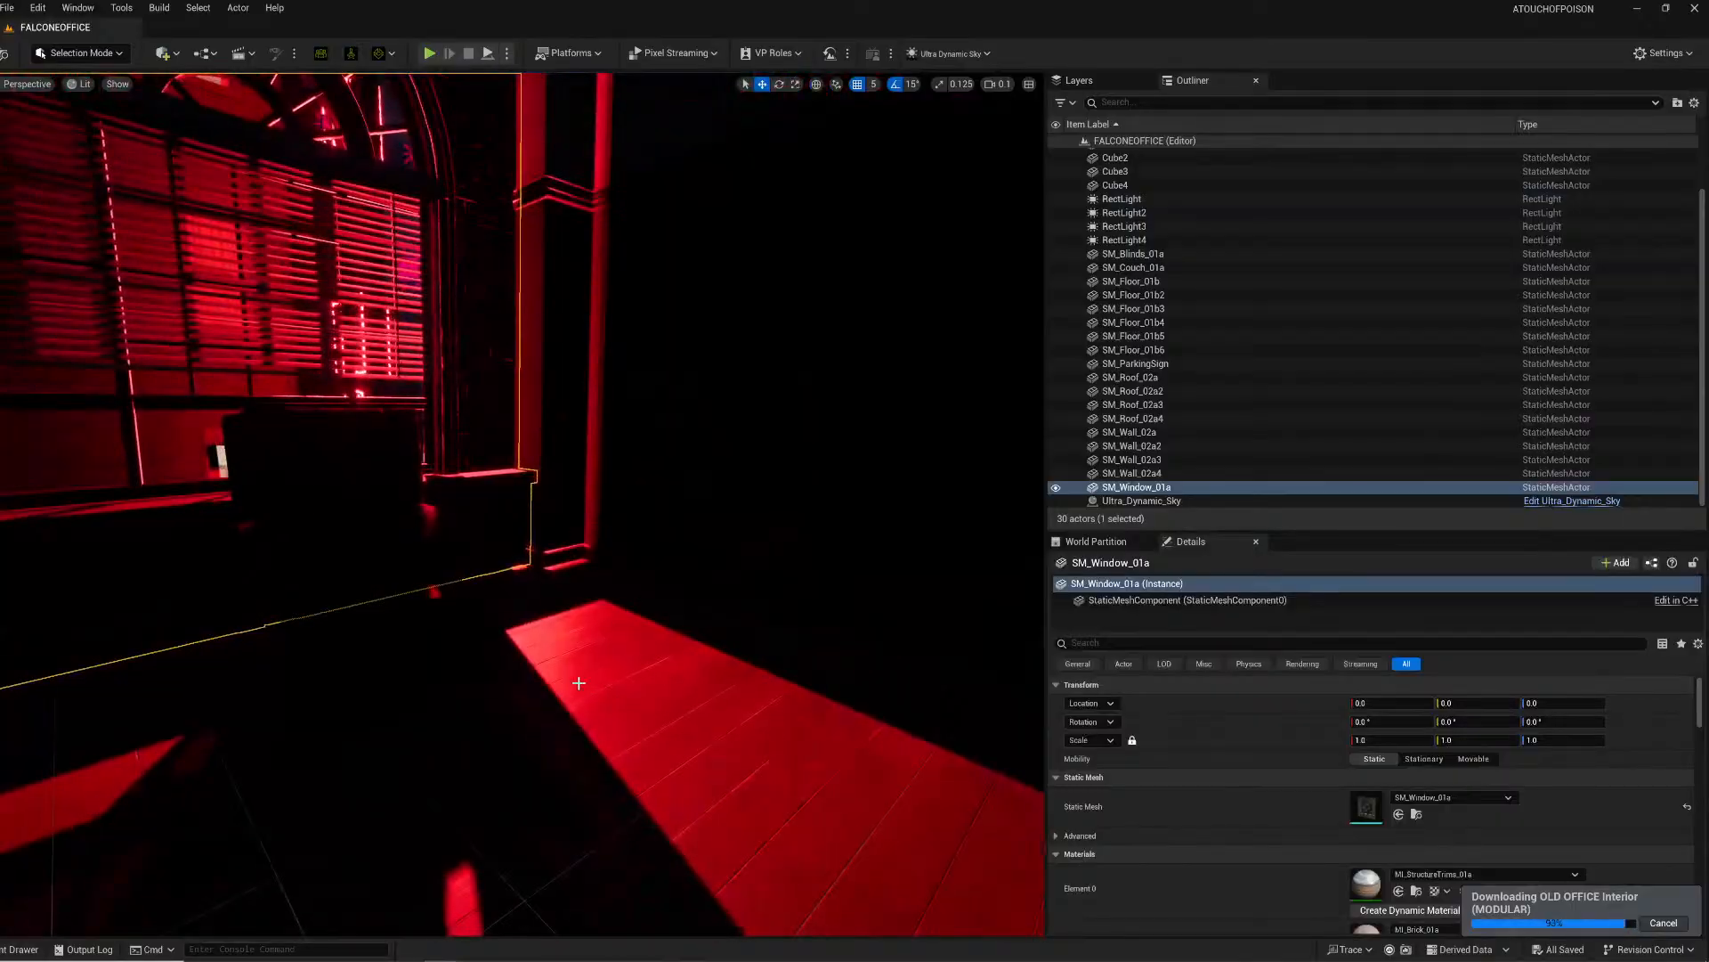
left_click(19, 949)
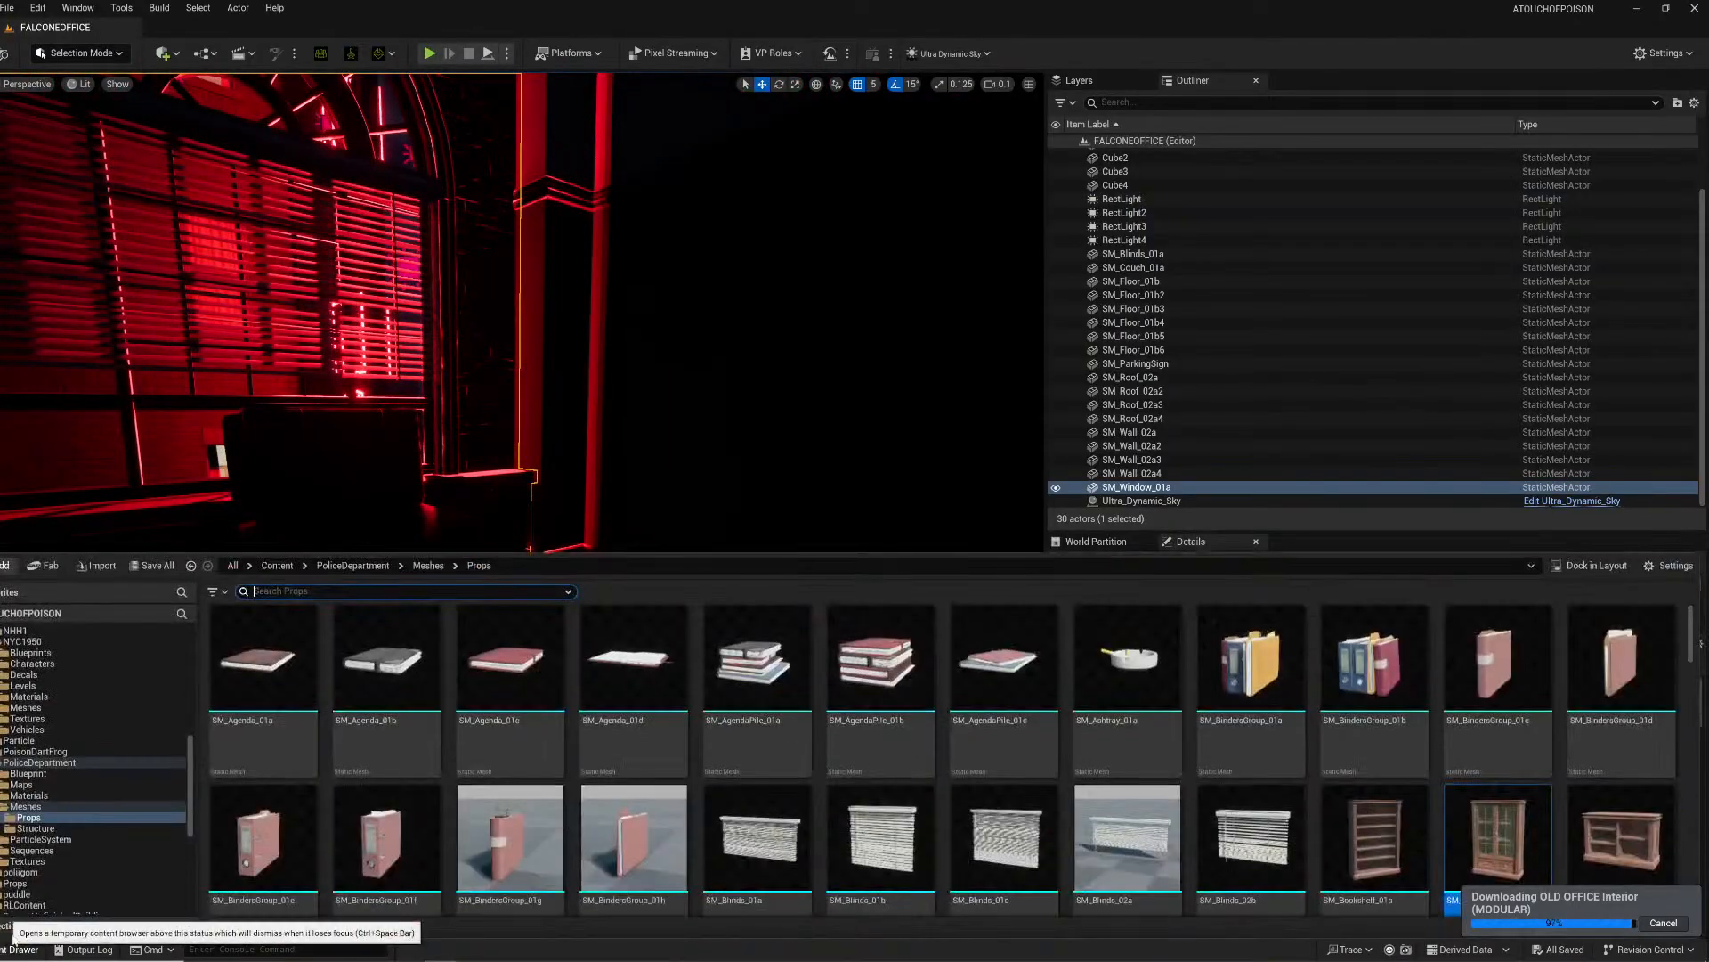
left_click_drag(190, 763, 183, 670)
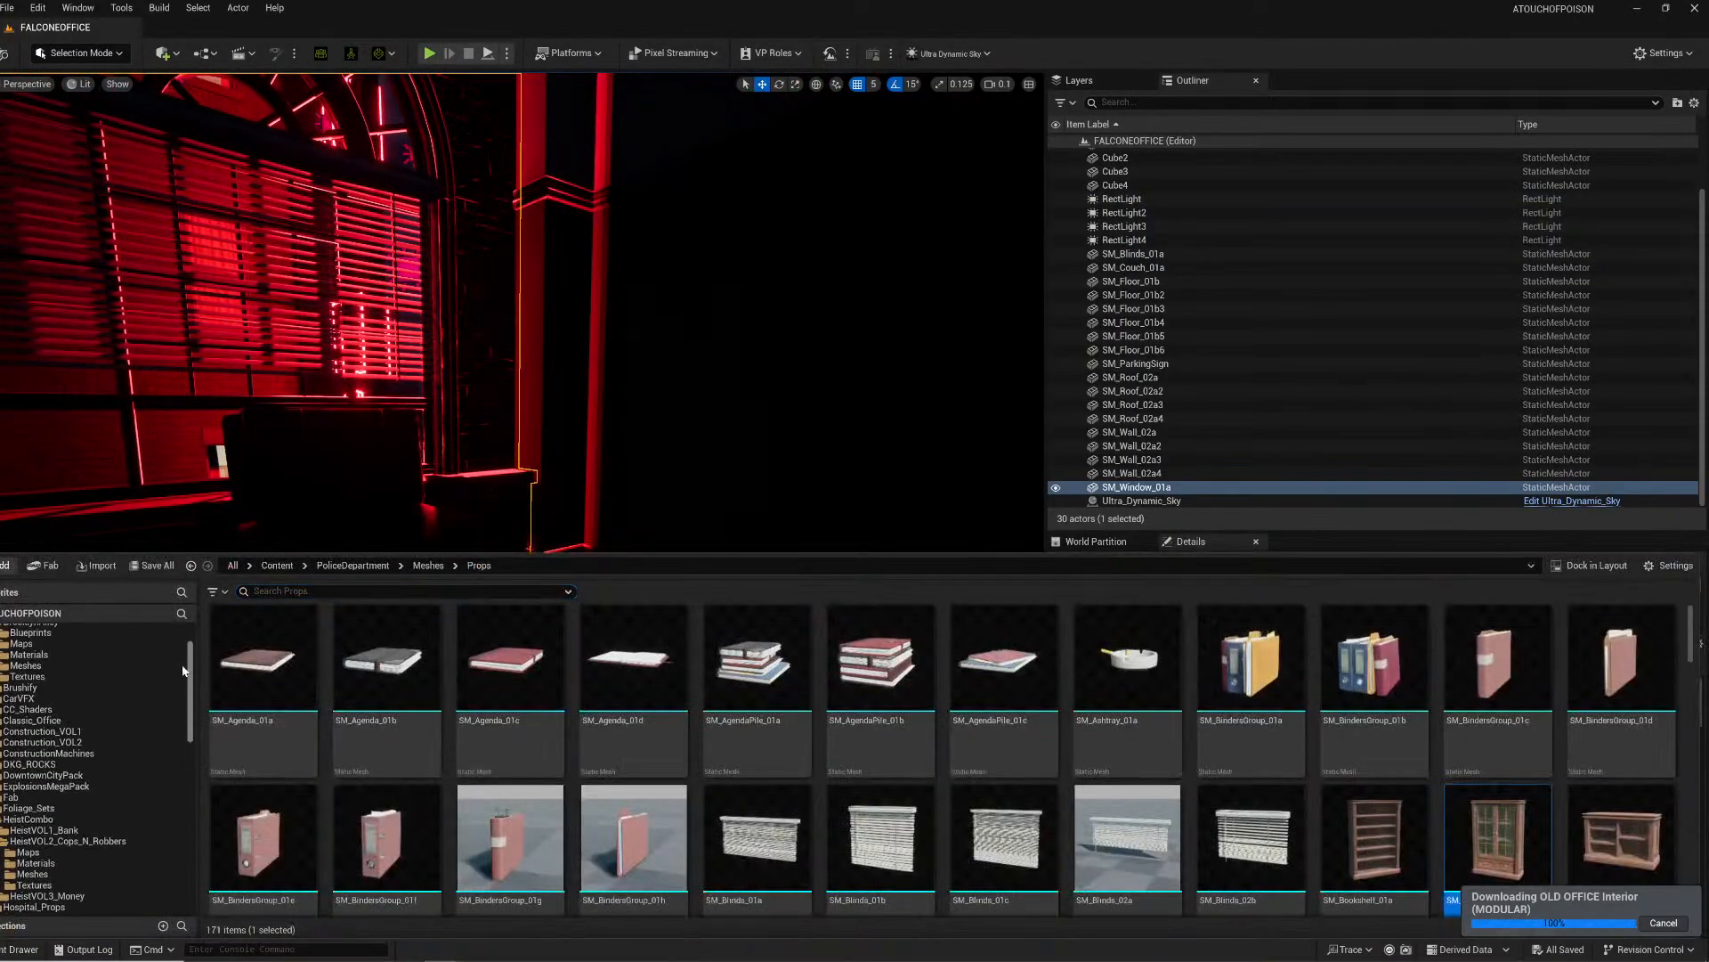
left_click(49, 721)
double_click(488, 694)
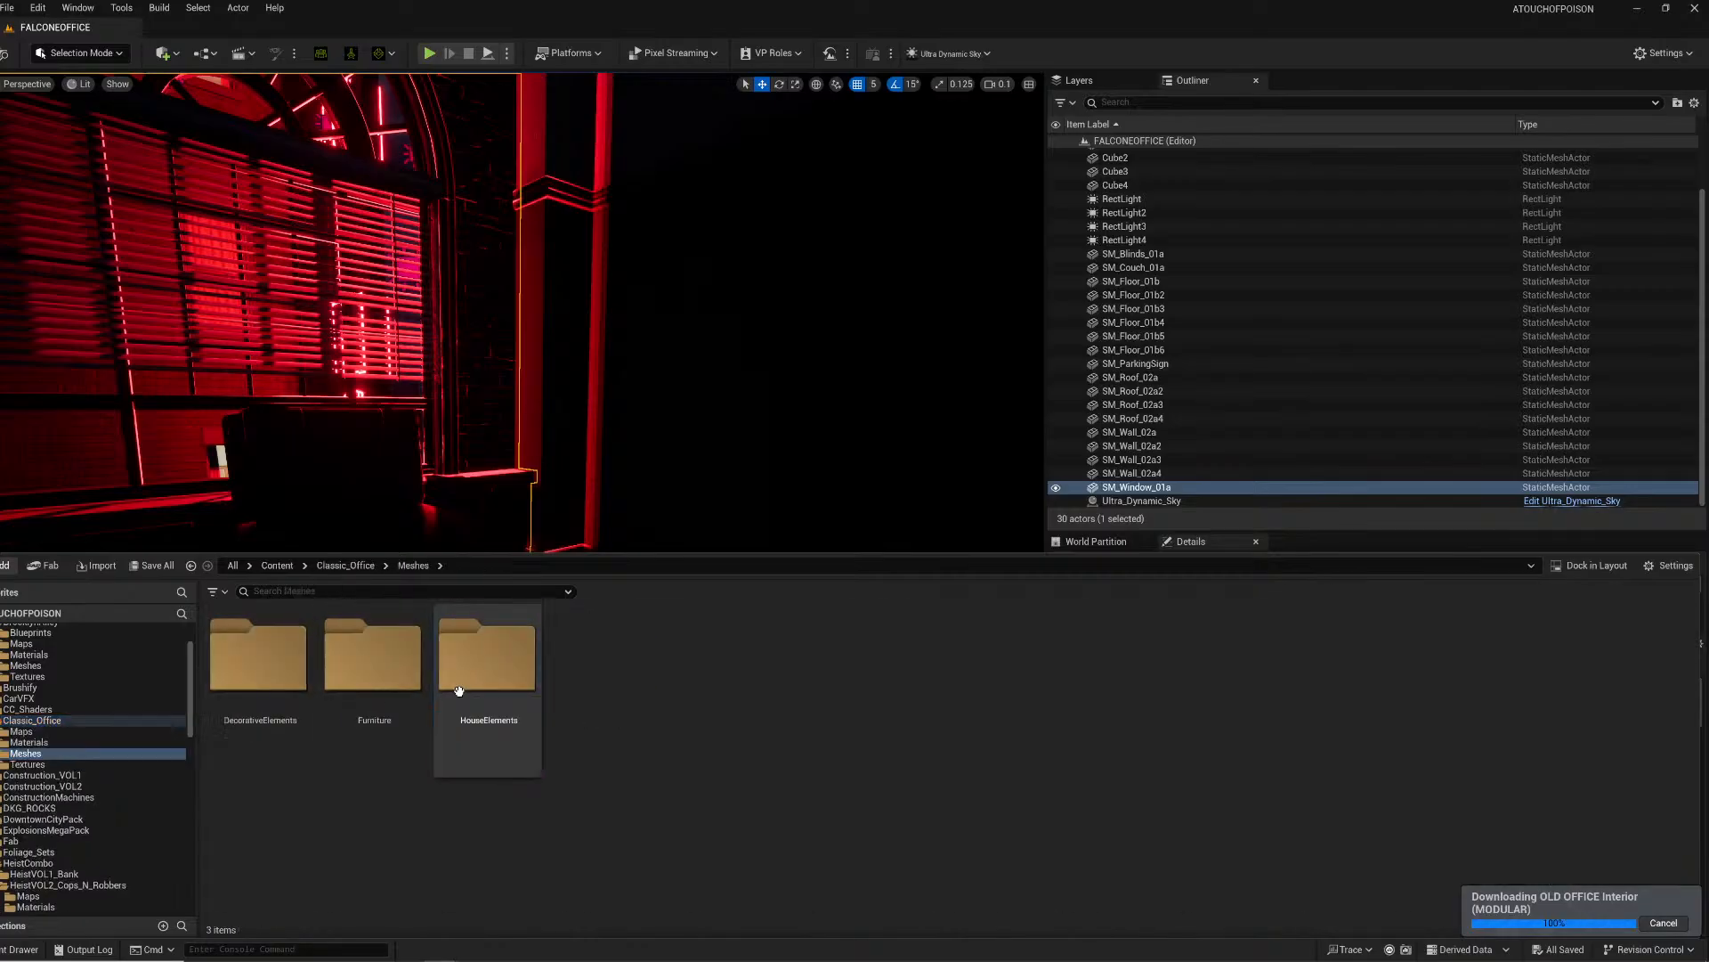
double_click(369, 688)
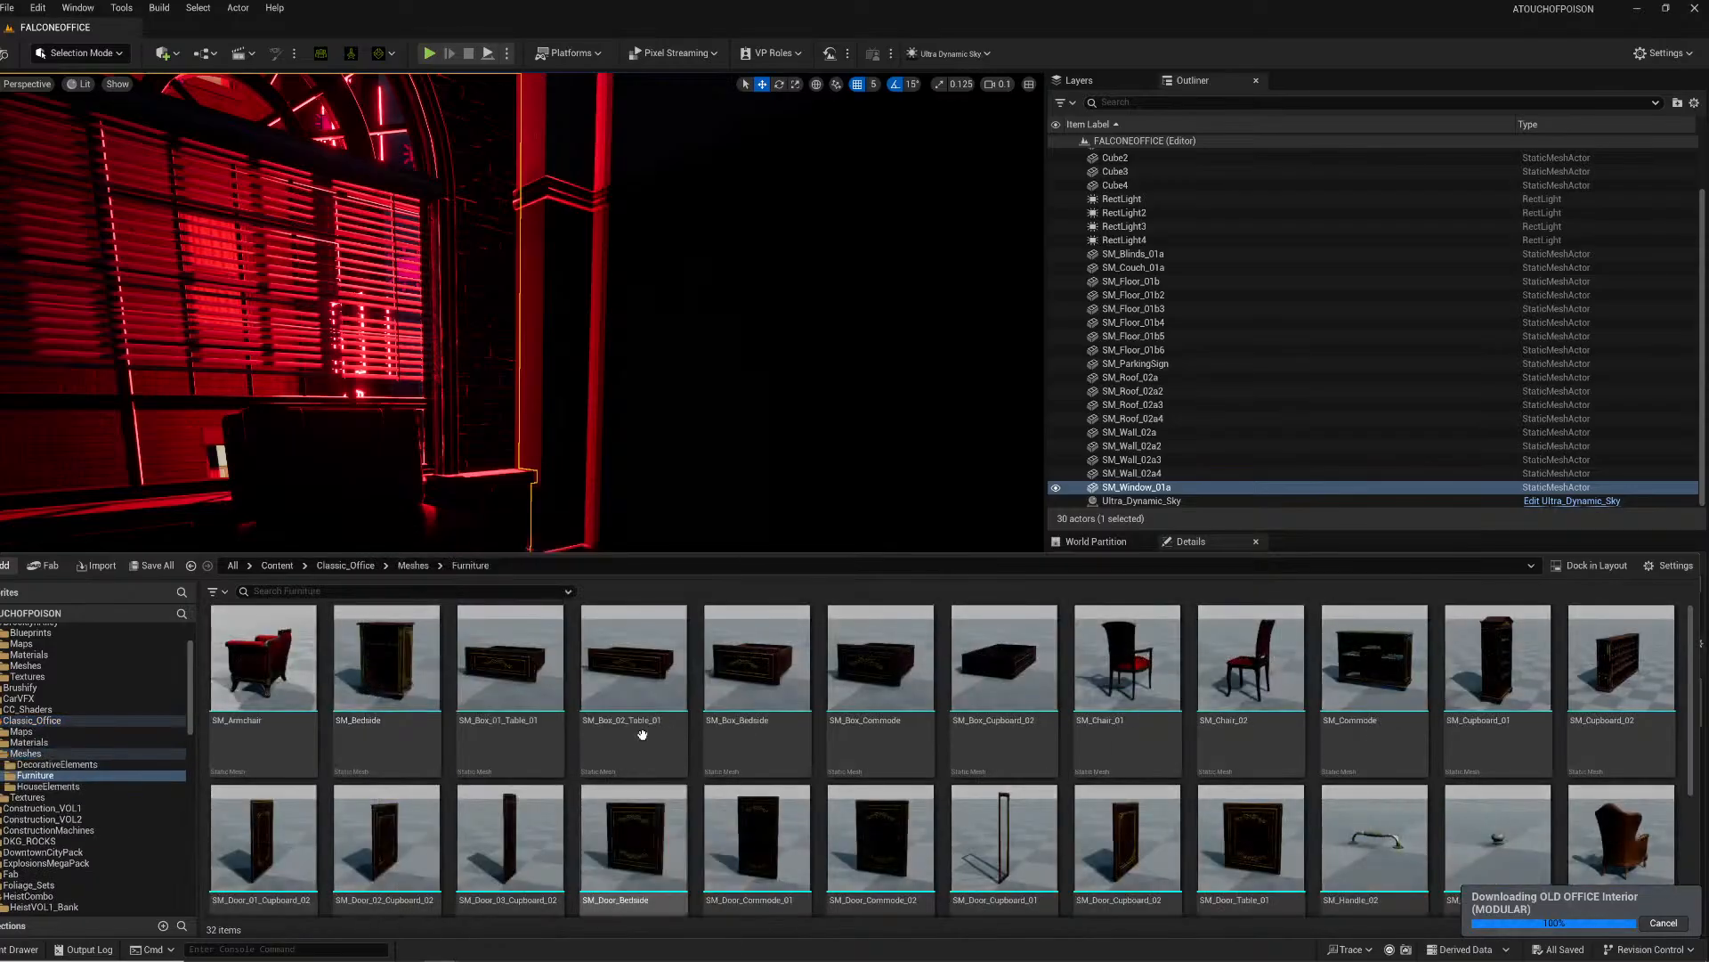
Step: Try the SM_Table_03 mesh from the Classic_Office furniture as a desk on the floor in front of the window
key("alt+Left")
key("alt+Left")
double_click(461, 696)
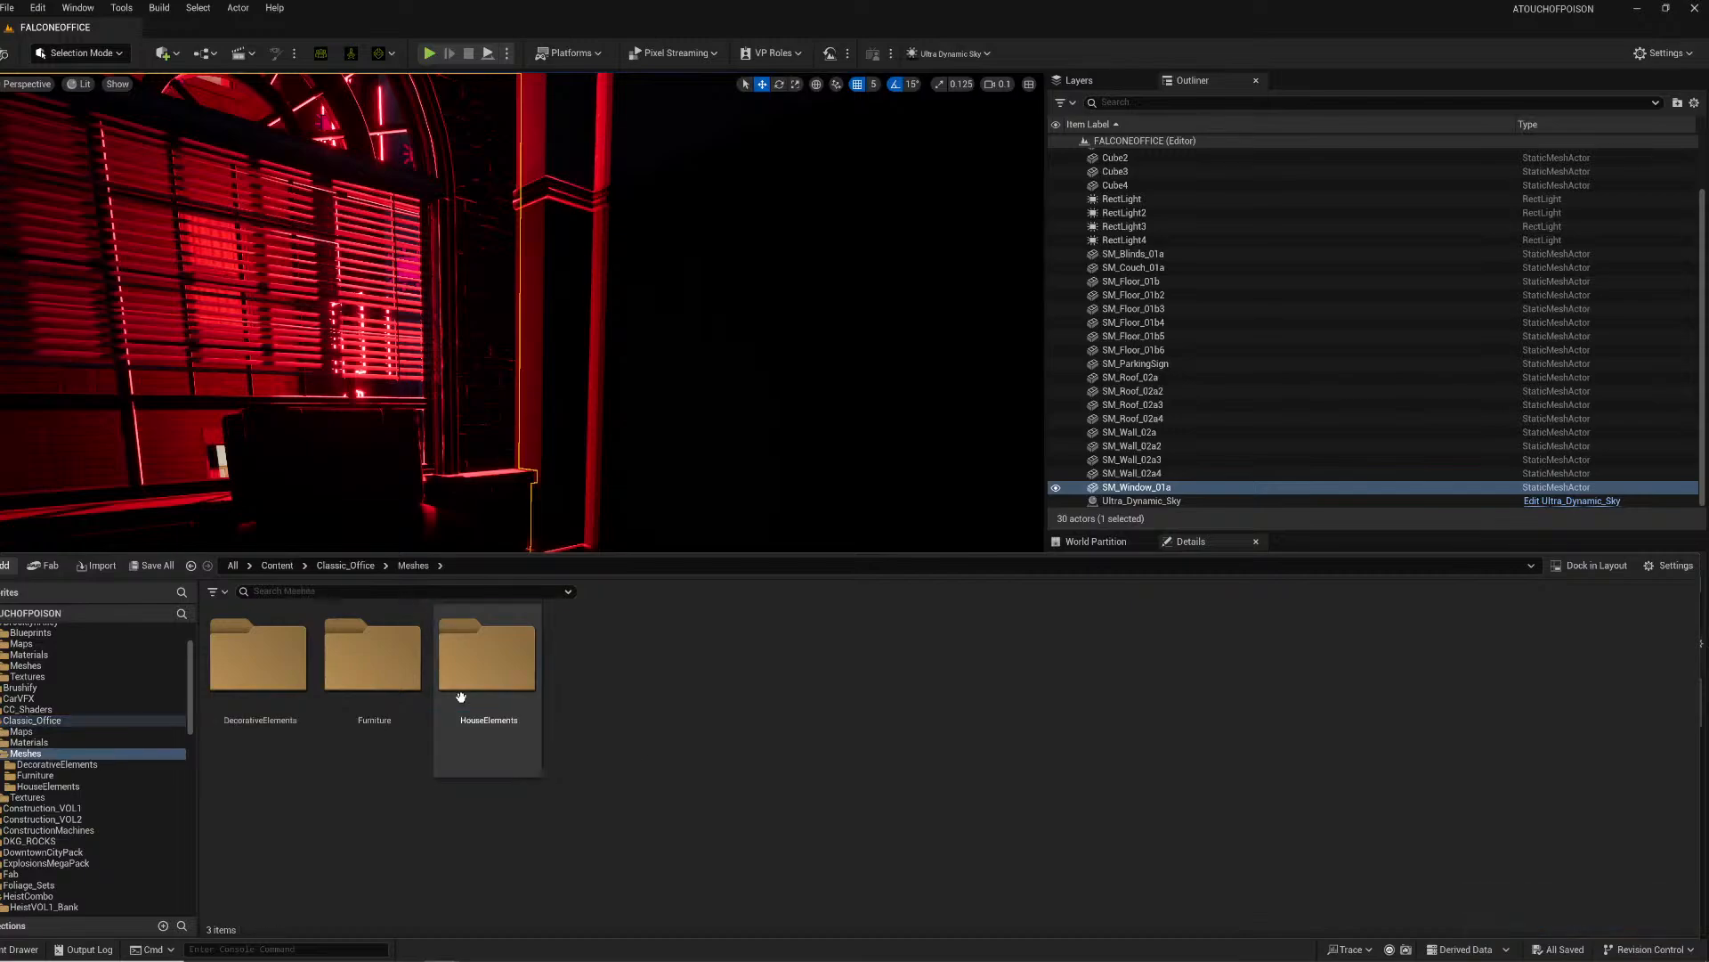
double_click(374, 685)
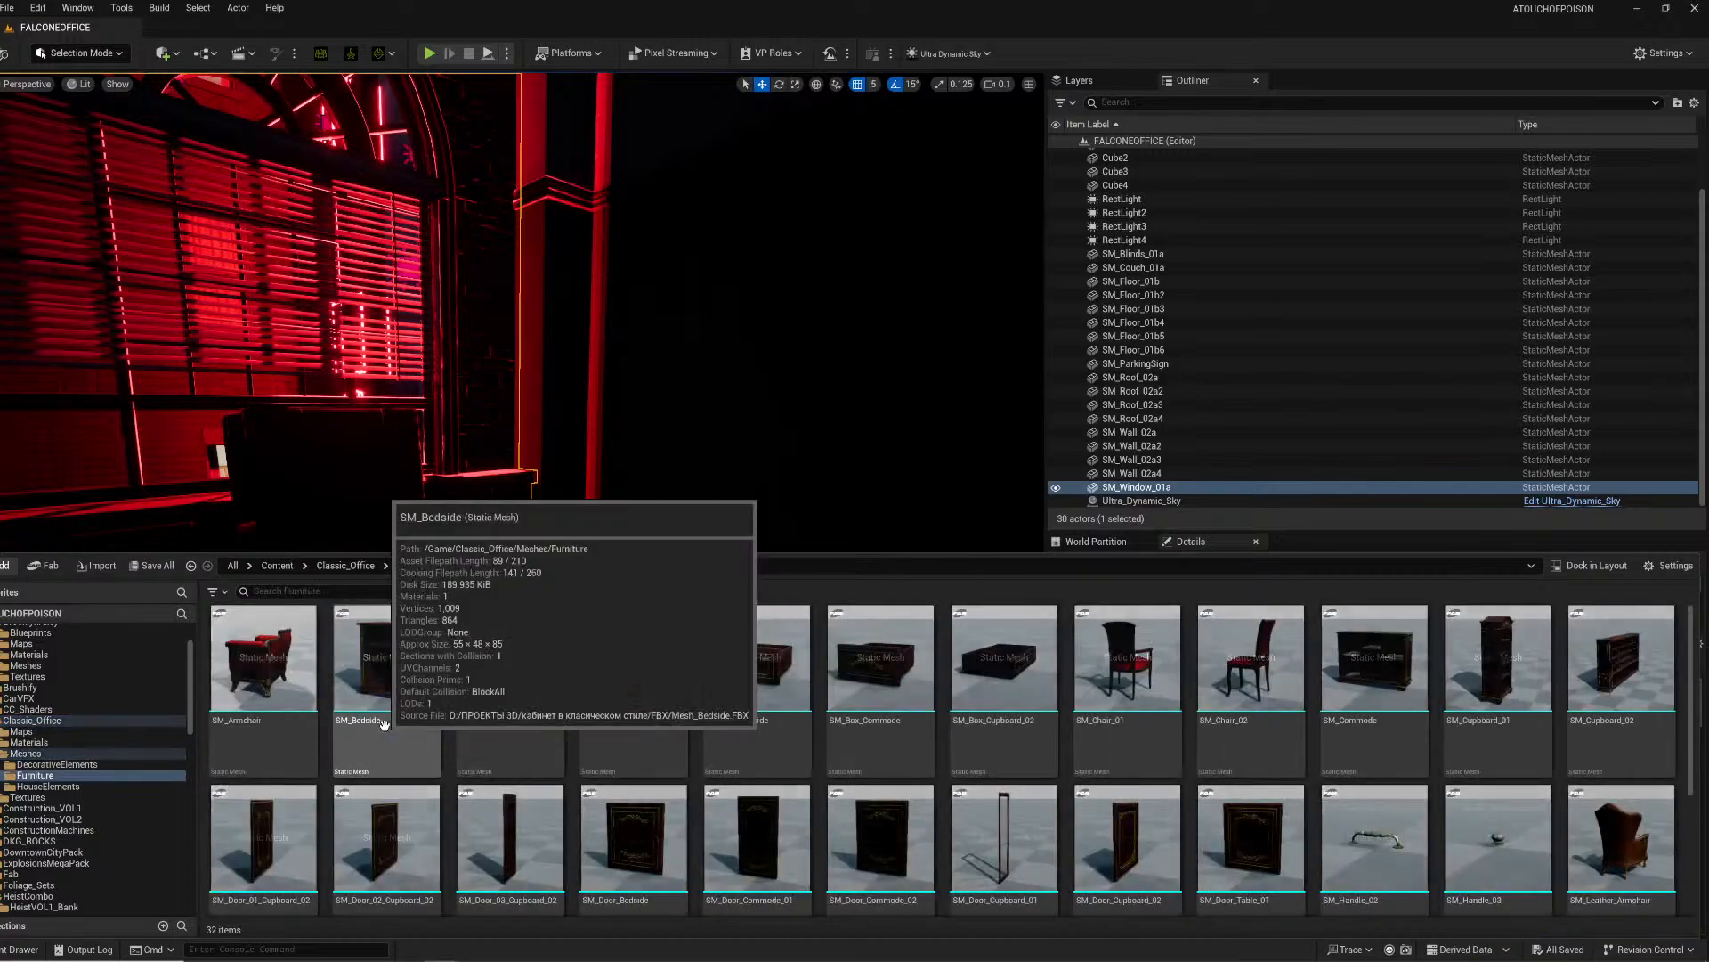
scroll(572, 782, "down", 2)
scroll(573, 780, "down", 2)
scroll(571, 774, "down", 1)
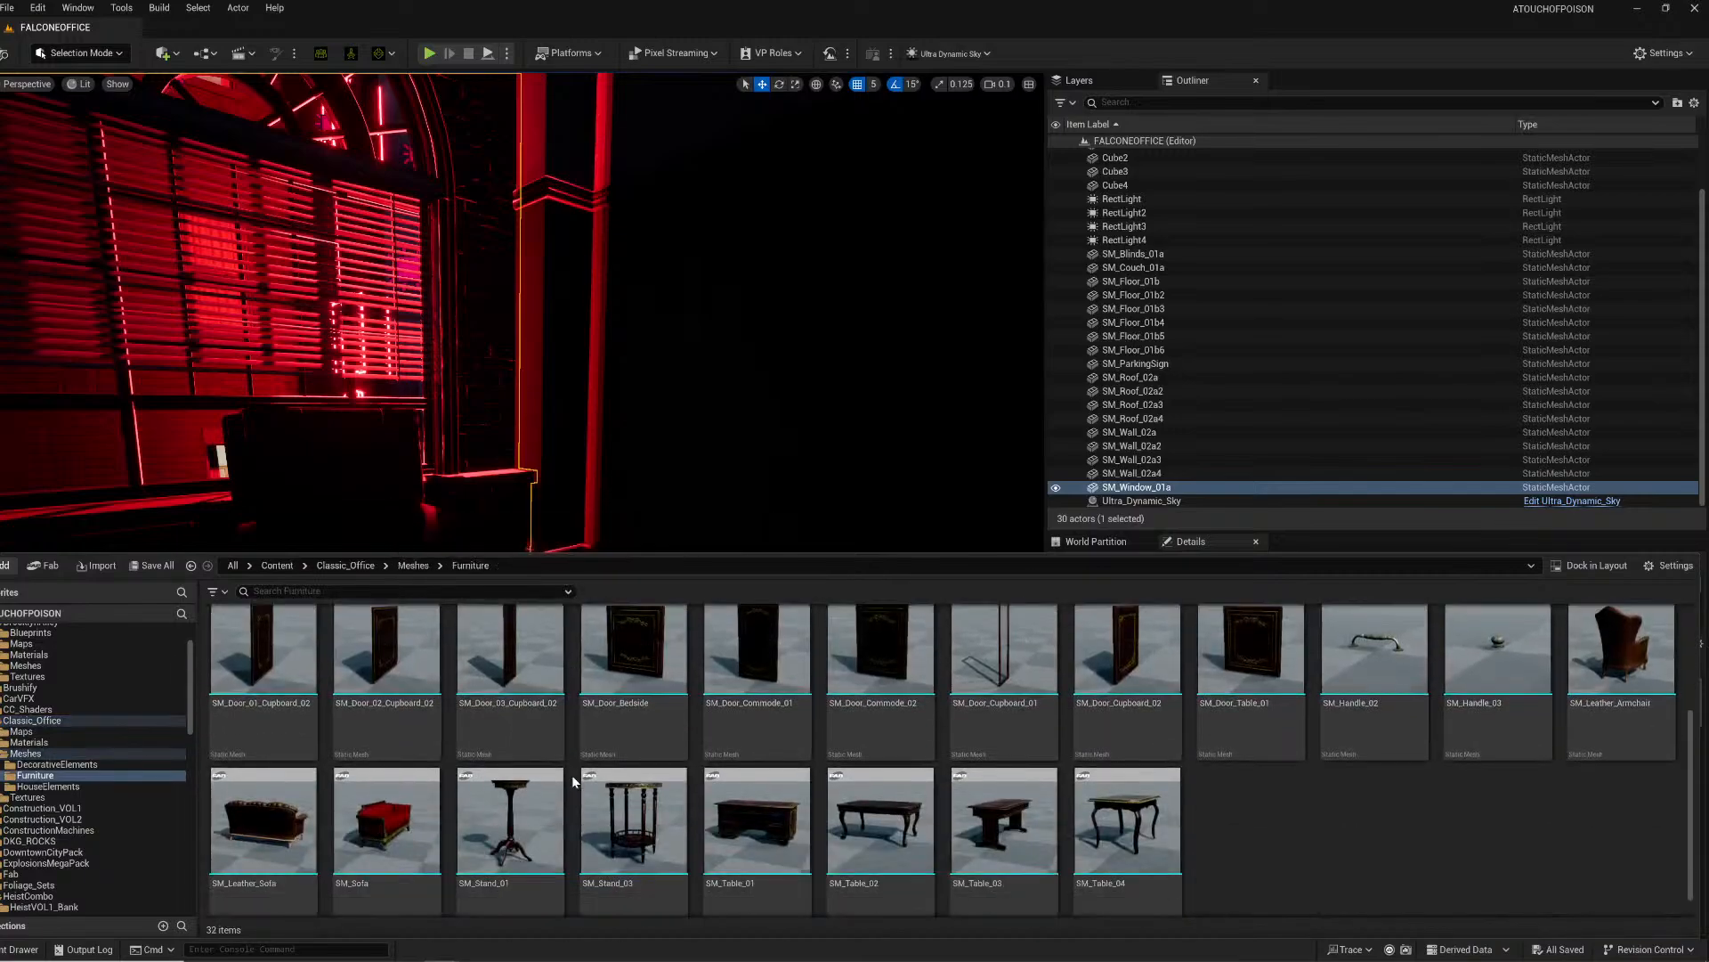
left_click_drag(1044, 837, 545, 797)
key("e")
Step: Look through the Classic_Office DecorativeElements and Furniture meshes for suitable props and an alternative desk
left_click(8, 950)
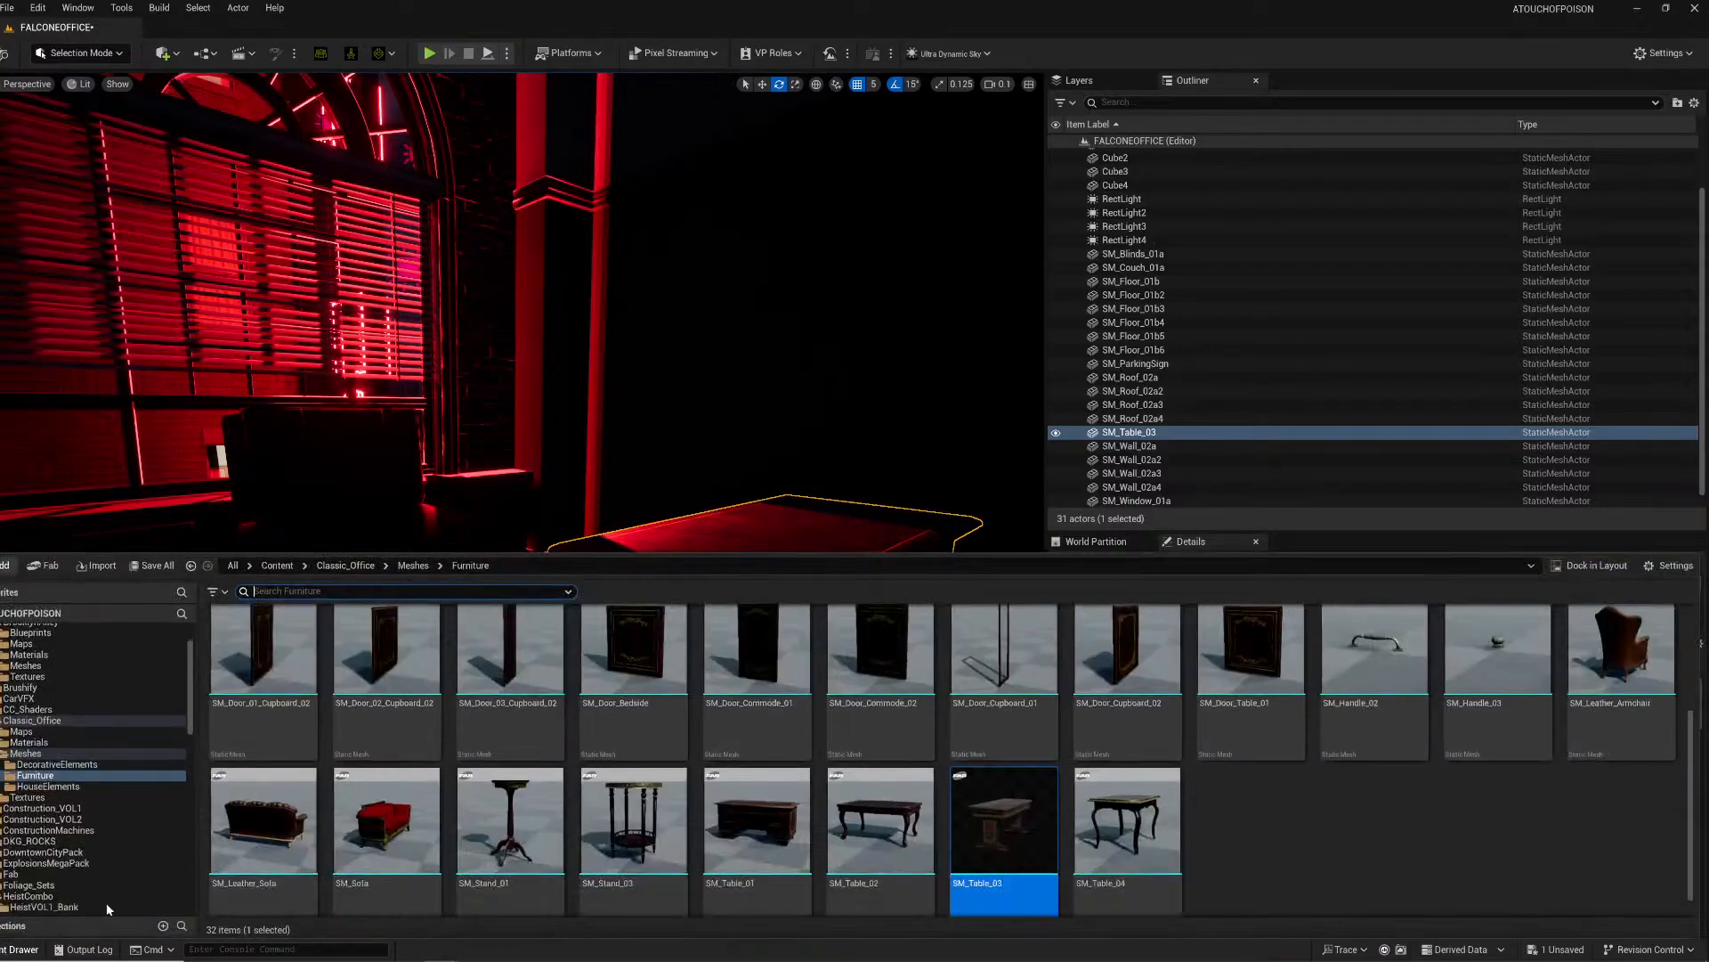
scroll(504, 847, "up", 2)
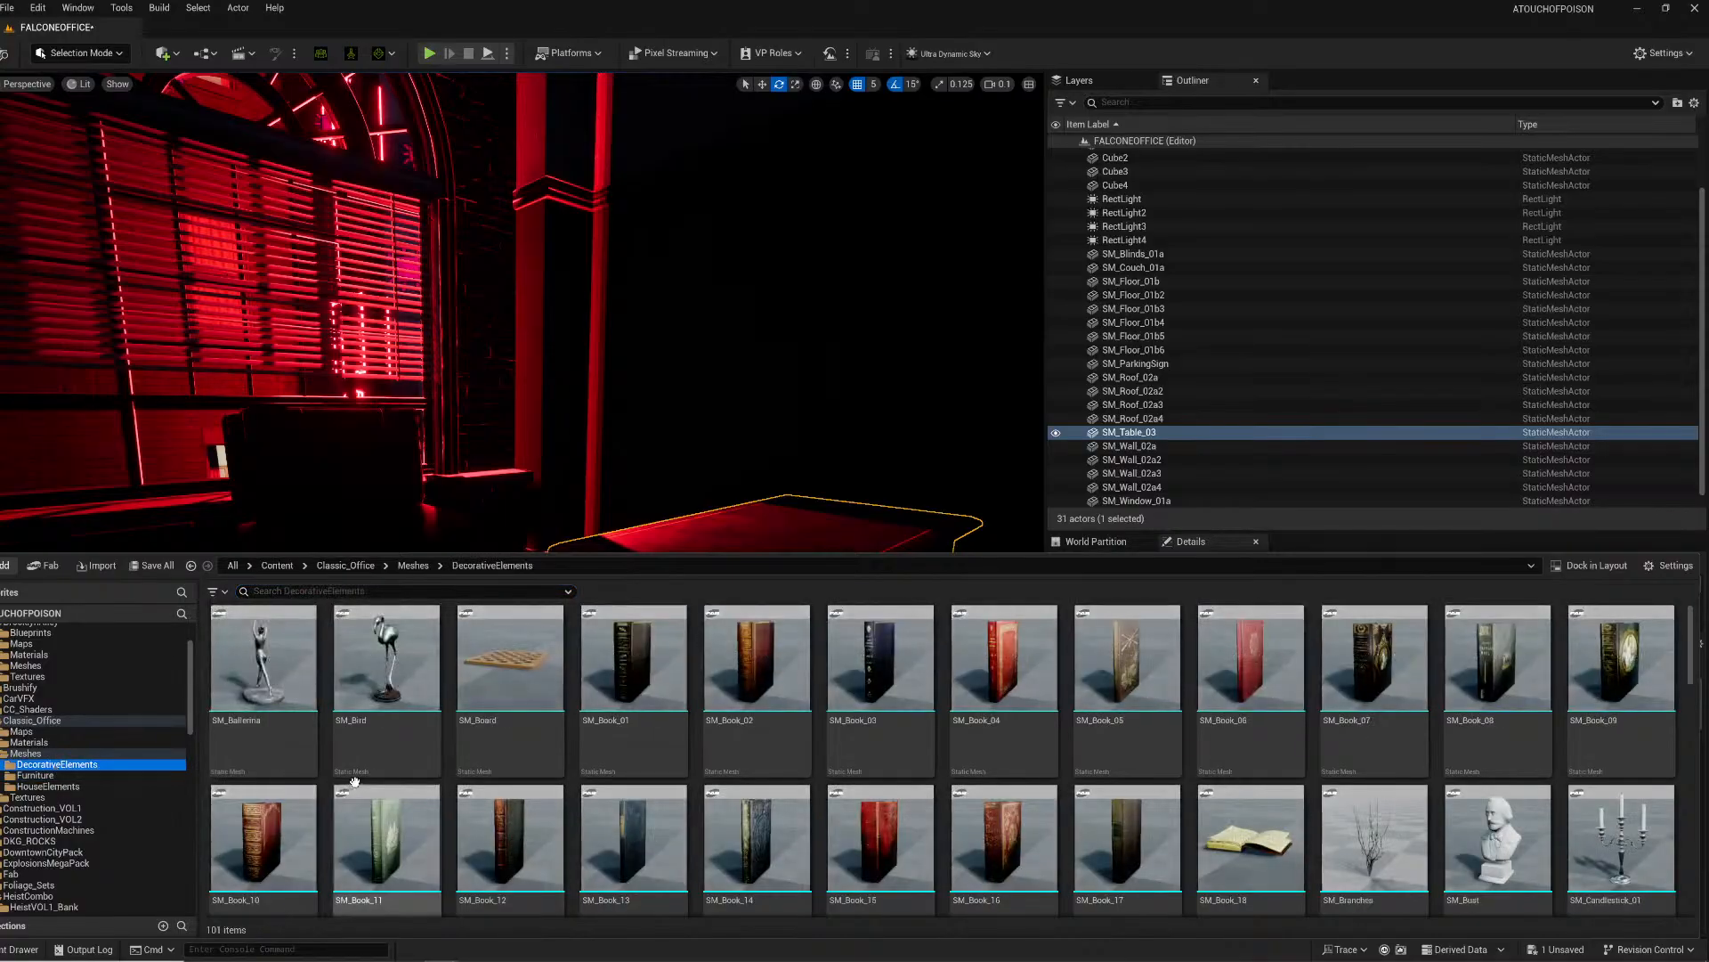
scroll(437, 756, "down", 1)
scroll(442, 751, "down", 8)
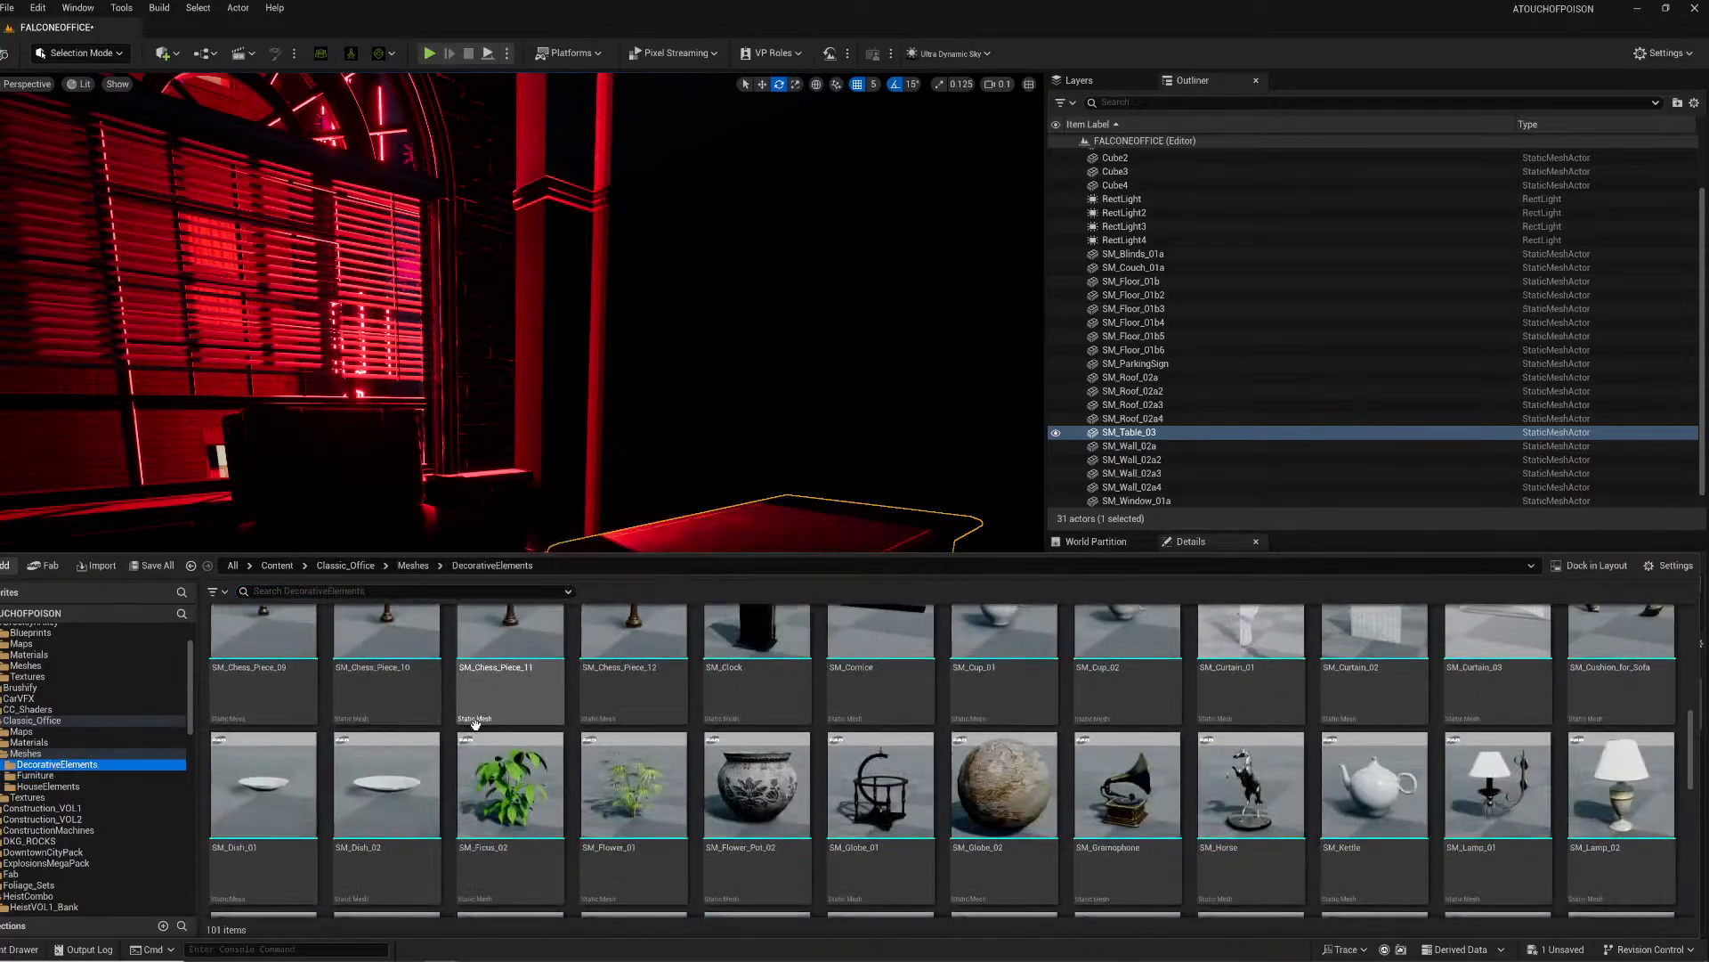
scroll(504, 712, "up", 3)
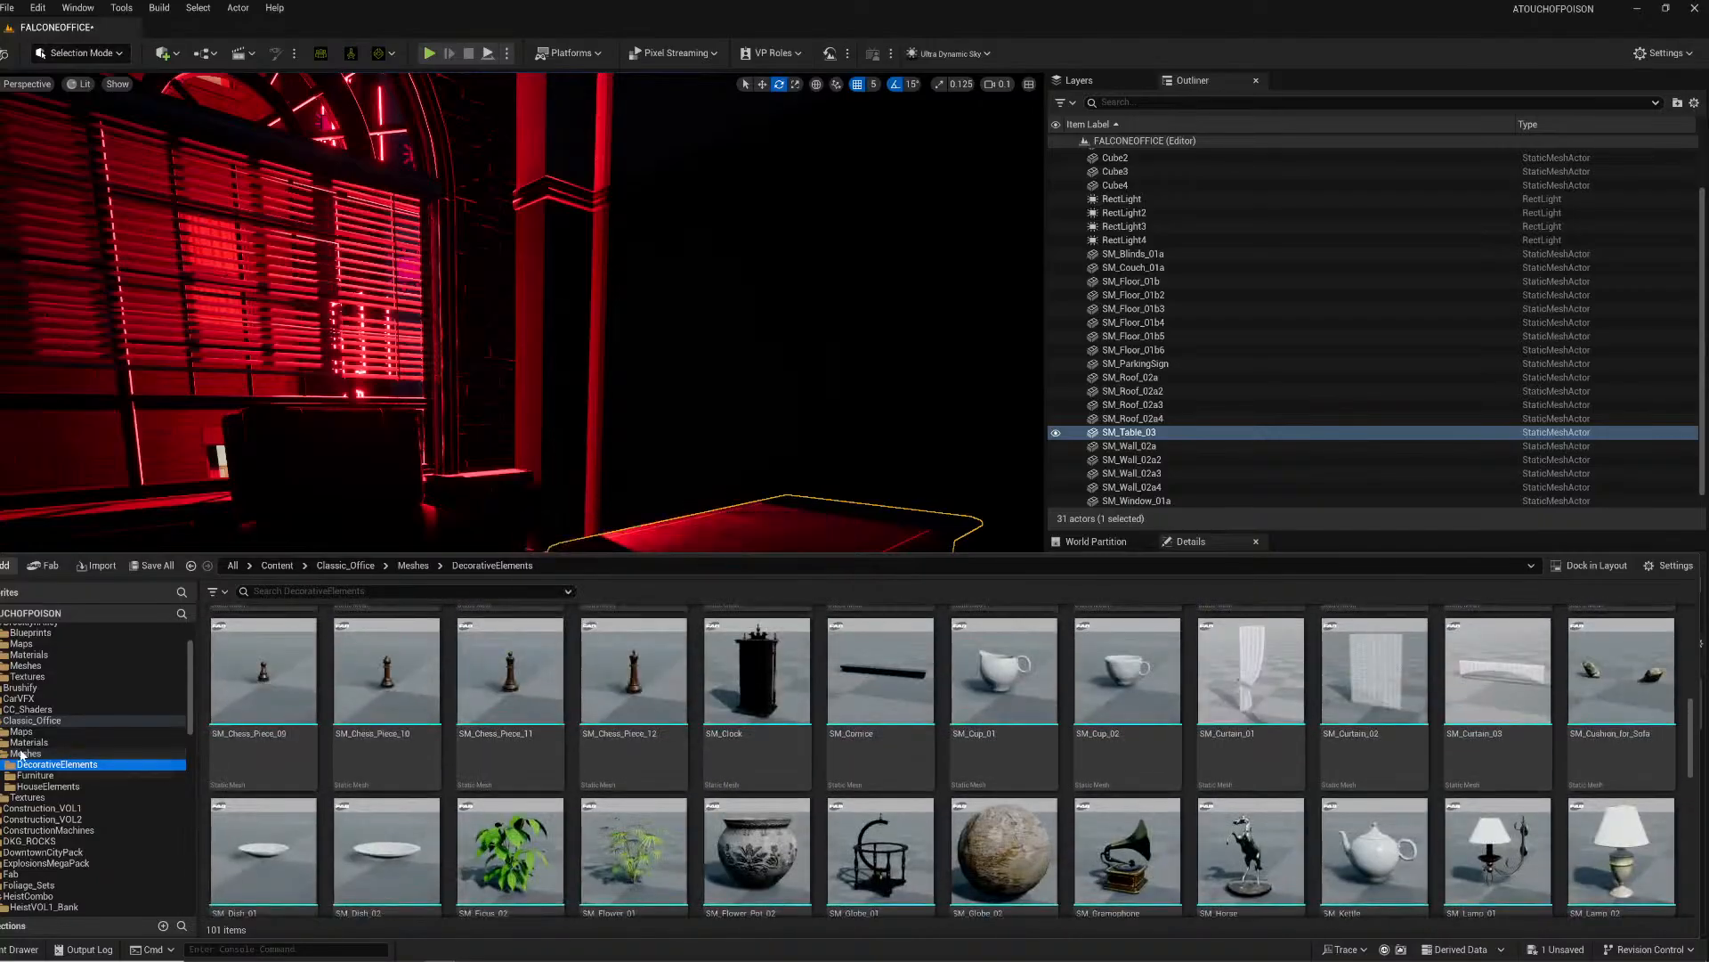
double_click(374, 668)
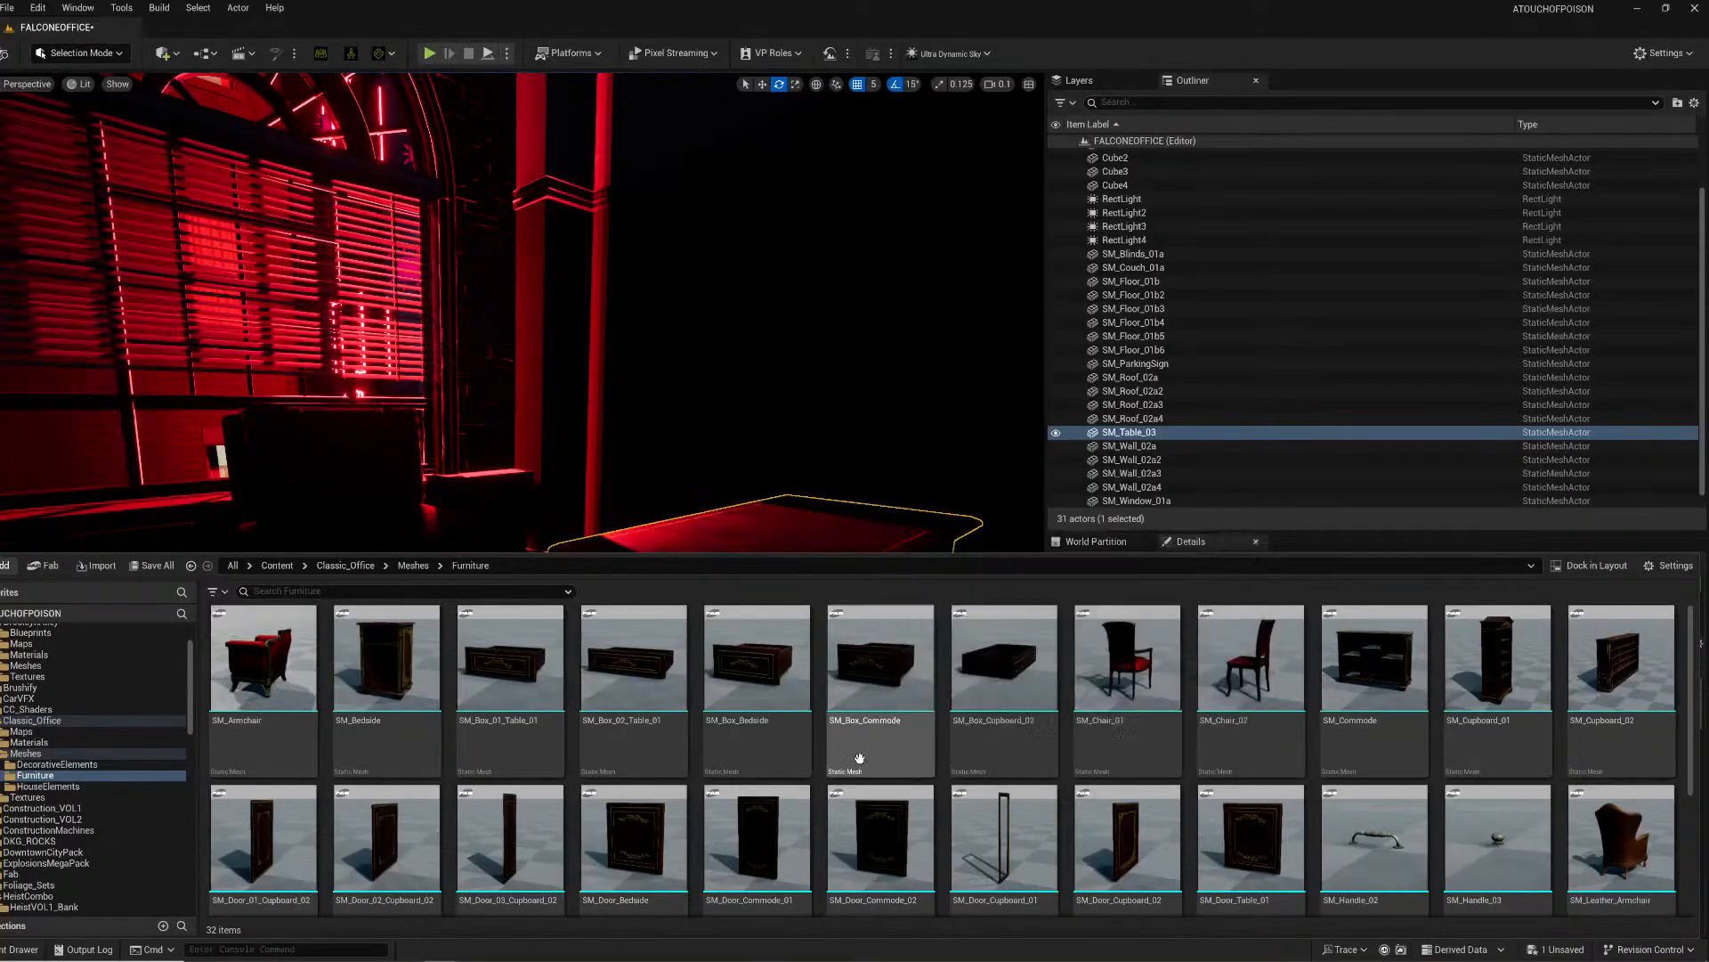
scroll(859, 766, "down", 3)
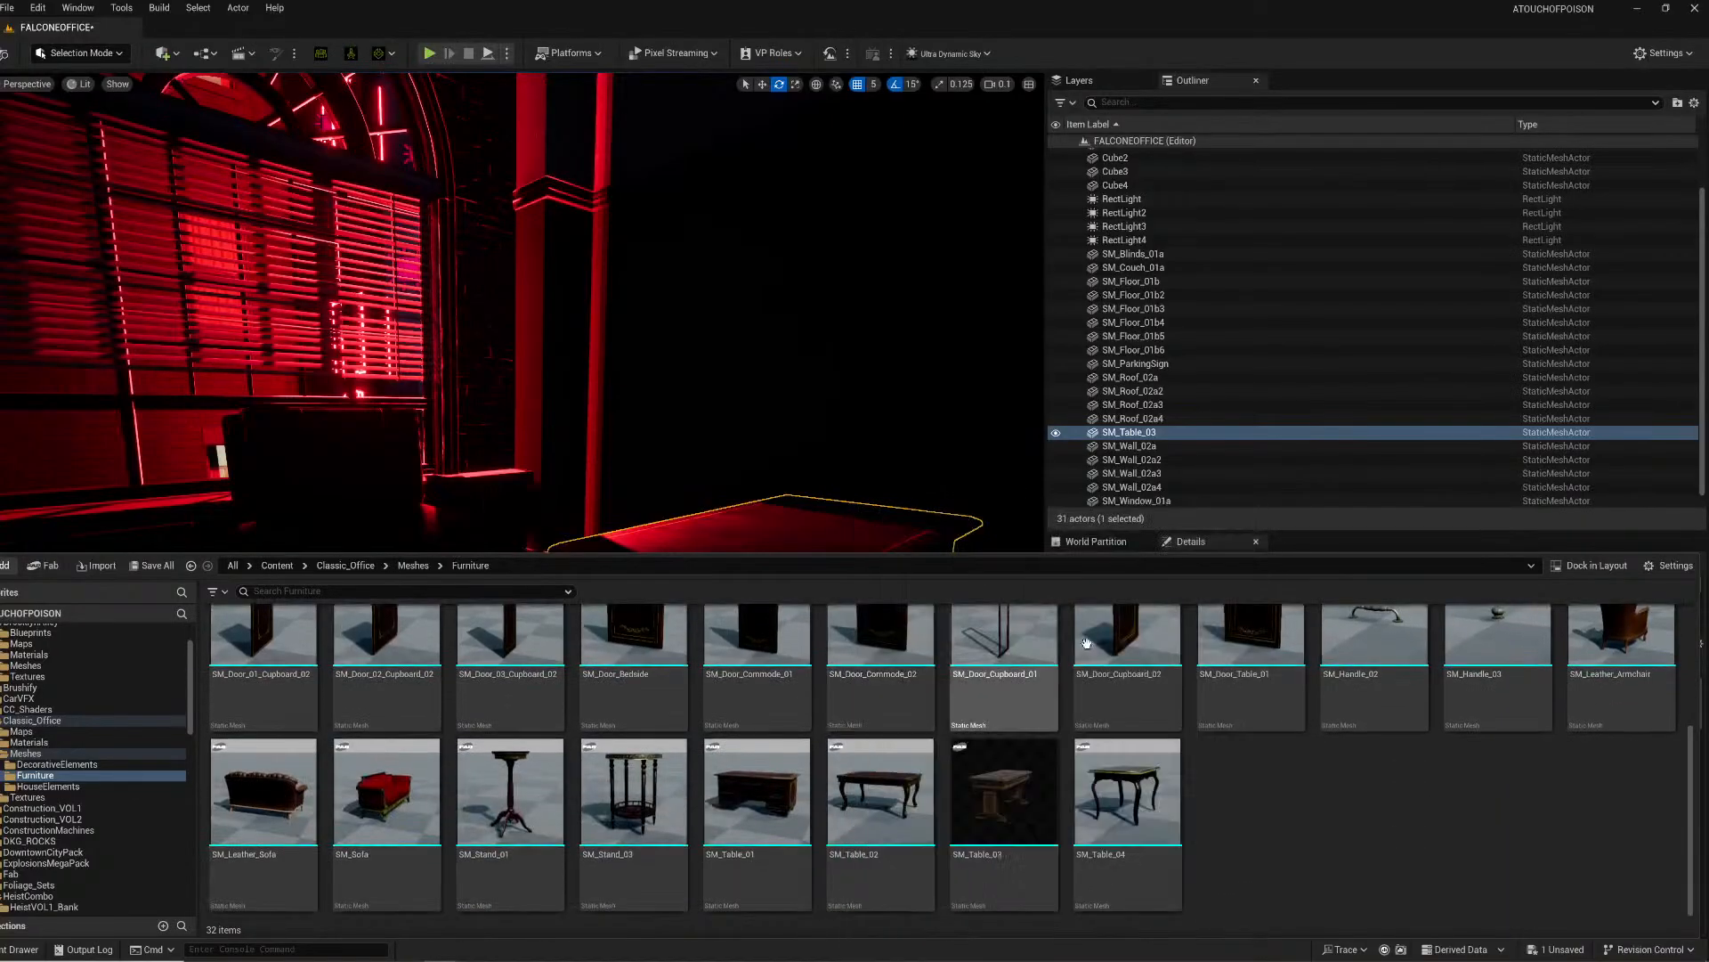
Step: Delete the SM_Table_03 table from the level
left_click(847, 509)
key("f")
key("Delete")
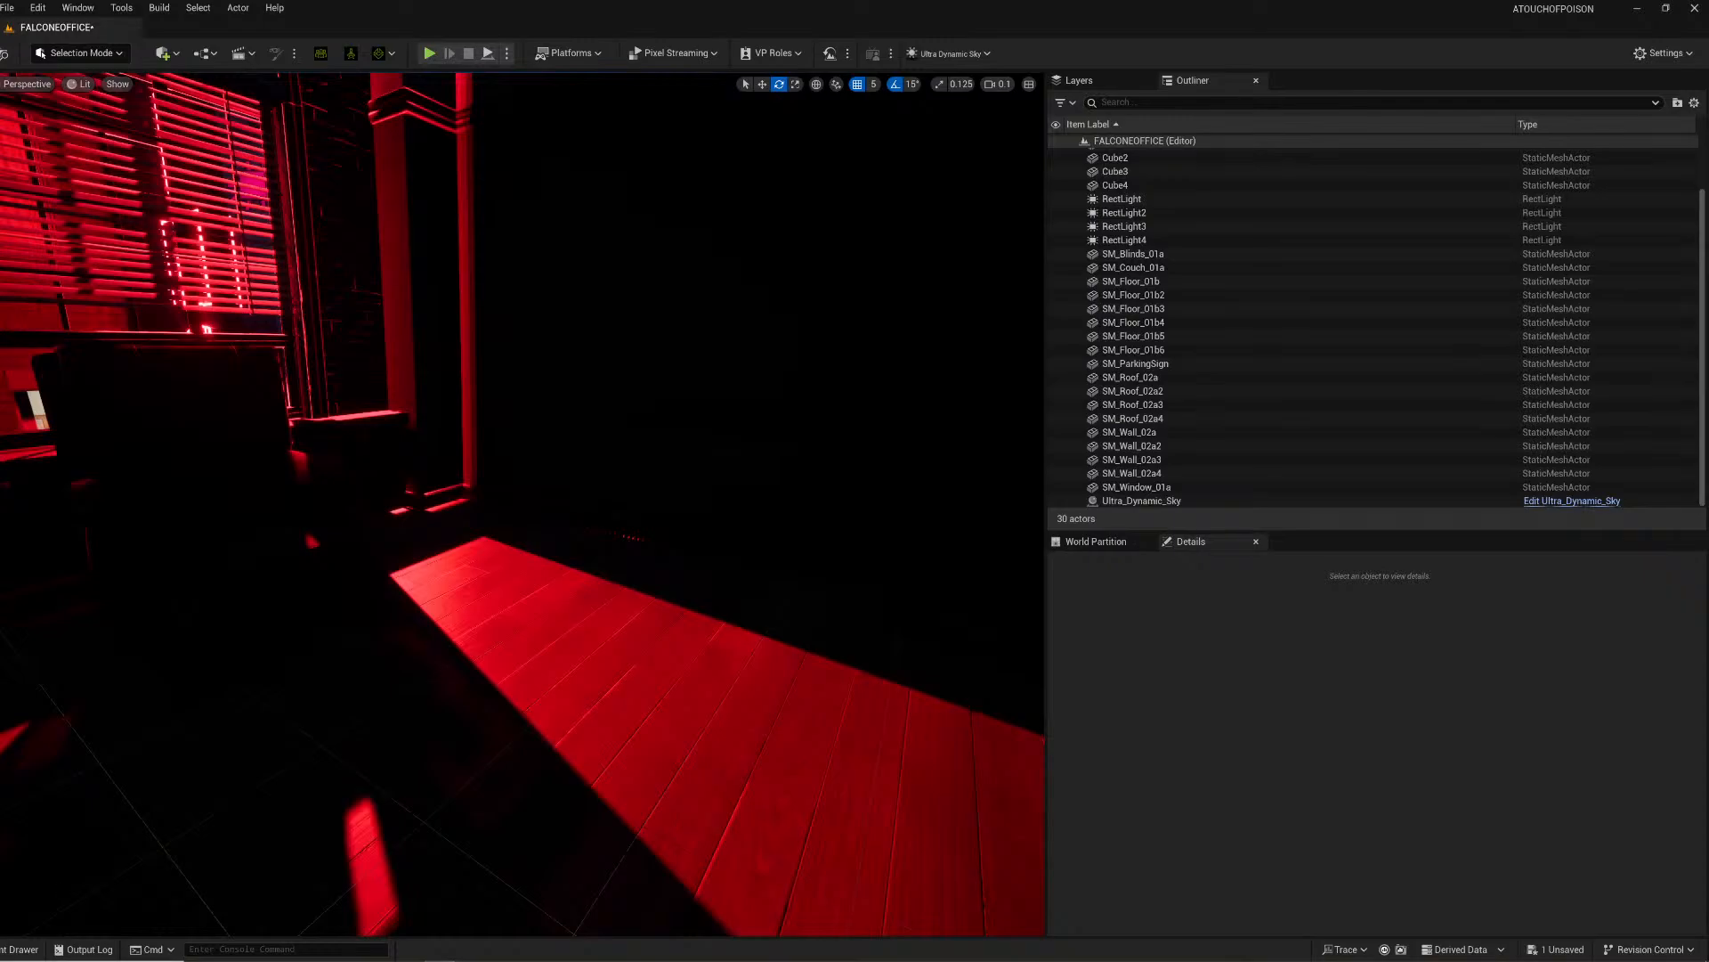
Step: Place the SM_Table_01 desk on the floor facing the window and shift it along X to -215
left_click(2, 950)
left_click_drag(757, 792, 476, 744)
right_click_drag(477, 745, 584, 641)
key("w")
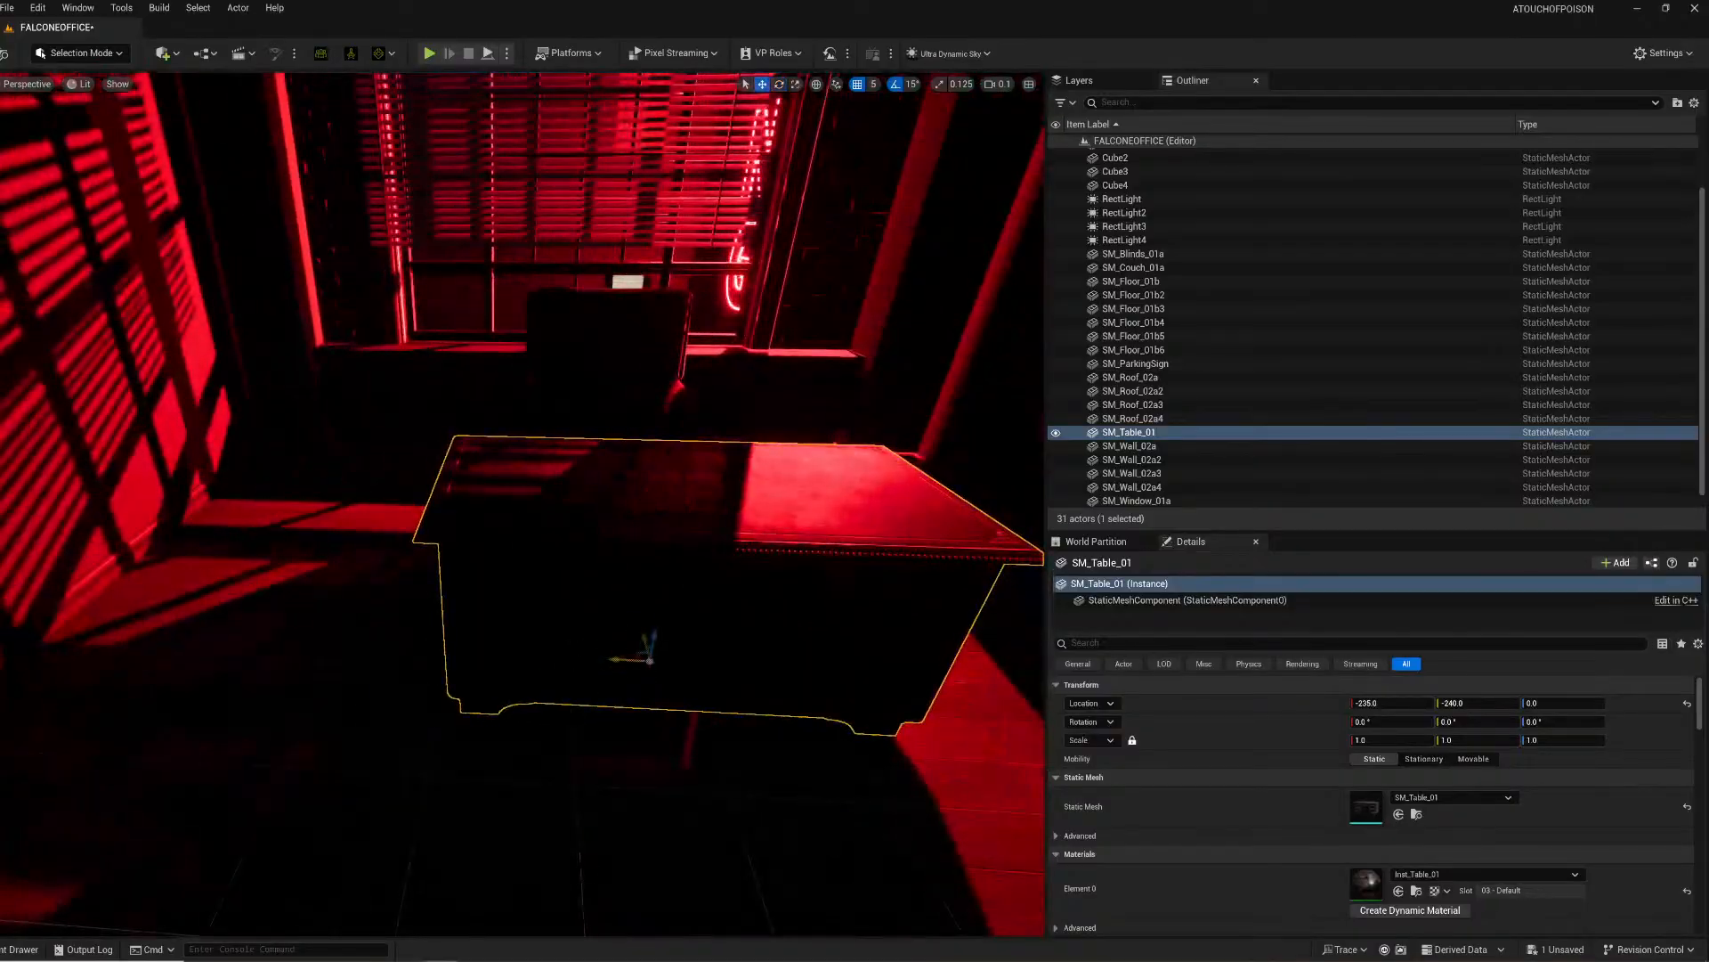
left_click_drag(648, 658, 575, 659)
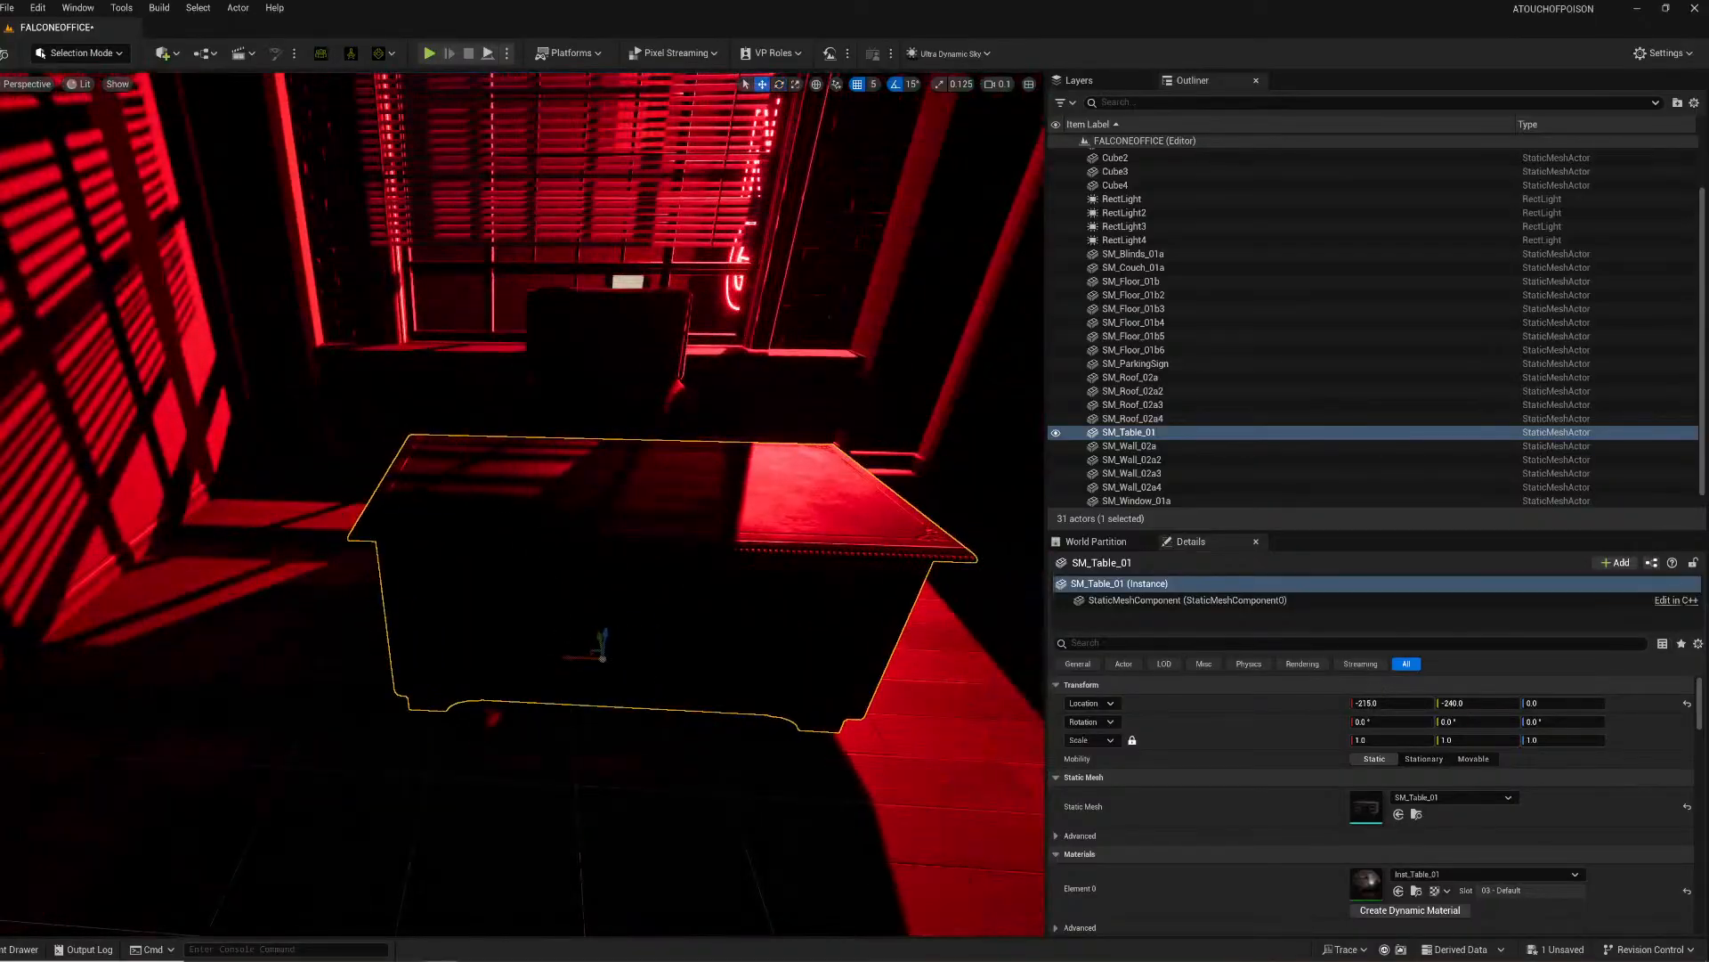
Step: Move the SM_Table_01 desk along Y to -210 and save the level
left_click(481, 392)
right_click_drag(481, 392, 541, 296)
left_click(684, 346)
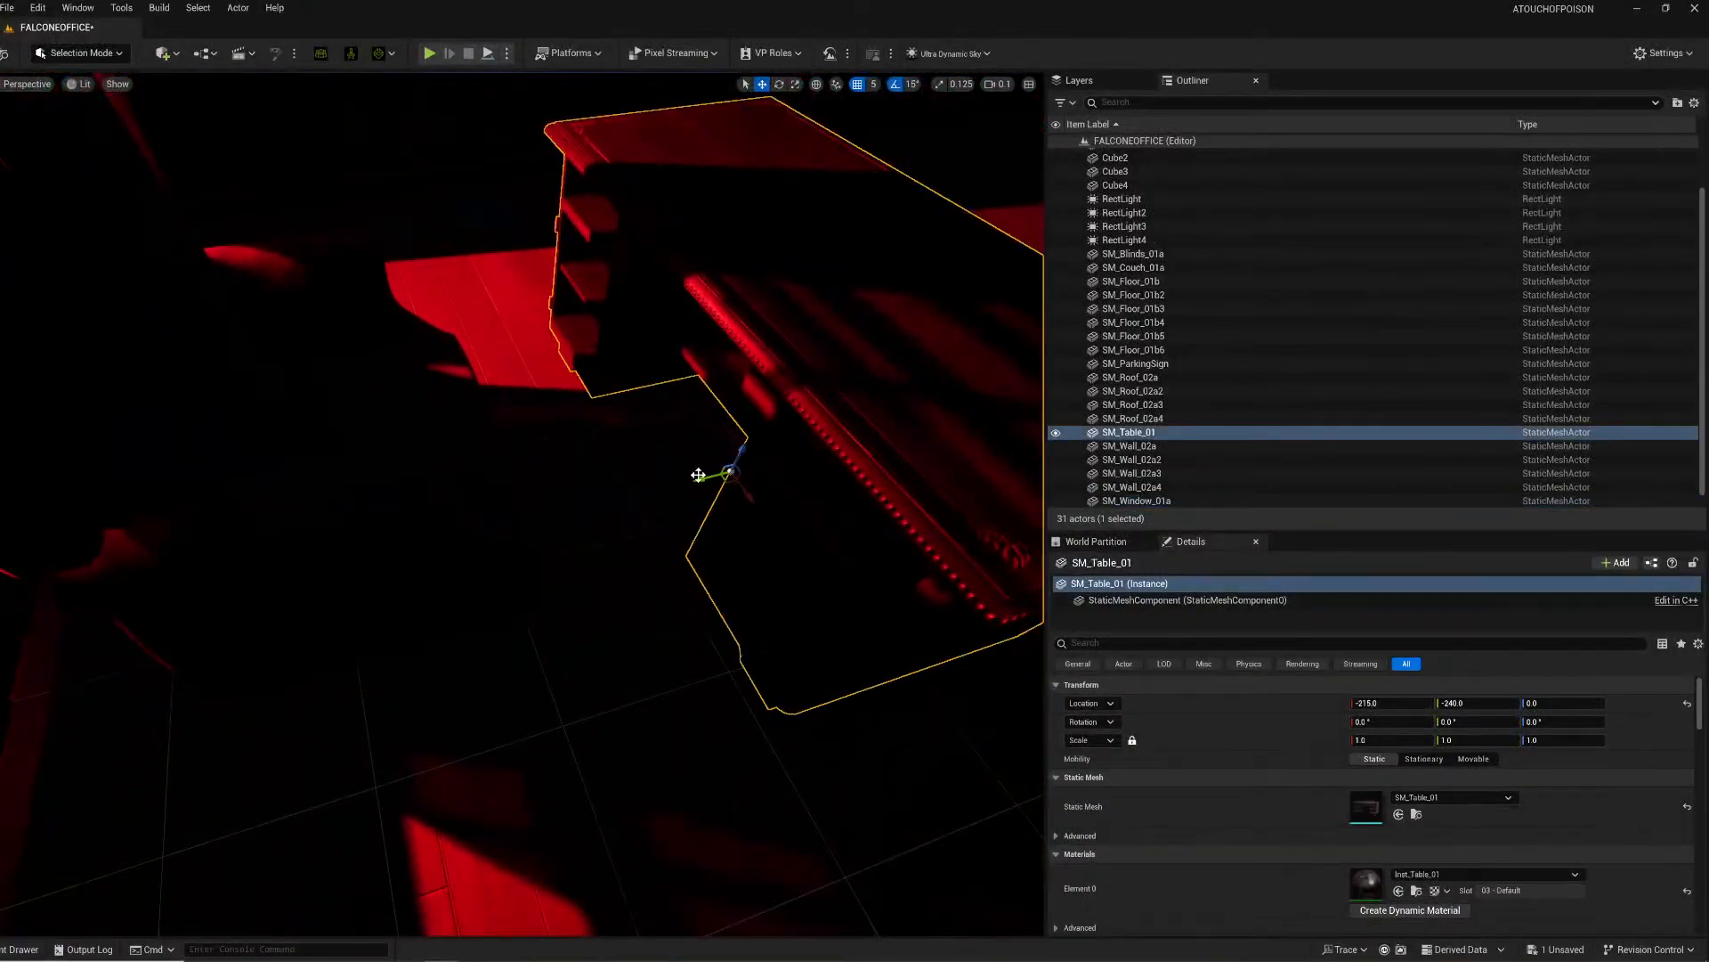
left_click_drag(698, 474, 620, 487)
mouse_move(620, 488)
right_mouse_down()
mouse_move(570, 383)
mouse_move(534, 356)
mouse_move(516, 365)
mouse_move(534, 428)
mouse_move(525, 374)
mouse_move(498, 369)
mouse_move(614, 499)
right_mouse_up()
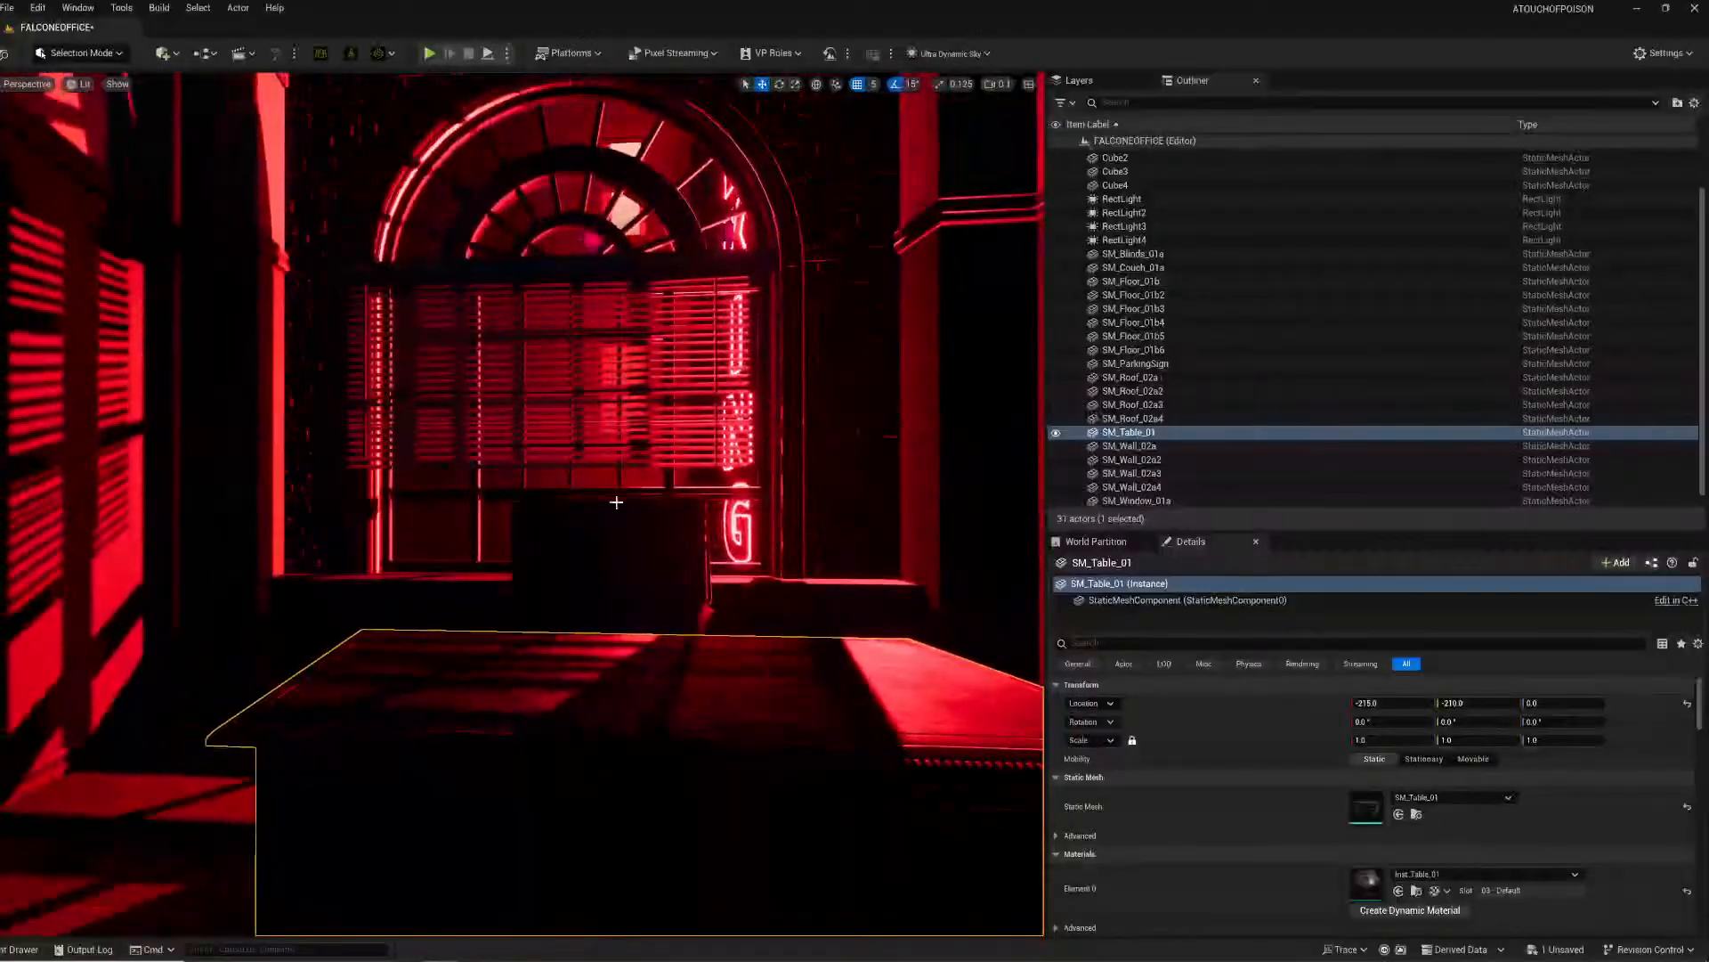
key("ctrl+s")
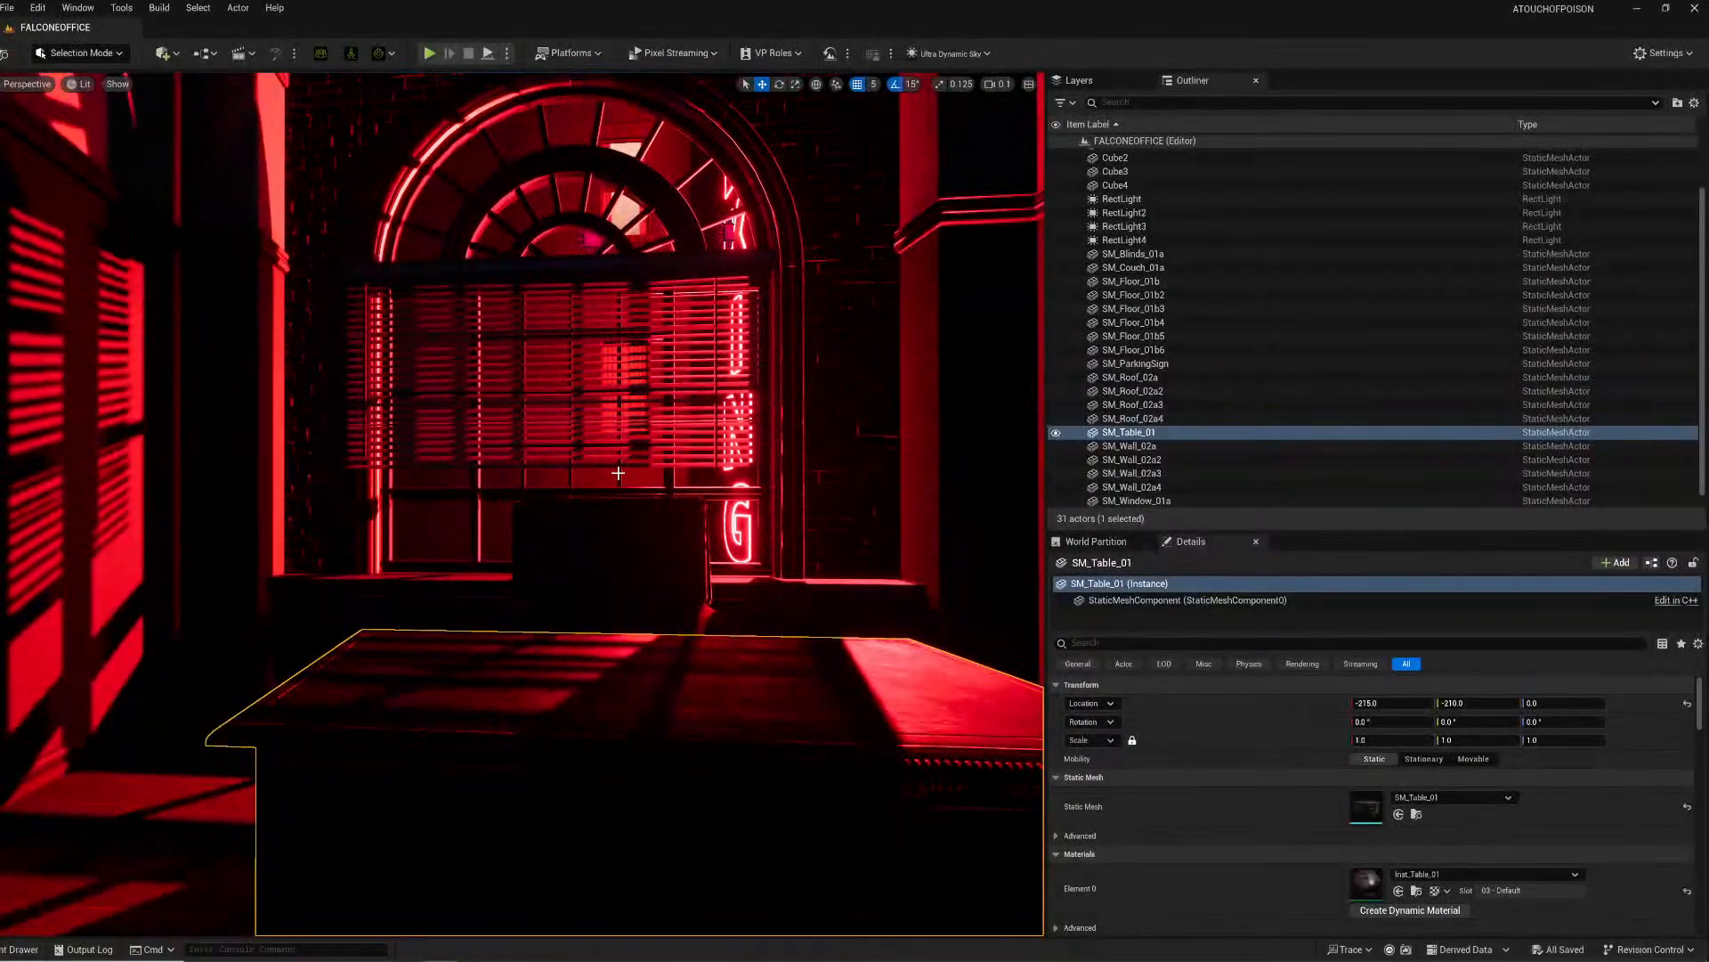
Step: Add a Rect Light to the office, rotate it 90° around Z and position it at X -215, Y -410
right_click_drag(565, 449, 624, 429)
left_click(178, 54)
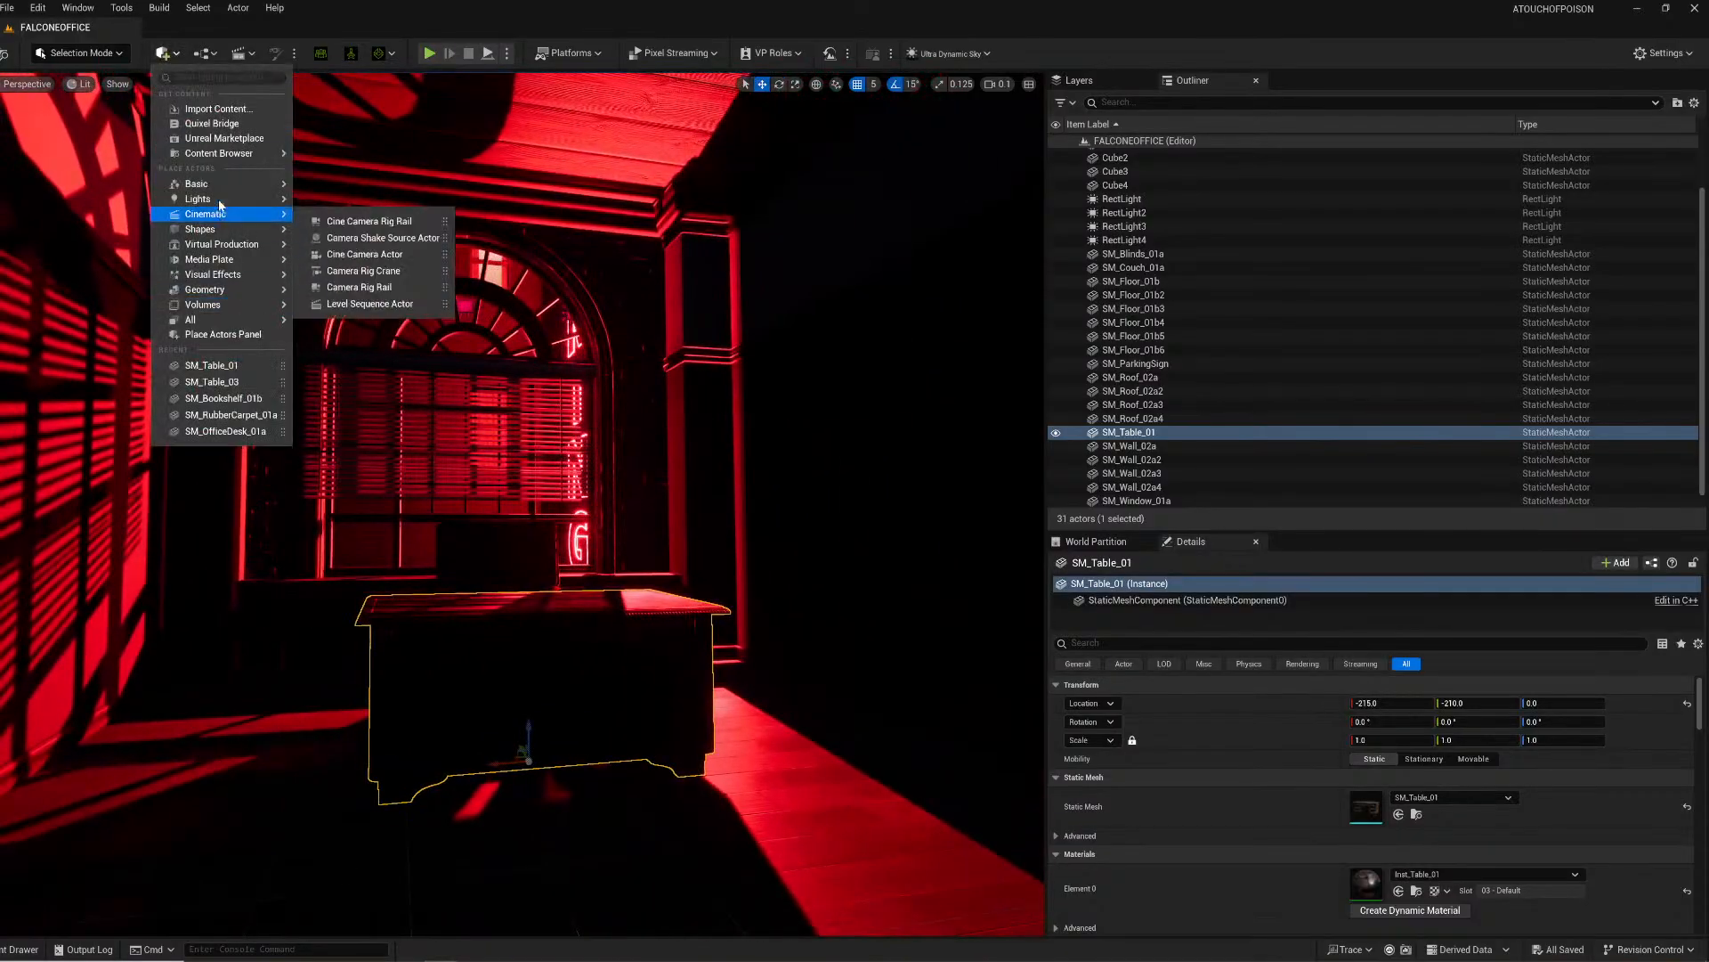
mouse_move(281, 188)
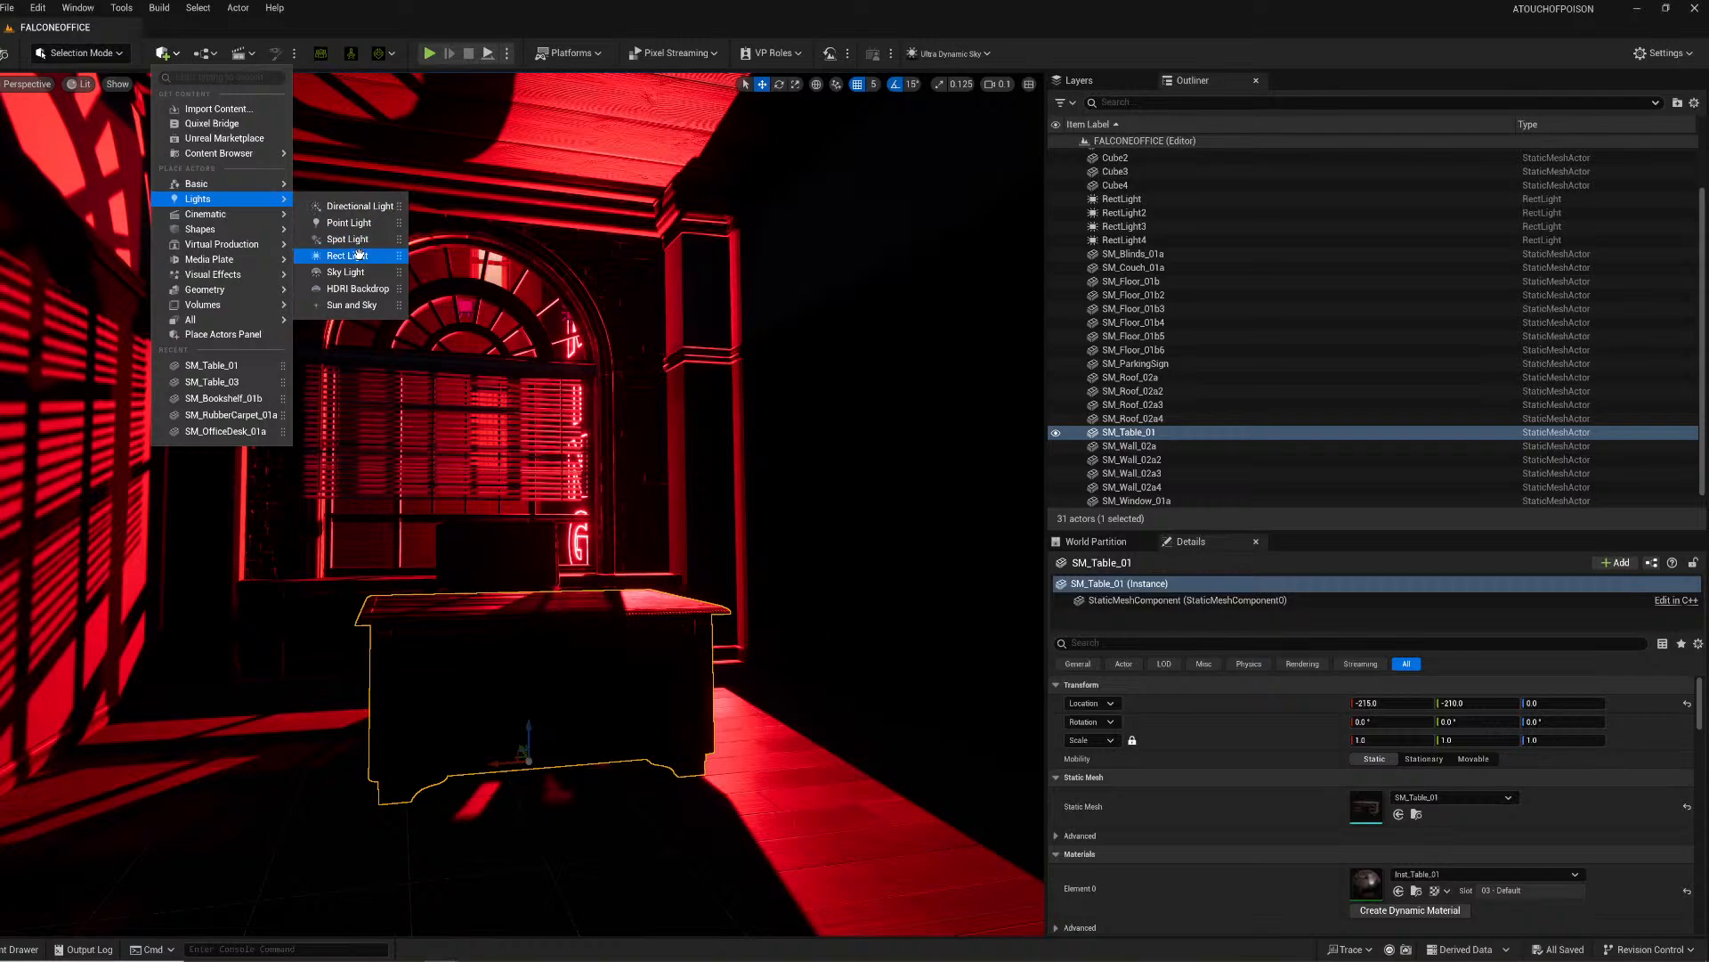
left_click(359, 256)
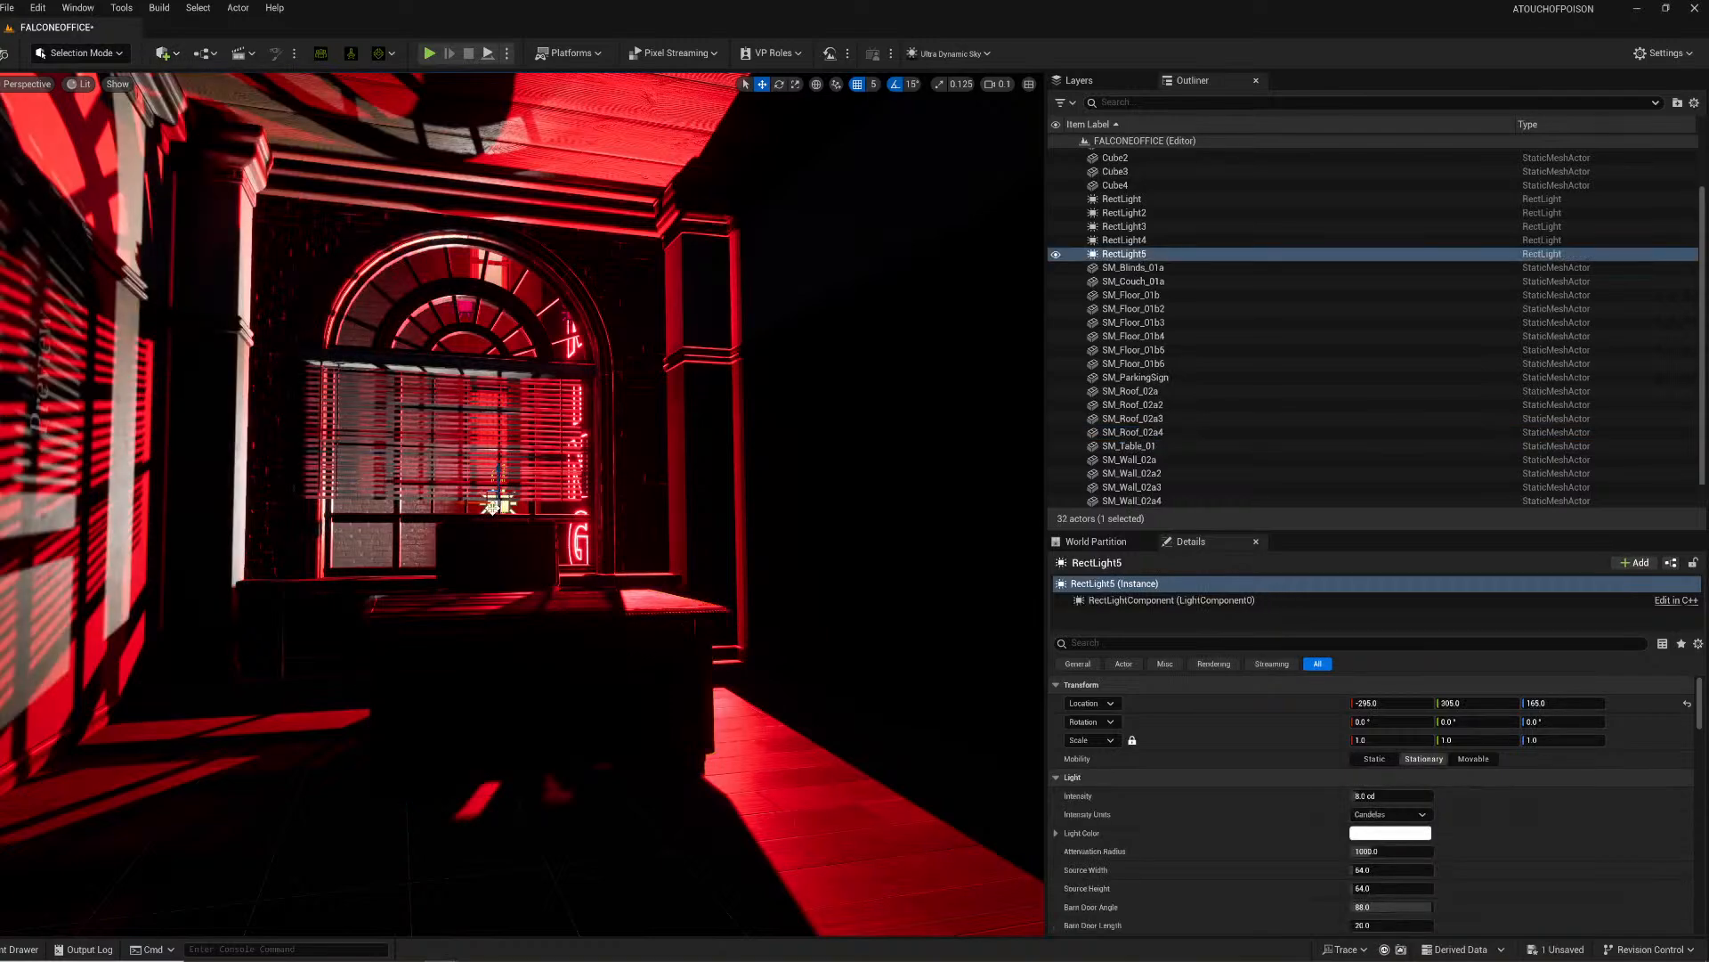
left_click_drag(493, 505, 947, 446)
key("e")
right_click_drag(947, 446, 924, 401)
key("s")
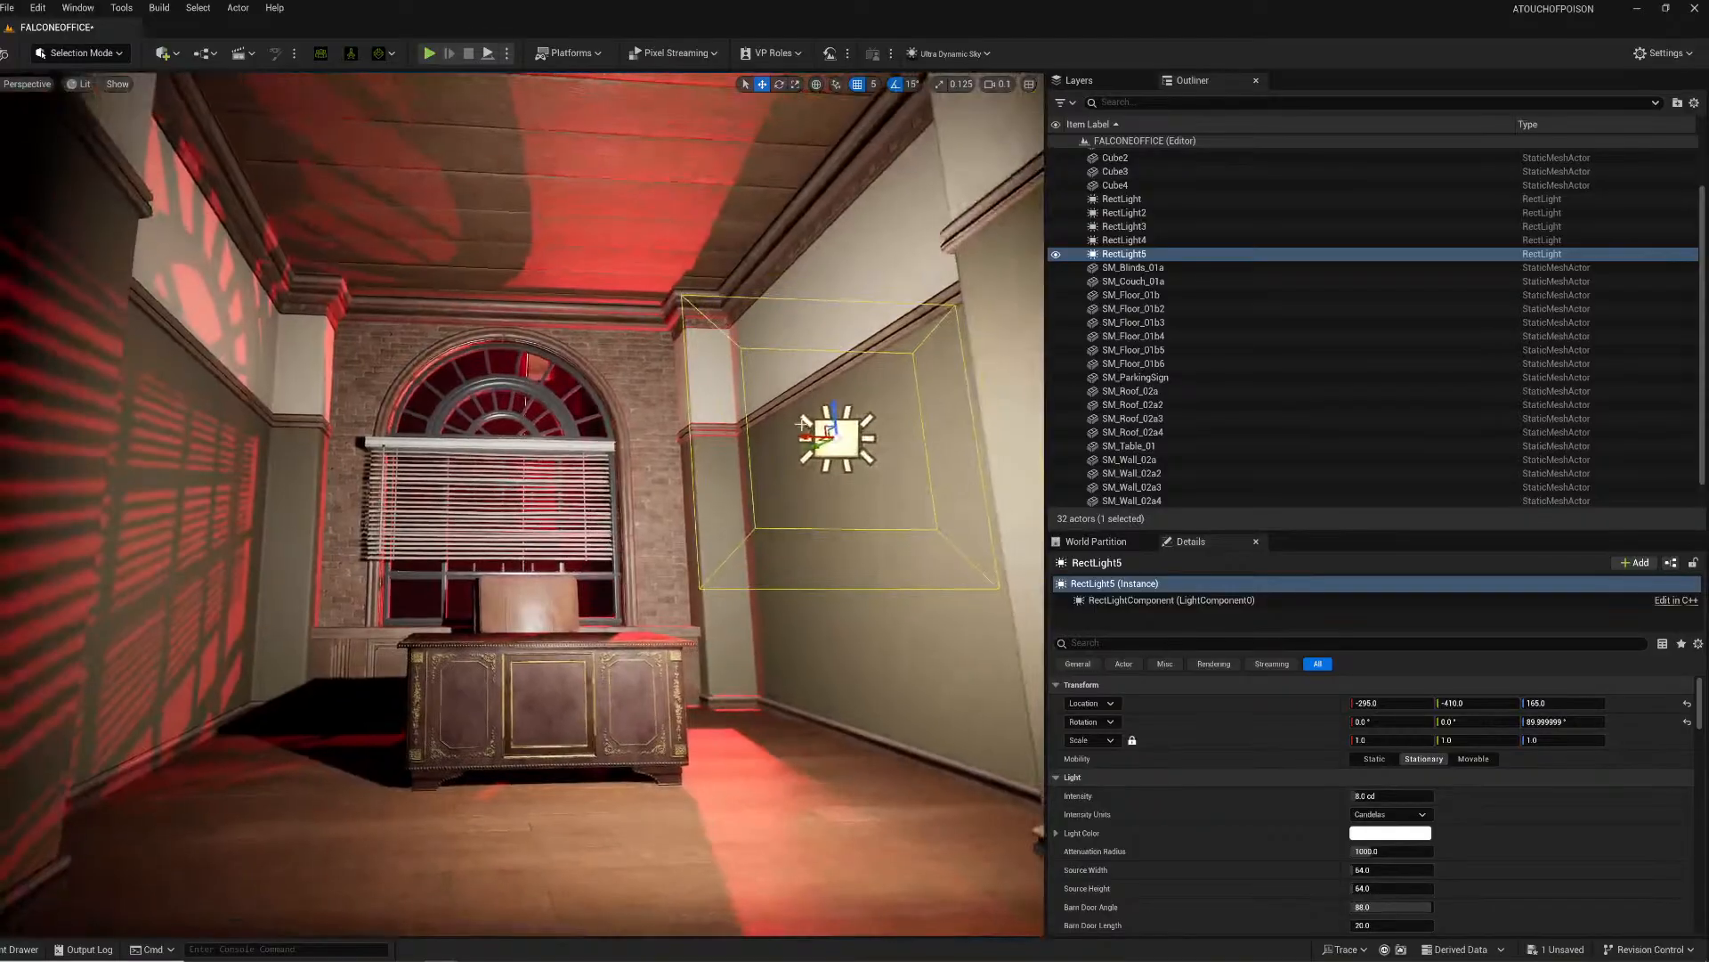
left_click_drag(807, 436, 579, 435)
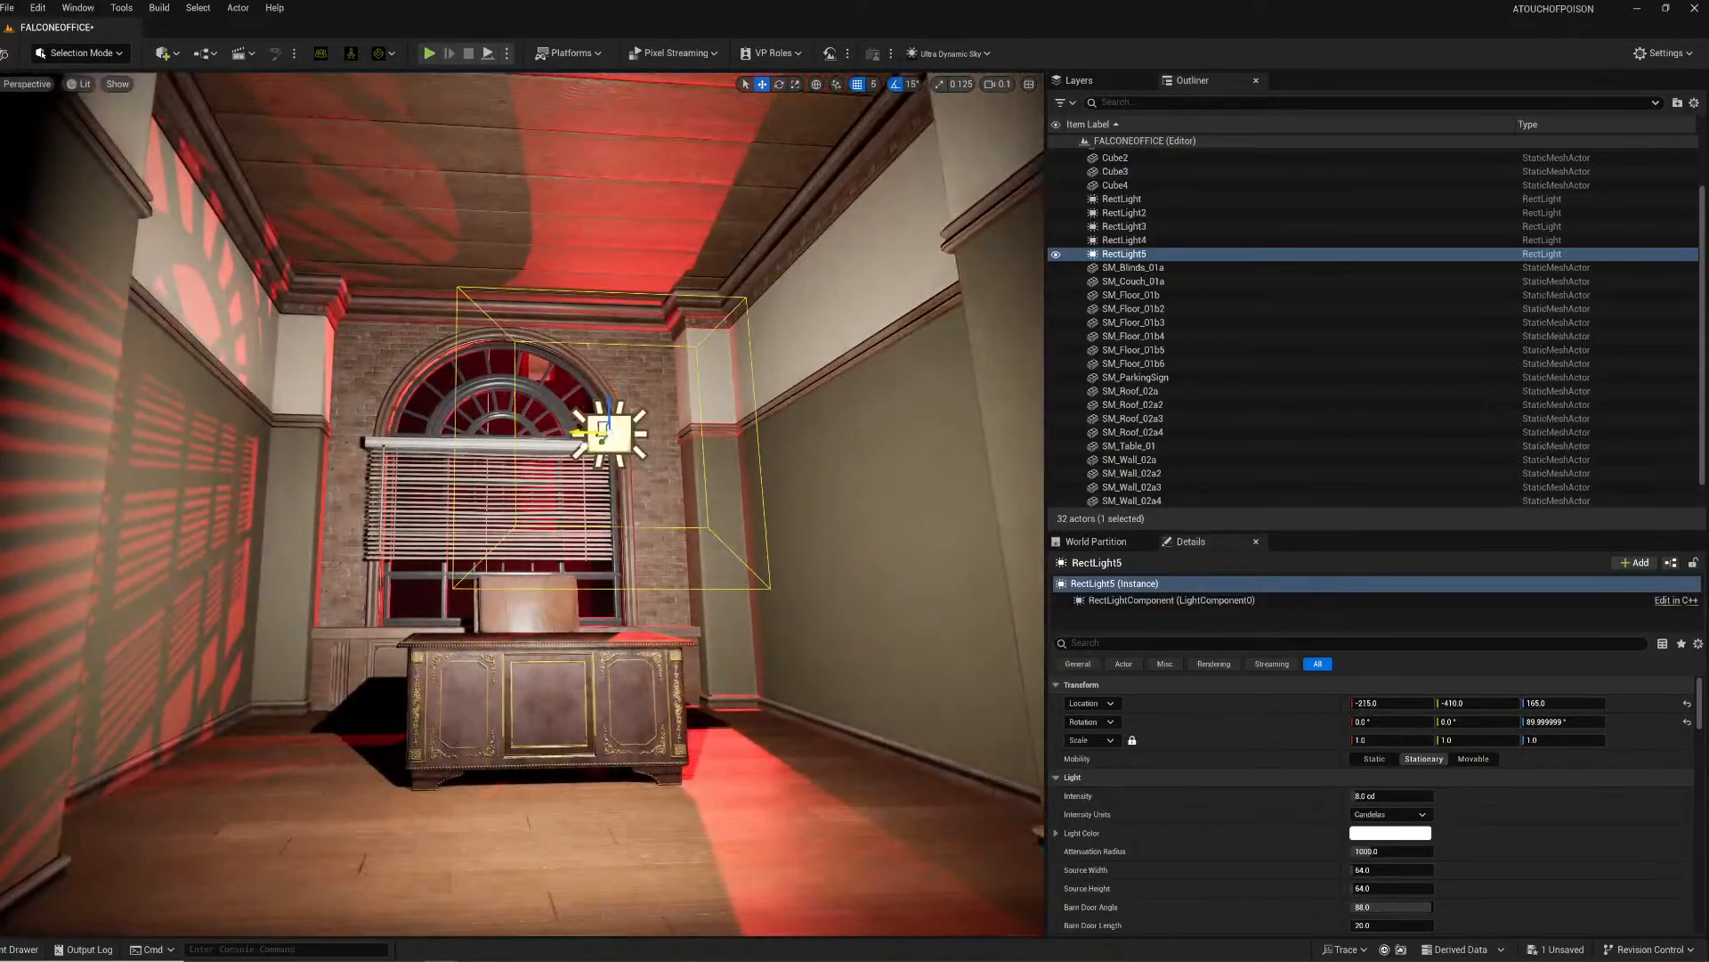
Step: Set the new rect light's color to a very dark red, hex sRGB 370000FF, and check it around the room
left_click(1390, 833)
left_click_drag(1558, 691, 1579, 776)
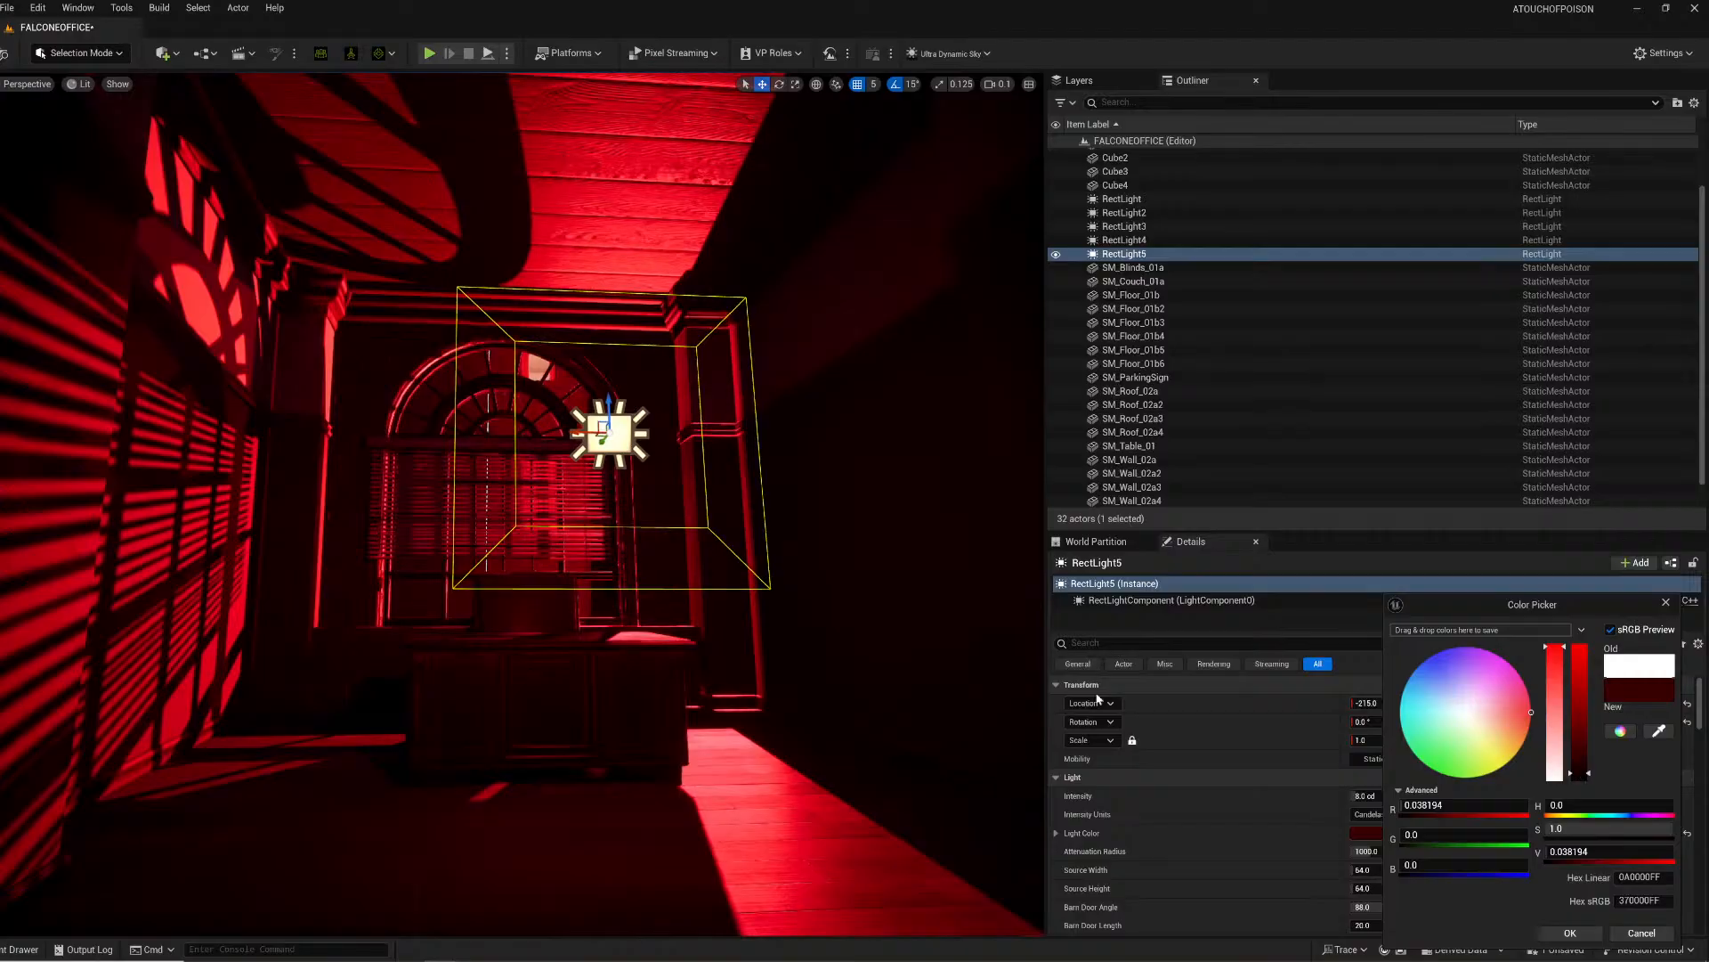
key("w")
right_click_drag(521, 504, 623, 516)
key("s")
key("s")
key("w")
key("s")
right_click_drag(472, 456, 441, 454)
Step: Enlarge RectLight5's source to about 389 wide and 360 high, and pull the light back along Y to -620
key("e")
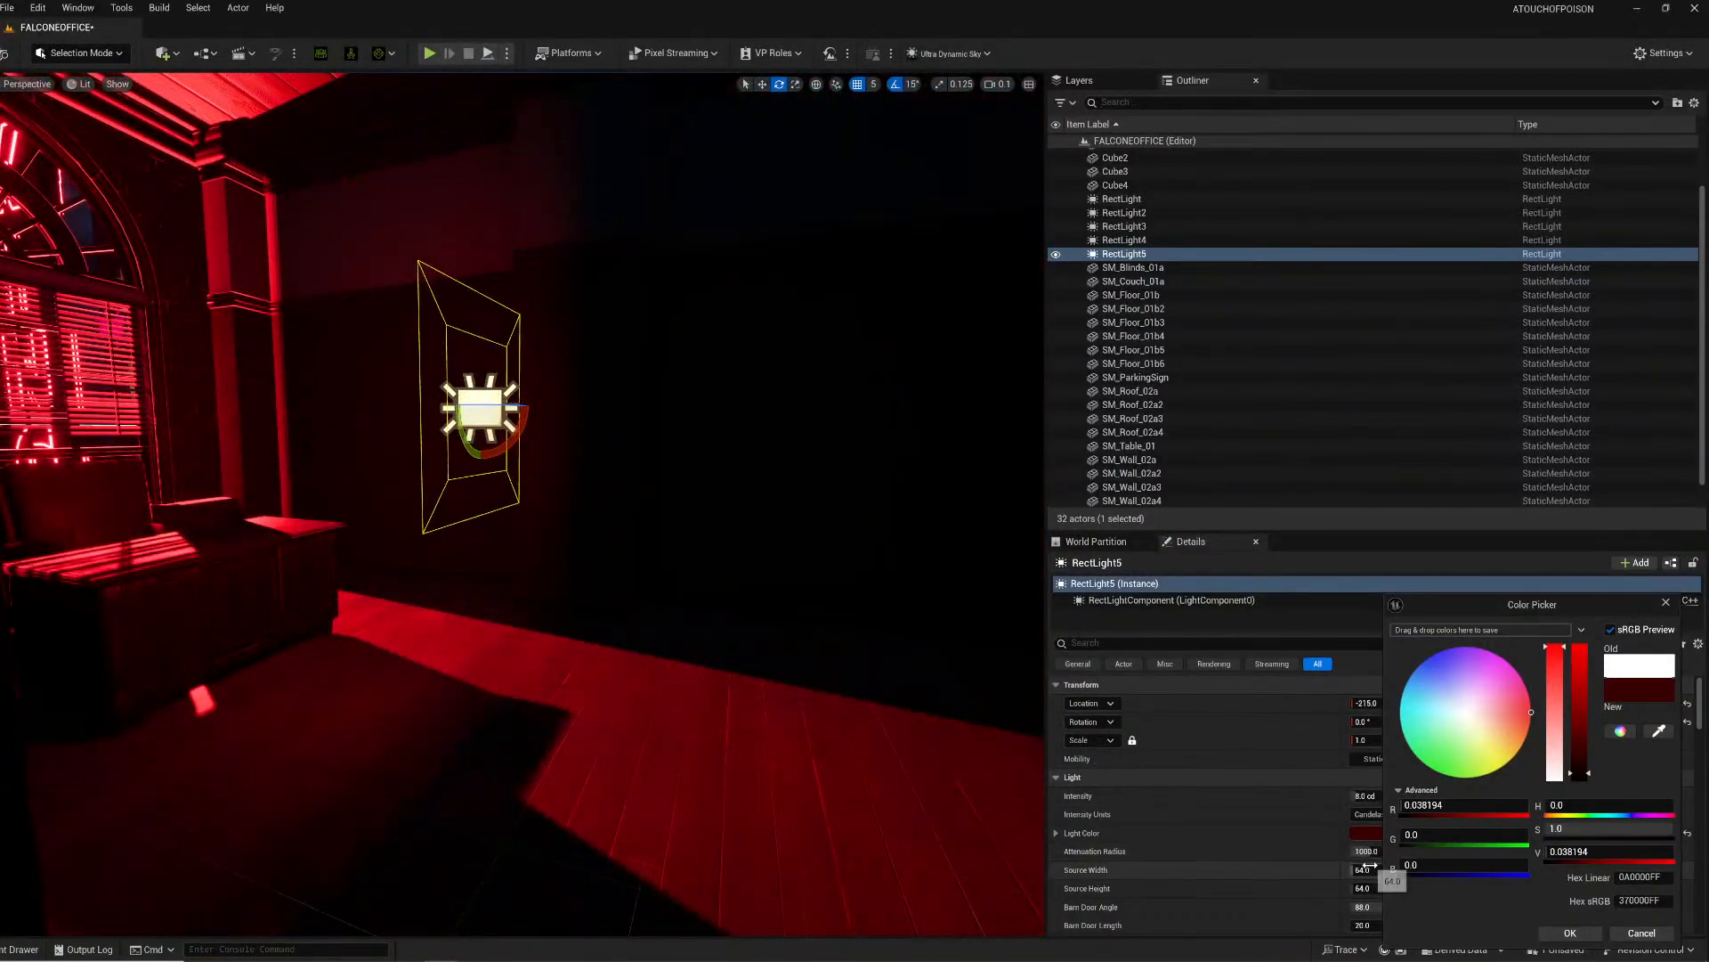
left_click_drag(1366, 870, 1311, 868)
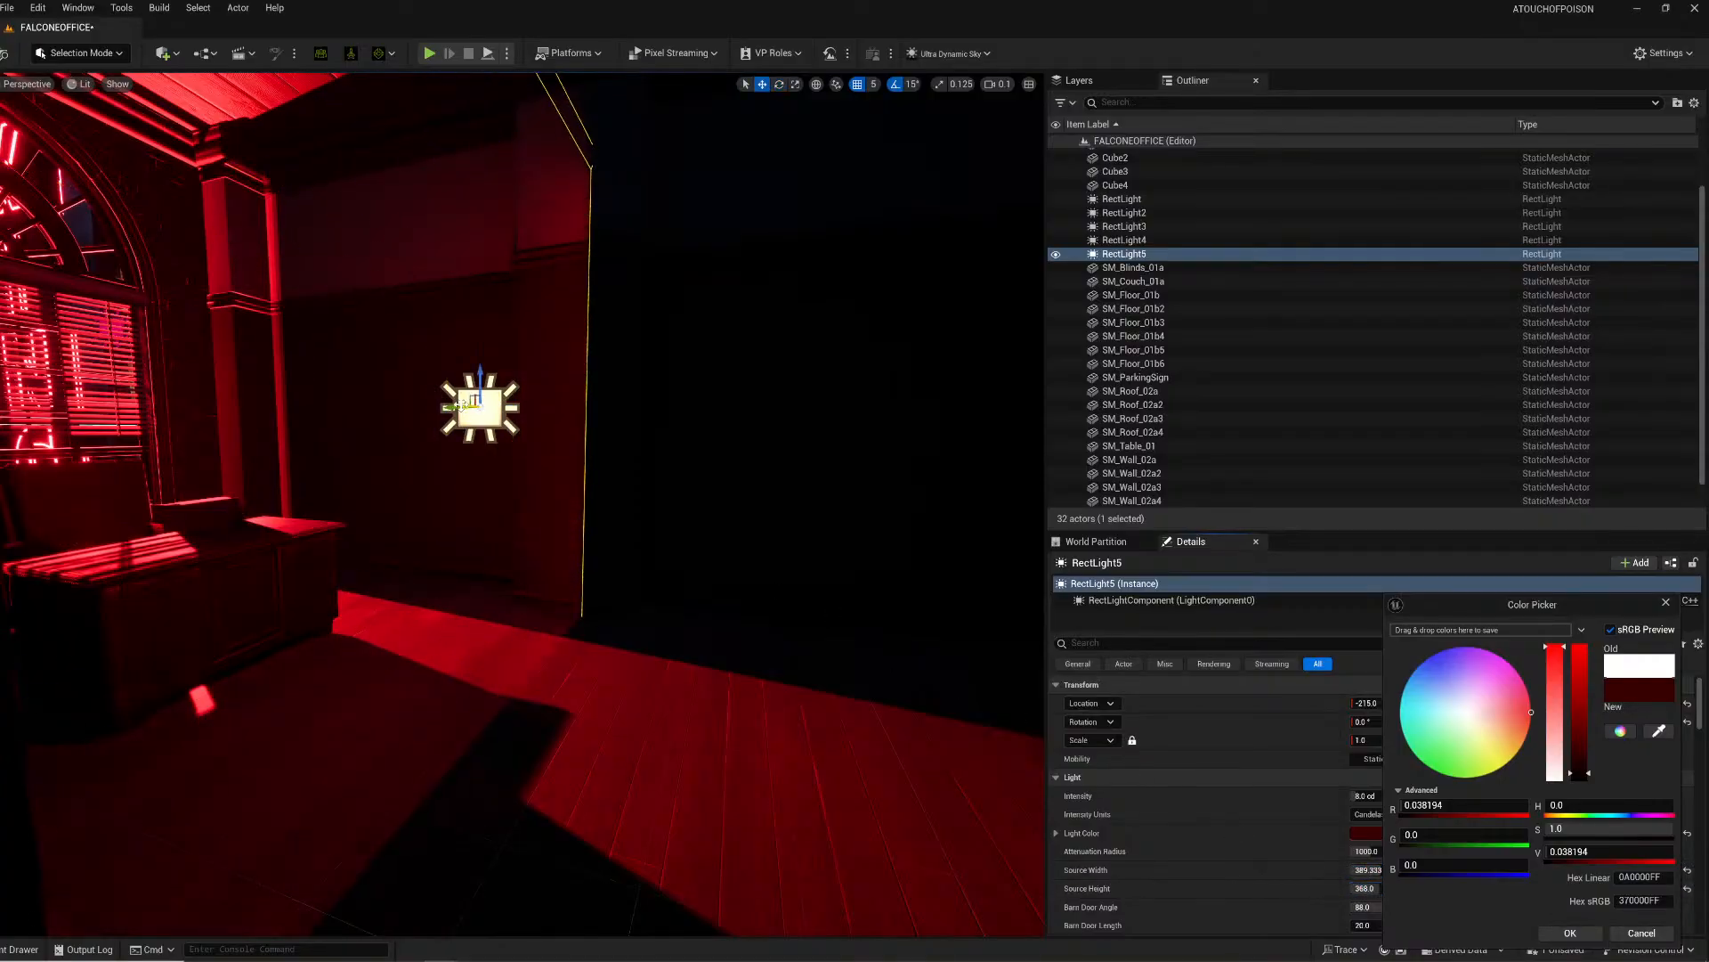
left_click_drag(463, 406, 994, 516)
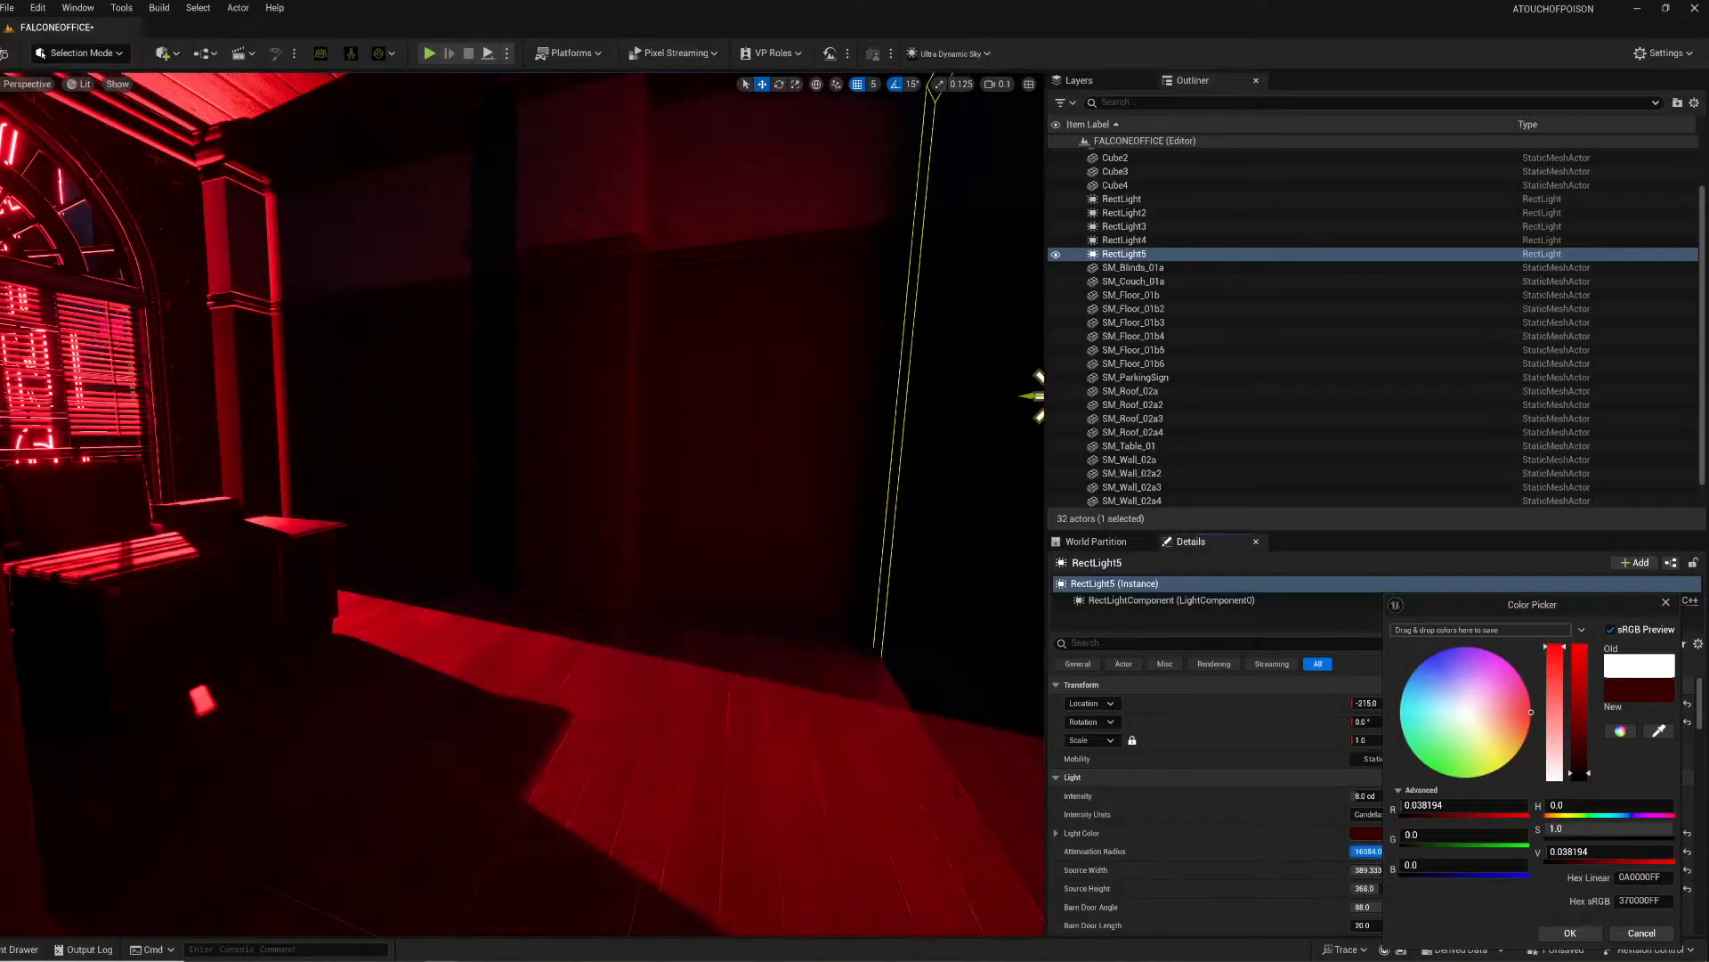
Step: Set RectLight5's attenuation radius to 16384 and intensity to 14 cd, accept the dark red color, and save the level
left_click(1589, 937)
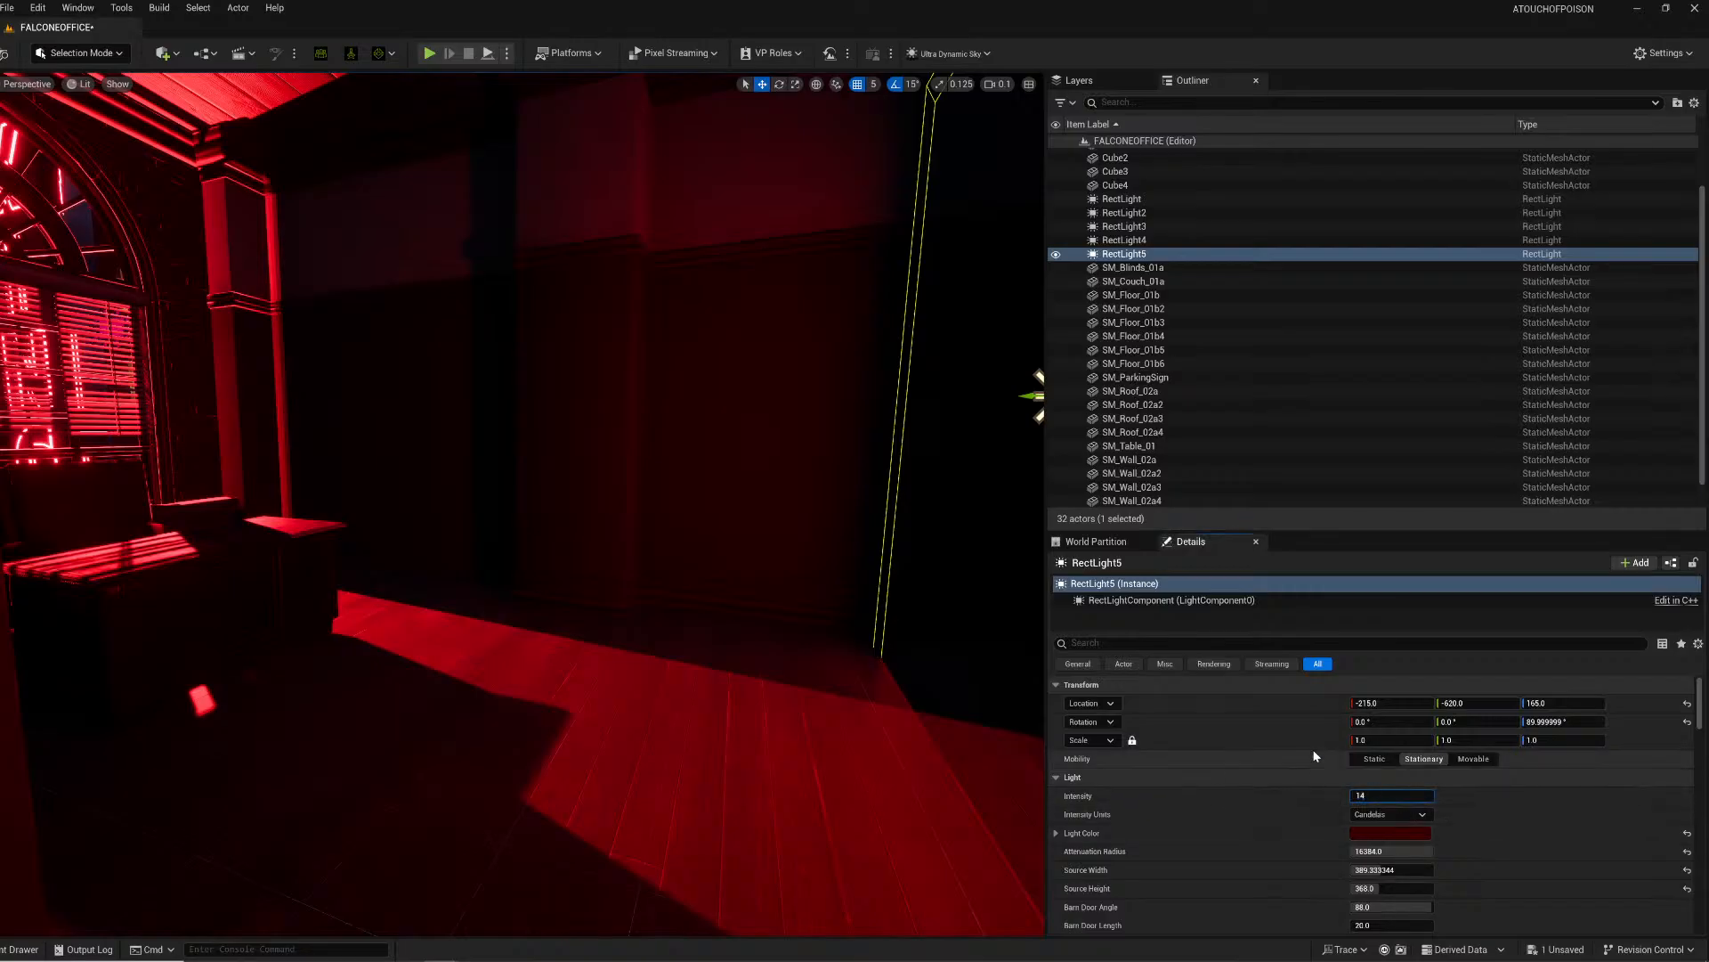
right_click_drag(656, 663, 570, 663)
key("ctrl+s")
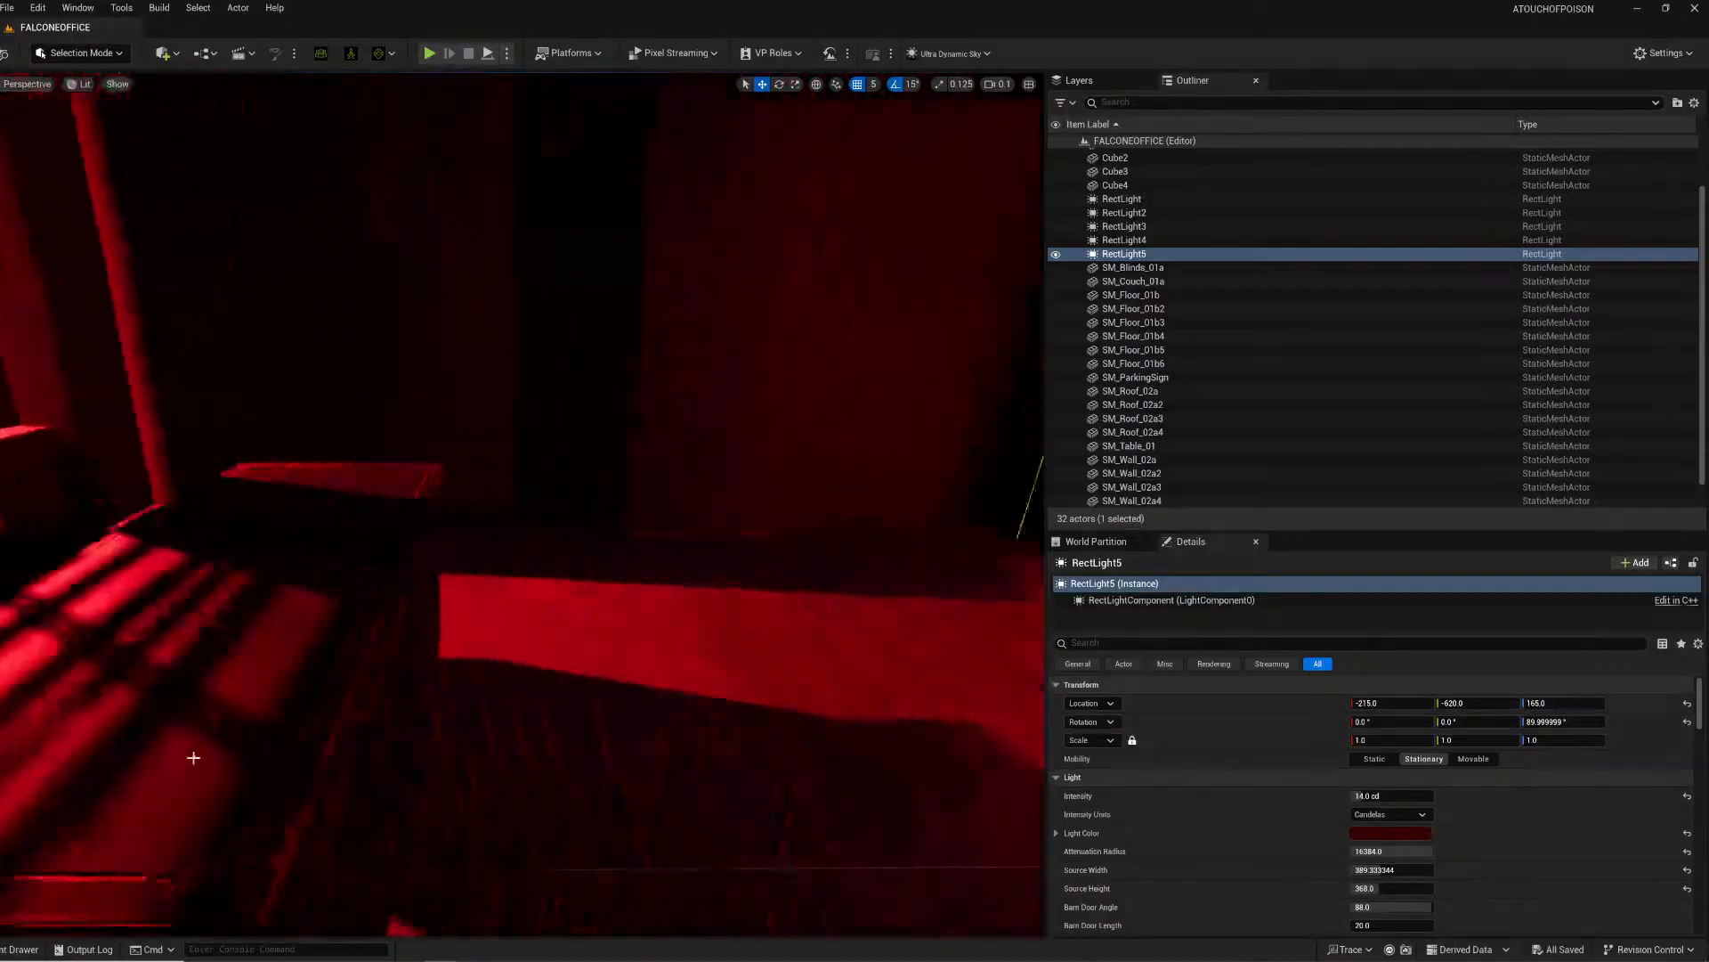
Step: Open the Camera_Presets folder of the Cinematographer Lite plugin content to find the camera presets
left_click(30, 948)
scroll(44, 882, "down", 10)
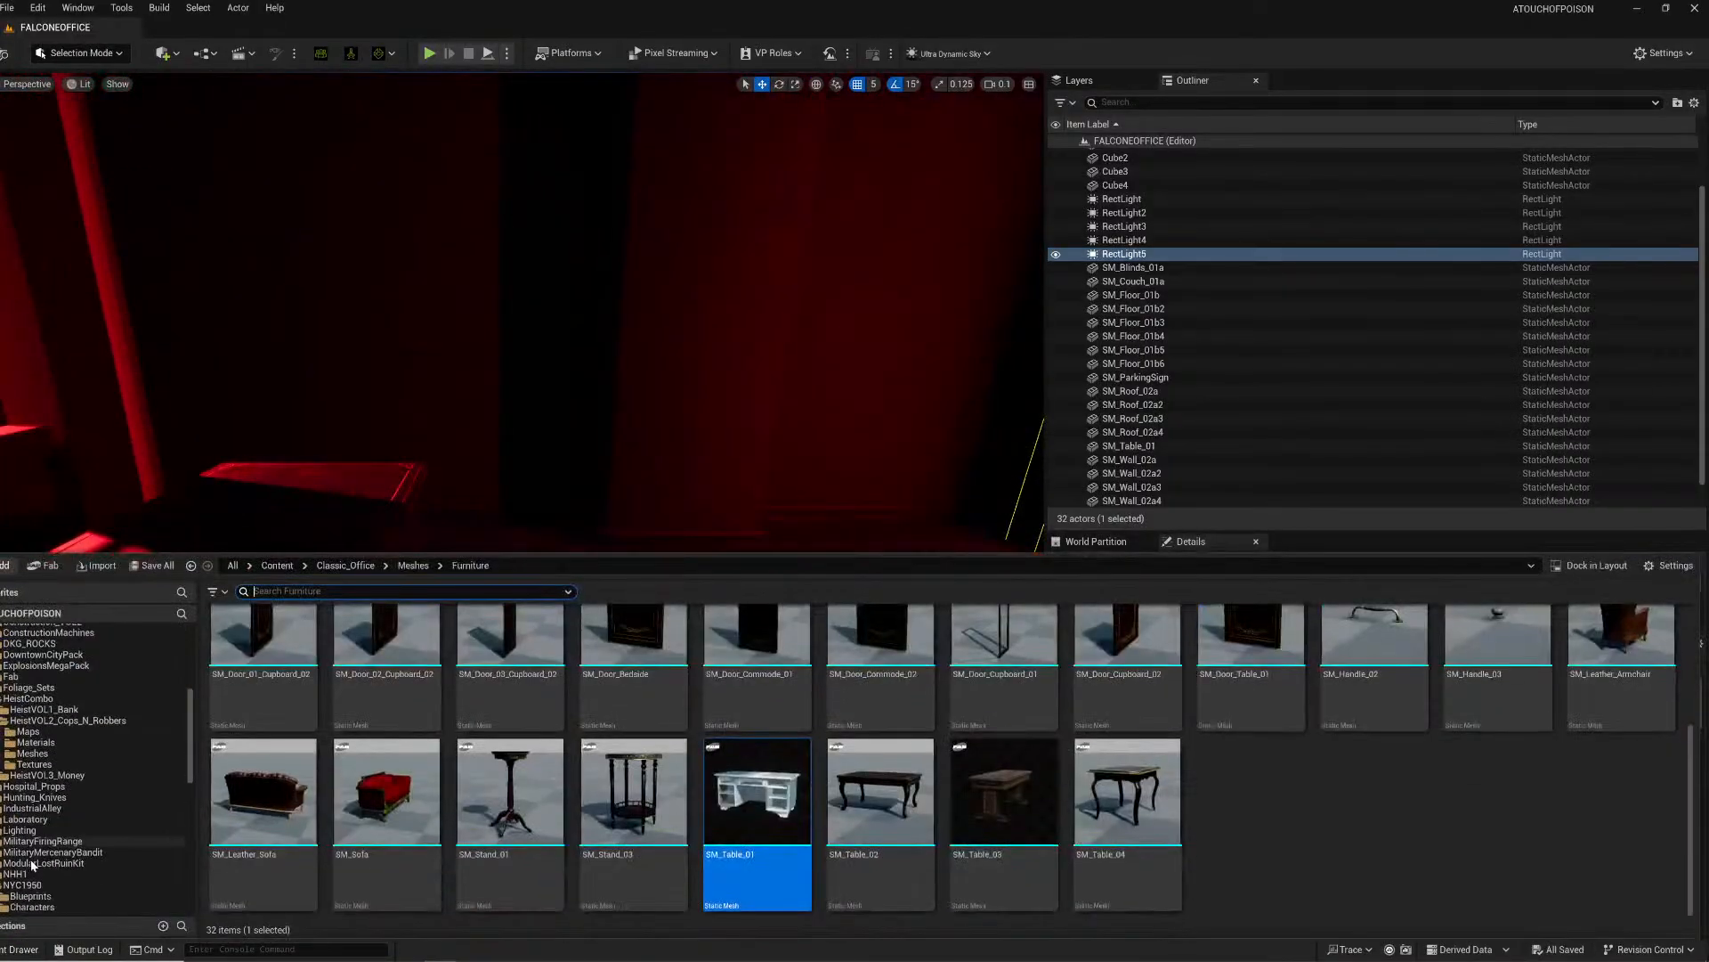
scroll(51, 884, "down", 5)
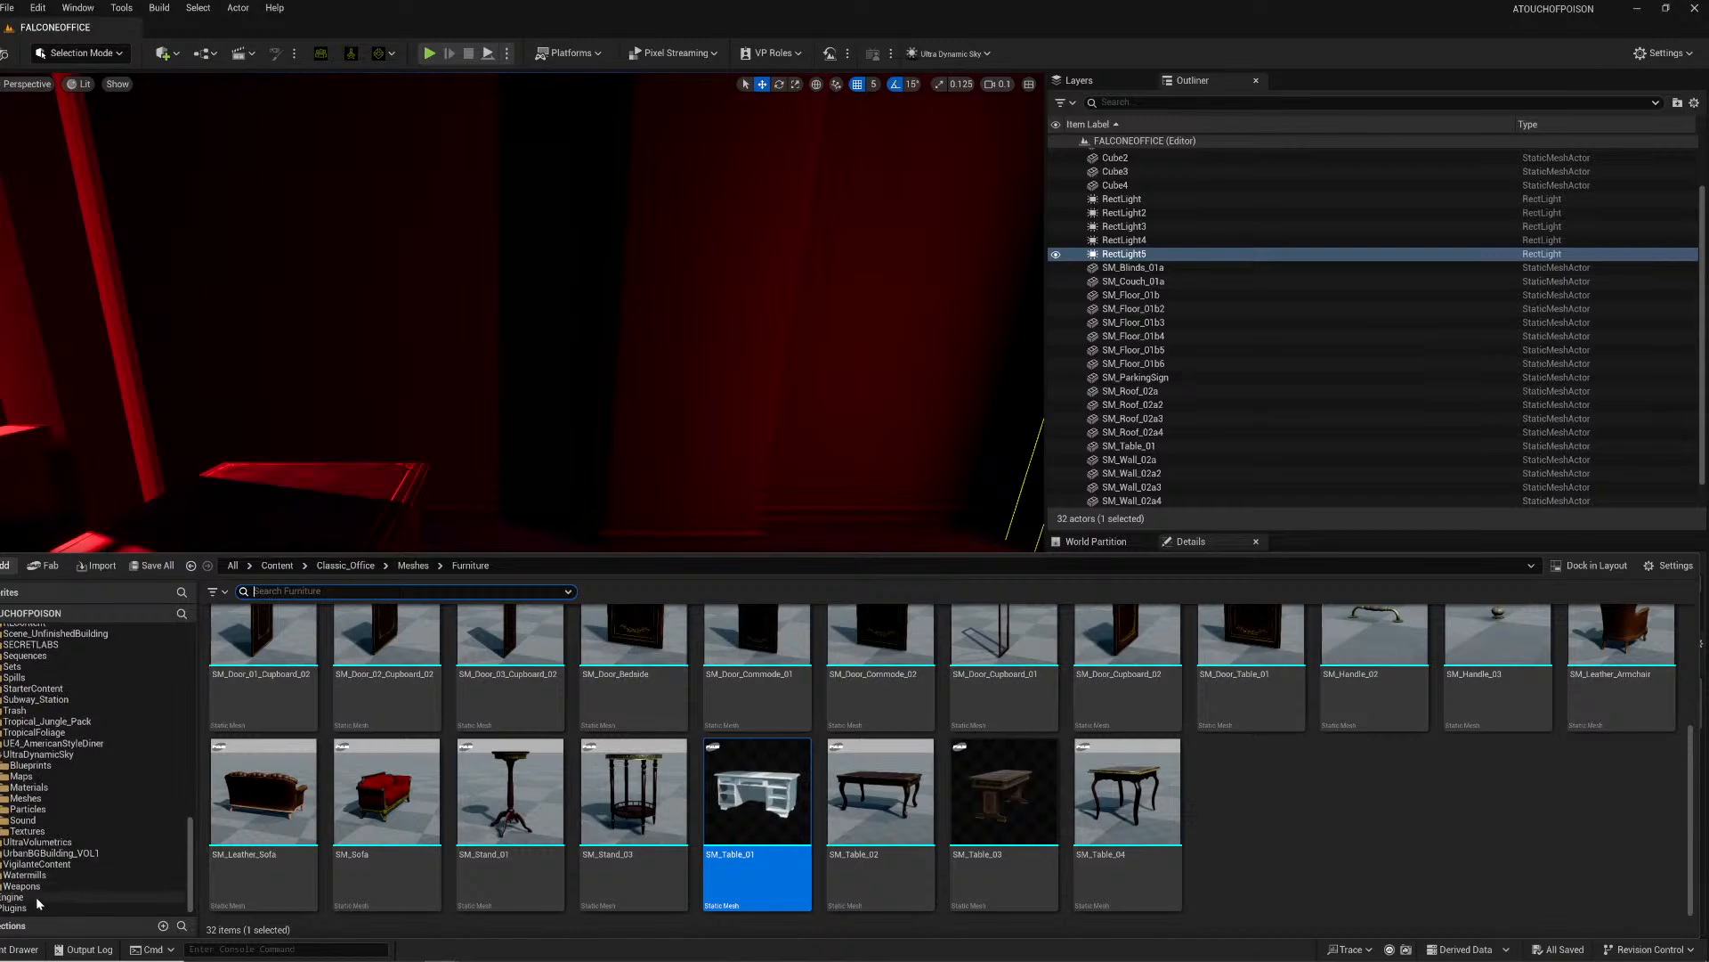
scroll(50, 881, "down", 5)
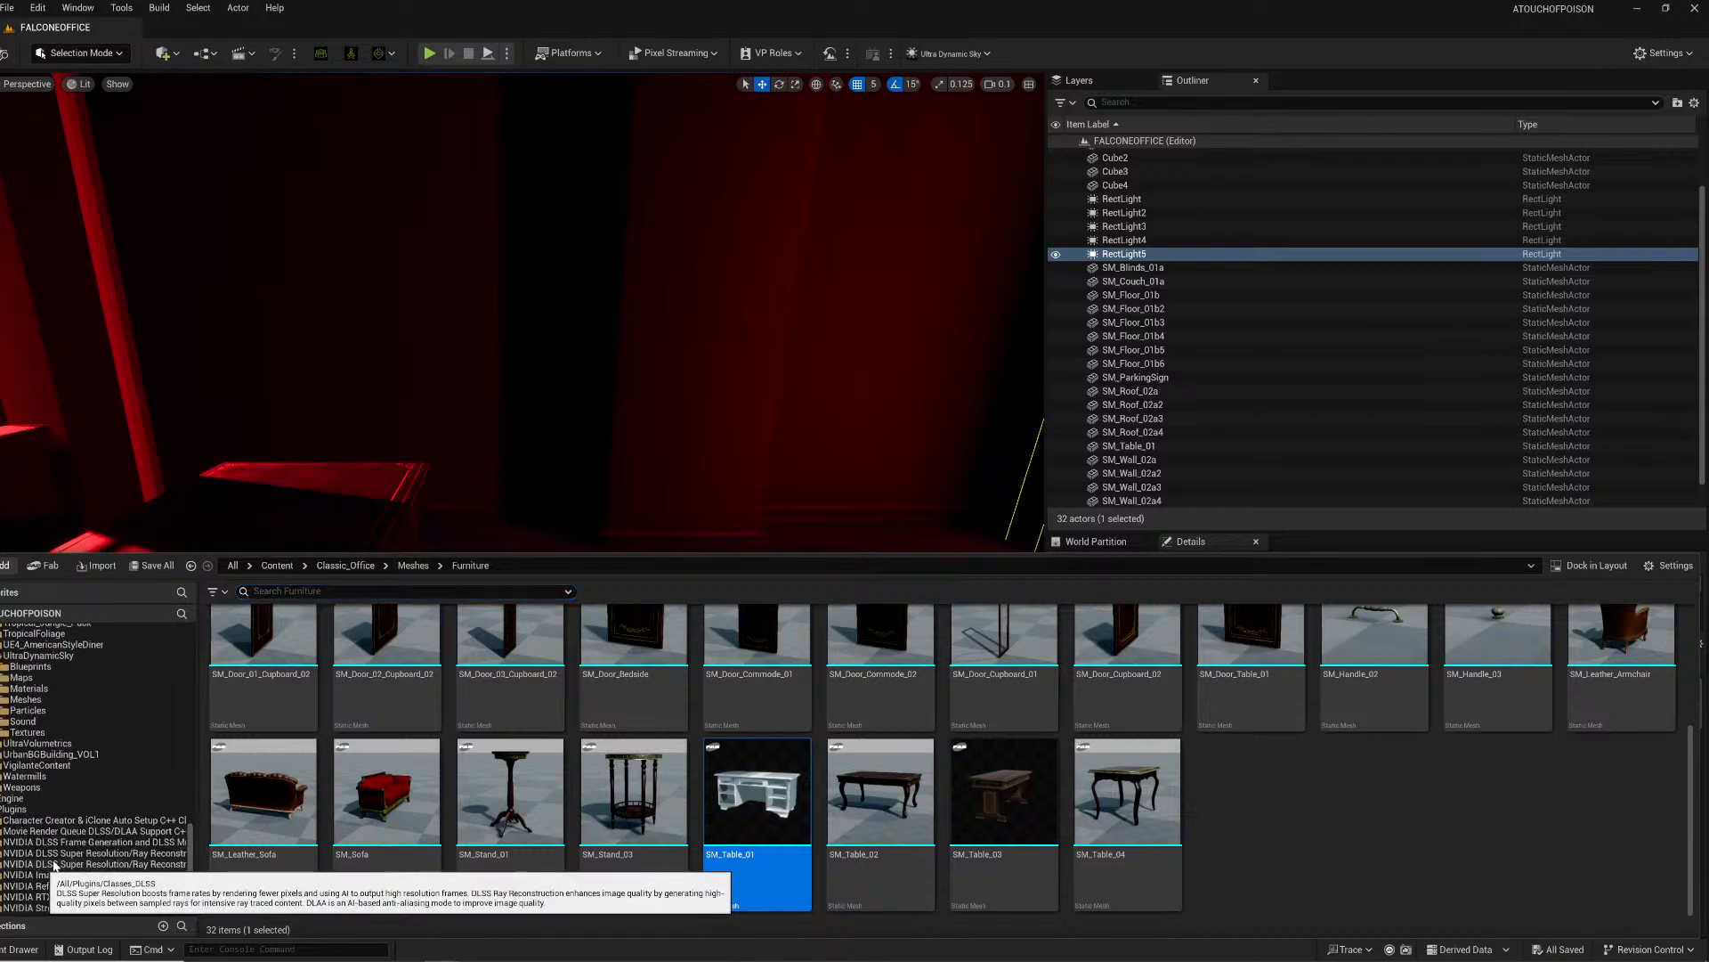
scroll(37, 801, "down", 1)
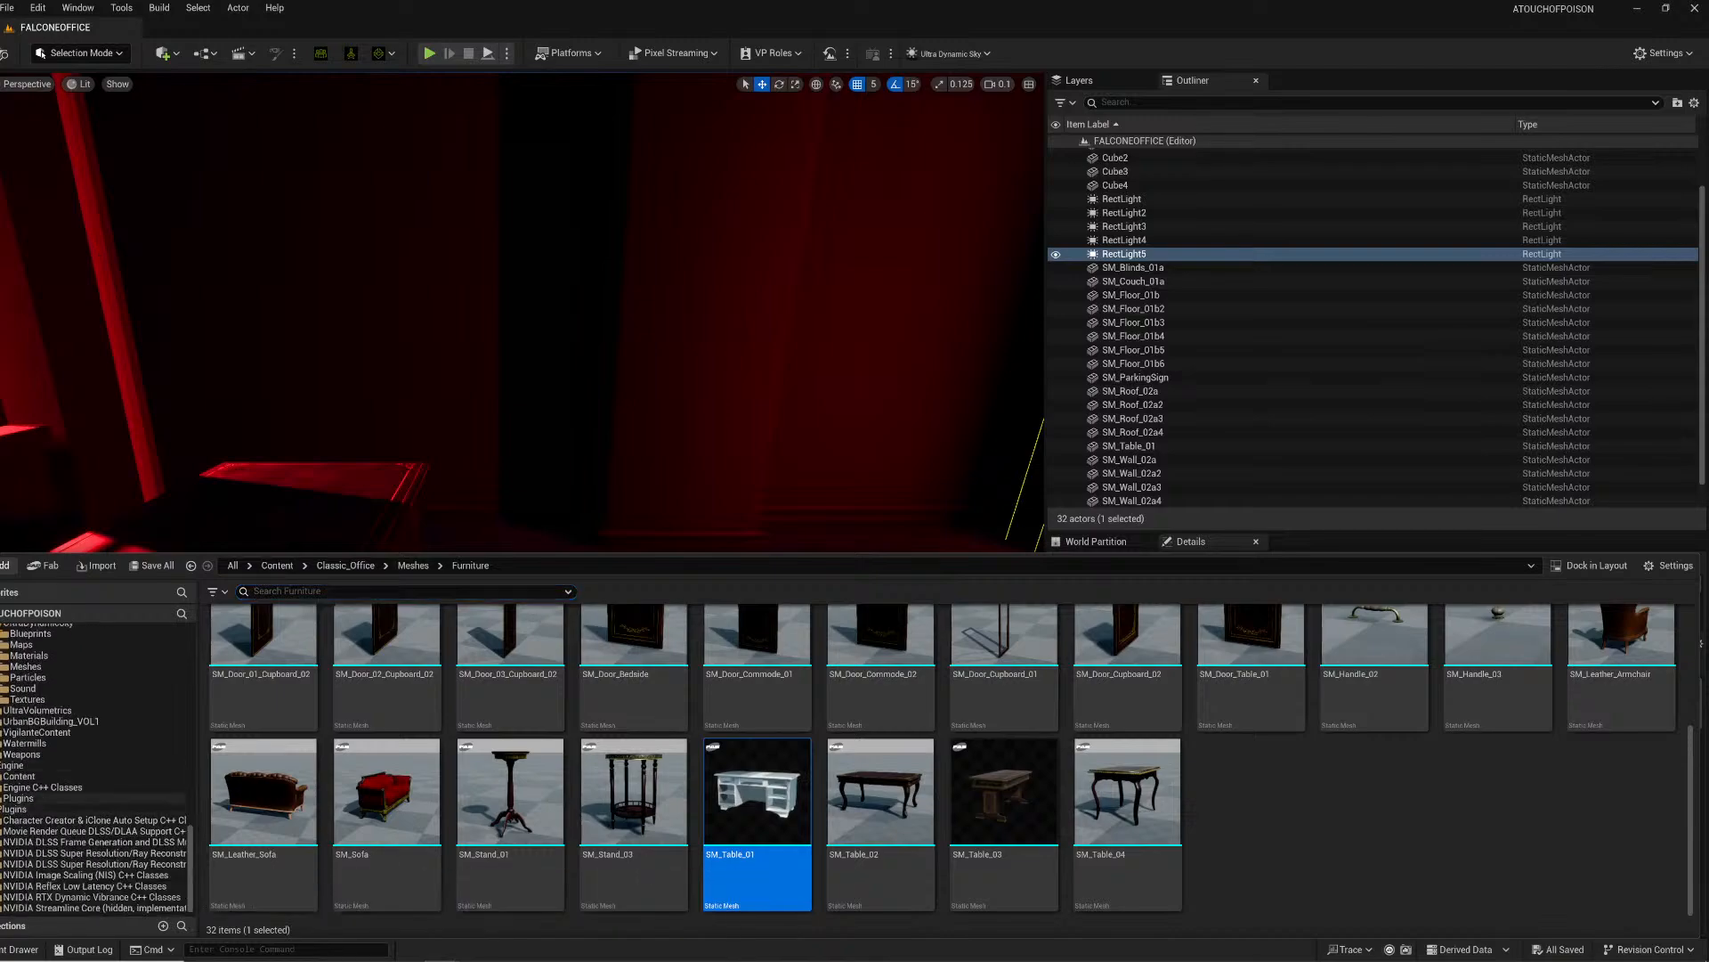
scroll(73, 889, "down", 10)
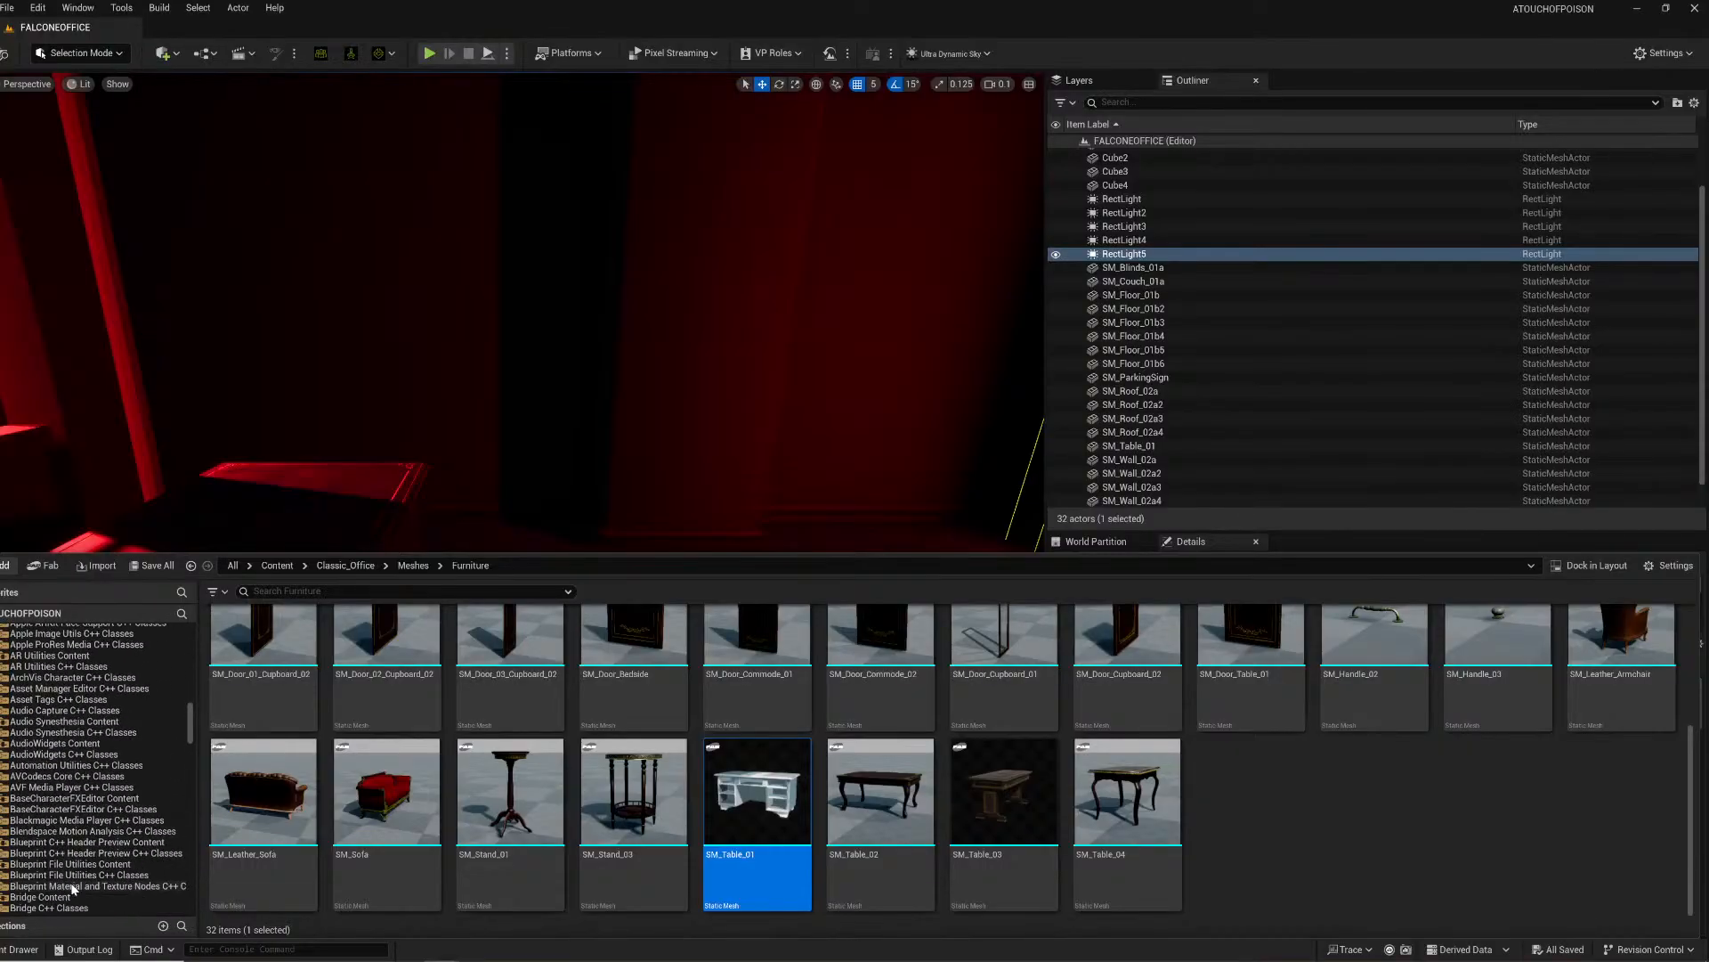
scroll(73, 889, "down", 8)
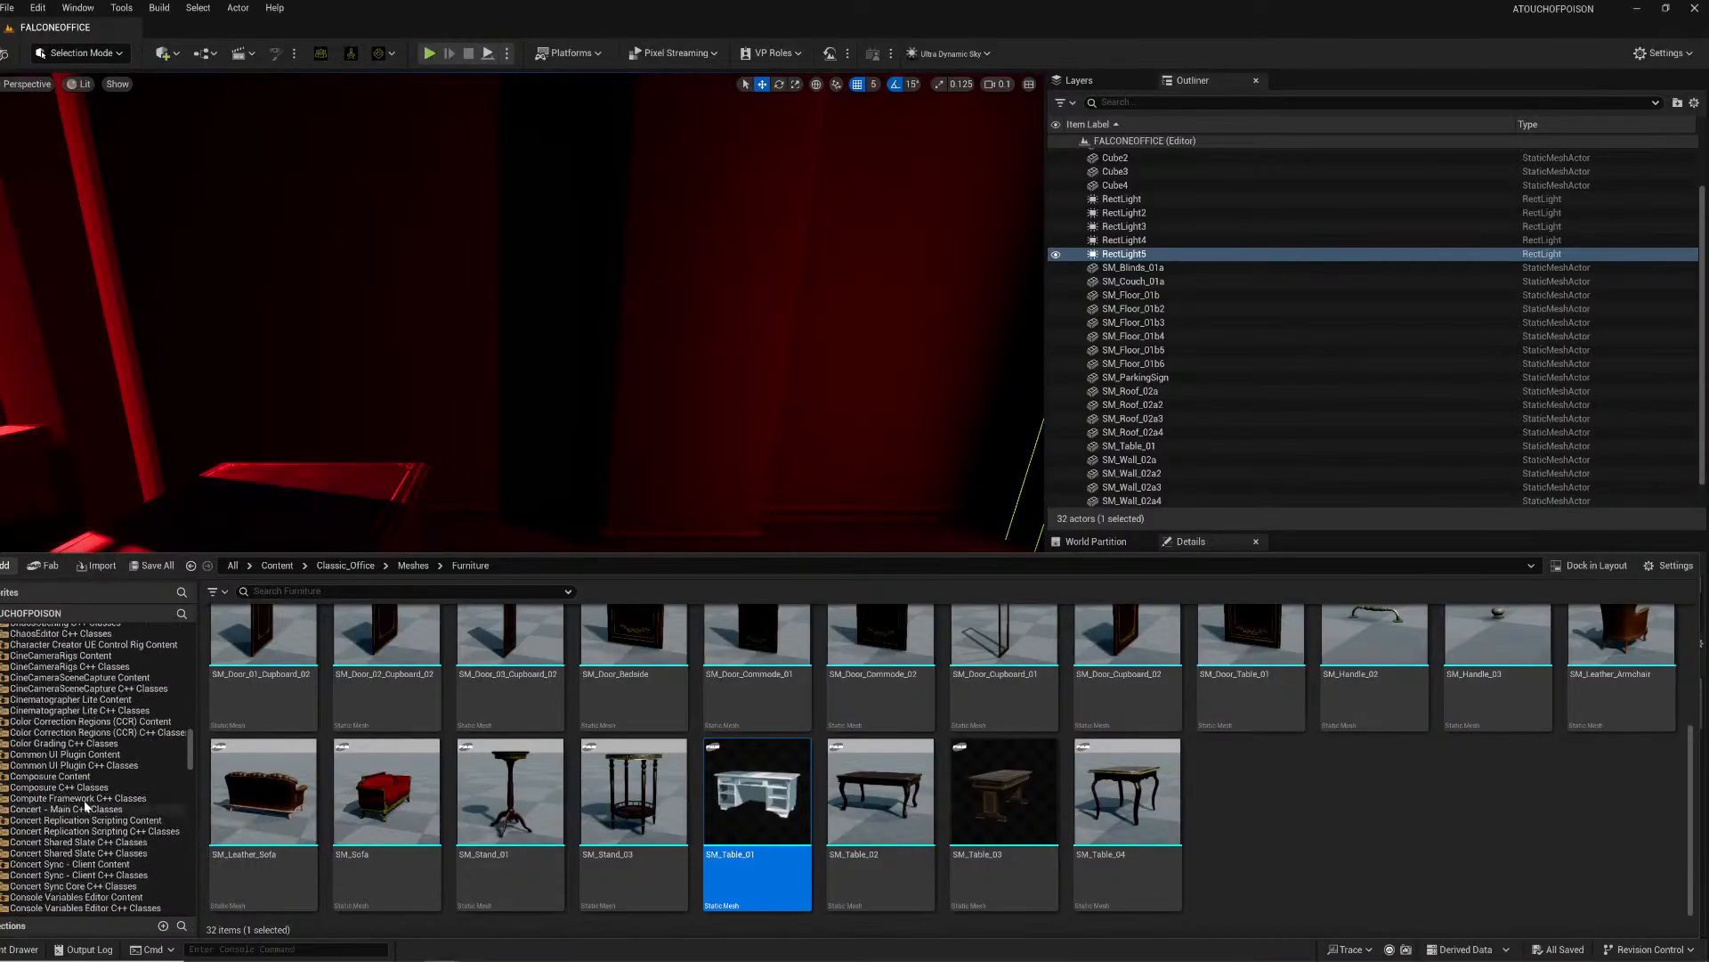
scroll(87, 708, "up", 1)
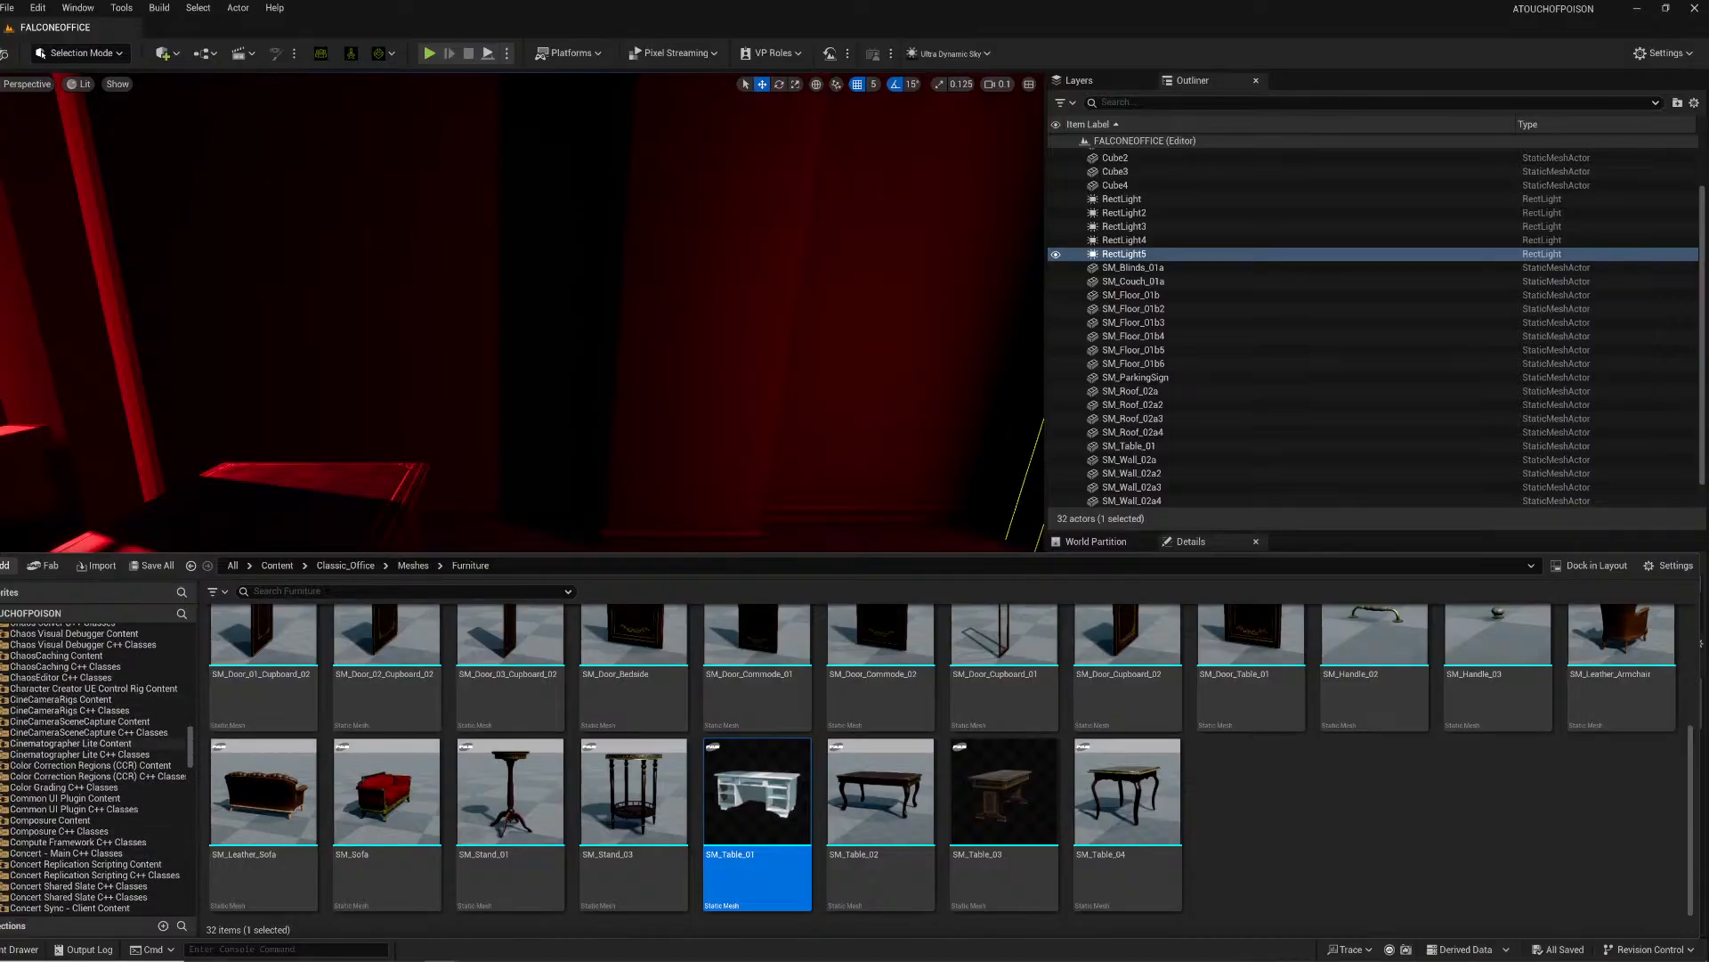
left_click(0, 743)
left_click(39, 755)
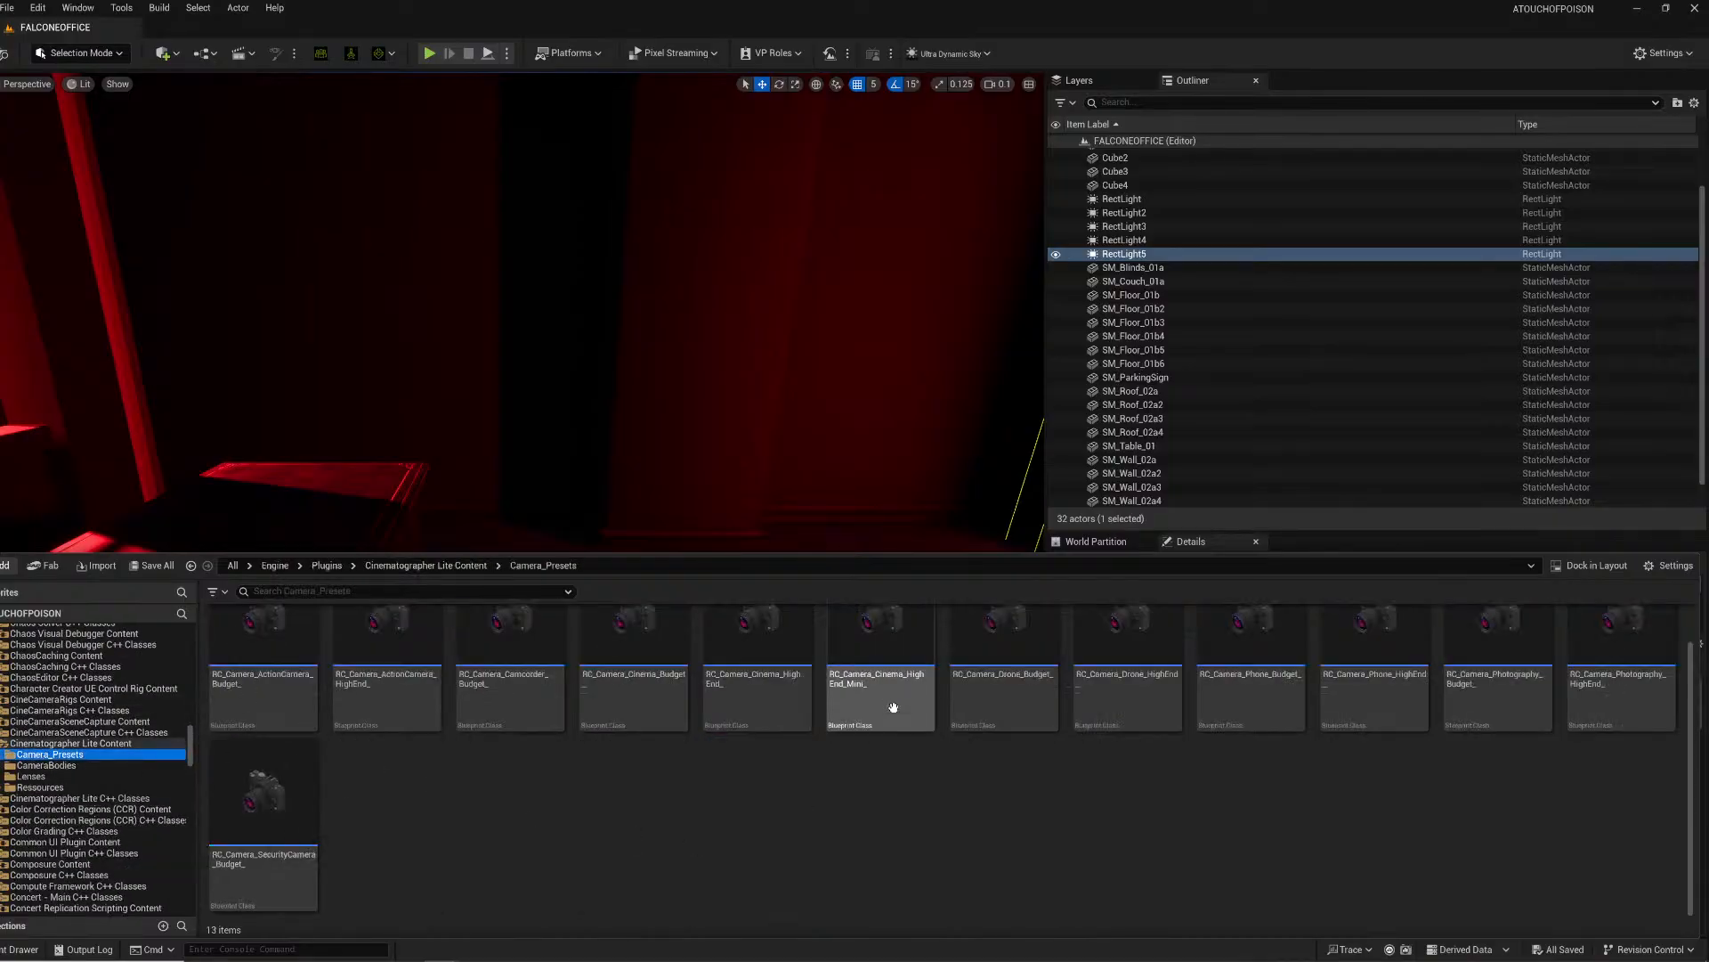
Step: Place an RC_Camera_Cinema_HighEnd camera in the office and pilot it
left_click_drag(750, 641, 694, 480)
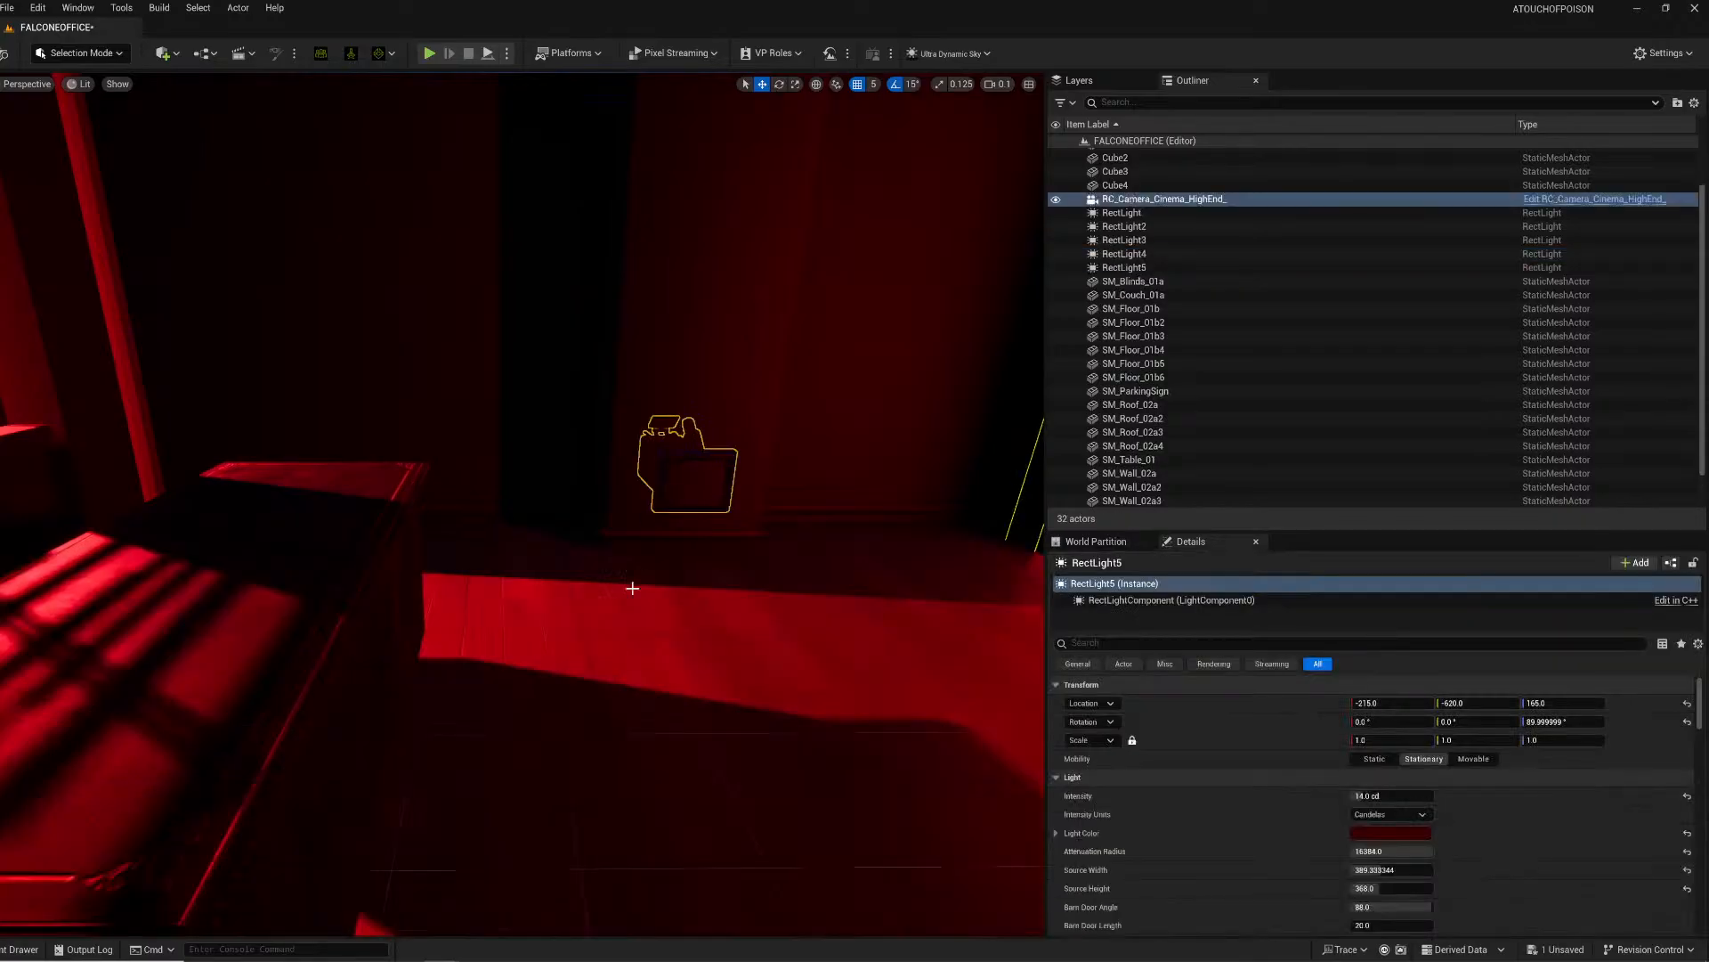
right_click(1170, 205)
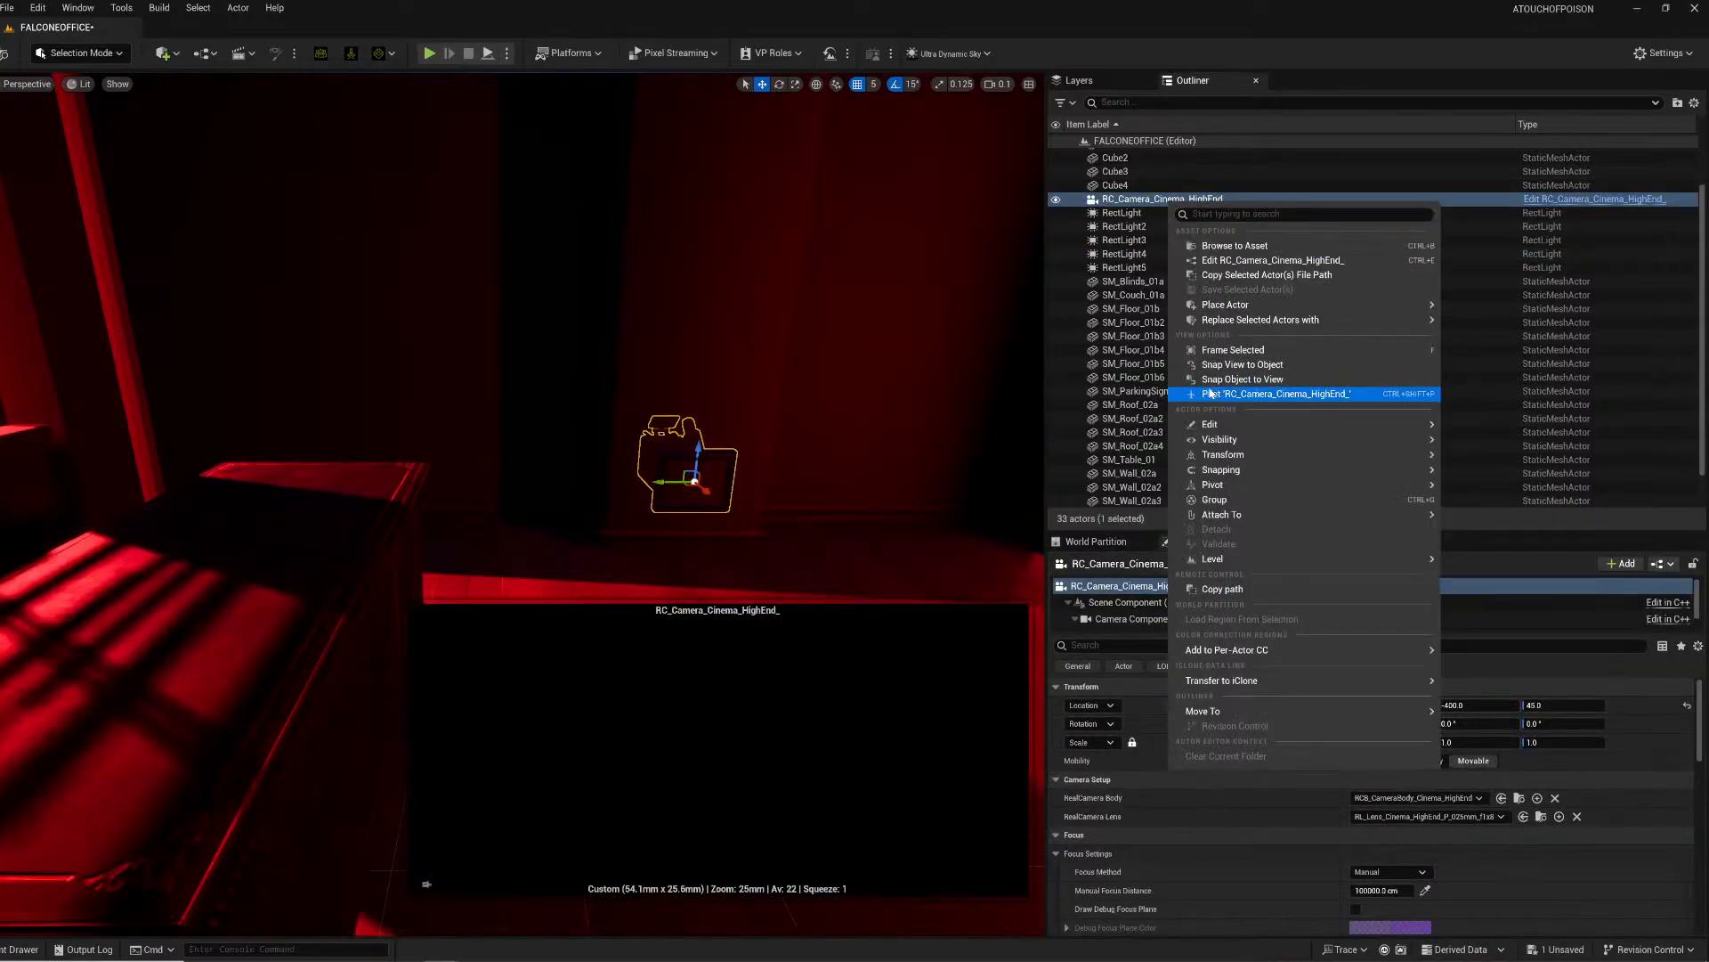
left_click(1210, 392)
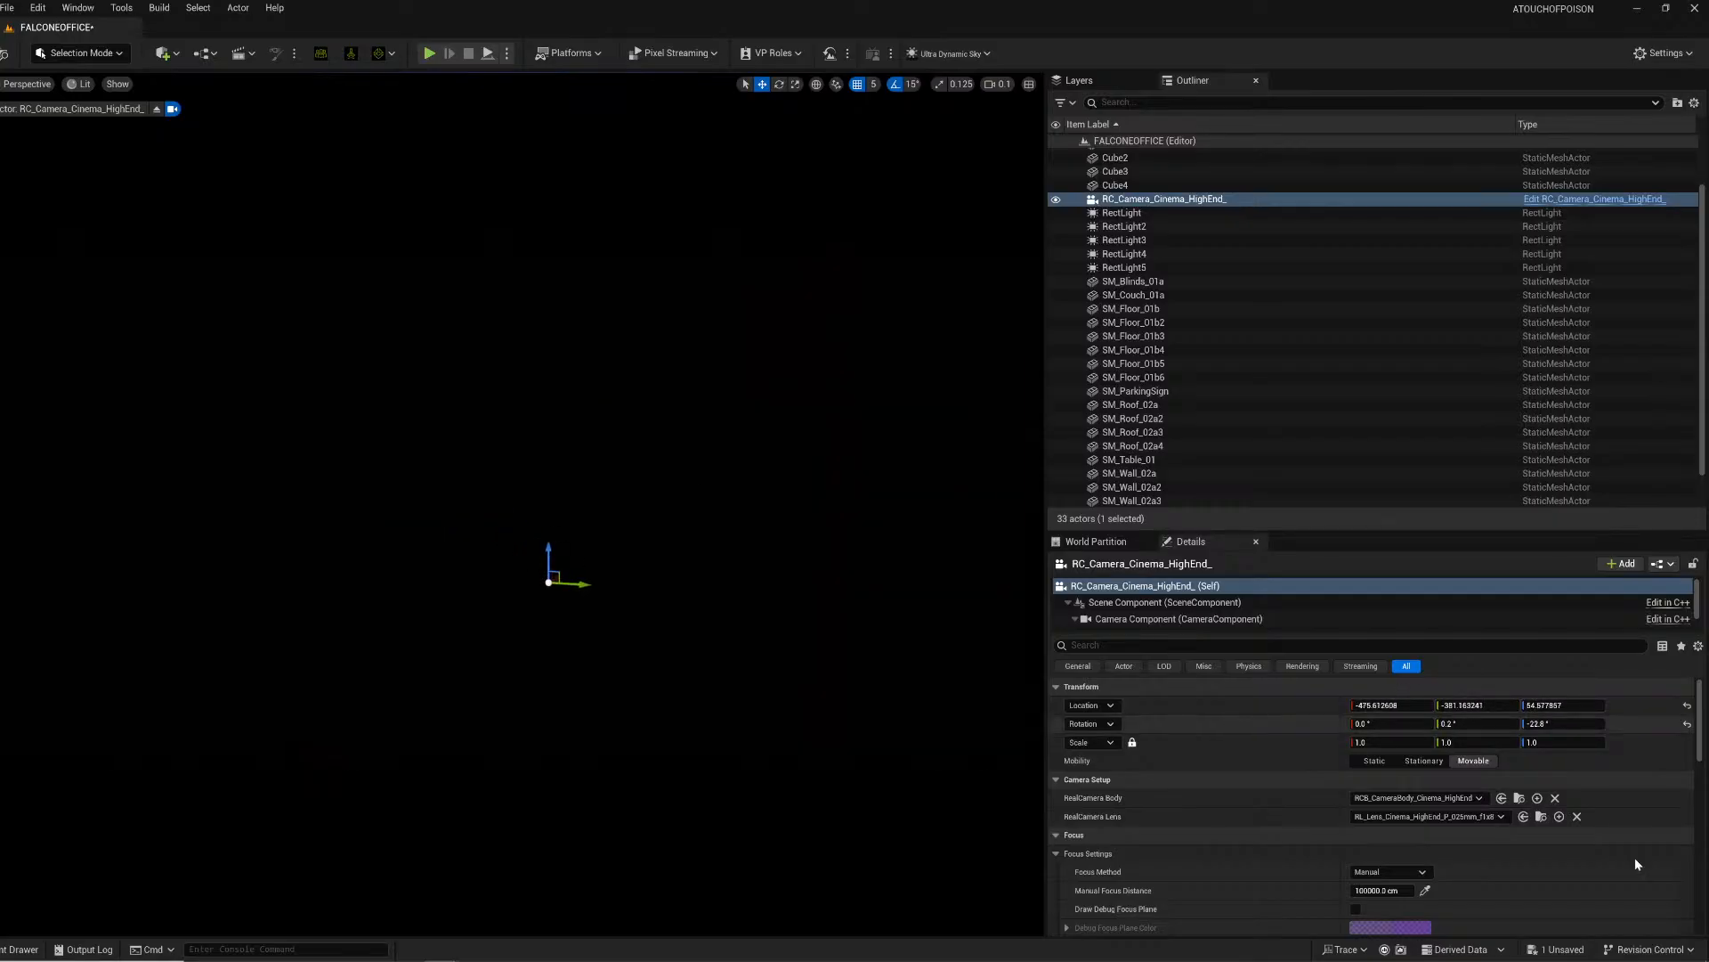
Step: Configure the camera with the 47 mm HighEnd cinema lens, auto exposure off, Movie shutter mode and a new target FPS
scroll(1512, 761, "down", 2)
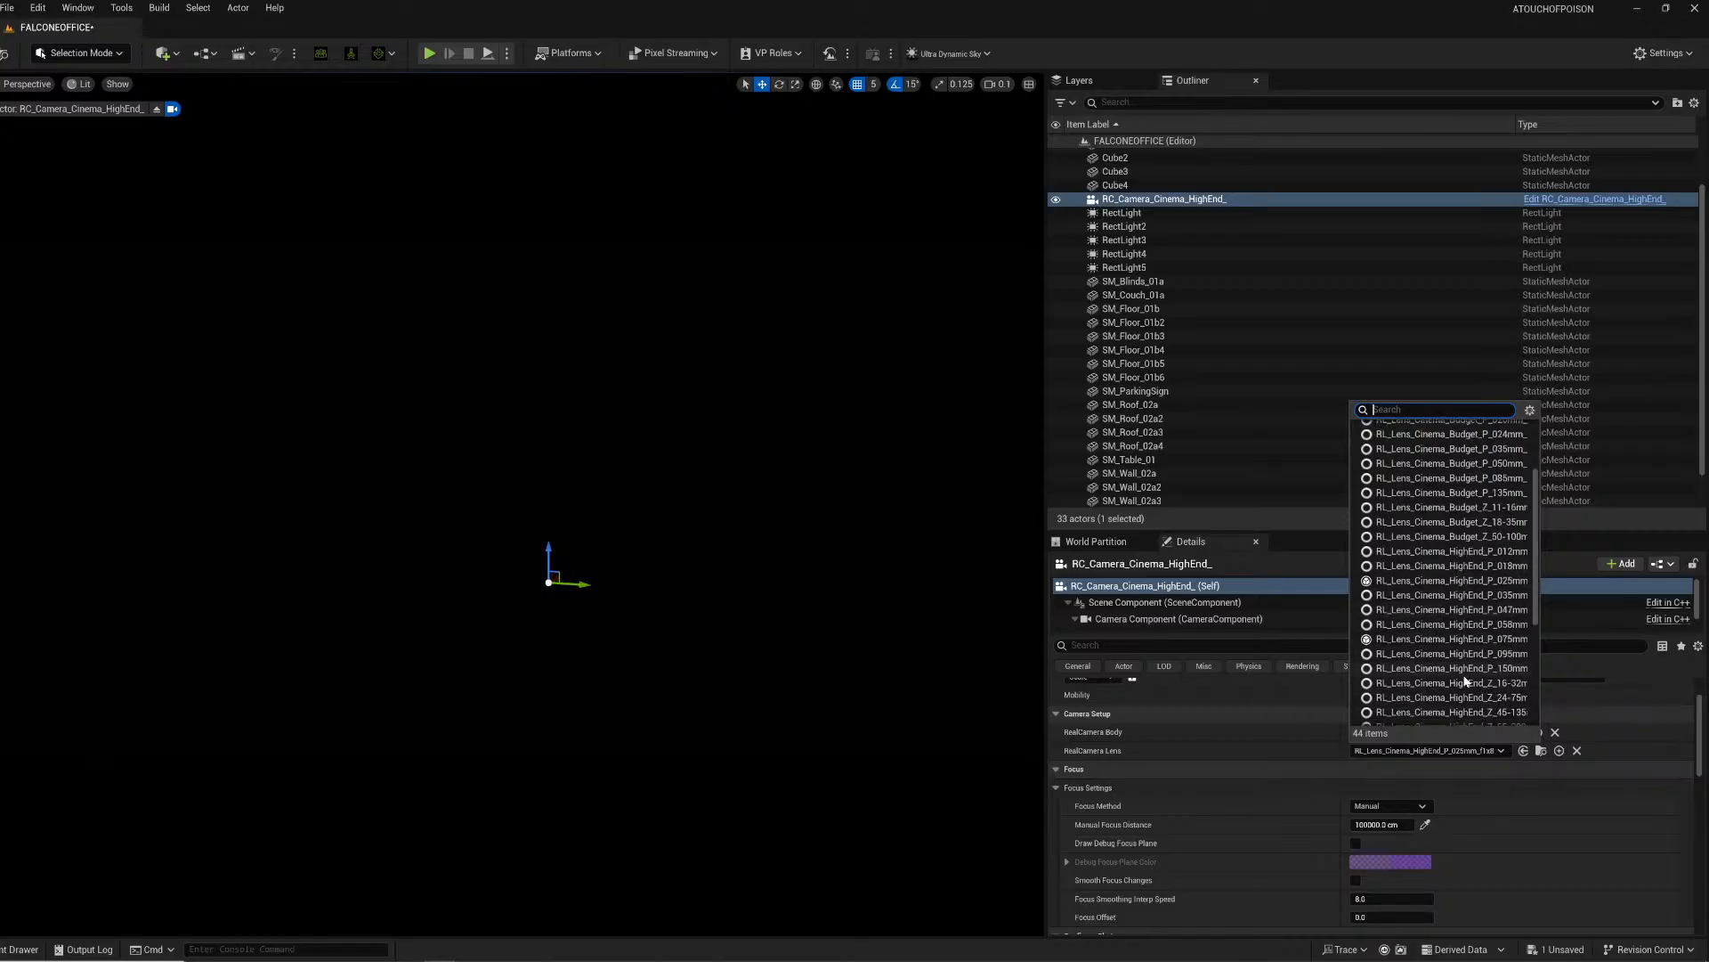
left_click(1475, 566)
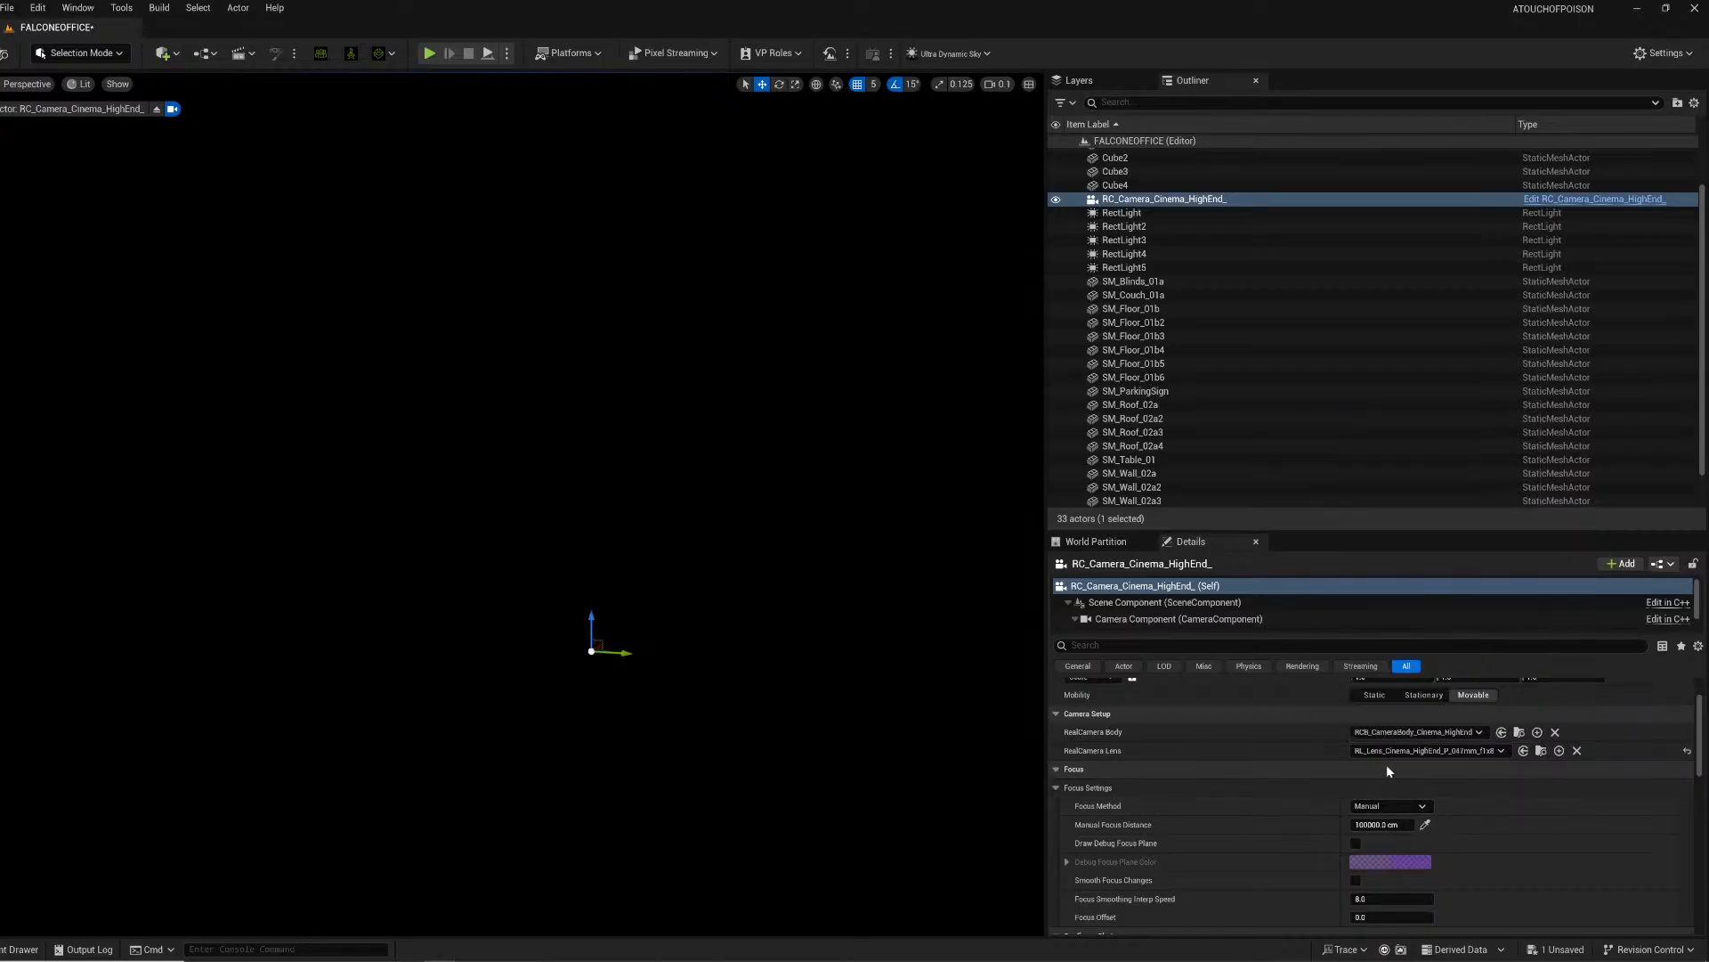
scroll(1386, 767, "down", 6)
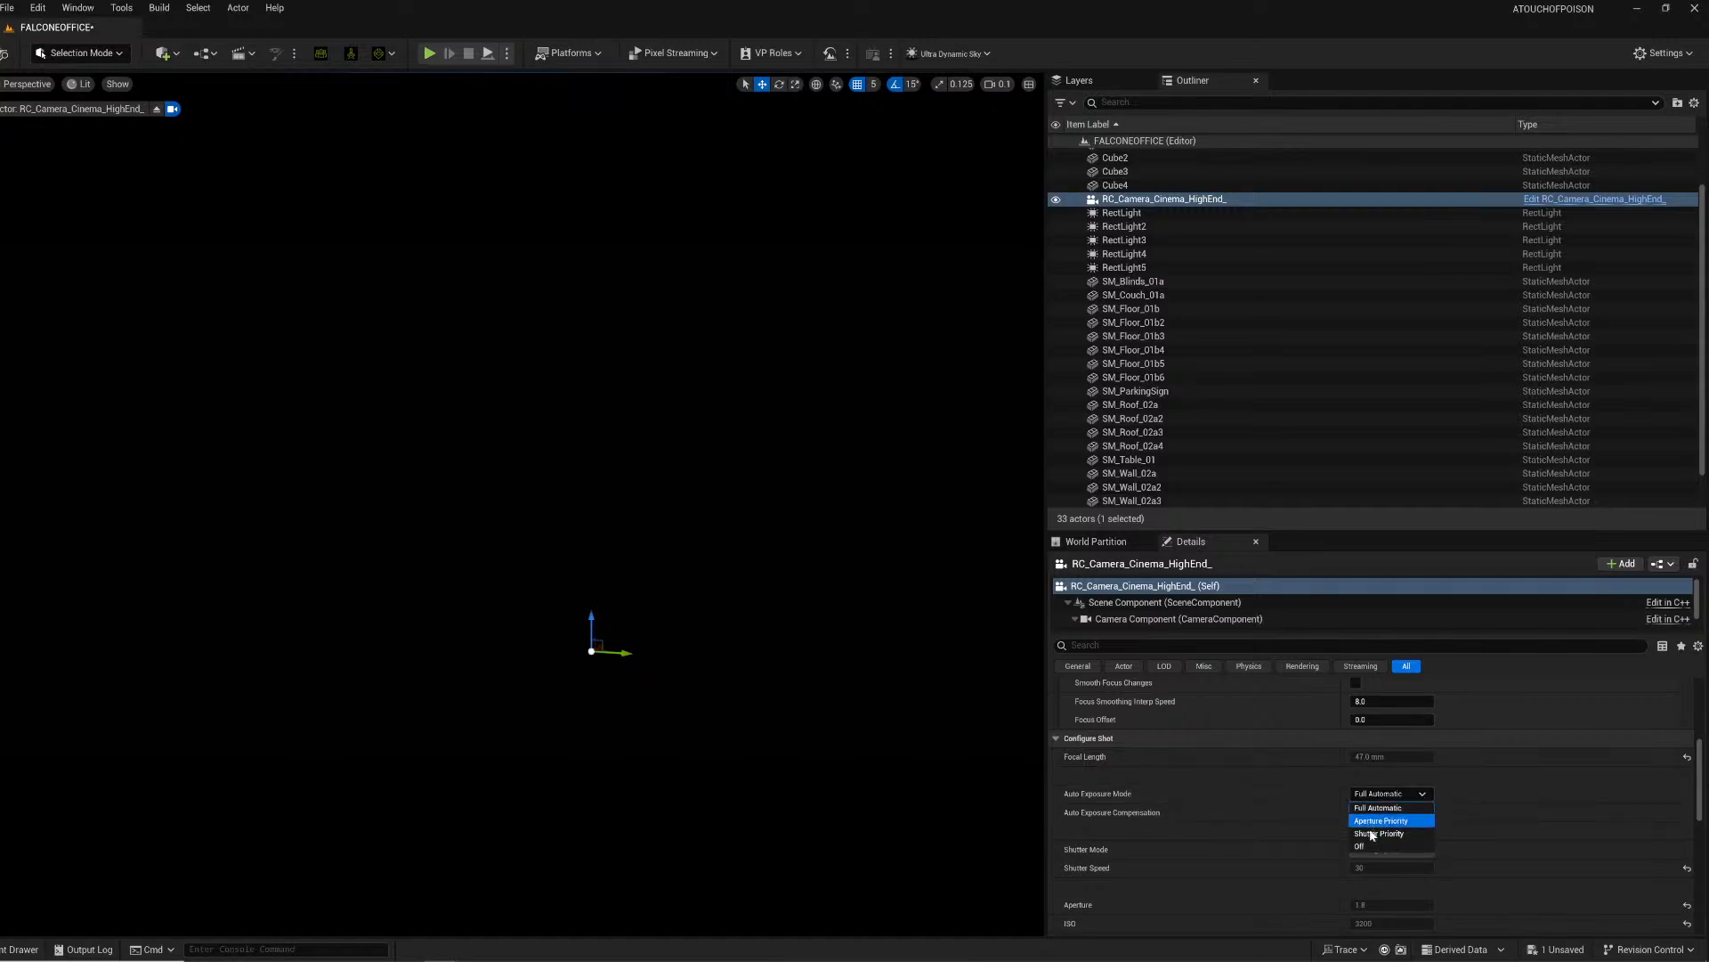
left_click(1377, 847)
left_click(1376, 878)
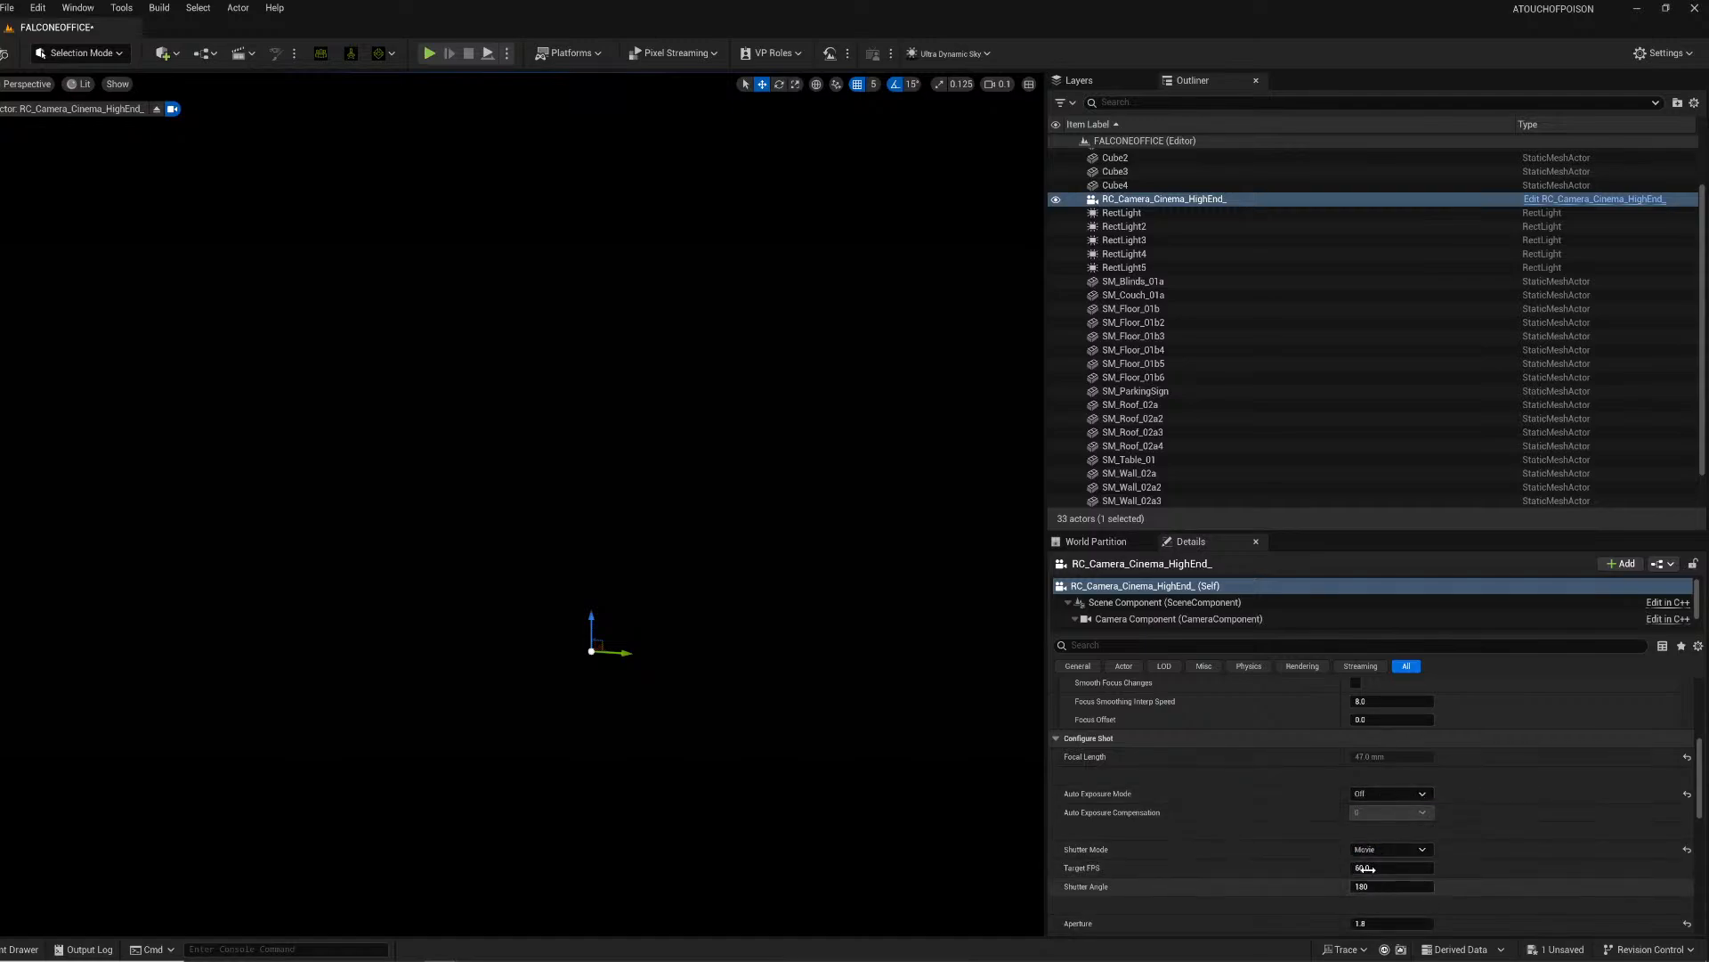
left_click(1391, 868)
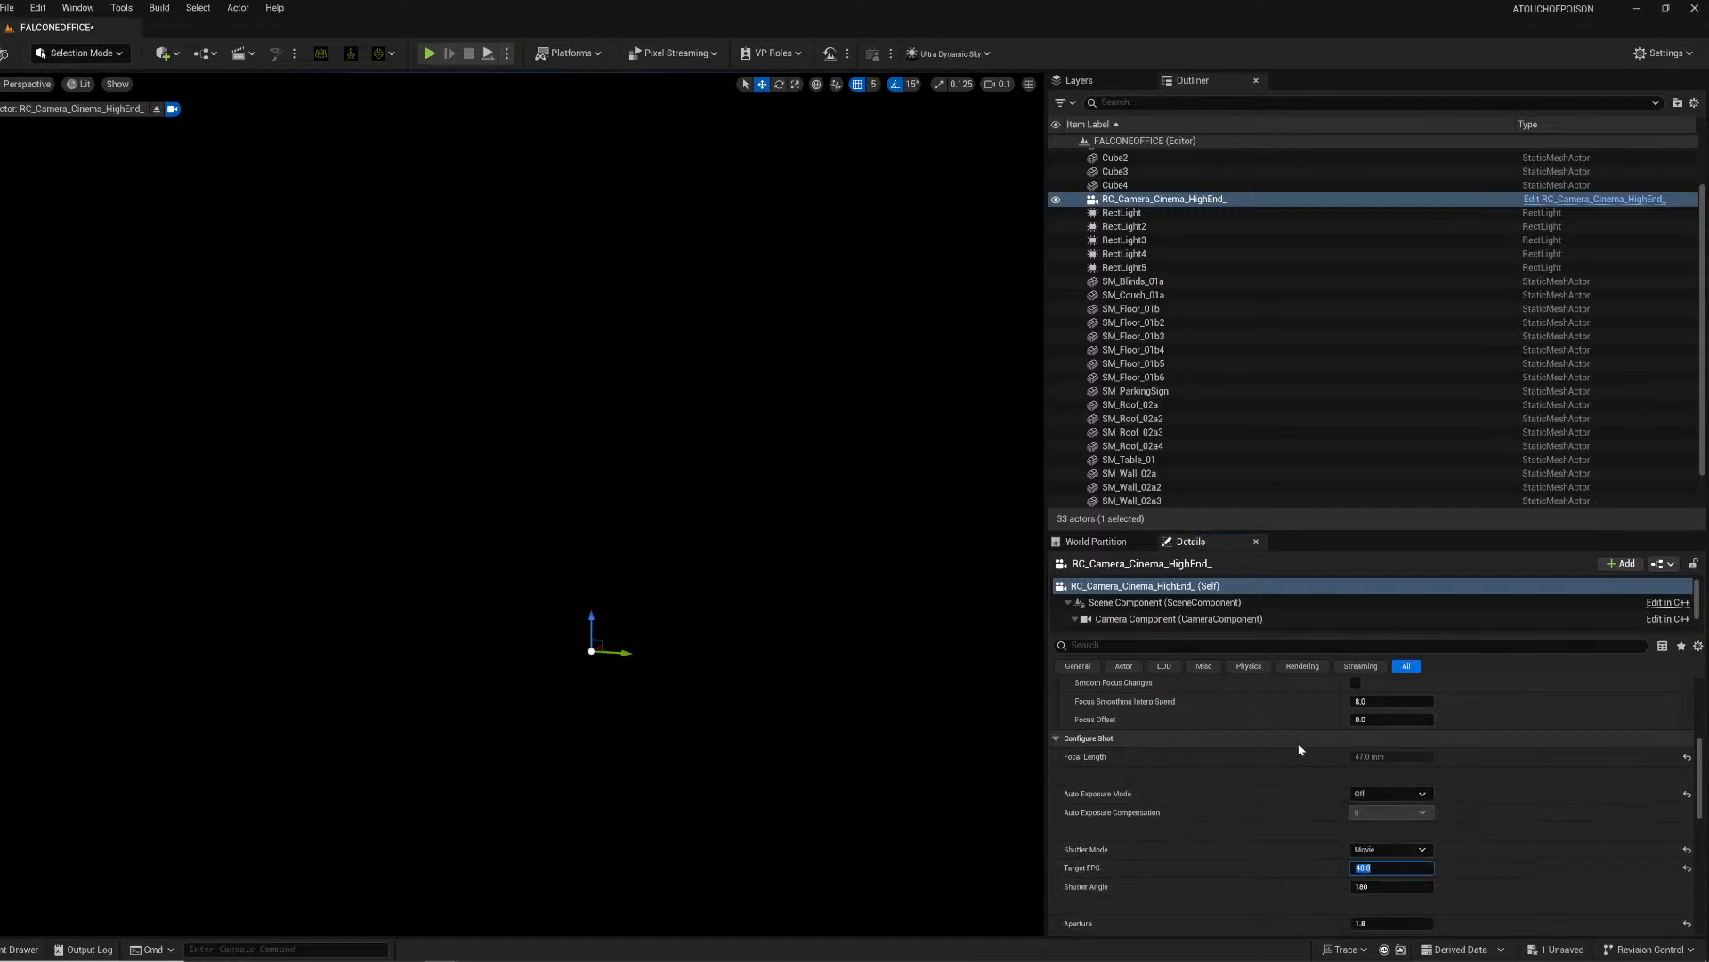
Step: Set the exposure compensation of the cinema camera's Camera Component to 4
left_click(1177, 620)
scroll(1221, 863, "down", 10)
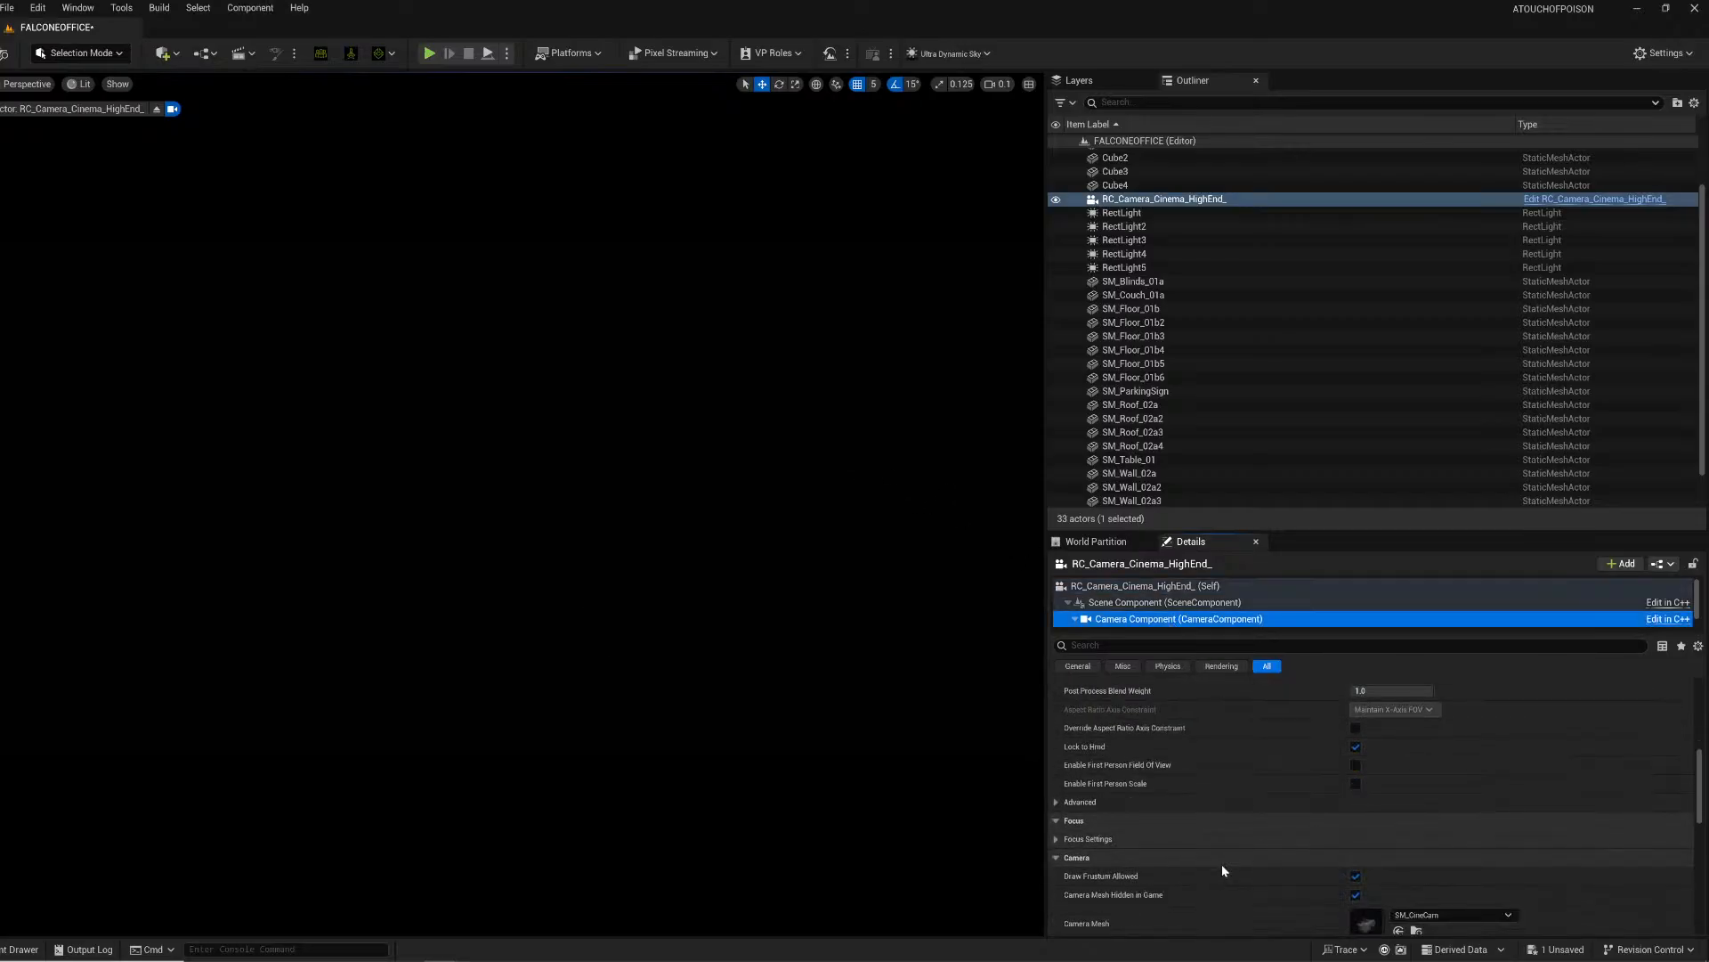
left_click(1088, 830)
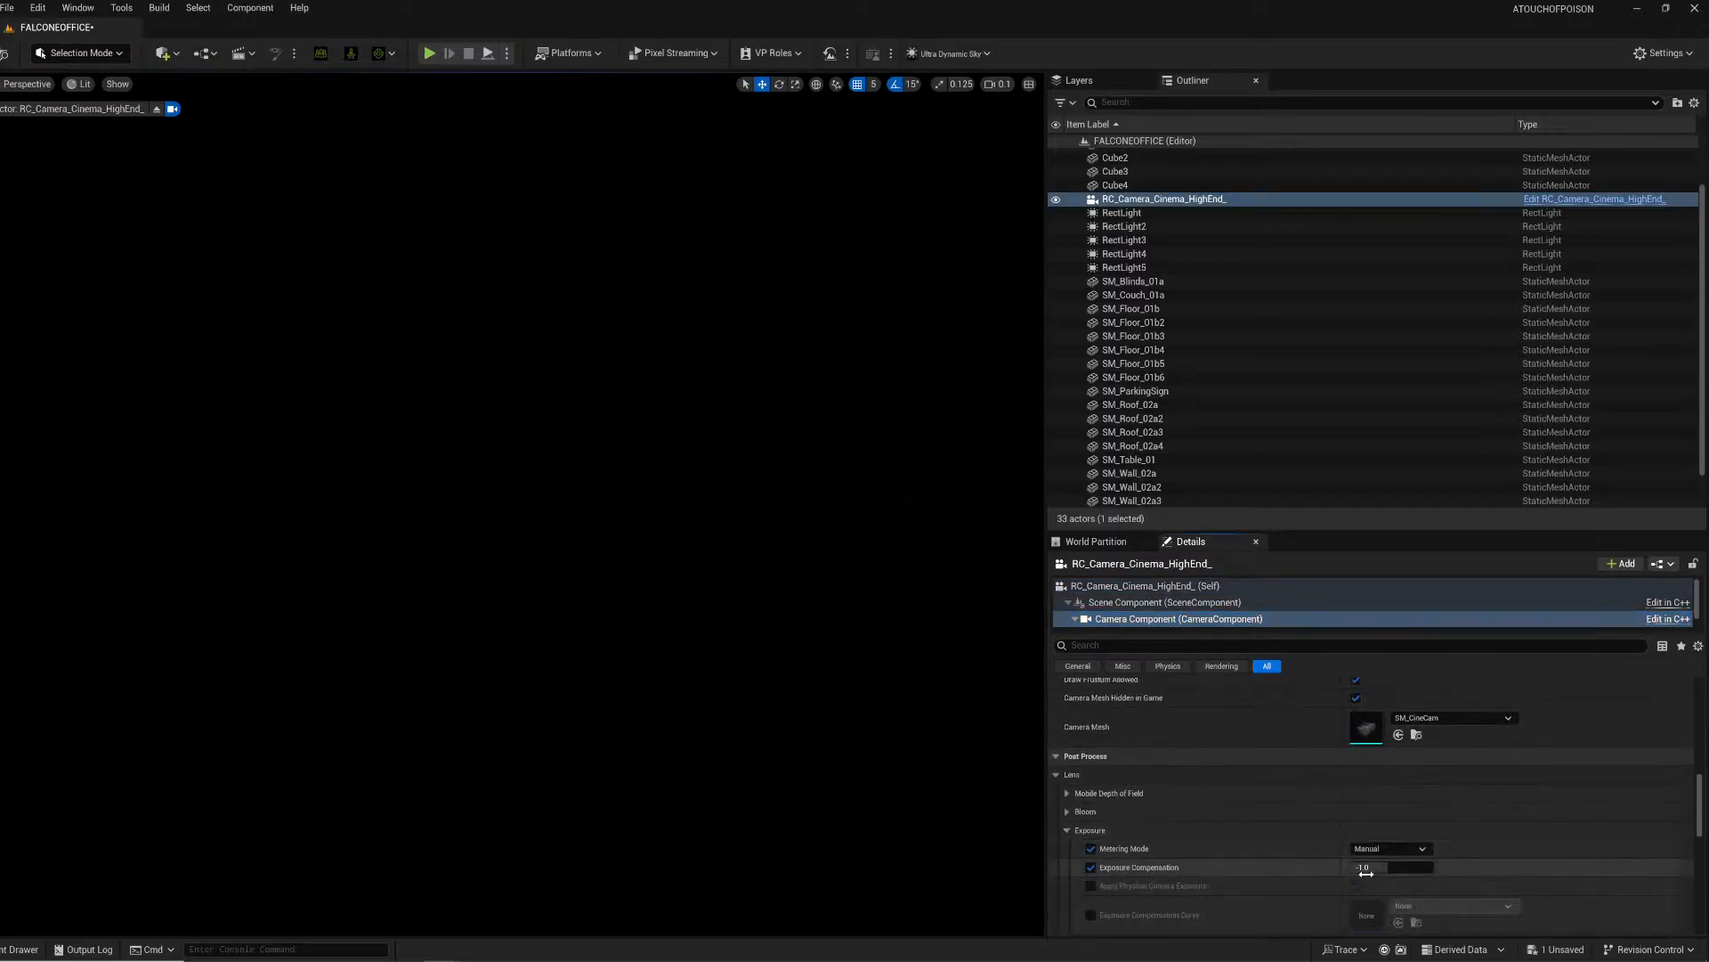
type("4")
key("Return")
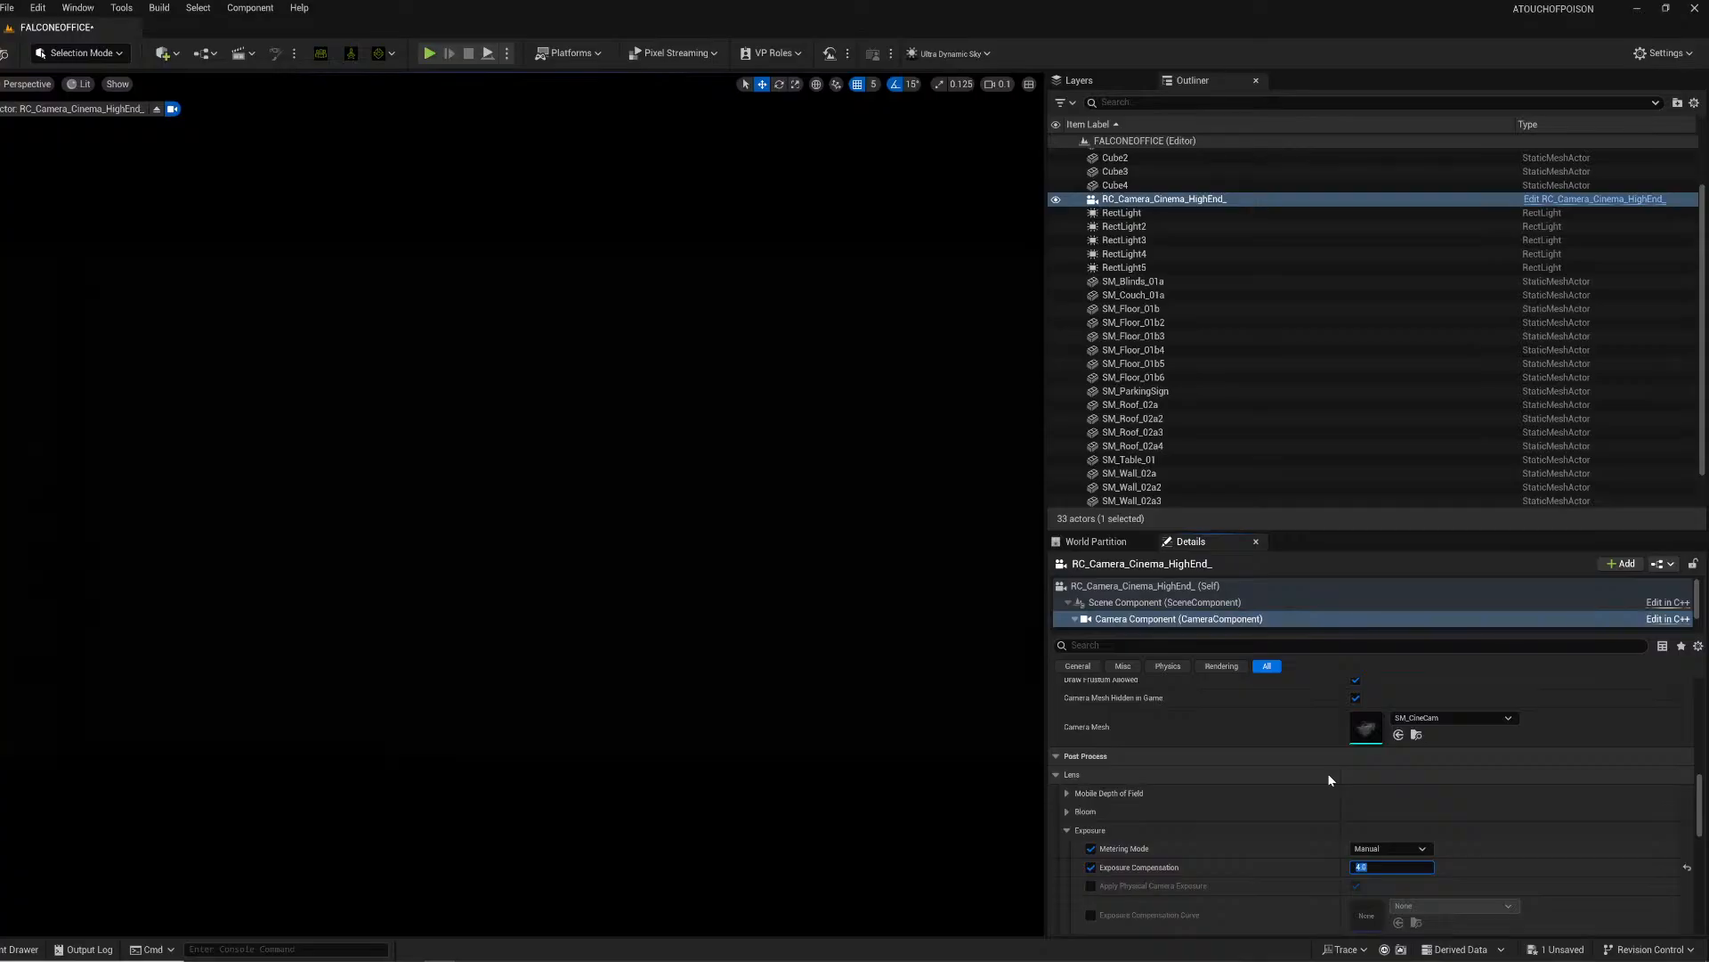
Step: Aim the piloted camera at the window and neon sign, and override its bloom intensity with 2
right_click_drag(703, 513, 392, 490)
key("w")
scroll(1307, 825, "down", 5)
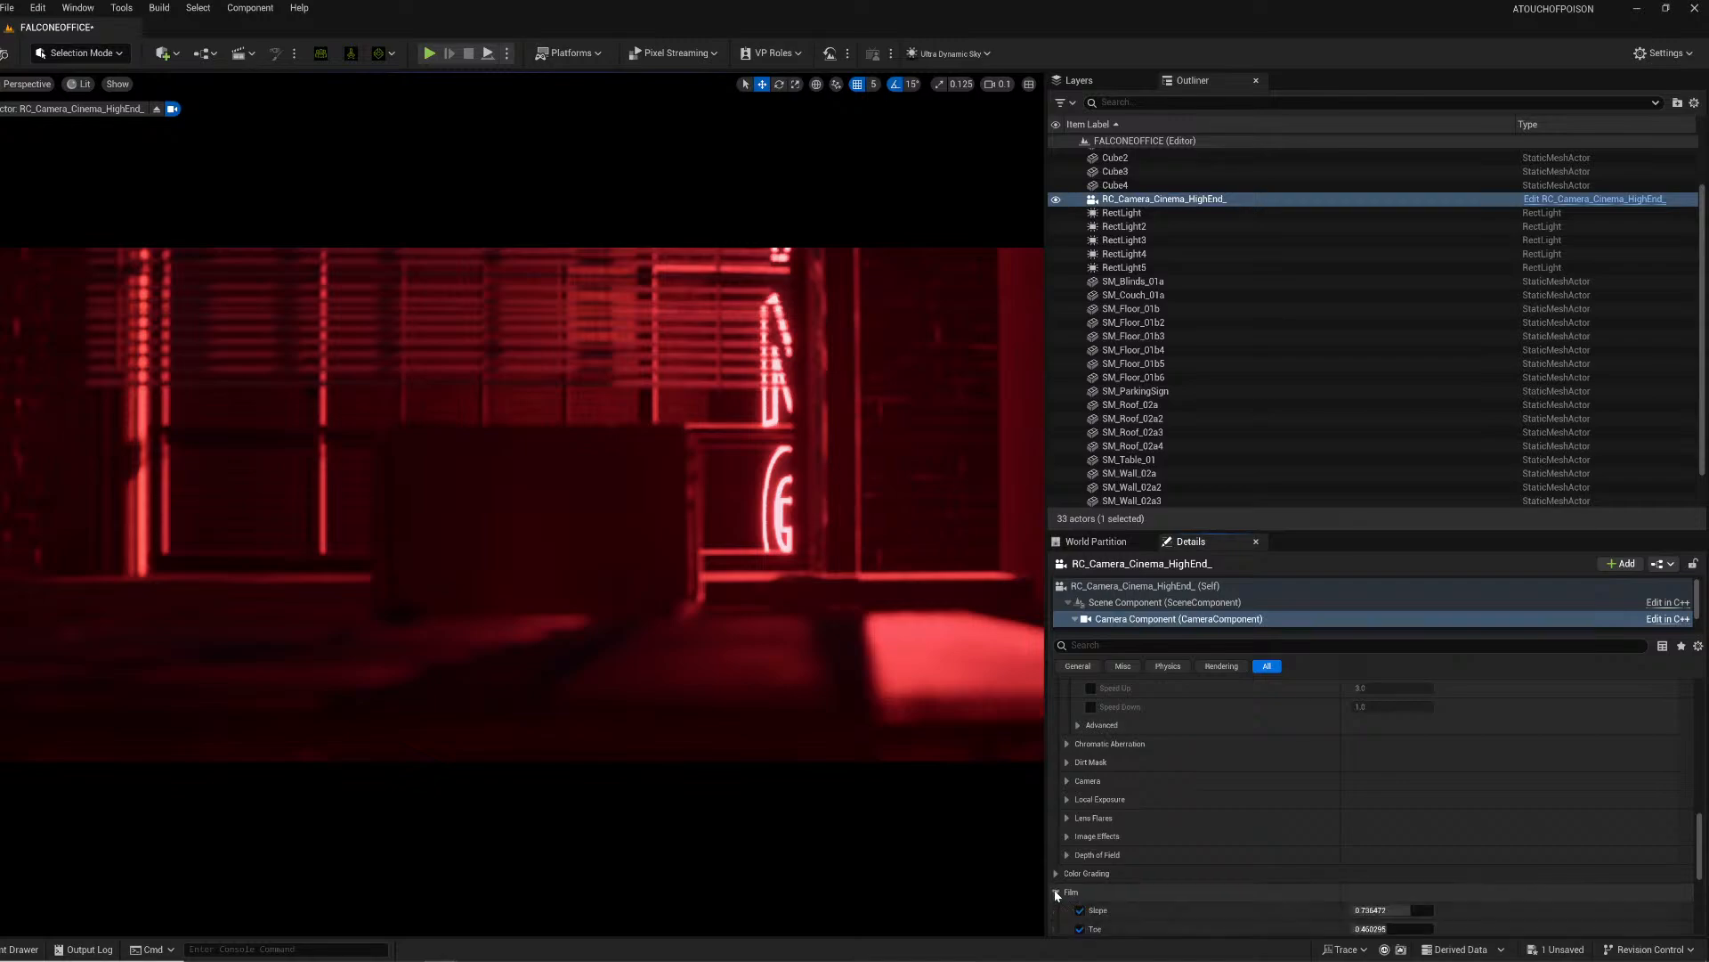
scroll(1065, 774, "up", 5)
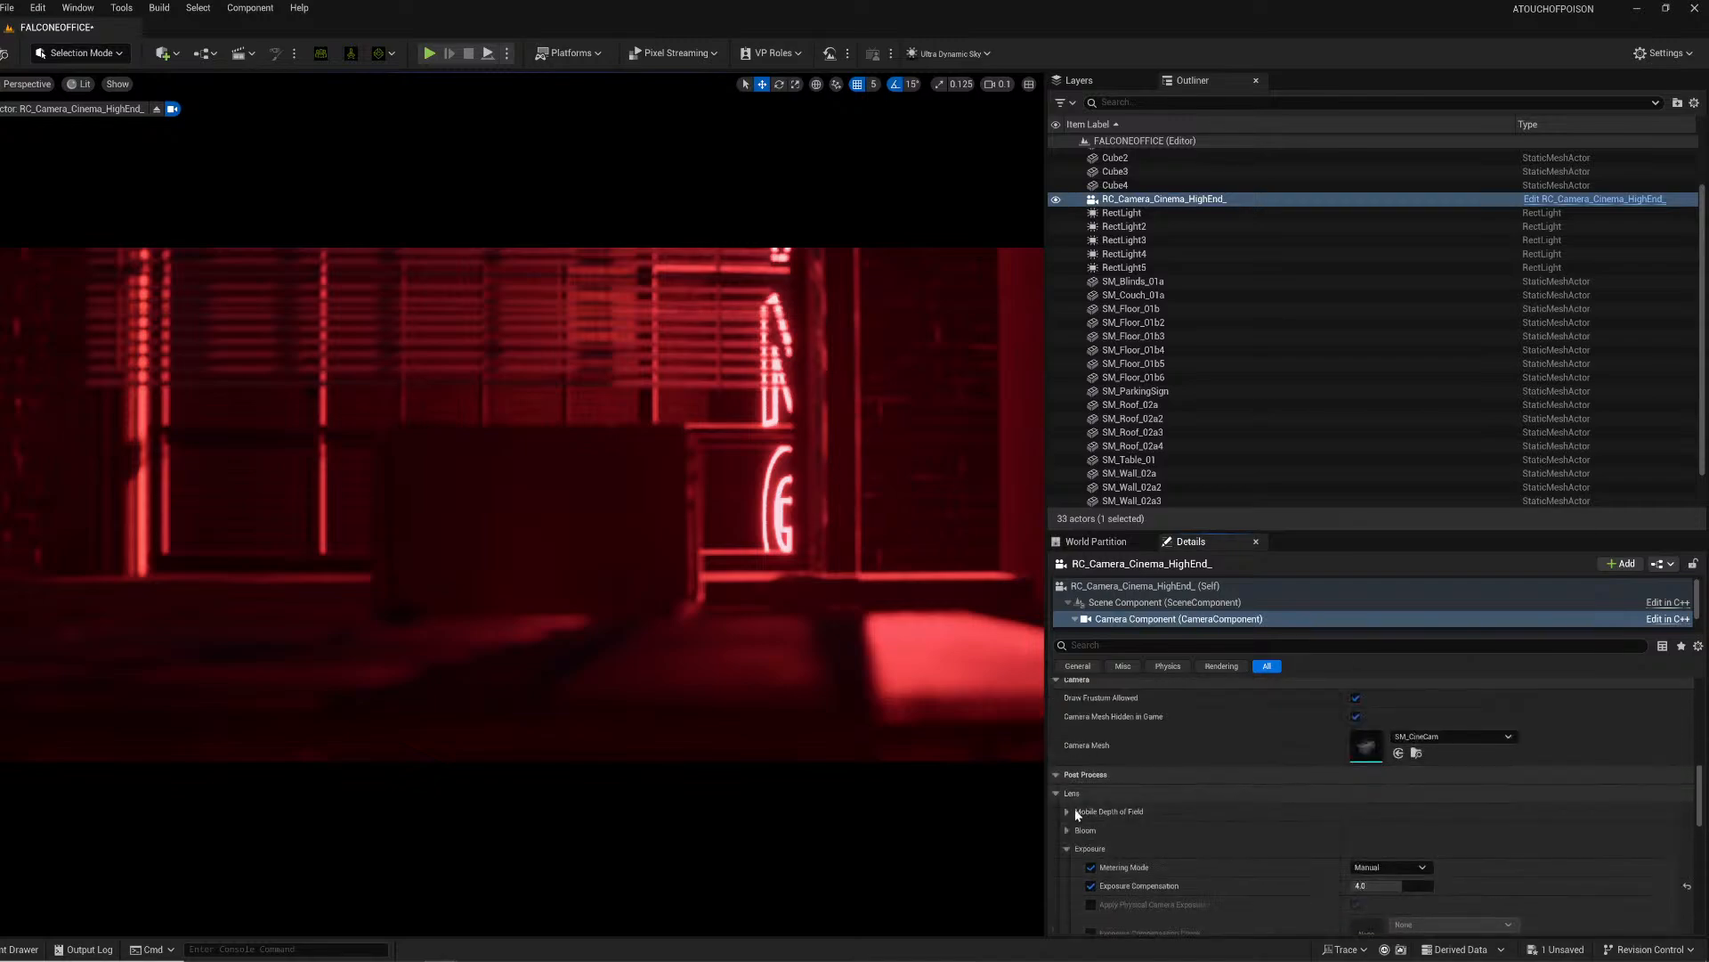
left_click(1090, 849)
left_click(1092, 867)
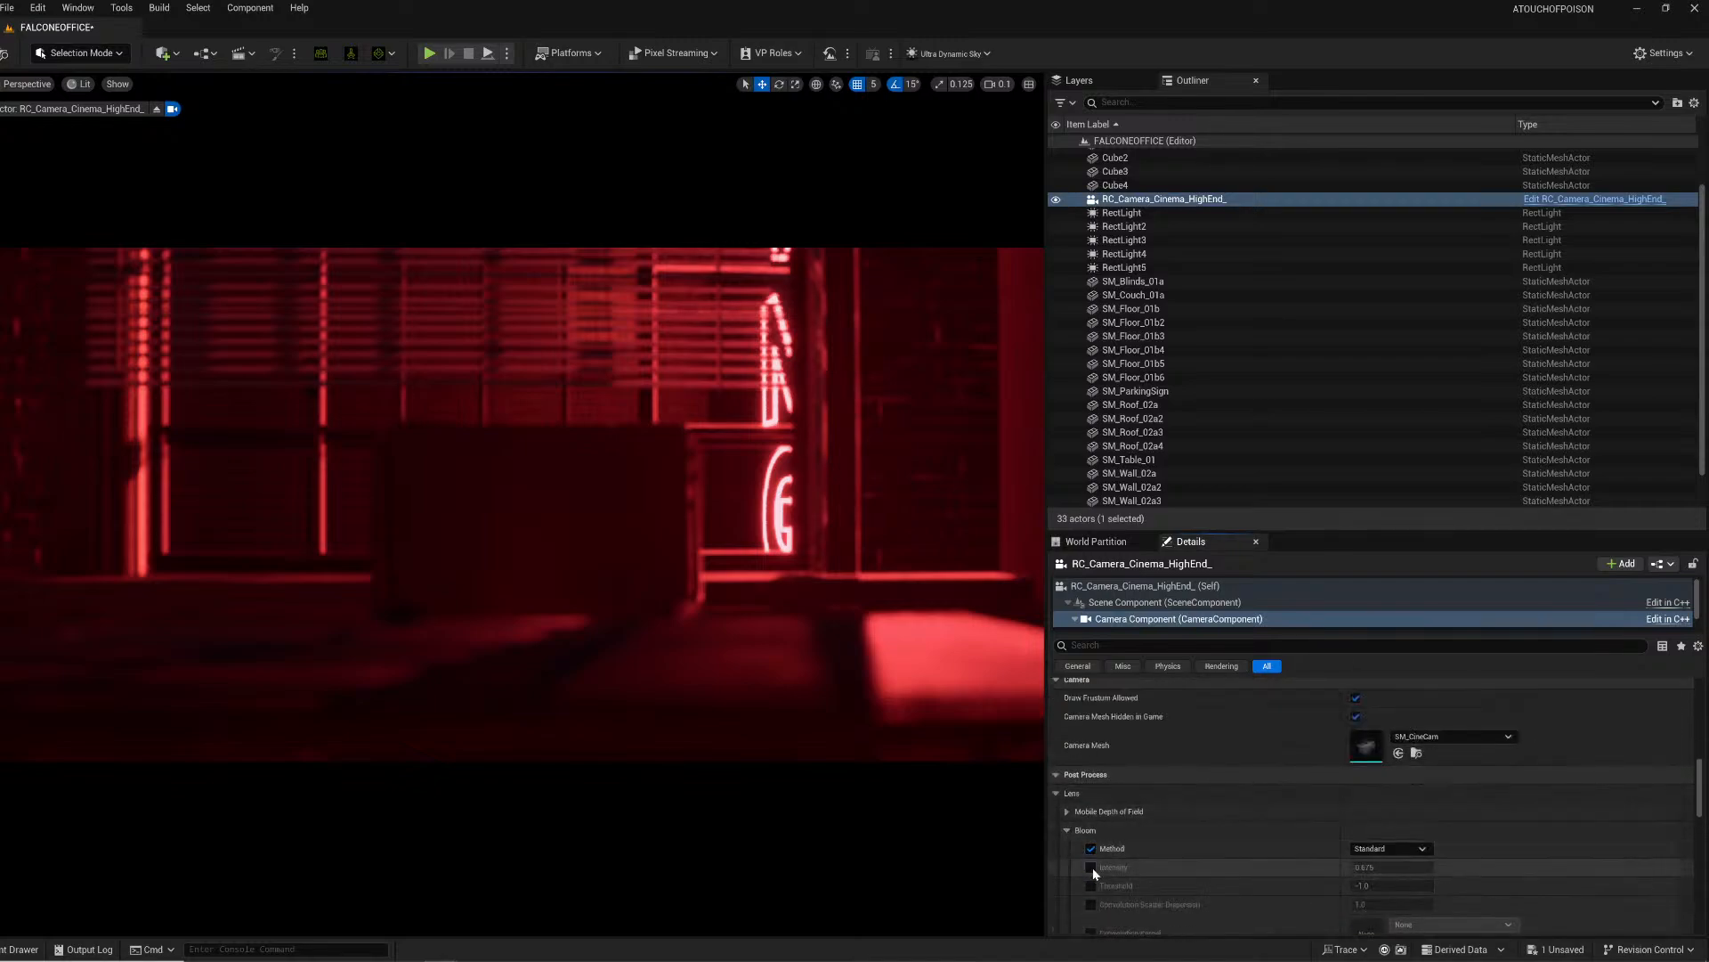
left_click(1376, 868)
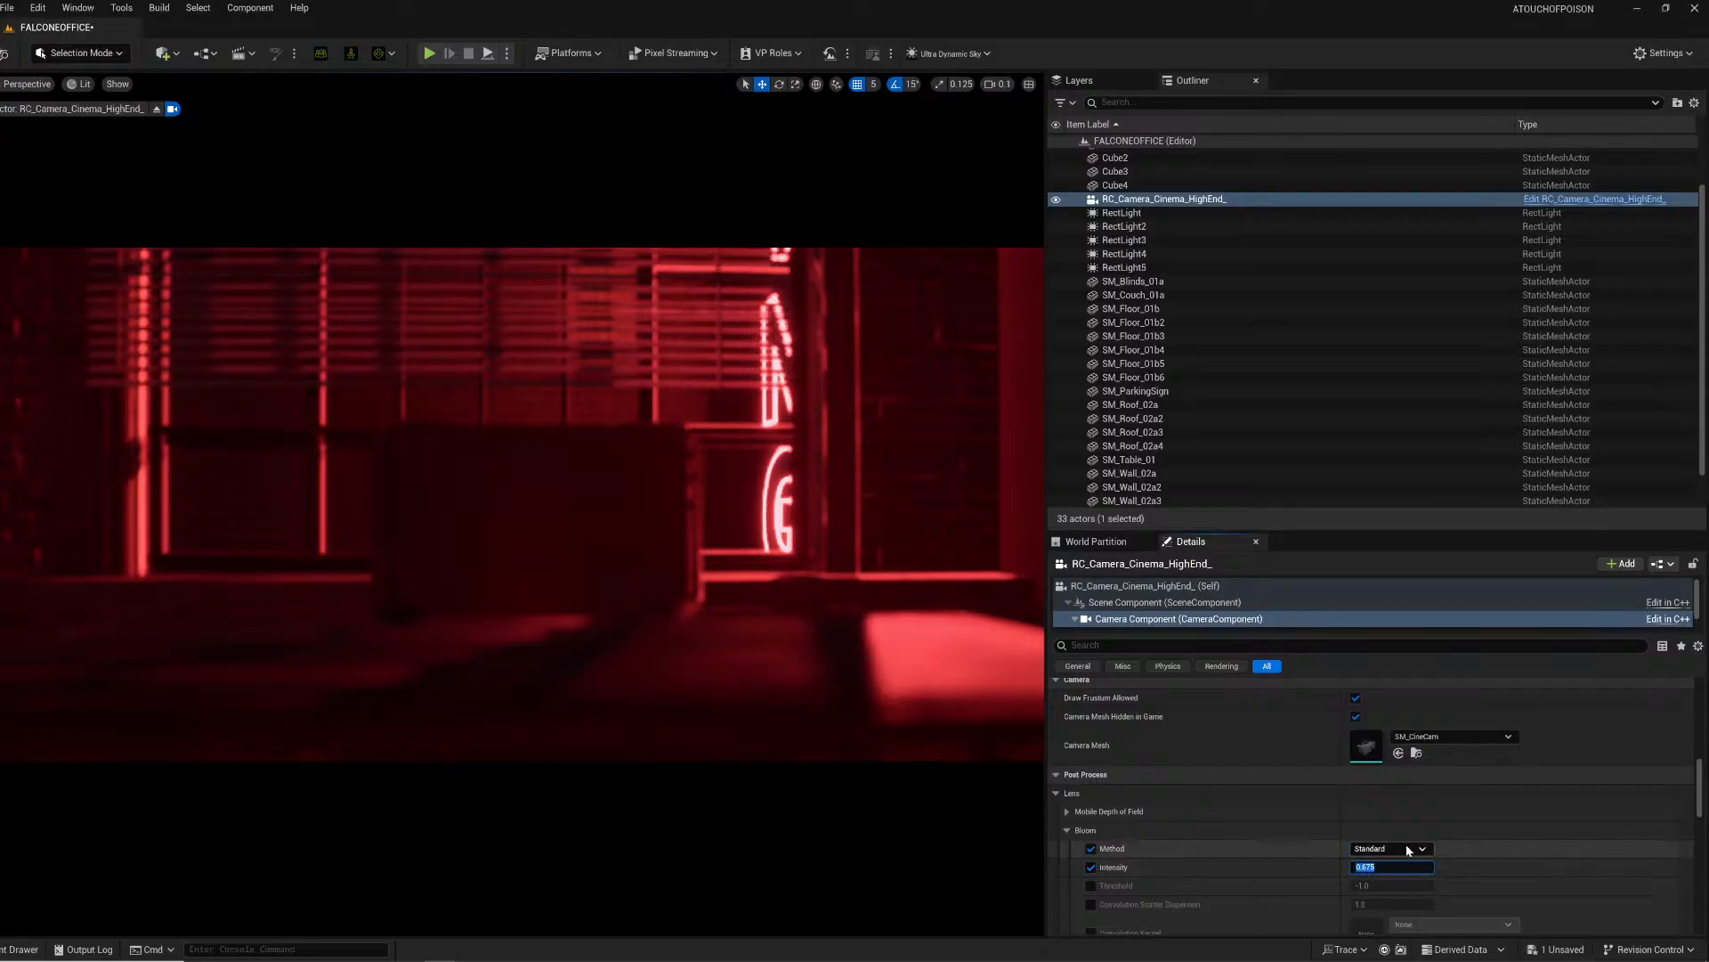
type("2")
key("Return")
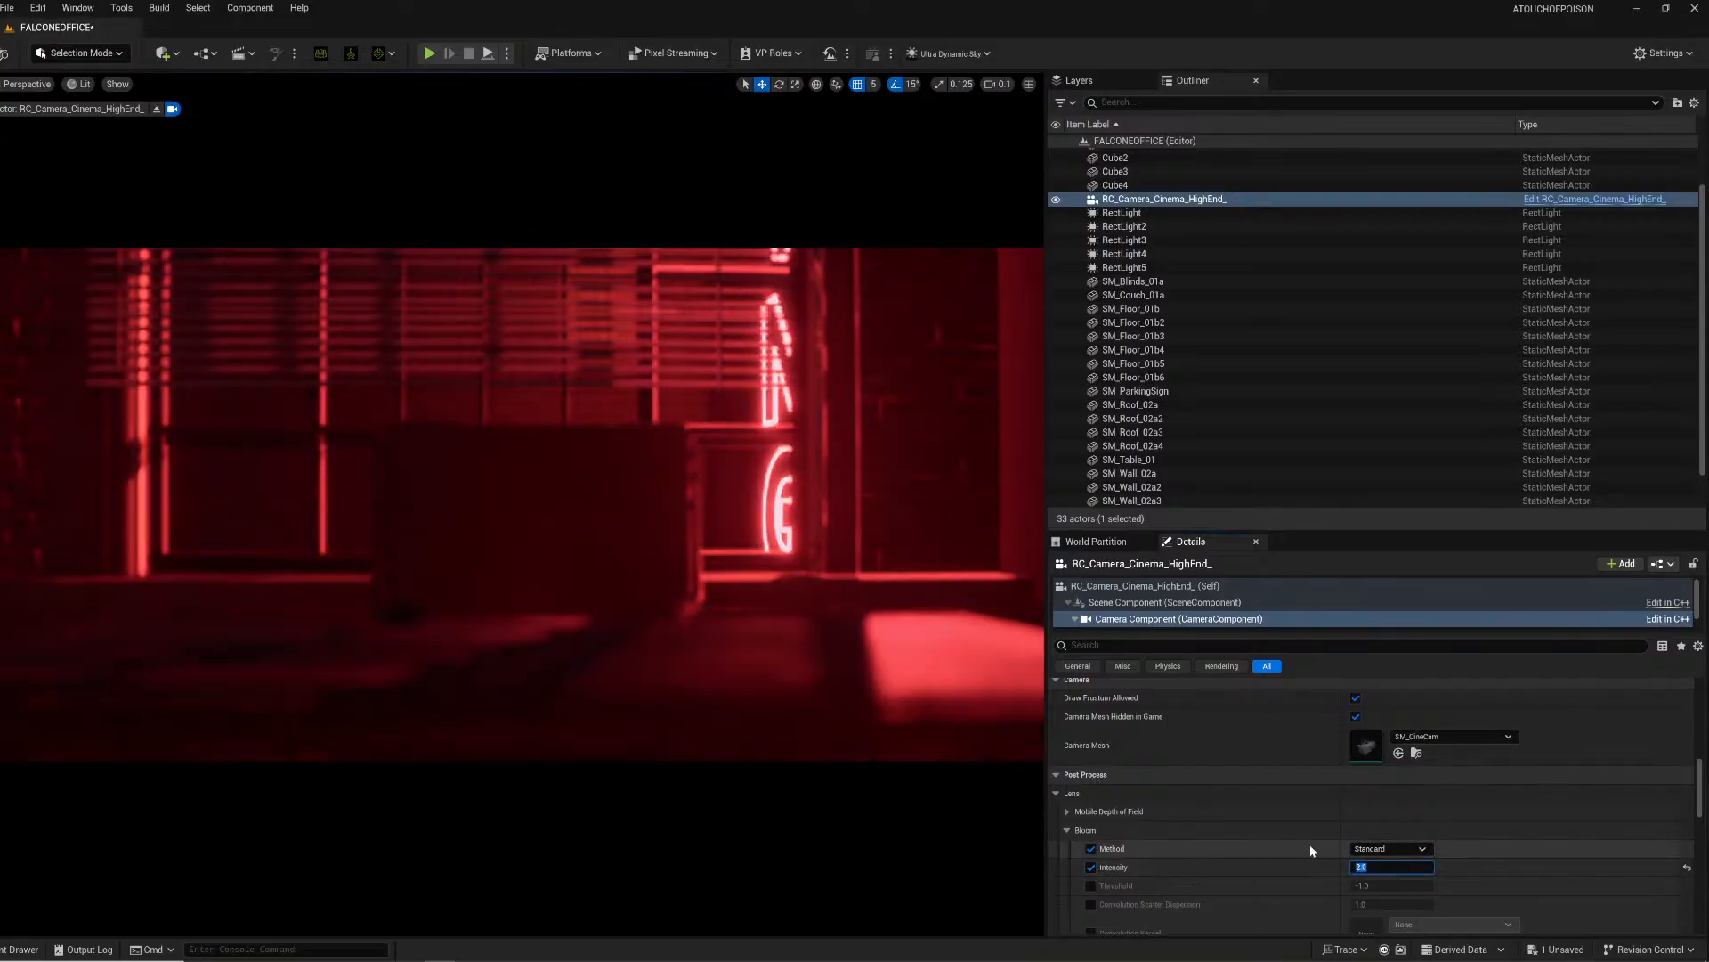
Step: Select RectLight through RectLight4 together with SM_ParkingSign and shift them sideways so the sign sits behind the arched window
right_click_drag(677, 597, 707, 571)
left_click(1120, 214)
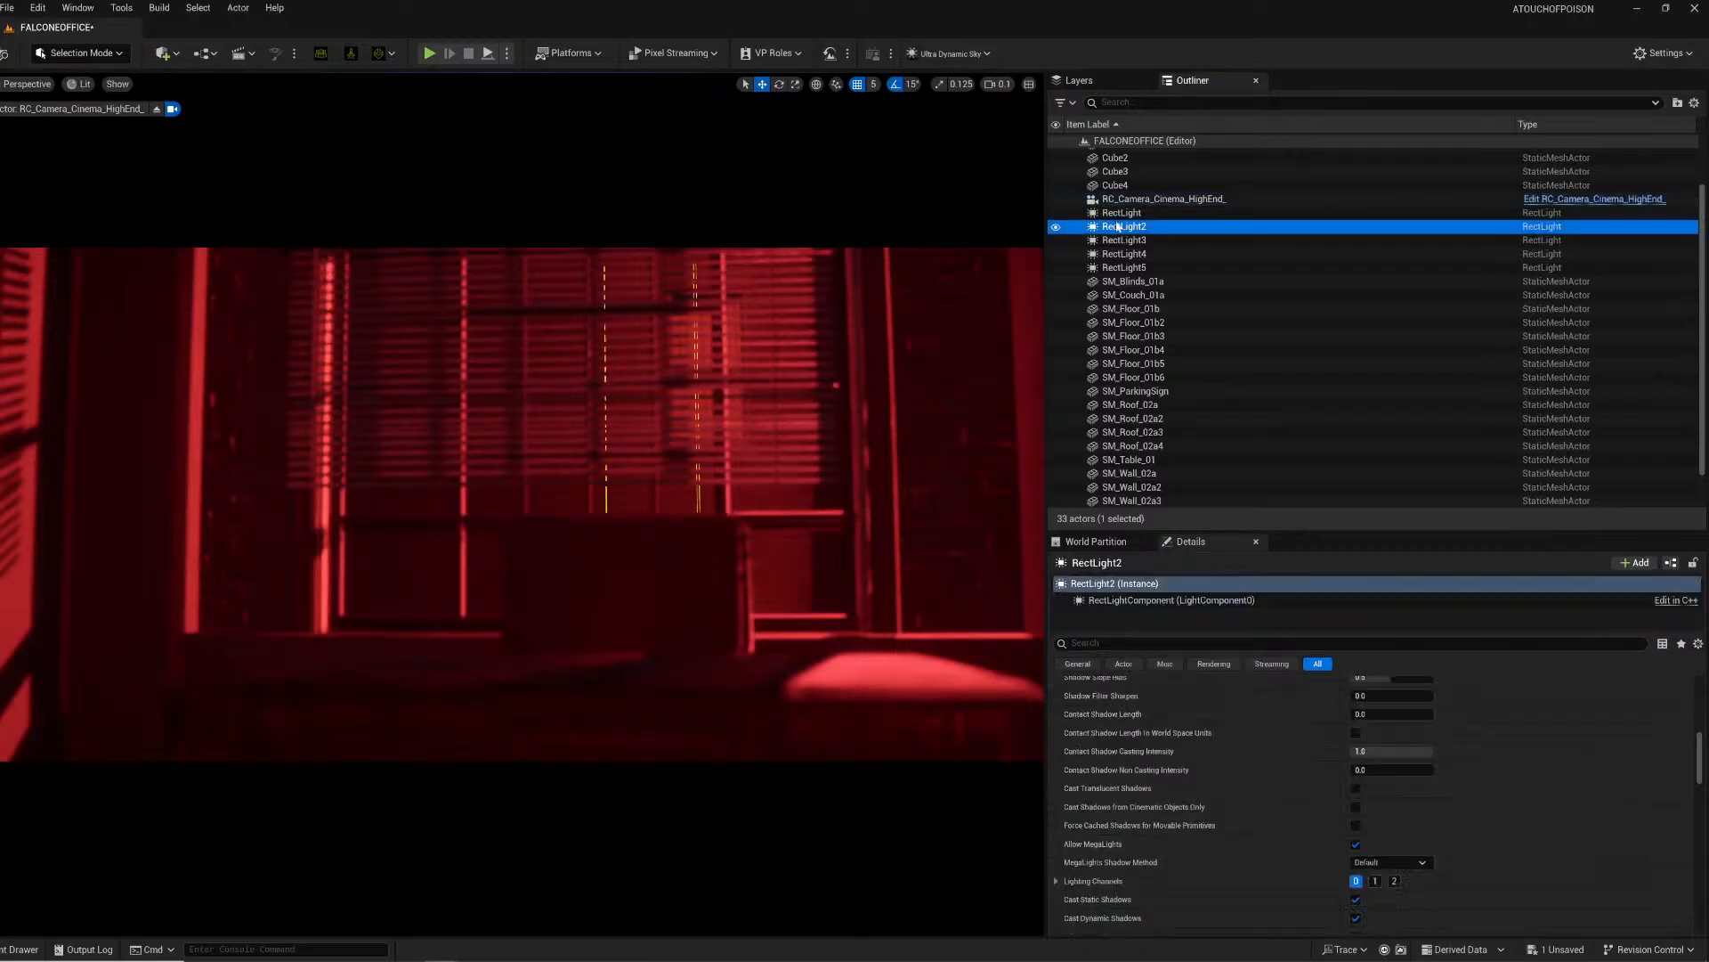
left_click(1123, 255, "shift")
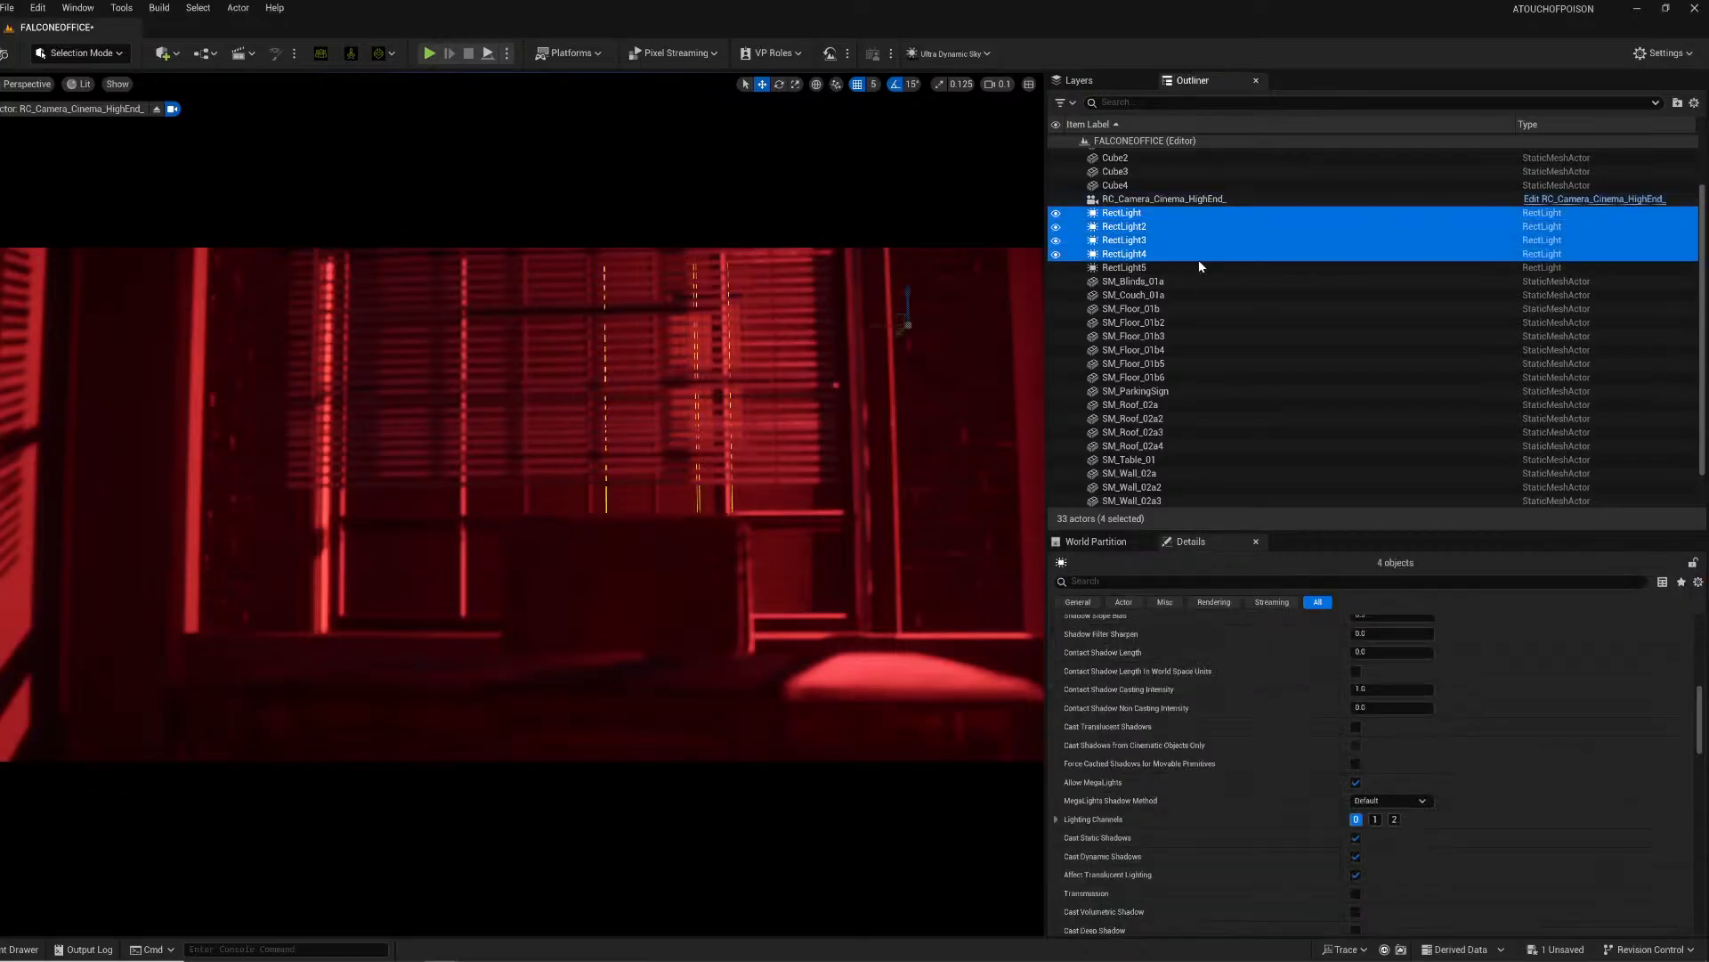
scroll(1185, 260, "up", 1)
scroll(1158, 321, "down", 1)
left_click(1136, 392, "ctrl")
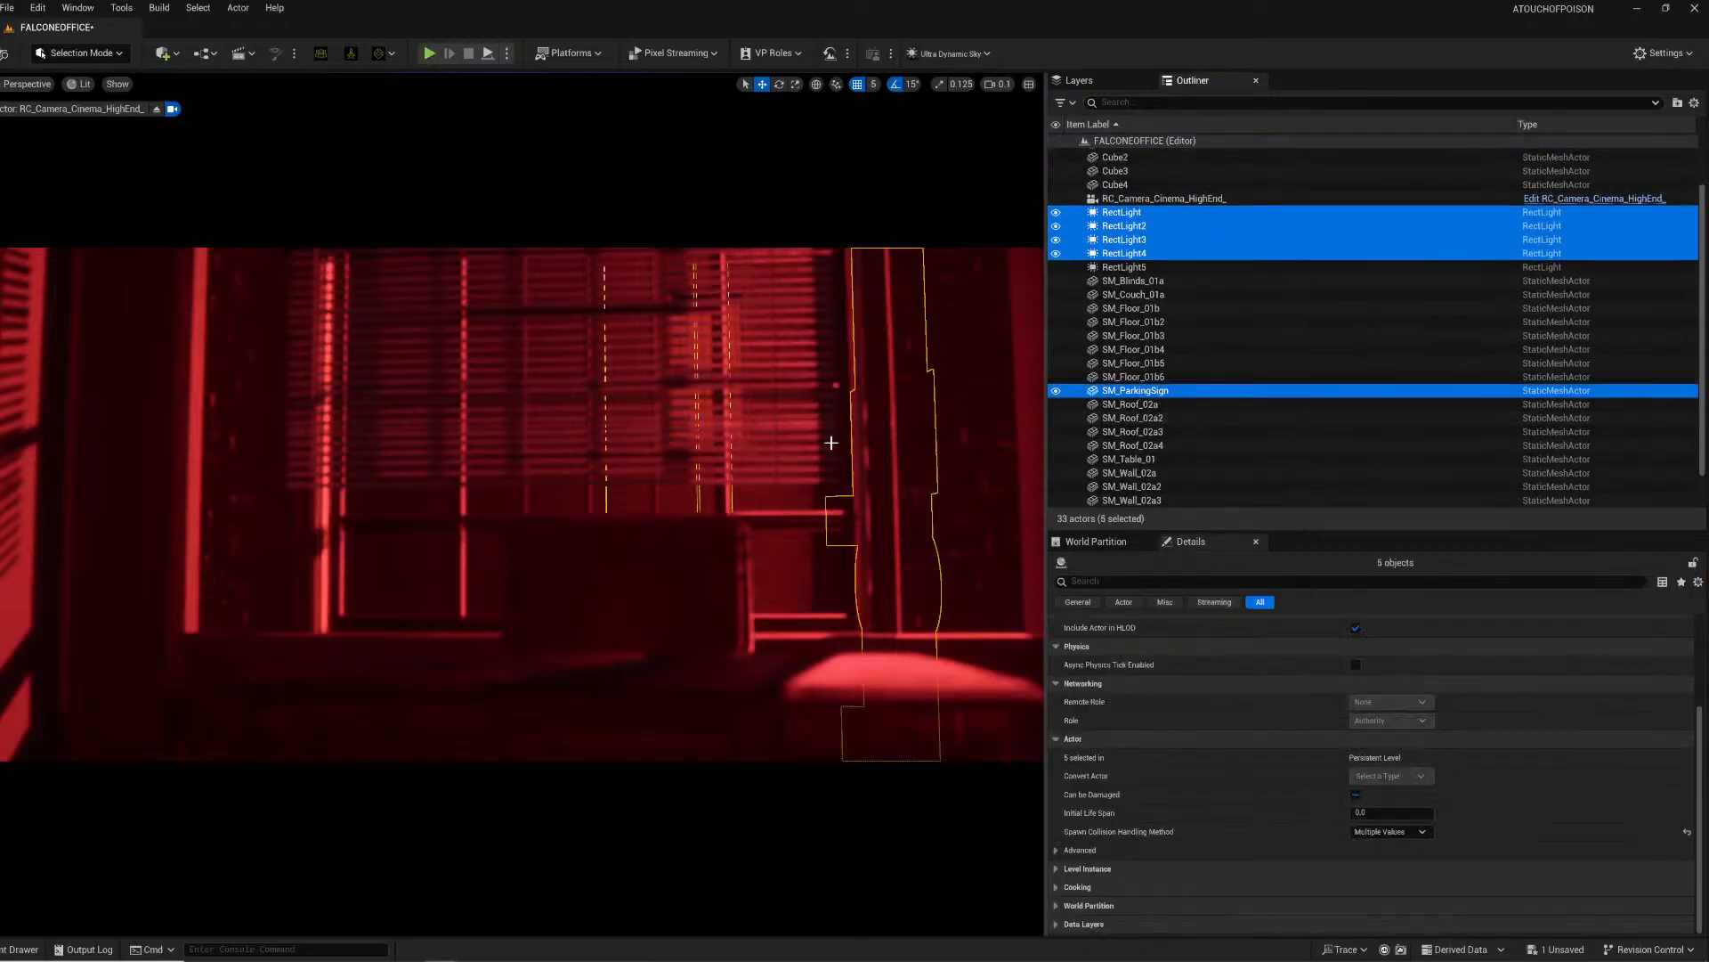
right_click_drag(828, 439, 861, 400)
key("s")
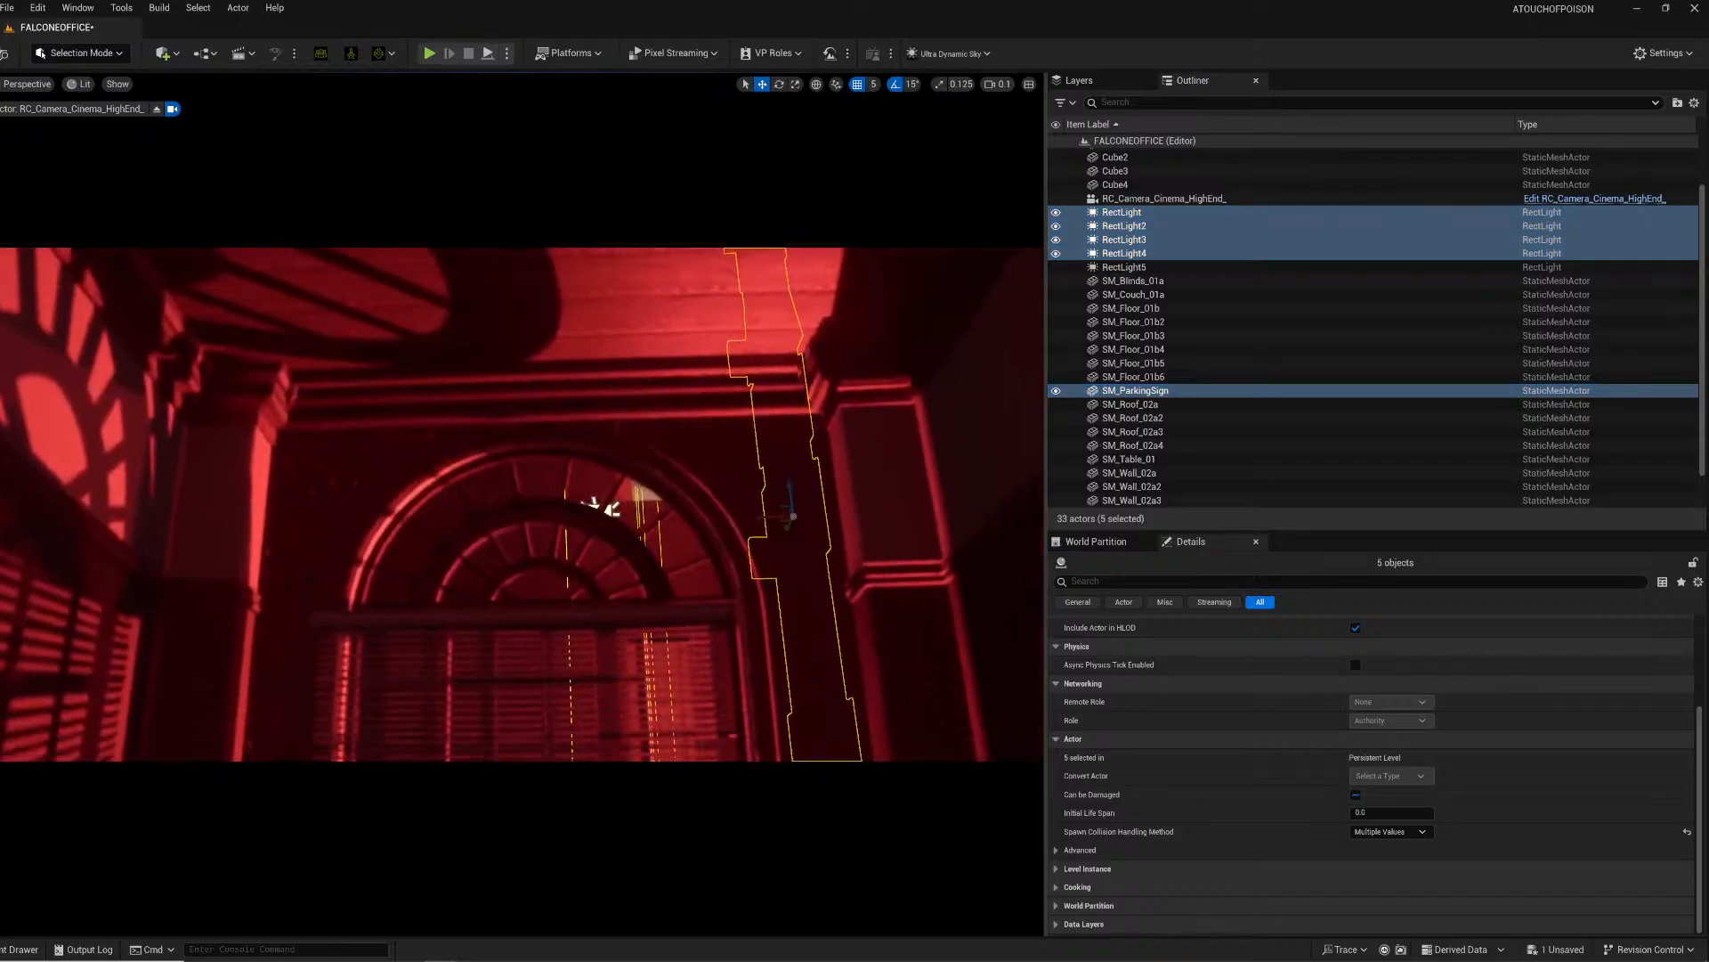
left_click_drag(763, 516, 657, 516)
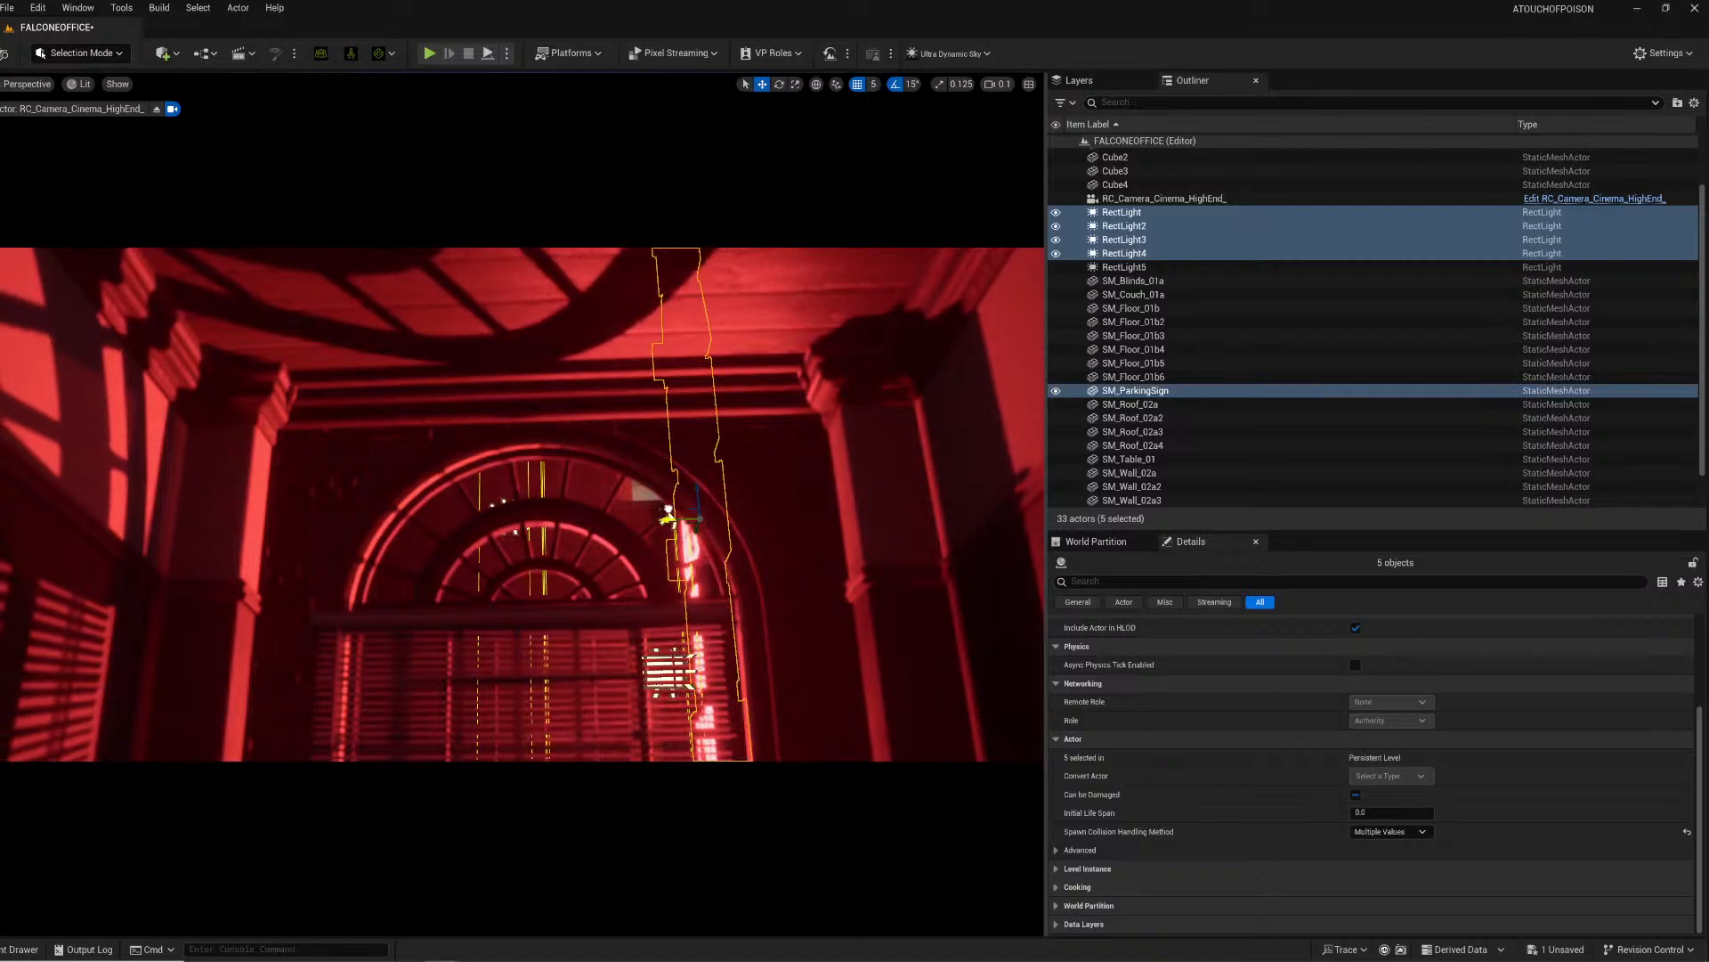
Step: Frame the desk and window straight on with the cinema camera, and sample a manual focus distance of about 342 cm
key("w")
right_click_drag(657, 516, 643, 627)
mouse_move(544, 517)
right_mouse_down()
mouse_move(546, 595)
mouse_move(569, 525)
mouse_move(544, 516)
right_mouse_up()
key("w")
left_click(544, 516)
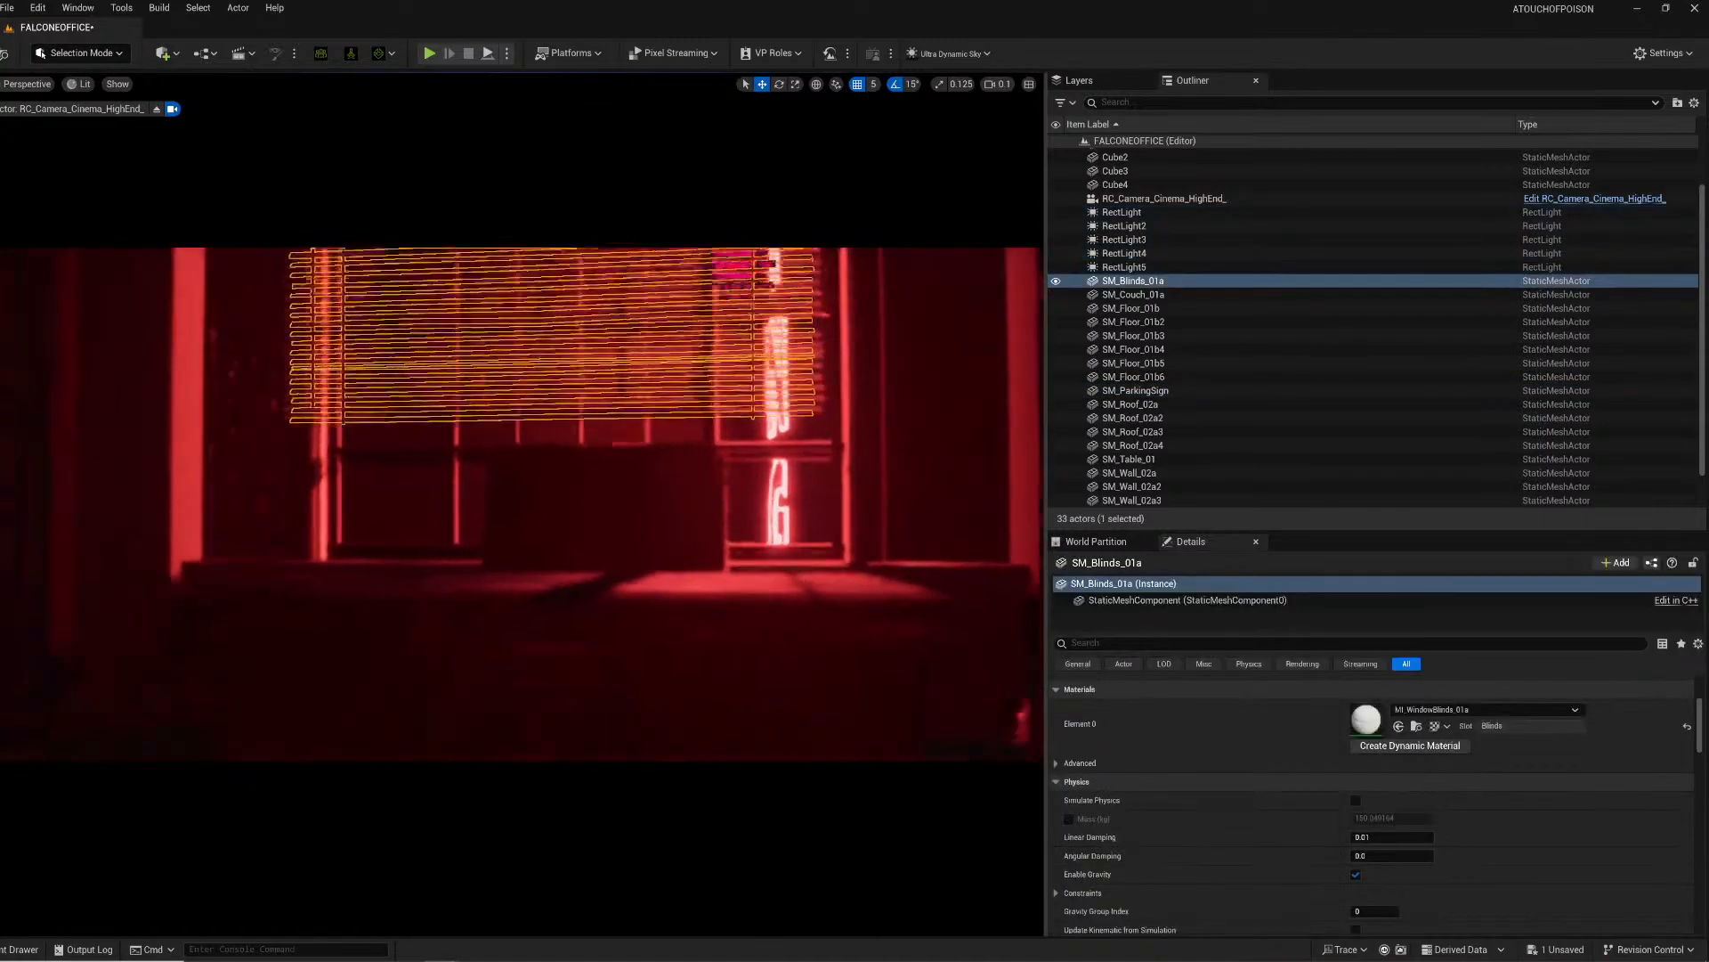
left_click(1112, 201)
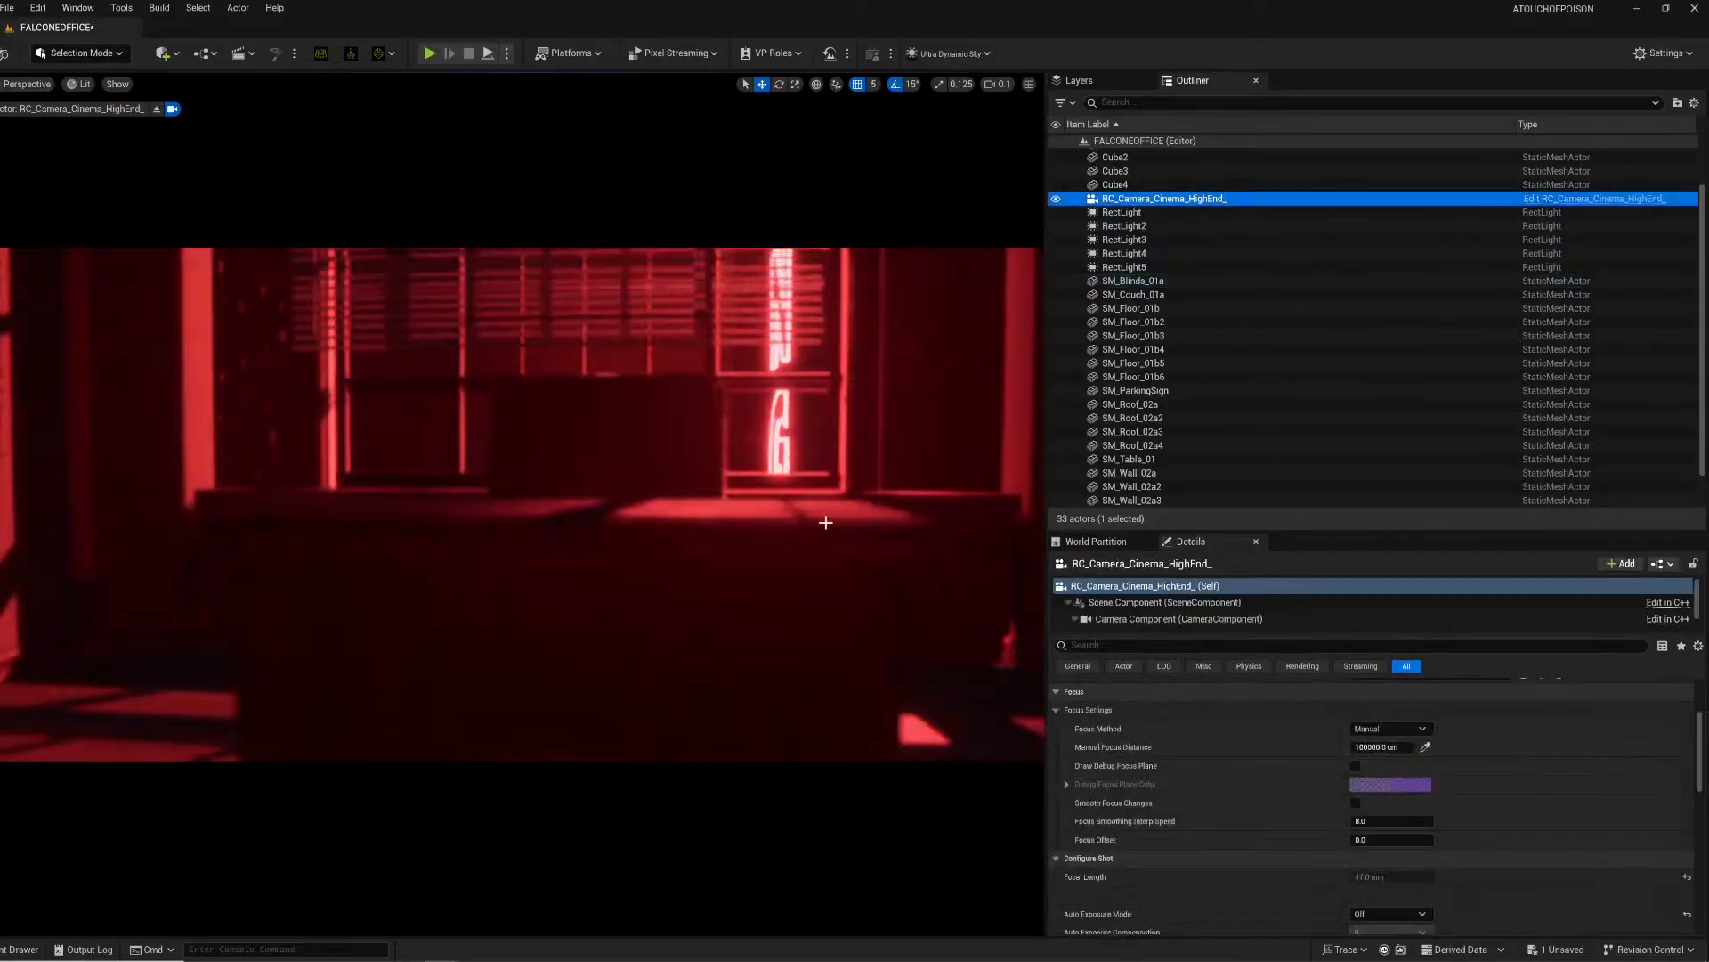
mouse_move(825, 523)
right_mouse_down()
mouse_move(856, 520)
mouse_move(844, 463)
mouse_move(872, 473)
mouse_move(842, 507)
right_mouse_up()
key("w")
key("s")
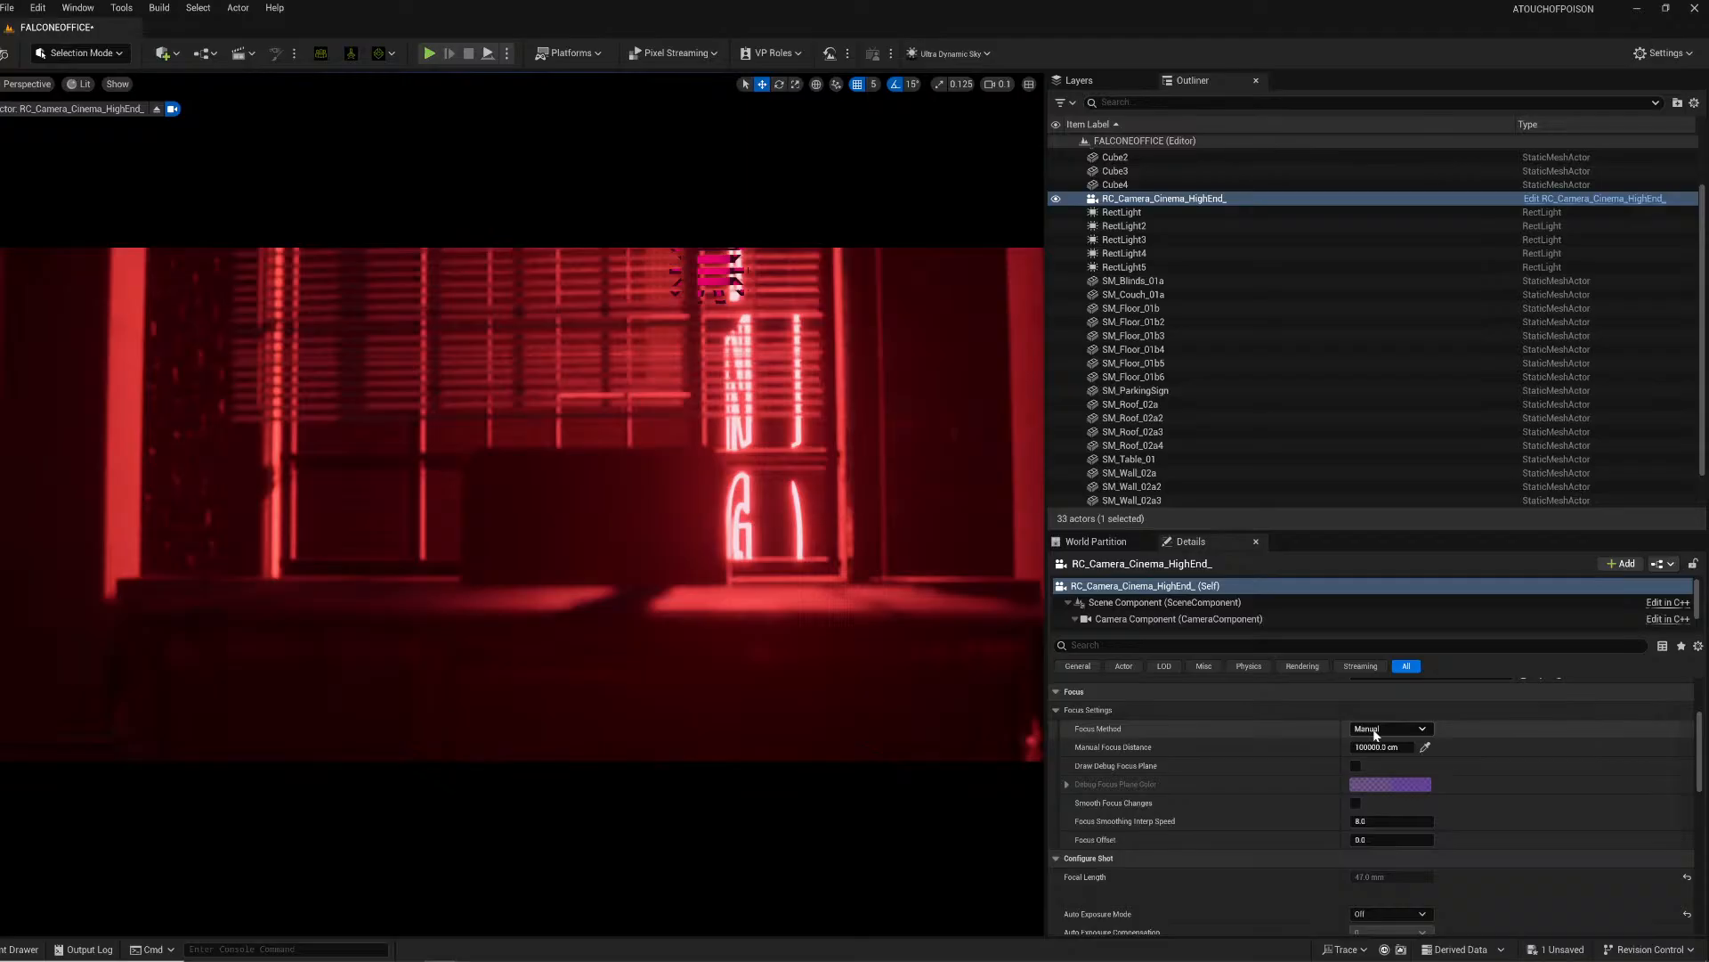
left_click(1426, 747)
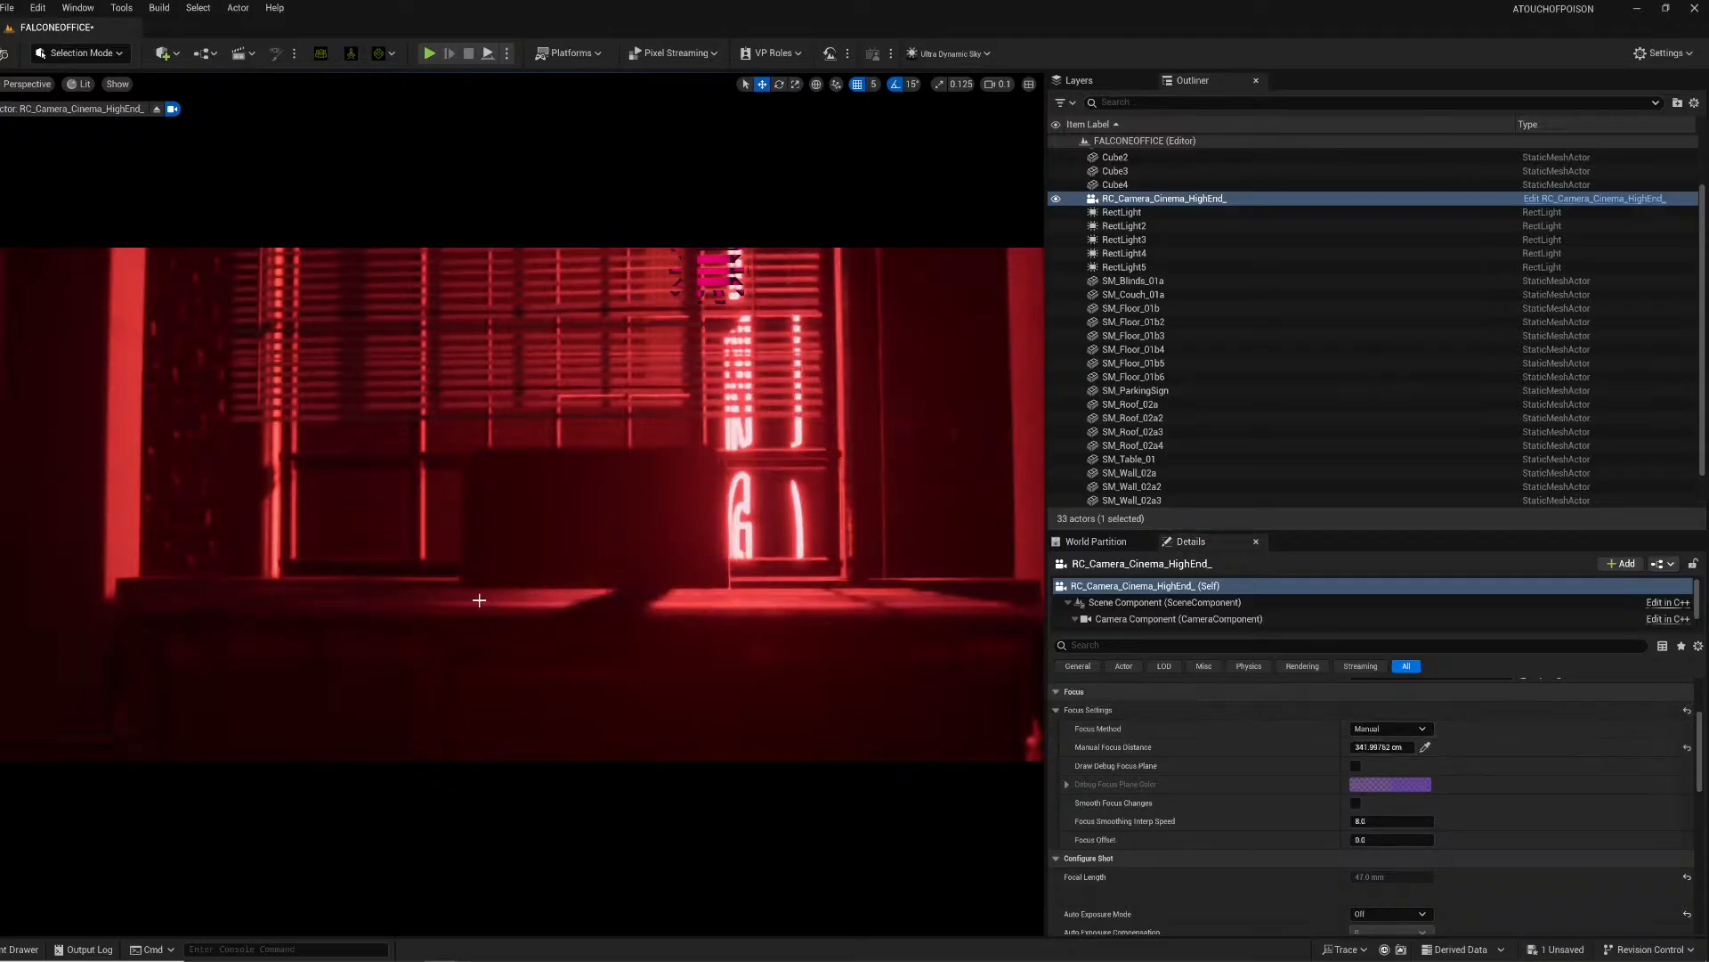
Step: Move the camera in close over the desktop at an angle and resample its manual focus distance on the desk
key("s")
mouse_move(479, 600)
right_mouse_down()
mouse_move(485, 583)
mouse_move(508, 615)
right_mouse_up()
key("a")
key("w")
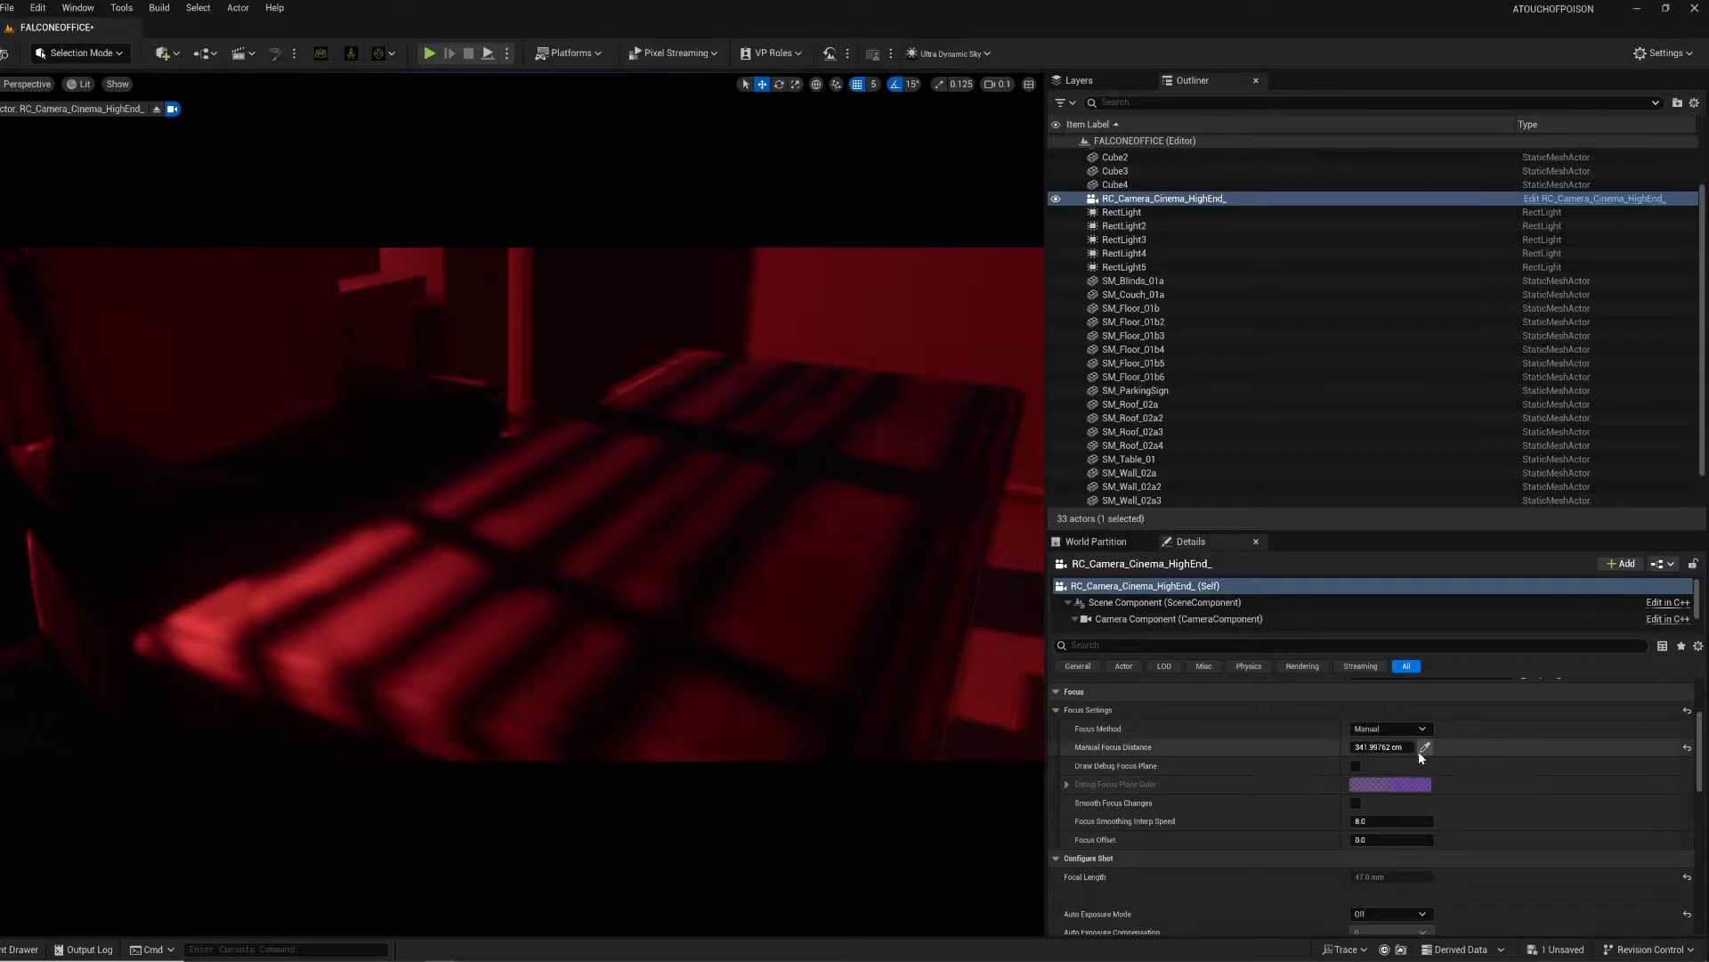
right_click_drag(758, 507, 291, 923)
key("d")
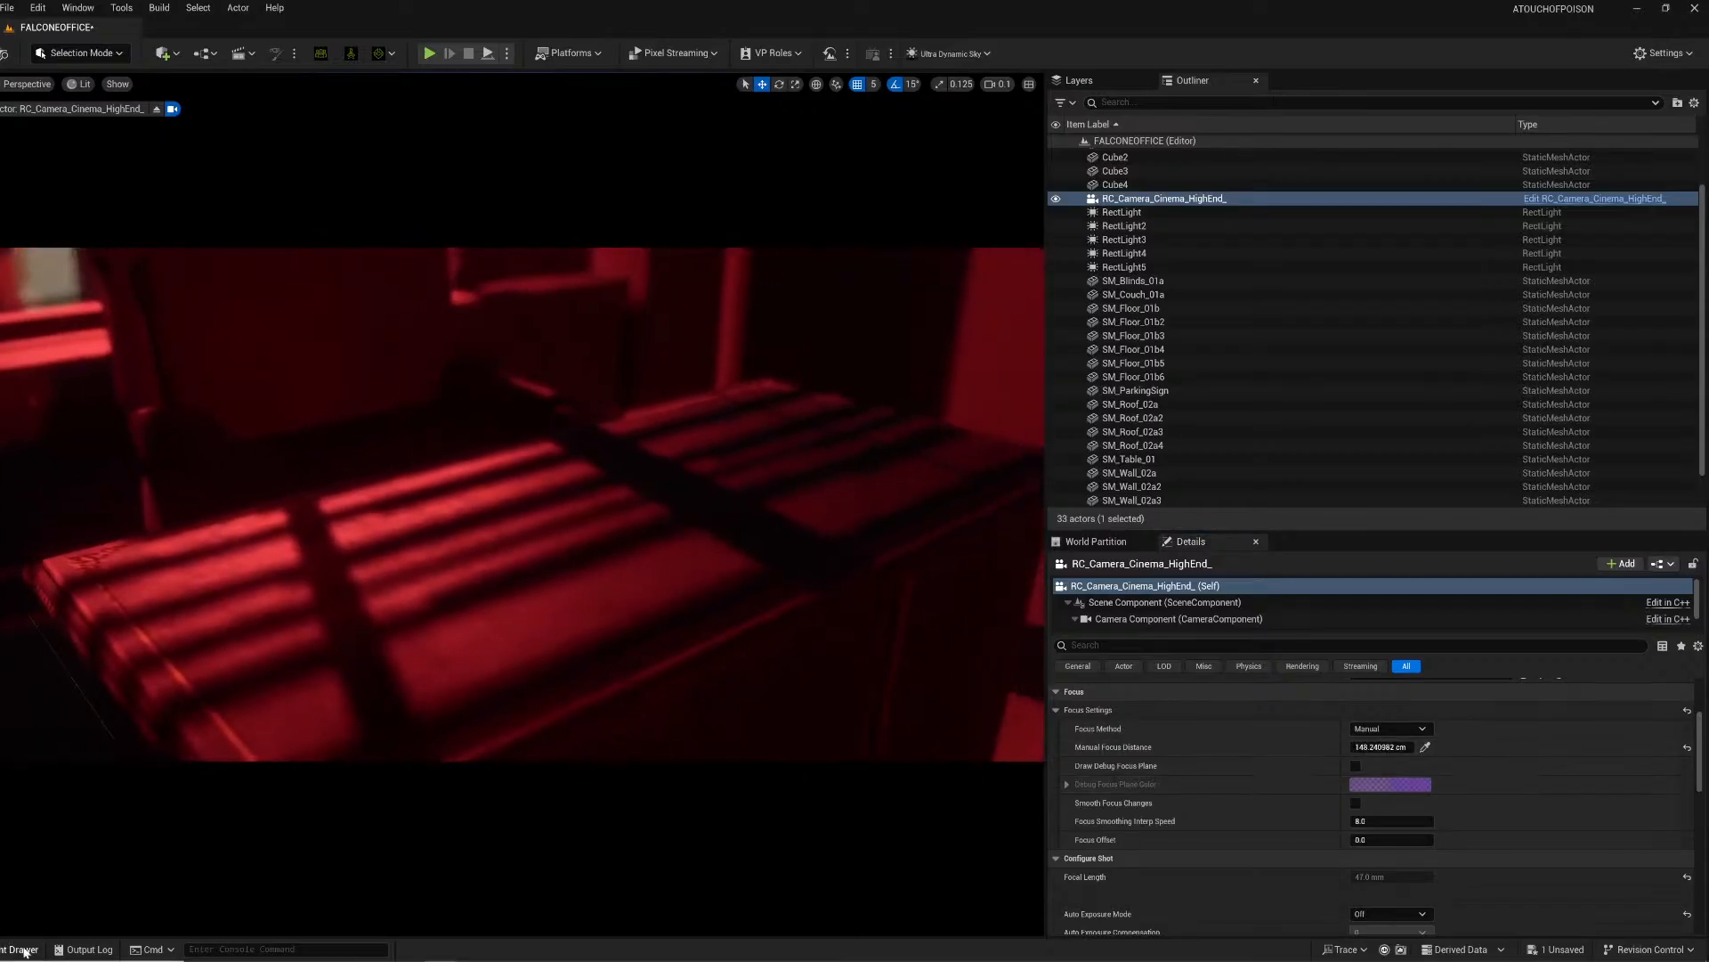
Step: Look through the project's content folders for props and search My Library in Fab for TECH
left_click(24, 949)
scroll(166, 756, "up", 5)
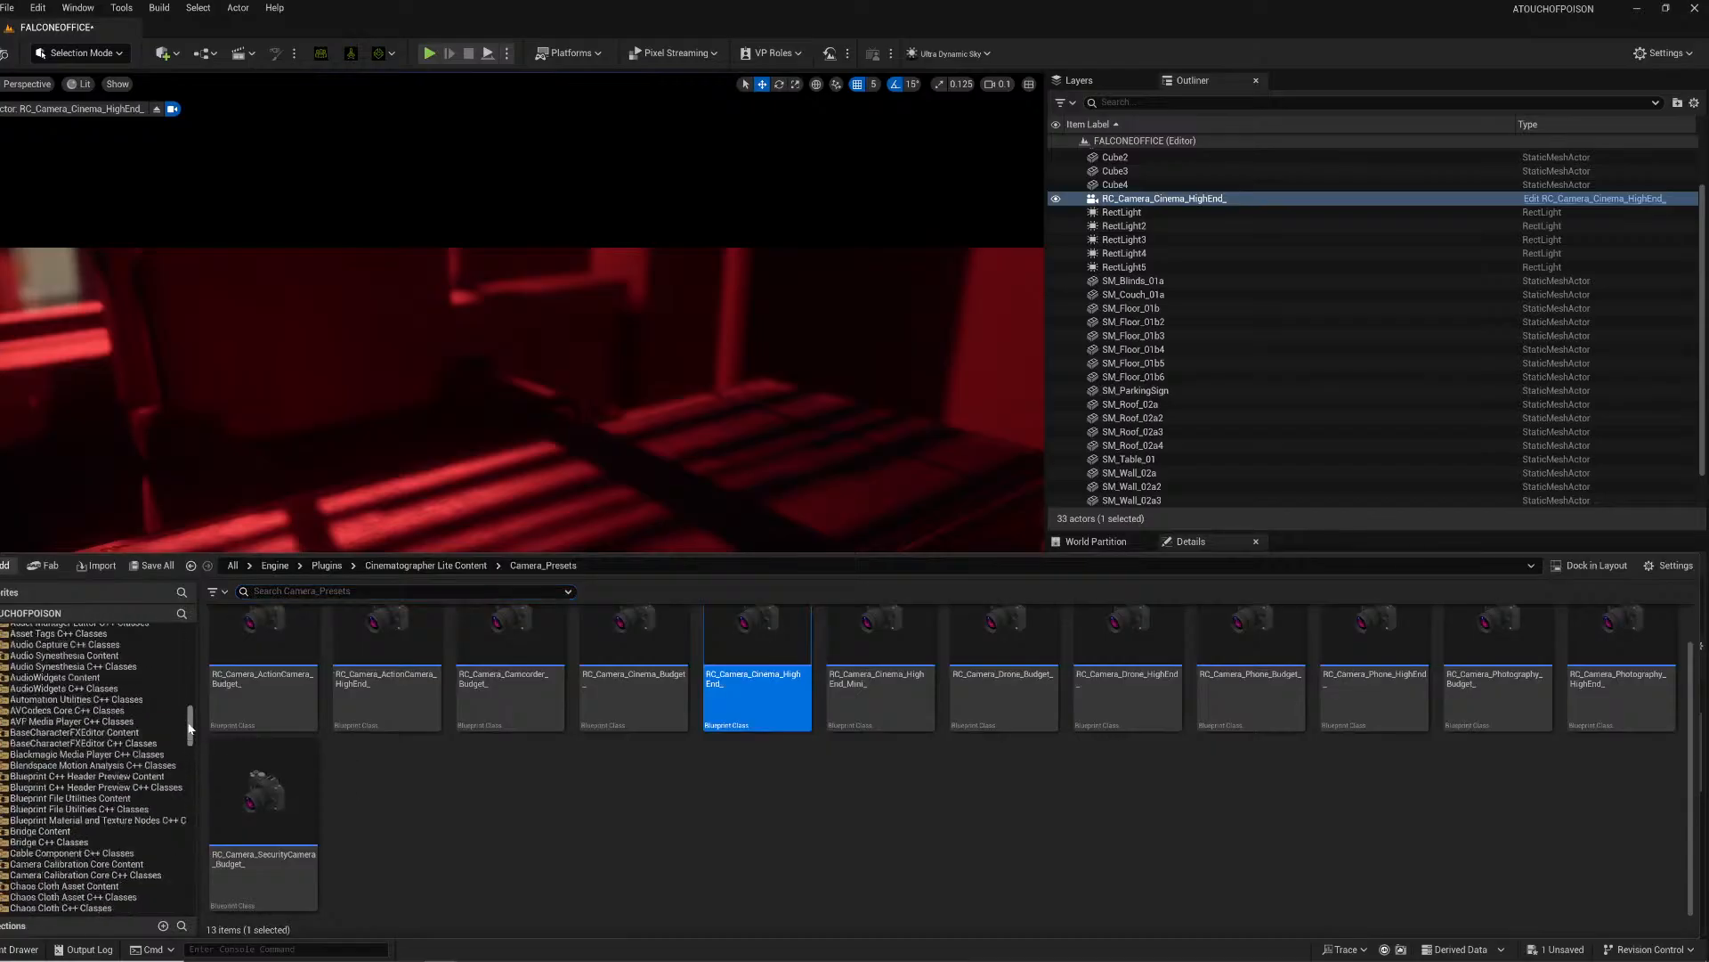
left_click_drag(189, 728, 194, 675)
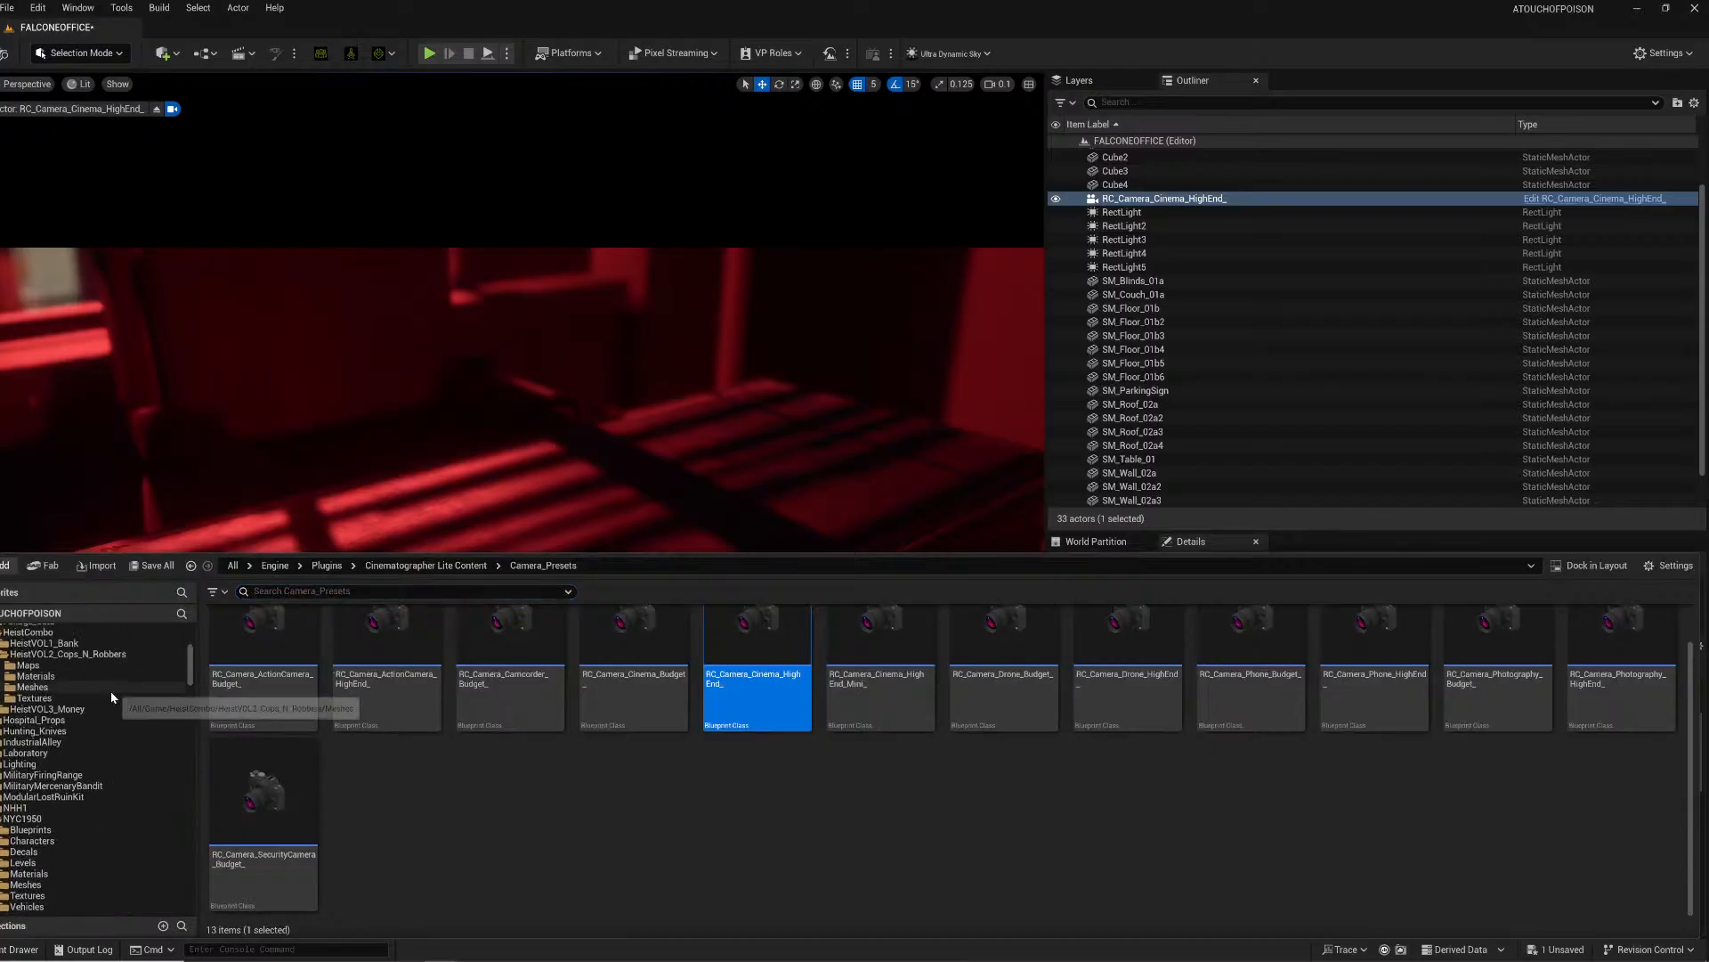
scroll(82, 756, "up", 6)
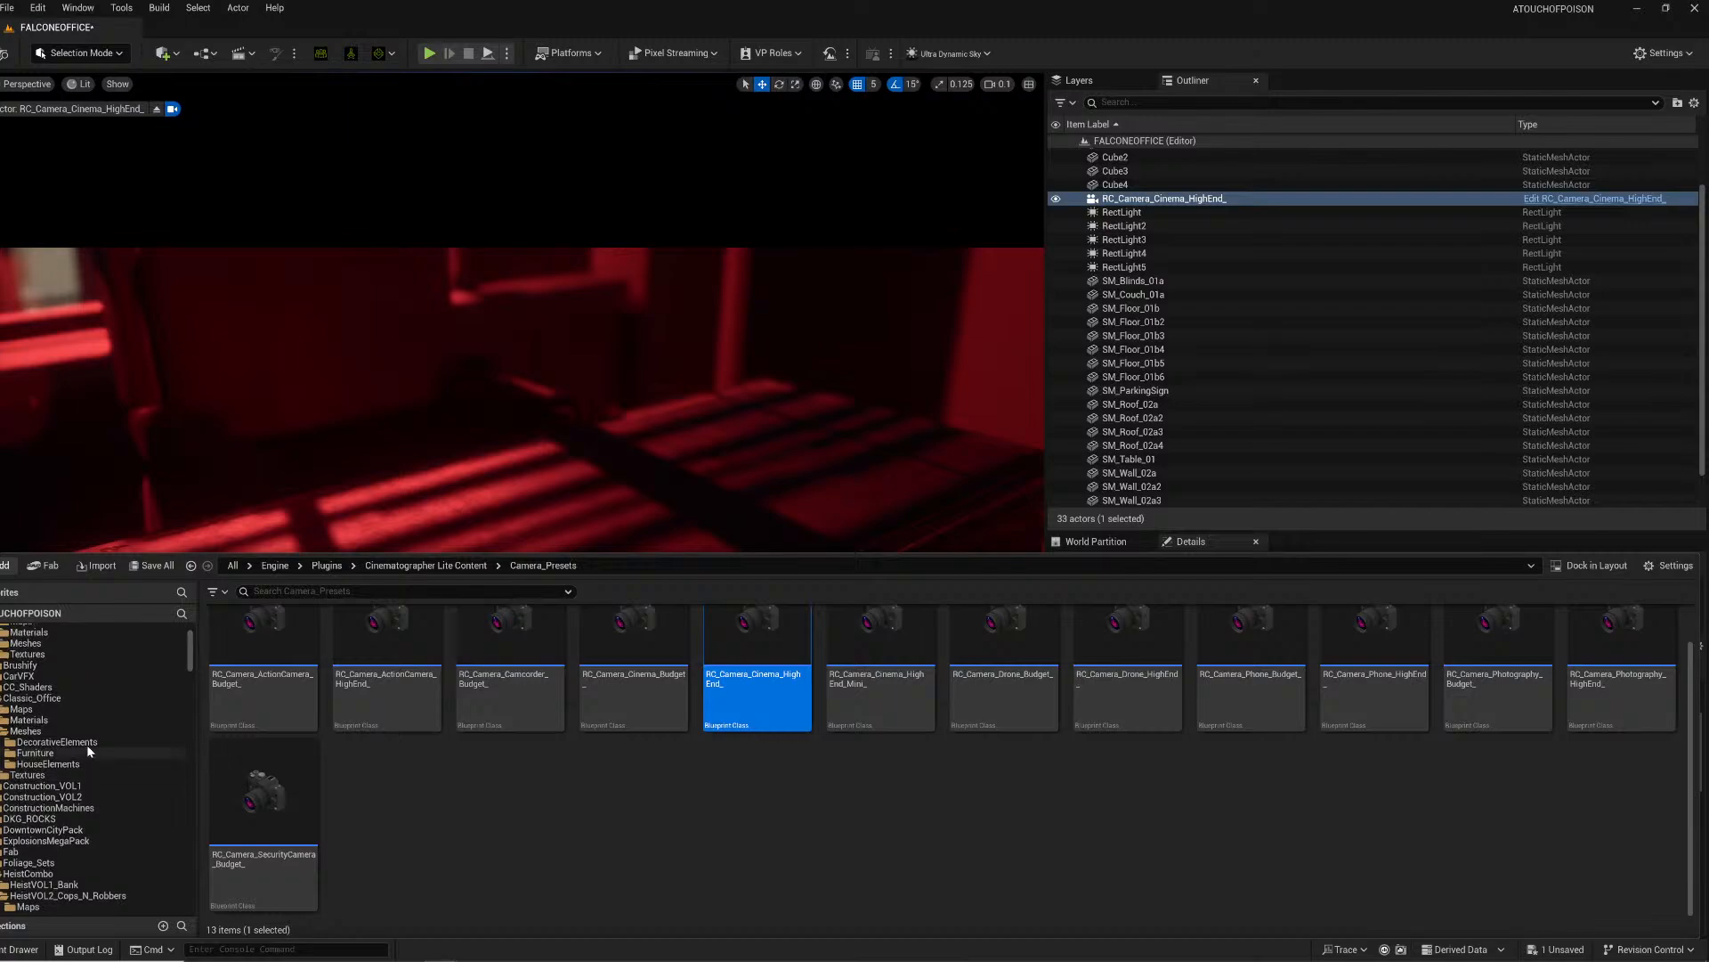
scroll(89, 736, "up", 1)
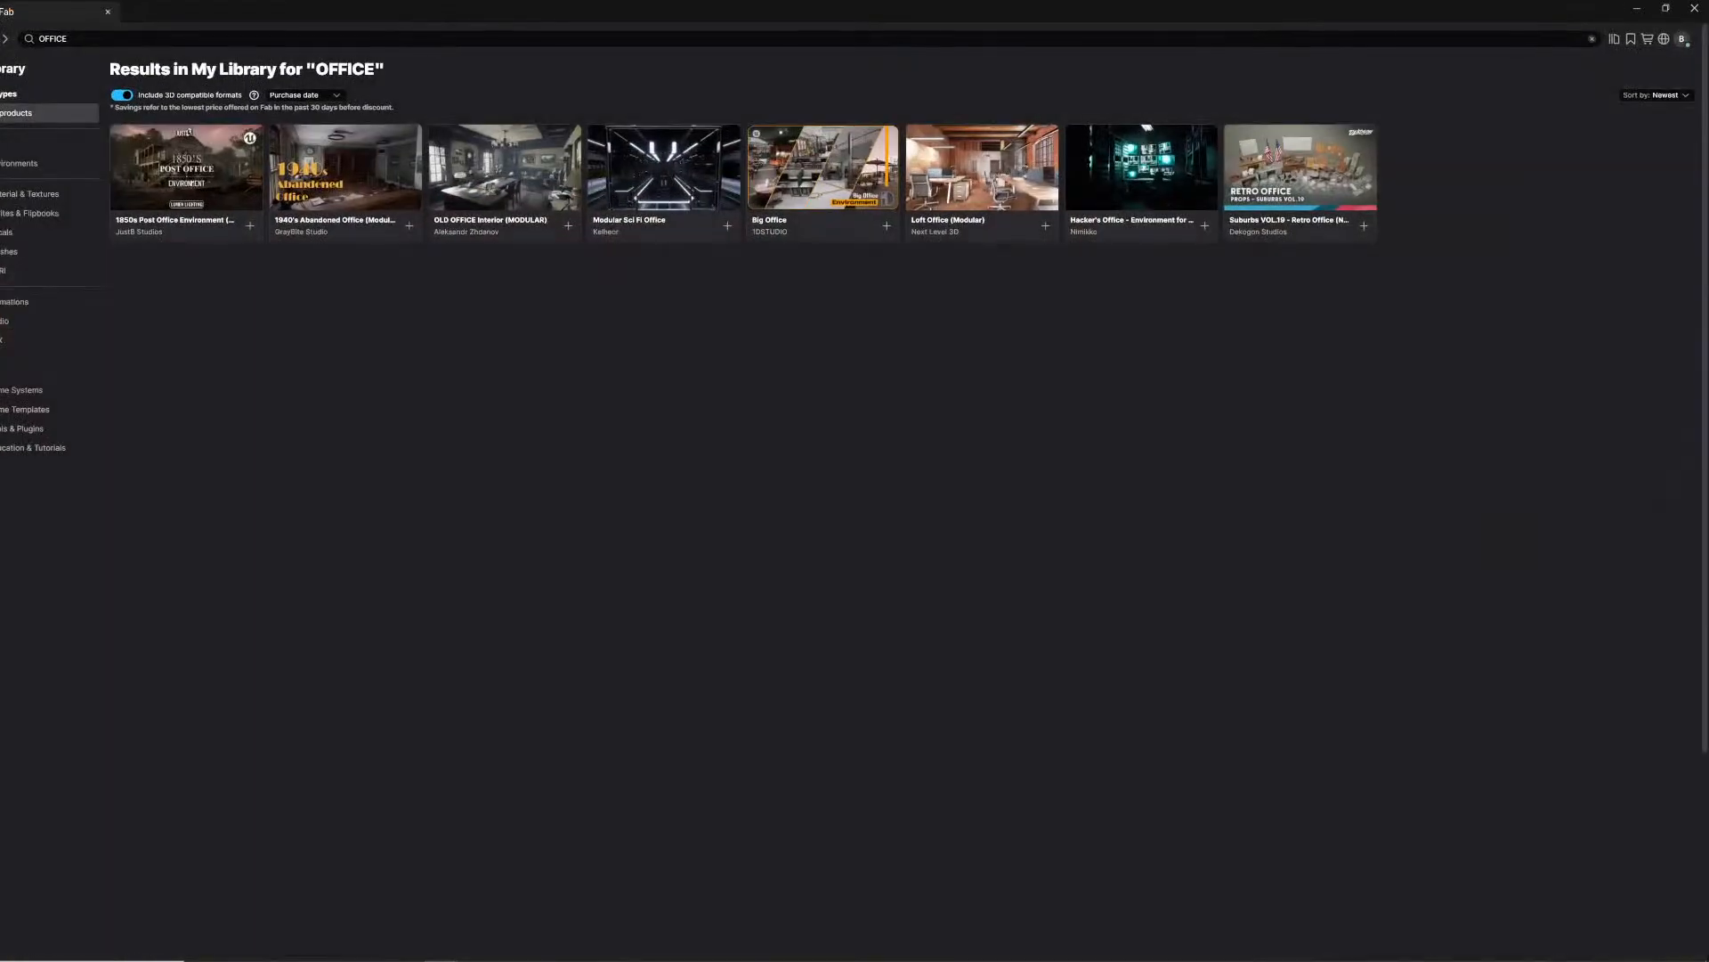
left_click(1614, 40)
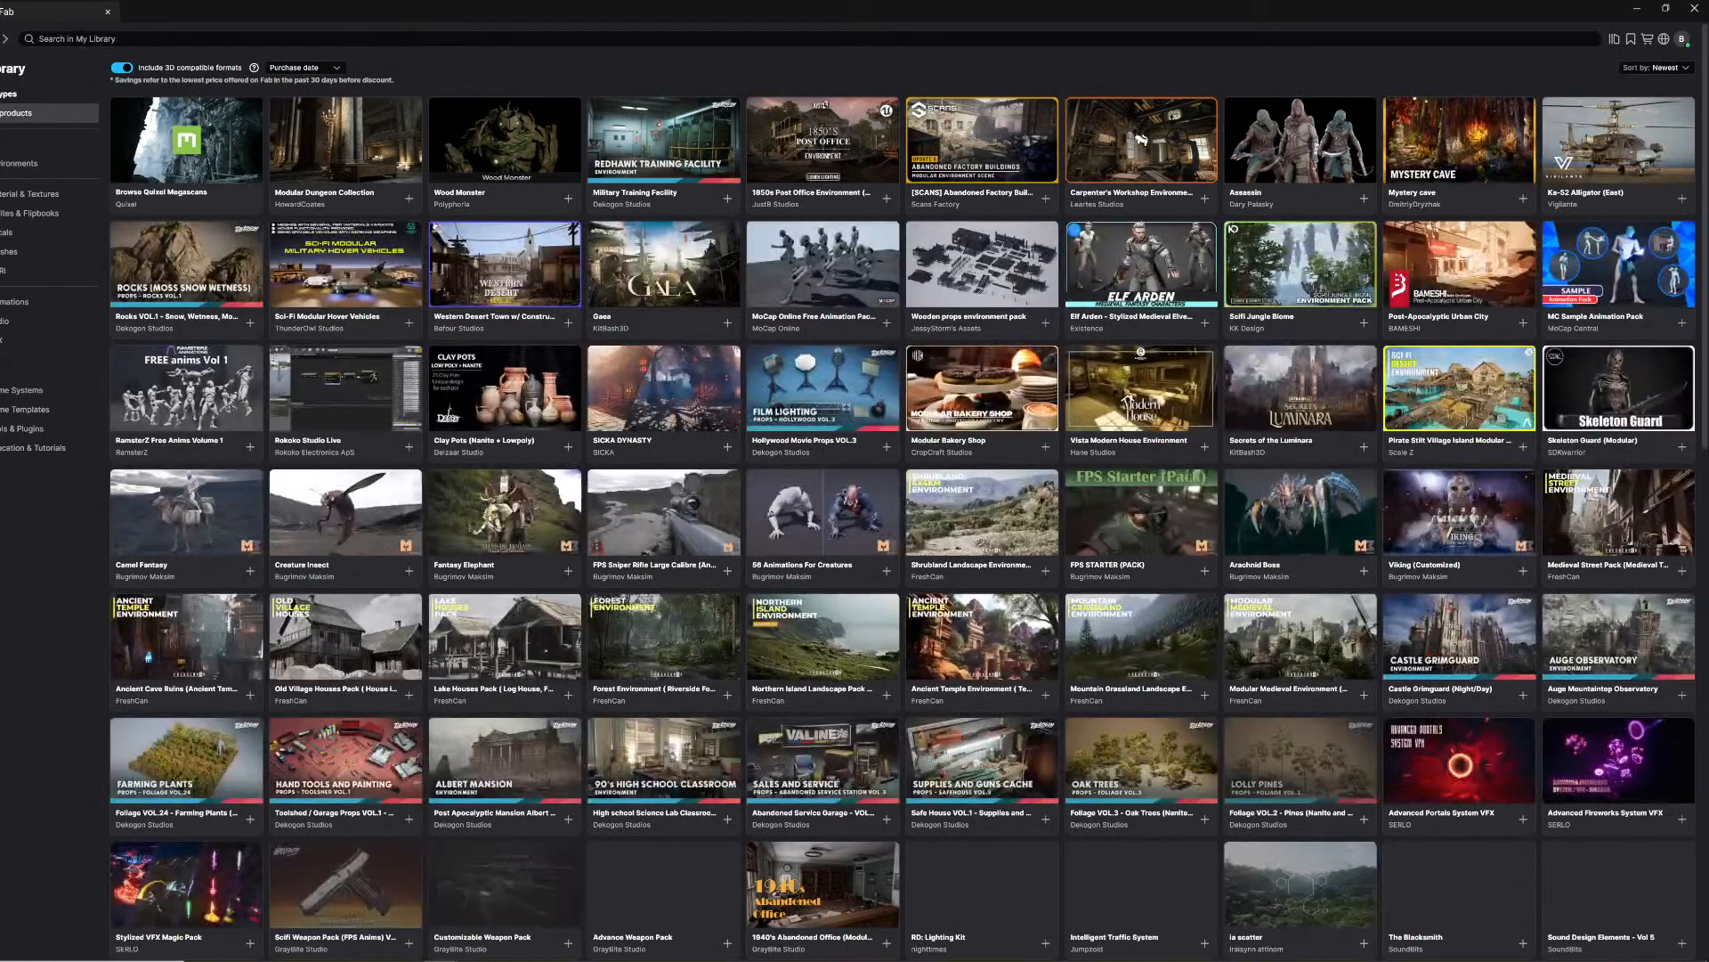
left_click(349, 44)
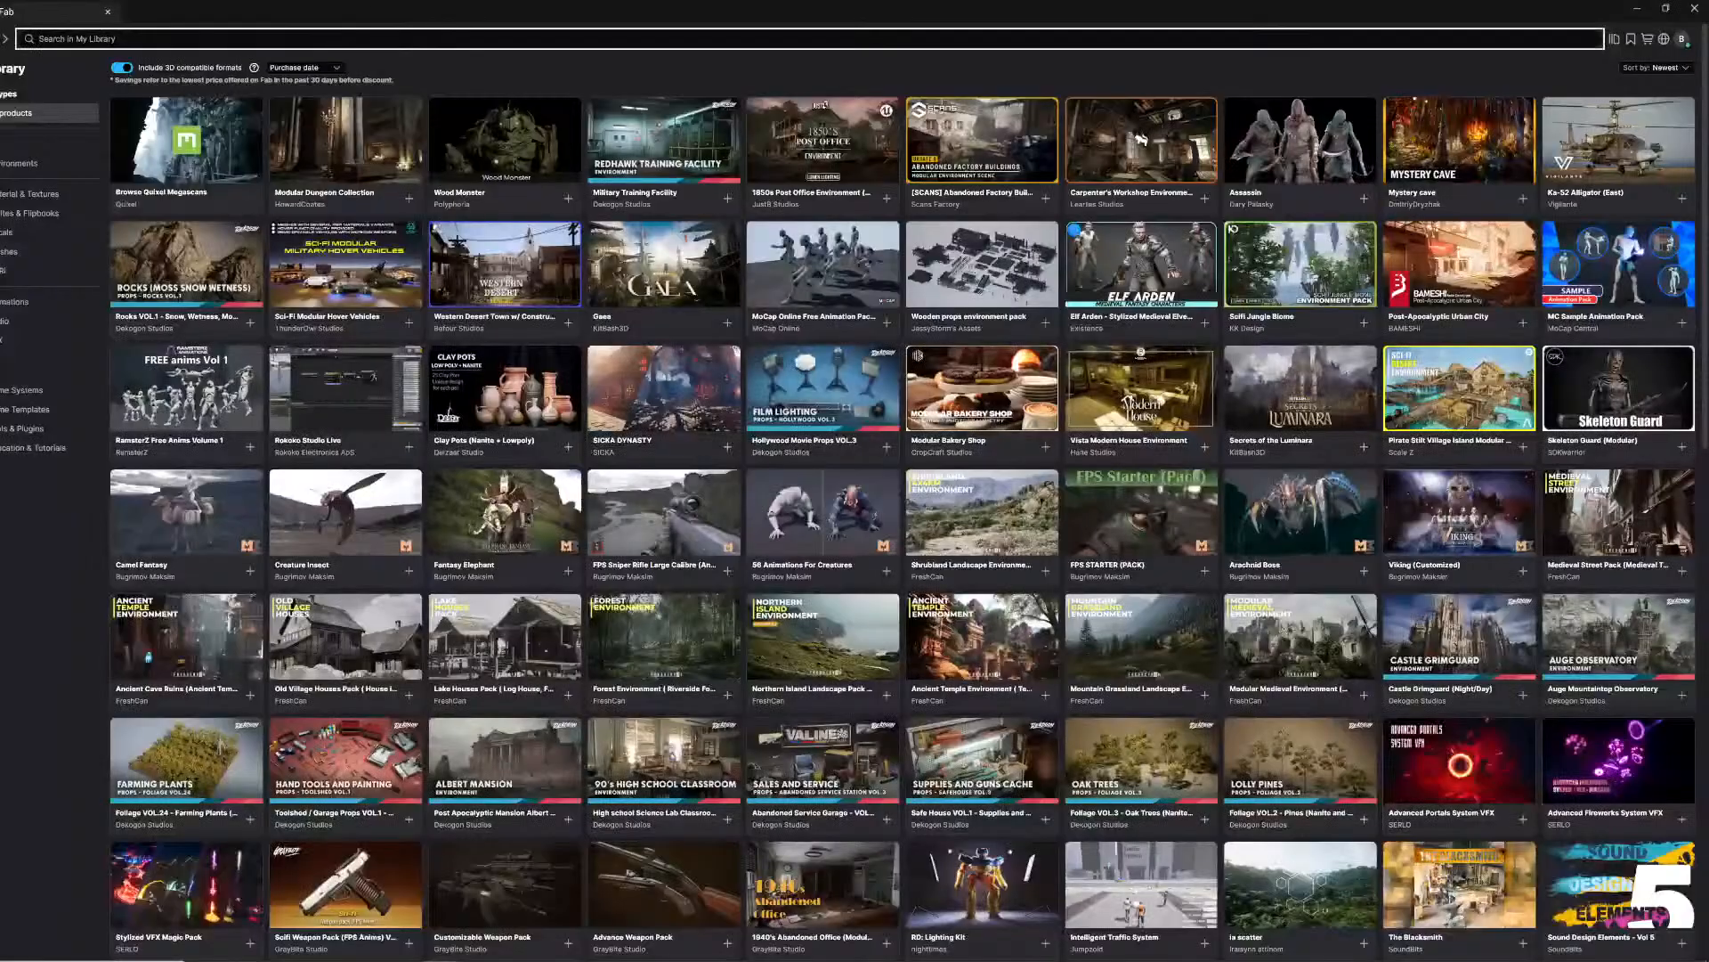
type("TECH")
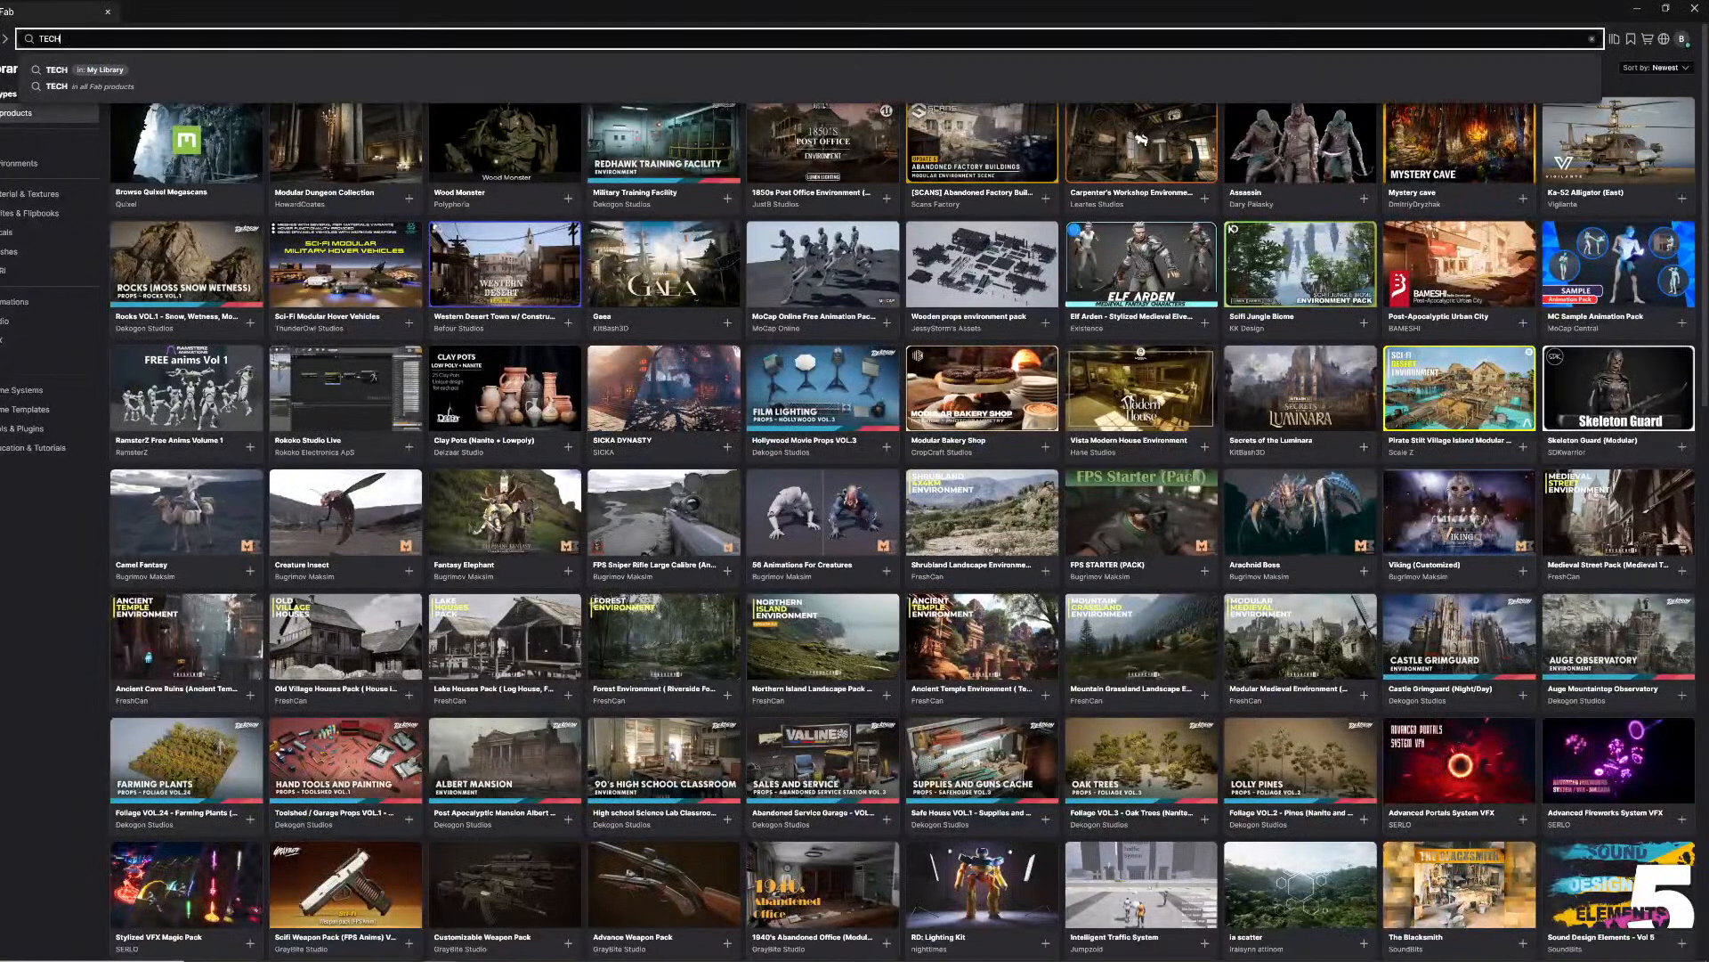
key("Return")
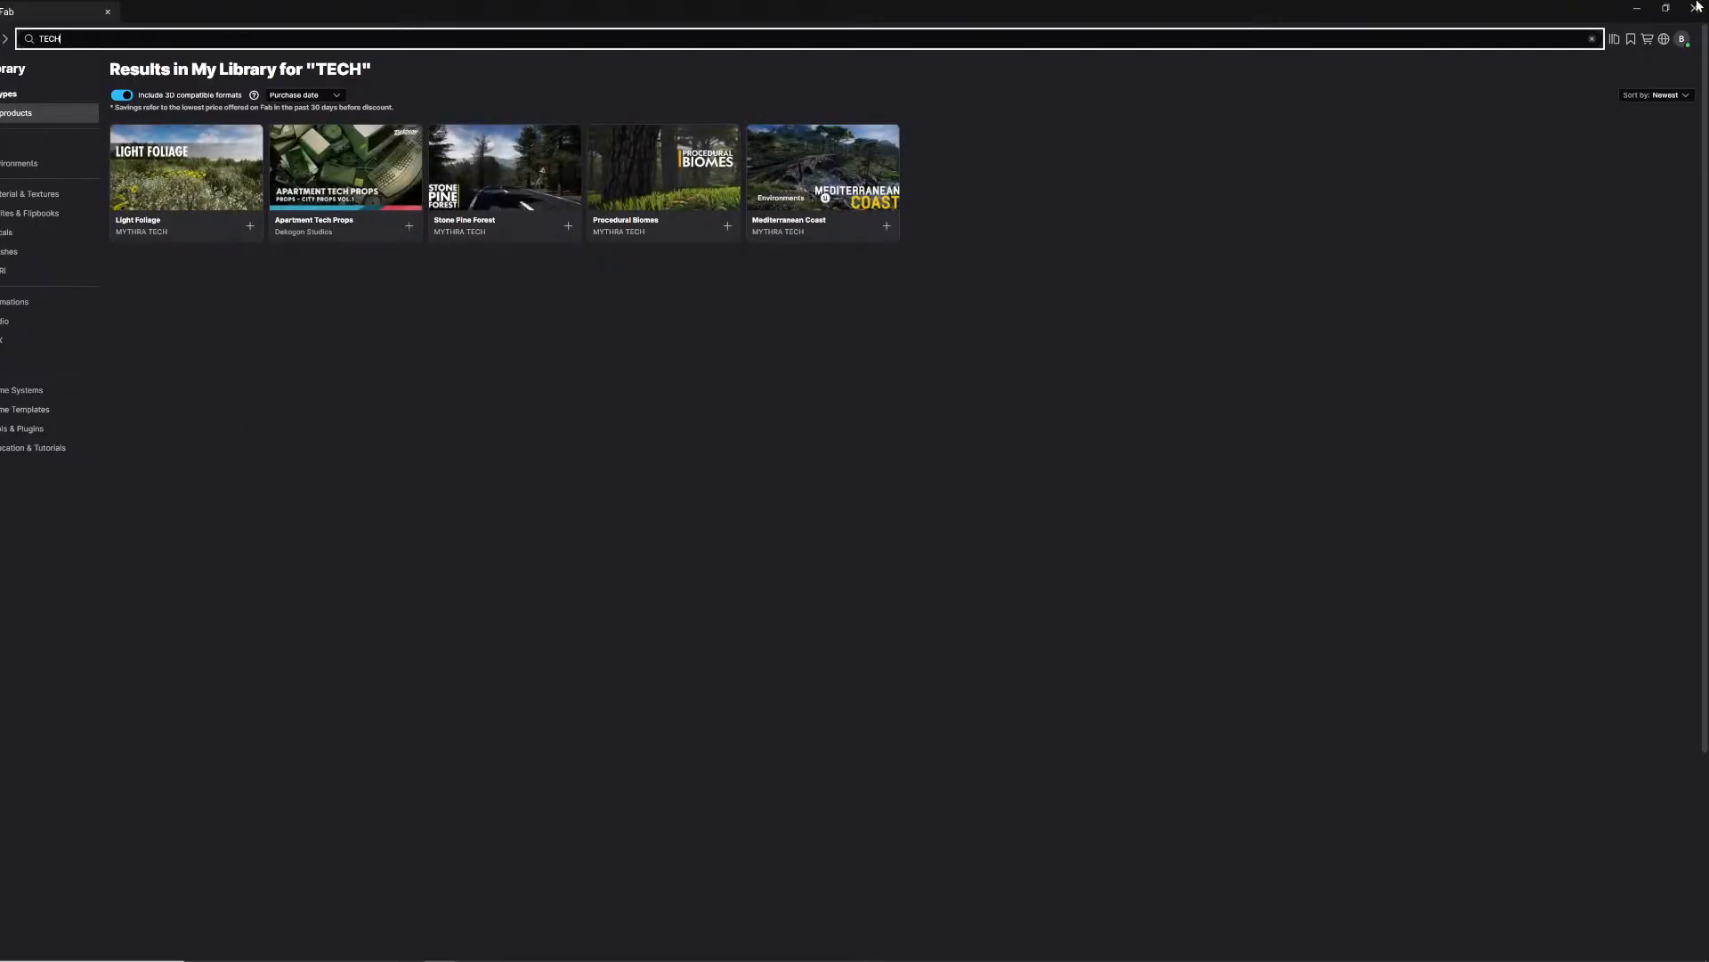
left_click(1647, 10)
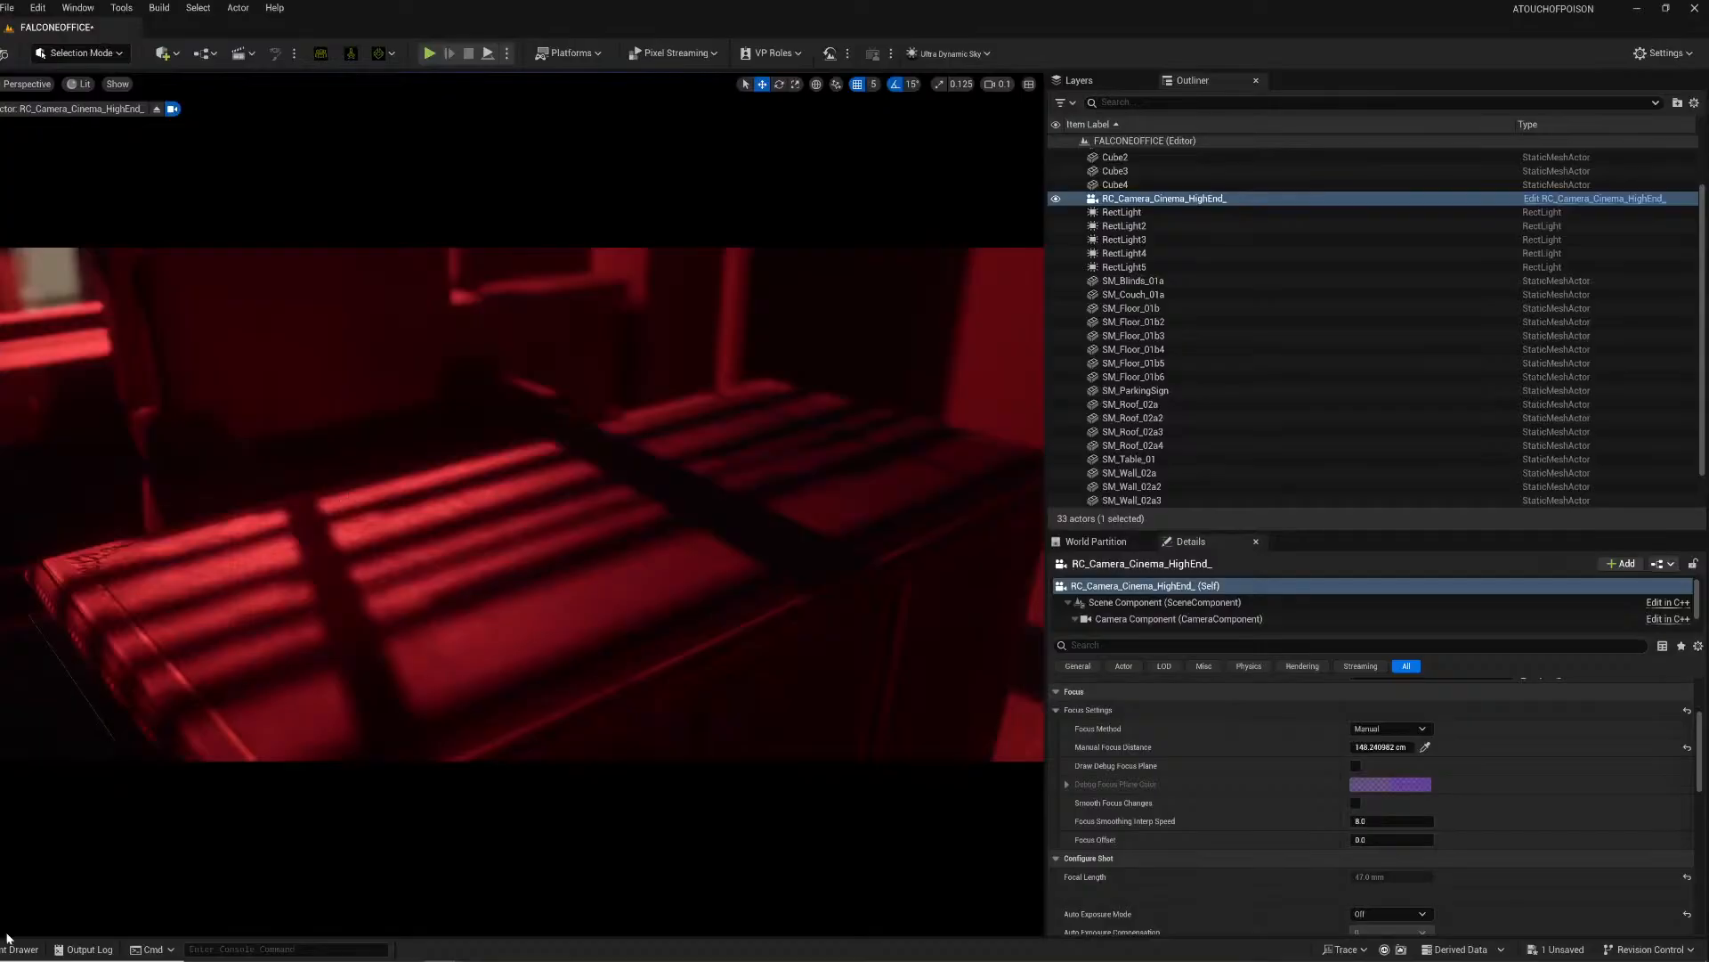
Step: Place SM_AgendaPile_01b from the PoliceDepartment props folder on the far end of the desktop
left_click(16, 950)
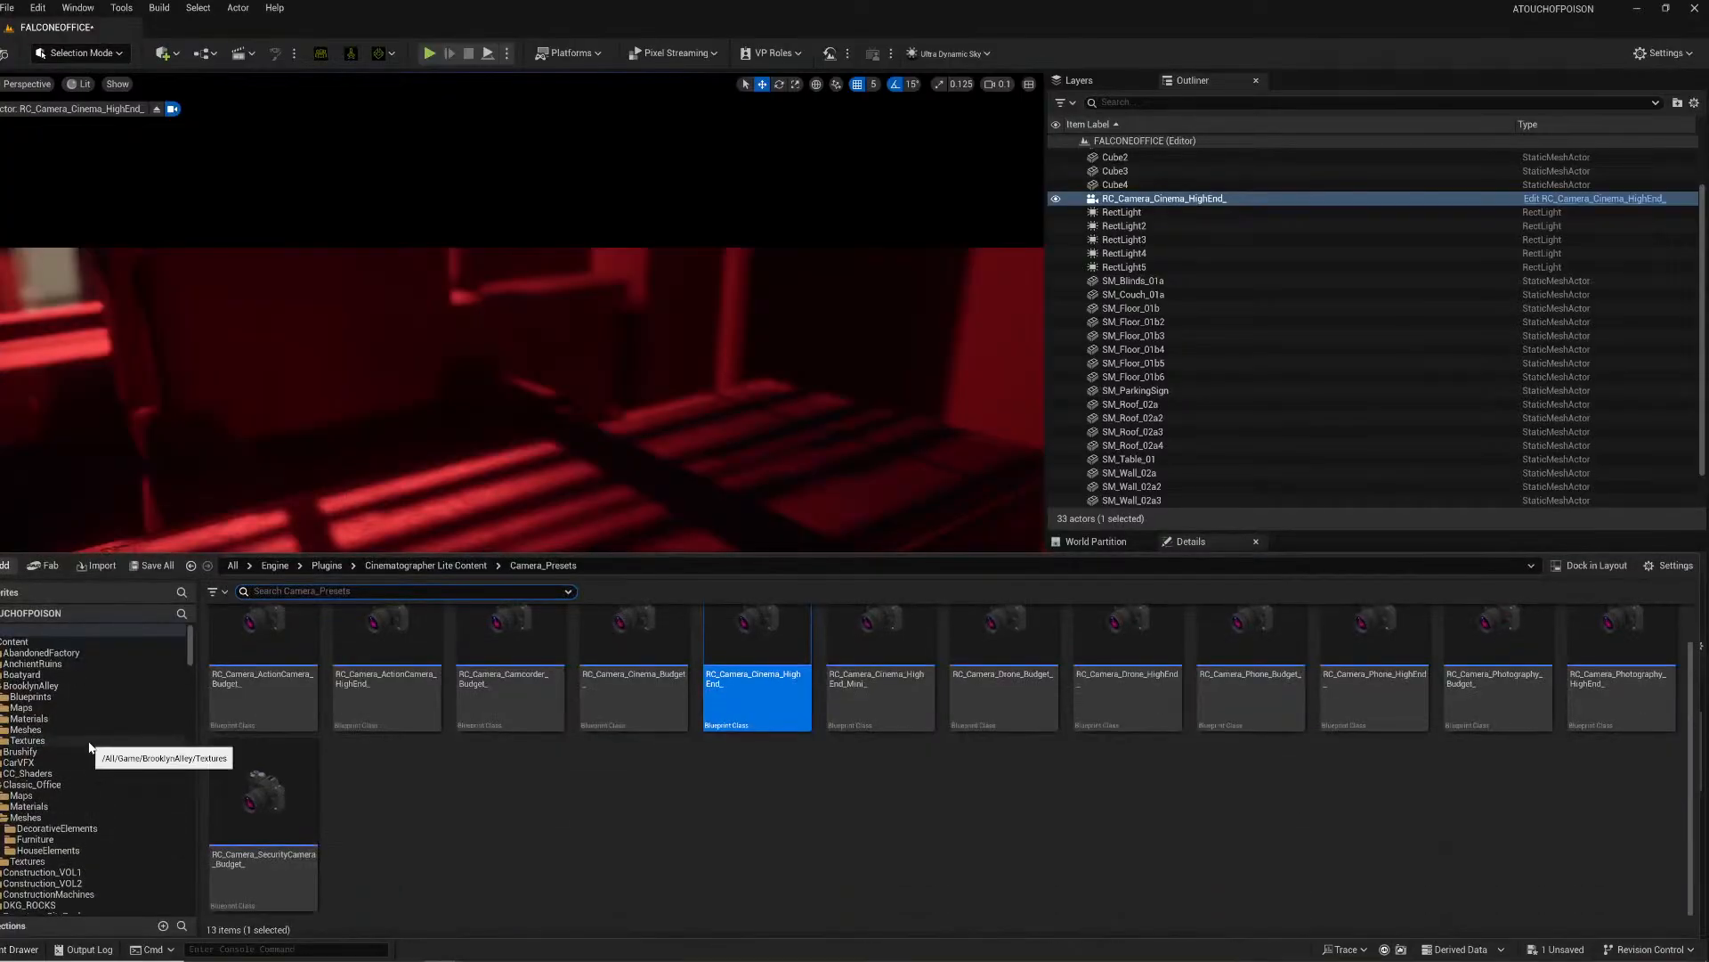
scroll(84, 765, "down", 3)
scroll(71, 846, "down", 8)
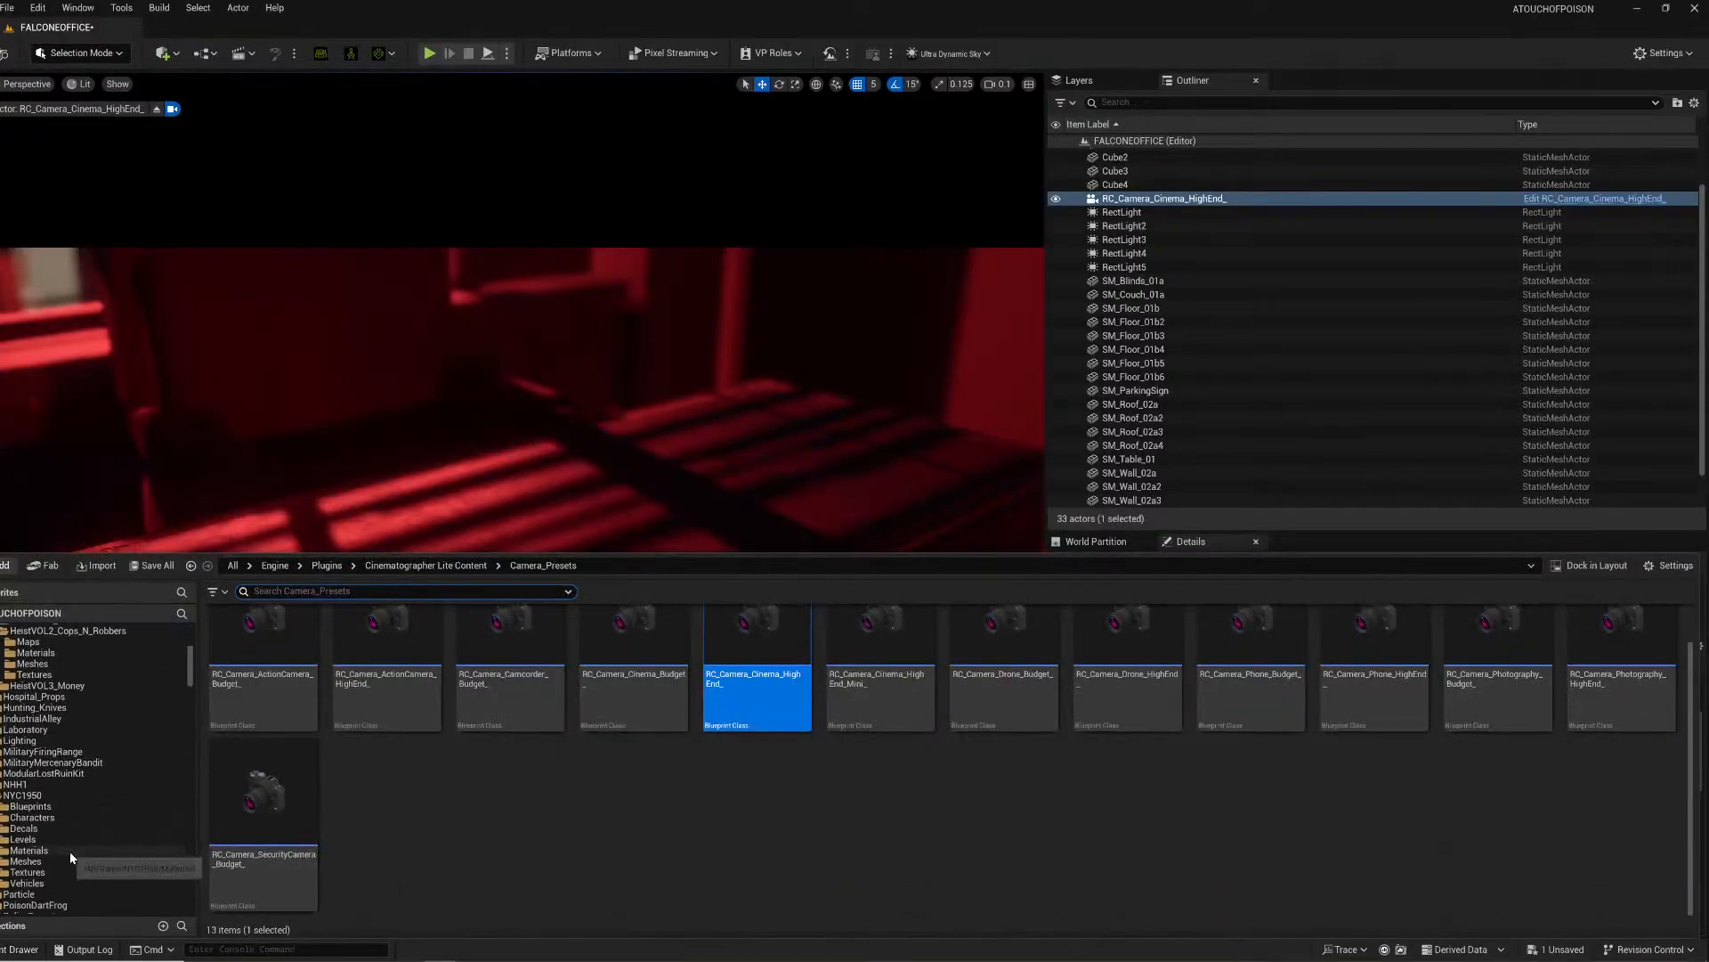
left_click(22, 838)
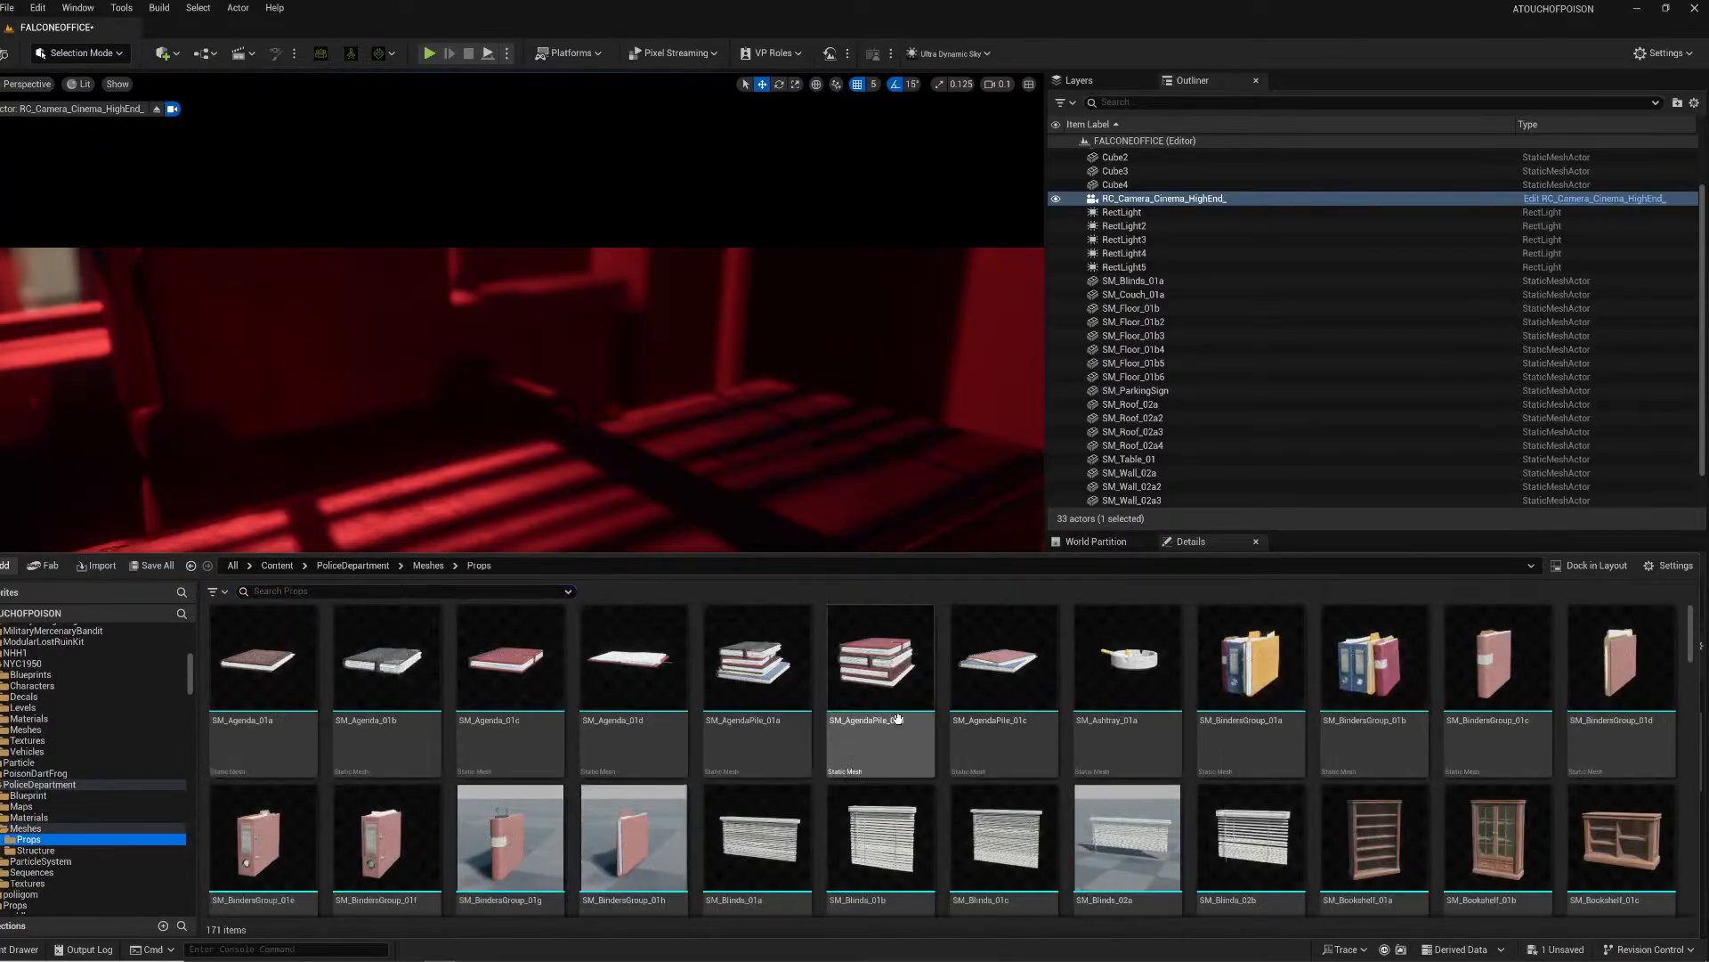
left_click_drag(837, 585, 783, 462)
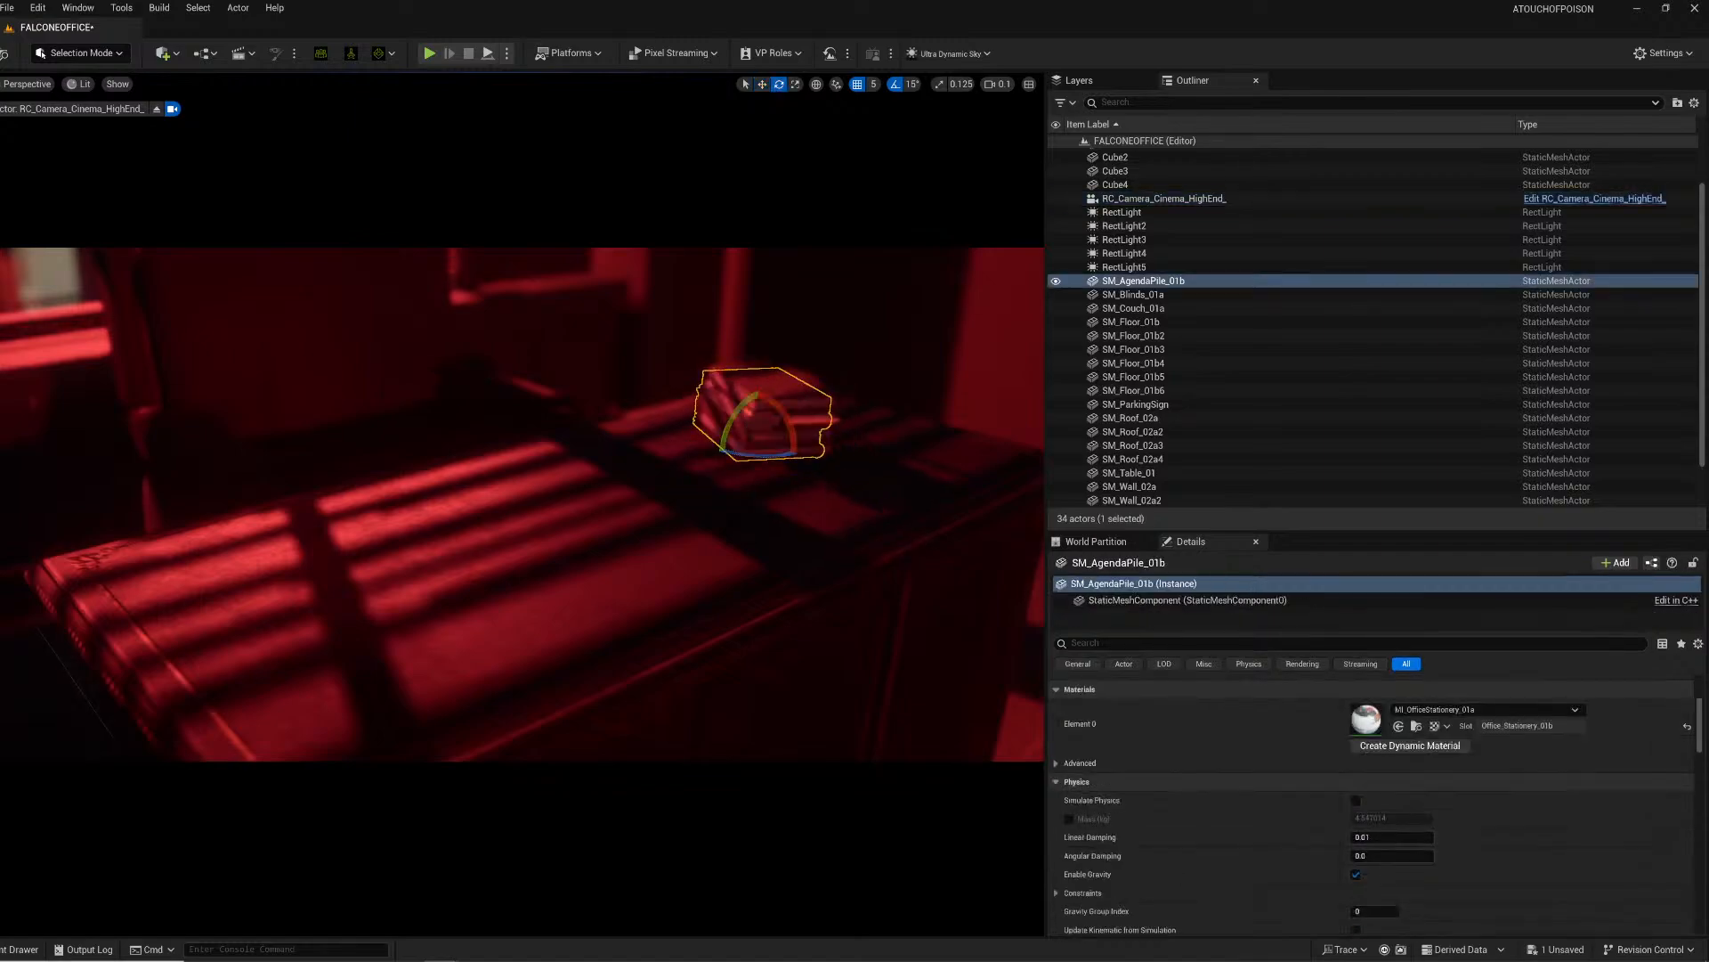
Step: Shift the piloted camera across the desk and place SM_Notebook_01d on the desktop beside the book pile
left_click(16, 951)
scroll(873, 752, "down", 3)
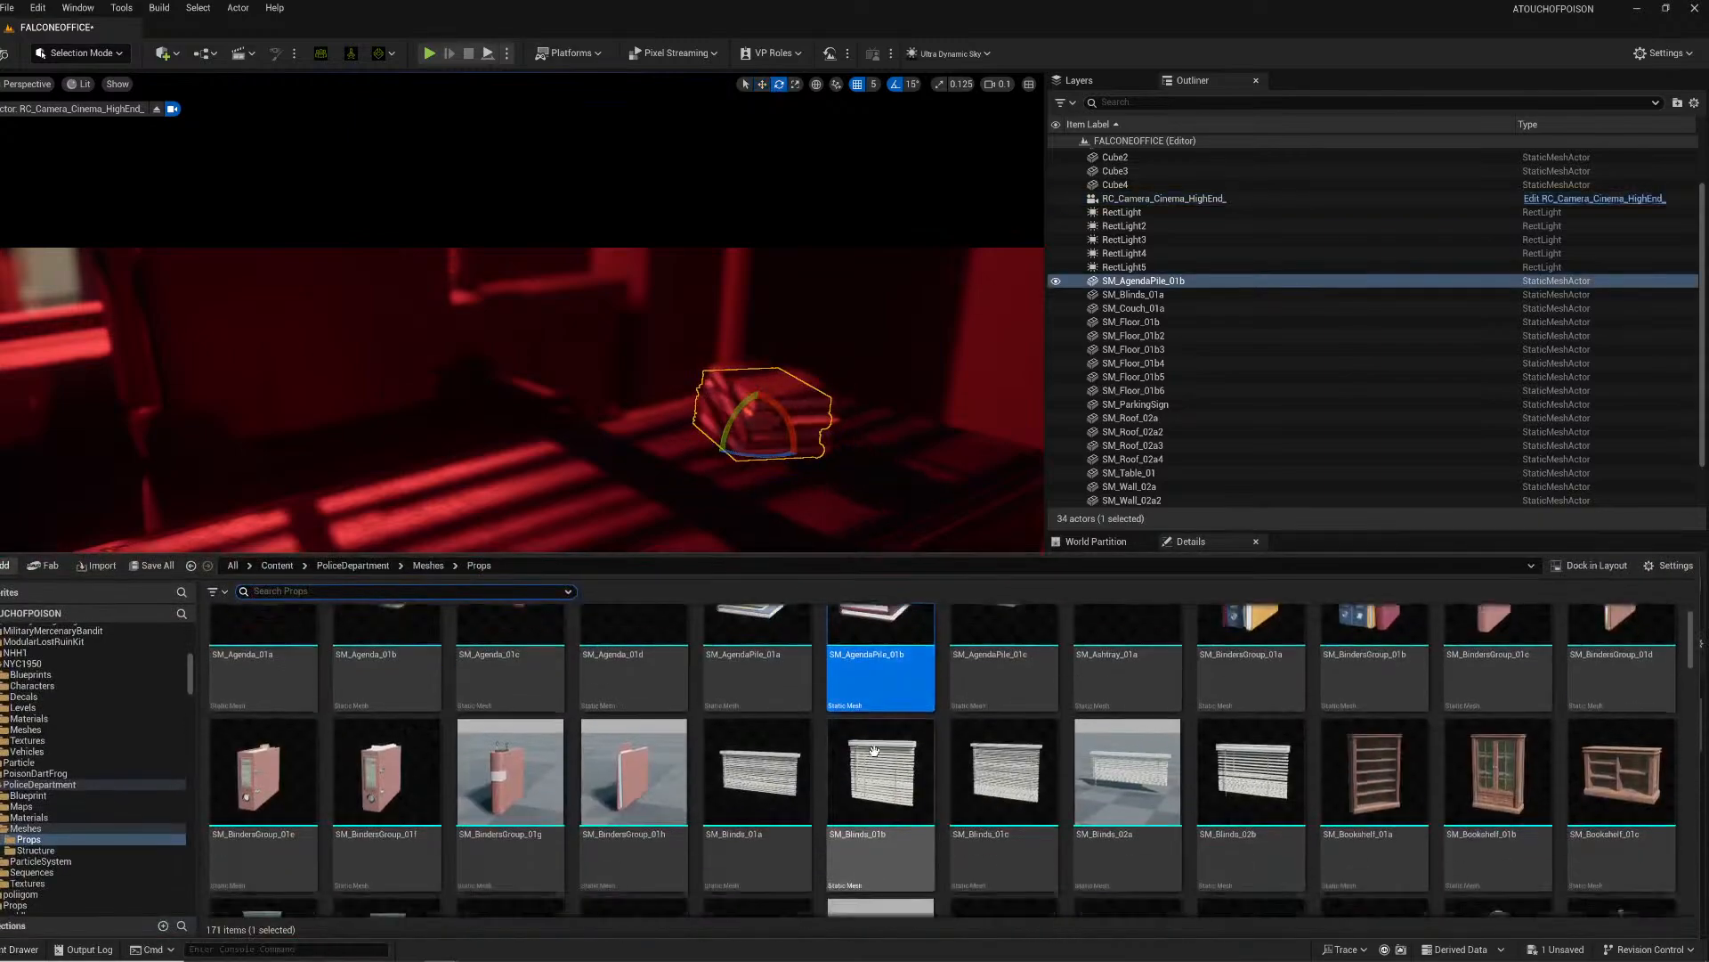
scroll(1057, 766, "down", 3)
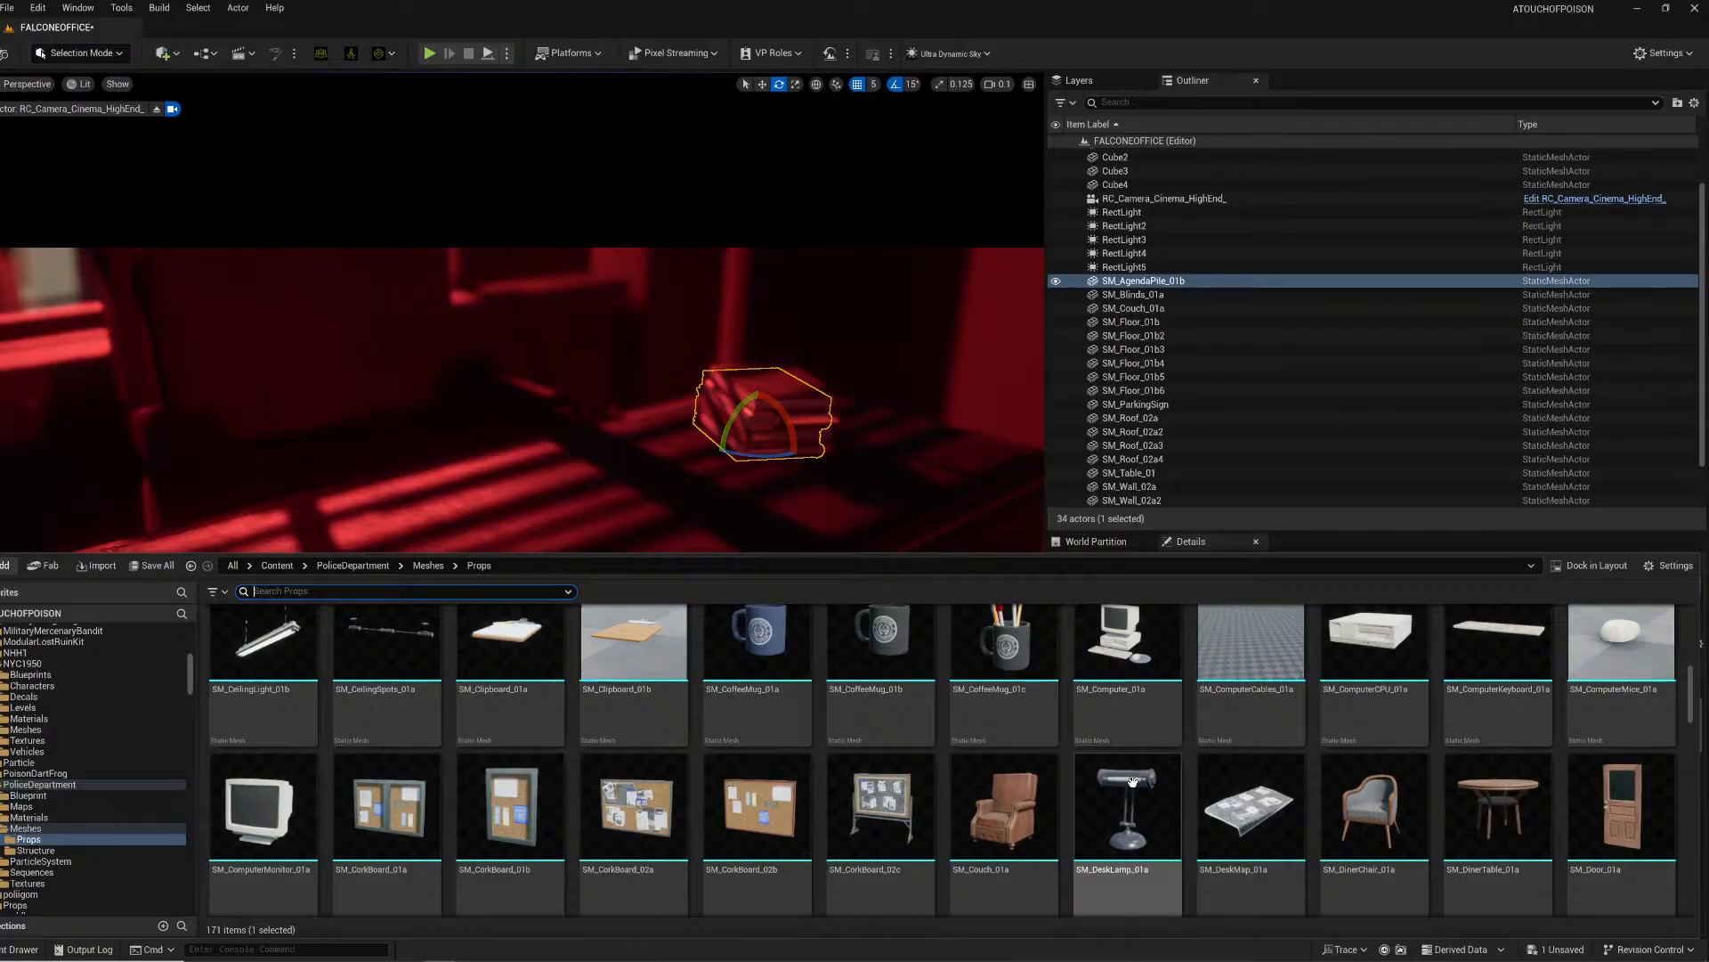
scroll(1132, 781, "down", 10)
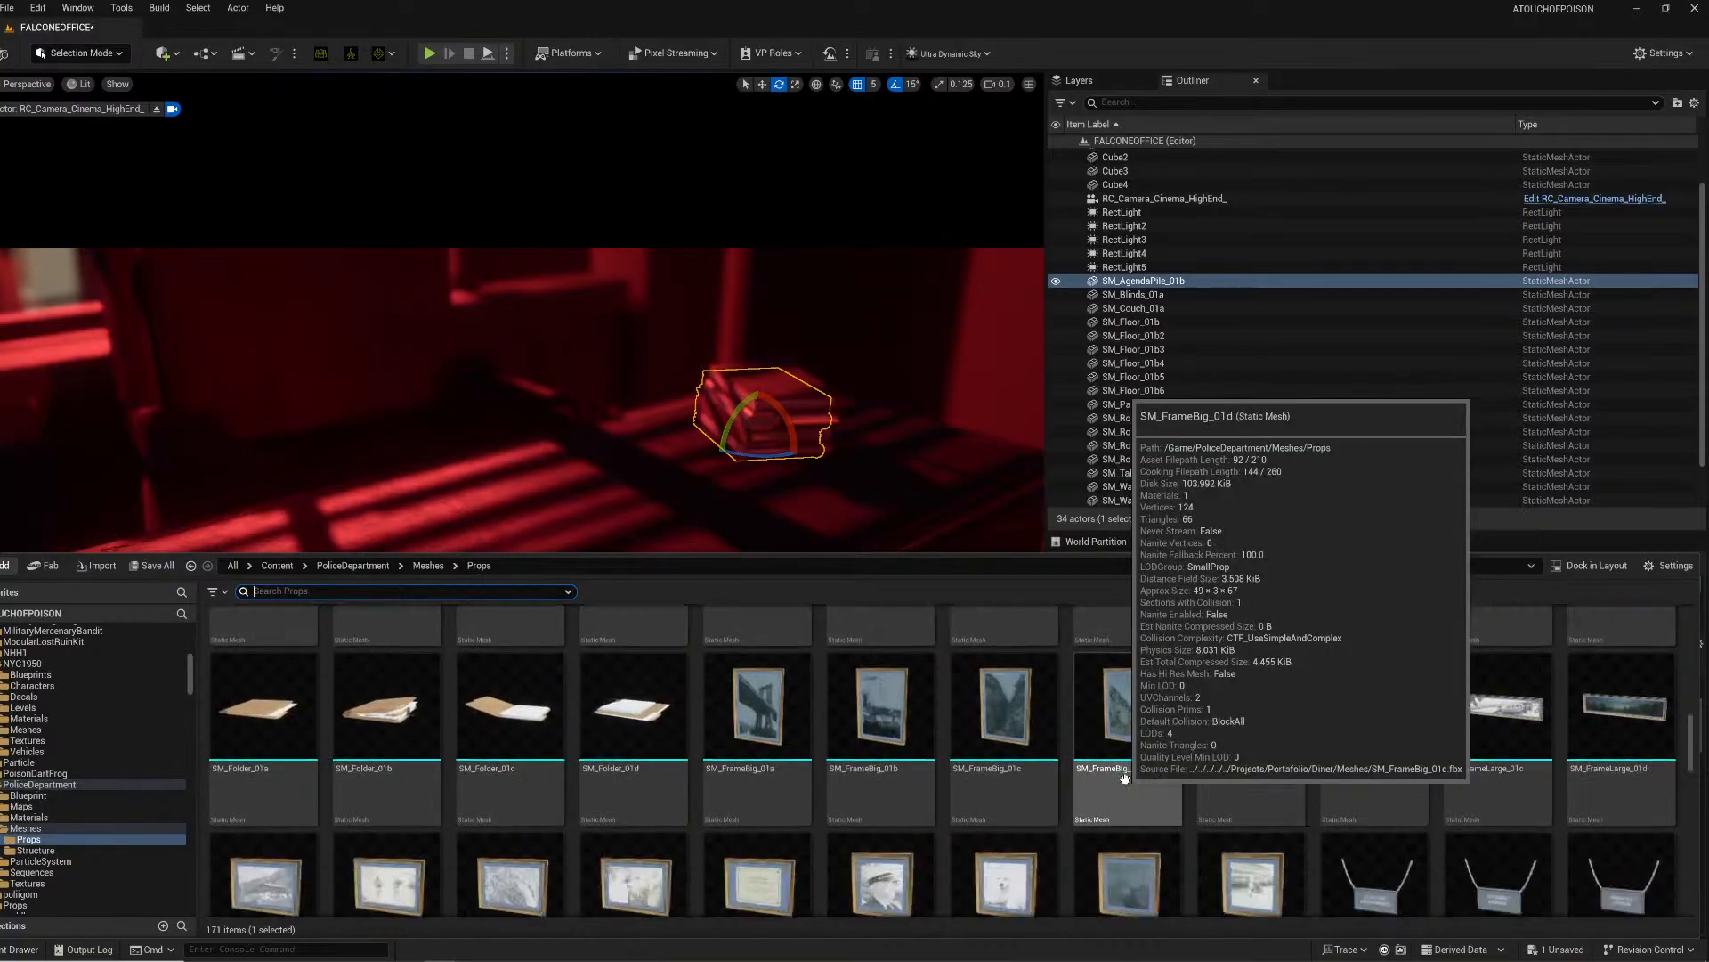
right_click_drag(783, 463, 912, 583)
key("w")
key("s")
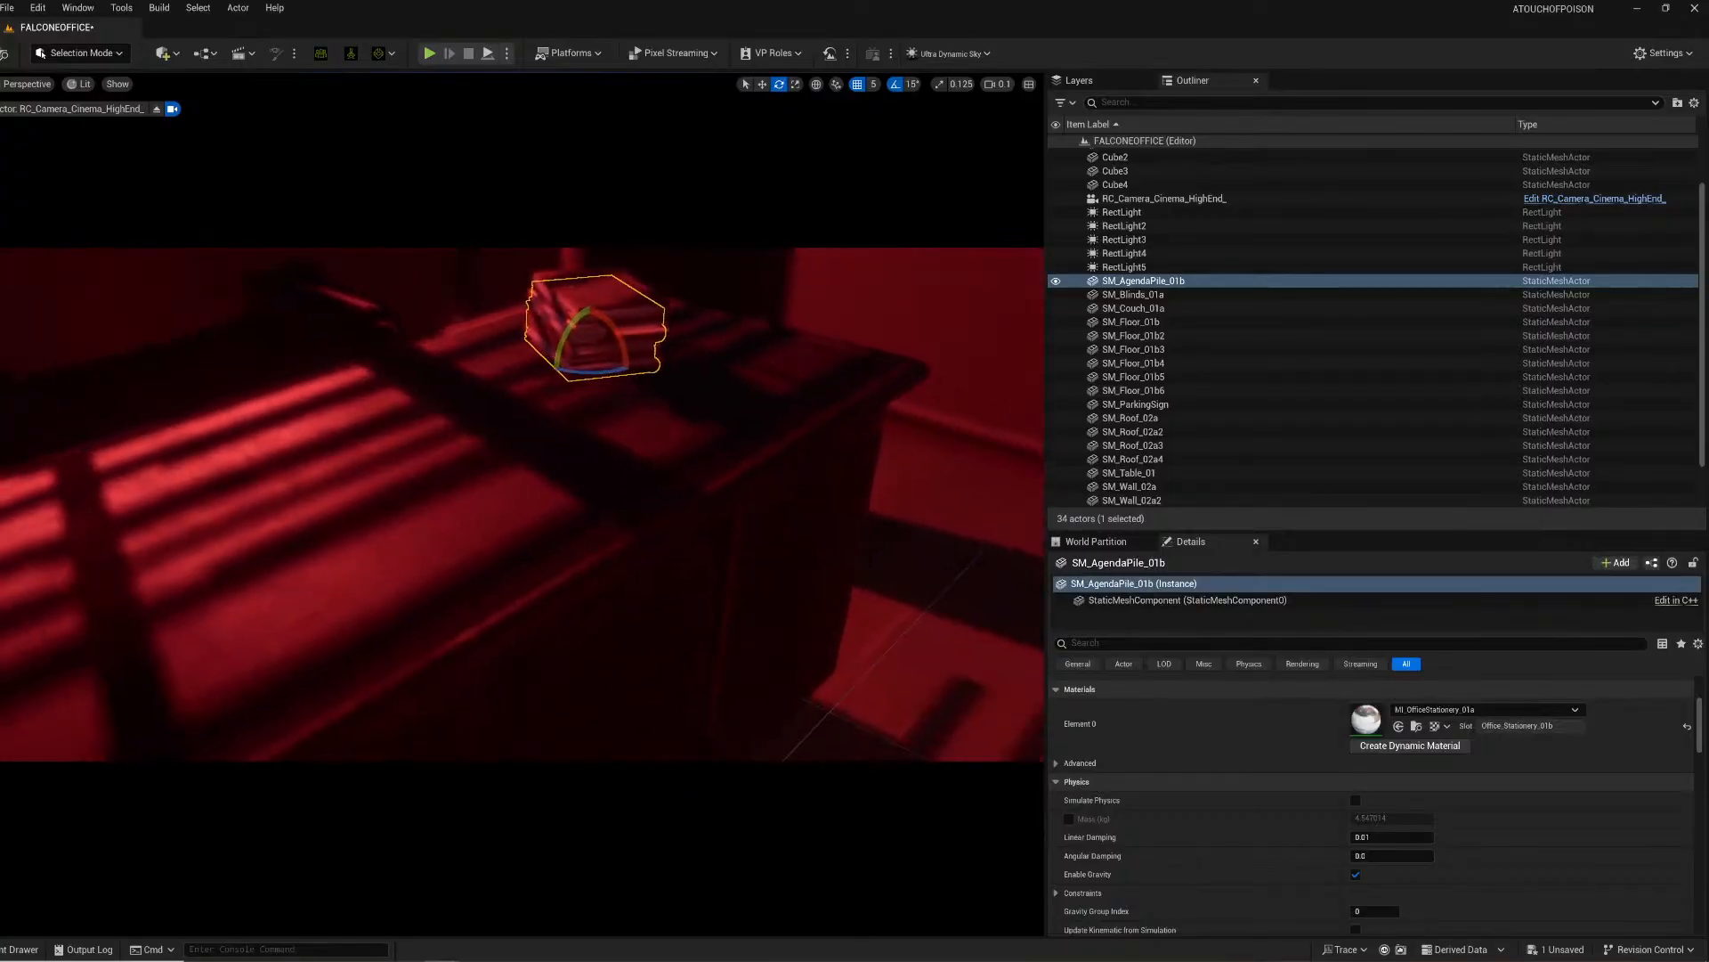
left_click(11, 949)
scroll(1305, 717, "down", 5)
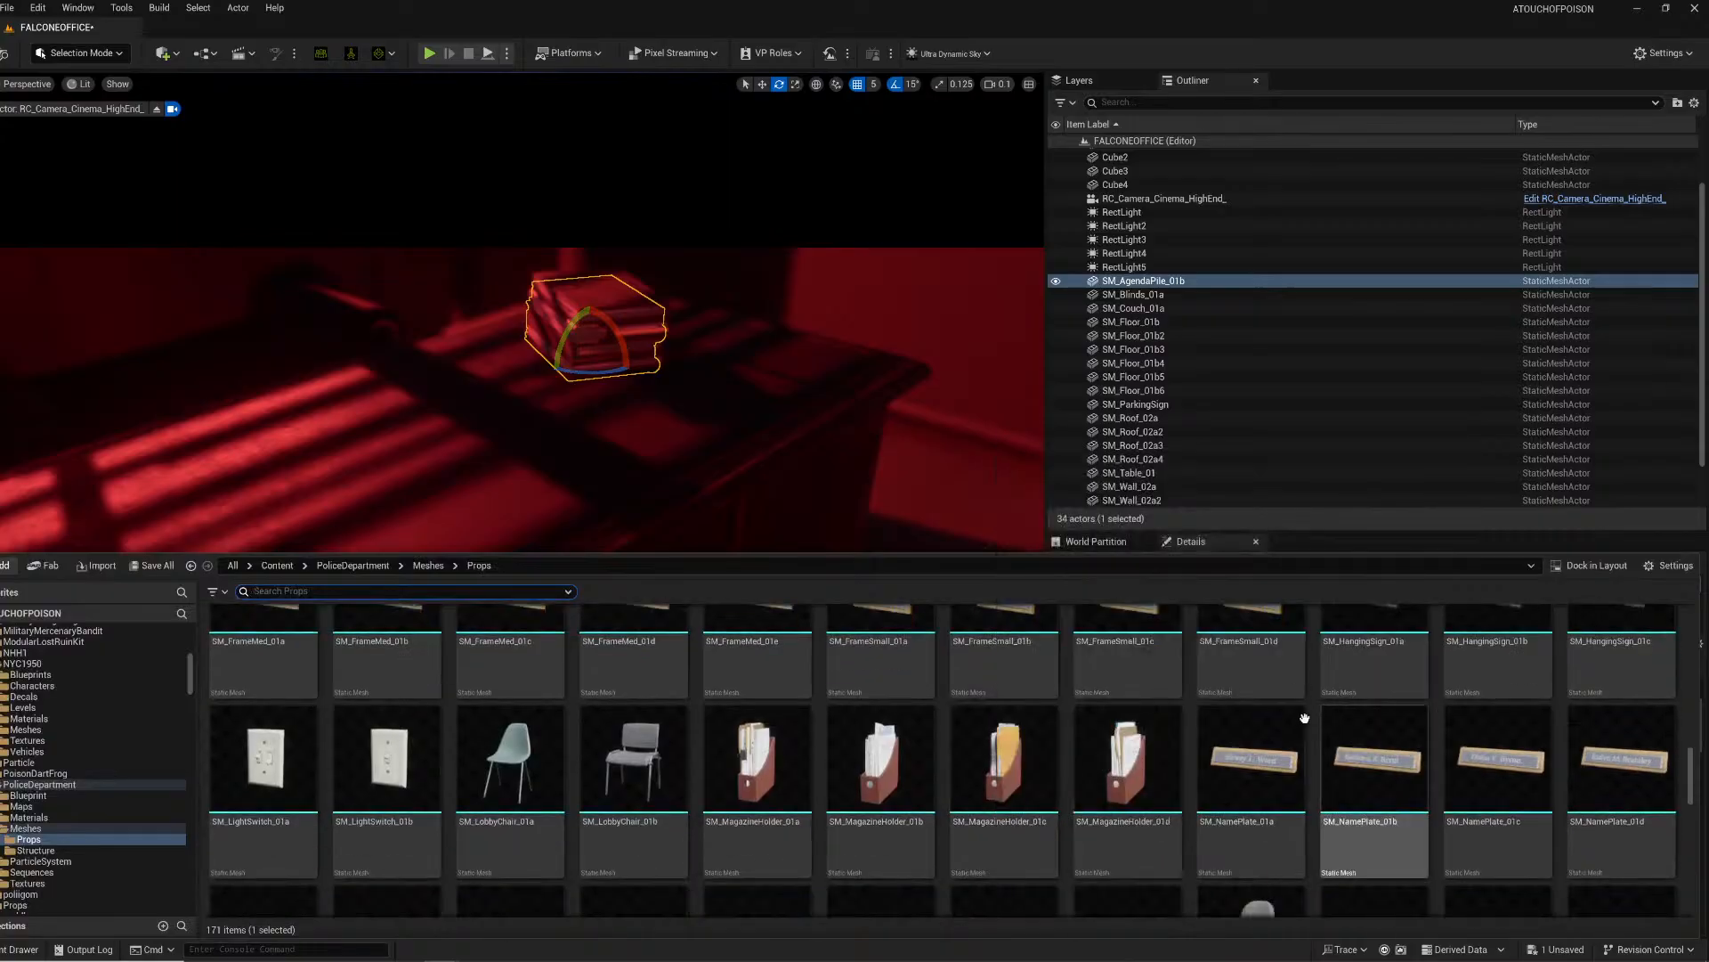
scroll(1225, 746, "down", 2)
left_click_drag(1148, 788, 411, 428)
left_click(376, 426)
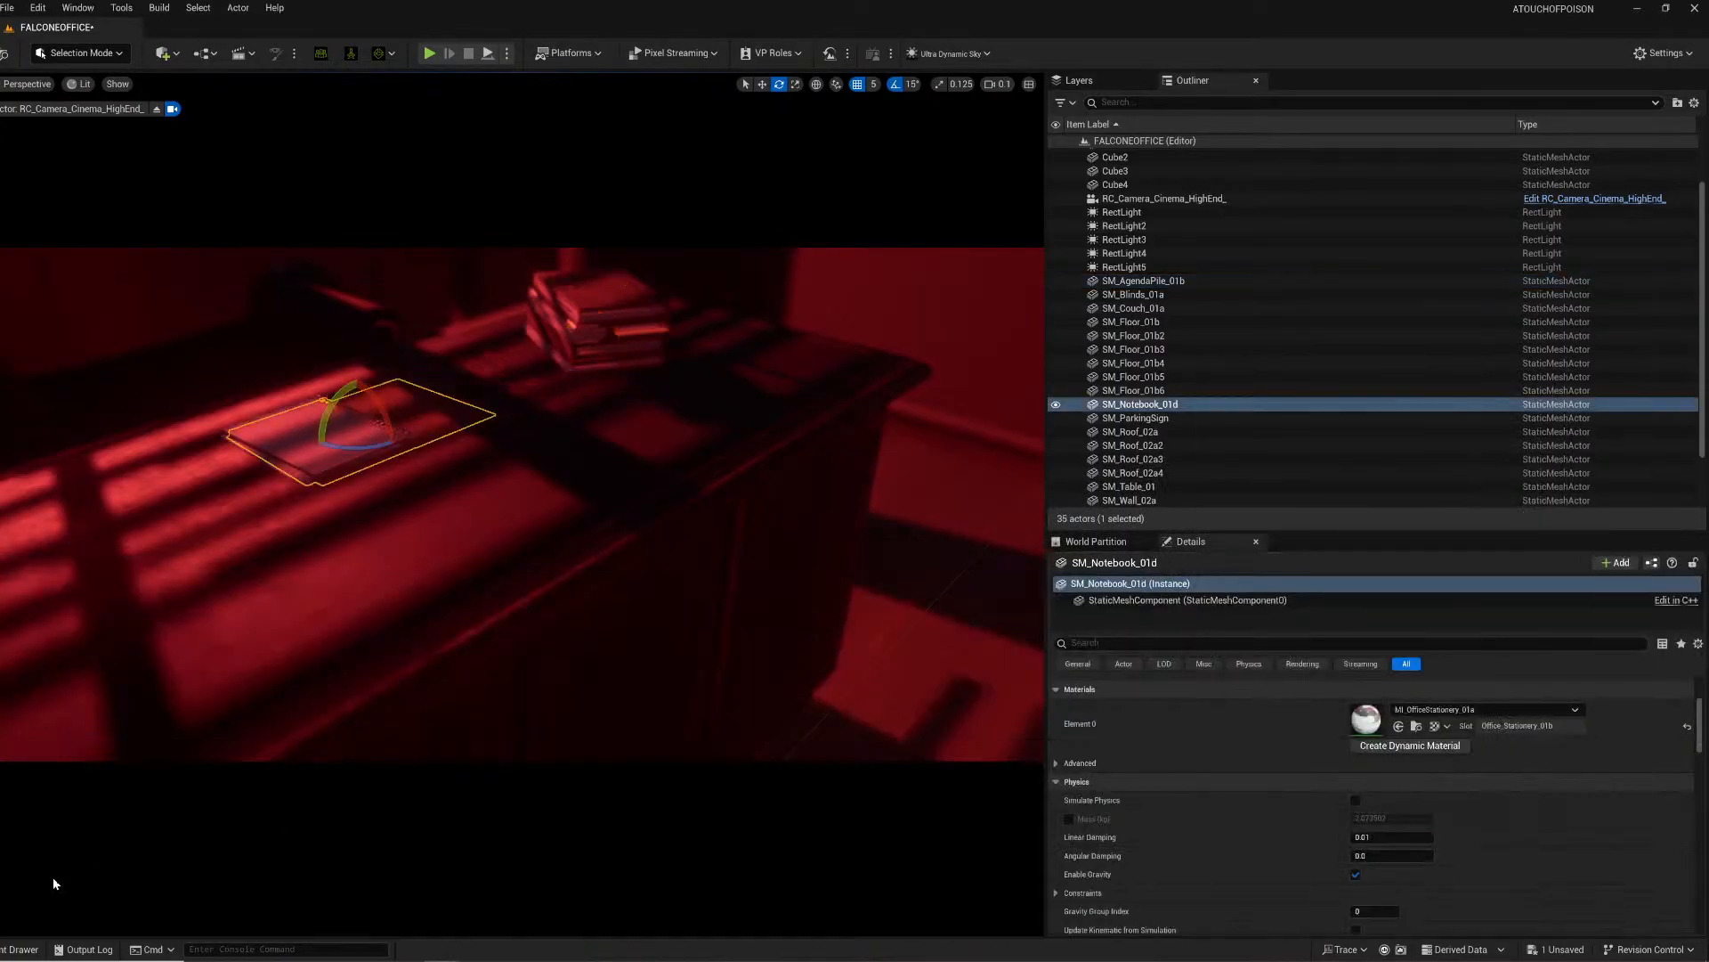
Step: Place the pencil-filled mug SM_CoffeeMug_01c on the desktop, across the notebook from the book pile
left_click(15, 947)
scroll(876, 774, "down", 2)
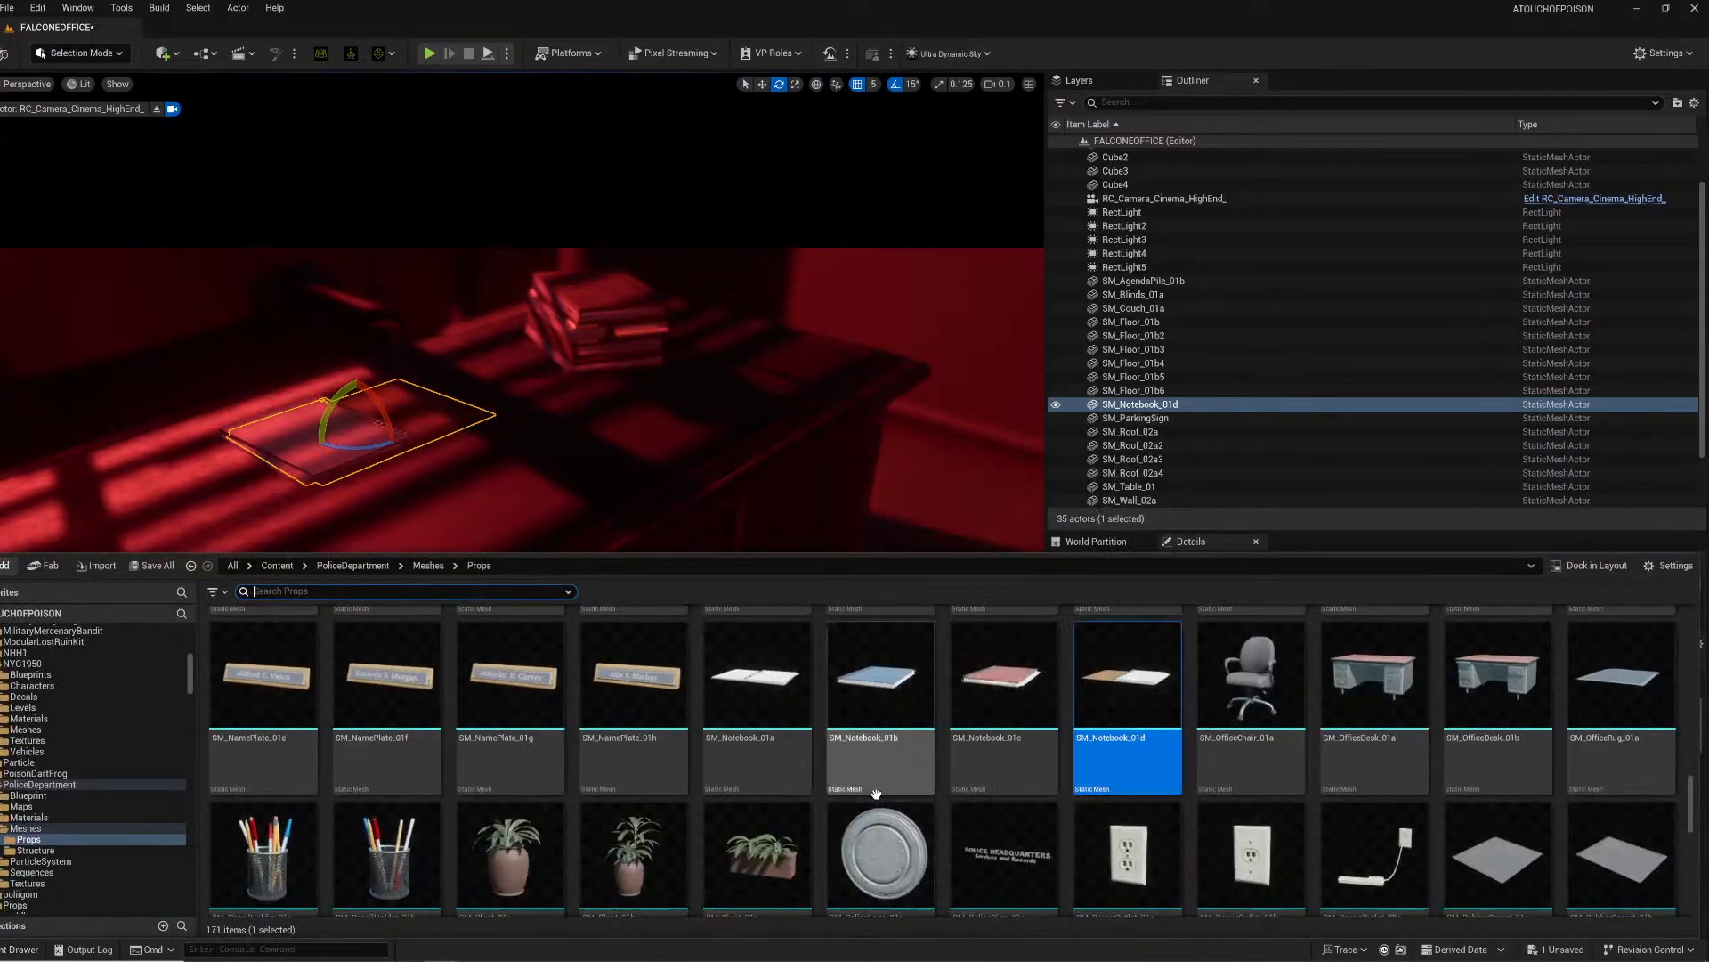
scroll(875, 781, "down", 2)
scroll(836, 739, "down", 2)
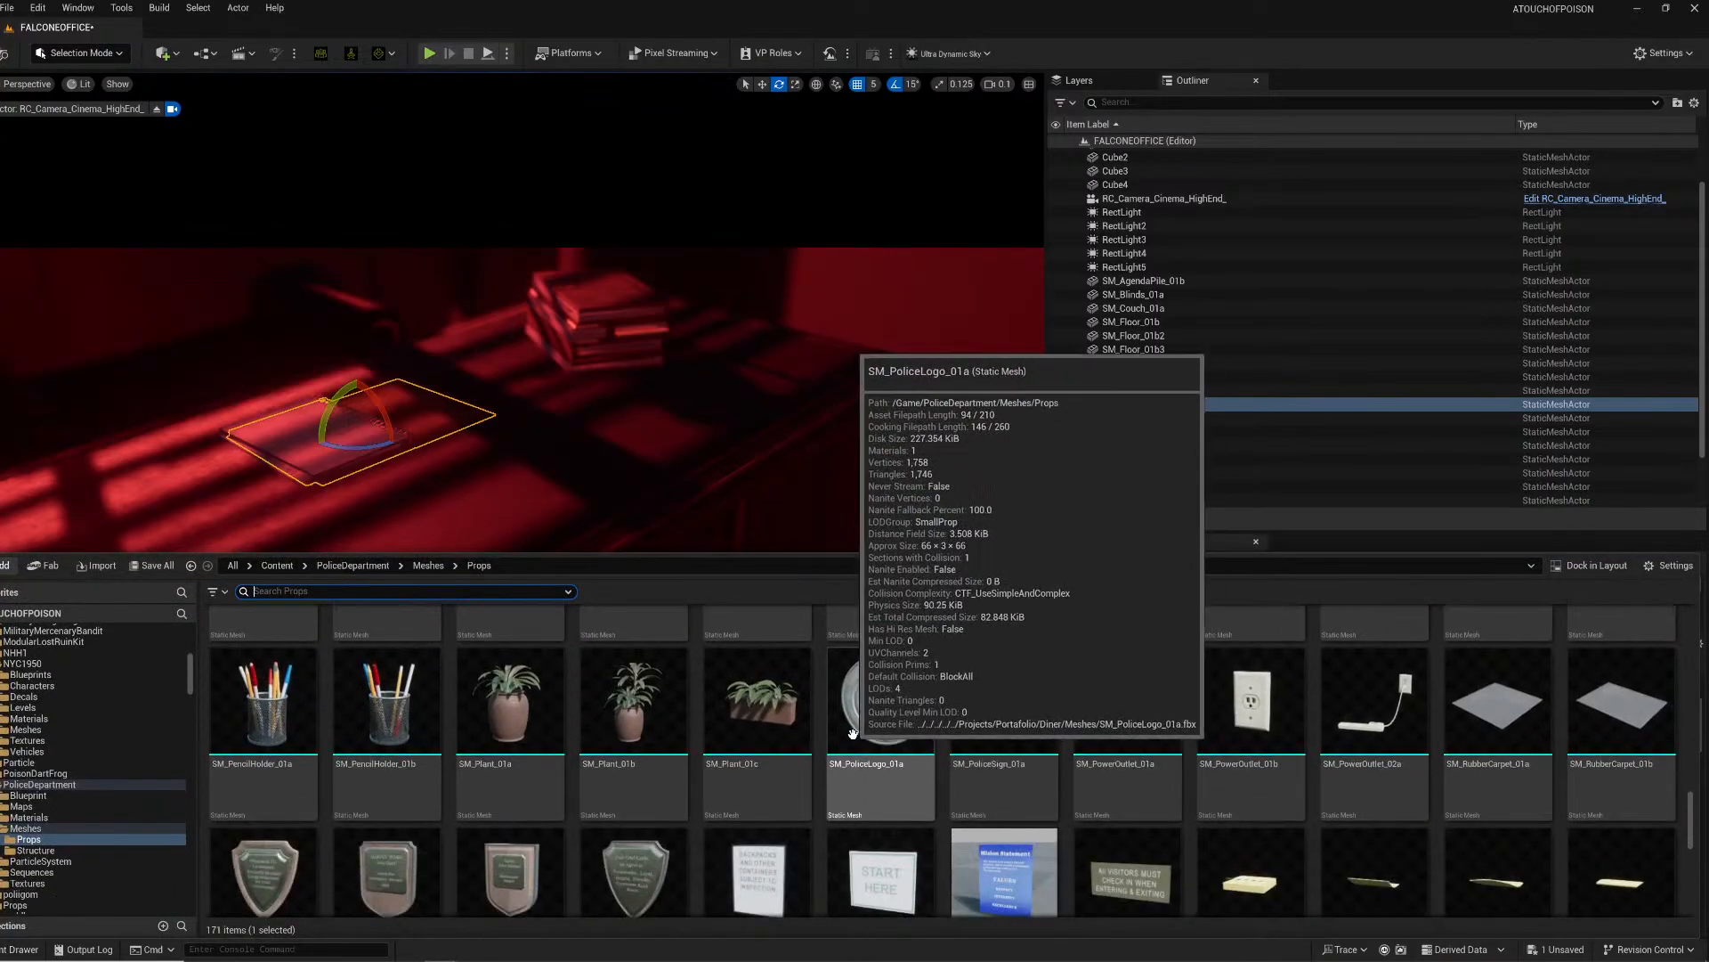
scroll(458, 768, "up", 3)
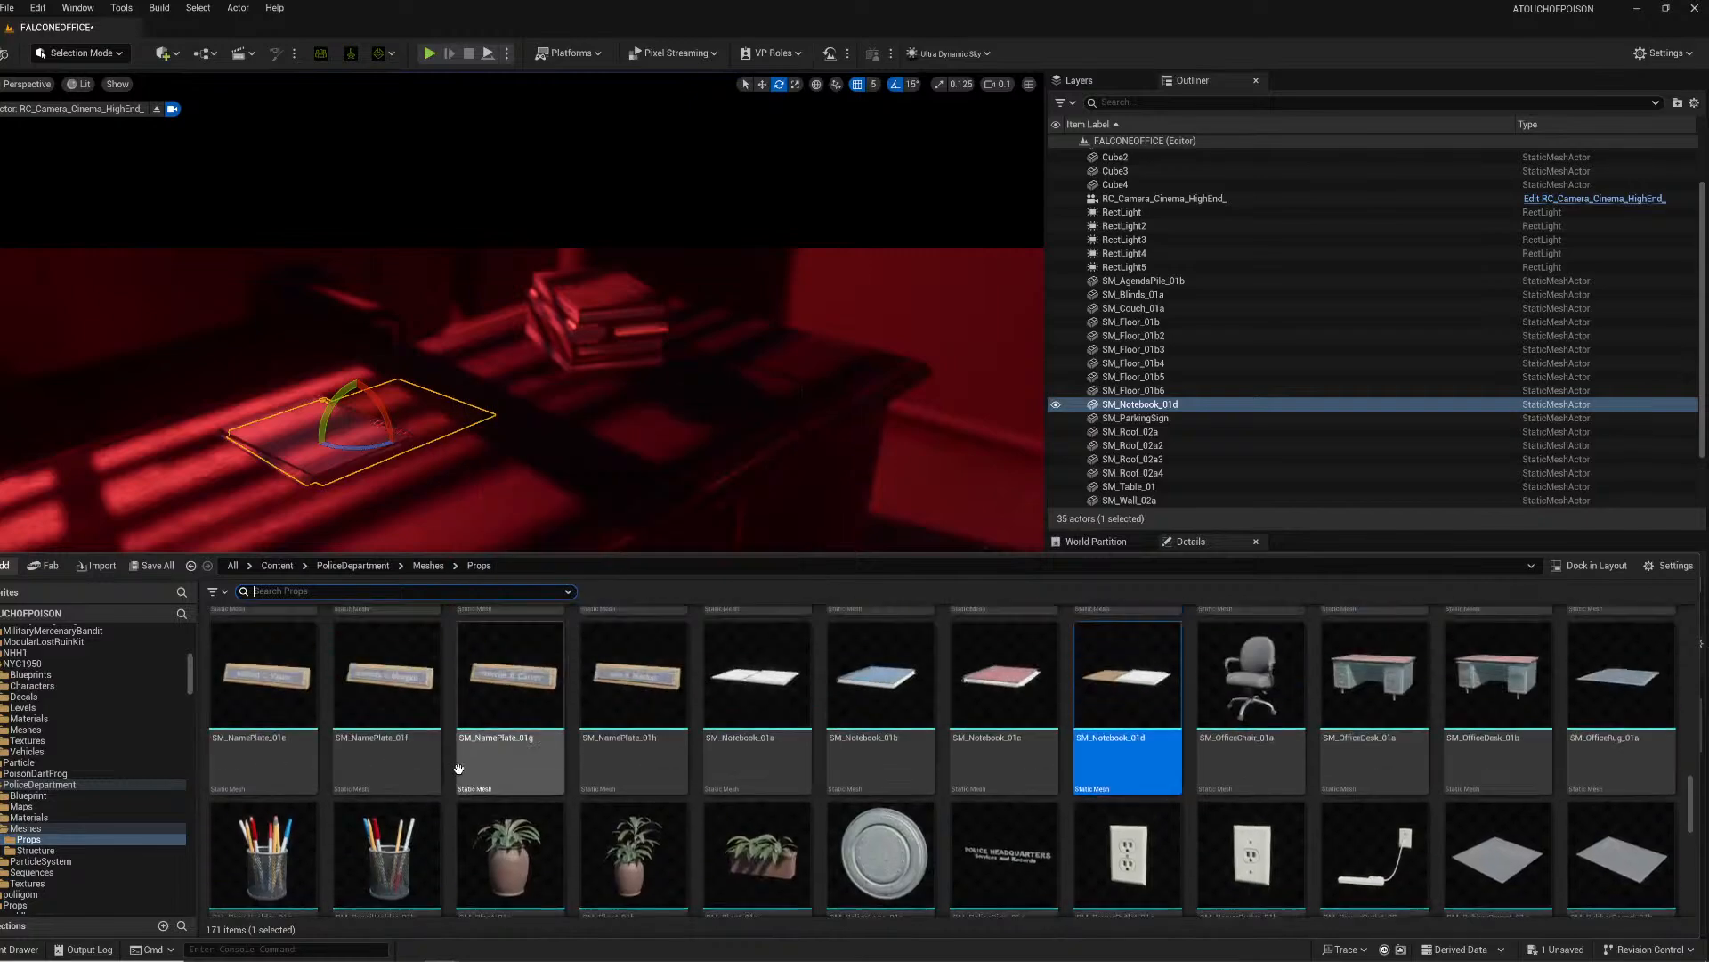
scroll(458, 767, "up", 10)
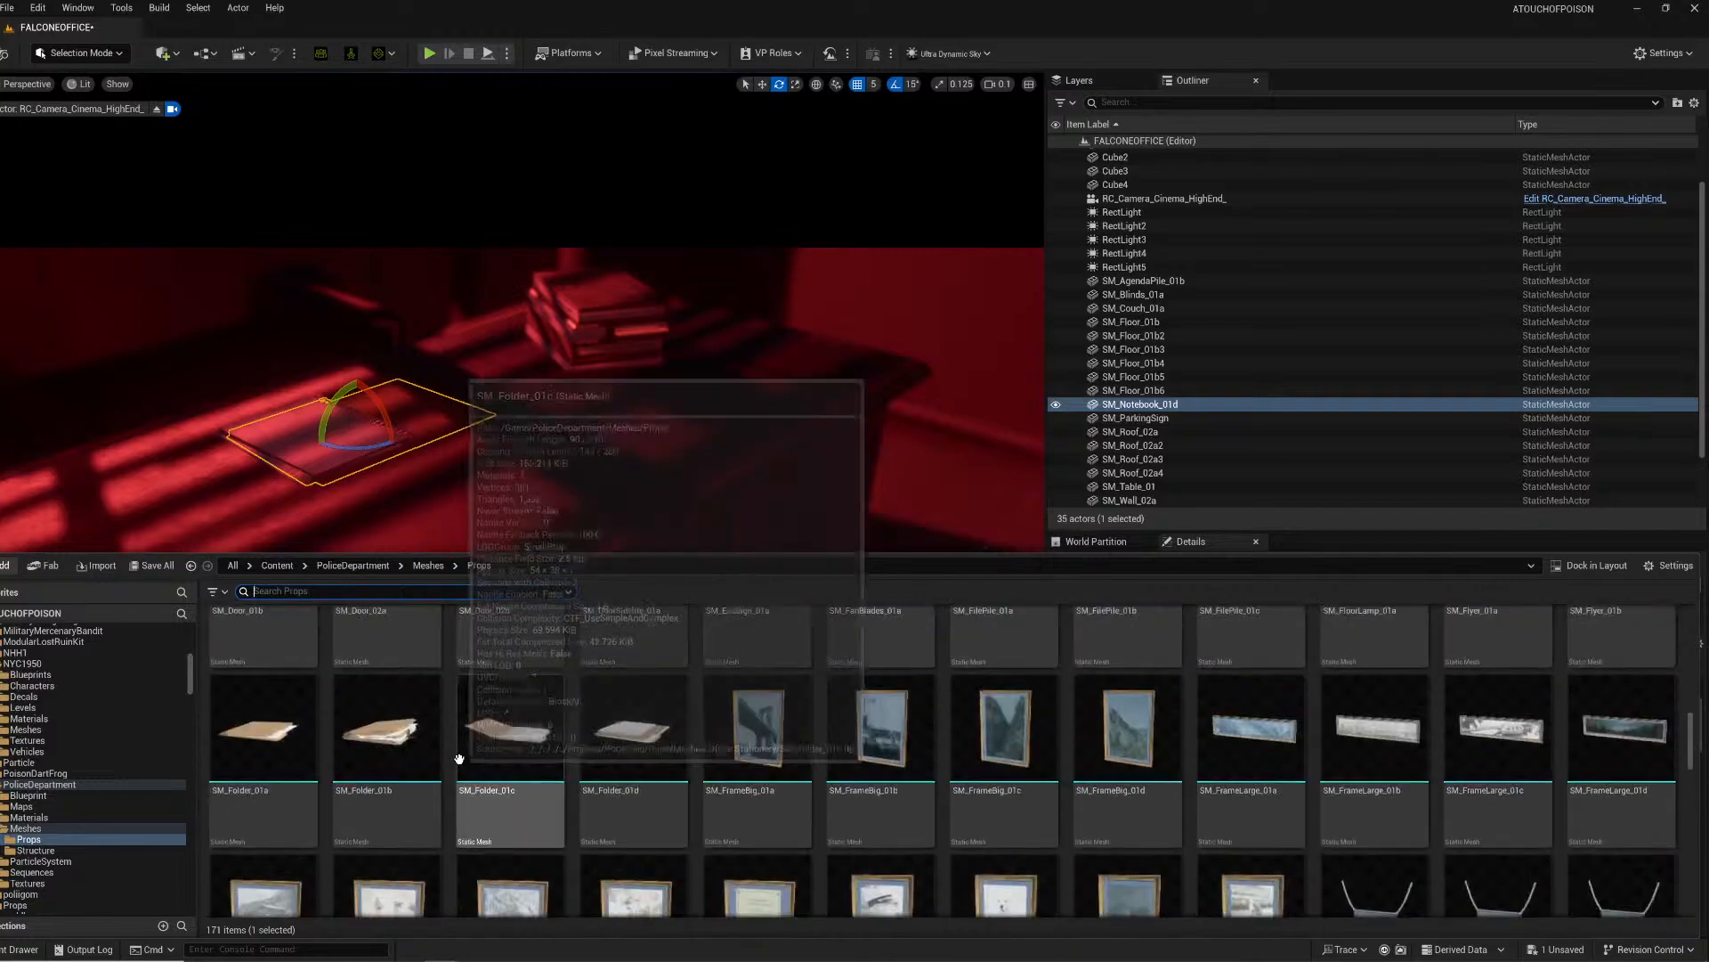
scroll(457, 752, "up", 5)
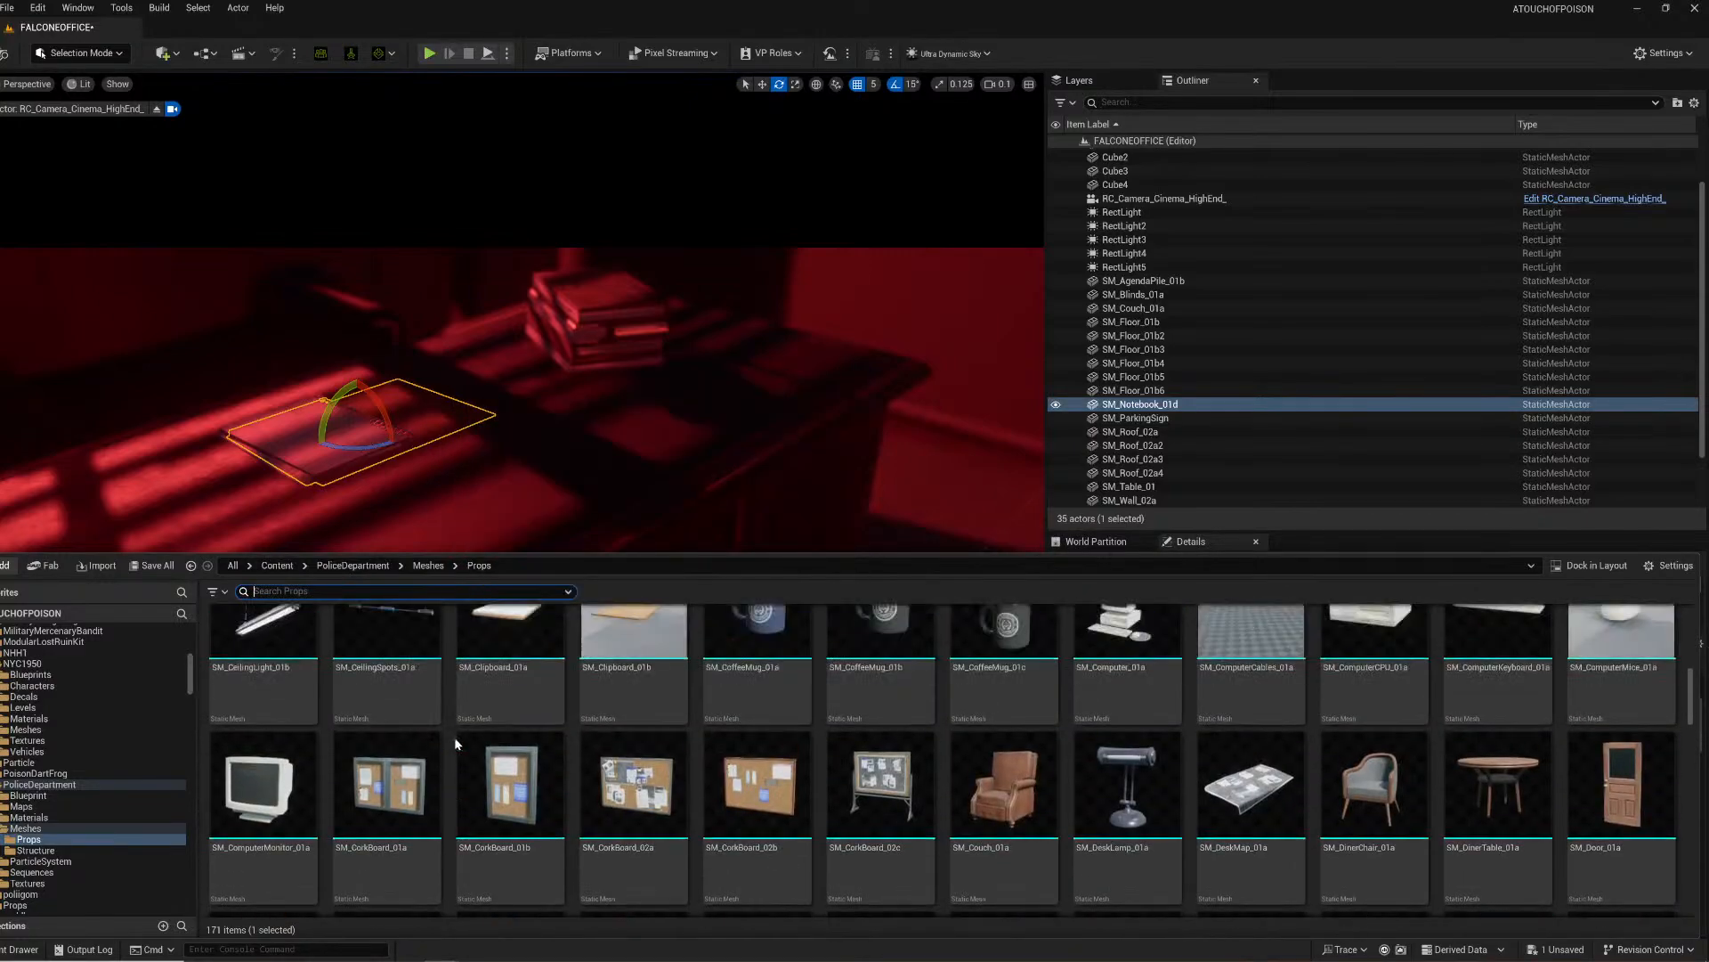
scroll(624, 739, "up", 1)
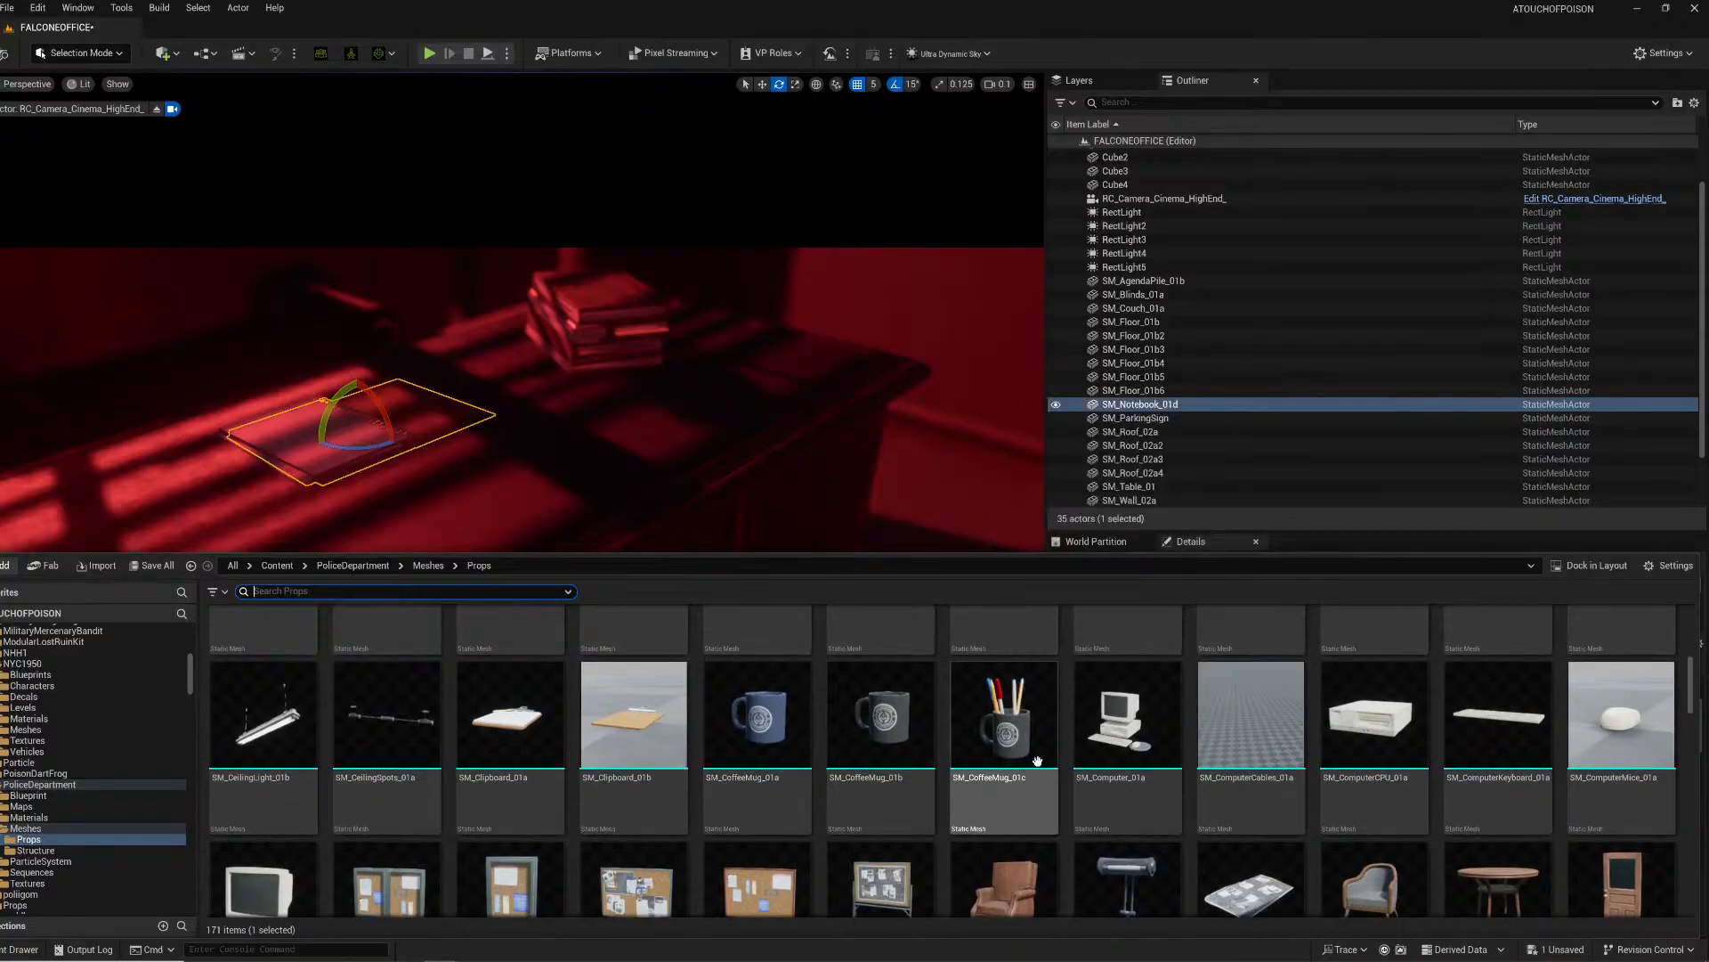
left_click_drag(982, 750, 125, 541)
left_click(374, 534)
Step: Place BP_TableLamp_01a from the PoliceDepartment blueprints near the mug end of the desk, and pull the camera back to face the desk
right_click_drag(374, 534, 293, 472)
mouse_move(255, 596)
right_mouse_down()
mouse_move(227, 614)
mouse_move(255, 595)
right_mouse_up()
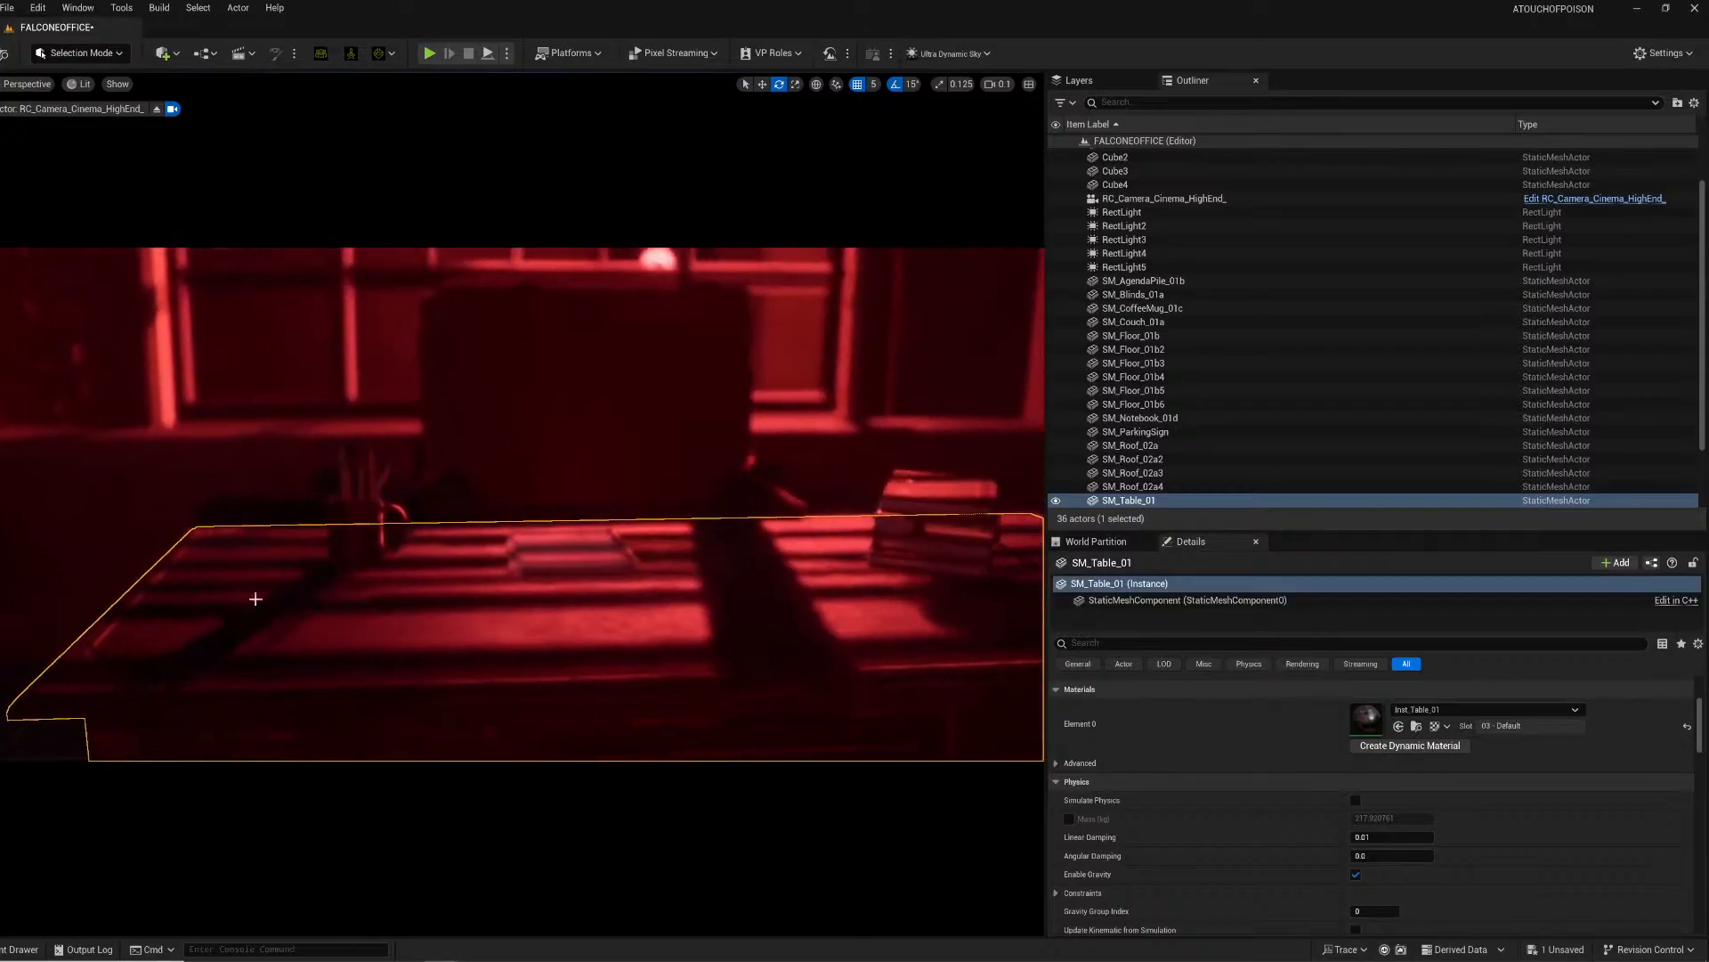
left_click(18, 950)
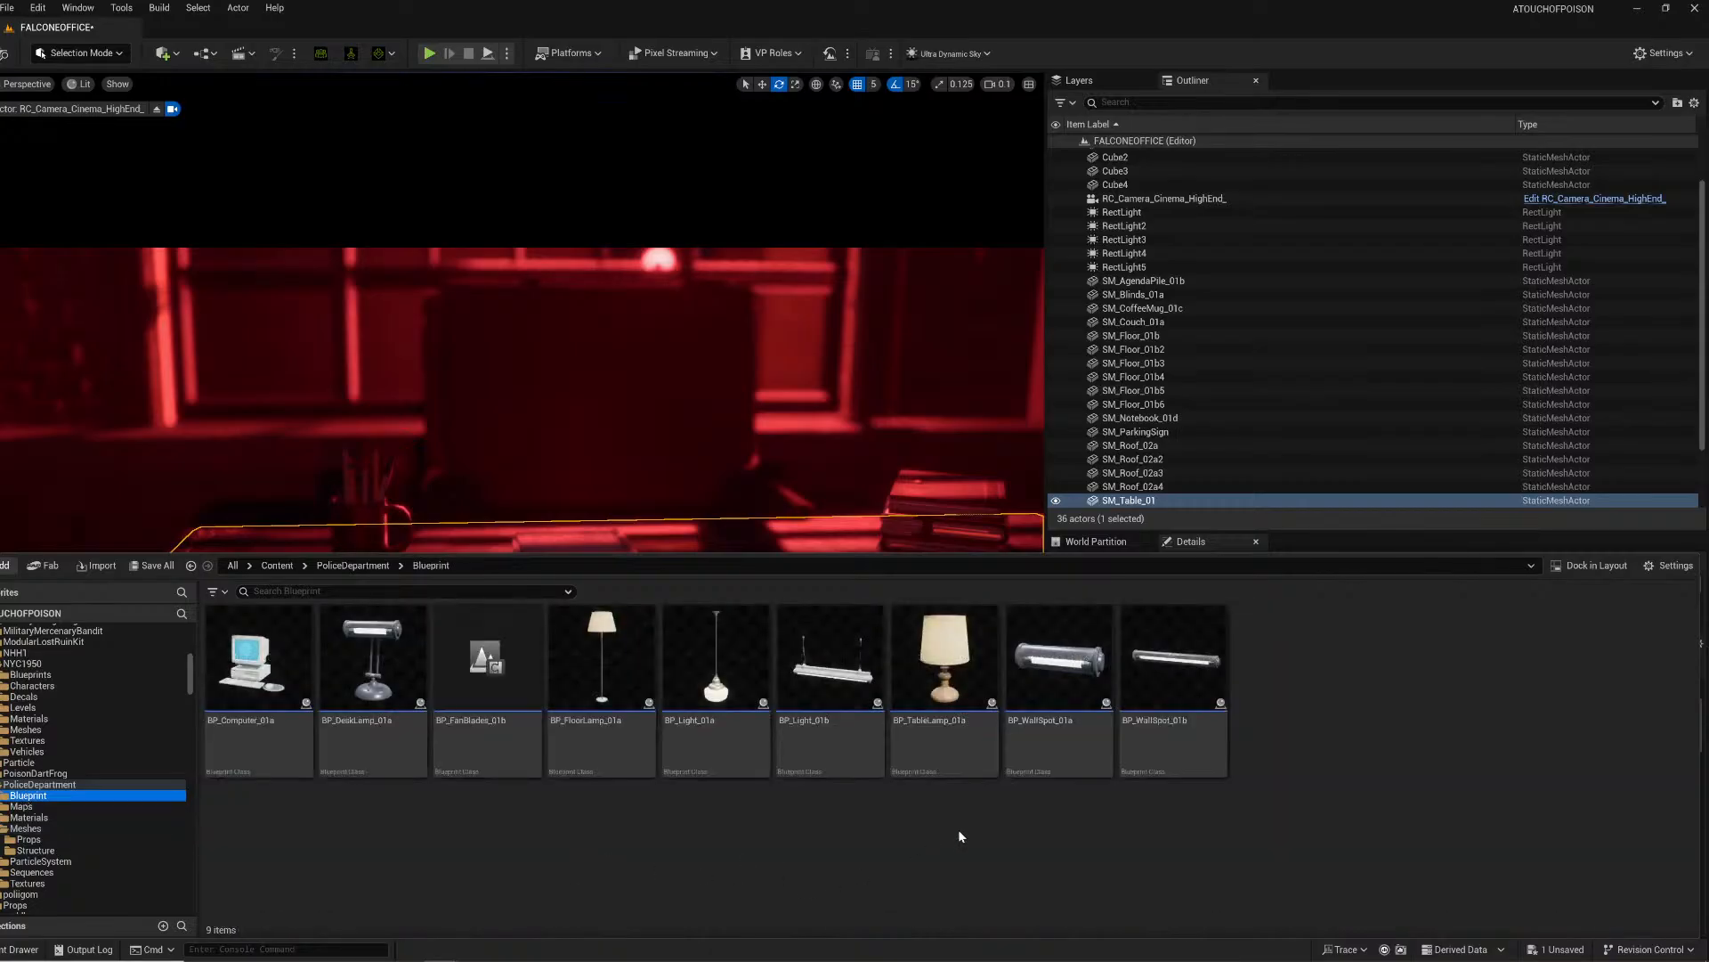
left_click_drag(980, 748, 217, 623)
right_click_drag(217, 623, 210, 583)
Step: Set the intensity of the table lamp's PointLight component to 0.25
scroll(1118, 617, "down", 2)
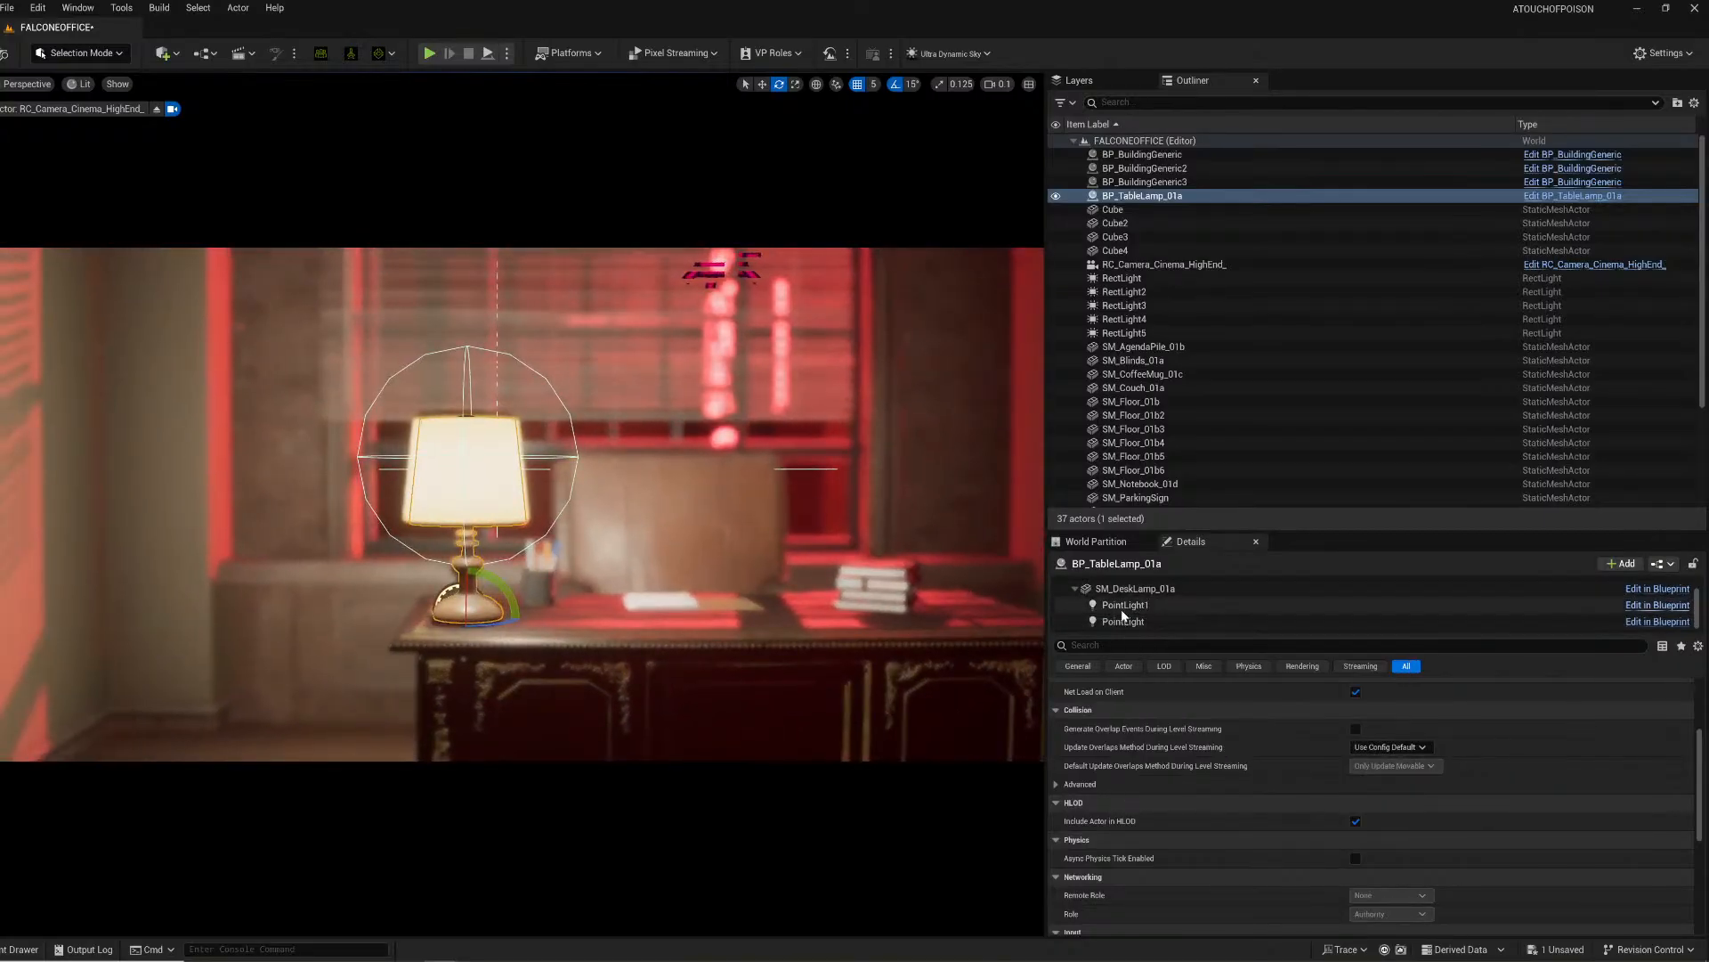
left_click(1120, 623)
left_click(1131, 607, "ctrl")
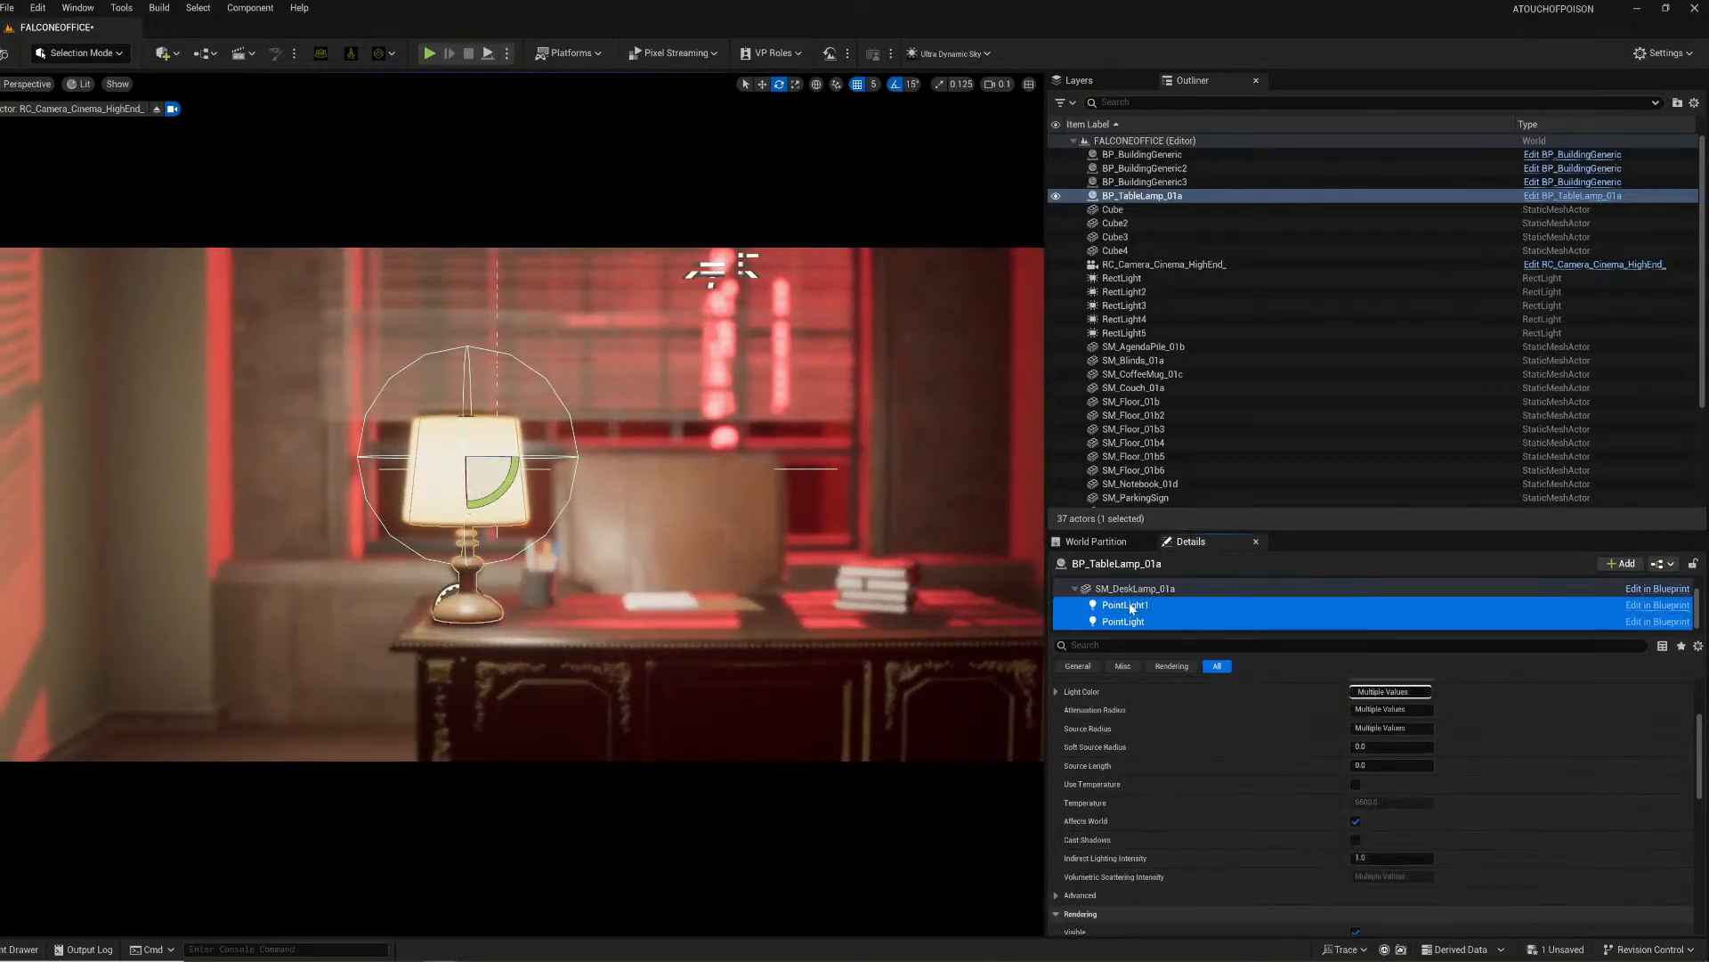
scroll(1211, 765, "up", 2)
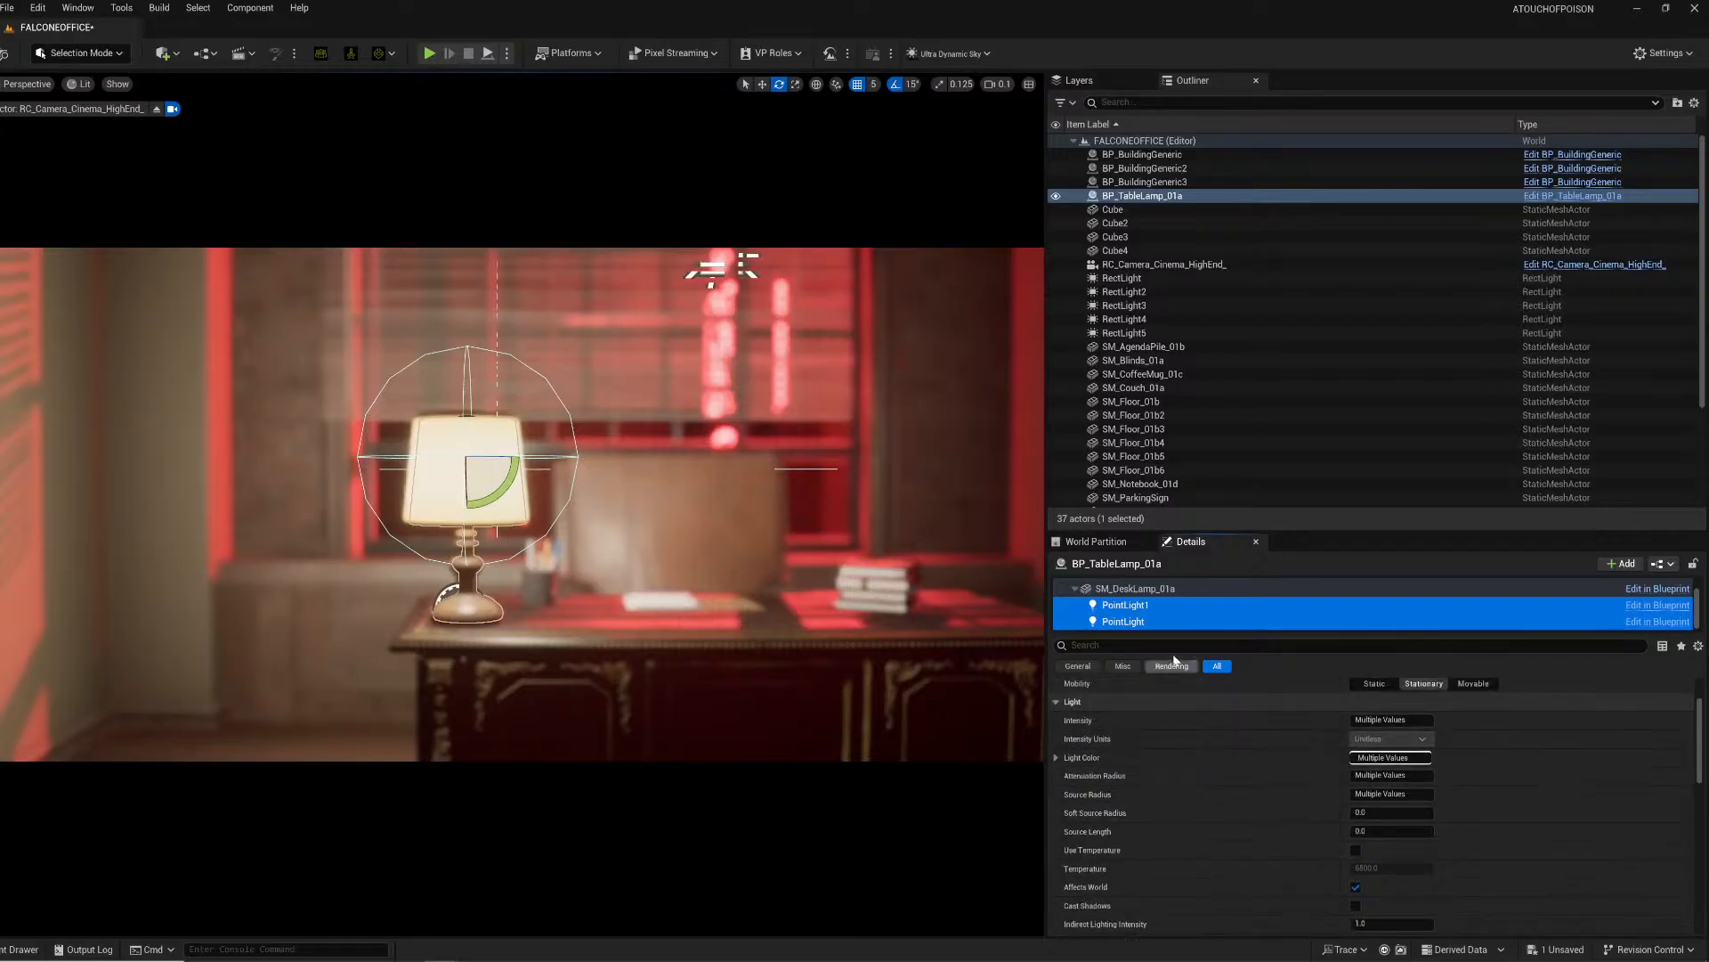
left_click(1113, 622)
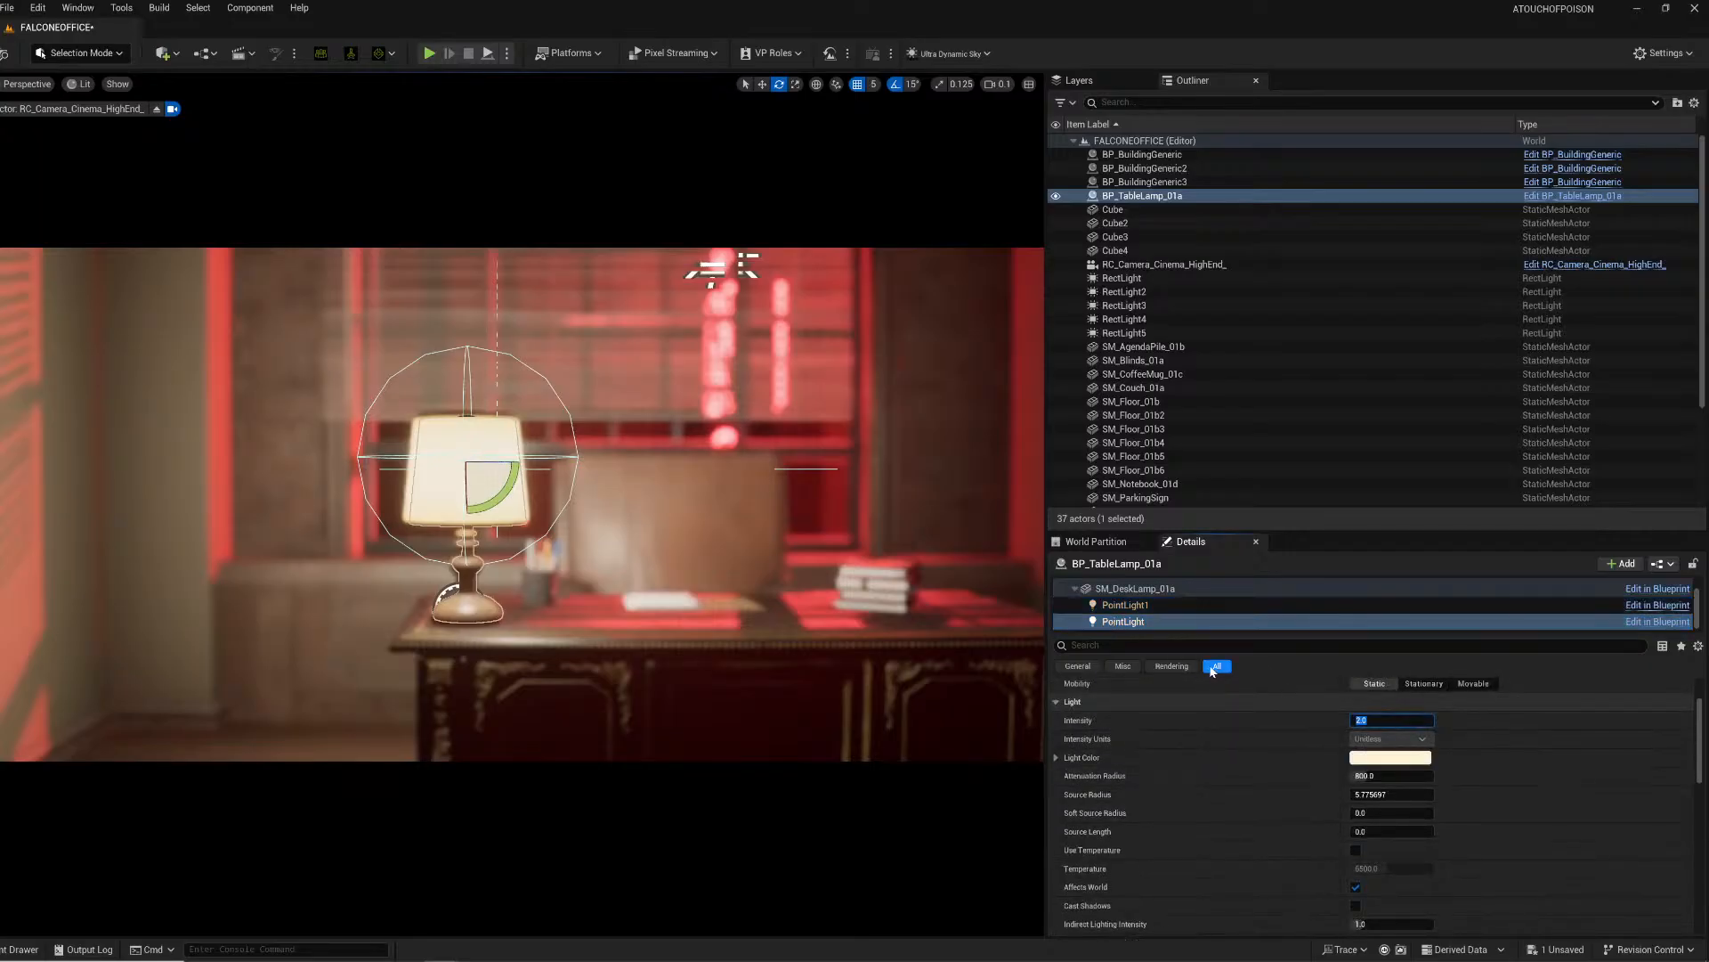
key("Return")
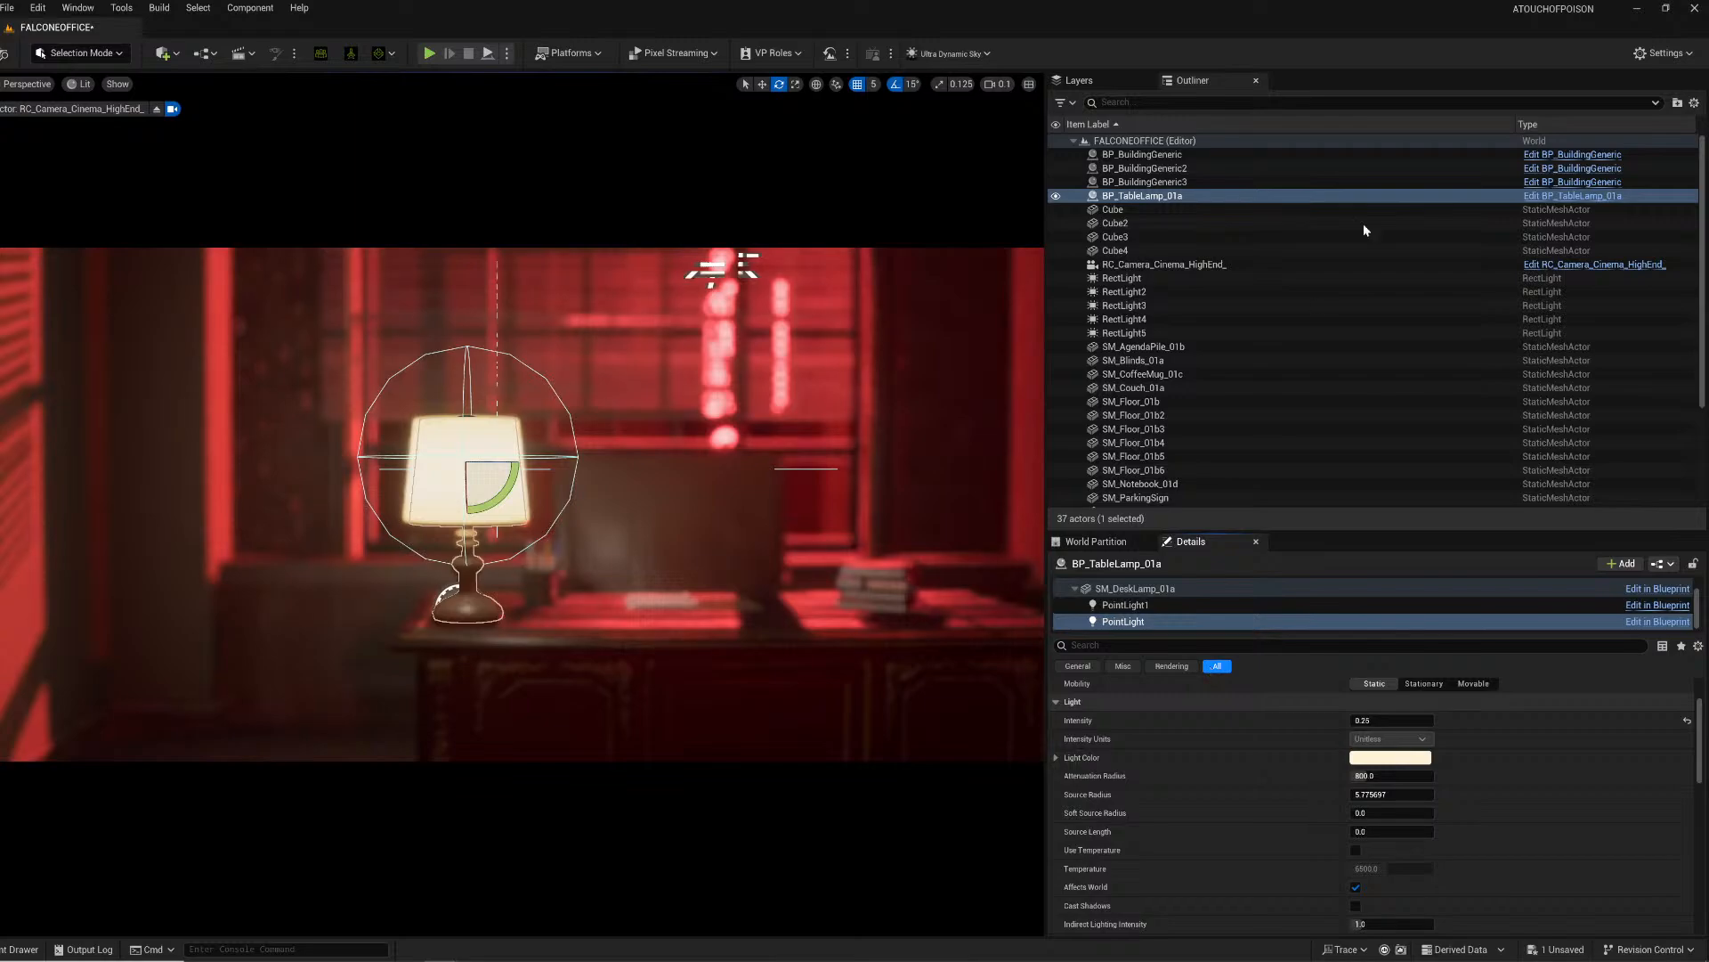
Step: Set the intensity of the table lamp's PointLight1 component to 500
left_click(1120, 605)
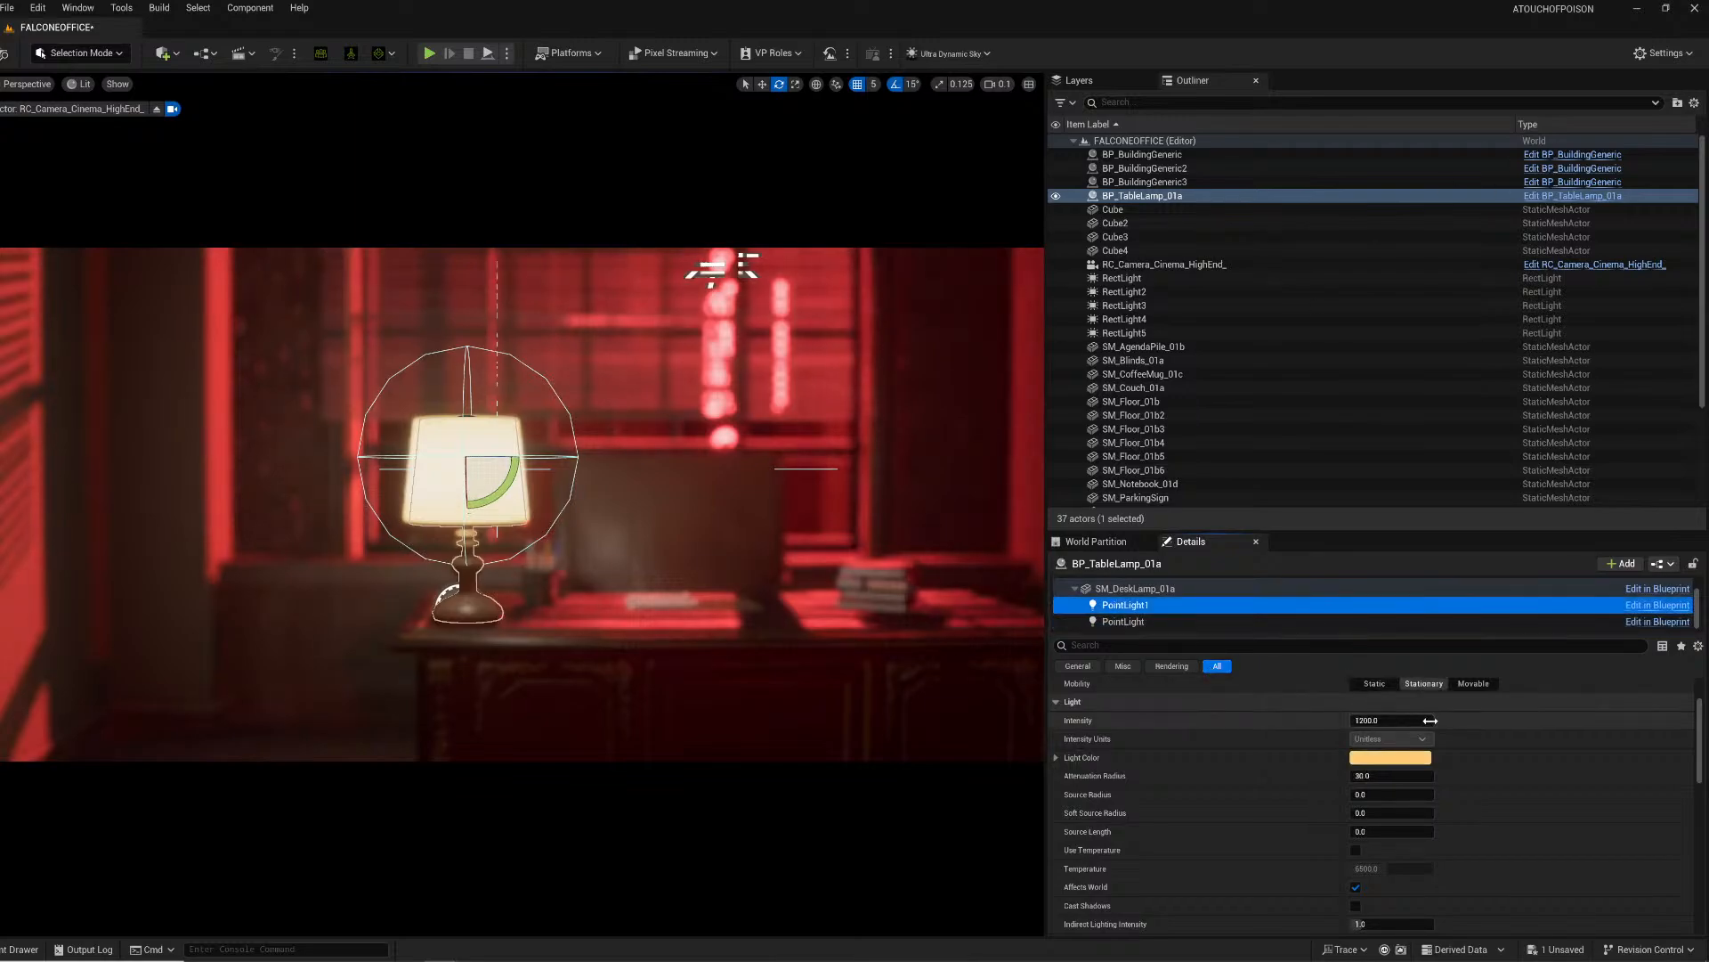
left_click(1391, 720)
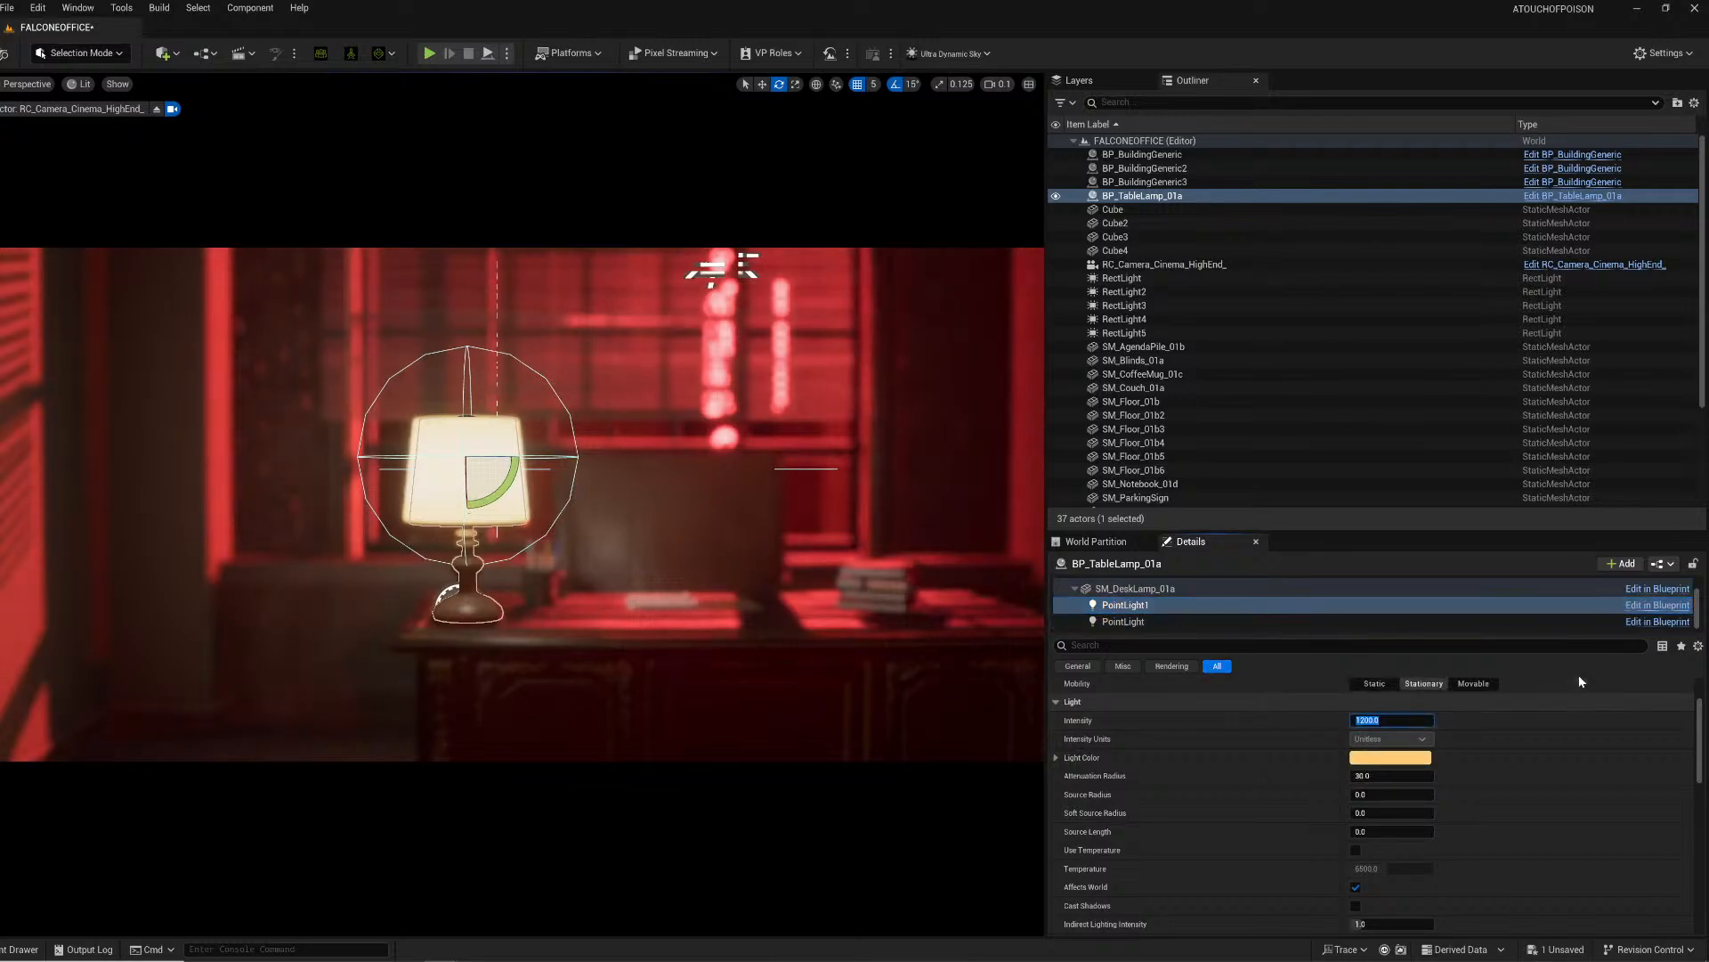
type("500")
key("Return")
Step: Move the piloted camera in closer and lower to frame the lamp, desk props and window behind
left_click(596, 588)
right_click_drag(595, 588, 628, 530)
key("w")
key("s")
key("s")
key("w")
key("w")
key("s")
key("w")
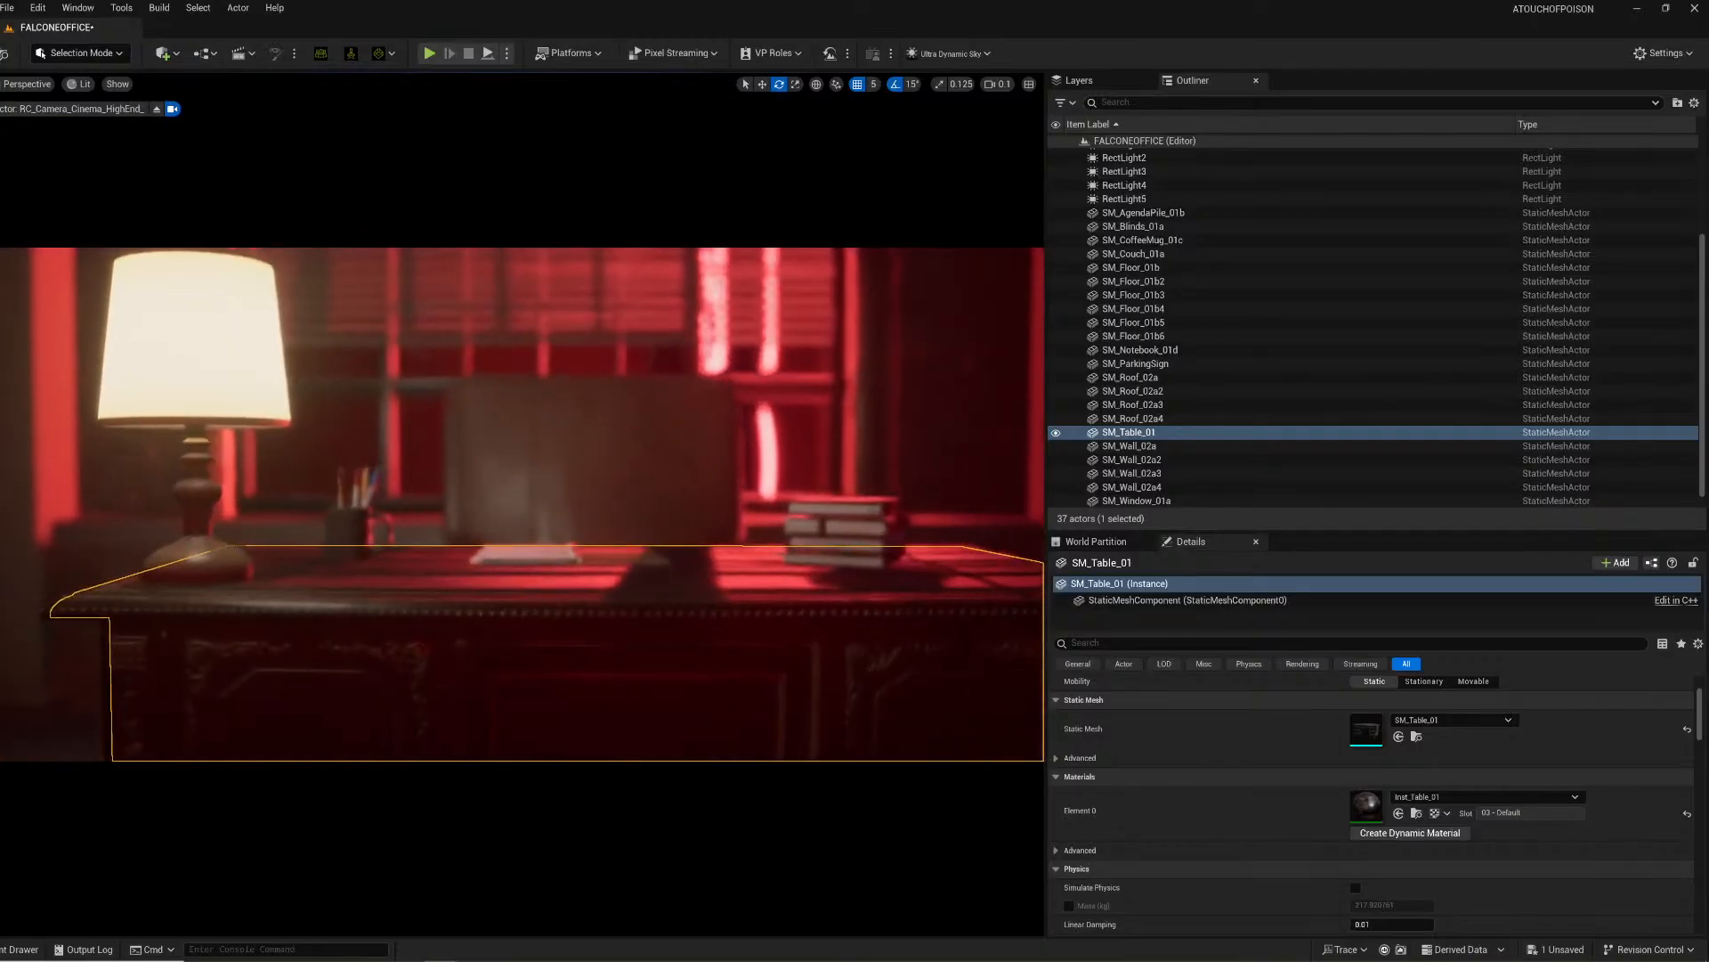
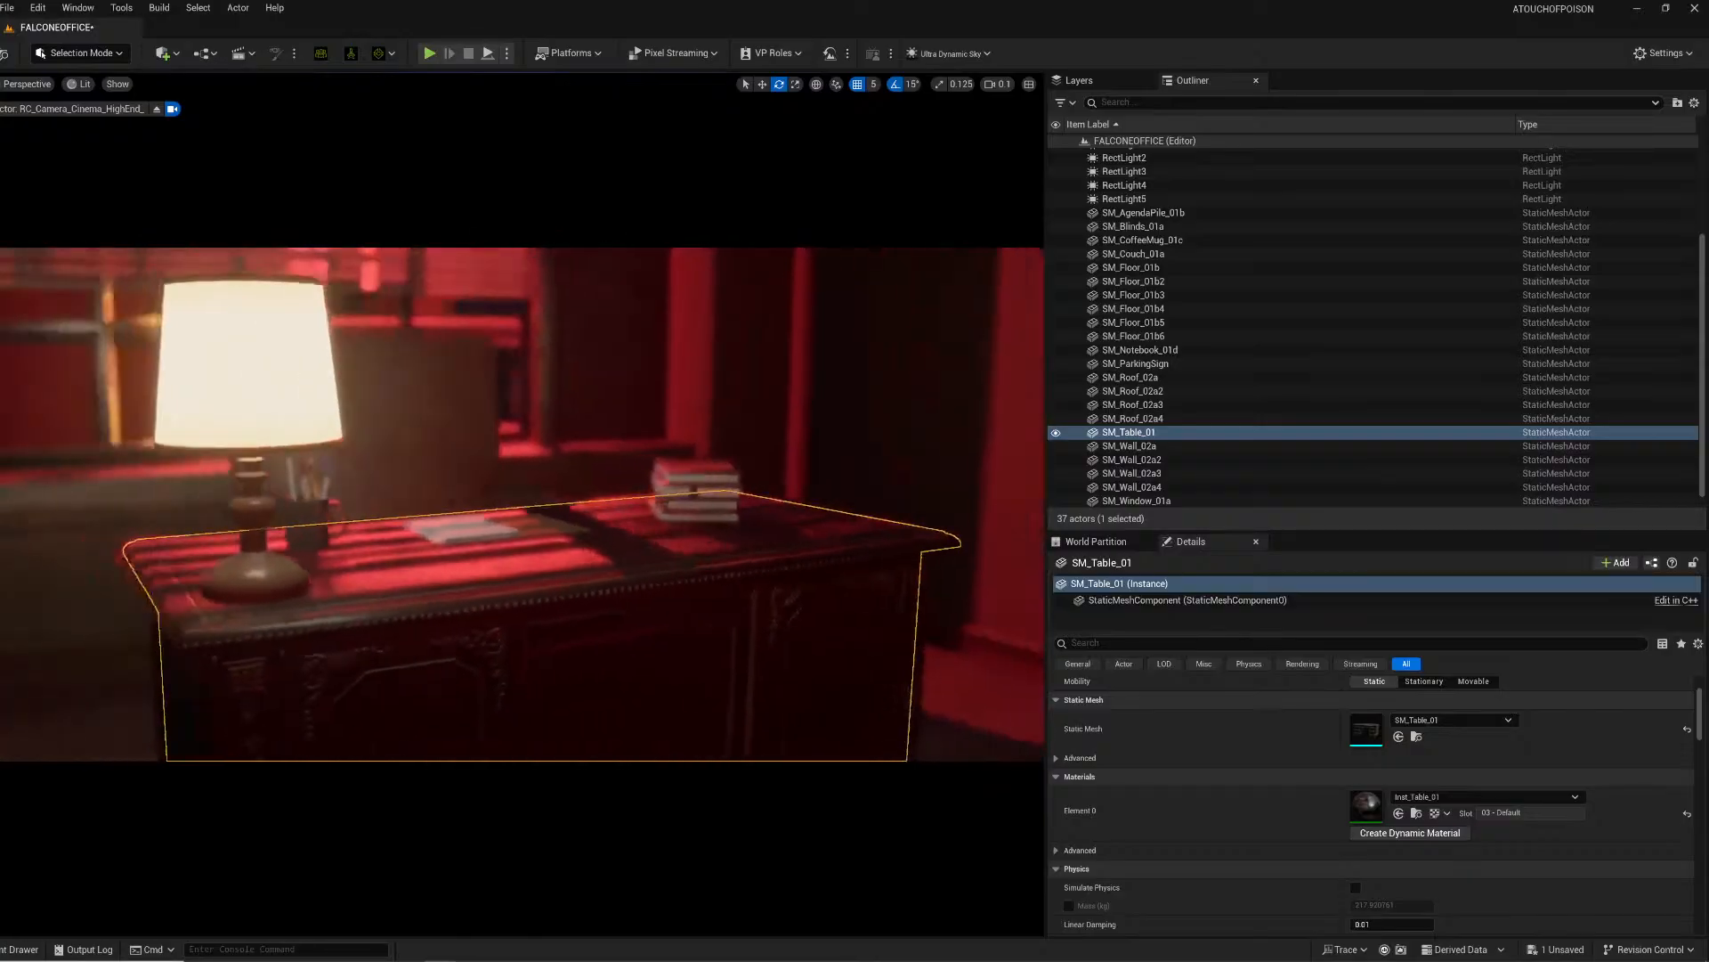
Step: Move the table lamp to the opposite end of the desk beside the stacked books, and bring the camera in closer
left_click(346, 561)
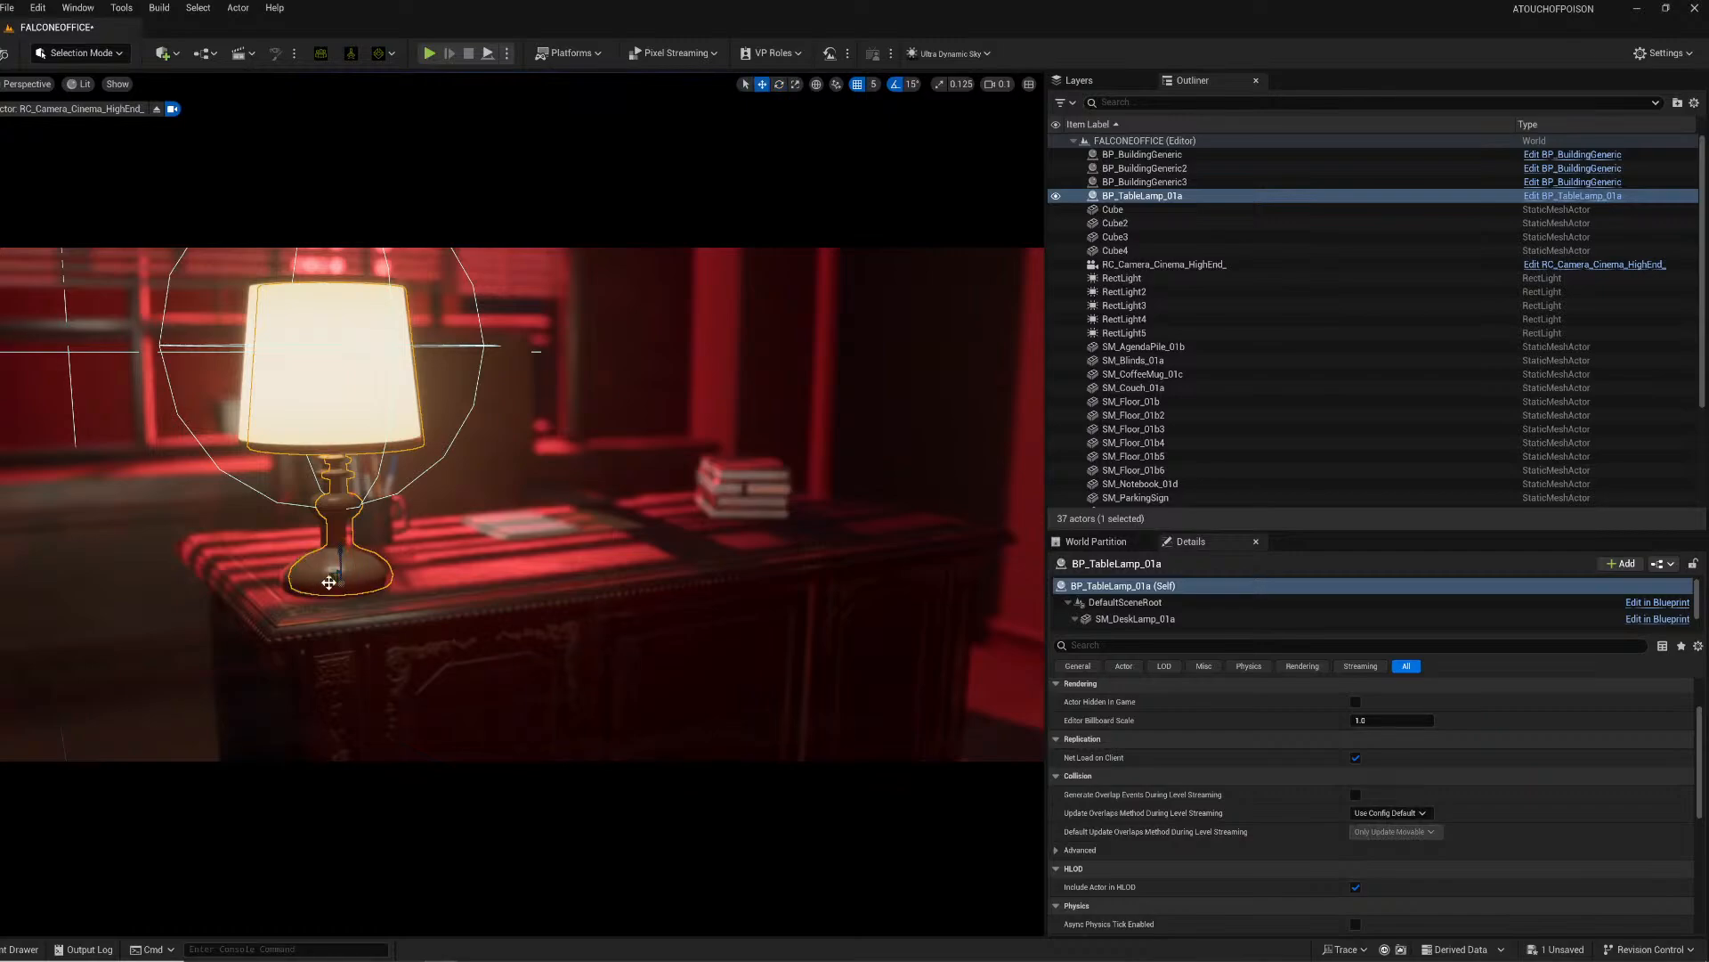
left_click_drag(474, 563, 877, 518)
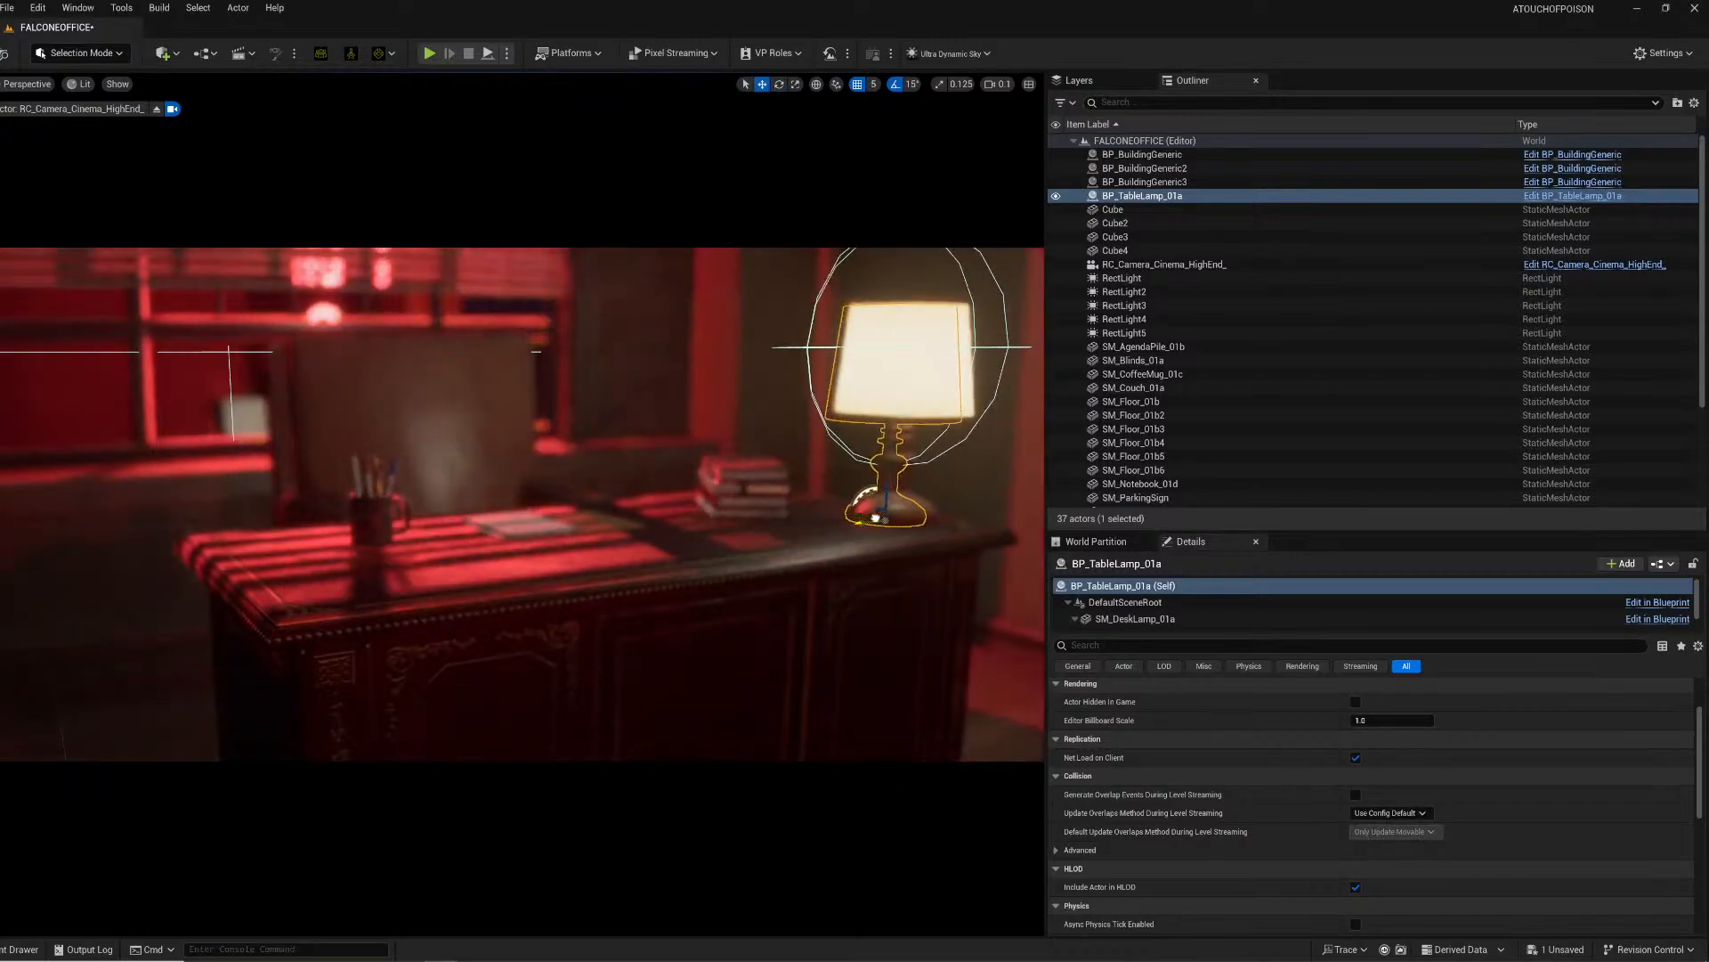
left_click(596, 475)
right_click_drag(595, 475, 534, 507)
key("w")
Step: Place SM_Money_Filled_Briefcase_01b from the HeistVOL2_Cops_N_Robbers meshes on the mug end of the desk and rotate it 30°
left_click(436, 498)
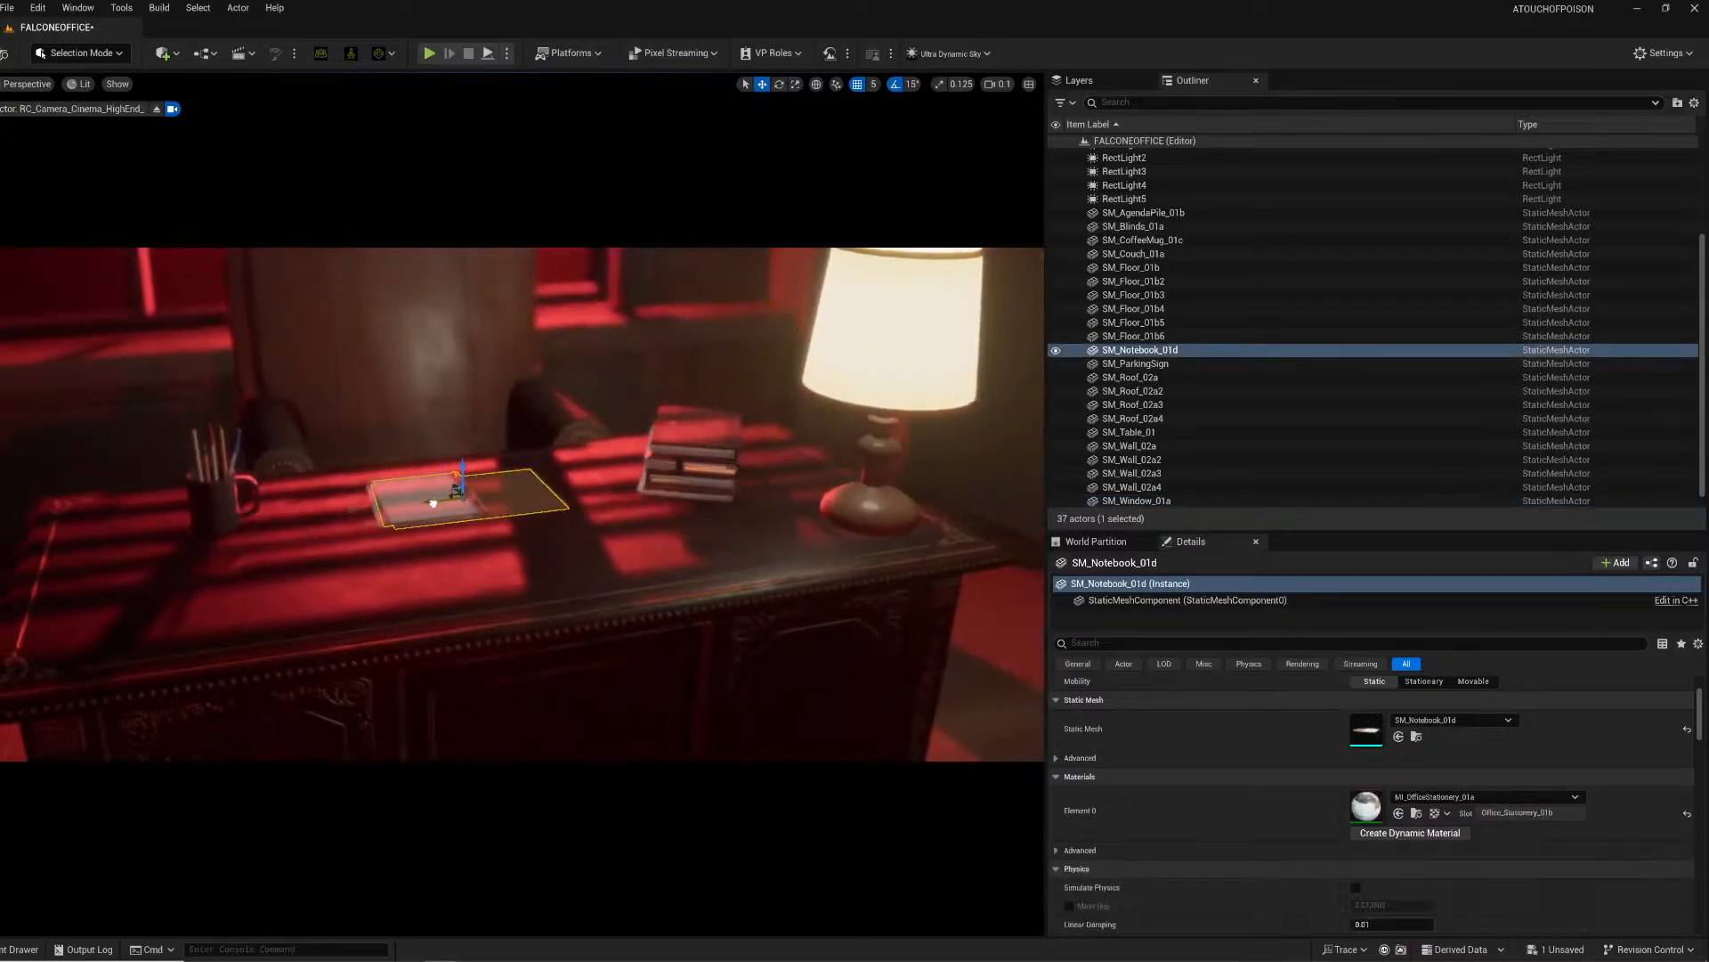
left_click(20, 949)
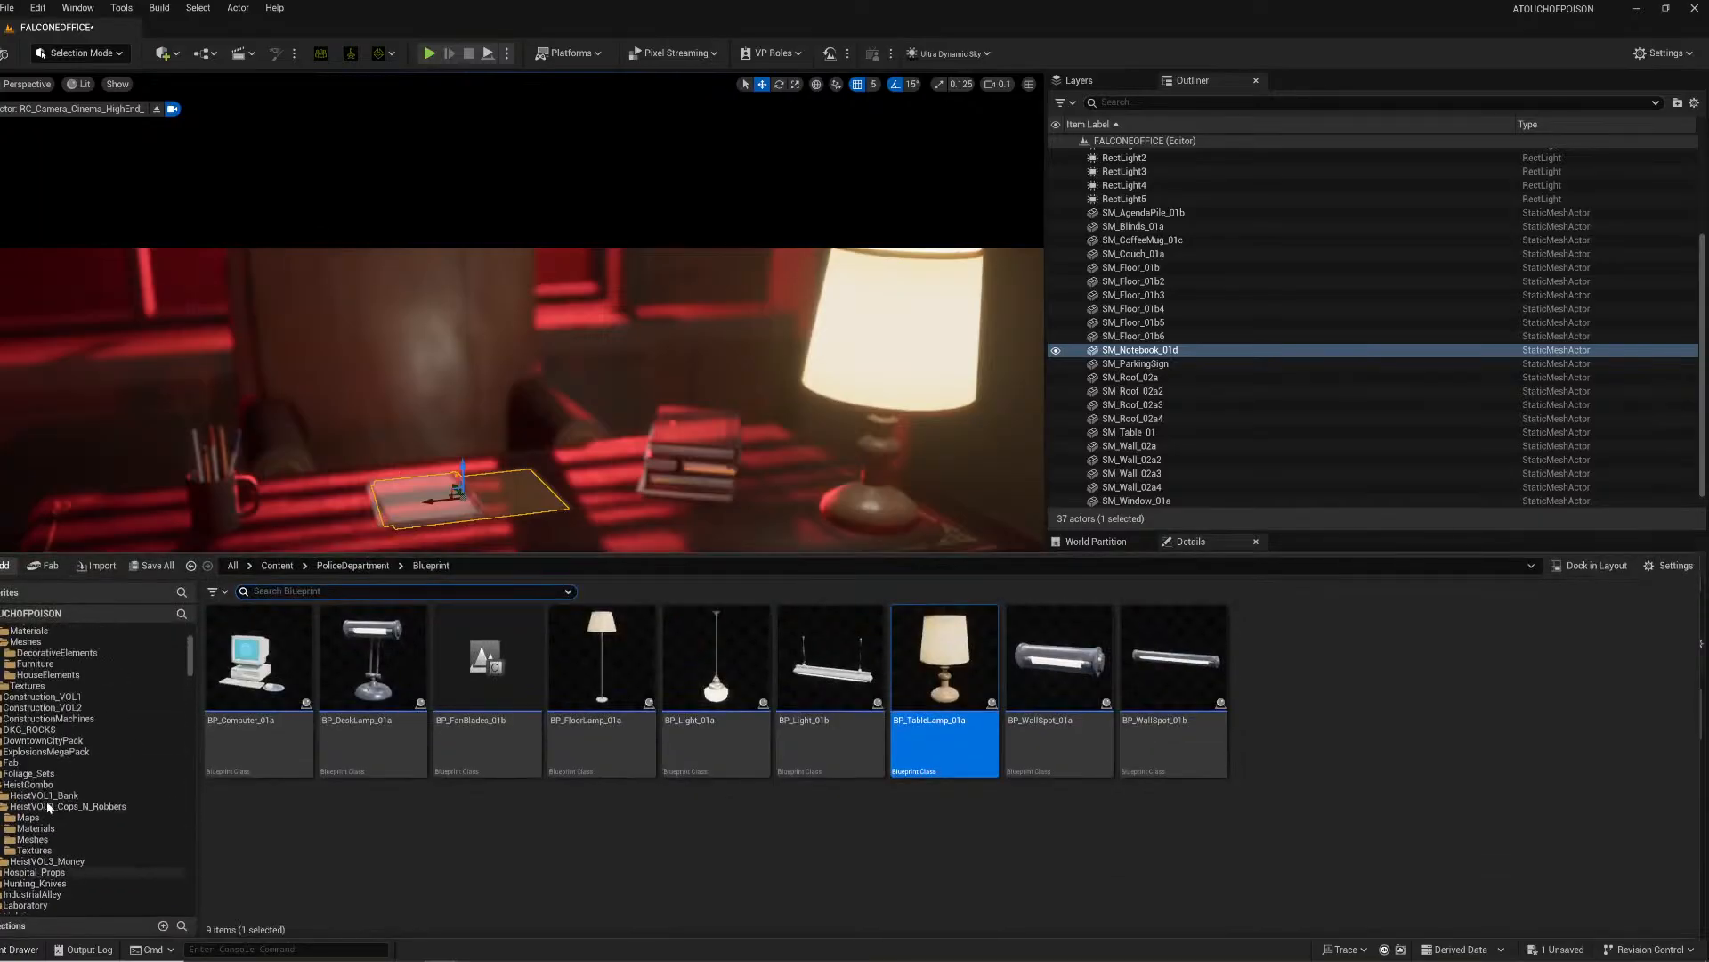
scroll(46, 799, "up", 5)
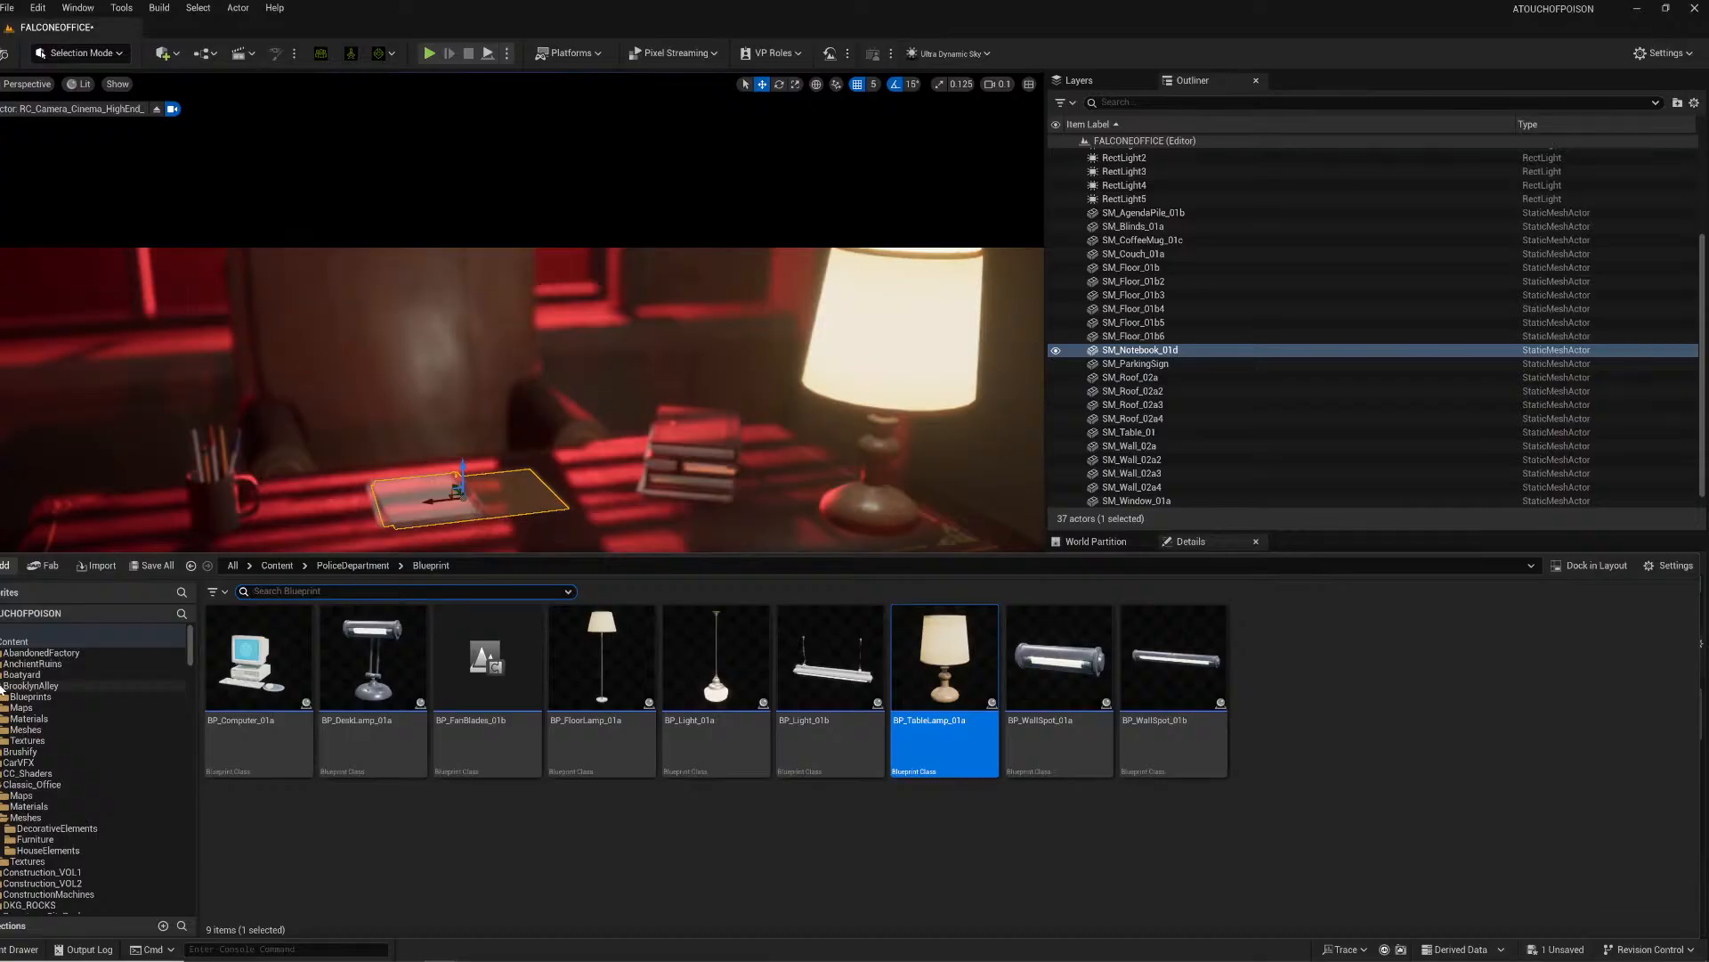
scroll(24, 827, "down", 5)
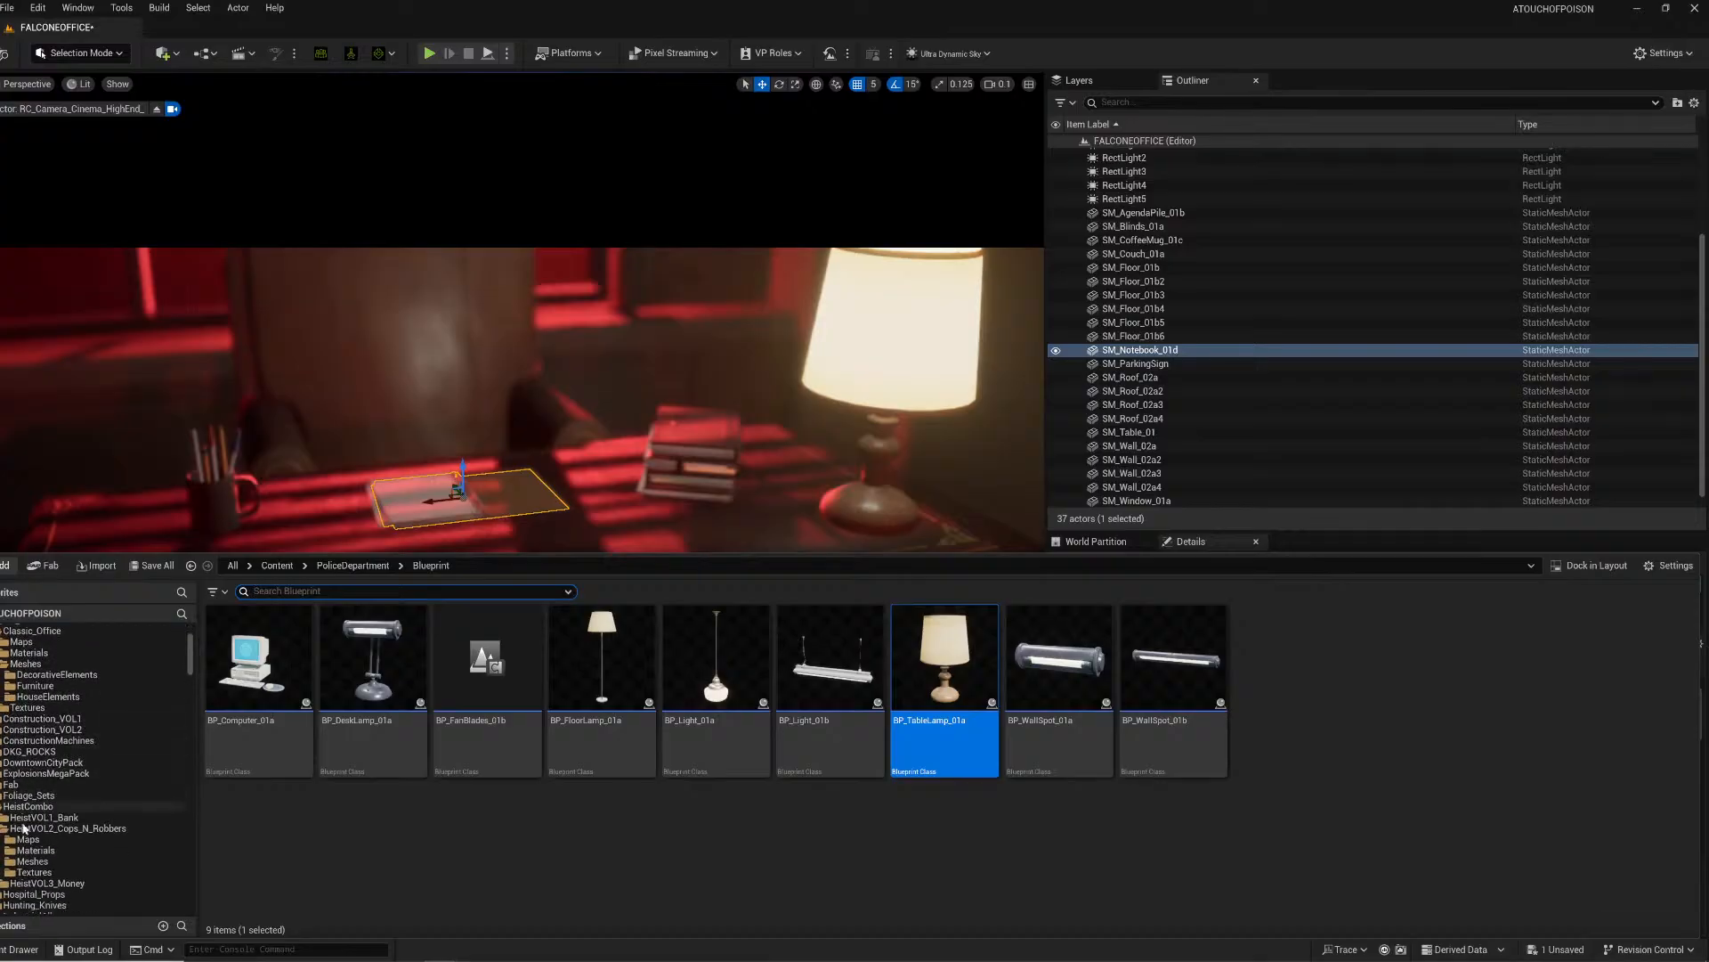
left_click(36, 860)
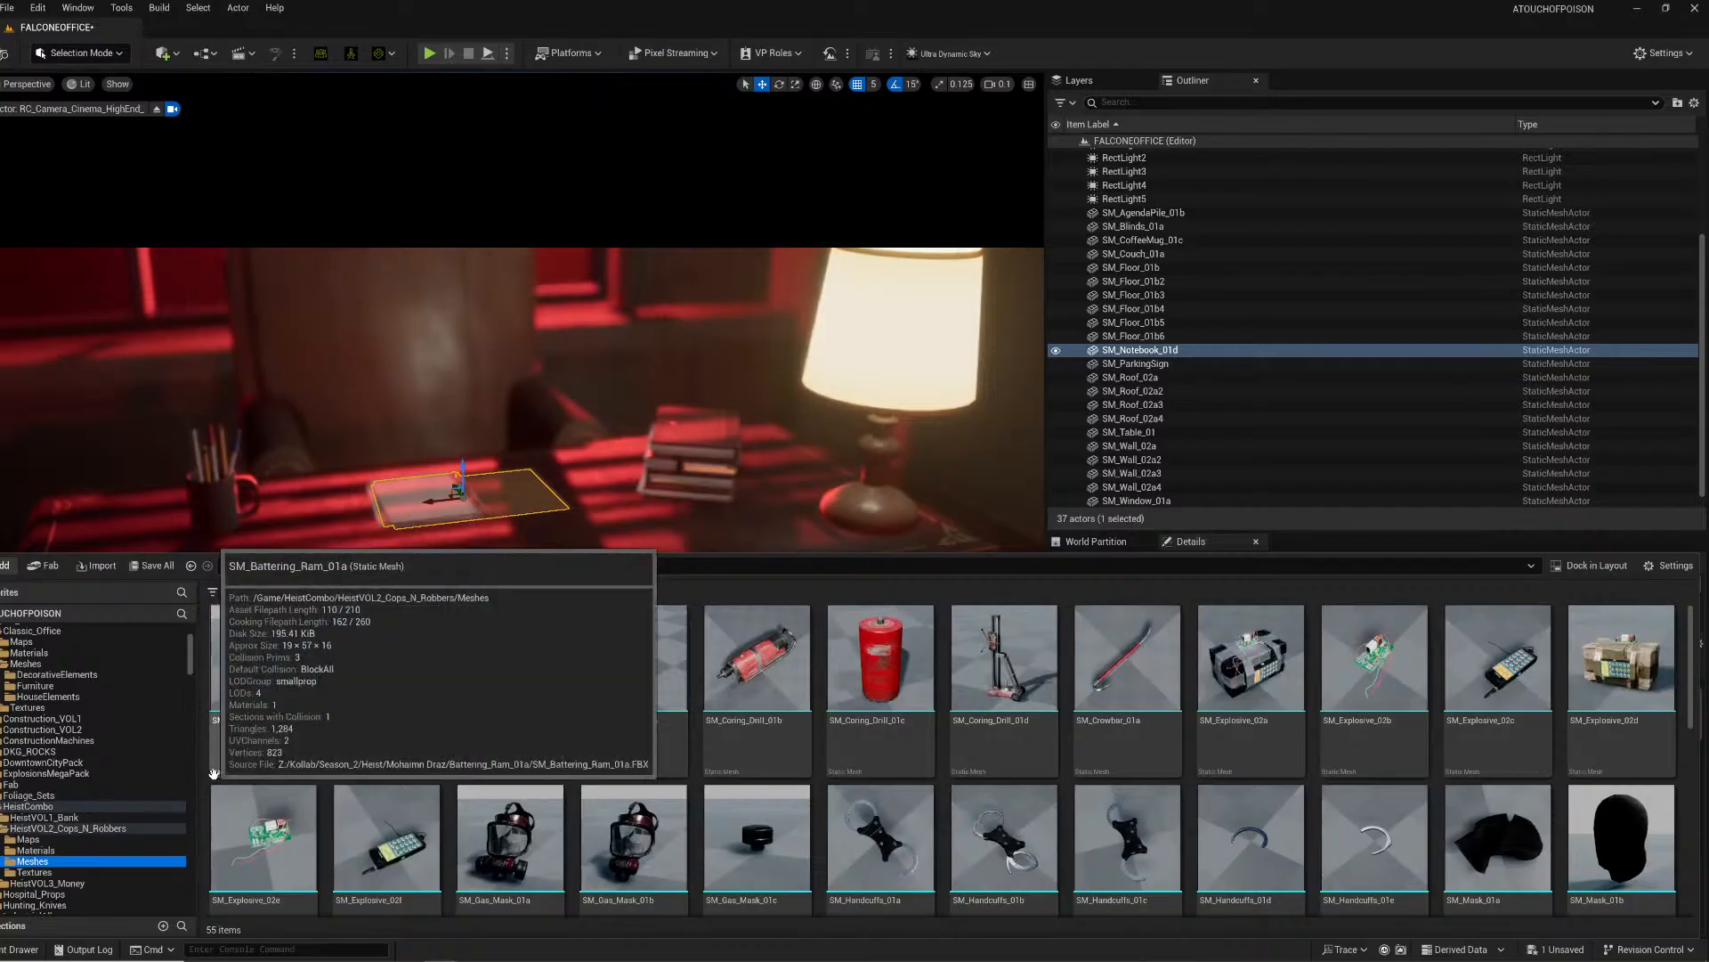
scroll(669, 890, "down", 2)
scroll(669, 890, "down", 5)
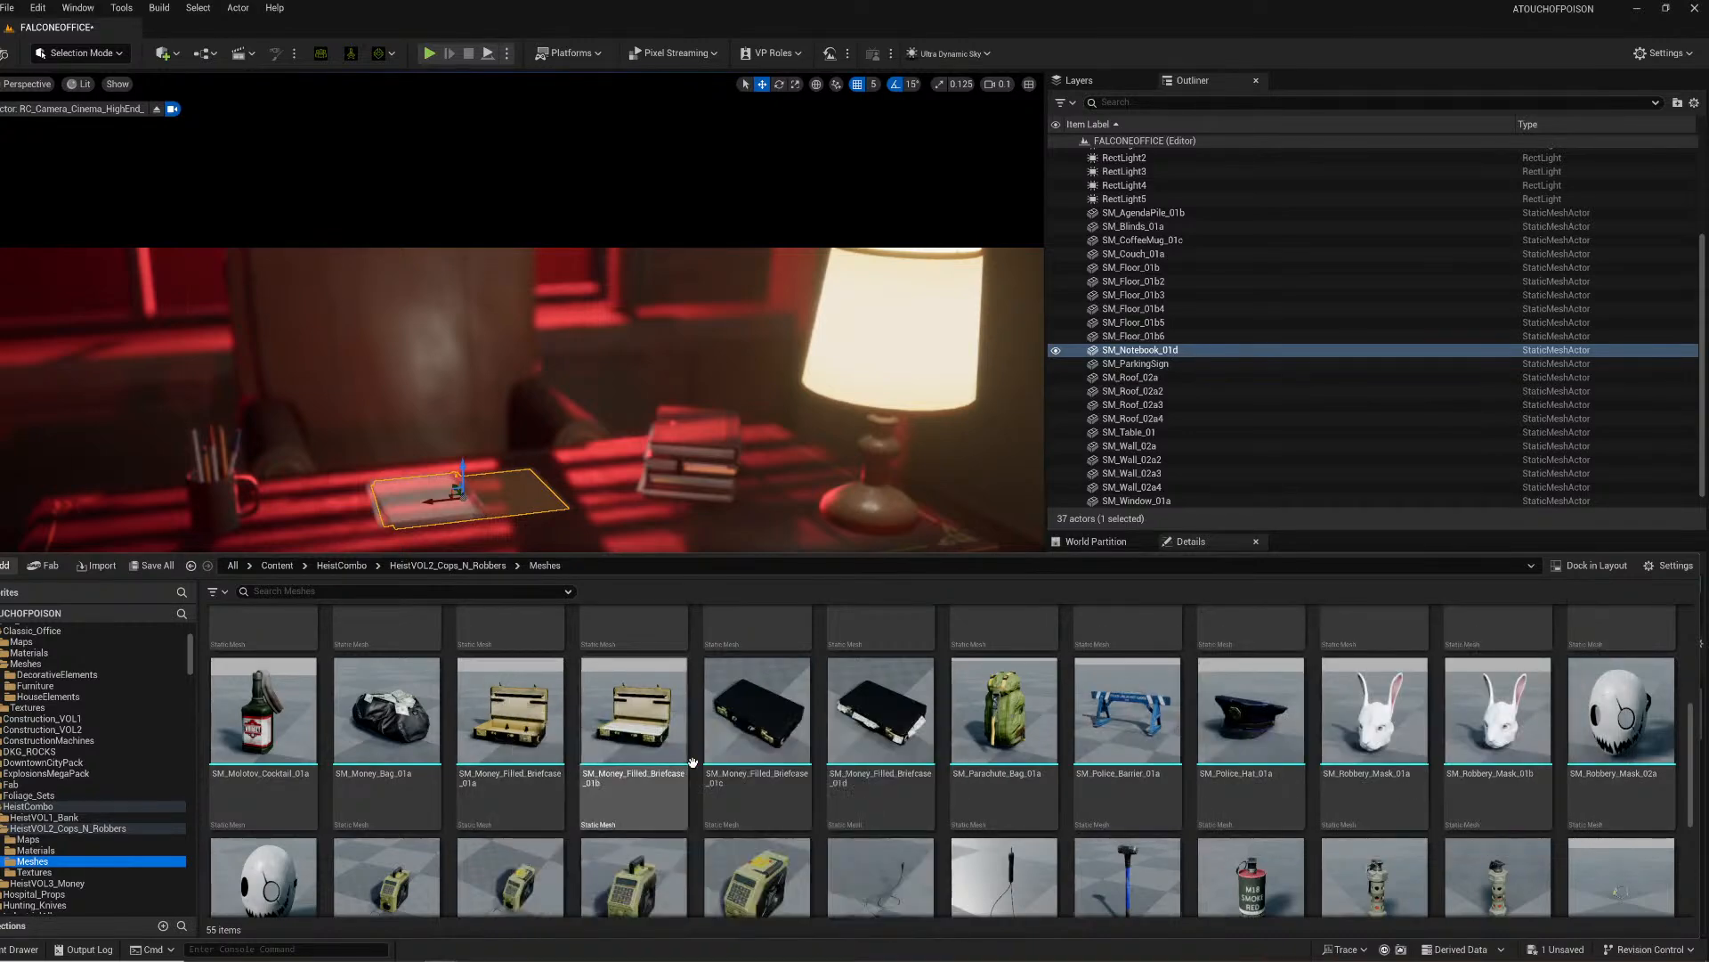
scroll(675, 777, "down", 4)
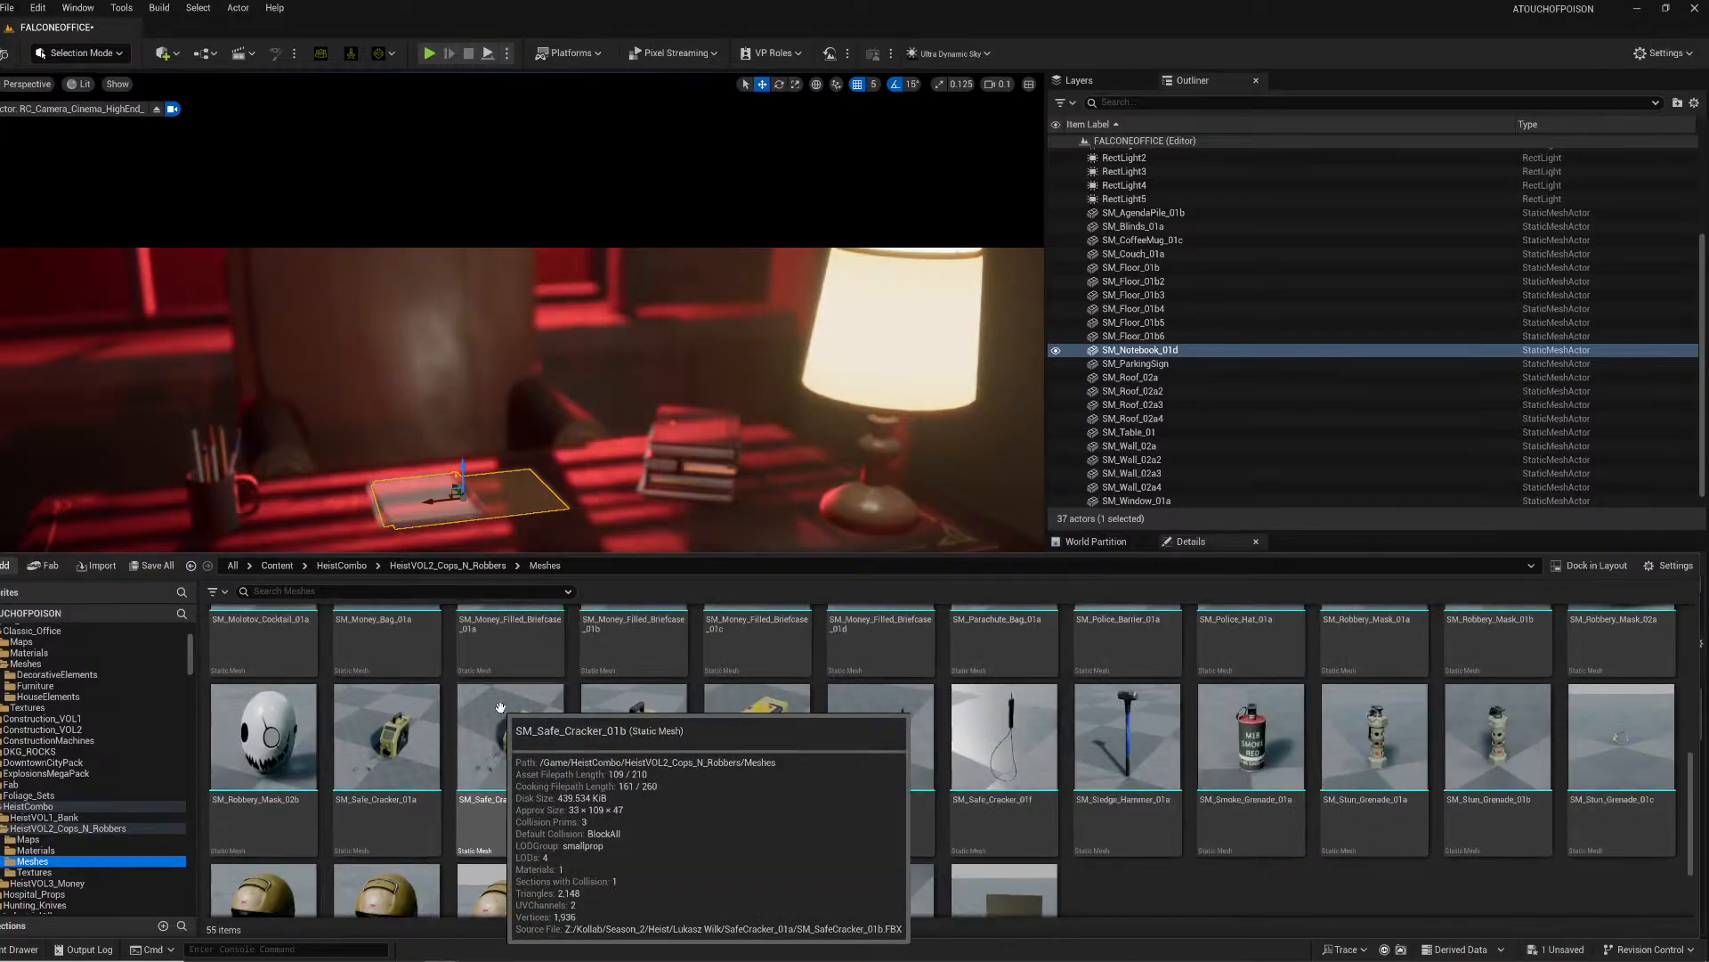
scroll(498, 694, "up", 2)
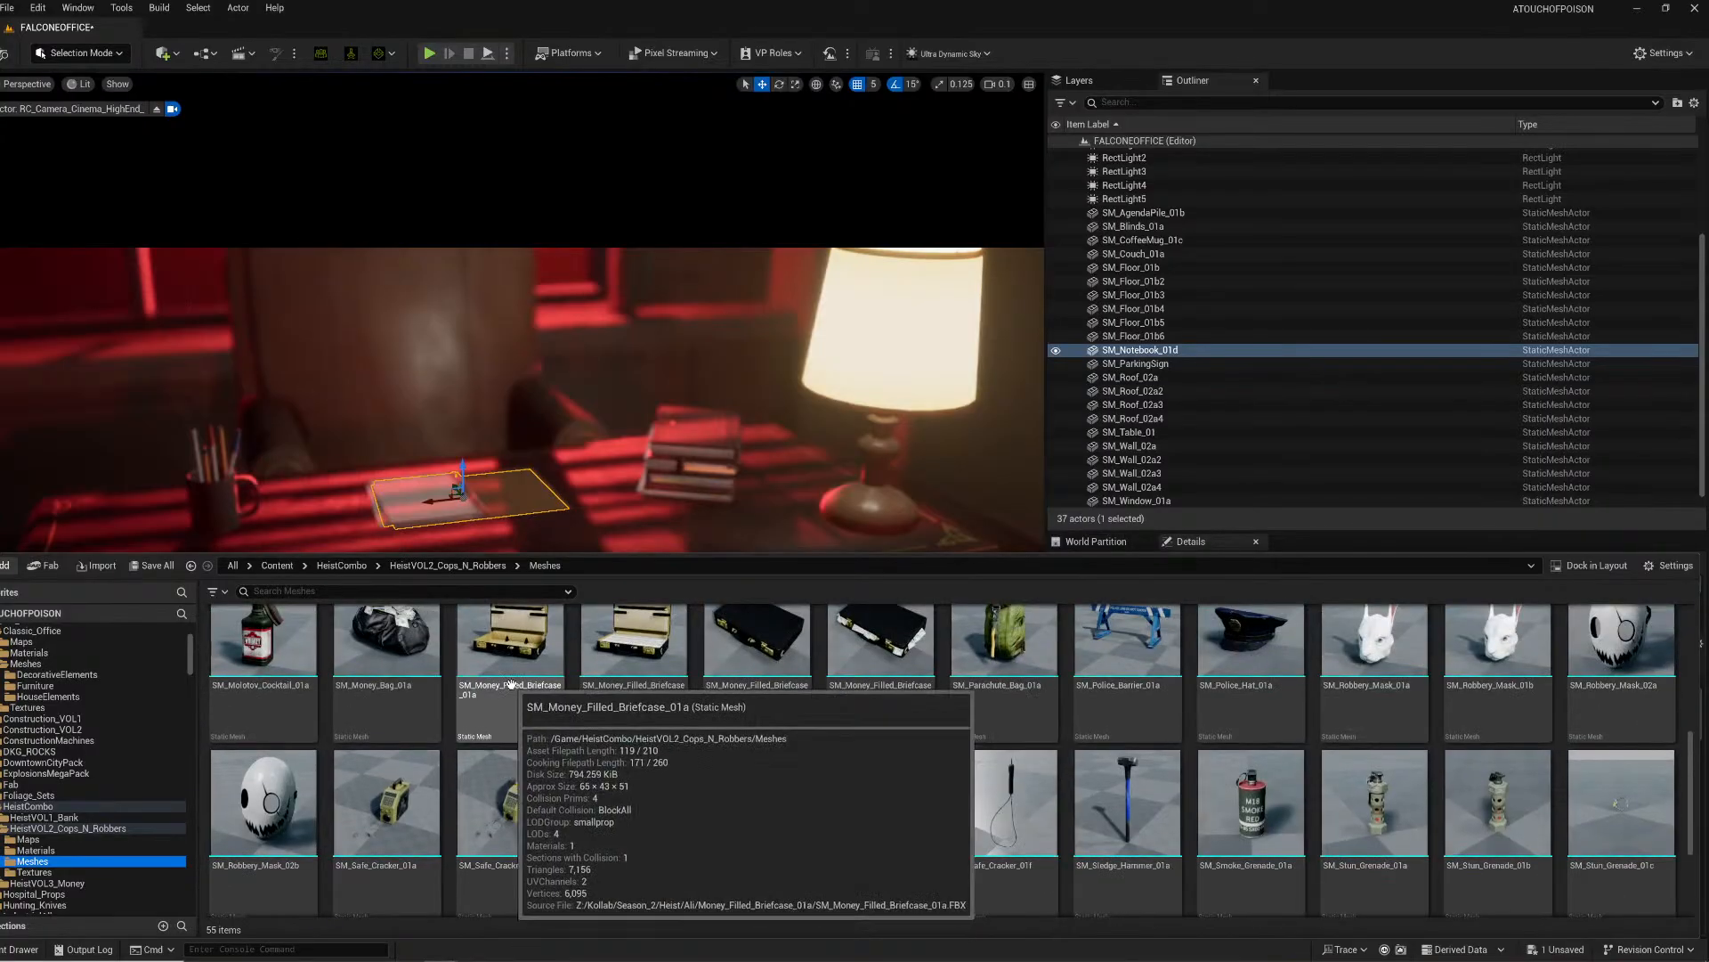
scroll(492, 652, "up", 1)
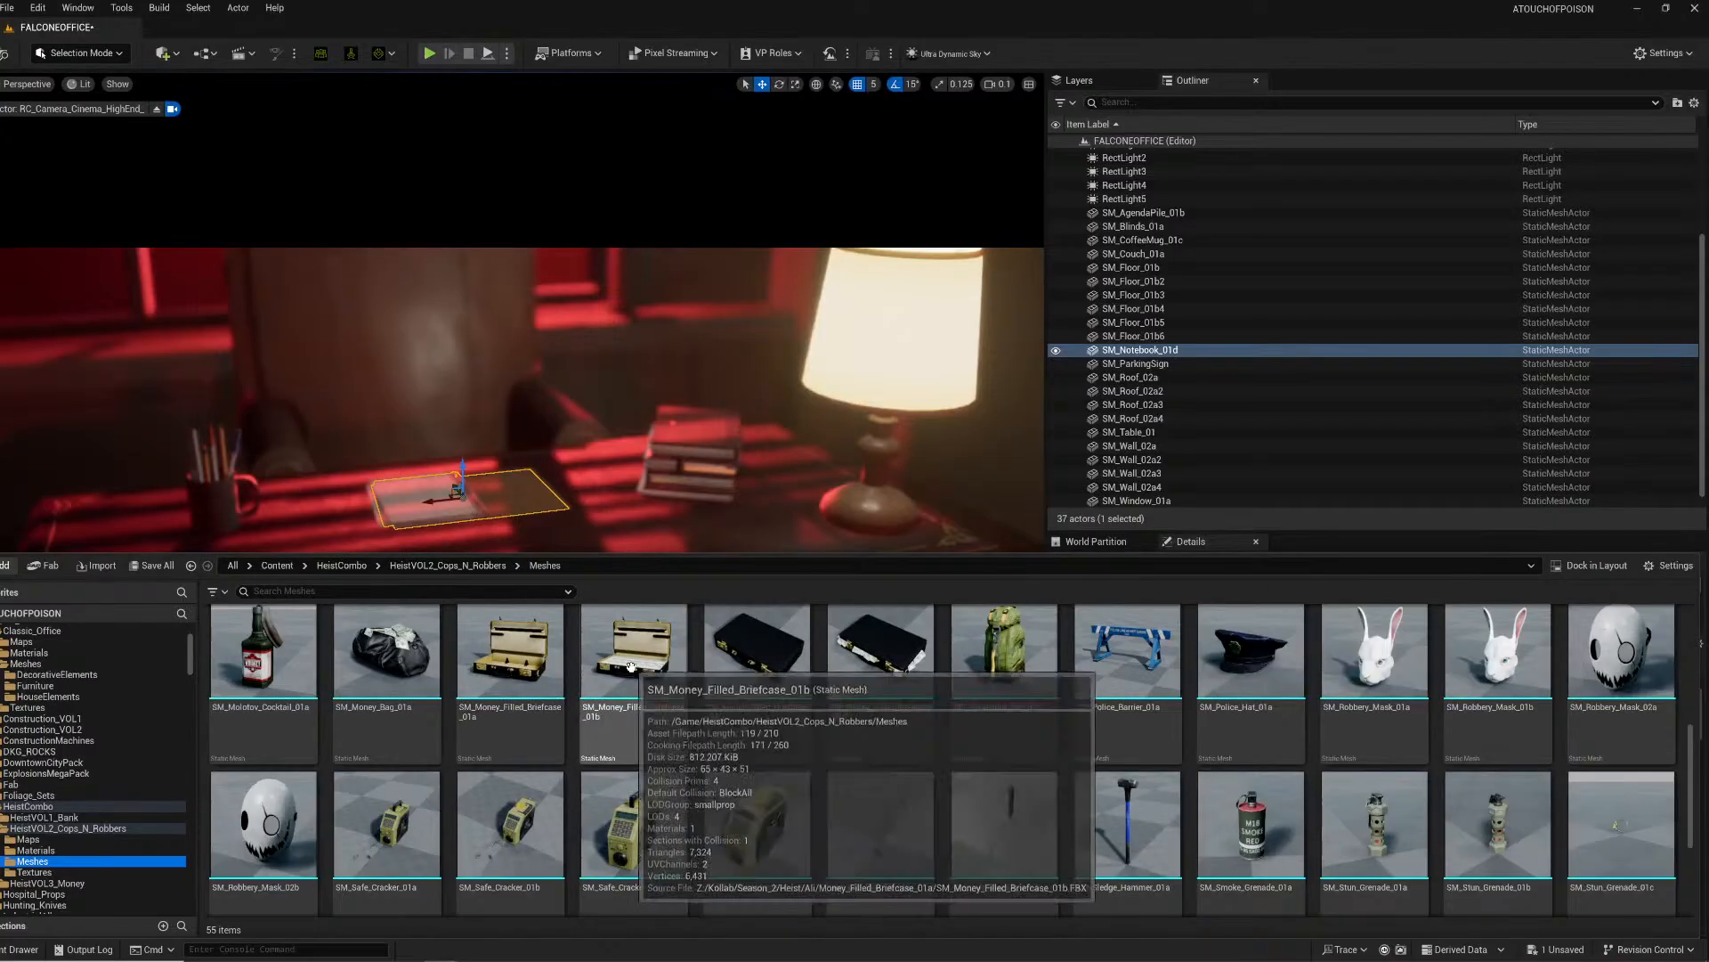
left_click(678, 677)
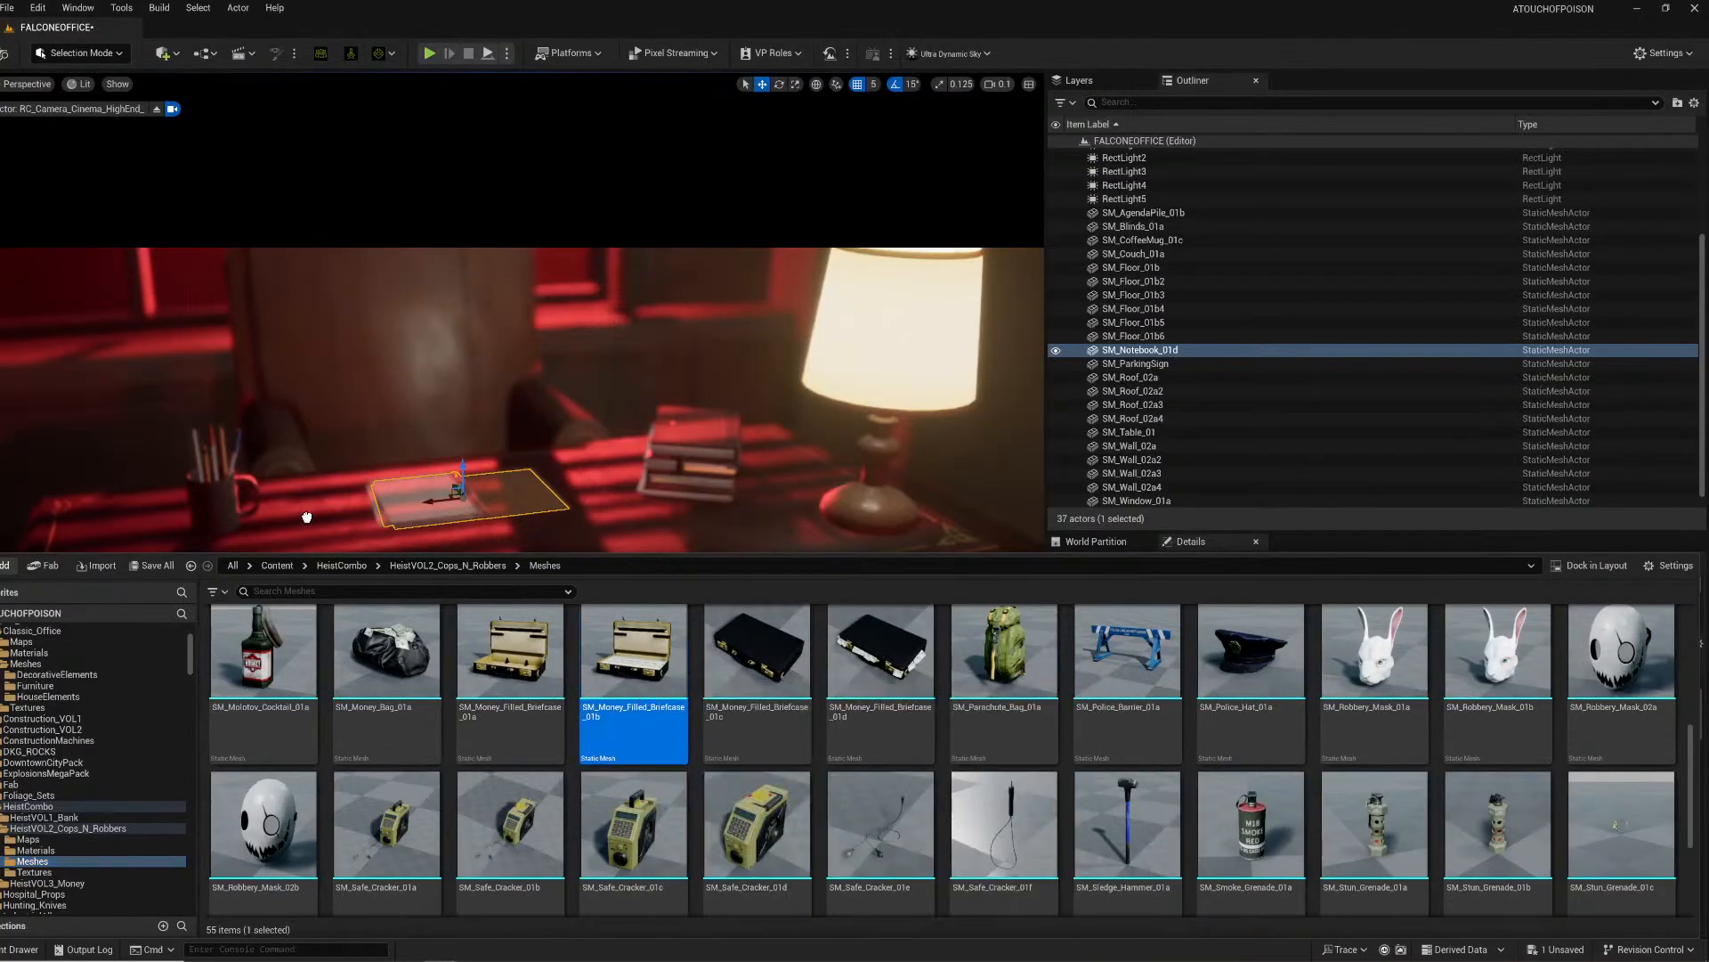
left_click_drag(306, 516, 238, 569)
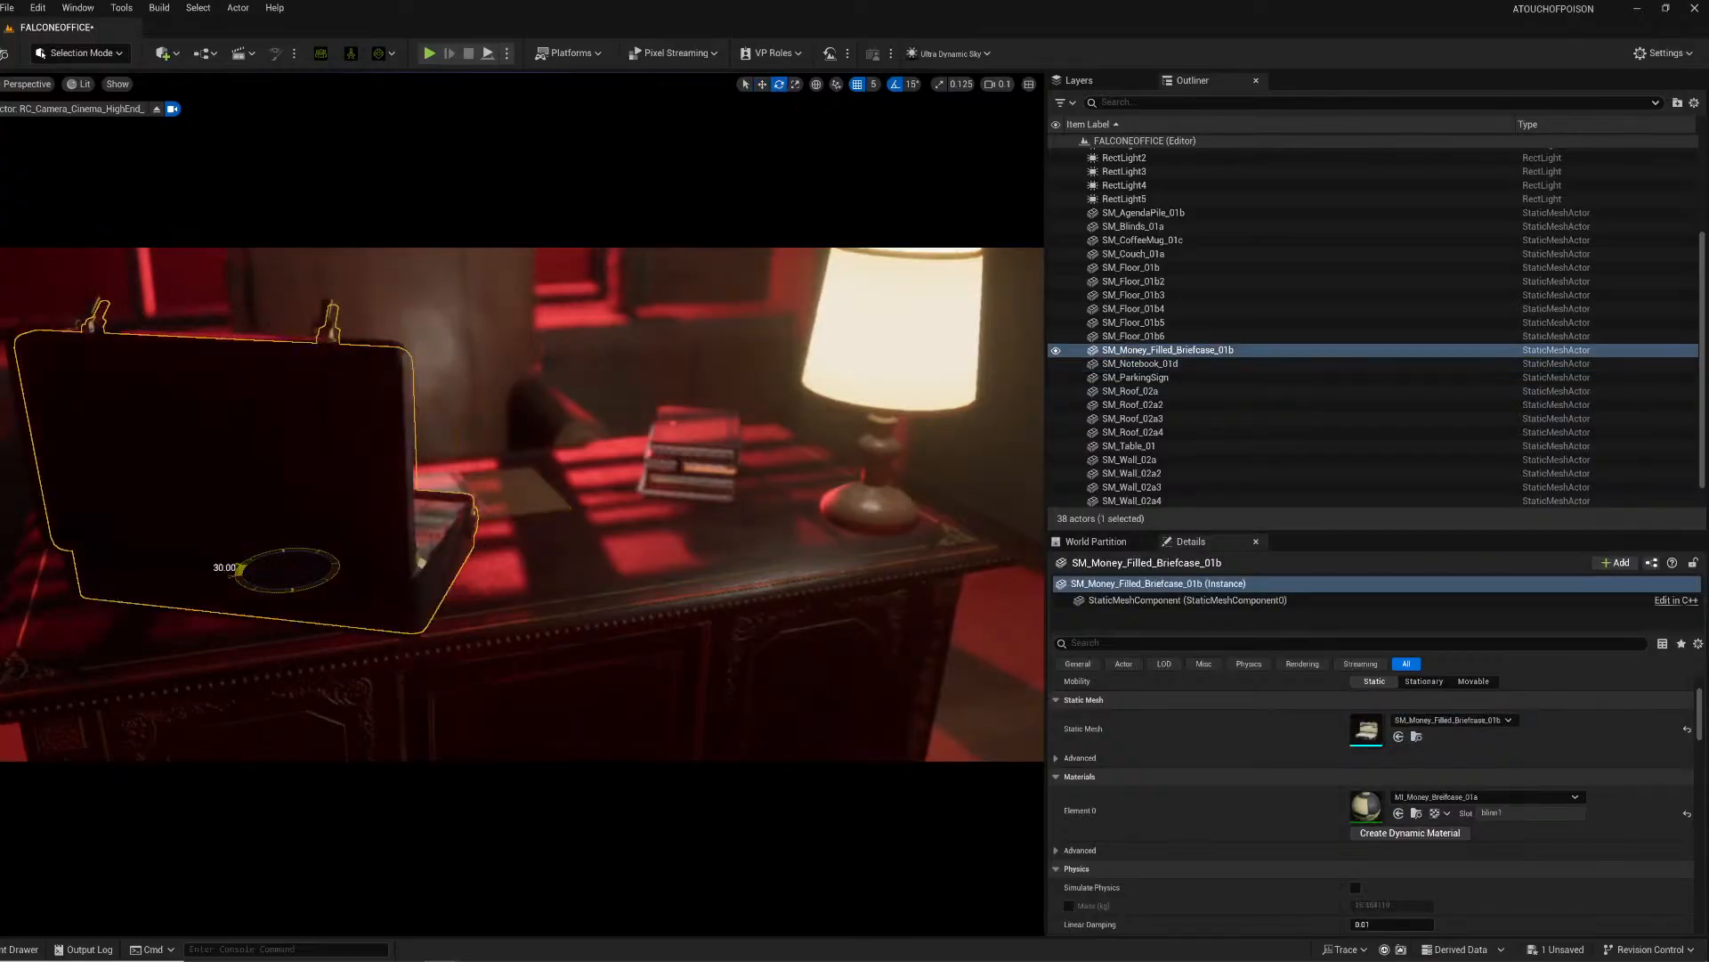
Step: Slide the pencil-filled coffee mug clear of the open briefcase, towards the edge of the desk
right_click_drag(464, 641, 151, 637)
key("s")
left_click(465, 641)
key("w")
key("d")
right_click_drag(602, 623, 637, 574)
left_click(566, 458)
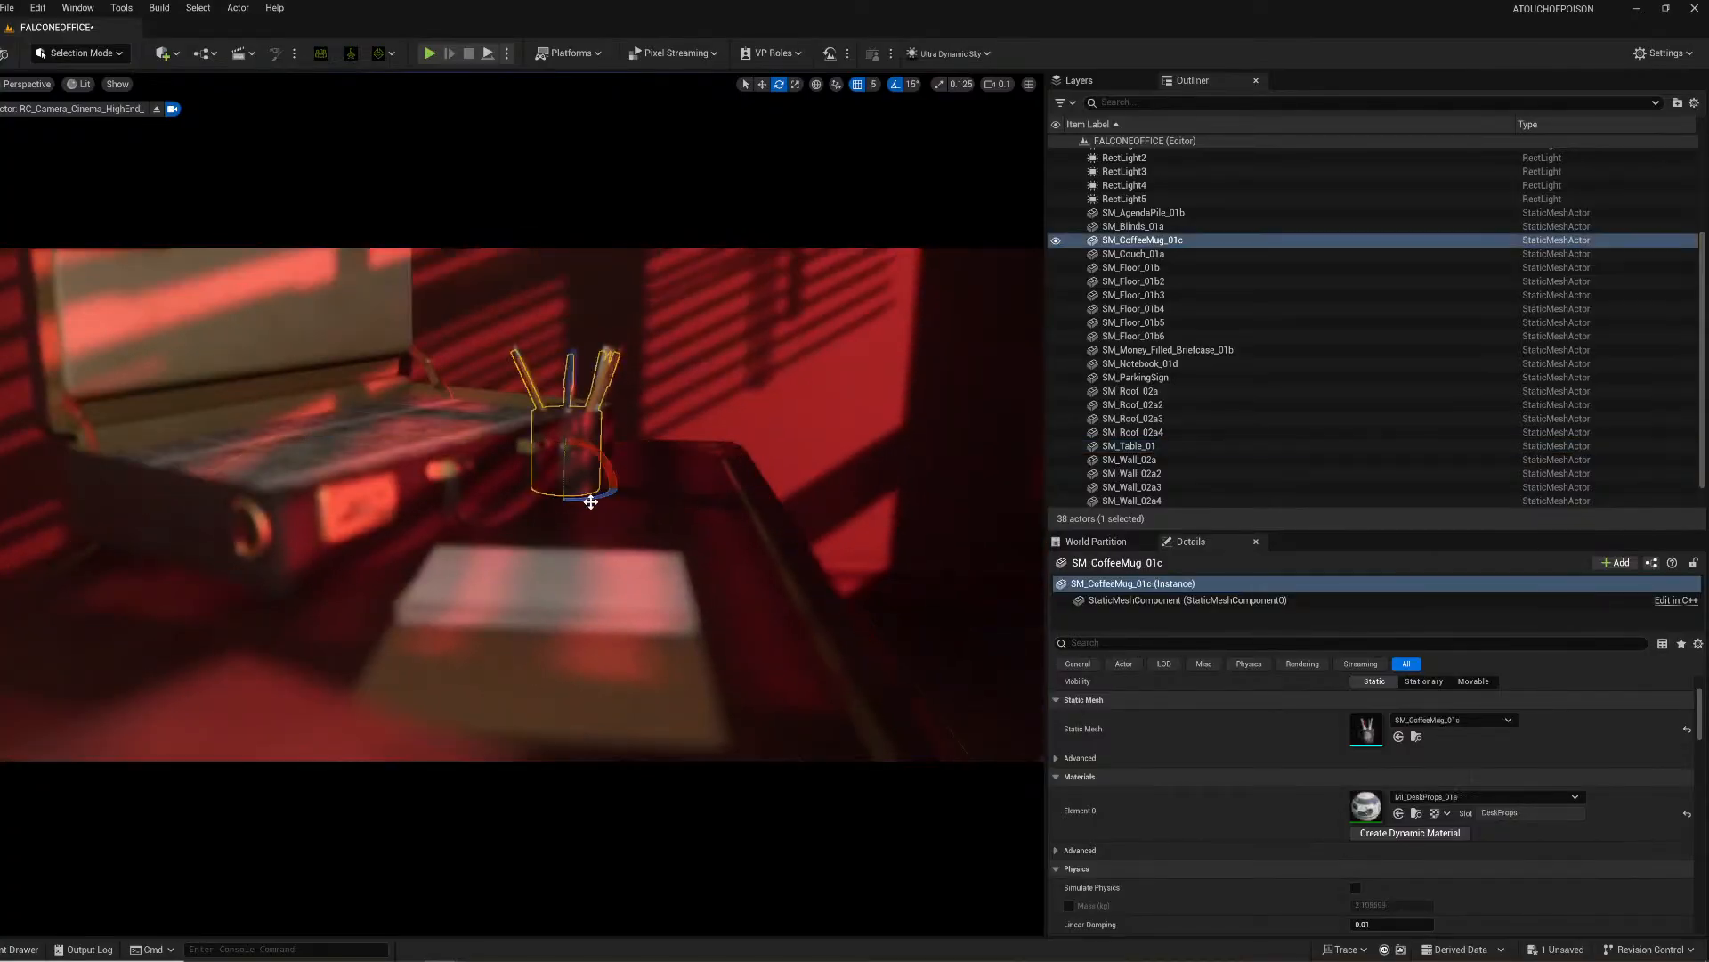
left_click_drag(602, 487, 708, 488)
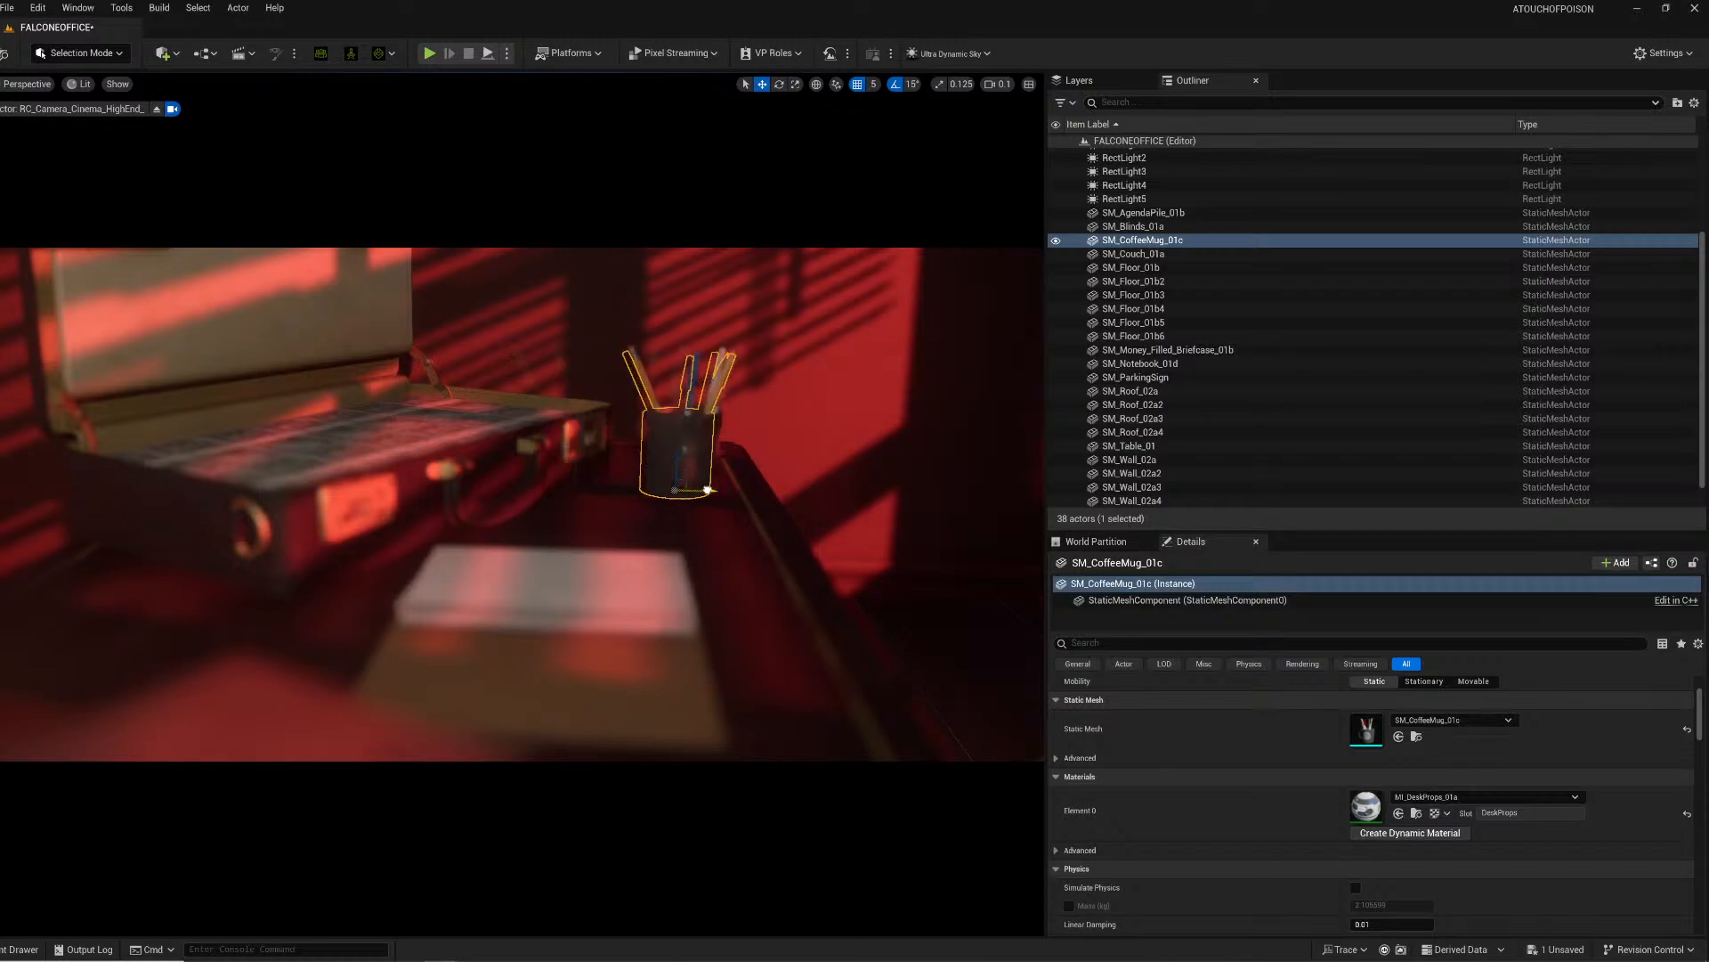
Step: Shift the notebook away from the briefcase in the same direction as the mug, and turn the camera back towards the window
left_click(542, 566)
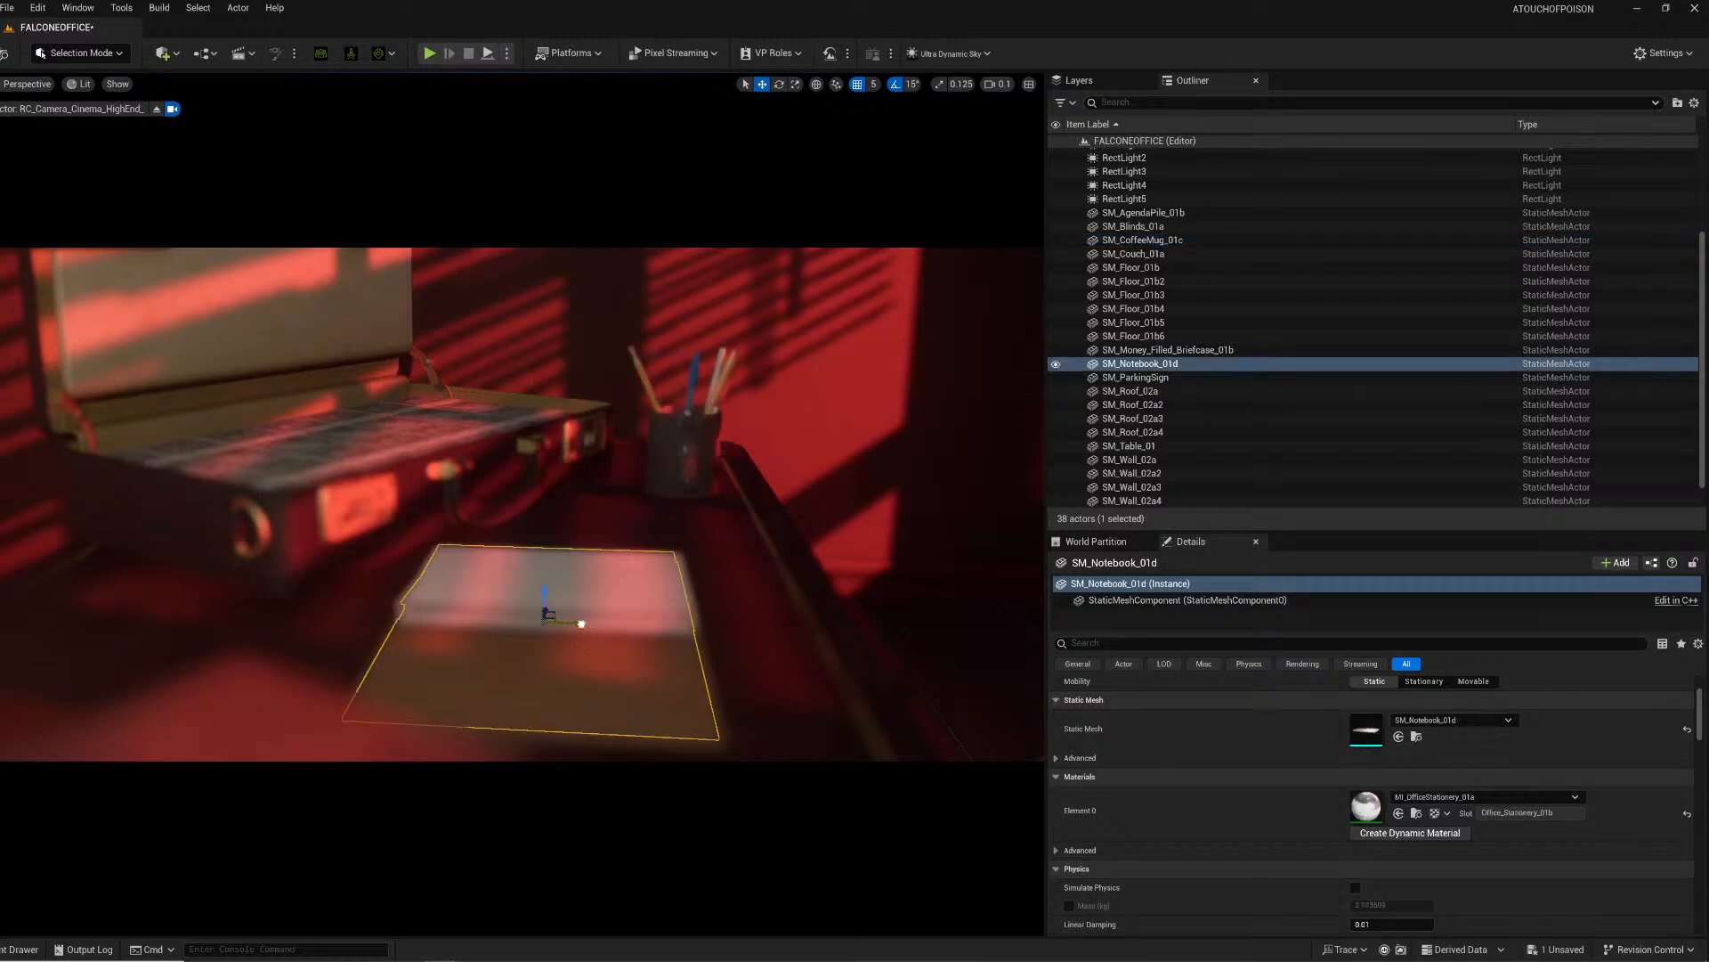
left_click_drag(581, 624, 647, 609)
left_click(809, 497)
right_click_drag(809, 497, 1015, 494)
mouse_move(610, 578)
right_mouse_down()
mouse_move(699, 561)
mouse_move(610, 578)
right_mouse_up()
Step: Scale the money briefcase uniformly to 0.875 and slide it further towards the outer end of the desk
left_click(534, 624)
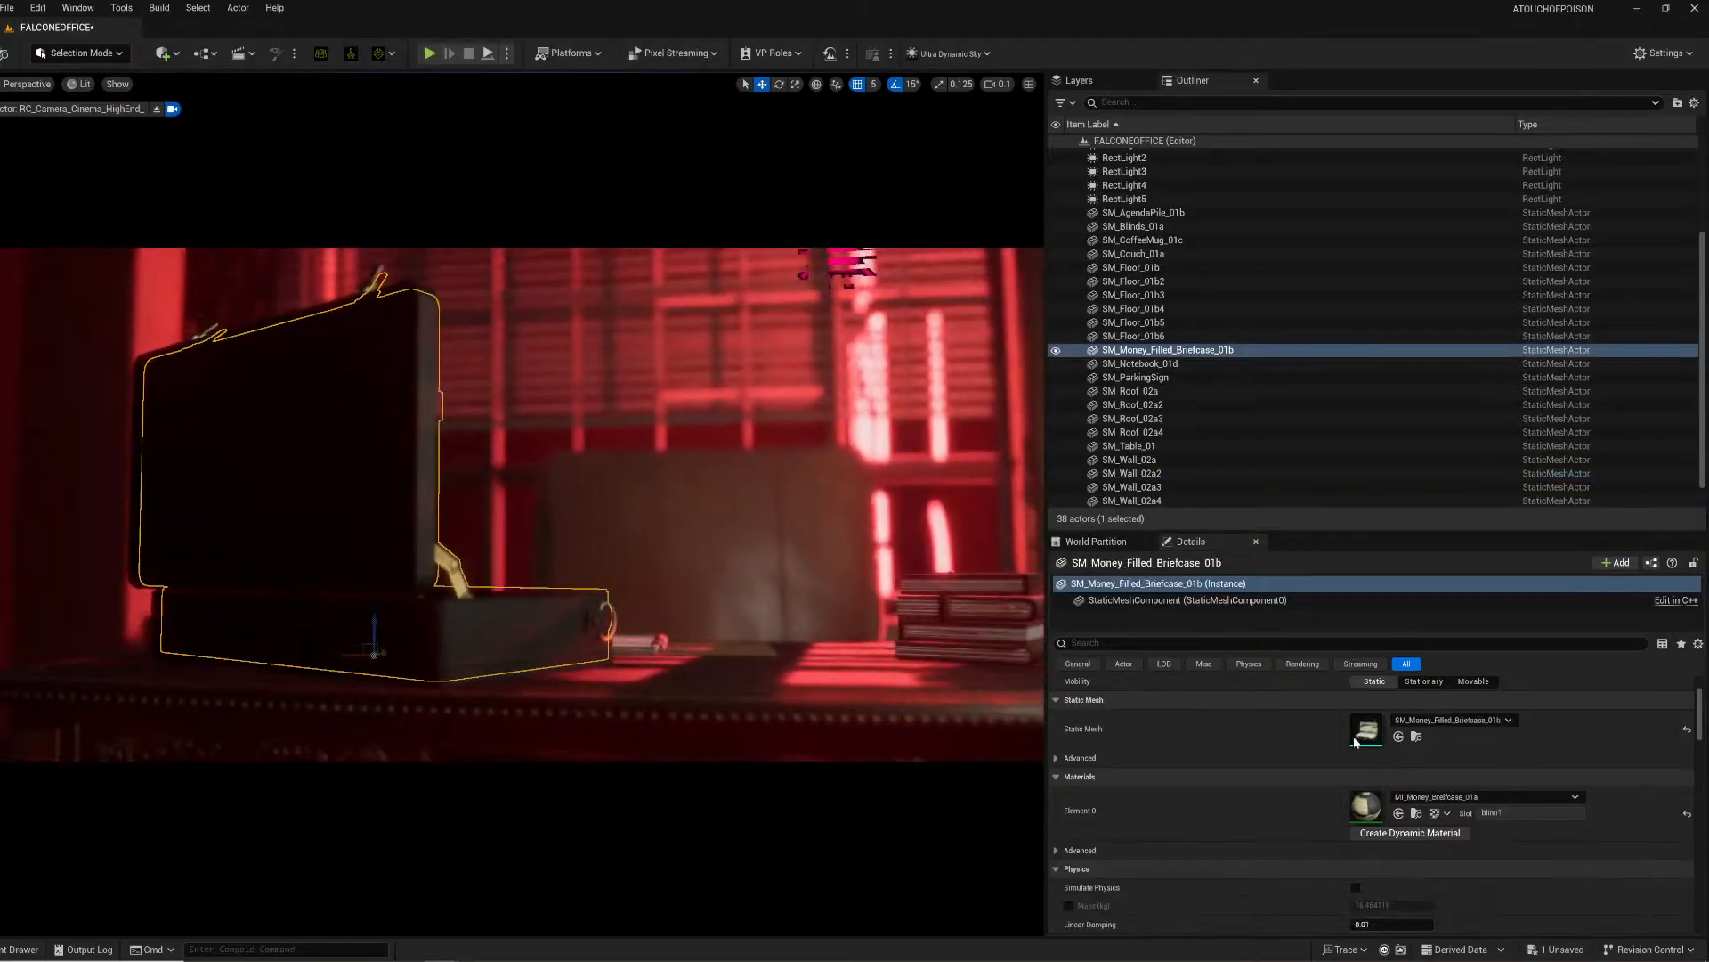
scroll(1252, 800, "up", 2)
left_click(1391, 740)
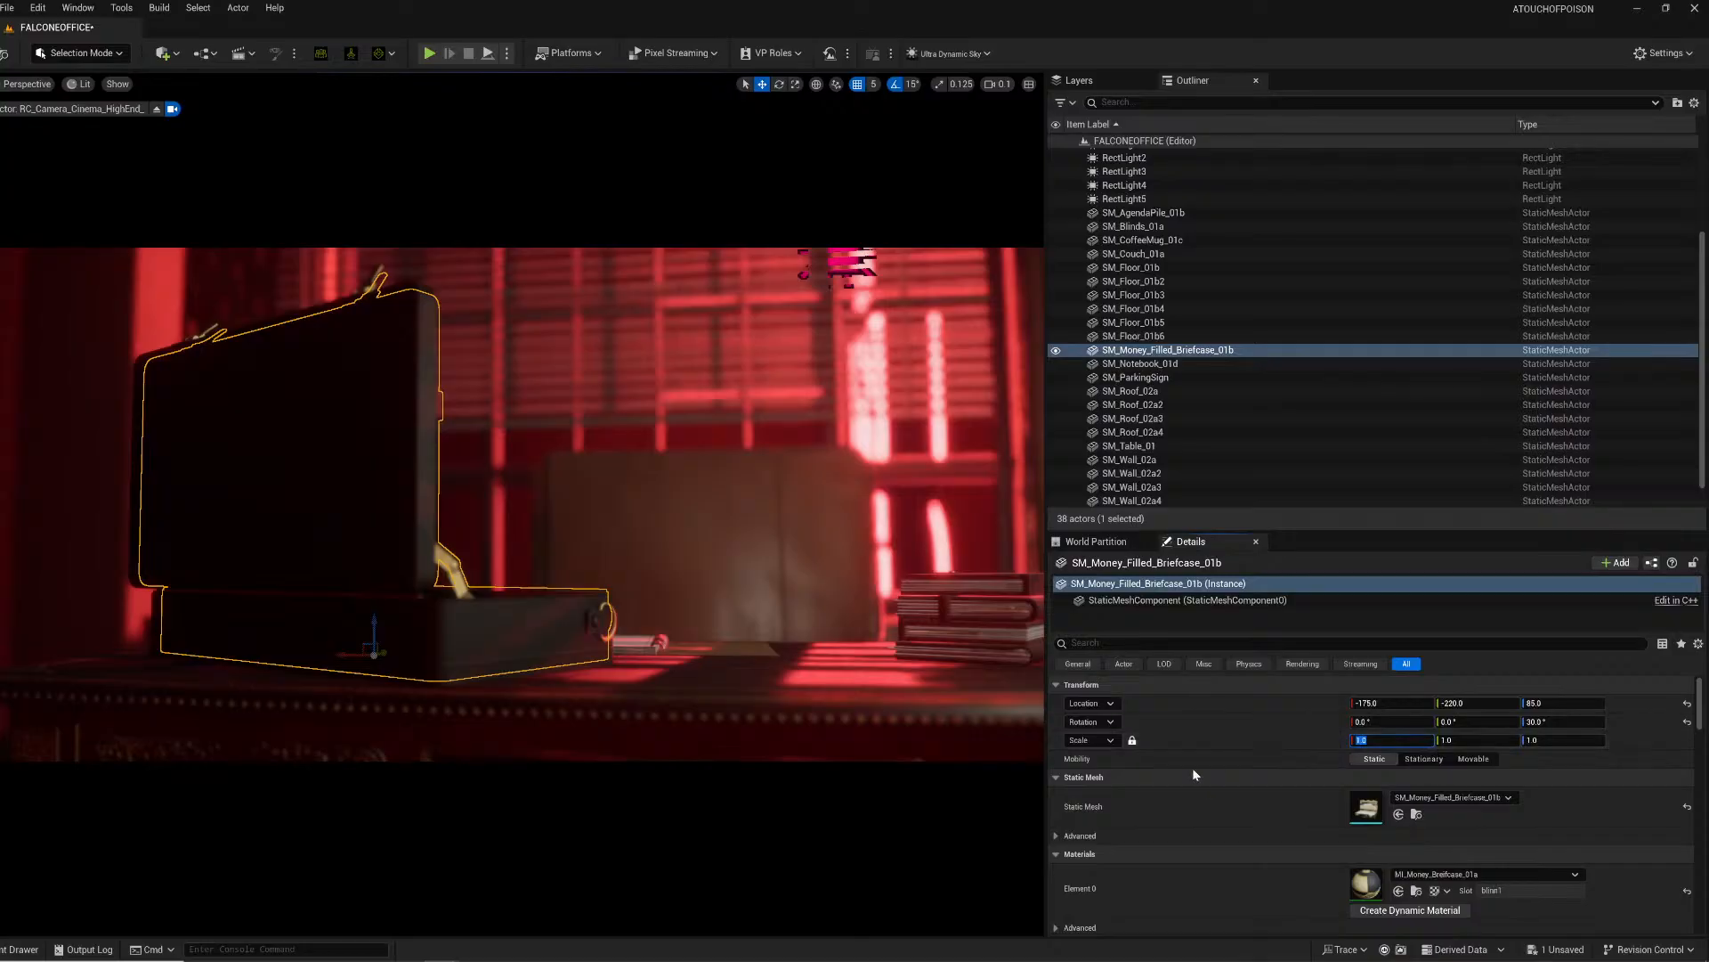
key("BackSpace")
type(".875")
key("Return")
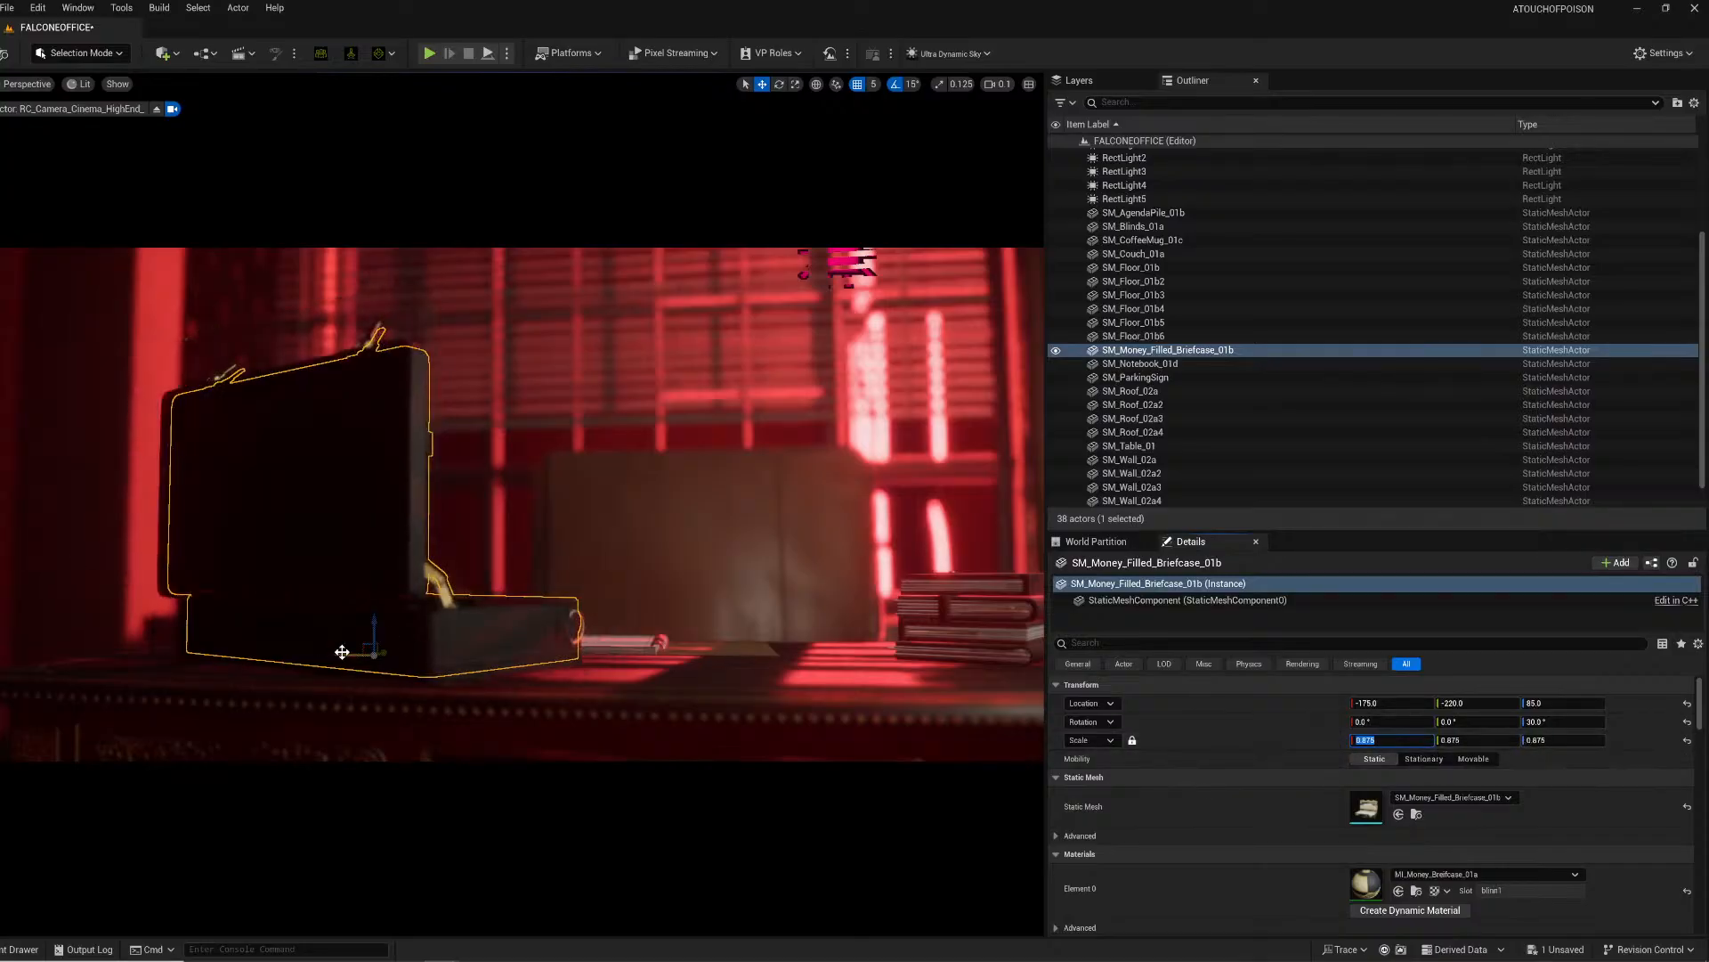
mouse_move(342, 651)
left_mouse_down()
mouse_move(317, 647)
mouse_move(342, 652)
left_mouse_up()
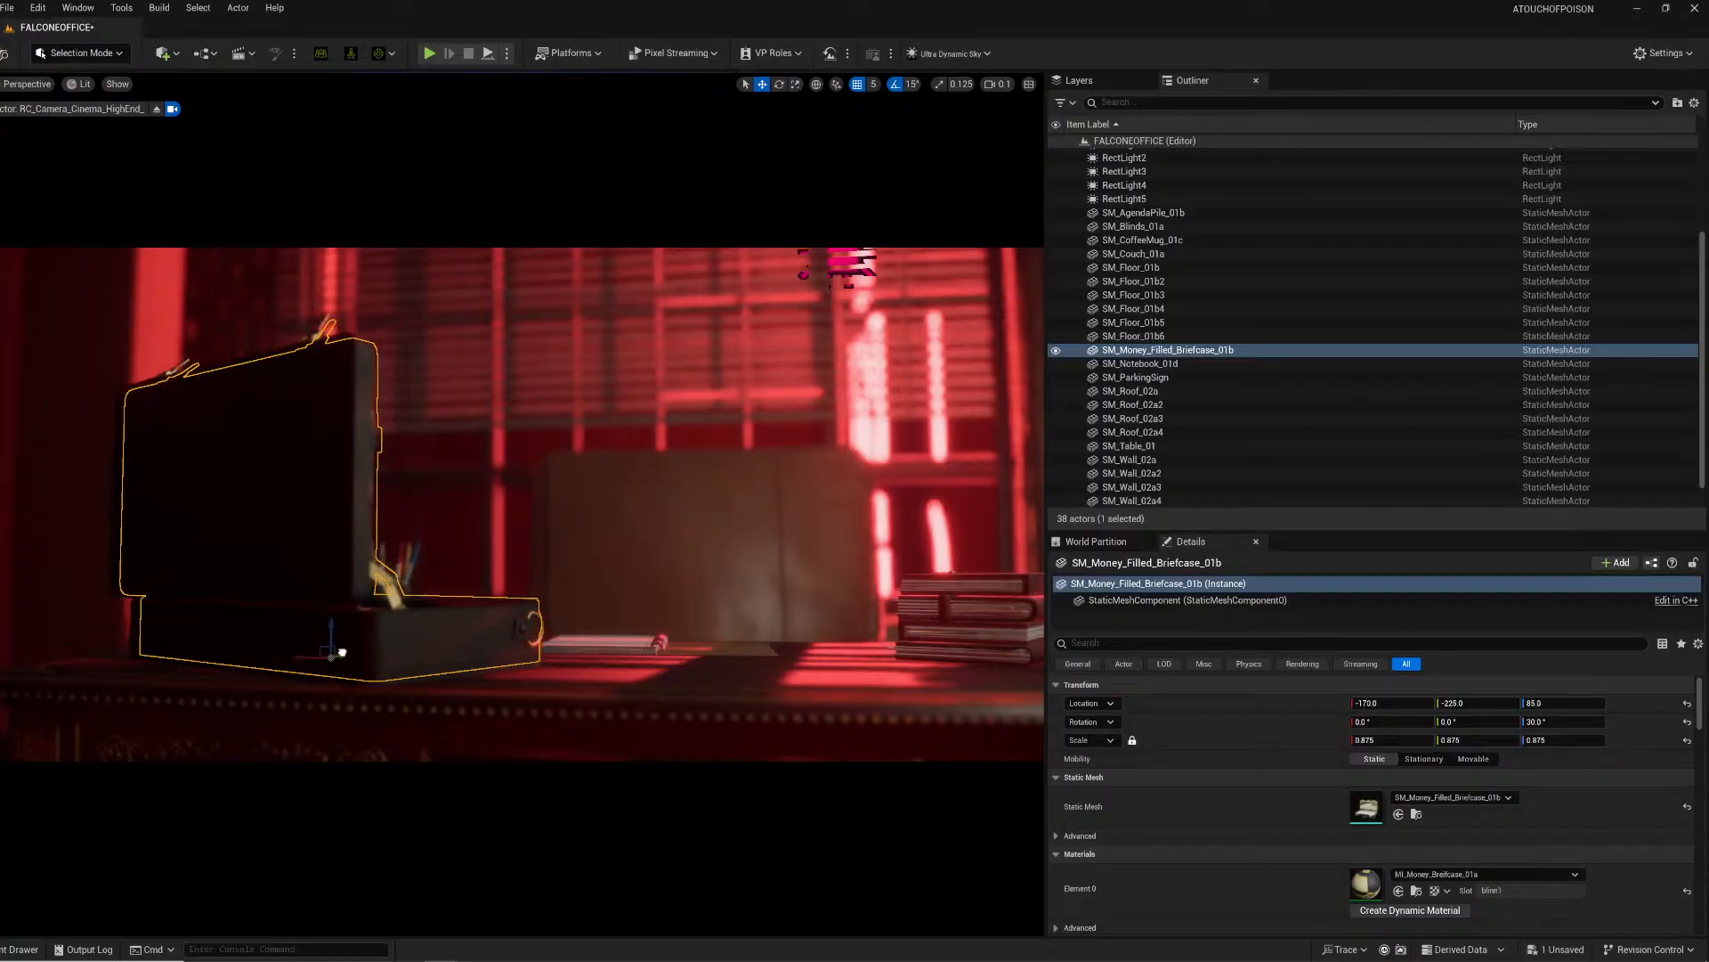
Step: Pull the piloted camera back to frame the whole desk with the briefcase, books and lamp in front of the window
left_click(481, 481)
right_click_drag(481, 481, 472, 524)
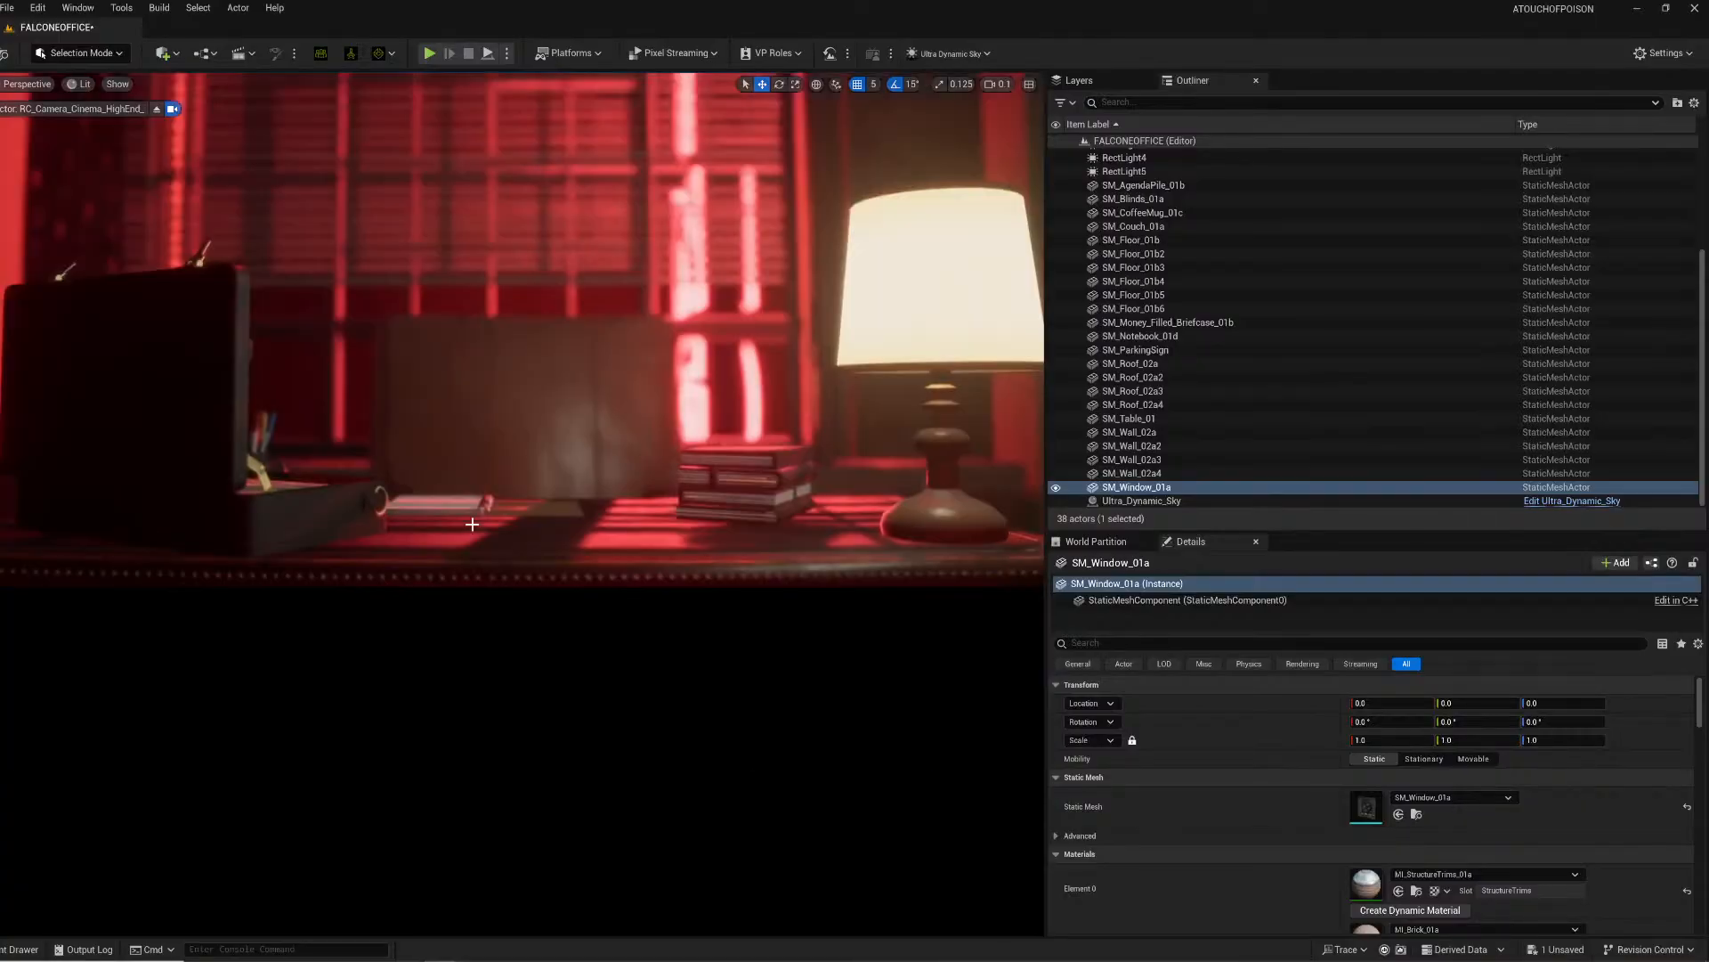
mouse_move(539, 471)
right_mouse_down()
mouse_move(539, 485)
mouse_move(539, 463)
mouse_move(339, 503)
mouse_move(369, 477)
mouse_move(534, 450)
mouse_move(490, 459)
mouse_move(503, 450)
mouse_move(534, 469)
right_mouse_up()
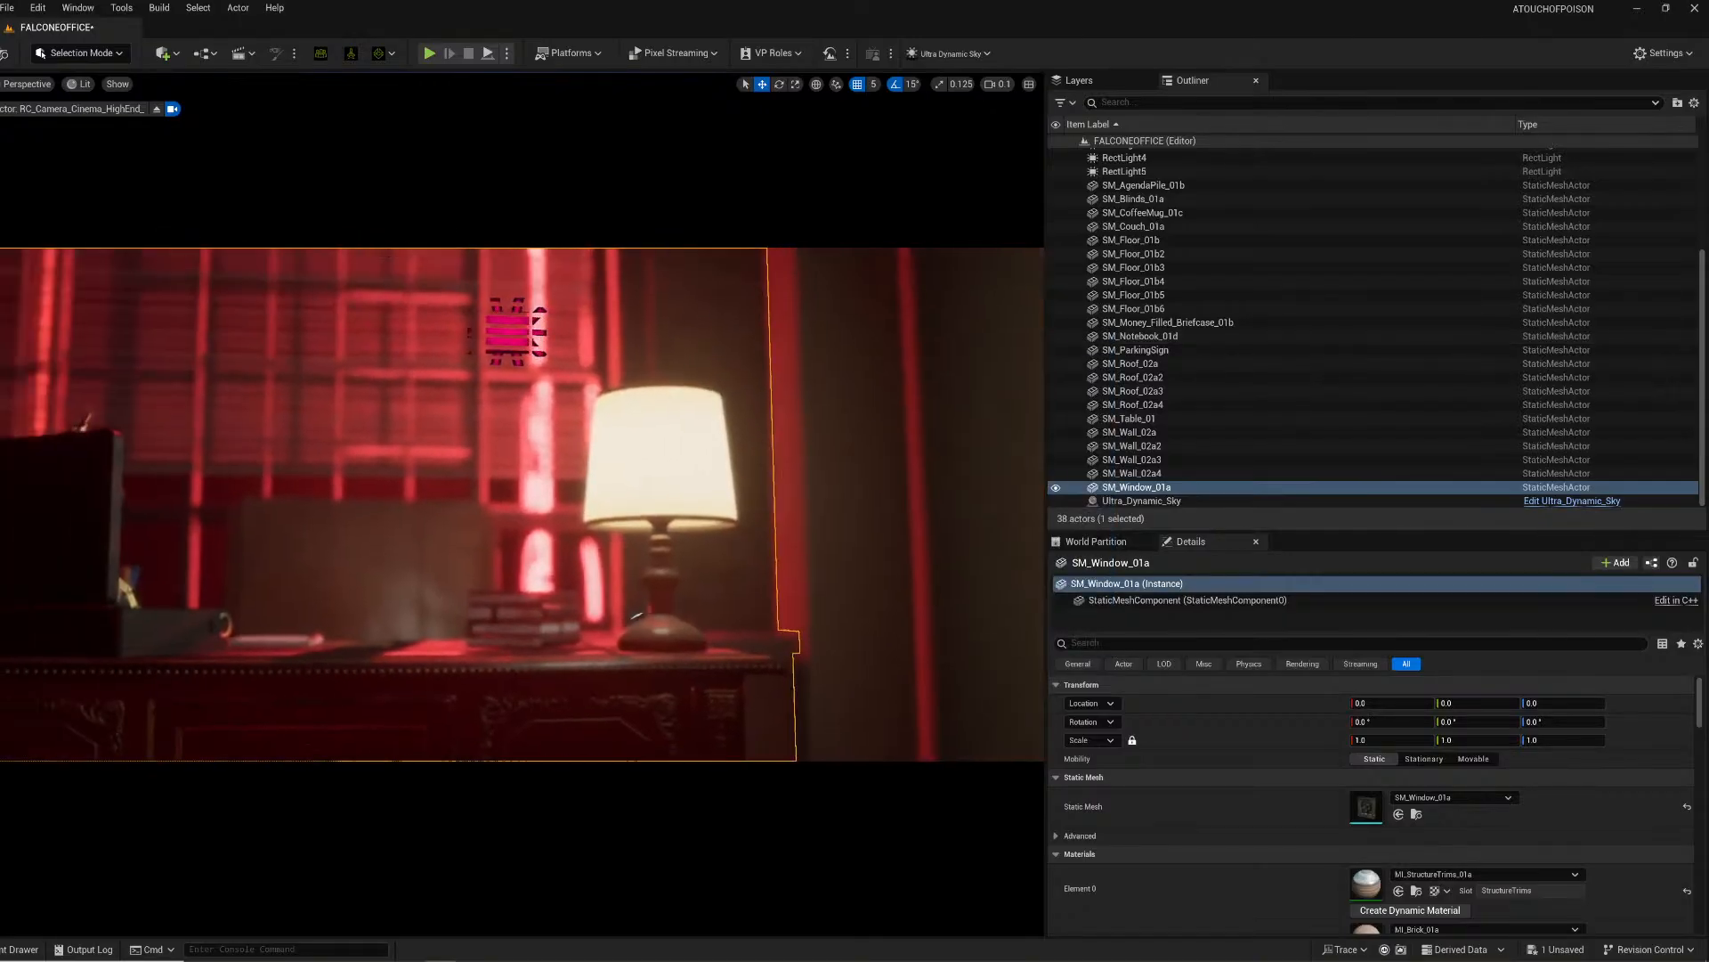
mouse_move(521, 504)
right_mouse_down()
mouse_move(446, 481)
mouse_move(374, 489)
mouse_move(516, 499)
mouse_move(321, 502)
mouse_move(543, 502)
mouse_move(520, 504)
right_mouse_up()
mouse_move(888, 253)
right_mouse_down()
mouse_move(859, 249)
mouse_move(888, 253)
right_mouse_up()
Step: Select the RC_Camera_Cinema_HighEnd_ actor and bring its shot and exposure settings into view
scroll(1184, 198, "up", 4)
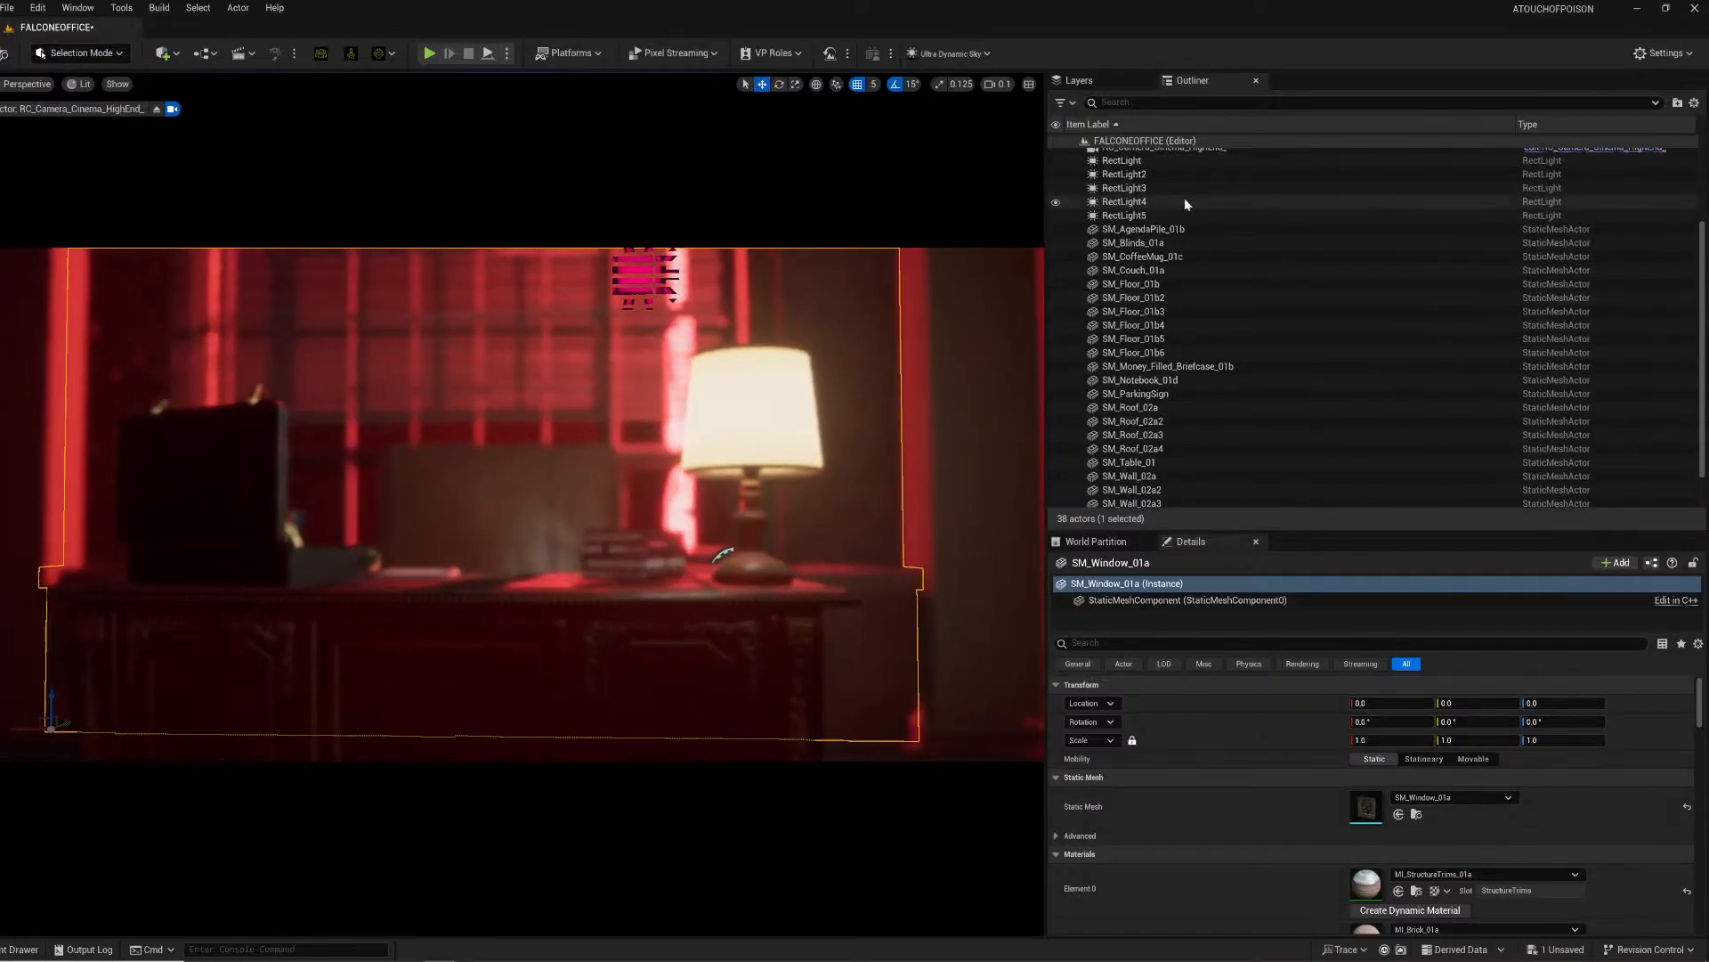
left_click(1168, 204)
scroll(1280, 344, "down", 2)
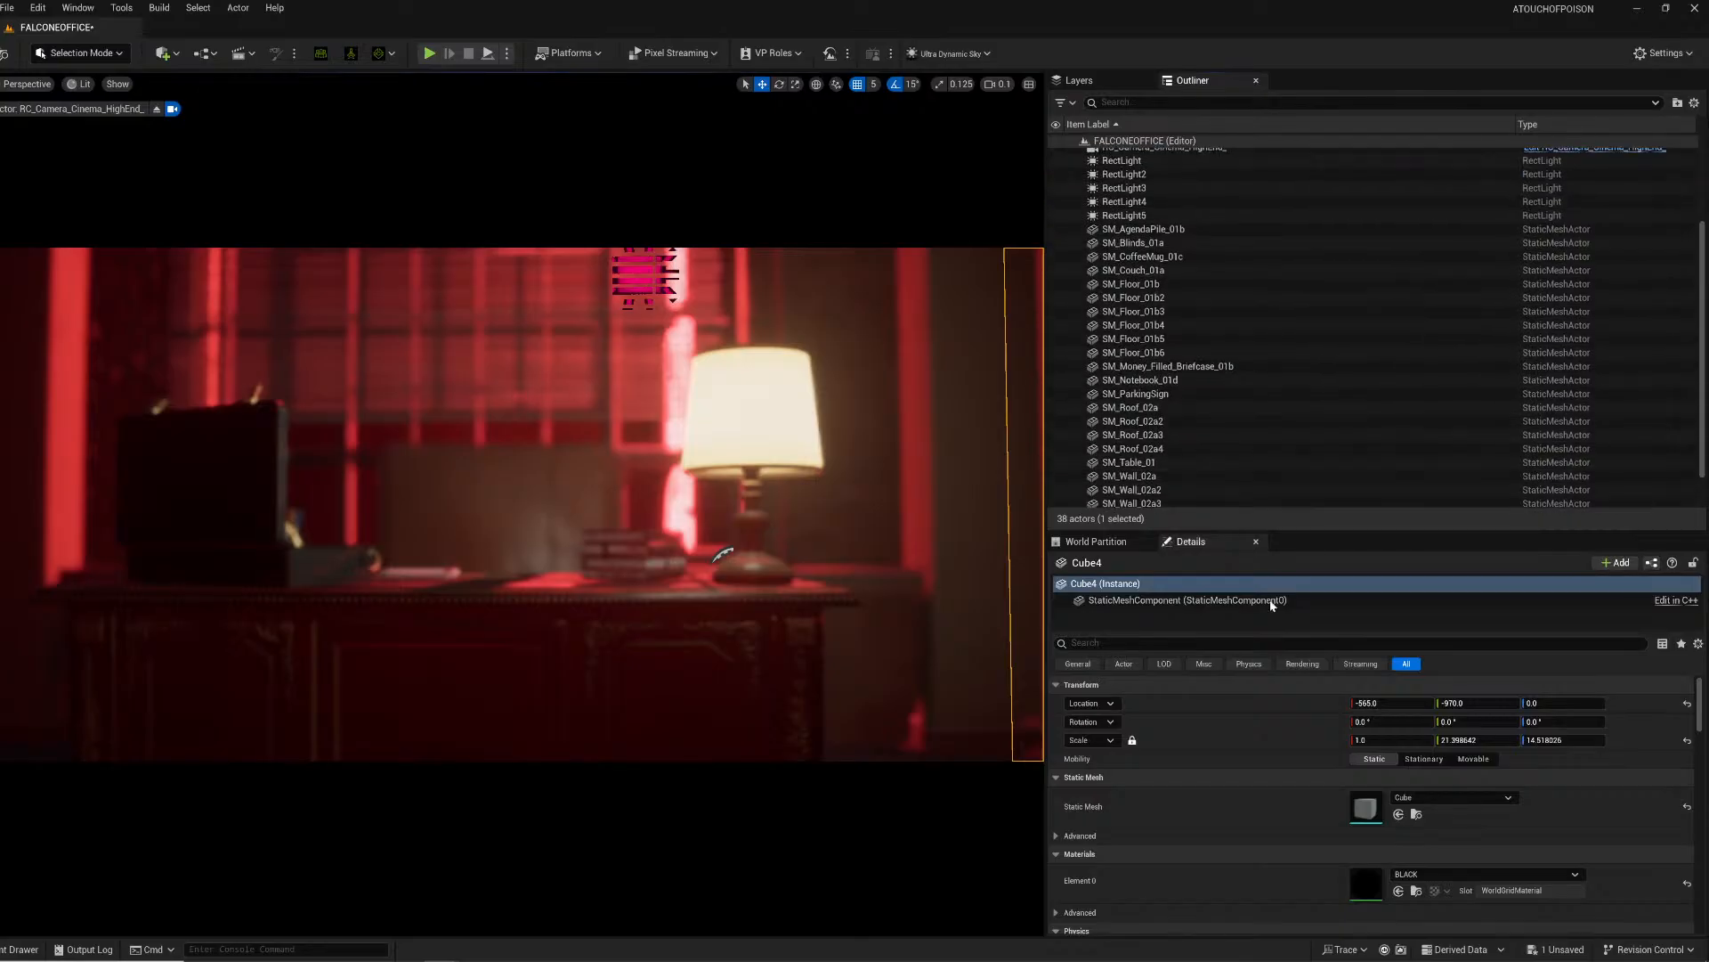
scroll(1256, 766, "down", 5)
scroll(1251, 739, "down", 4)
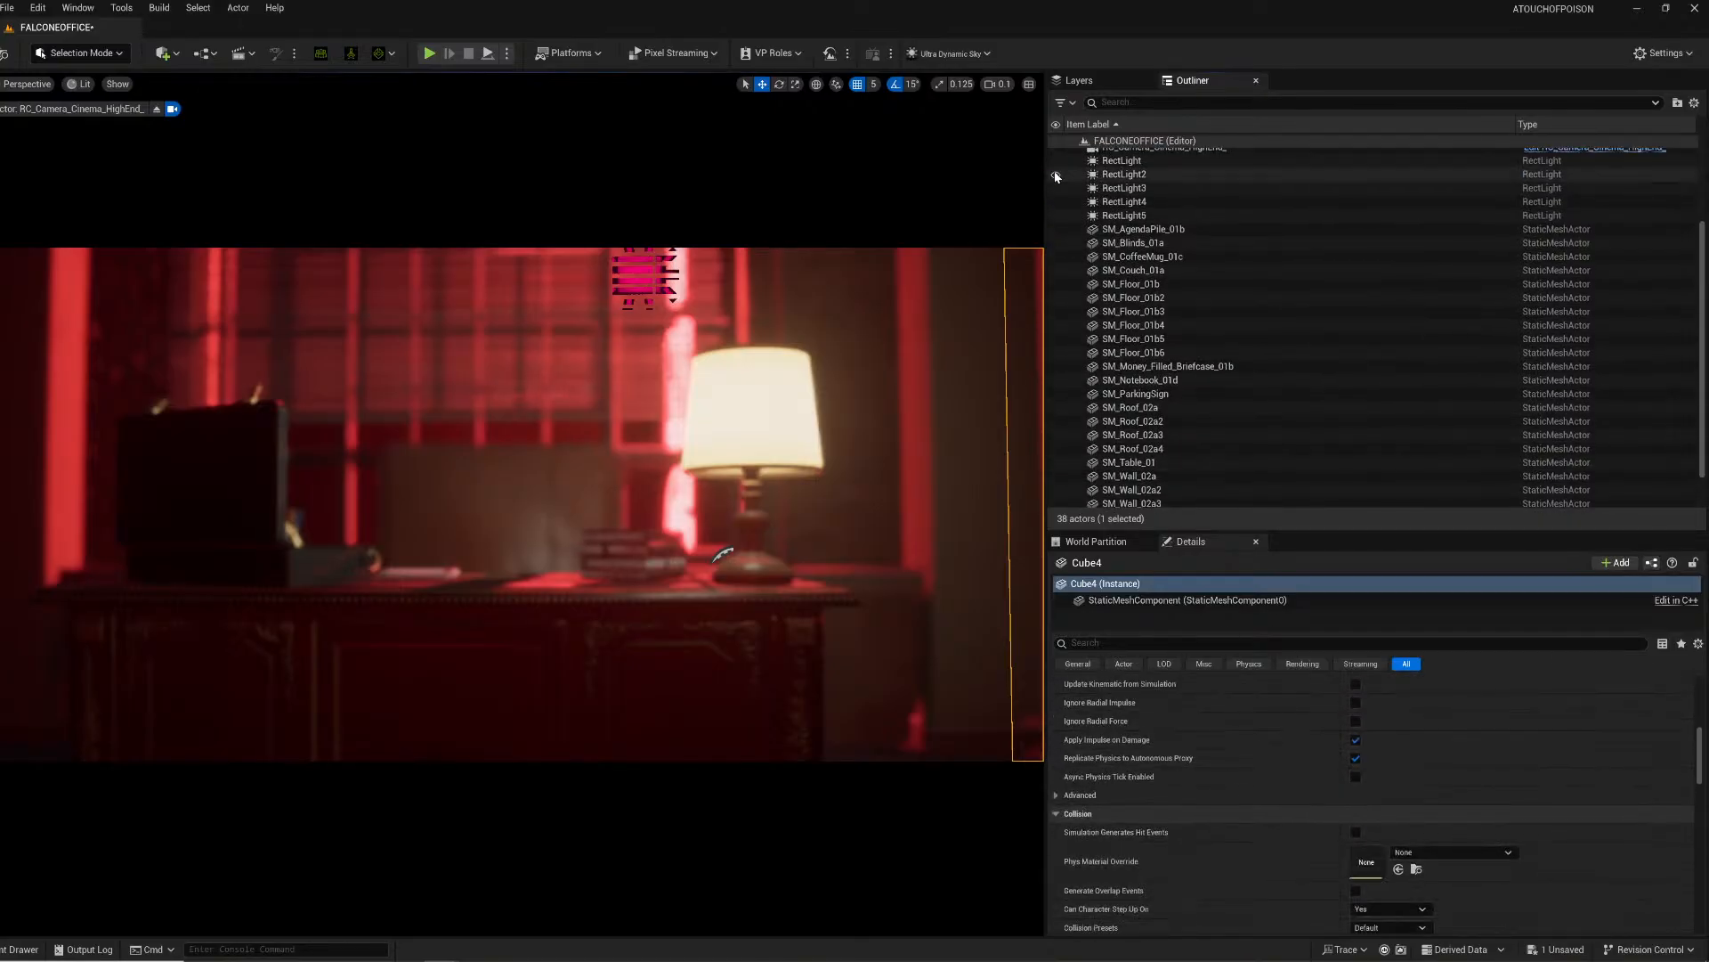
scroll(1158, 232, "up", 4)
left_click(1166, 236)
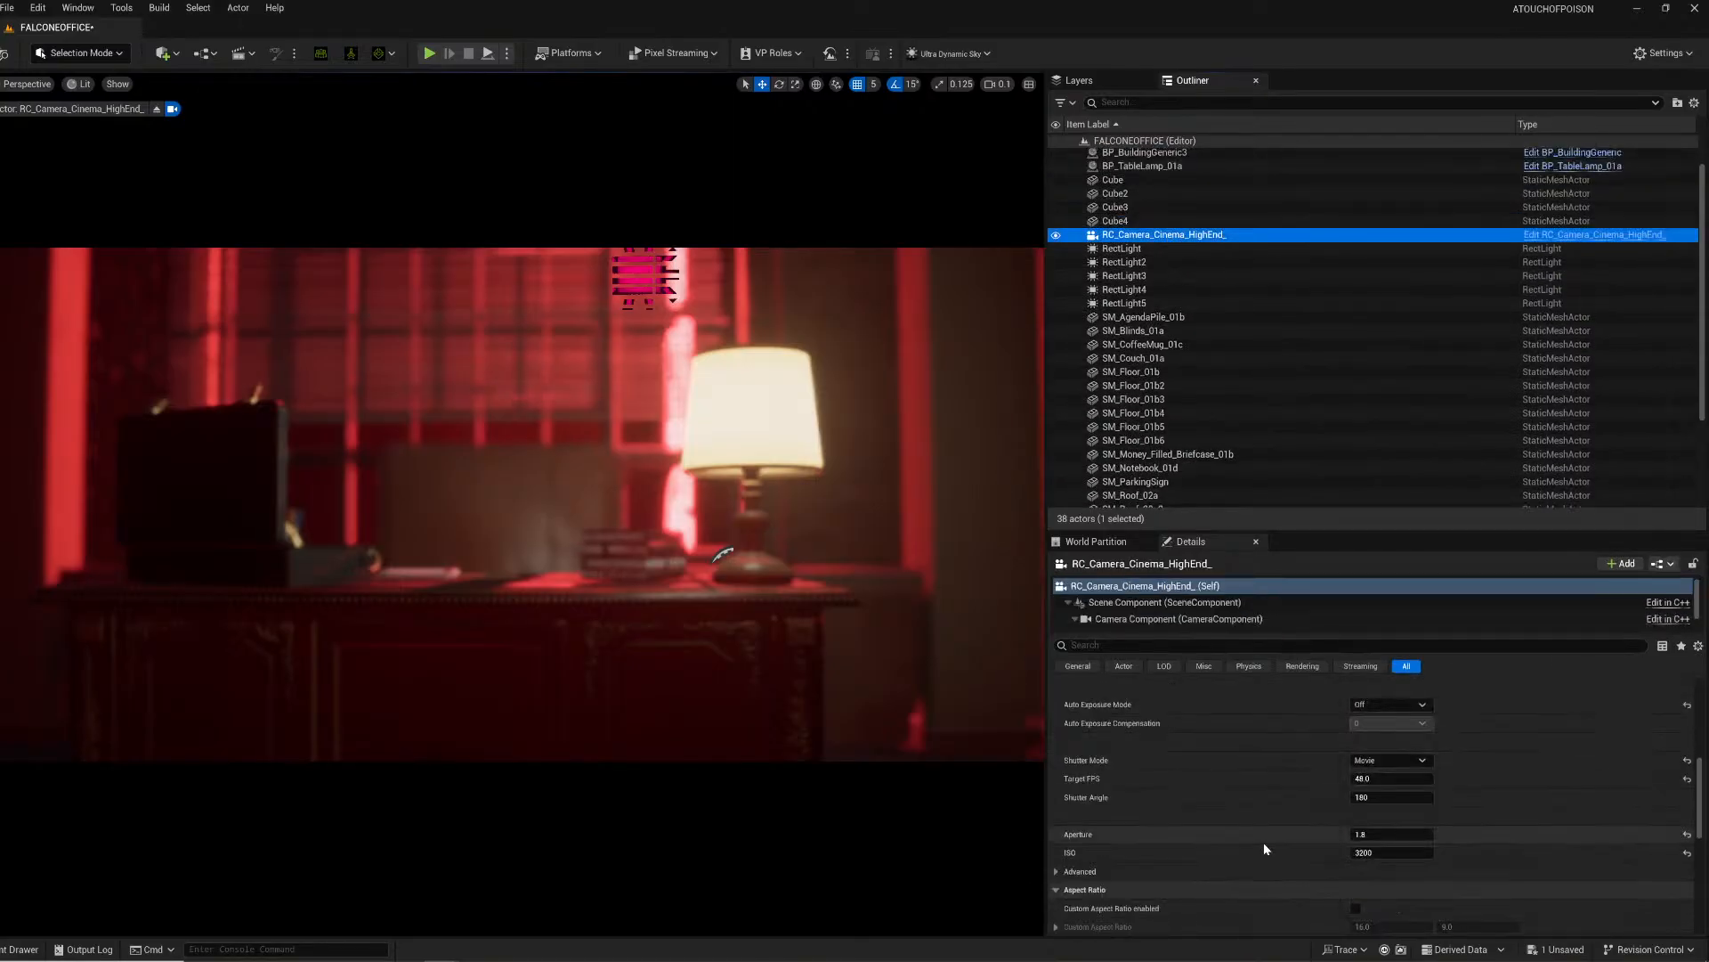
scroll(1264, 837, "down", 3)
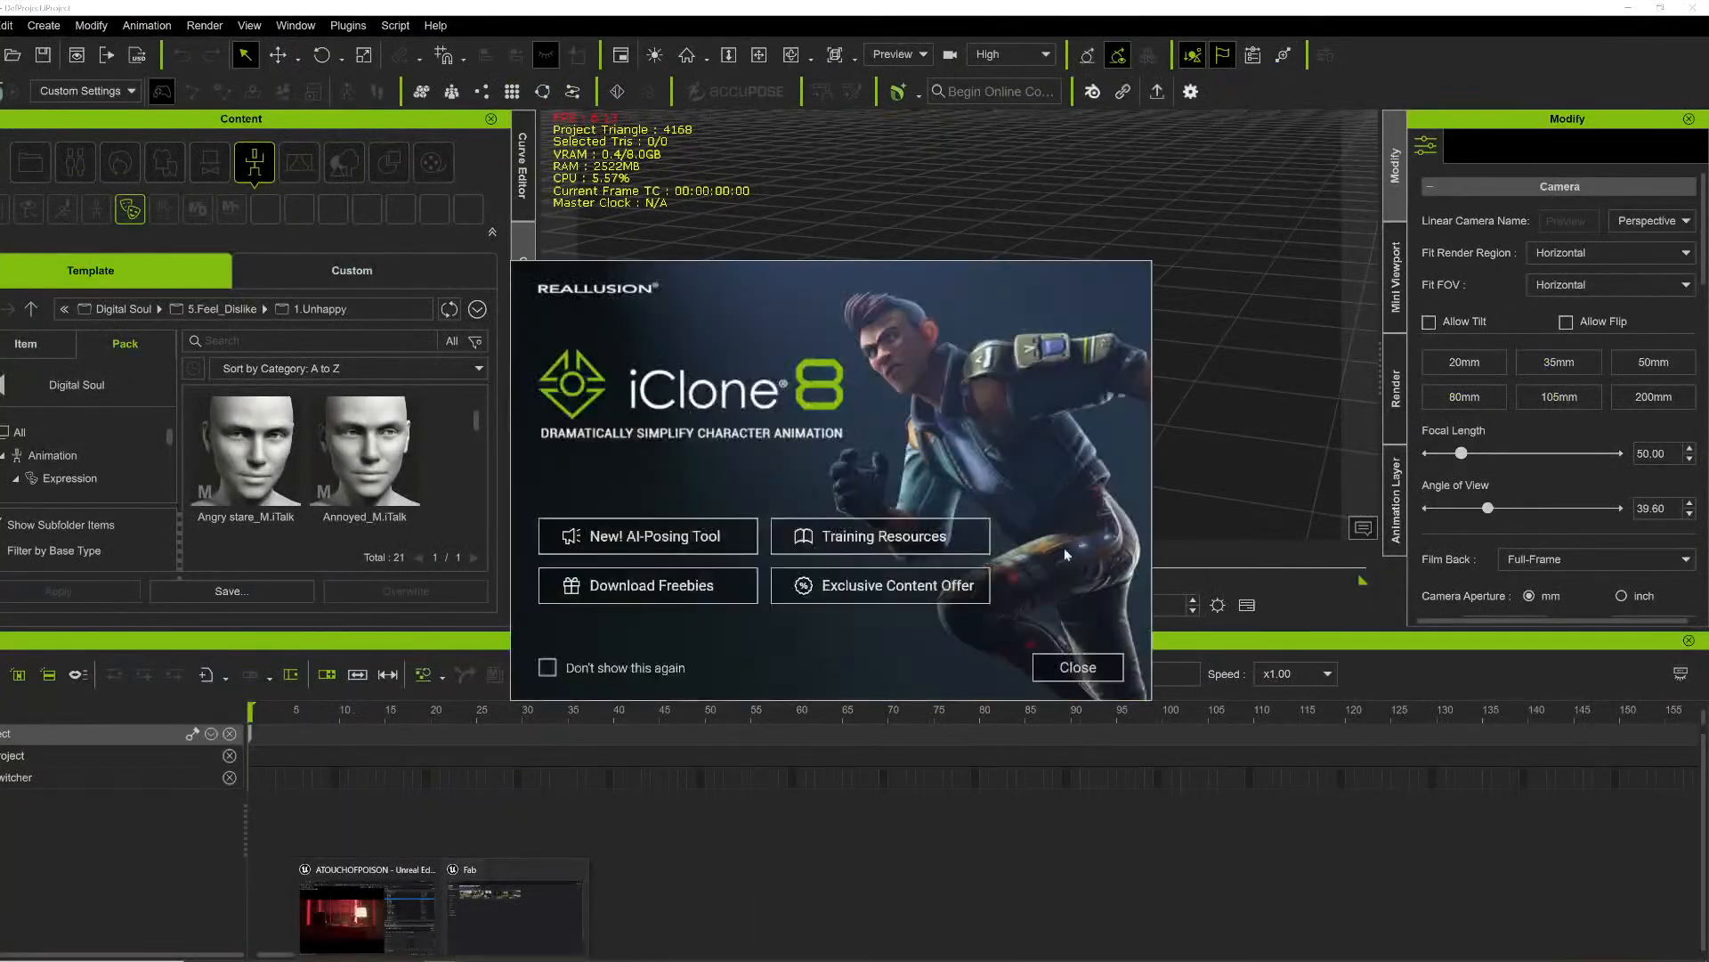
Step: Dismiss the iClone 8 welcome window and switch back to the ATOUCHOFPOISON project in Unreal Engine
left_click(1077, 667)
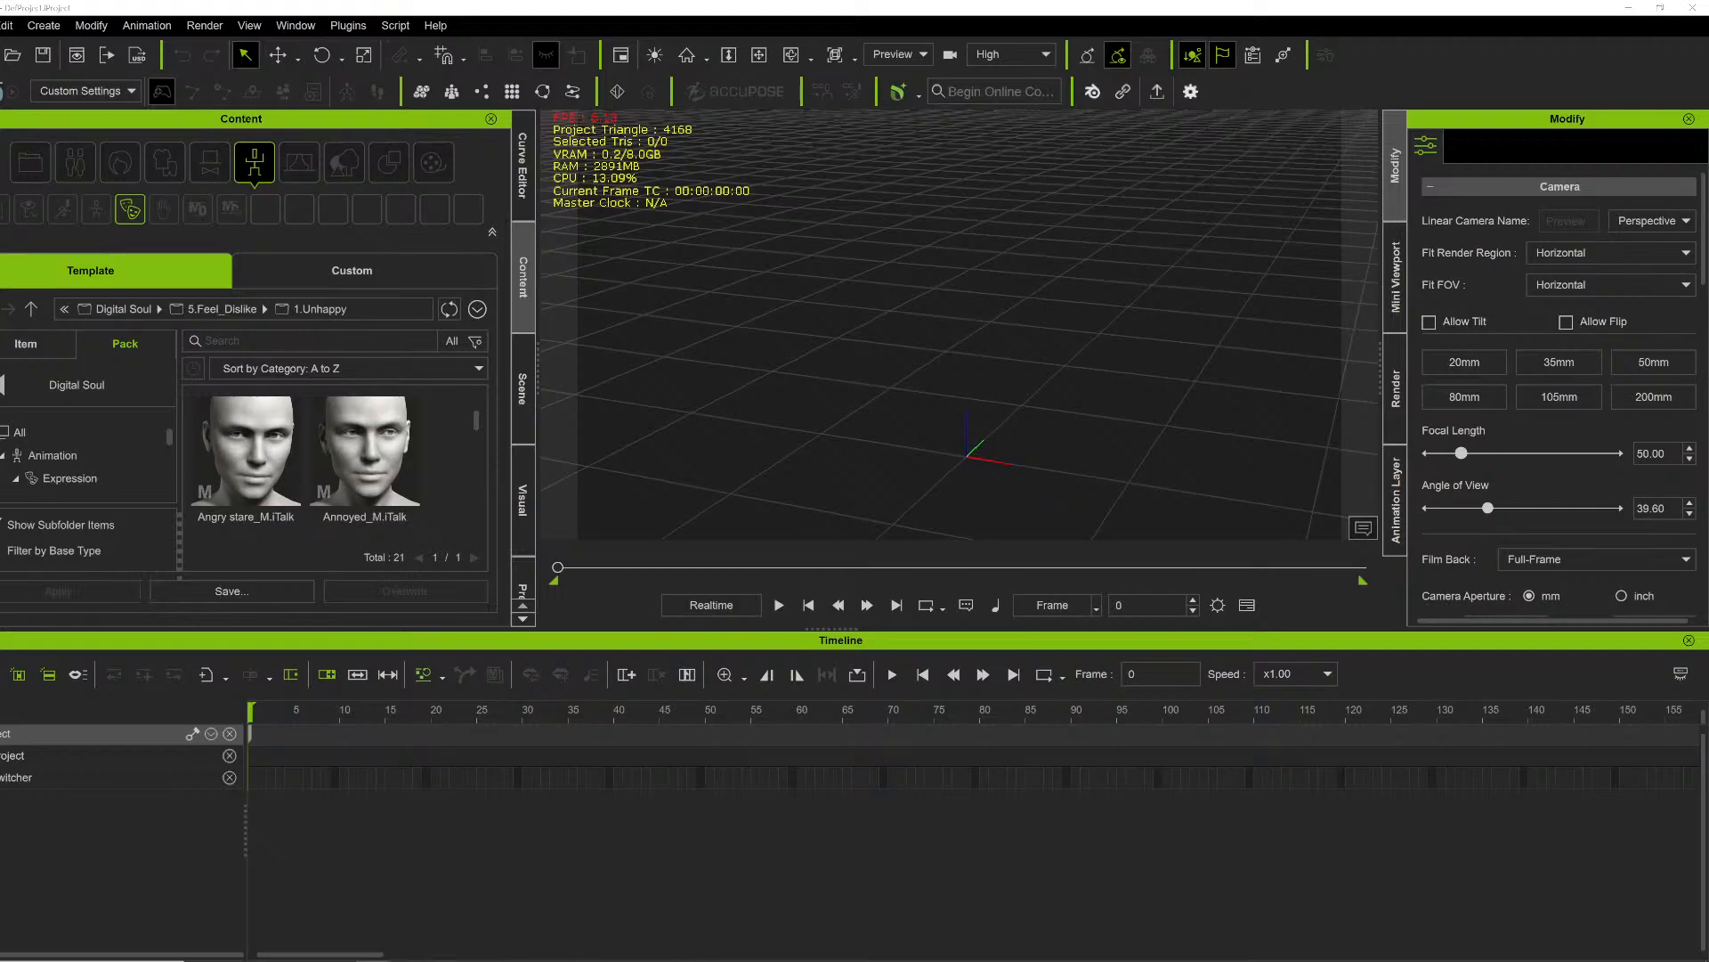
left_click(398, 926)
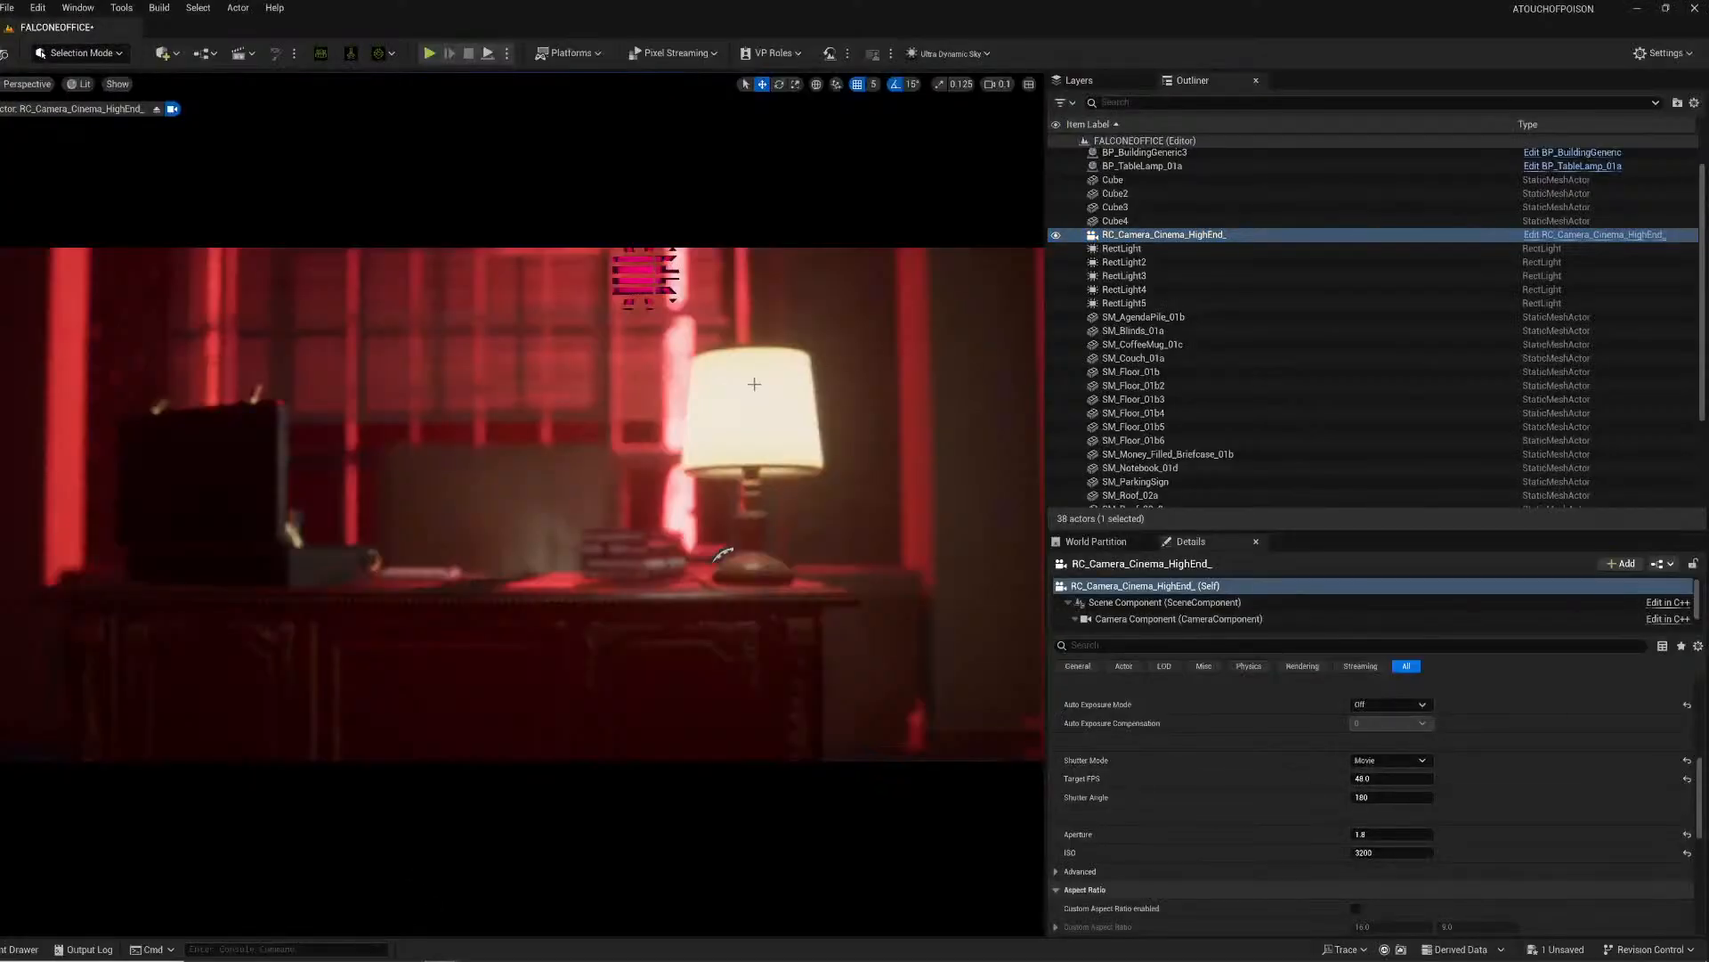
Step: Sample a manual focus distance of about 213.7 cm for the camera, and pull back to frame the full blinds above the desk
scroll(1248, 795, "up", 5)
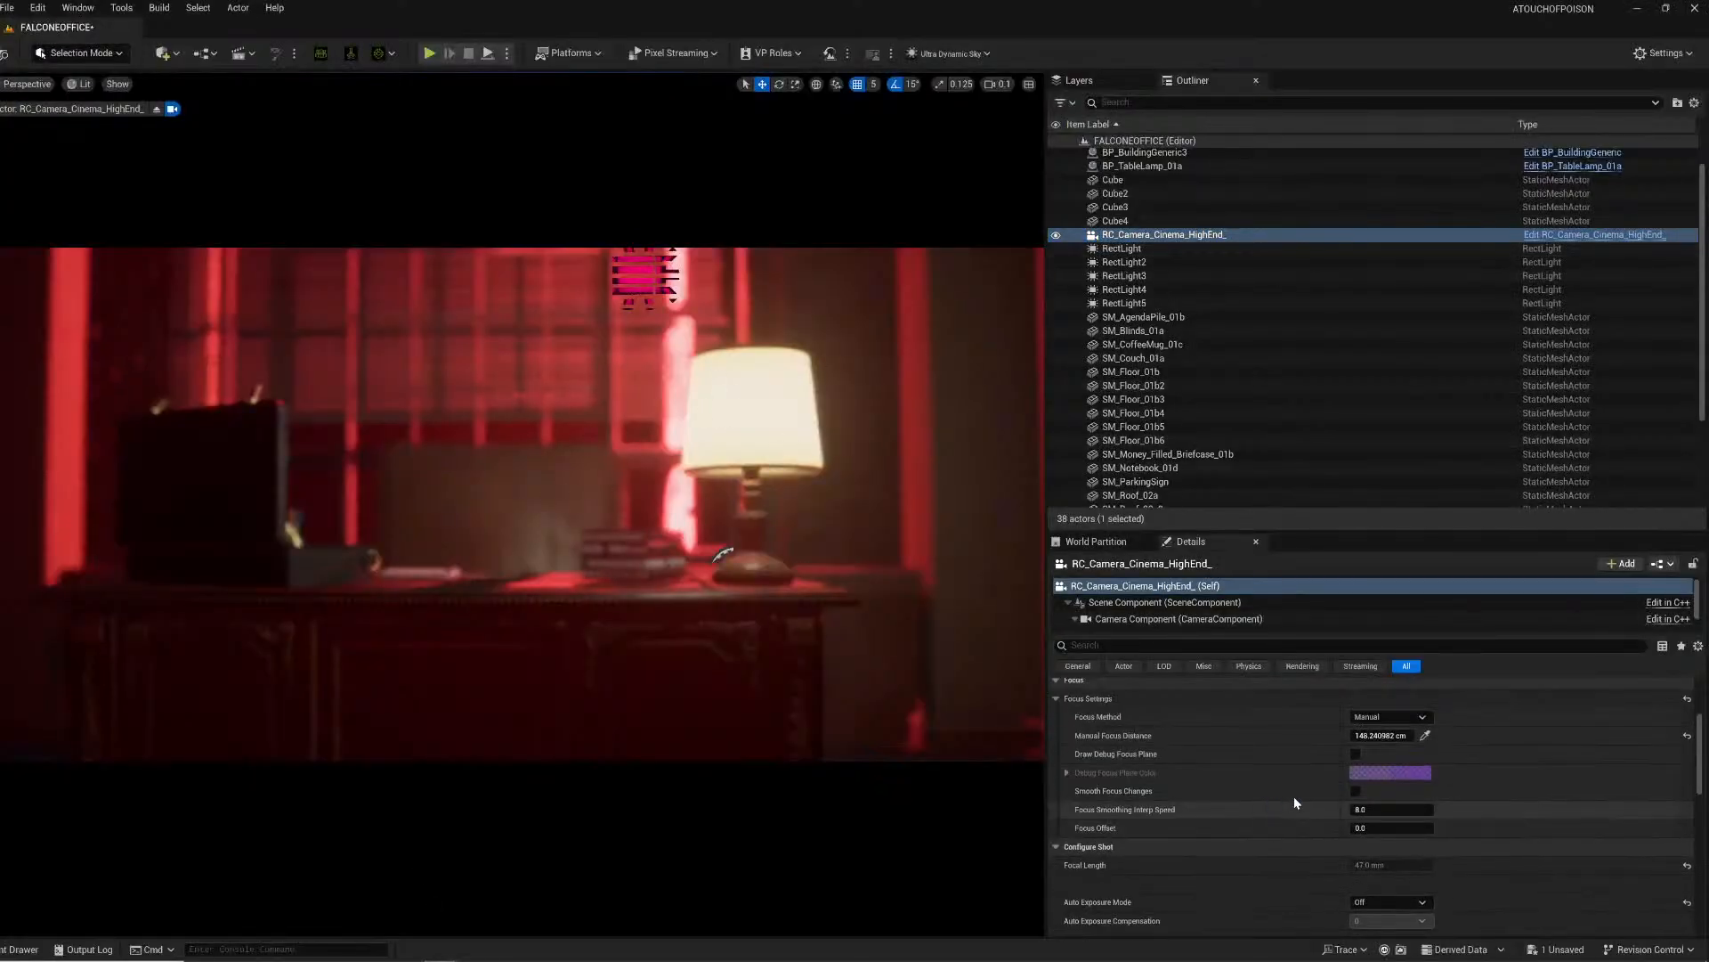
left_click(1425, 735)
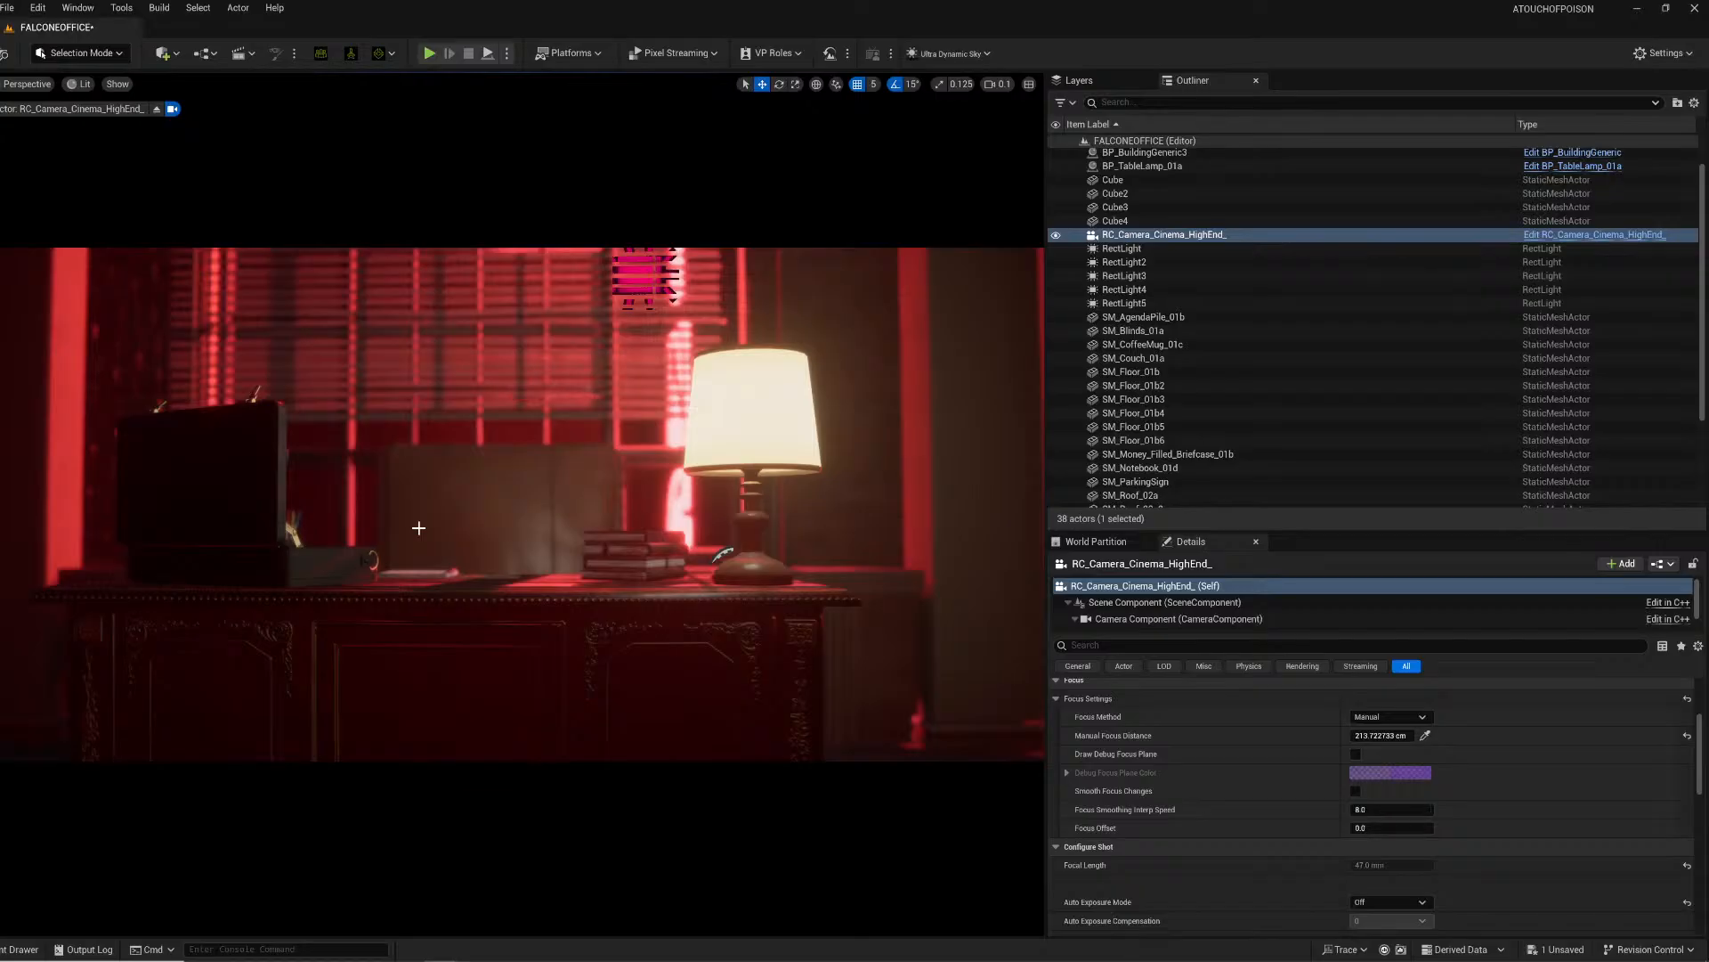
key("s")
mouse_move(522, 504)
right_mouse_down()
mouse_move(499, 504)
mouse_move(561, 500)
mouse_move(527, 447)
mouse_move(518, 490)
right_mouse_up()
key("s")
key("w")
key("w")
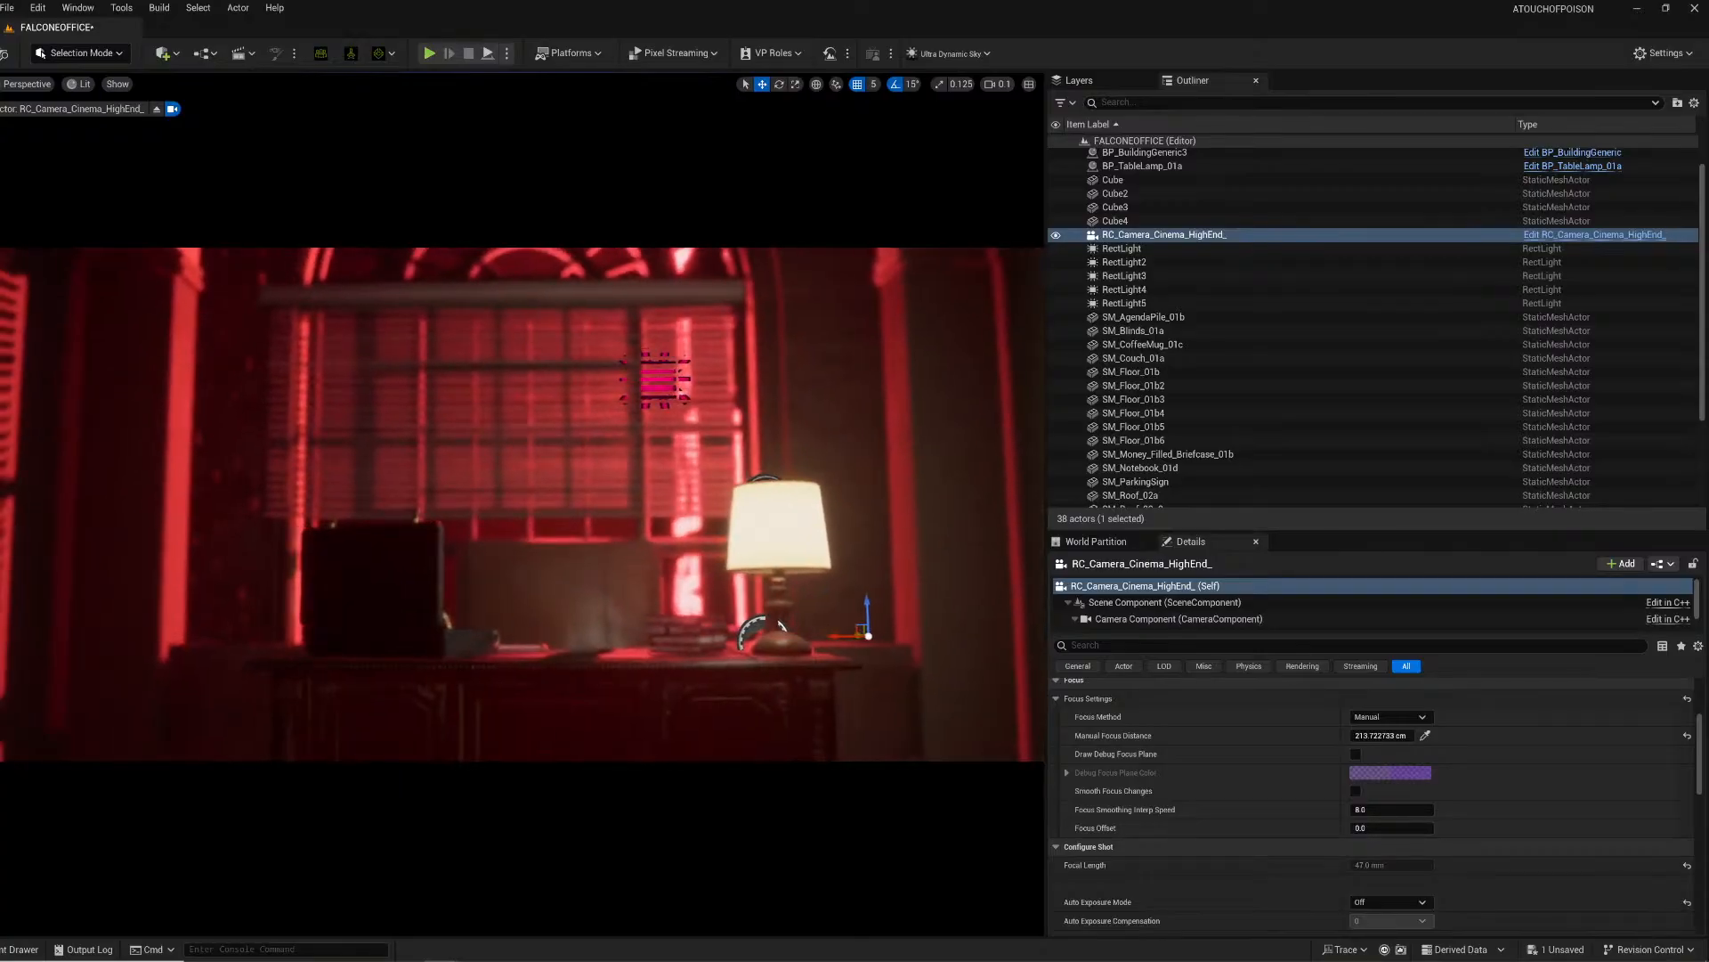
left_click(498, 596)
scroll(1344, 784, "up", 4)
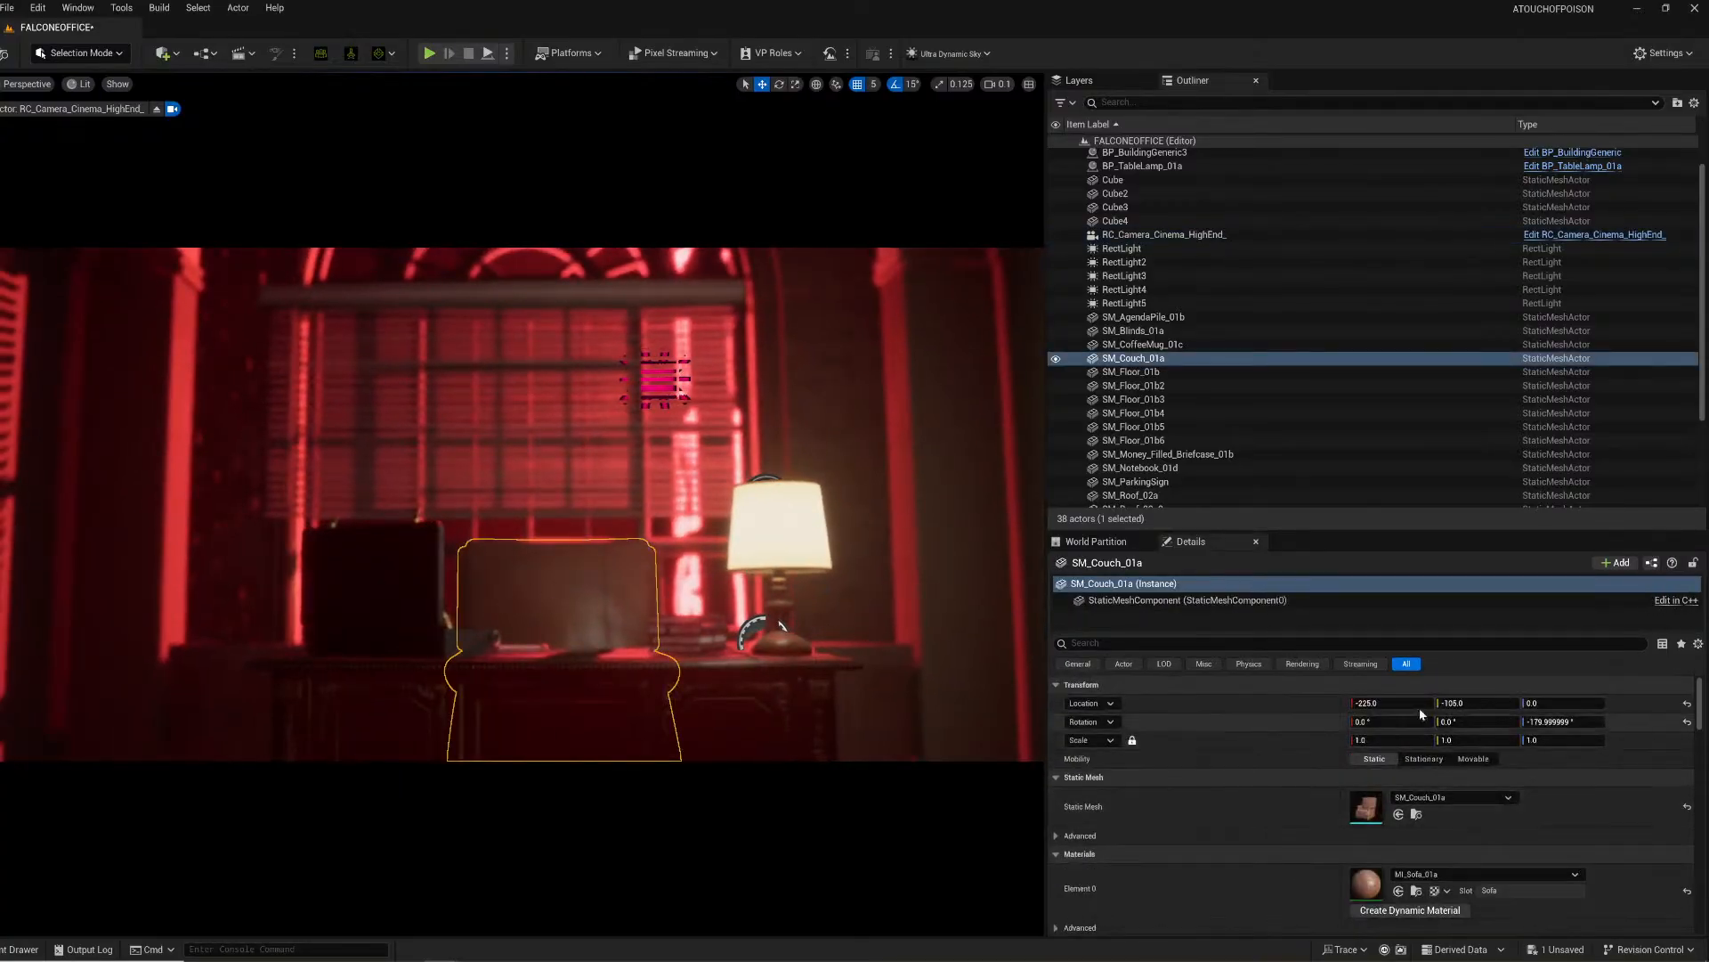
left_click(542, 456)
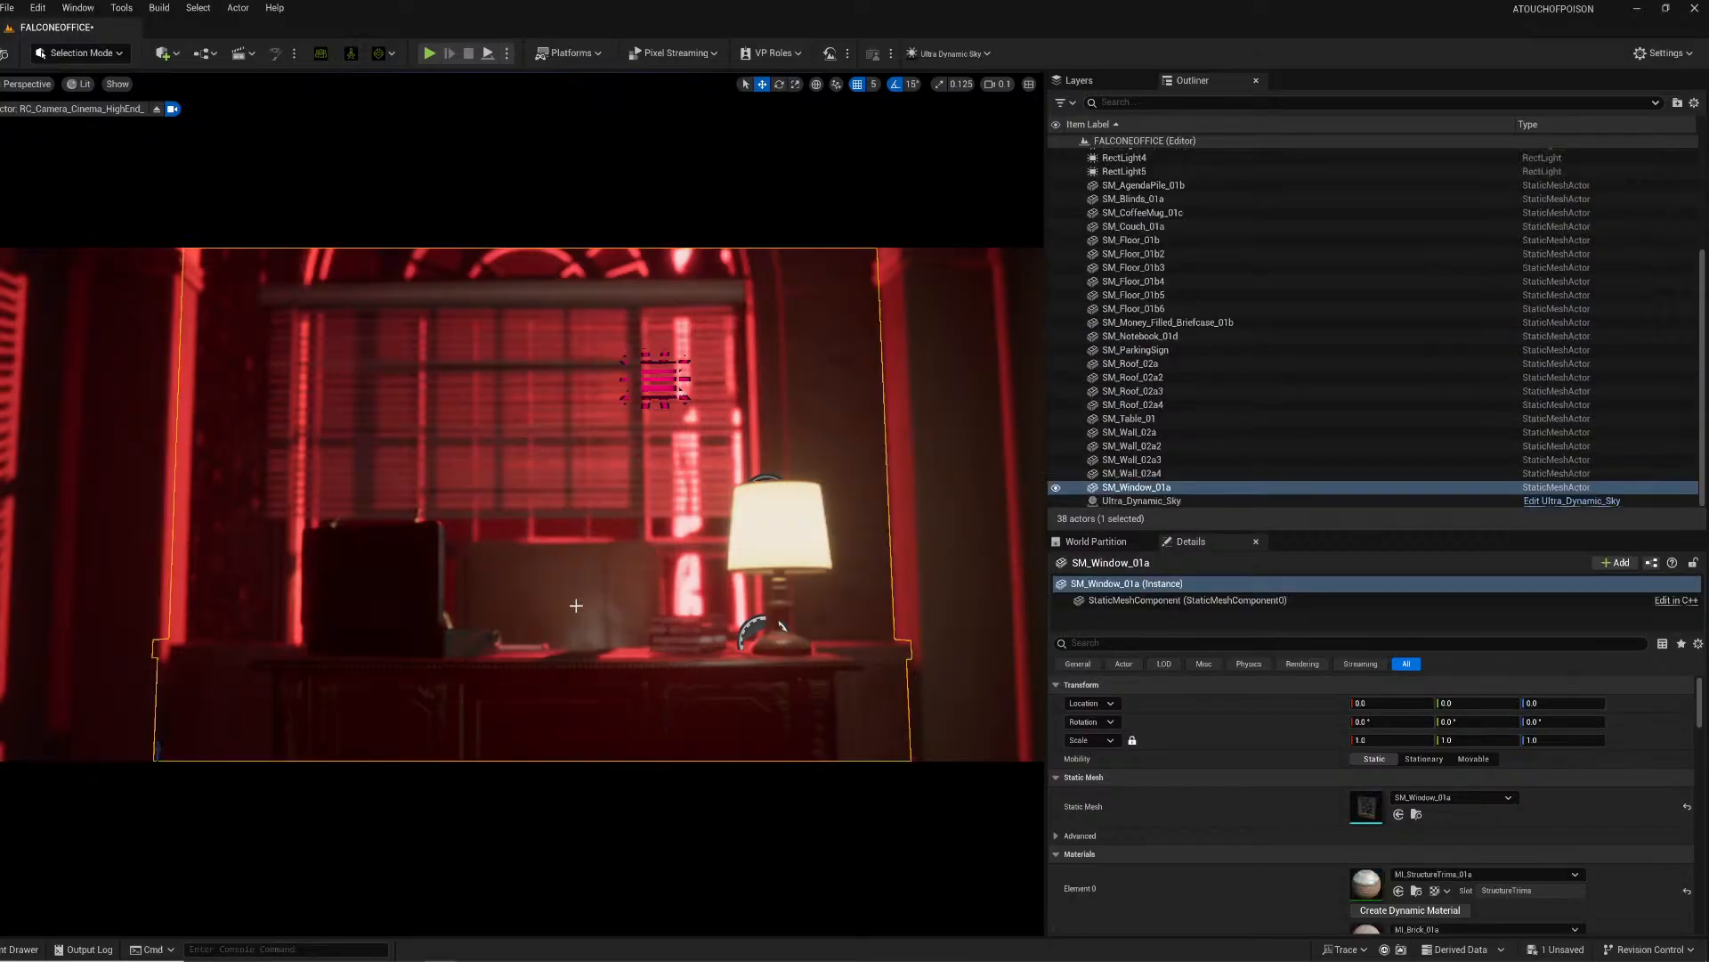
Step: Select the chair behind the desk and the money briefcase together
key("s")
right_click_drag(576, 605, 564, 599)
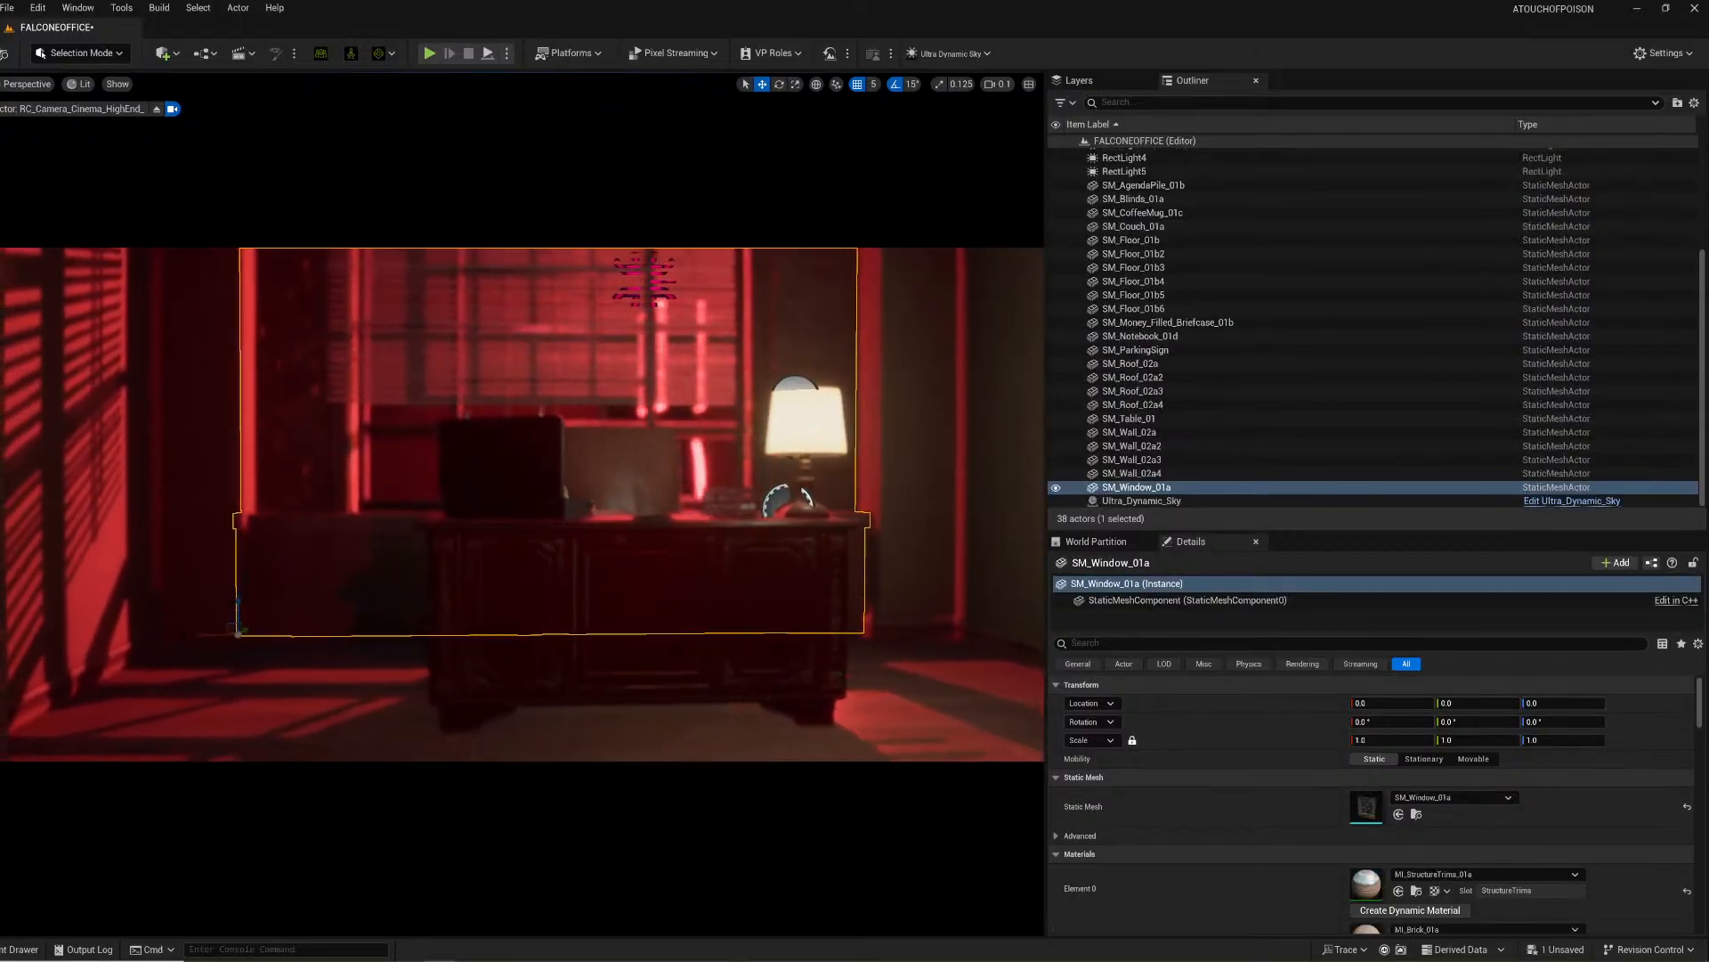
left_click(598, 488)
right_click_drag(757, 463, 703, 472)
key("w")
key("w")
left_click(413, 383, "ctrl")
right_click_drag(413, 382, 503, 427)
key("w")
key("s")
right_click_drag(543, 340, 570, 338)
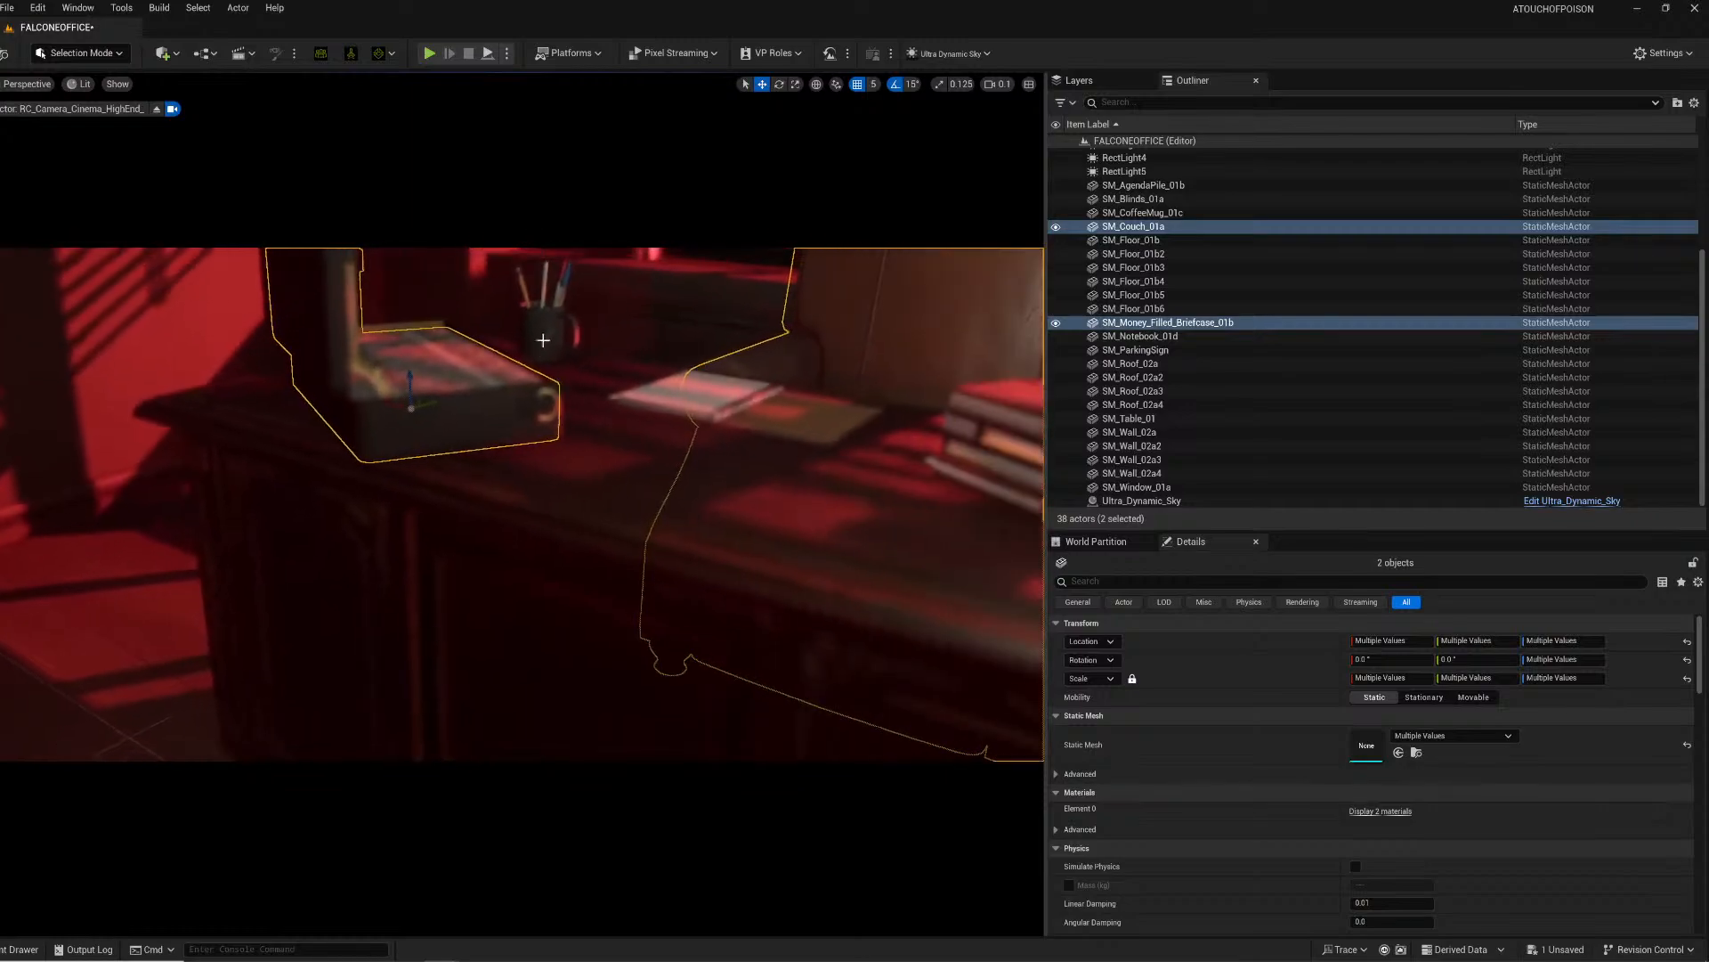
Step: Add the coffee mug, notebook, desk, agenda pile and table lamp to the selection
left_click(546, 330, "ctrl")
left_click(698, 394, "ctrl")
left_click(649, 462, "ctrl")
right_click_drag(649, 462, 682, 455)
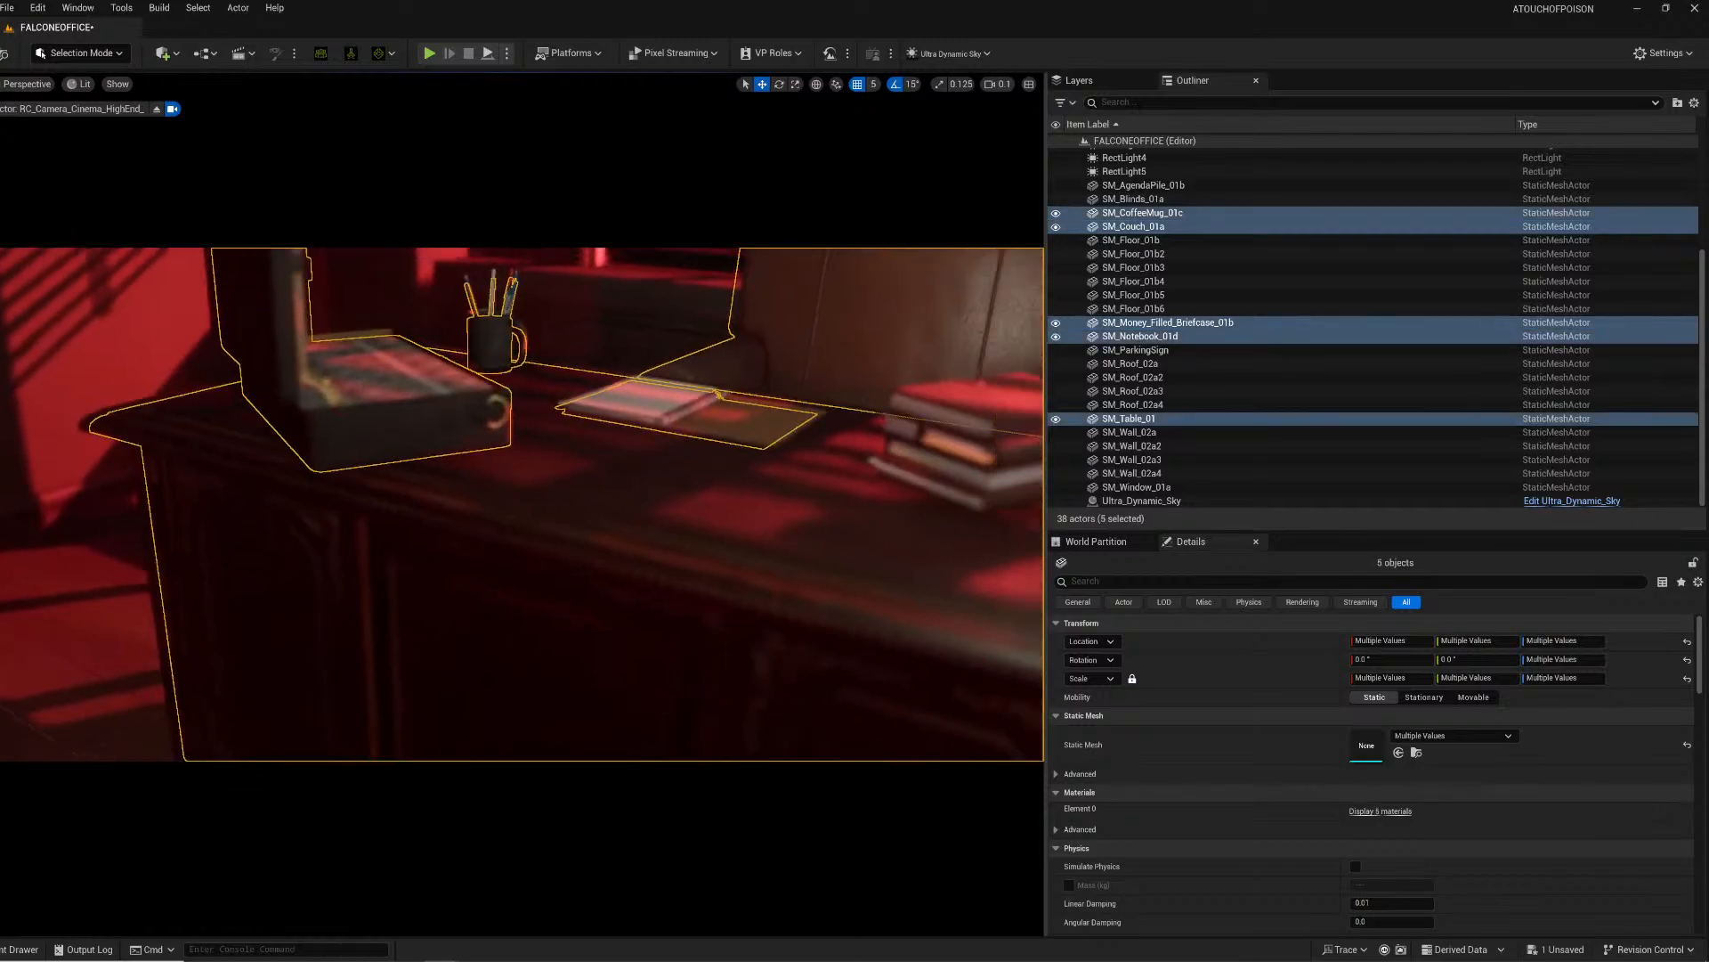
right_click_drag(549, 497, 641, 470)
left_click(534, 522, "ctrl")
left_click(634, 605, "ctrl")
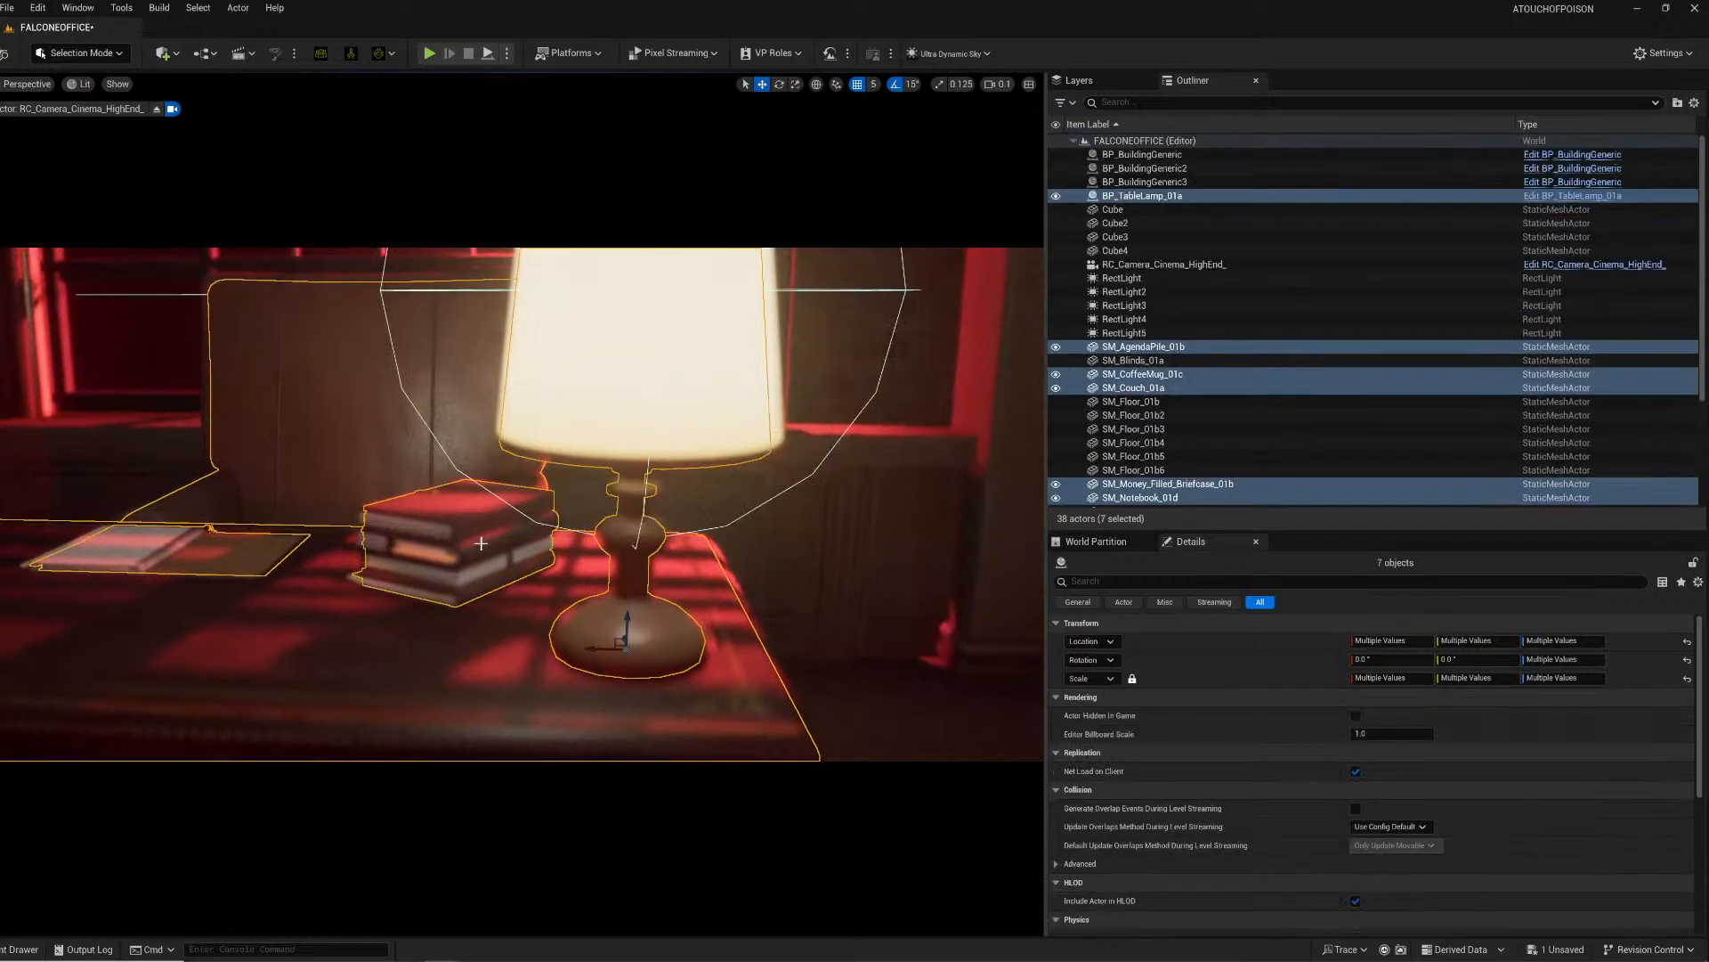
Step: Shift the selected chair, desk and desk props sideways to centre them under the arched window
key("s")
right_click_drag(338, 424, 268, 386)
key("s")
key("a")
right_click_drag(576, 631, 580, 632)
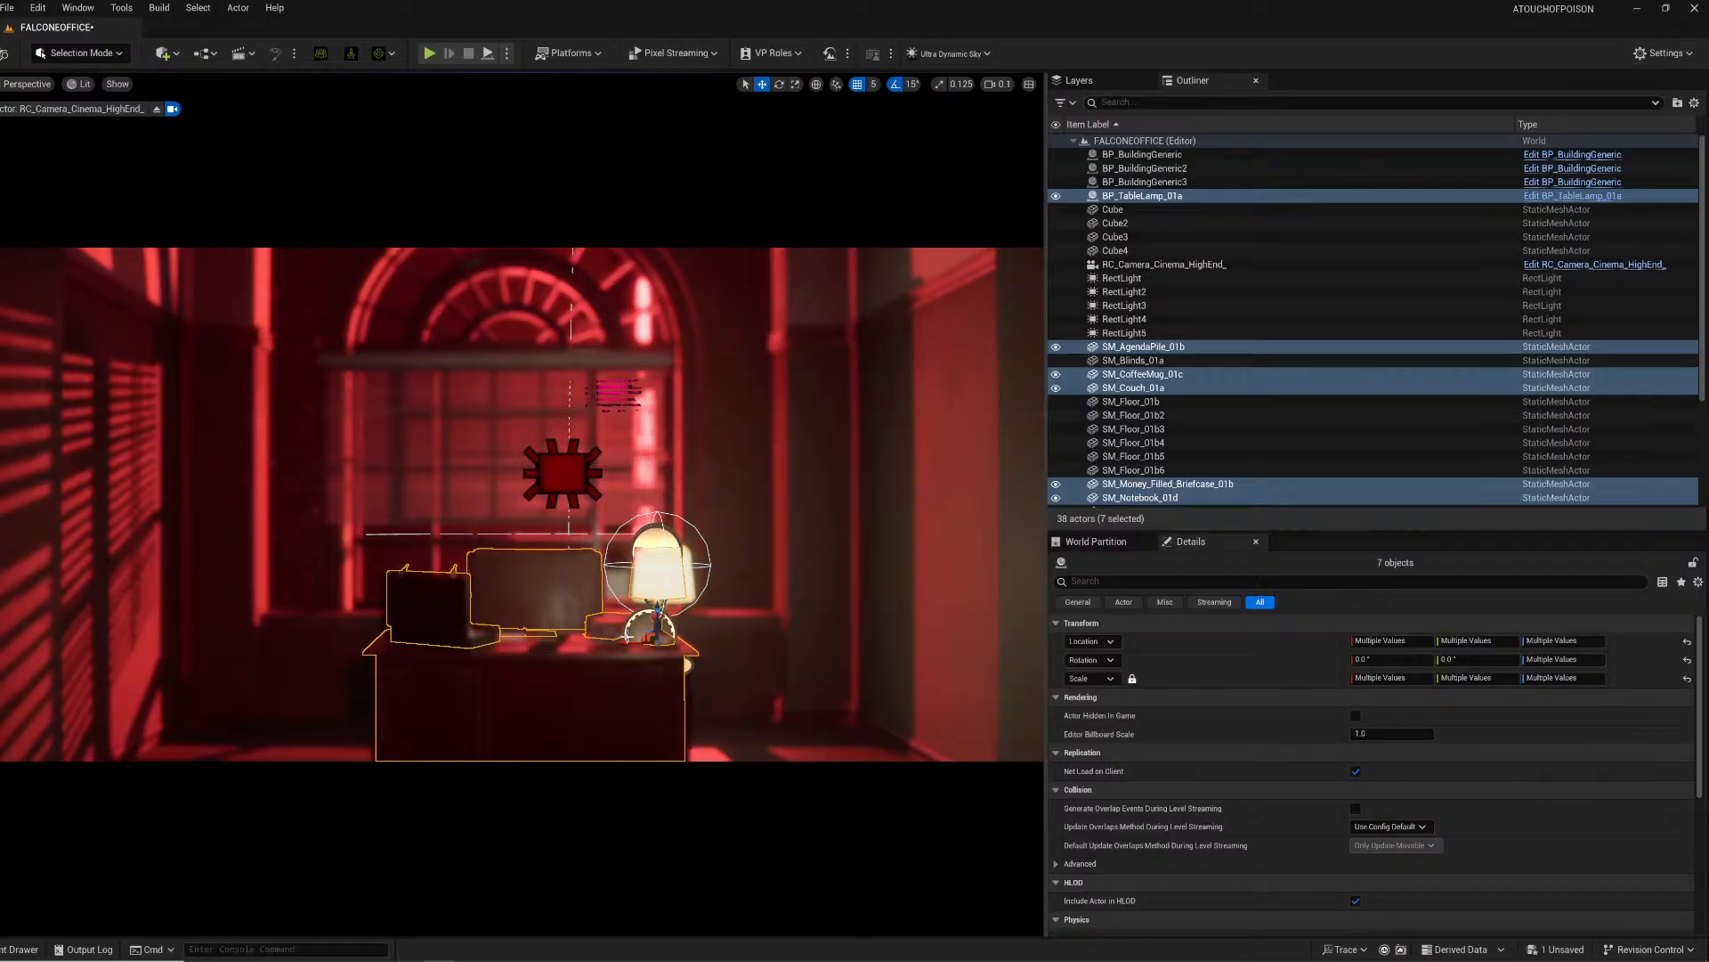
left_click_drag(653, 628, 627, 628)
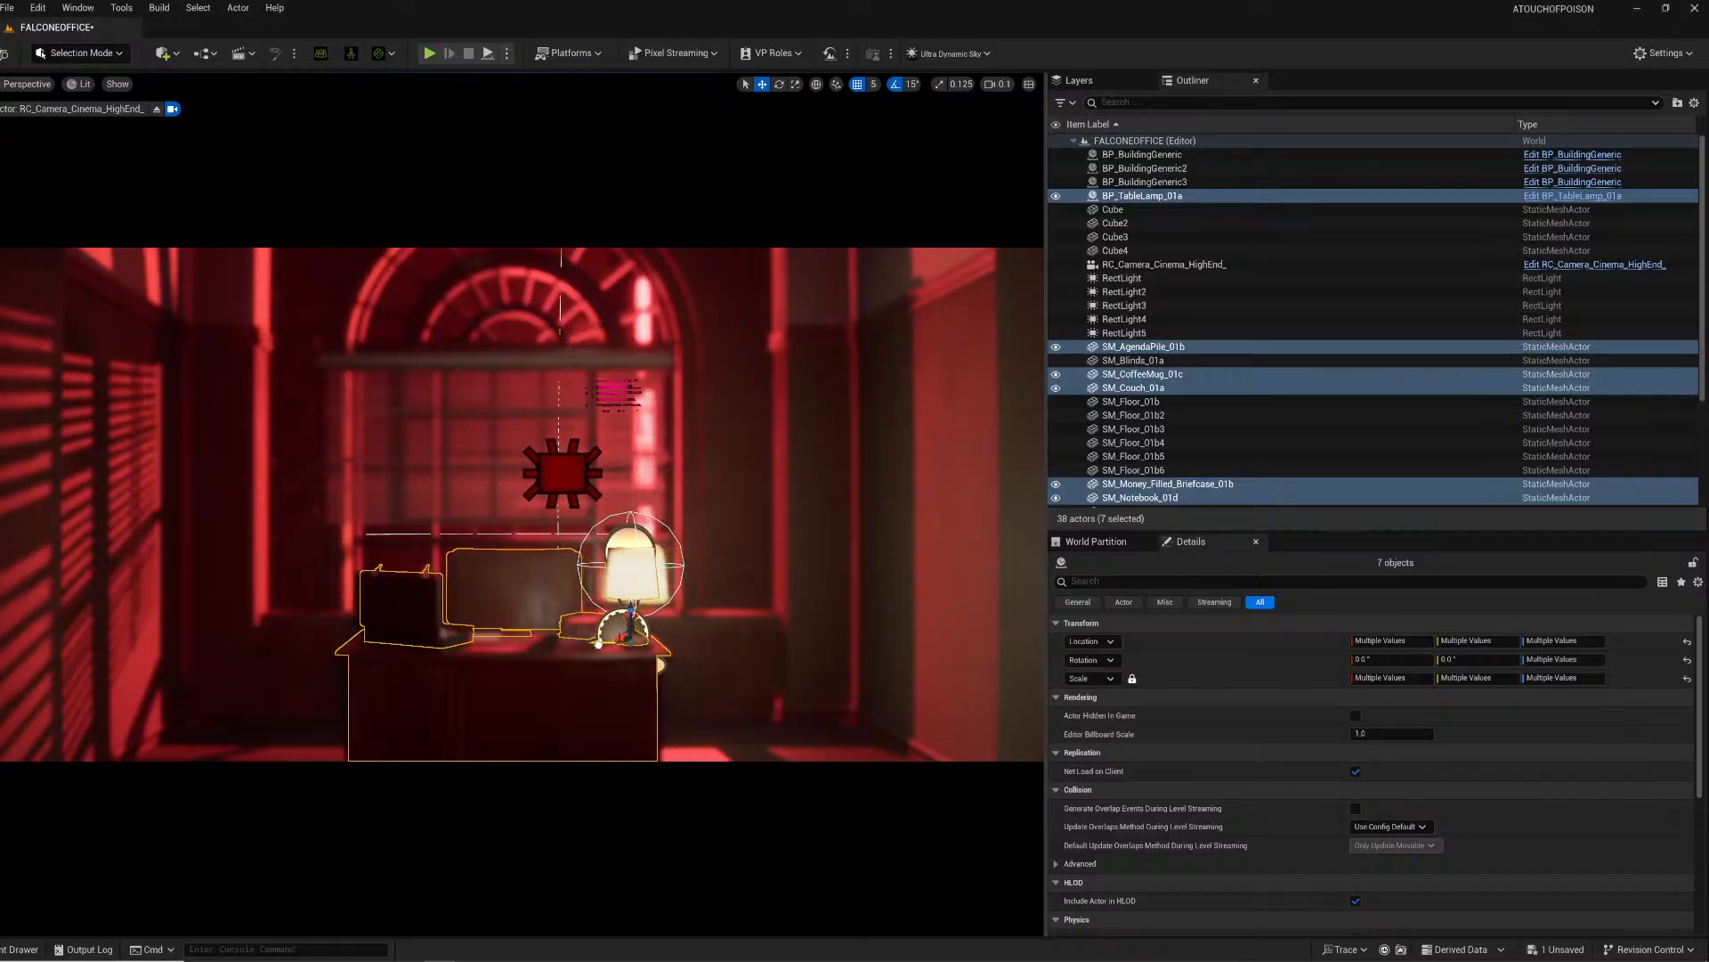
Step: Bring the piloted camera closer to frame the desk, briefcase, chair and lamp against the blinds
key("s")
mouse_move(564, 642)
right_mouse_down()
mouse_move(538, 747)
mouse_move(563, 678)
mouse_move(558, 603)
mouse_move(585, 635)
mouse_move(577, 684)
mouse_move(568, 660)
right_mouse_up()
key("w")
key("w")
key("s")
key("w")
key("s")
key("w")
mouse_move(500, 579)
right_mouse_down()
mouse_move(486, 580)
mouse_move(500, 580)
right_mouse_up()
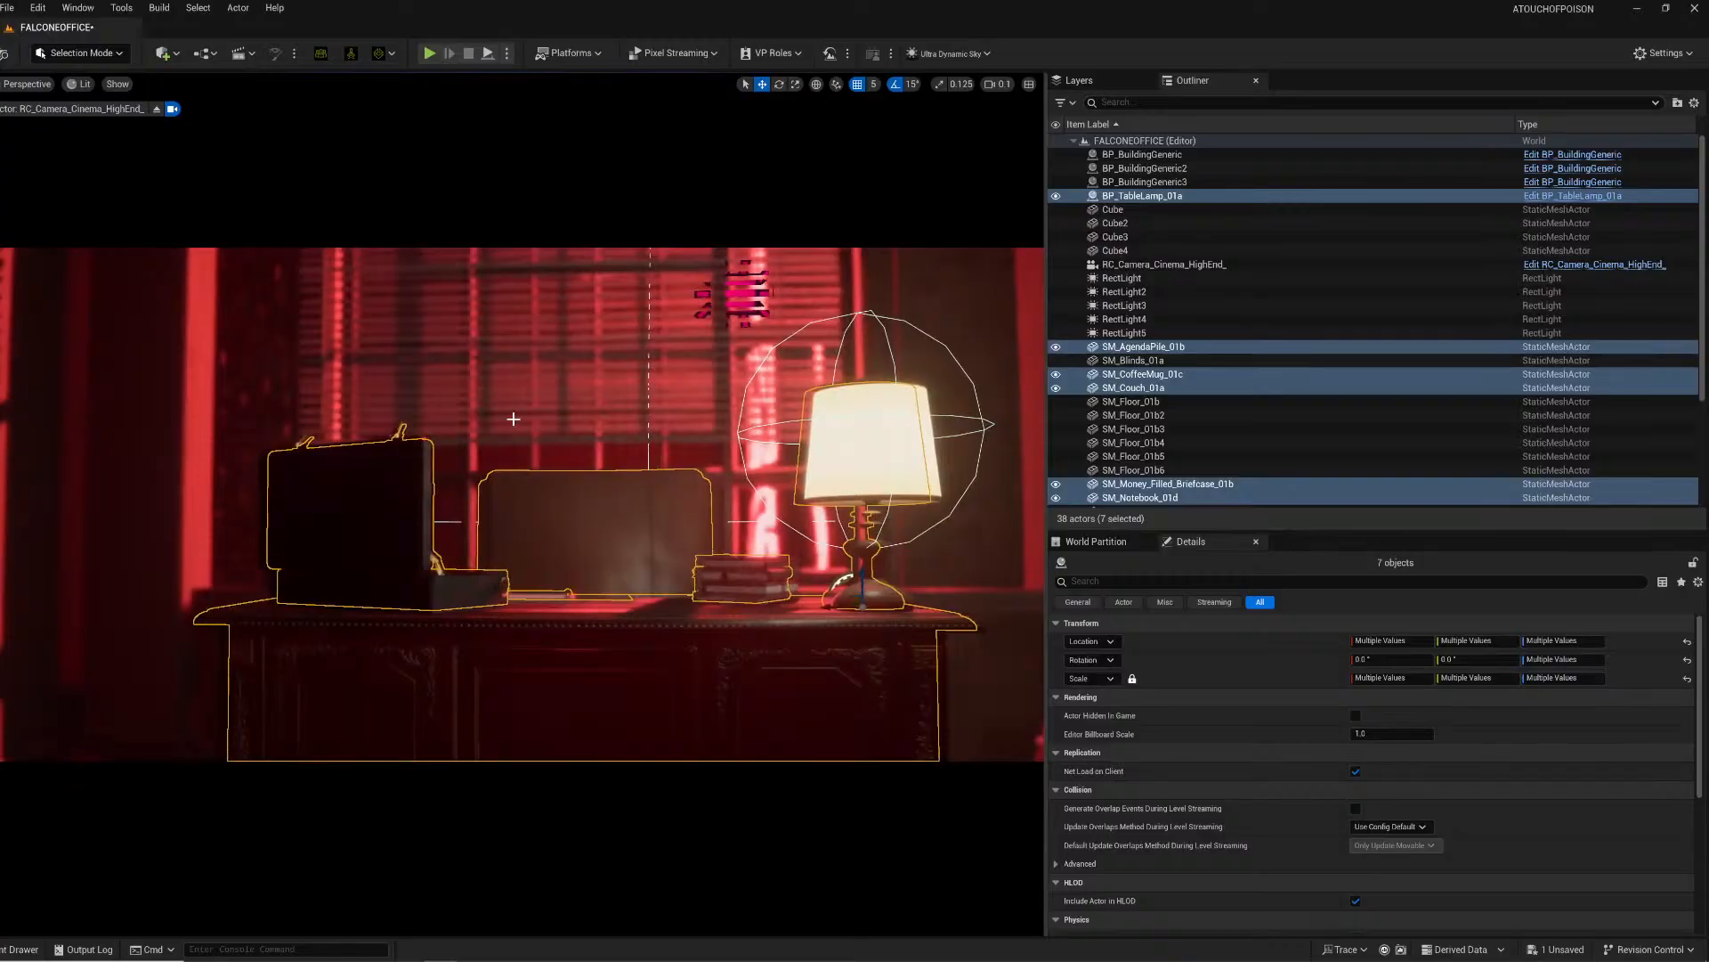
Step: Replace the current selection with the chair SM_Couch_01a, SM_Notebook_01d and the desk SM_Table_01
left_click(482, 418)
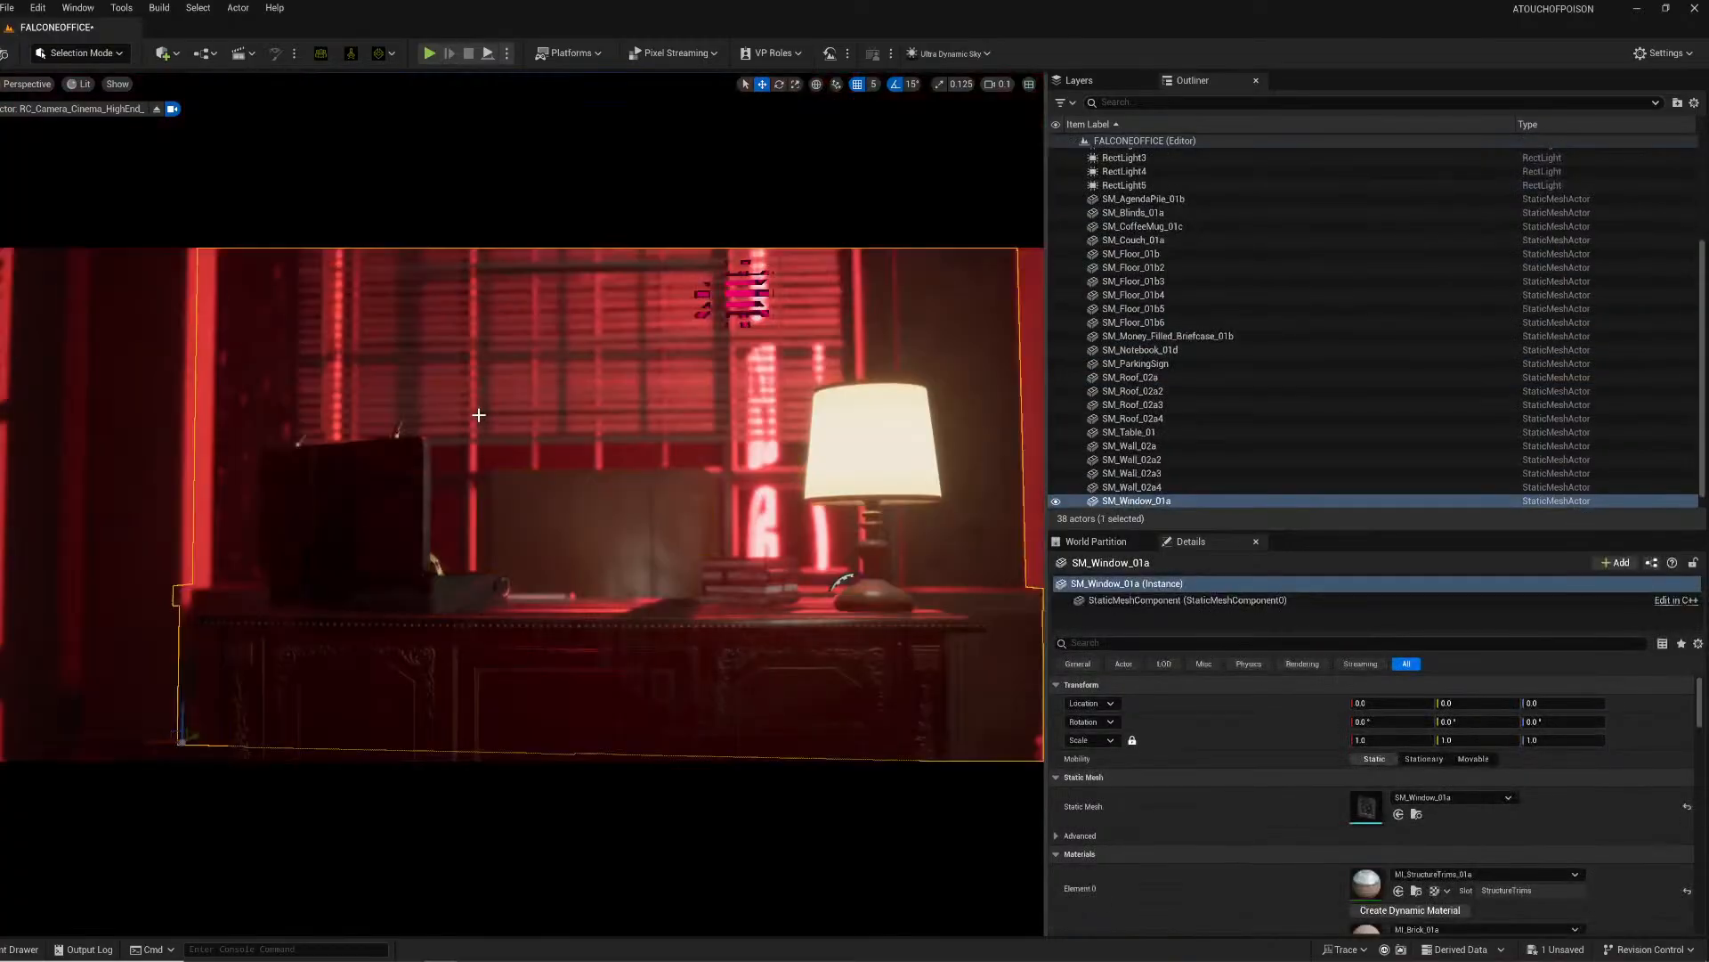
key("w")
right_click_drag(479, 415, 509, 458)
left_click(543, 498)
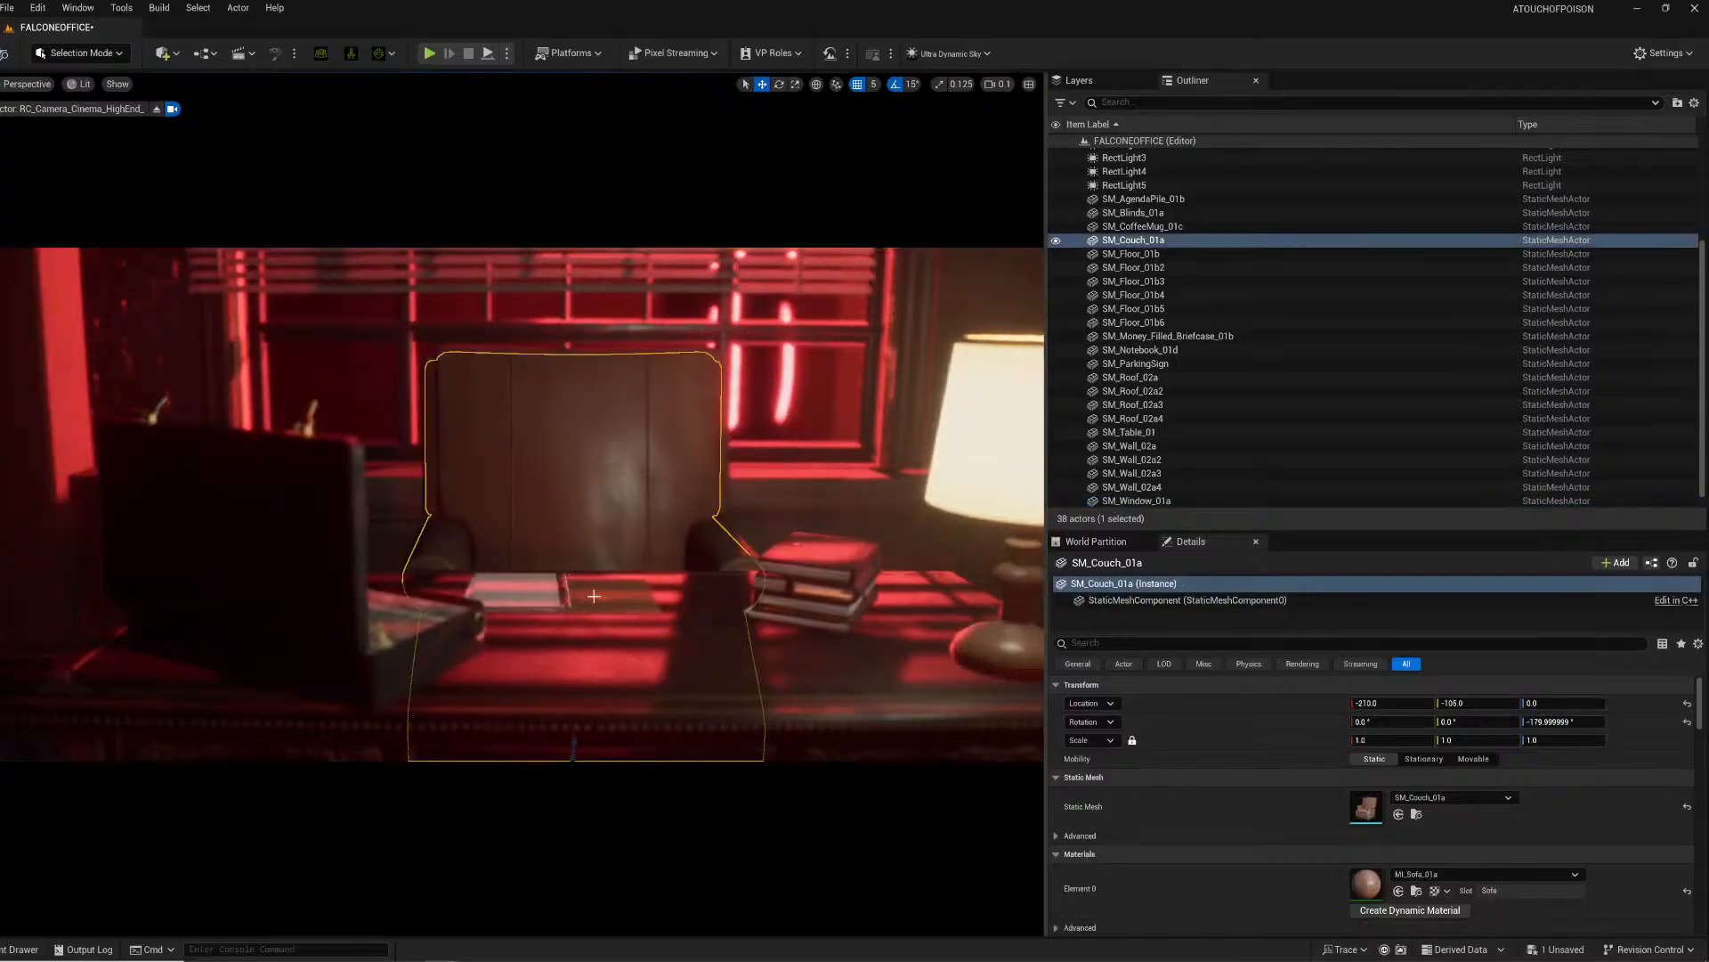
left_click(595, 599, "ctrl")
left_click(631, 660, "ctrl")
key("s")
right_click_drag(630, 660, 630, 662)
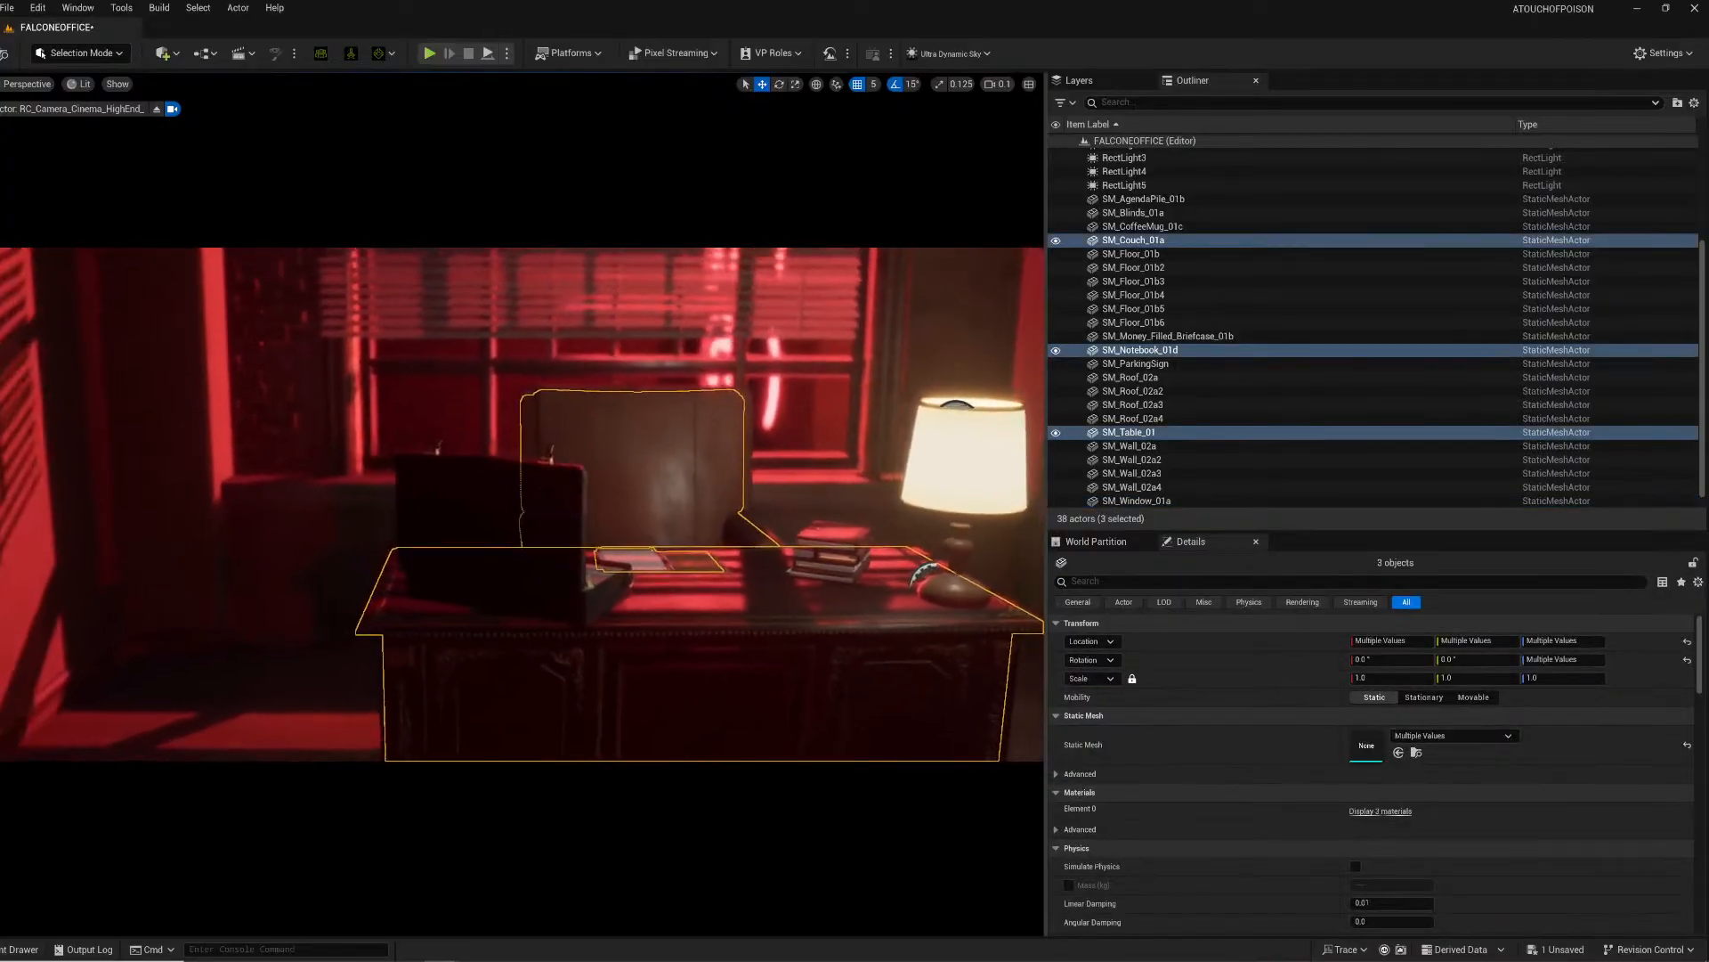
Step: Transfer the selected chair, notebook and desk to iClone through Live Link
left_click(381, 55)
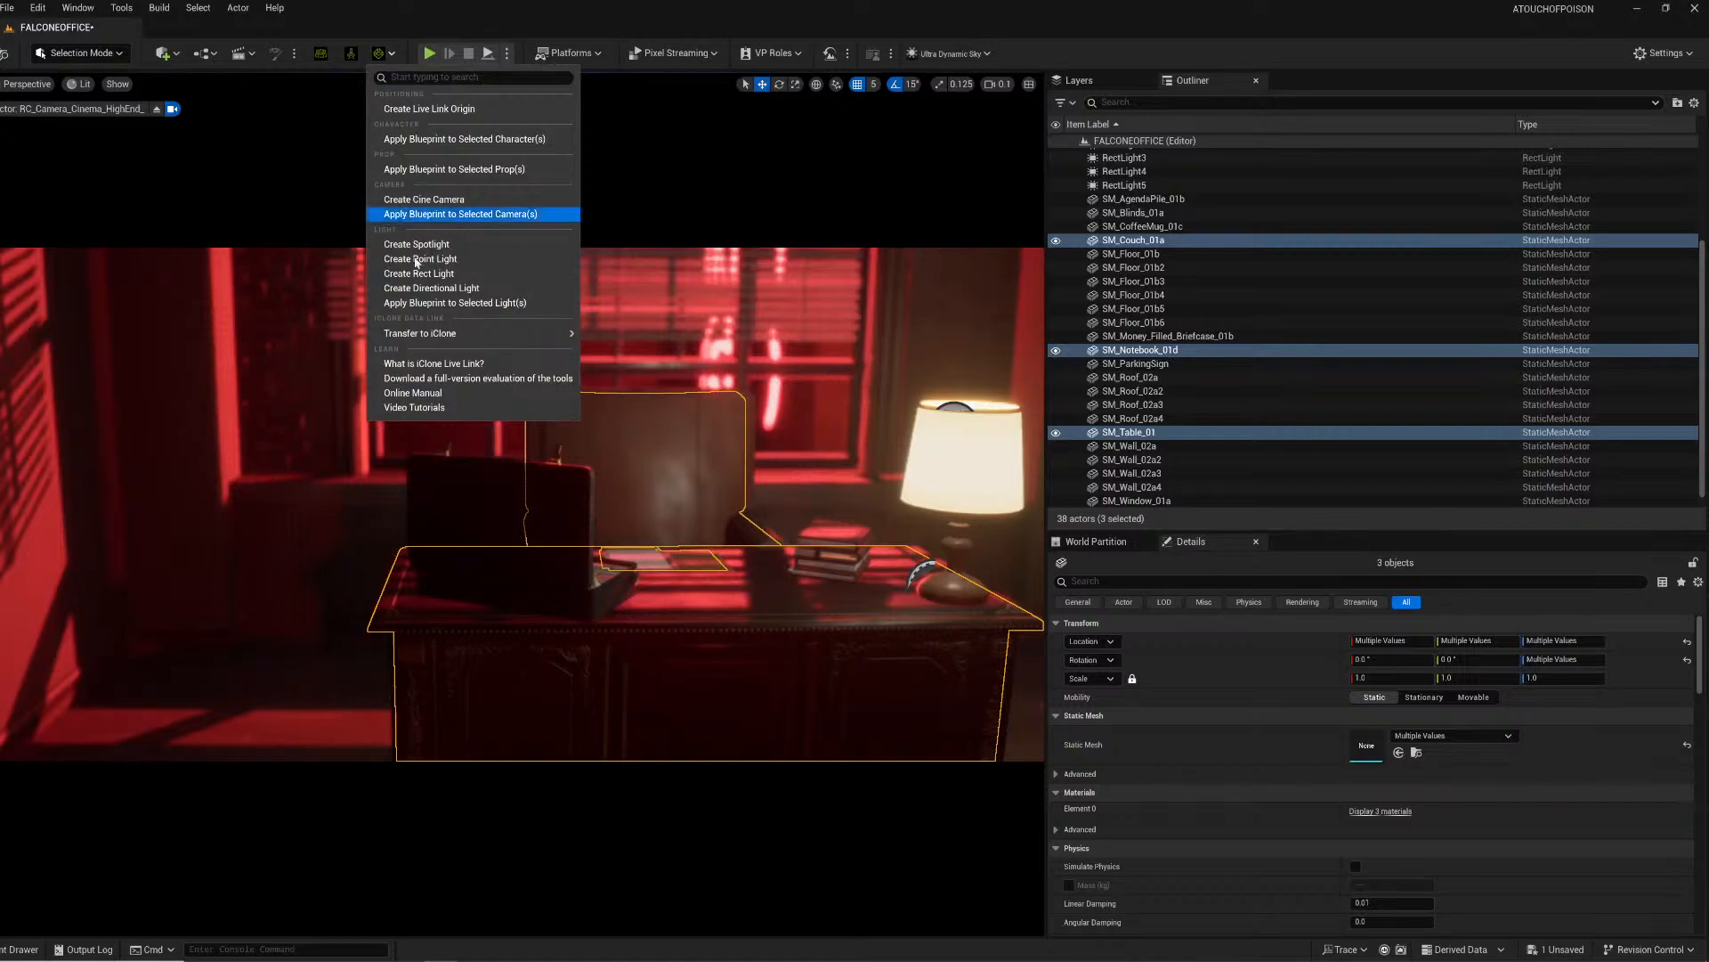
mouse_move(526, 325)
left_click(652, 339)
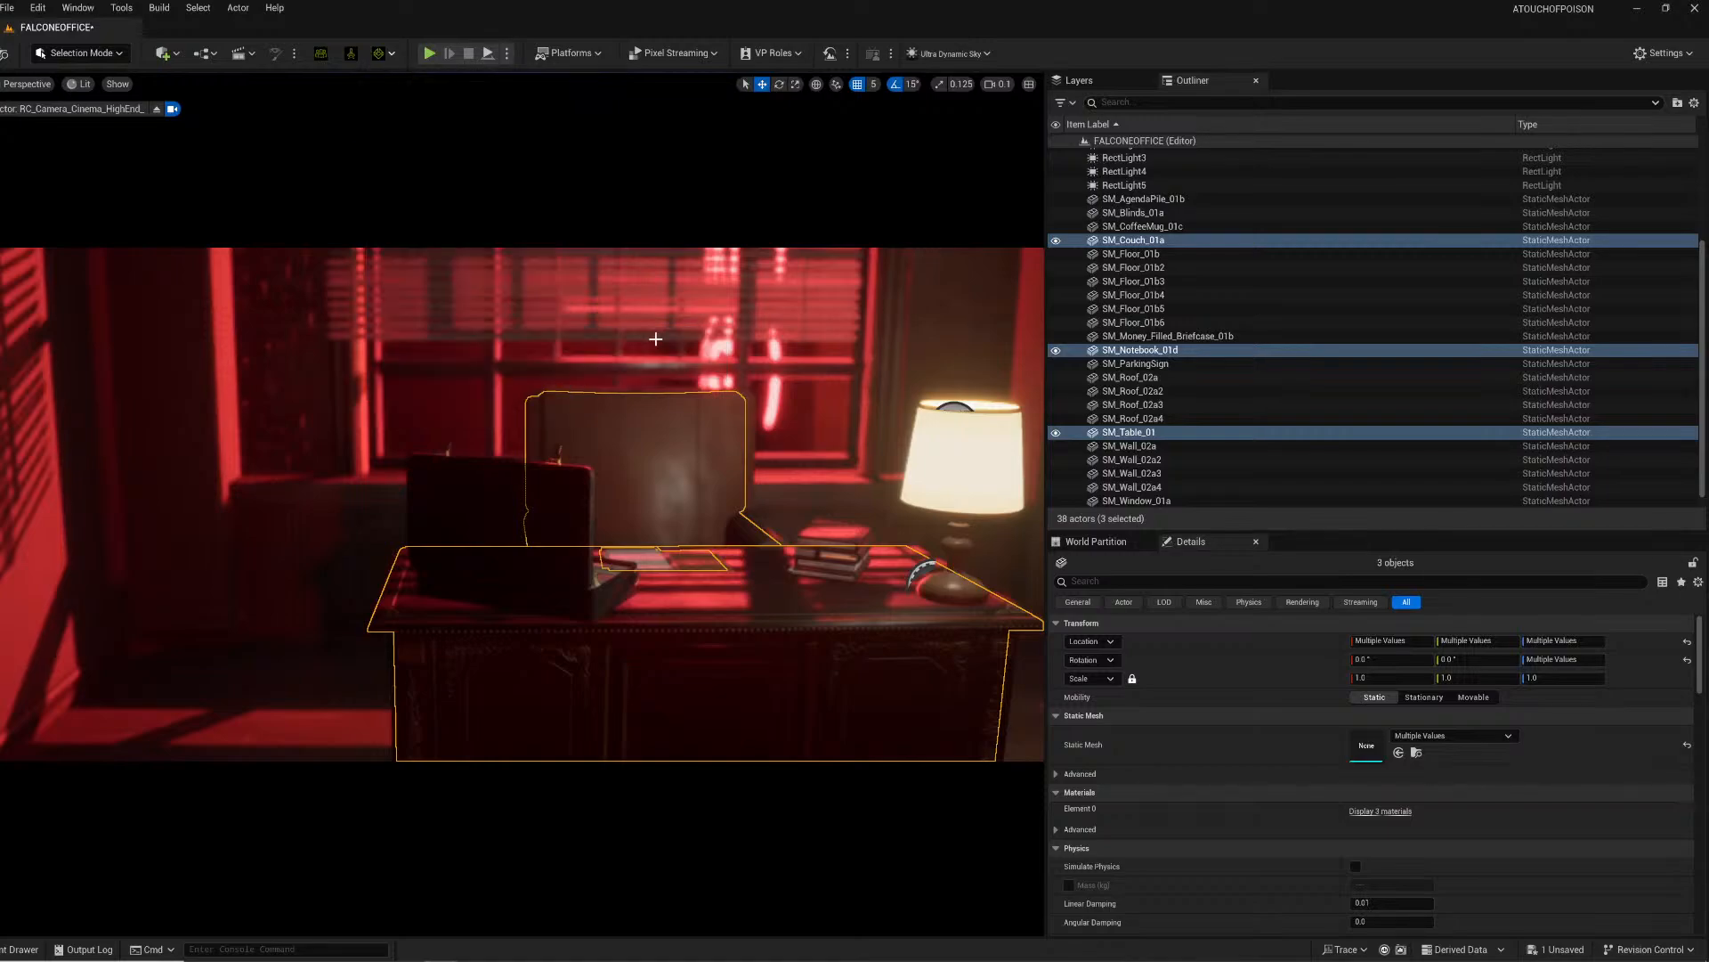
Step: Switch to iClone 8, convert all incoming FBX props with Keep Original, and decline updating the unsaved project
left_click(410, 958)
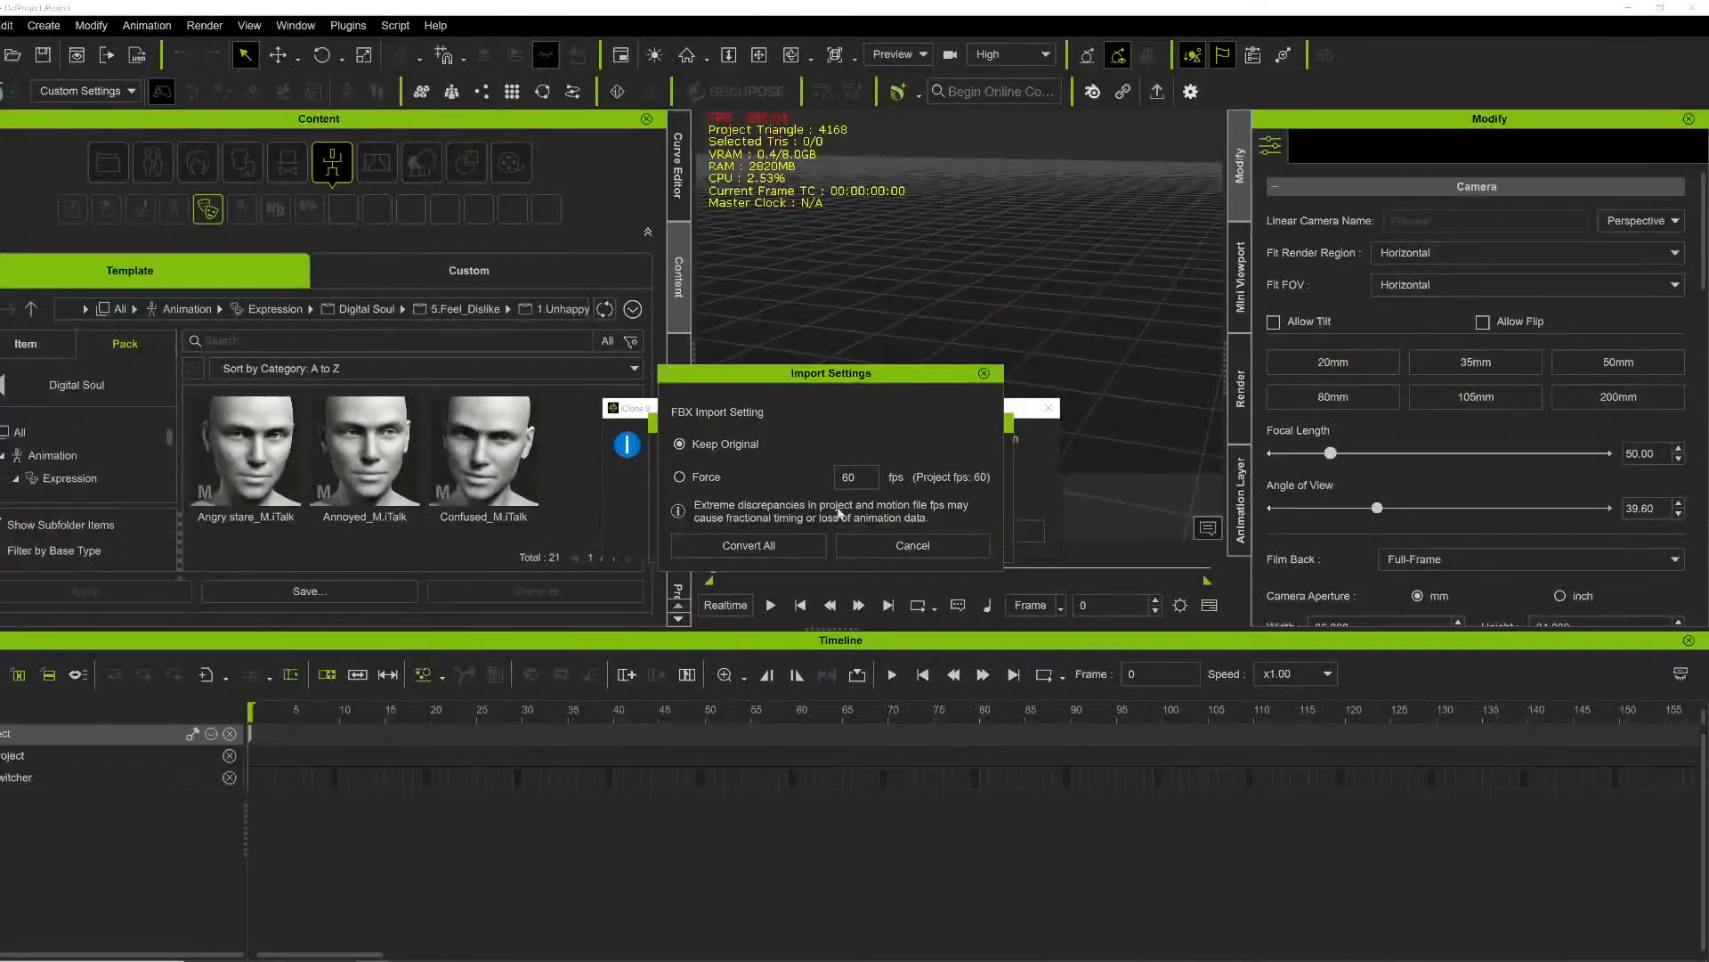
left_click(766, 545)
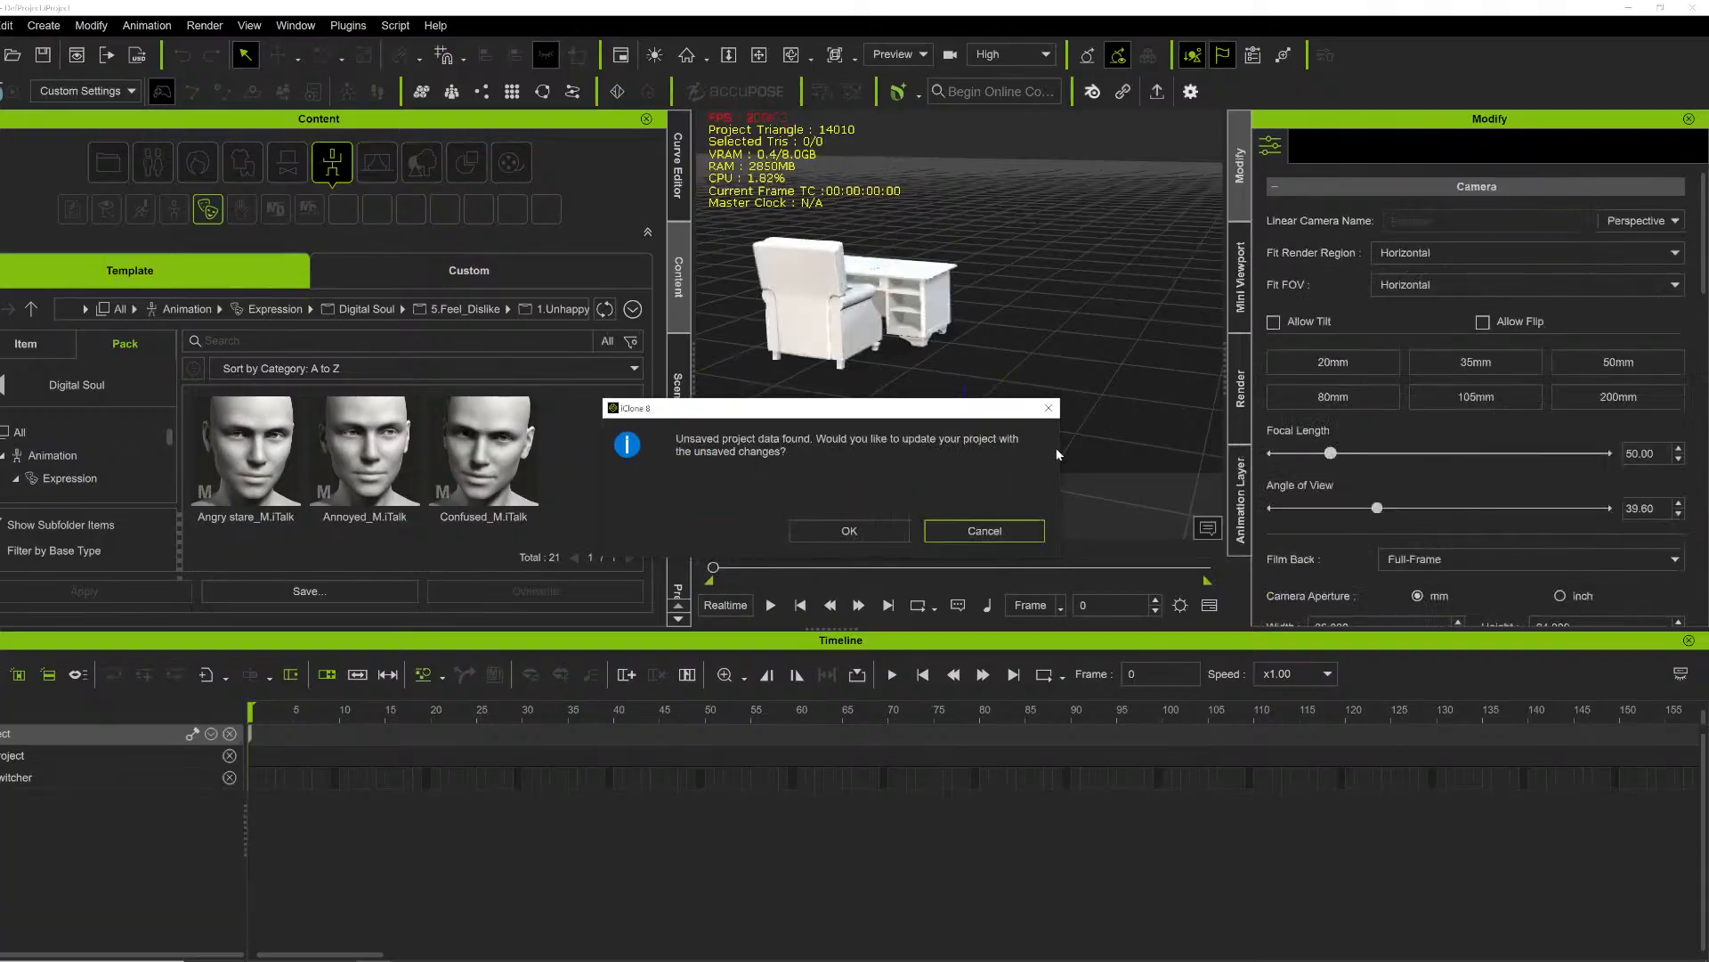
left_click(984, 530)
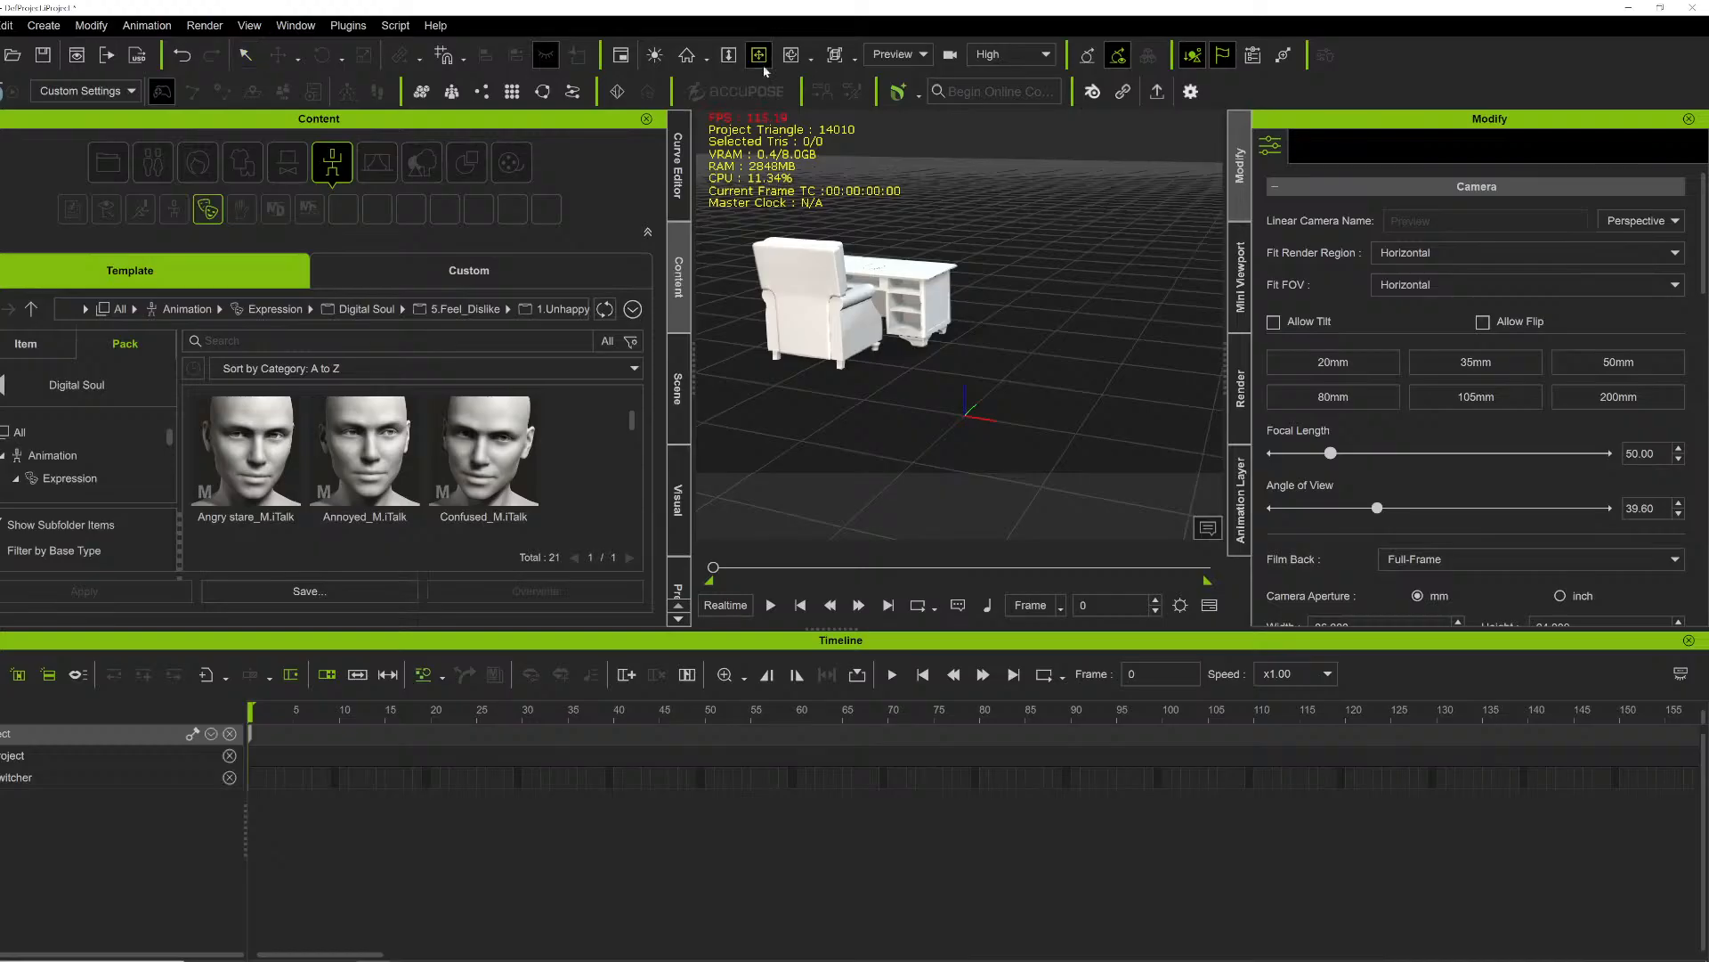
Step: Load the Falcone character into the scene with the imported chair and desk
right_click_drag(955, 305, 1028, 390)
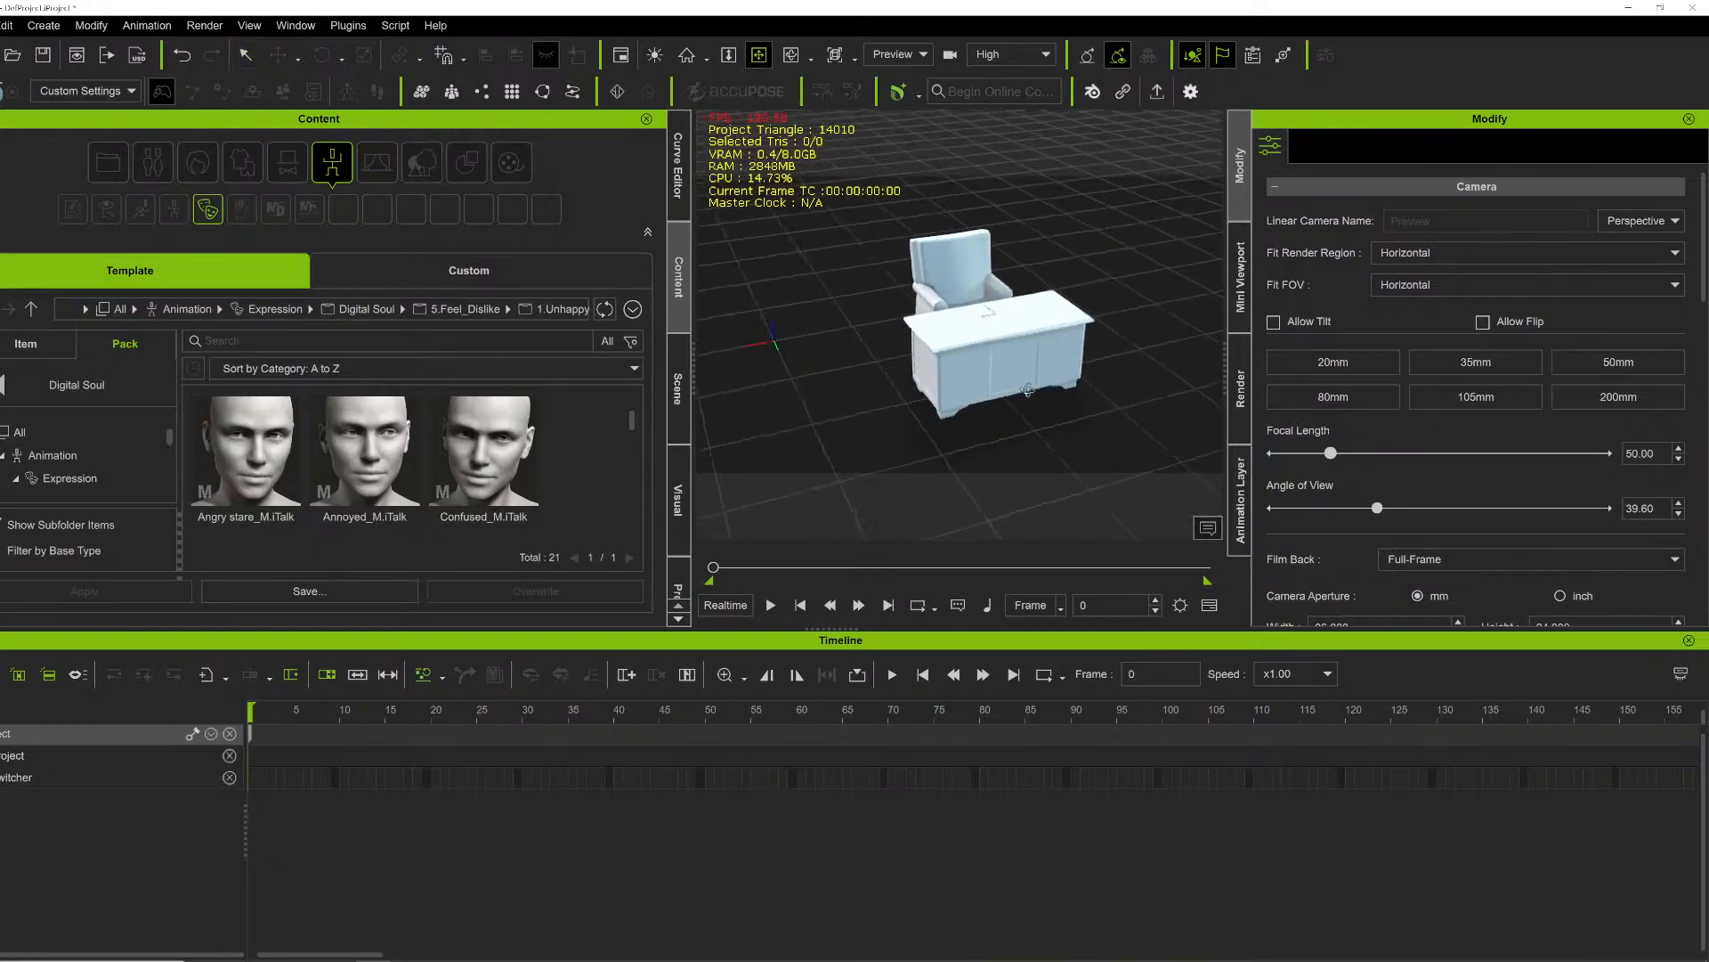
scroll(1028, 300, "up", 5)
scroll(974, 300, "down", 3)
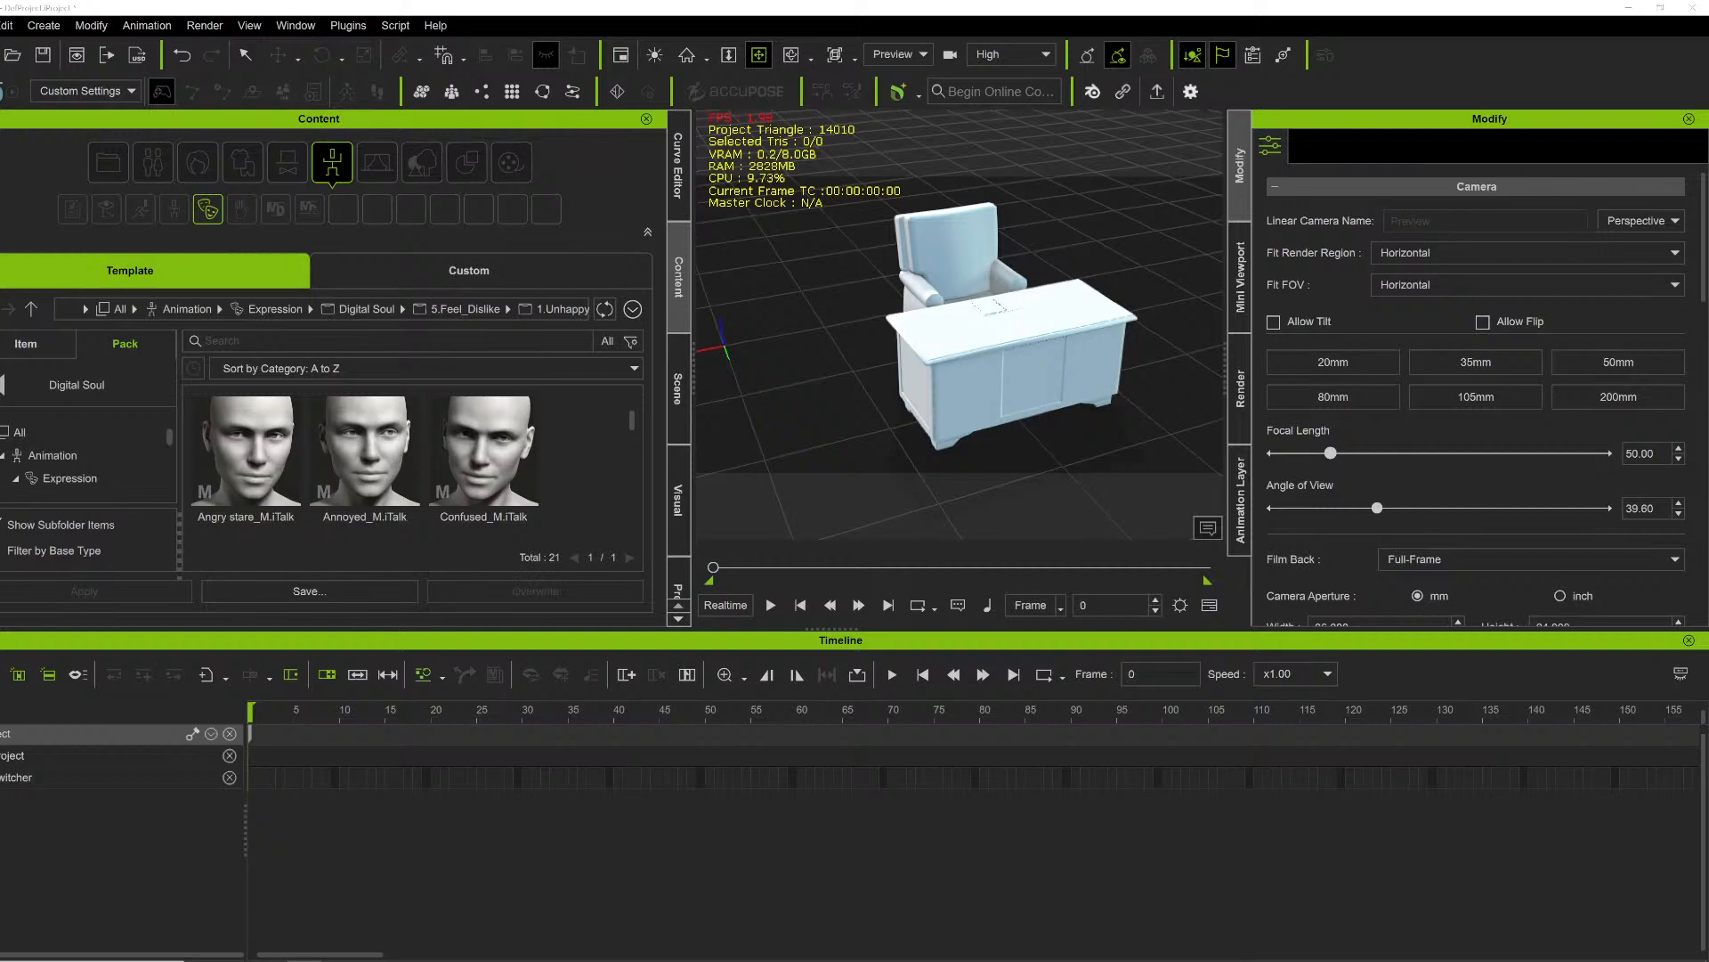
left_click_drag(1708, 499, 1020, 419)
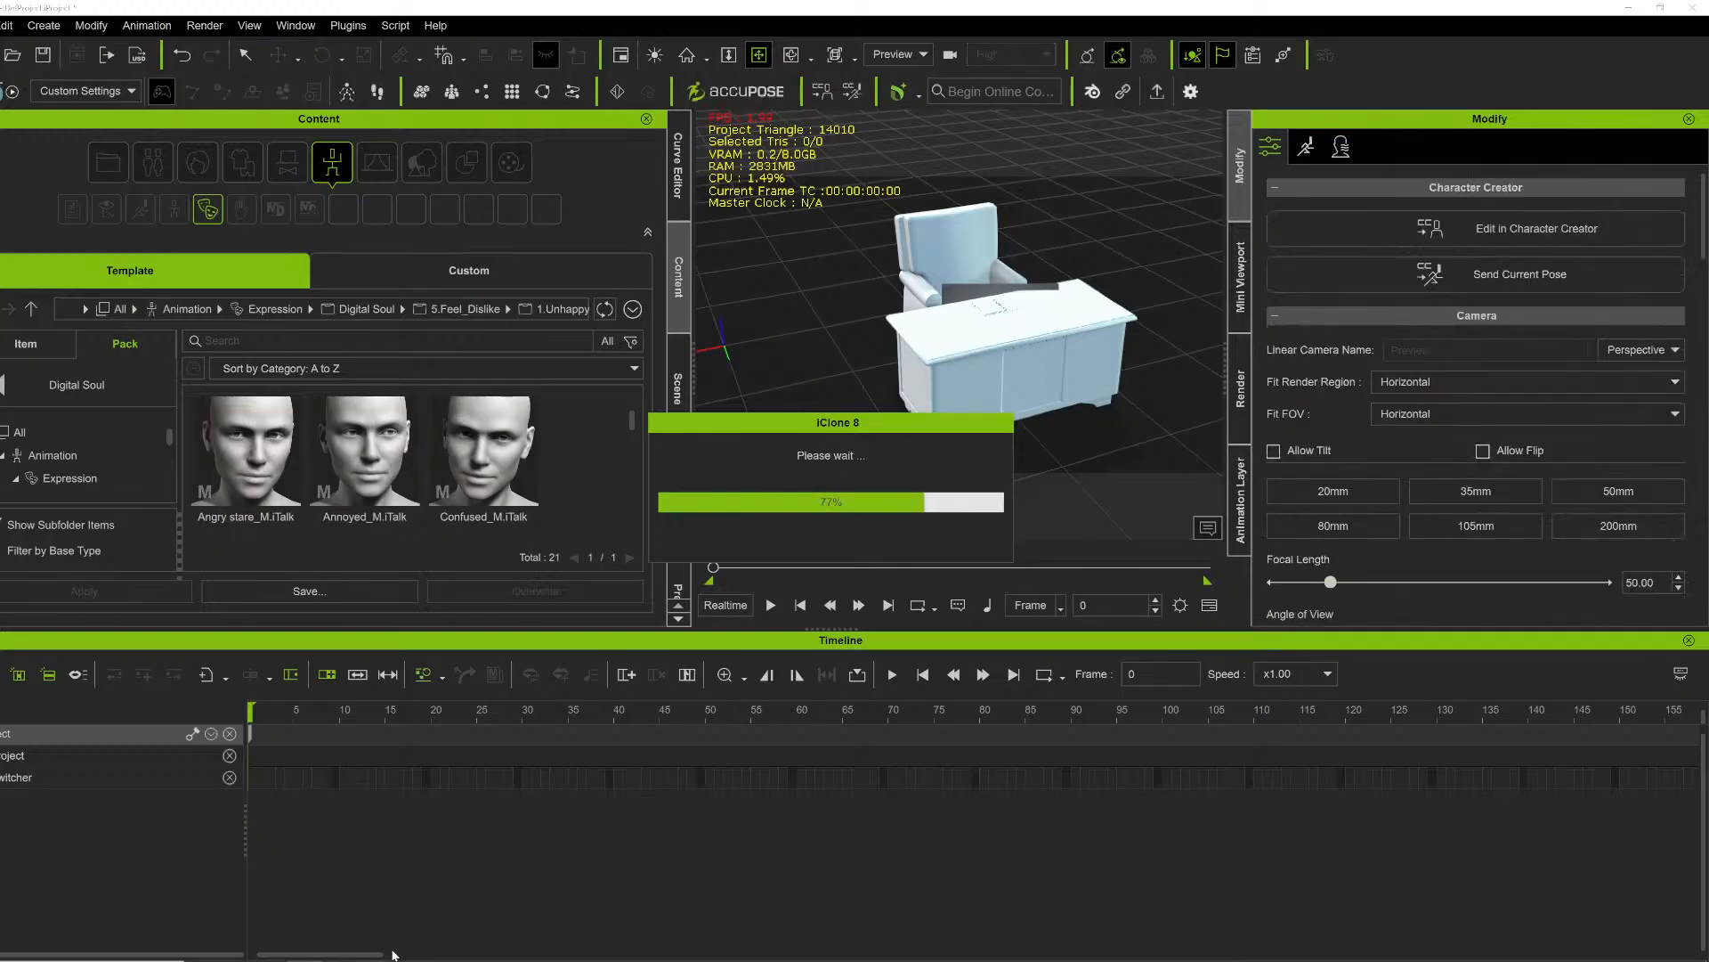
Step: Switch to Unreal Engine to look through the project's content folders down to the RLContent characters, and return to iClone
mouse_move(434, 959)
left_click(386, 910)
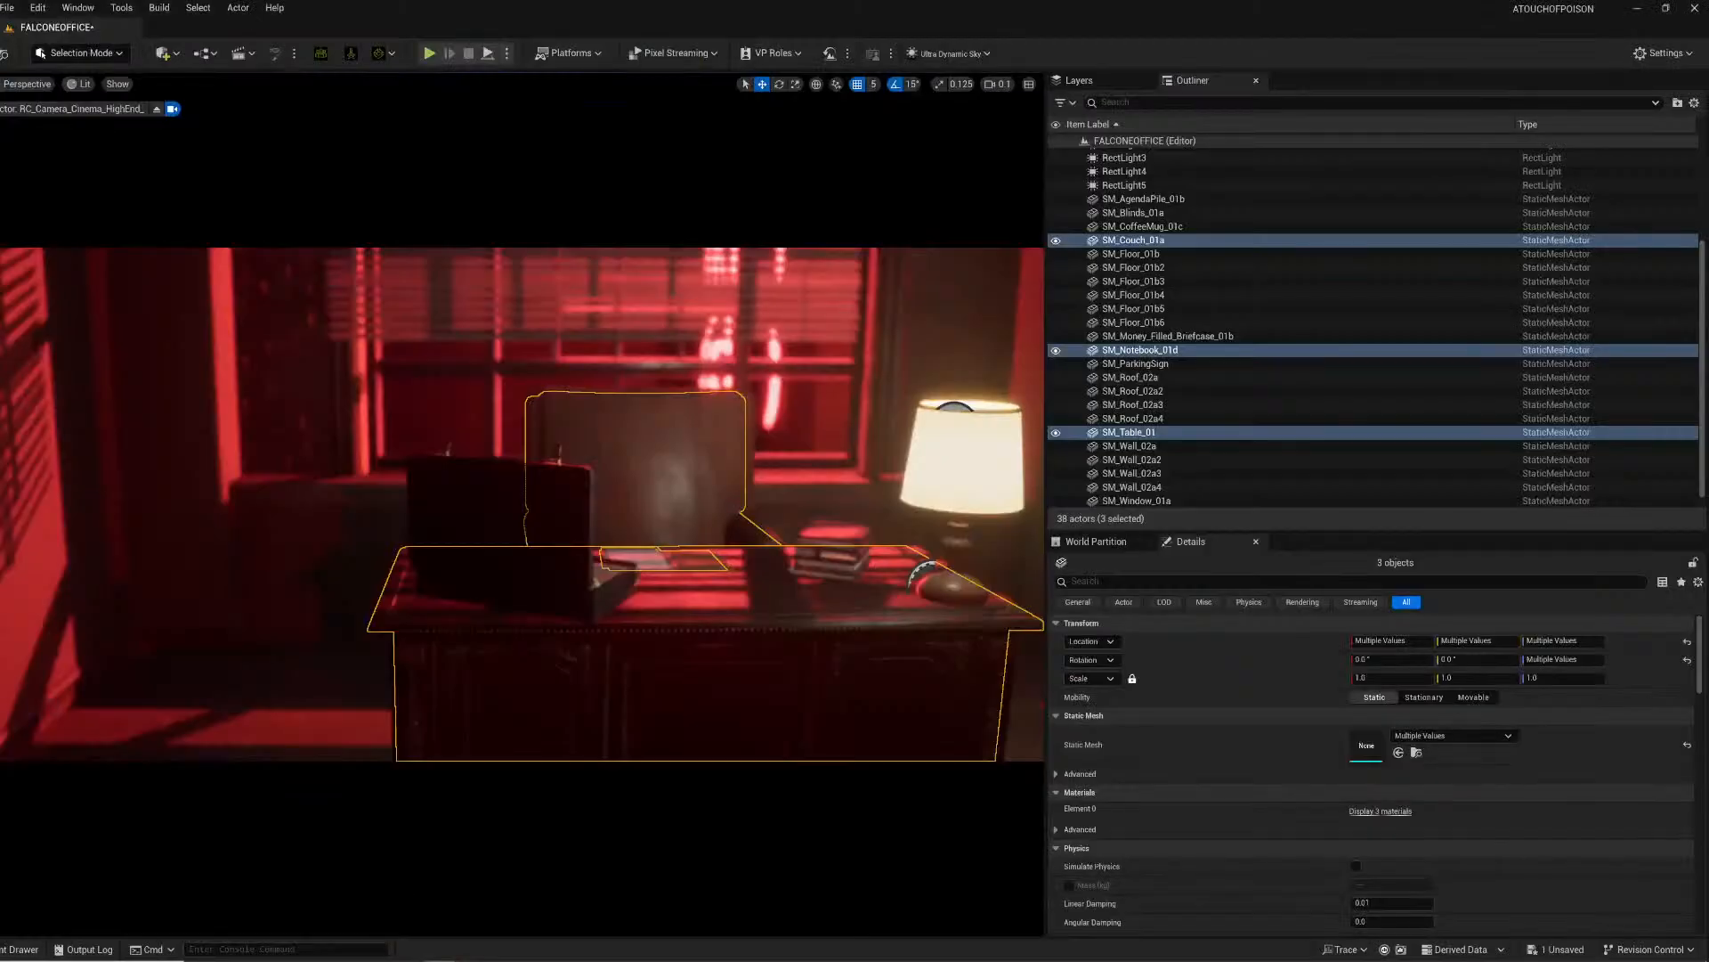
left_click(20, 949)
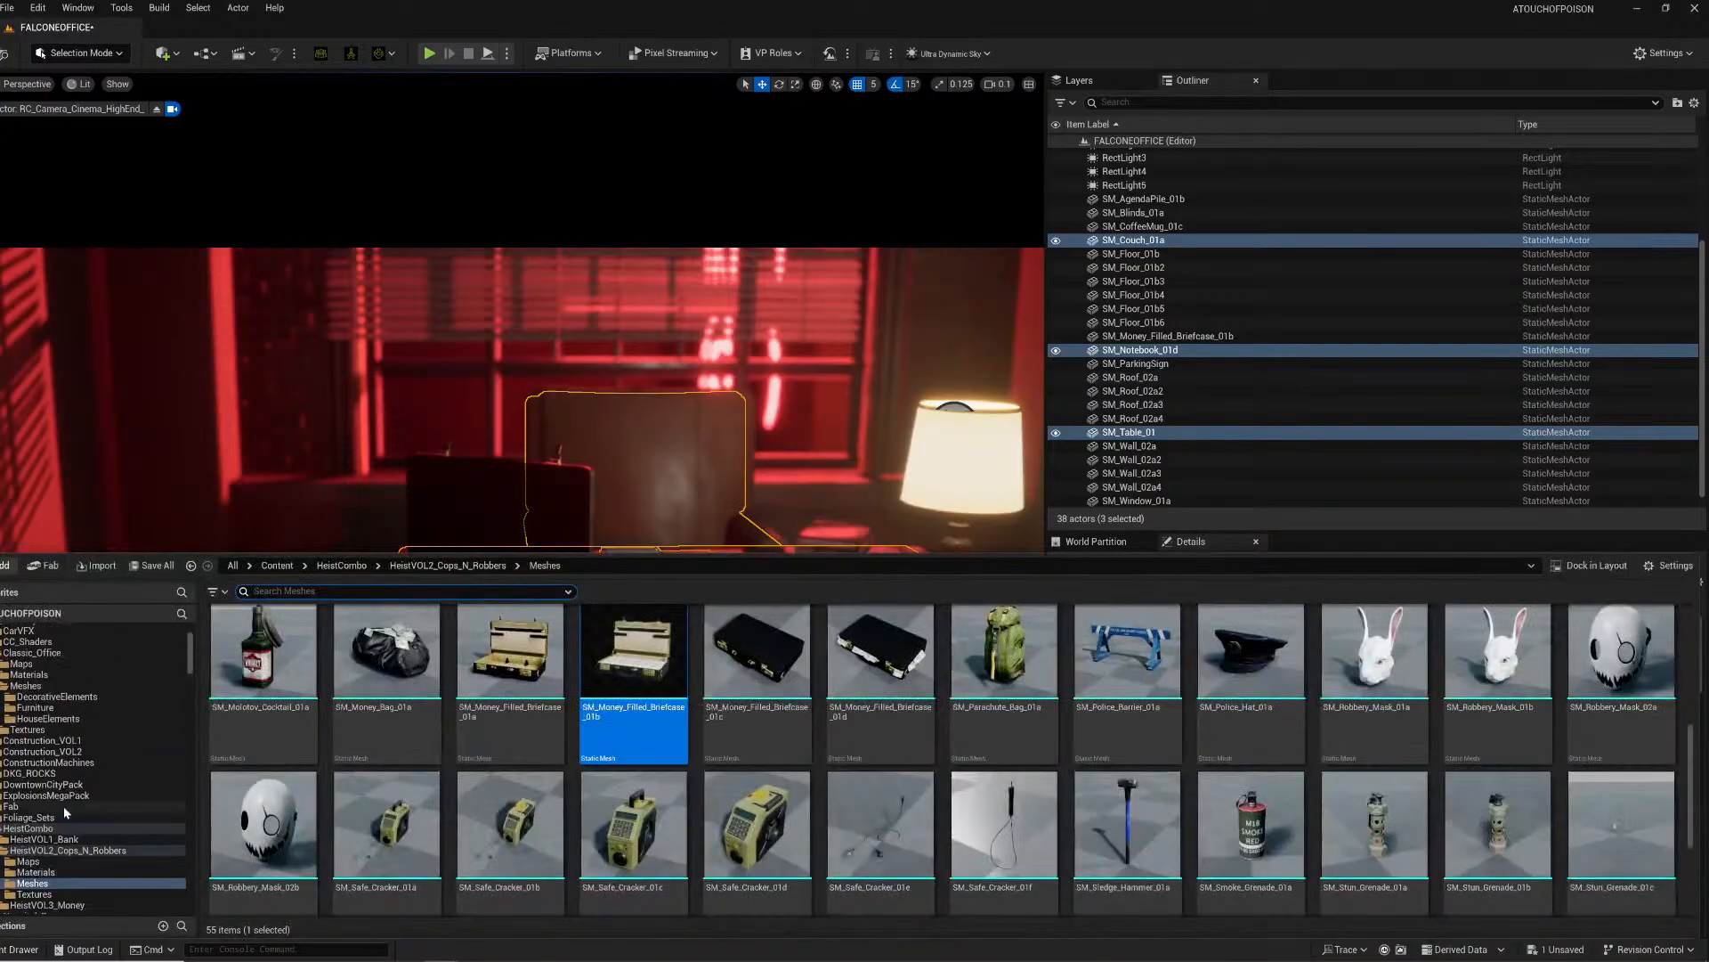
scroll(65, 810, "down", 10)
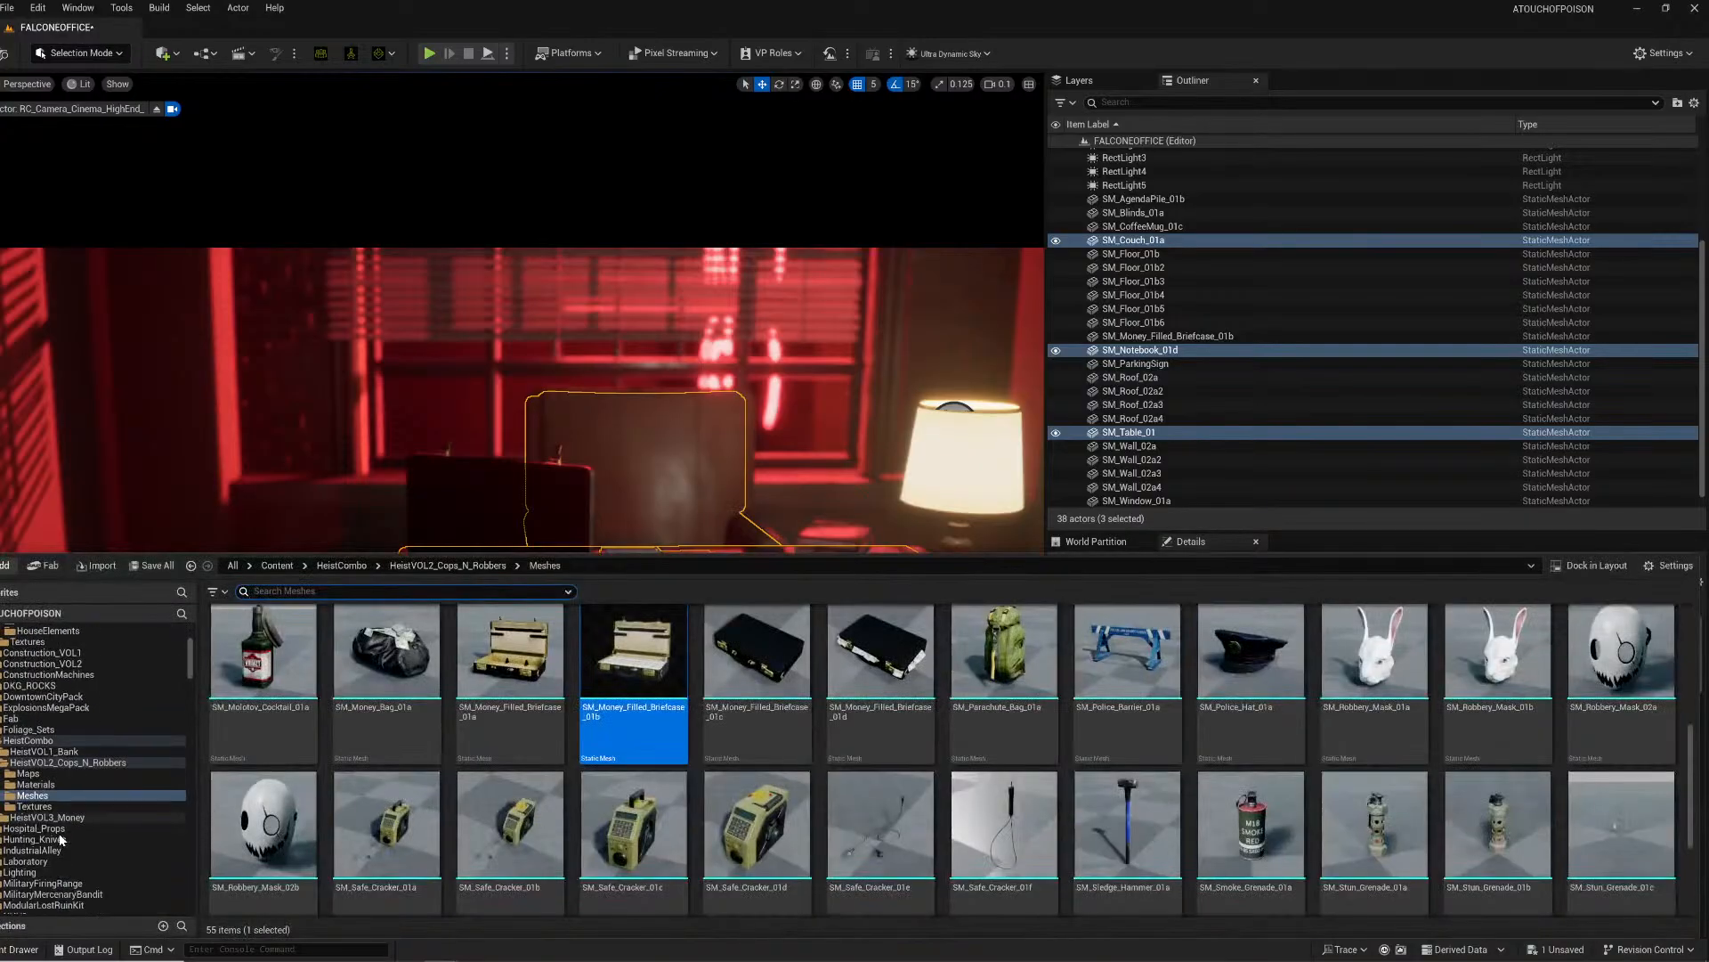
scroll(60, 836, "down", 15)
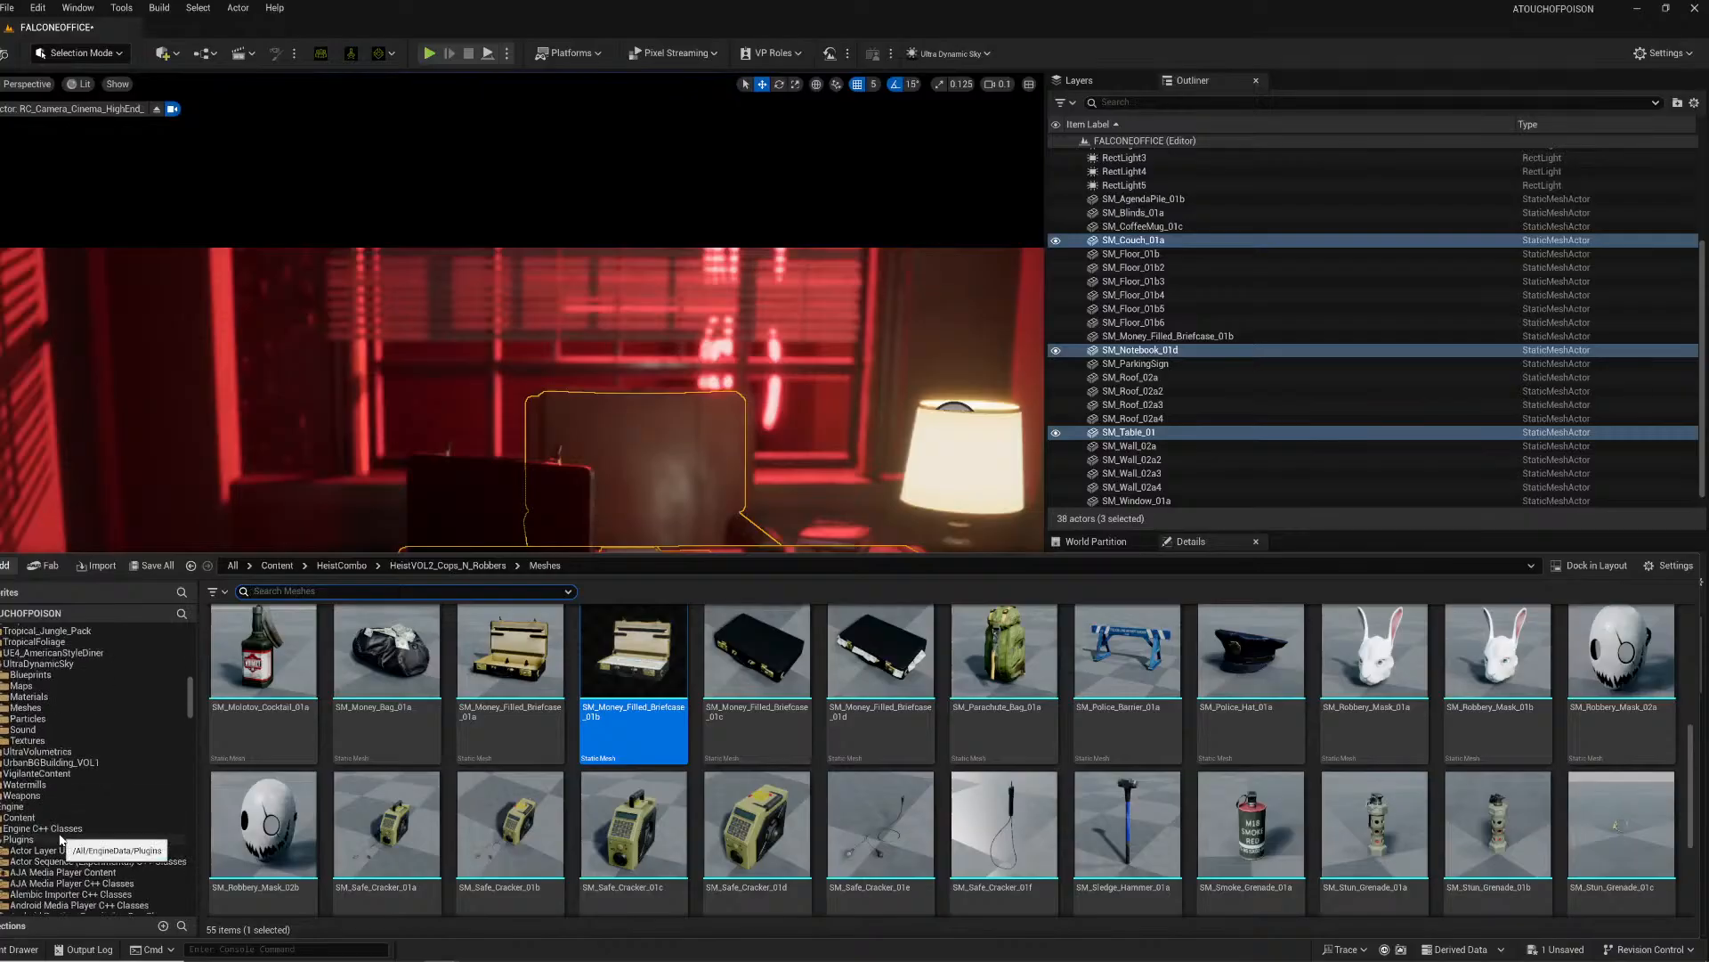
left_click(1, 663)
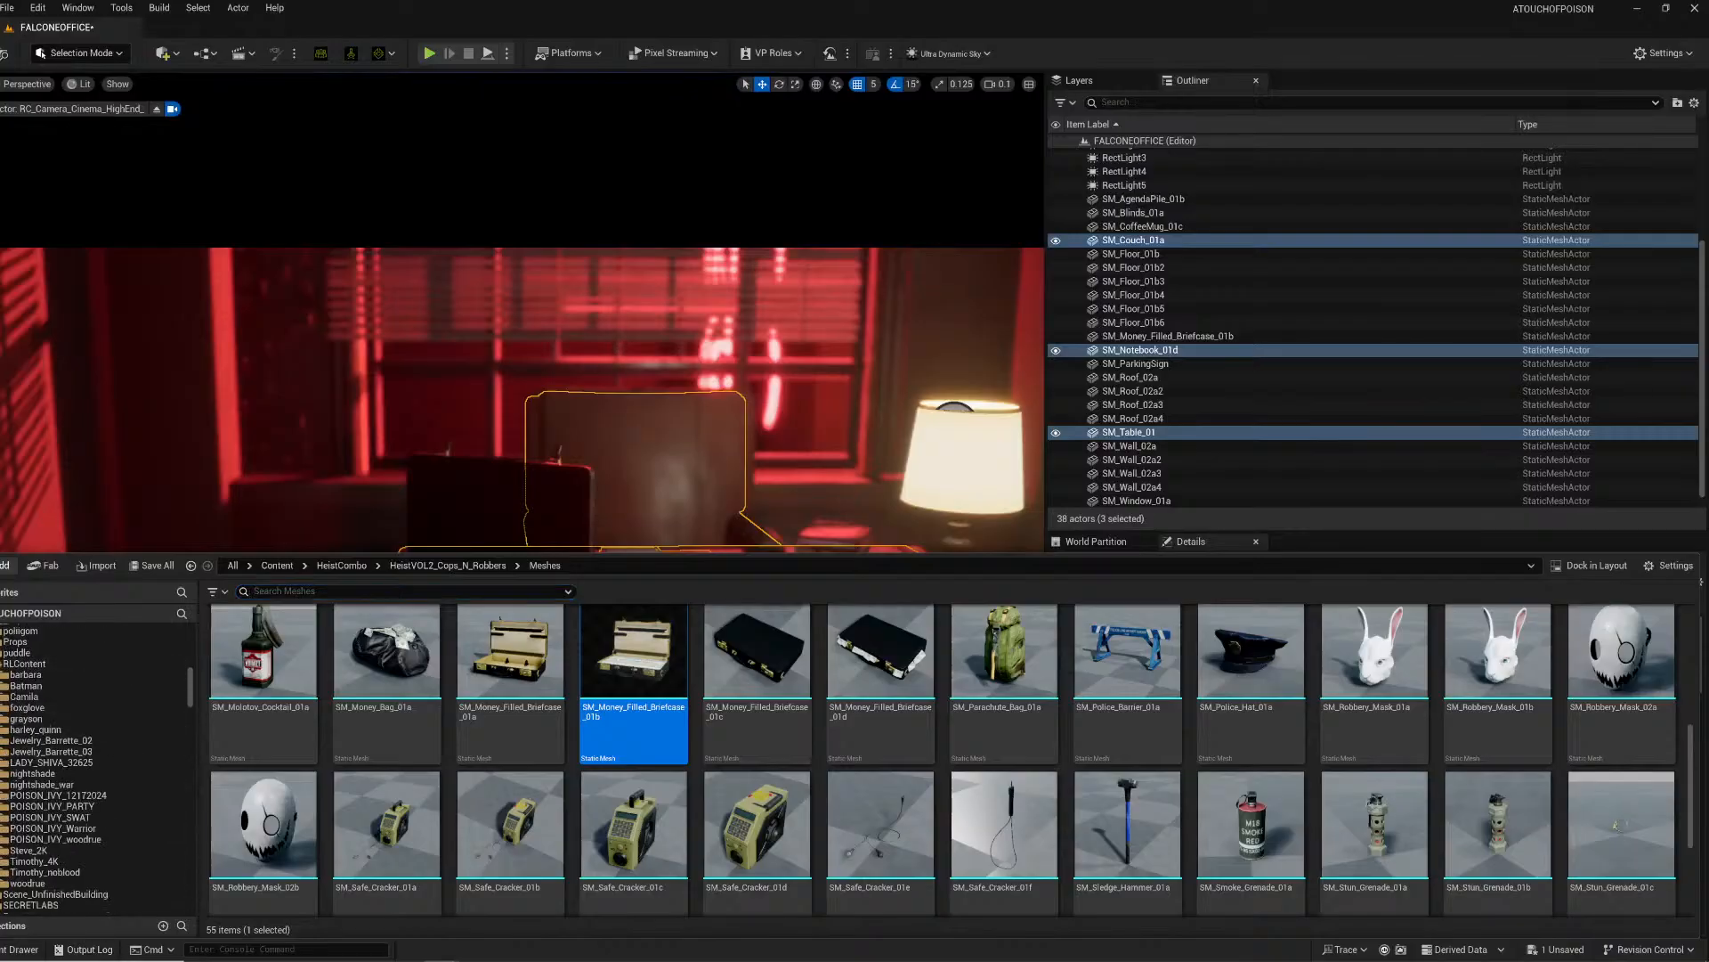
left_click(7, 950)
right_click_drag(470, 480, 385, 861)
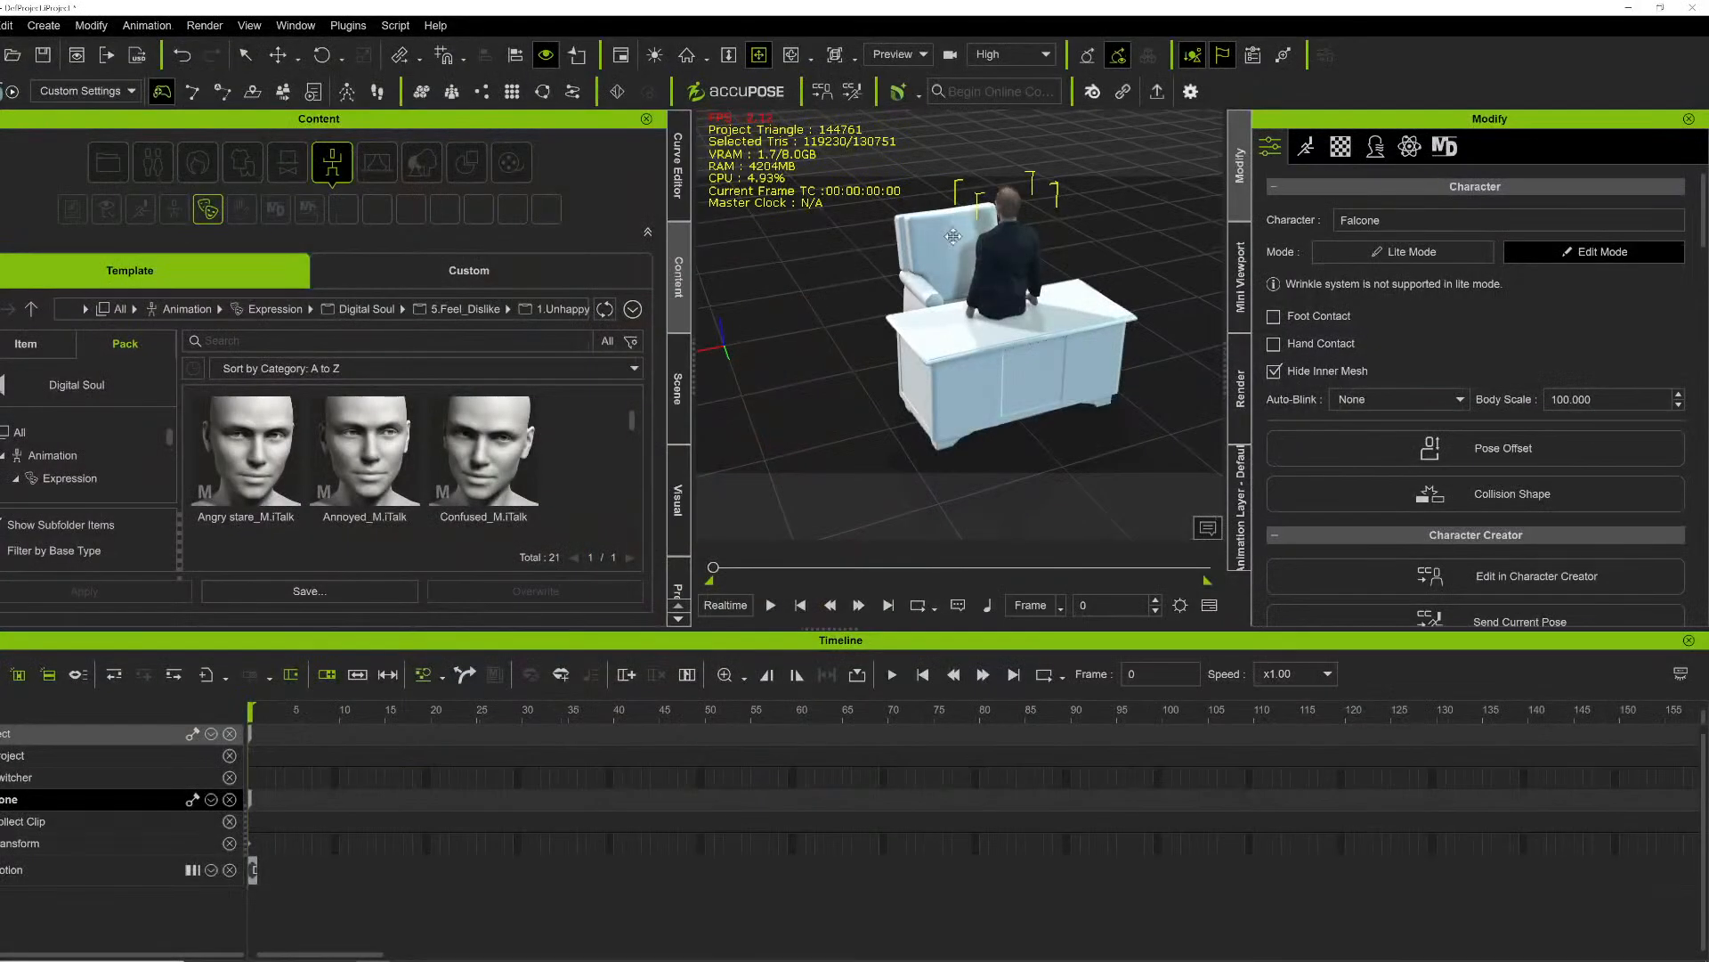
Step: Set the Falcone character's Z rotation to 180
middle_click_drag(954, 236, 890, 294)
right_click_drag(891, 294, 922, 455)
scroll(922, 455, "up", 1)
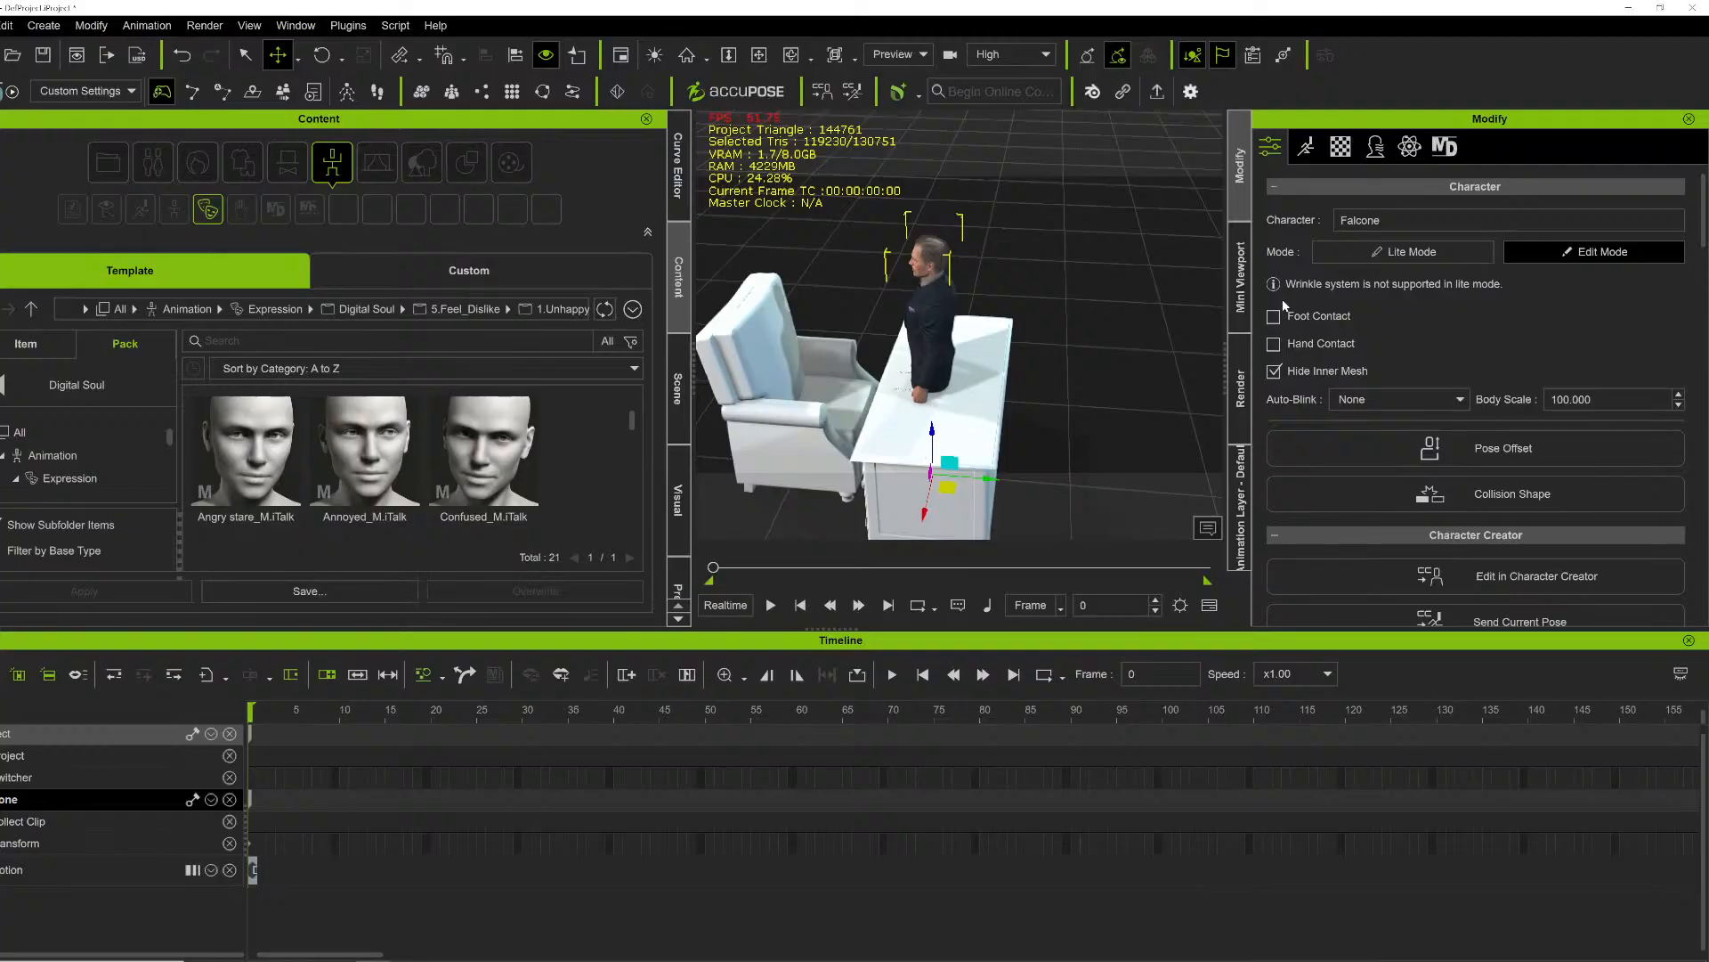
scroll(1357, 361, "down", 6)
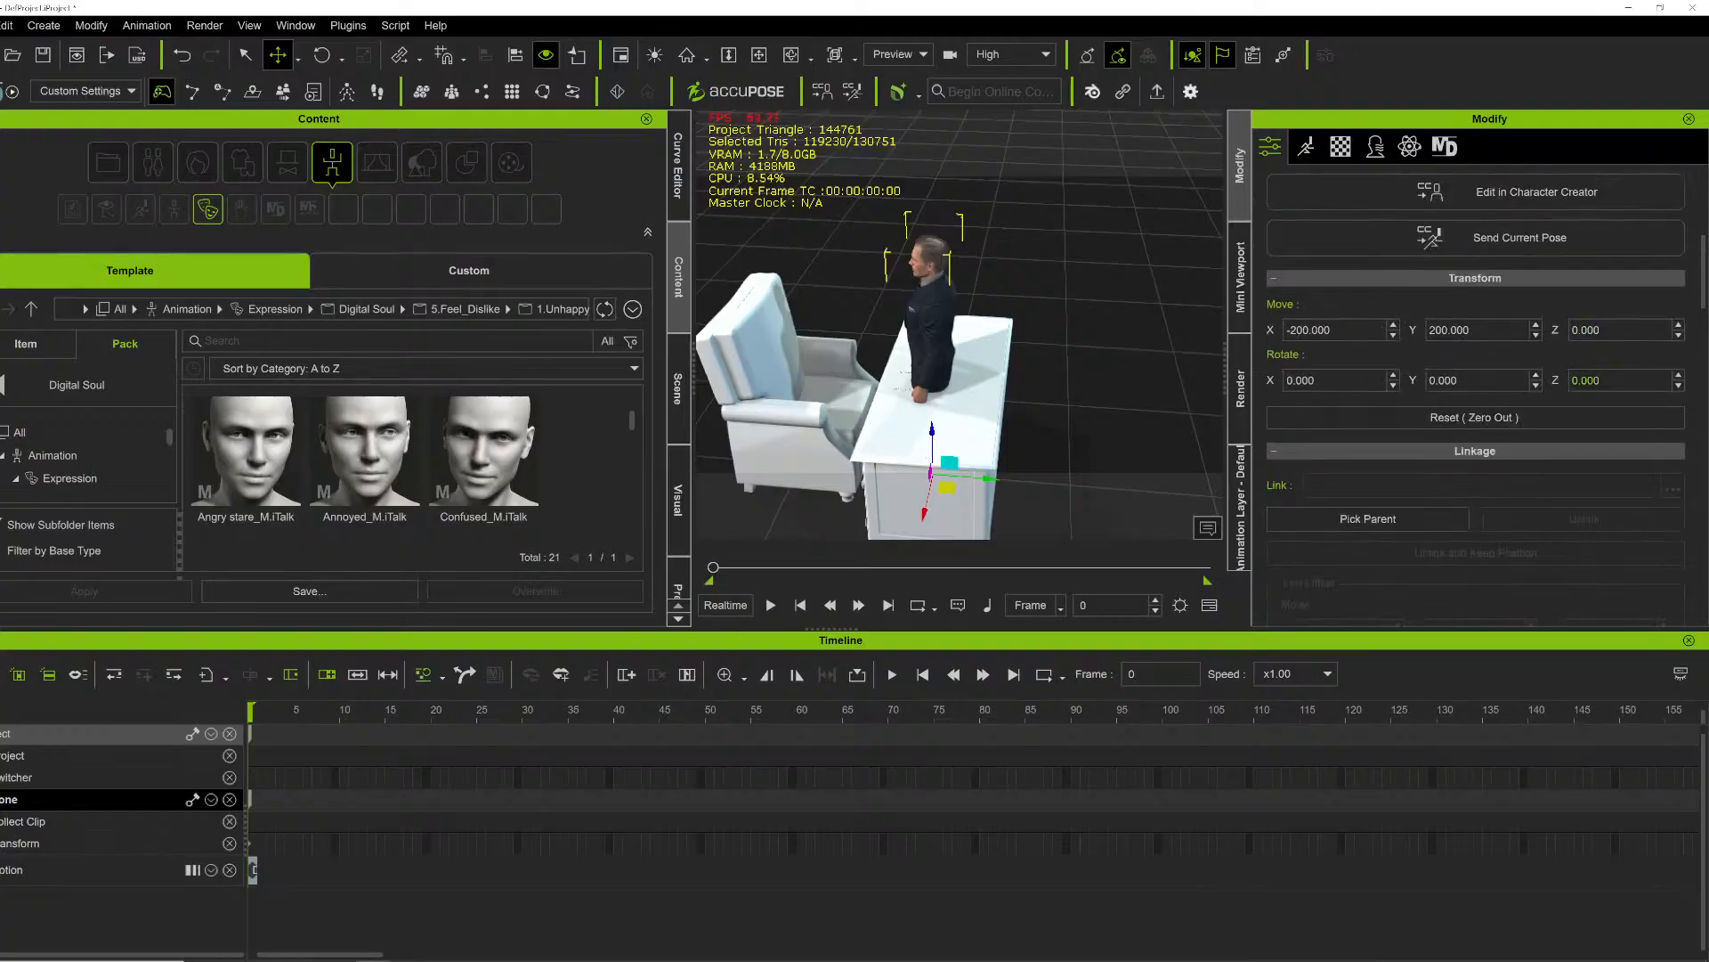
double_click(1586, 380)
key("Return")
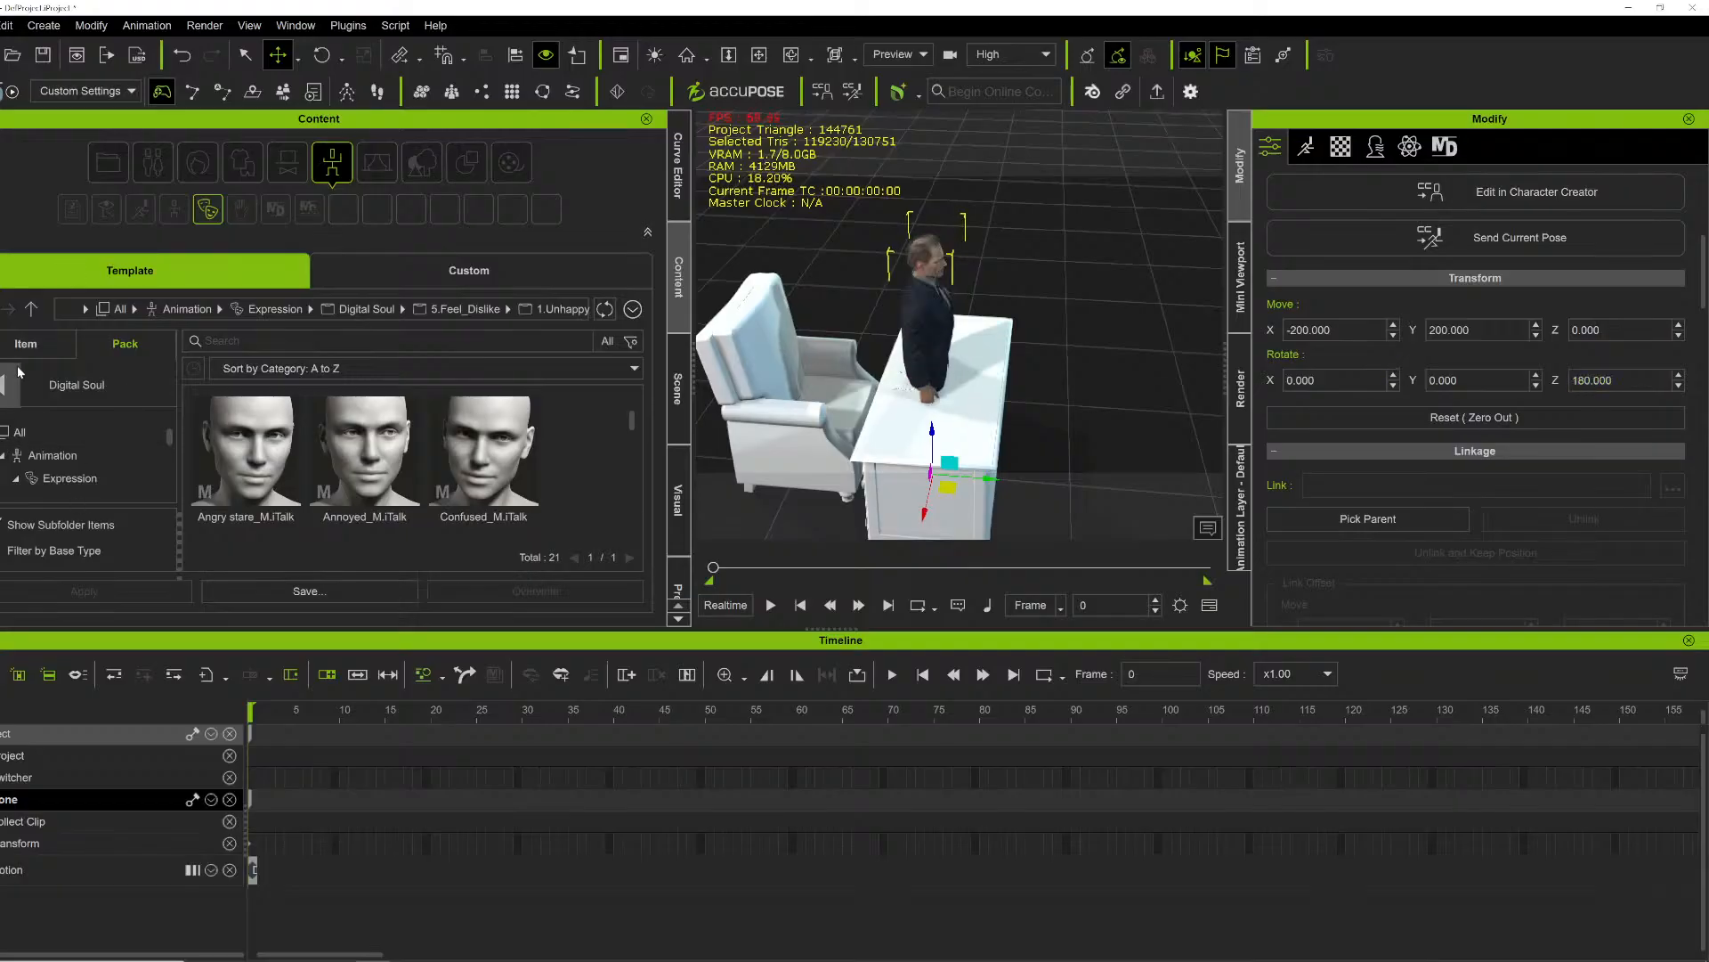
Step: Leave the Digital Soul pack and open the Office Work - Meeting animation pack
left_click(3, 387)
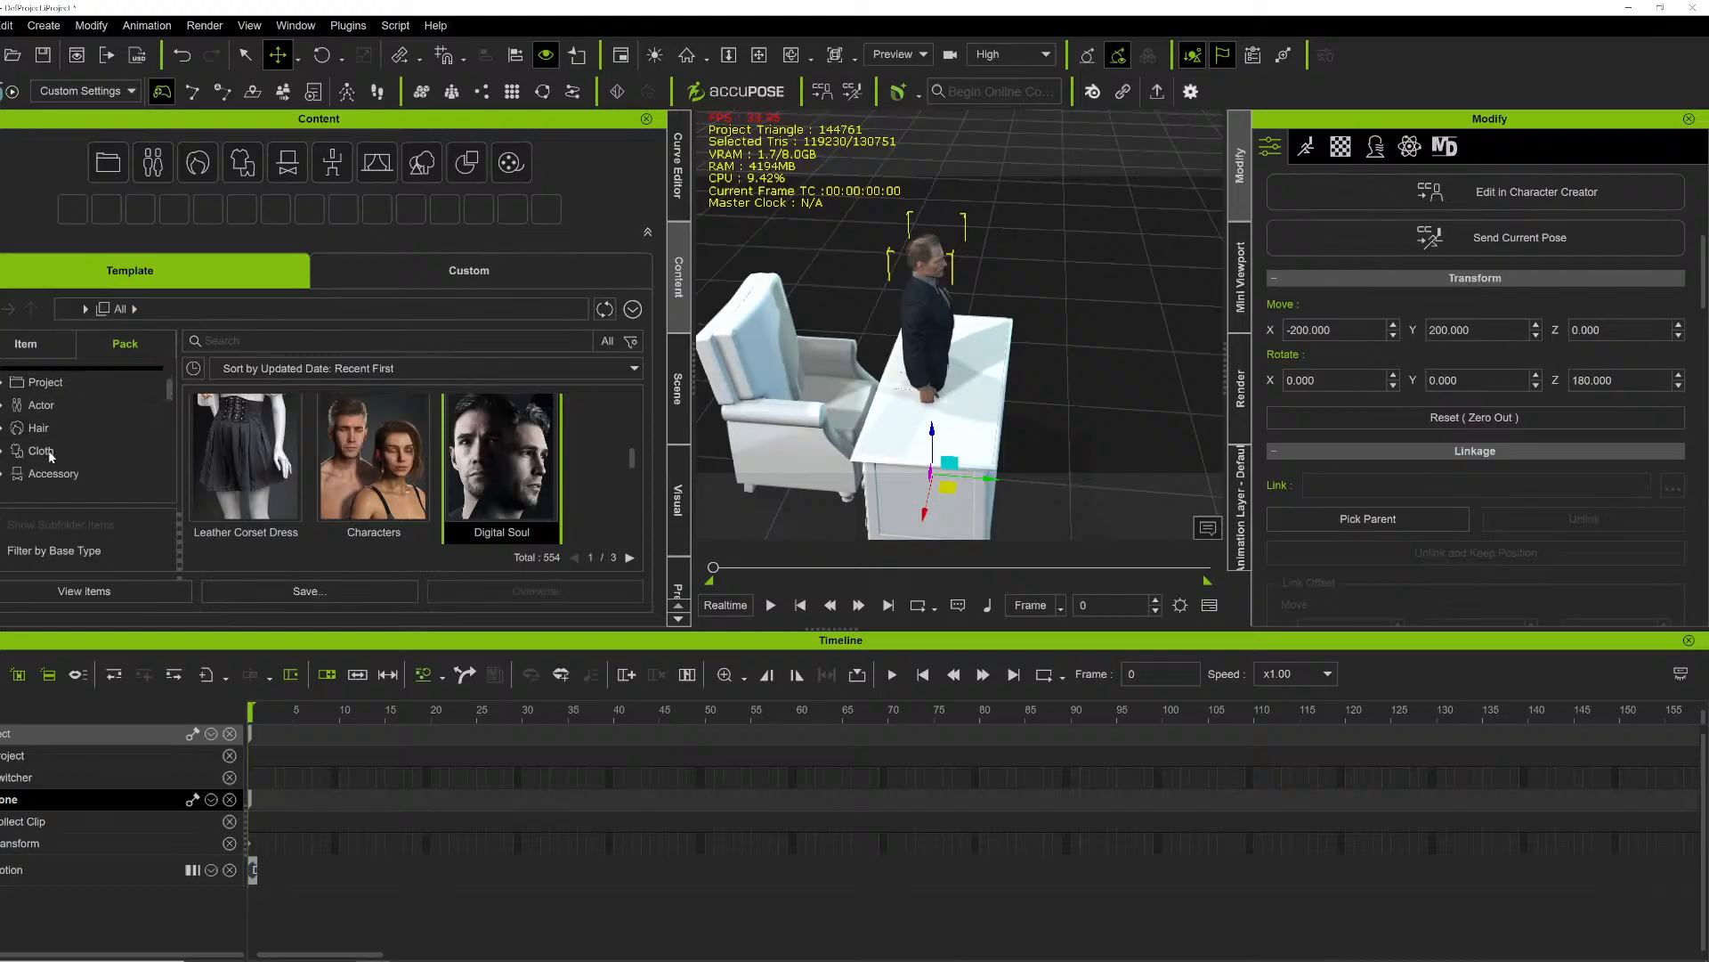
left_click(55, 461)
scroll(484, 488, "down", 5)
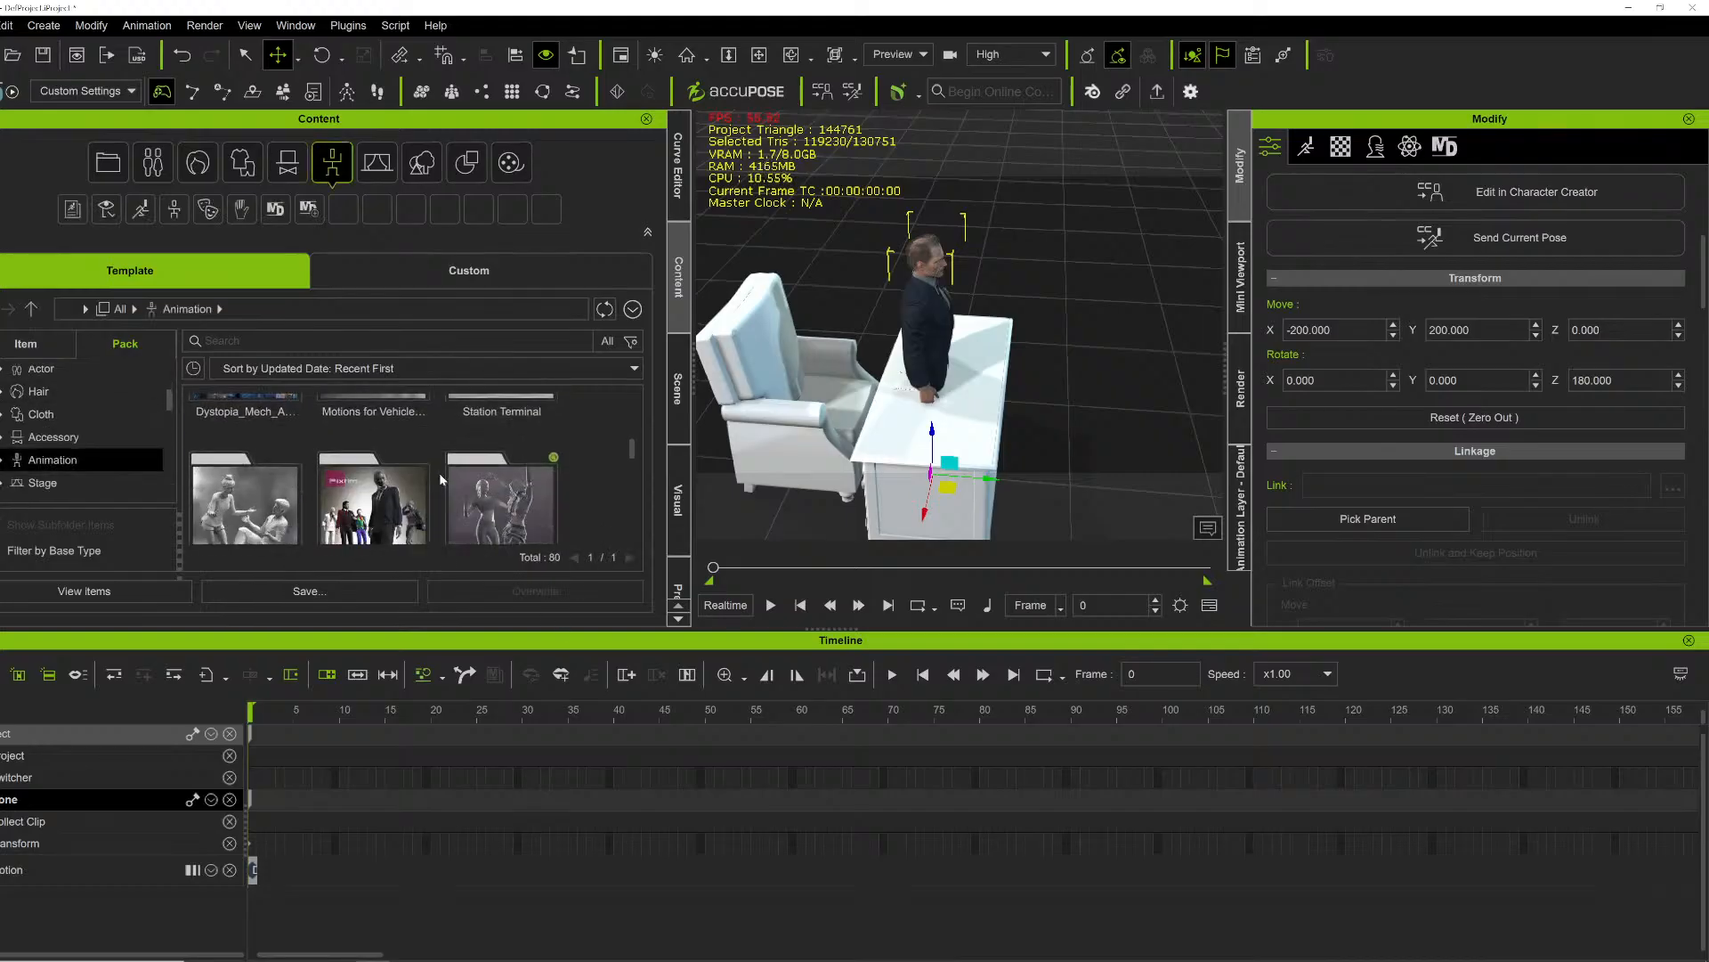
scroll(414, 469, "down", 4)
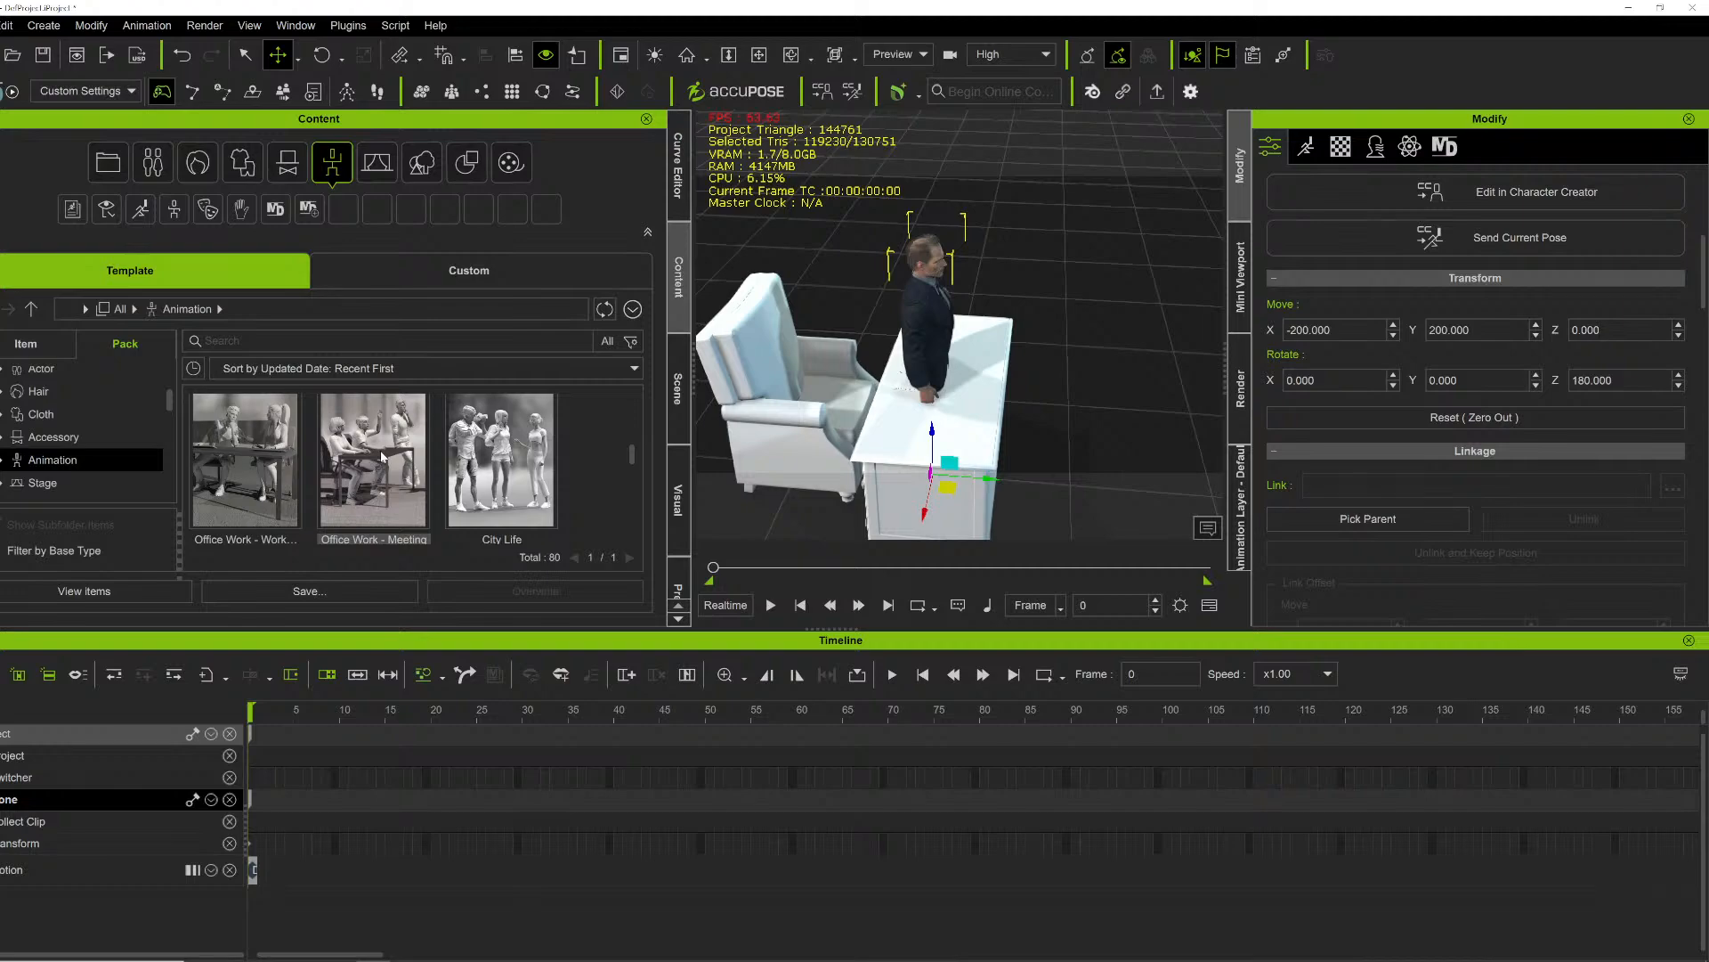
double_click(381, 457)
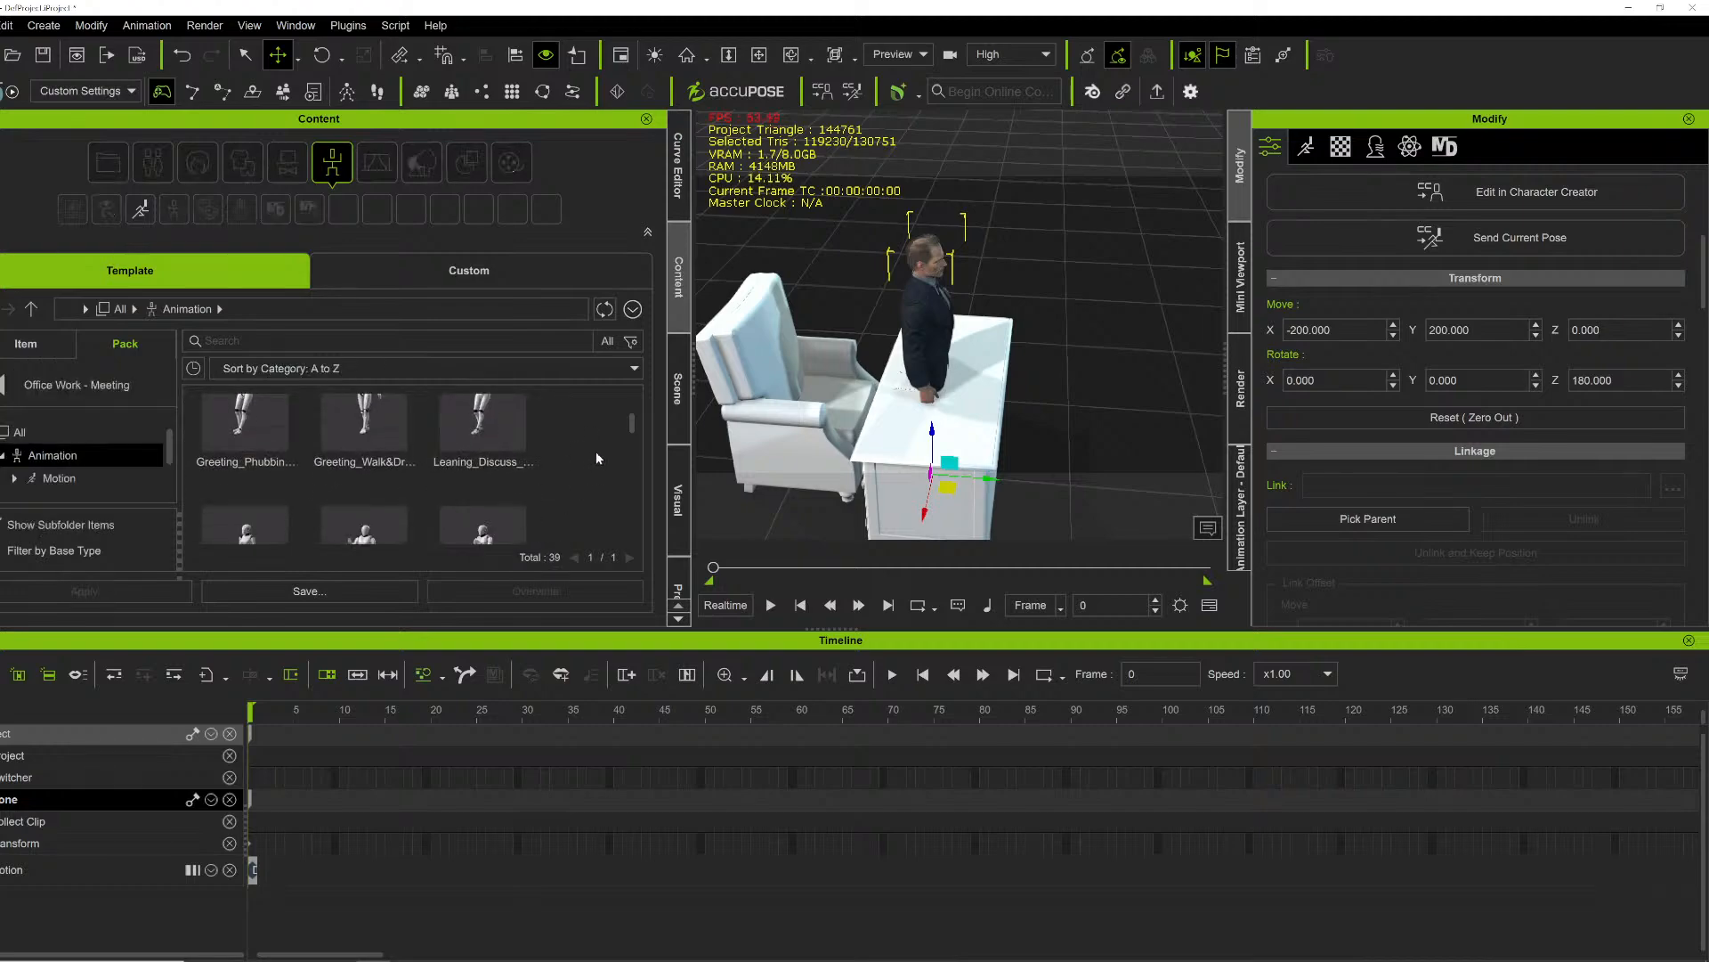
Step: Apply the Concall_Briefing_M motion to Falcone and move him back into the chair, at about Y 129.6
scroll(601, 440, "down", 3)
scroll(611, 438, "down", 5)
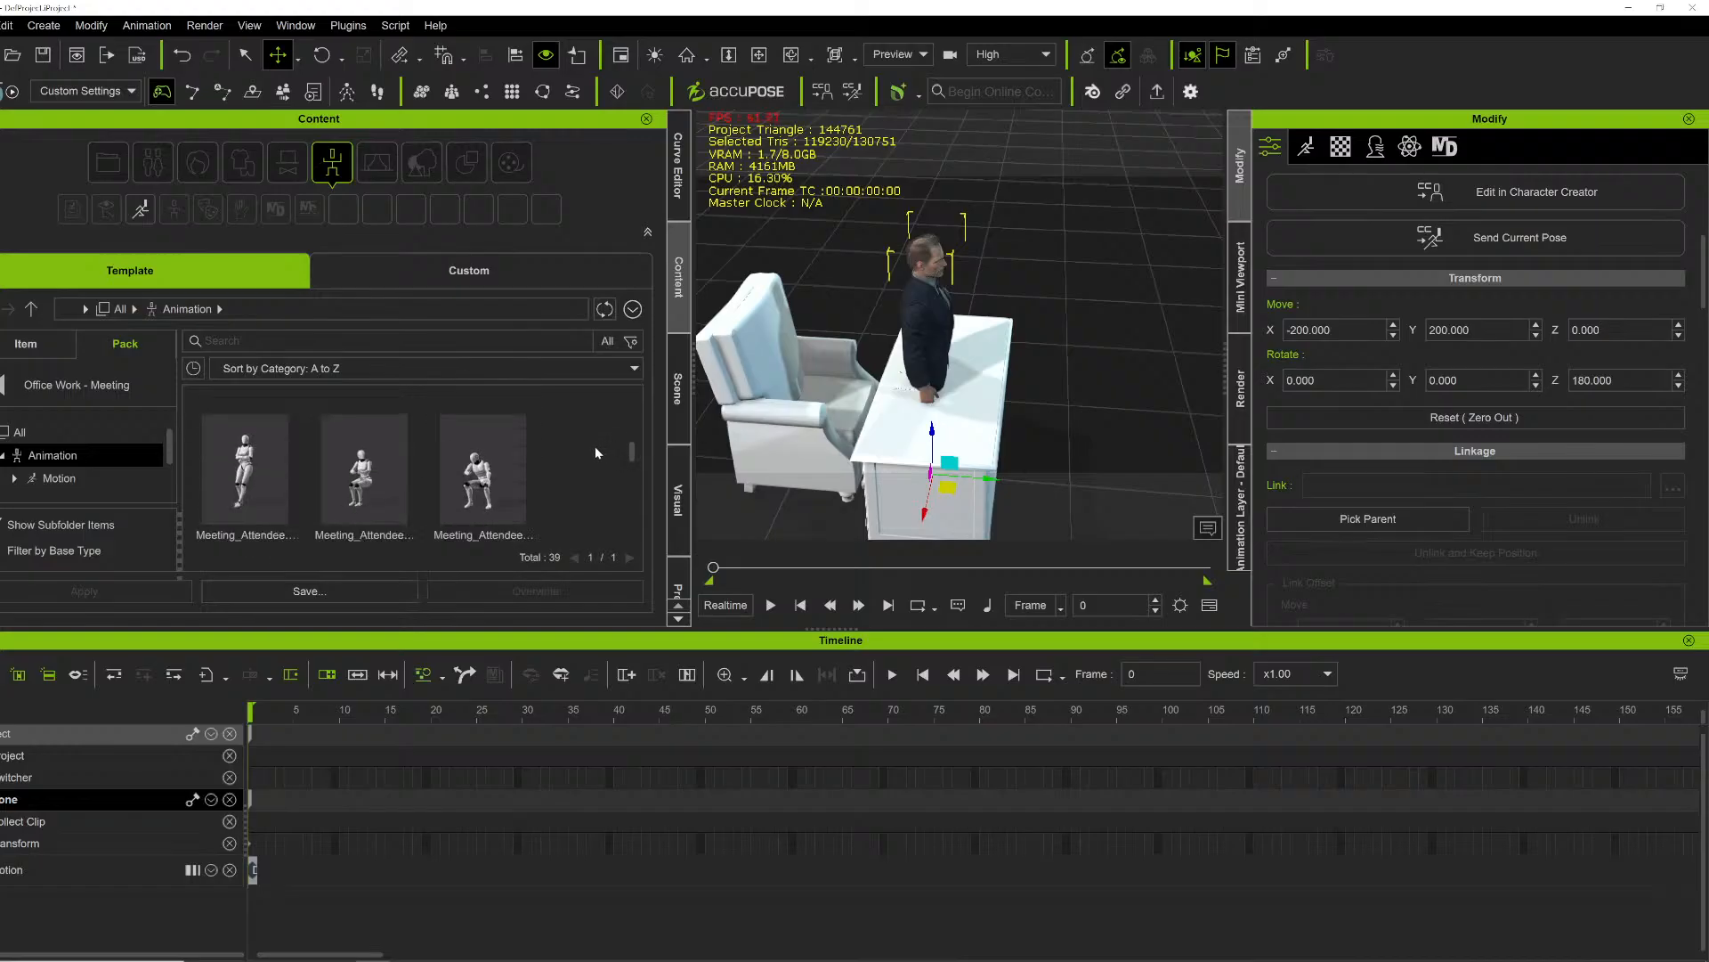
scroll(588, 444, "up", 2)
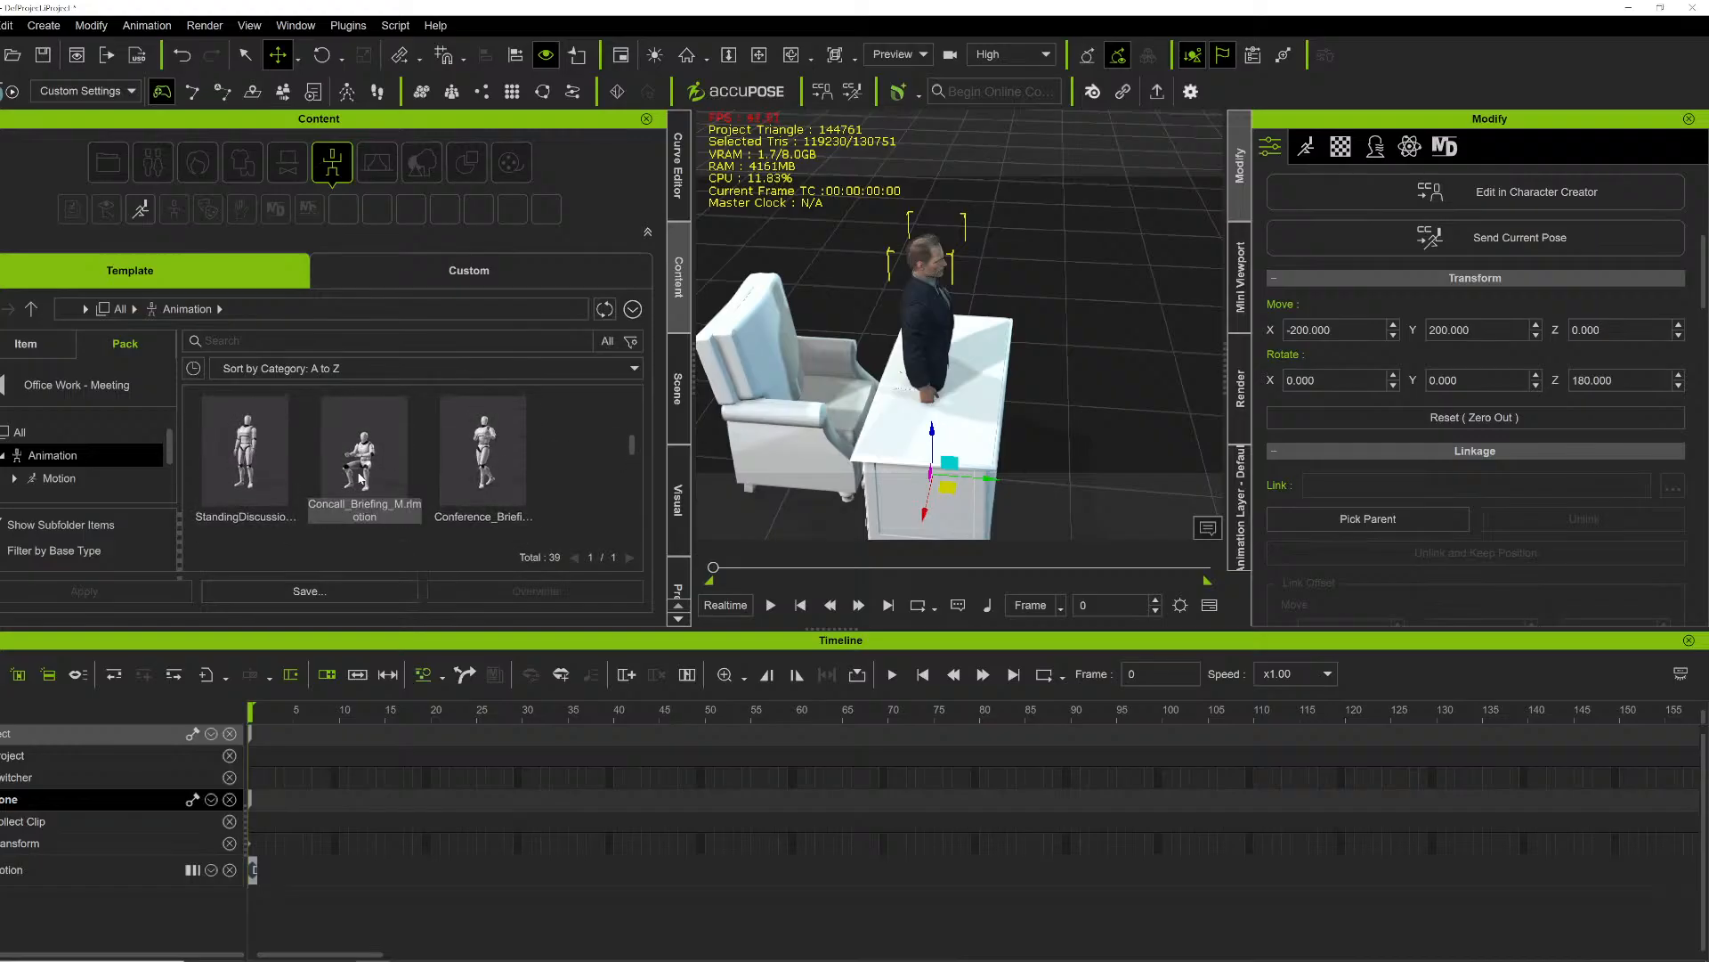
left_click_drag(354, 478, 924, 327)
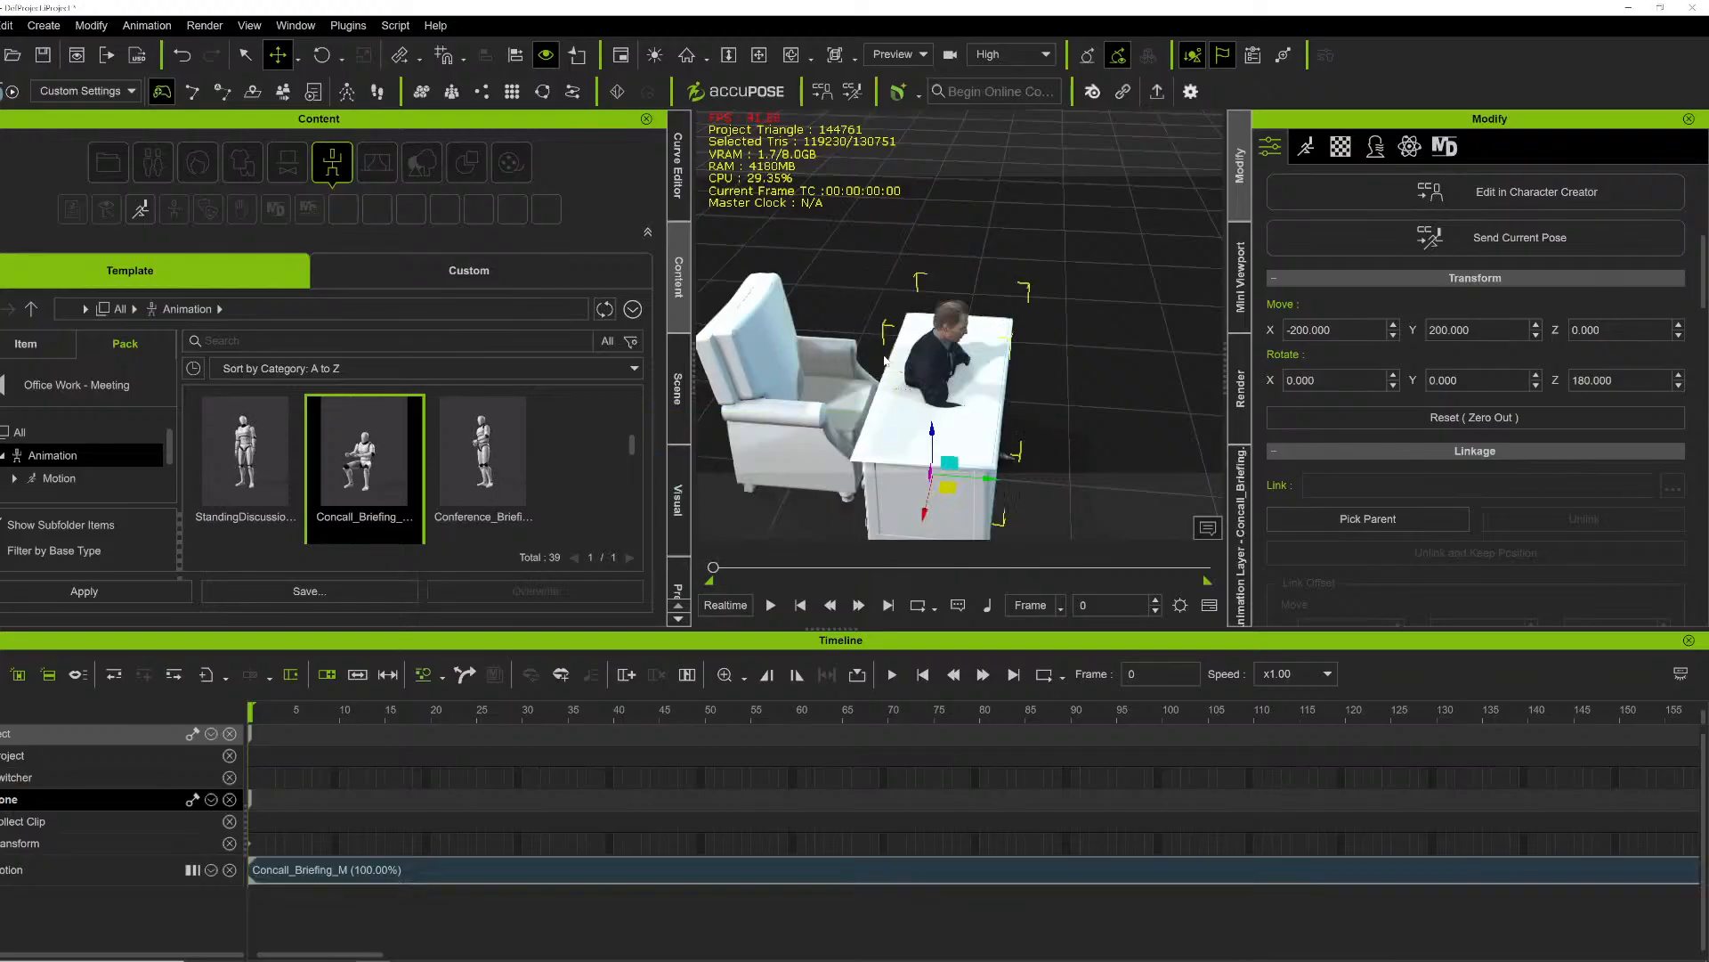
left_click_drag(988, 478, 894, 456)
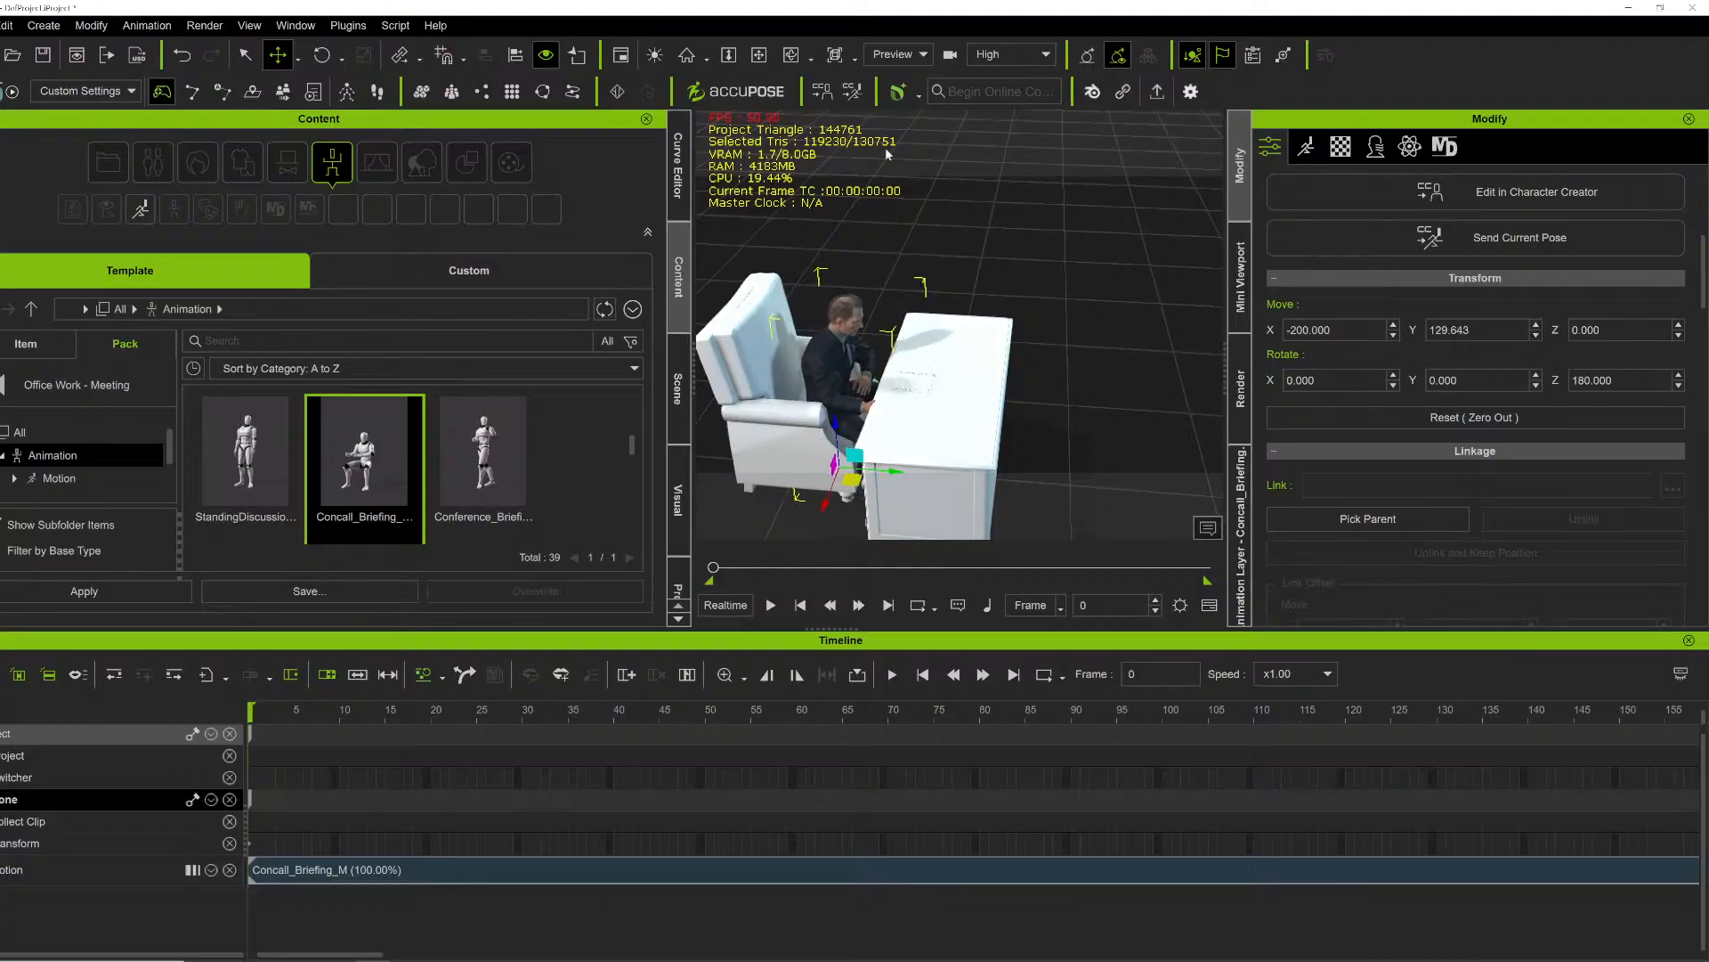
Step: Shift the seated Falcone character along X to about -208.4 so he sits correctly between the chair and desk
left_click(759, 55)
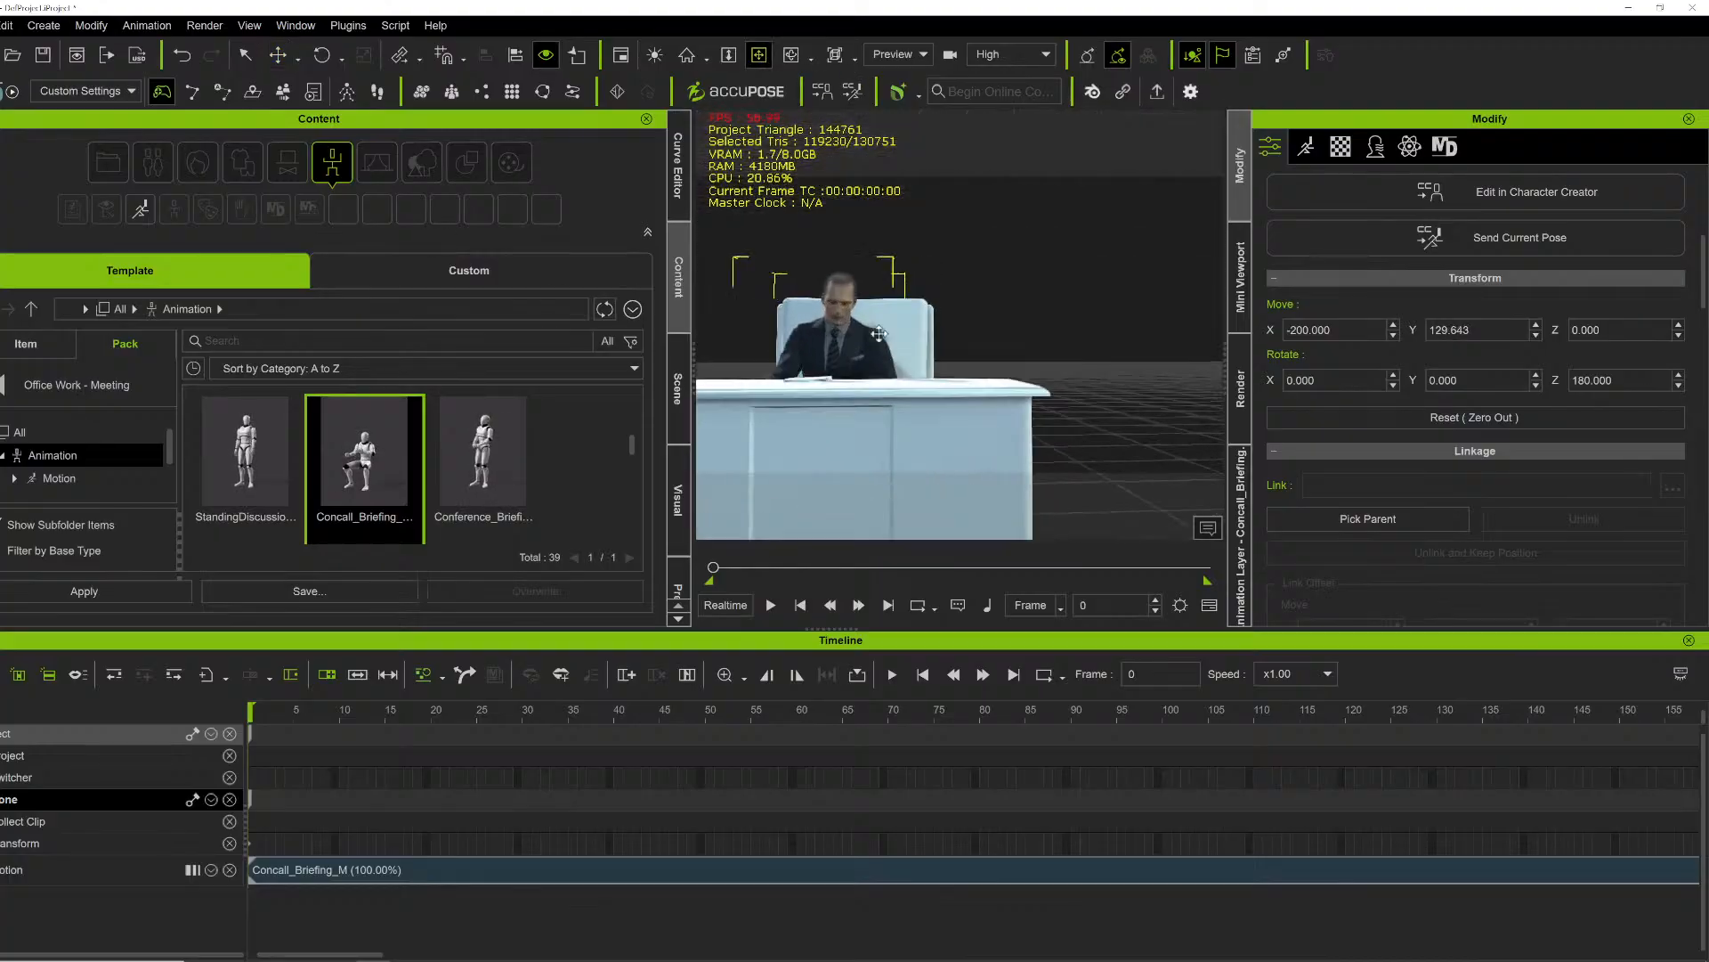
right_click_drag(976, 310, 970, 508)
key("w")
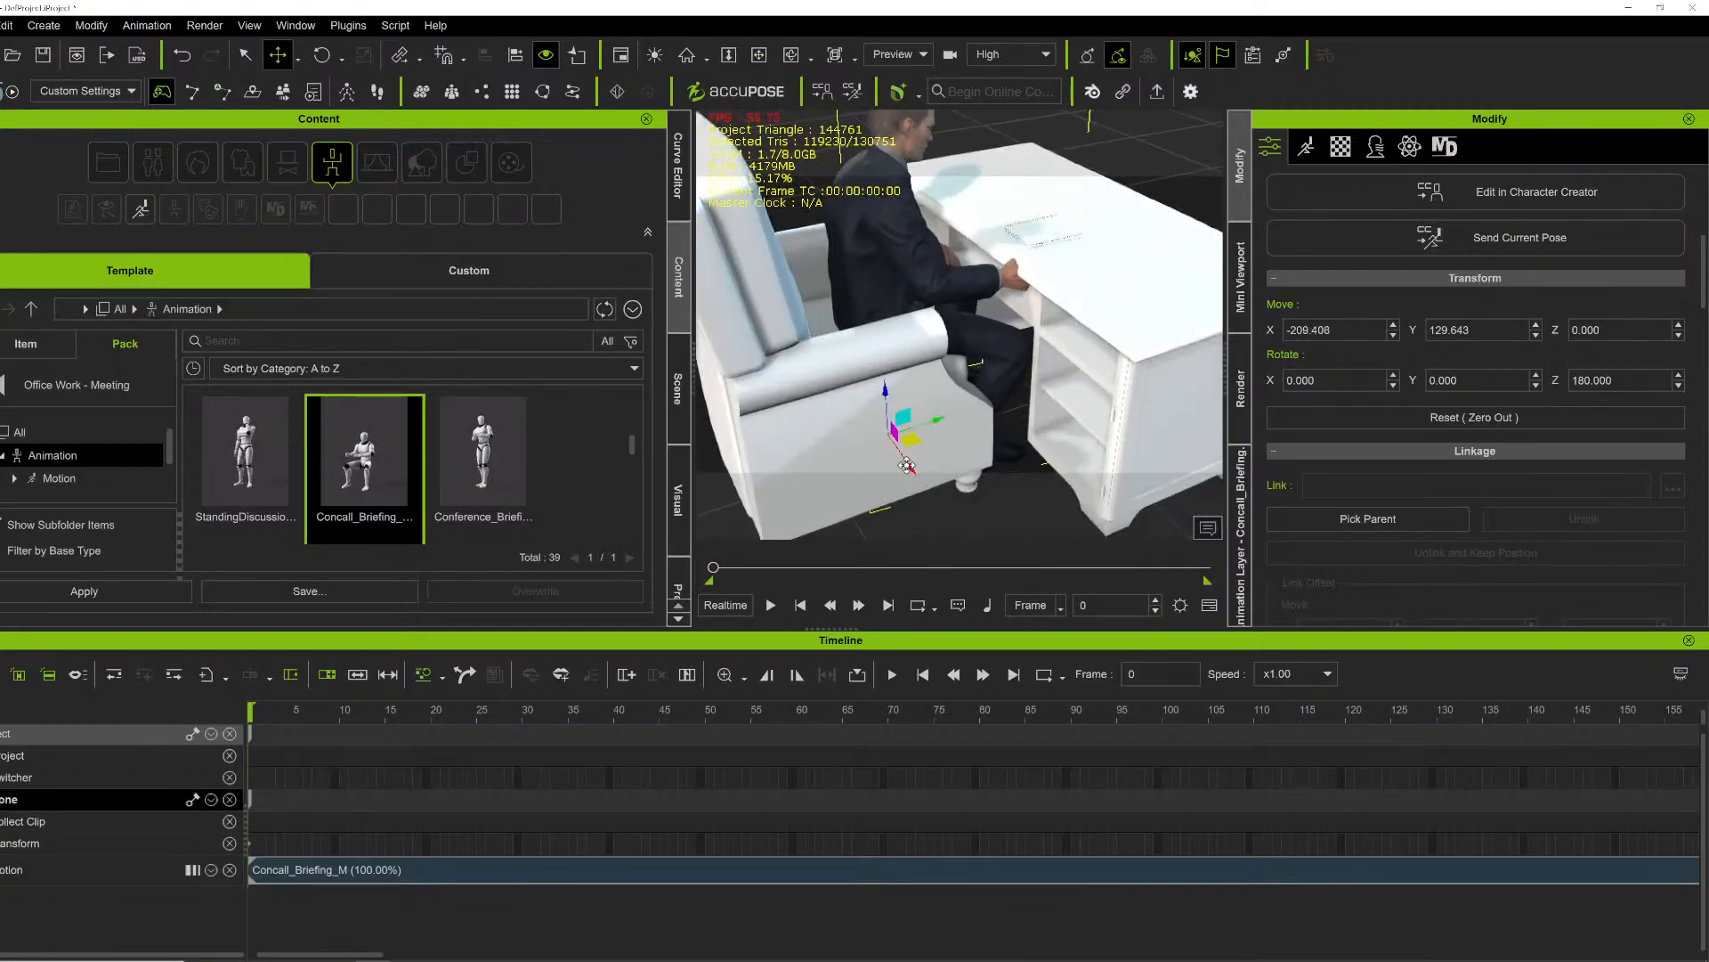
Step: Play the Concall_Briefing_M motion and examine Falcone at the desk from the side and the front
key("space")
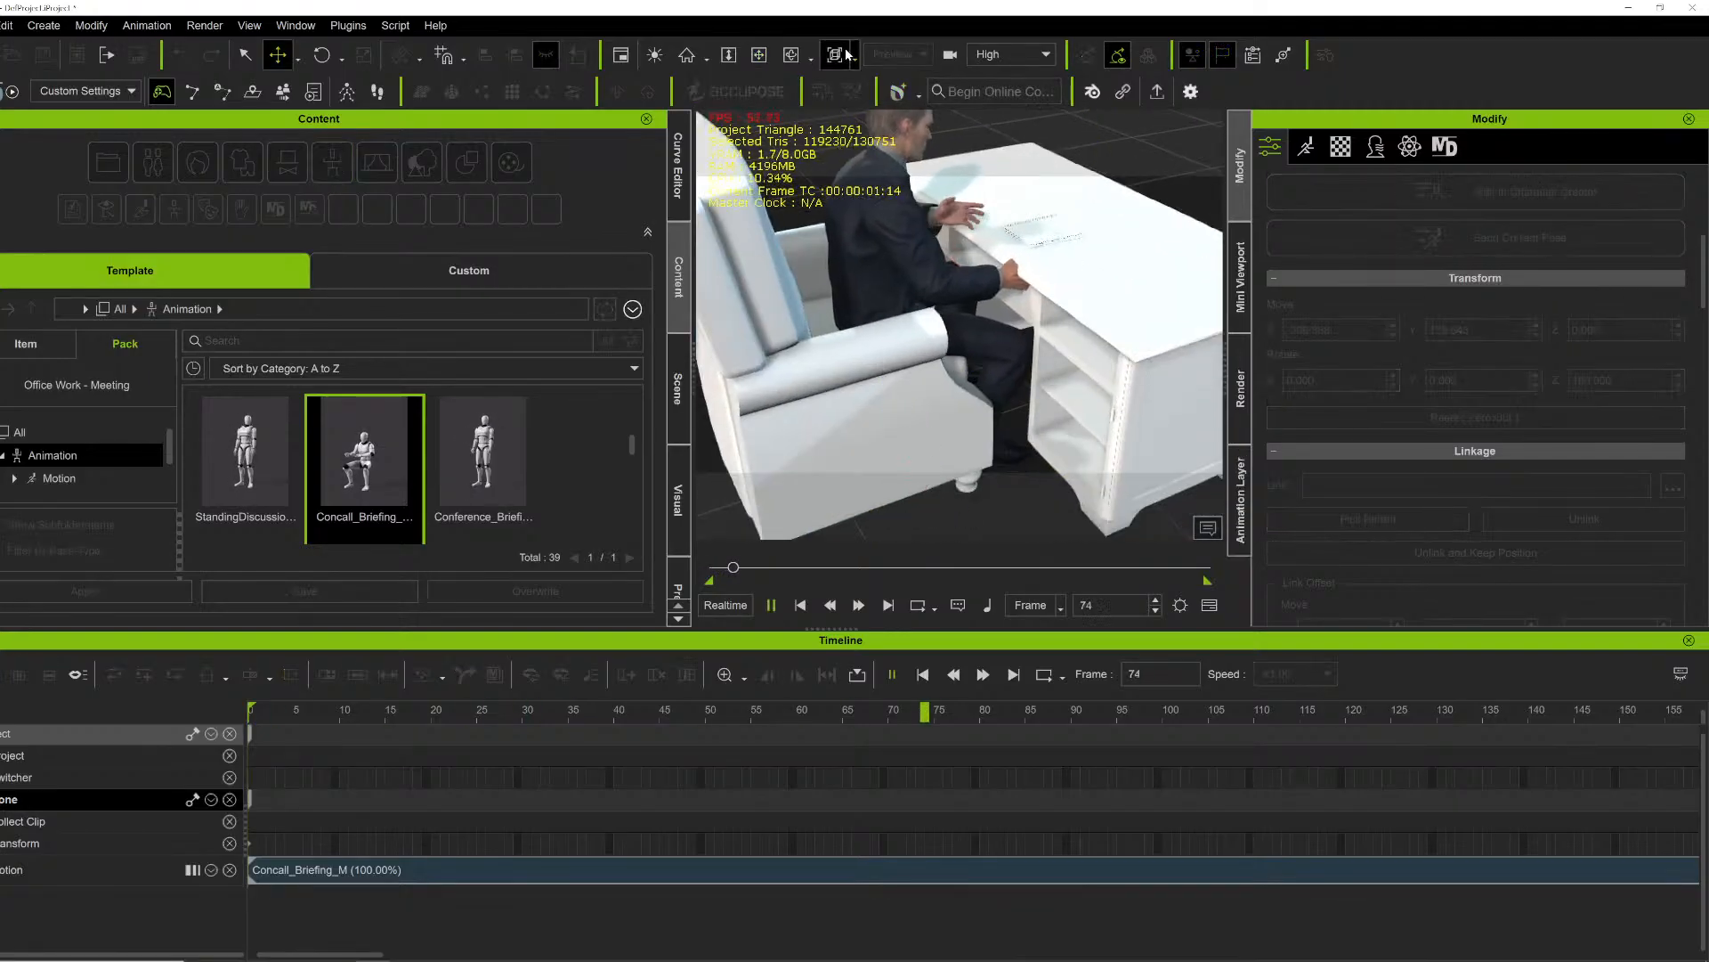
left_click(757, 58)
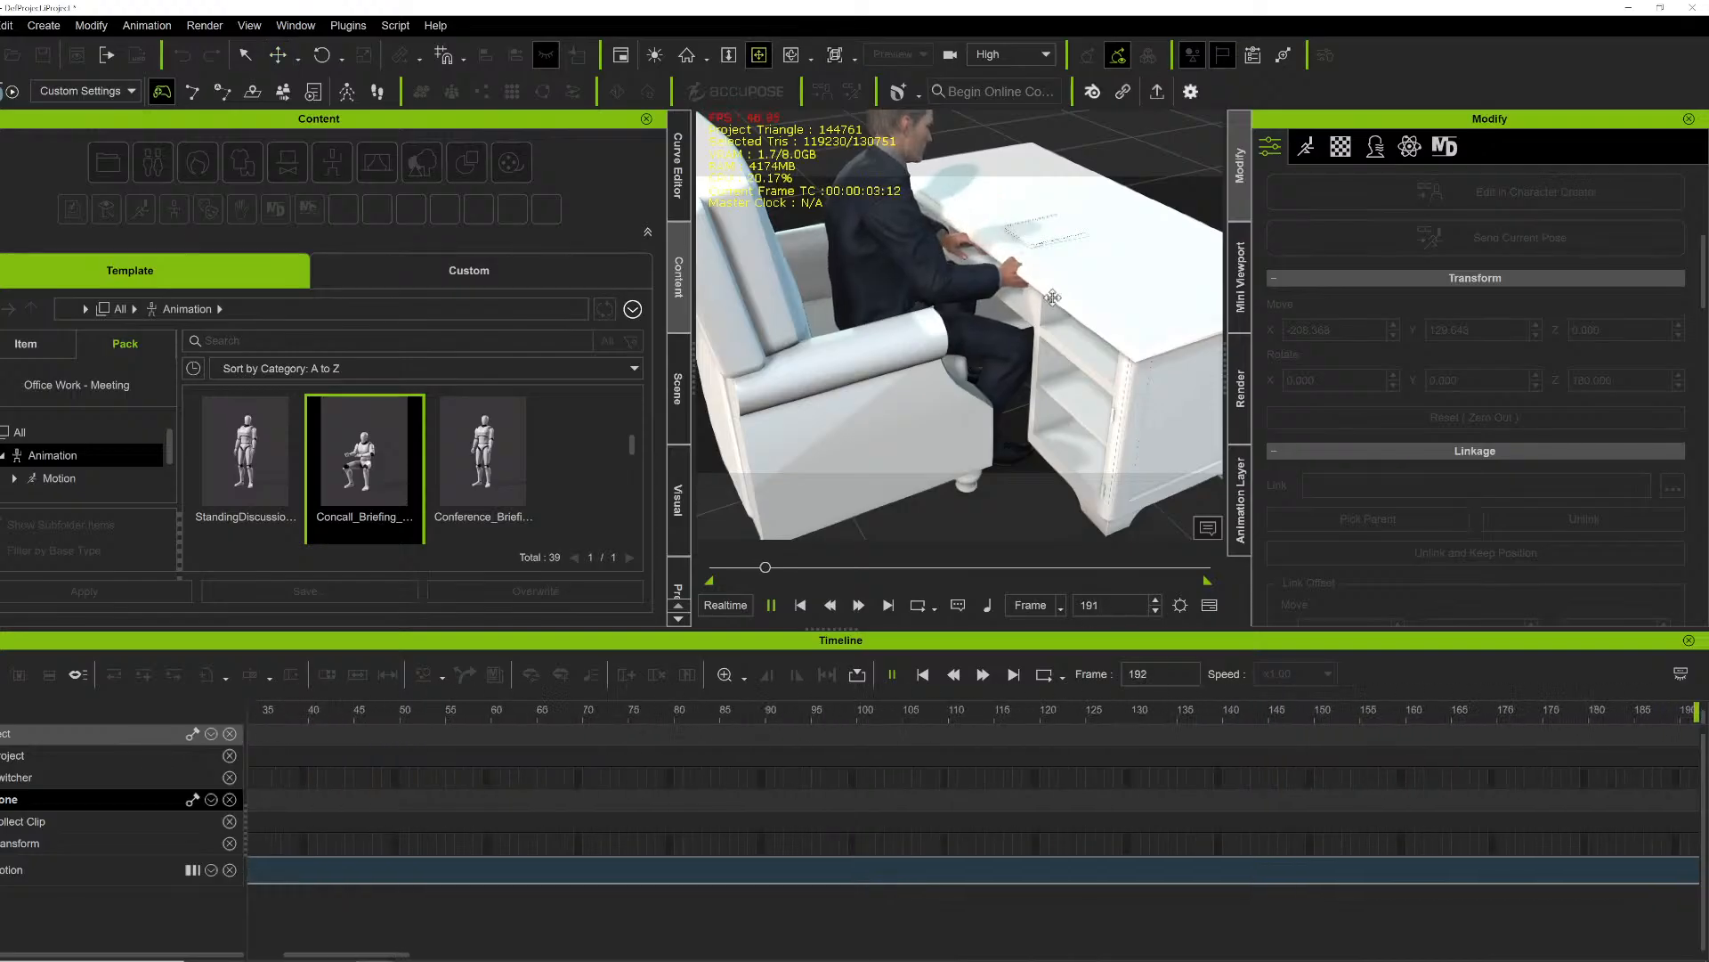
right_click_drag(1104, 347, 1187, 285)
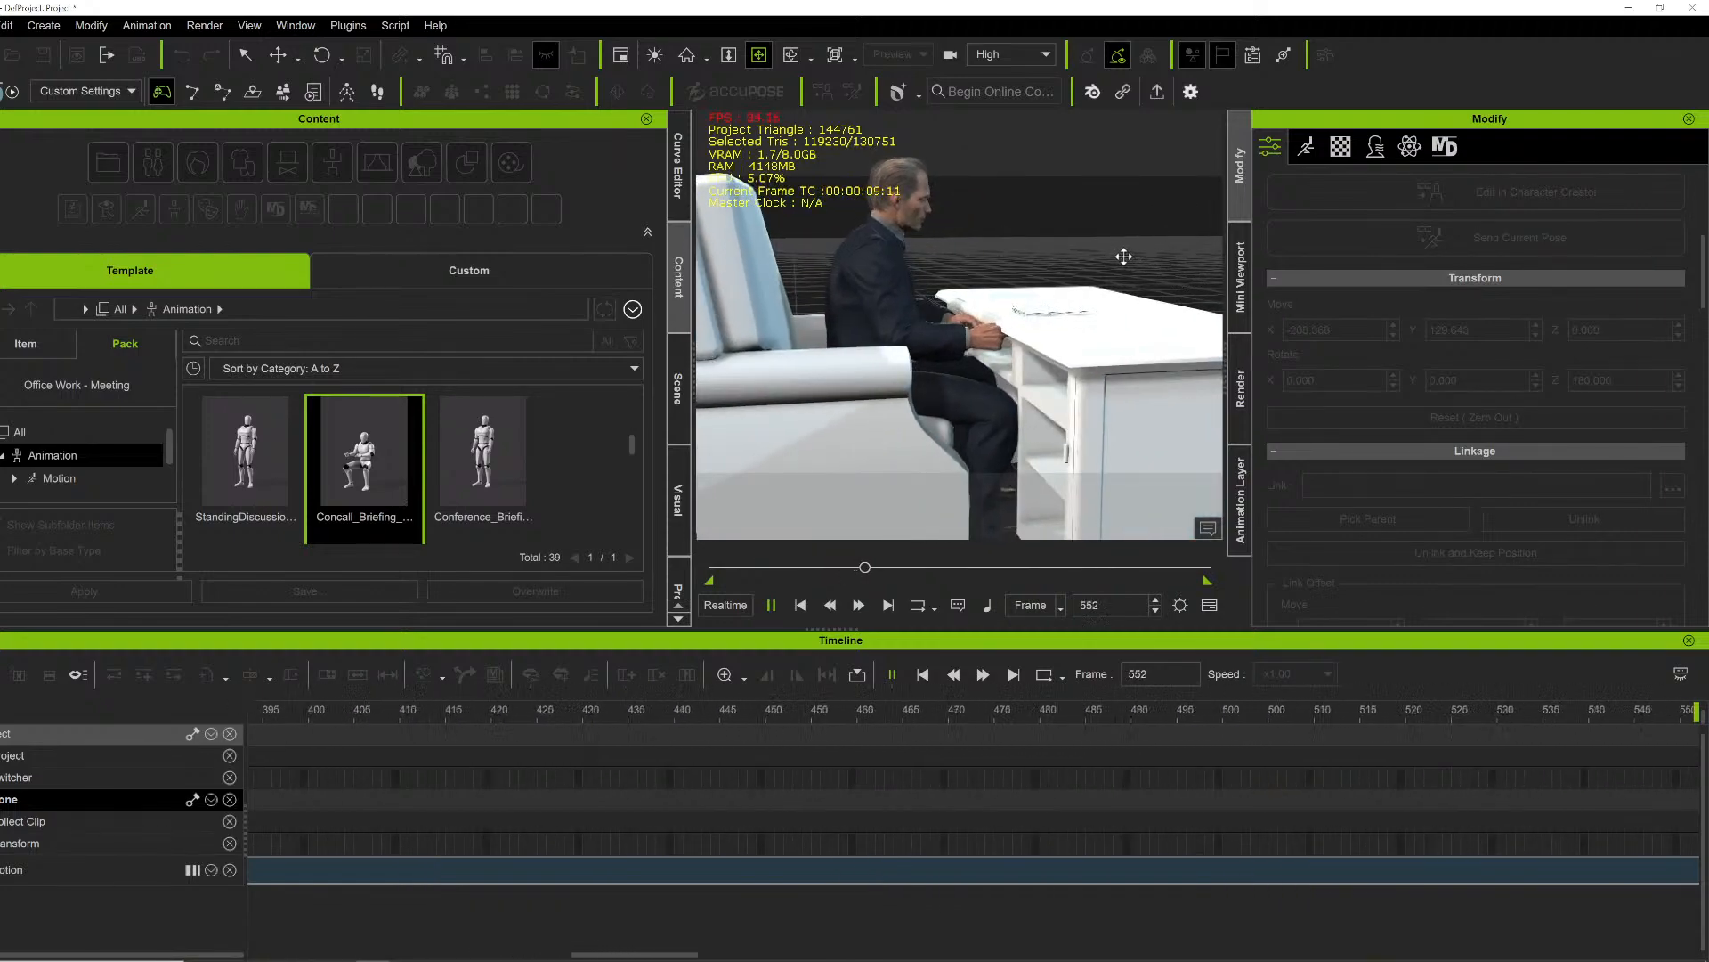
right_click_drag(1115, 257, 353, 232)
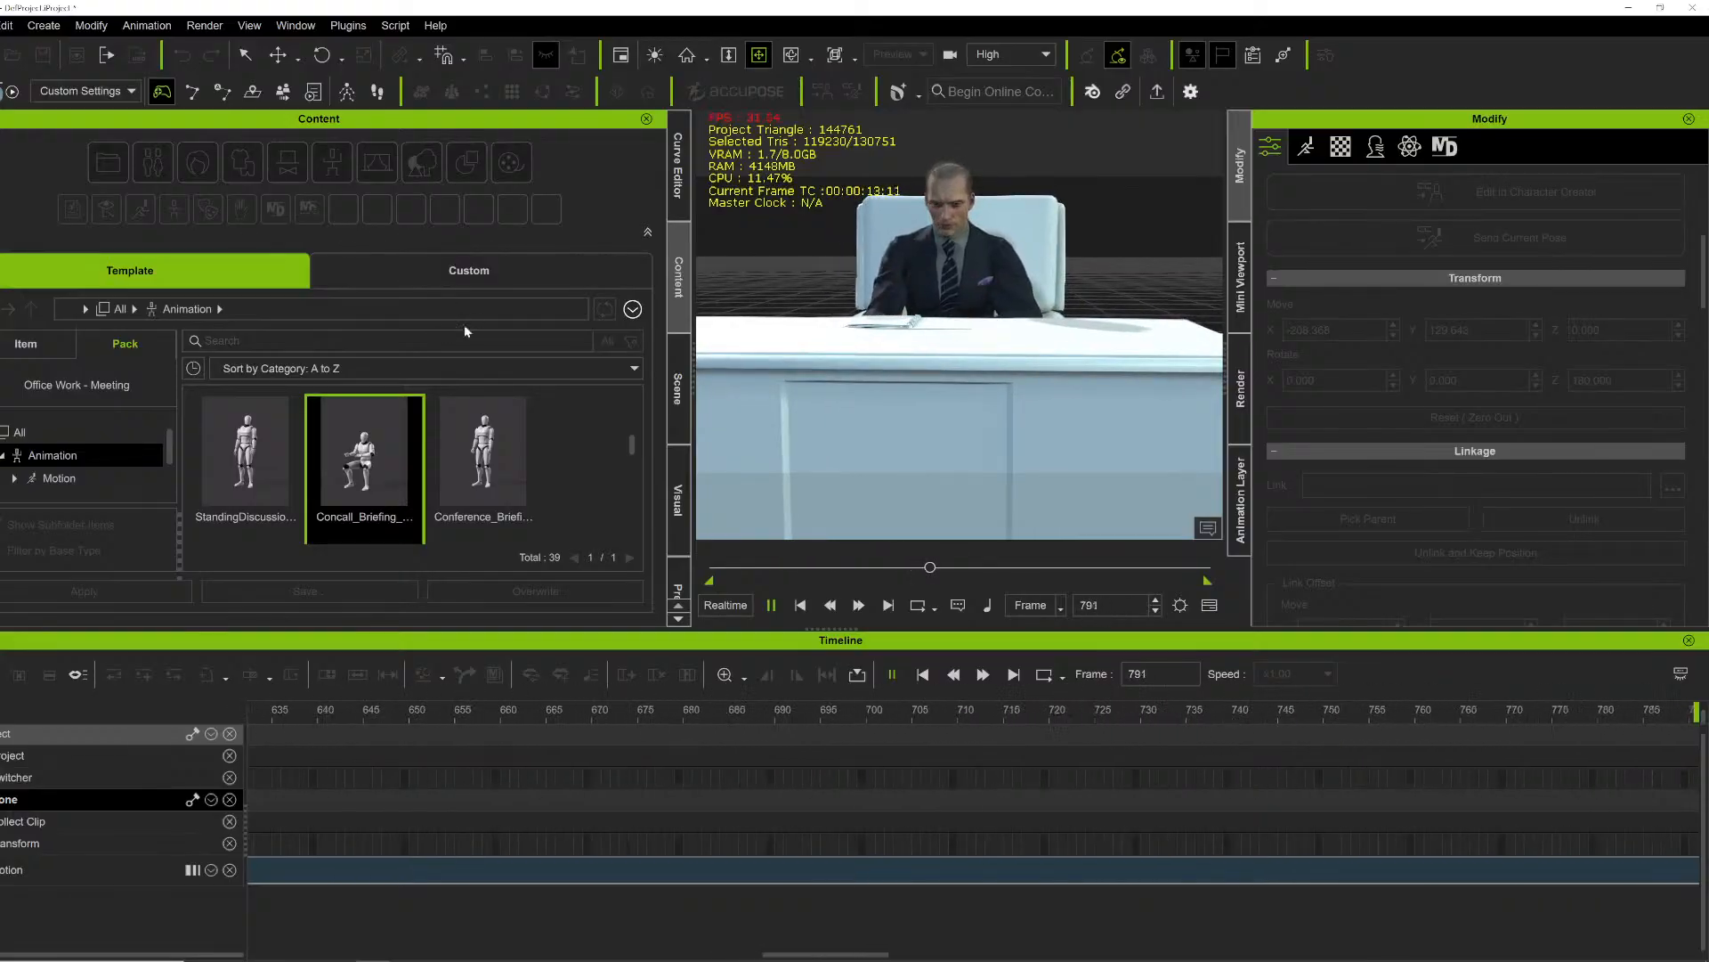
Step: Look through the pack's other motions and delete the Concall_Briefing_M clip from Falcone's motion track
scroll(479, 493, "down", 1)
scroll(479, 493, "down", 2)
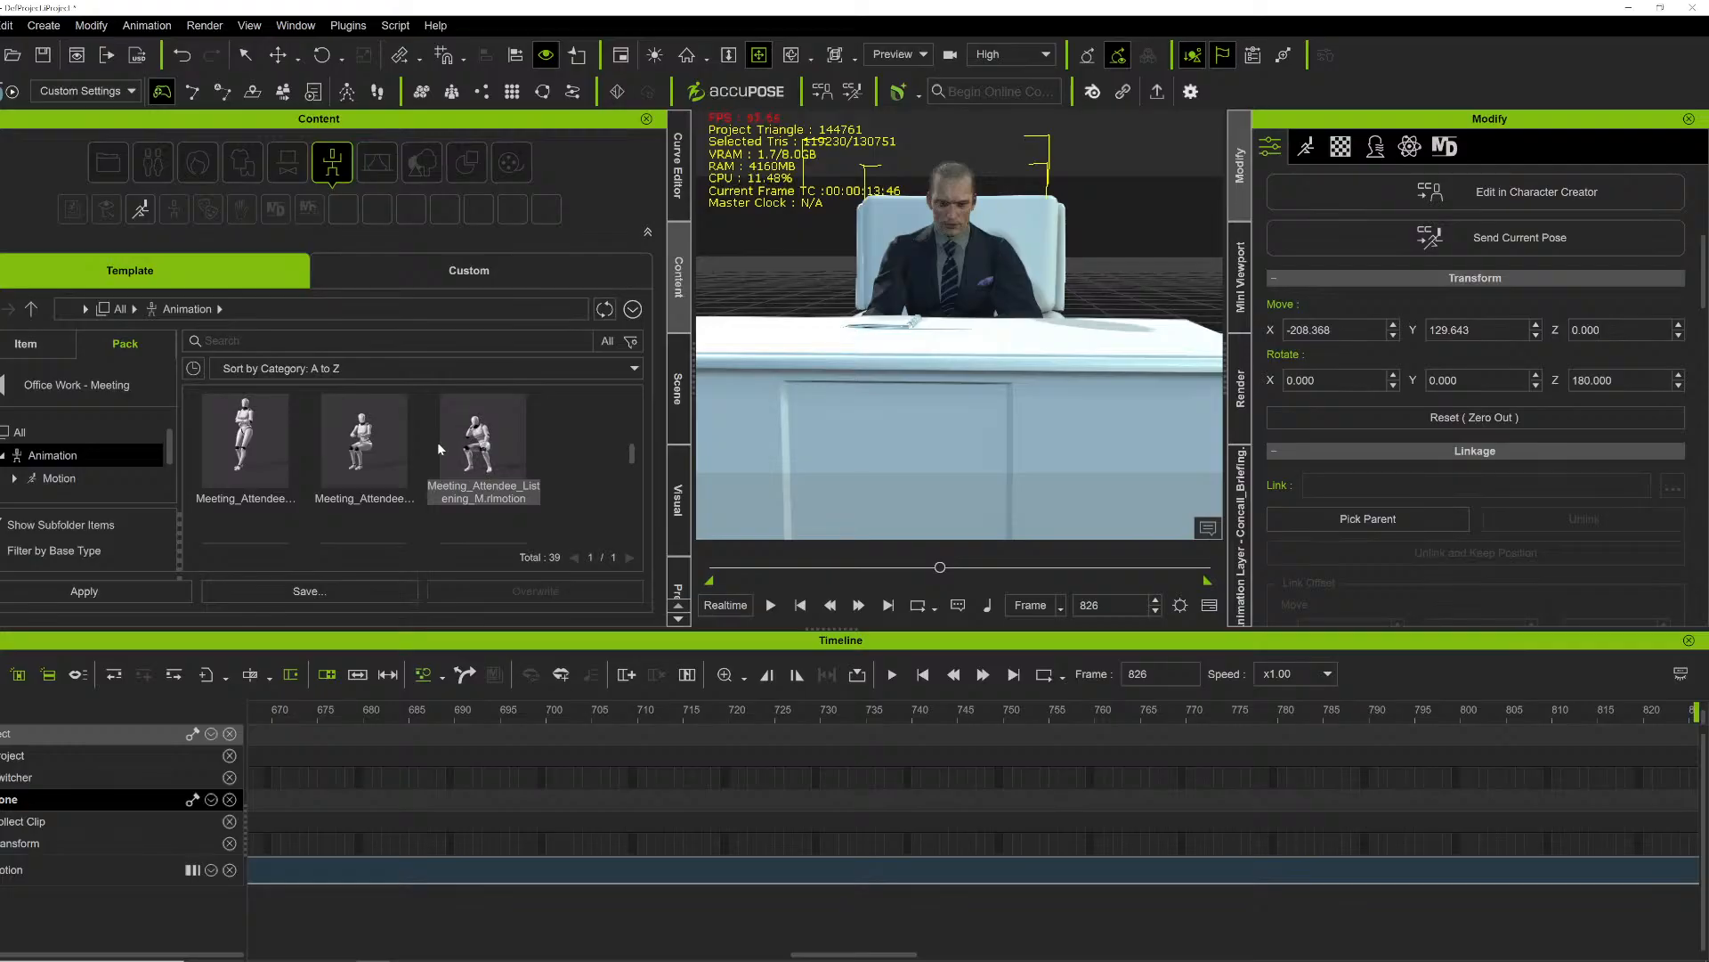
scroll(428, 438, "down", 3)
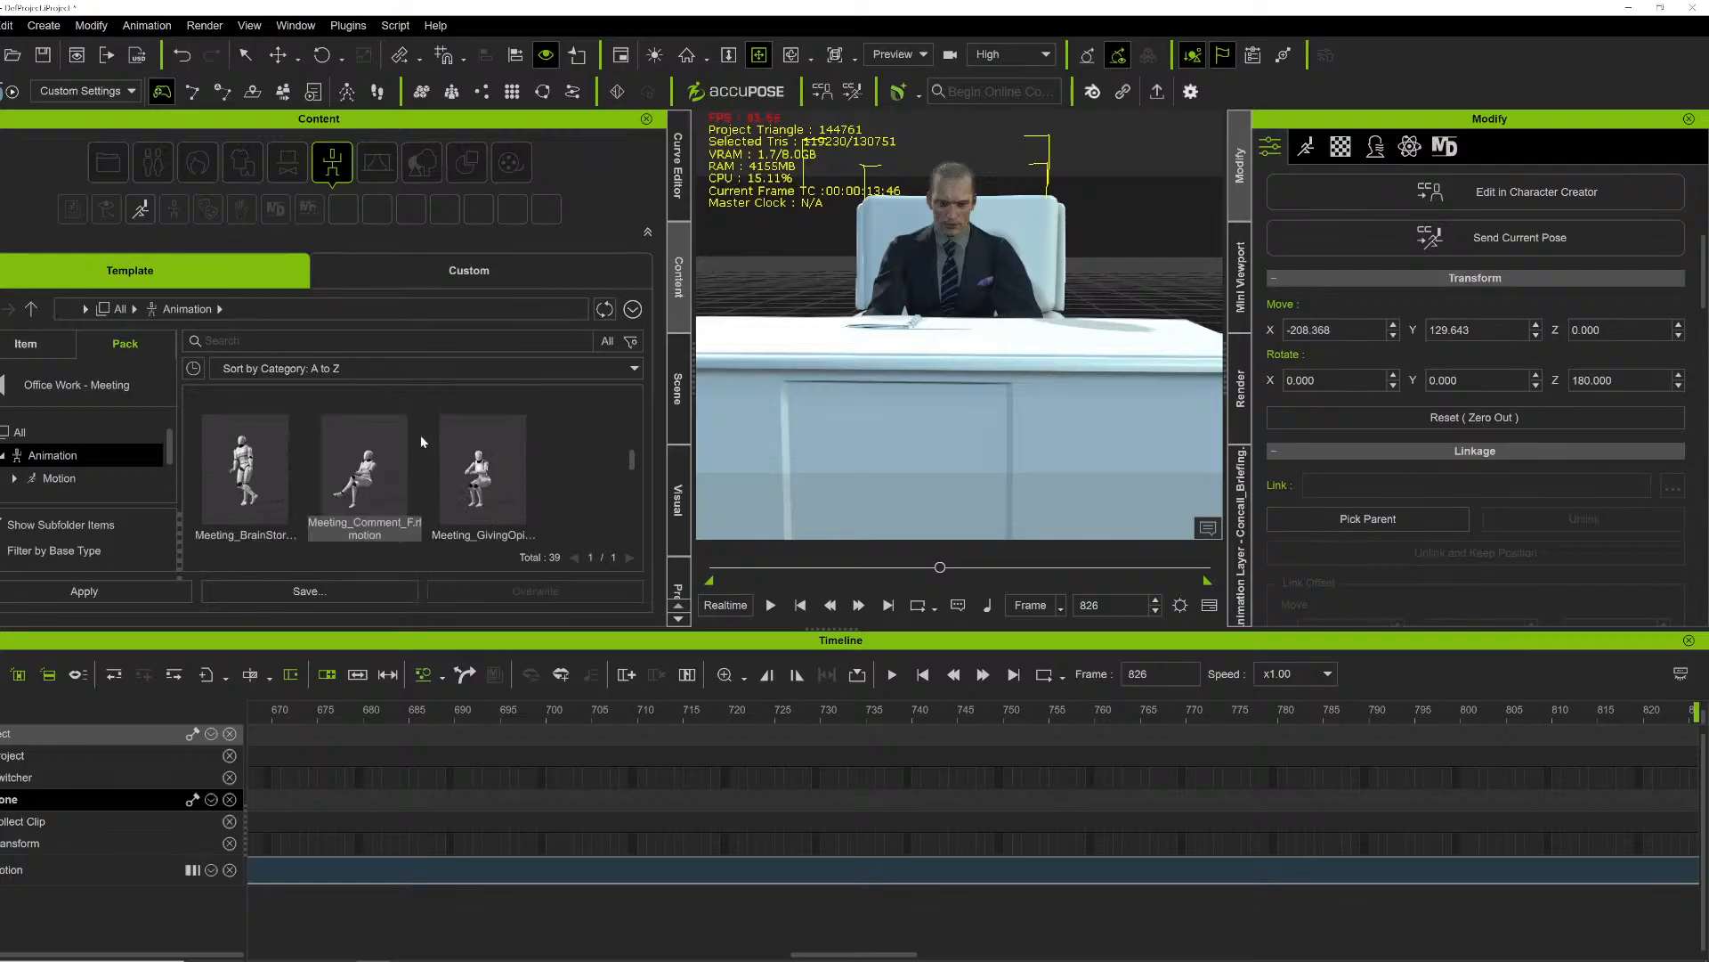
scroll(419, 434, "down", 2)
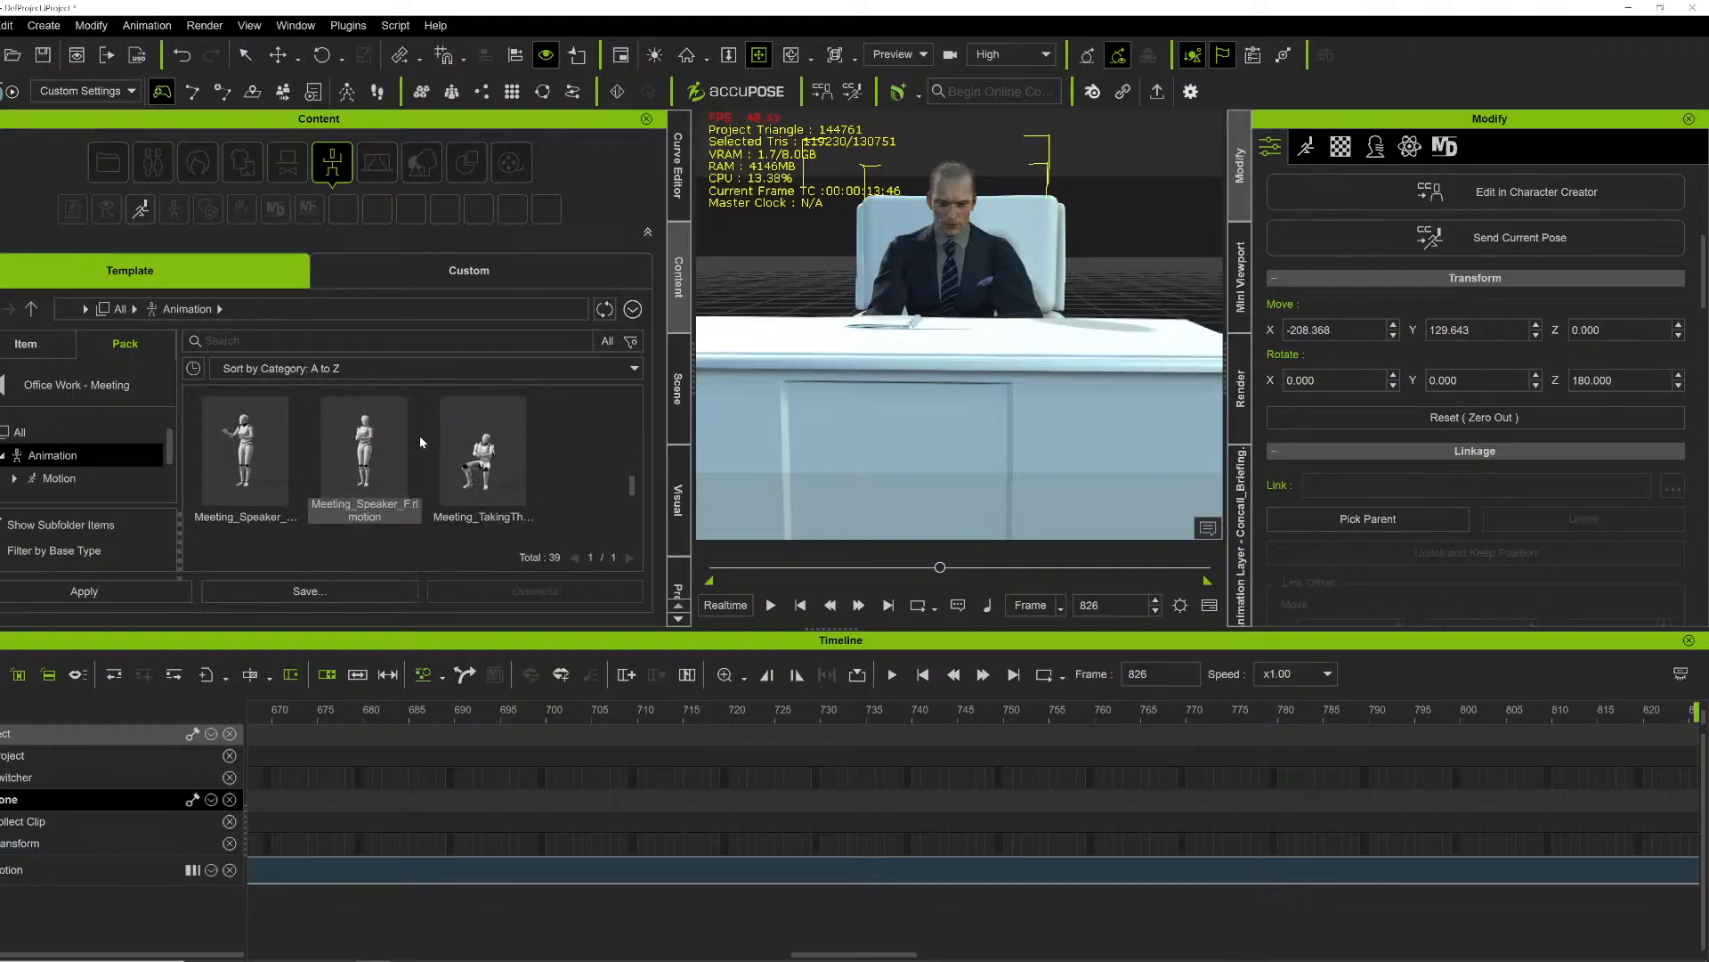
scroll(419, 435, "down", 3)
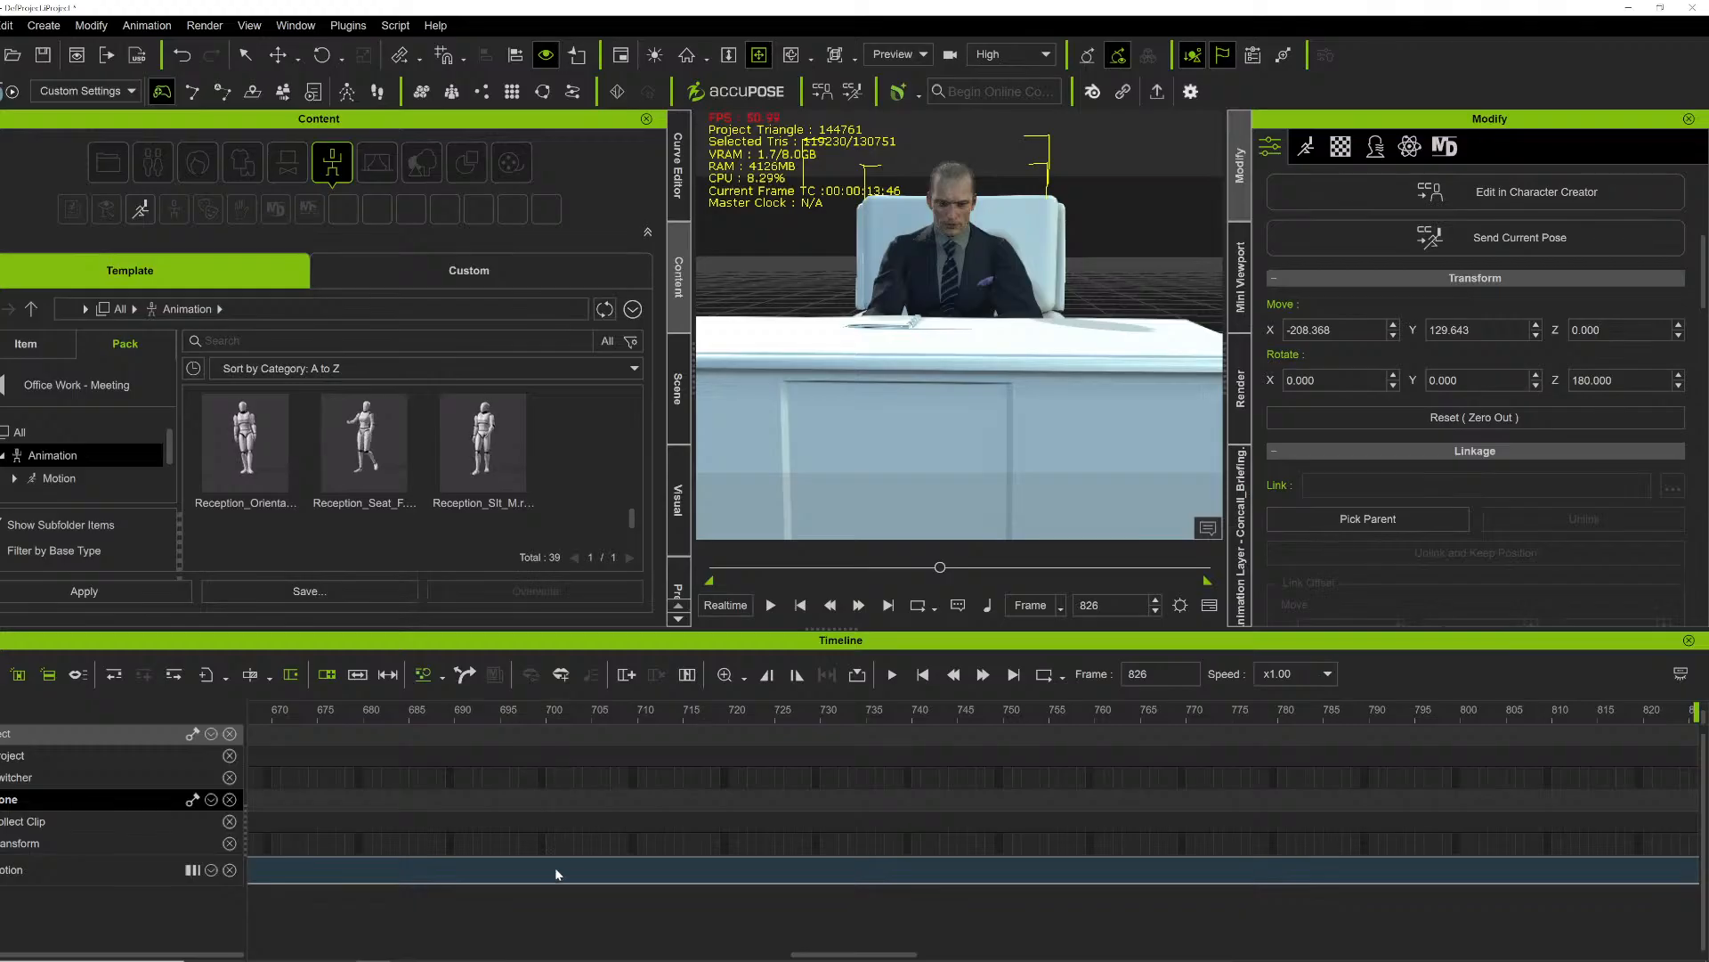
left_click_drag(759, 569, 707, 572)
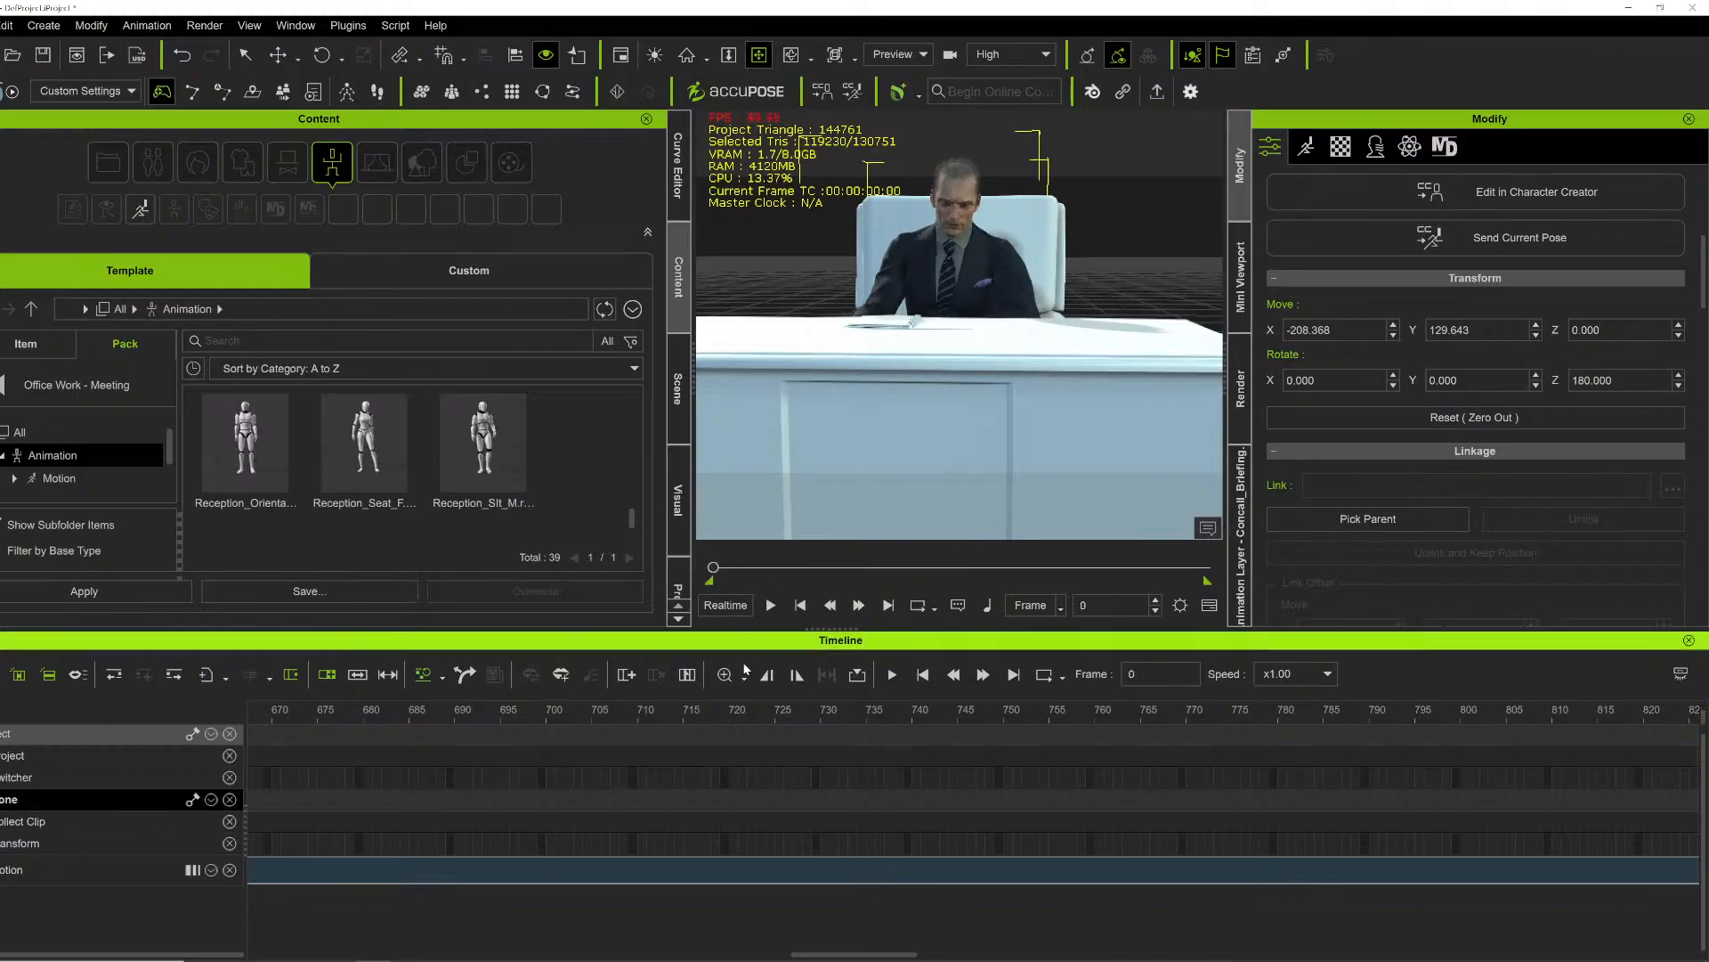
left_click(737, 858)
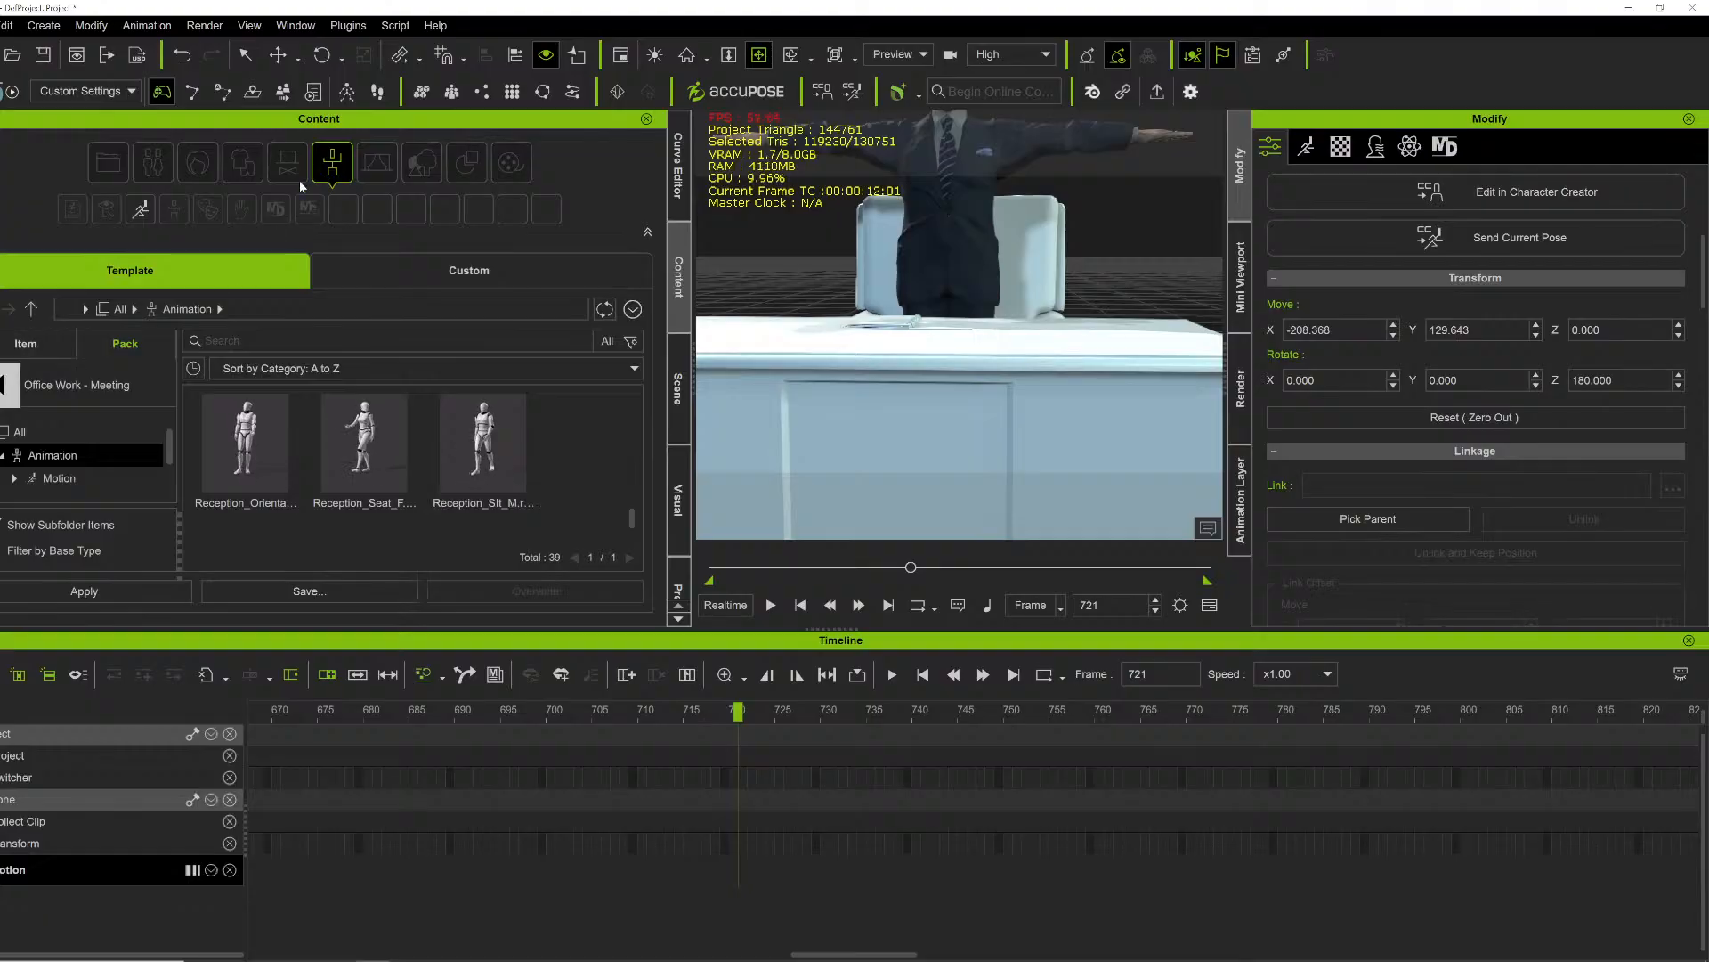
Step: Reopen the Office Work - Meeting pack and show the Meeting folder of its Studio Mocap motions
left_click(11, 384)
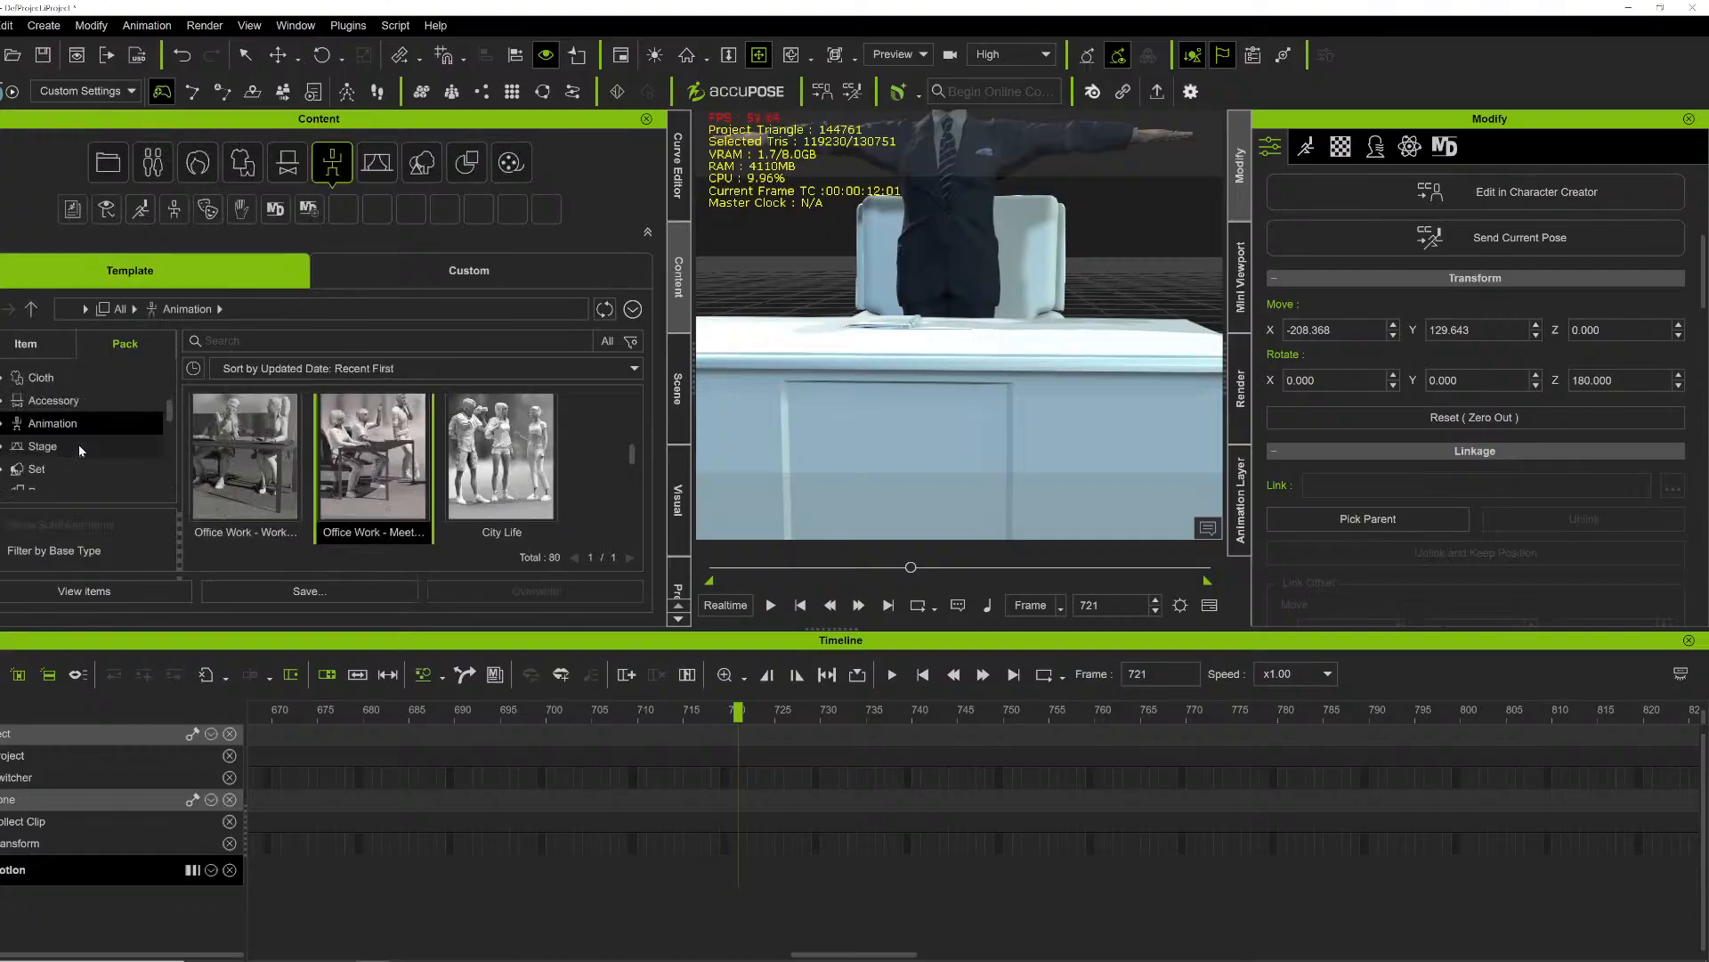
double_click(353, 472)
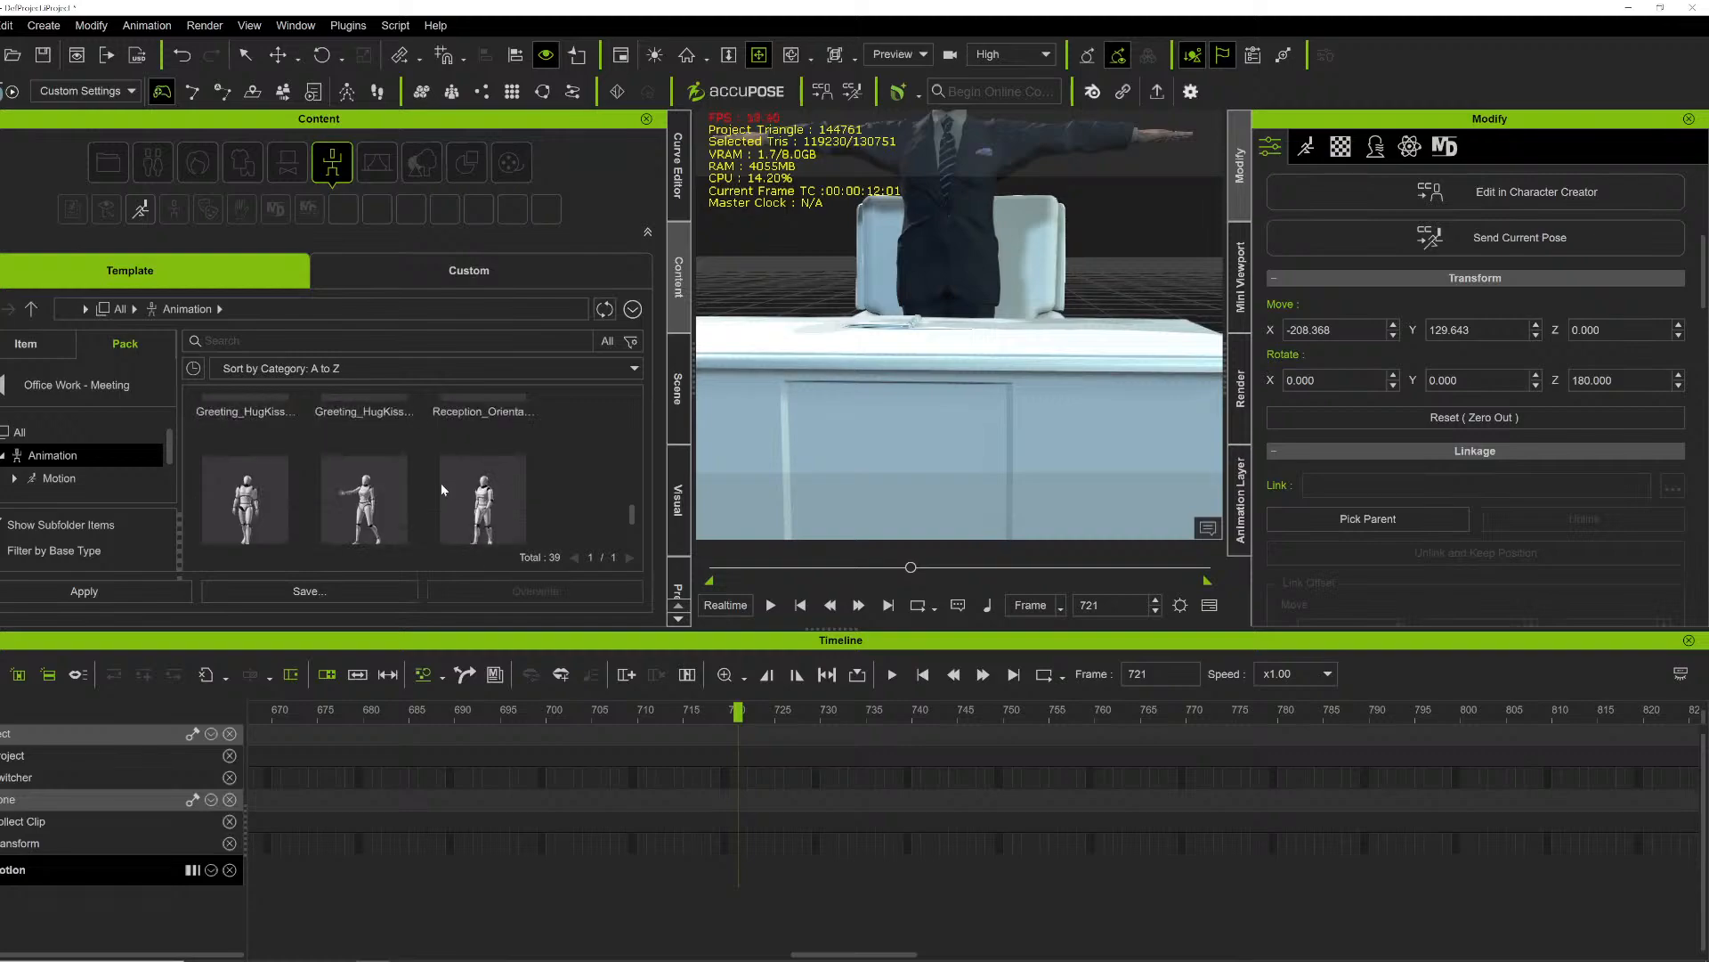
scroll(442, 489, "up", 3)
scroll(43, 470, "down", 1)
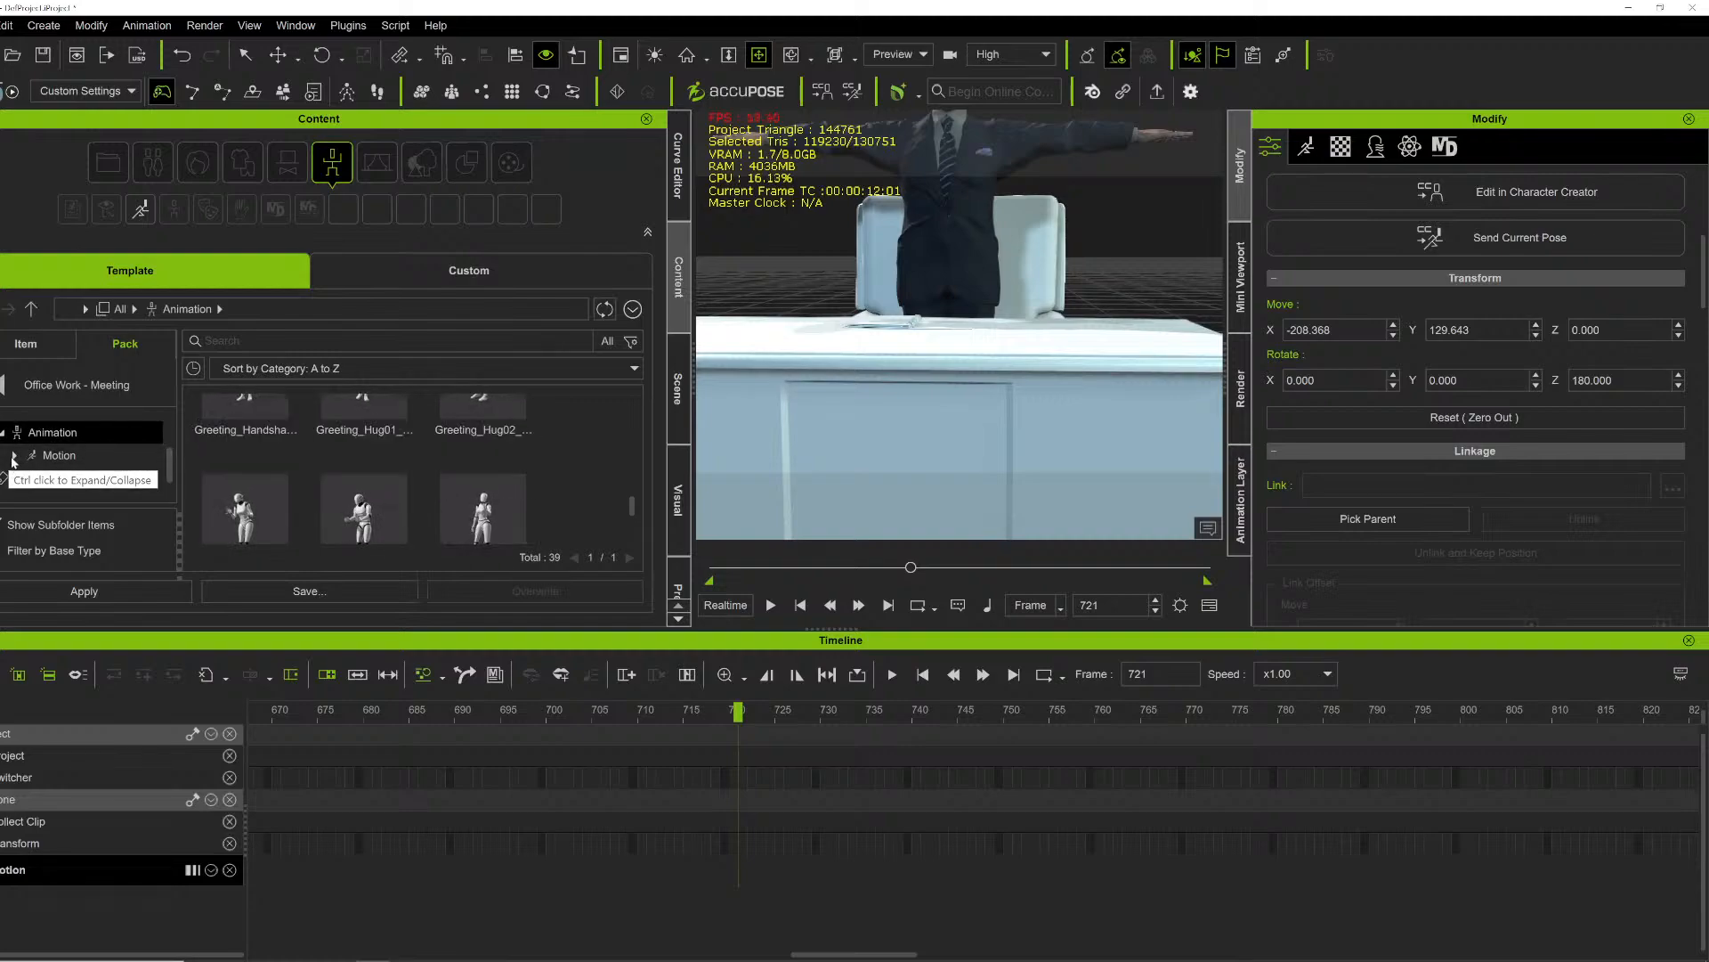
left_click(14, 459)
scroll(31, 458, "down", 3)
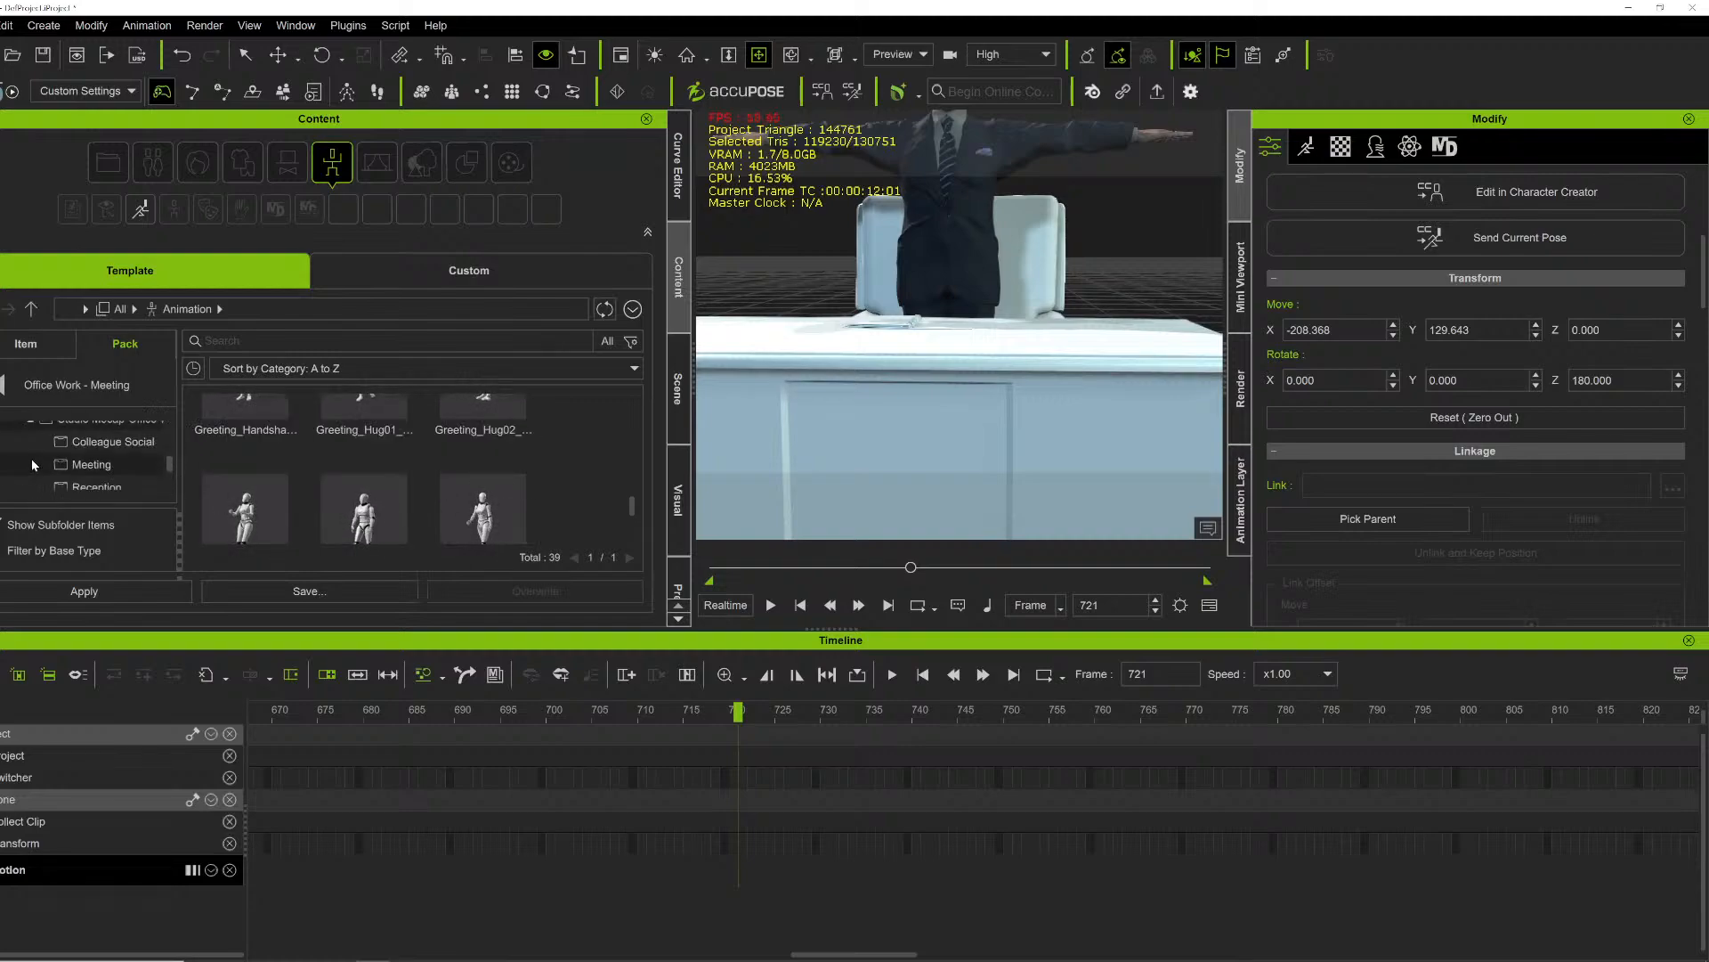
left_click(119, 462)
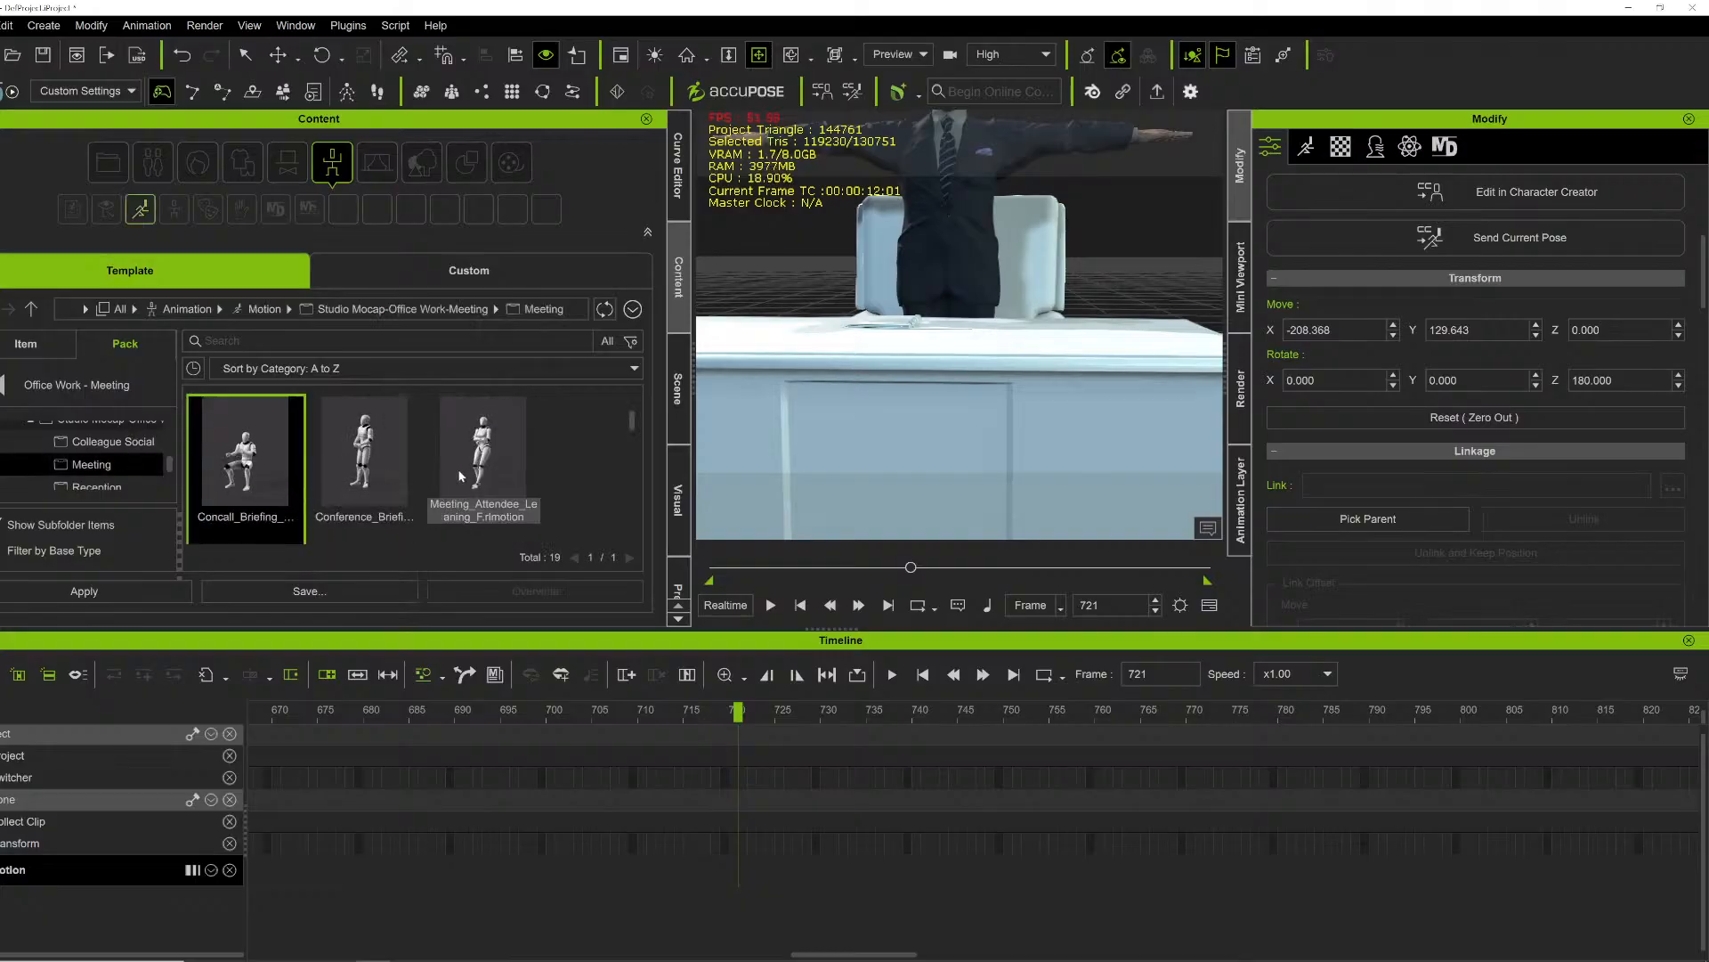
Step: Apply the Meeting_Attendee_Listening_M motion to the Falcone character
scroll(450, 454, "down", 3)
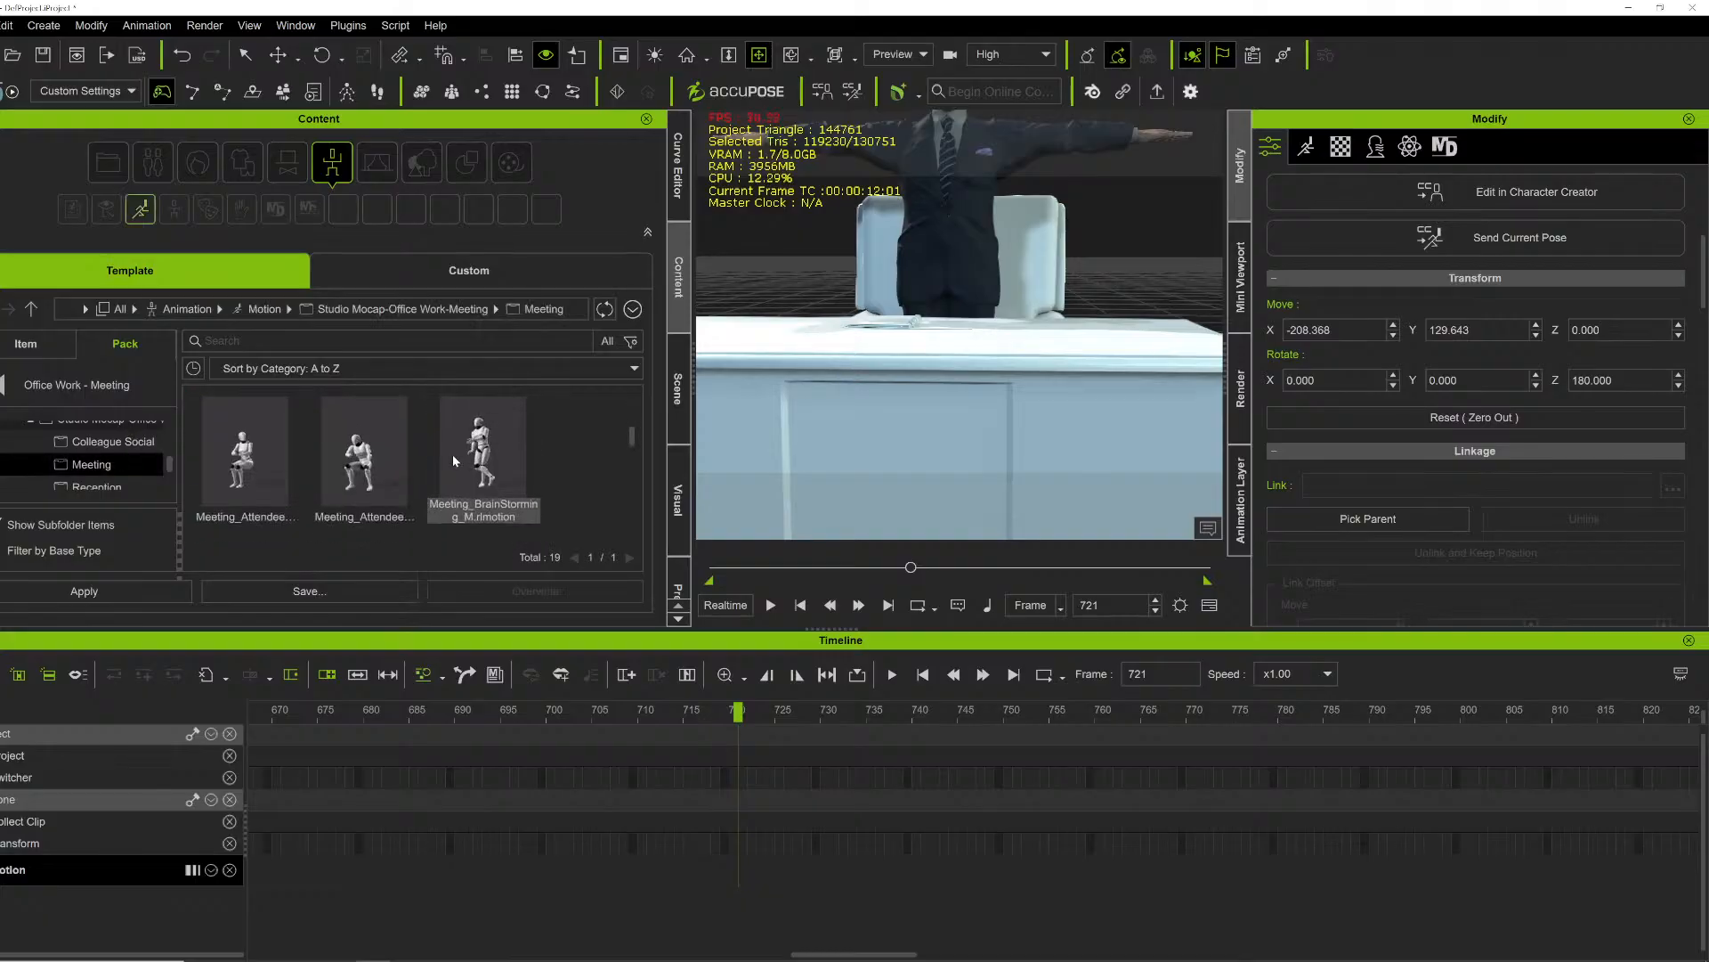
scroll(415, 446, "up", 1)
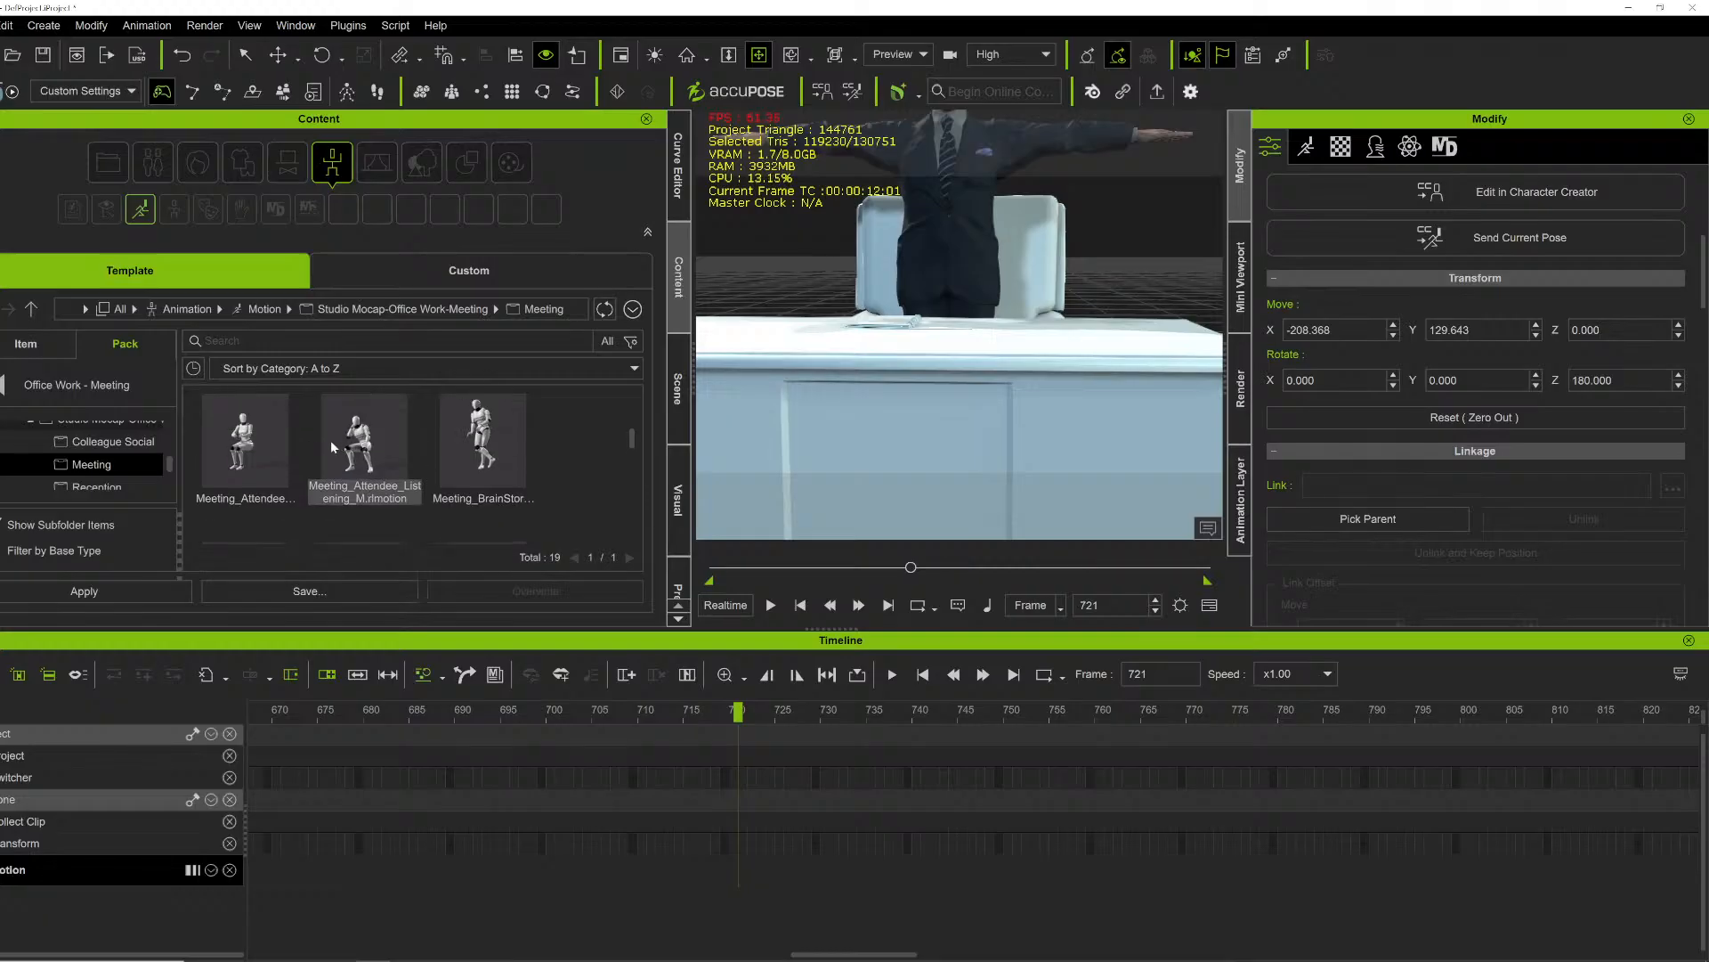
left_click_drag(382, 459, 934, 223)
Step: Play and scrub the listening motion, examining Falcone's pose against the chair and desk from several angles and around frame 350
right_click_drag(814, 280, 1124, 381)
key("space")
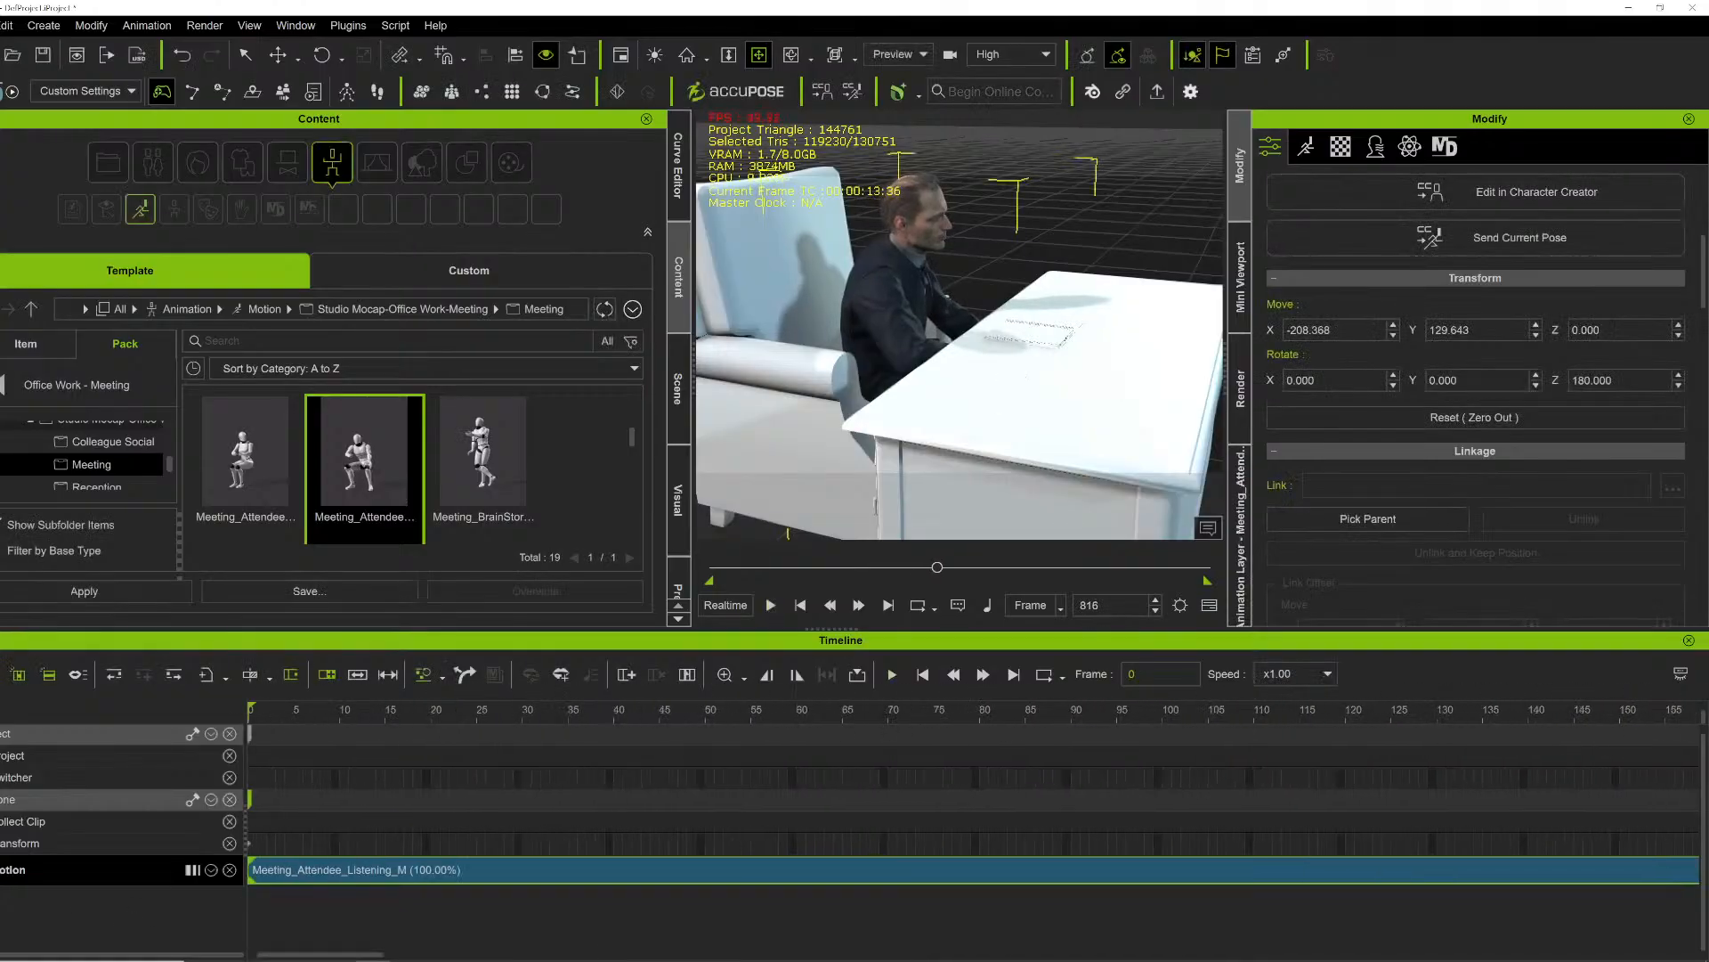
key("space")
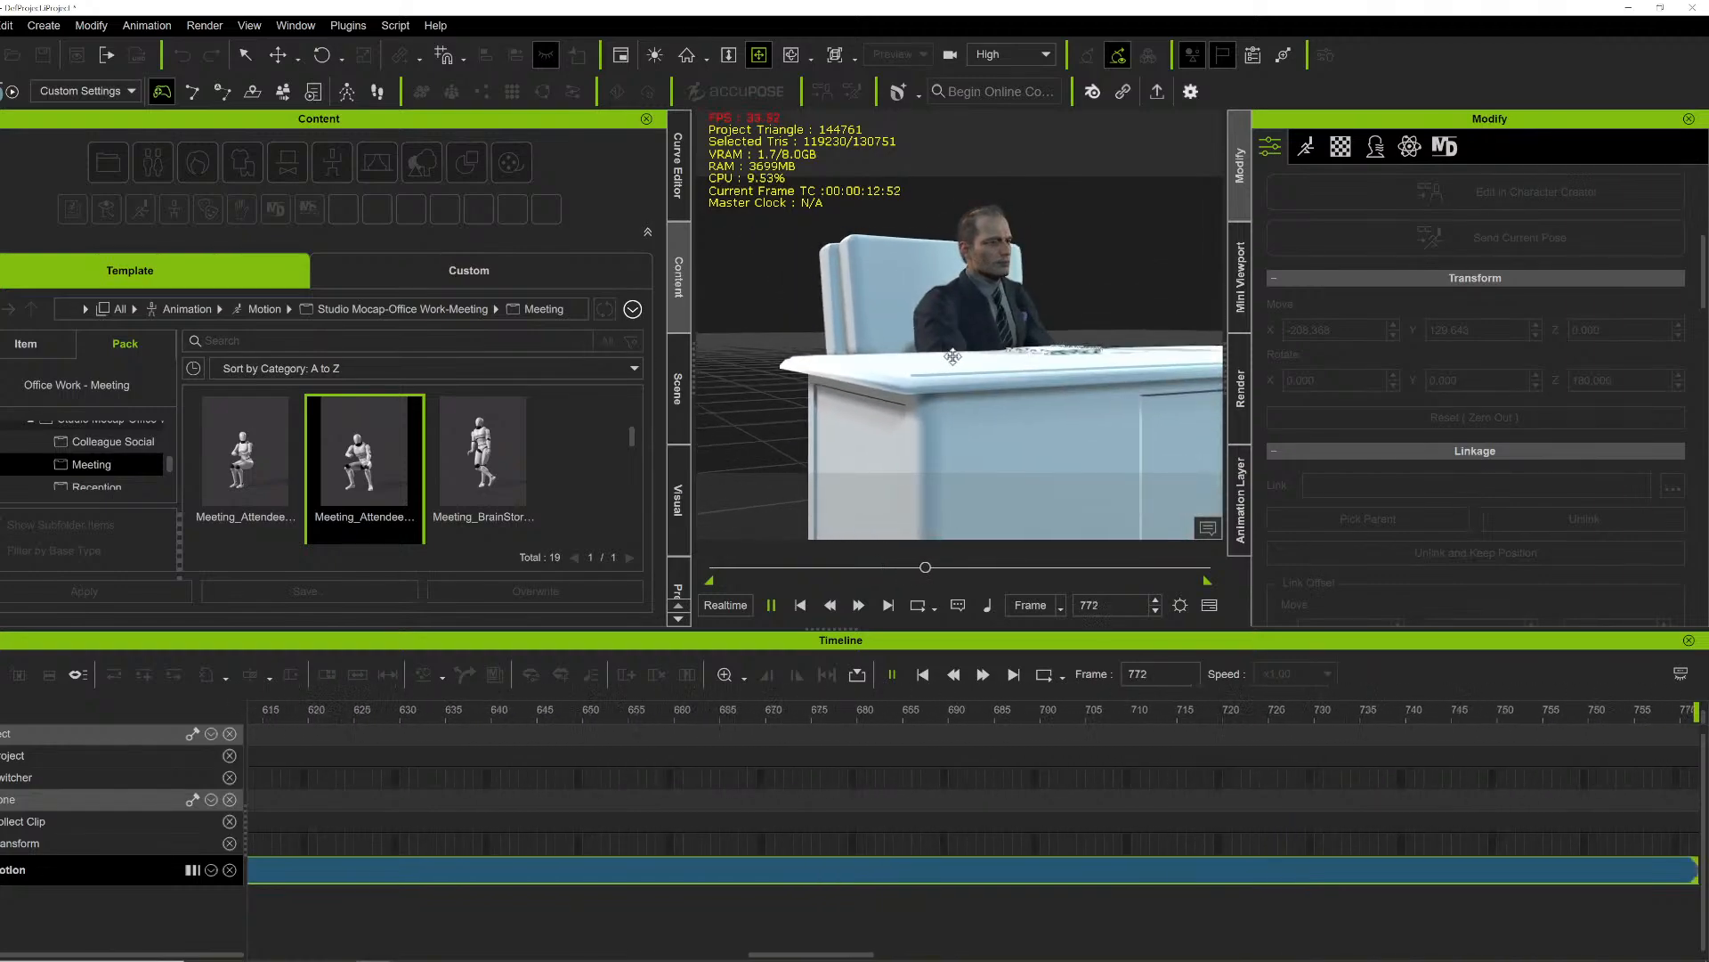
key("space")
left_click_drag(942, 568, 809, 568)
scroll(984, 287, "up", 2)
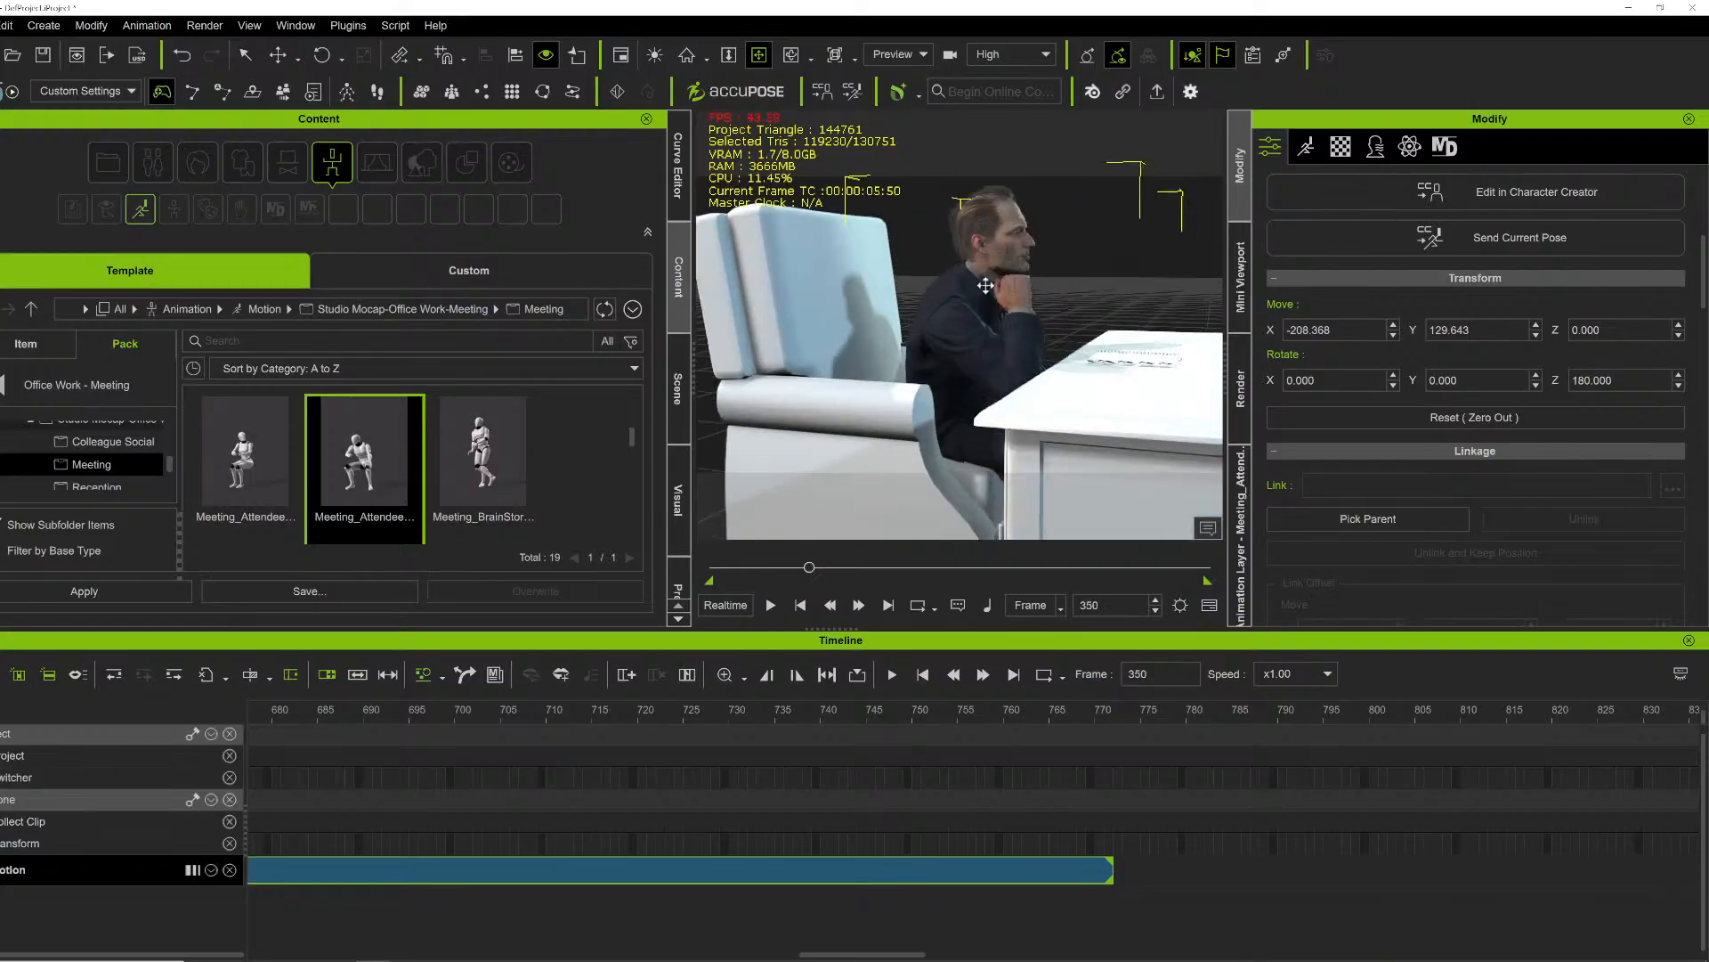
right_click_drag(984, 287, 1113, 365)
scroll(849, 356, "up", 4)
scroll(856, 285, "down", 5)
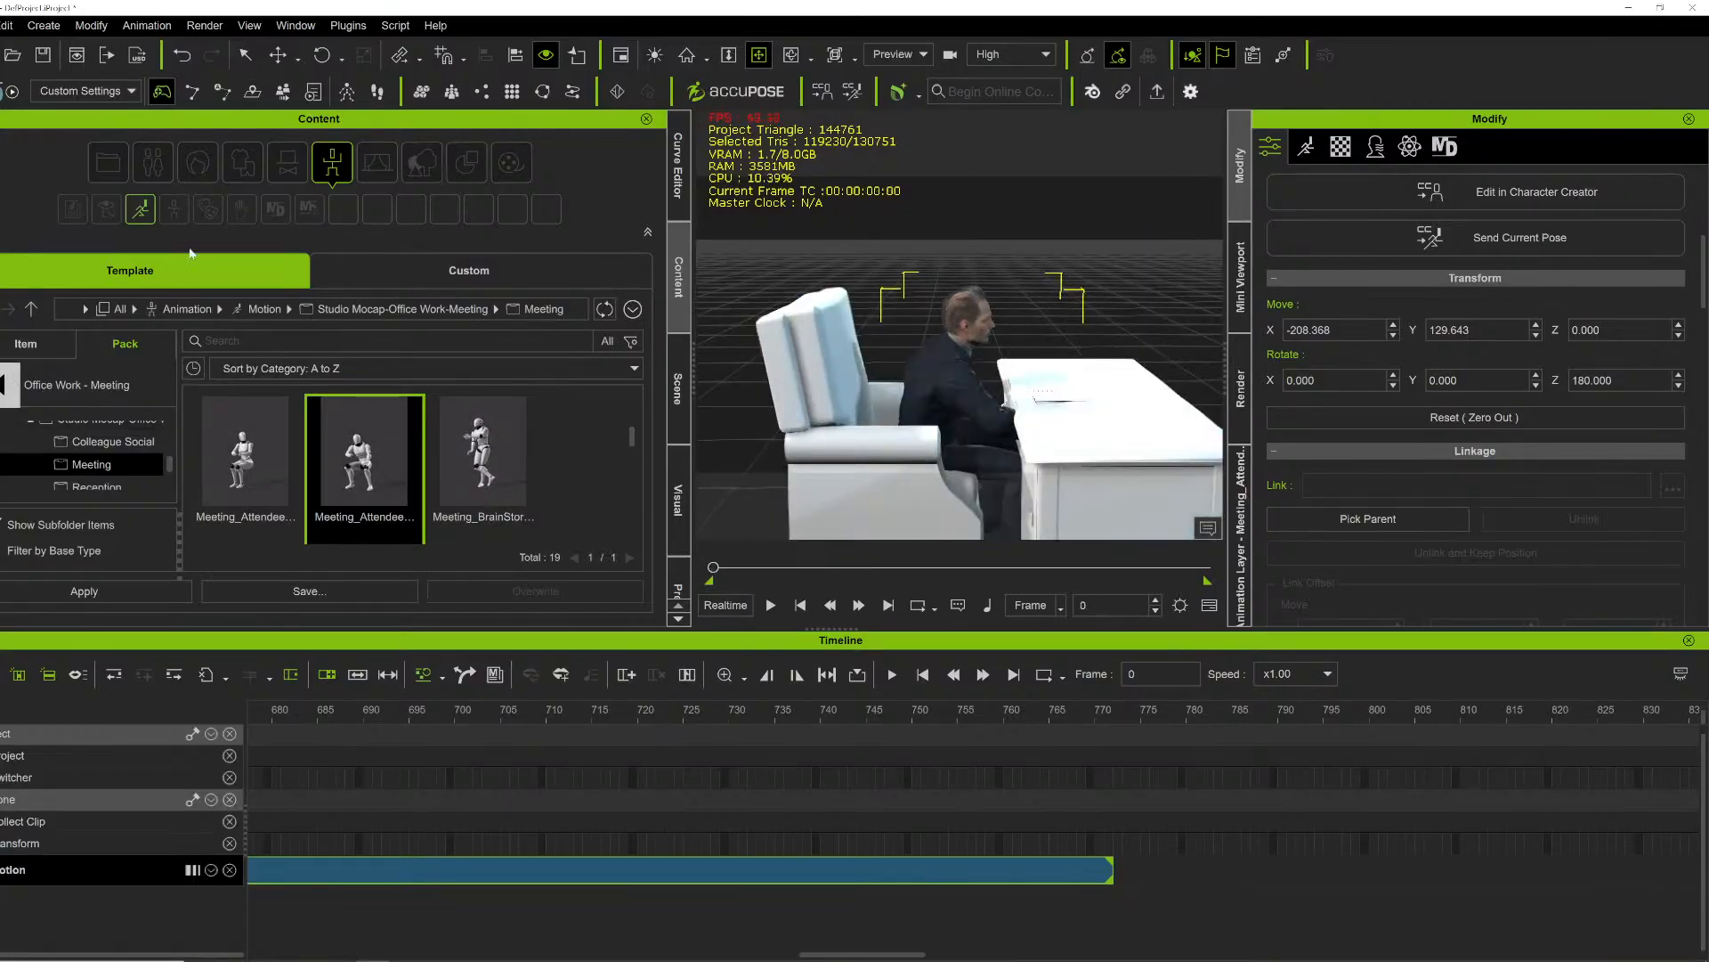
Step: Open the Digital Soul expression pack and show the 1.Unhappy expressions under 5.Feel_Dislike
left_click(208, 208)
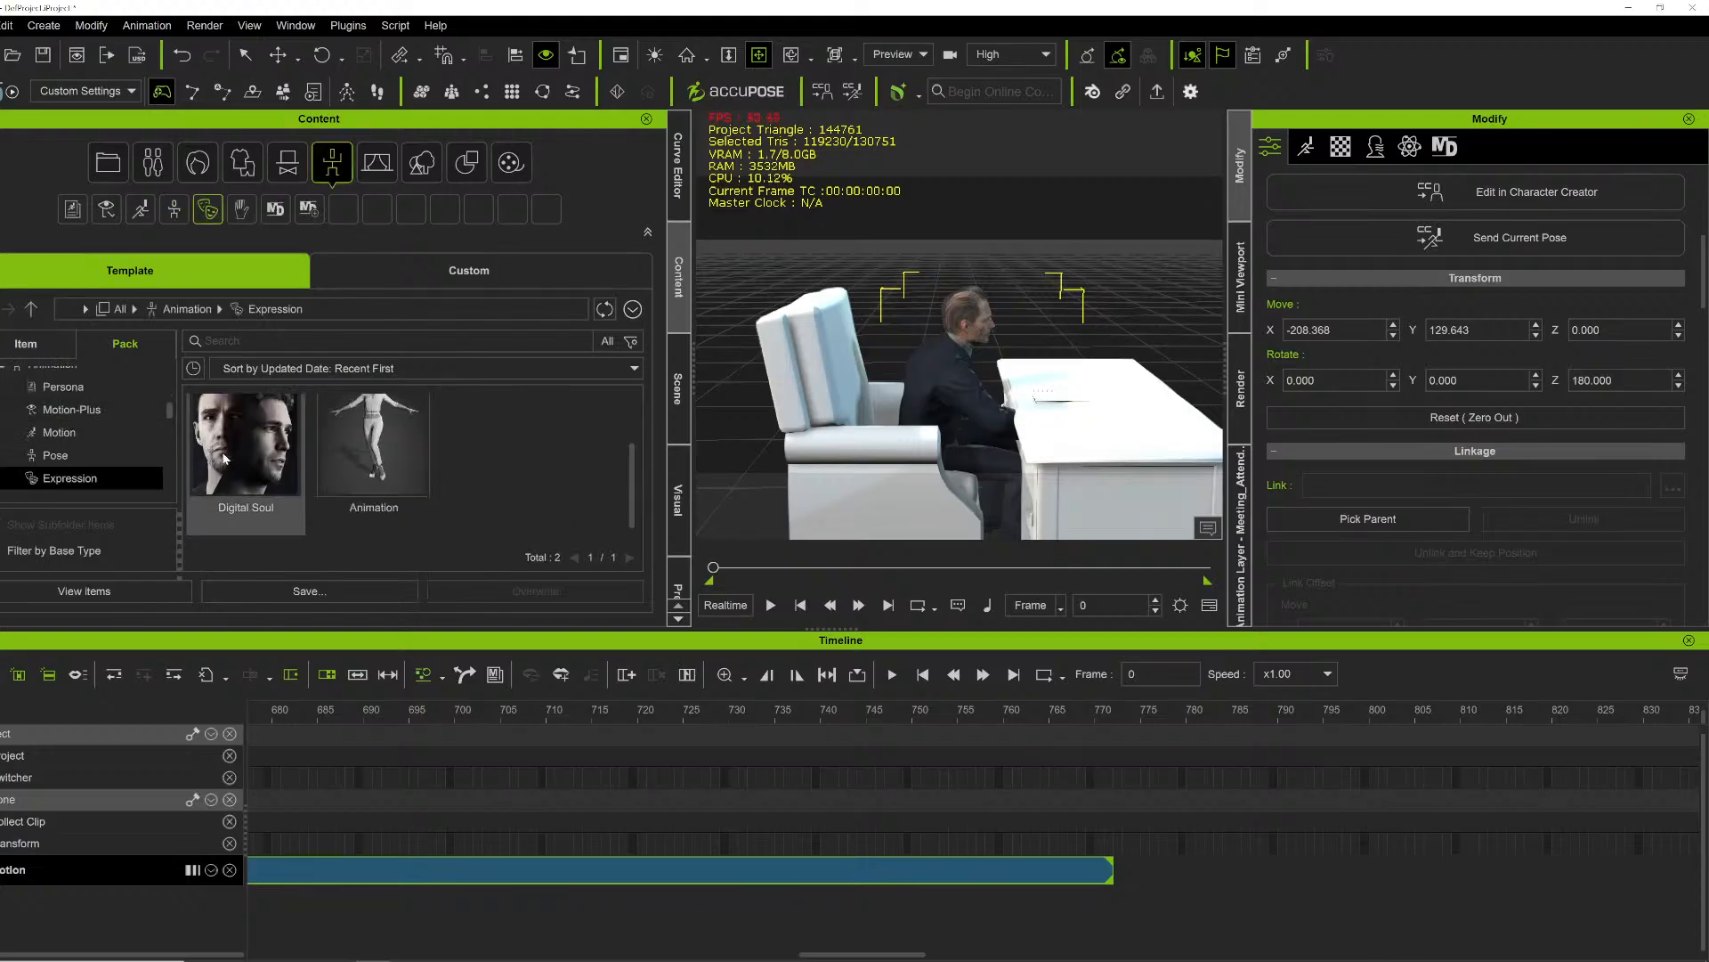
double_click(238, 453)
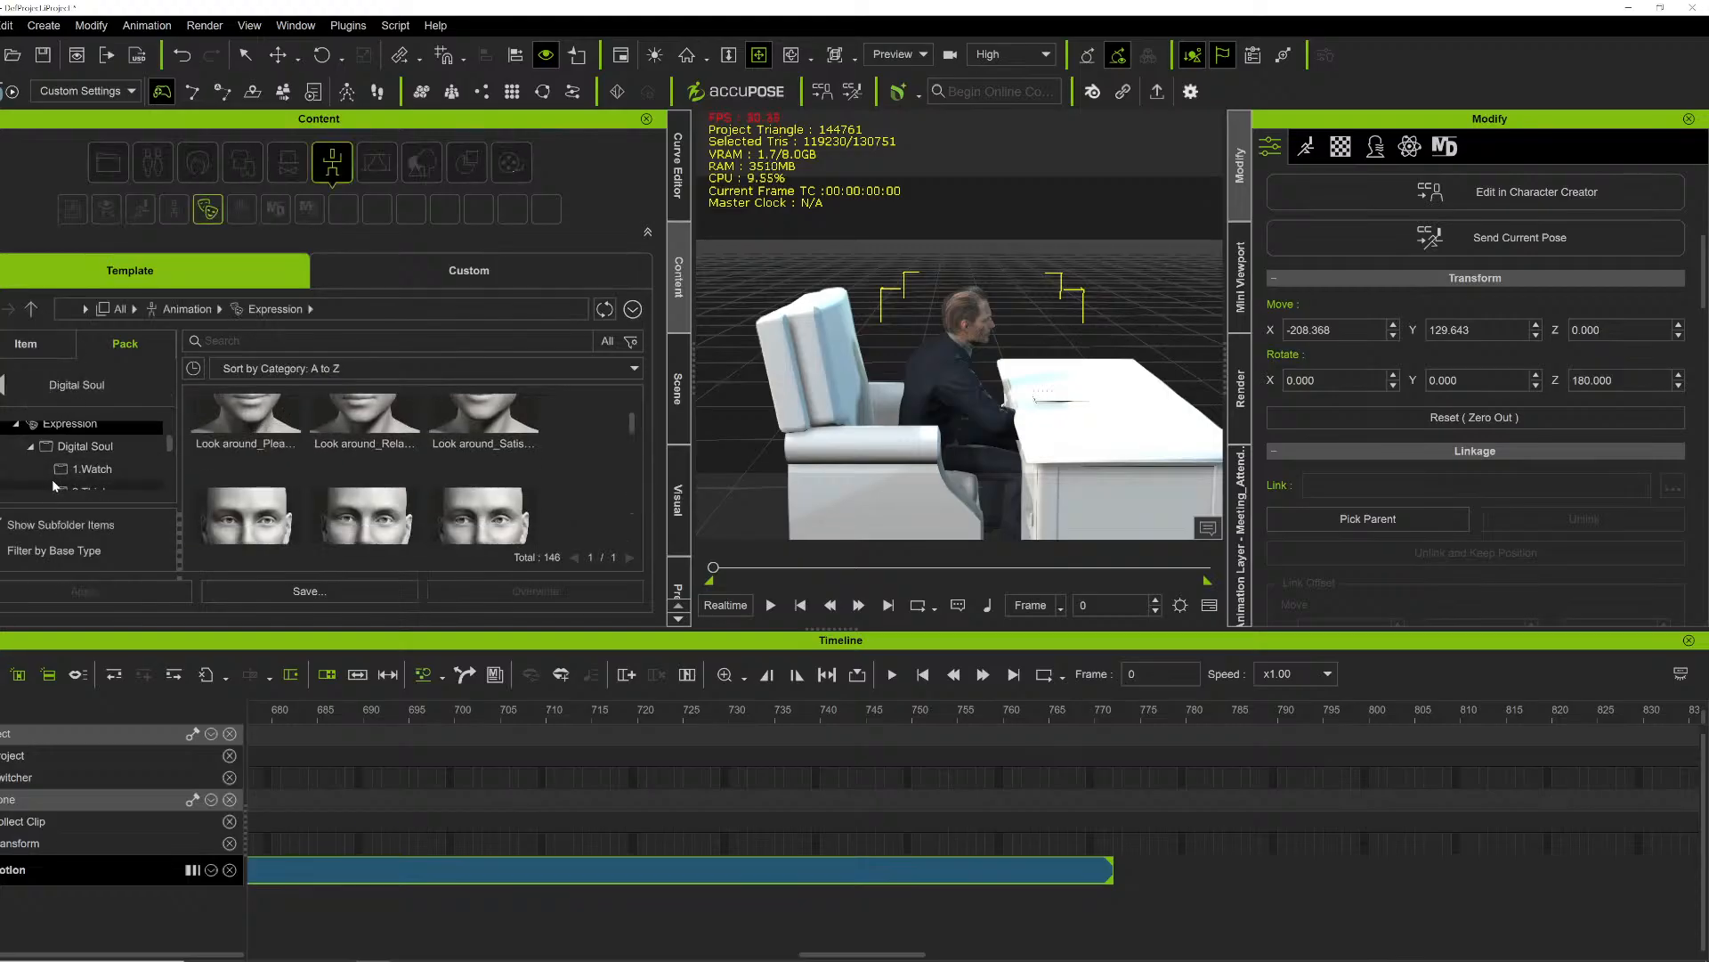
scroll(52, 479, "down", 3)
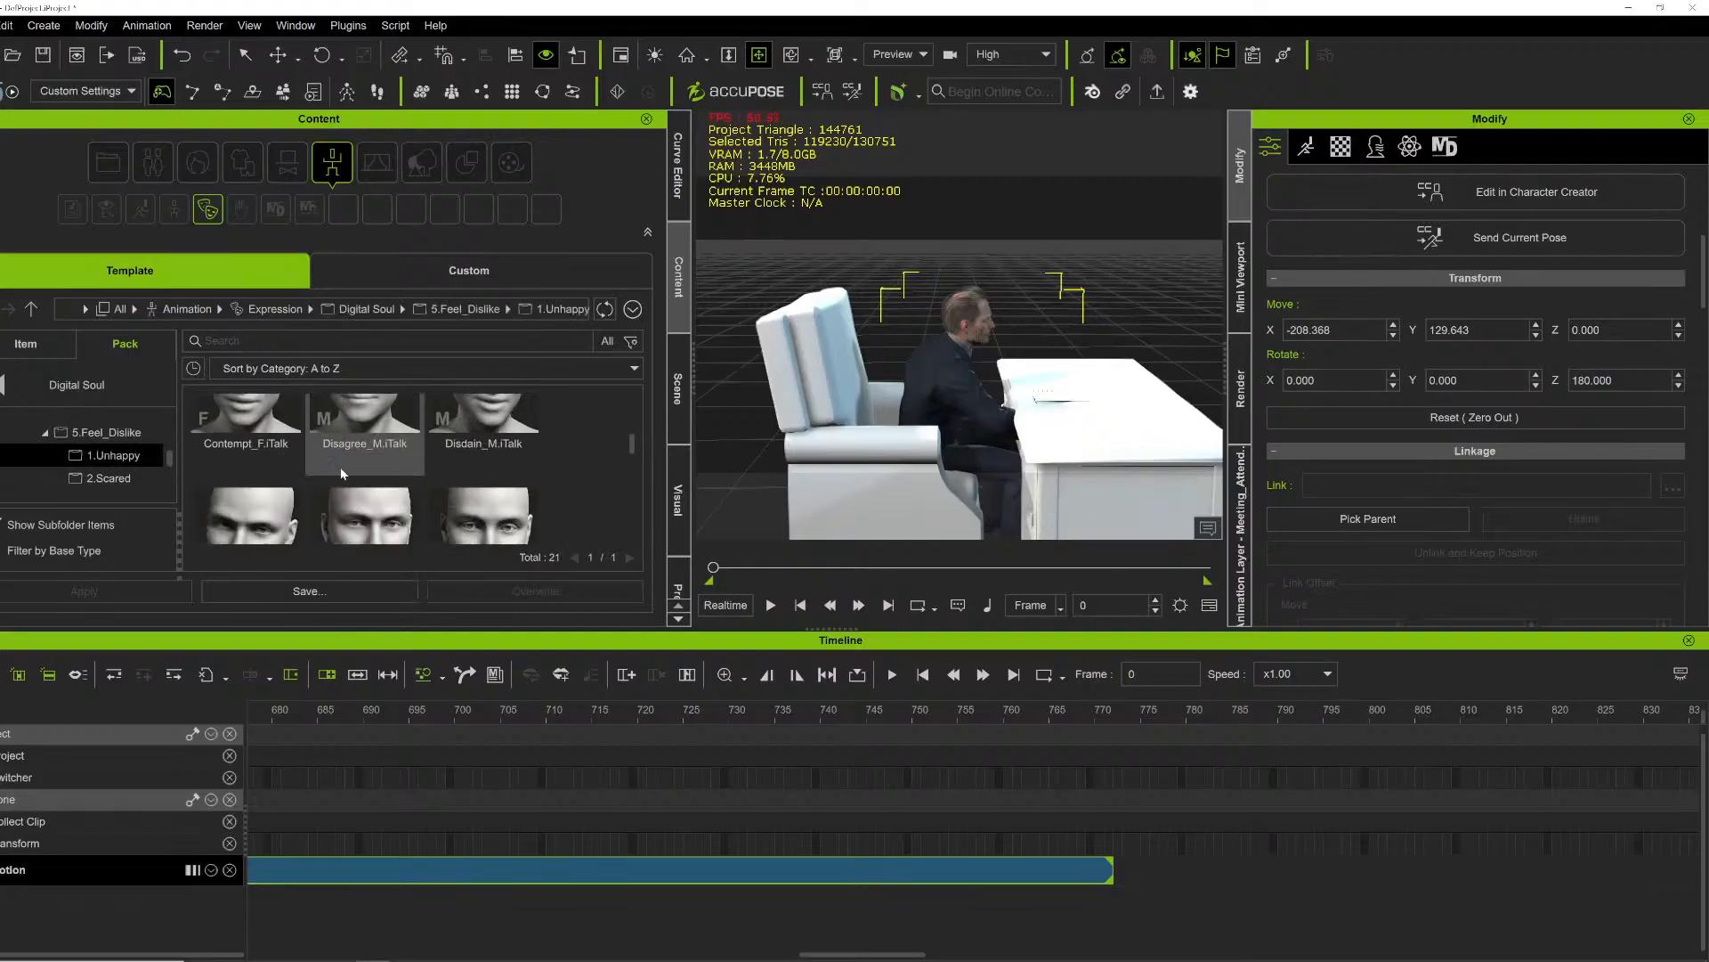
Step: Apply the Irritated_F.iTalk expression to Falcone at frame 0 and play the animation to check his face
scroll(338, 469, "down", 2)
scroll(335, 480, "up", 1)
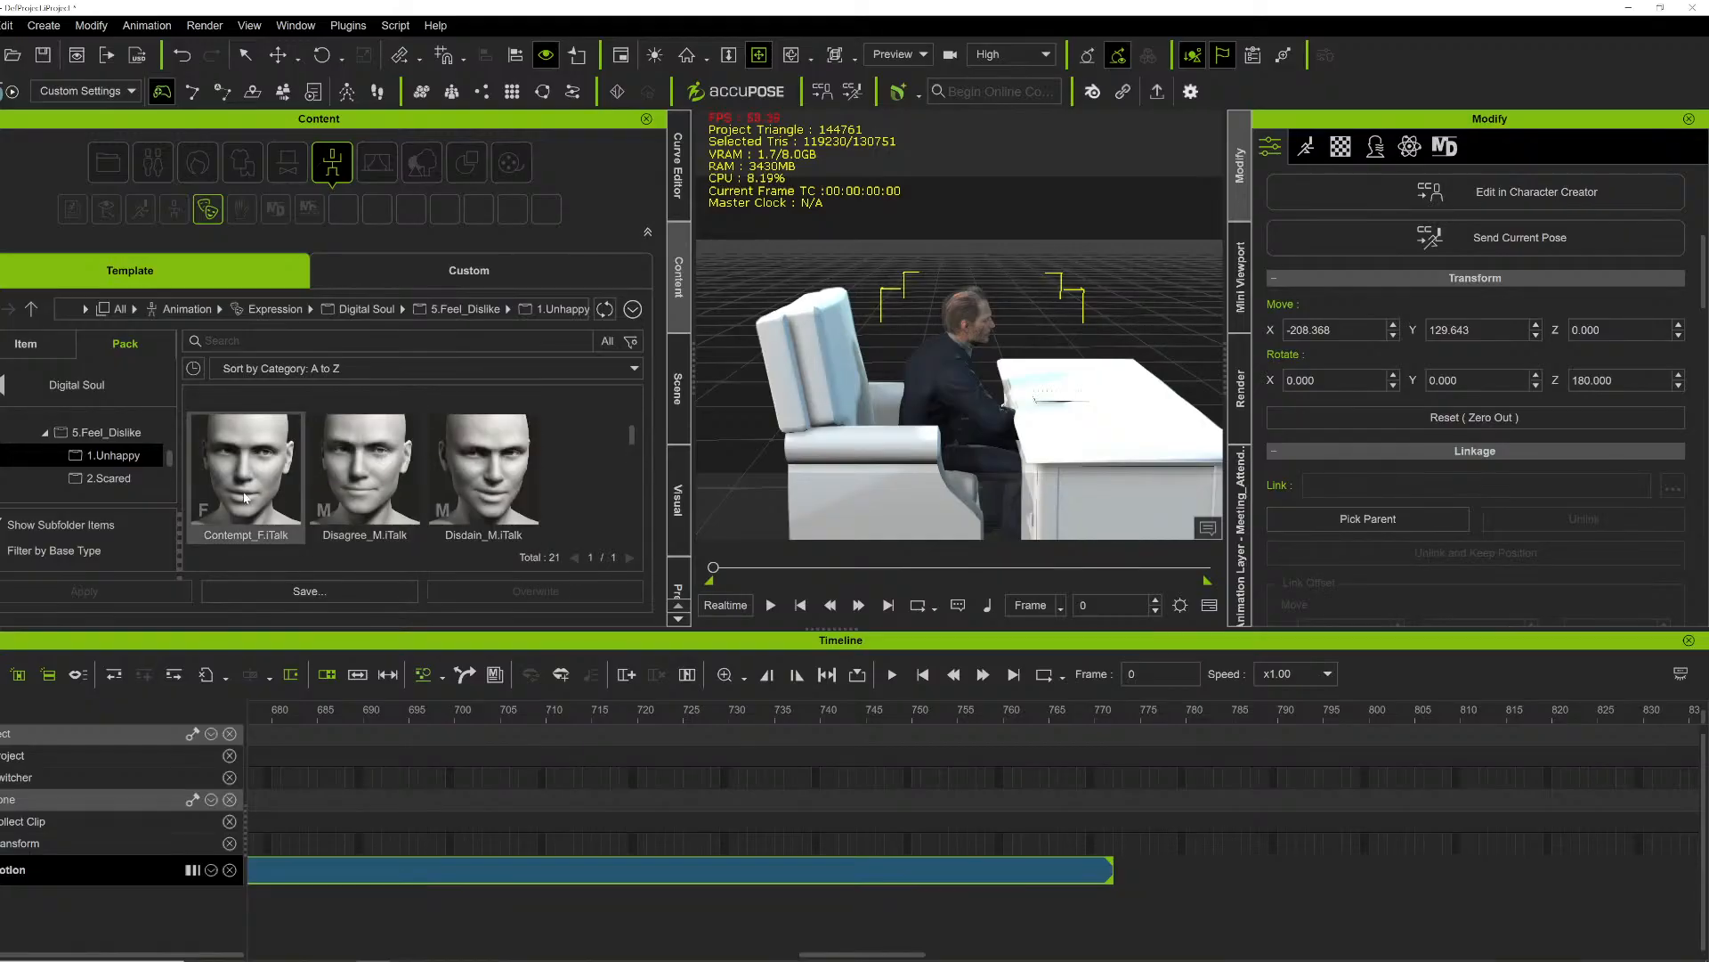
scroll(270, 485, "down", 1)
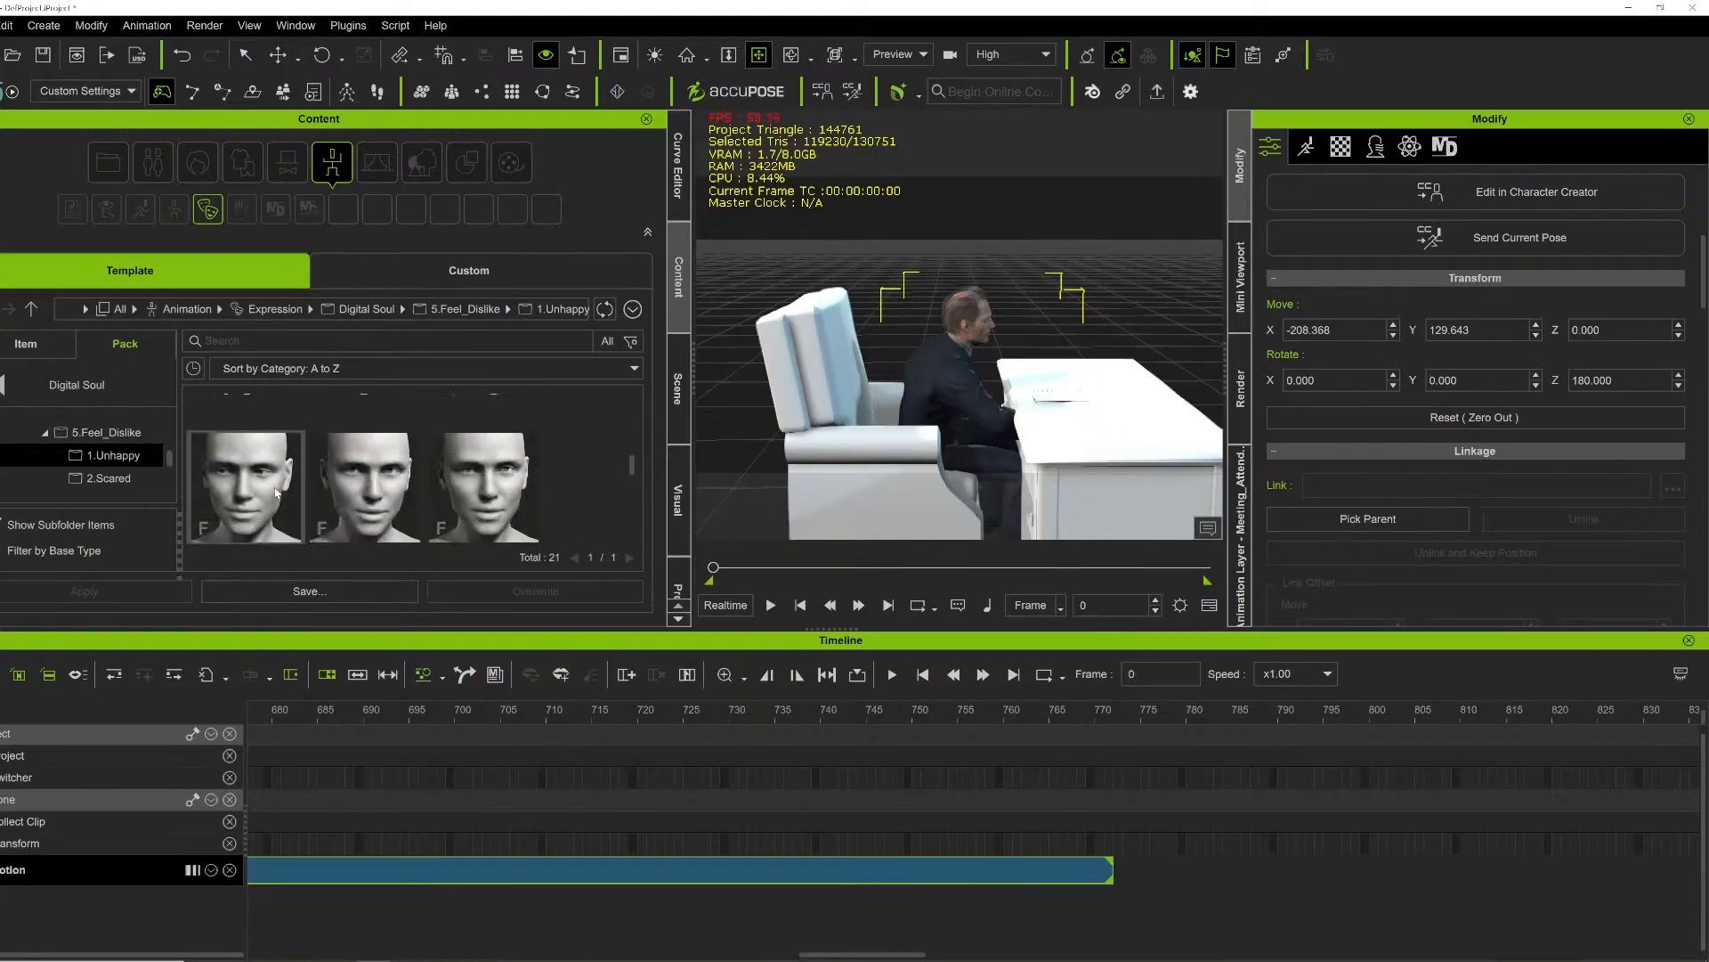
scroll(275, 492, "down", 1)
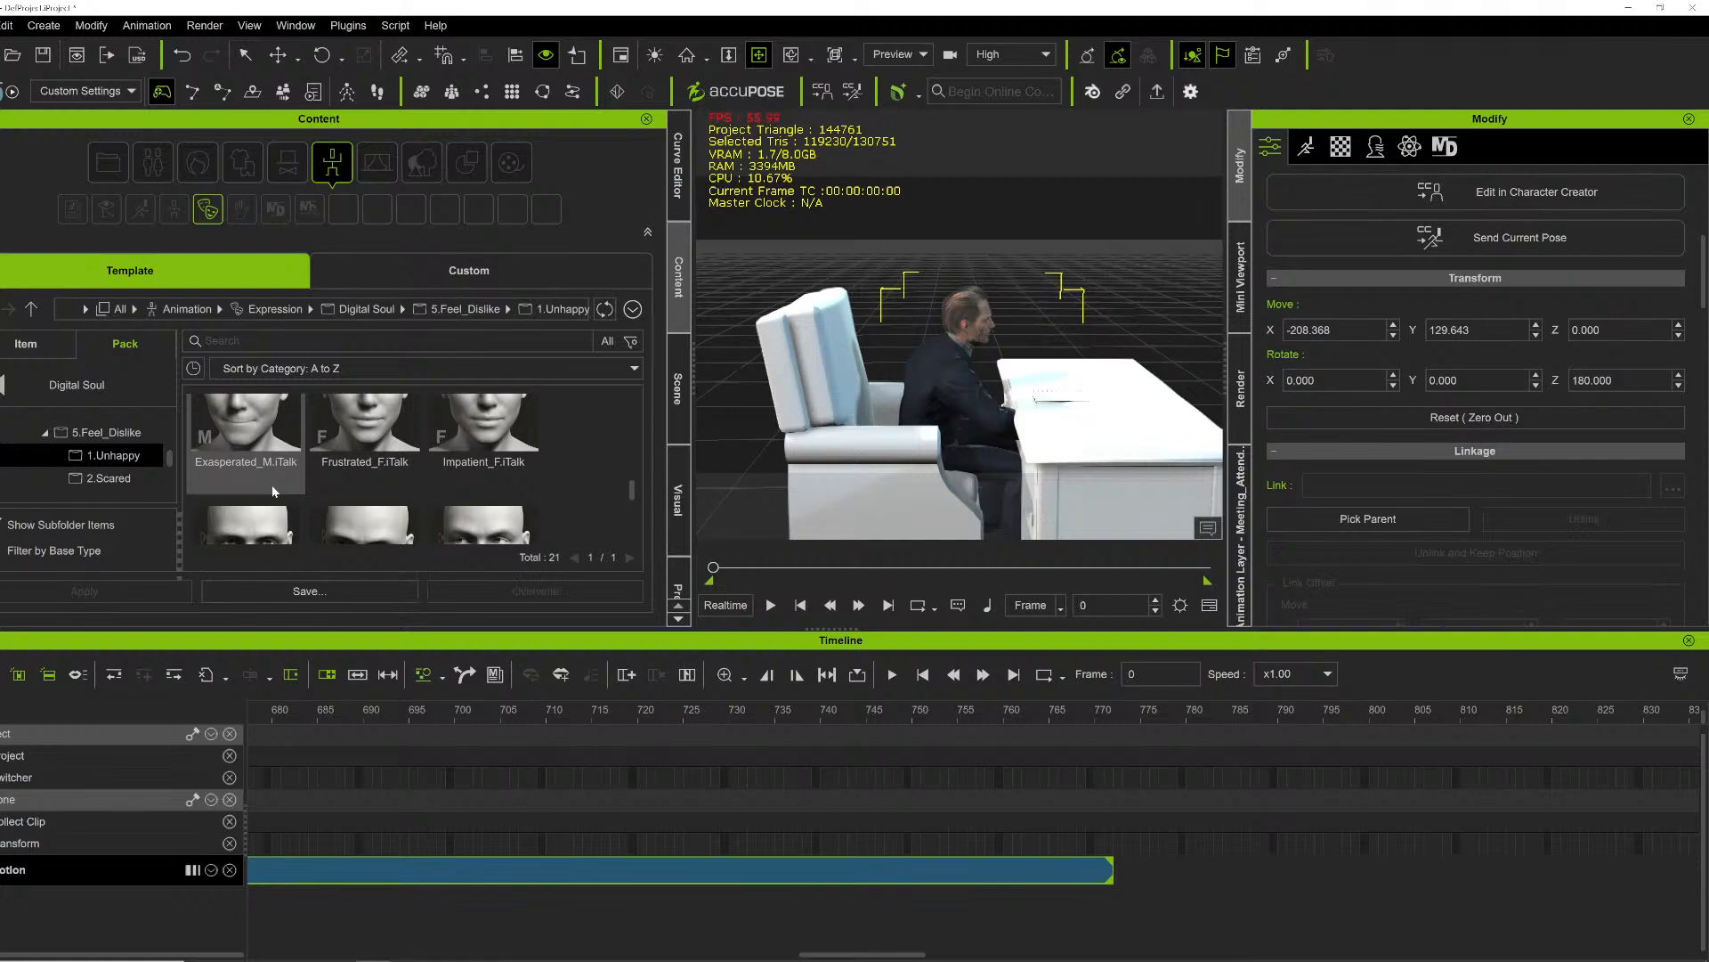
scroll(275, 492, "down", 1)
left_click_drag(275, 493, 961, 374)
key("space")
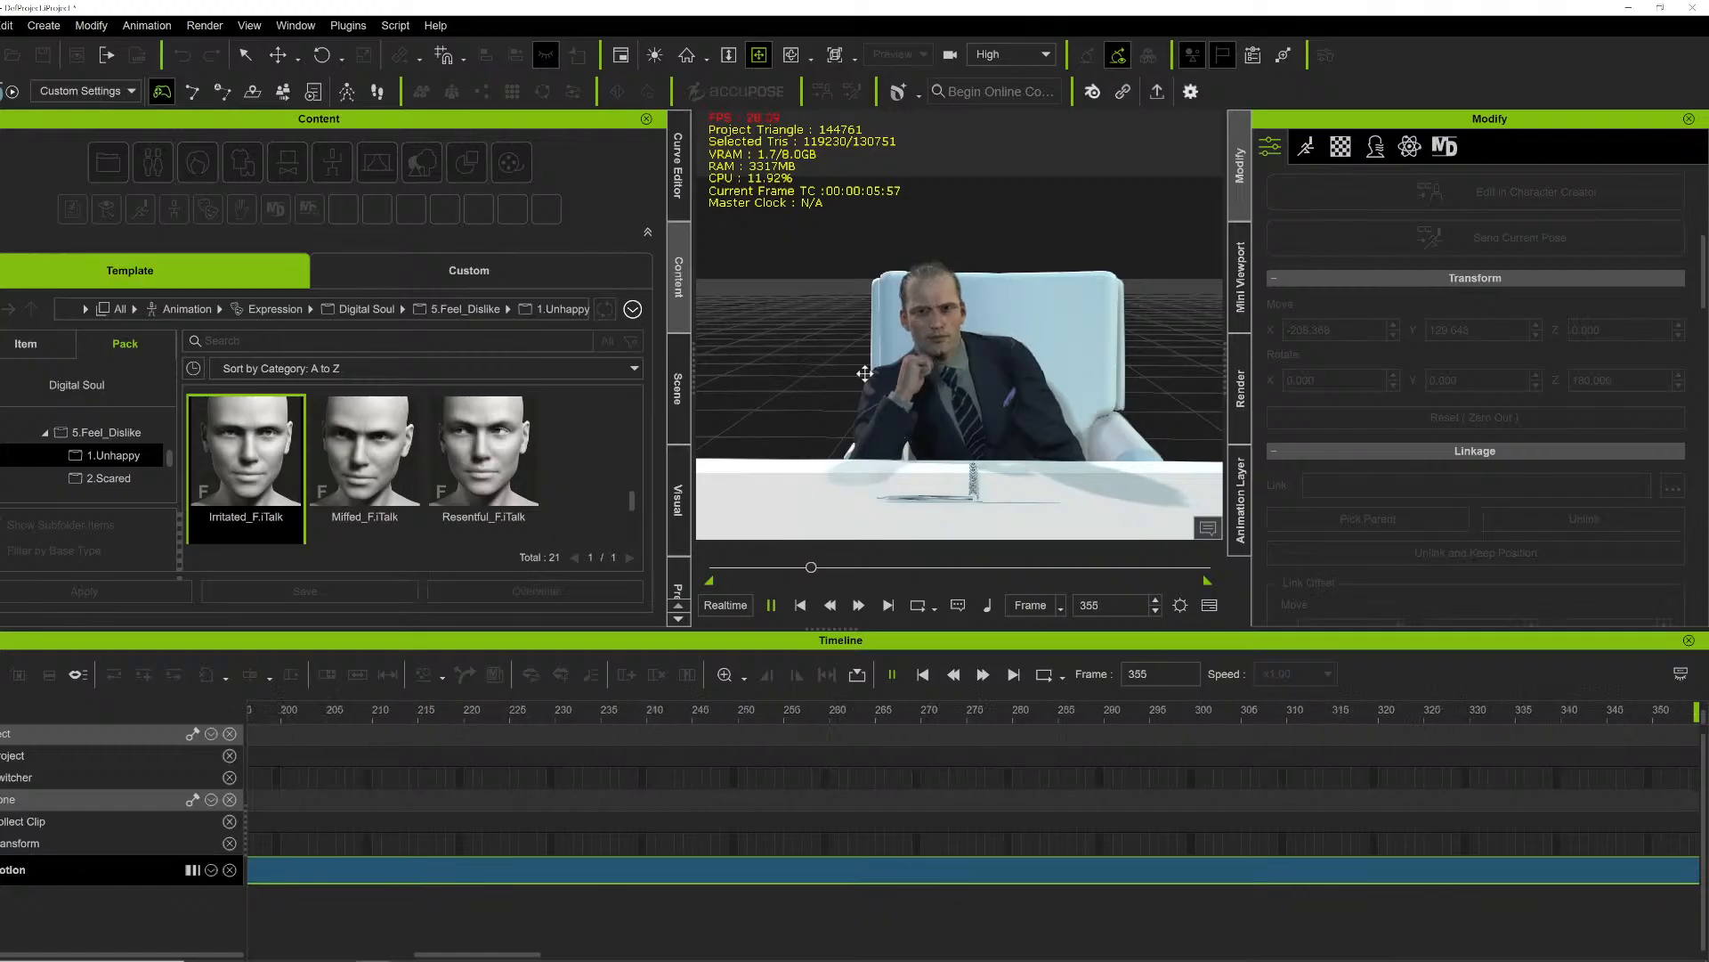
key("space")
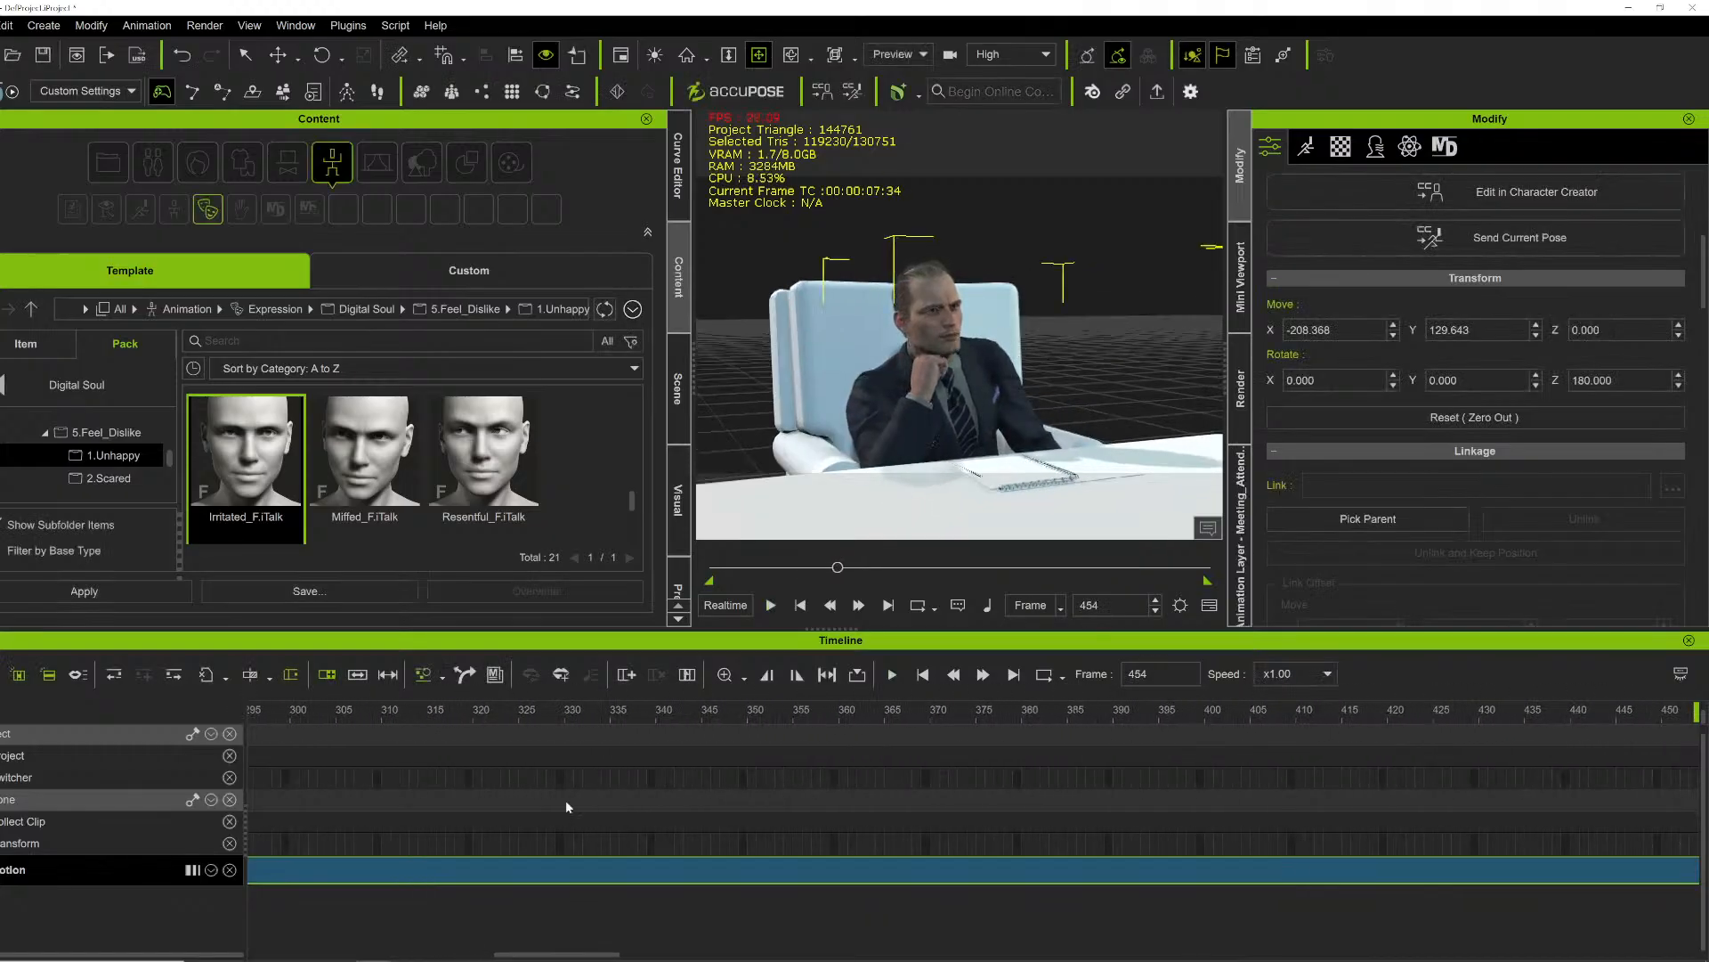
Step: Show Falcone's Expression track in the timeline and go to frame 156, just past the end of the expression clip
left_click(212, 800)
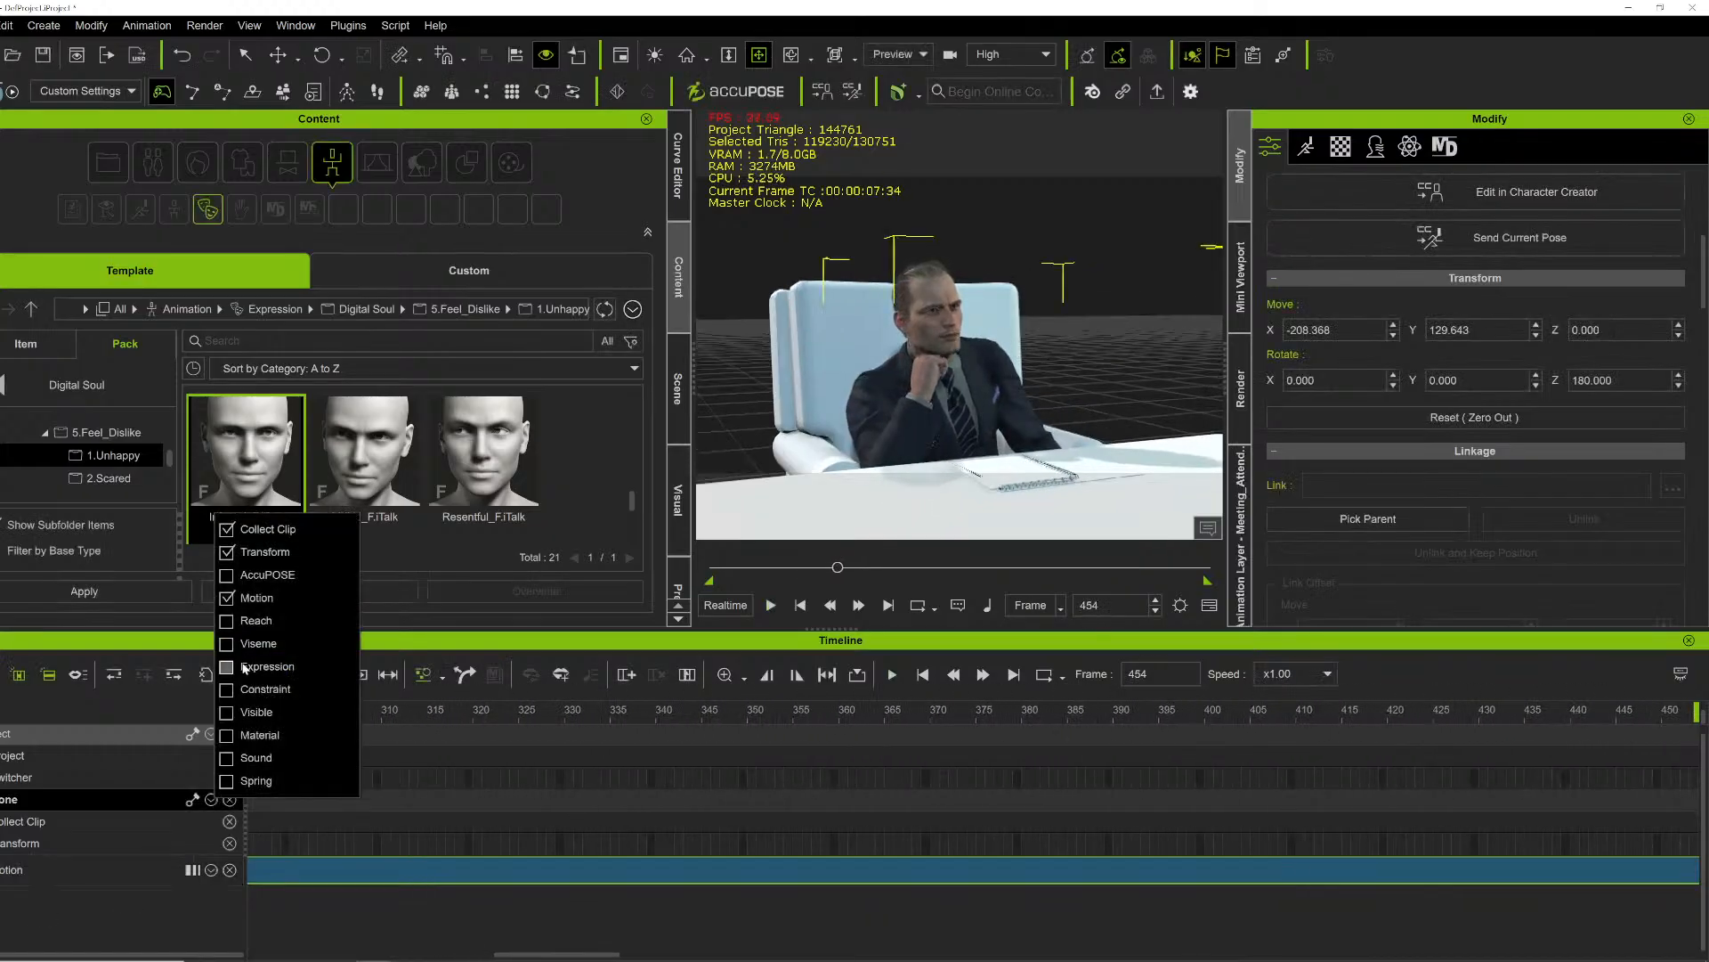
left_click(583, 905)
left_click_drag(552, 957, 389, 959)
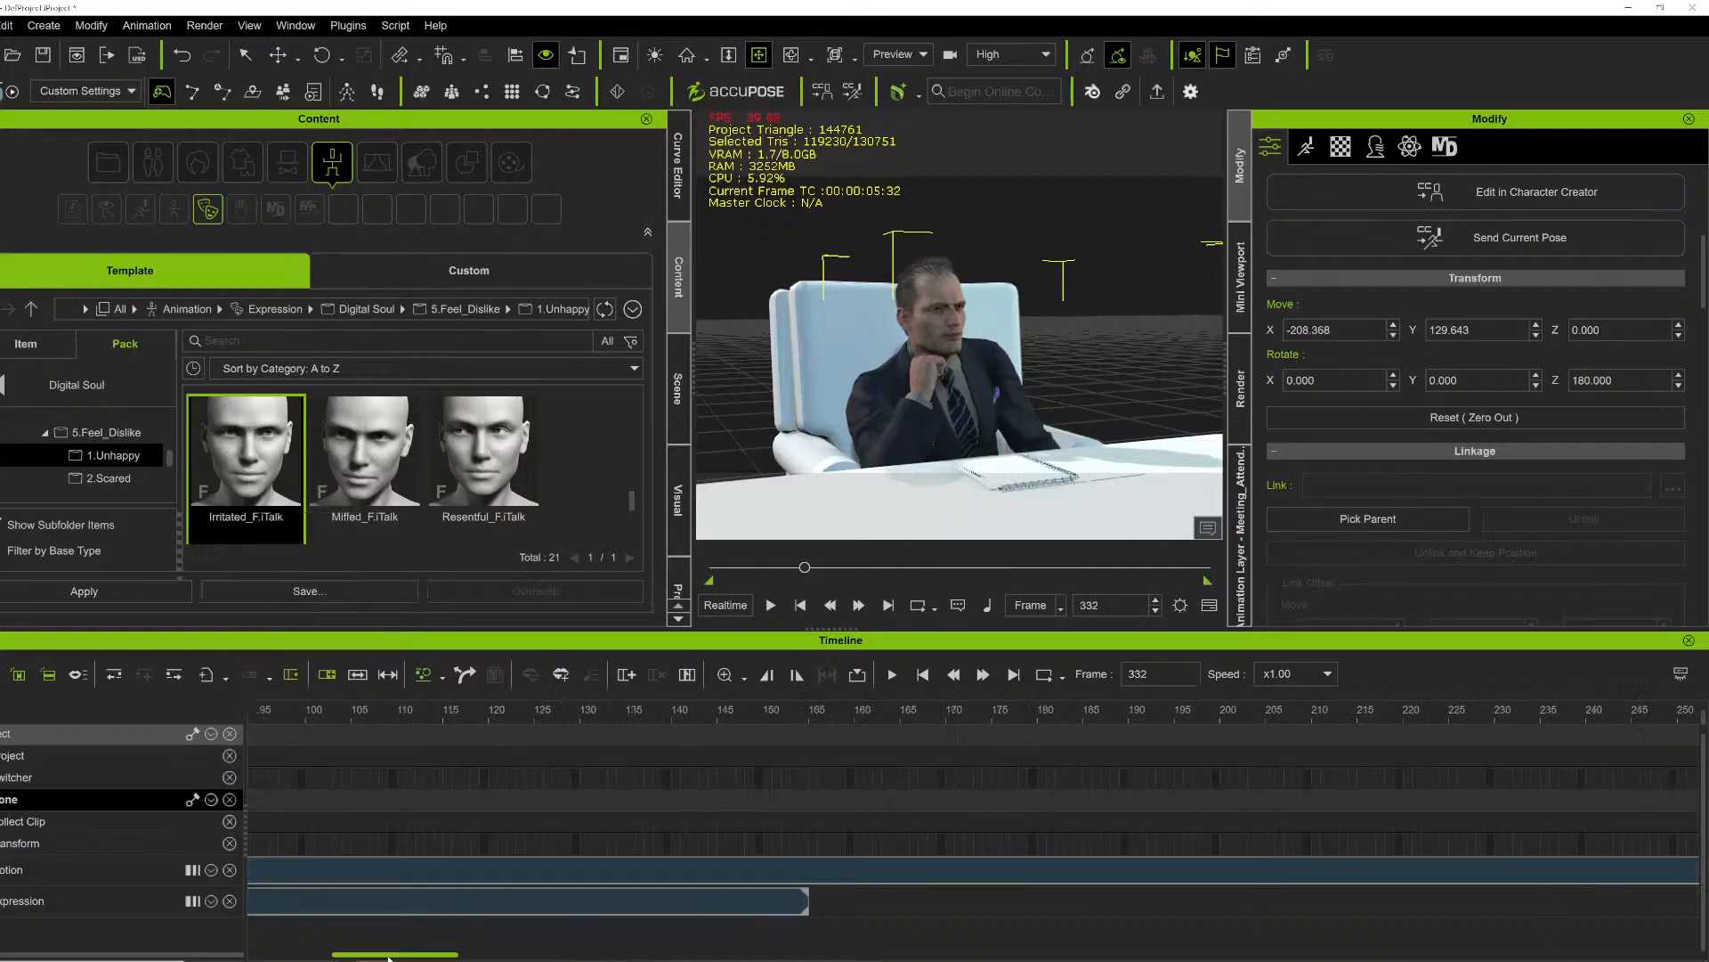
left_click(816, 710)
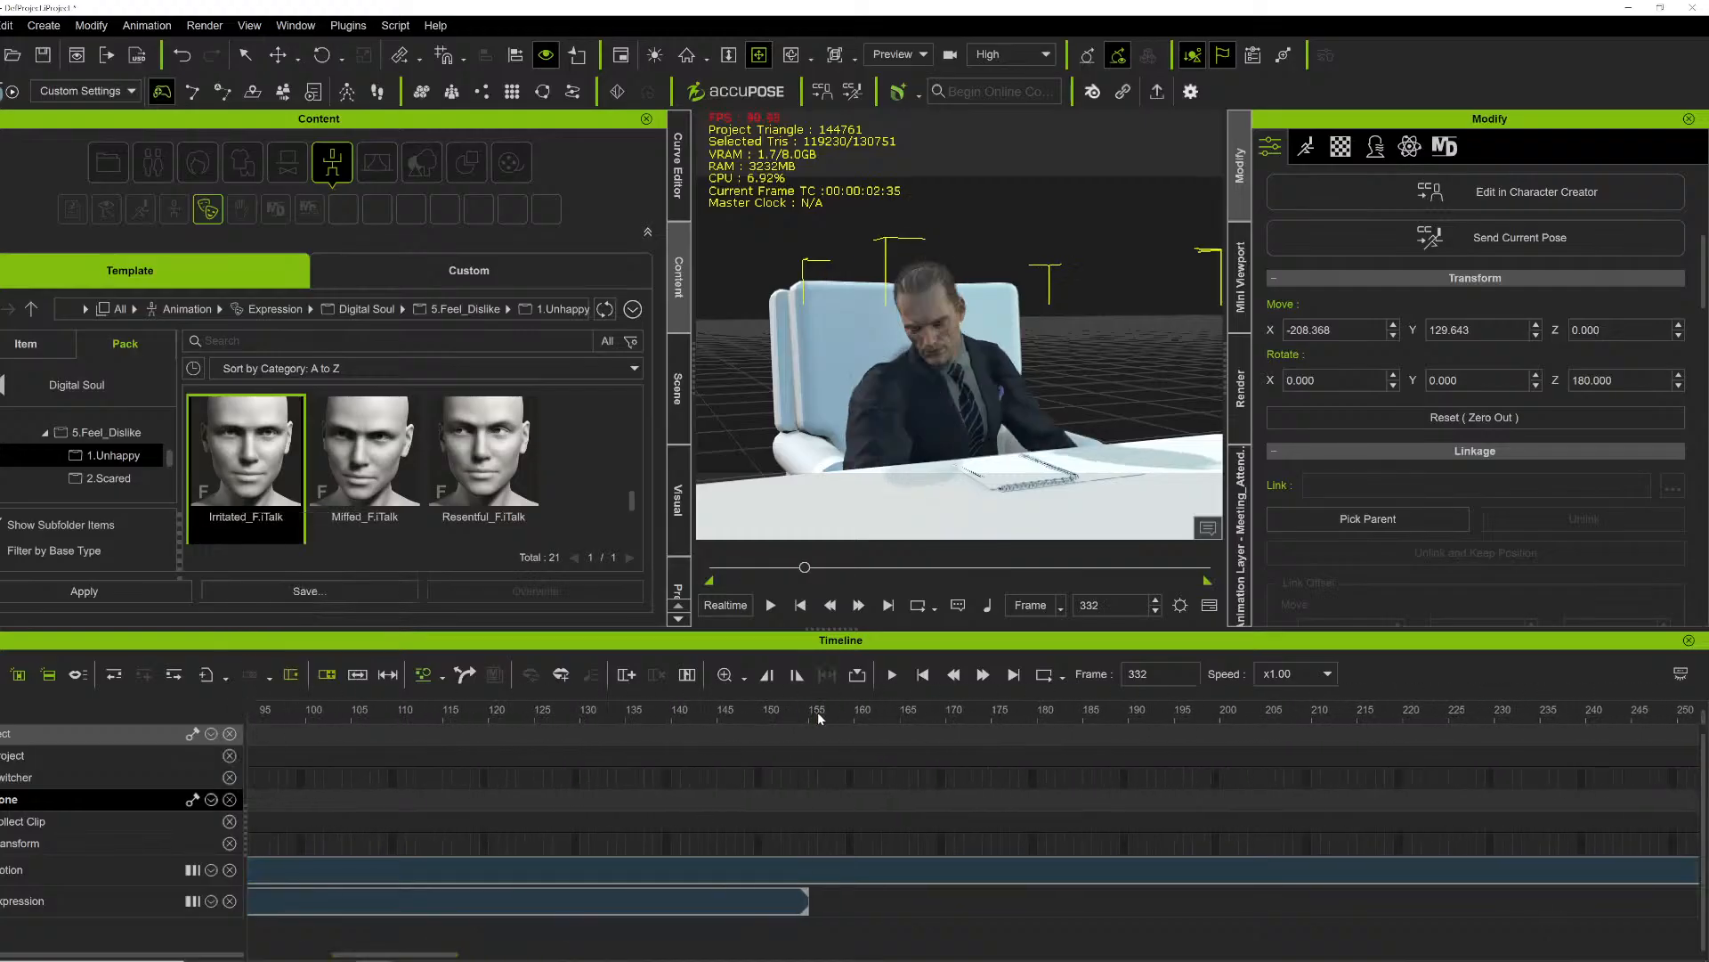
double_click(387, 463)
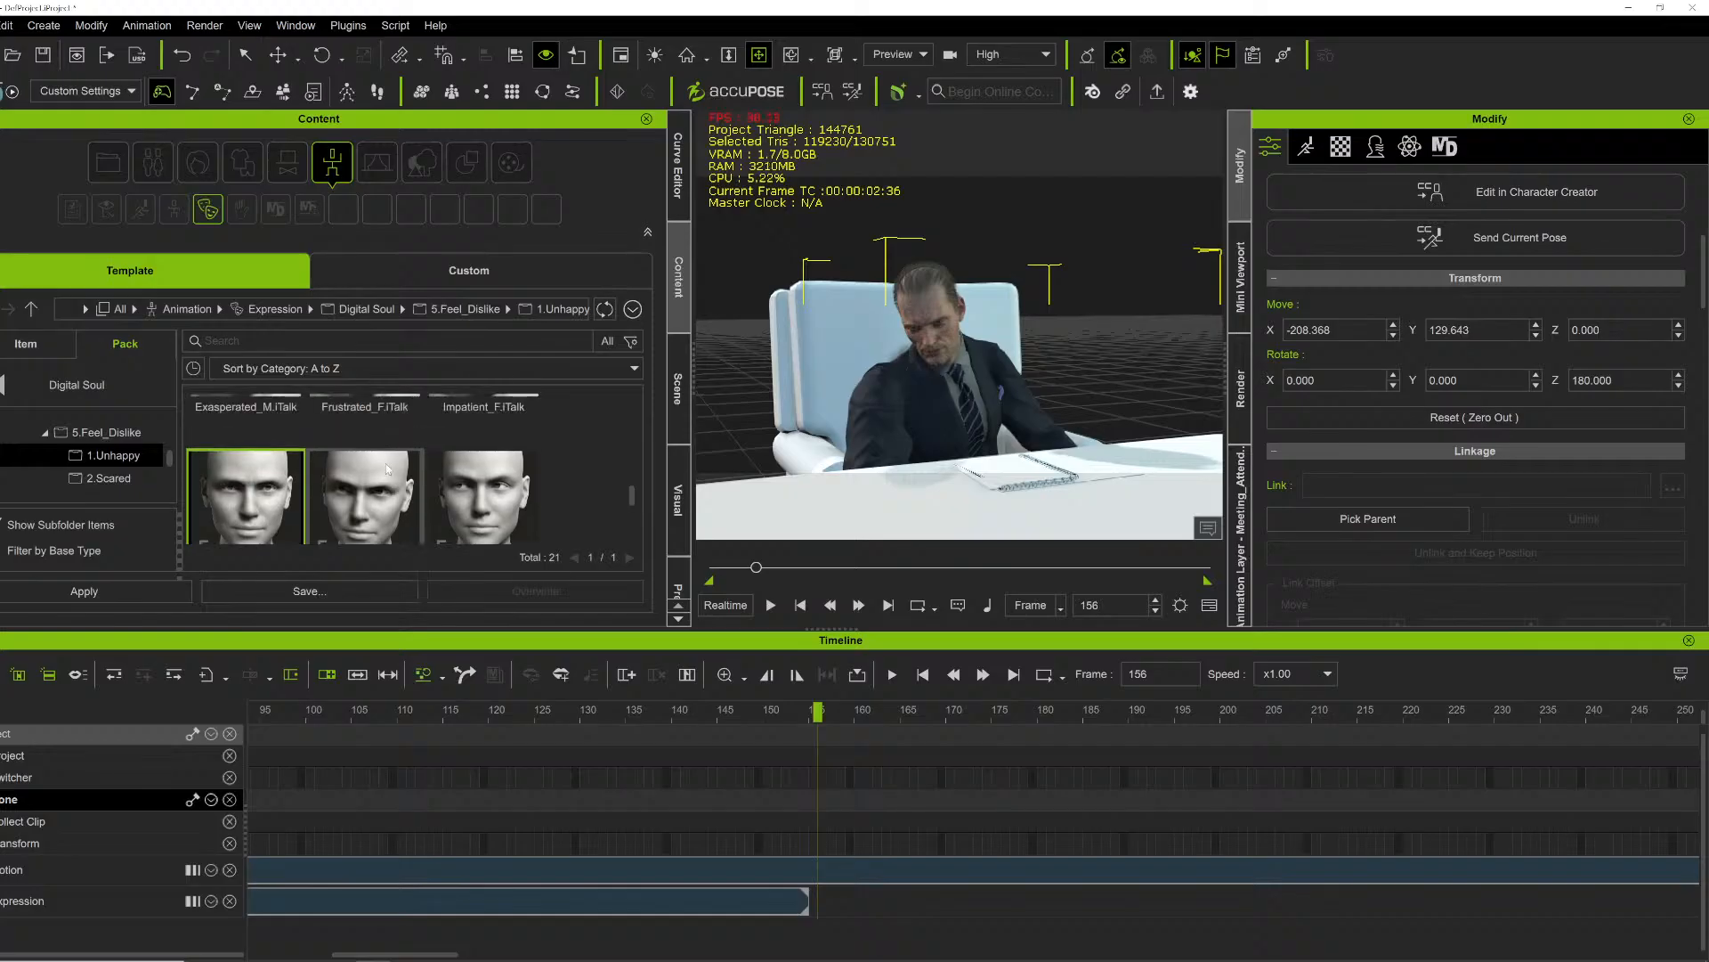
Step: Apply the Miffed_F.iTalk expression to Falcone at frame 150 and play the animation to check his face from the side and front
left_click_drag(898, 904, 841, 905)
key("space")
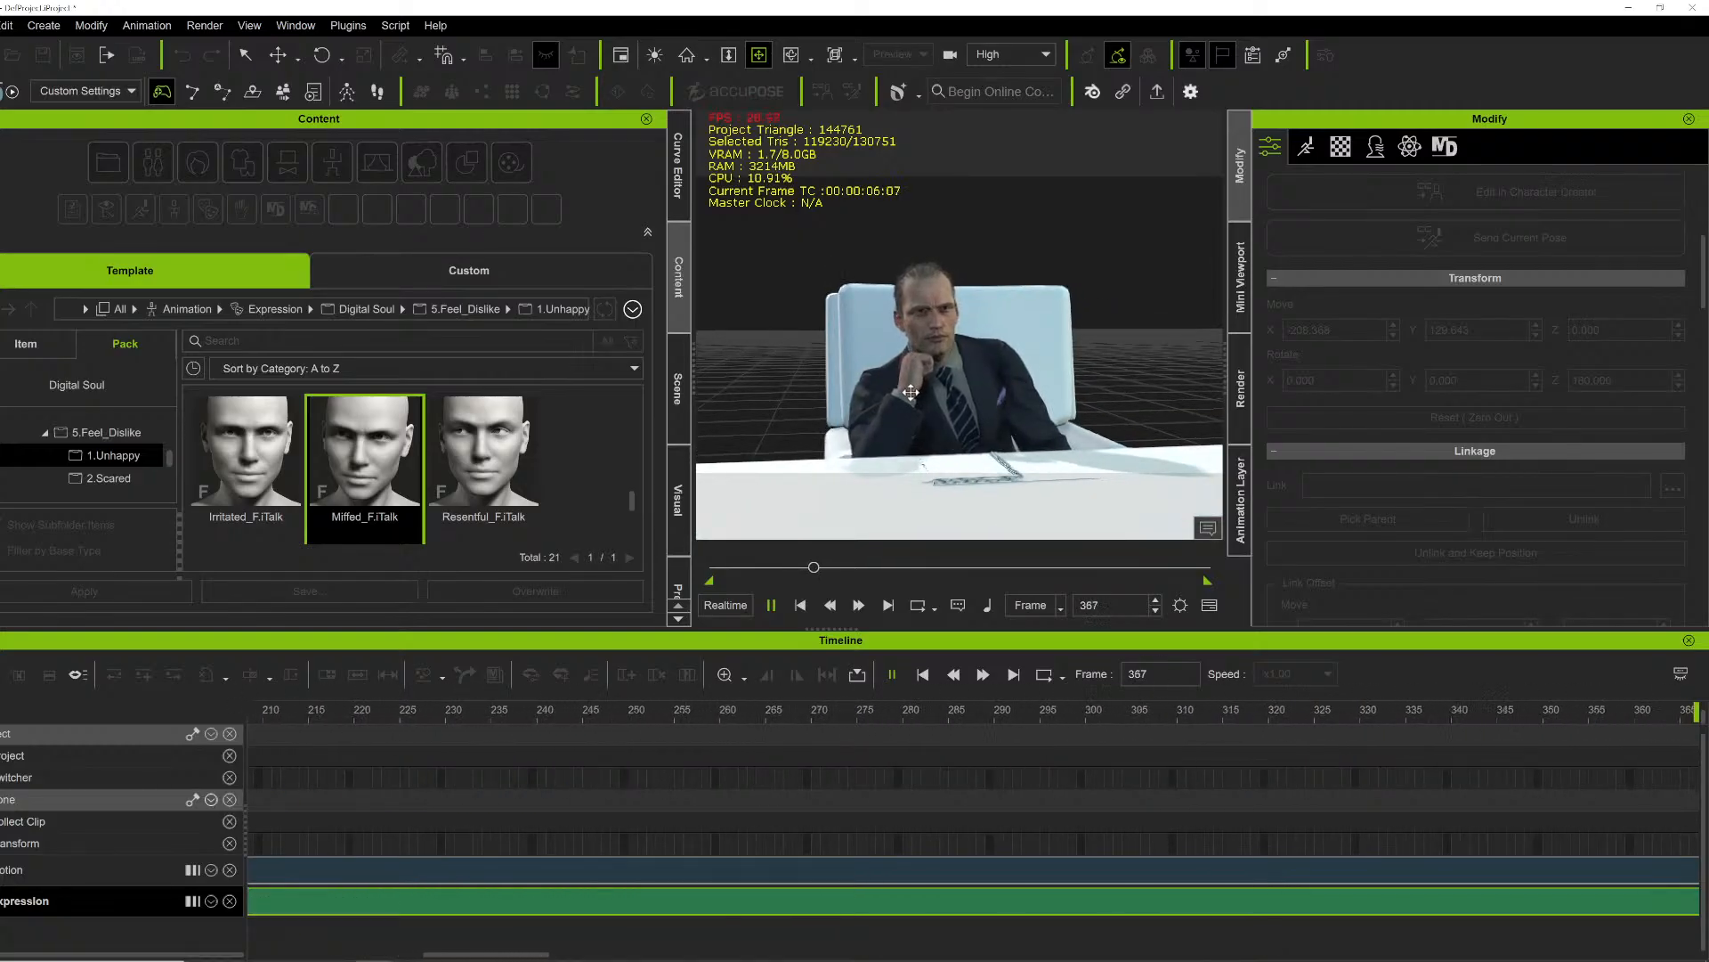
key("space")
key("space")
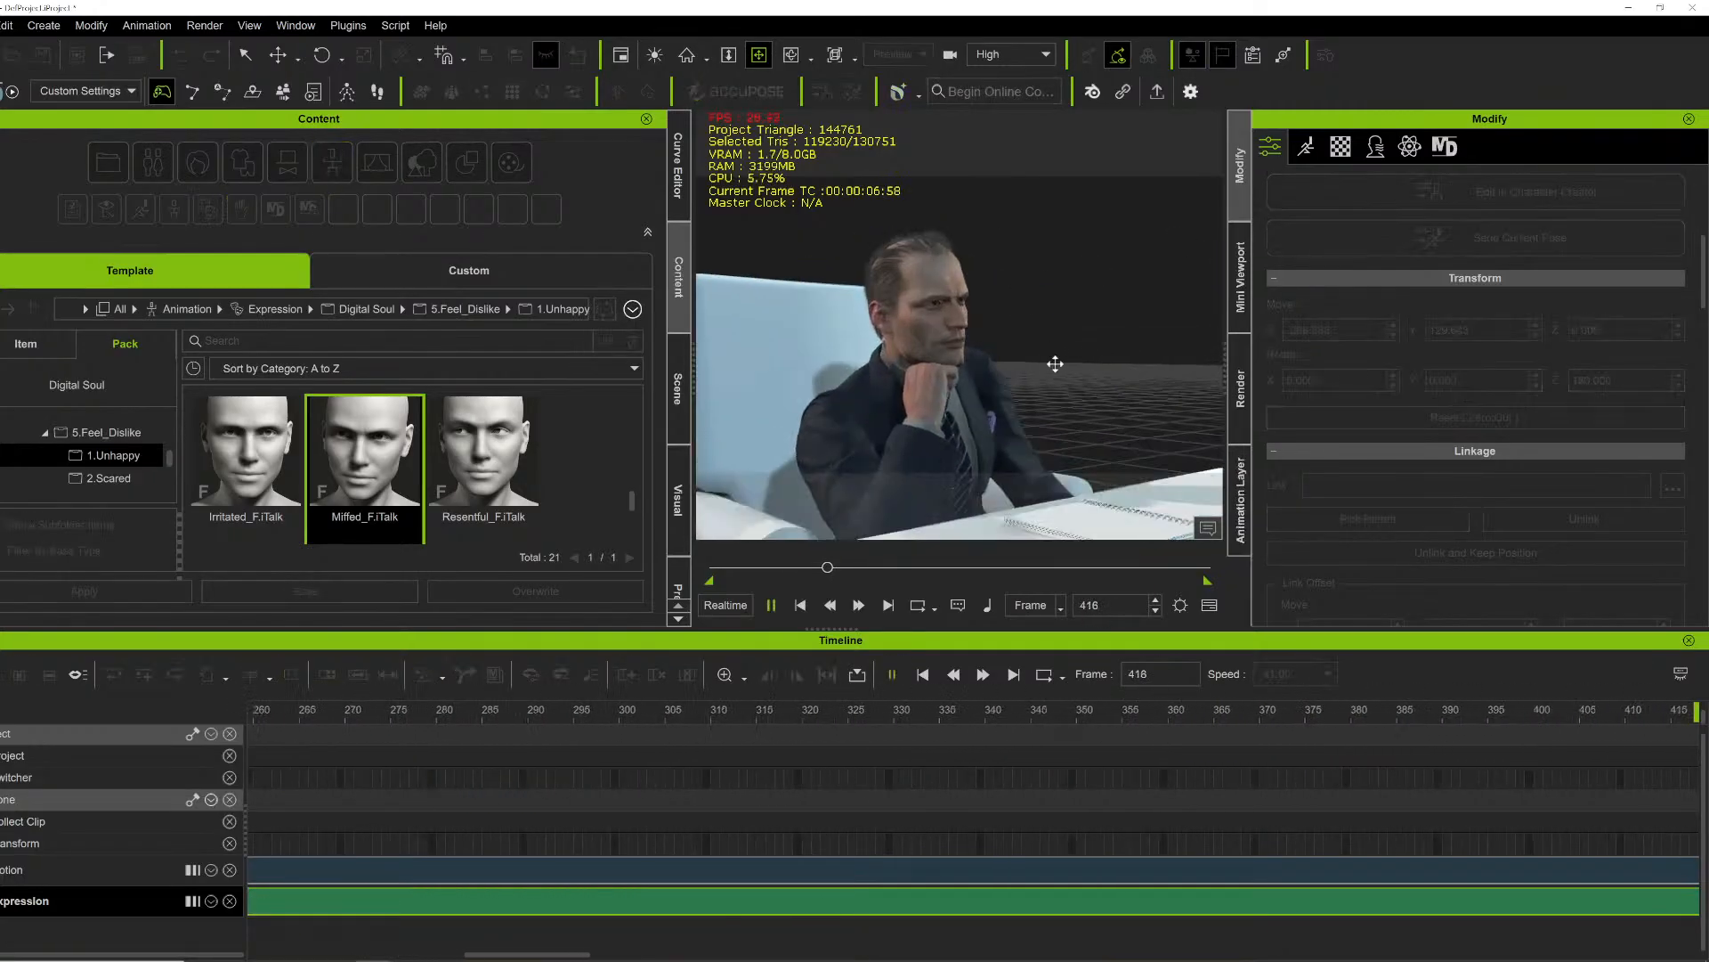
right_click_drag(803, 380, 866, 371)
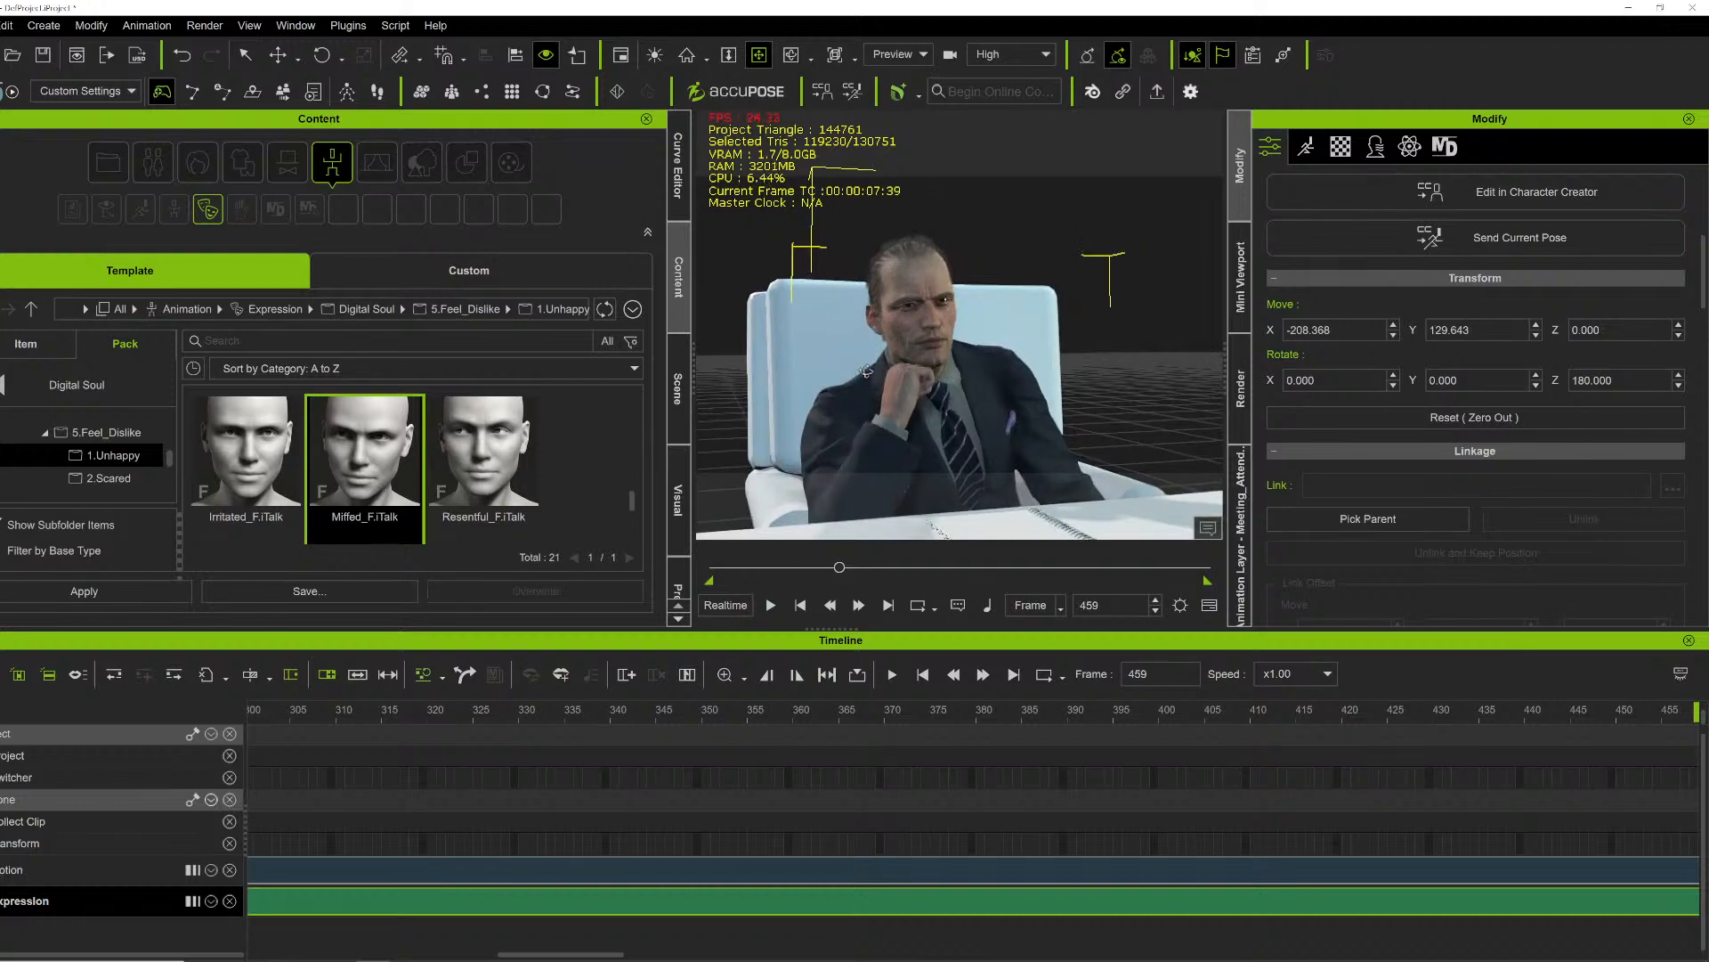
Step: Delete the Irritated_F clip from Falcone's Expression track and move the Miffed_F clip to start at frame 0
left_click_drag(837, 583, 810, 570)
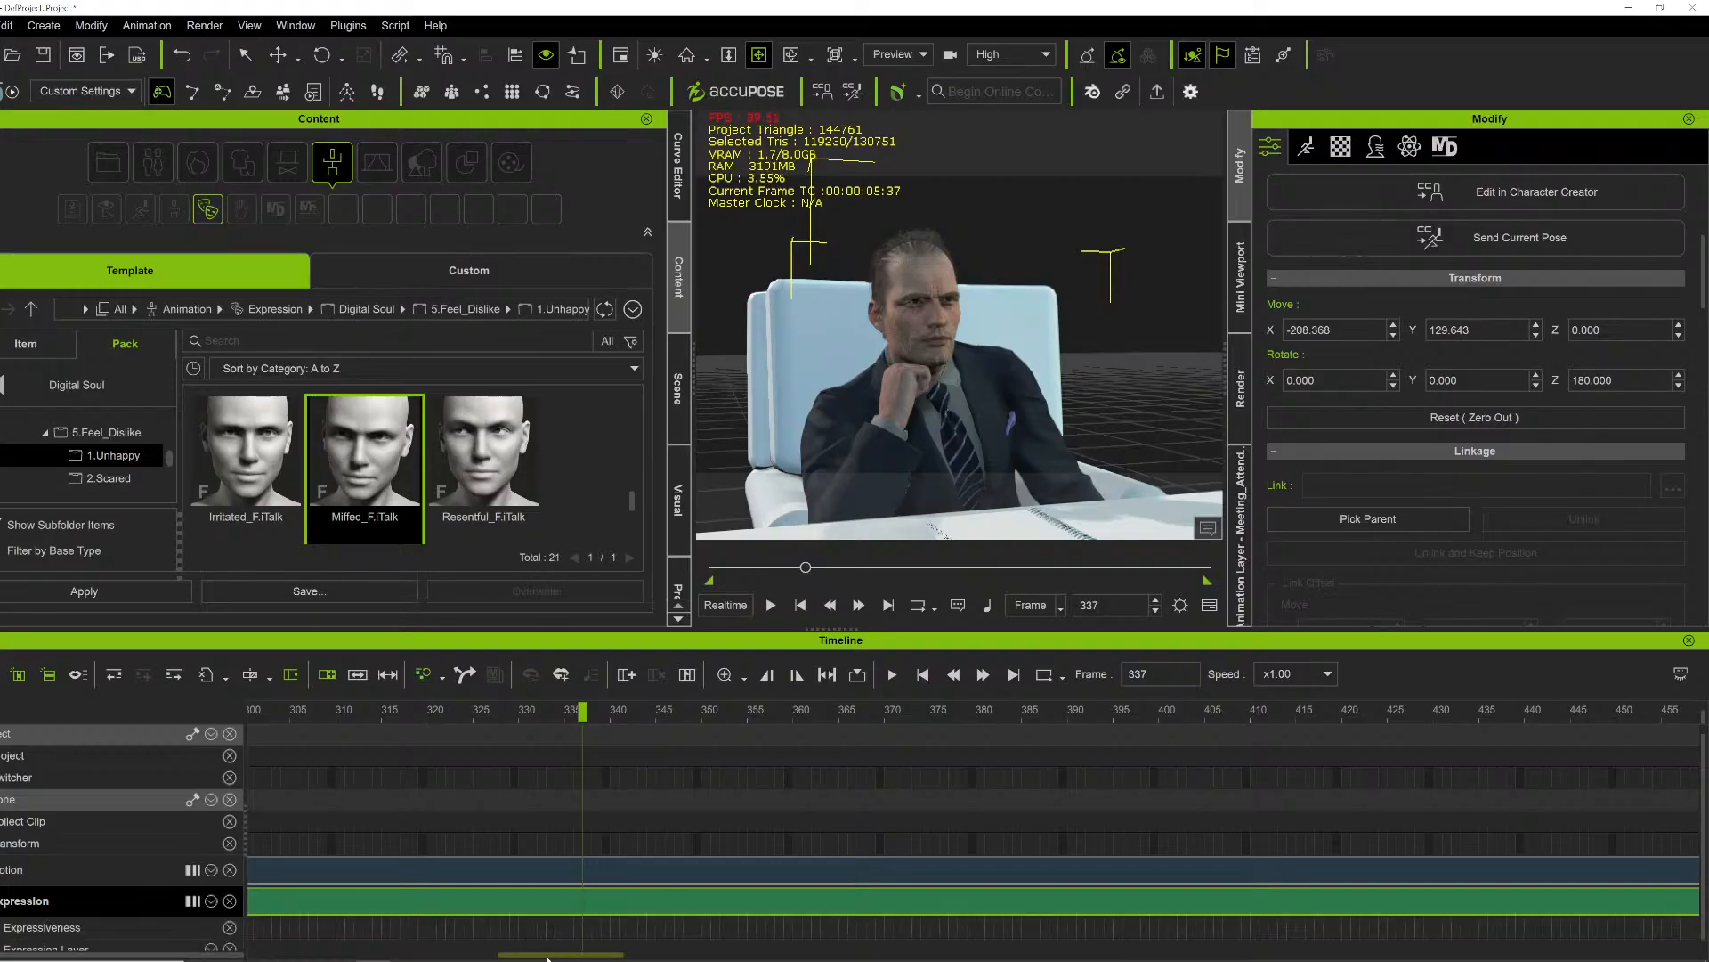
left_click_drag(548, 957, 389, 957)
left_click(485, 907)
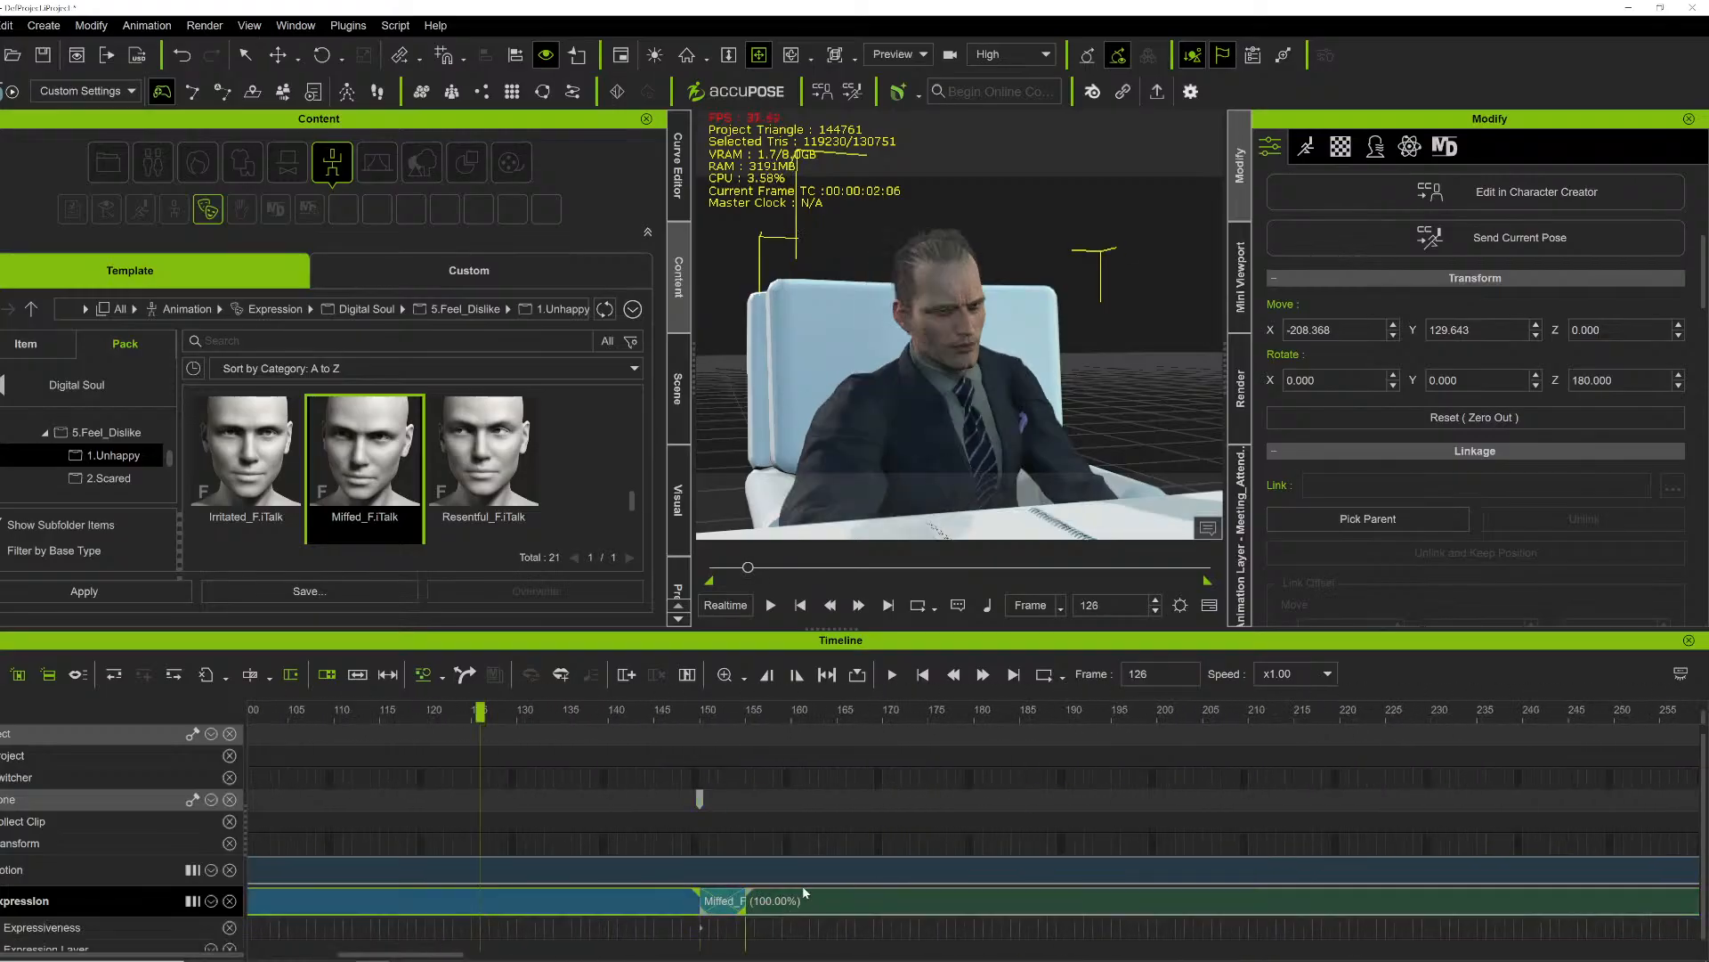
key("Delete")
left_click_drag(803, 899, 252, 841)
scroll(265, 841, "down", 10)
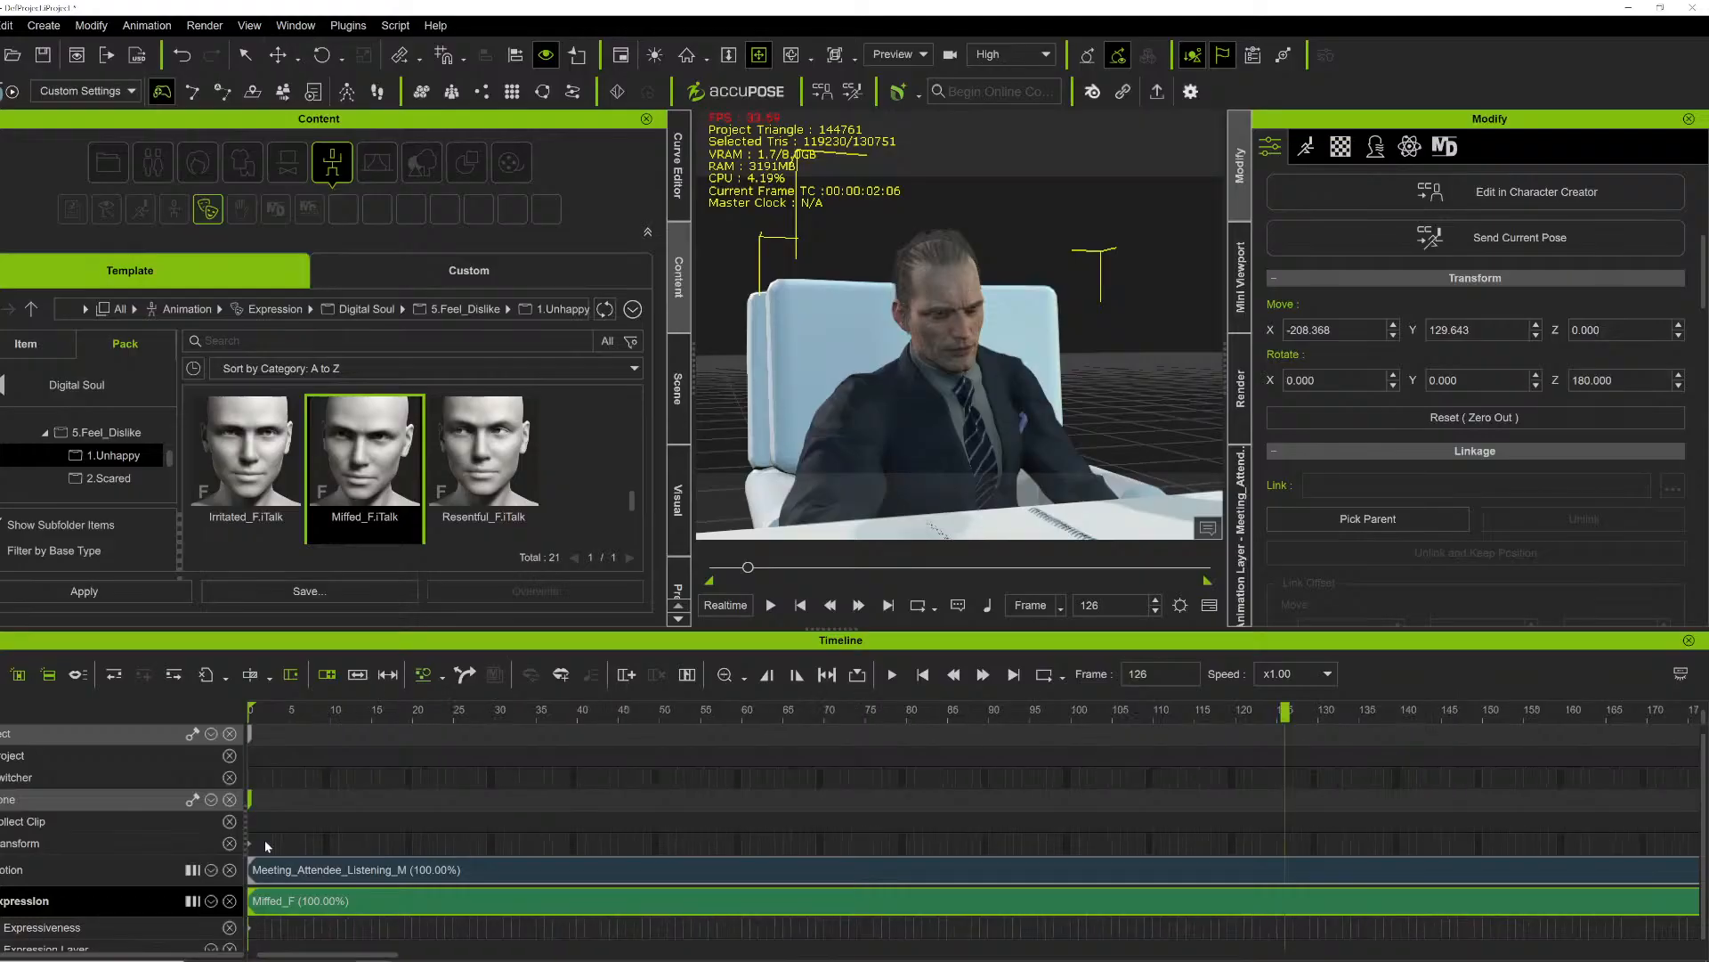
Step: Play the Miffed_F clip through and raise Falcone's Expressiveness to 148 with a face key at frame 18
key("space")
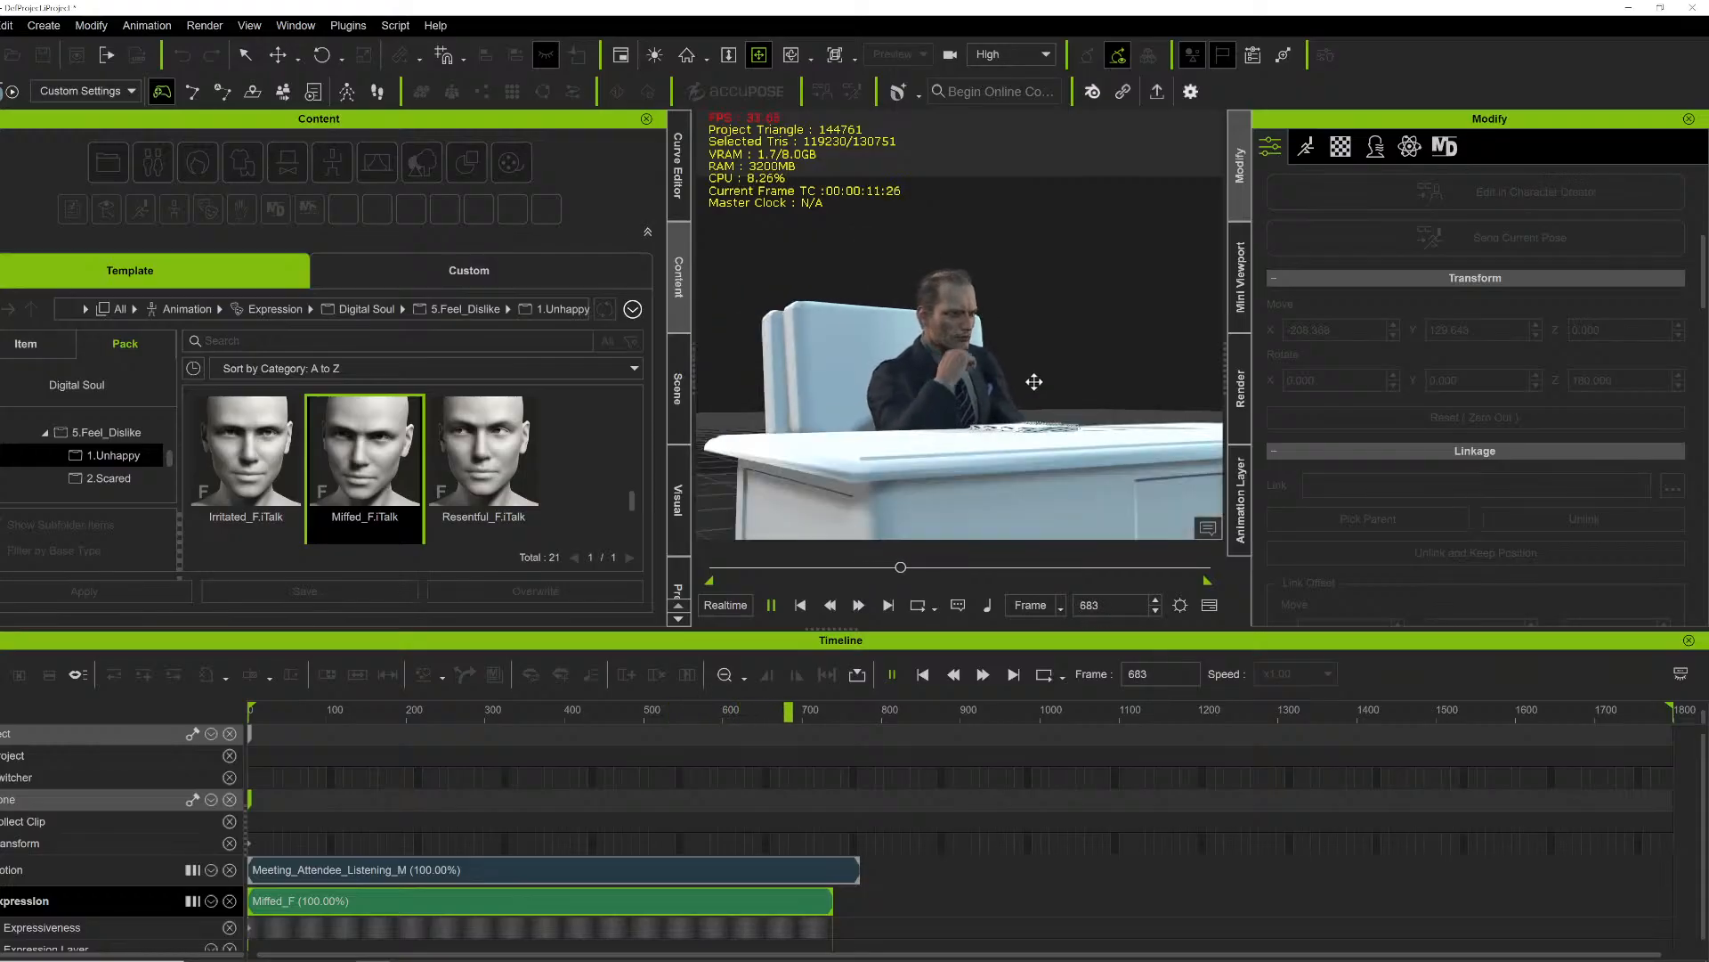
key("space")
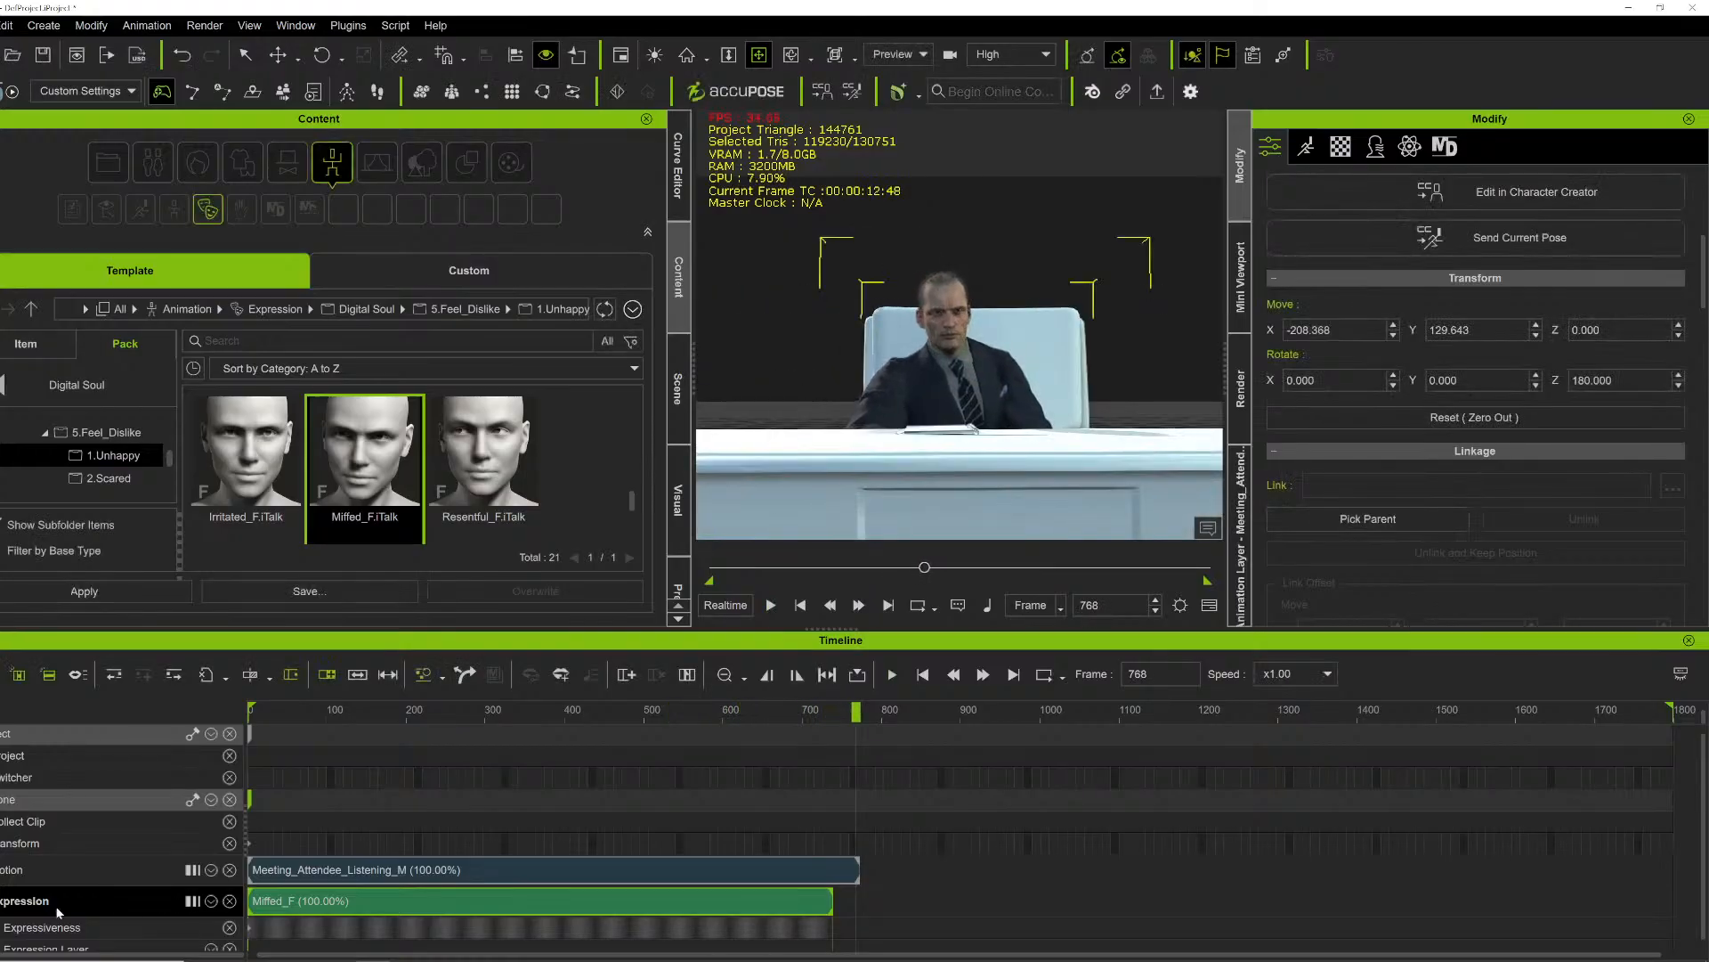
scroll(306, 916, "down", 1)
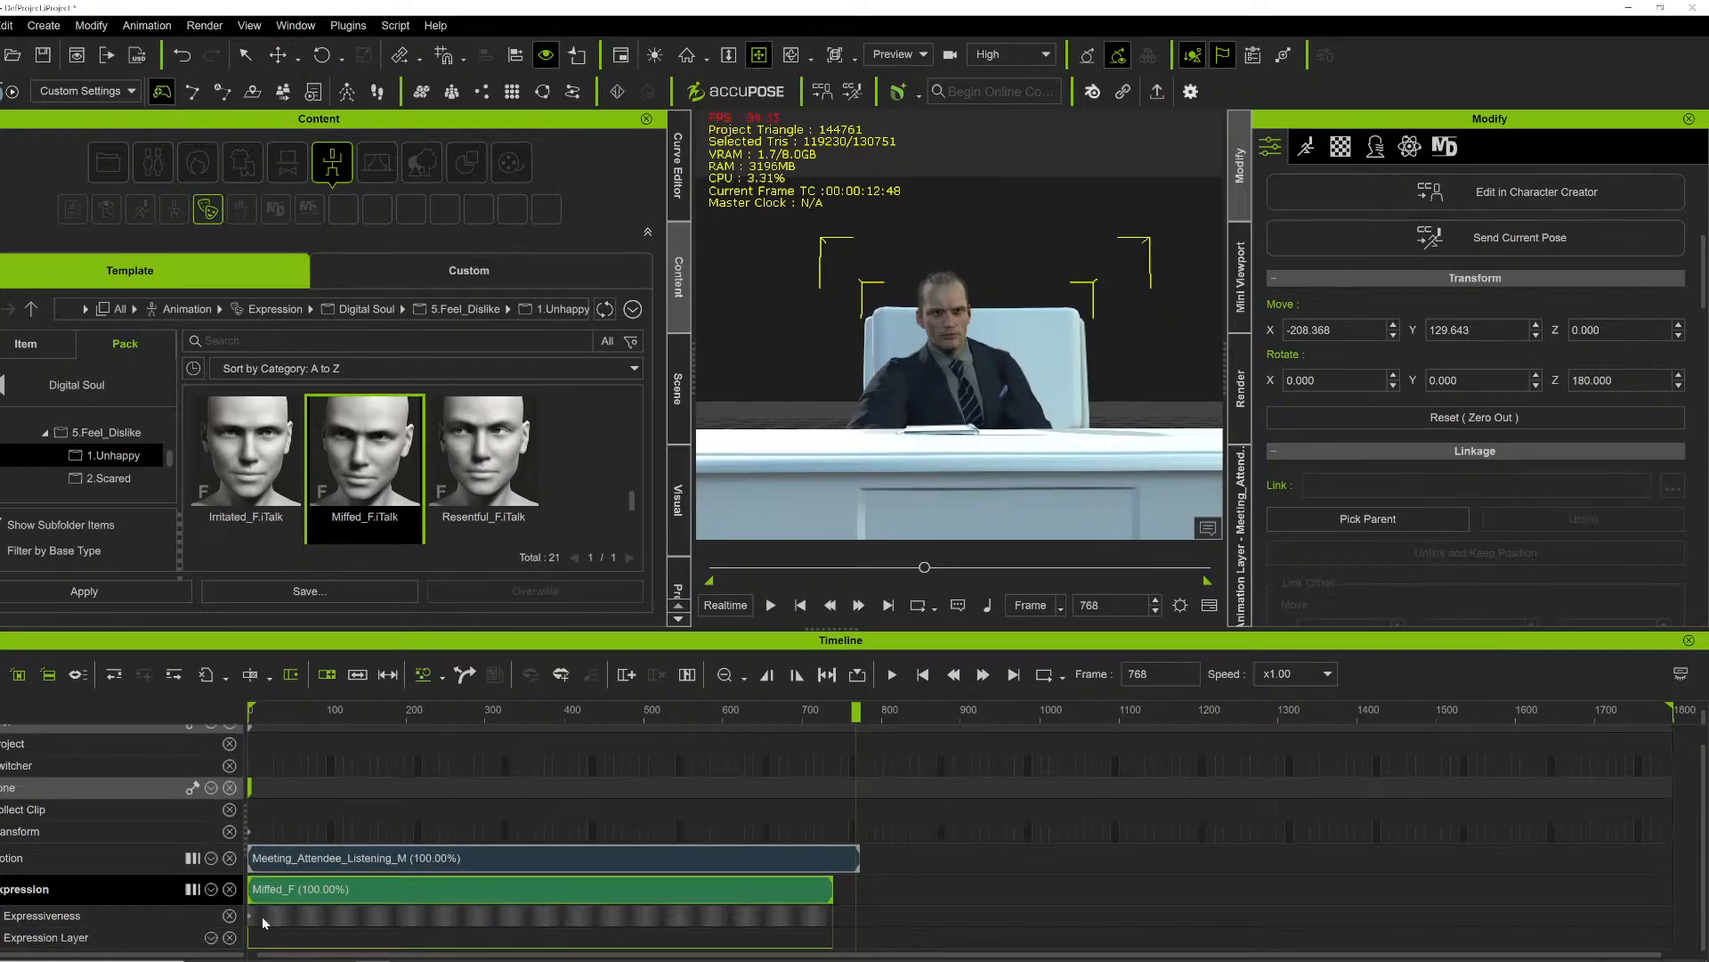
double_click(262, 916)
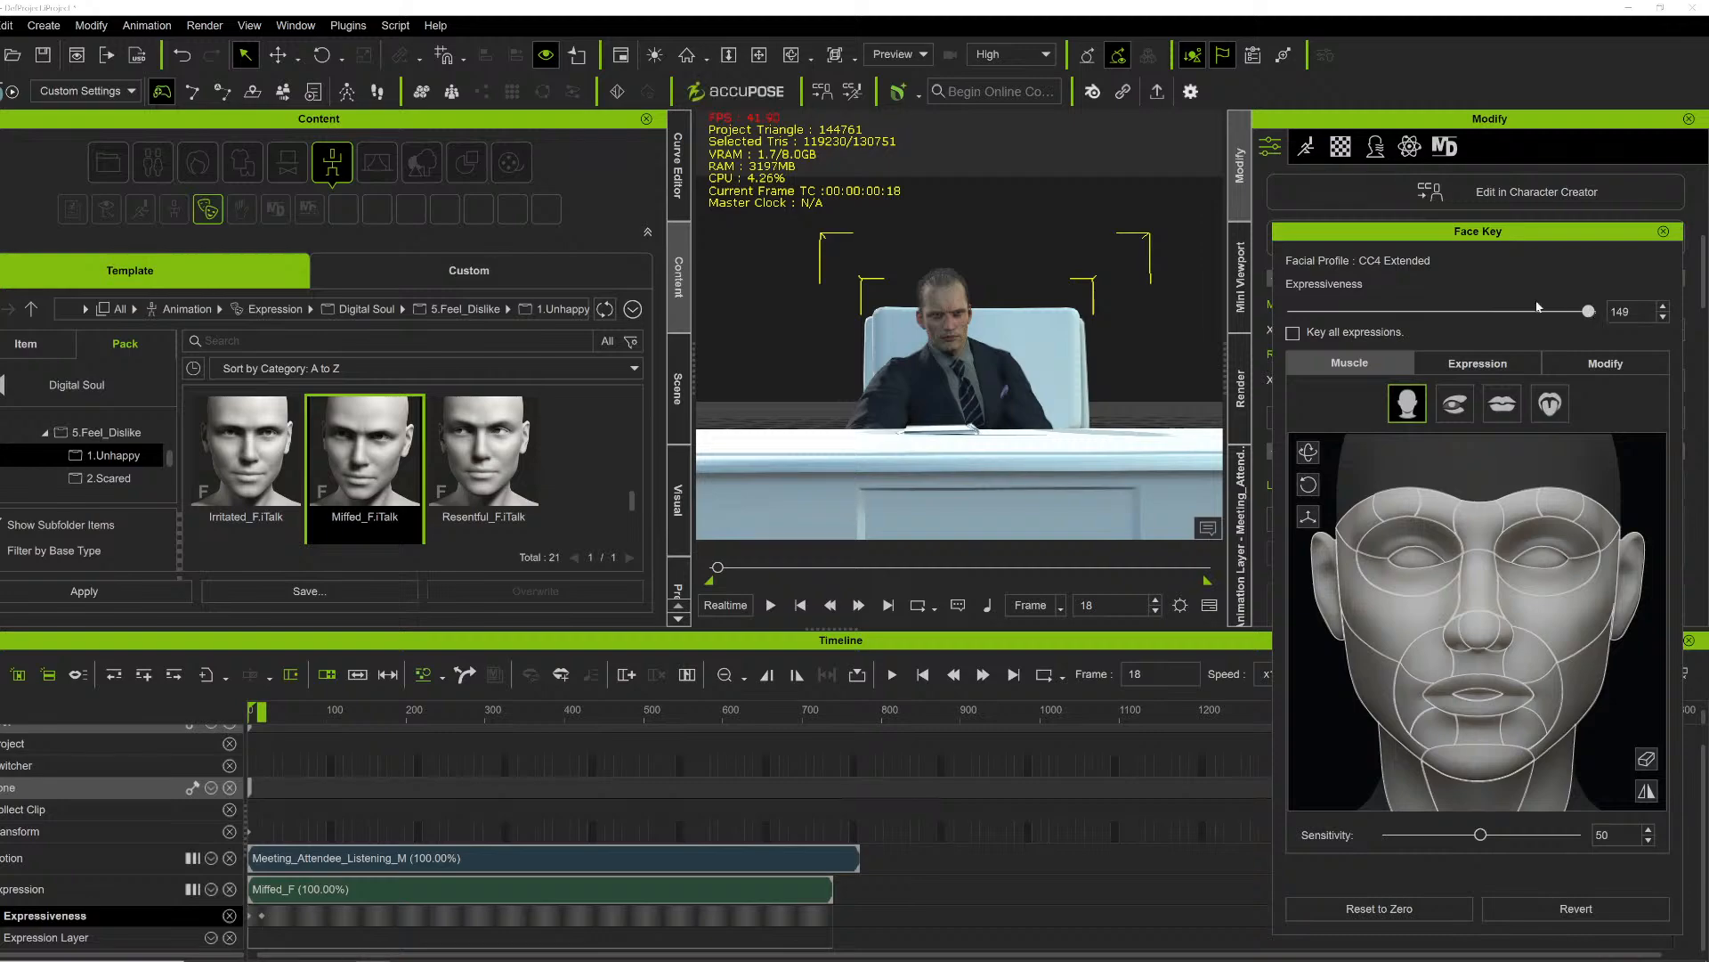
Step: Play the animation and examine the intensified expression on Falcone's face up close from several angles up to frame 521
key("space")
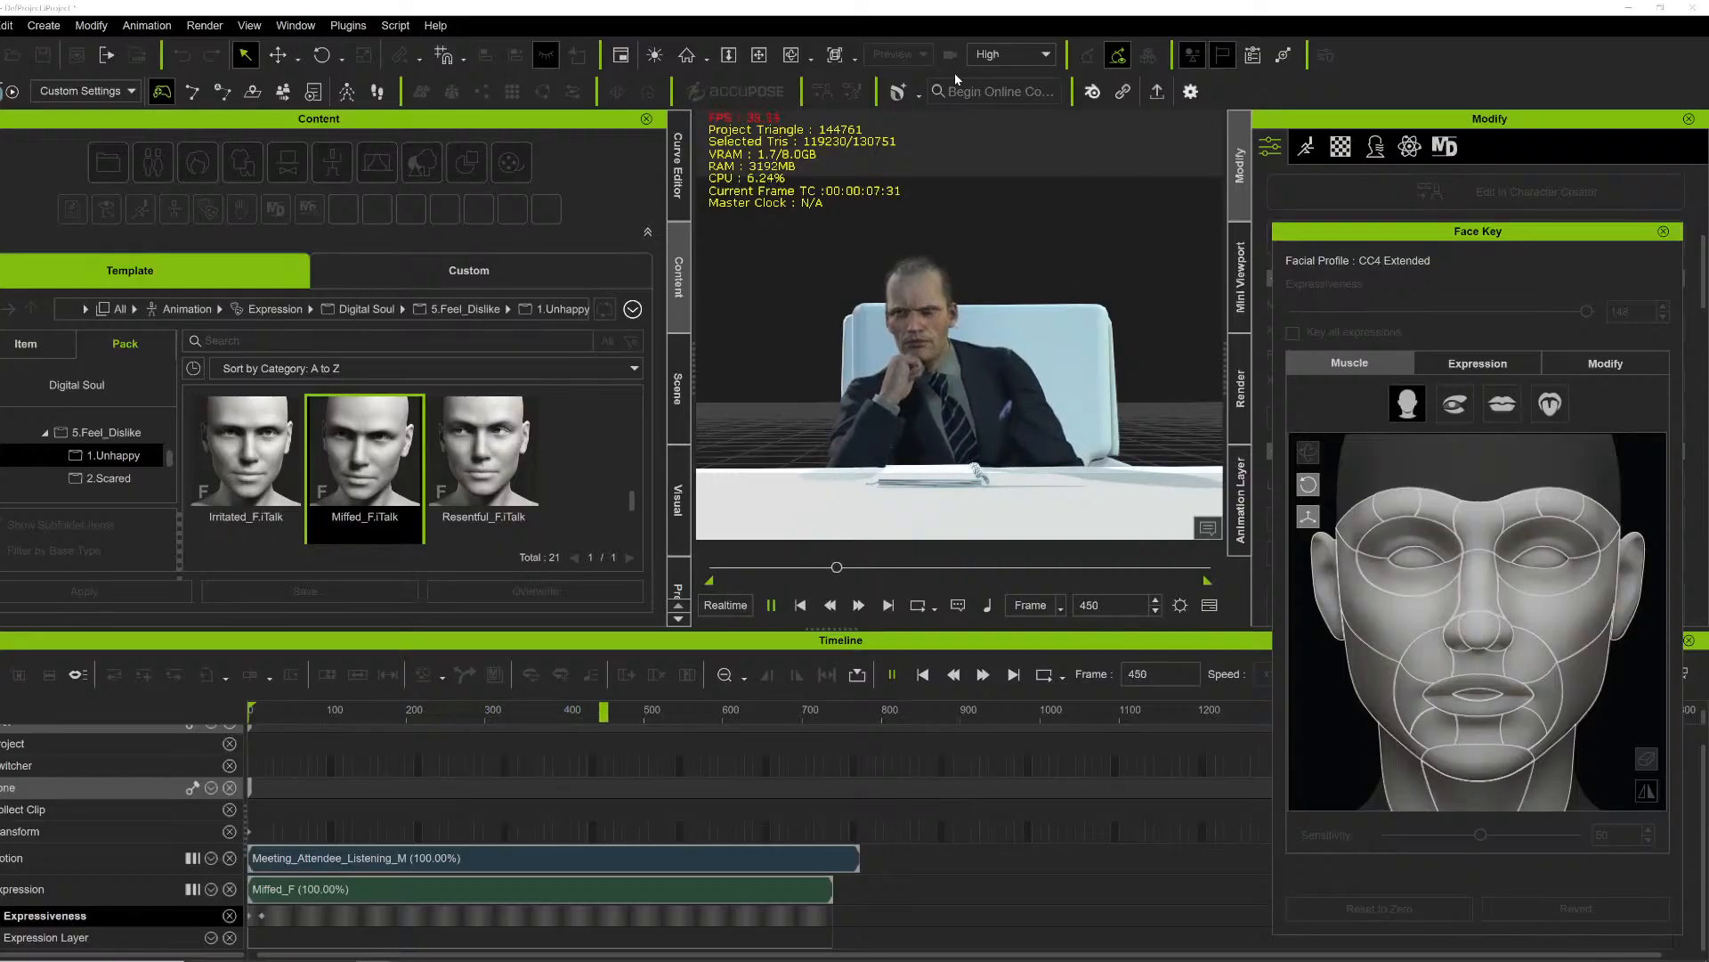
key("space")
left_click(759, 56)
key("space")
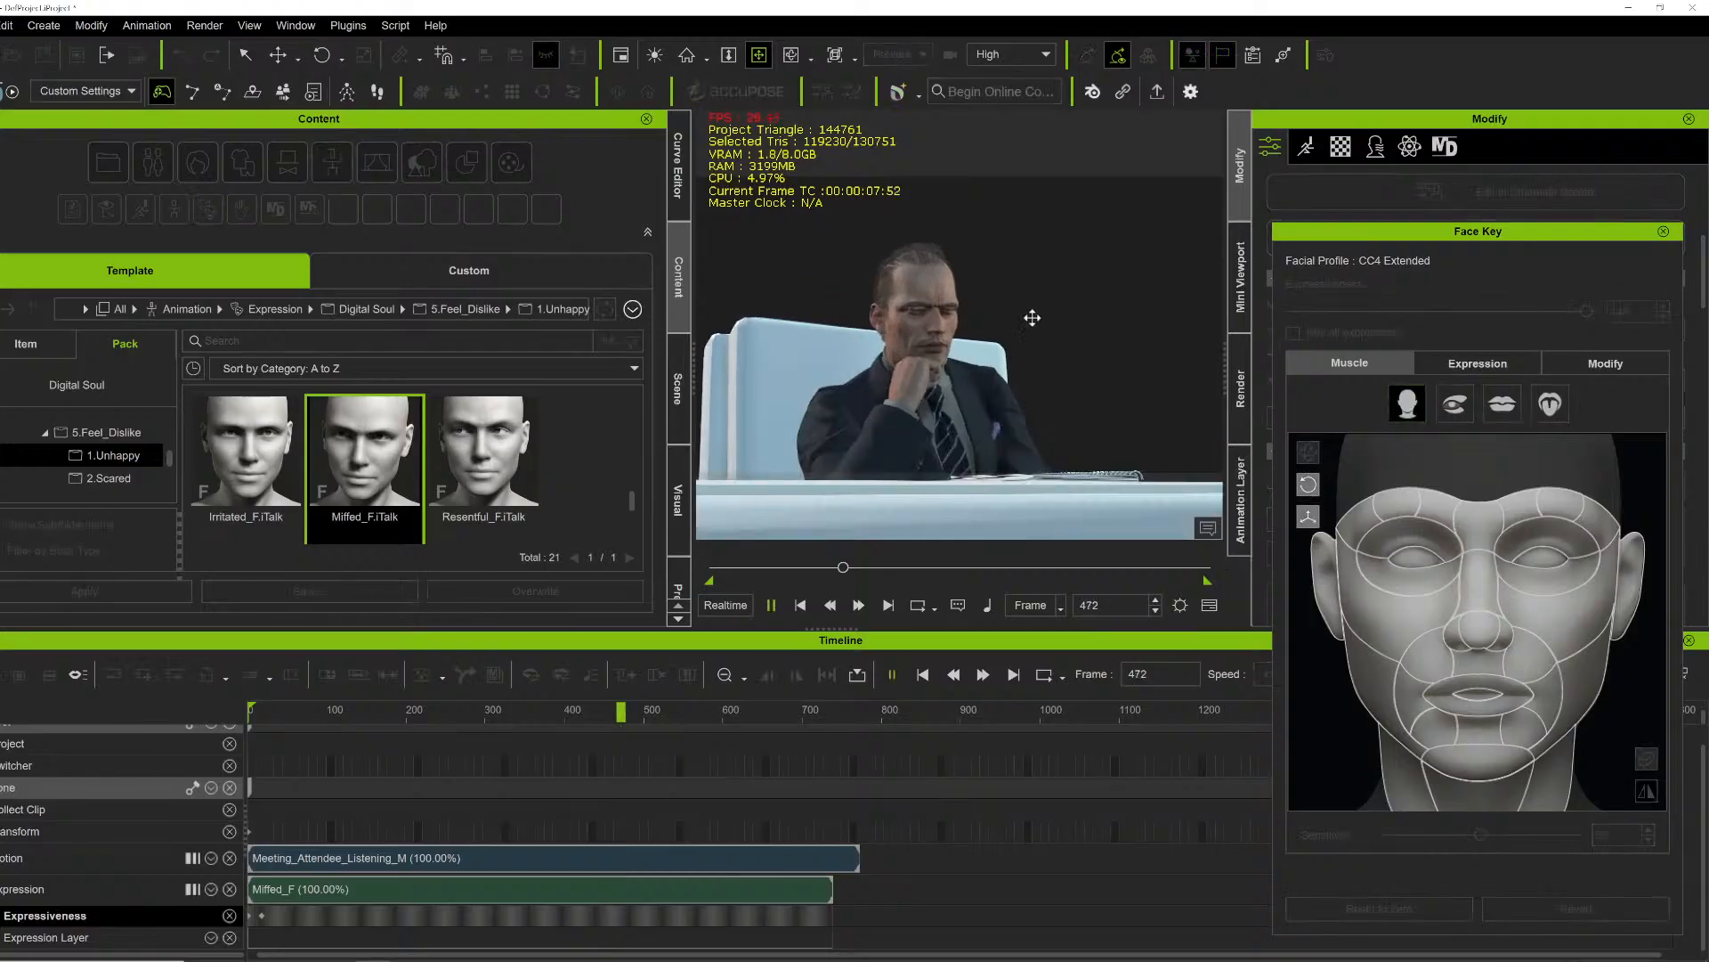
scroll(1032, 318, "up", 3)
key("space")
right_click_drag(1017, 351, 872, 396)
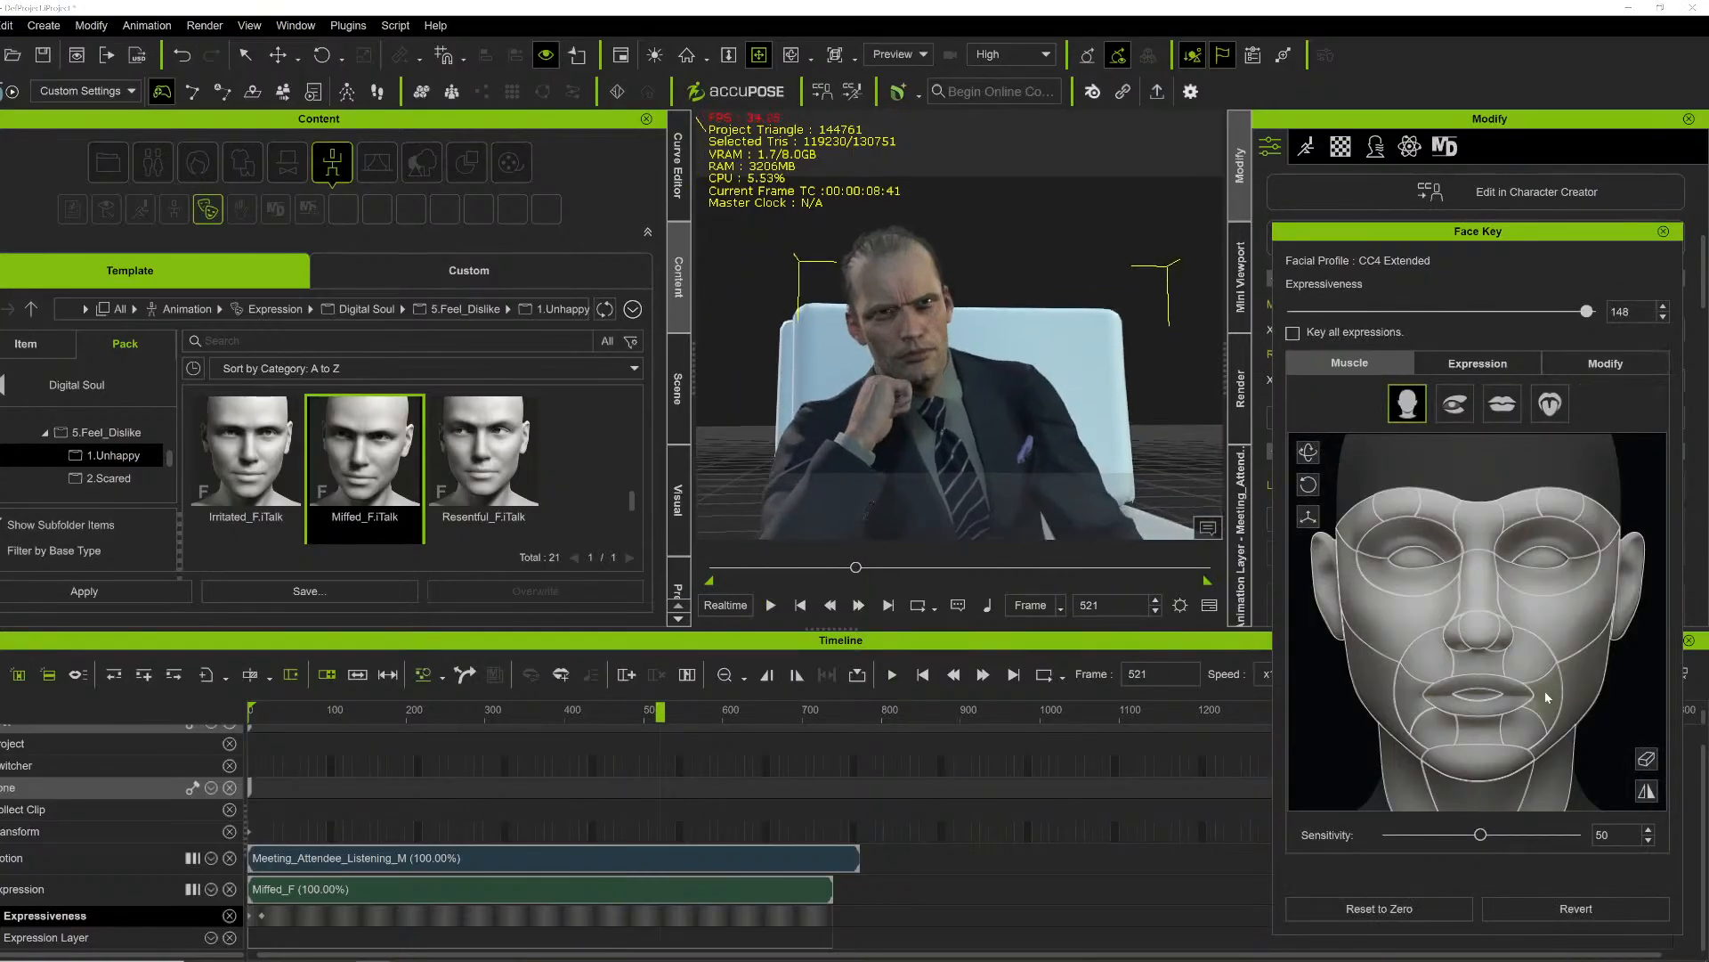
Step: Key an adjustment of the mouth-corner muscles on Falcone's face at frame 245, discarding the first attempt
left_click(442, 713)
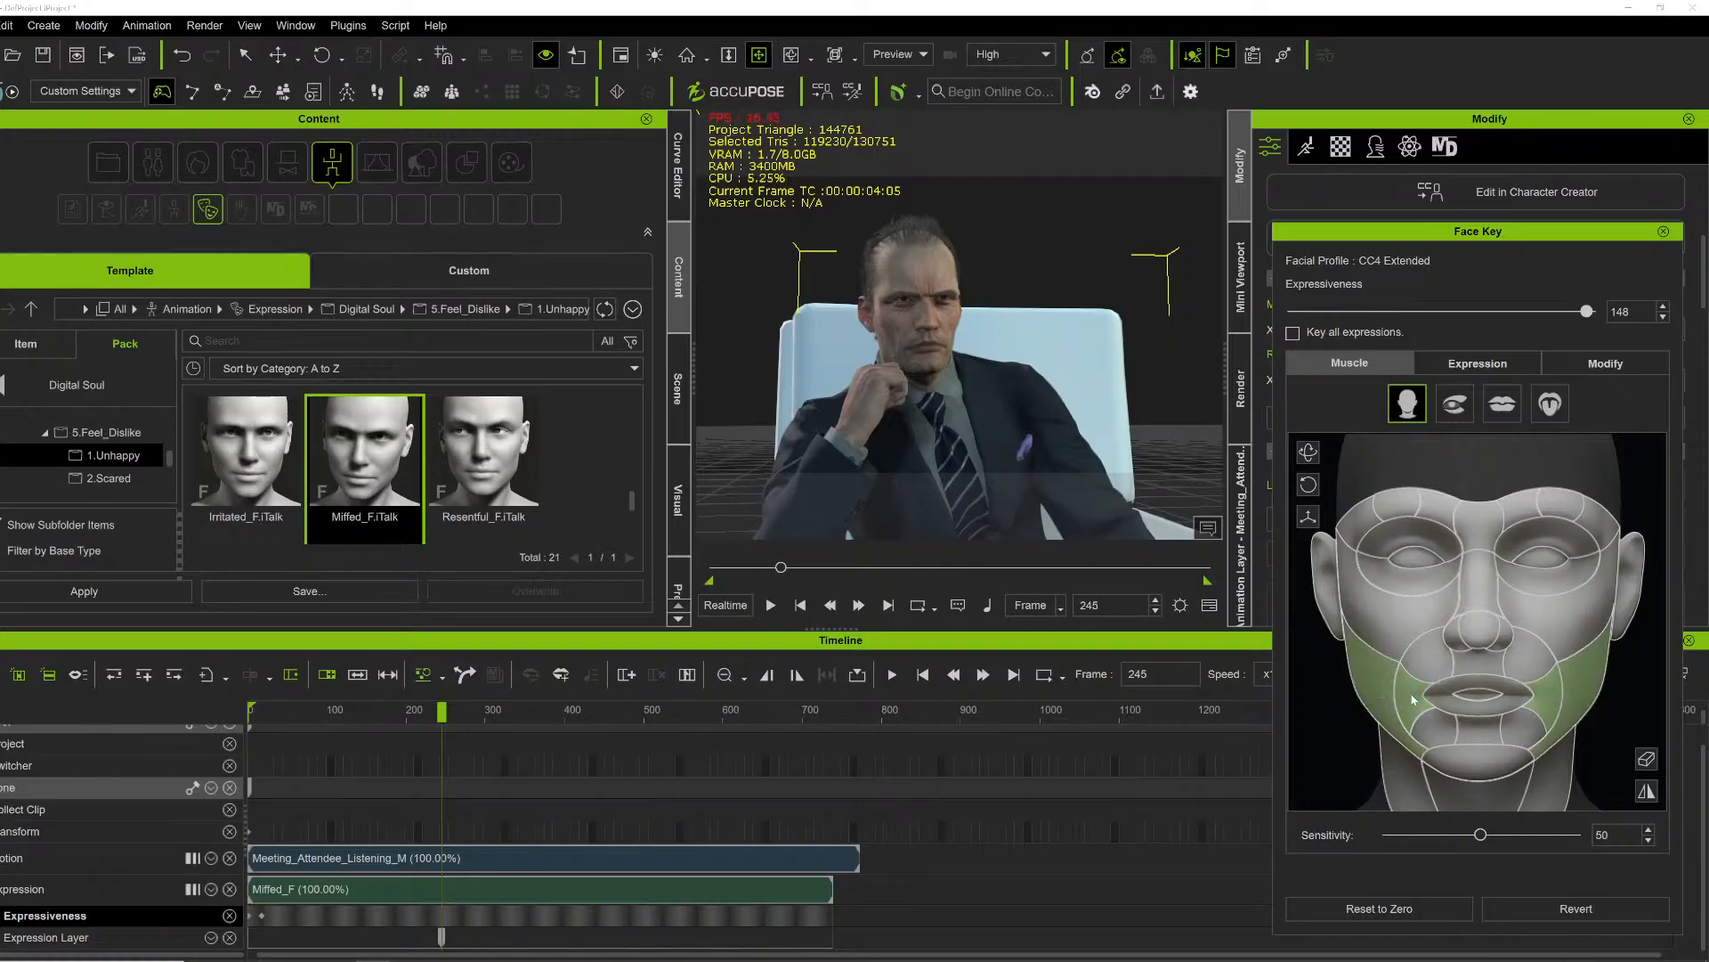
left_click_drag(1411, 699, 1565, 480)
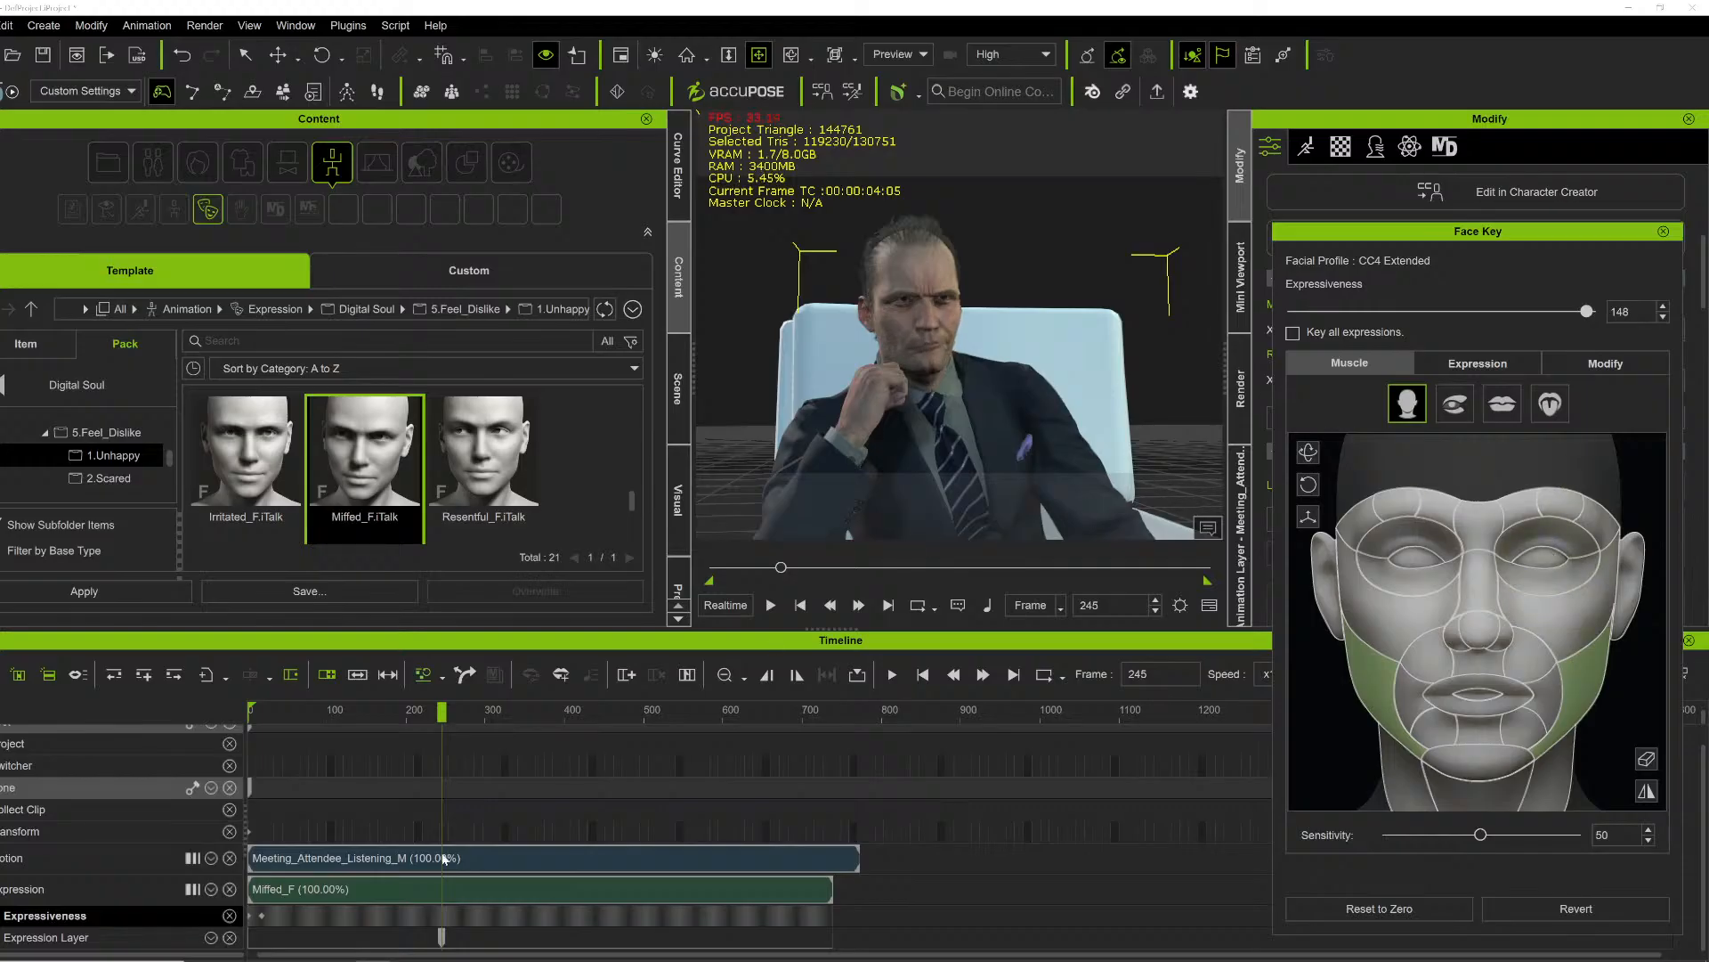
left_click(443, 937)
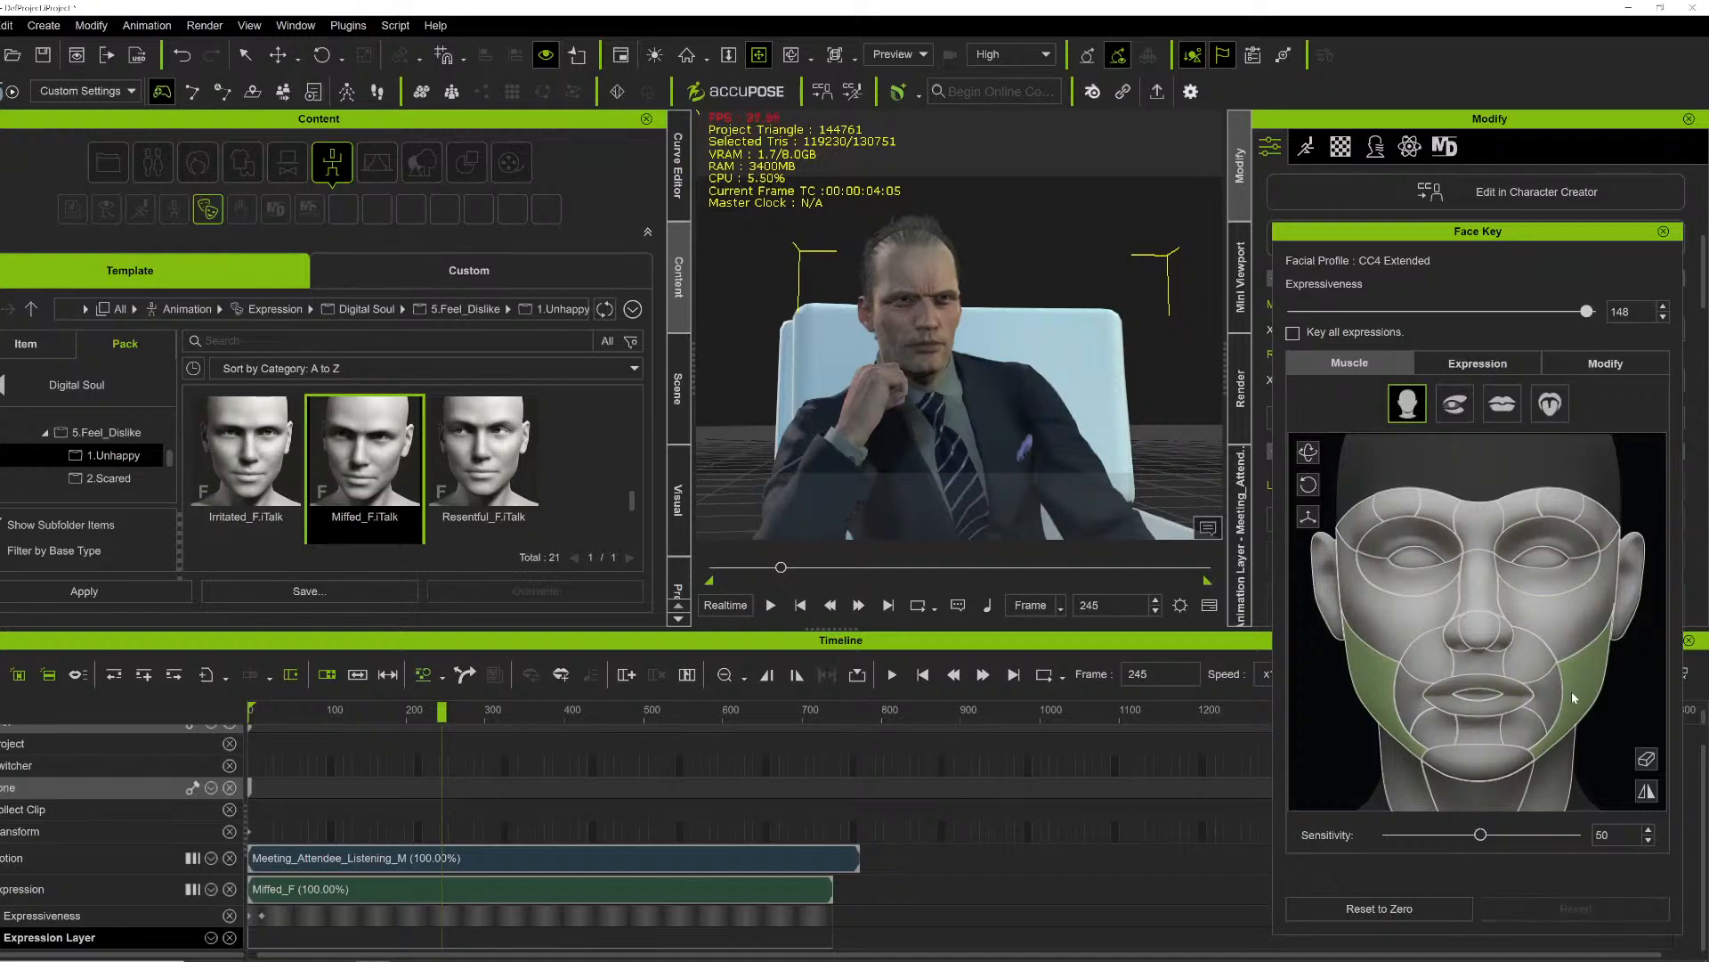
left_click(1385, 713)
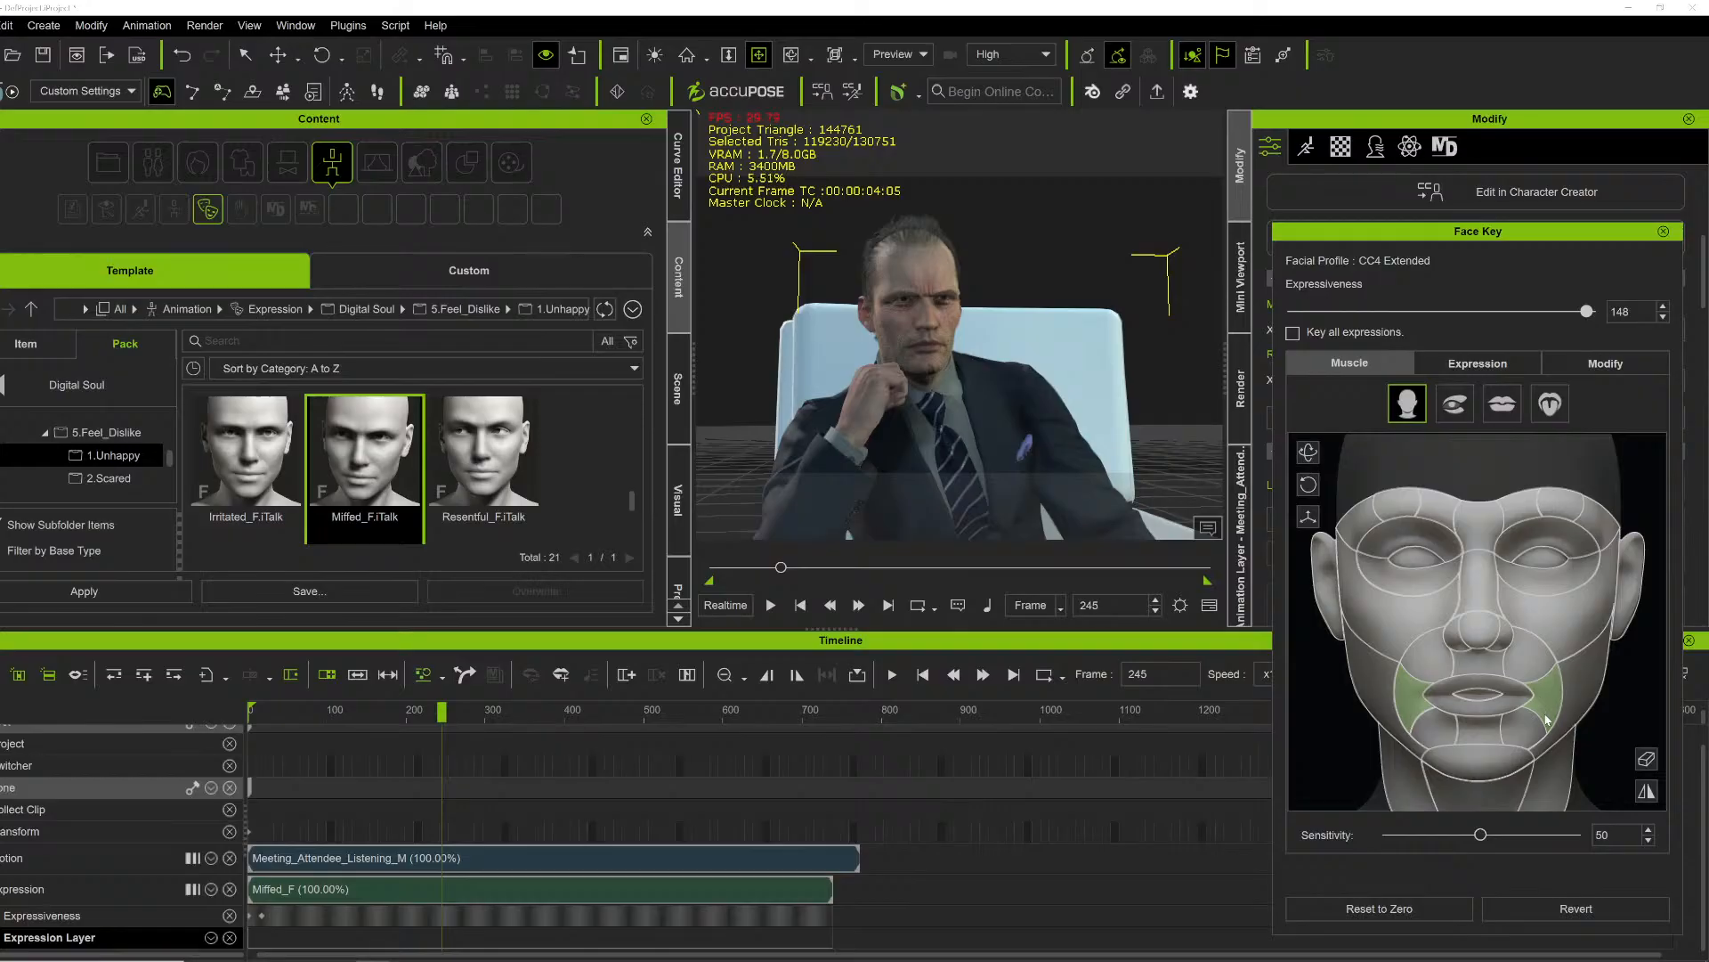
Step: Play the adjusted mouth expression and move its Expression Layer key to frame 0
key("space")
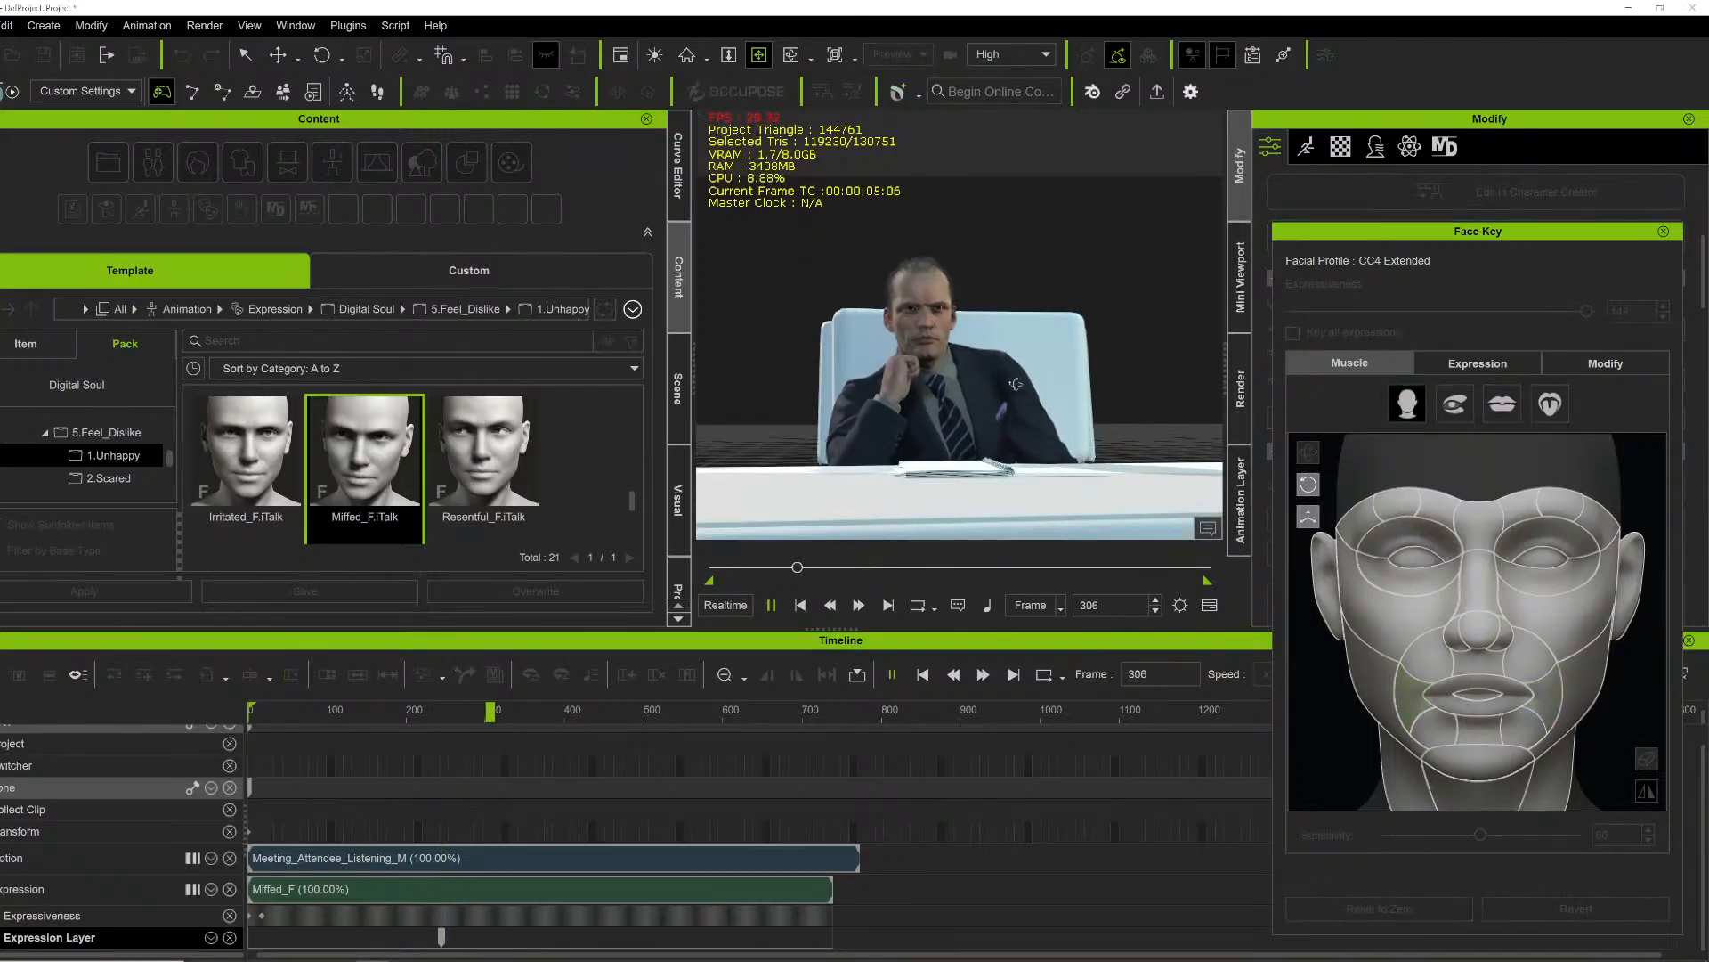
right_click_drag(1129, 402, 953, 366)
key("space")
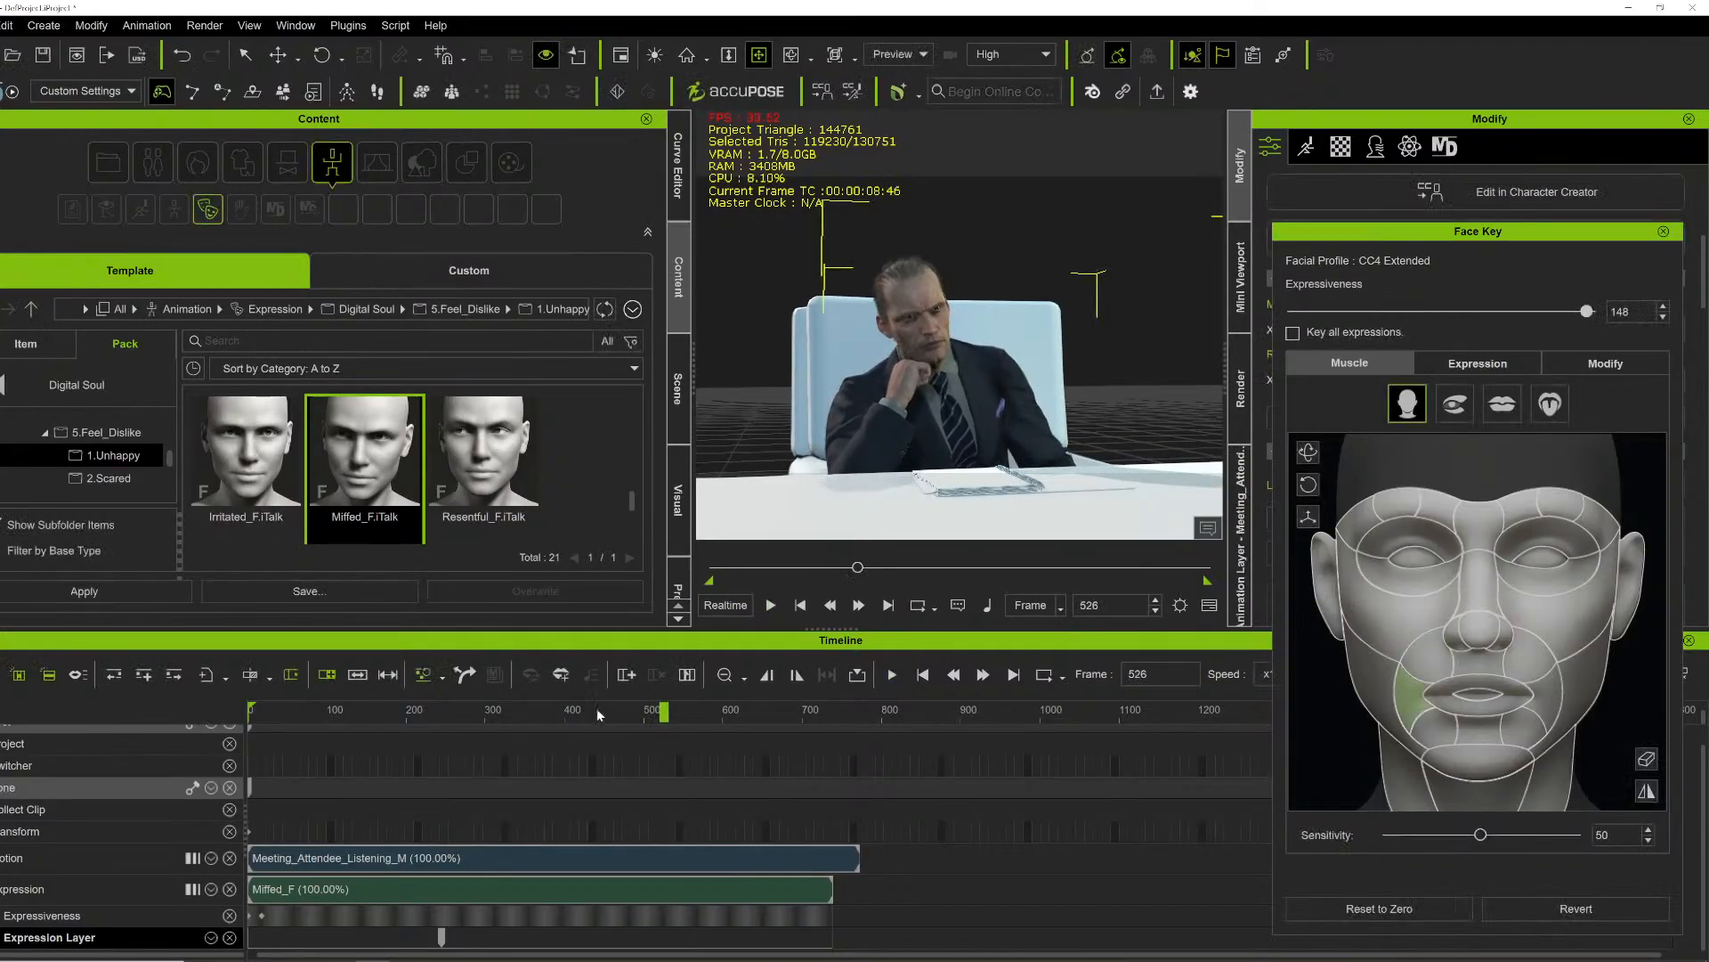
double_click(252, 935)
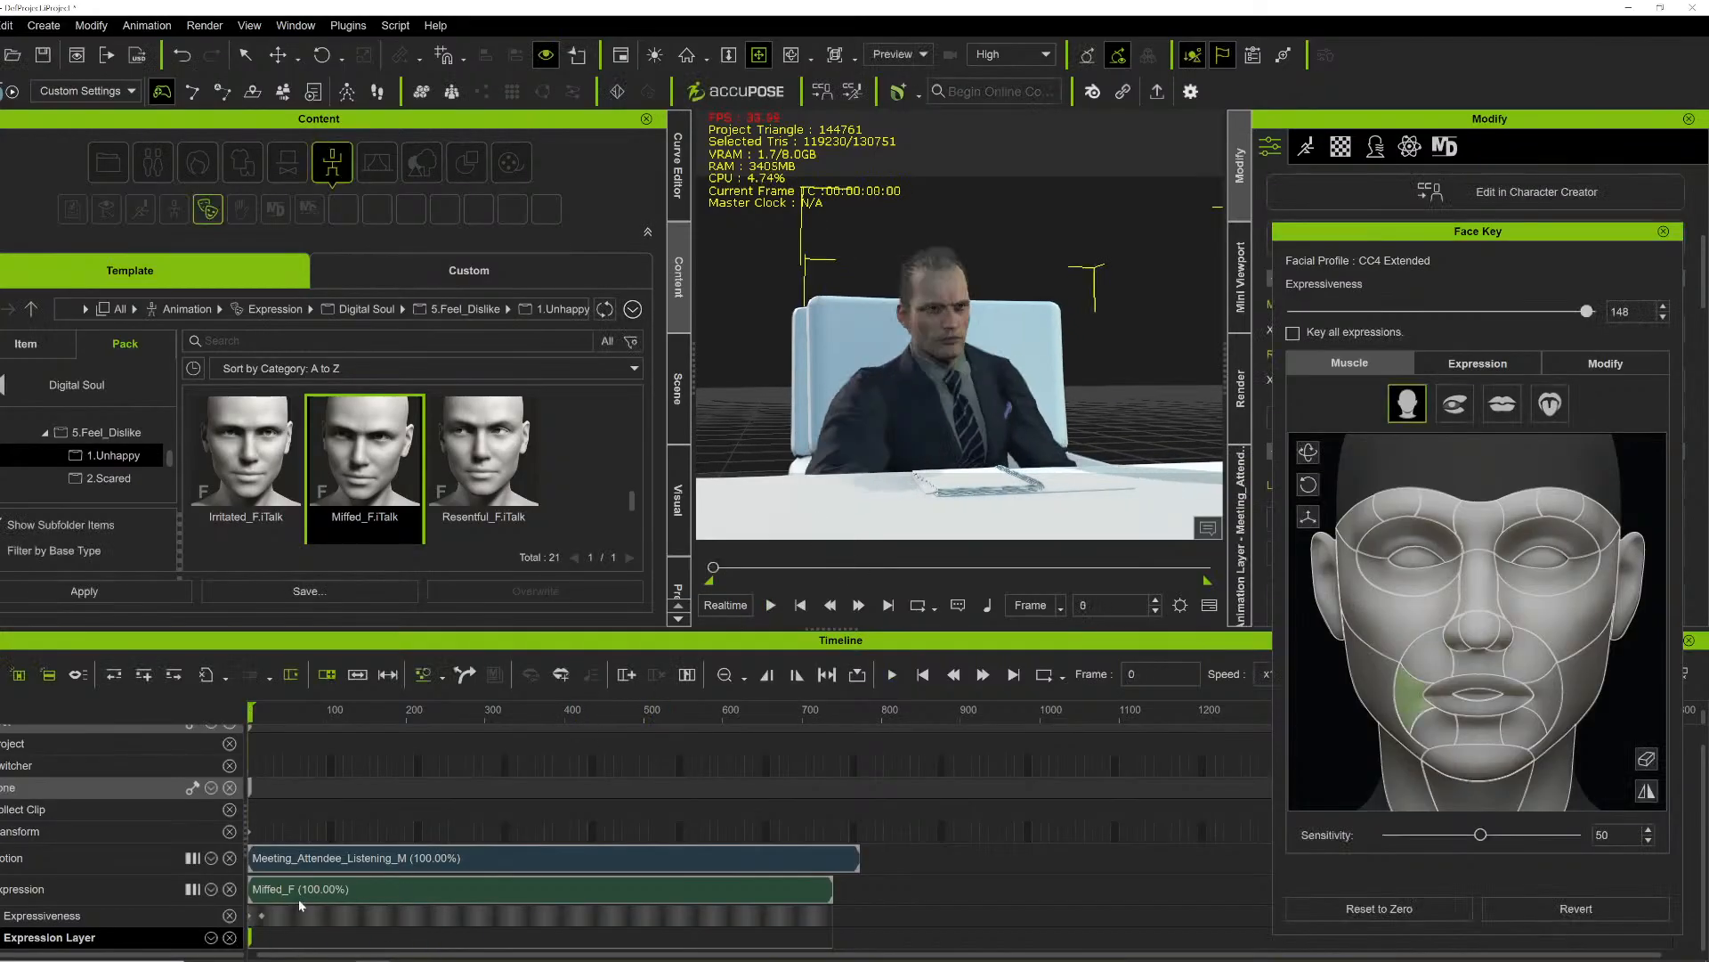
Step: Replay the animation and examine Falcone's expression with the adjusted mouth from close up, from the side and from the front
key("space")
right_click_drag(905, 390, 1092, 375)
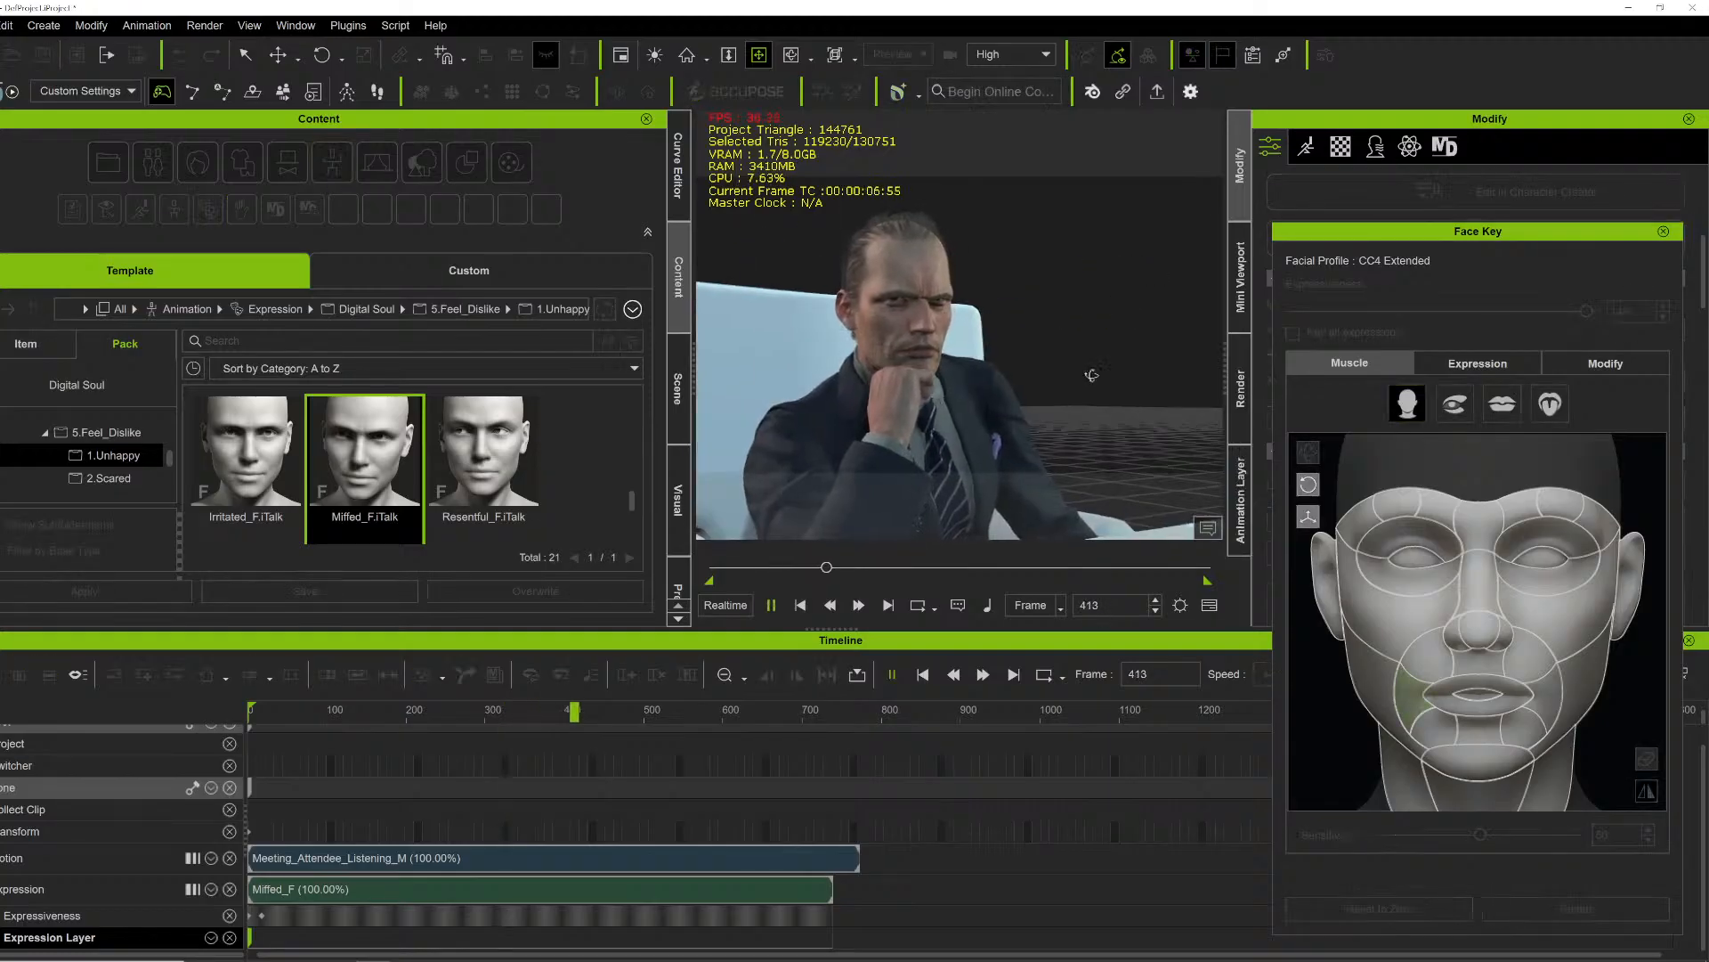
key("space")
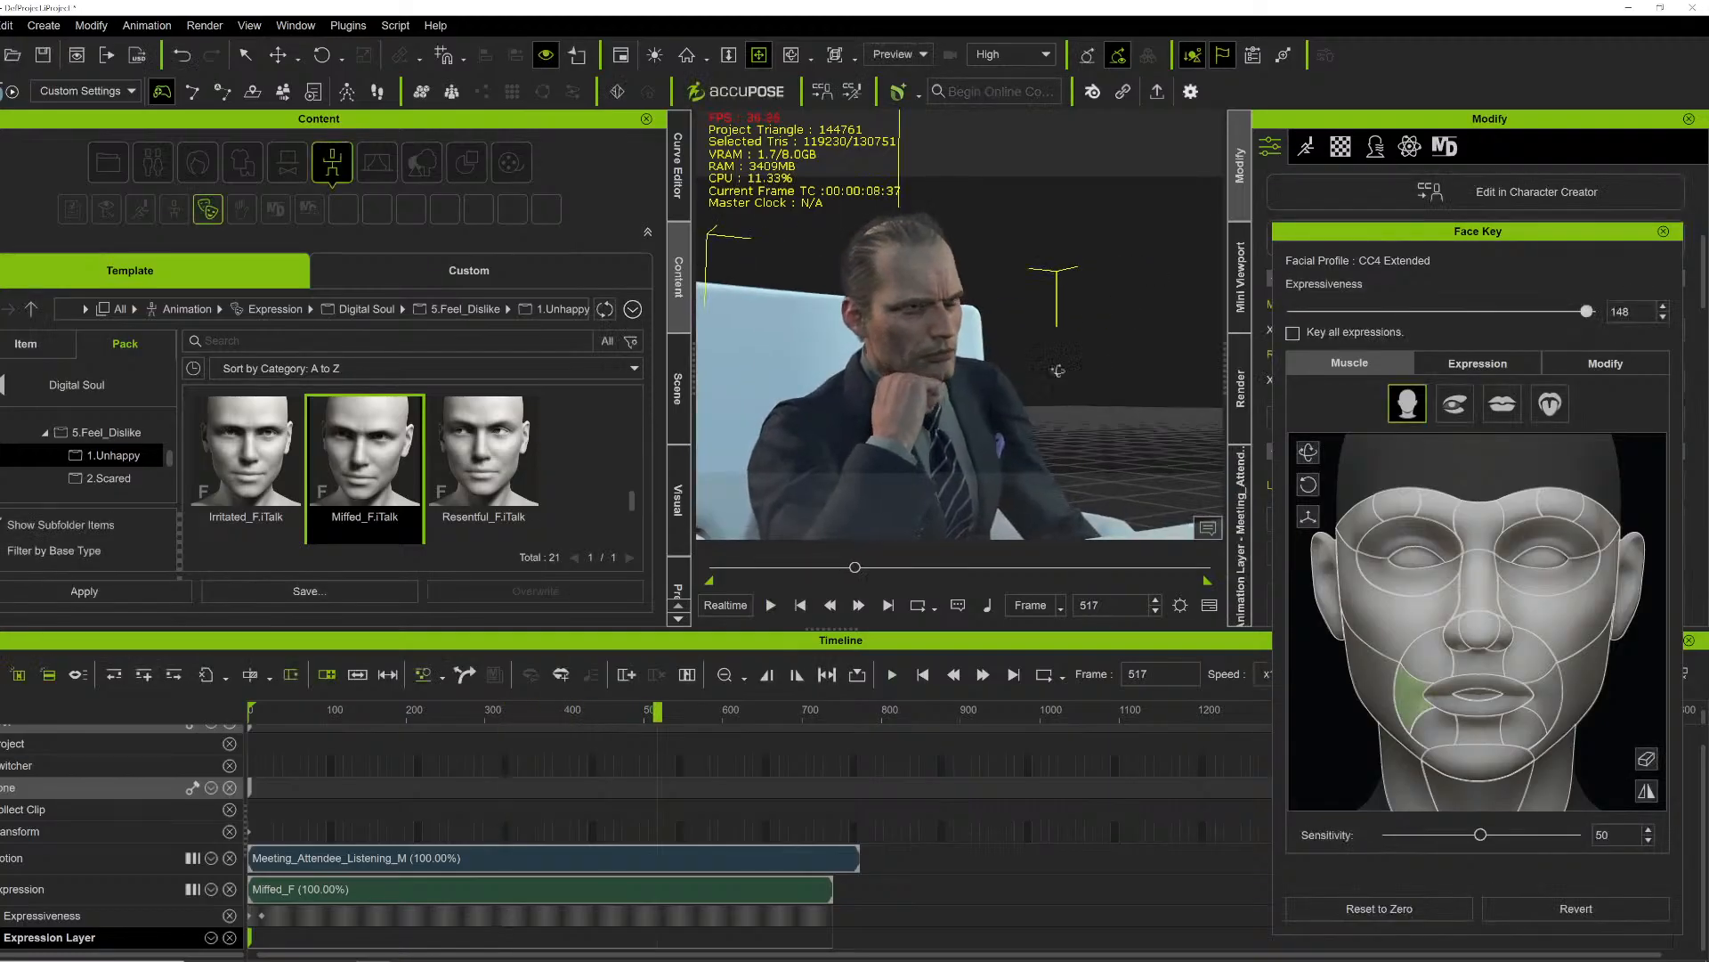
right_click_drag(1092, 375, 870, 349)
scroll(1048, 340, "down", 5)
key("space")
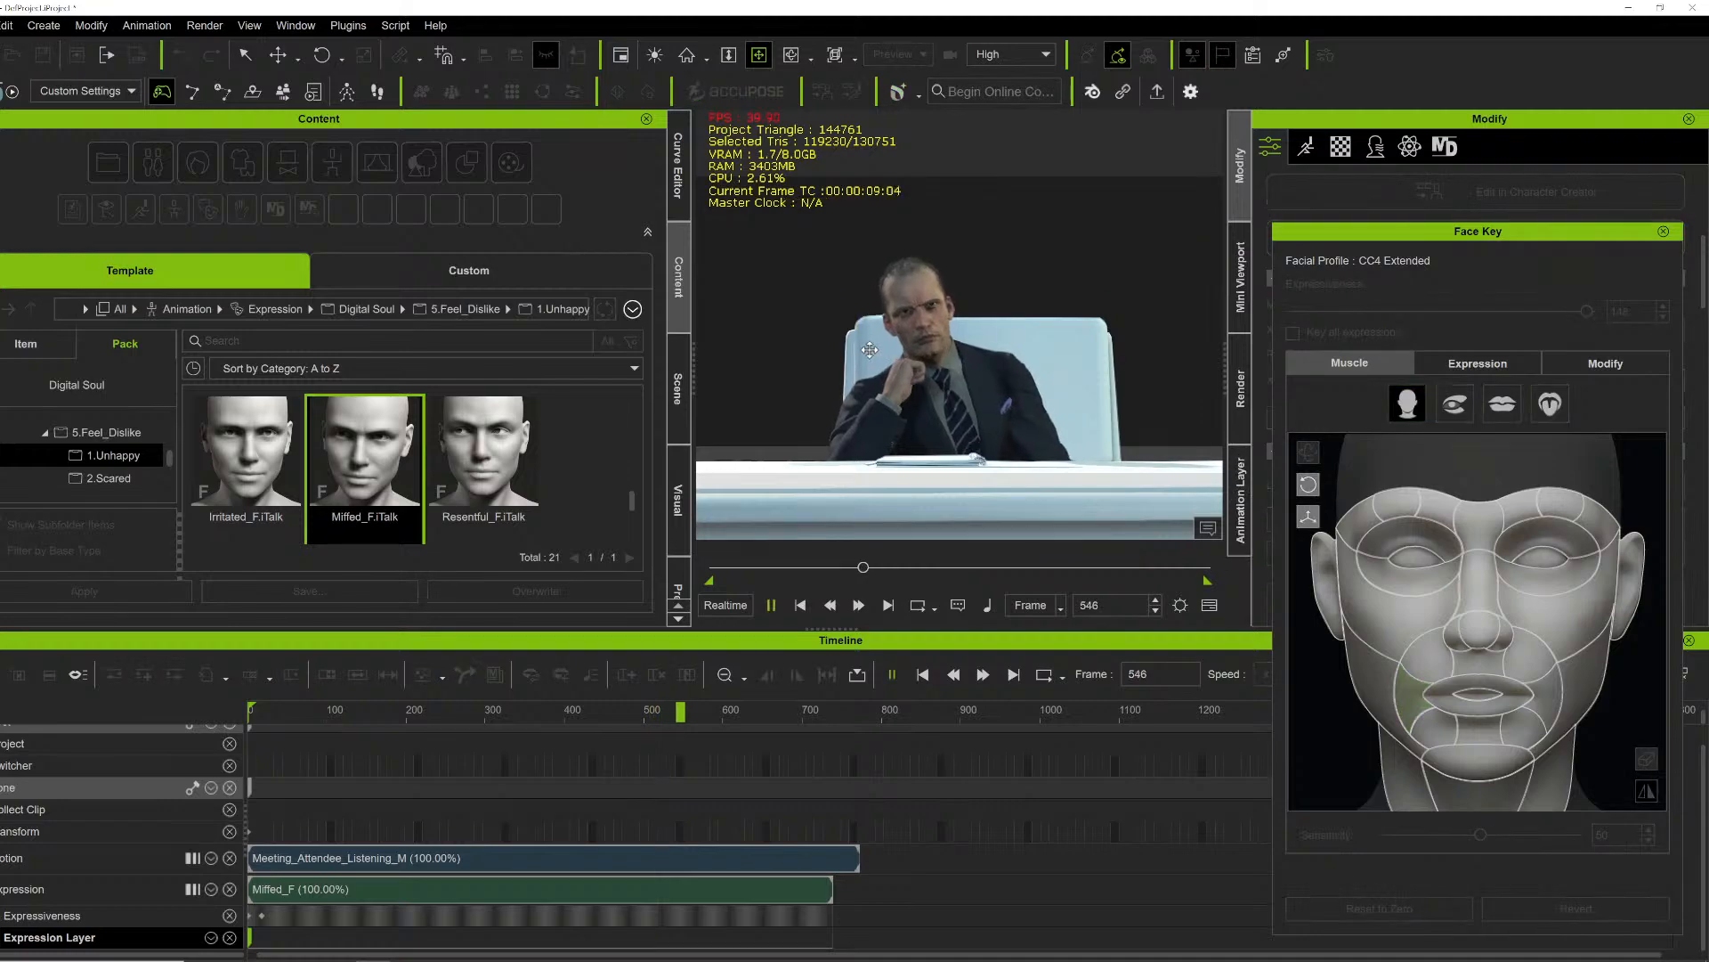
key("space")
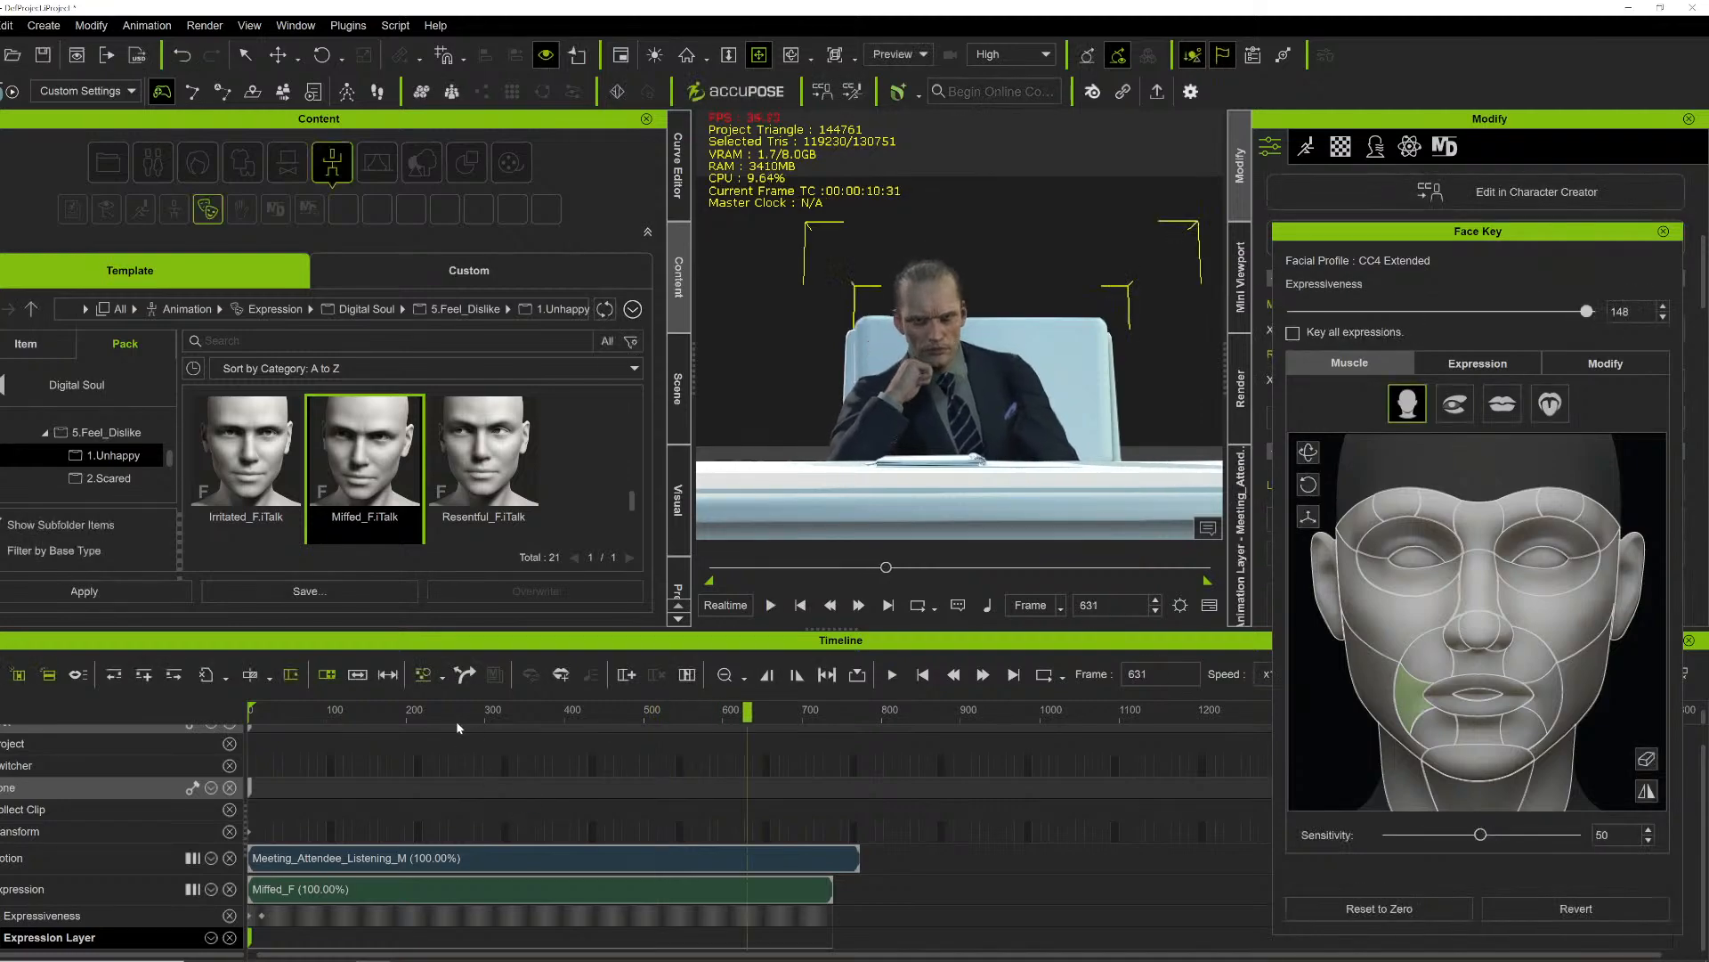
left_click(456, 719)
key("space")
right_click_drag(993, 291, 881, 381)
key("space")
scroll(846, 367, "down", 2)
Step: End the playback range at frame 737, the end of the Miffed_F clip, and close face keying at frame 0
left_click_drag(812, 717, 832, 711)
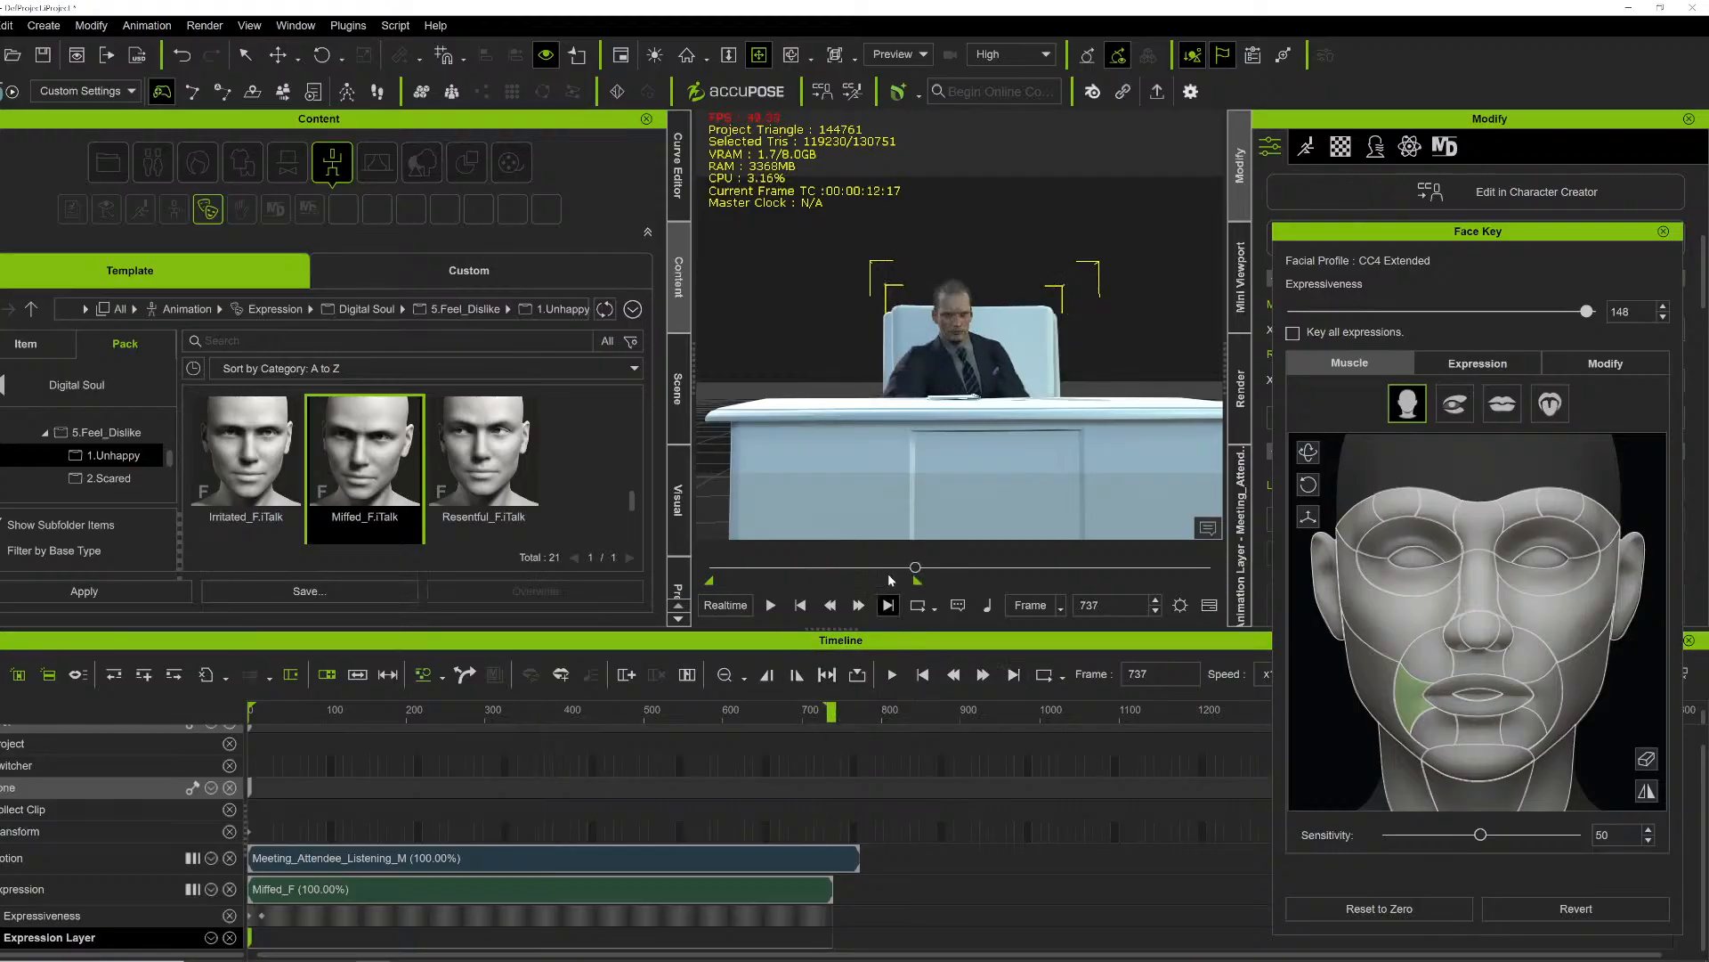
left_click_drag(908, 566, 666, 572)
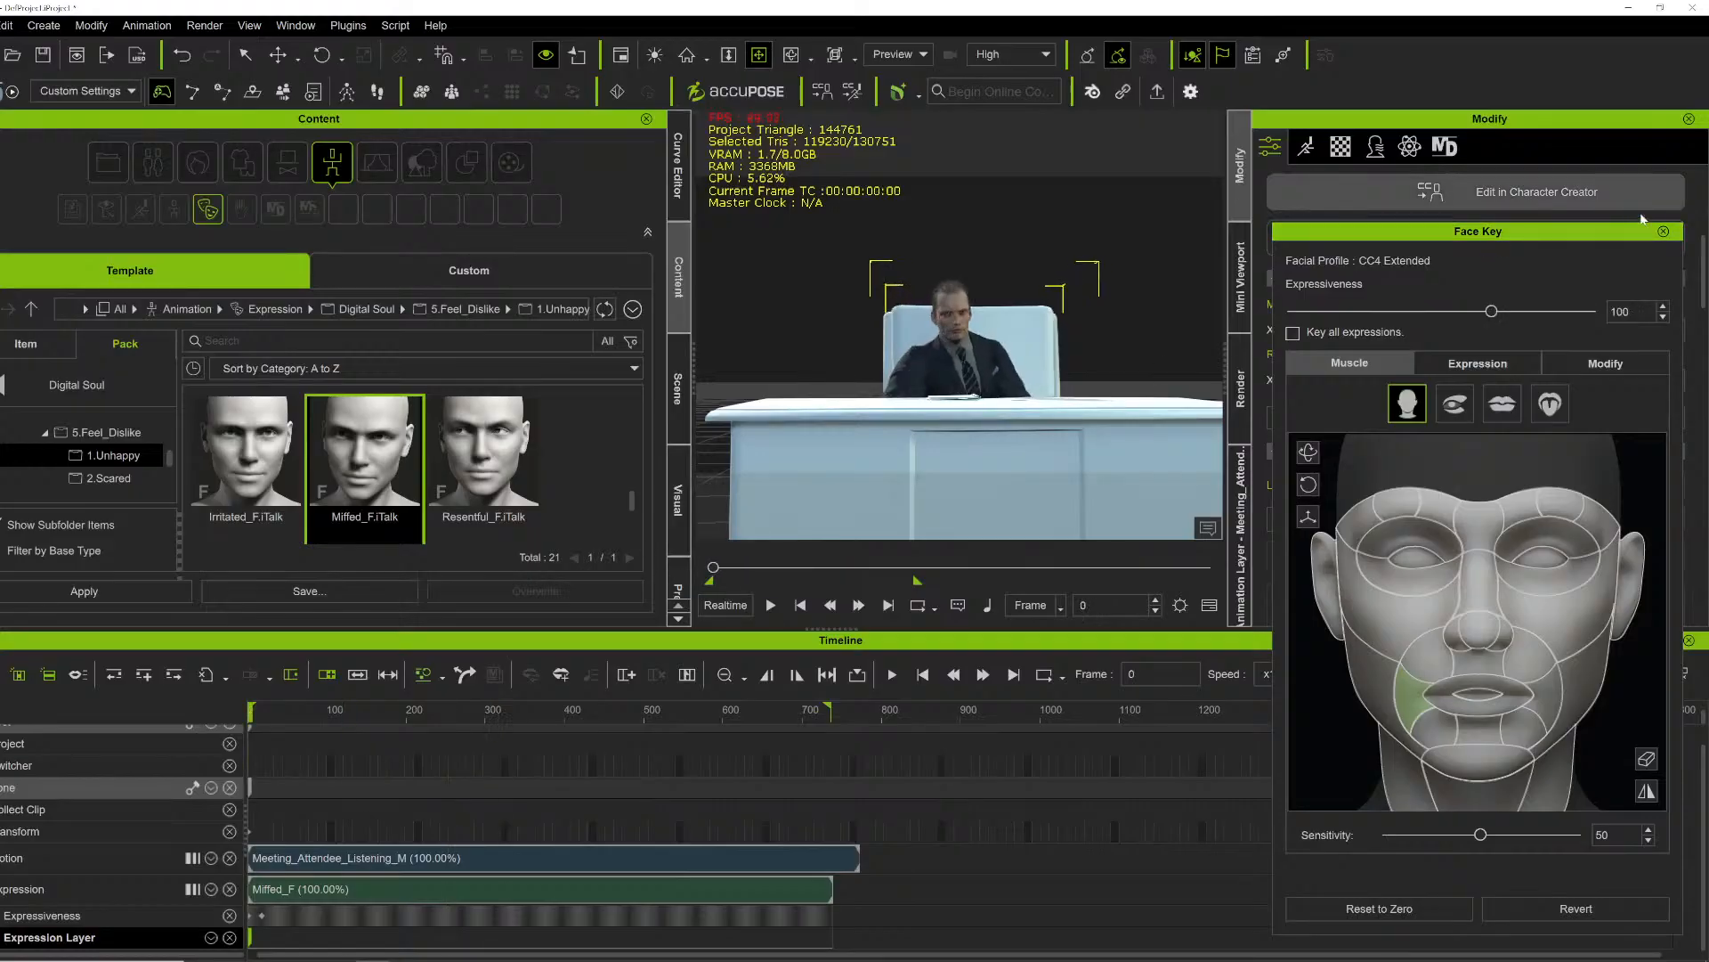
left_click(1664, 231)
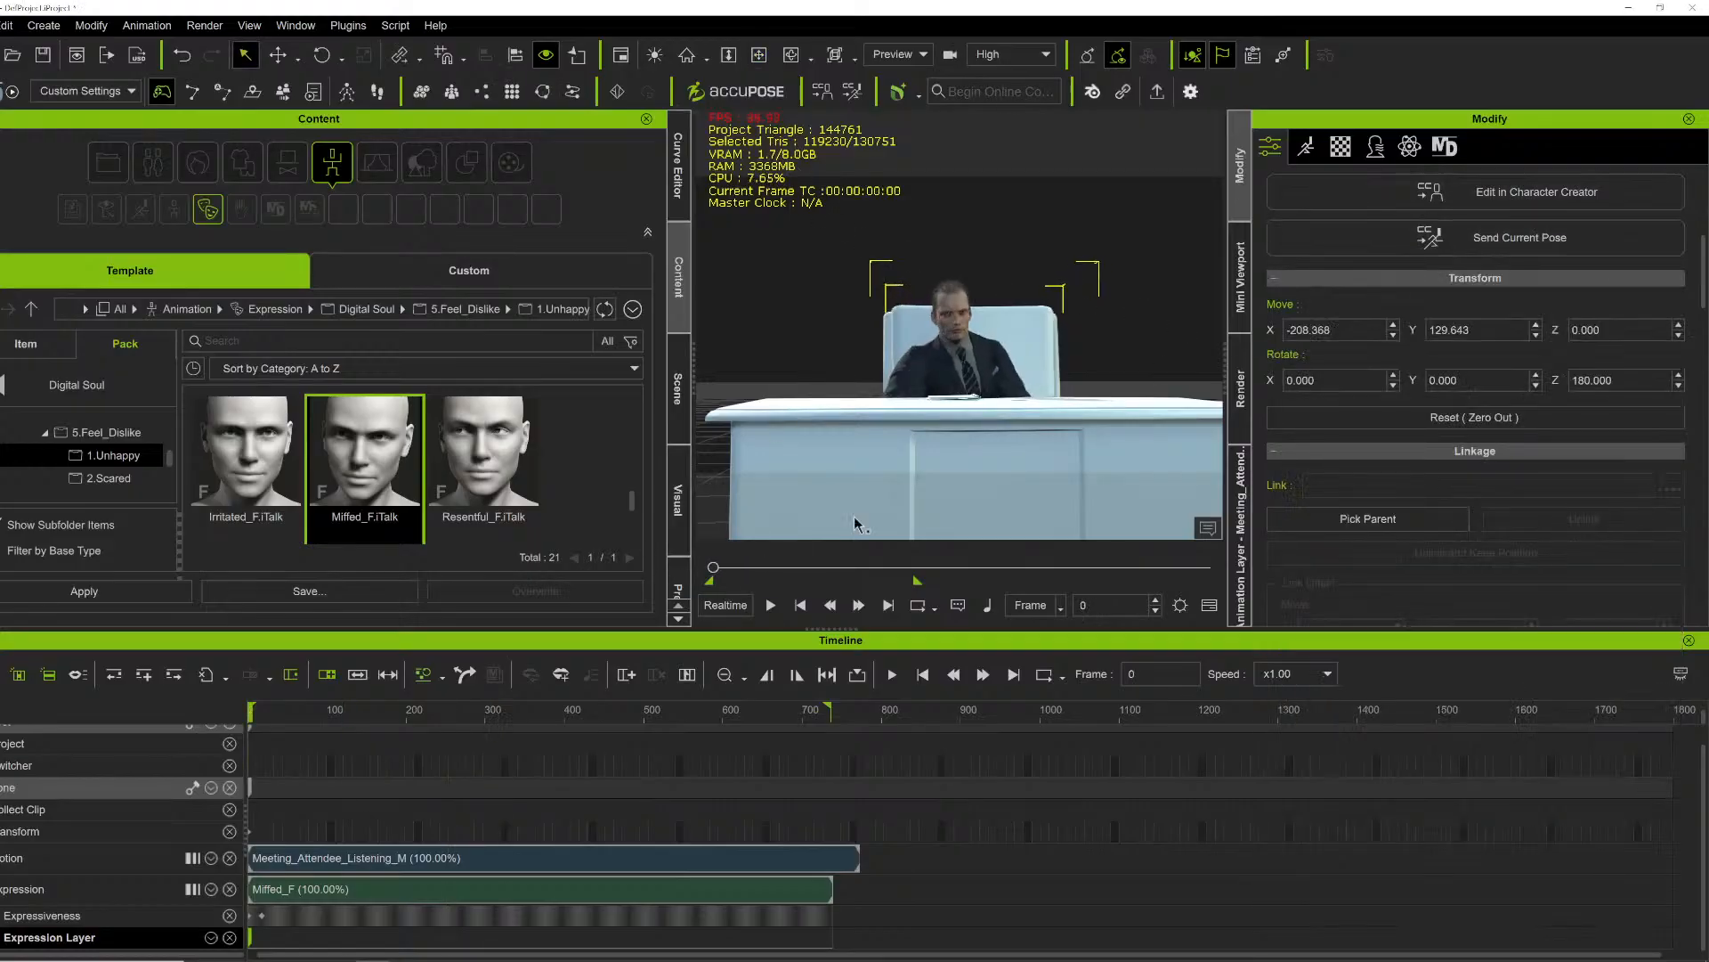
Step: Show the PhysX settings of Falcone's Slick-back Old Style hair and play the animation to check the hair
left_click(1241, 544)
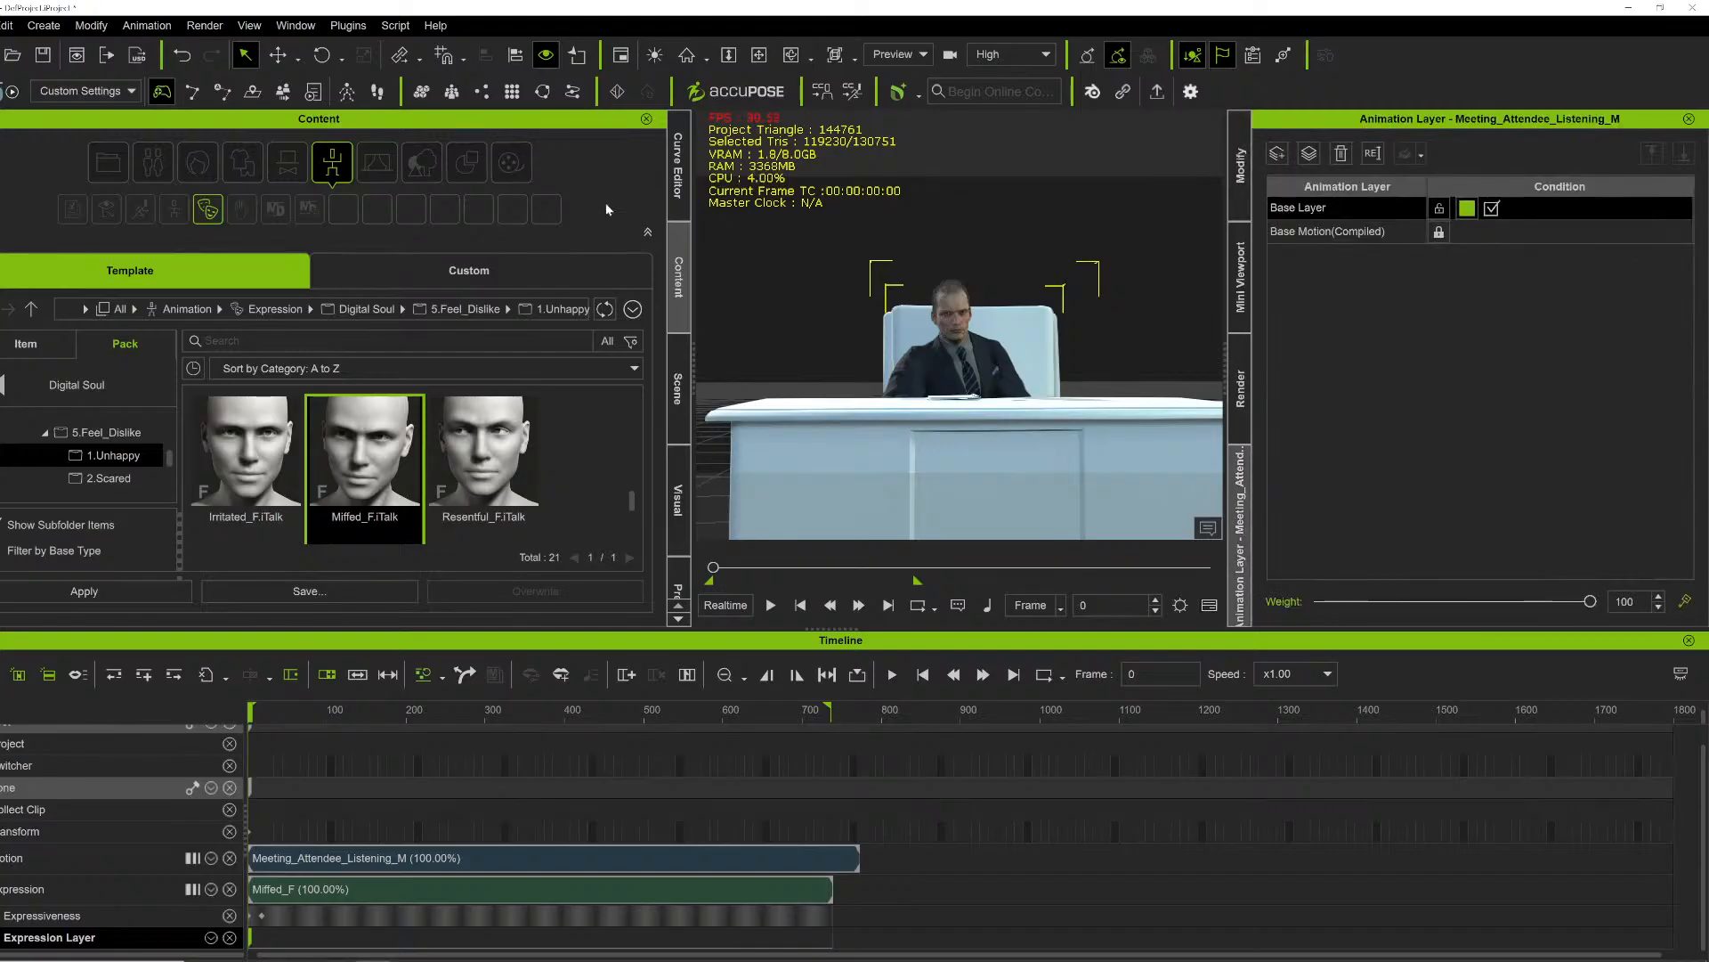
left_click(676, 392)
left_click(22, 474)
left_click(117, 502)
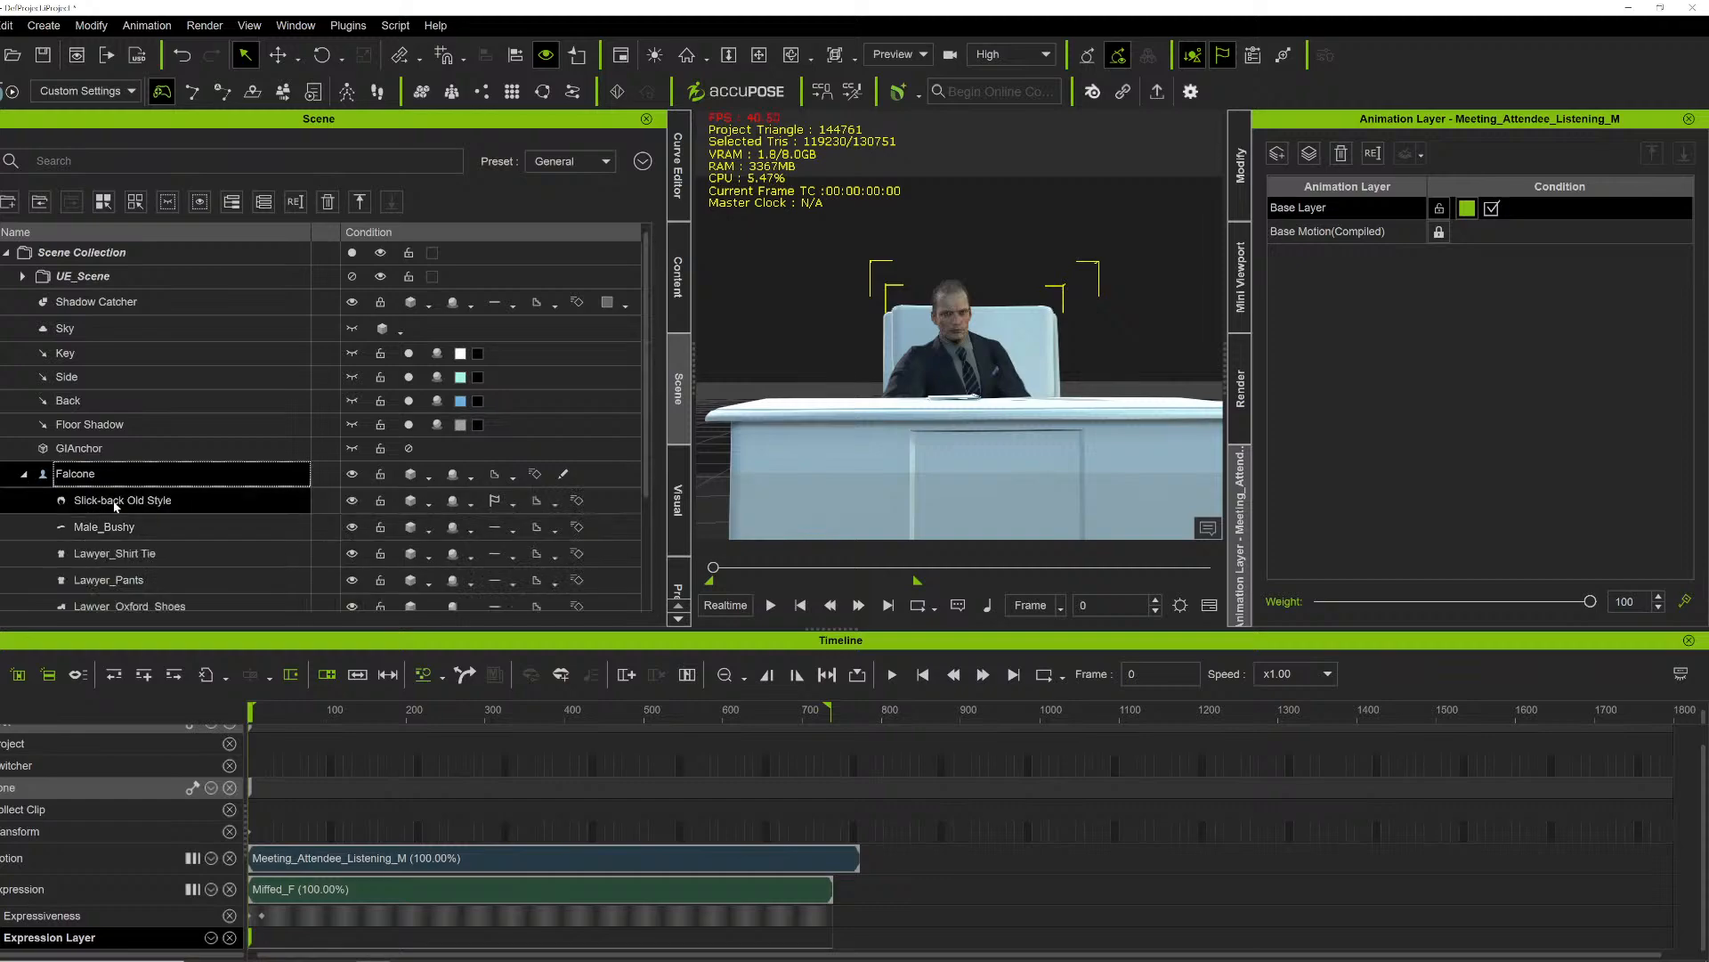
left_click(1240, 167)
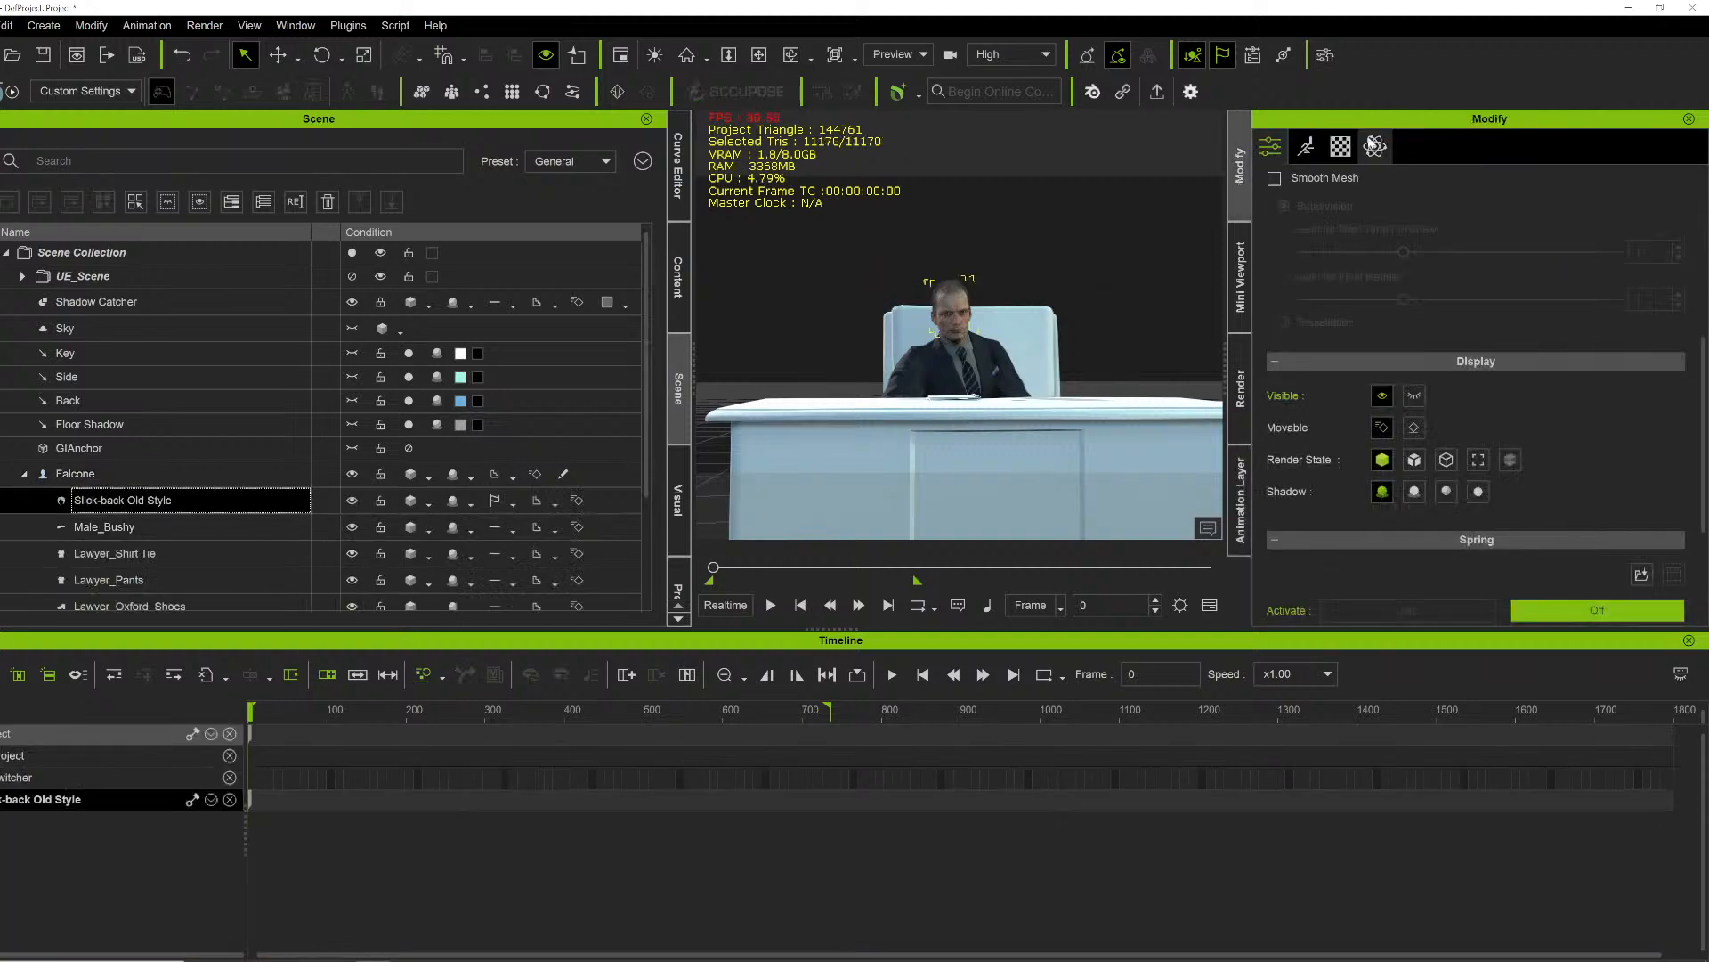
left_click(1375, 145)
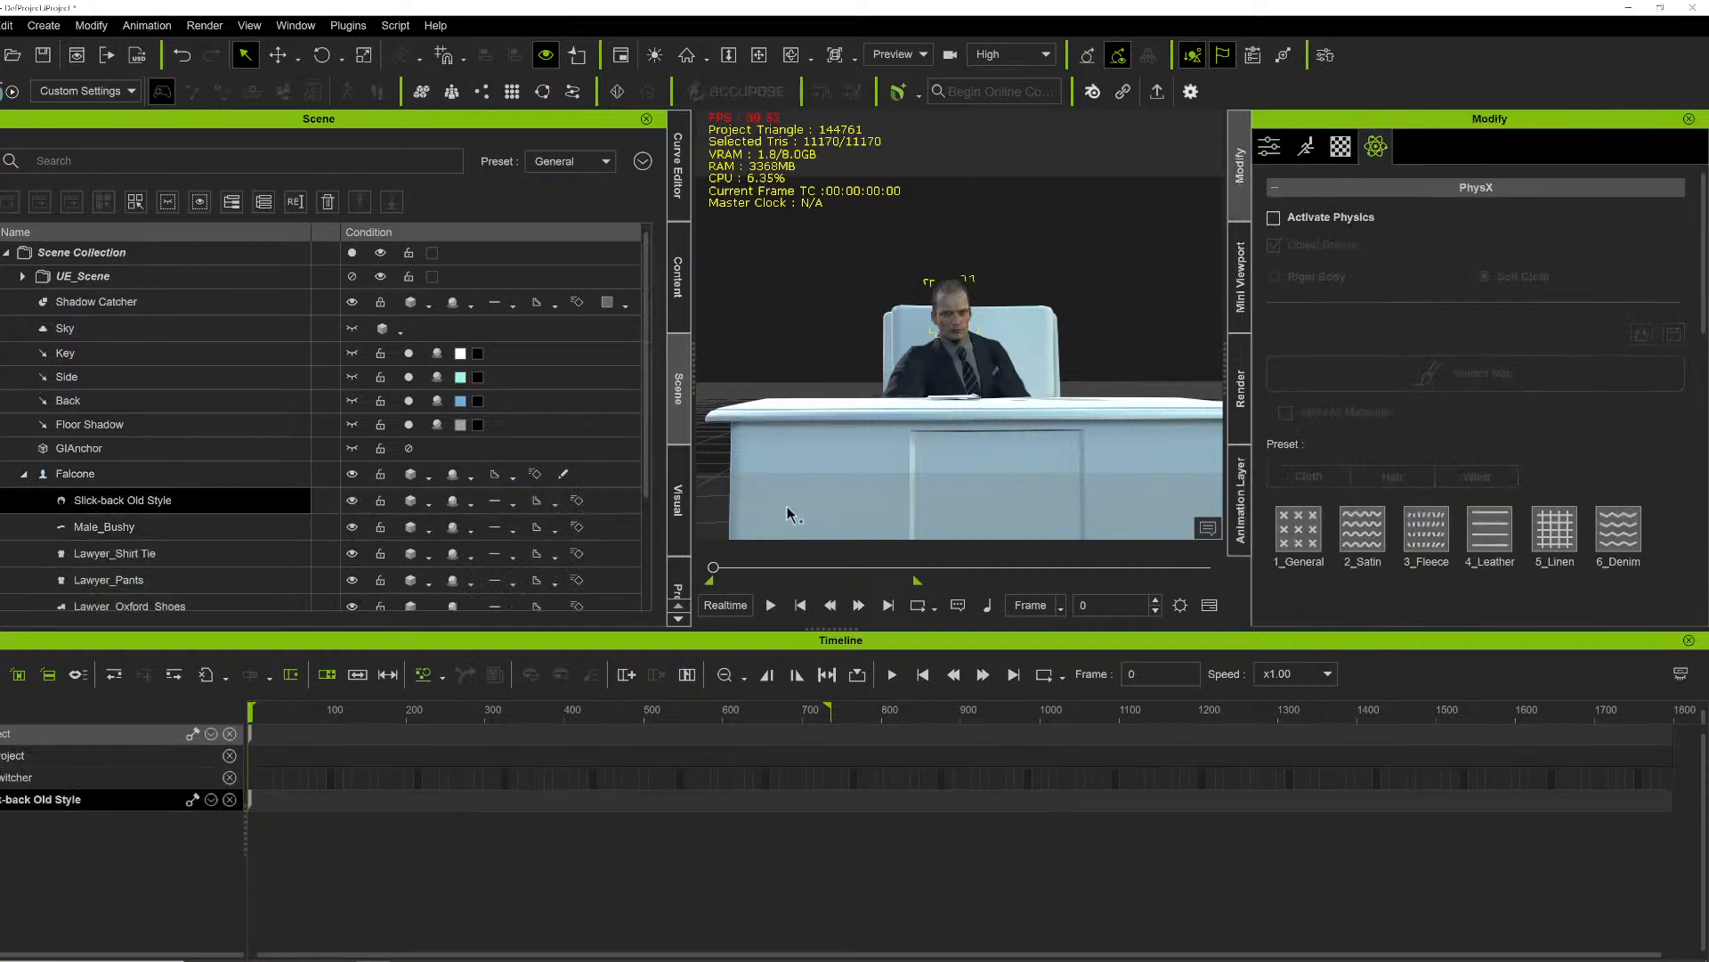
key("space")
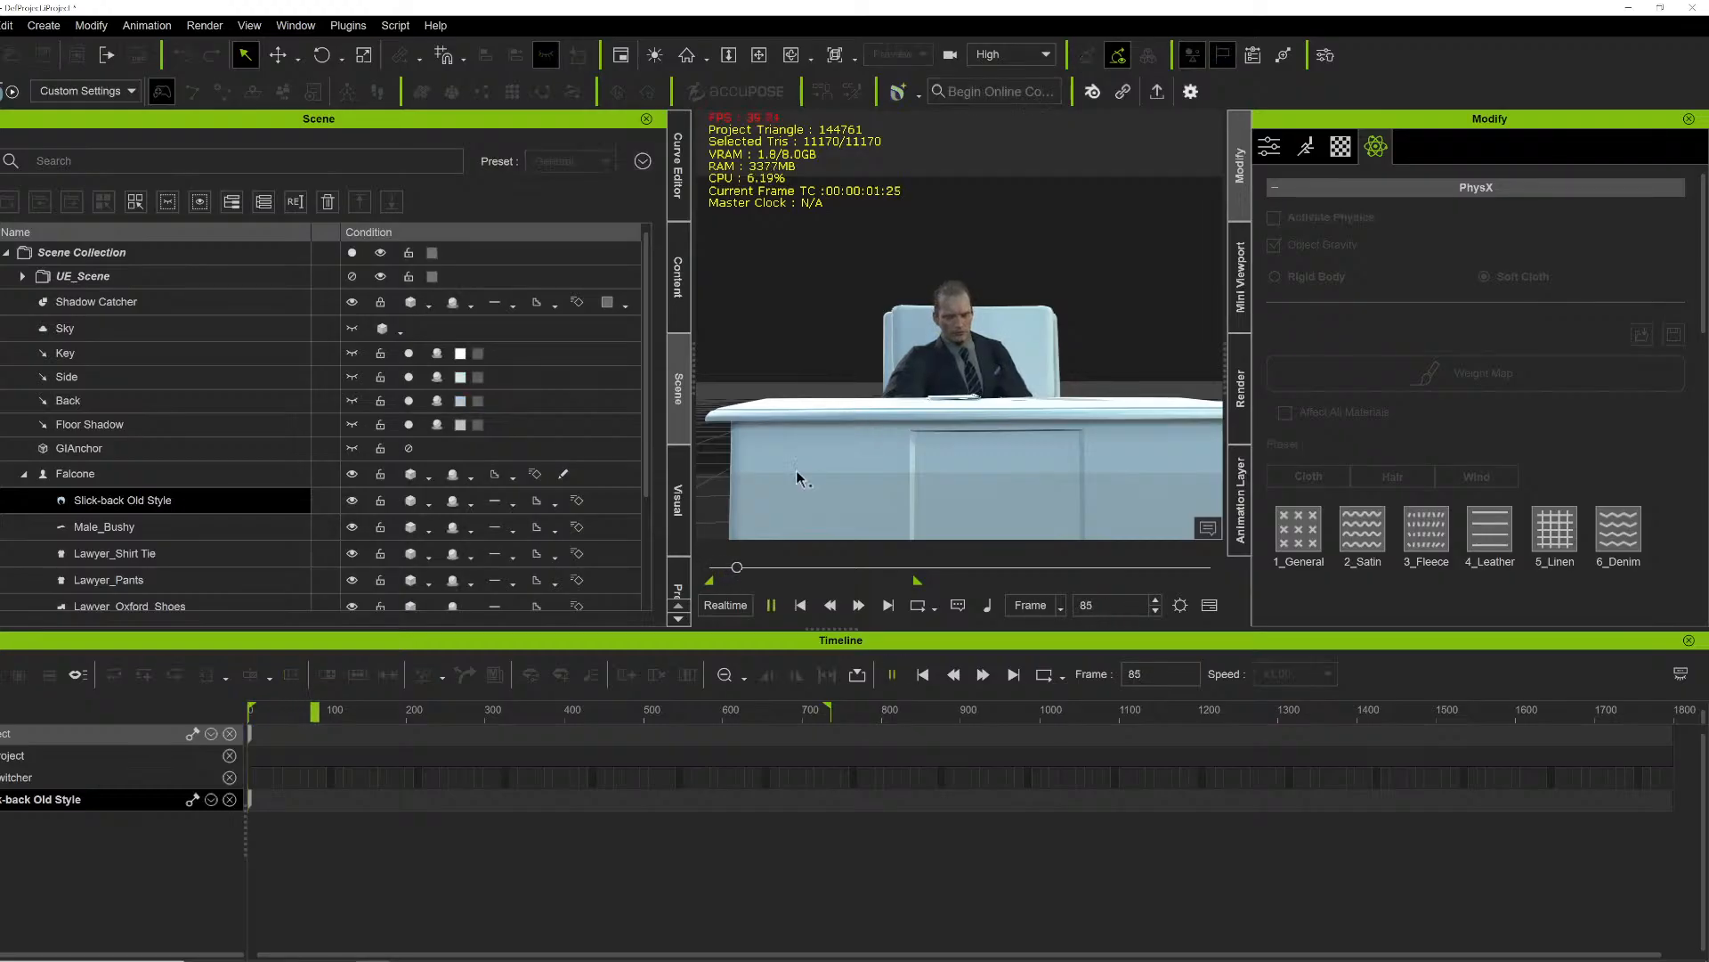
key("space")
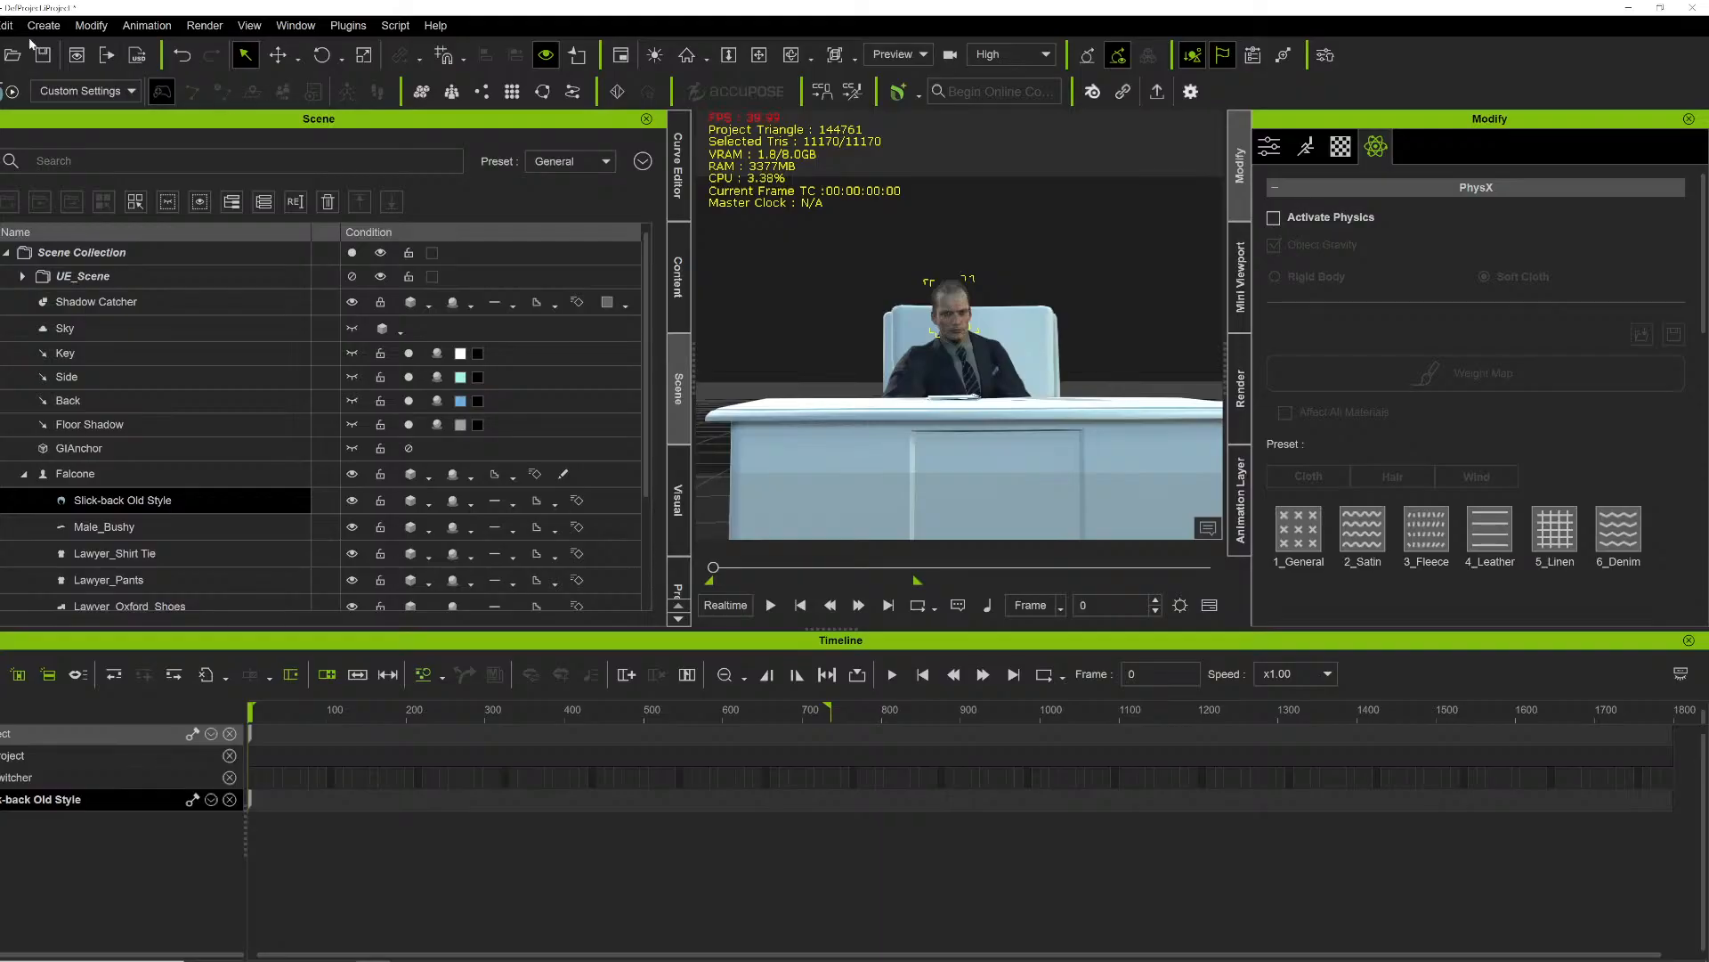
Step: Open the Unreal Live Link transfer settings for the scene
left_click(342, 26)
mouse_move(404, 207)
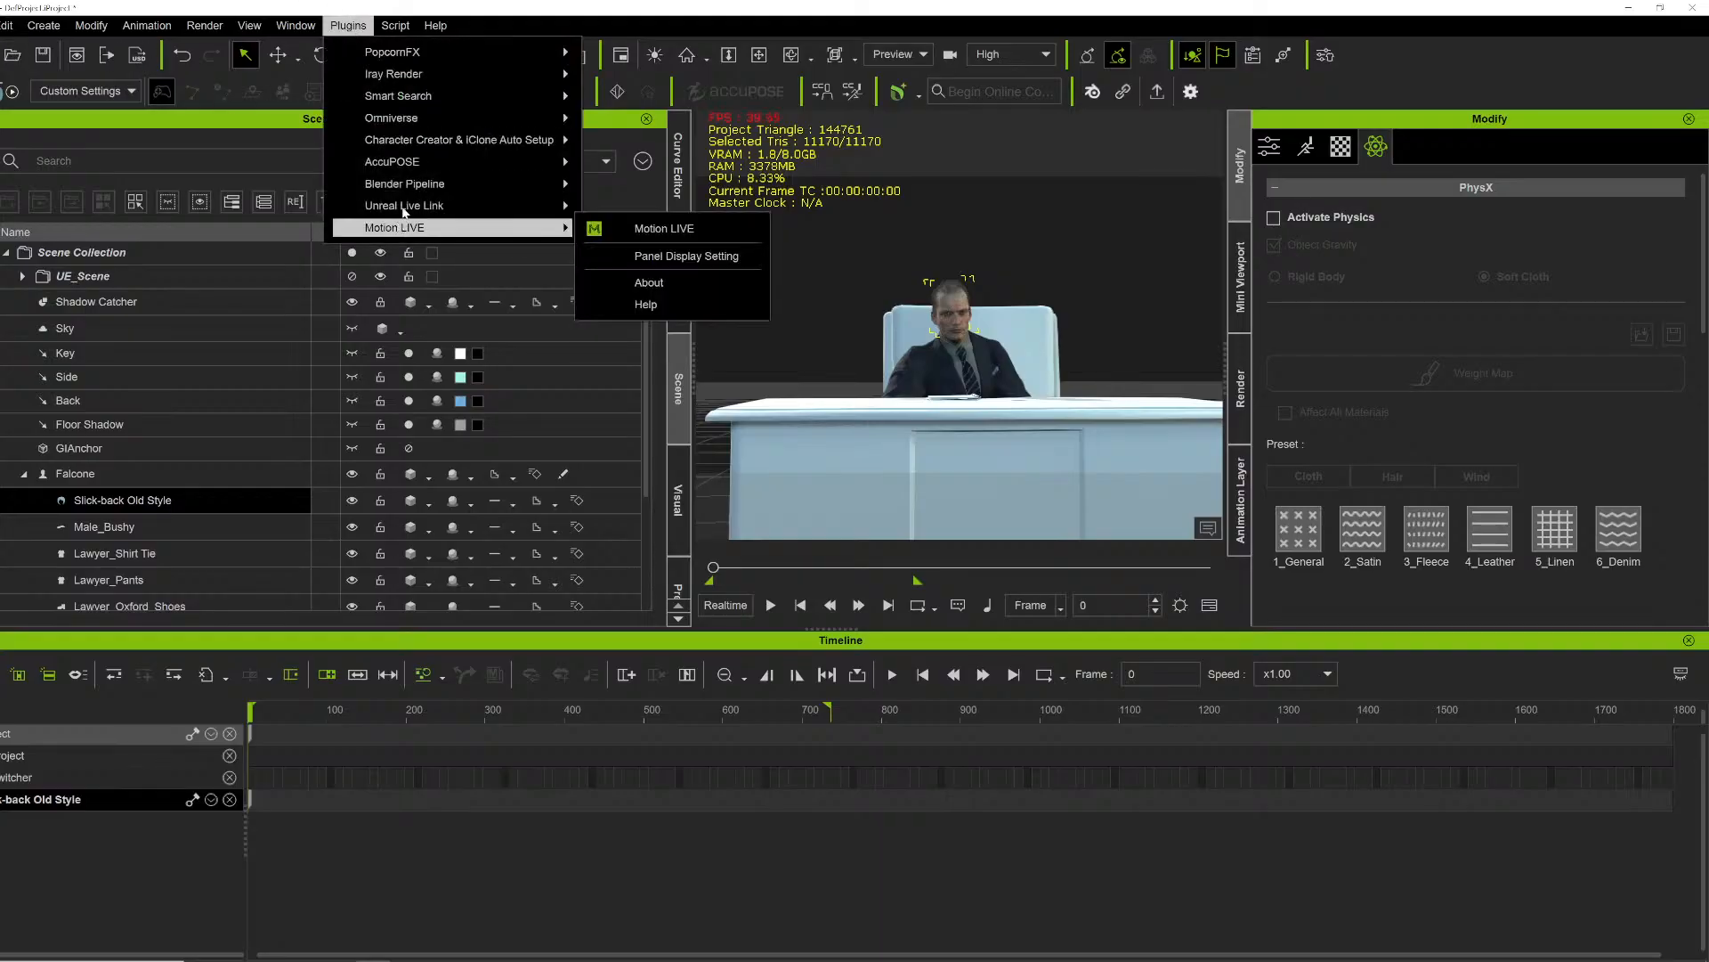
left_click(712, 208)
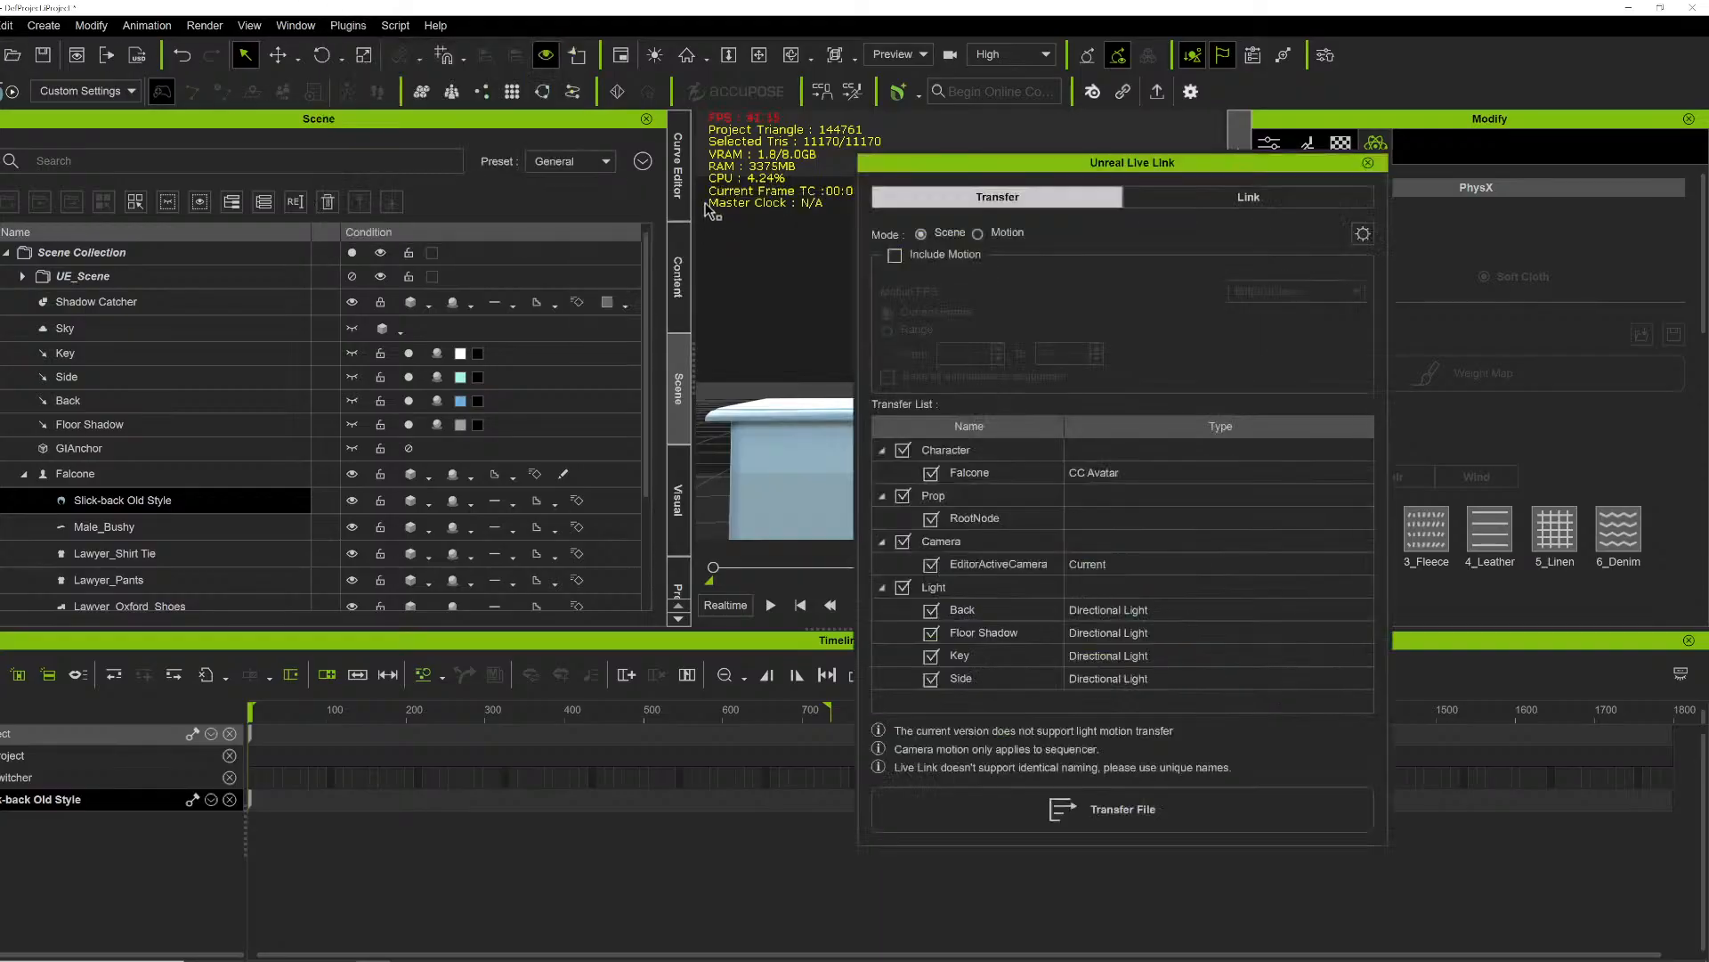
Step: Transfer only the Falcone character with motion frames 0 to 737 included, leaving out prop, camera and lights, and switch to Unreal Editor
left_click(895, 256)
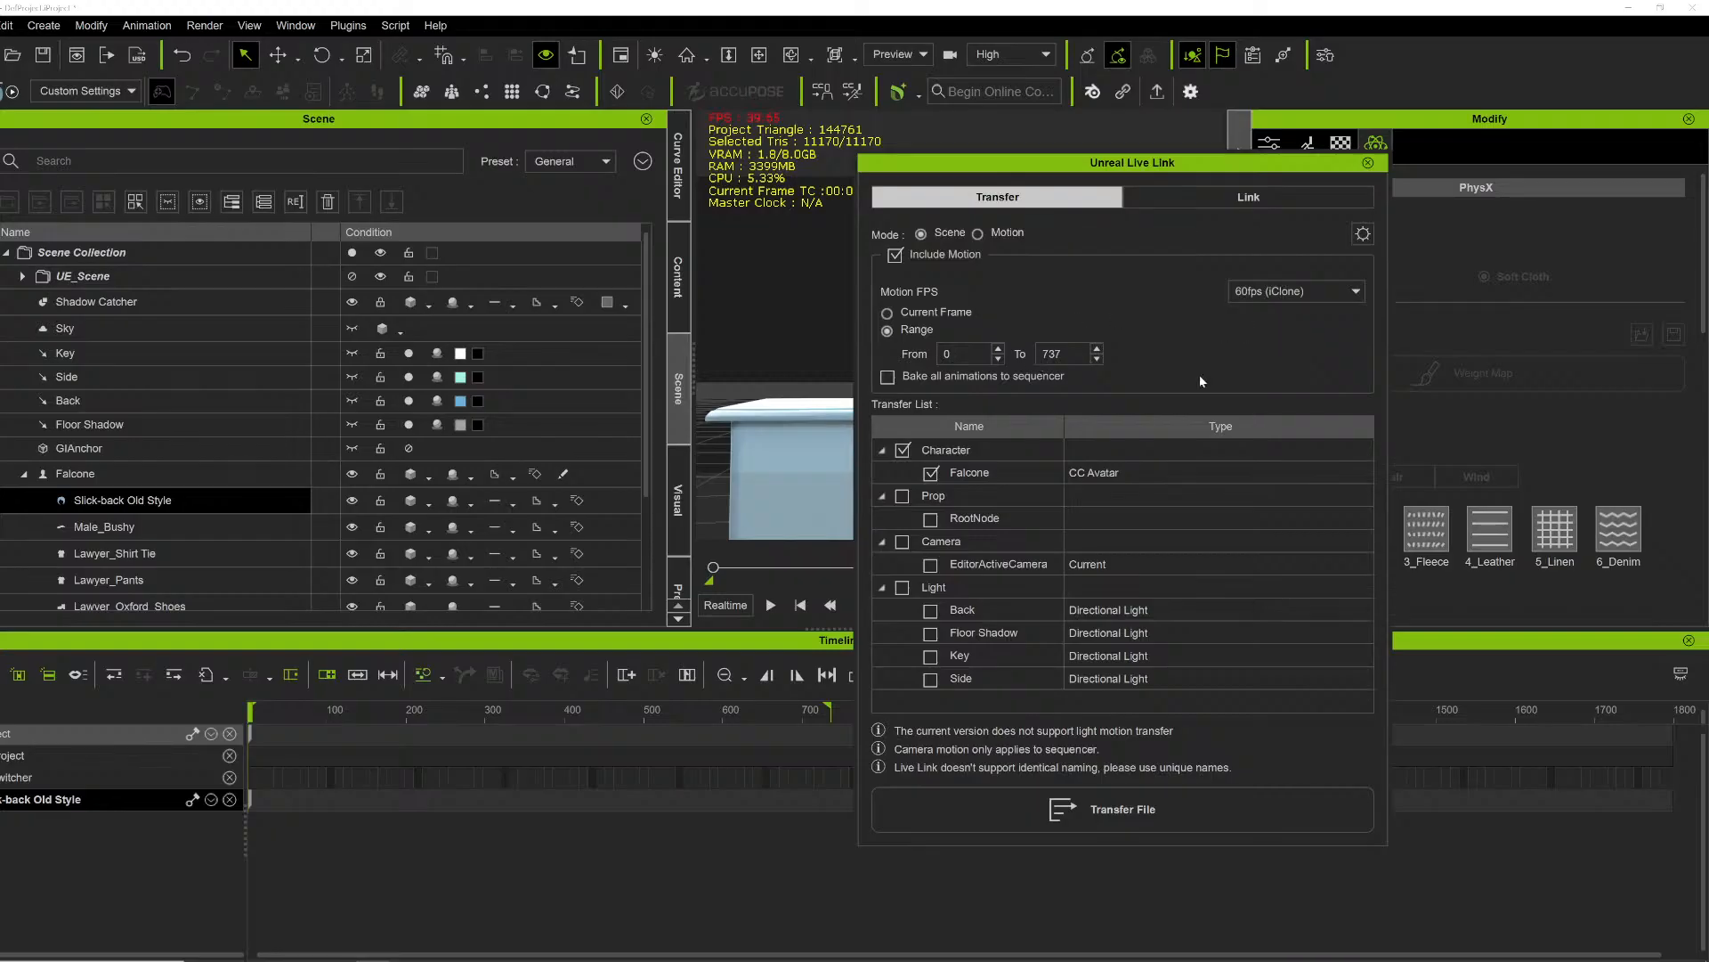
left_click(1124, 812)
mouse_move(463, 926)
left_click(503, 828)
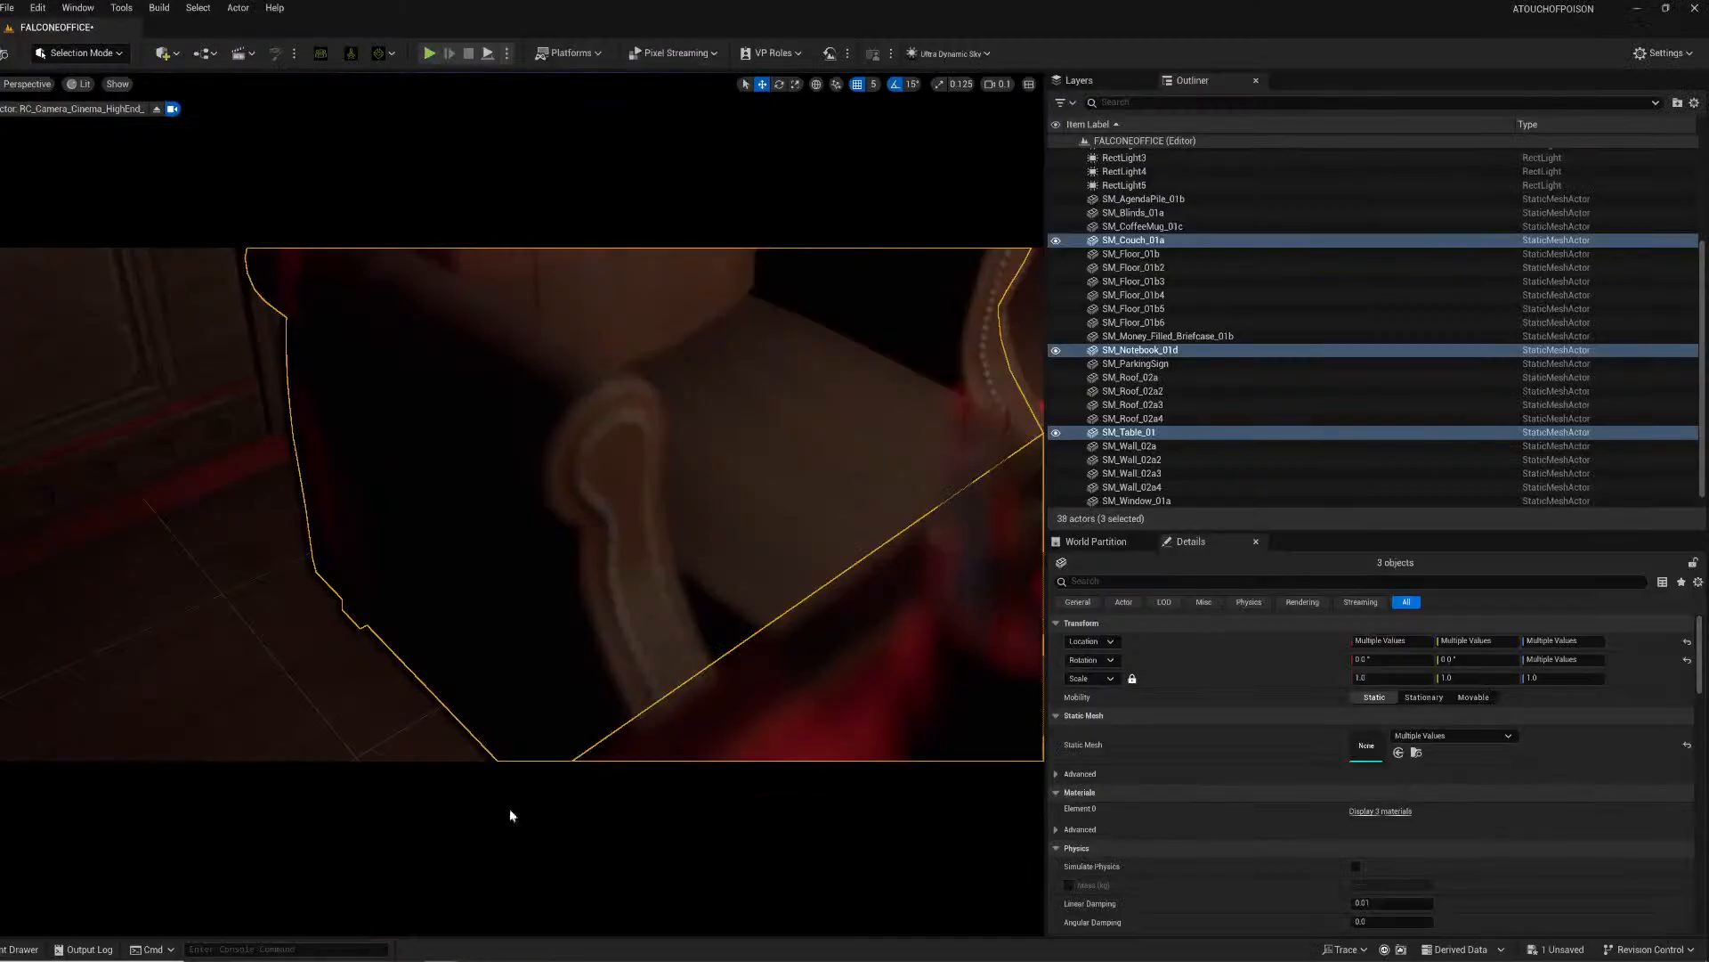
Step: View the office desk and chair in Unreal while the transfer runs, and switch back to iClone to check its progress
right_click_drag(611, 473, 641, 449)
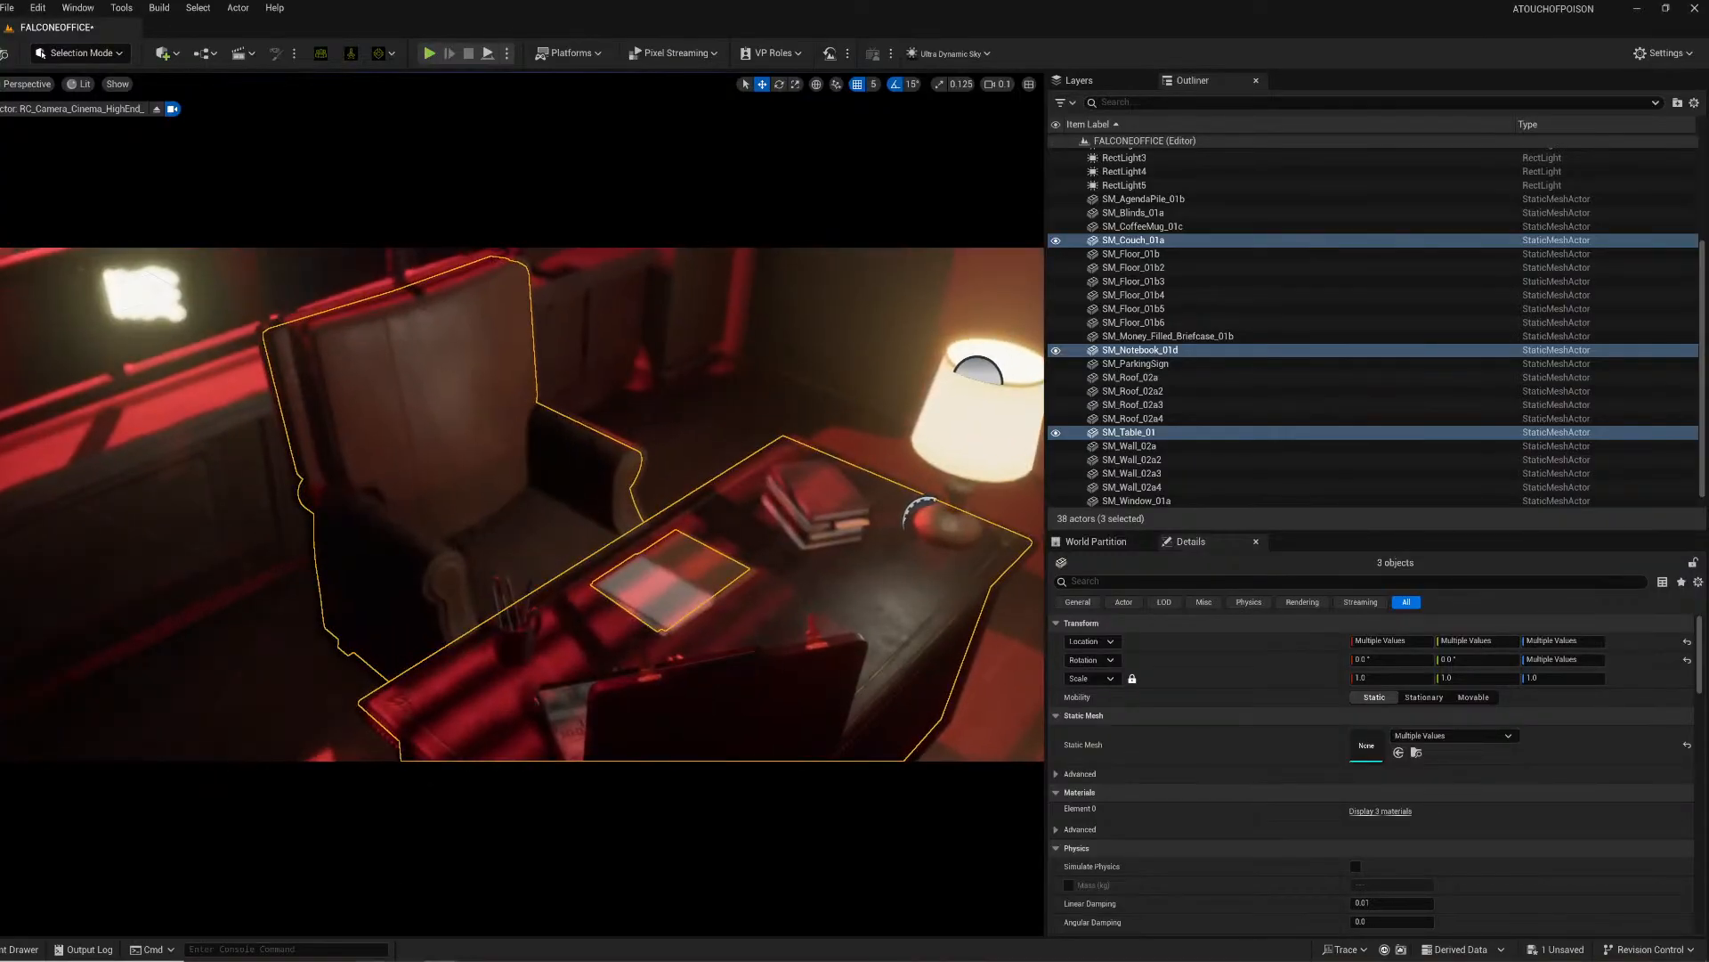
left_click(426, 935)
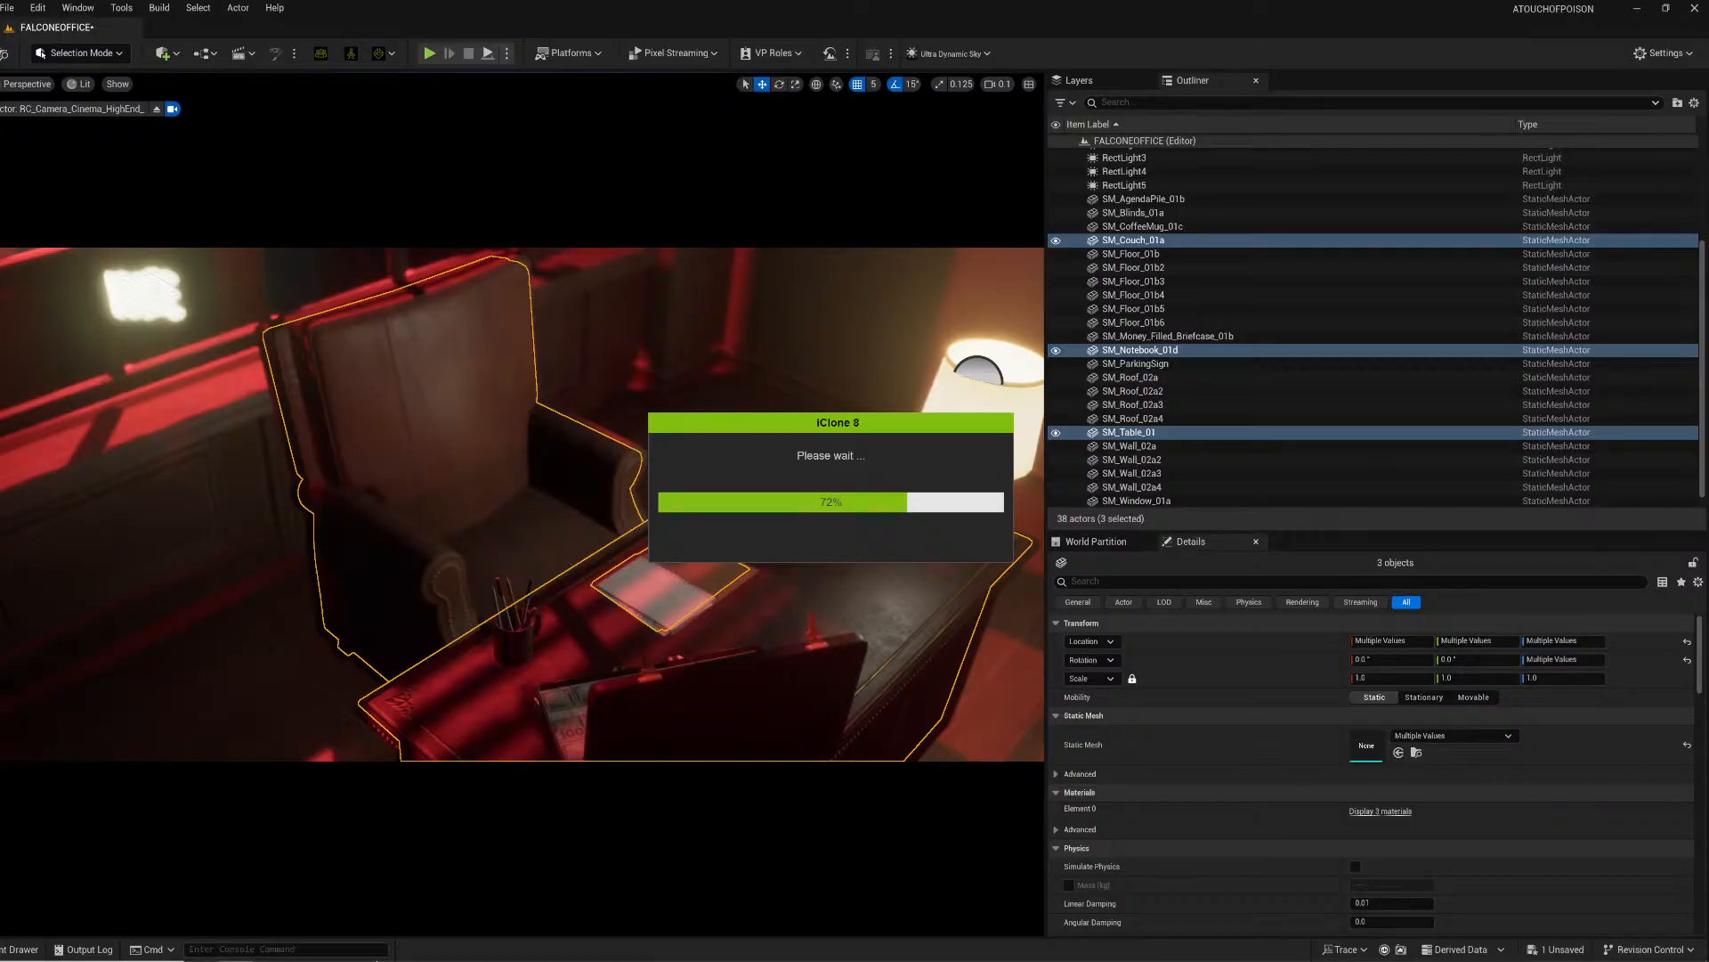
mouse_move(370, 959)
left_click(327, 930)
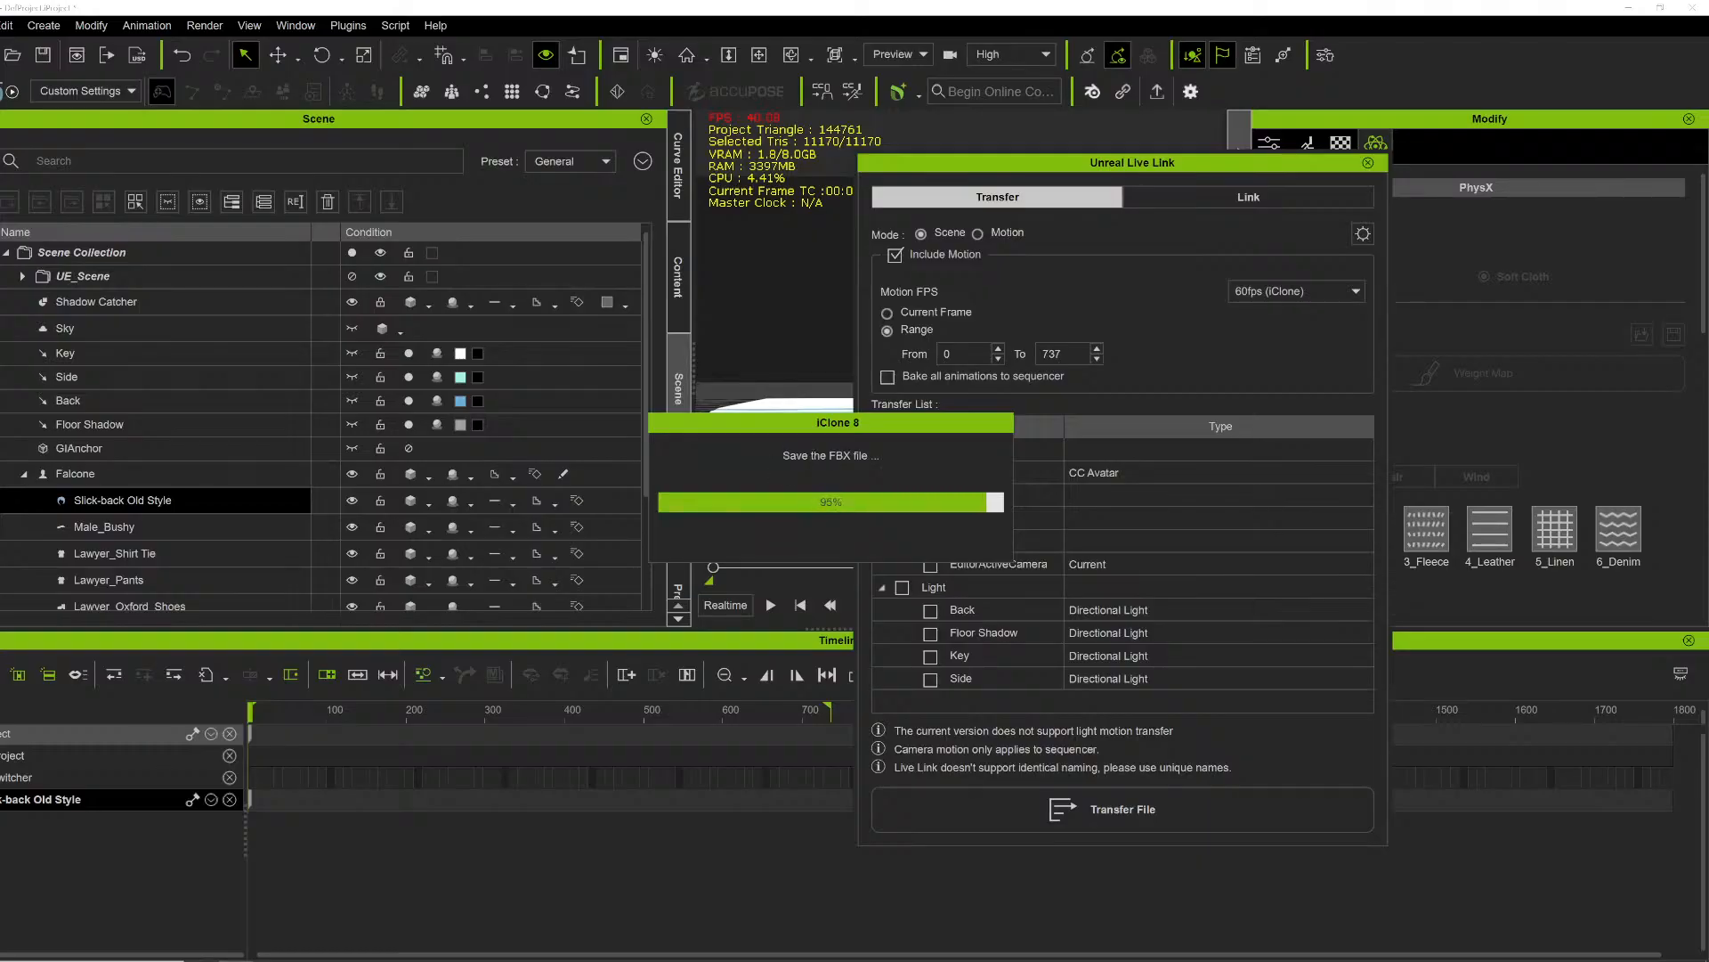
Step: Close the Unreal Live Link window and exit iClone without saving the project
left_click(1369, 163)
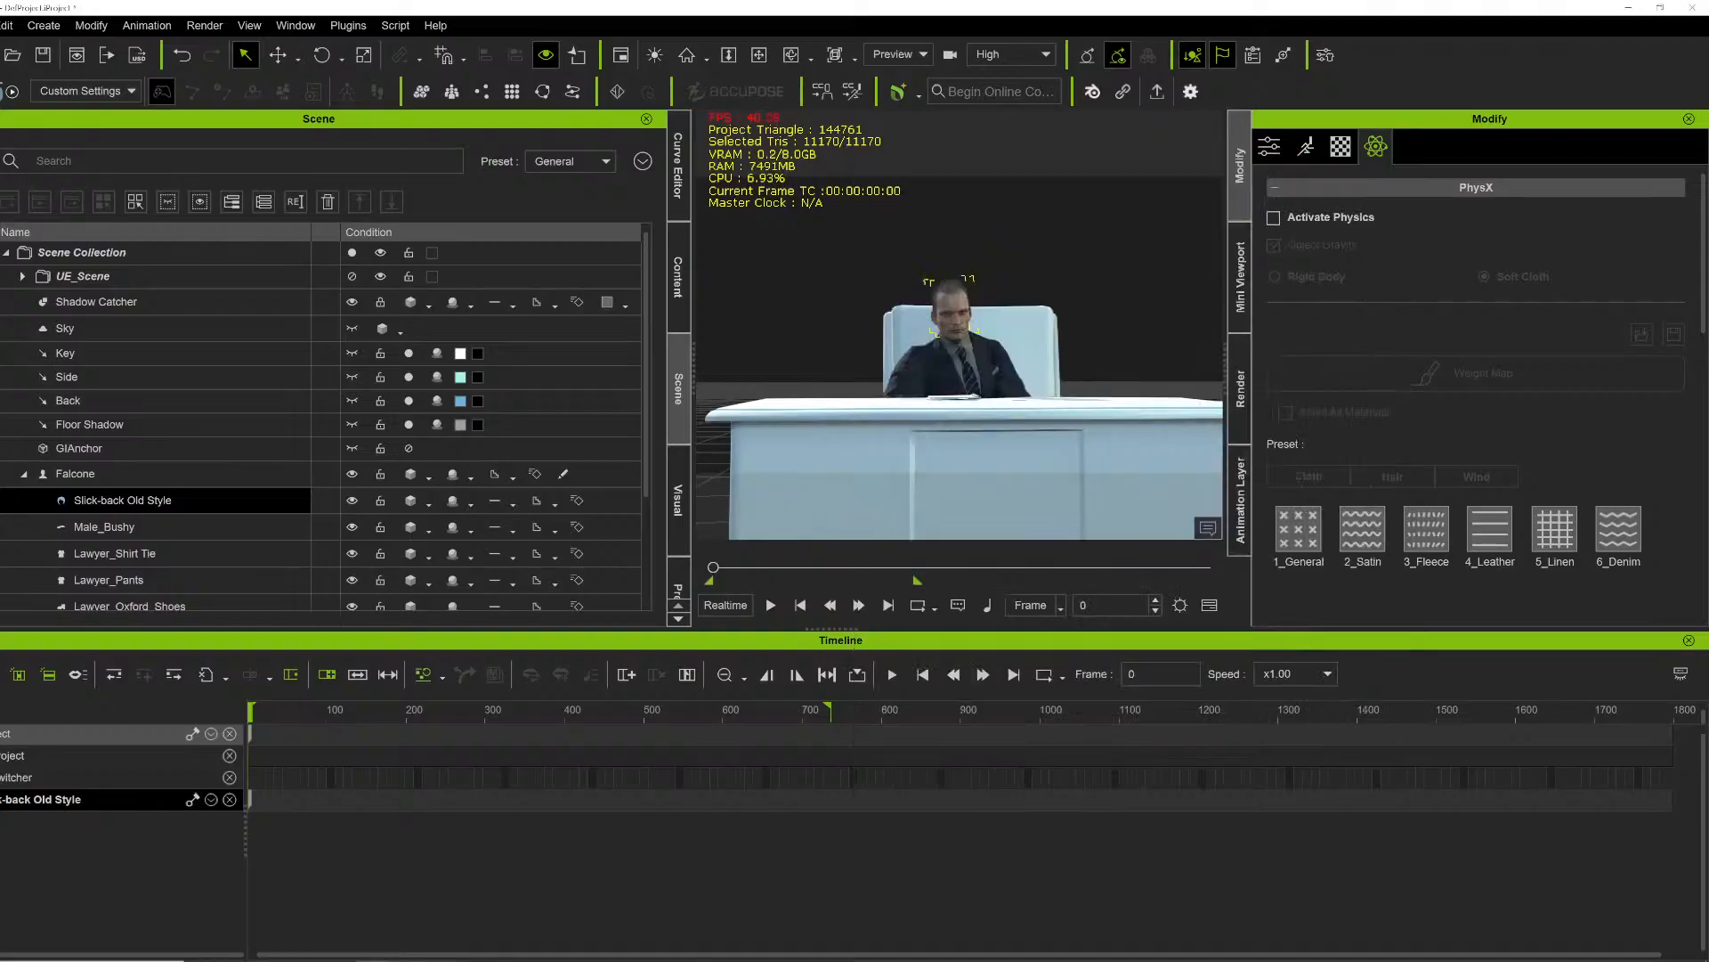
left_click(1692, 7)
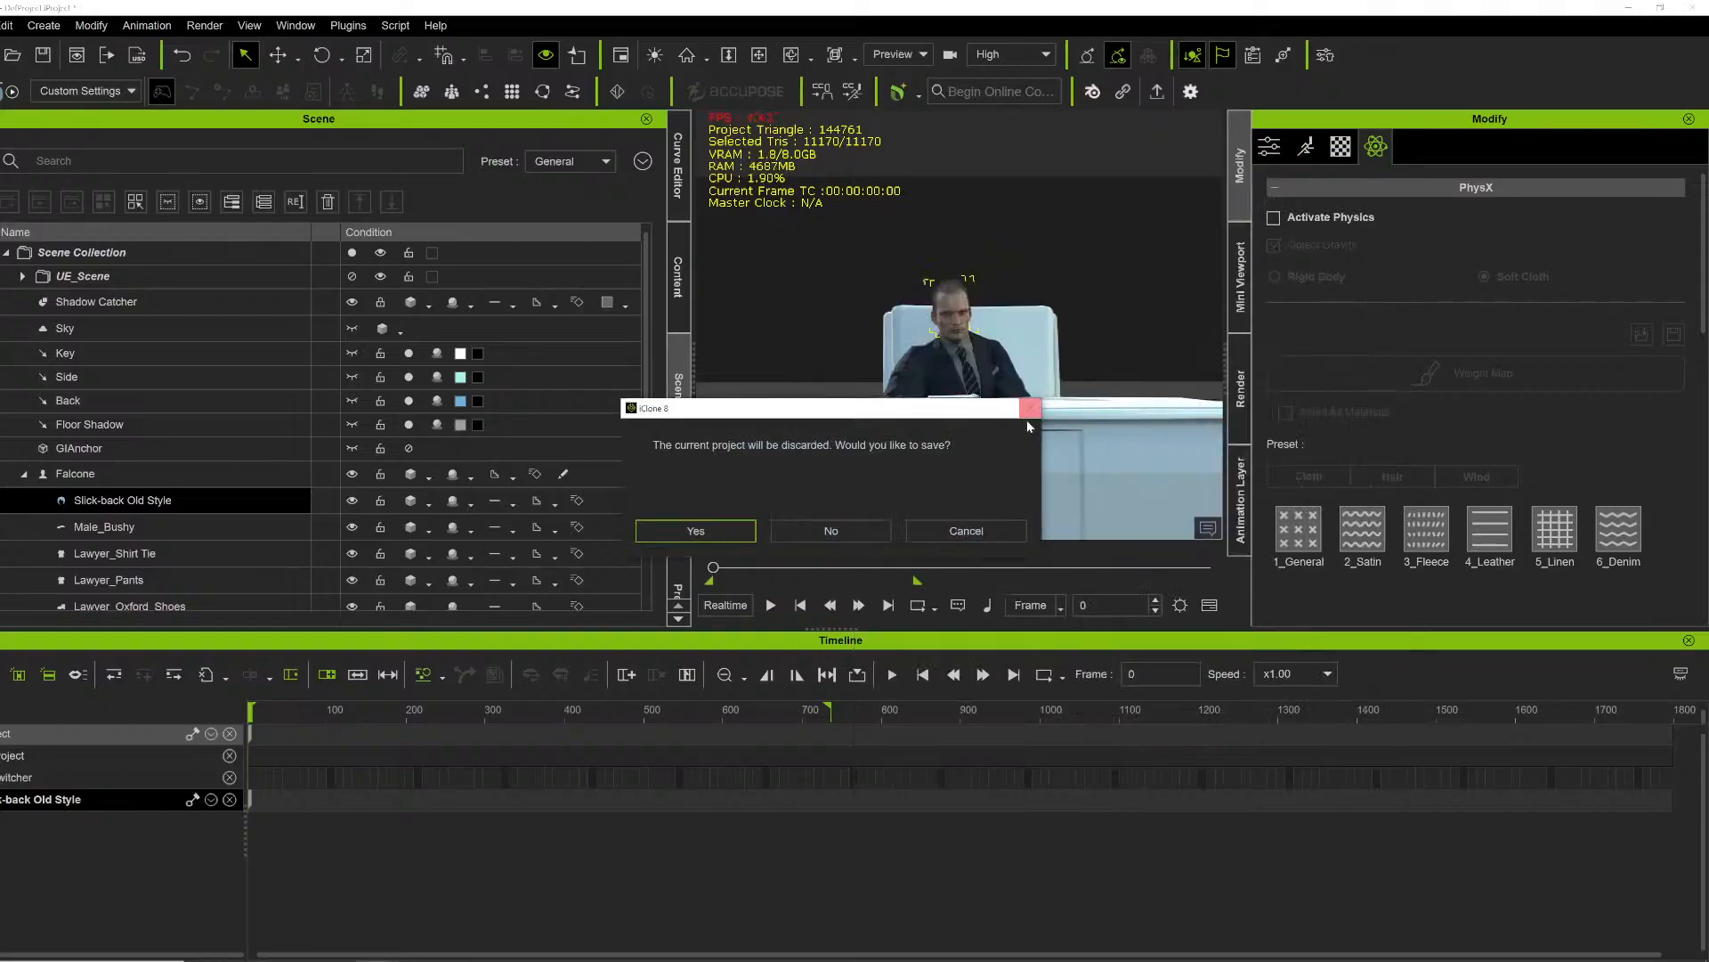
left_click(829, 532)
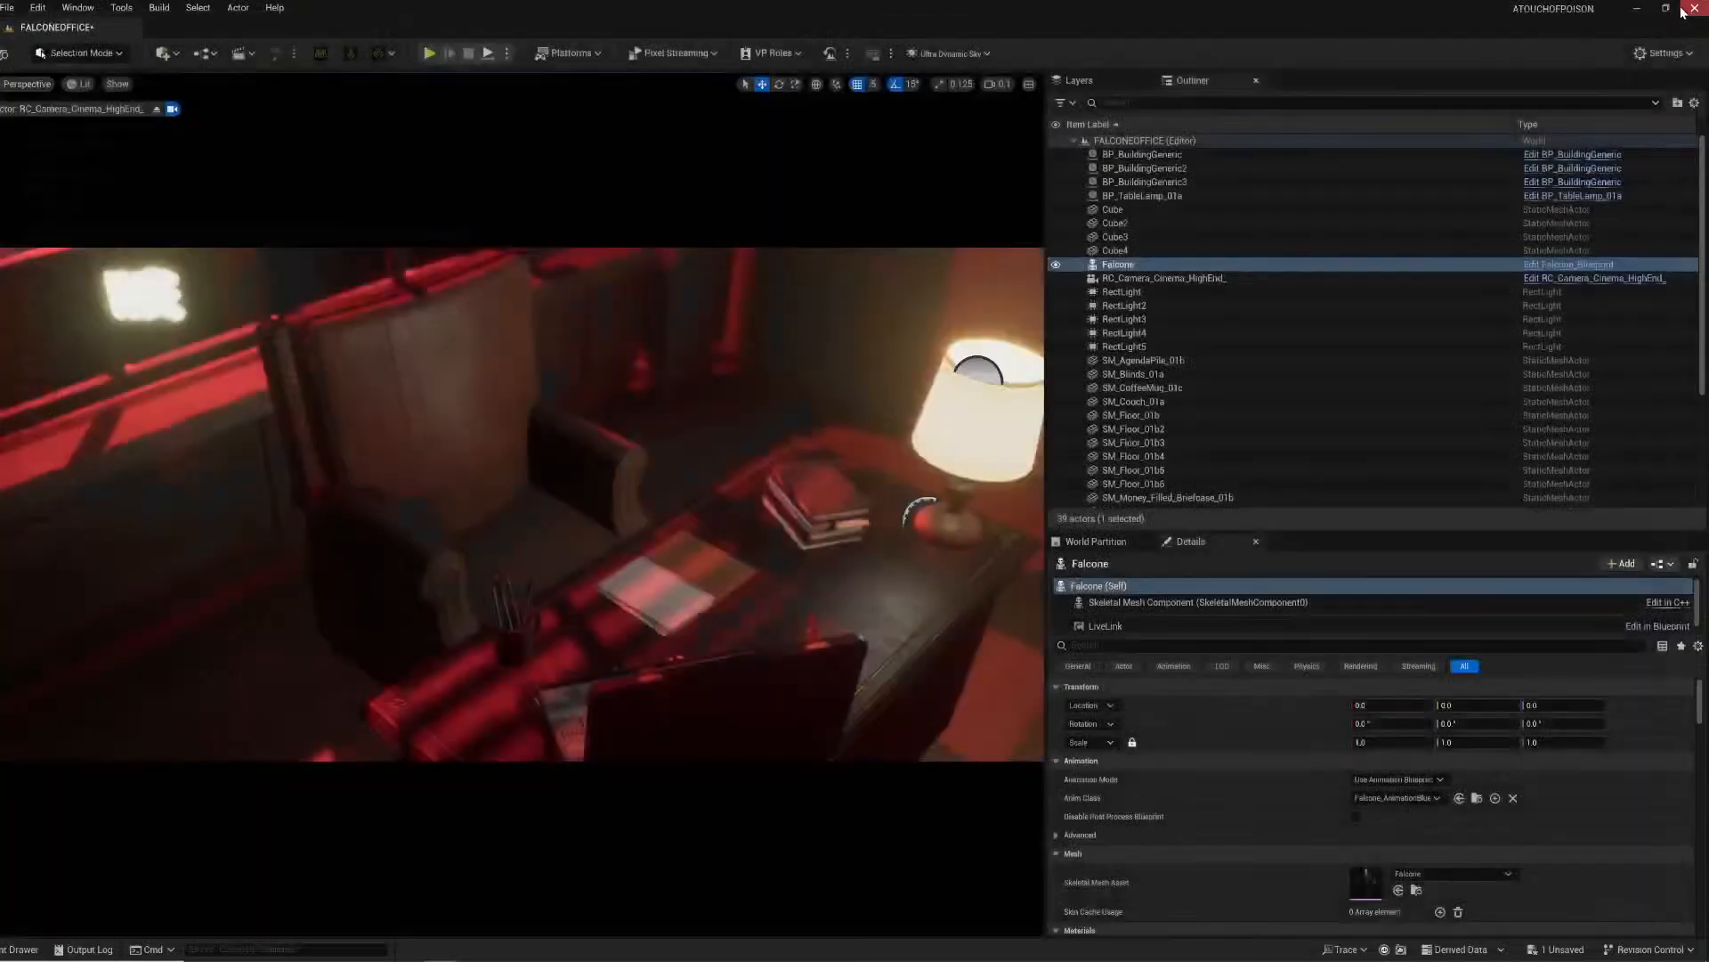
left_click(1698, 11)
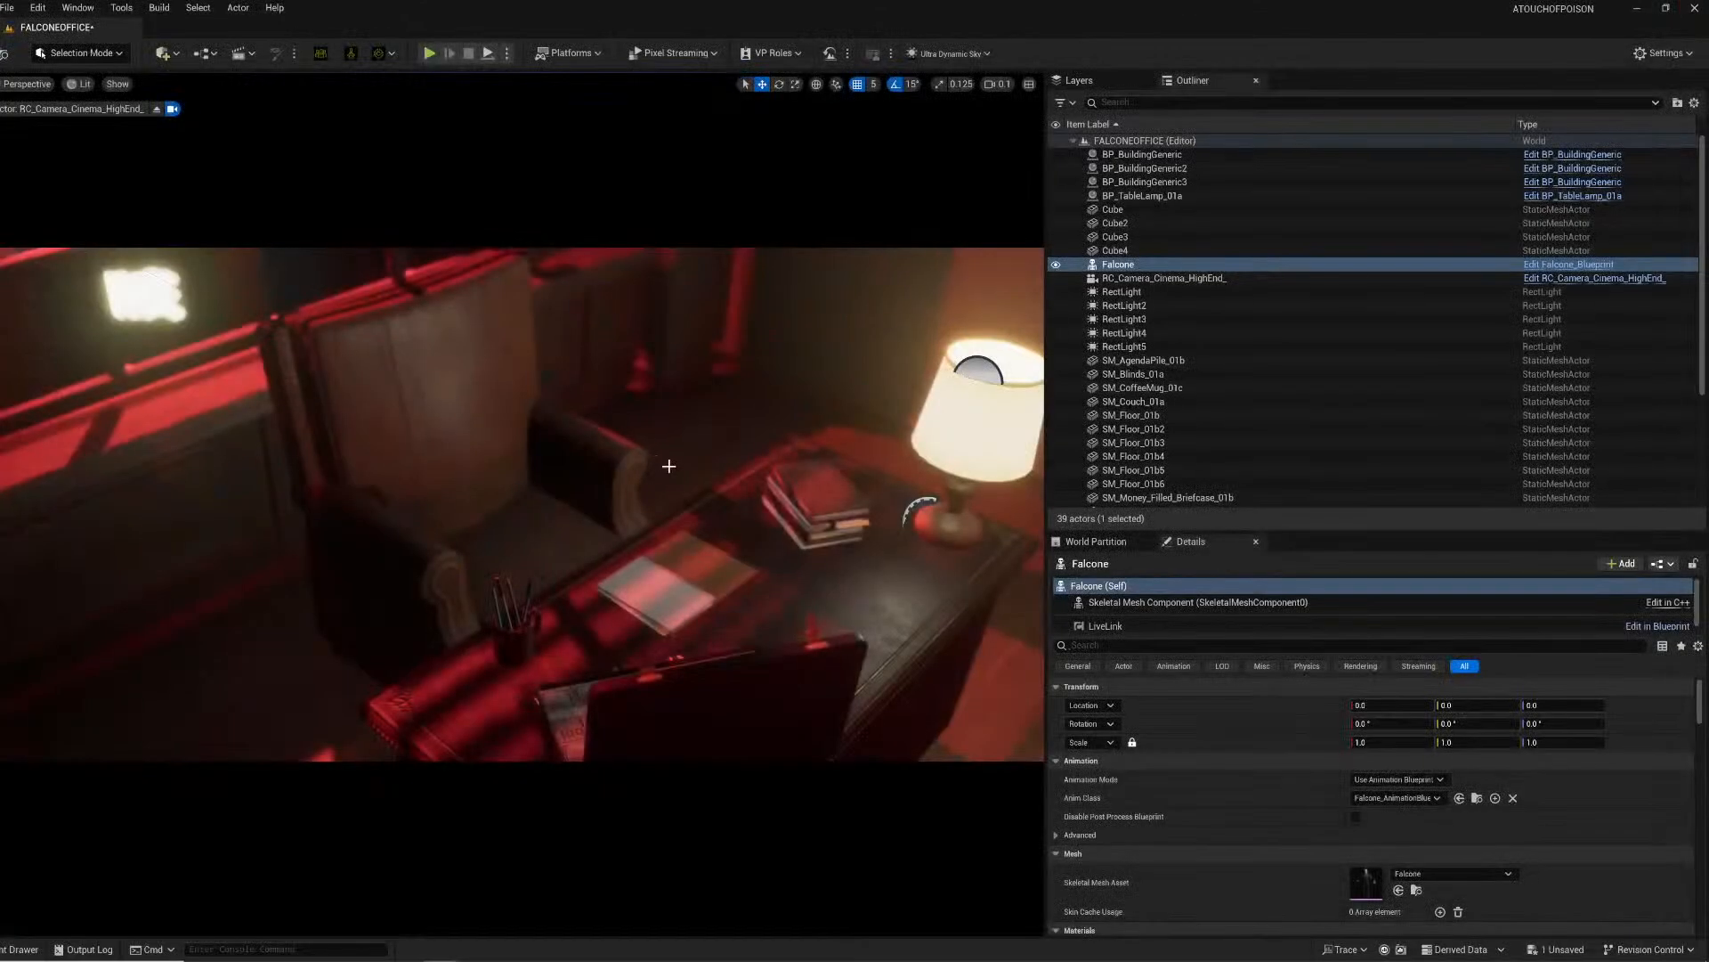
Step: Delete the transferred Falcone blueprint actor from the FALCONEOFFICE level and save the project
right_click_drag(668, 465, 641, 392)
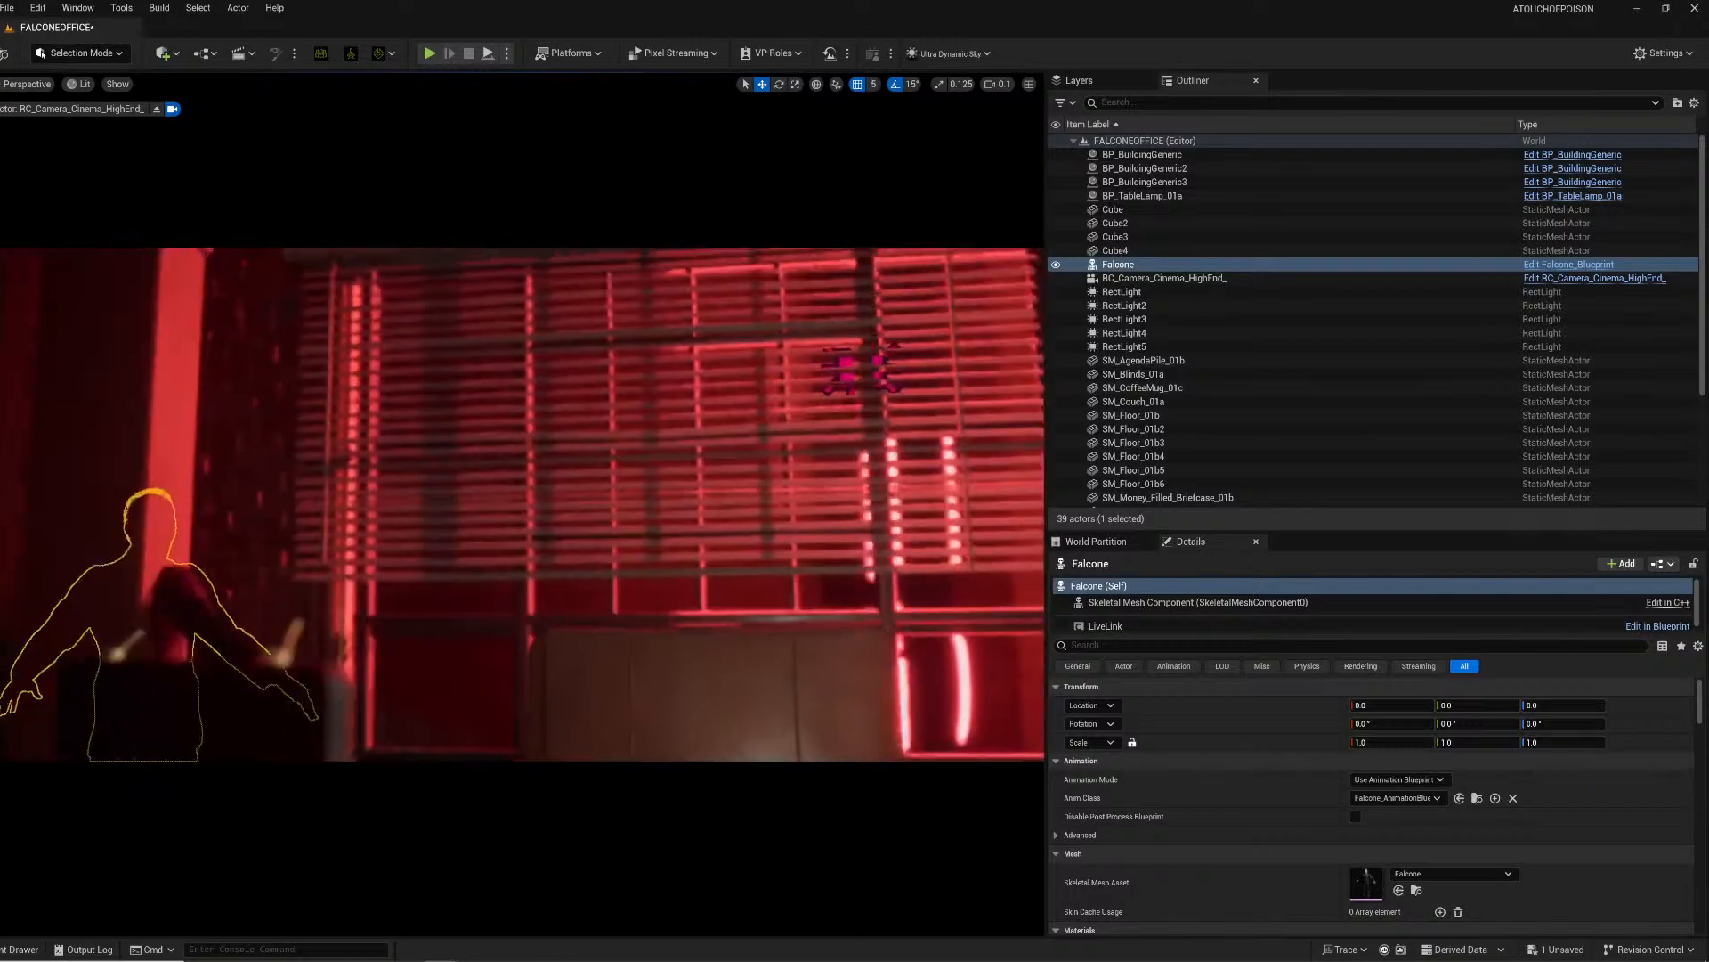
mouse_move(519, 445)
right_mouse_down()
mouse_move(543, 486)
mouse_move(489, 476)
mouse_move(480, 516)
mouse_move(519, 445)
right_mouse_up()
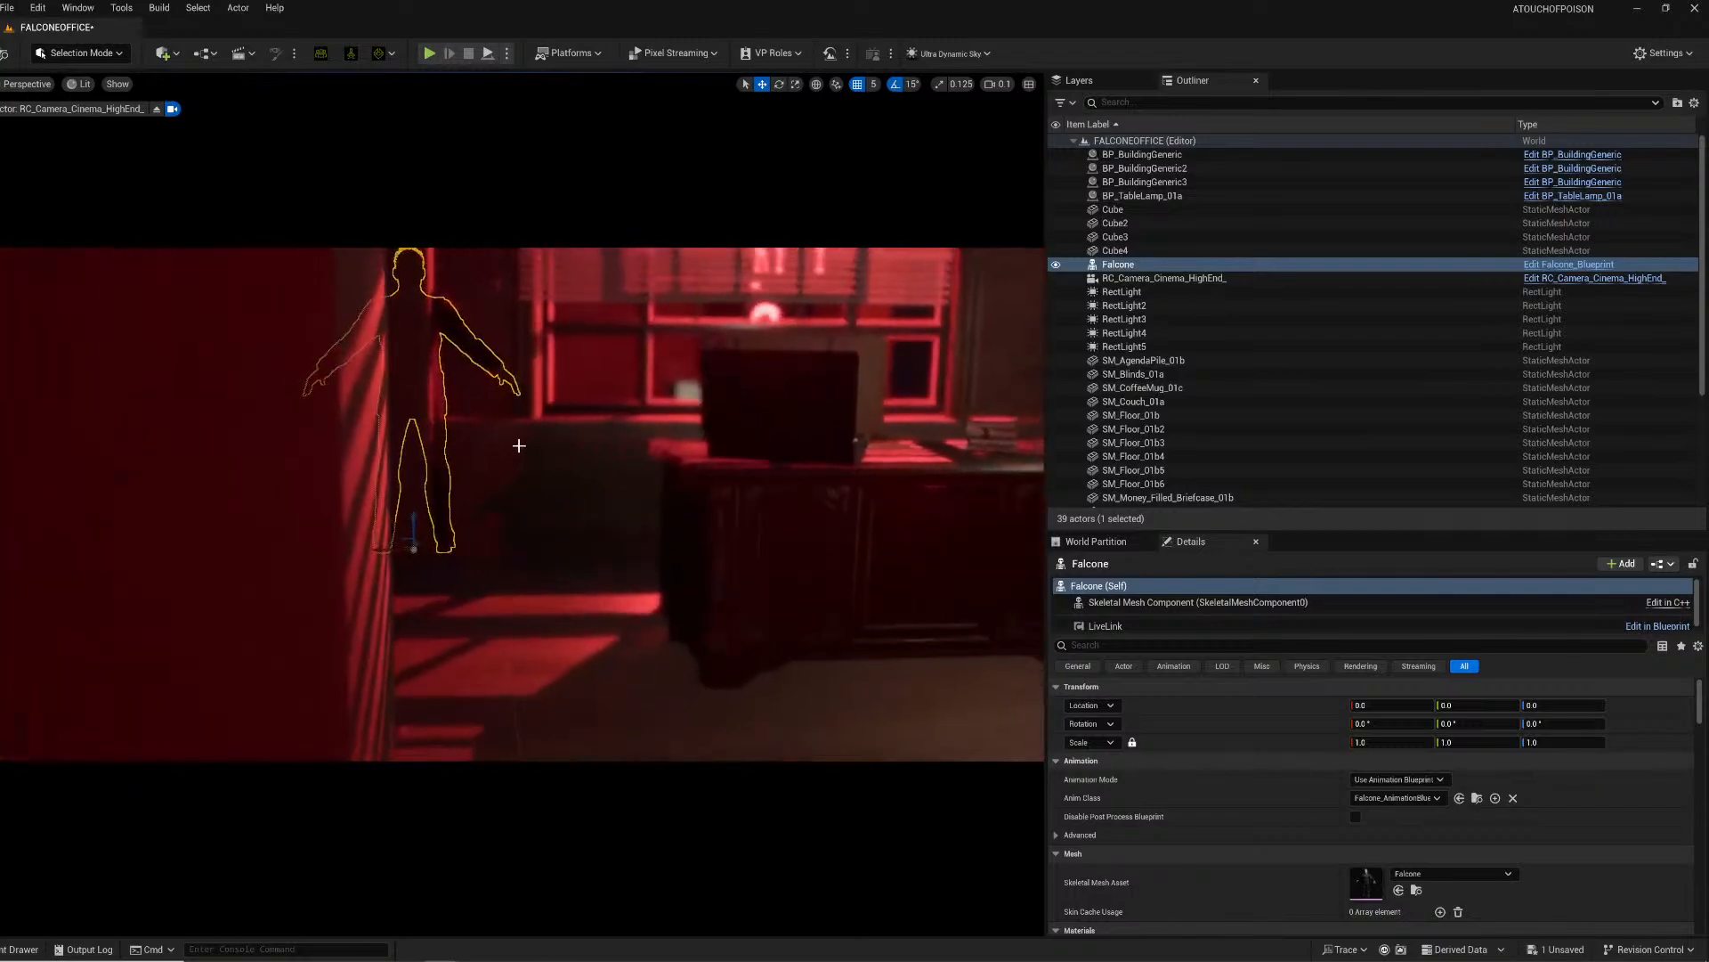
key("Delete")
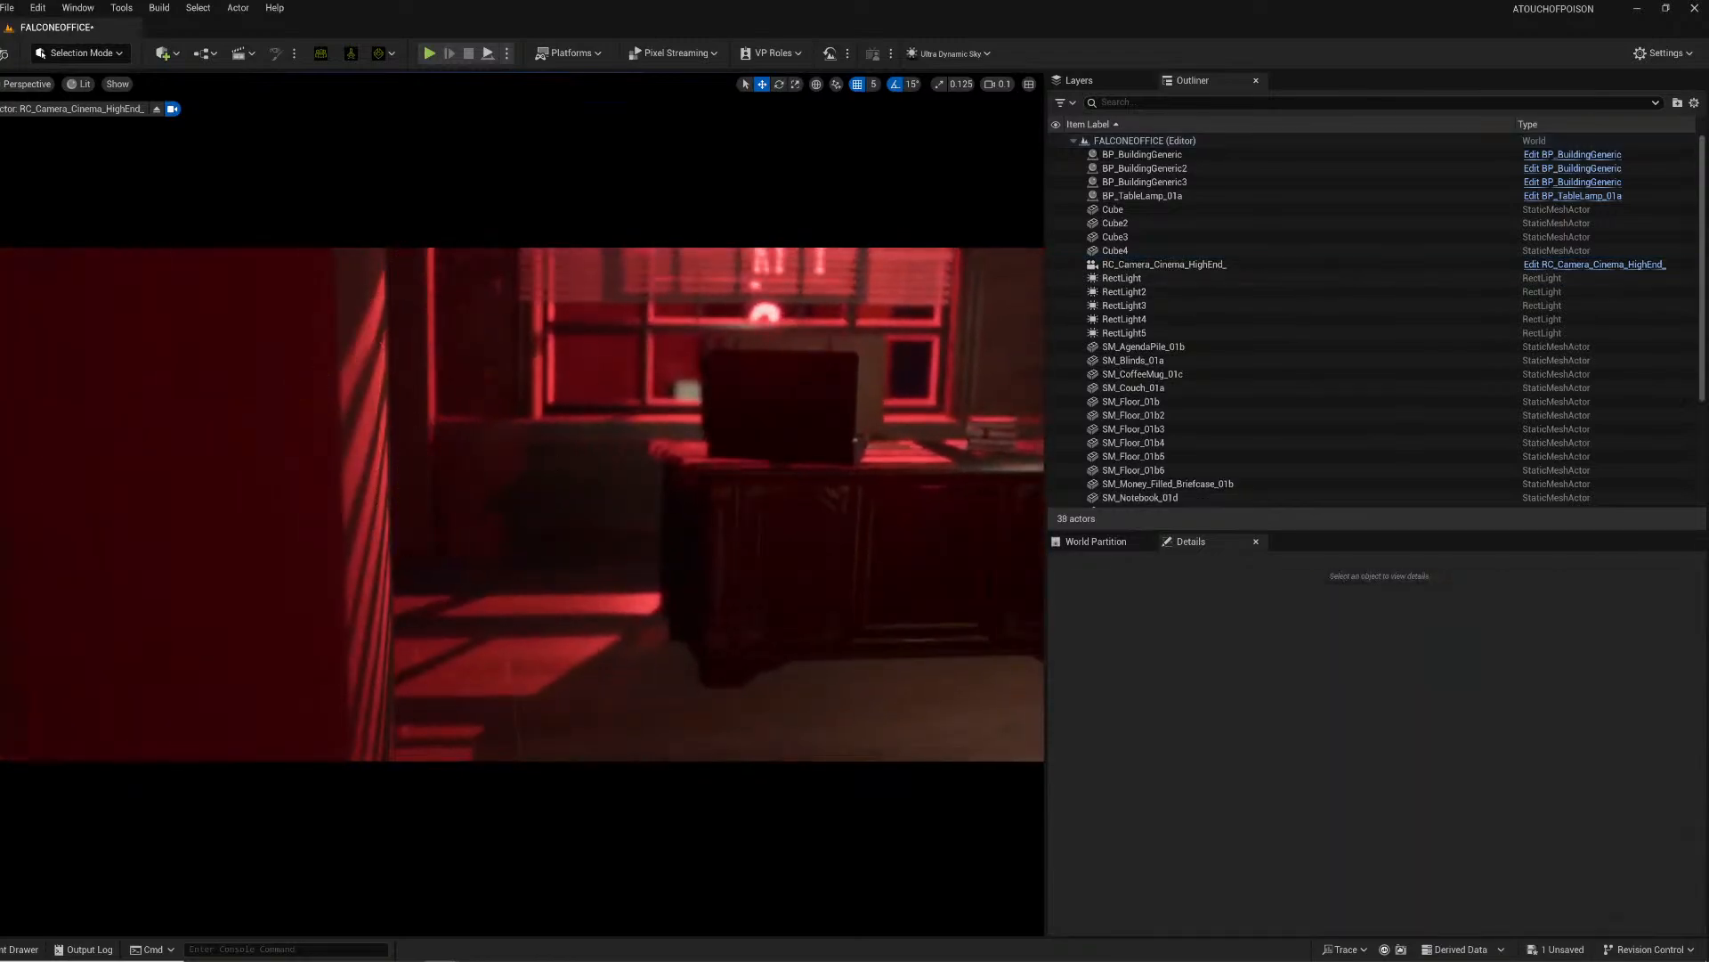
left_click(20, 949)
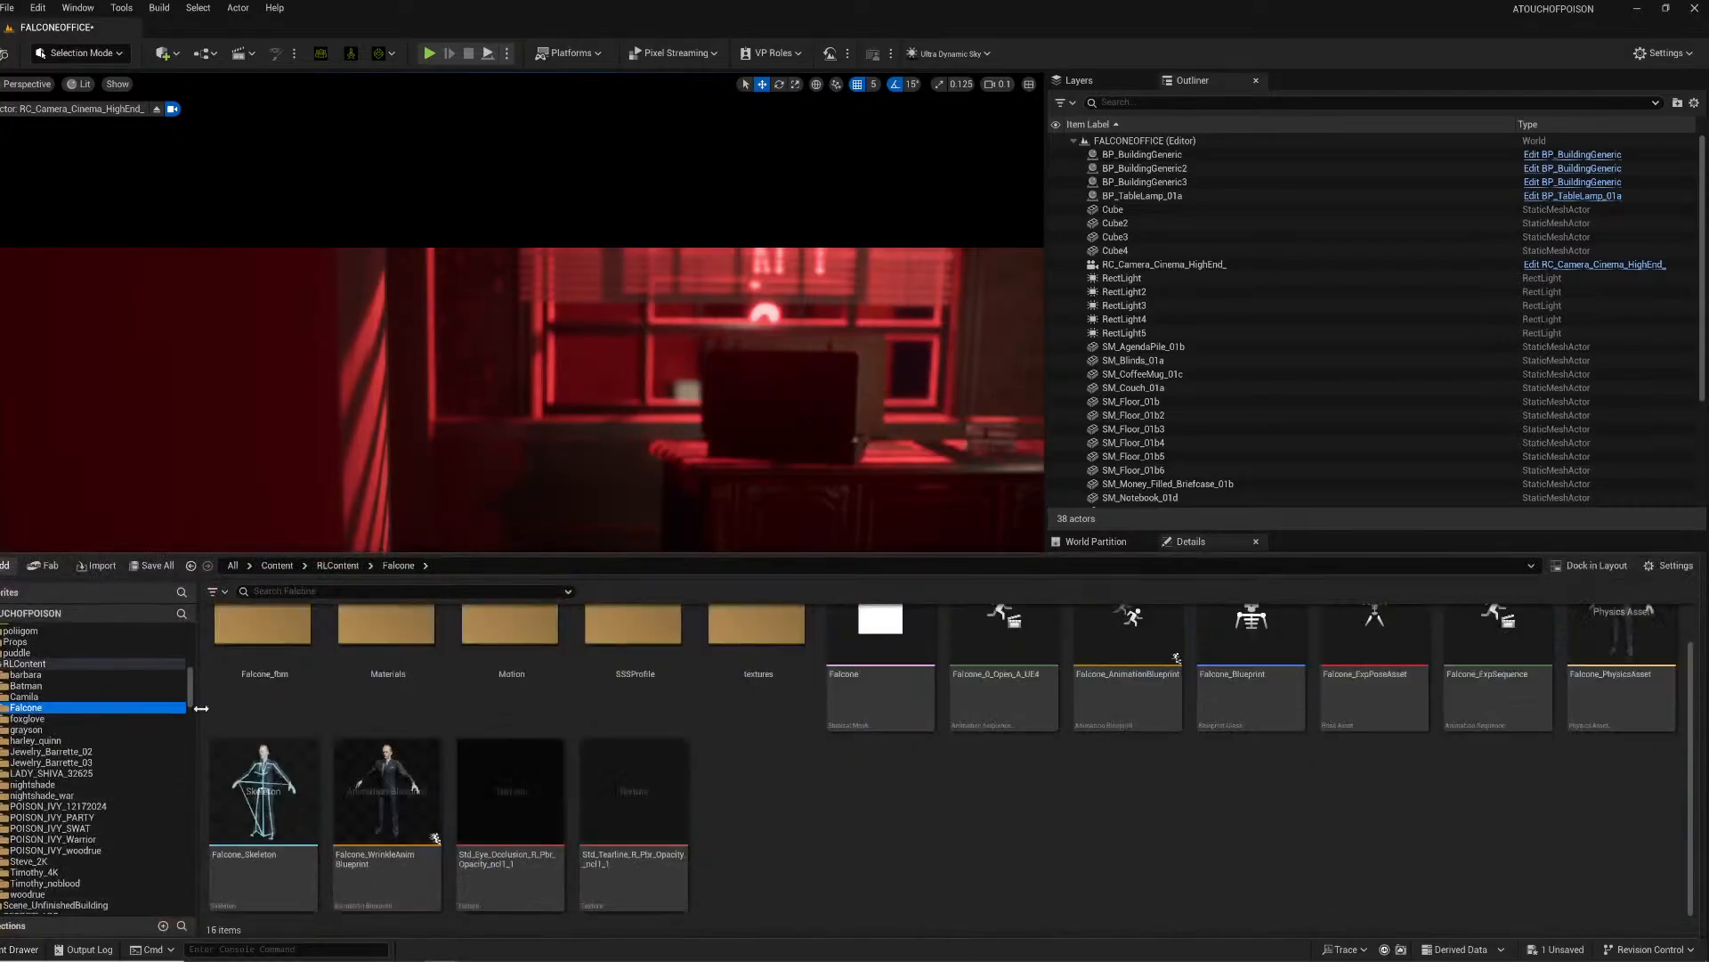
left_click(7, 7)
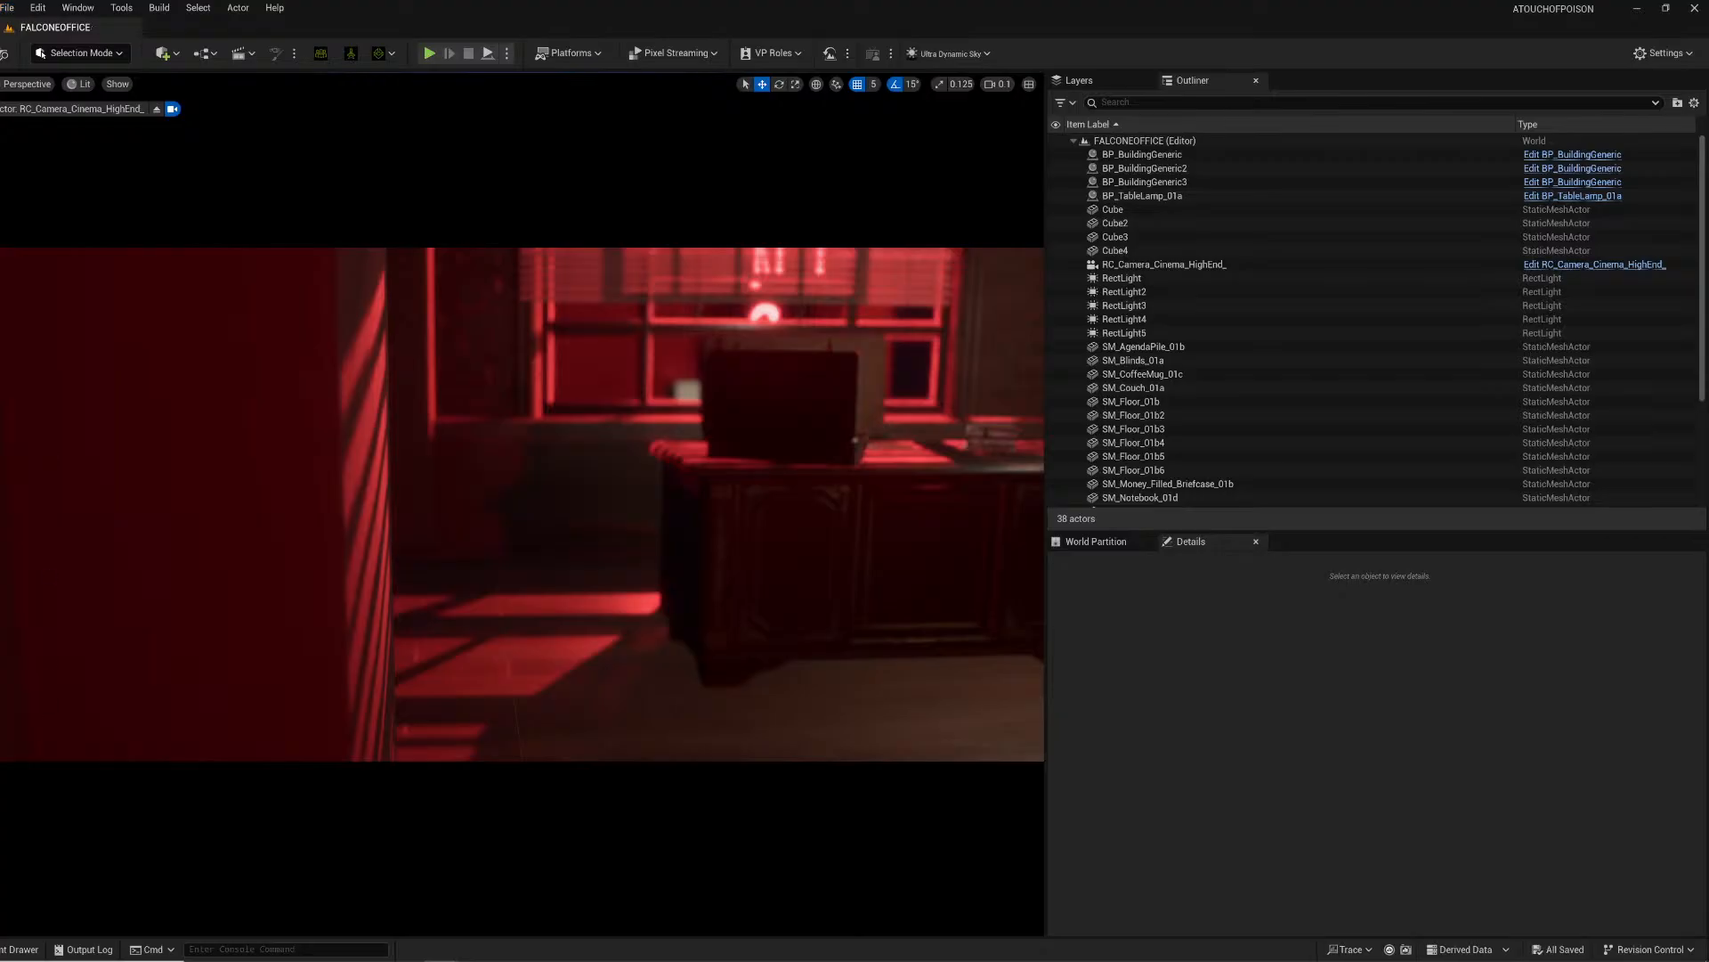
Step: Place the Falcone skeletal mesh in the level and set its location to 0, 0, 0
left_click(4, 948)
left_click_drag(882, 659, 509, 617)
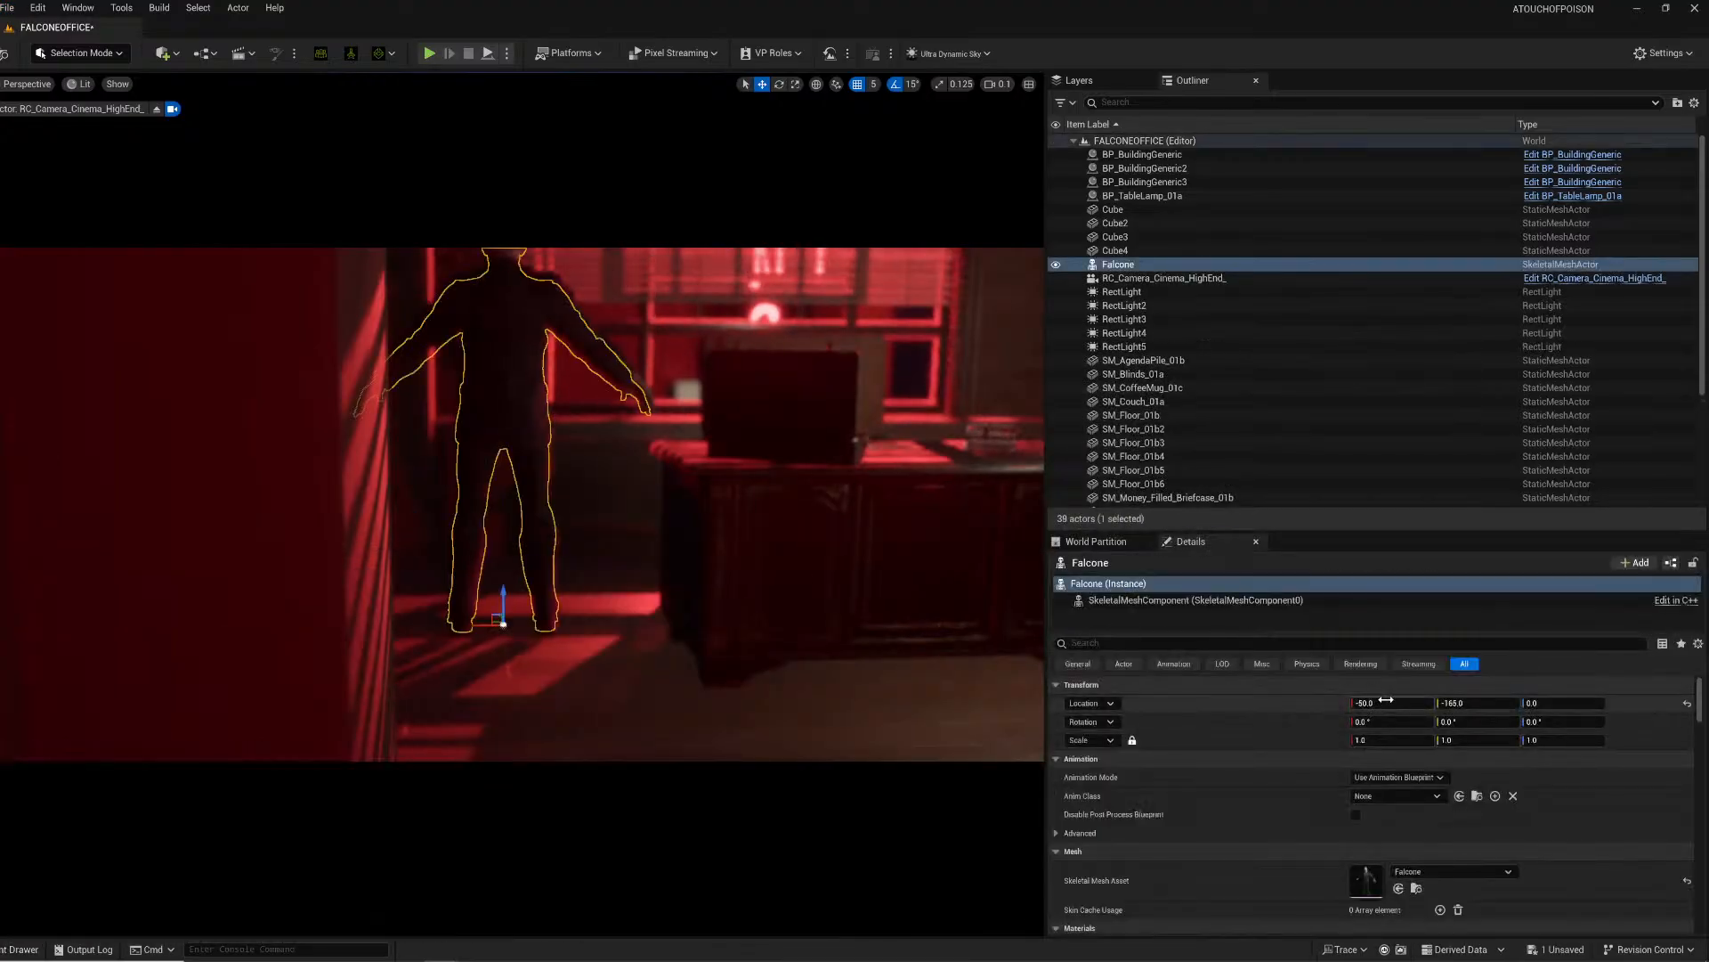
left_click(1451, 702)
type("0")
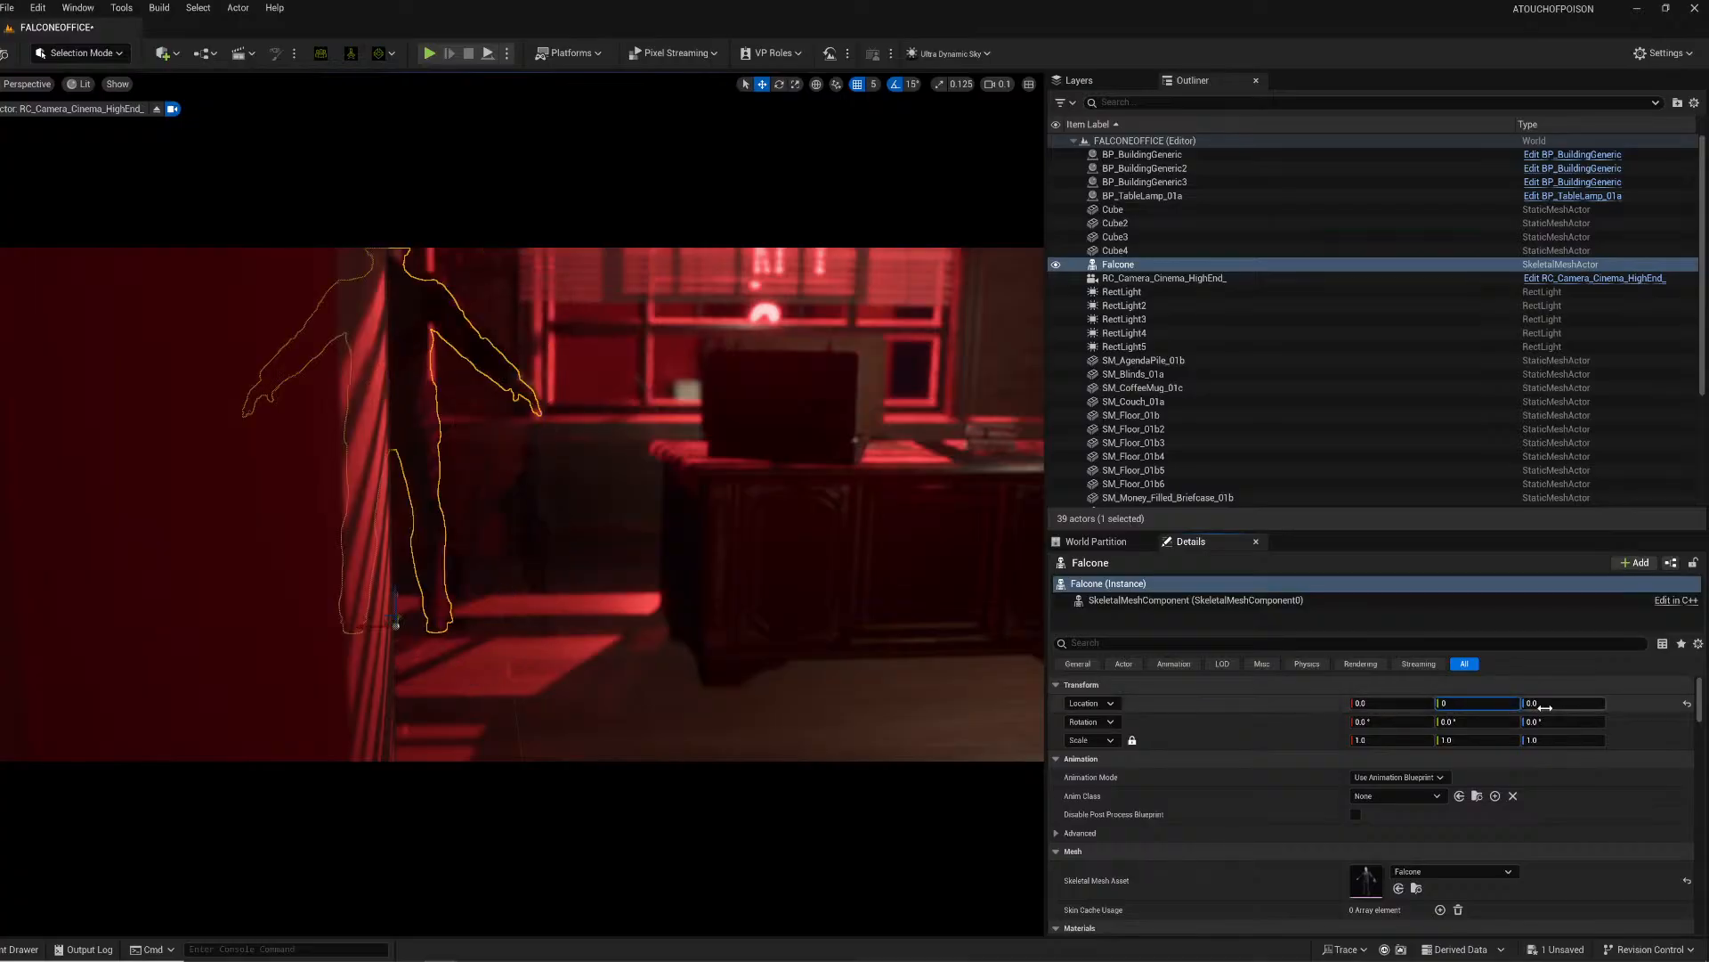
key("Return")
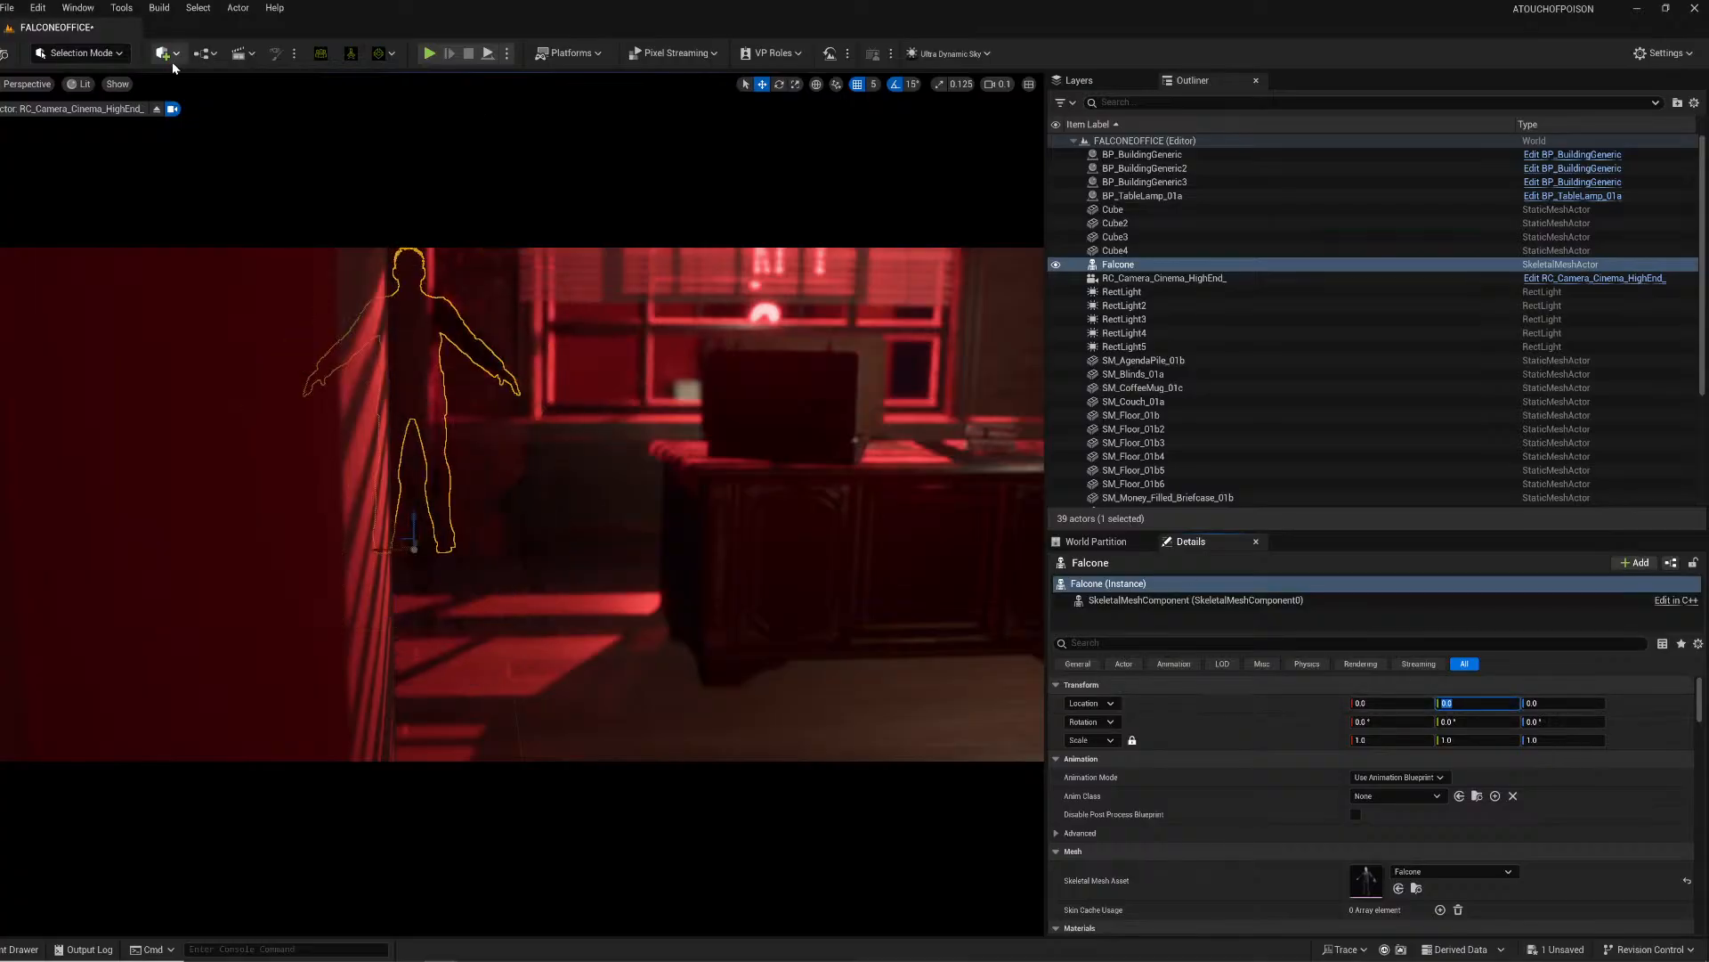
Step: Create a level sequence named fALCONE in the Sequences folder and set its frame rate to 48 fps
left_click(239, 61)
left_click(294, 94)
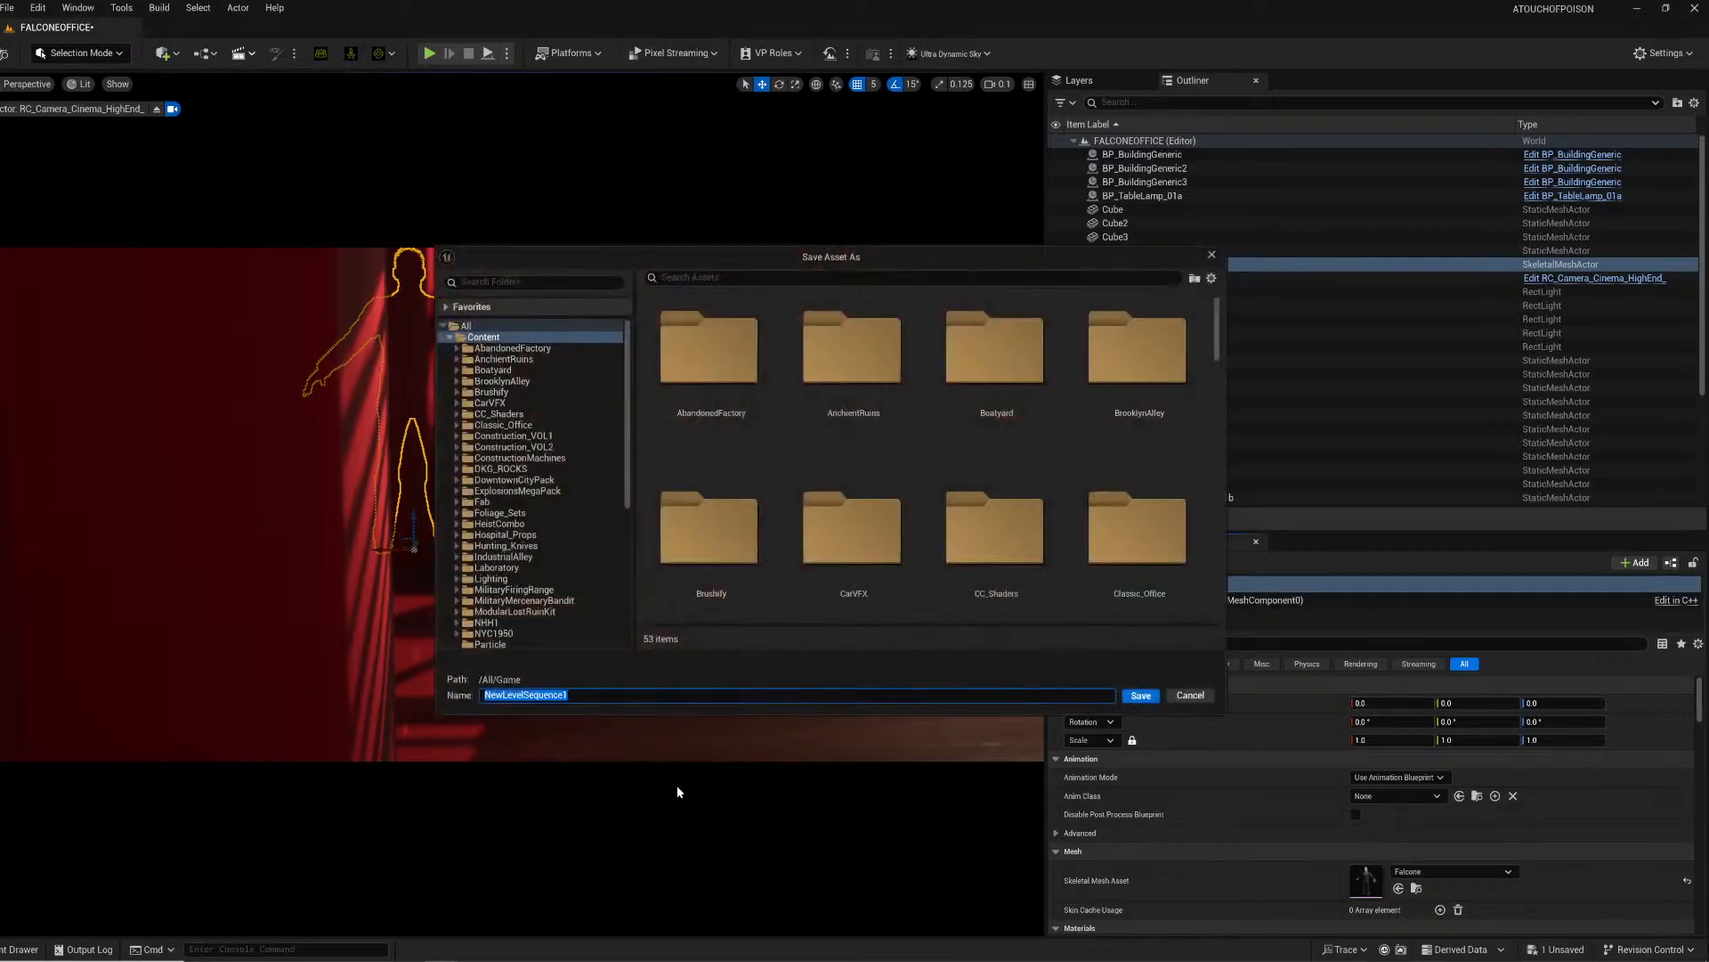
scroll(519, 547, "down", 5)
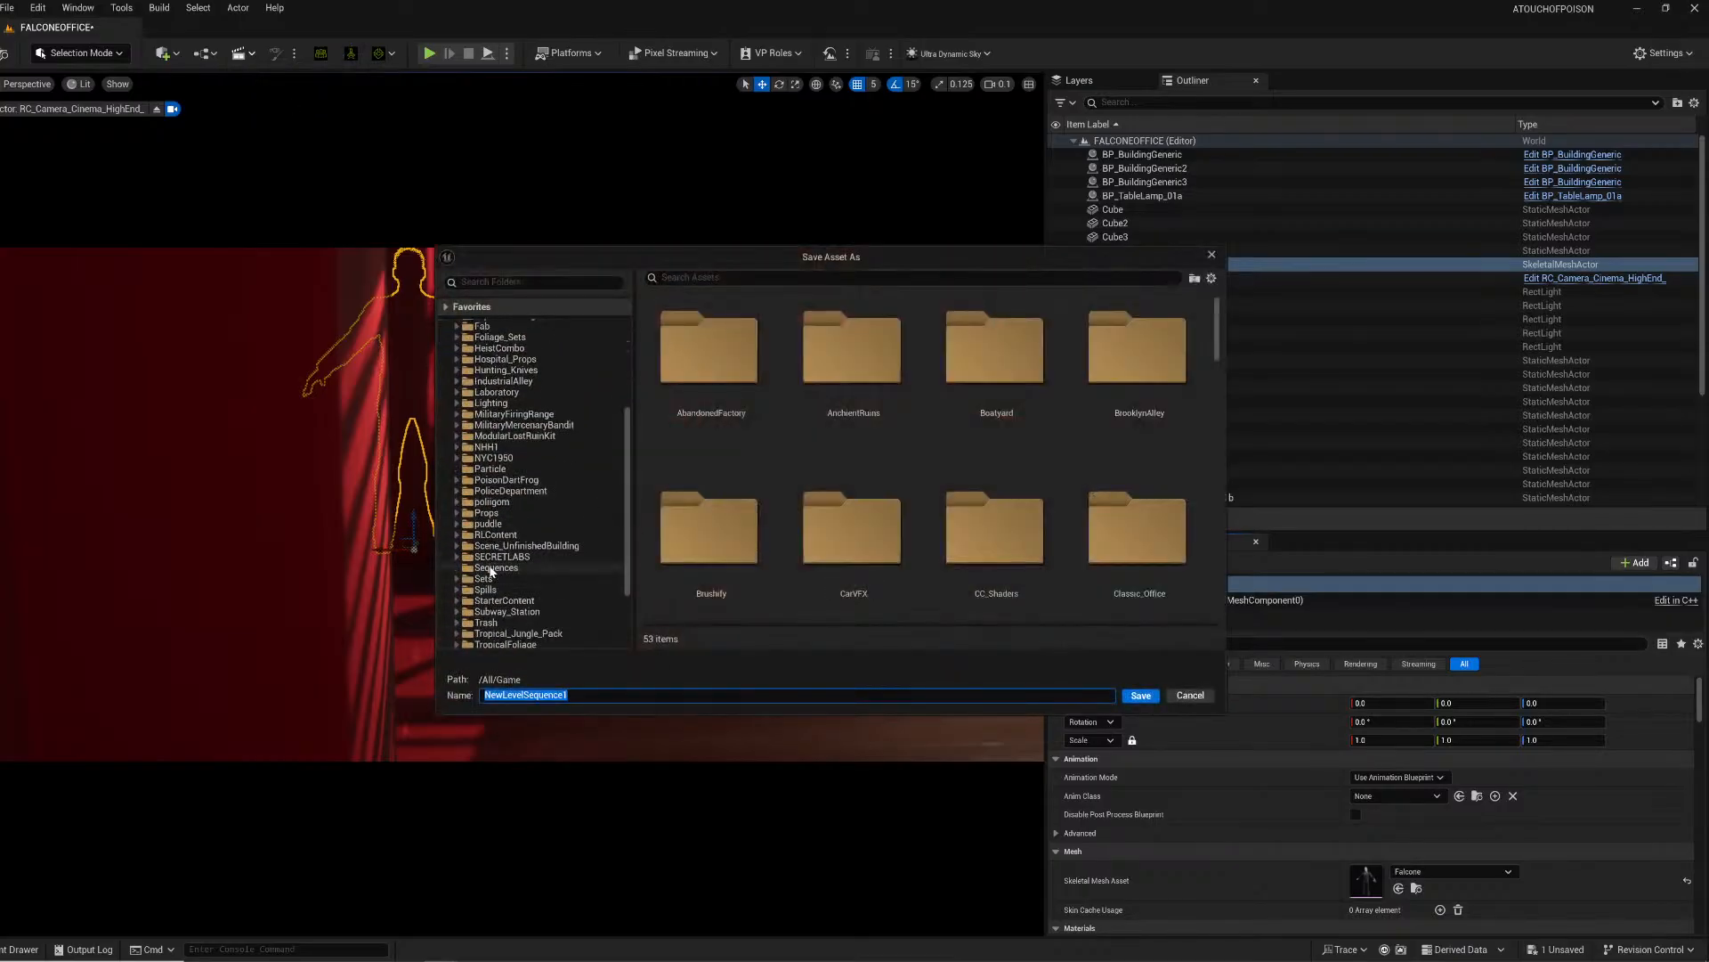
left_click(492, 568)
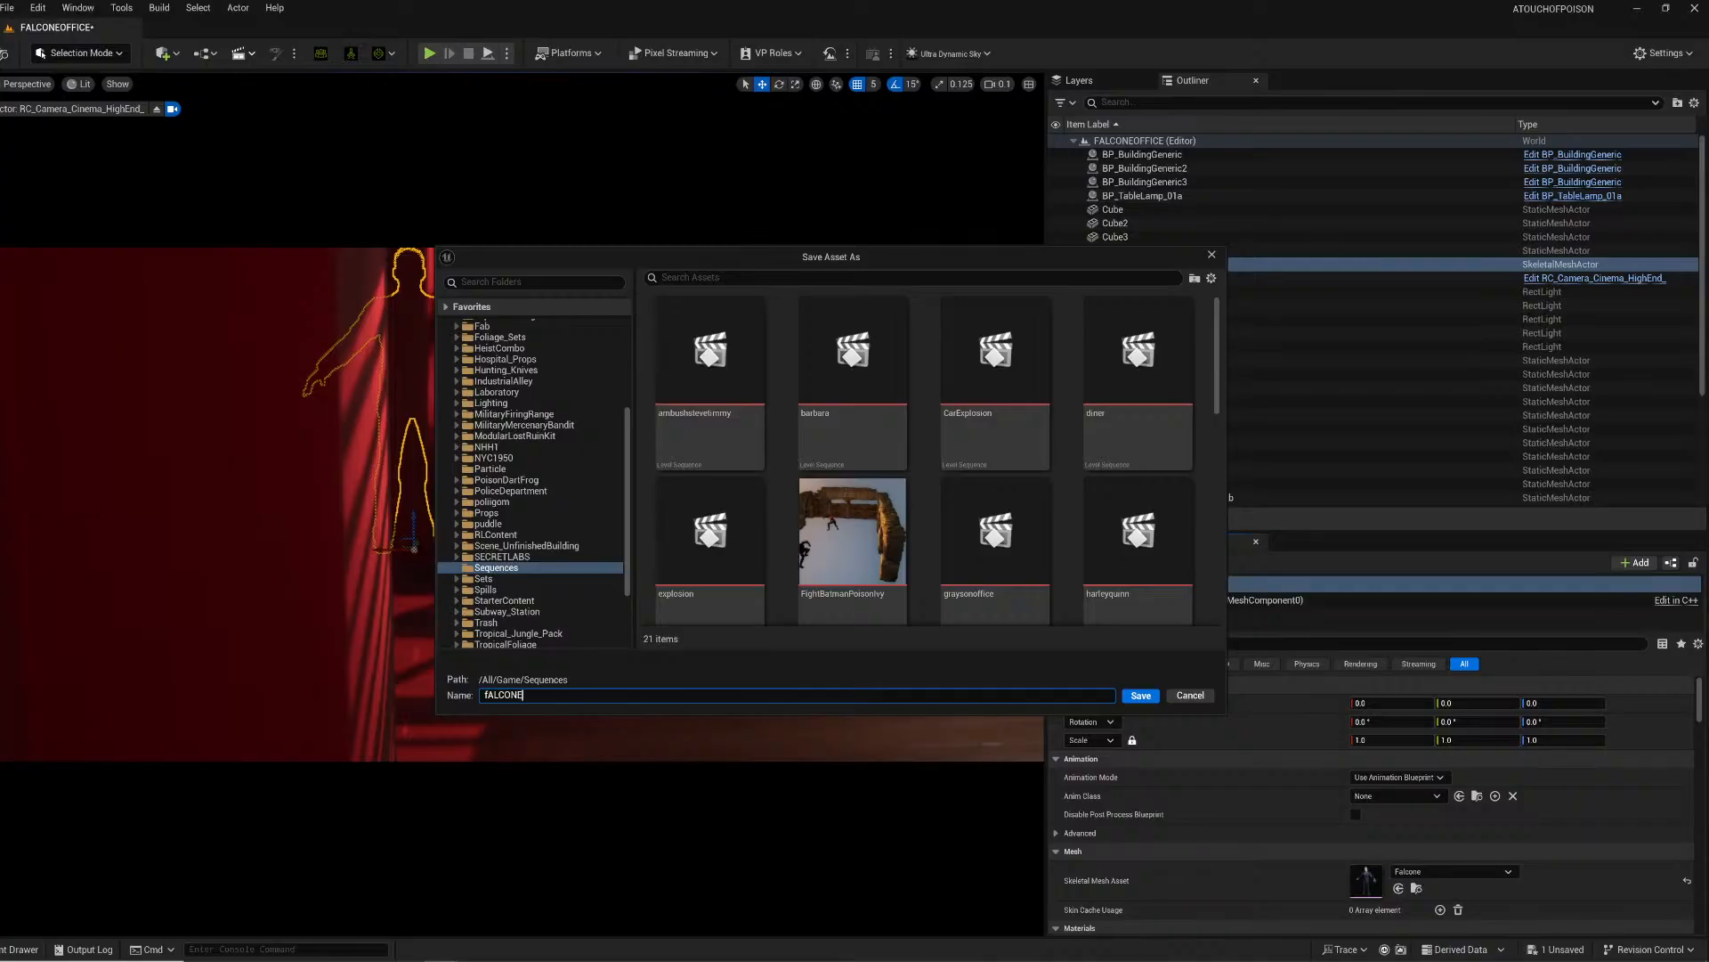
type("fALCONE")
key("Return")
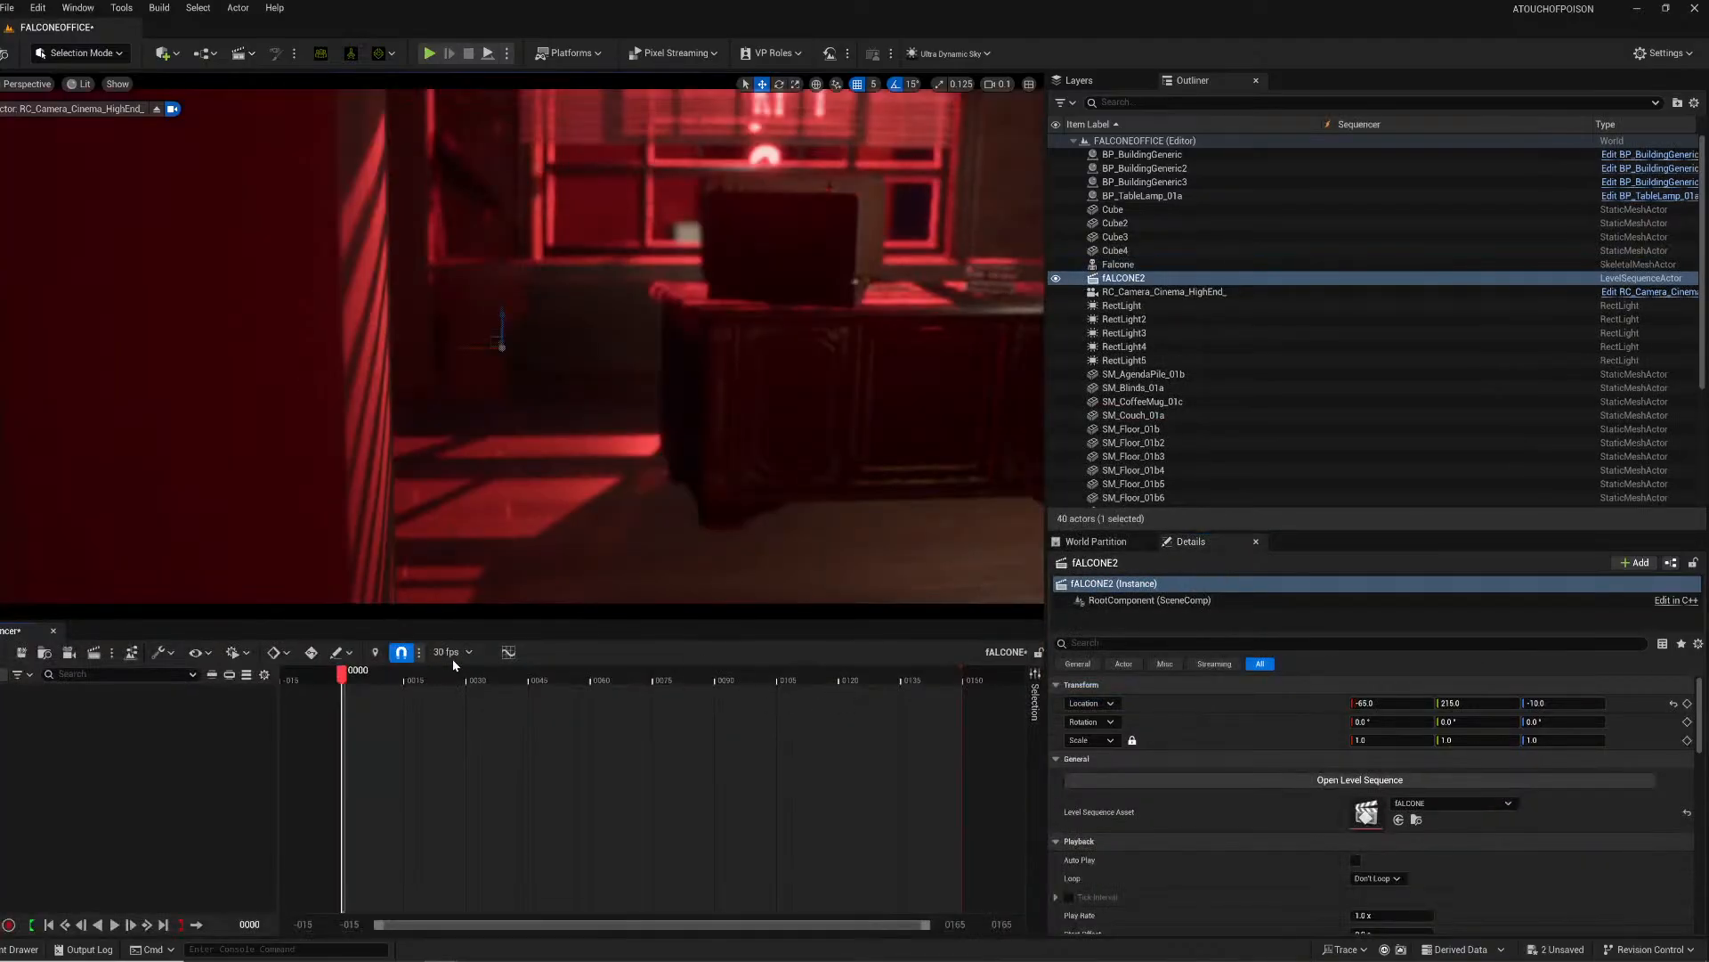
left_click(452, 652)
left_click(467, 448)
Step: Add Falcone to the sequence and assign him the transferred animation sequence whose name ends in 00_12_34
left_click_drag(1118, 264, 270, 723)
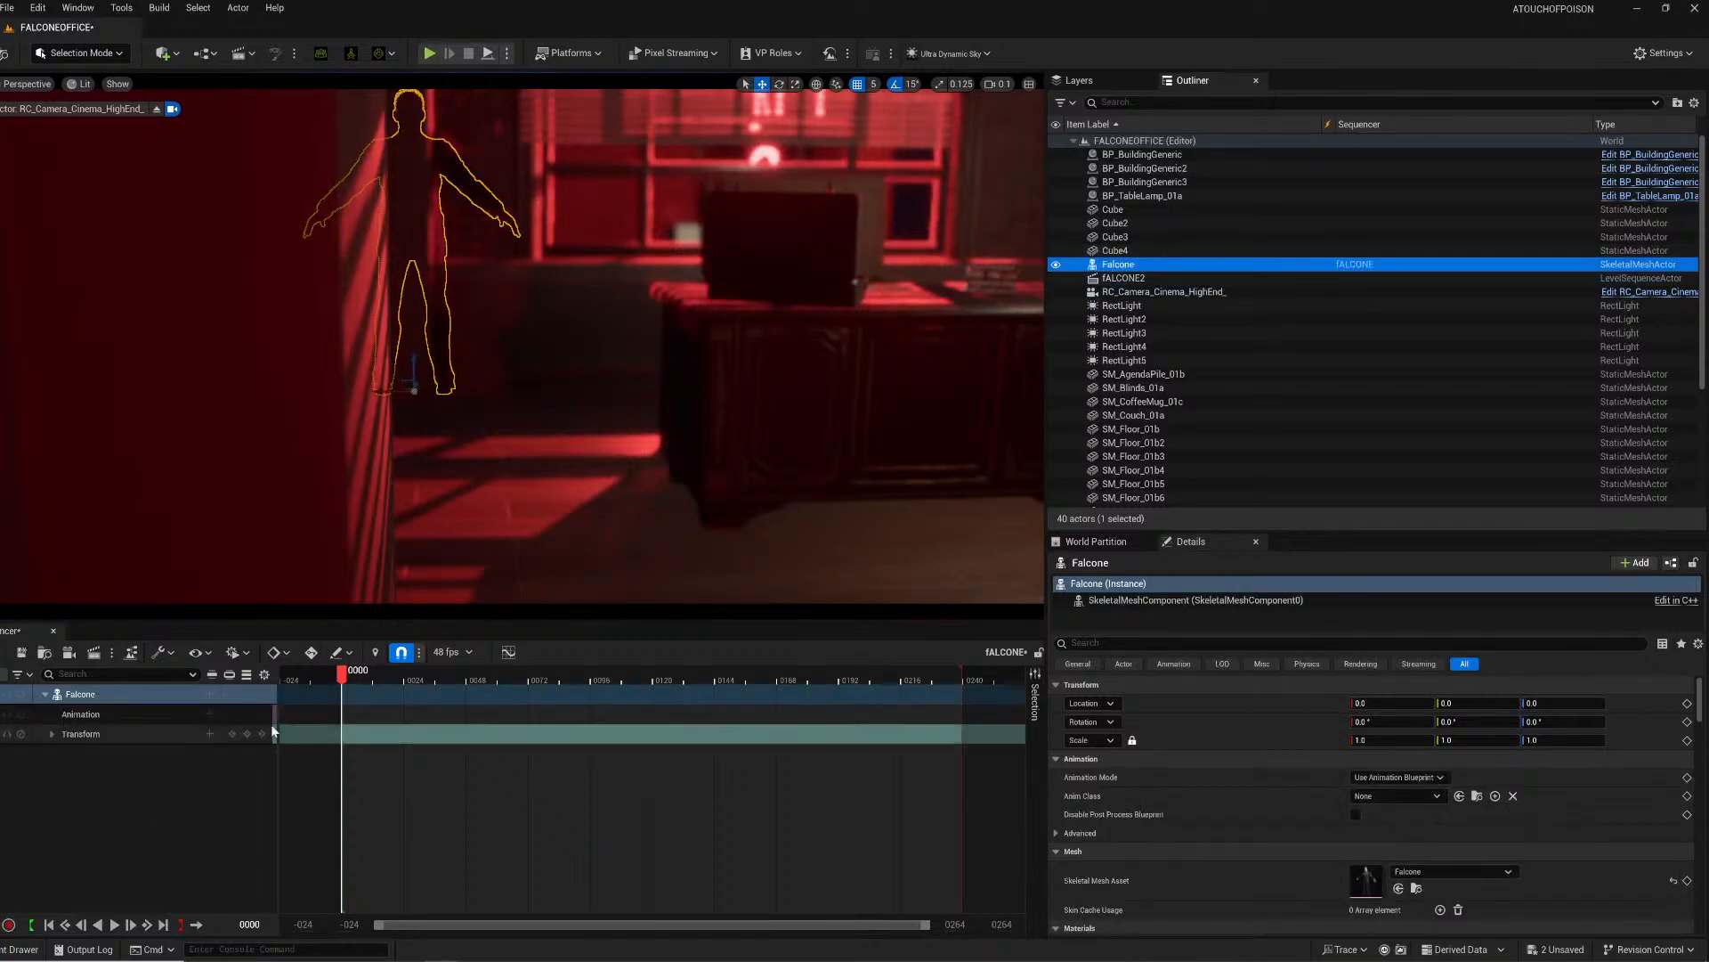
left_click(210, 714)
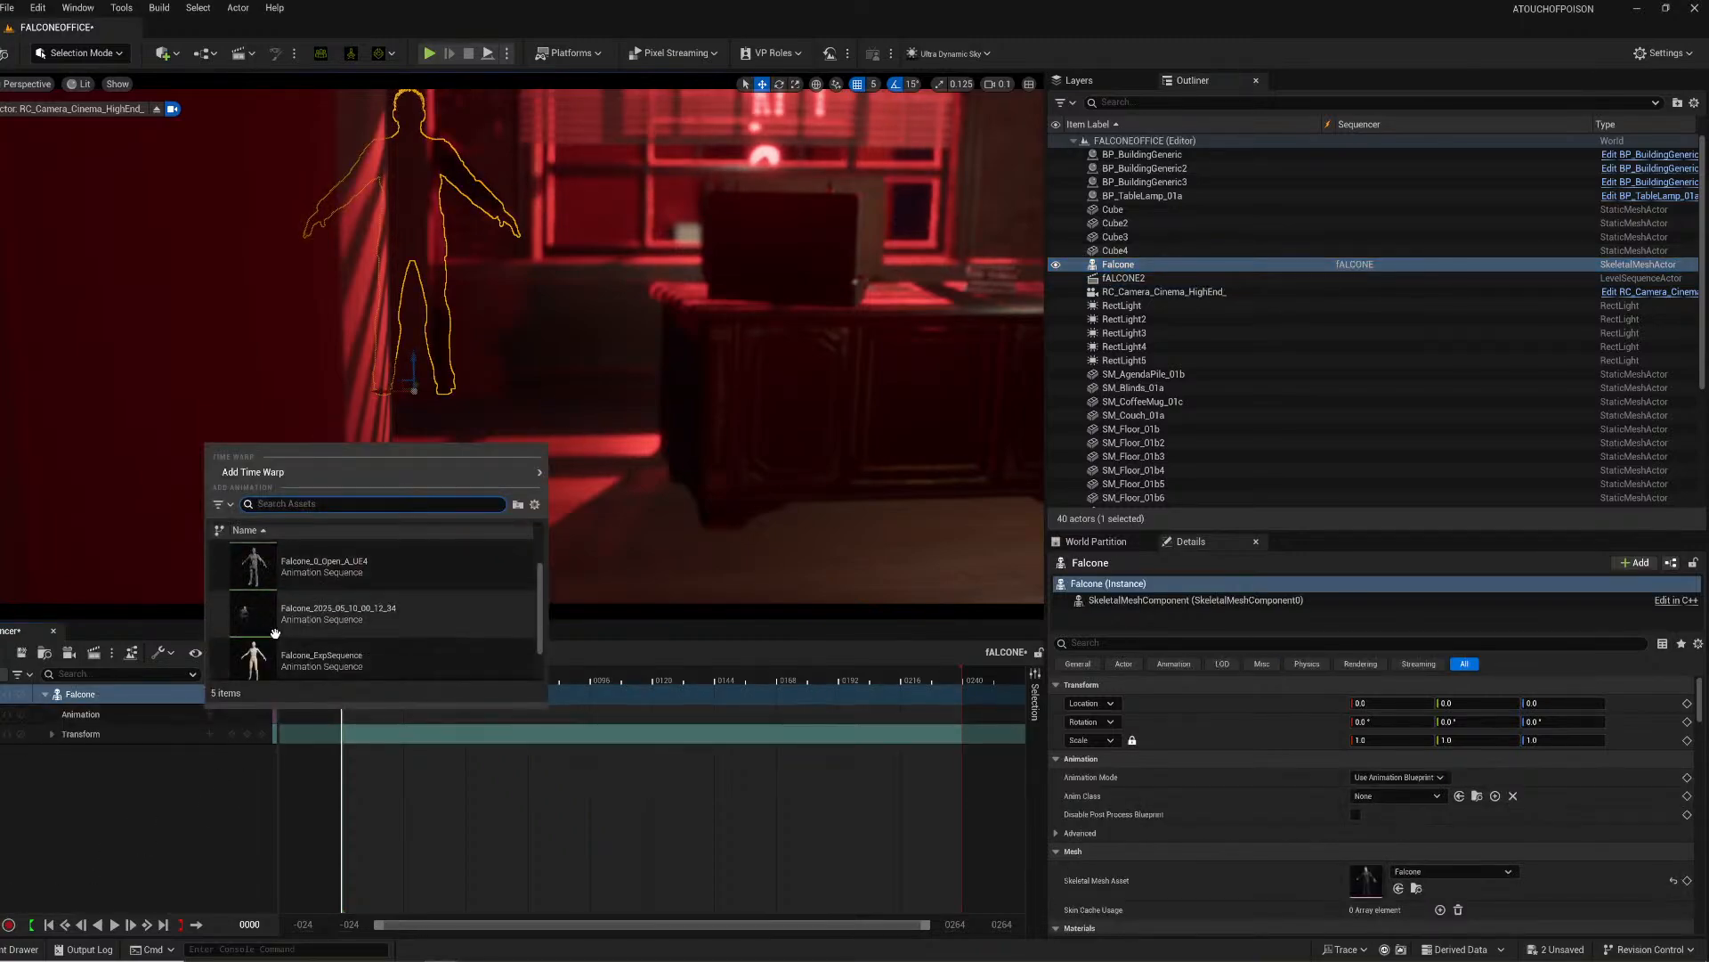
left_click(275, 632)
key("d")
right_click_drag(569, 473, 601, 419)
key("w")
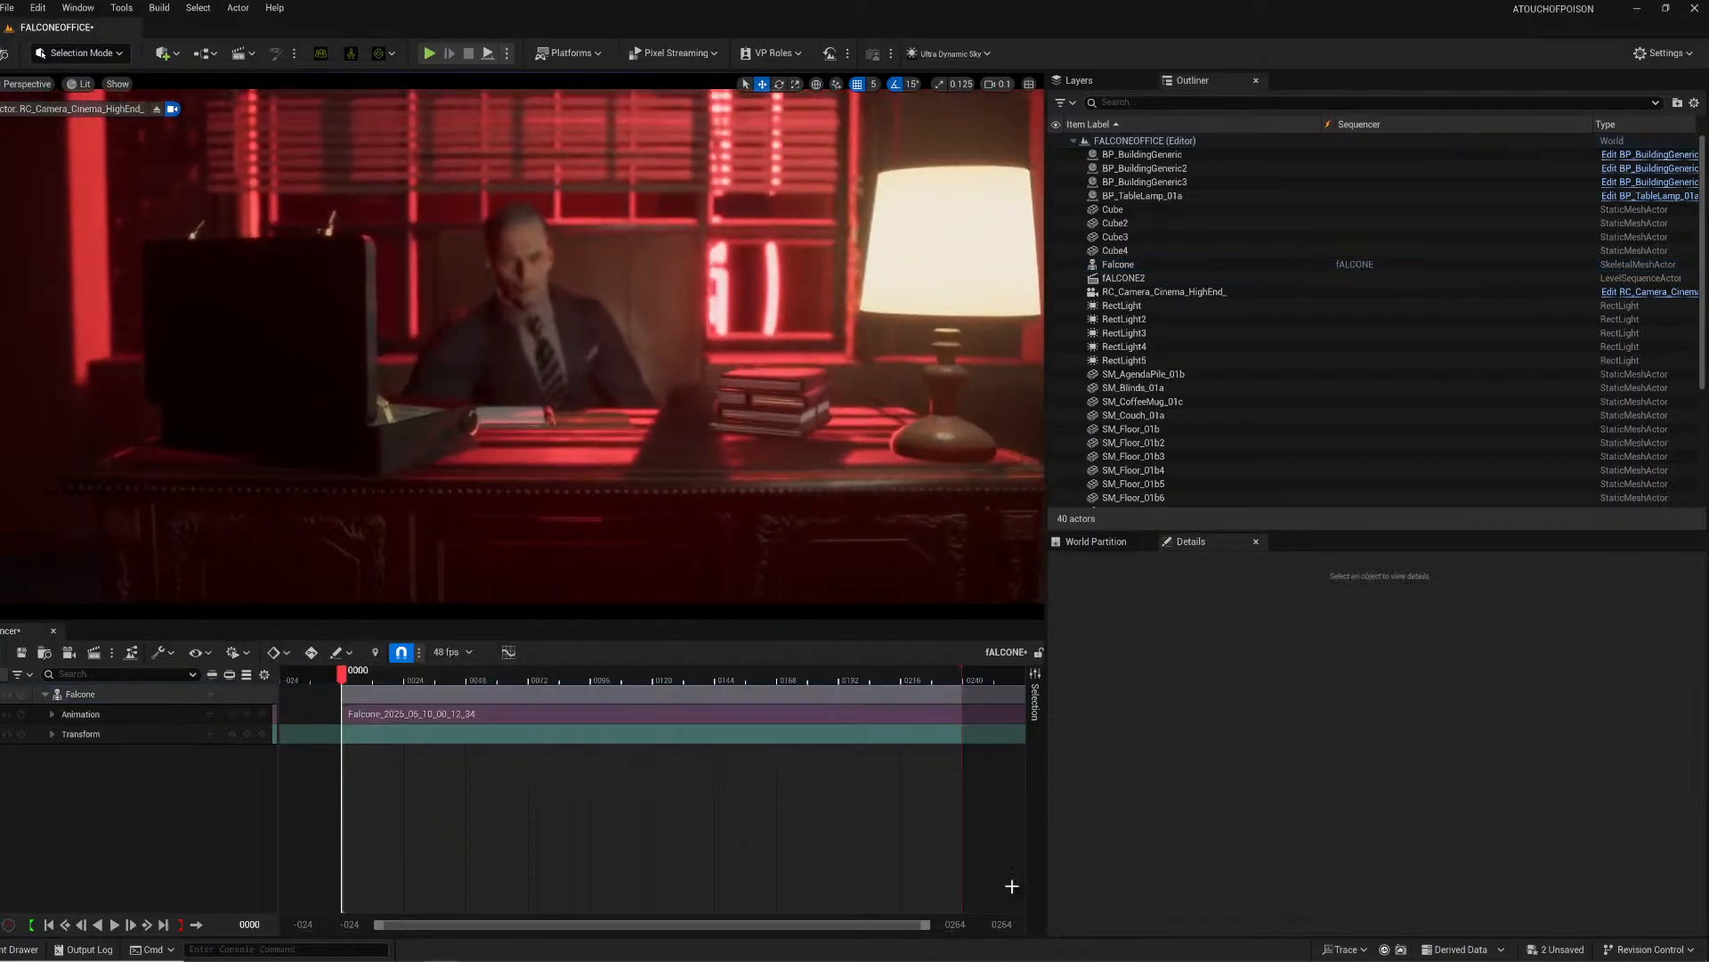
Step: Extend the sequence's visible range to frame 750 and move the playback end to the end of Falcone's animation clip
type("750")
key("Return")
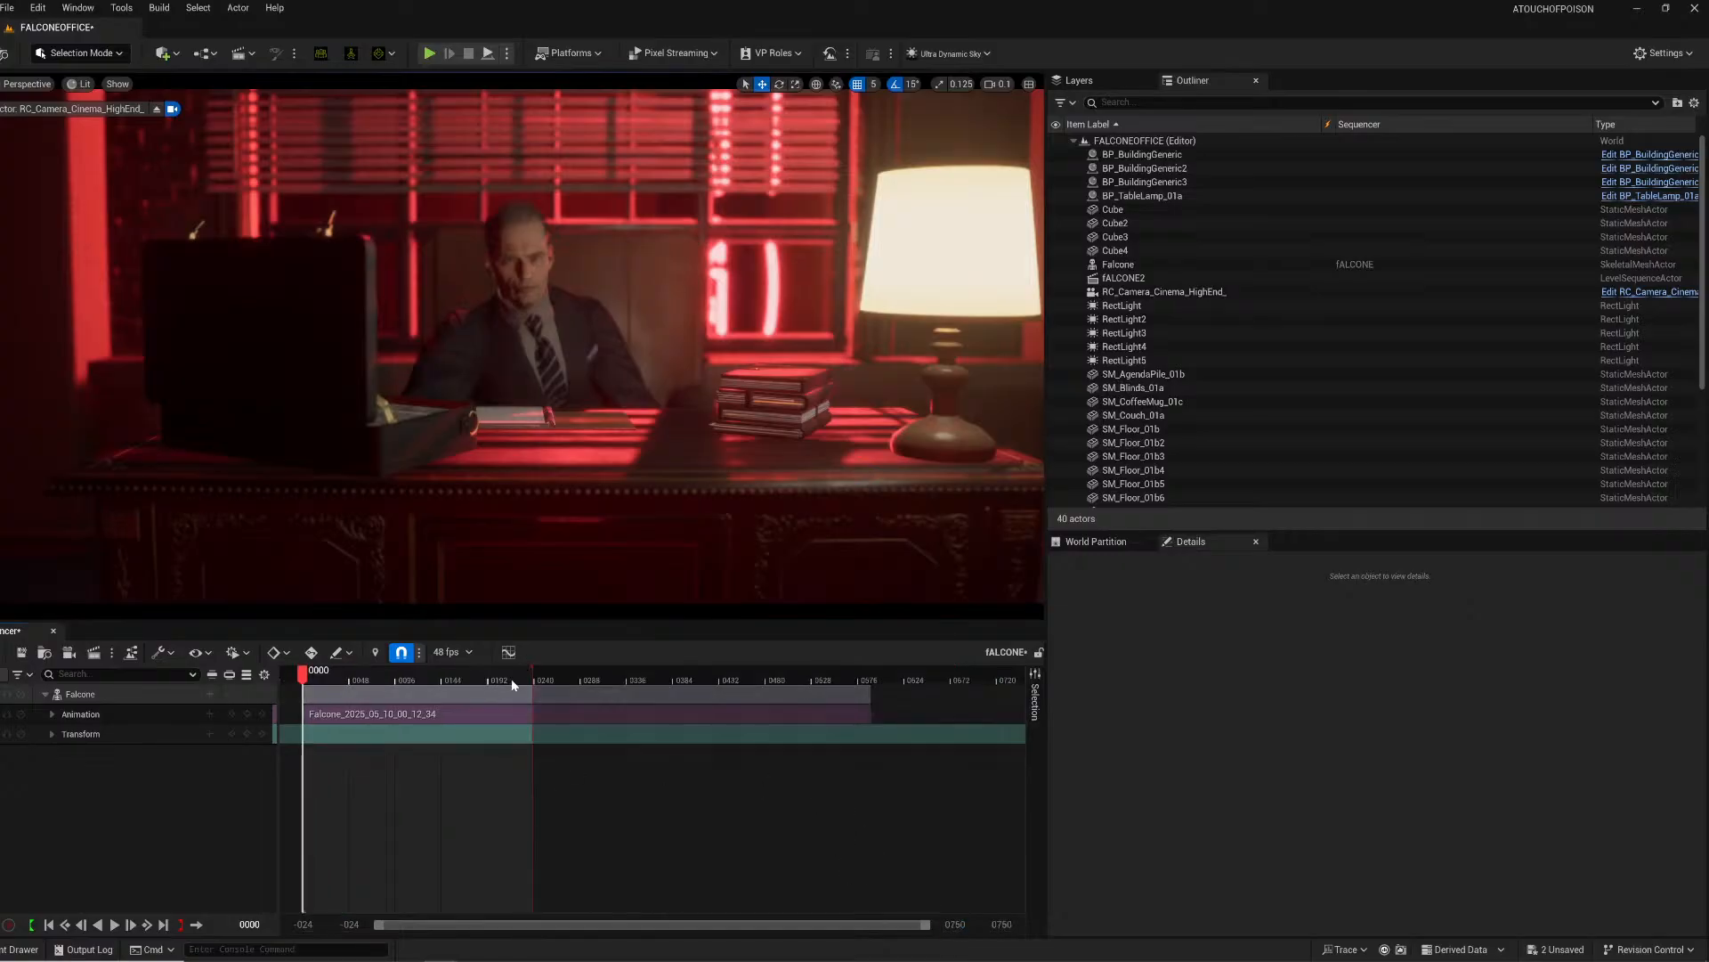
left_click_drag(532, 679, 858, 666)
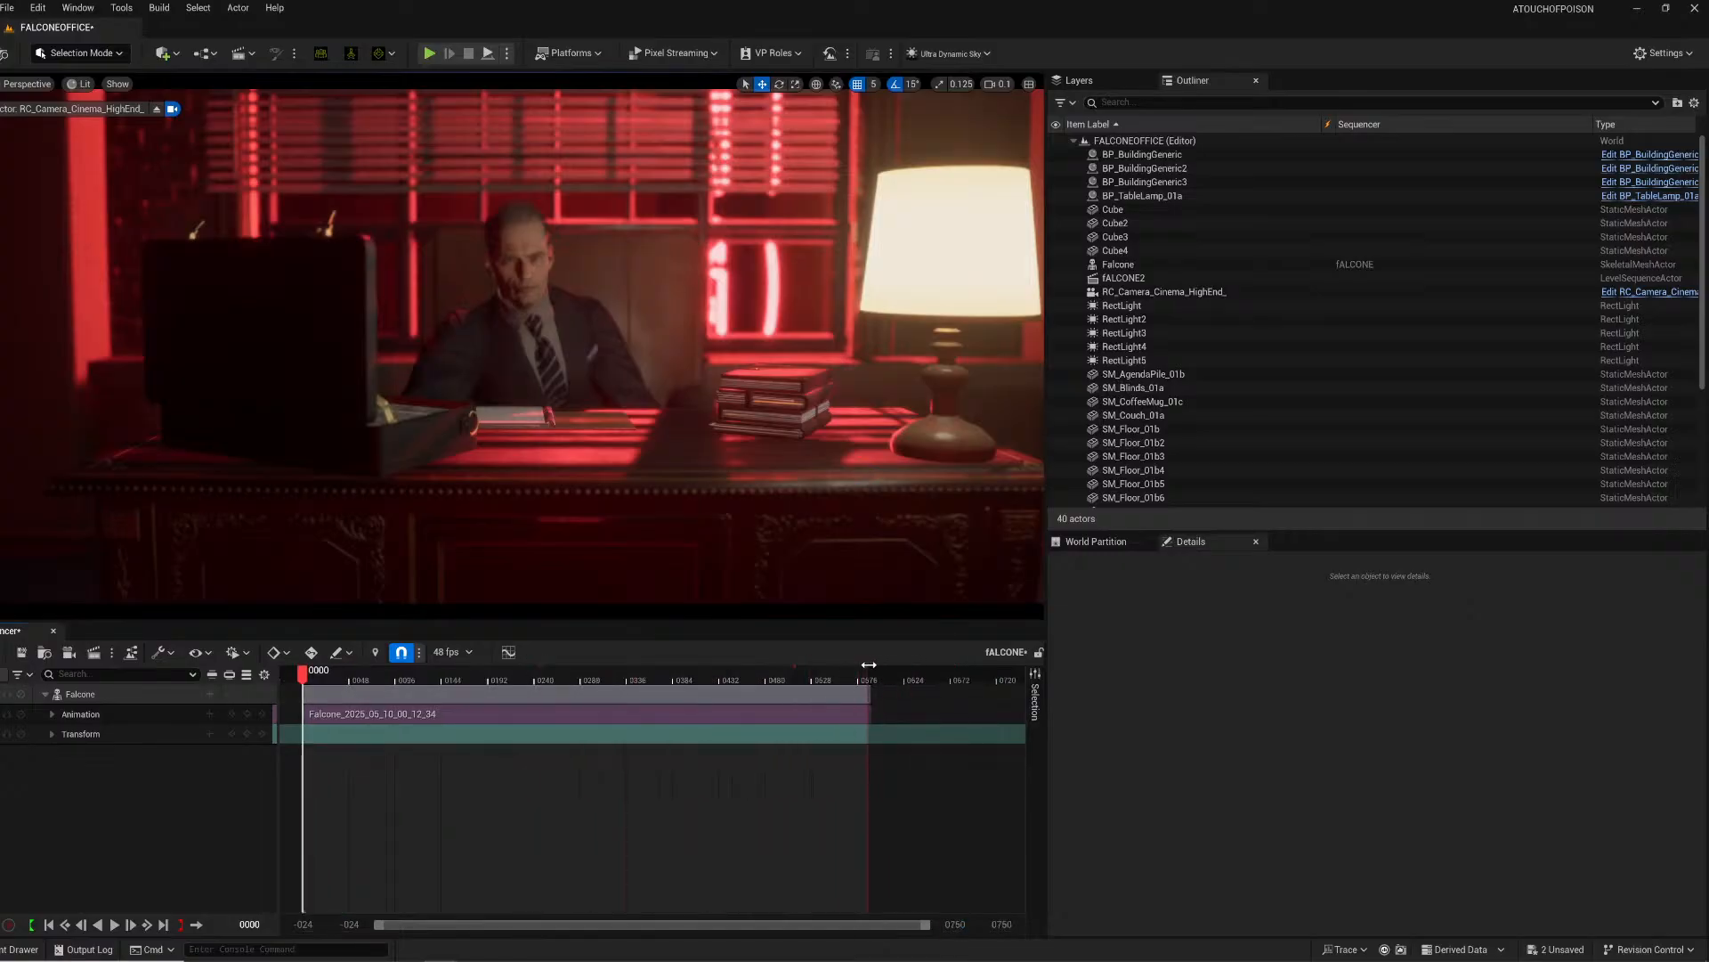
Step: Set the intensity of the desk lamp's PointLight component to 0.125
right_click_drag(553, 286, 847, 344)
key("a")
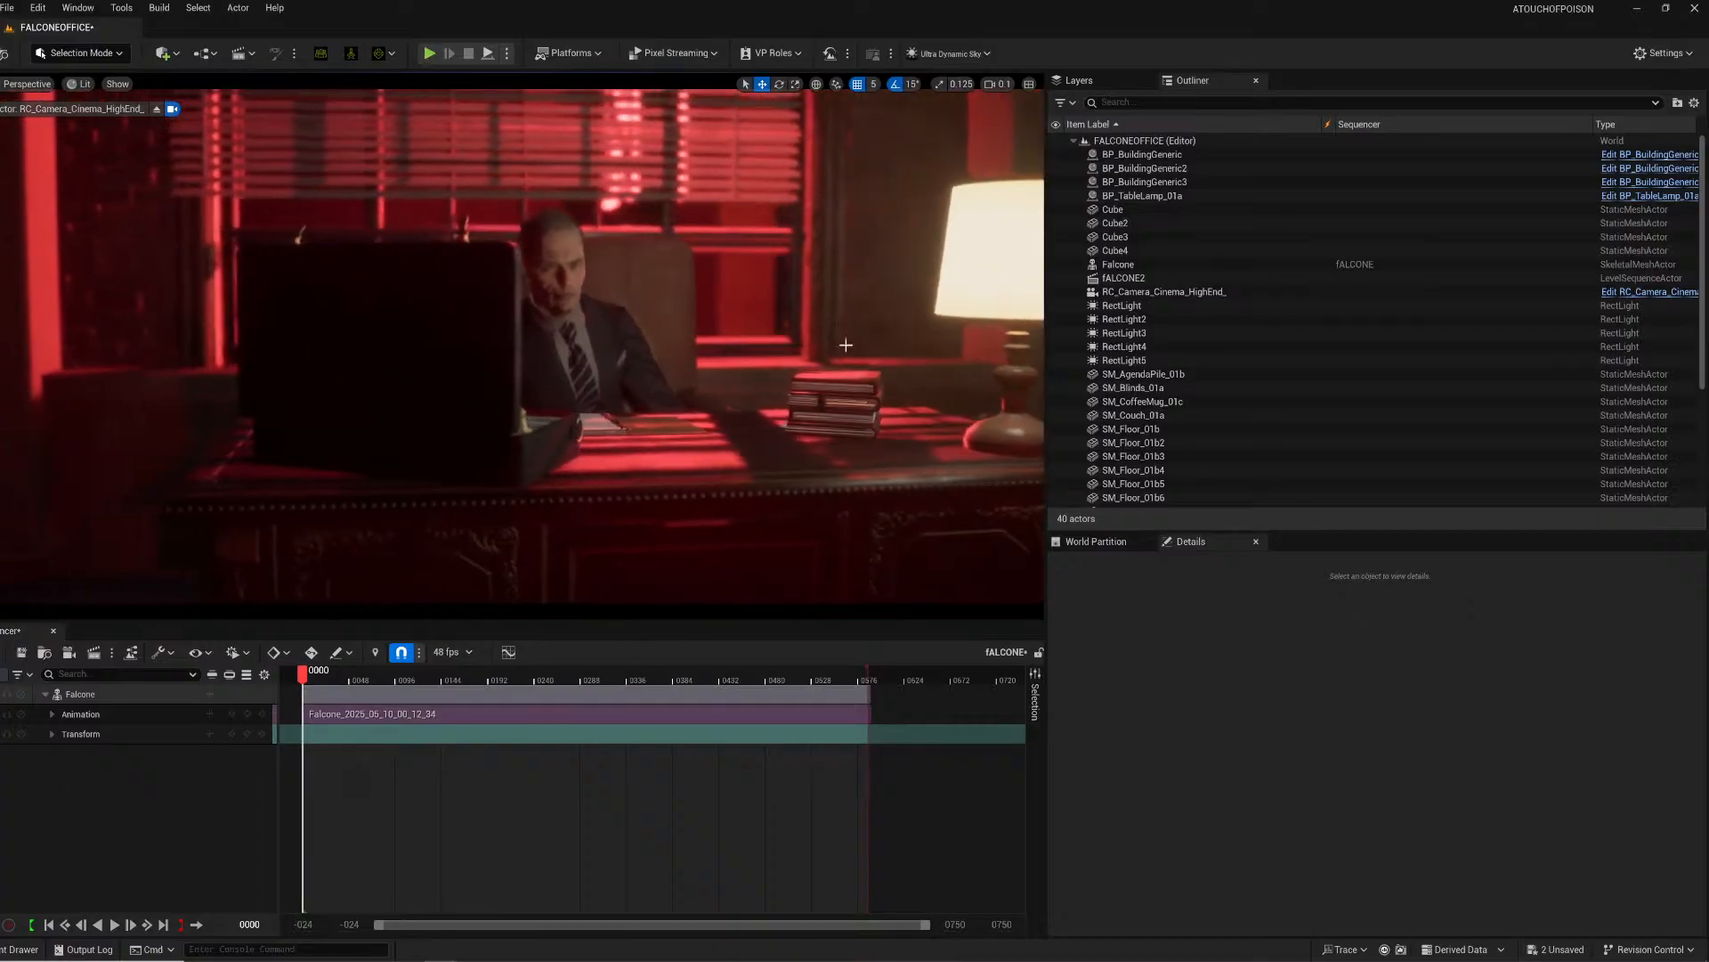
right_click_drag(896, 406, 850, 387)
key("d")
key("w")
key("s")
key("d")
key("w")
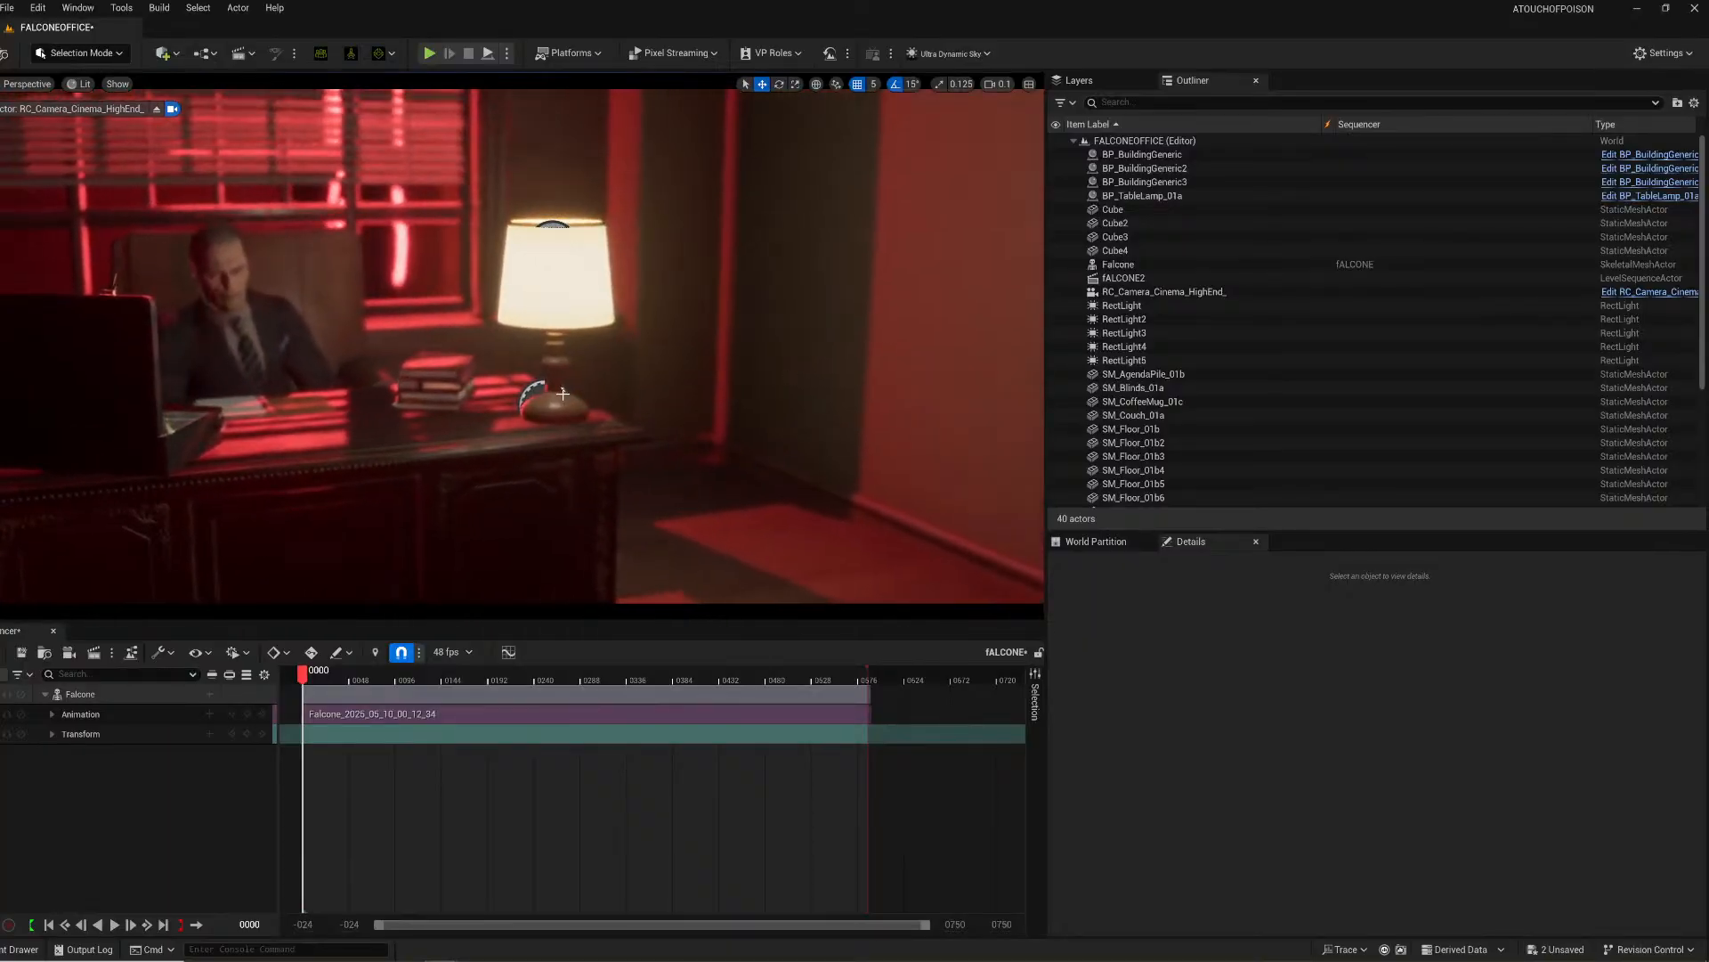
left_click(541, 363)
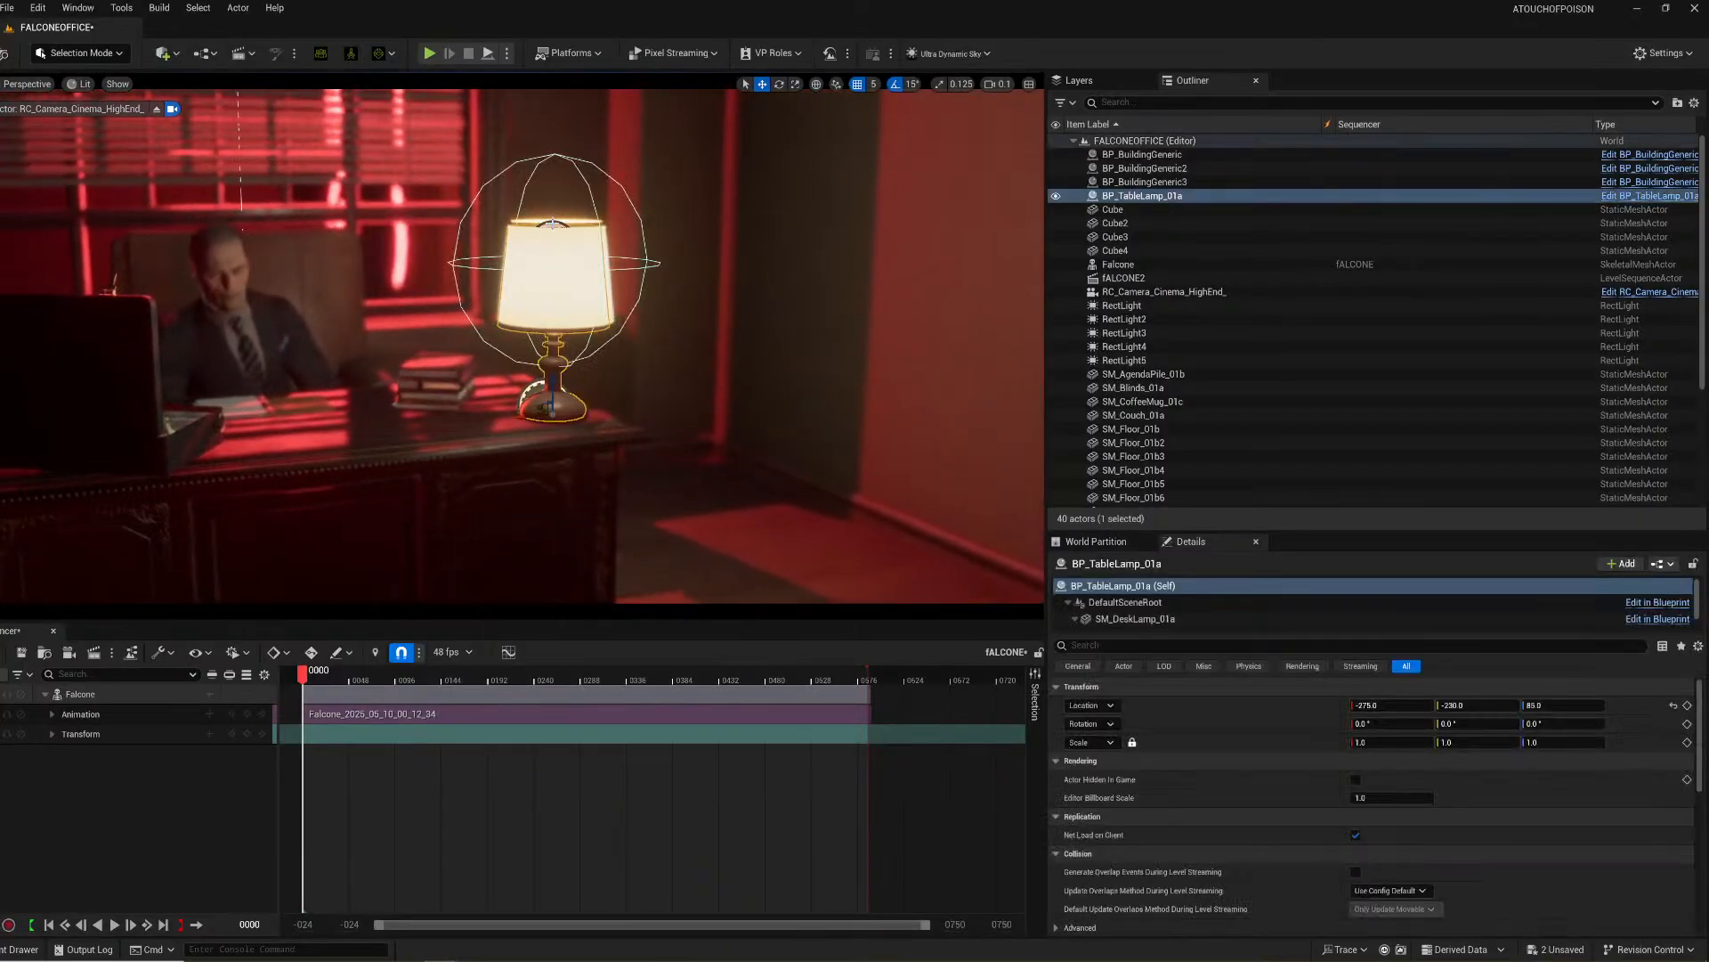
scroll(1323, 767, "down", 2)
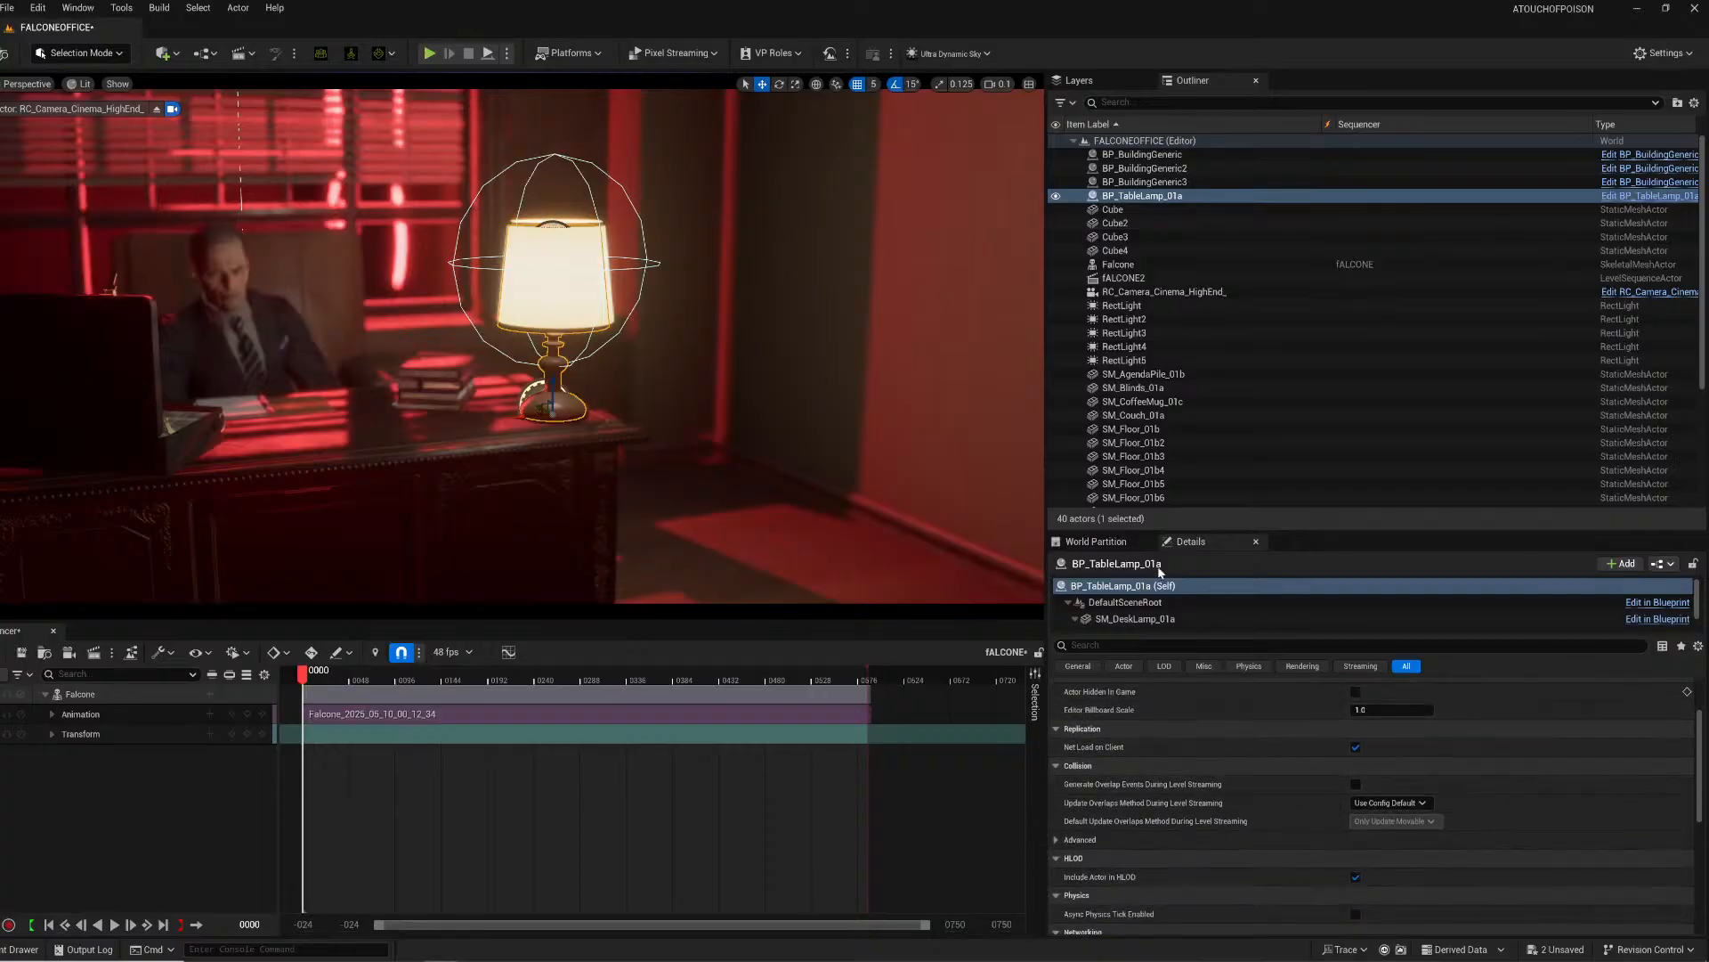
scroll(1123, 623, "down", 1)
left_click(1126, 605)
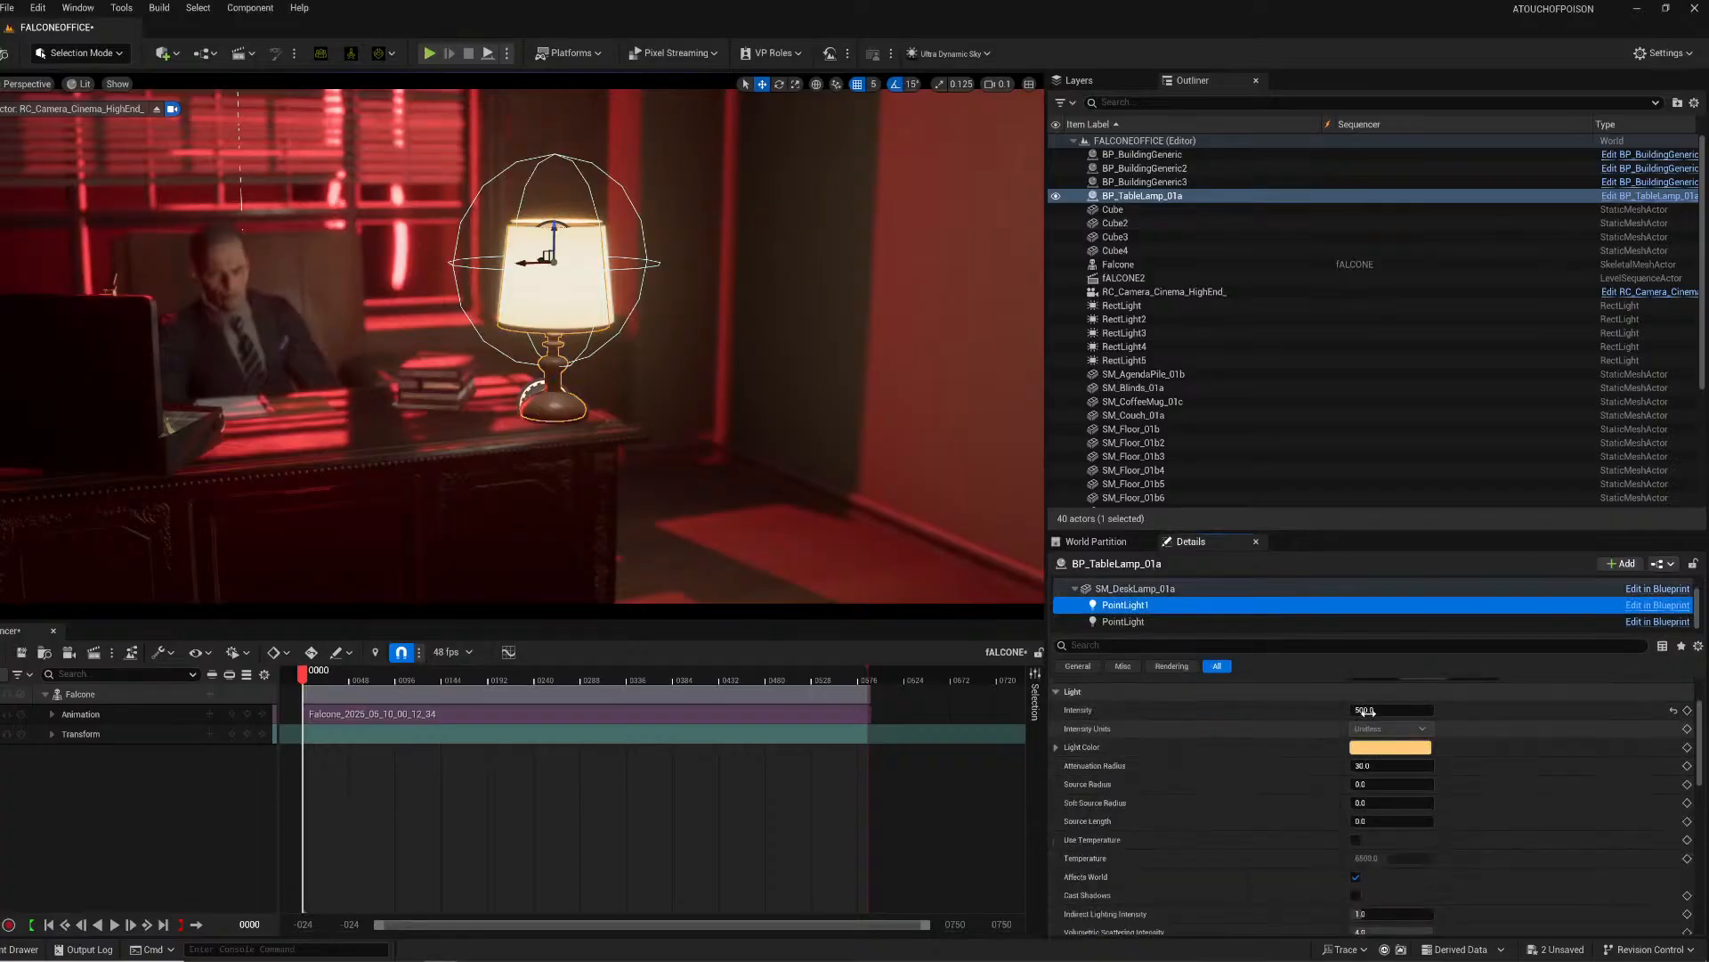
scroll(1221, 692, "up", 1)
left_click(1113, 622)
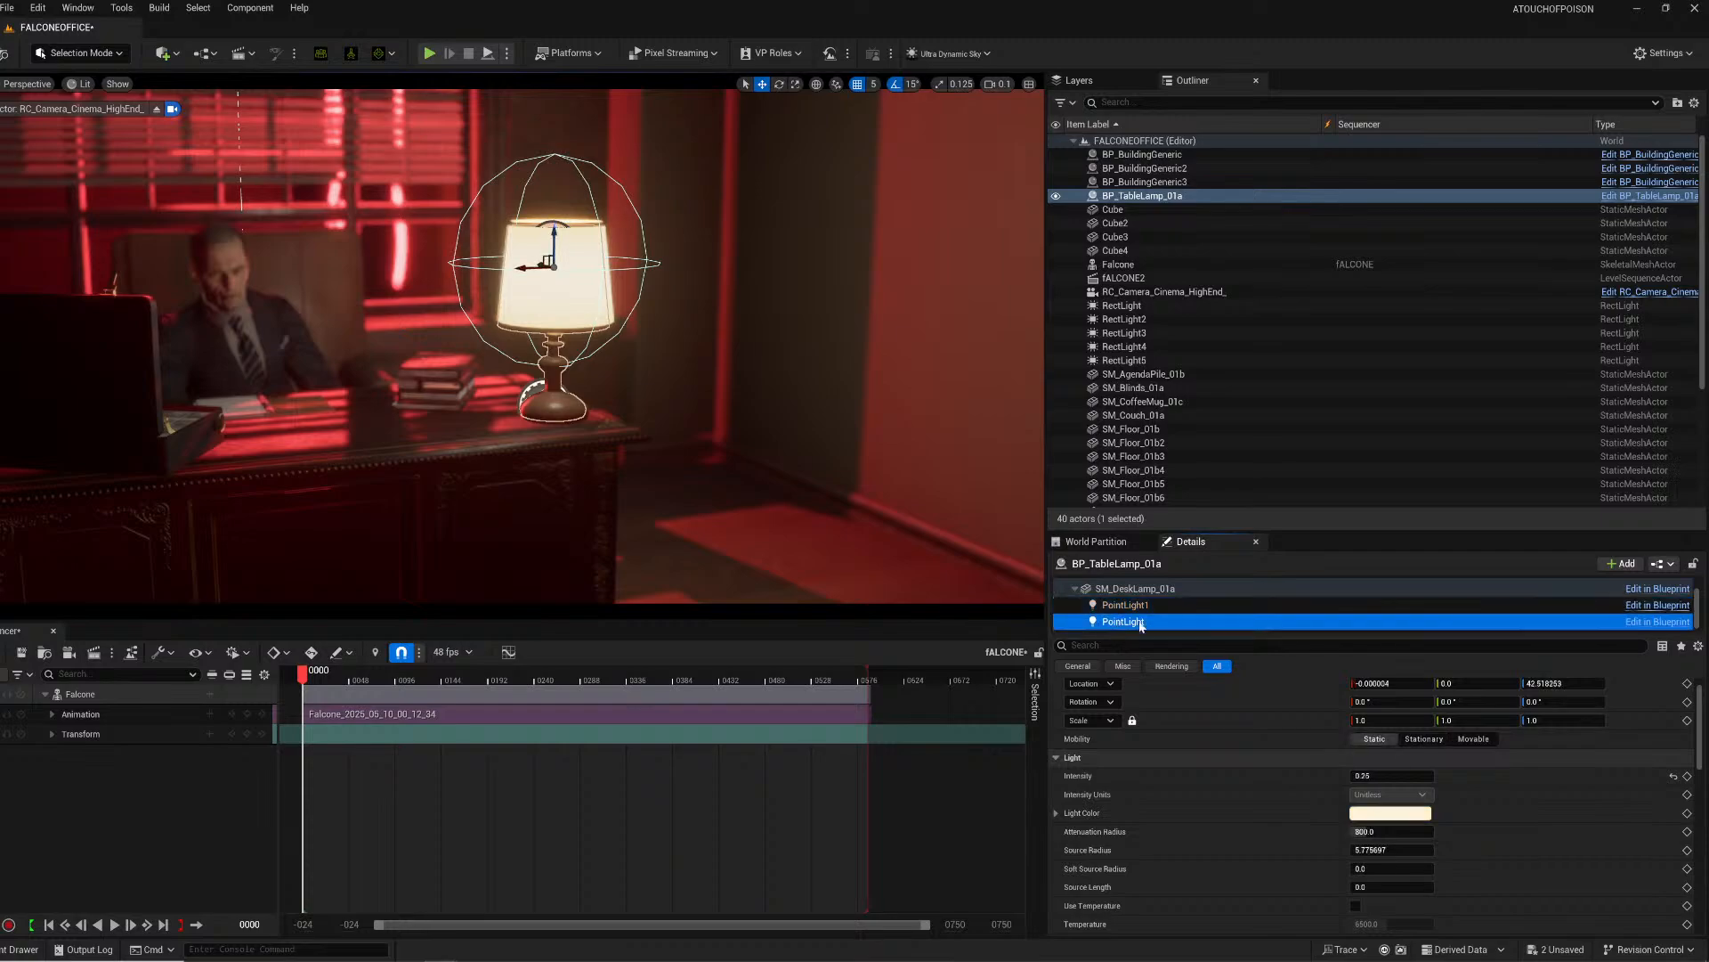
left_click(1362, 776)
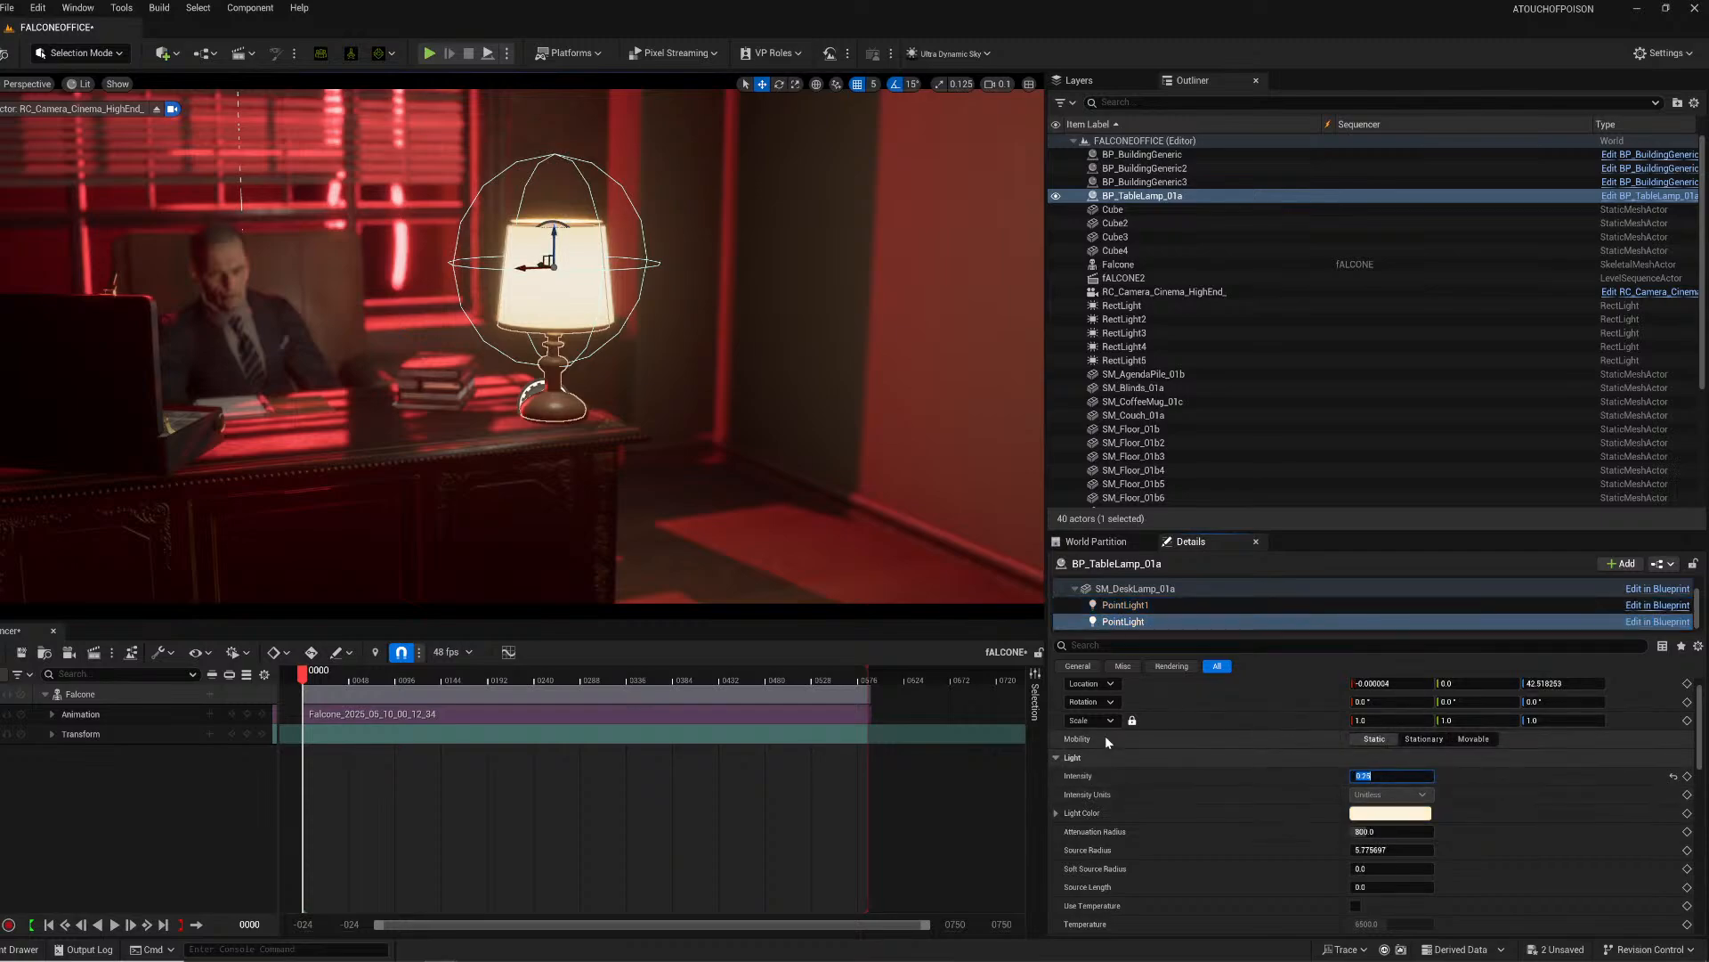
type("12")
key("Return")
Step: At frame 228, set Falcone's Z location in the sequence to 5 to raise him in his seat
key("w")
right_click_drag(432, 392, 367, 385)
key("s")
key("w")
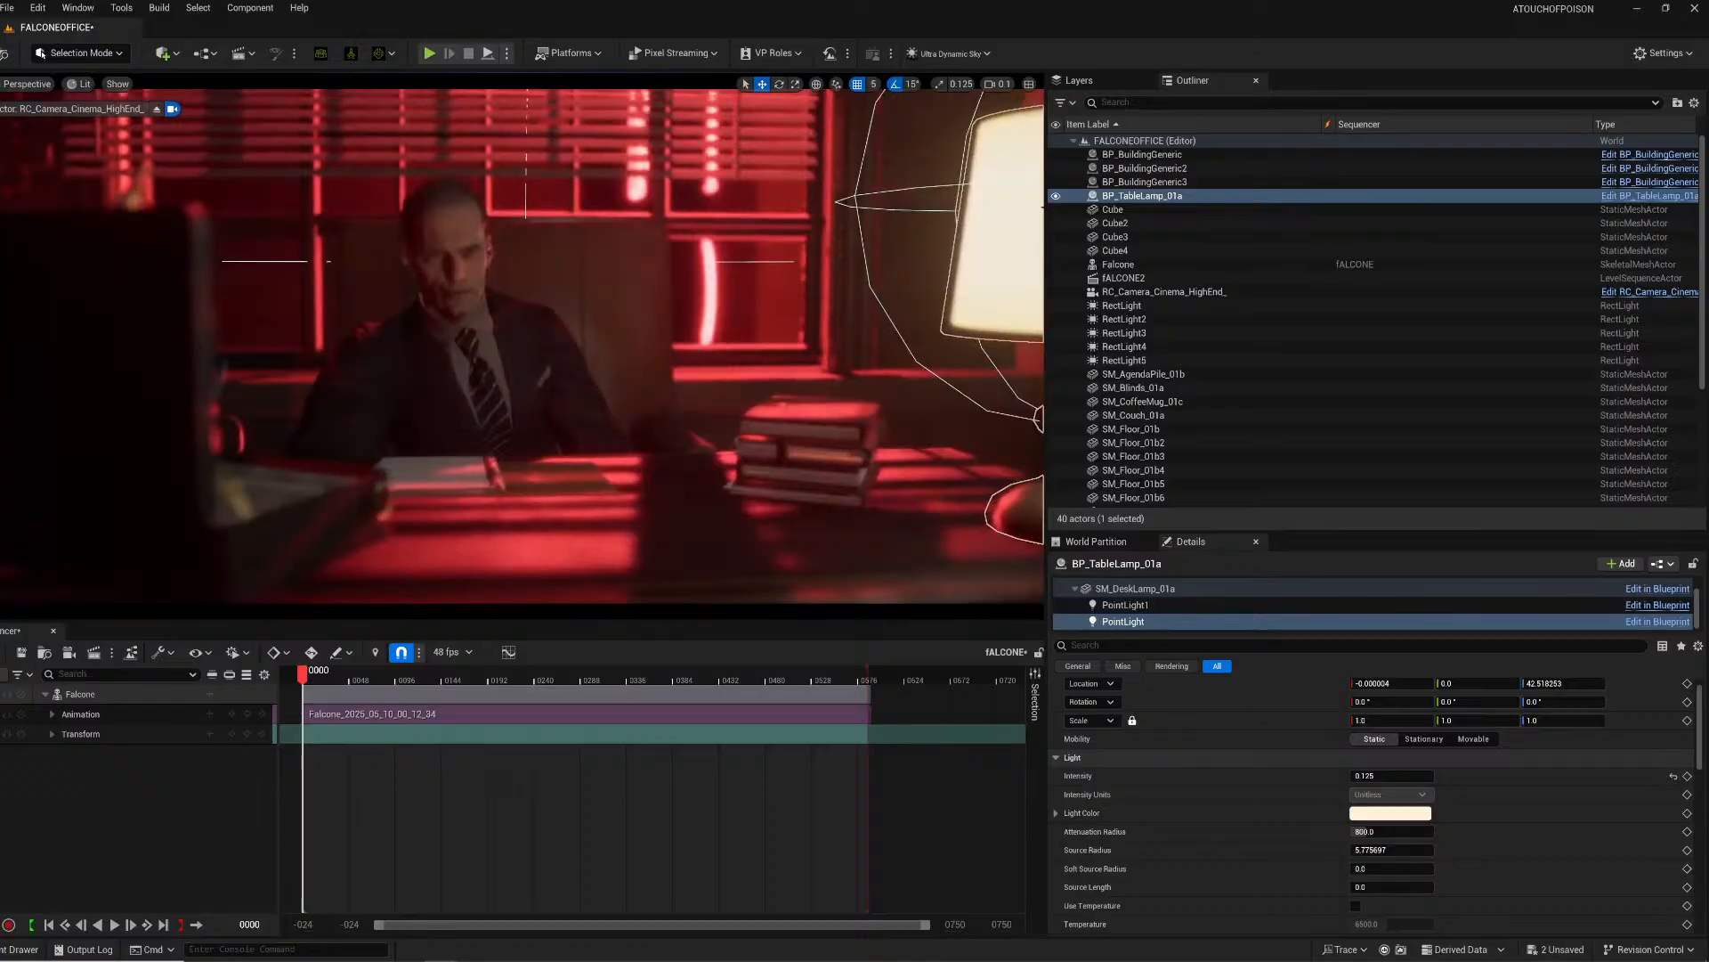
left_click(80, 694)
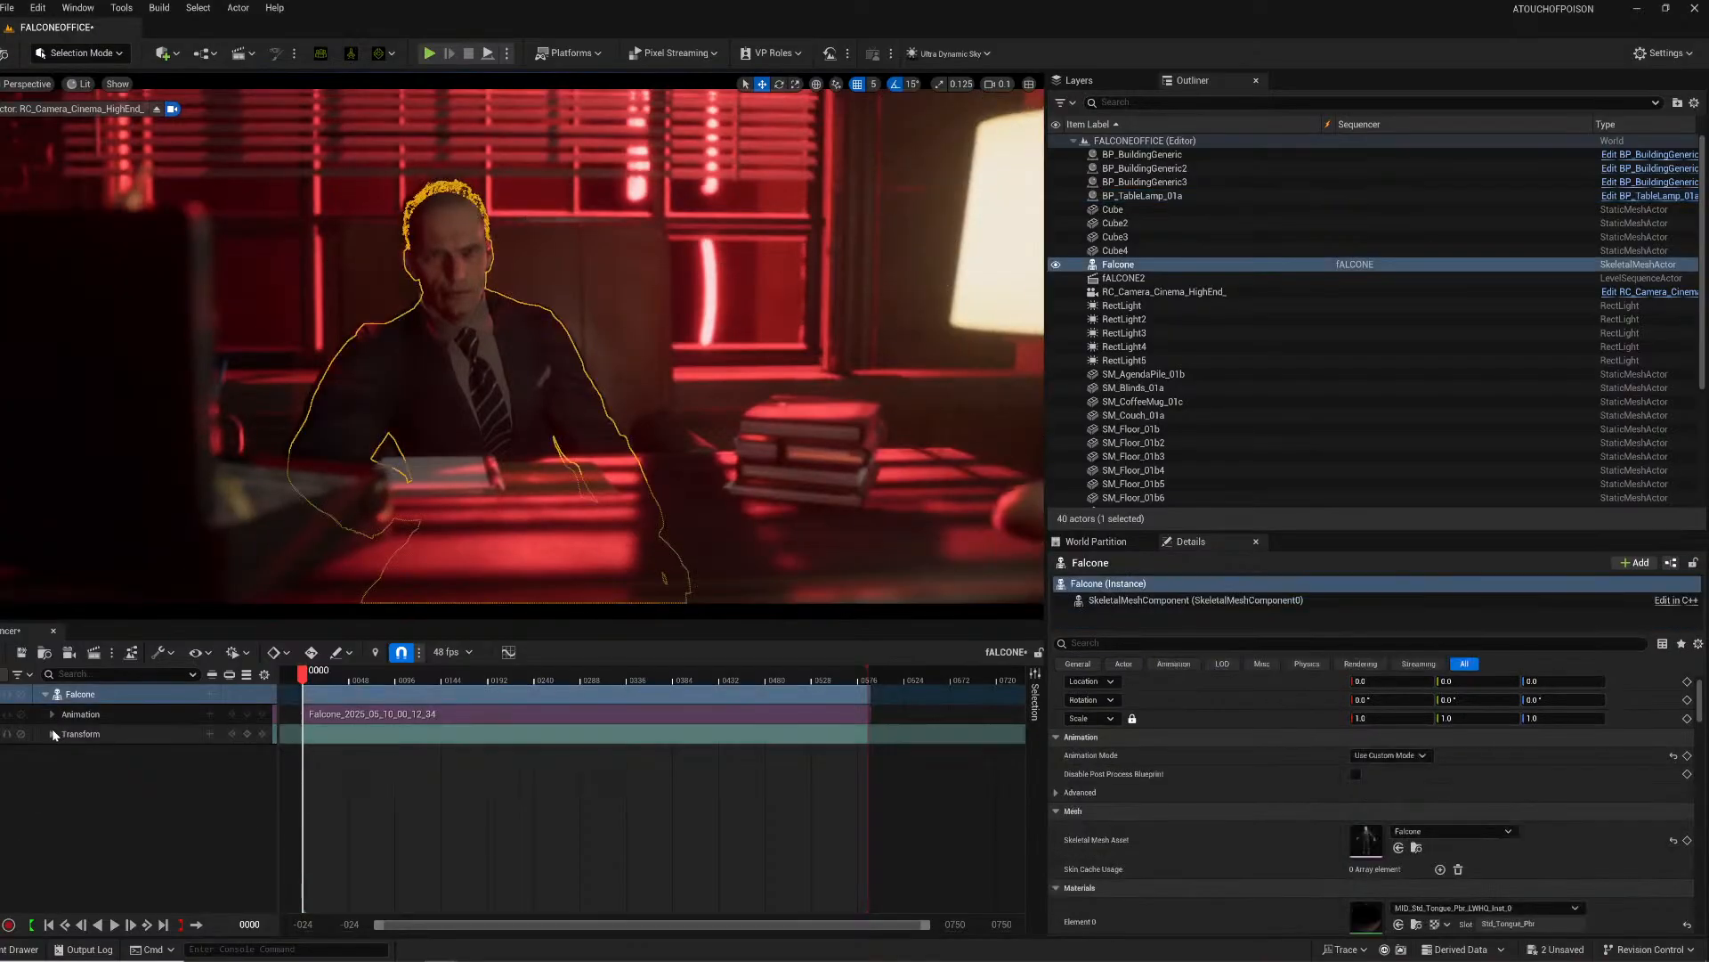
left_click(51, 734)
left_click_drag(451, 669, 525, 679)
mouse_move(526, 392)
right_mouse_down()
mouse_move(525, 427)
mouse_move(512, 423)
mouse_move(605, 414)
mouse_move(499, 397)
mouse_move(525, 382)
right_mouse_up()
key("a")
key("w")
key("s")
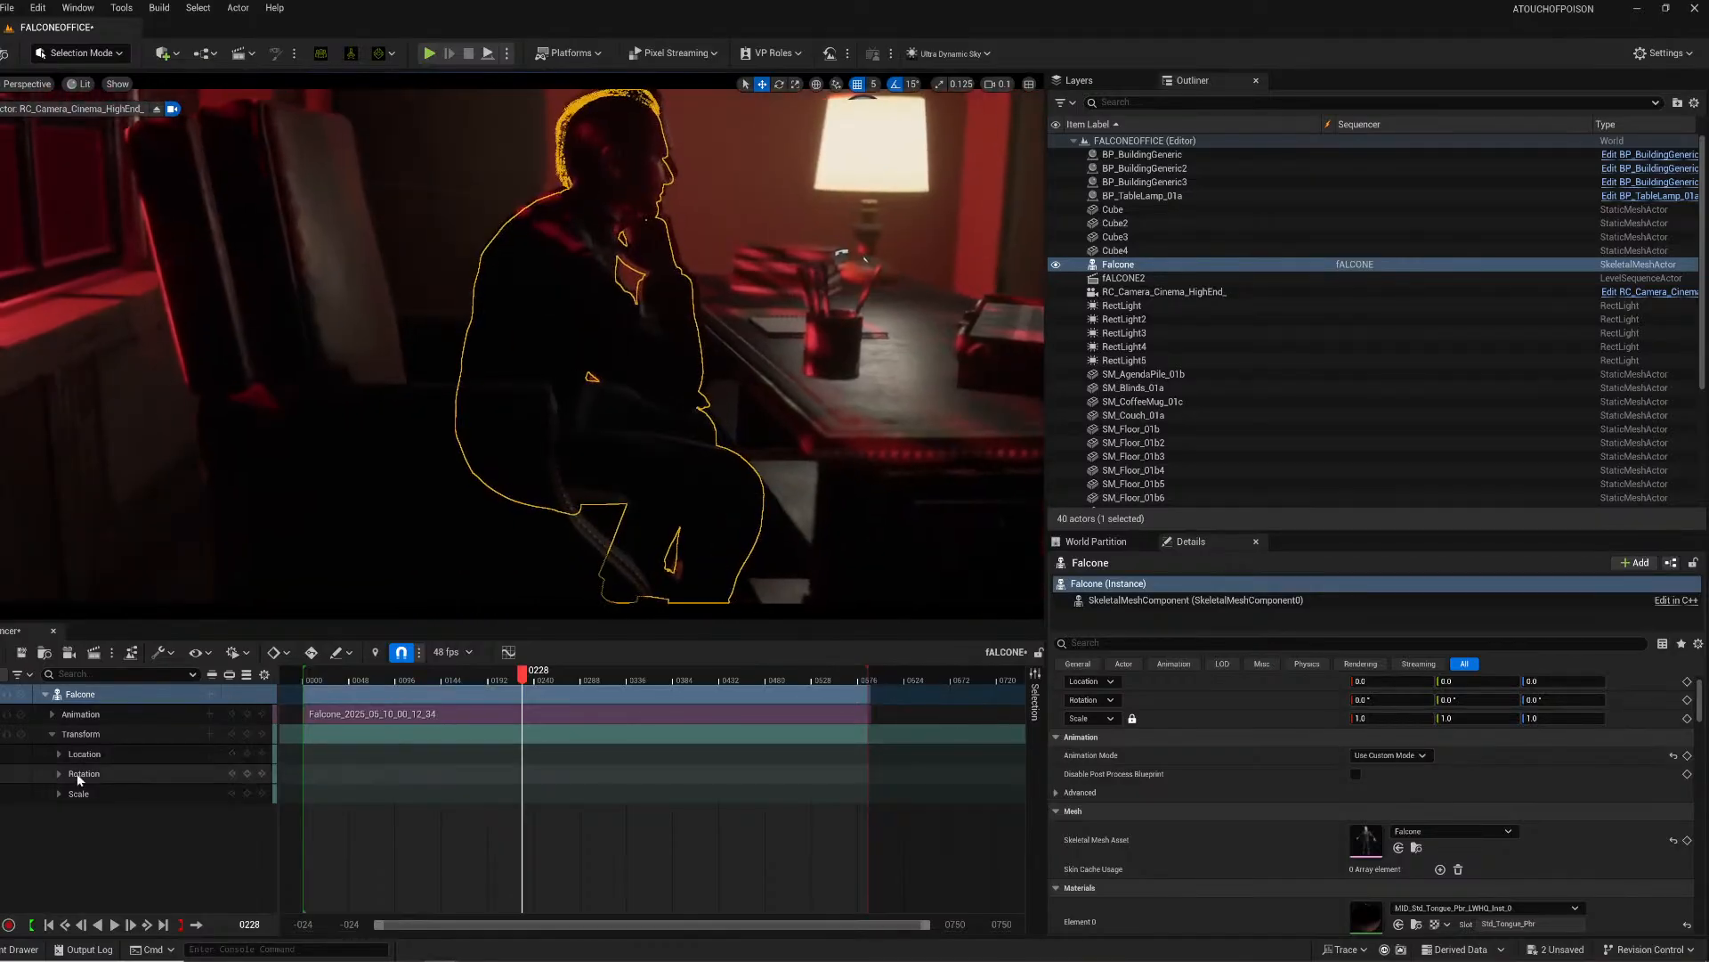
left_click(59, 753)
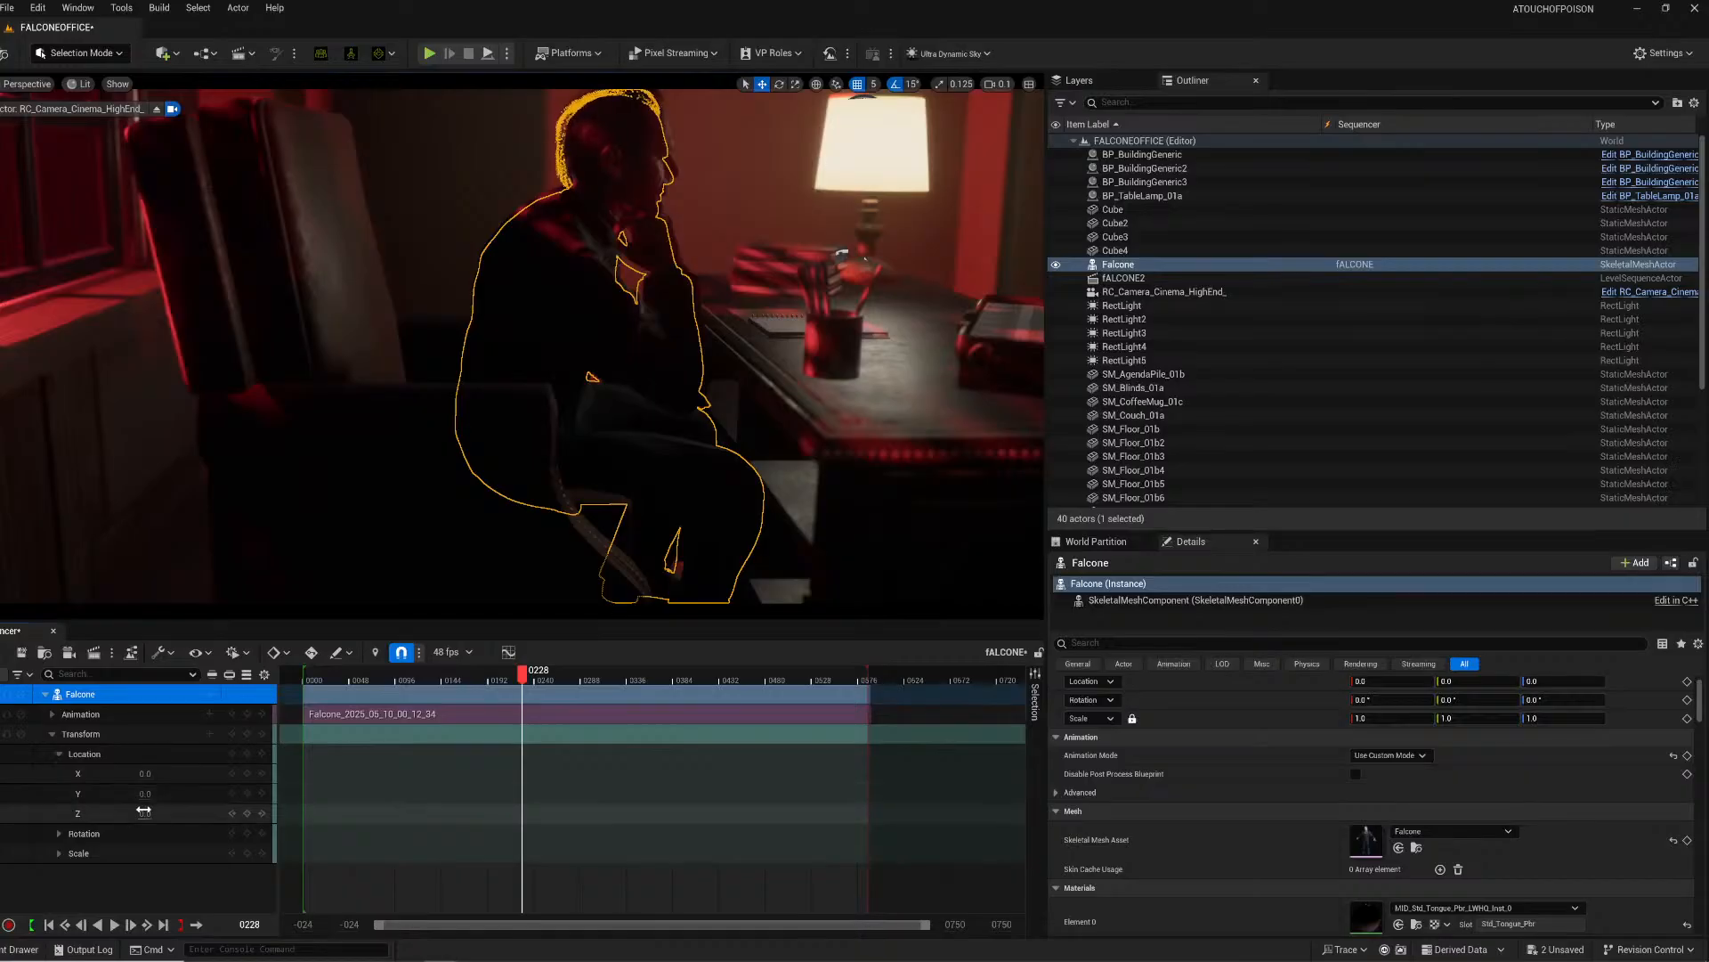
left_click_drag(144, 813, 144, 813)
right_click_drag(322, 746, 309, 745)
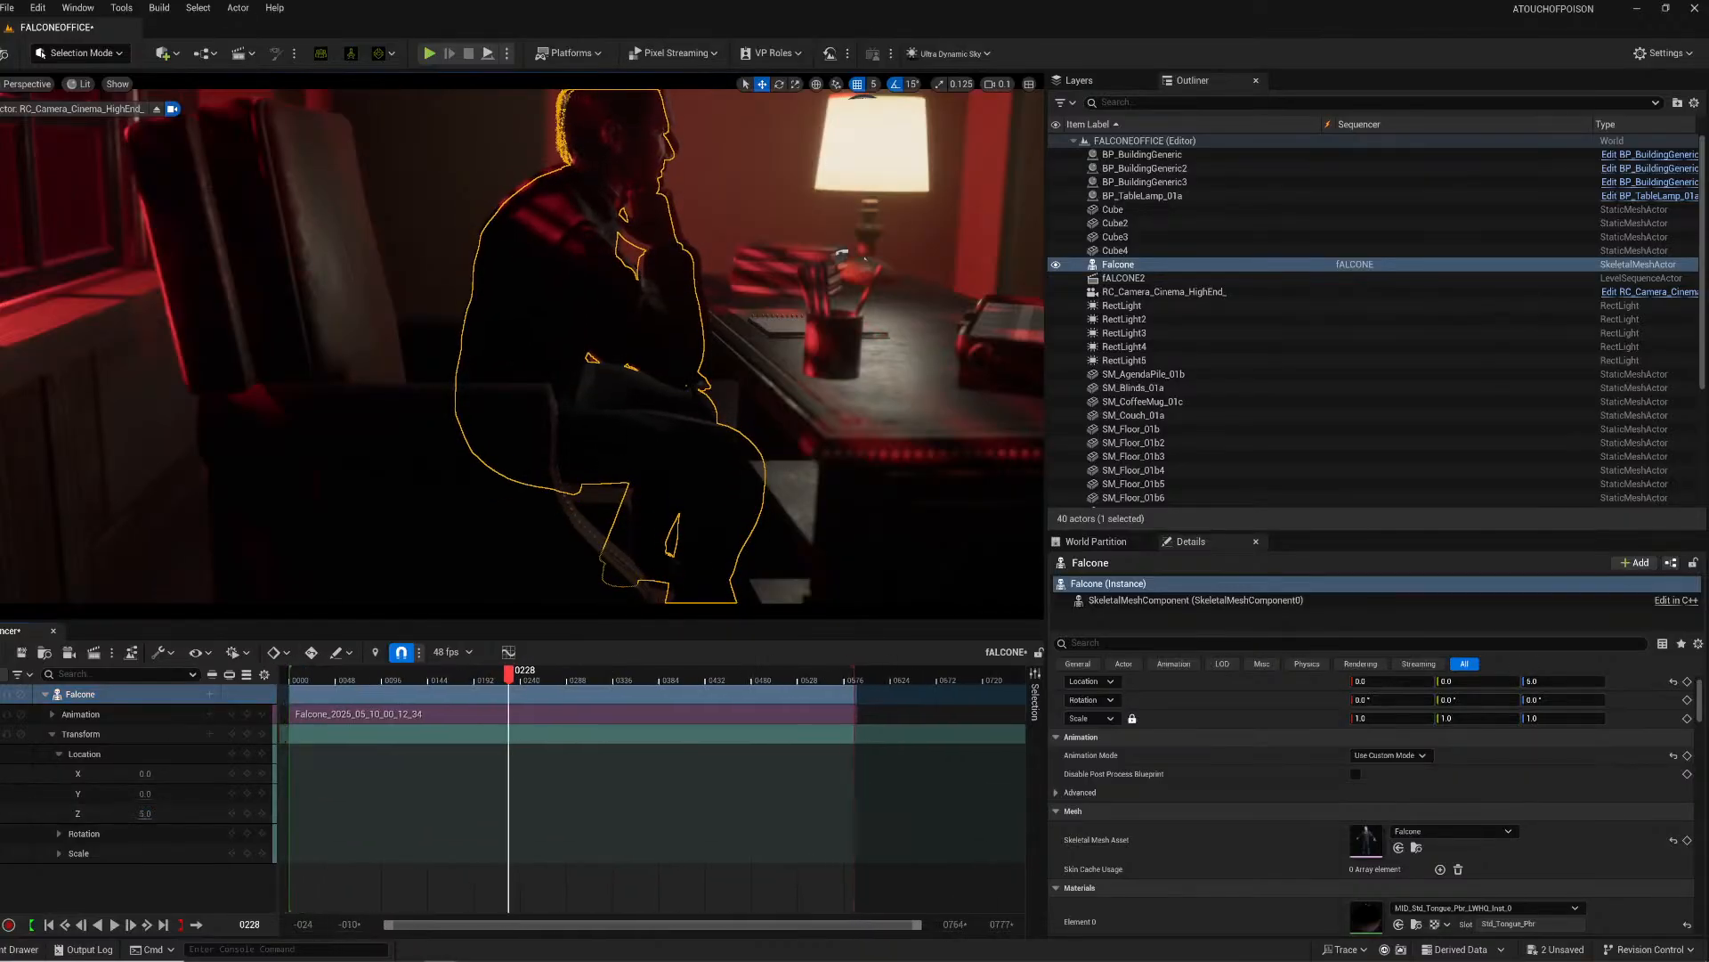
Step: Set Falcone's X location in the sequence to -4 to shift him sideways behind the desk
right_click_drag(400, 401, 158, 312)
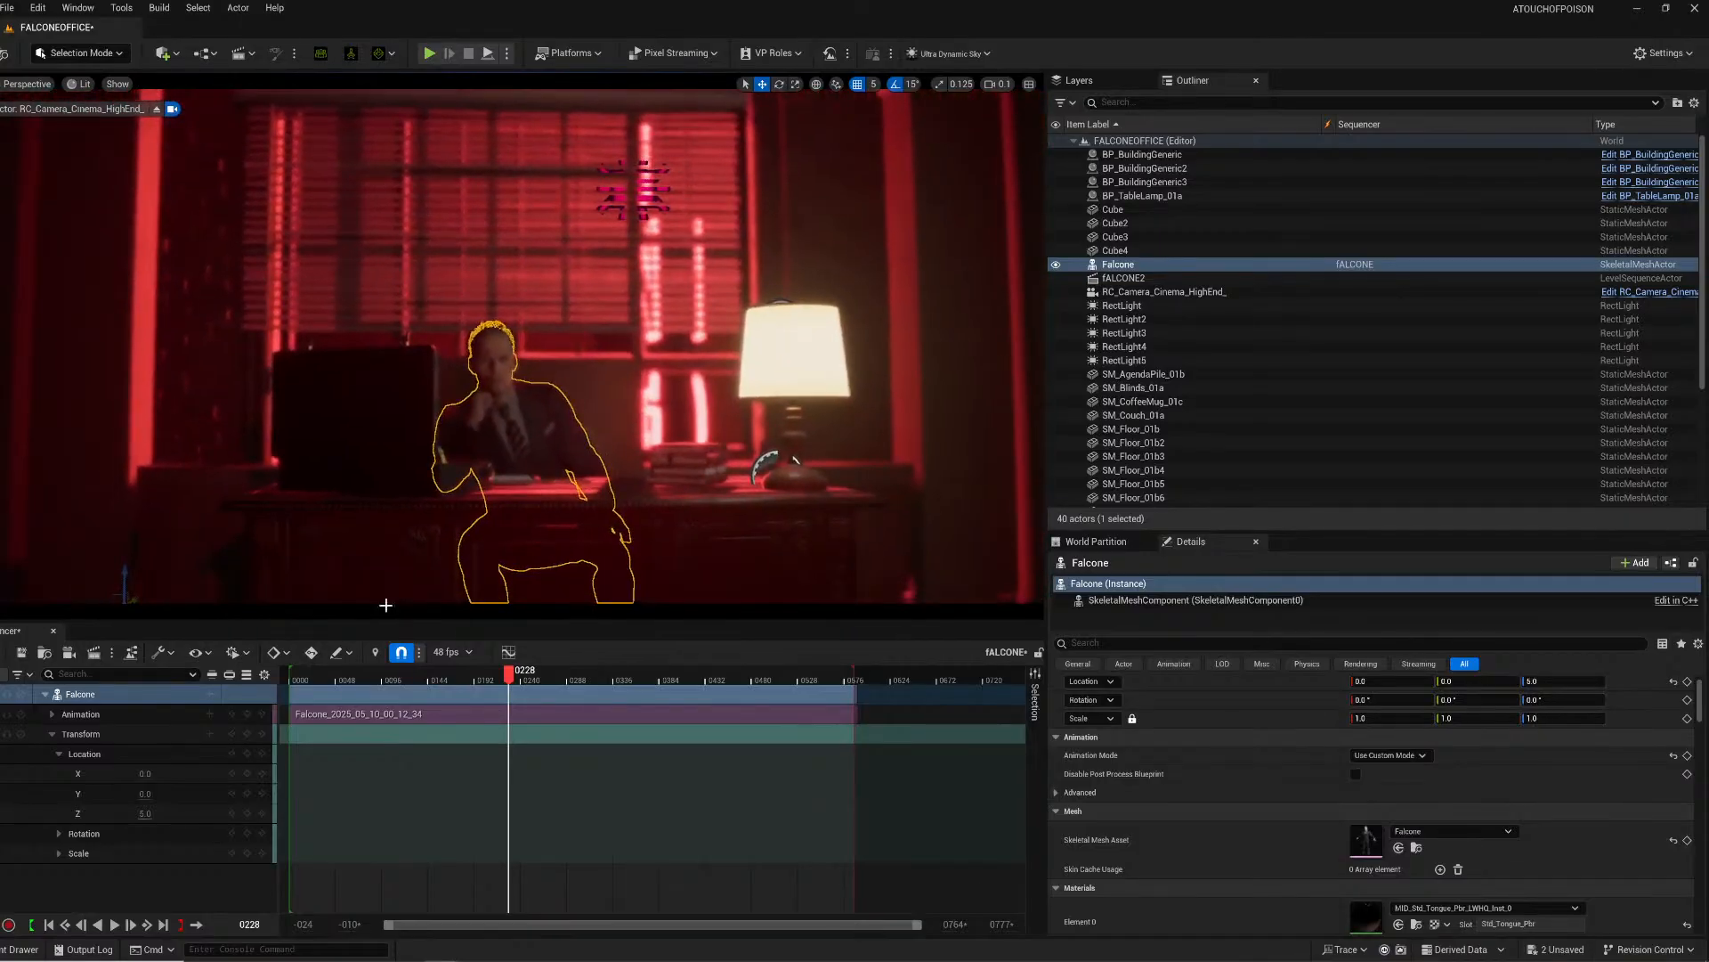
left_click(159, 775)
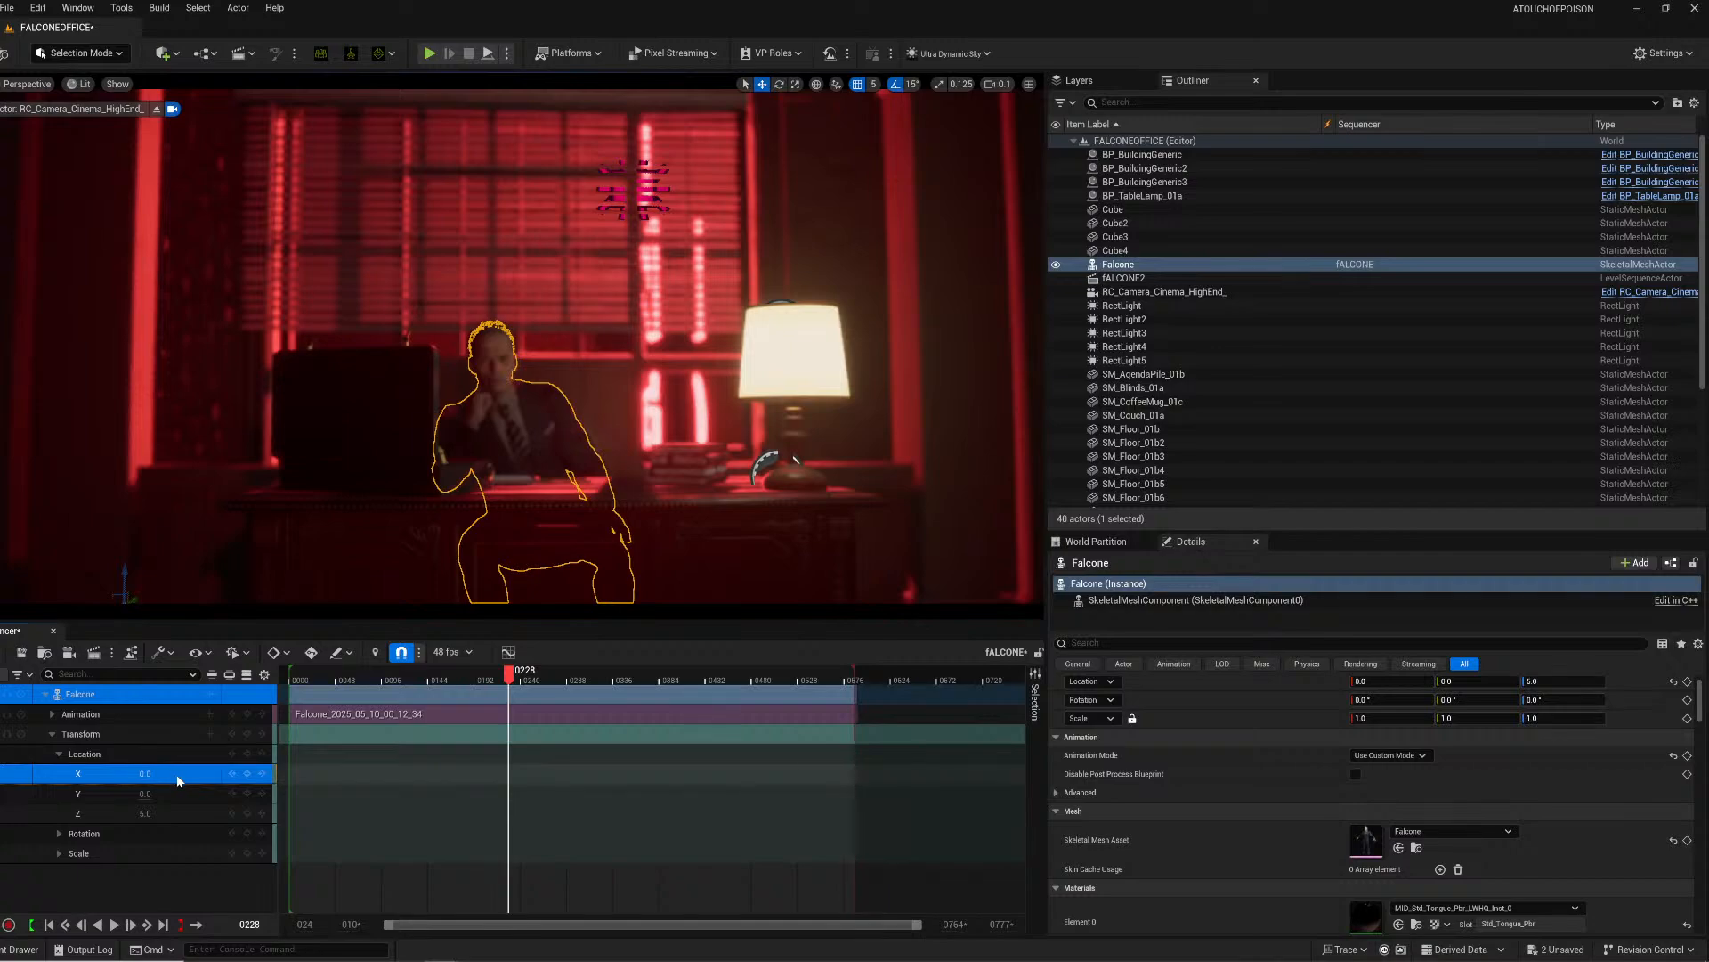
left_click(163, 781)
mouse_move(147, 773)
left_mouse_down()
mouse_move(163, 773)
mouse_move(141, 772)
left_mouse_up()
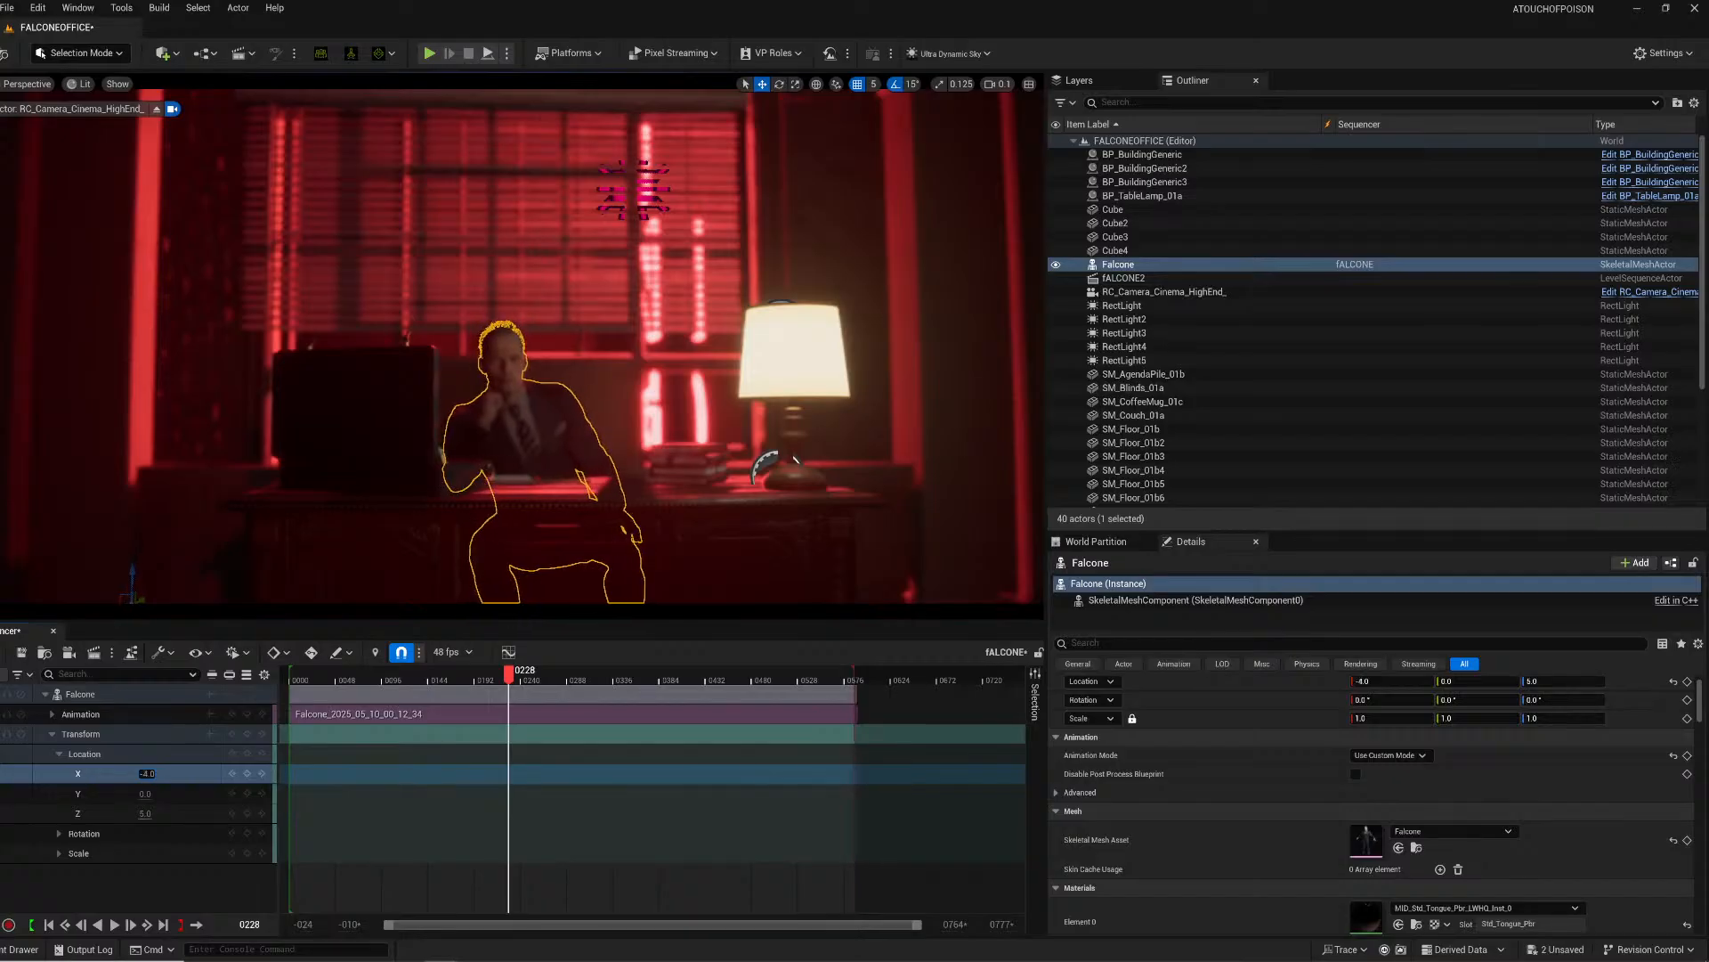
Step: Add RC_Camera_Cinema_HighEnd_ to the sequence and lock the viewport to the camera cuts
left_click(1113, 292)
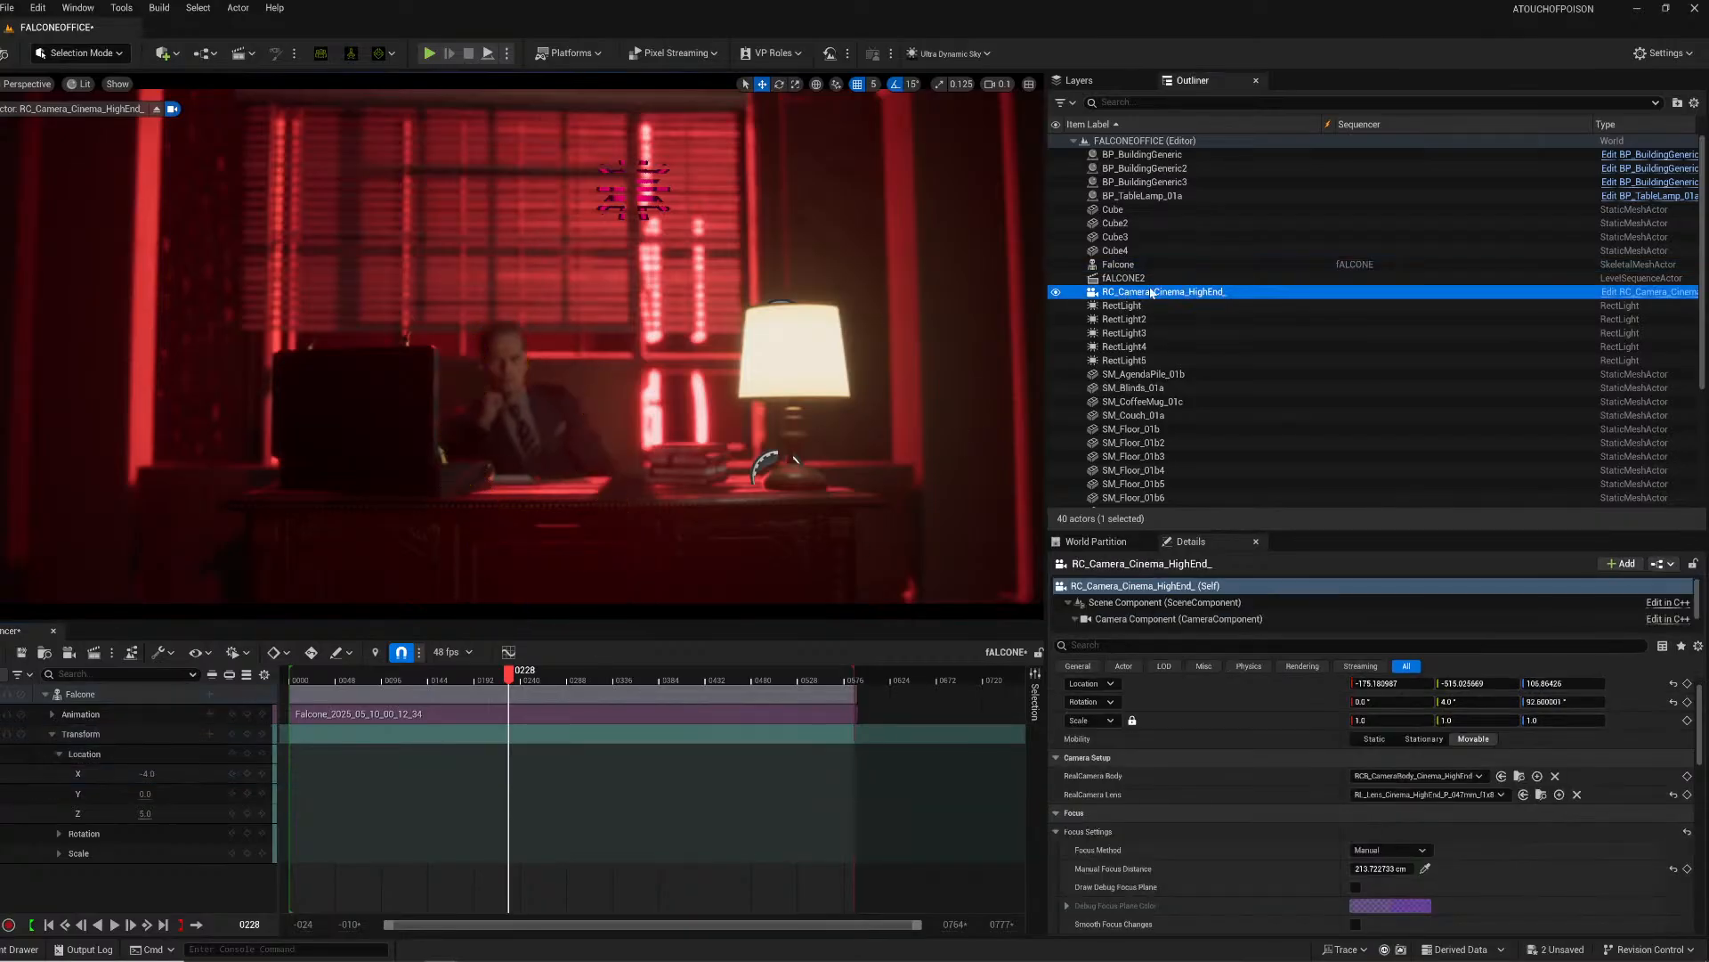
left_click_drag(116, 889, 120, 886)
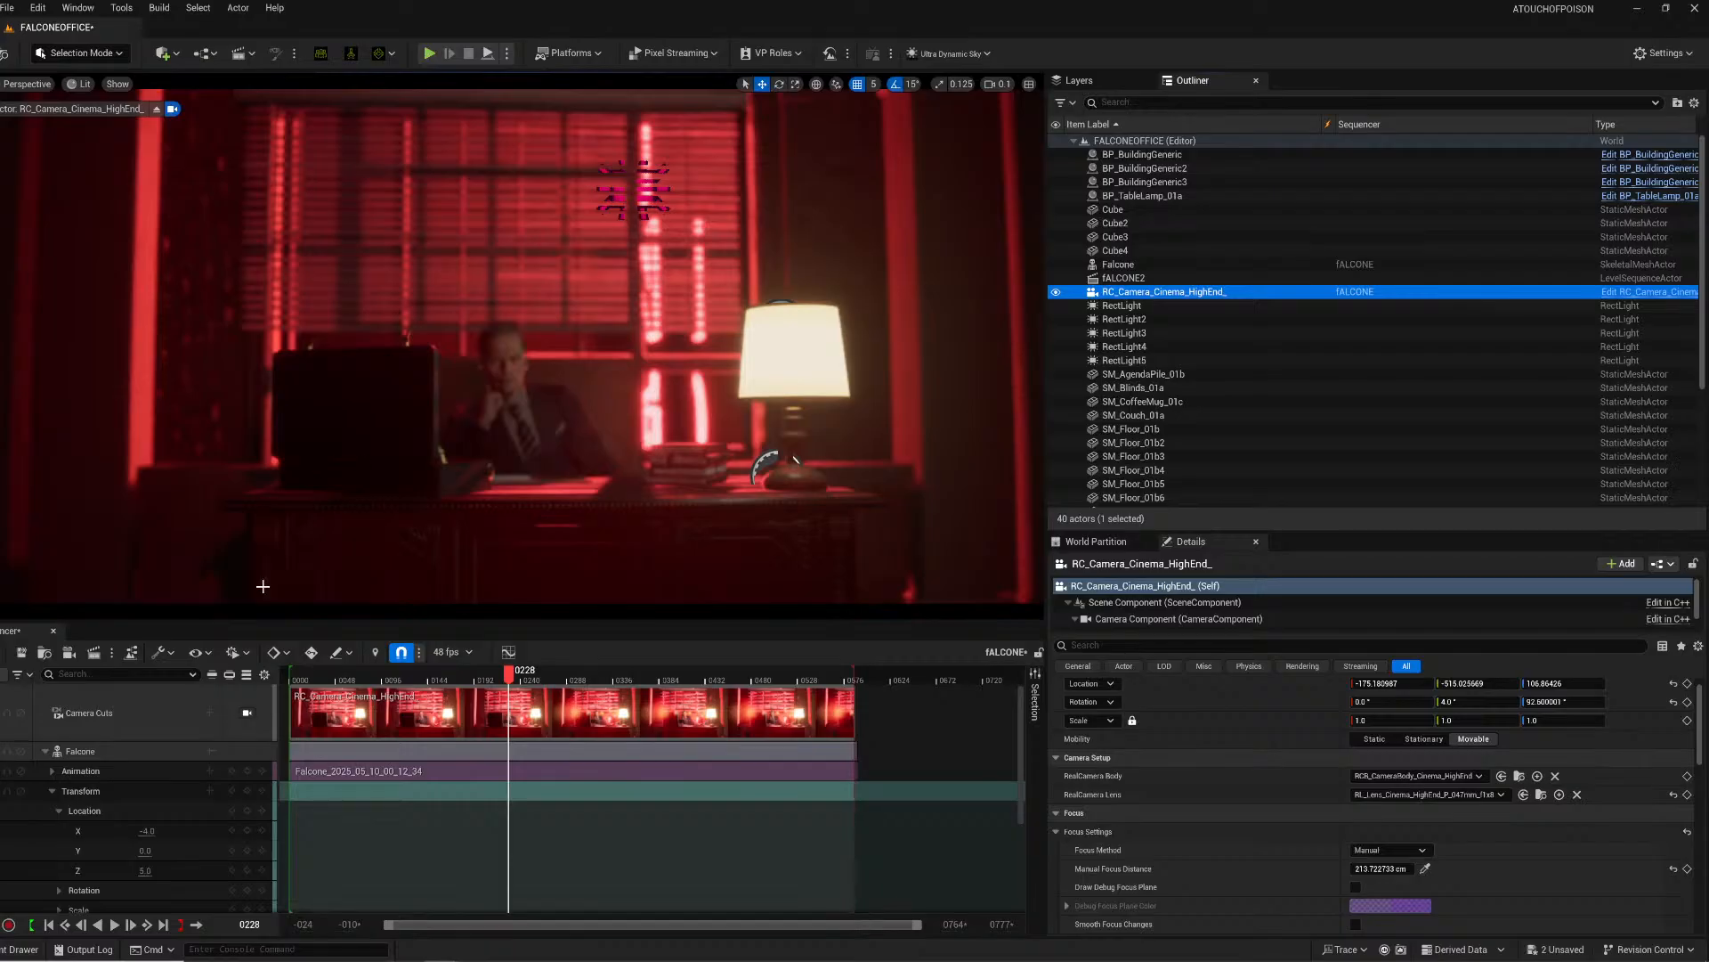
left_click(249, 714)
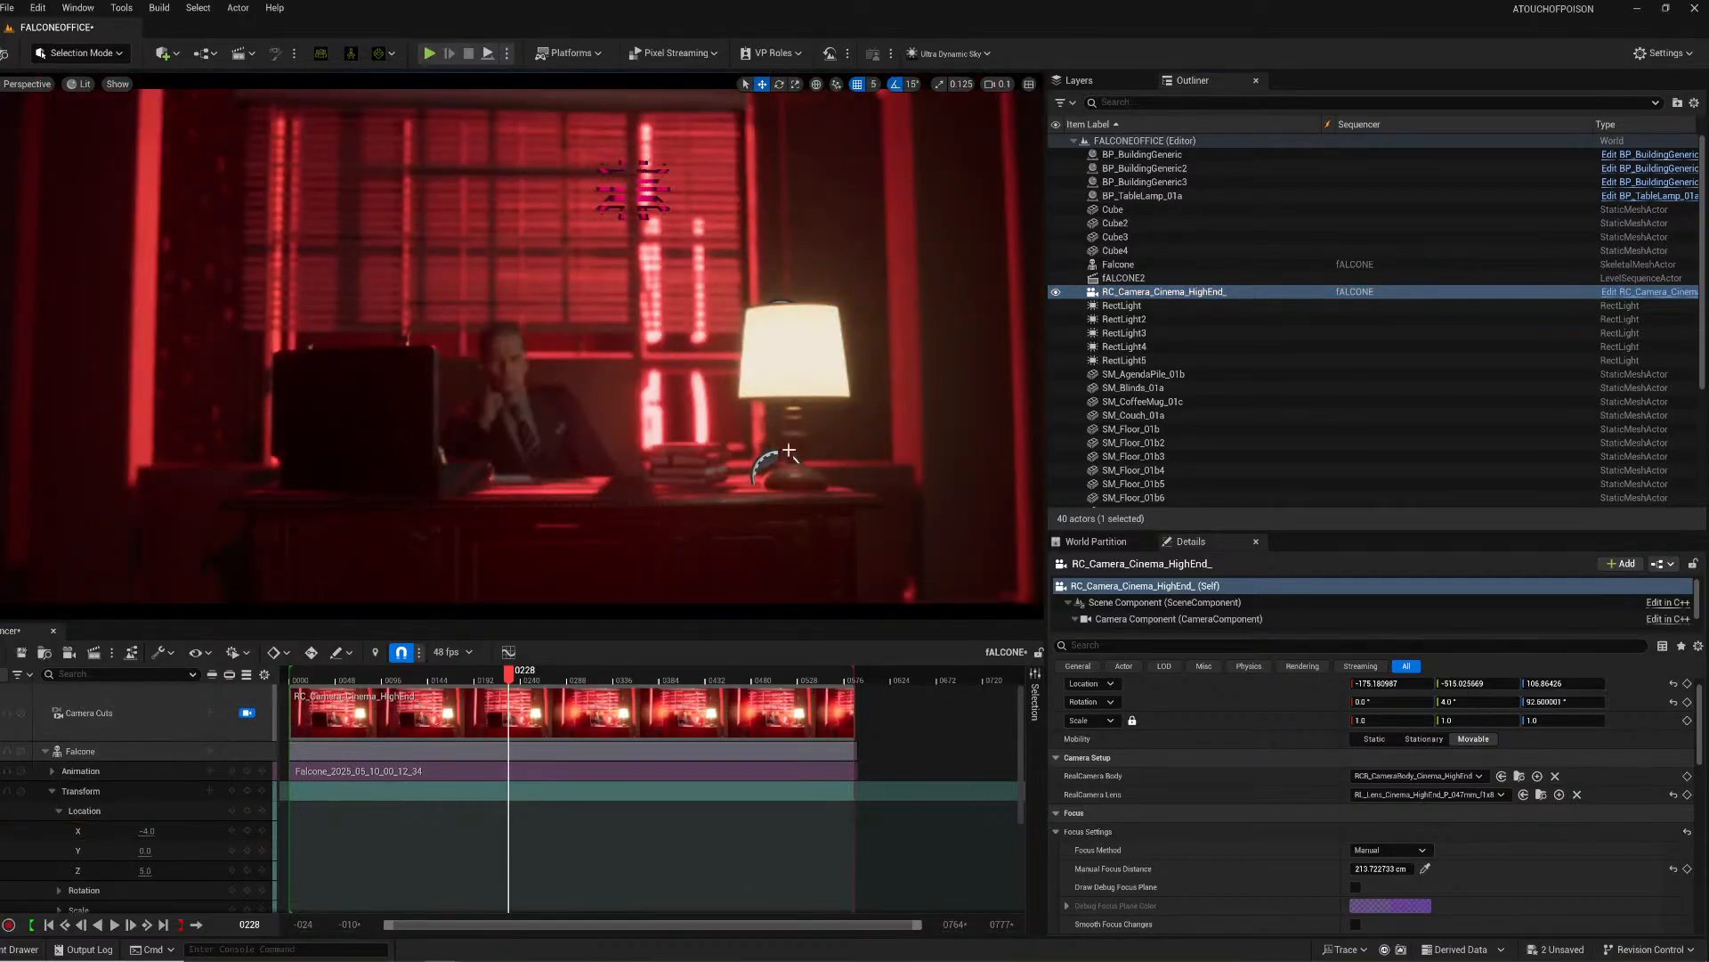
Step: Set the crop of the cinema camera's Camera Component to 2.39
scroll(1333, 828, "down", 1)
left_click(1158, 620)
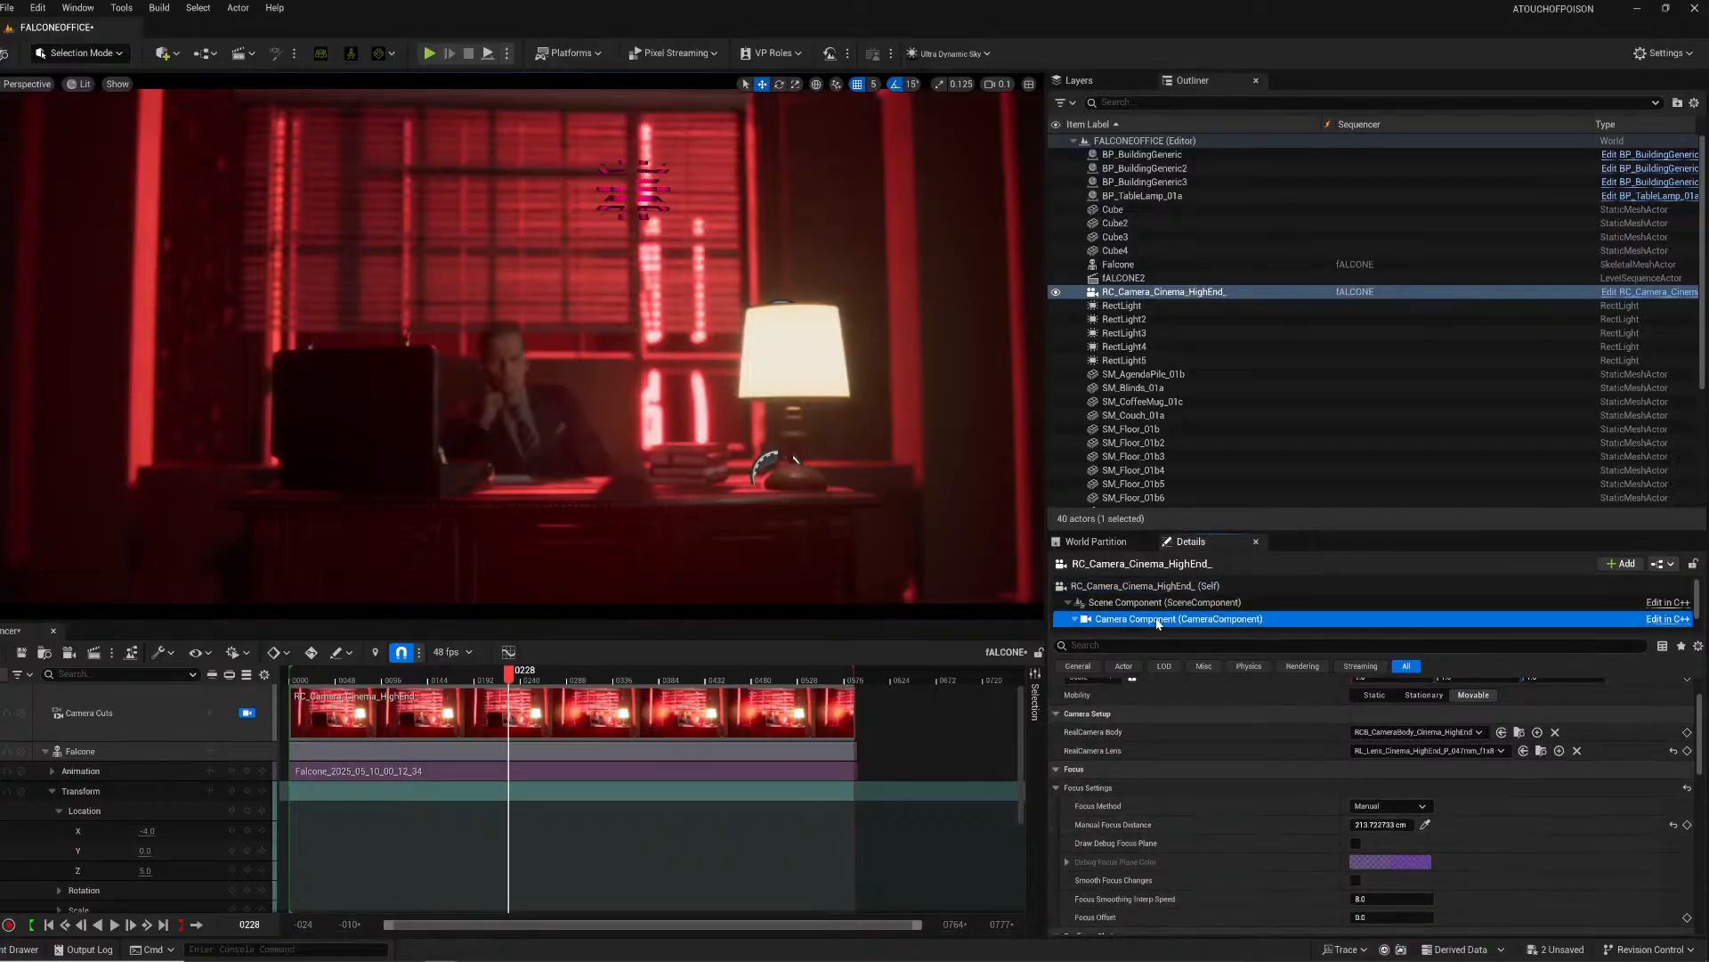
scroll(1302, 770, "down", 2)
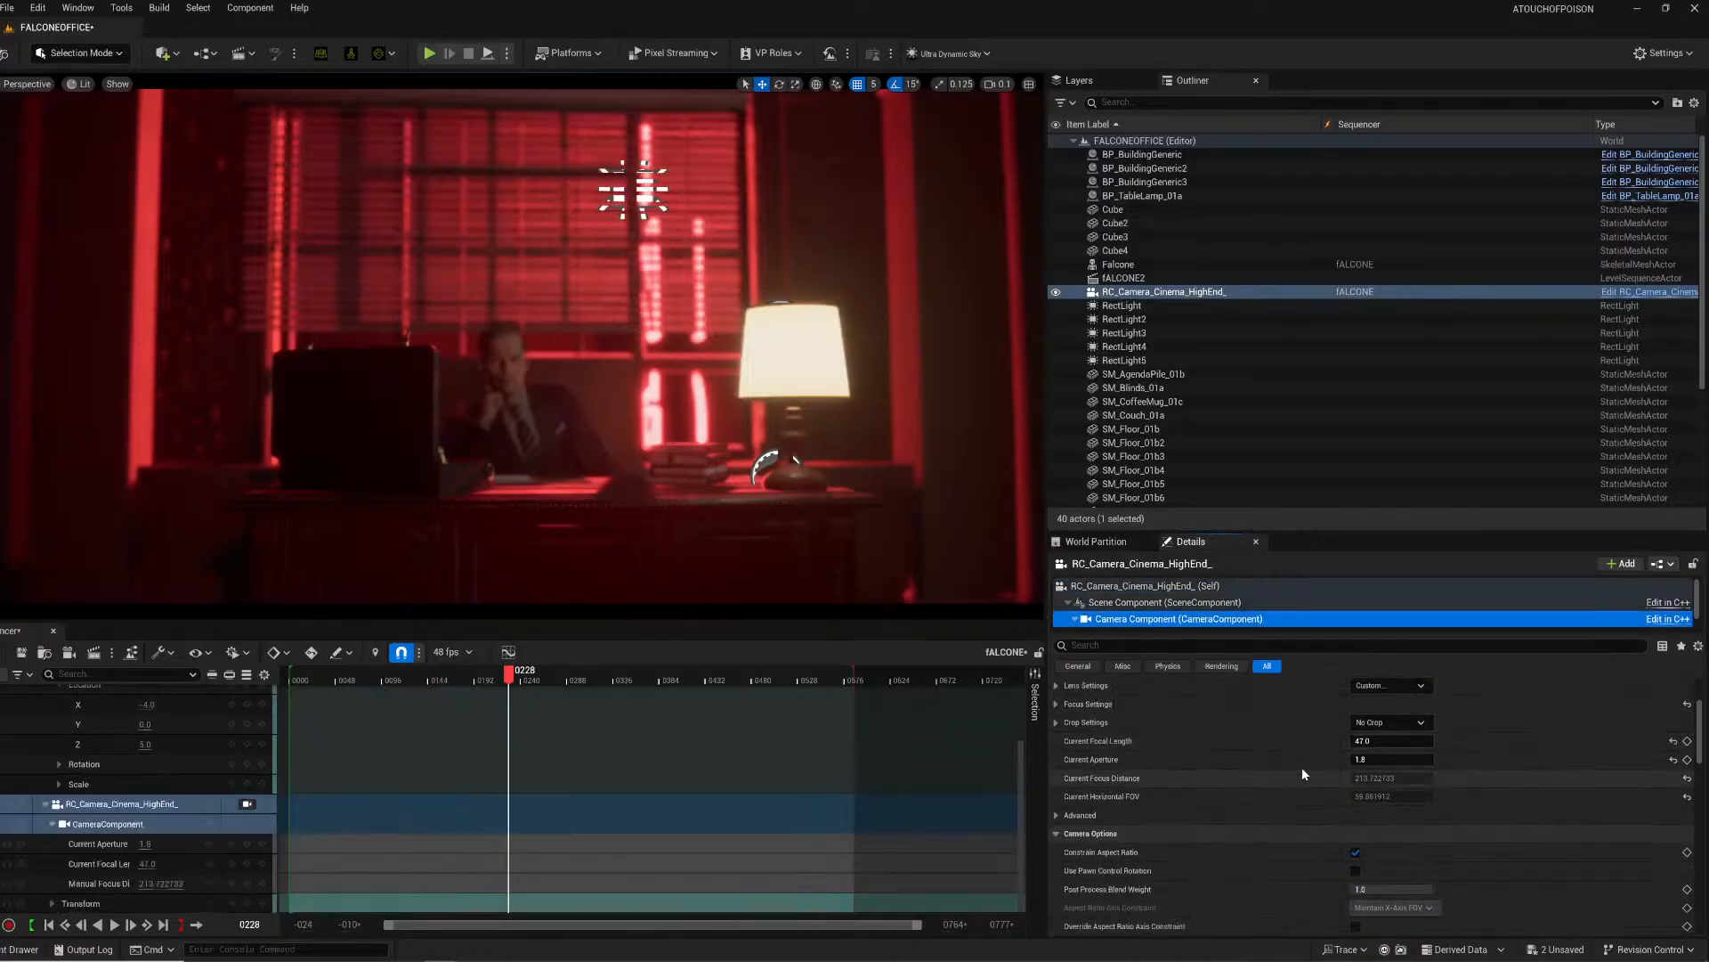
left_click(1389, 722)
left_click(1363, 777)
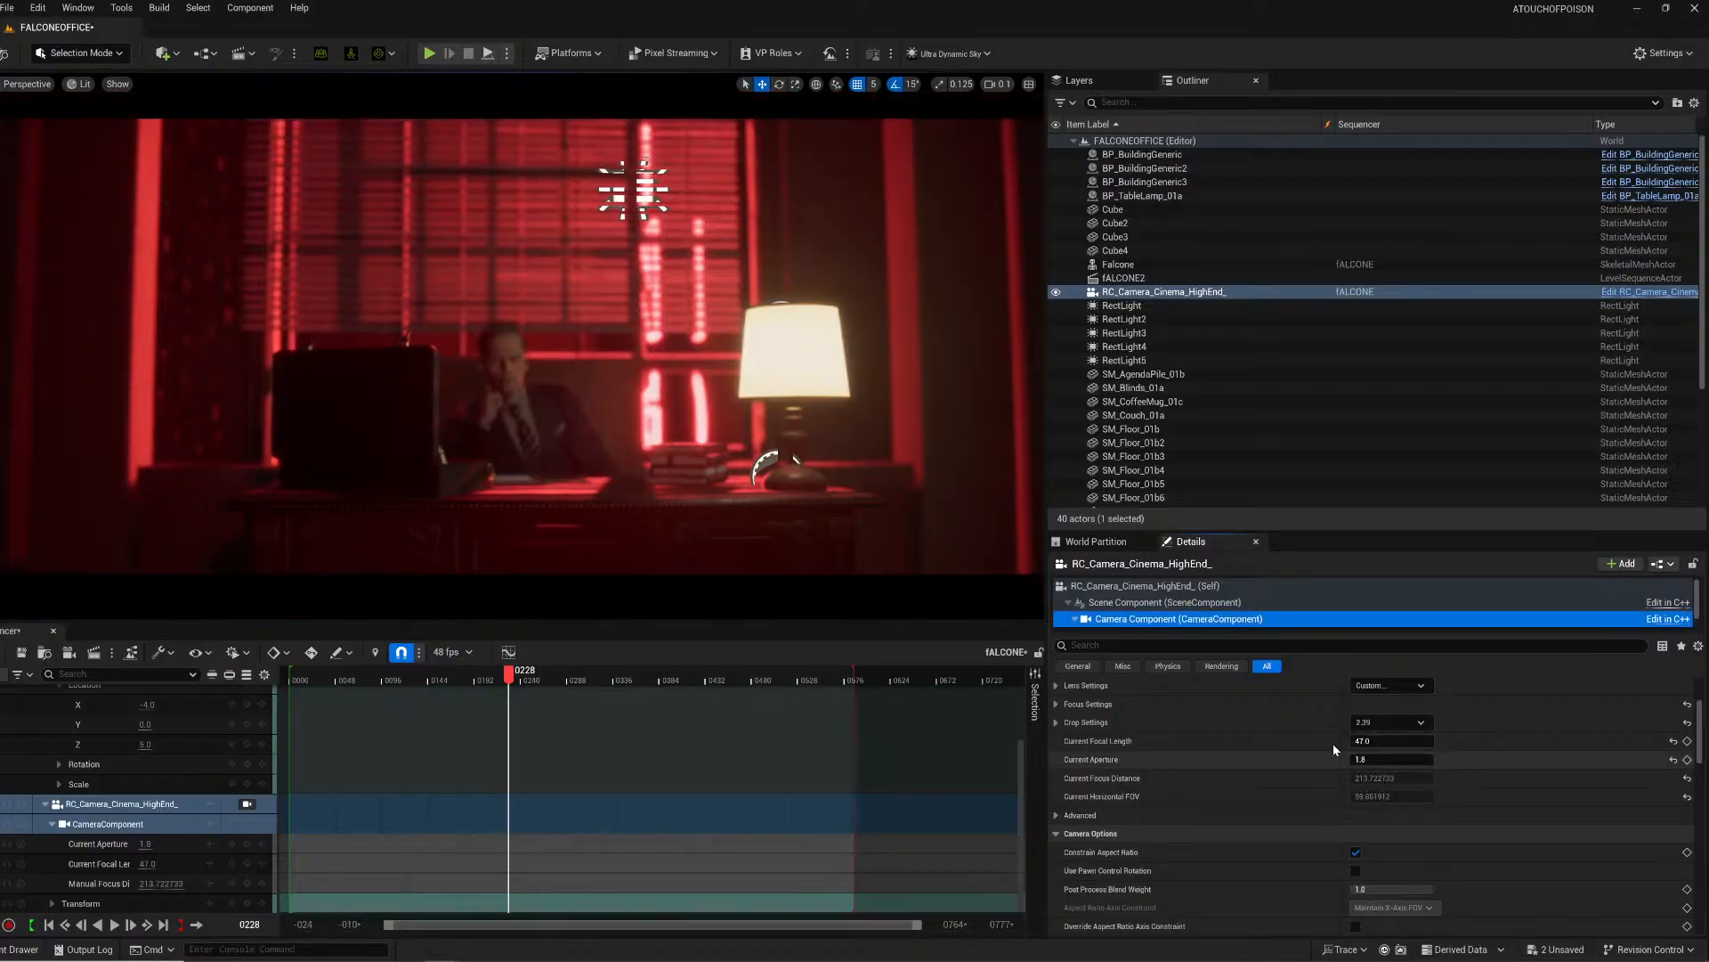
Step: Set the squeeze factor in the camera's lens settings to 2
scroll(1327, 748, "up", 3)
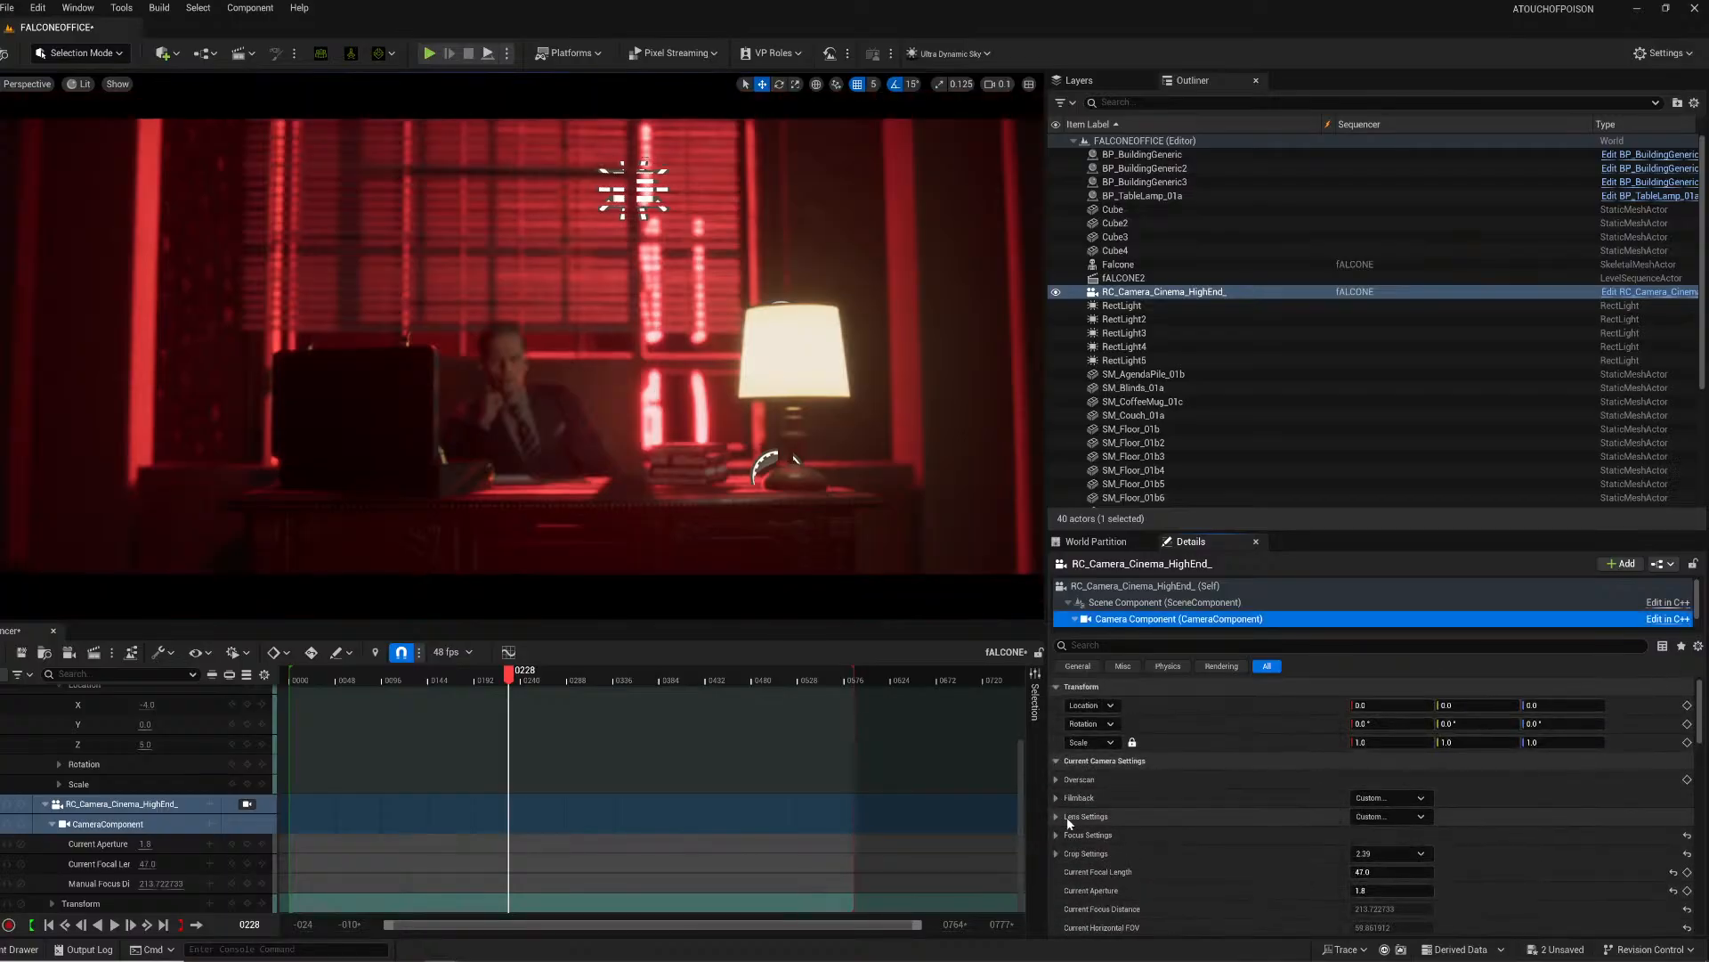
left_click(1058, 816)
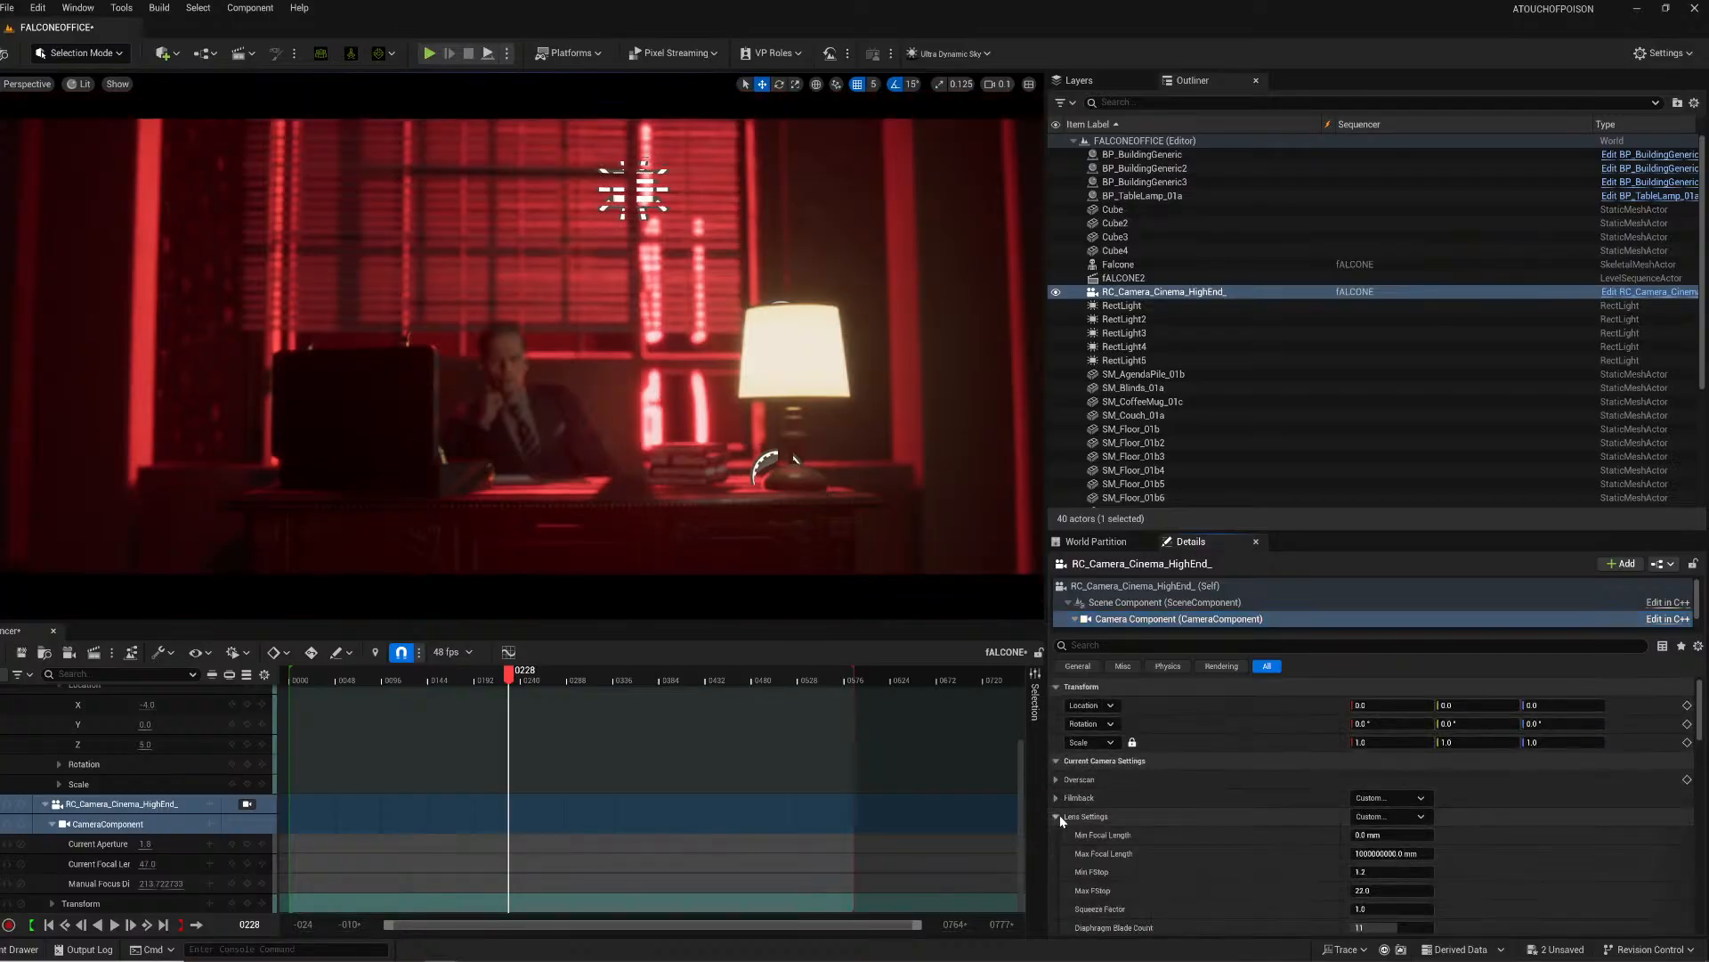
scroll(1113, 823, "down", 1)
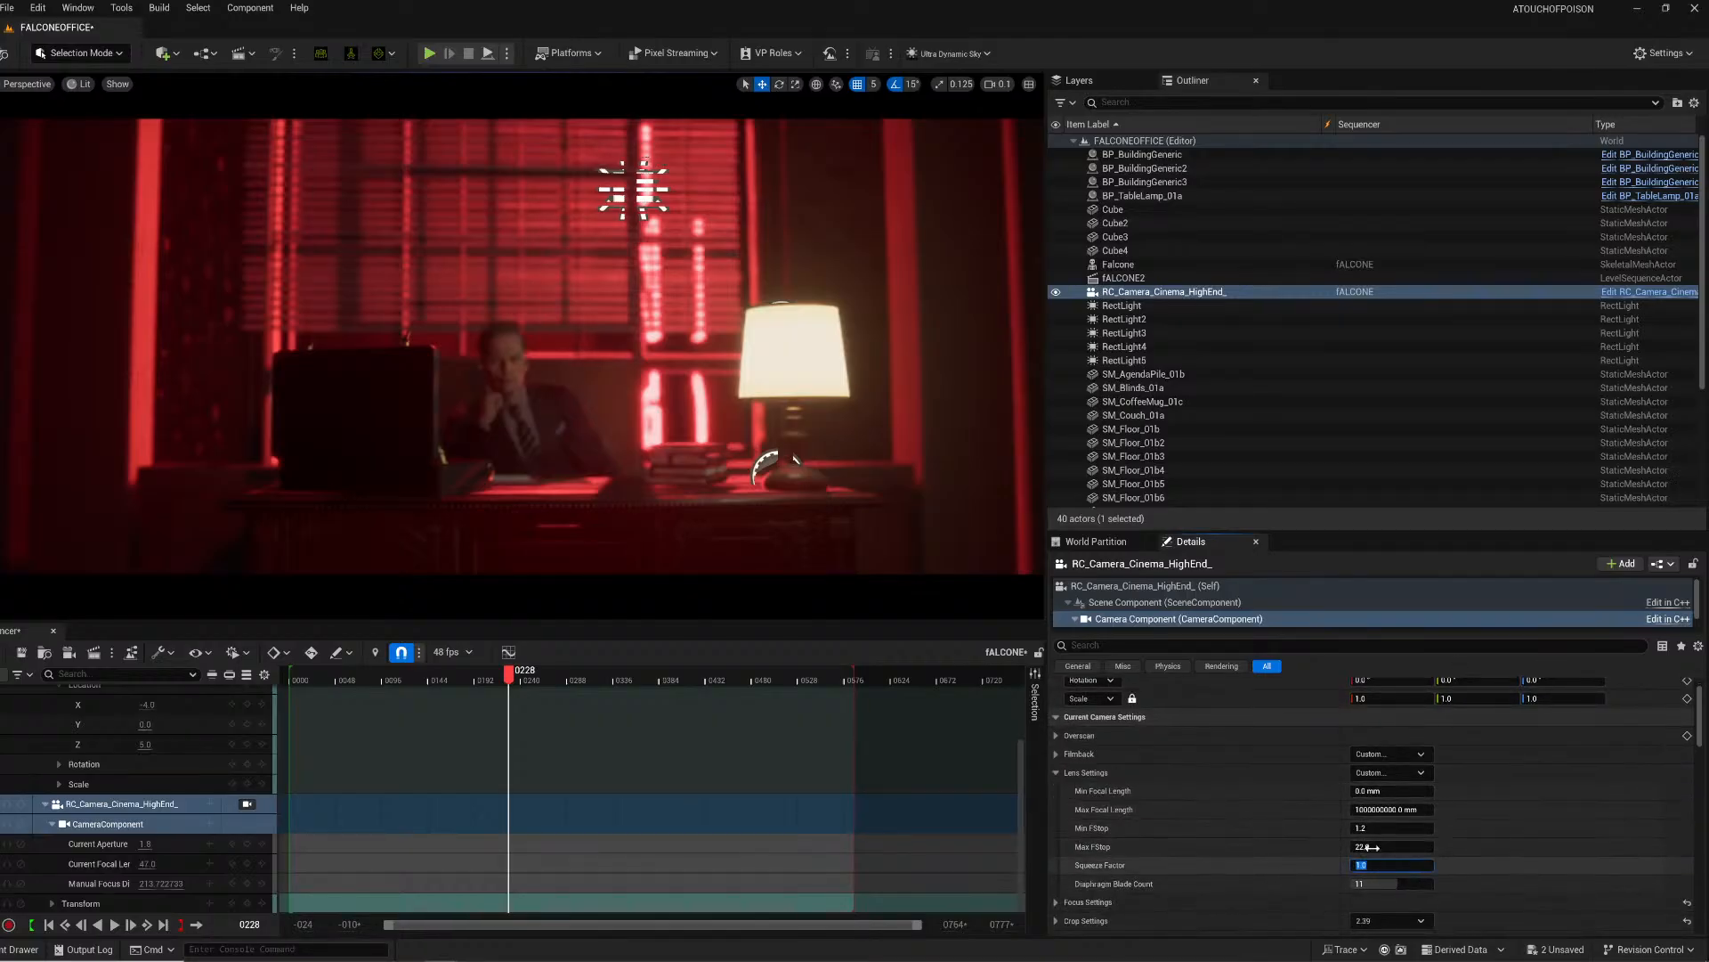
type("2")
key("Return")
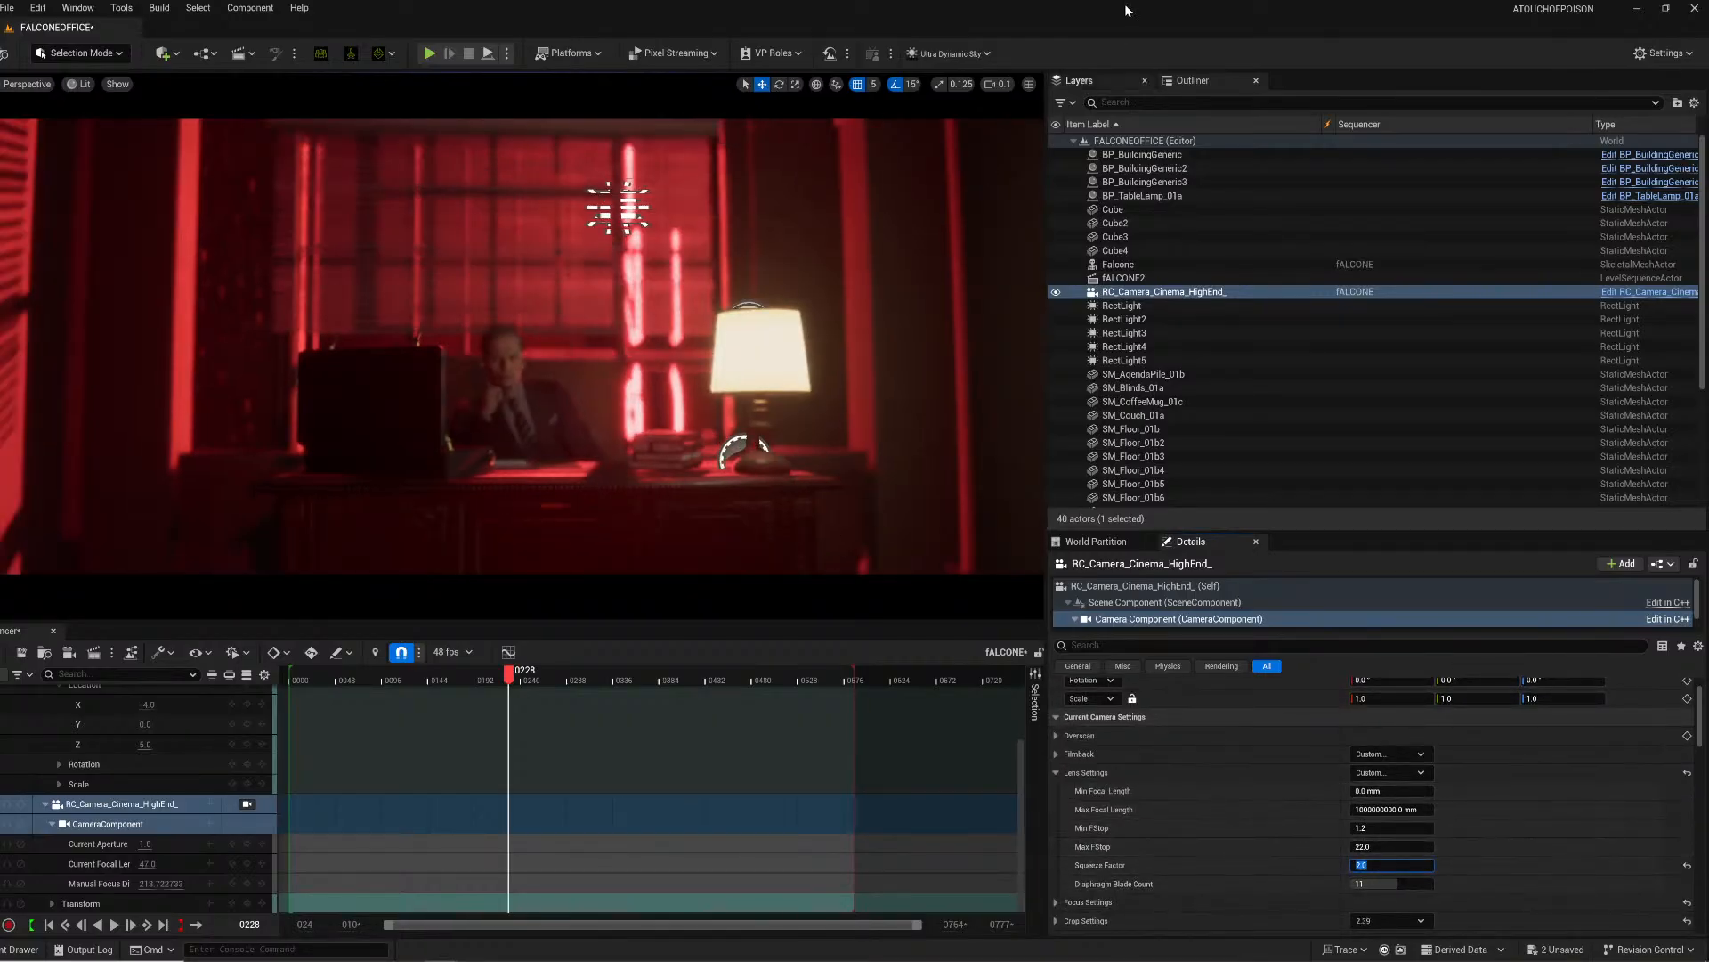
Step: Switch the view to the cinematic viewport and lock it to the sequence's camera cuts
left_click(27, 84)
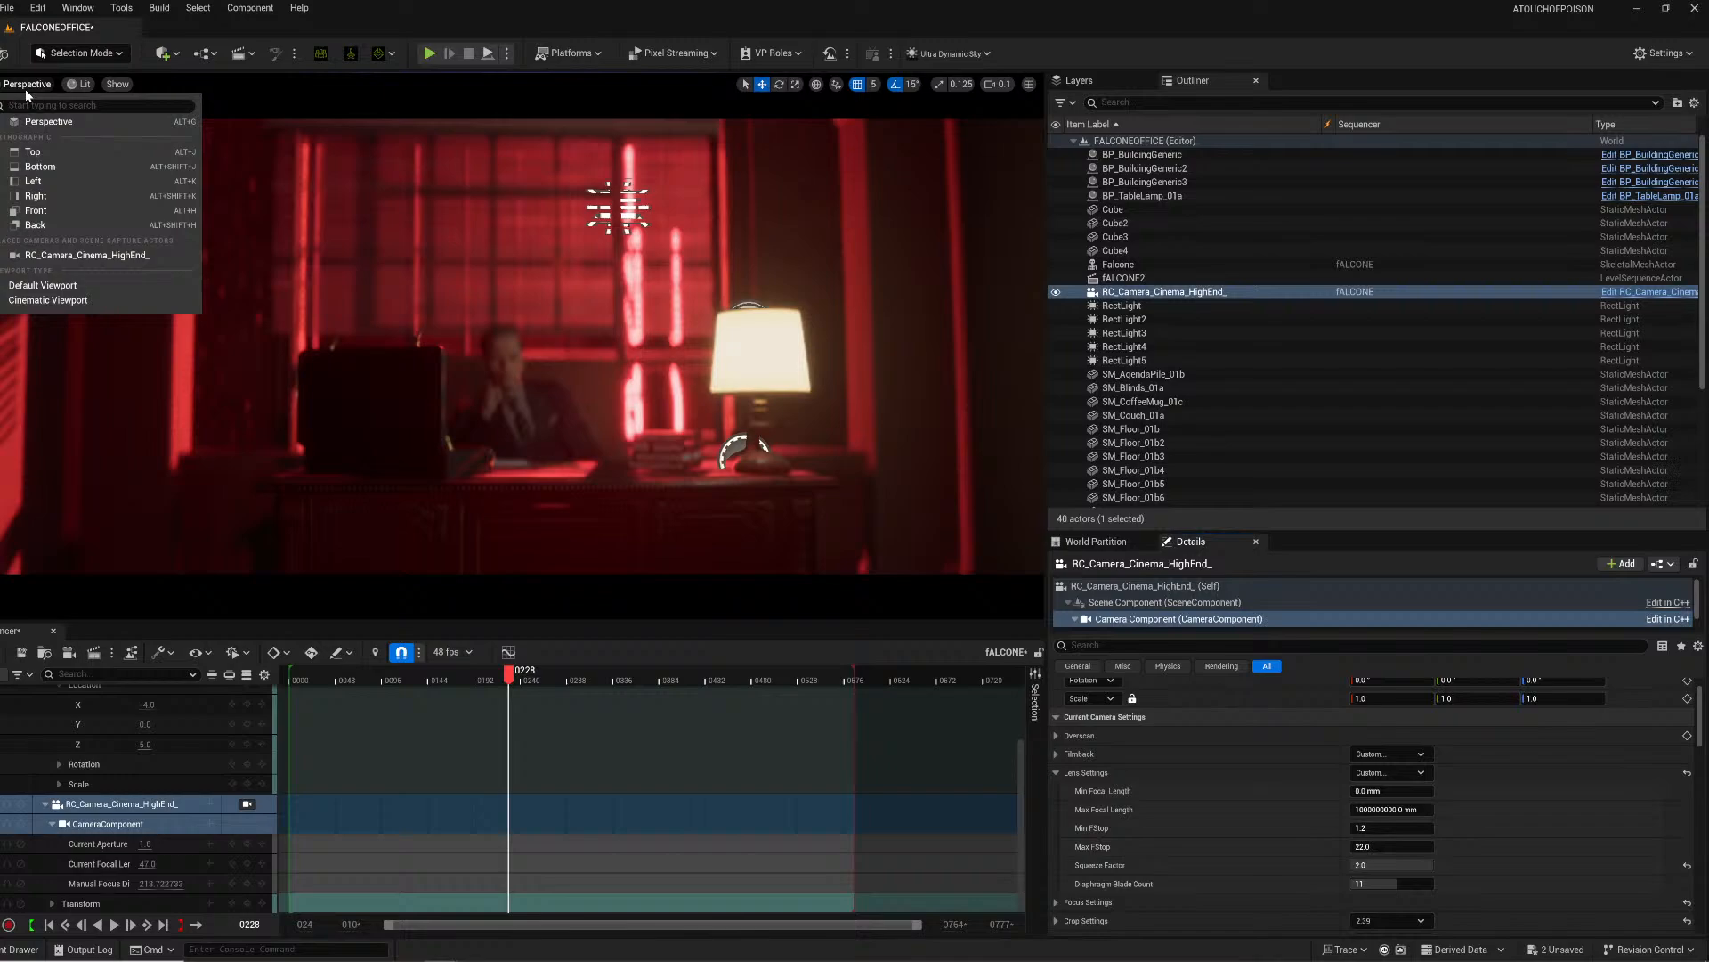
left_click(41, 301)
scroll(227, 730, "up", 5)
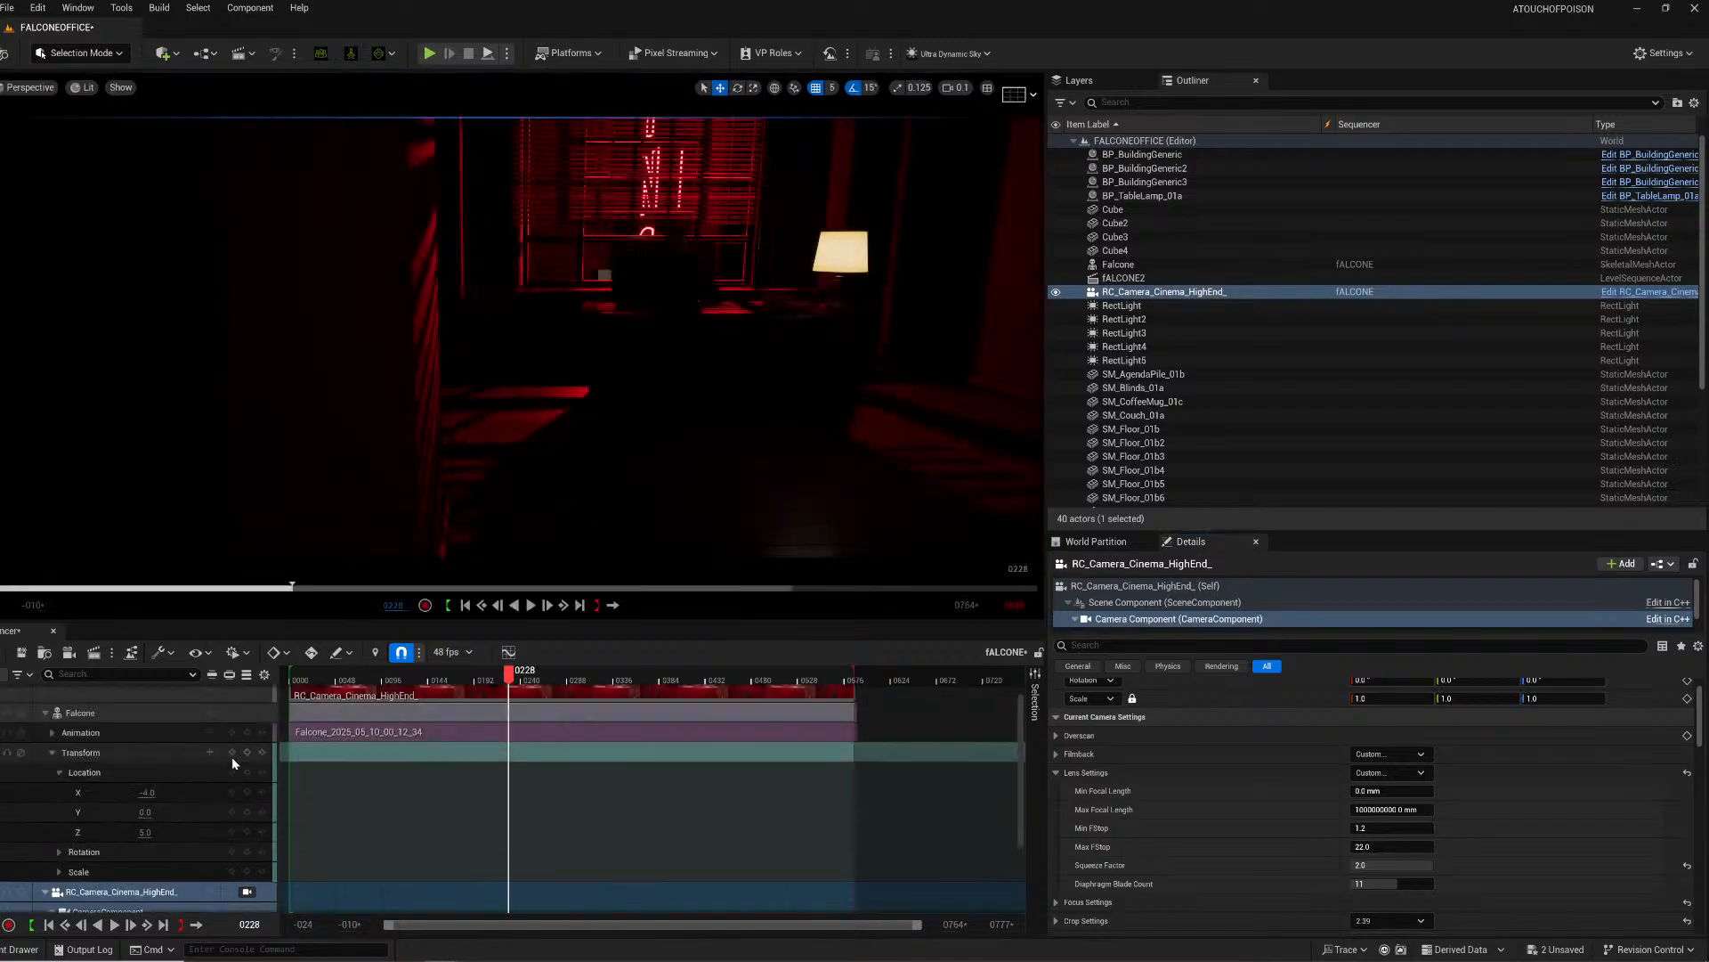
left_click(247, 715)
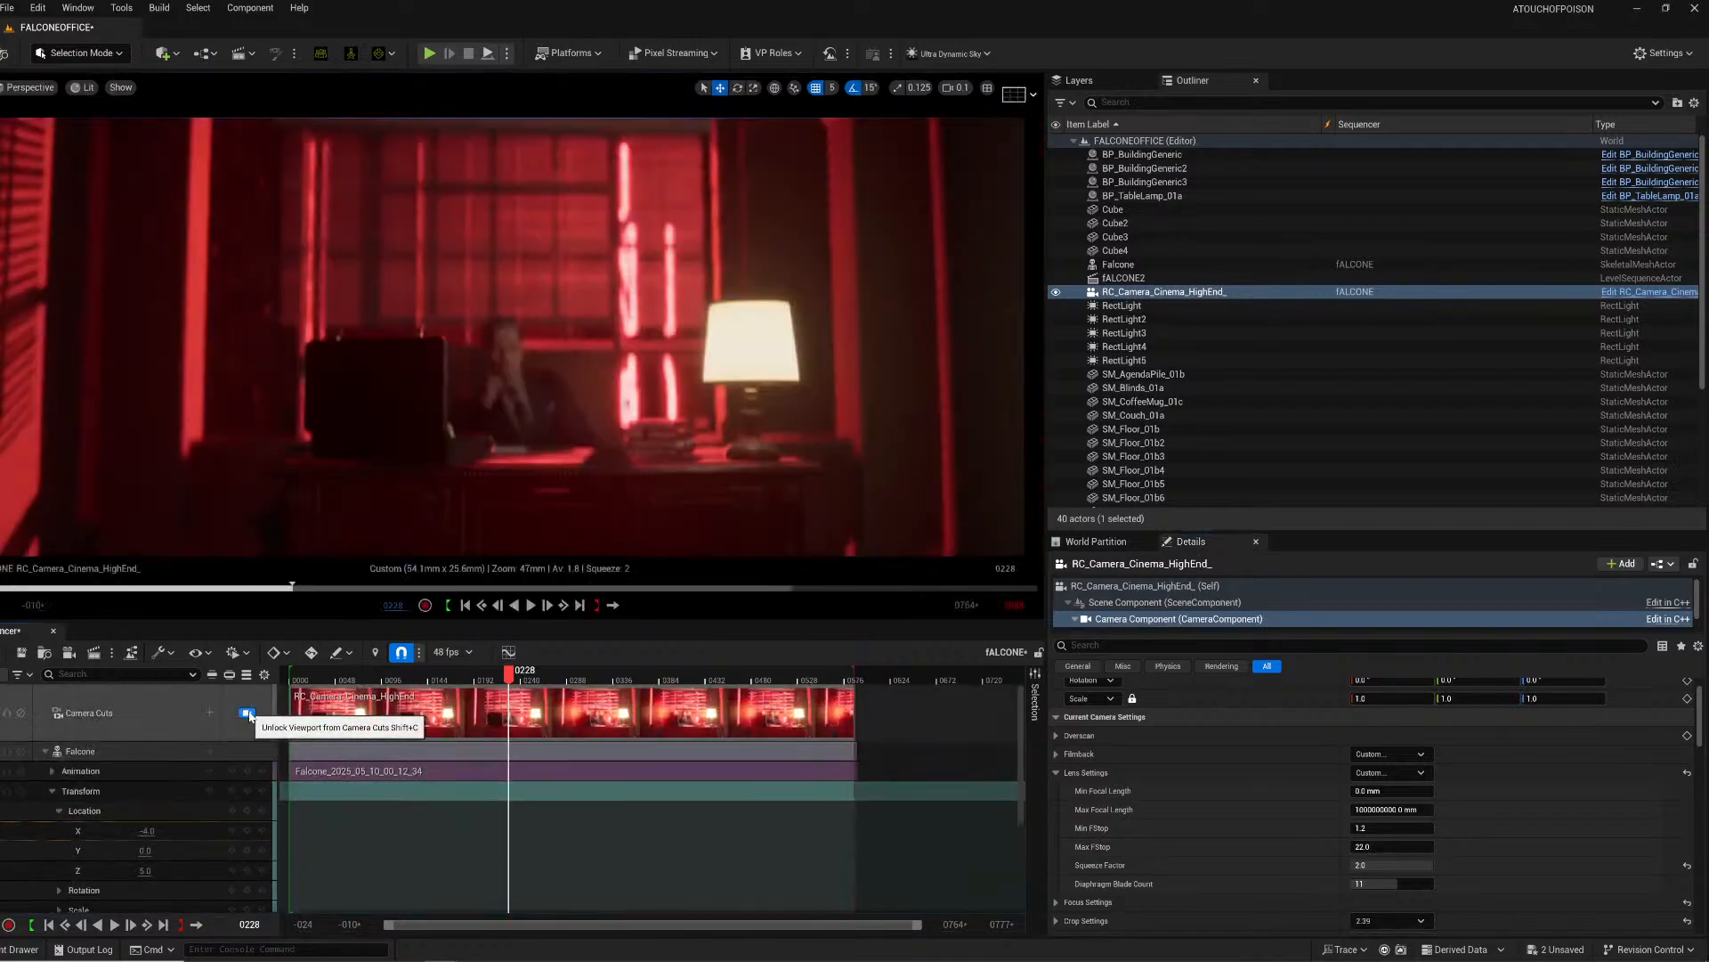
Step: Turn on the 2x2 grid composition overlay for the camera view
scroll(158, 792, "down", 3)
left_click(158, 804)
left_click(1014, 94)
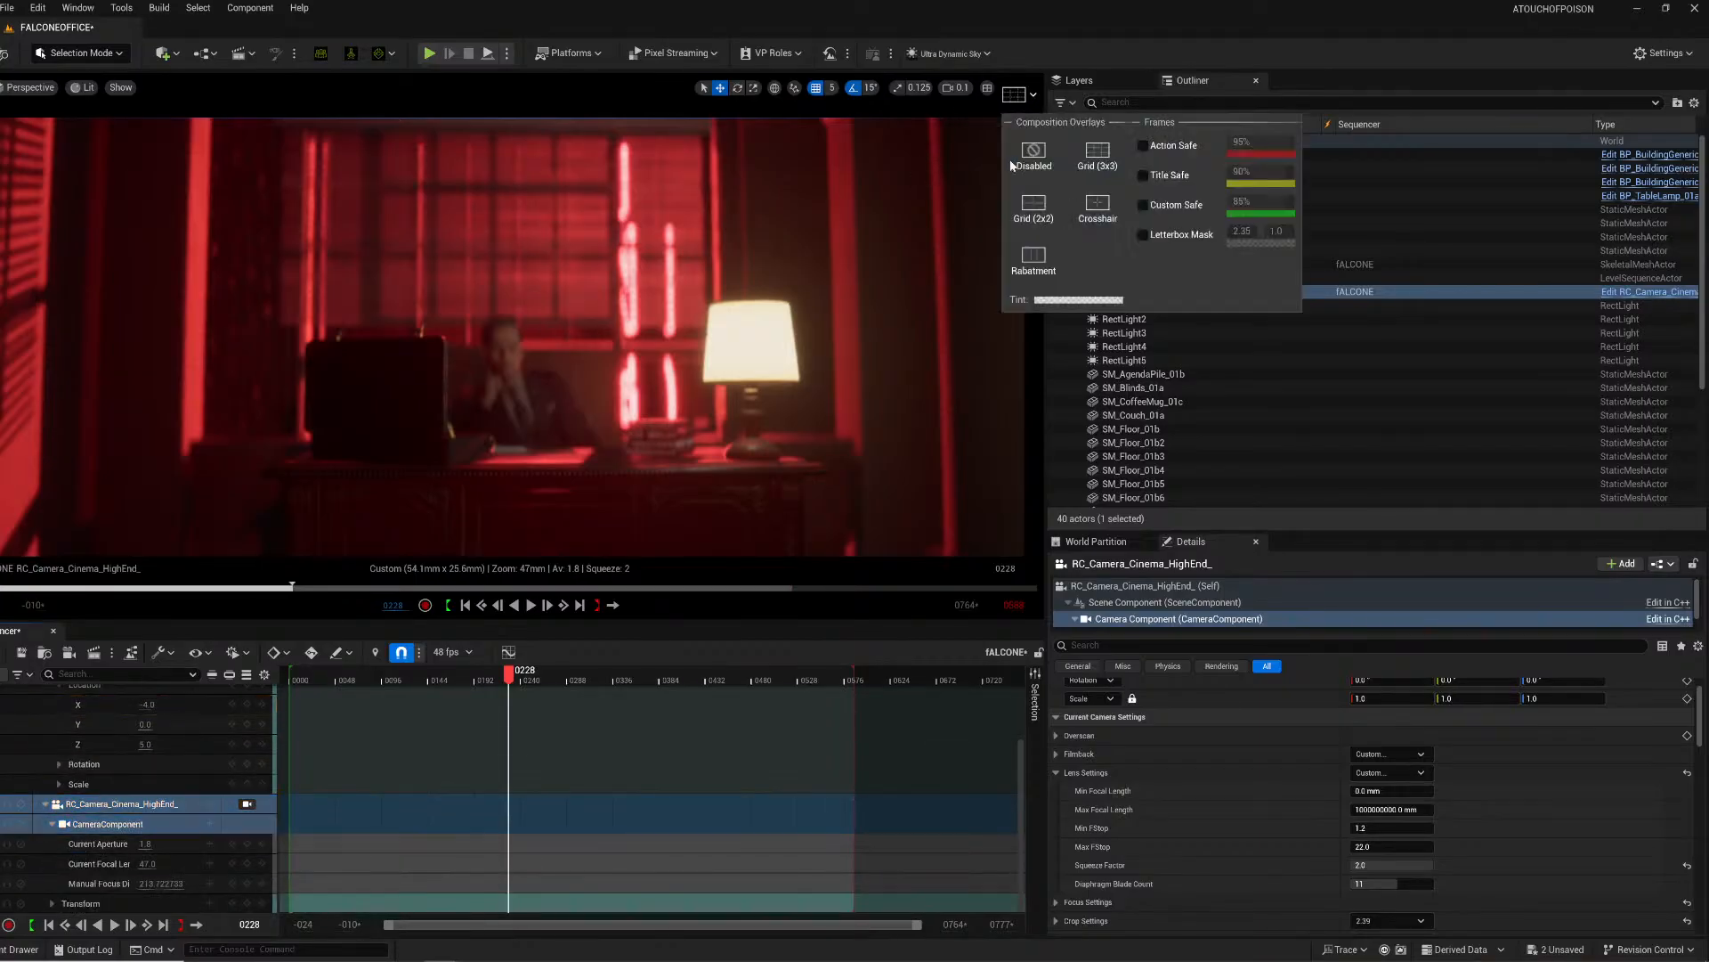
left_click(1034, 207)
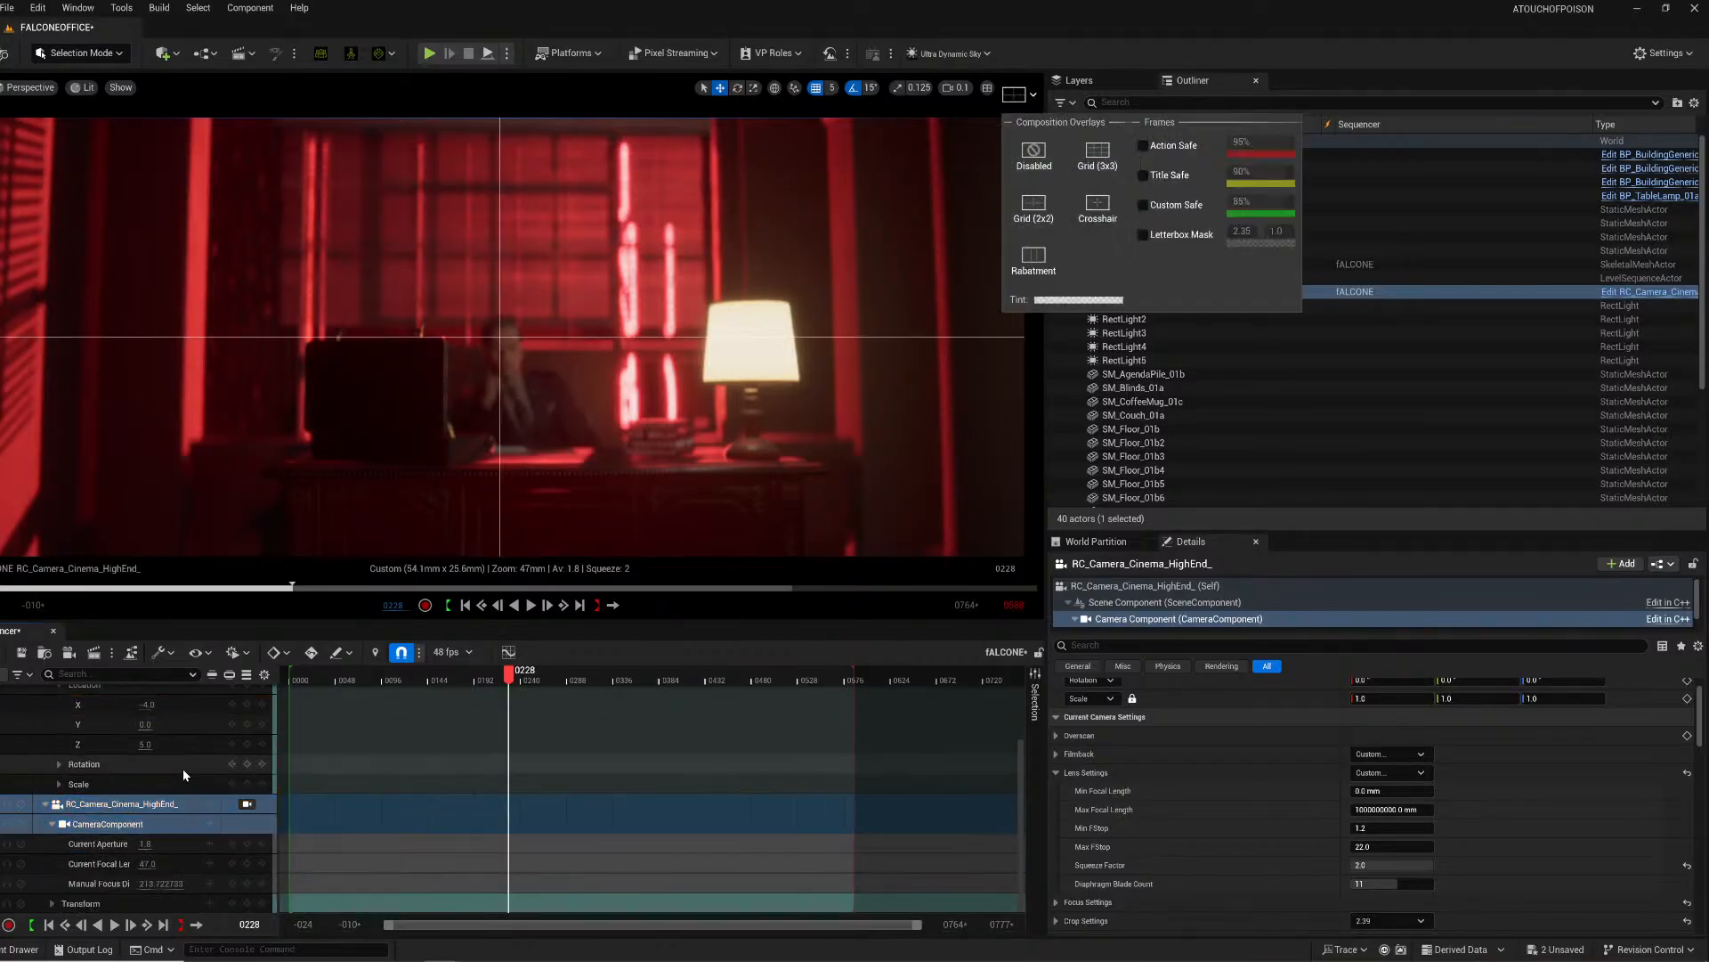
Step: Set the yaw of the cinema camera in the sequence to 90 degrees
left_click(52, 903)
scroll(98, 843, "down", 2)
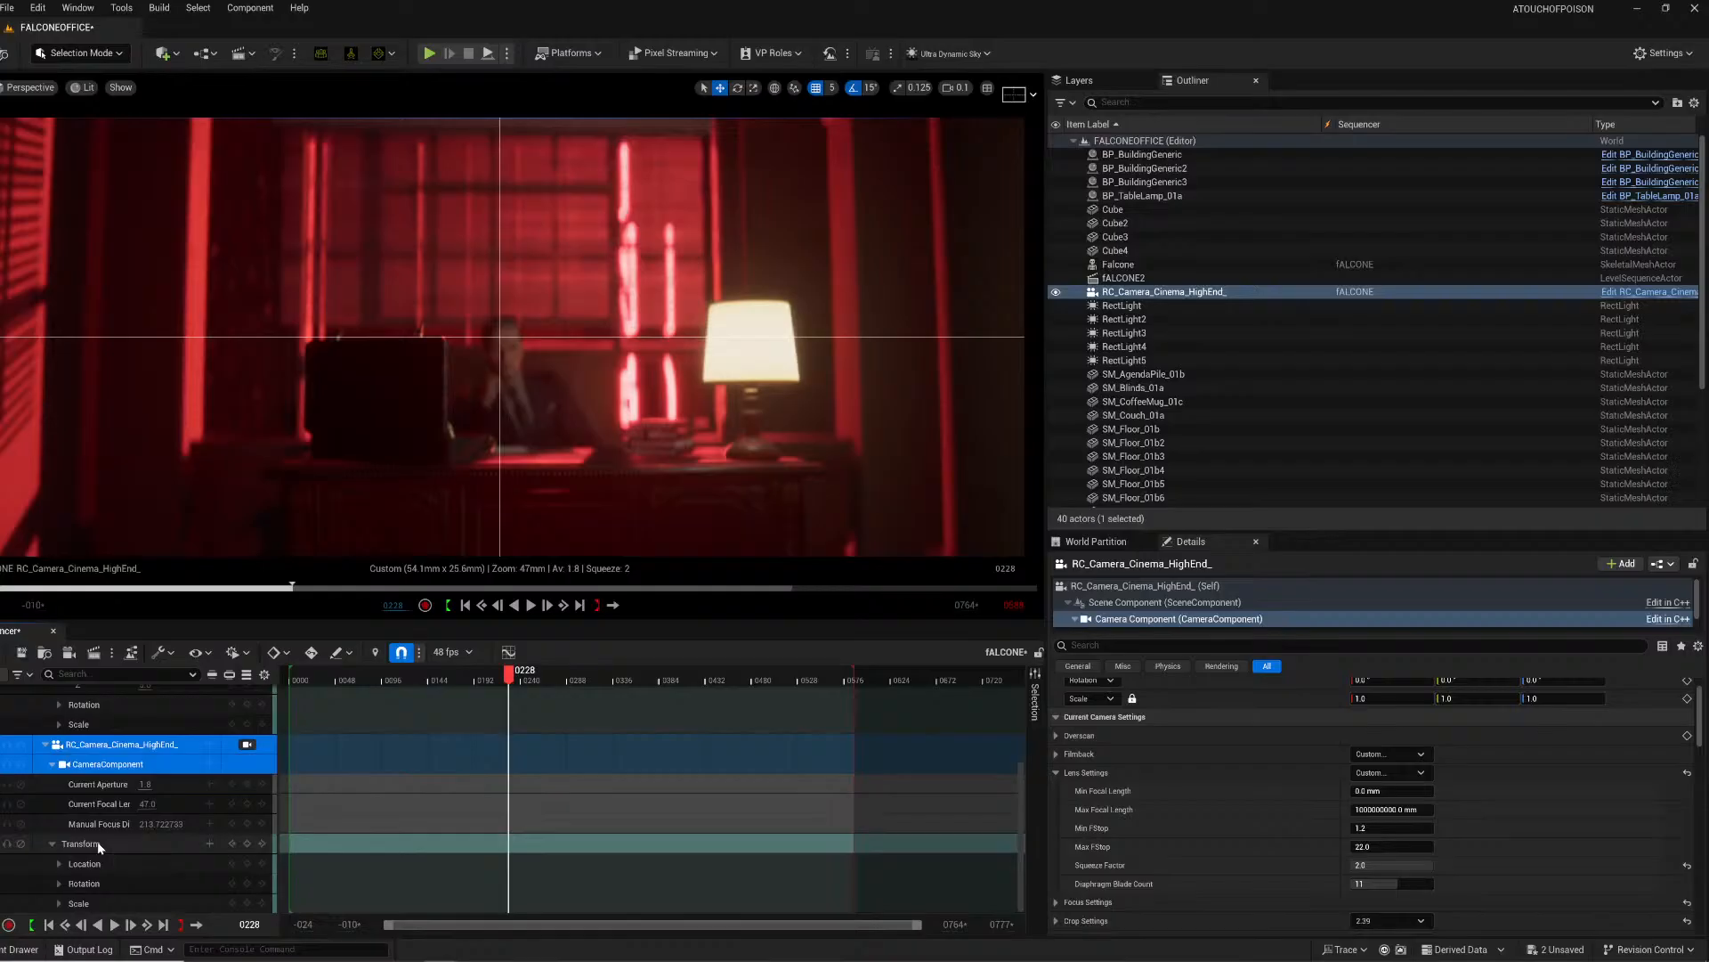
left_click(59, 864)
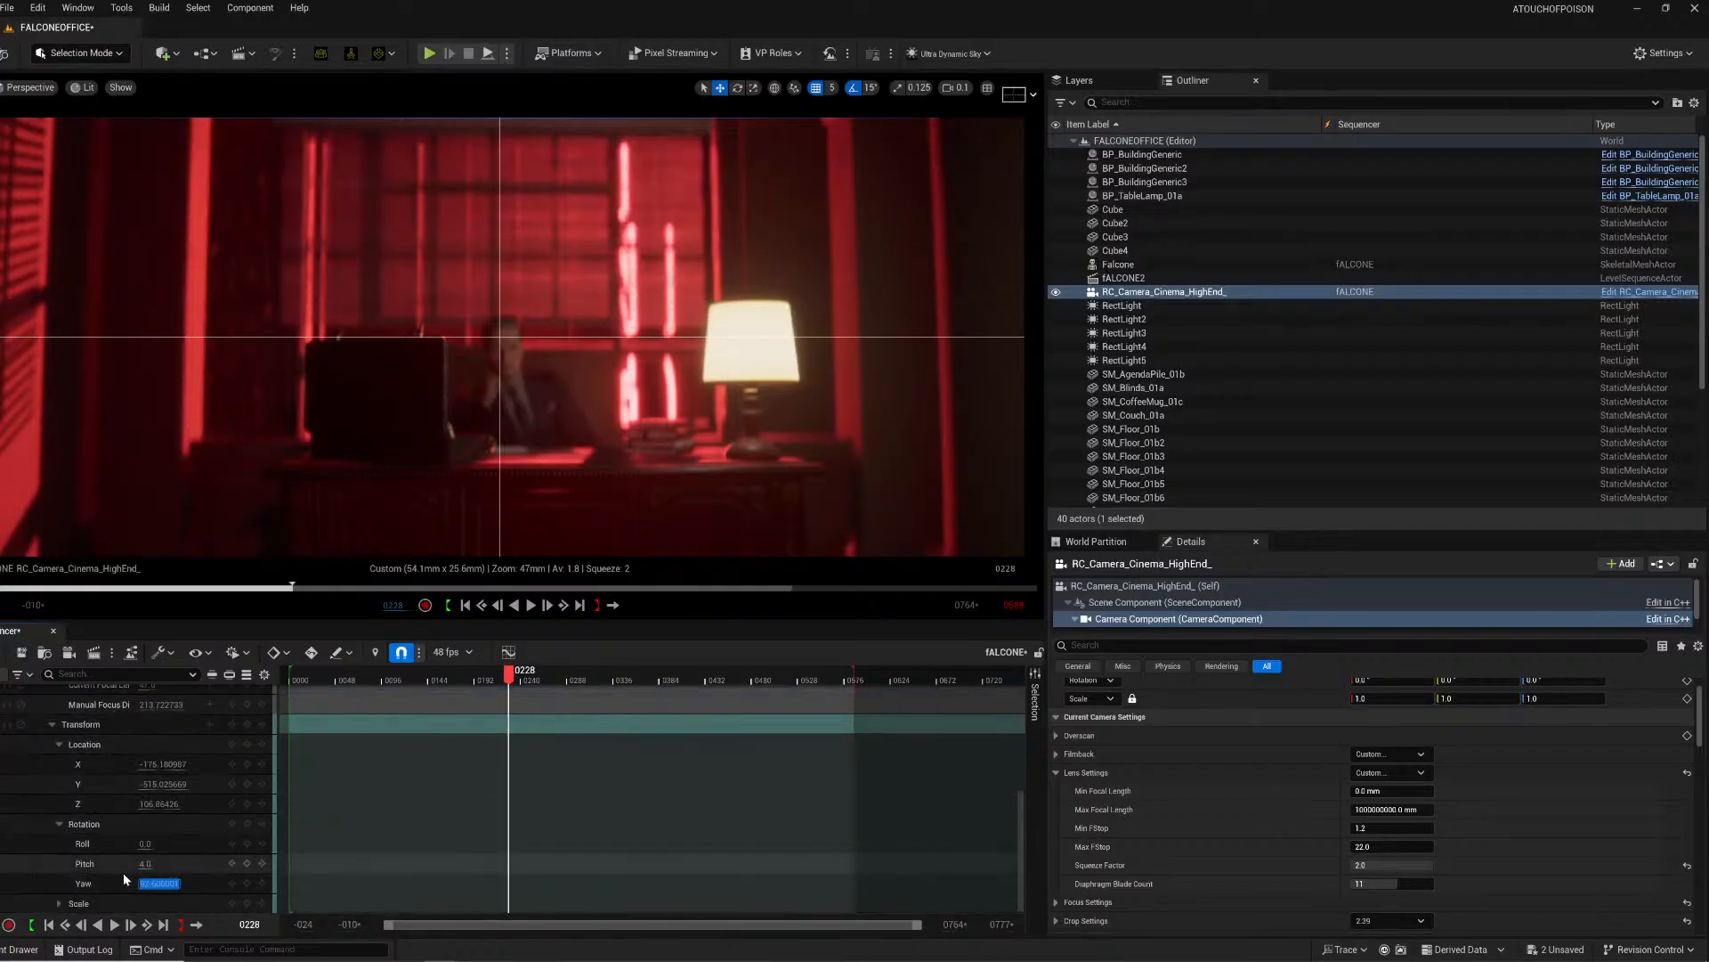
type("90")
key("Return")
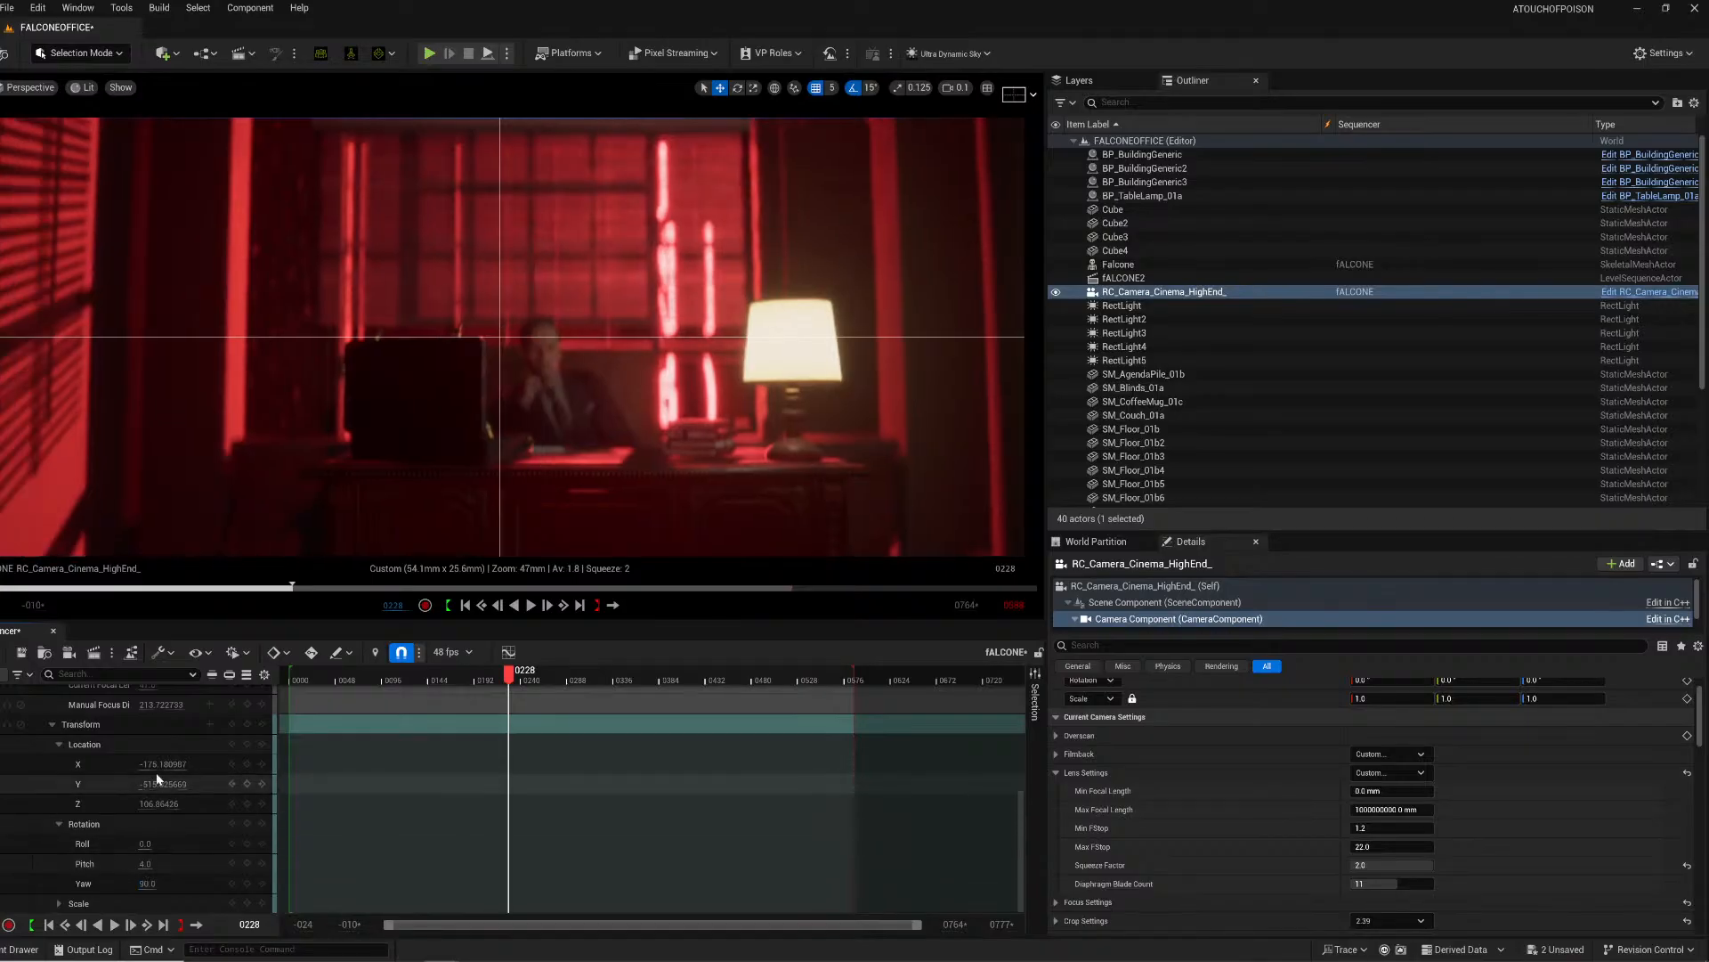
Step: Reframe the camera on Falcone at the desk with X location -194, Z location 89 and pitch 1
left_click_drag(166, 763, 157, 805)
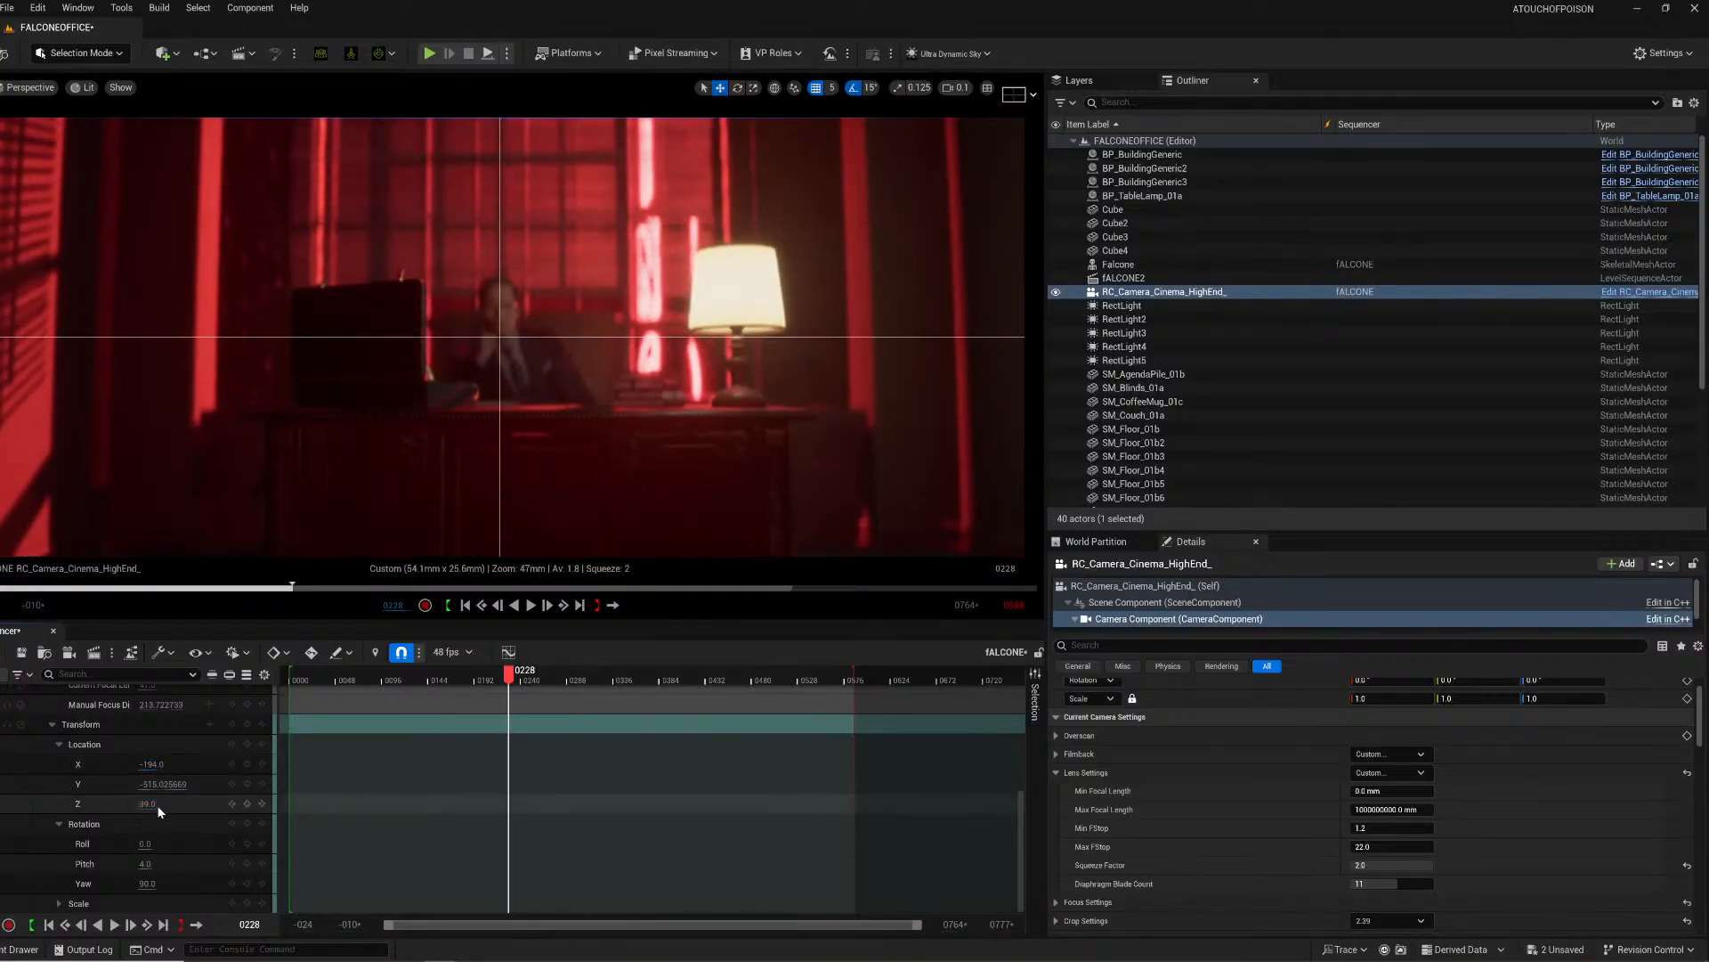
left_click(145, 864)
type("1")
key("Return")
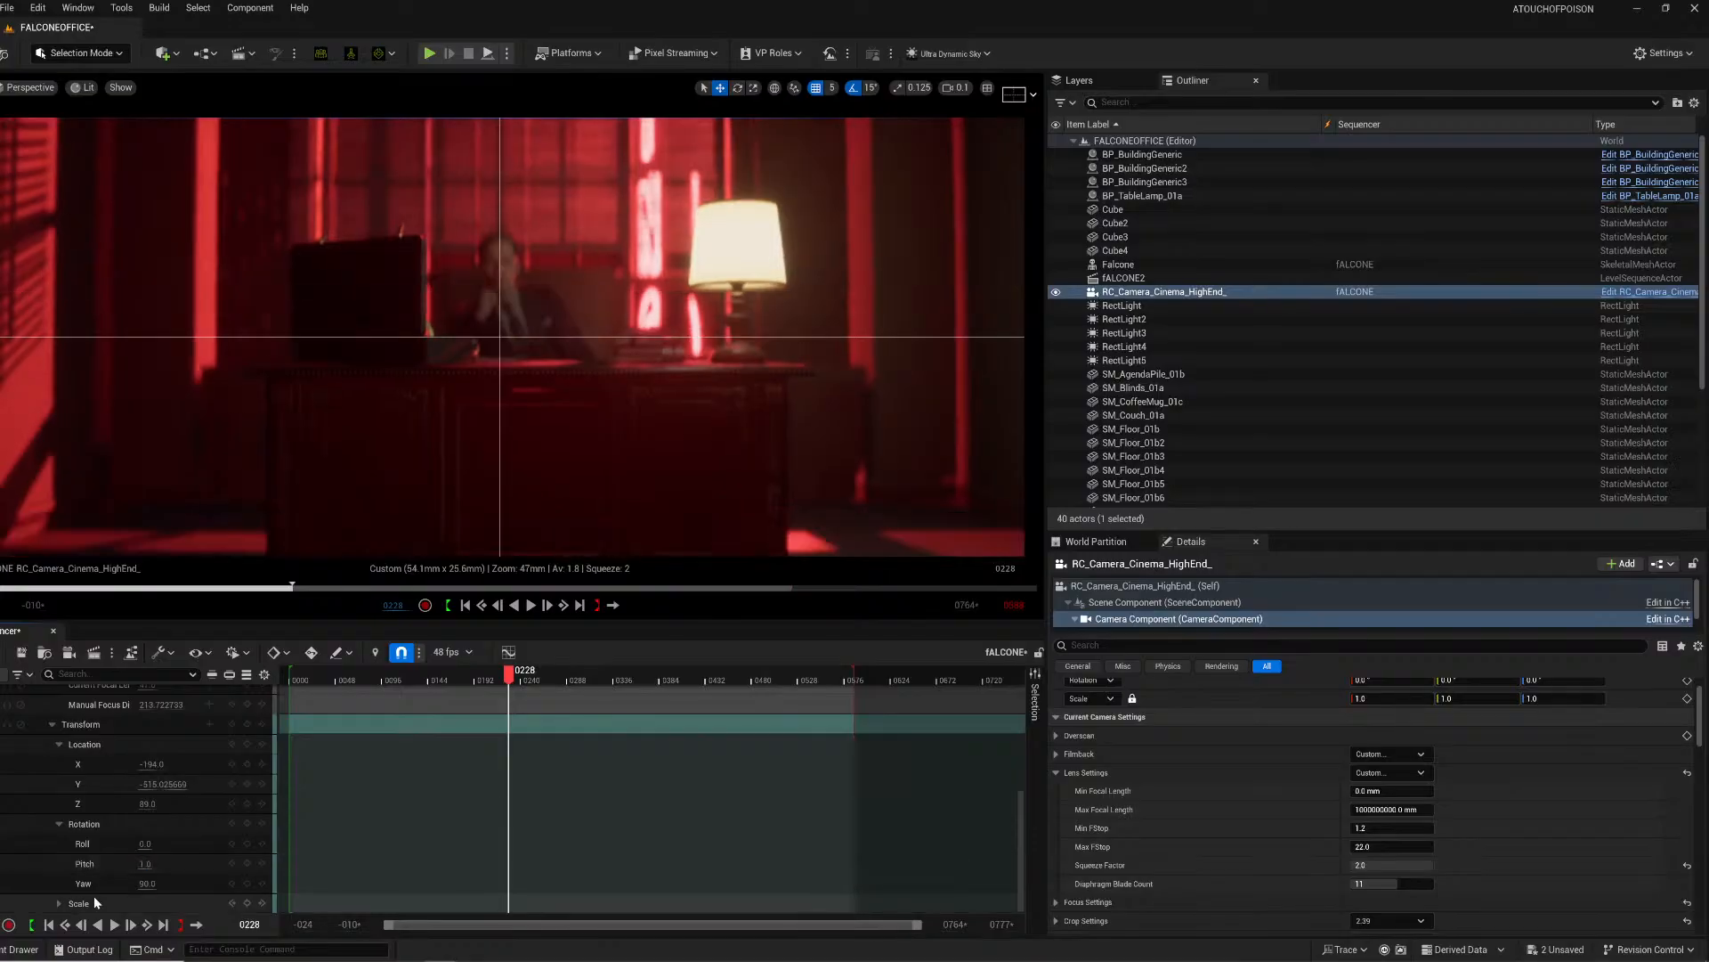
Step: Preview the 3x3 grid composition overlay in the viewport, then disable composition overlays
left_click(1012, 96)
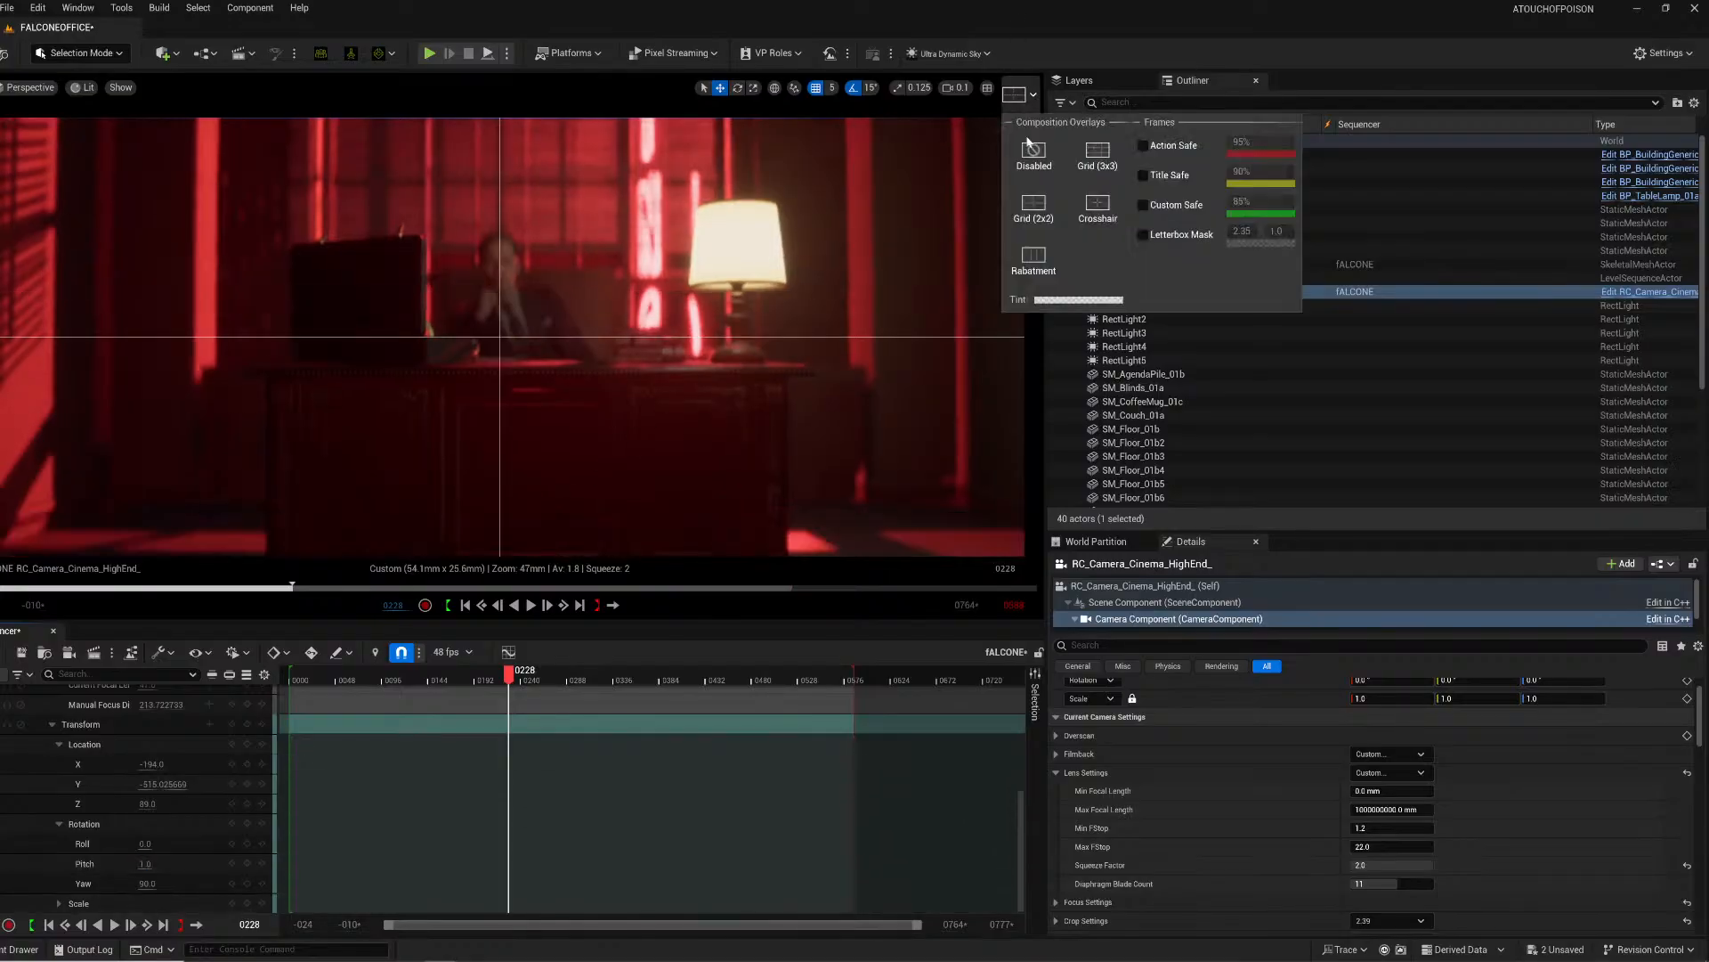
left_click(1096, 152)
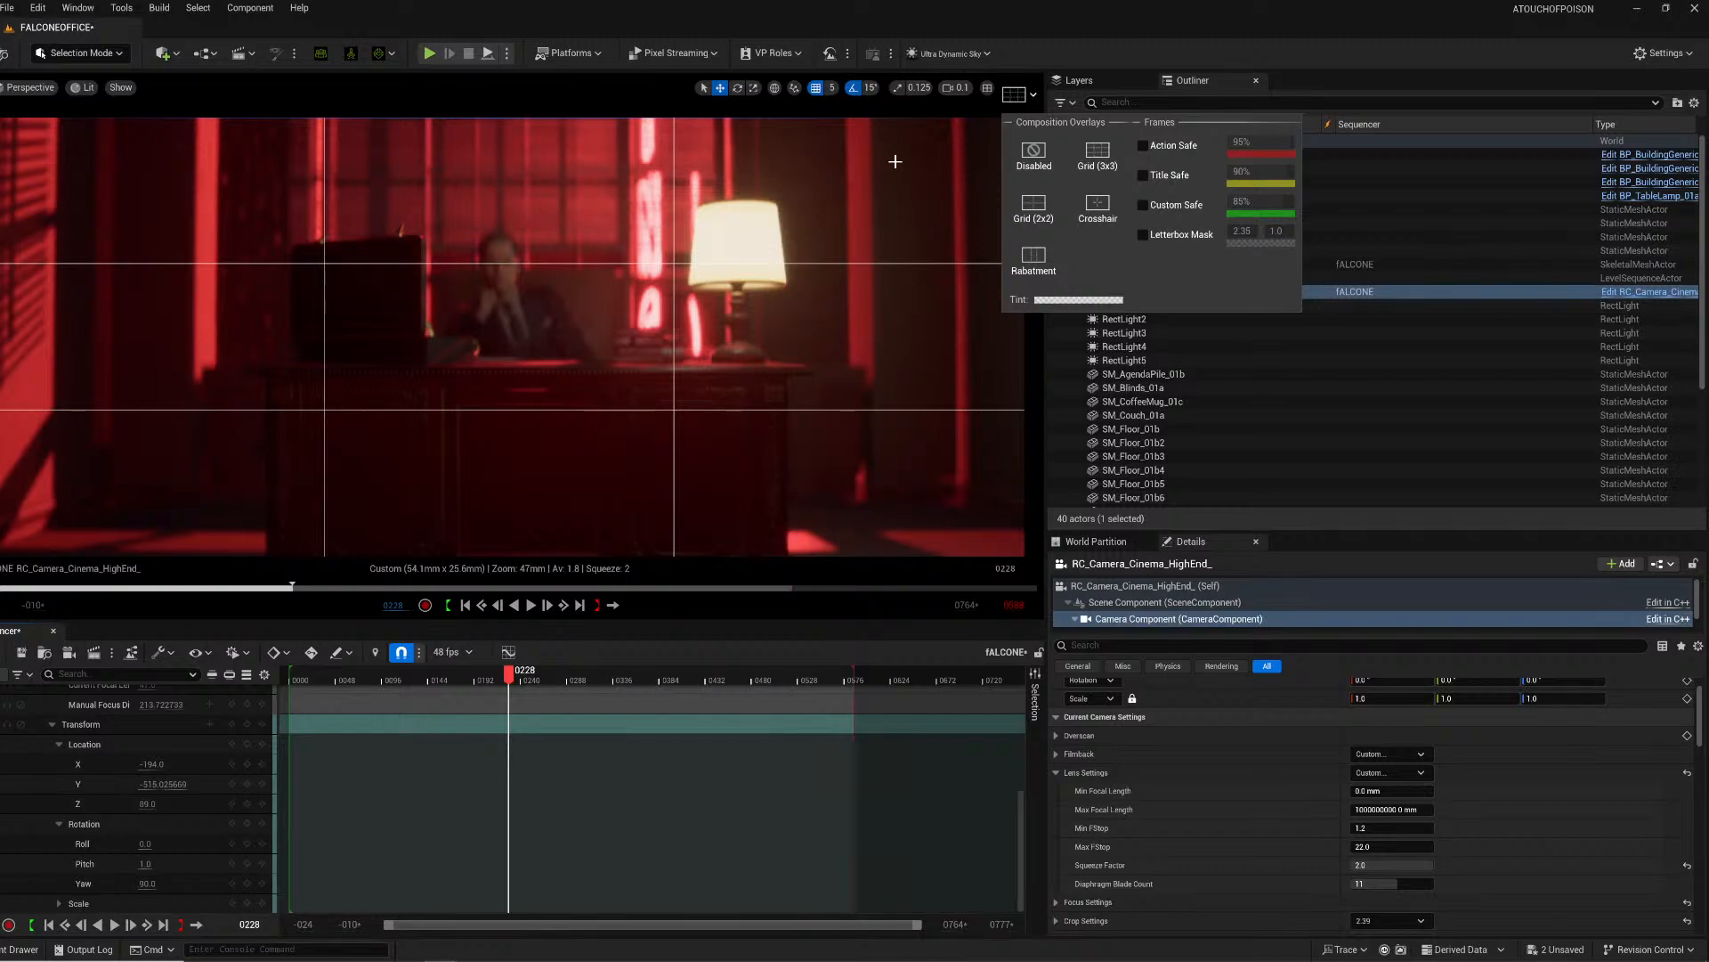
left_click(1034, 160)
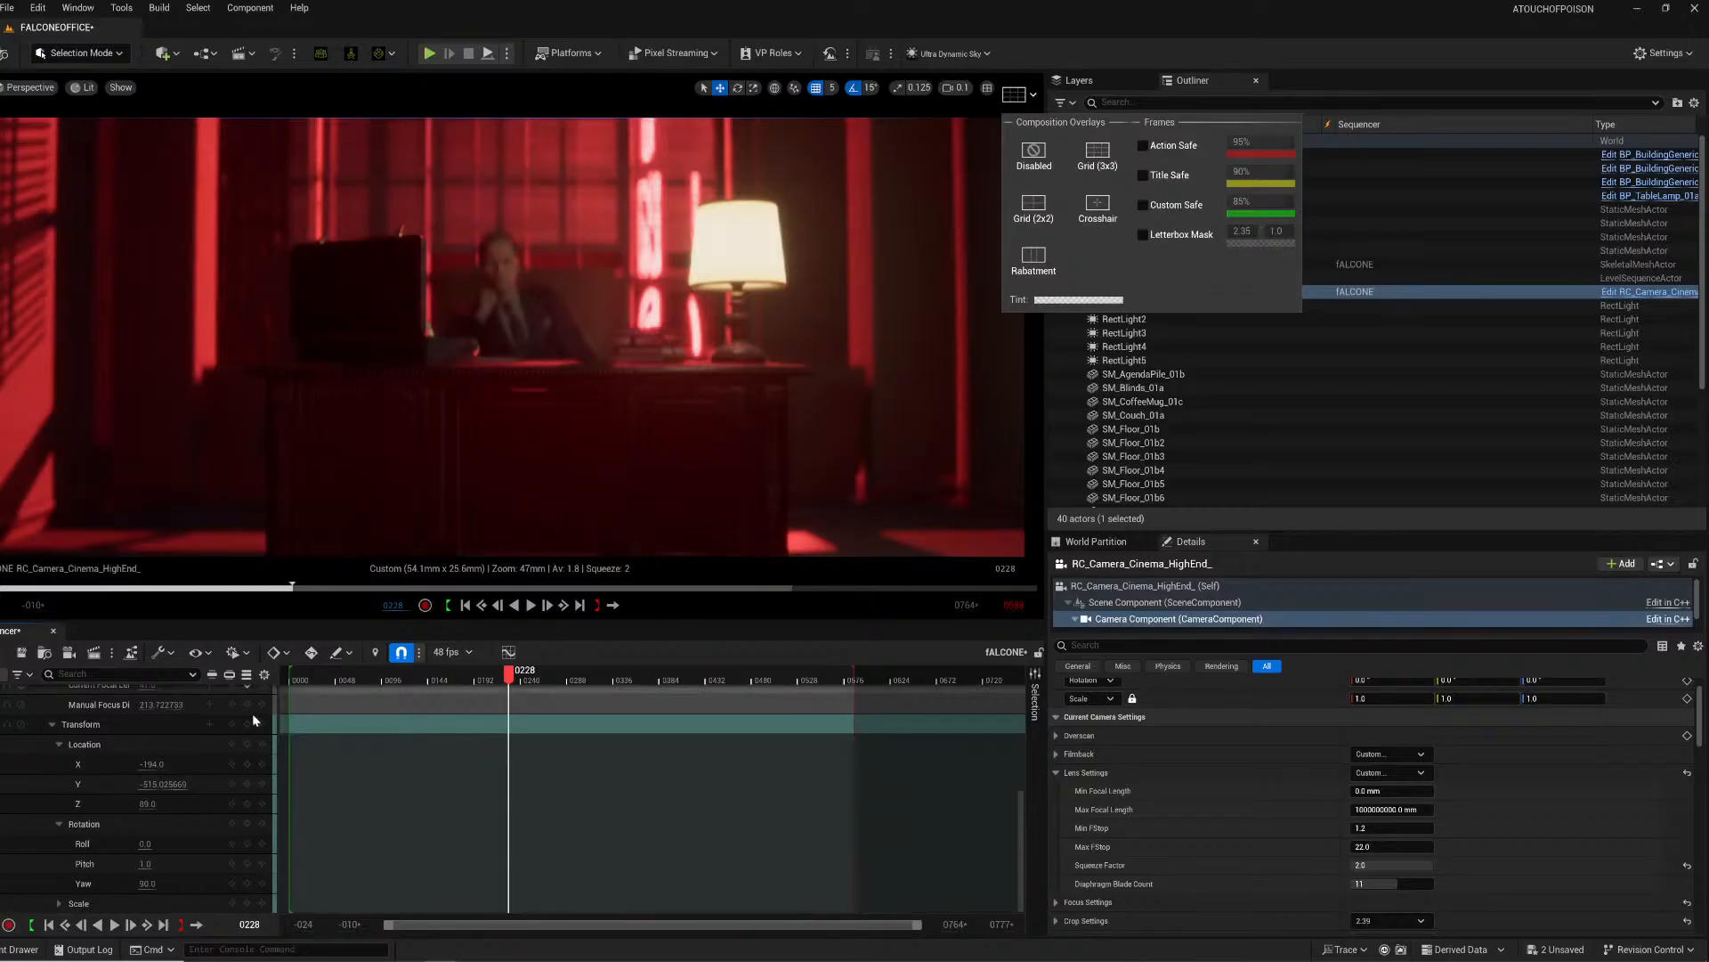
Step: Move the sequence playhead to frame 20
scroll(107, 766, "up", 3)
scroll(111, 773, "up", 1)
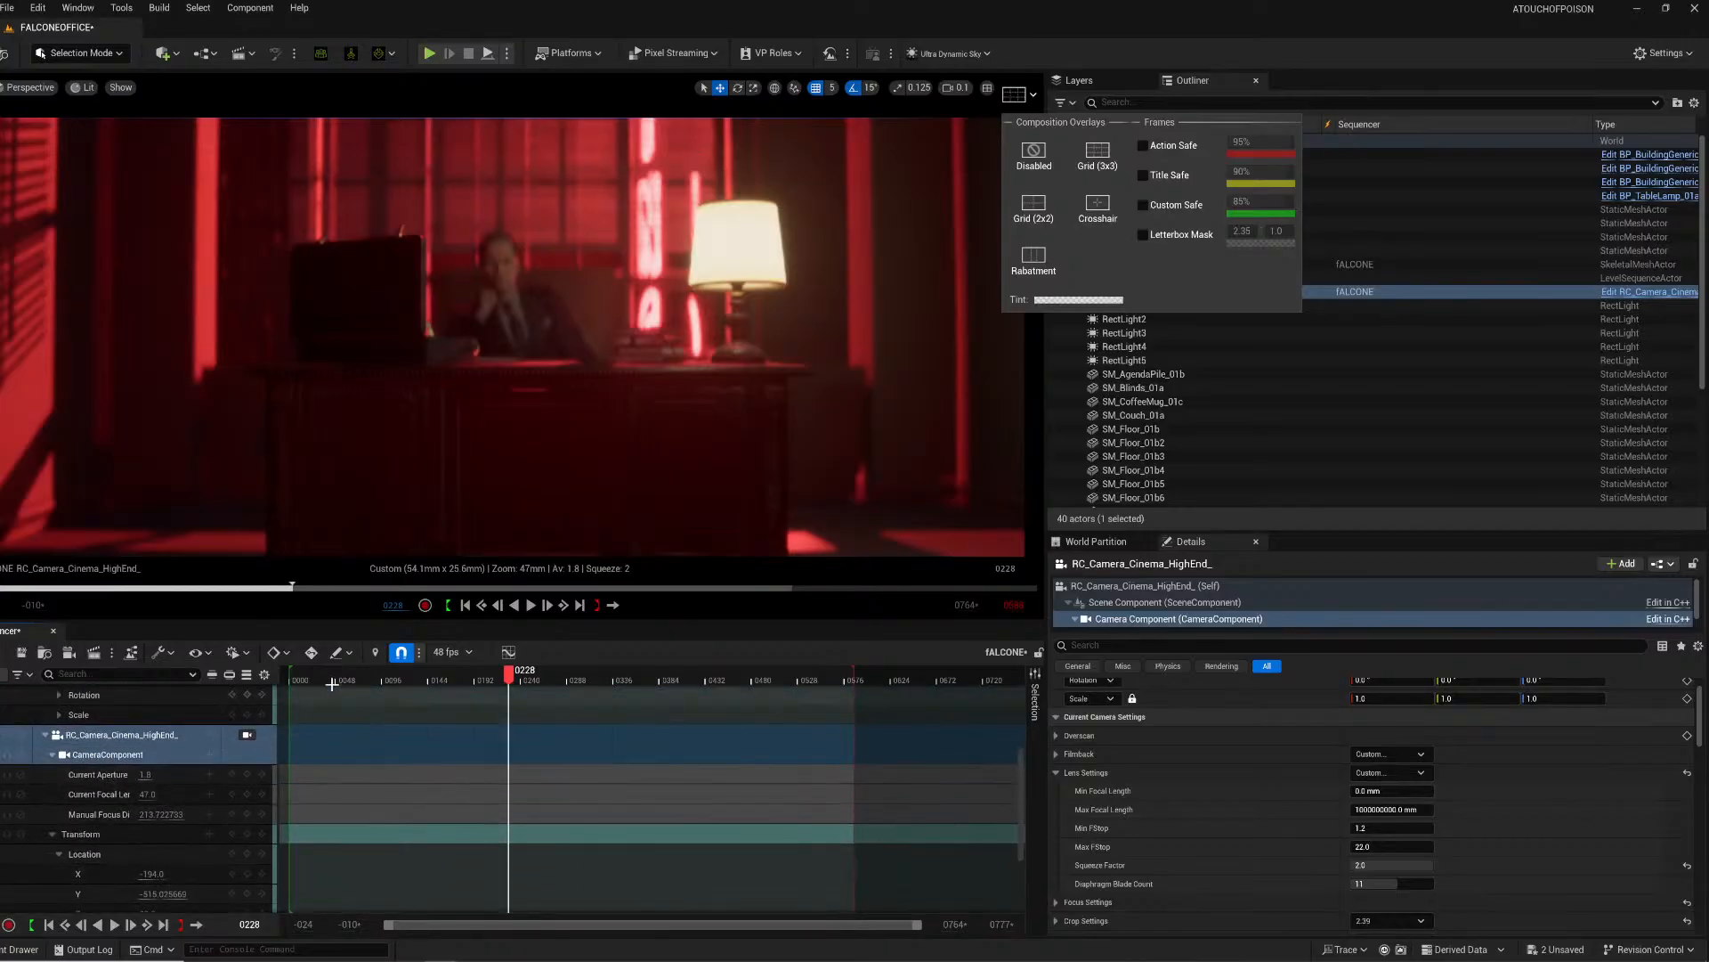
left_click(312, 681)
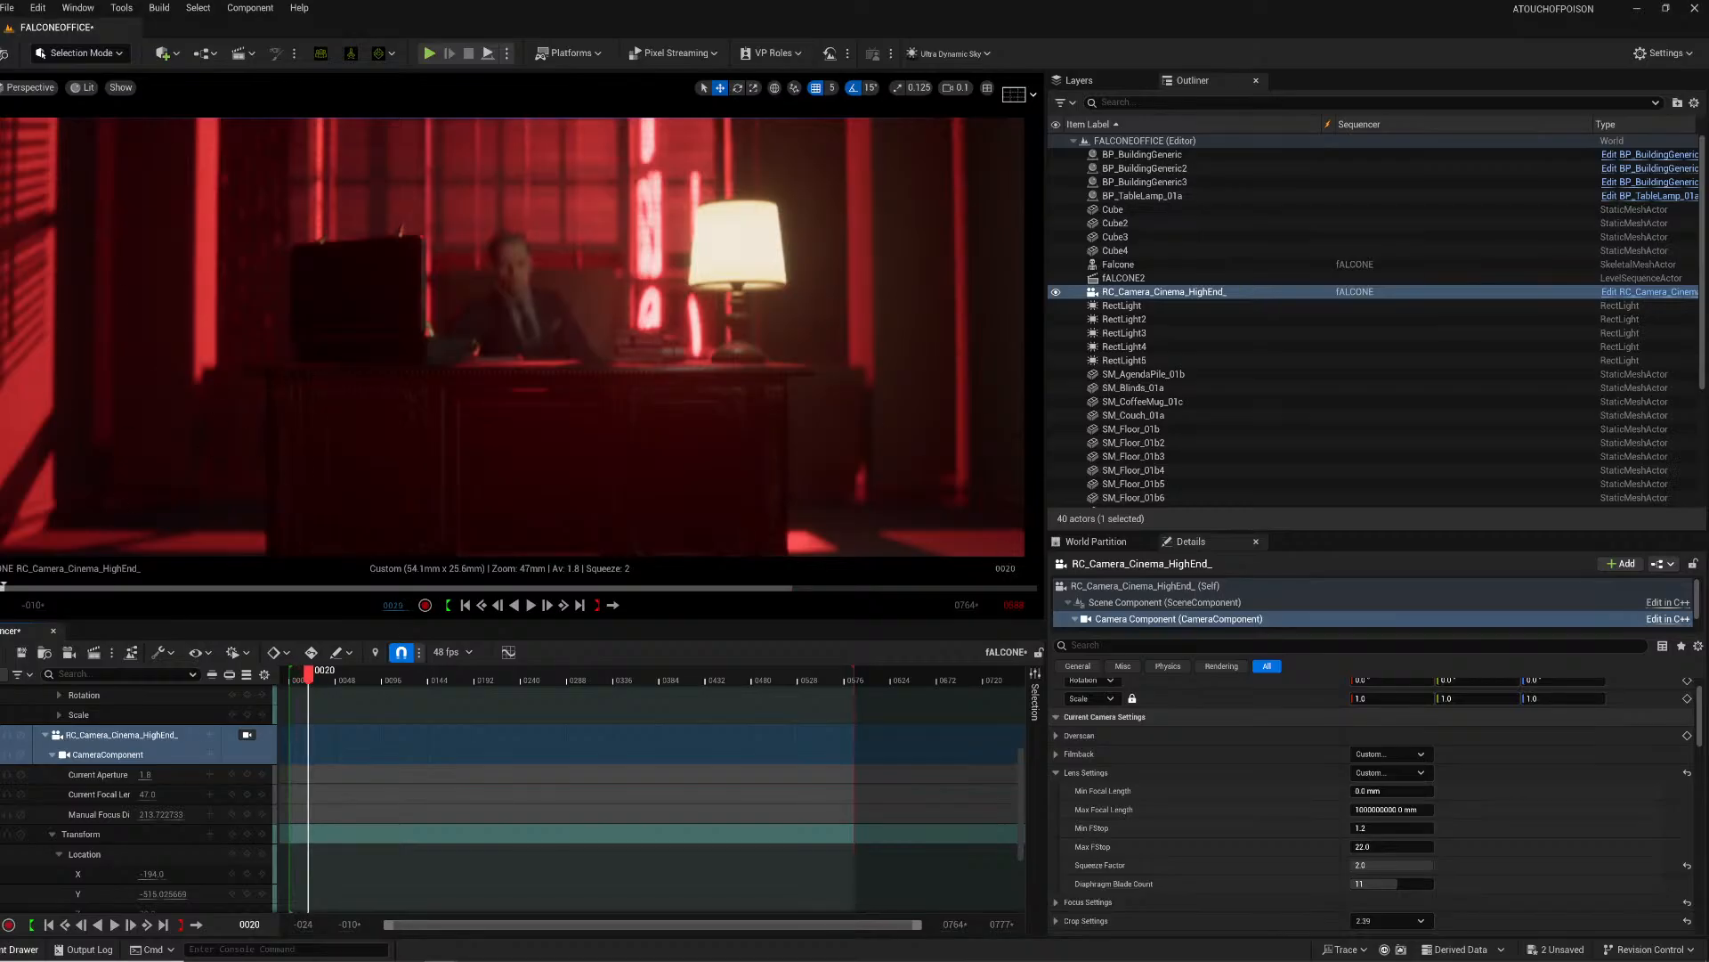
Step: Place the SM_Bookshelf_01b prop from PoliceDepartment/Meshes/Props in the office, beside the desk on the lamp's side
left_click(22, 949)
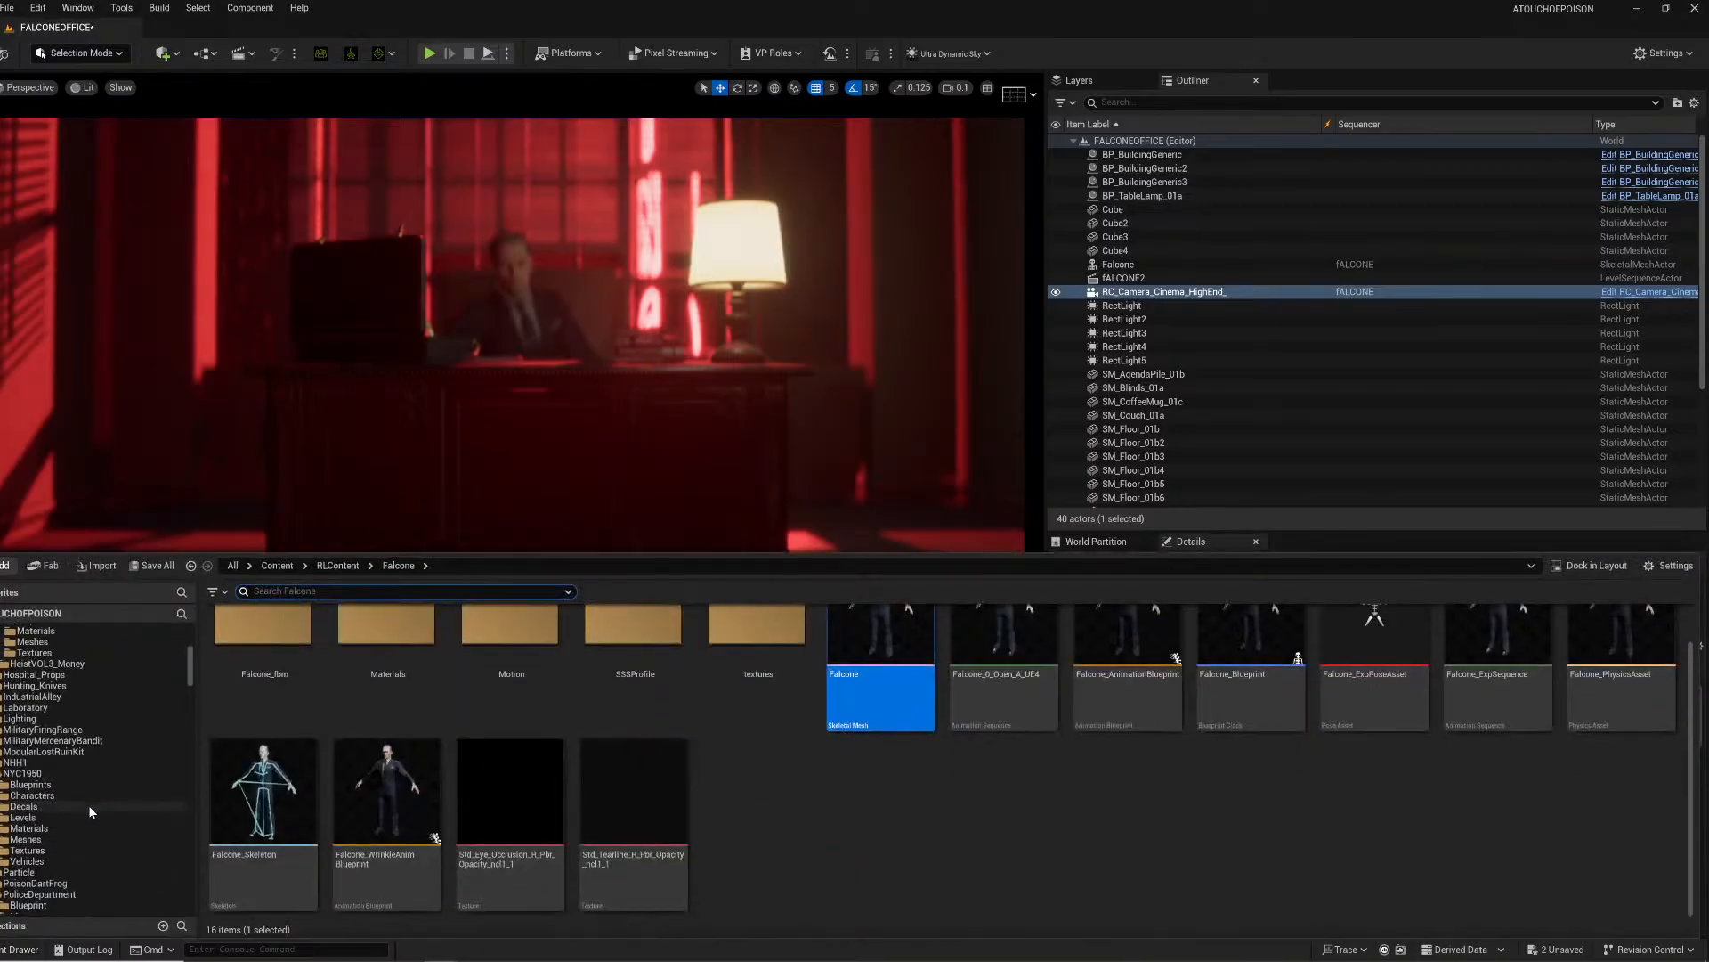
scroll(90, 811, "up", 6)
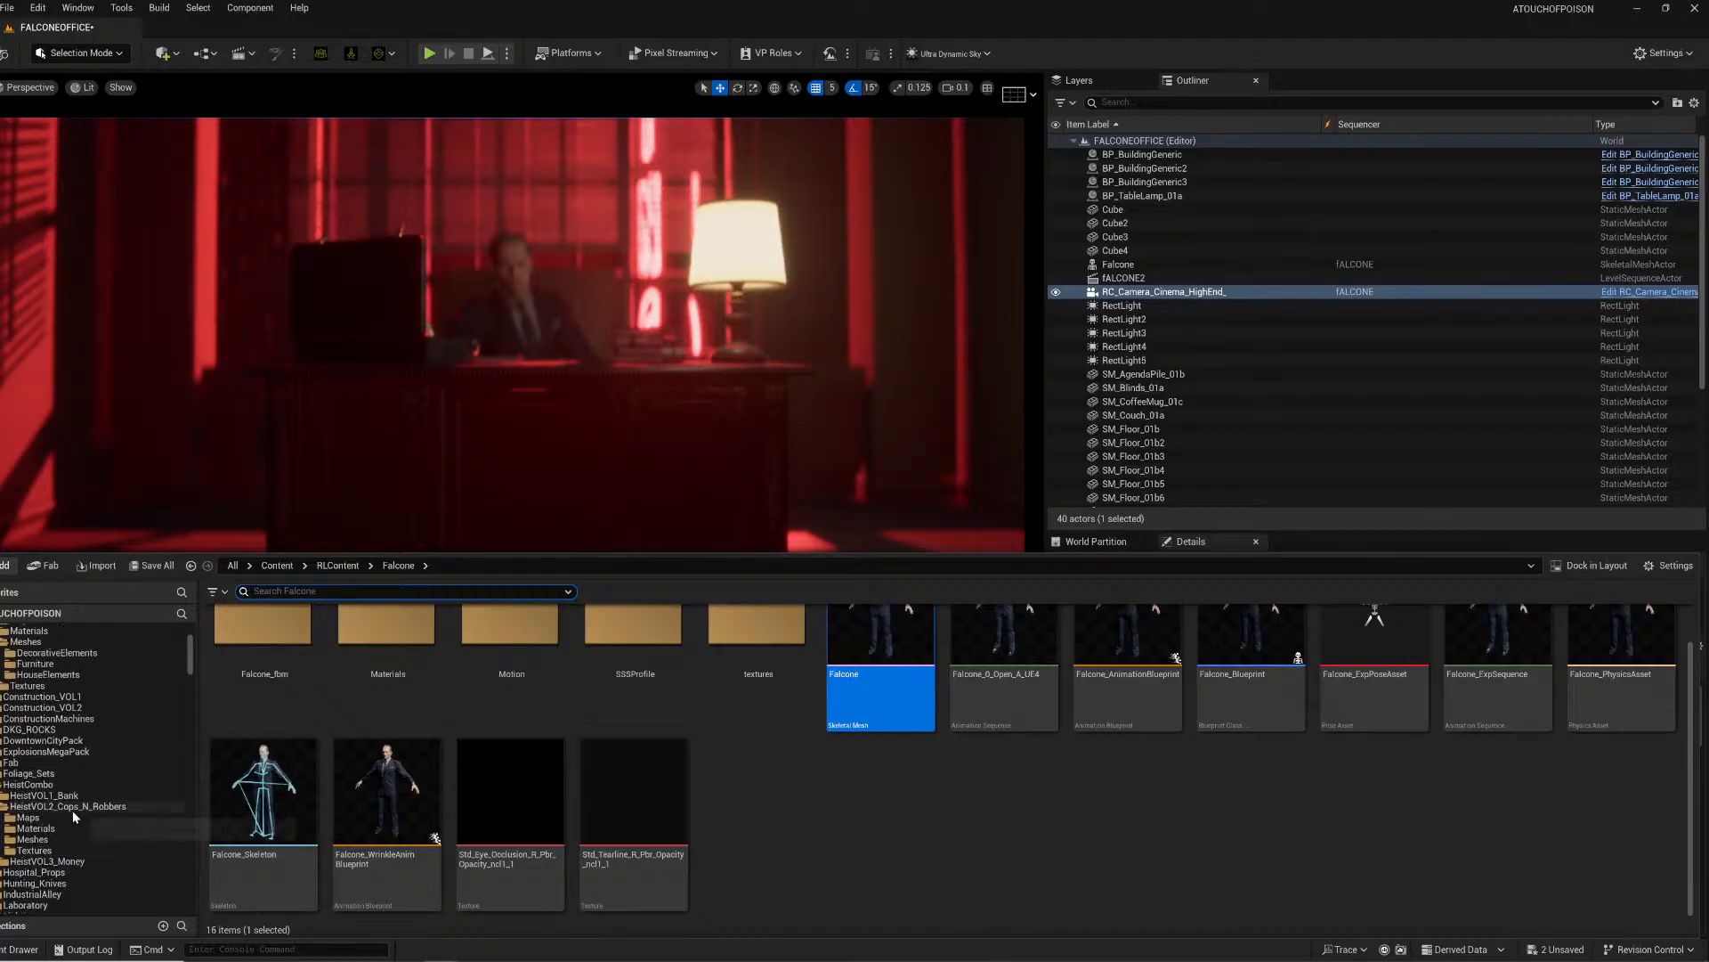
scroll(74, 809, "down", 6)
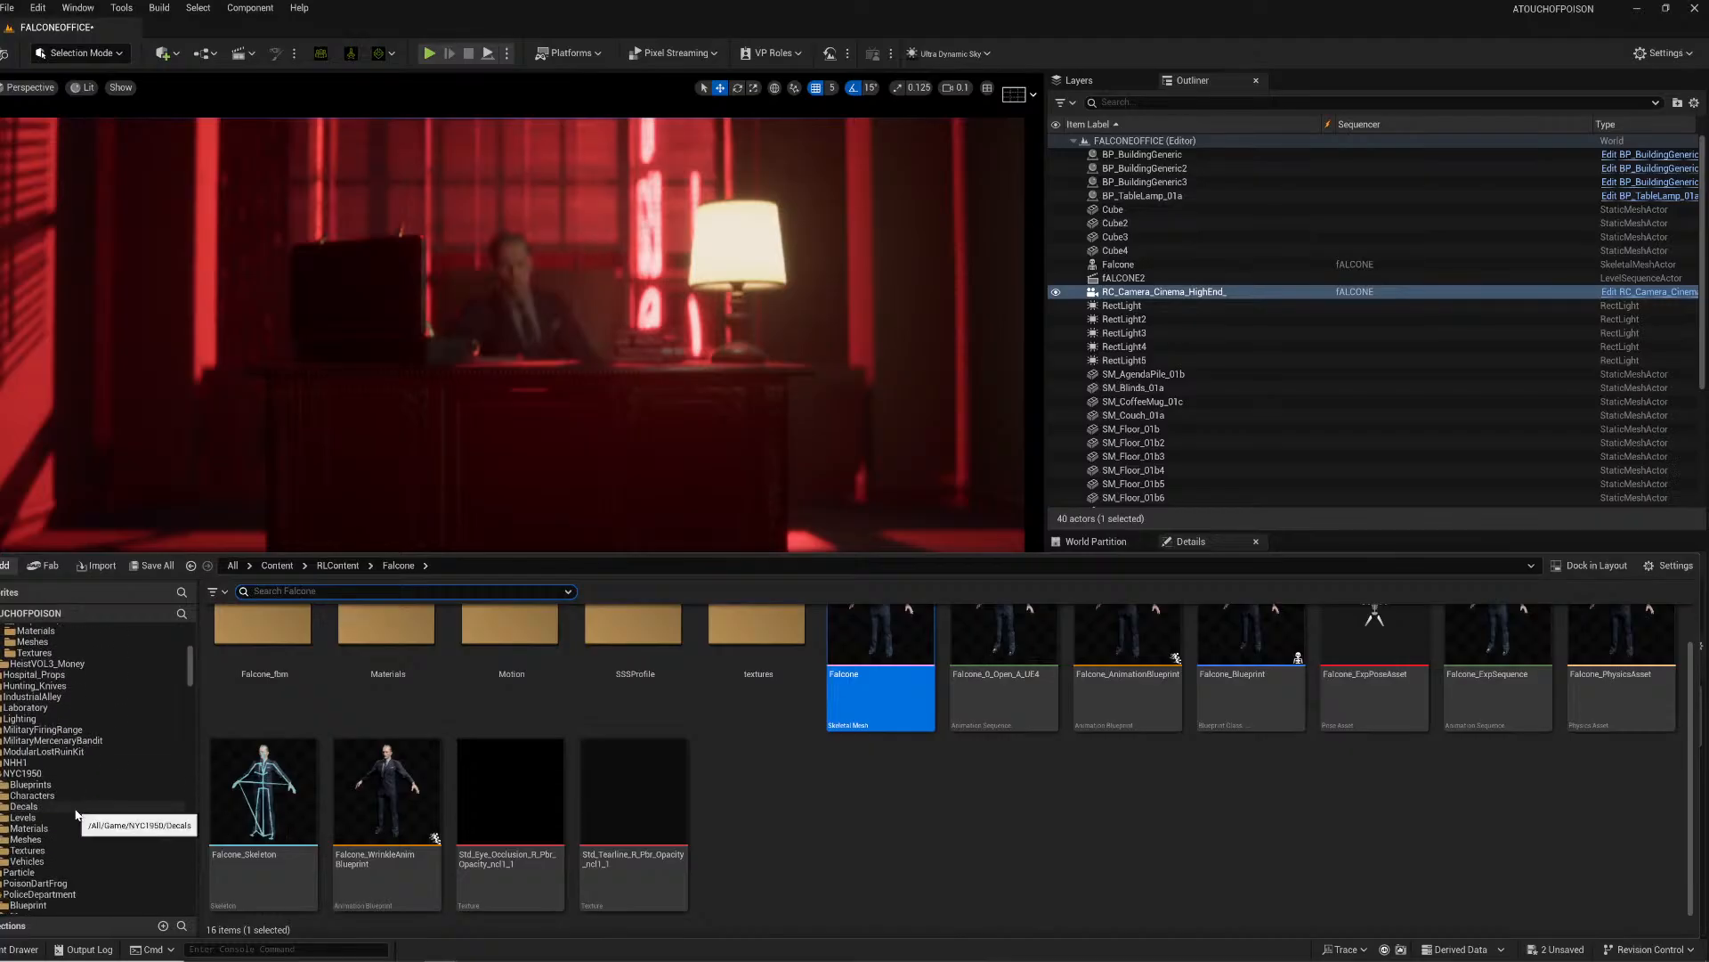
scroll(76, 813, "down", 7)
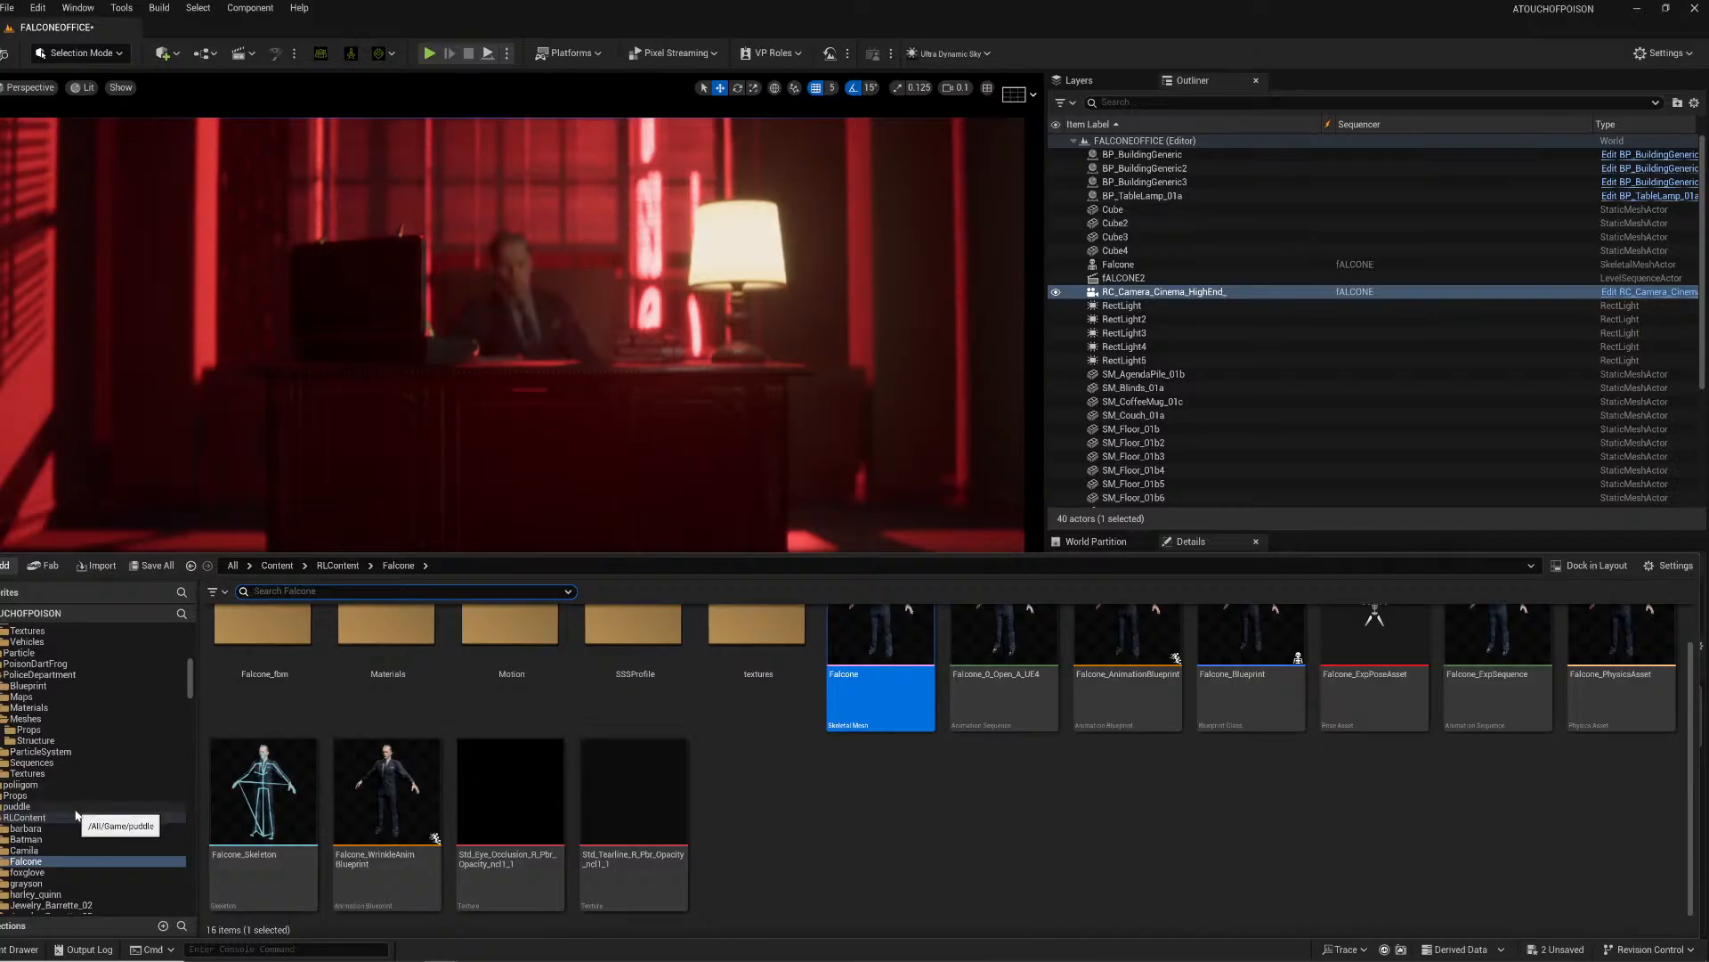
left_click(30, 729)
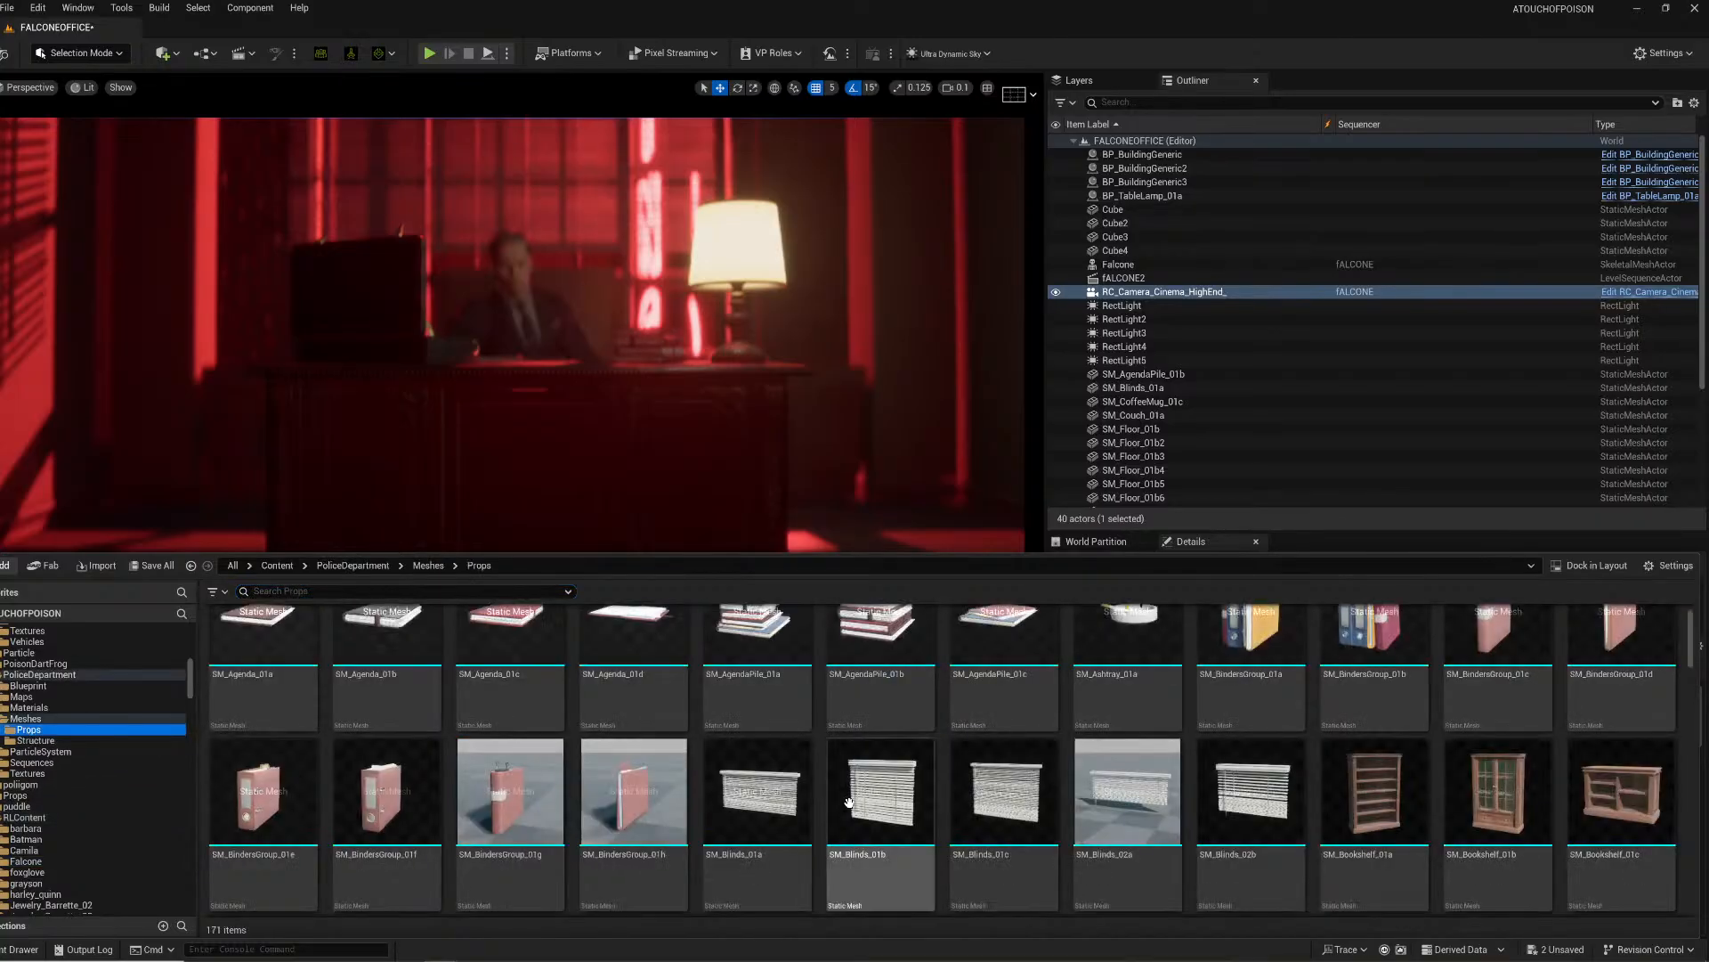
scroll(866, 809, "down", 3)
left_click_drag(1482, 759, 983, 550)
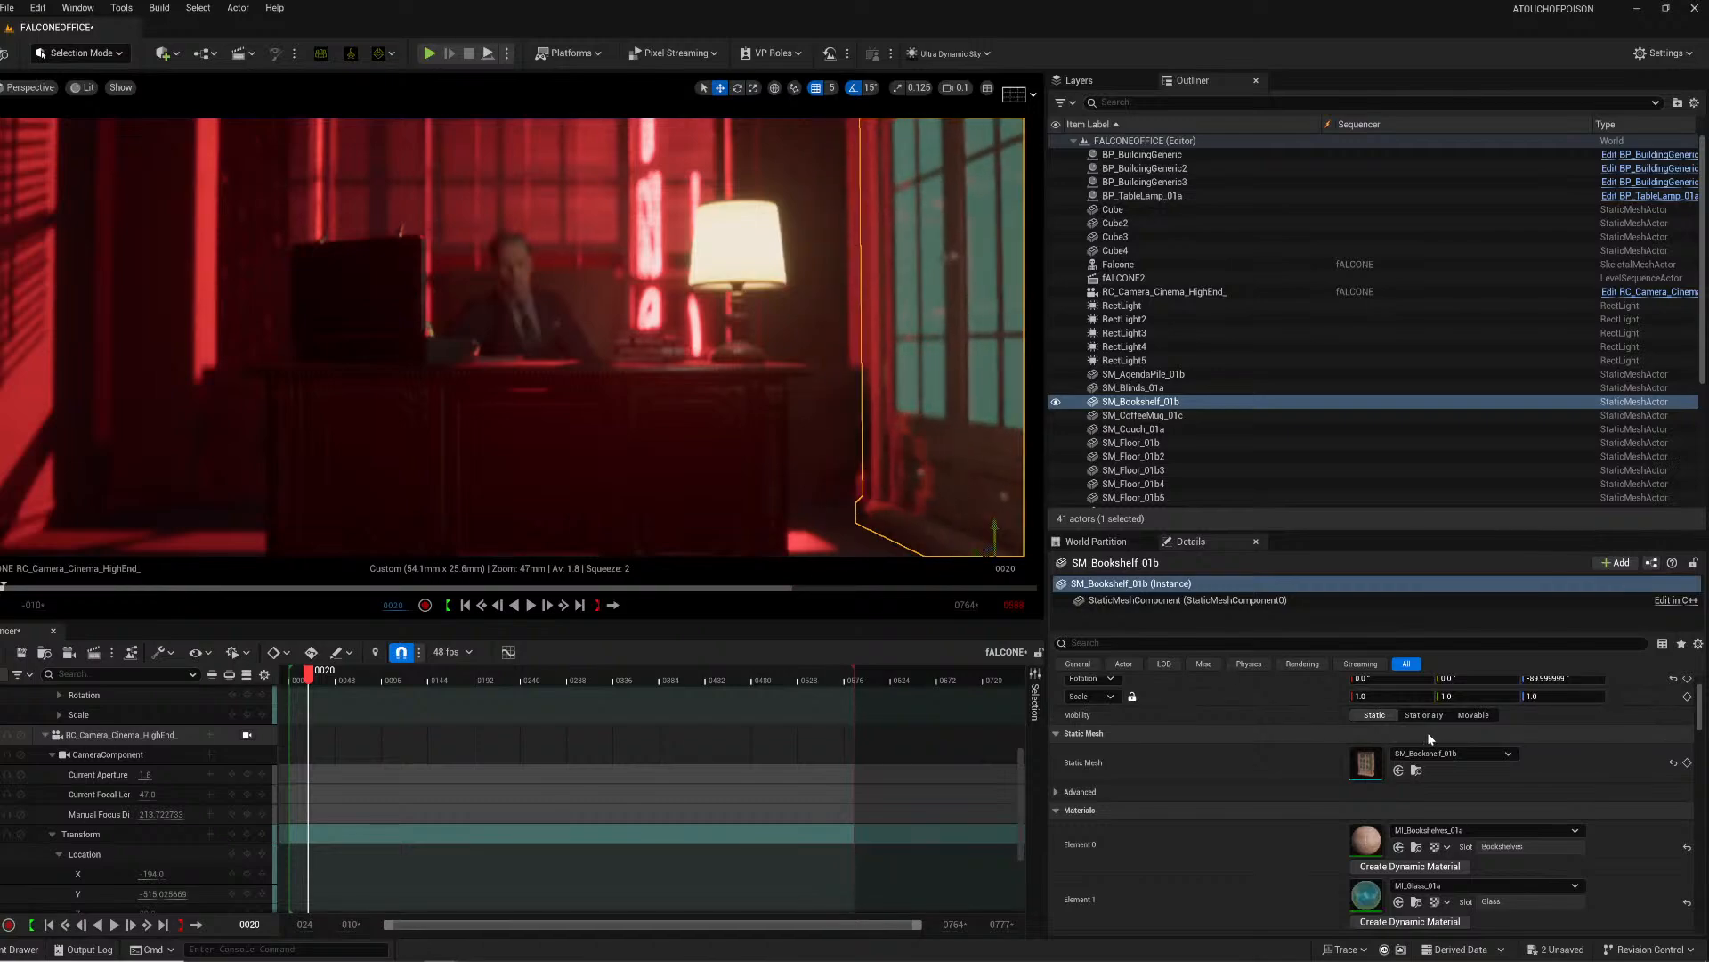
Step: Set the bookshelf glass material MI_Glass_01a to a GlowStrenght of 0 and an OpacityMidFres of 0.5
double_click(1368, 902)
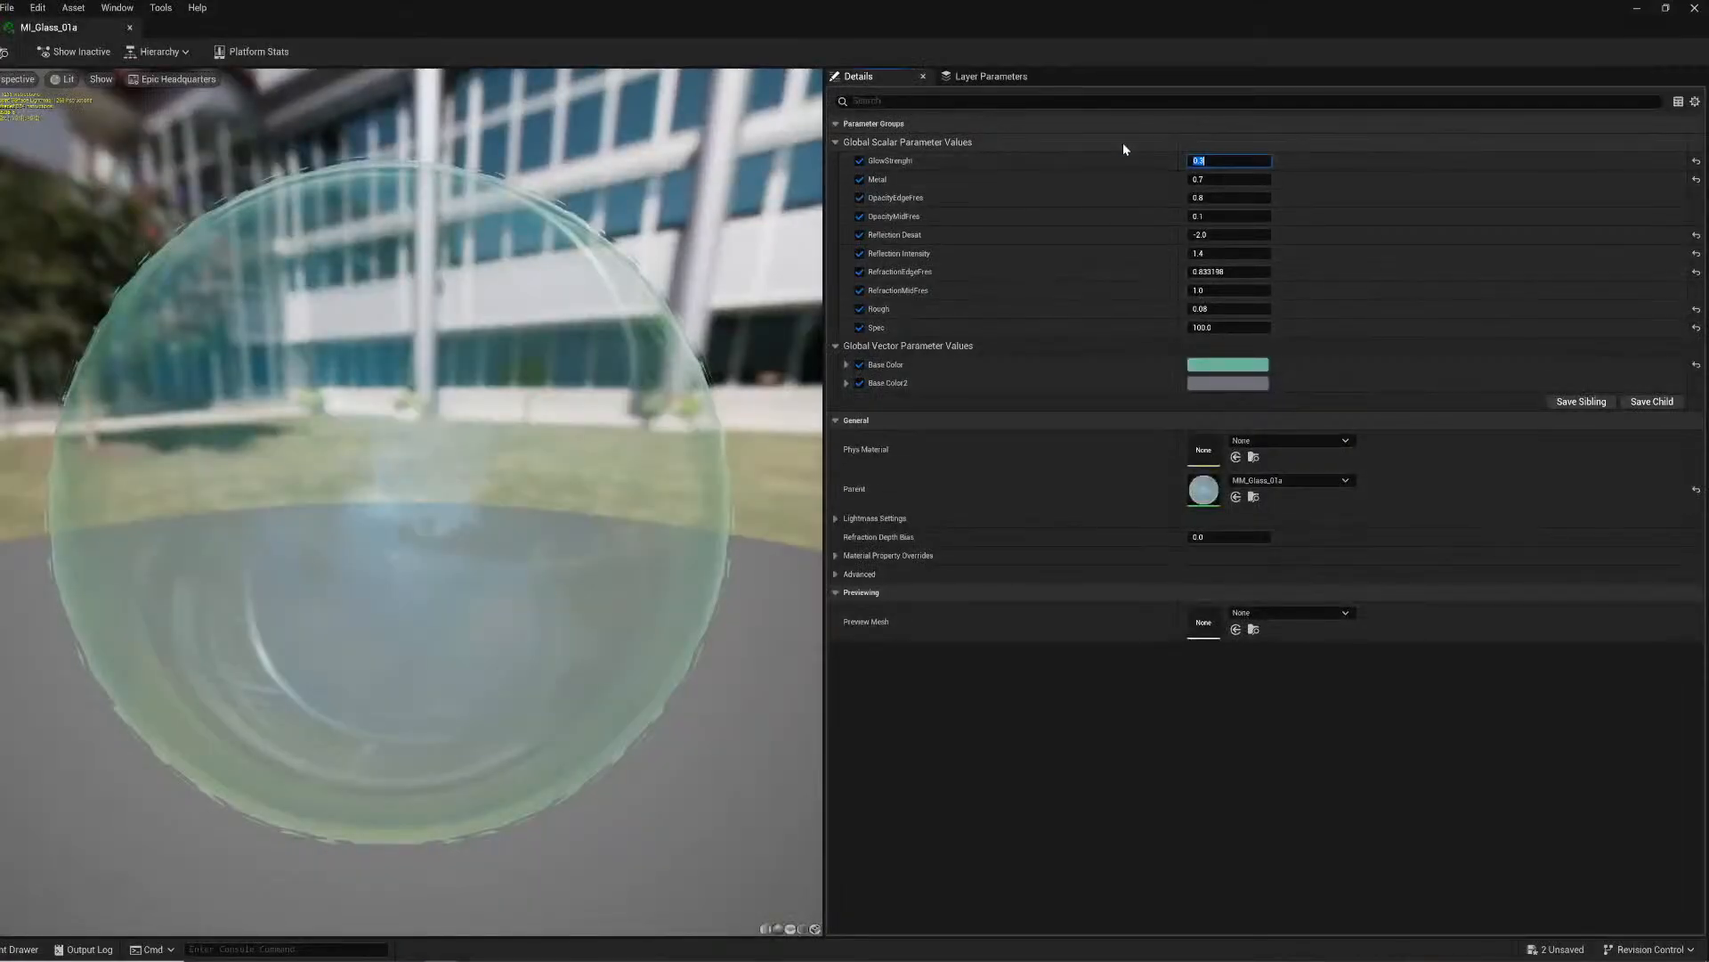
type("0")
key("Return")
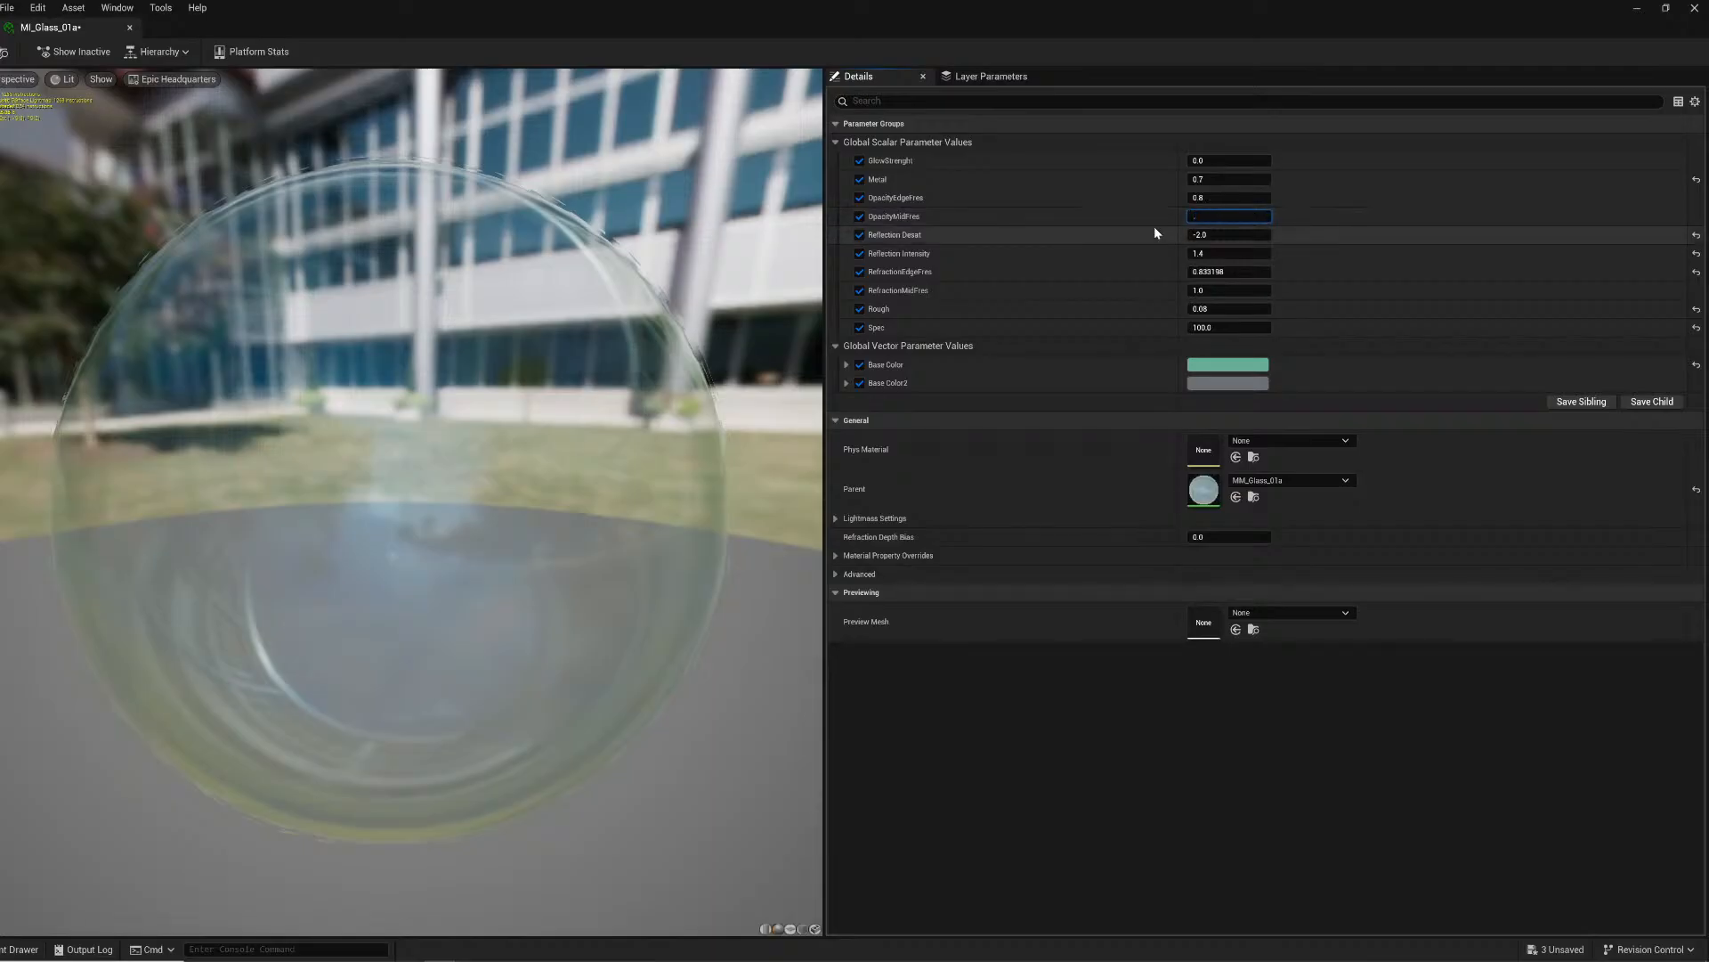
key("Return")
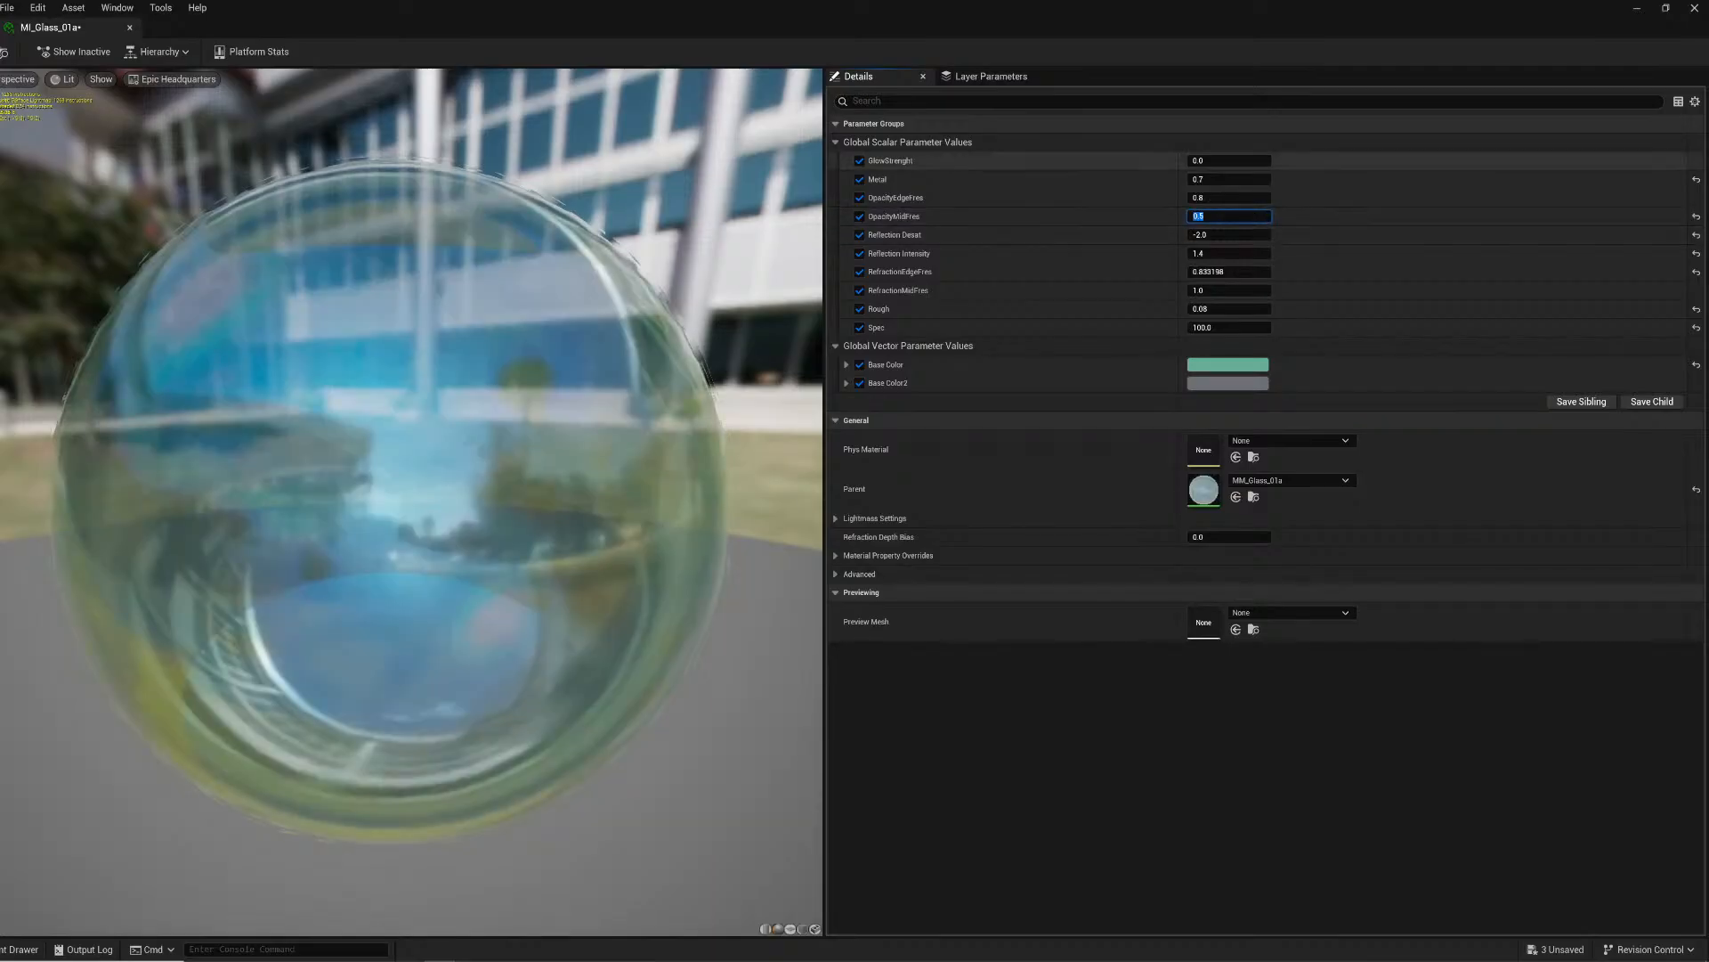
left_click(127, 28)
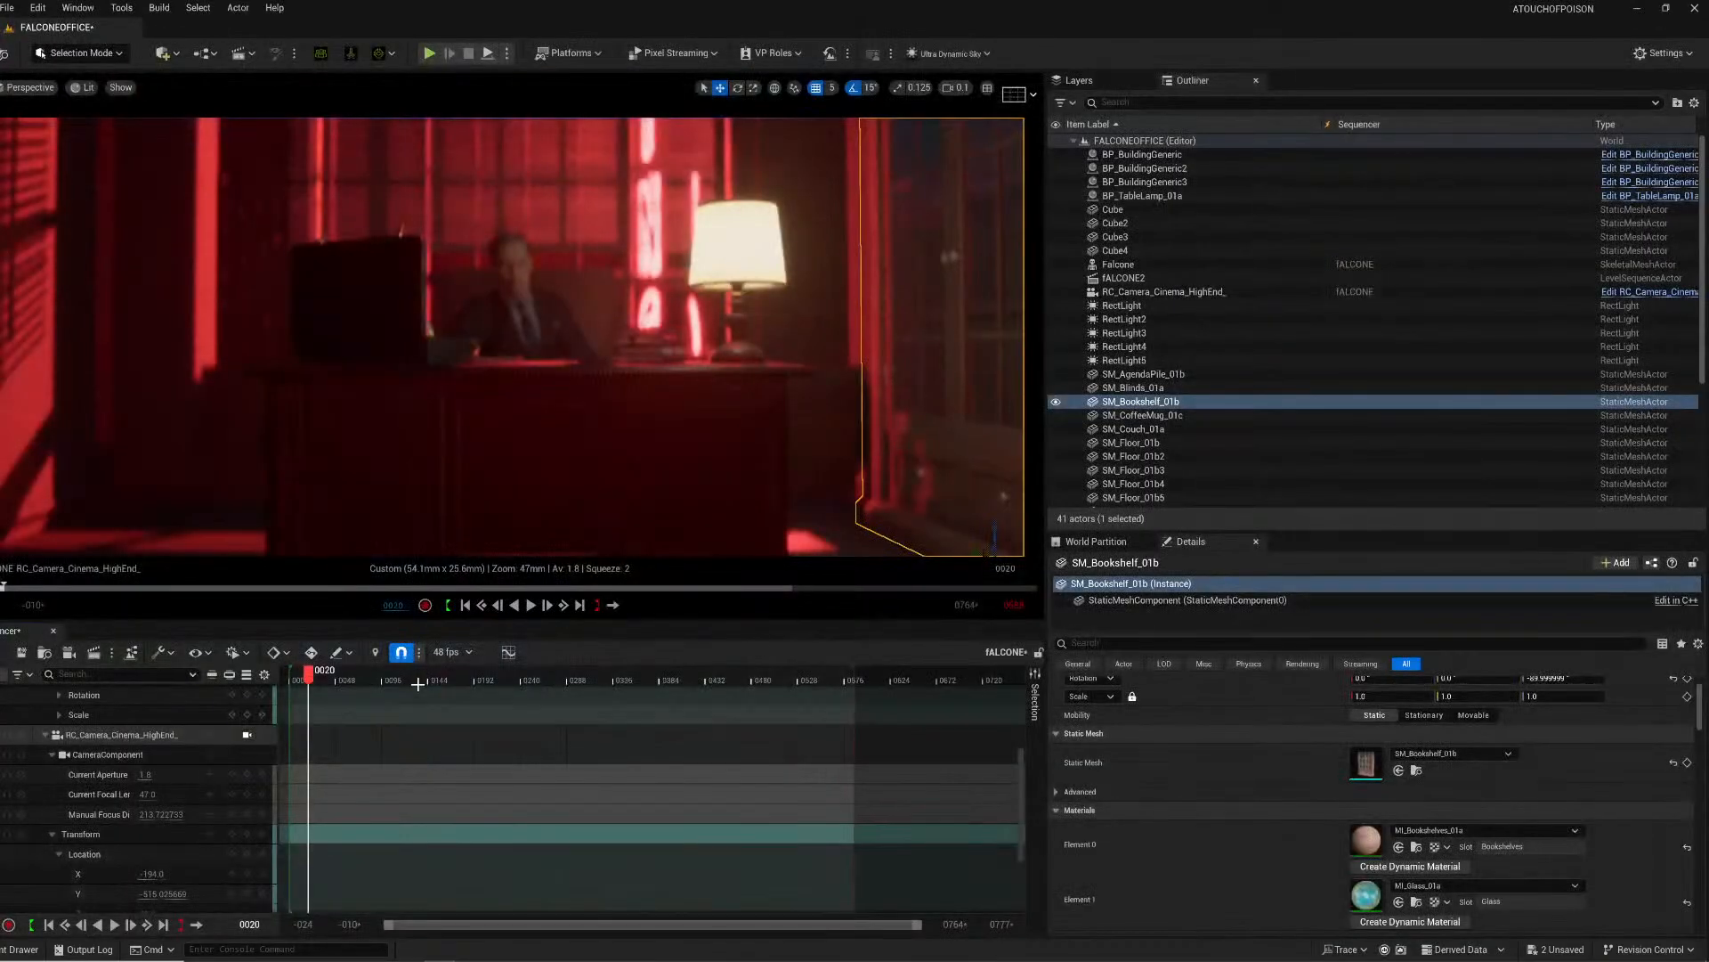
Step: Play back the shot to check the bookshelf, and look through the PoliceDepartment props for more set dressing
key("space")
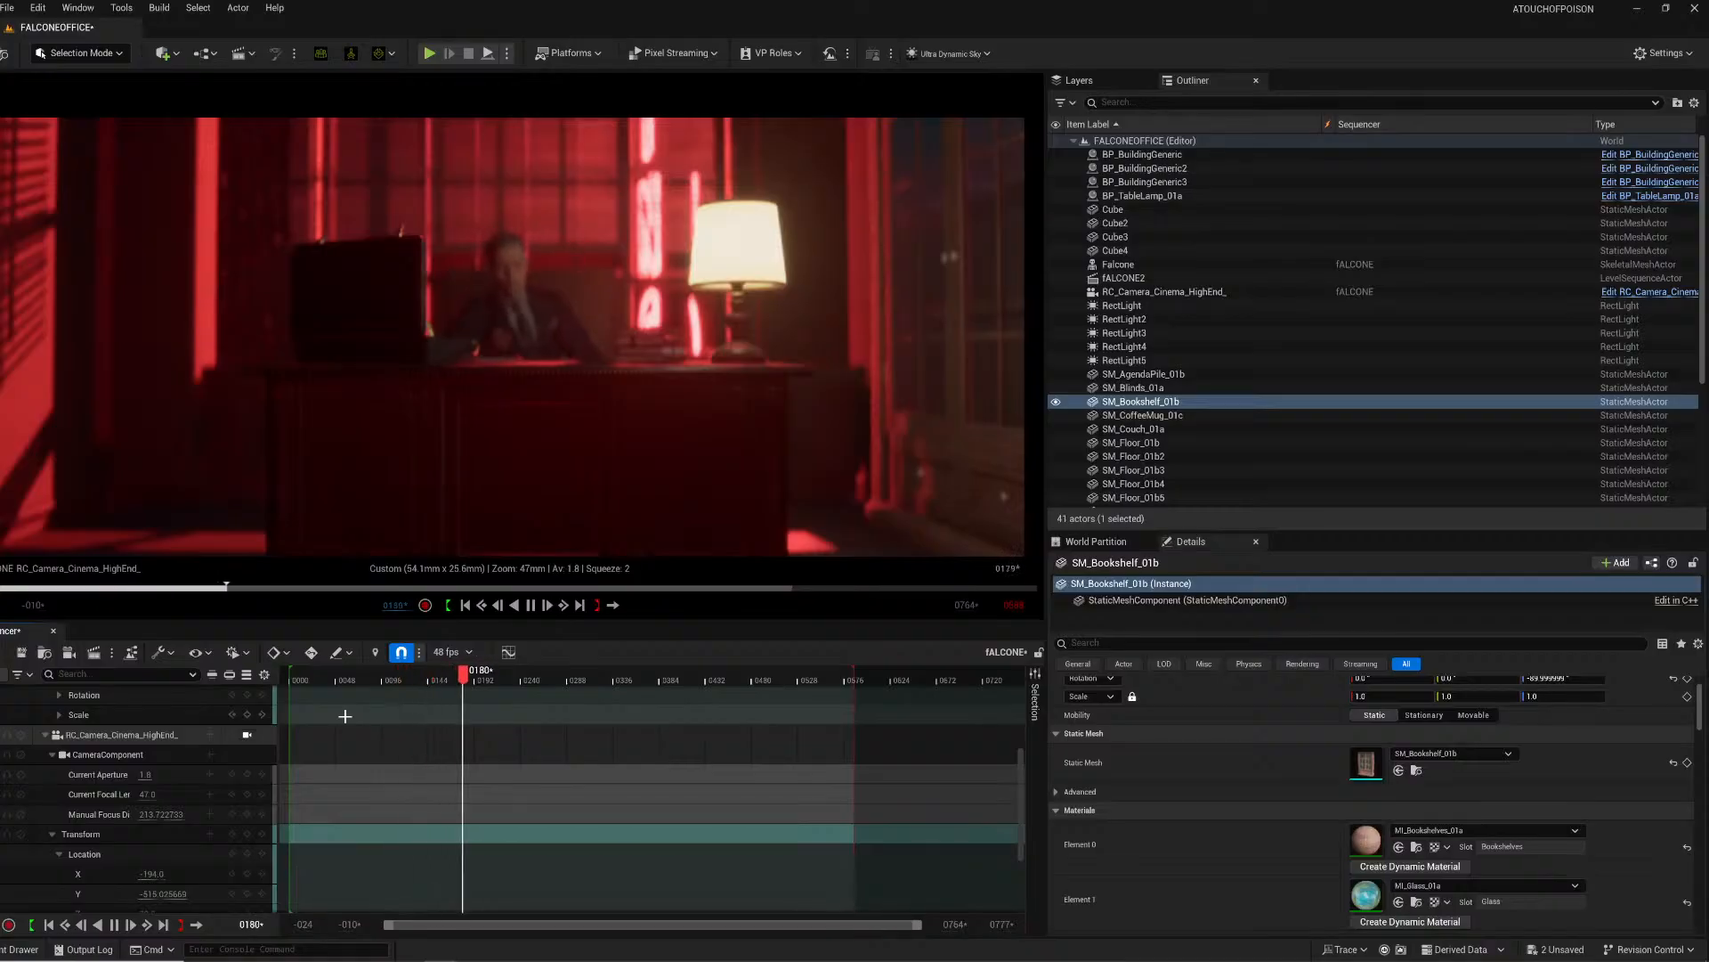
key("space")
left_click(20, 949)
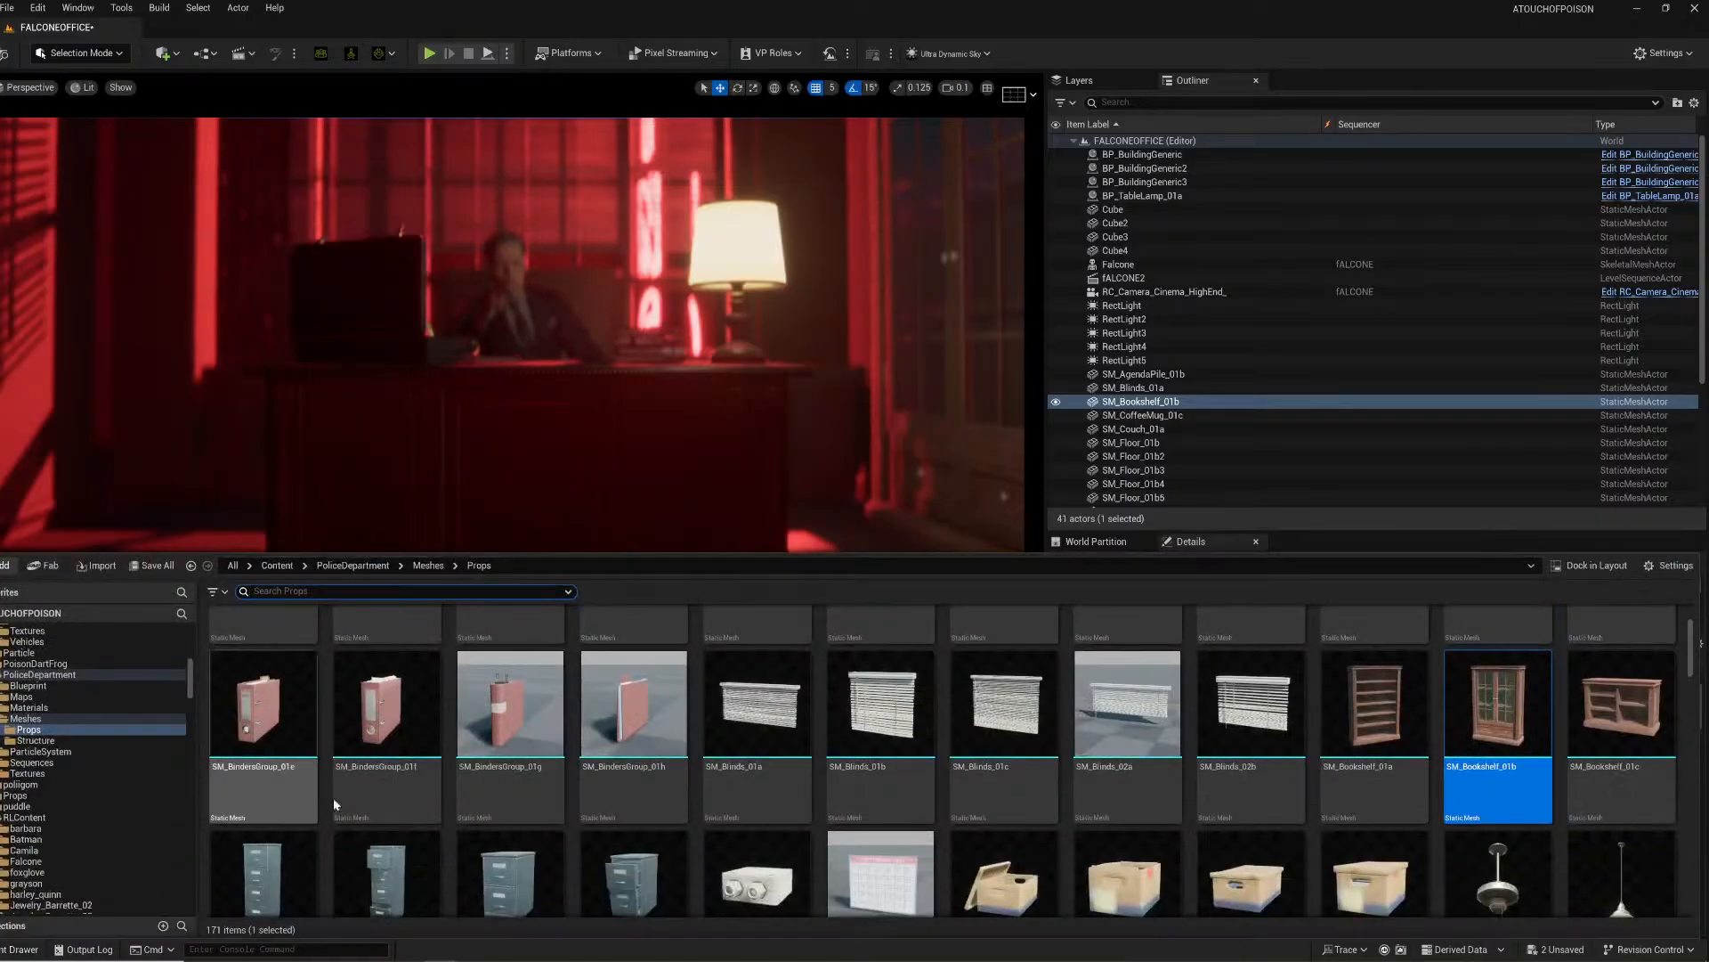
scroll(1196, 841, "down", 2)
scroll(1197, 842, "down", 12)
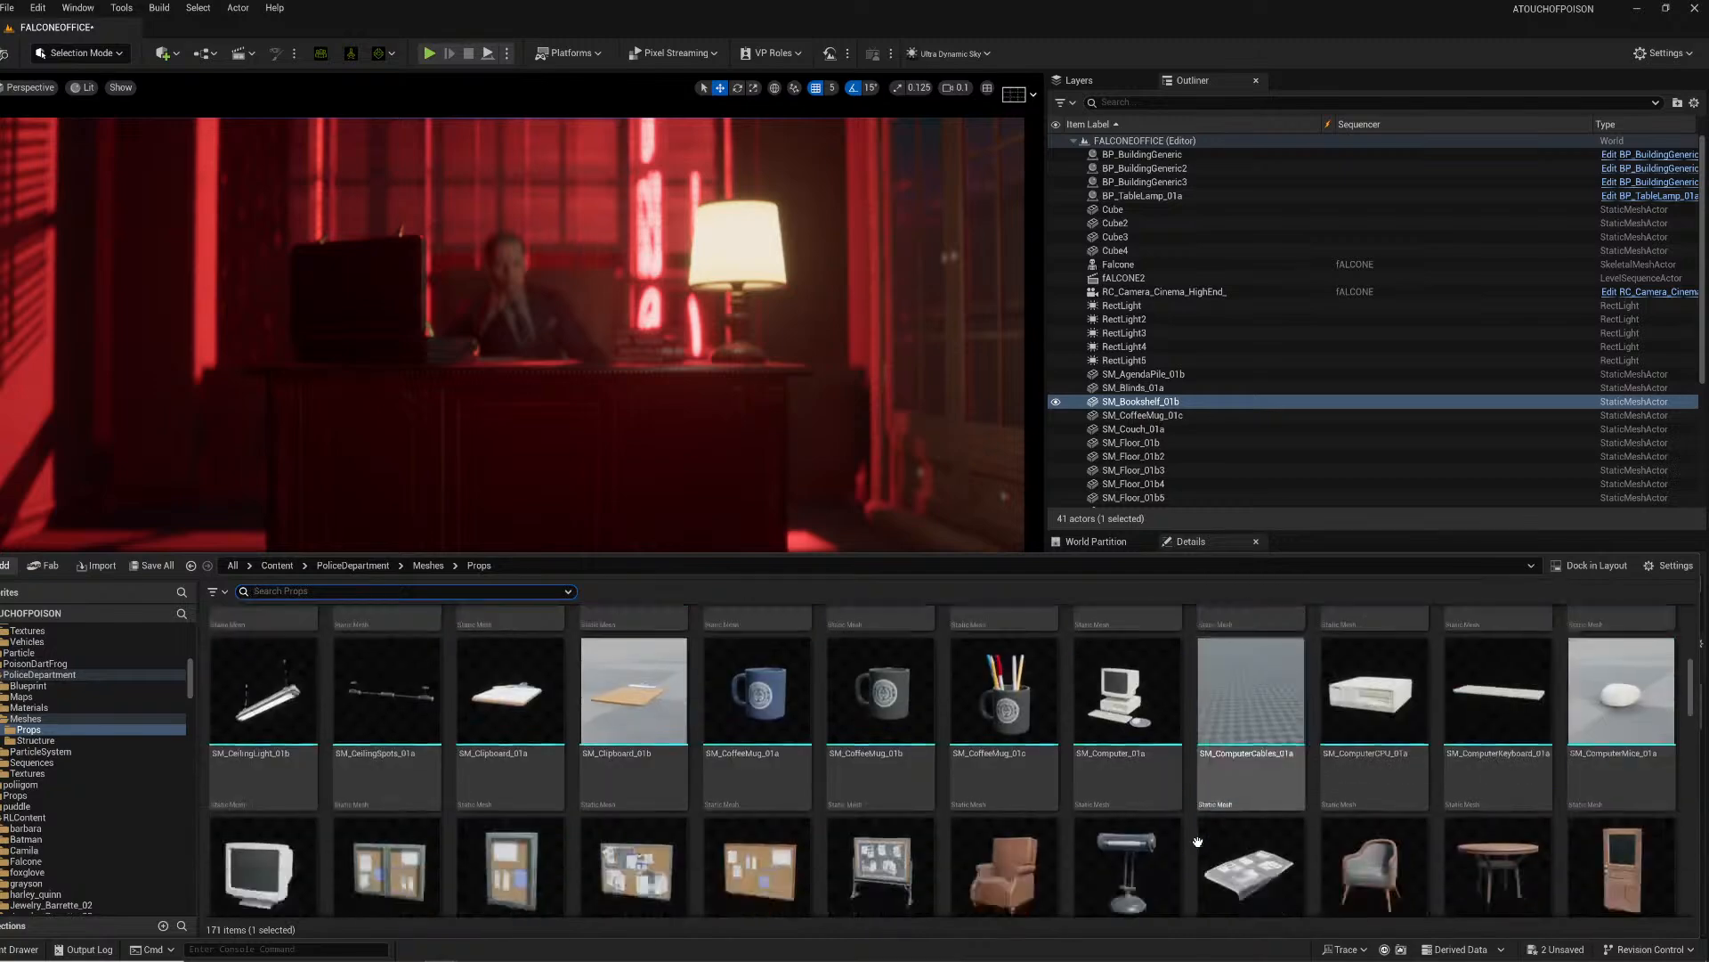
scroll(1191, 837, "down", 10)
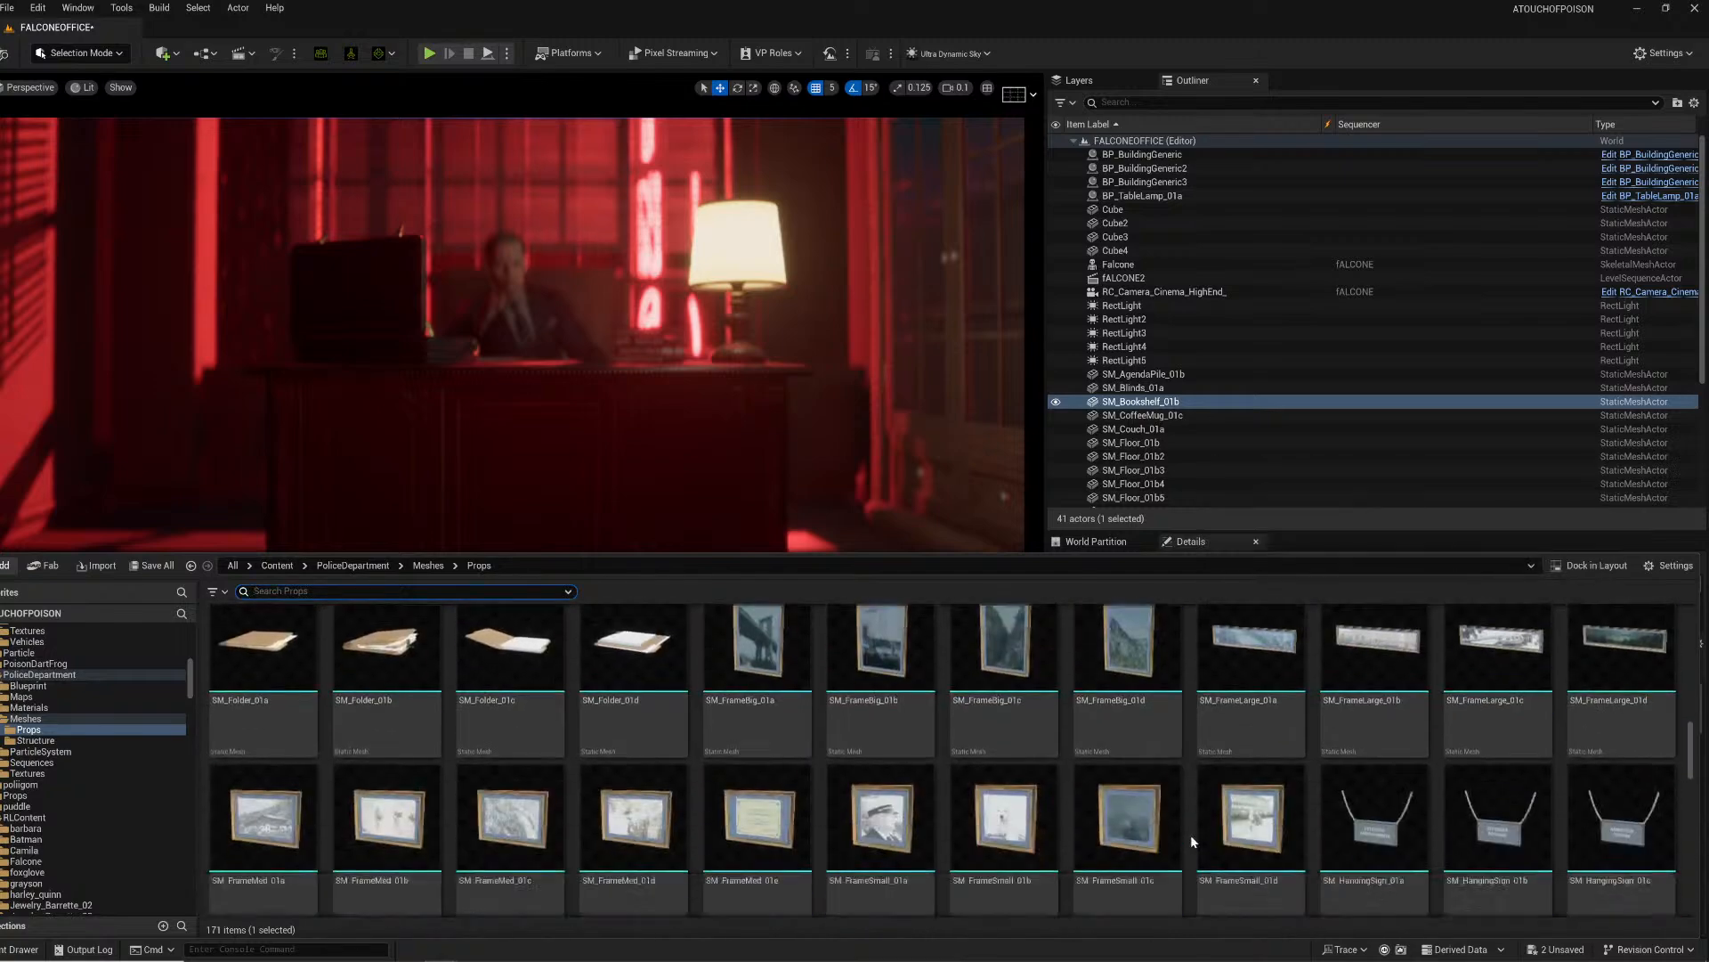
scroll(1175, 810, "down", 2)
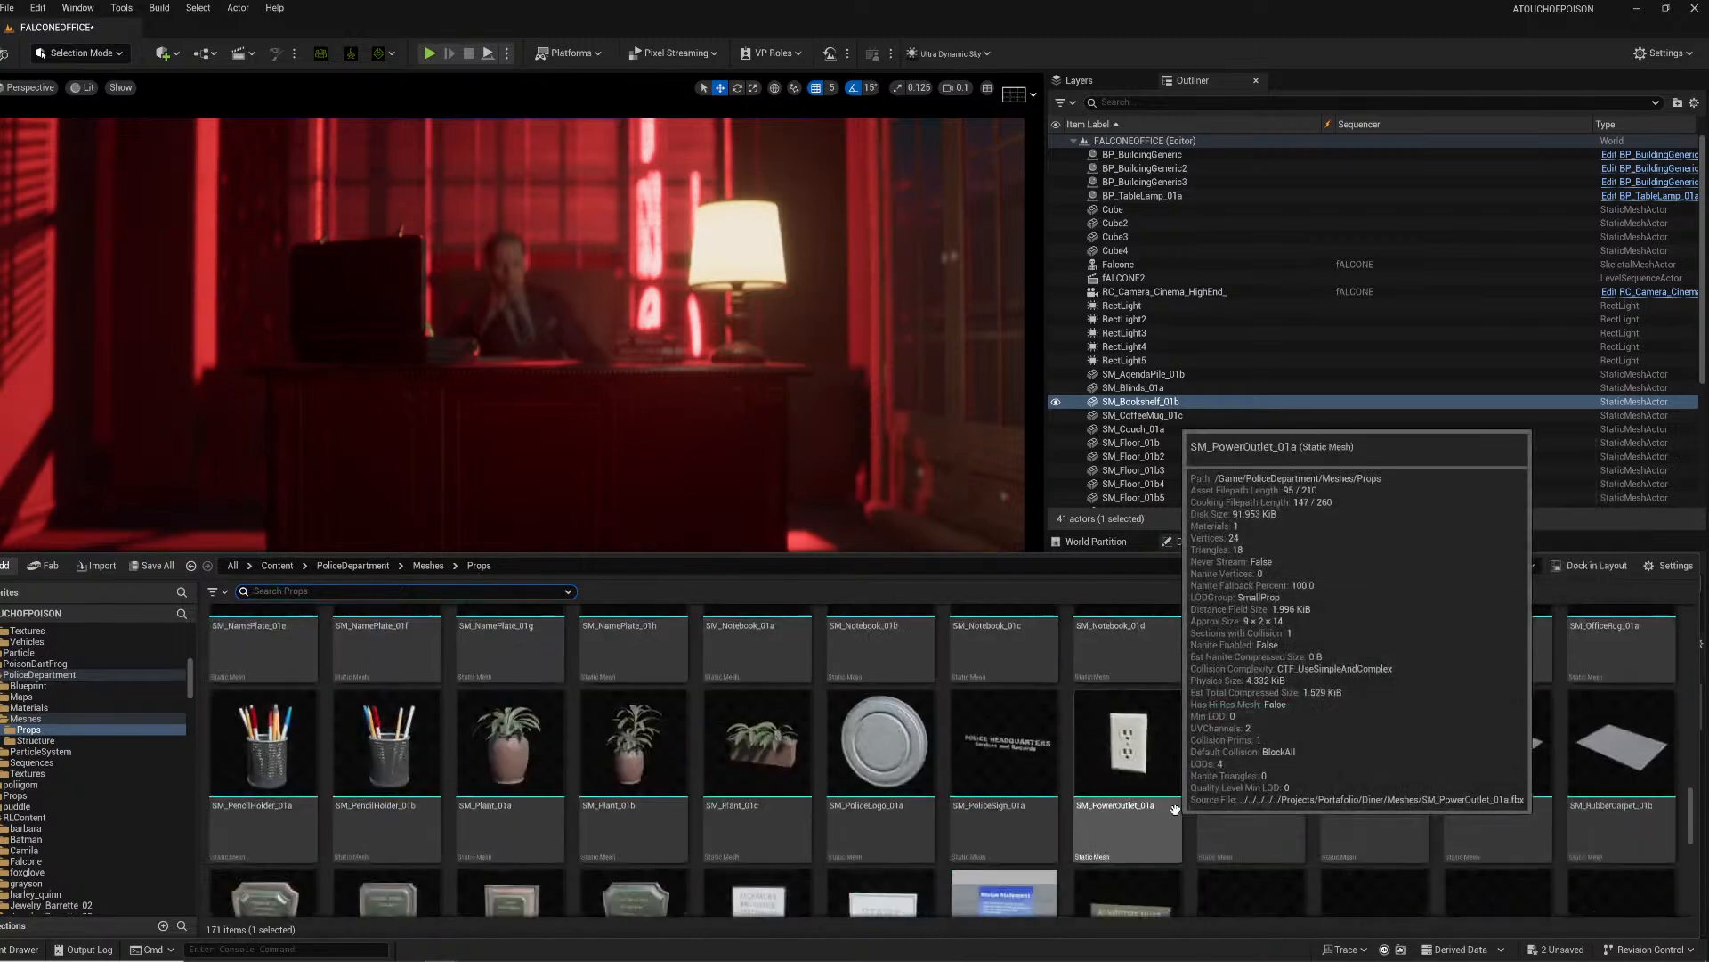
left_click(921, 431)
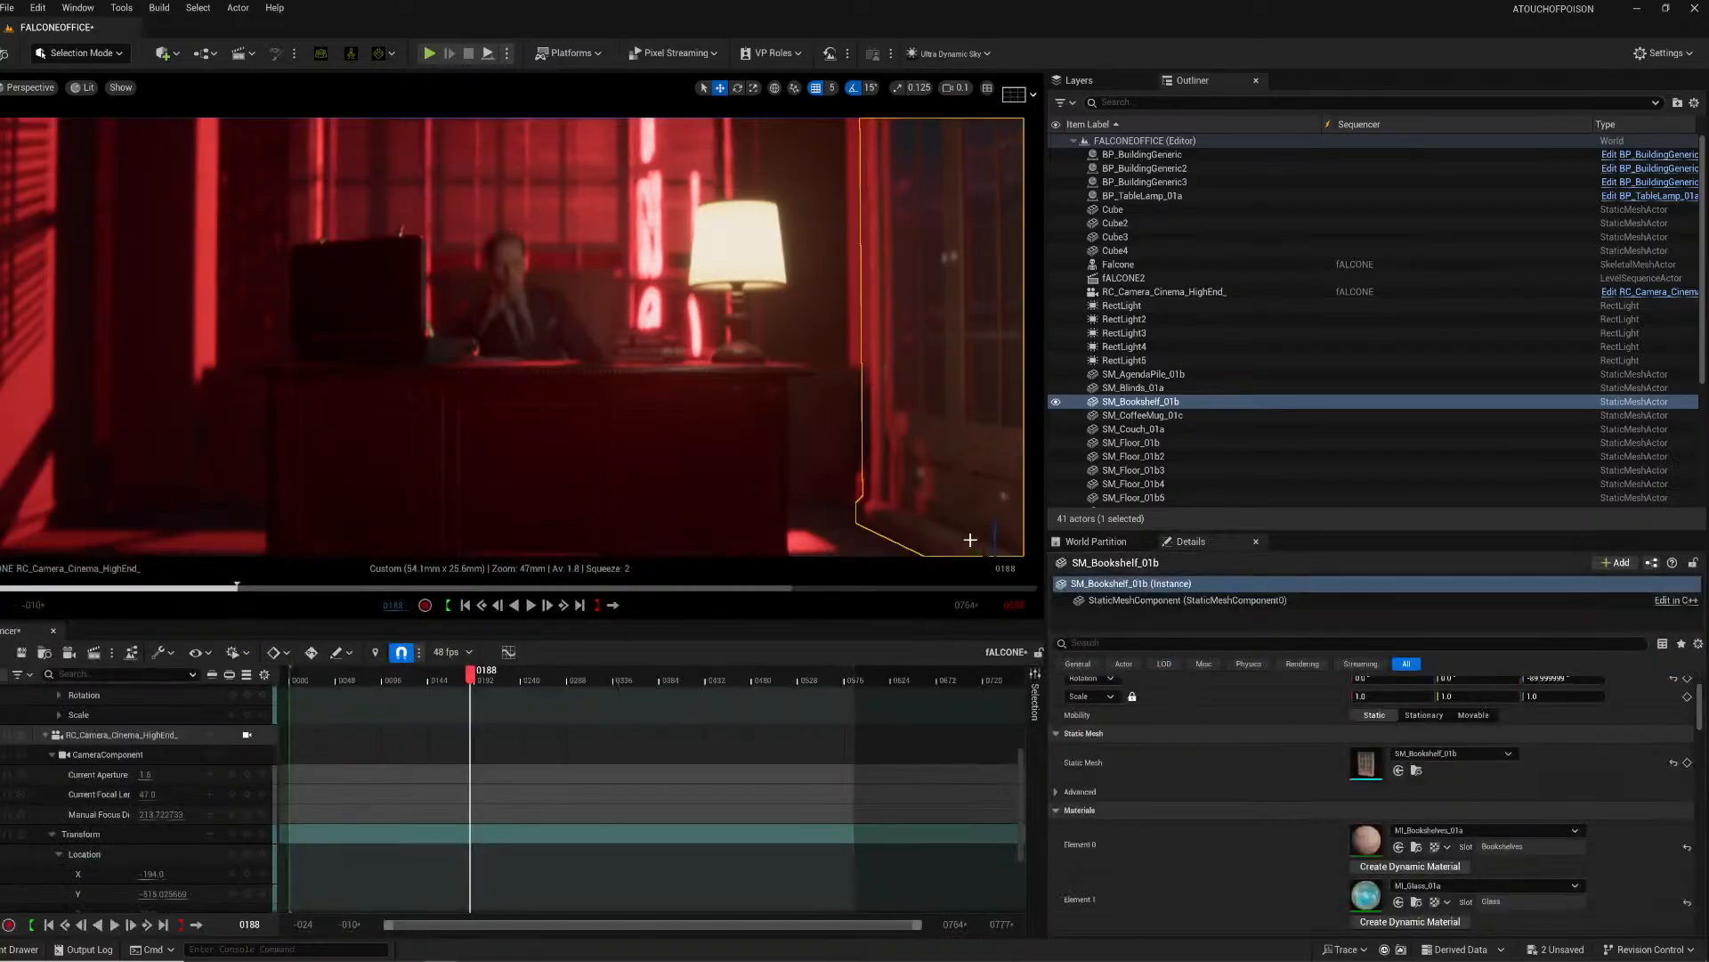
Step: Leave the camera cut view and duplicate the bookshelf, turning and positioning the copy against the opposite office wall
scroll(230, 747, "up", 5)
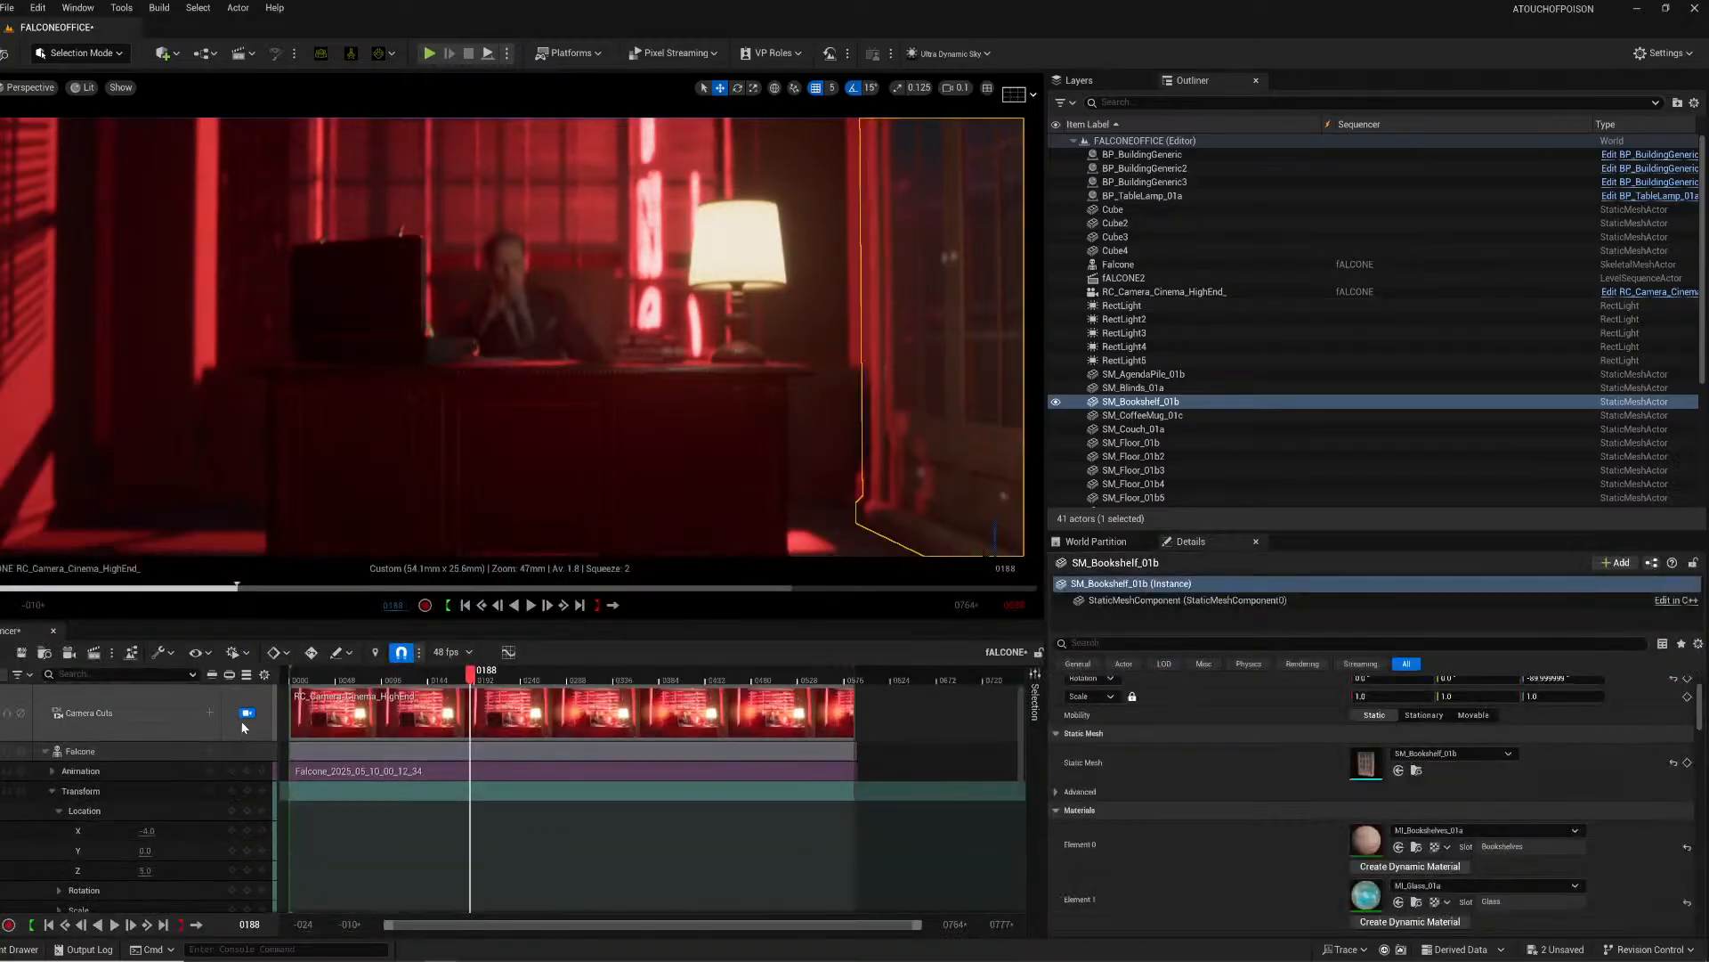
left_click(248, 713)
mouse_move(686, 258)
right_mouse_down()
mouse_move(623, 276)
mouse_move(687, 258)
right_mouse_up()
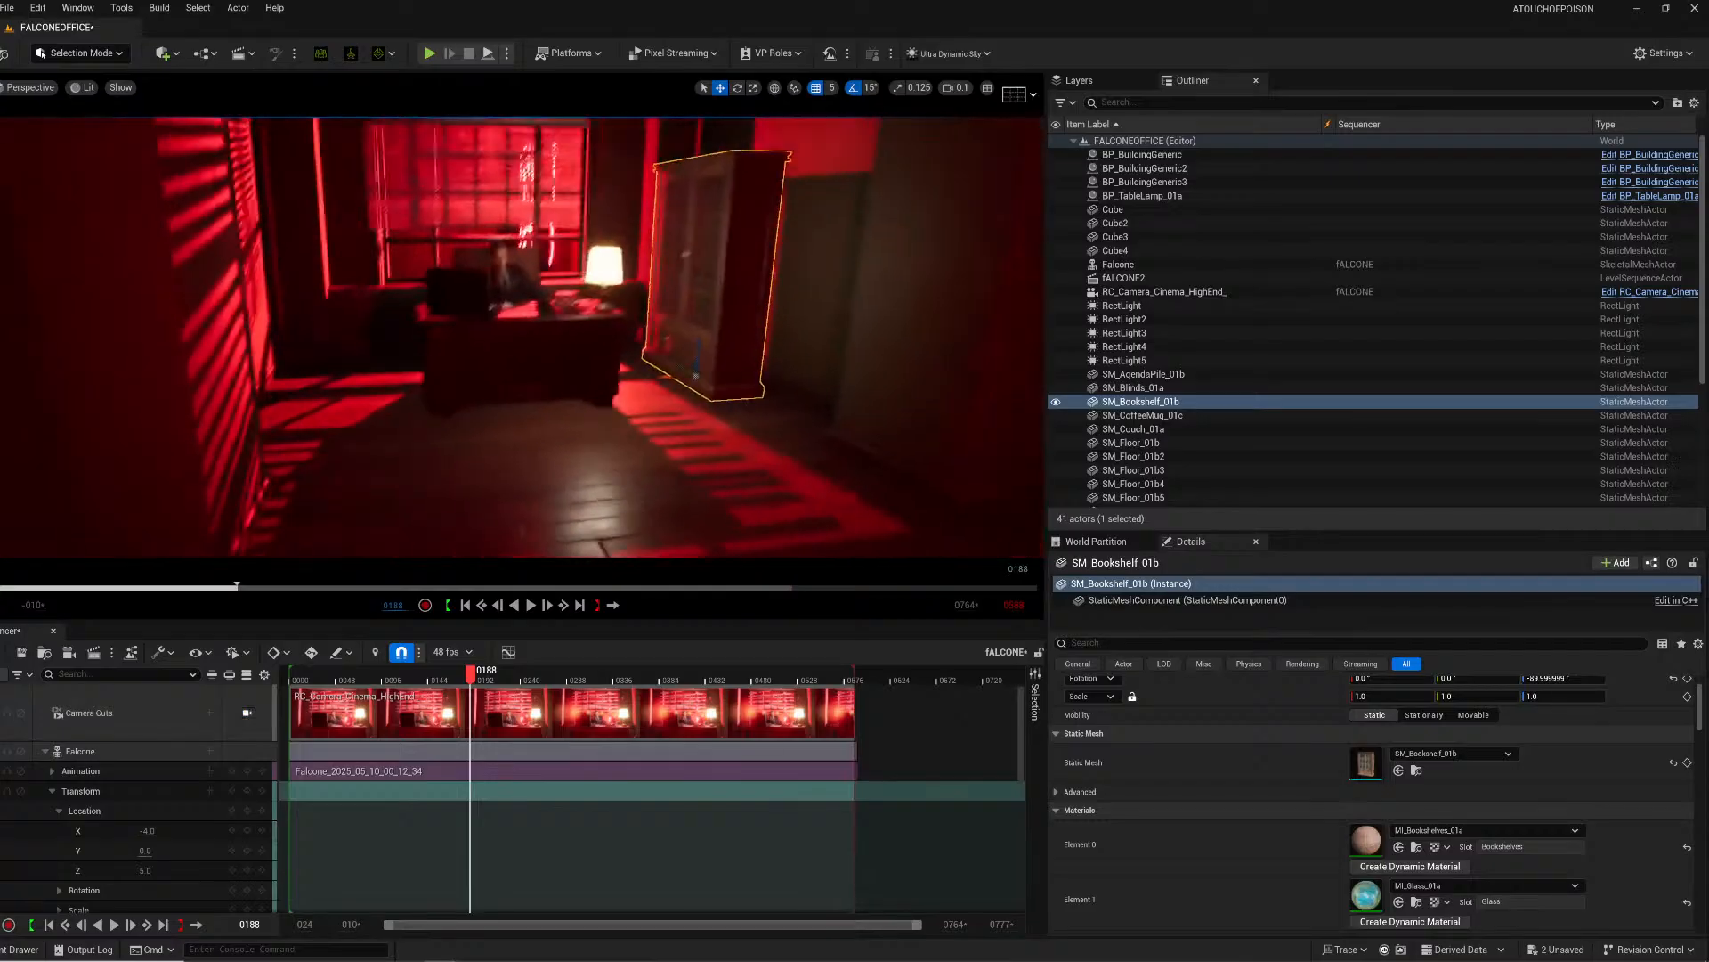
left_click_drag(659, 380, 388, 402, "alt")
mouse_move(496, 403)
right_mouse_down()
mouse_move(472, 401)
mouse_move(496, 403)
right_mouse_up()
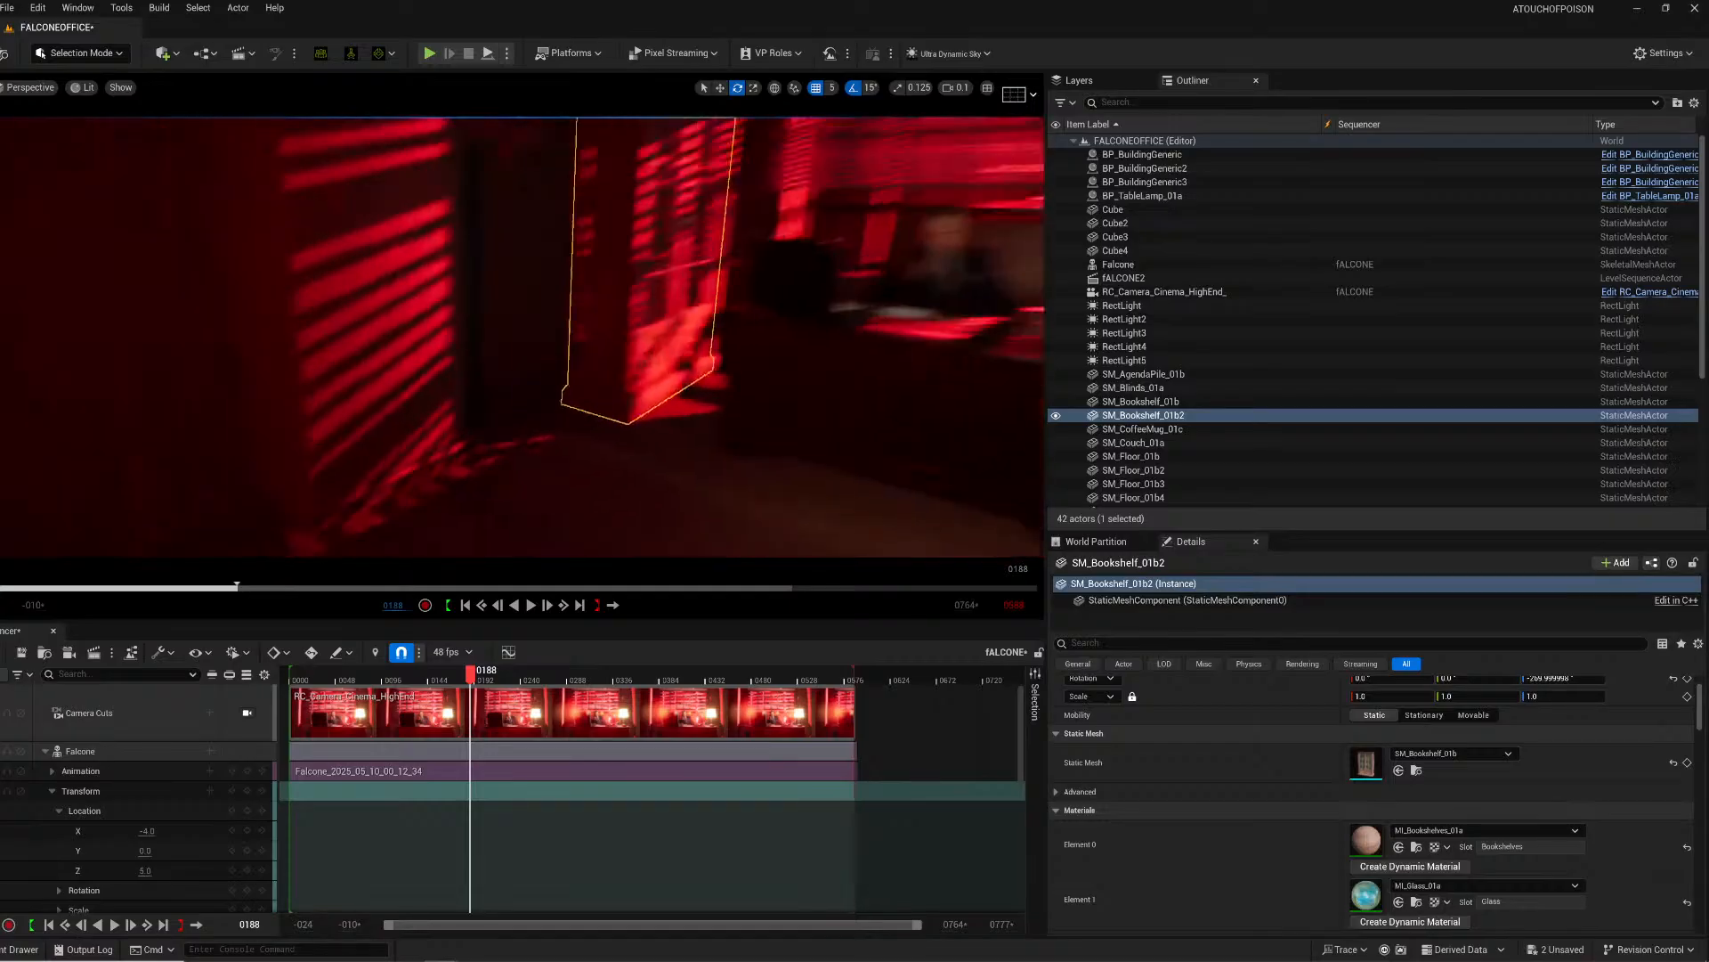
key("w")
left_click_drag(633, 370, 525, 410)
right_click_drag(525, 410, 490, 418)
Step: Place the SM_BindersGroup_01b prop inside the duplicated bookshelf, at the end of one shelf
left_click(21, 949)
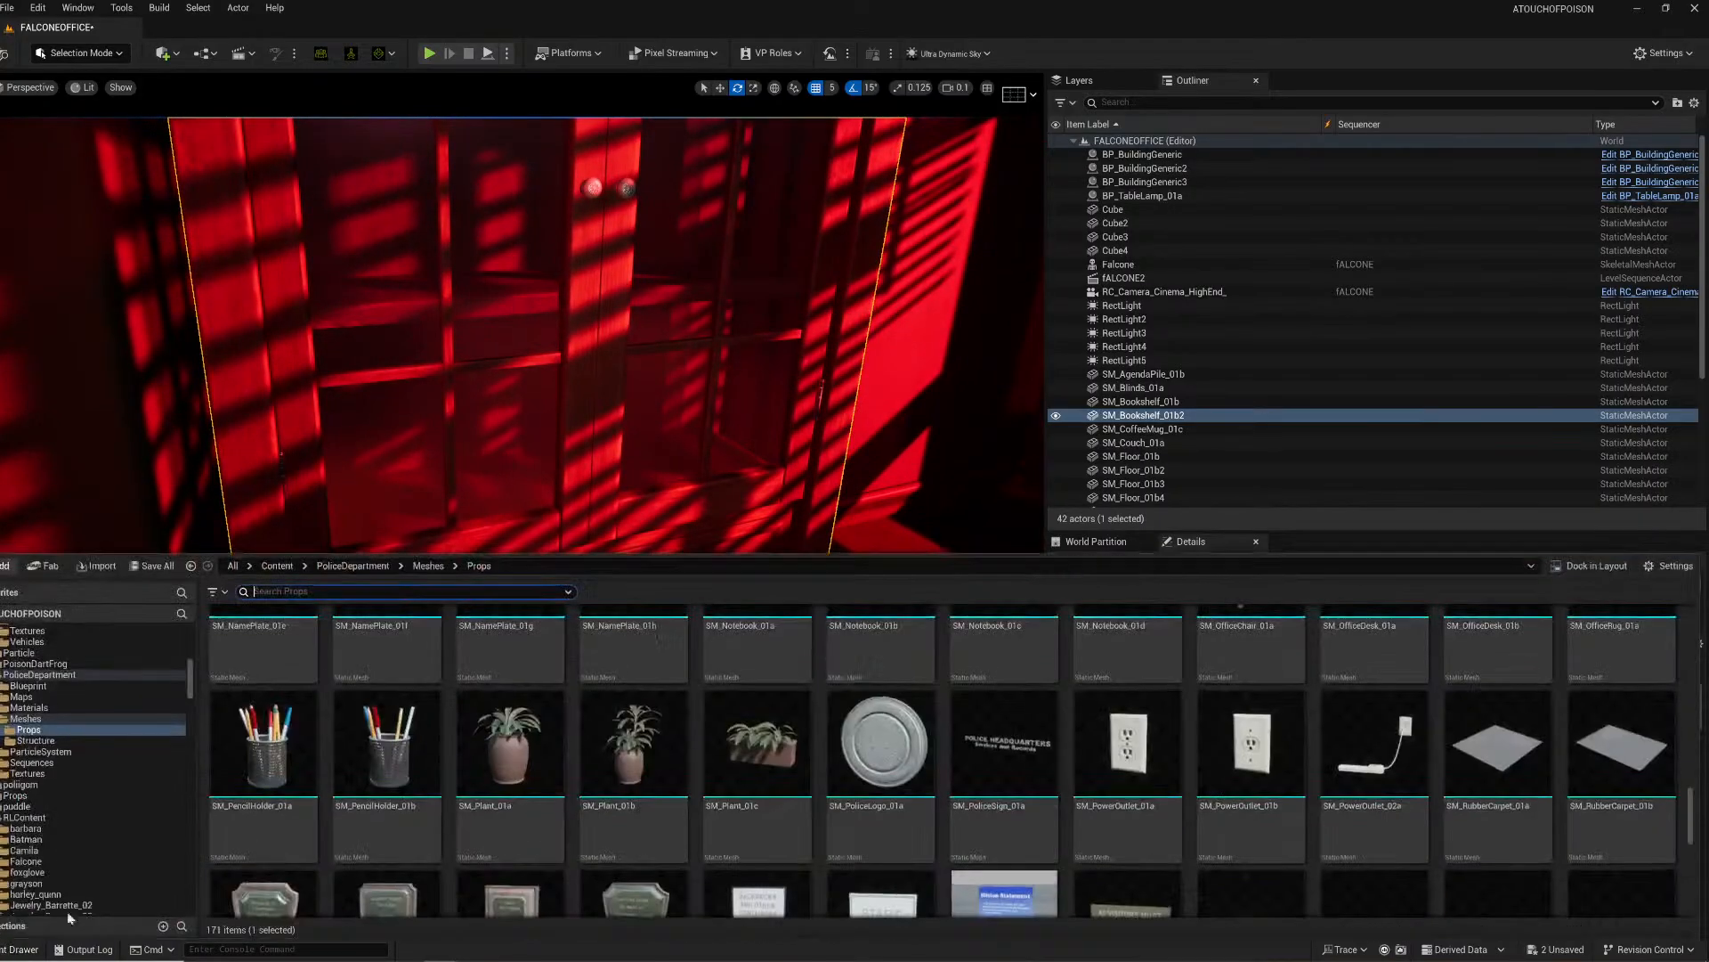
scroll(507, 790, "up", 2)
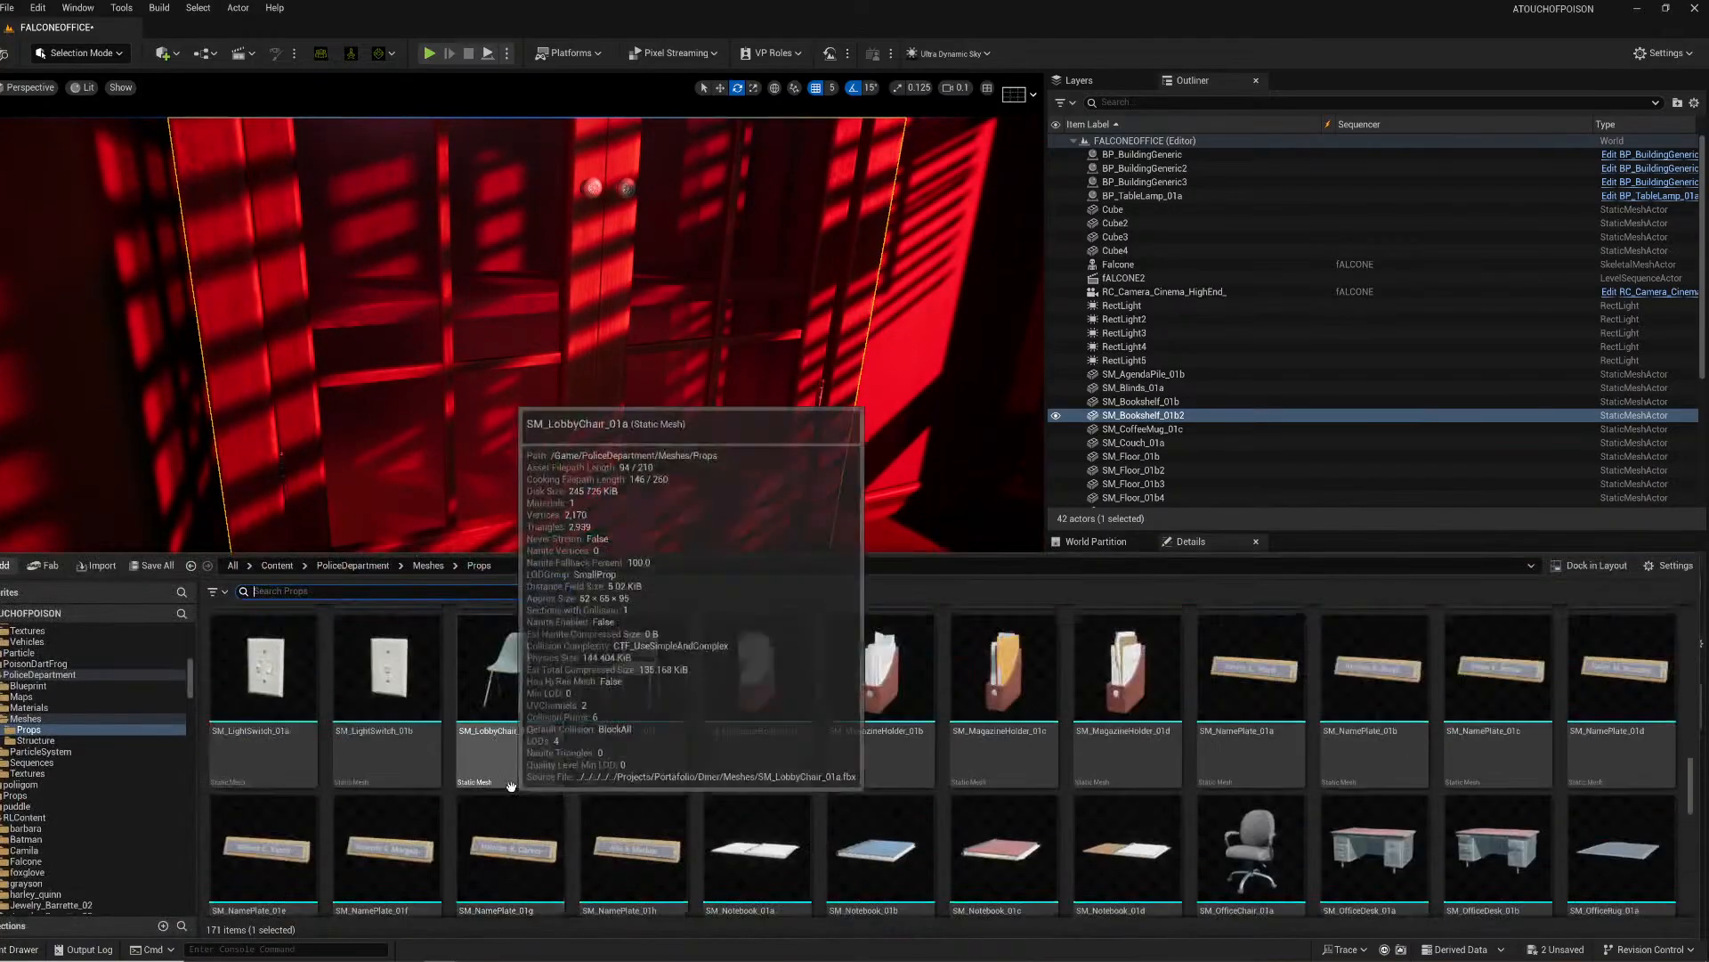
scroll(508, 792, "up", 8)
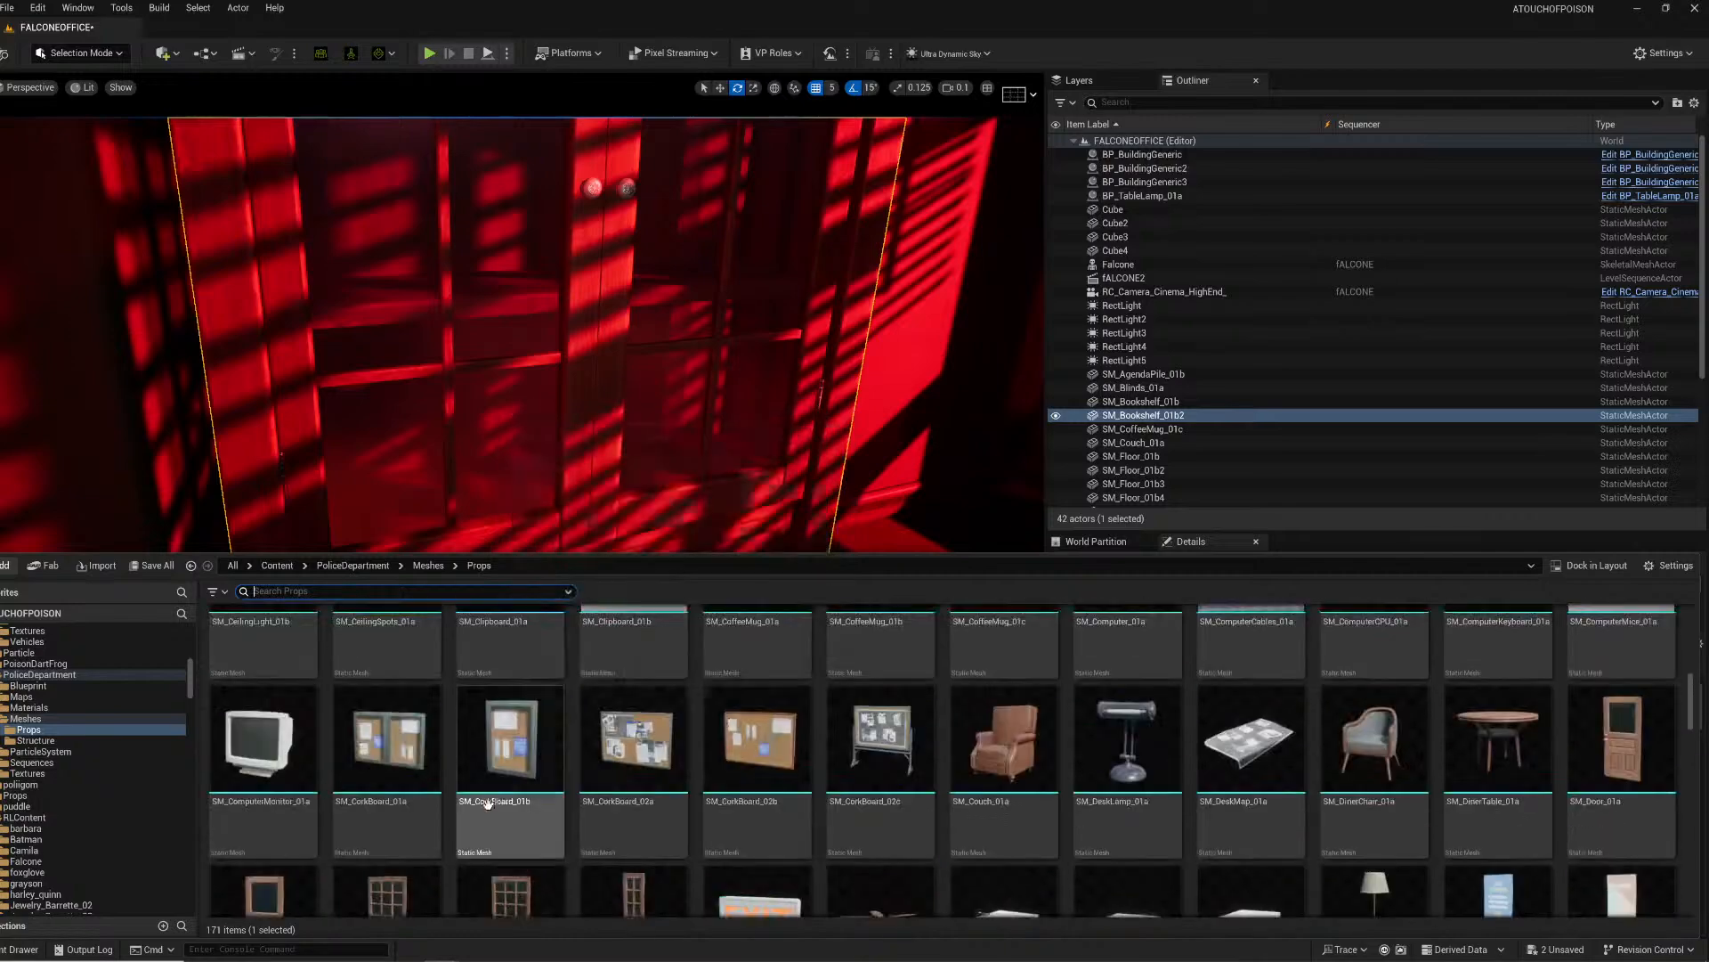
scroll(488, 803, "up", 8)
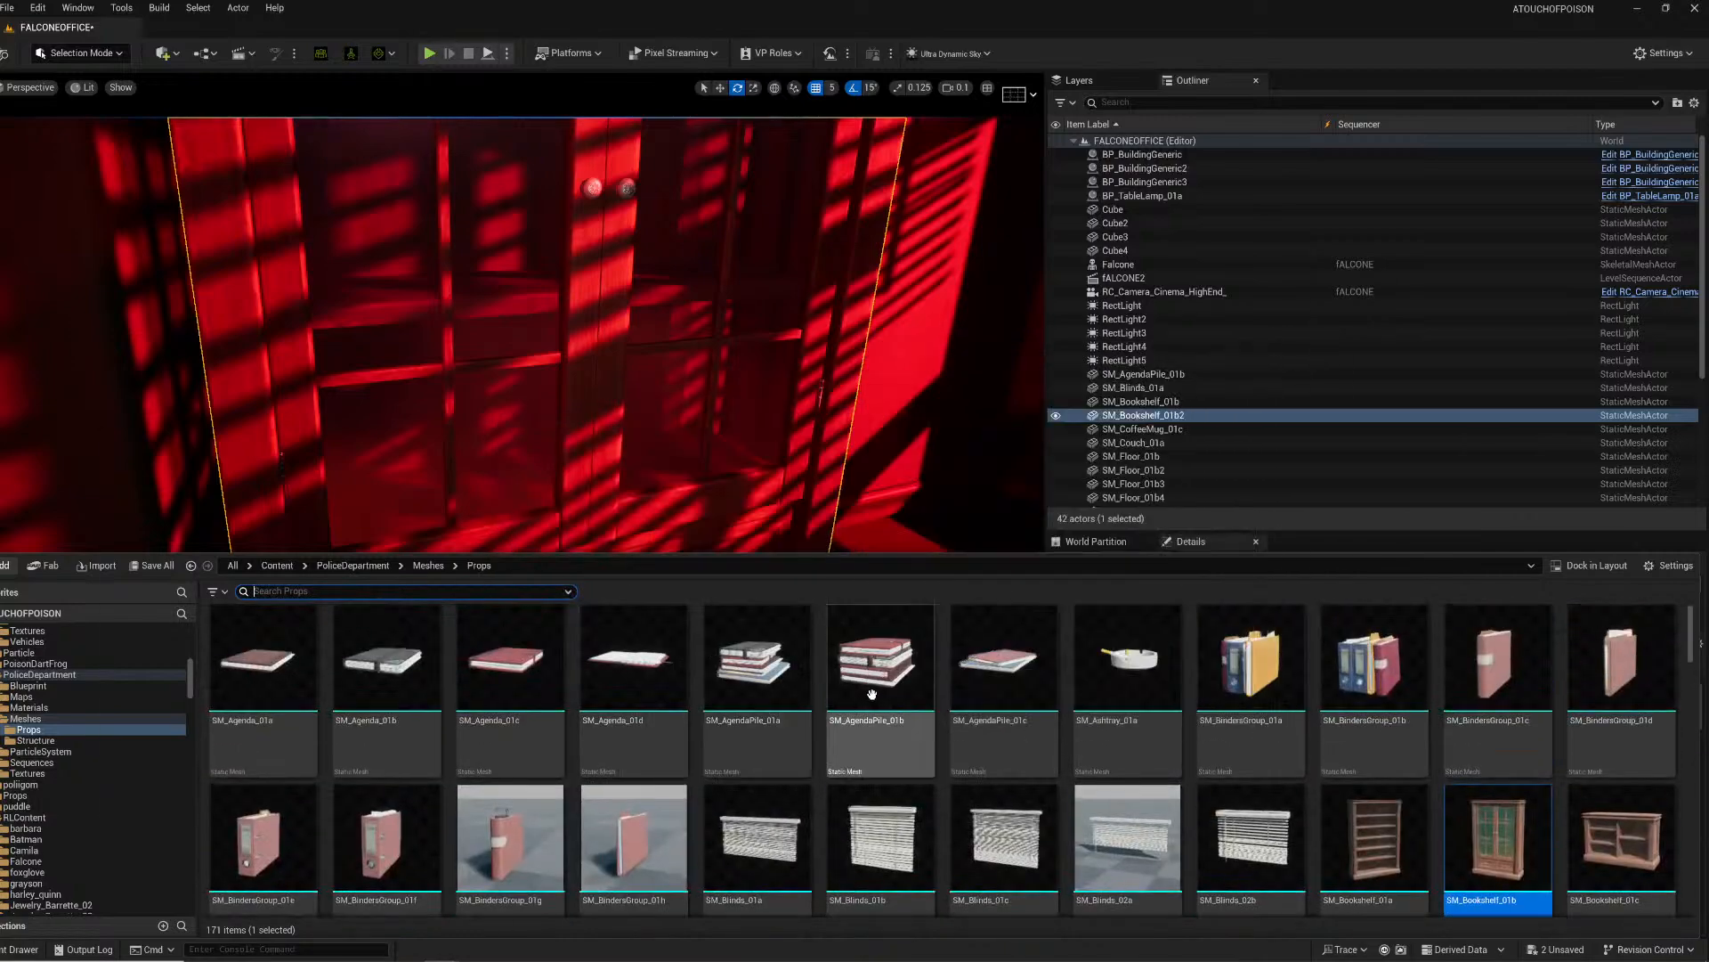
left_click_drag(1376, 663, 482, 505)
right_click_drag(534, 389, 562, 401)
key("w")
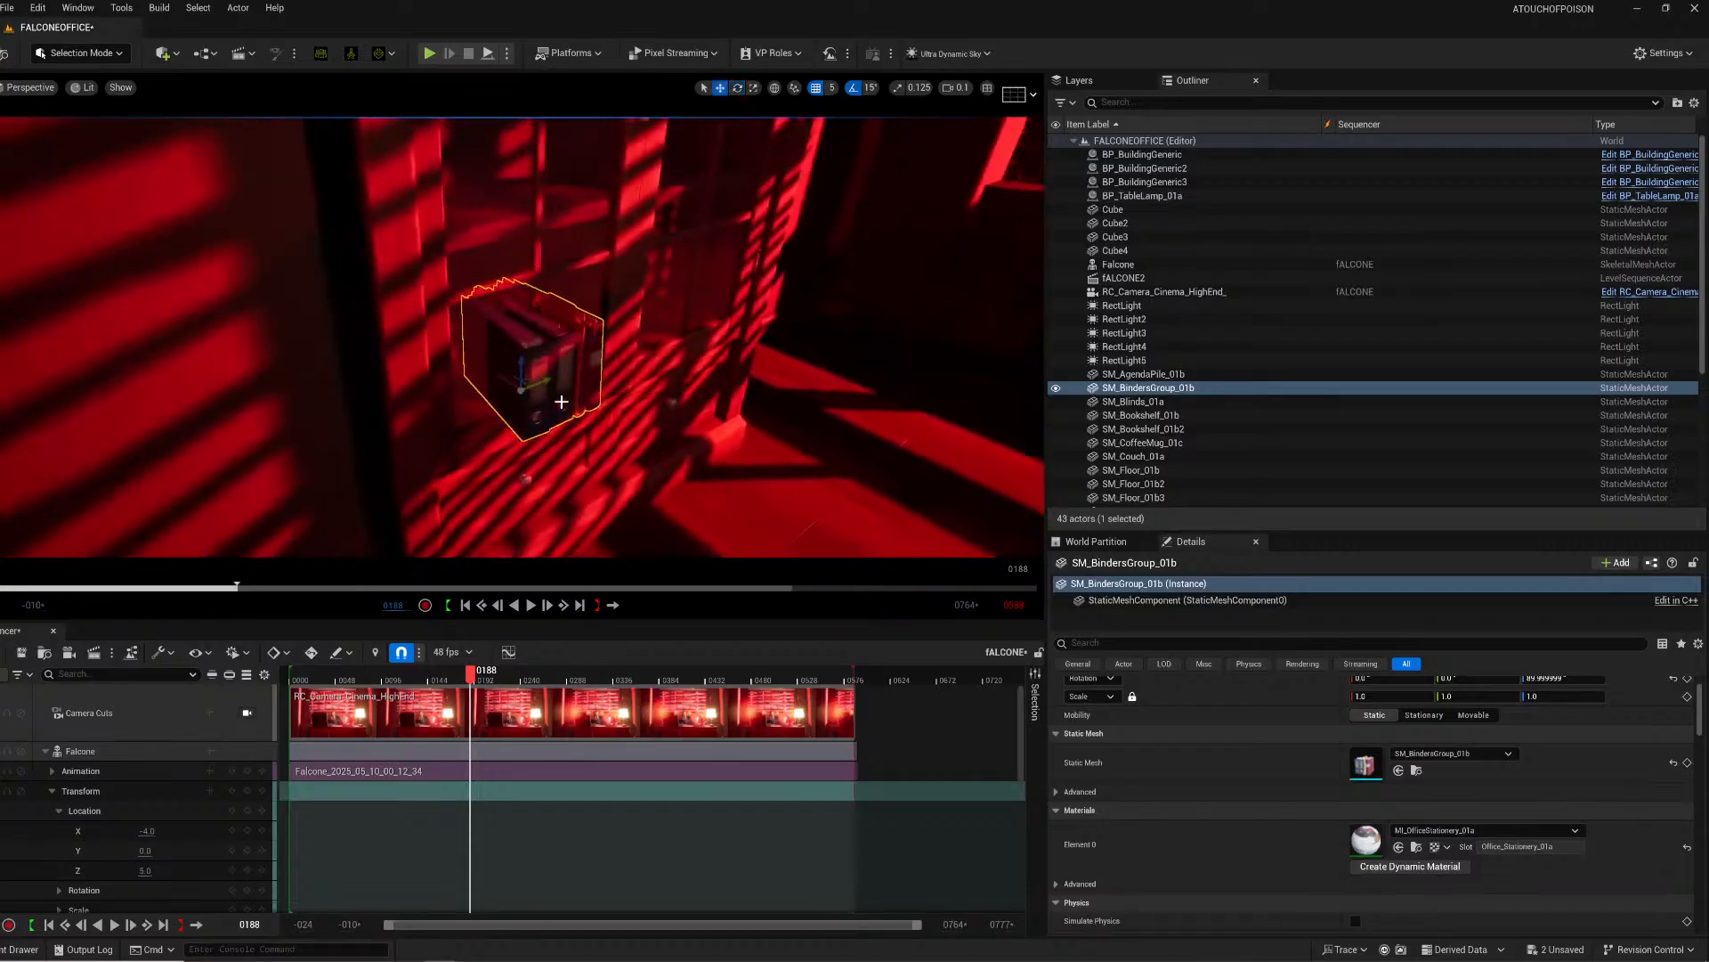
left_click_drag(505, 384, 448, 350)
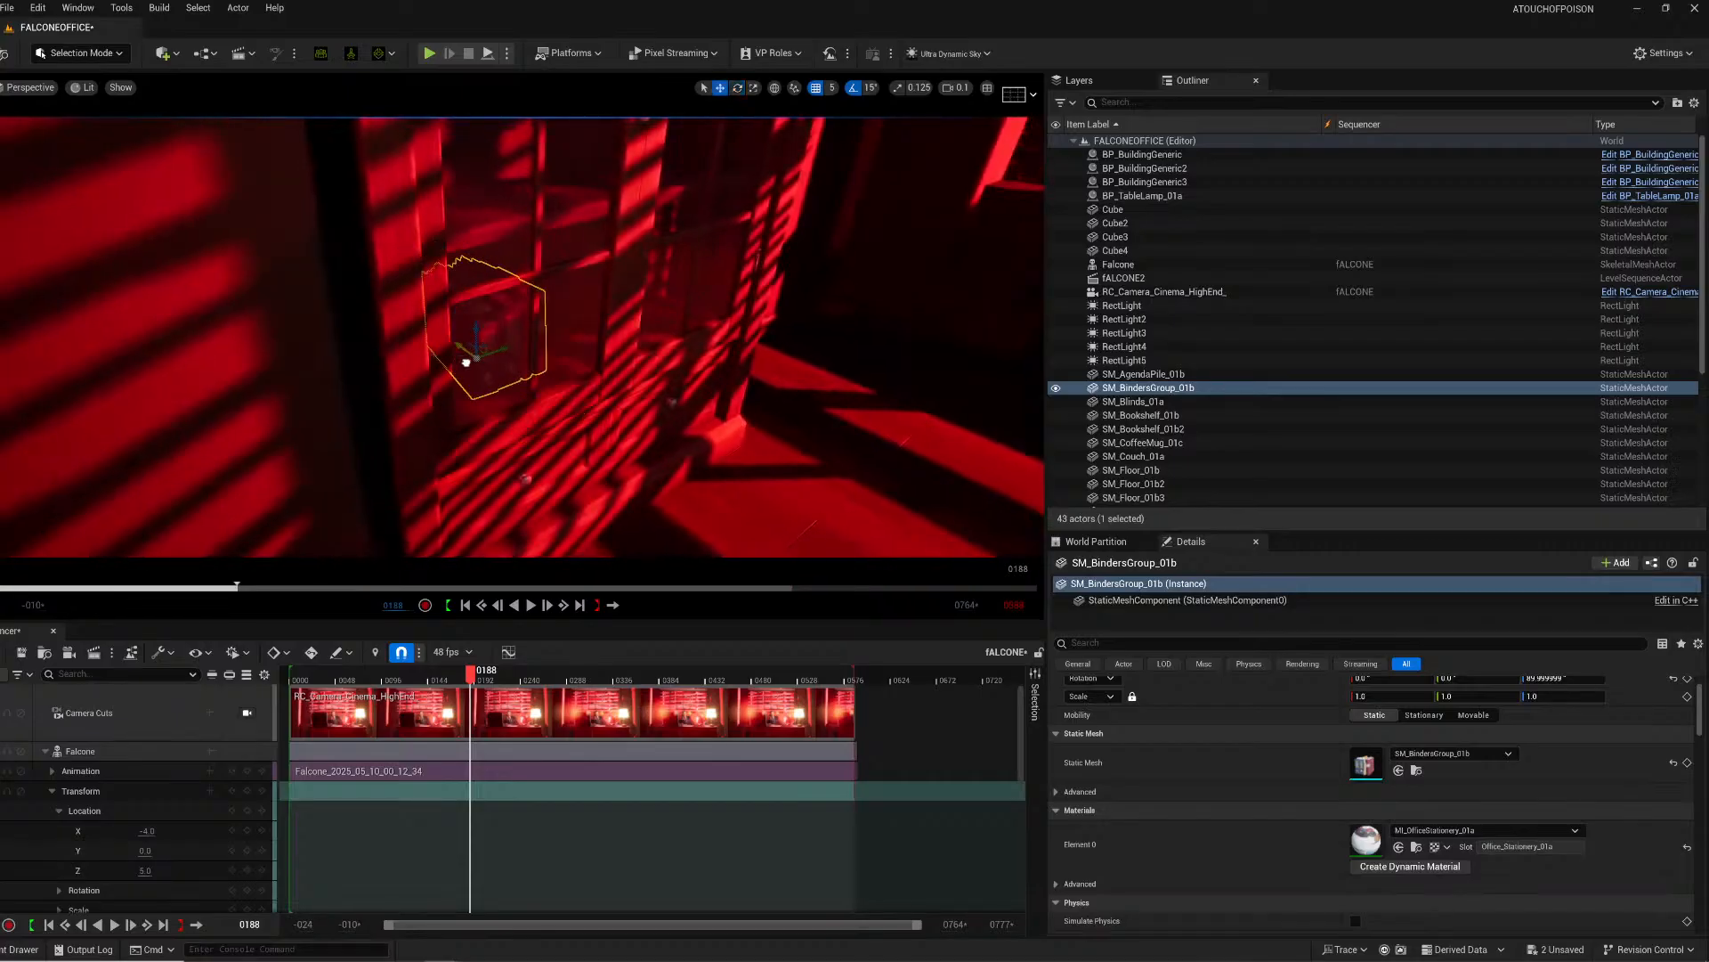
Step: Duplicate the binder group along the shelf into a row of four, and copy that row three times onto the other shelves
left_click_drag(475, 360, 667, 303, "alt")
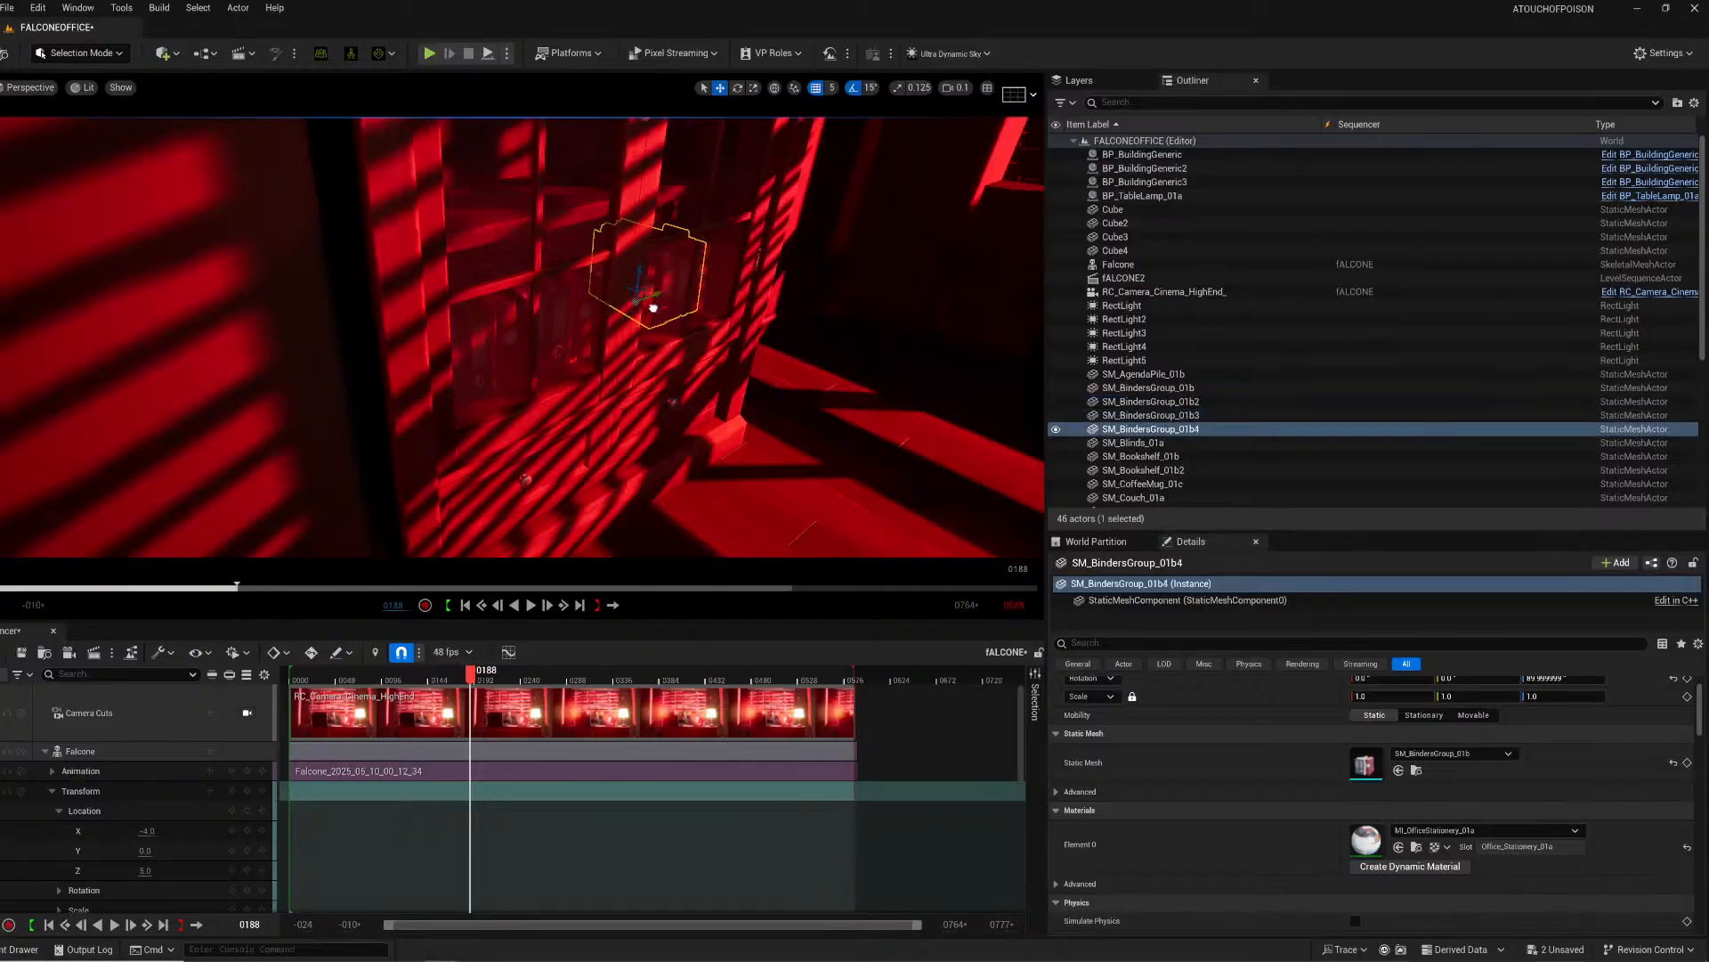
mouse_move(619, 301)
right_mouse_down()
mouse_move(600, 286)
mouse_move(637, 289)
right_mouse_up()
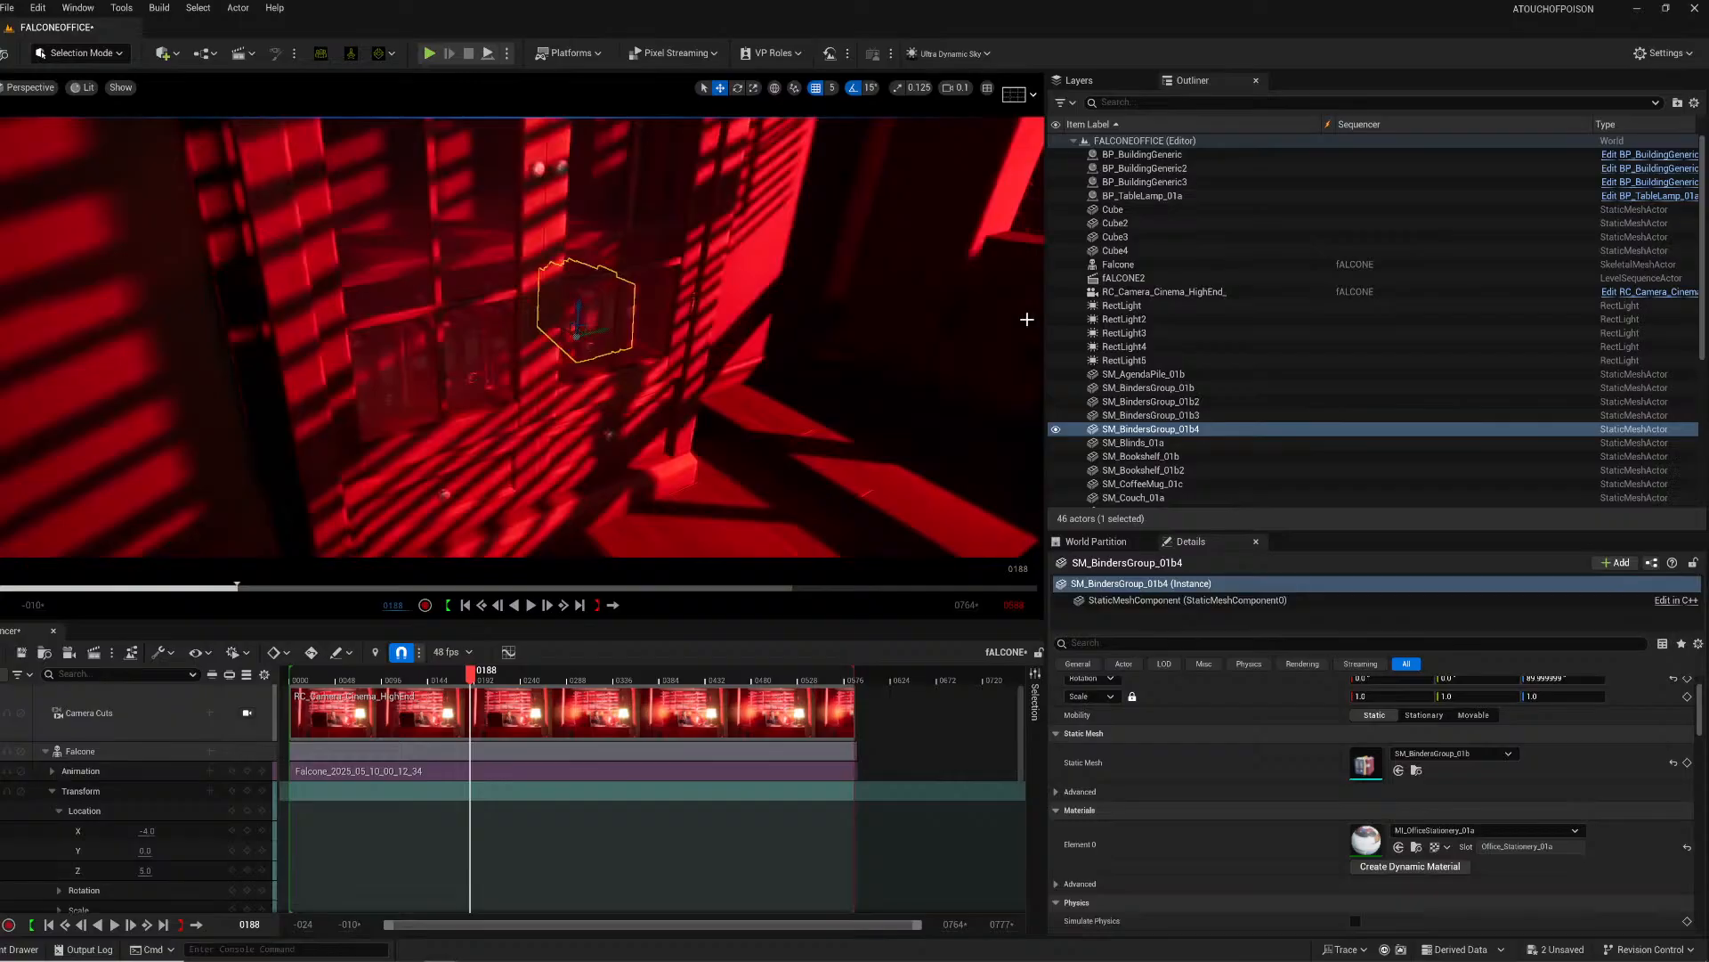
left_click(1152, 402, "shift")
left_click(1149, 387, "shift")
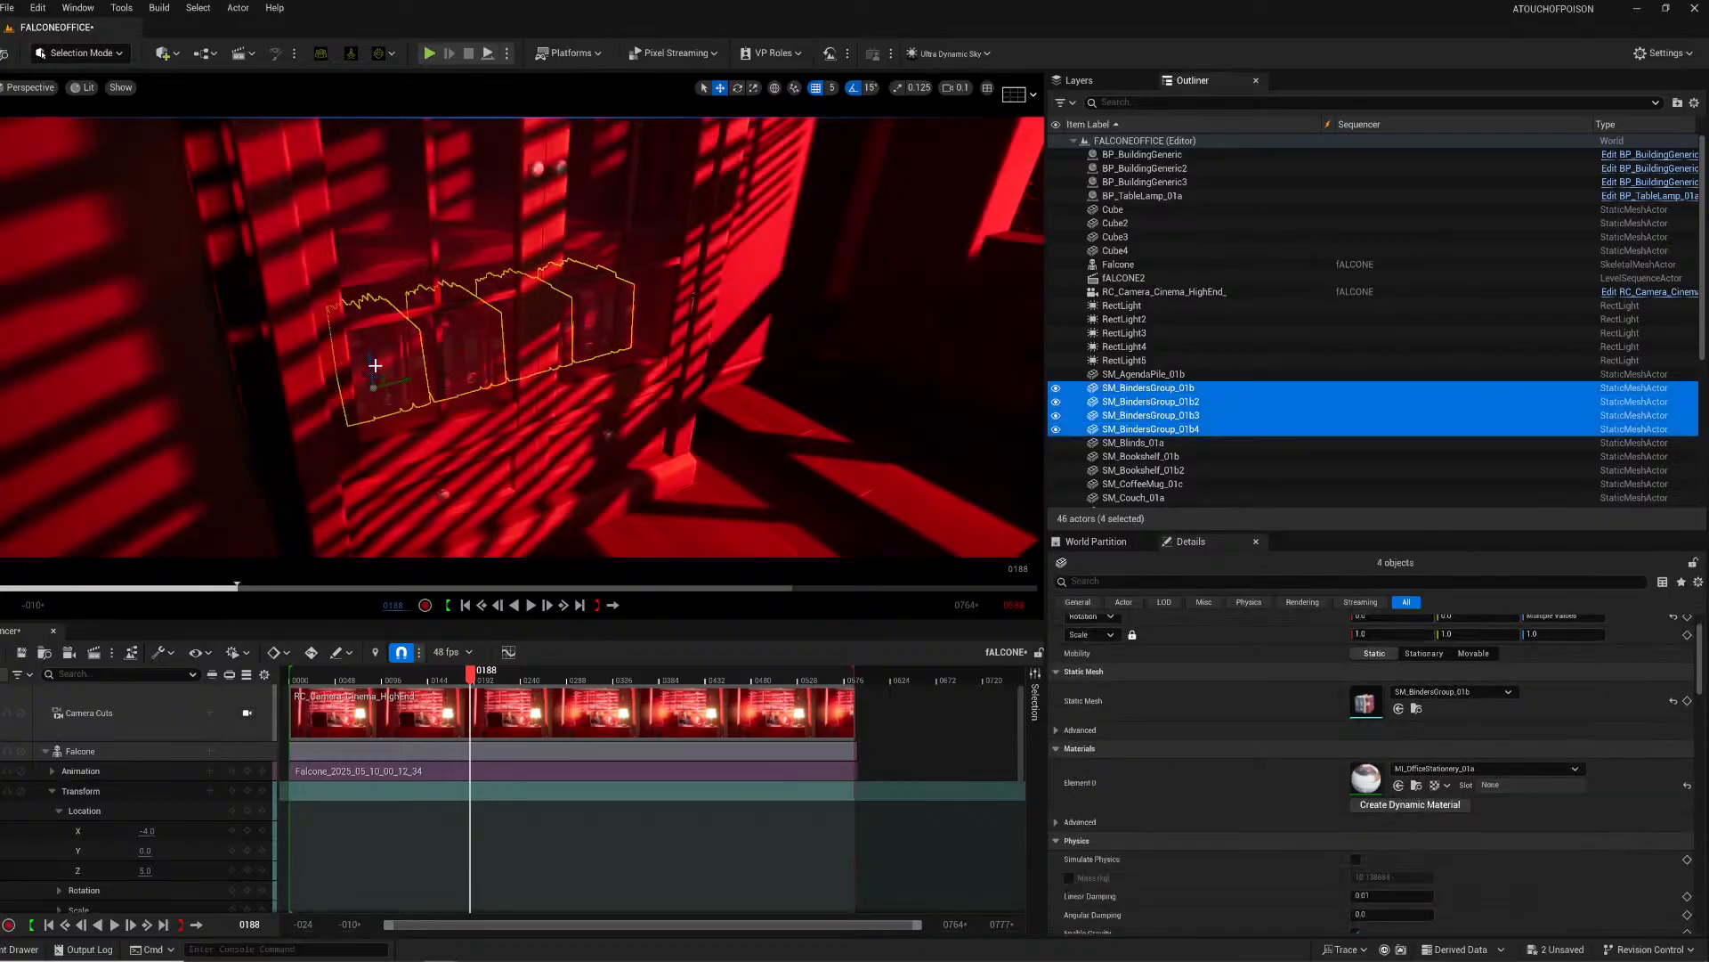
left_click_drag(375, 365, 392, 203, "alt")
right_click_drag(392, 203, 690, 249)
key("s")
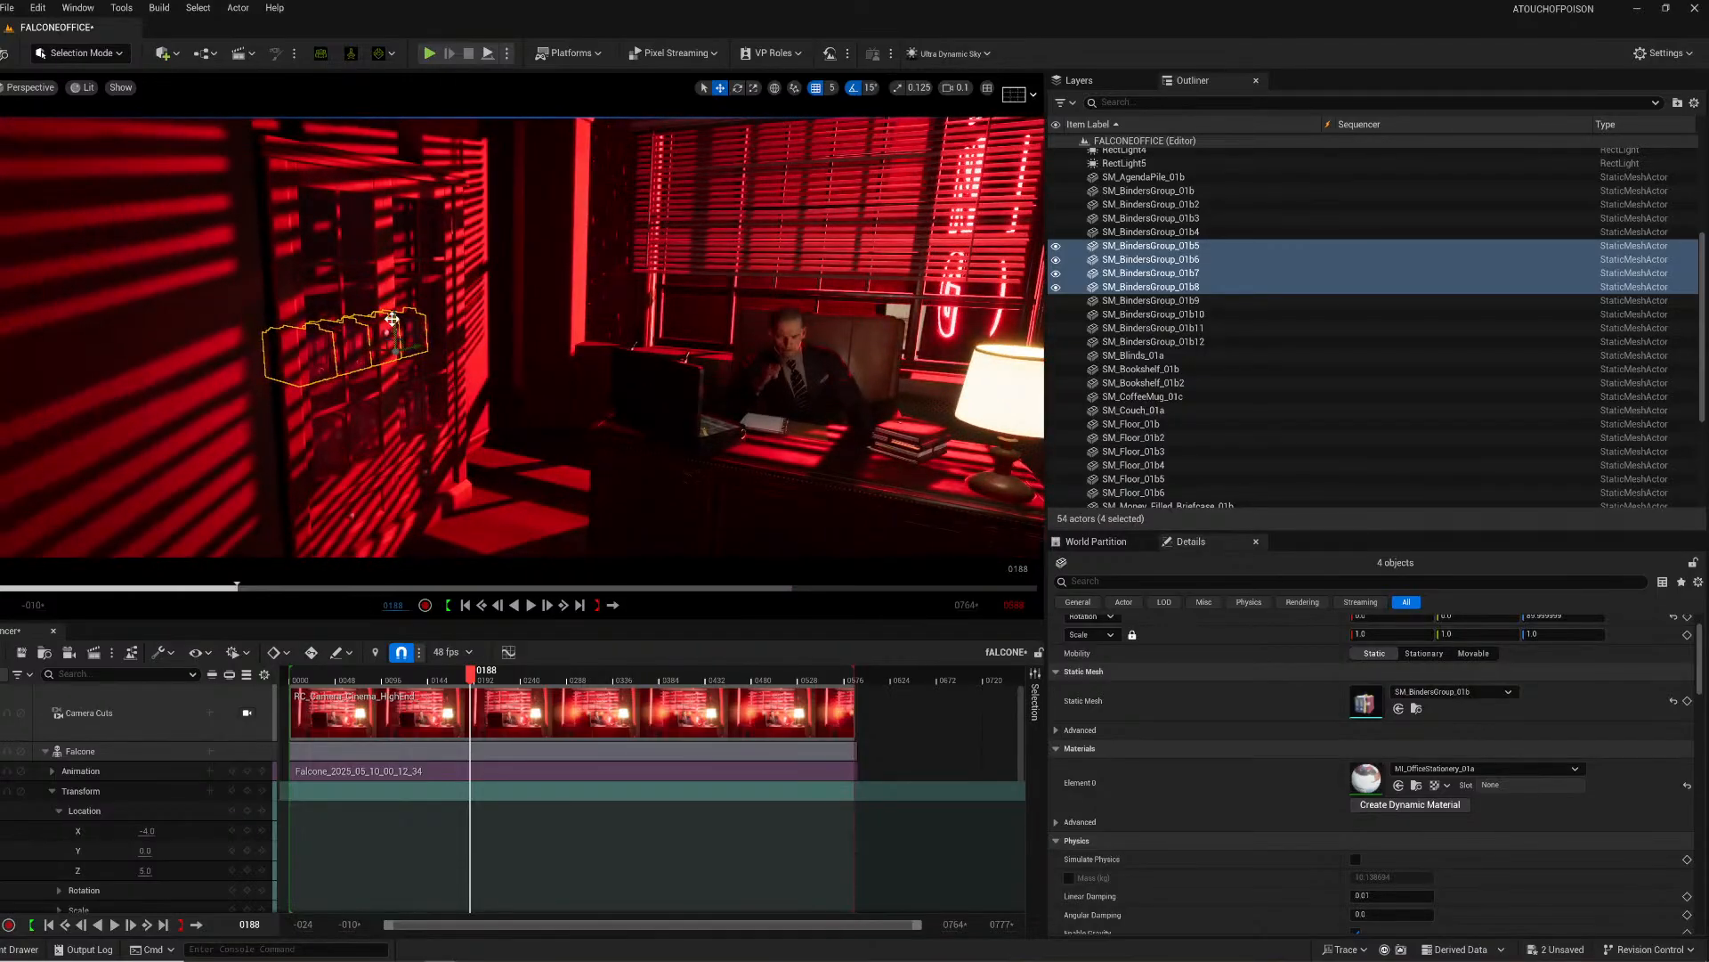
left_click_drag(392, 318, 405, 221, "alt")
right_click_drag(415, 234, 647, 228)
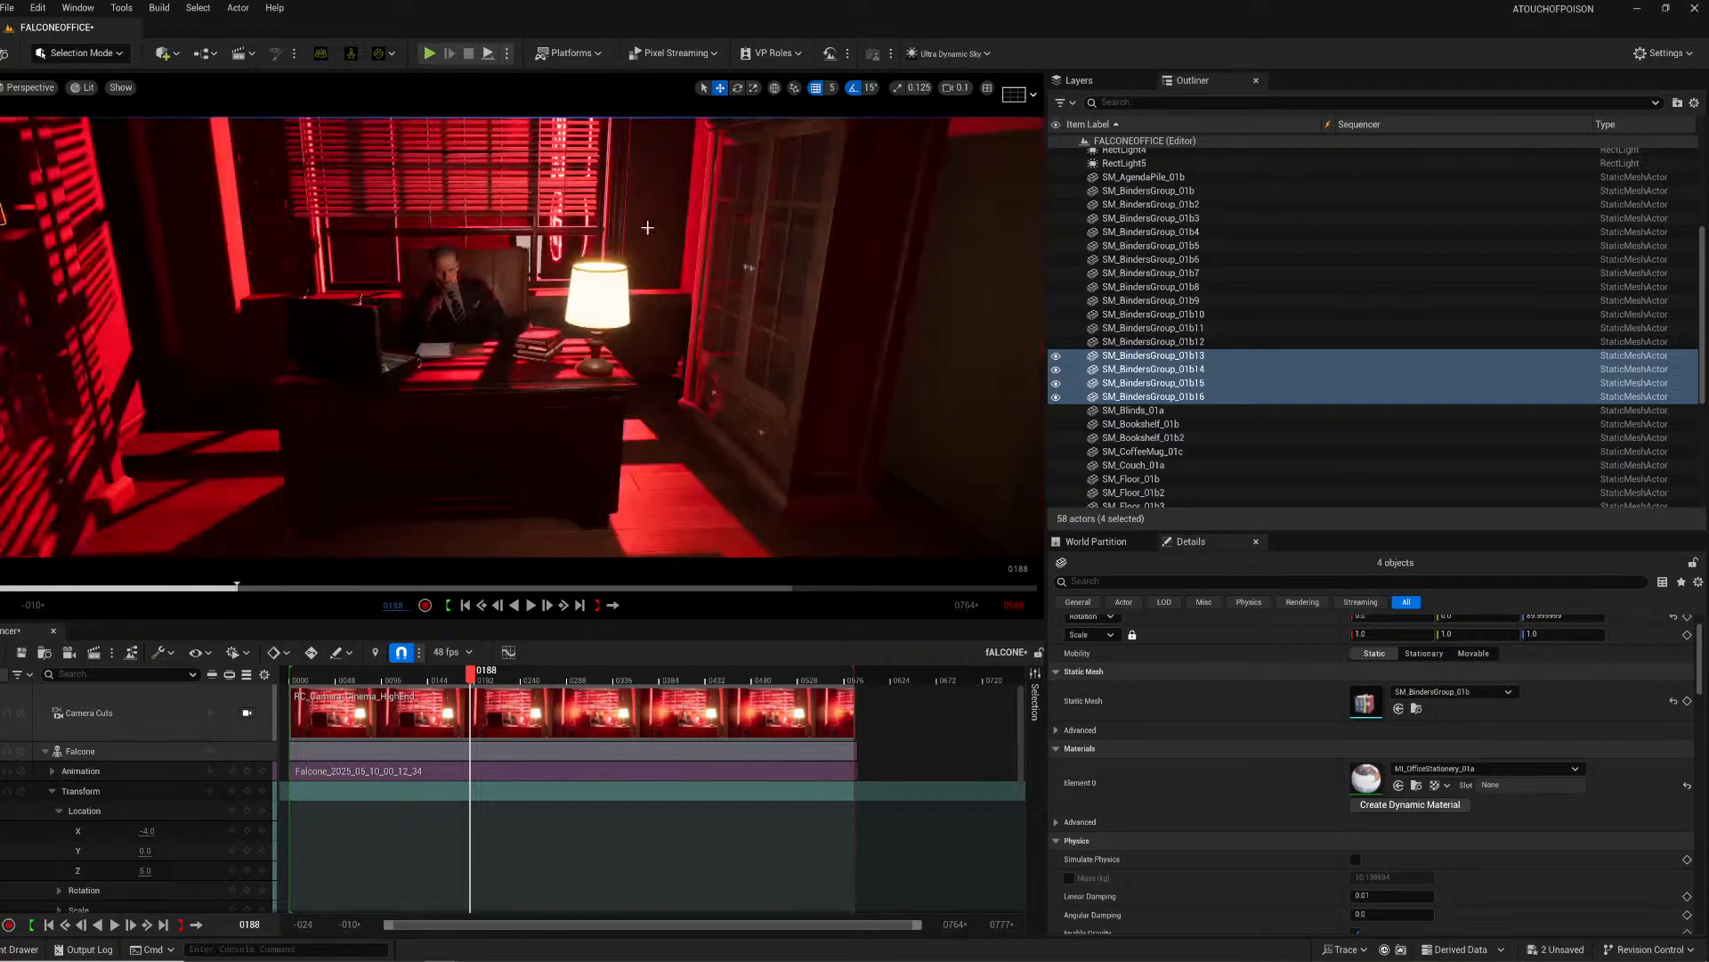
Step: Delete the empty original bookshelf against the office wall near the desk lamp
left_click(763, 302)
key("Delete")
right_click_drag(763, 303, 588, 307)
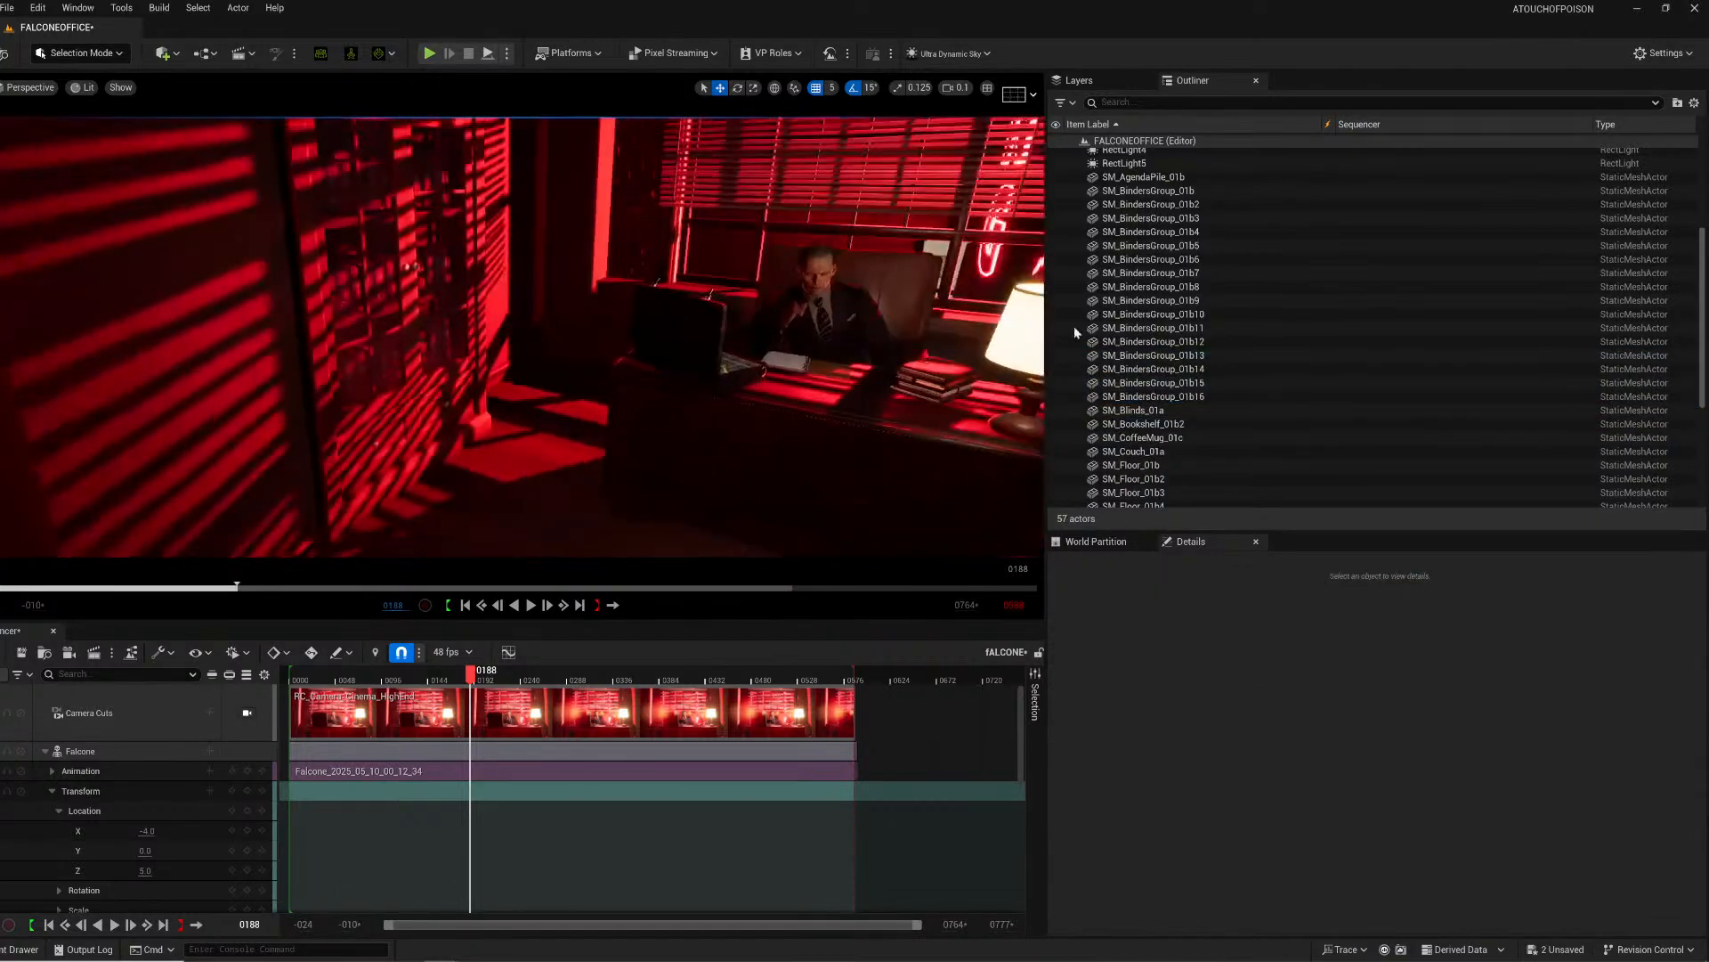
Step: Duplicate the remaining bookshelf together with all its SM_BindersGroup_01b props, excluding the blinds, and turn the copy 180°
left_click(1158, 395)
left_click(1148, 191, "shift")
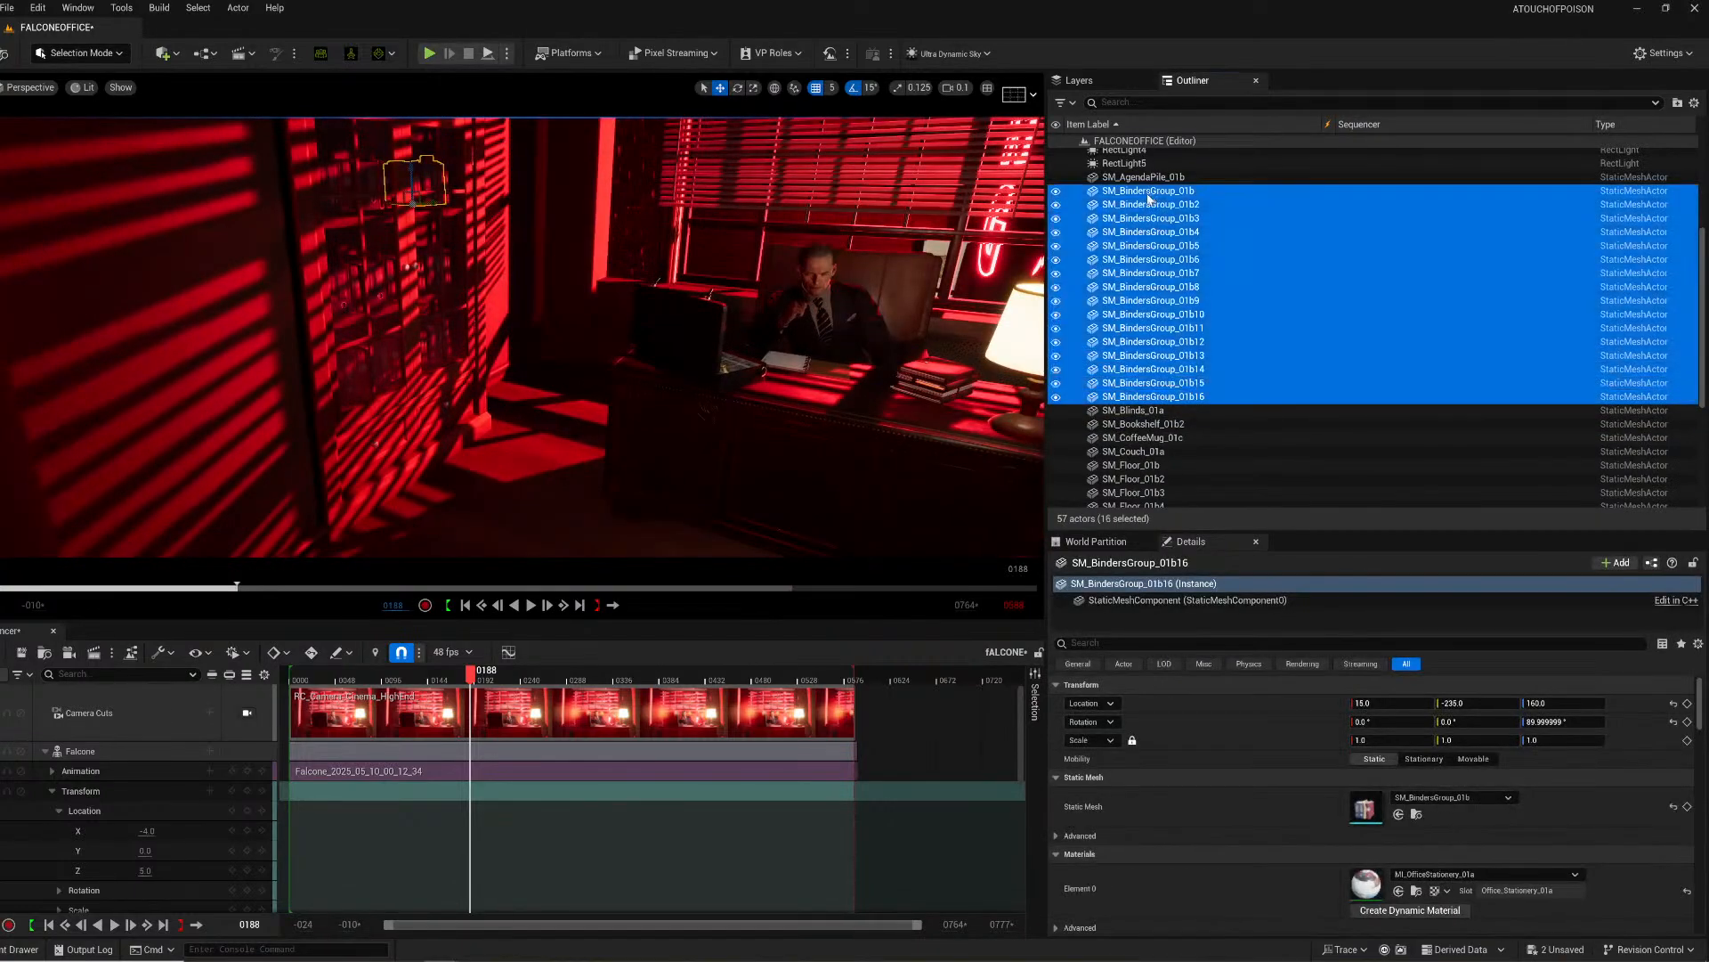
left_click(339, 449)
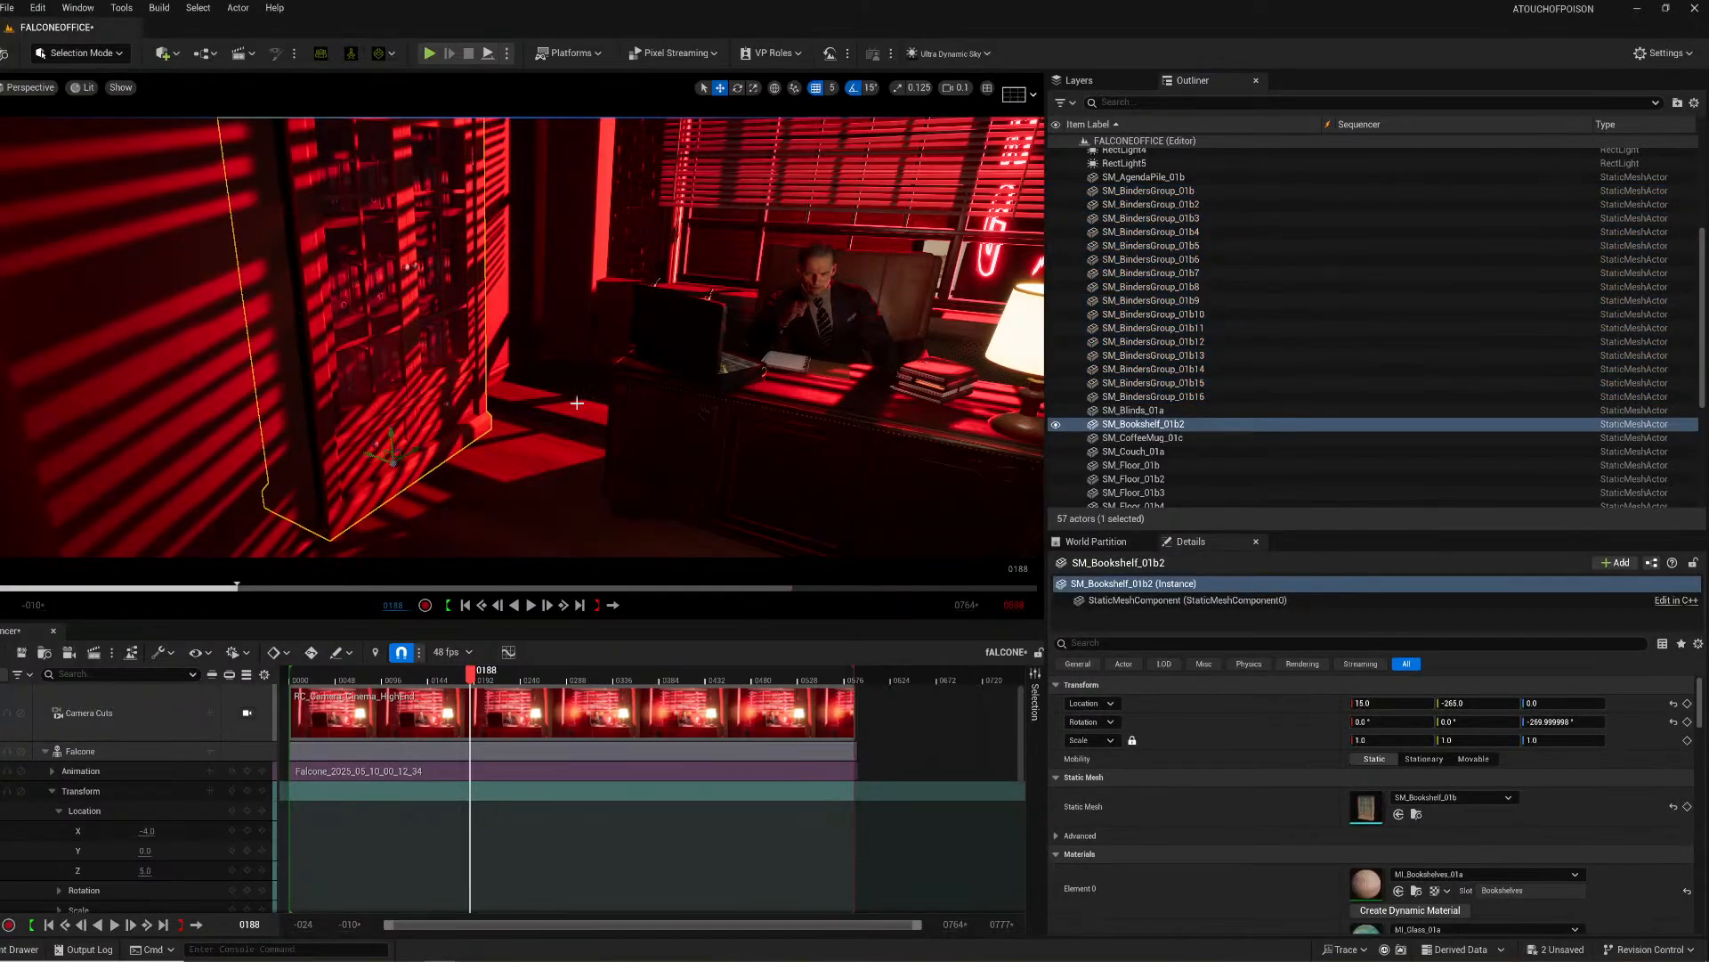
left_click(1204, 206, "shift")
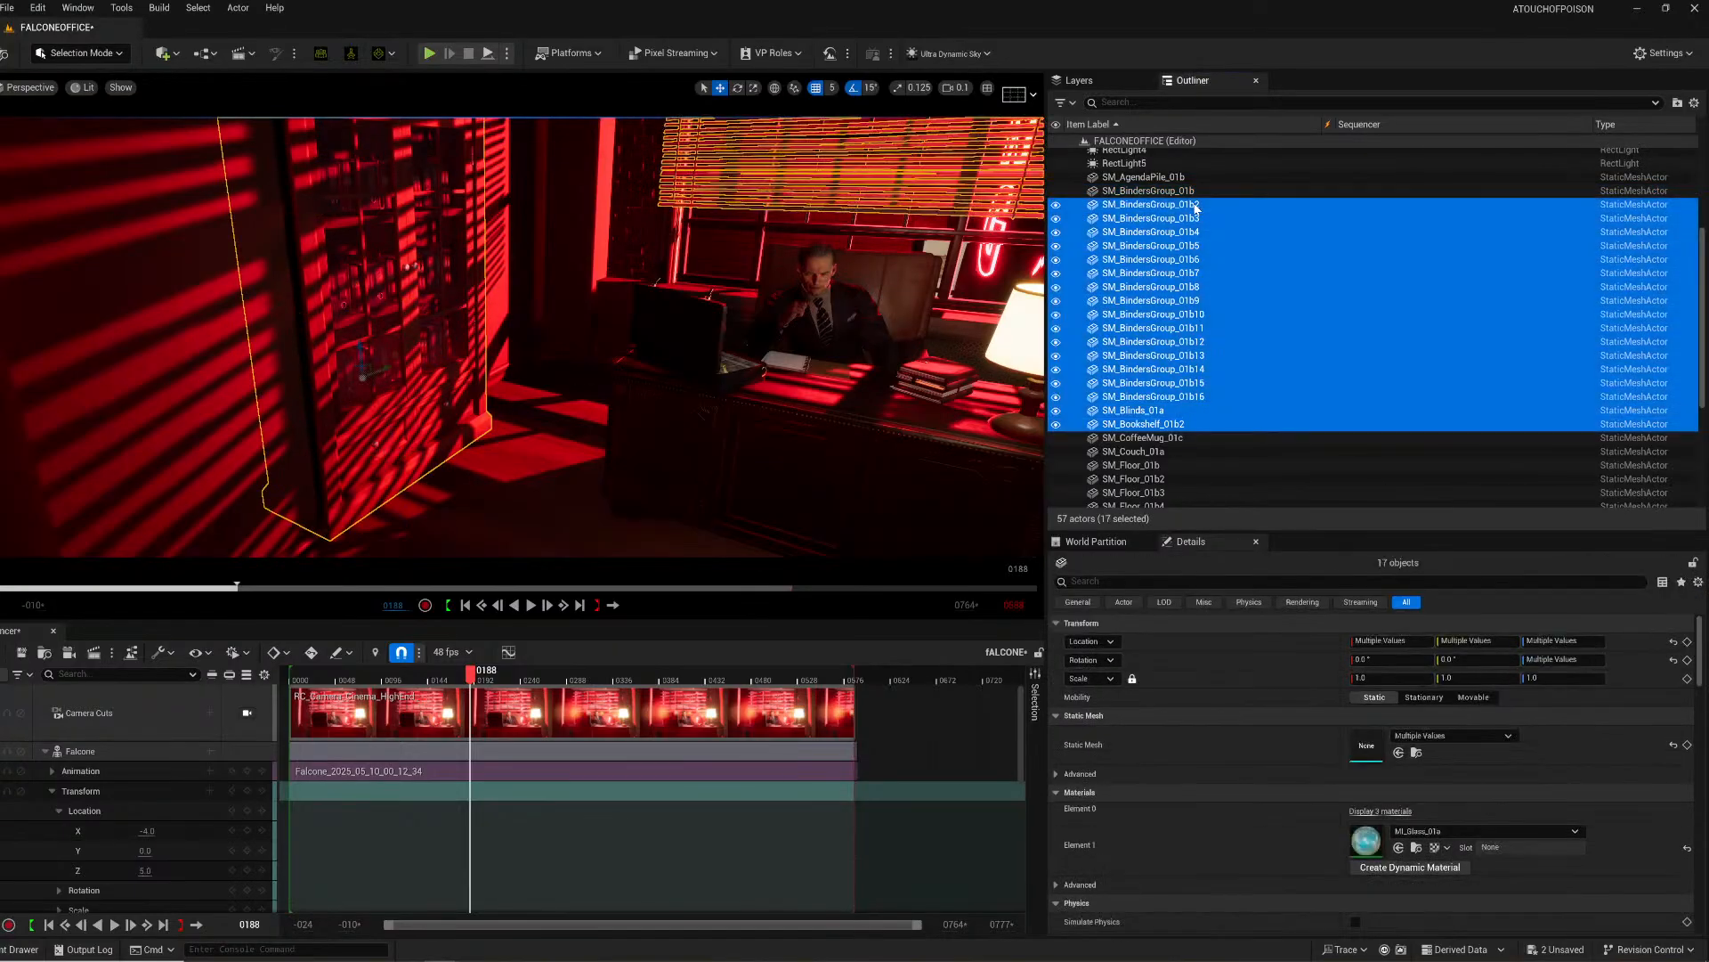
left_click(1141, 411, "ctrl")
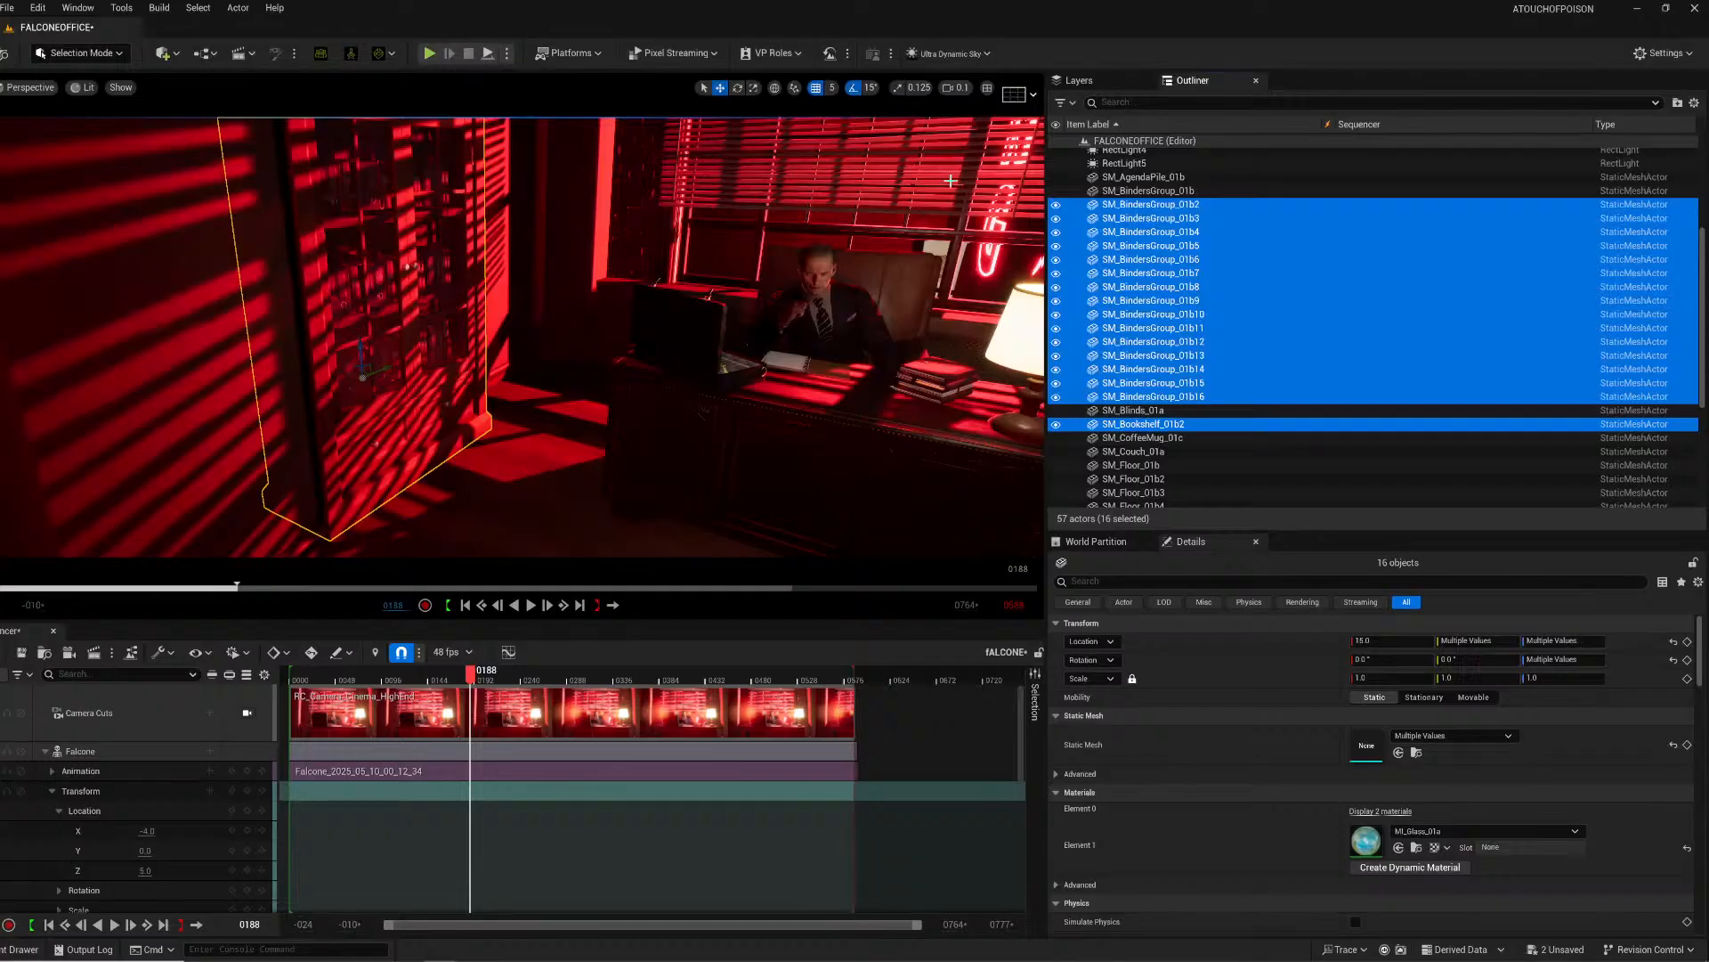
left_click(1112, 191, "ctrl")
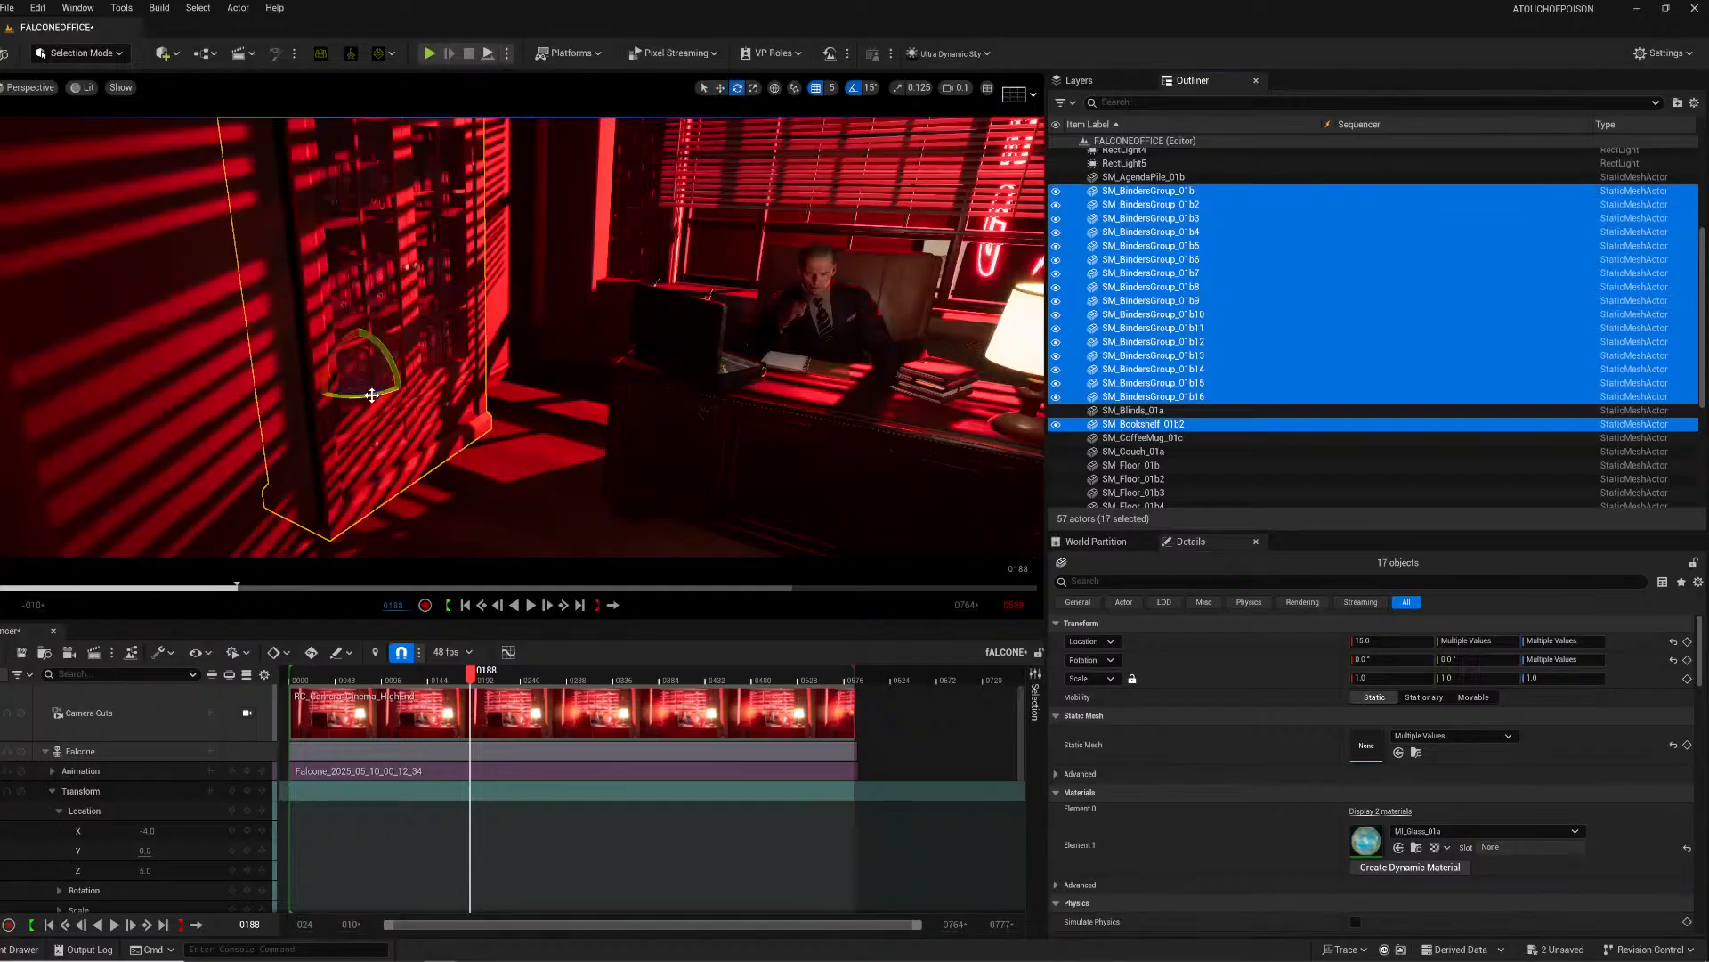
left_click_drag(372, 394, 463, 214, "alt")
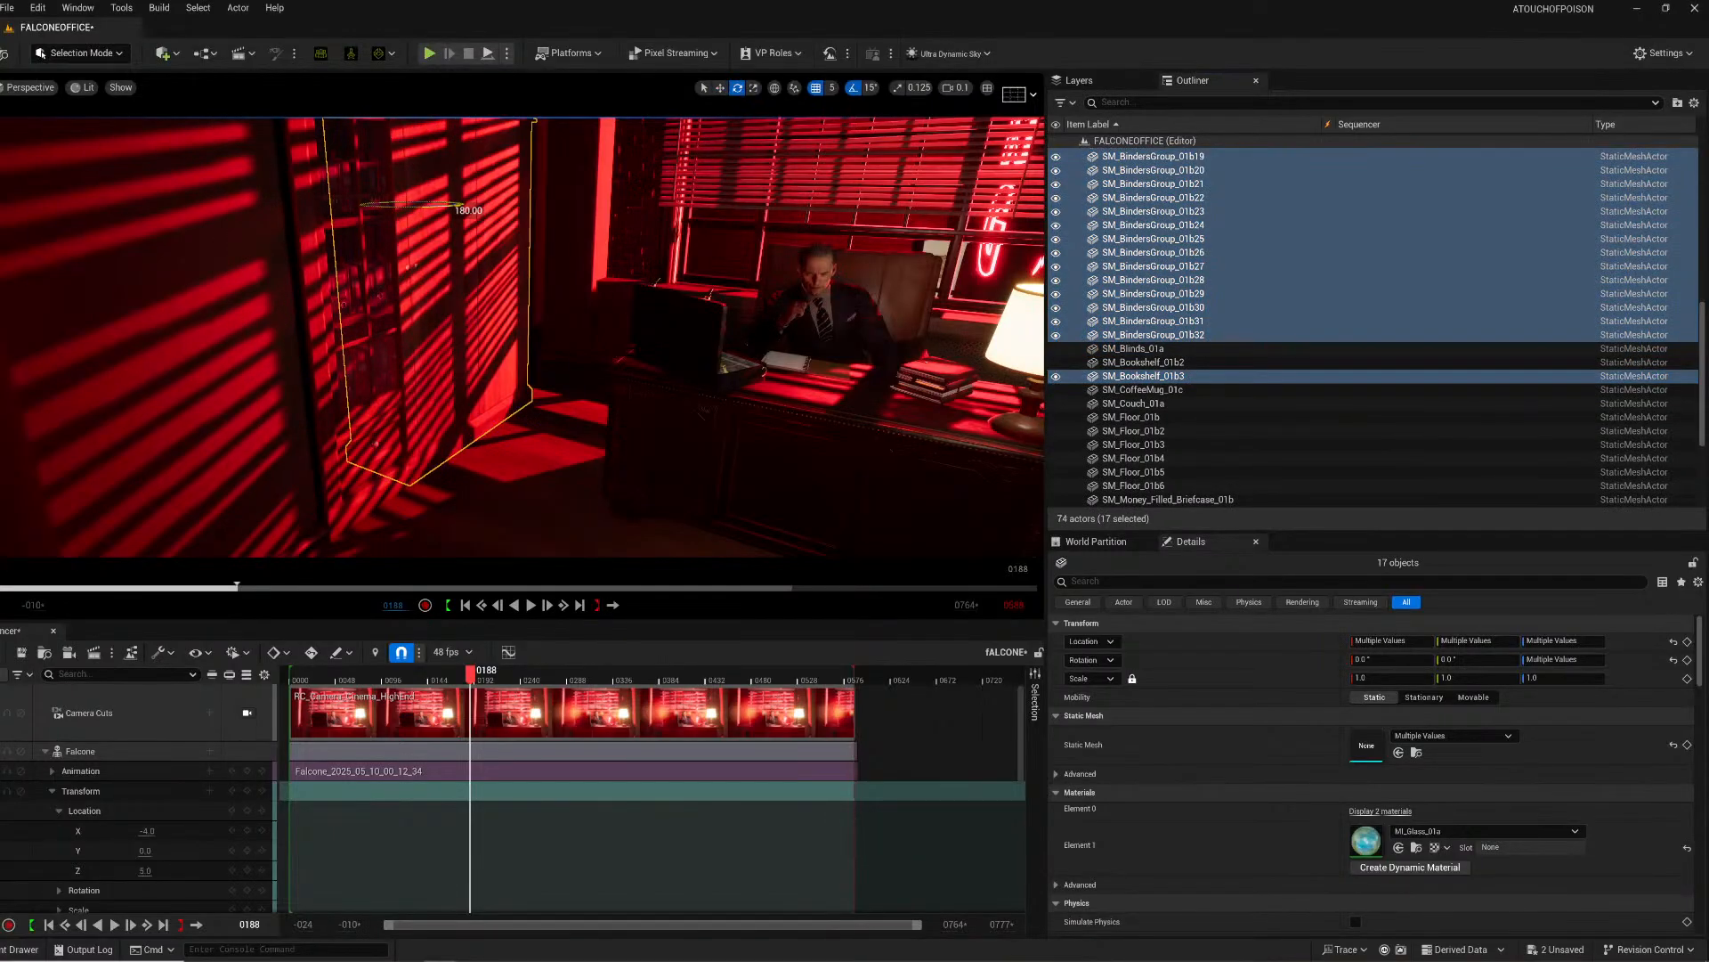
Step: Move the duplicated bookshelf and binders across the room against the opposite wall, beside the lamp end of the desk
right_click_drag(383, 398, 499, 401)
key("w")
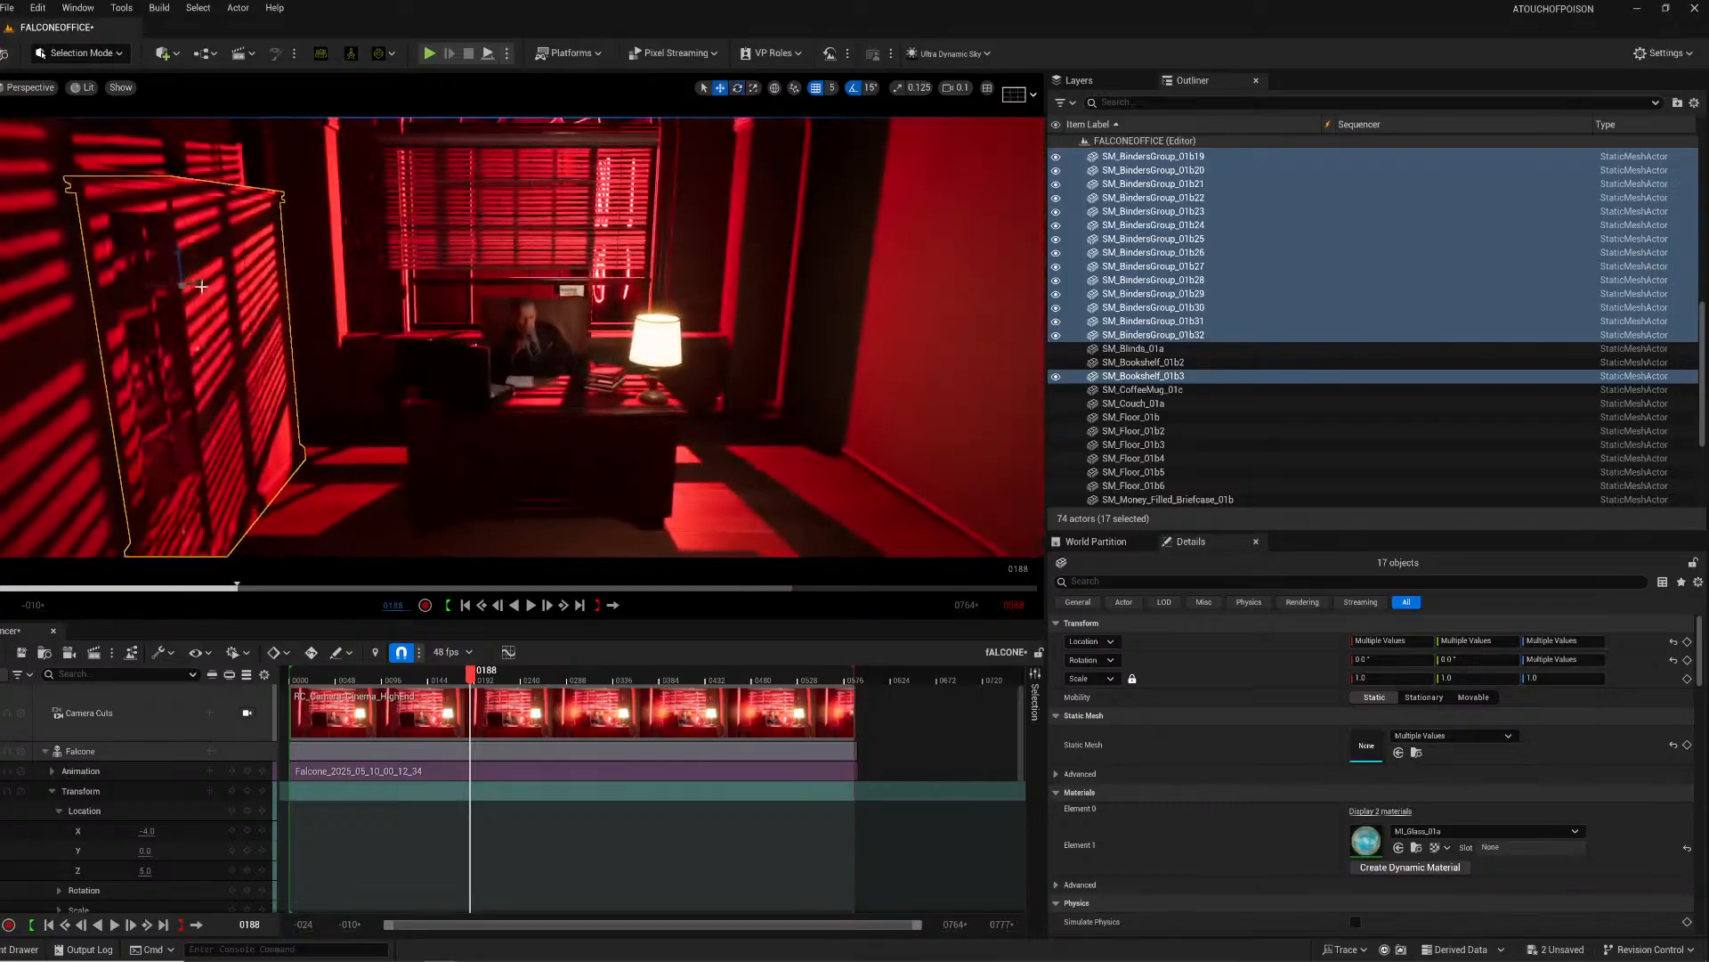
left_click_drag(165, 290, 898, 350)
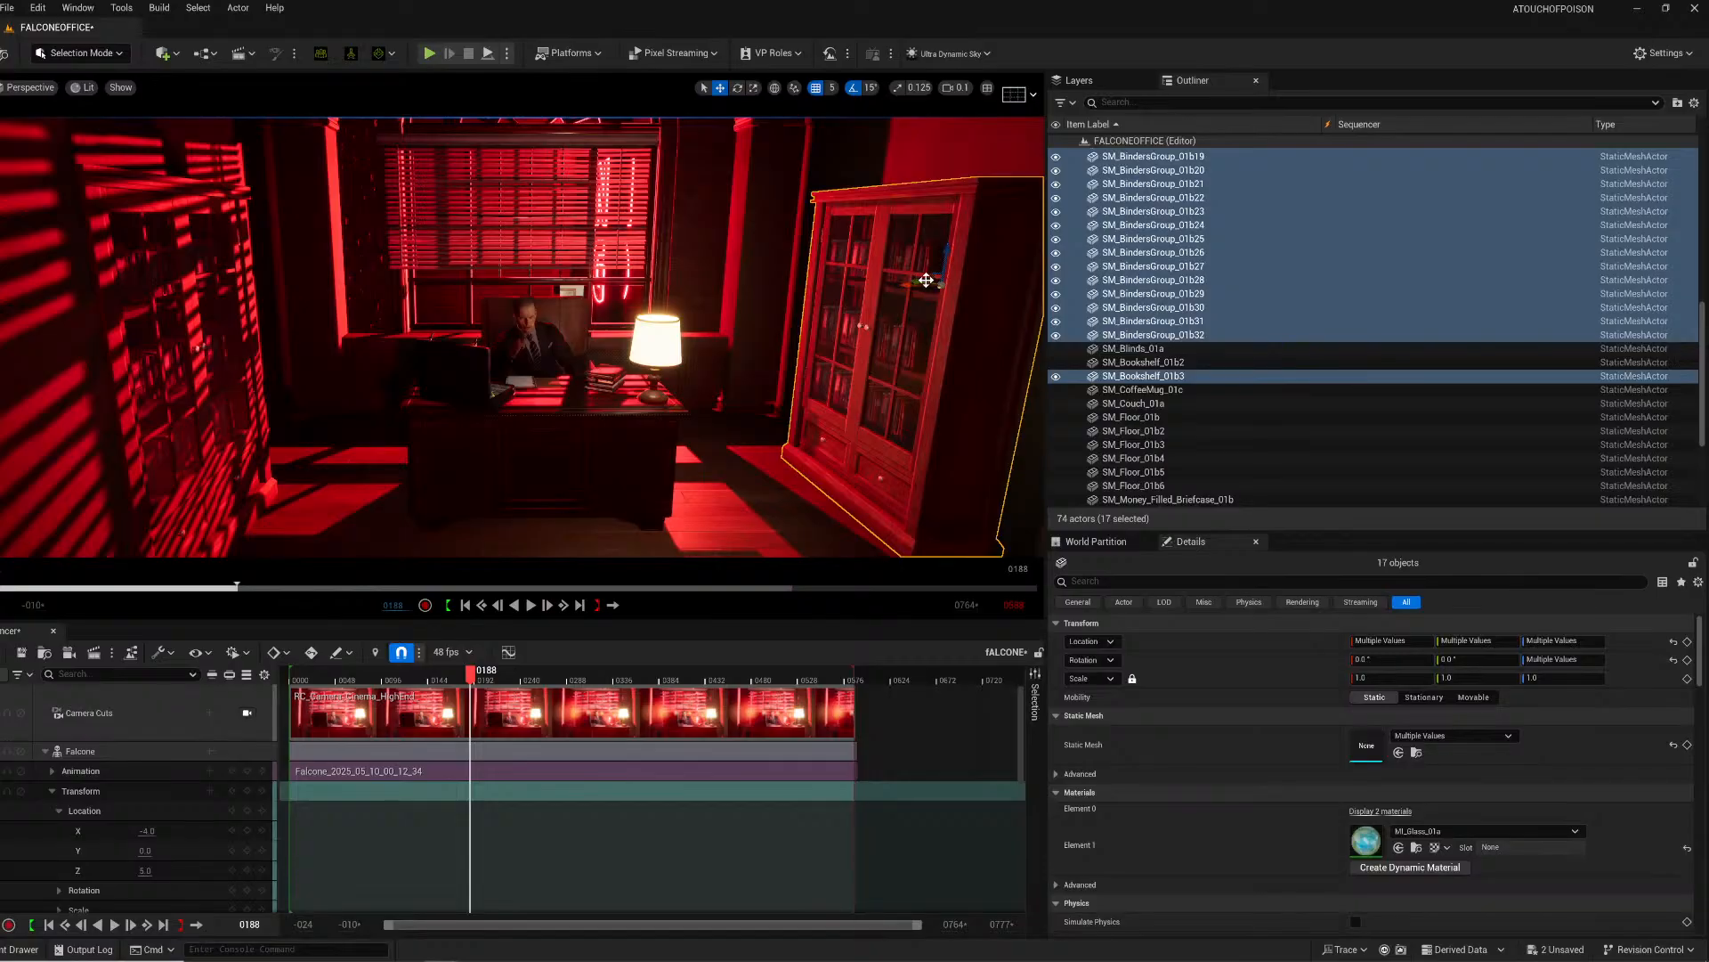
left_click_drag(926, 282, 899, 273)
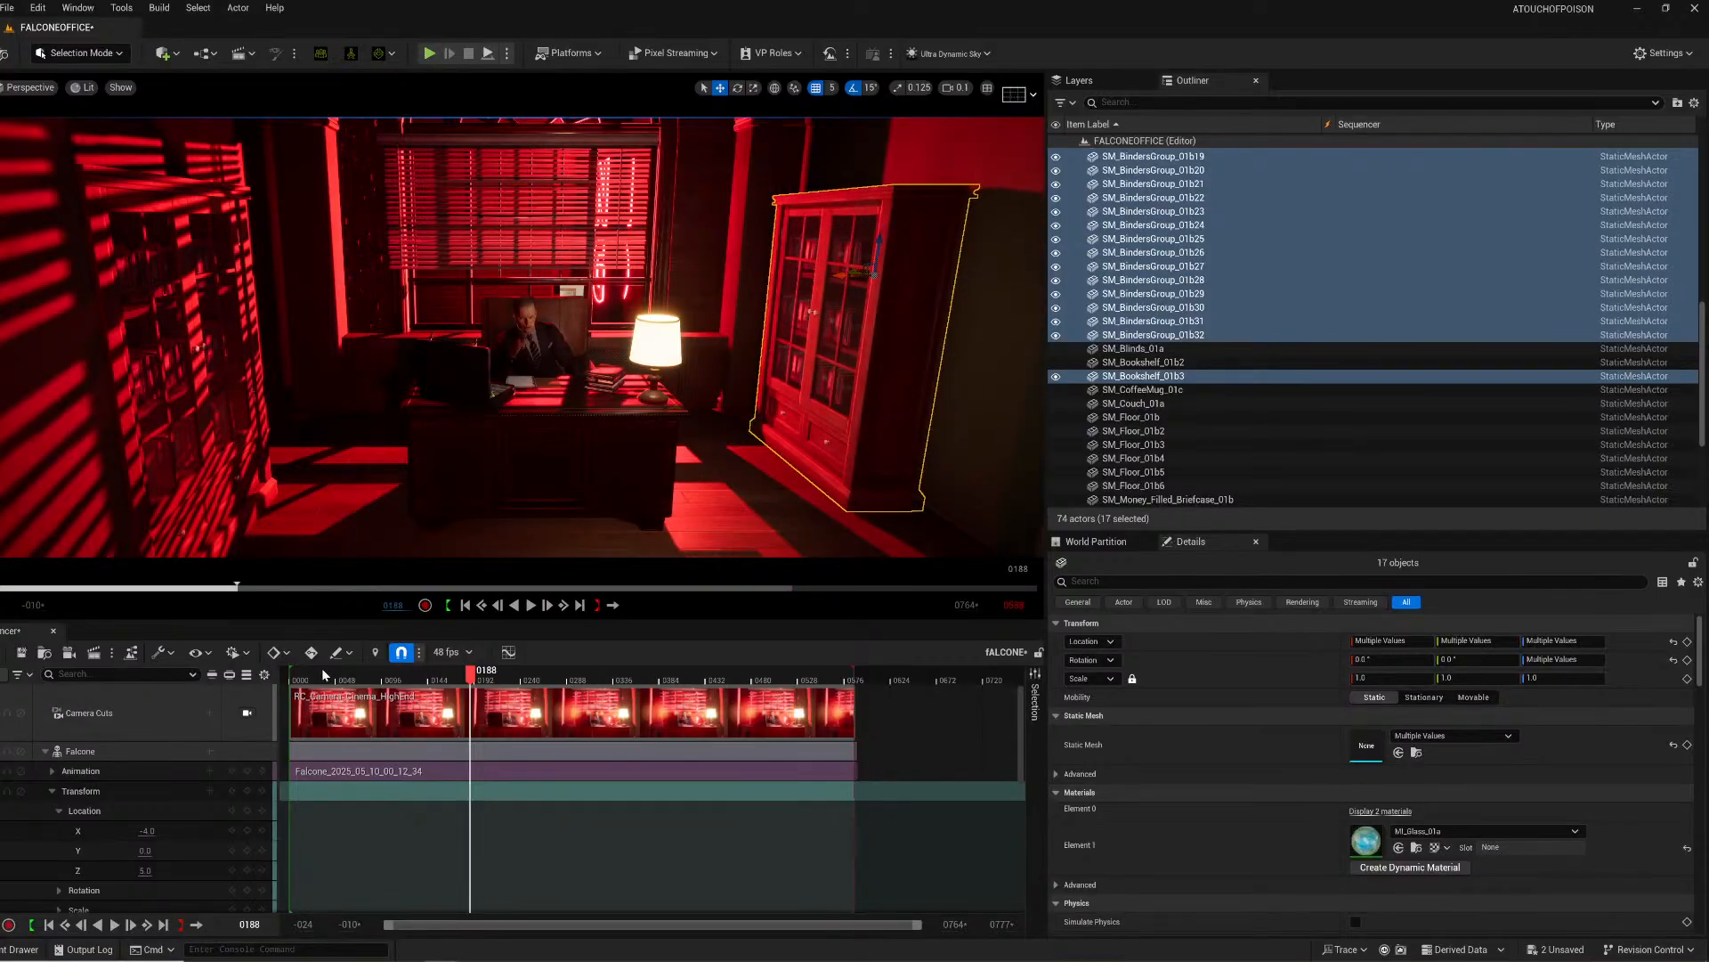
Step: View the shot through the camera cut, play it briefly and scrub back to the start to check the filled bookshelves
left_click(247, 712)
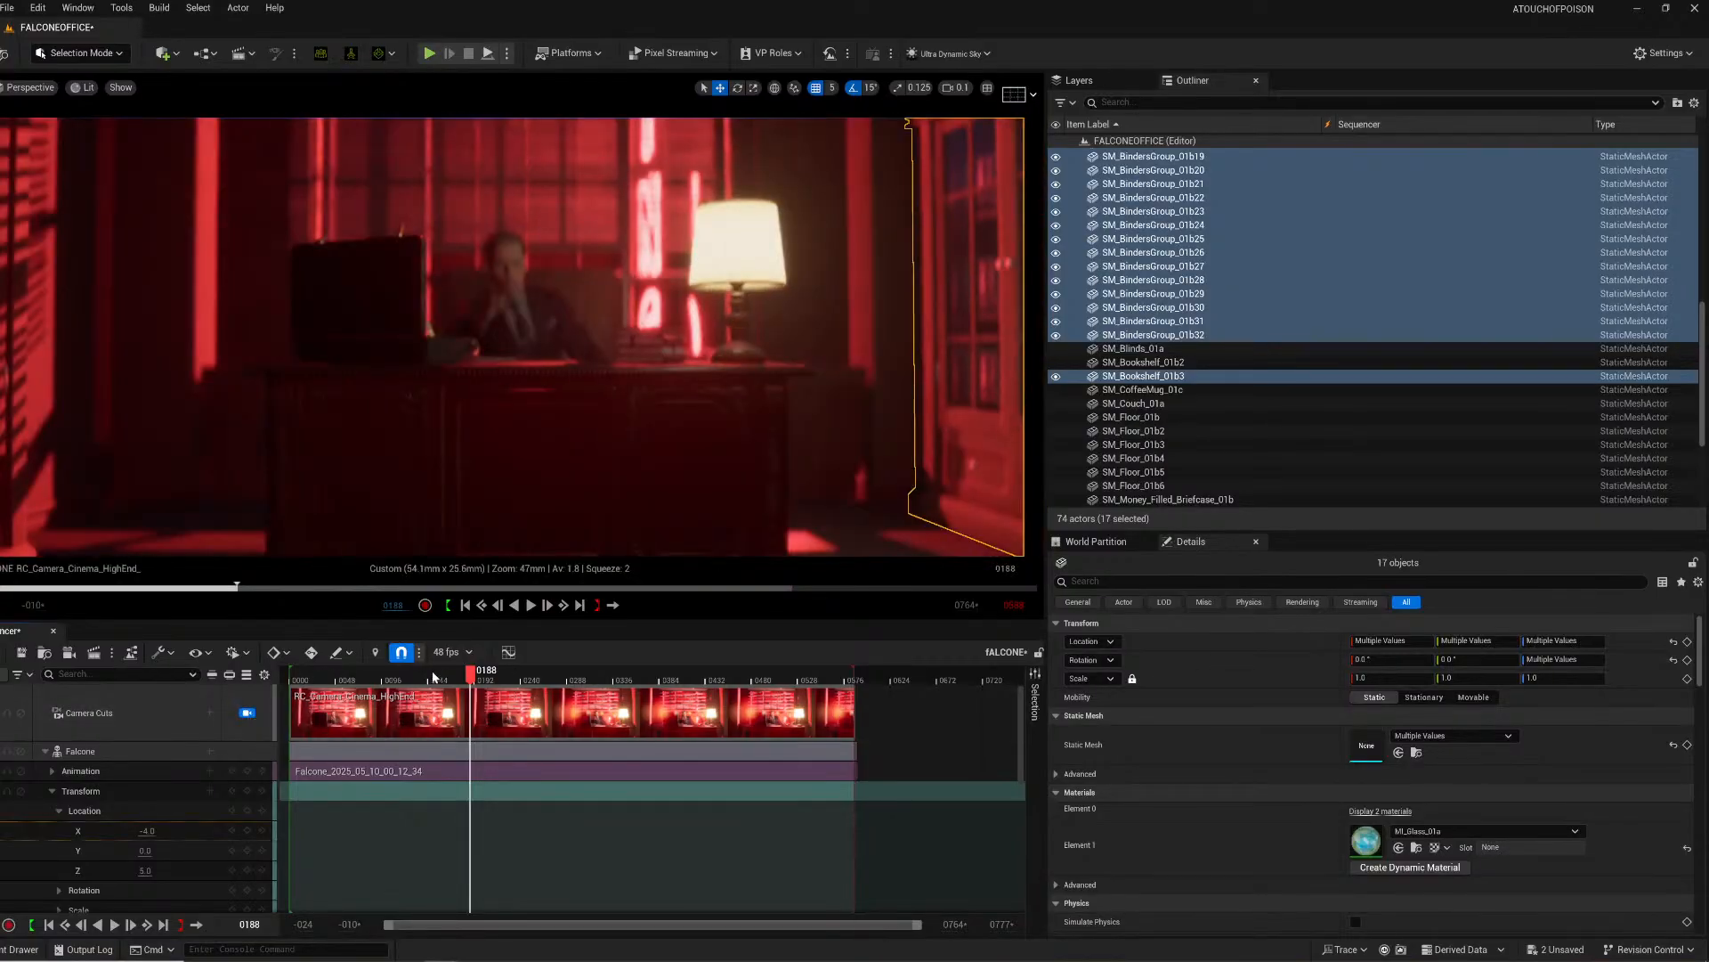
key("space")
key("space")
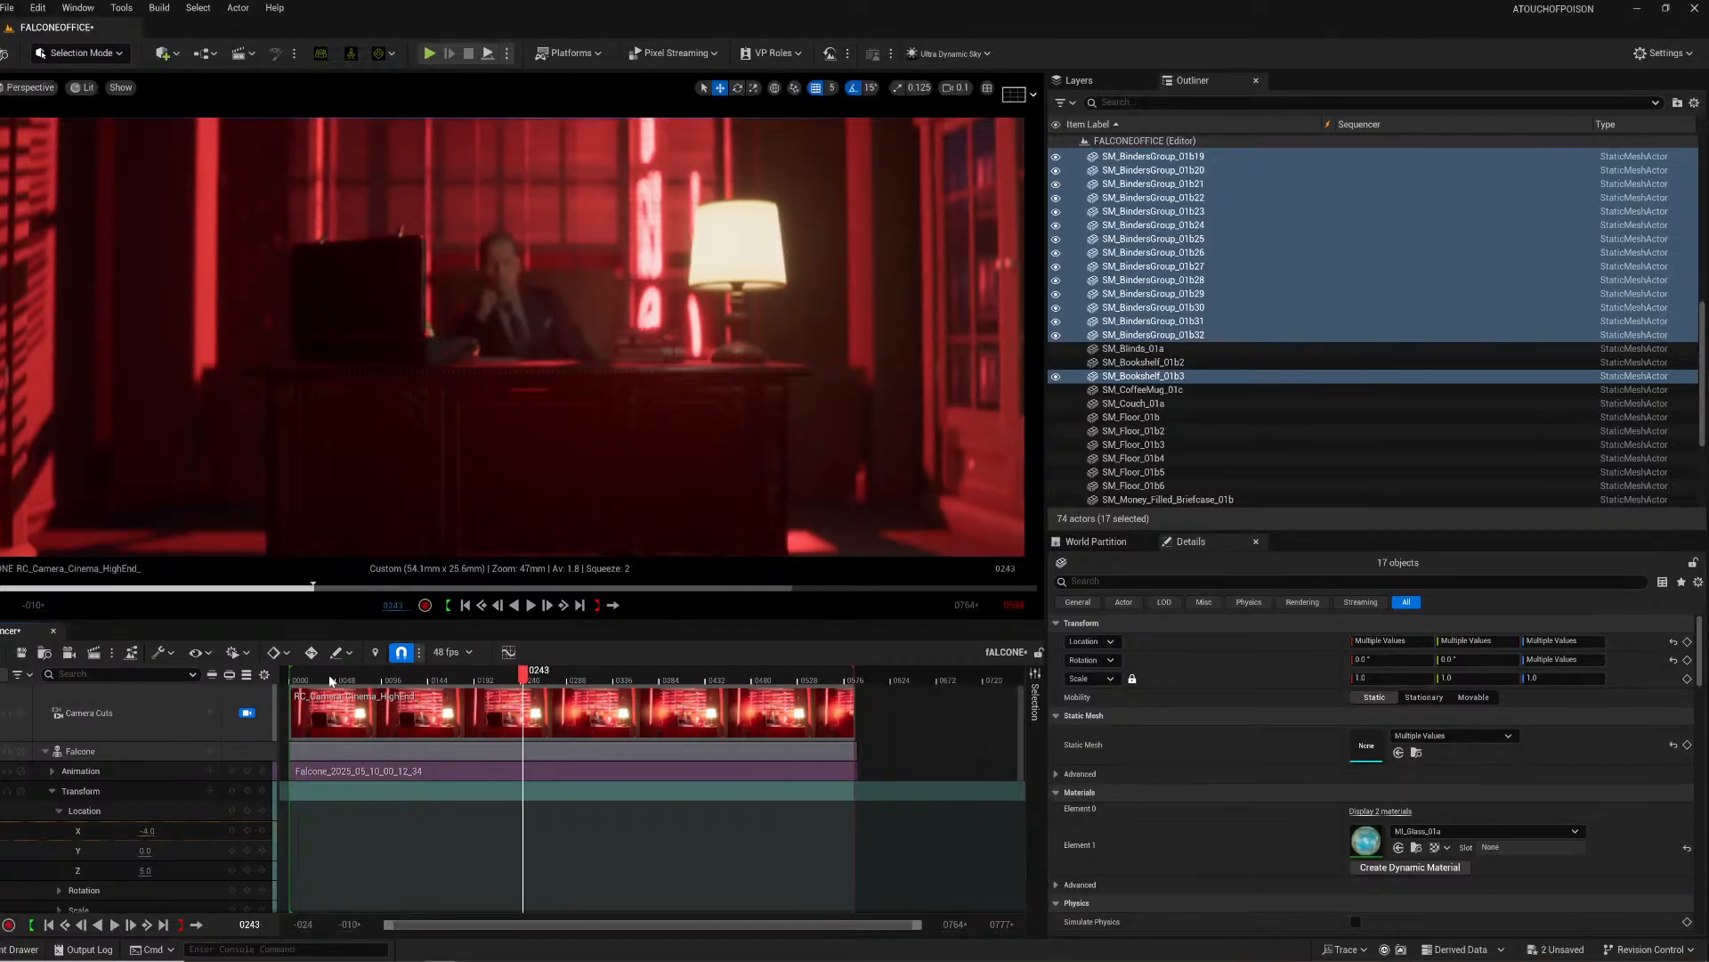
left_click(340, 679)
left_click_drag(403, 674, 323, 674)
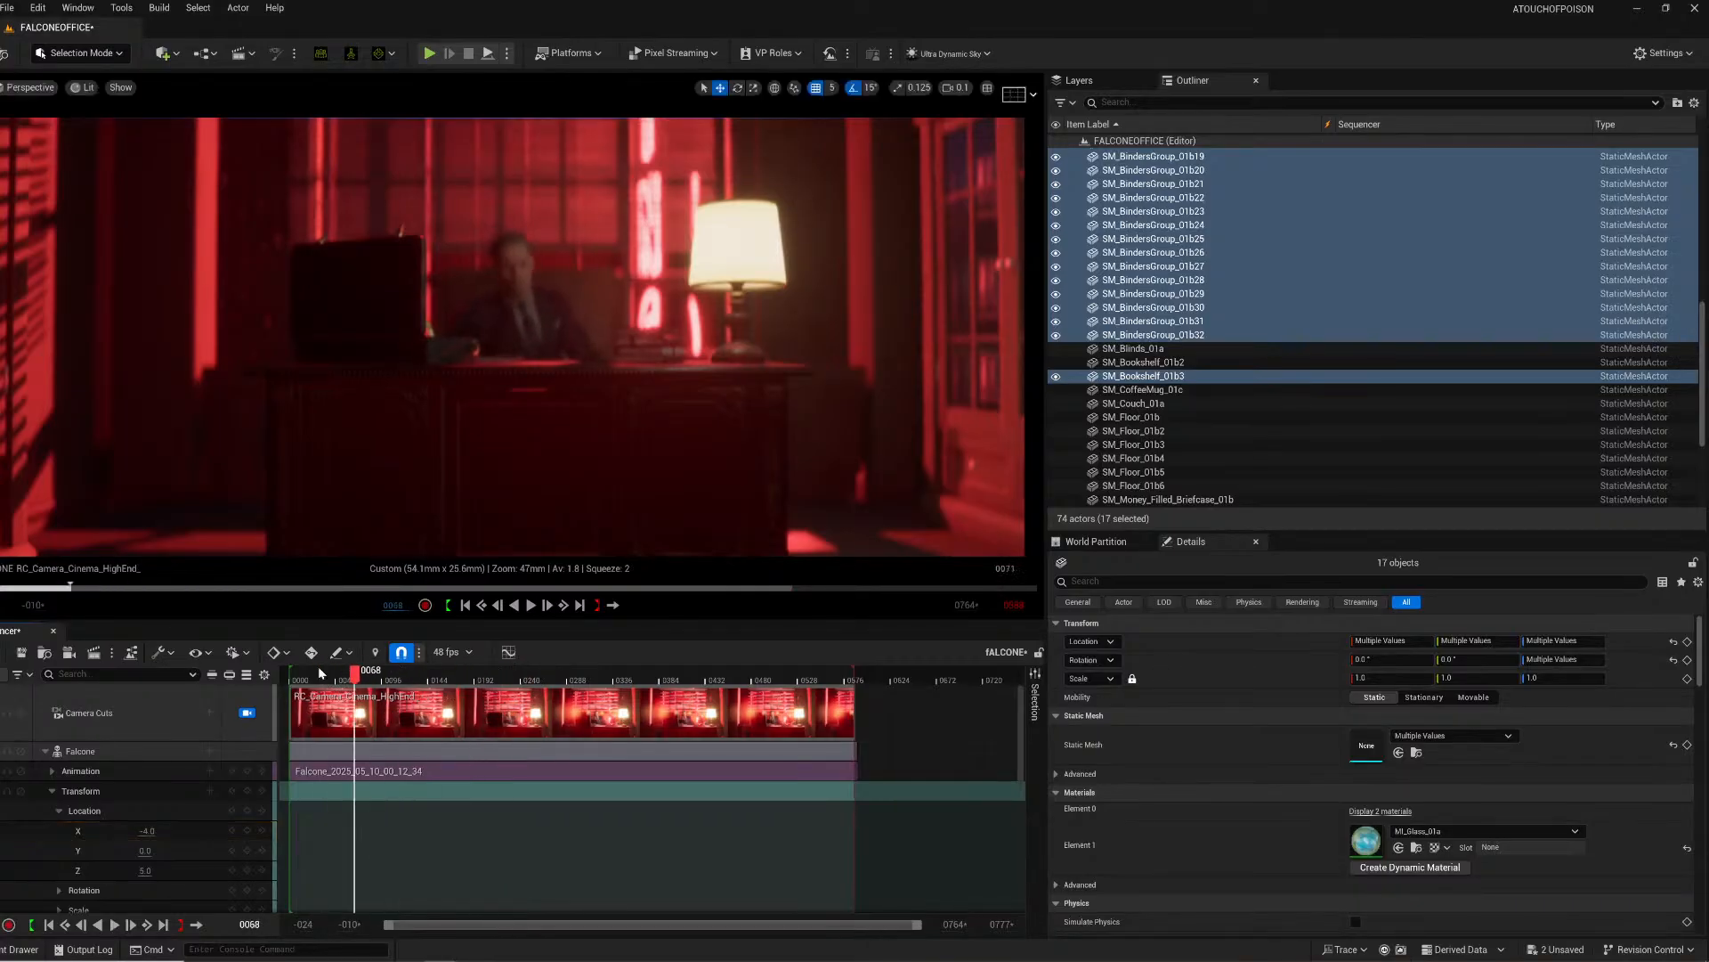
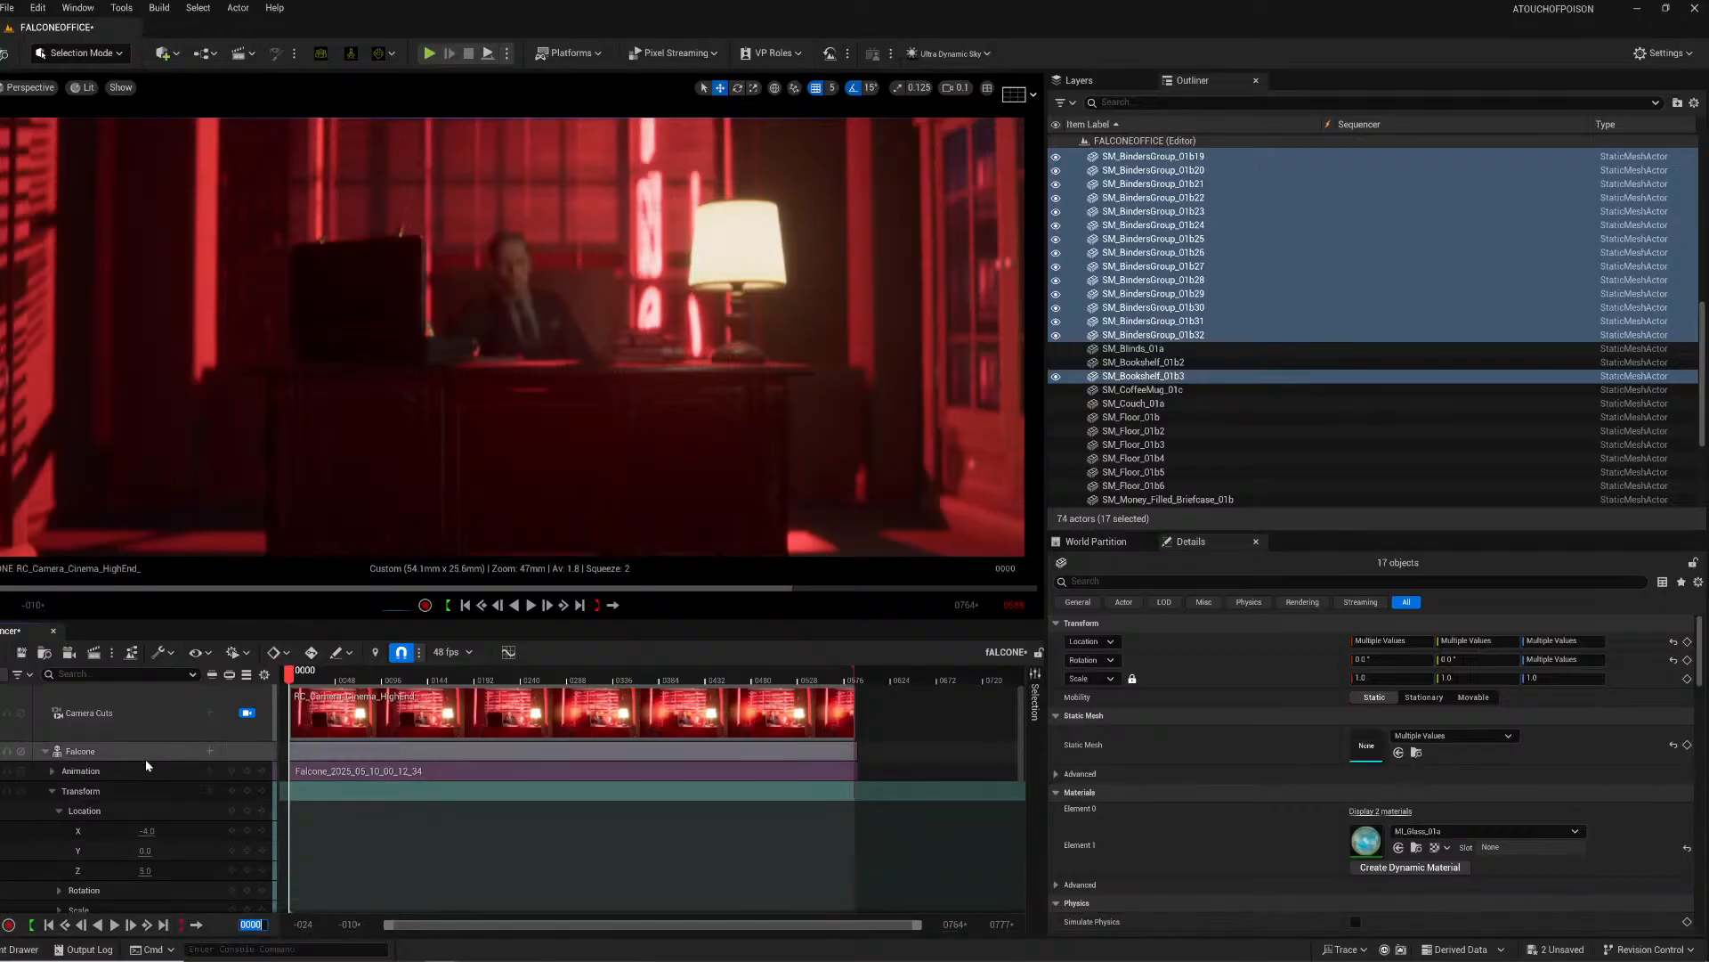
Step: Key the location, rotation and scale of RC_Camera_Cinema_HighEnd_ at frame 0
scroll(152, 841, "down", 2)
scroll(150, 837, "down", 5)
left_click(136, 714)
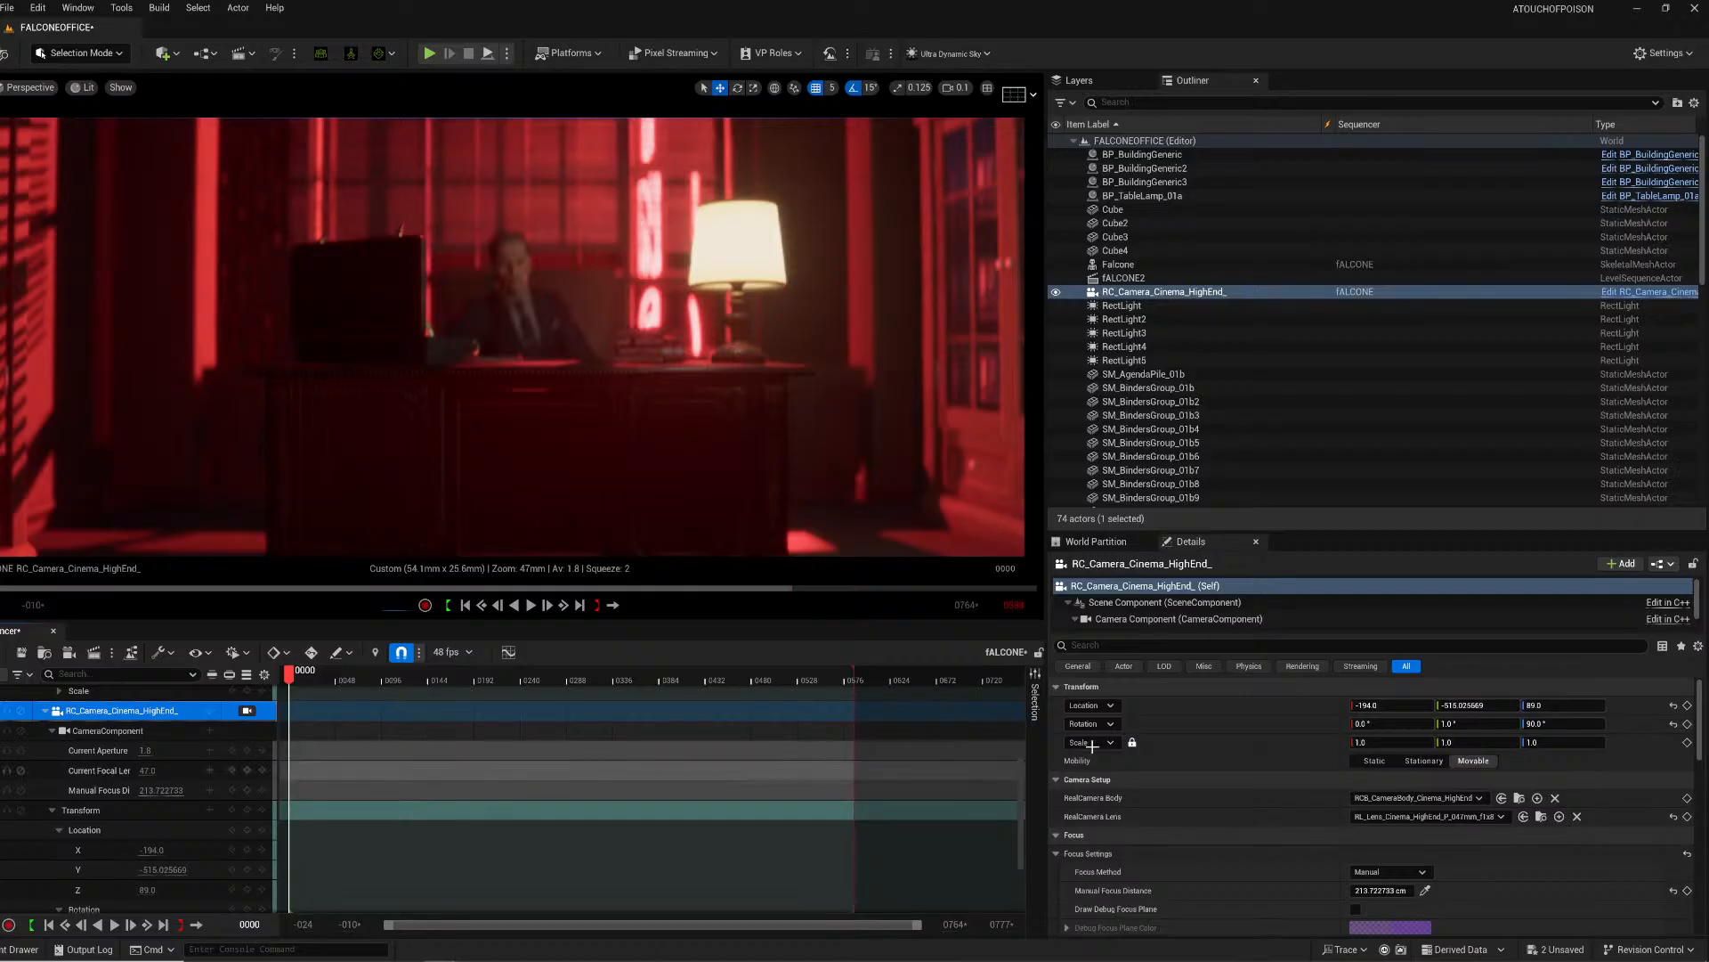
left_click(1687, 705)
left_click(1687, 724)
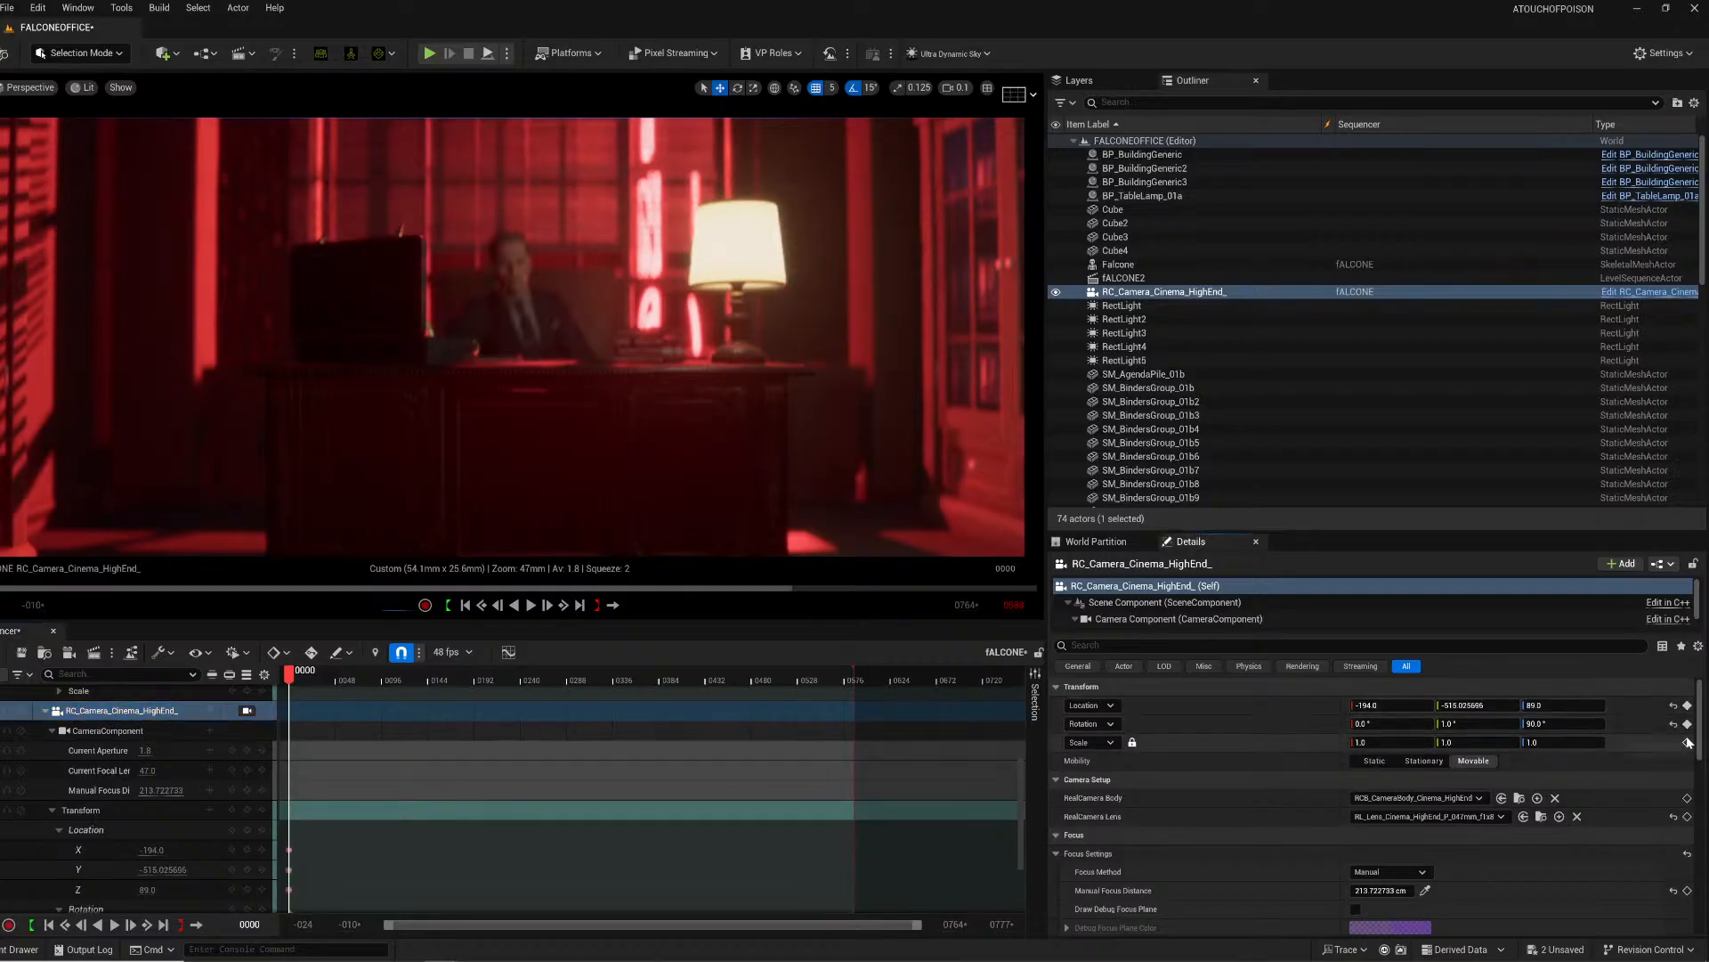
Step: Using the debug focus plane as a guide, set the camera's manual focus distance to about 360.57 cm and key it at frame 0
left_click(1355, 910)
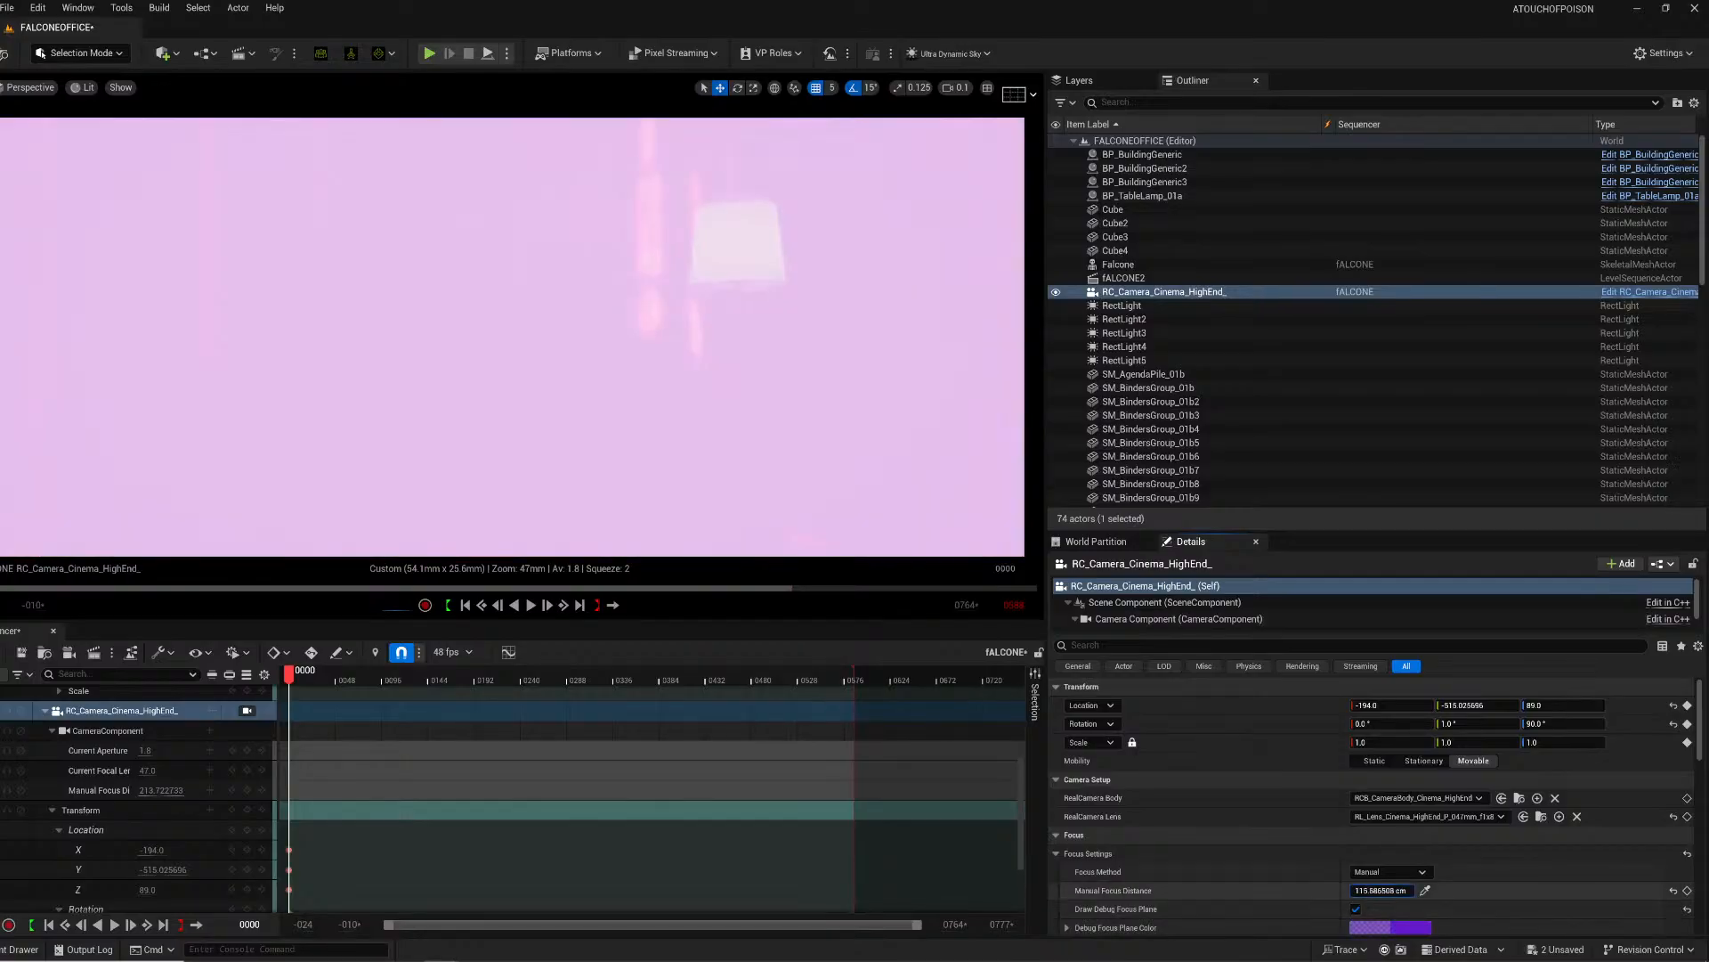
type("45")
key("Return")
left_click_drag(1382, 891, 1442, 890)
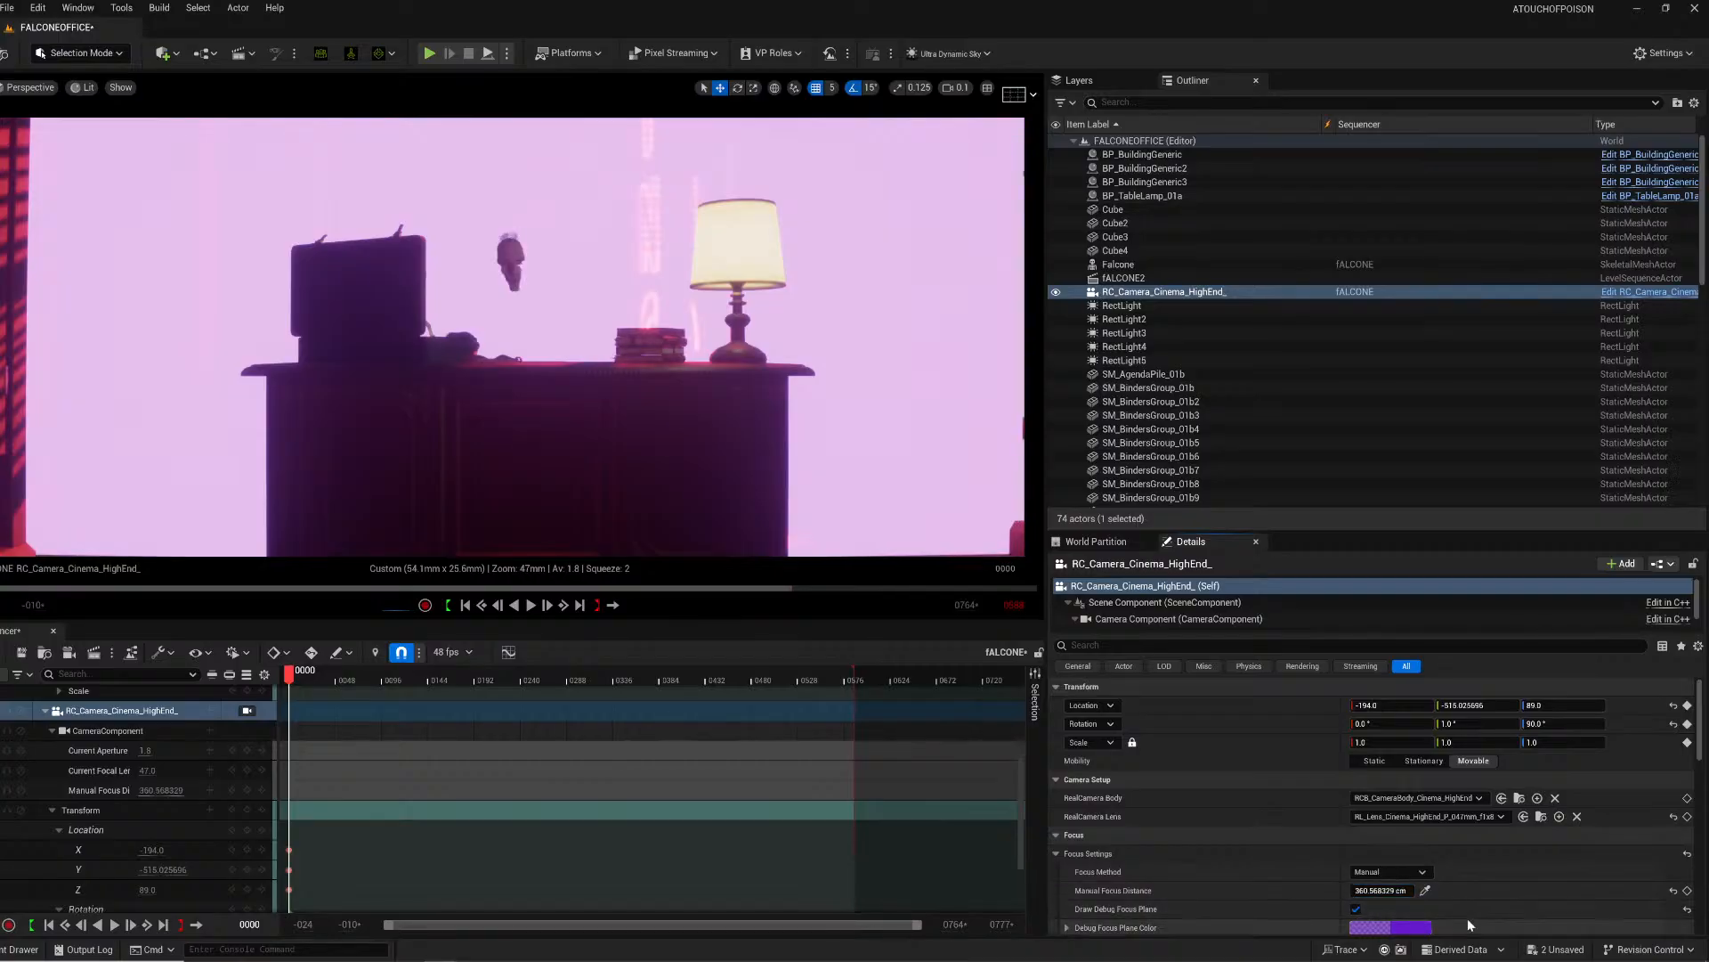
left_click(1356, 909)
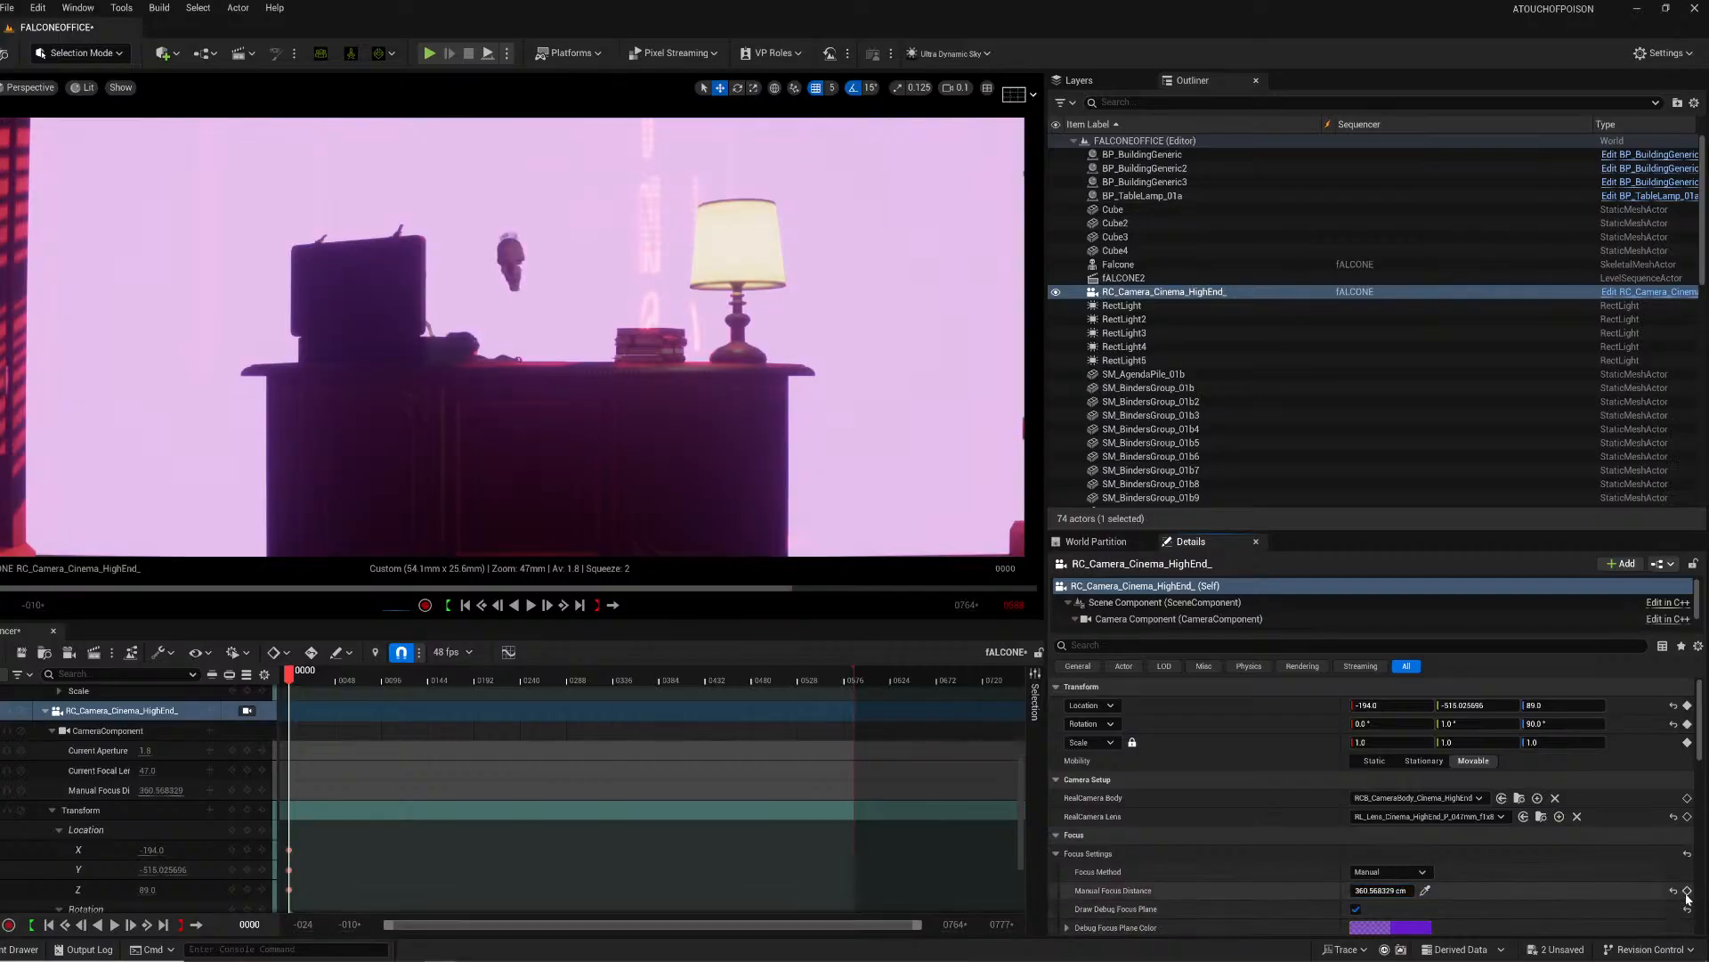
left_click(1356, 909)
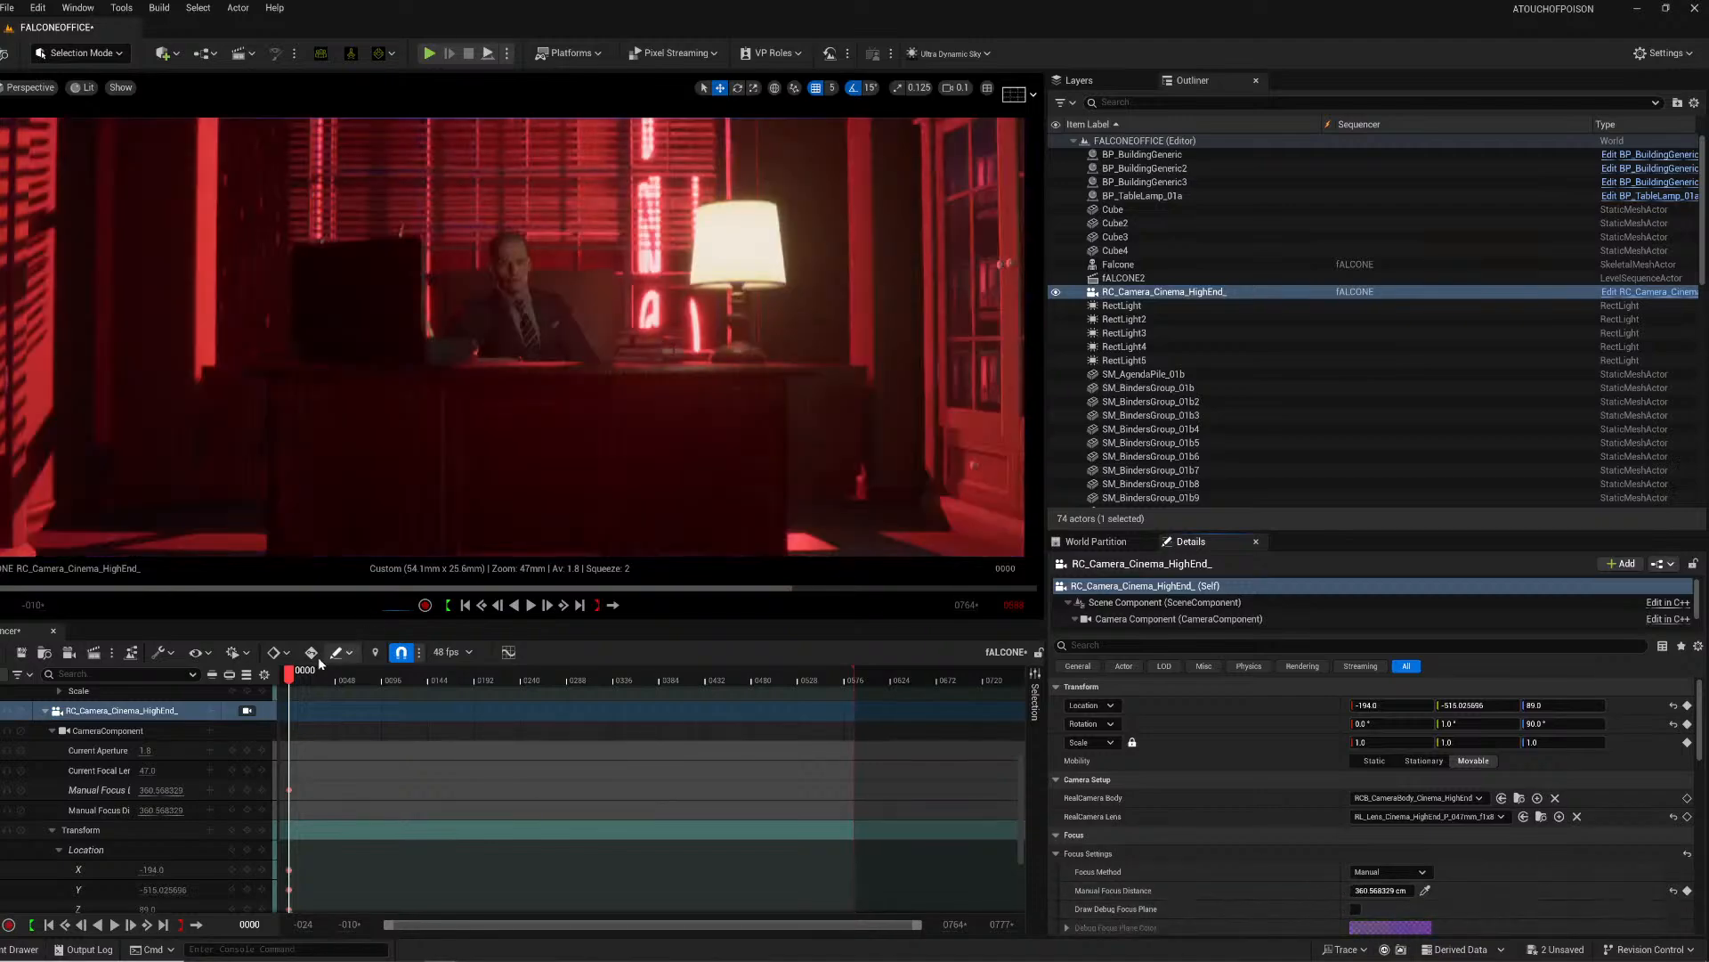
Step: Set the intensity of the desk lamp's PointLight component to 0.25
left_click_drag(469, 682, 517, 683)
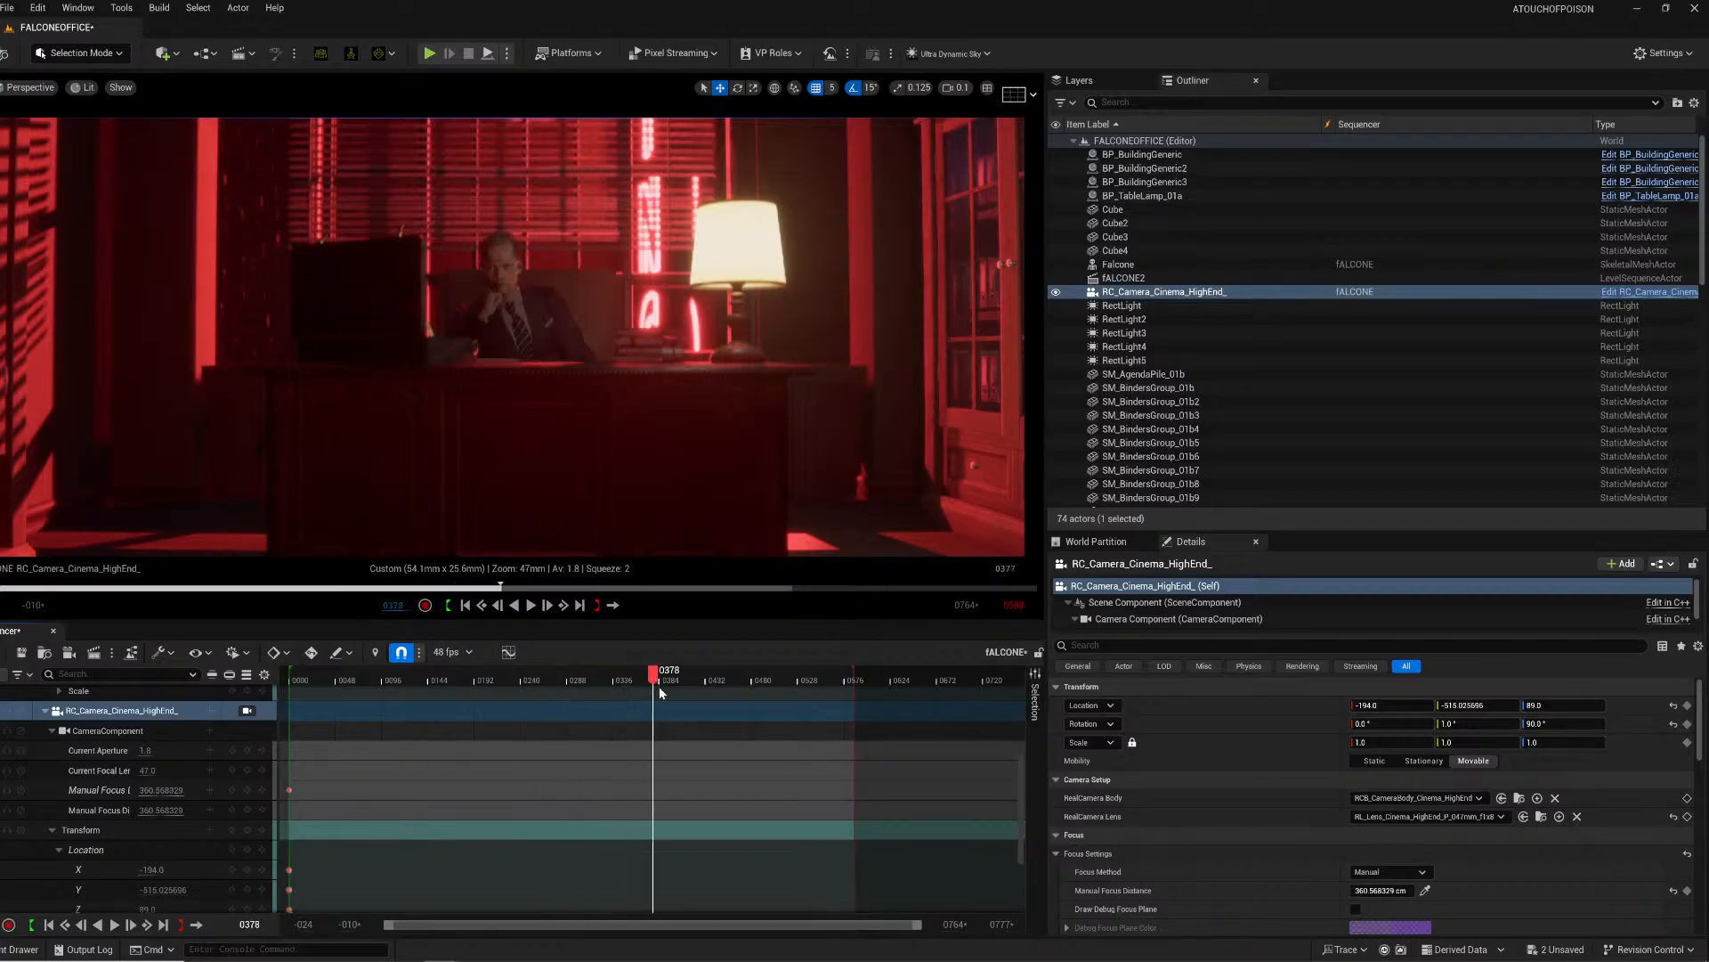
left_click_drag(680, 687, 682, 687)
left_click(757, 285)
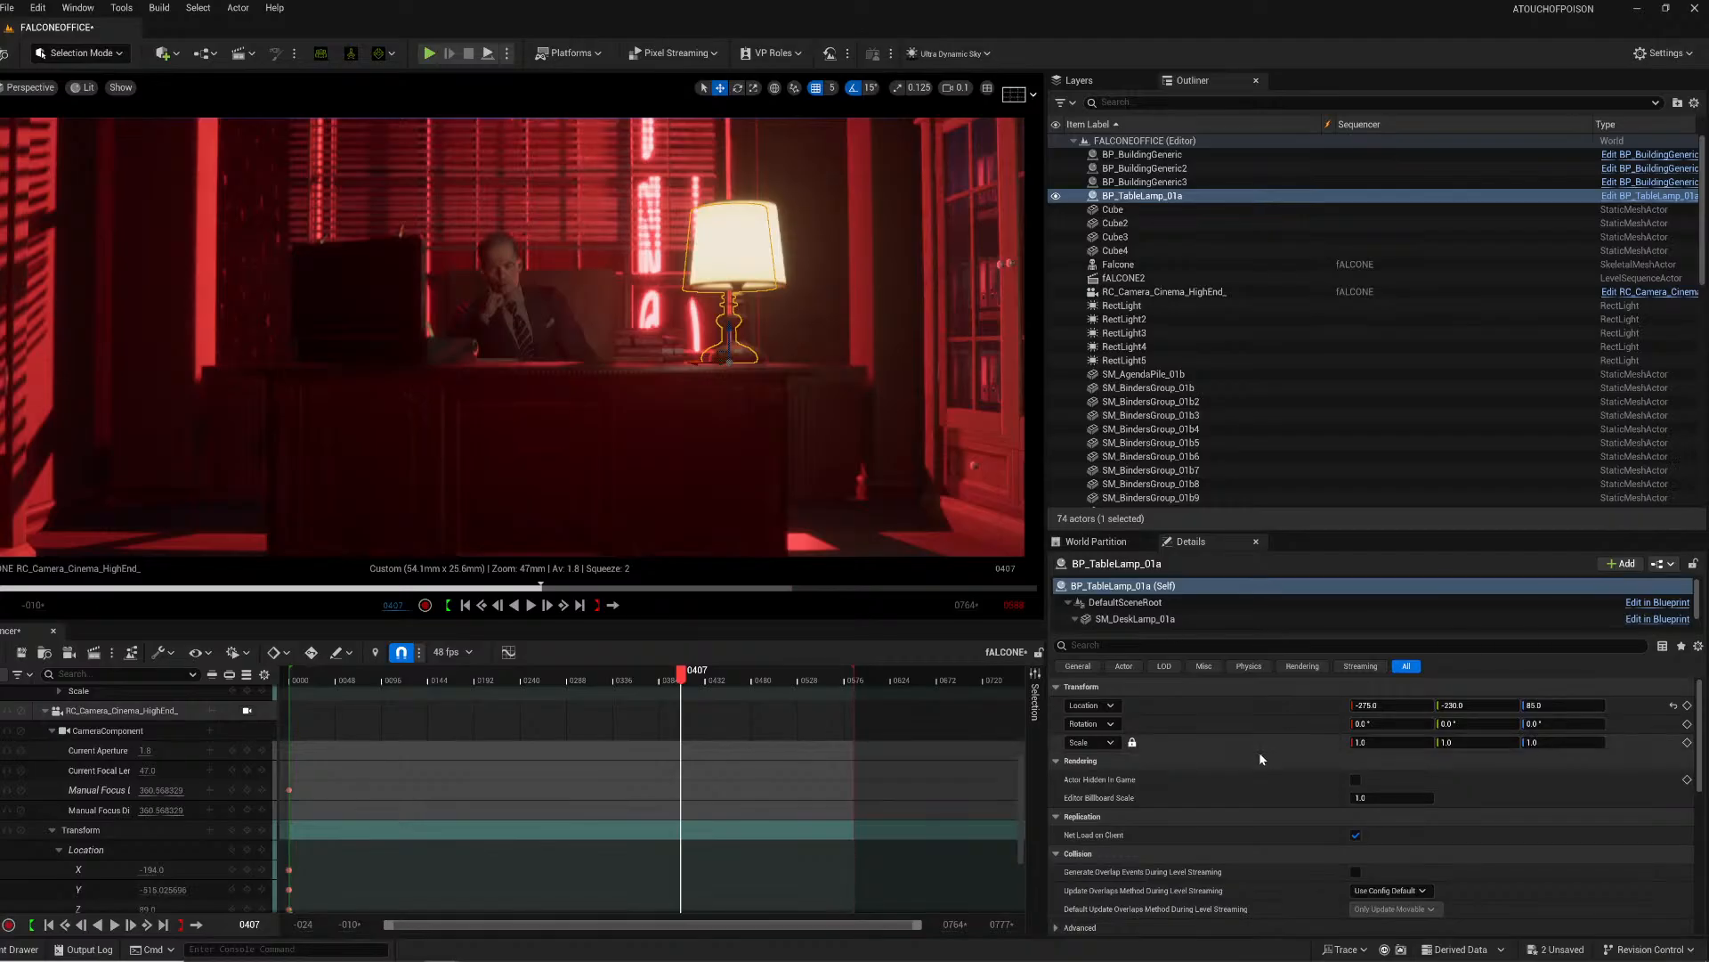
scroll(1156, 604, "down", 2)
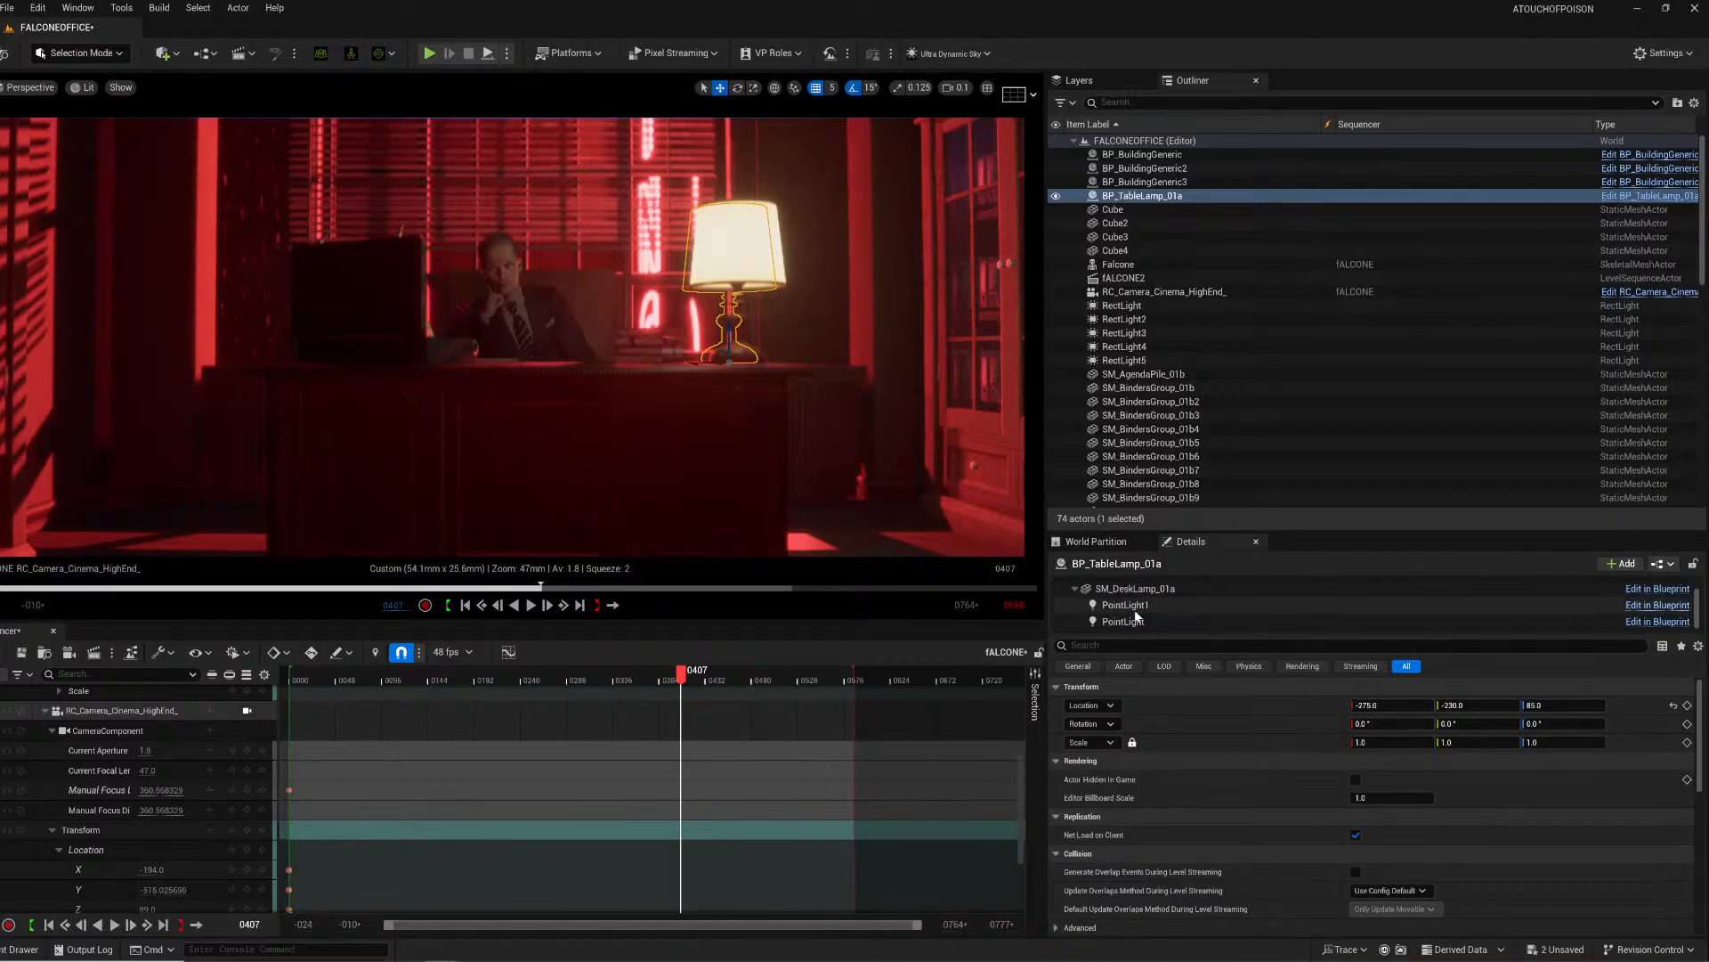
left_click(1134, 620)
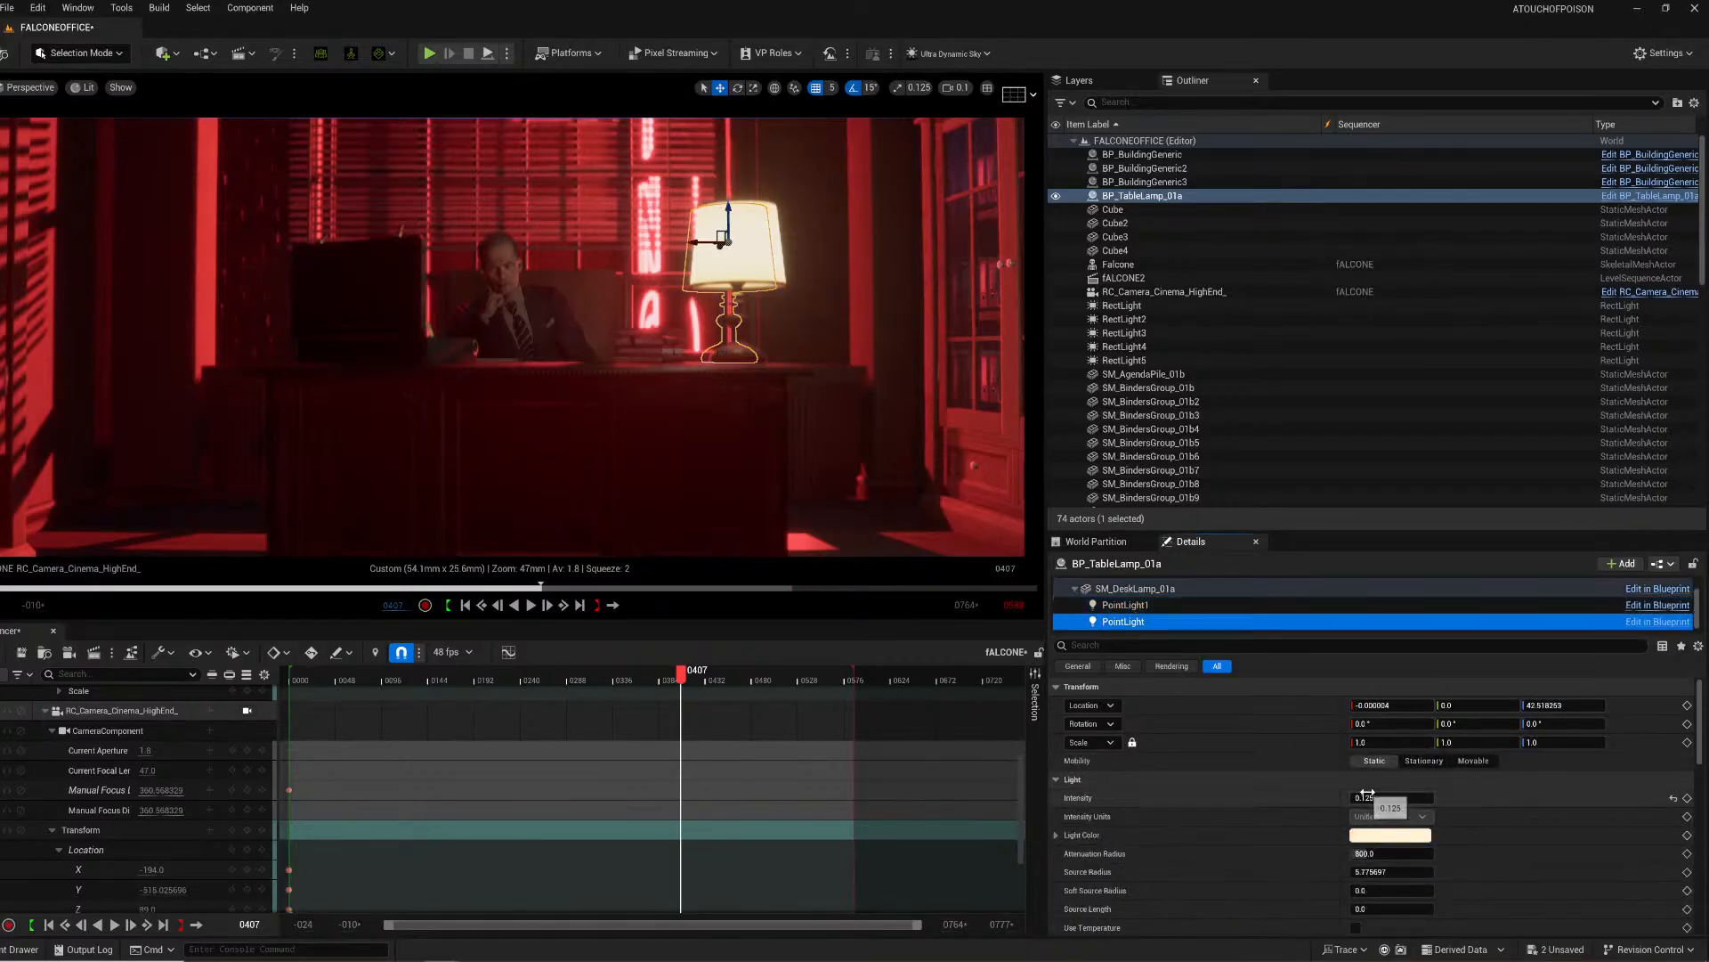
left_click(1367, 797)
type(".25")
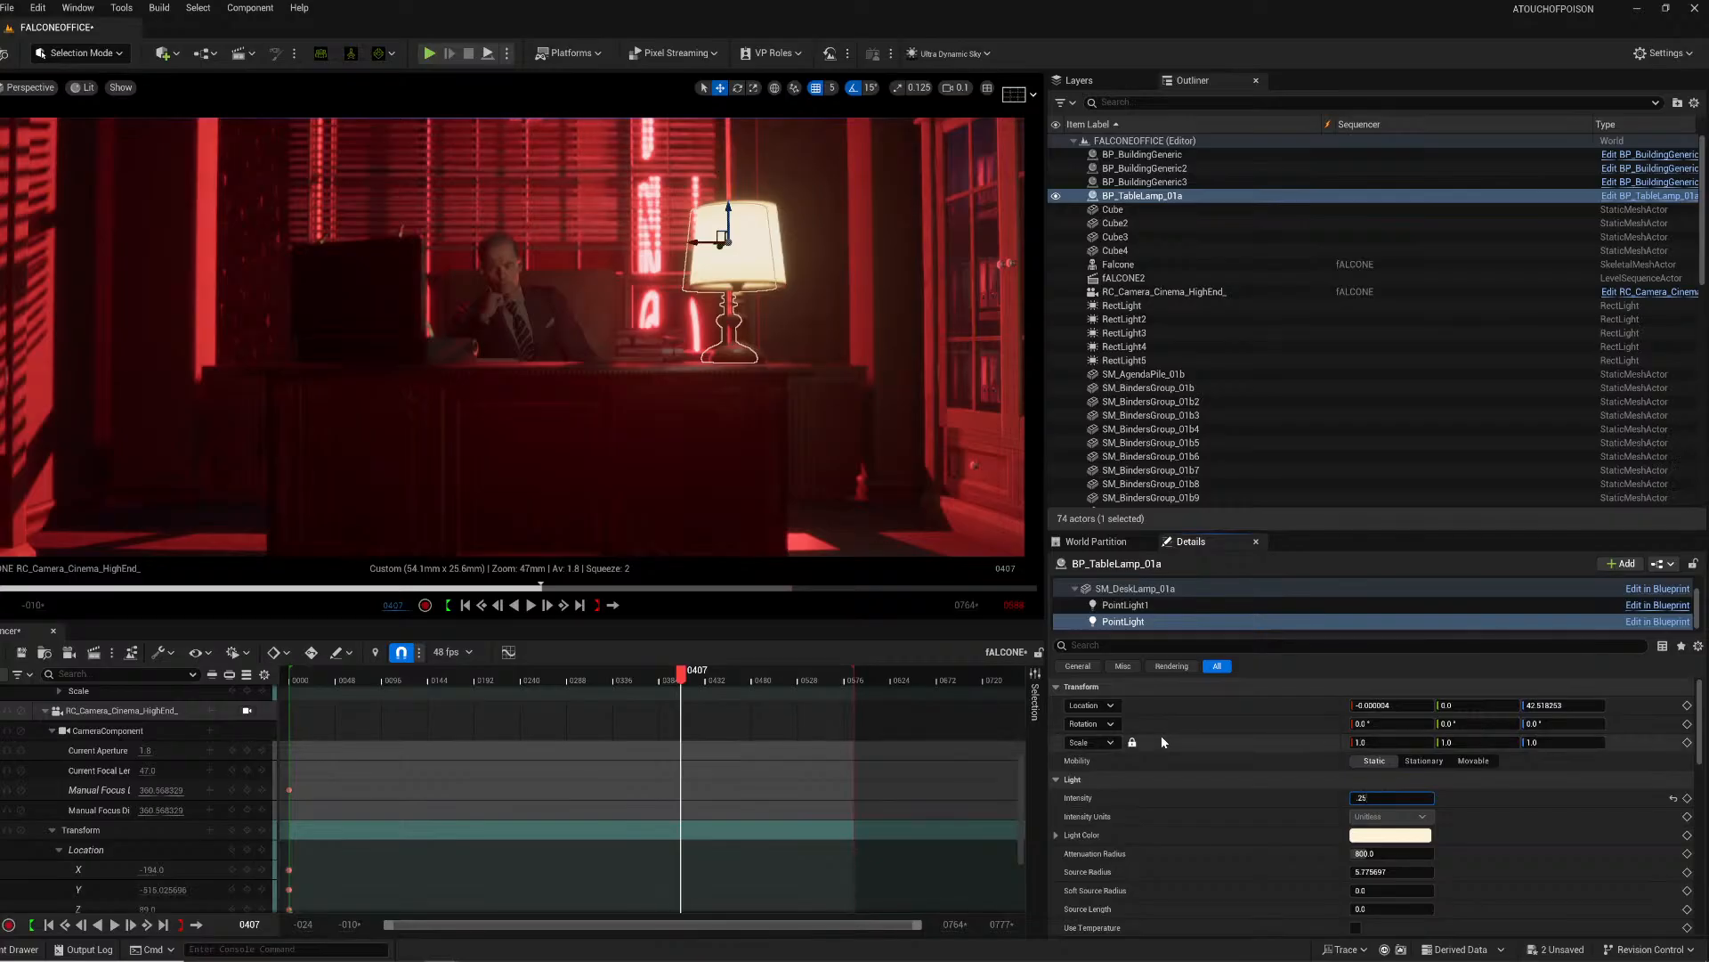
key("Return")
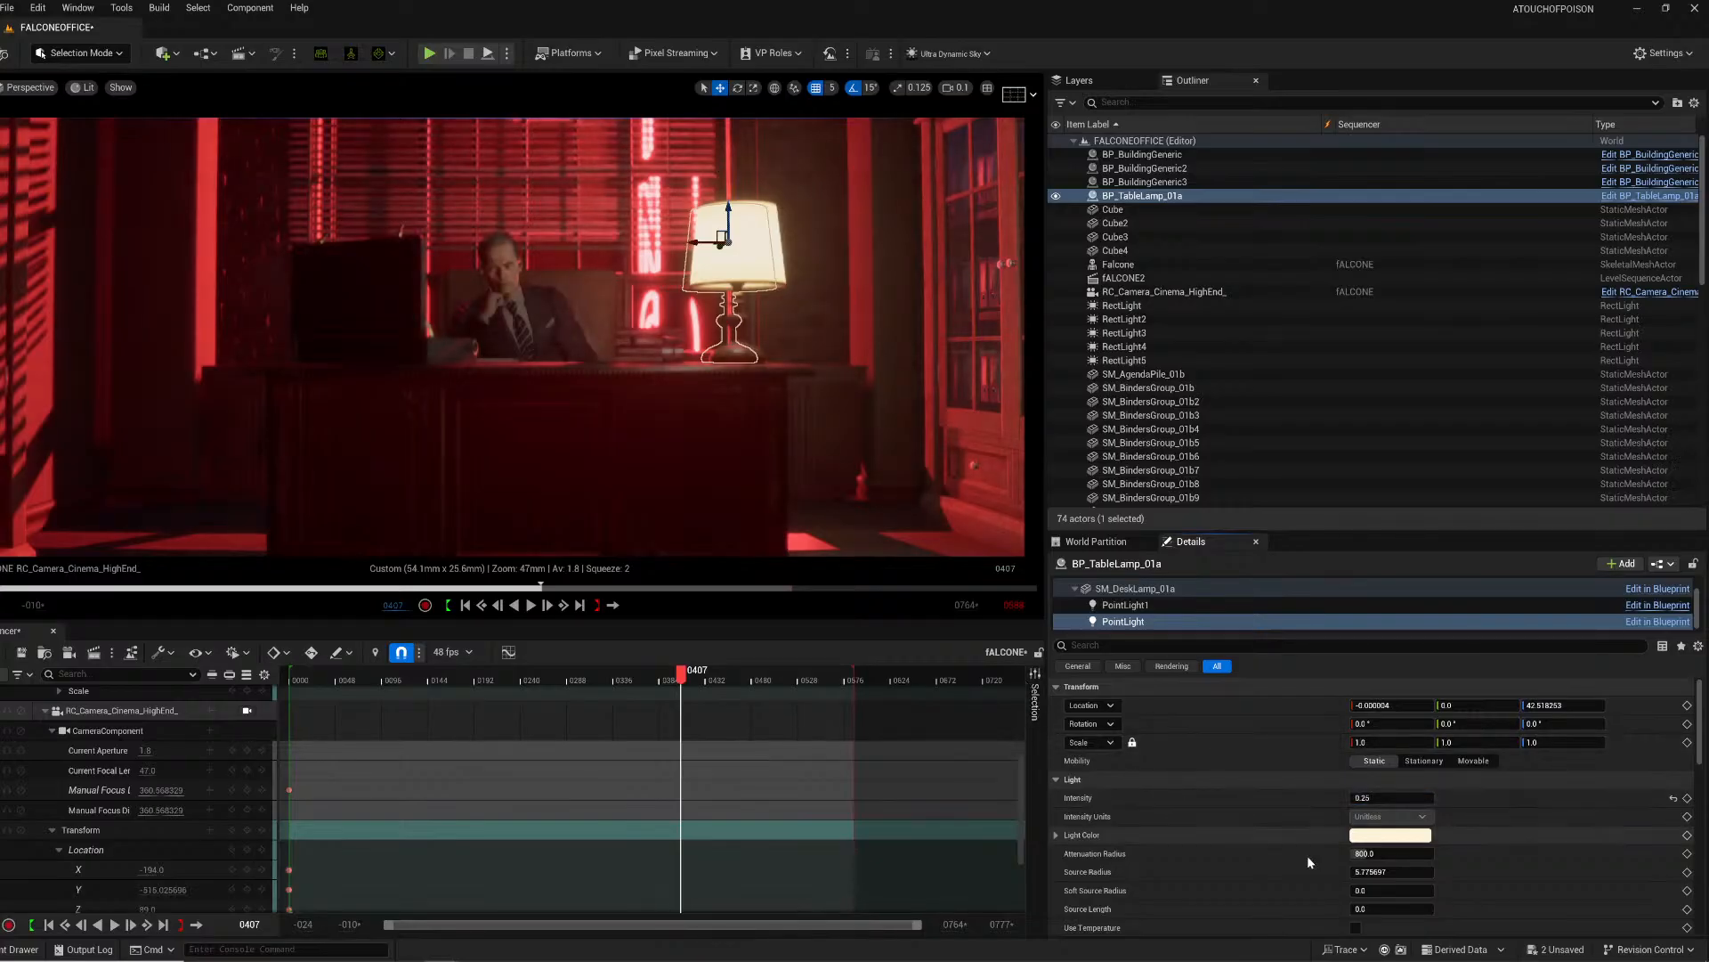
Step: Enable Use Temperature on the lamp's PointLight and set the temperature to 3200
scroll(1347, 881, "down", 1)
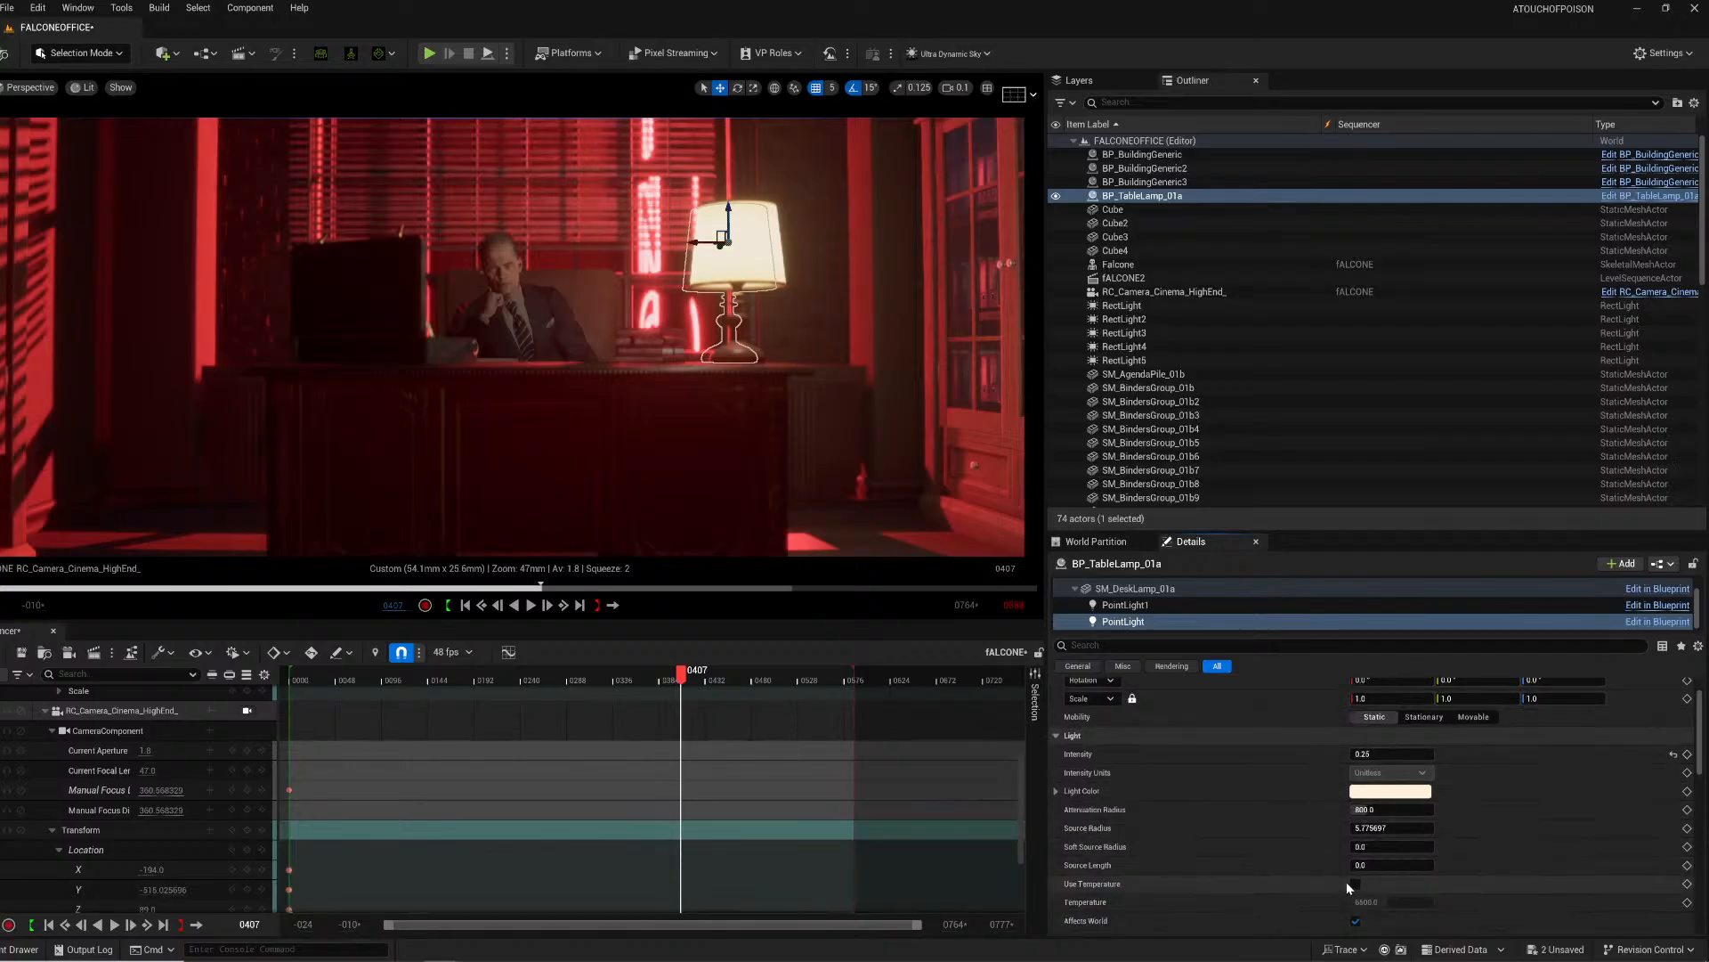
left_click(1363, 900)
type("3")
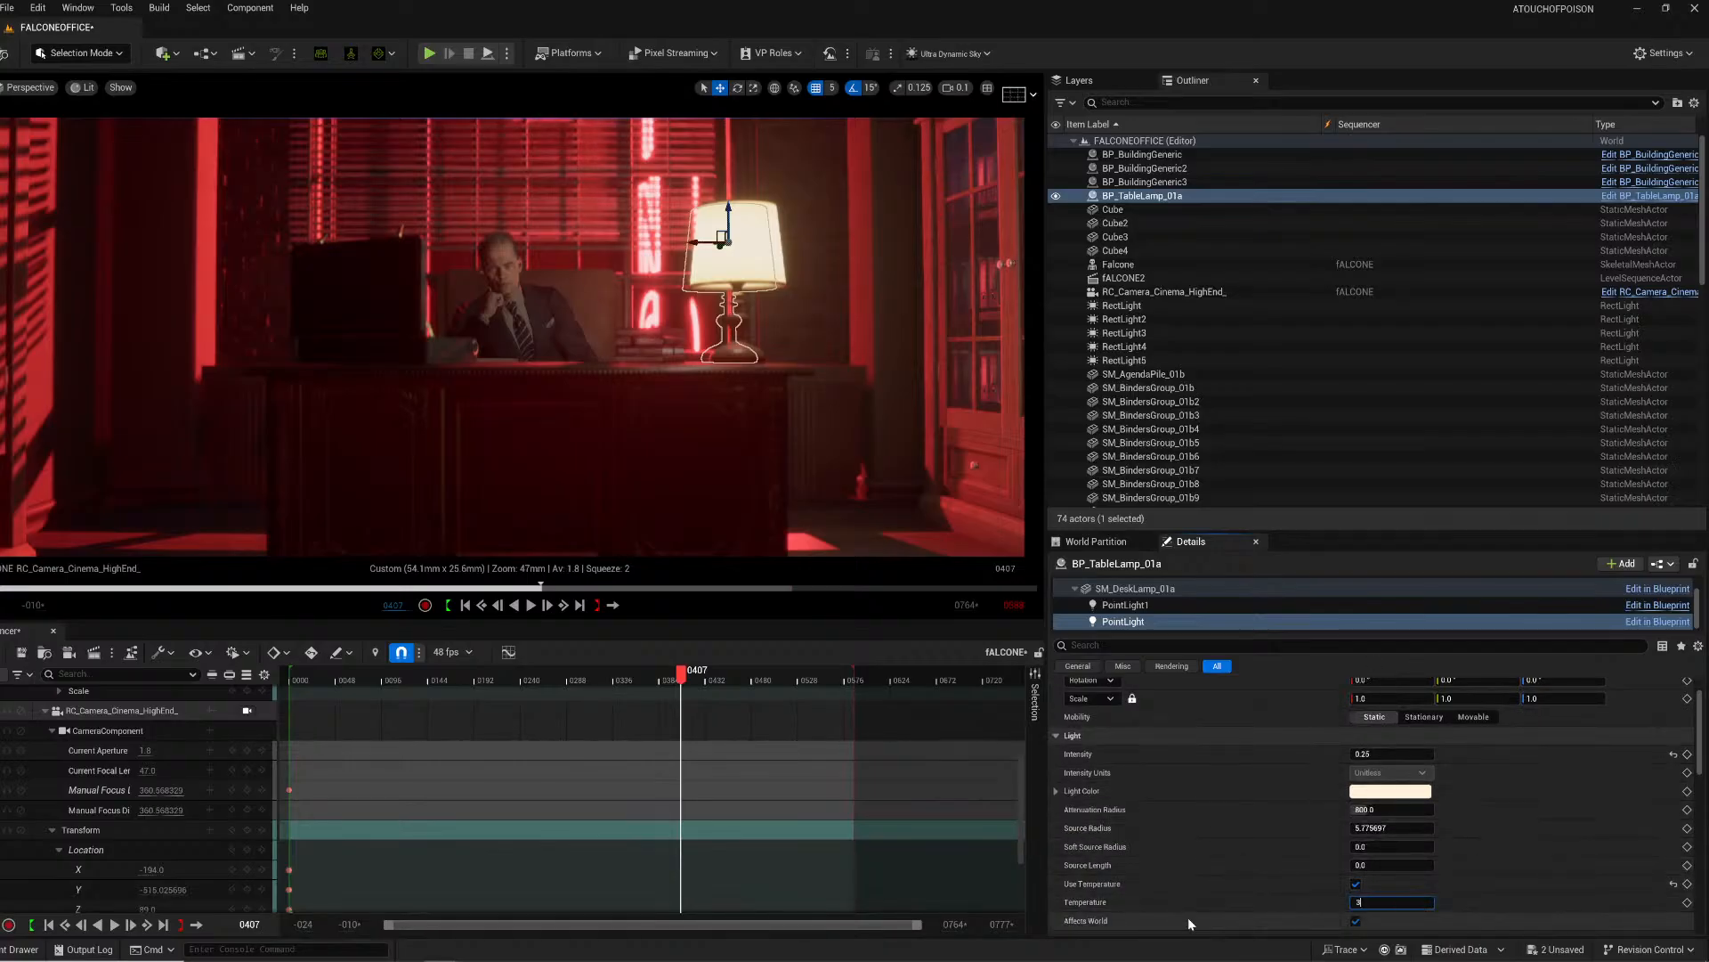
type("200")
key("Return")
Step: Play the shot from near its start to check the lamp light and focus on the seated man
left_click(303, 681)
key("space")
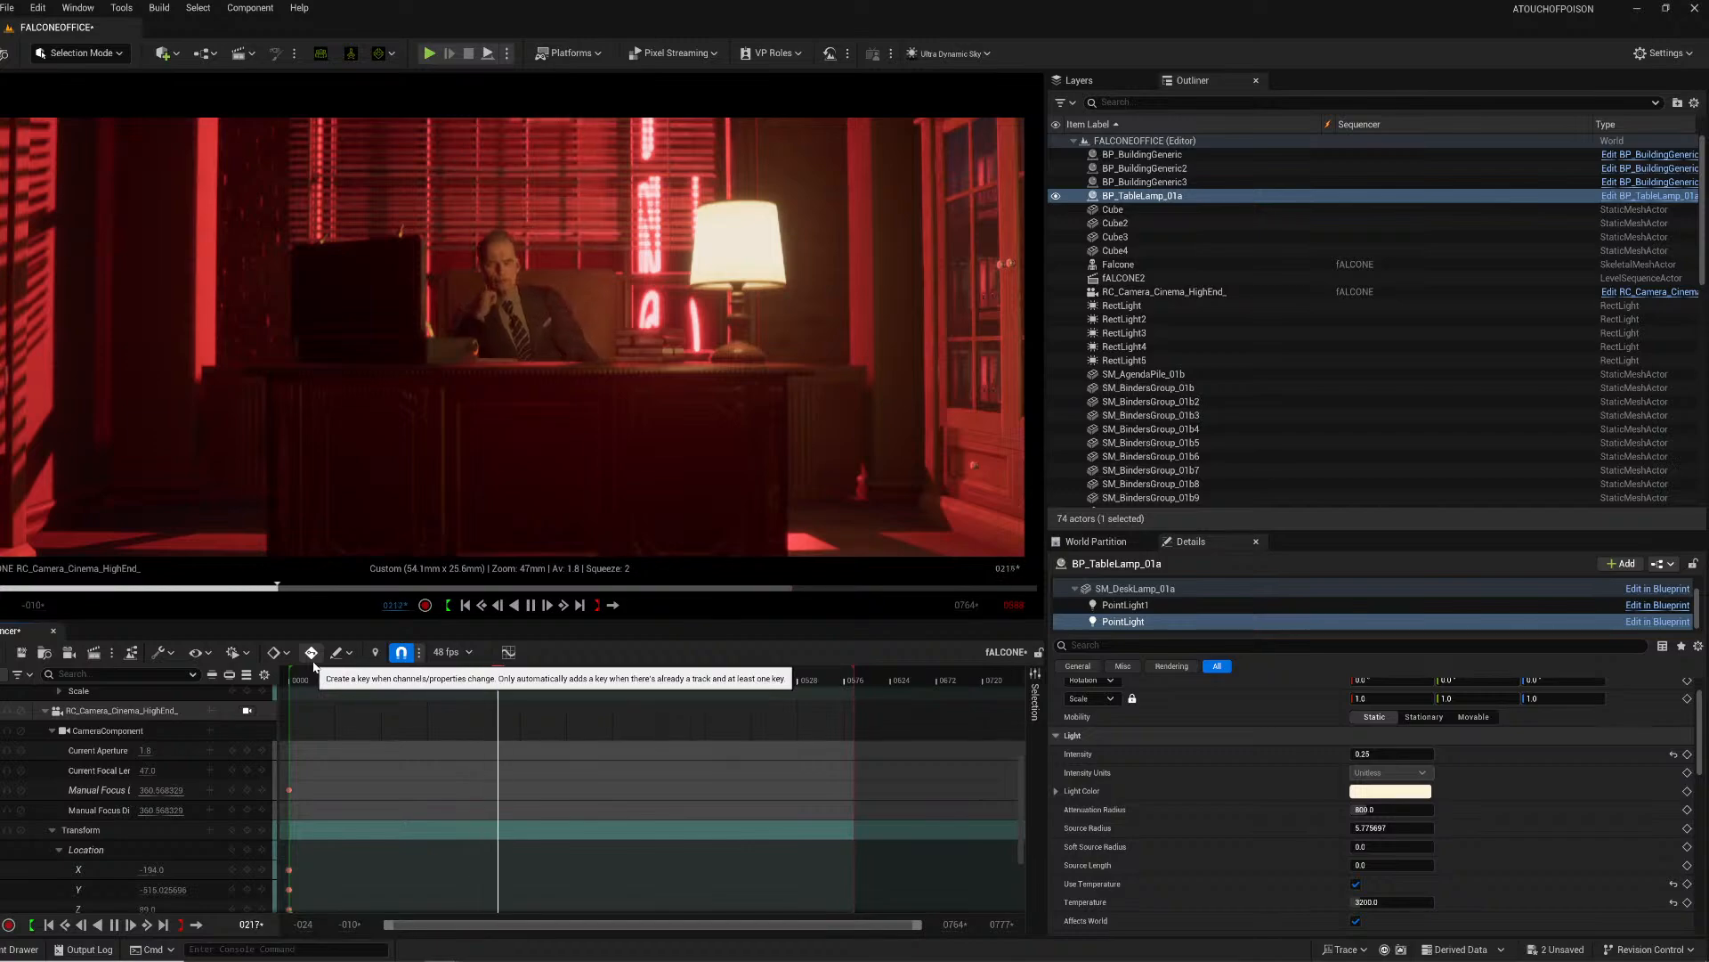
key("space")
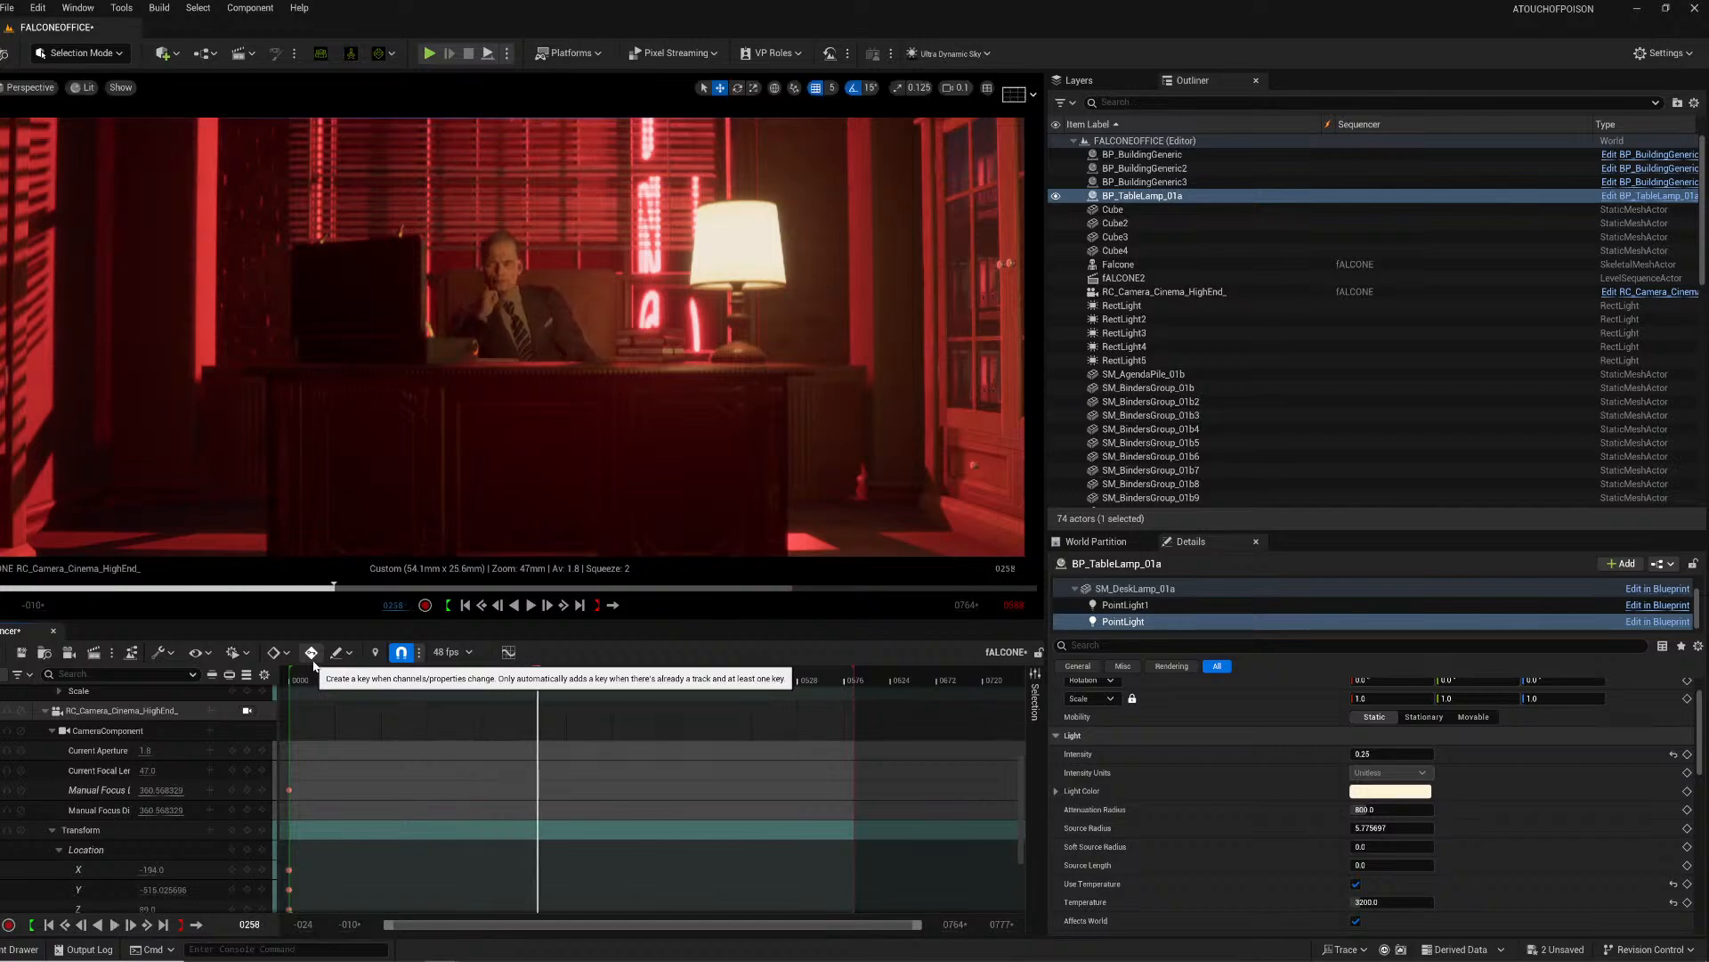
Step: At frame 586, key a camera push-in toward the man by changing the camera's Y and Z location and its pitch
left_click(784, 678)
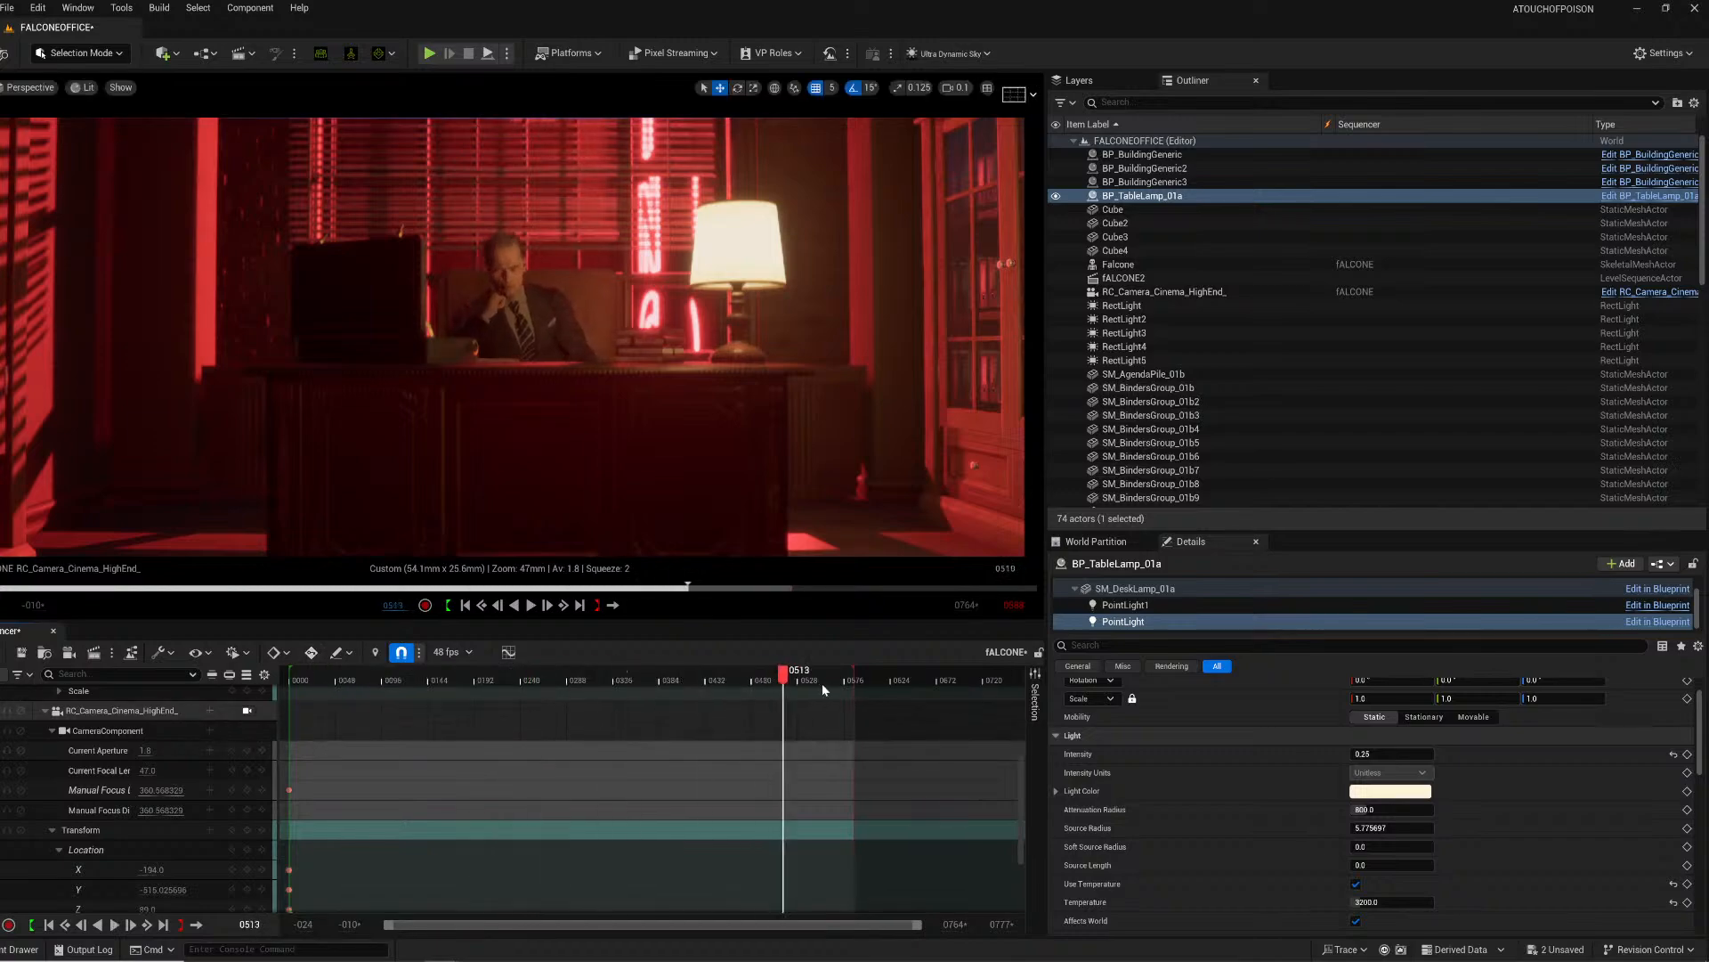
left_click(852, 689)
scroll(930, 796, "up", 5)
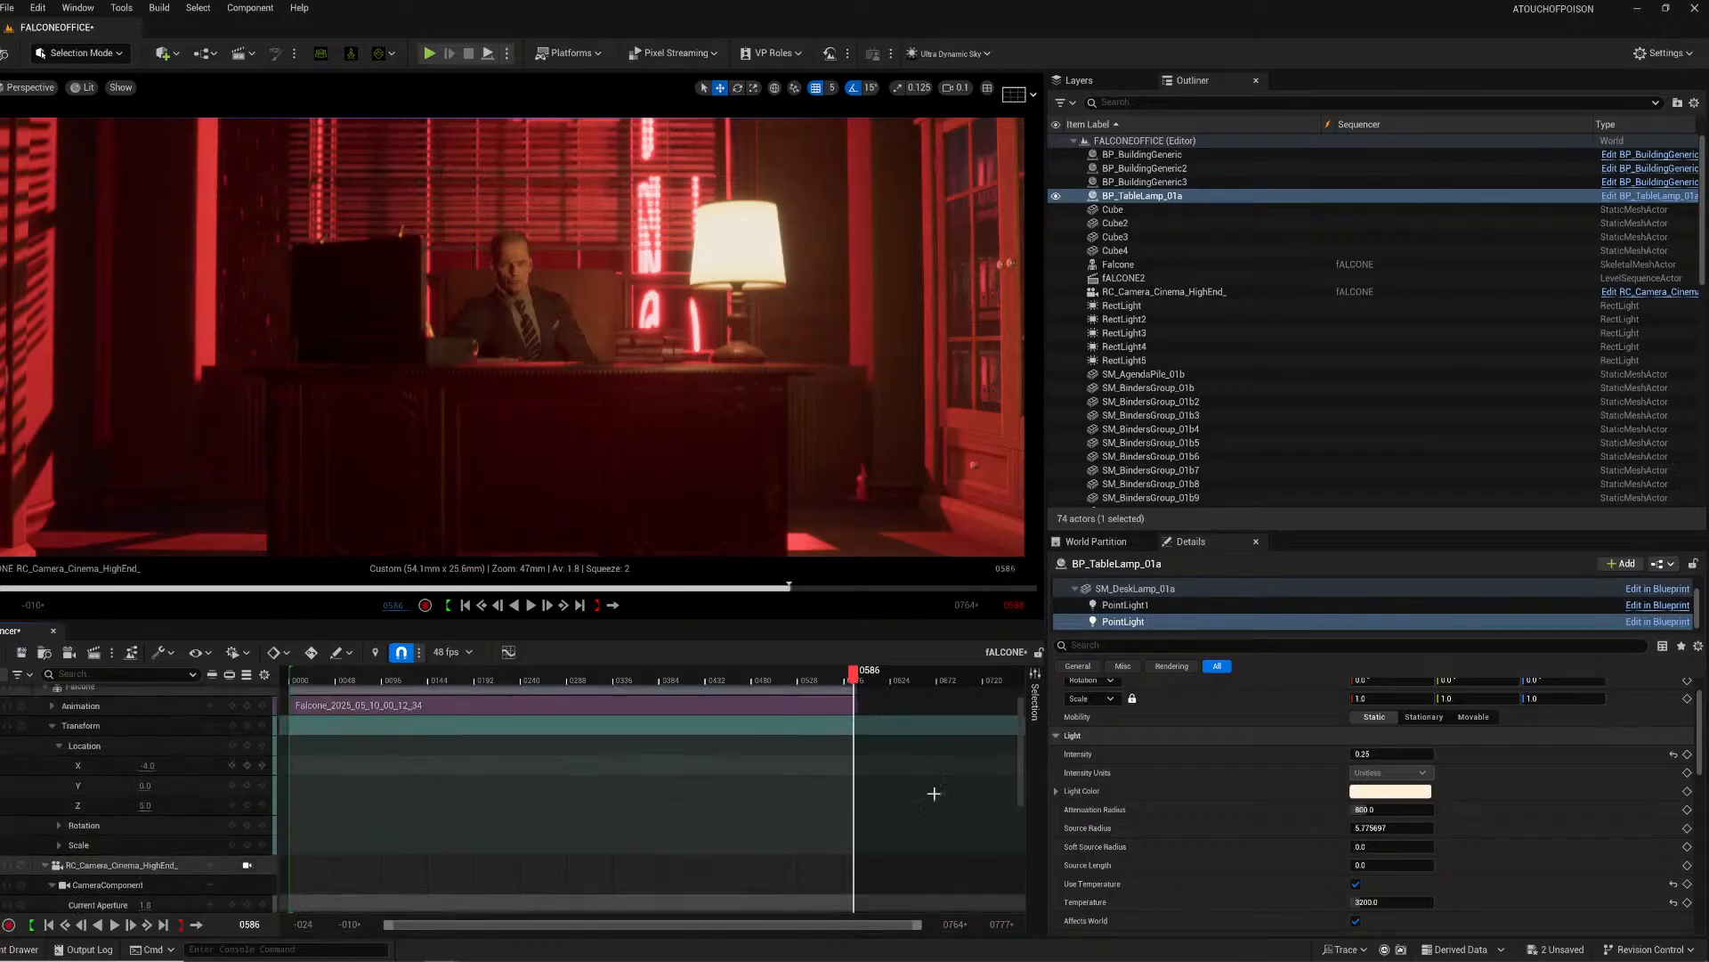
scroll(926, 801, "down", 5)
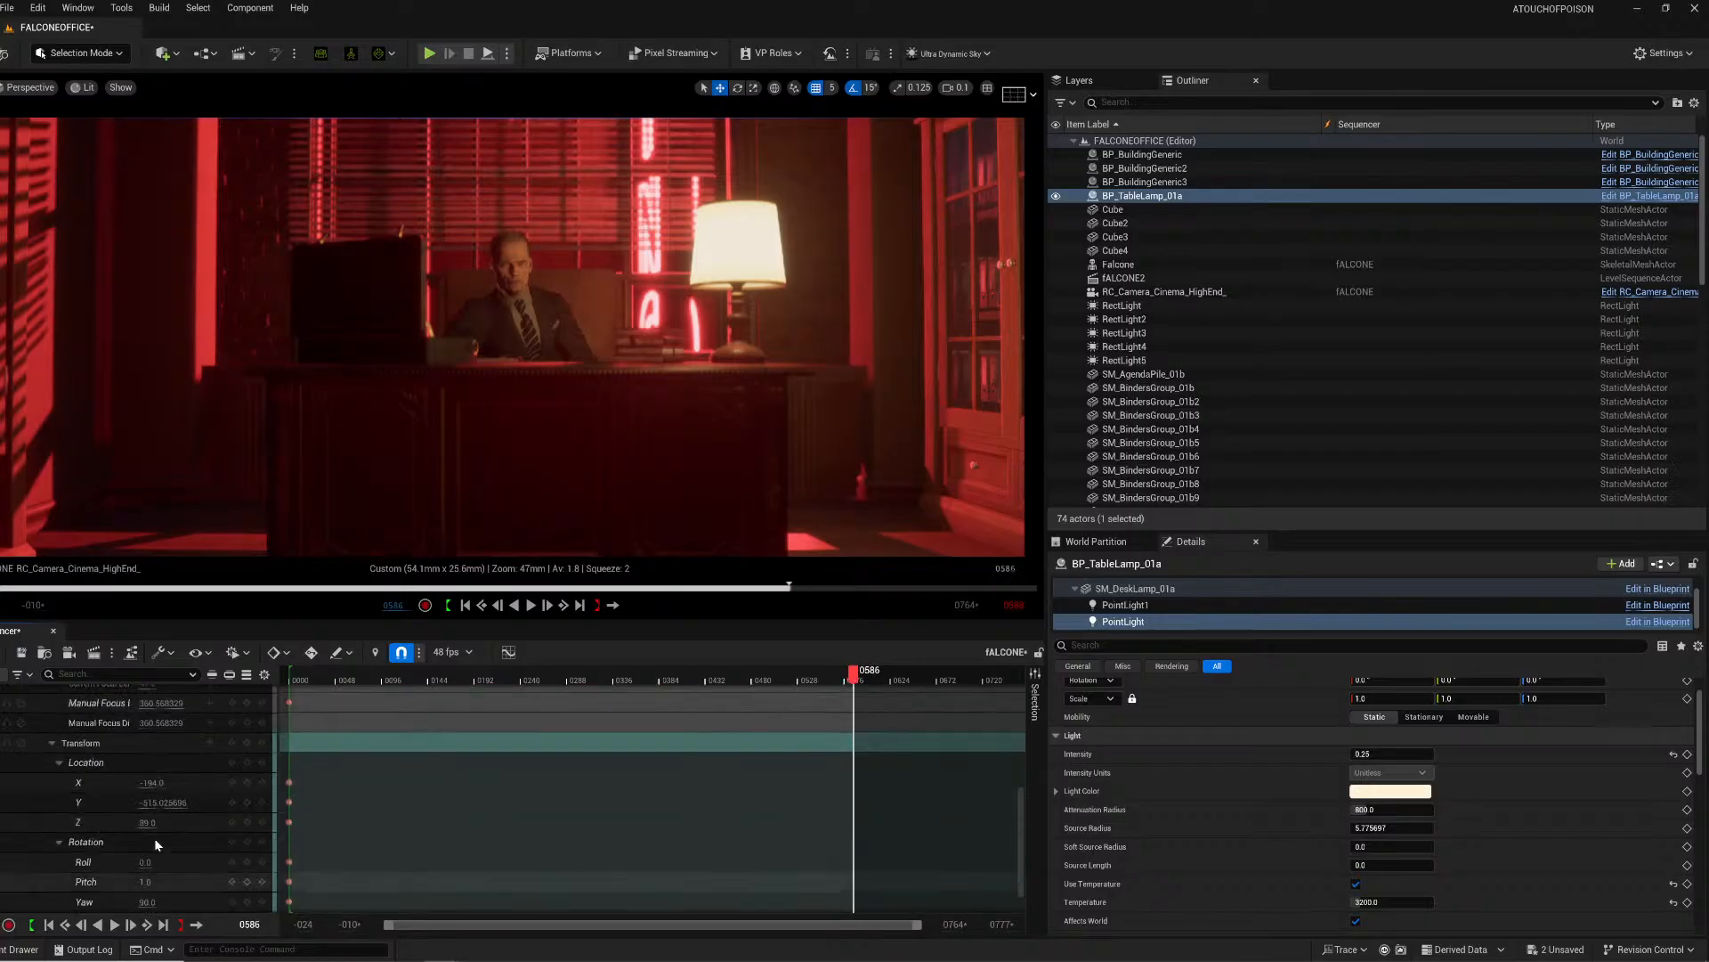
mouse_move(149, 801)
left_mouse_down()
mouse_move(253, 801)
mouse_move(153, 837)
mouse_move(162, 822)
left_mouse_up()
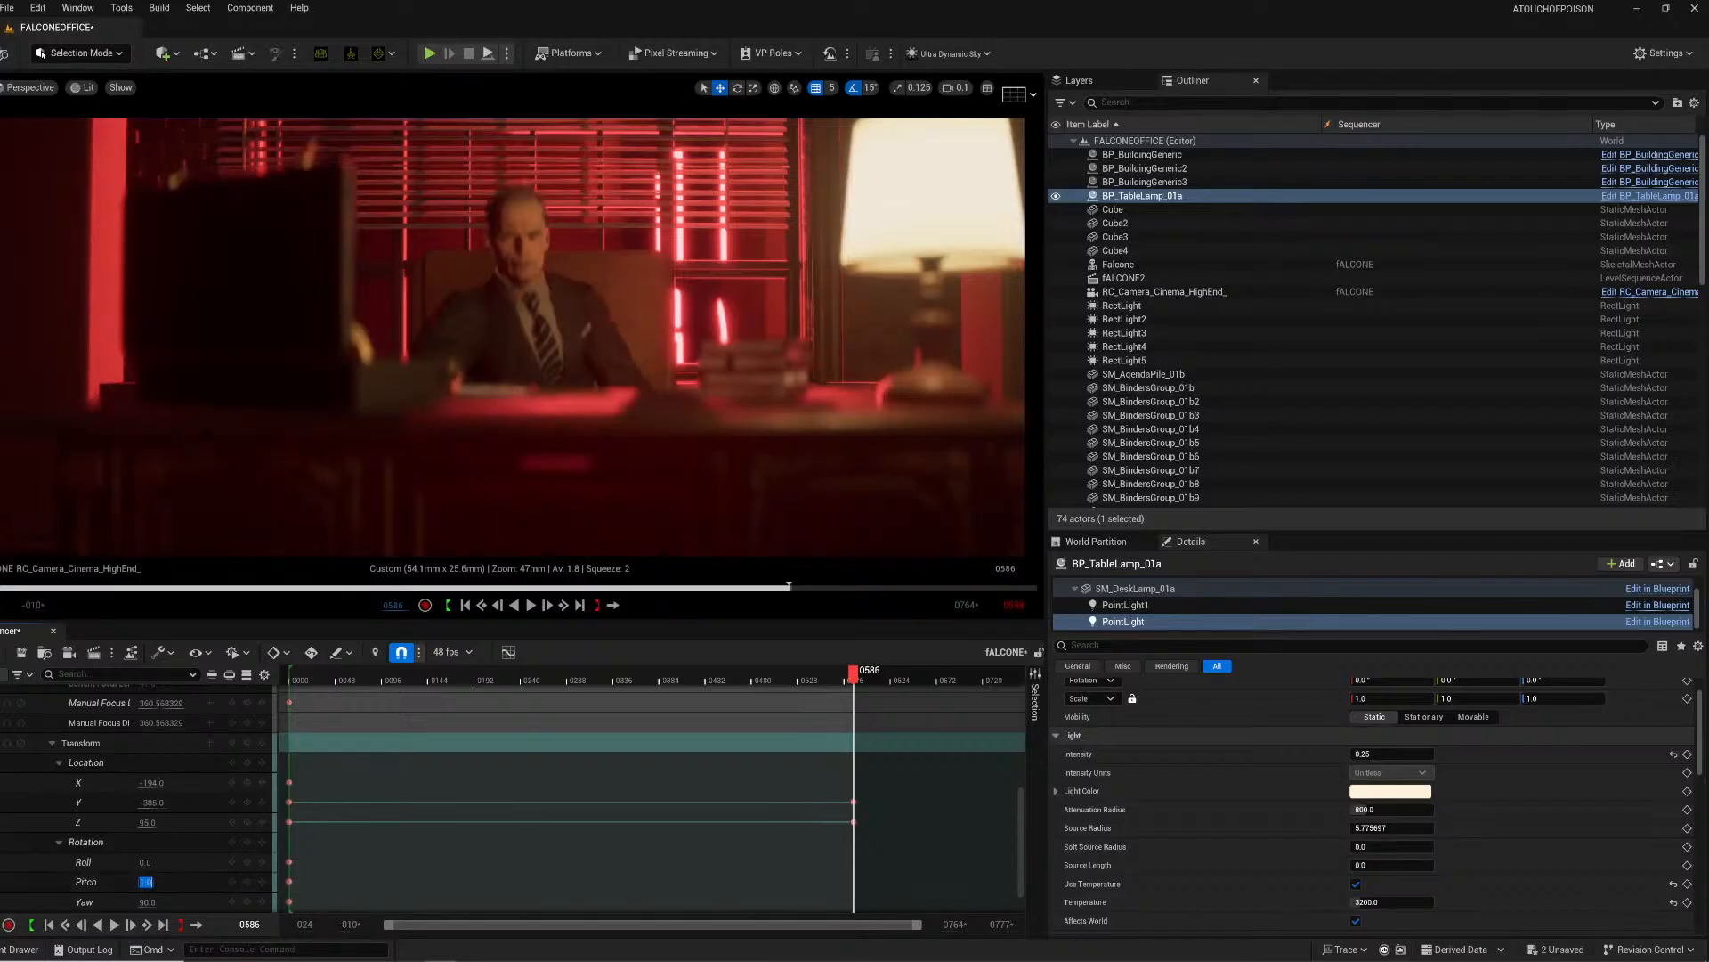
key("Return")
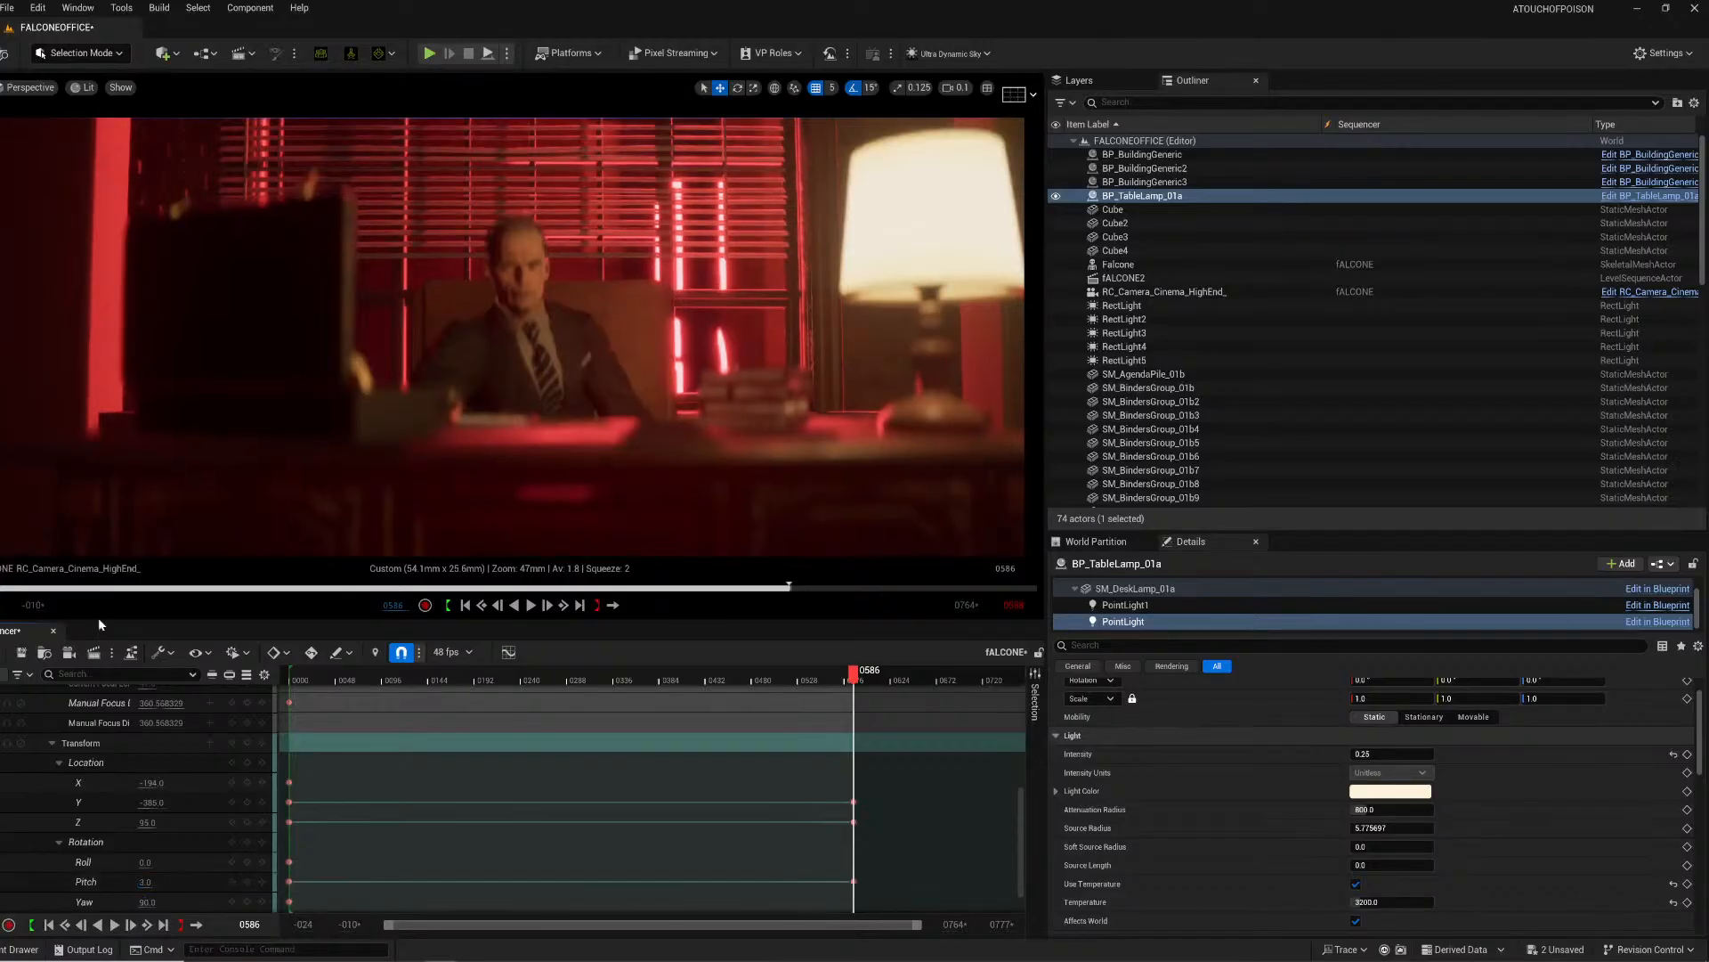
Step: Overlay the 2x2 composition grid on the camera view and scrub the shot to its end to check the man's framing
left_click(1014, 94)
left_click(1088, 158)
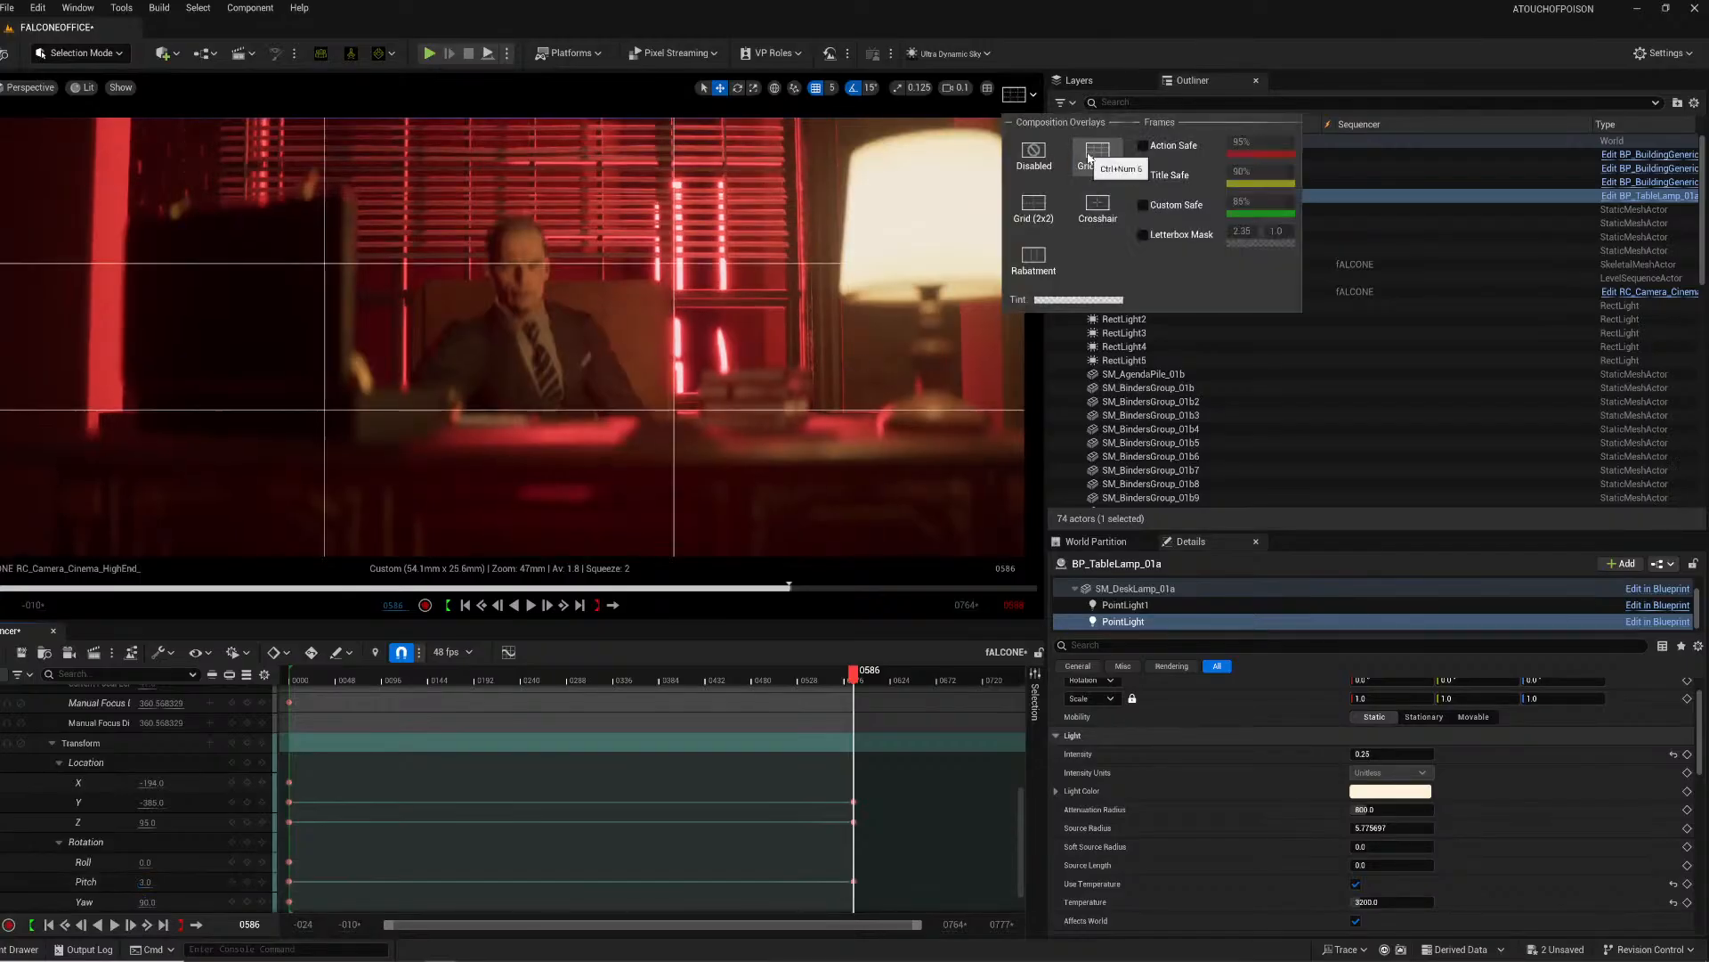
left_click(1033, 153)
left_click(1035, 205)
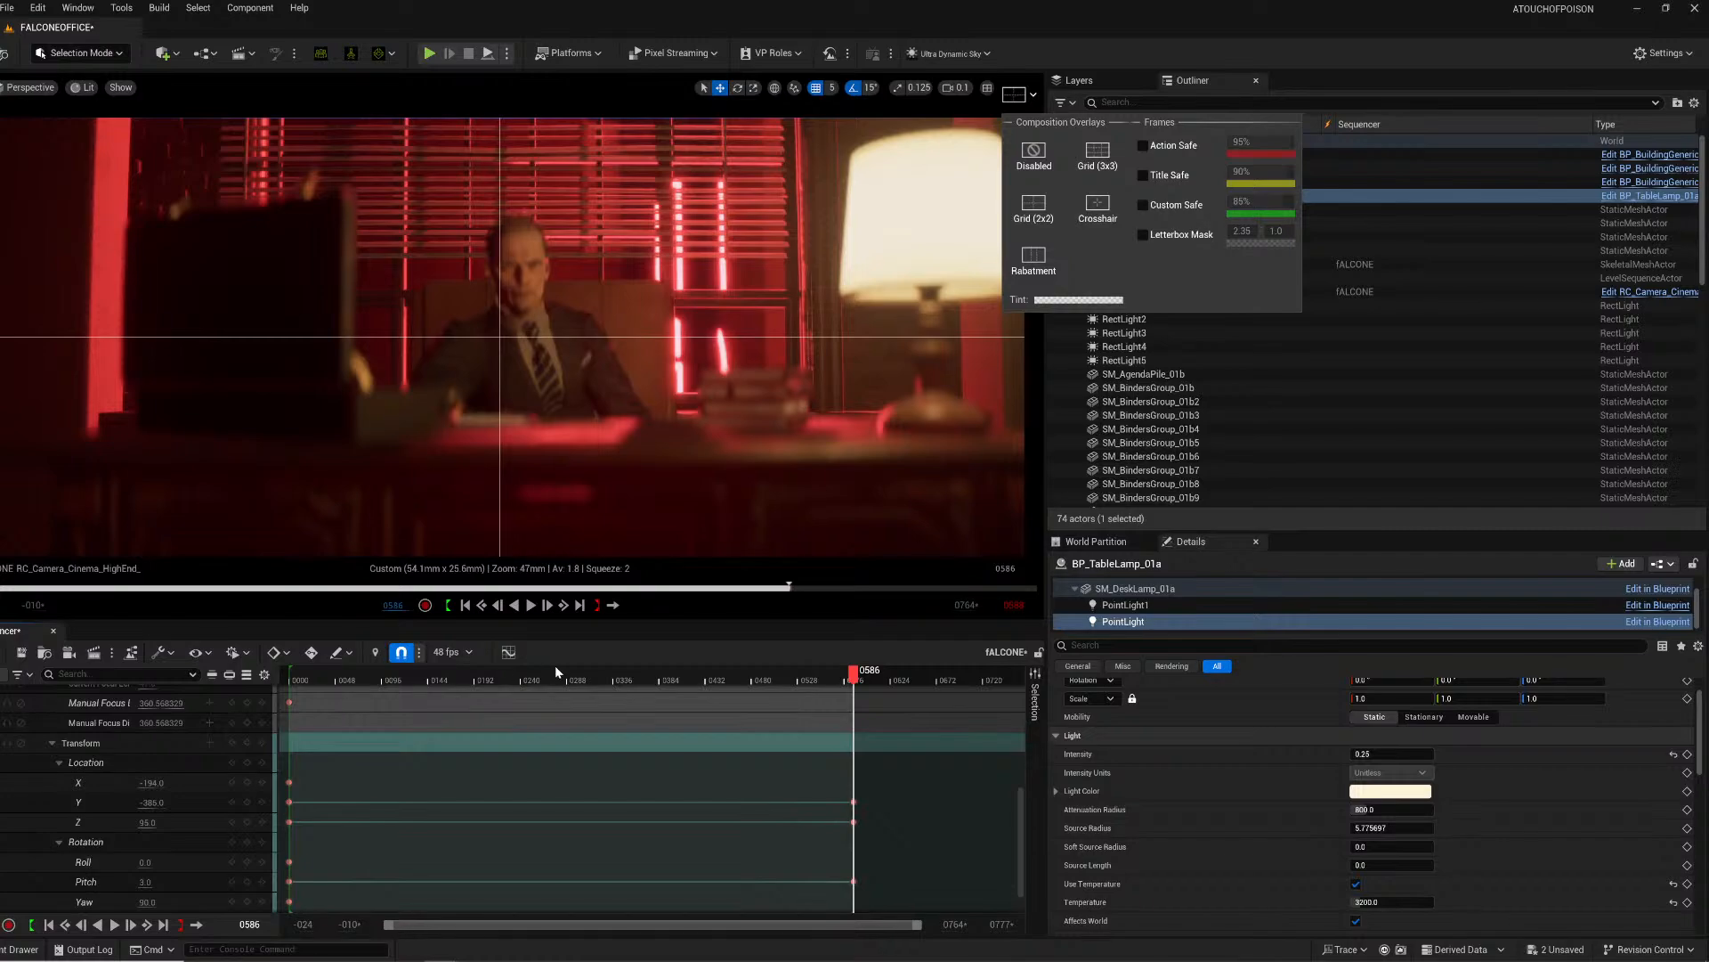
left_click_drag(554, 668, 860, 712)
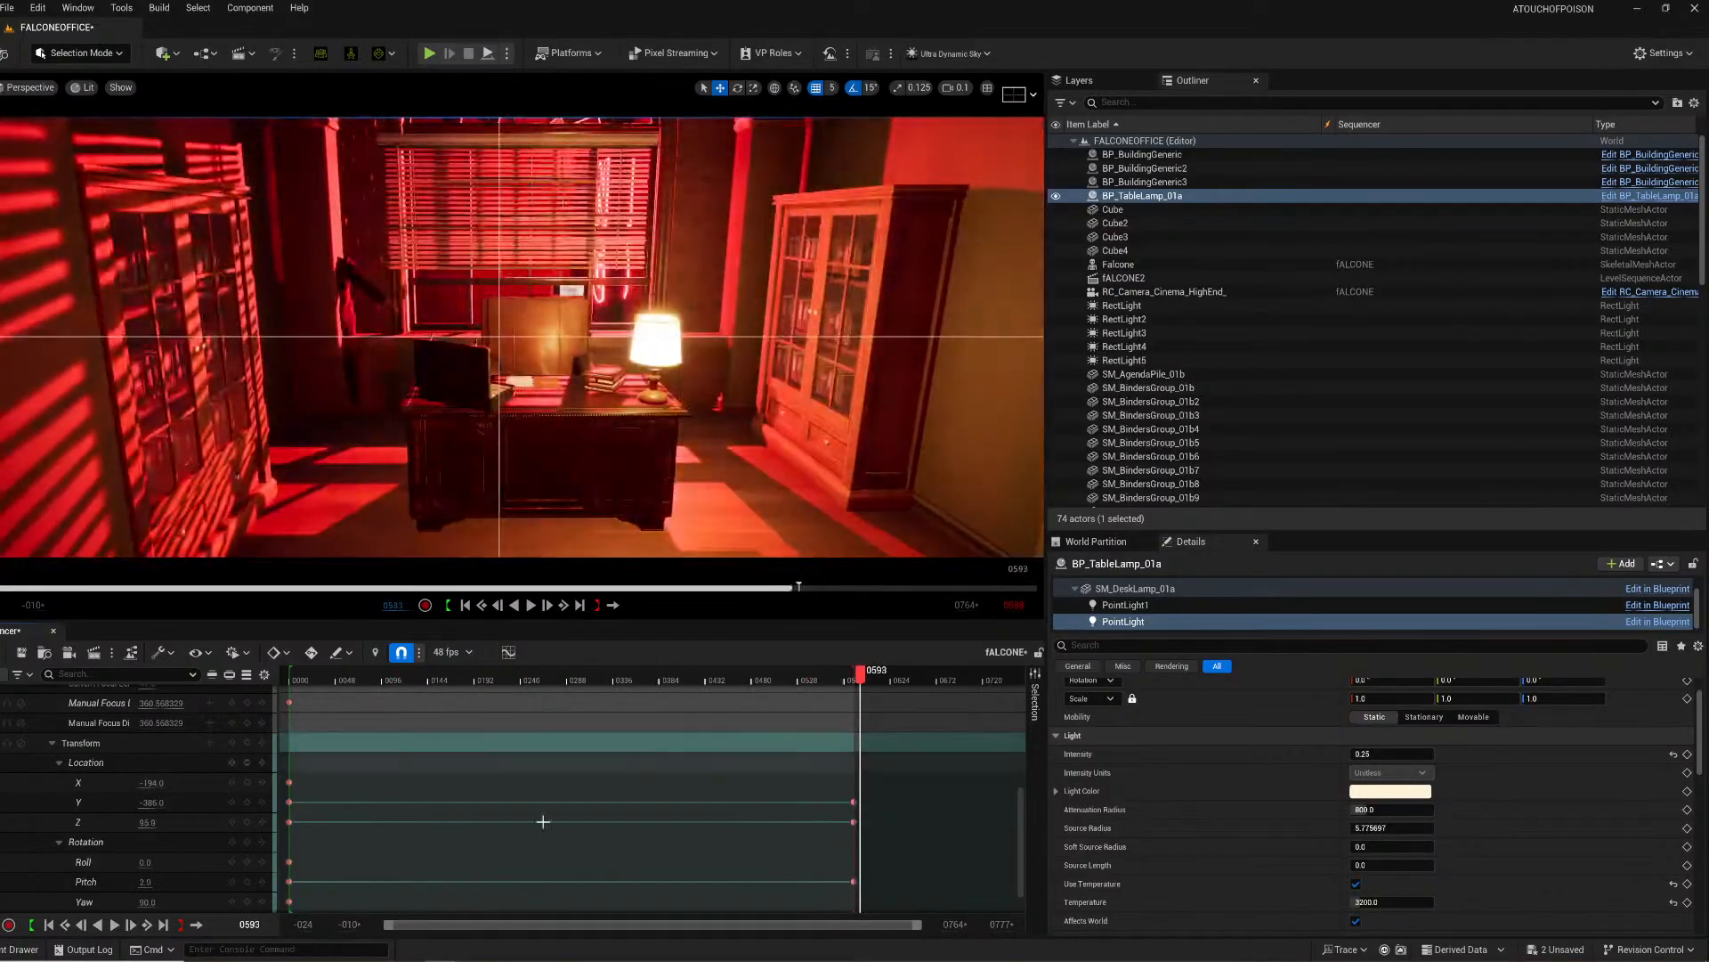
Step: At frame 586, pick the man's face as the cinema camera's focus point and key its Manual Focus Distance
left_click(233, 823)
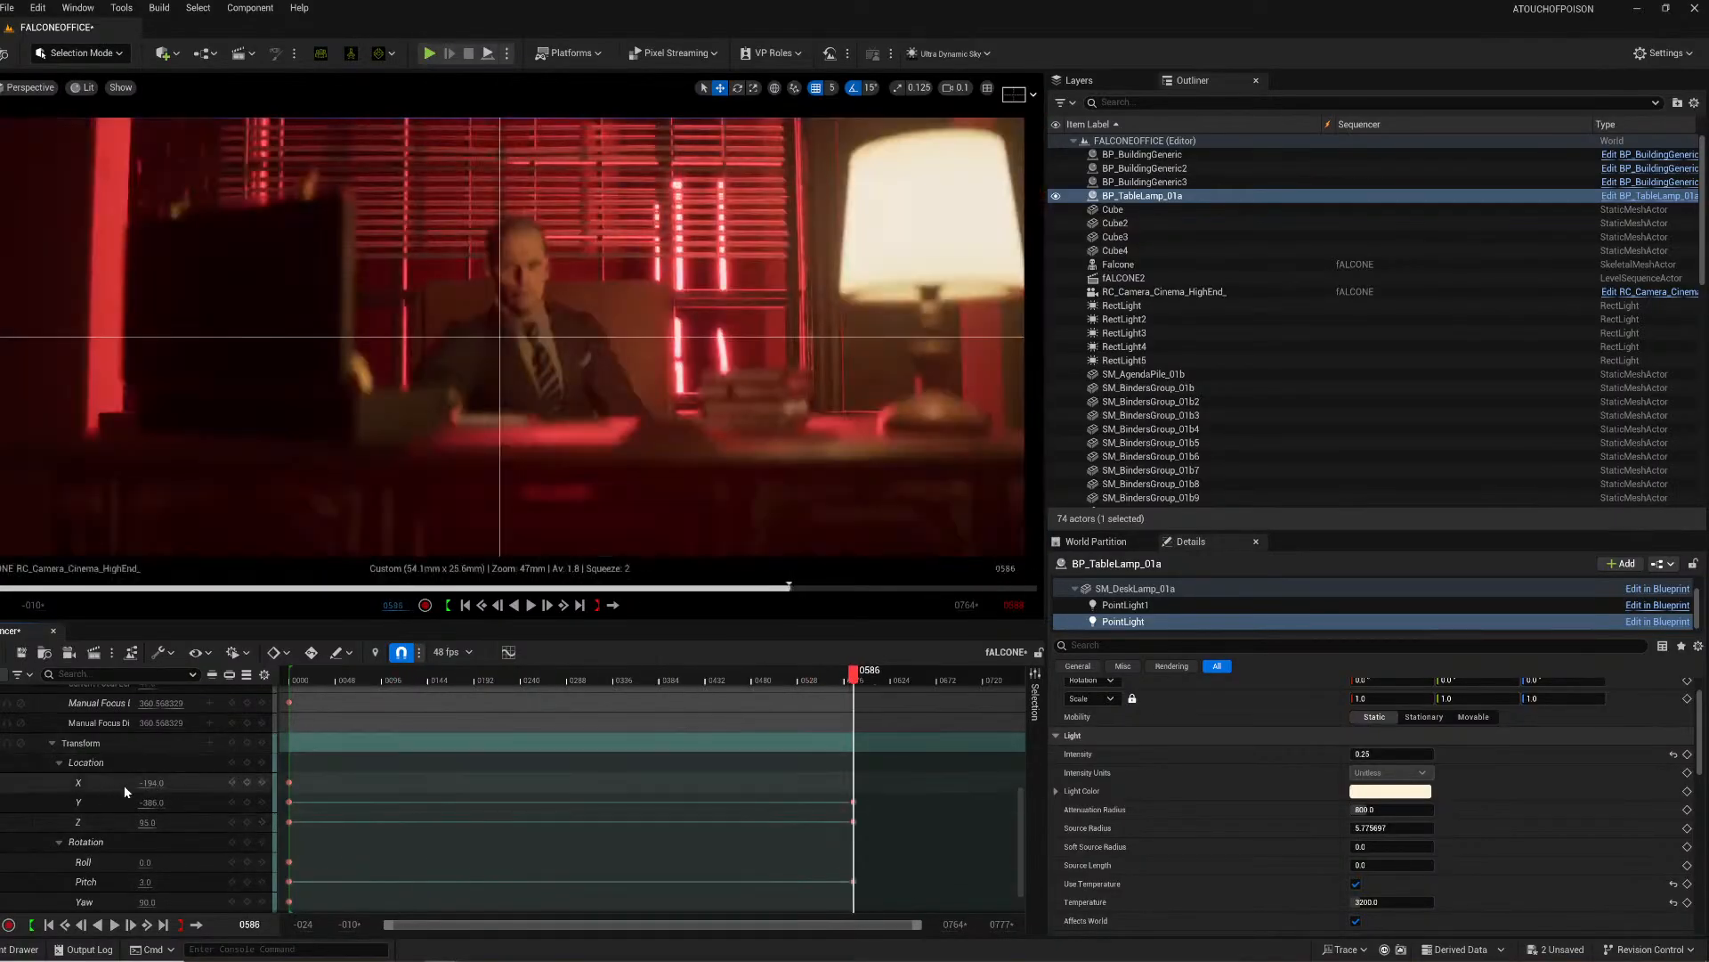
scroll(127, 794, "up", 4)
scroll(1286, 794, "up", 2)
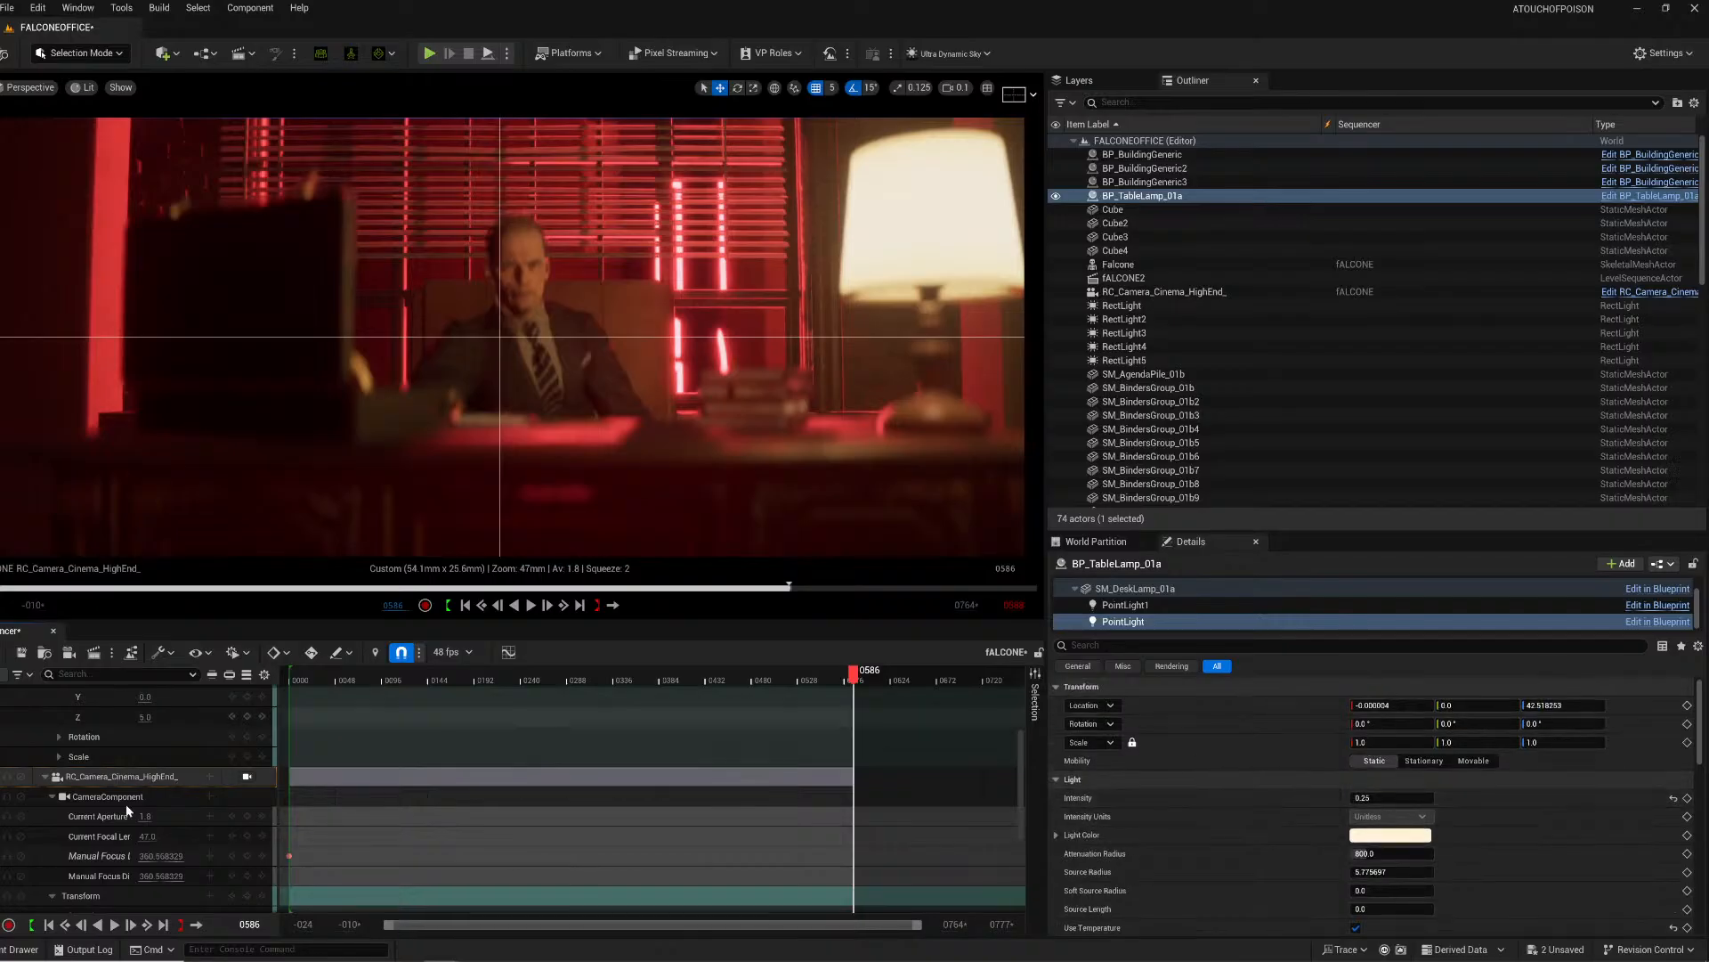
left_click(116, 779)
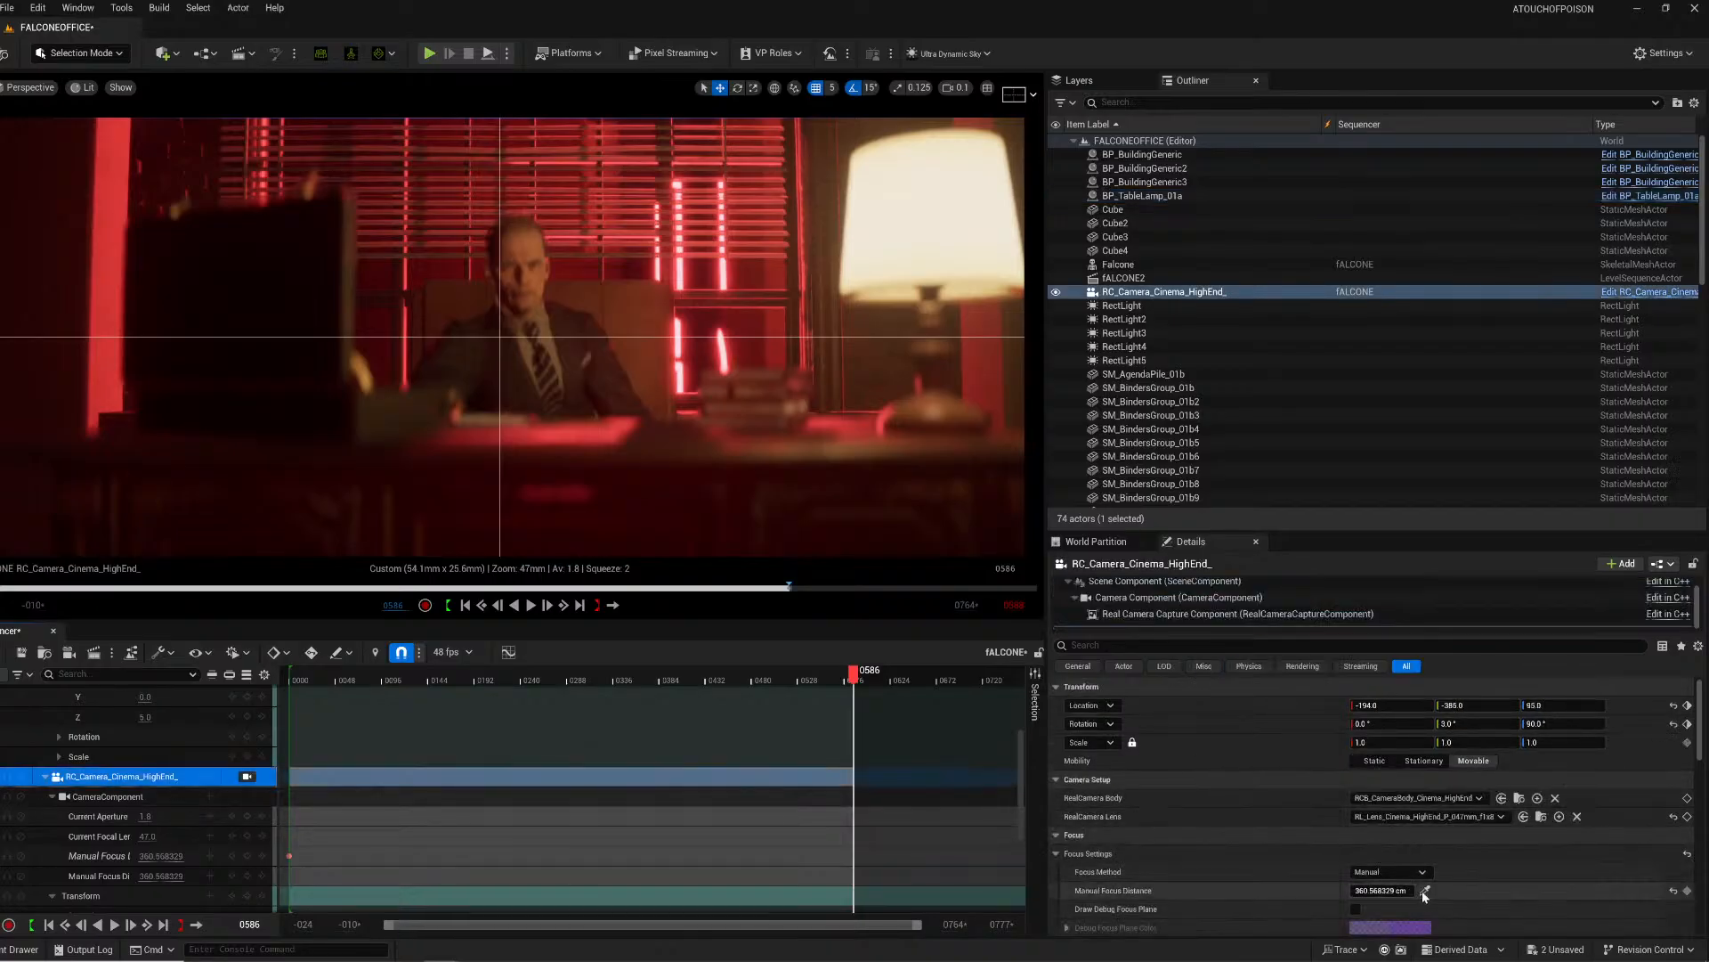
left_click(520, 275)
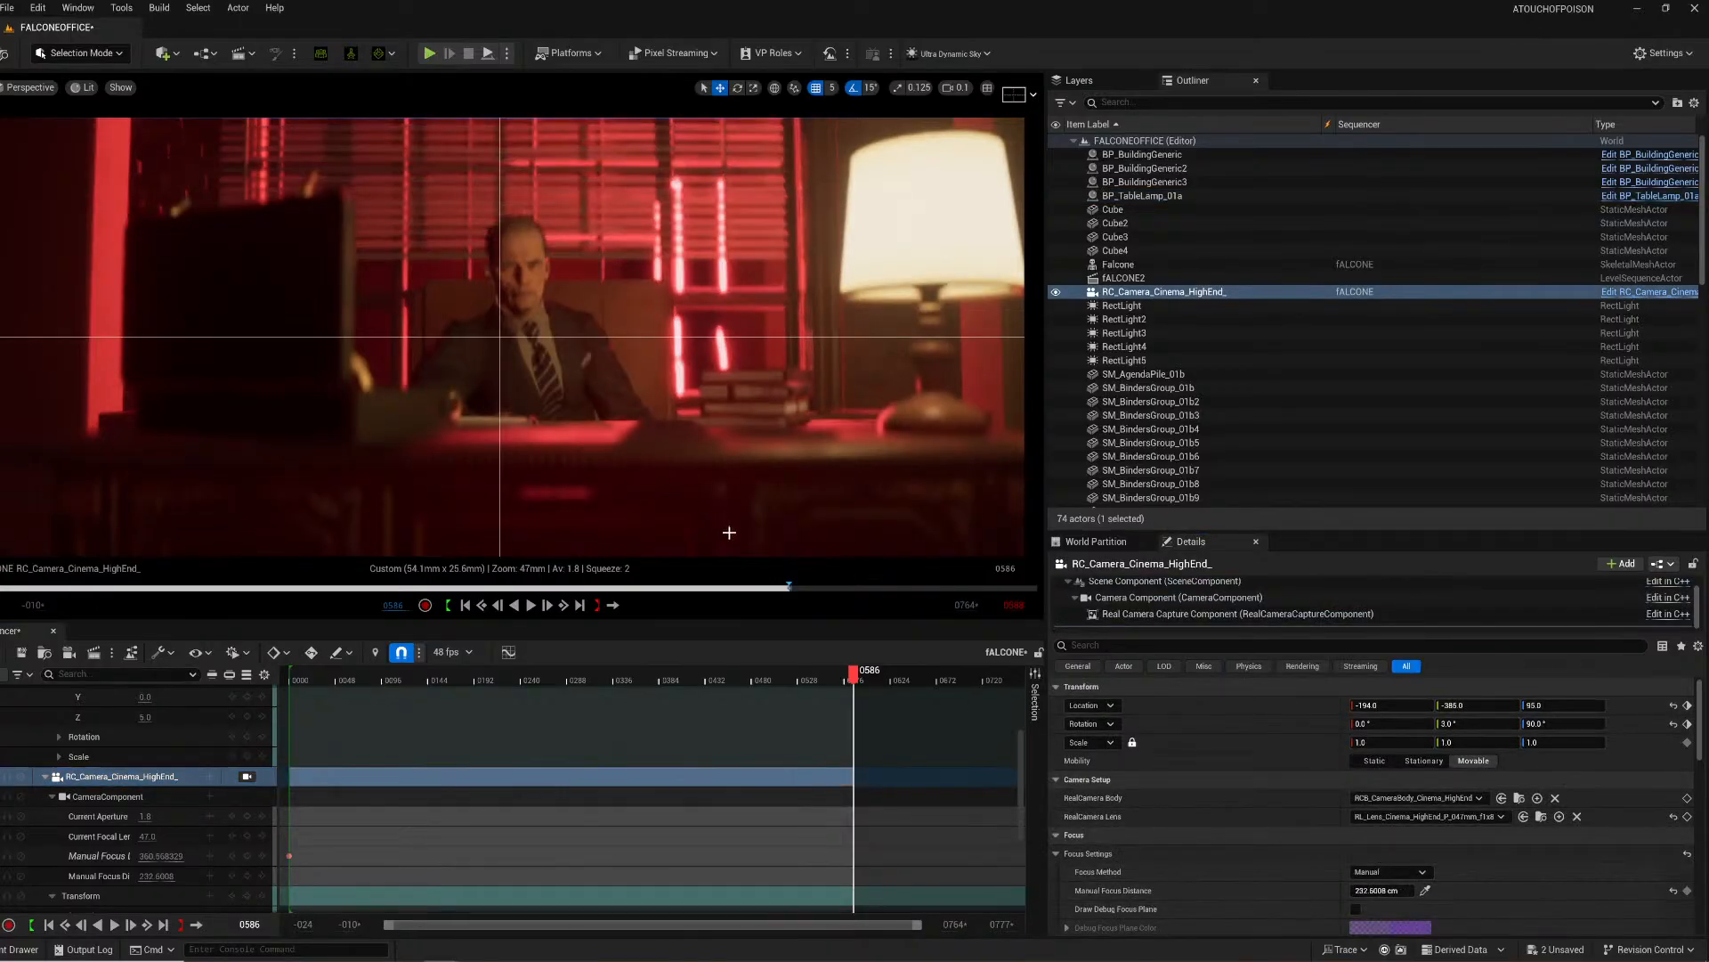
left_click(1687, 890)
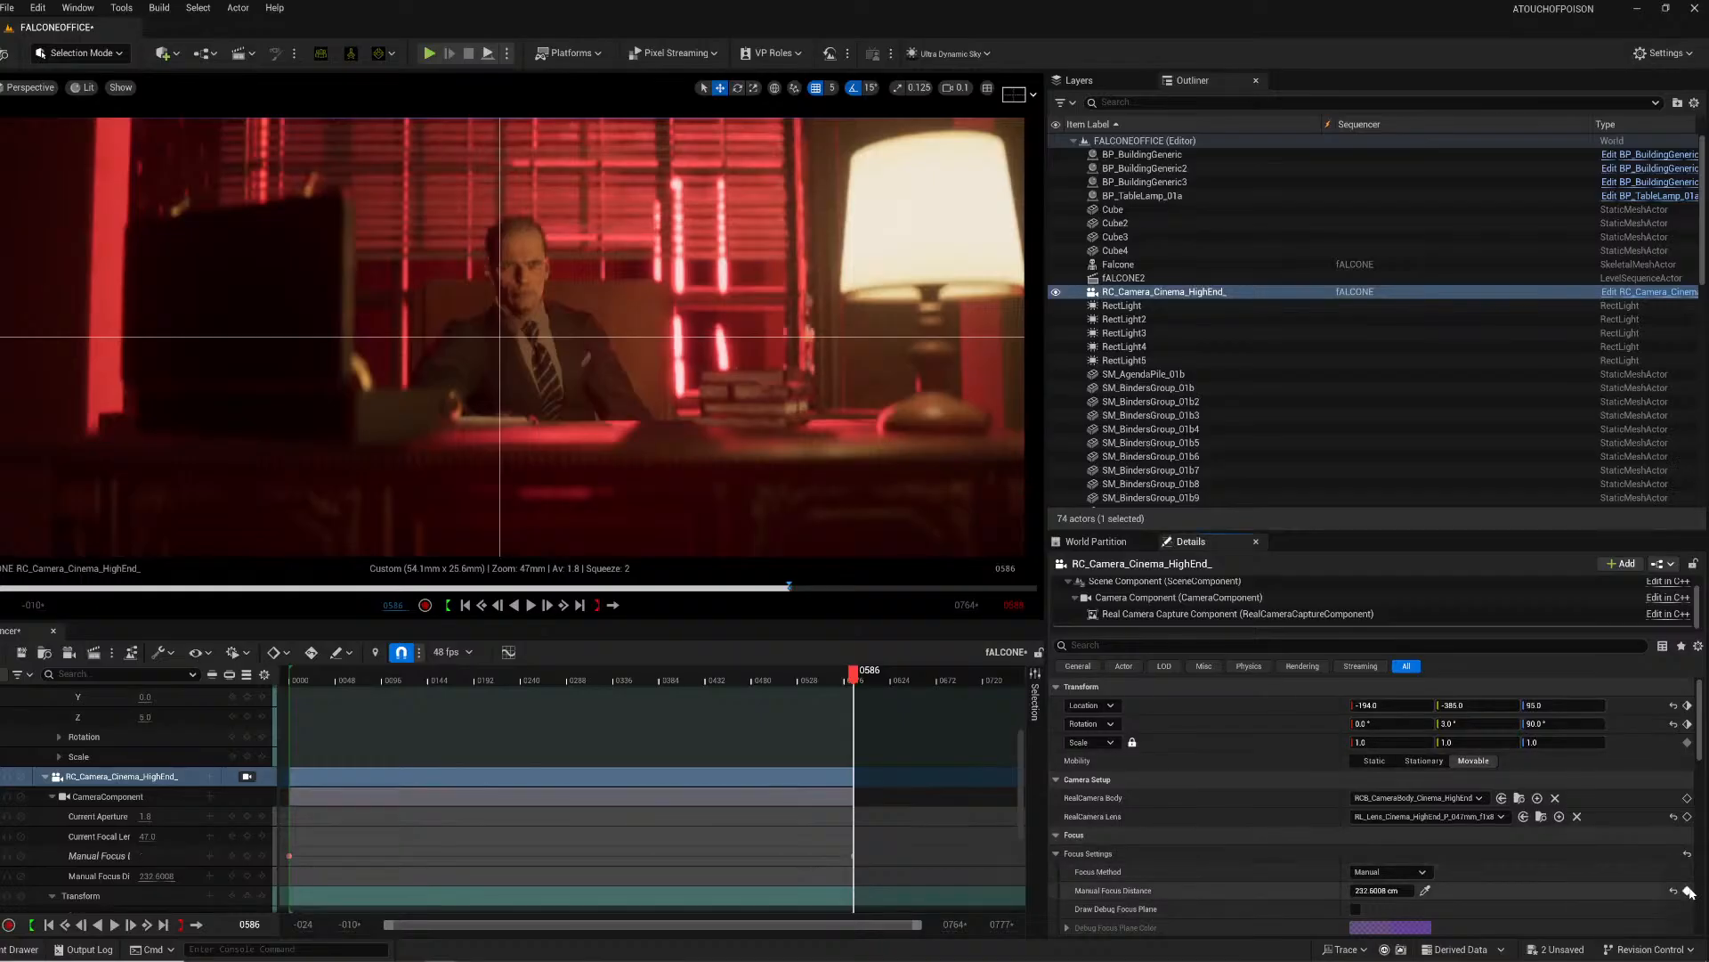
Step: Play the shot from near its start to check the focus and push-in against the 2x2 grid
left_click(328, 680)
key("space")
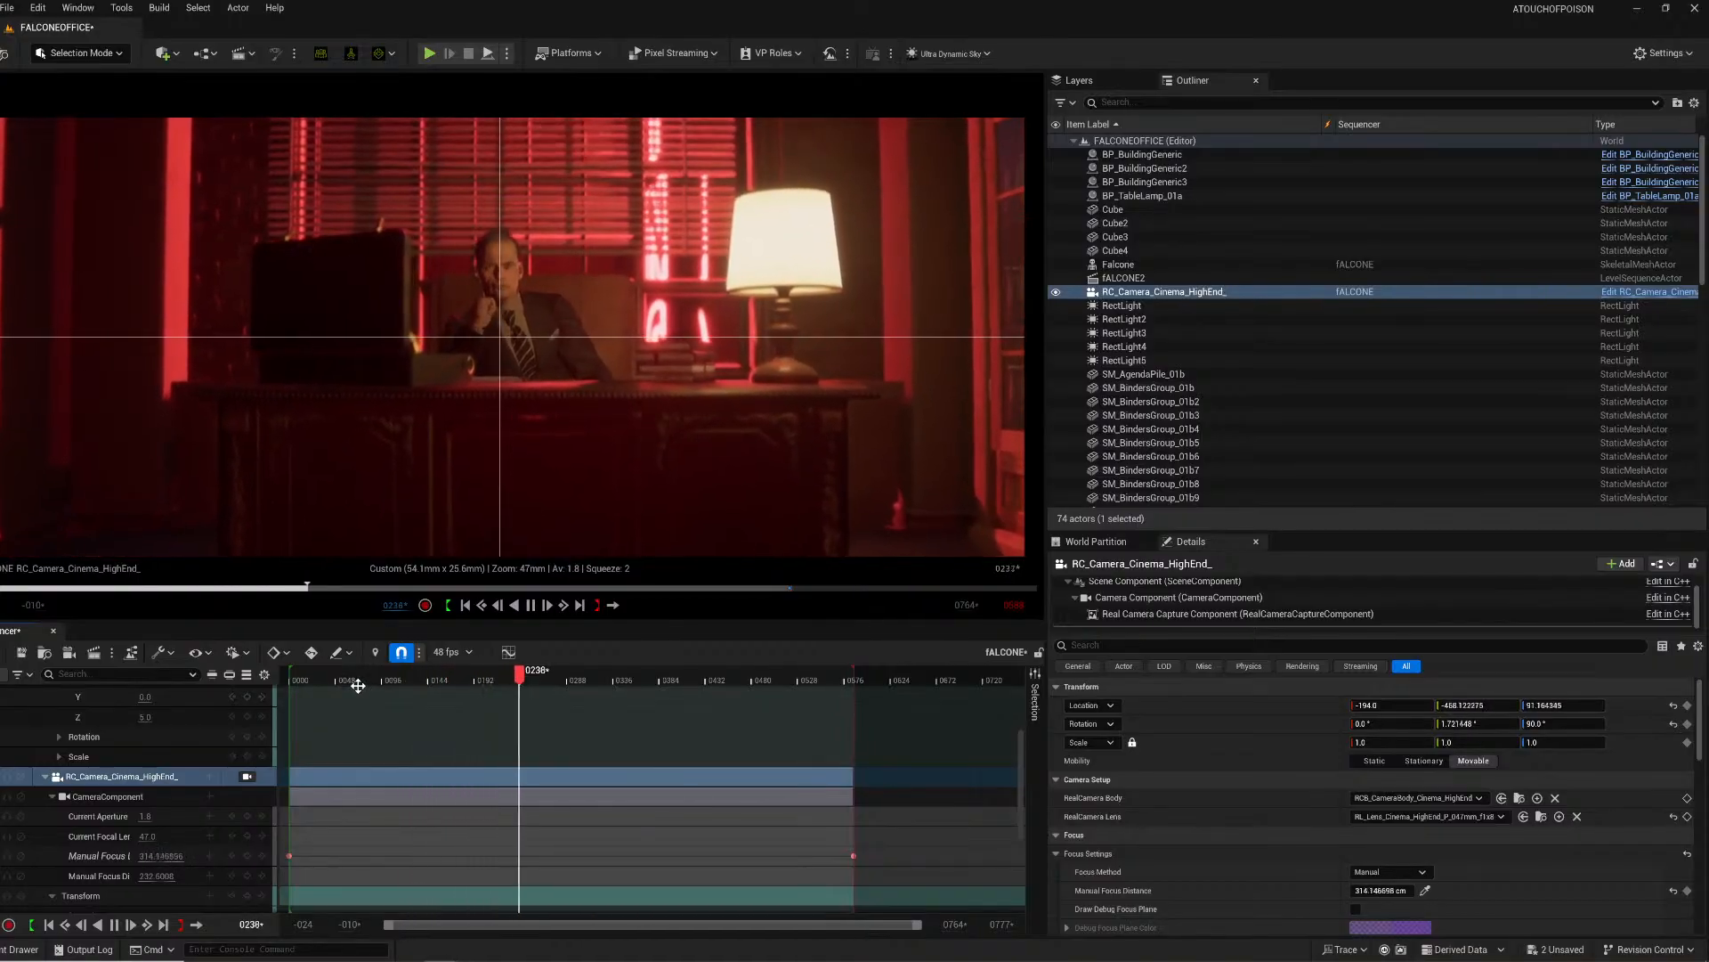
key("space")
key("space")
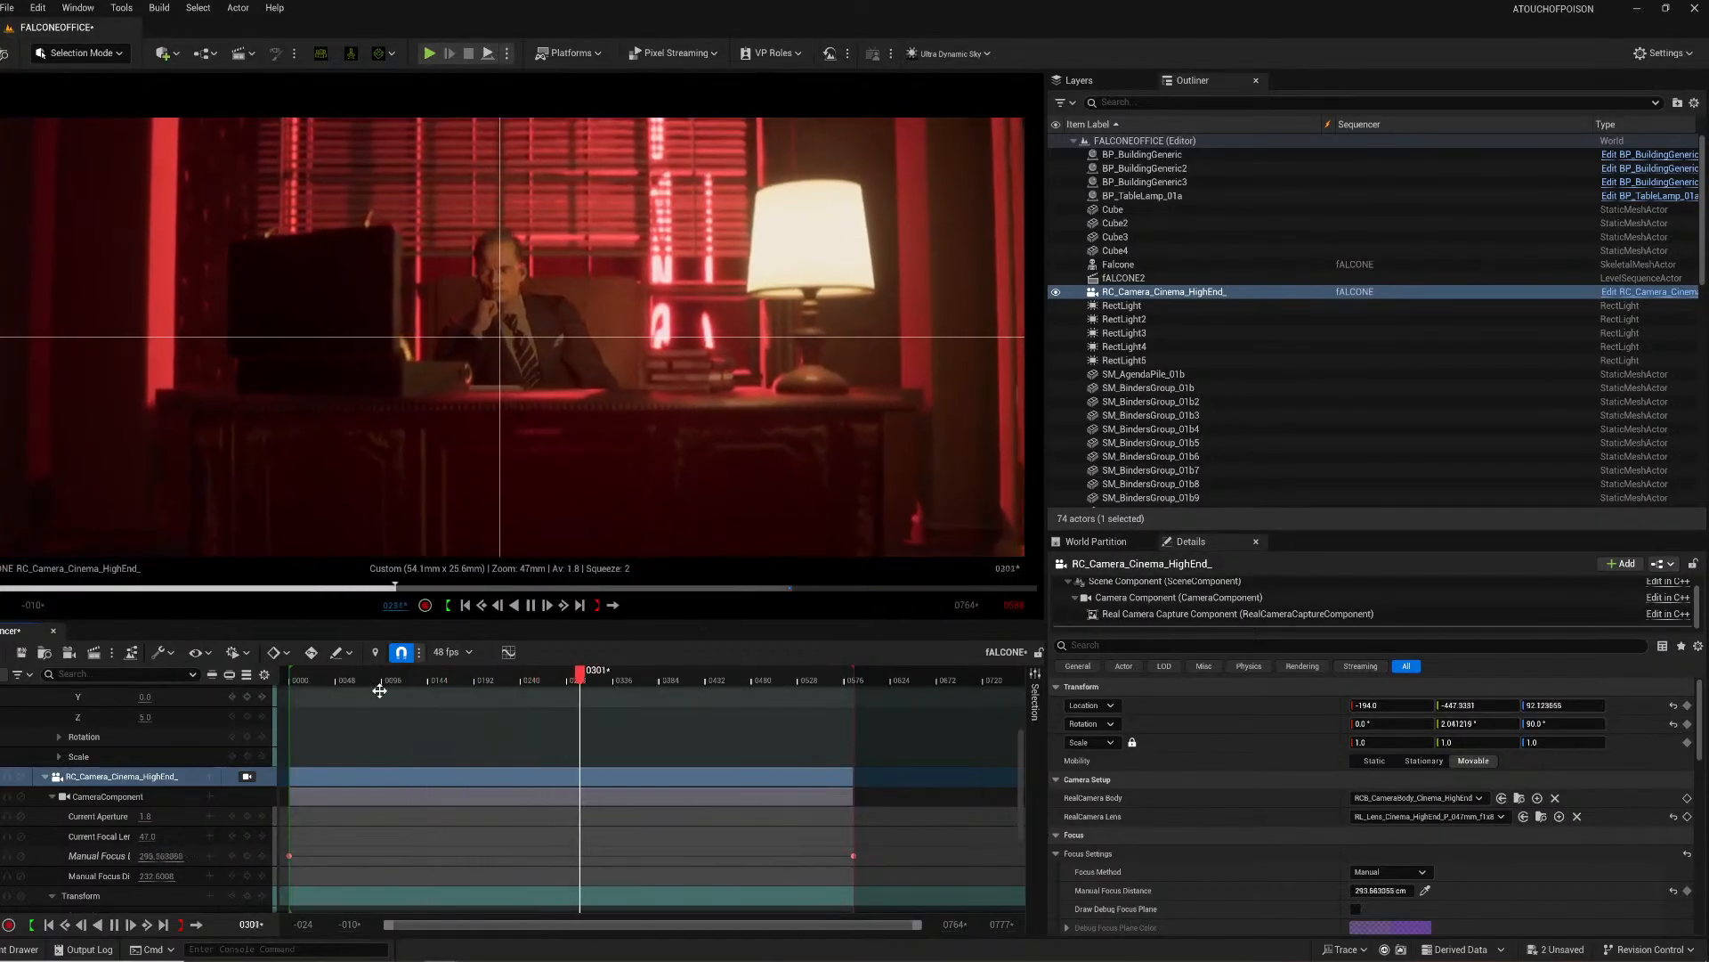
key("space")
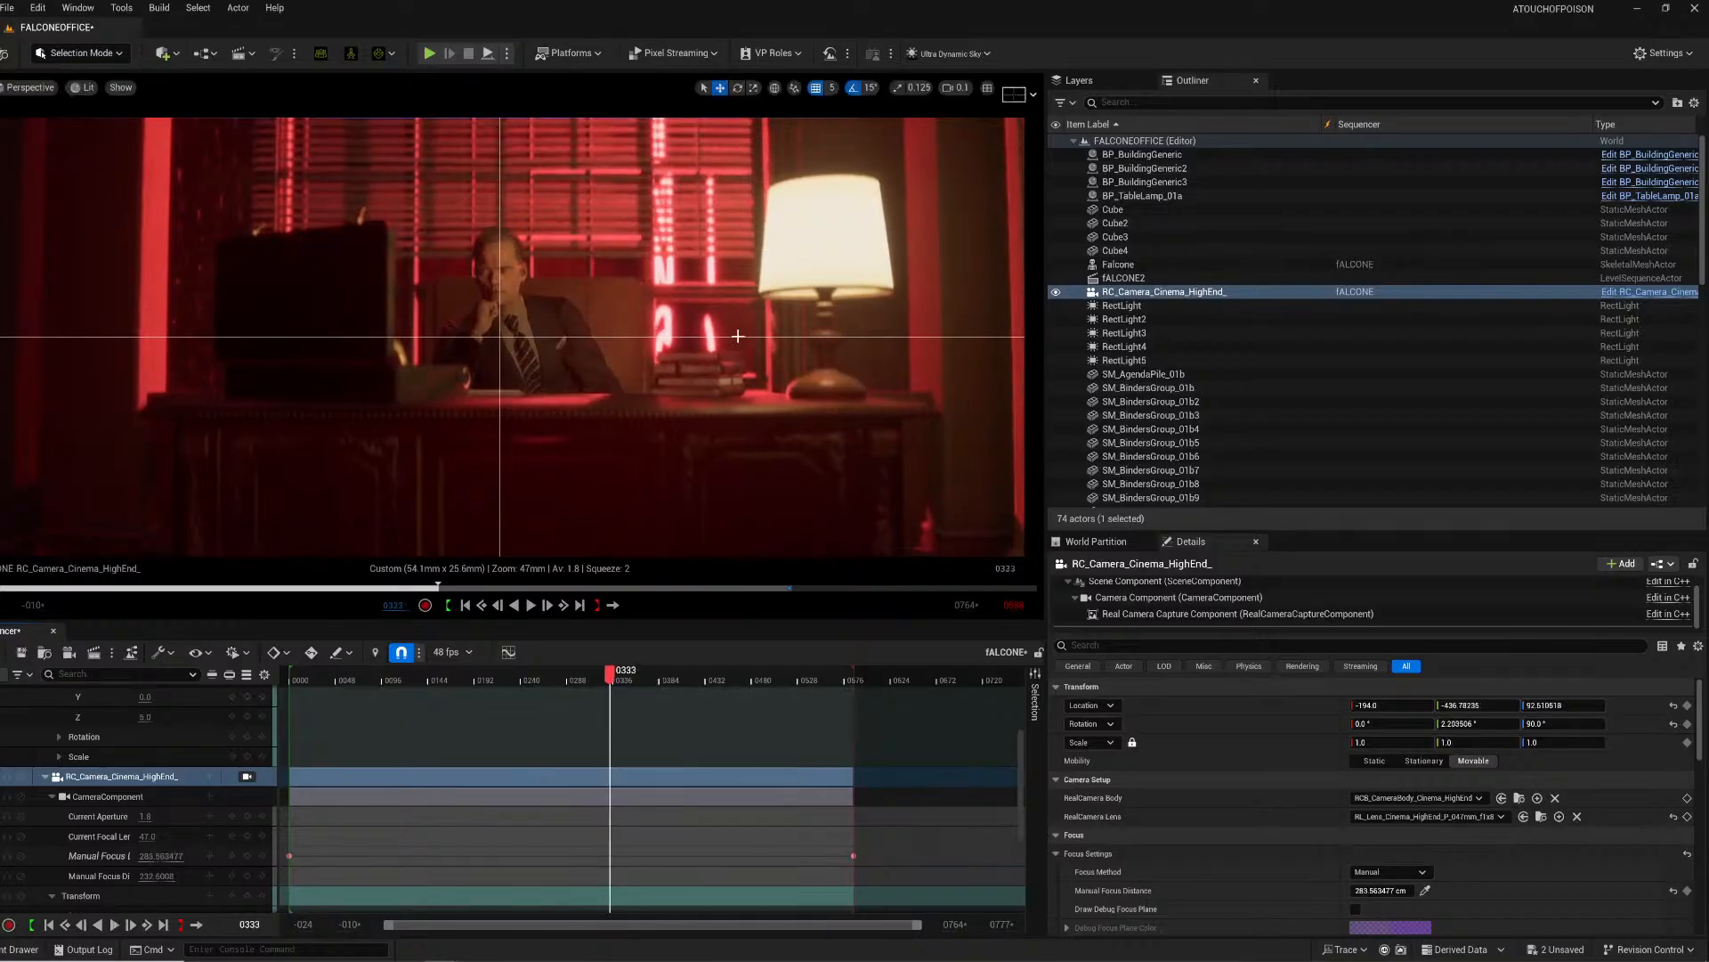
Step: Disable the composition overlay and replay the first part of the shot to review the unobstructed framing
left_click(1020, 92)
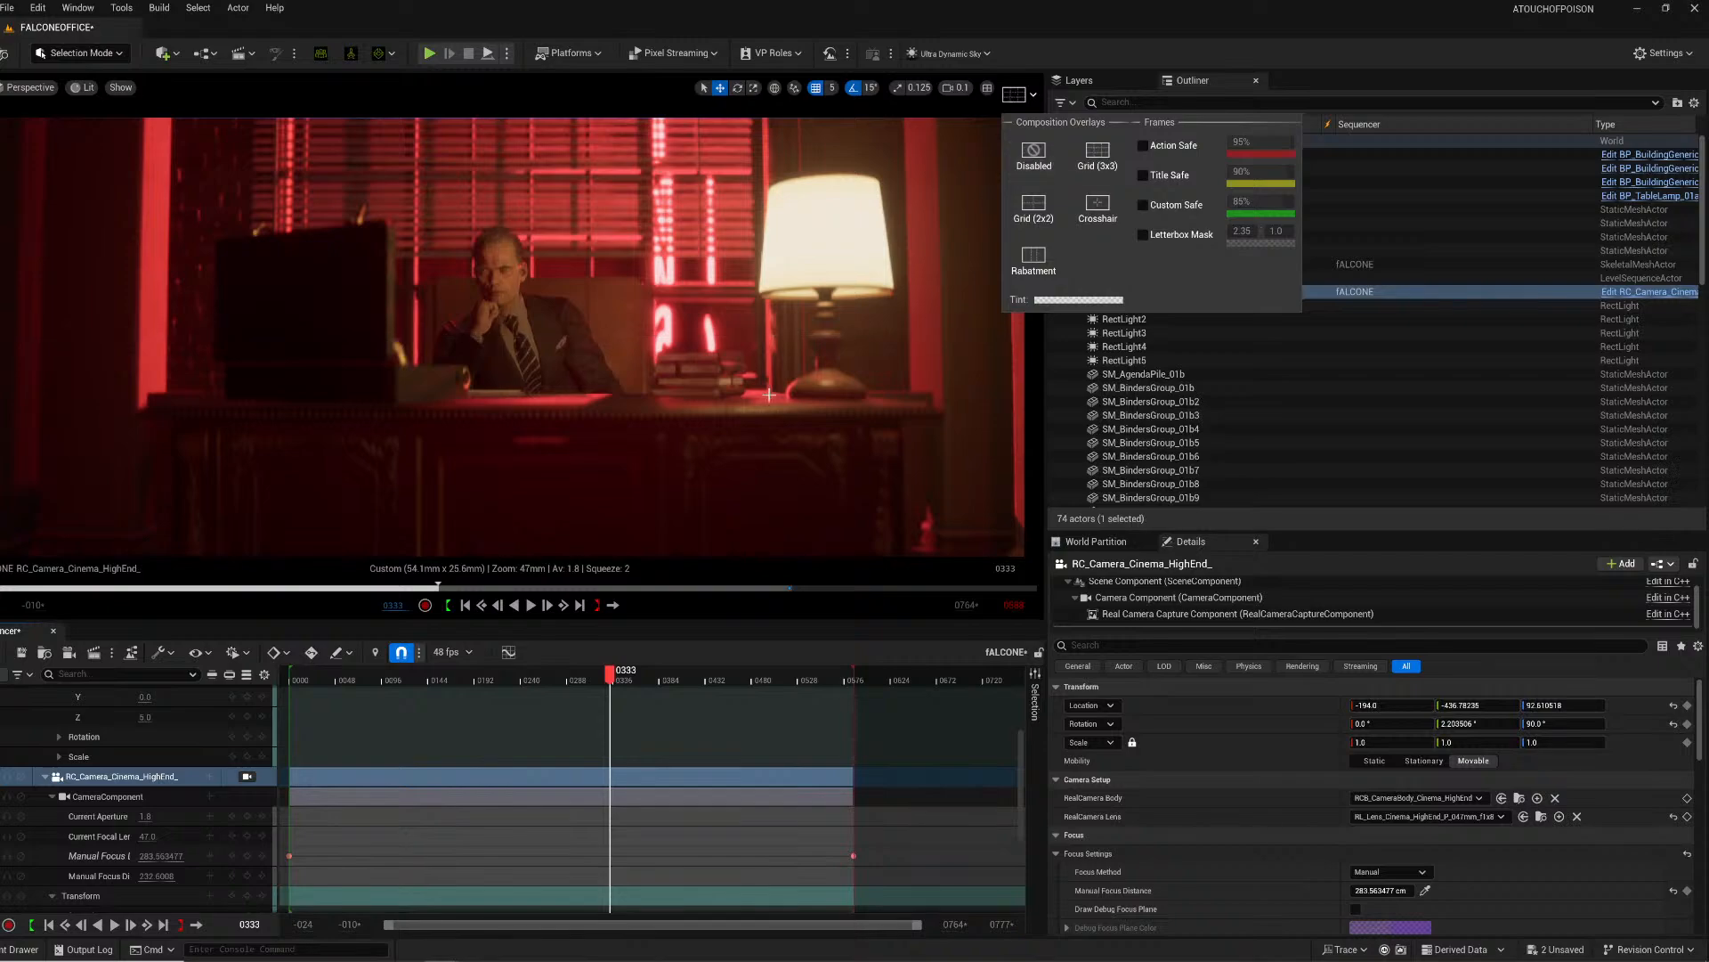
left_click(294, 680)
key("space")
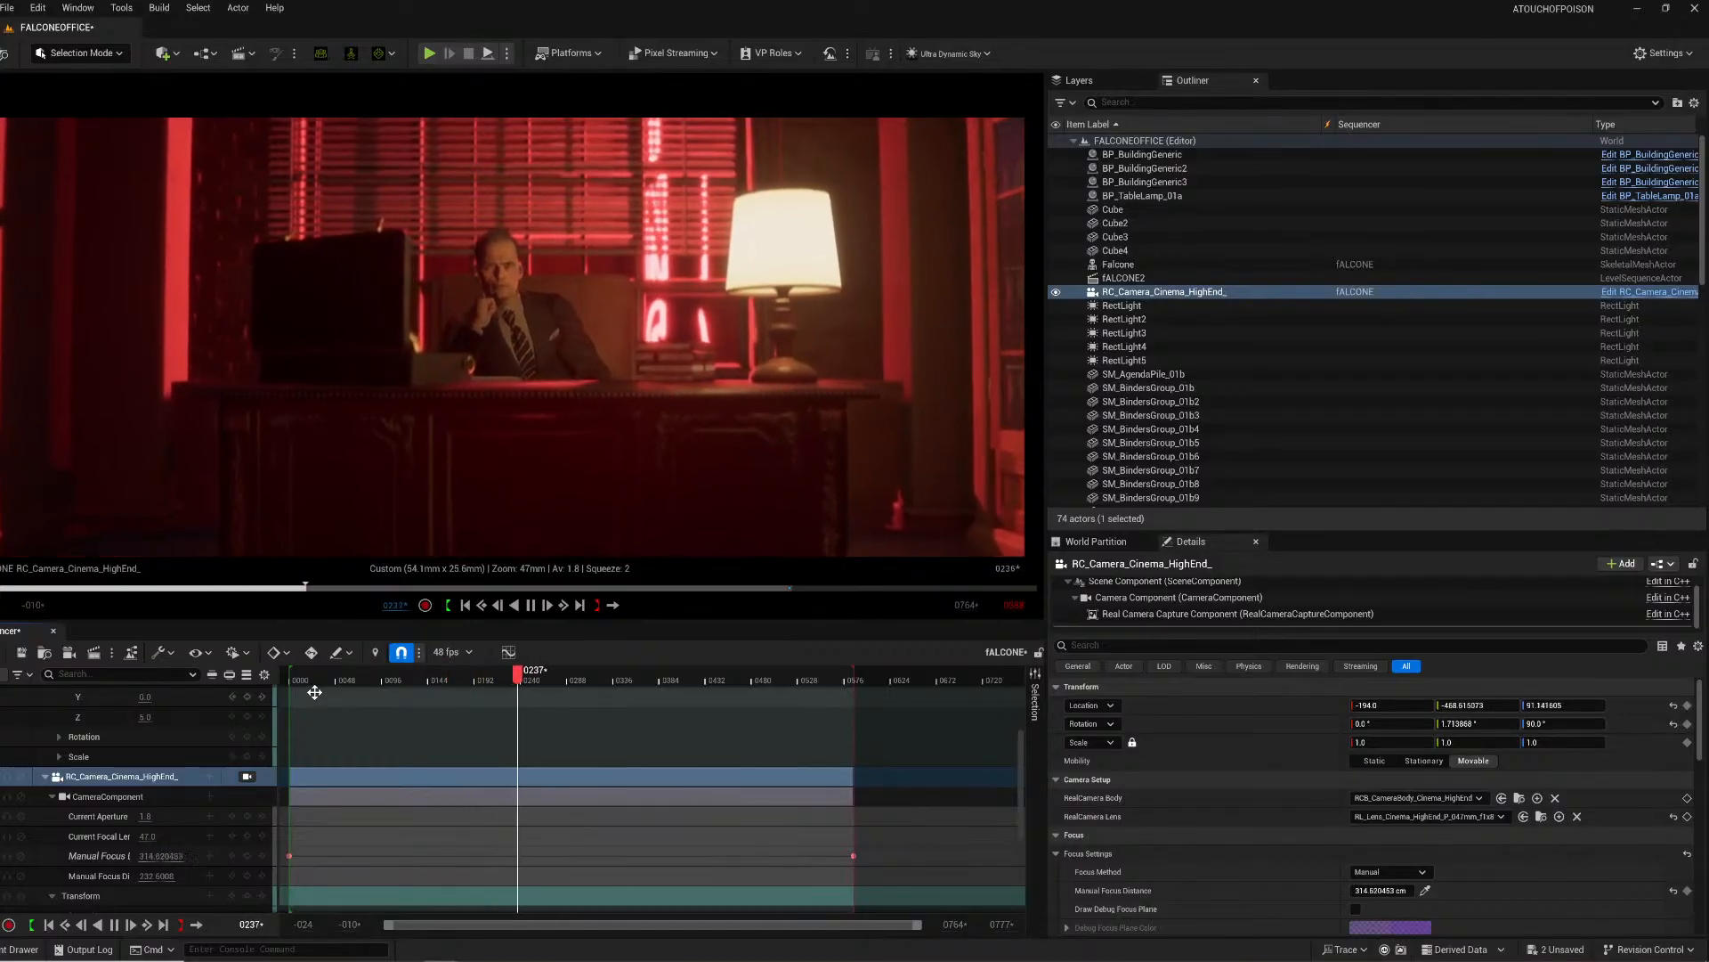
key("space")
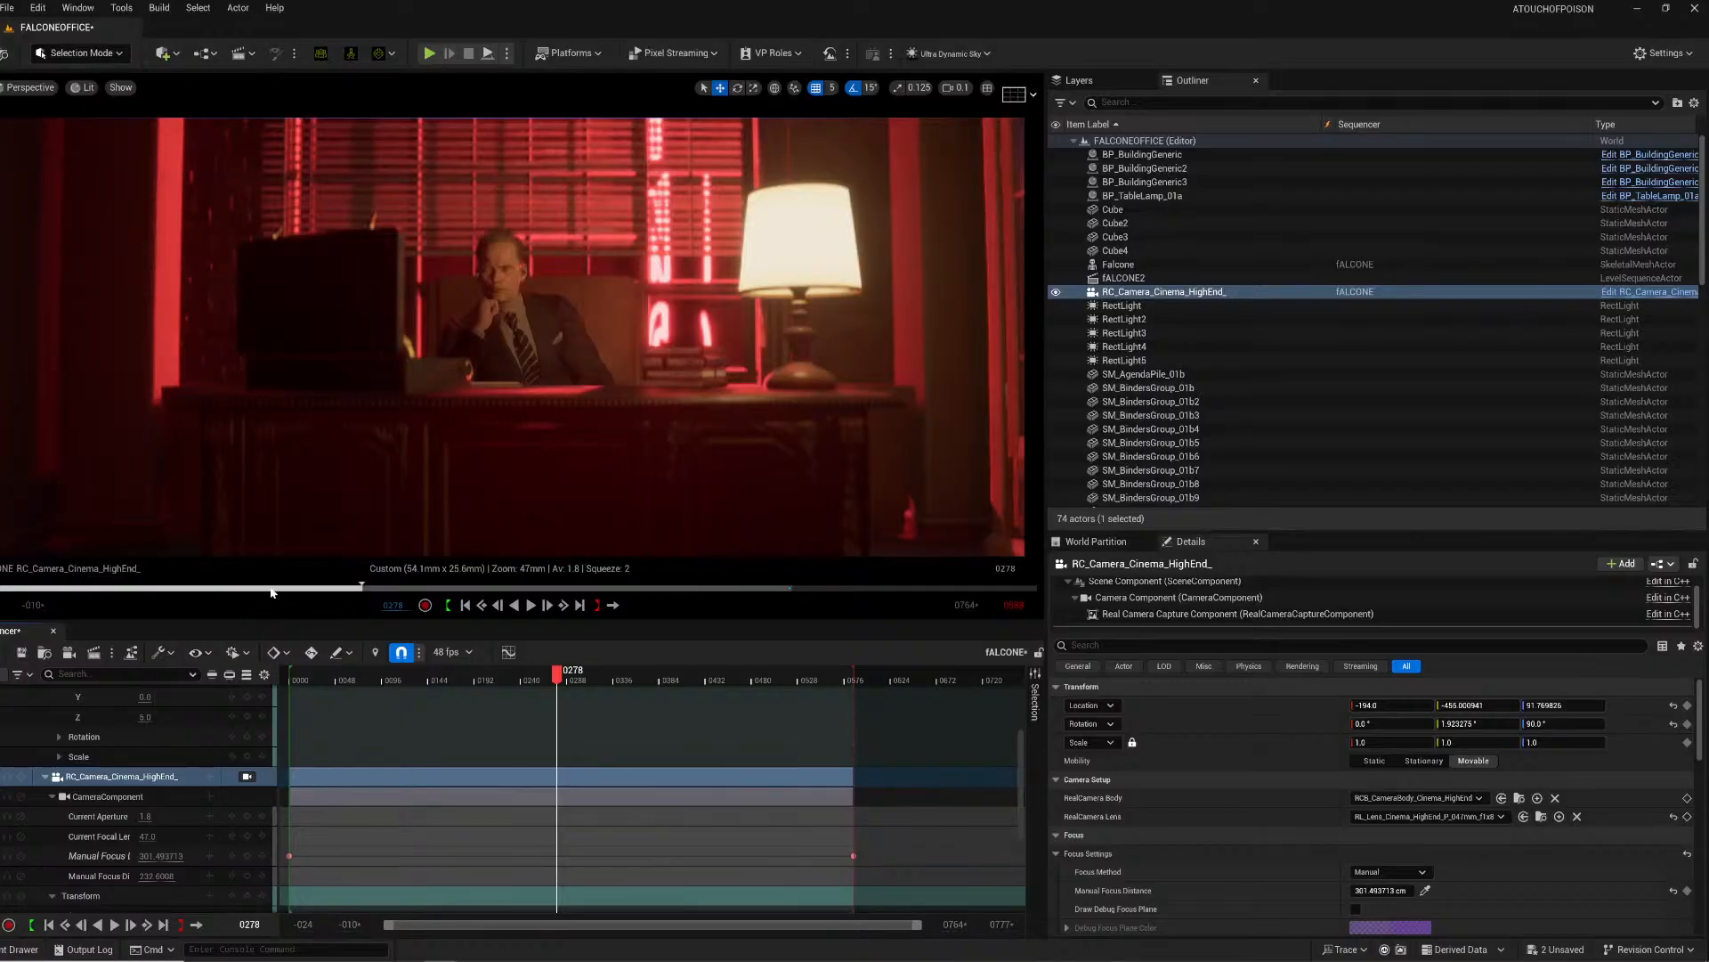
left_click(317, 675)
key("space")
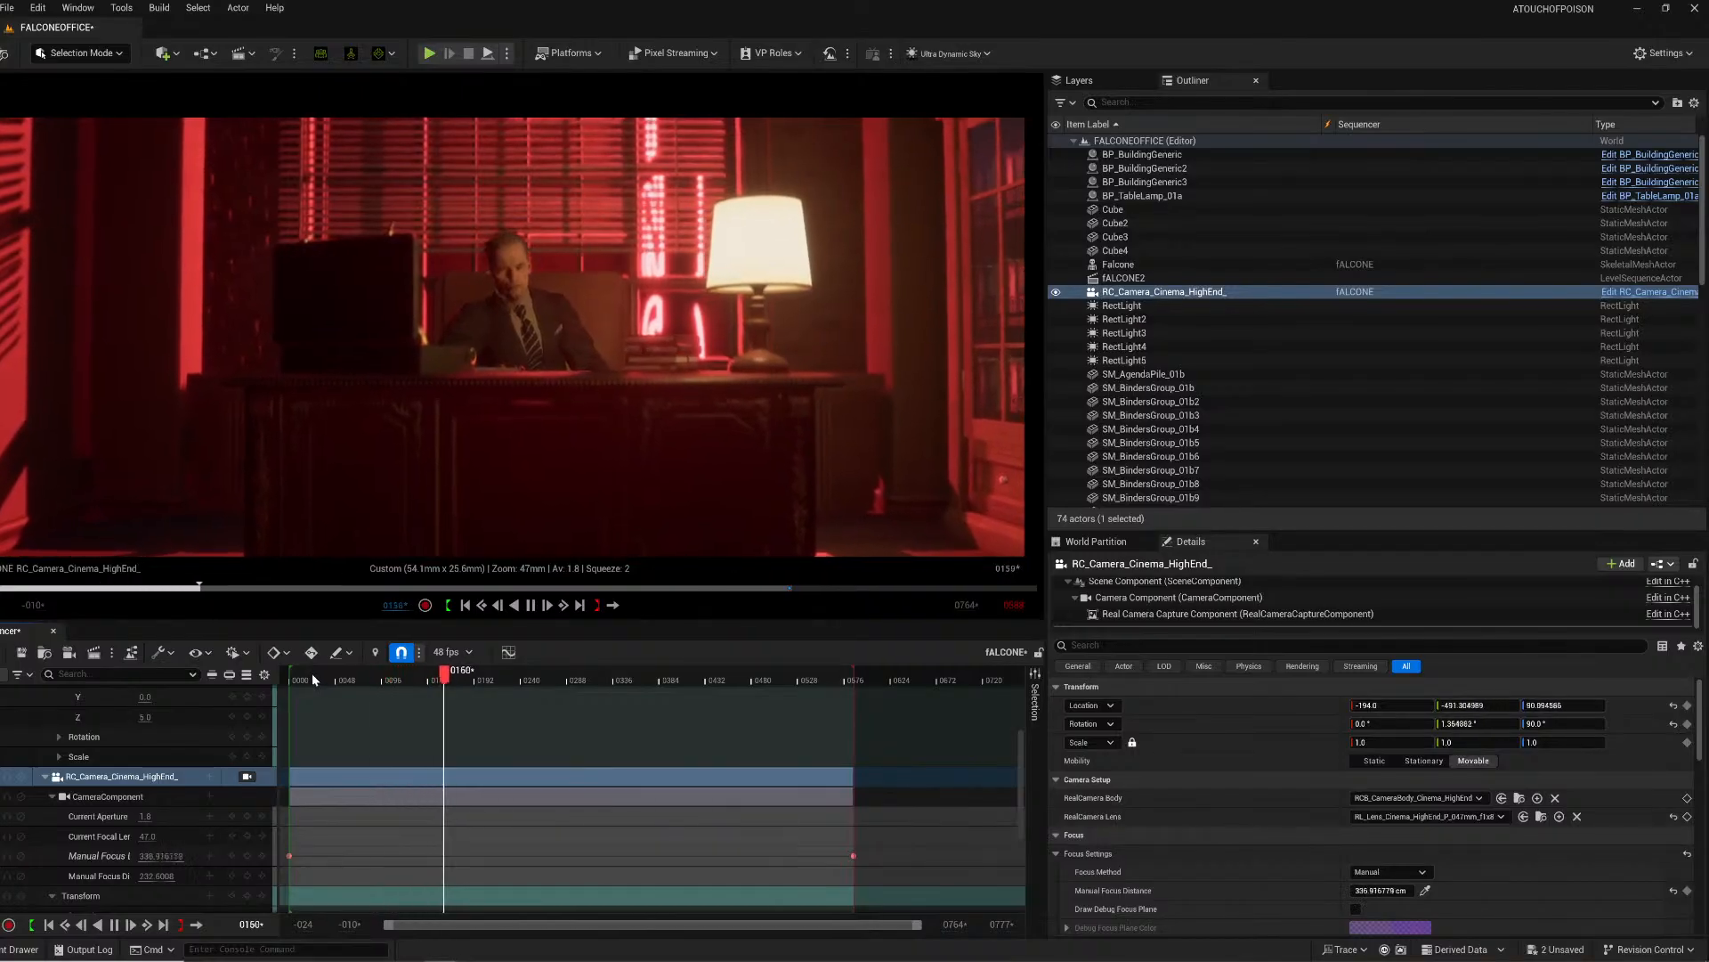
key("space")
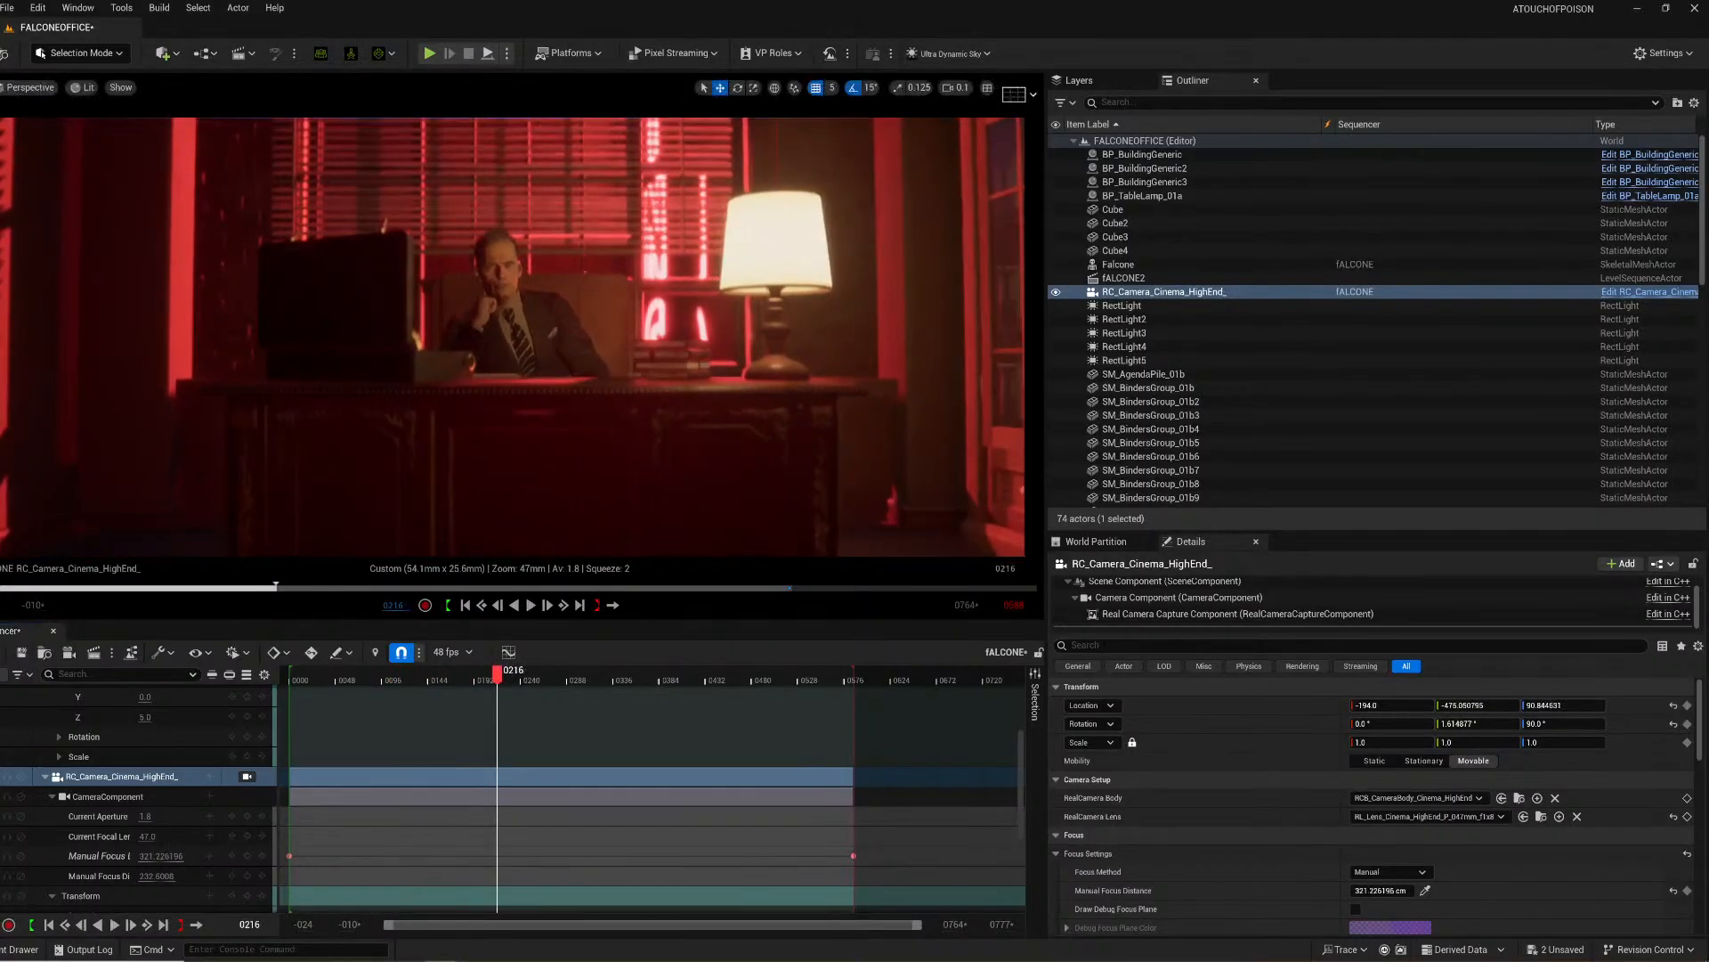
Step: Rotate the agenda pile beside the desk lamp to 105° about Z, playing the shot's opening to check its placement
left_click(678, 372)
key("e")
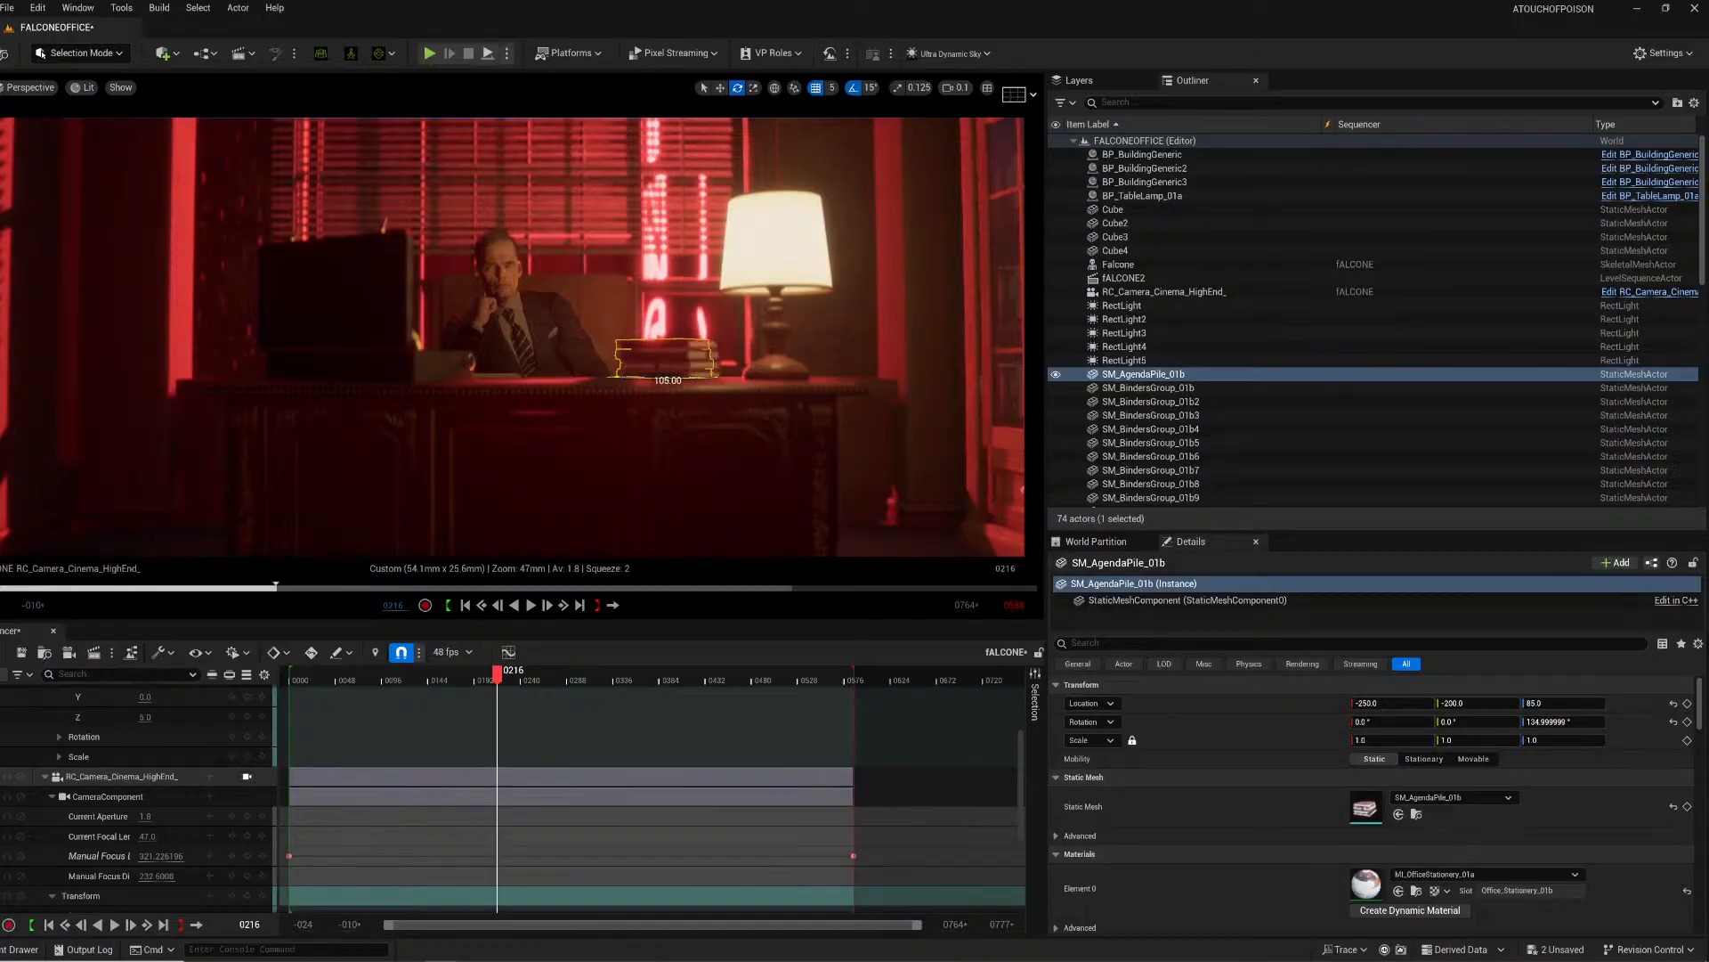
left_click(312, 681)
key("space")
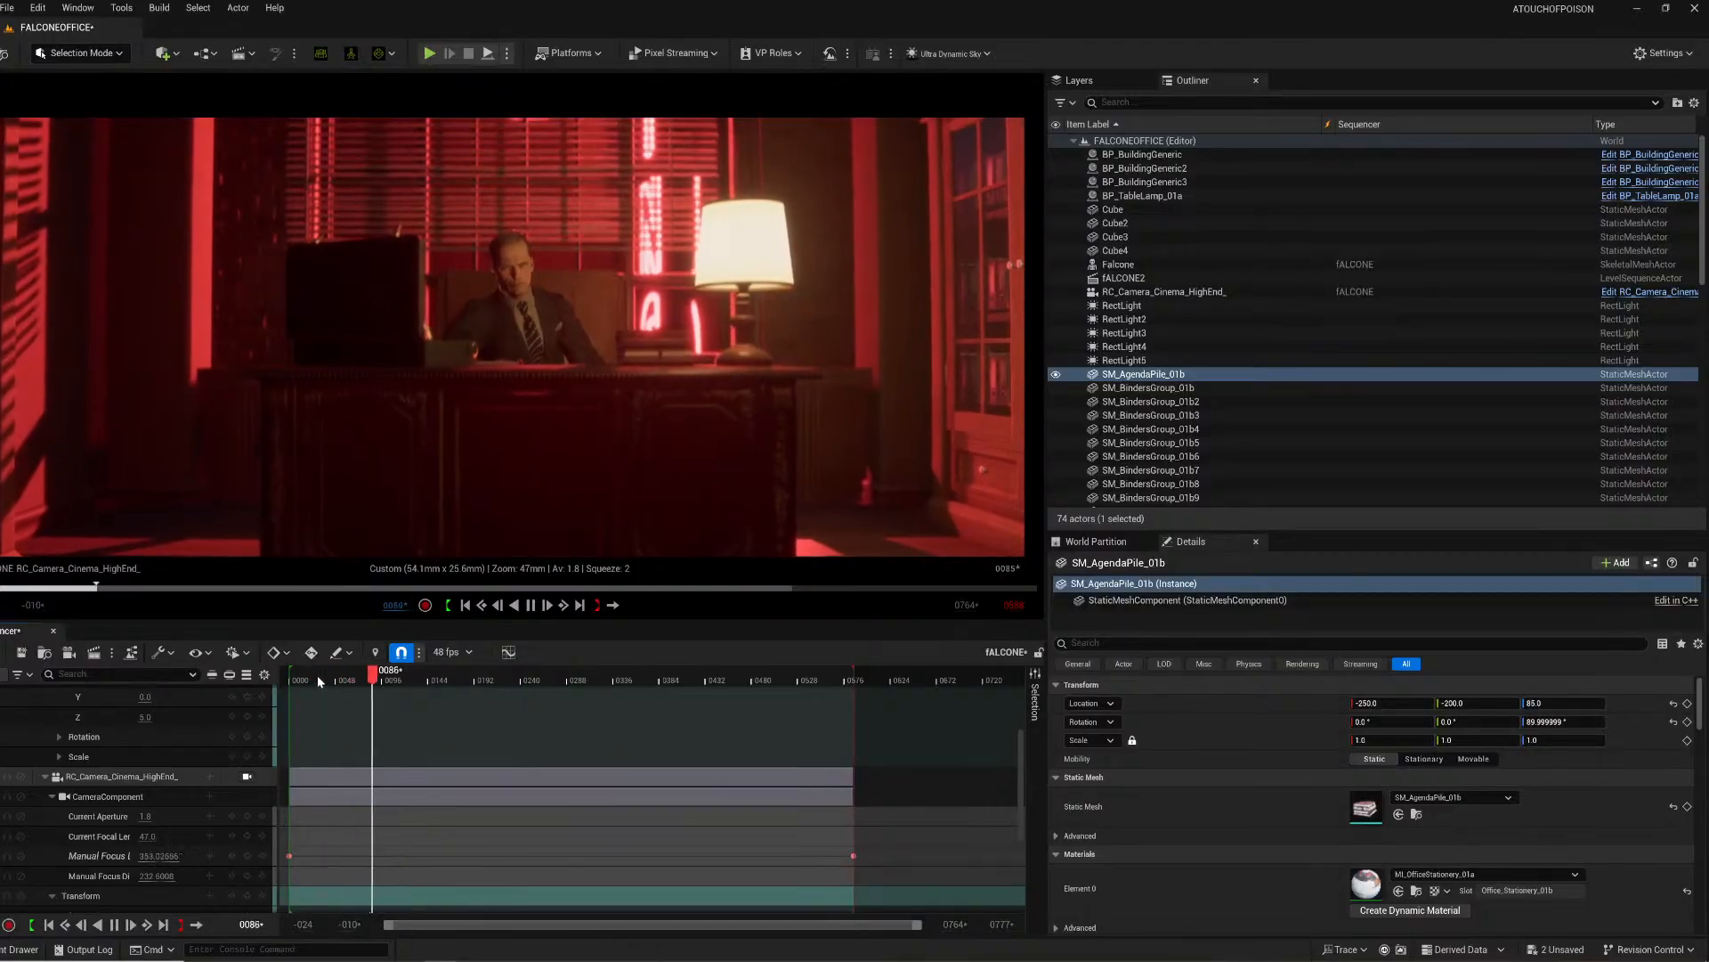
key("space")
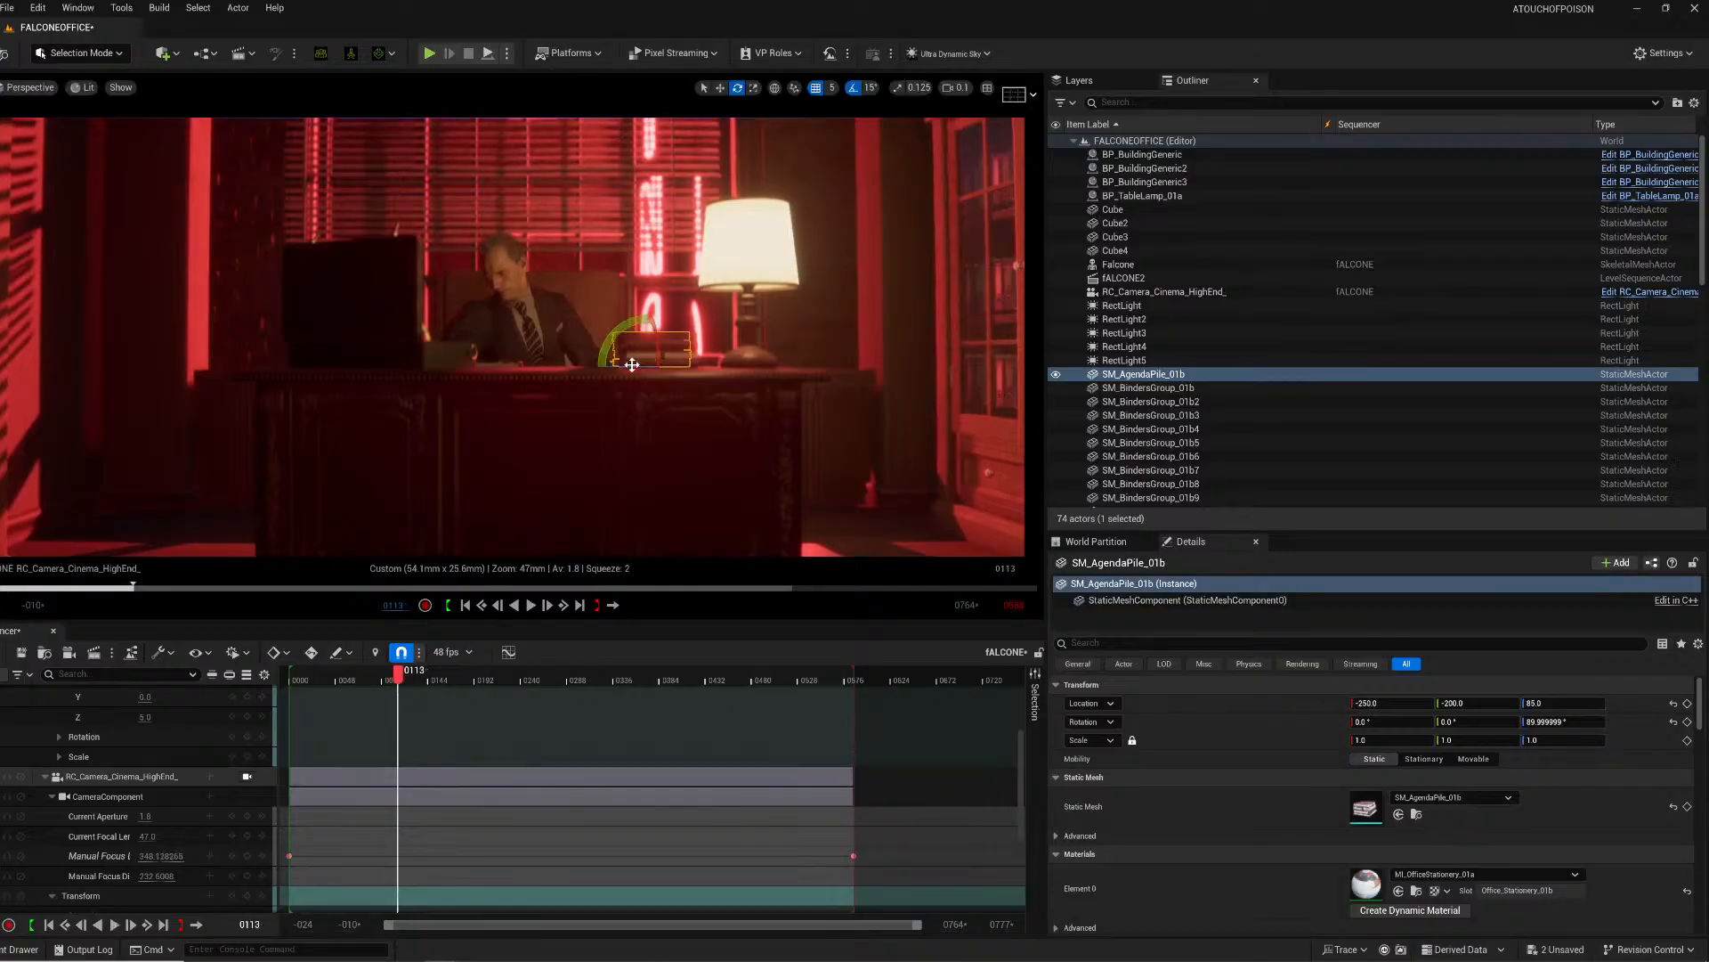
left_click(305, 681)
key("space")
key("space")
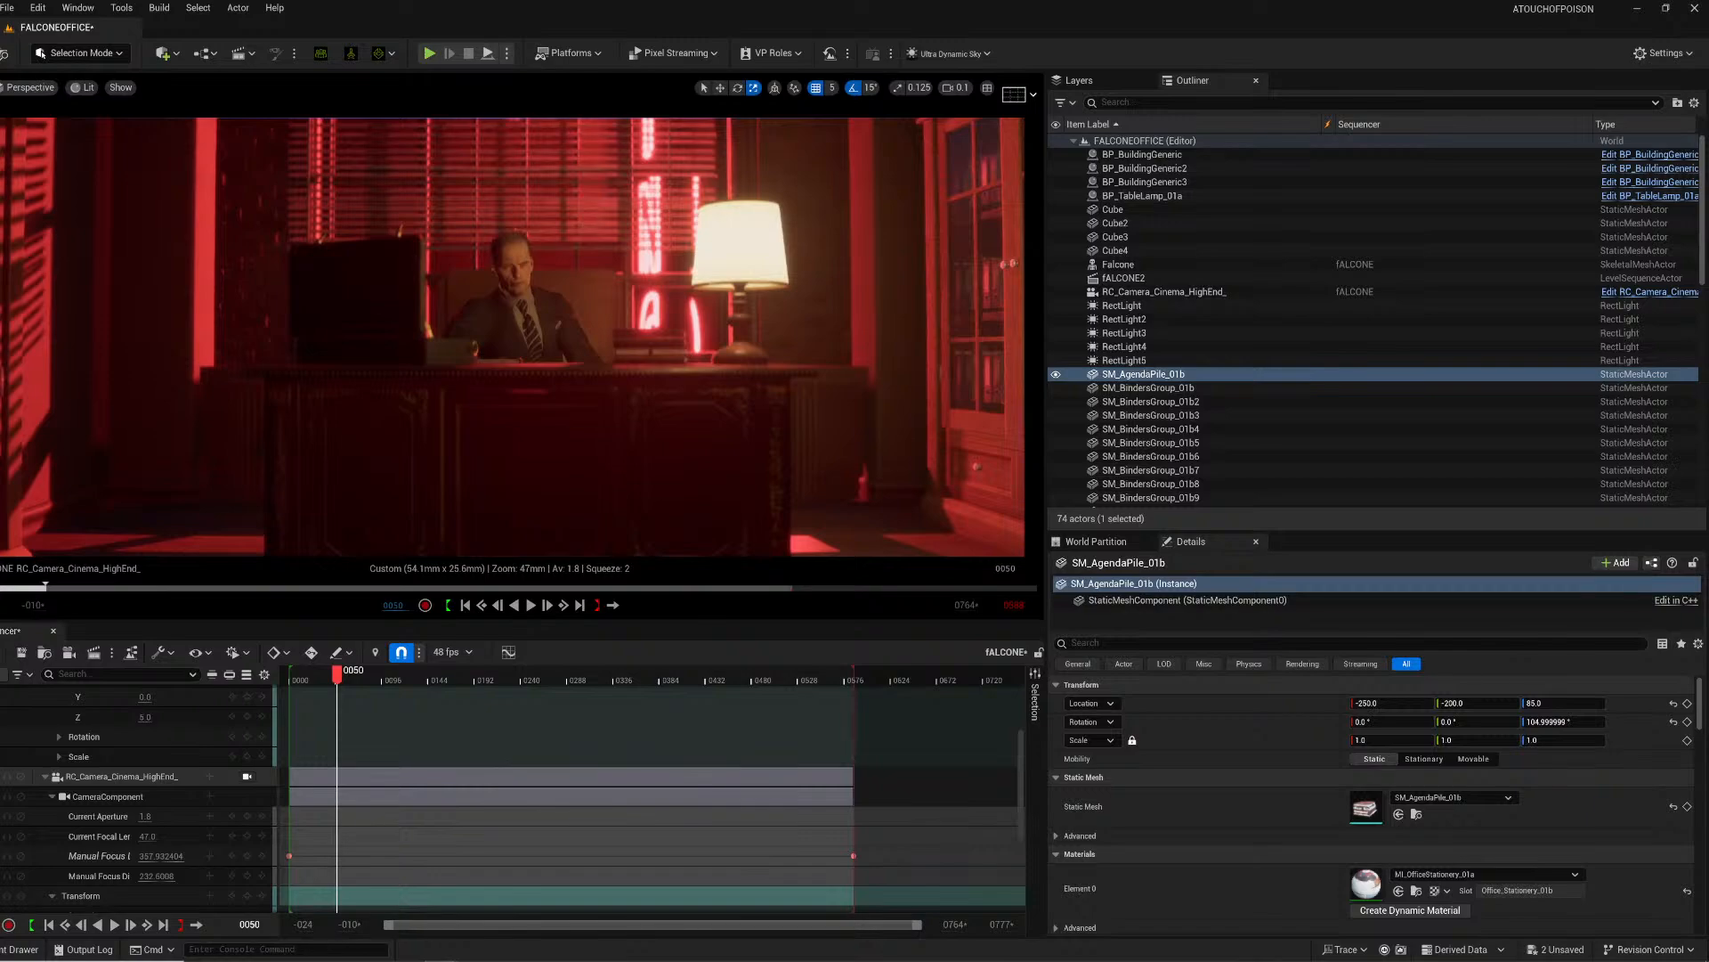
Step: Lower the window blinds behind the seated man to a Z location of 246
left_click(580, 233)
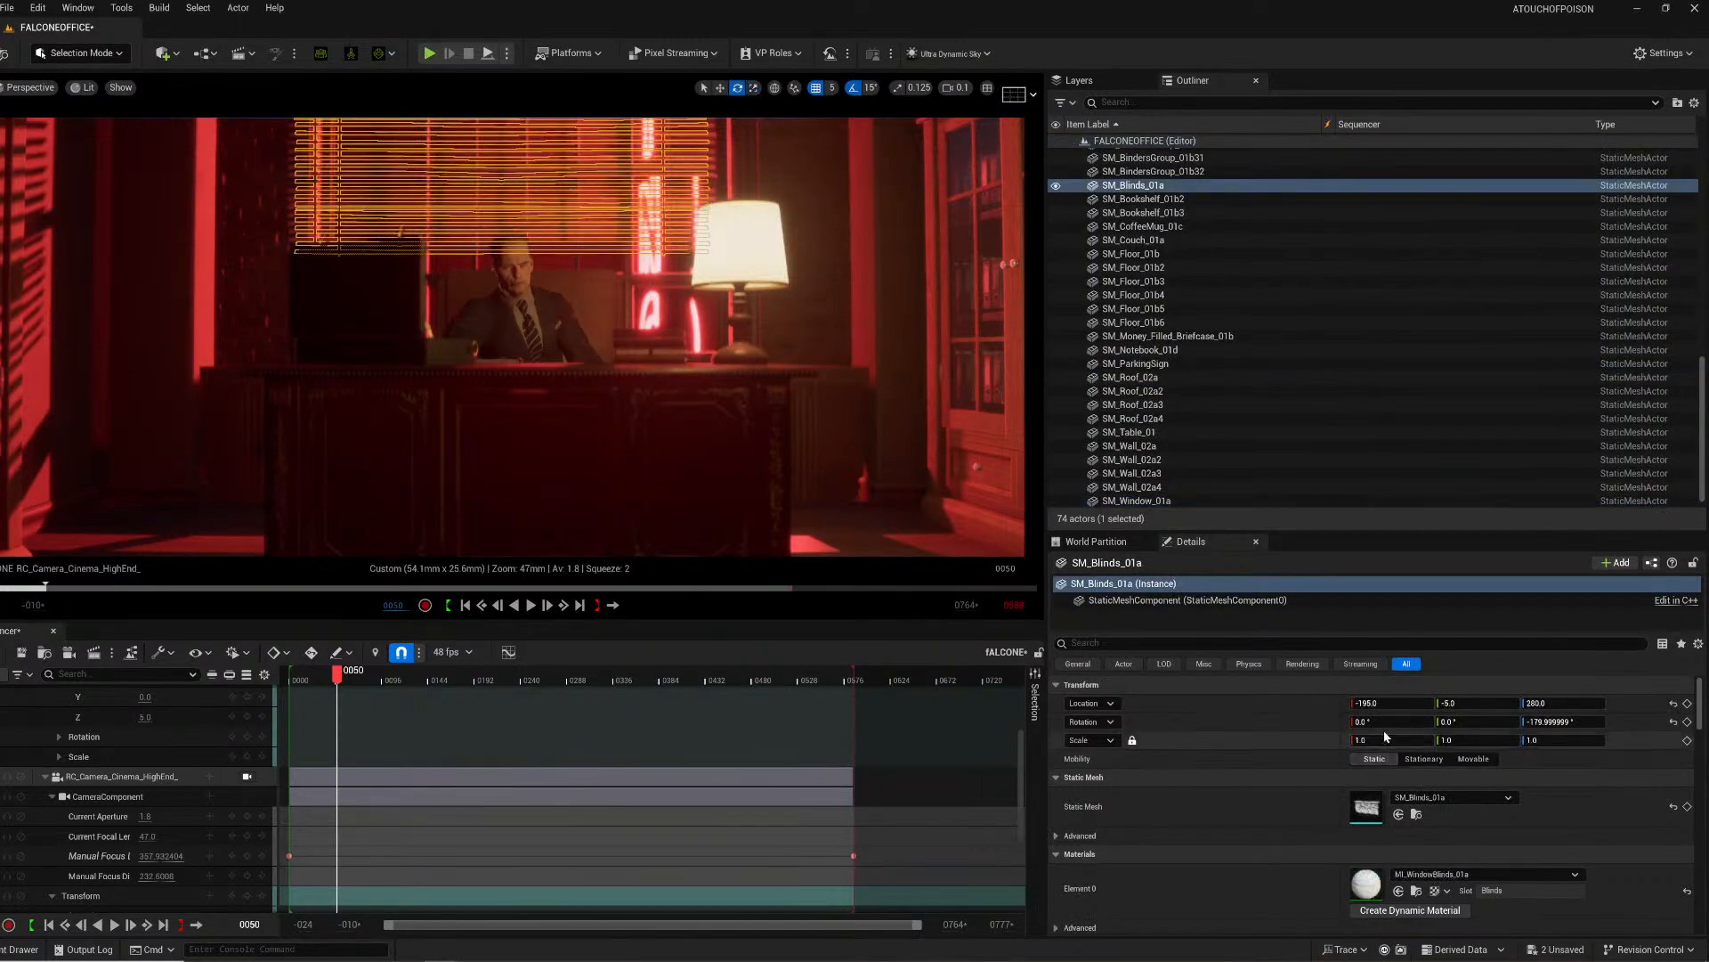
left_click_drag(1543, 703, 1513, 703)
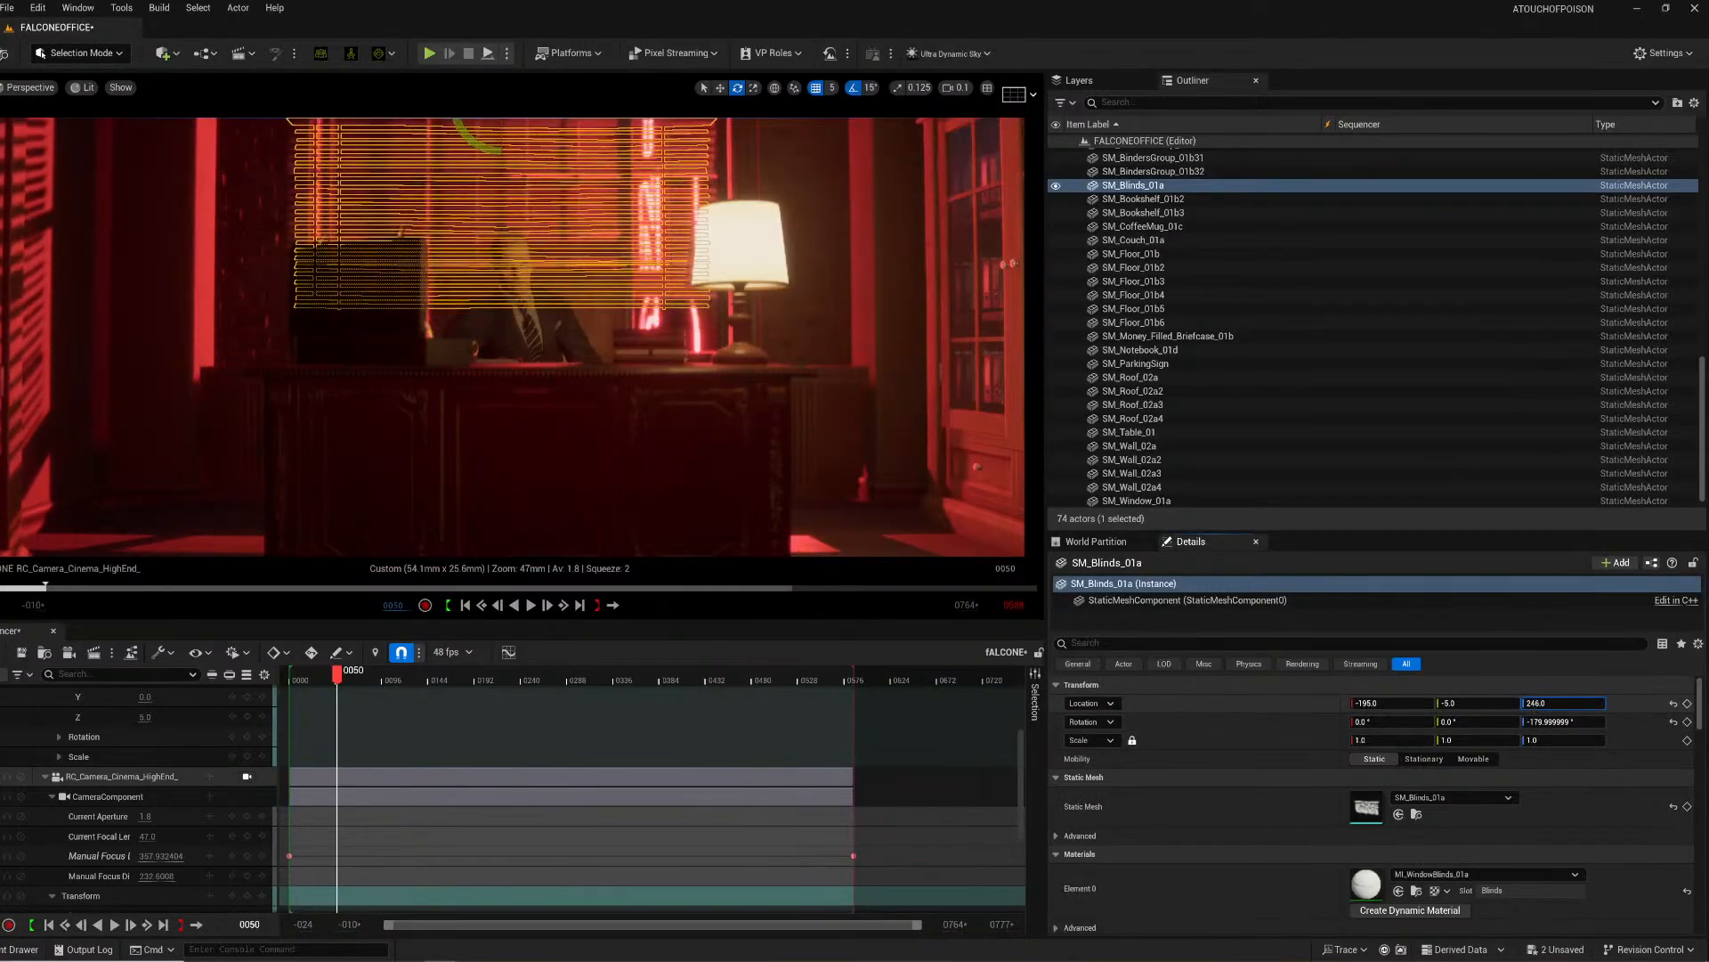
left_click(963, 445)
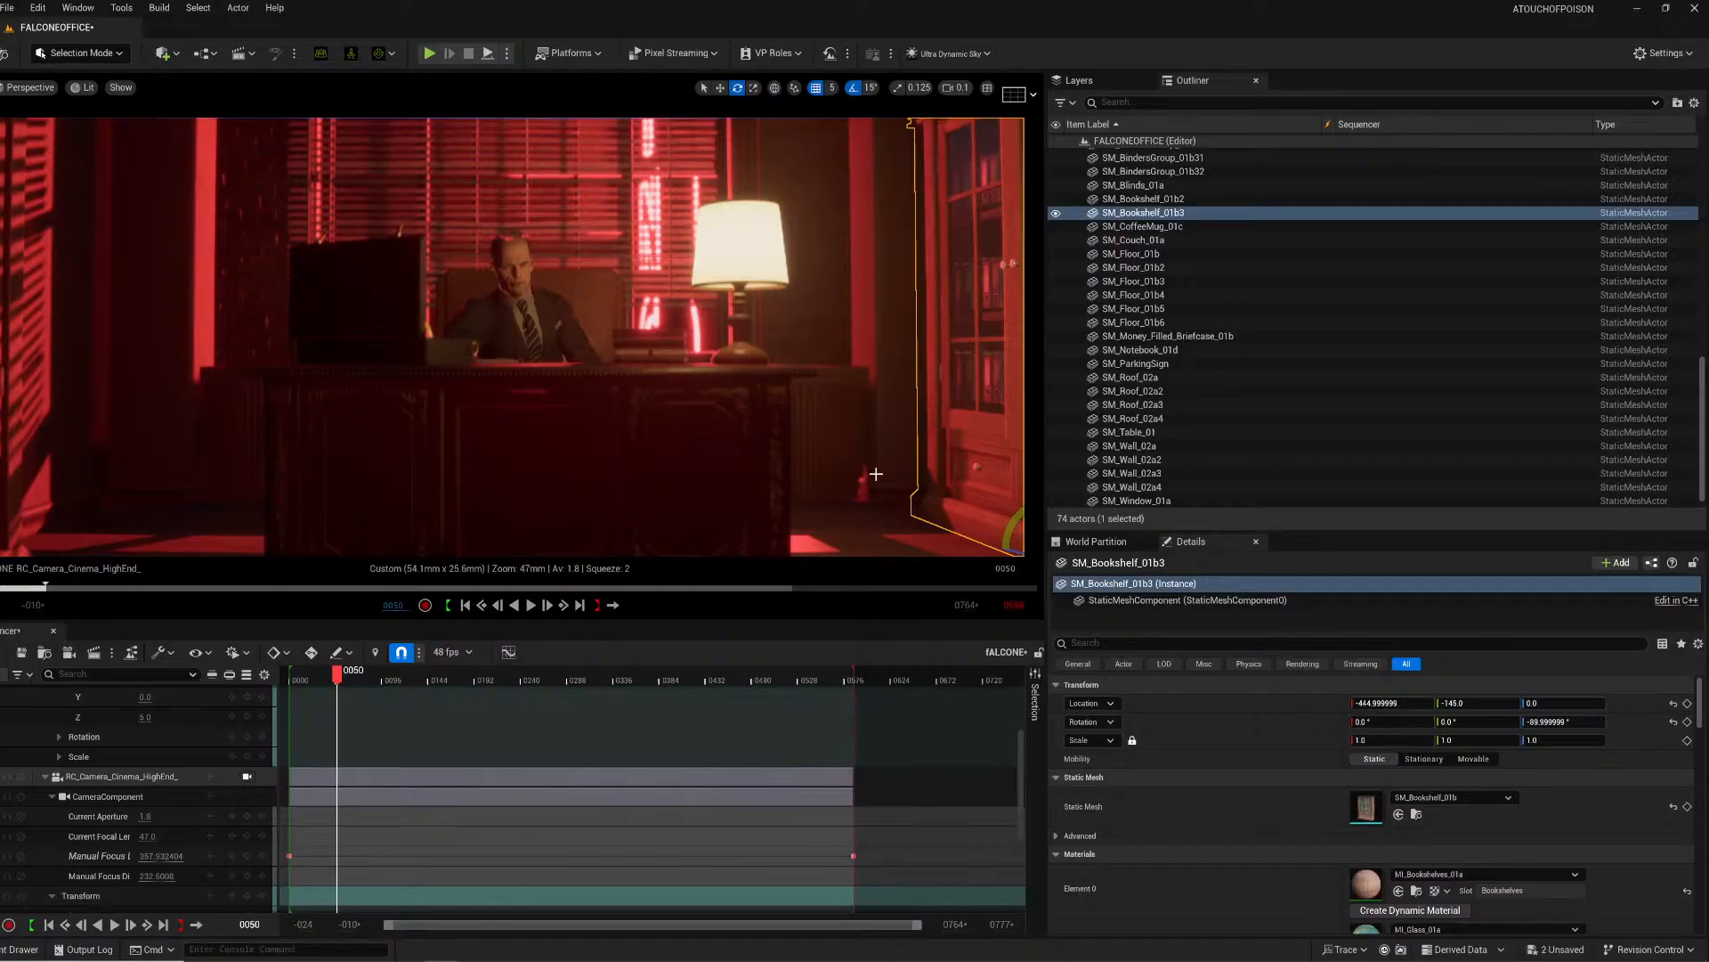
Step: Set the cinema camera's Current Aperture to 8 for the shot
left_click(146, 816)
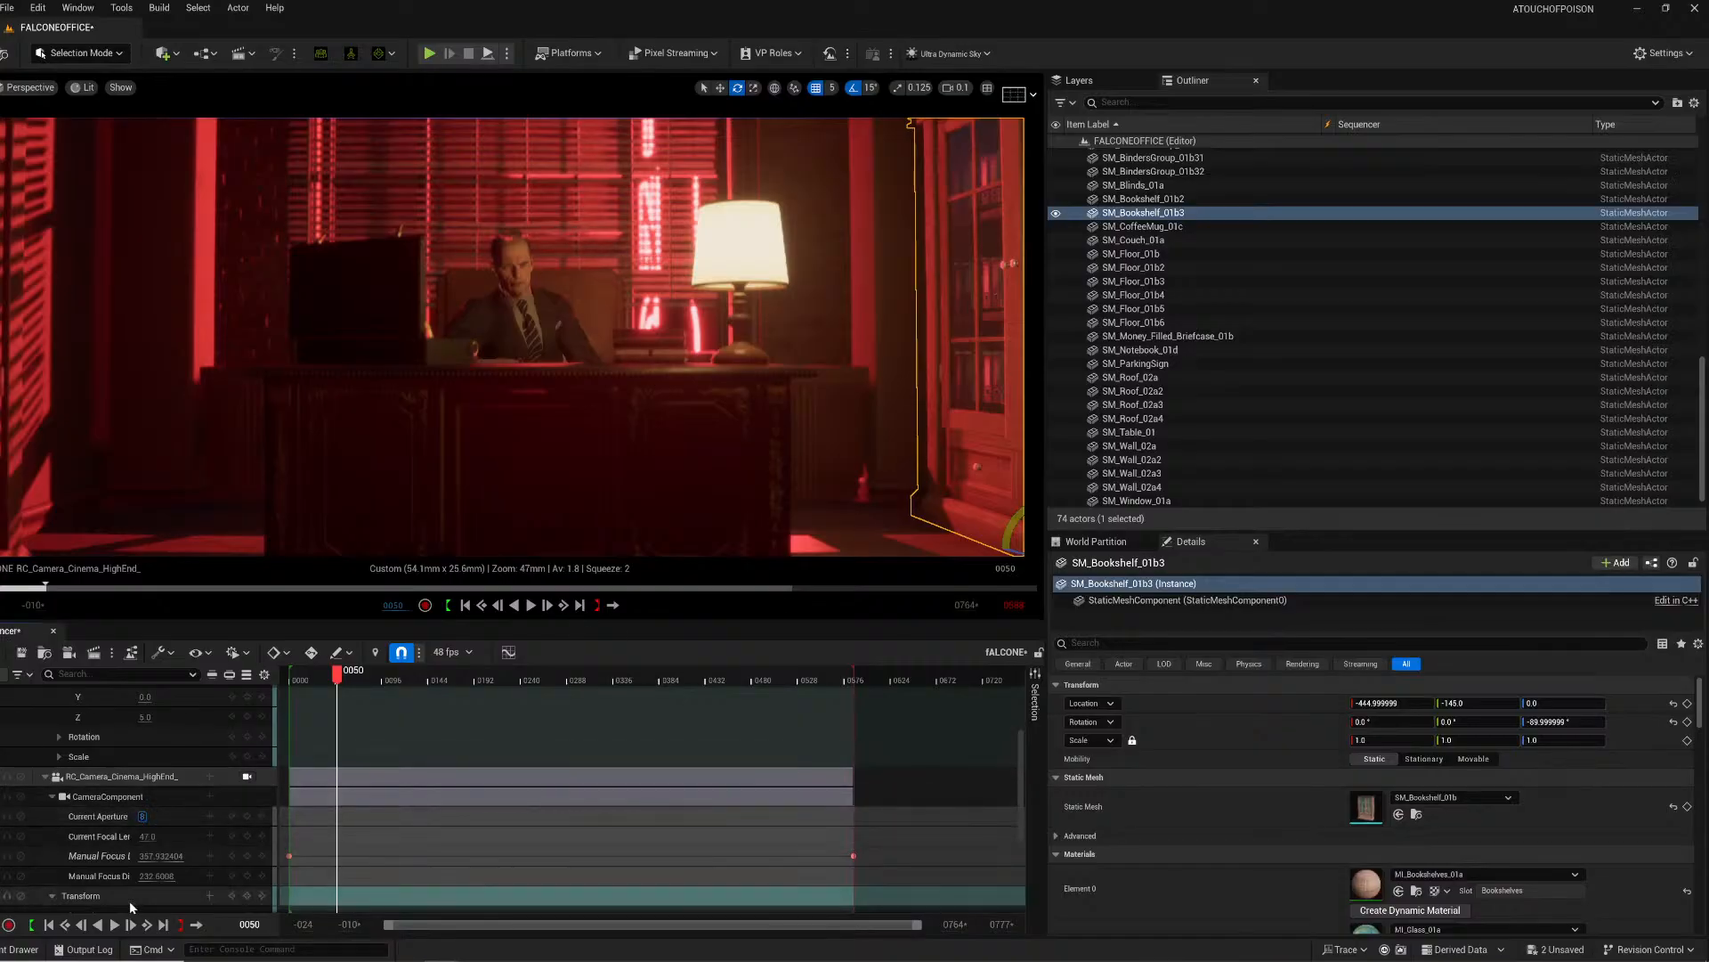
type("8")
key("Return")
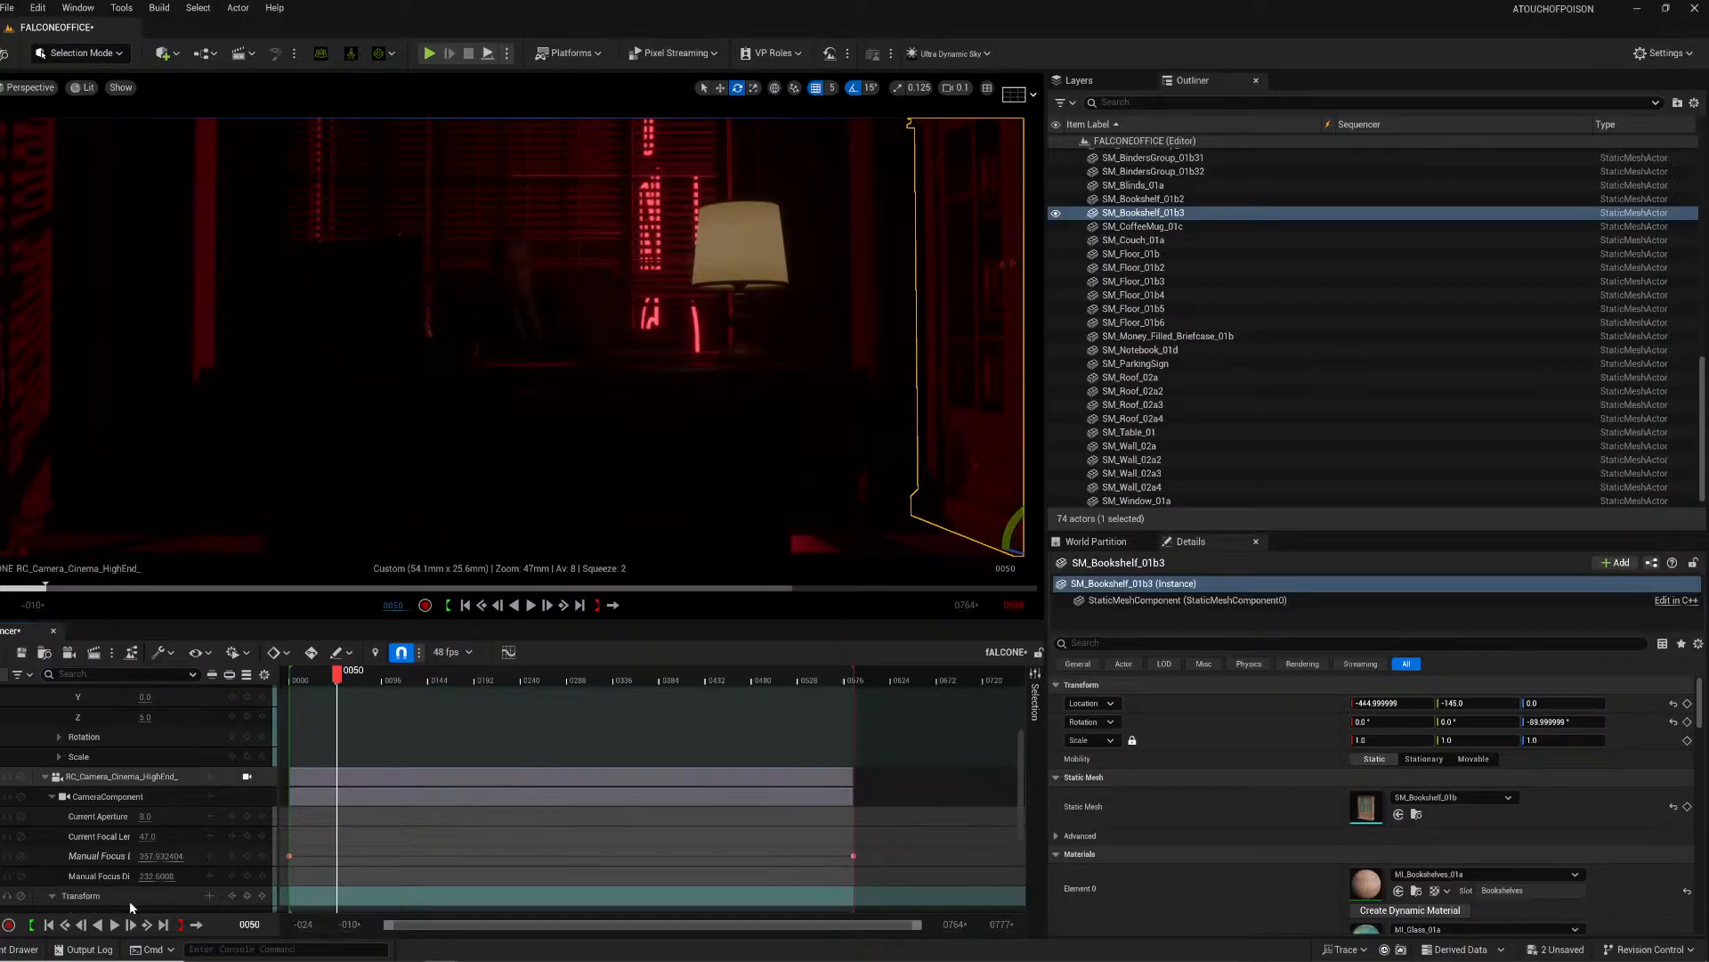
Step: Set the Exposure Compensation in the cinema camera component's post-process settings to 8
left_click(120, 778)
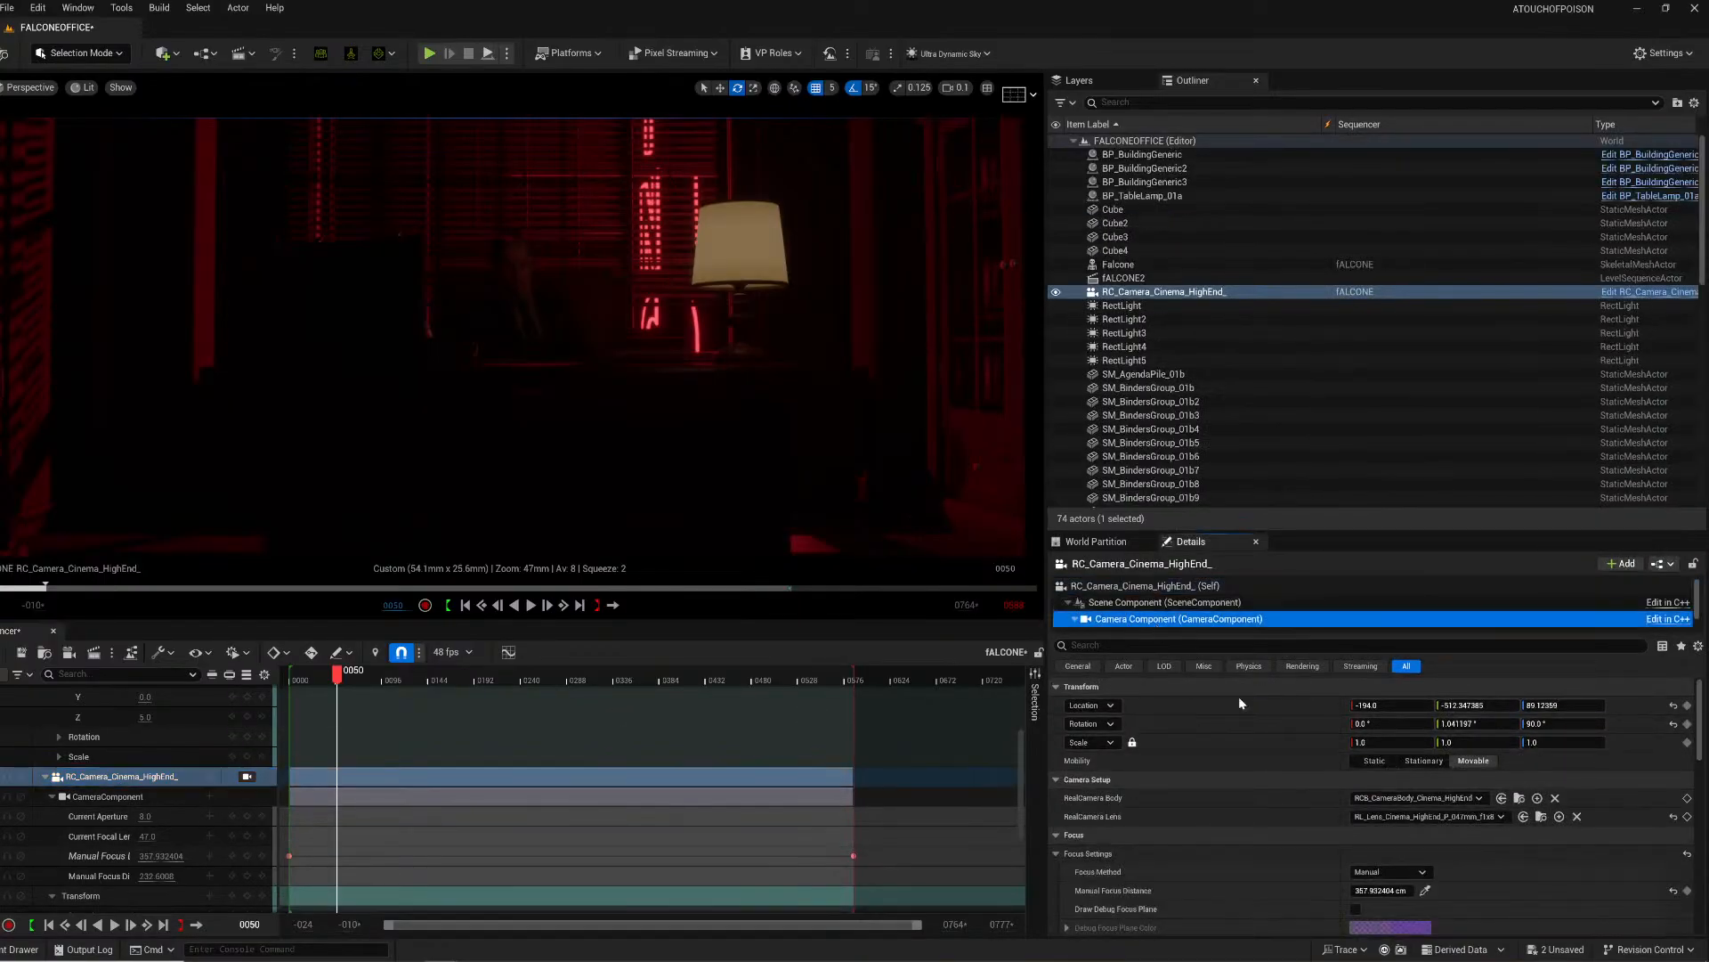
scroll(1280, 846, "down", 10)
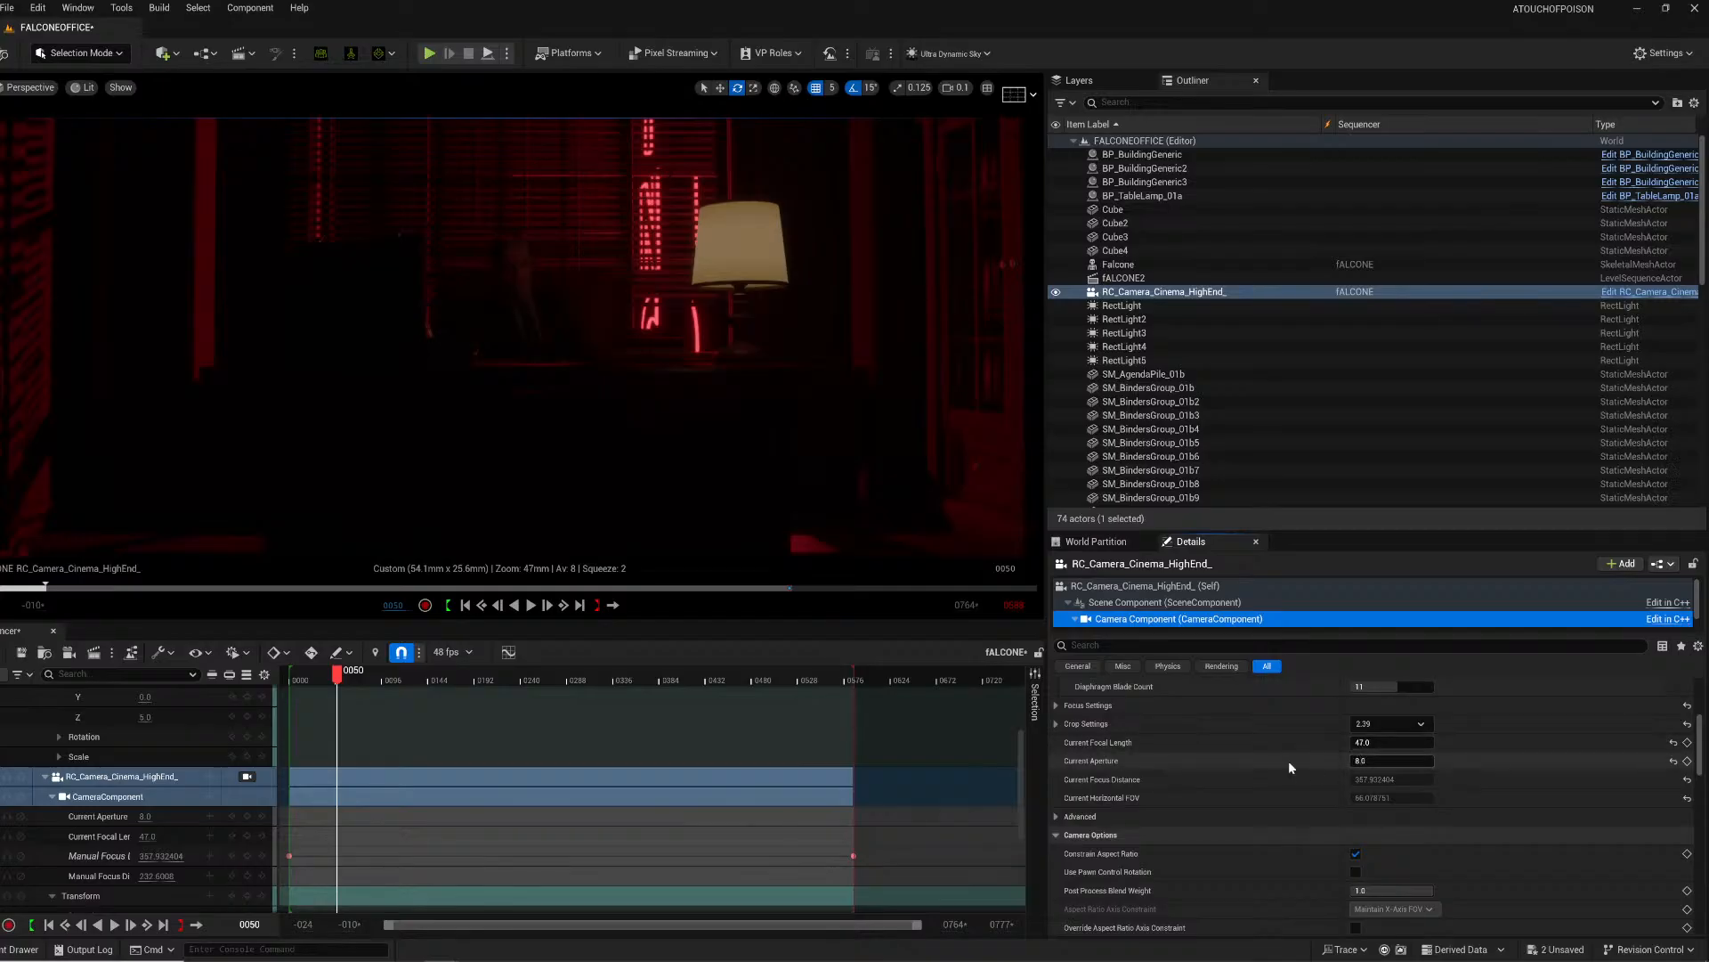
scroll(1238, 776, "down", 15)
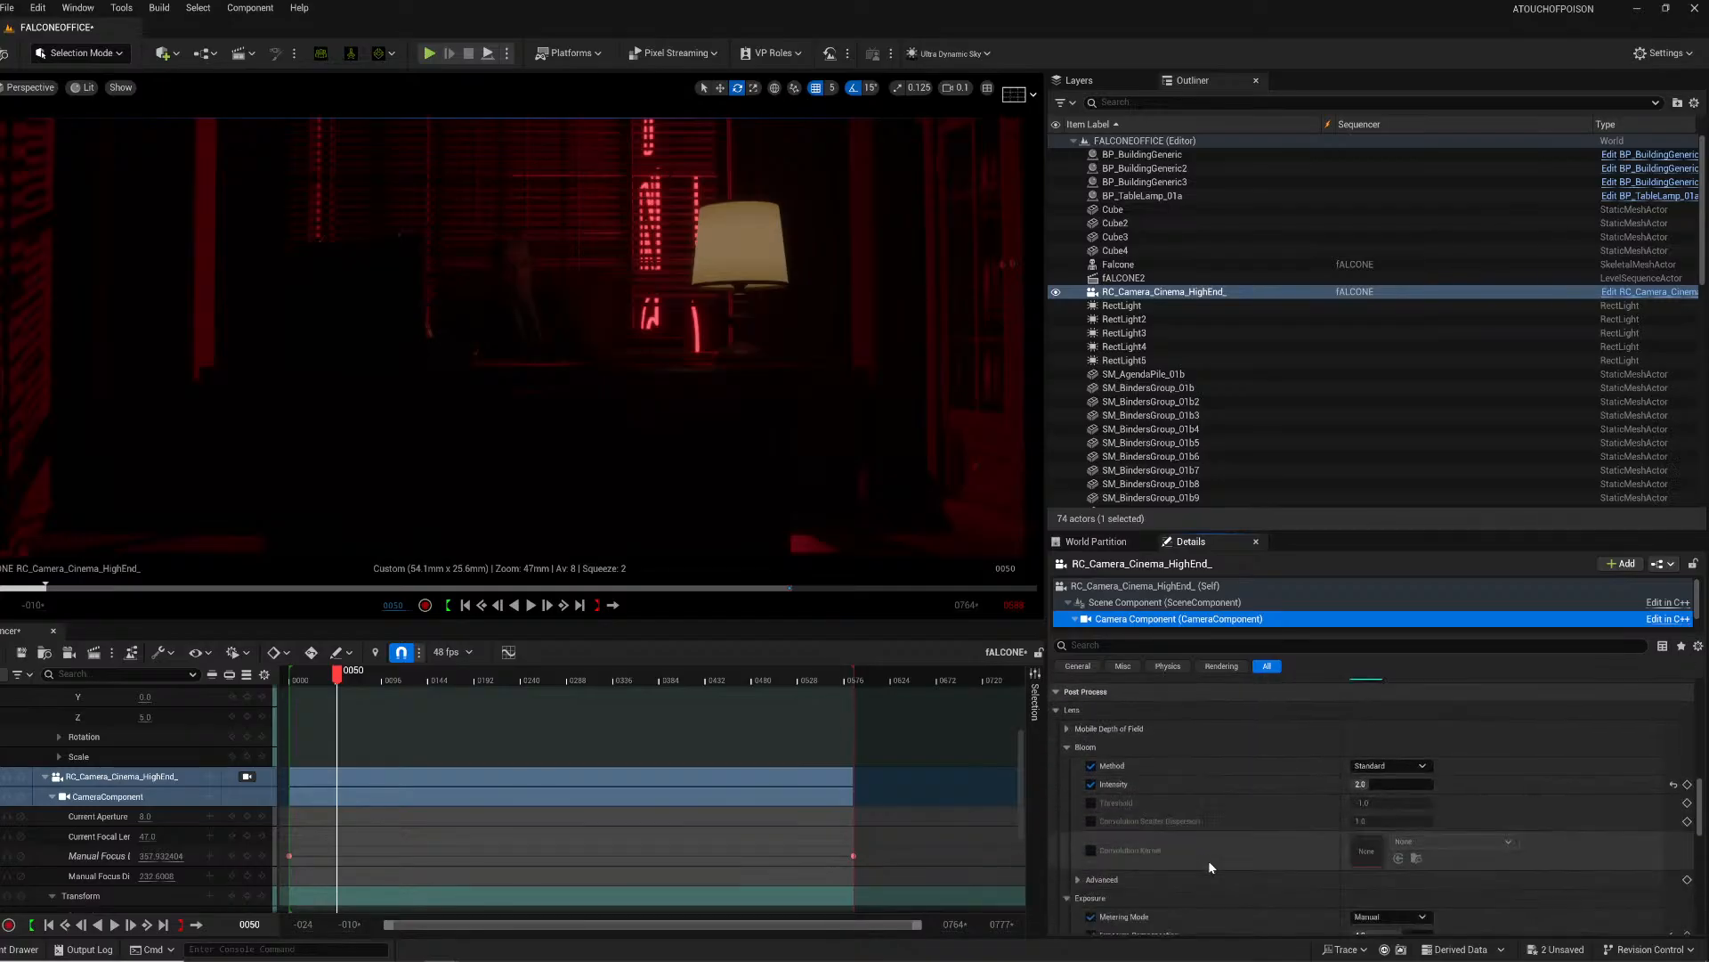
scroll(1209, 860, "down", 3)
left_click(1392, 781)
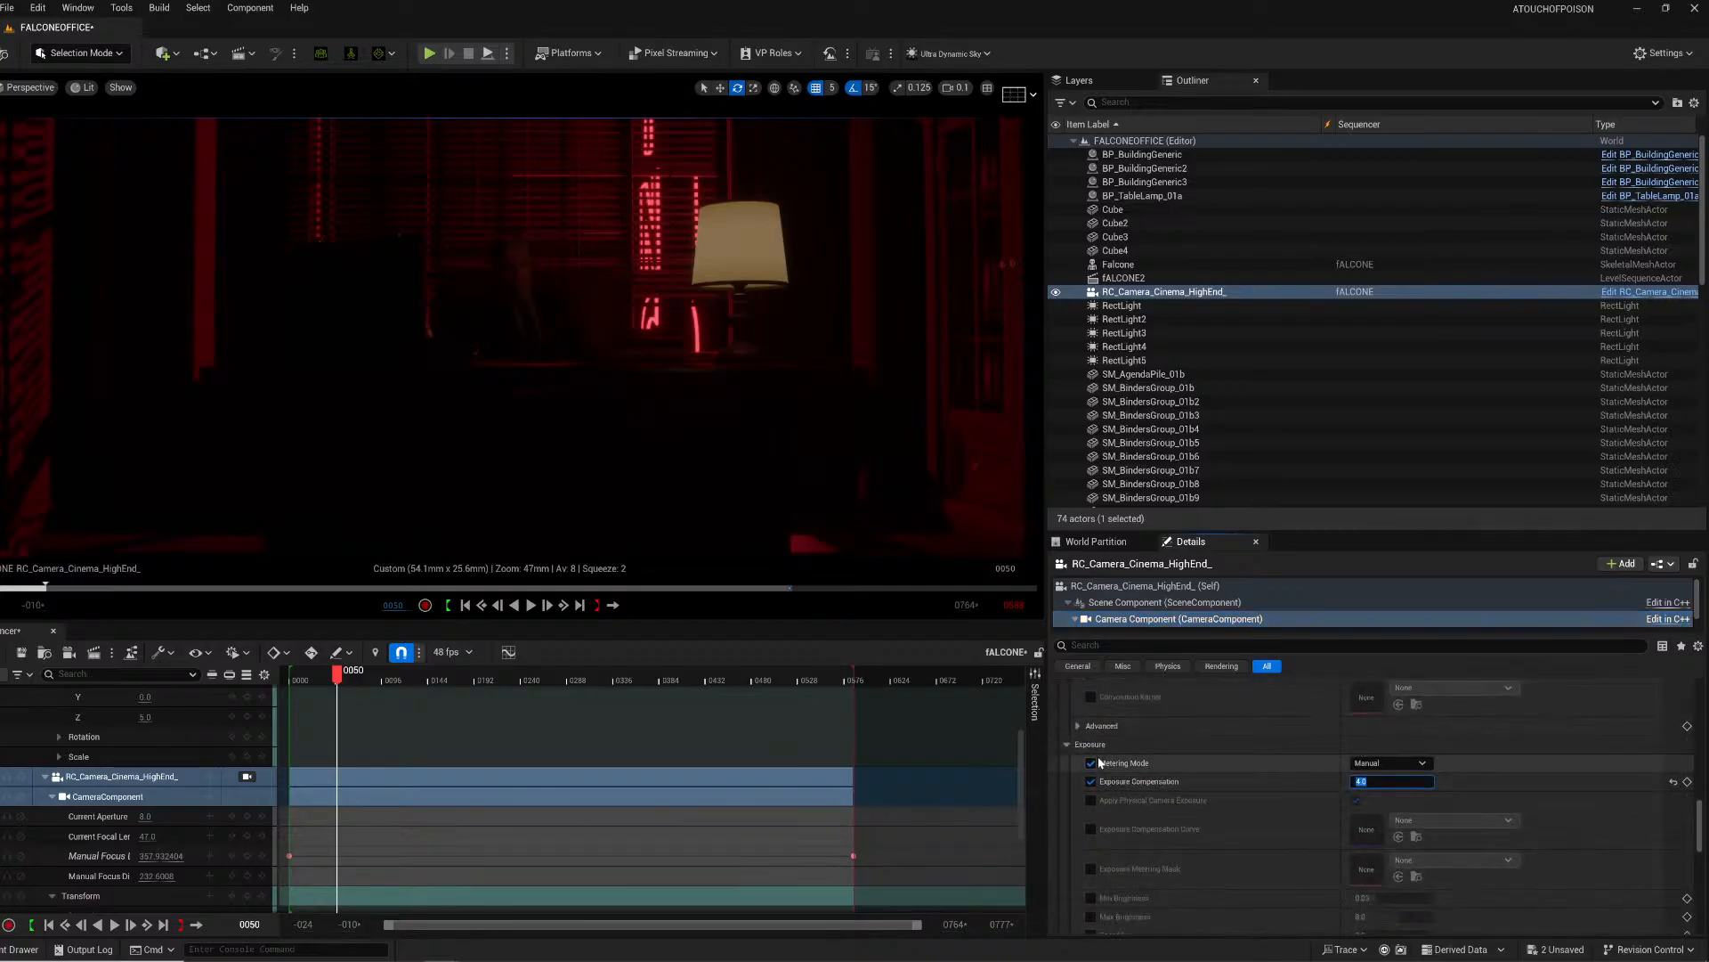
key("Return")
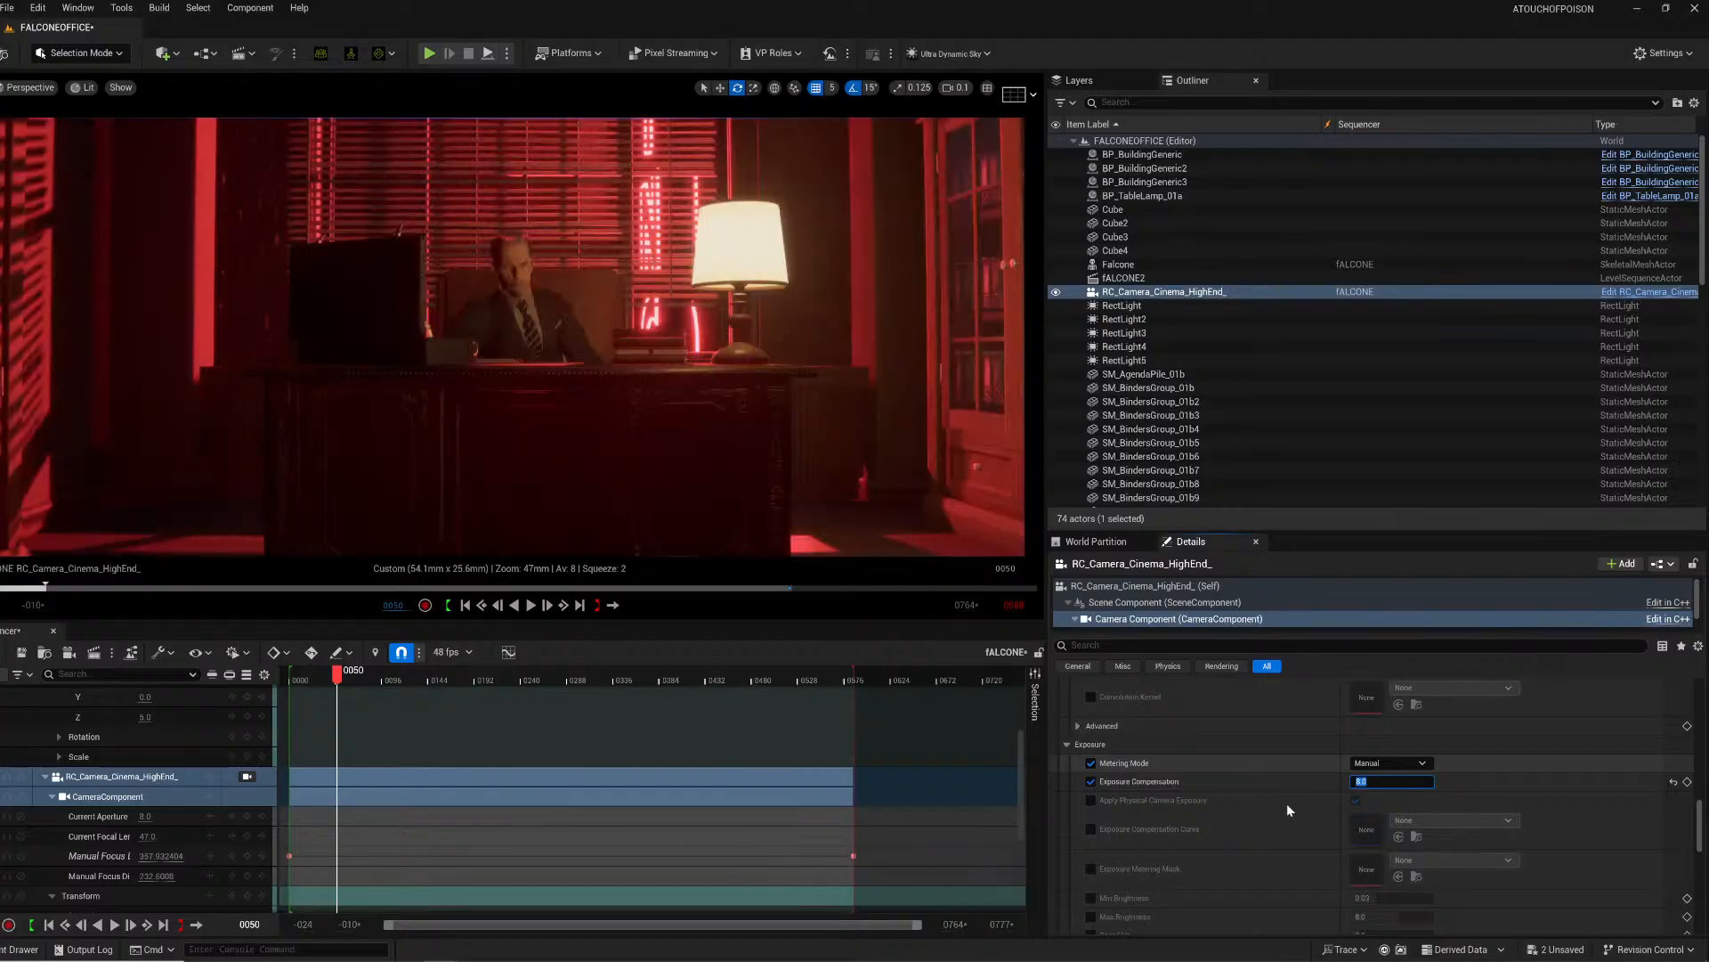
Step: Play the shot from near its start to check the image with the new aperture and exposure
left_click(311, 682)
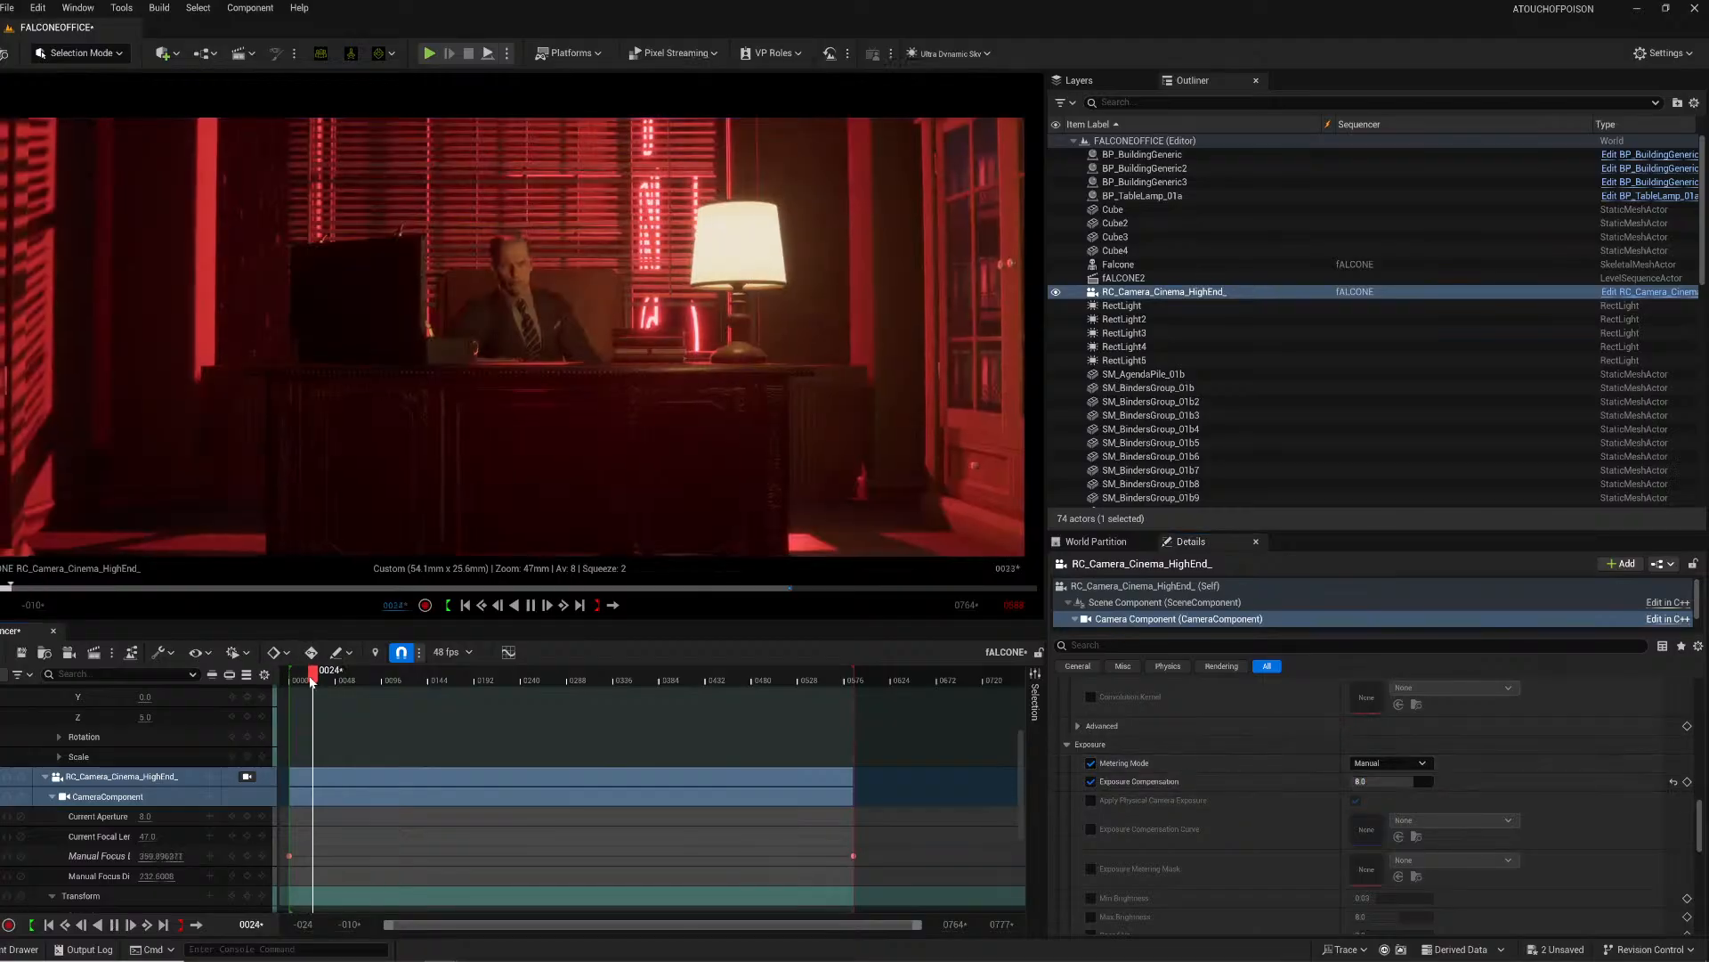
key("space")
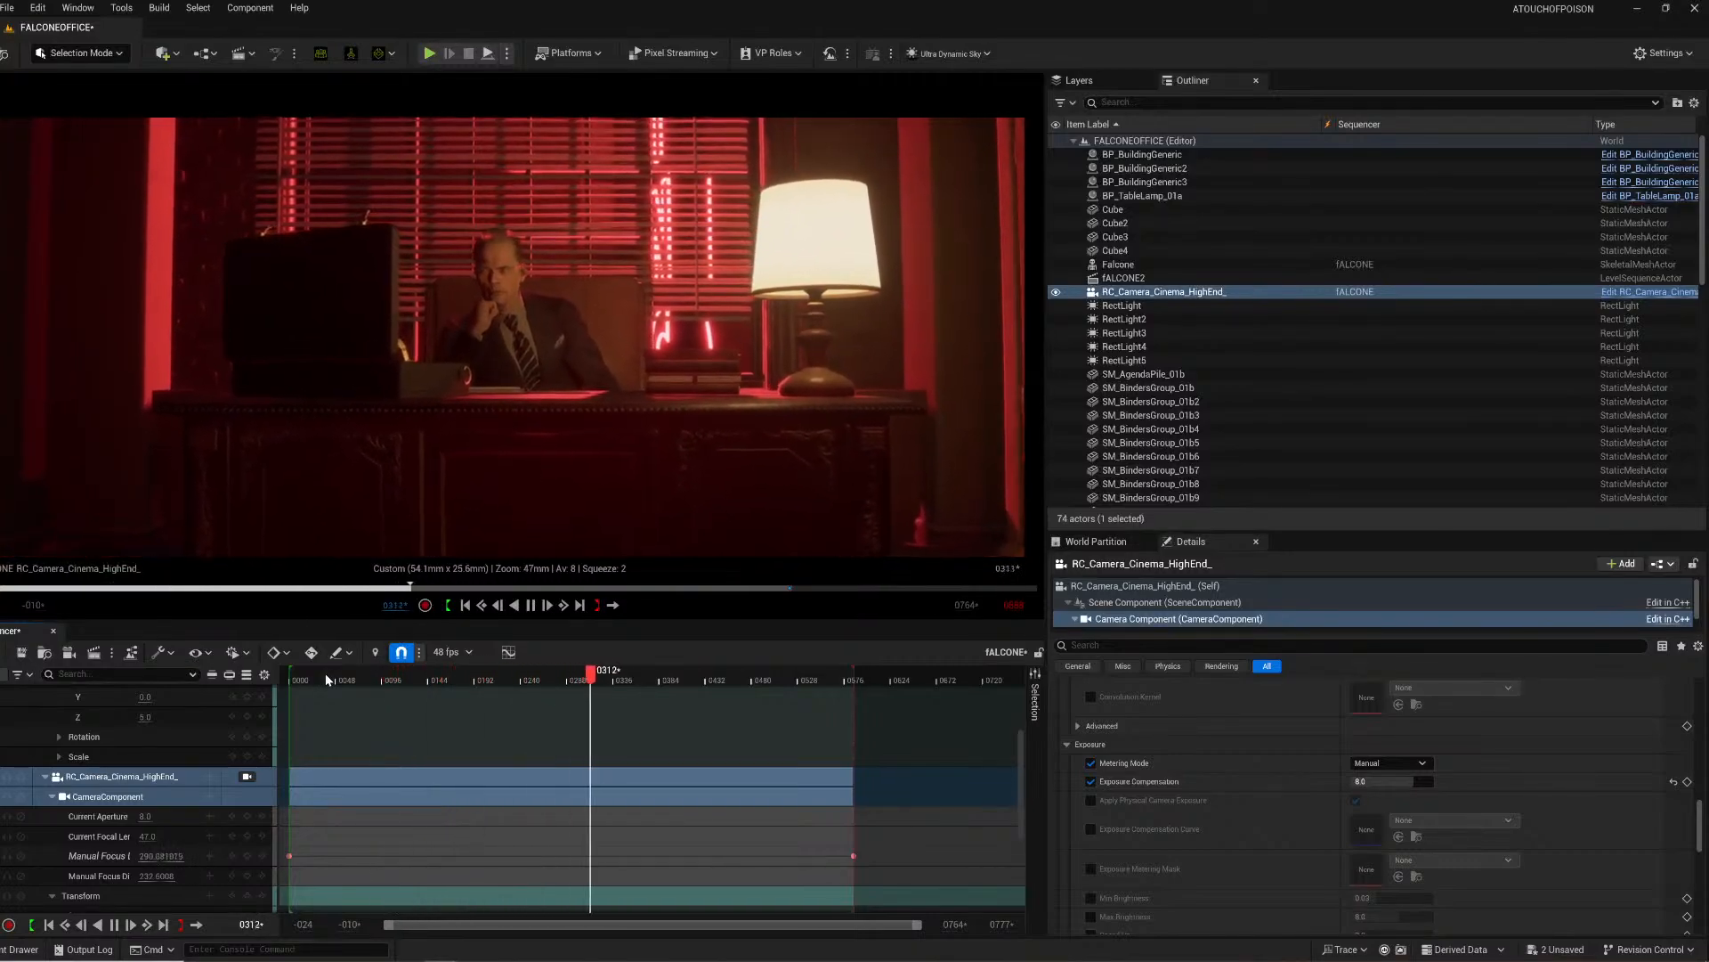
key("space")
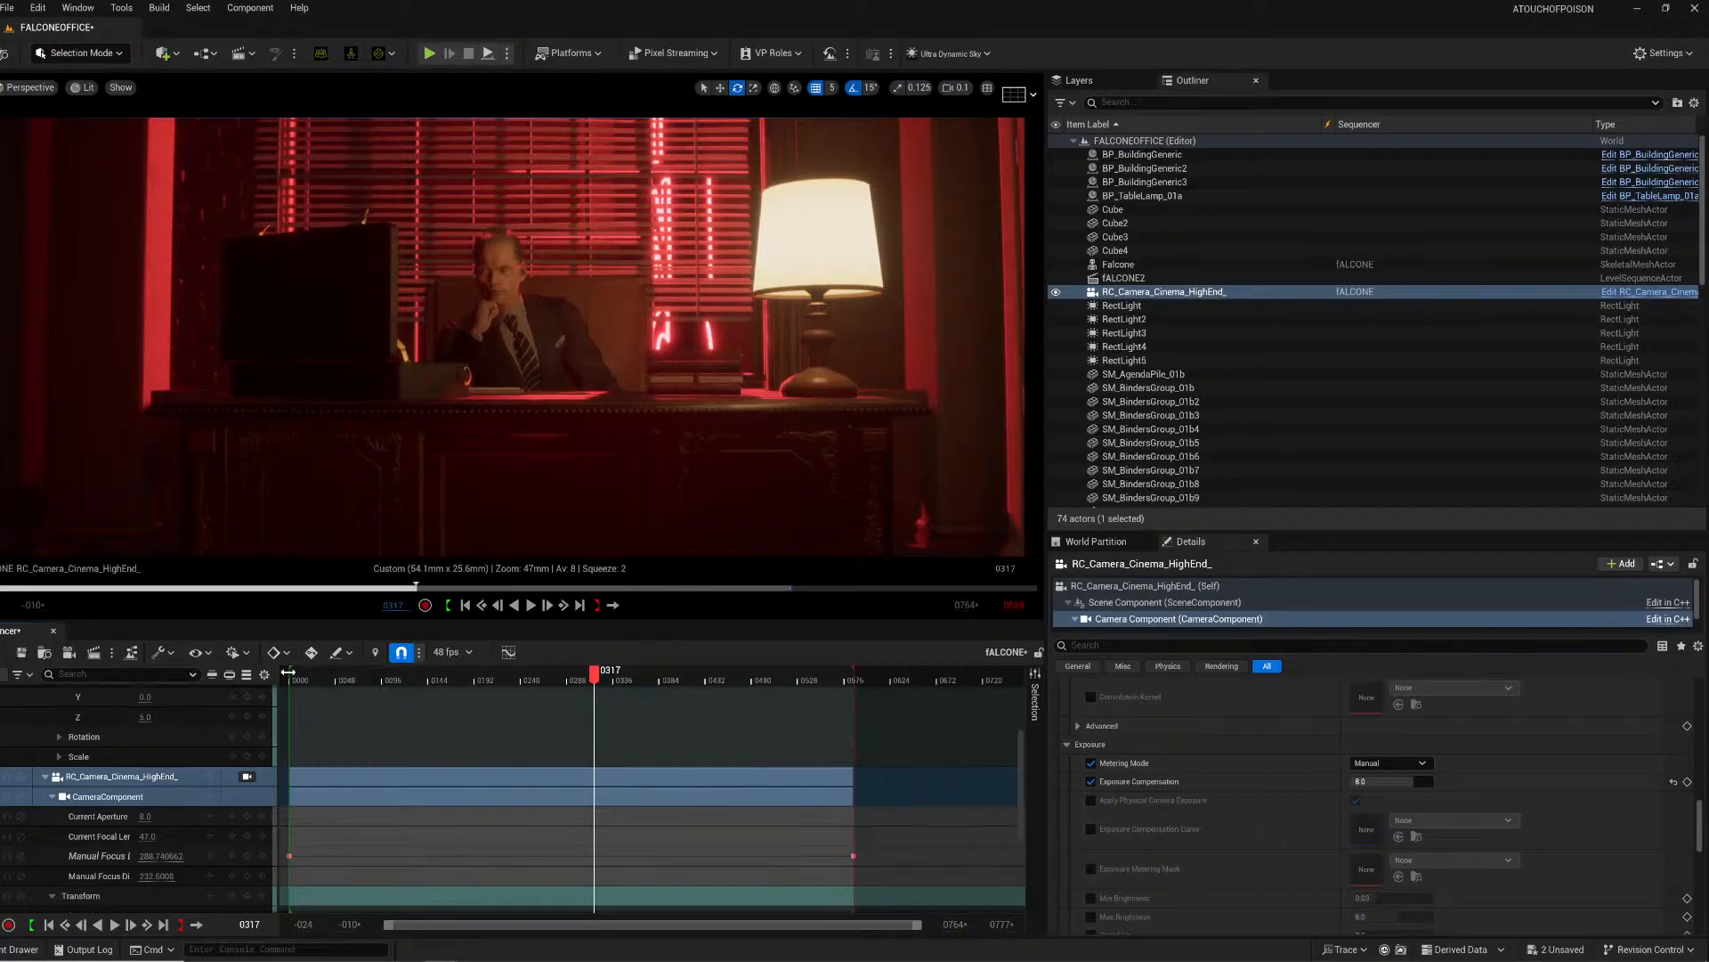
left_click(303, 680)
key("space")
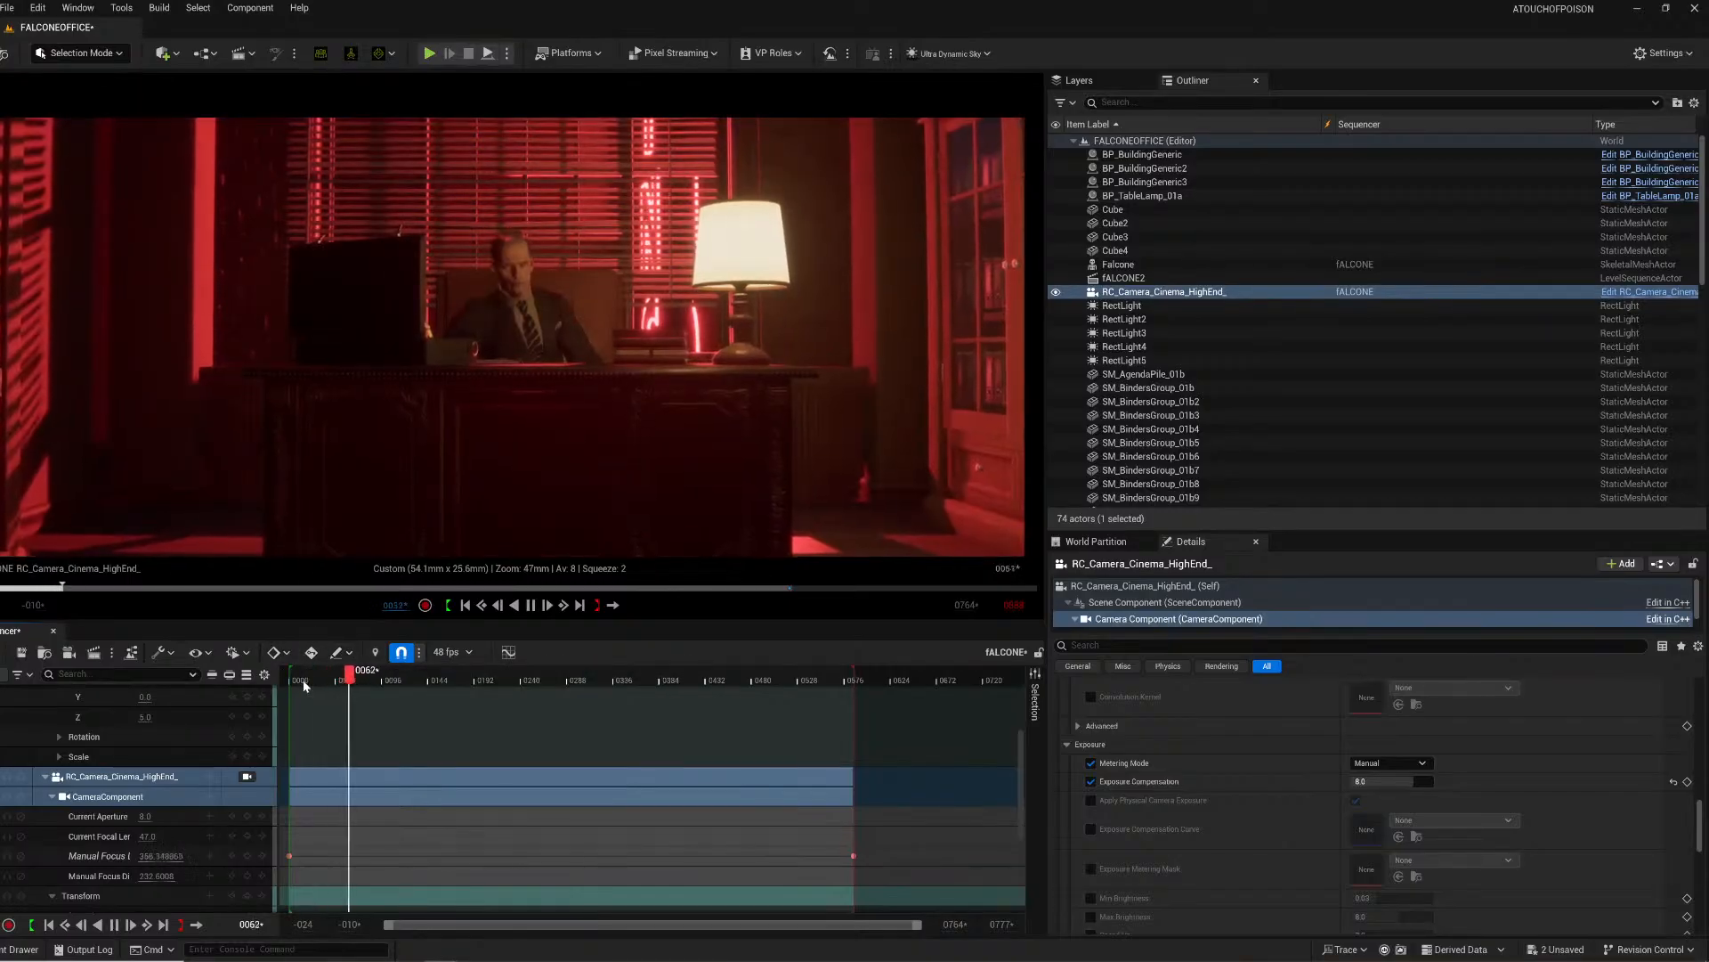
key("space")
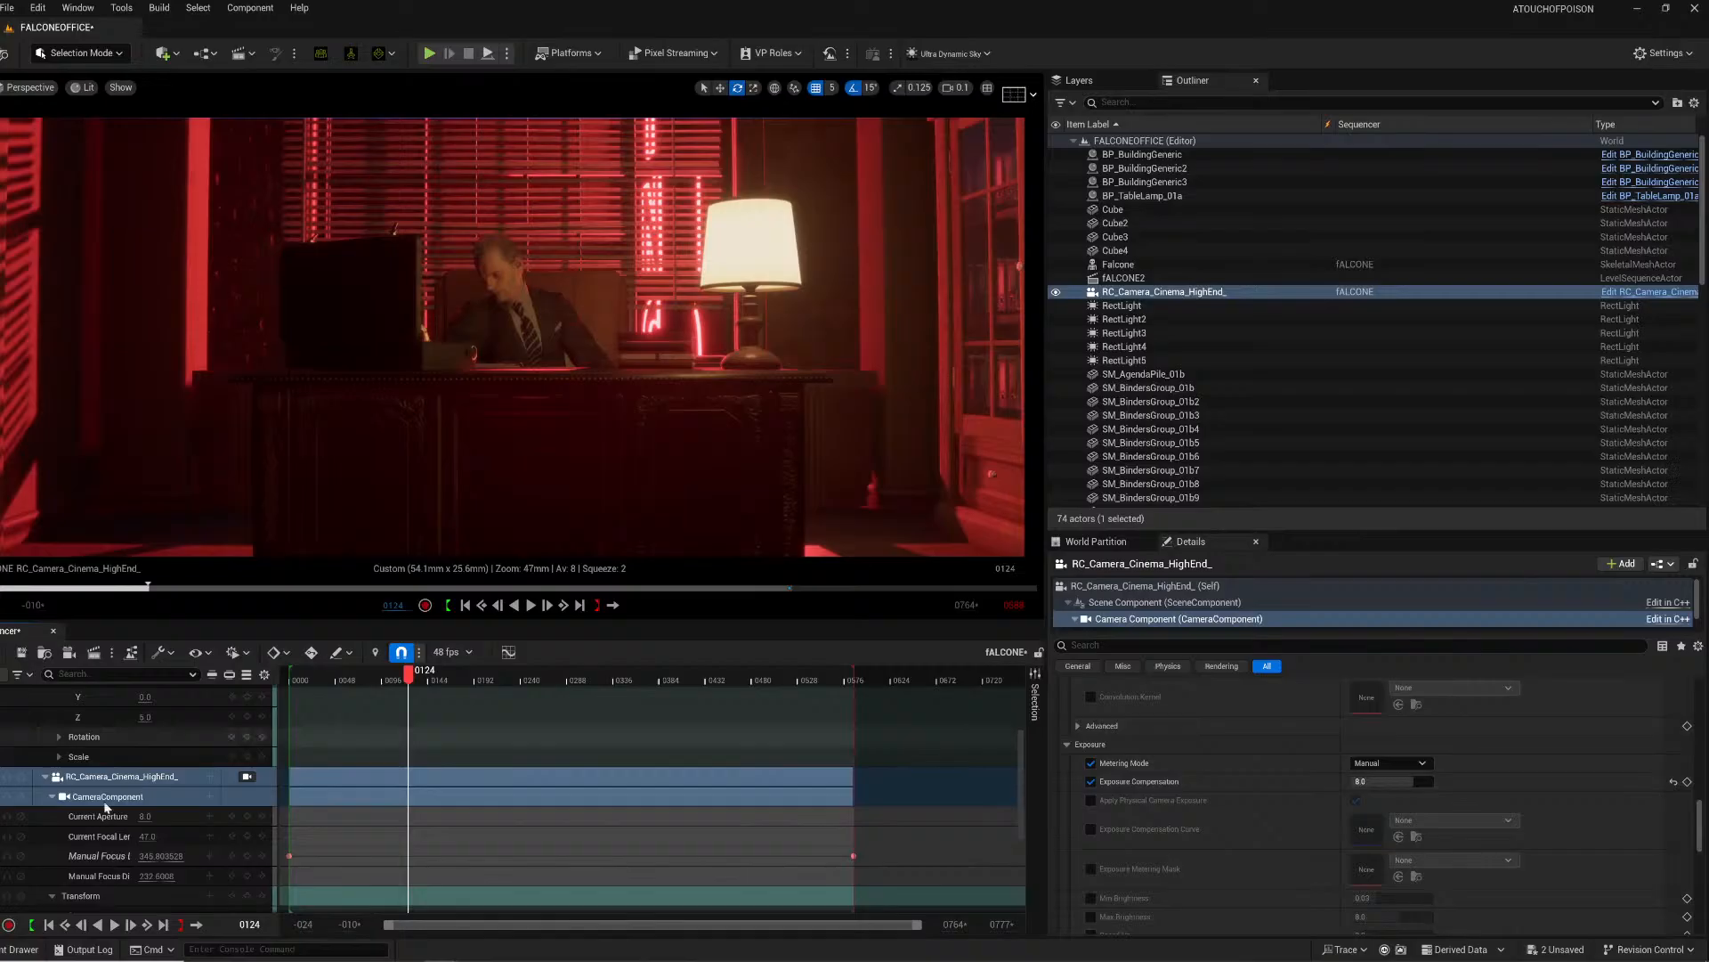
Step: Place the SM_Plant_01b potted plant from the PoliceDepartment props on the floor beside the desk, in front of the bookshelves
left_click(17, 947)
scroll(713, 746, "down", 3)
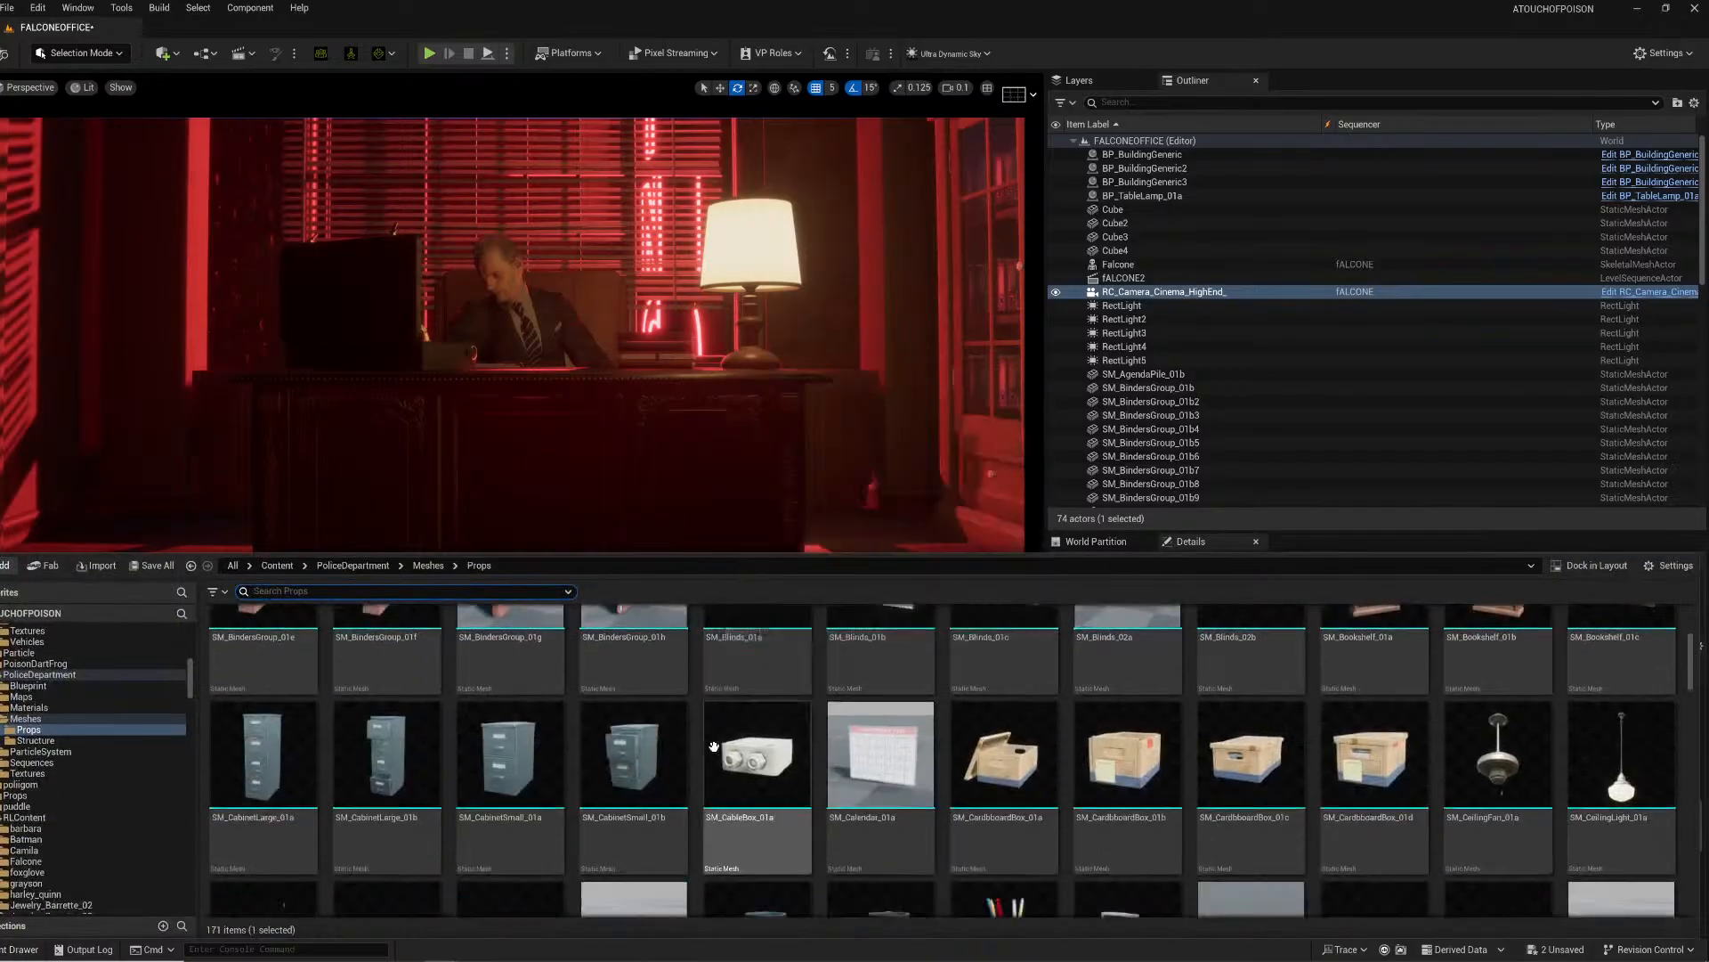
scroll(713, 746, "down", 8)
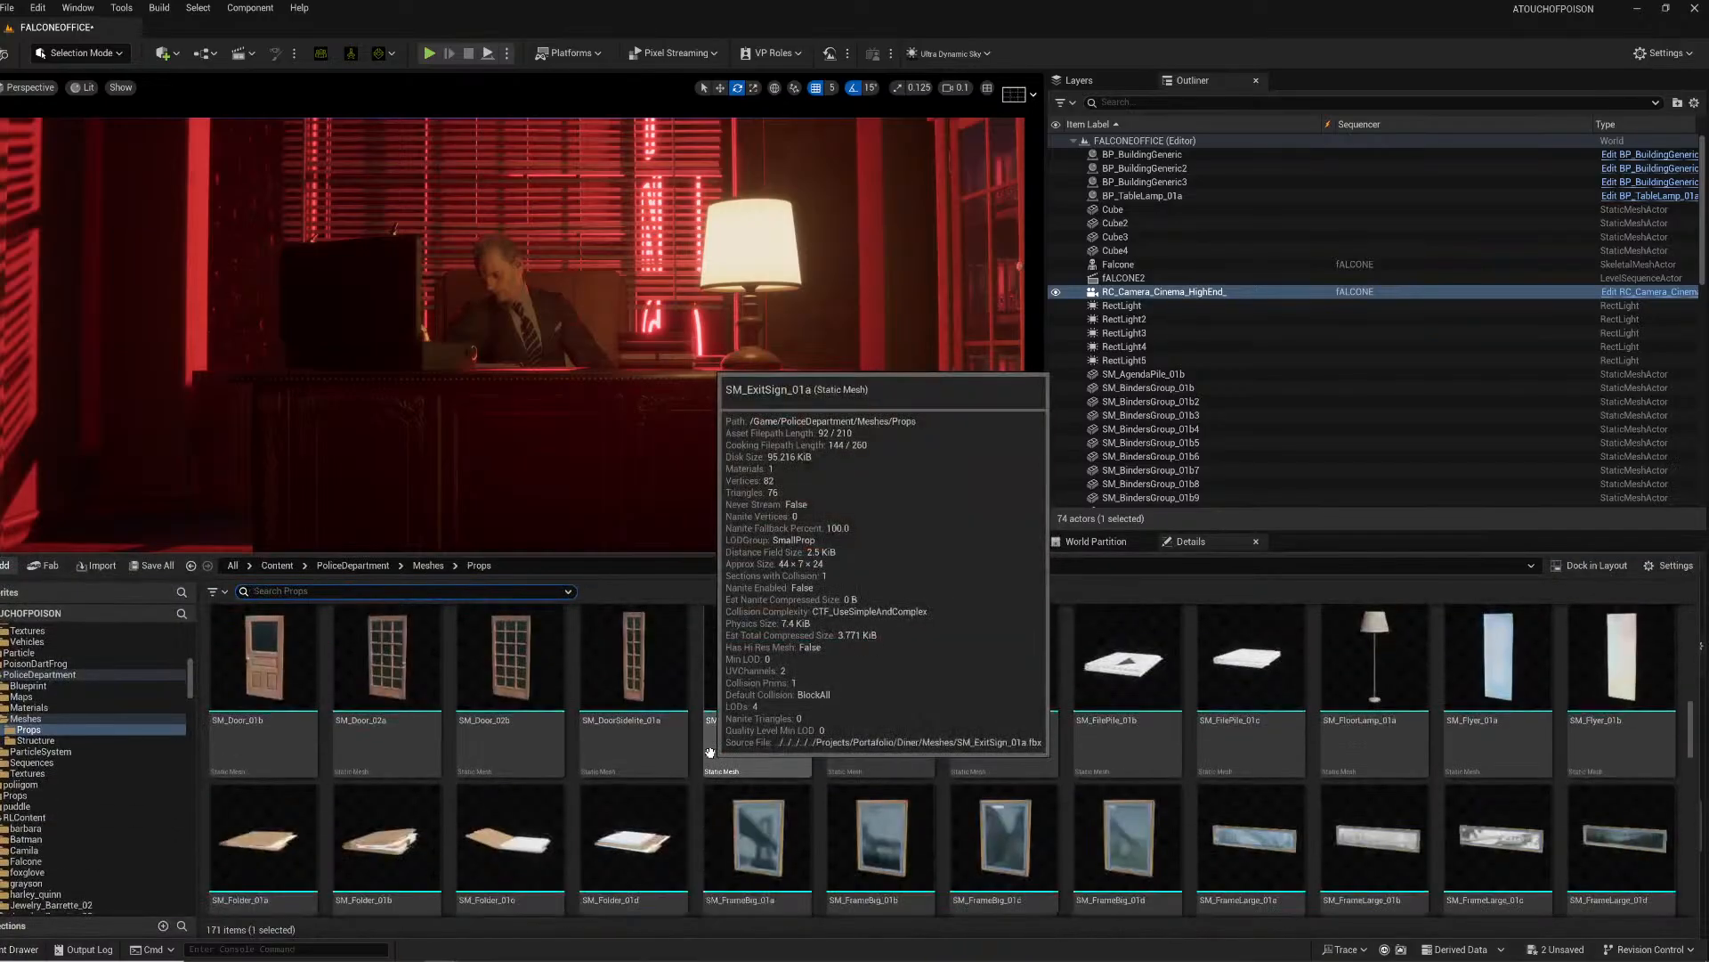
scroll(710, 752, "down", 10)
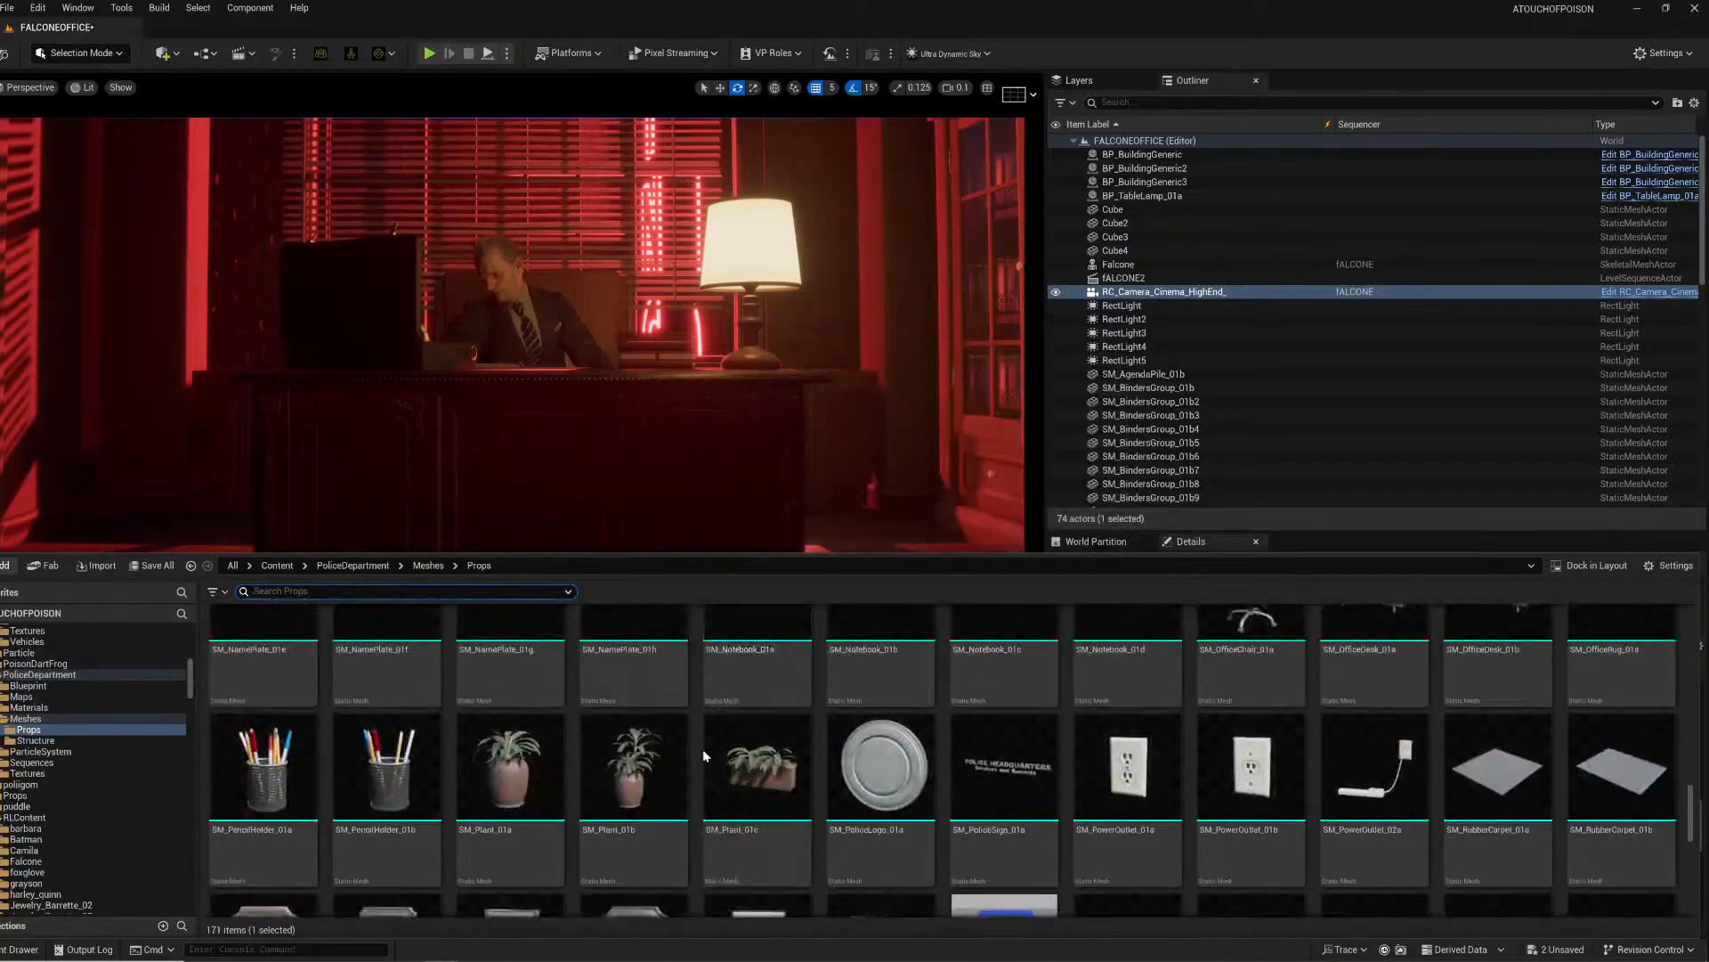
scroll(702, 750, "down", 1)
left_click(628, 664)
left_click_drag(628, 663, 85, 547)
left_click(217, 523)
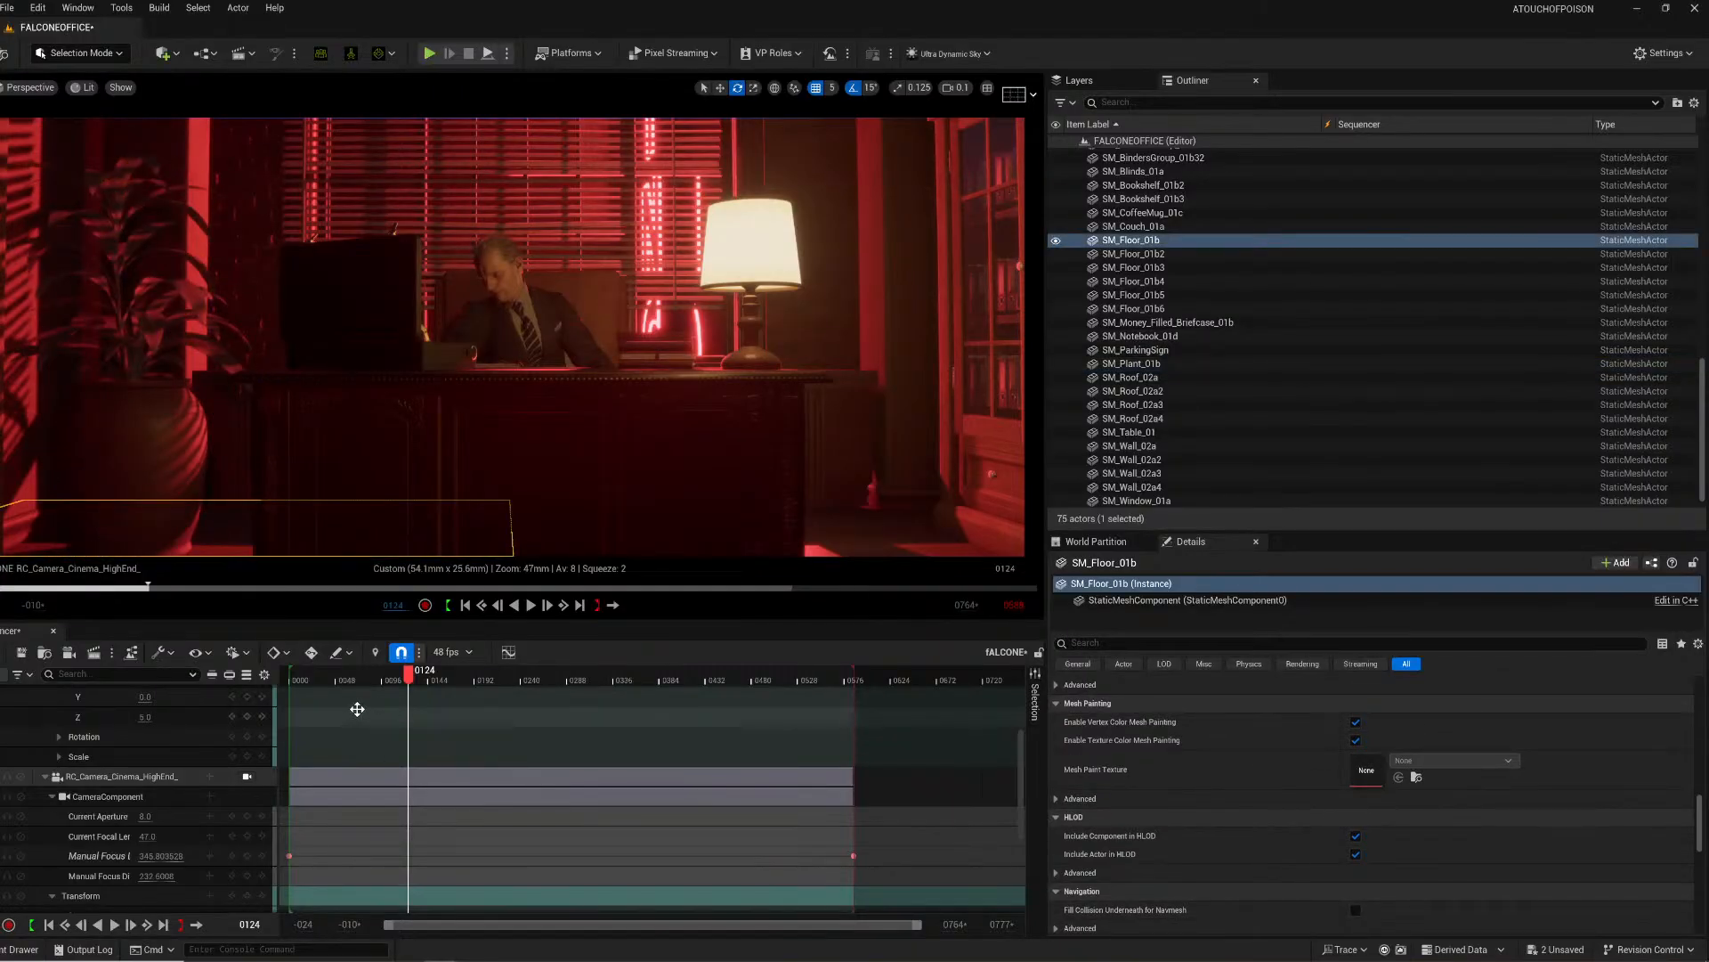
Step: Play the shot from near its start to check the framing with the potted plant
left_click(301, 688)
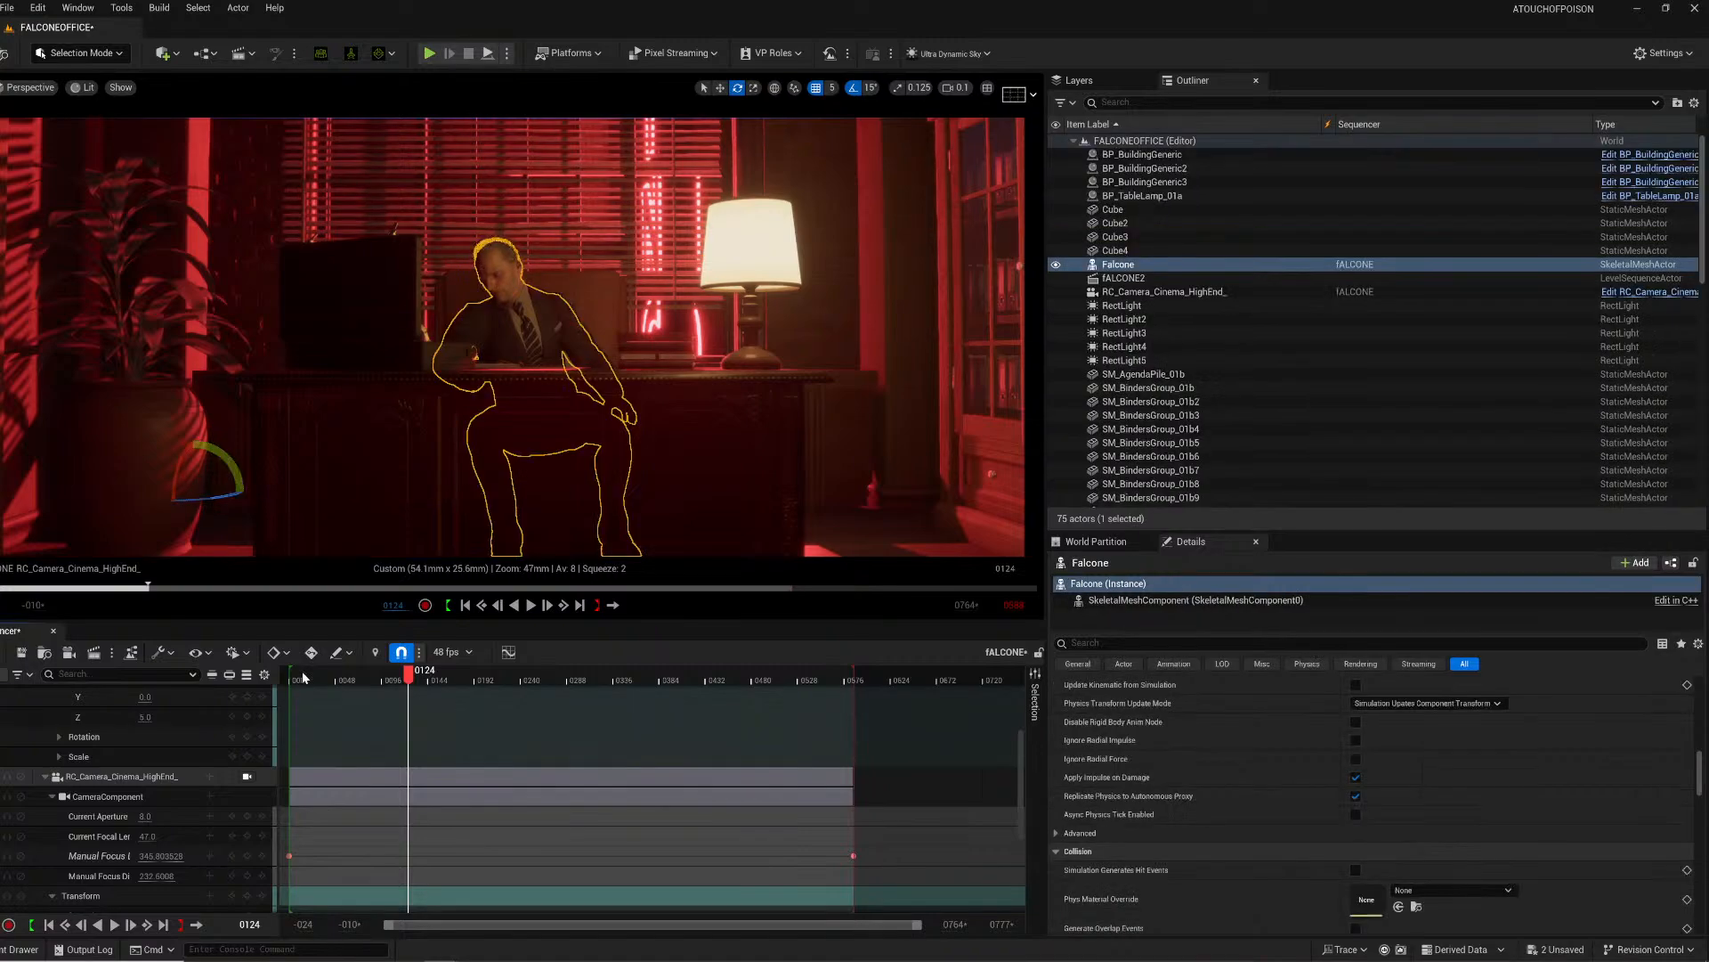
left_click(302, 681)
key("space")
key("space")
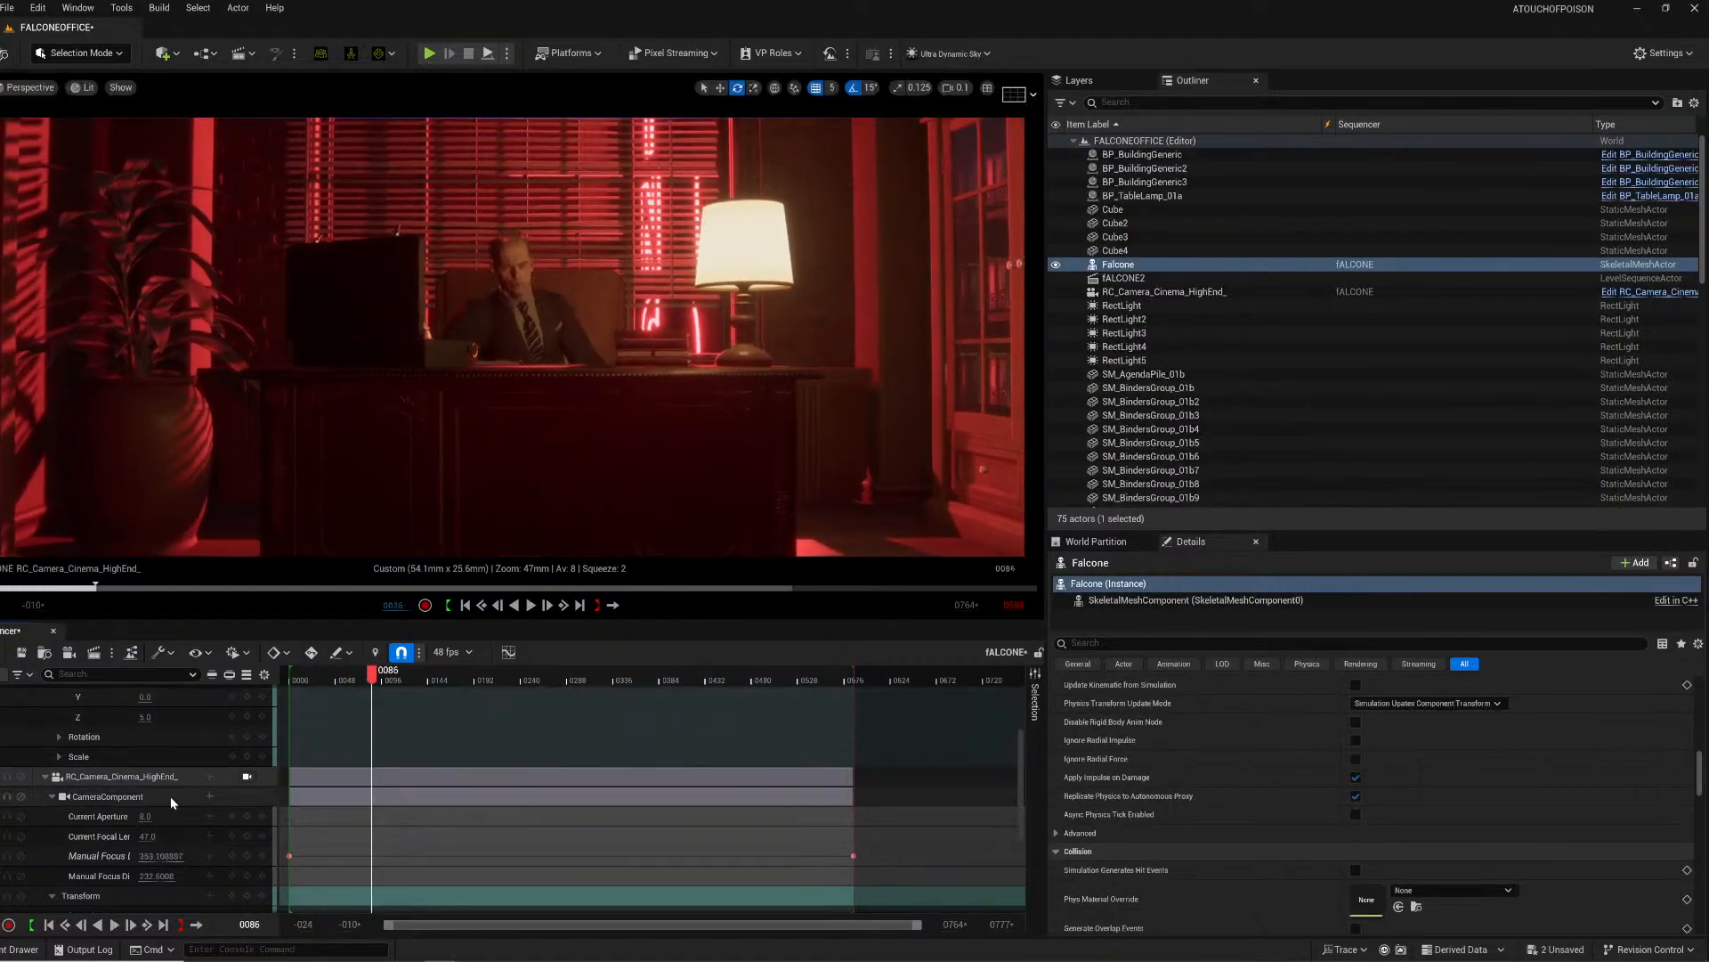
Step: Add a camera shake to the cinema camera's CameraComponent and stretch its section from frame 0000 to 0727
left_click(210, 795)
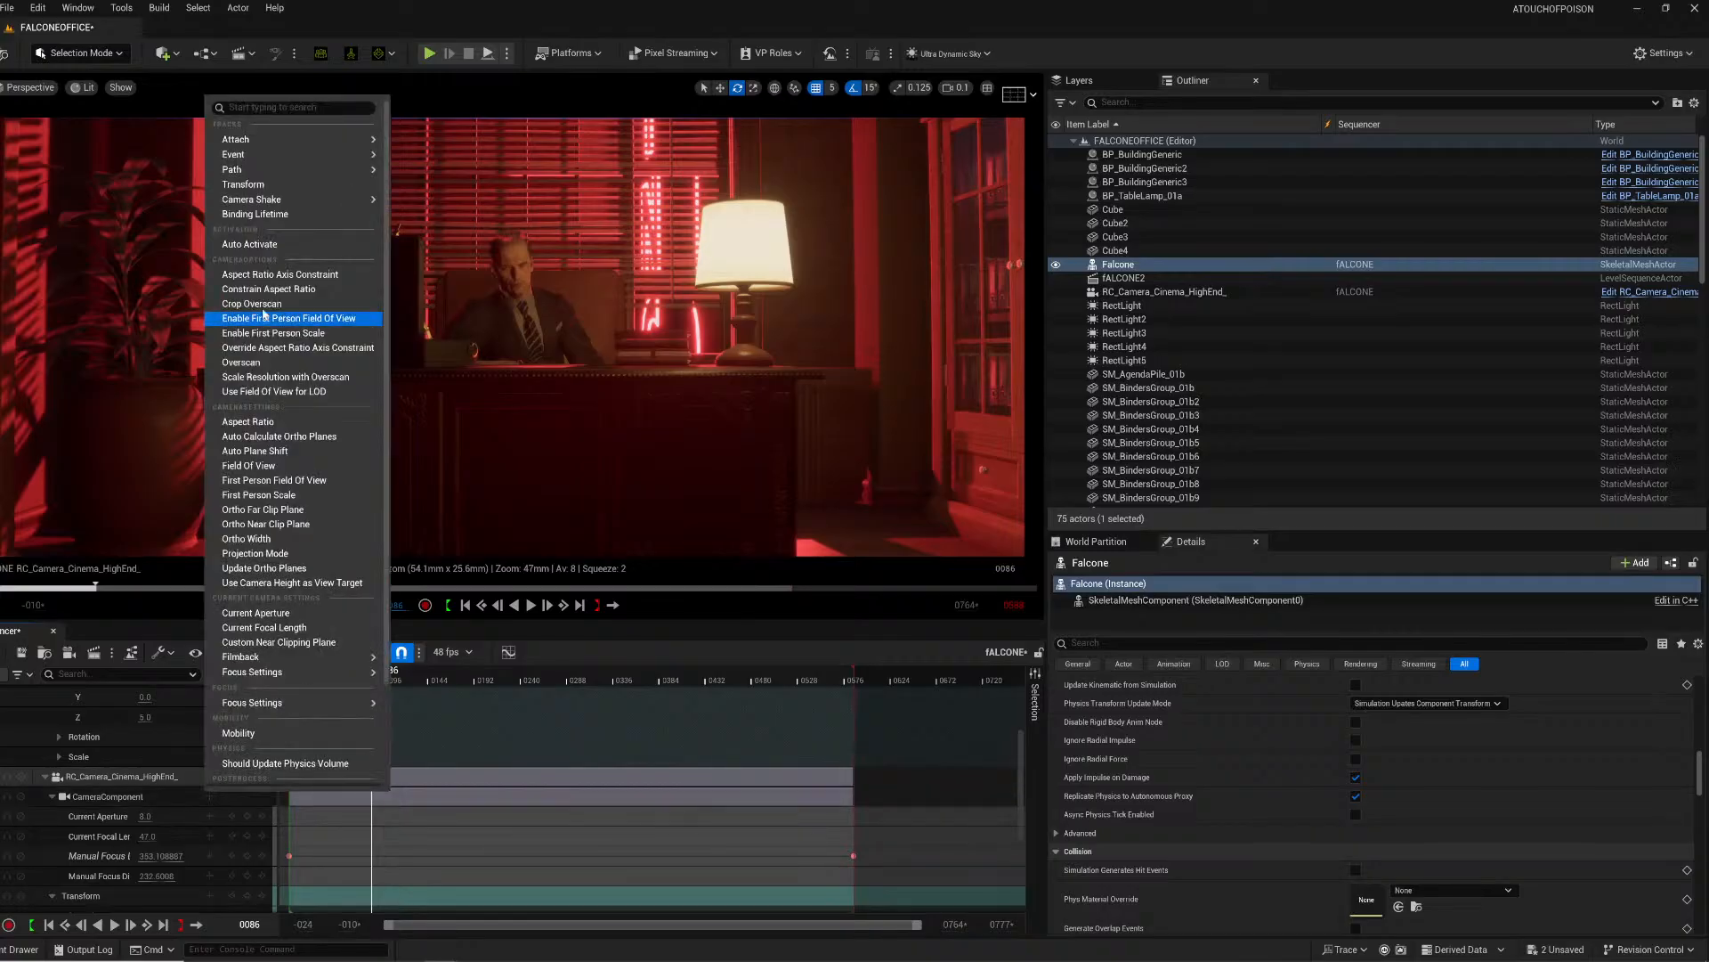
mouse_move(251, 200)
left_click(481, 258)
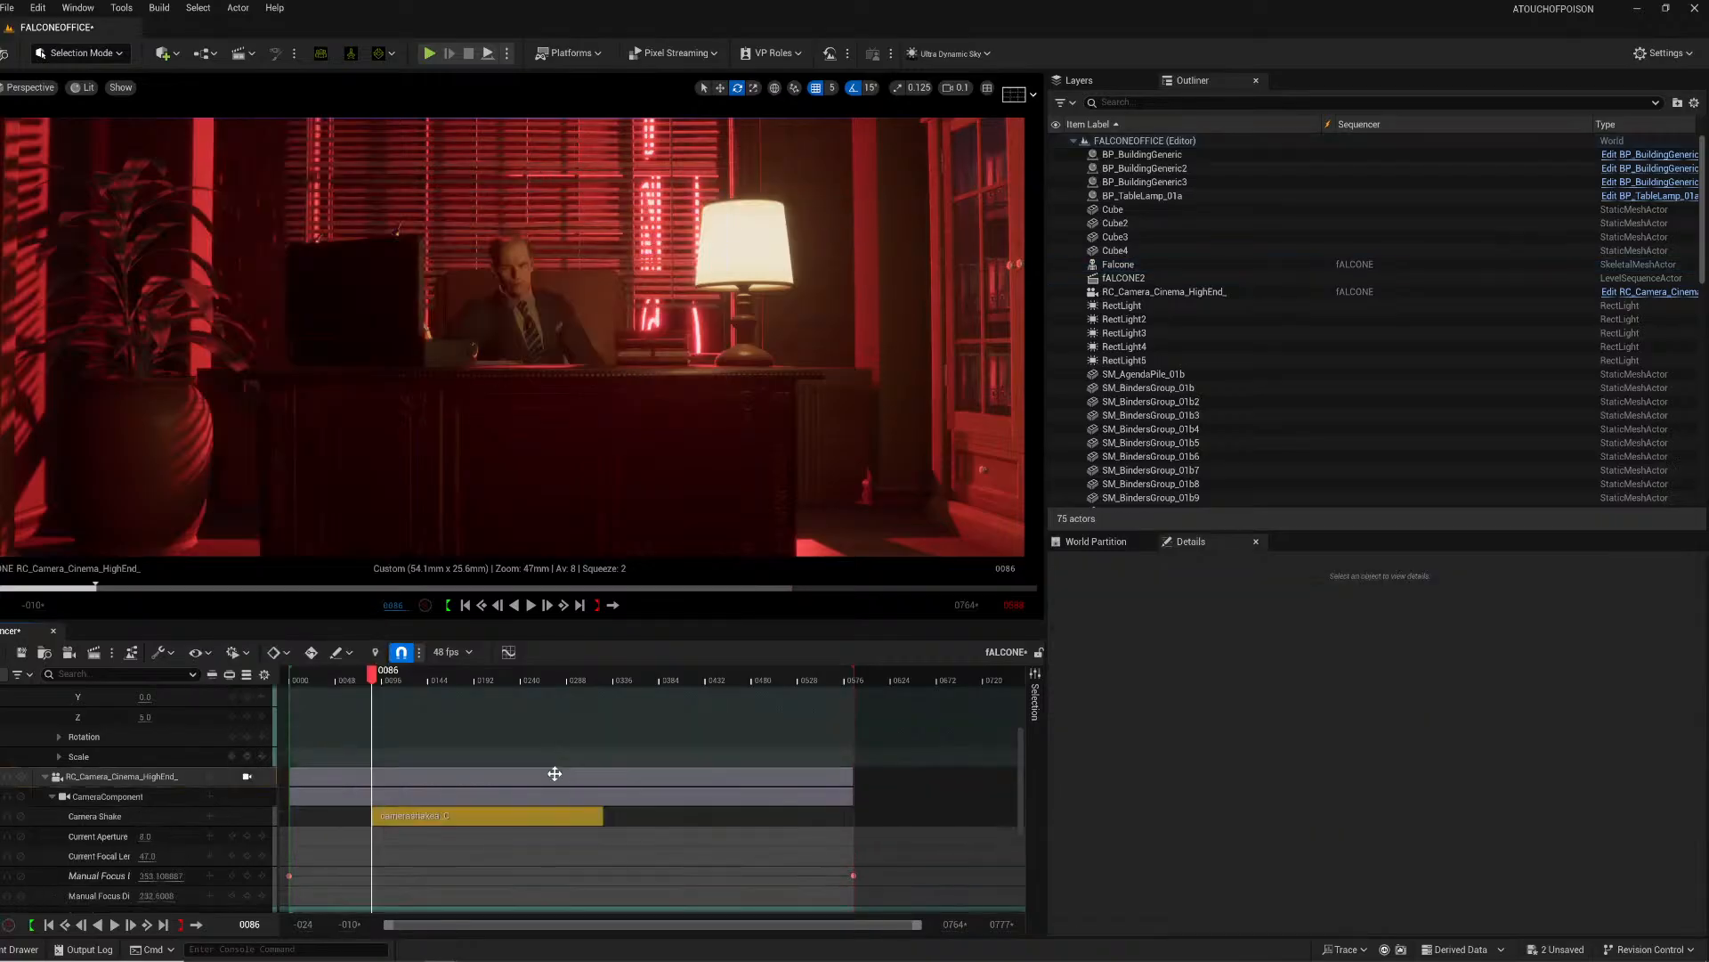
left_click_drag(384, 822, 302, 820)
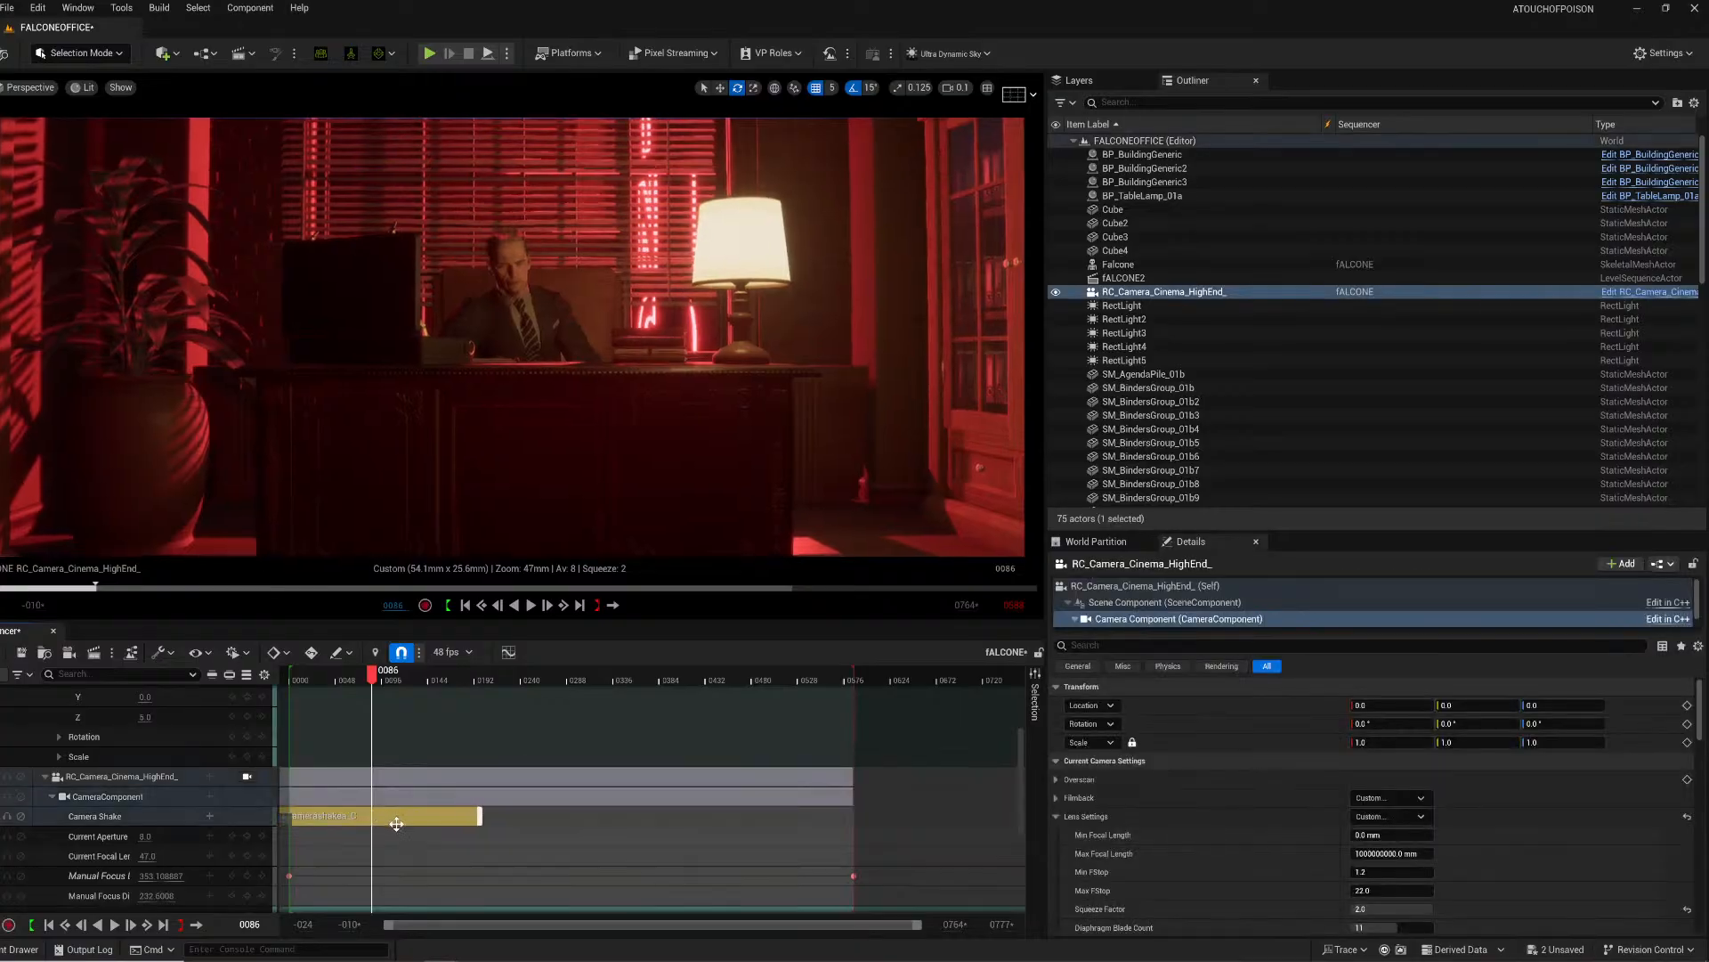
left_click_drag(516, 808, 989, 812)
Step: Play the beginning of the shot to judge the strength of the camera shake
left_click(320, 678)
left_click_drag(321, 678, 316, 679)
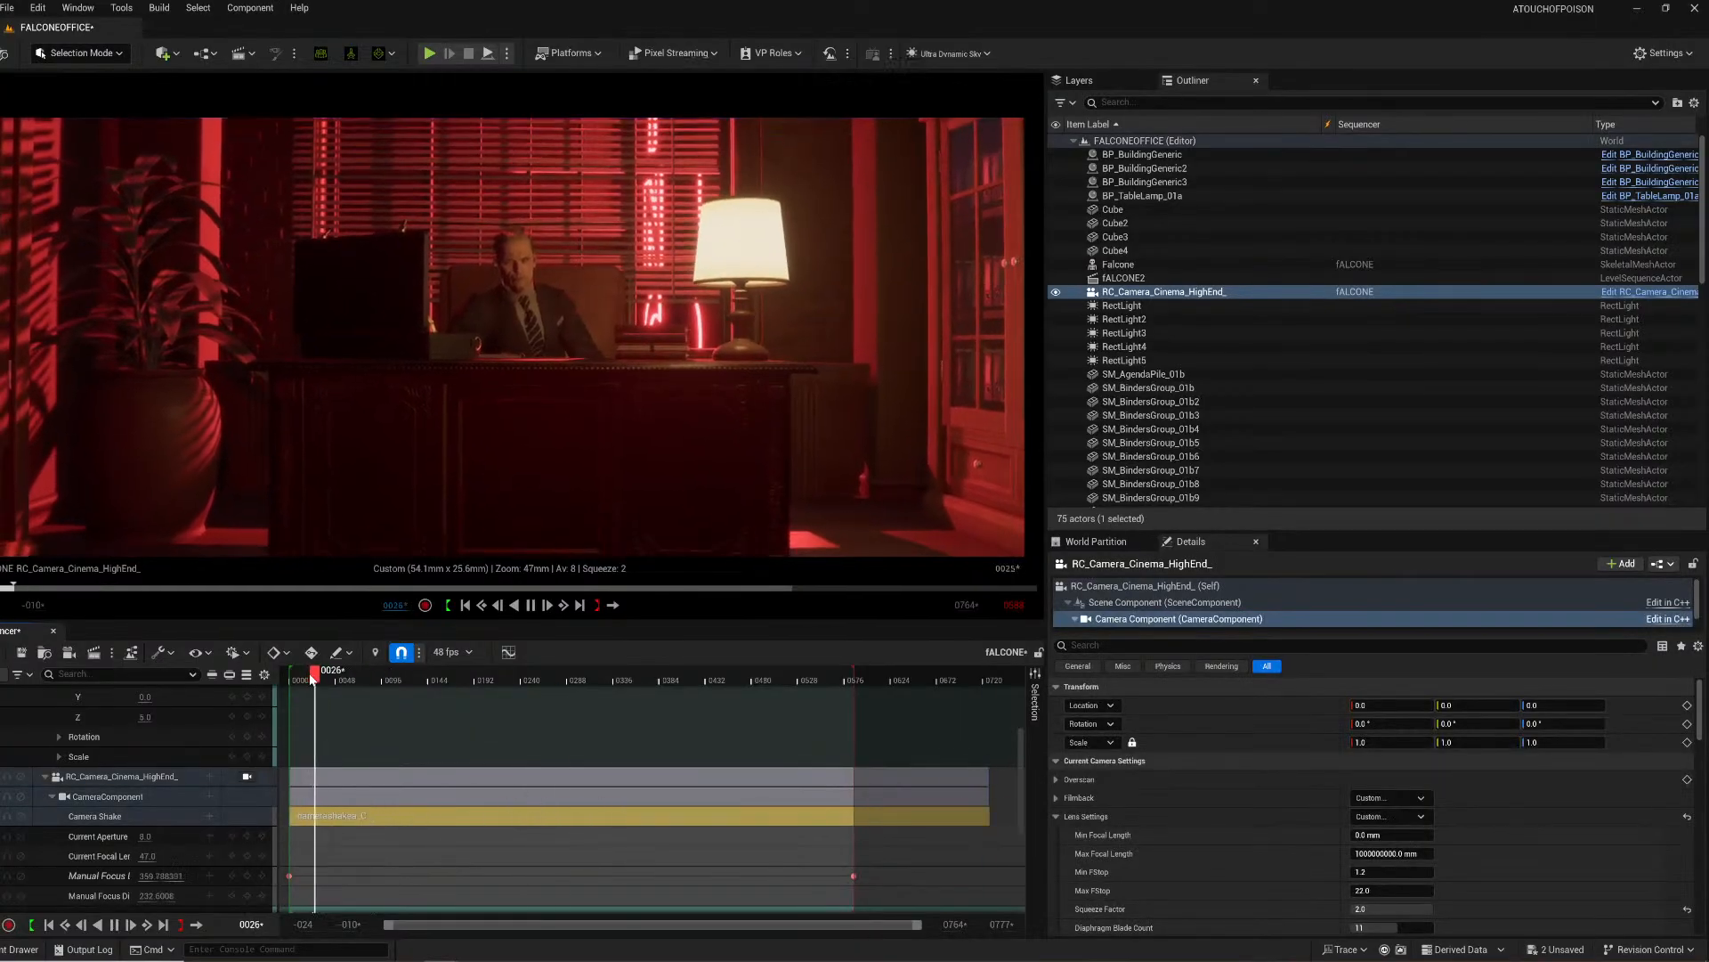
key("space")
key("space")
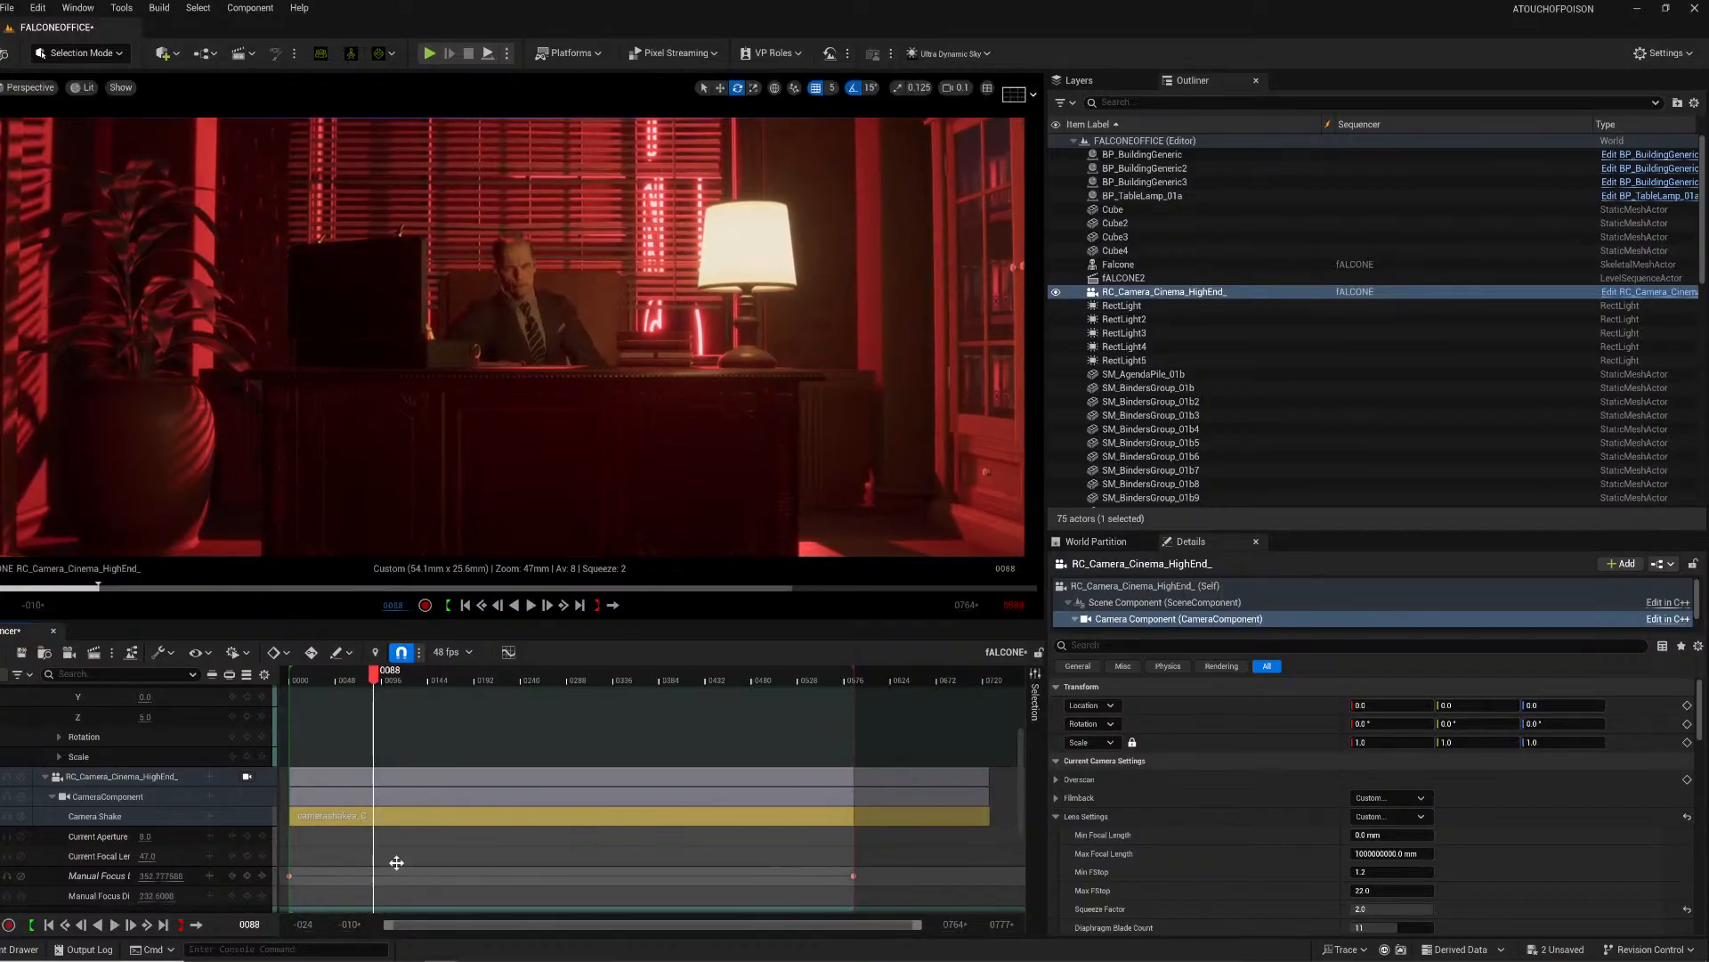
Step: Set the Play Scale of the camera shake section to 0.1
right_click(383, 816)
mouse_move(454, 623)
left_click(771, 856)
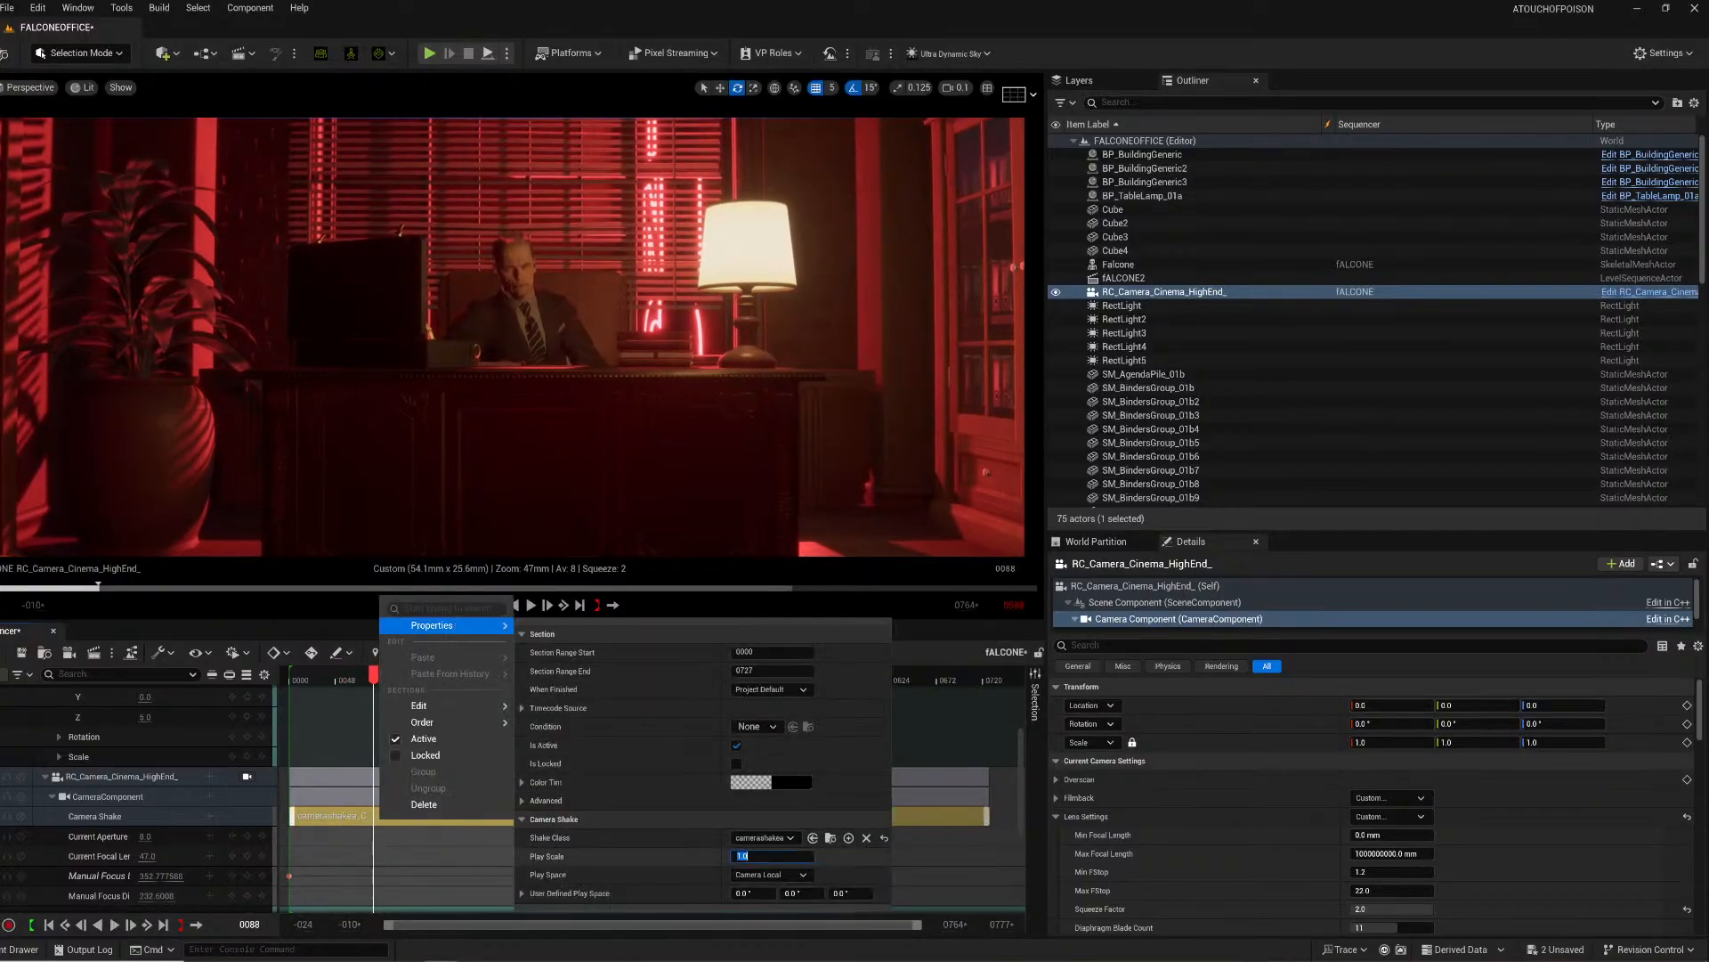
type("0.1")
key("Return")
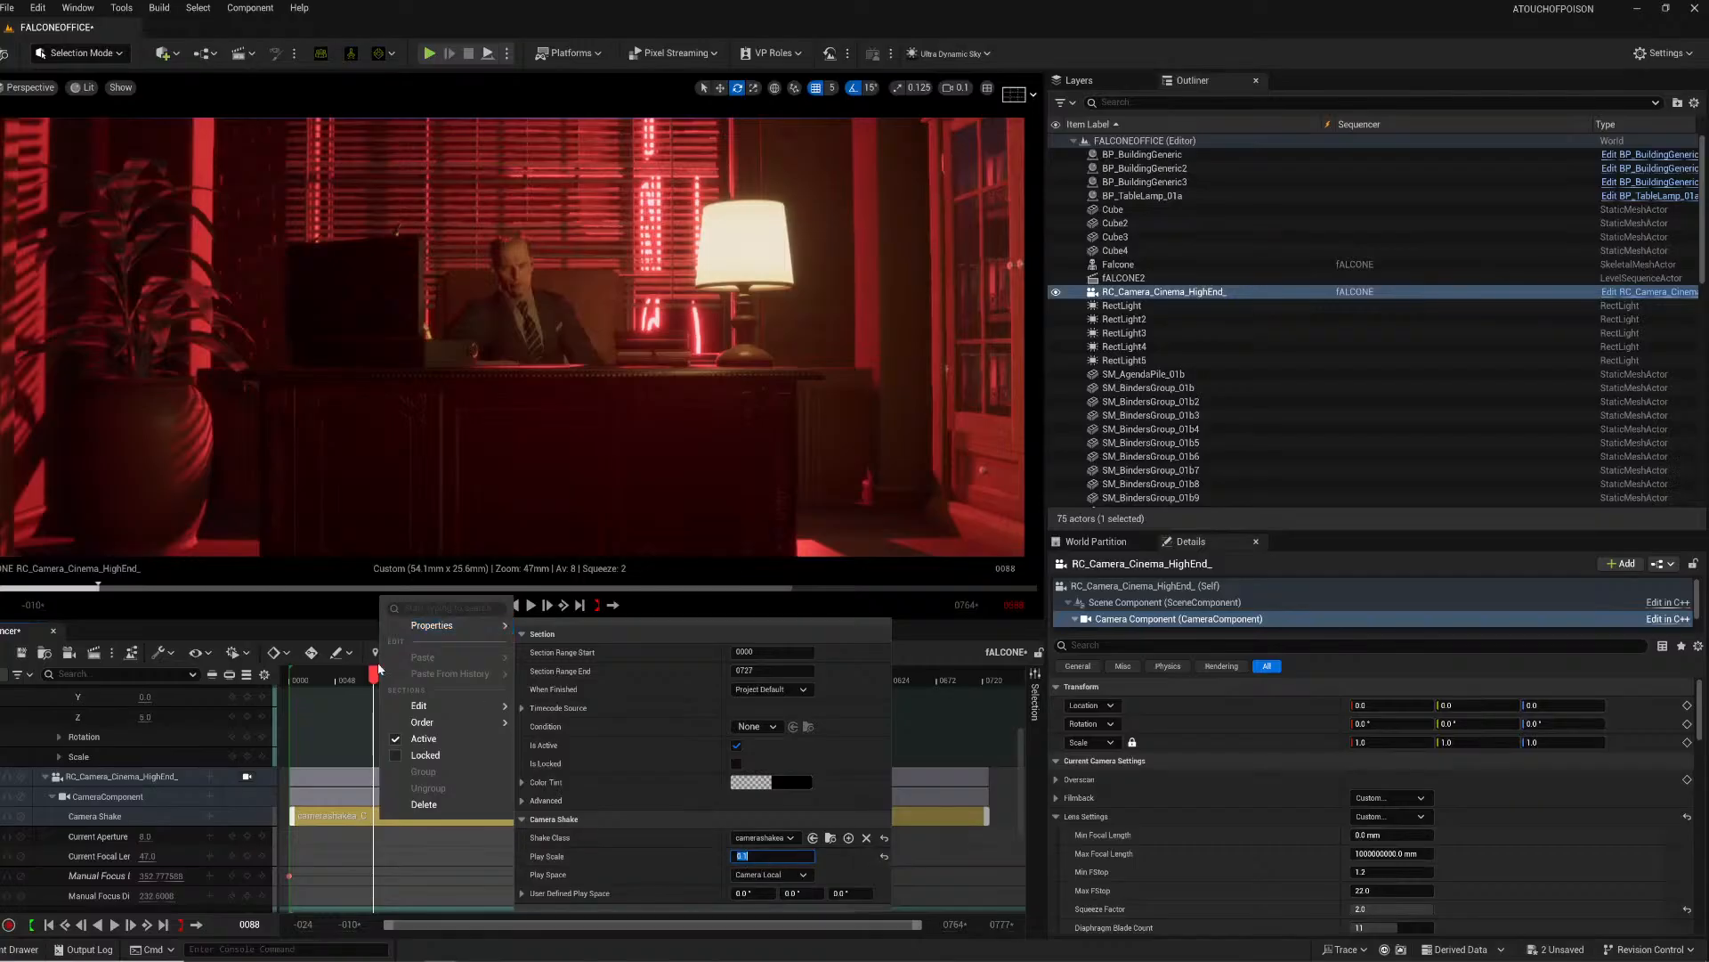
Step: Replay the shot several times from near its start to examine the softened camera shake during the push-in
left_click(313, 675)
key("space")
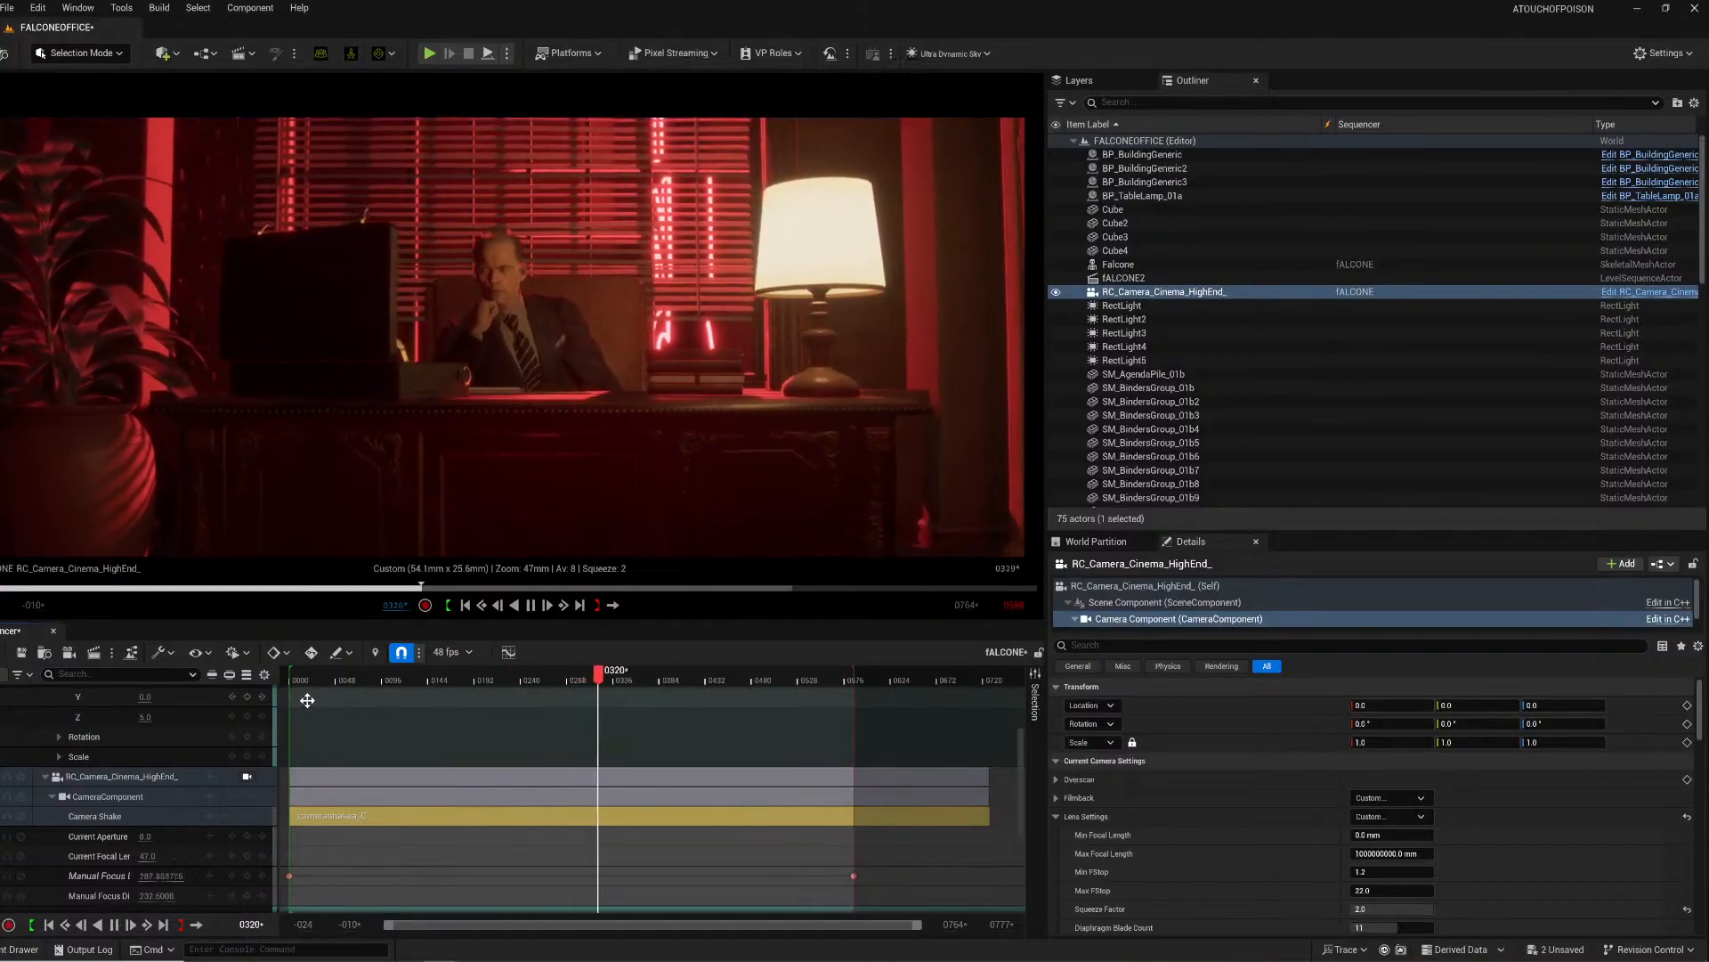
key("space")
key("space")
key("space")
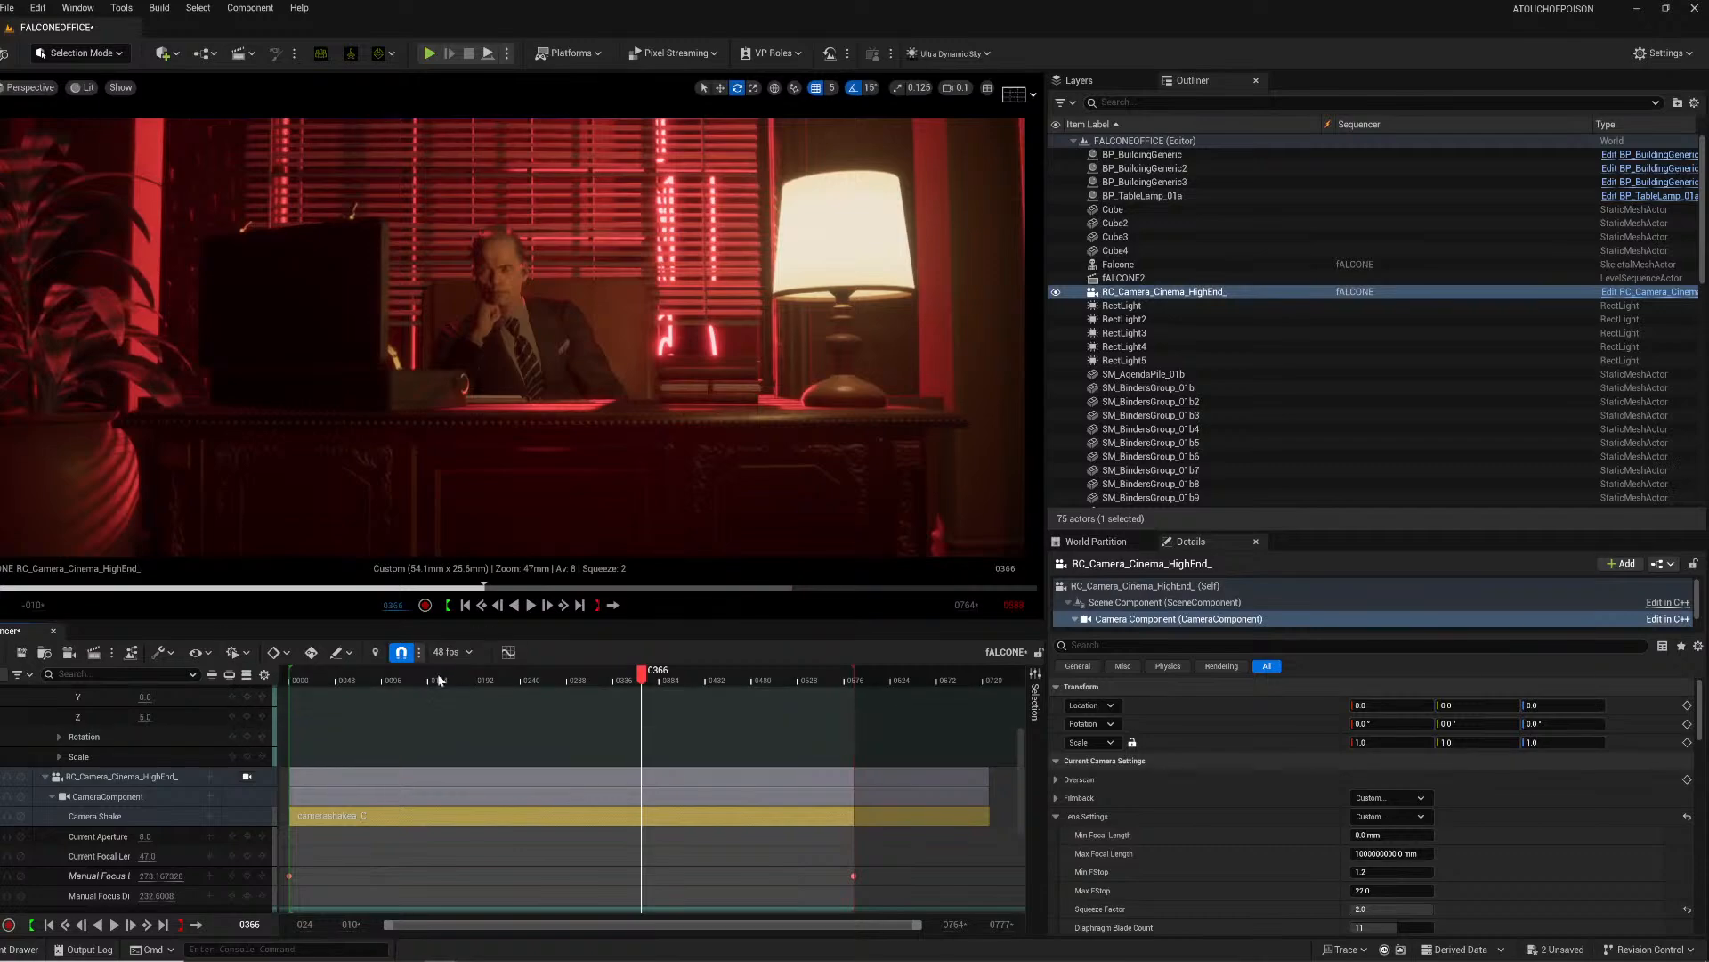
left_click(310, 678)
key("space")
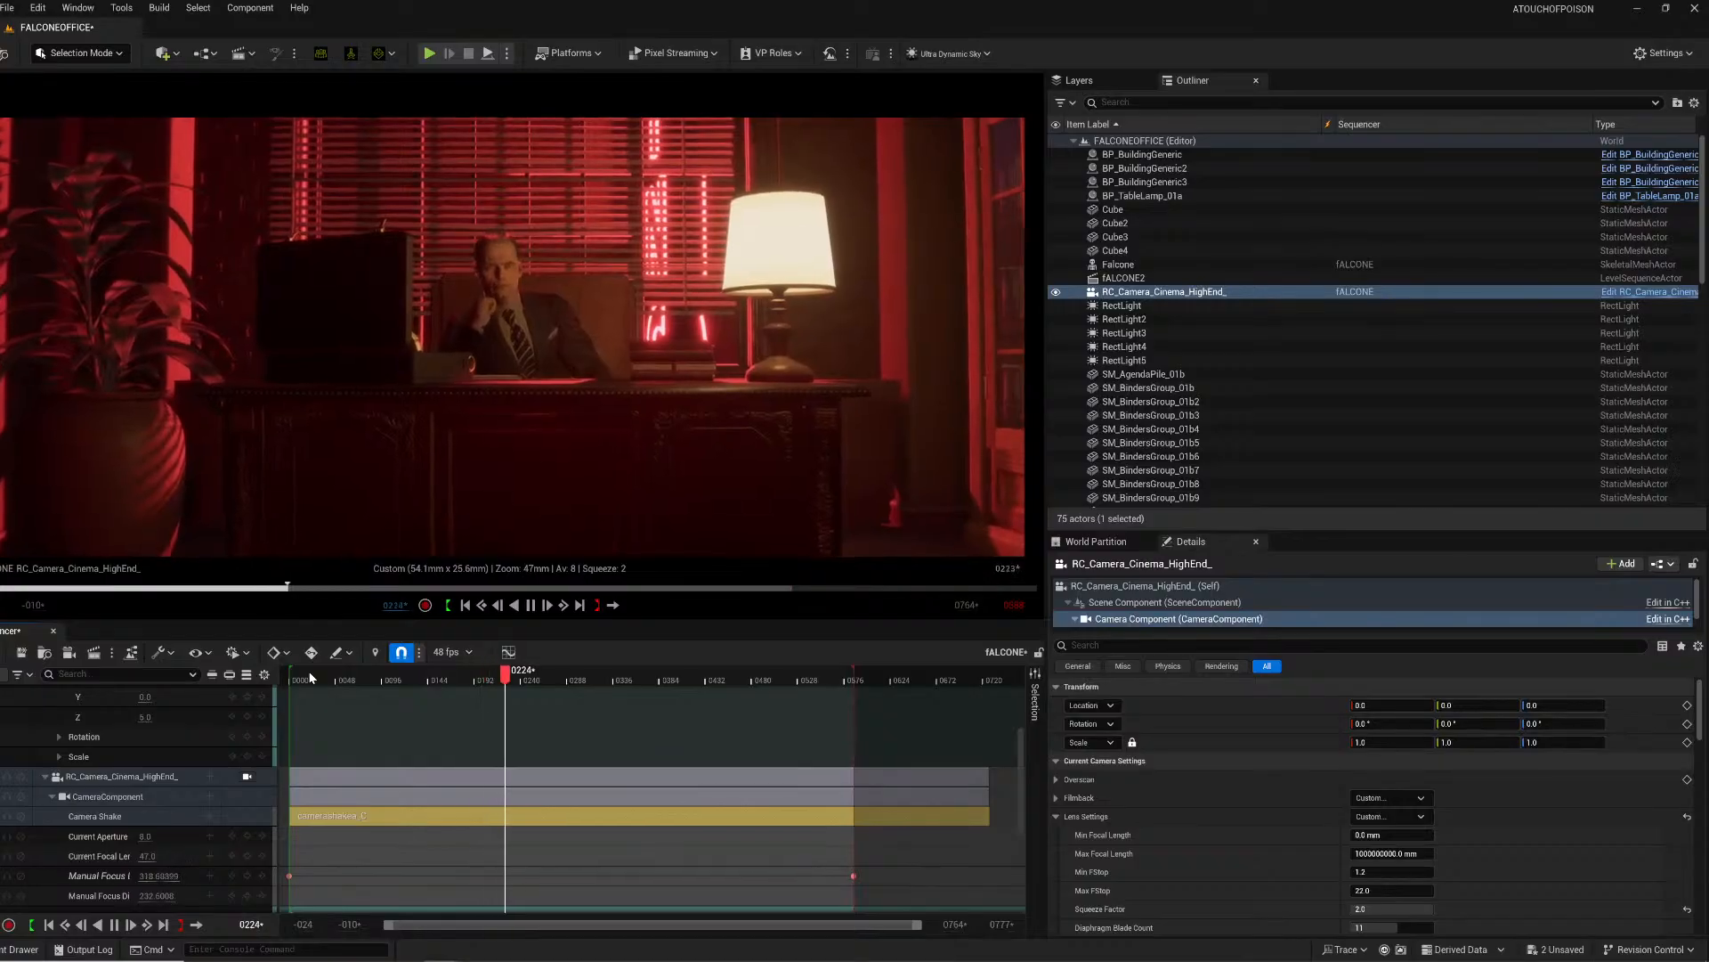
key("space")
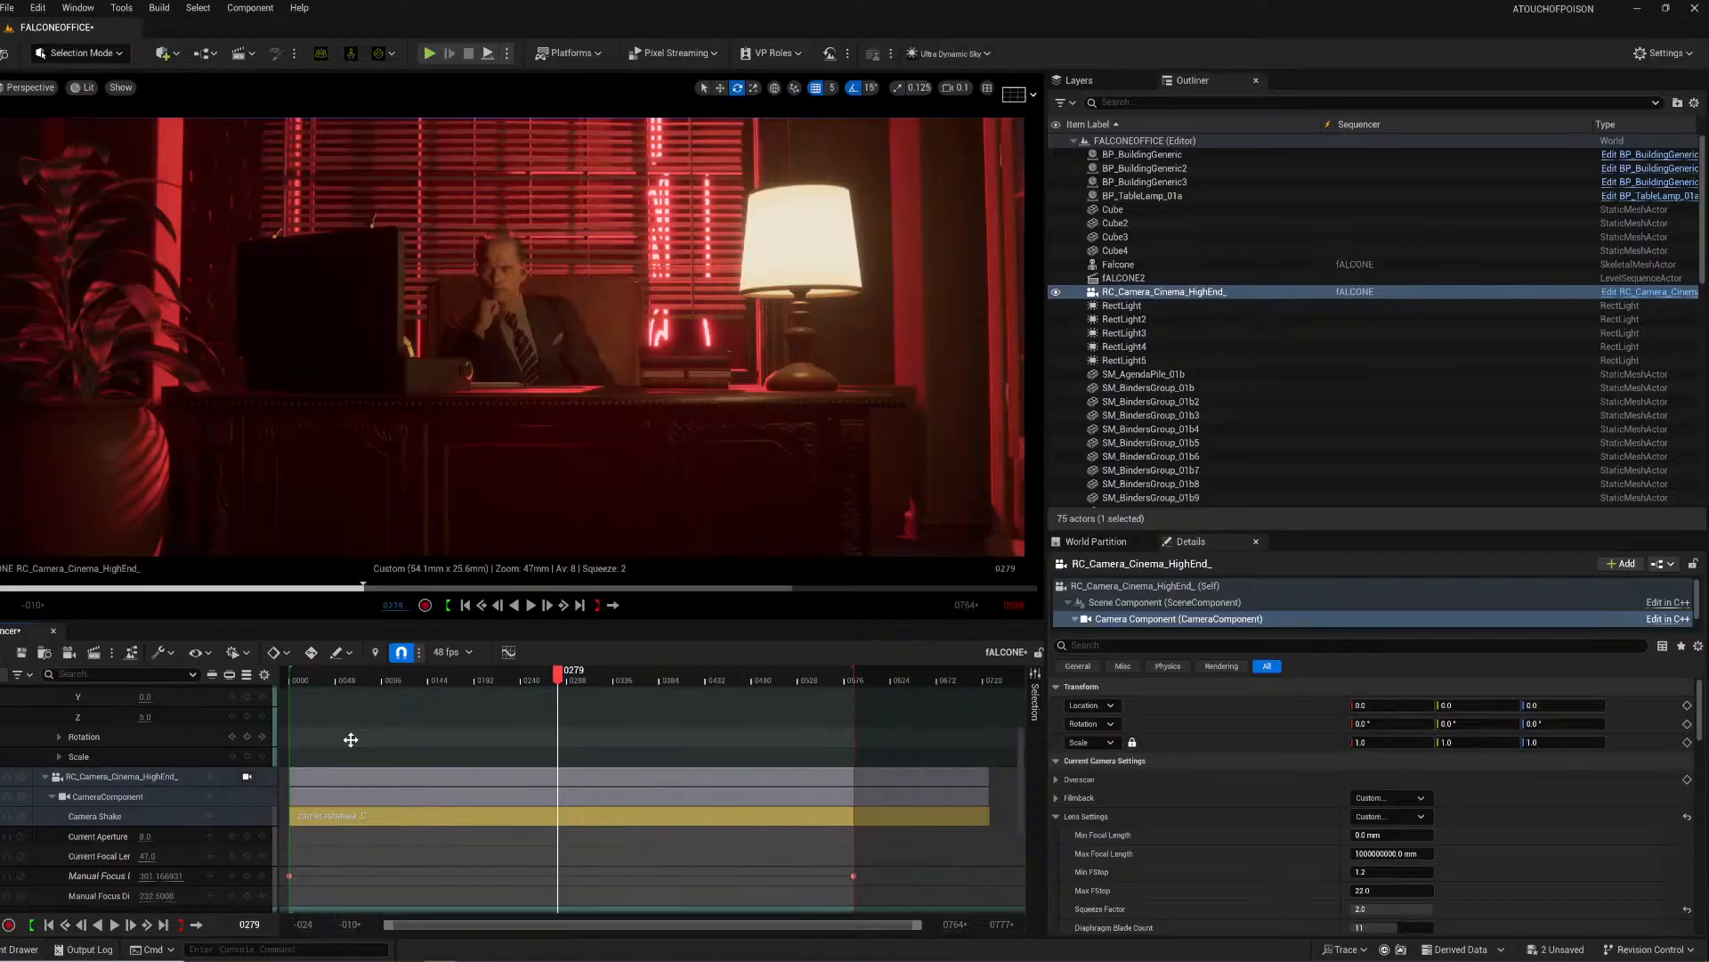
left_click(299, 674)
key("space")
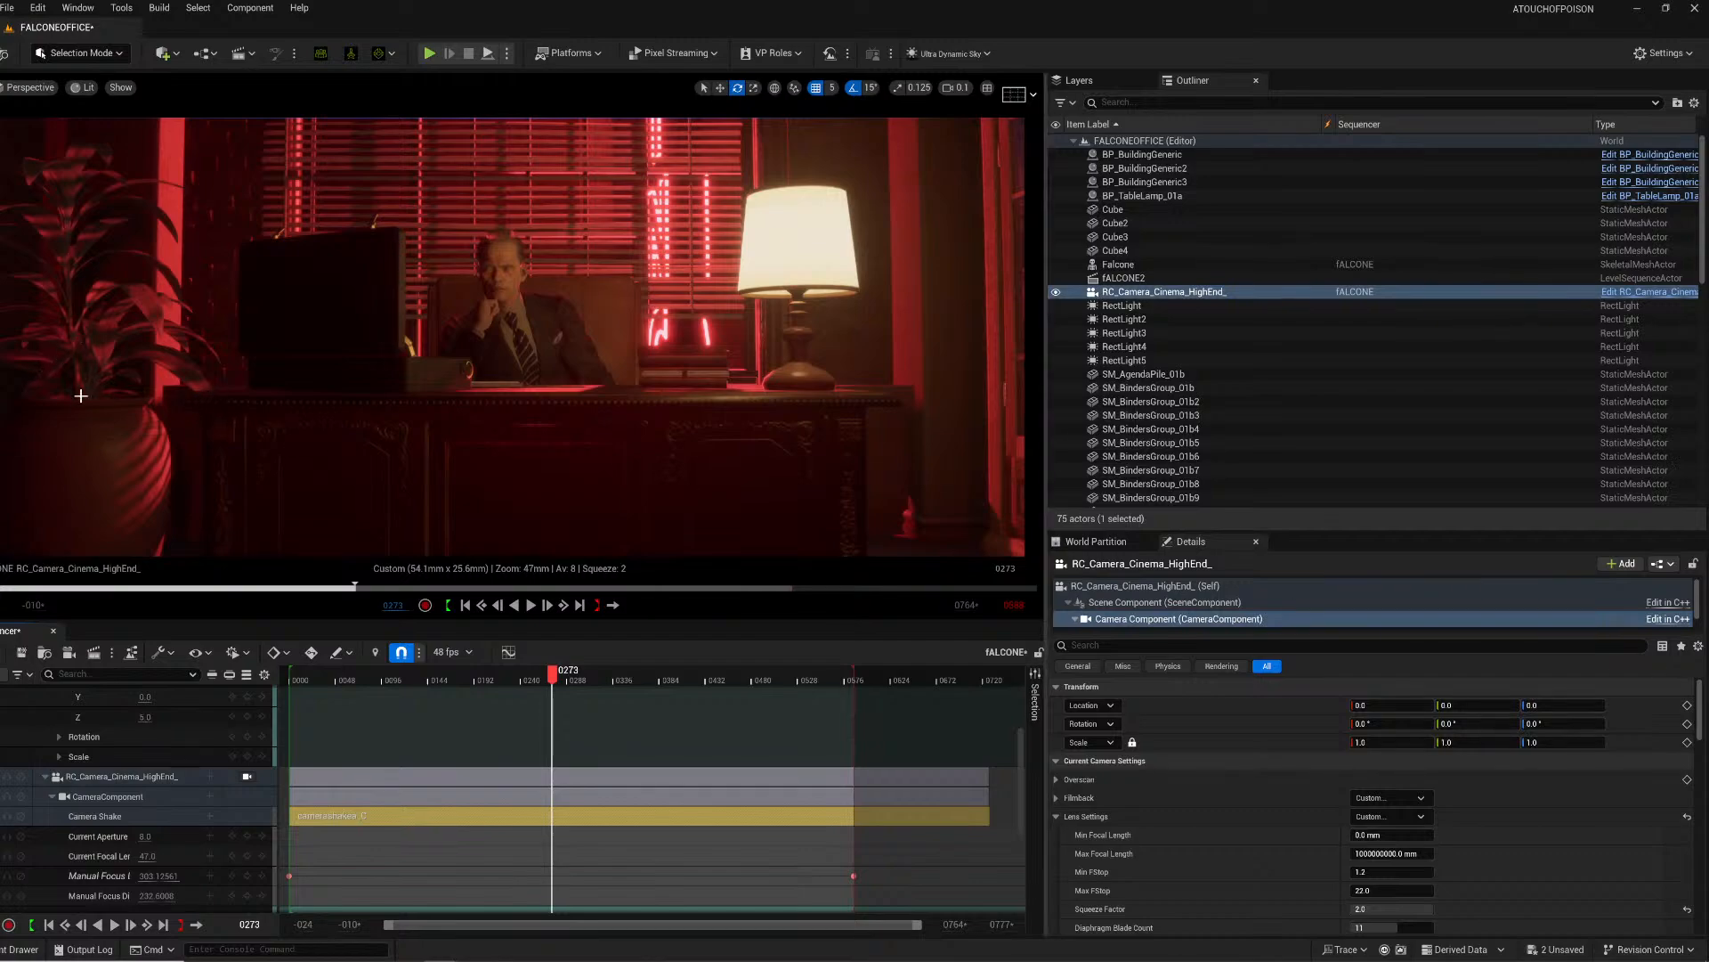
Step: Save all modified levels and assets of the project
left_click(11, 8)
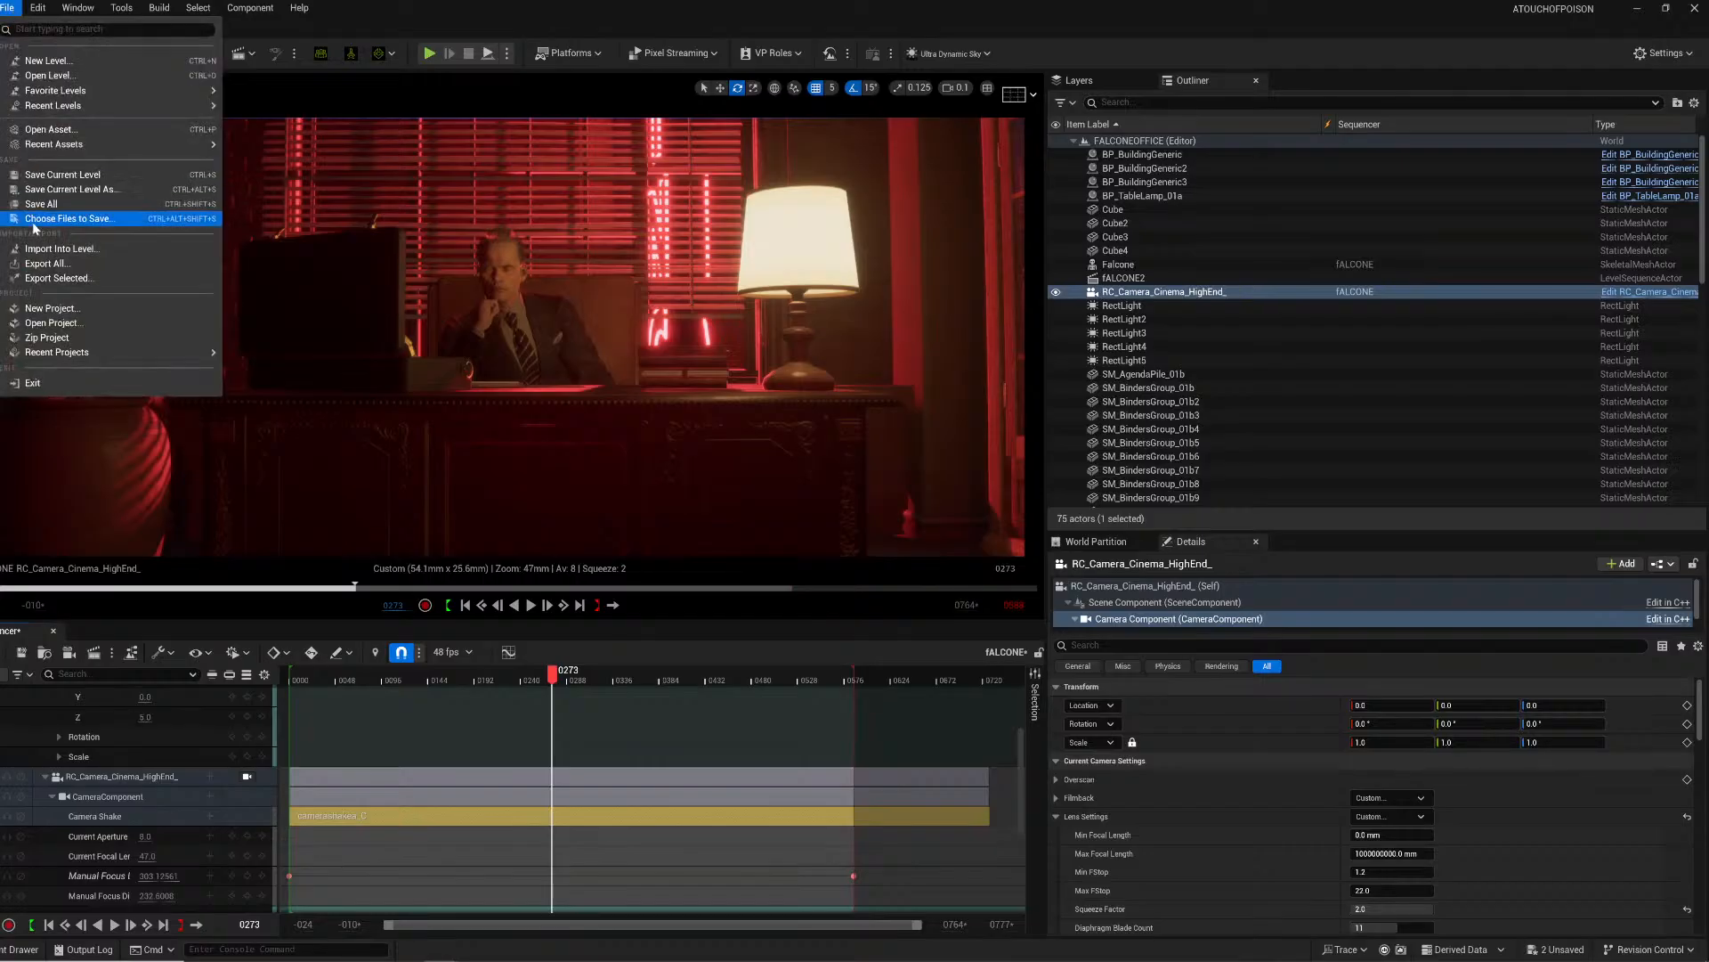
left_click(35, 210)
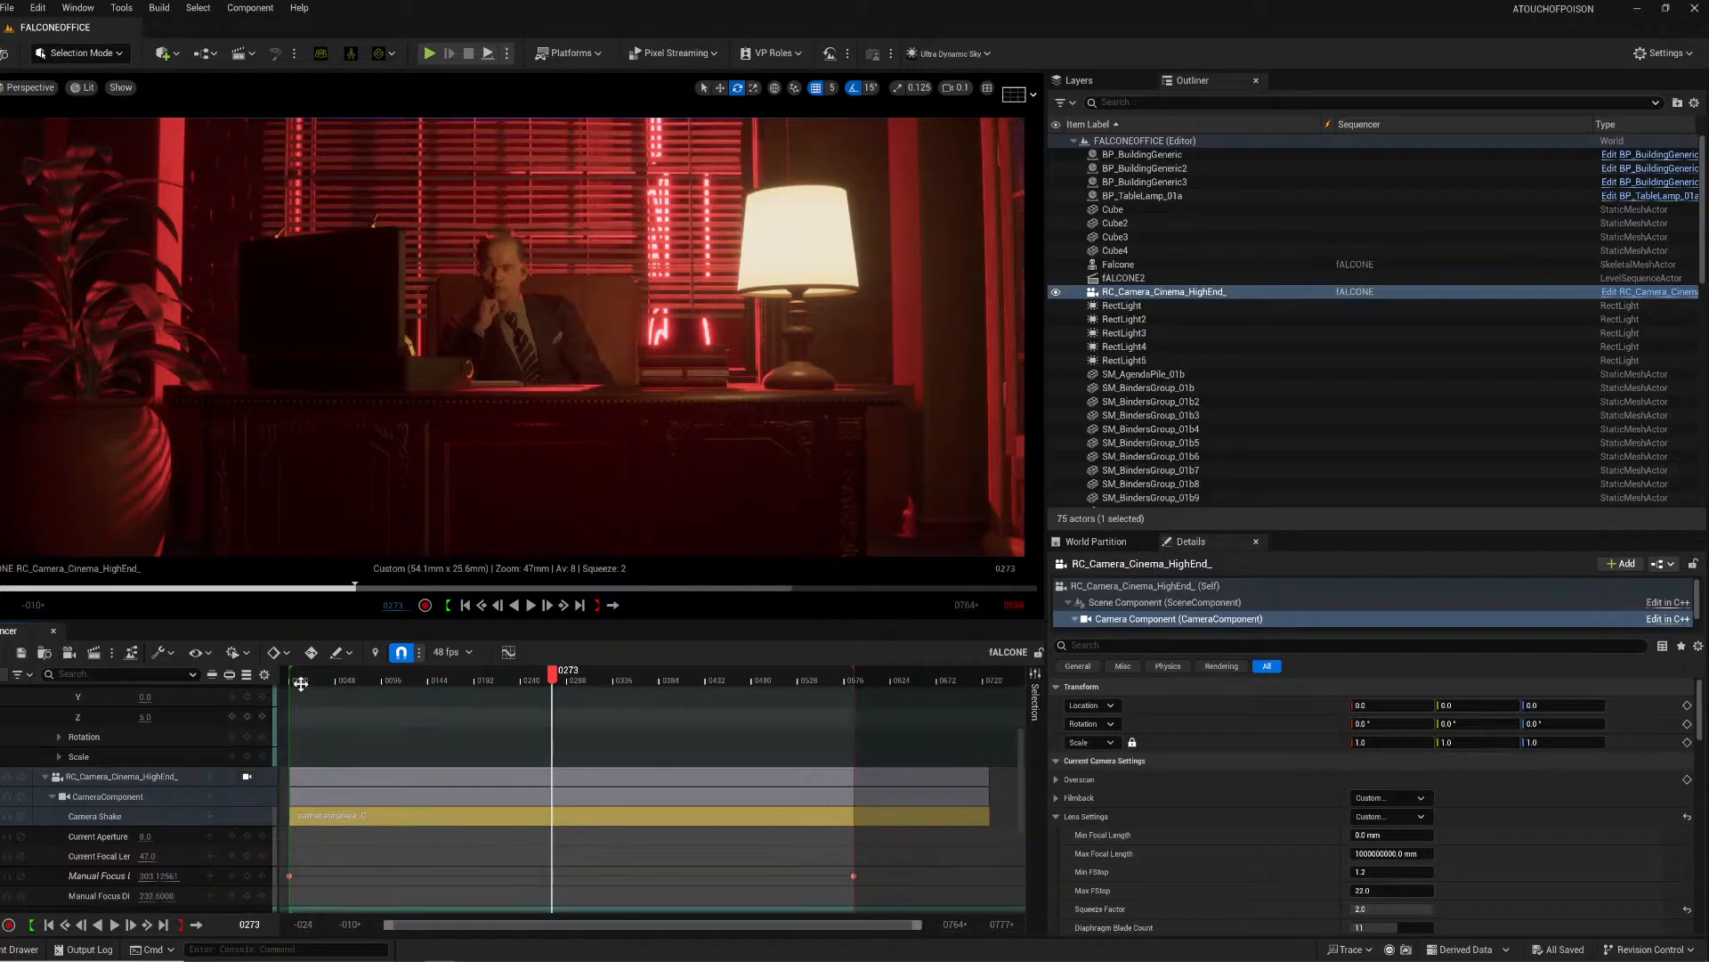
Step: Play and scrub through the shot repeatedly to review the camera move, the man's performance and the overall composition
left_click(300, 677)
key("space")
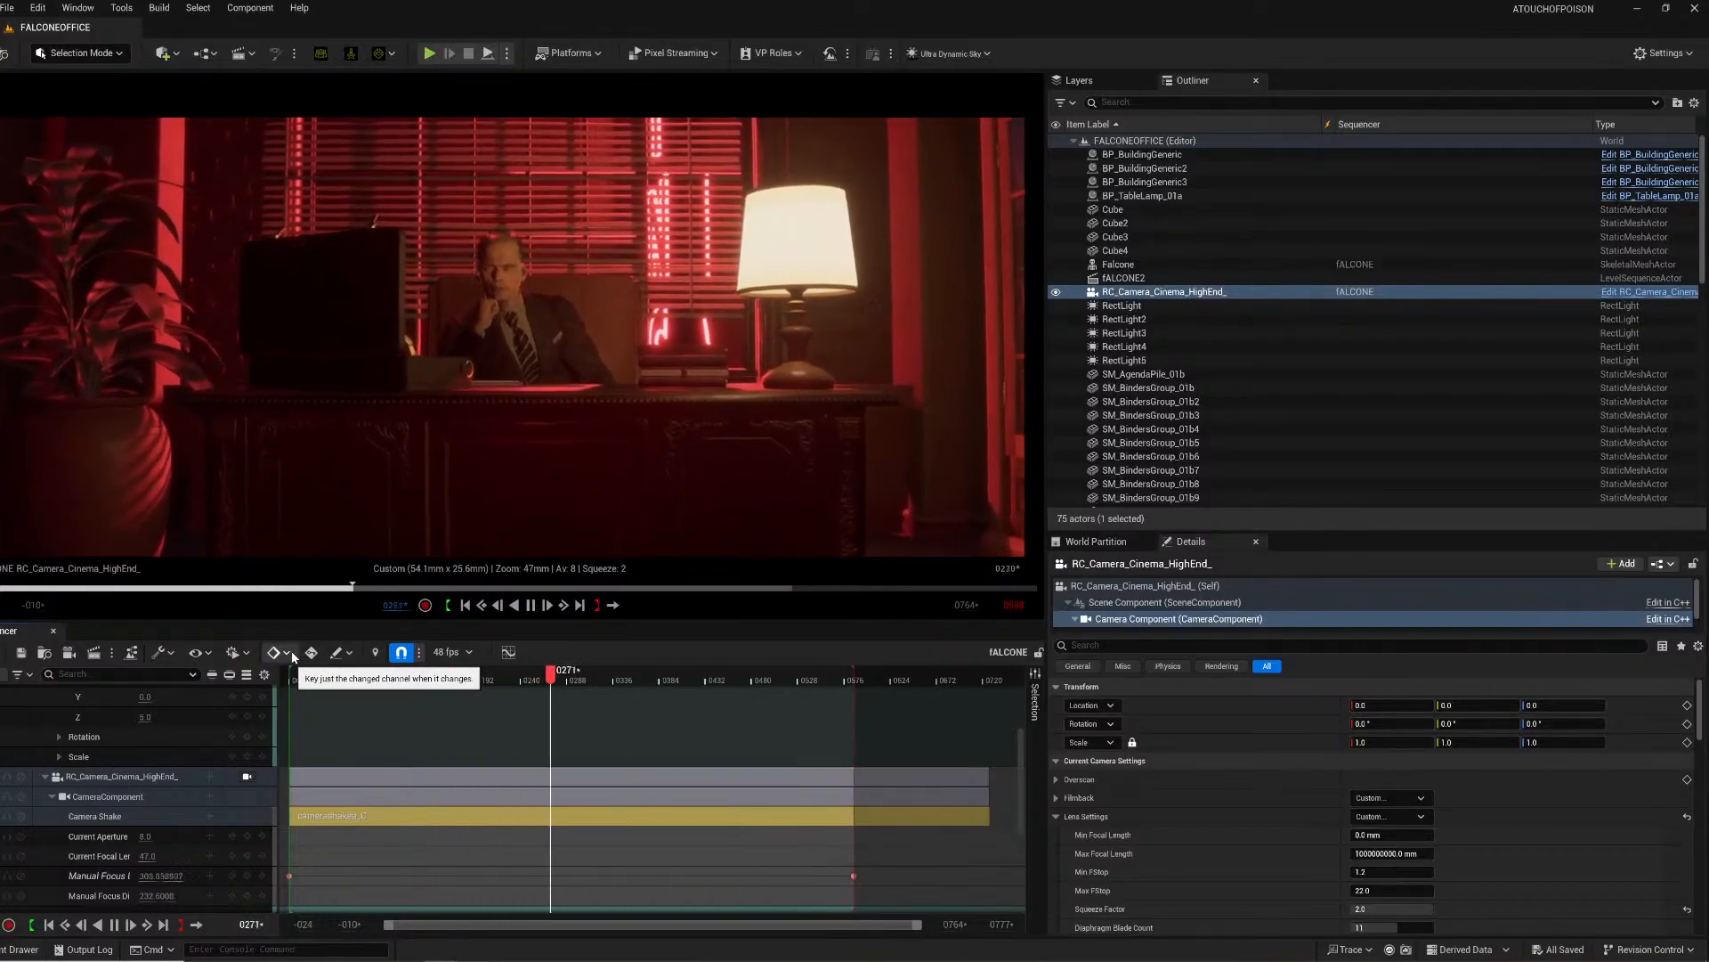
key("space")
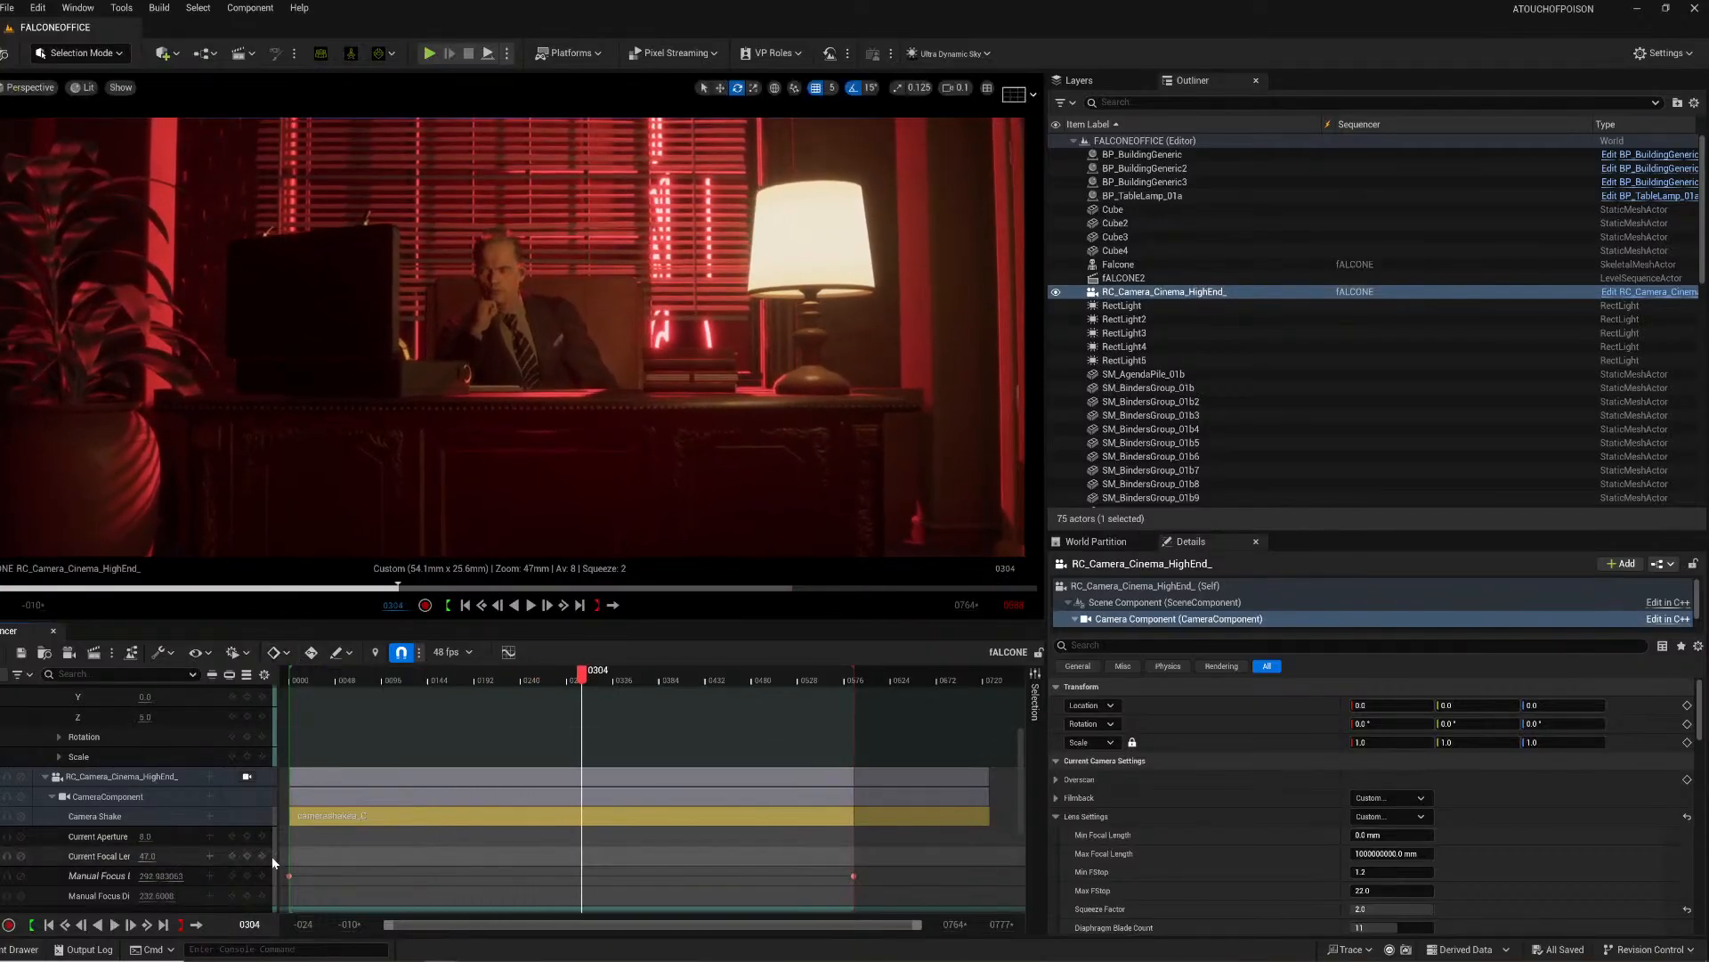
key("space")
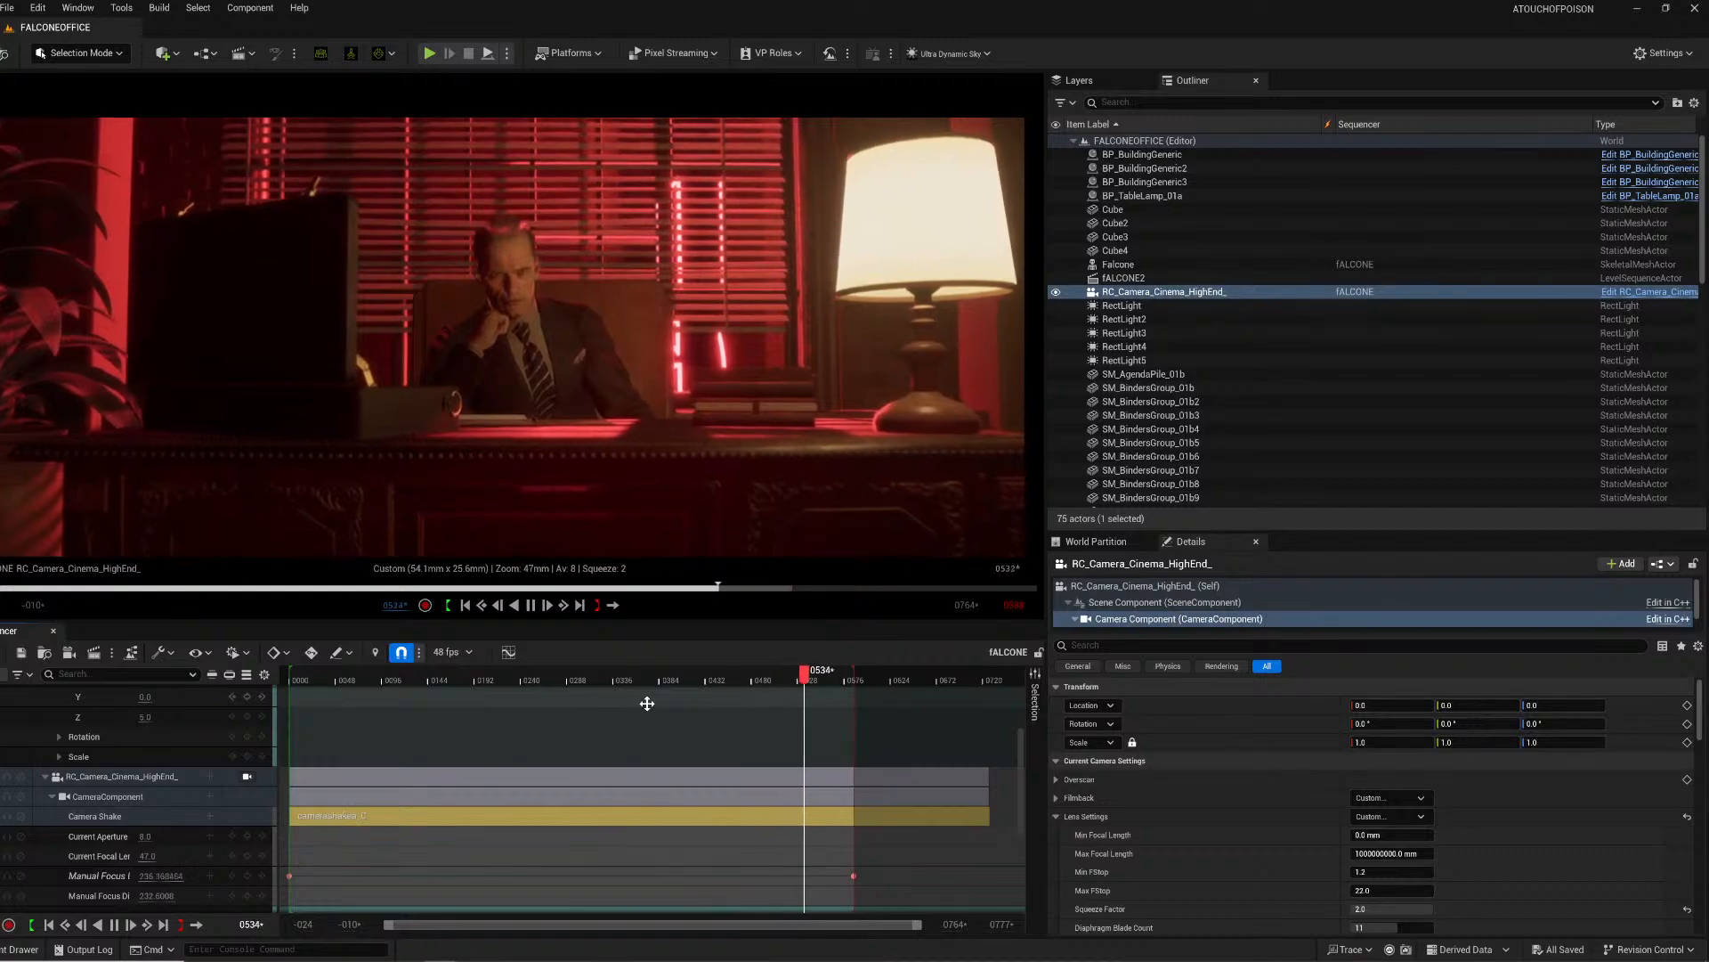
key("space")
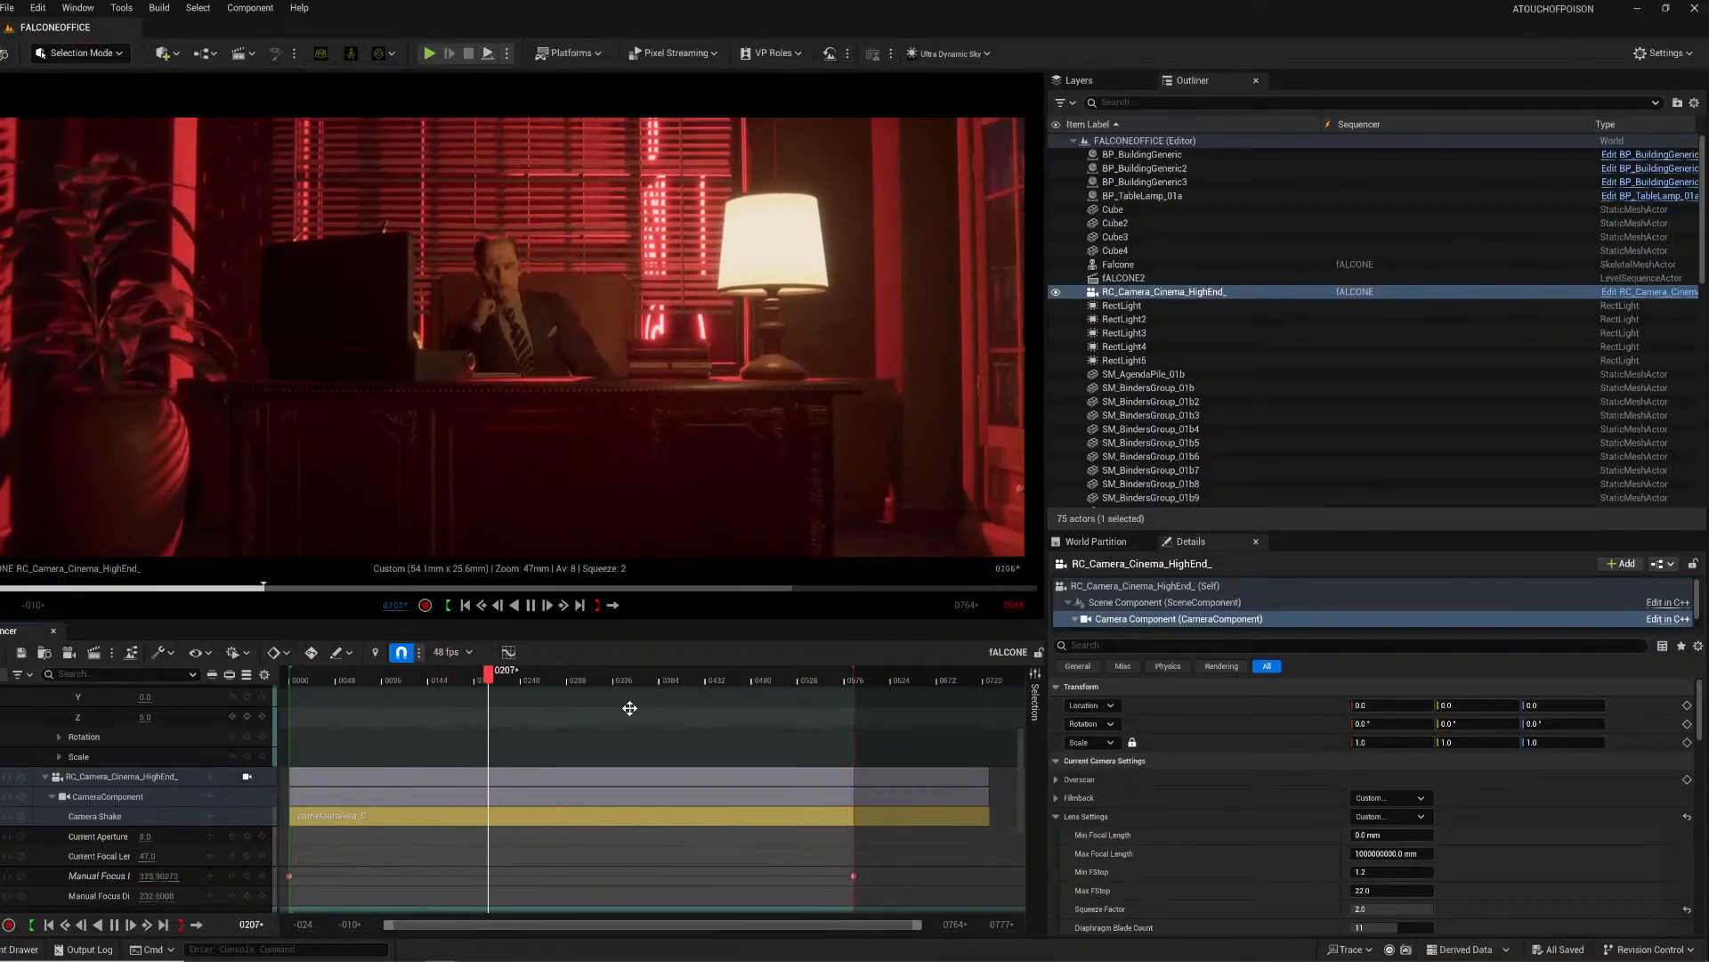
key("space")
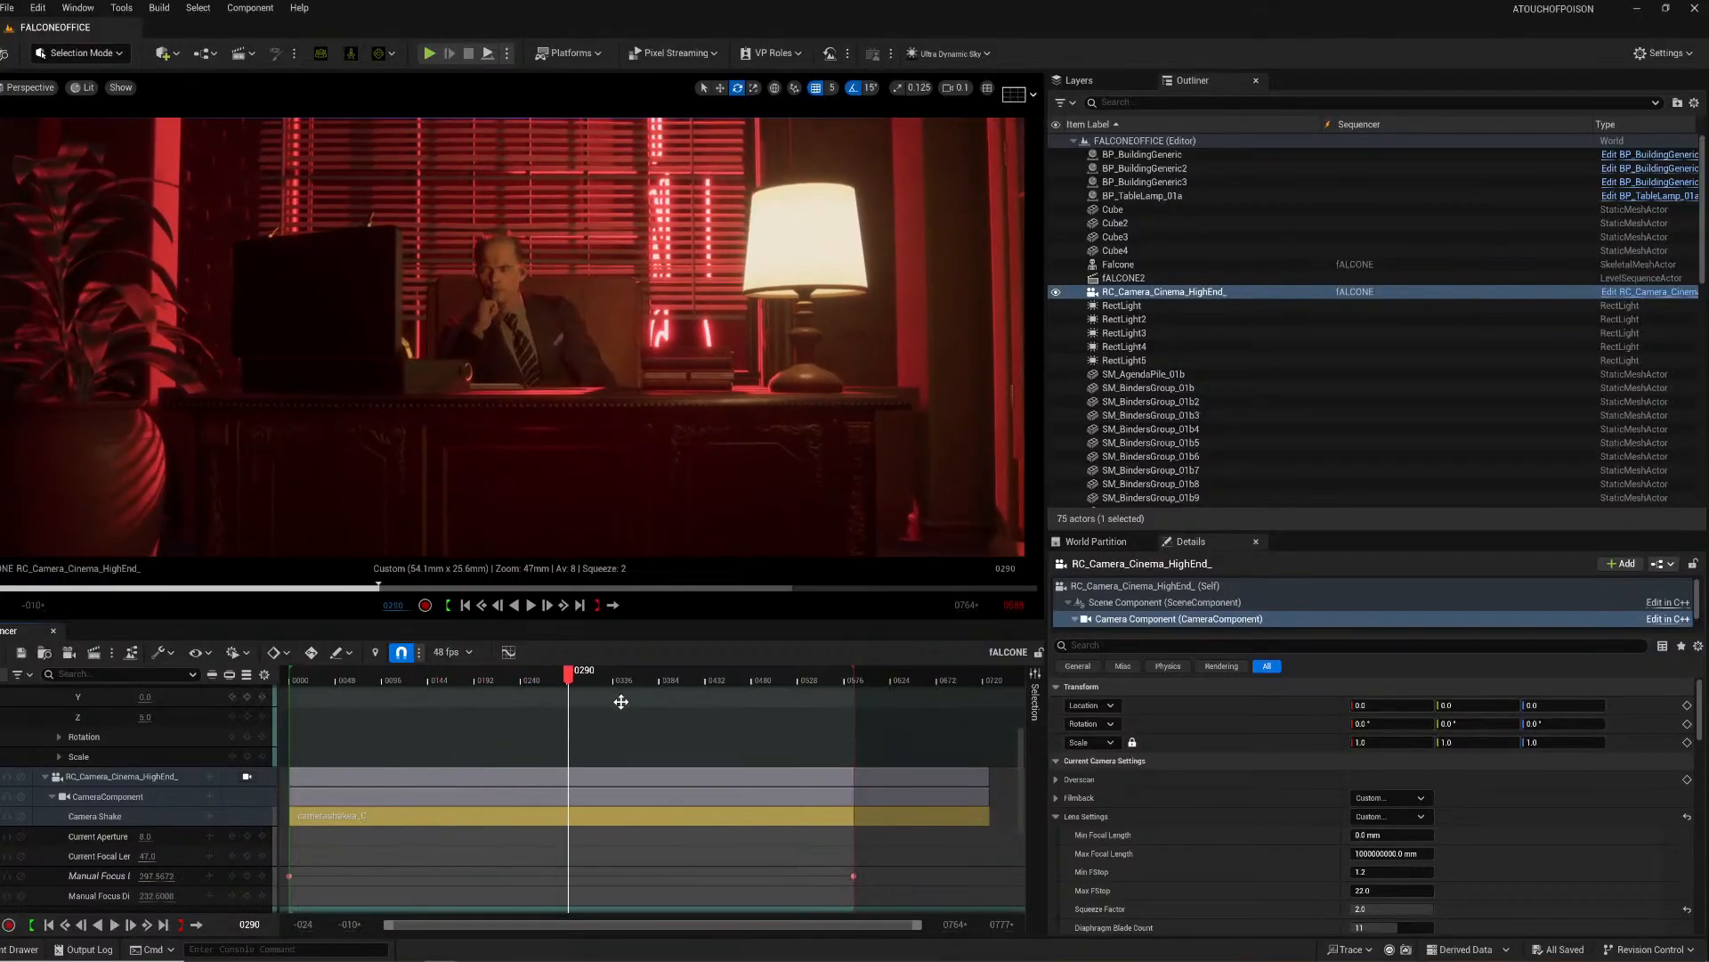
key("space")
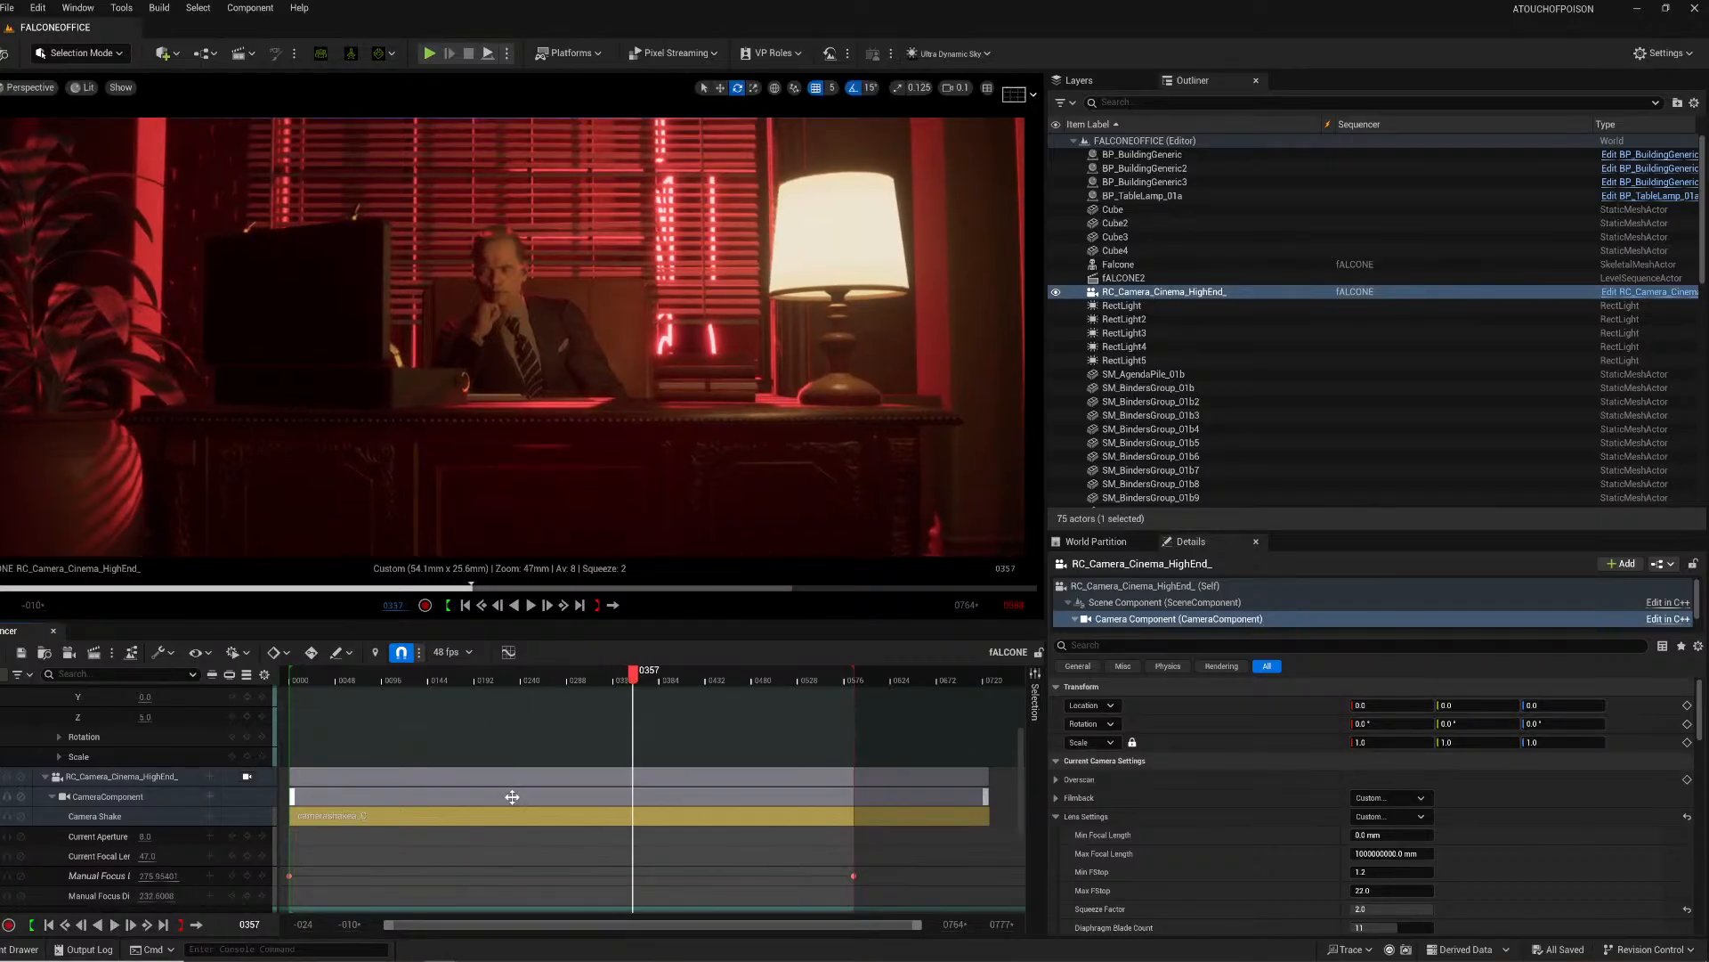
left_click(498, 675)
key("space")
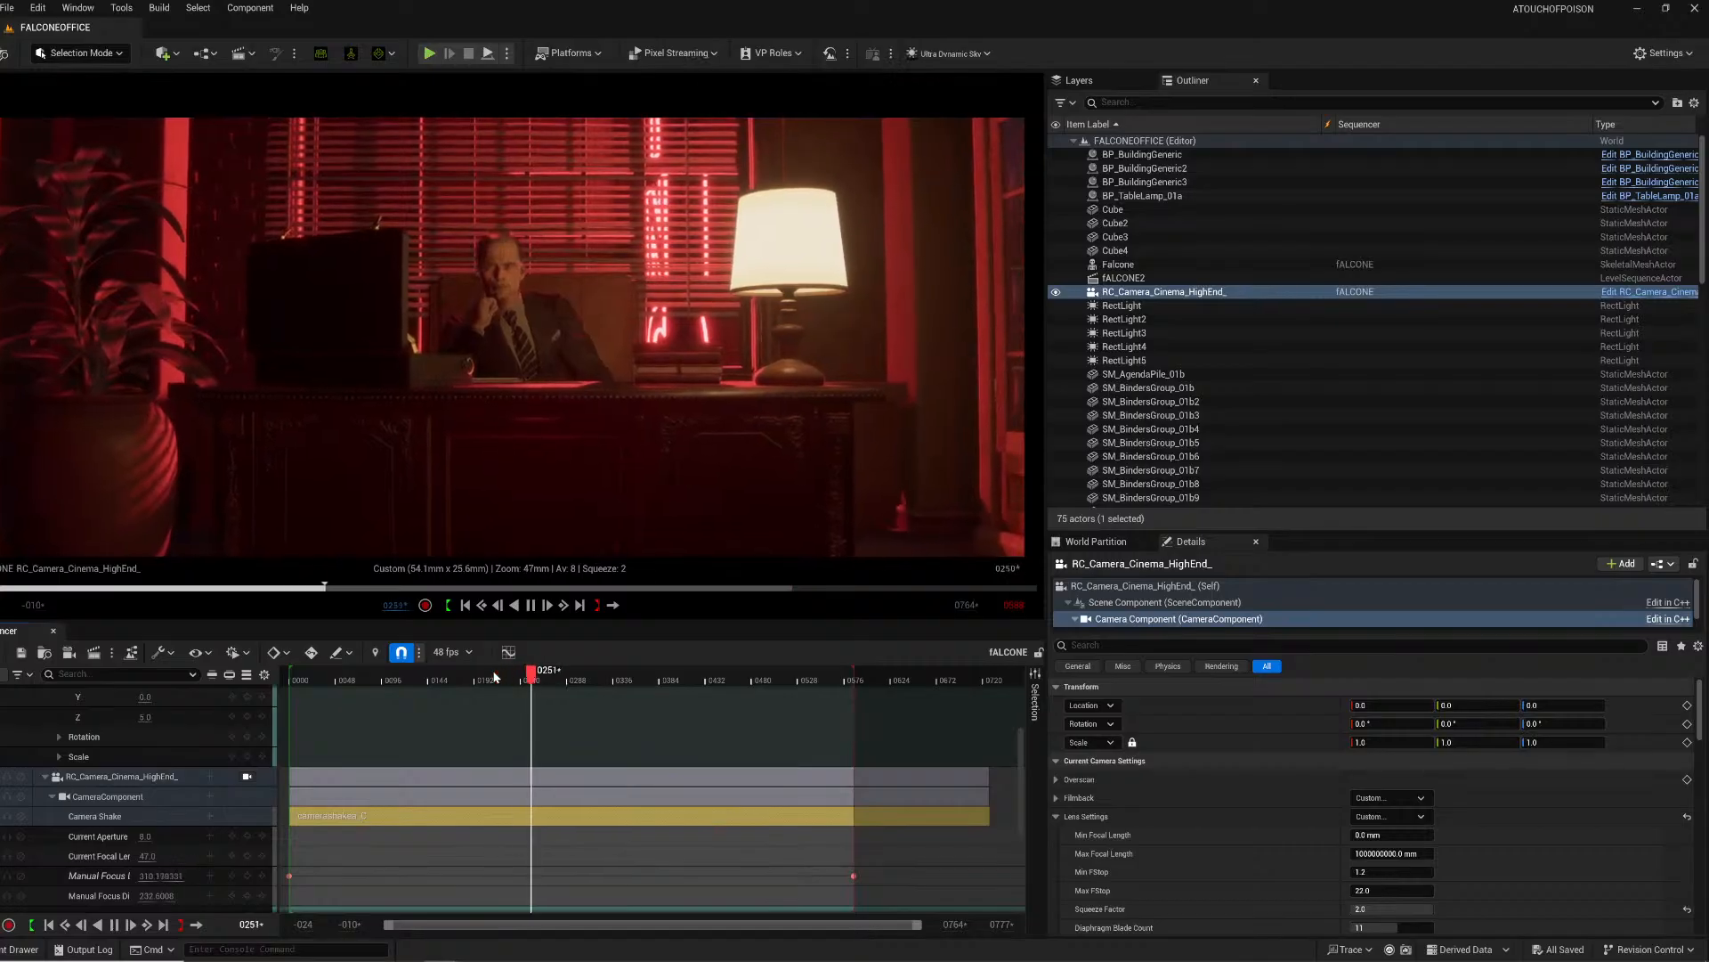
key("space")
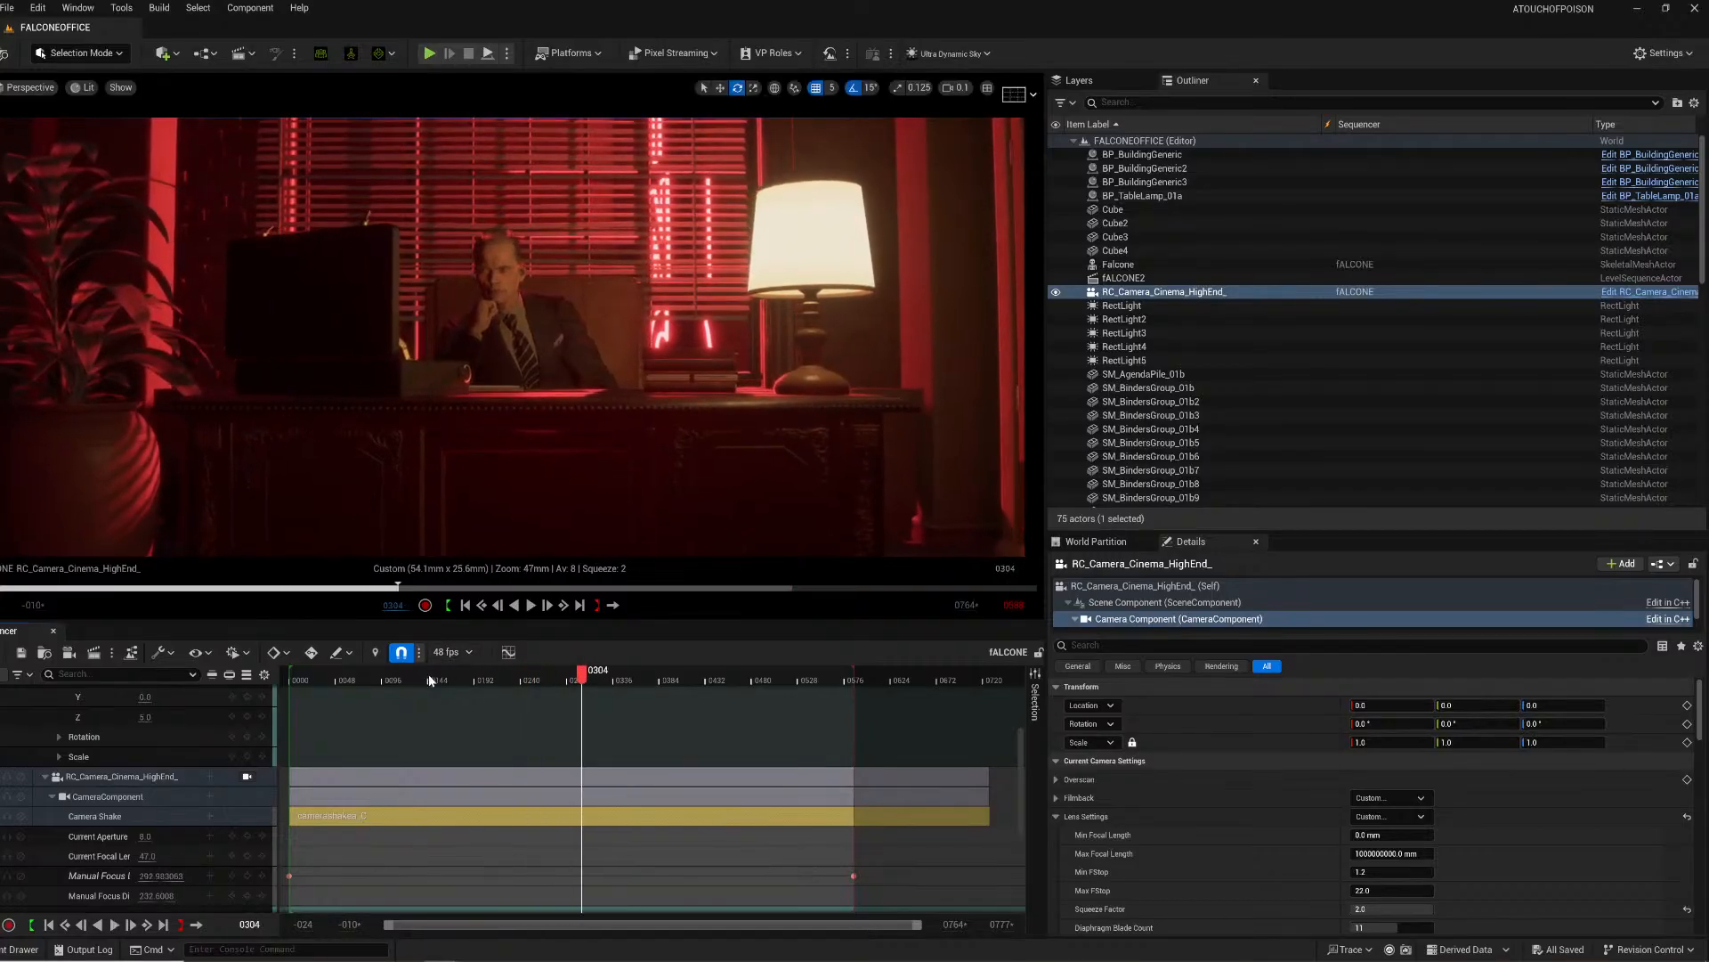
left_click(349, 675)
key("space")
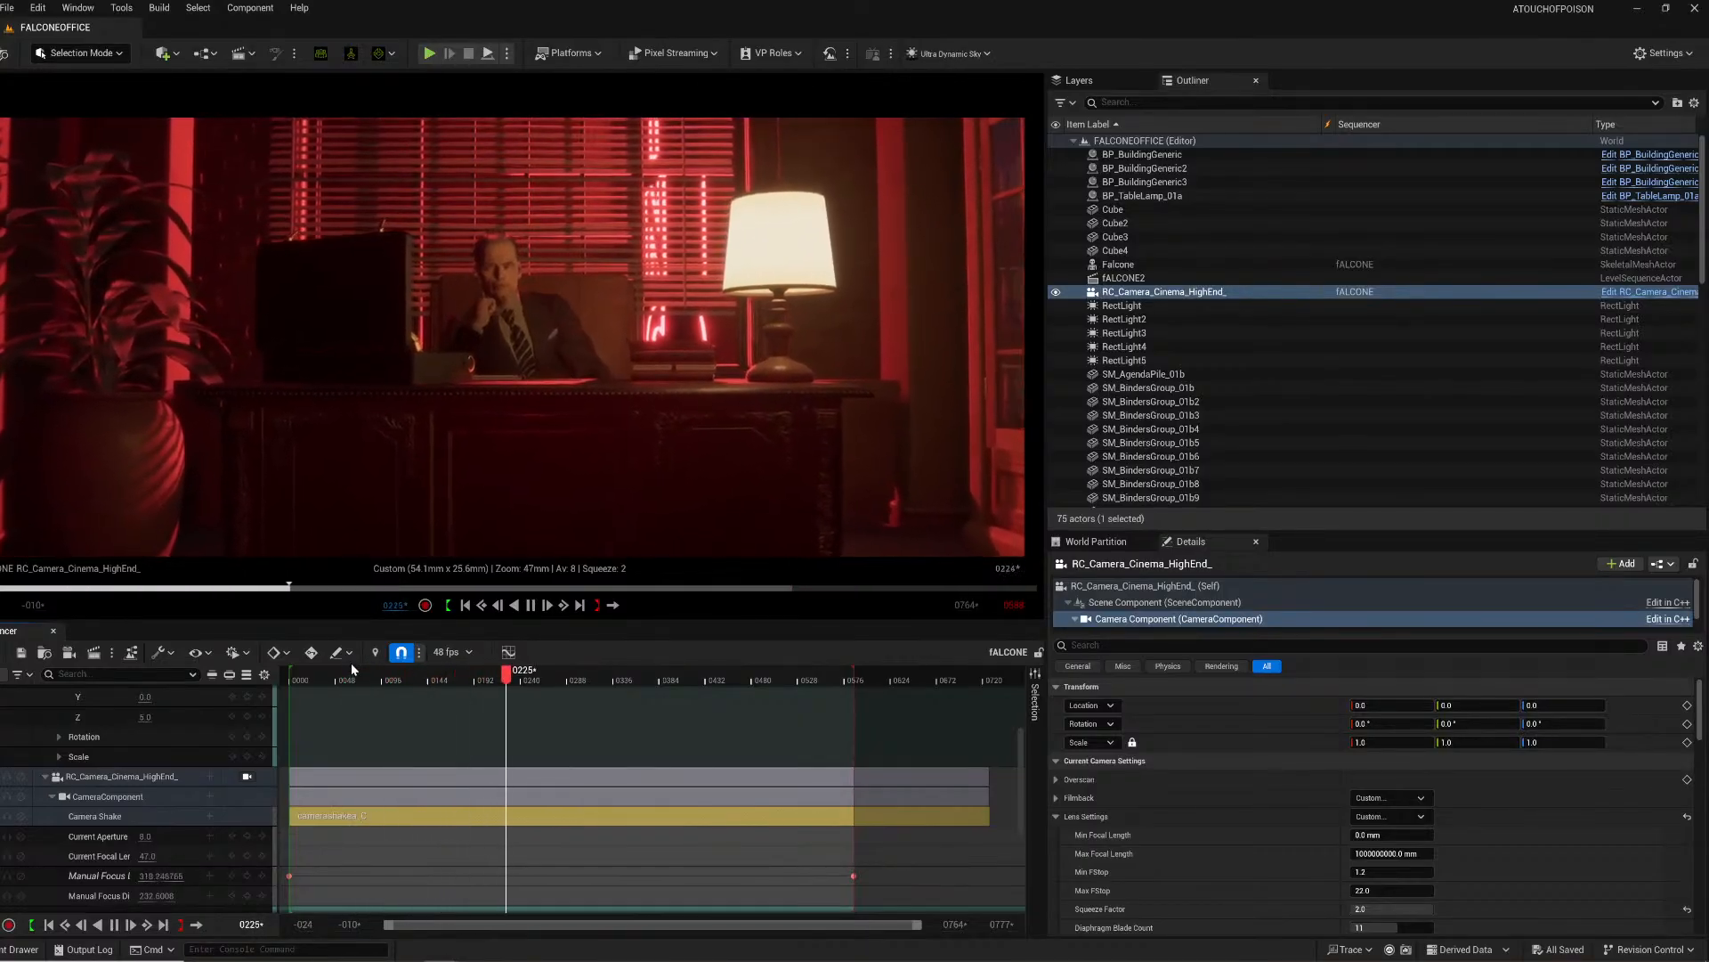
key("space")
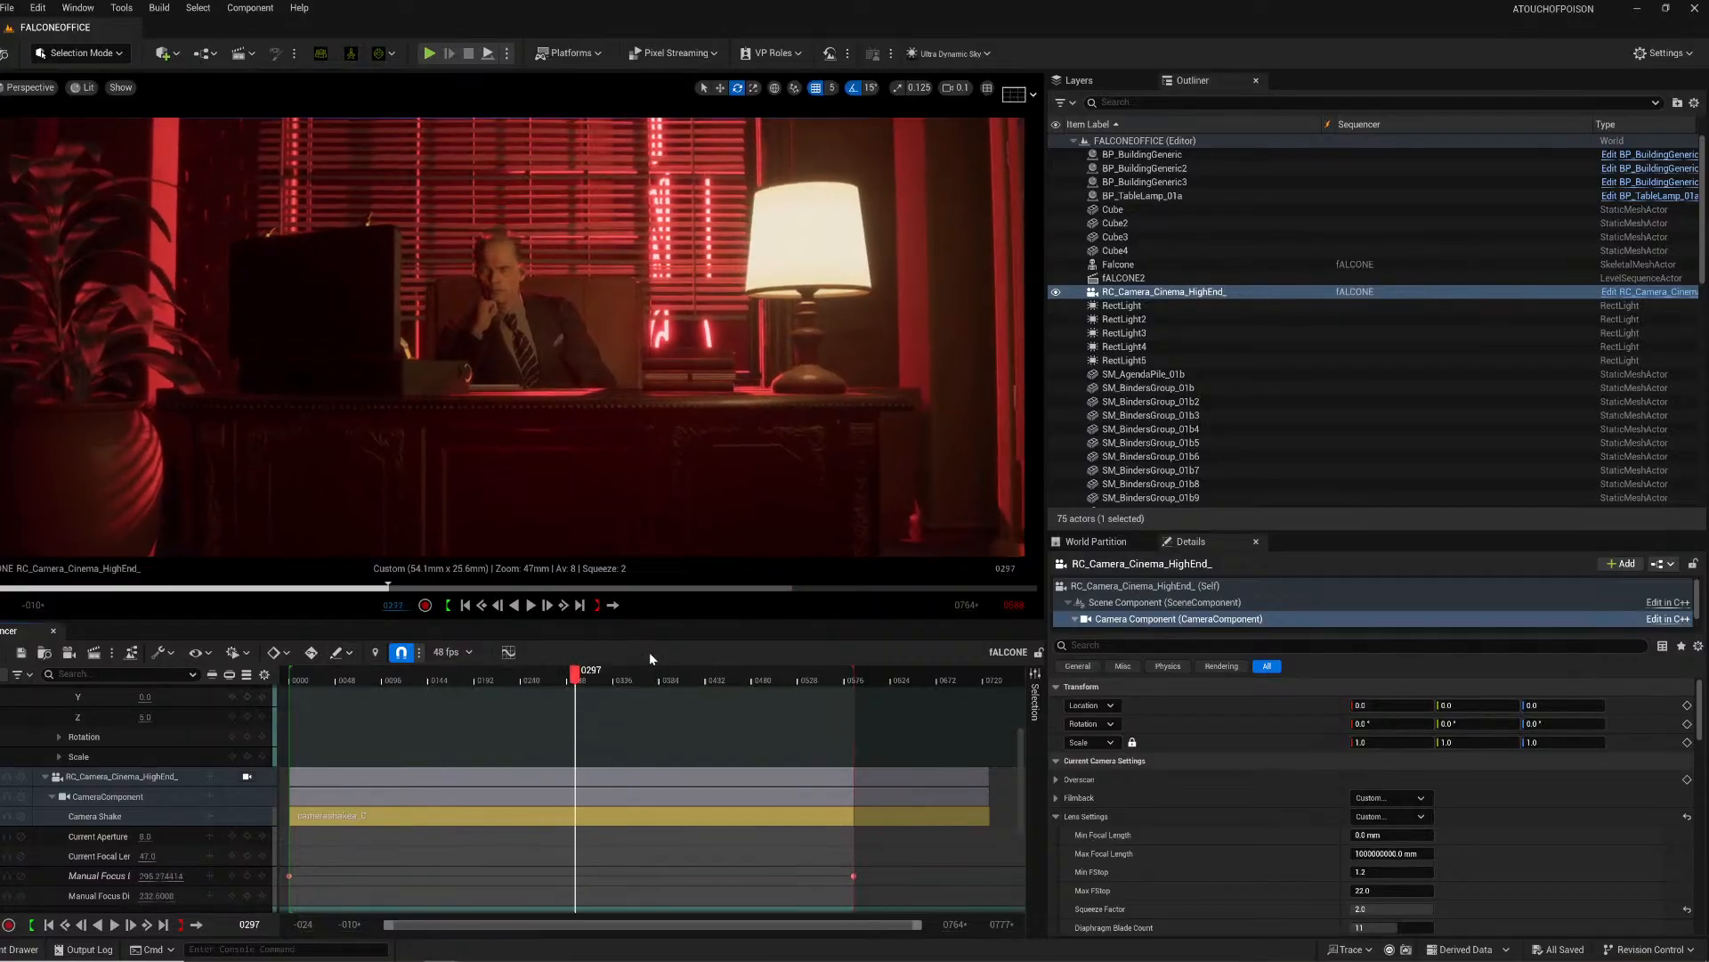
left_click_drag(630, 674, 567, 668)
Step: Save all project files and queue the FALCONE sequence in Movie Render Queue with the atouchofpoison config
left_click(7, 7)
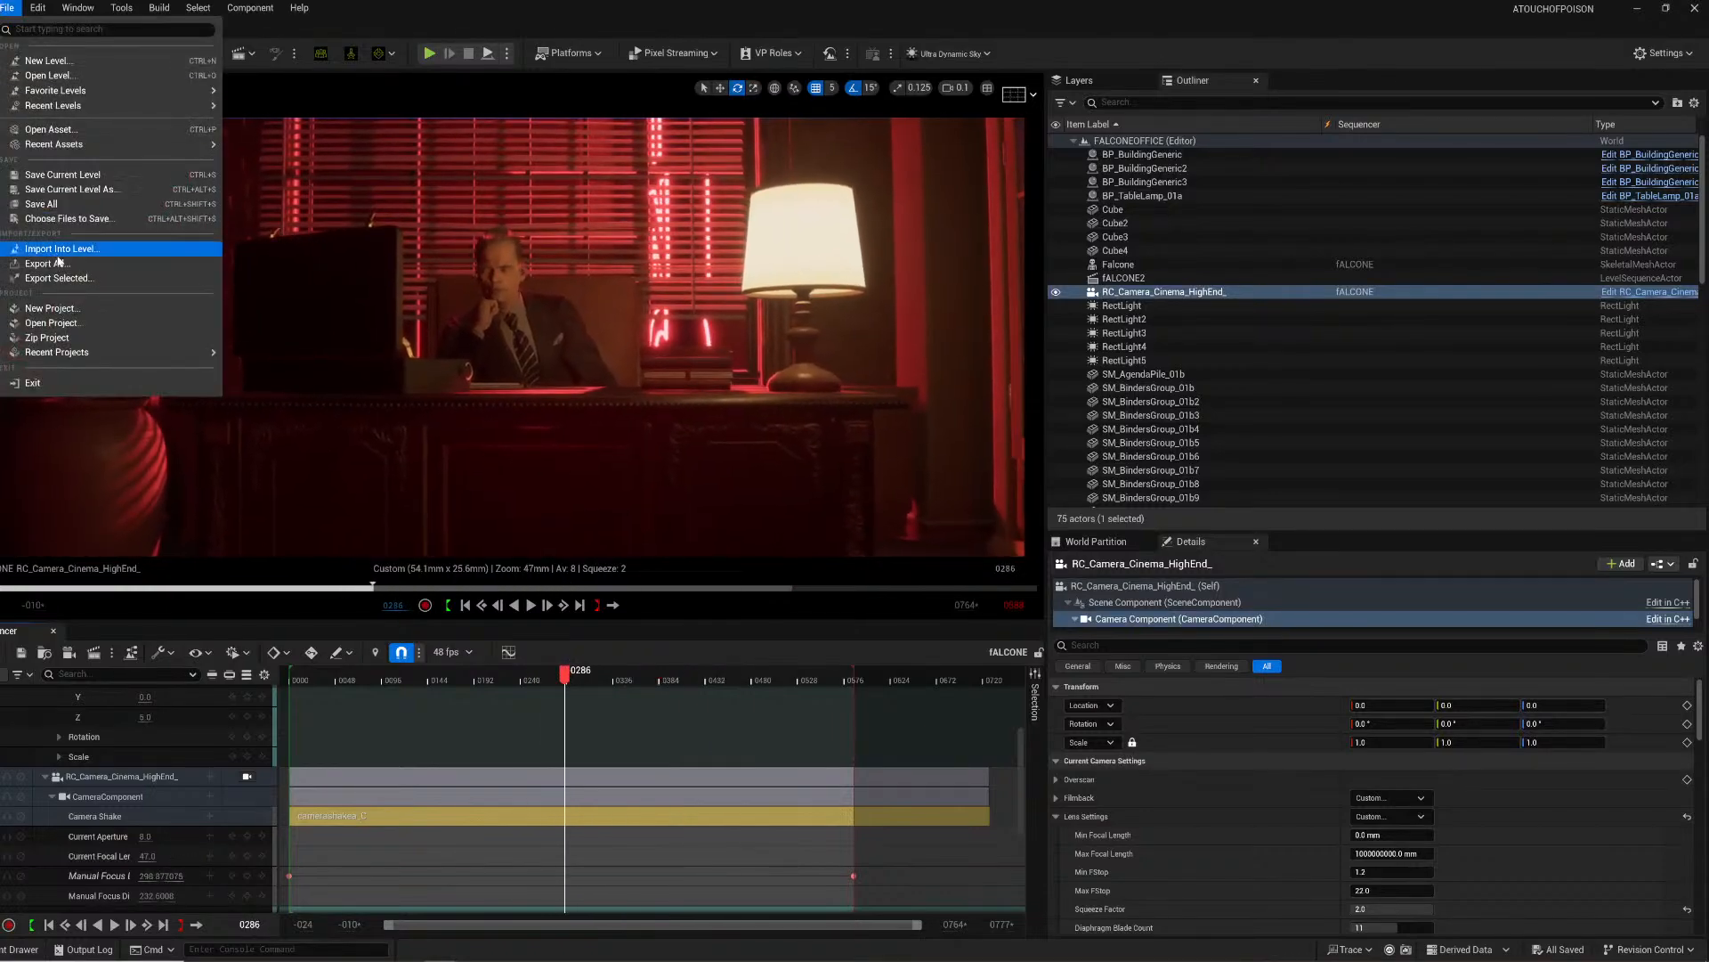
left_click(54, 211)
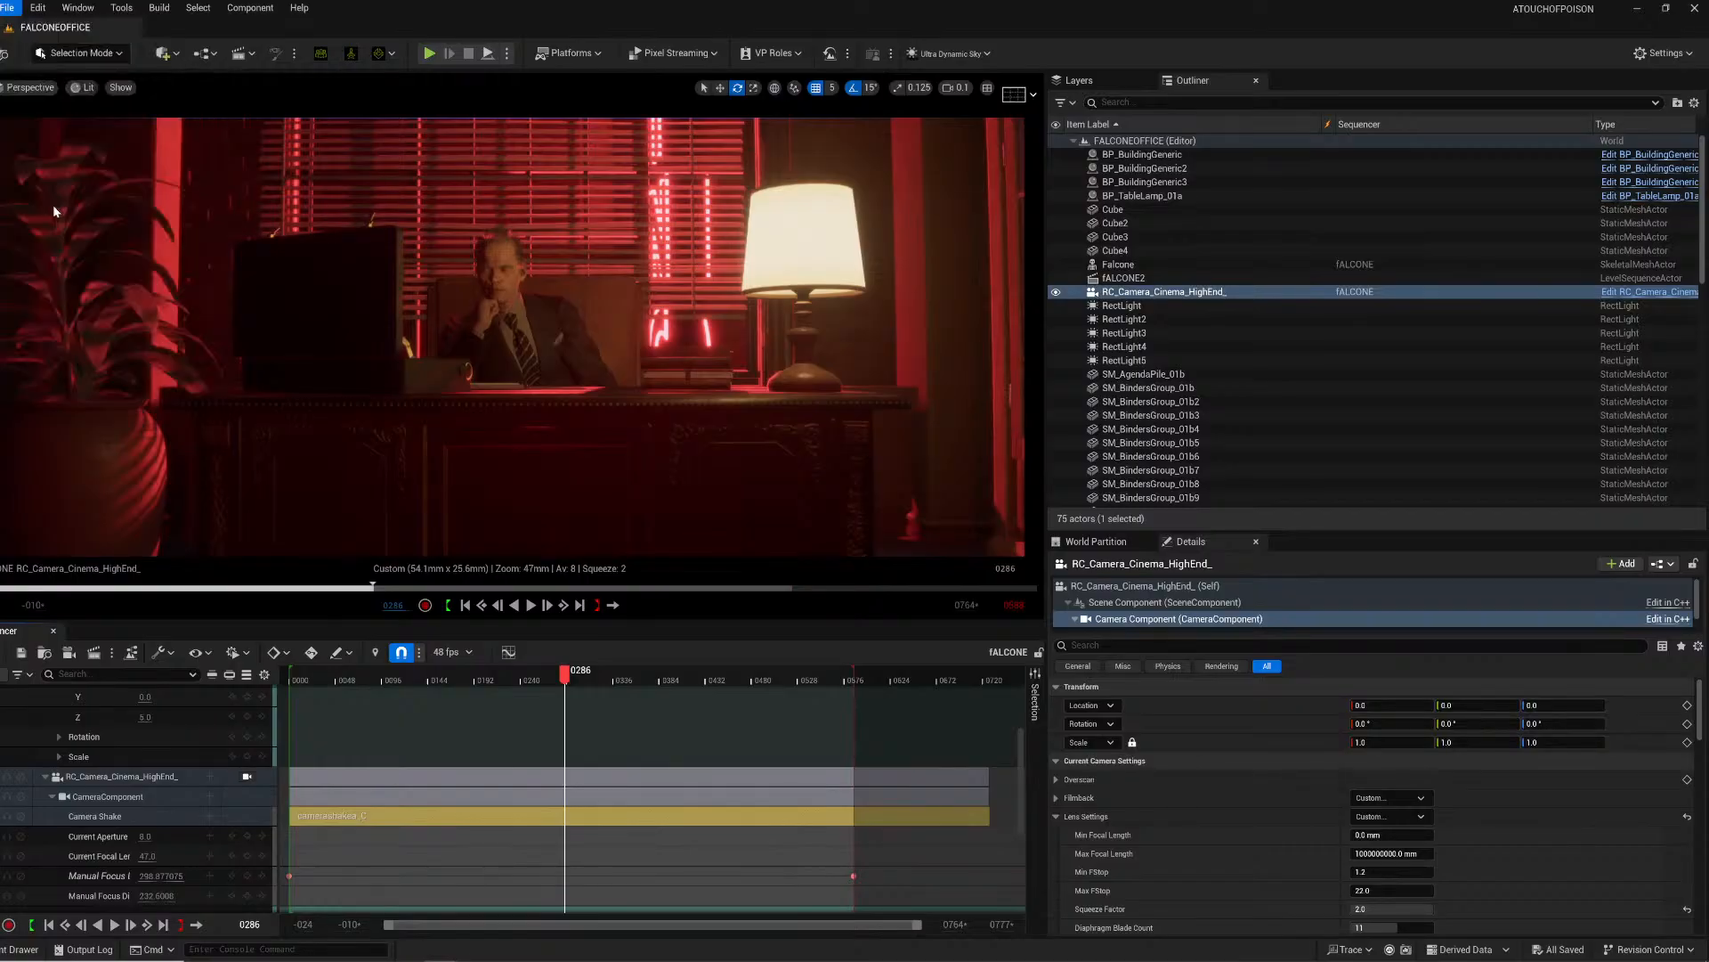
left_click(94, 651)
left_click(695, 113)
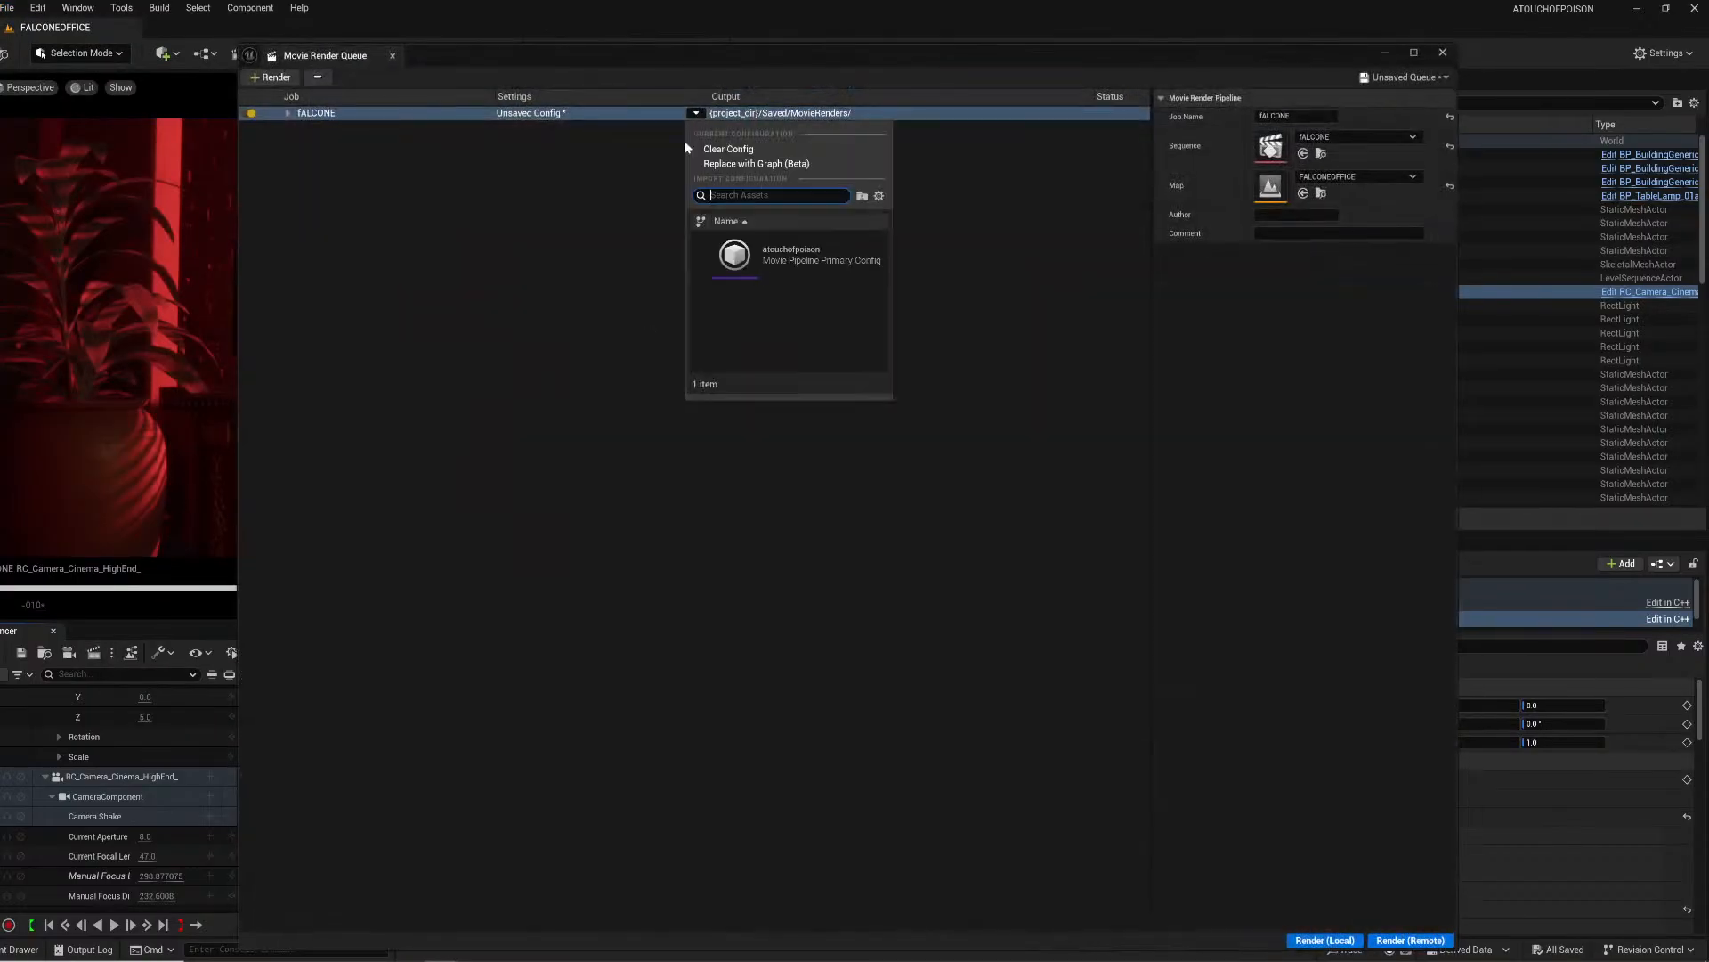
left_click(768, 264)
Step: Set the config's output directory to a new folder fALCONE inside A TOUCH OF POISON/Rendering
left_click(533, 113)
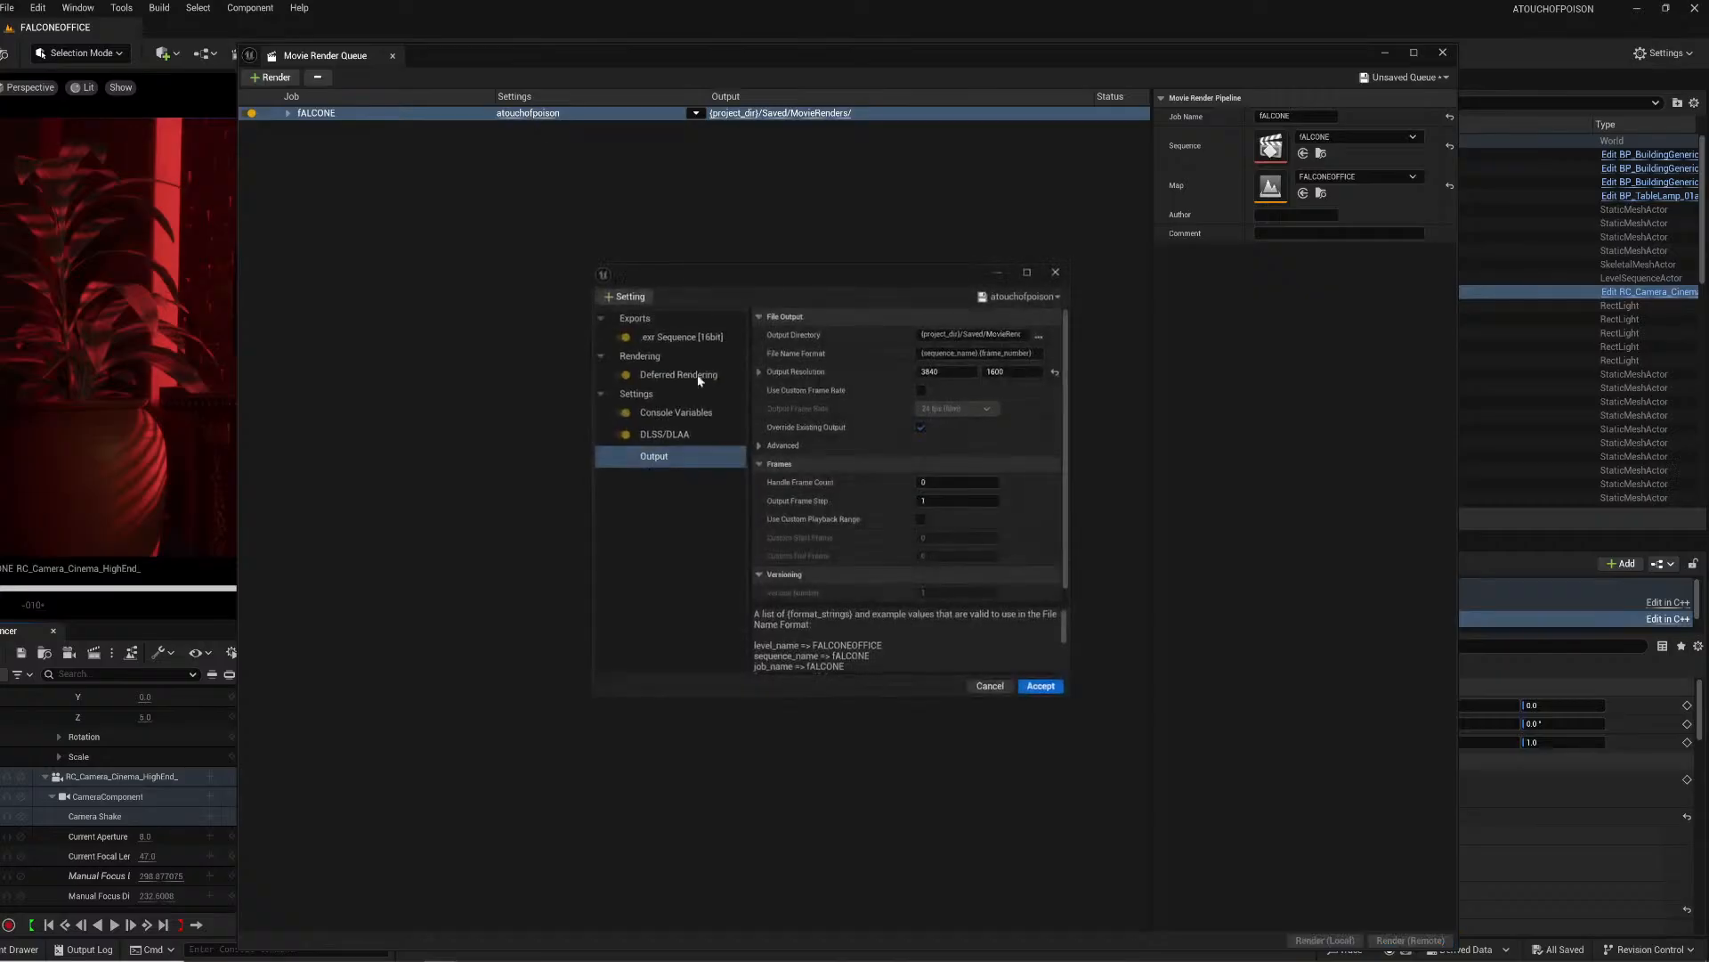
left_click(1039, 335)
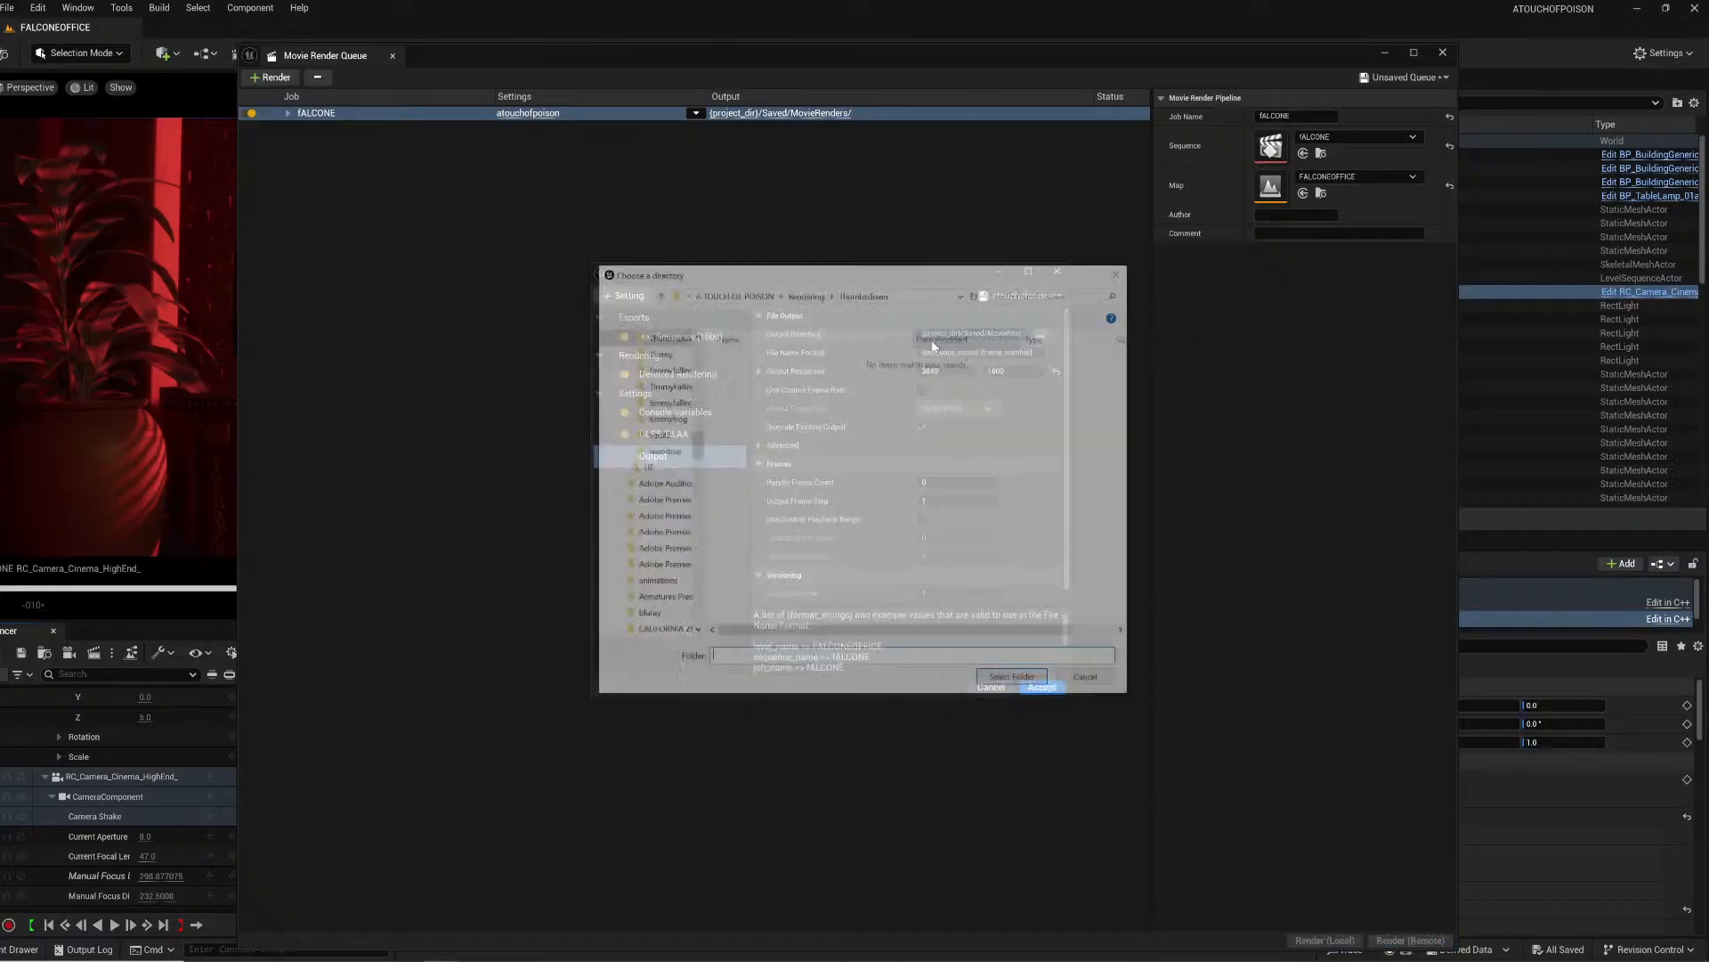
left_click(694, 317)
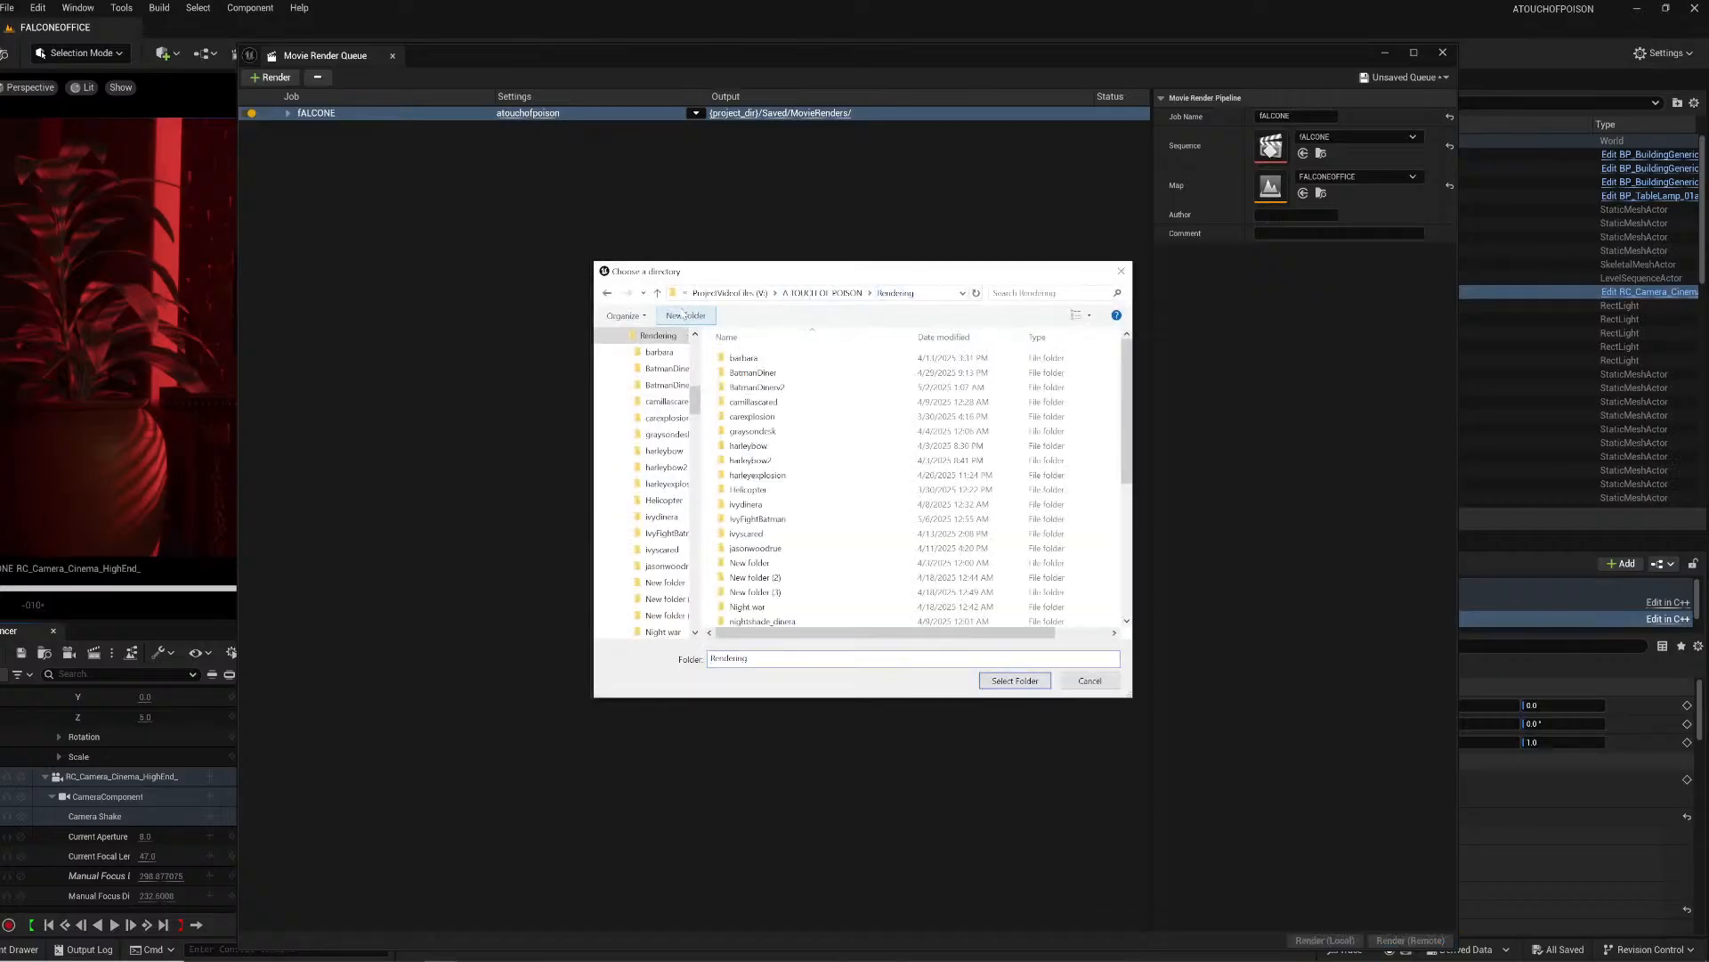
type("fALCONE")
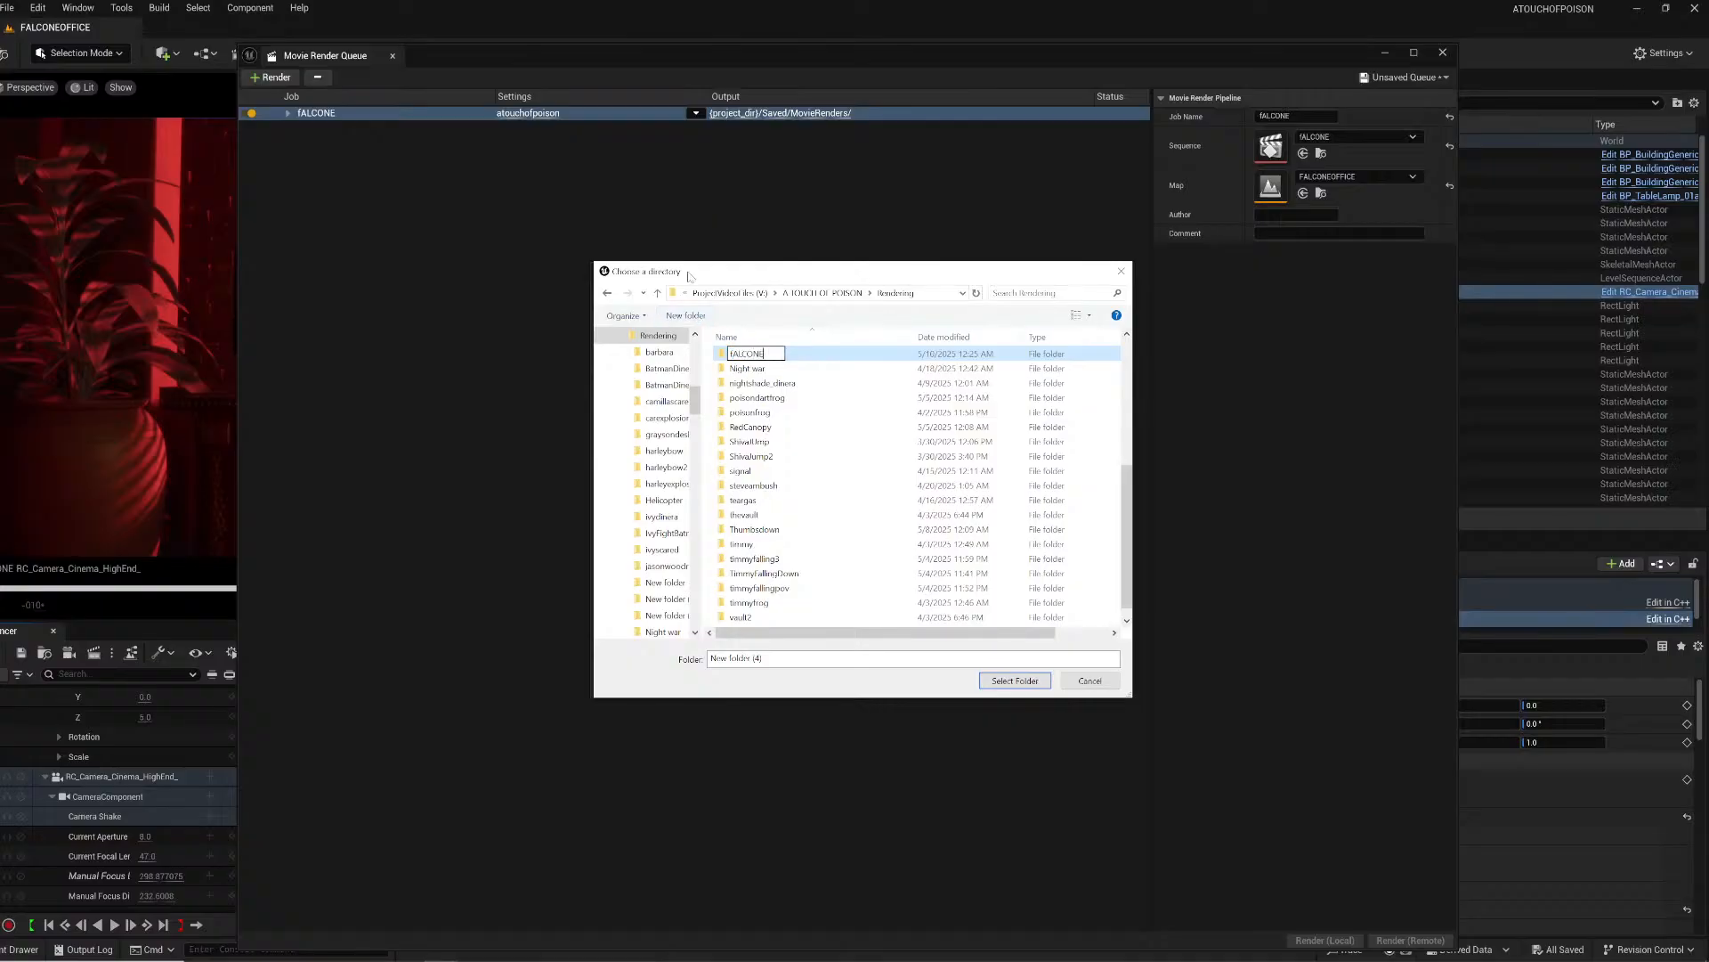
key("Escape")
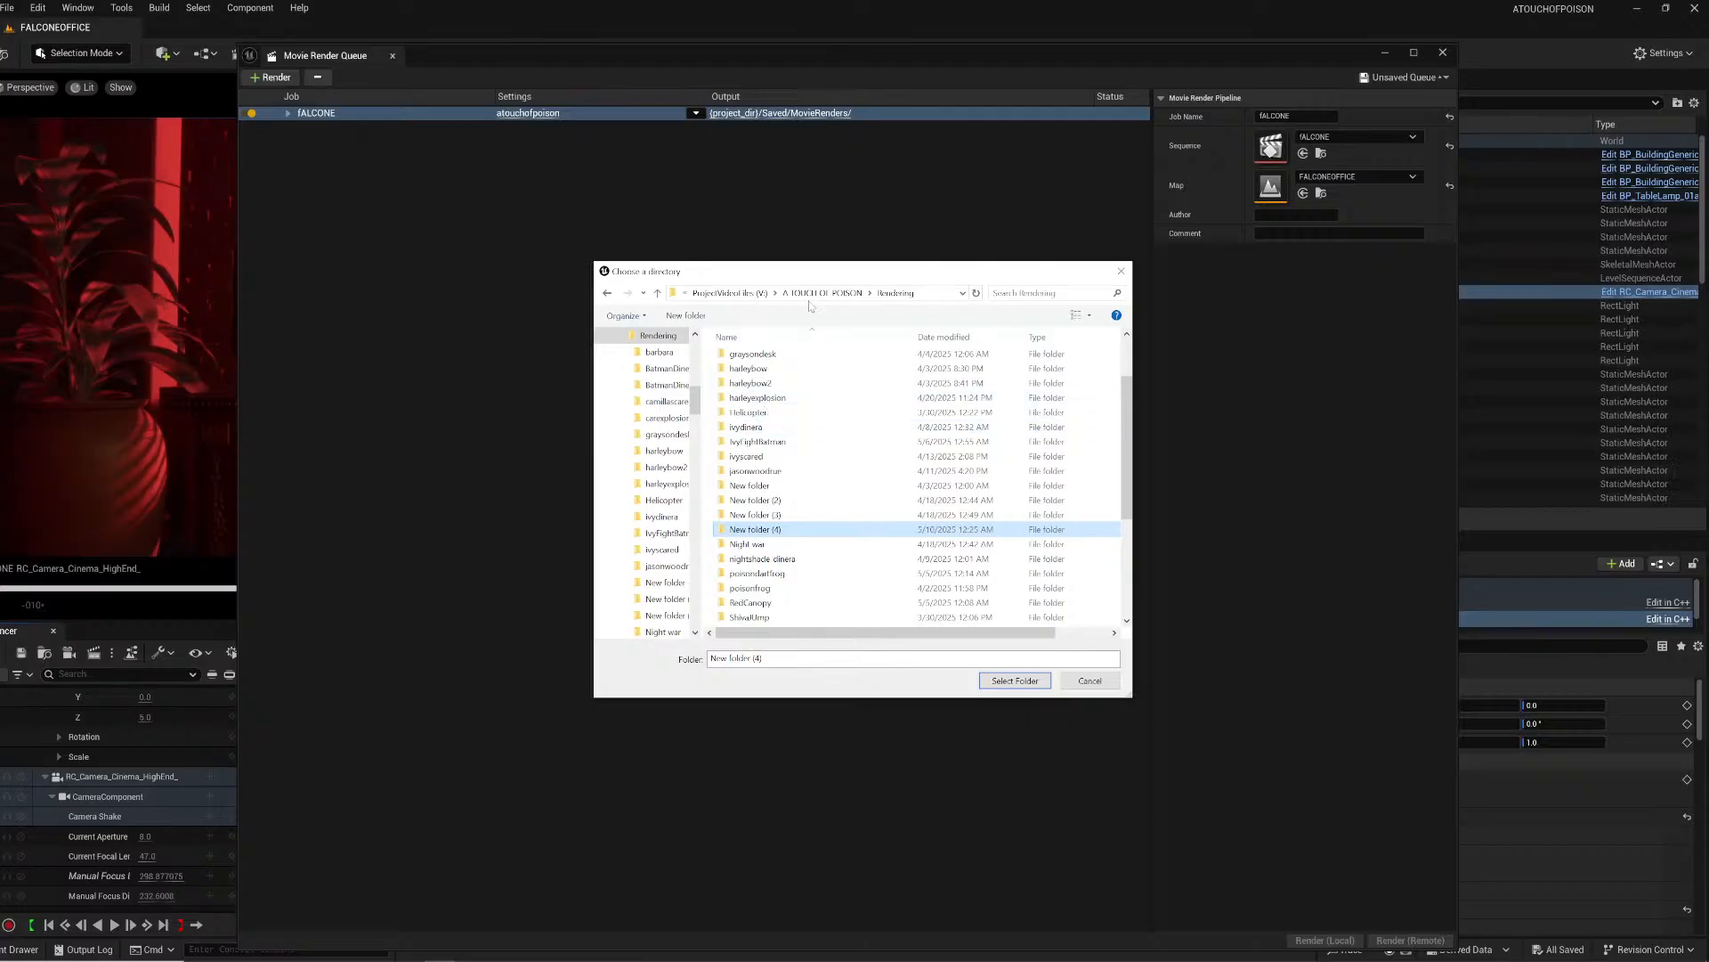
left_click(821, 293)
double_click(784, 374)
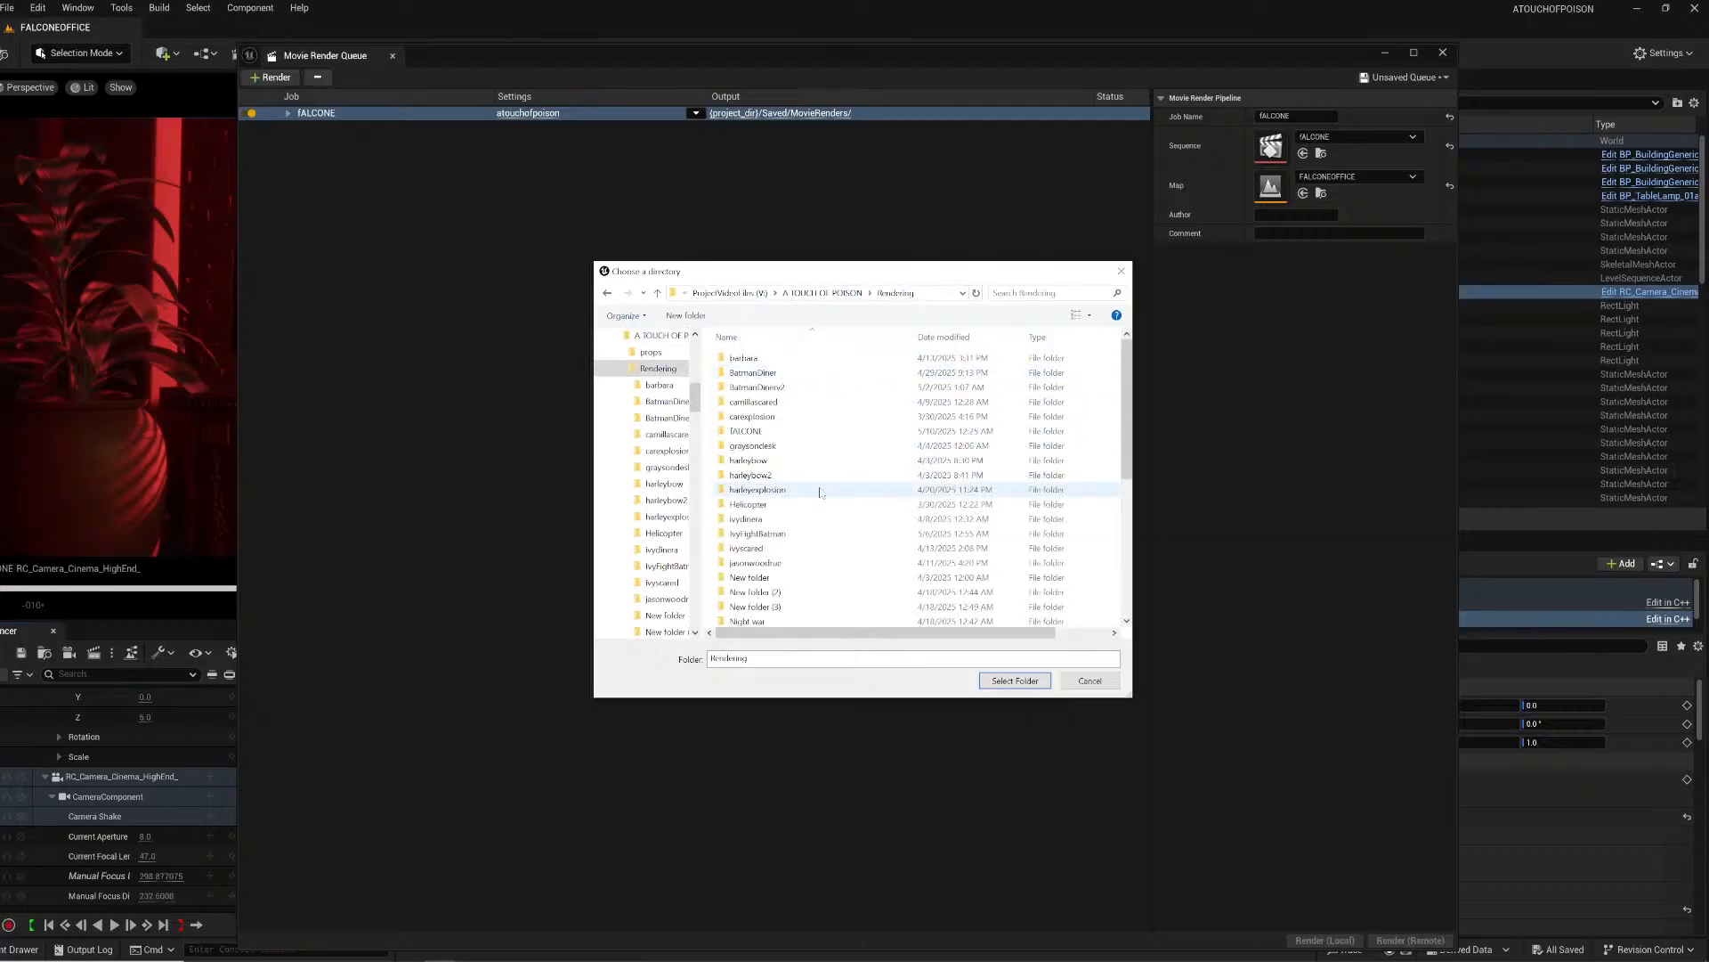
double_click(766, 431)
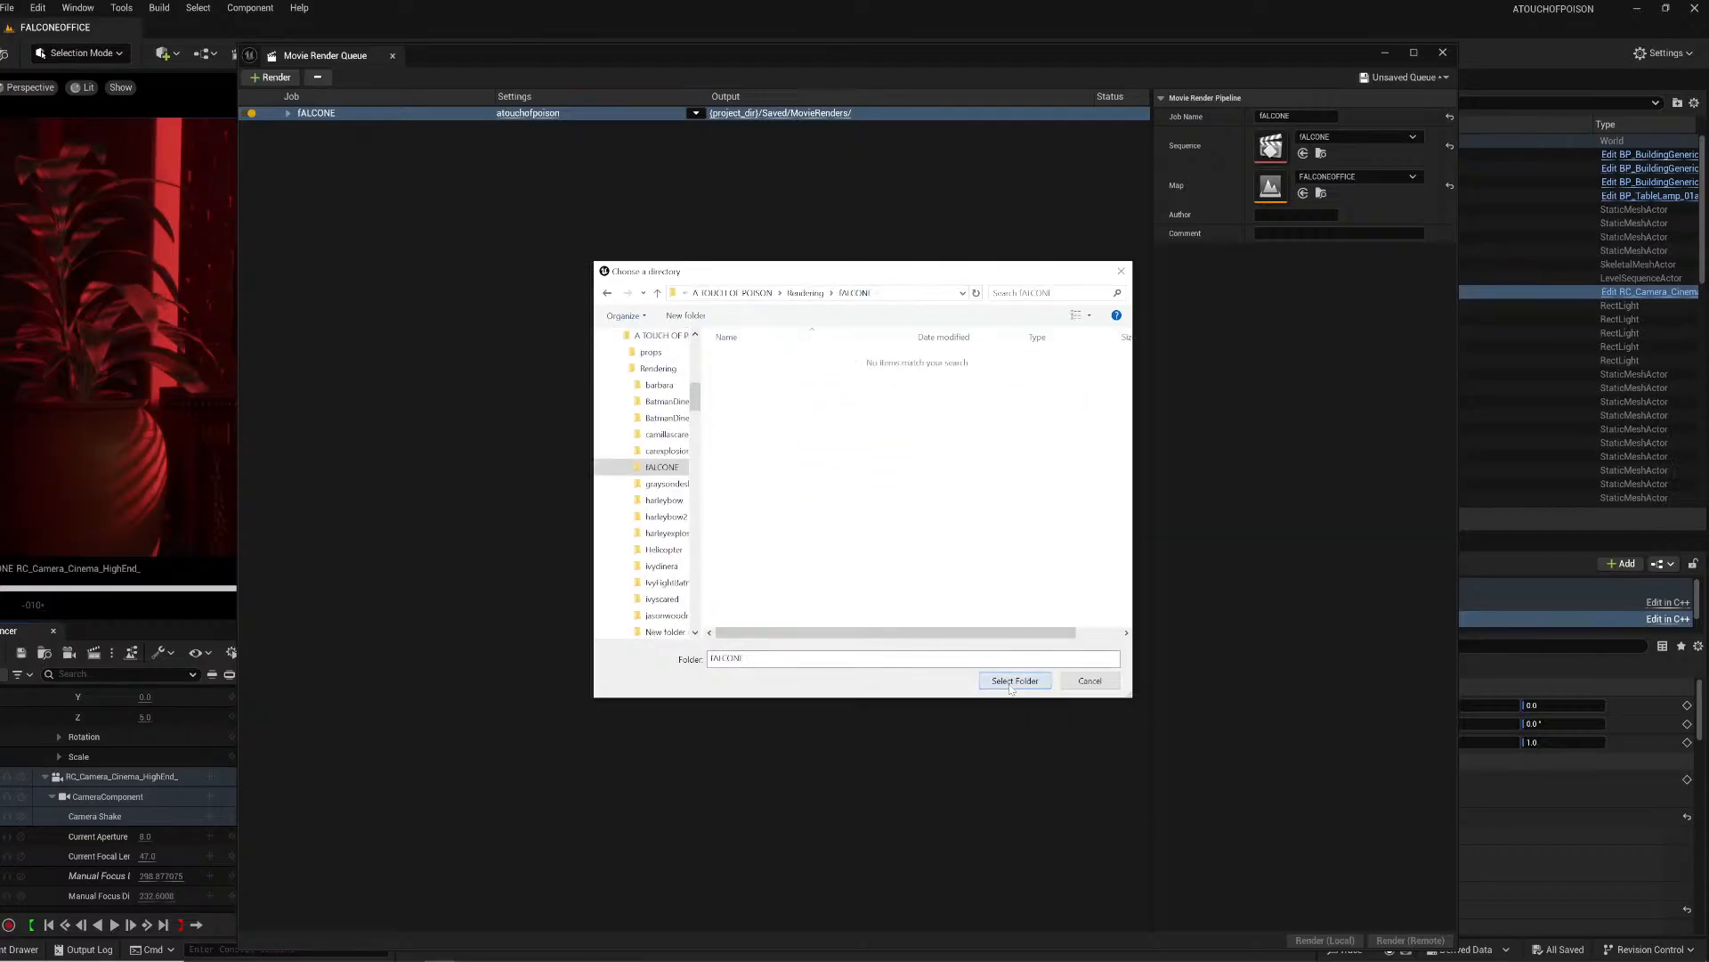
left_click(1015, 680)
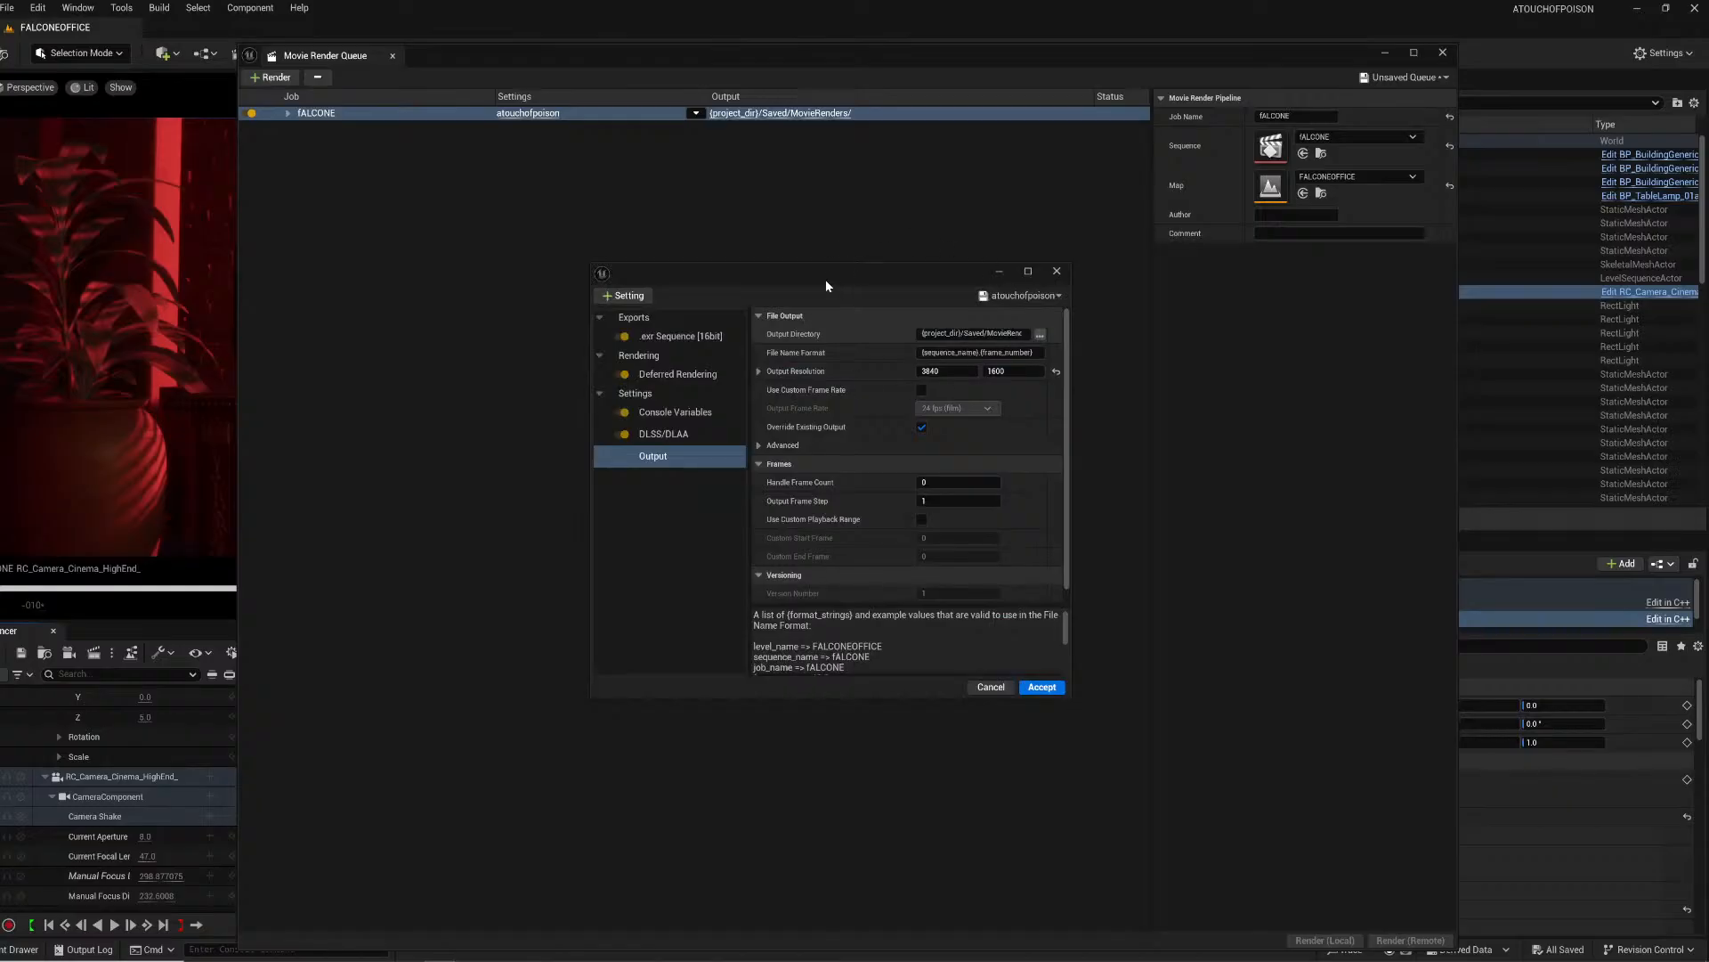
Step: Replace the sequence name in the file name format with "falcone." before the frame number, accept the config and render locally
double_click(962, 354)
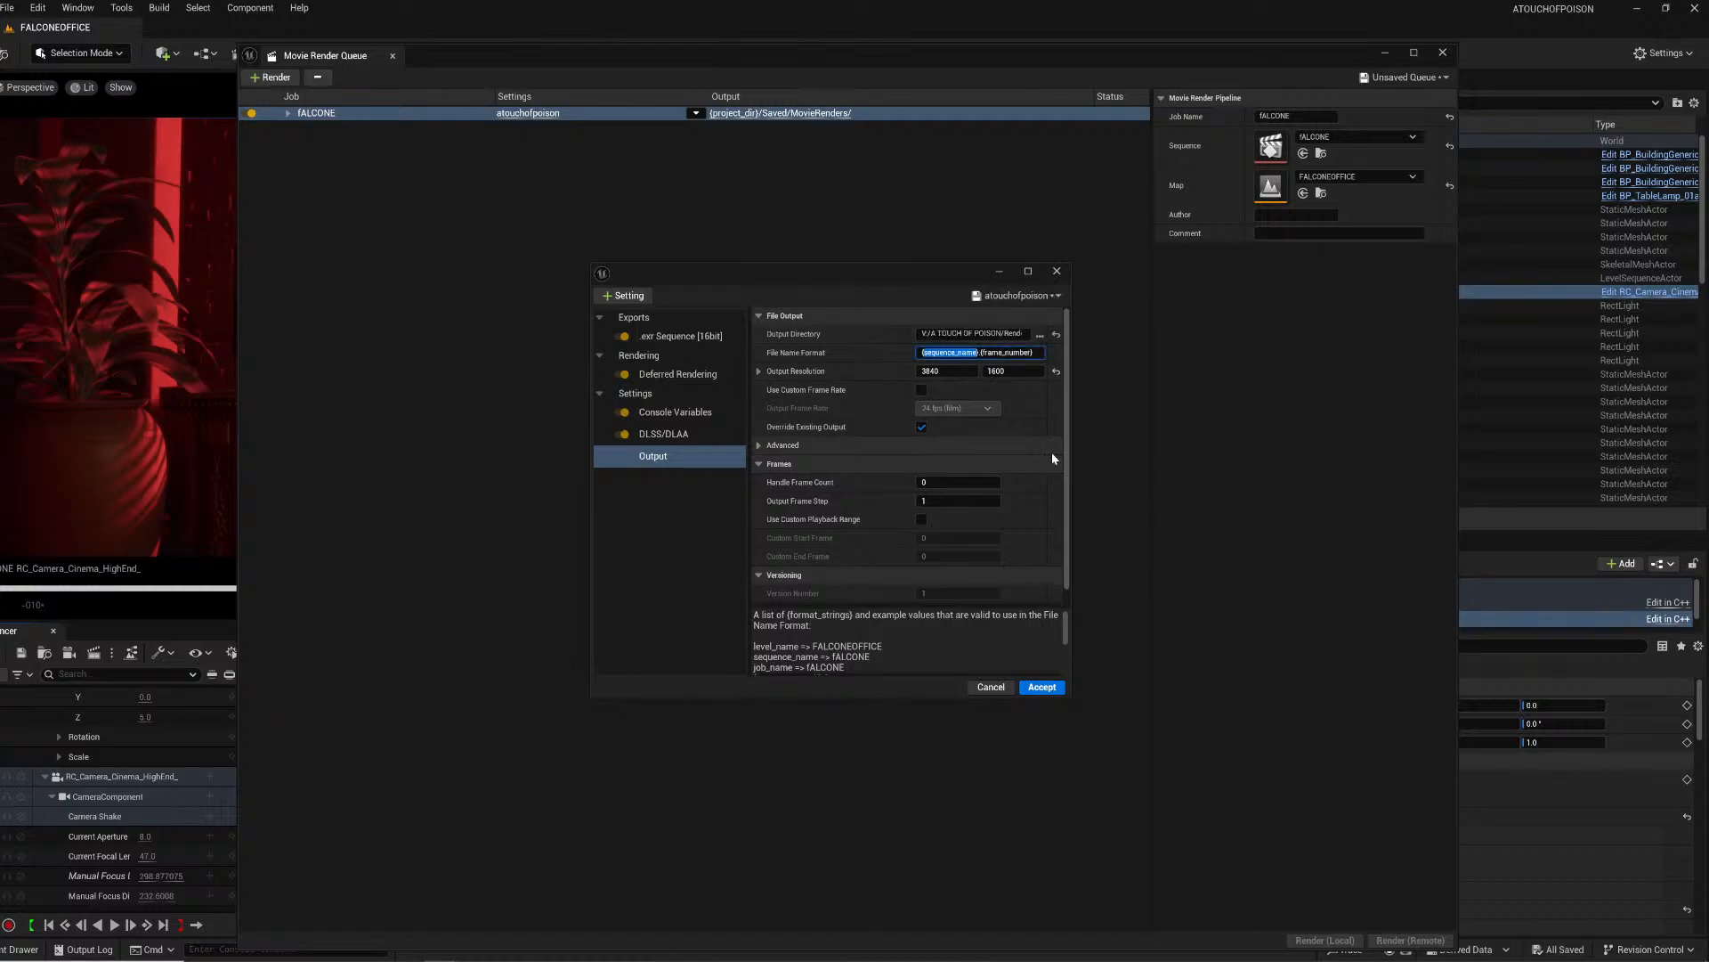
key("Delete")
key("Delete")
type("falcone.")
key("Return")
left_click(1042, 686)
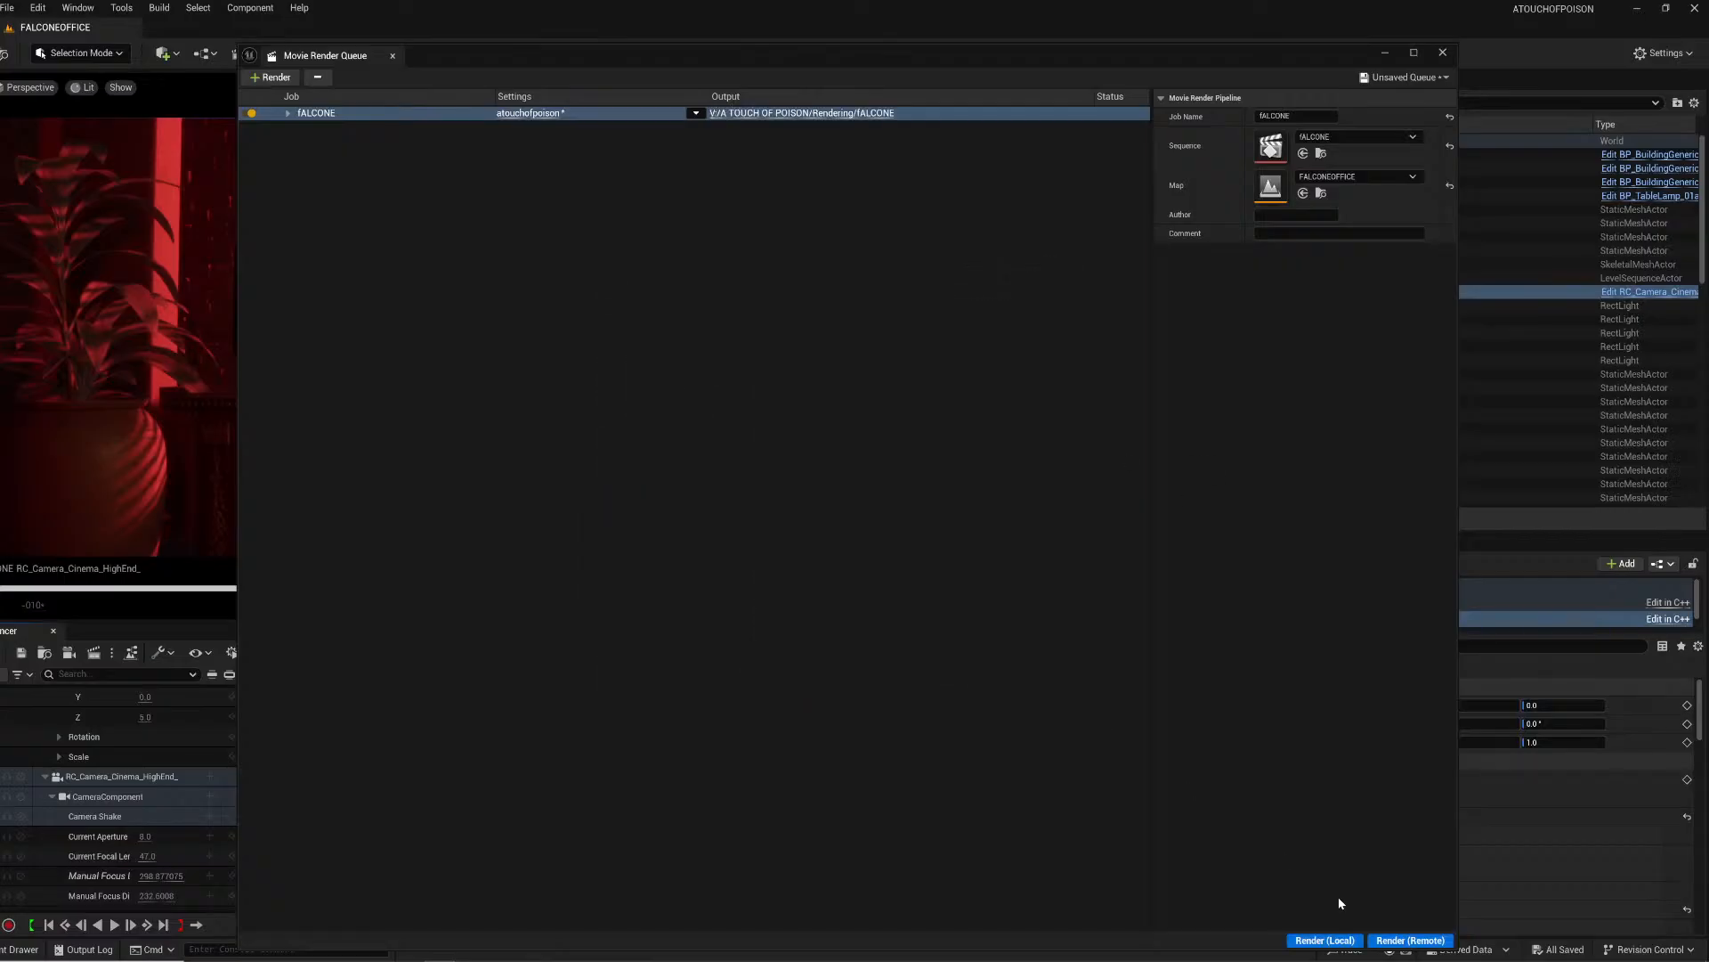
left_click(1324, 940)
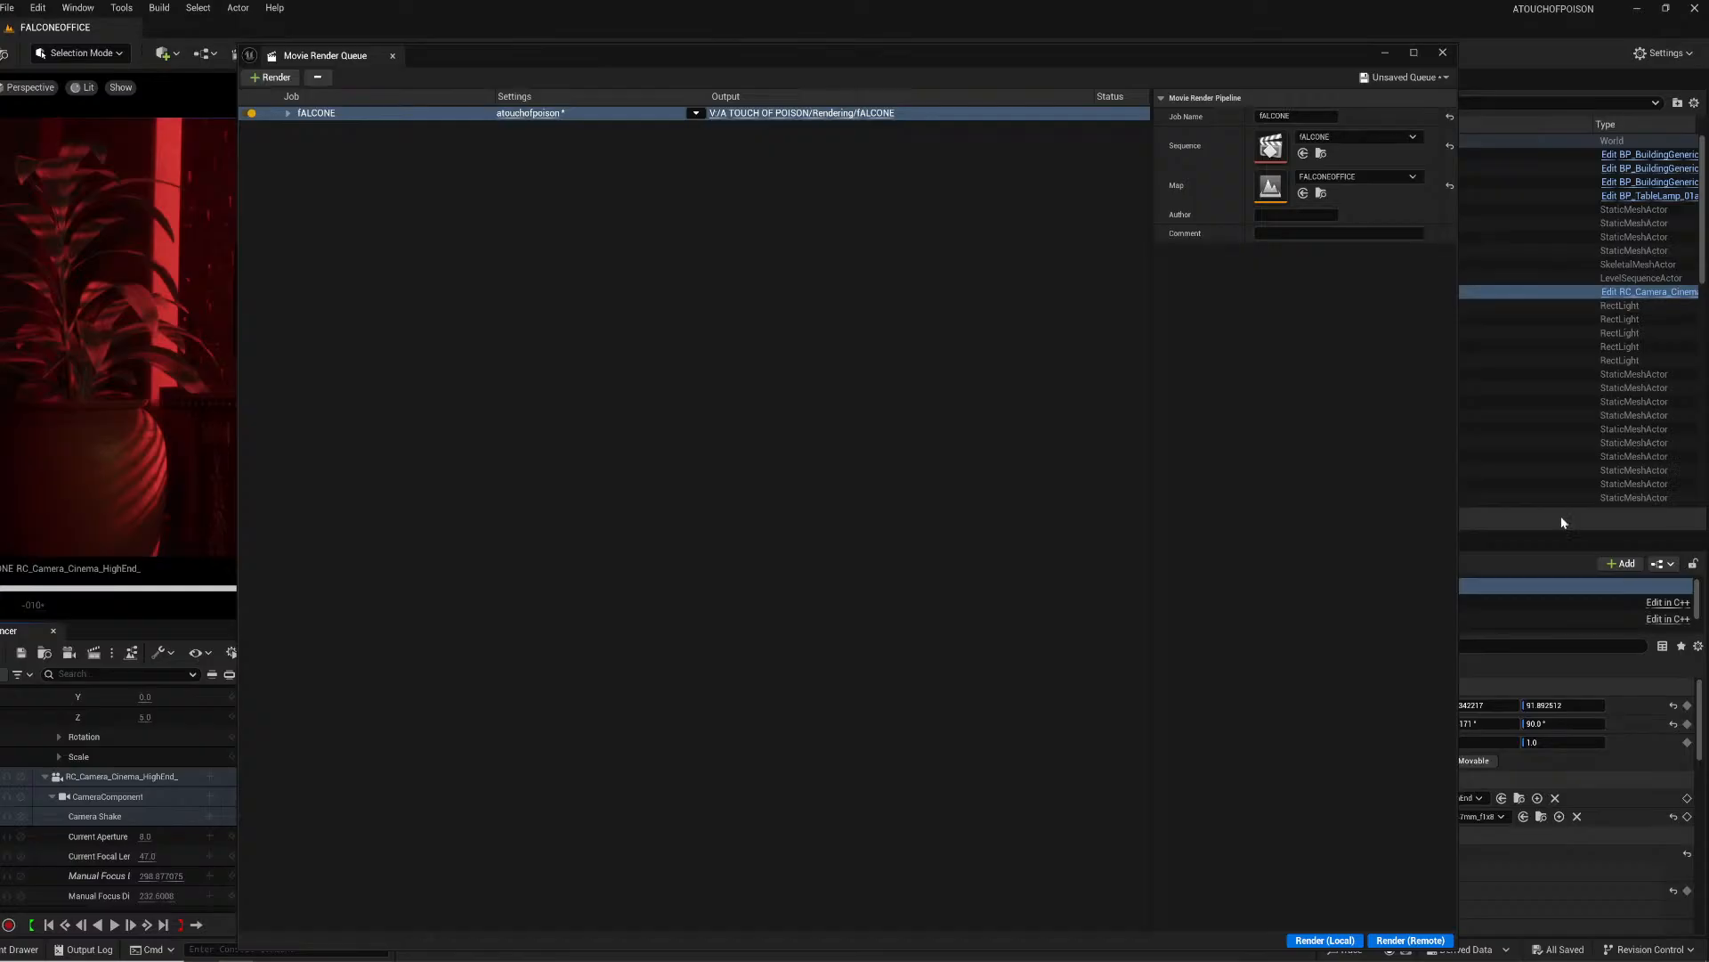
Step: Close Movie Render Queue, switch to Adobe Premiere Pro 2024 and open the most recent Untitled project
left_click(1443, 52)
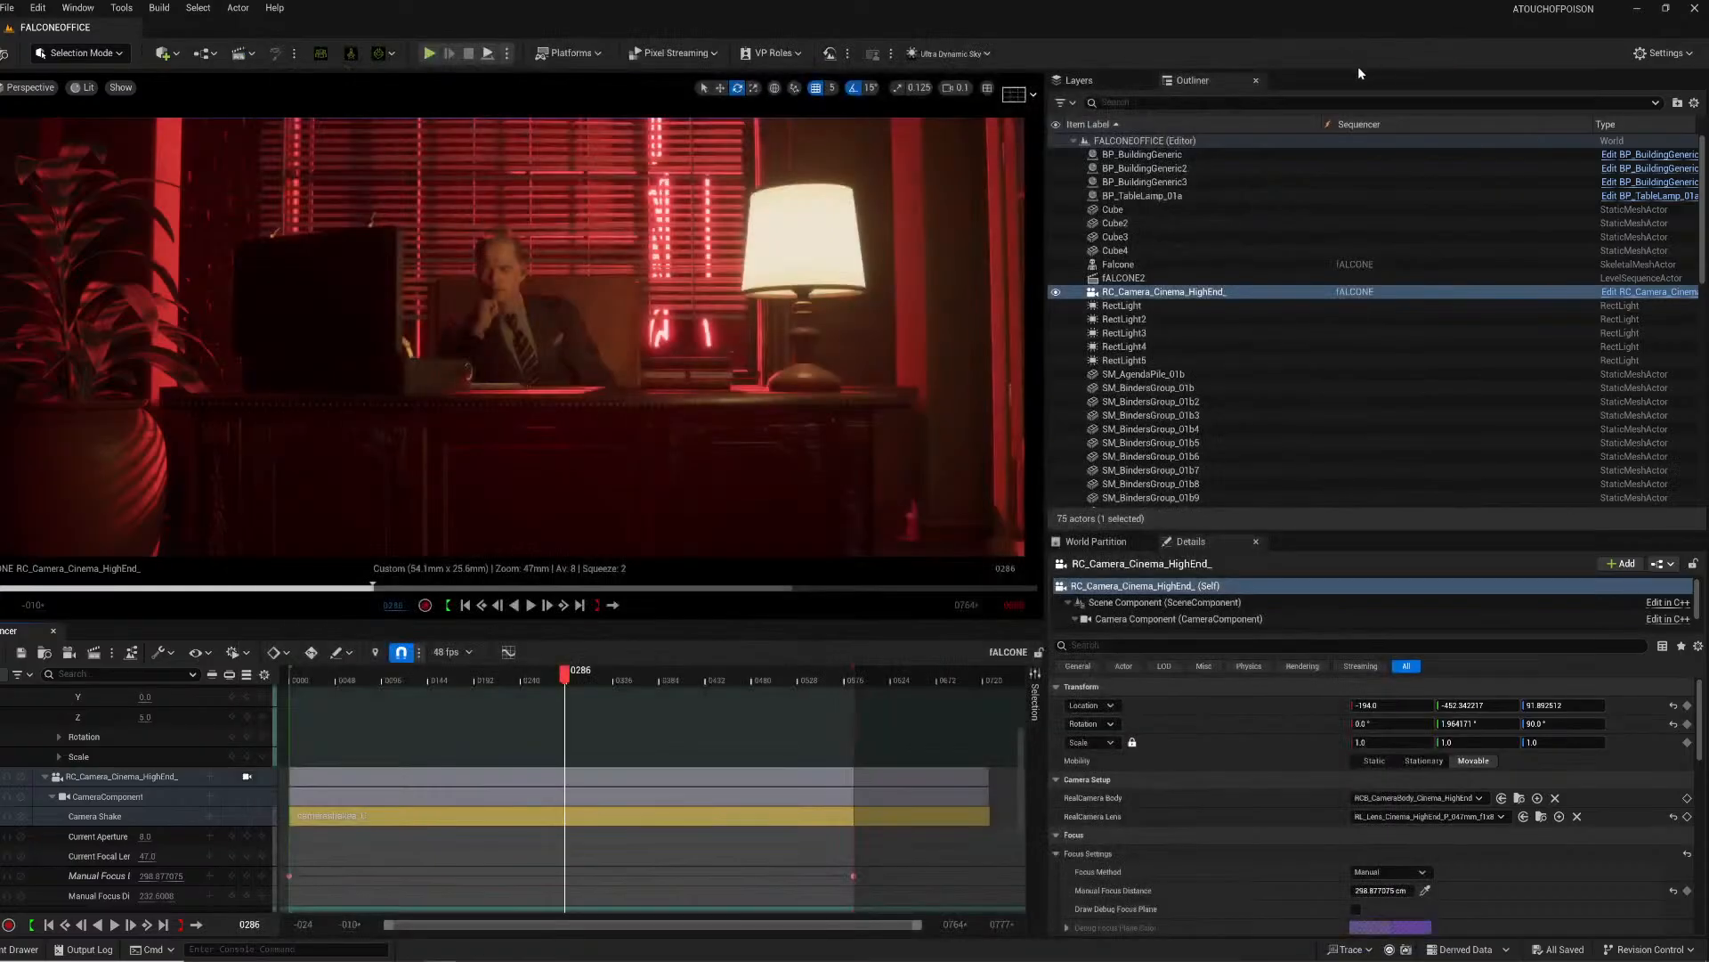
left_click(7, 959)
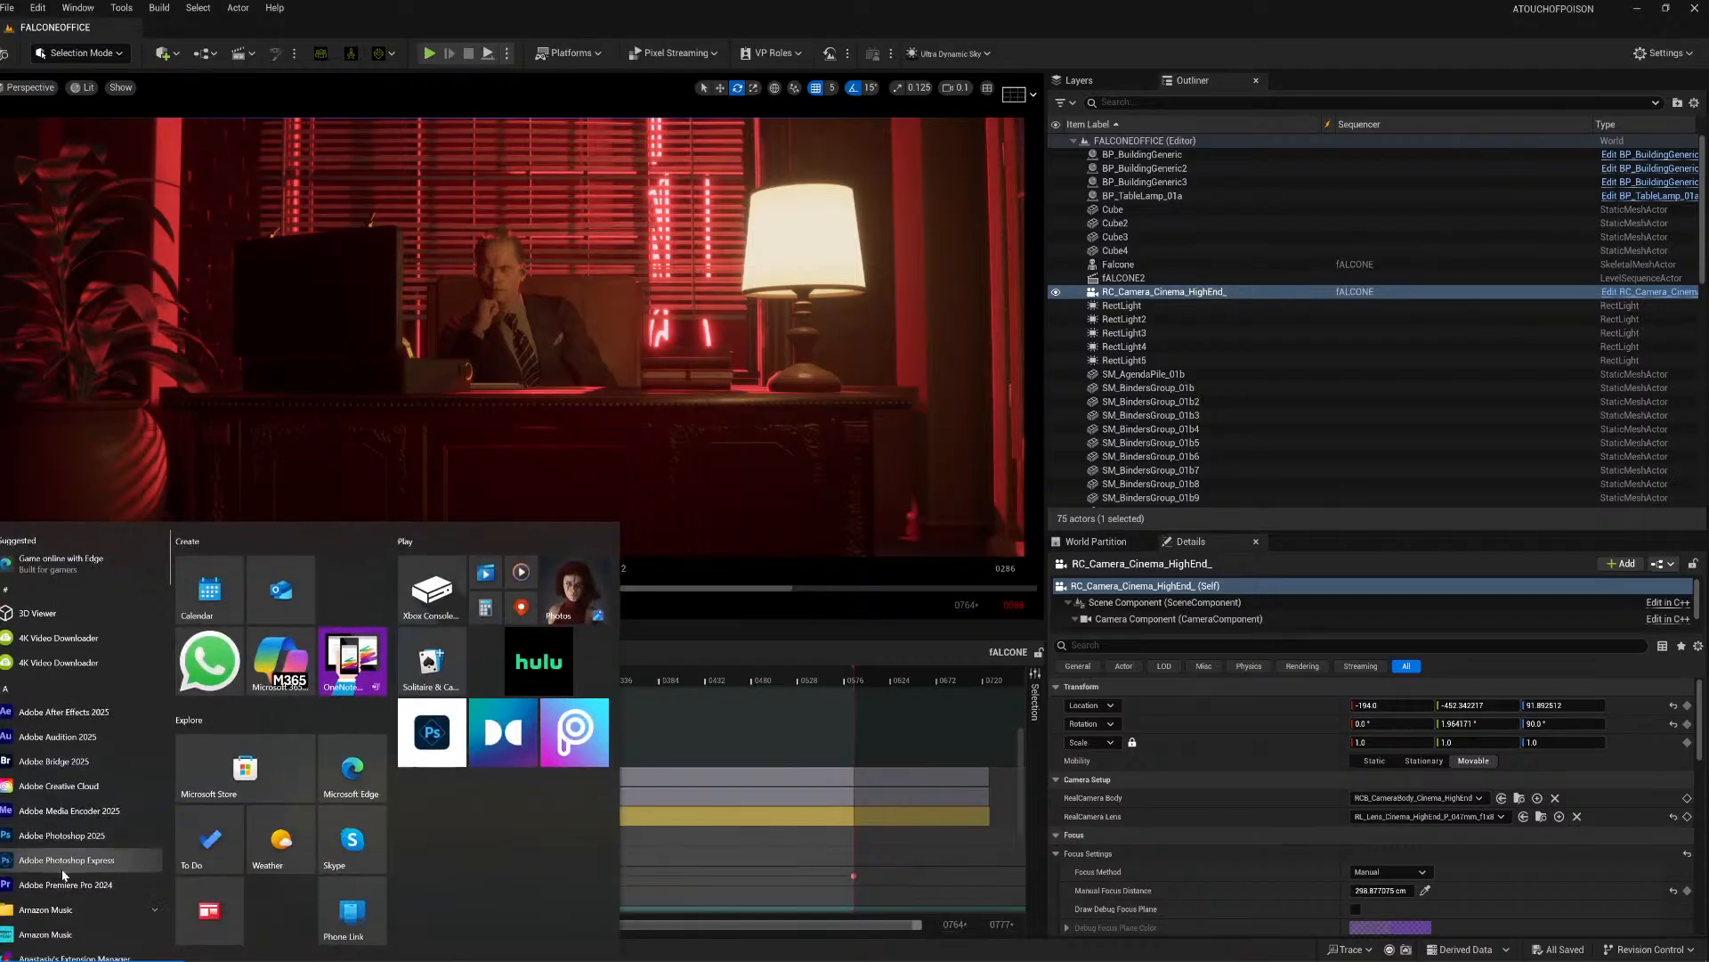
left_click(80, 875)
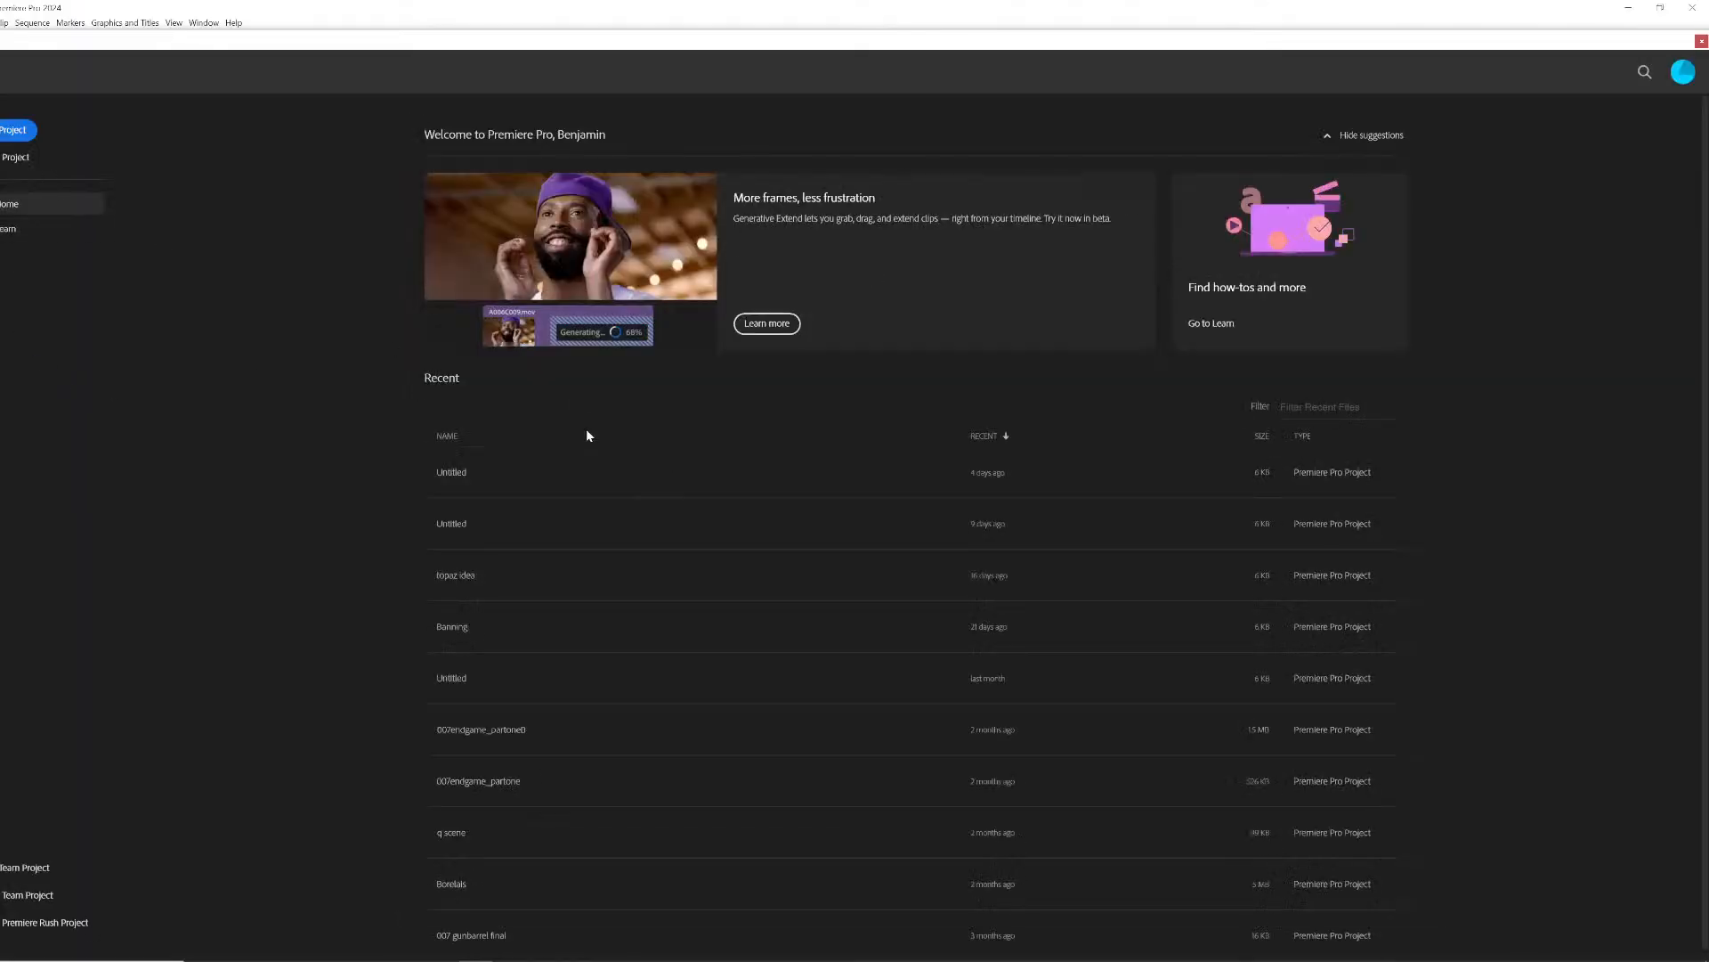
left_click(544, 473)
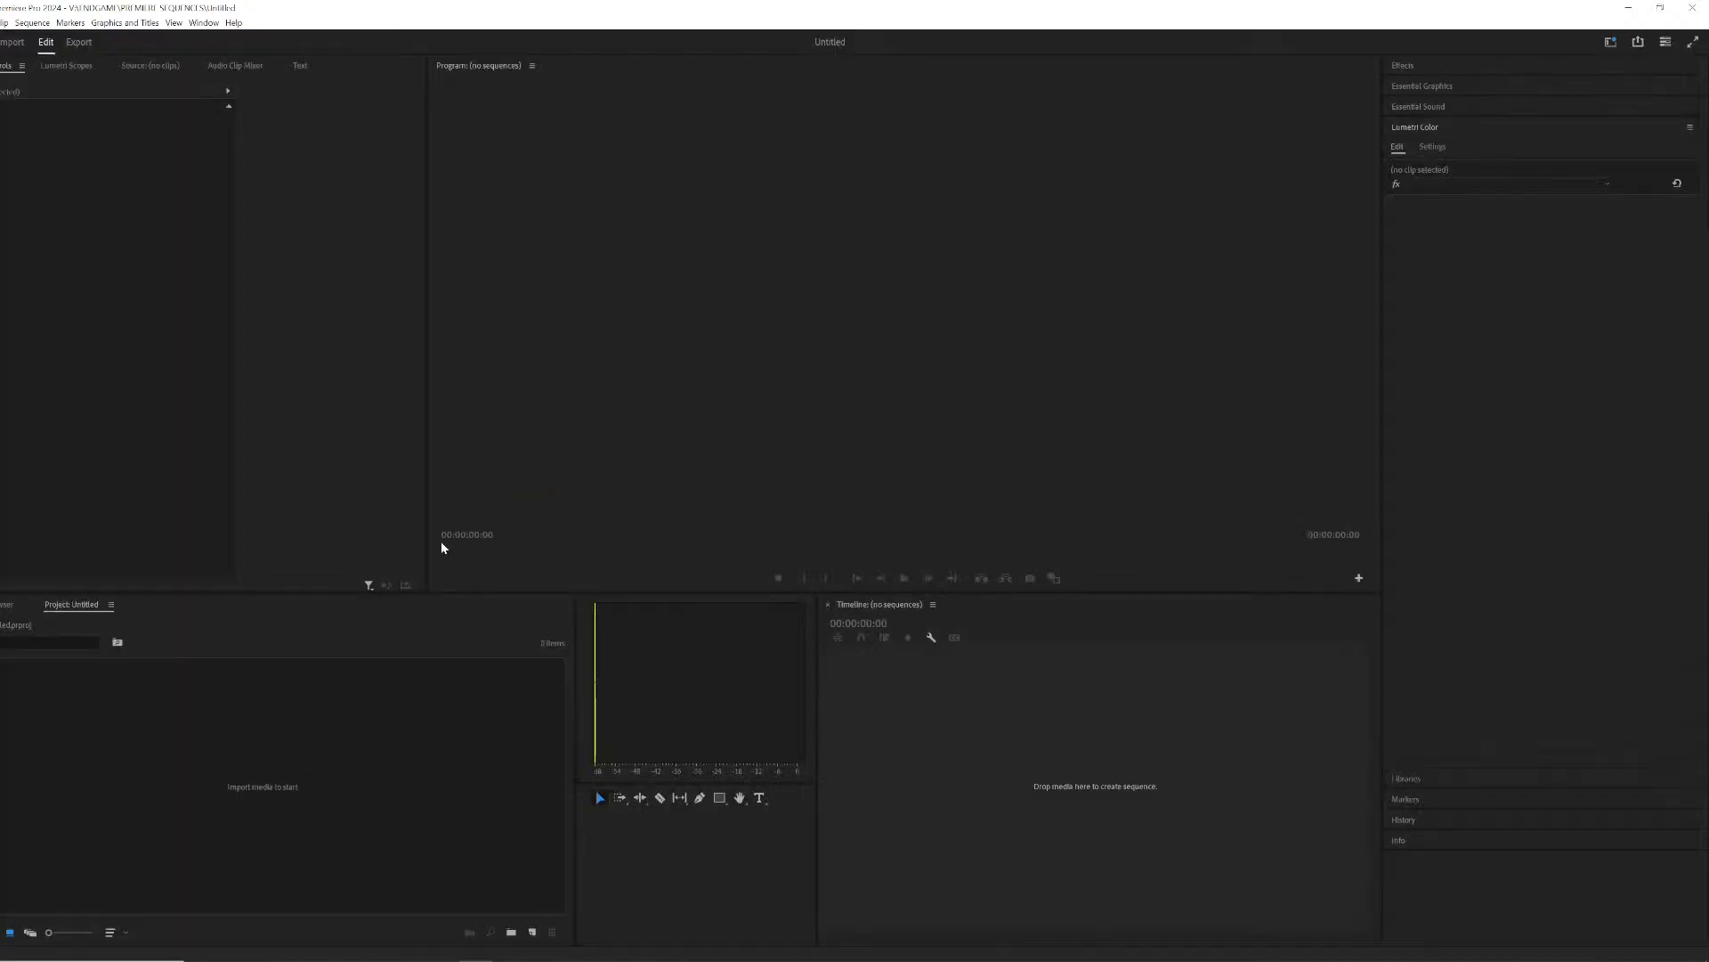
Step: Import the rendered frames from the Thumbsdown folder in A TOUCH OF POISON/Rendering into the project
right_click(299, 771)
left_click(334, 616)
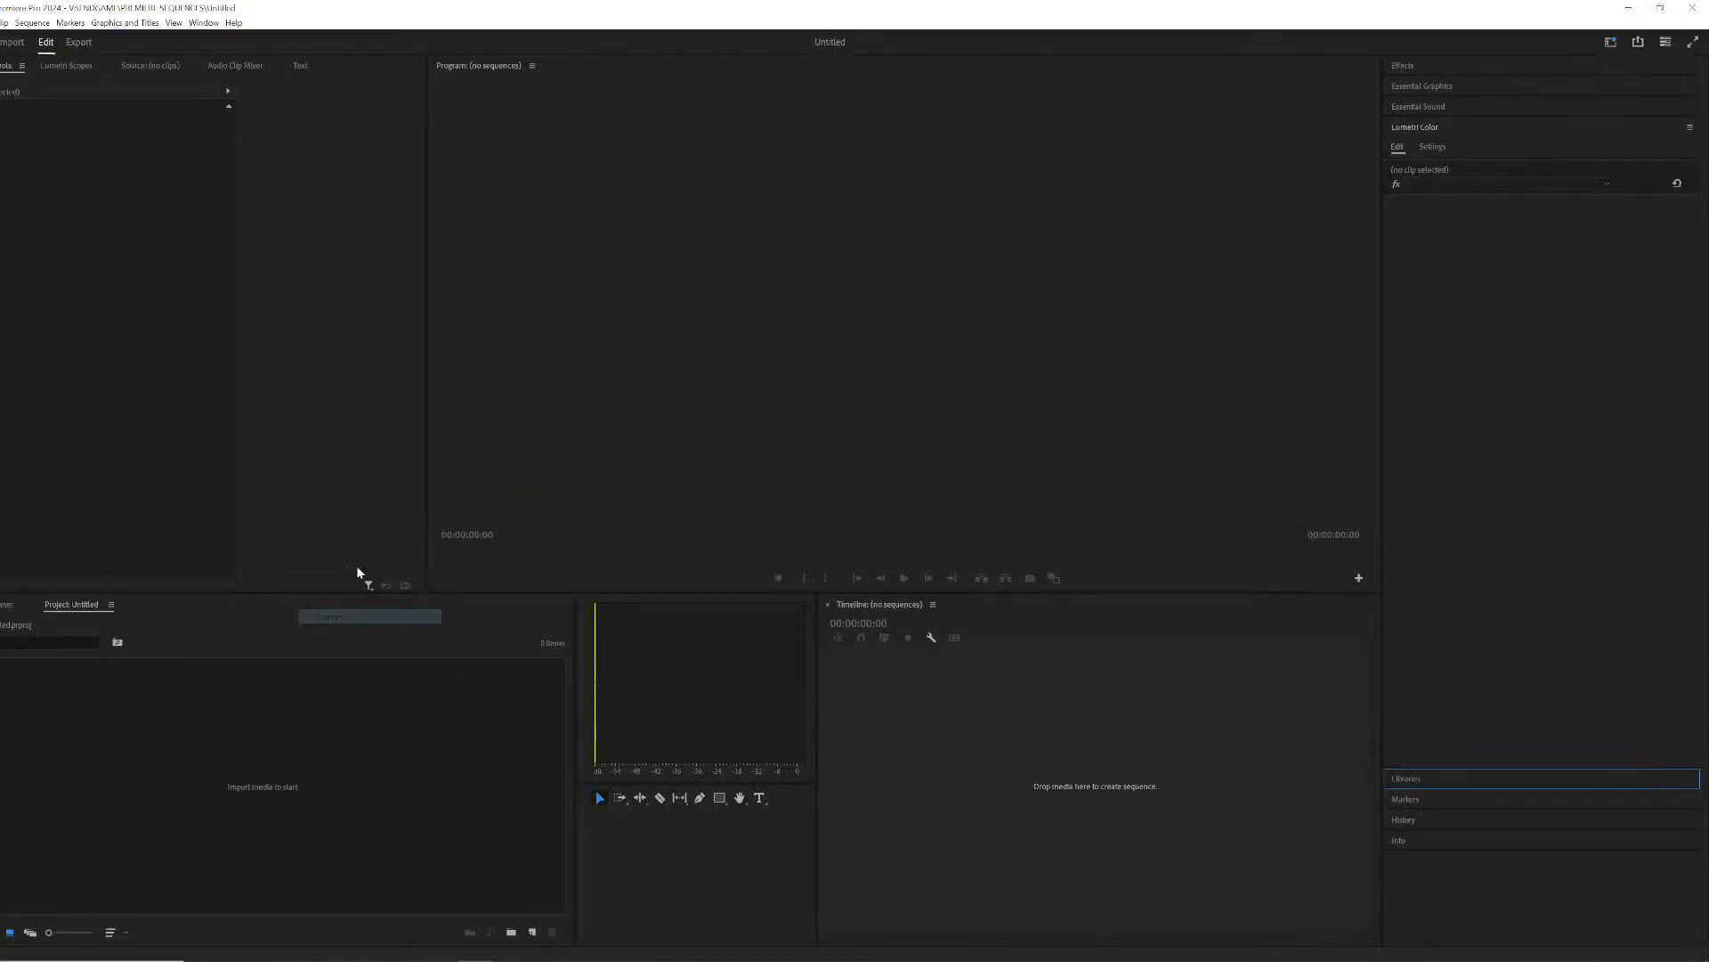
left_click(493, 144)
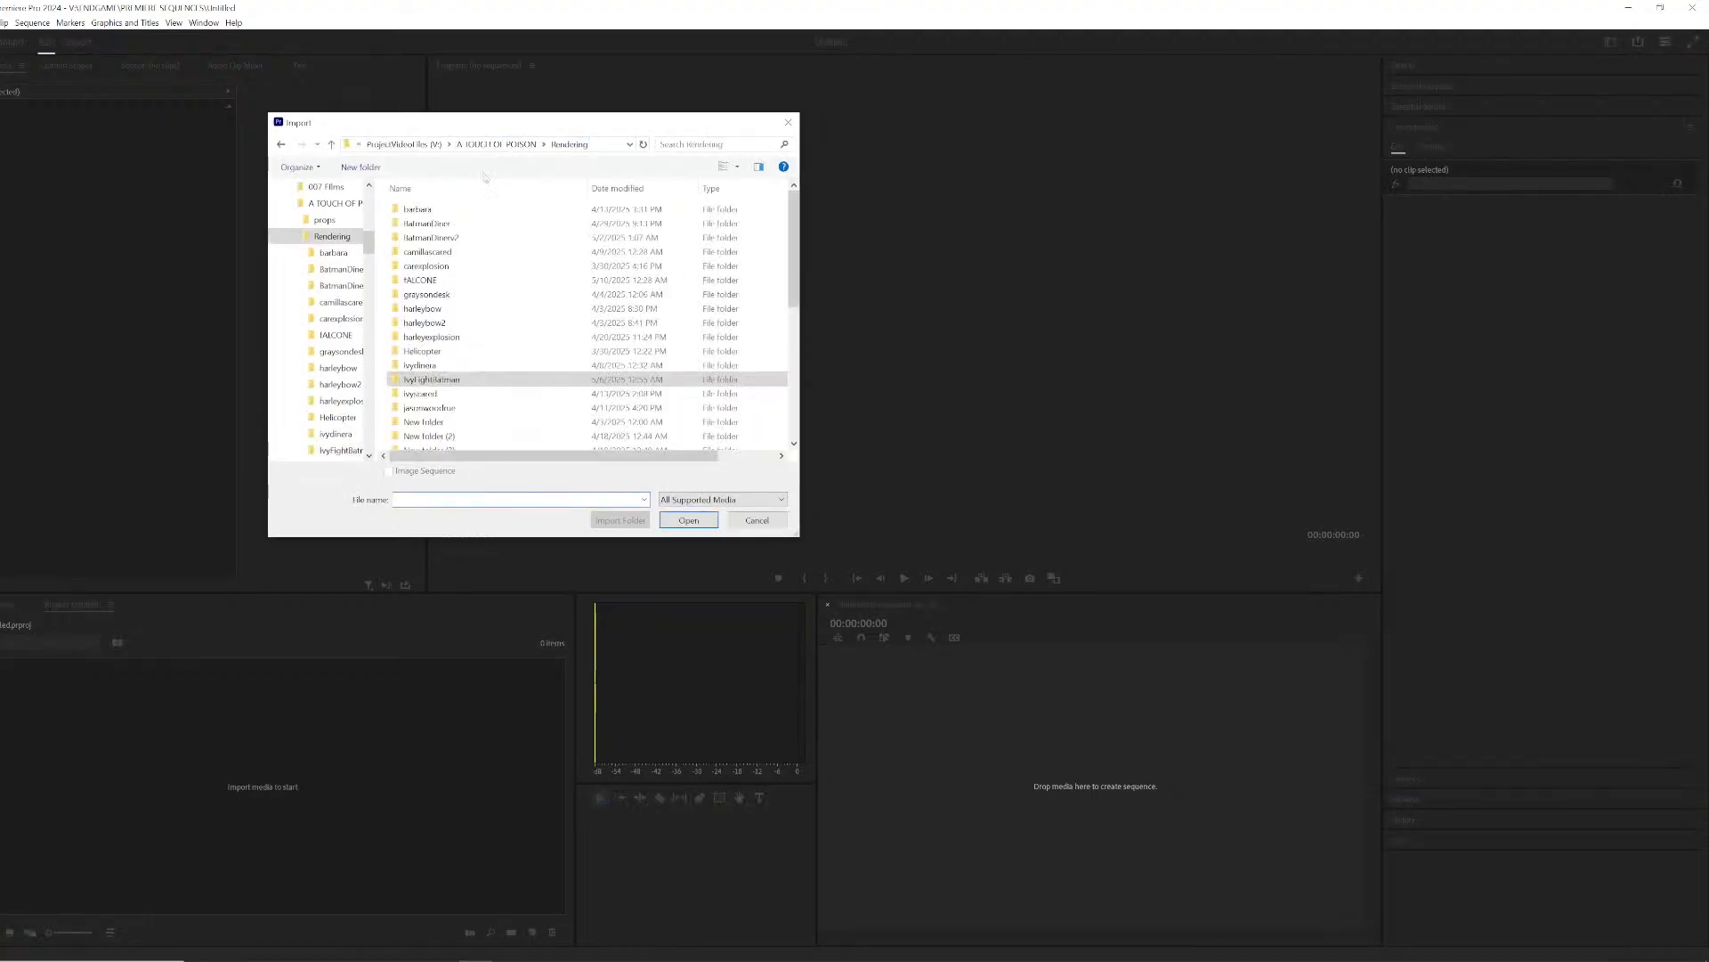
scroll(481, 405, "down", 4)
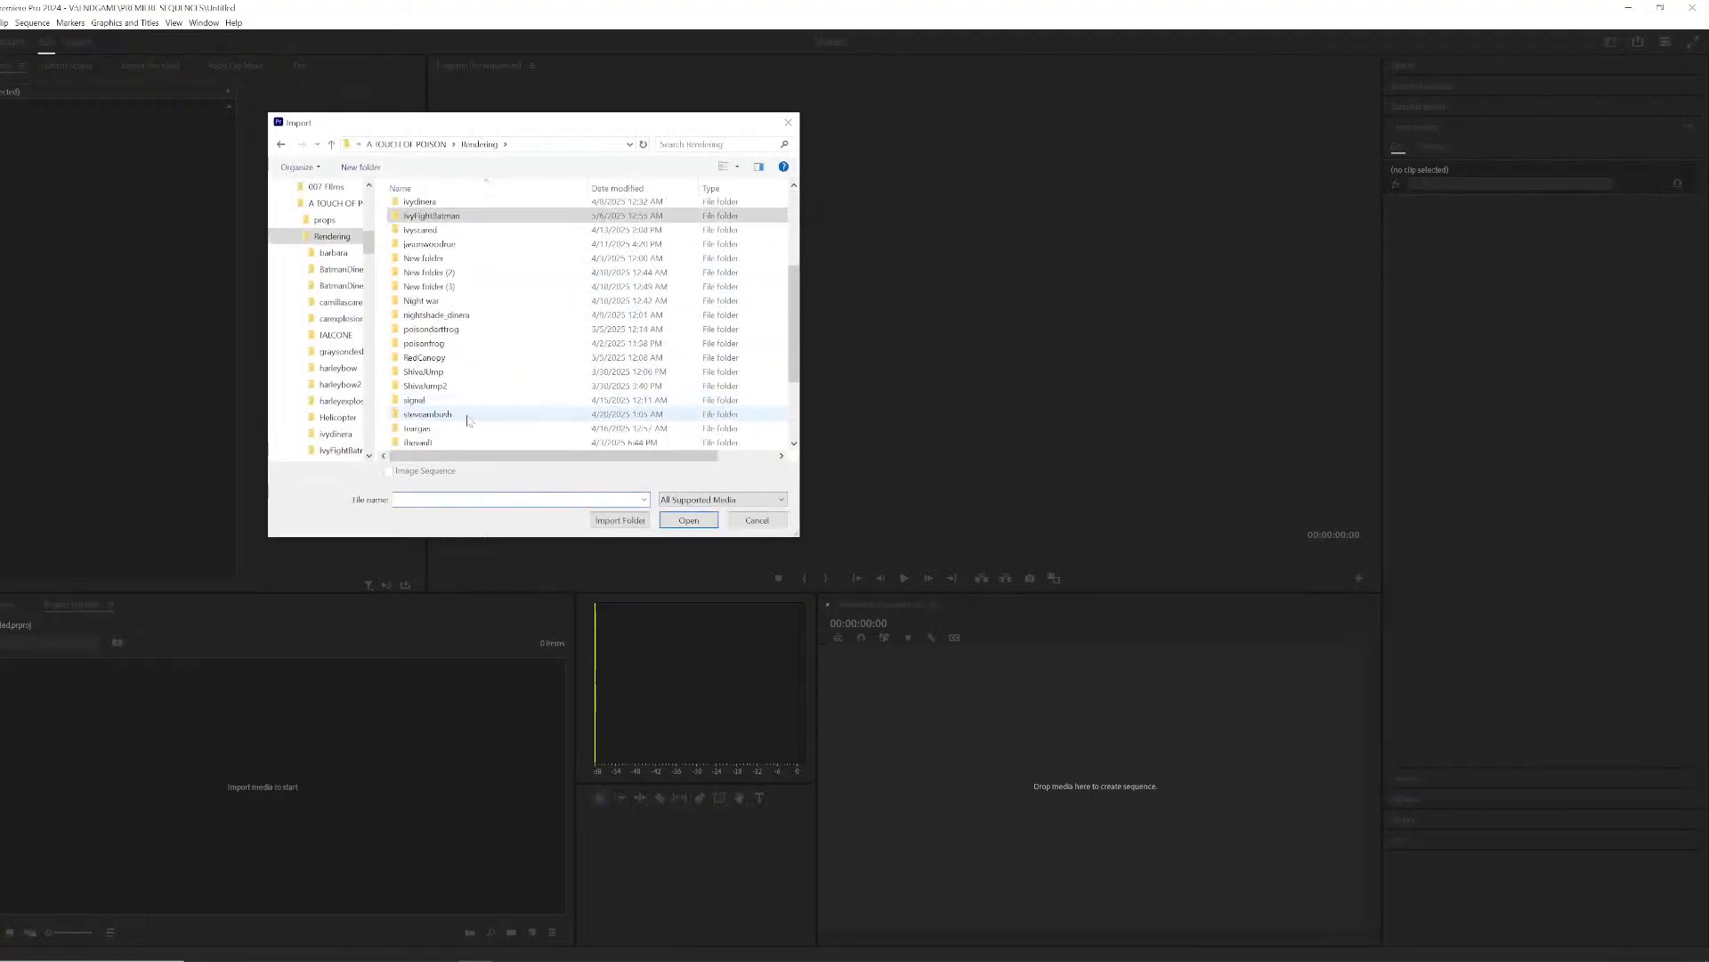
double_click(476, 374)
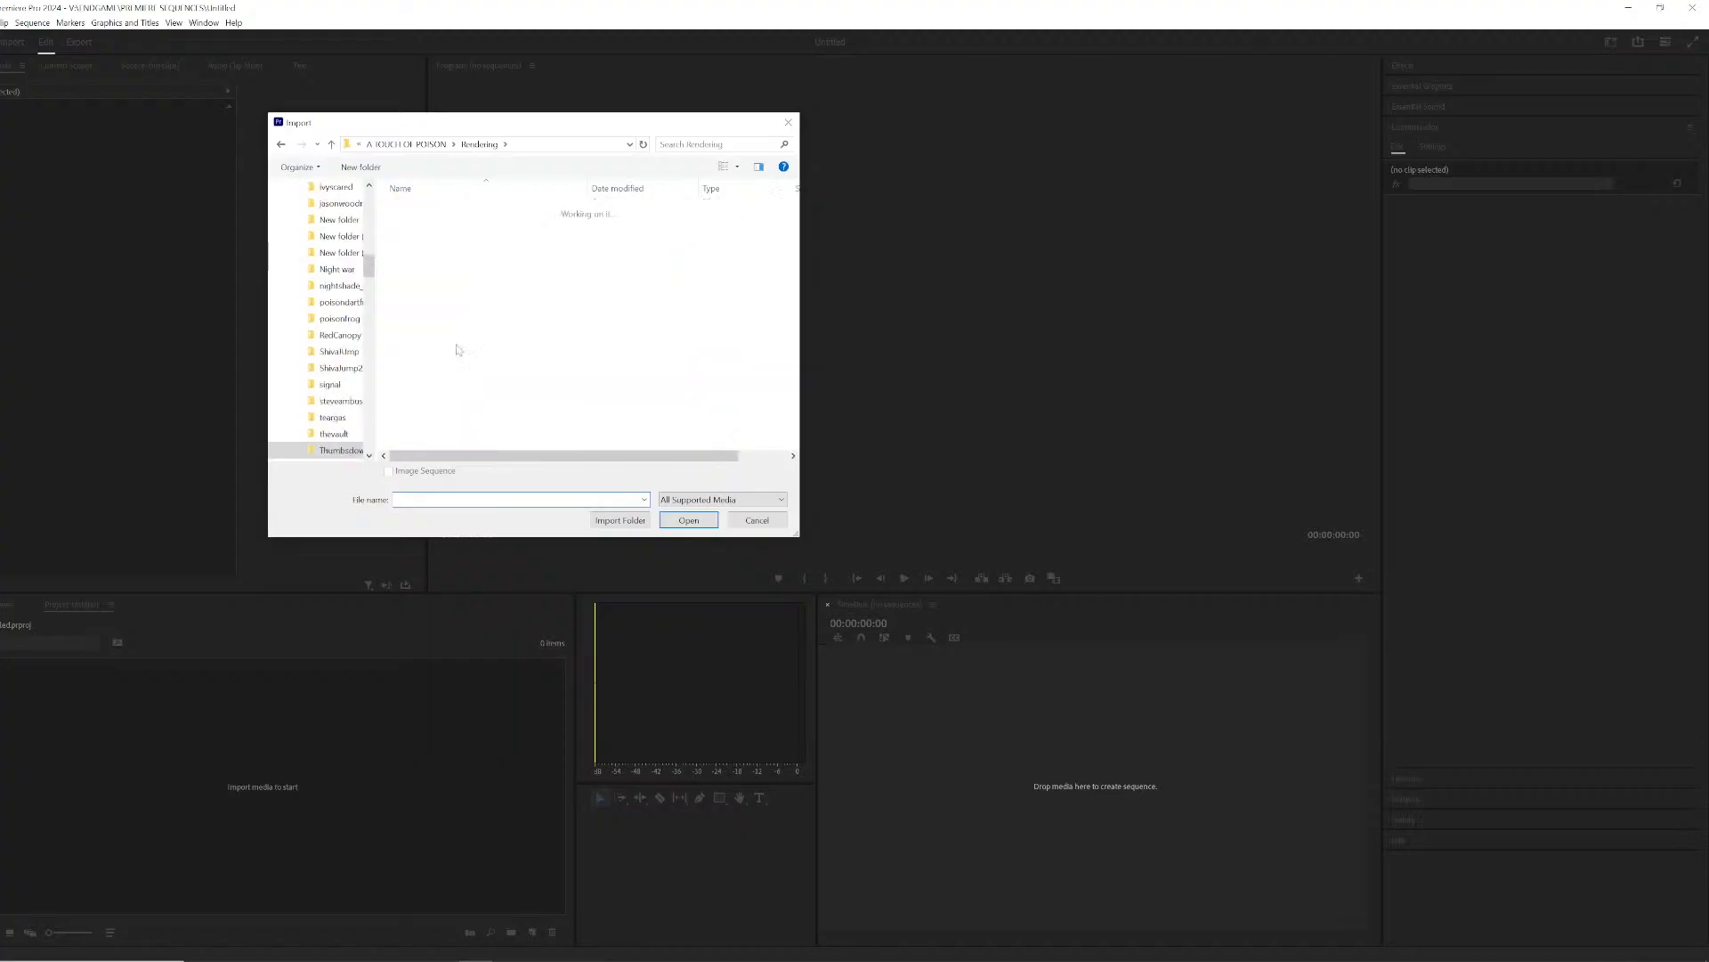
left_click(689, 521)
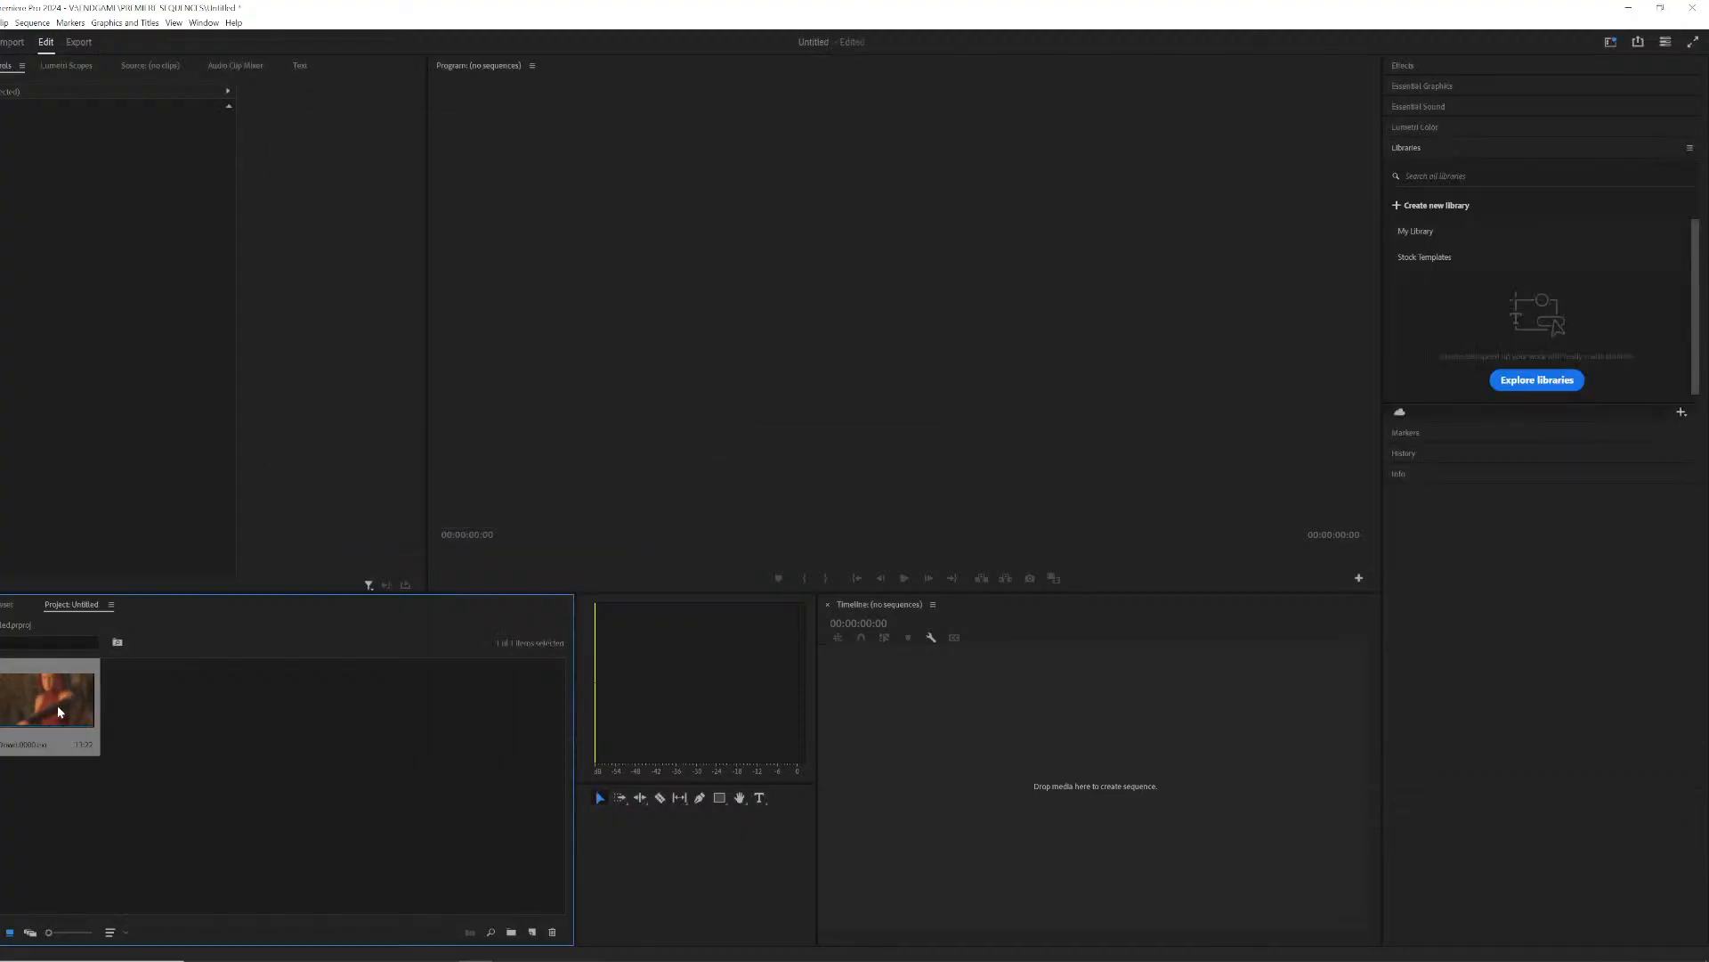
Step: Create a sequence from the ThumbsDown clip, then play and scrub its opening seconds to check the motion
left_click_drag(59, 712, 996, 713)
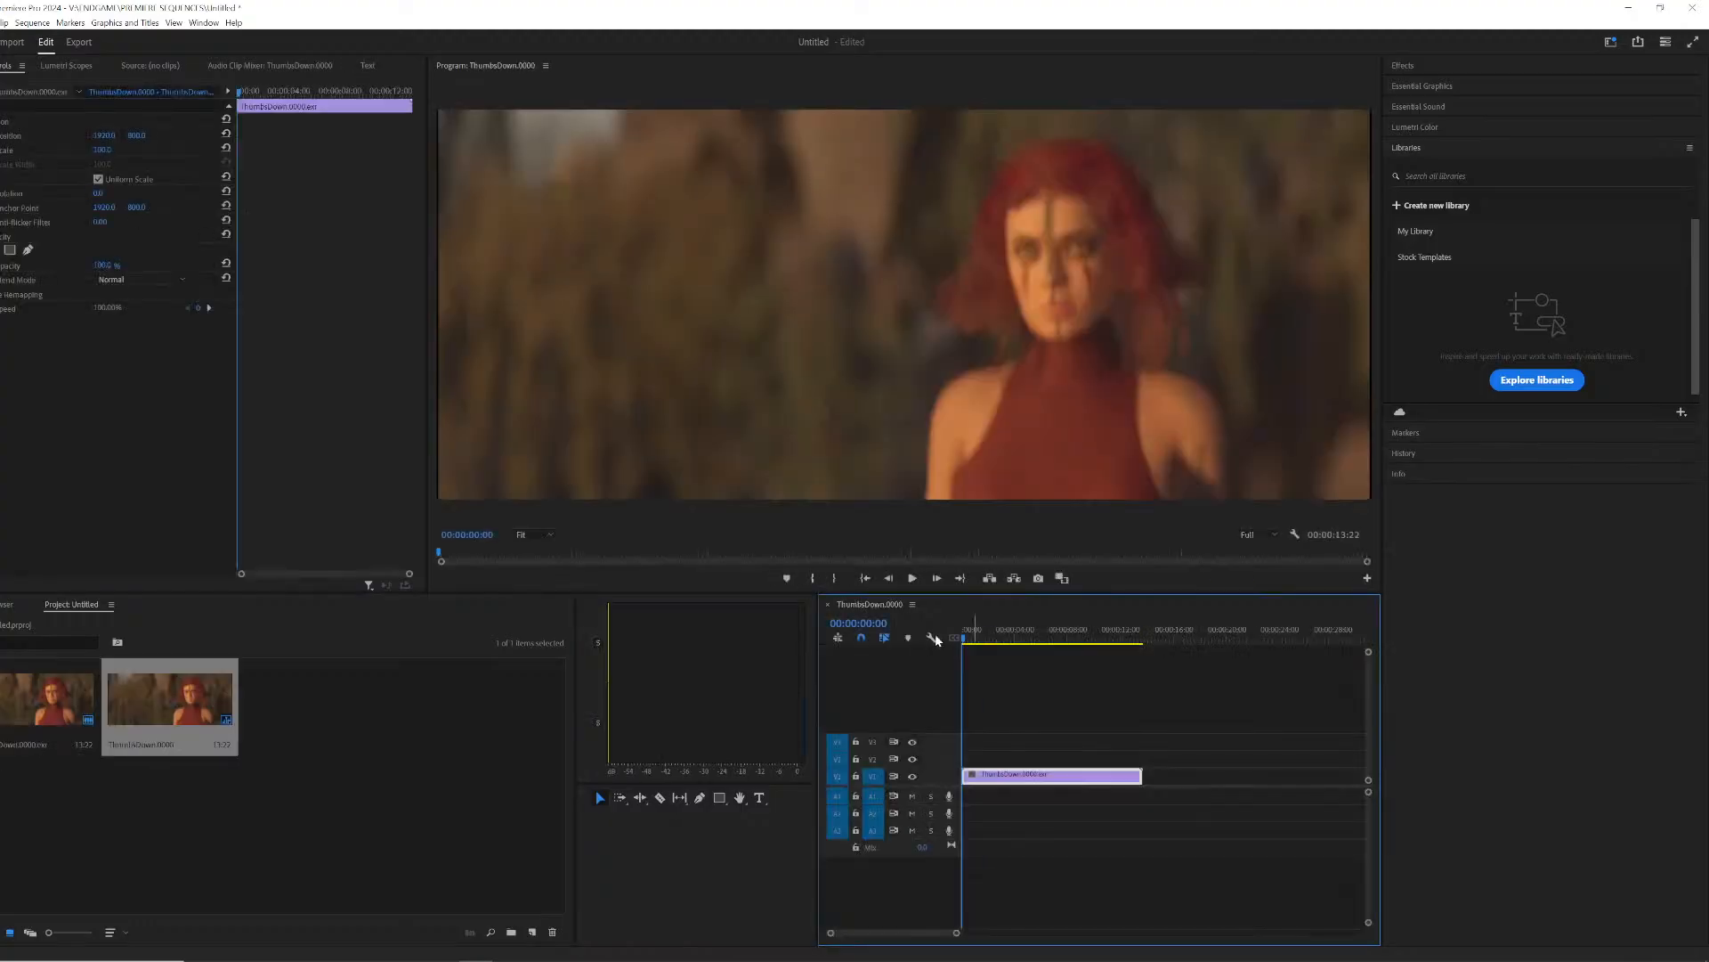
left_click(987, 630)
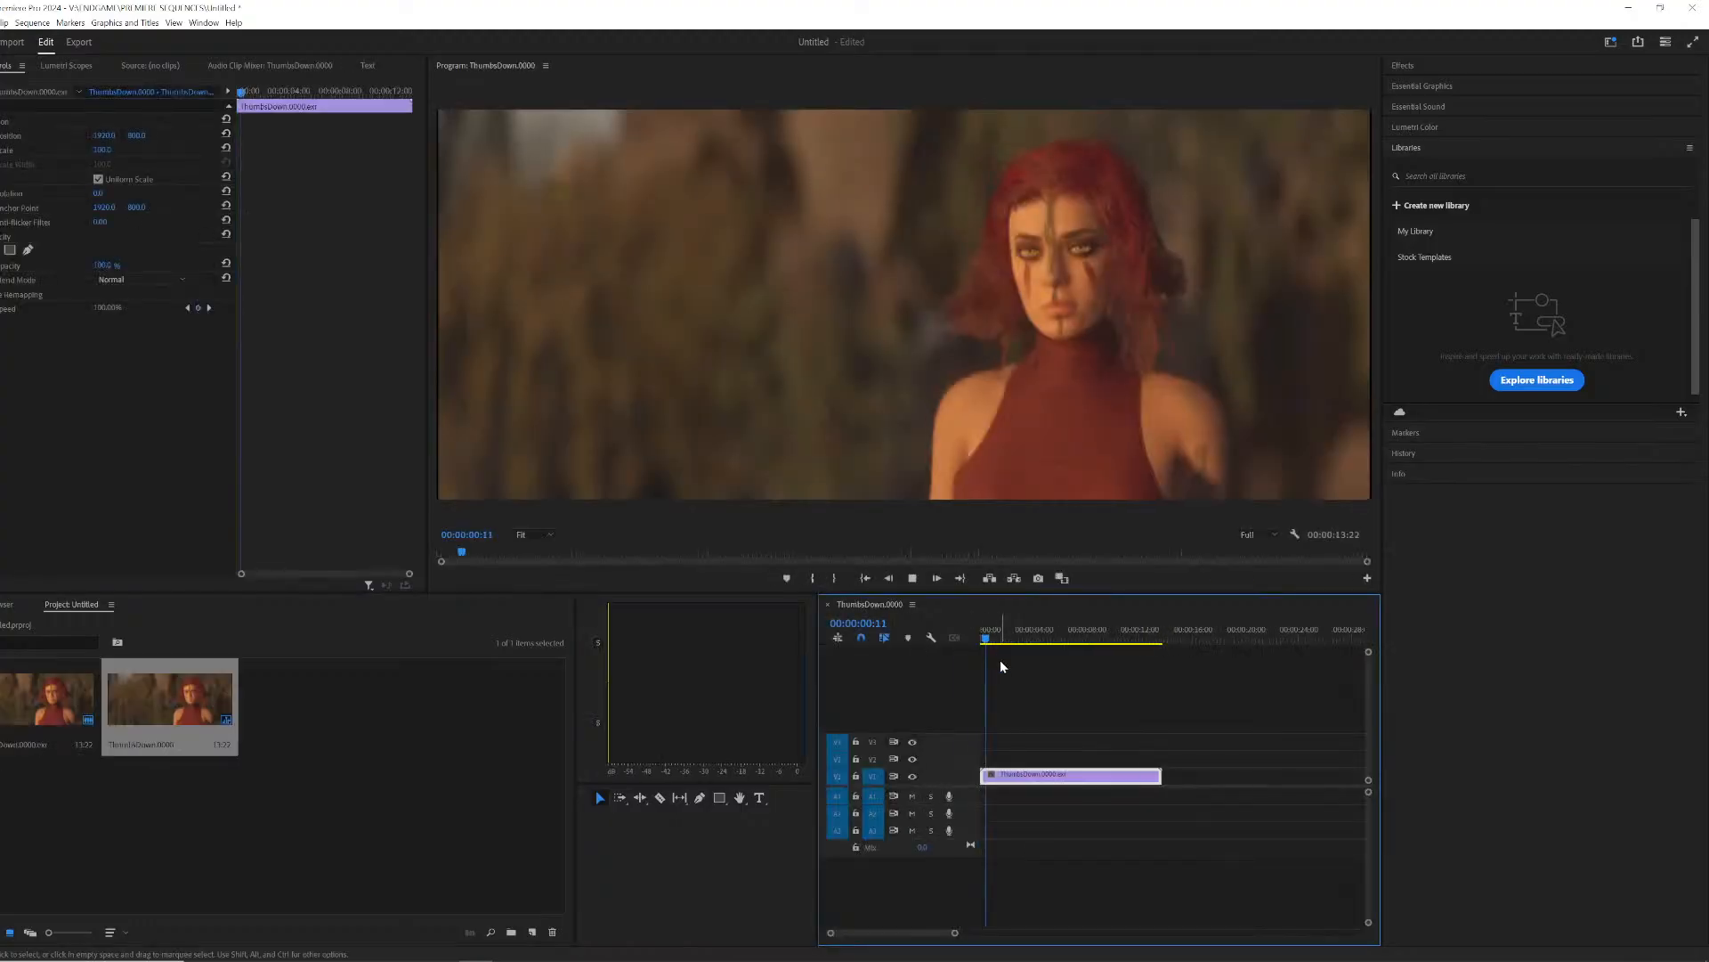
key("space")
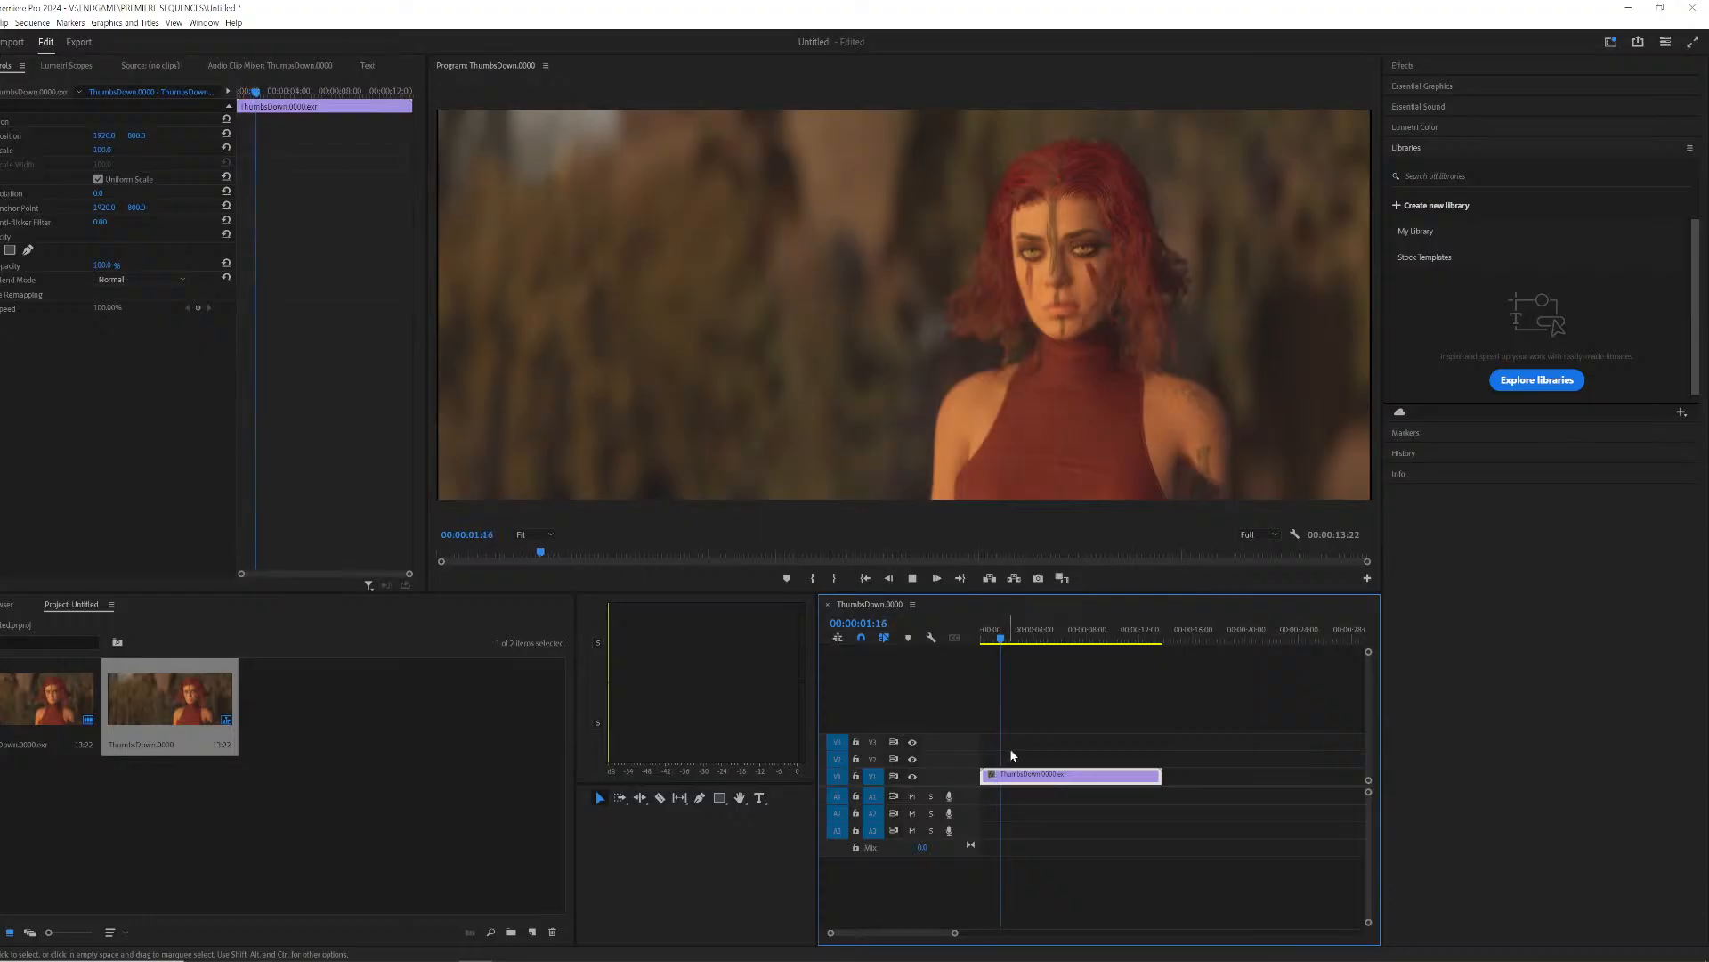
mouse_move(1029, 637)
left_mouse_down()
mouse_move(1010, 639)
mouse_move(1025, 641)
left_mouse_up()
Step: Delete the ThumbsDown clip from the timeline and remove its sequence from the project
right_click(1047, 775)
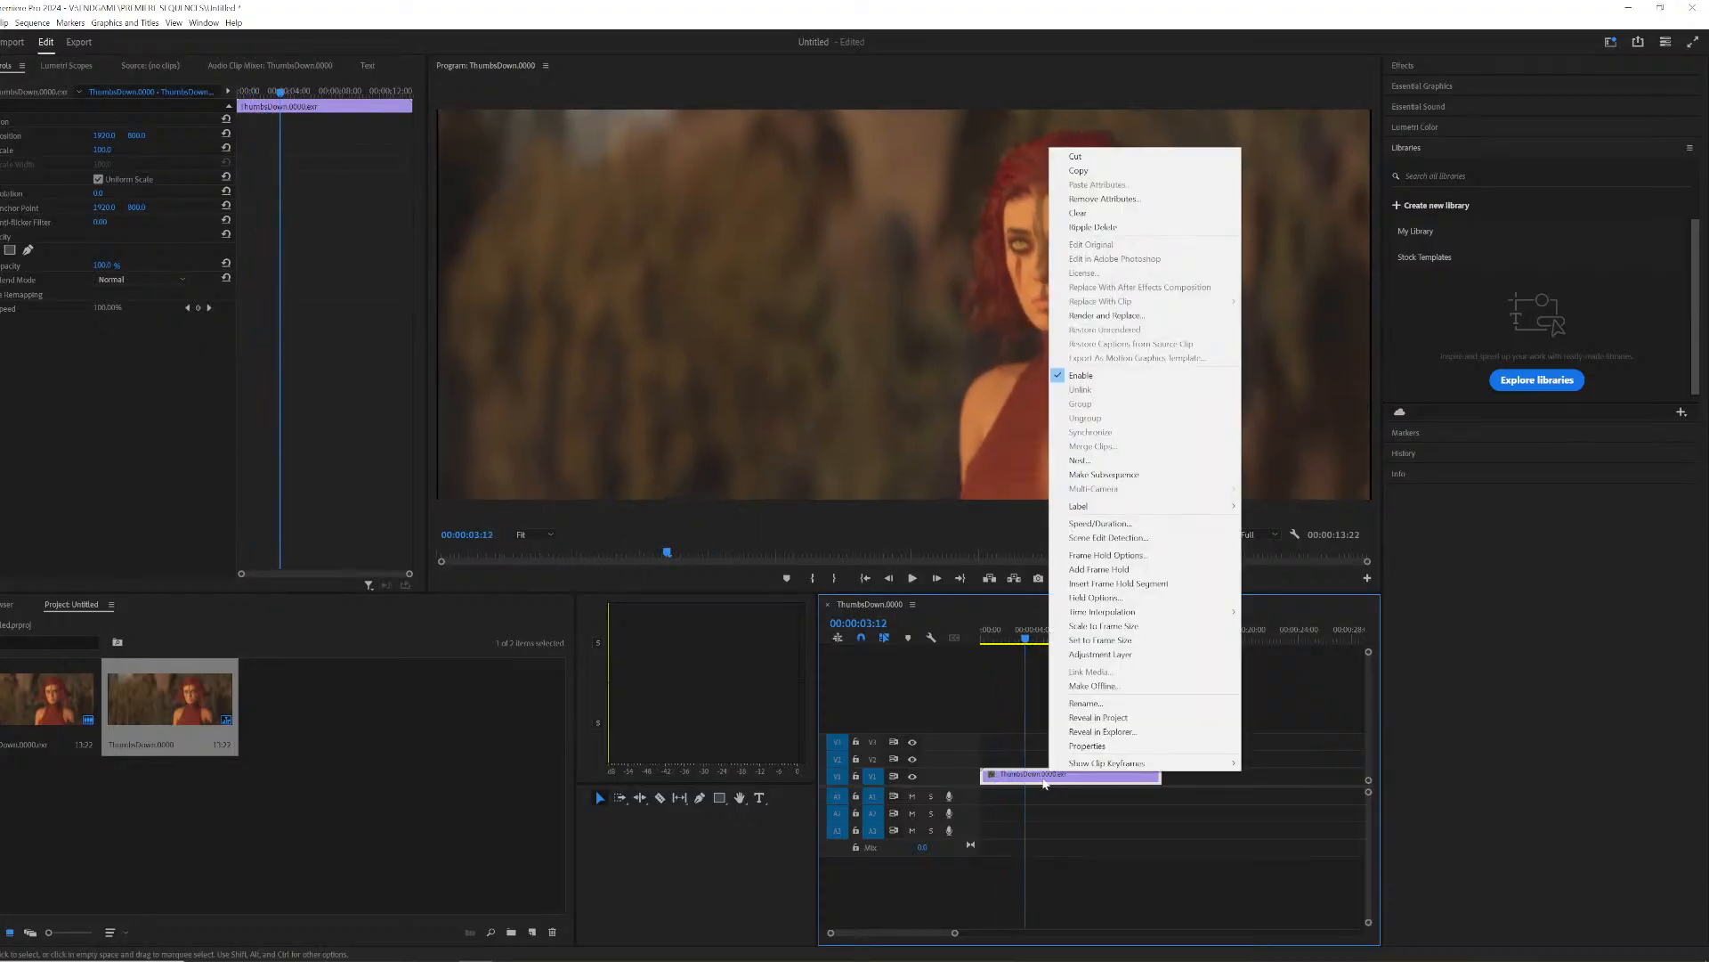
left_click(1041, 781)
key("Delete")
right_click(192, 700)
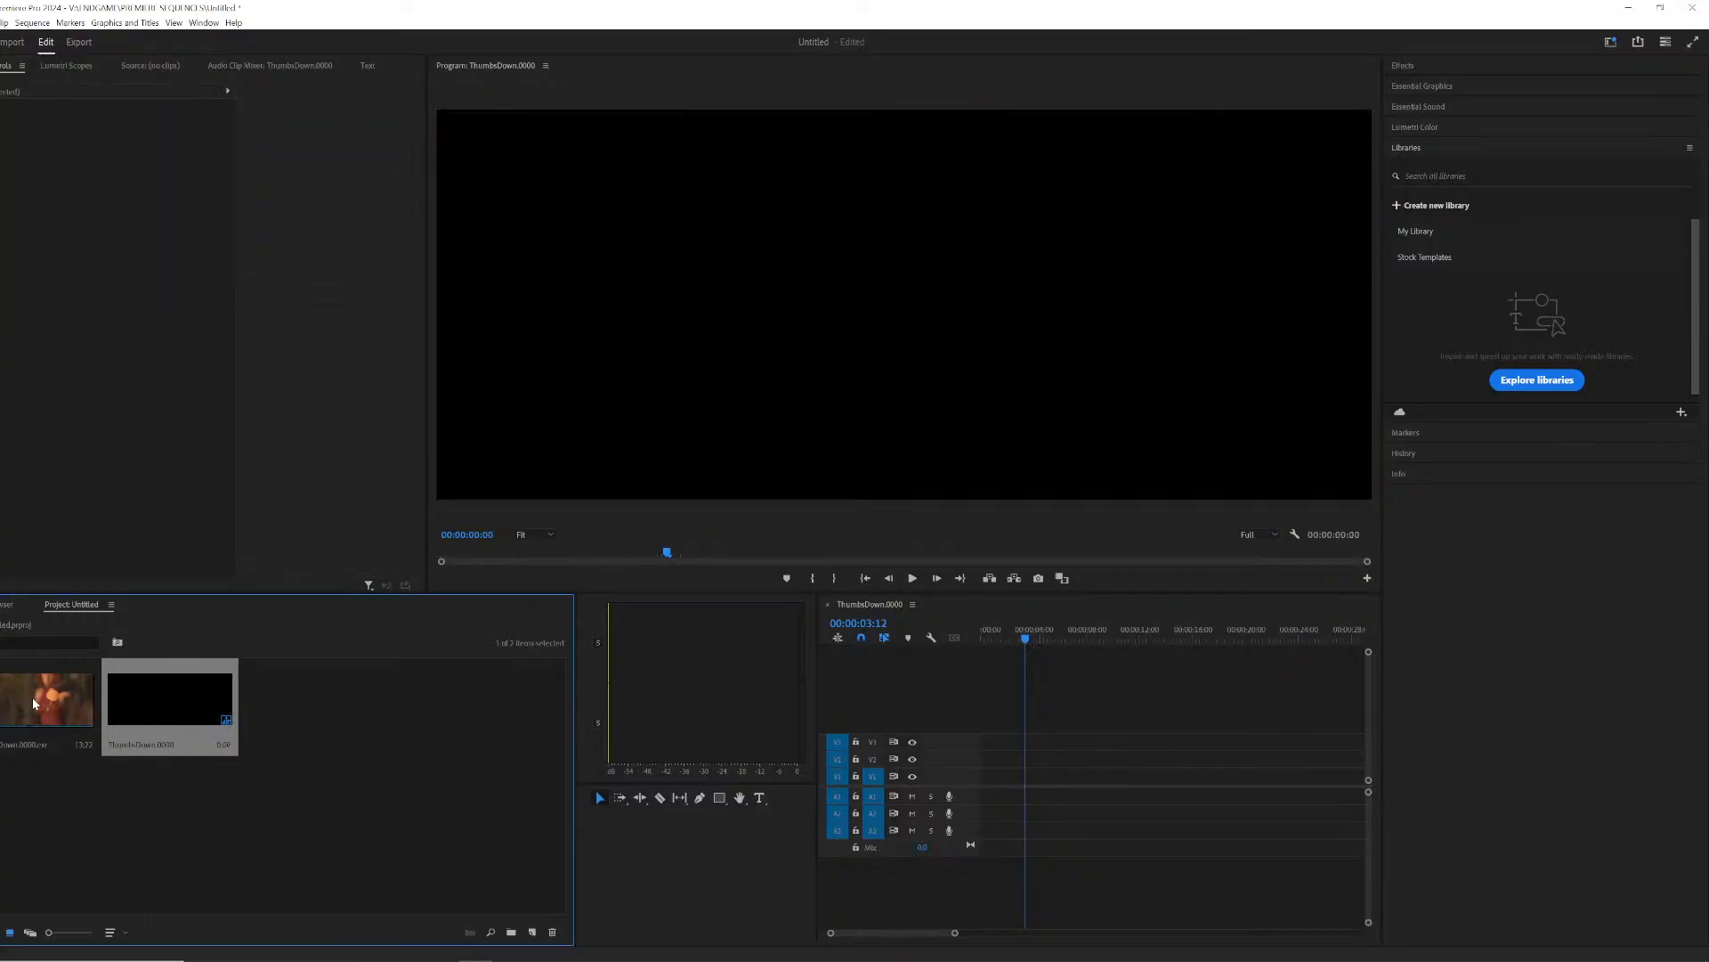
left_click(185, 699)
key("Delete")
Step: Interpret the ThumbsDown footage at an assumed frame rate of 24 fps and create a new sequence from it
right_click(43, 689)
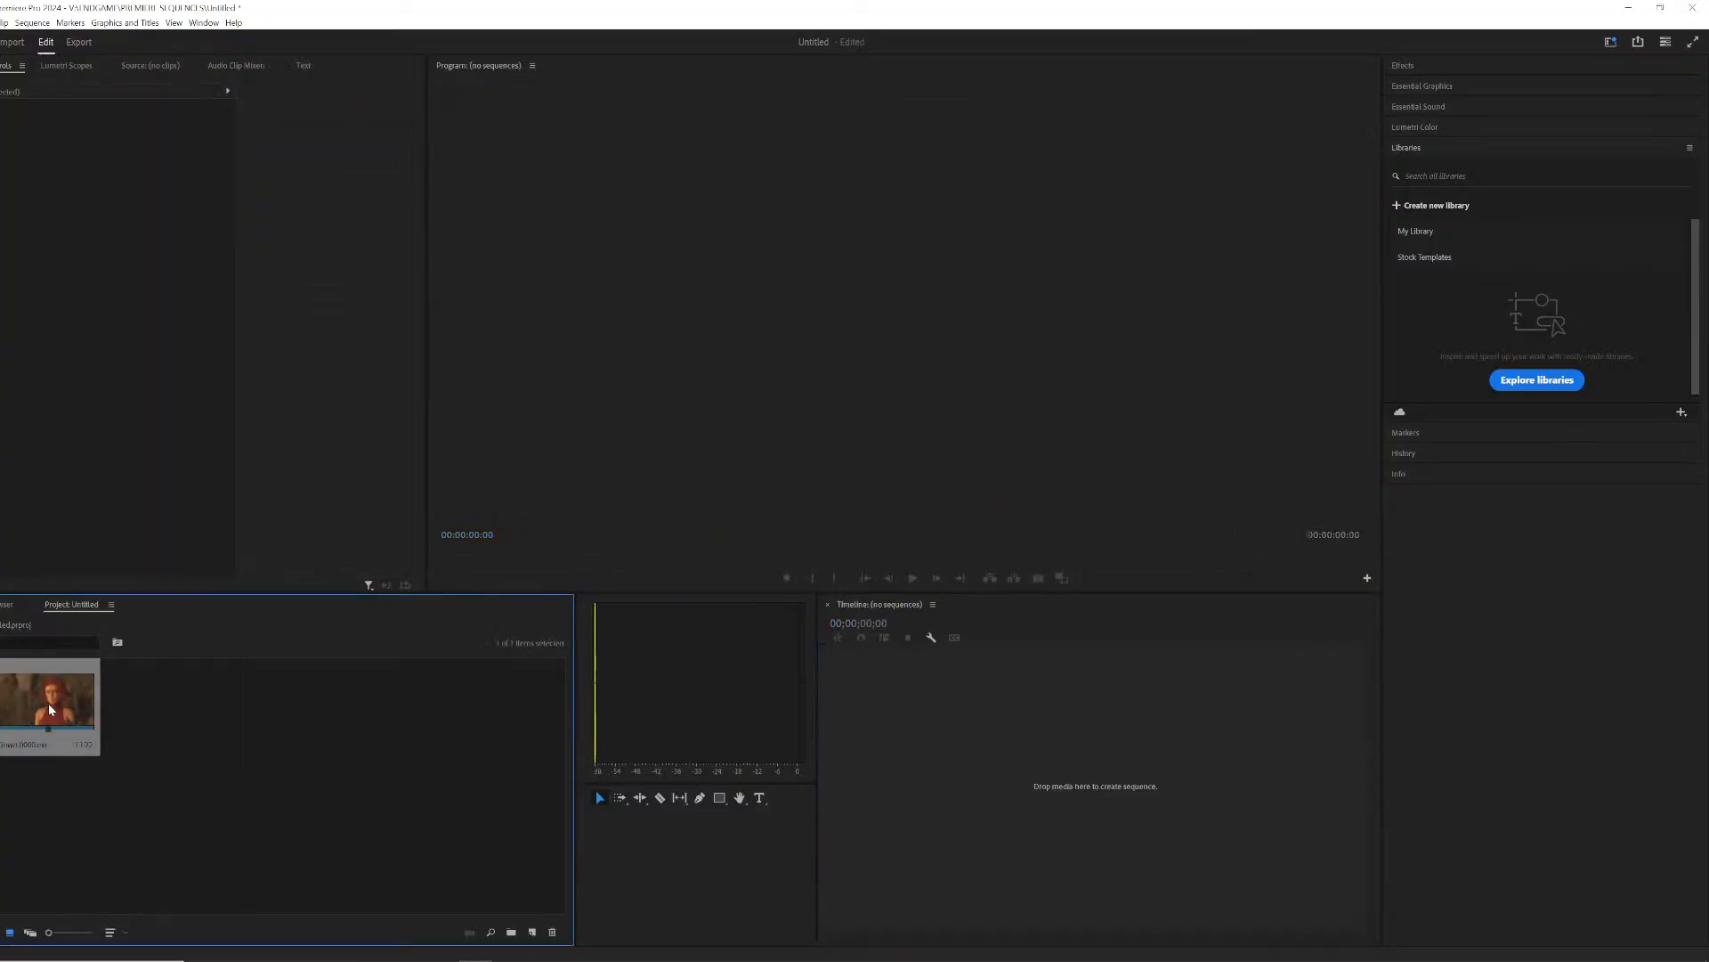
mouse_move(120, 140)
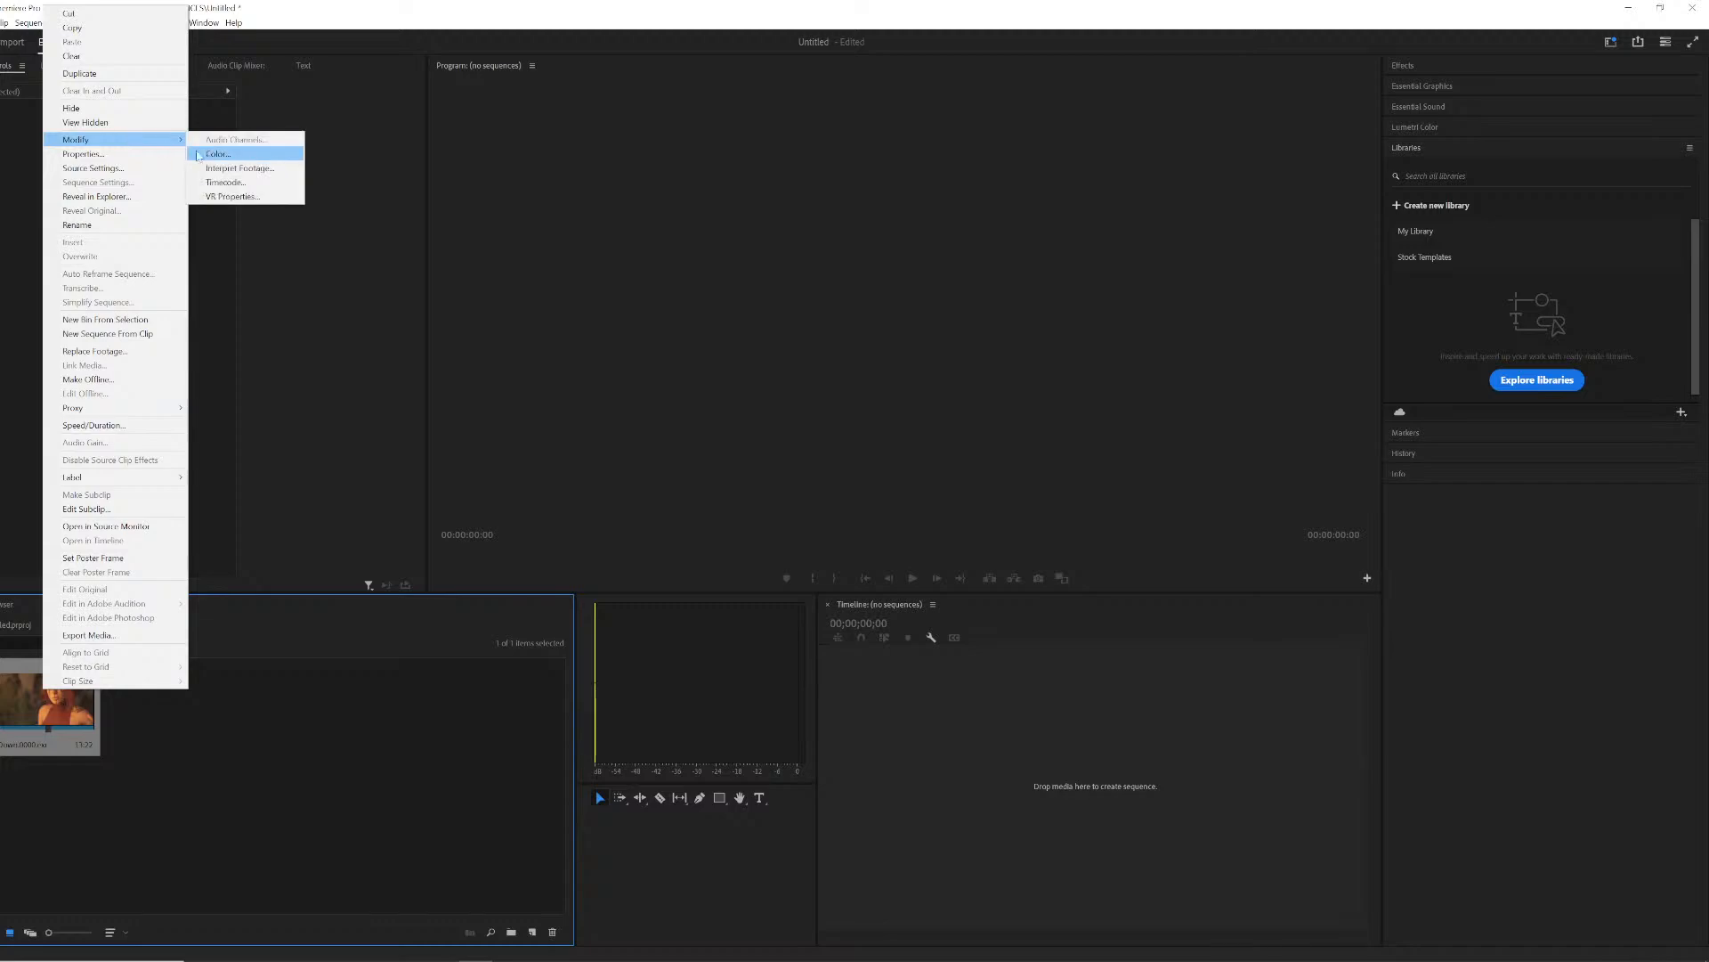
left_click(234, 168)
left_click(741, 291)
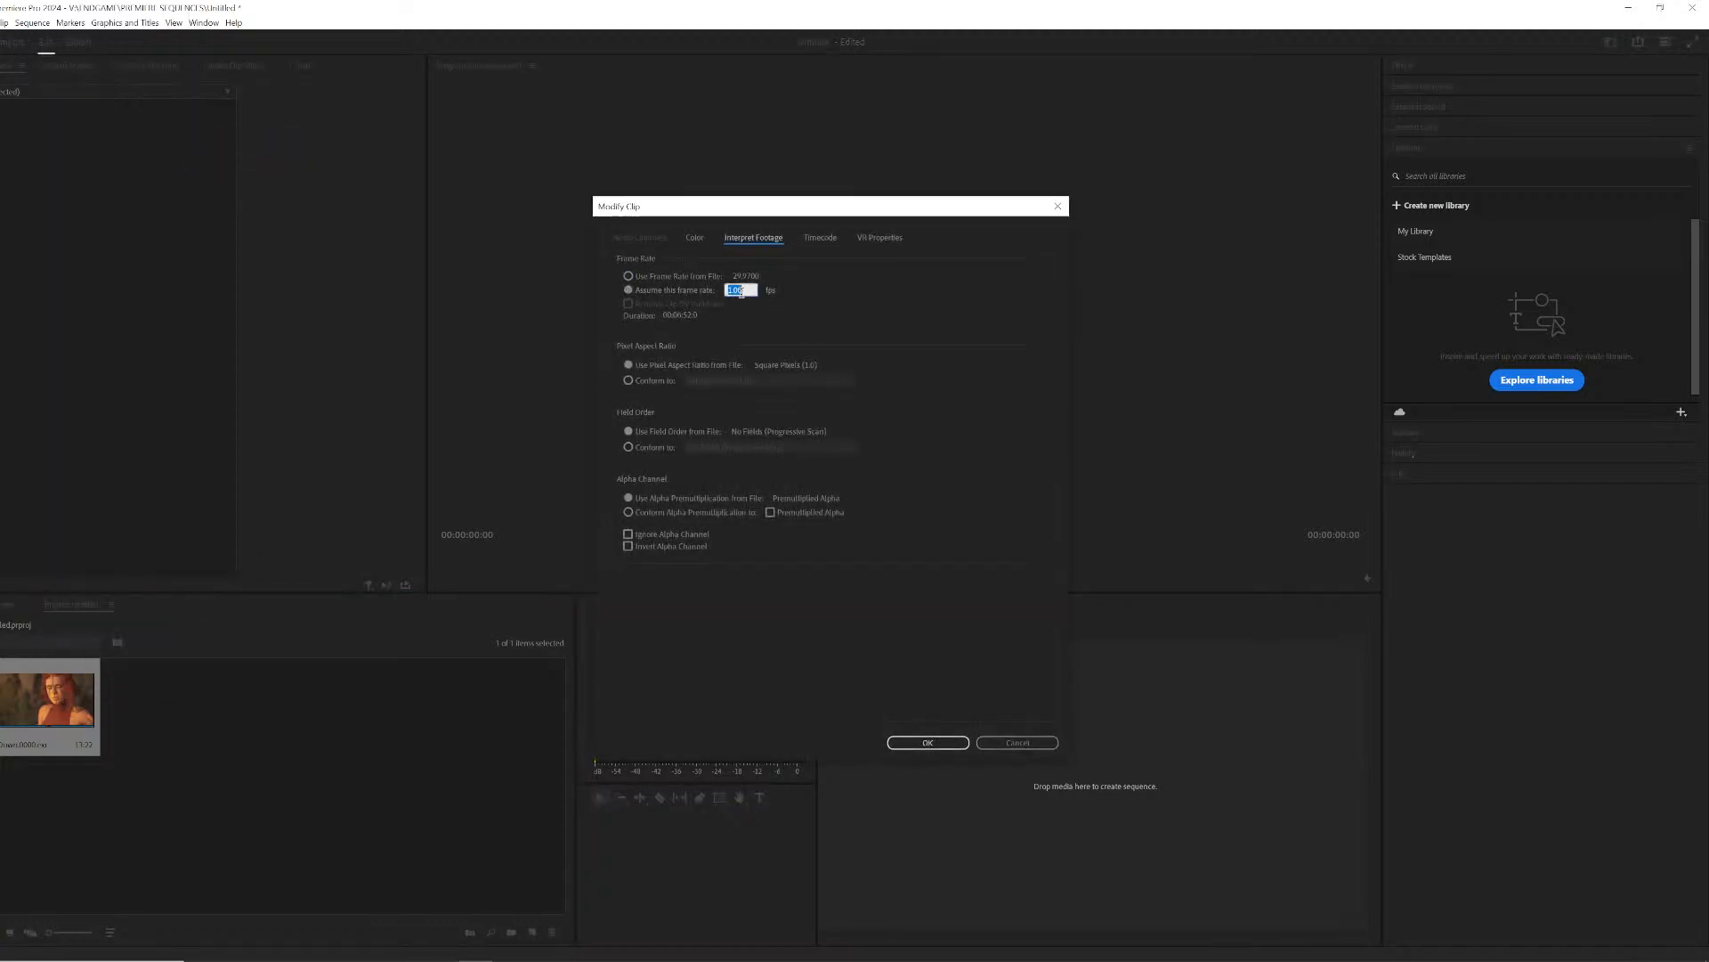
type("24")
key("Return")
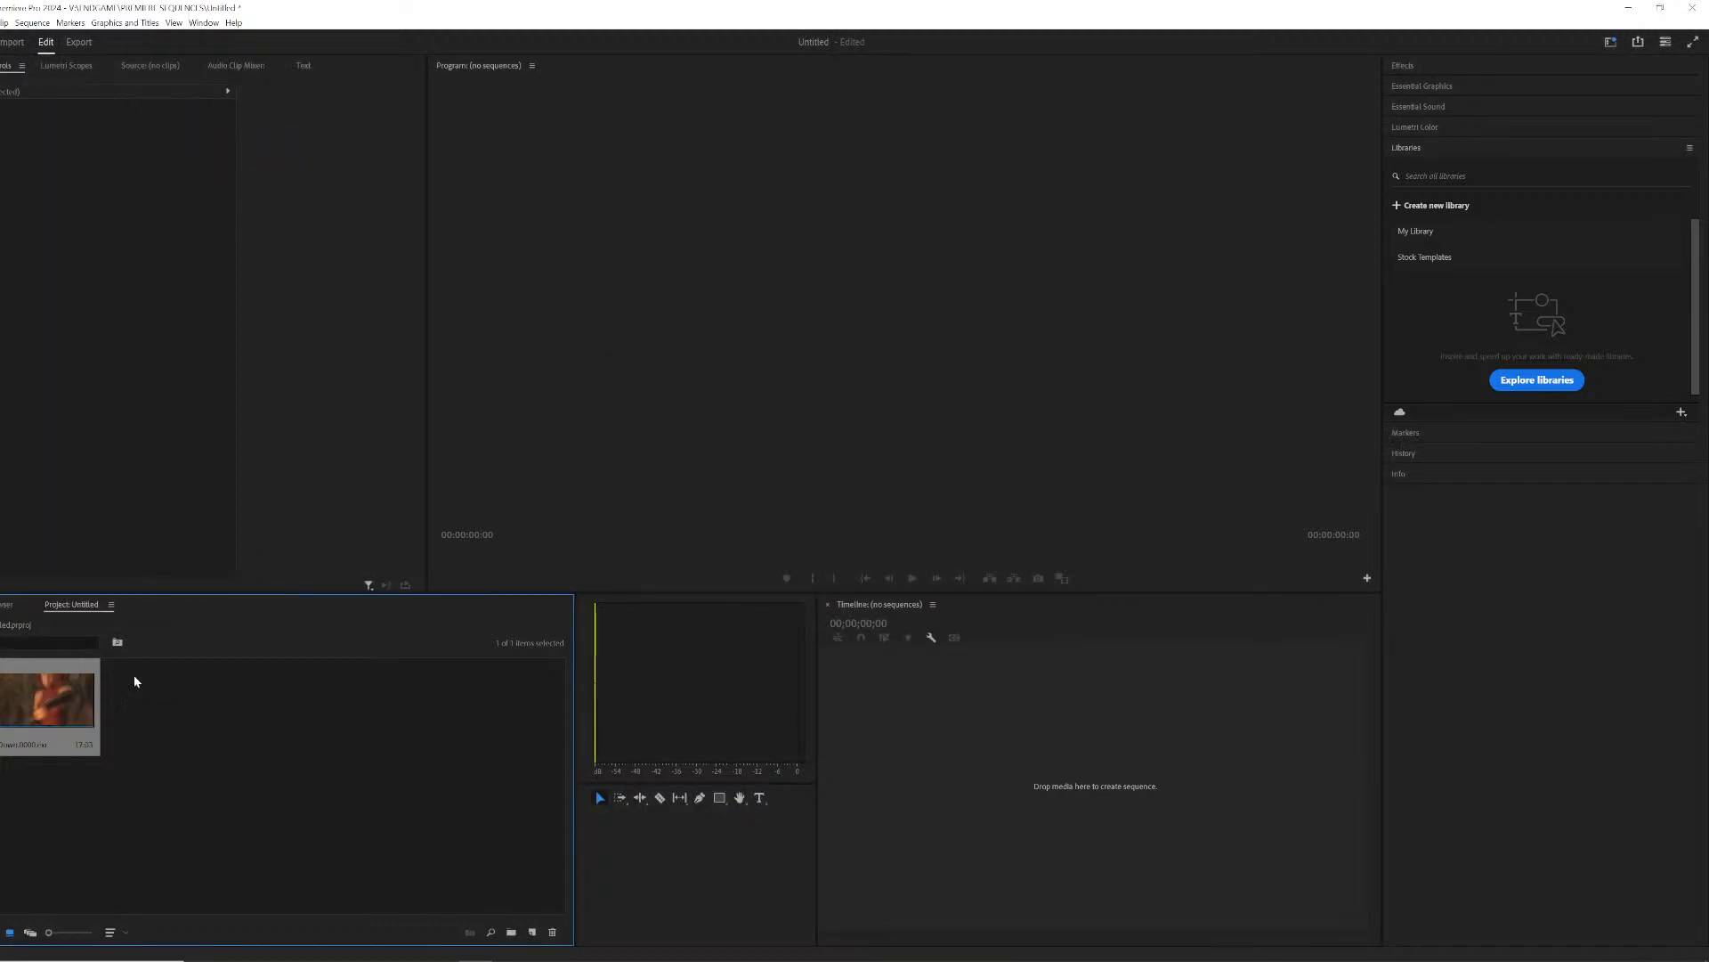
left_click_drag(64, 697, 842, 731)
left_click_drag(1041, 756, 1041, 754)
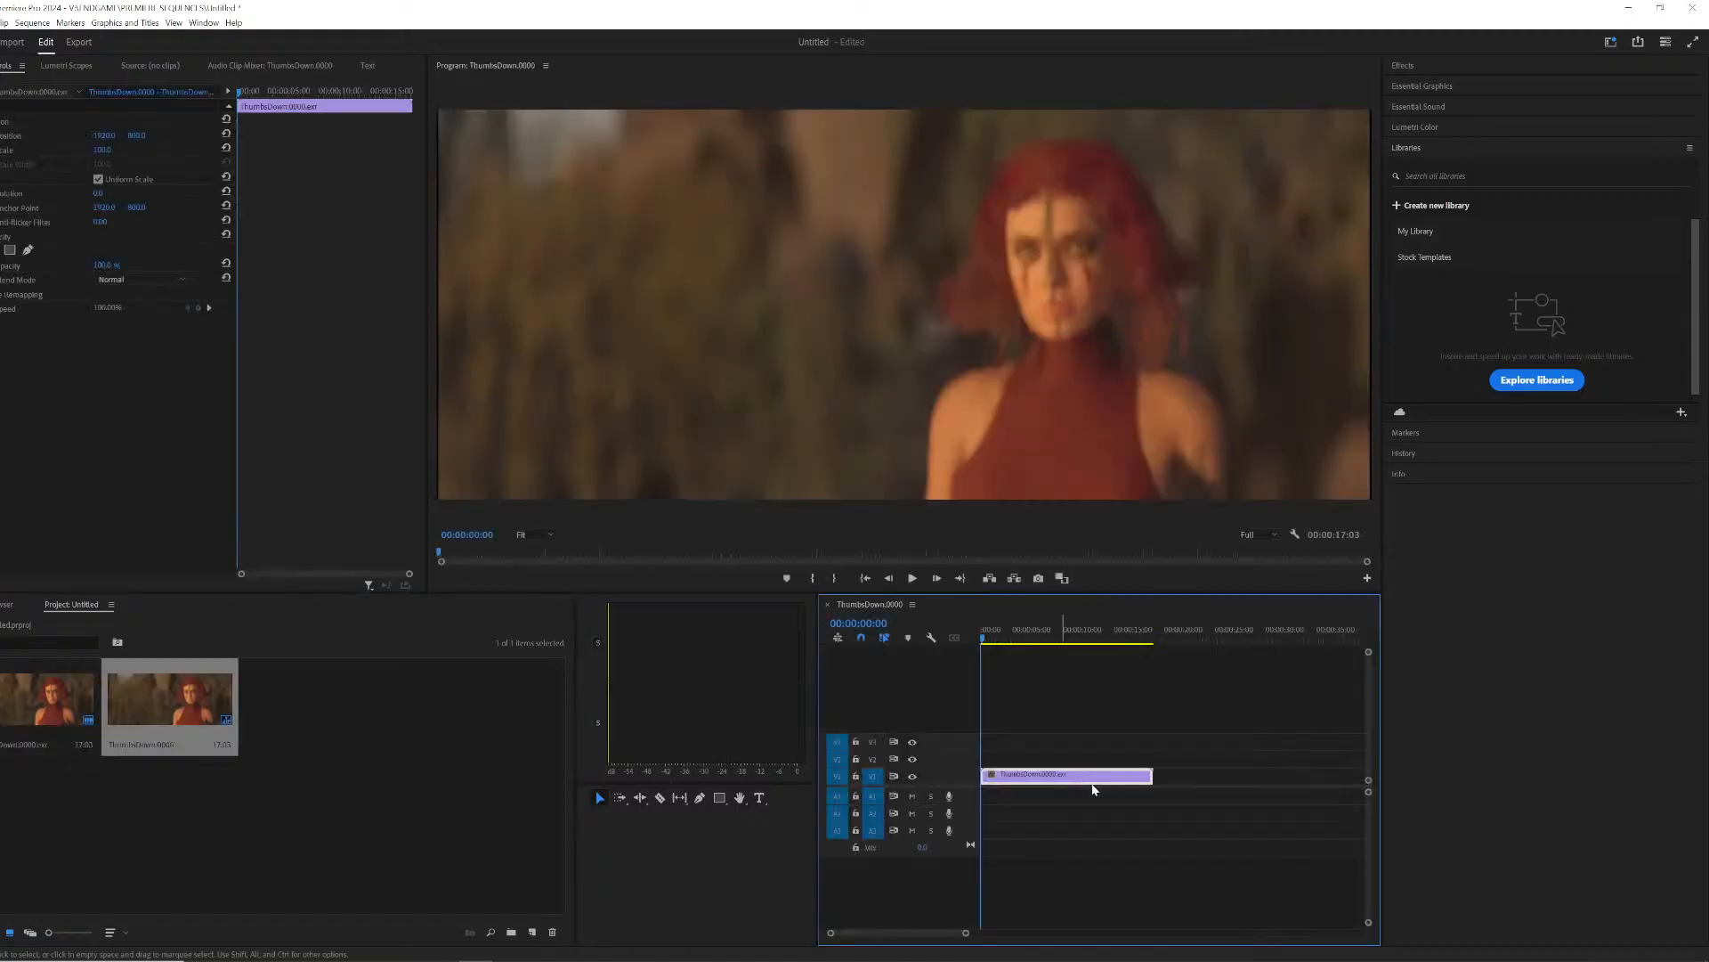
Step: Set the ThumbsDown timeline clip's speed to 200% and play it from the start
right_click(1084, 780)
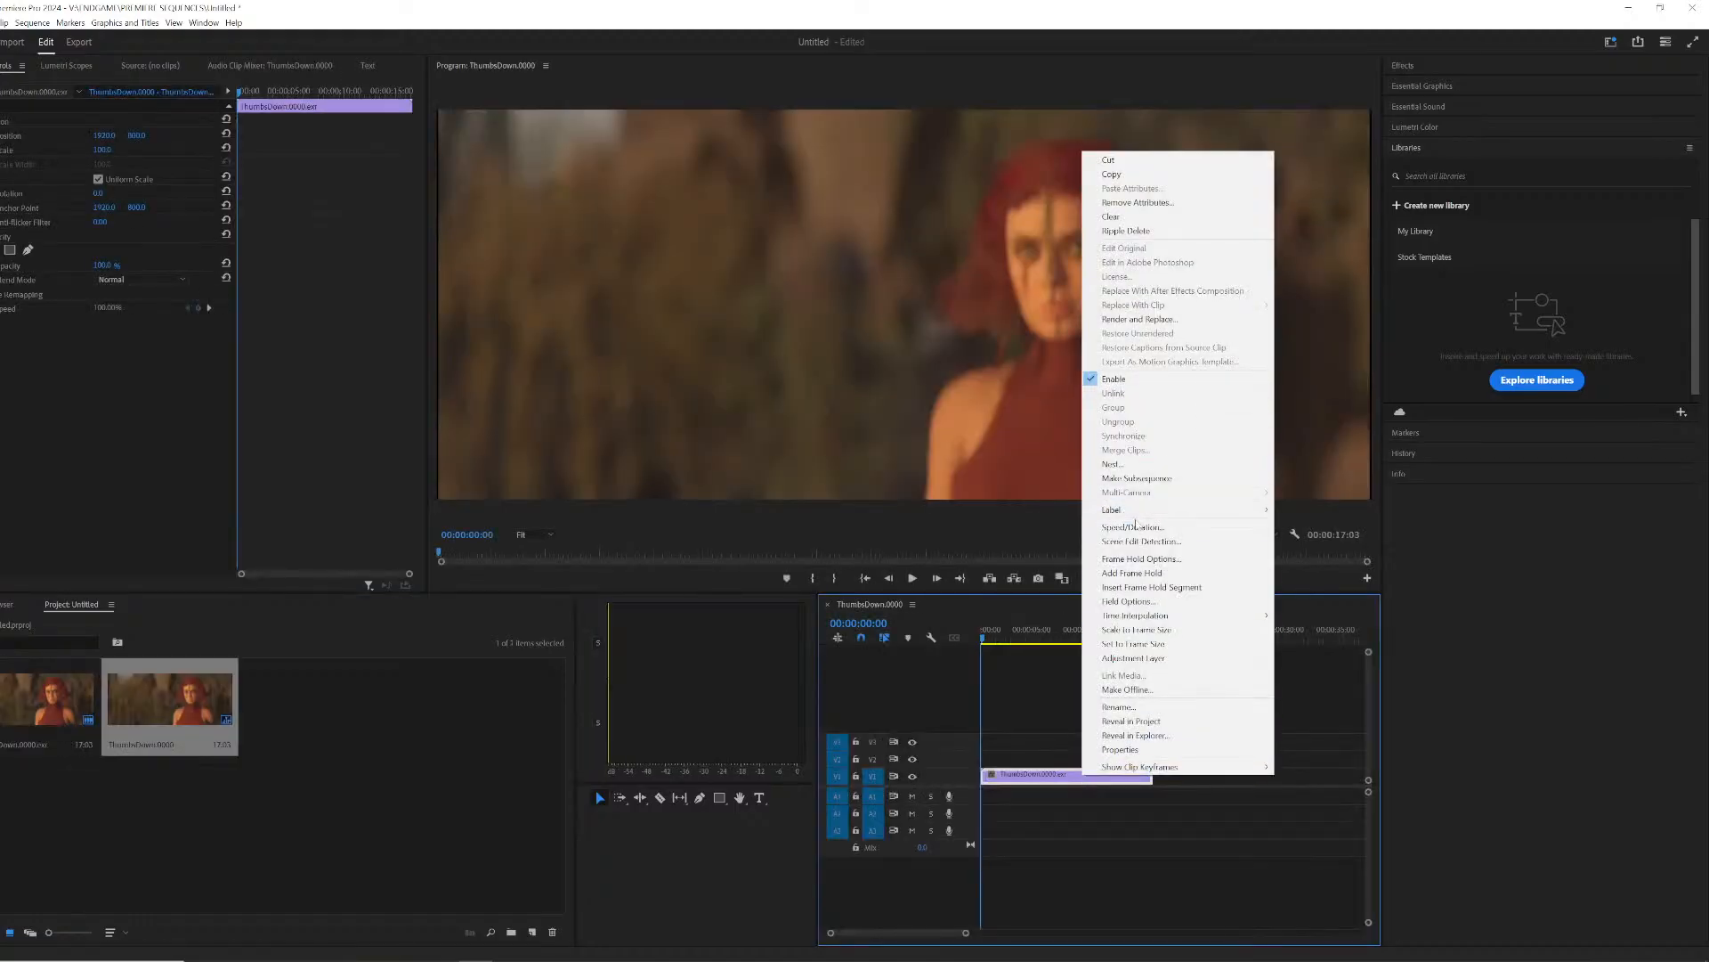
left_click(1141, 527)
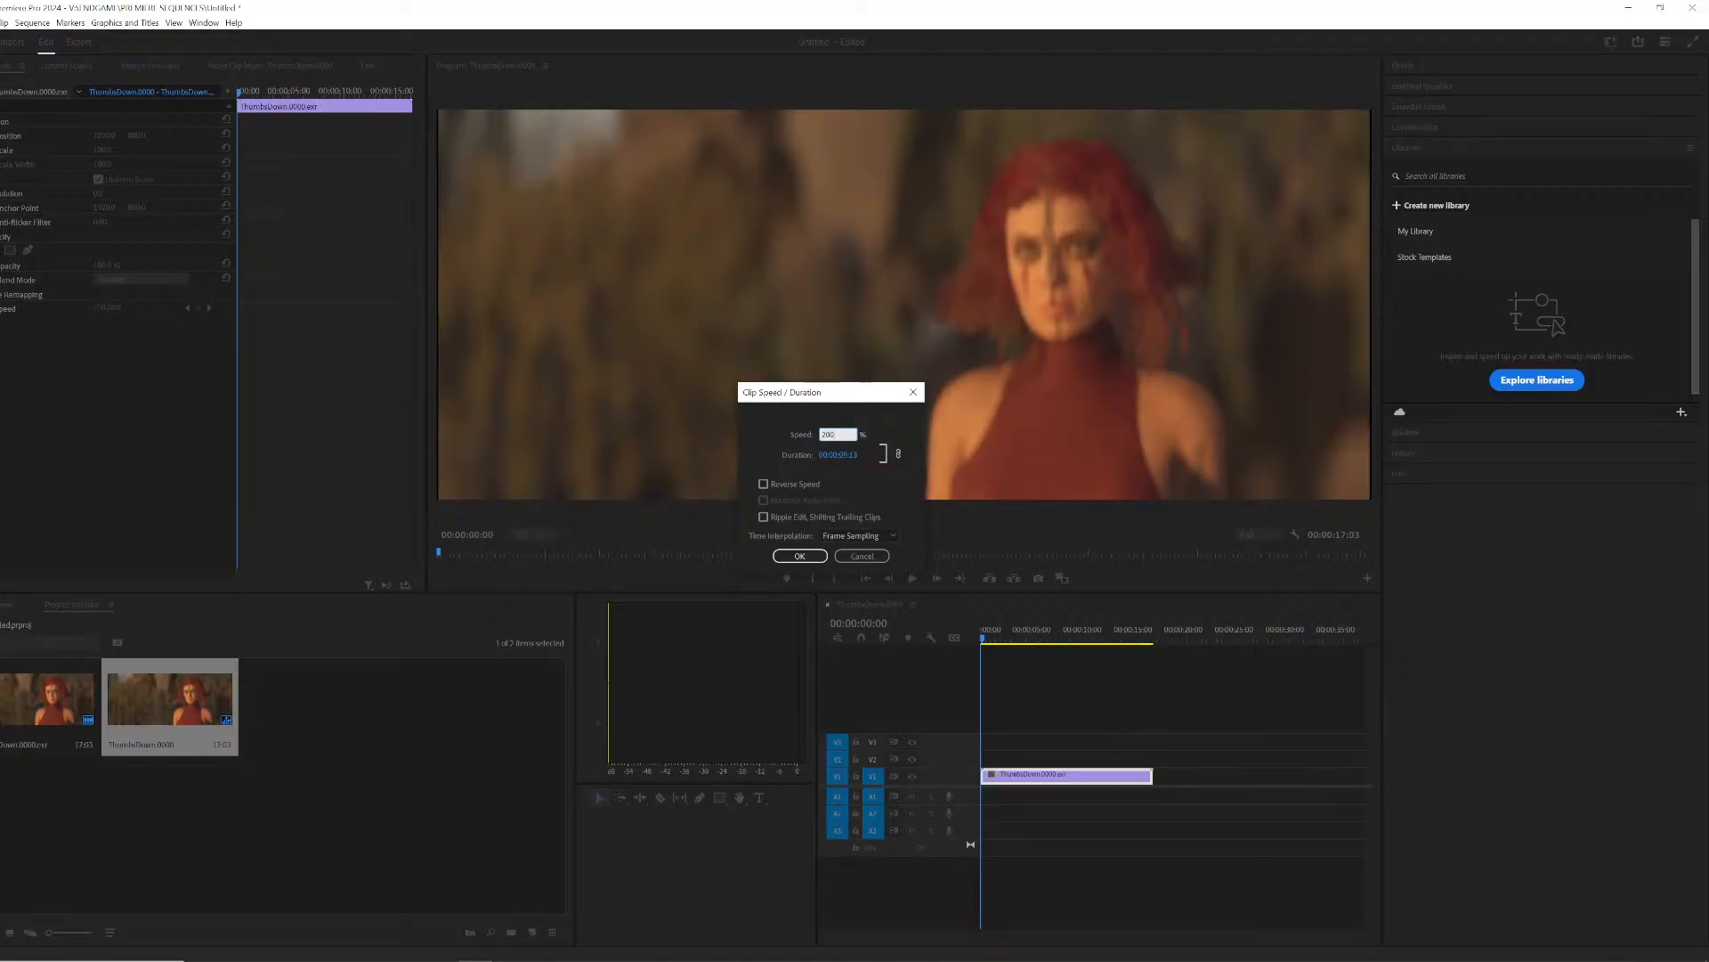
key("Return")
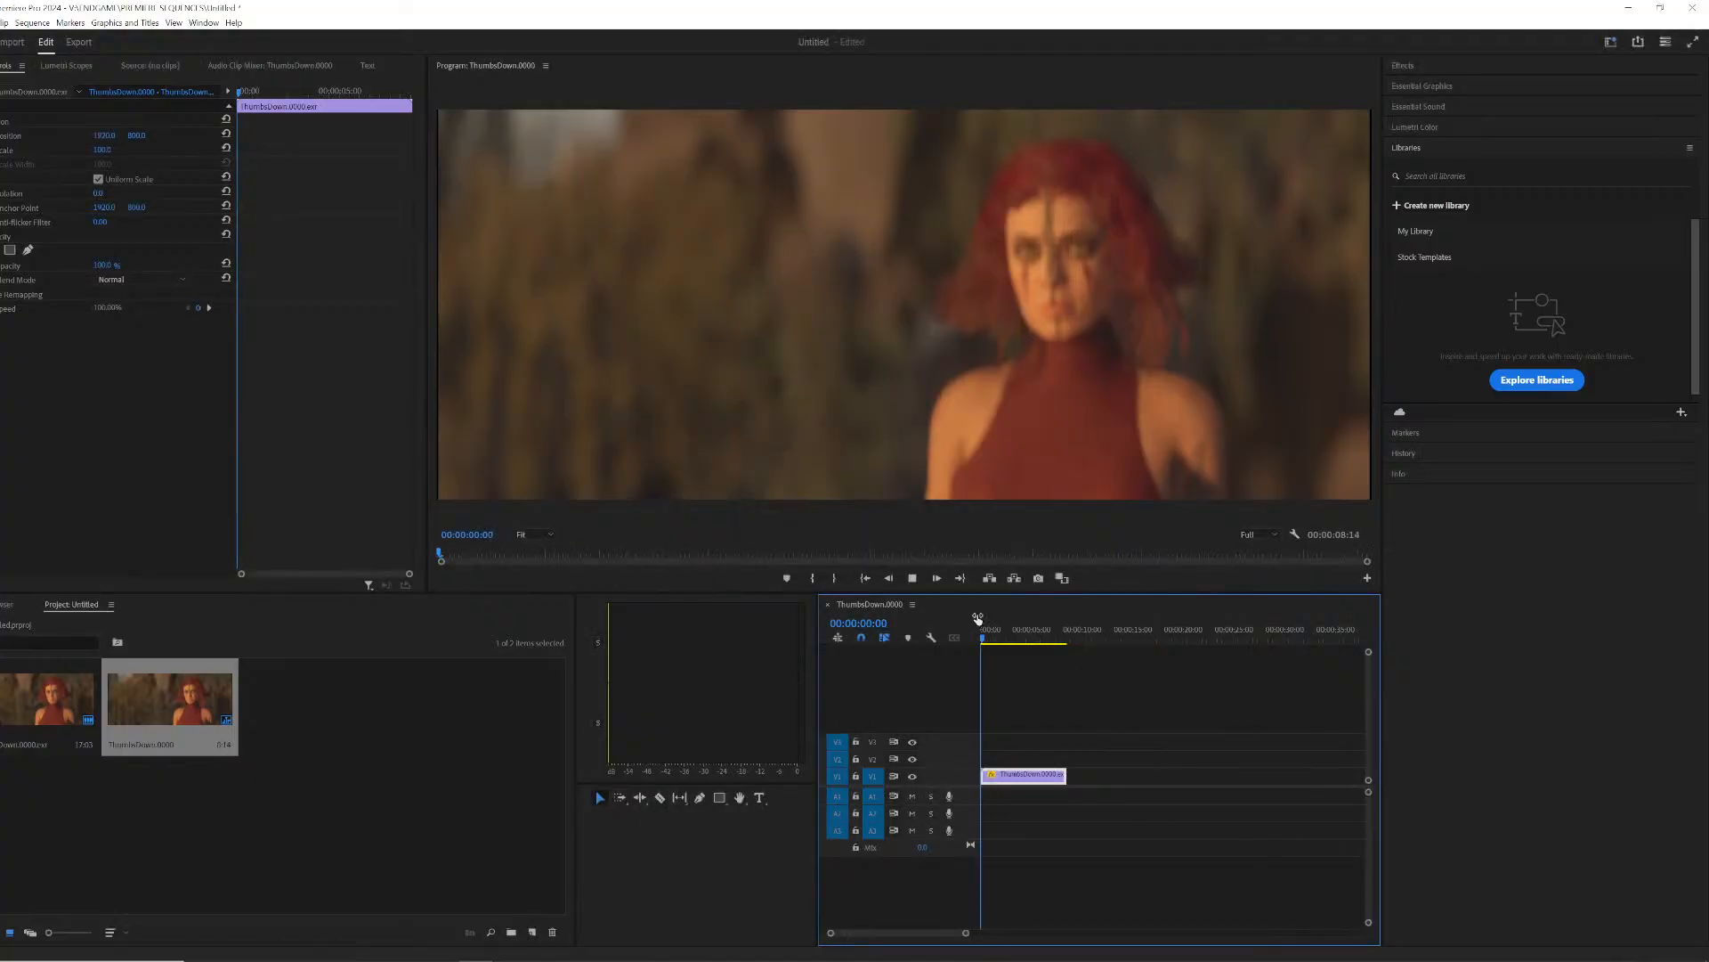
key("space")
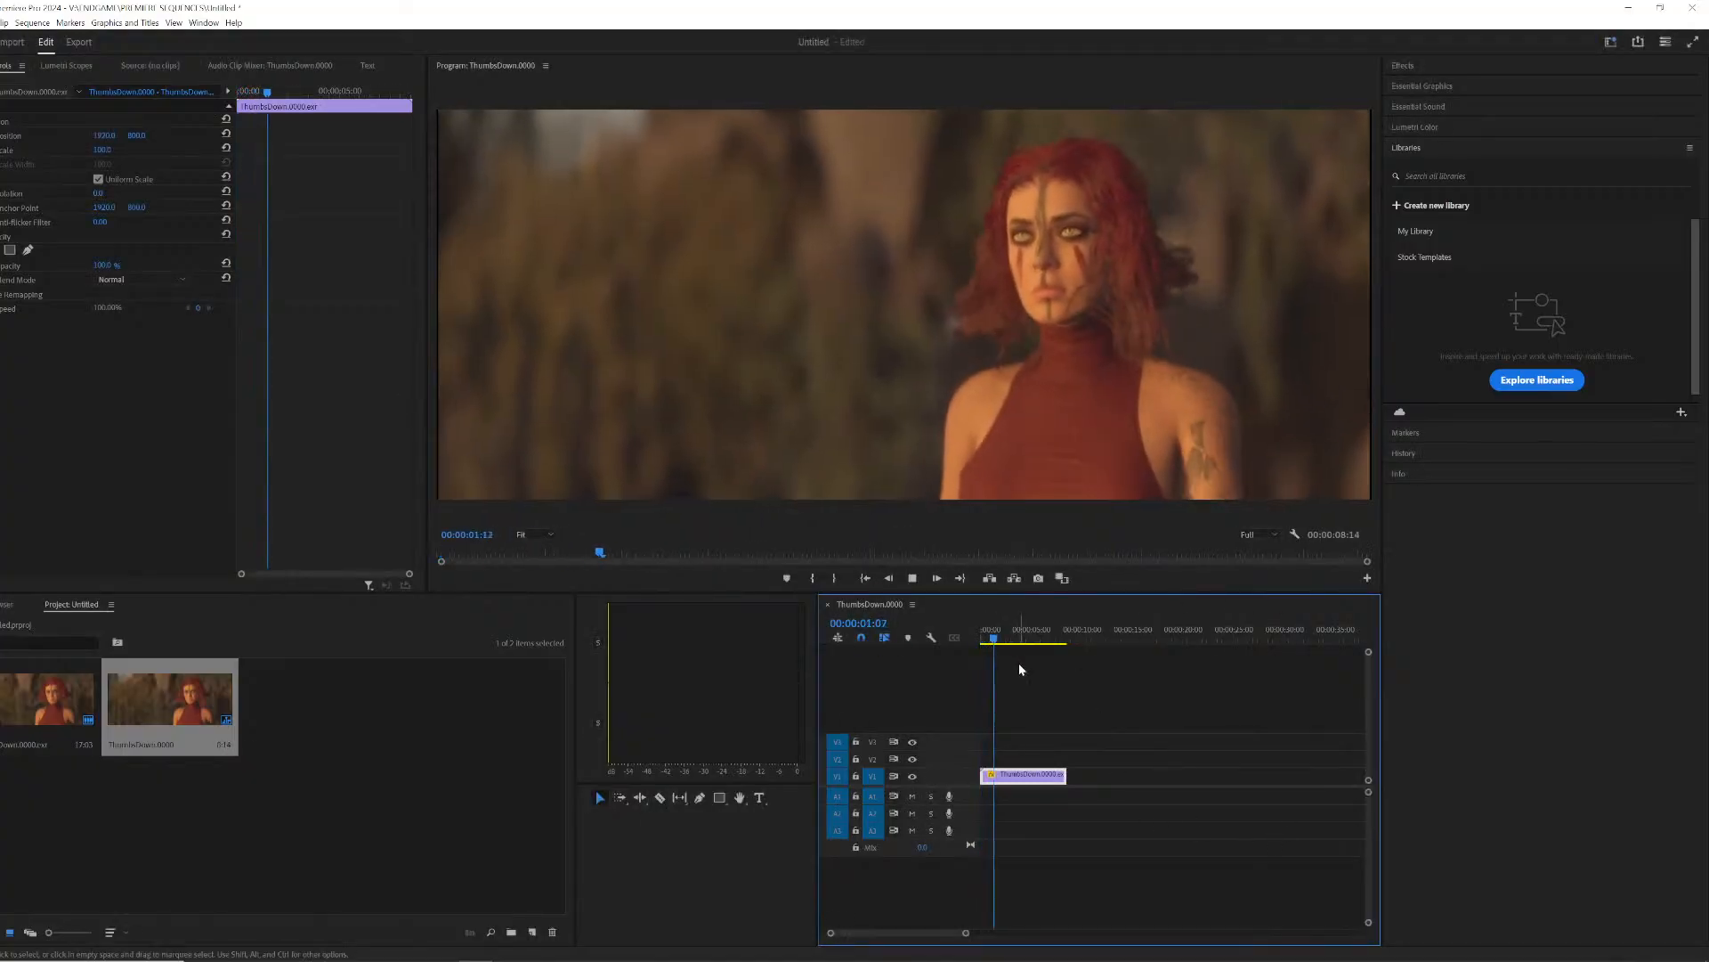
key("space")
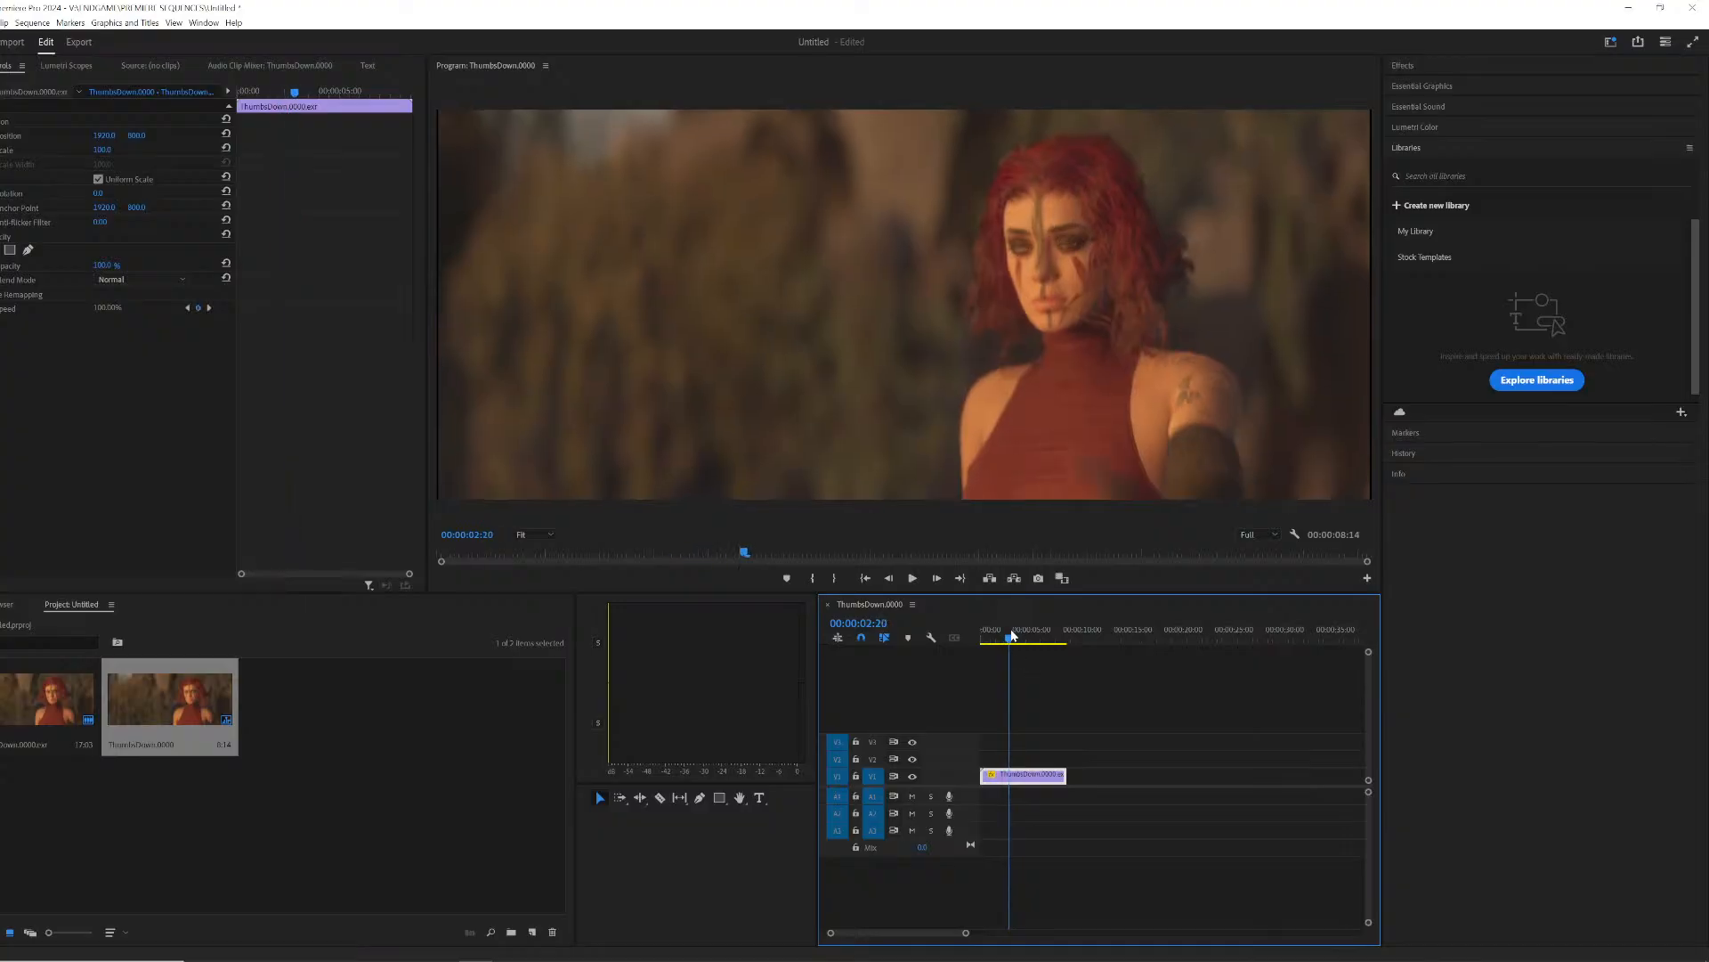
Step: Scrub back toward the start of the sped-up ThumbsDown clip and play it through the thumb gesture to about 00:00:06:01
left_click_drag(1012, 633, 996, 643)
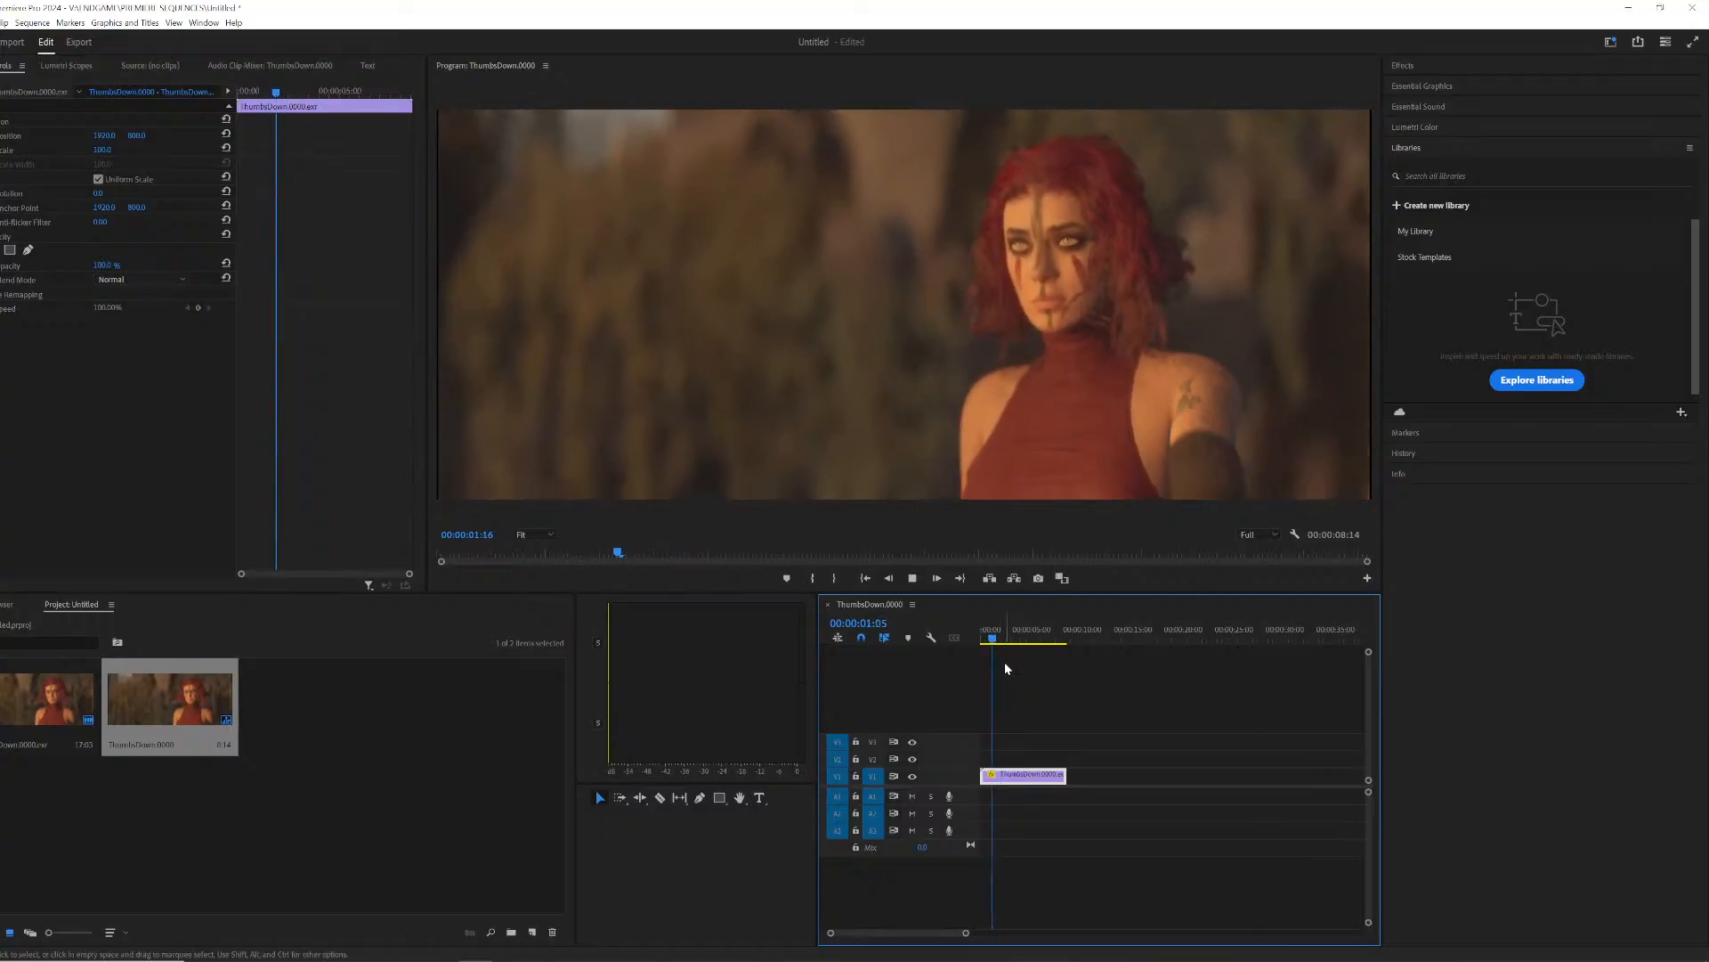
key("space")
key("space")
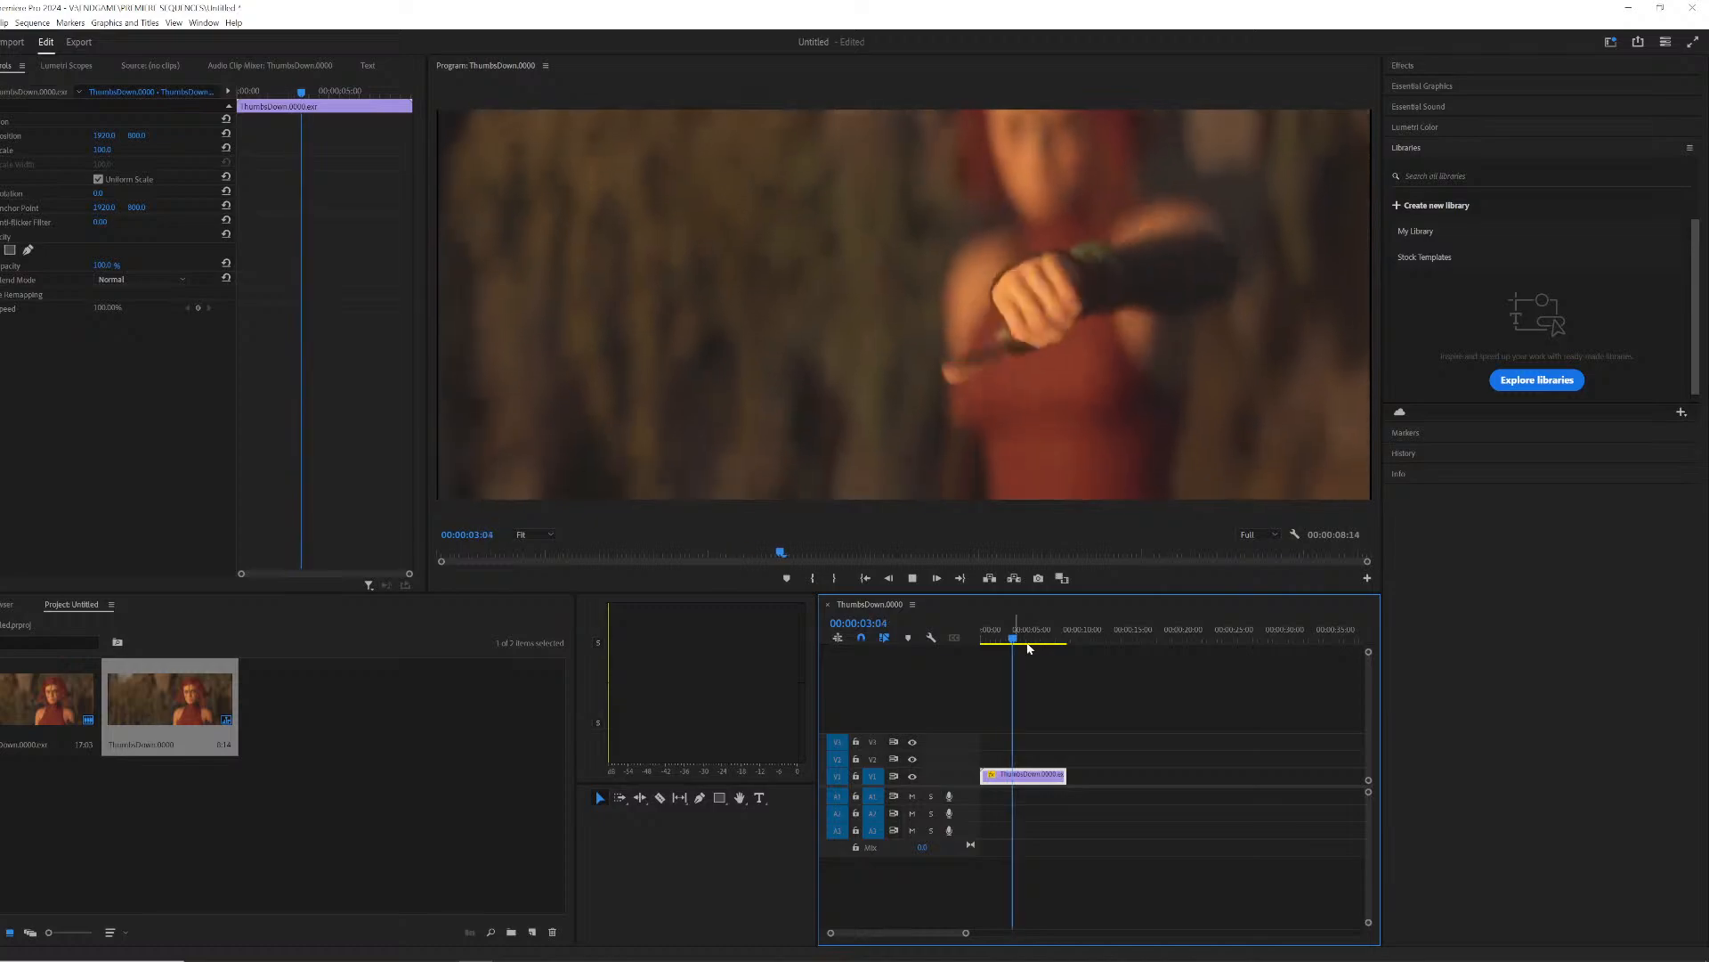
key("space")
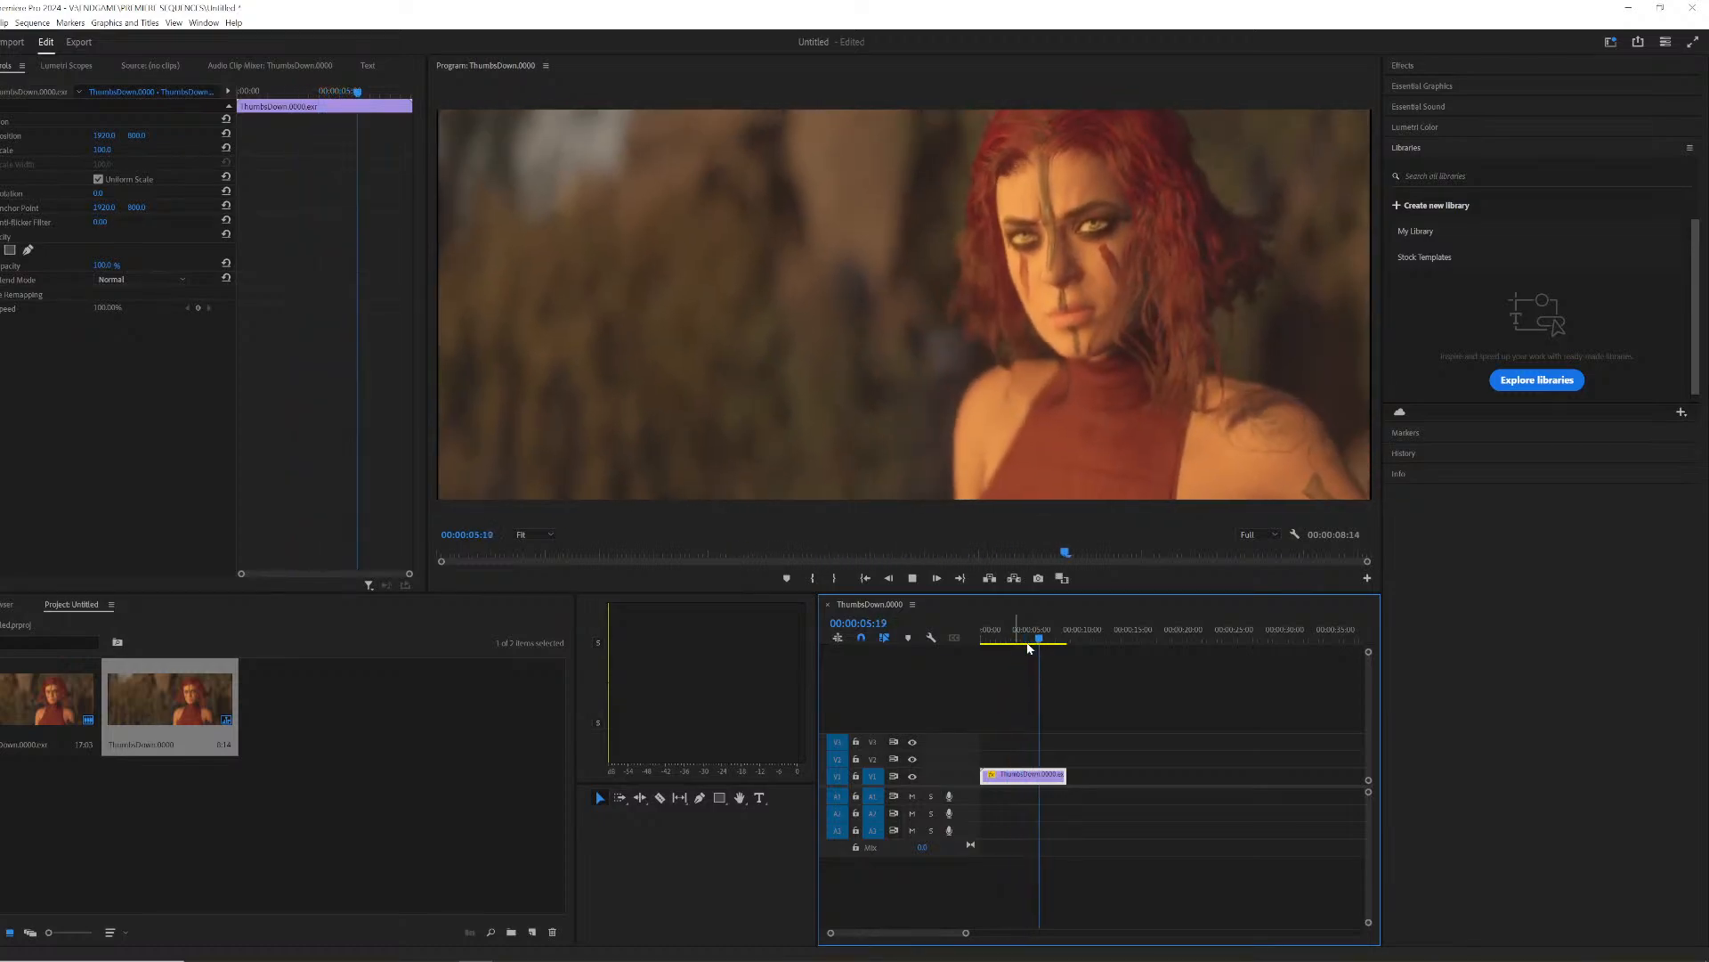
key("space")
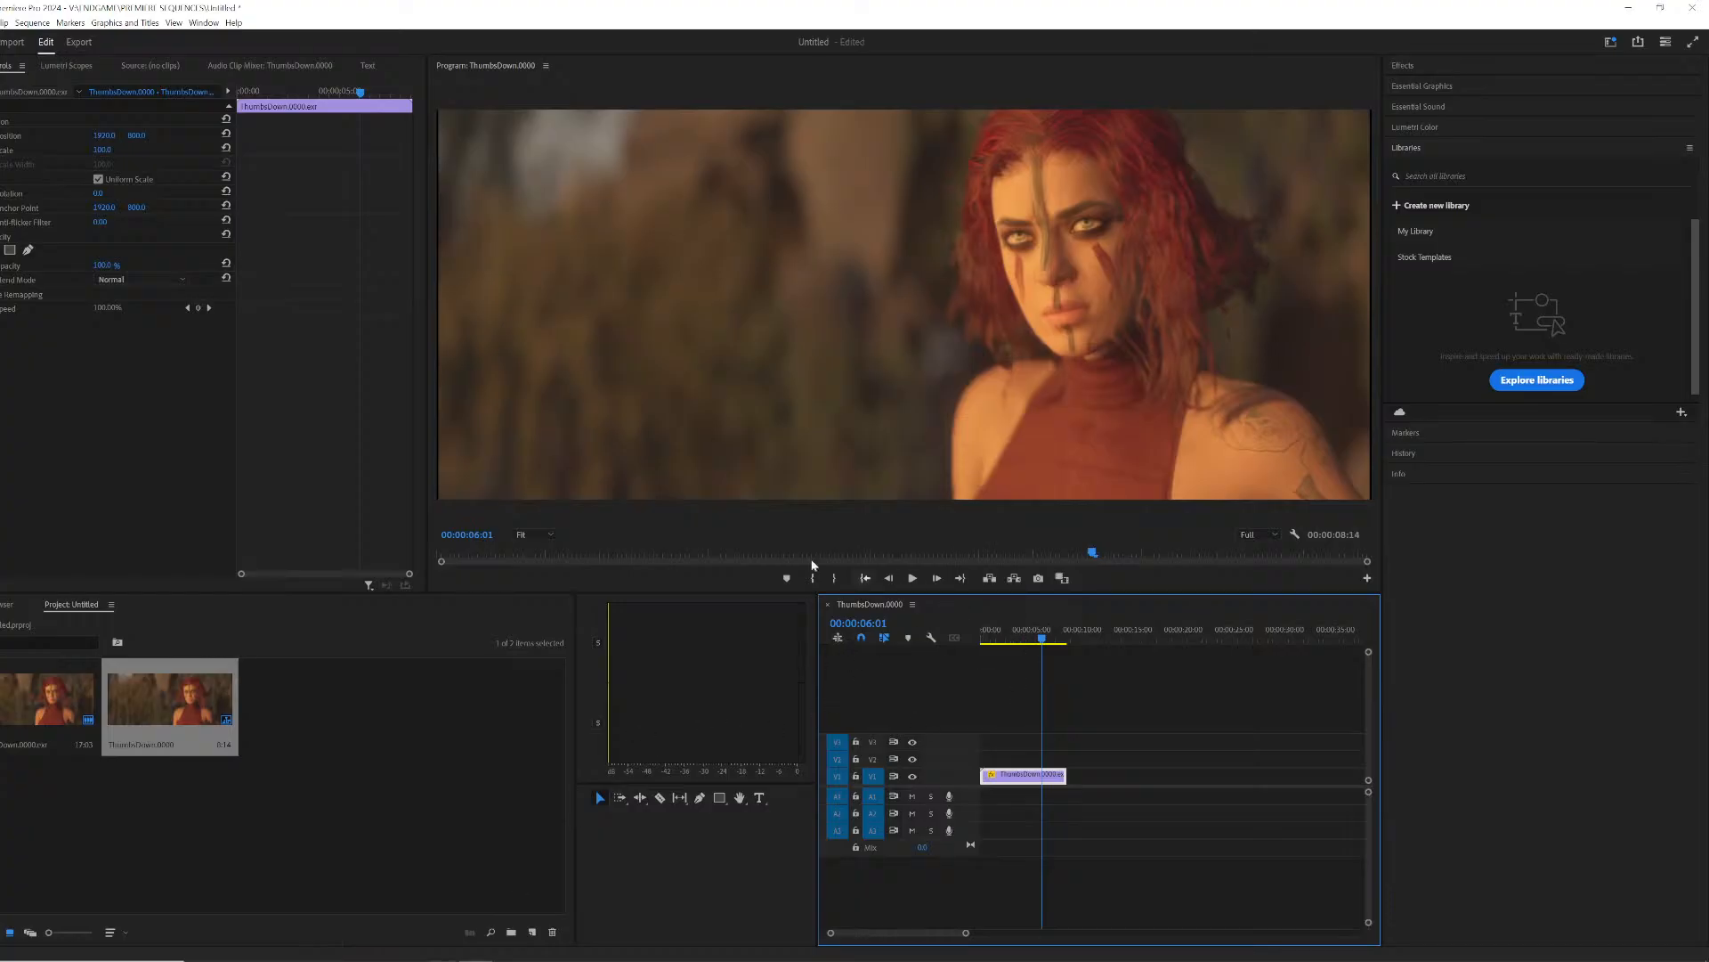
Step: Go backward frame by frame from about six seconds to the clip's opening seconds to examine the sped-up motion
key("Left")
key("Left")
key("Left")
key("Left")
key("Left")
key("Left")
key("Left")
key("Left")
key("Left")
key("Left")
key("Left")
key("Left")
key("Left")
key("Left")
key("Left")
key("Left")
key("Left")
key("Left")
key("Left")
key("Left")
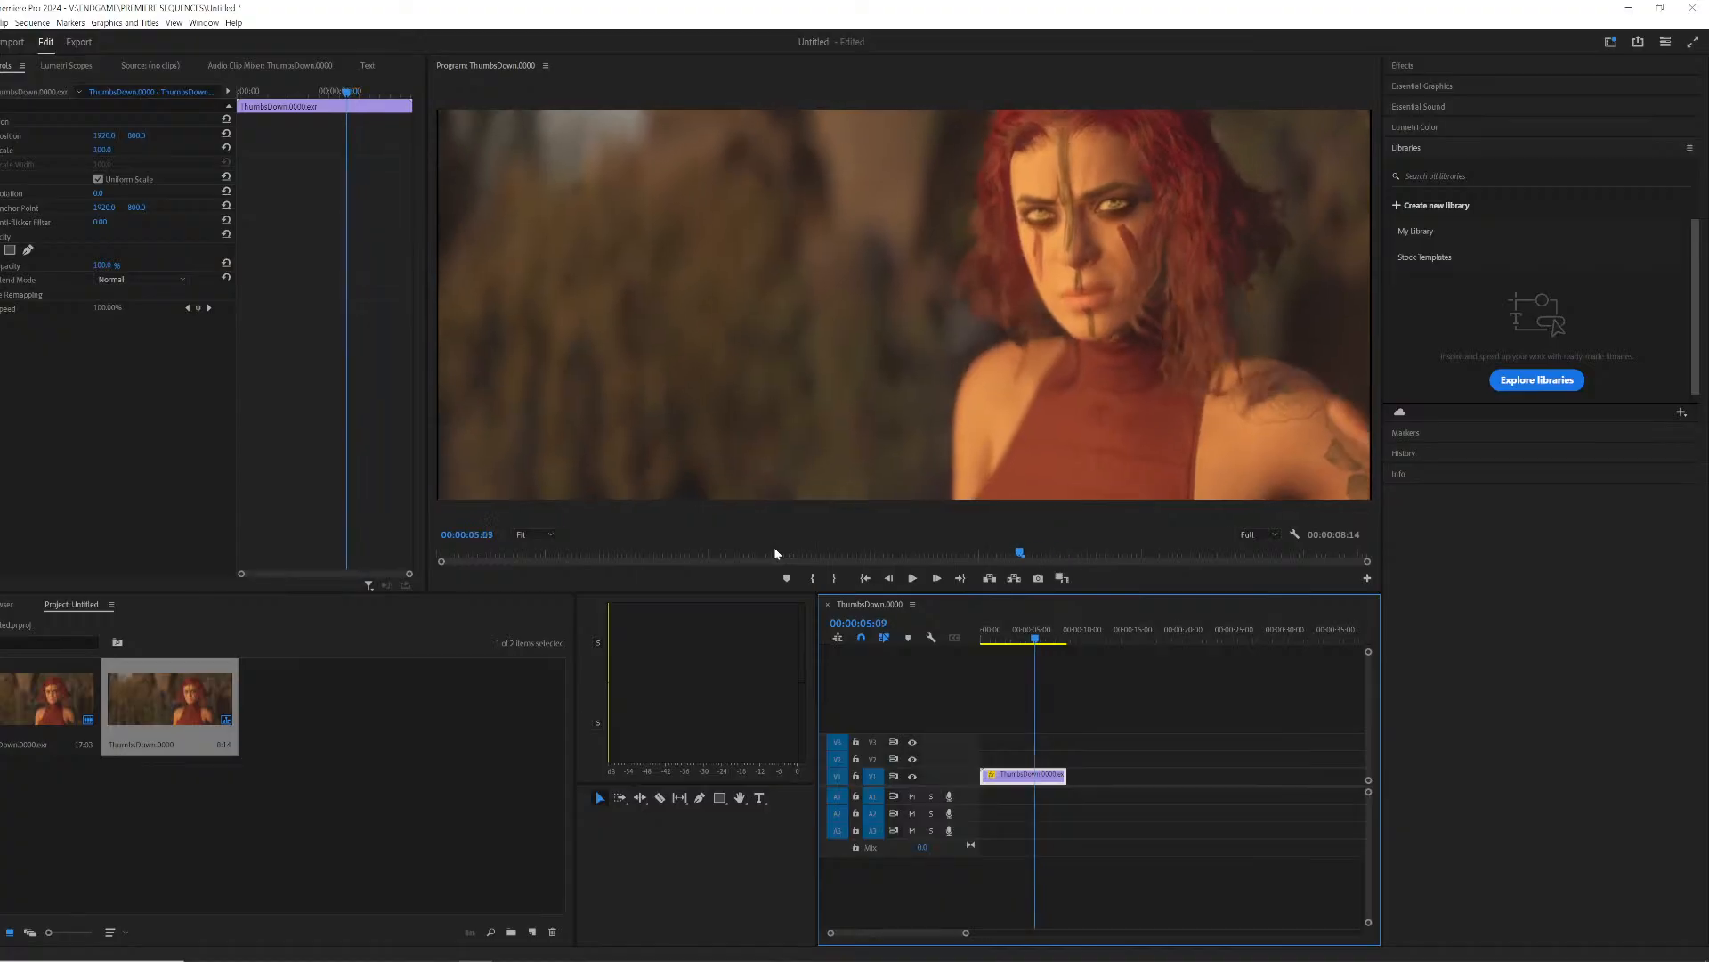
key("Left")
key("Left")
key("Left")
key("Left")
key("Left")
key("Left")
key("Left")
key("Left")
key("Left")
key("Left")
key("Left")
key("Left")
key("Left")
key("Left")
key("Left")
key("Left")
key("Left")
key("Left")
key("Left")
key("Left")
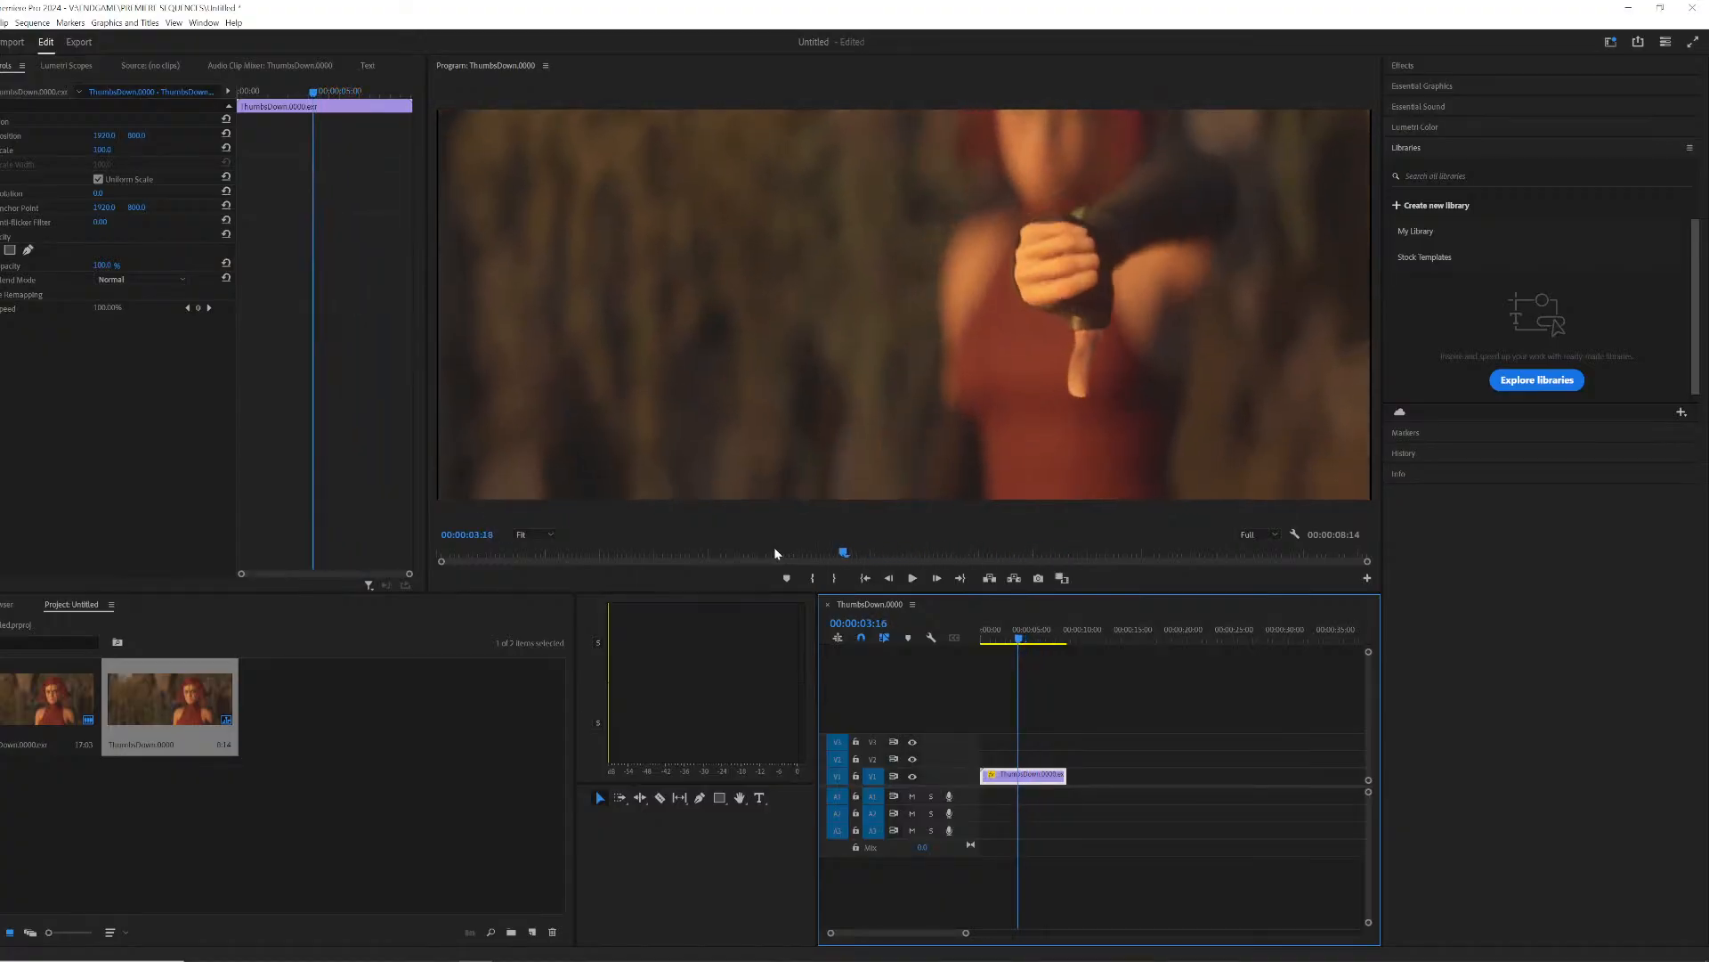
key("Left")
key("Left")
key("Left")
key("Left")
key("Left")
key("Left")
key("Left")
key("Left")
key("Left")
key("Left")
key("Left")
key("Left")
key("Left")
key("Left")
key("Left")
key("Left")
key("Left")
key("Left")
key("Left")
key("Left")
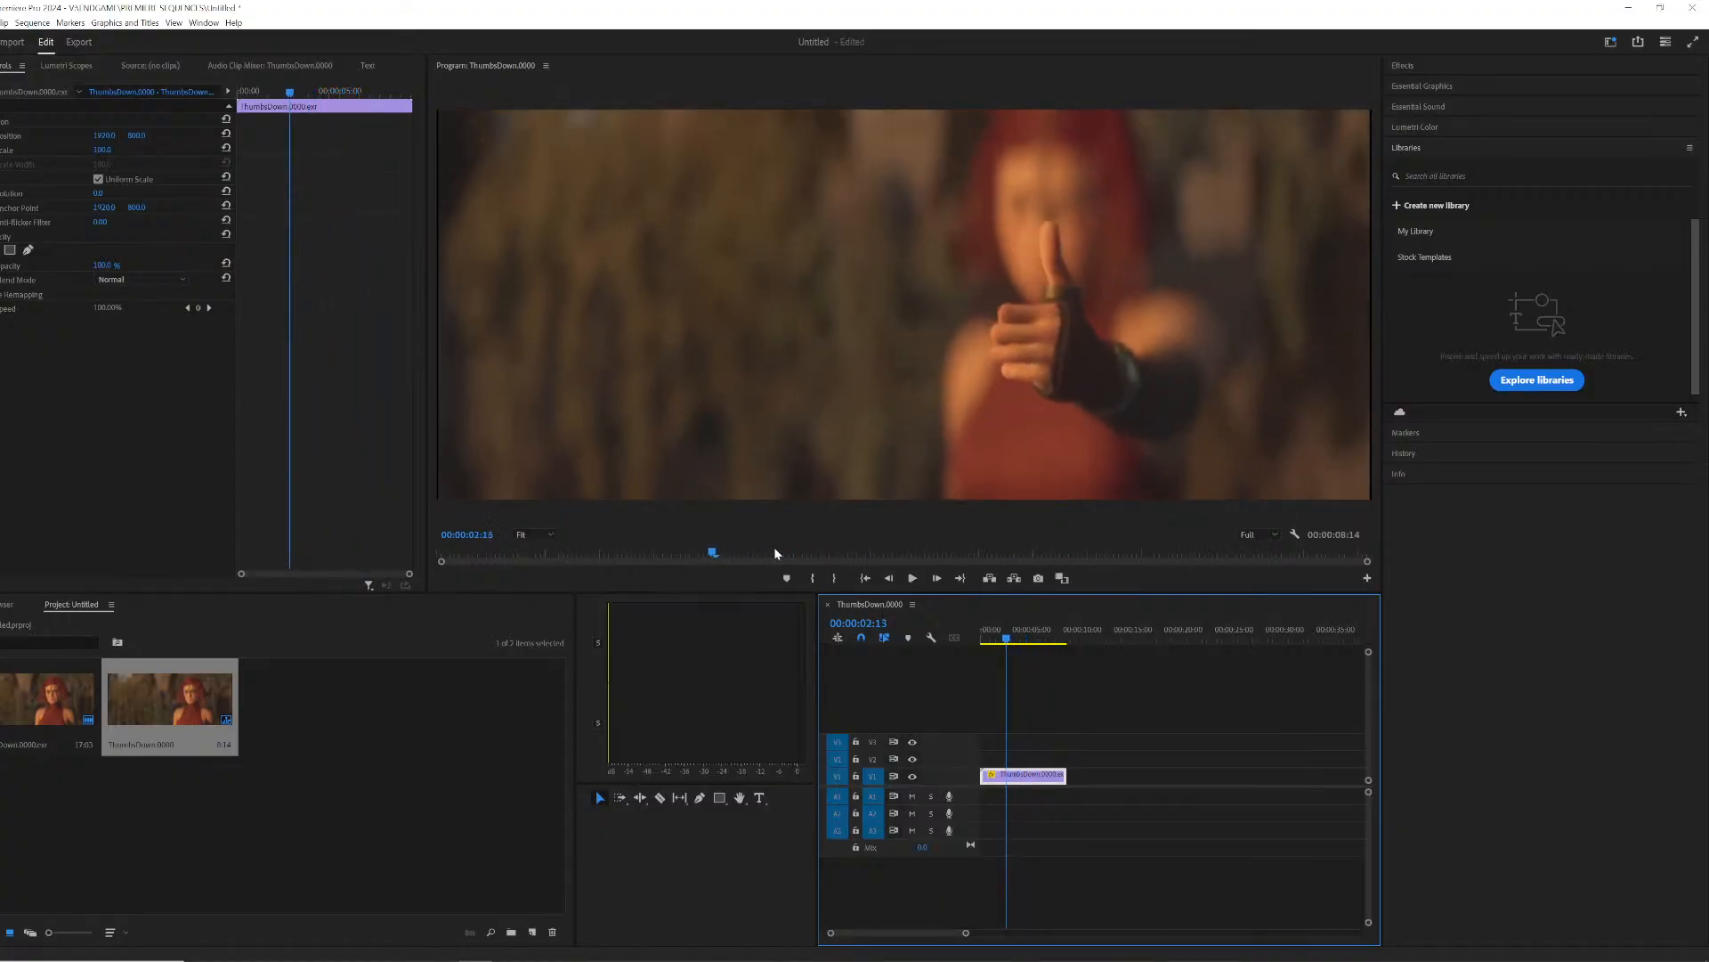
key("Left")
key("Left")
key("Left")
key("Left")
key("Left")
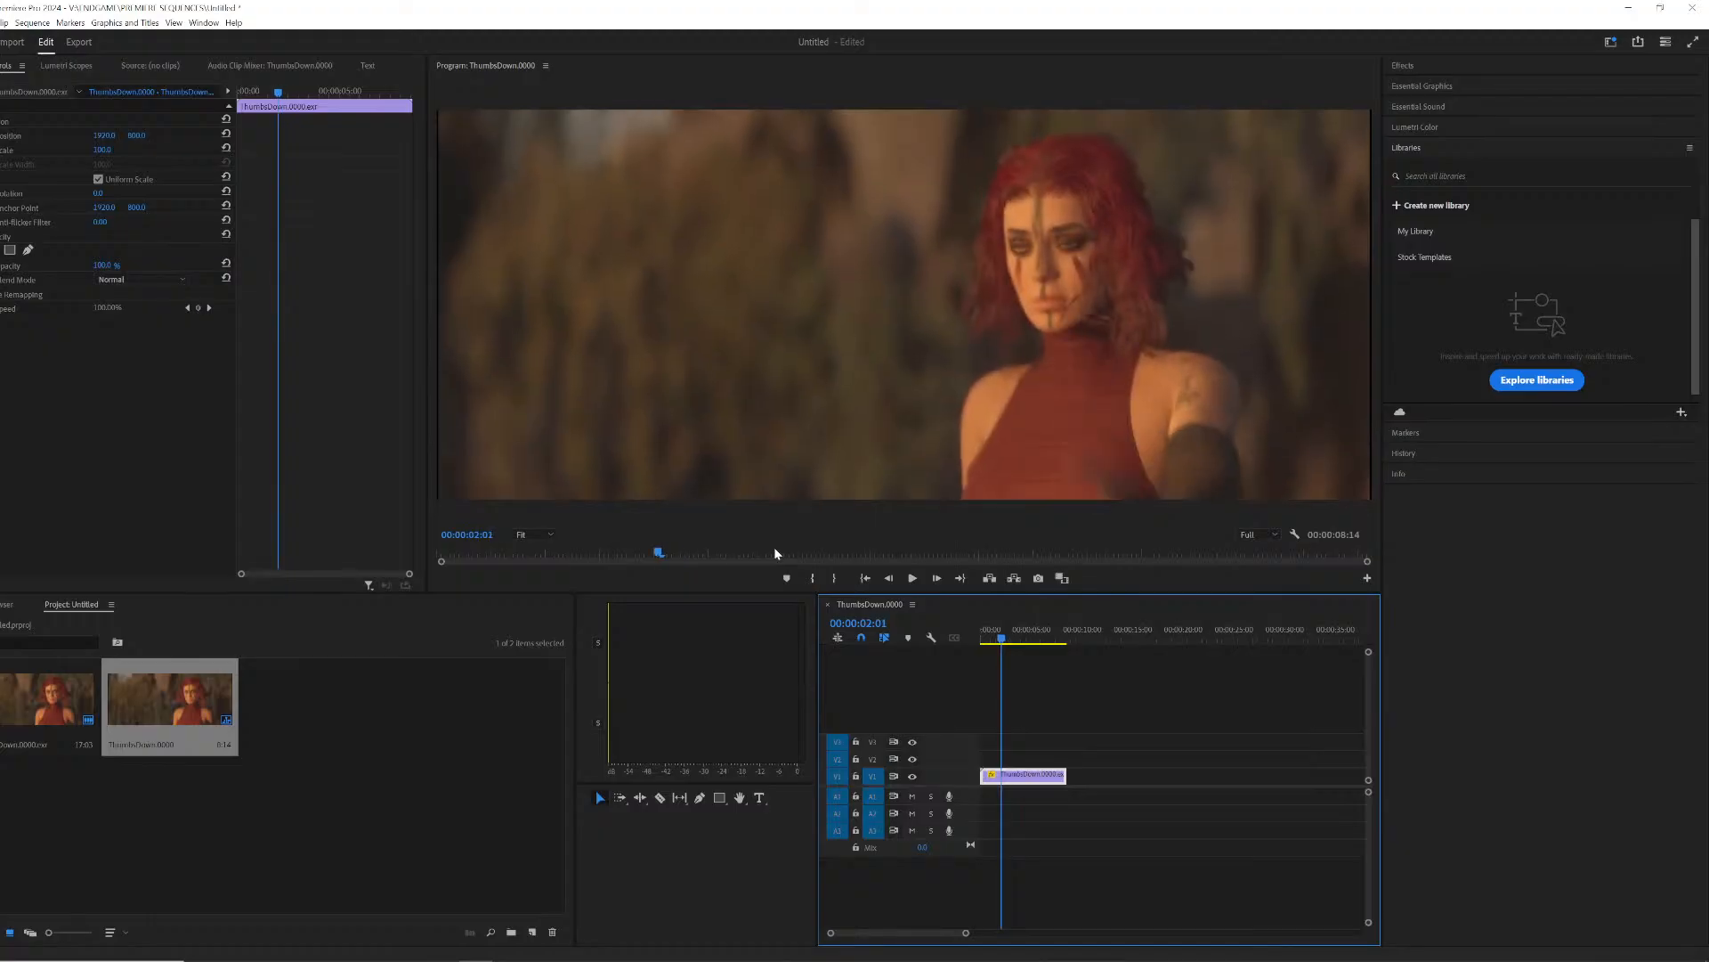
key("Left")
key("Left")
key("Left")
key("Left")
key("Left")
key("Left")
key("Left")
key("Left")
key("Left")
key("Left")
key("Left")
key("Left")
key("Left")
key("Left")
key("Left")
key("Left")
key("Left")
key("Left")
key("Left")
Step: Advance frame by frame from the opening seconds to the raised-thumb pose at 00:00:02:15
key("Right")
key("Right")
key("Right")
key("Right")
key("Right")
key("Right")
key("Right")
key("Right")
key("Right")
key("Right")
key("Right")
key("Right")
key("Right")
key("Right")
key("Right")
key("Right")
key("Right")
key("Right")
key("Right")
key("Right")
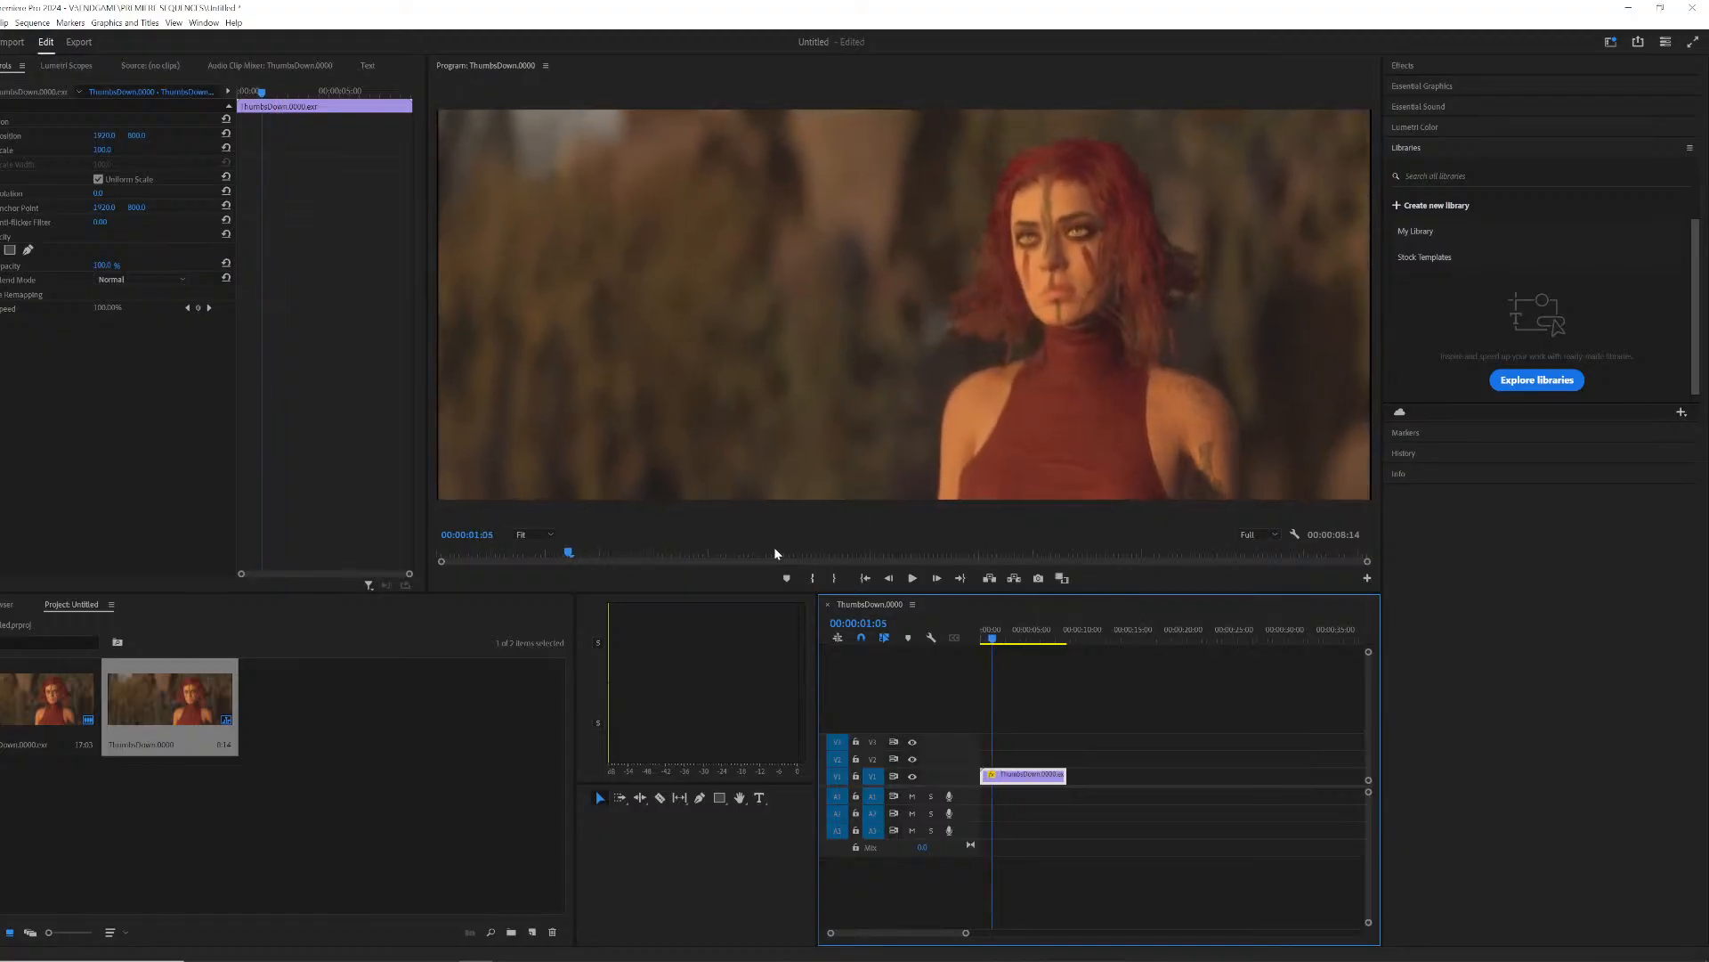
key("Right")
key("Right")
key("Right")
key("Right")
key("Right")
key("Right")
key("Right")
key("Right")
key("Right")
key("Right")
key("Right")
key("Right")
key("Right")
key("Right")
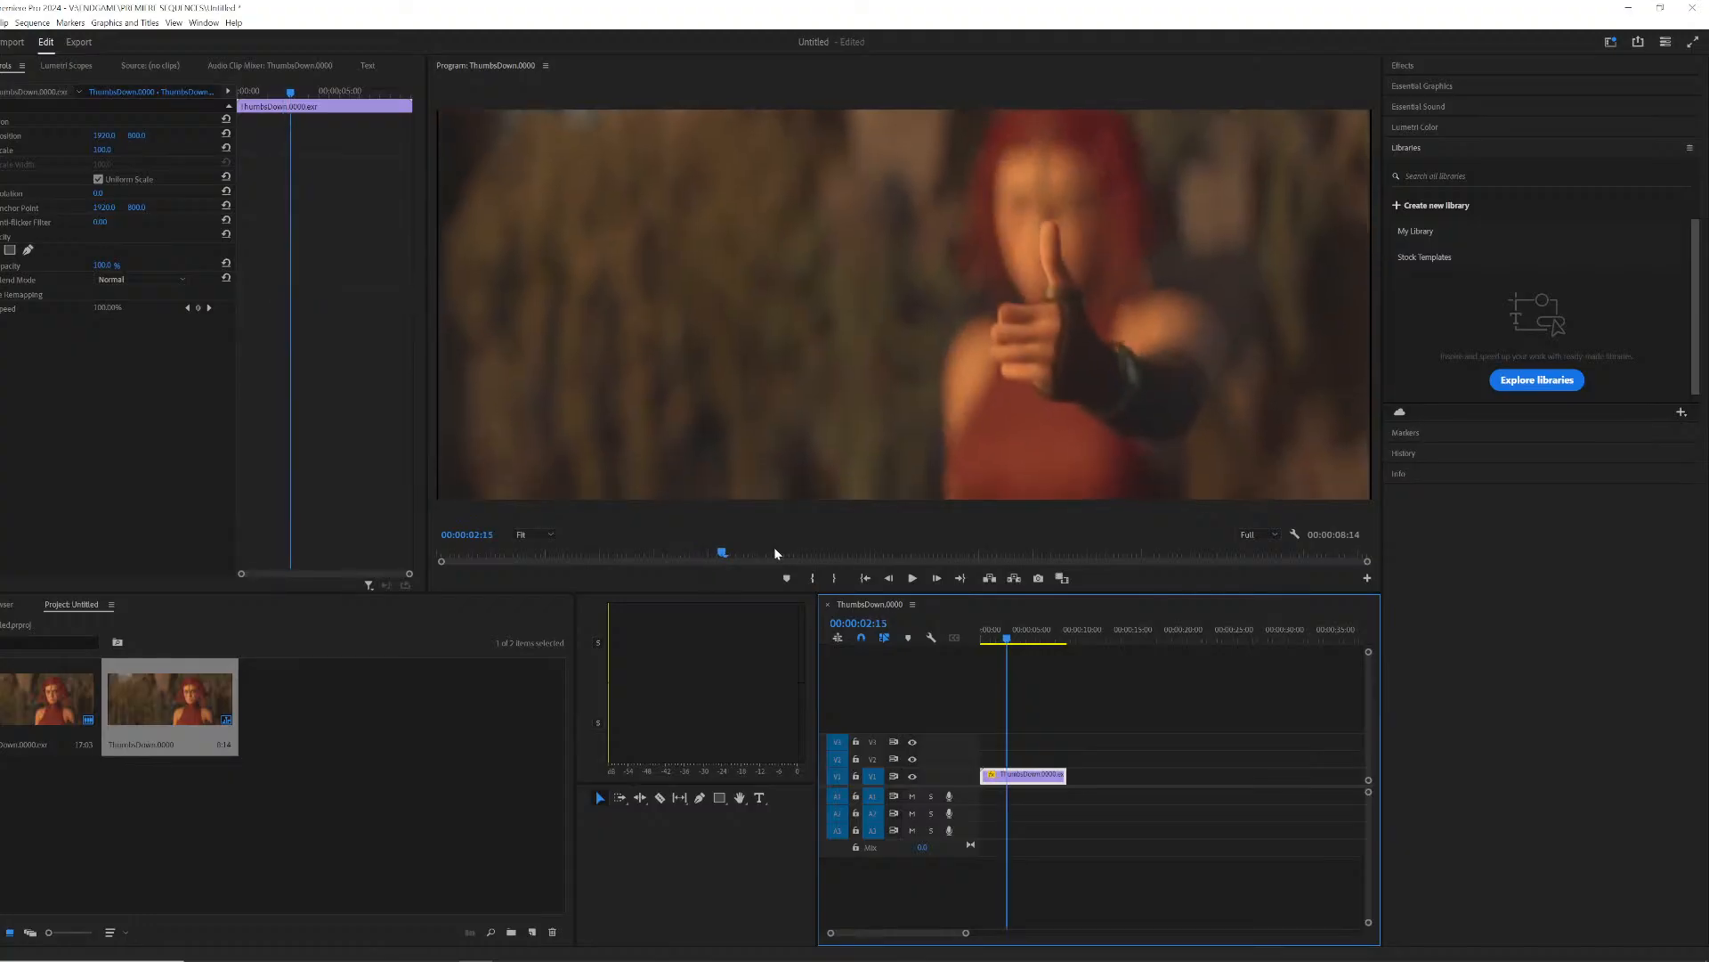
Step: Move back and forth a few frames around the thumb gesture to compare the hand's motion between neighbouring frames, ending near 00:00:02:17
key("Left")
key("Left")
key("Left")
key("Left")
key("Left")
key("Left")
key("Left")
key("Left")
key("Left")
key("Left")
key("Left")
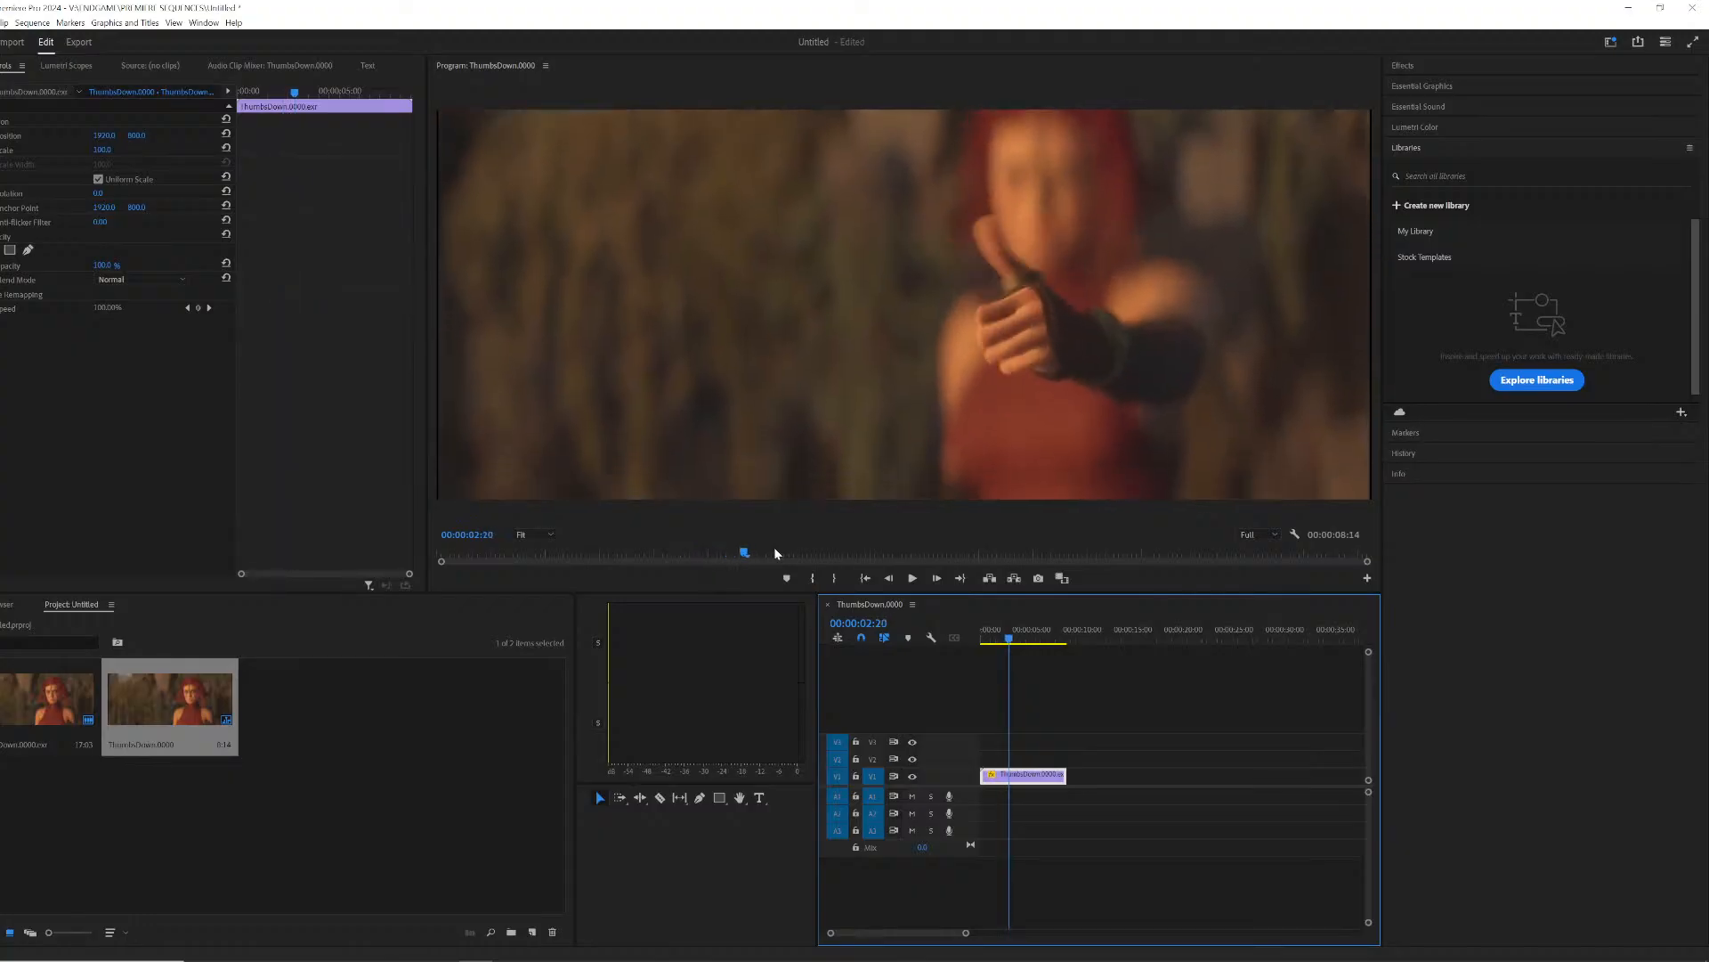
key("Right")
key("Right")
key("Right")
key("Right")
key("Right")
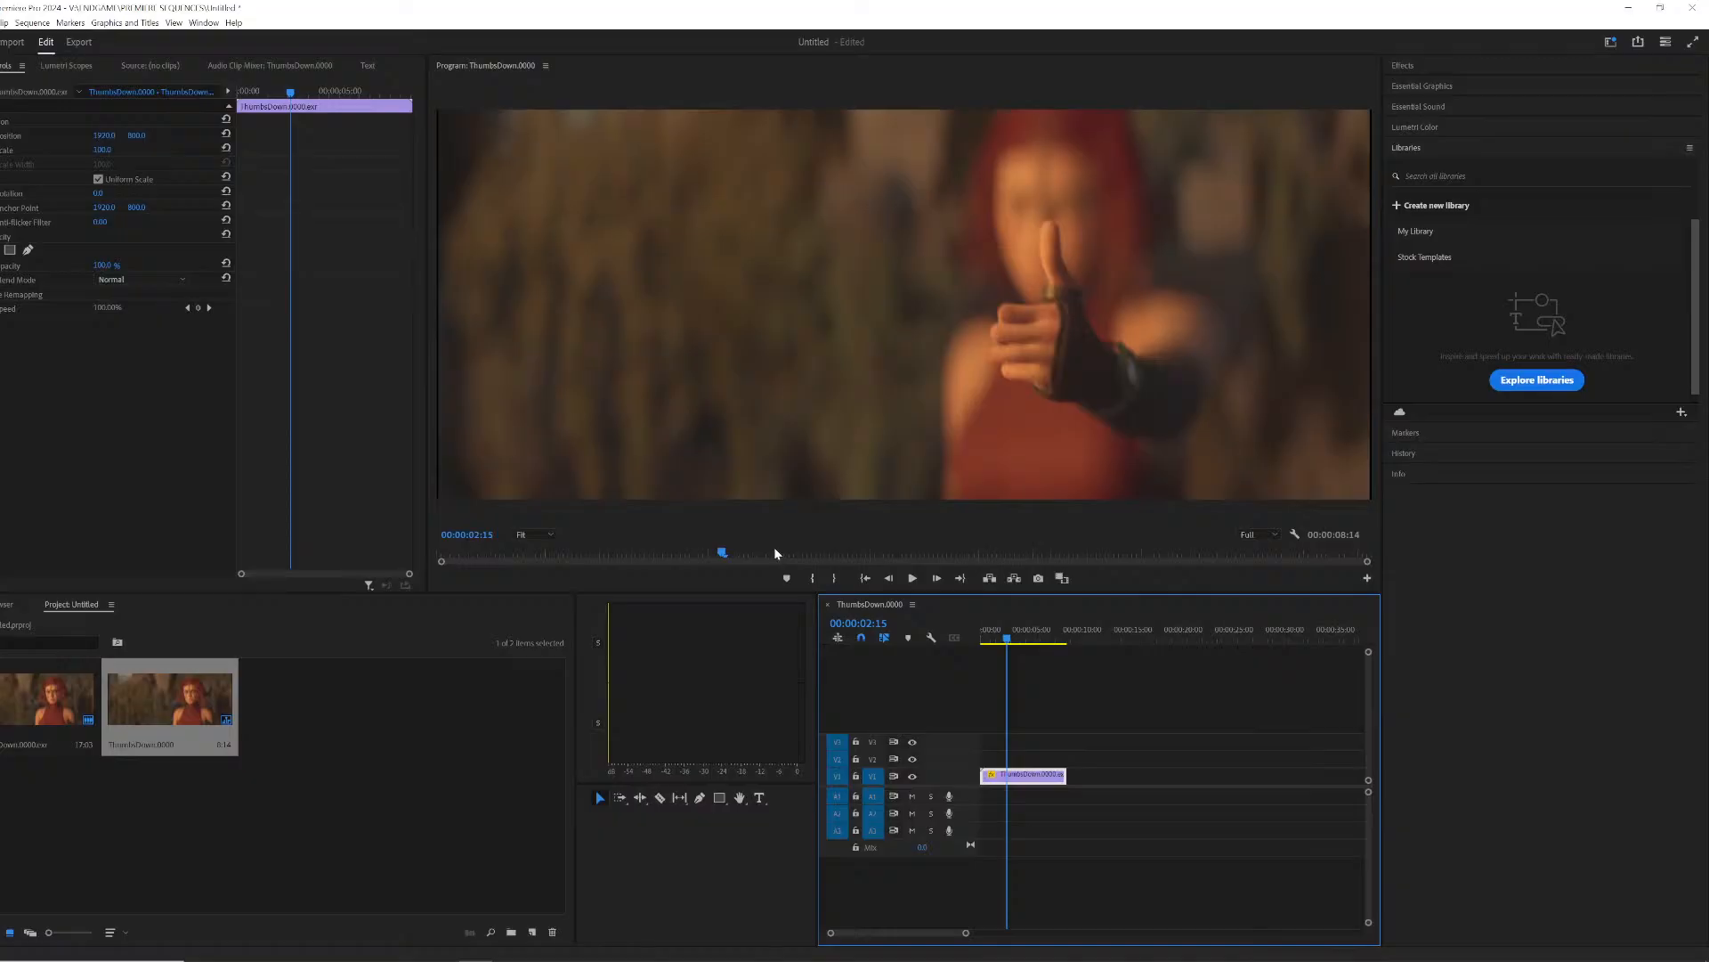
key("Right")
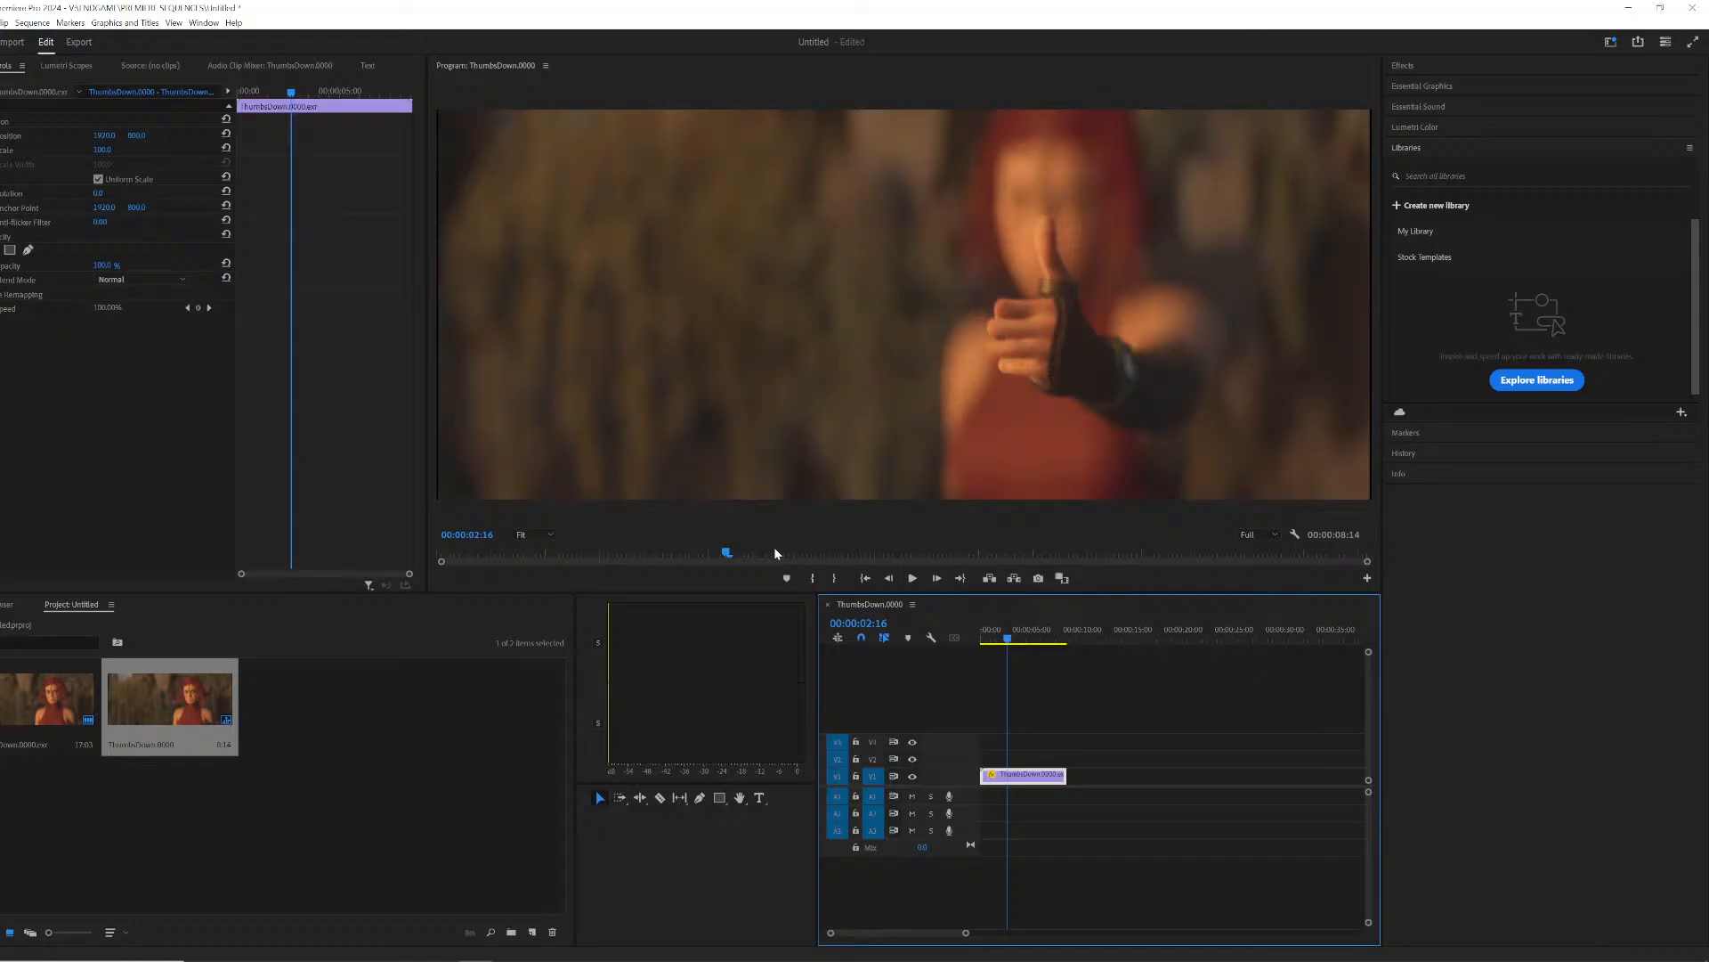
key("space")
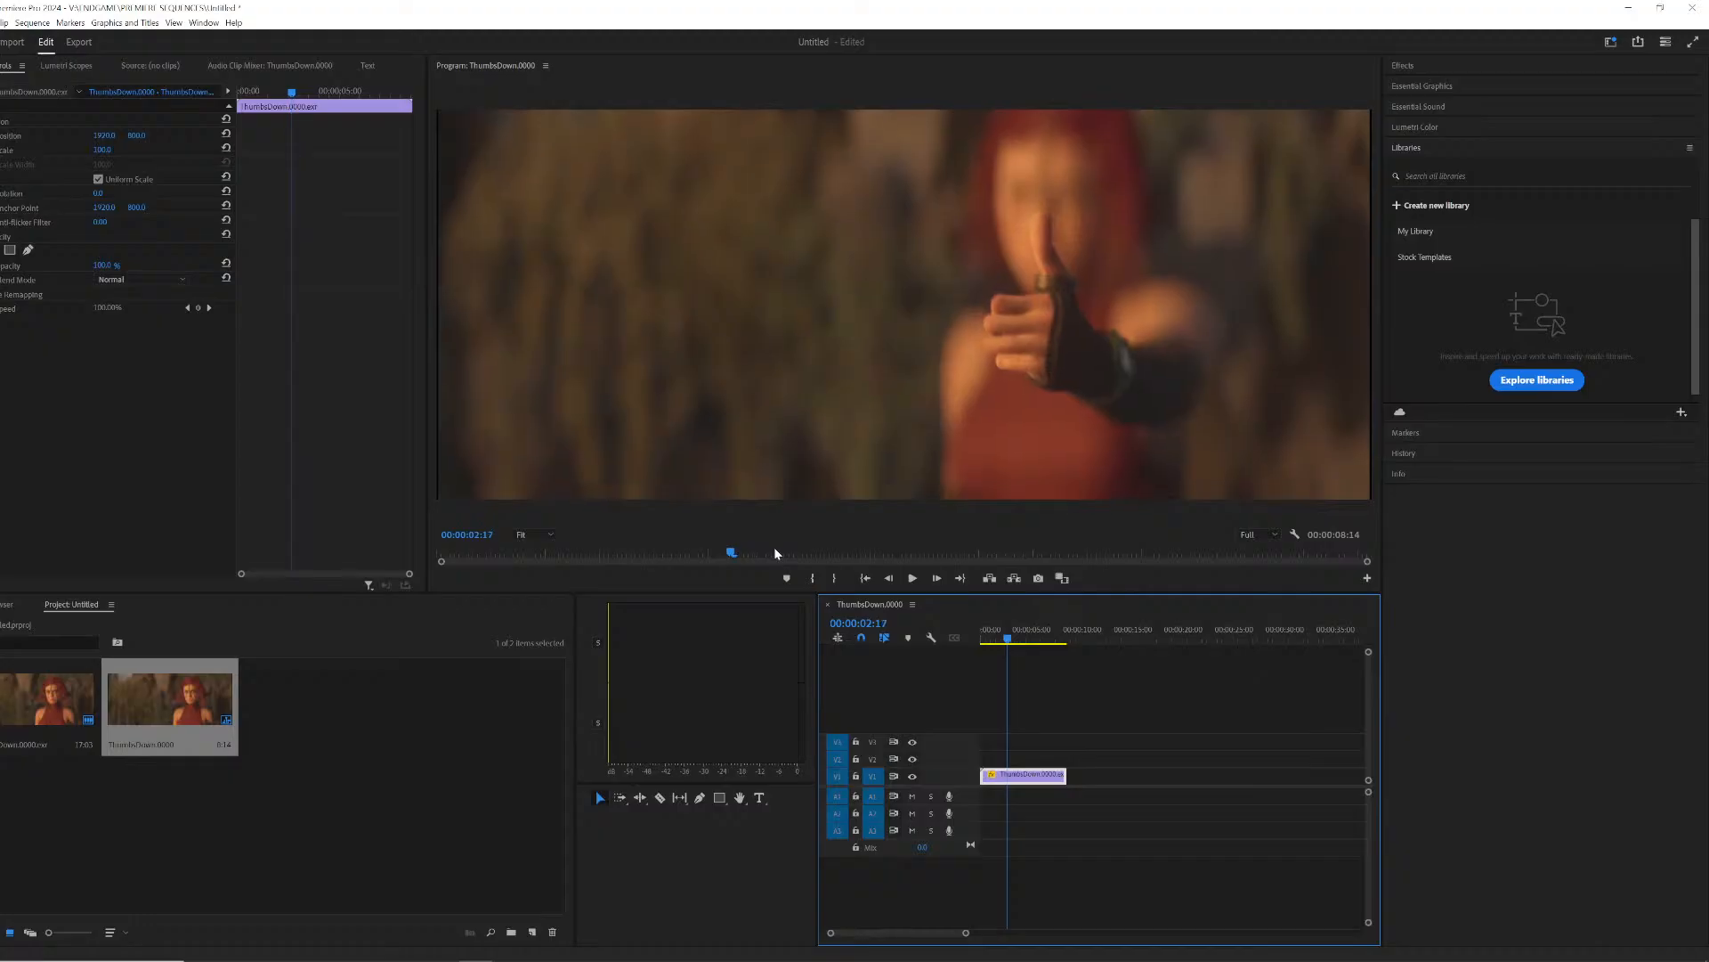
Step: Move frame by frame through the thumbs-down gesture and return to about 00:00:02:09 to examine the hand's motion
key("Left")
key("Left")
key("Left")
key("Left")
key("Left")
key("Left")
key("Left")
key("Left")
key("Left")
key("Left")
key("Left")
key("Left")
key("Left")
key("Left")
key("Left")
key("Left")
key("Left")
key("Left")
key("Left")
key("Left")
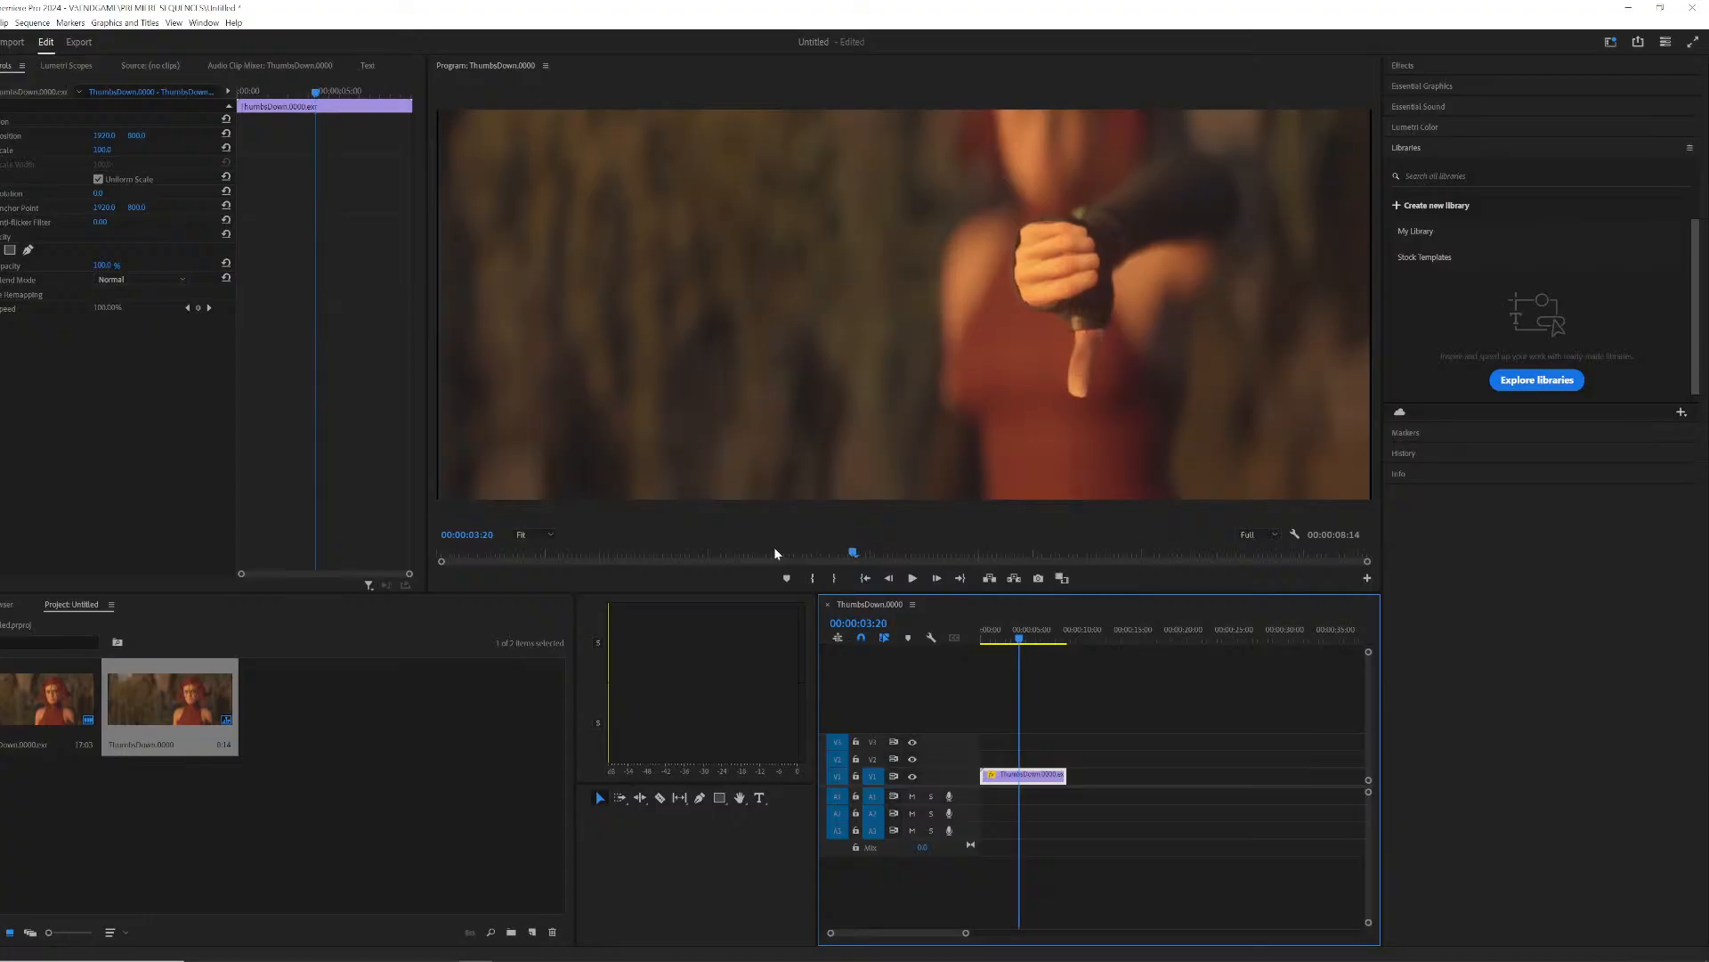
left_click(776, 553)
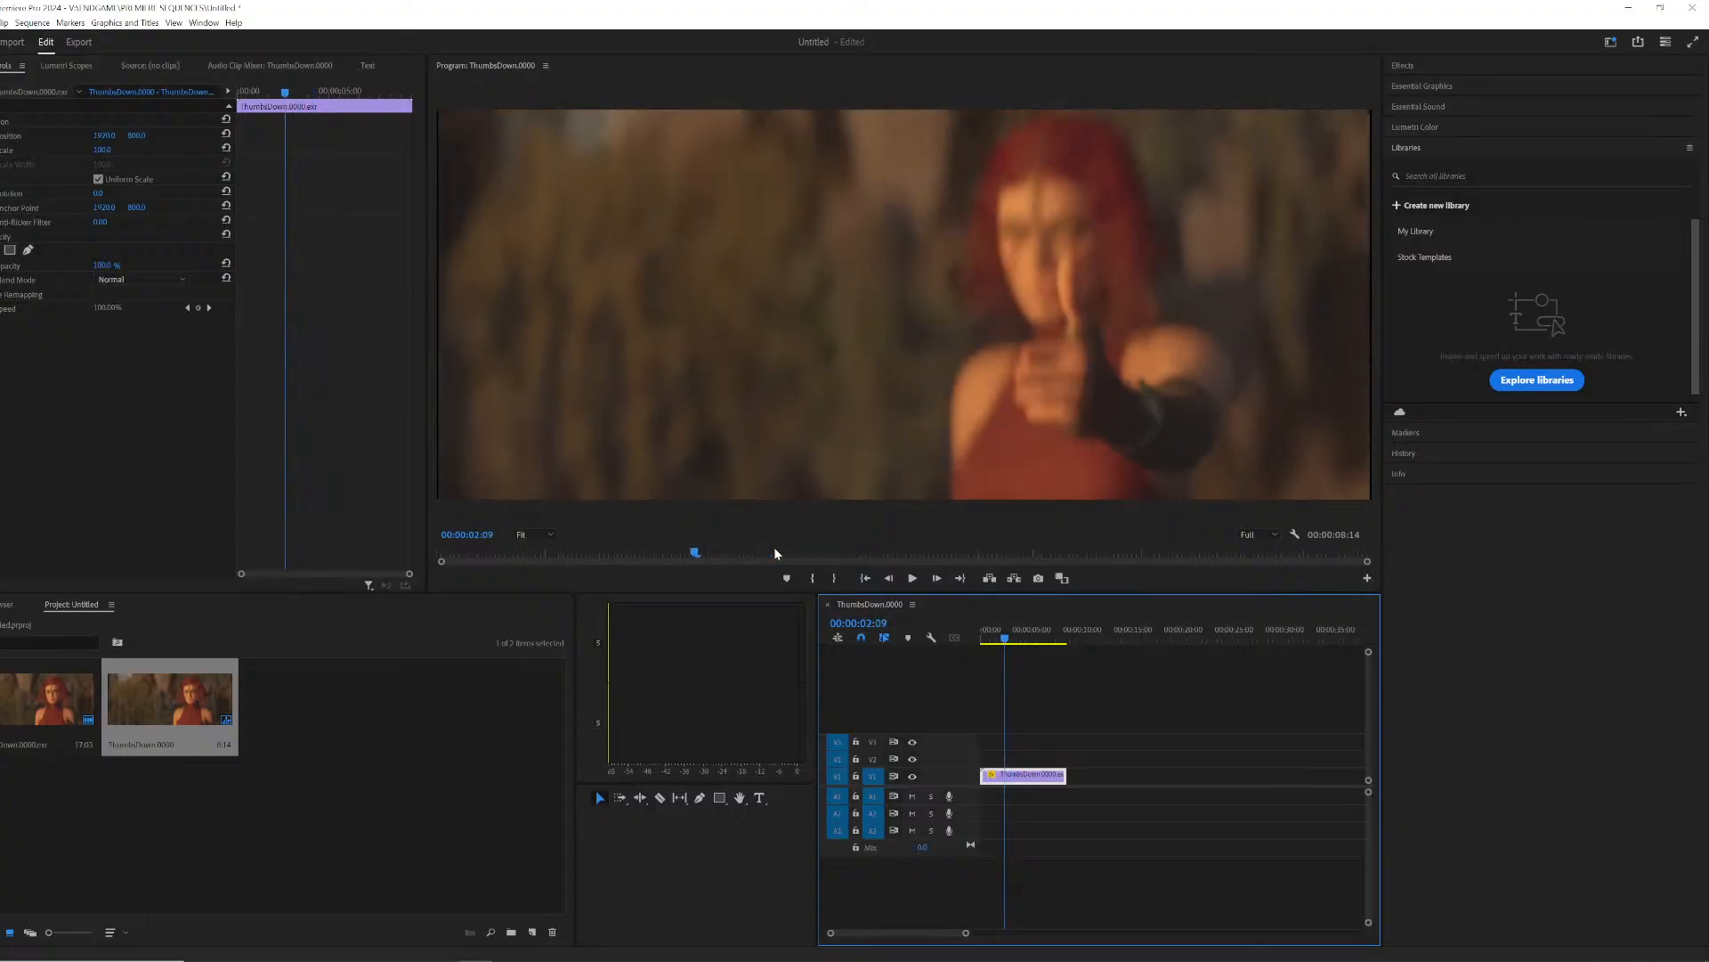
Step: Play the ThumbsDown clip from 00:00:02:09 and step through the frames of the arm lowering, up to about 00:00:05:09
key("space")
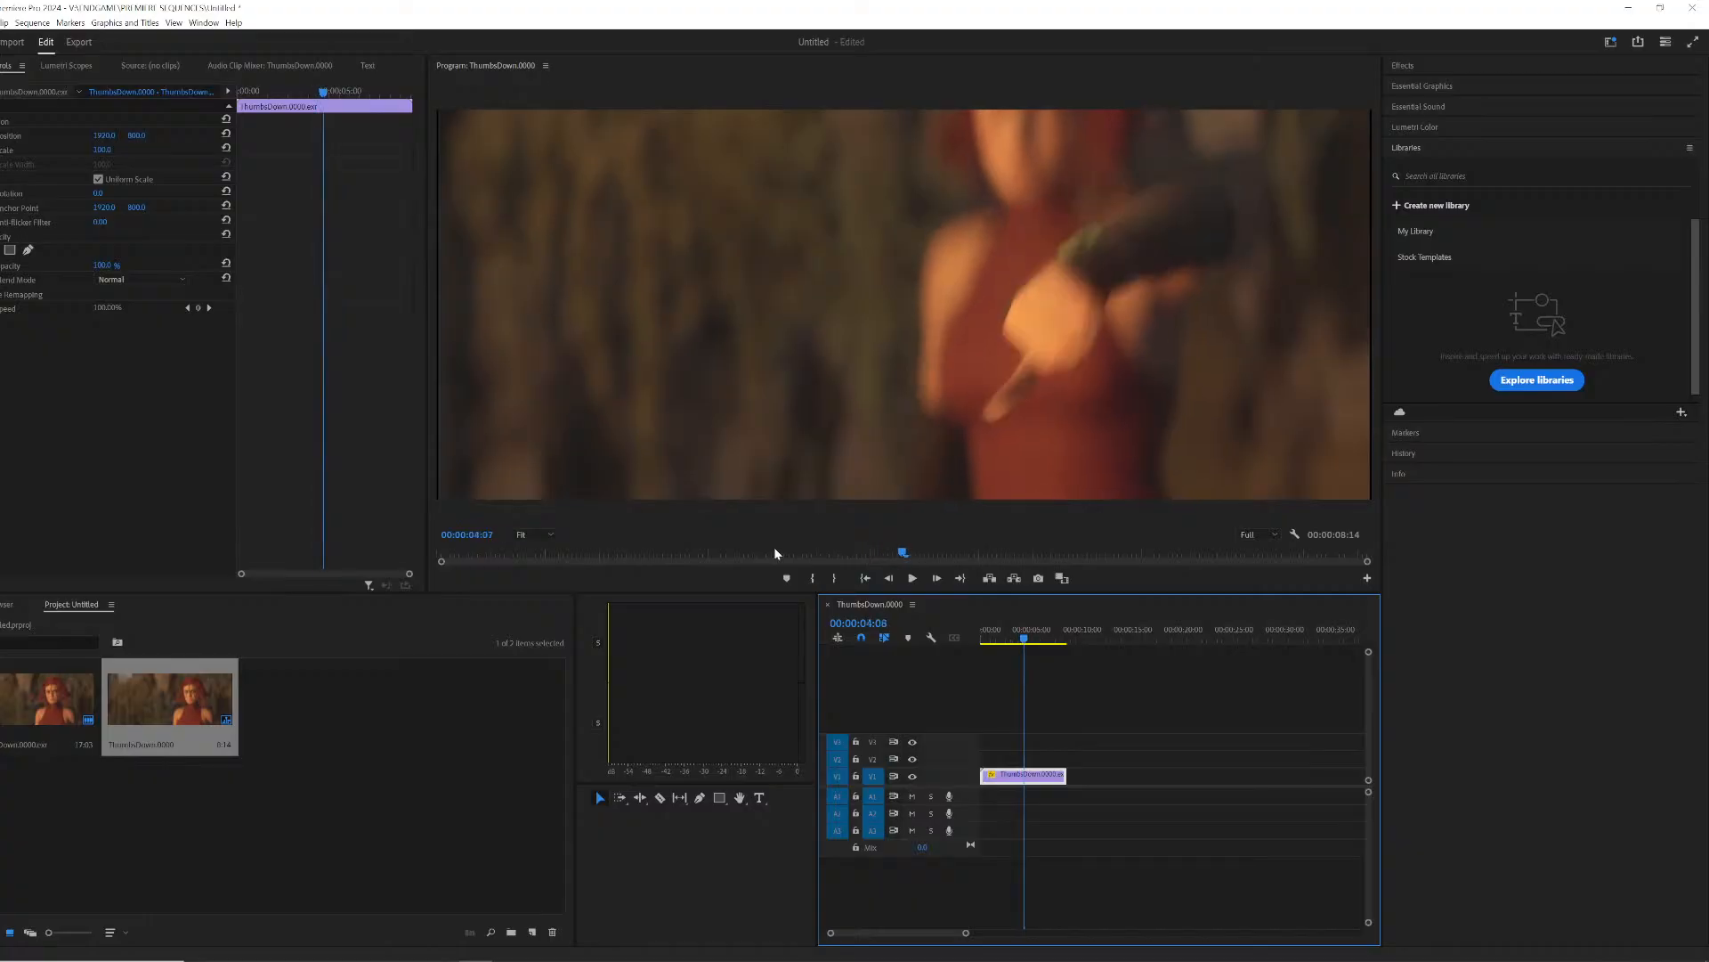
key("Right")
key("Right")
key("Right")
key("Right")
key("Right")
key("Right")
key("Right")
key("Left")
key("Left")
key("Left")
key("Left")
key("Left")
key("Left")
key("Left")
key("Left")
key("Left")
key("Left")
key("Left")
key("Left")
key("Left")
key("Left")
key("Left")
key("Left")
key("Left")
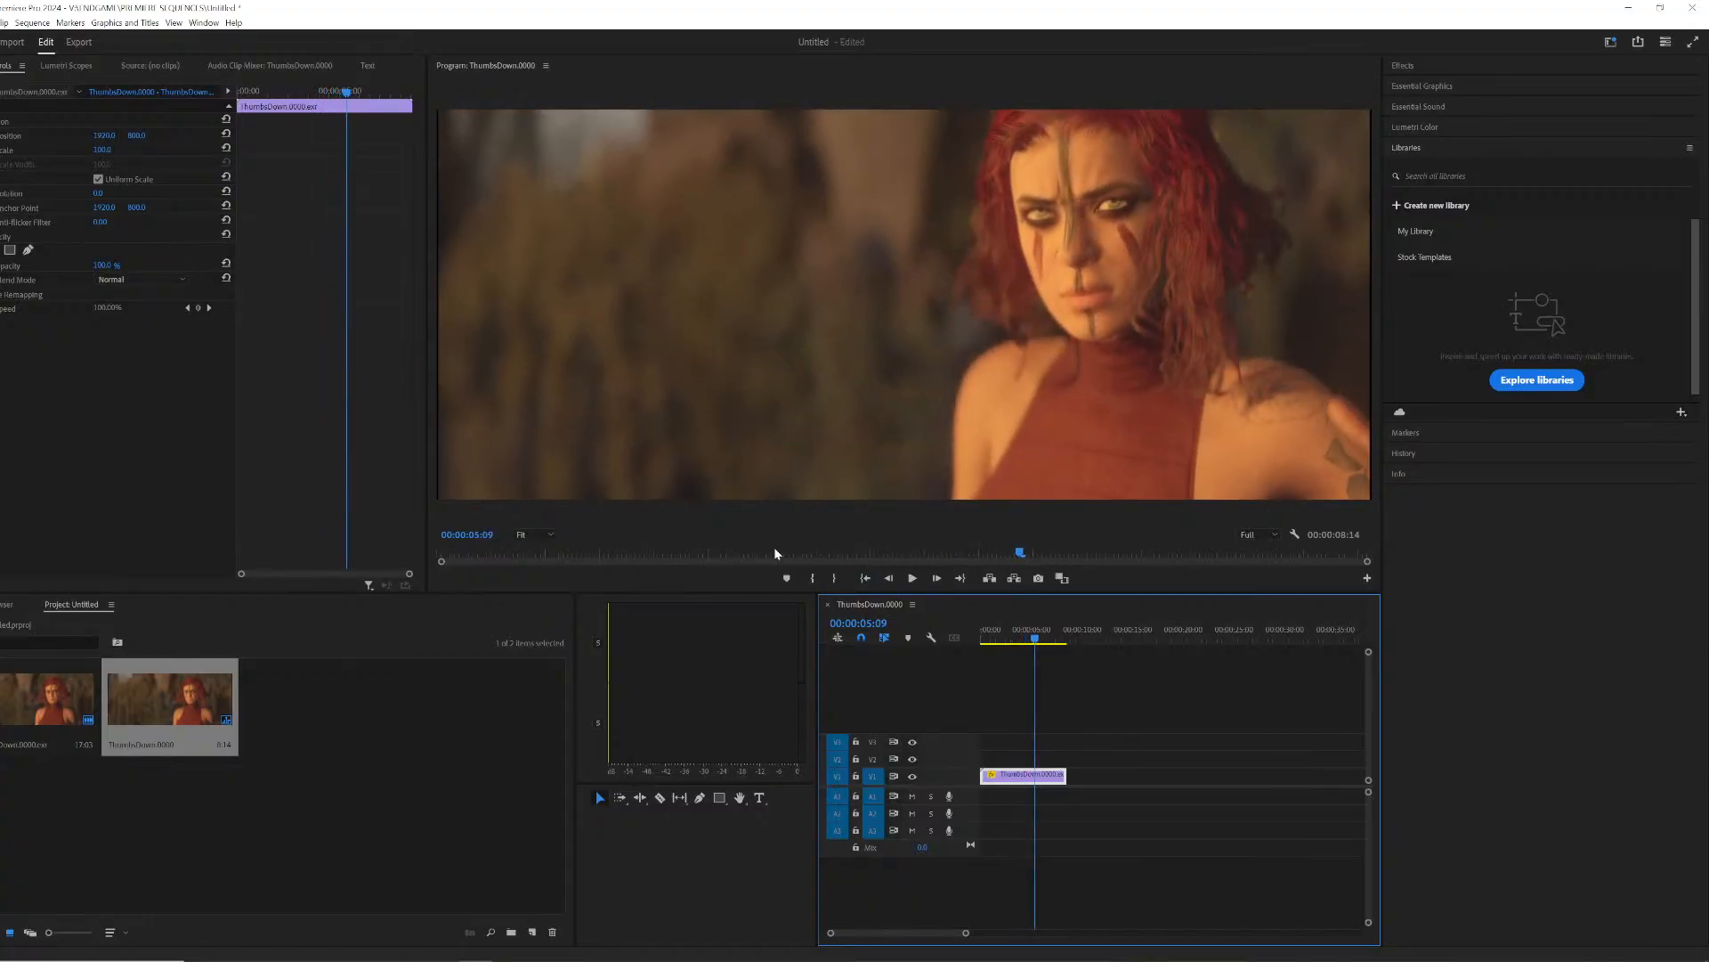
Step: Play the ThumbsDown clip in reverse to about 00:00:01:18, then forward in short bursts to 00:00:05:21
key("j")
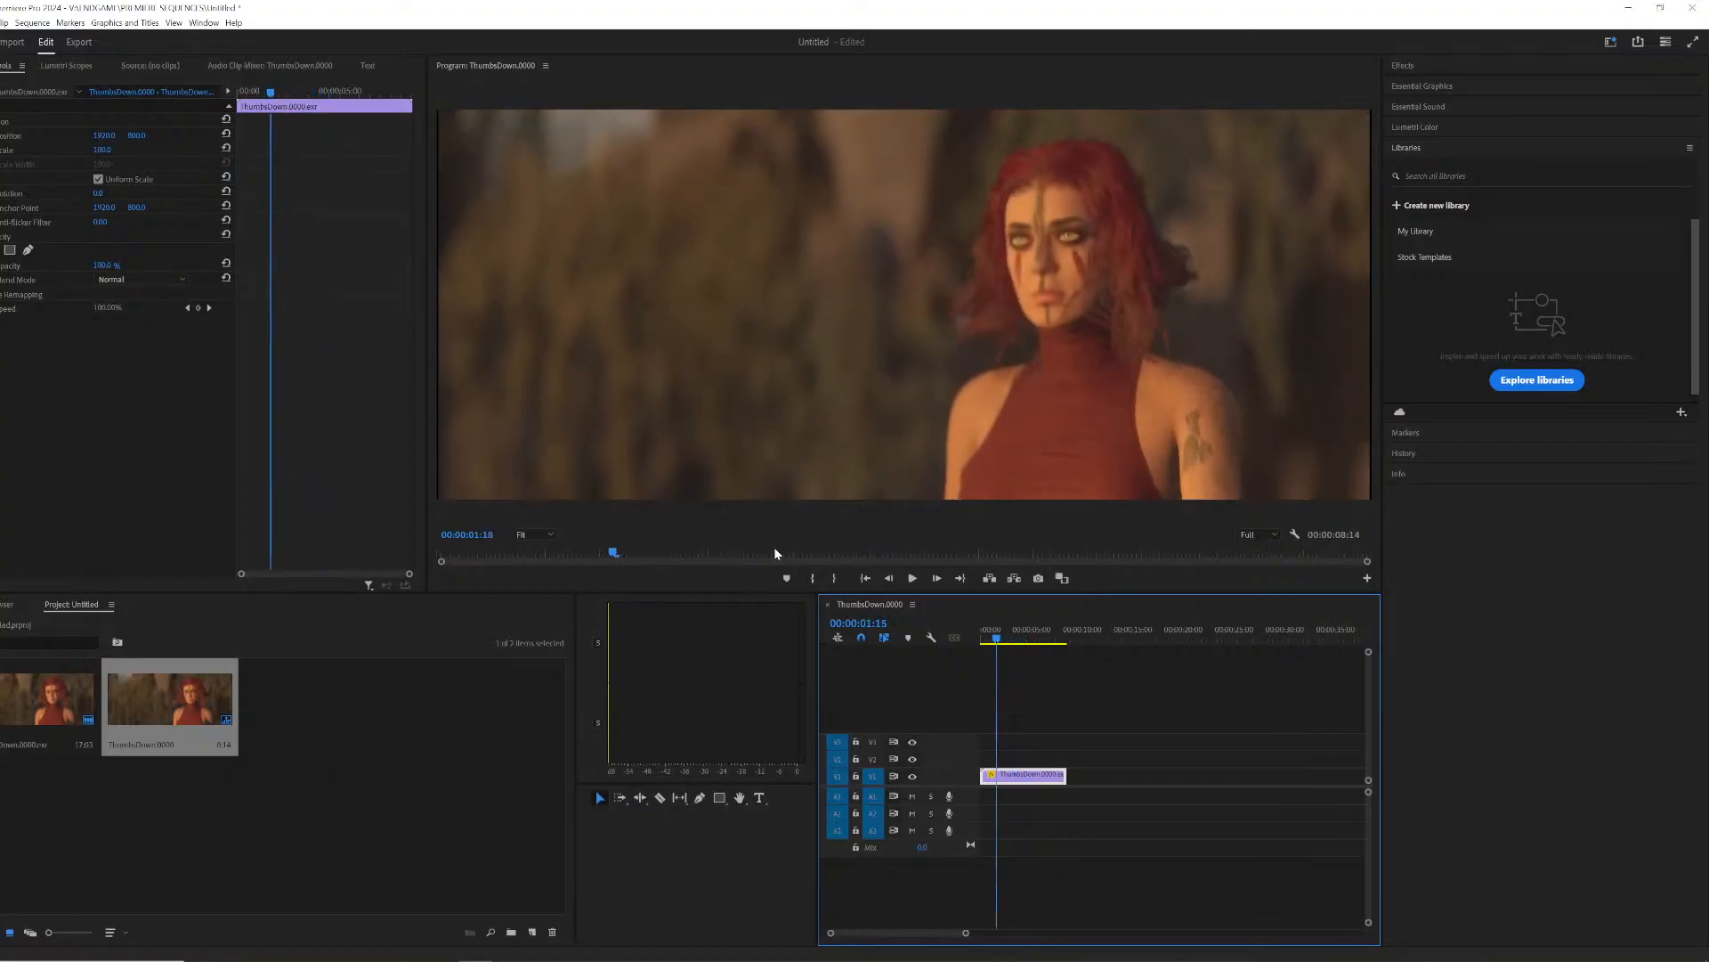
key("l")
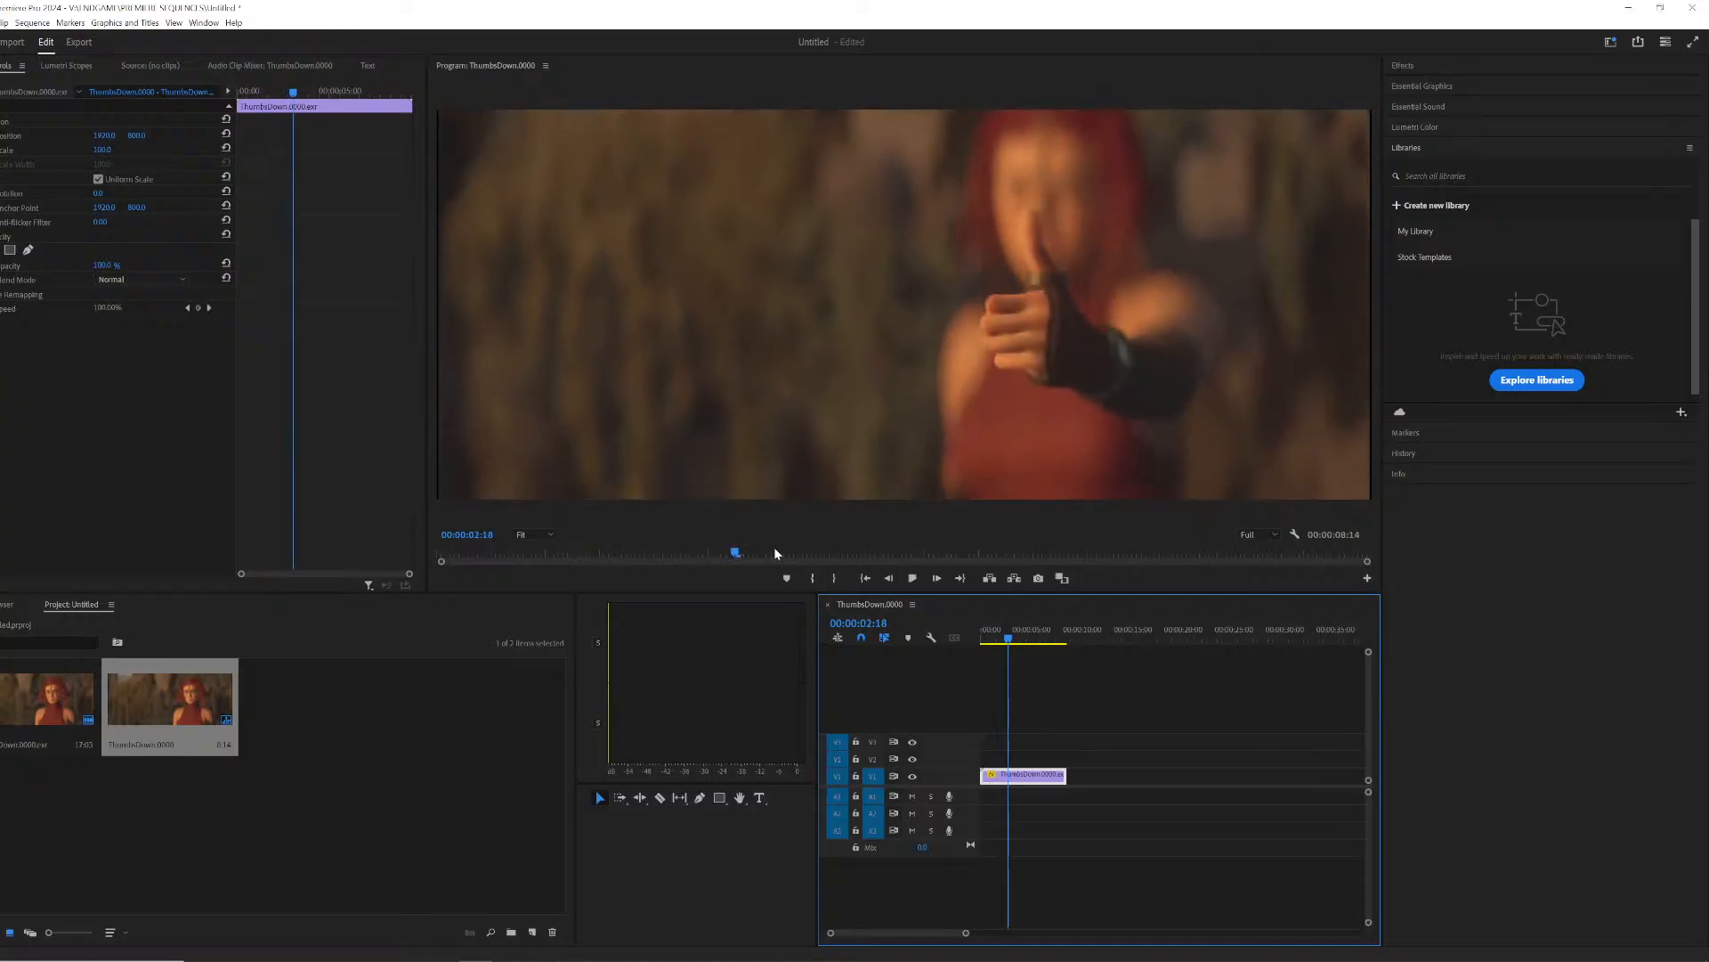
key("k")
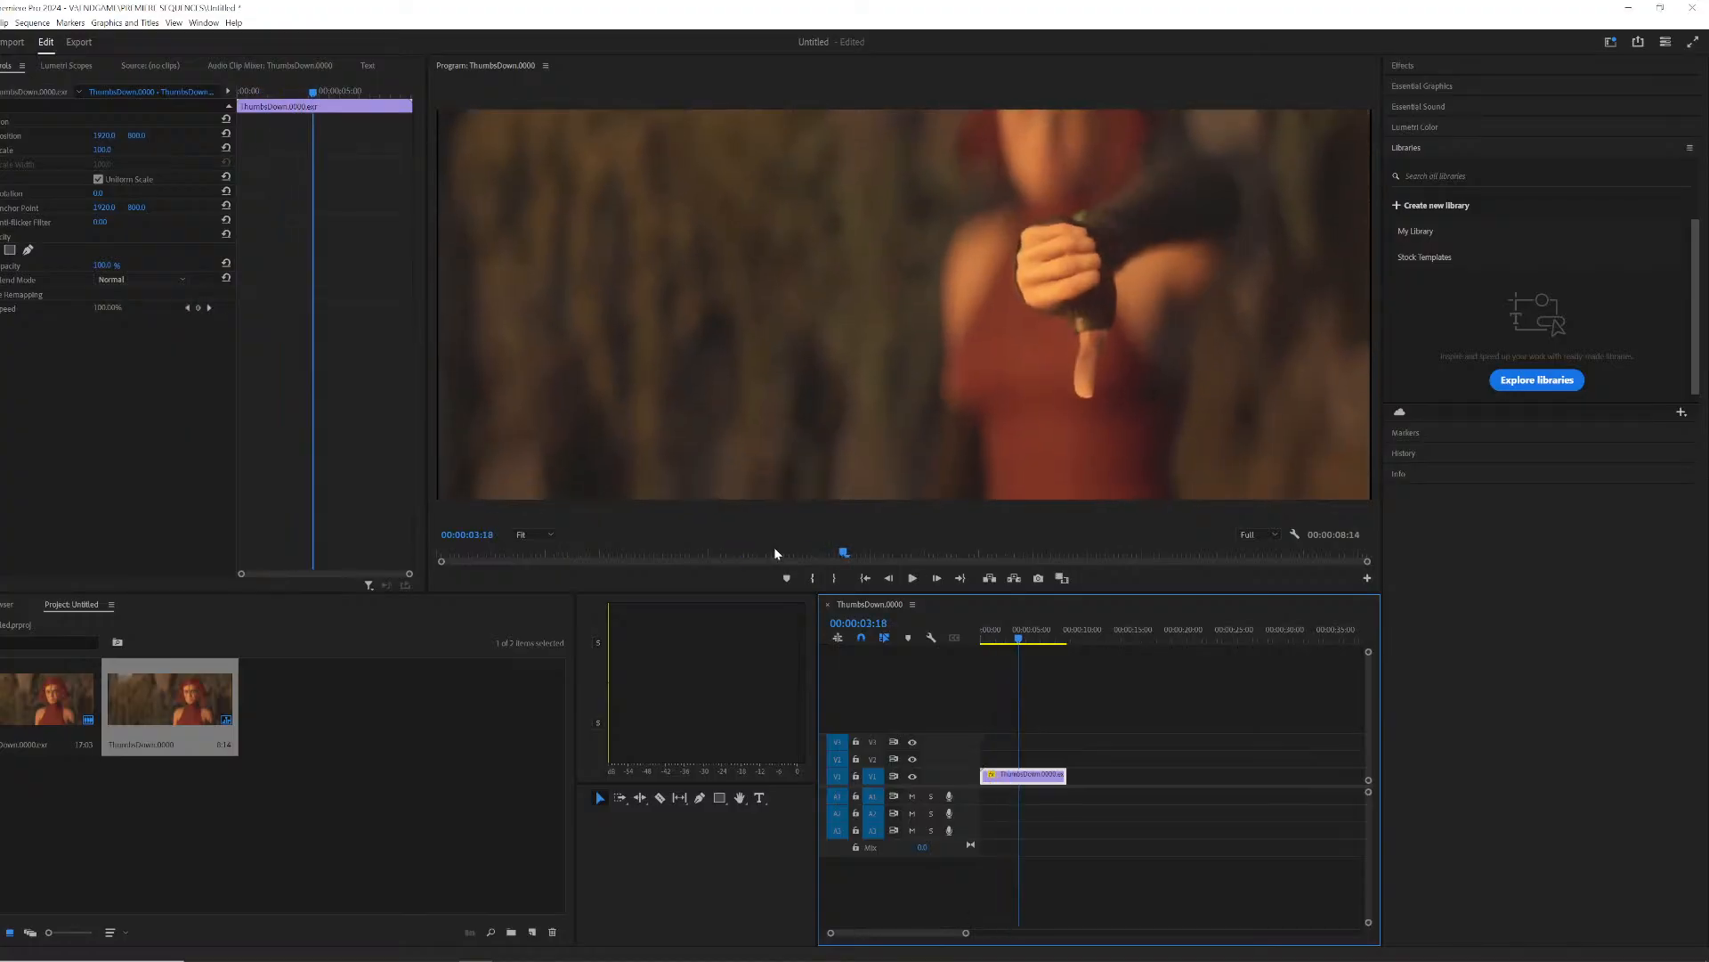
key("l")
key("k")
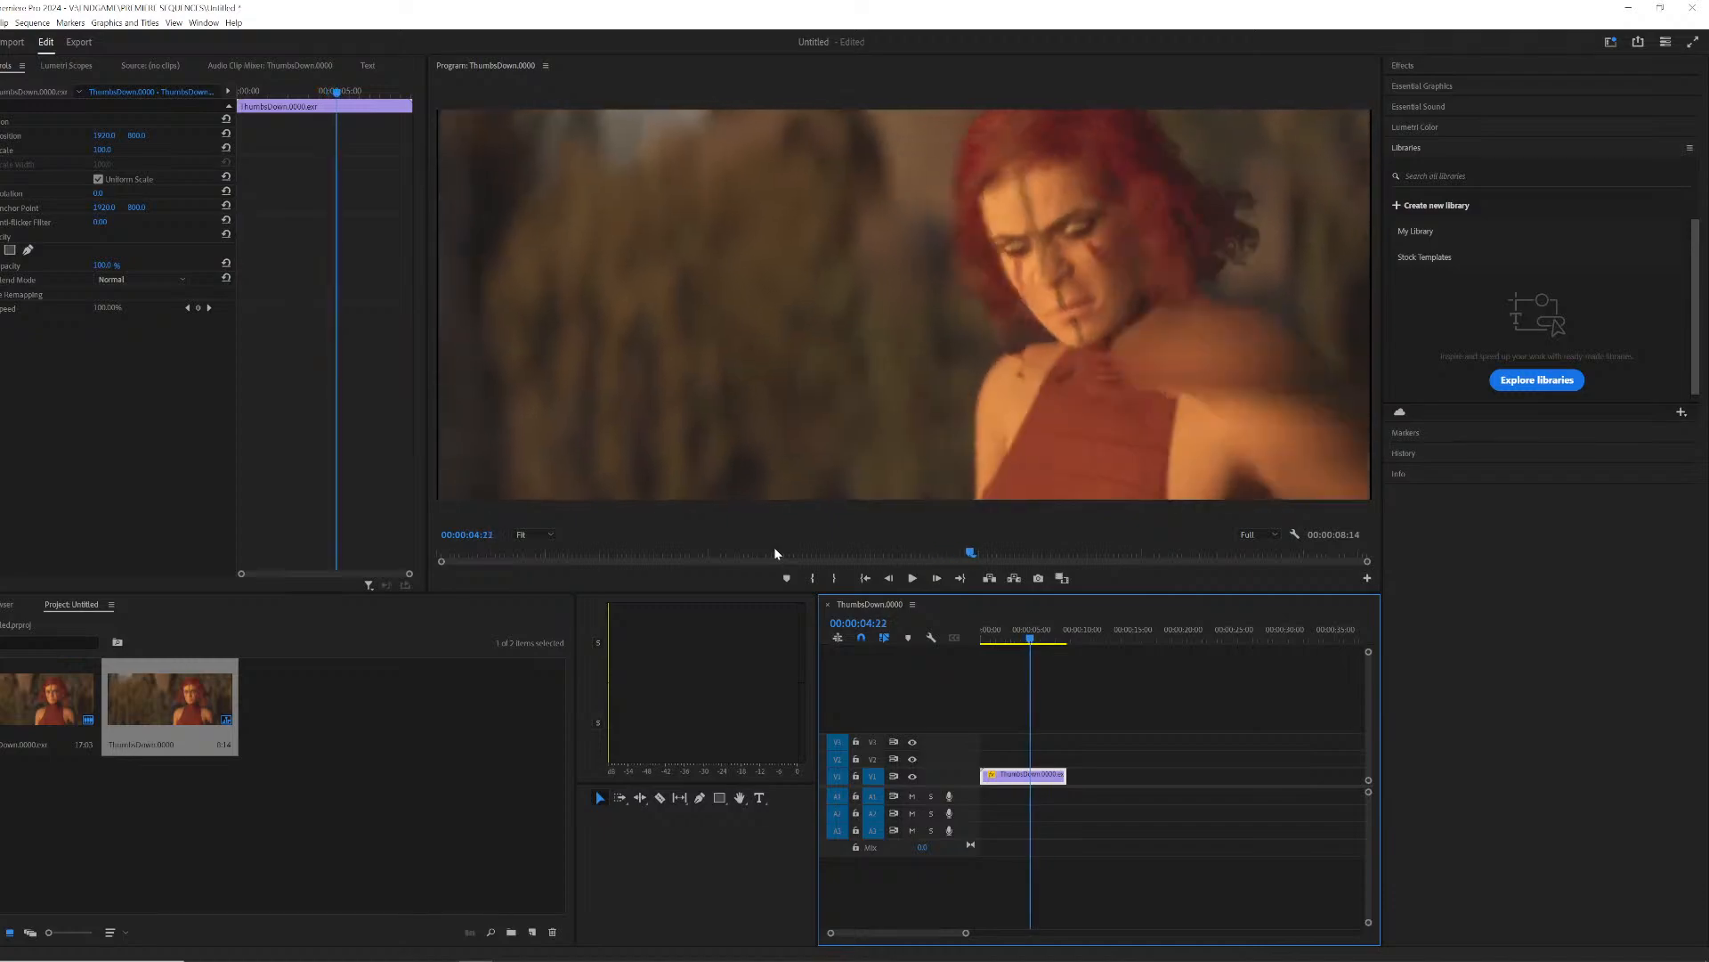
key("l")
key("k")
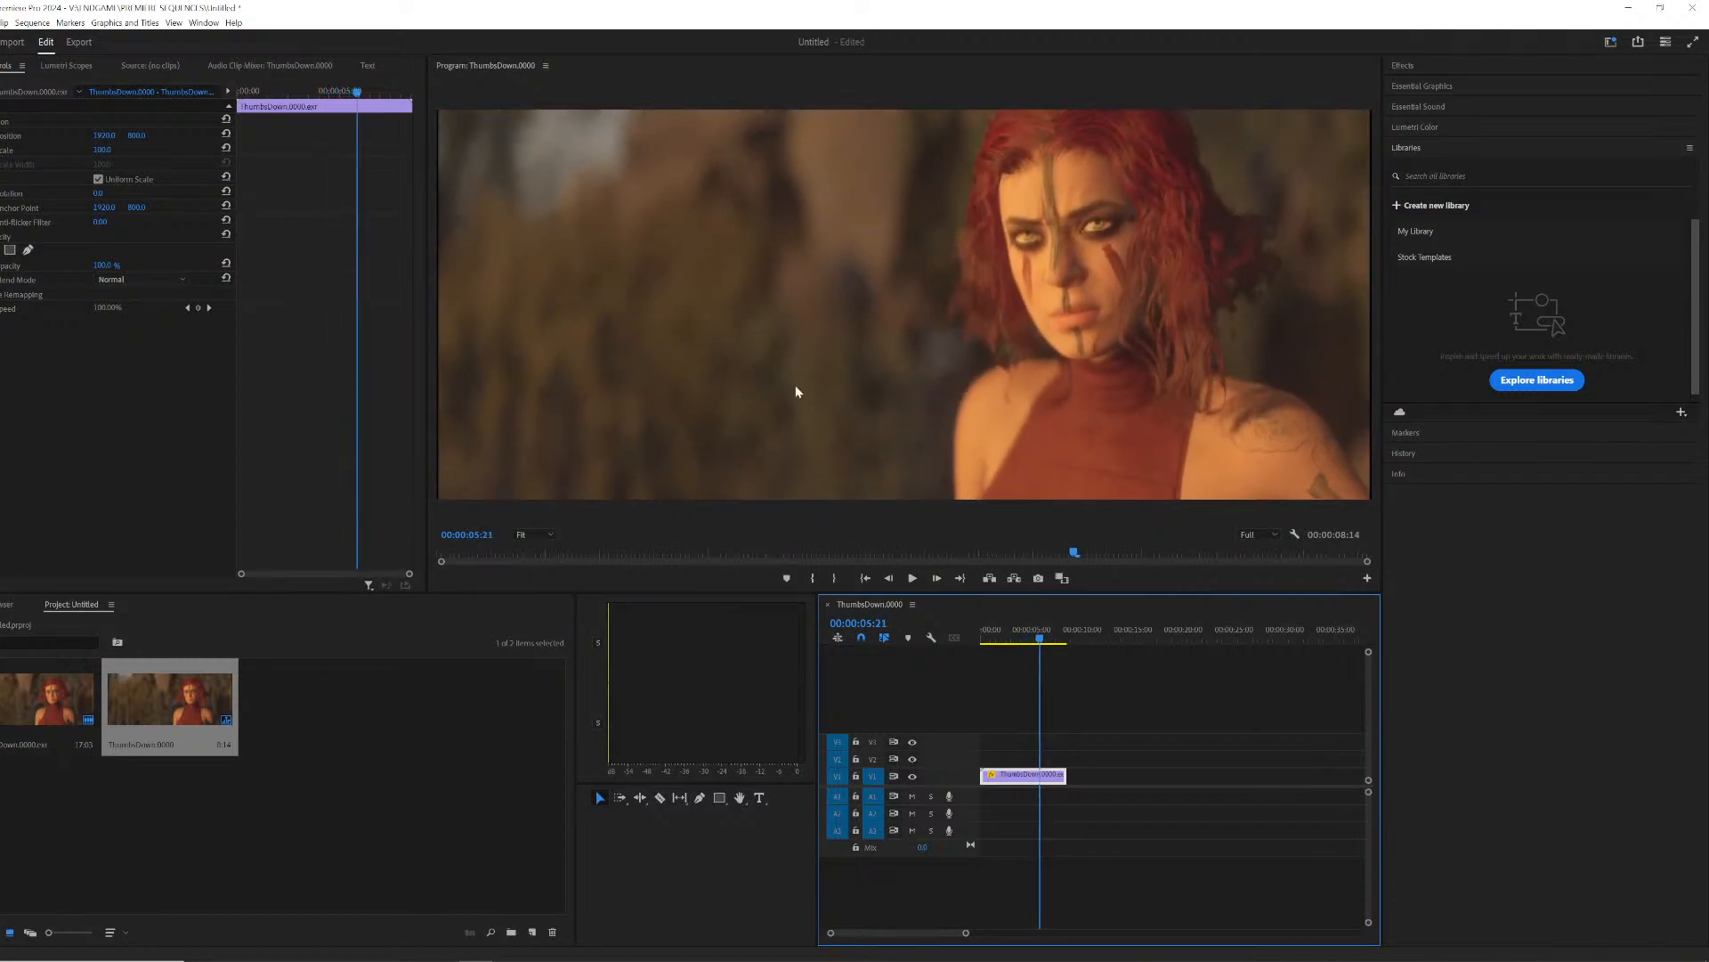
Step: Import the FALCONE render from the Rendering folder as an image sequence starting at falcone.0000
right_click(313, 722)
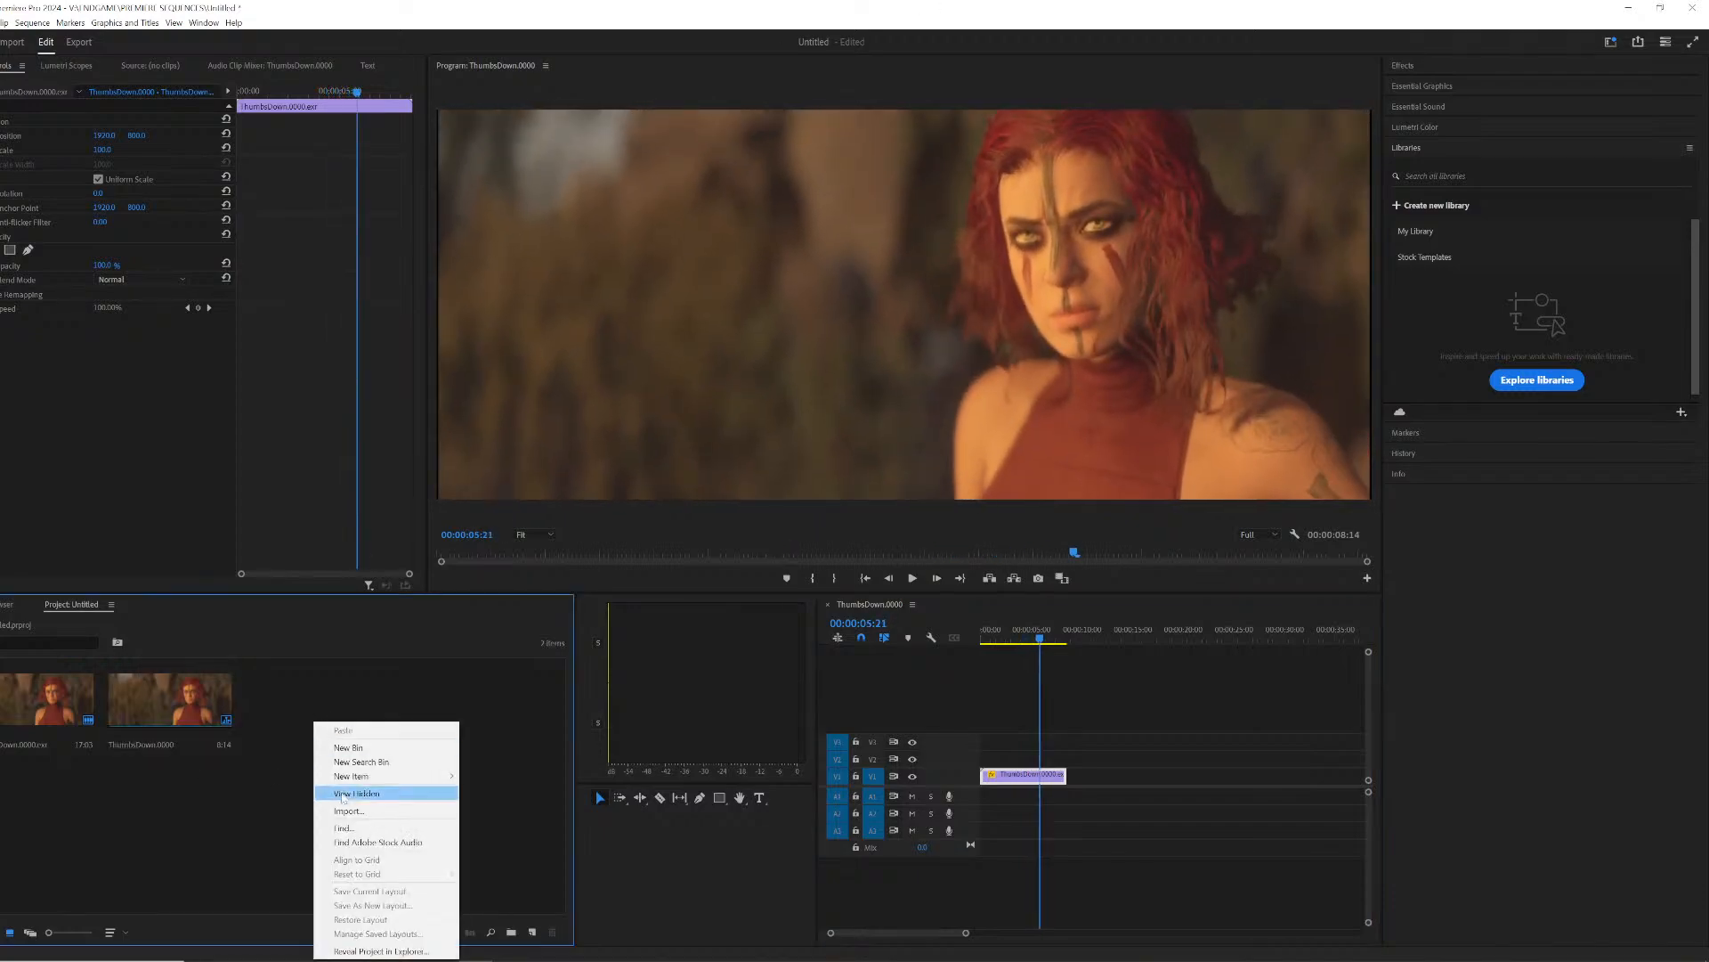
left_click(349, 811)
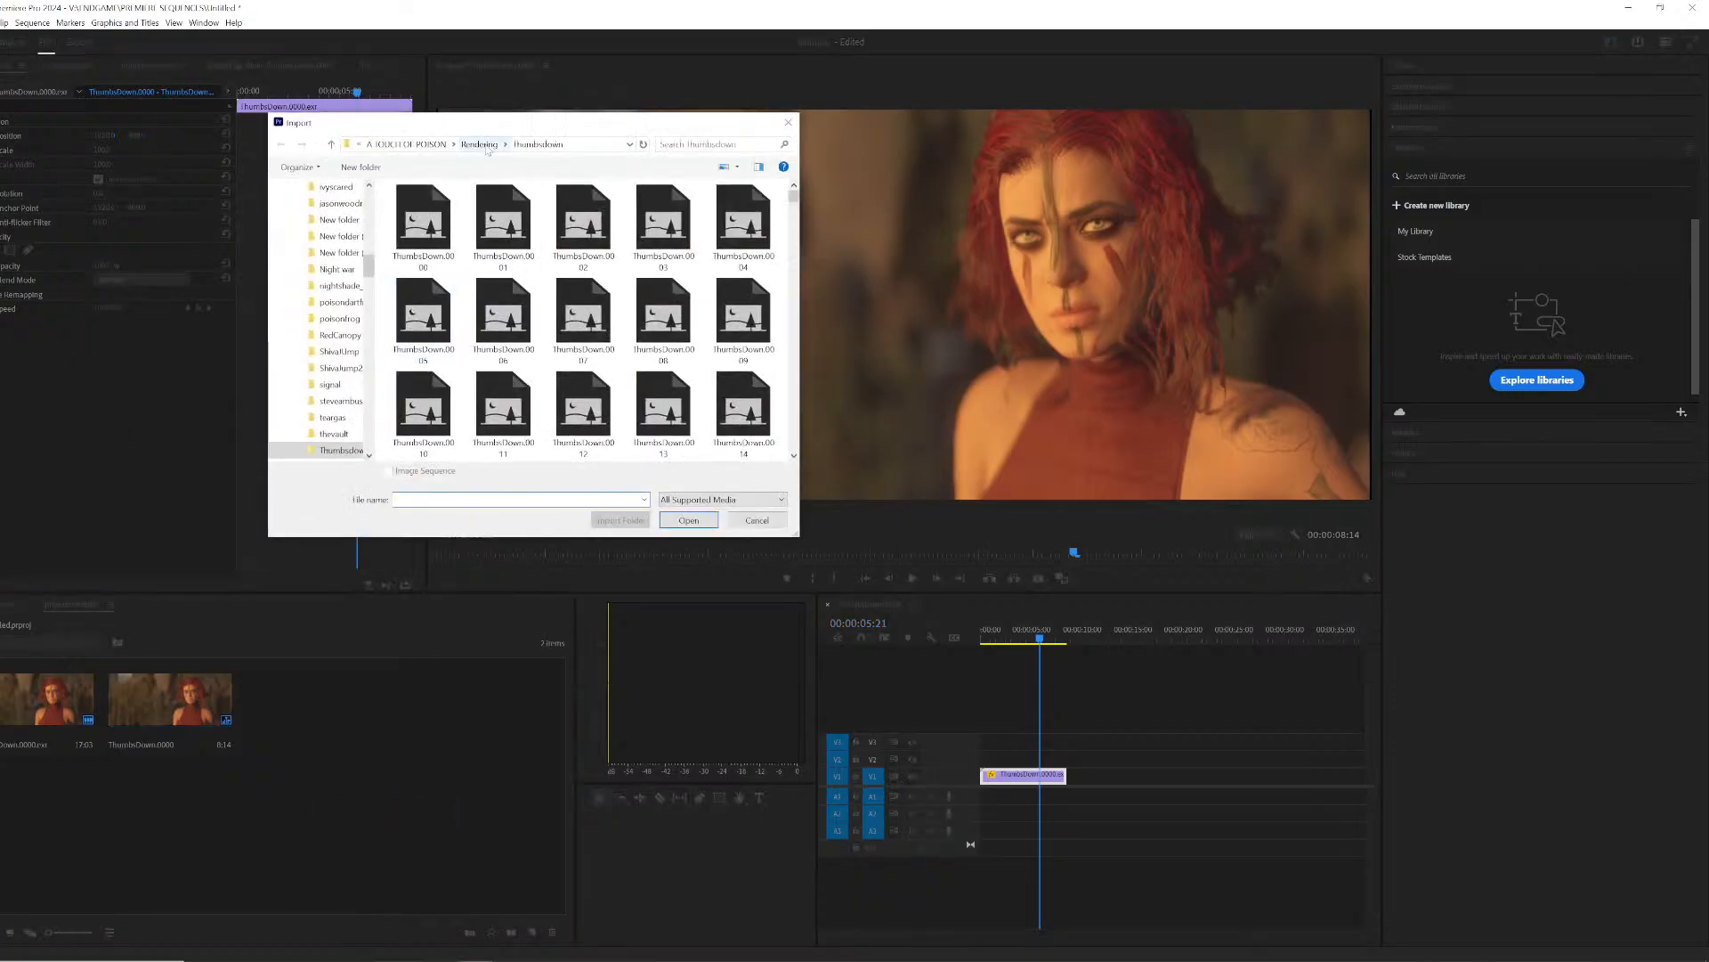
left_click(486, 146)
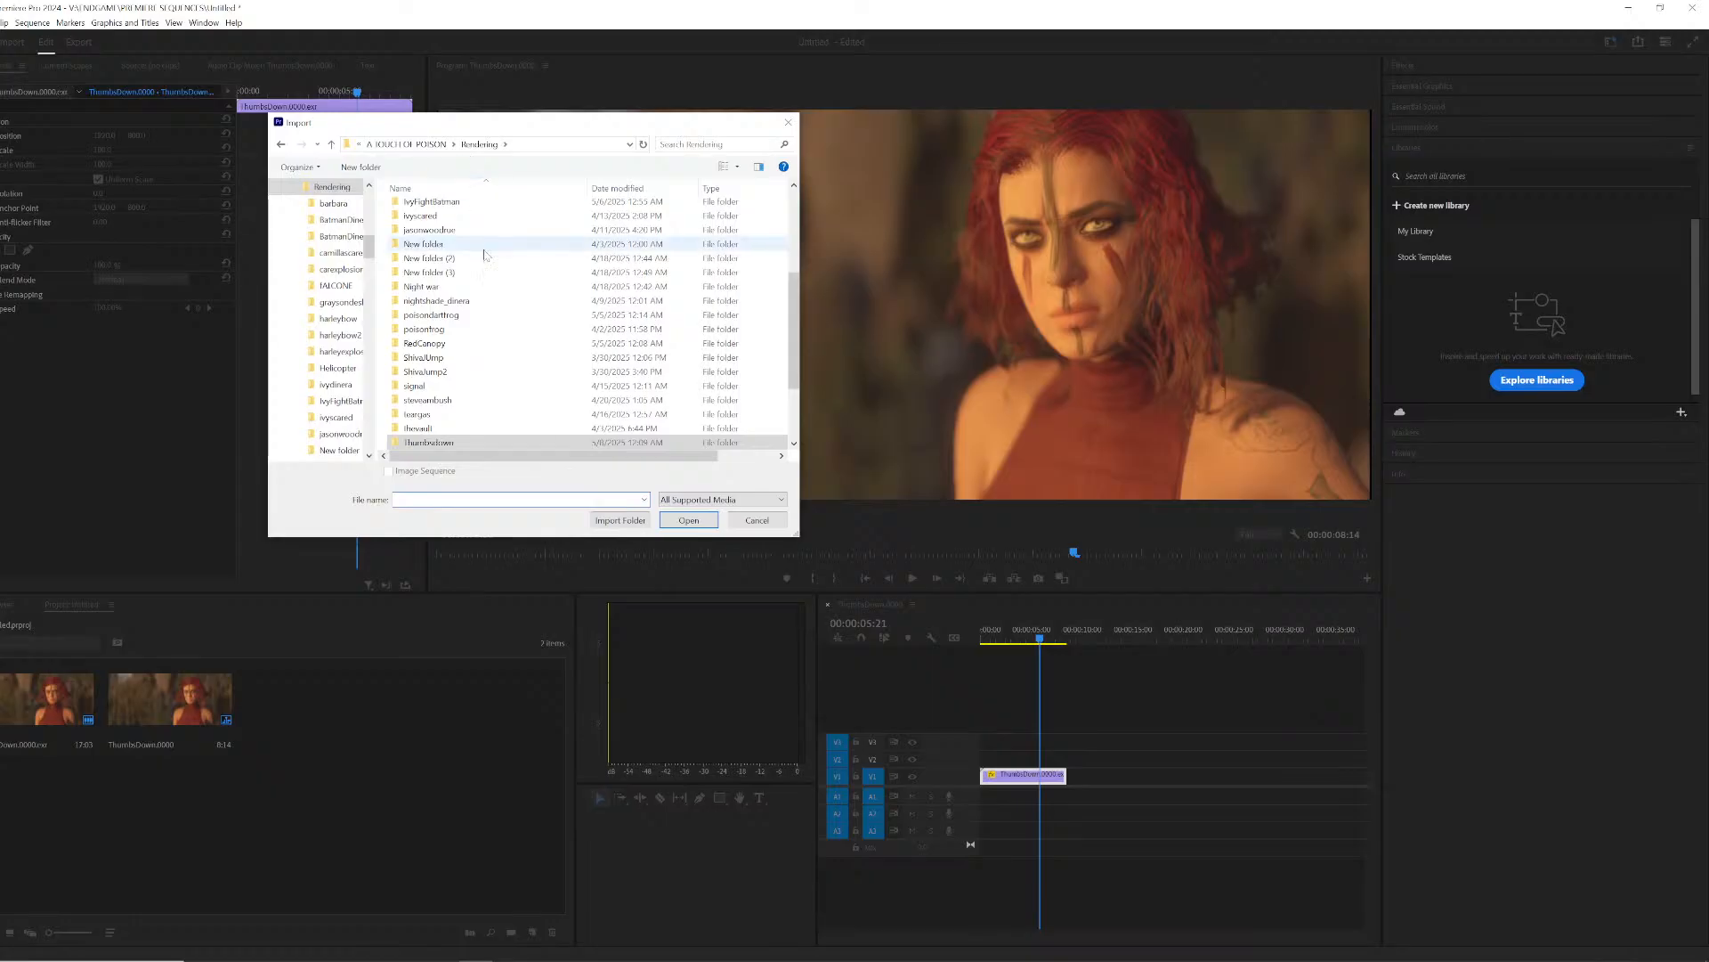
scroll(525, 388, "up", 4)
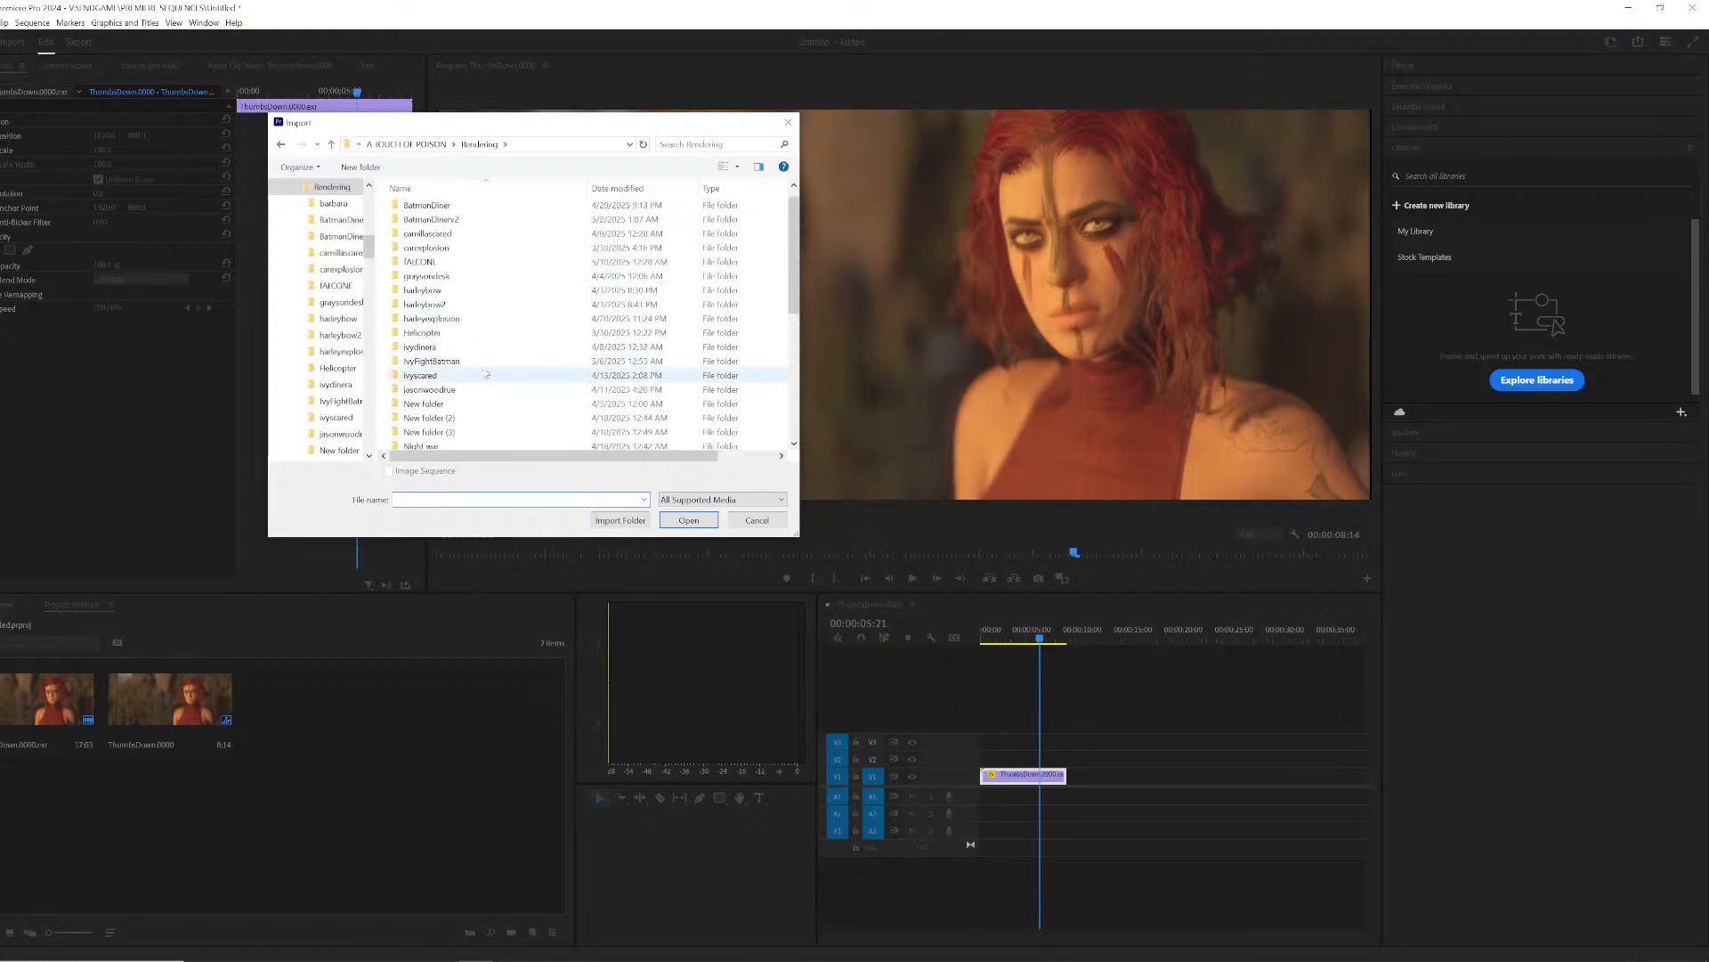
scroll(449, 315, "up", 1)
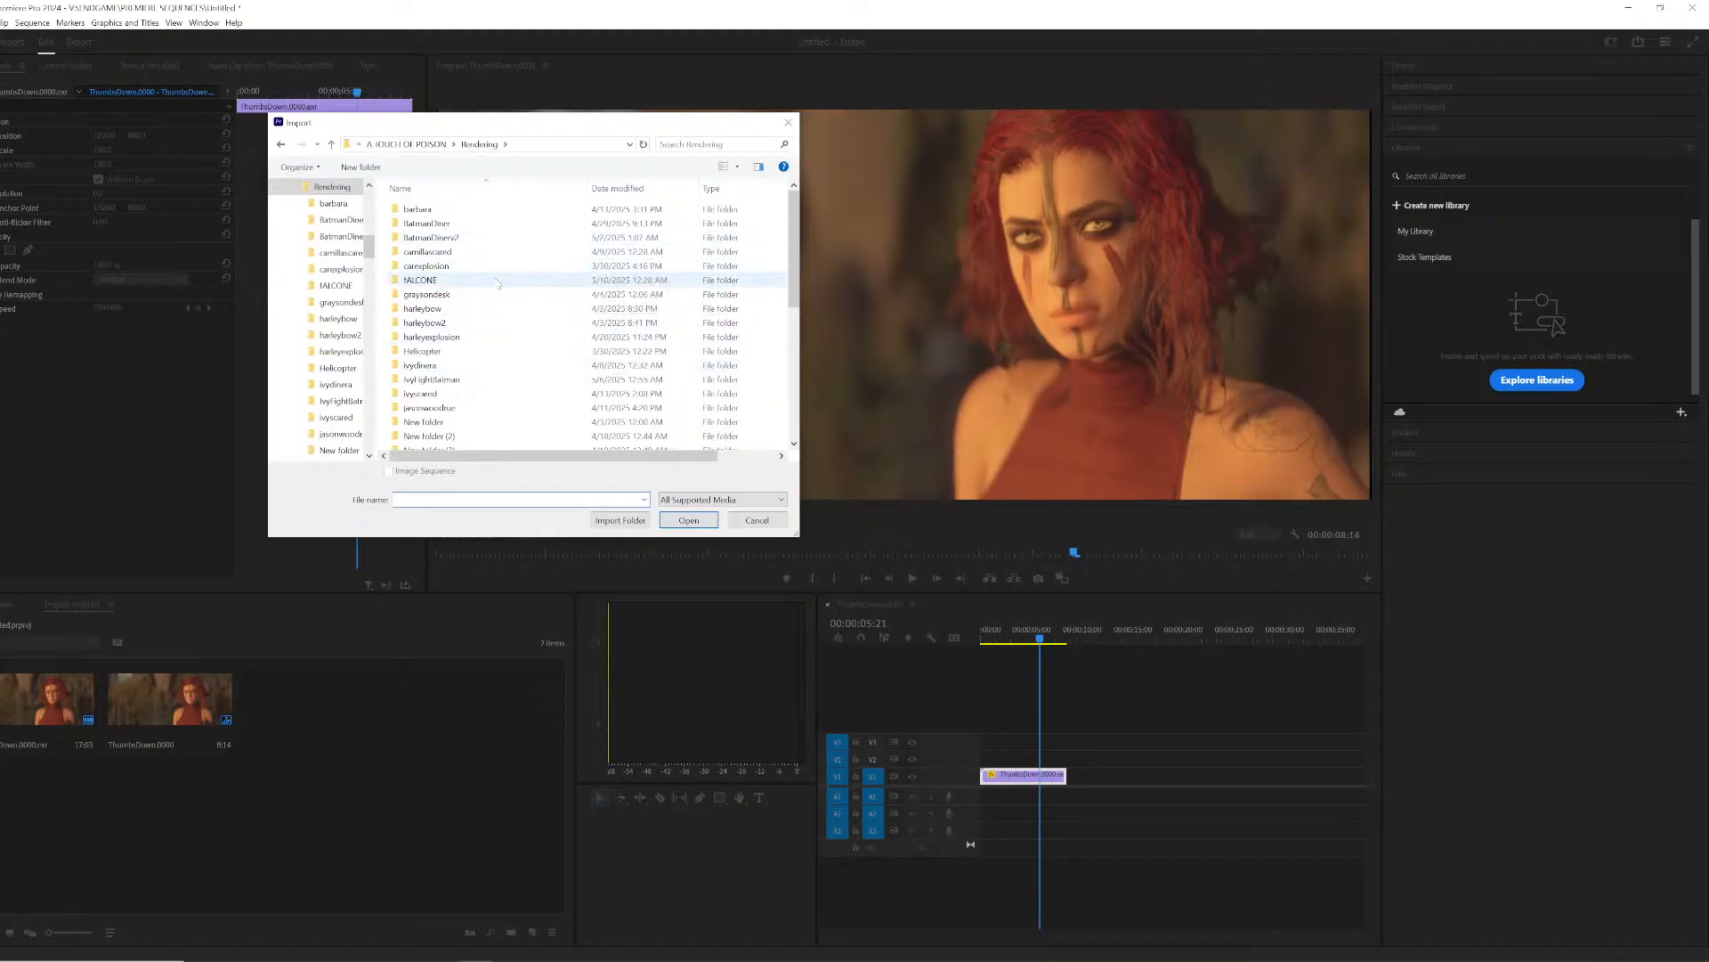
double_click(495, 282)
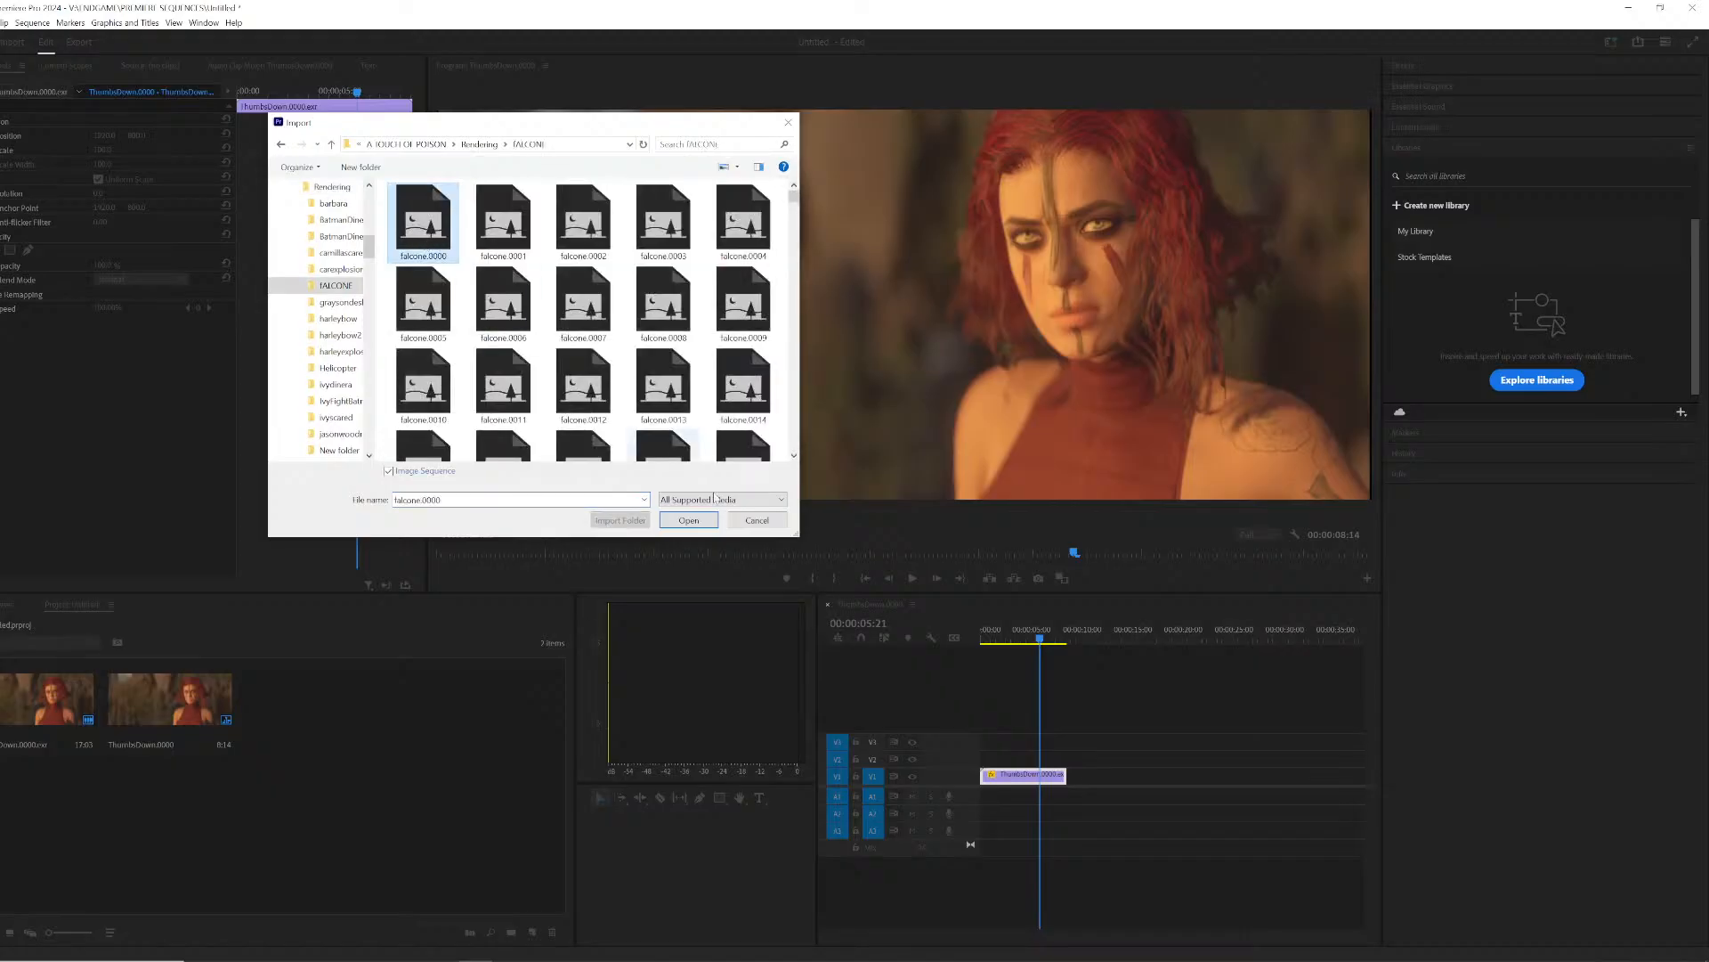
left_click(686, 522)
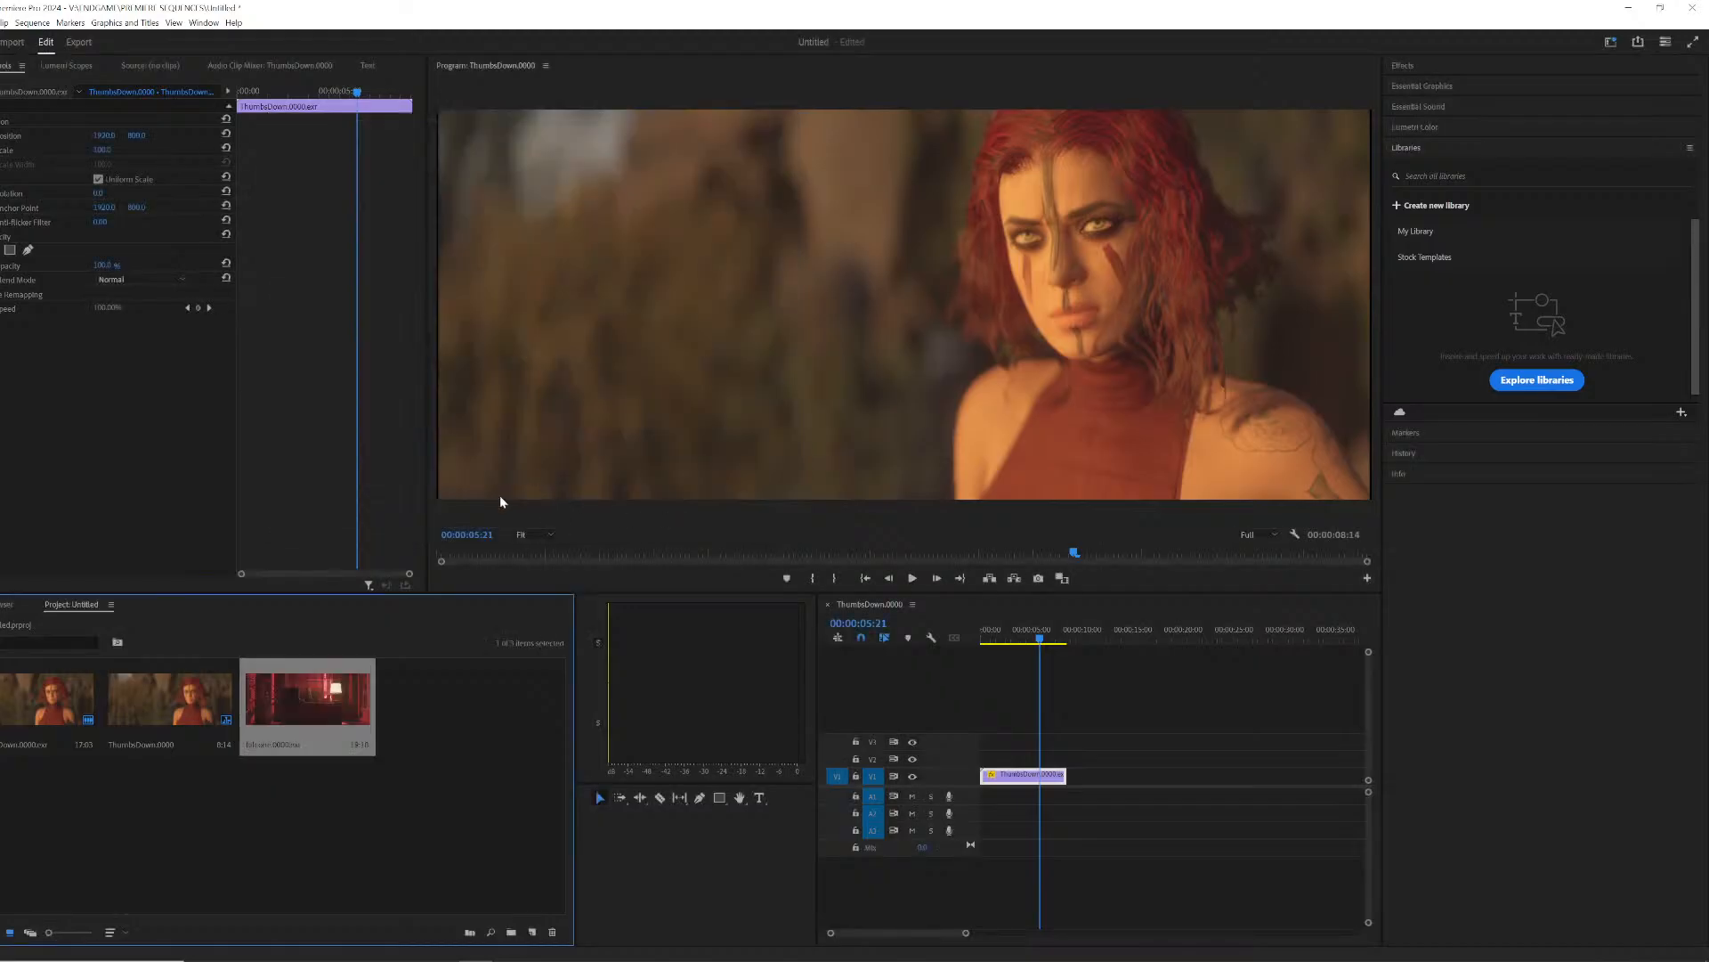
Step: Place the falcone sequence on video track V2 after the ThumbsDown clip and move the playhead into its opening seconds
left_click_drag(310, 711, 1104, 757)
left_click(1142, 637)
left_click_drag(1144, 640, 1113, 605)
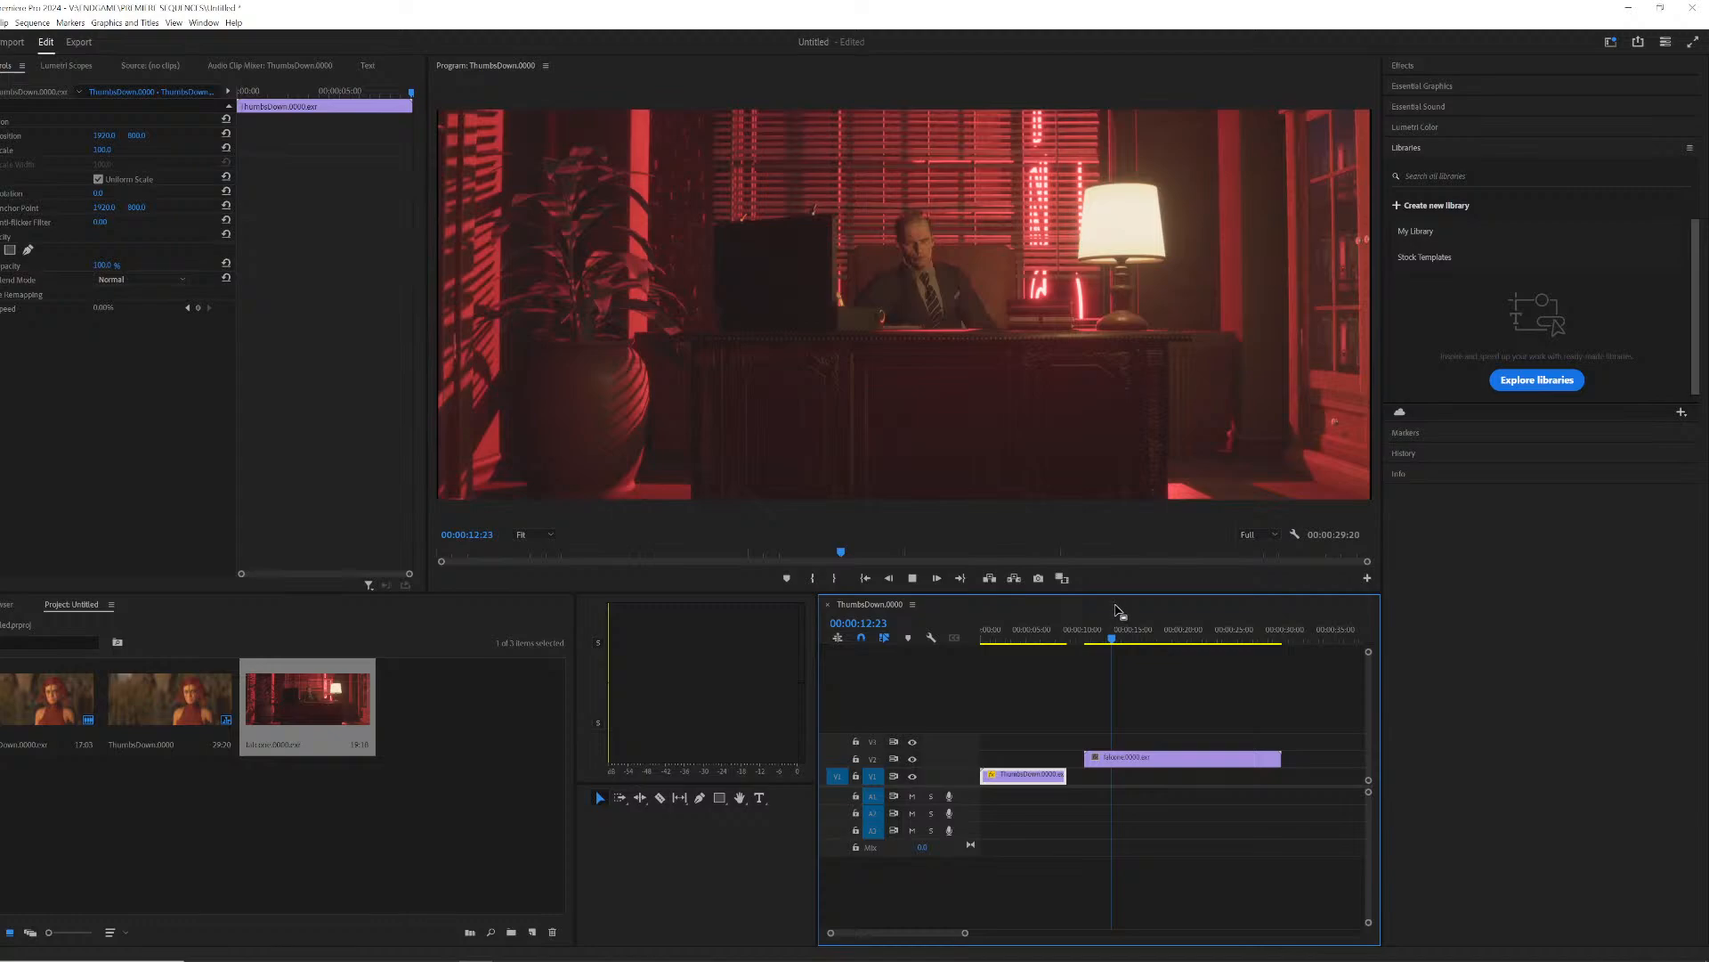
Step: Play the falcone clip on the timeline, replaying part of it, and stop at 00:00:19:07
key("space")
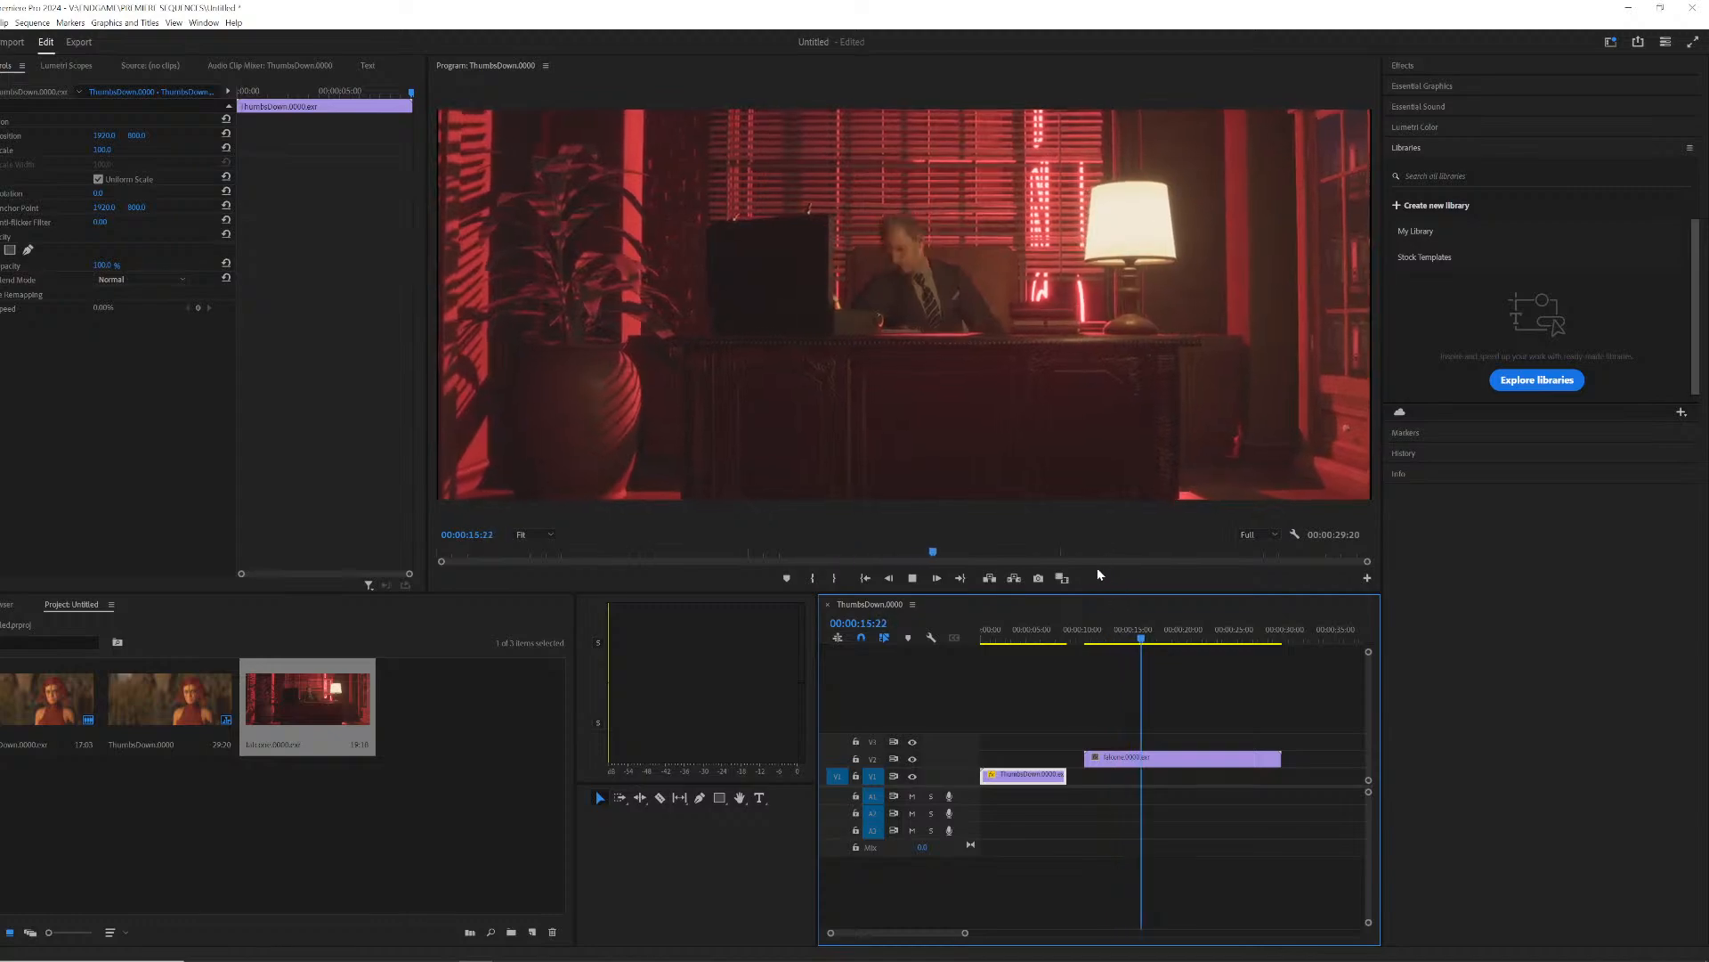
key("space")
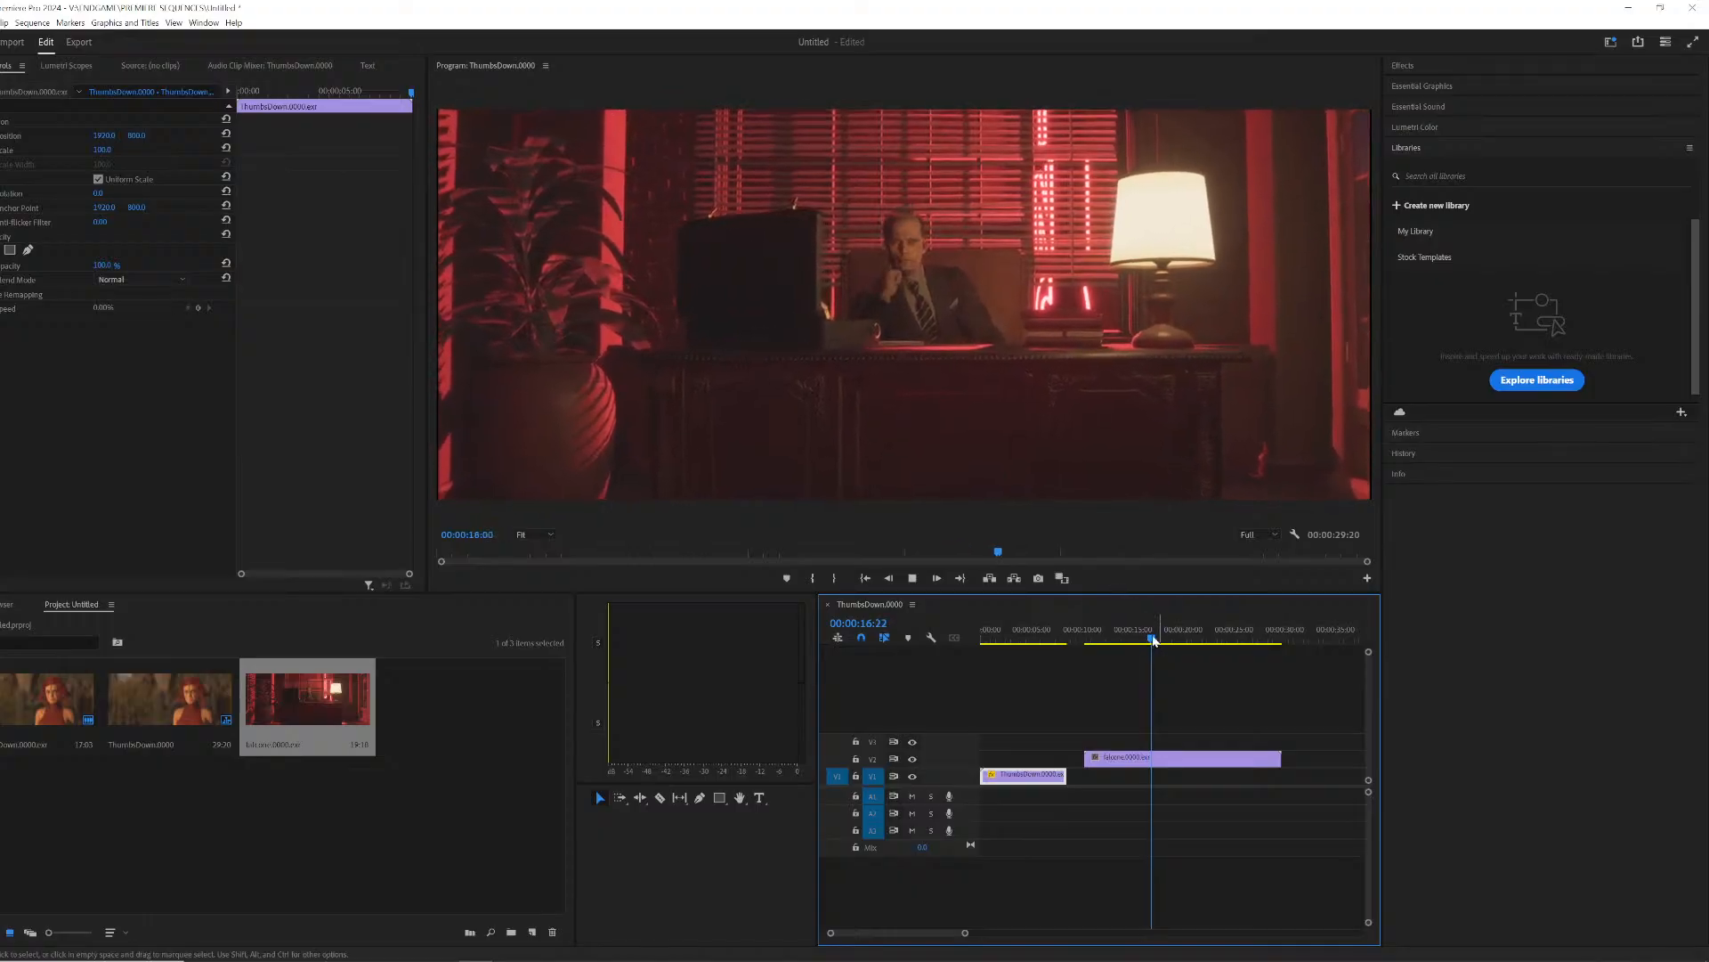
key("space")
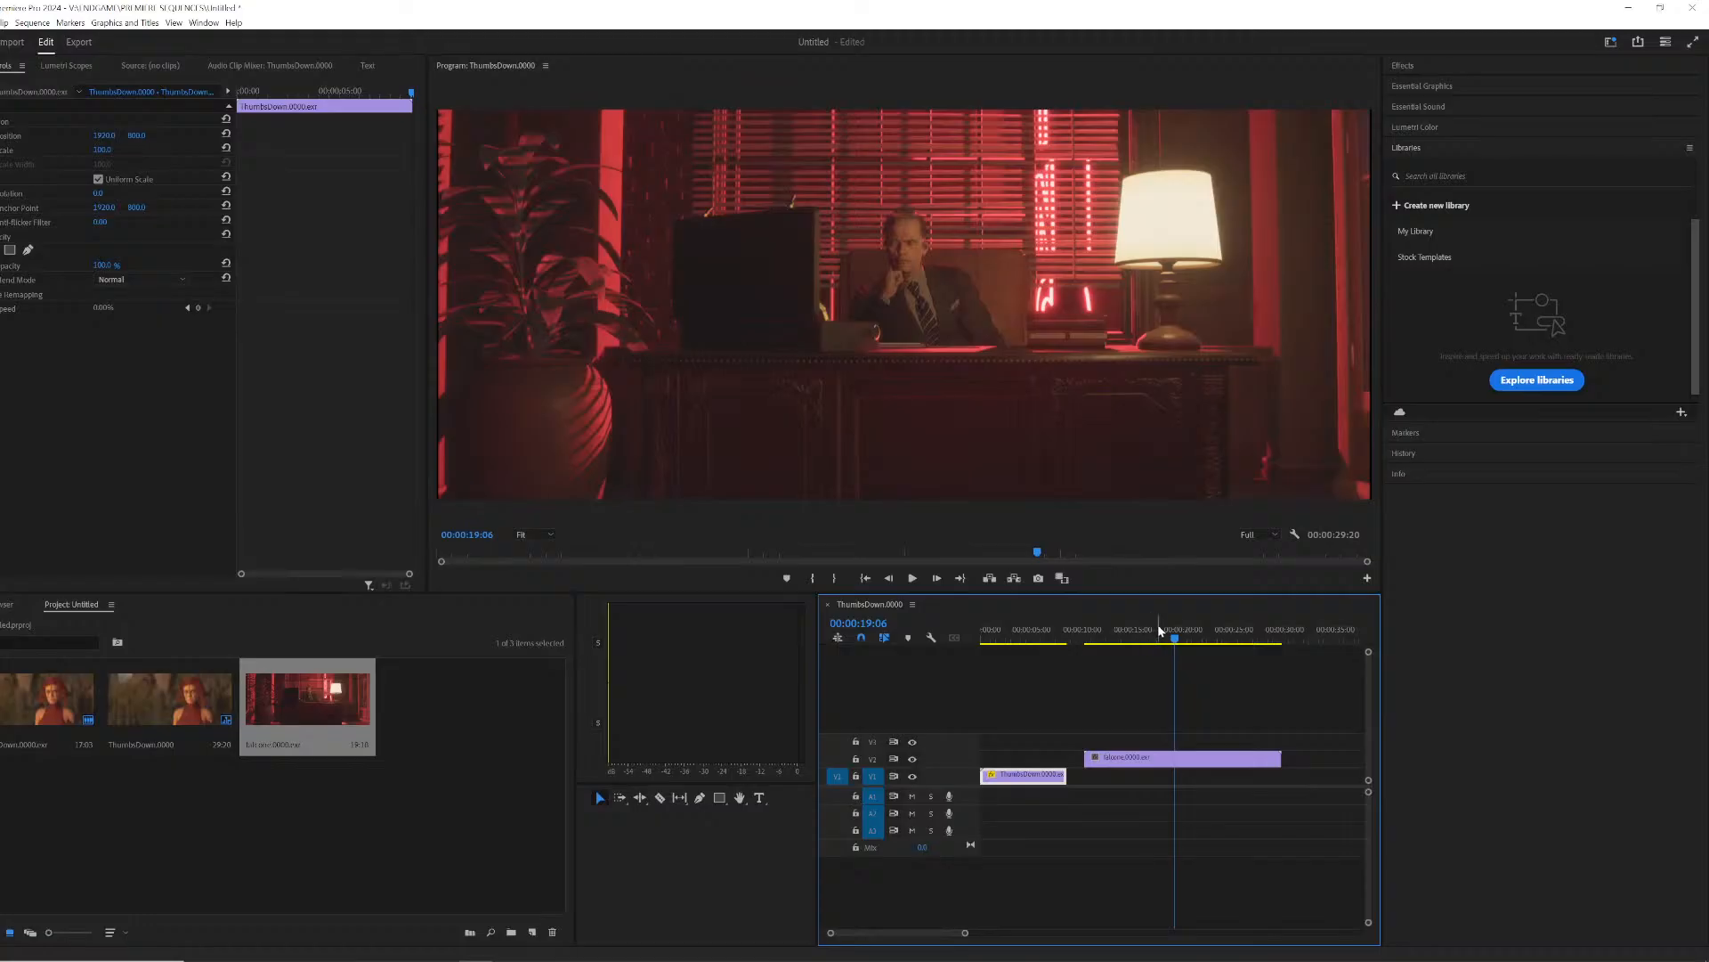
left_click(1158, 631)
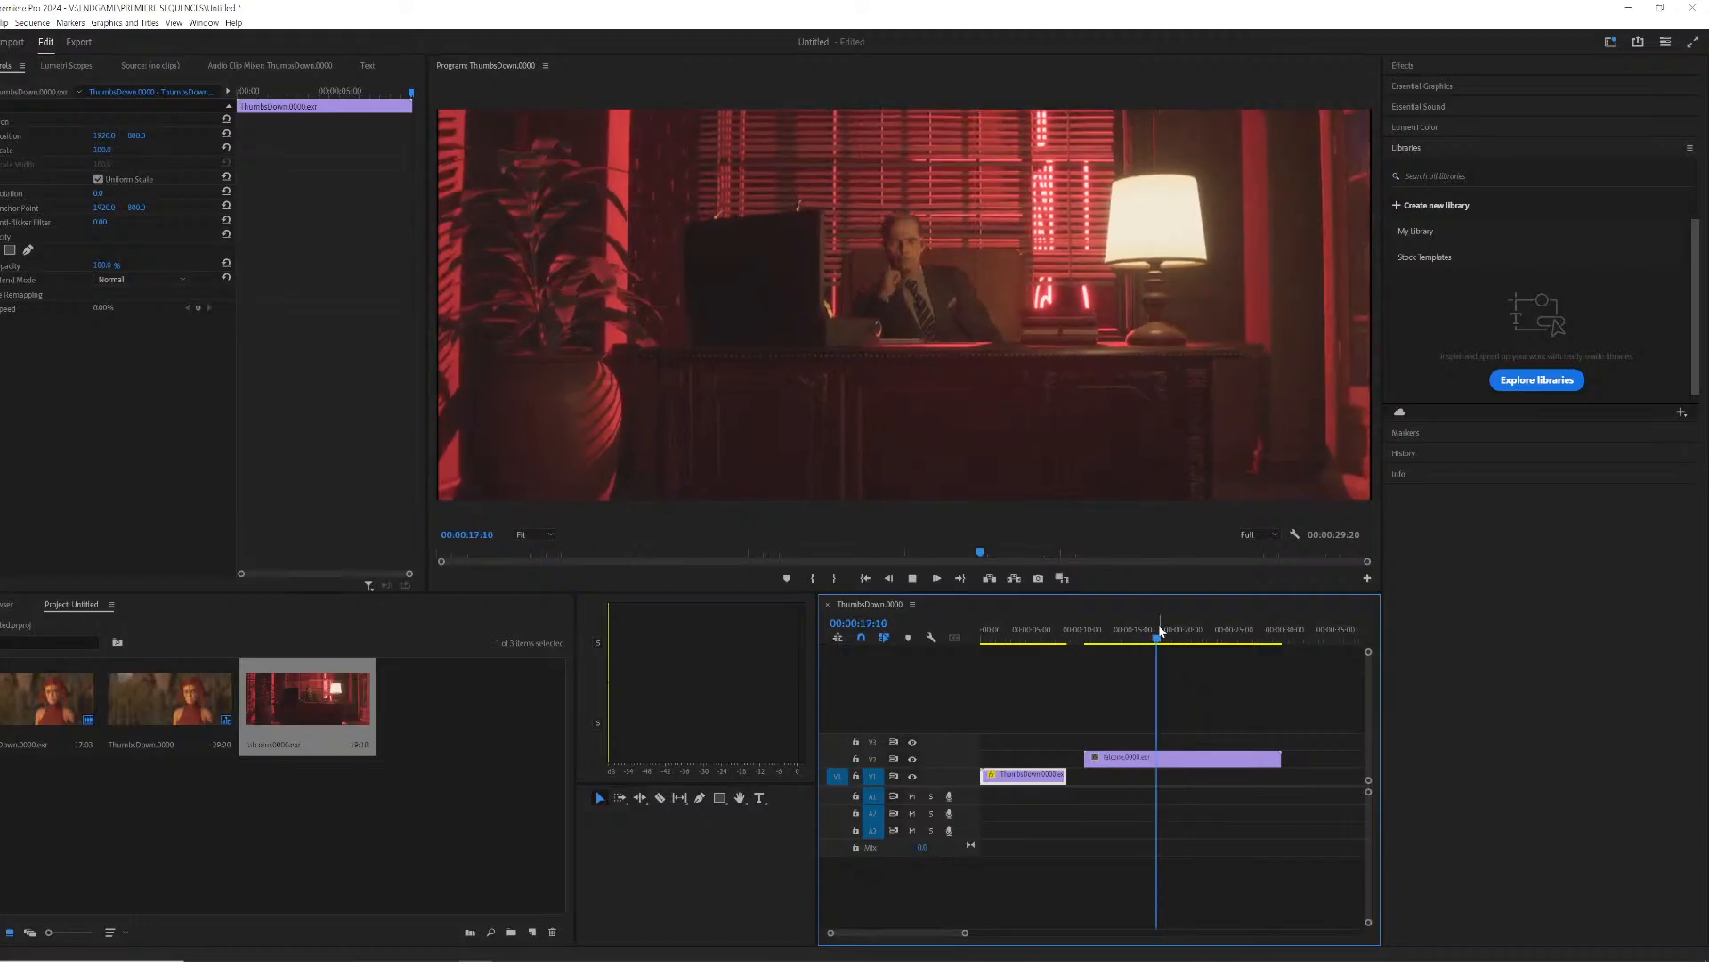
key("space")
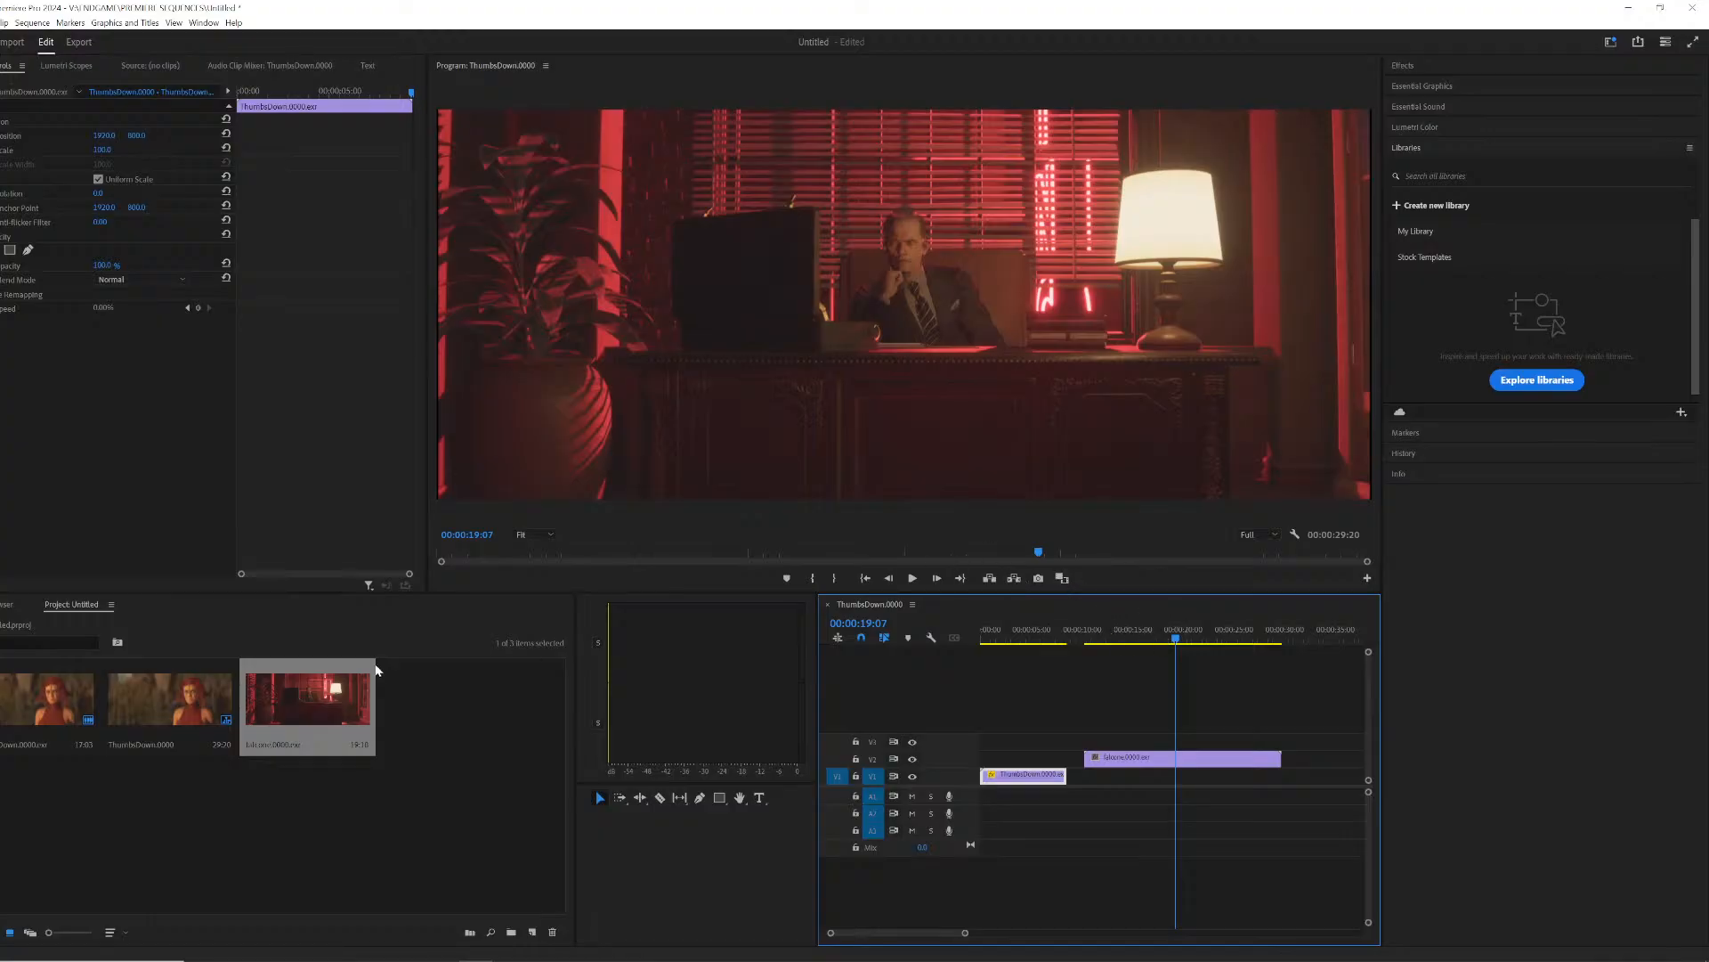
Step: Import the ivyscared render from the Rendering folder as an image sequence starting at ivyscared.0000
right_click(440, 693)
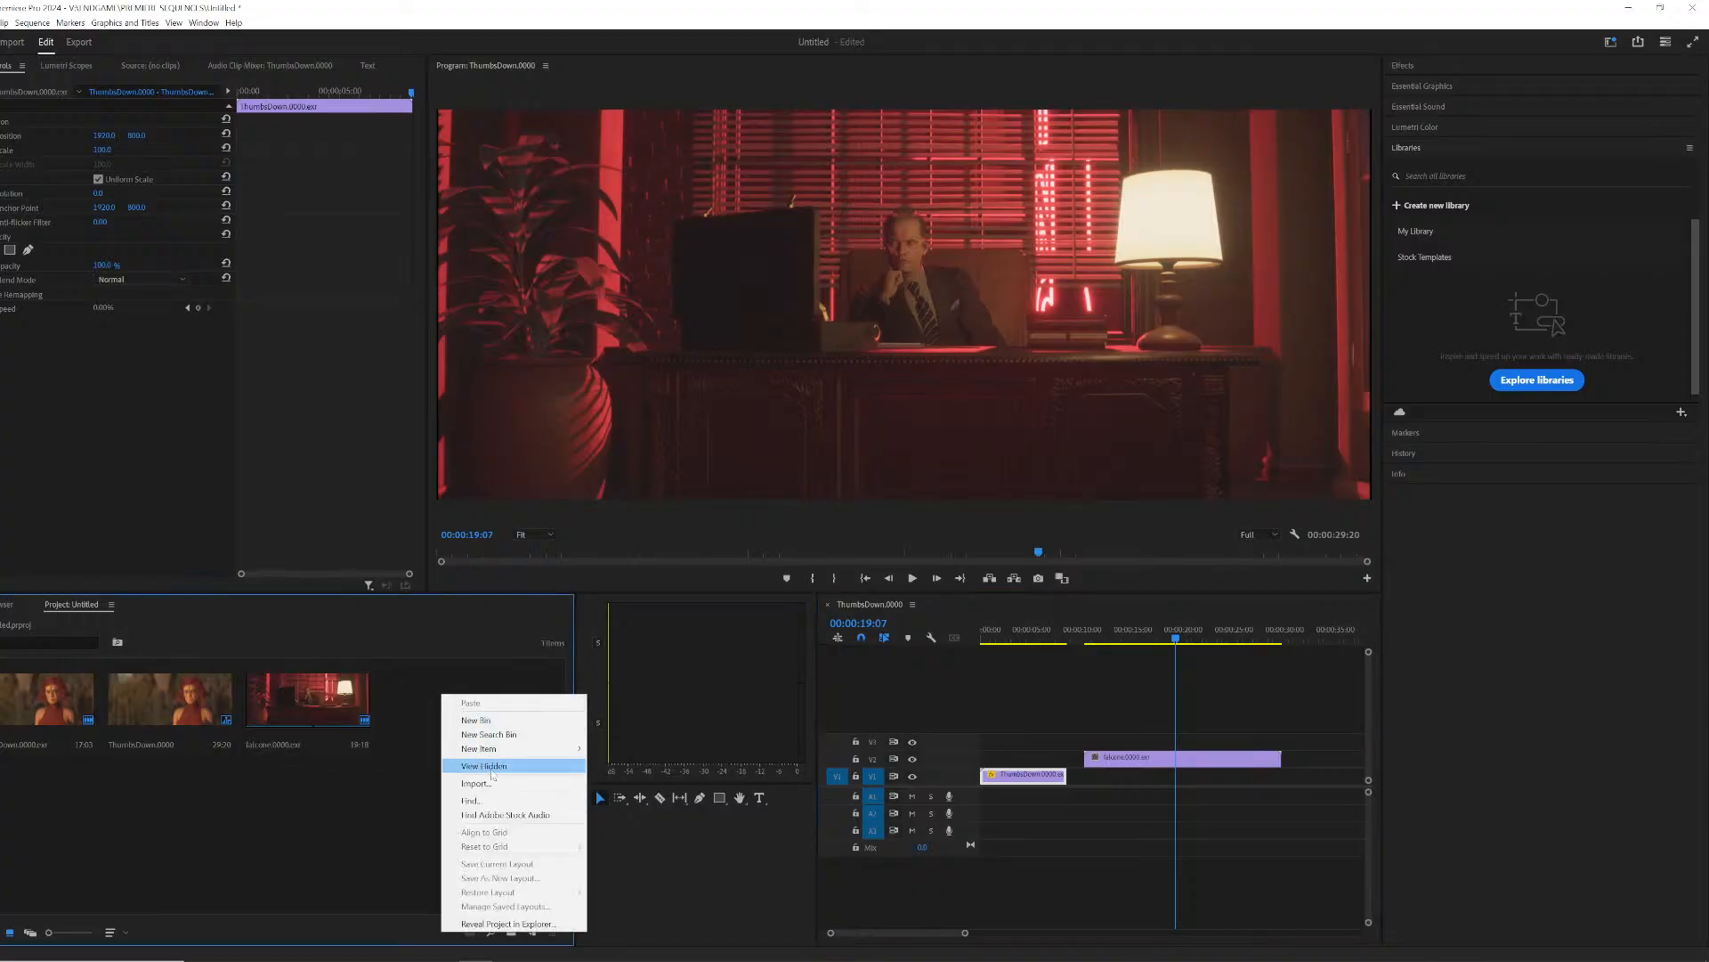
left_click(492, 783)
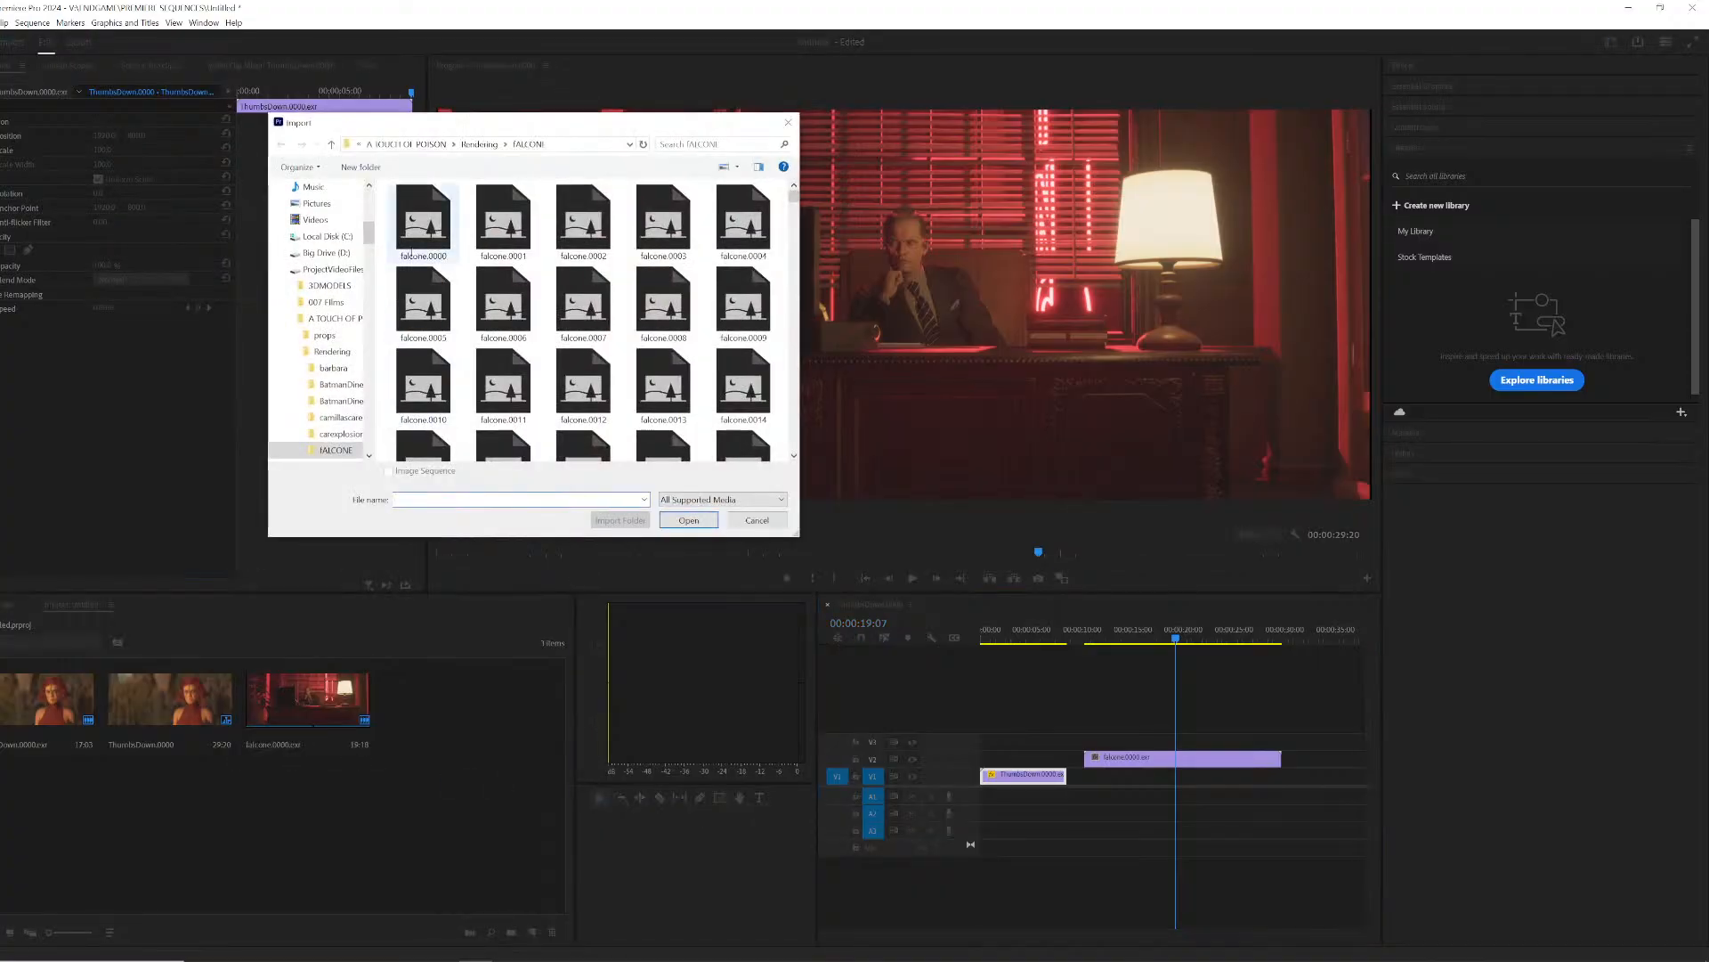
left_click(332, 351)
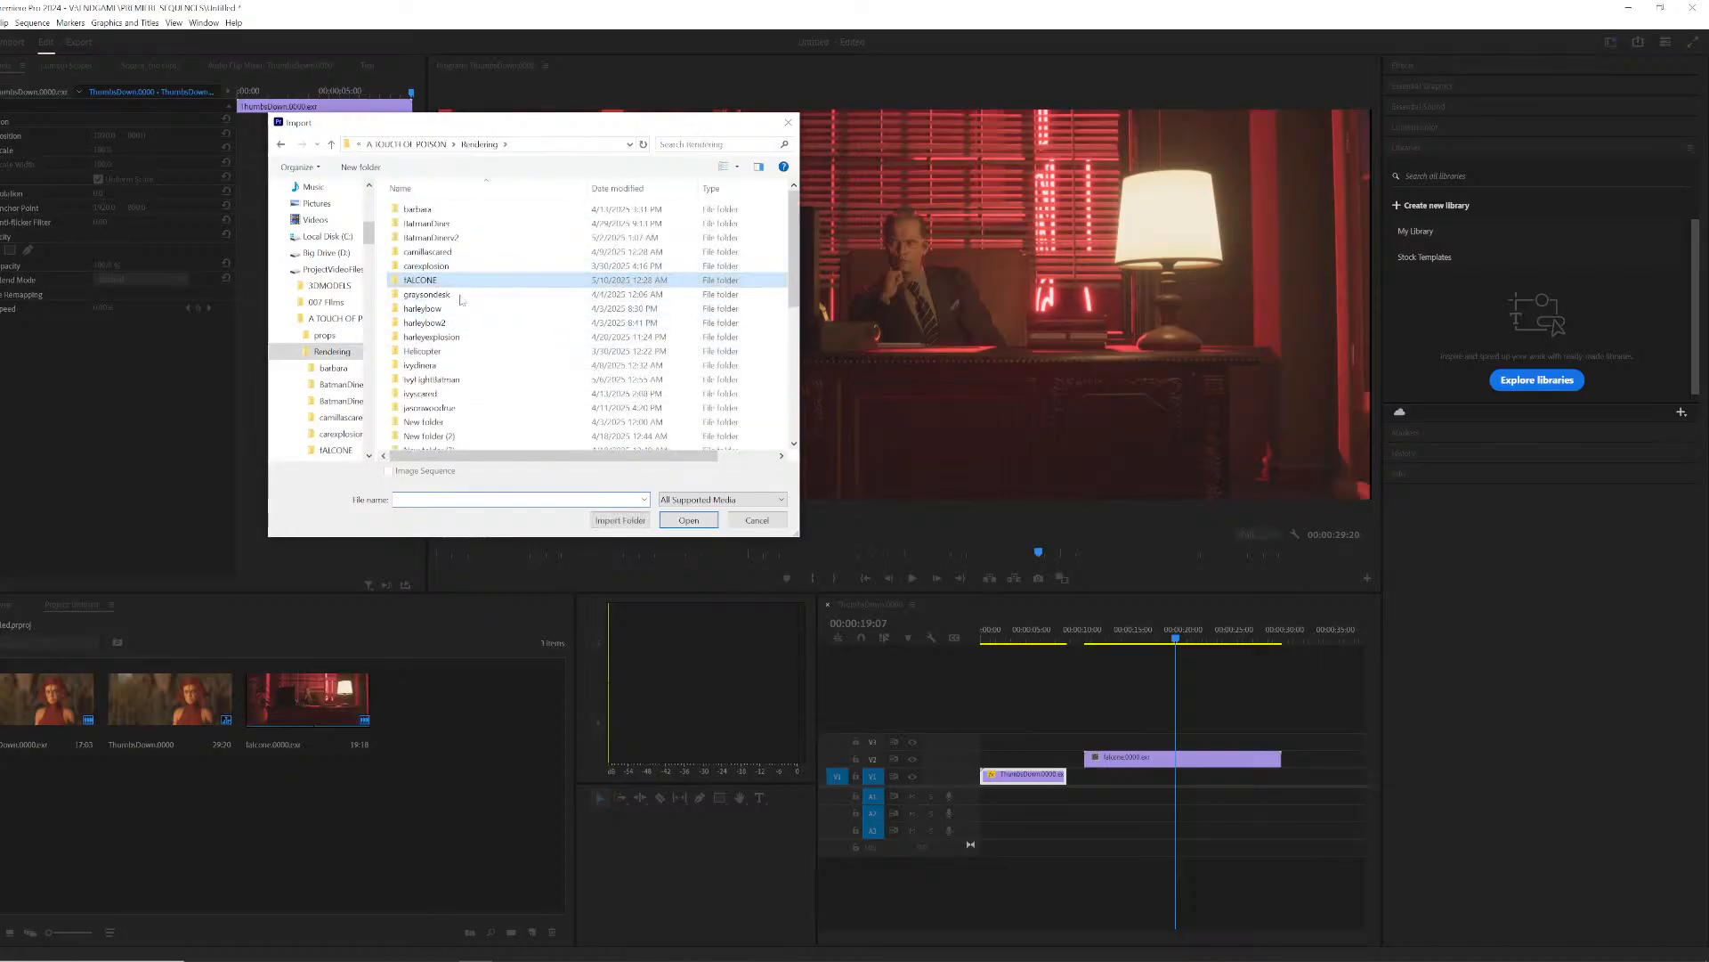
double_click(456, 398)
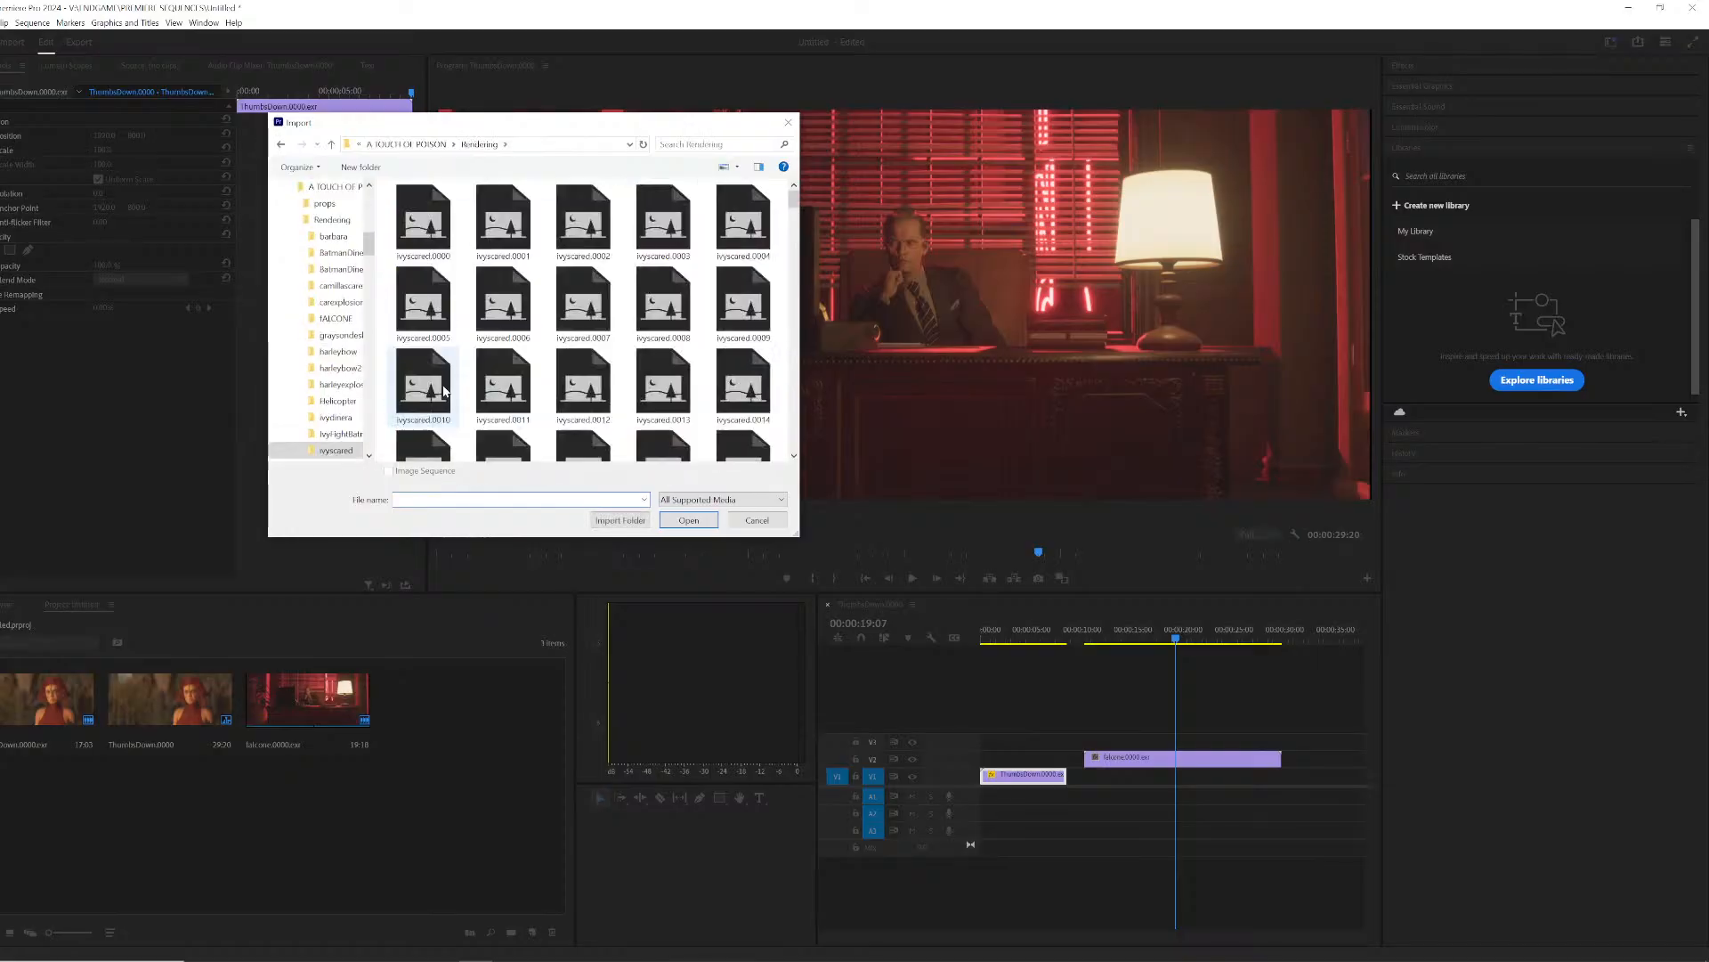
left_click(423, 222)
left_click(388, 470)
left_click(688, 520)
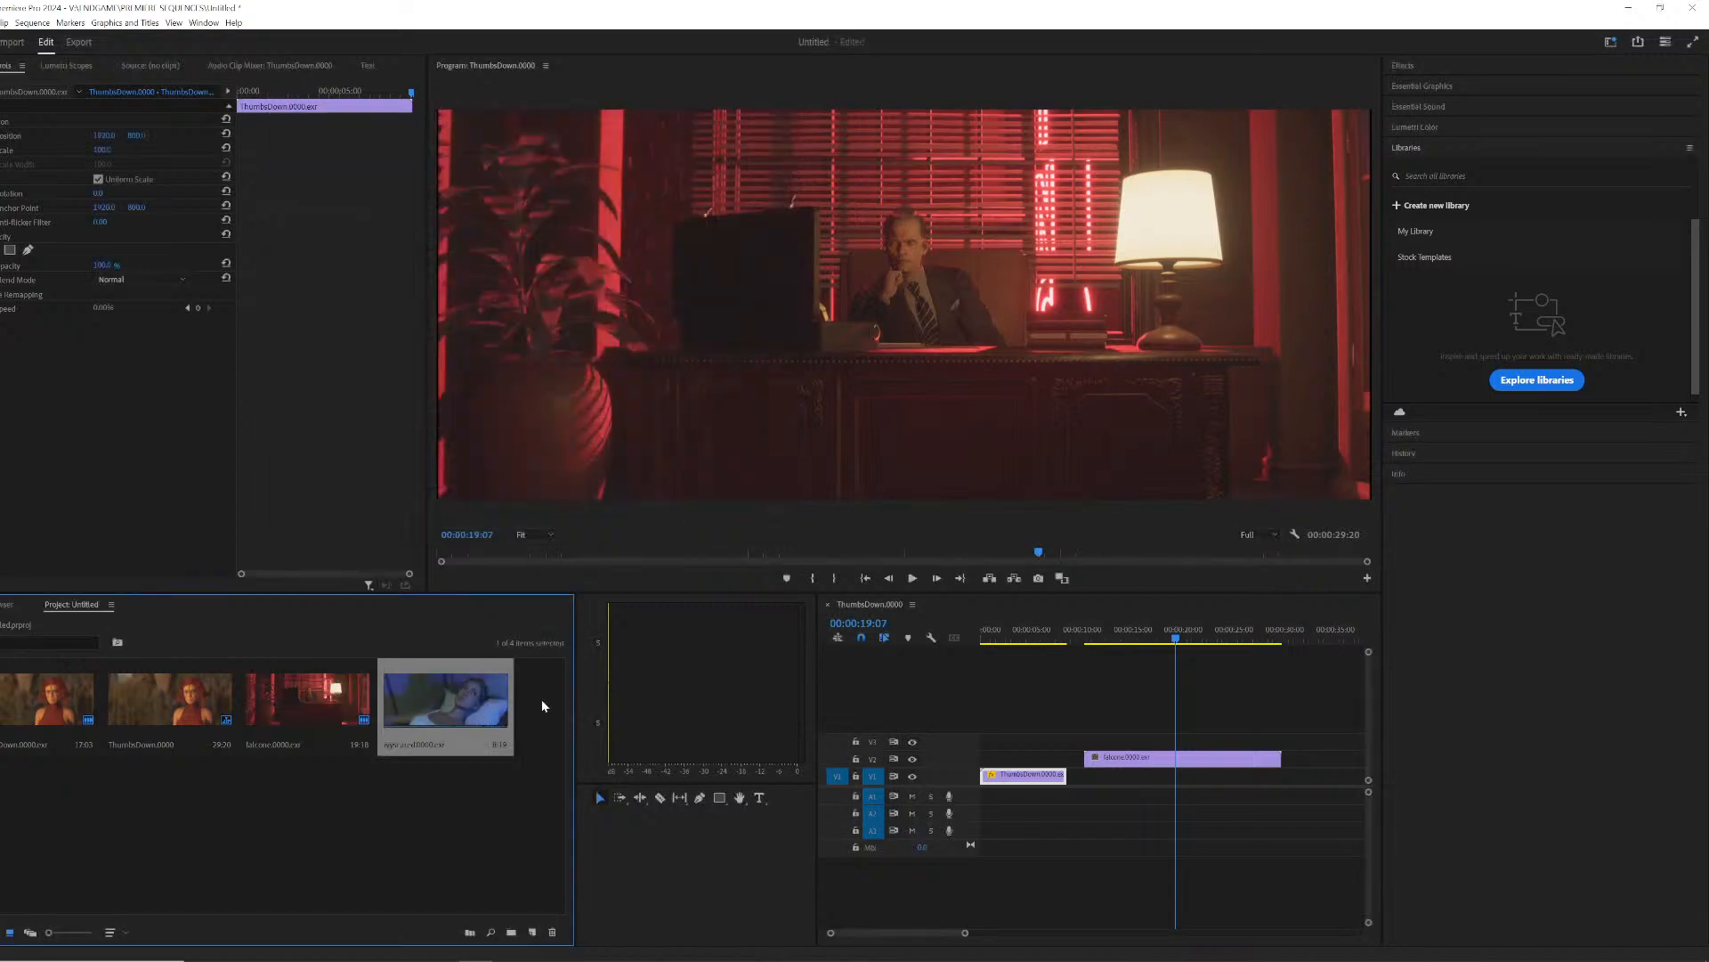
Step: View the sequence's export settings, scrub the export preview back to about 00:00:05:17, and return to editing without exporting
left_click(1180, 629)
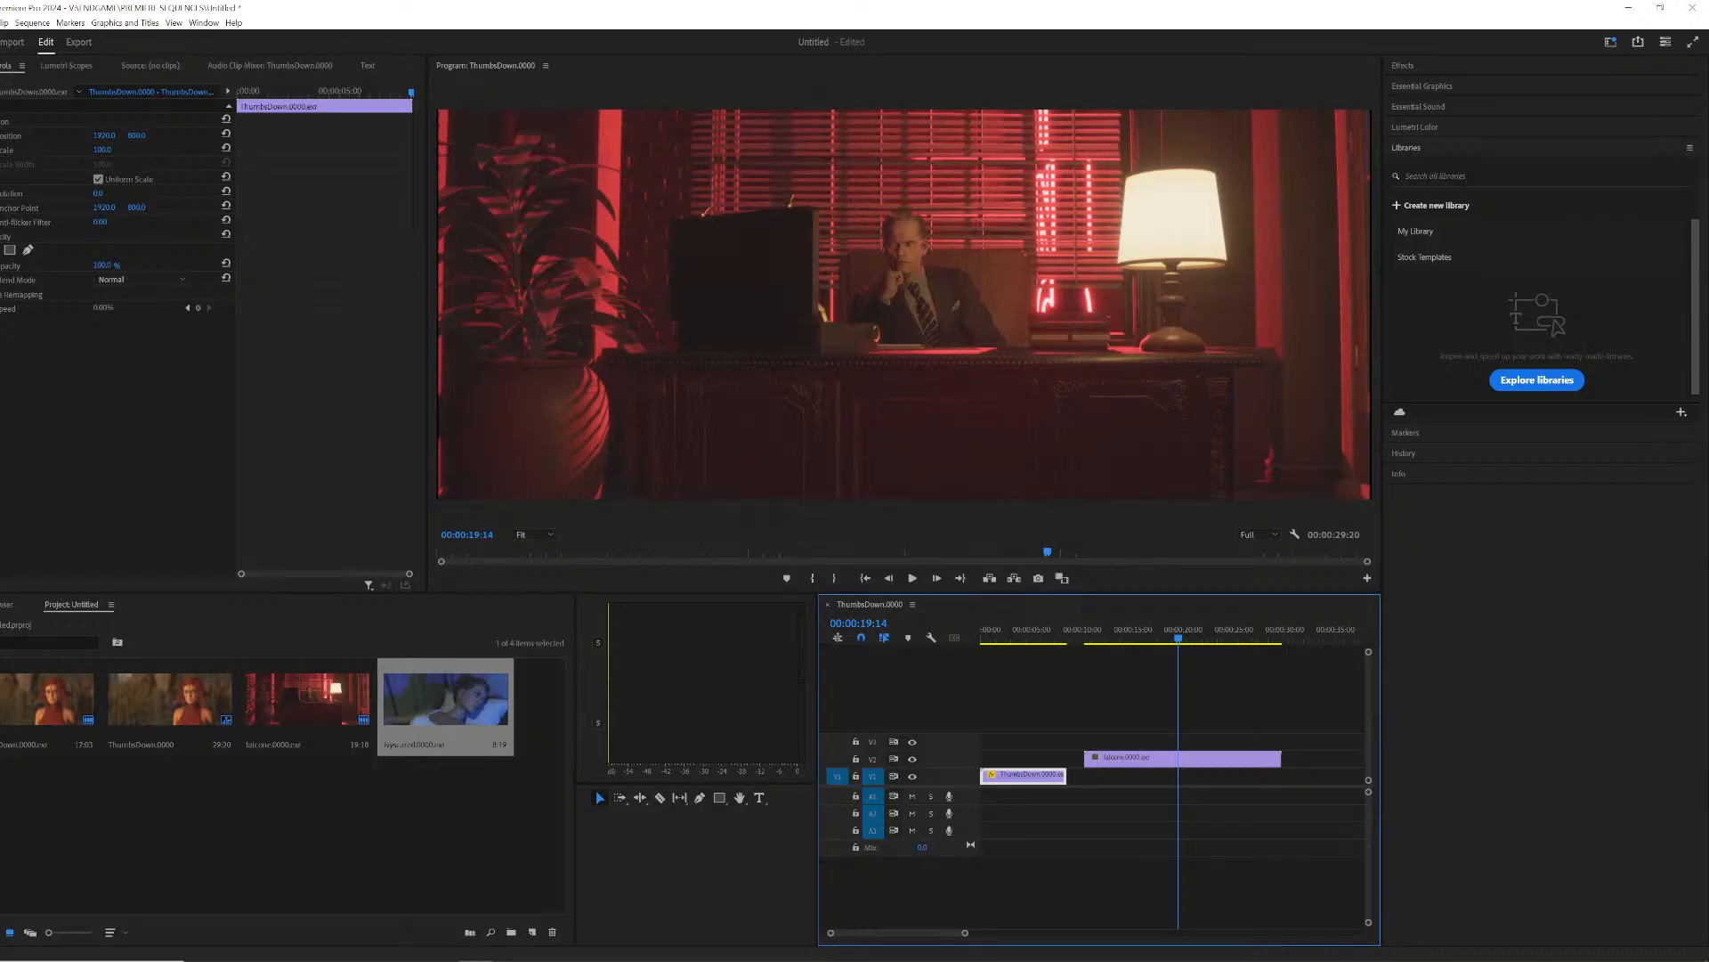
key("ctrl+m")
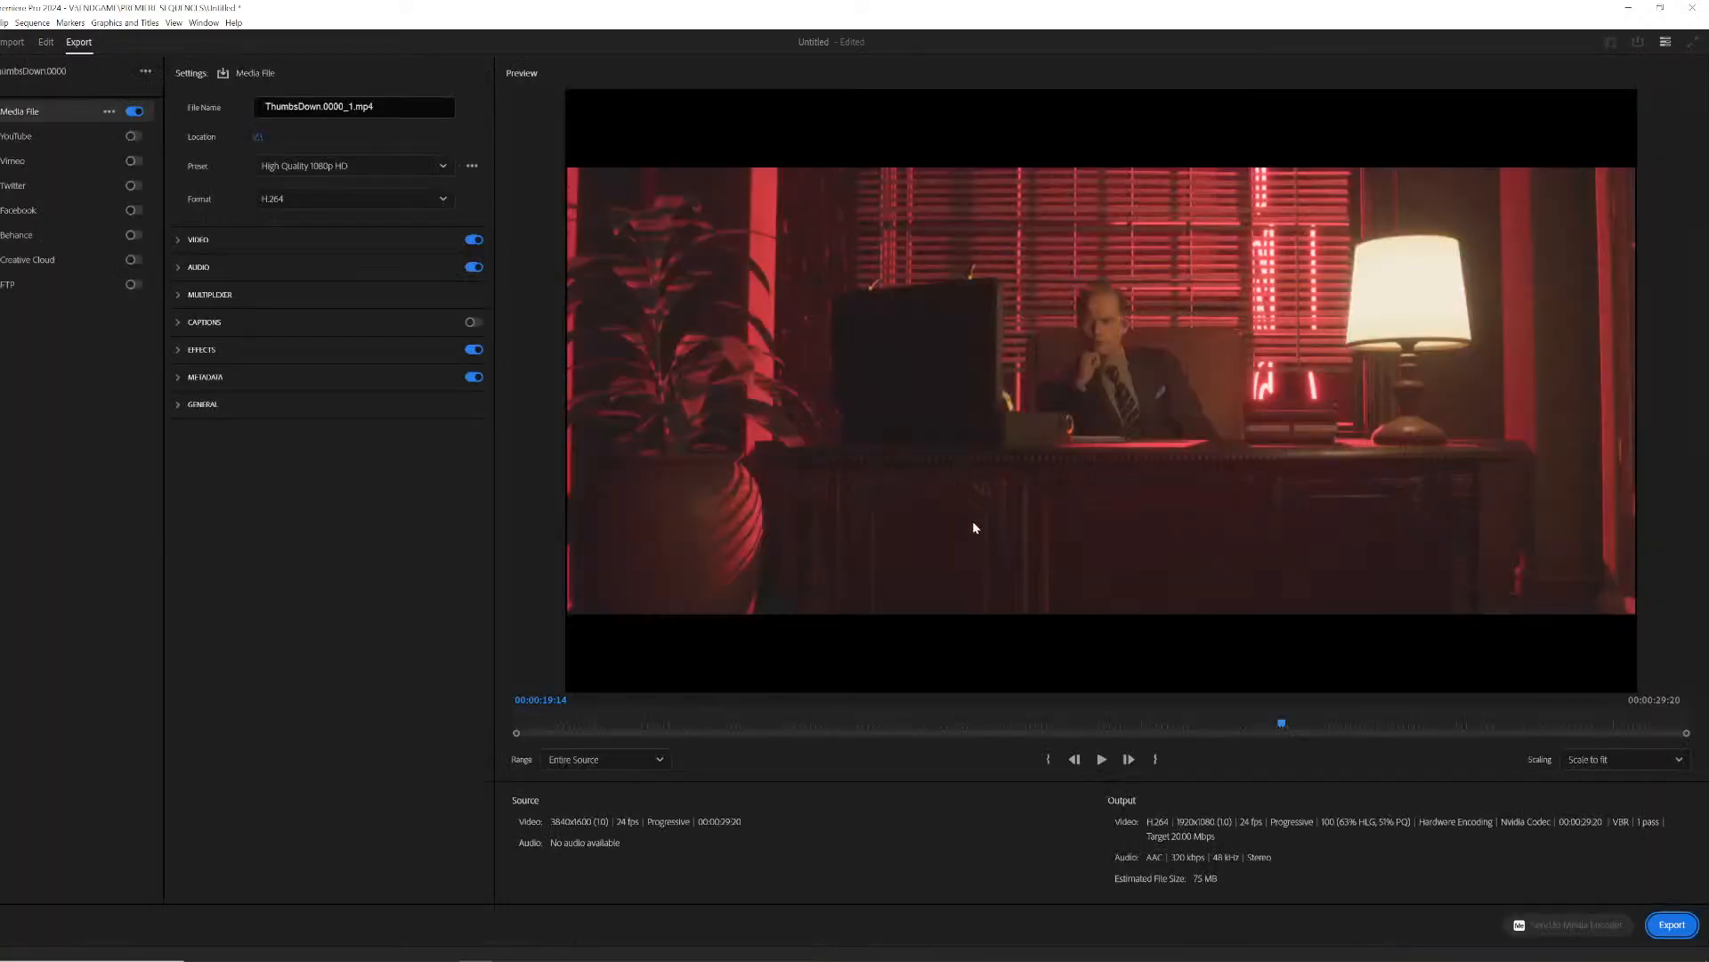
left_click_drag(1289, 721, 739, 727)
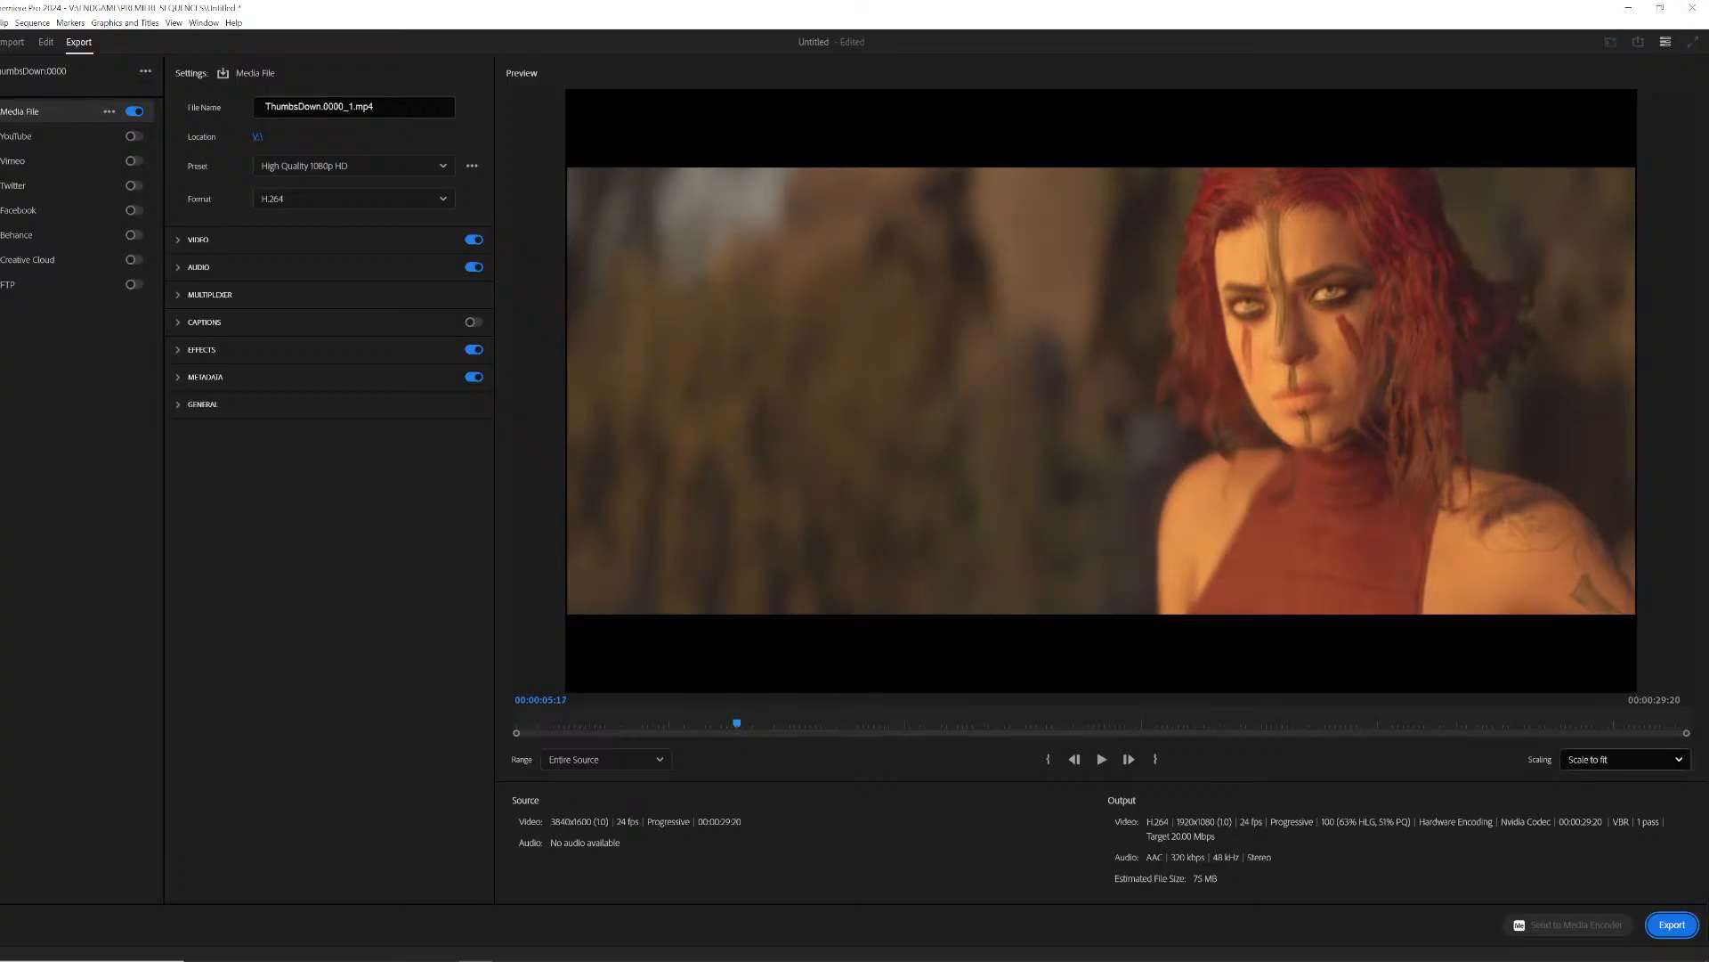
left_click(45, 43)
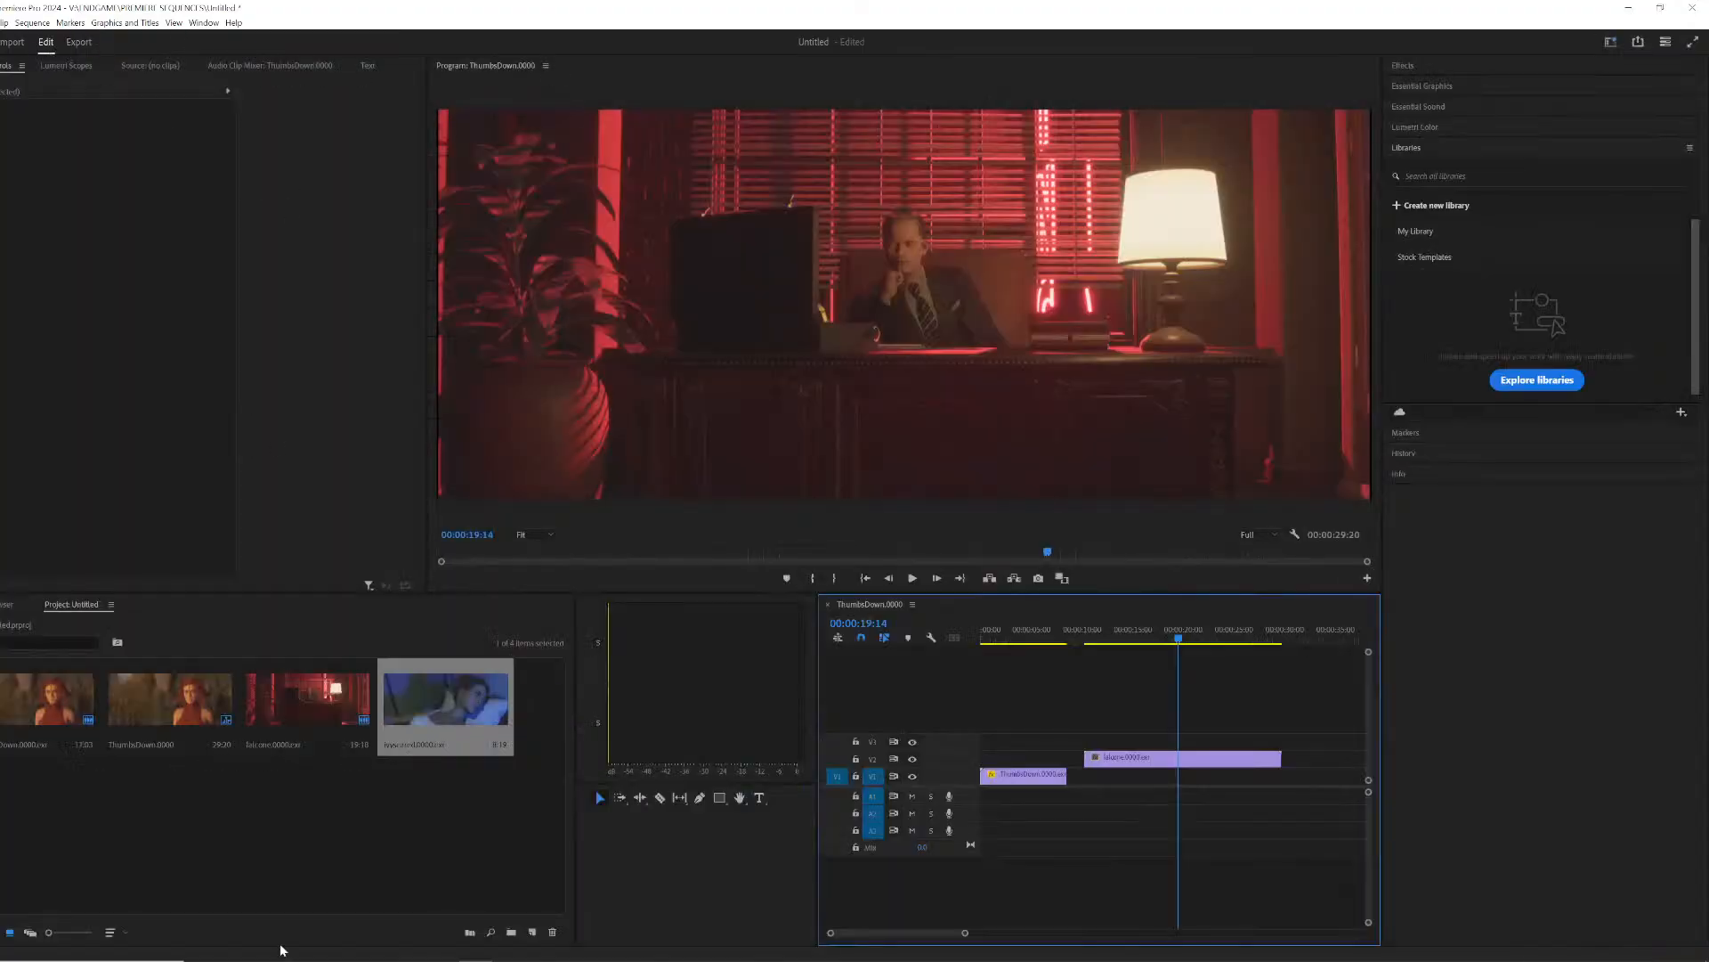
Step: Import the harleybow2 render from the Rendering folder as an image sequence starting at its first frame
right_click(349, 837)
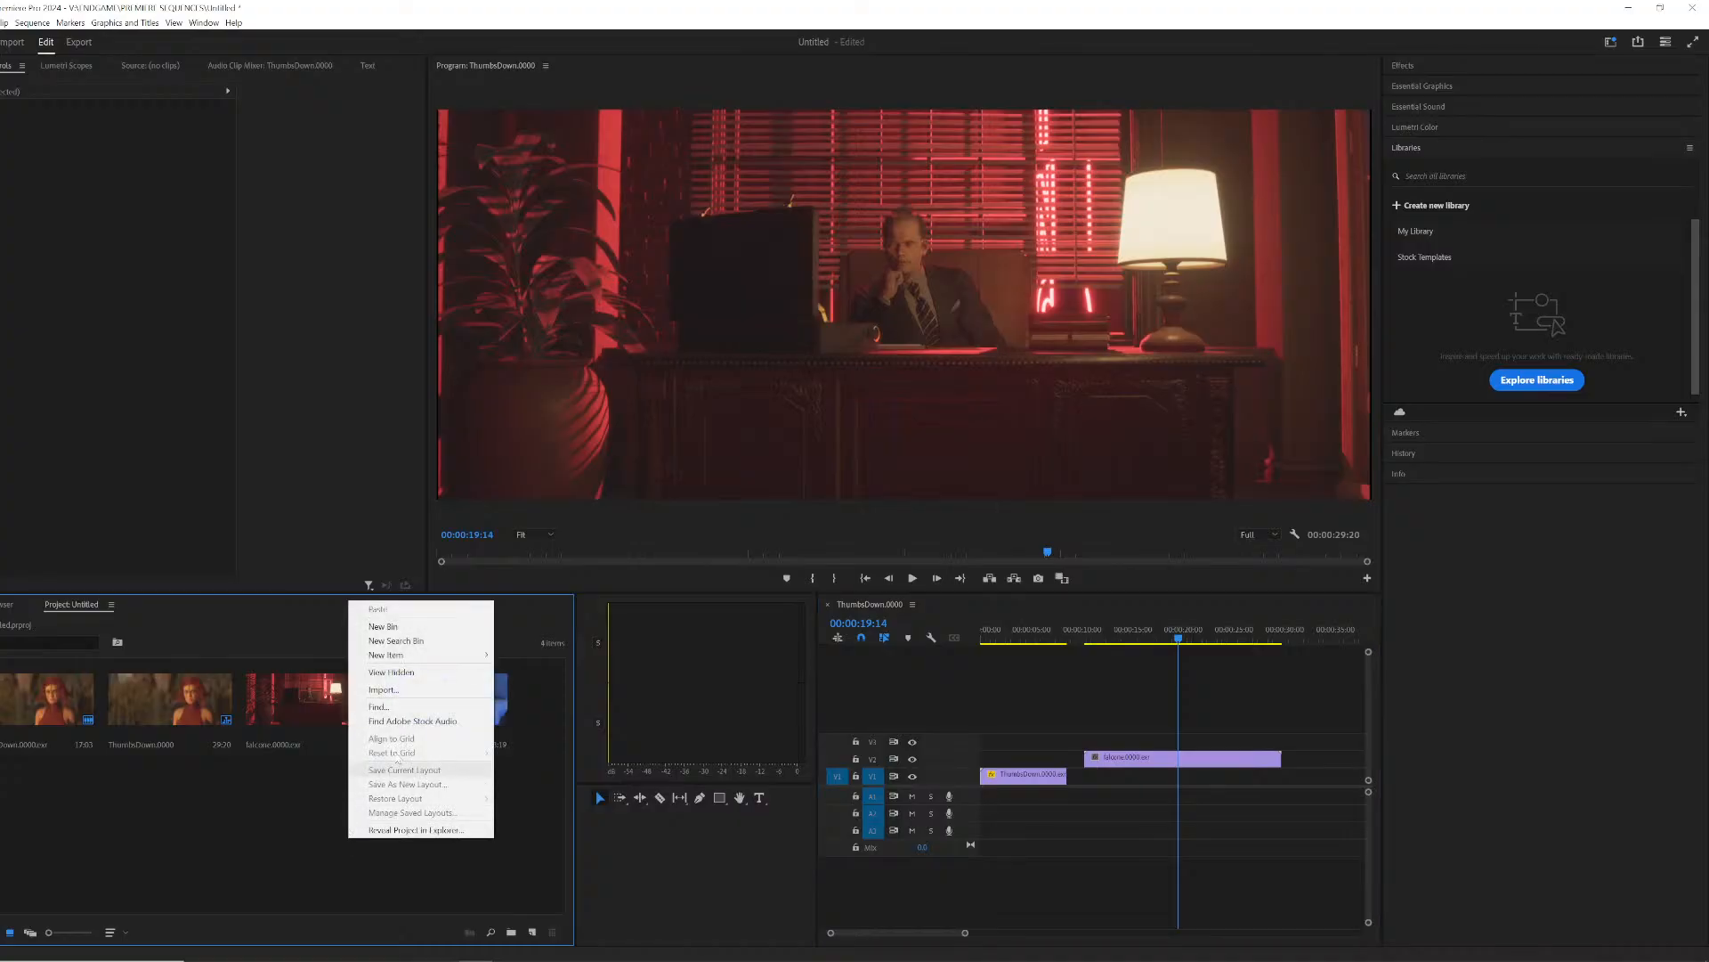
left_click(383, 691)
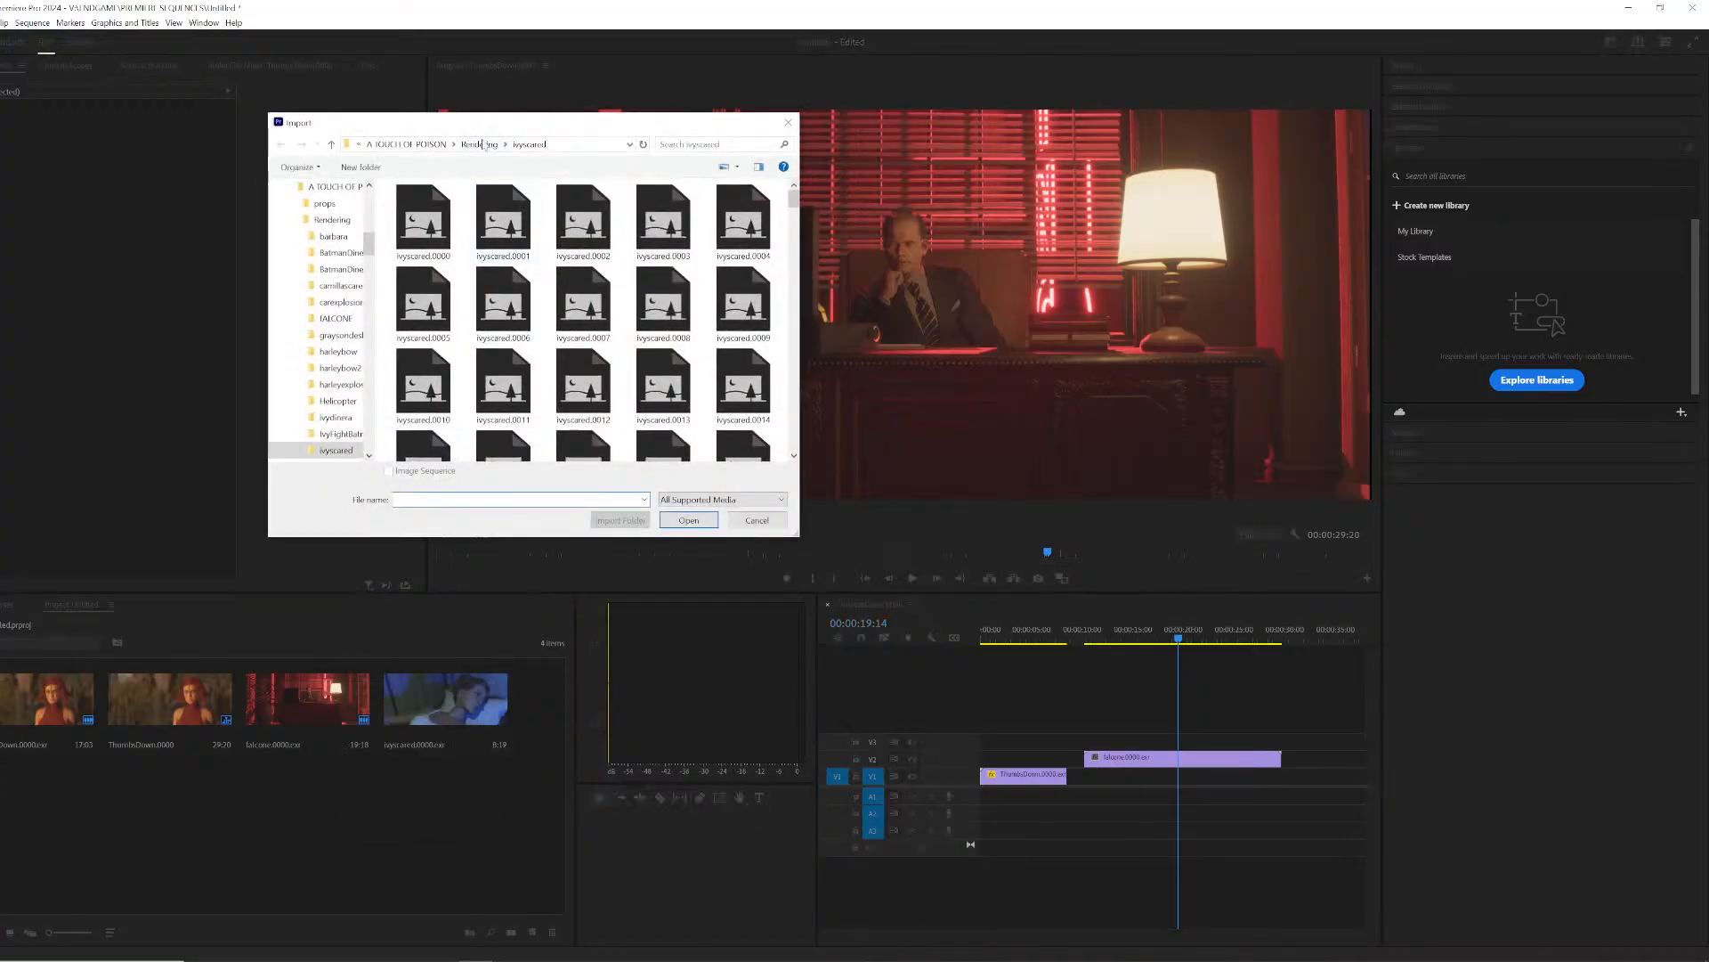
left_click(482, 144)
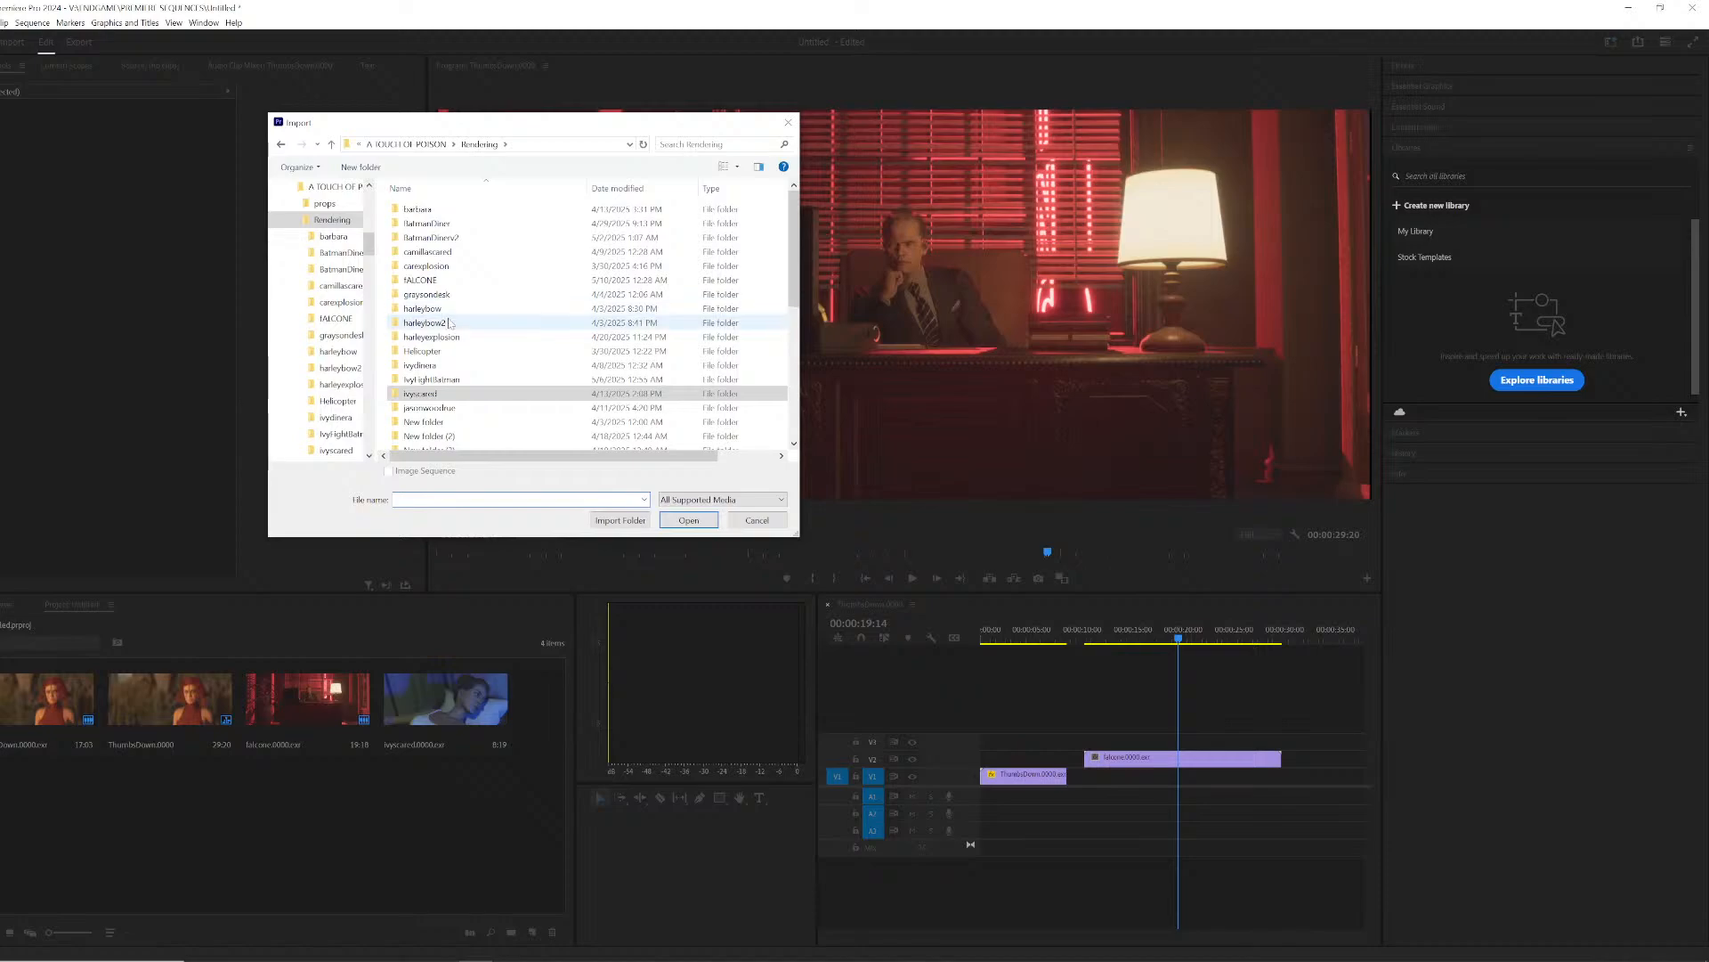
double_click(448, 320)
left_click(444, 226)
left_click(688, 520)
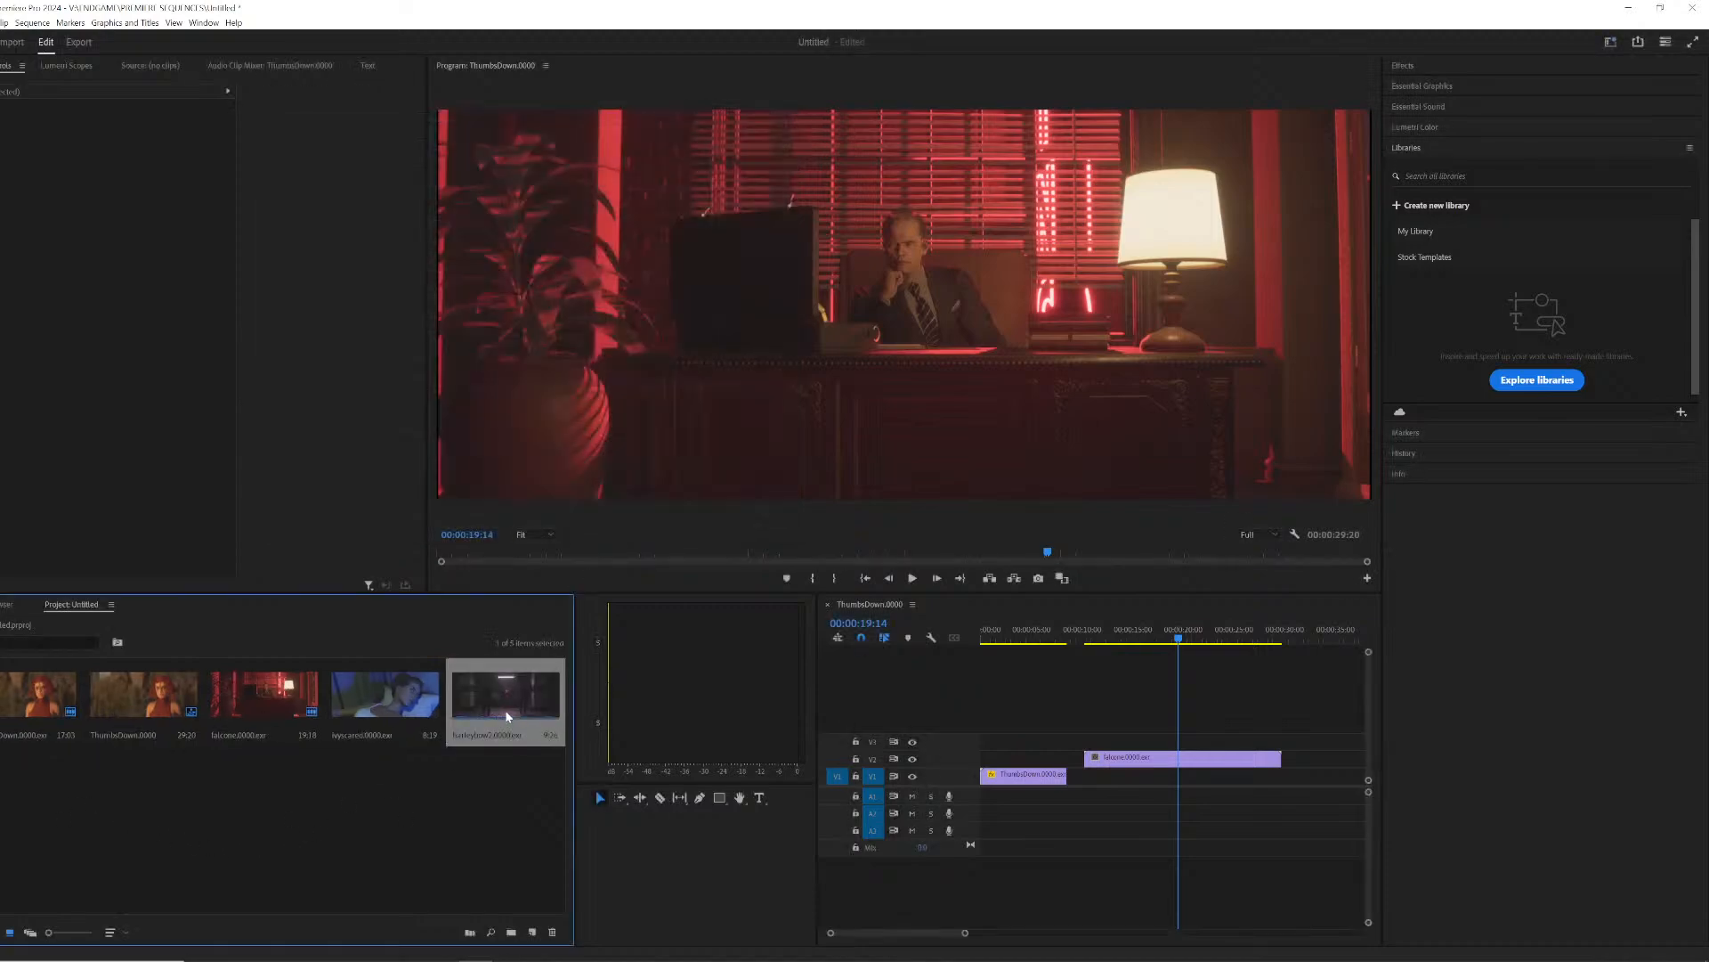
Step: Place the harleybow2 clip on track V4 after the falcone clip and scrub through it, stopping at 00:00:36:20
left_click_drag(505, 709, 1331, 723)
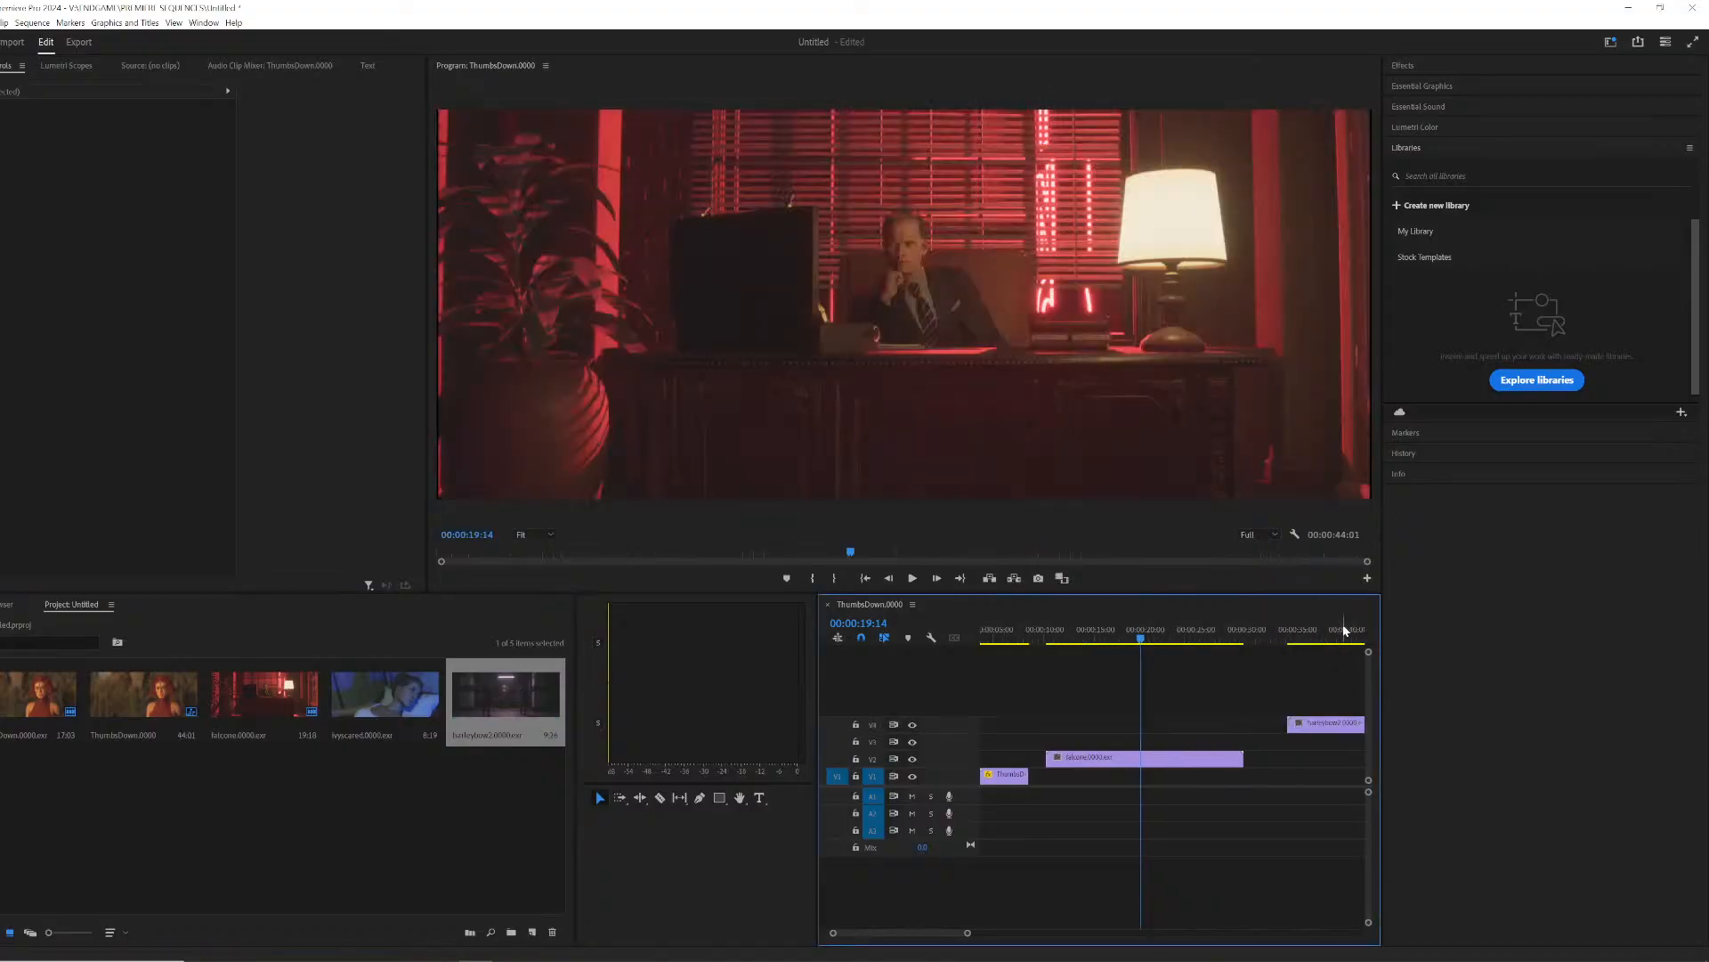
left_click_drag(1368, 631, 1307, 636)
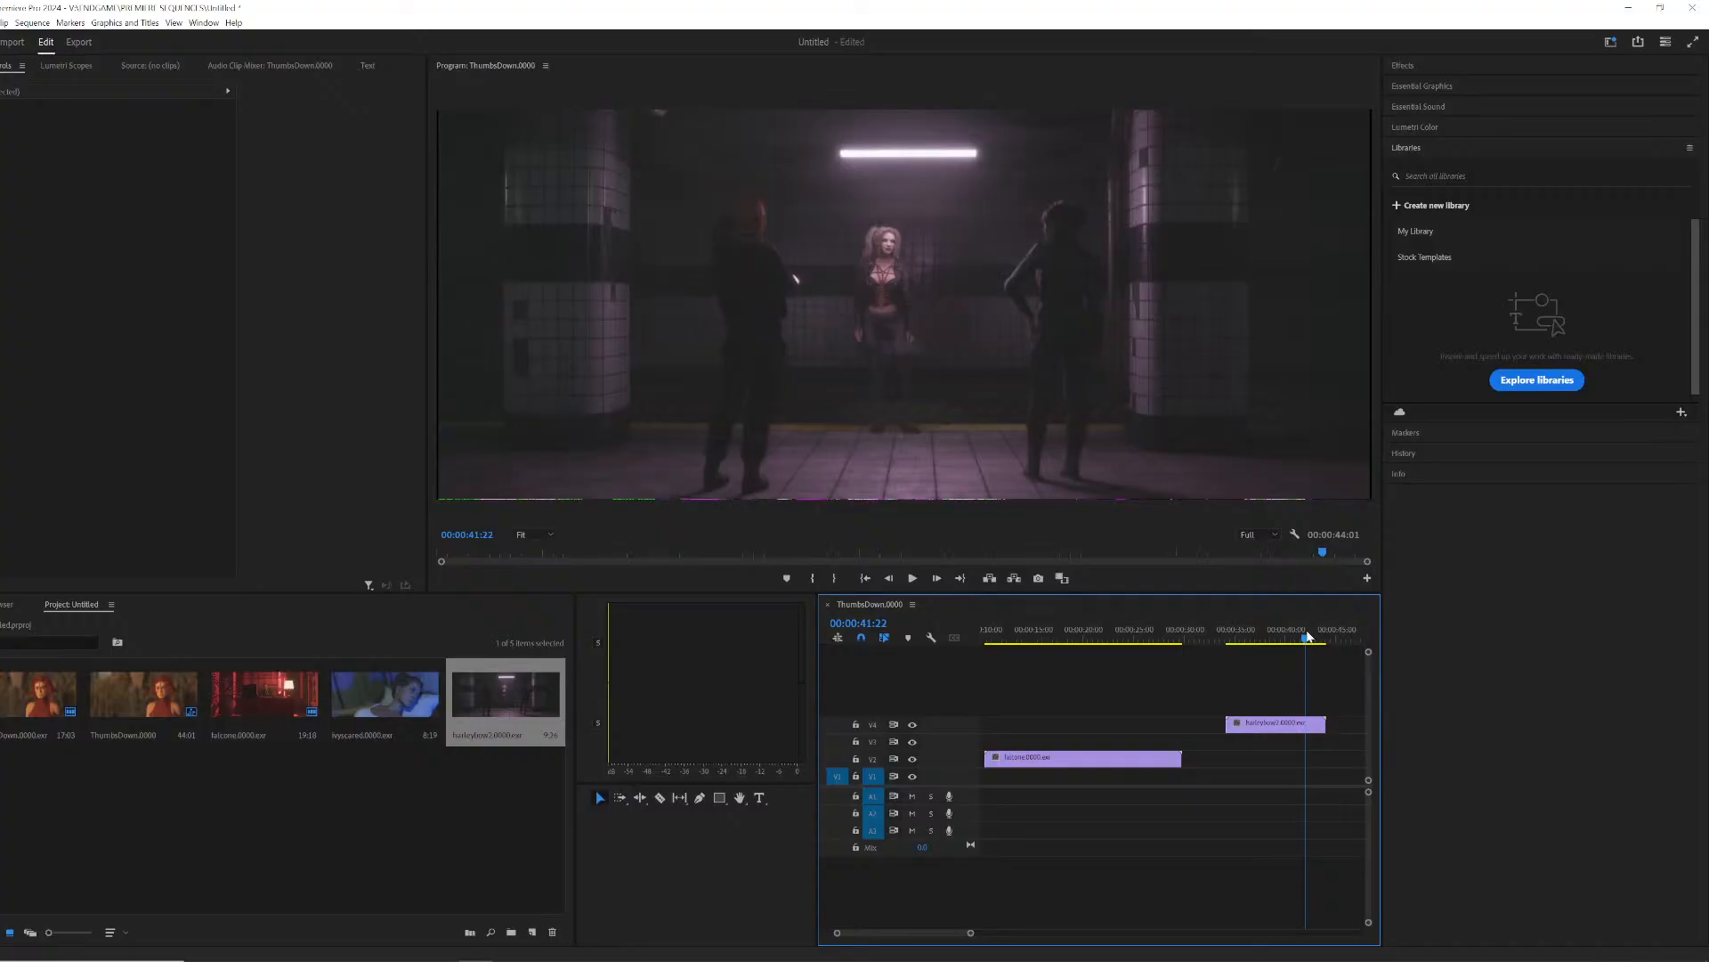
left_click(1255, 638)
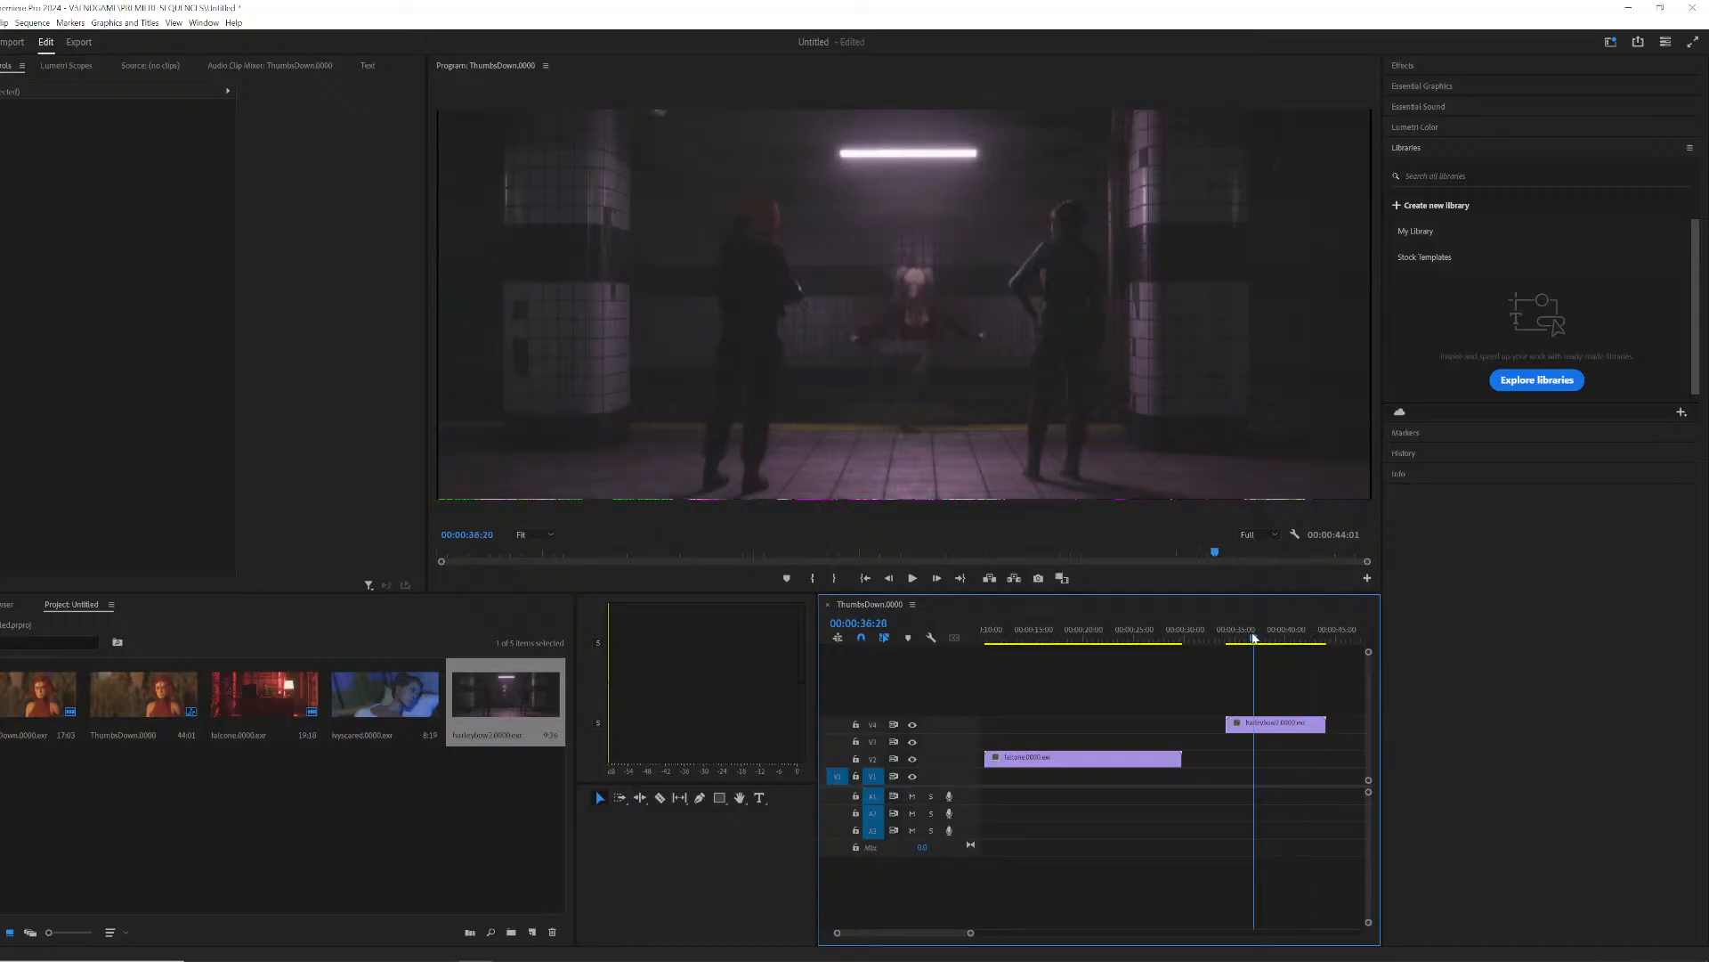
left_click_drag(1265, 637, 1256, 639)
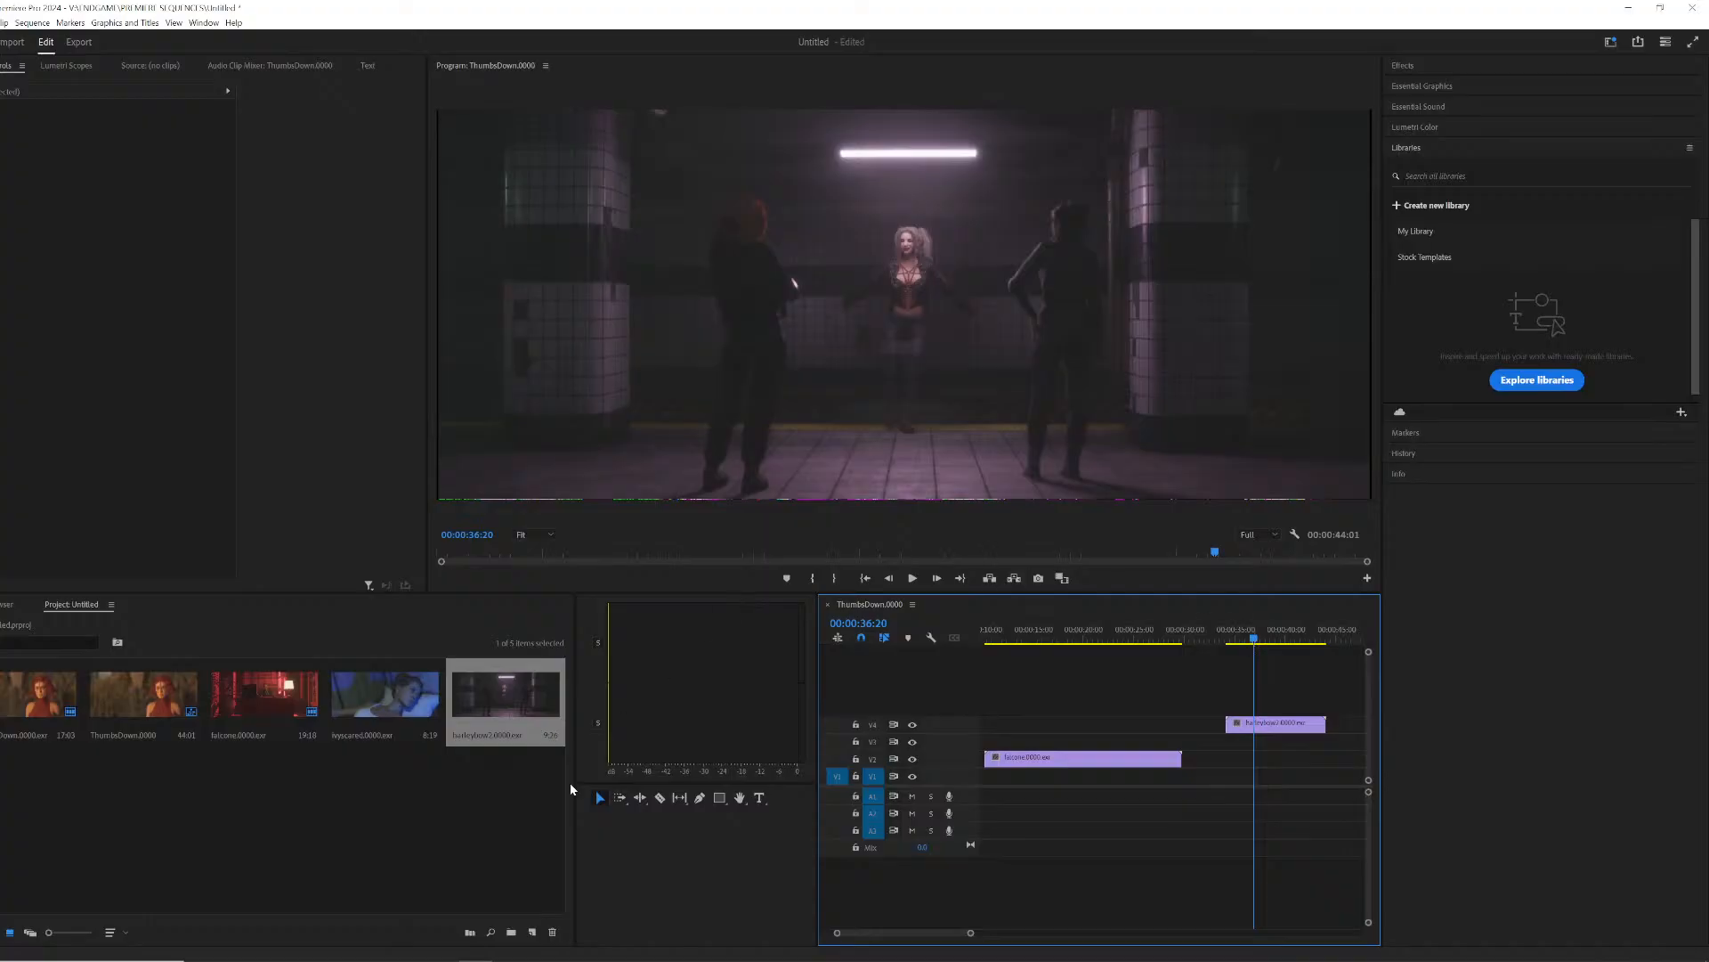
Step: Import the harleybow render from the Rendering folder as an image sequence and delete it from the project
right_click(449, 882)
left_click(485, 729)
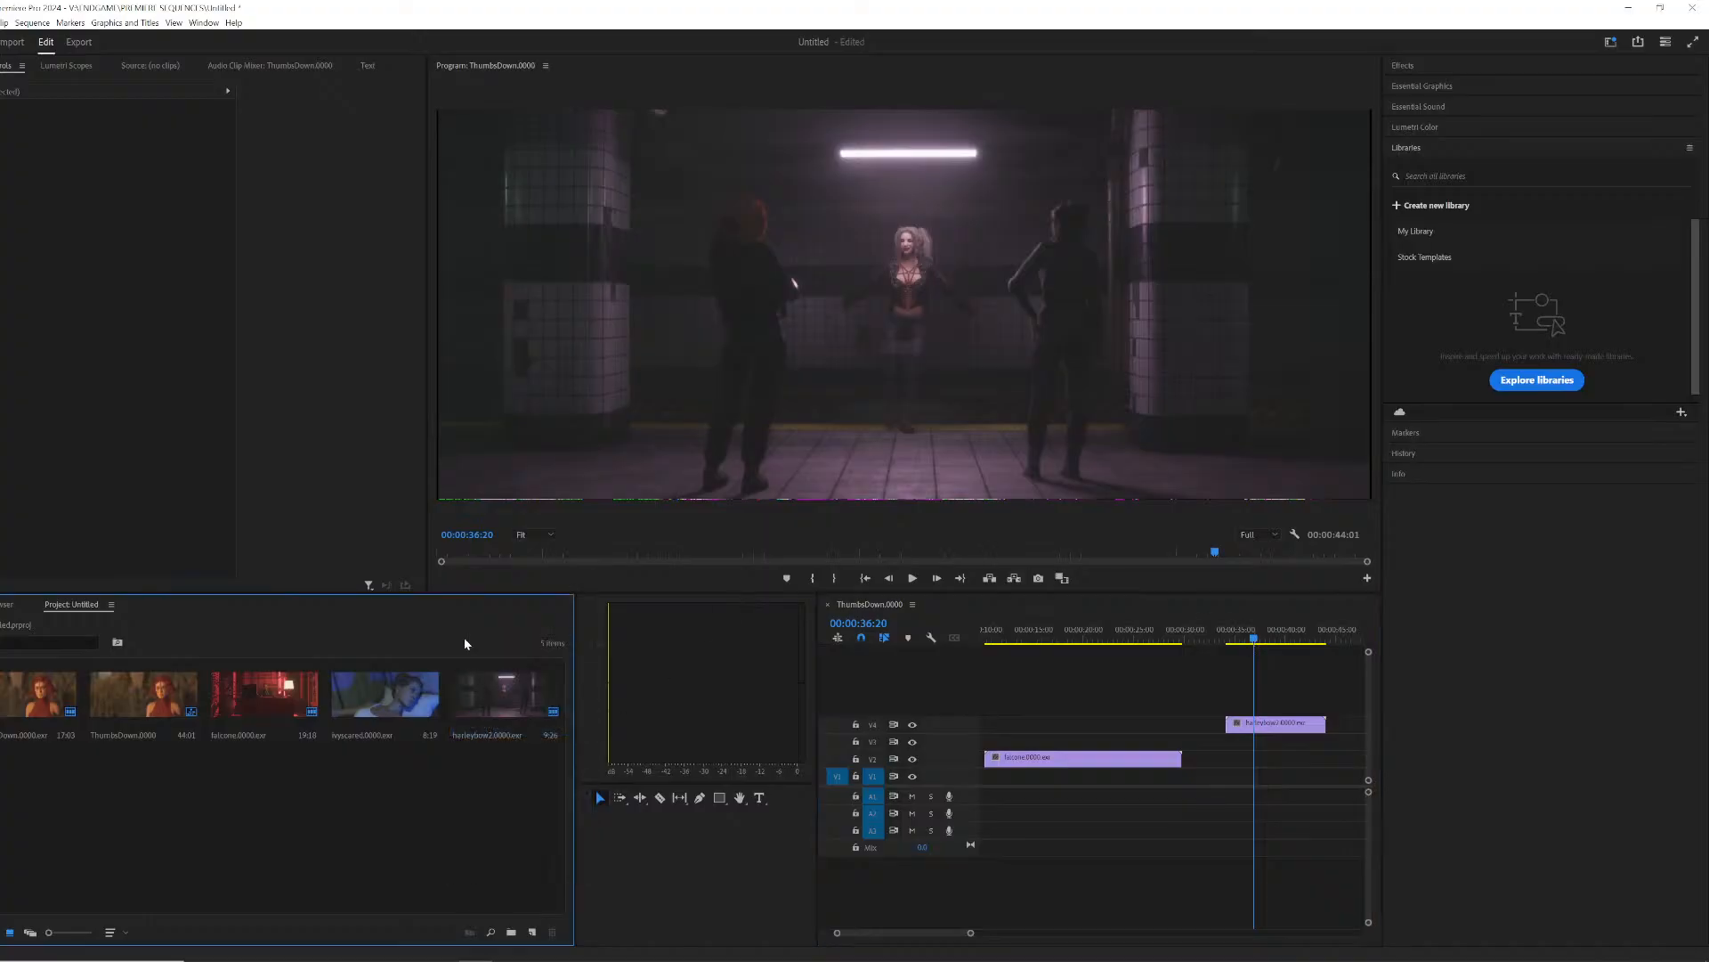
left_click(479, 144)
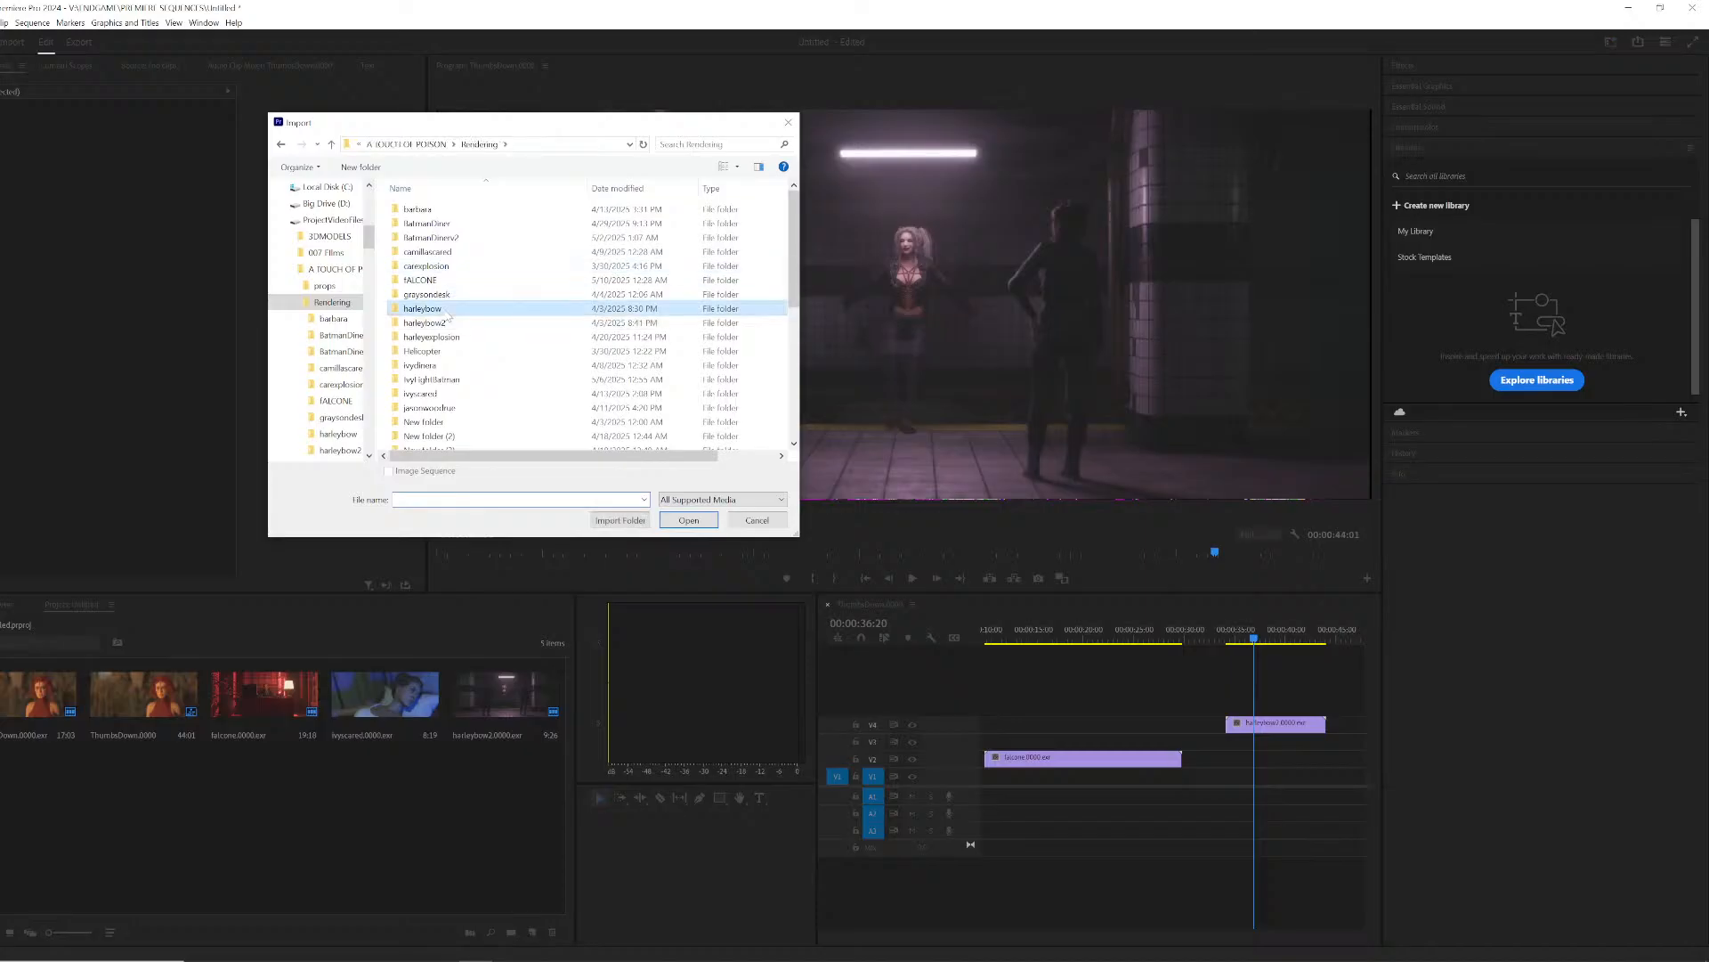
double_click(420, 299)
left_click(431, 243)
left_click(689, 521)
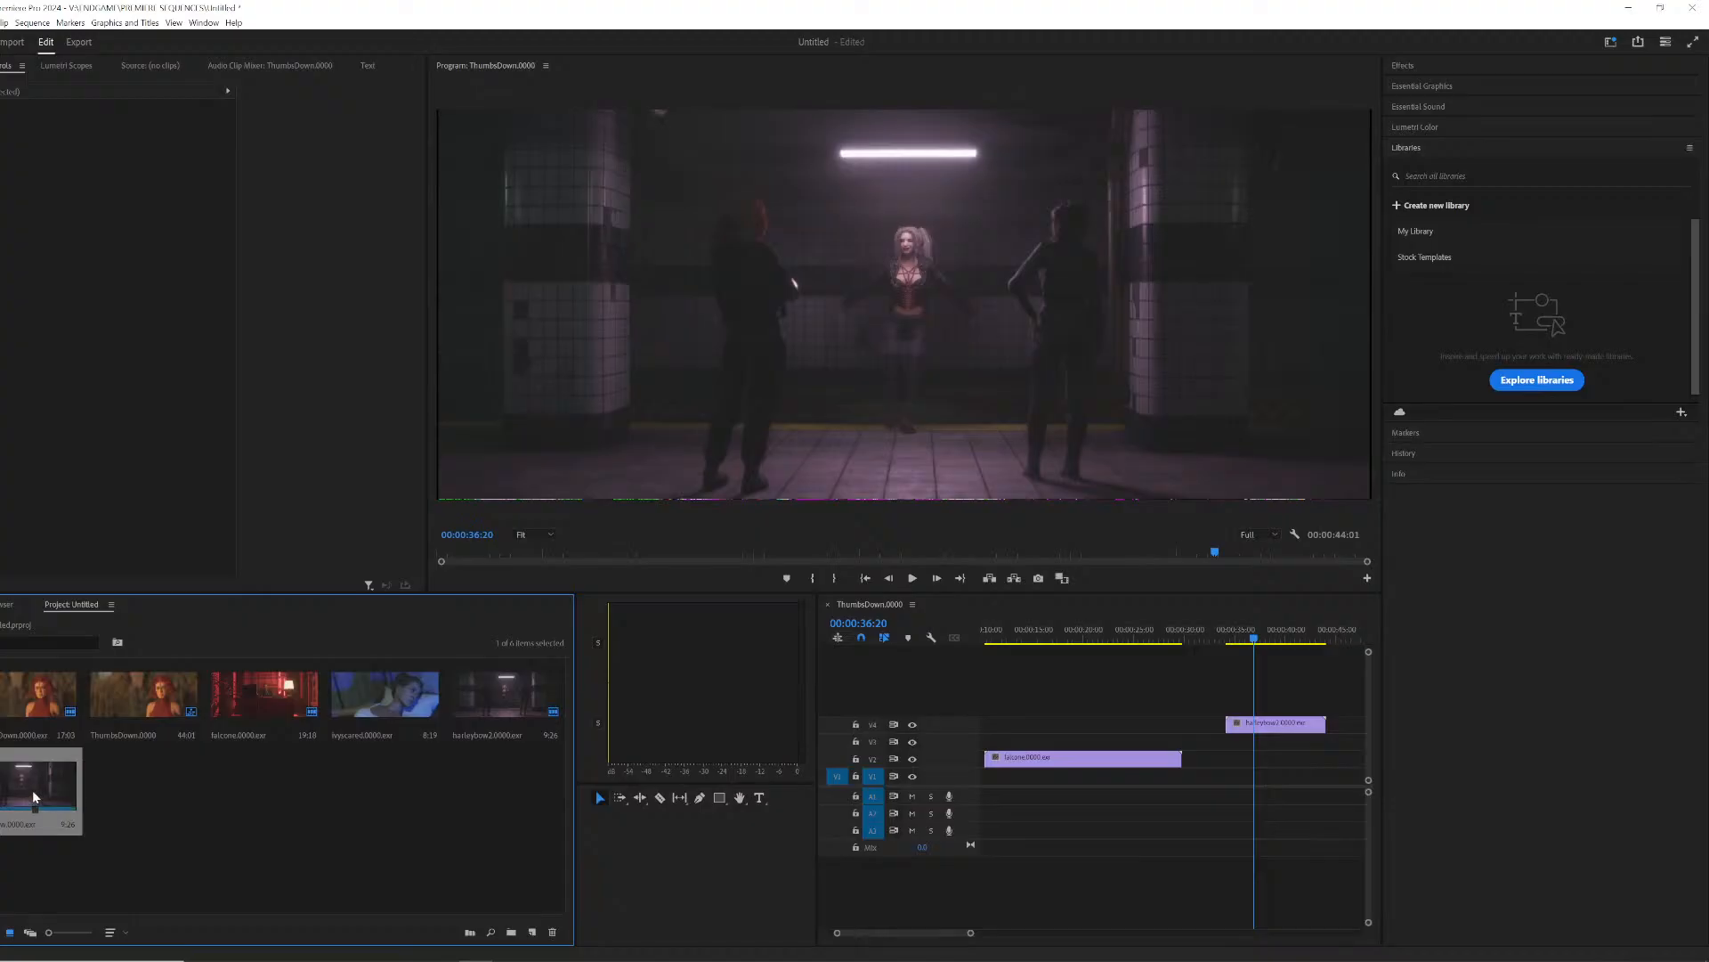
key("Delete")
Step: Import the BatmanDinerv2 render from the Rendering folder as an image sequence
right_click(124, 787)
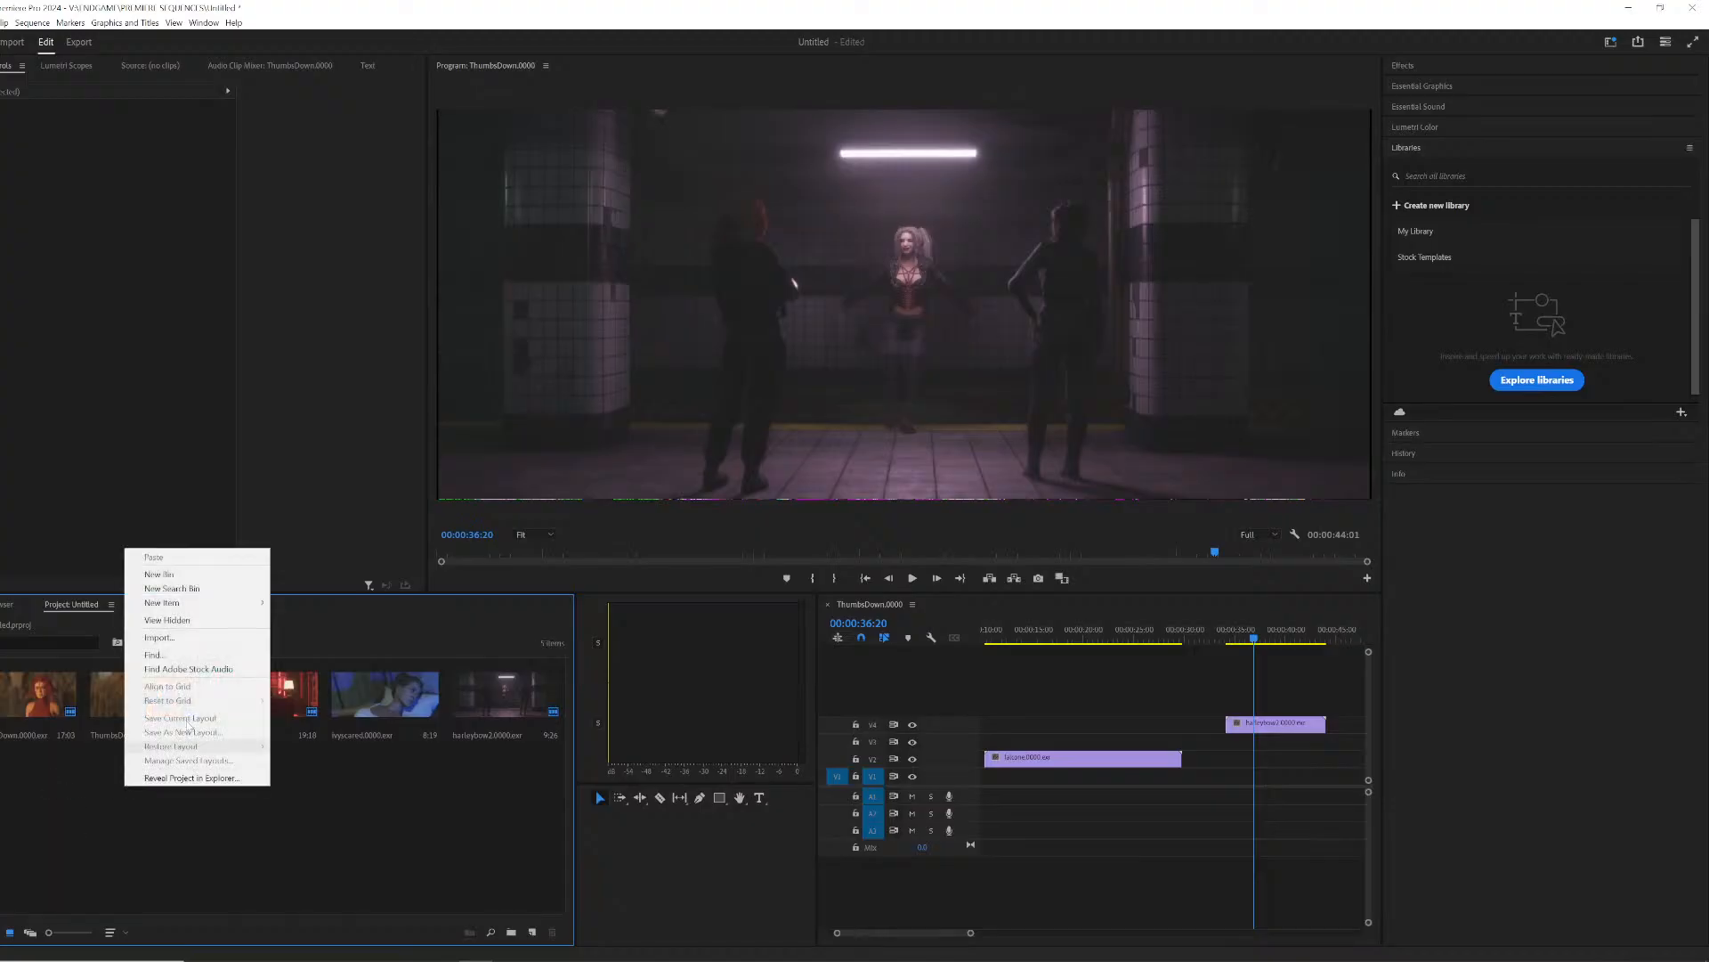
left_click(177, 637)
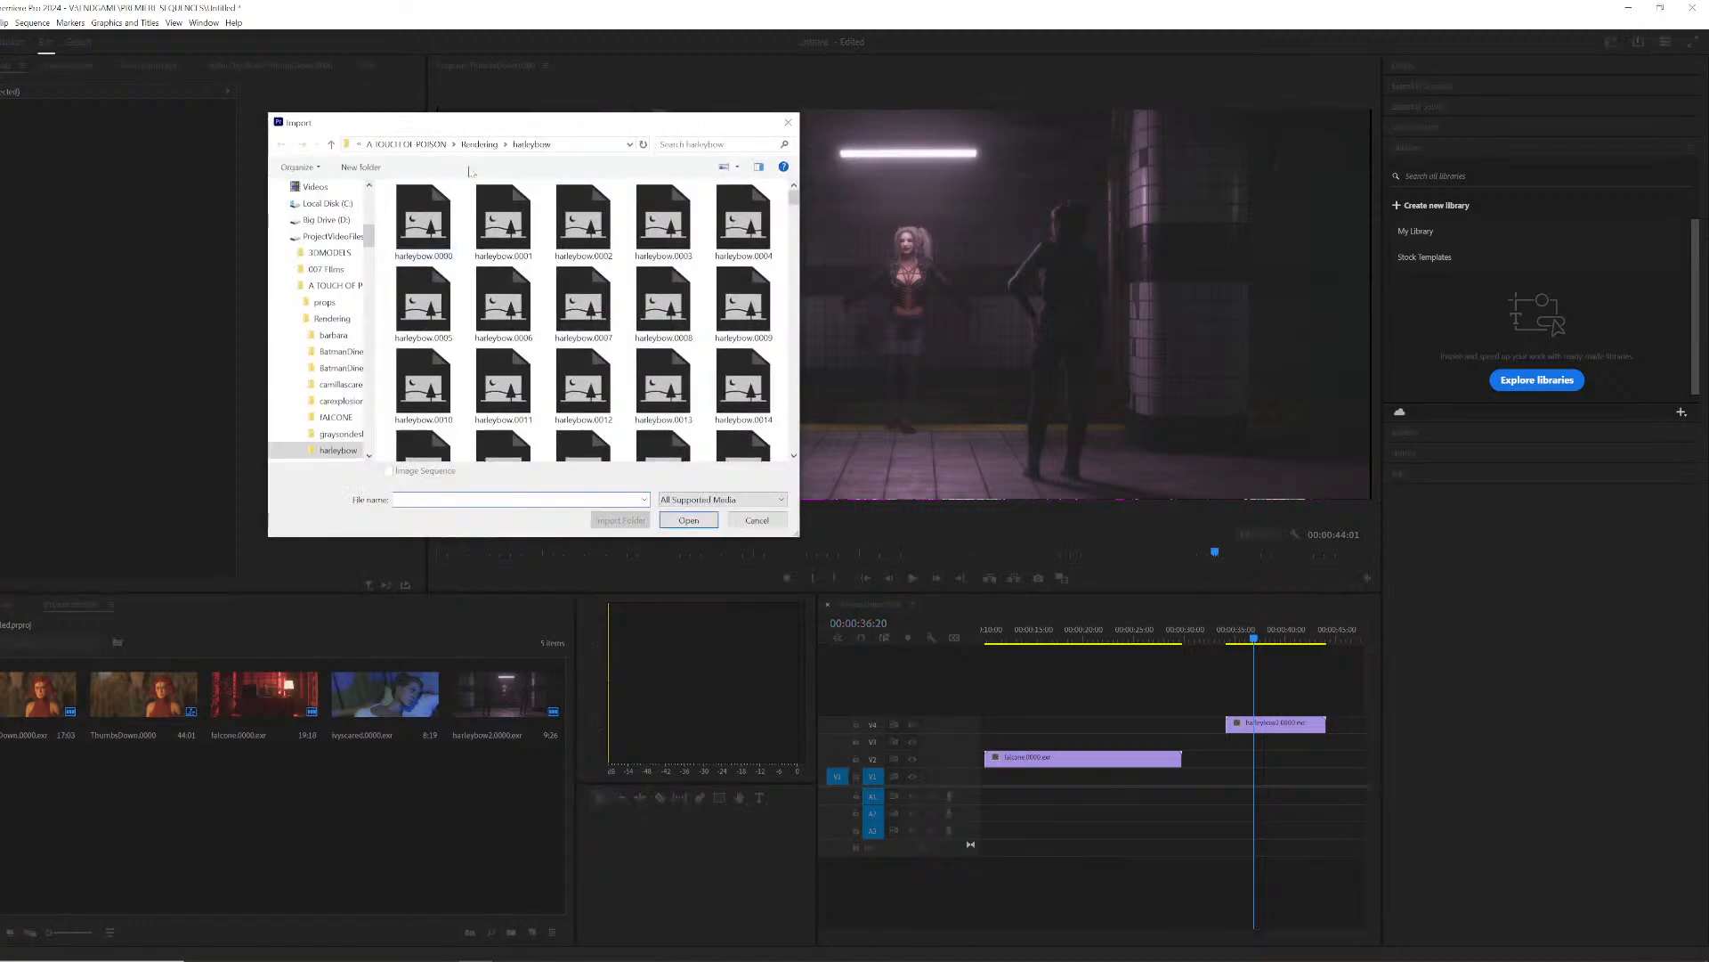
left_click(480, 146)
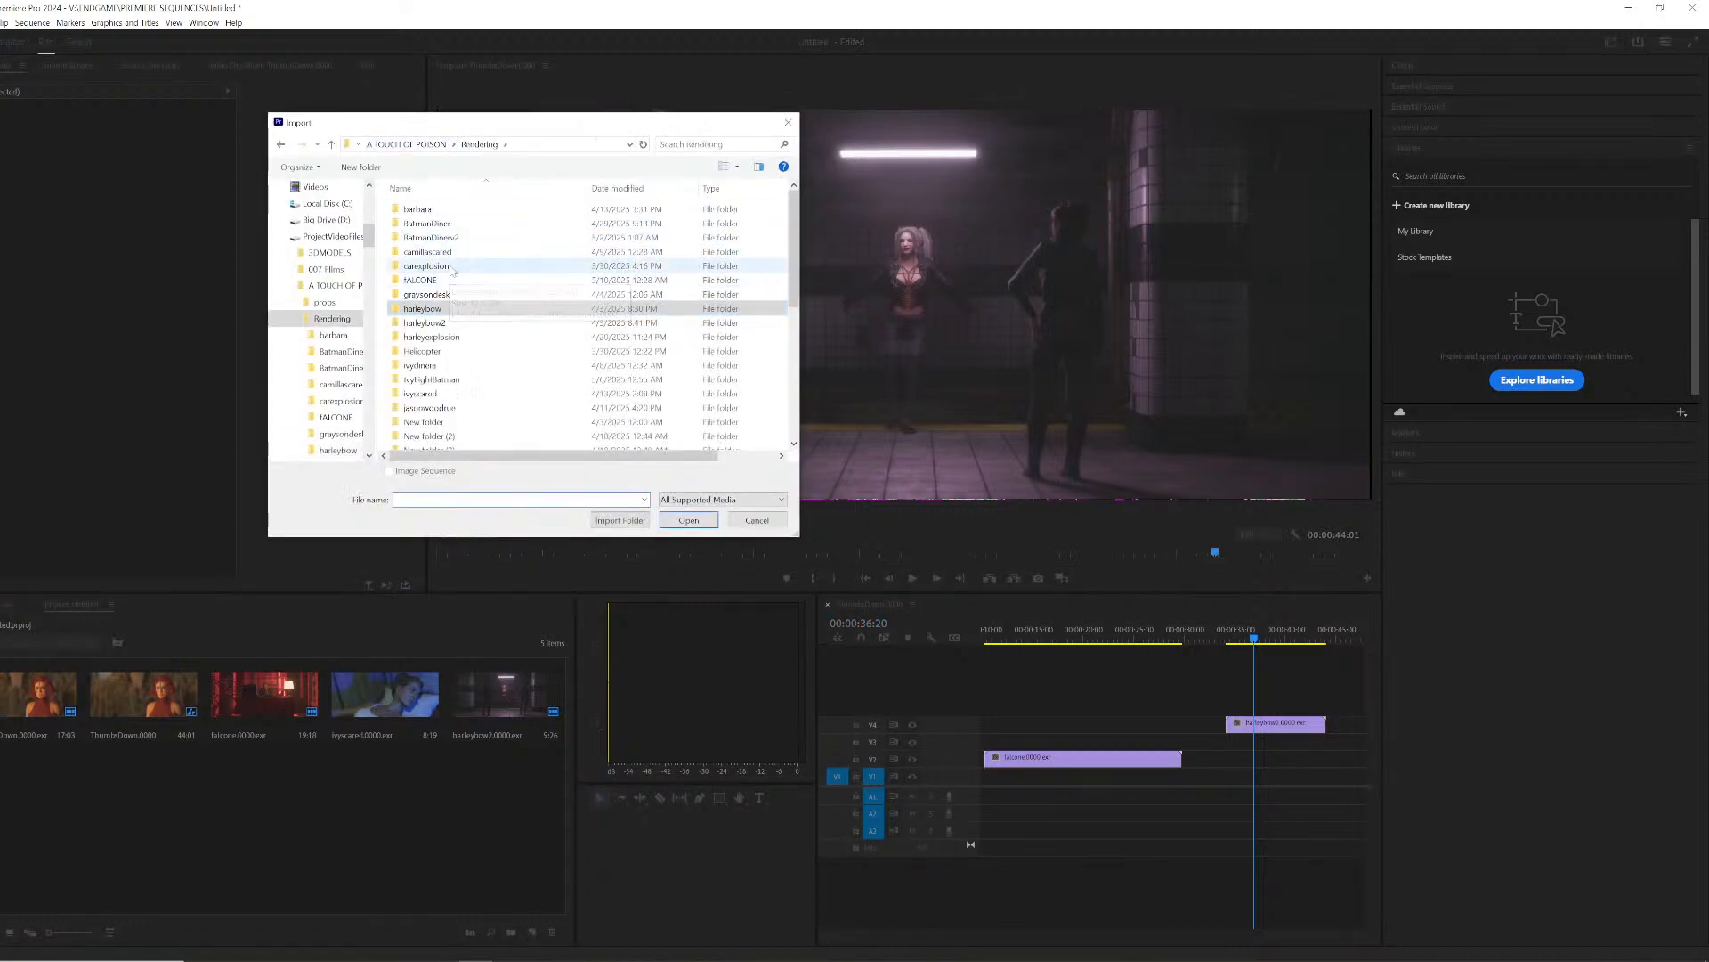
double_click(432, 238)
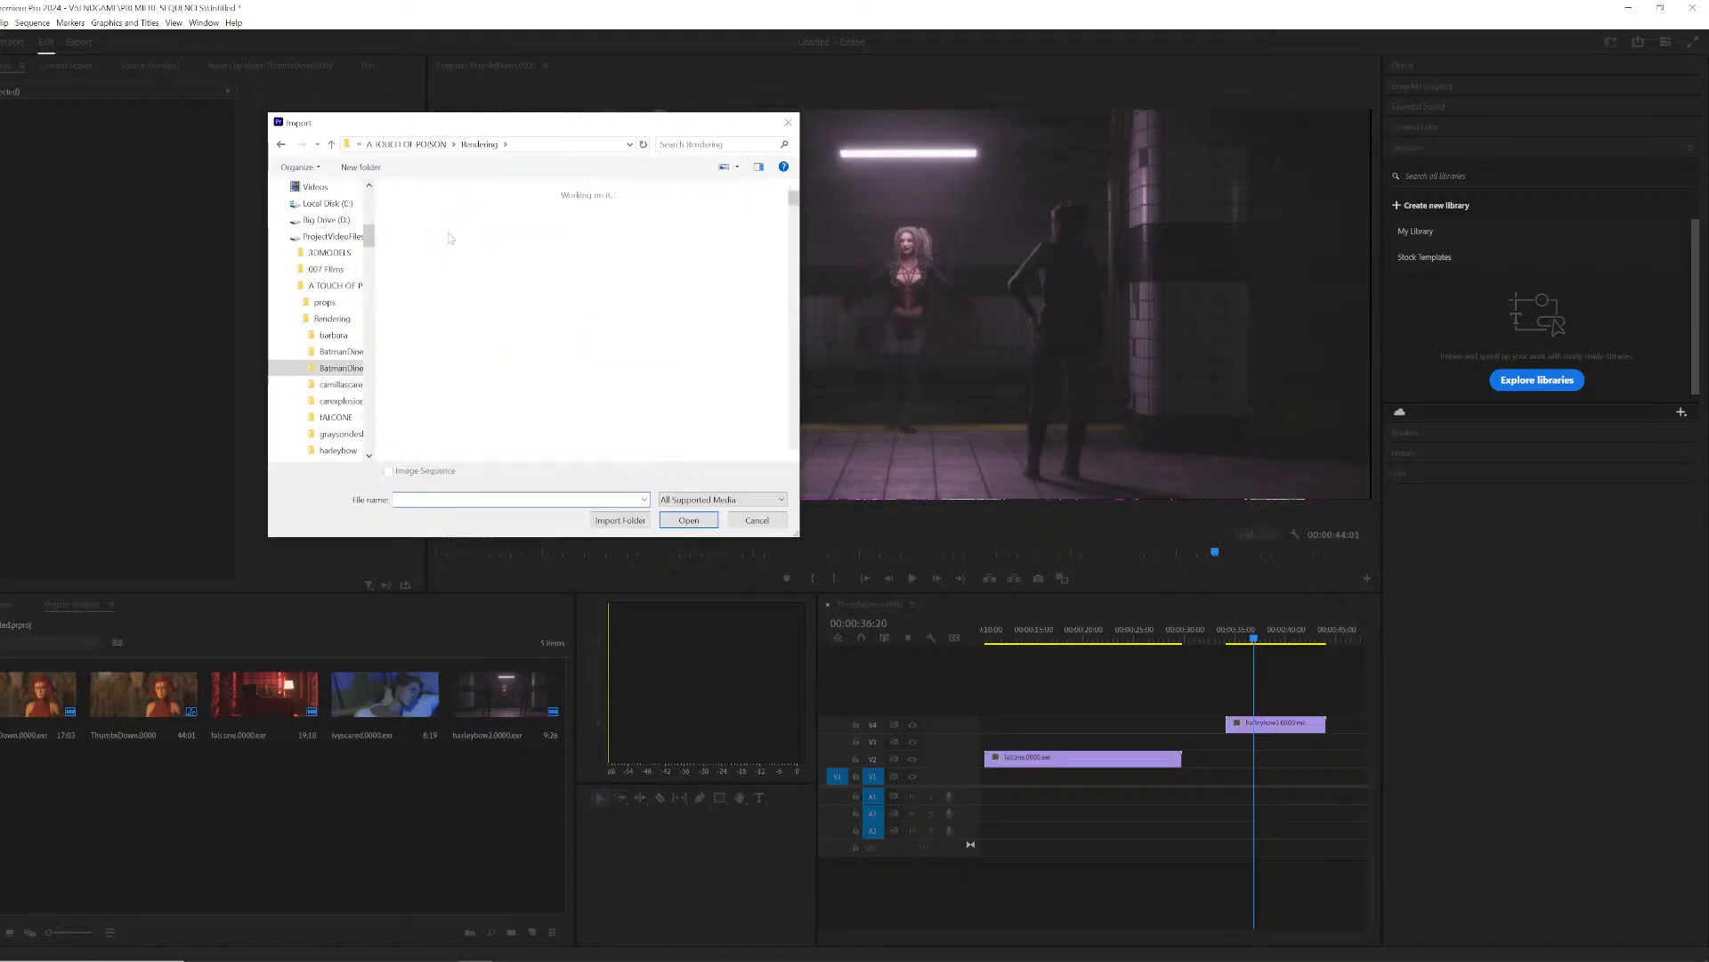
left_click(712, 521)
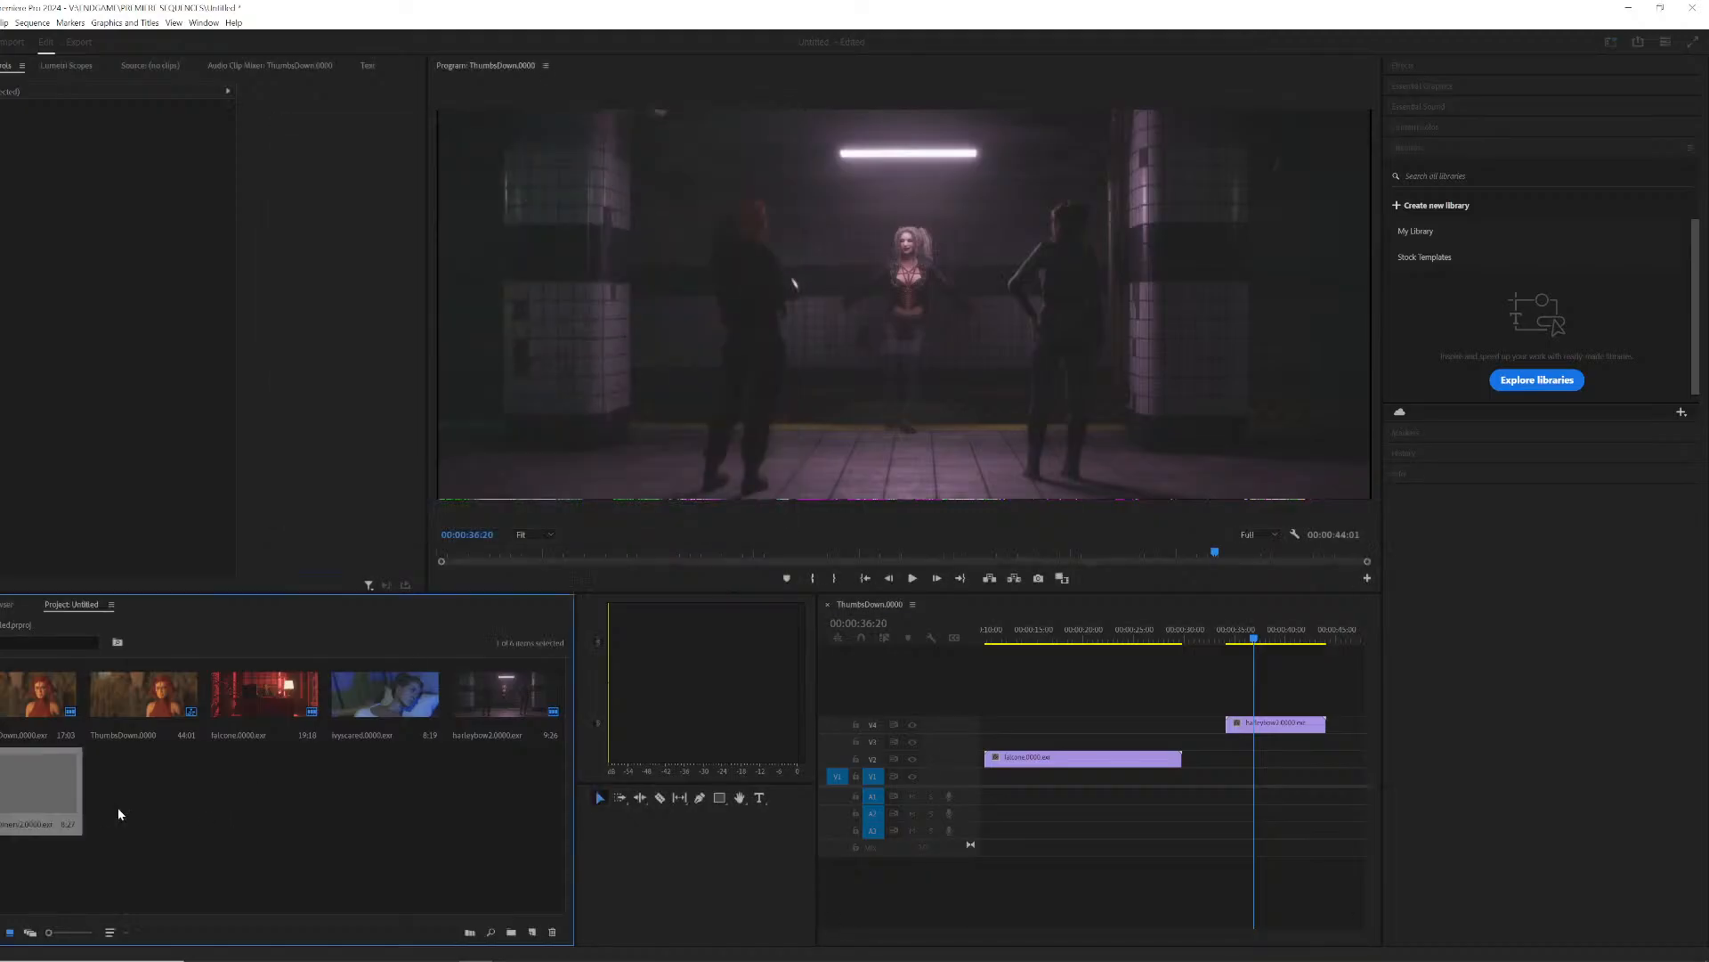
Step: Place the BatmanDinerv2 clip on track V5 after the harleybow2 clip and scrub through it, stopping at 00:00:52:10
left_click_drag(40, 788, 1303, 705)
left_click_drag(891, 932, 901, 932)
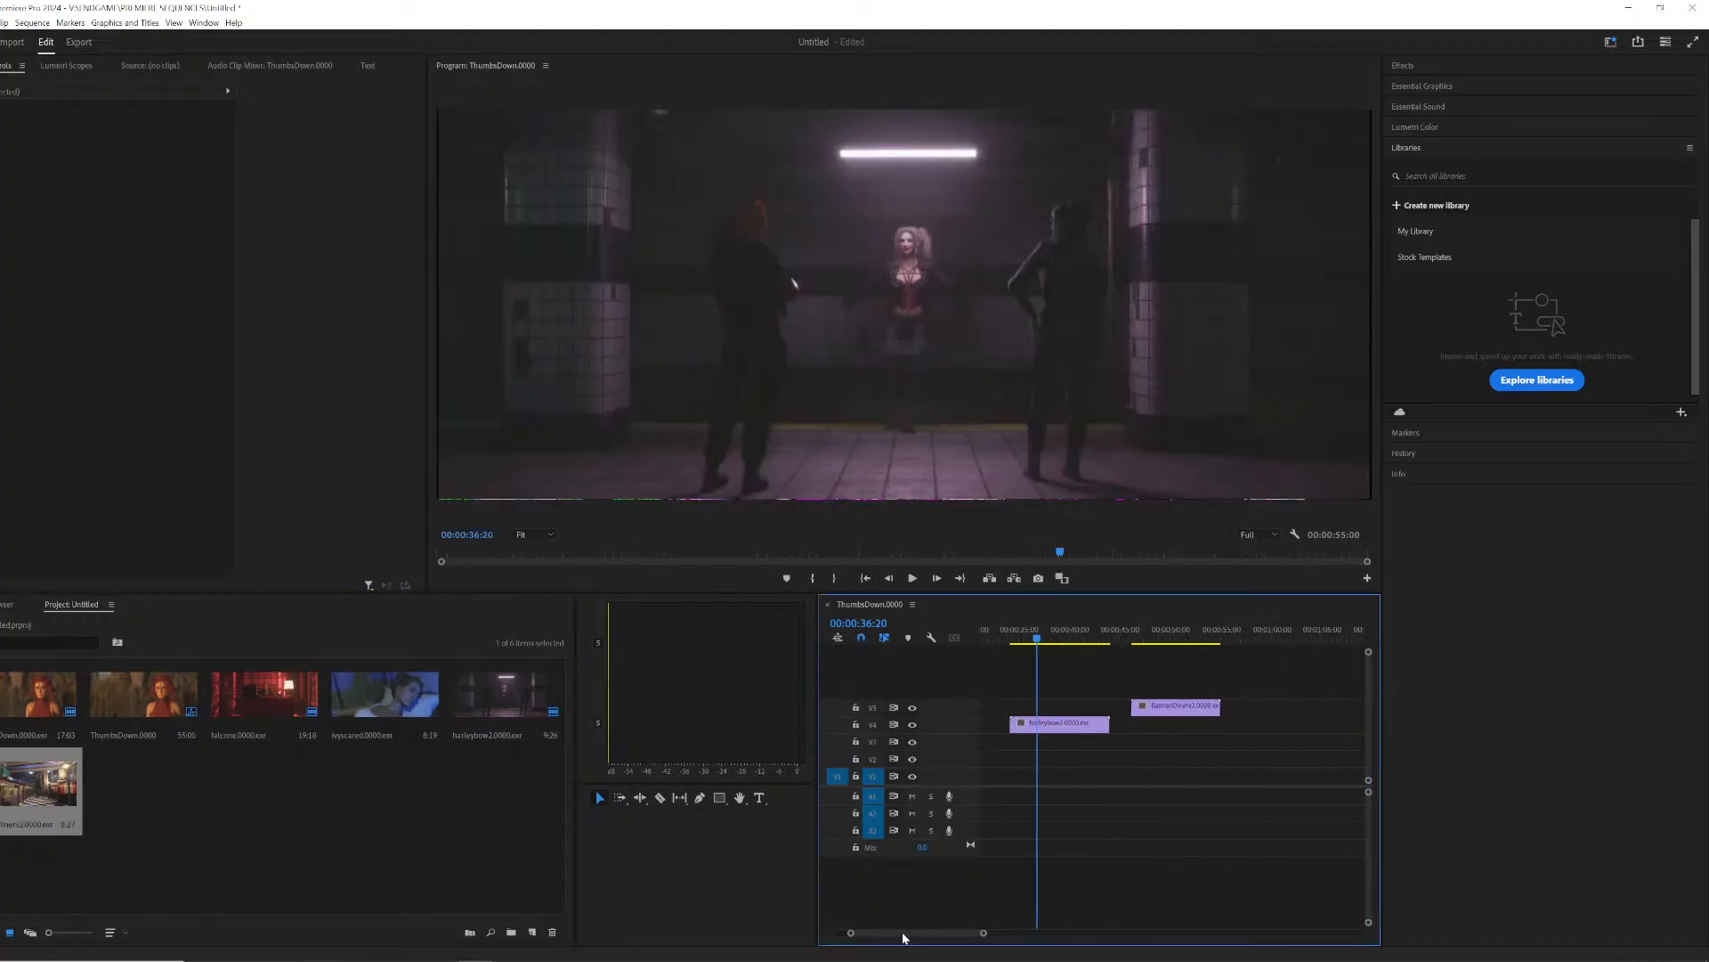
left_click(1214, 628)
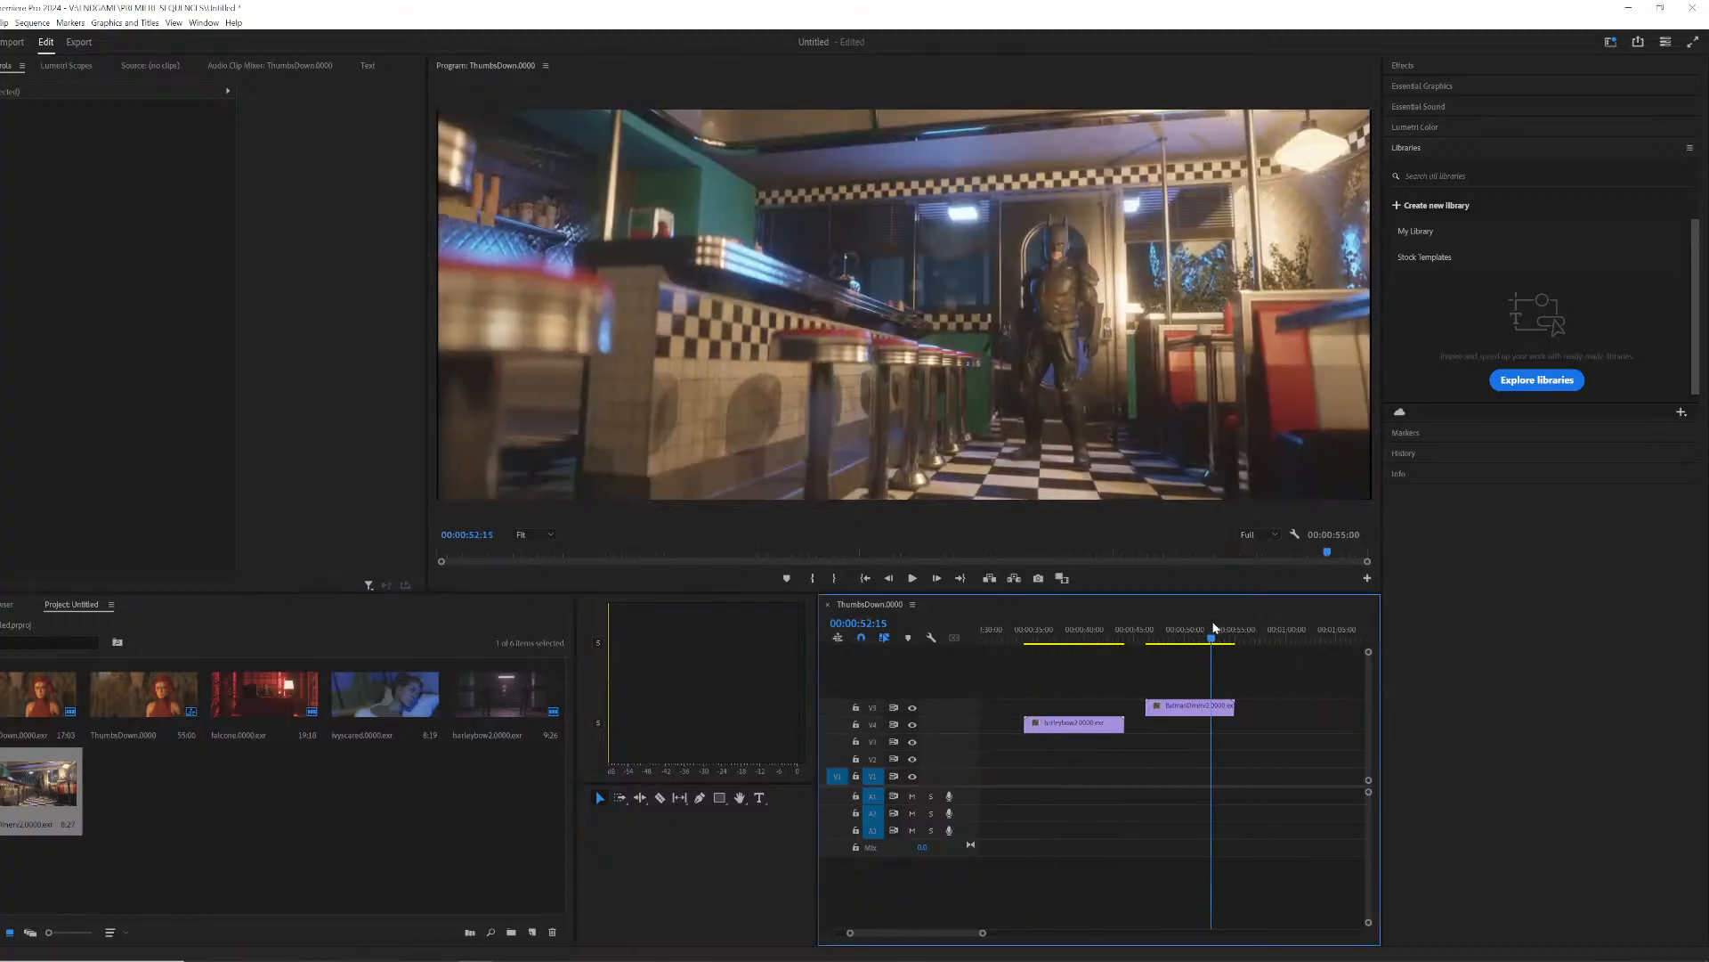
left_click_drag(1215, 624, 1192, 625)
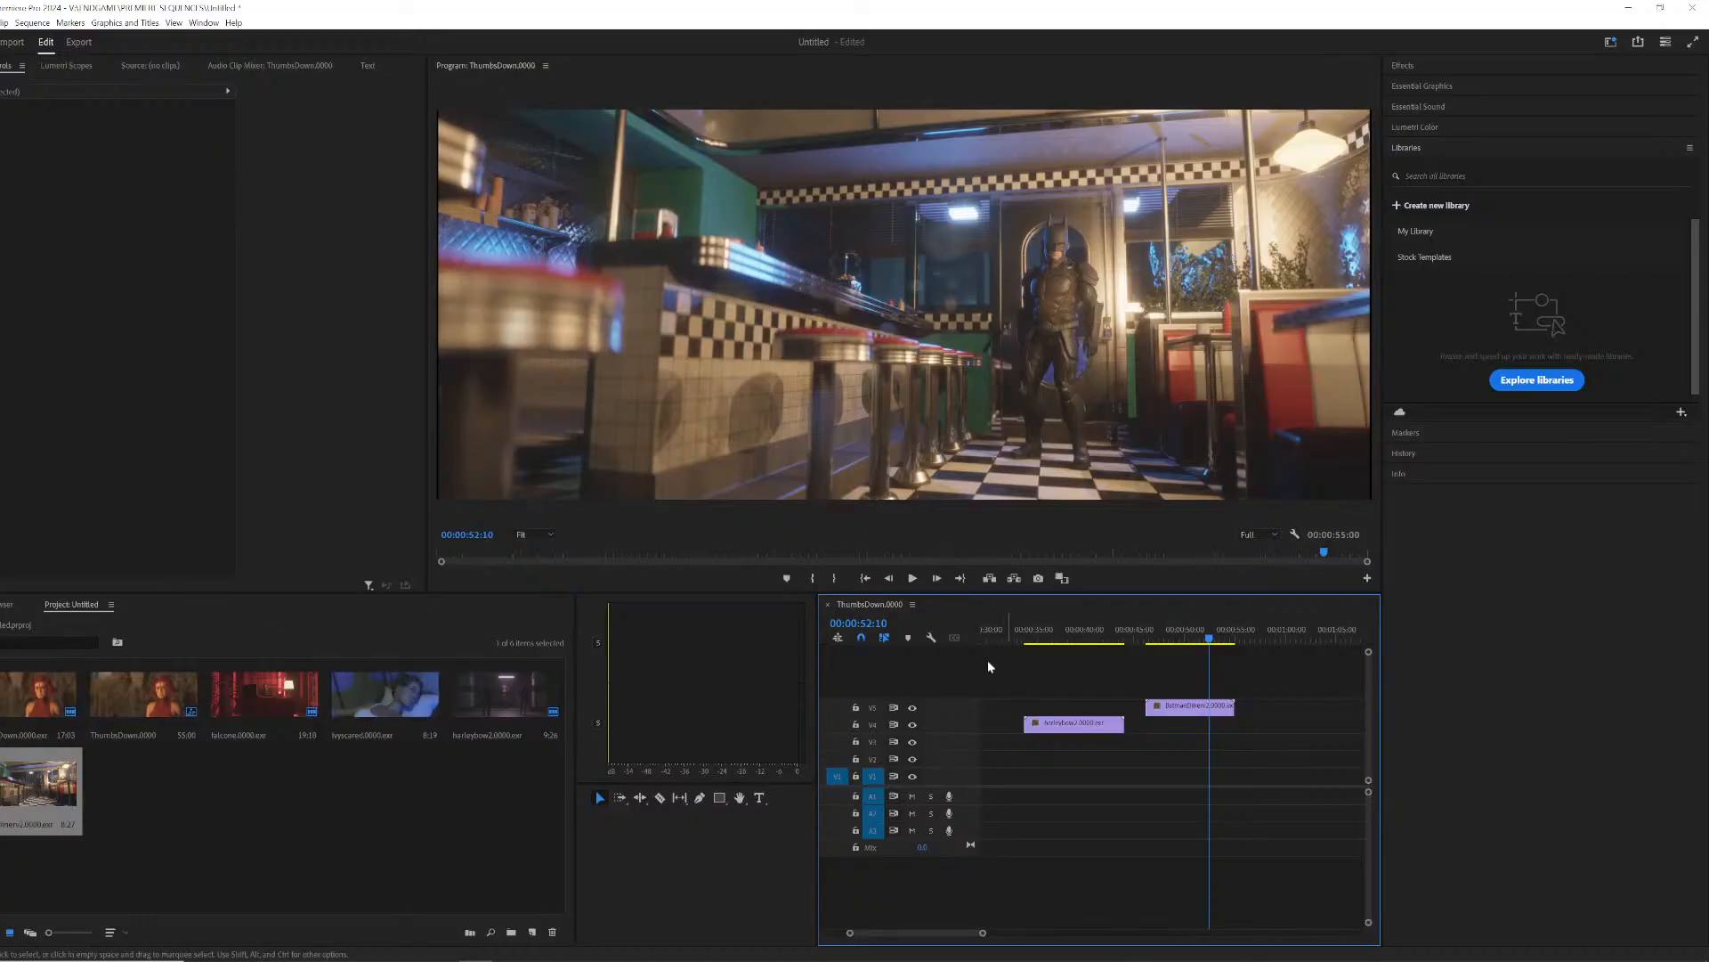
Step: Import the RedCanopy render as an image sequence starting at redcanopy.0000 and delete it from the project
right_click(192, 787)
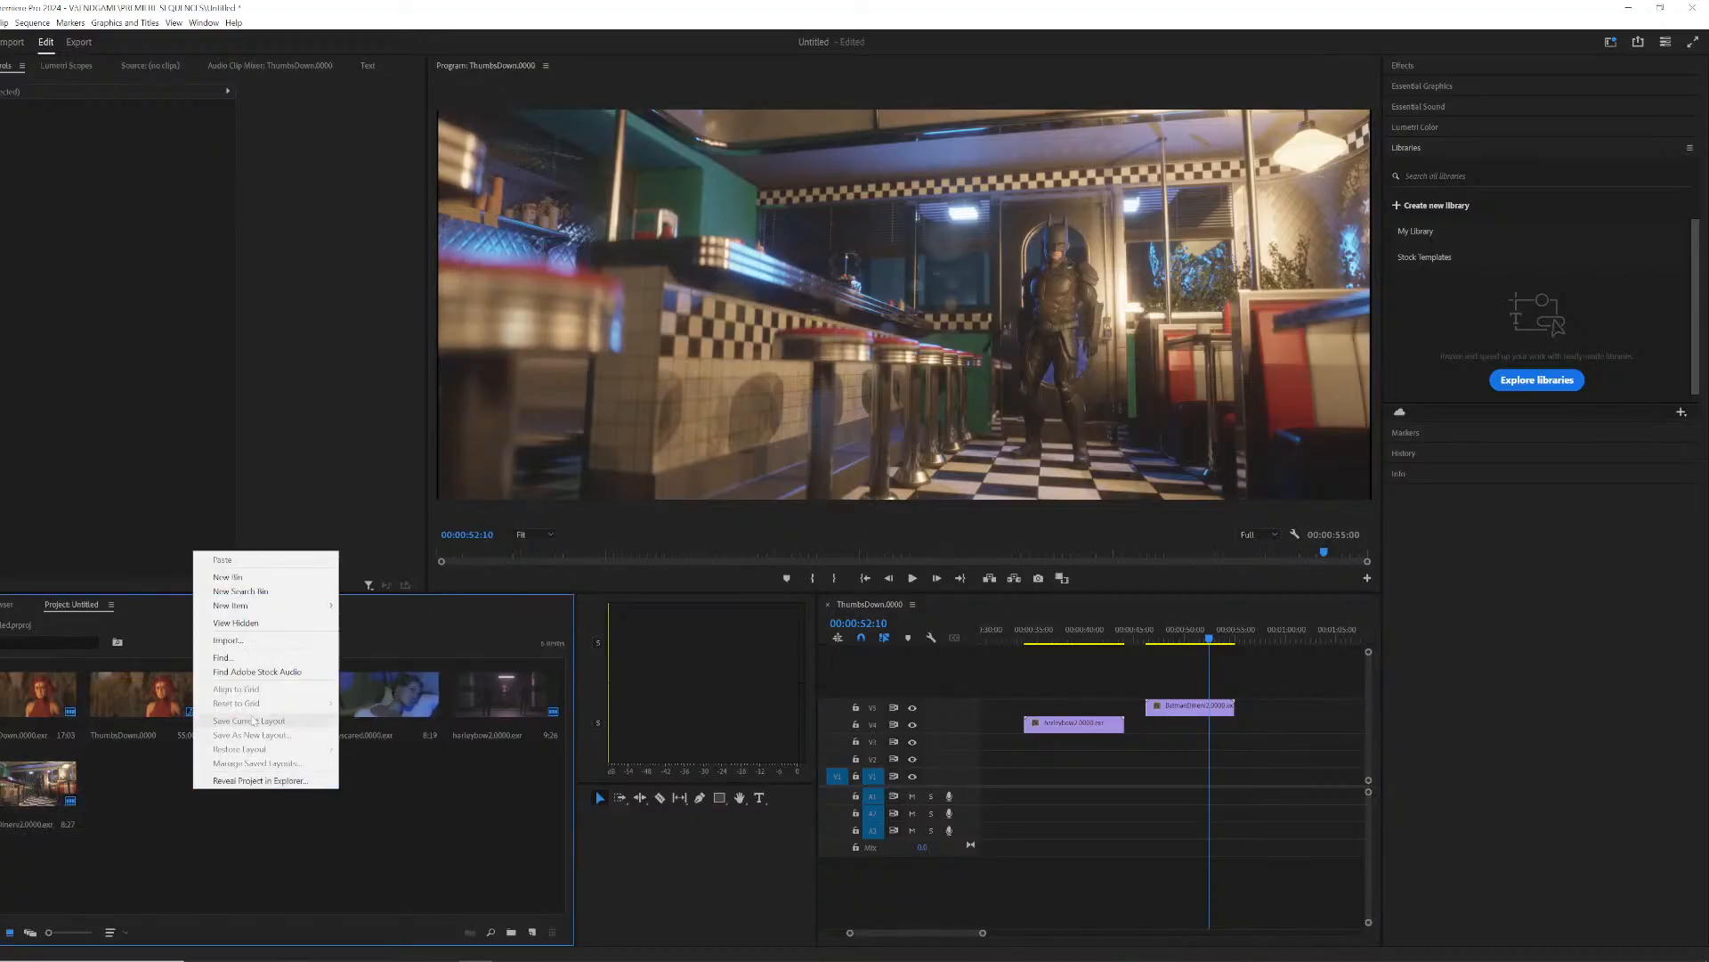
left_click(234, 639)
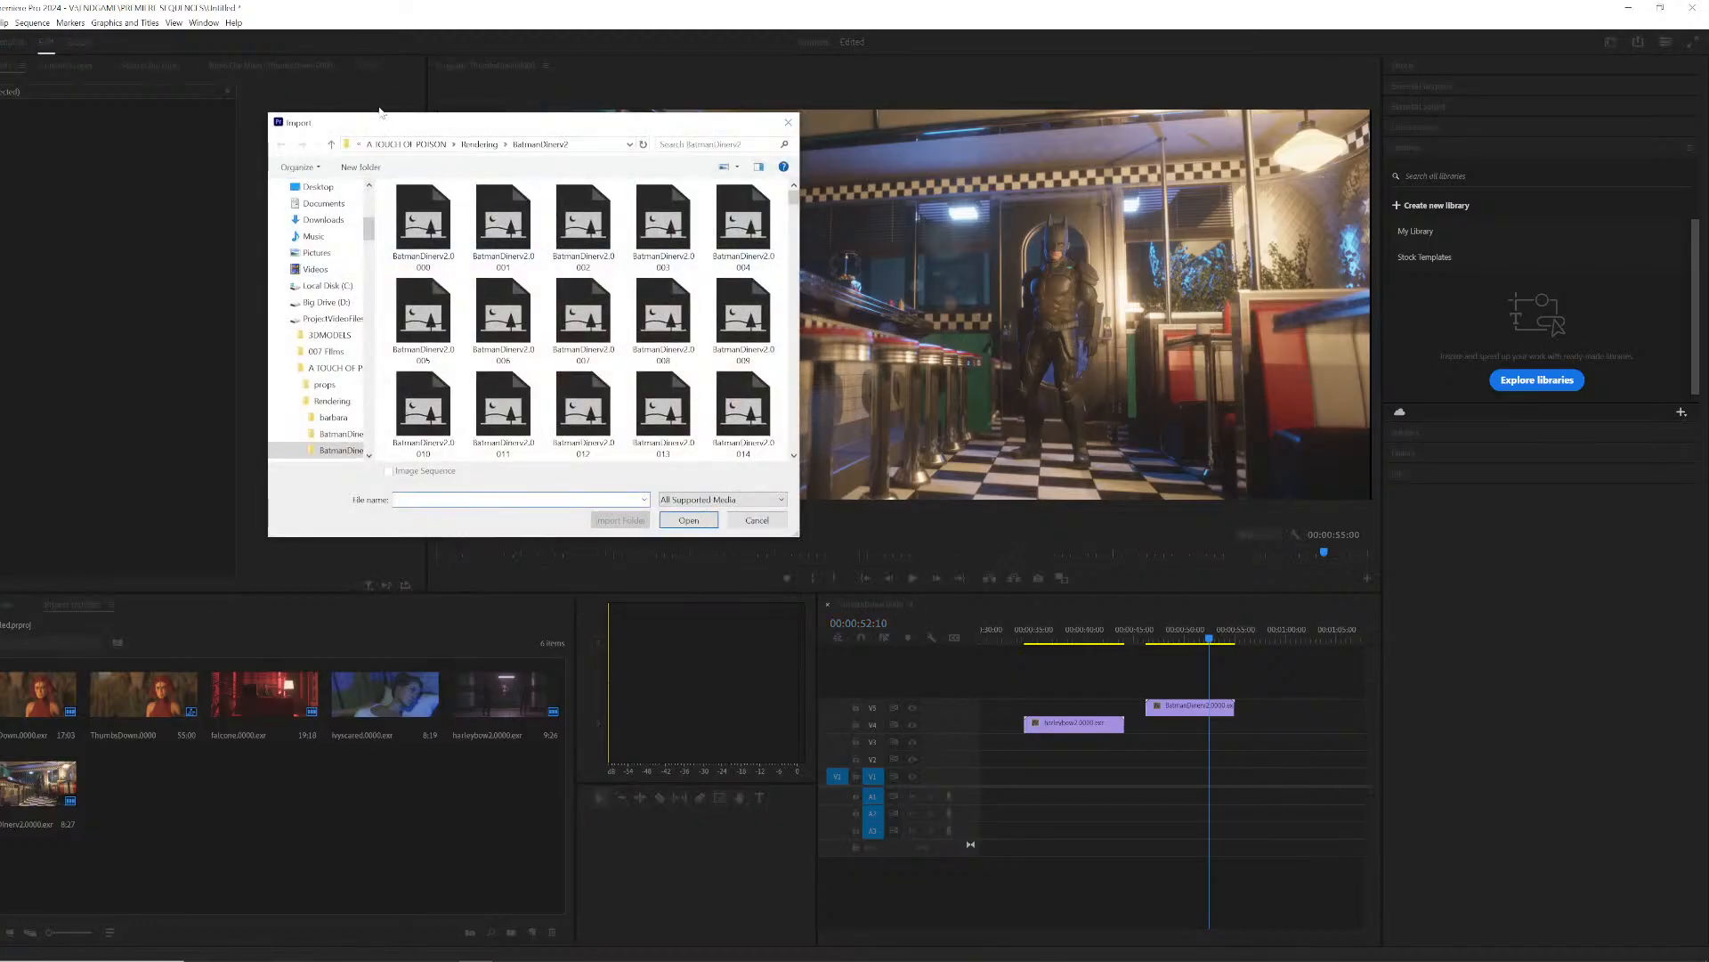
left_click(481, 146)
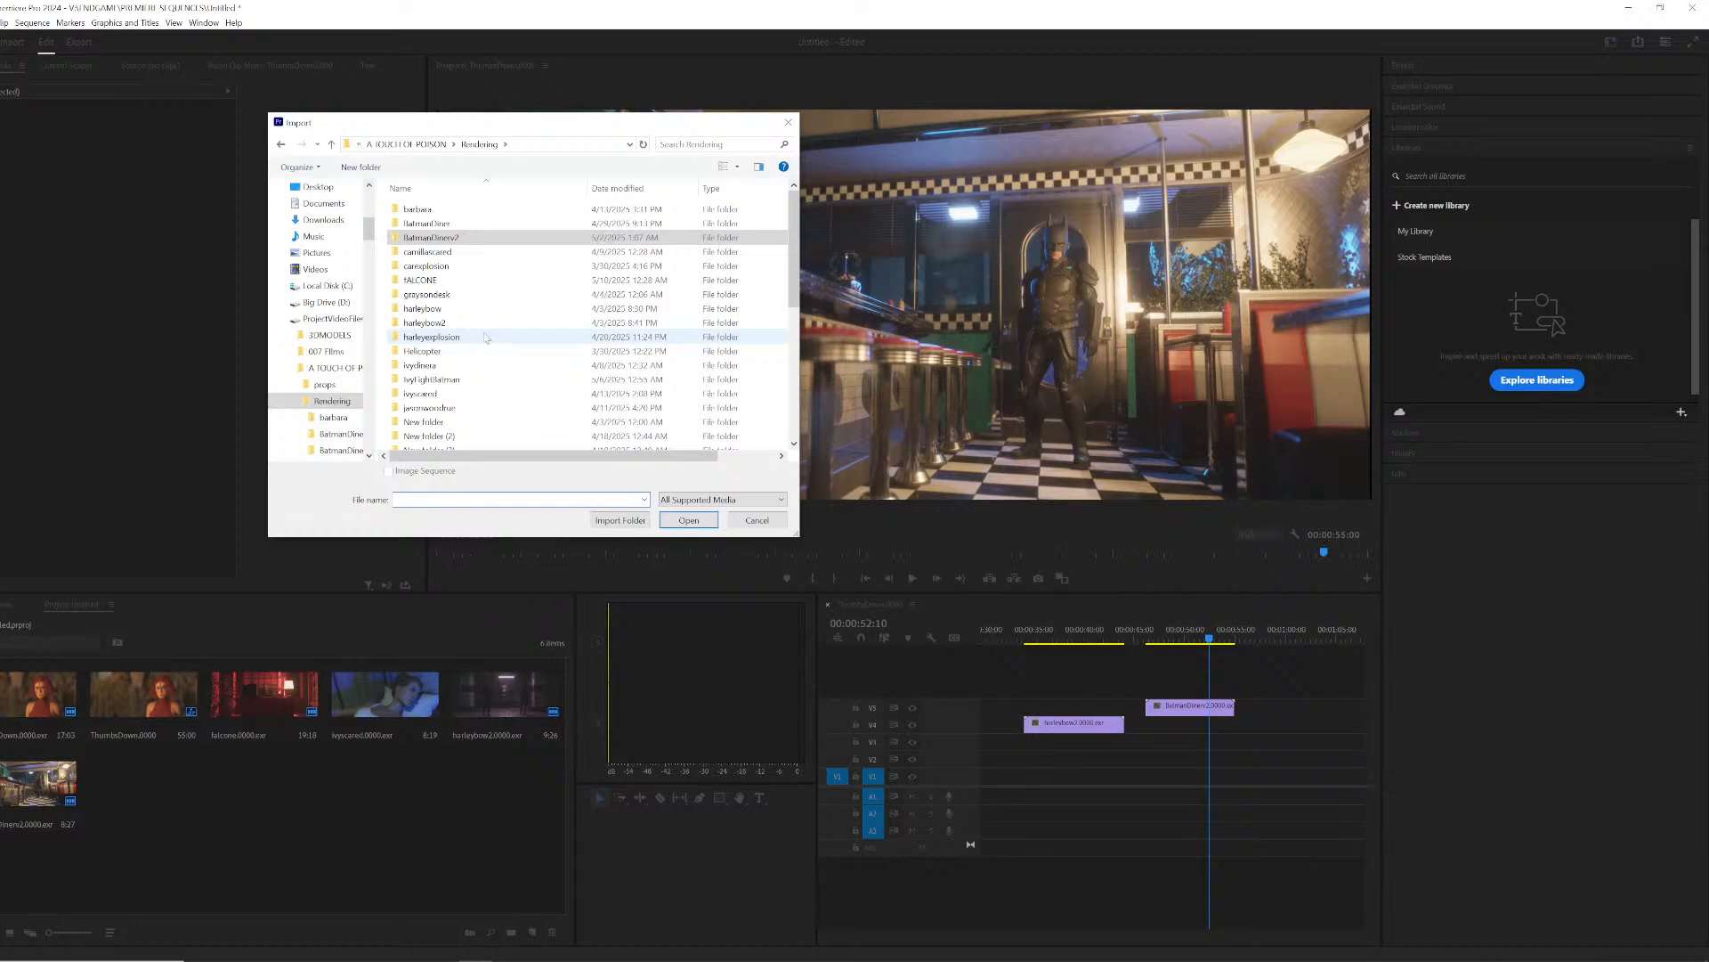
scroll(486, 391, "down", 2)
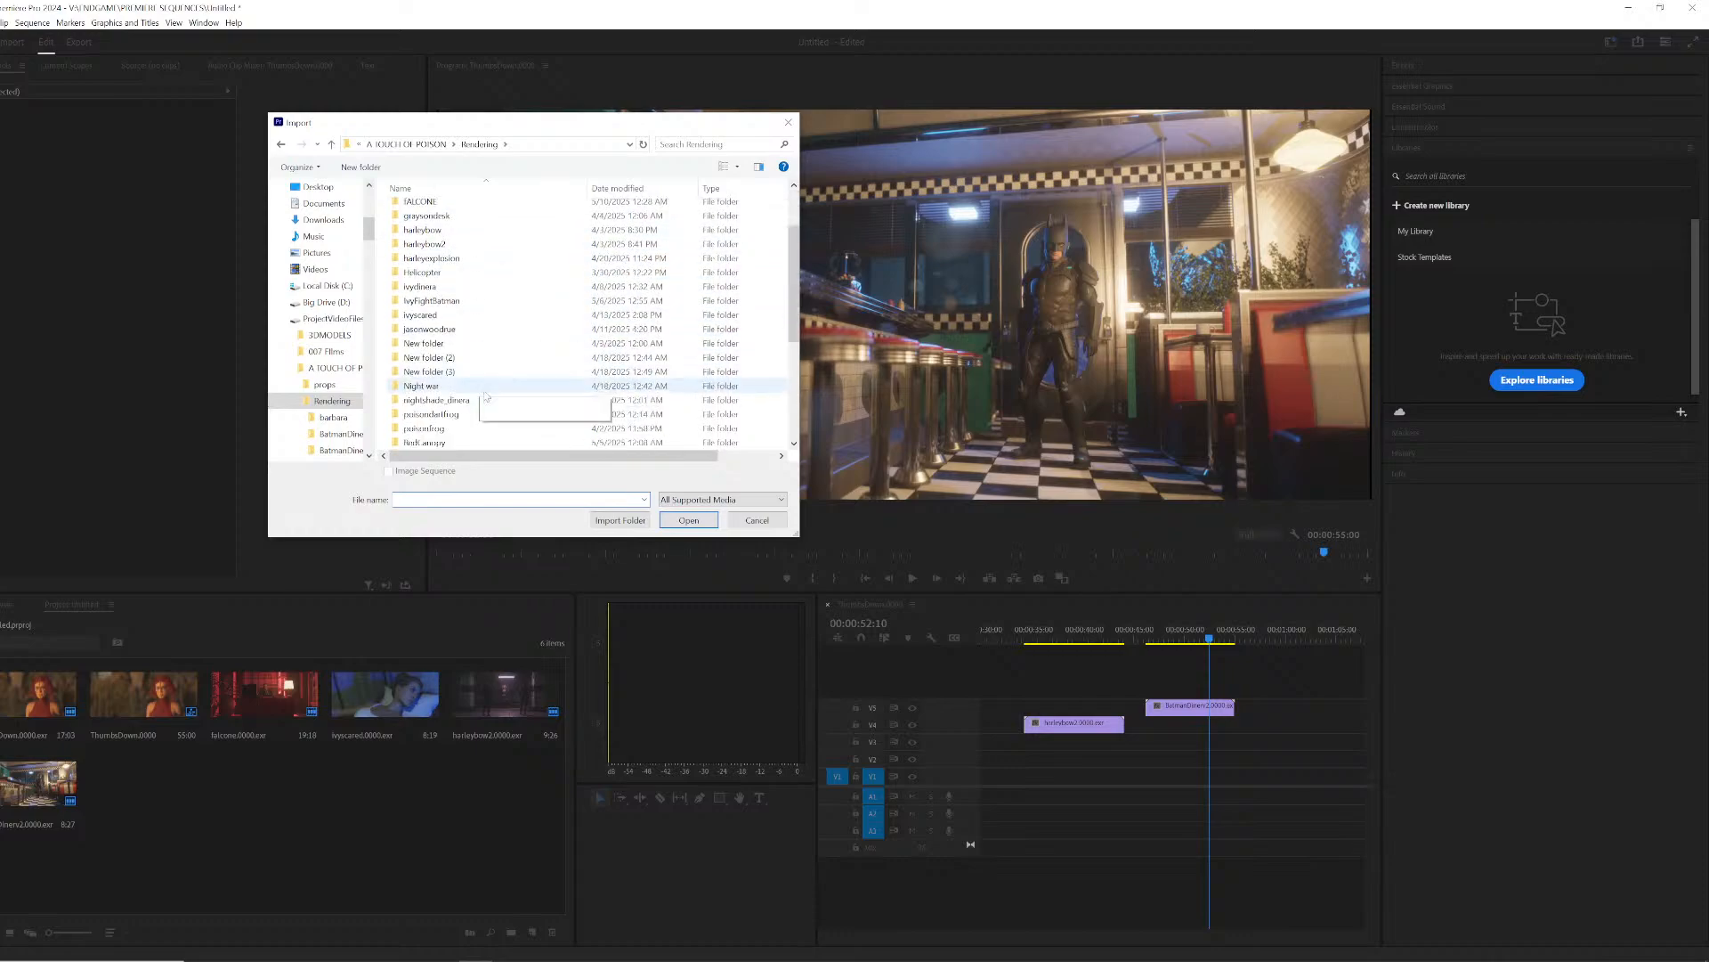
scroll(489, 393, "down", 1)
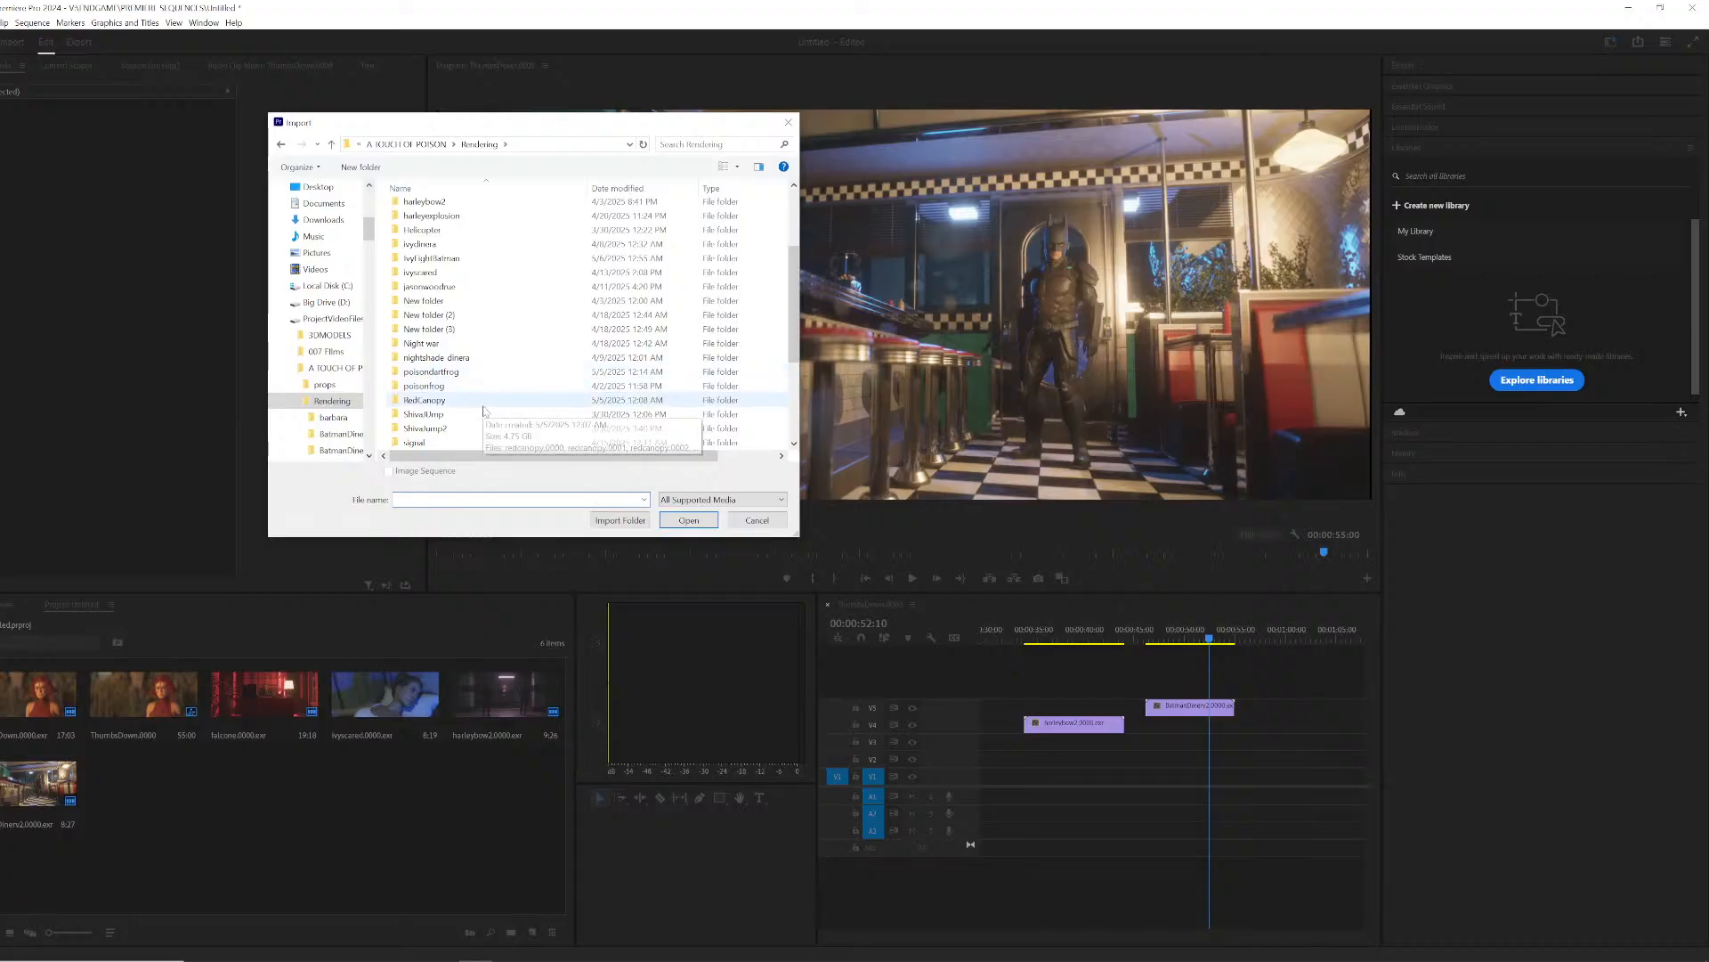
double_click(484, 402)
left_click(424, 201)
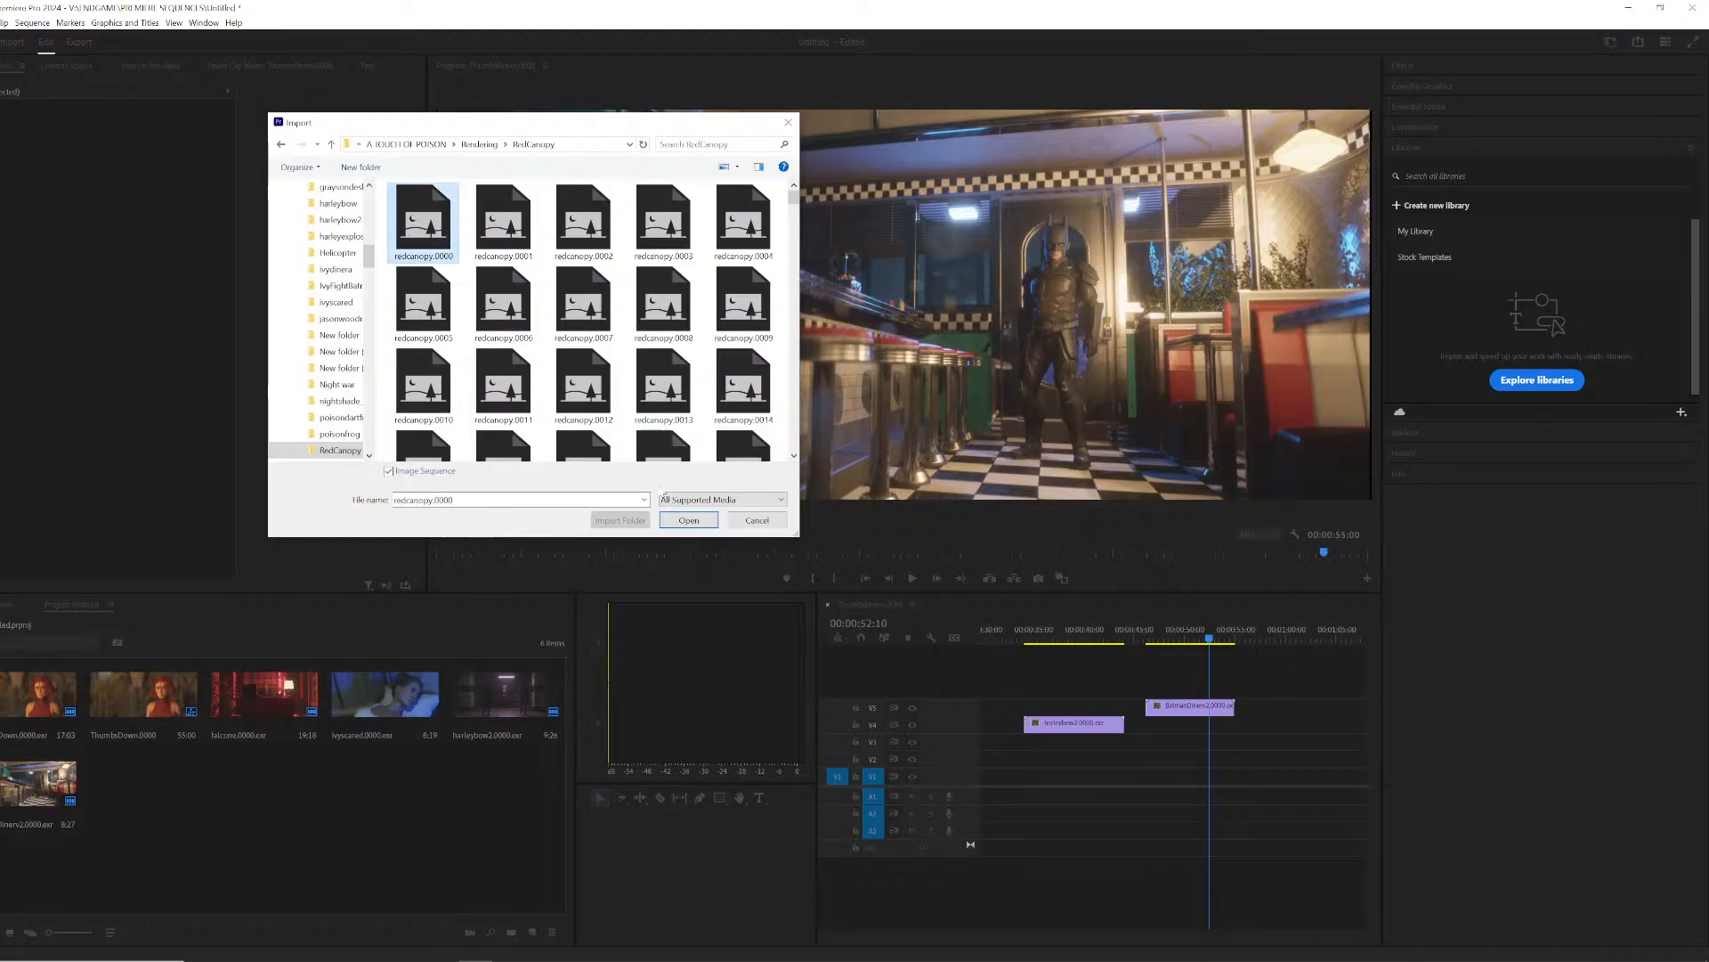
left_click(687, 524)
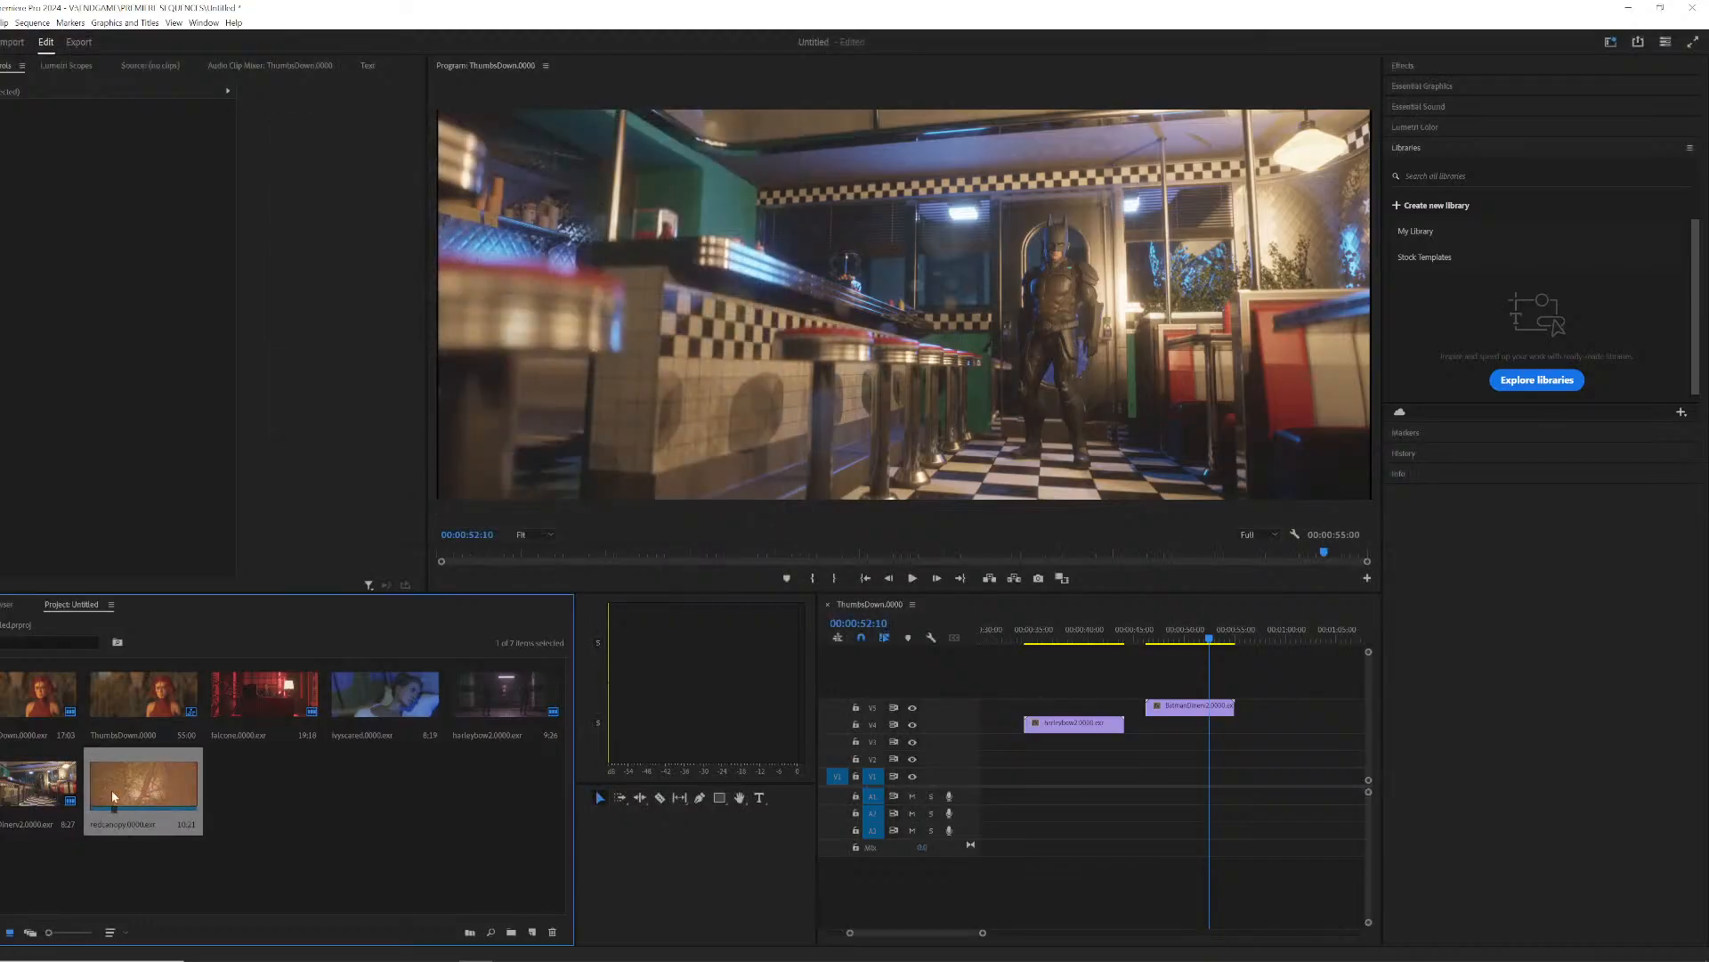
key("Delete")
Step: Import the teargas render from the Rendering folder as an image sequence starting at teargas.0000
right_click(142, 804)
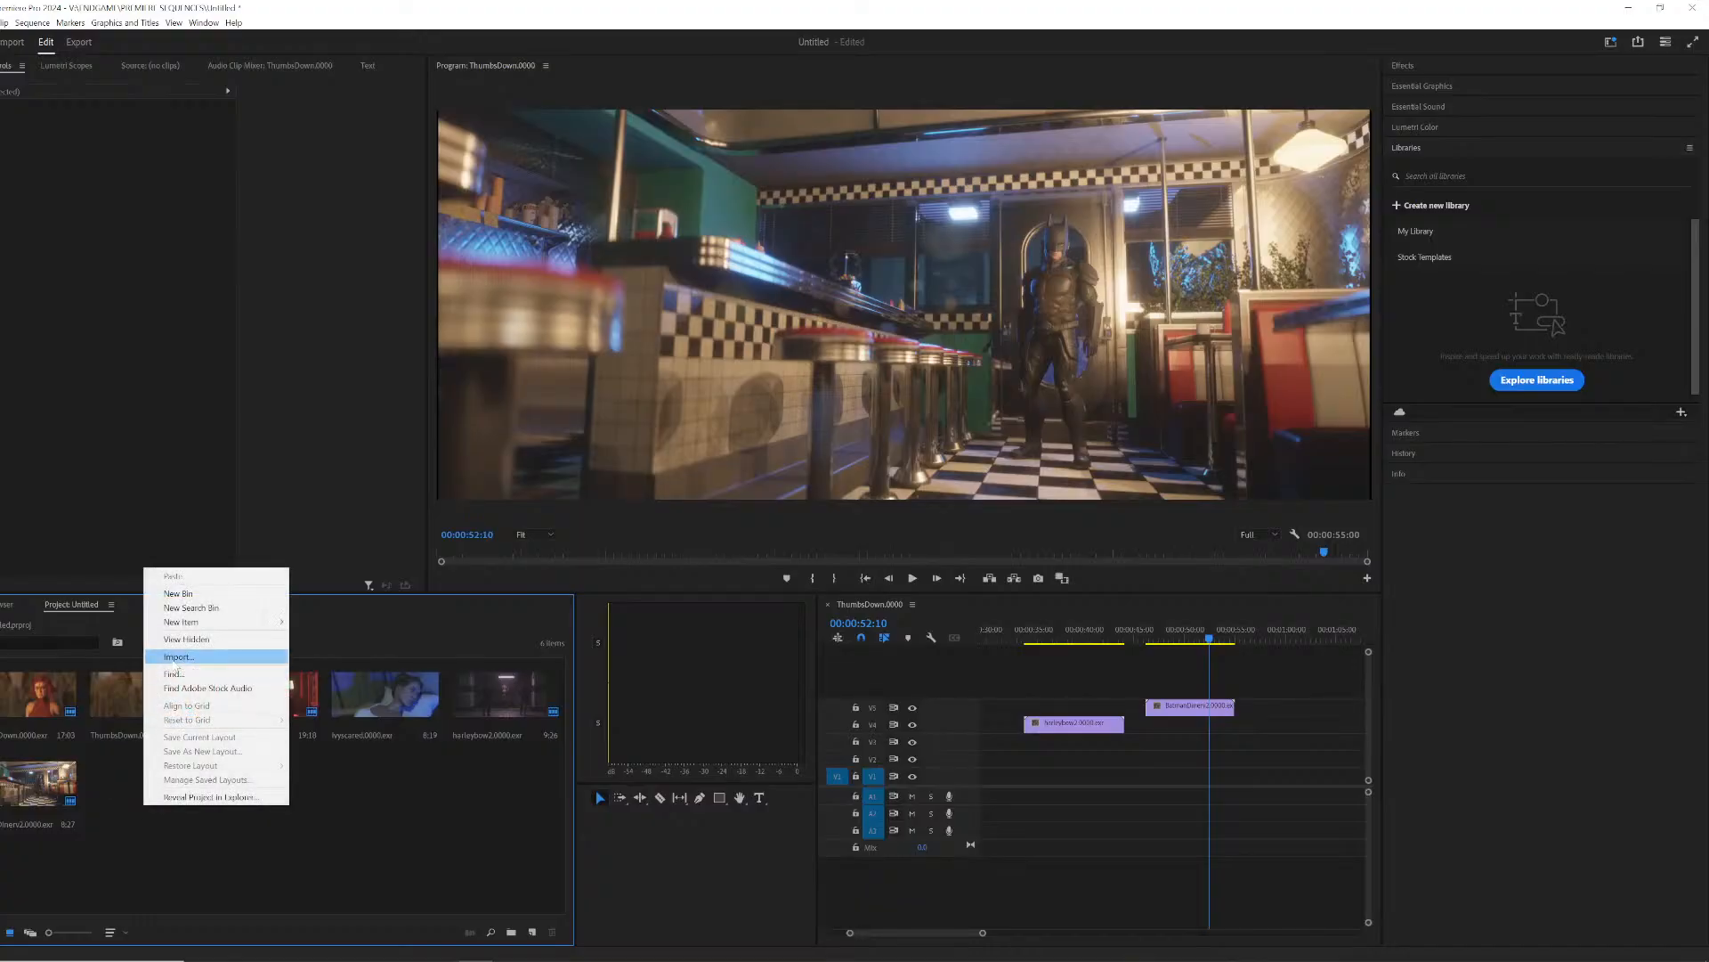
left_click(177, 658)
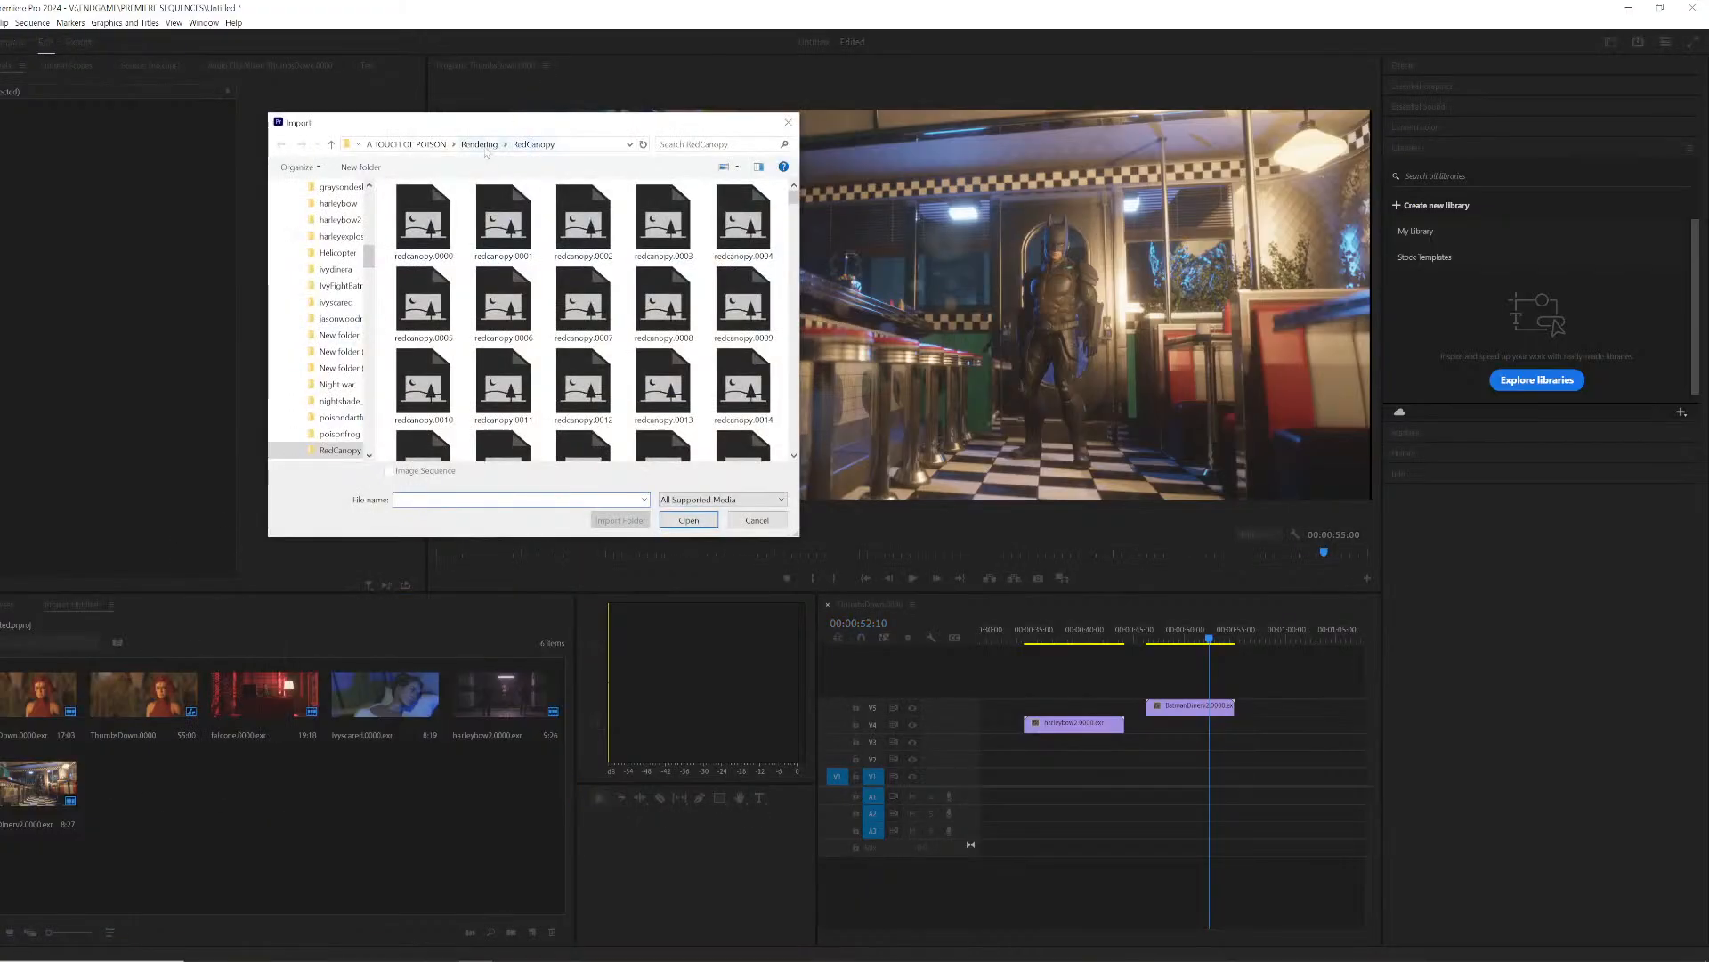
left_click(484, 146)
scroll(495, 392, "down", 3)
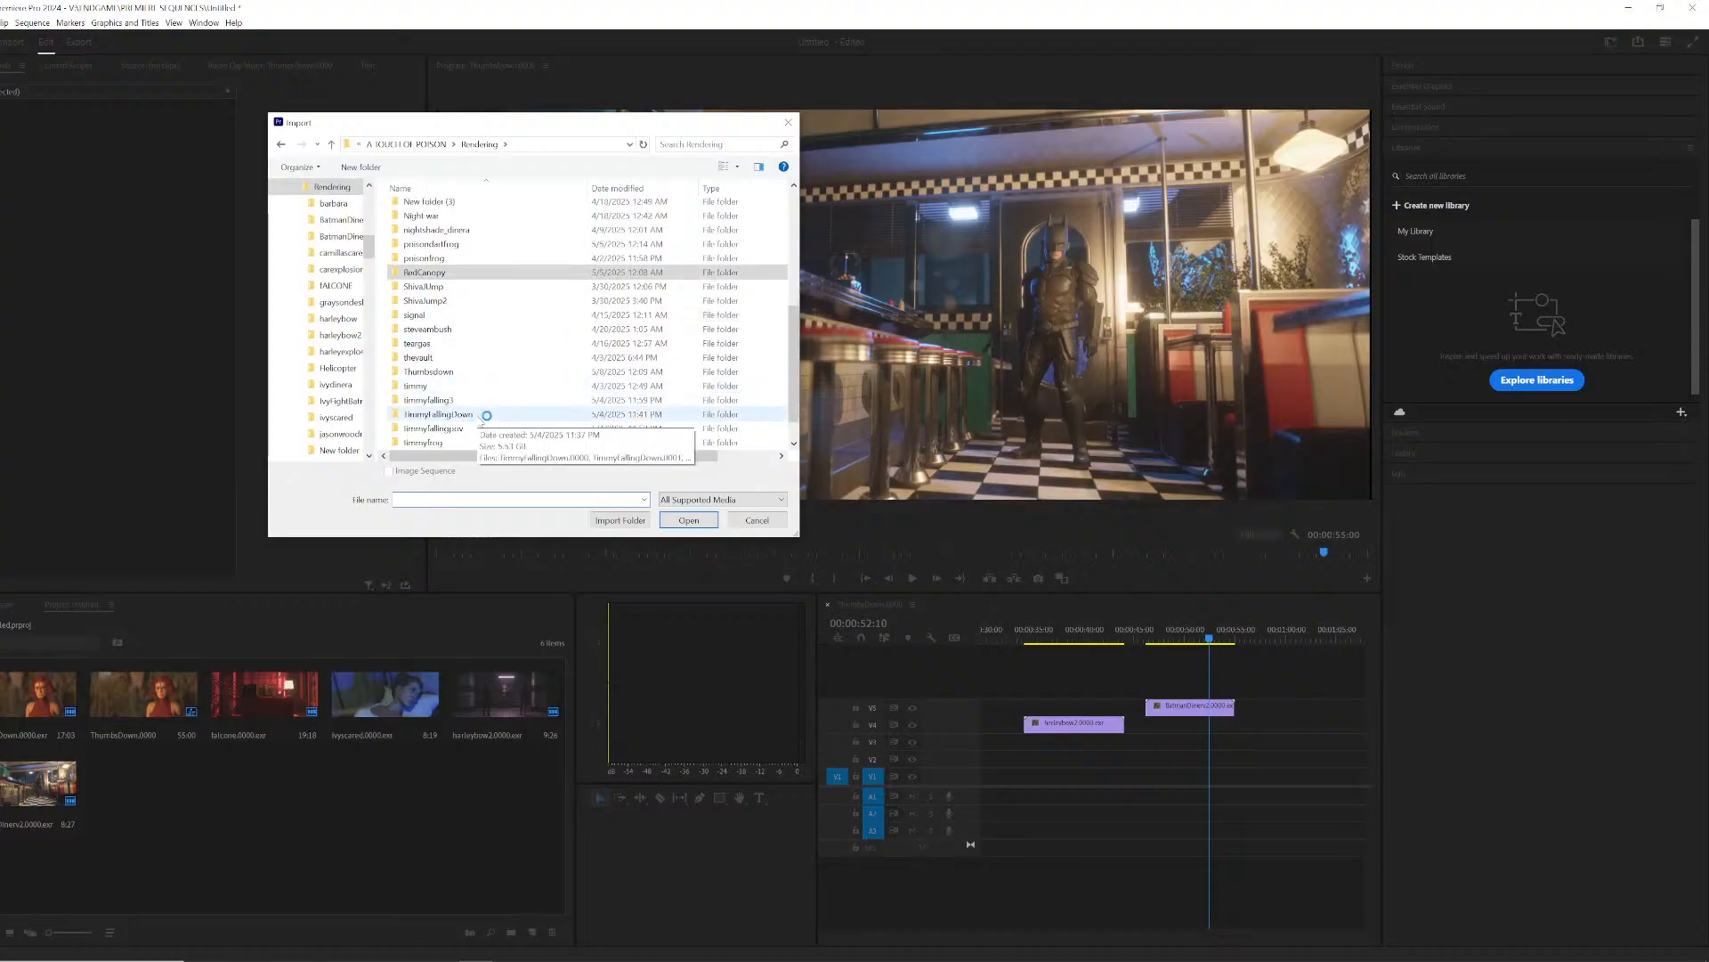
scroll(440, 356, "down", 1)
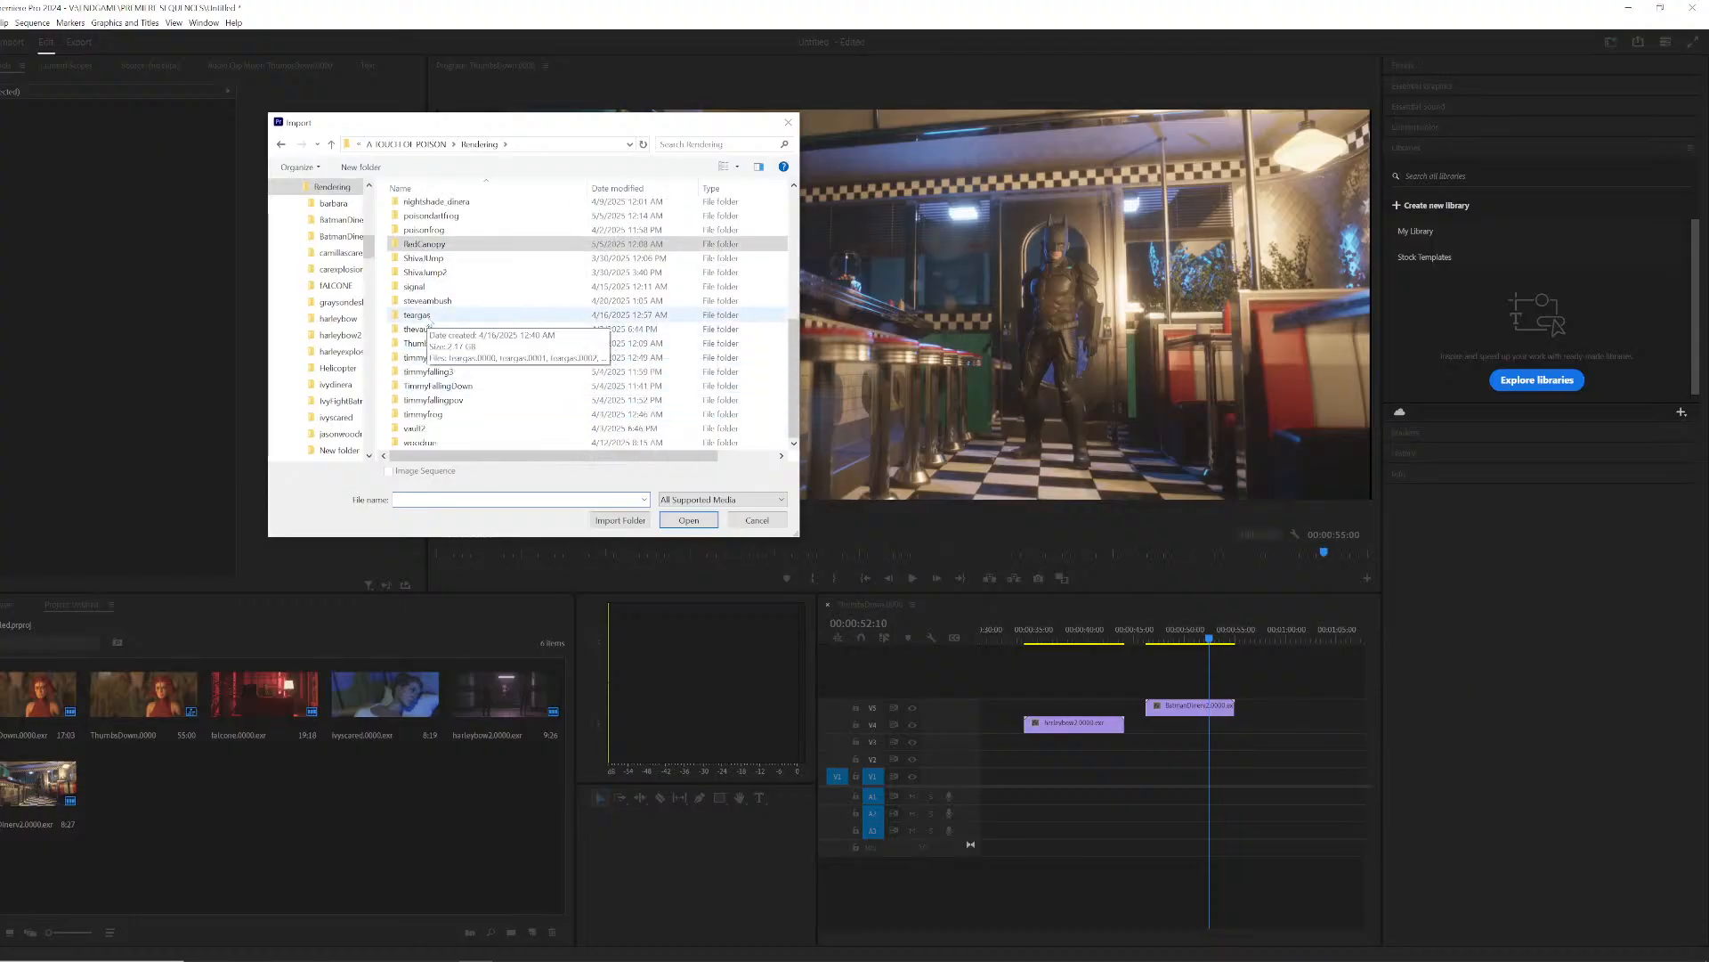
double_click(419, 316)
left_click(431, 224)
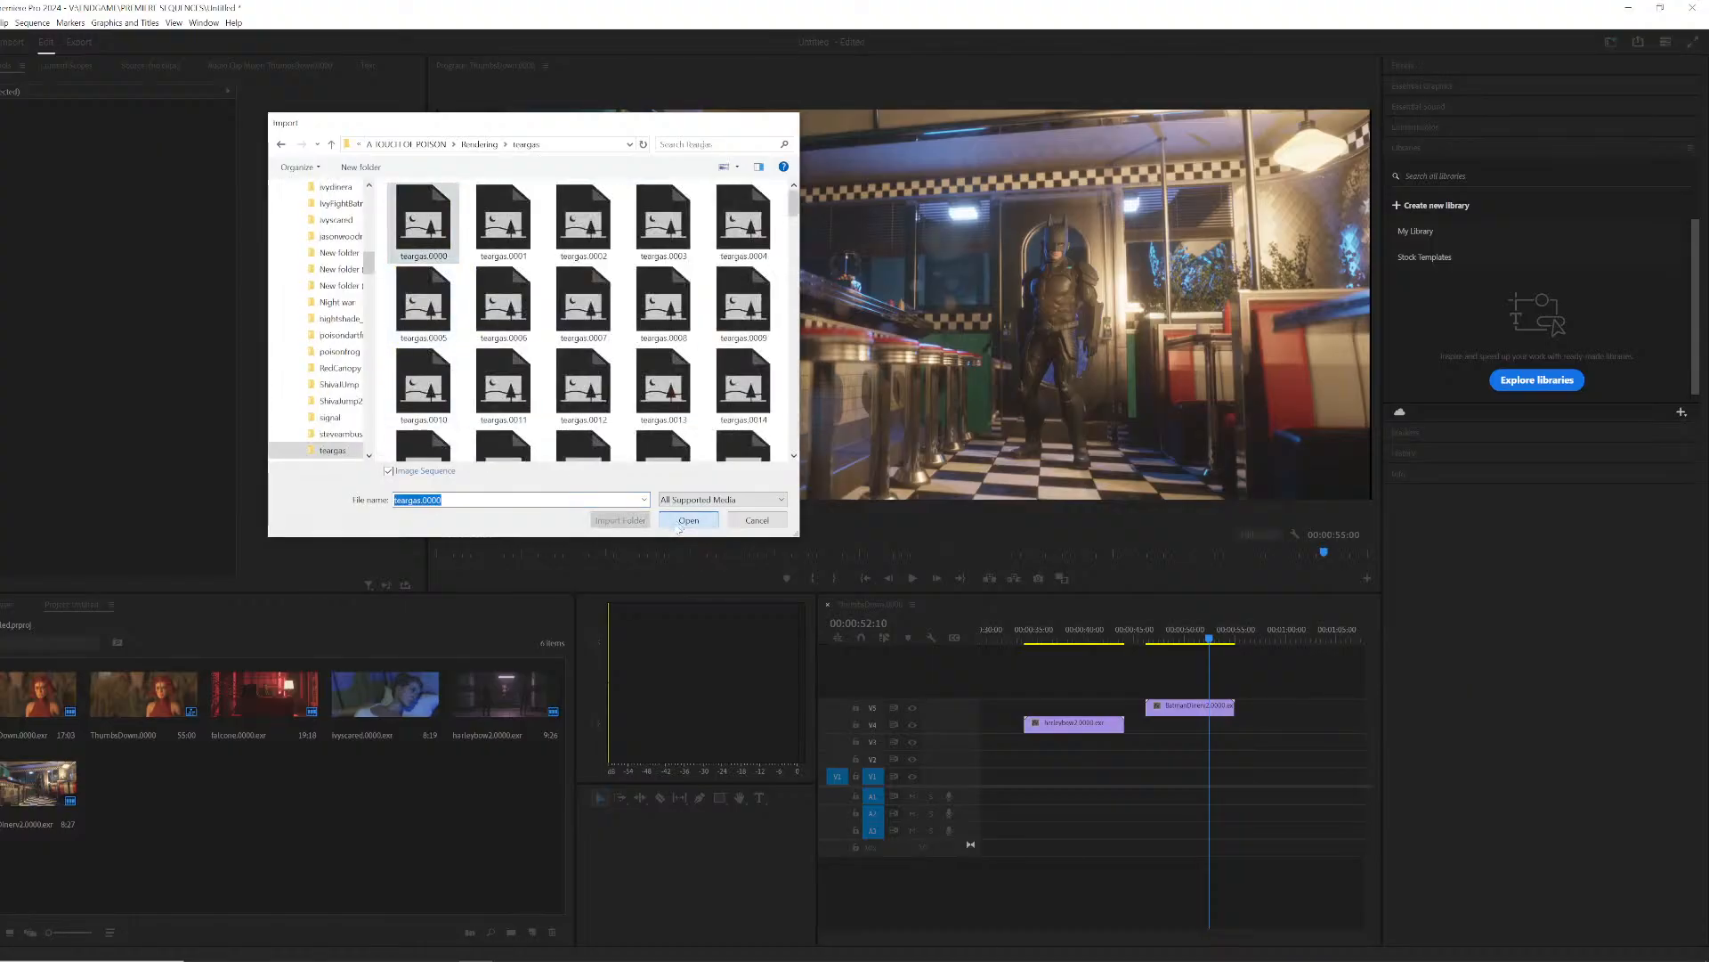
left_click(684, 524)
Step: Place the teargas clip on track V5 after the BatmanDinerv2 clip and scrub through it to 00:01:04:07
left_click_drag(155, 798, 1286, 704)
left_click(1311, 636)
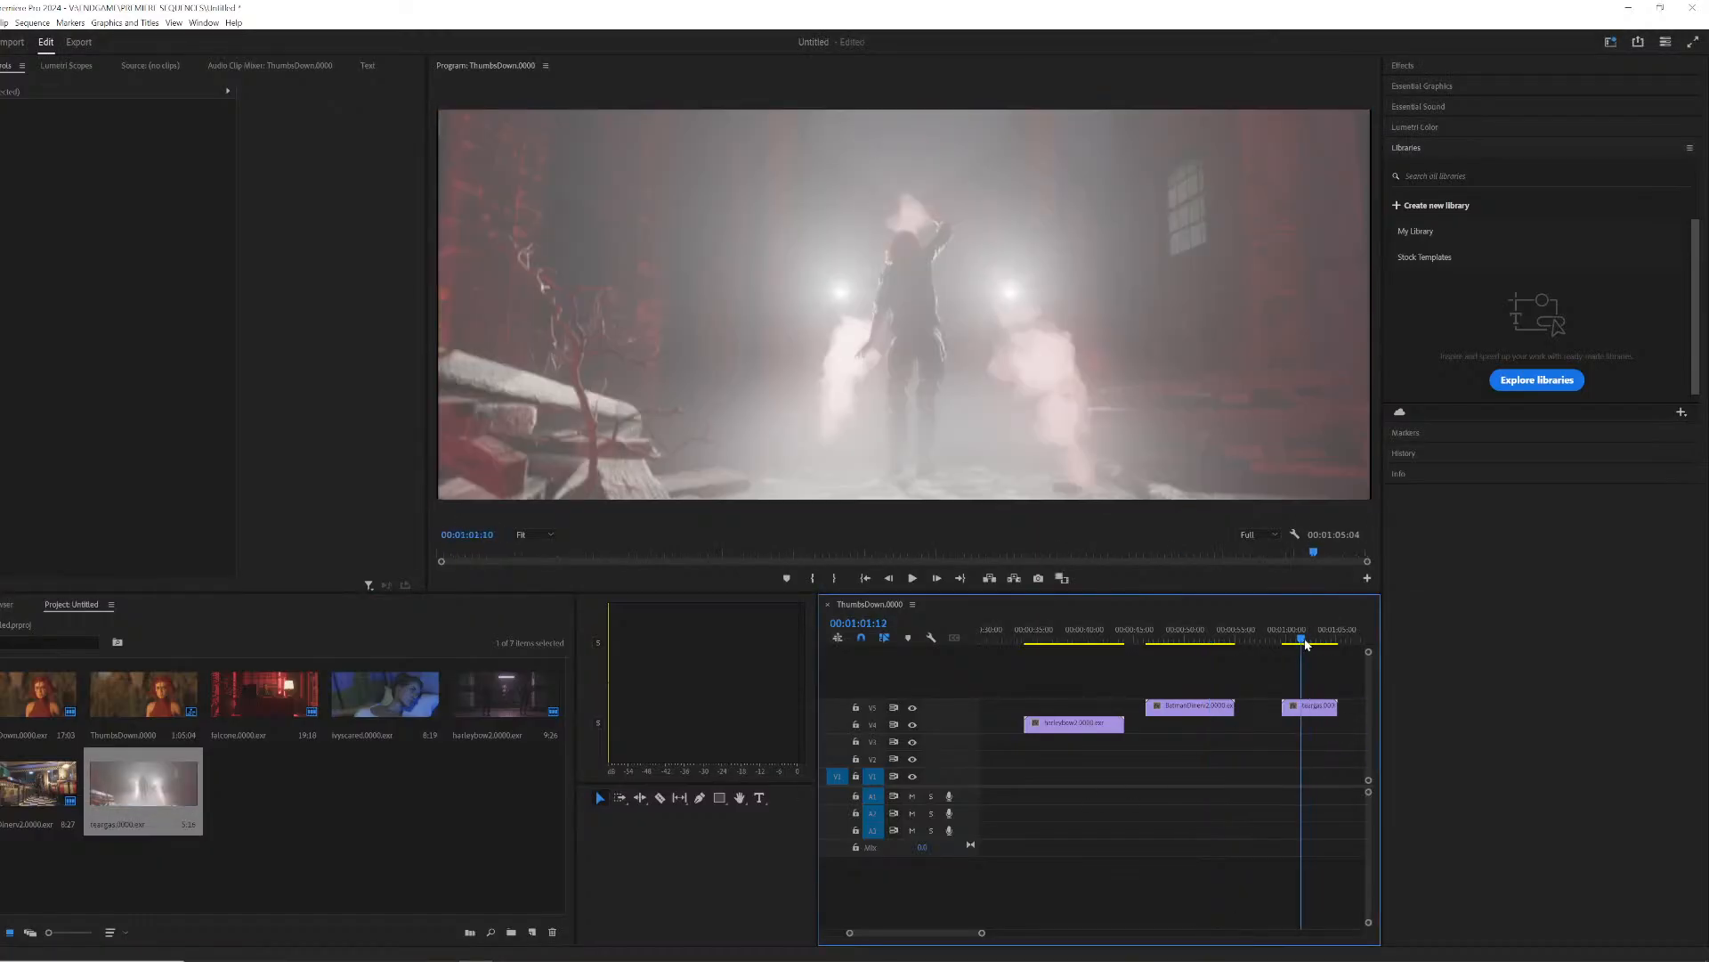
left_click_drag(1306, 641, 1330, 644)
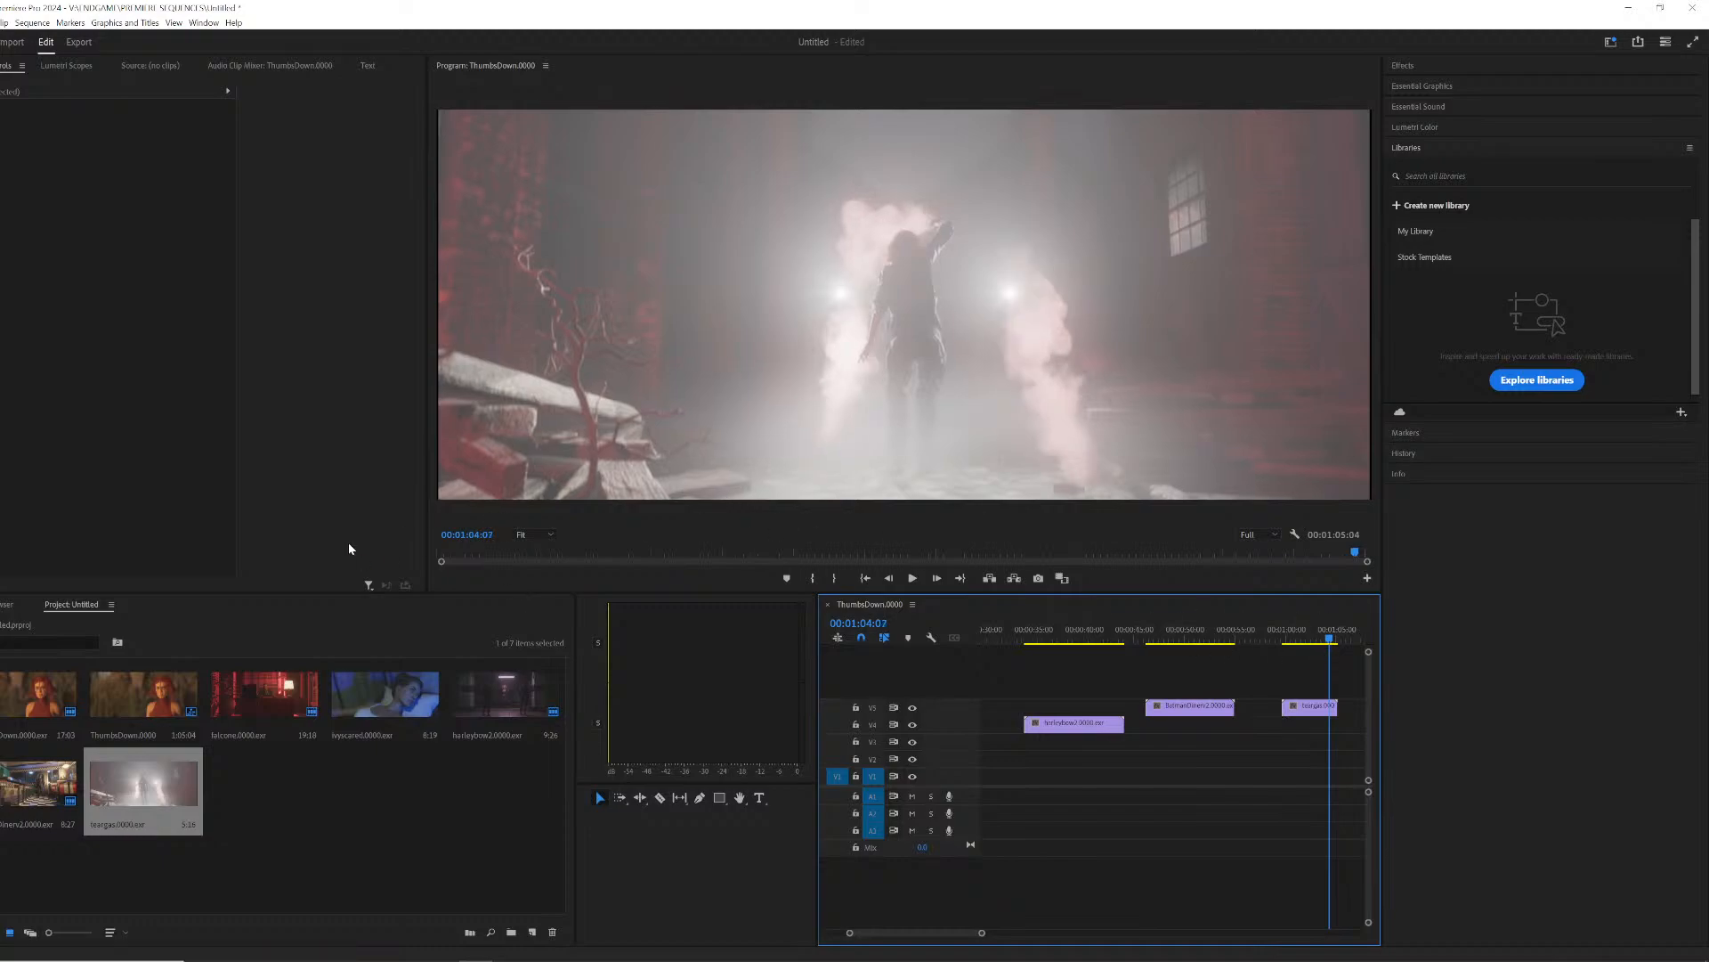
Step: Import the thevault render as an image sequence and place it on track V6 after the teargas clip, previewing it at 00:01:10:23
right_click(324, 807)
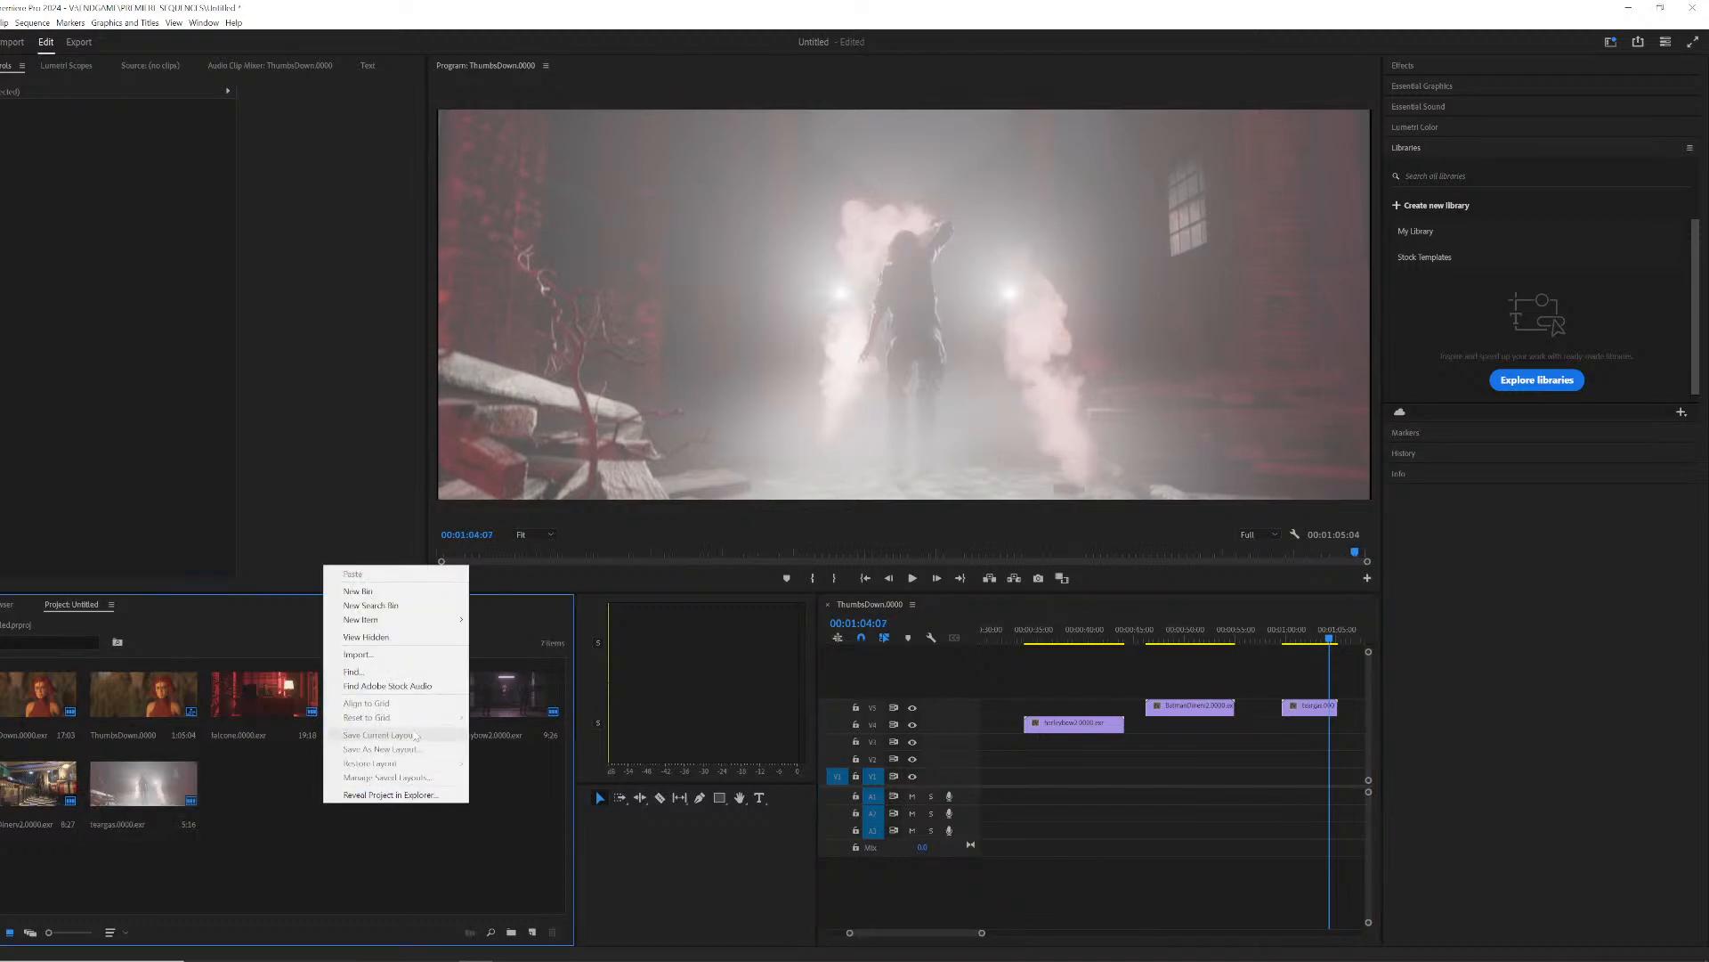
left_click(357, 656)
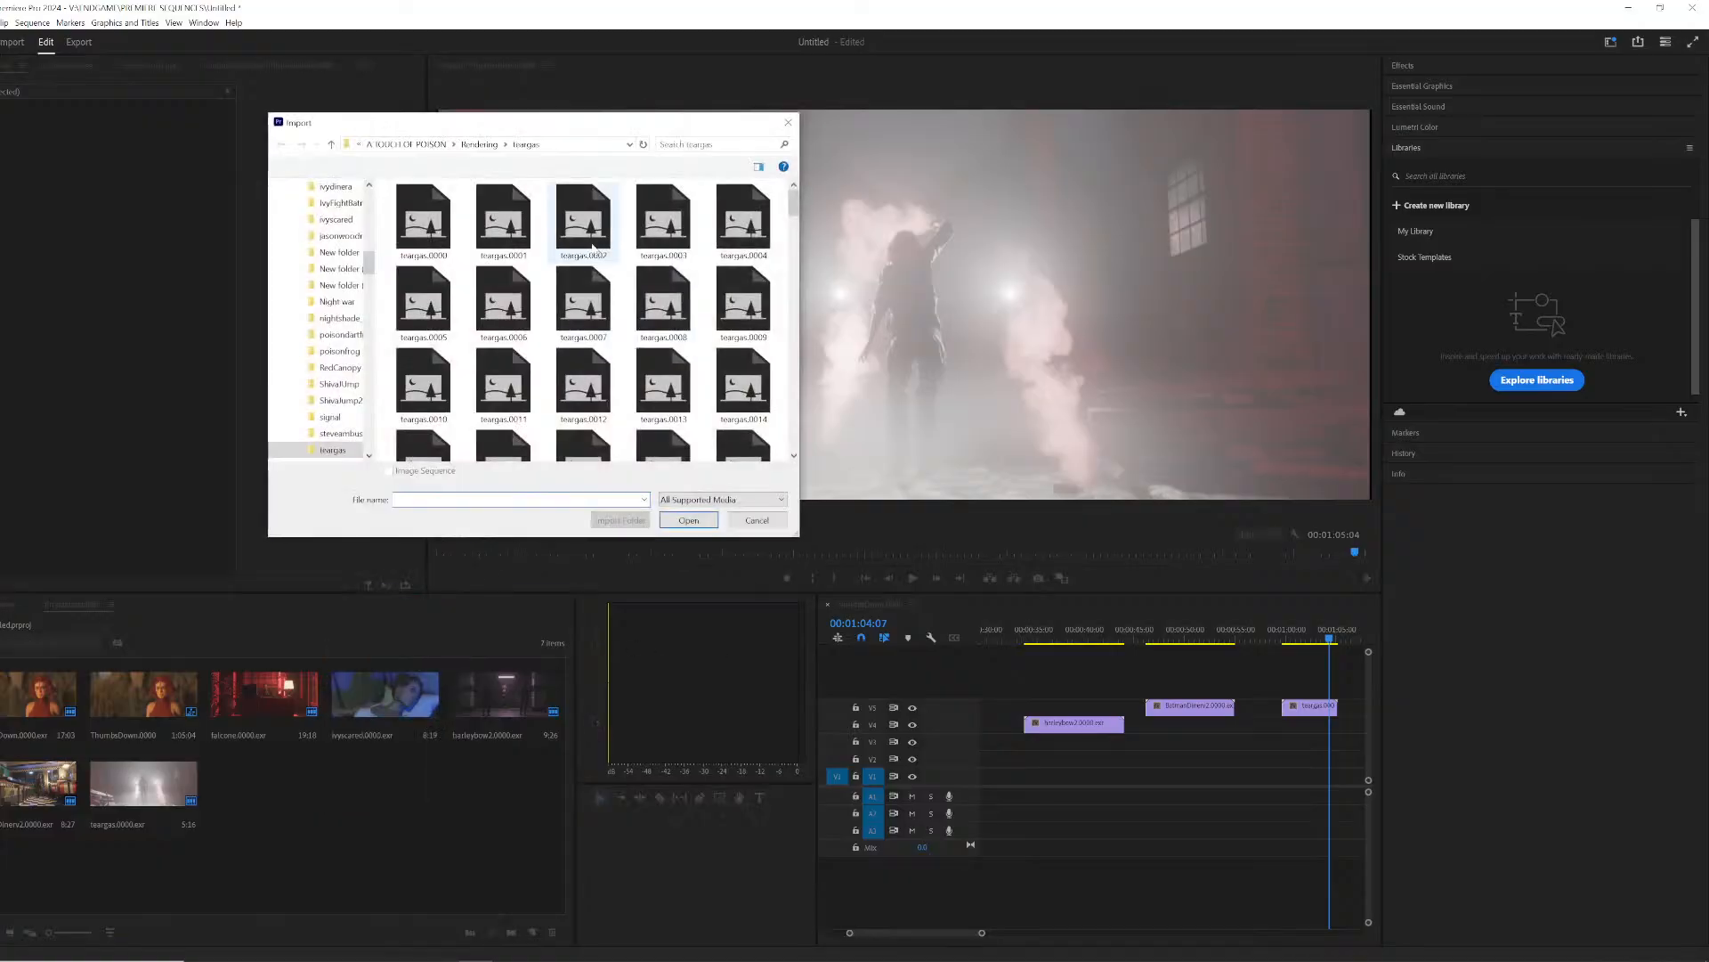
scroll(466, 233, "down", 3)
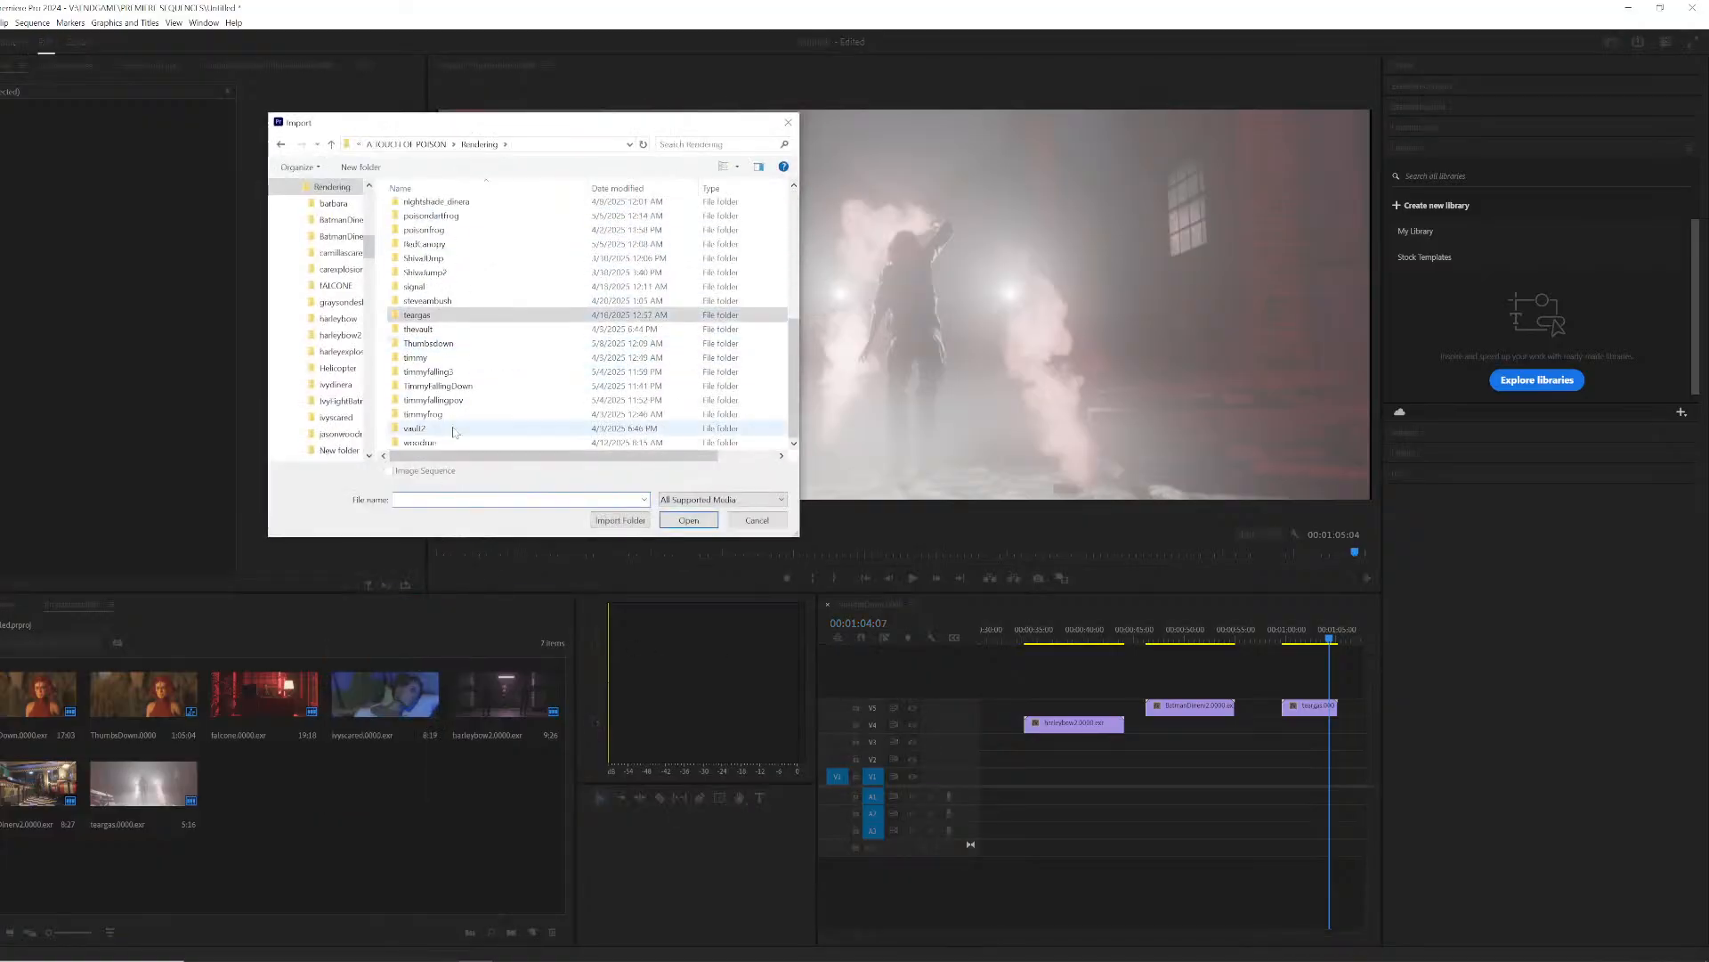
double_click(419, 329)
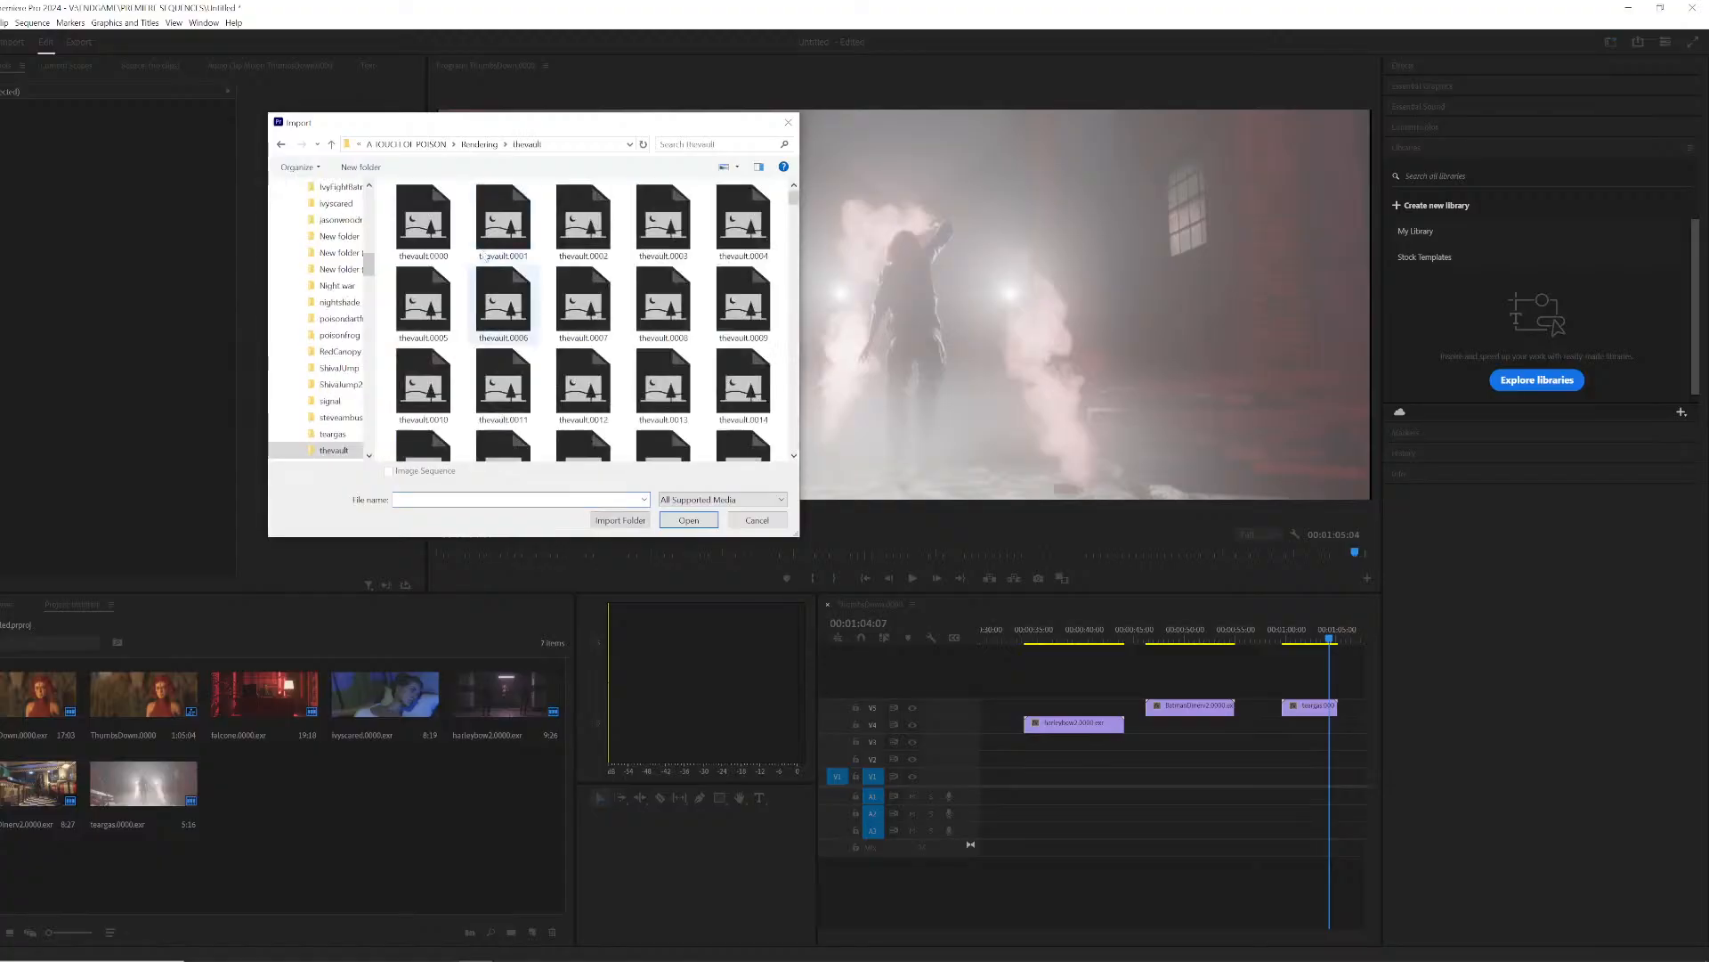
left_click(434, 237)
left_click(697, 524)
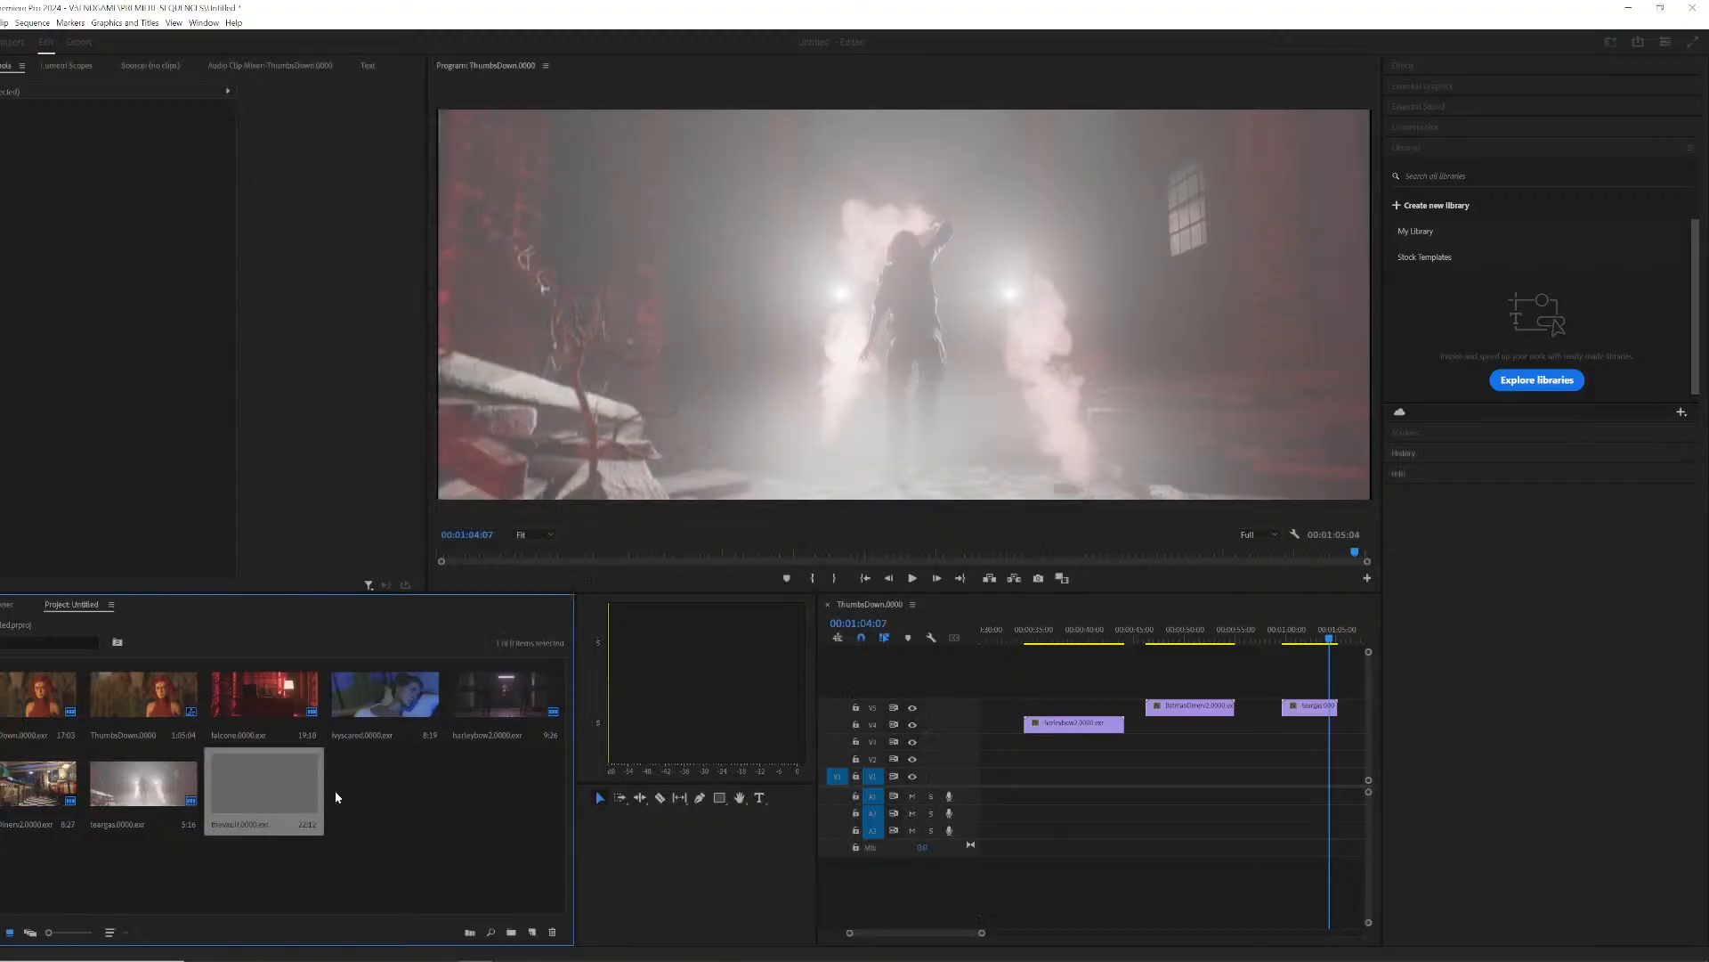
left_click_drag(265, 788, 1317, 690)
left_click_drag(1318, 632, 1320, 594)
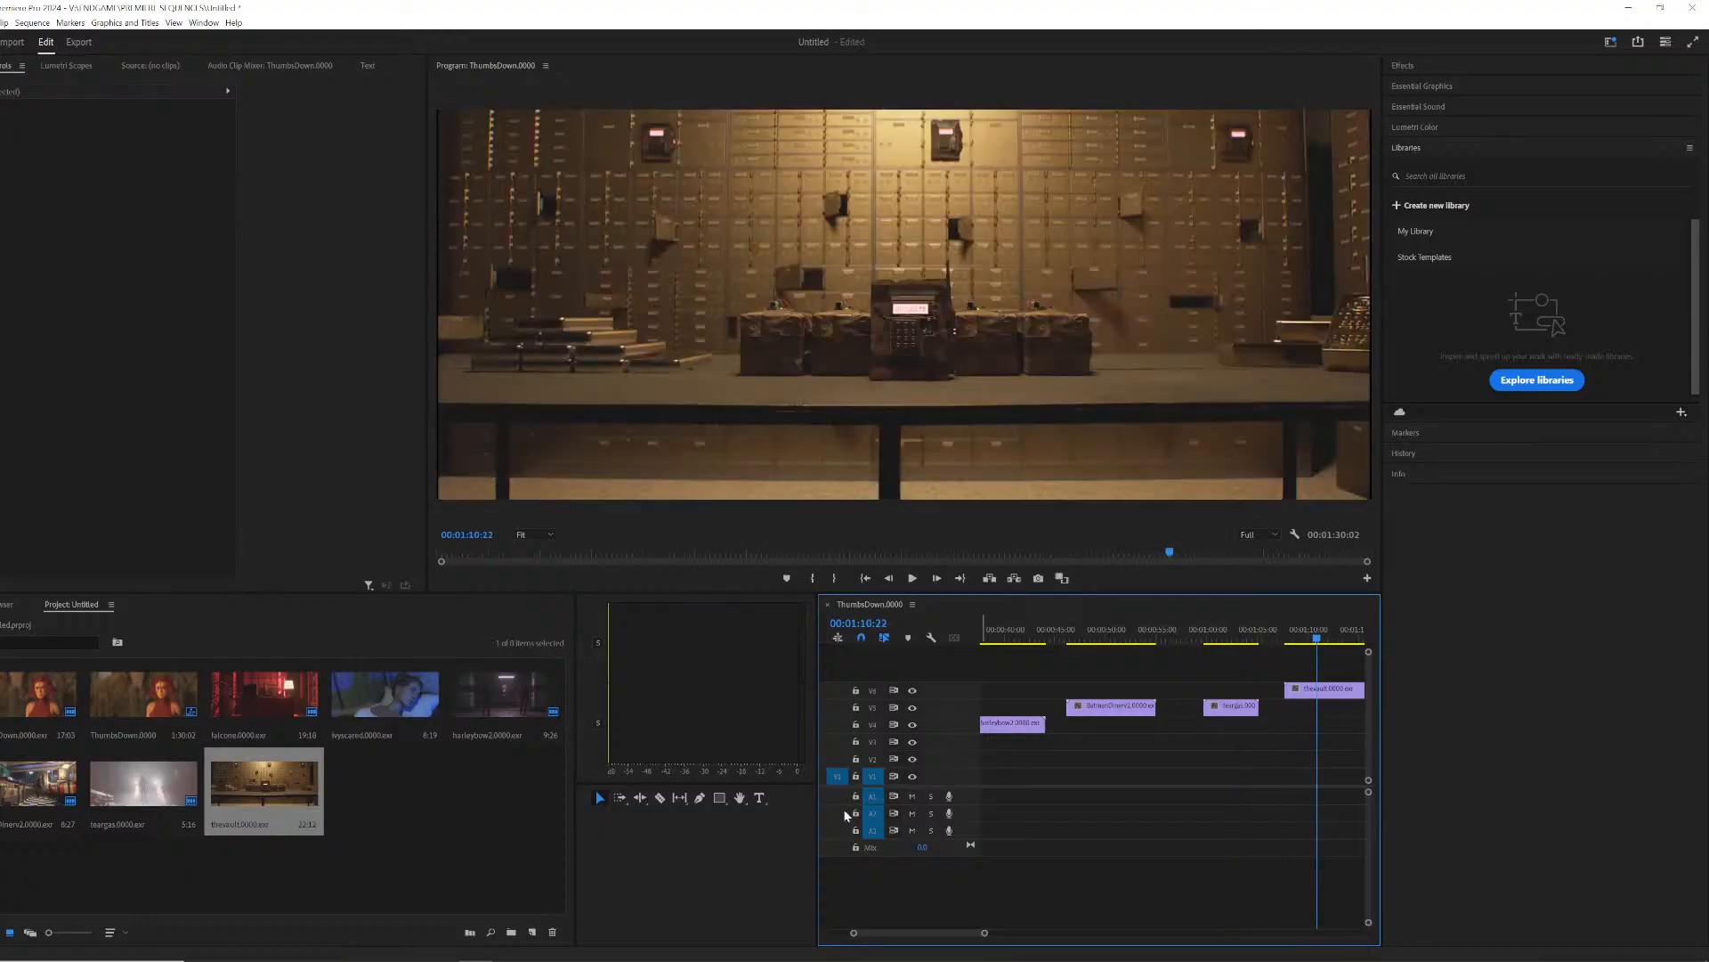
Step: Import the night_war3 render from New folder (3) in the Rendering folder as an image sequence starting at night_war3.0000
left_click_drag(986, 934, 1078, 921)
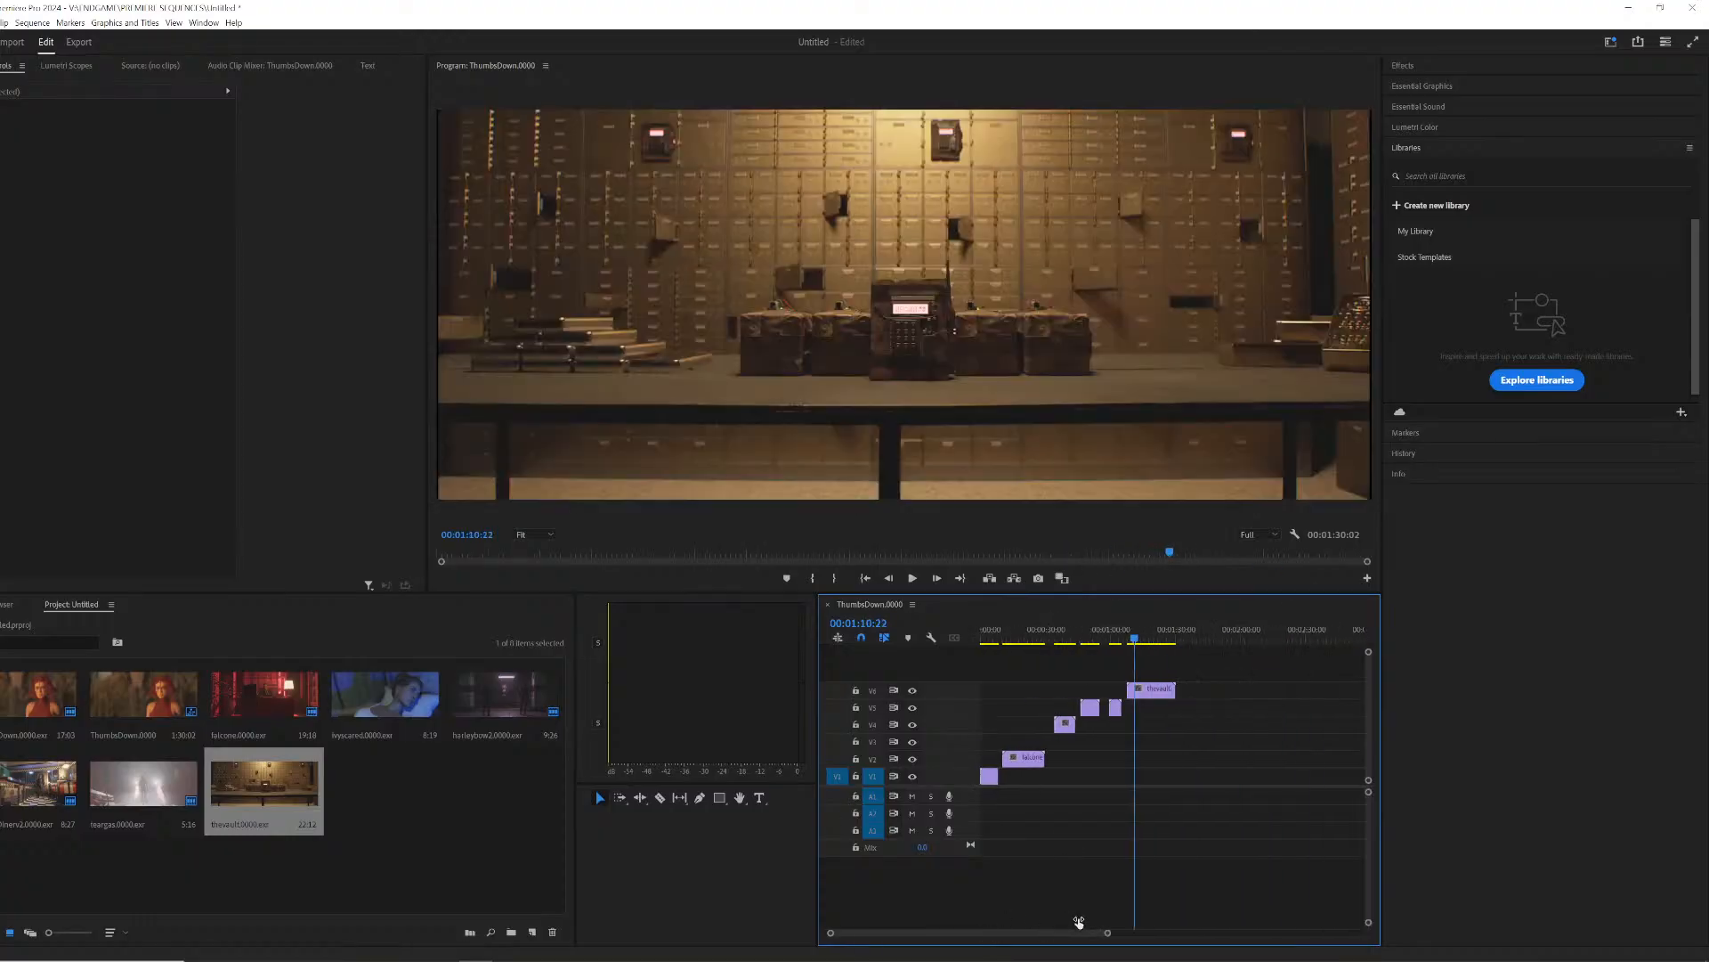
right_click(405, 784)
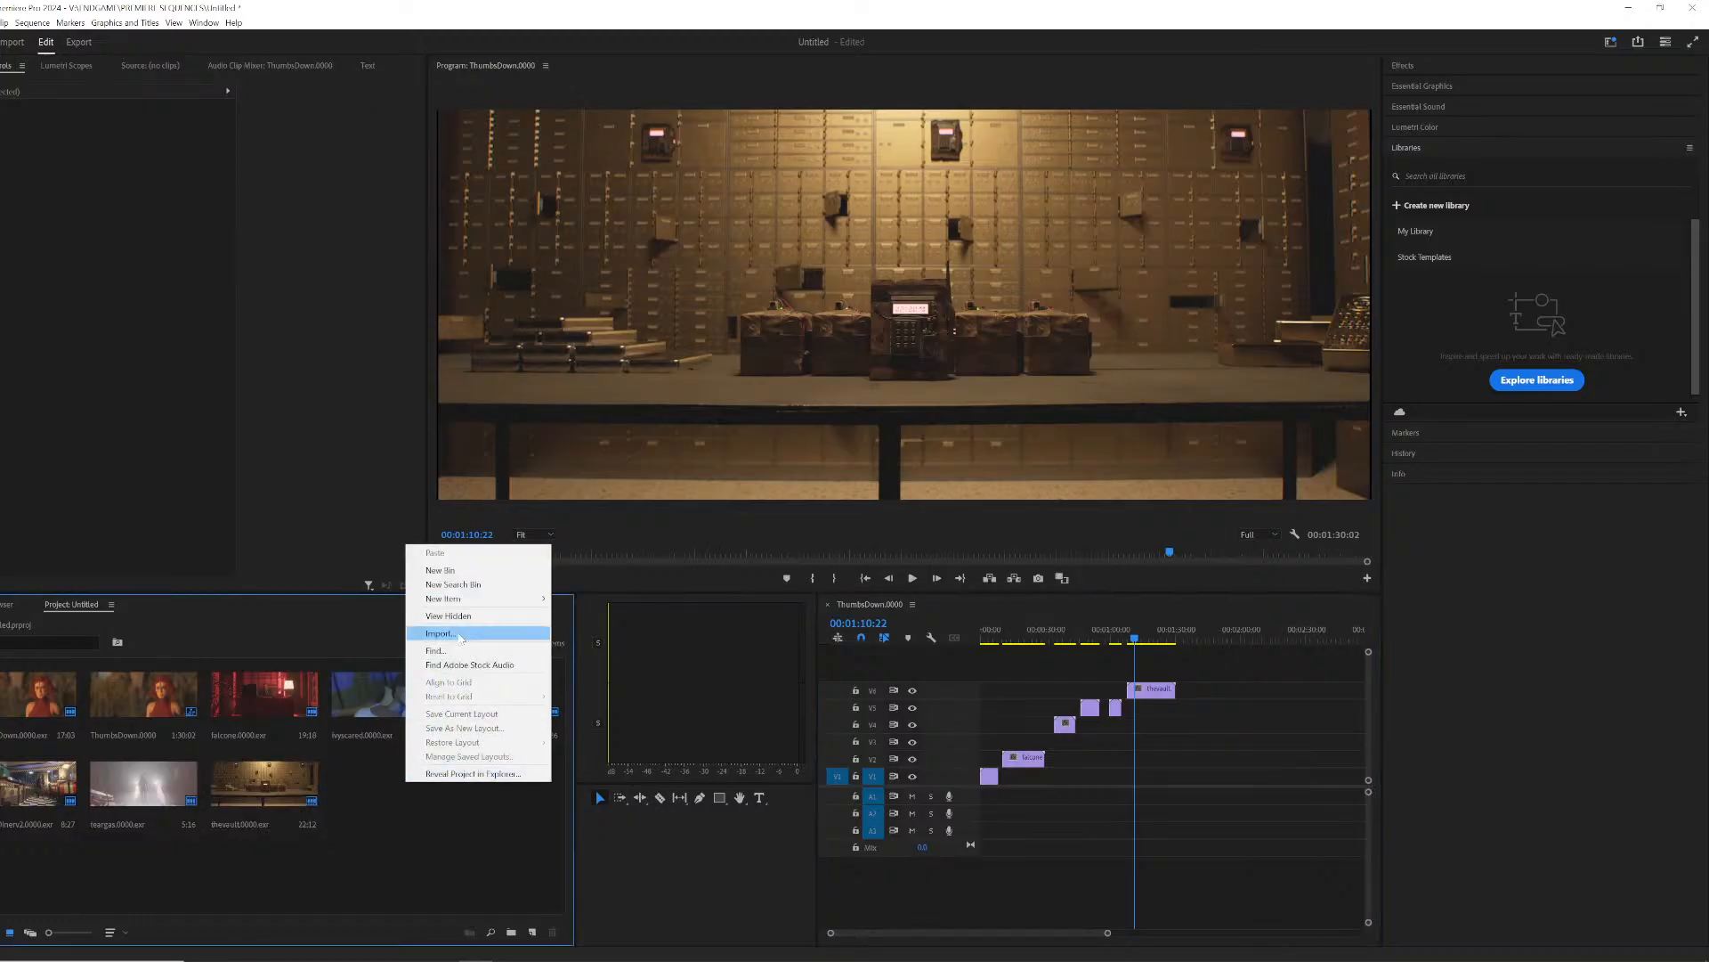
left_click(458, 633)
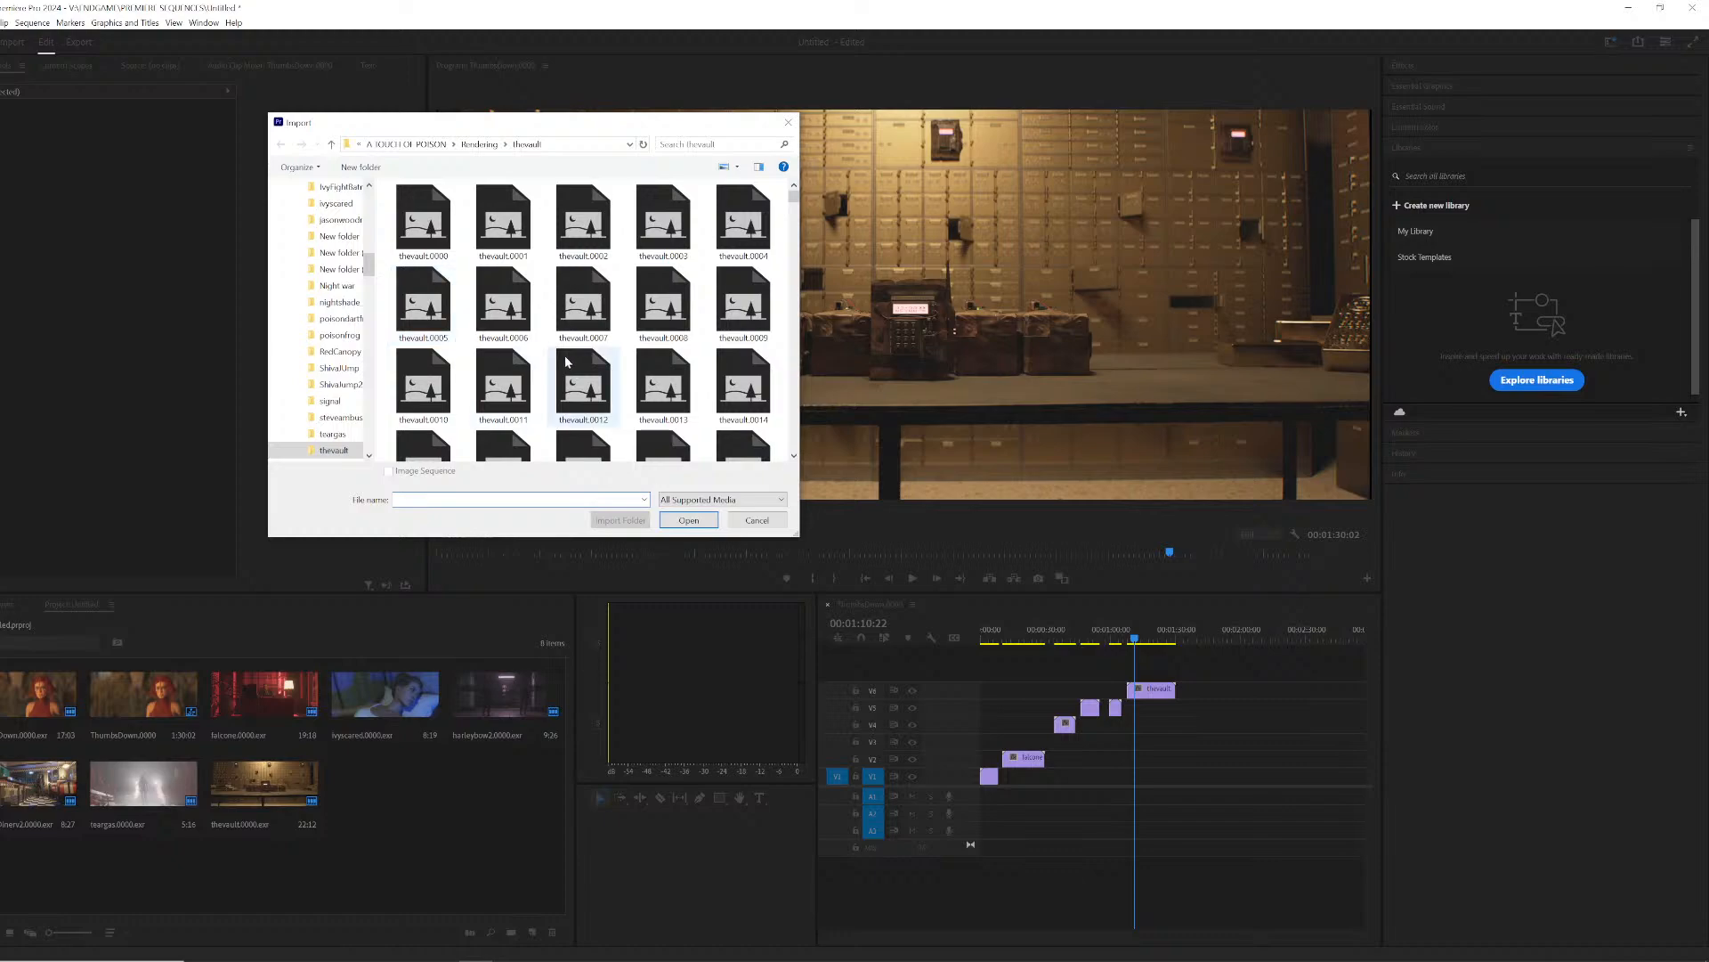
left_click(481, 144)
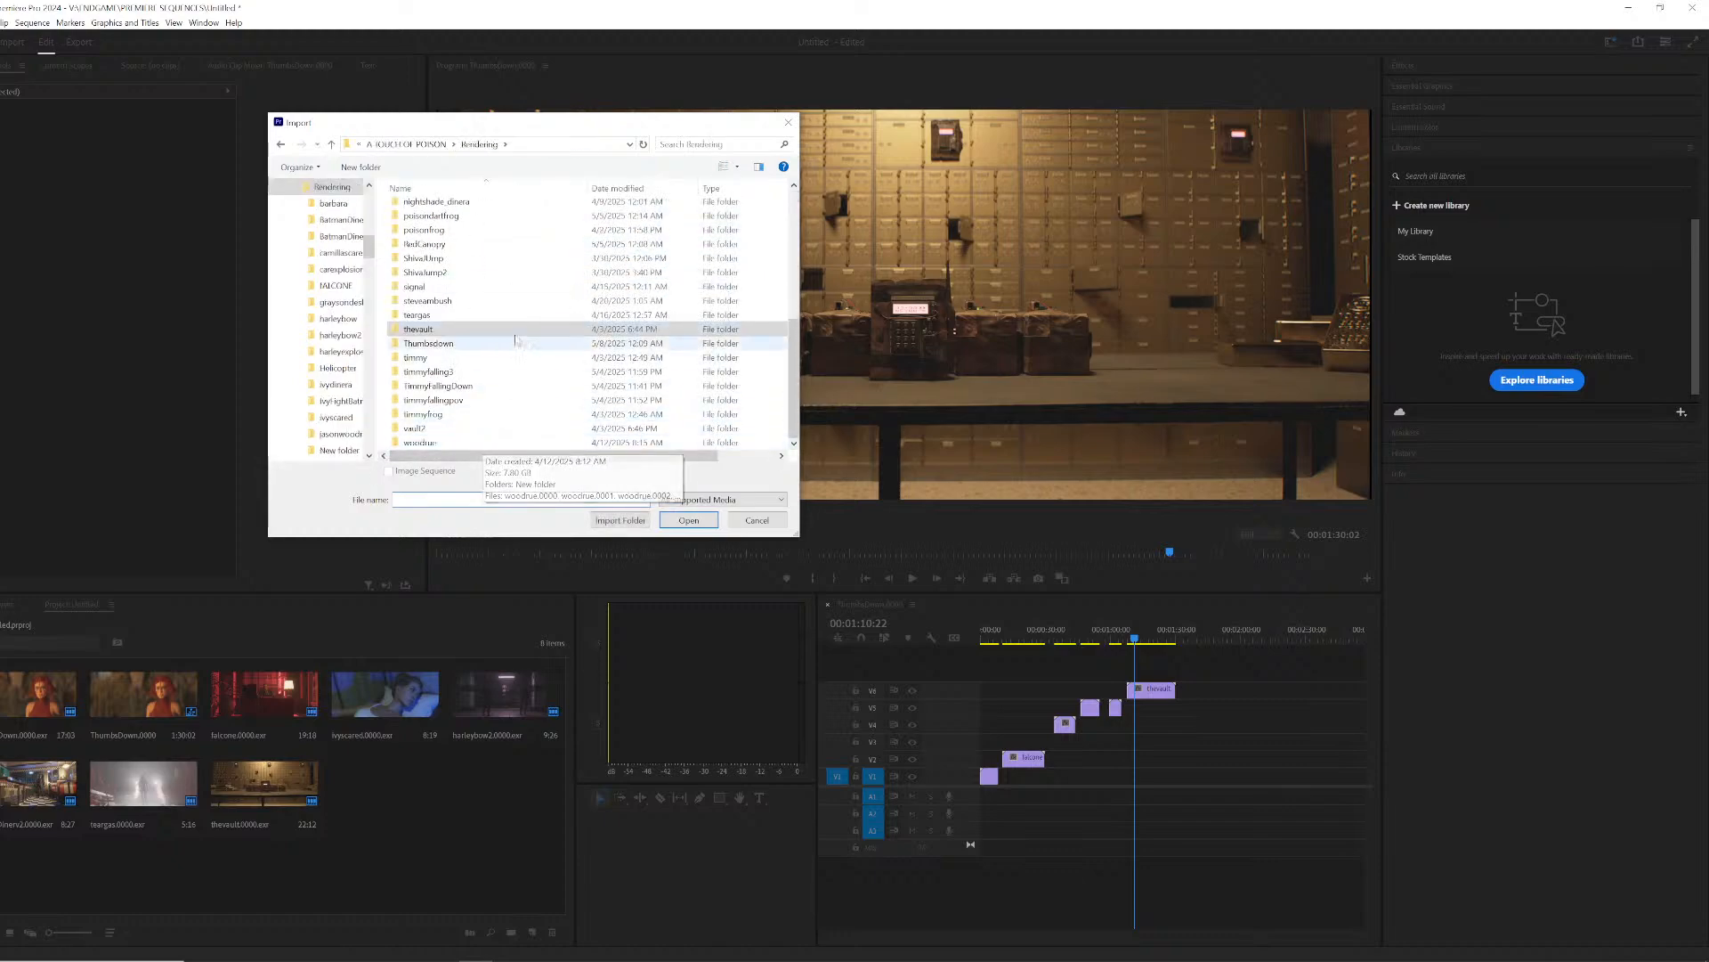
scroll(478, 349, "up", 2)
scroll(478, 349, "up", 2)
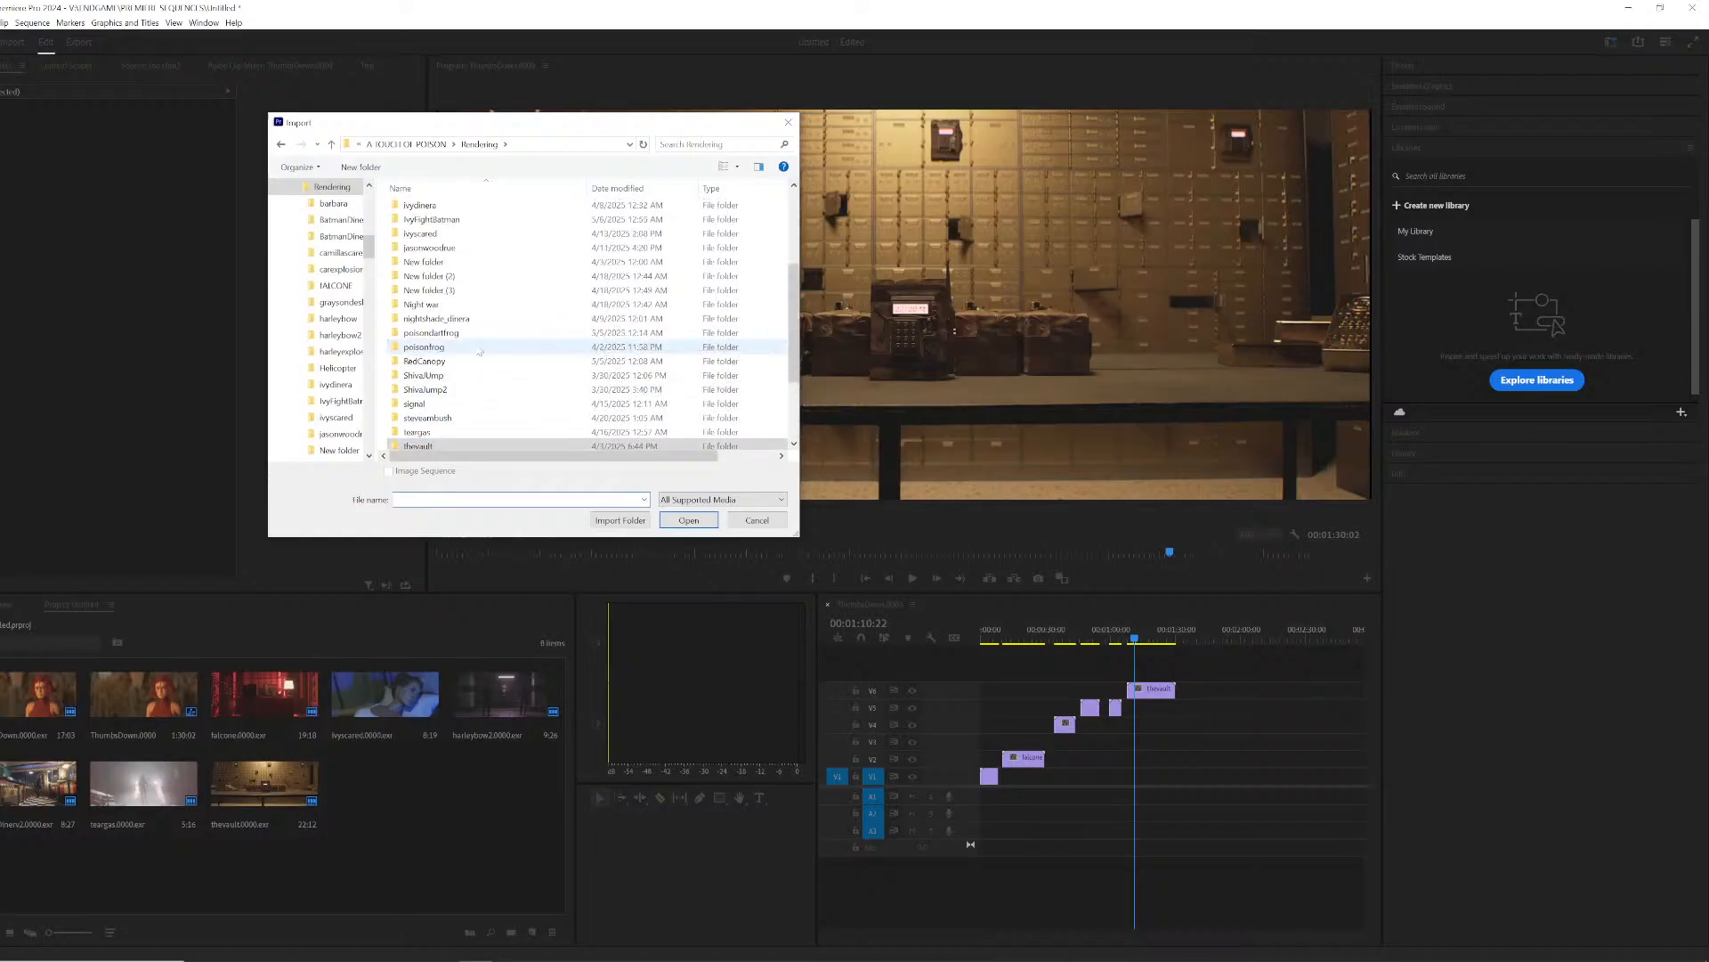
double_click(479, 333)
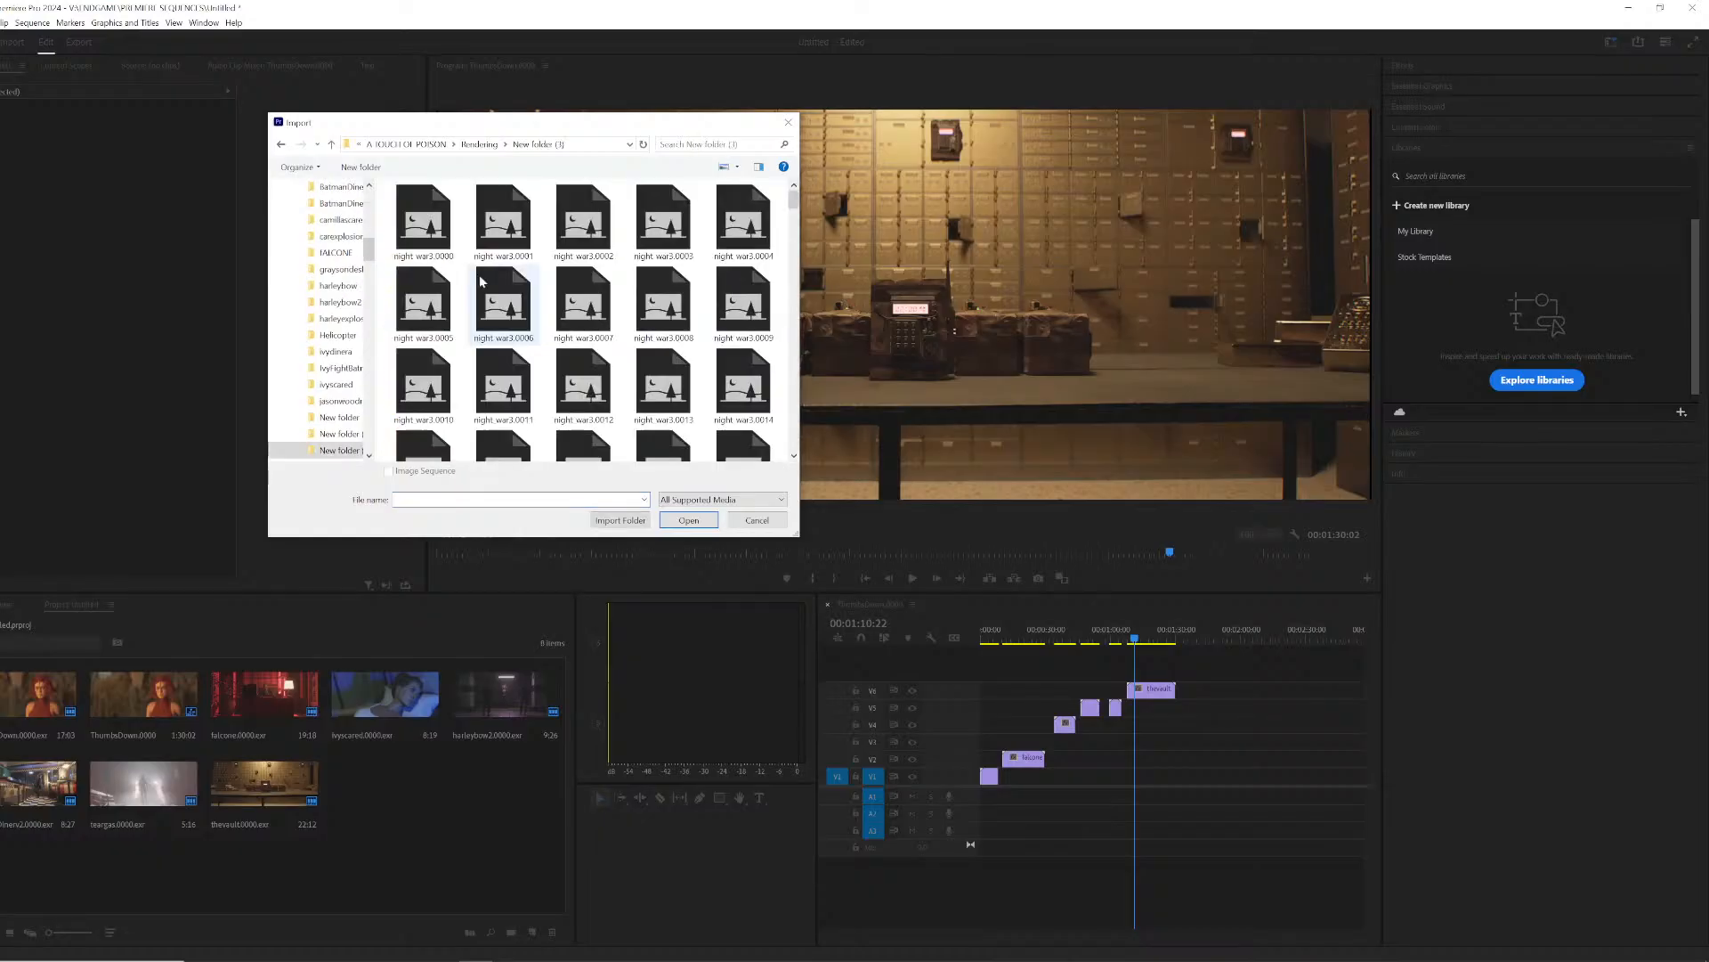
left_click(423, 218)
left_click(389, 471)
left_click(689, 522)
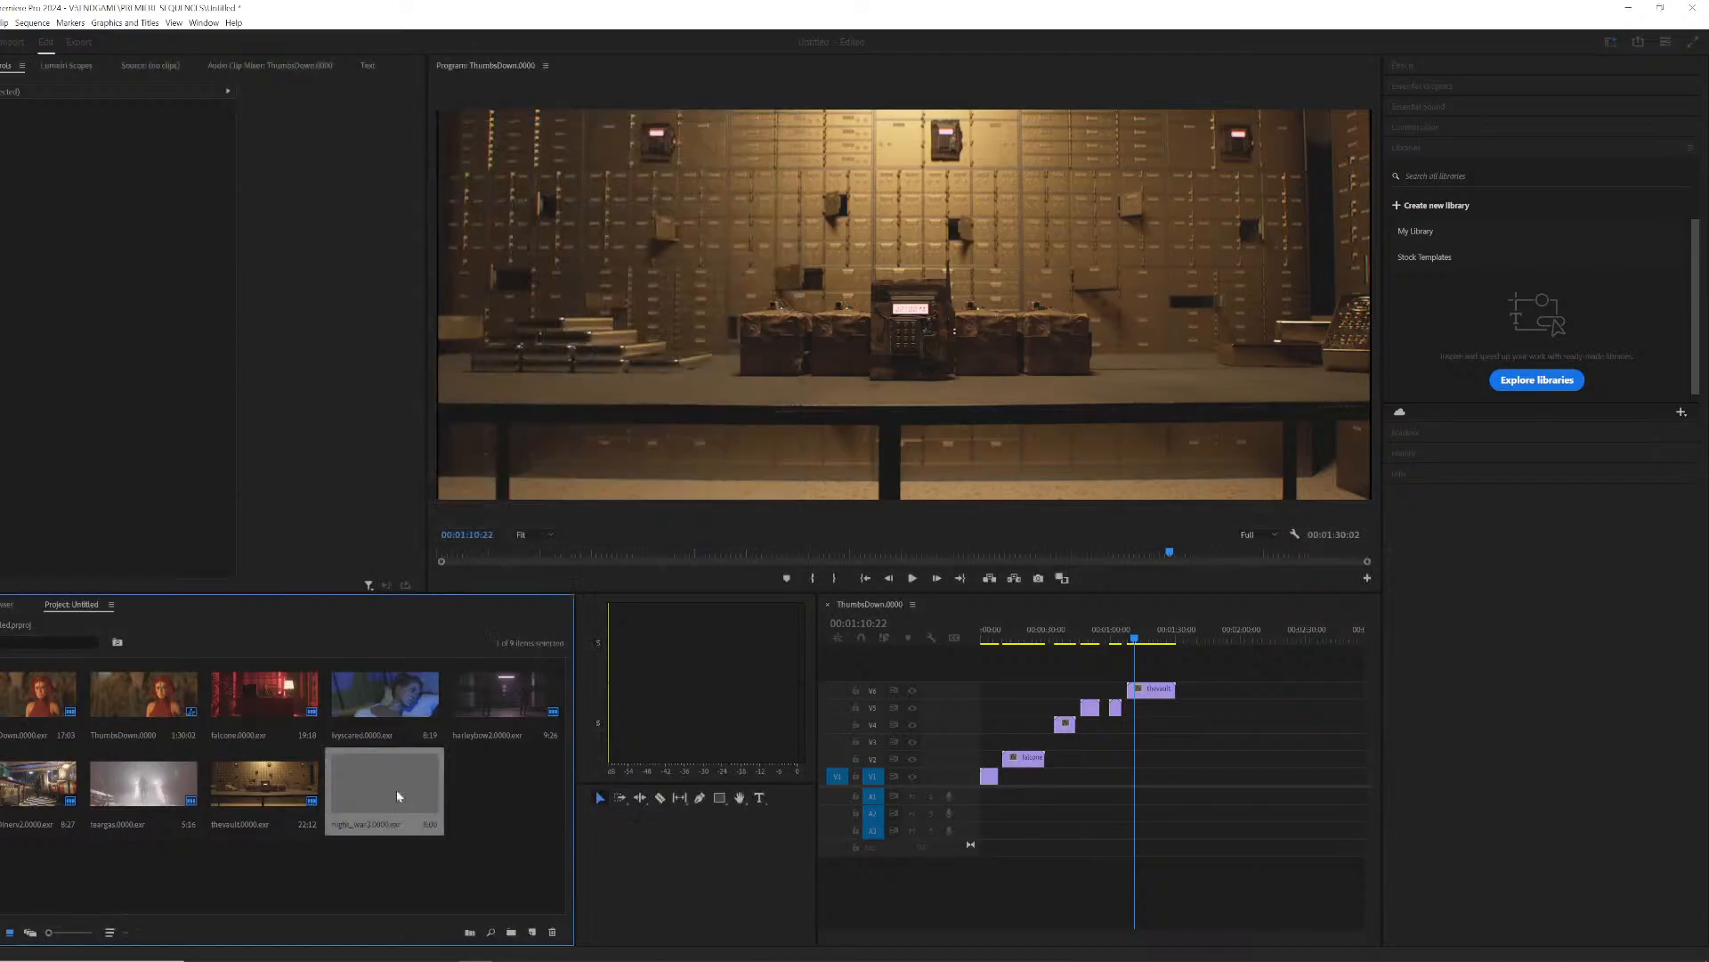
Step: Import the night_war2 render from New folder (2) as an image sequence and place it on track V5 after thevault, previewing it at 00:01:46:03
right_click(508, 769)
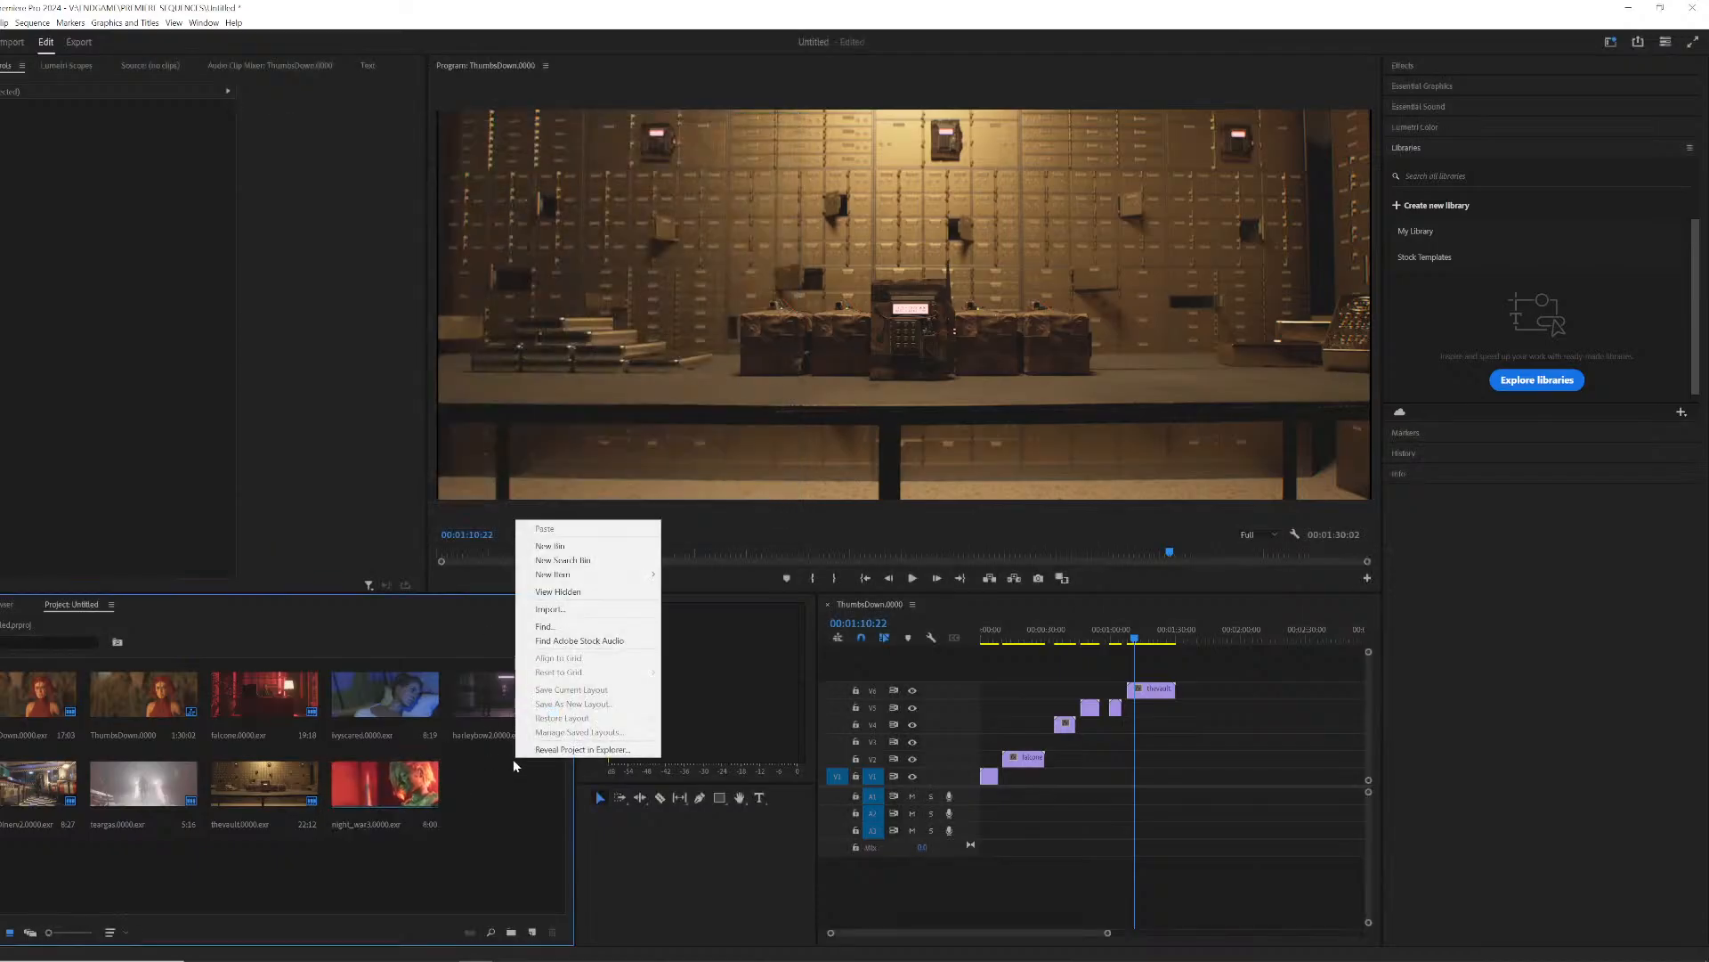
key("Escape")
key("ctrl+i")
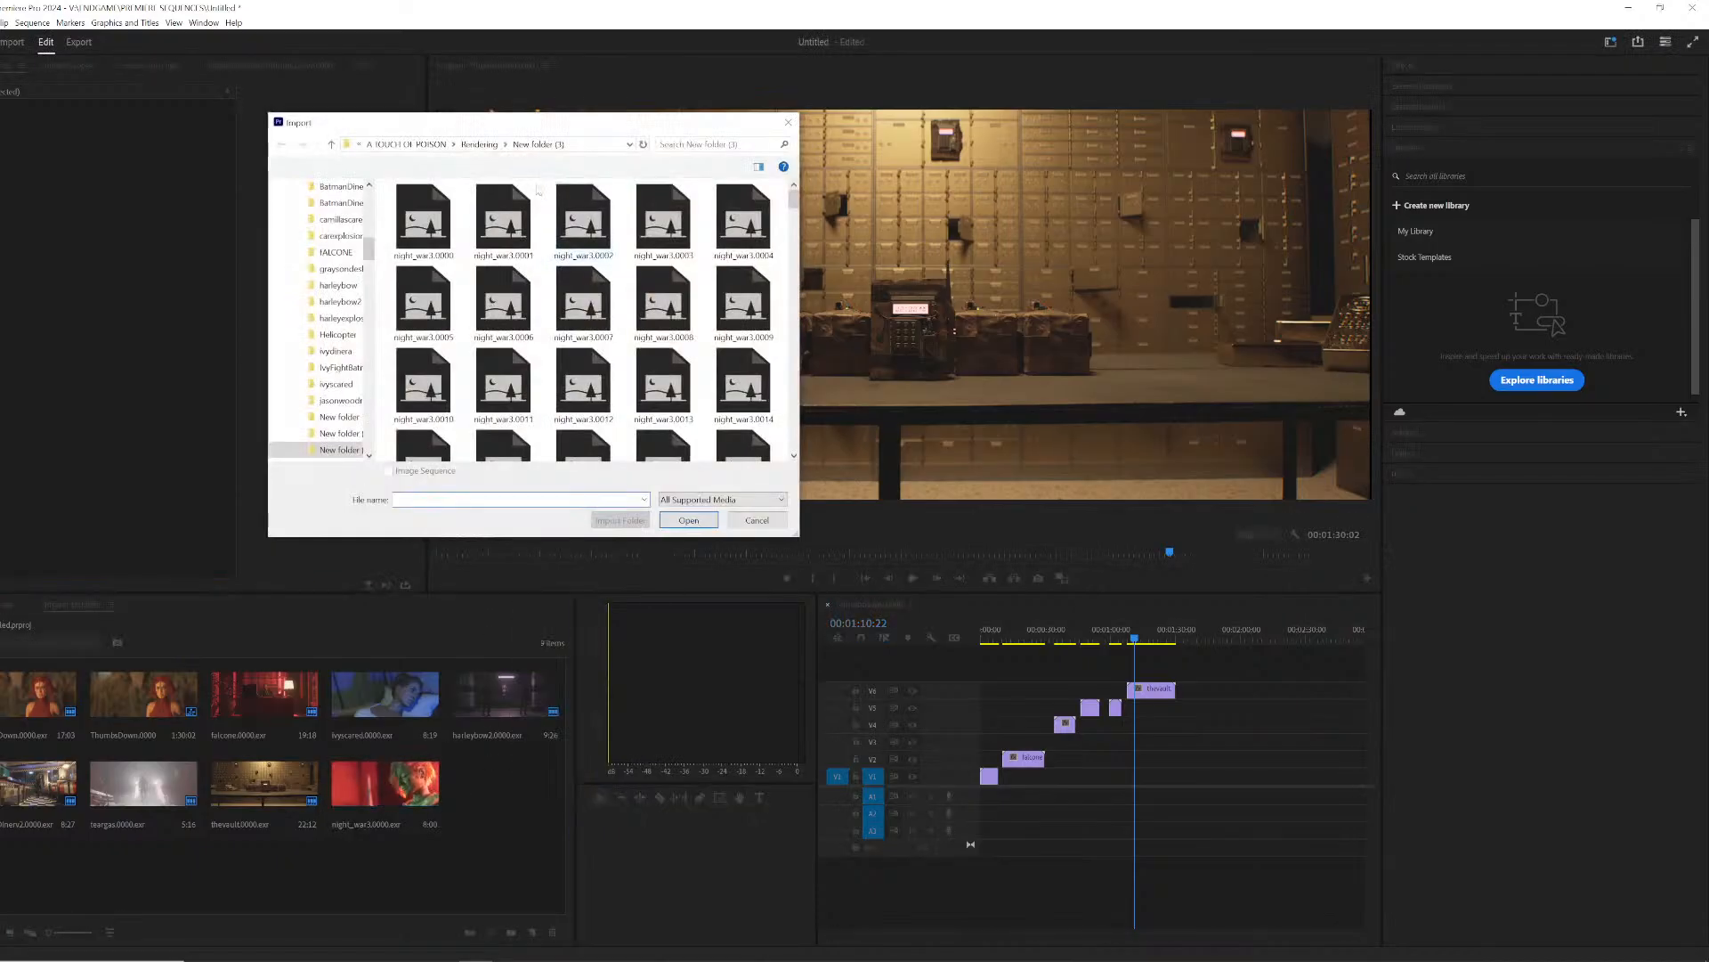
left_click(479, 144)
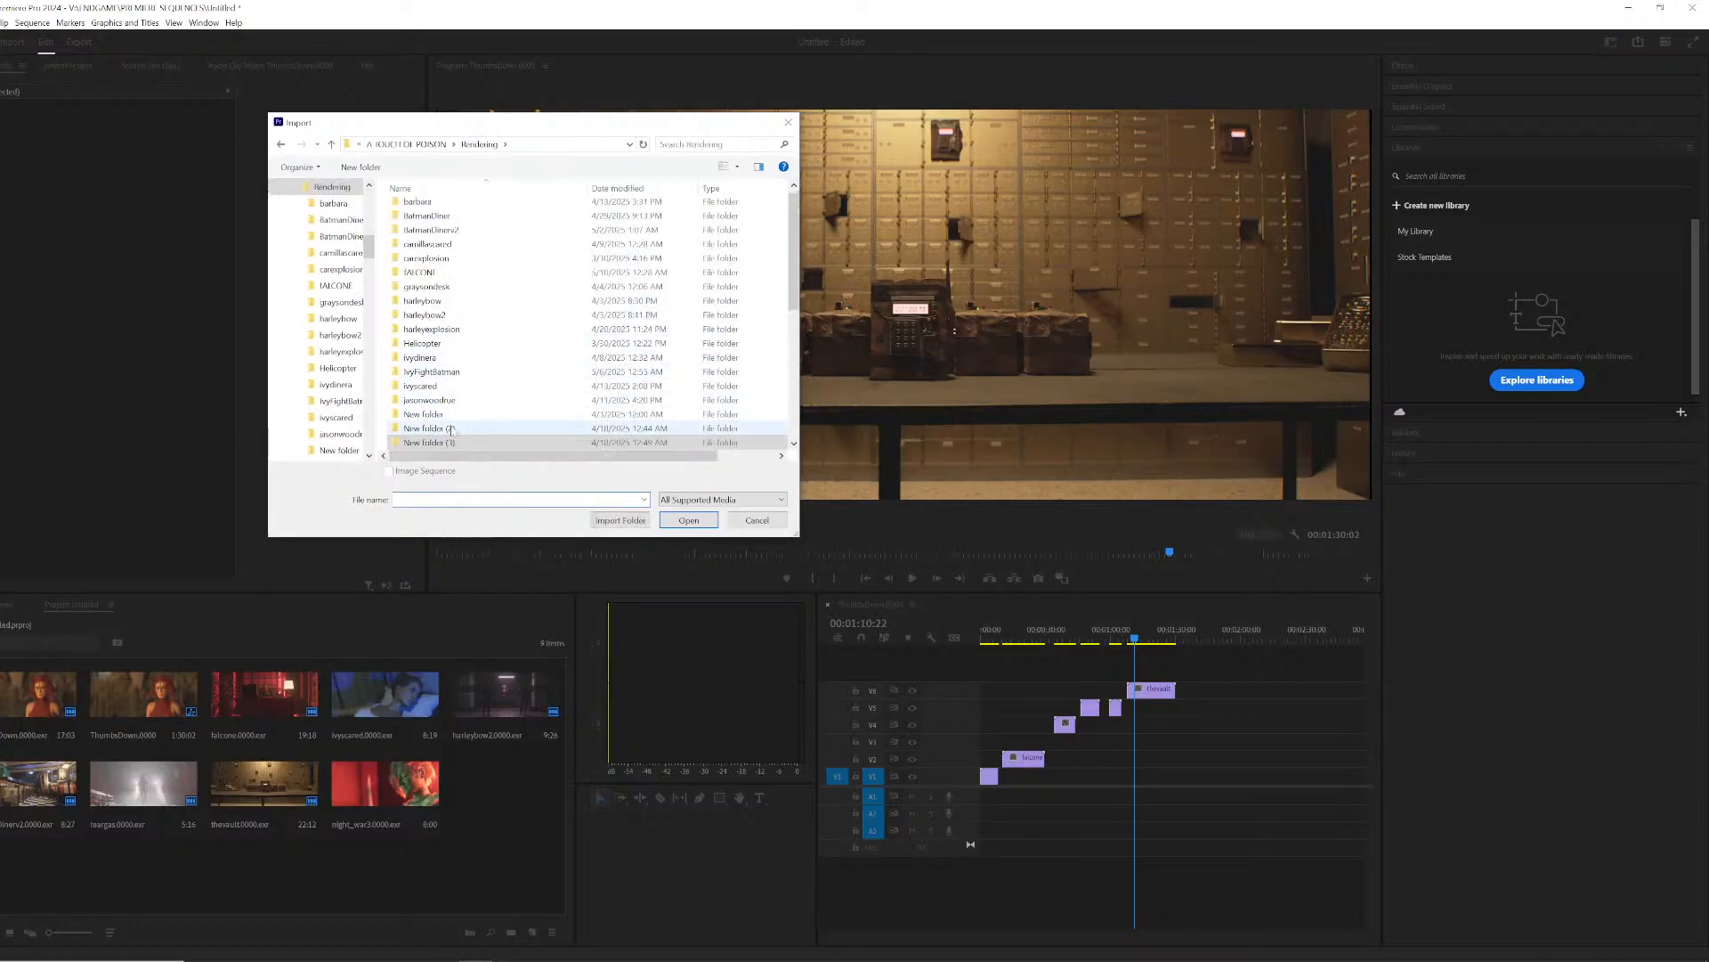
double_click(429, 428)
left_click(423, 221)
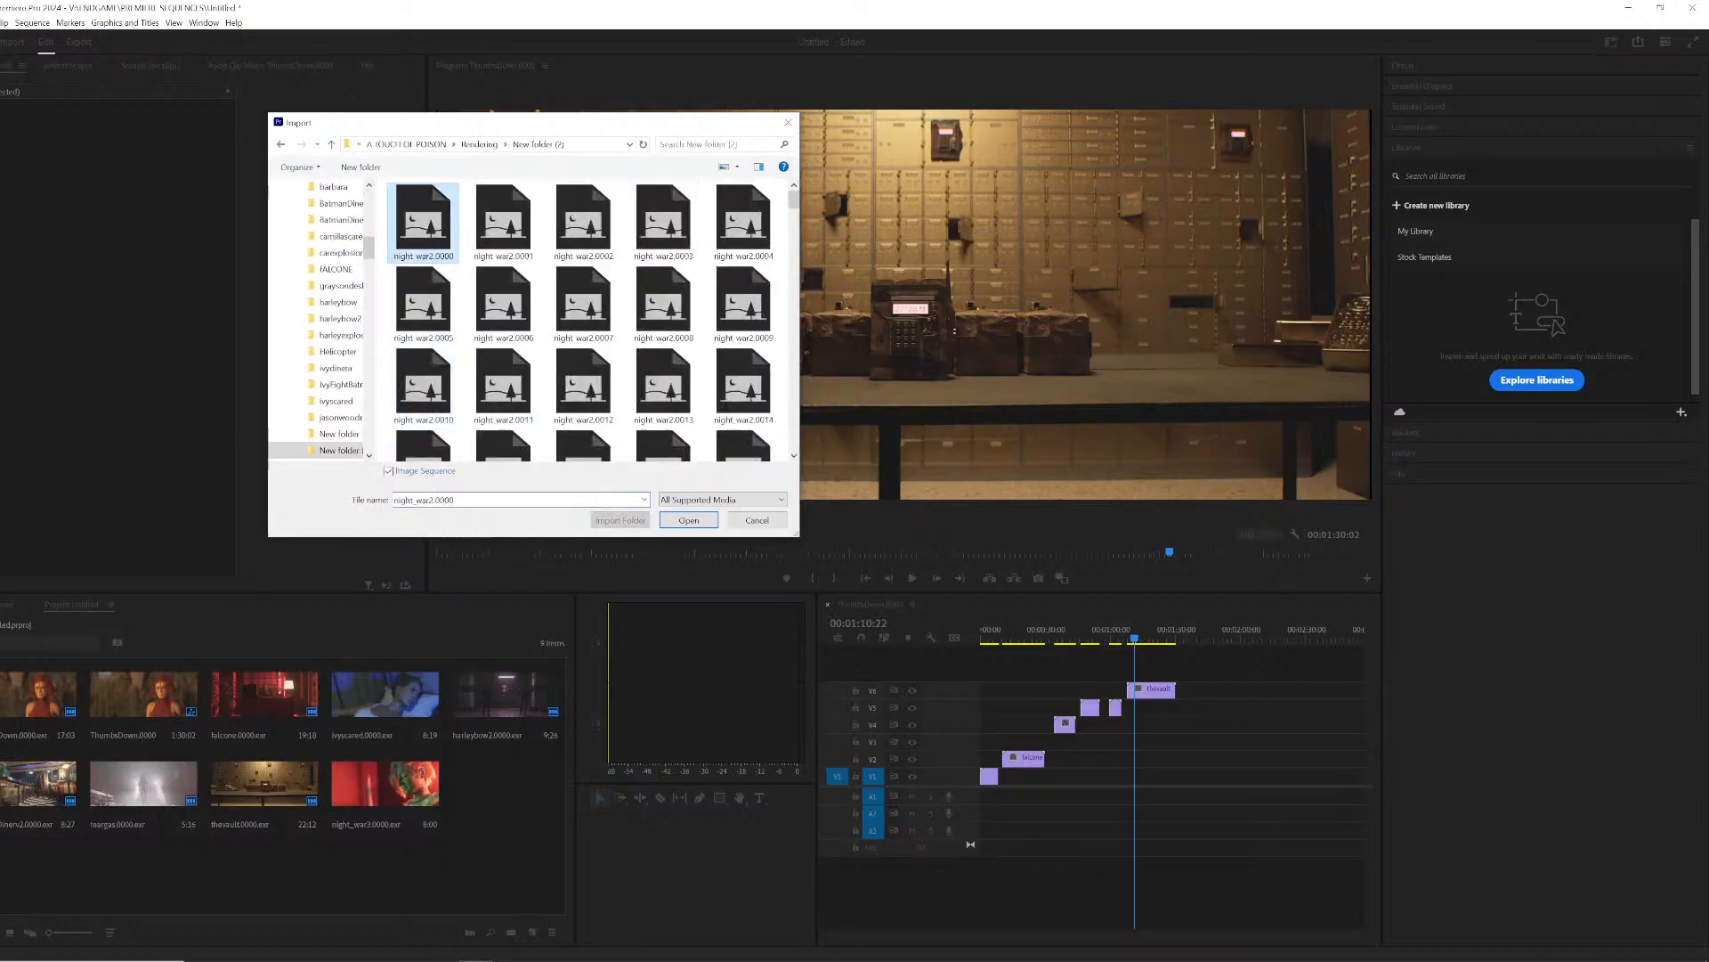
left_click(687, 520)
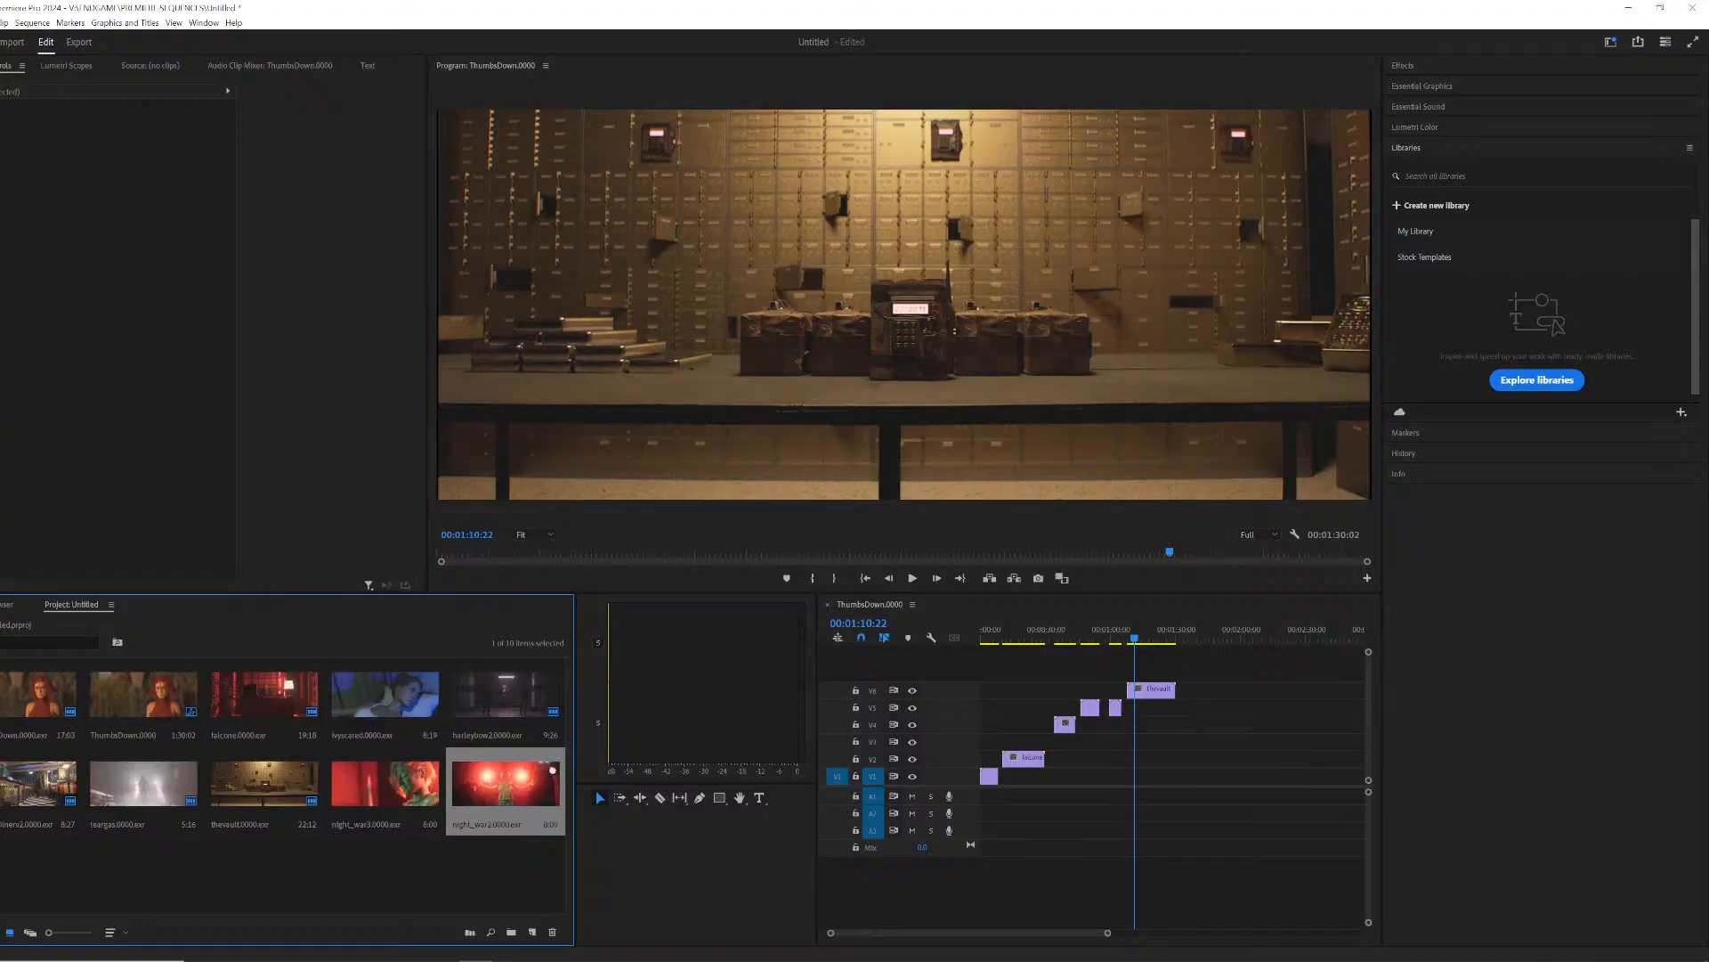
left_click_drag(505, 784, 1208, 709)
left_click(1211, 629)
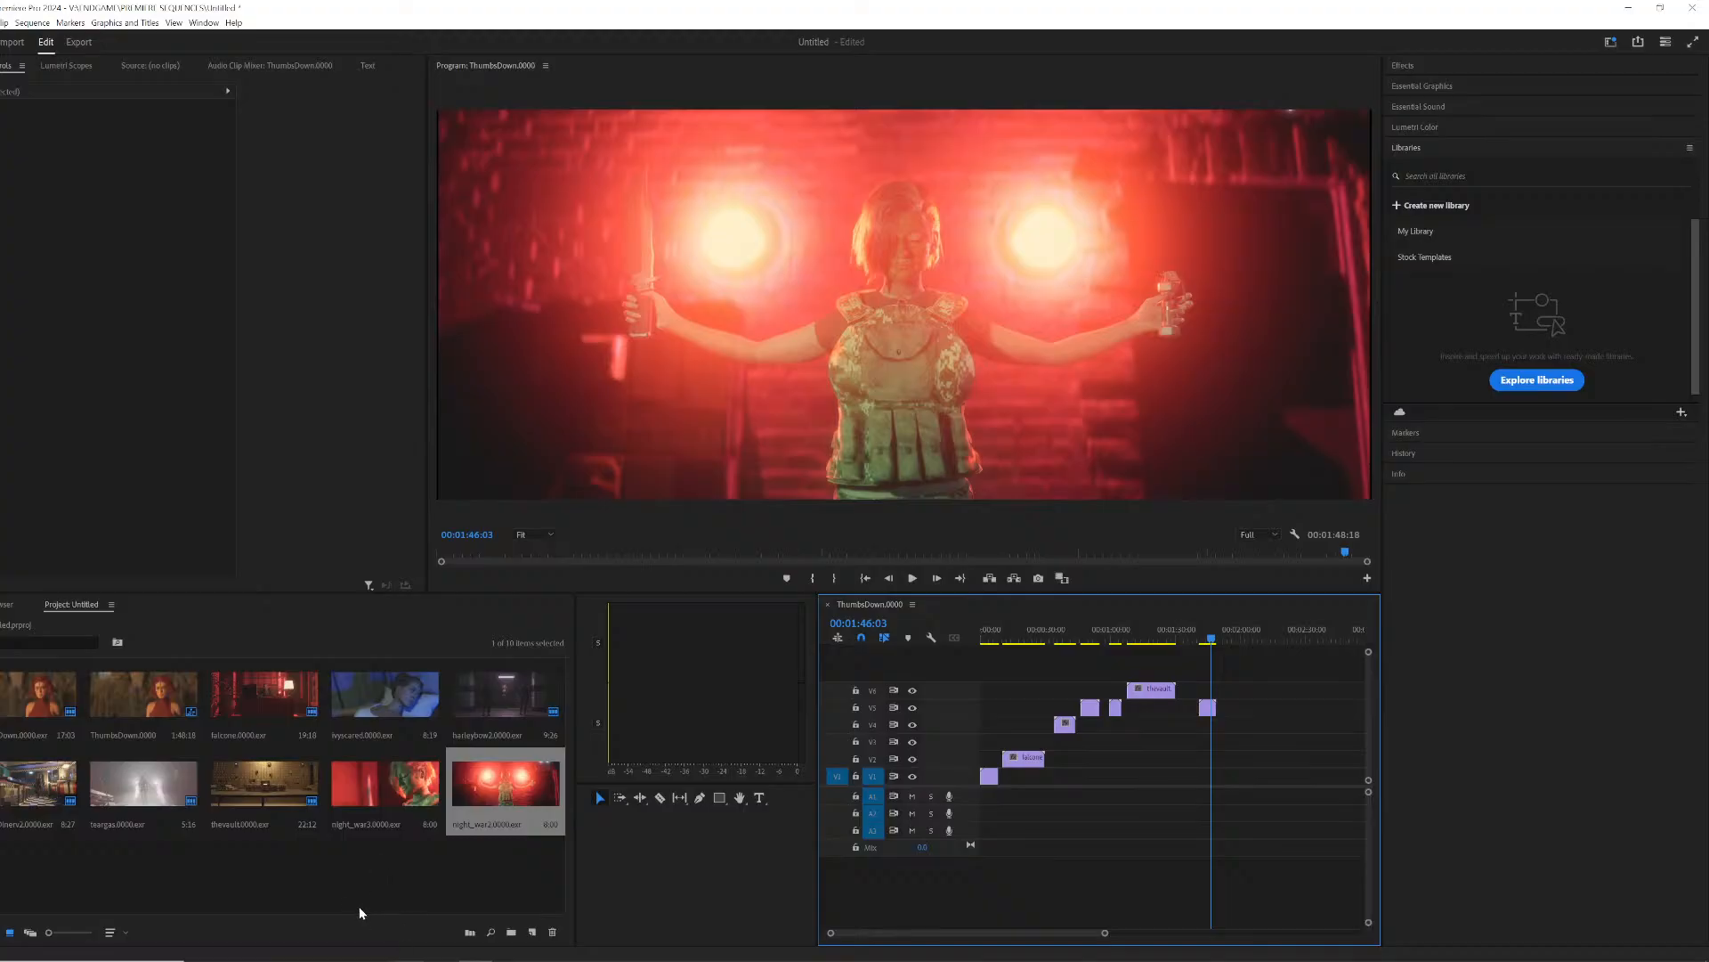
Step: Import the Helicopter render from the Rendering folder as an image sequence starting at Helicopter.0006
right_click(392, 862)
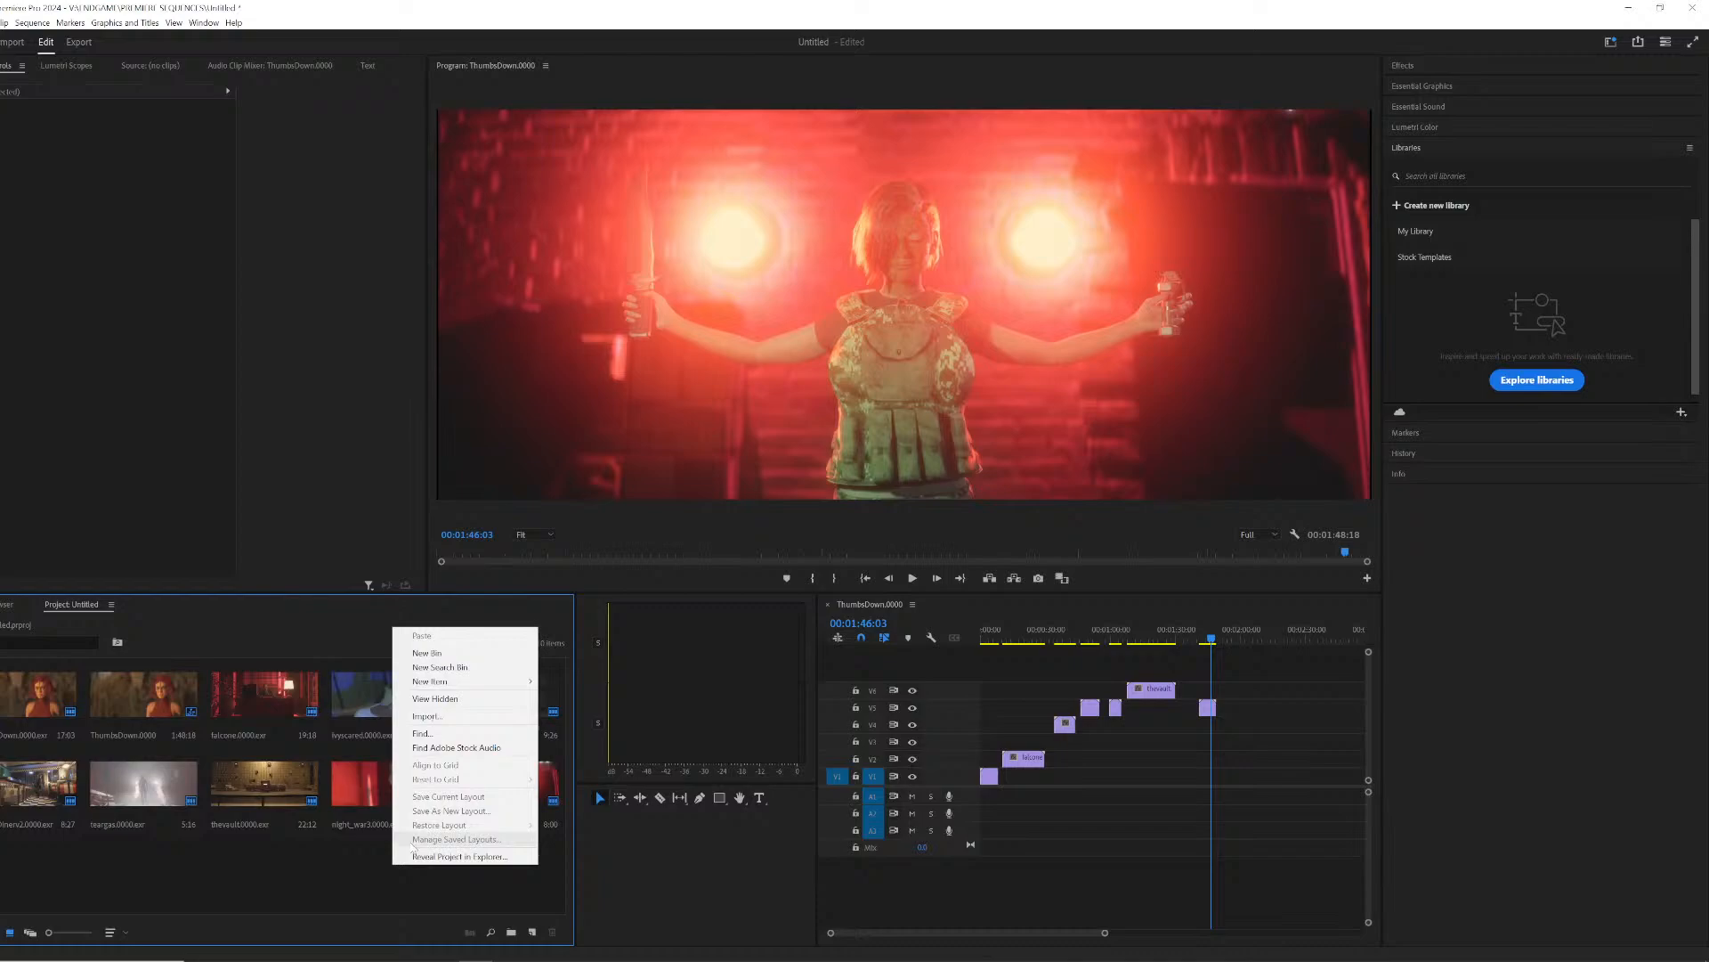
left_click(435, 723)
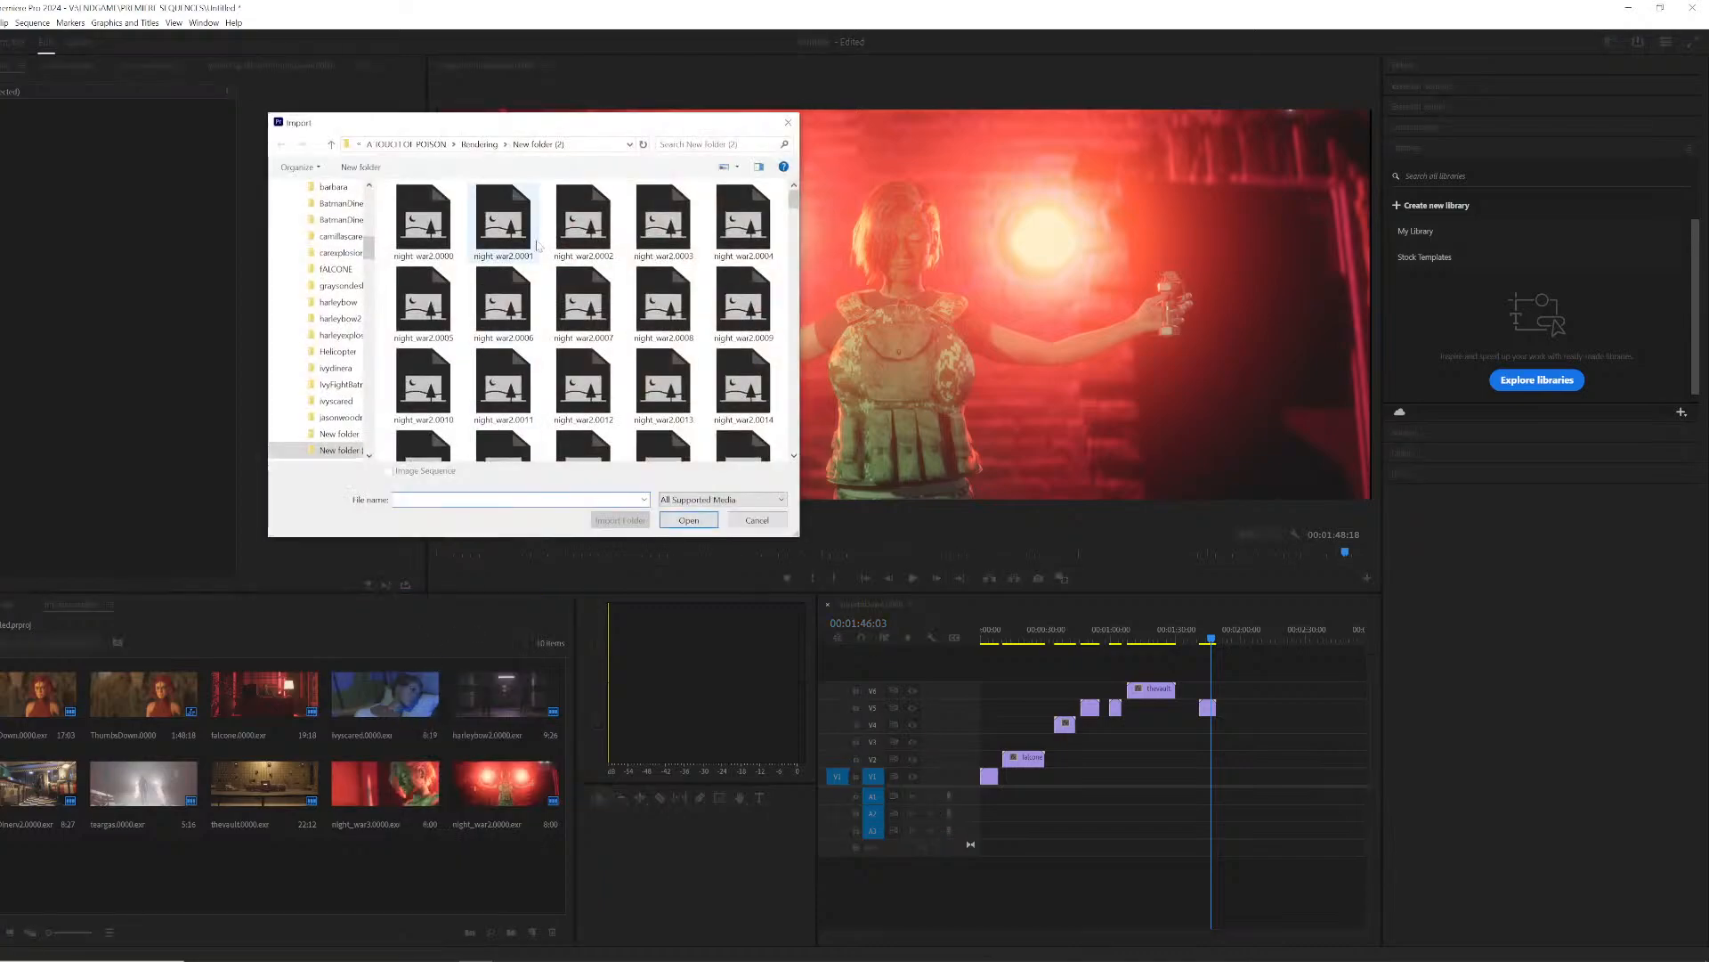
left_click(486, 144)
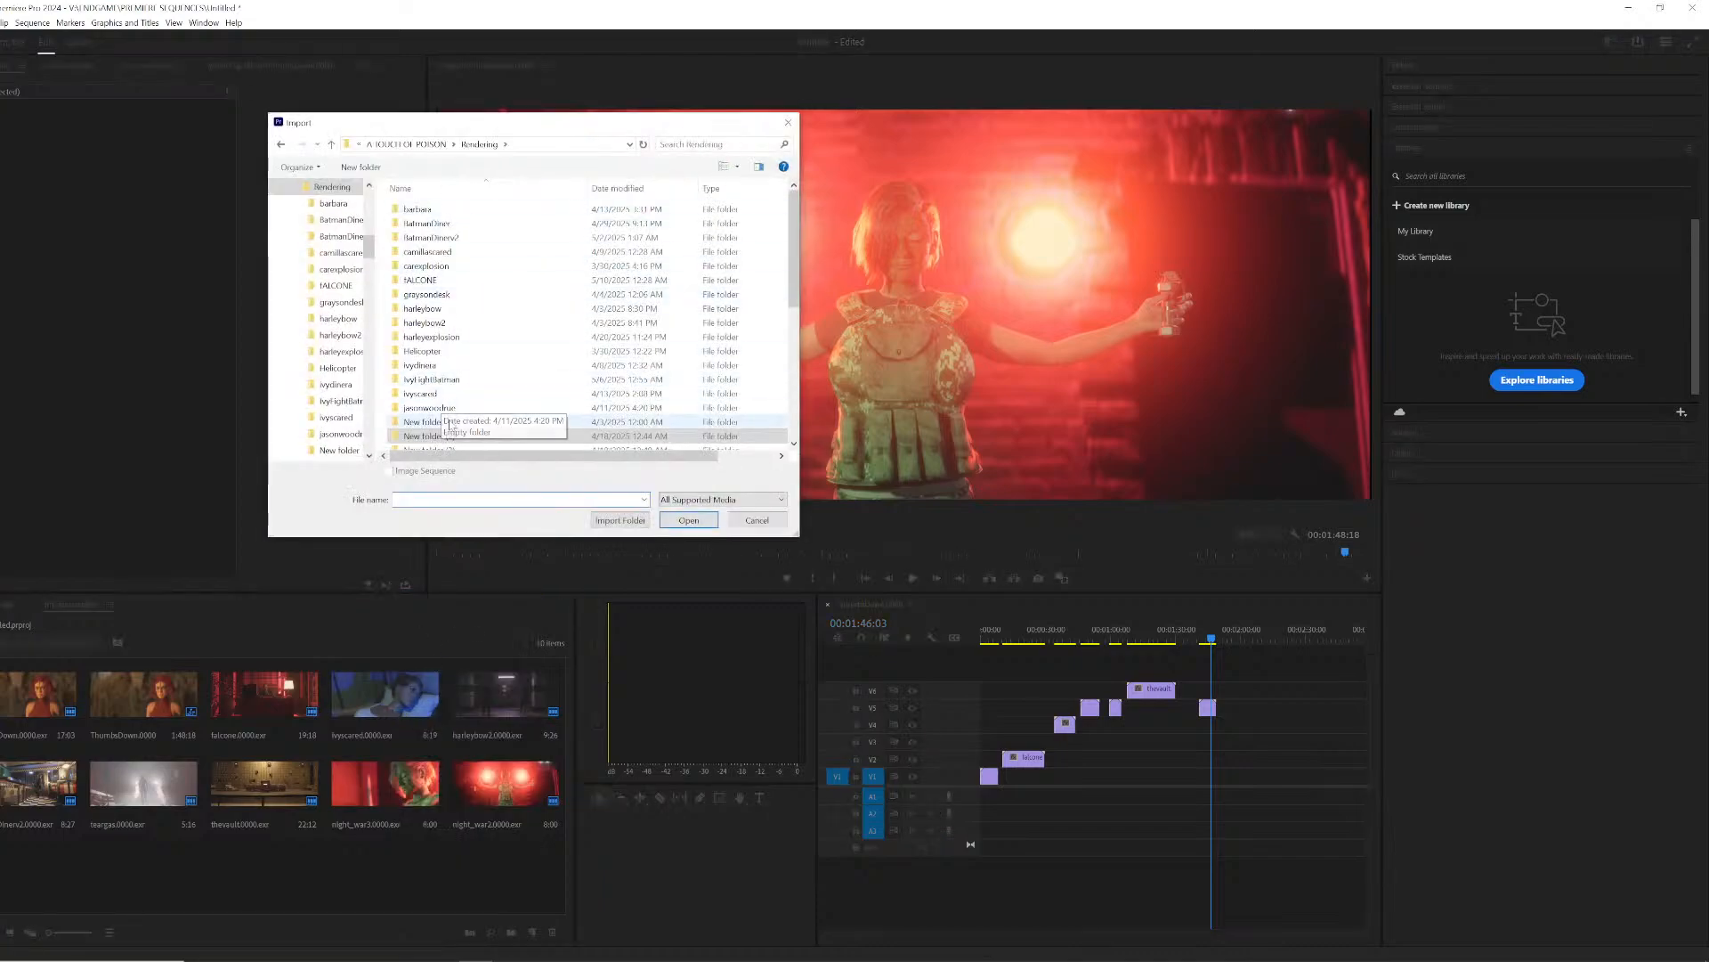
double_click(445, 438)
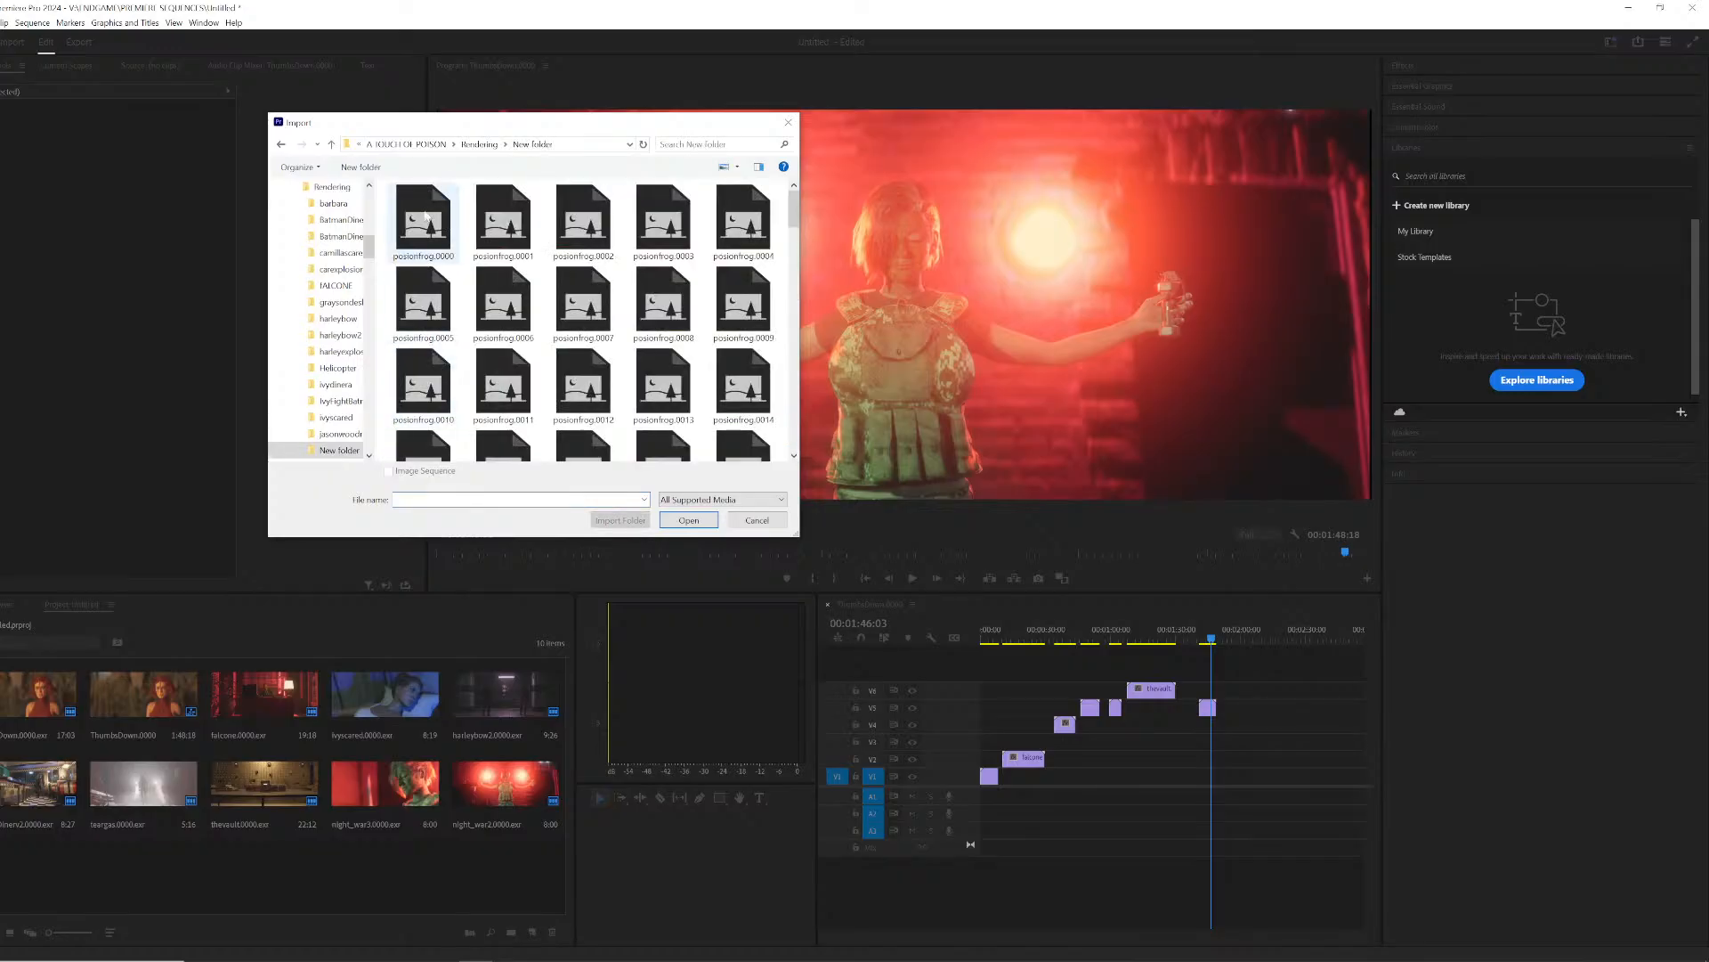
left_click(488, 146)
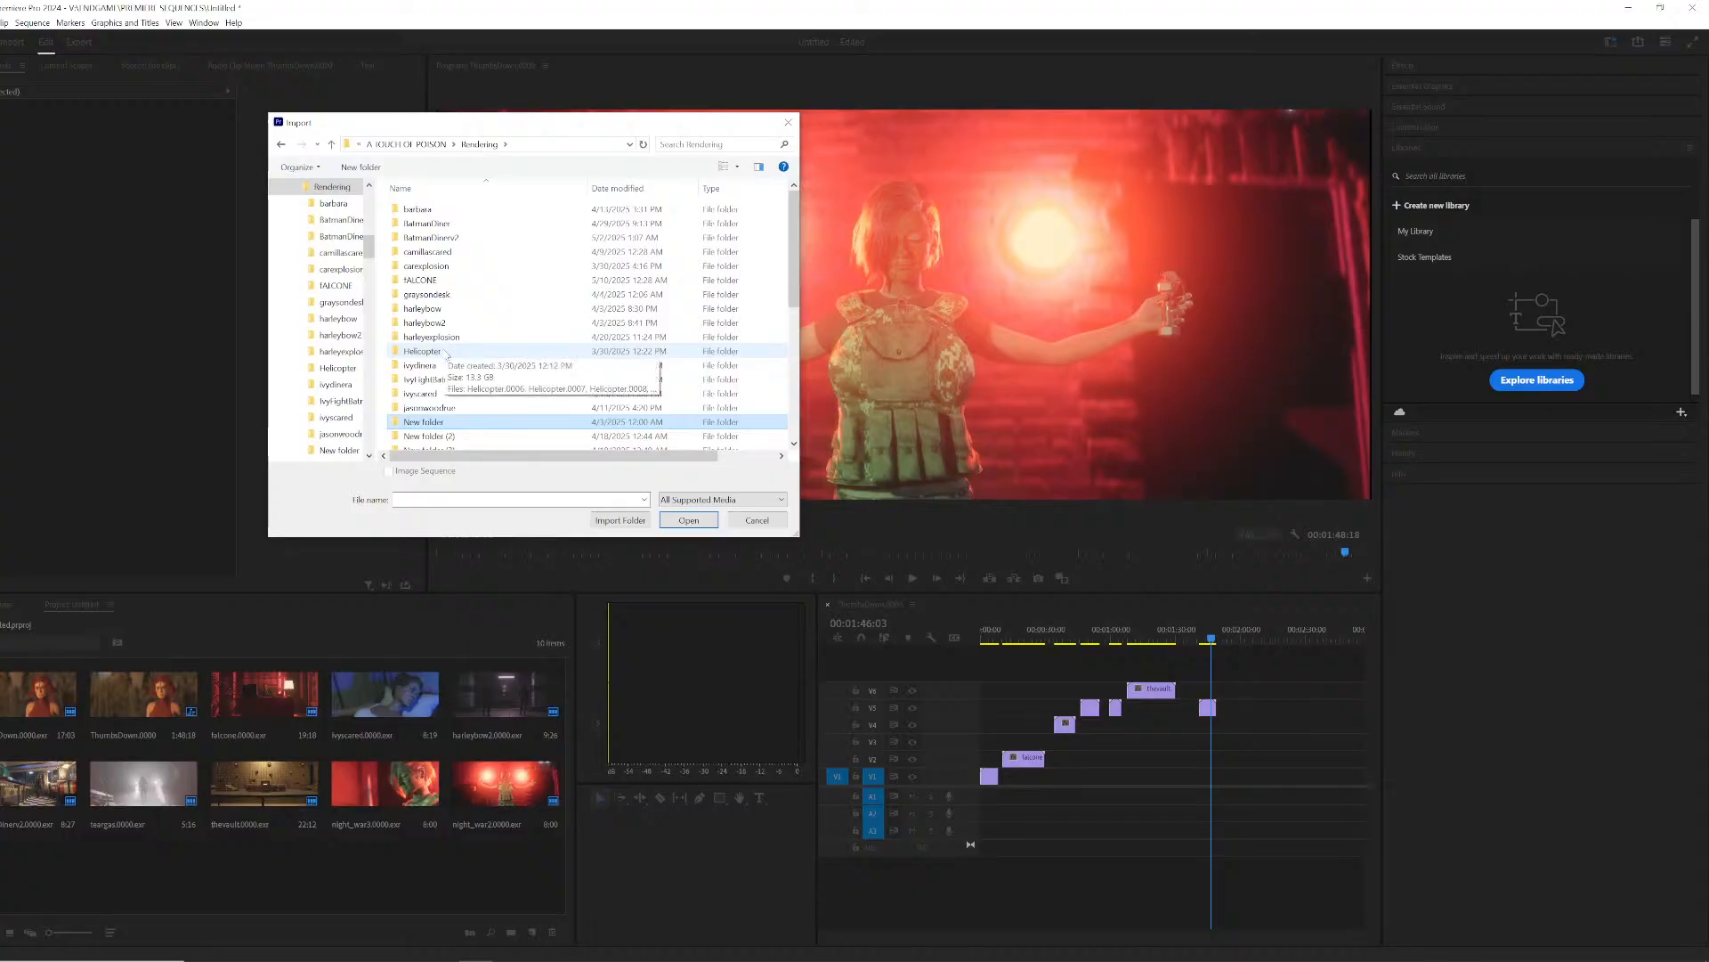
double_click(448, 352)
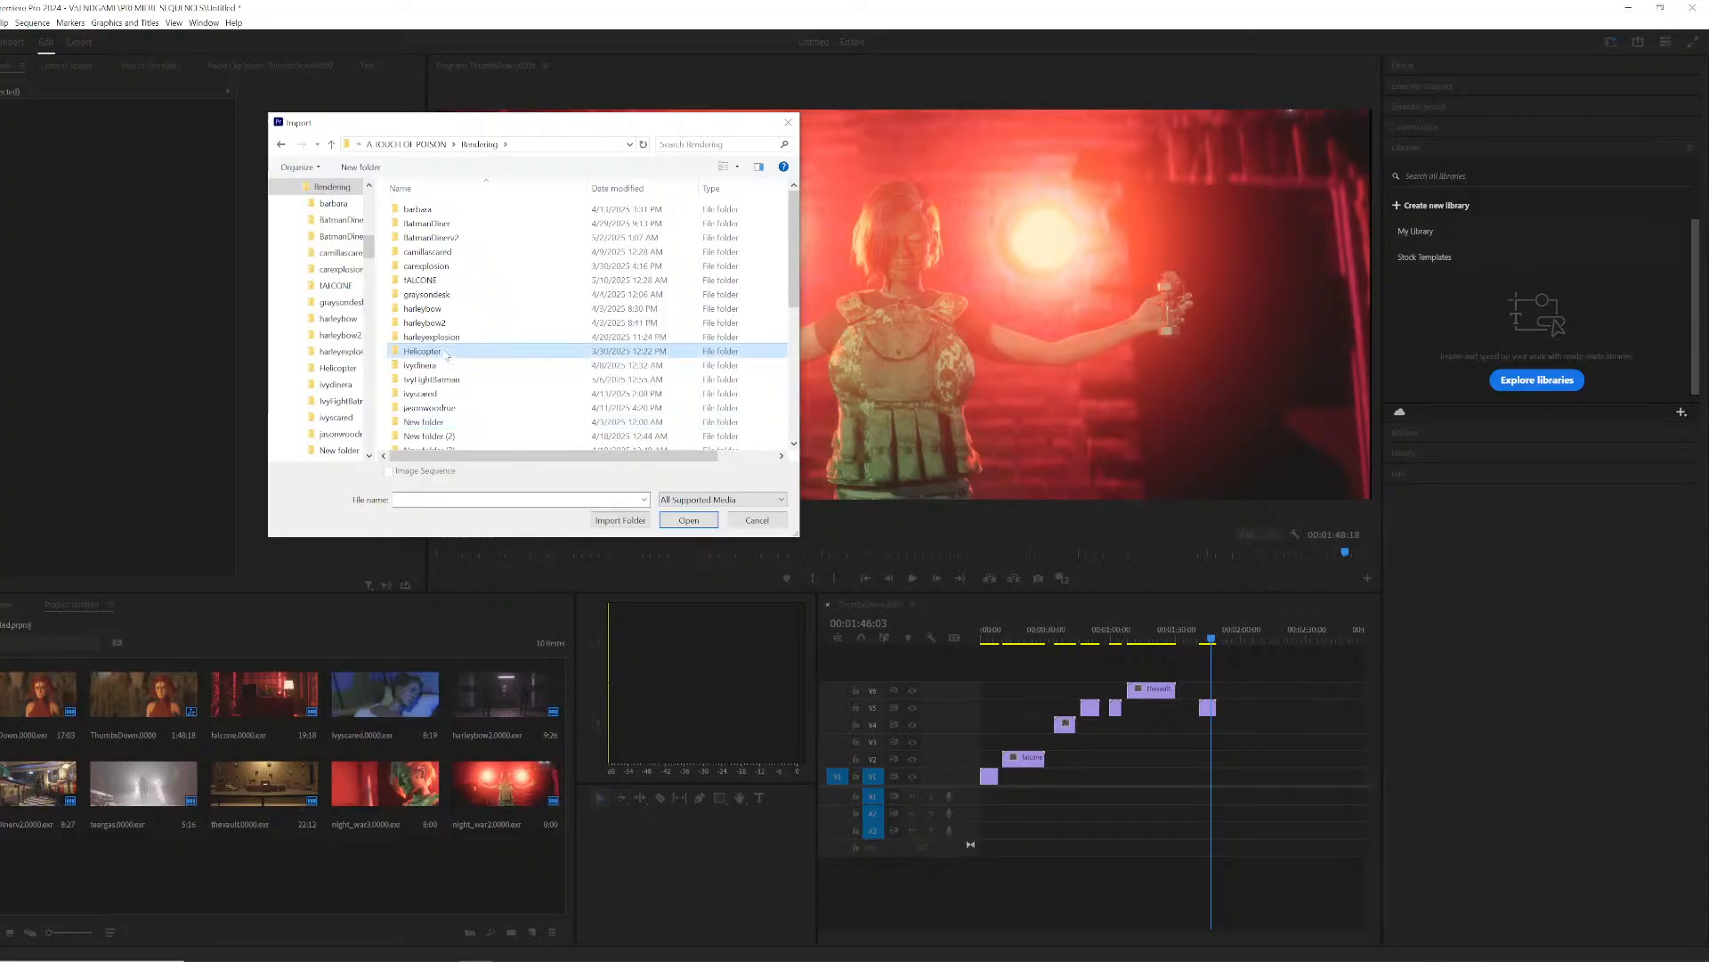
left_click(423, 222)
left_click(689, 520)
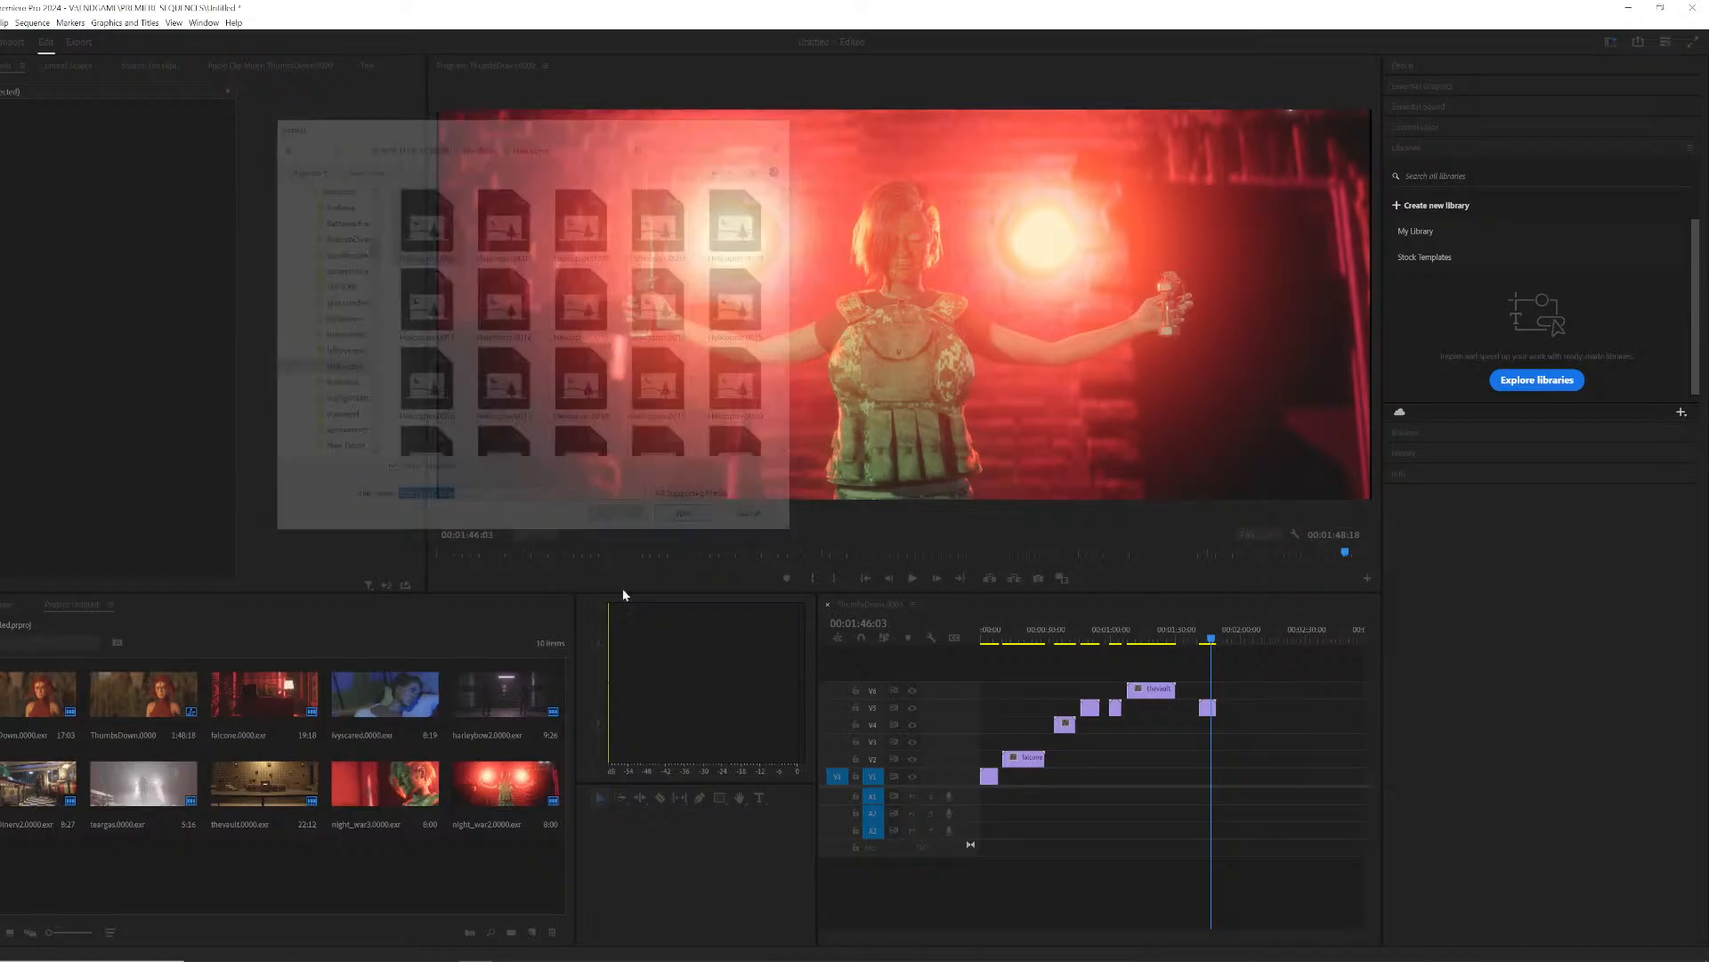
Step: Place the Helicopter clip on track V4 after the night_war2 clip and scrub through it to 00:02:22:10
left_click_drag(56, 866, 1262, 722)
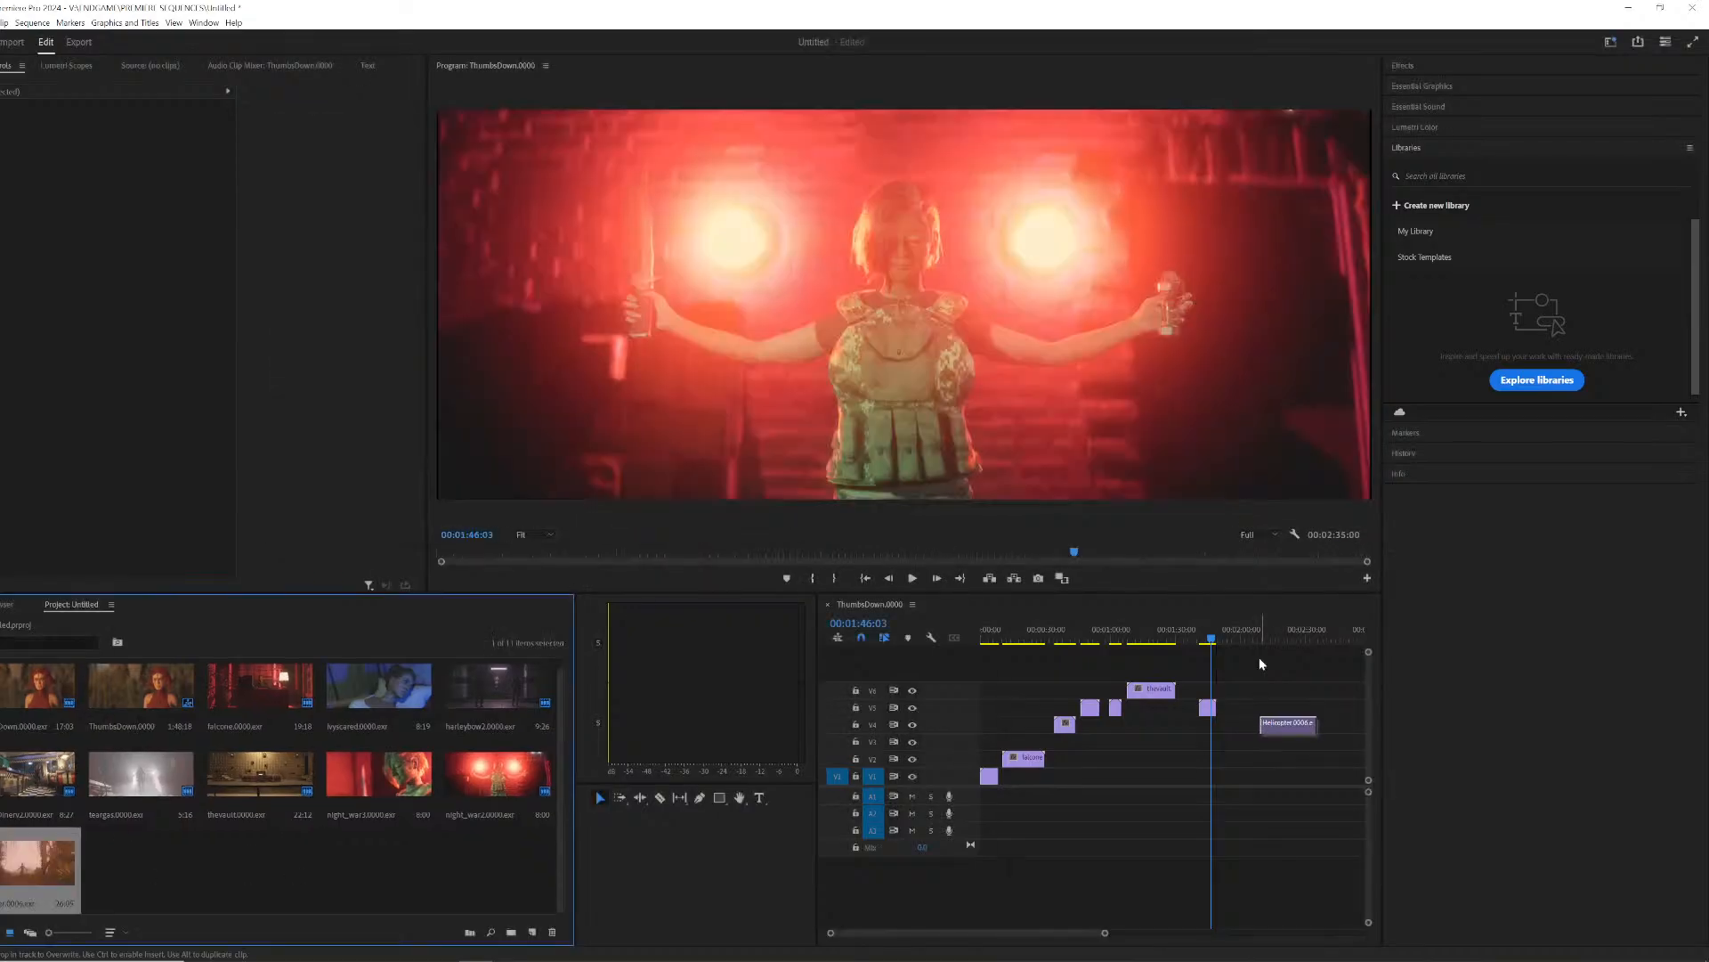
left_click(1305, 633)
left_click_drag(1305, 634, 1294, 634)
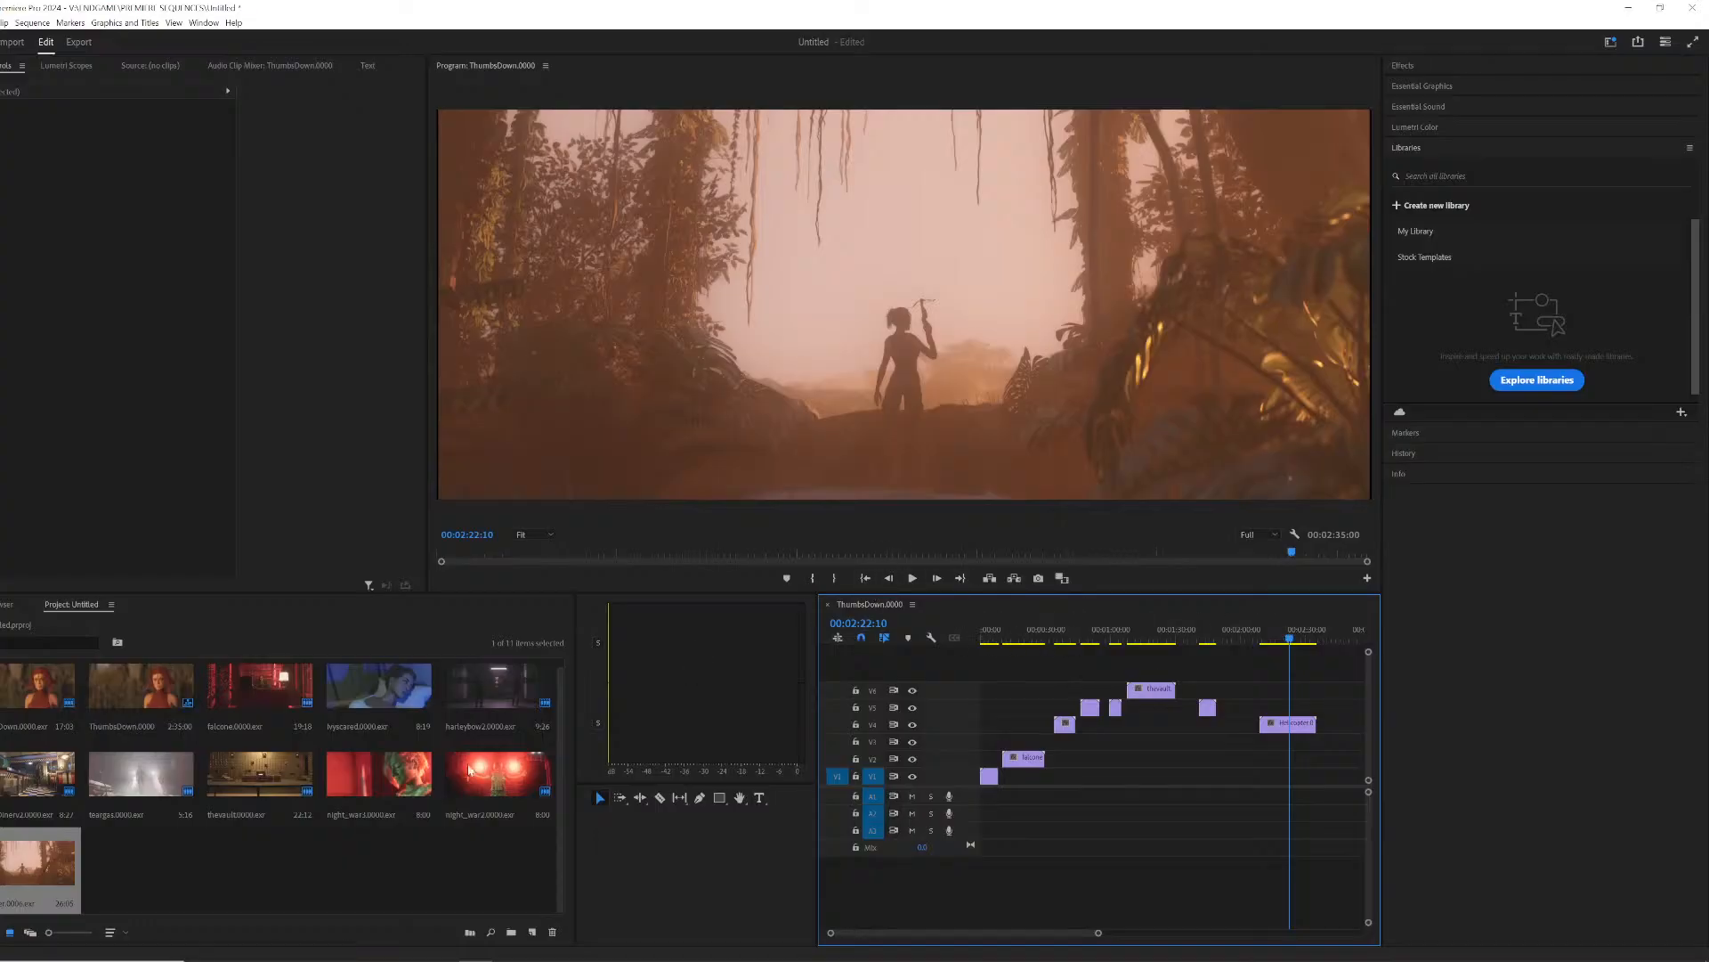
Step: Import the harleyexplosion render from its New folder subfolder as an image sequence starting at harleyexplosion.0000
left_click(362, 862)
right_click(245, 859)
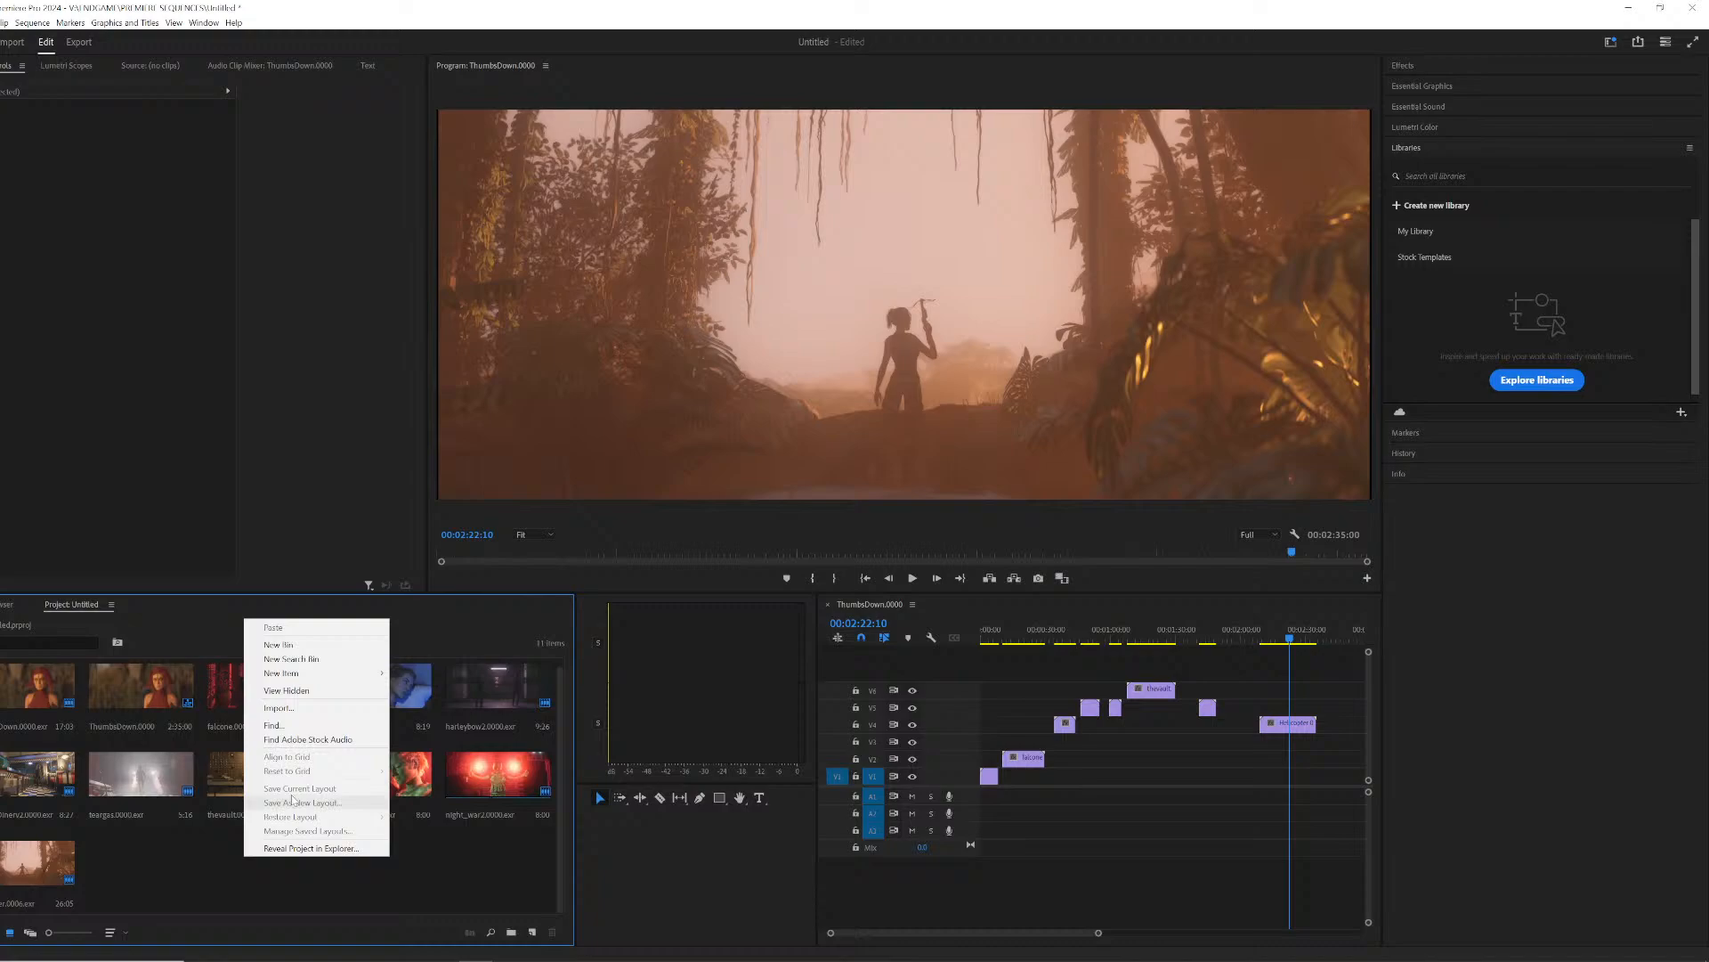
left_click(299, 712)
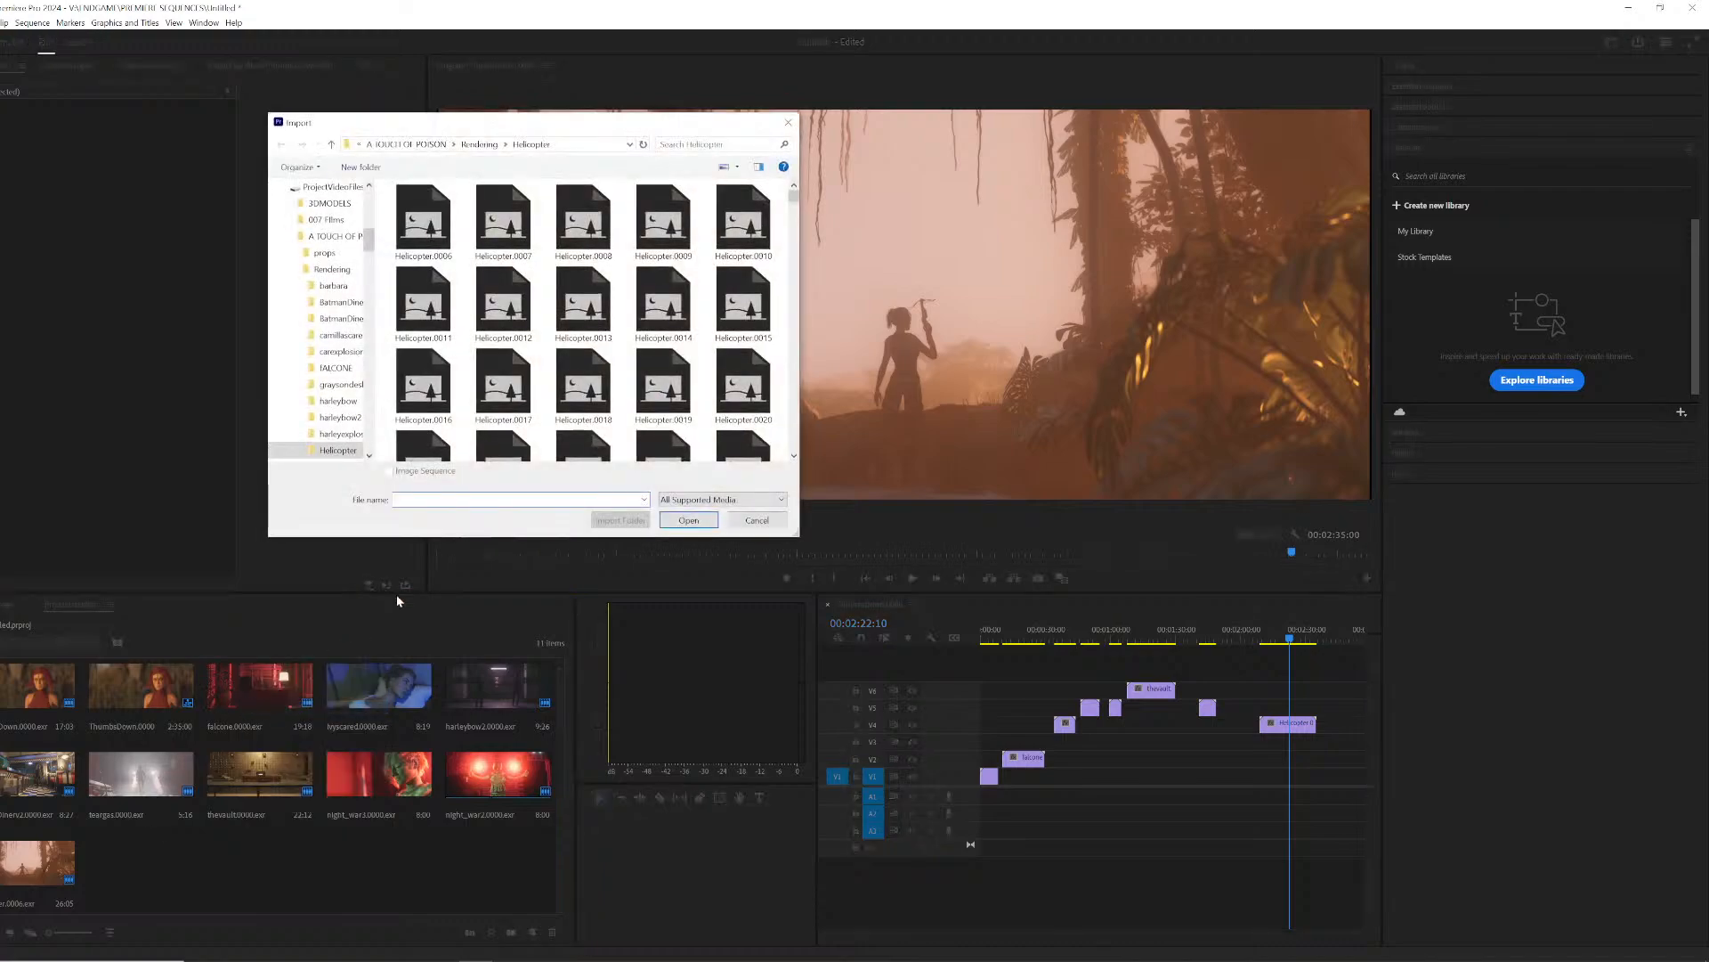
left_click(479, 145)
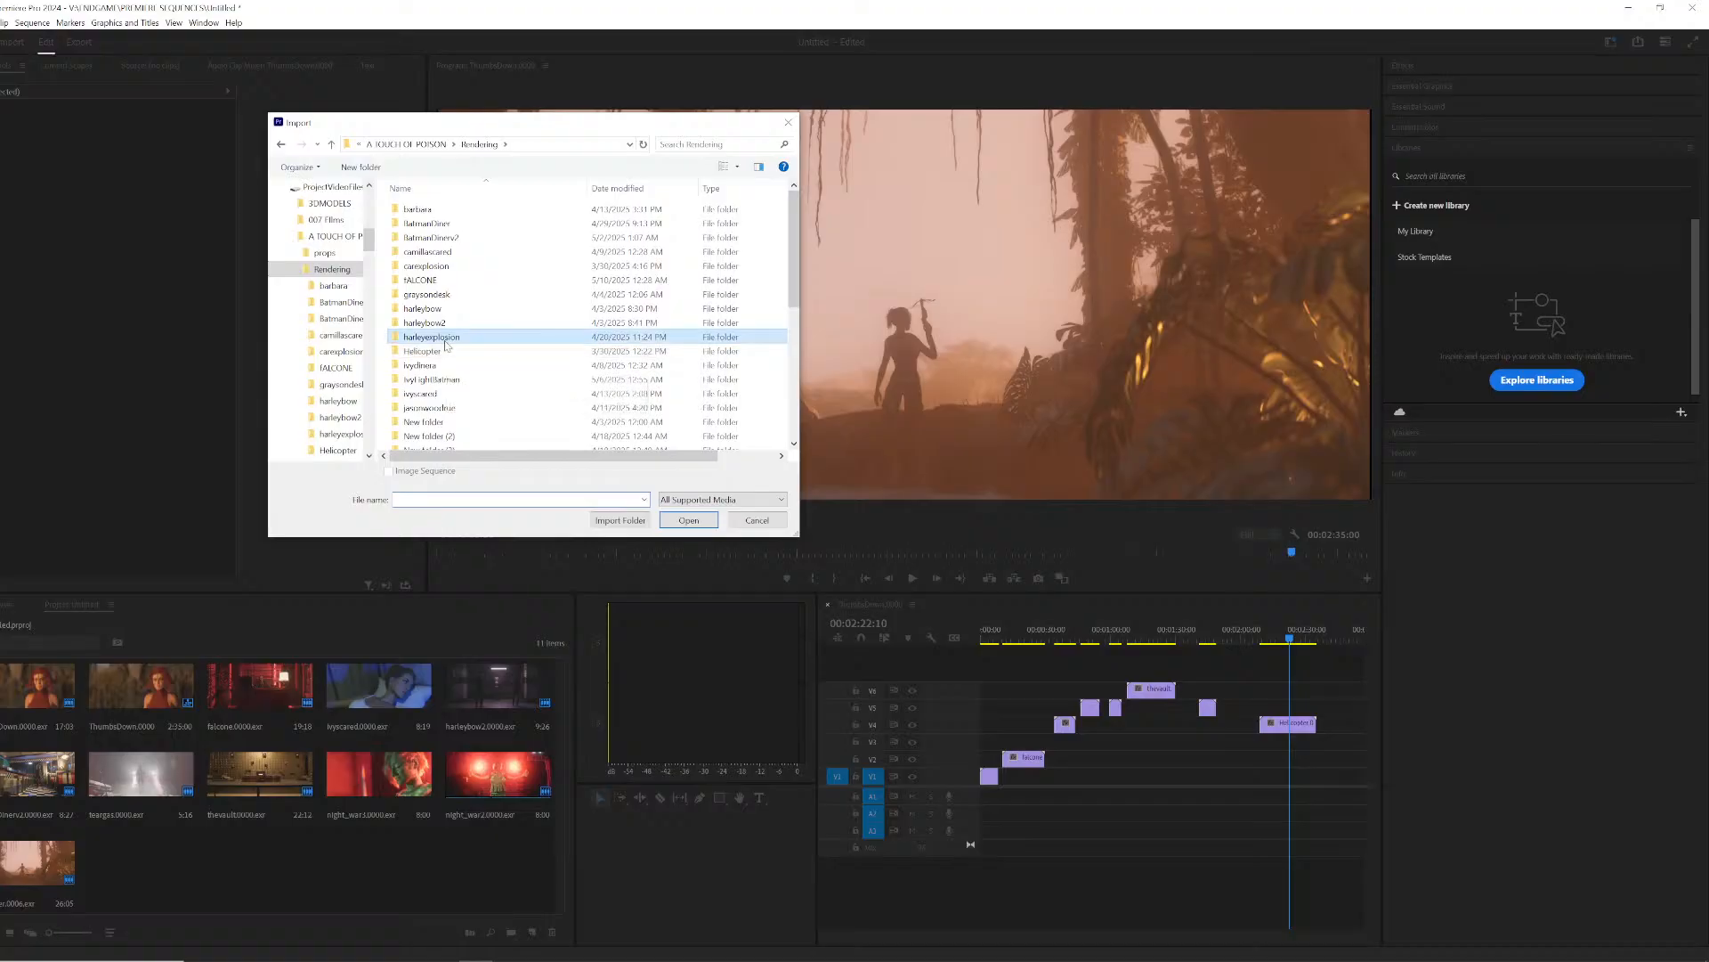
double_click(446, 337)
double_click(423, 223)
left_click(423, 223)
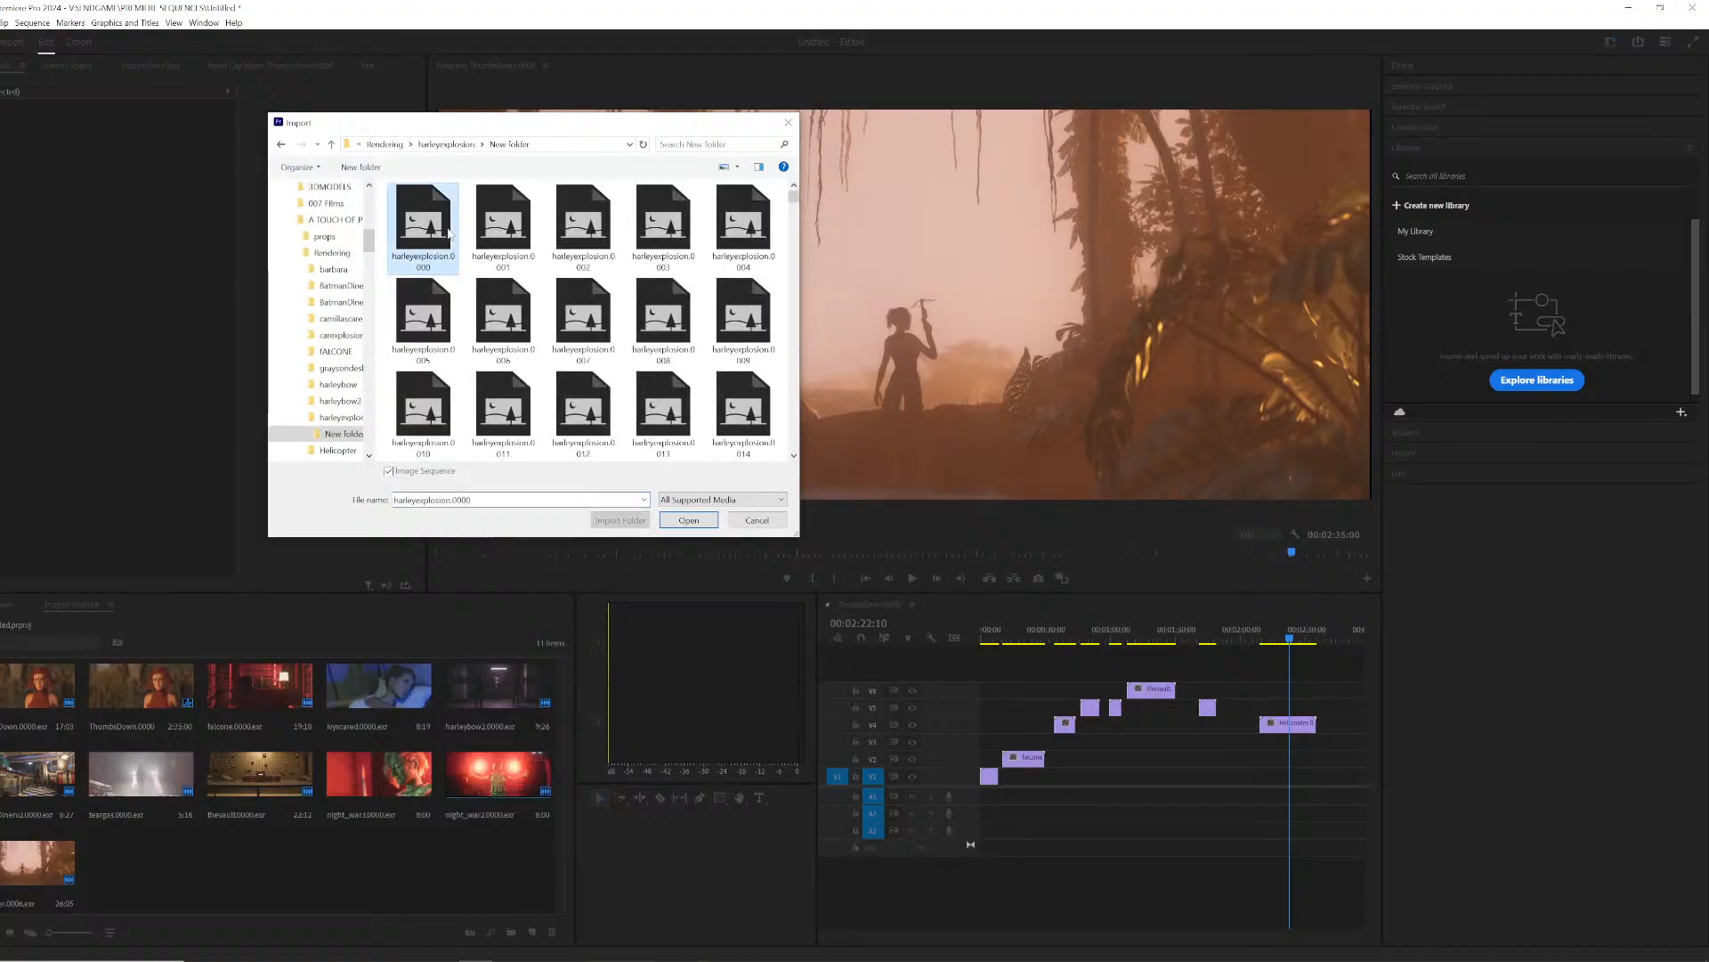
left_click(690, 522)
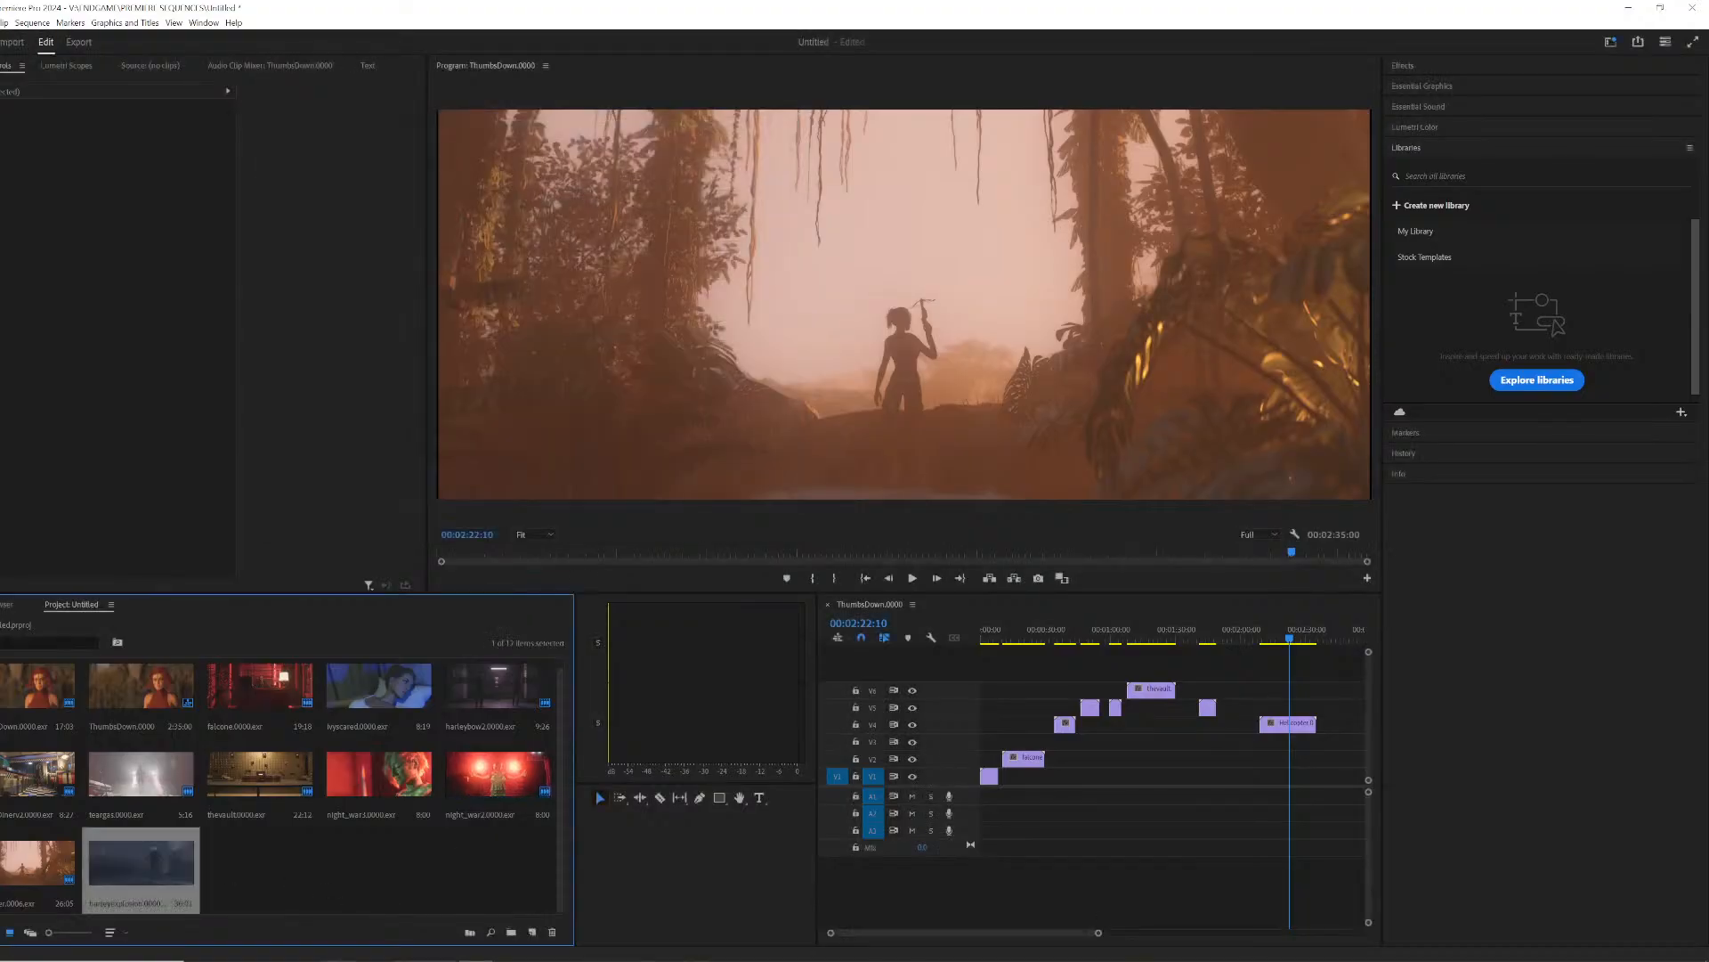
Step: Place the harleyexplosion clip on track V5 after the Helicopter clip and preview its explosion up to 00:03:38:04
left_click_drag(953, 933, 997, 934)
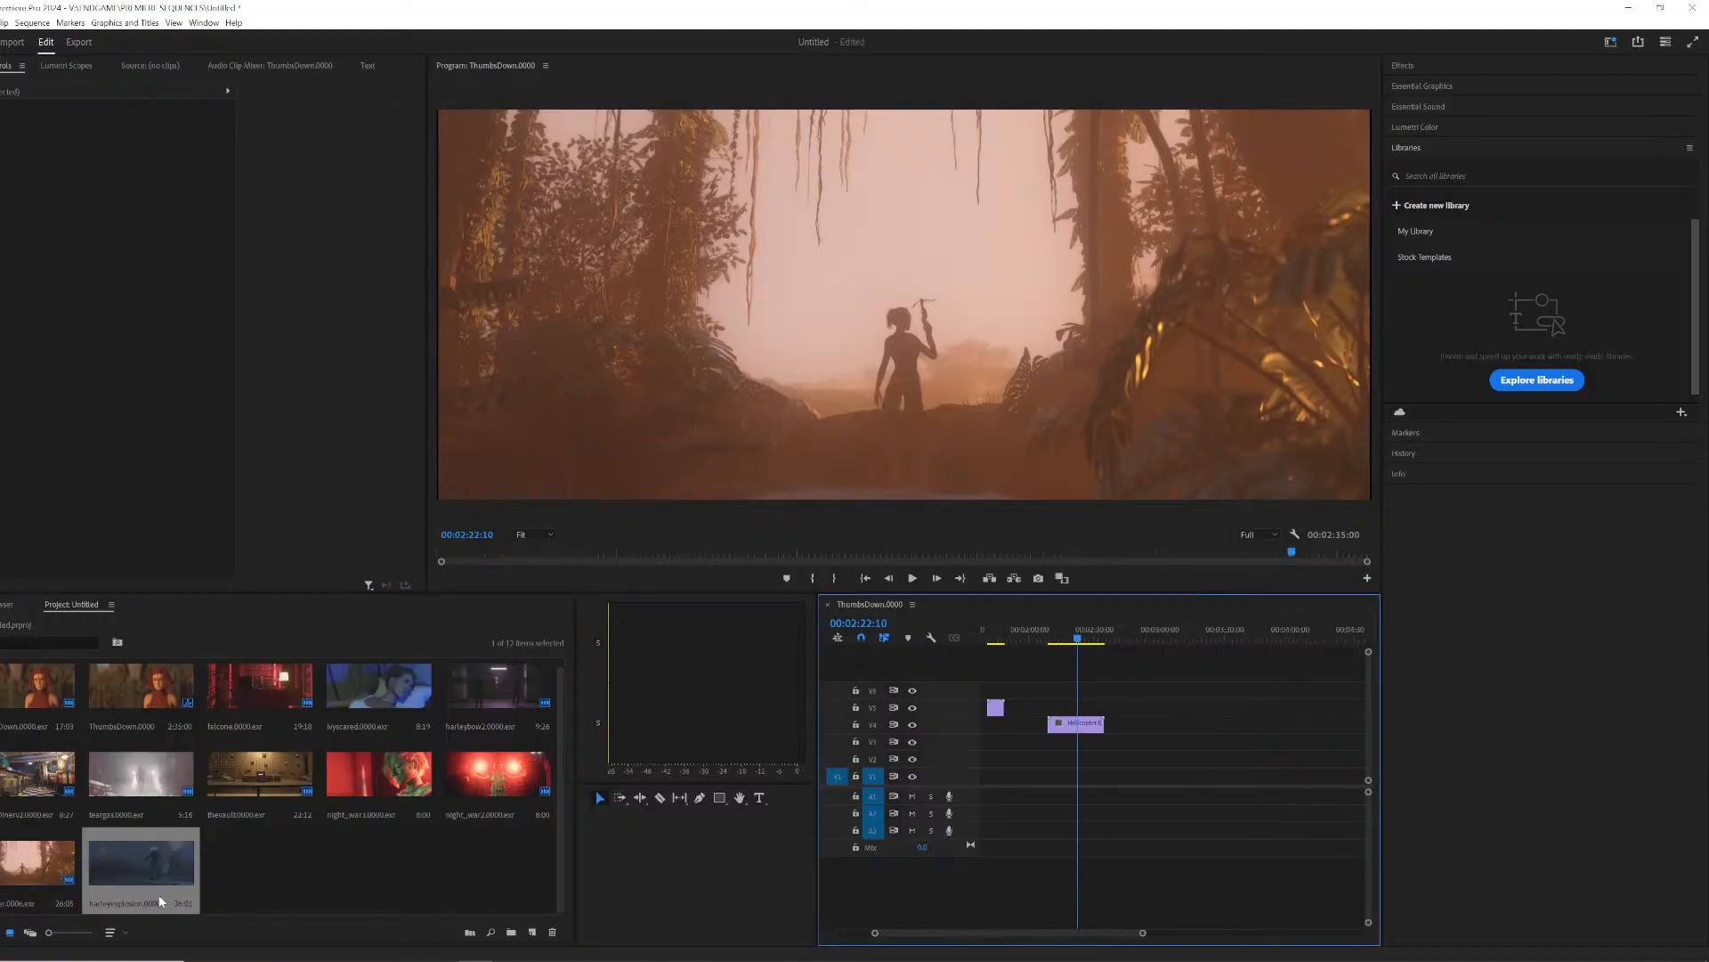
left_click_drag(160, 902, 1177, 705)
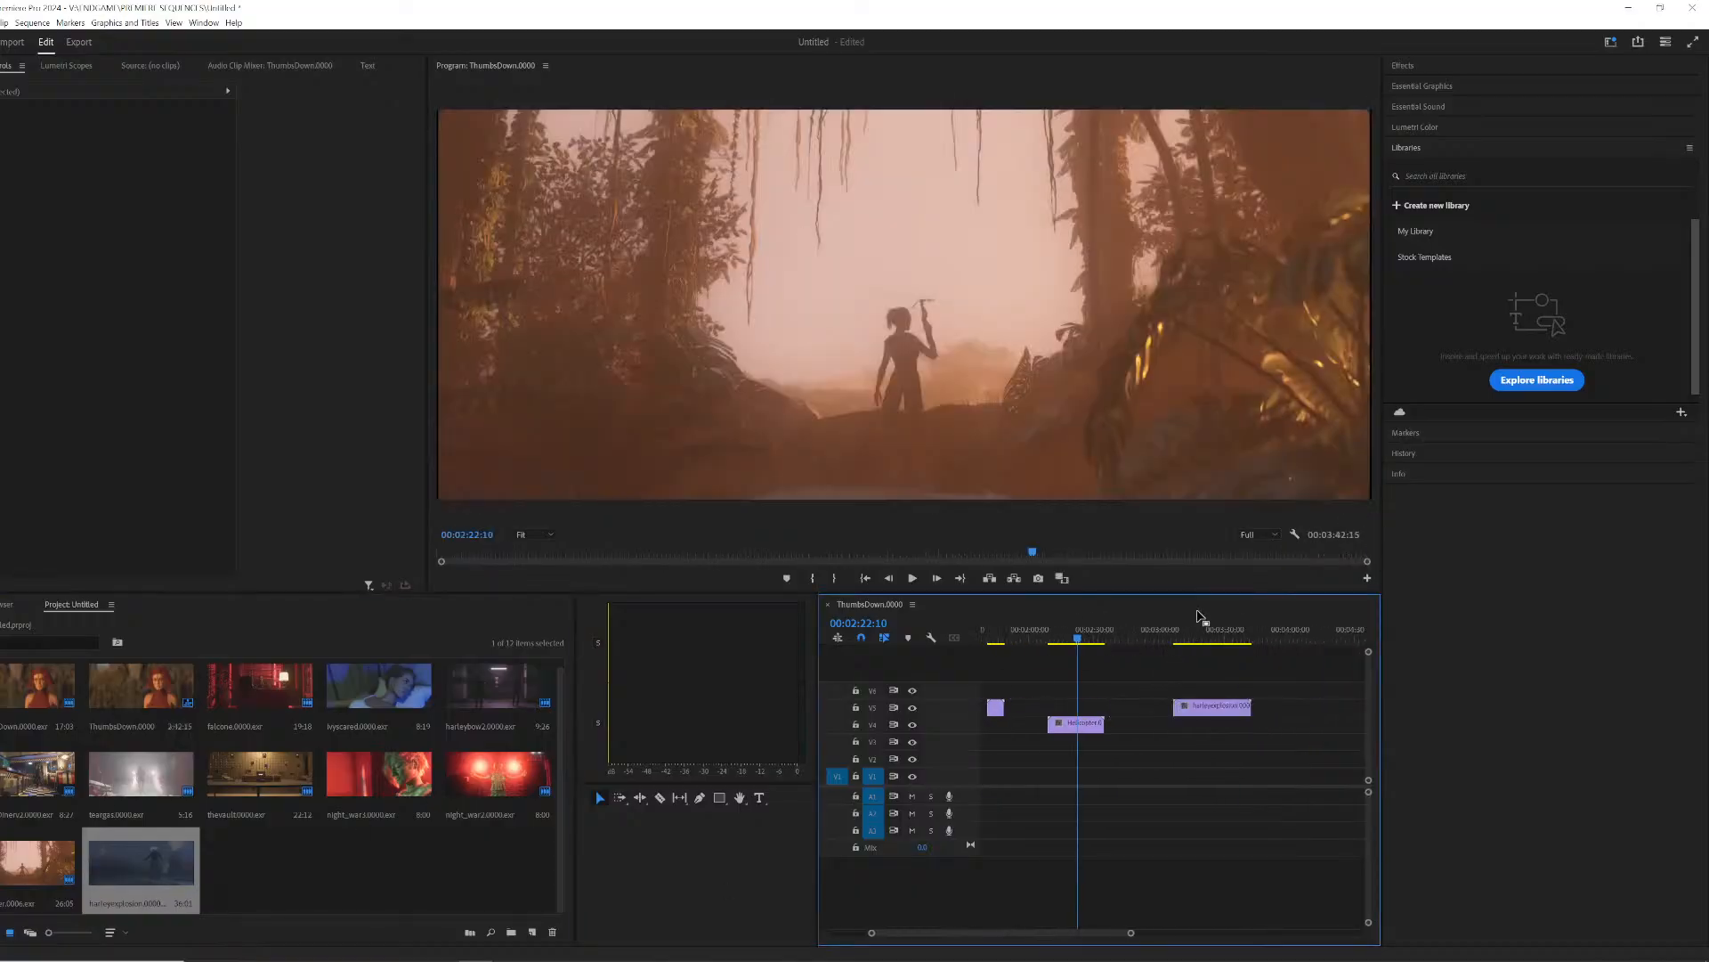
left_click(1202, 630)
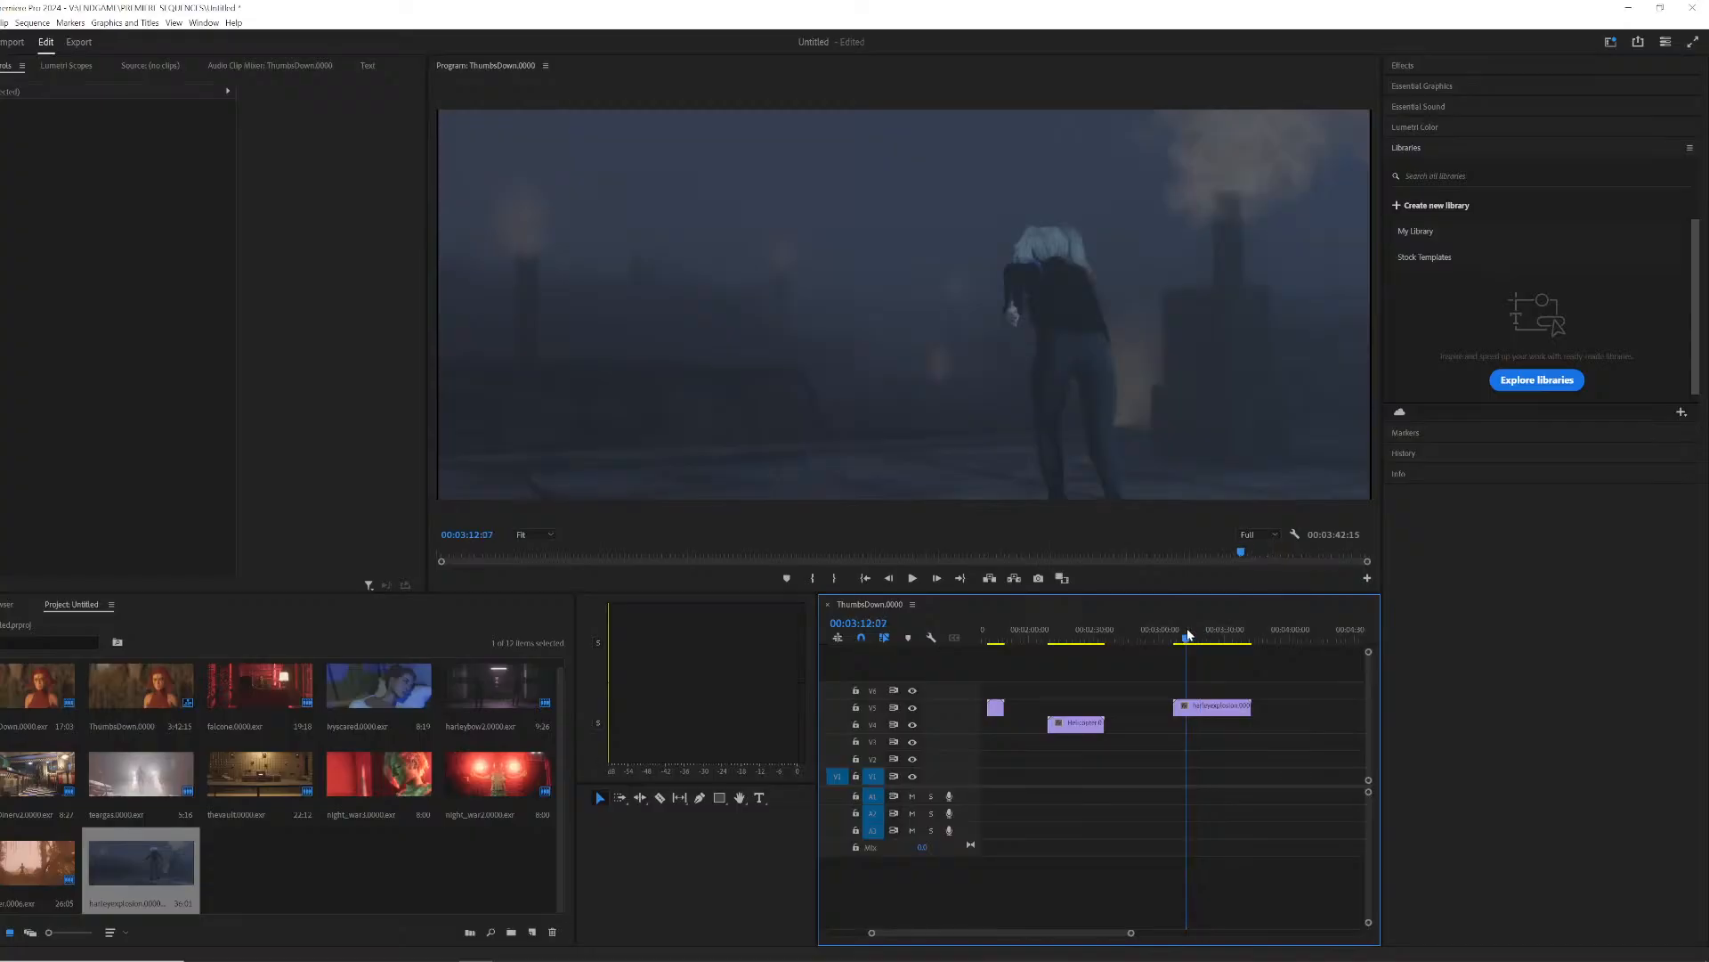
left_click_drag(1209, 639, 1243, 645)
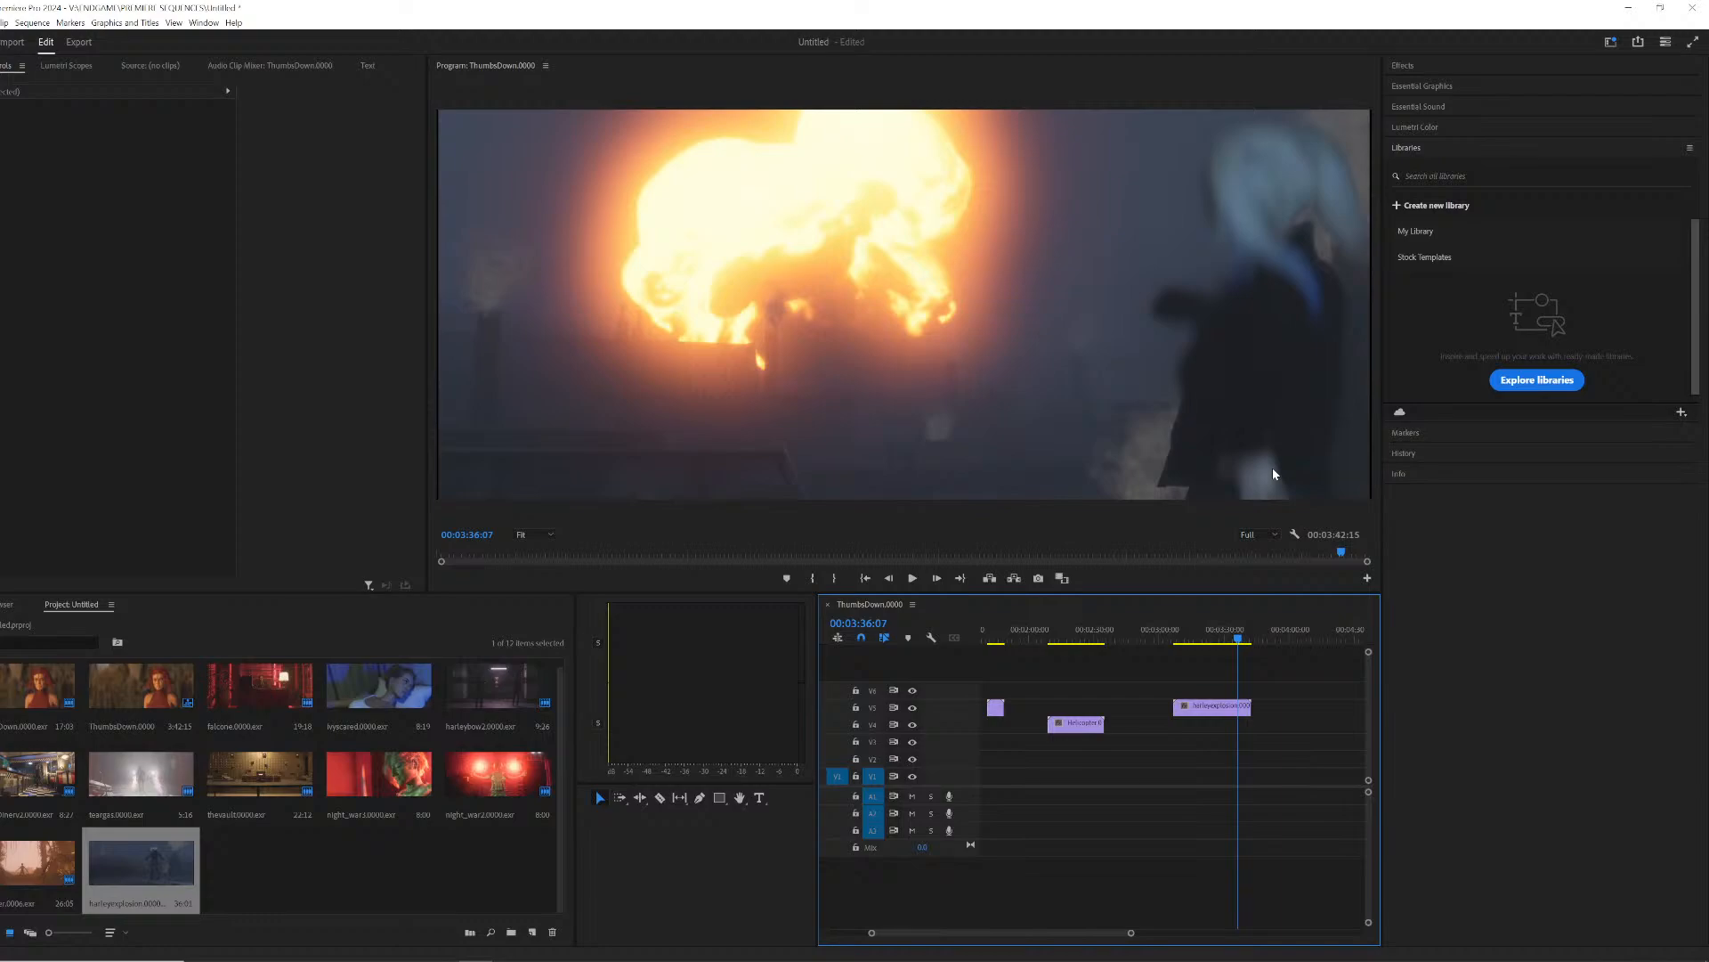
key("space")
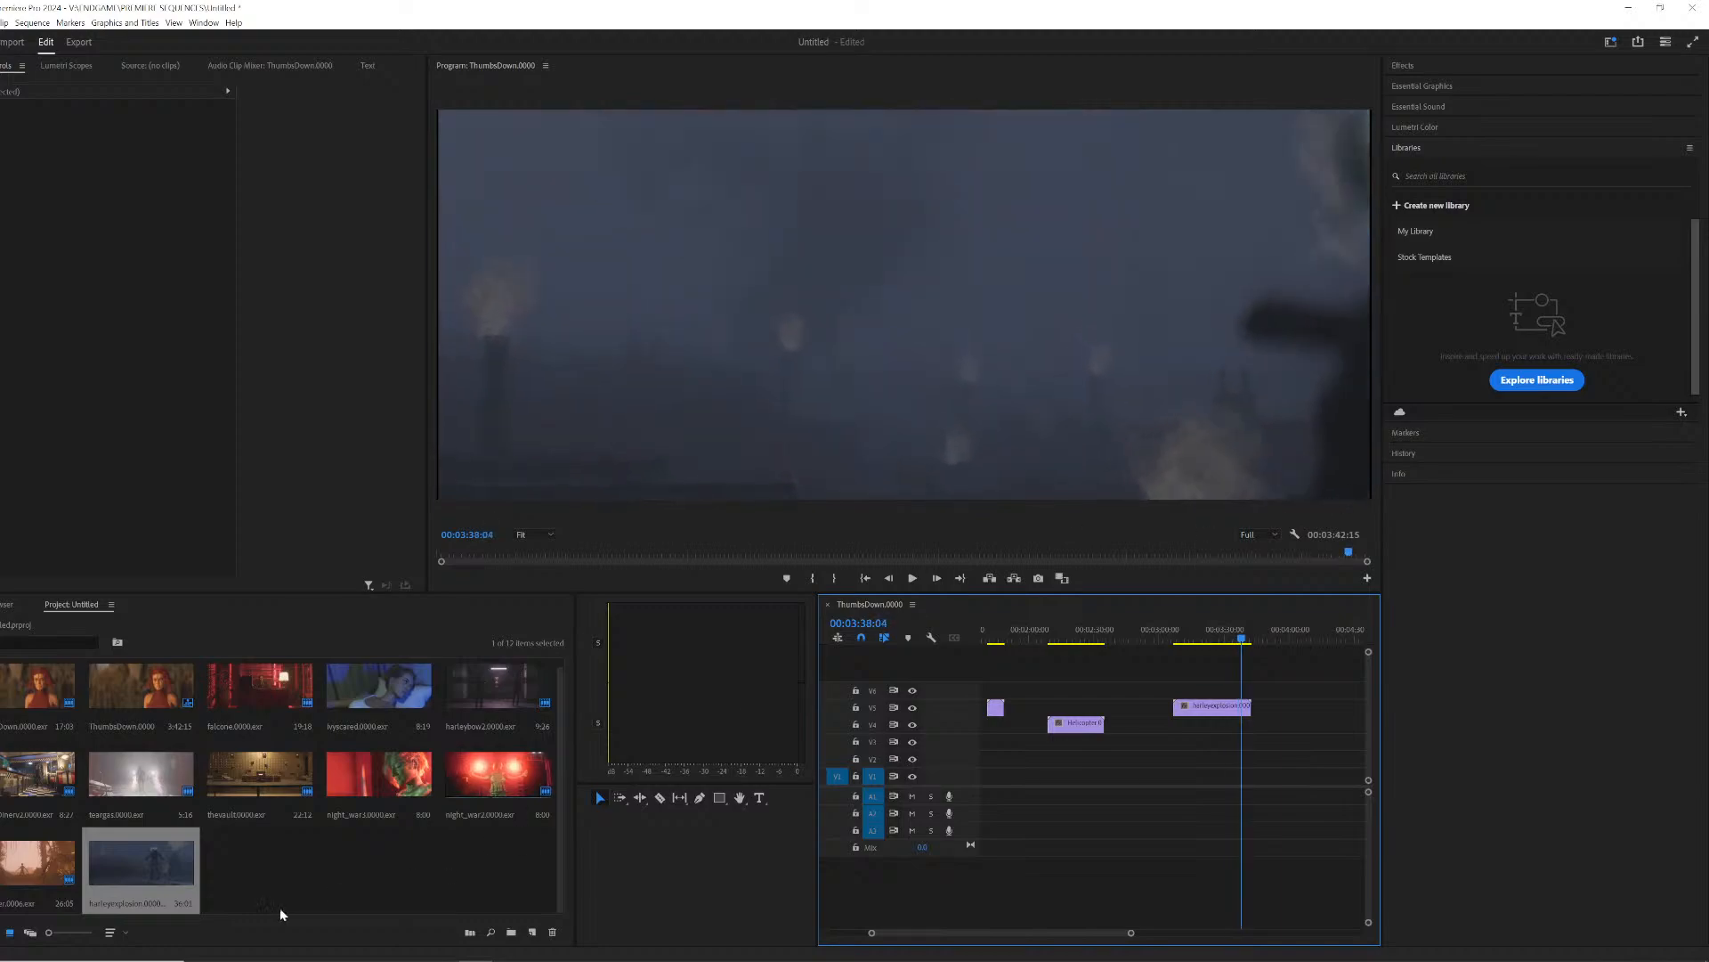
Step: Import the signal render from its New folder subfolder as an image sequence starting at signal.0000 and place it on track V6 after the harleyexplosion clip
right_click(298, 856)
left_click(356, 706)
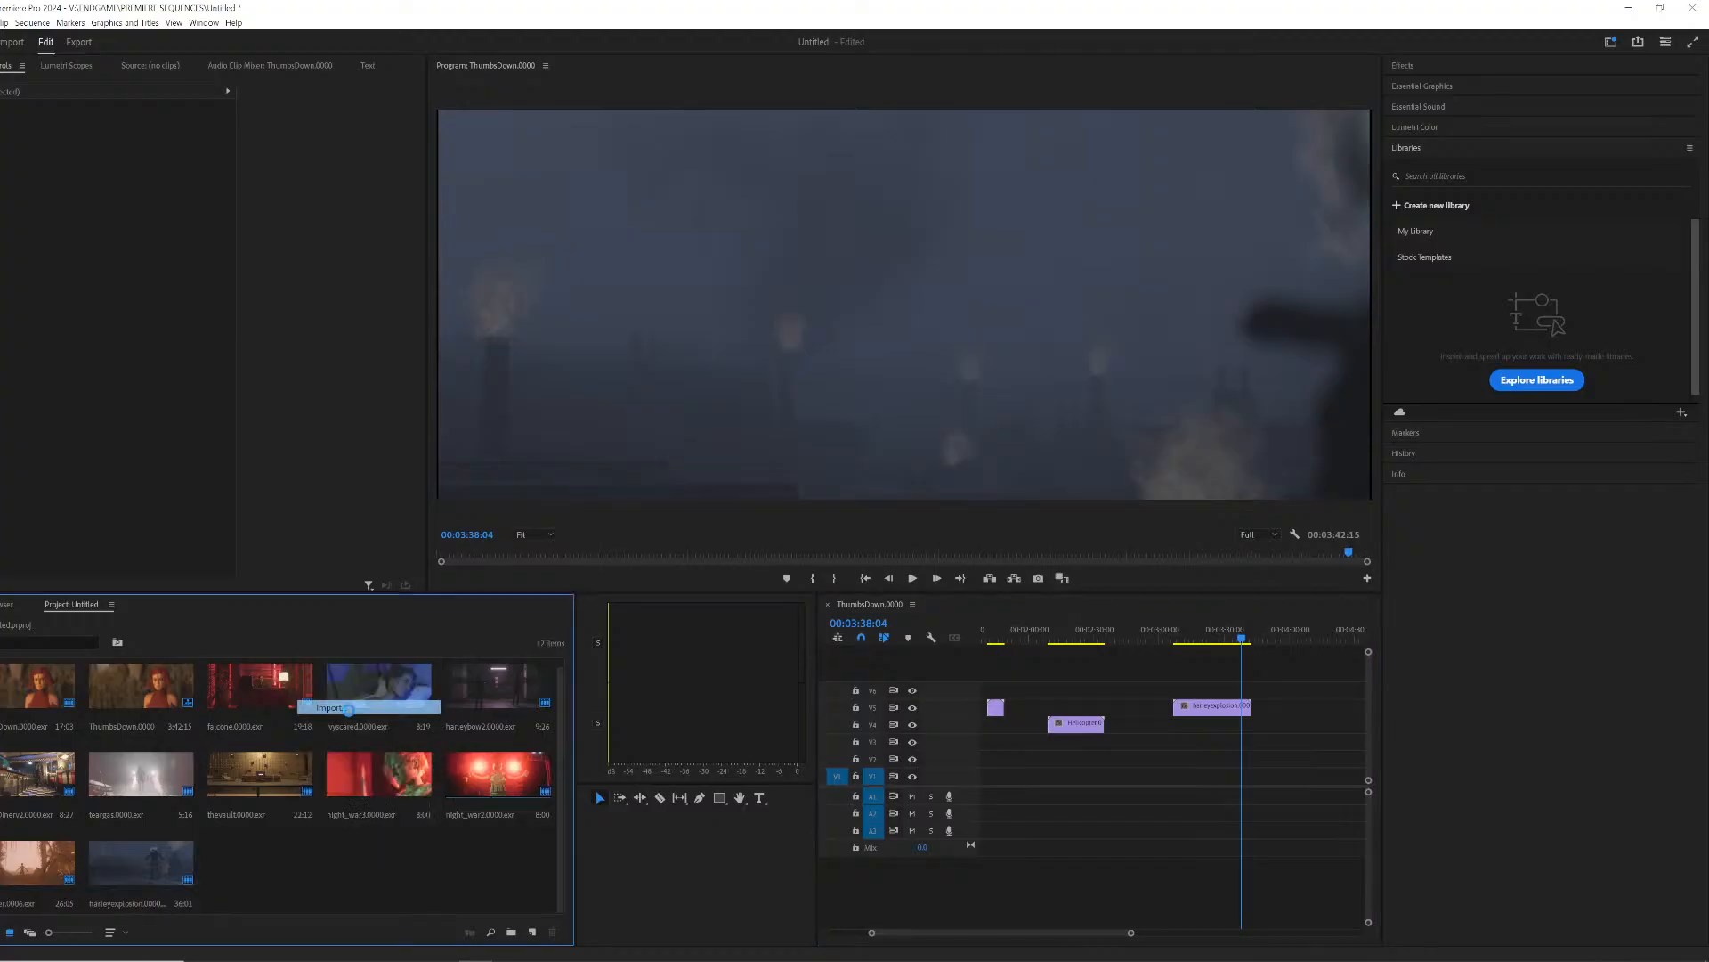
left_click(436, 147)
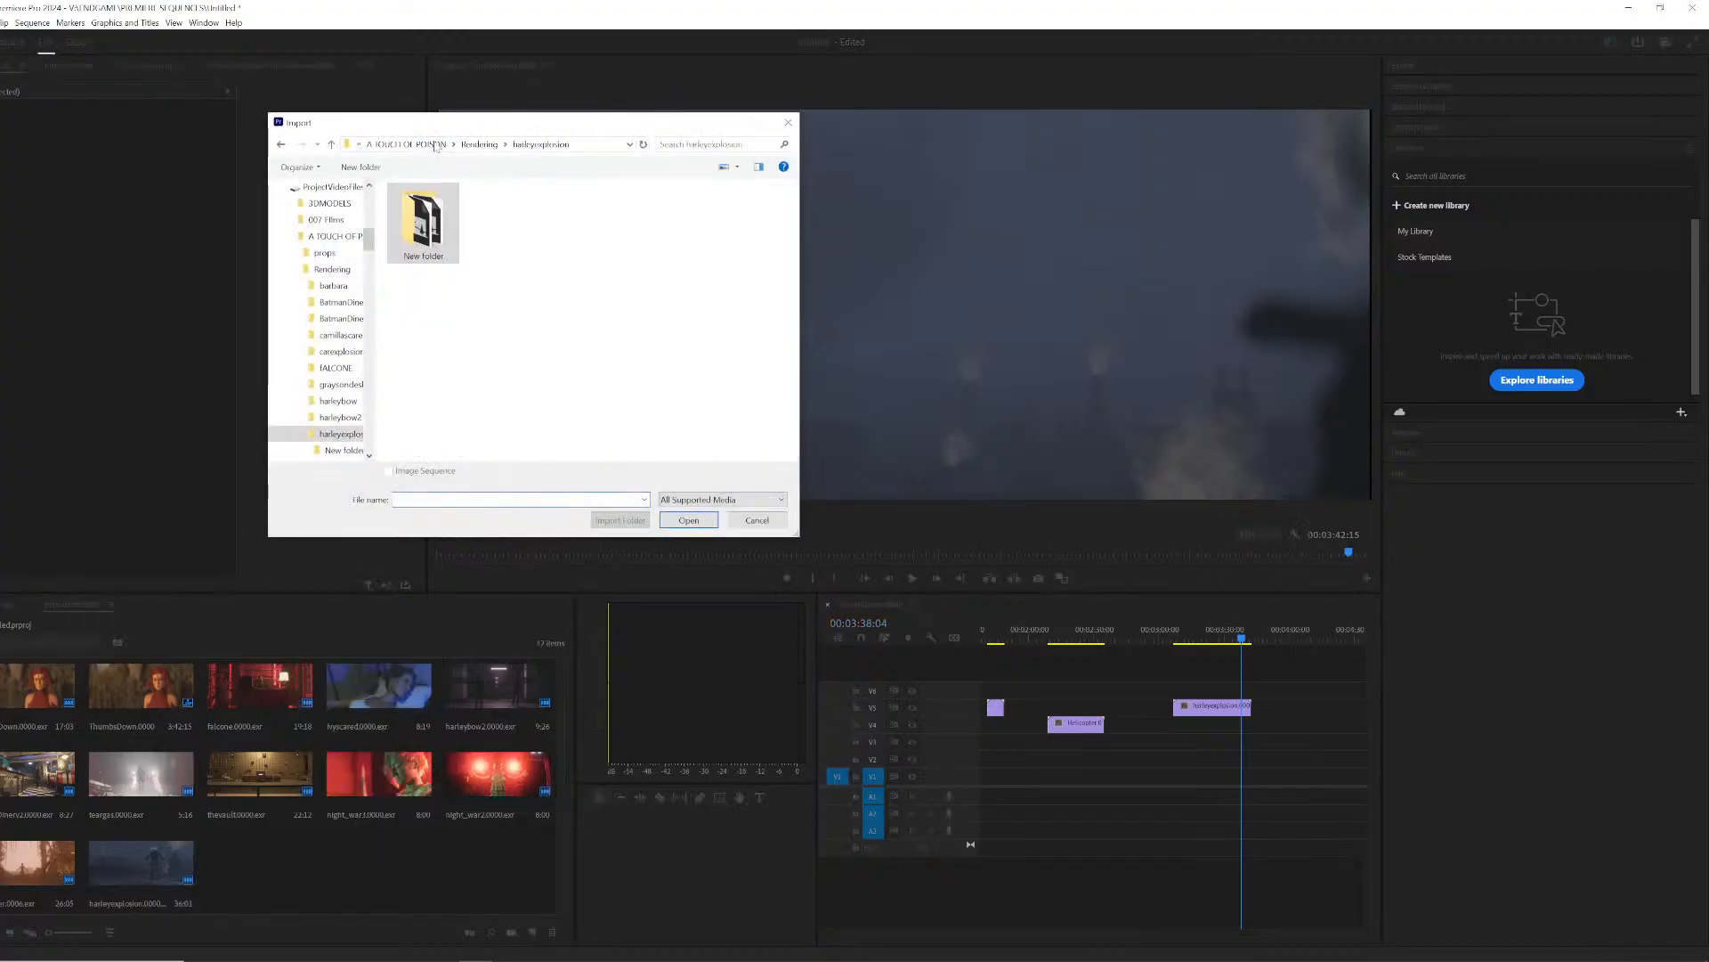
left_click(415, 143)
double_click(423, 227)
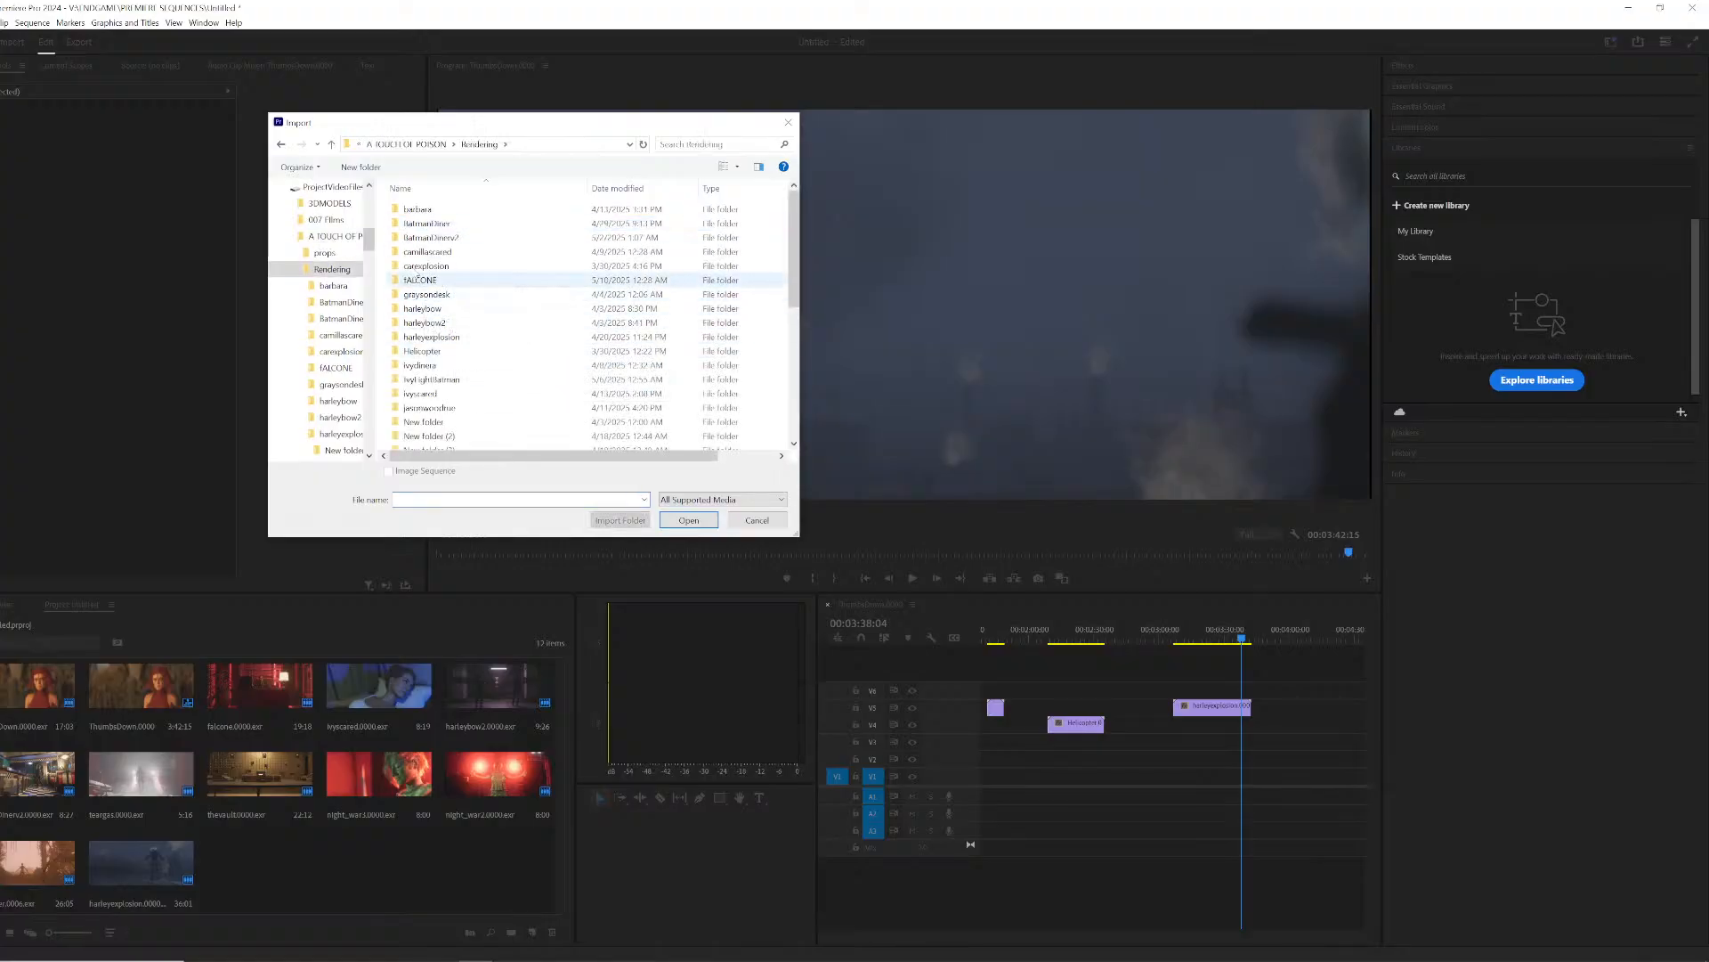
scroll(437, 285, "down", 3)
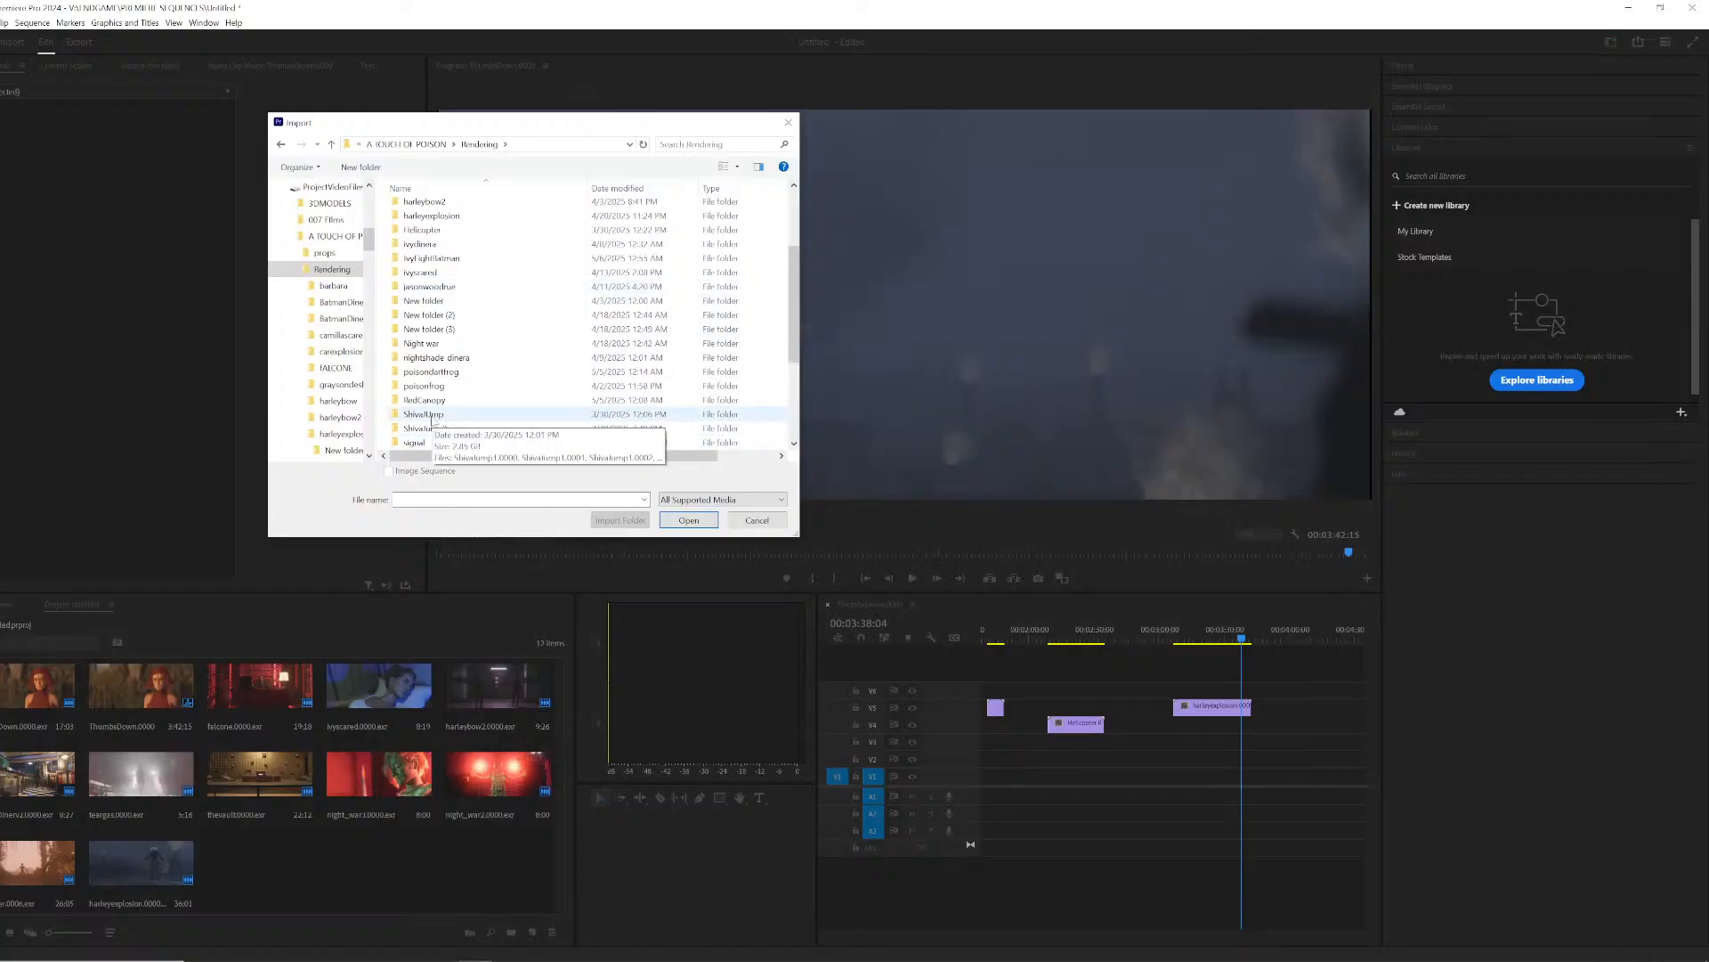
scroll(424, 419, "down", 1)
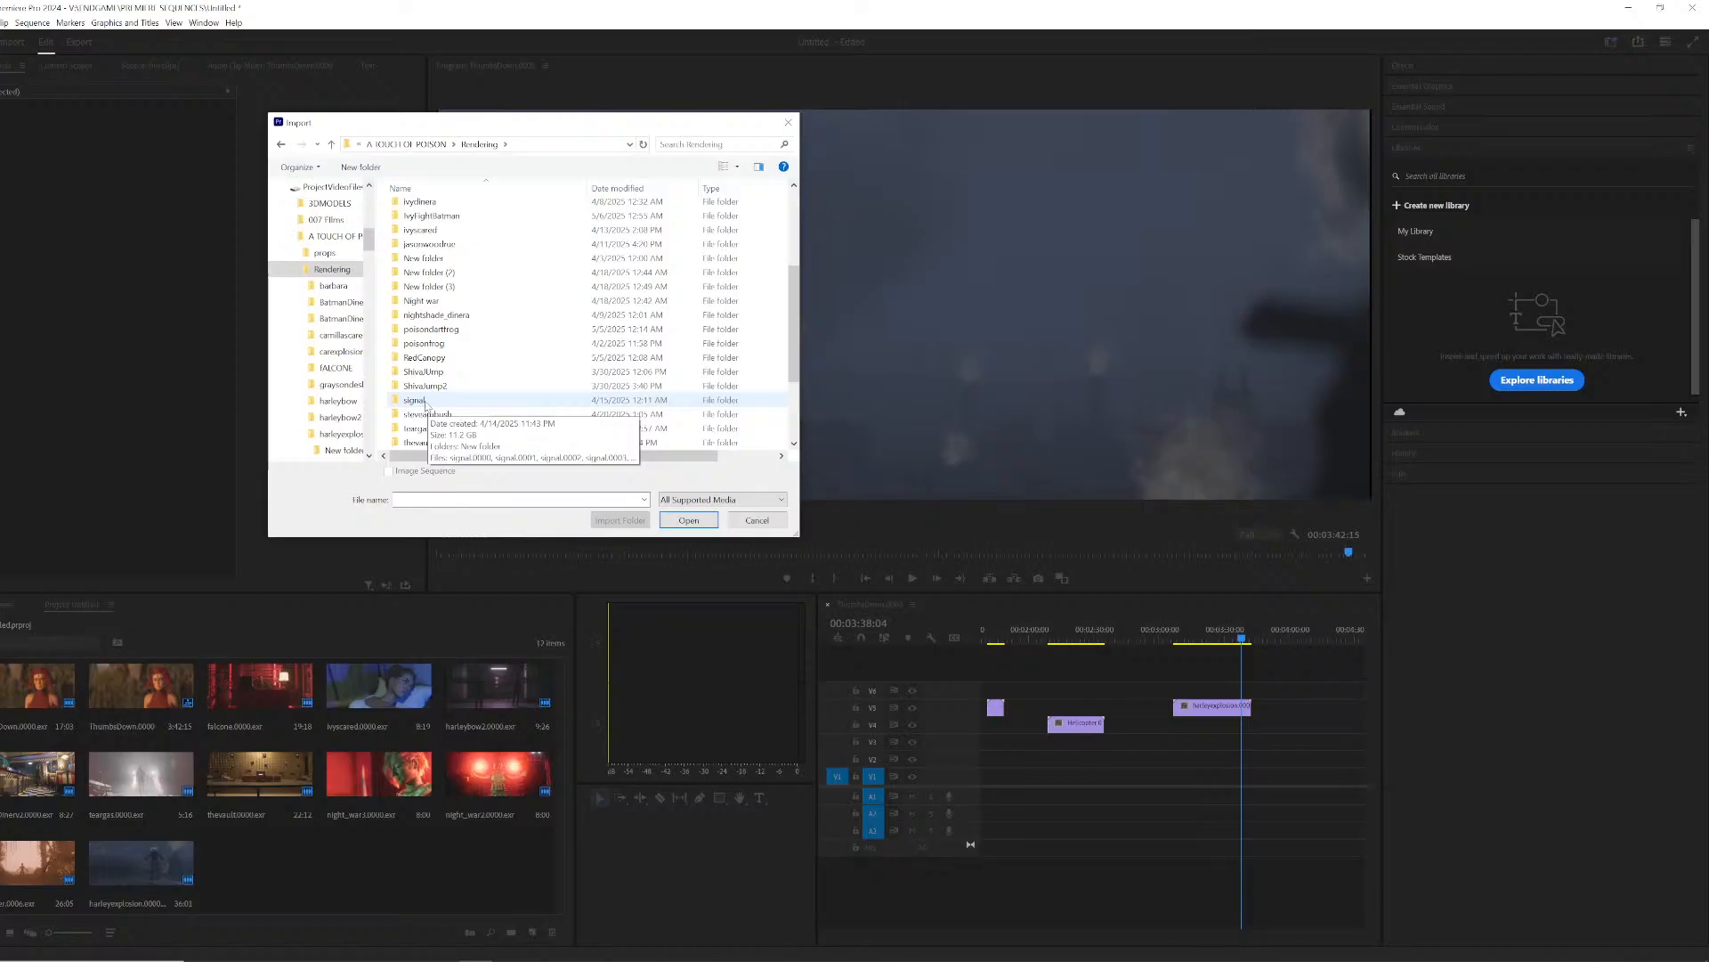
double_click(418, 400)
left_click(527, 205)
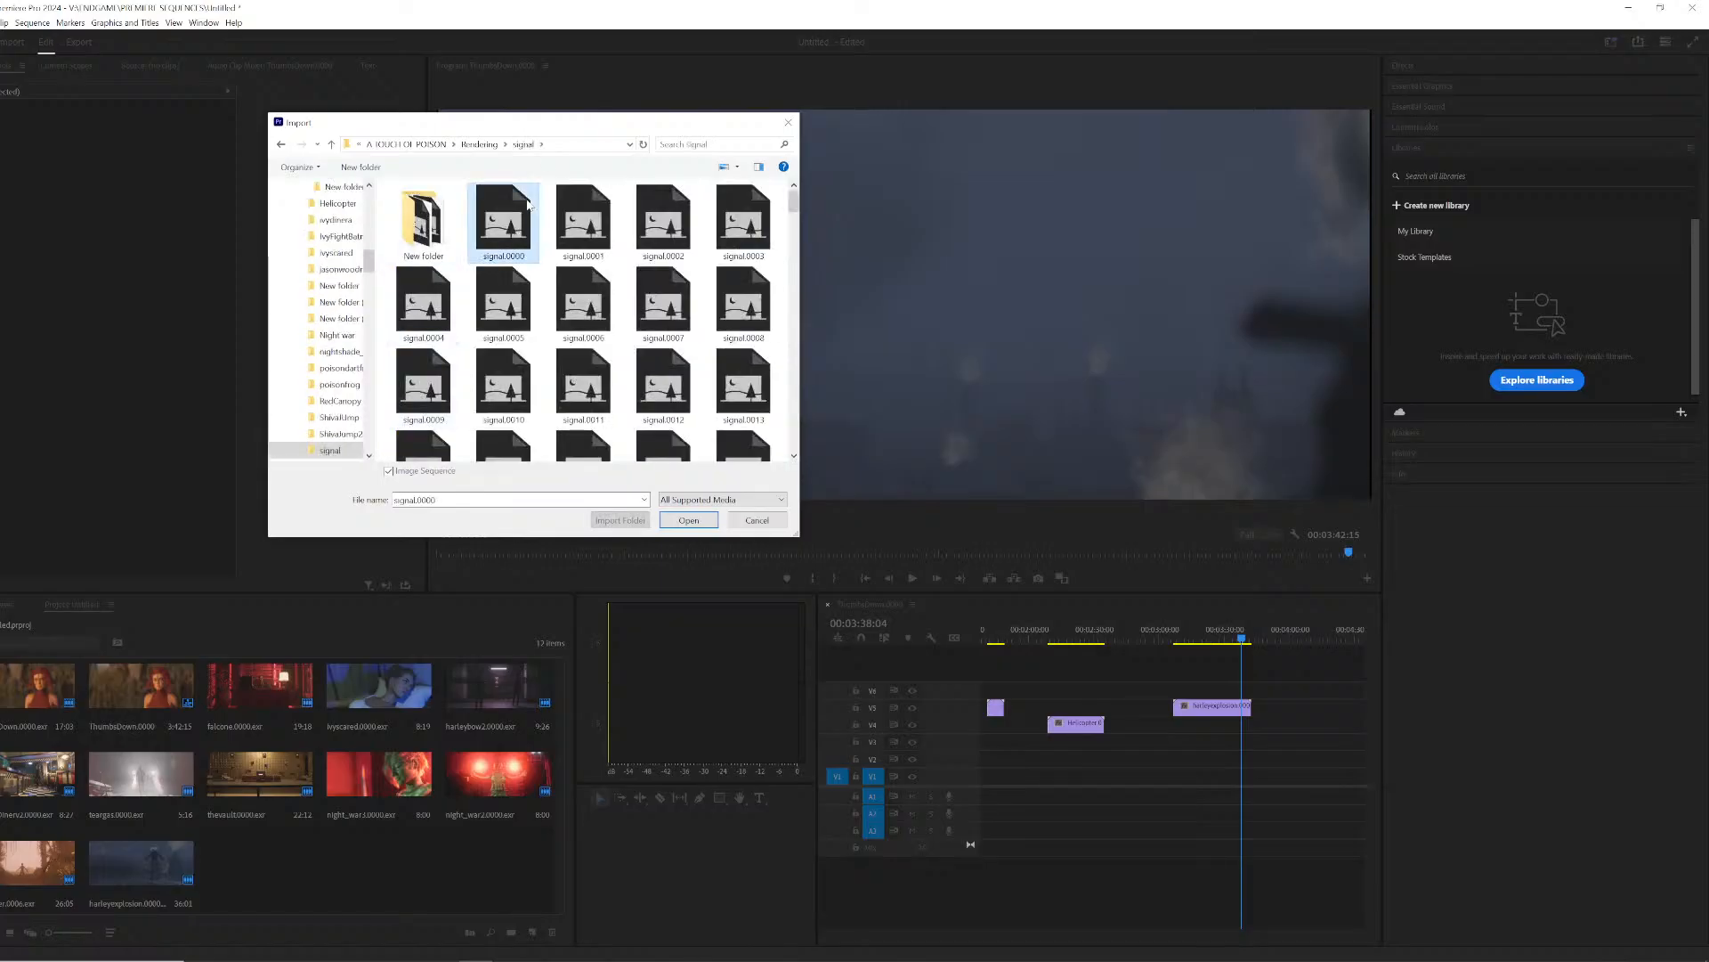
double_click(423, 223)
left_click(436, 238)
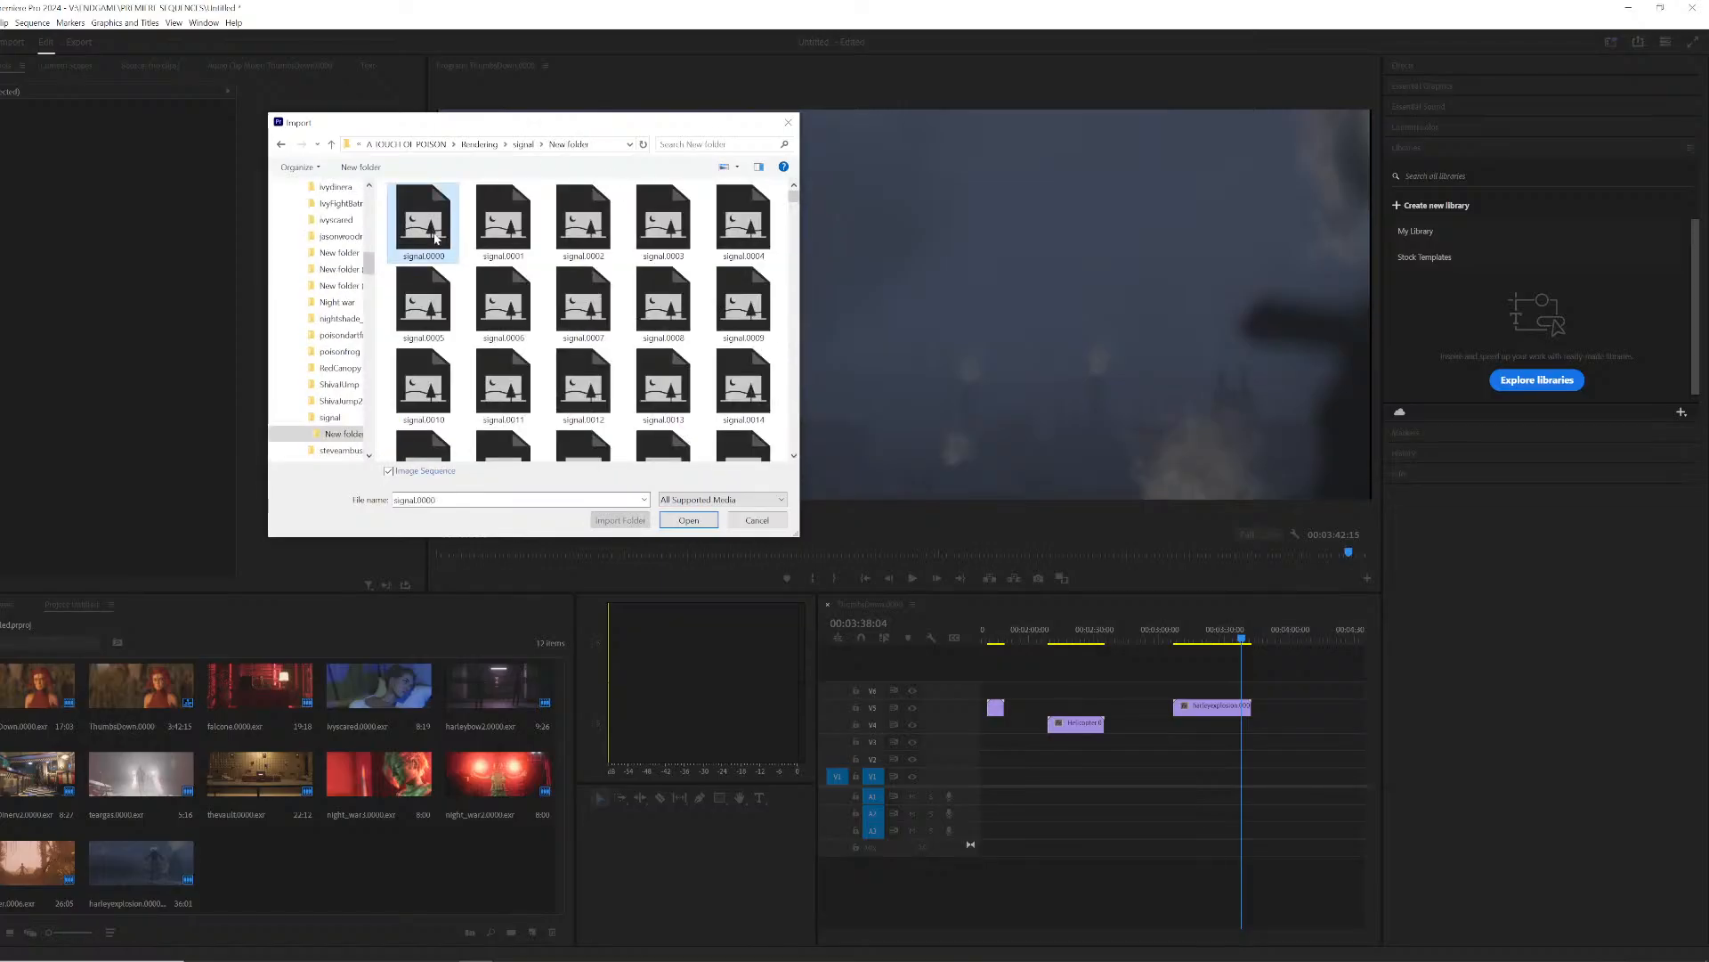
left_click(666, 521)
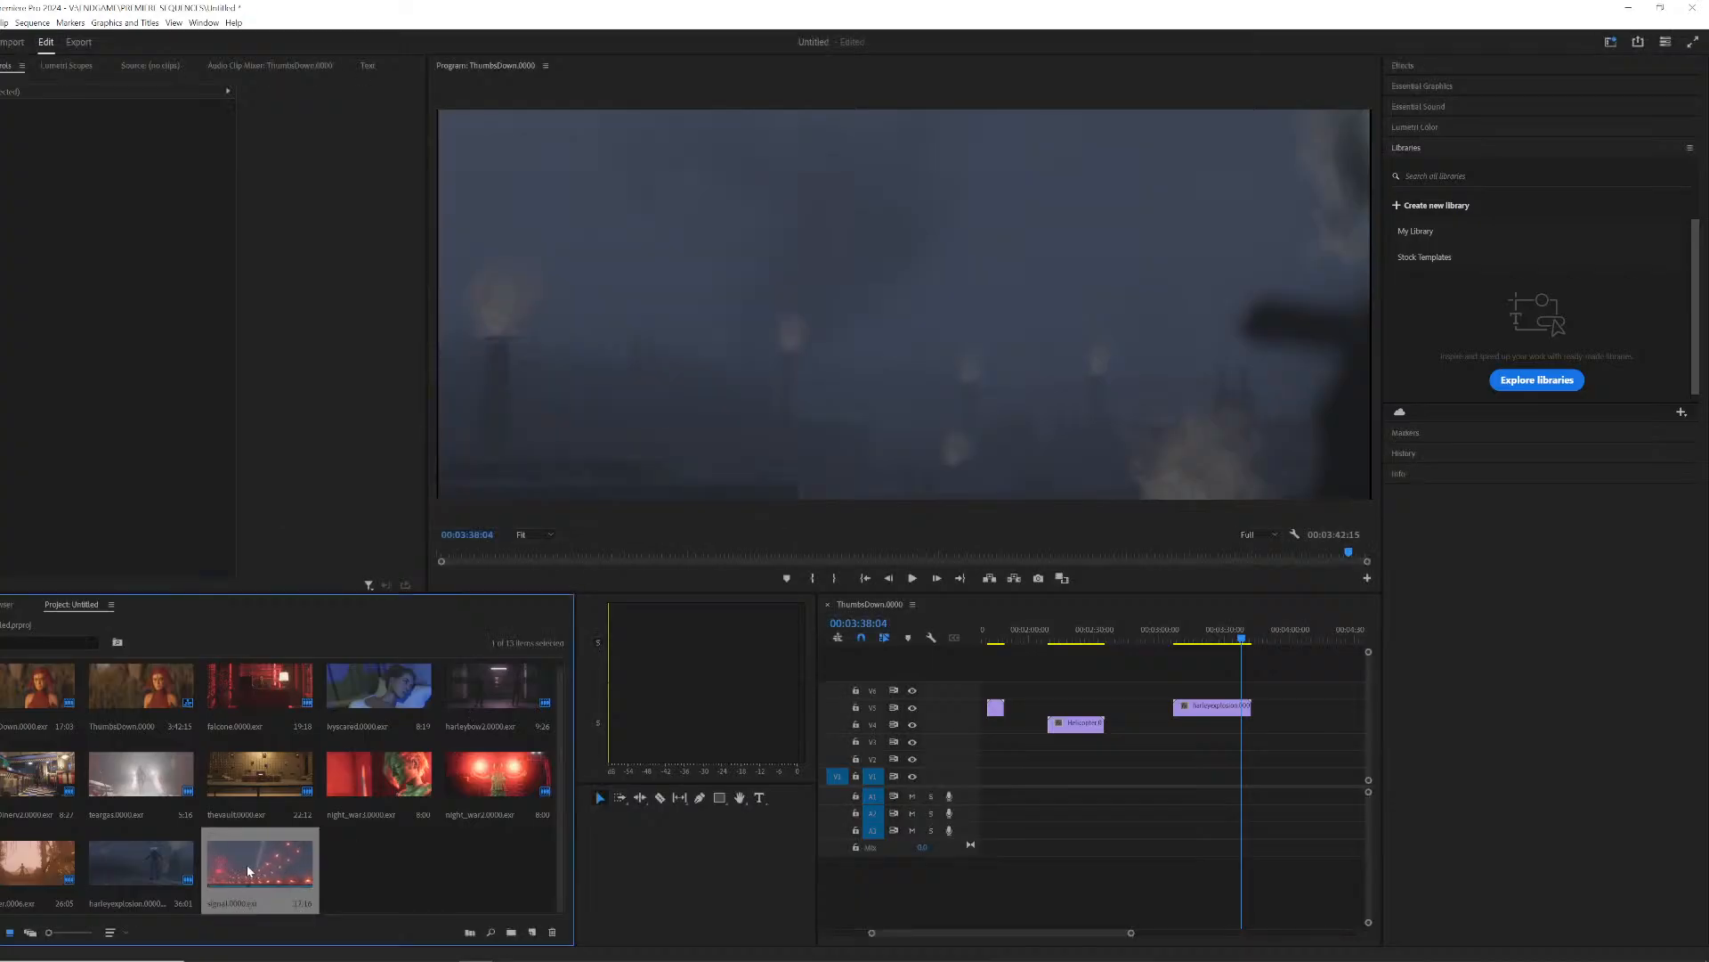
left_click_drag(247, 864, 1306, 643)
left_click(1304, 641)
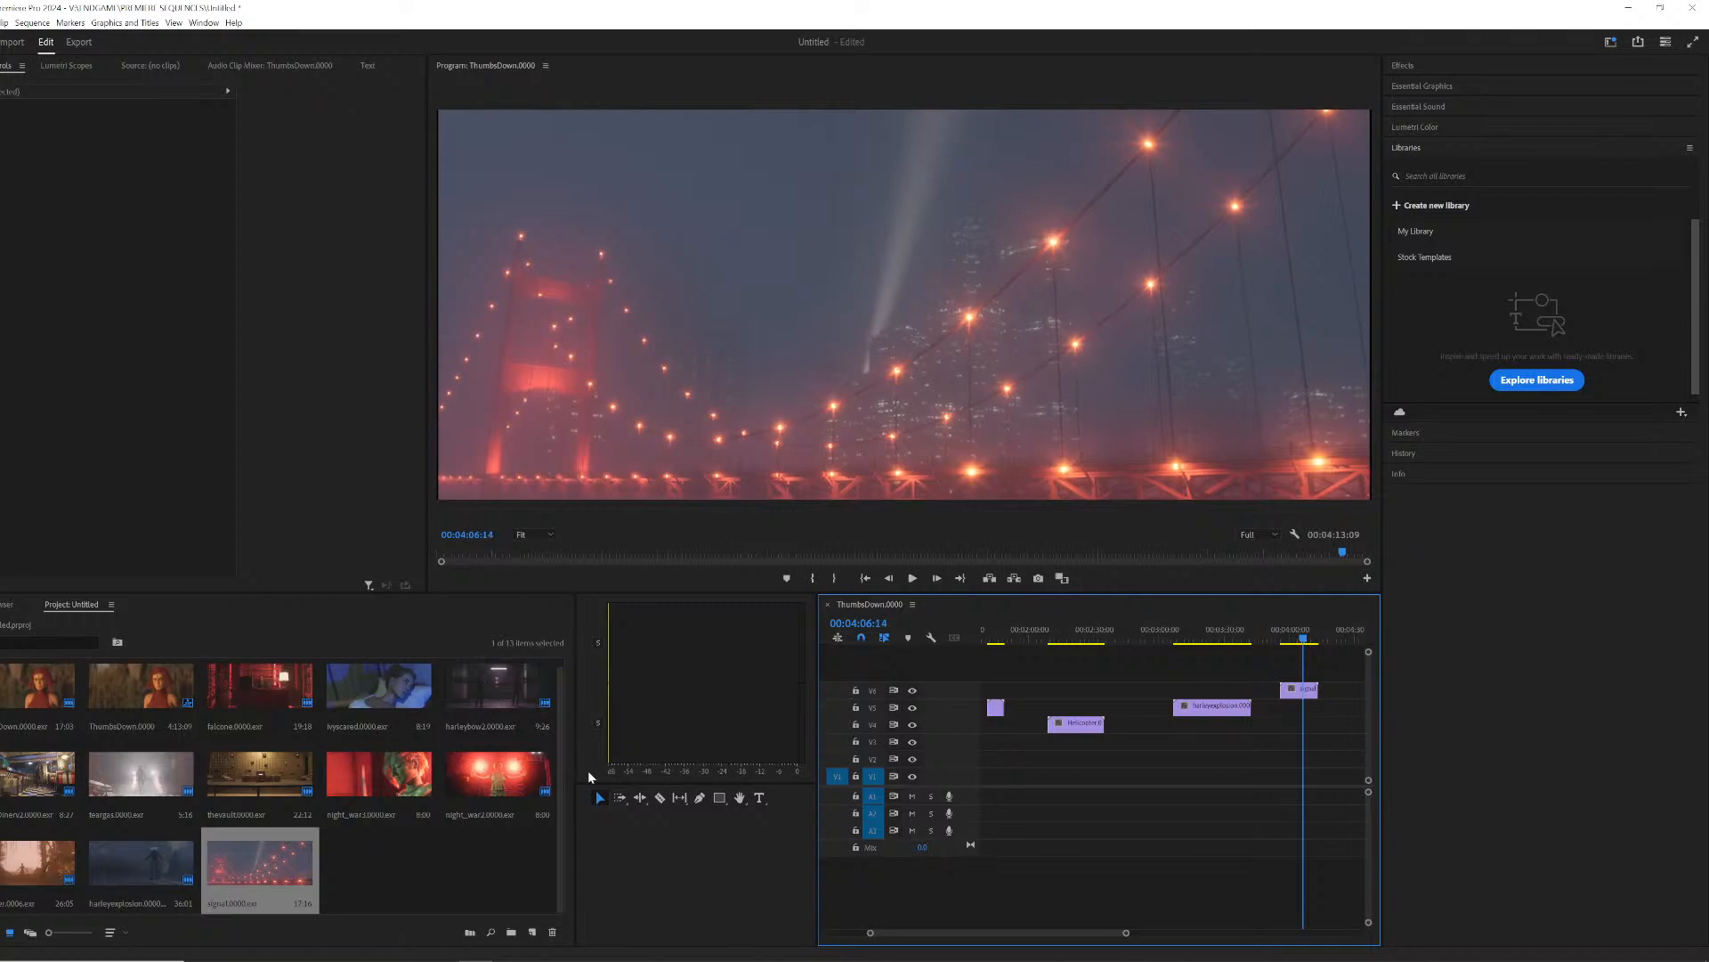
Step: Import the signal.0000 image sequence from the main signal folder and place it on track V6 after the first signal clip
right_click(387, 848)
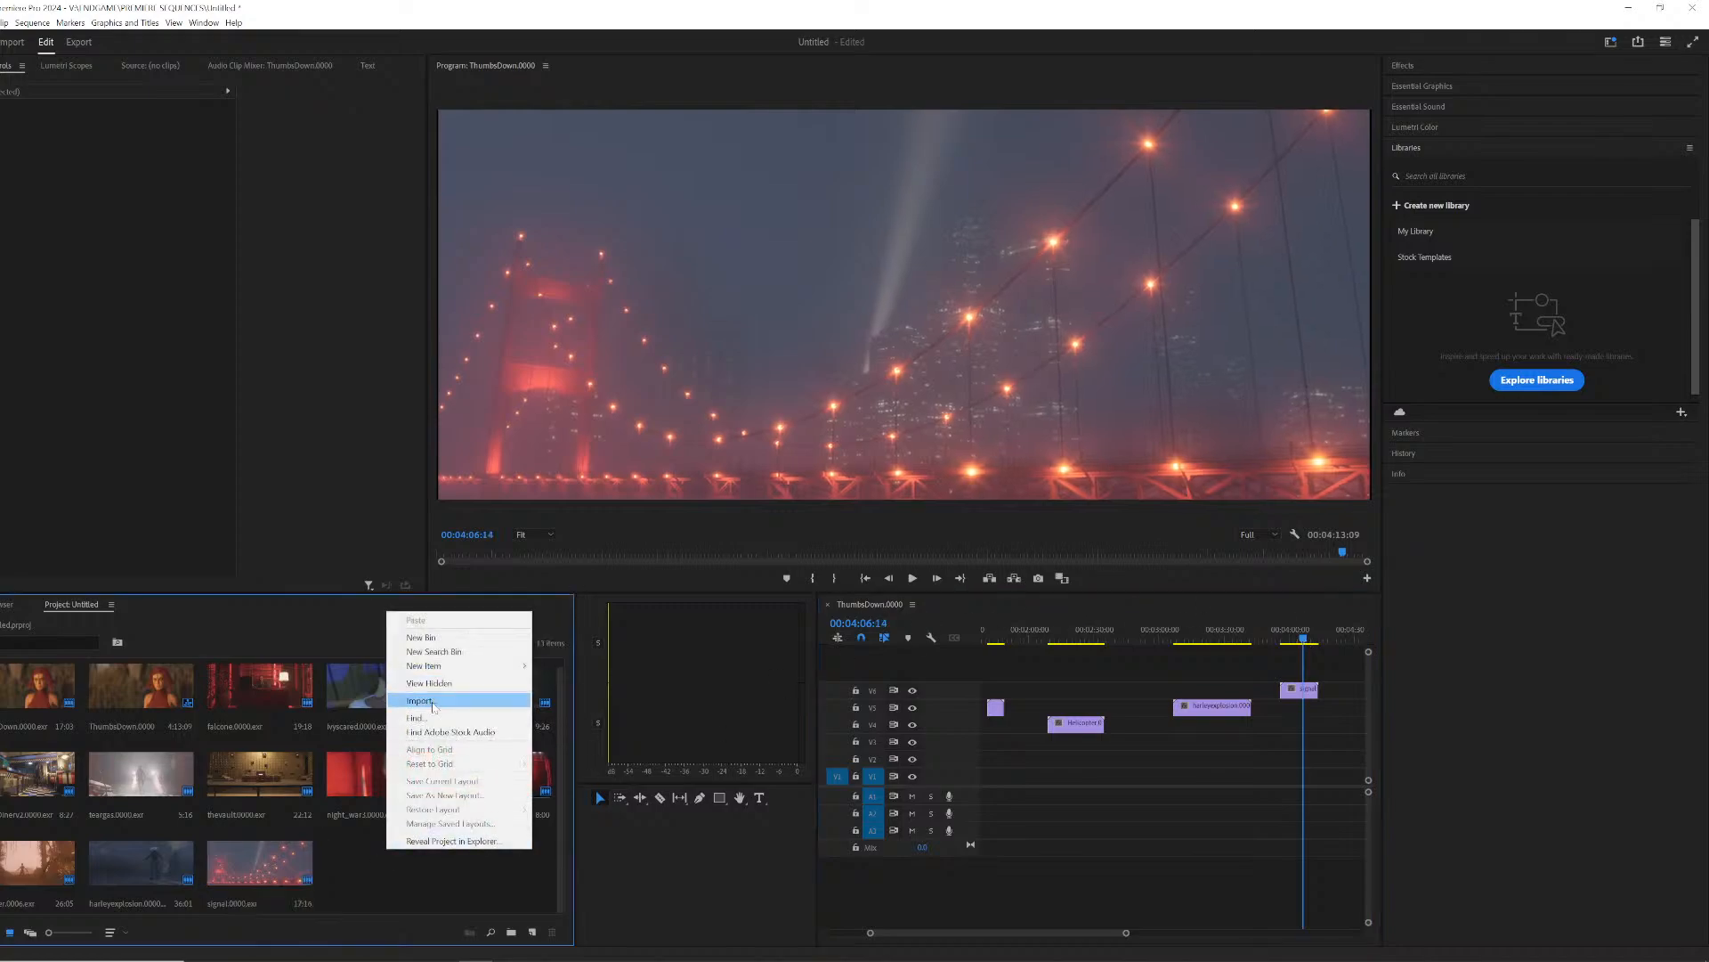
left_click(433, 702)
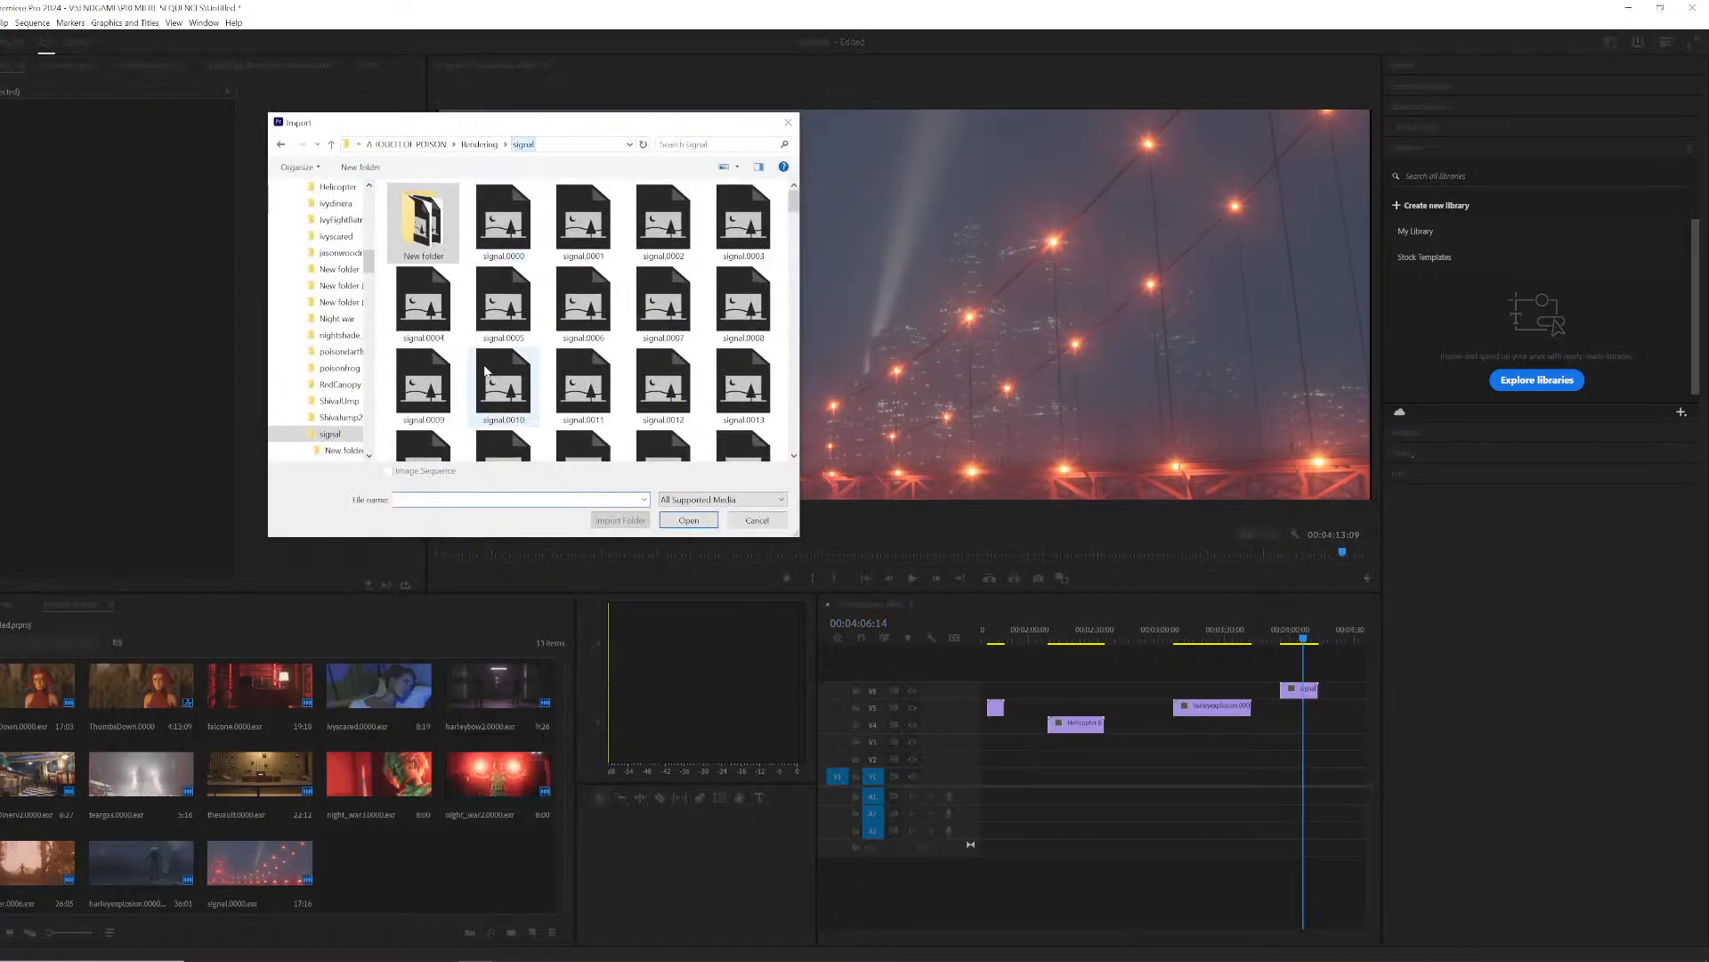
left_click(503, 222)
left_click(688, 520)
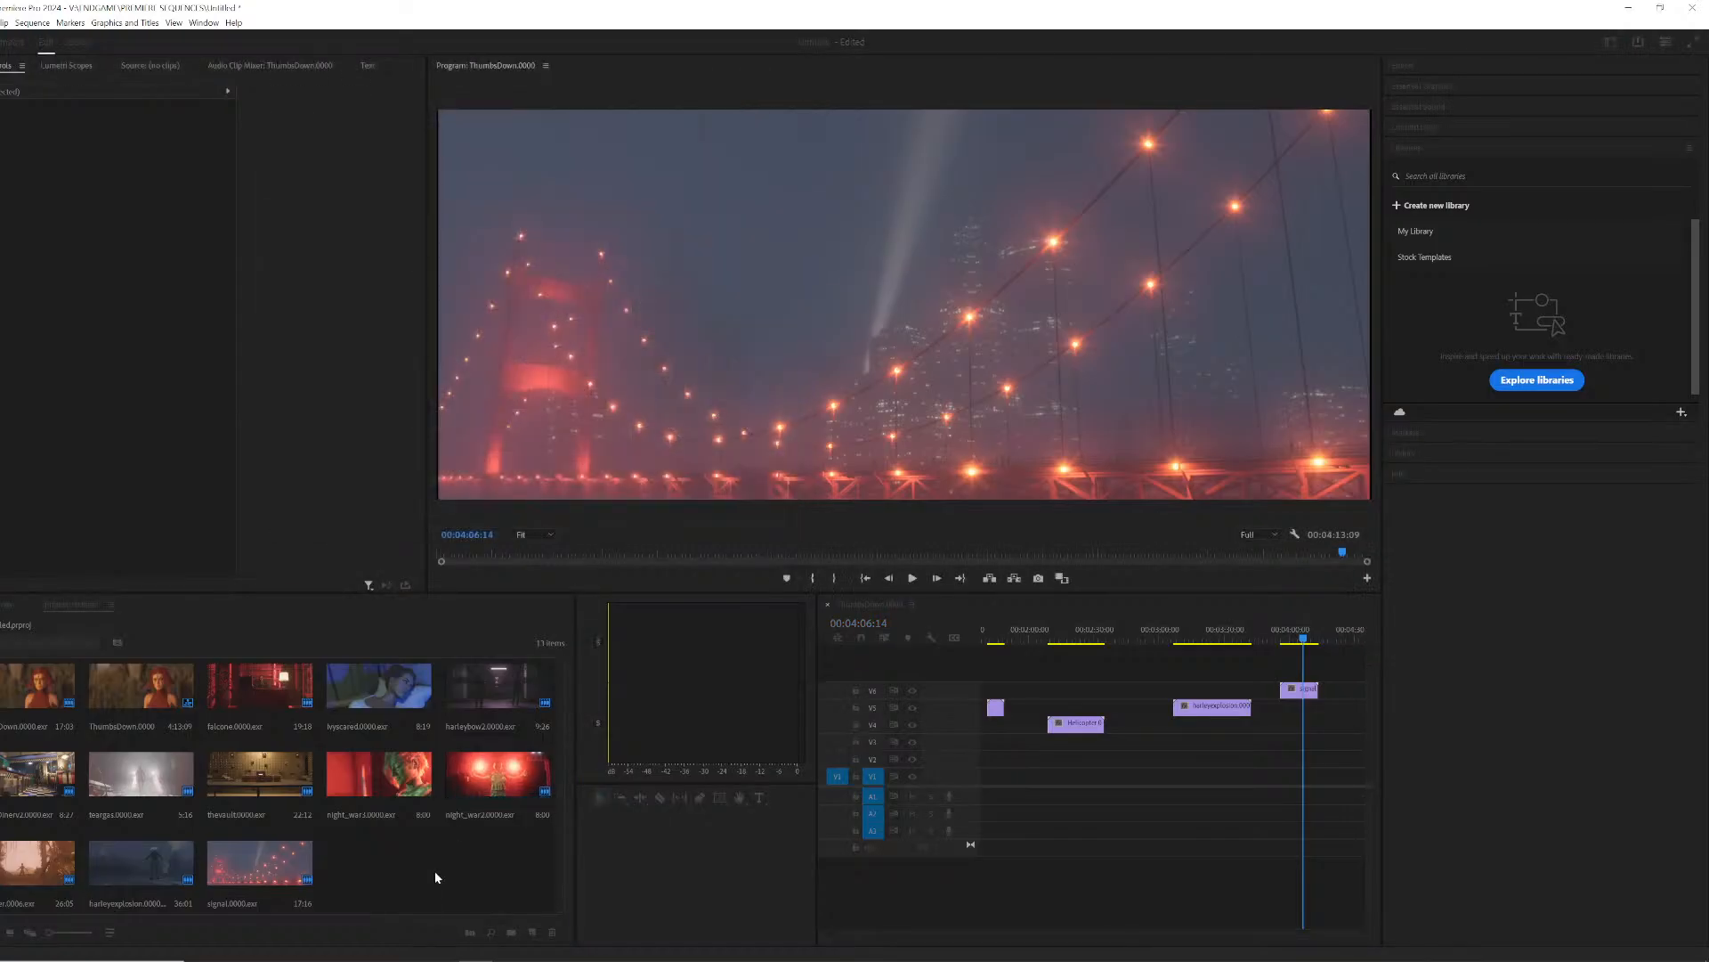
left_click_drag(379, 863, 1310, 691)
left_click_drag(1304, 625, 1271, 633)
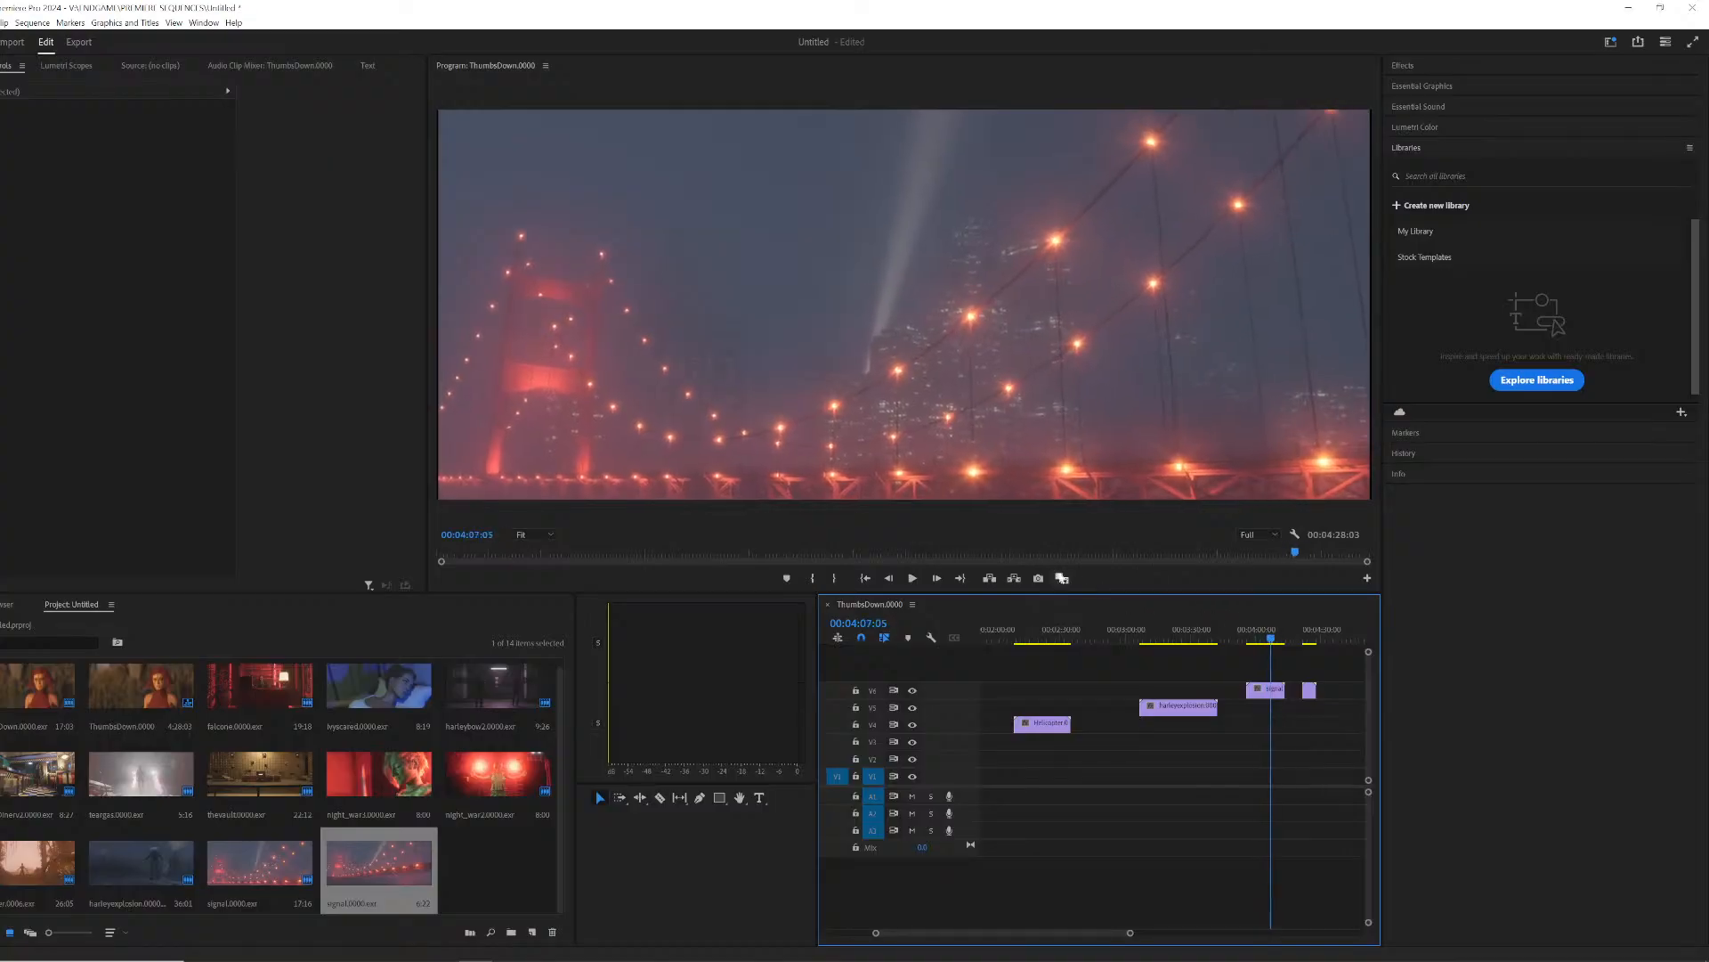
Step: Import the ivydinera render from the Rendering folder as an image sequence starting at ivydinera.0000
right_click(491, 850)
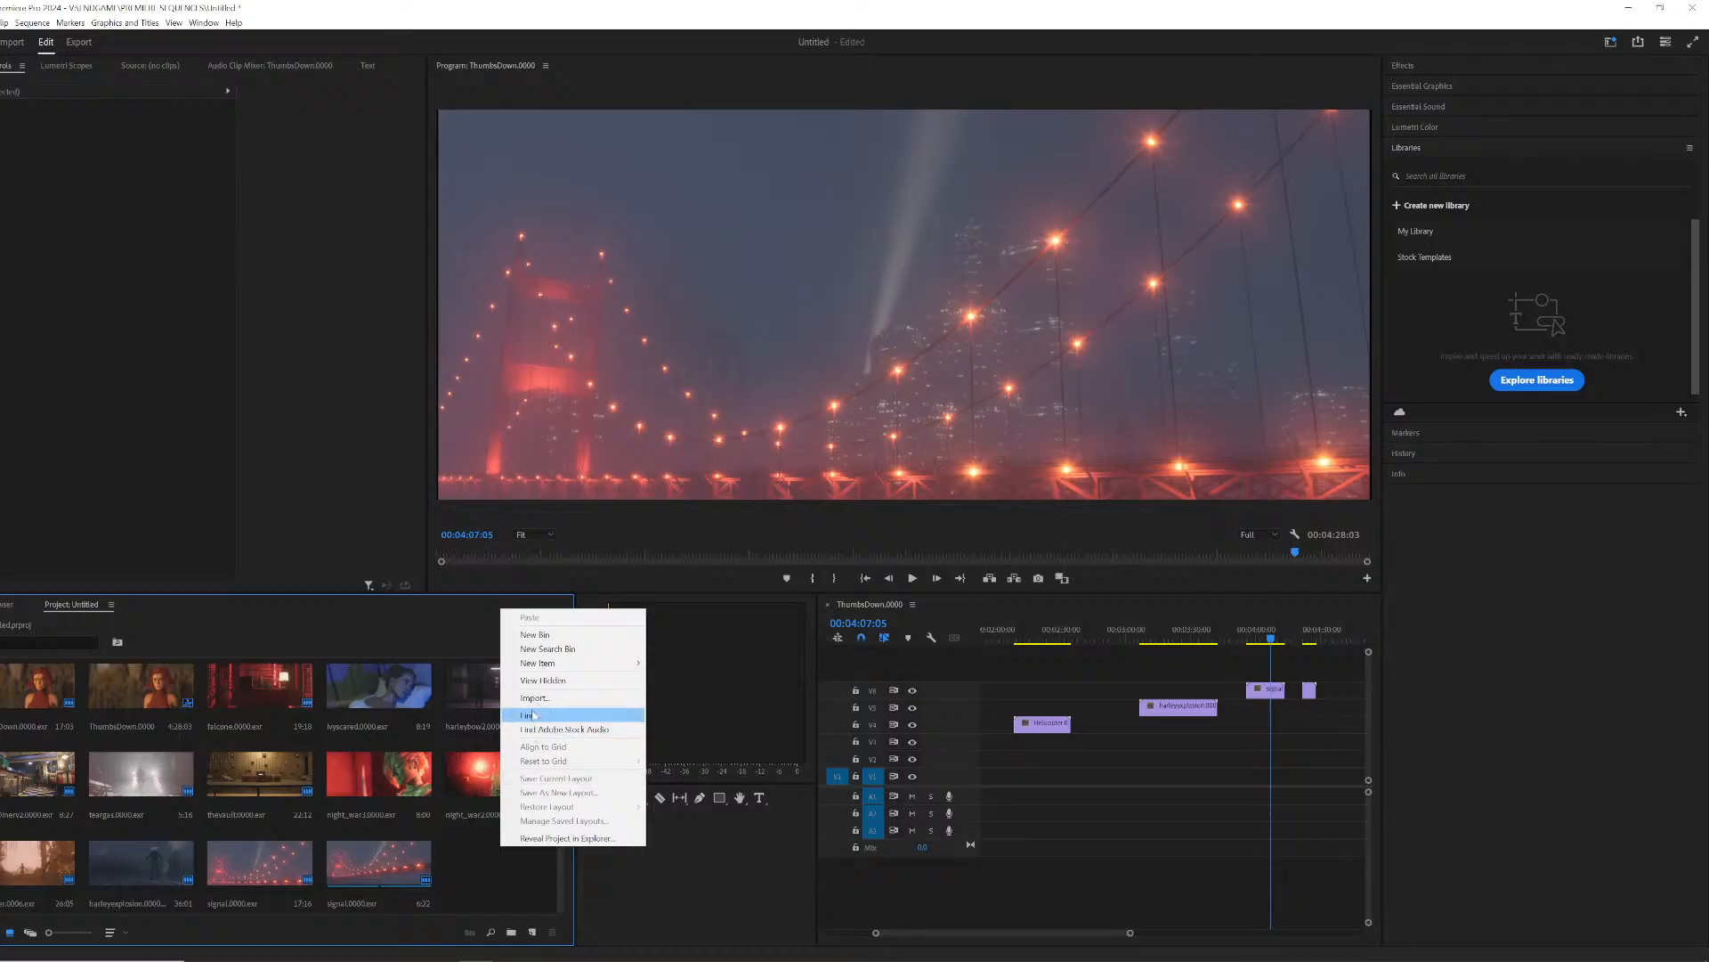
left_click(548, 697)
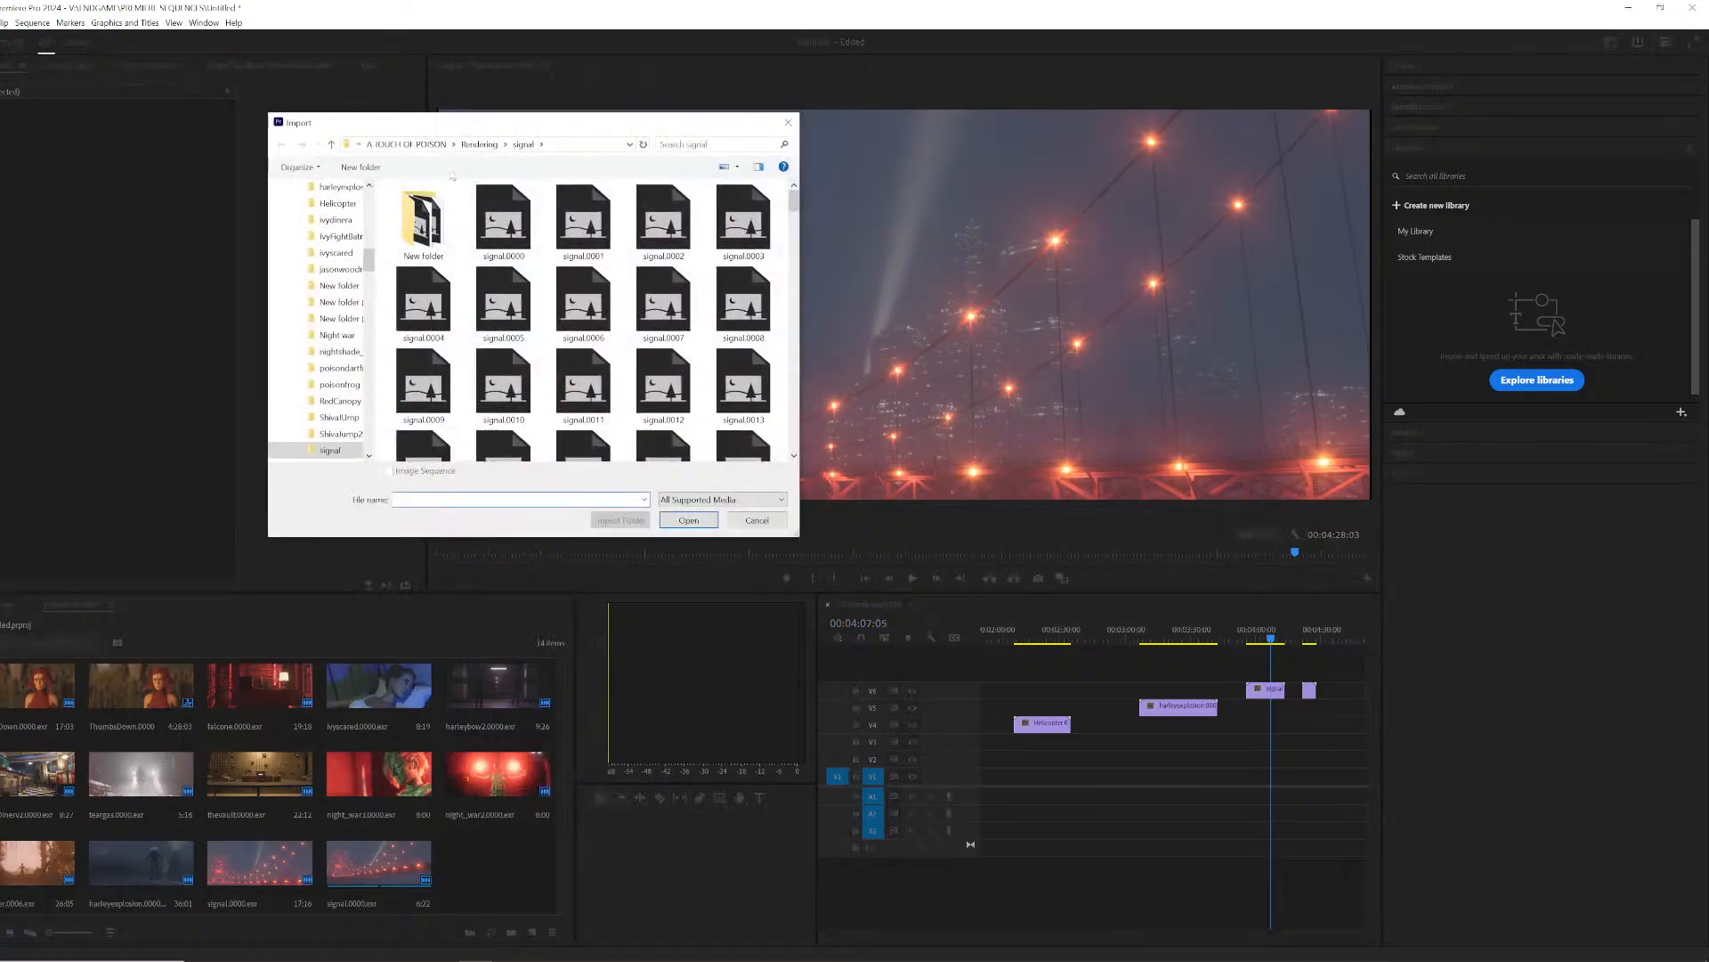
left_click(478, 144)
scroll(453, 406, "down", 1)
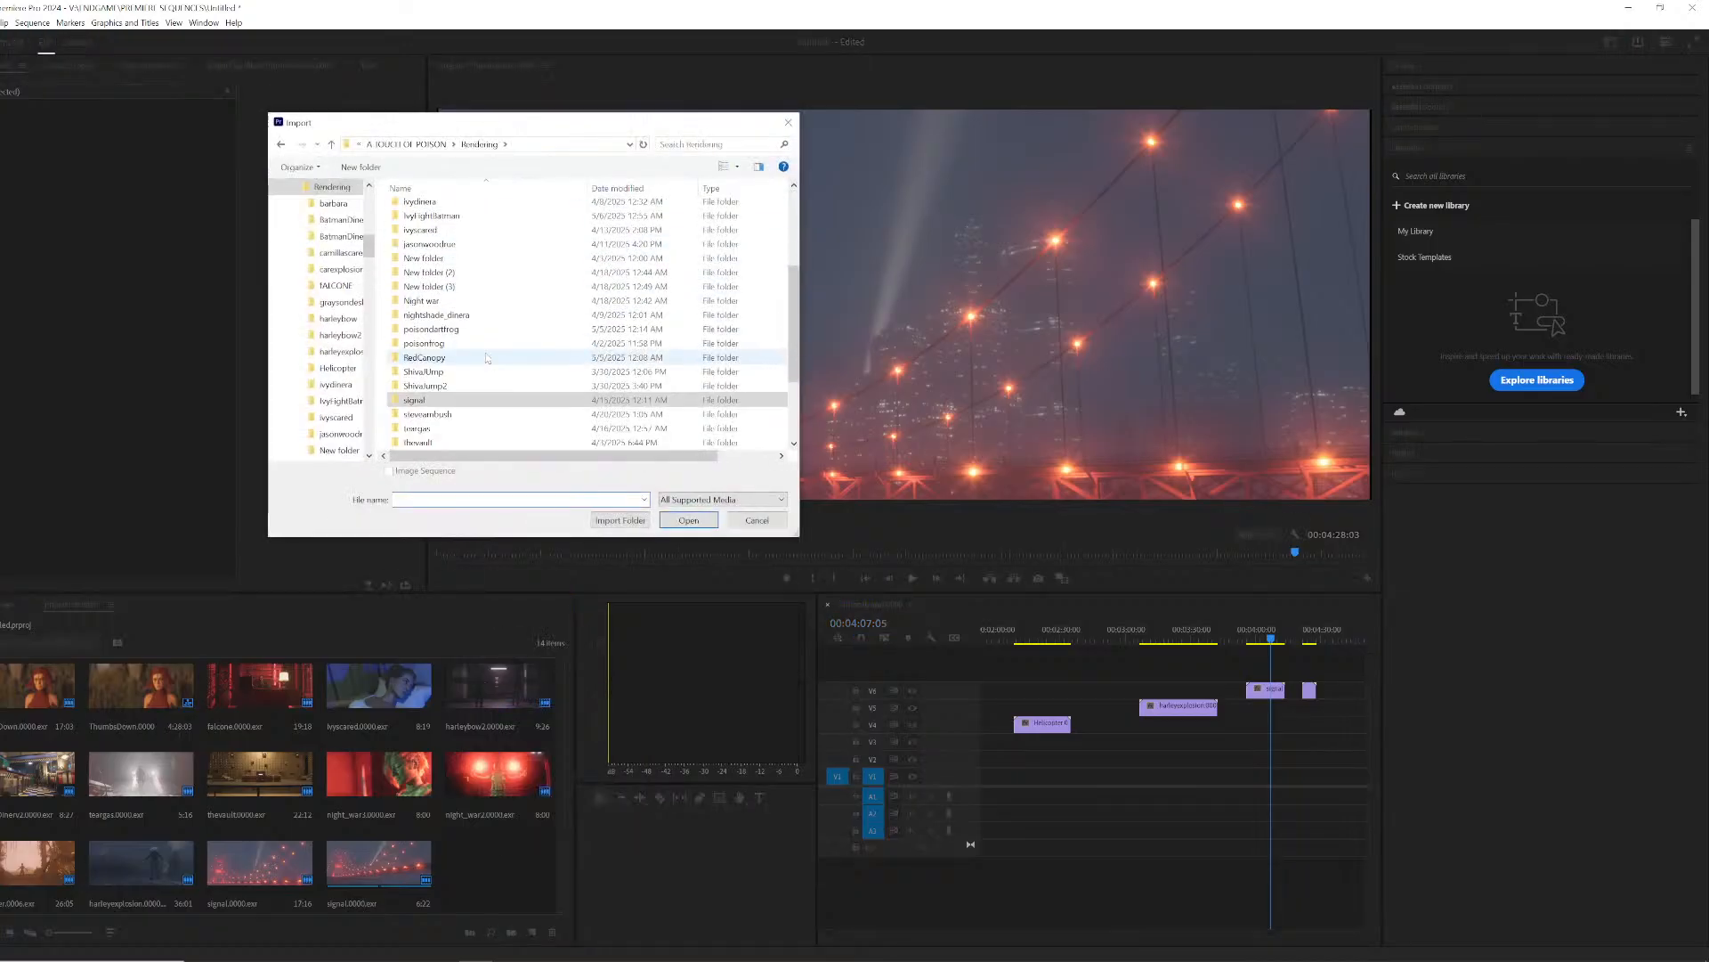
scroll(458, 399, "down", 2)
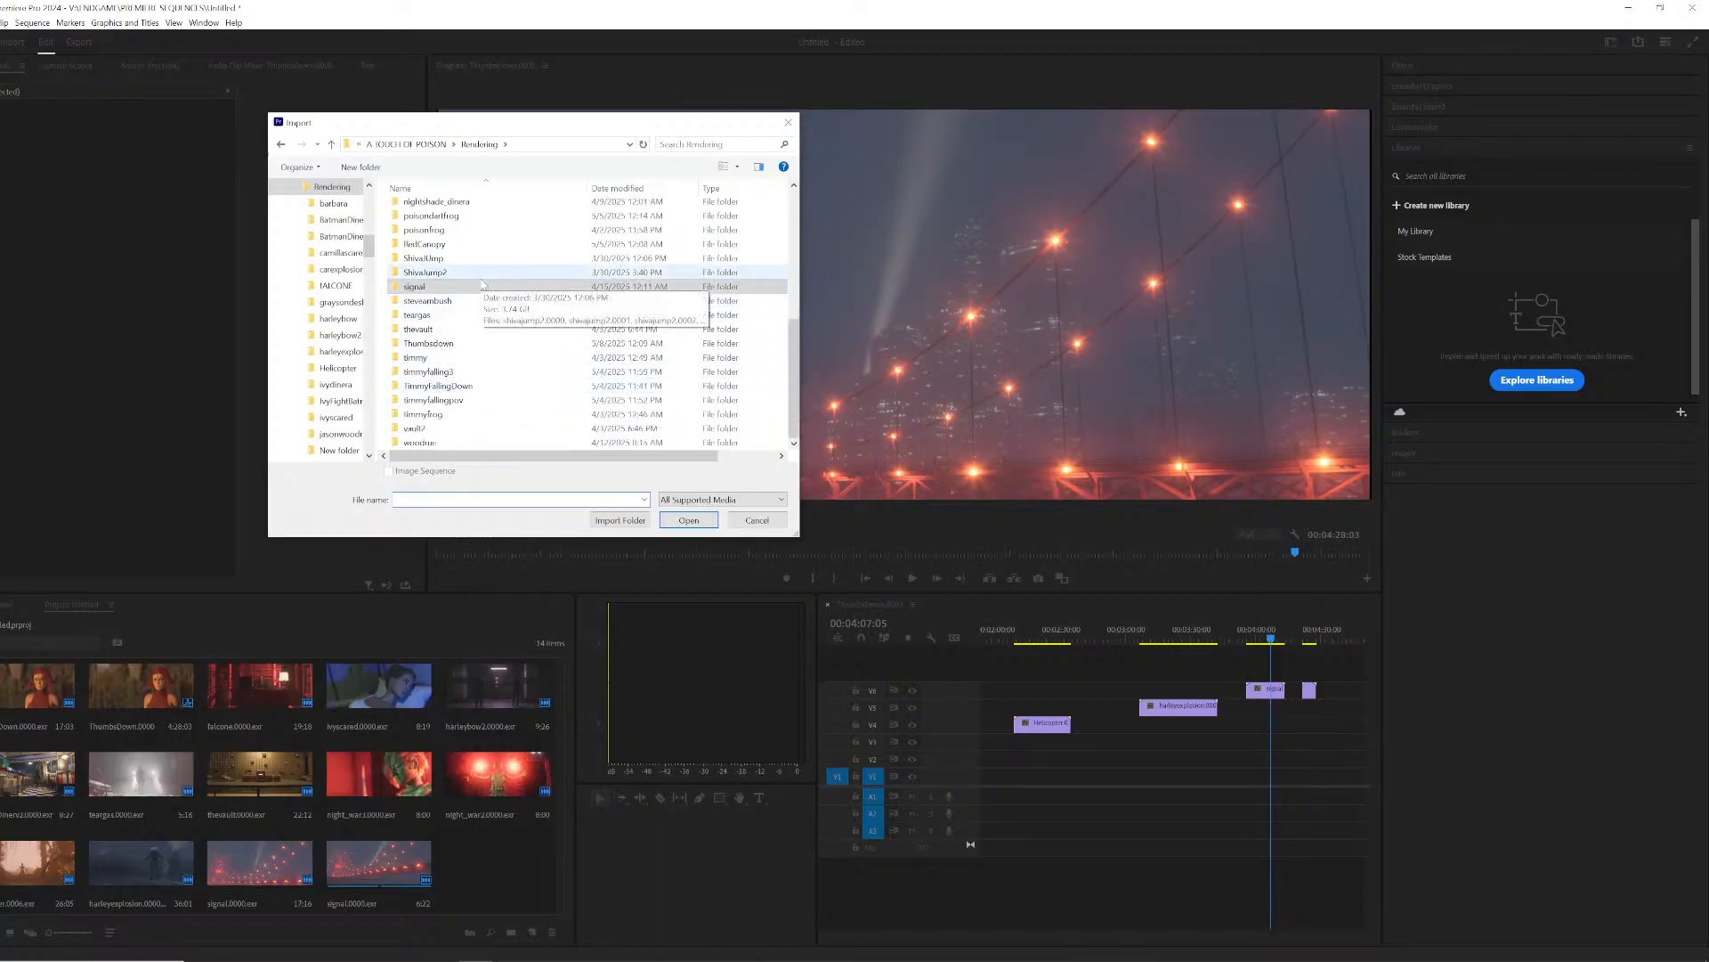
scroll(480, 339, "up", 2)
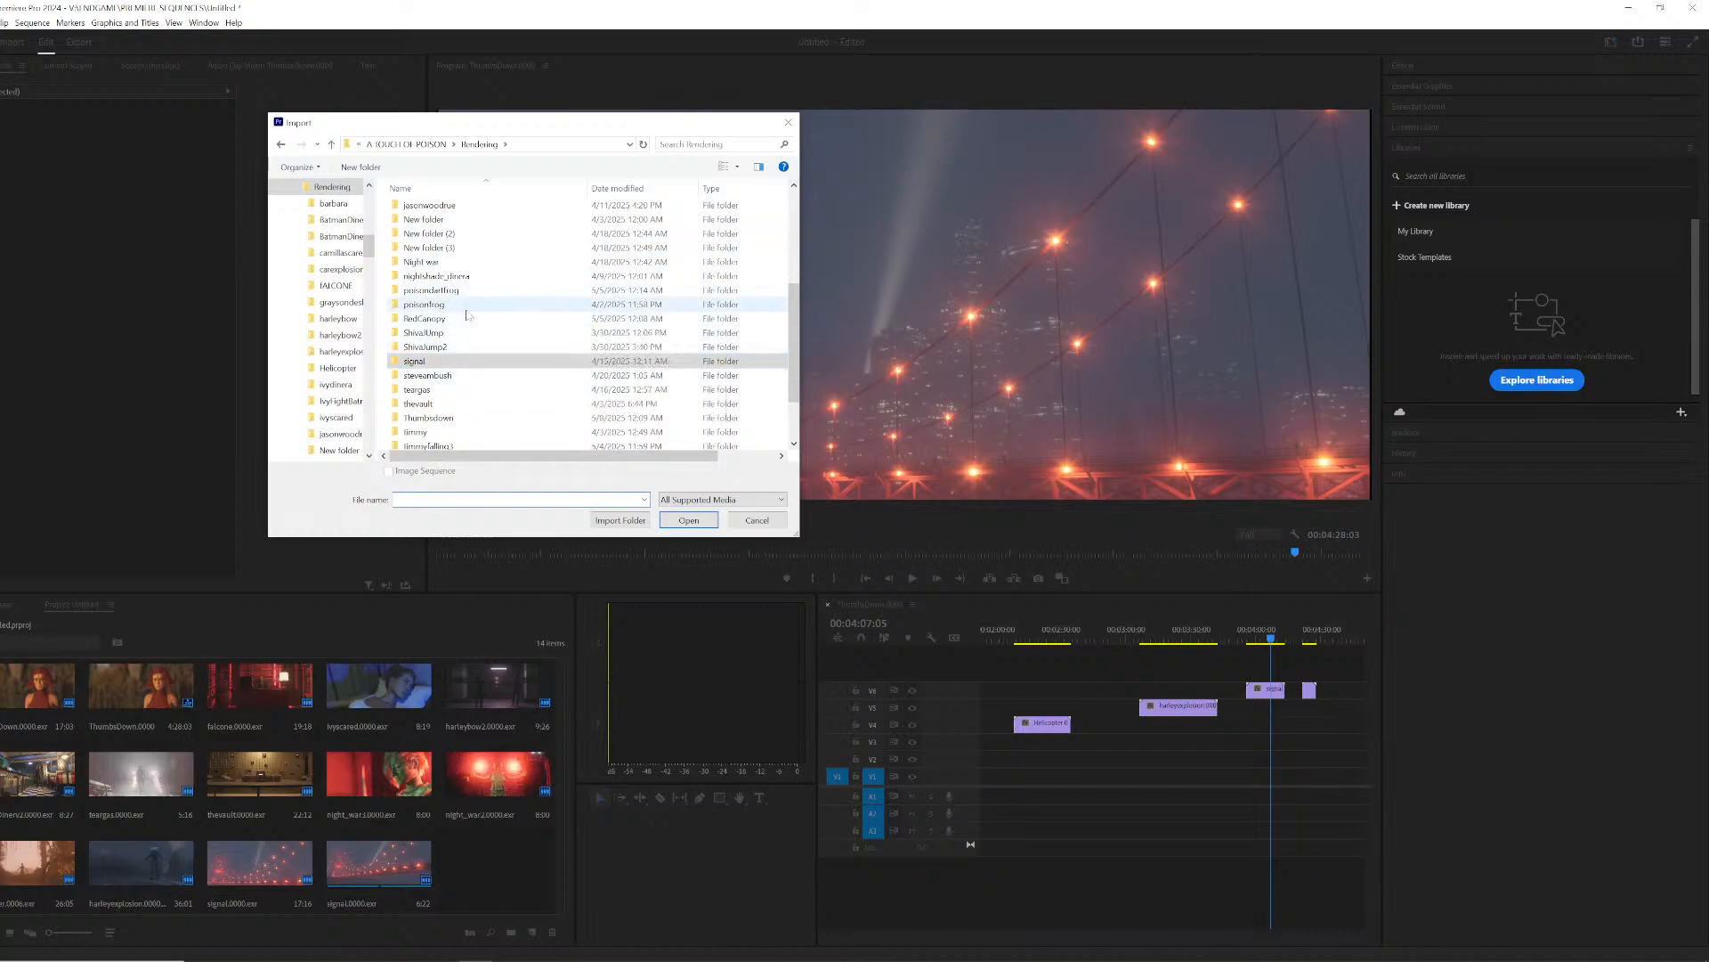
scroll(459, 354, "up", 2)
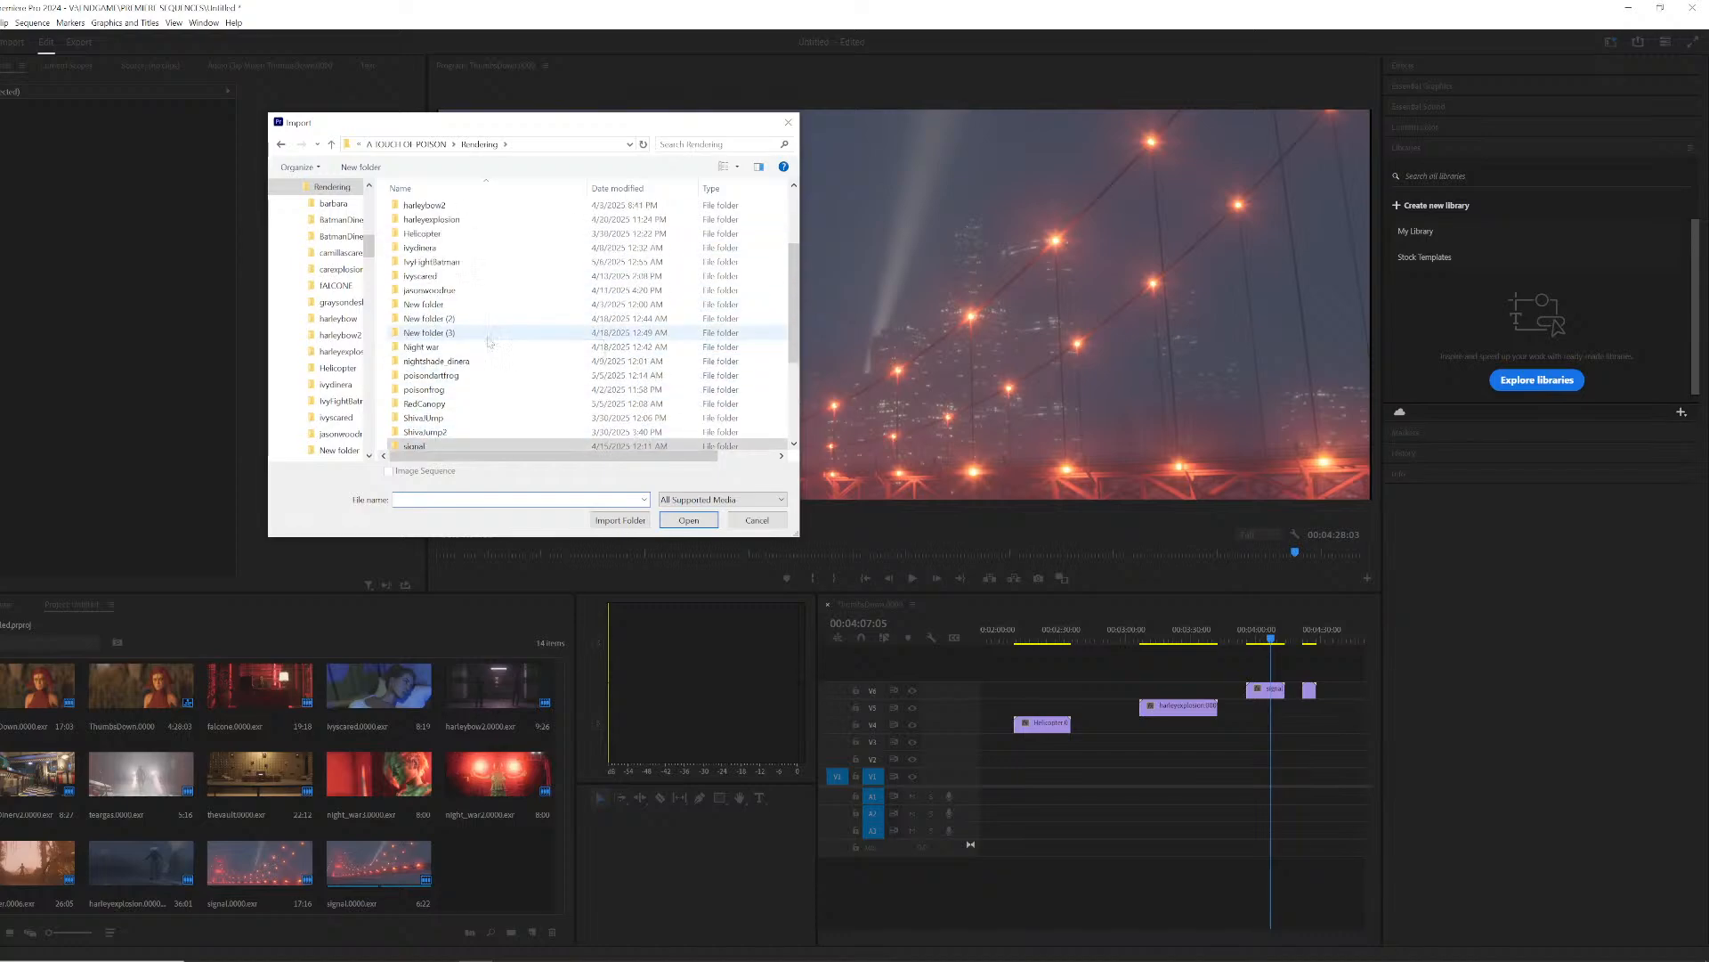
double_click(465, 250)
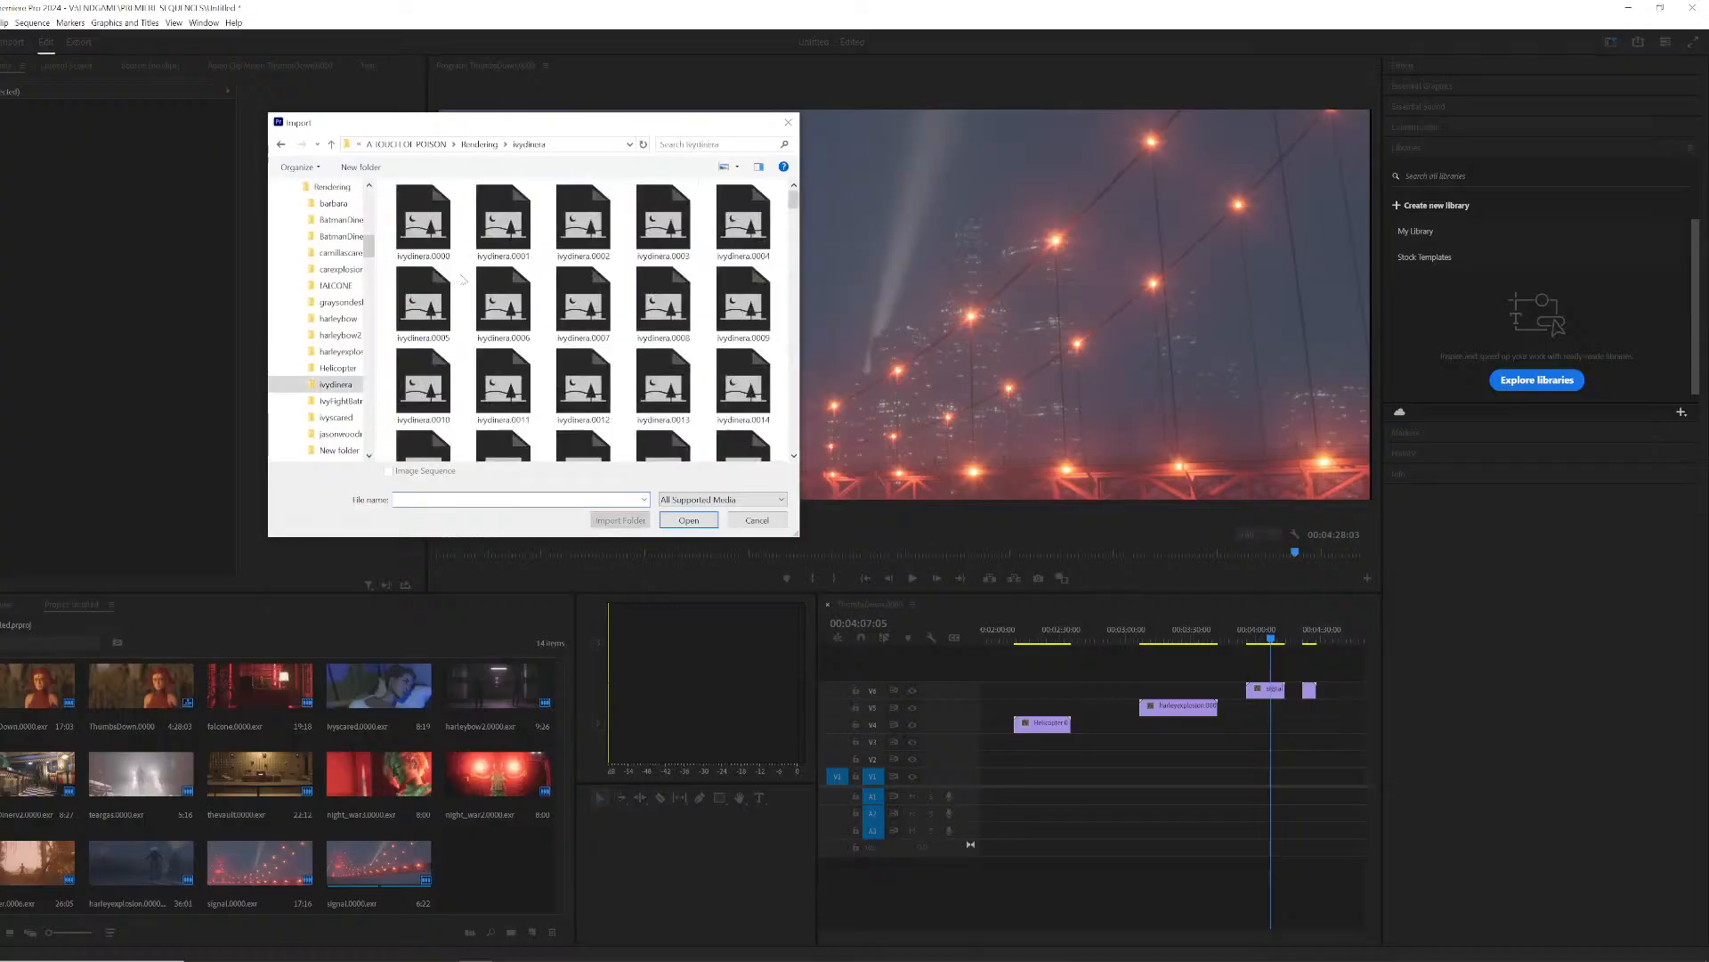
left_click(688, 520)
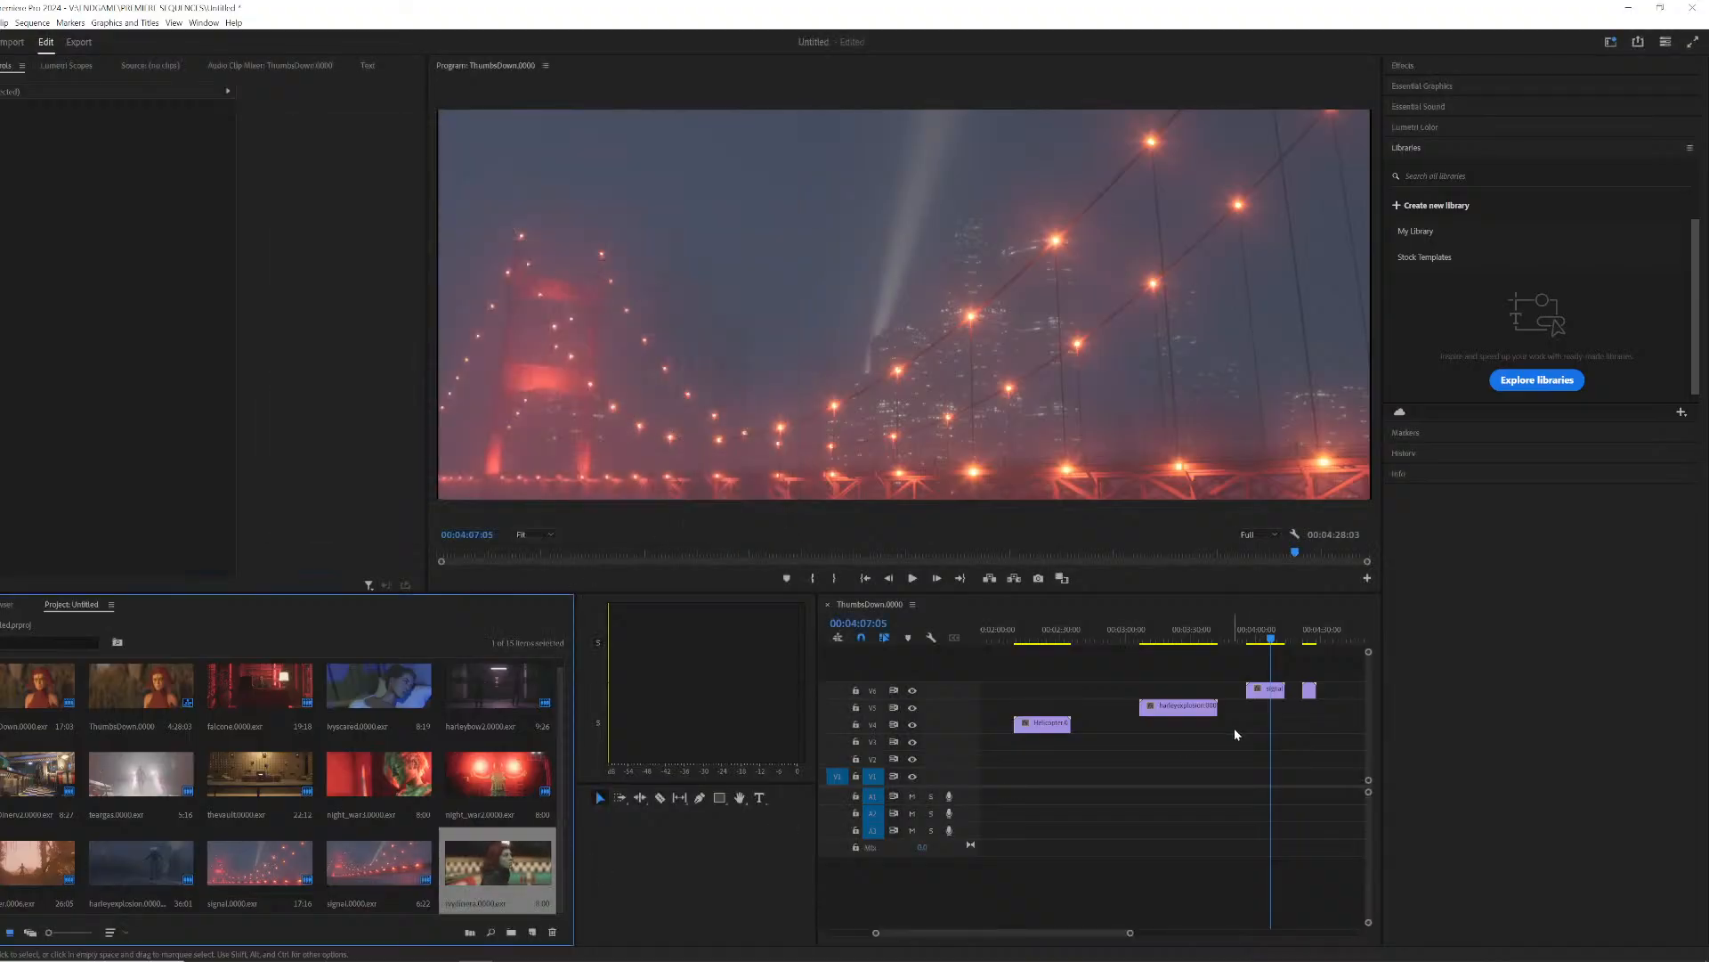
Step: Place the ivydinera clip on track V5 after the second signal clip and play it up to 00:04:51:04
left_click_drag(526, 858, 1345, 709)
left_click(1345, 628)
key("space")
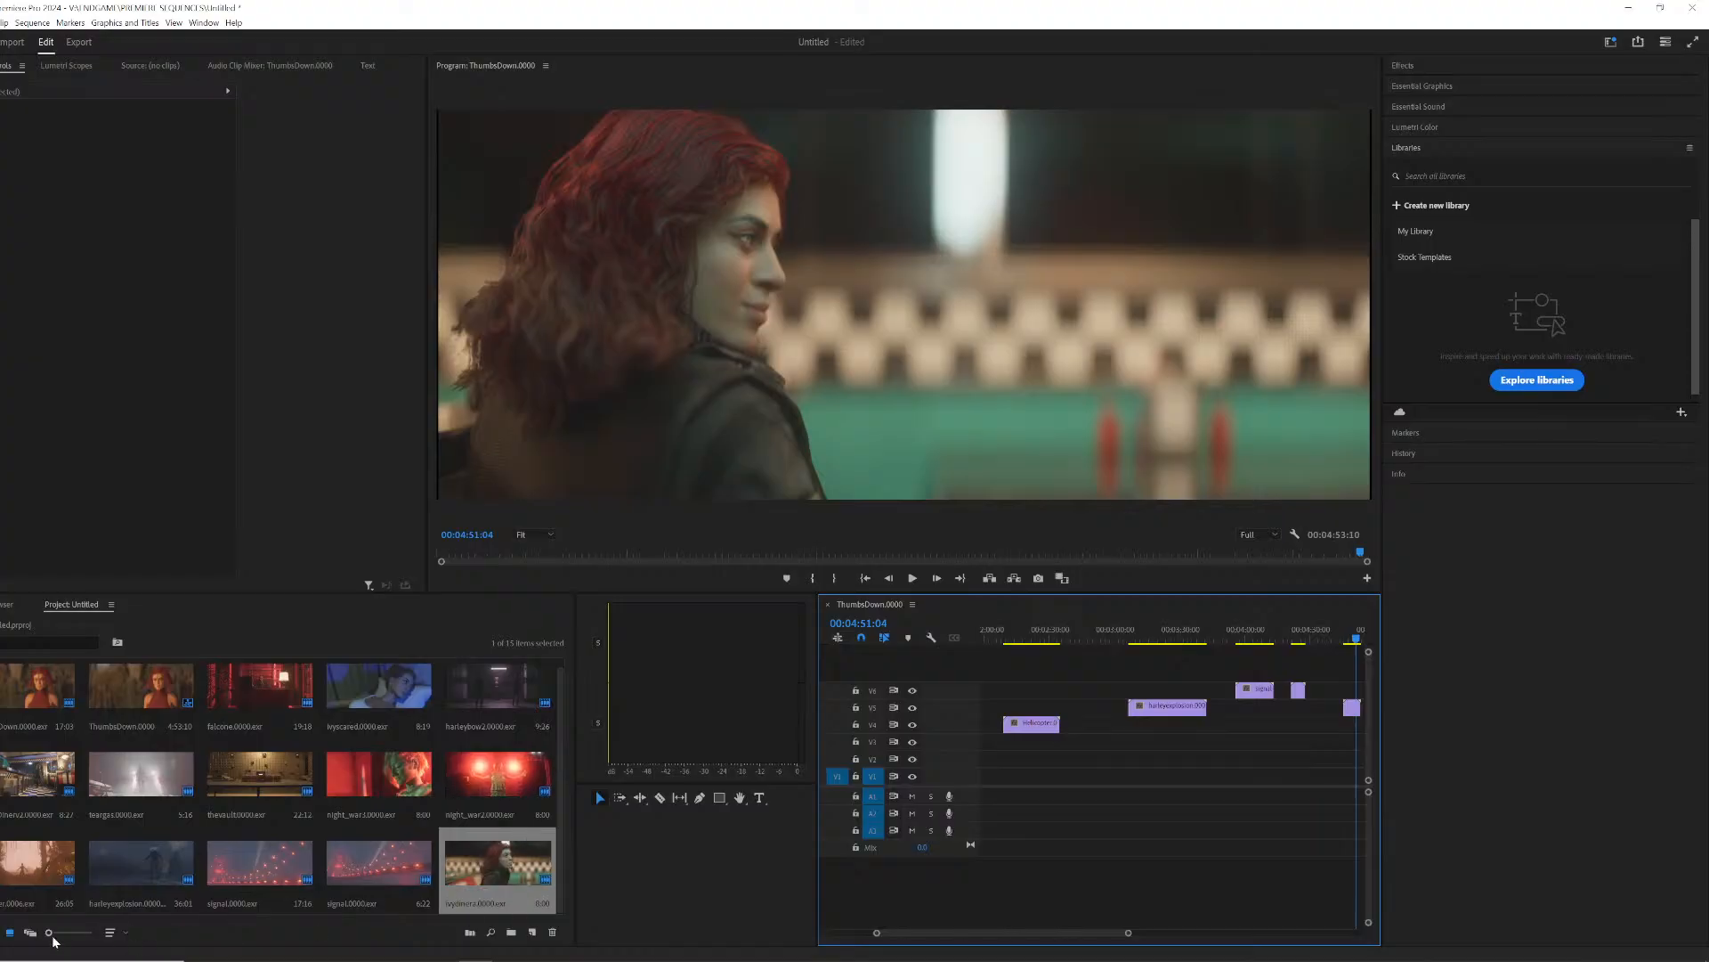
Step: Enlarge the project thumbnails and import the nightshade_shotgun render from the nightshade_dinera folder as an image sequence starting at nightshade_shotgun.0000
left_click_drag(50, 933, 78, 933)
scroll(356, 836, "down", 2)
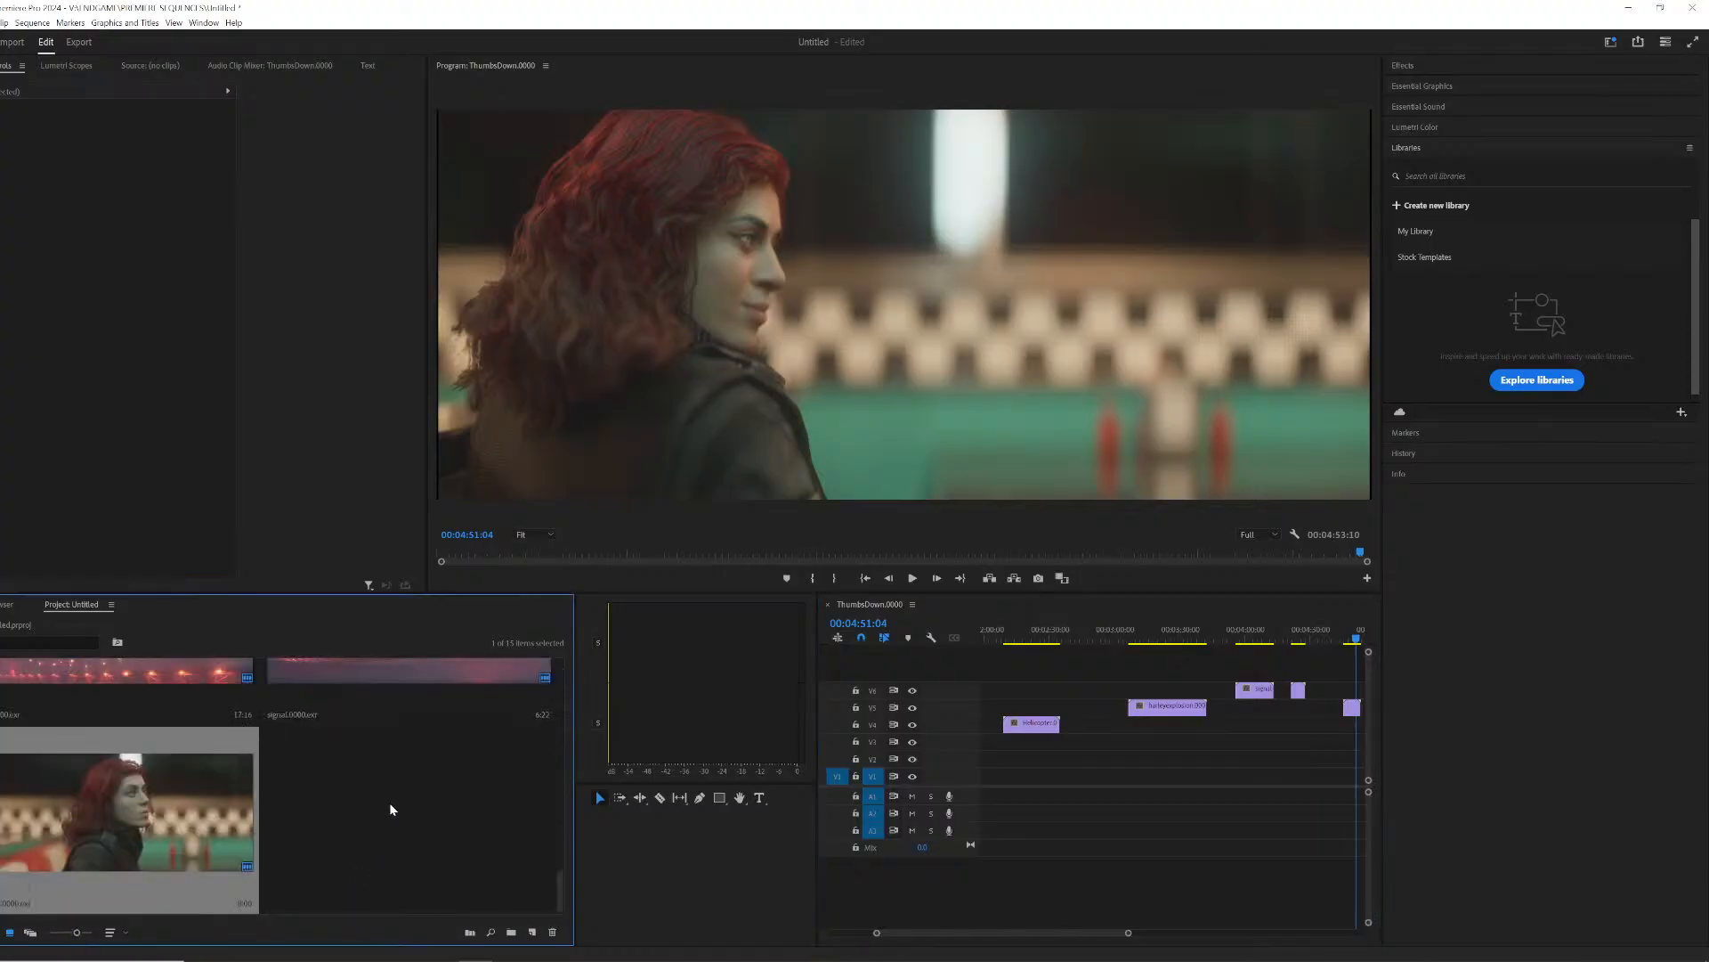
right_click(389, 803)
left_click(427, 656)
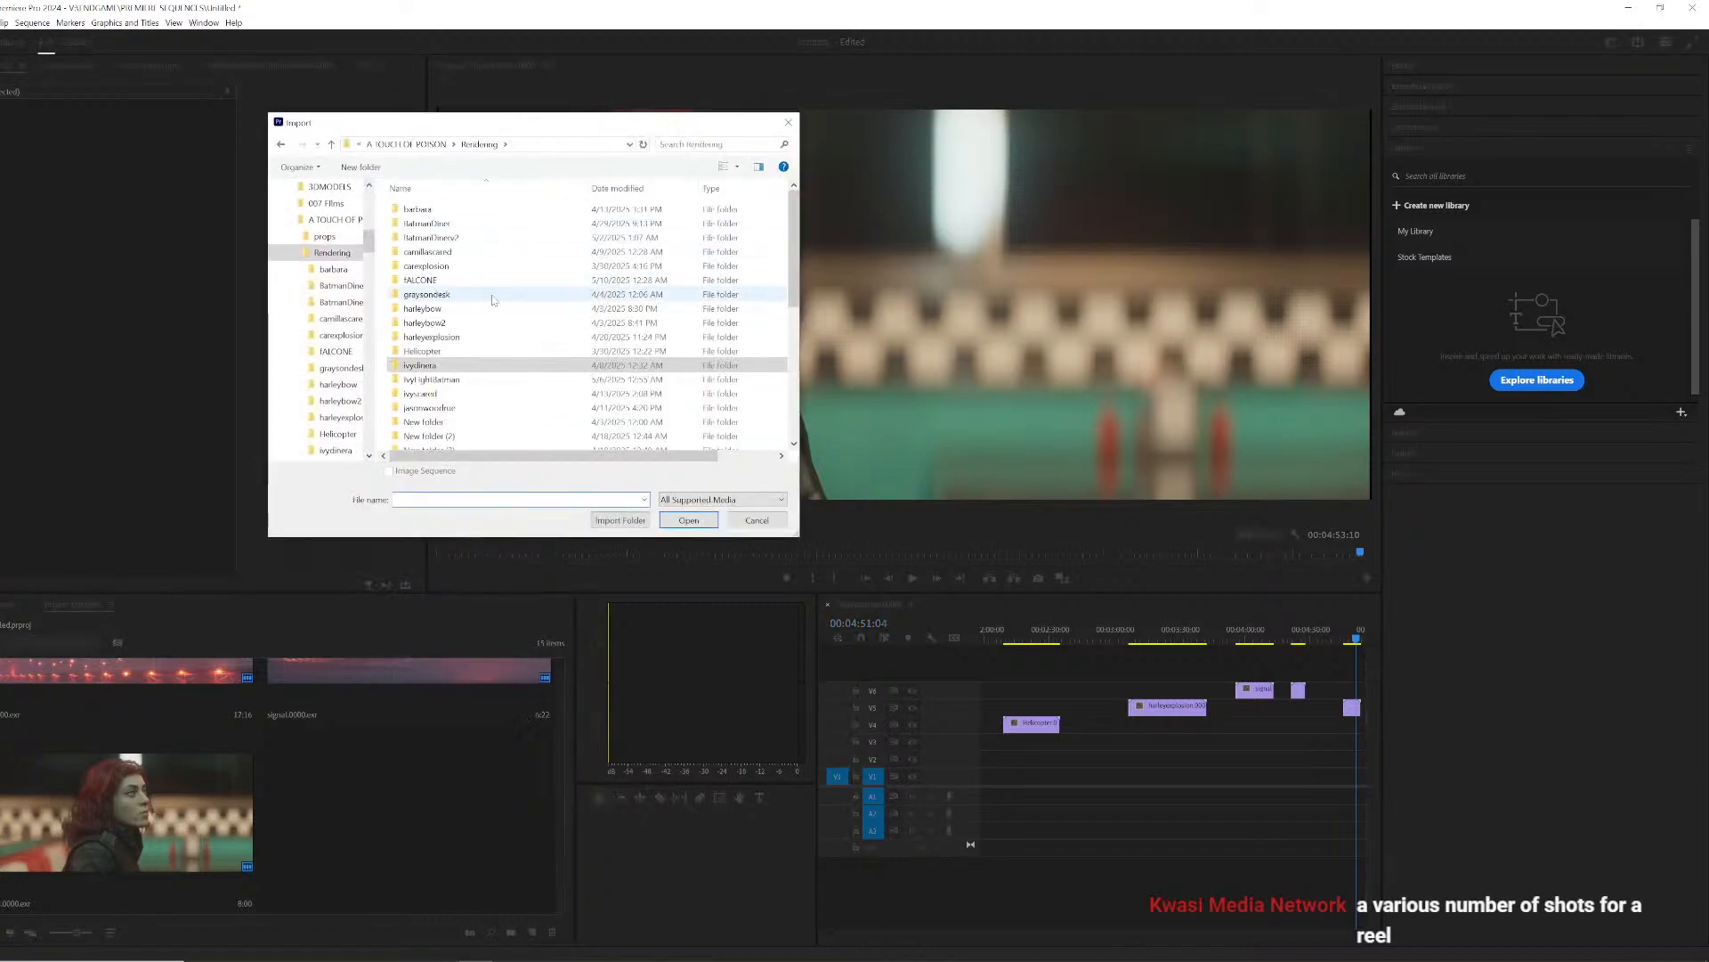
scroll(489, 330, "down", 3)
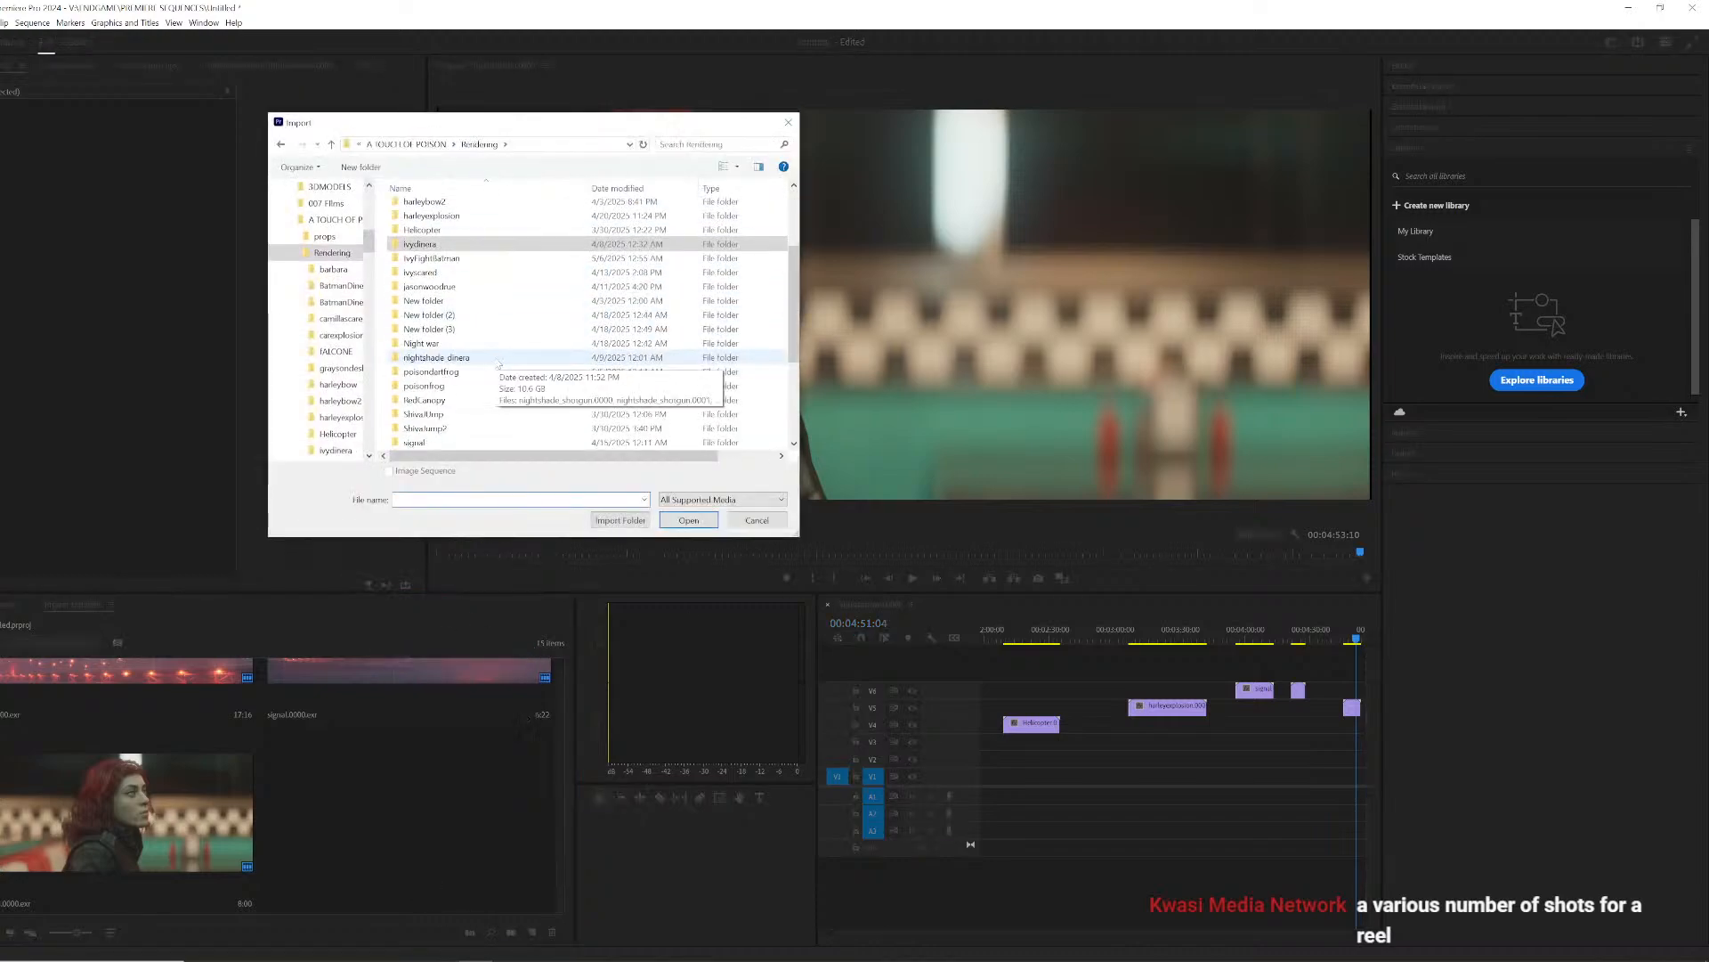
scroll(496, 360, "up", 3)
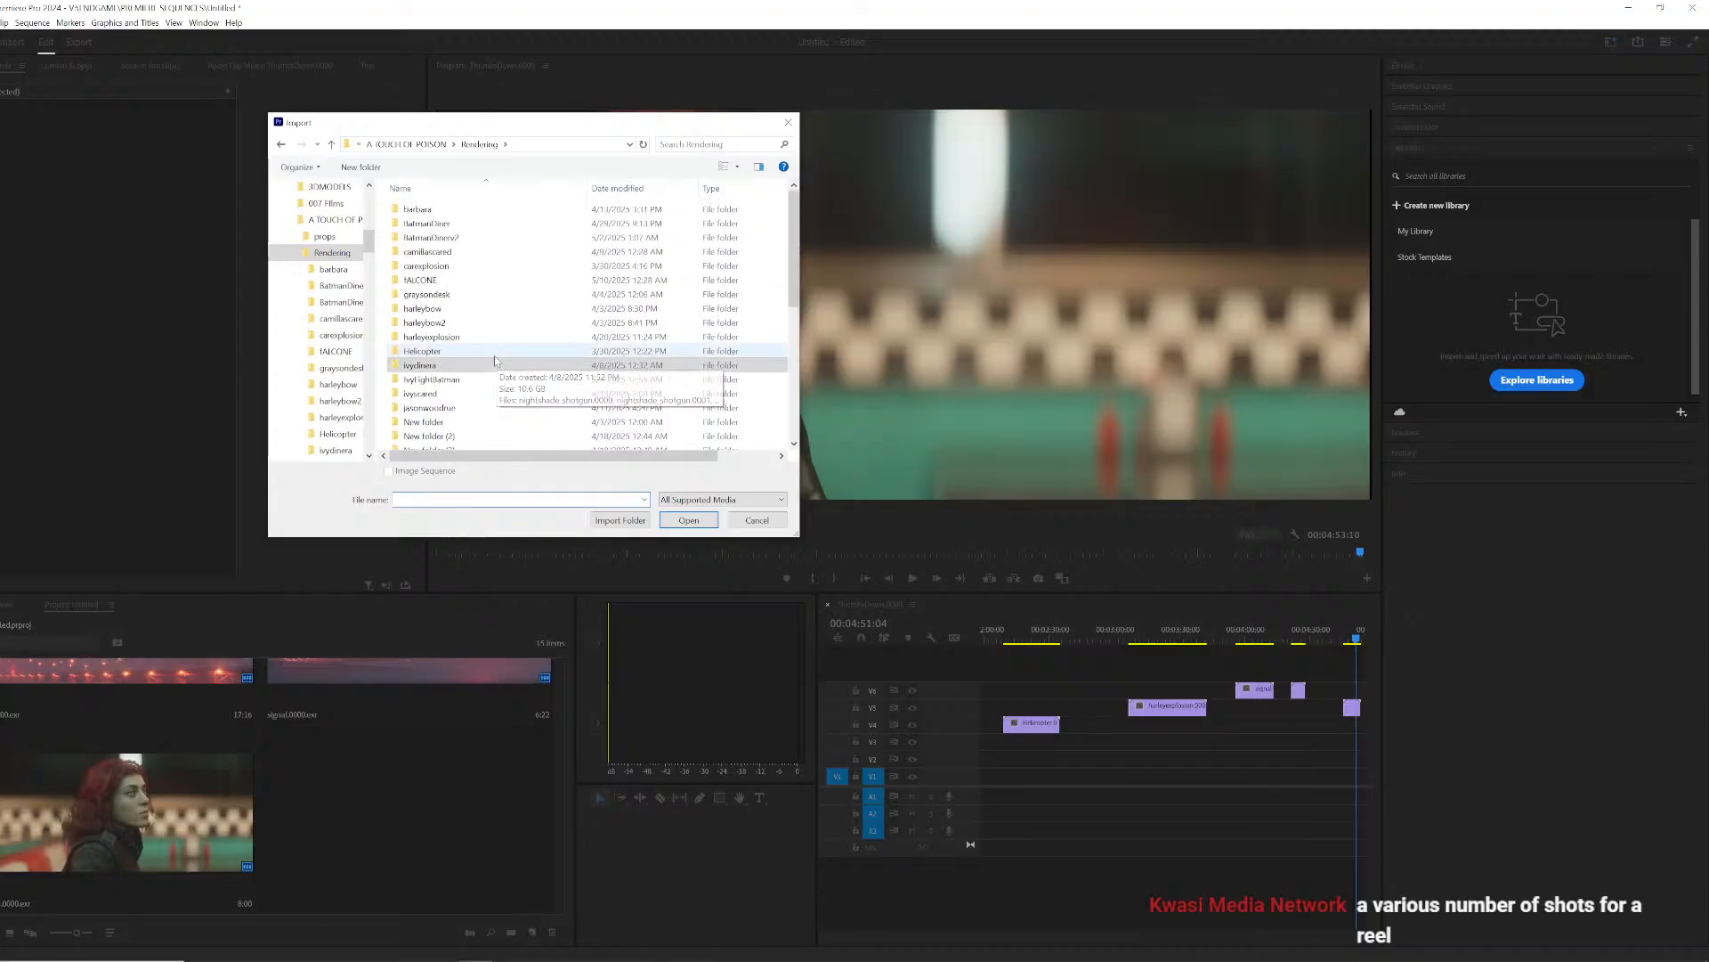
scroll(477, 353, "down", 2)
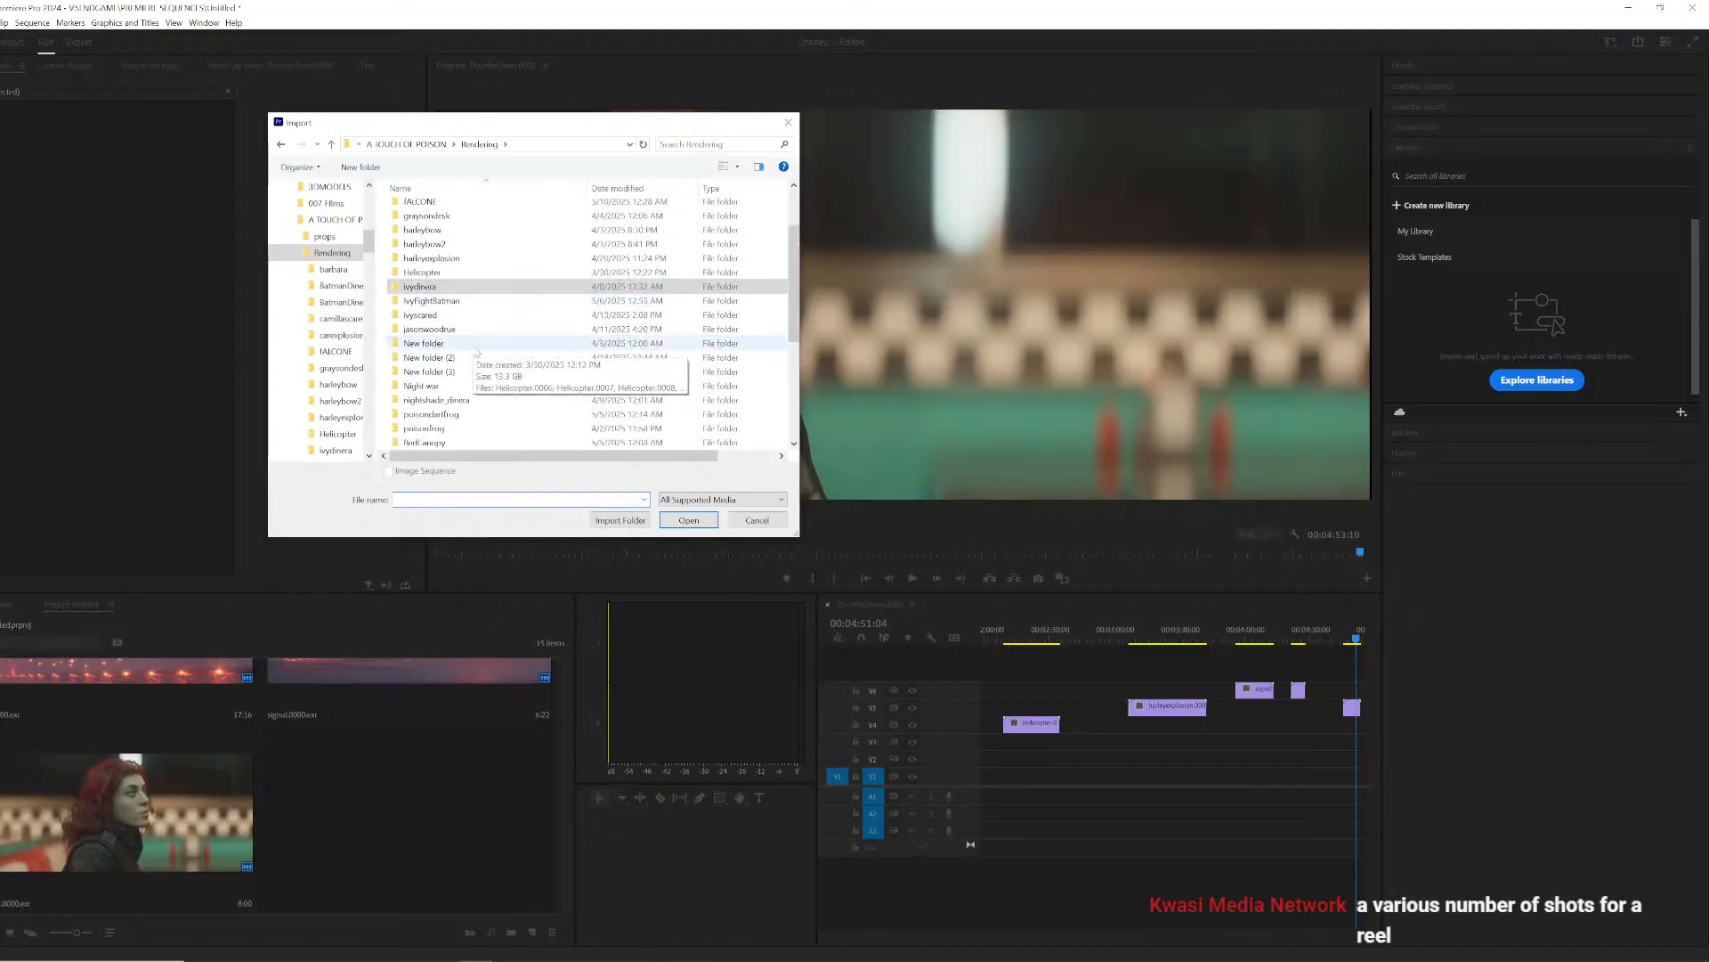
double_click(485, 365)
left_click(423, 223)
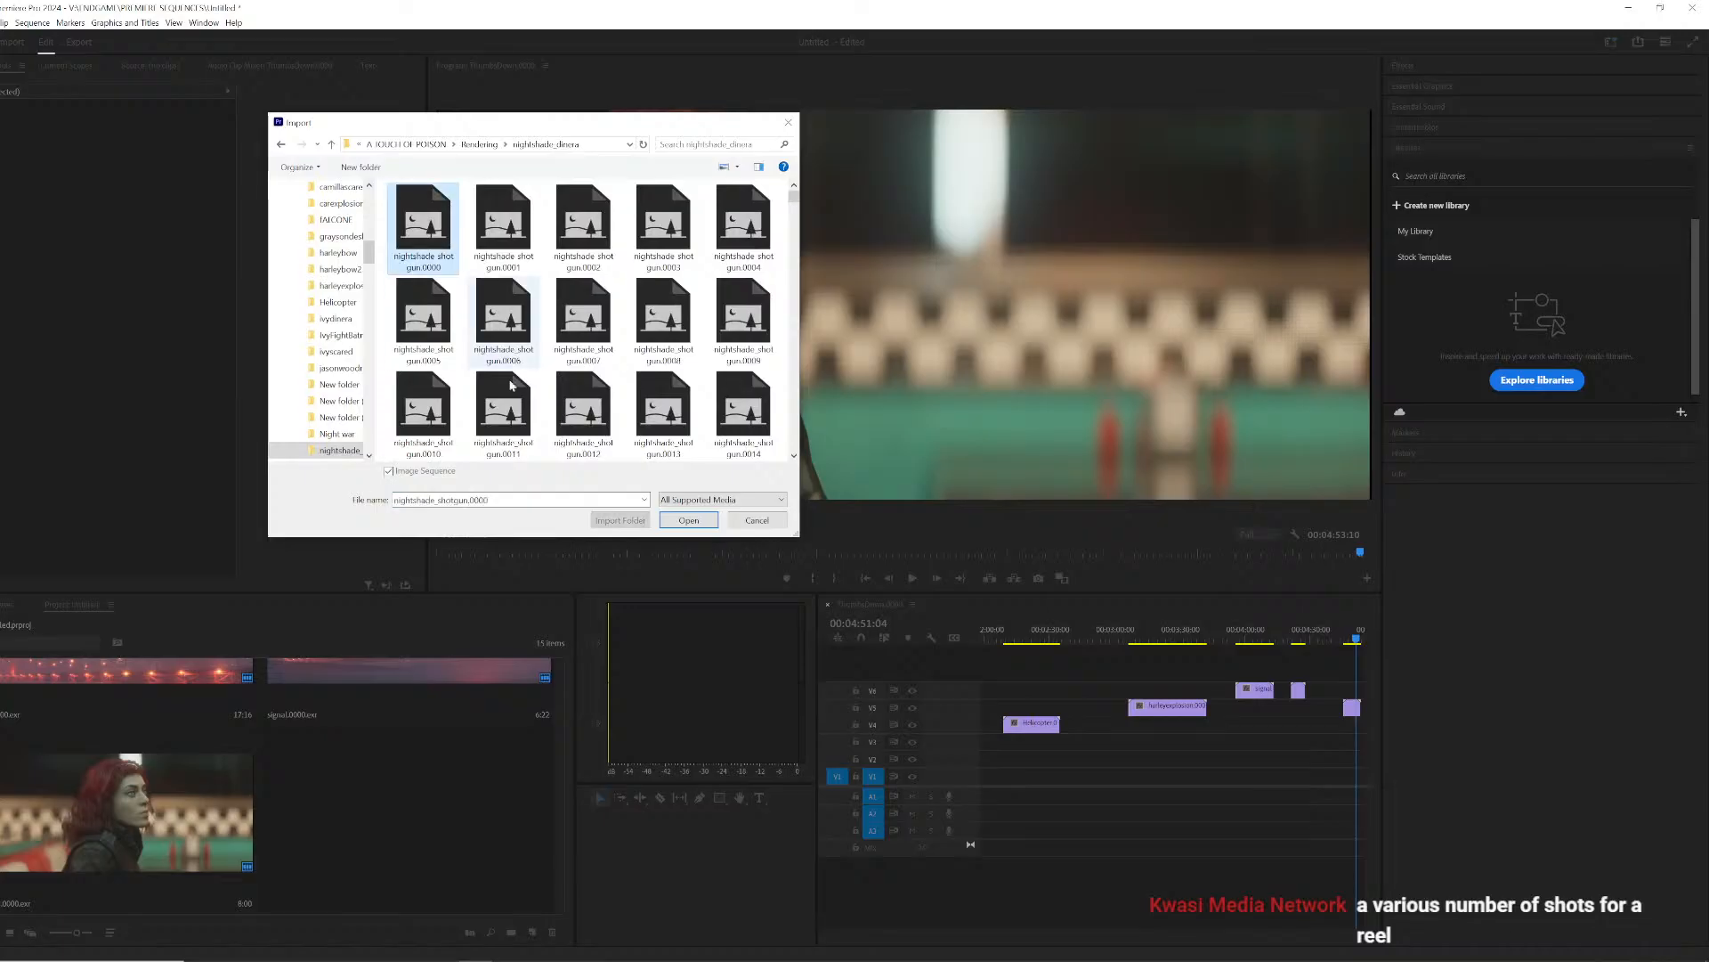
left_click(688, 520)
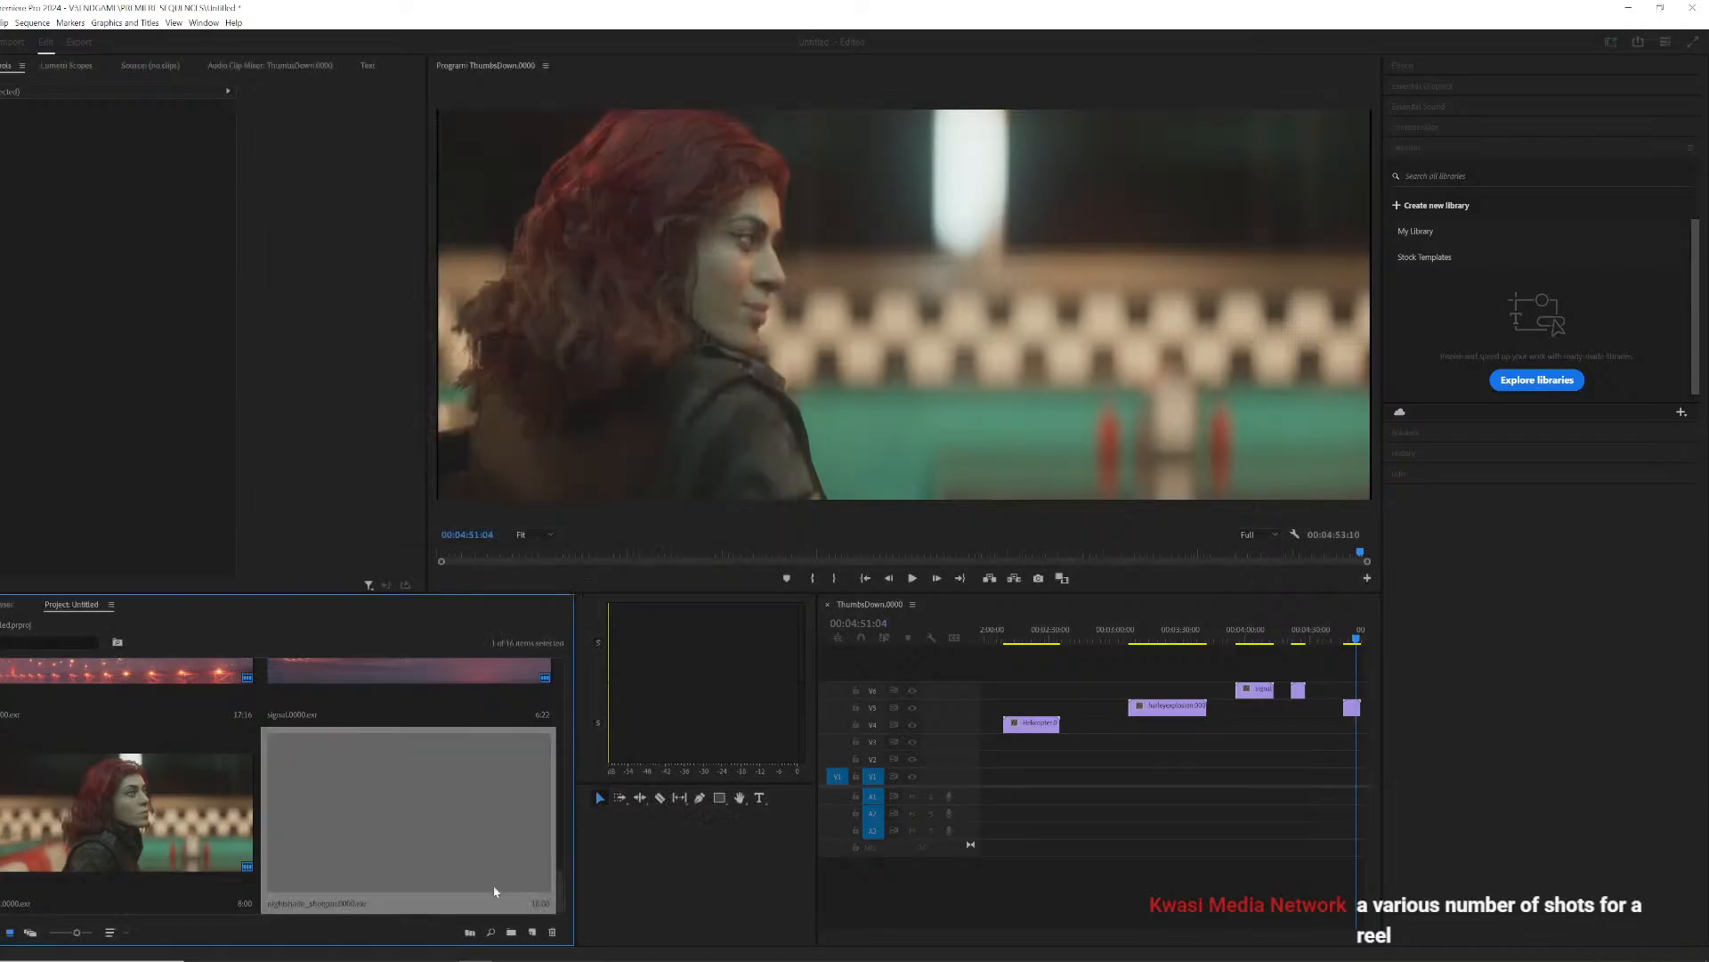
left_click_drag(77, 933, 69, 933)
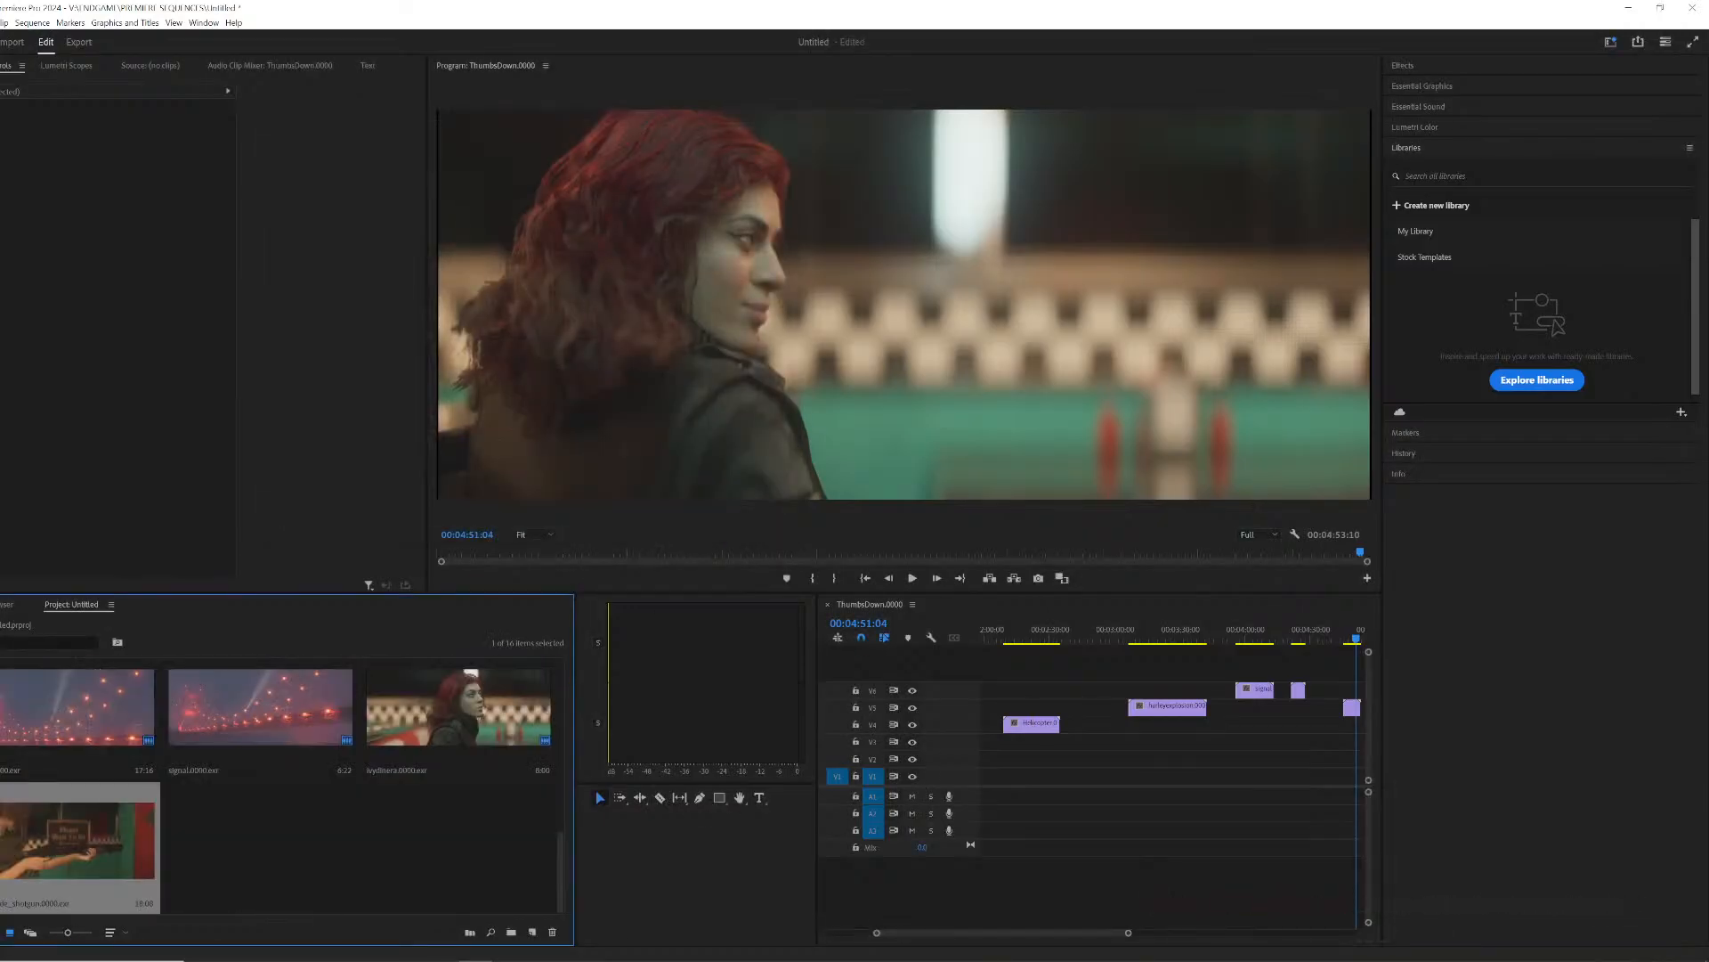
Step: Place the nightshade_shotgun clip on track V4 after the ivydinera clip and preview it at 00:05:25:20
scroll(1087, 931, "down", 5)
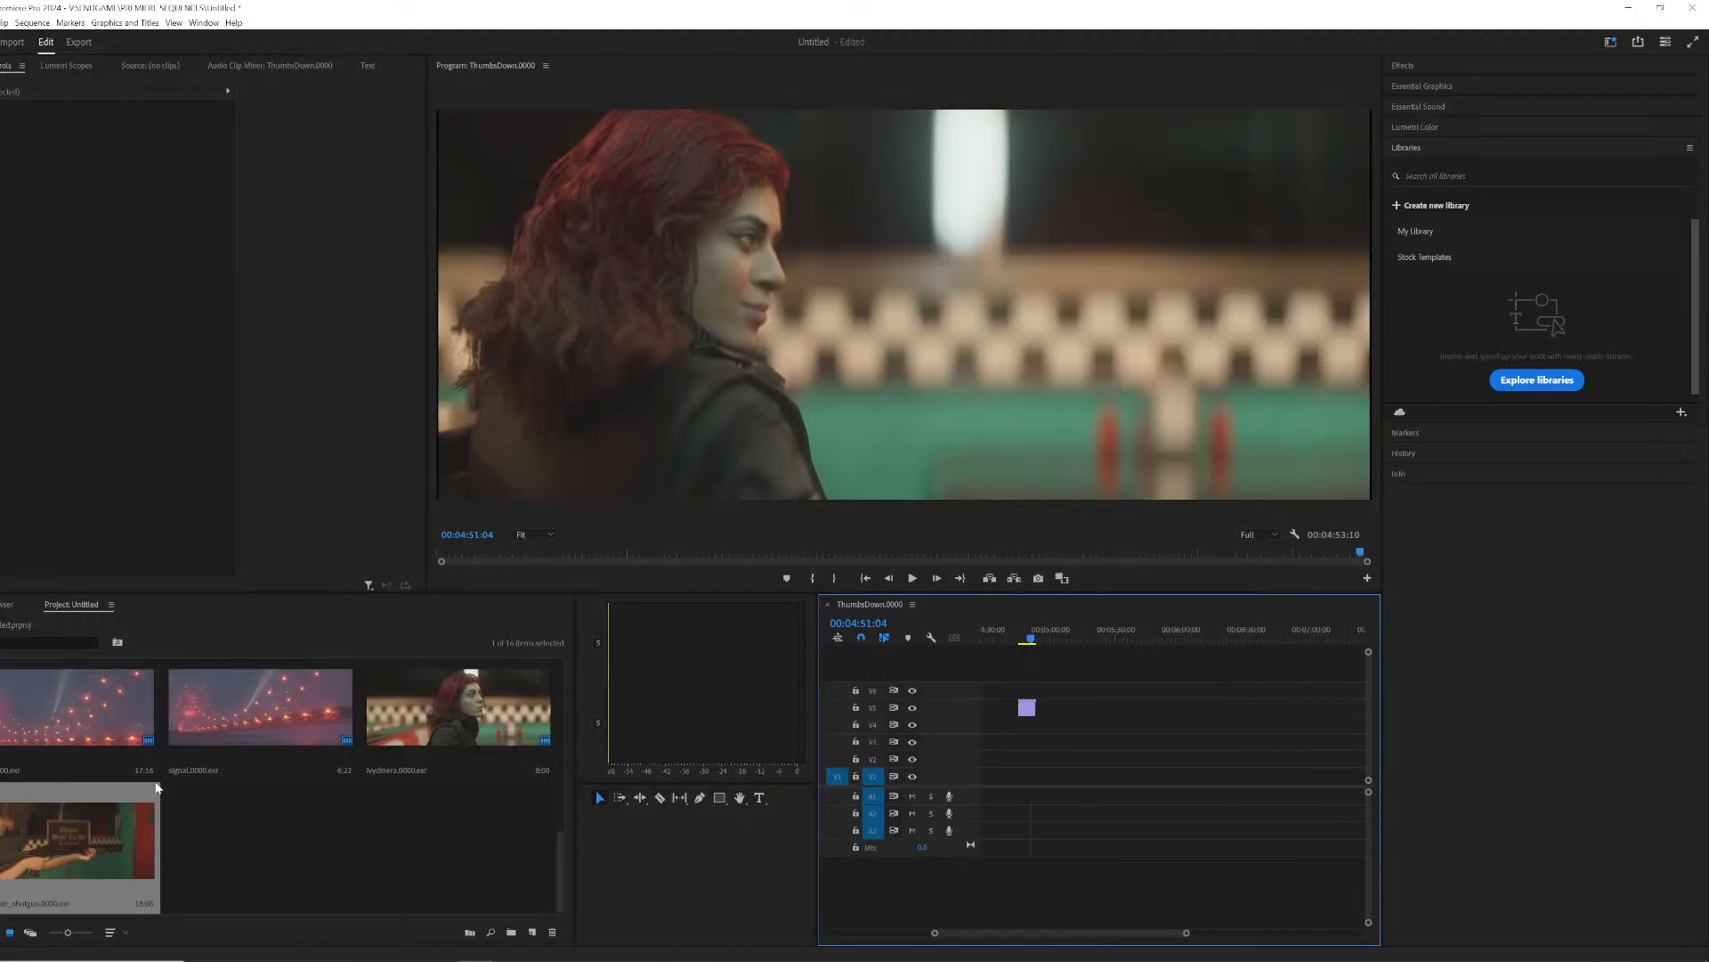
left_click_drag(89, 844, 1112, 723)
left_click(1106, 629)
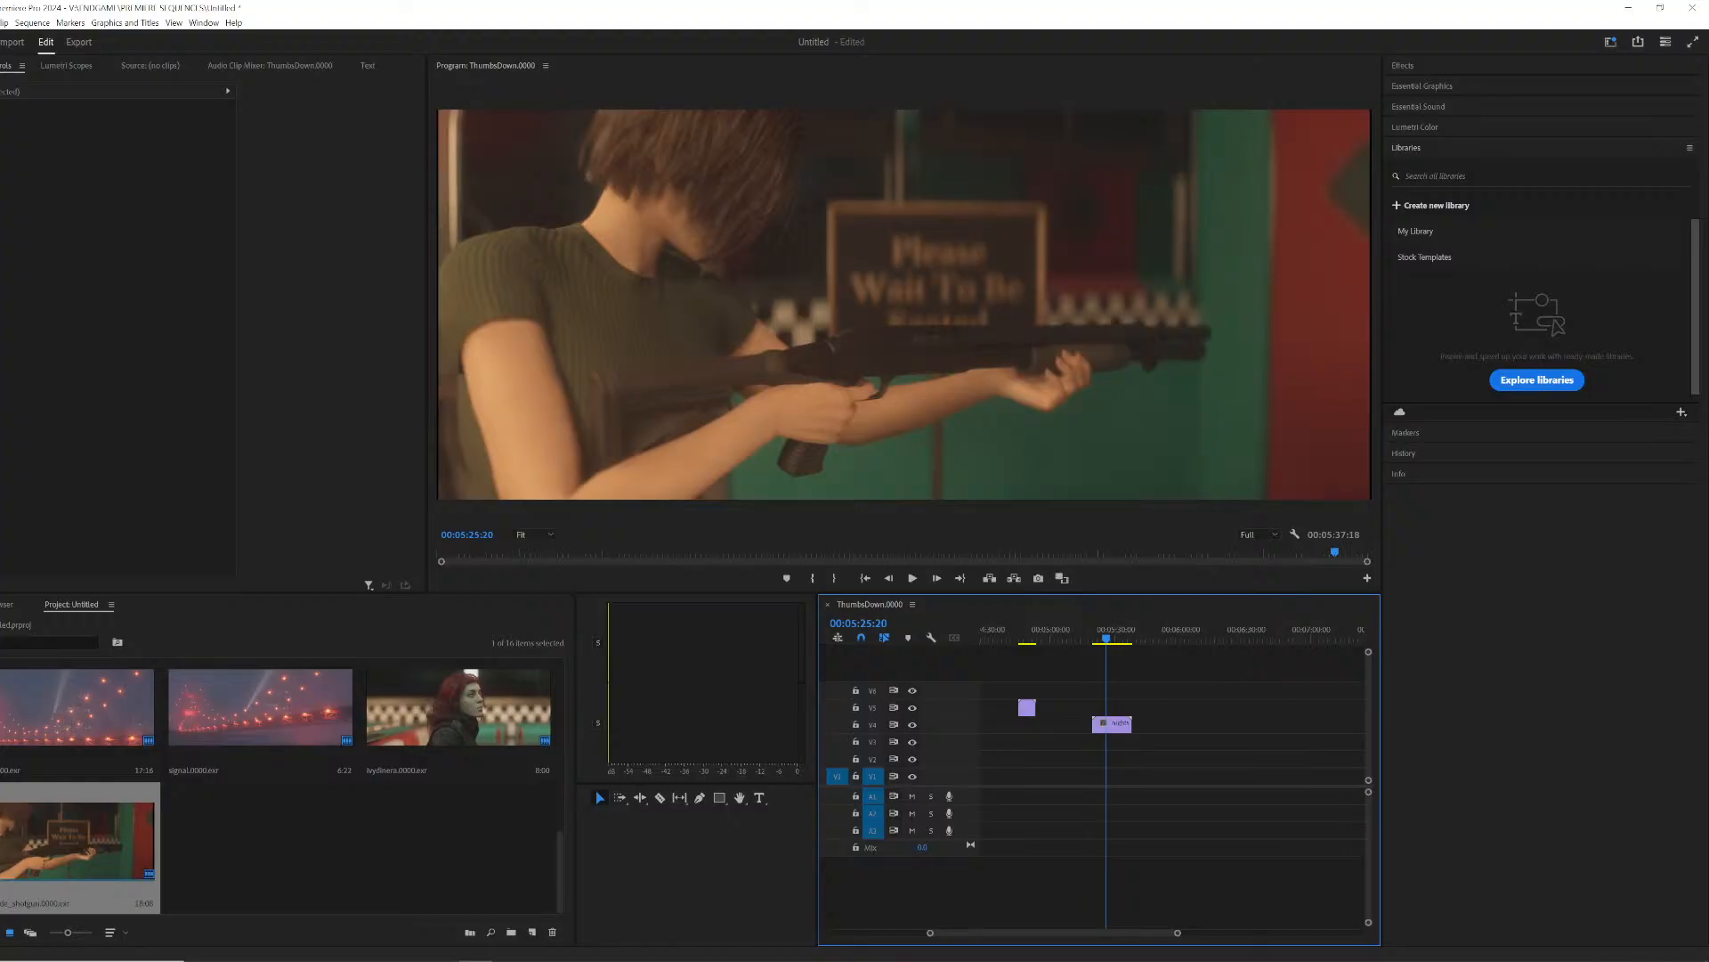
Step: Scrub to the end of the nightshade_shotgun clip and examine the shotgun shot frame by frame around 00:05:35:21
left_click_drag(1114, 639, 1128, 637)
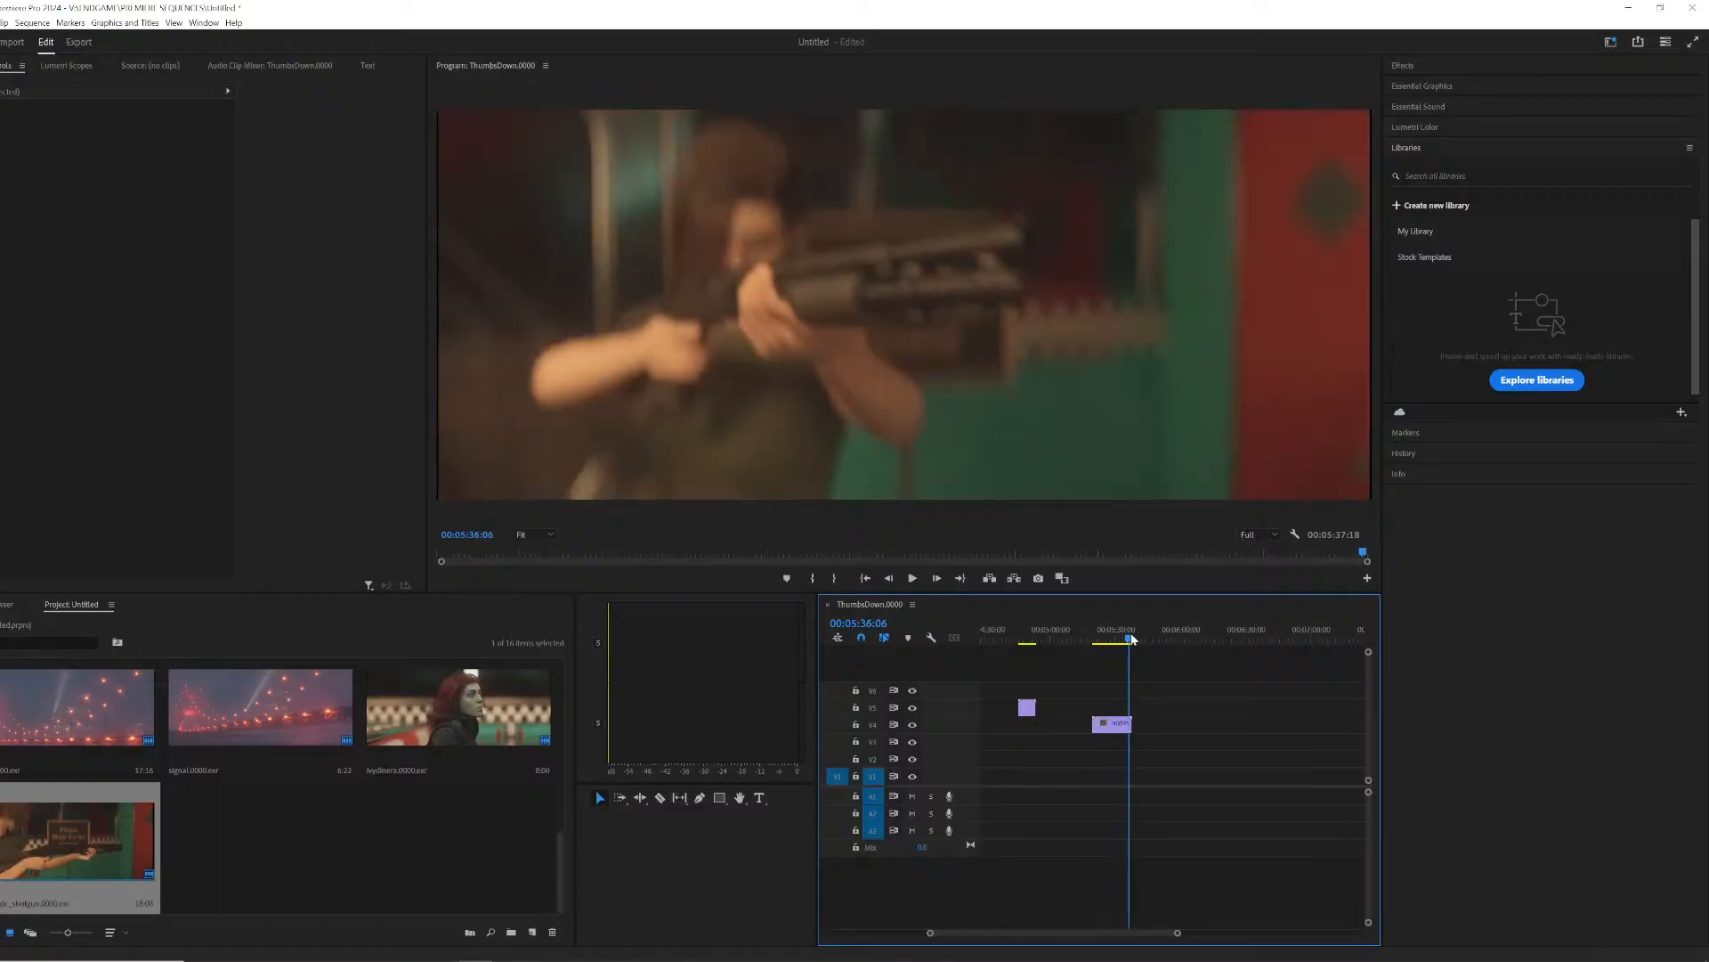
left_click_drag(1131, 638, 1129, 639)
left_click_drag(1131, 637, 1127, 637)
key("Right")
key("Right")
key("Right")
key("Right")
key("Right")
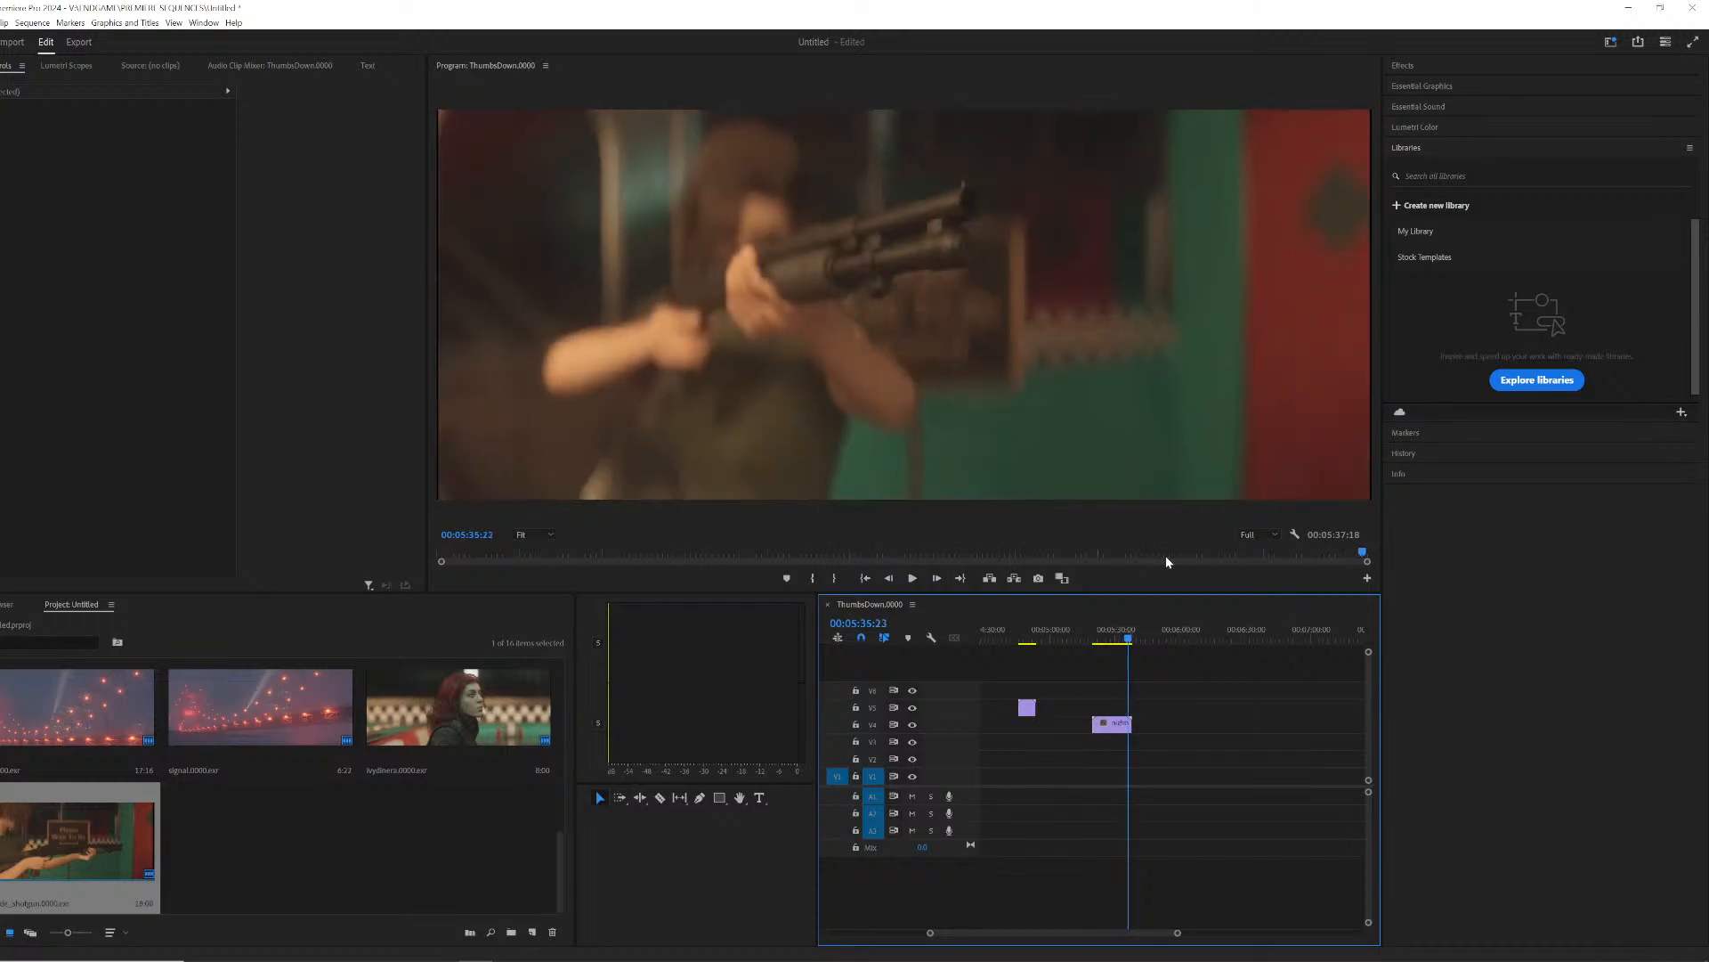
key("Left")
key("Left")
key("Left")
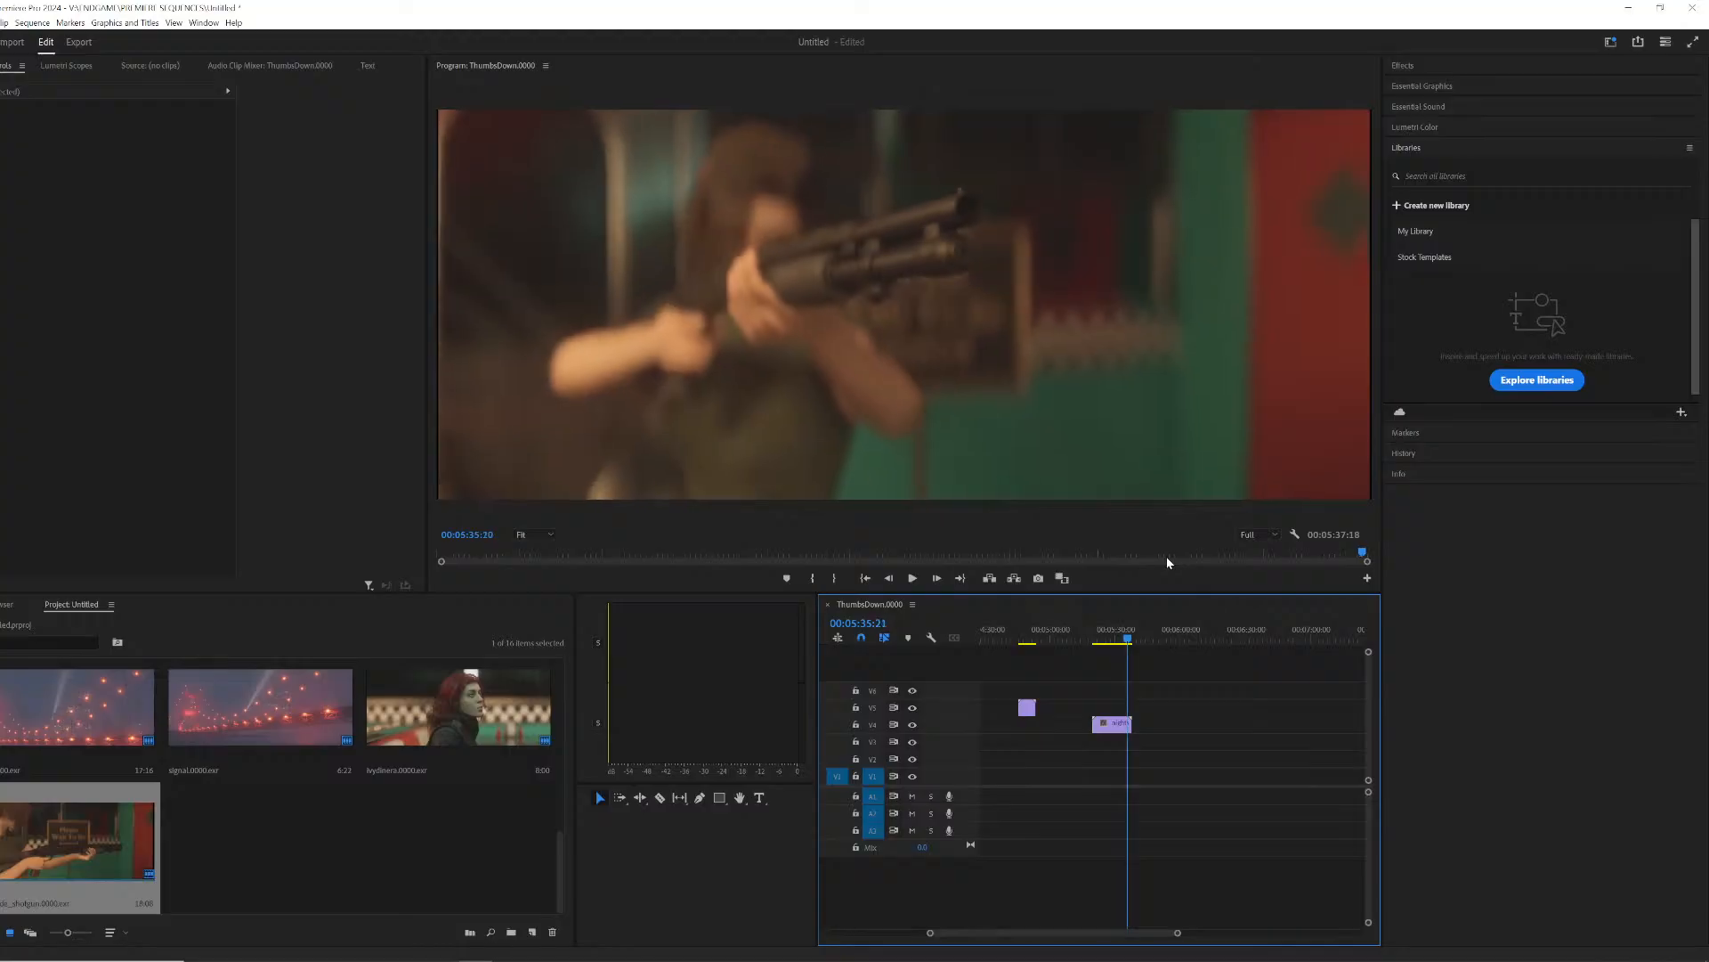
Step: Scrub the nightshade_shotgun clip back to 00:05:35:15 and examine the frames up to 00:05:35:22 one by one
key("Right")
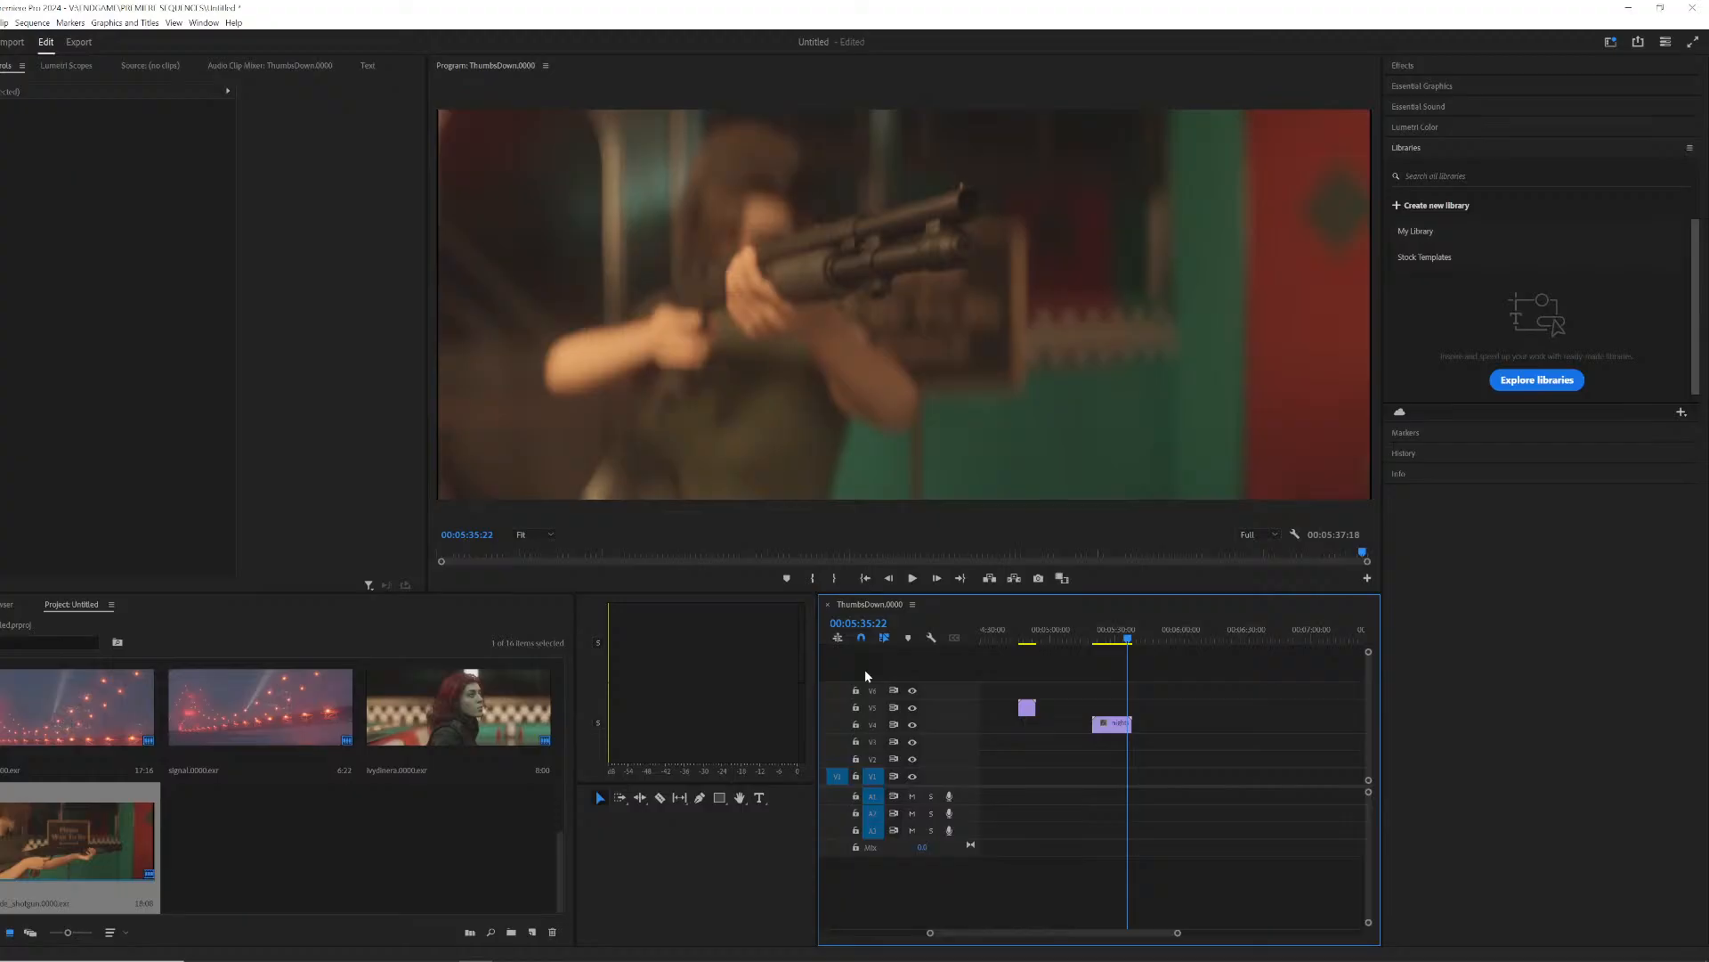
left_click(1103, 634)
mouse_move(1103, 634)
left_mouse_down()
mouse_move(1128, 648)
mouse_move(1129, 630)
left_mouse_up()
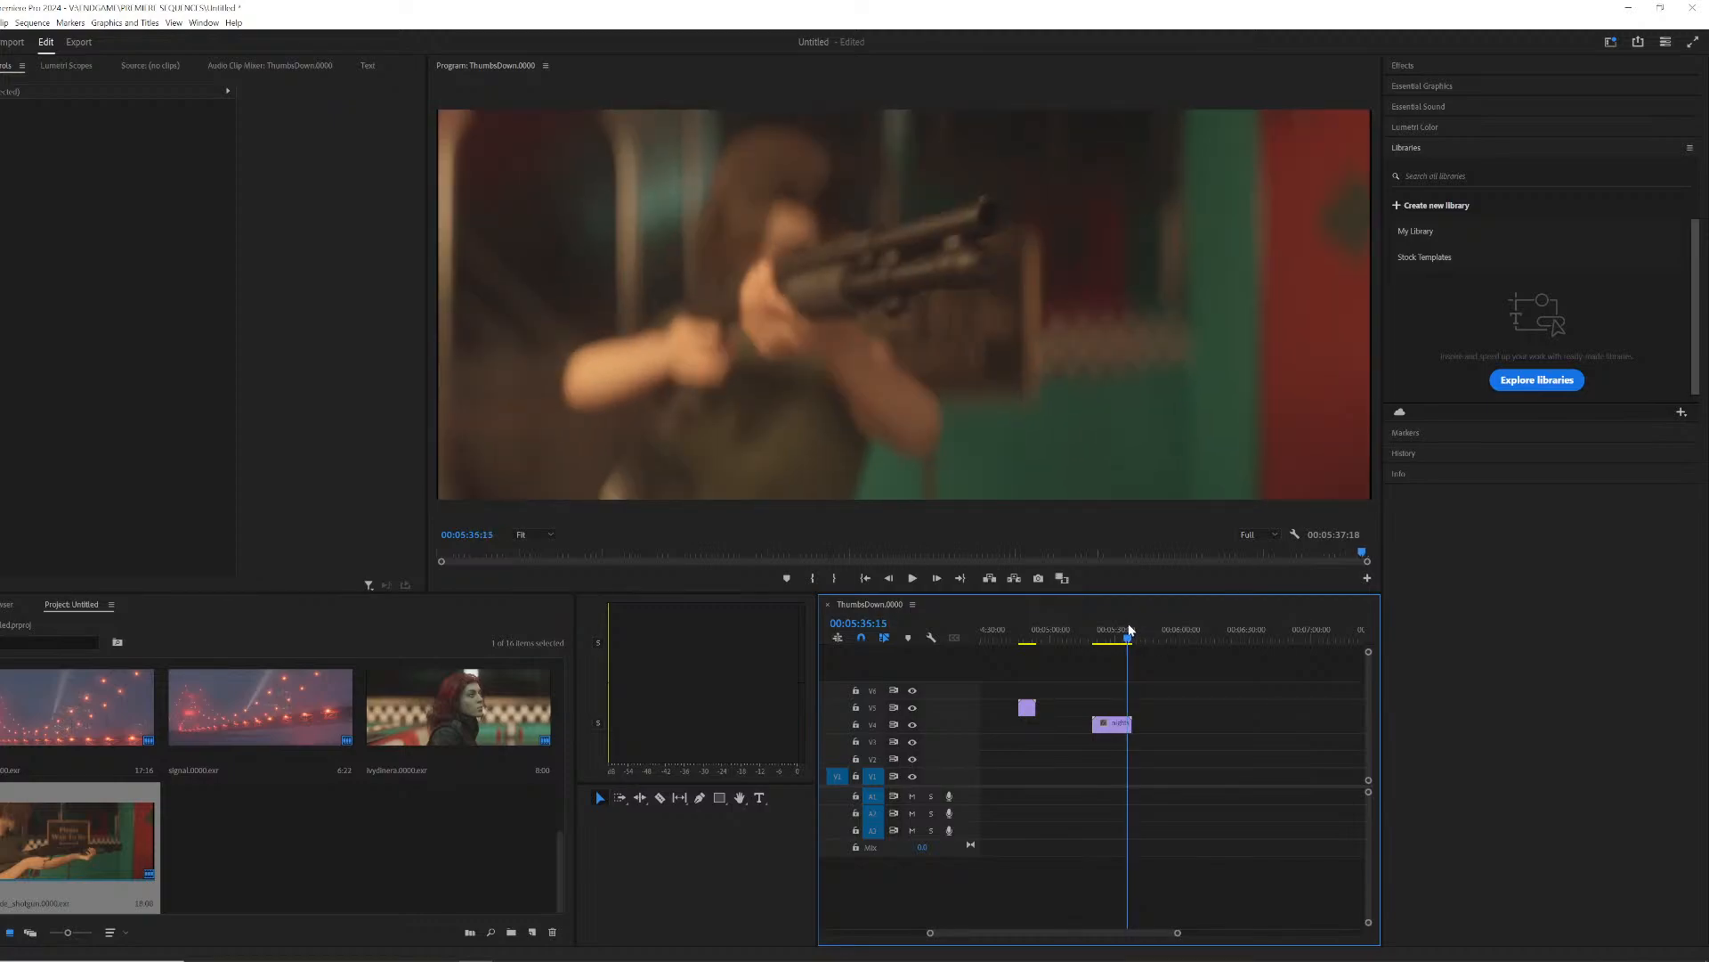
key("Right")
key("Right")
key("Right")
key("Right")
key("Right")
key("Right")
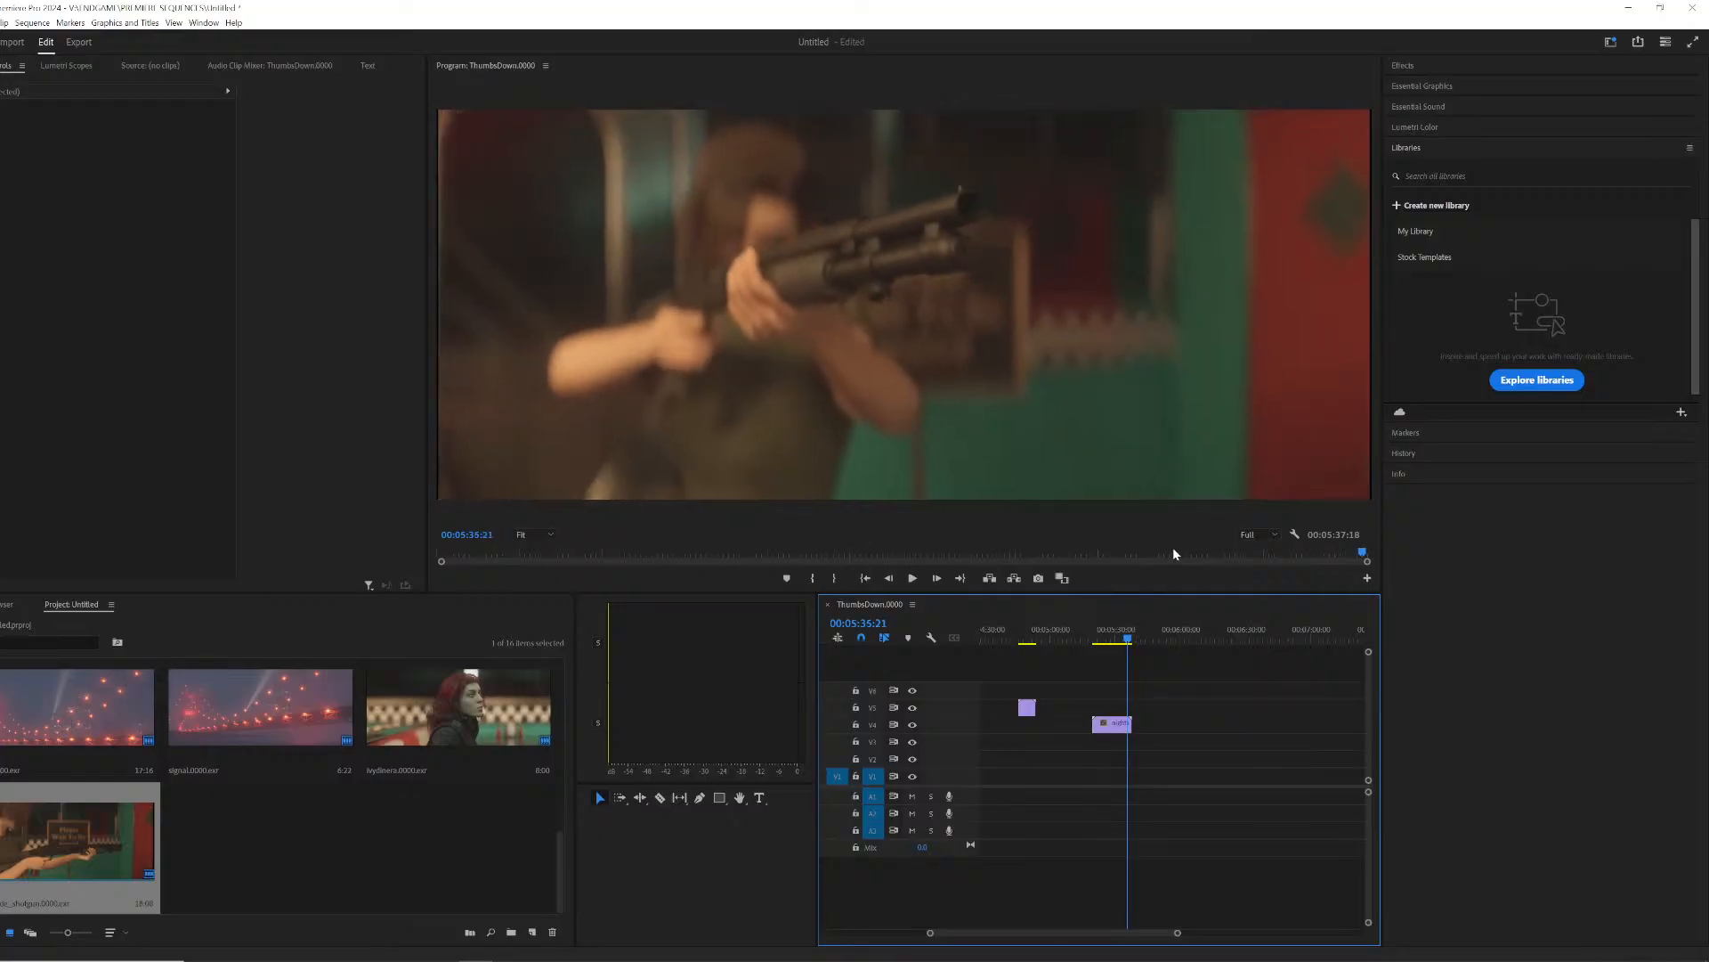
key("Left")
key("Right")
Step: Import the ShivaJump1 render from the ShivaJump folder in Rendering as an image sequence starting at ShivaJump1.0000
right_click(252, 815)
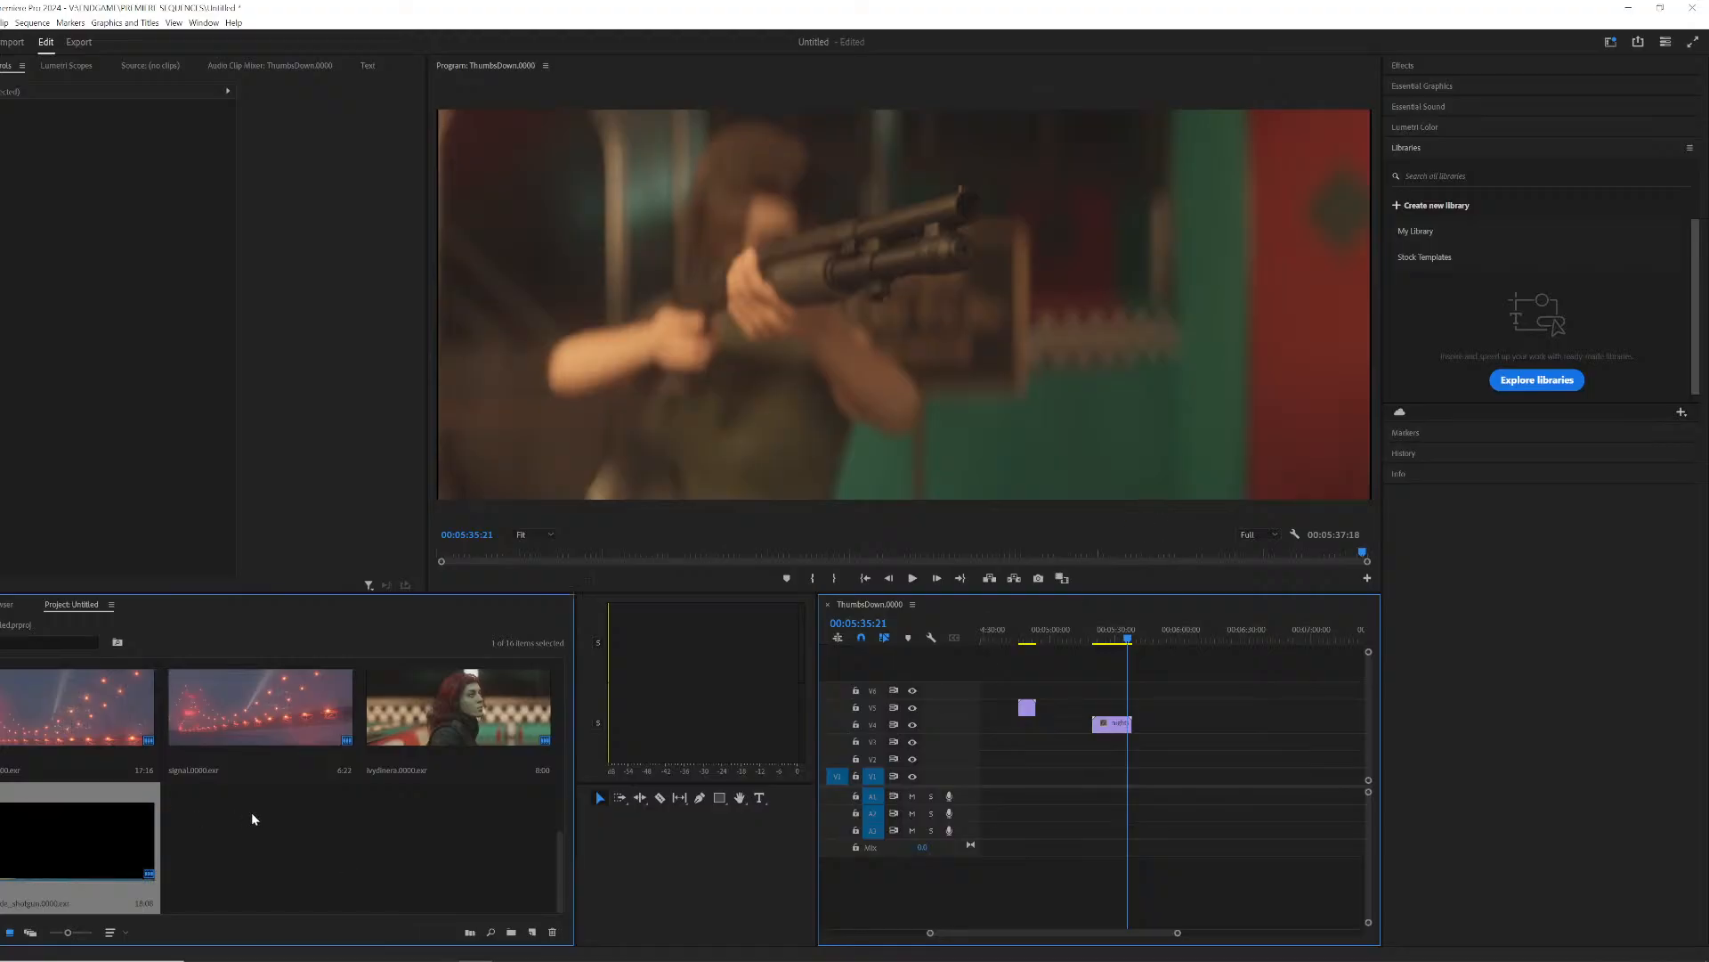
left_click(317, 662)
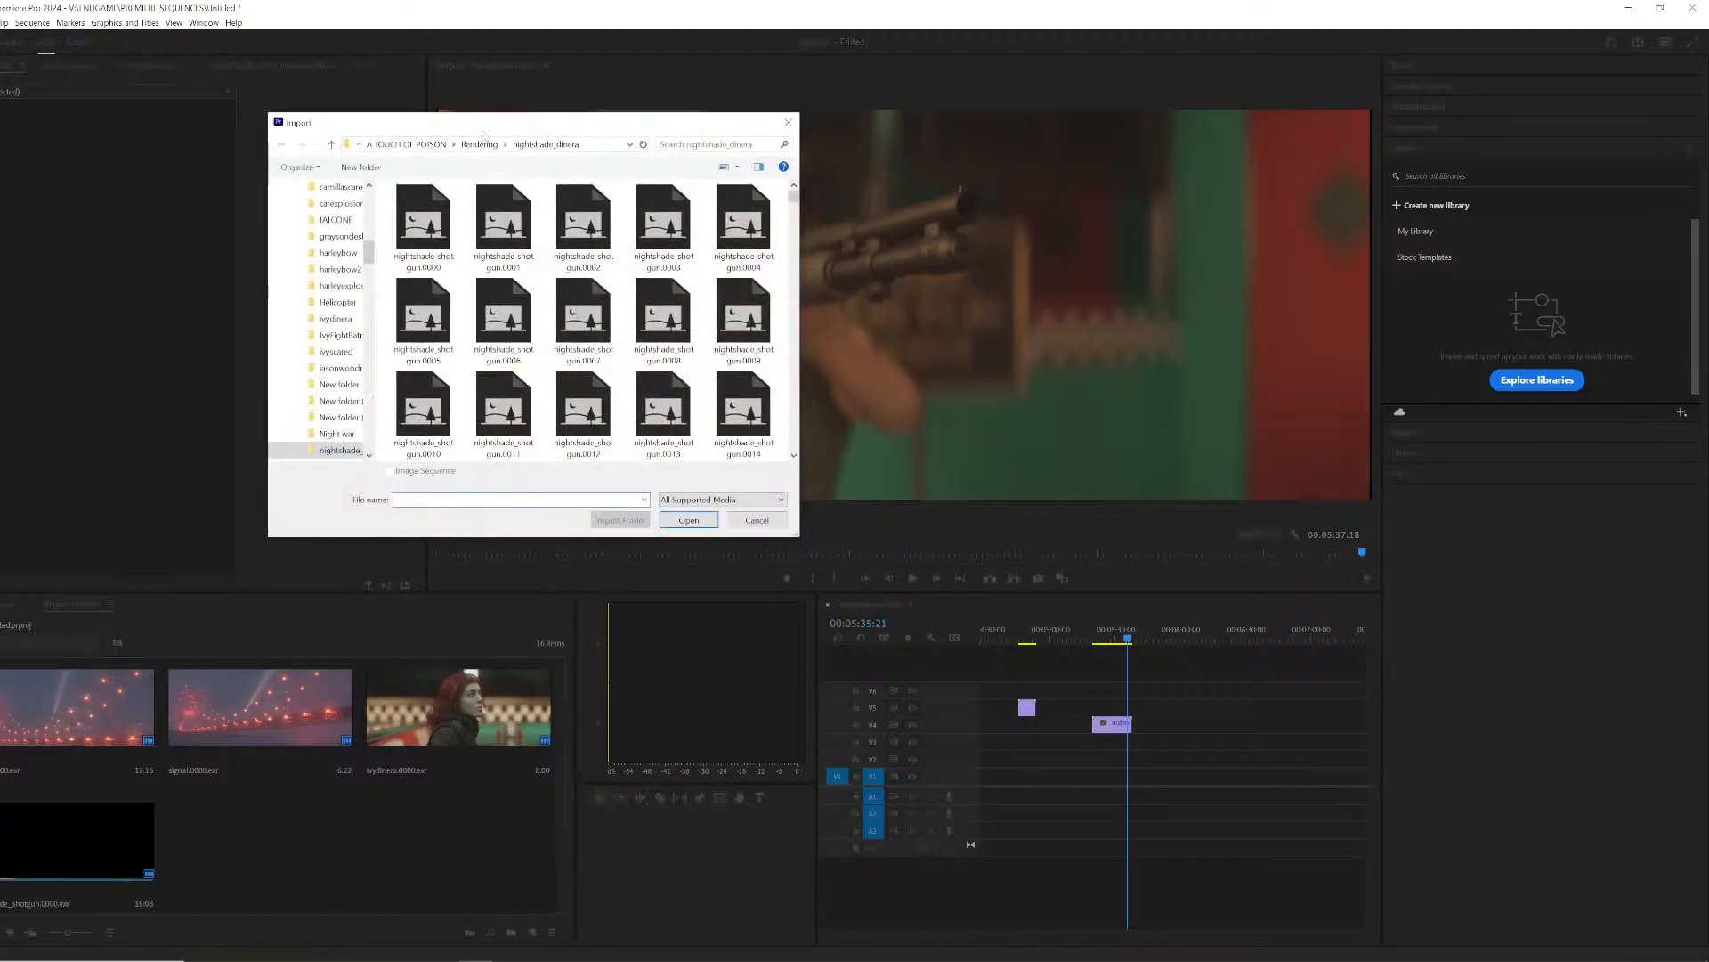
left_click(478, 143)
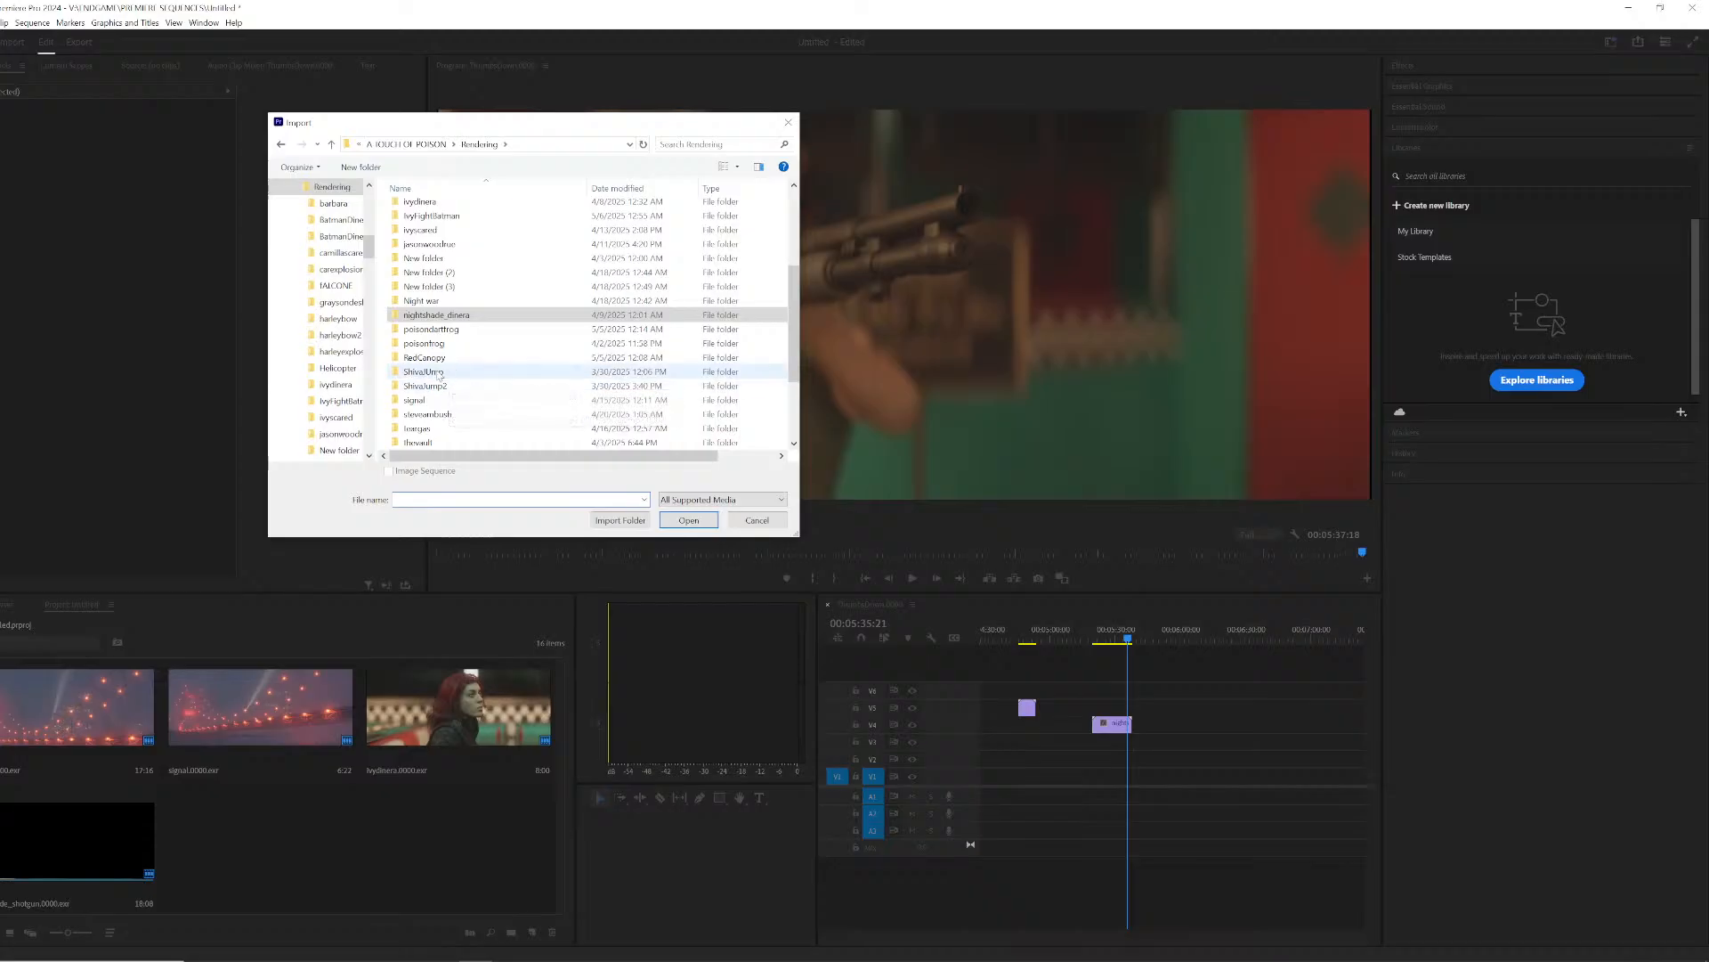
double_click(423, 371)
left_click(424, 222)
left_click(688, 520)
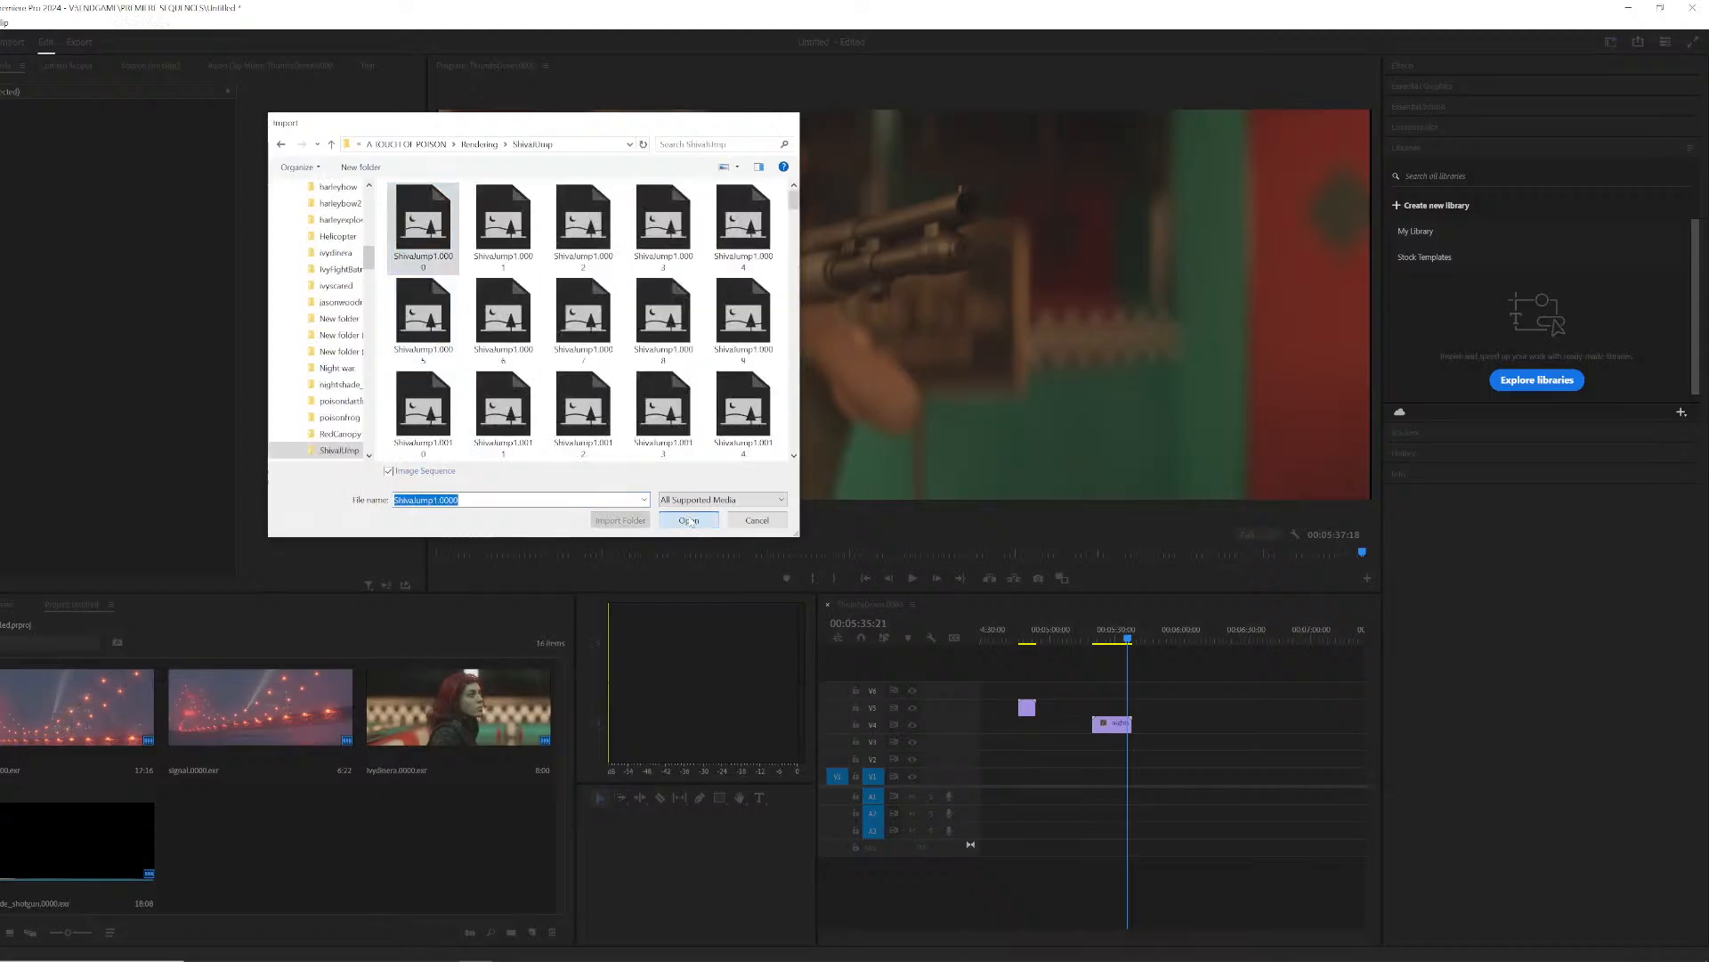
Step: Place the ShivaJump1 clip on track V6 after the nightshade_shotgun clip and preview its frames between 00:06:05:06 and 00:06:06:13
scroll(338, 807, "down", 5)
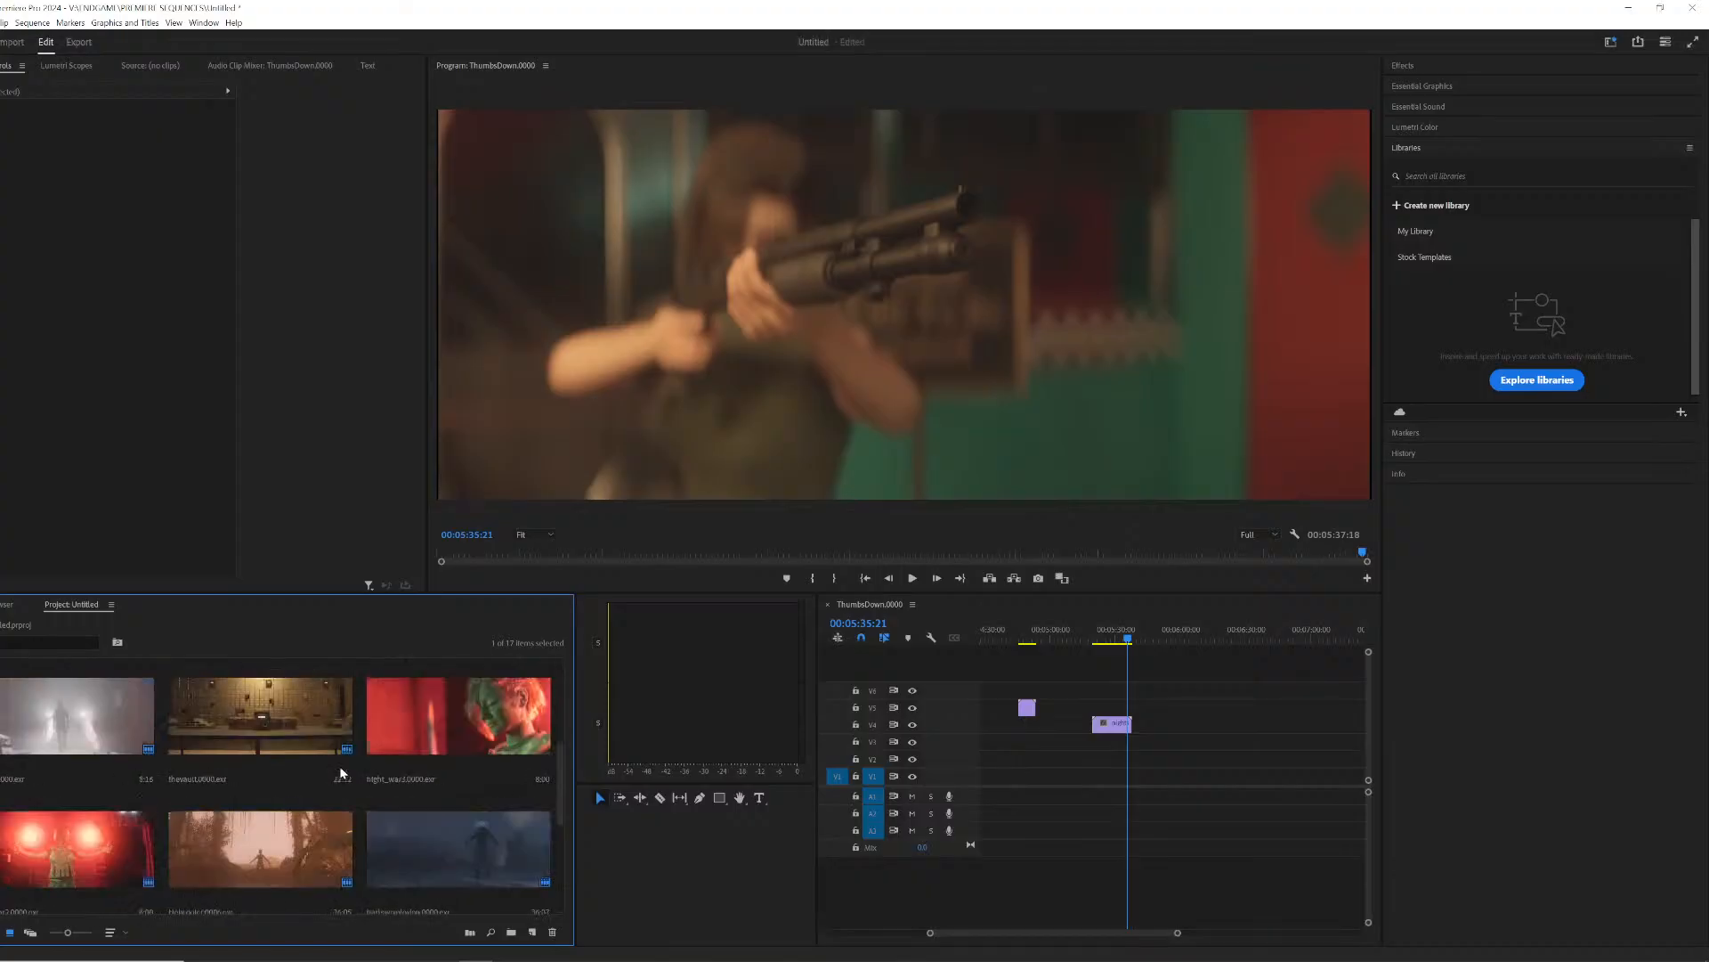
left_click_drag(312, 810, 1189, 693)
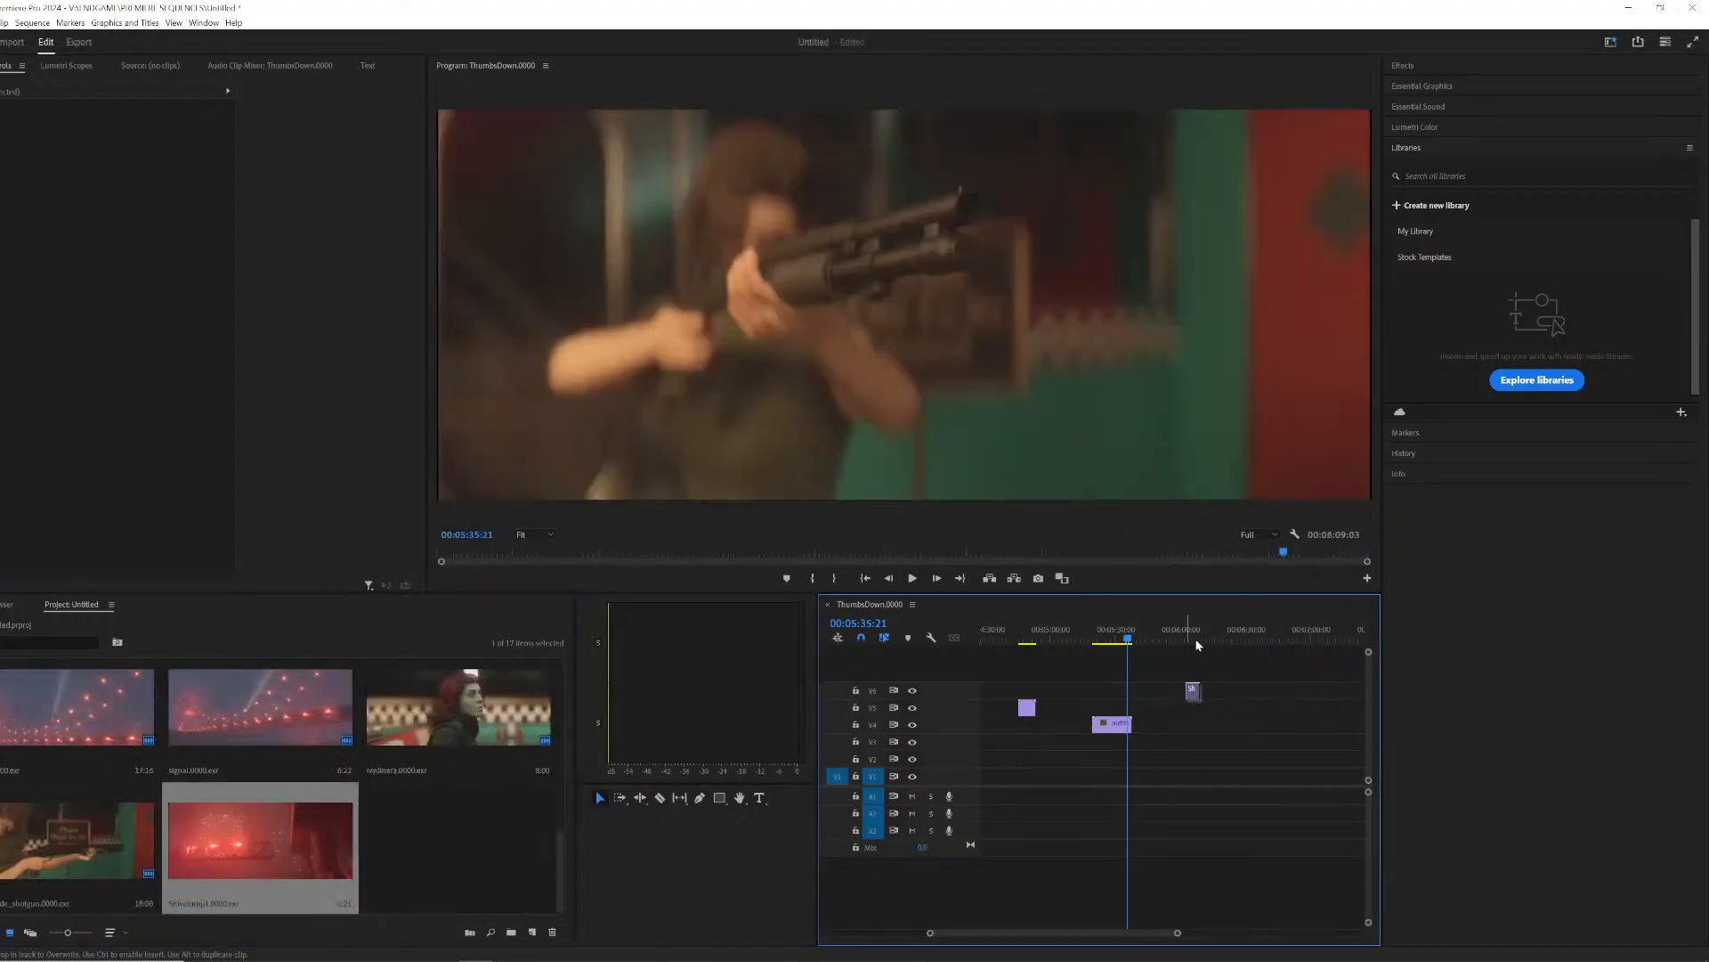
left_click(1199, 632)
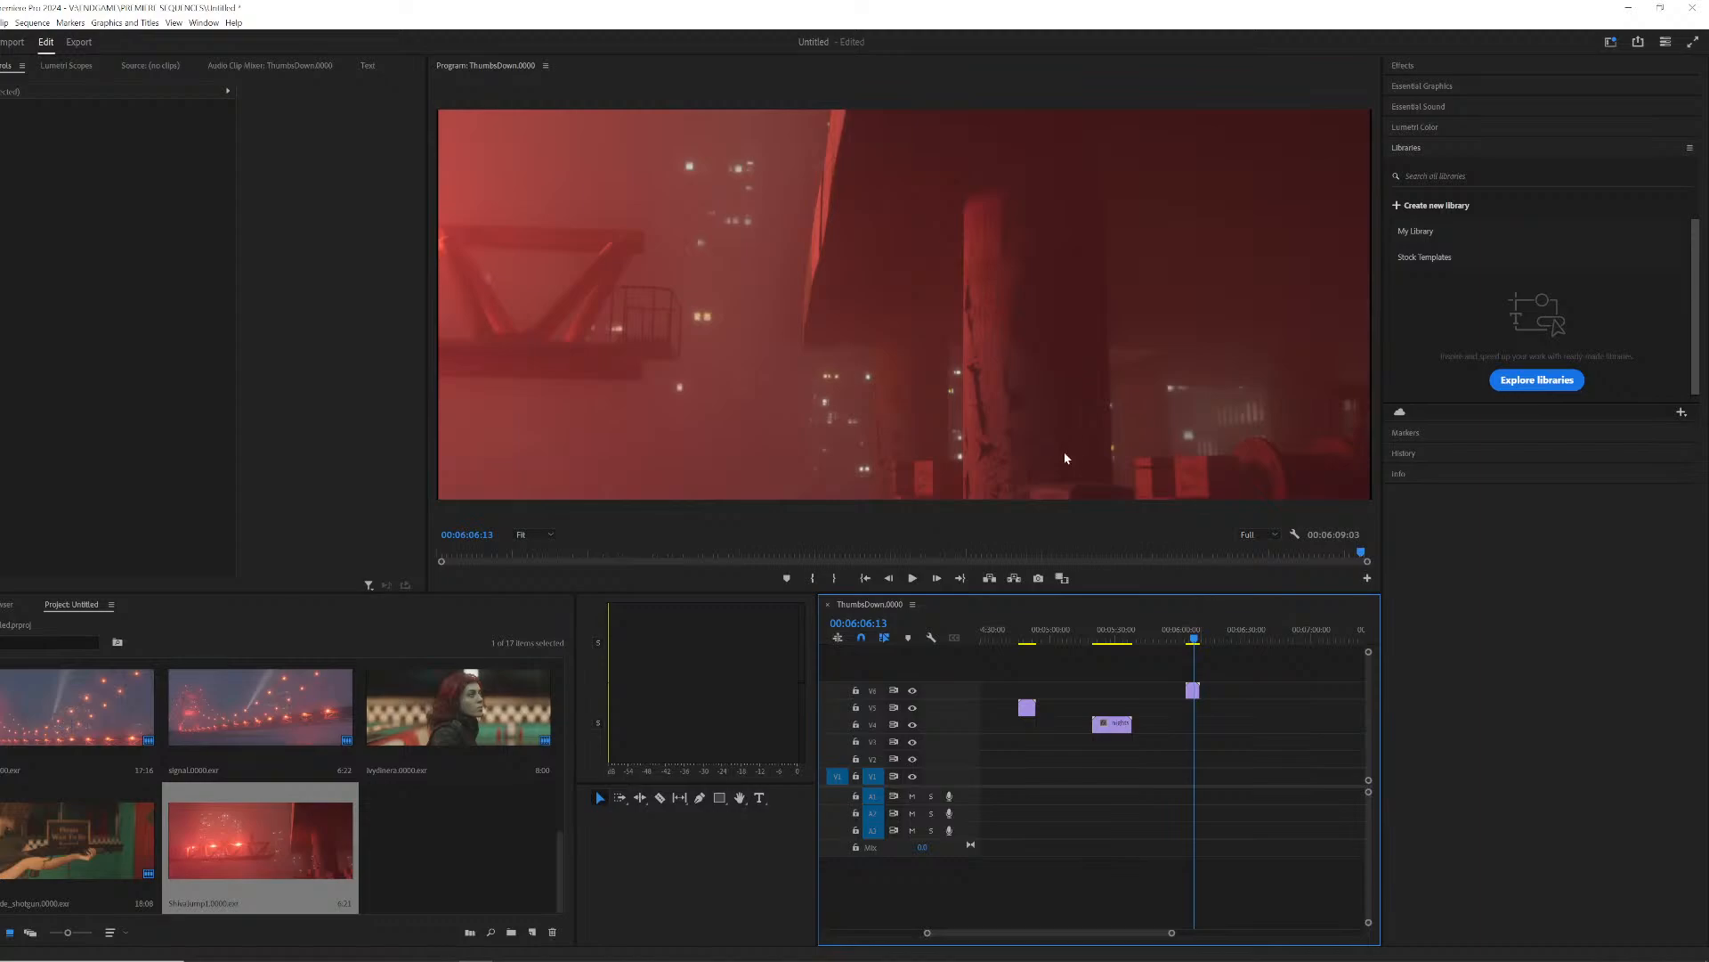
key("j")
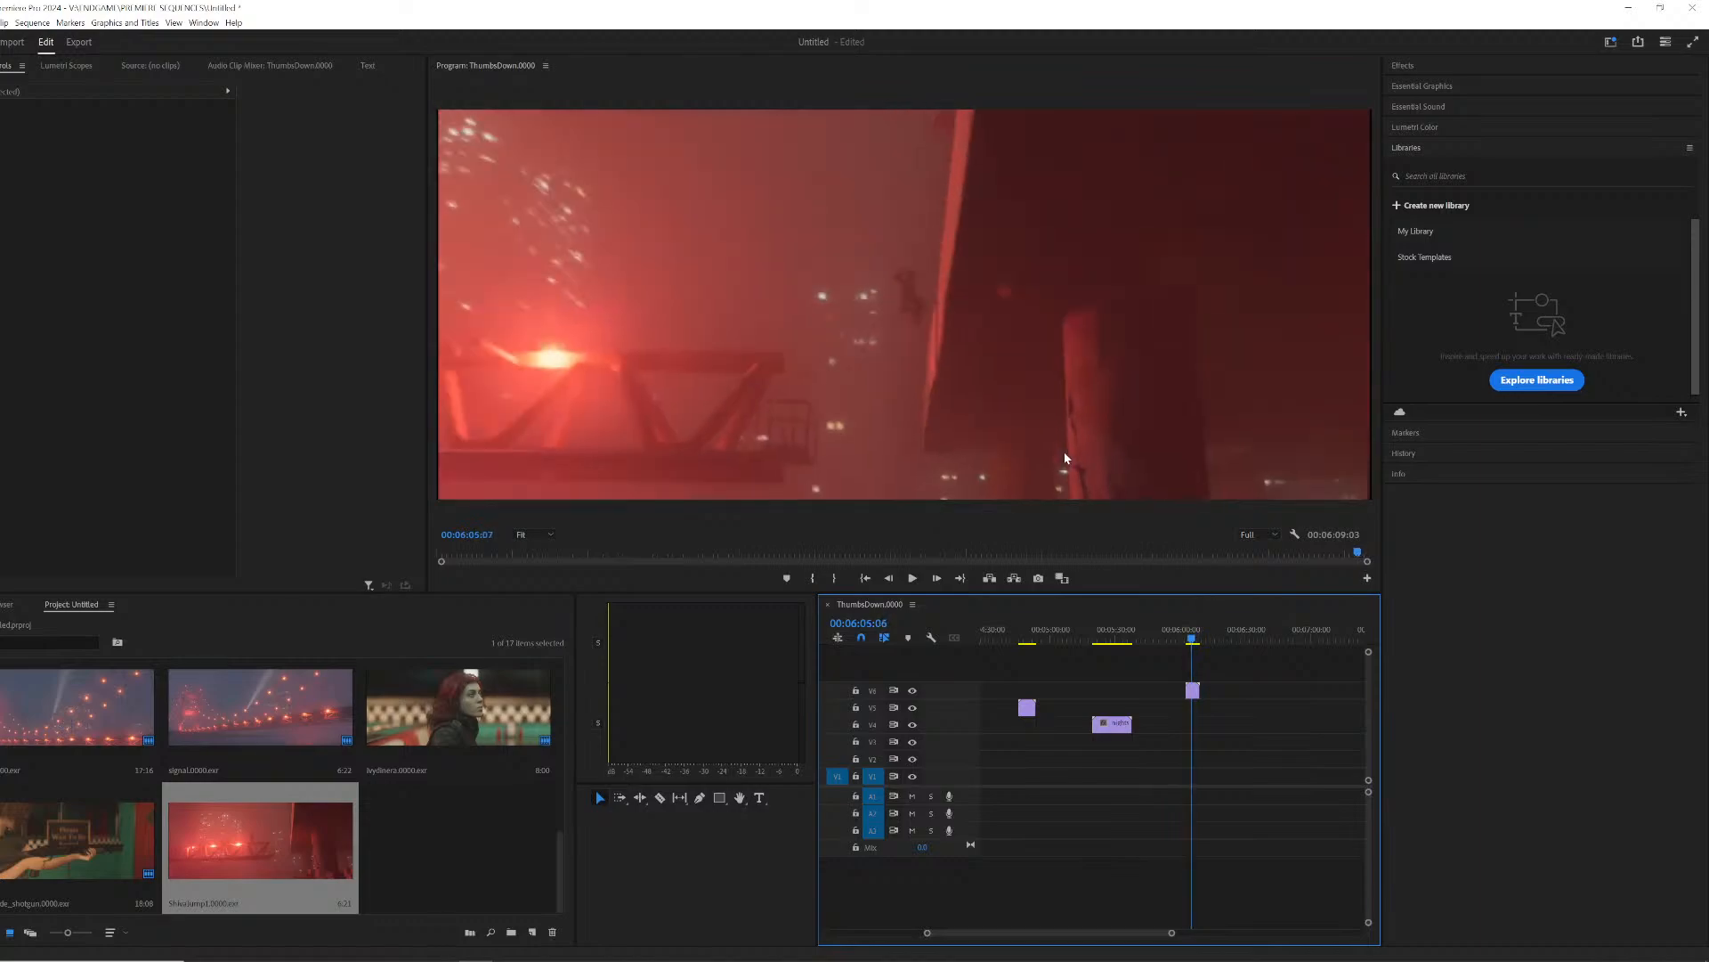
key("l")
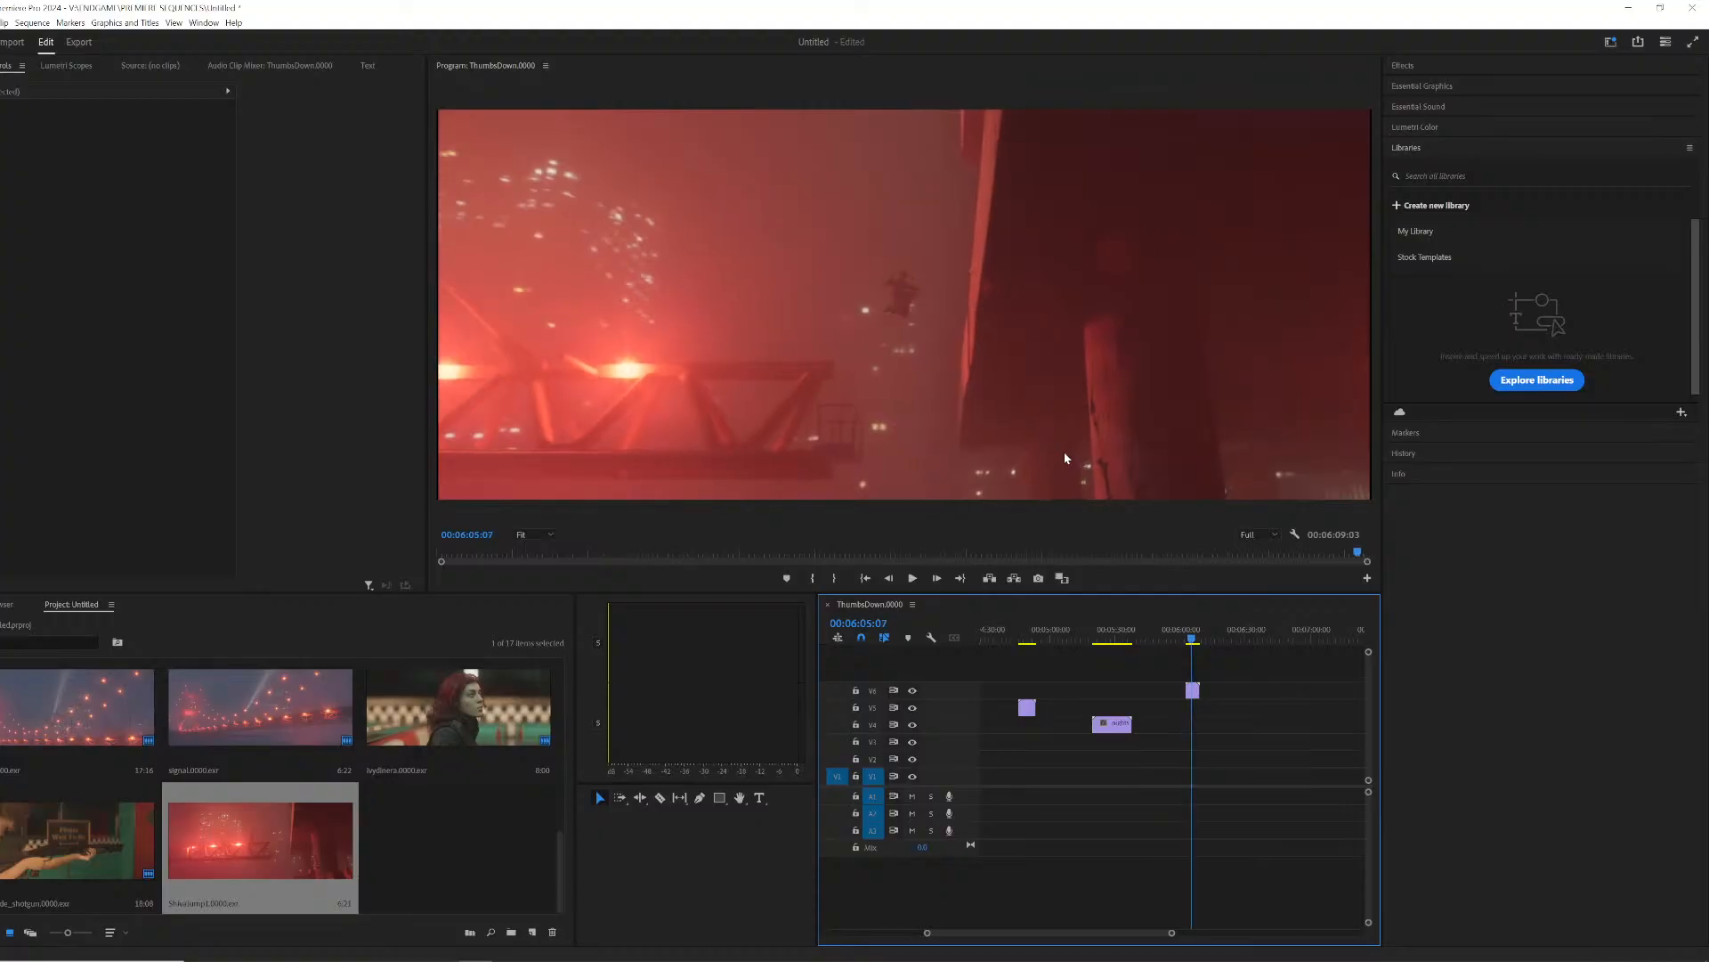
key("Right")
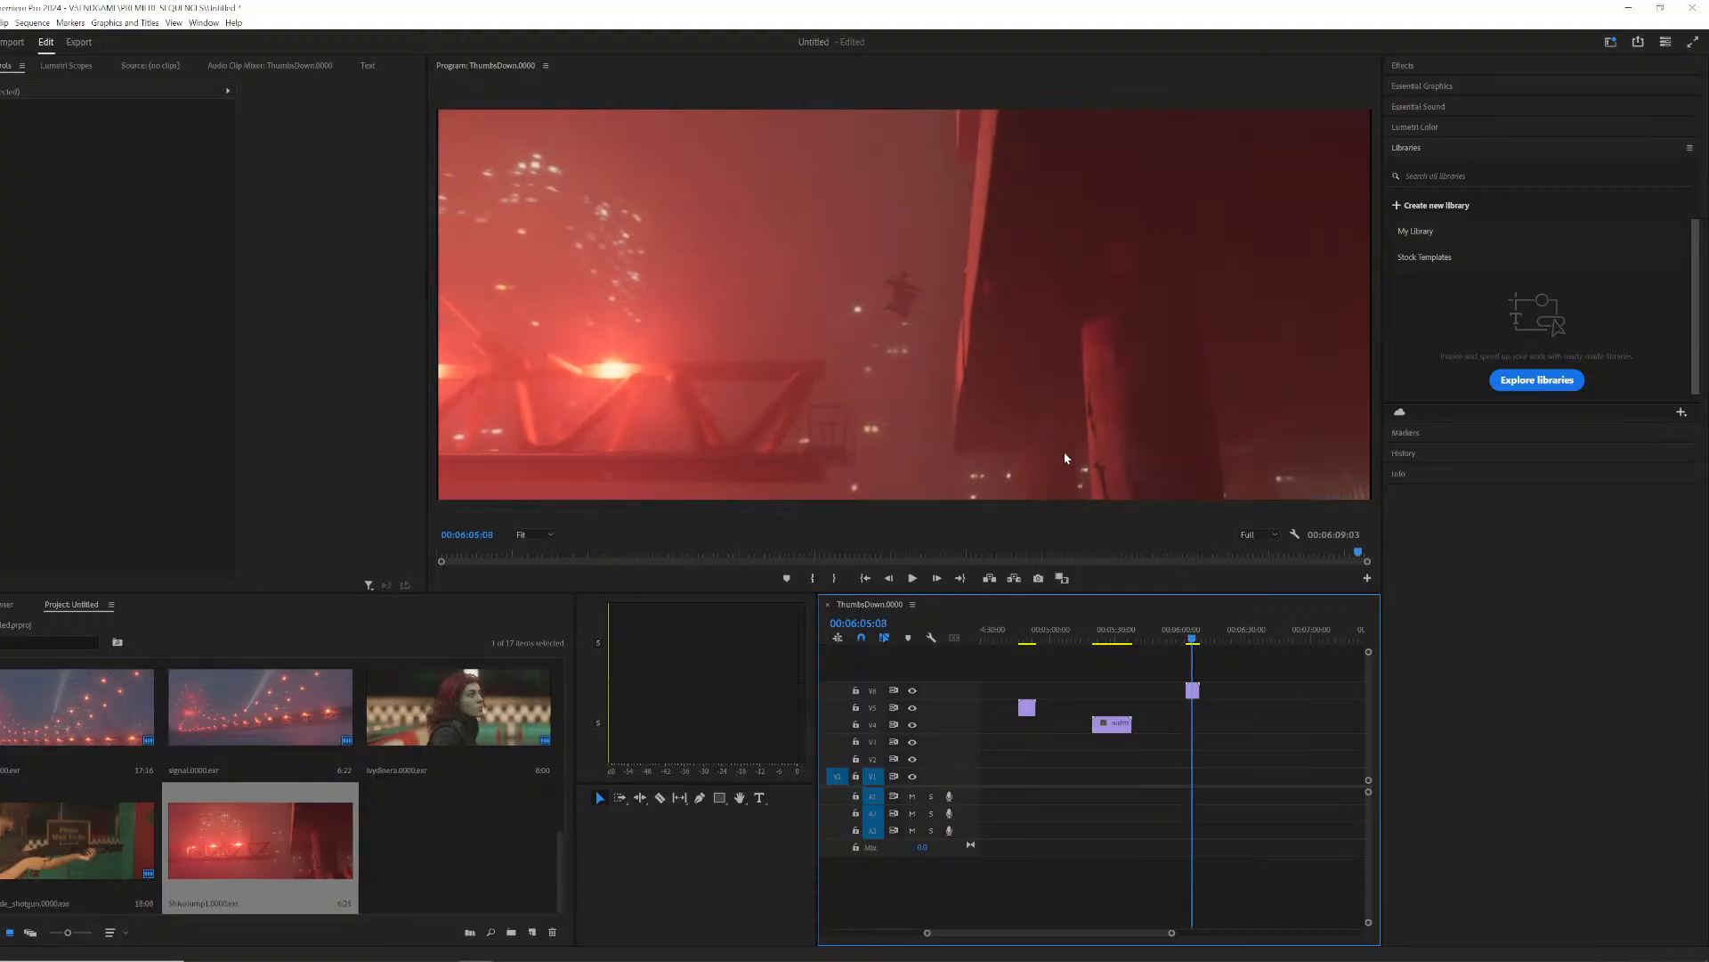
key("l")
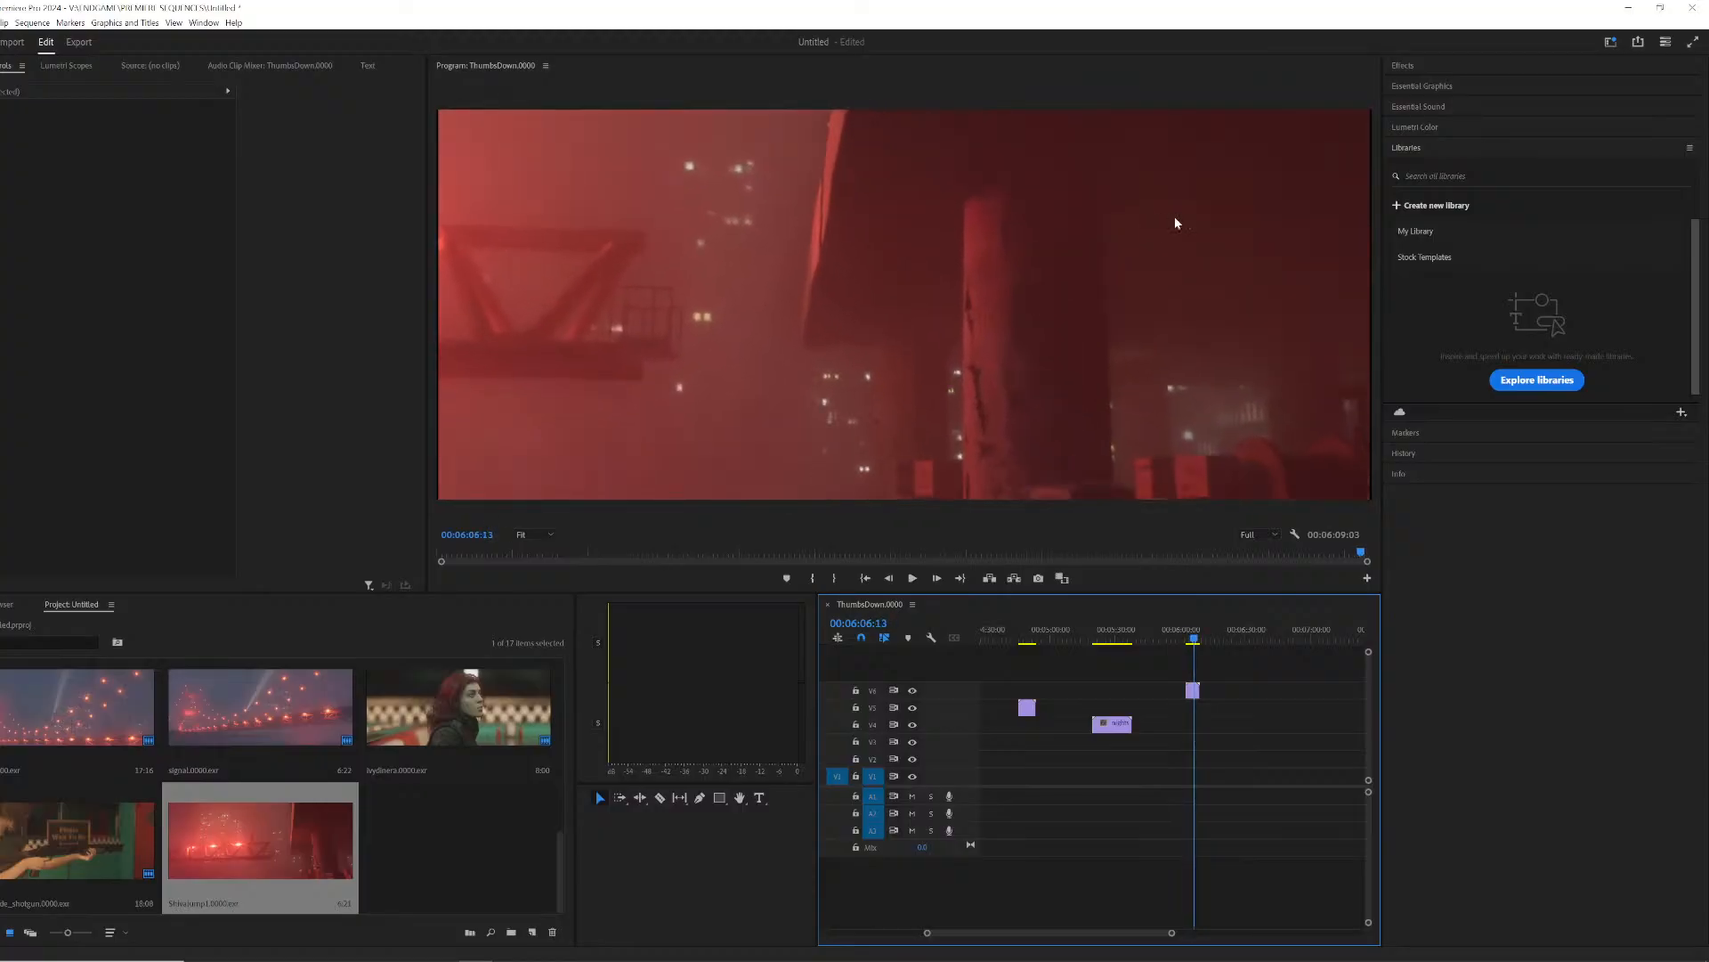
Step: Return to the sequence start, fit more of the timeline in view and play the vault shot from 00:01:13:02
left_click_drag(1133, 633, 828, 646)
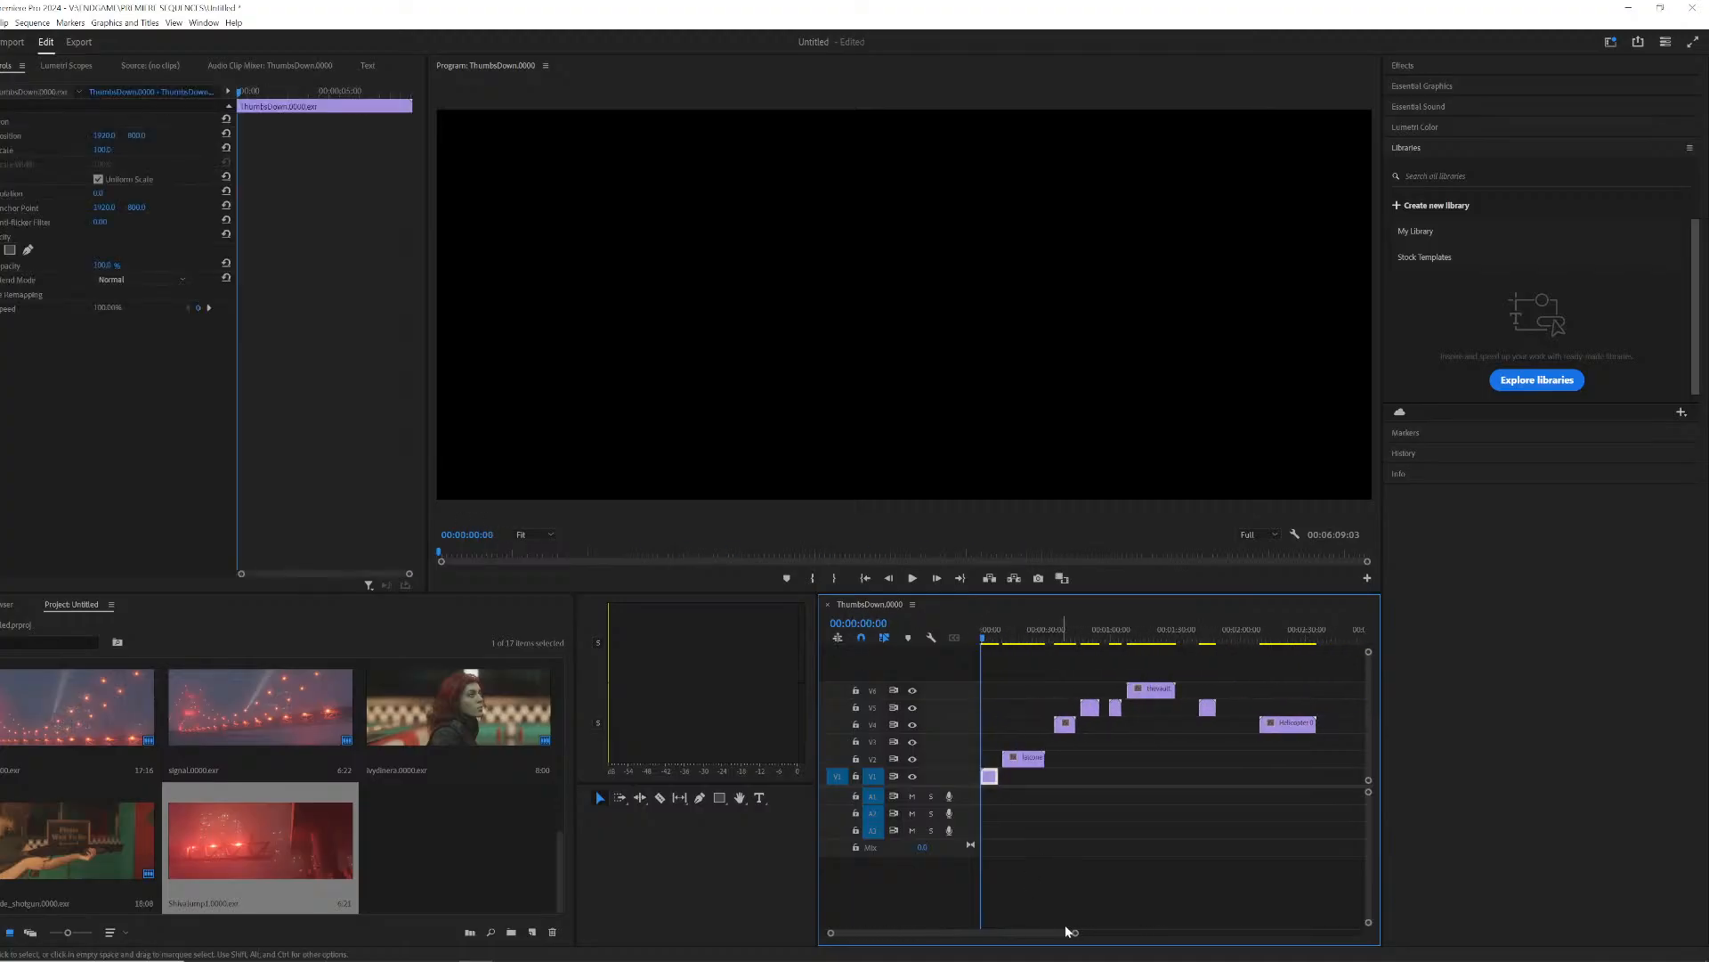
left_click_drag(1077, 932, 1190, 933)
mouse_move(1020, 630)
left_mouse_down()
mouse_move(1077, 639)
mouse_move(1049, 642)
left_mouse_up()
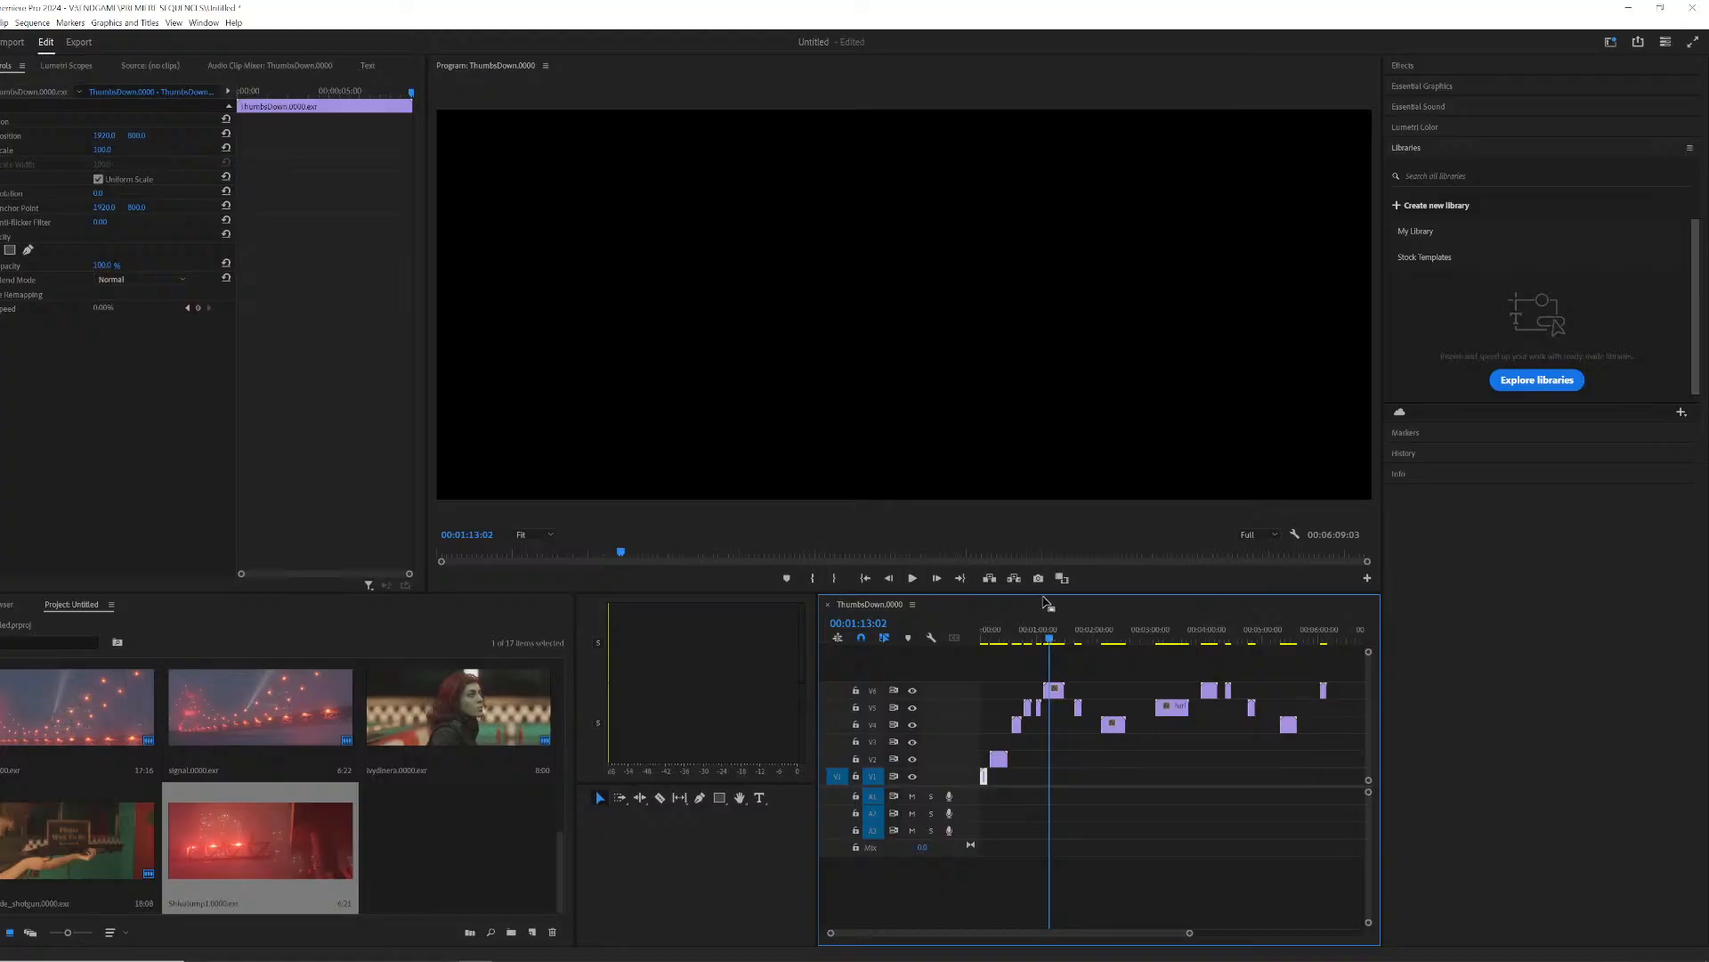
key("space")
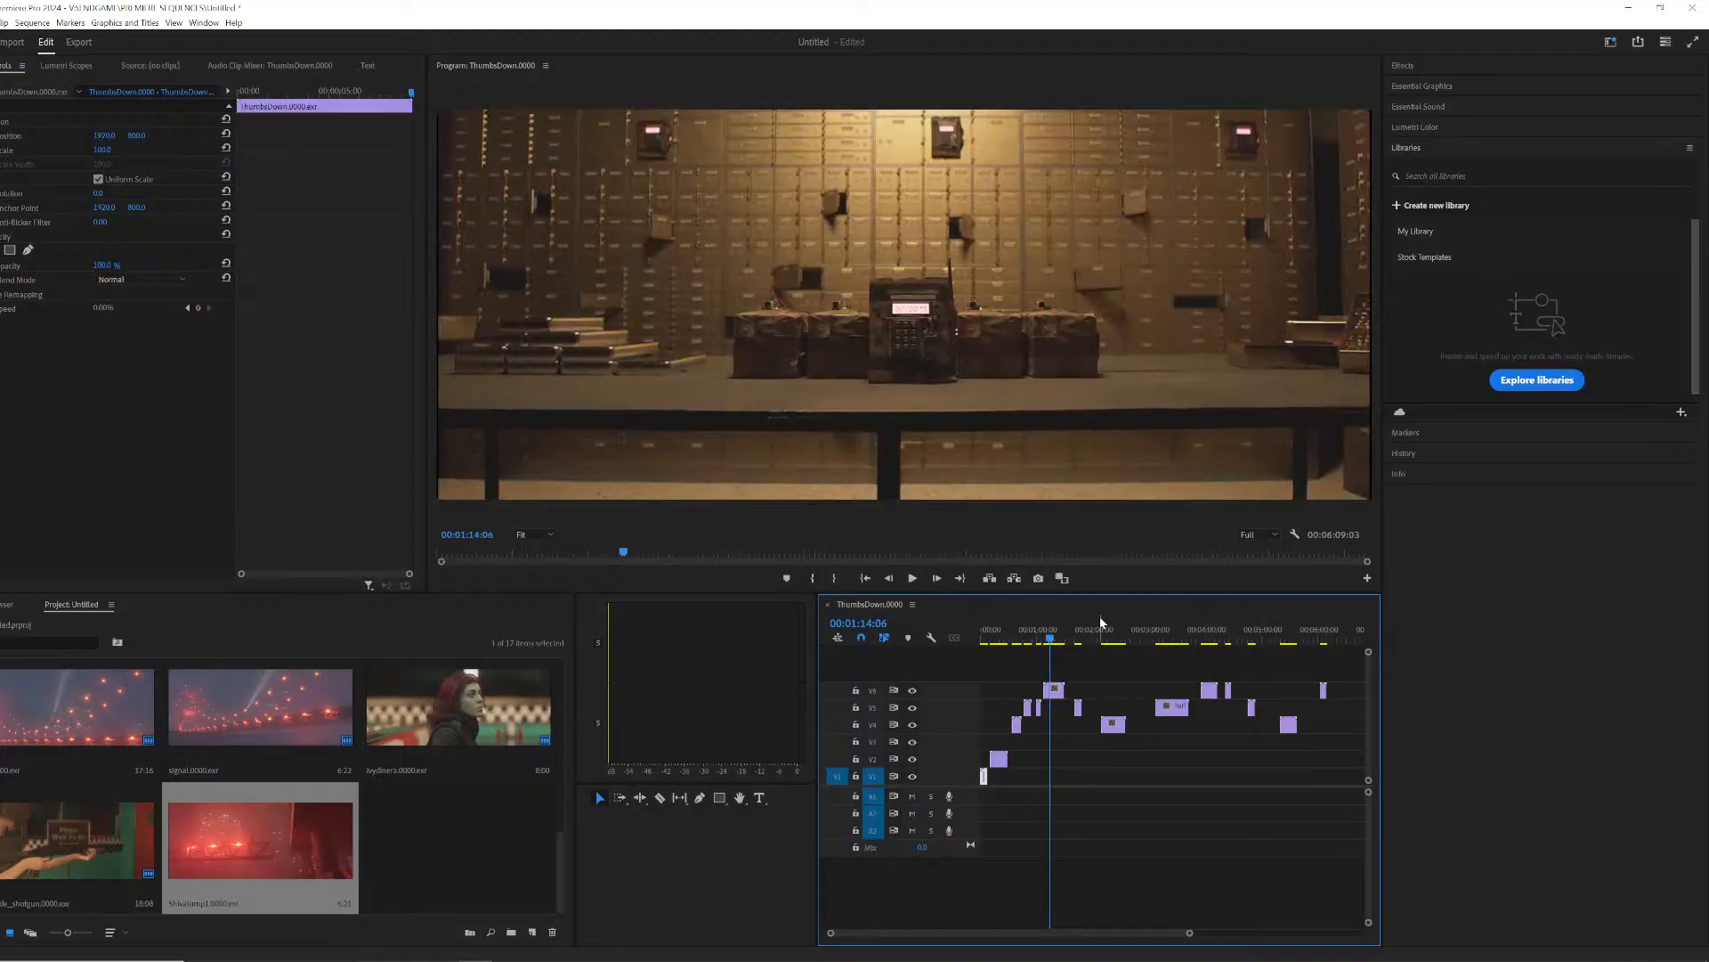
Step: Scrub through the arranged clips to the ivydinera shot at 00:04:53:02, then play the shotgun shot from 00:05:34:17
left_click_drag(1106, 634, 1256, 614)
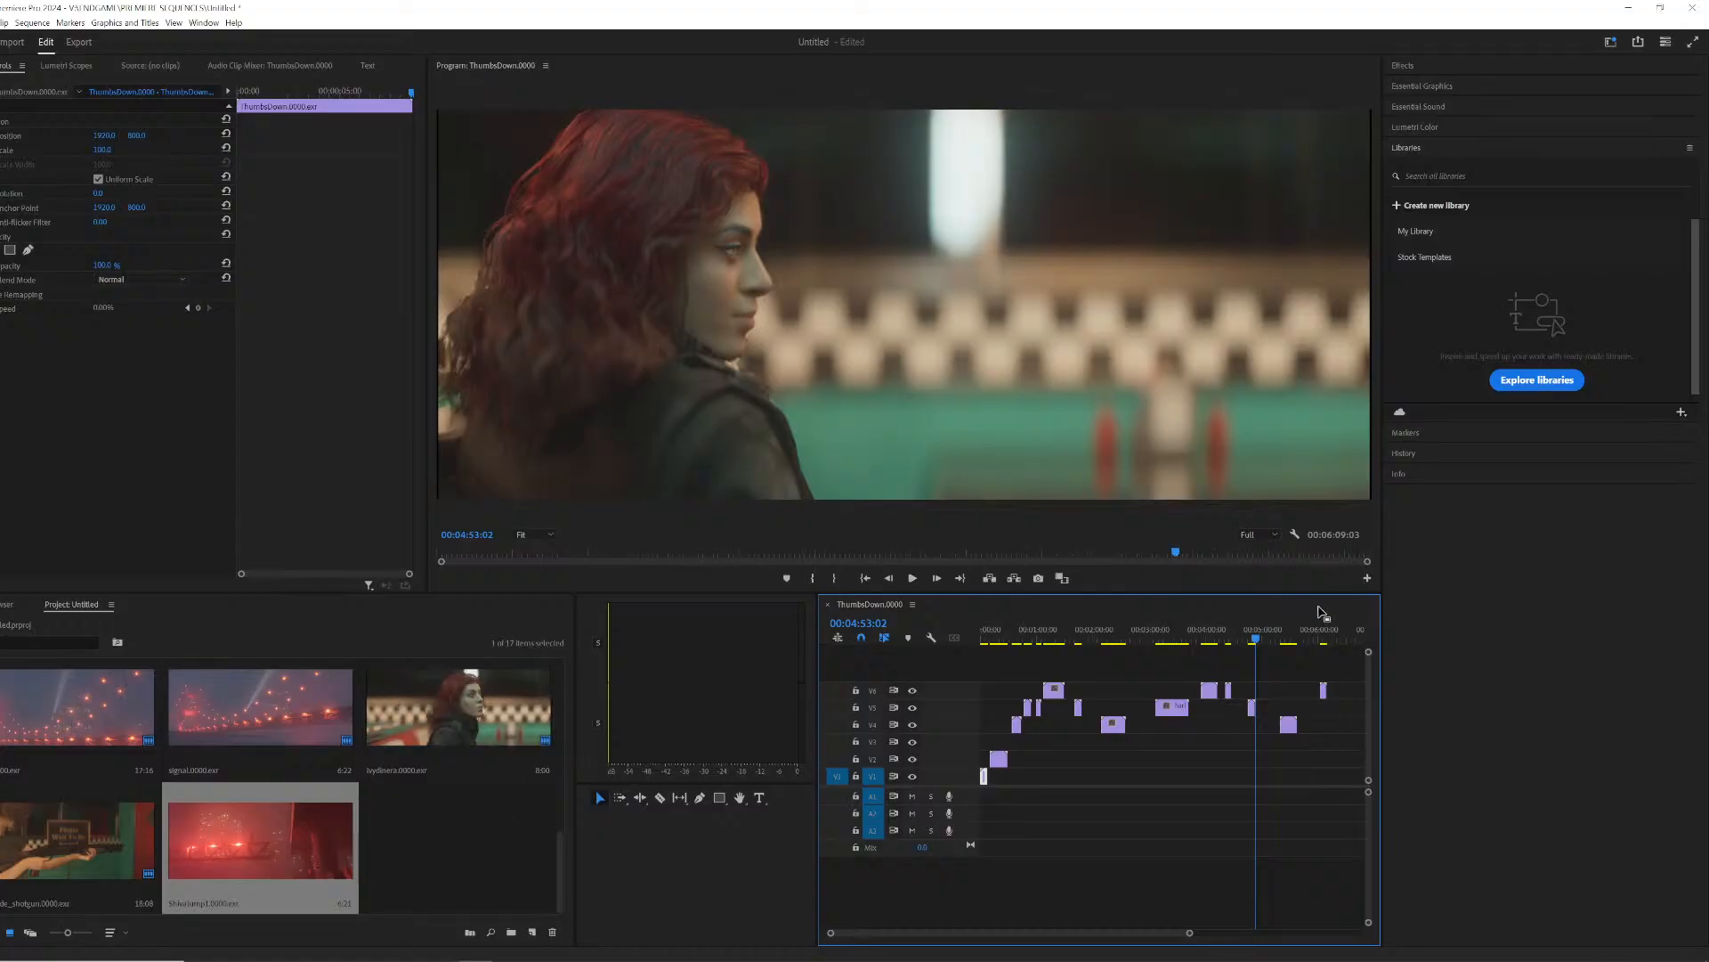
left_click(1285, 618)
left_click(1295, 630)
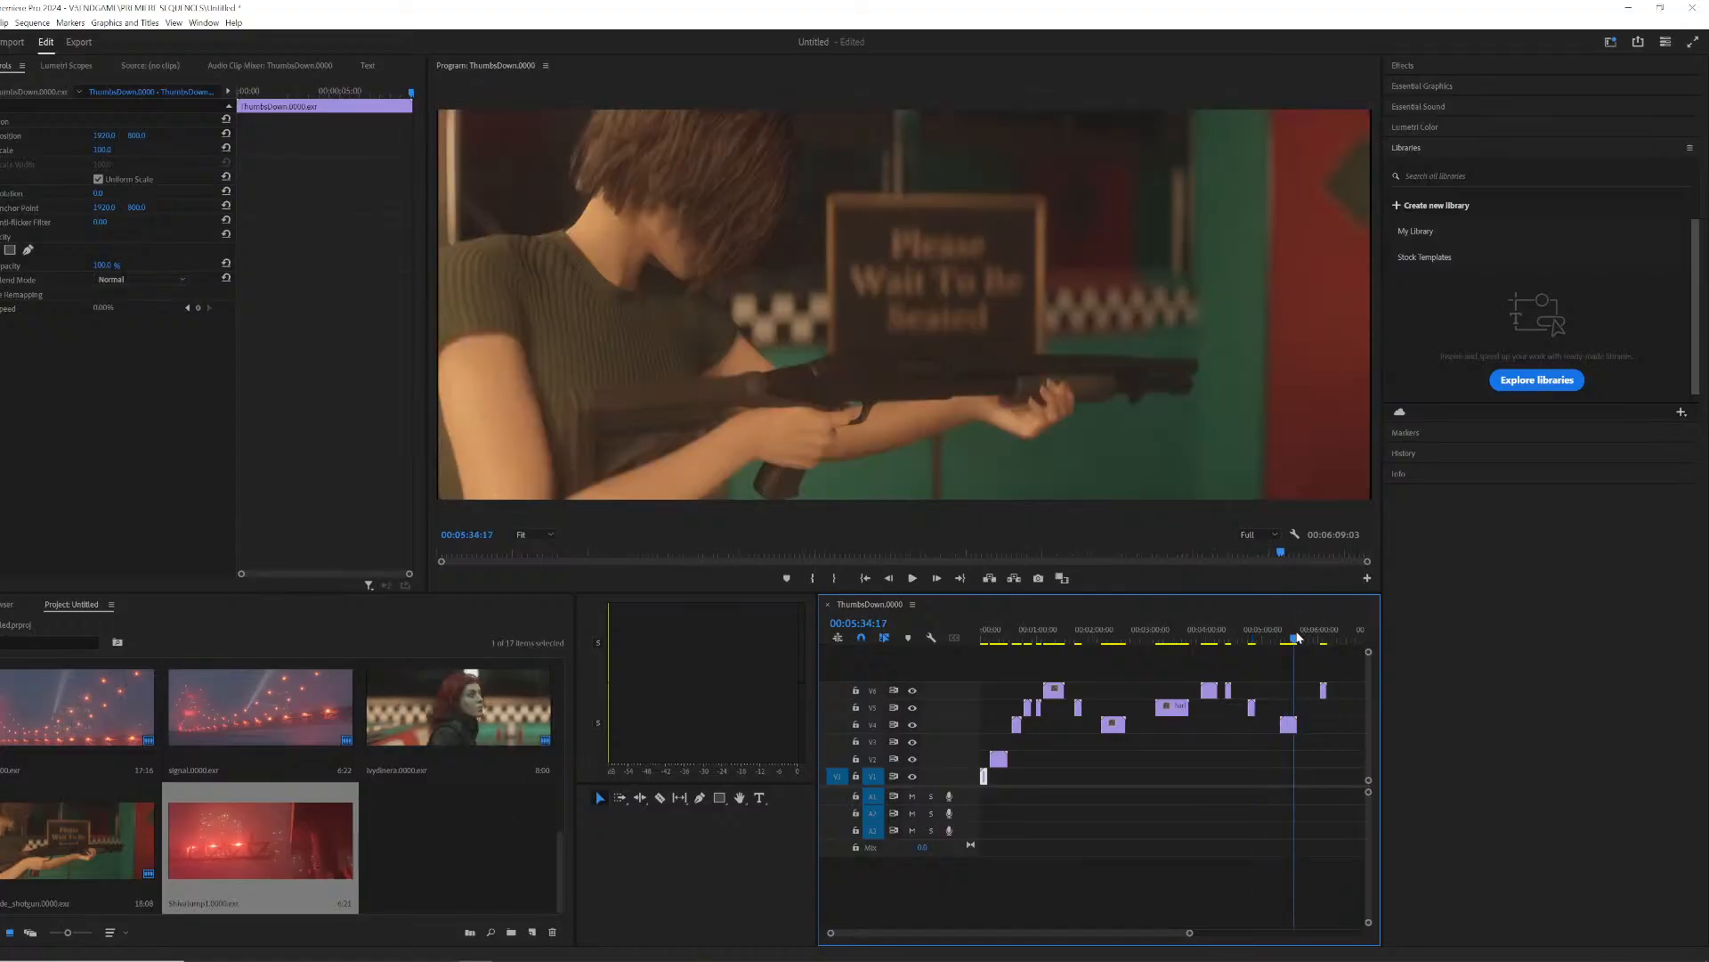
key("space")
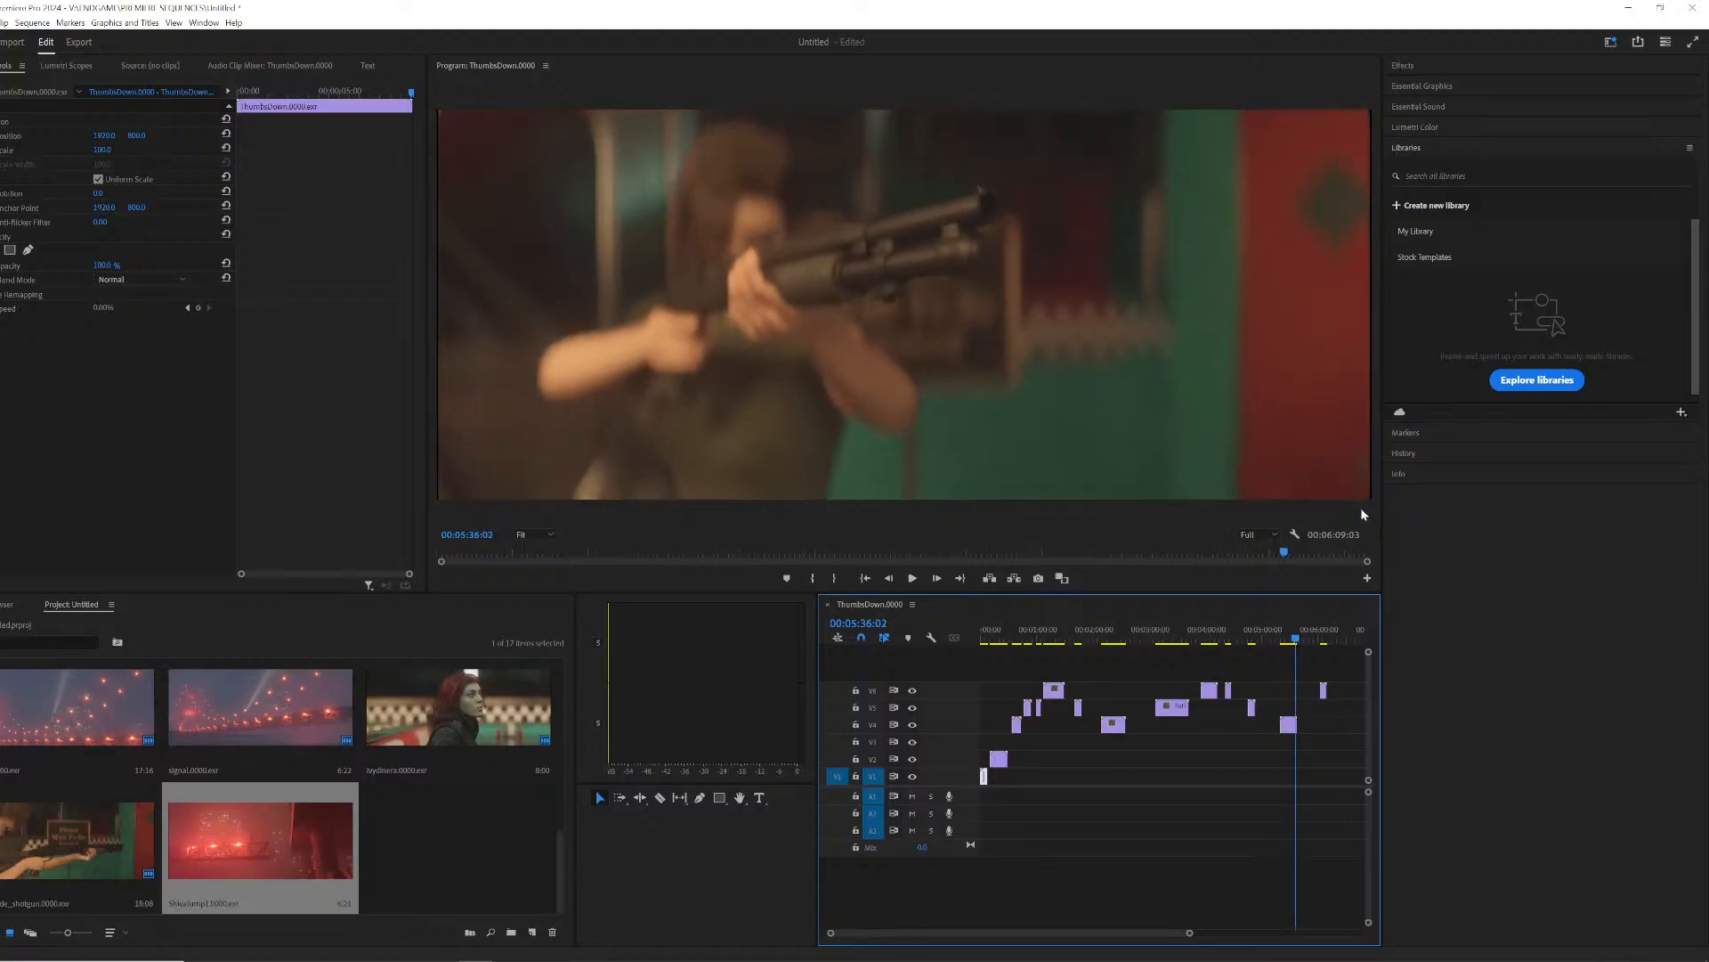
Step: Scrub back to the jungle silhouette clip, play it from 00:02:25:10 and leave the playhead at 00:02:22:12
left_click(1185, 627)
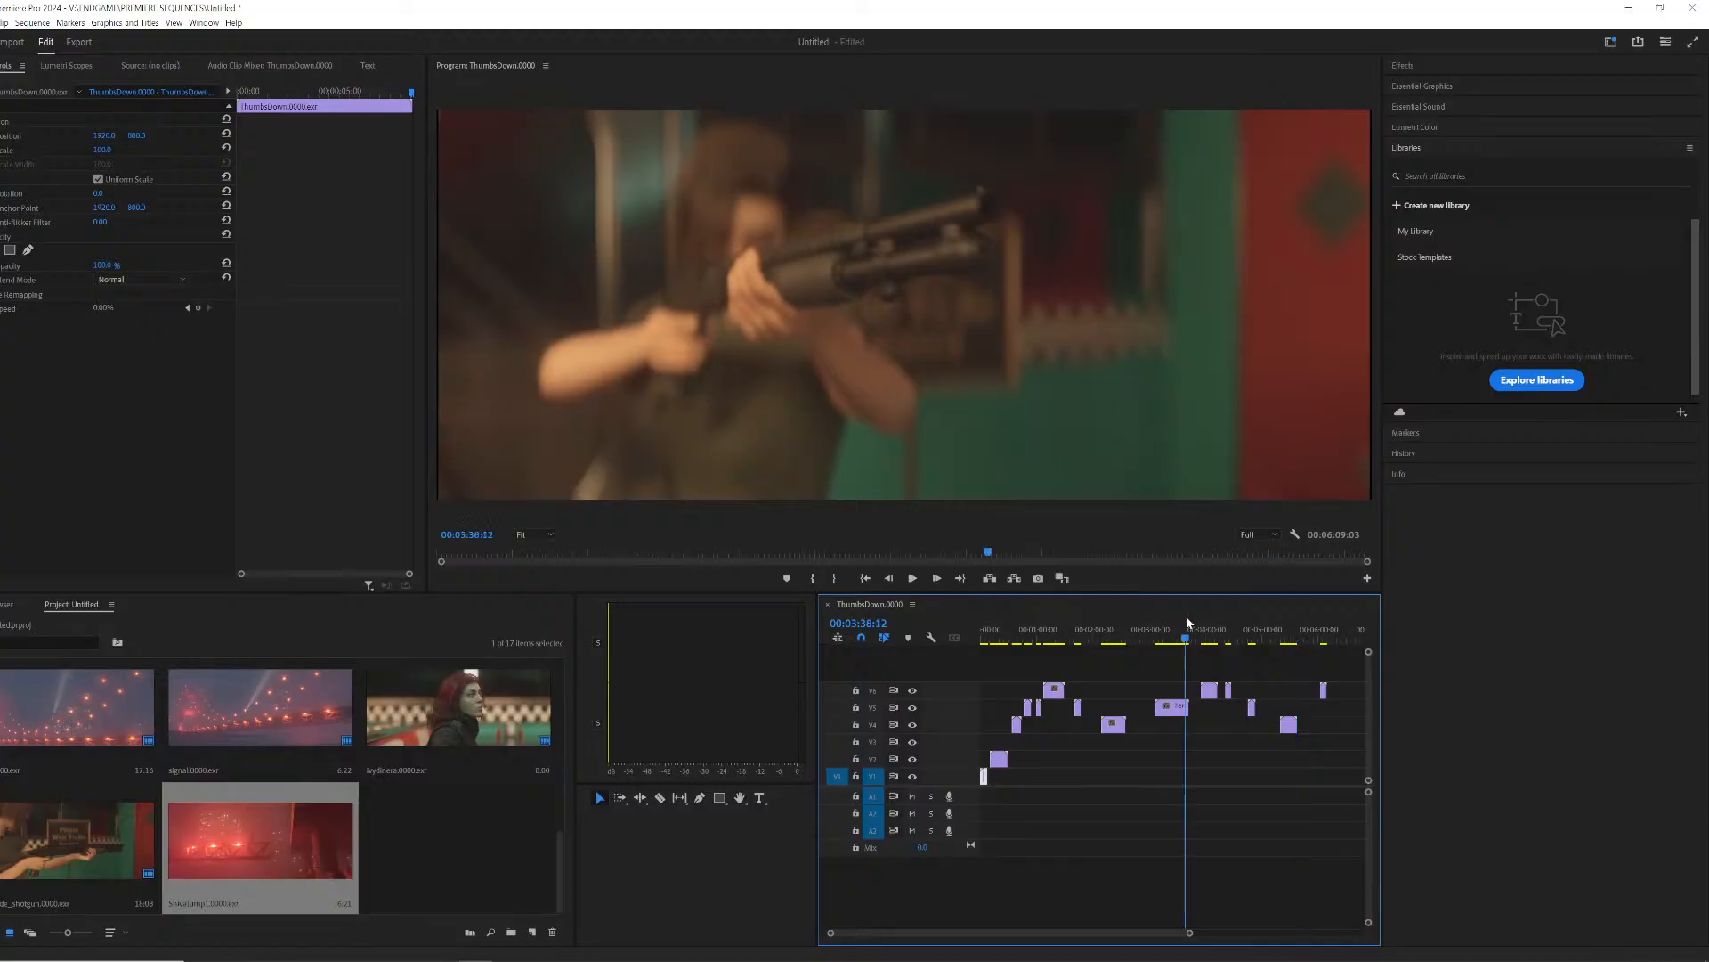
left_click_drag(1172, 617, 1117, 612)
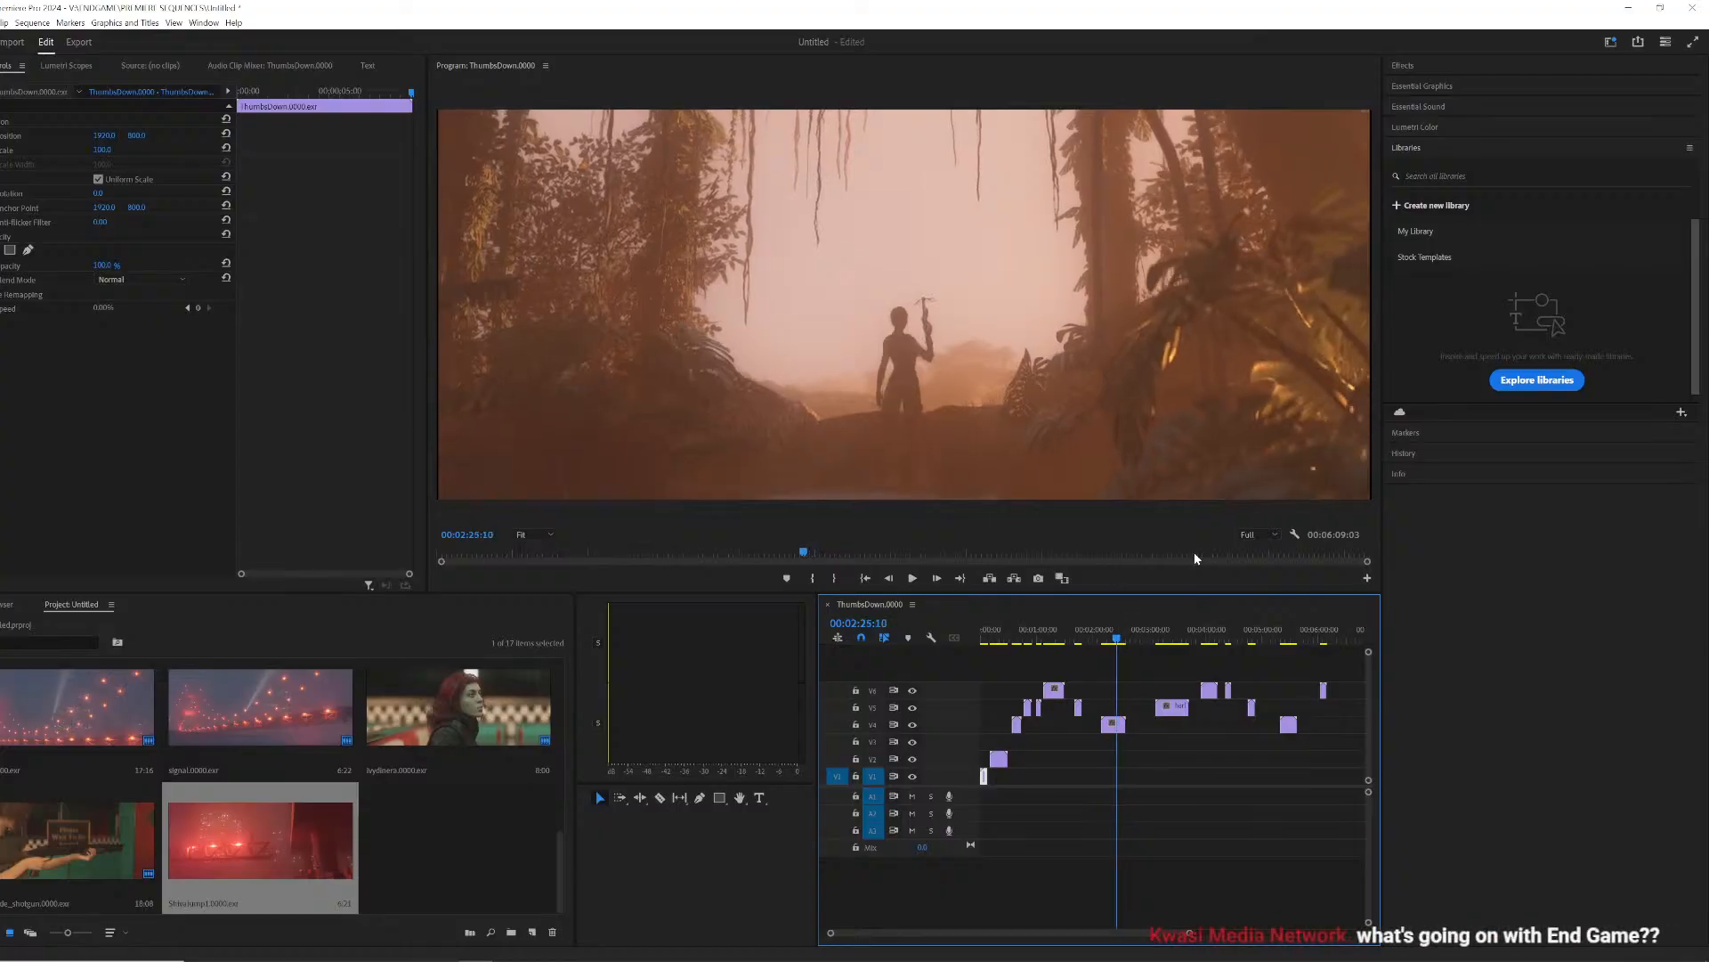
key("space")
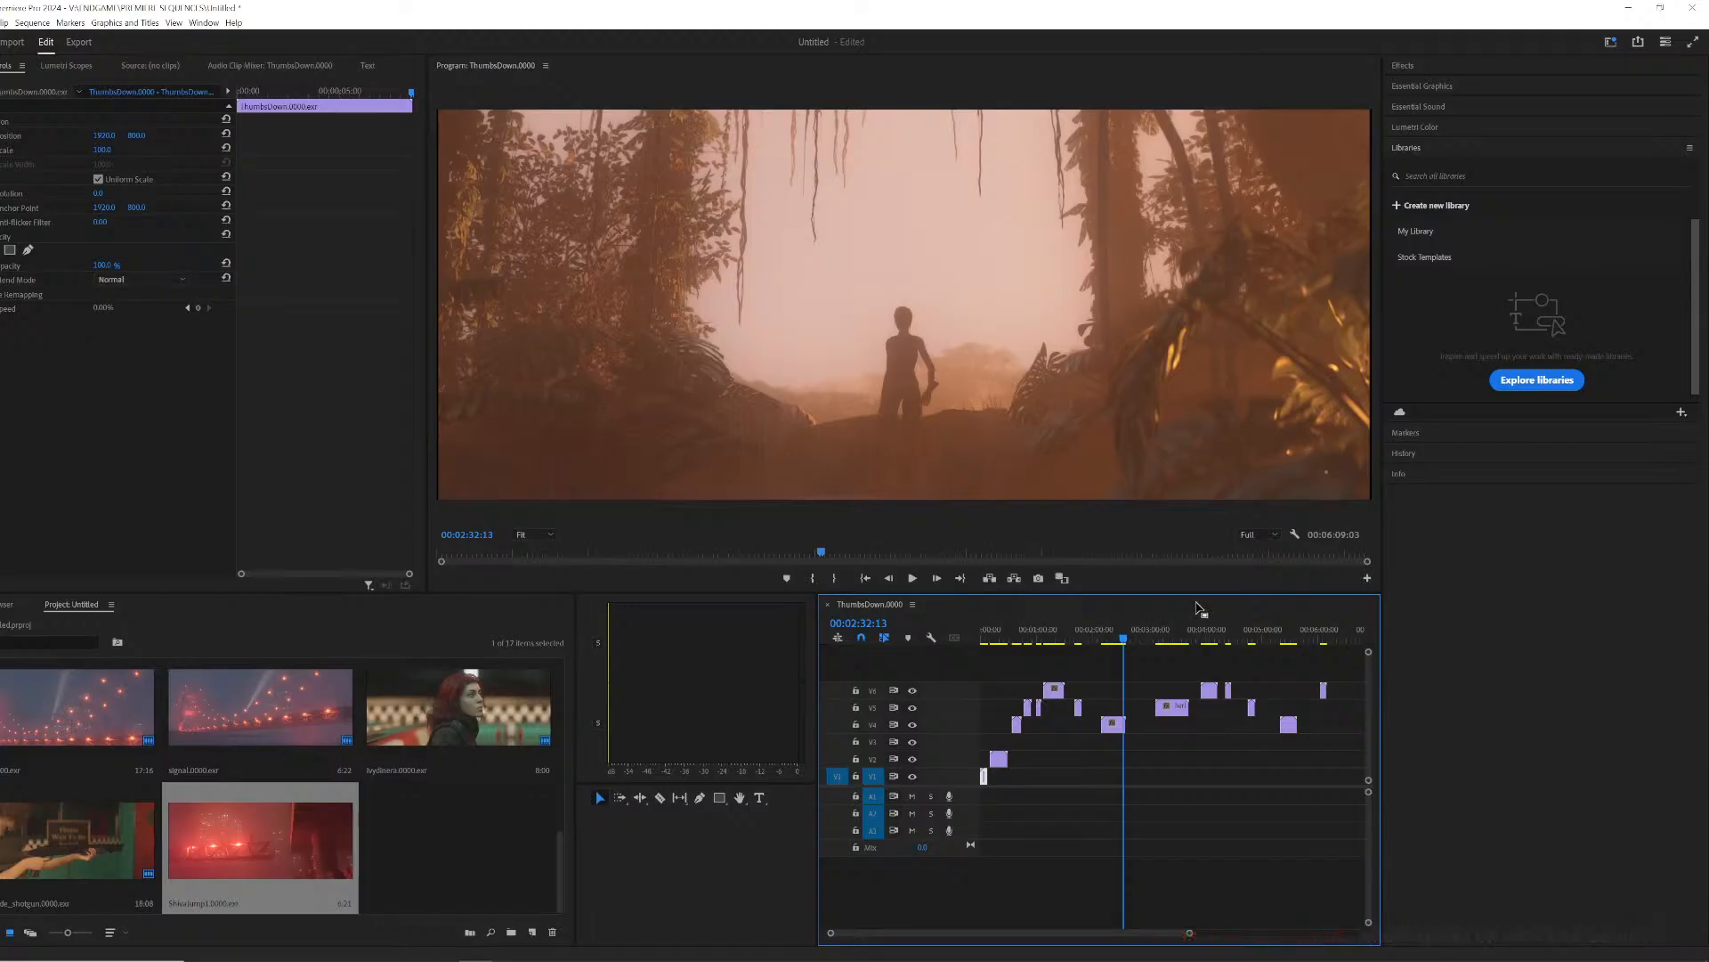
left_click_drag(1107, 631, 1115, 627)
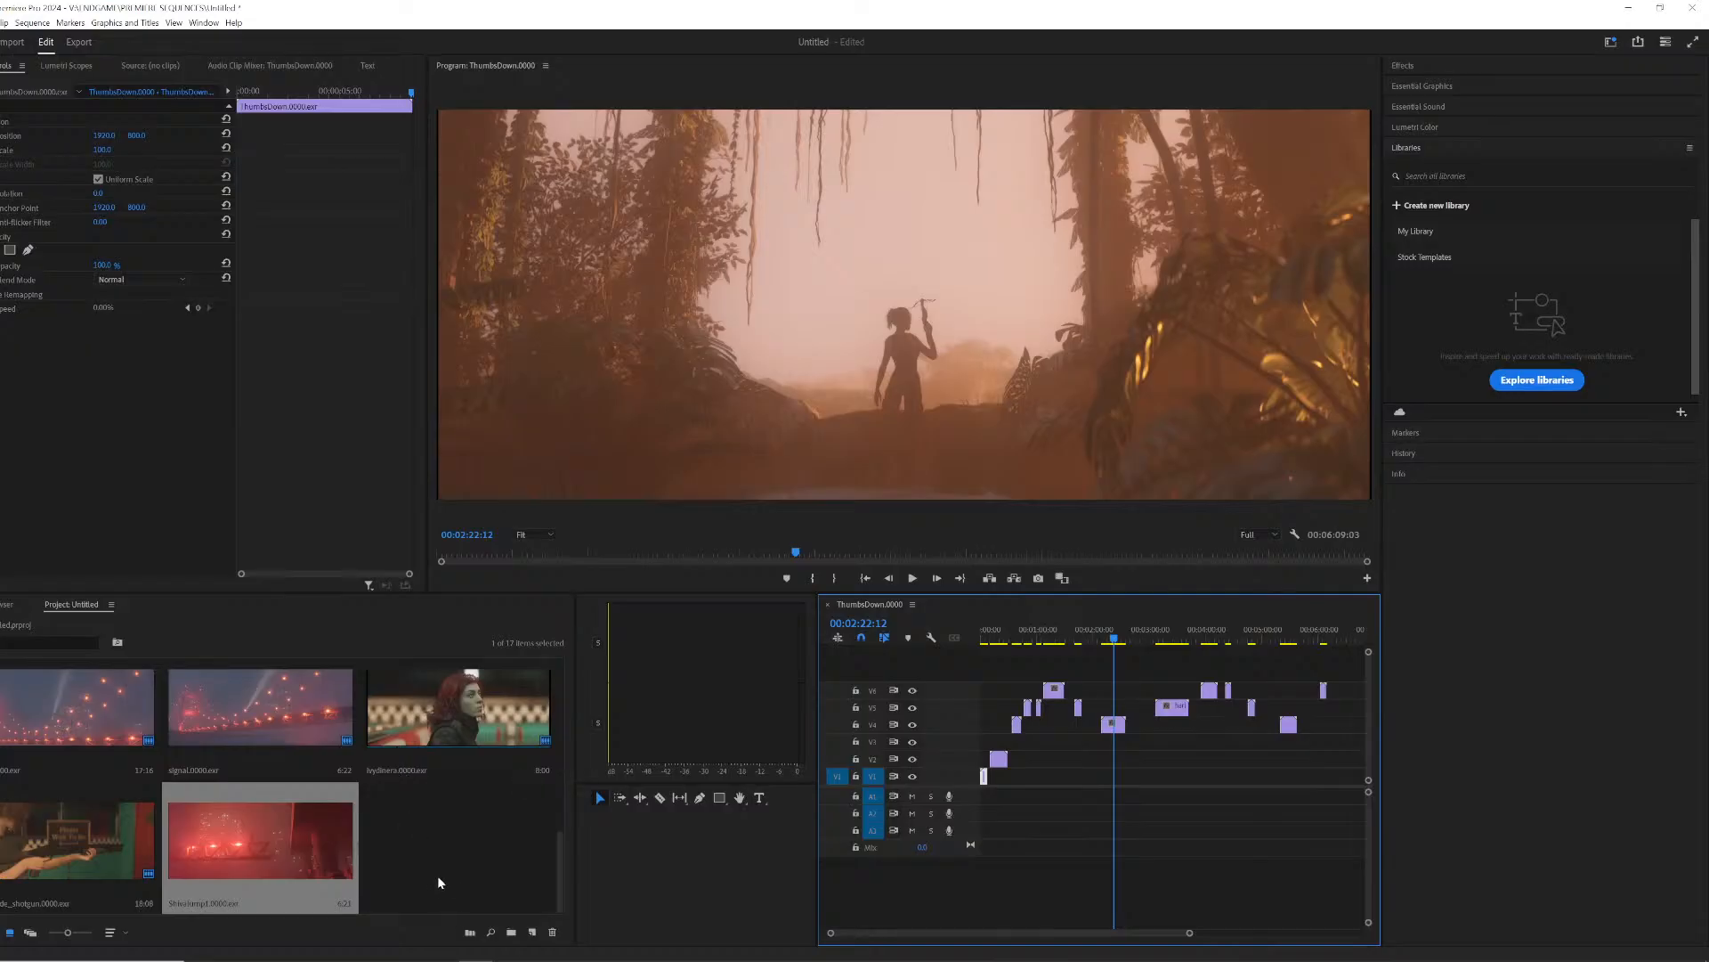
Step: Look through the imported clip thumbnails in the project to review which renders have been brought in
scroll(429, 825, "up", 5)
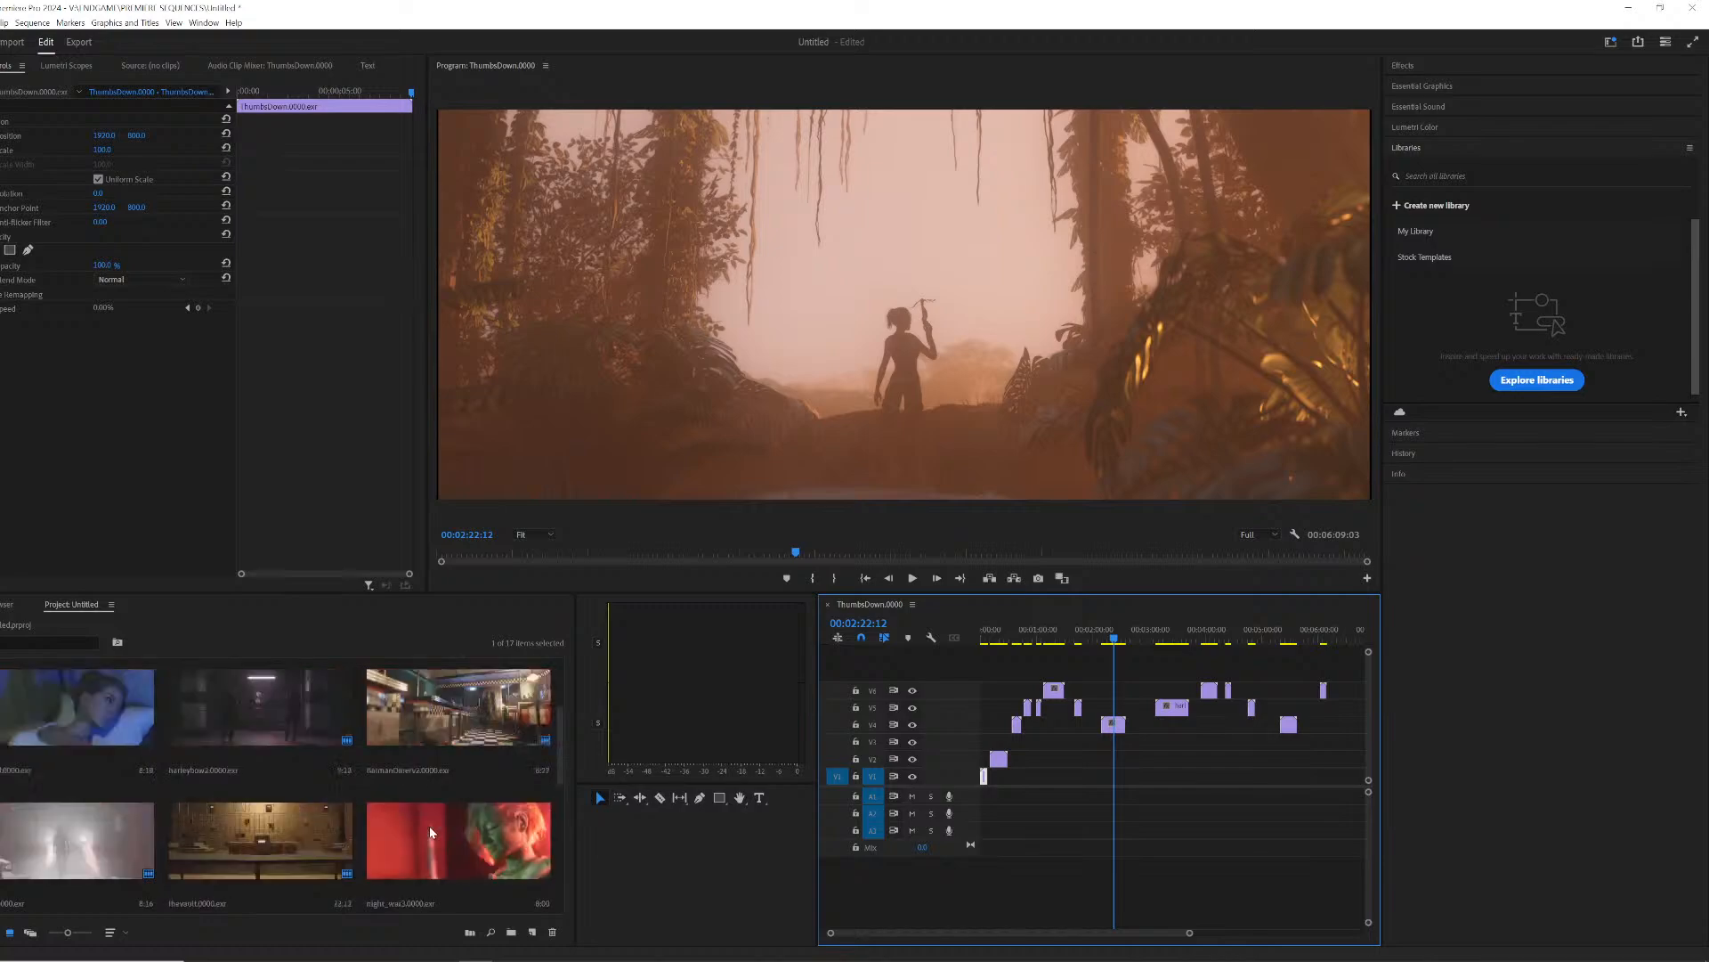
scroll(420, 810, "down", 2)
scroll(419, 804, "up", 1)
scroll(223, 833, "down", 3)
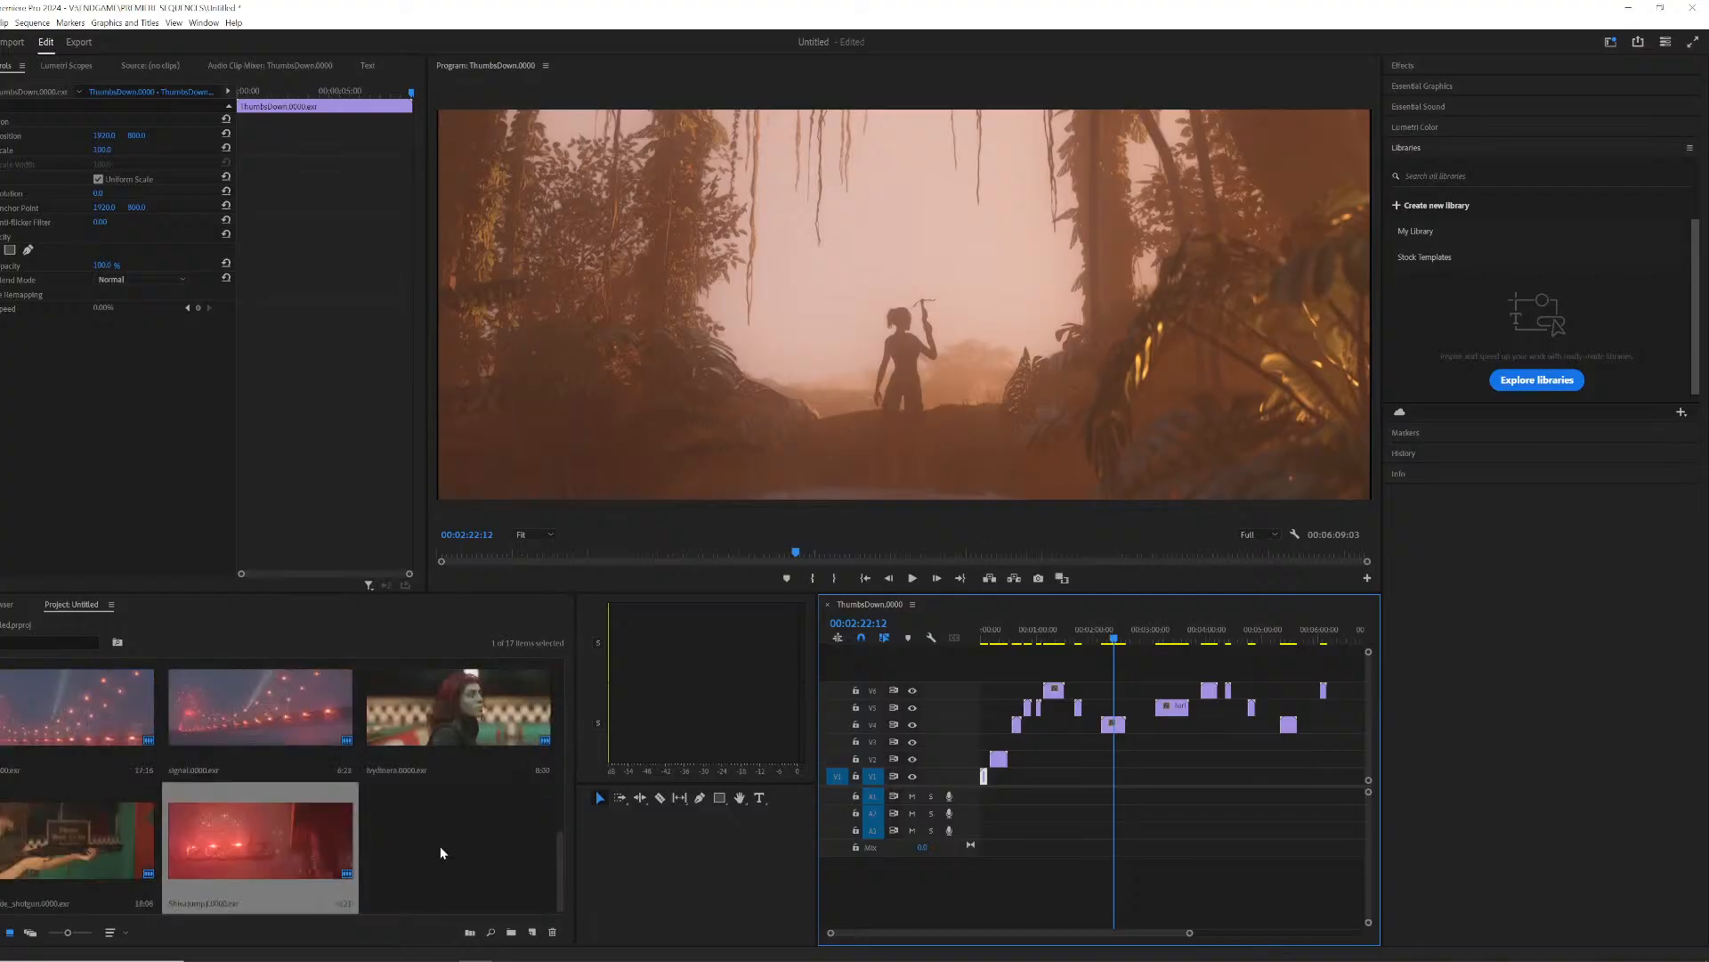
scroll(440, 846, "up", 5)
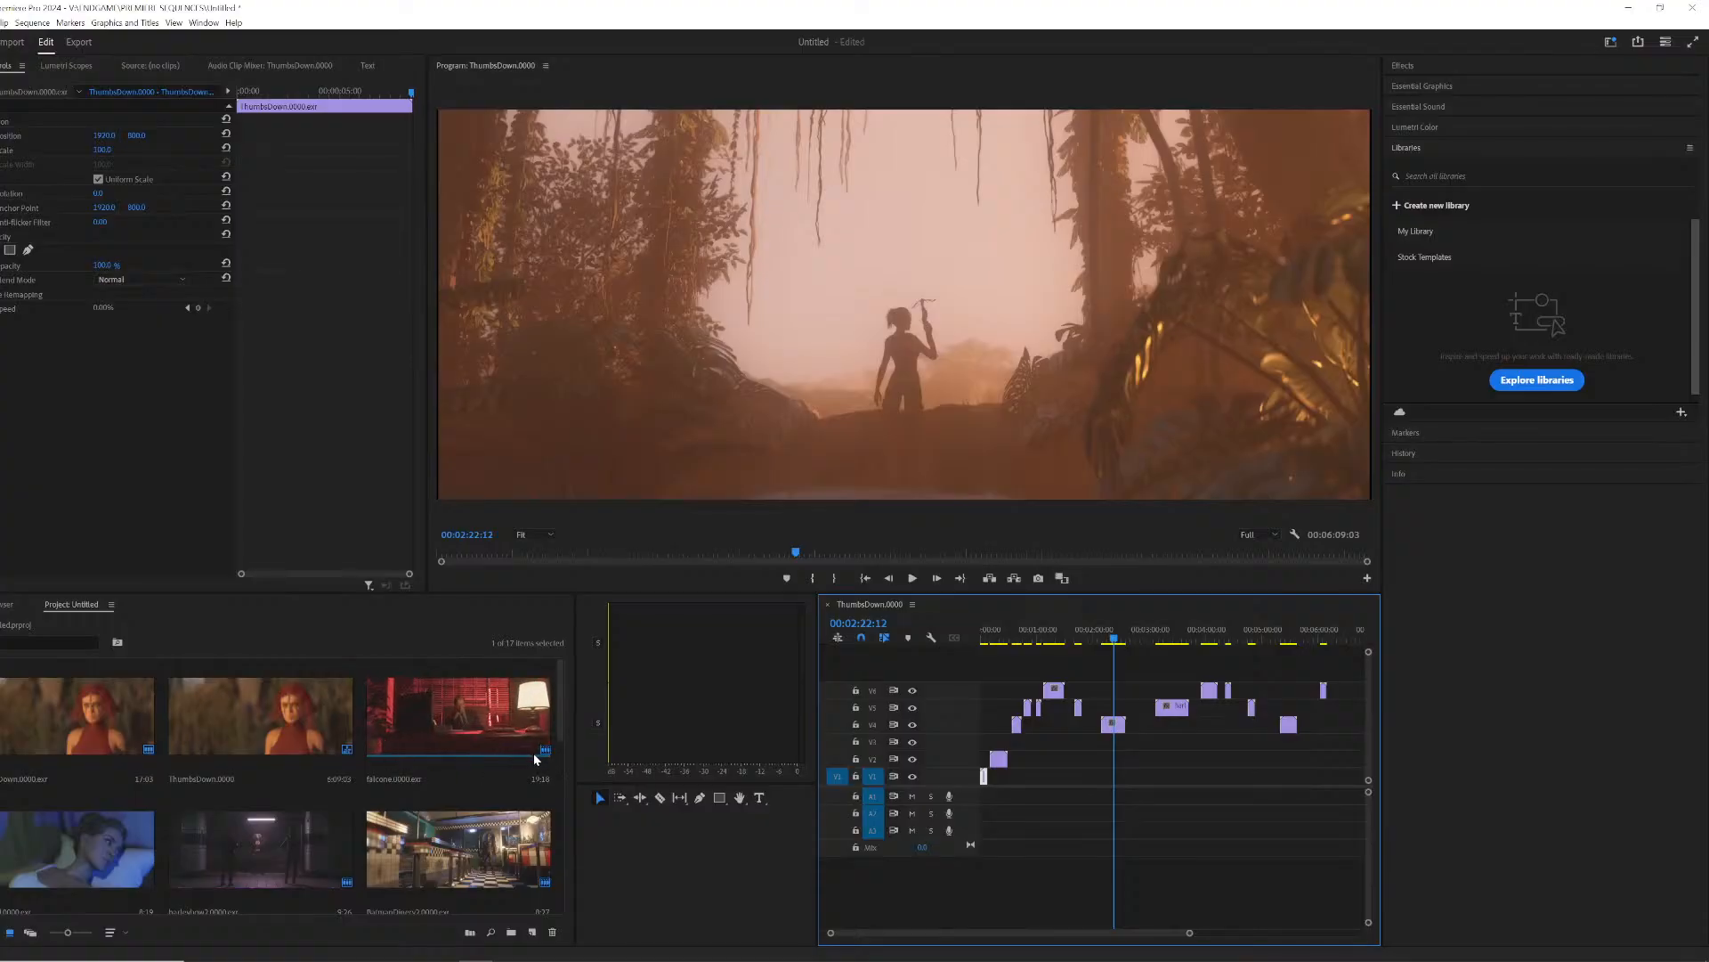
scroll(468, 868, "down", 5)
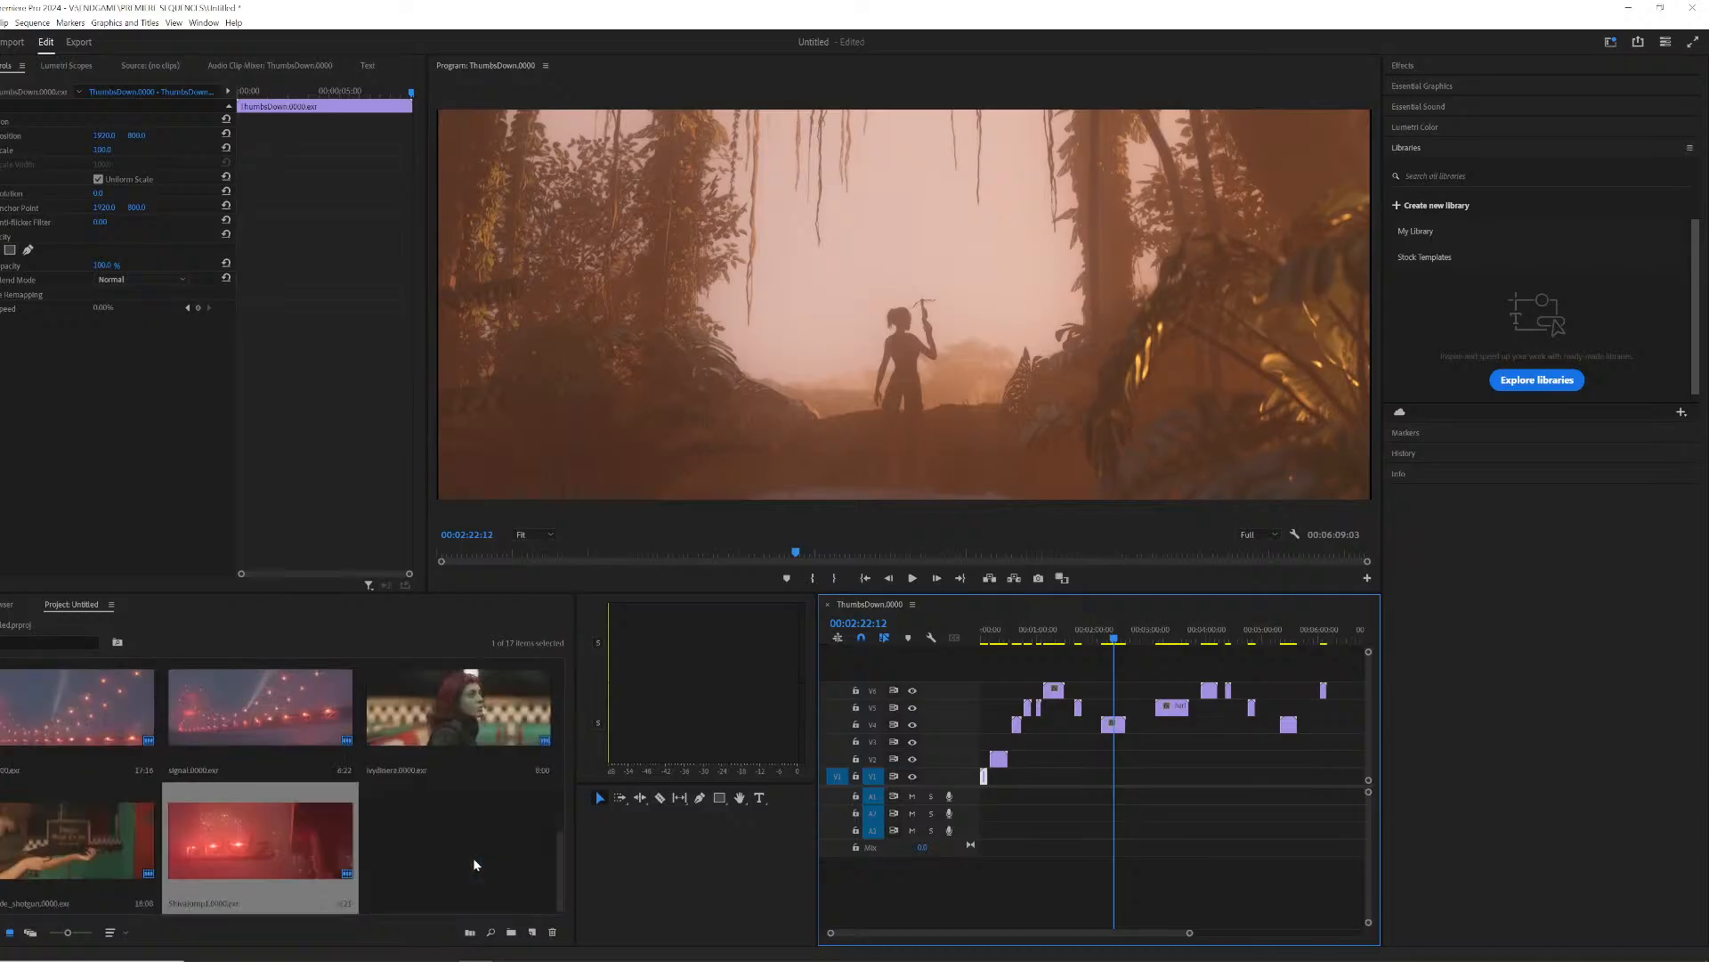
scroll(339, 831, "up", 5)
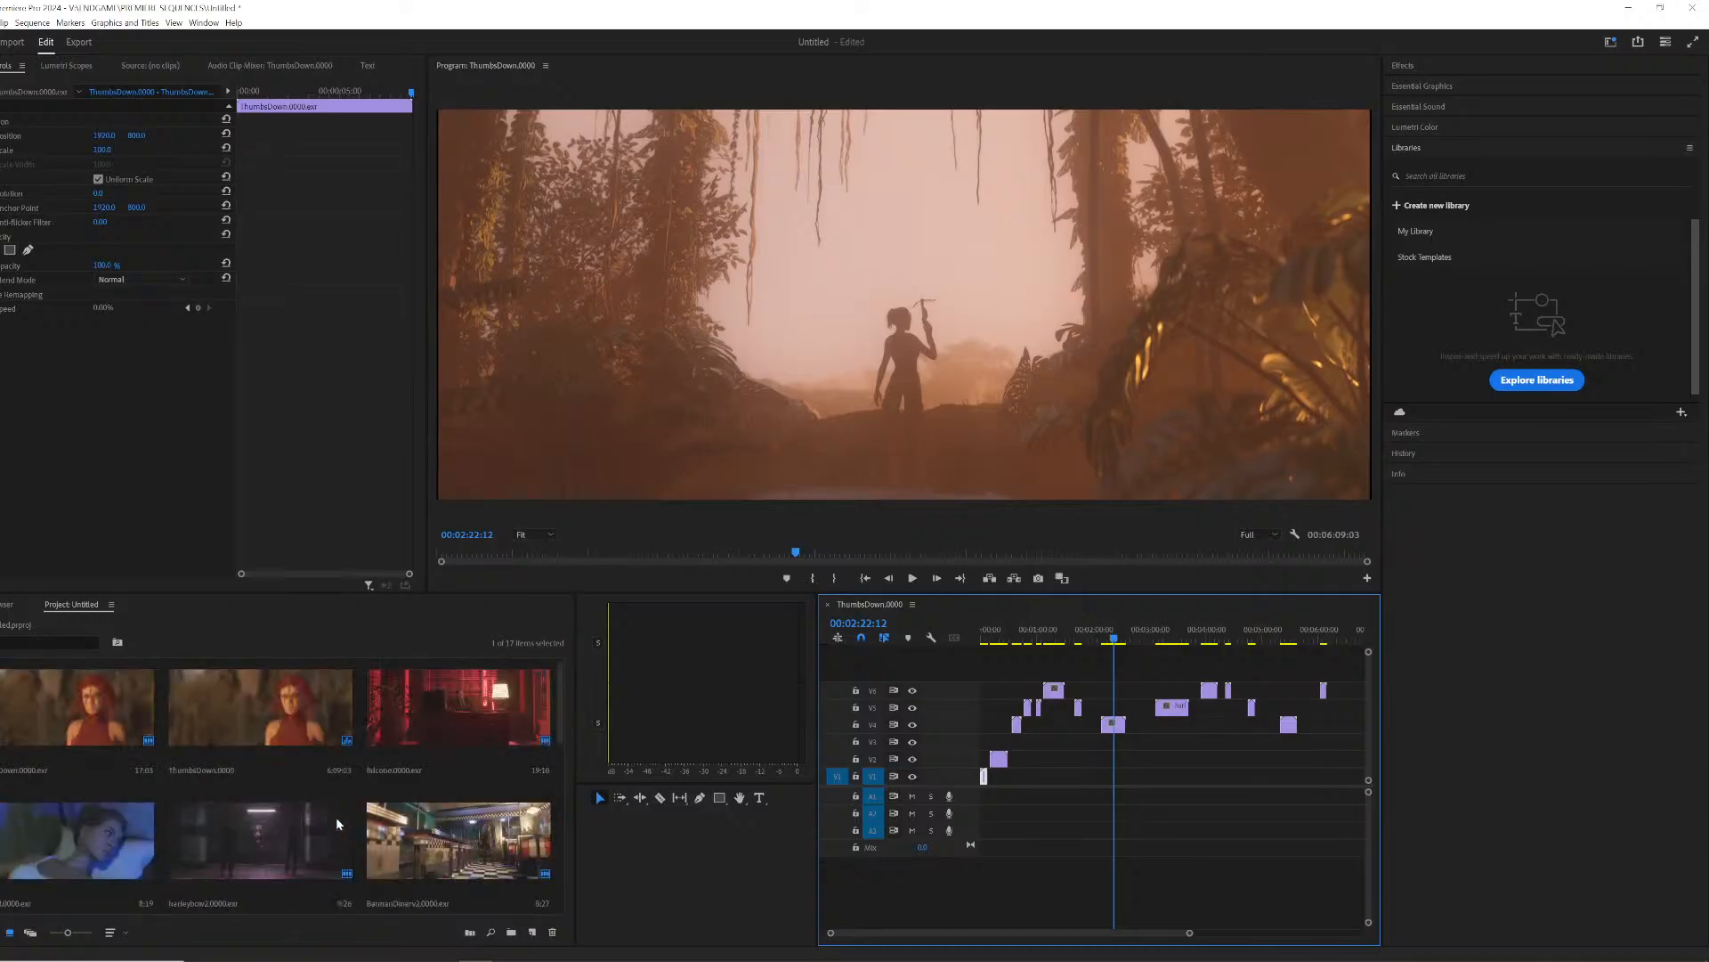
scroll(334, 816, "down", 5)
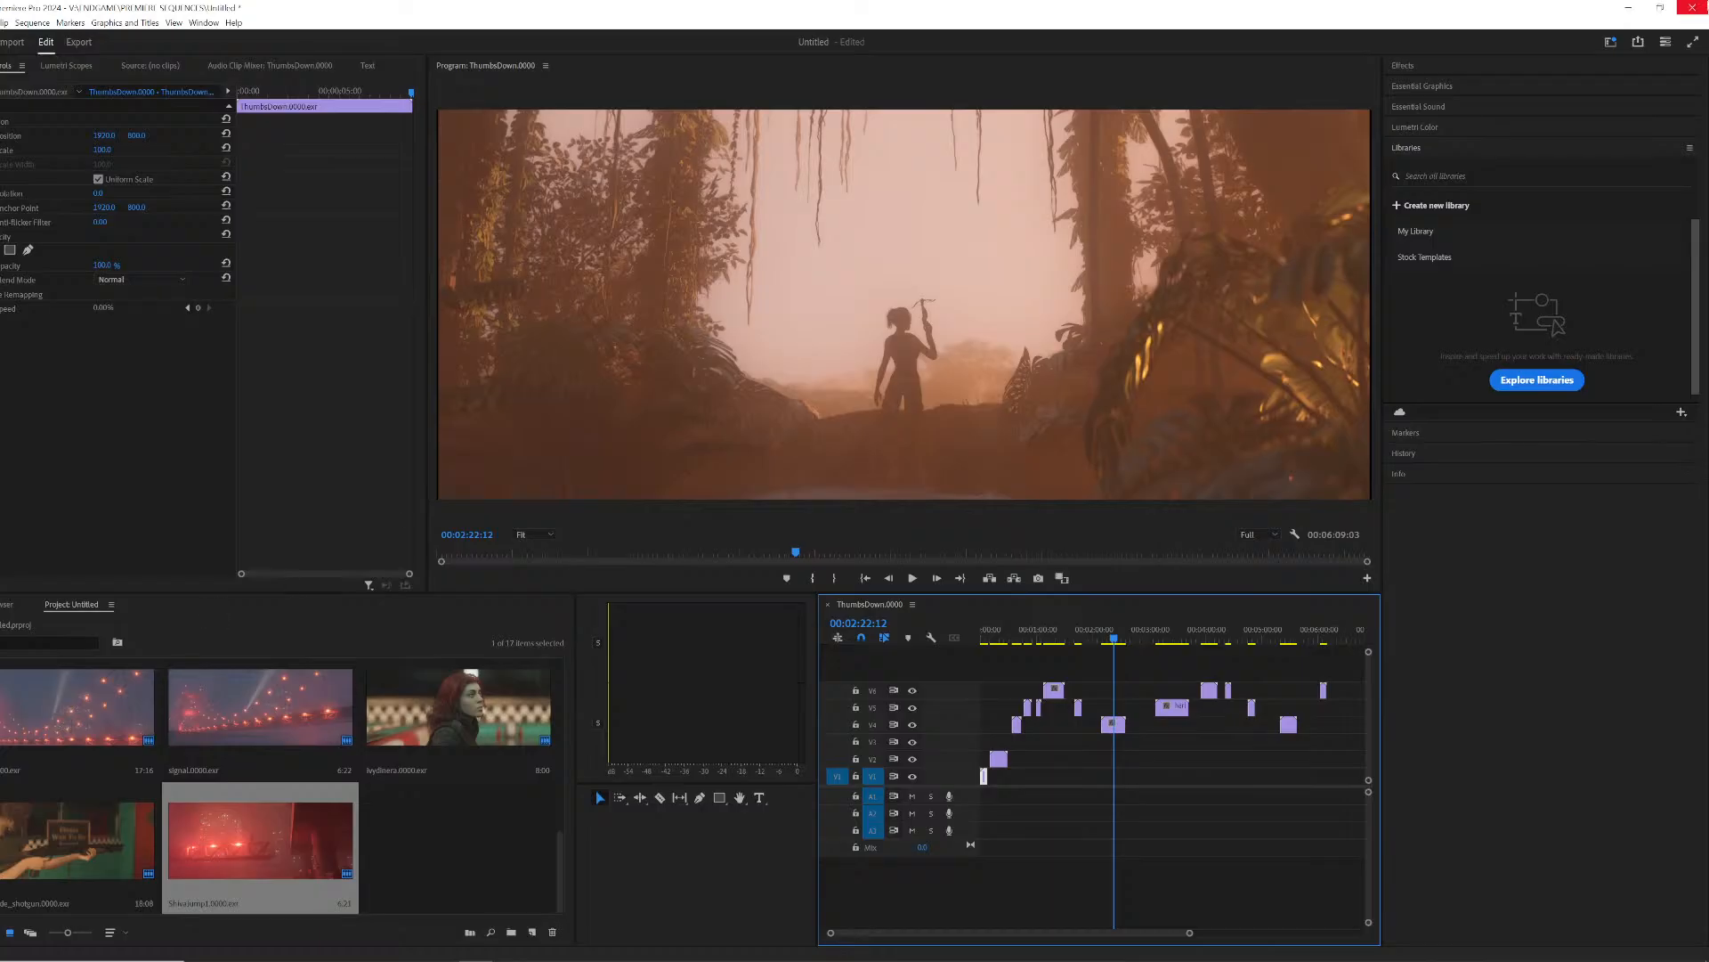
Step: Start closing the project, cancel at the save question and switch to the ATOUCHOFPOISON project in Unreal Editor
left_click(1693, 7)
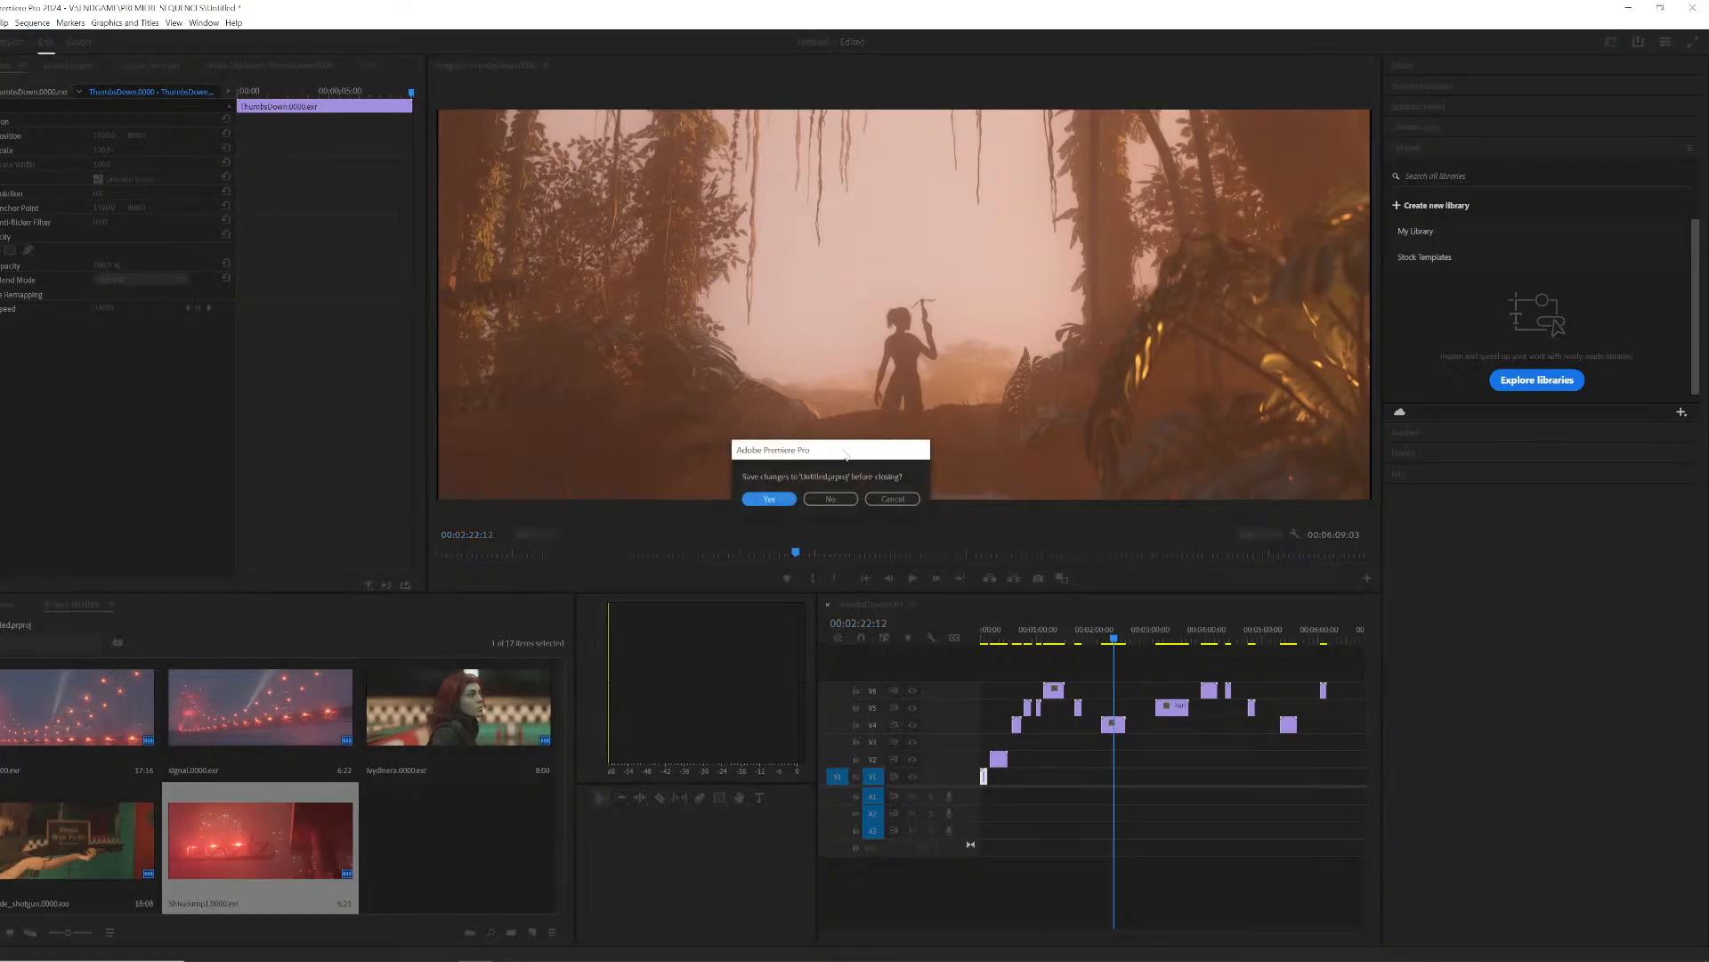
left_click(889, 499)
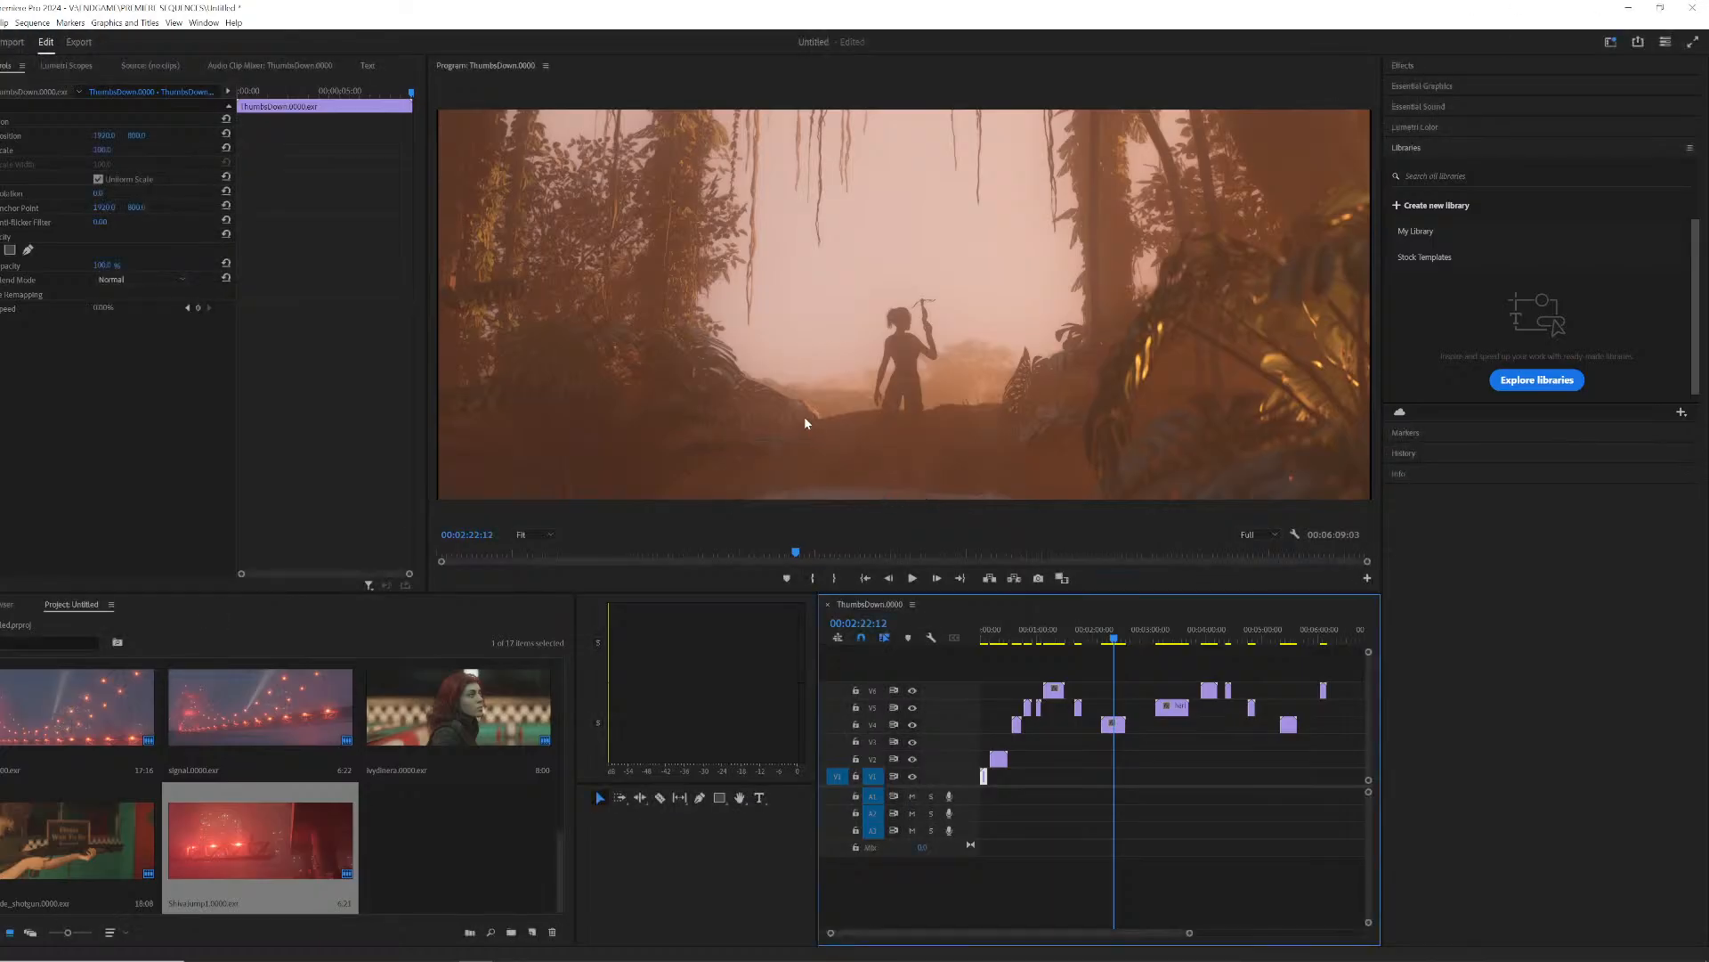
left_click(440, 961)
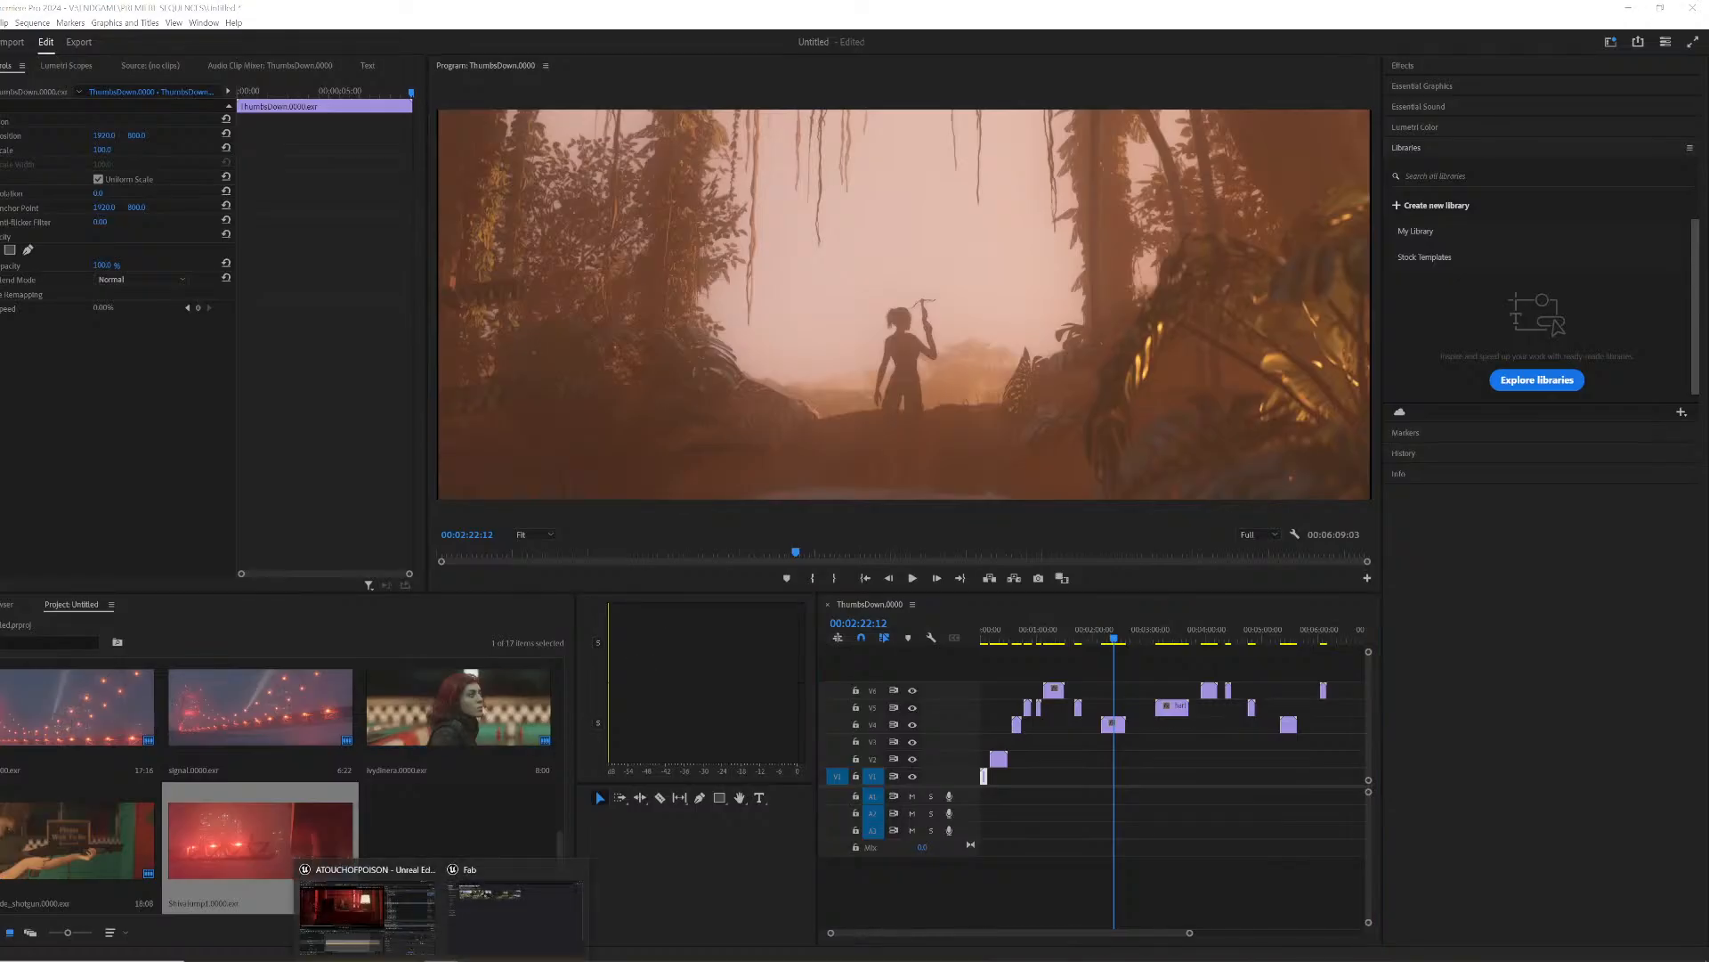
left_click(410, 895)
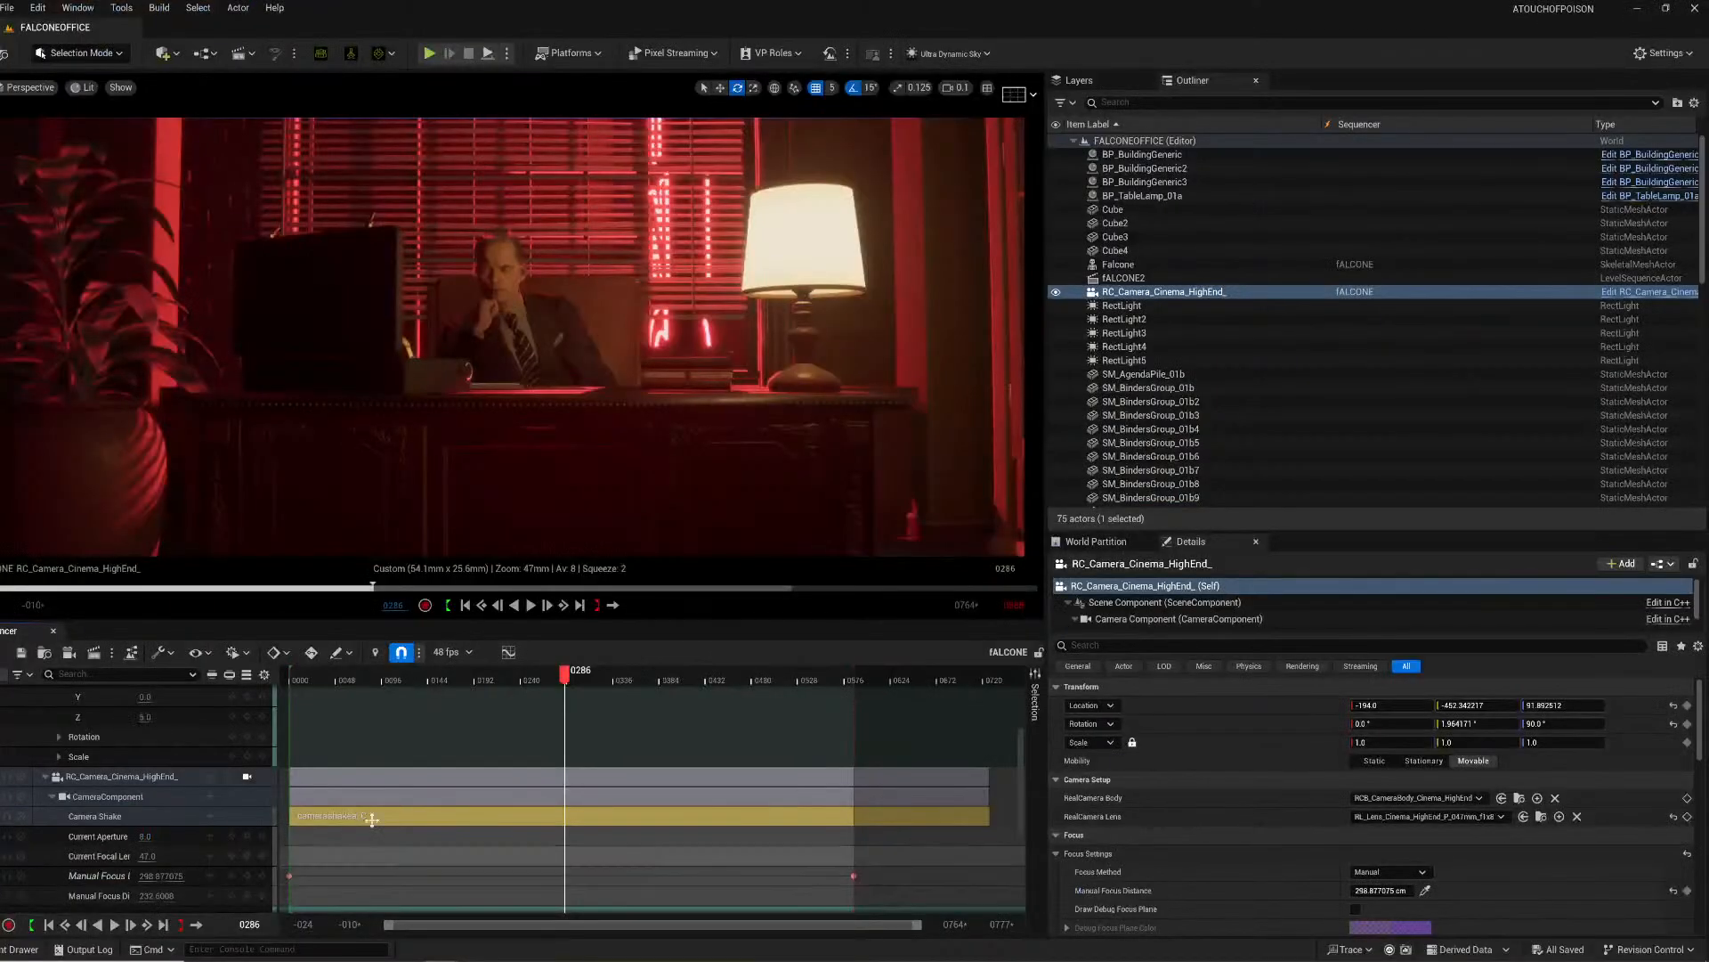
Step: Undo the last editor change while scrubbing the FALCONE sequence to frame 0328, and select the FALCONEOFFICE level in the scene hierarchy
mouse_move(620, 686)
left_mouse_down()
mouse_move(650, 682)
mouse_move(633, 688)
left_mouse_up()
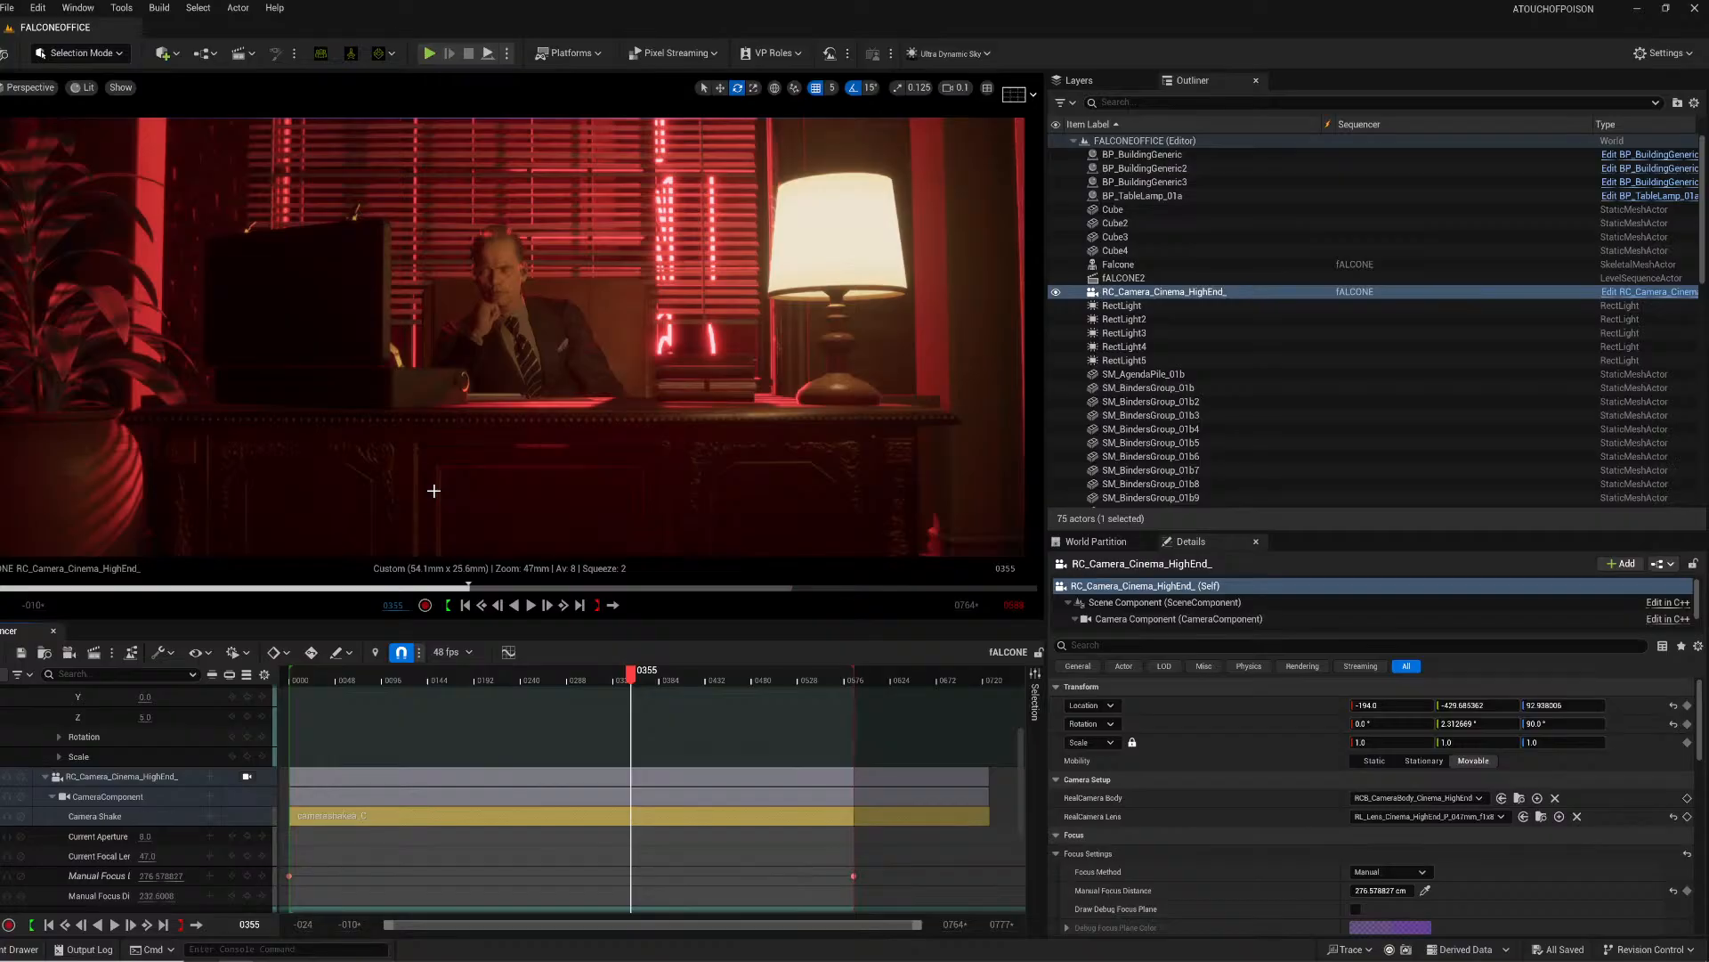
left_click_drag(563, 681, 624, 671)
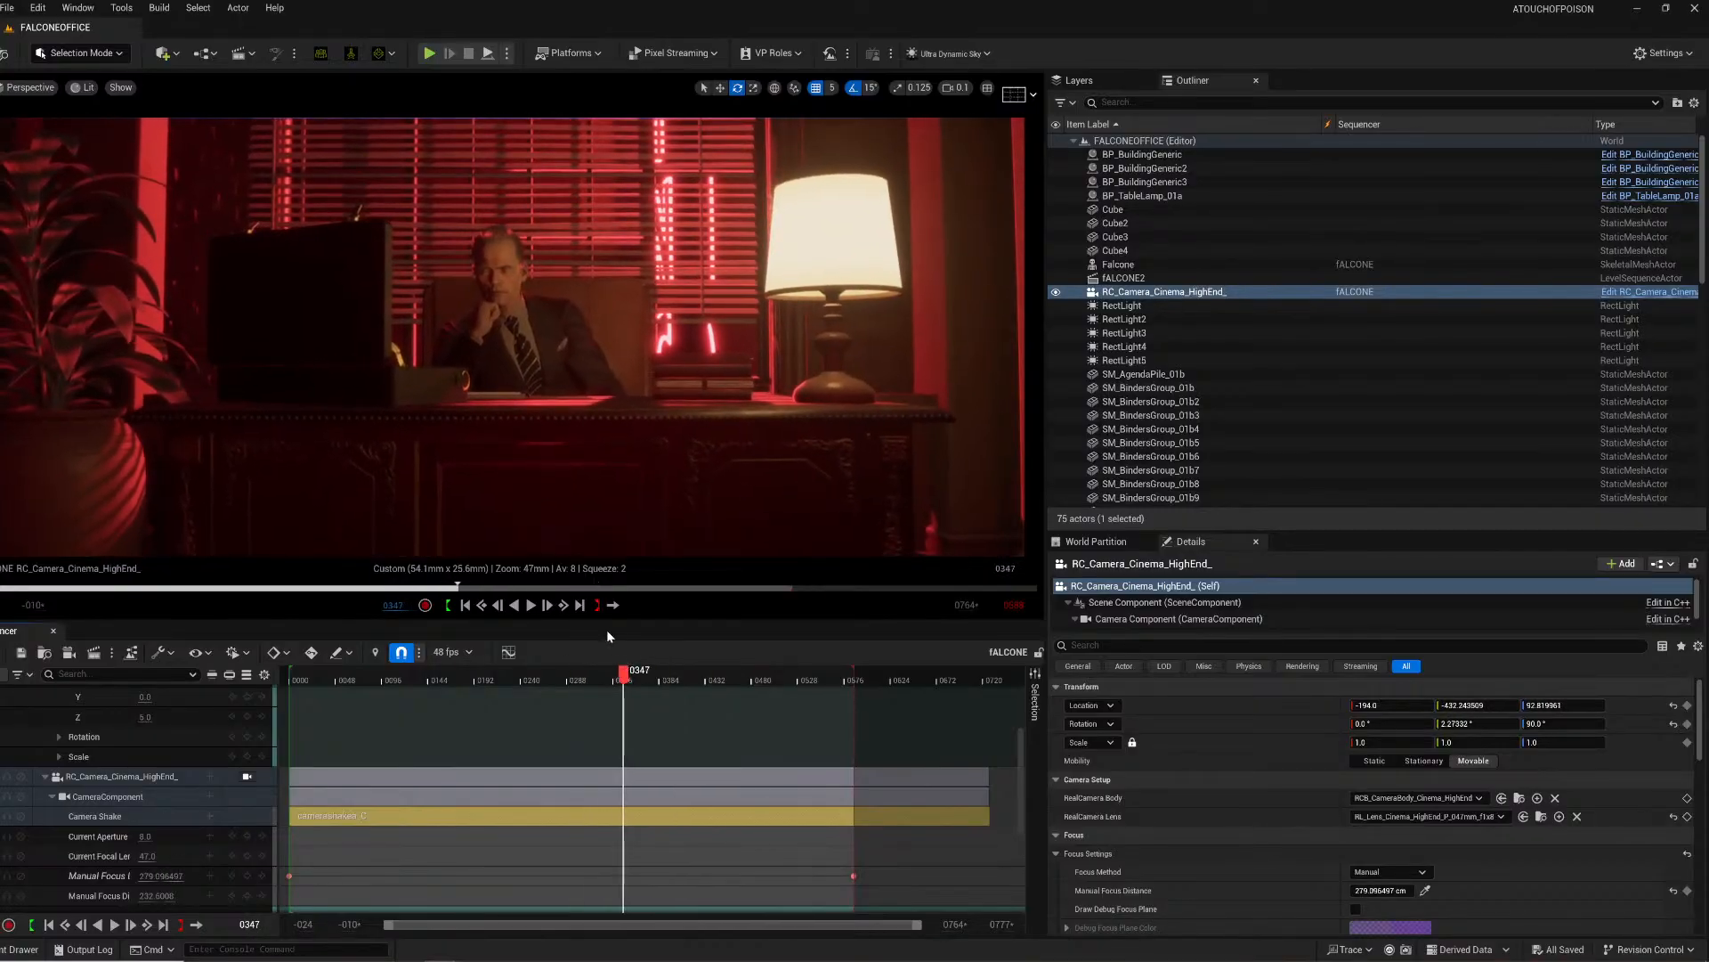
key("ctrl+z")
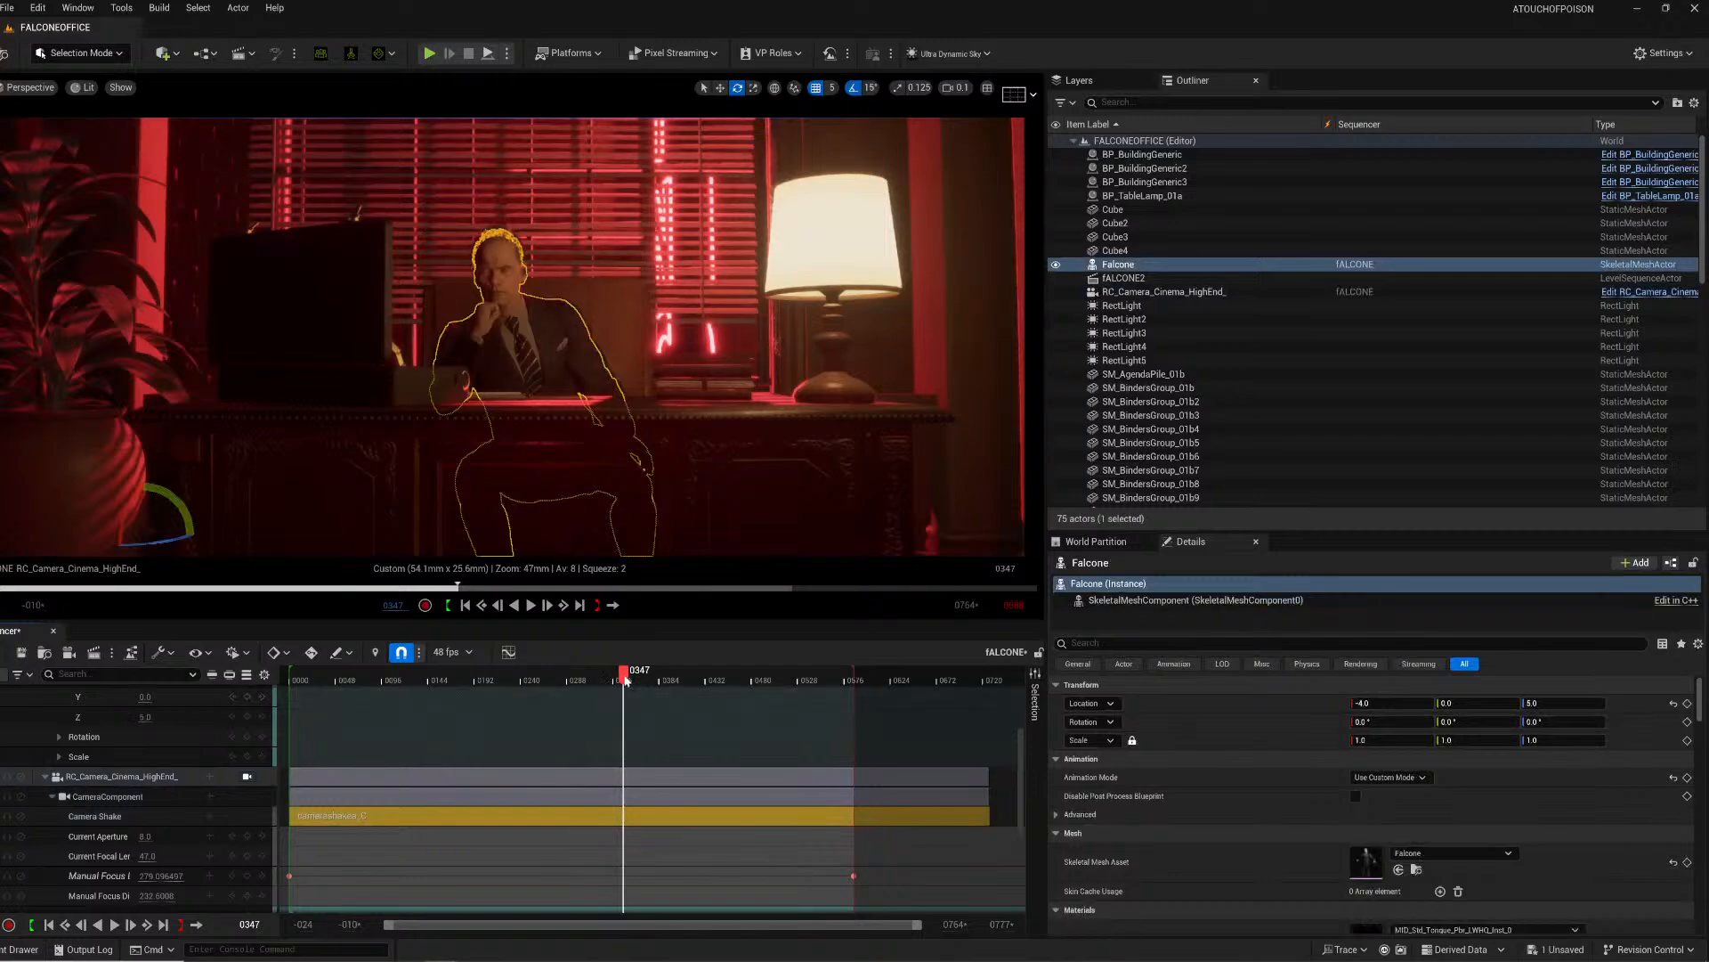
left_click_drag(626, 679, 606, 666)
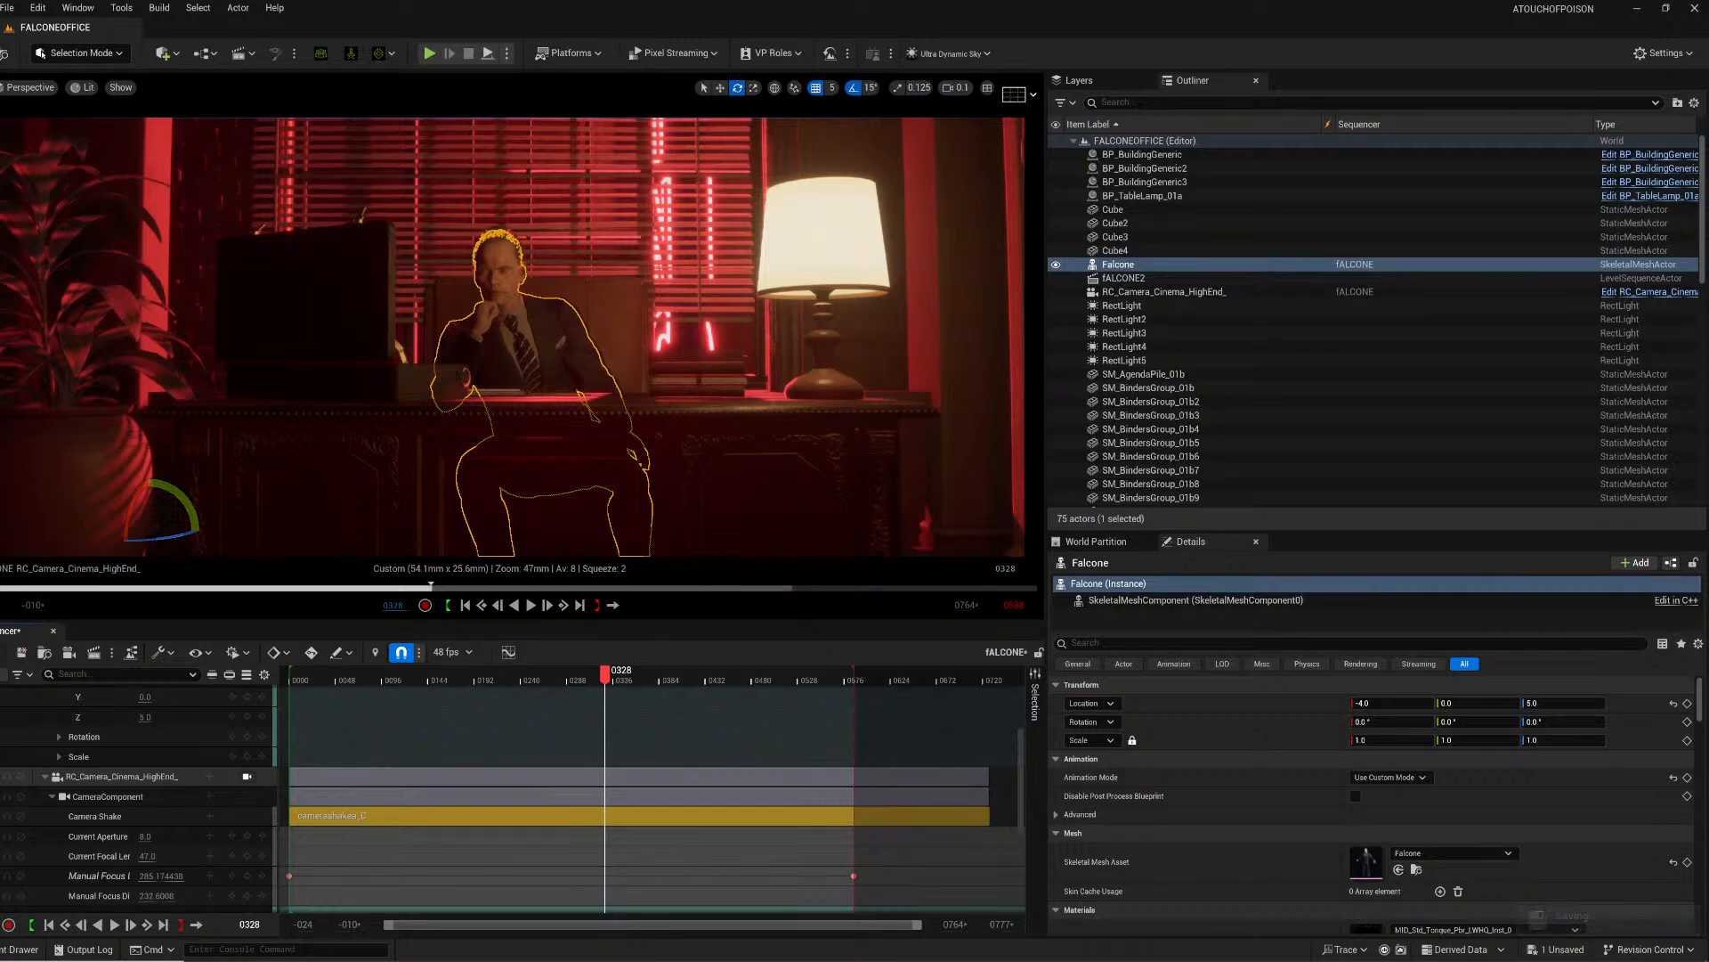
left_click(1164, 140)
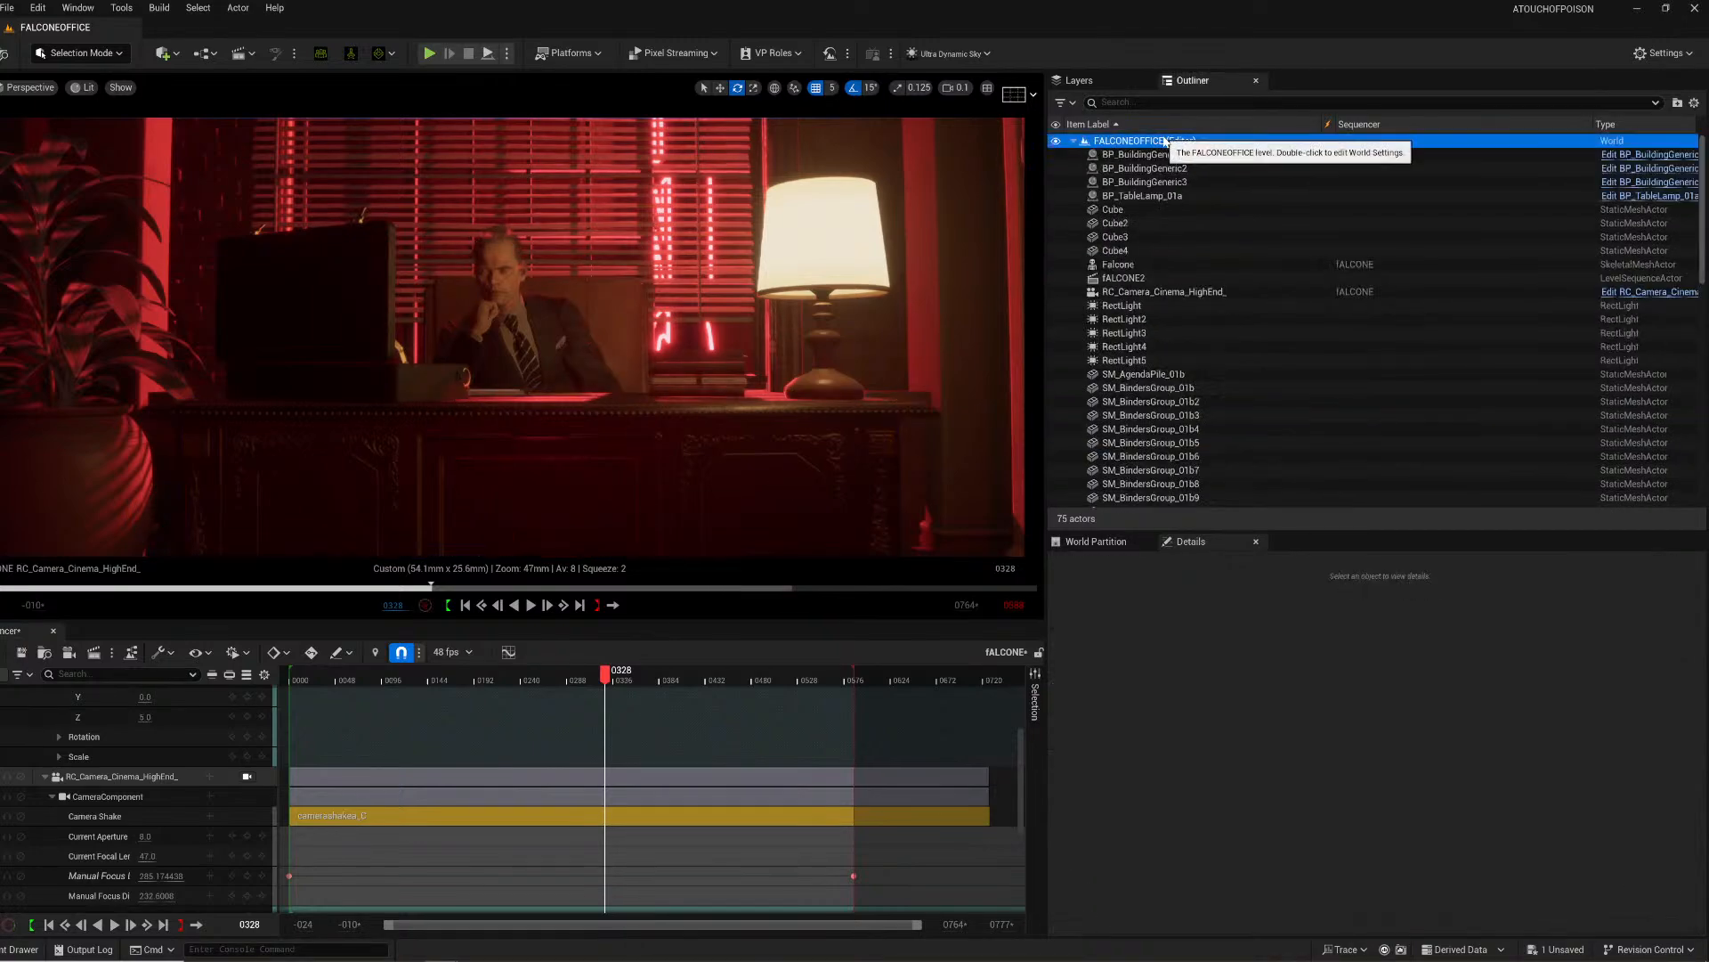